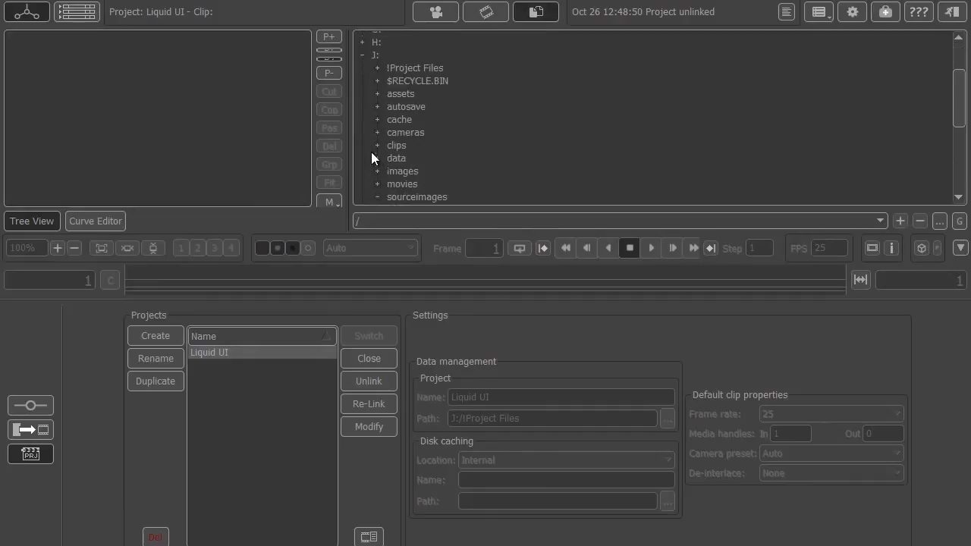
Step: Load the desk clip from the raw footage folder inside clips into the node tree
left_click(378, 145)
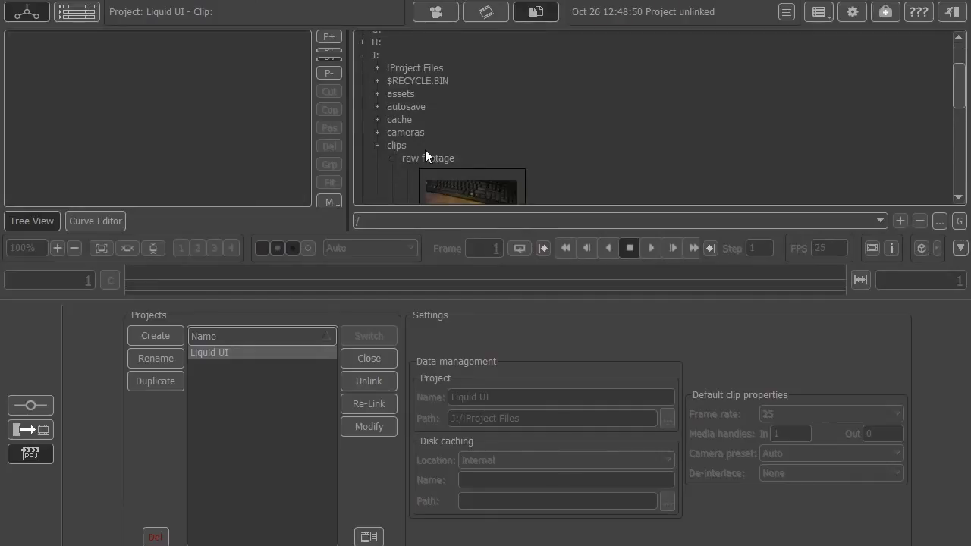
scroll(425, 151, "down", 2)
left_click_drag(460, 140, 190, 111)
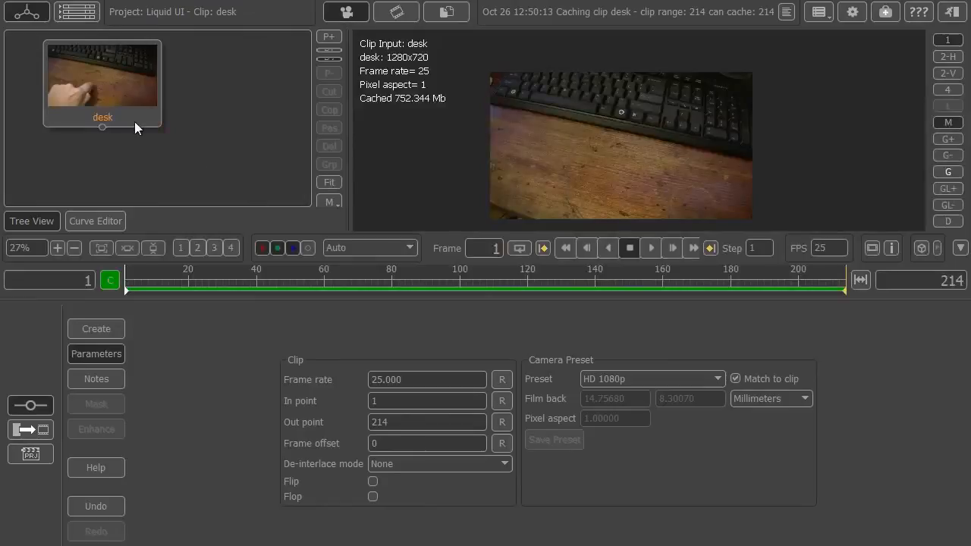
left_click_drag(172, 287, 126, 277)
Step: Add an Auto Track node beneath the desk clip and connect the clip to it
right_click(129, 44)
left_click(152, 6)
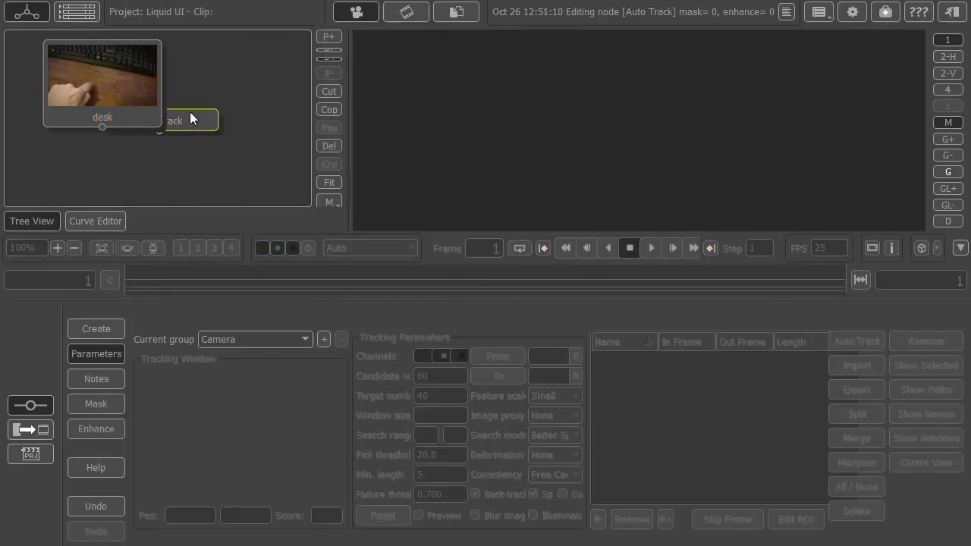
left_click_drag(103, 127, 125, 161)
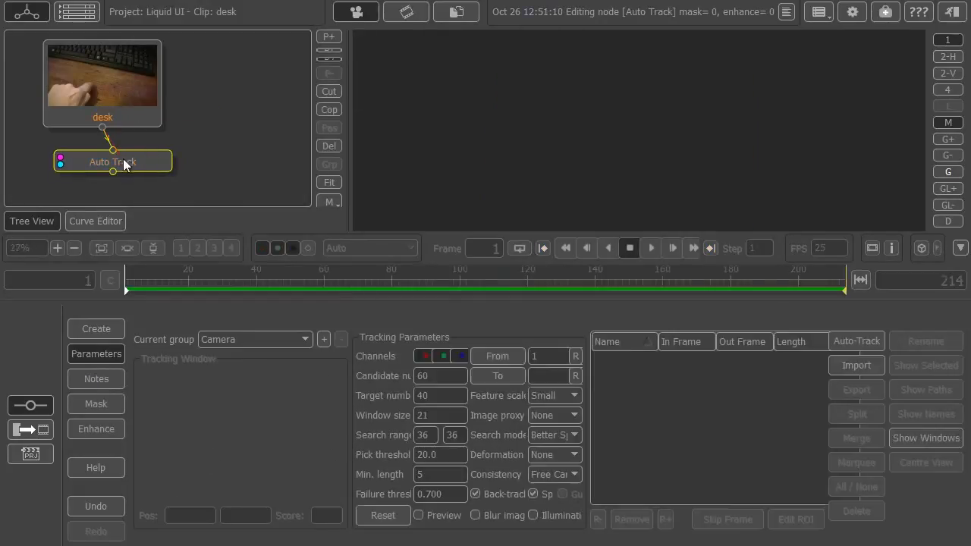
Step: Turn on the feature preview for the Auto Track node and inspect the points at frame 100
left_click(445, 516)
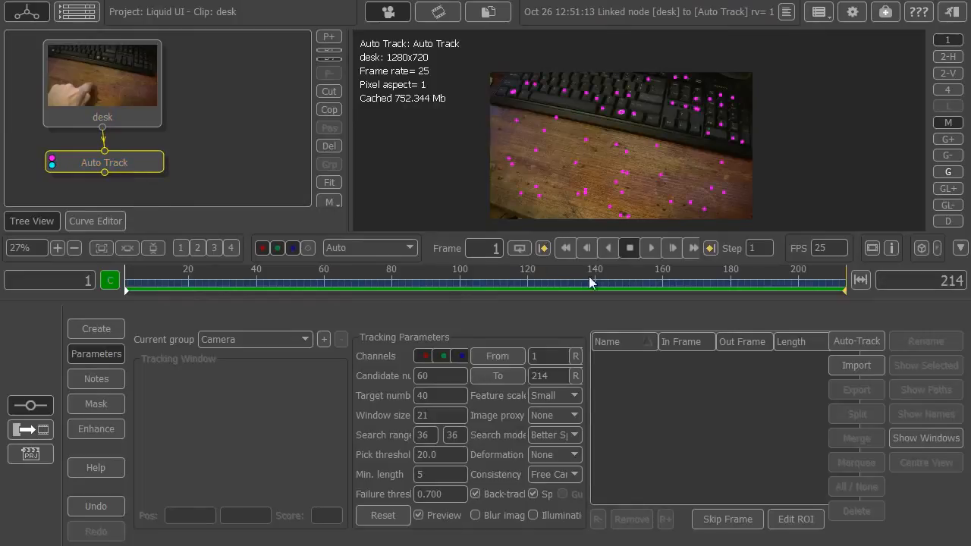
left_click_drag(144, 289, 460, 301)
scroll(720, 106, "up", 10)
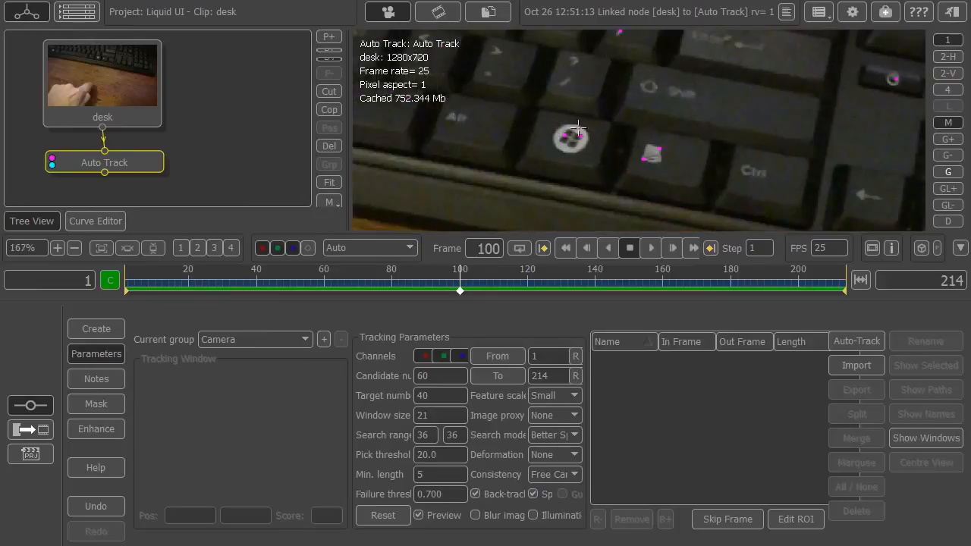
left_click_drag(571, 123, 564, 154)
scroll(564, 153, "down", 8)
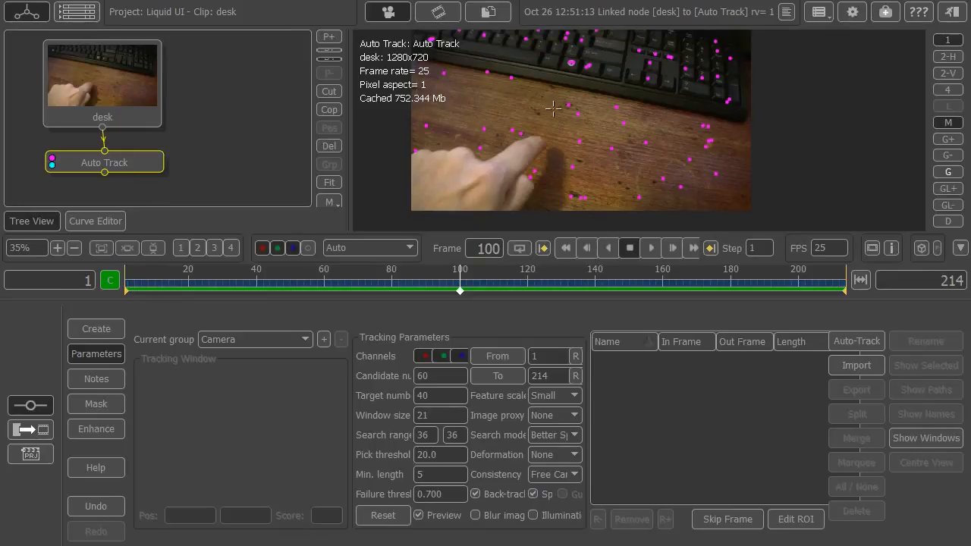
left_click_drag(558, 98, 547, 128)
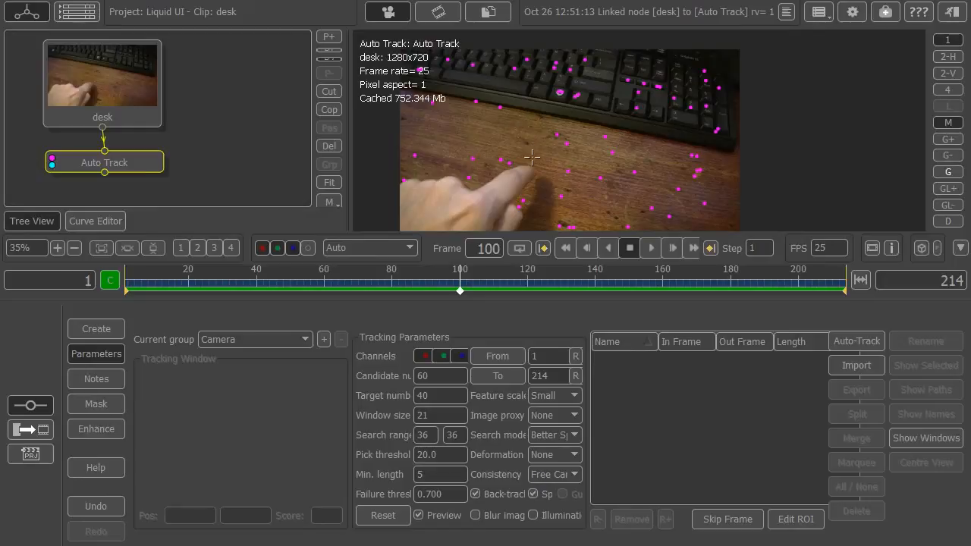
Step: Set the auto-tracking candidate number to 800 and the target number to 400
double_click(434, 381)
type("800")
left_click(437, 396)
key("BackSpace")
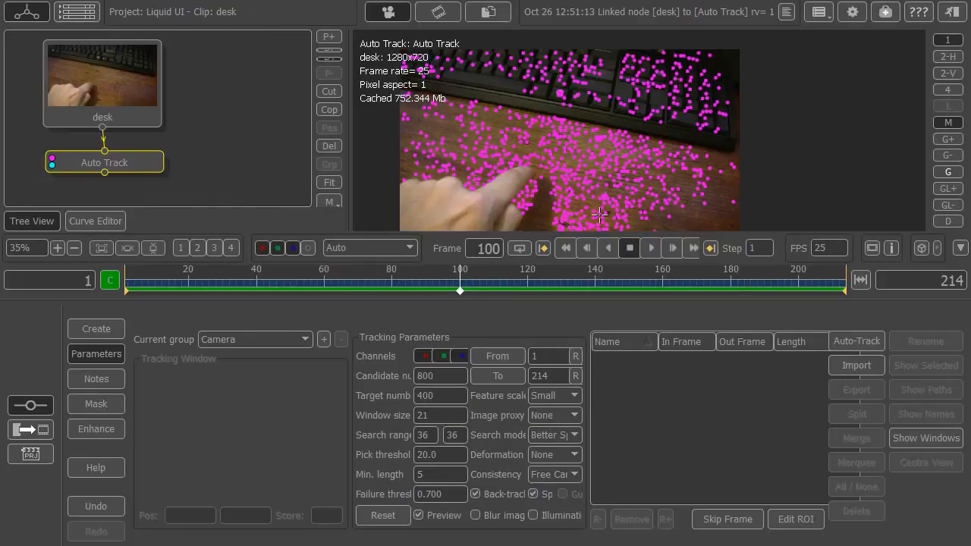
Step: Check the previewed features across the clip up to frame 126 and set the tracking window size to 50
left_click_drag(640, 206, 631, 177)
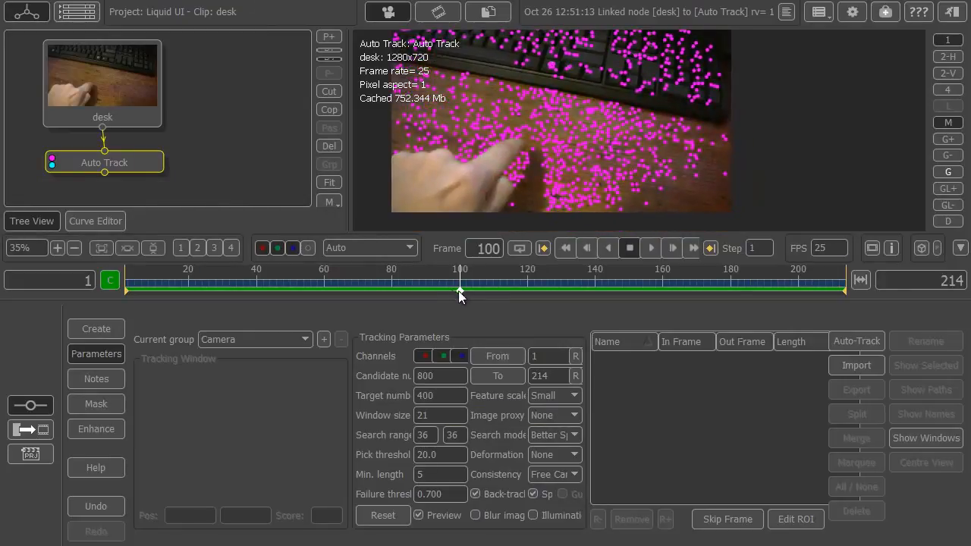
left_click_drag(457, 291, 548, 297)
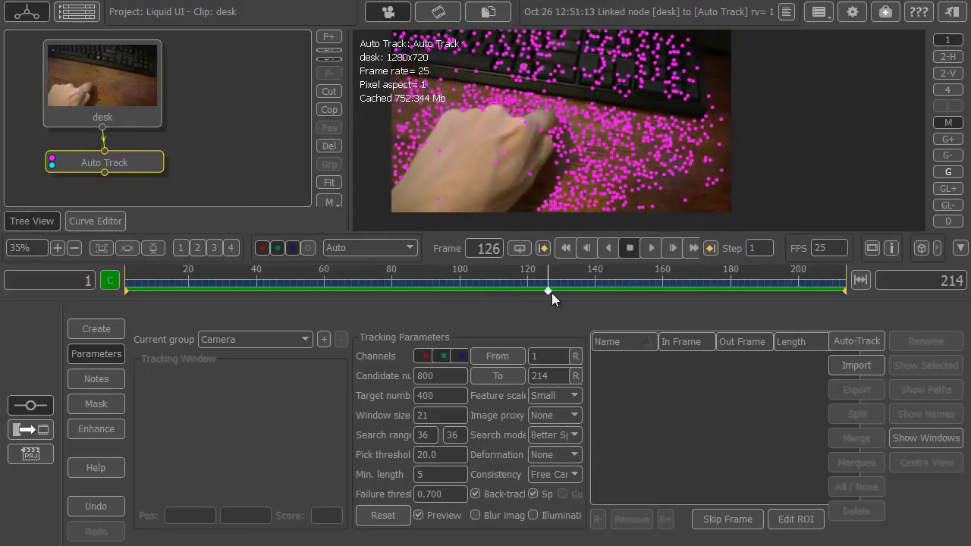
left_click_drag(557, 292, 250, 292)
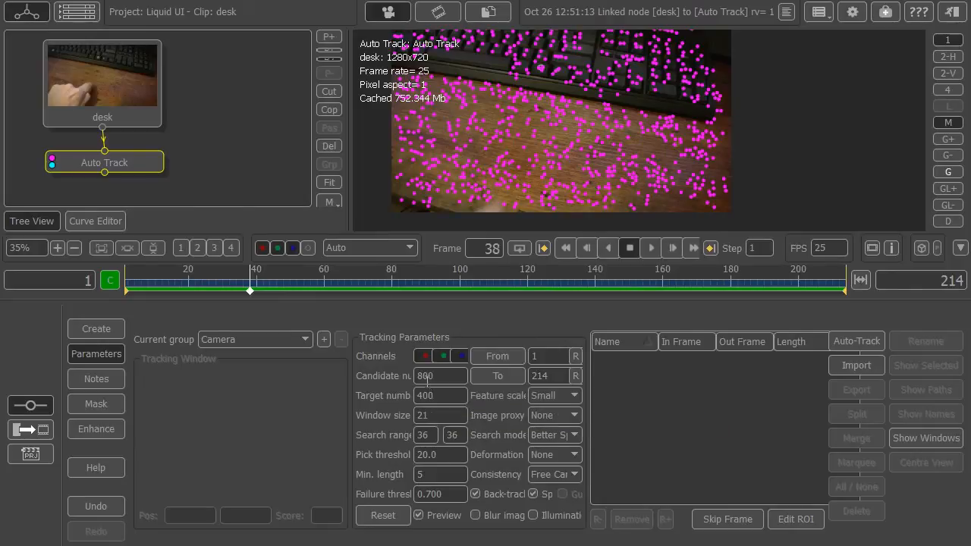
double_click(427, 415)
type("31")
key("Return")
key("Tab")
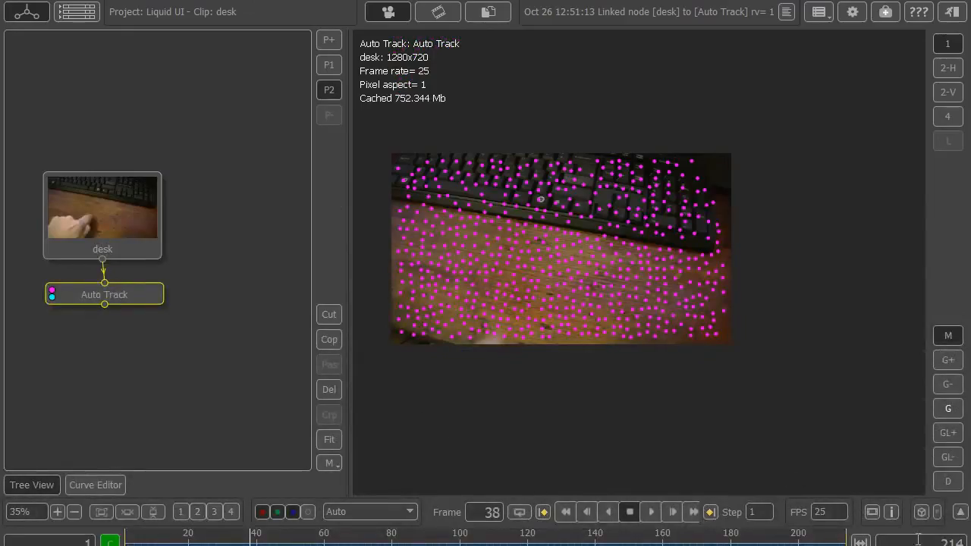
left_click(961, 513)
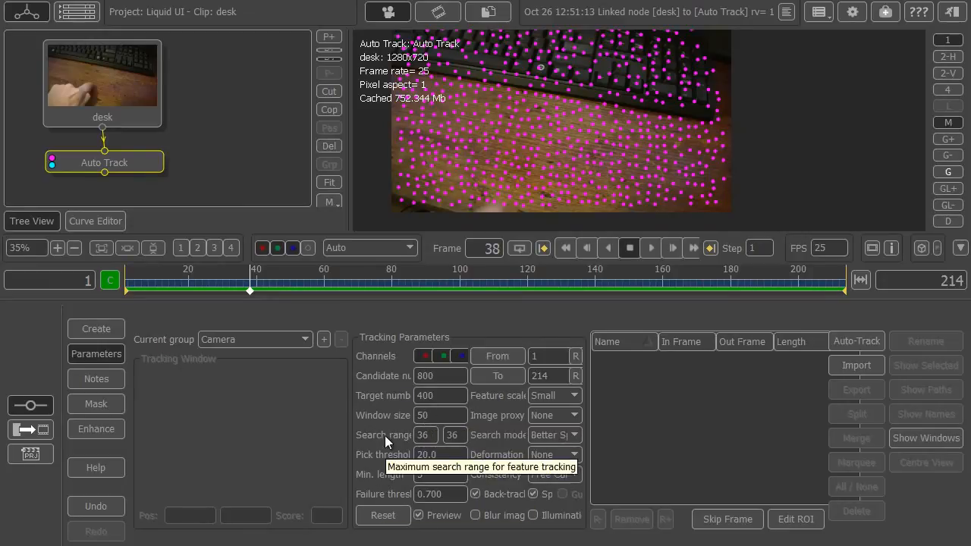
Step: Set the tracking search range to 30 horizontally and 20 vertically
left_click_drag(194, 281, 112, 291)
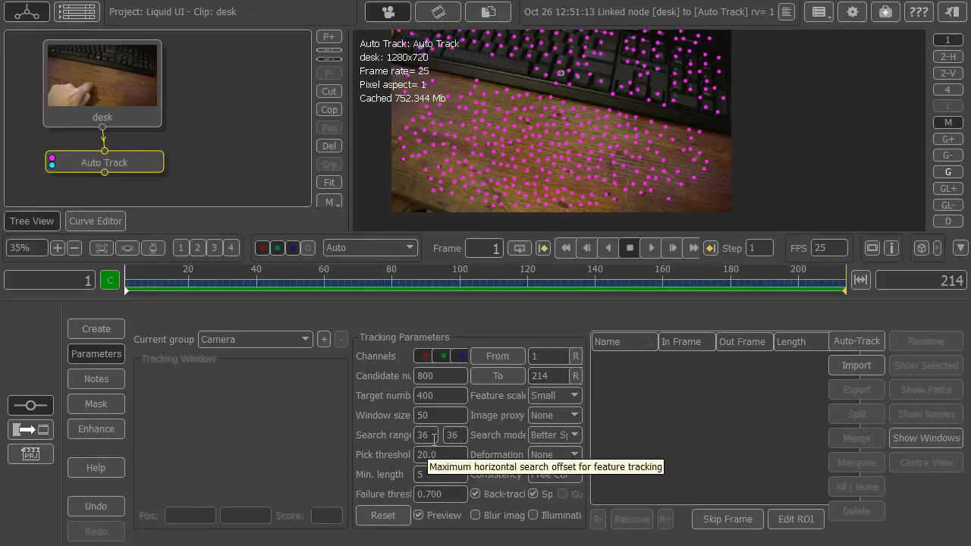
double_click(434, 438)
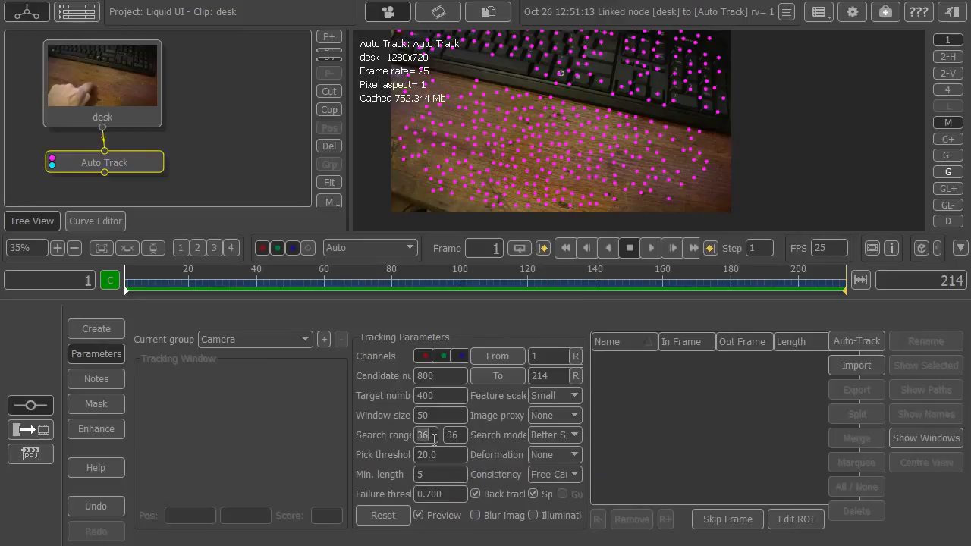
type("30")
double_click(450, 435)
type("20")
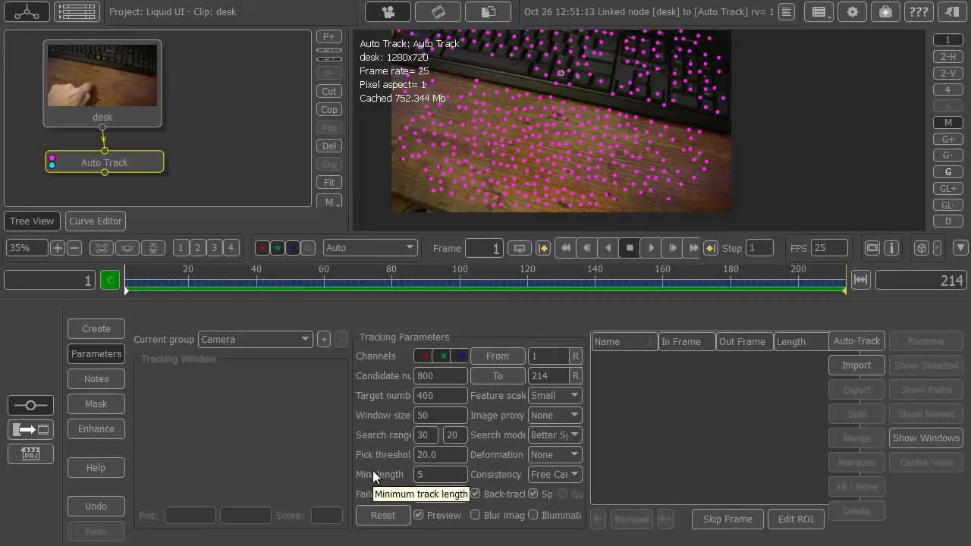
Step: Try other feature scale options for the tracking points and return the scale to Small
left_click(542, 399)
left_click(541, 421)
left_click(537, 400)
left_click(535, 413)
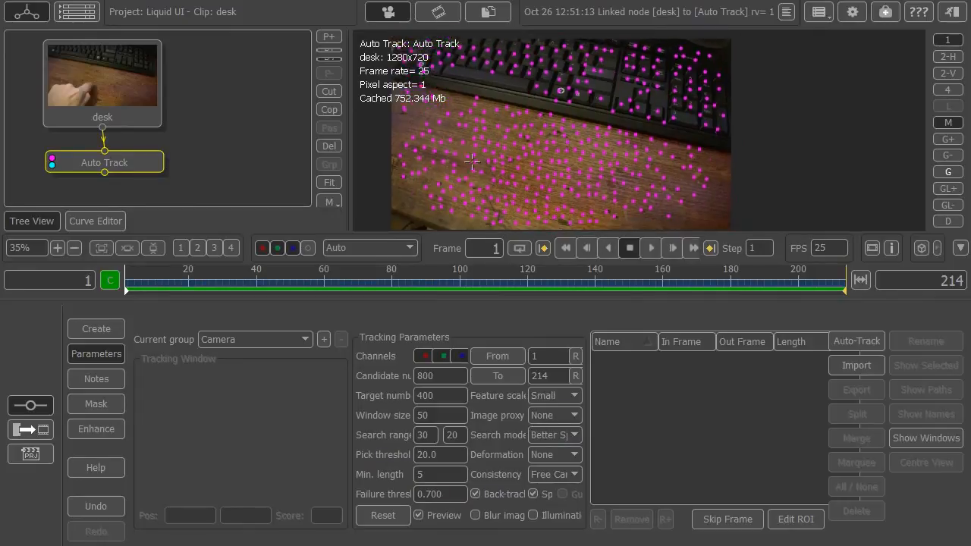
left_click(534, 421)
left_click(544, 399)
left_click(537, 410)
Step: Set the tracking search mode to Better Accuracy and run the auto-tracking in the background
left_click(541, 434)
left_click(542, 445)
left_click(544, 437)
left_click(536, 464)
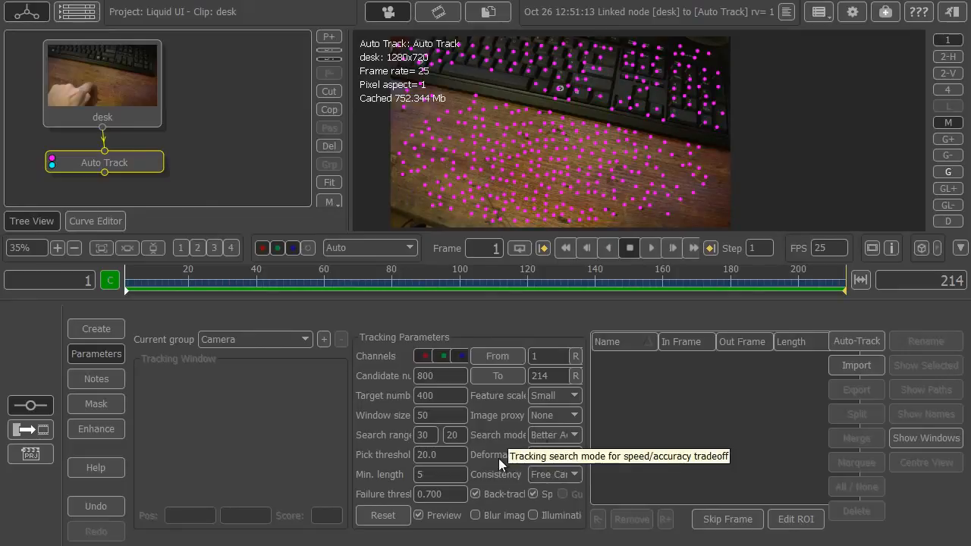
left_click(859, 341, "shift")
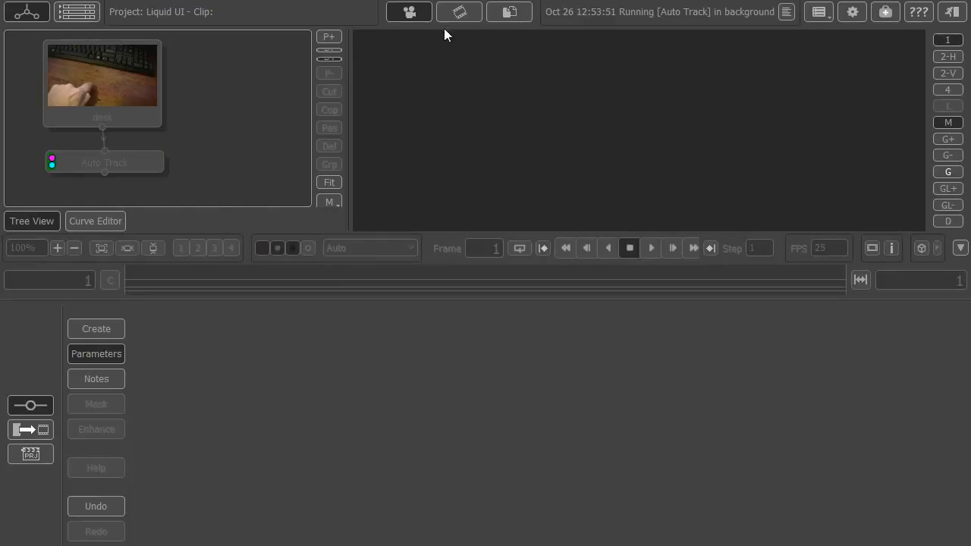
Step: Add the WDH43 HV40 Distortion Grid 1280x720 image to the node tree beside the desk clip
left_click(507, 11)
scroll(409, 125, "down", 5)
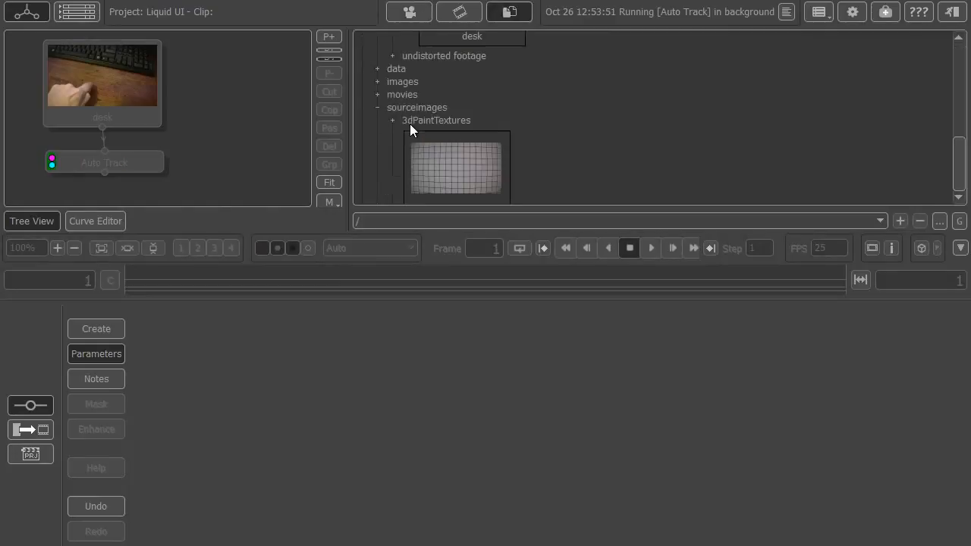
left_click(455, 163)
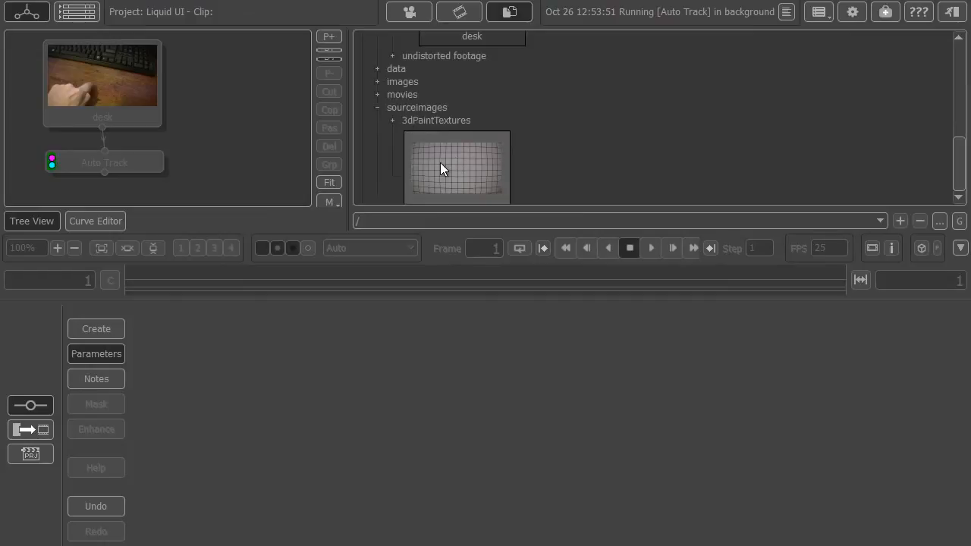
left_click(456, 19)
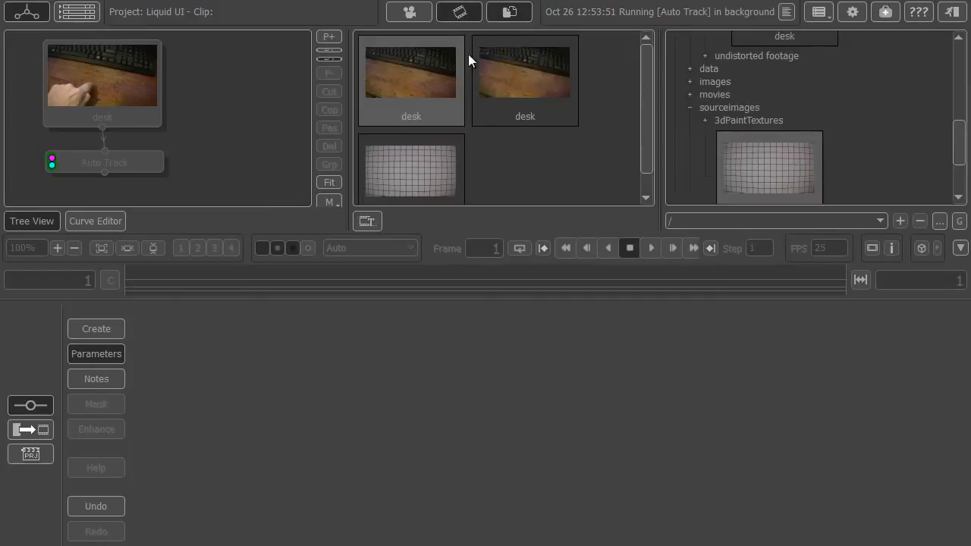
scroll(438, 155, "down", 1)
left_click_drag(437, 156, 258, 78)
scroll(575, 93, "down", 1)
scroll(574, 93, "down", 4)
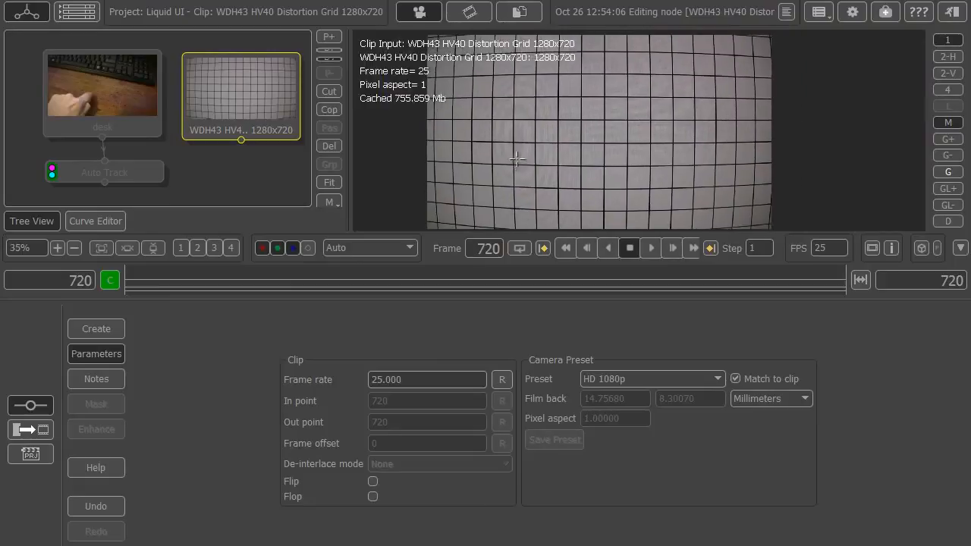
left_click_drag(564, 148, 555, 151)
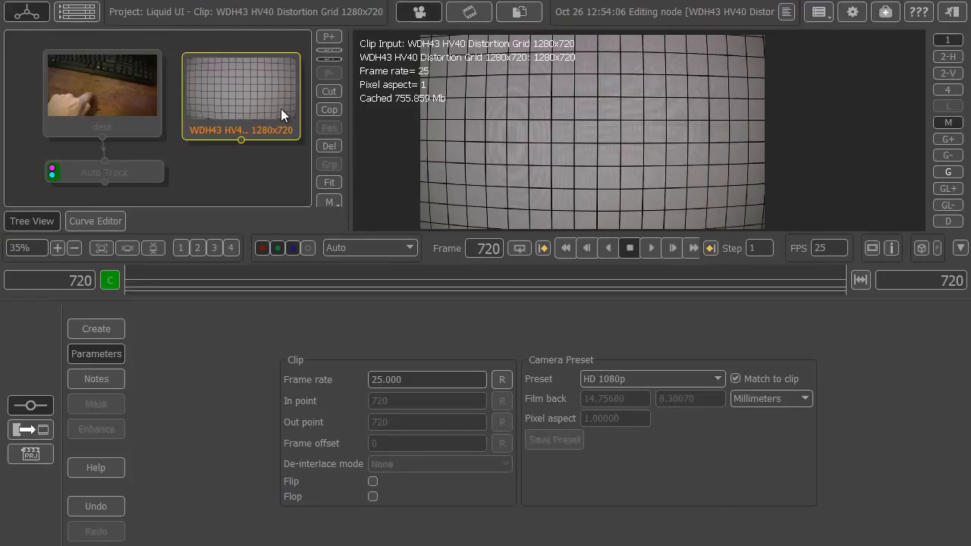
Step: Add an Undistort node connected to the distortion grid clip
left_click_drag(280, 108, 272, 106)
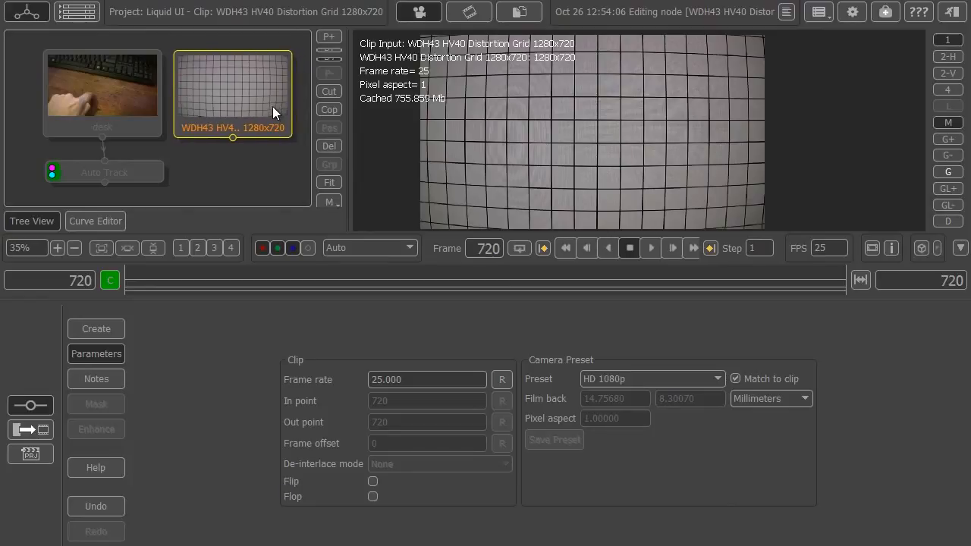
right_click(207, 110)
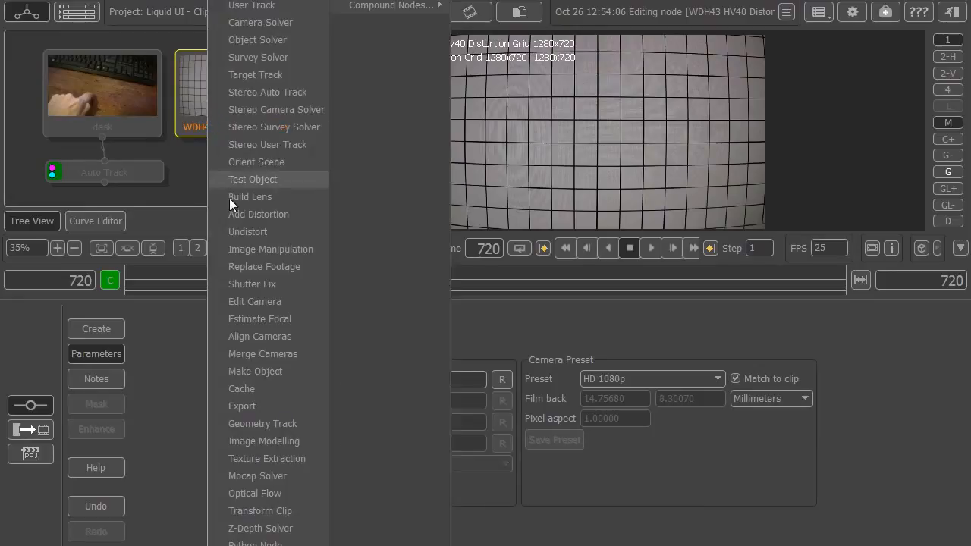
left_click(231, 230)
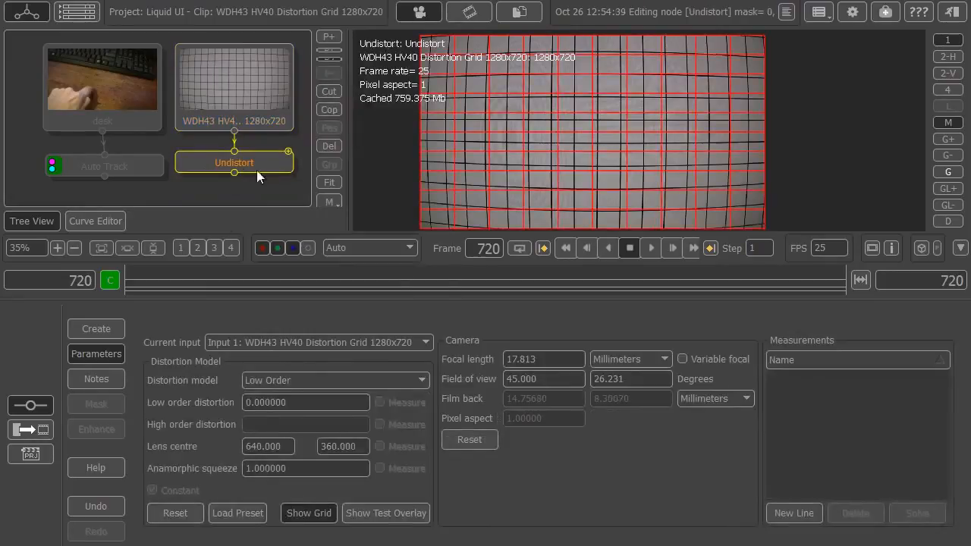
Step: Draw a new measurement line along a horizontal grid line near the image's lower edge and bend it at three points to follow the curve
left_click(792, 513)
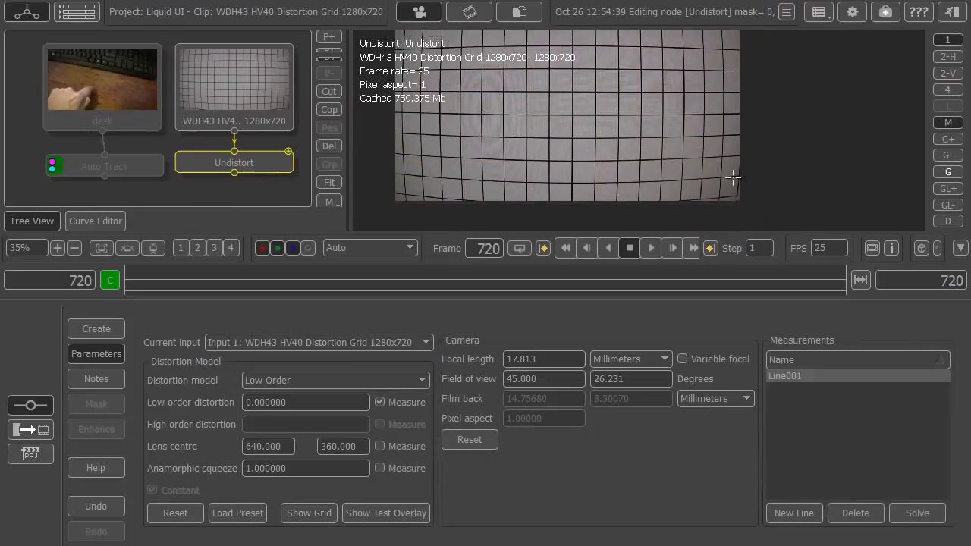
left_click_drag(724, 177, 400, 175)
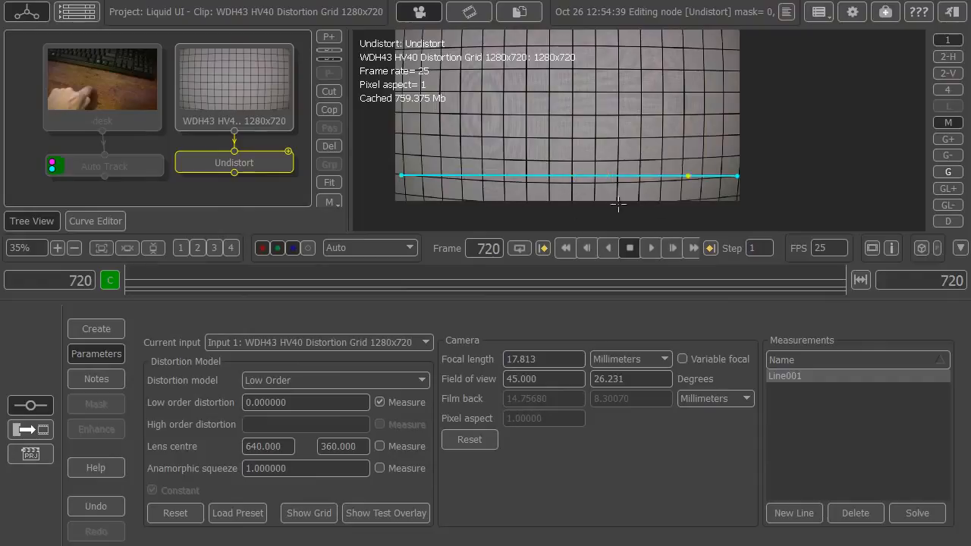
mouse_move(576, 176)
left_mouse_down()
mouse_move(571, 184)
mouse_move(578, 182)
left_mouse_up()
left_click_drag(645, 181, 669, 181)
left_click_drag(461, 176, 478, 180)
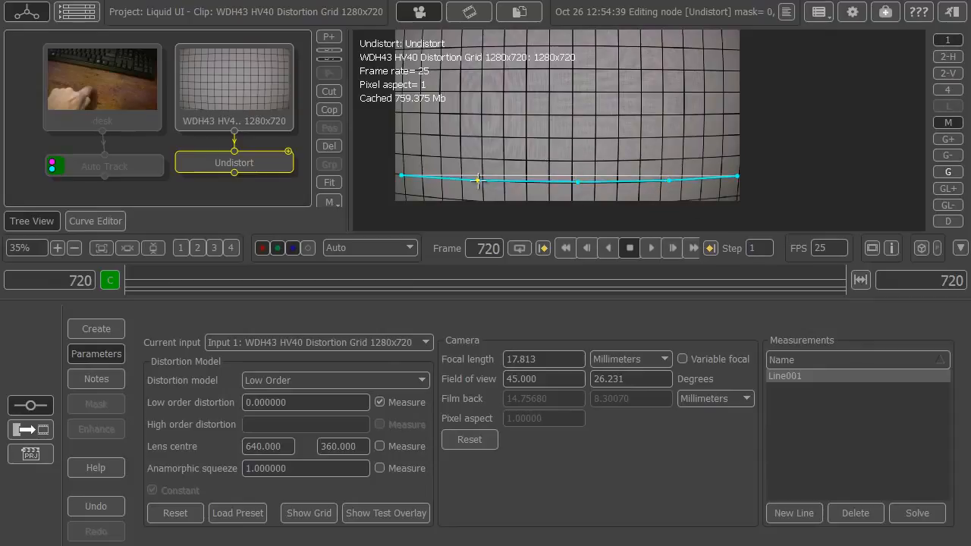
Step: Refine the measurement line's ends and add another point near its left end so it follows the curved grid line
scroll(731, 182, "up", 10)
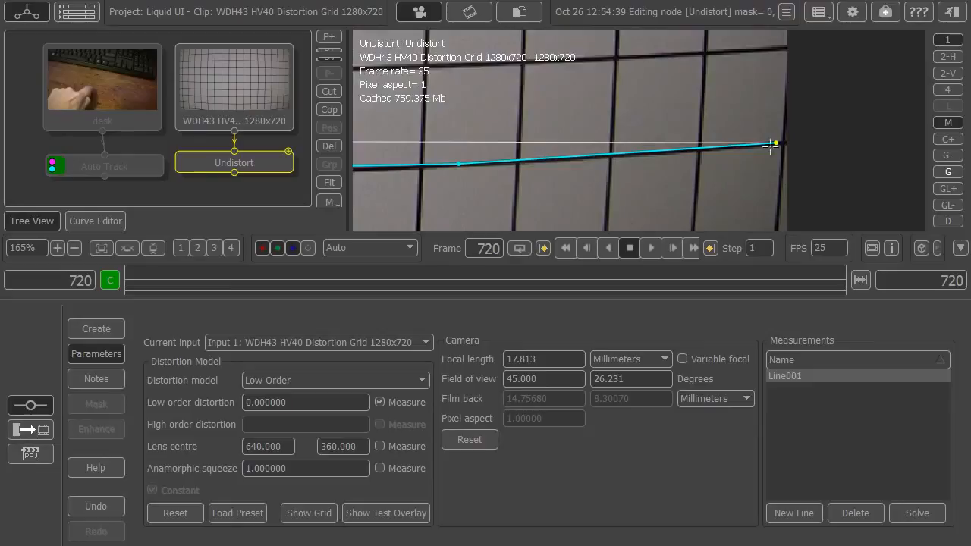
left_click_drag(779, 139, 794, 136)
left_click_drag(572, 140, 501, 189)
left_click_drag(466, 154, 781, 152)
left_click_drag(618, 153, 797, 164)
left_click_drag(434, 165, 430, 159)
Step: Solve the grid's low order lens distortion from the measurement line
scroll(596, 161, "down", 10)
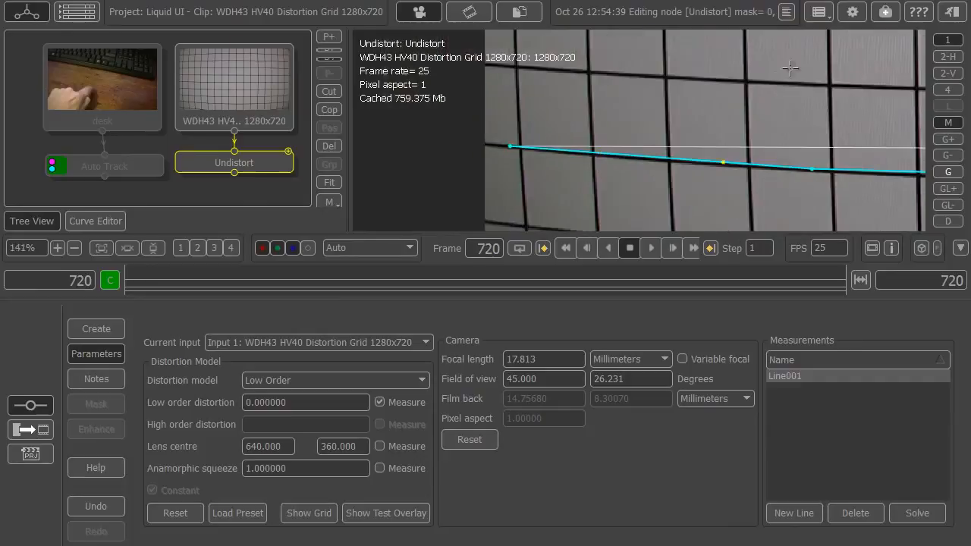
left_click_drag(749, 123, 503, 226)
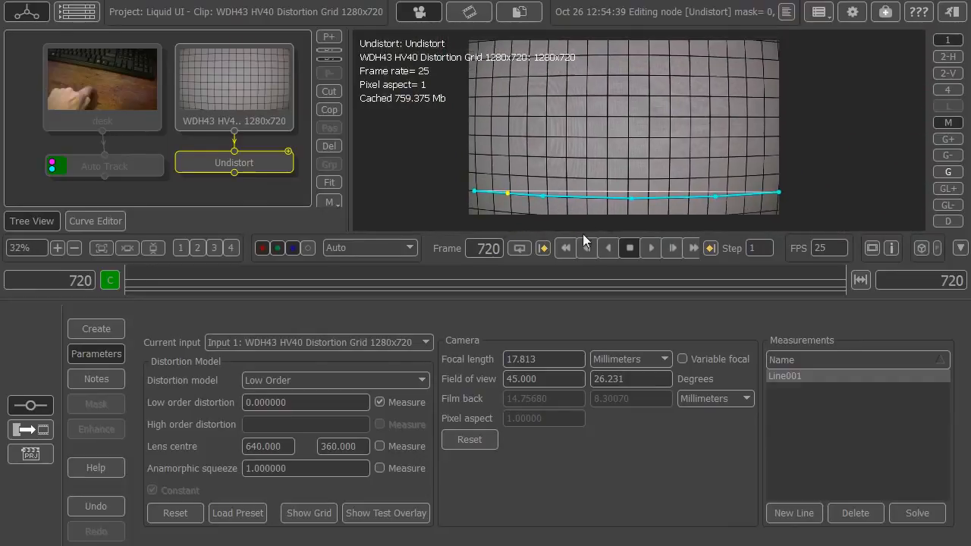
left_click(902, 513)
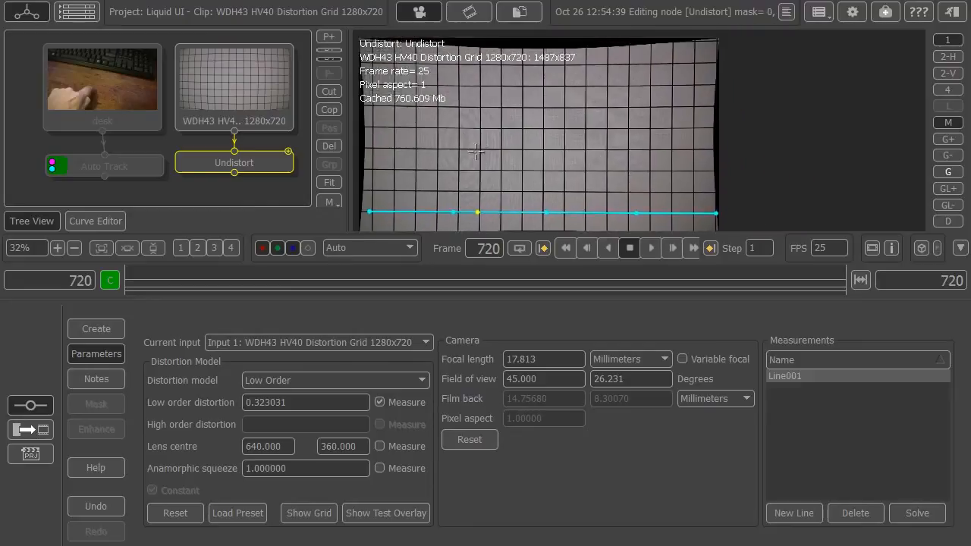
Step: Create a second measurement line along a horizontal grid line near the image's upper edge and bend its middle onto the curve
left_click(777, 516)
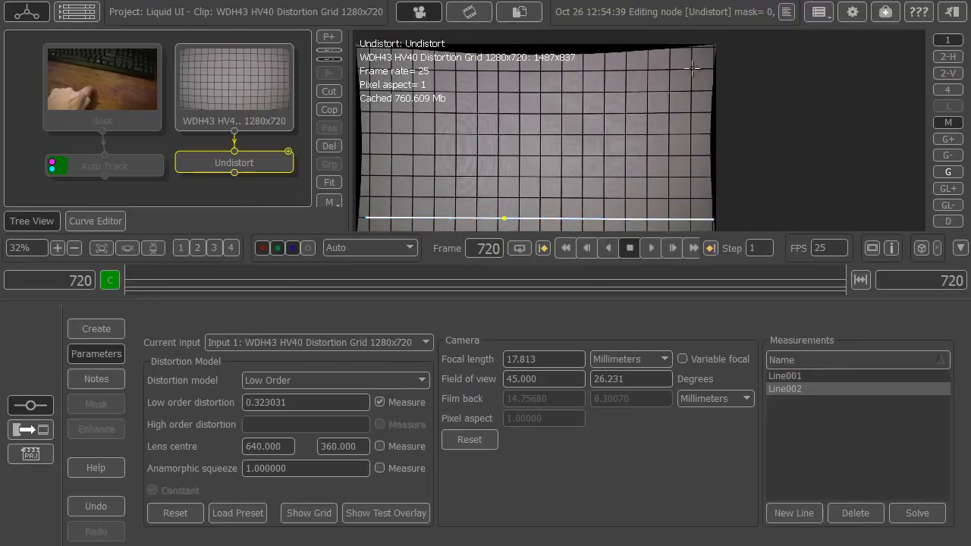
left_click_drag(691, 68, 363, 69)
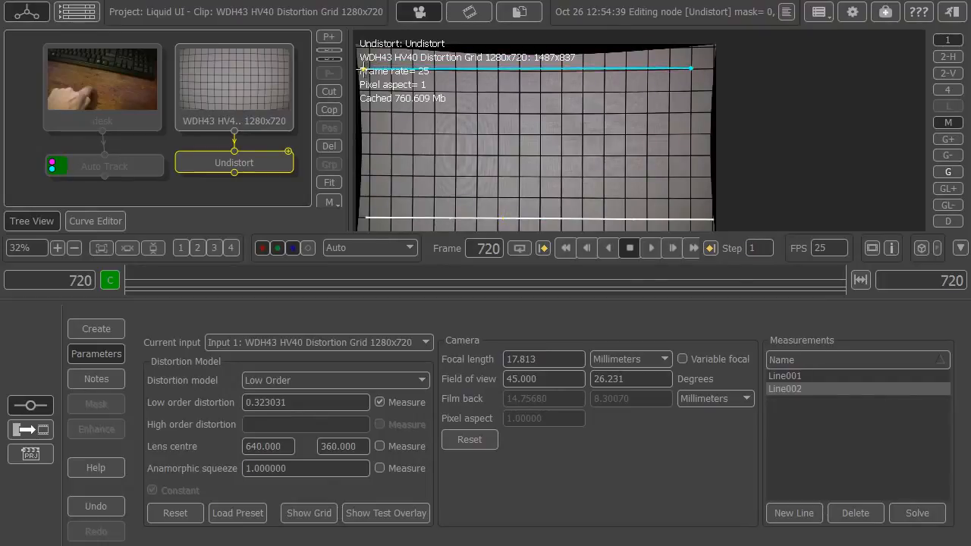
left_click_drag(565, 78, 519, 71)
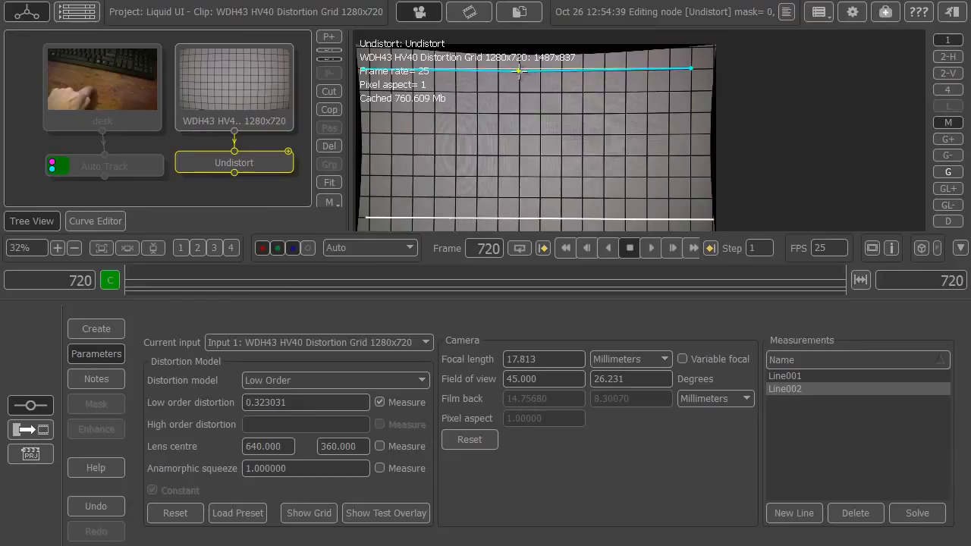
Step: Refine the new line's ends and add a point in each half so it follows the curved grid line
left_click_drag(694, 70, 732, 91)
left_click_drag(732, 91, 716, 140)
left_click_drag(657, 156, 849, 141)
left_click_drag(800, 126, 880, 161)
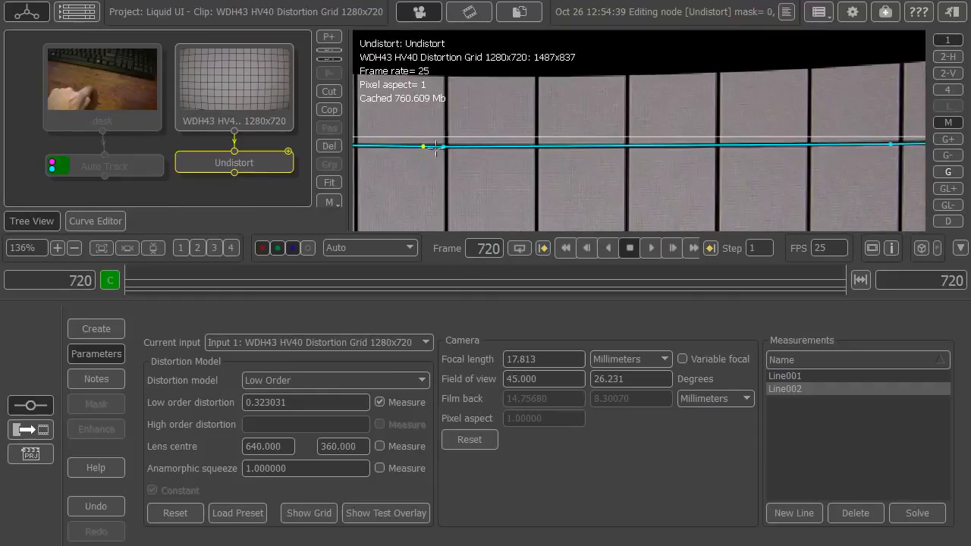
left_click_drag(408, 160, 922, 174)
left_click(599, 156)
left_click_drag(592, 156, 592, 157)
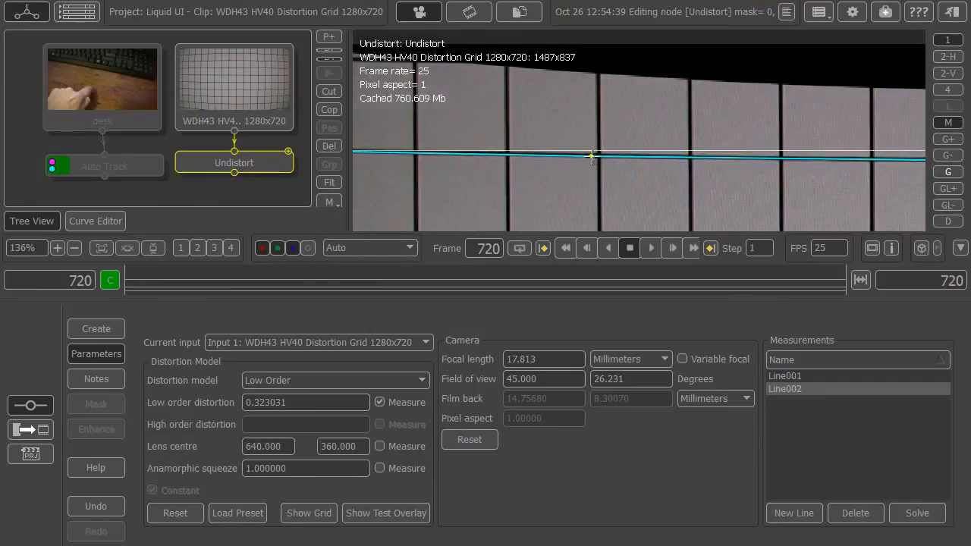
scroll(521, 186, "down", 3)
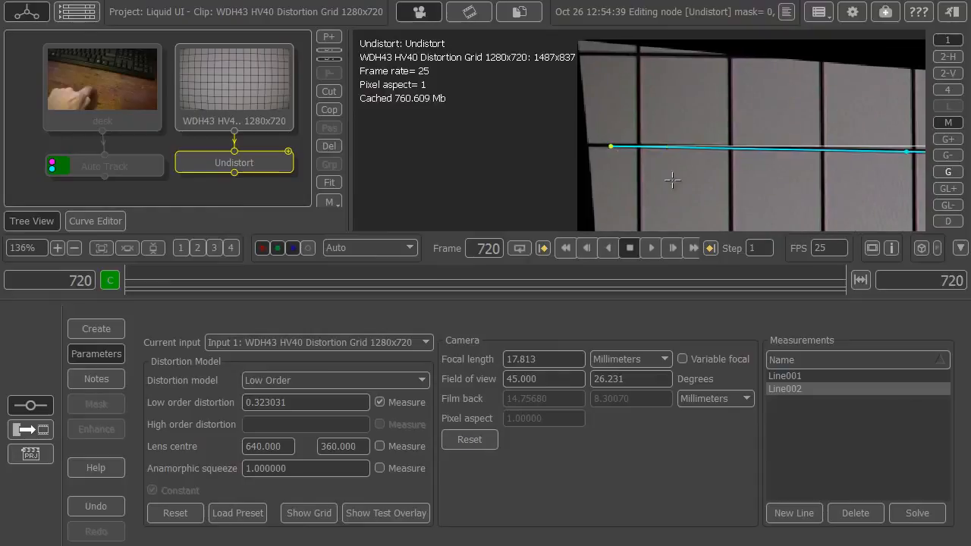
scroll(660, 220, "down", 5)
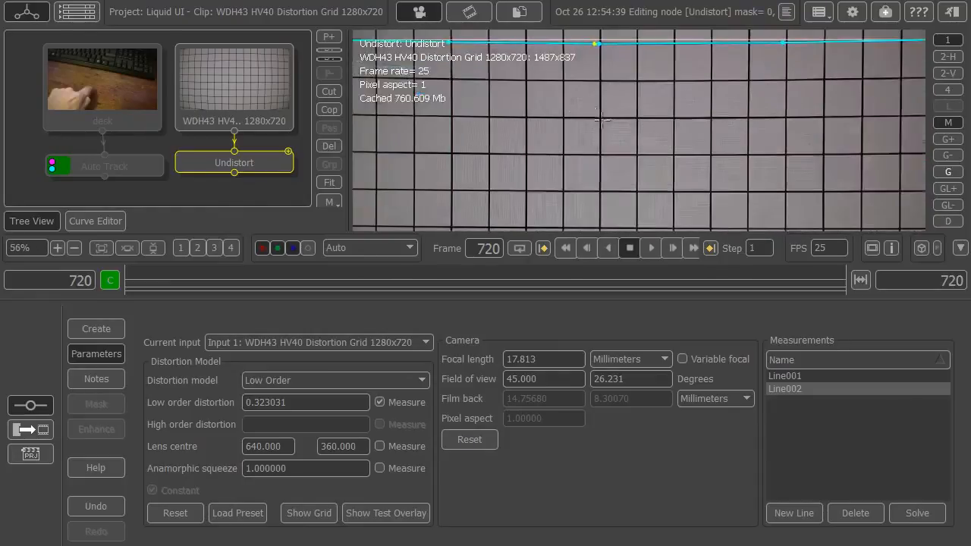
Step: Solve the lens distortion from both lines as Low Order, and solve it again with the High Order distortion model
left_click(917, 513)
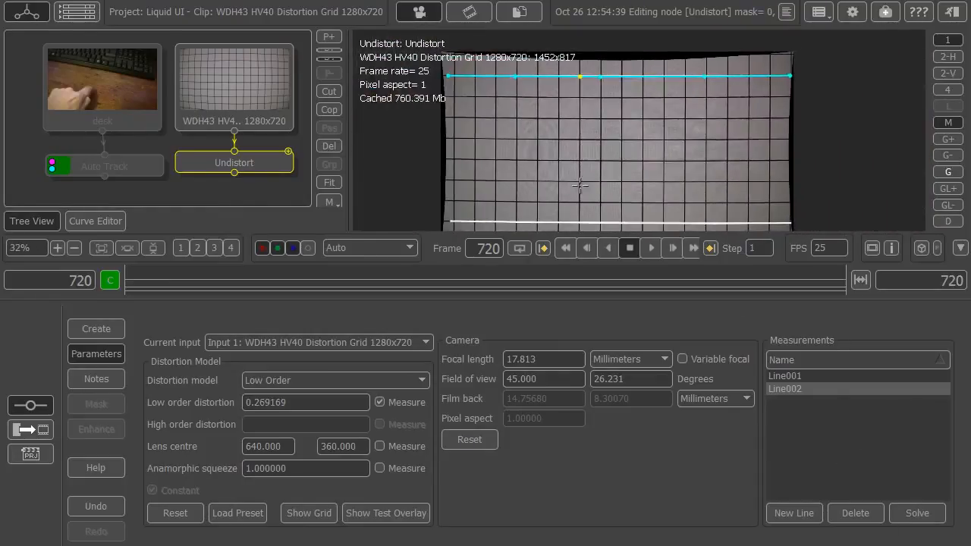
left_click_drag(552, 172, 502, 178)
left_click(374, 381)
left_click(354, 407)
left_click(909, 516)
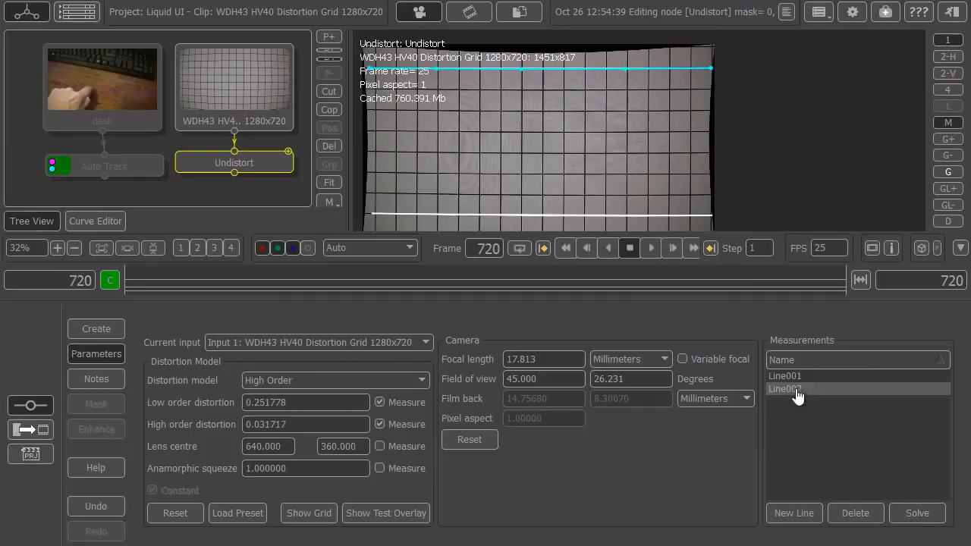
Step: Re-solve the high order distortion with Line001 selected and again with Line002 selected
left_click(789, 376)
left_click(918, 516)
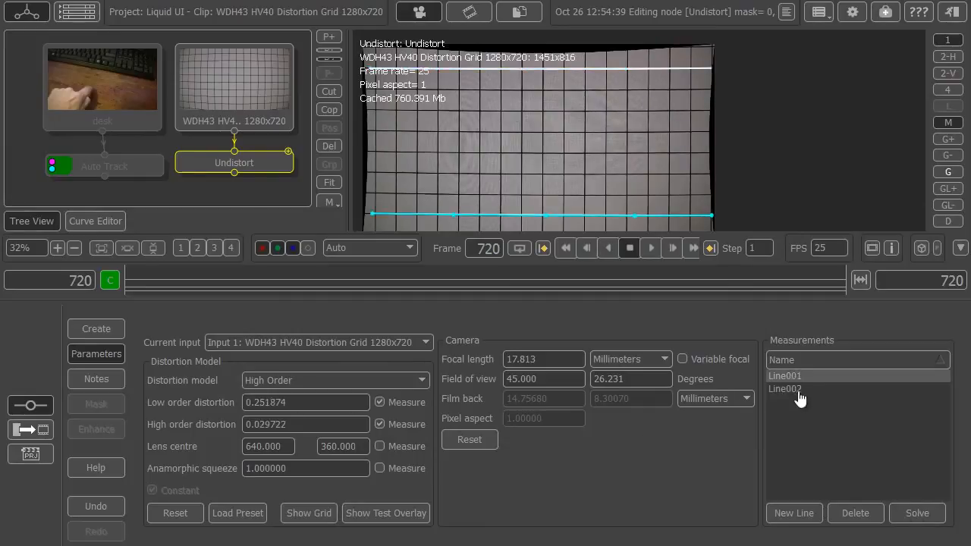
left_click(793, 389)
left_click(910, 513)
left_click(794, 377)
left_click(796, 389)
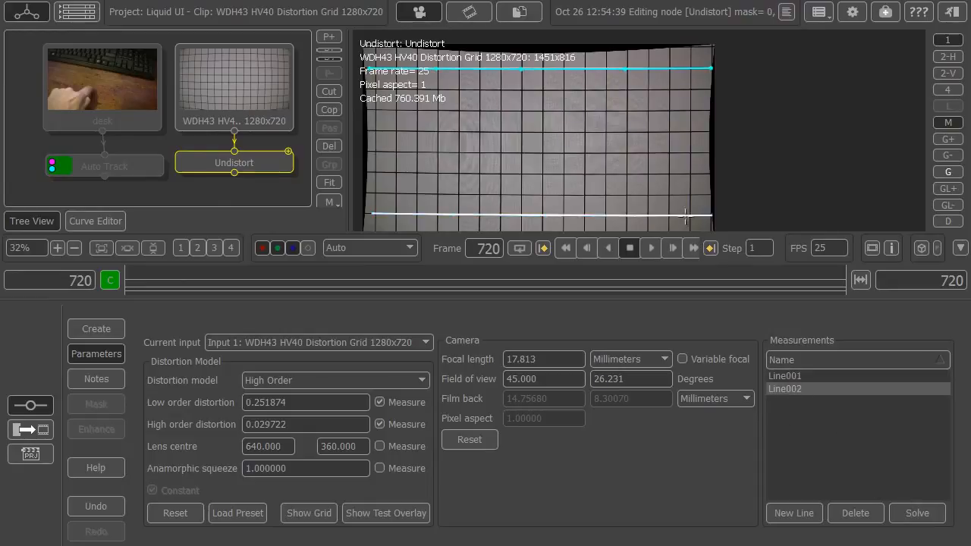
Step: Draw a third measurement line along a vertical grid line near the image's right edge and bend it to follow the grid
left_click_drag(625, 121, 669, 166)
scroll(567, 148, "up", 3)
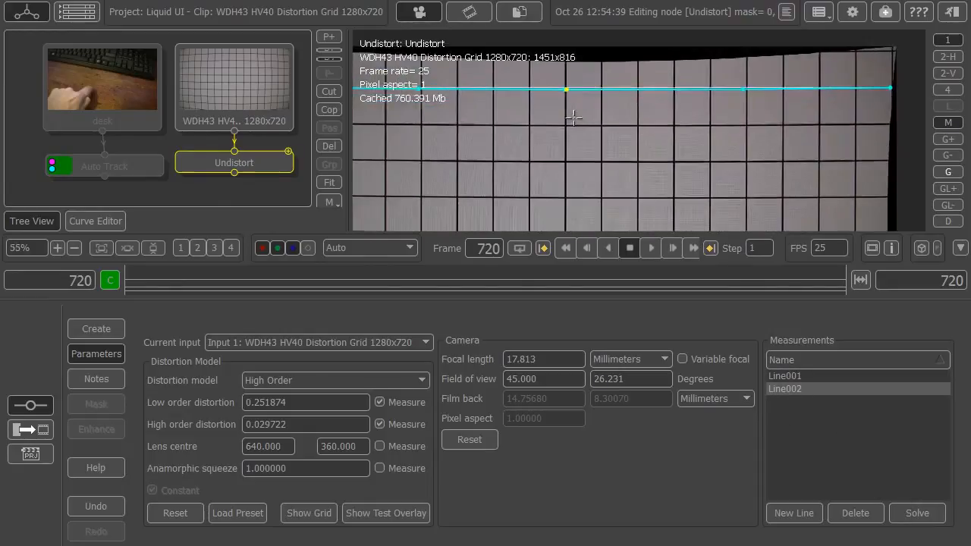
left_click_drag(817, 178, 718, 108)
scroll(711, 129, "down", 3)
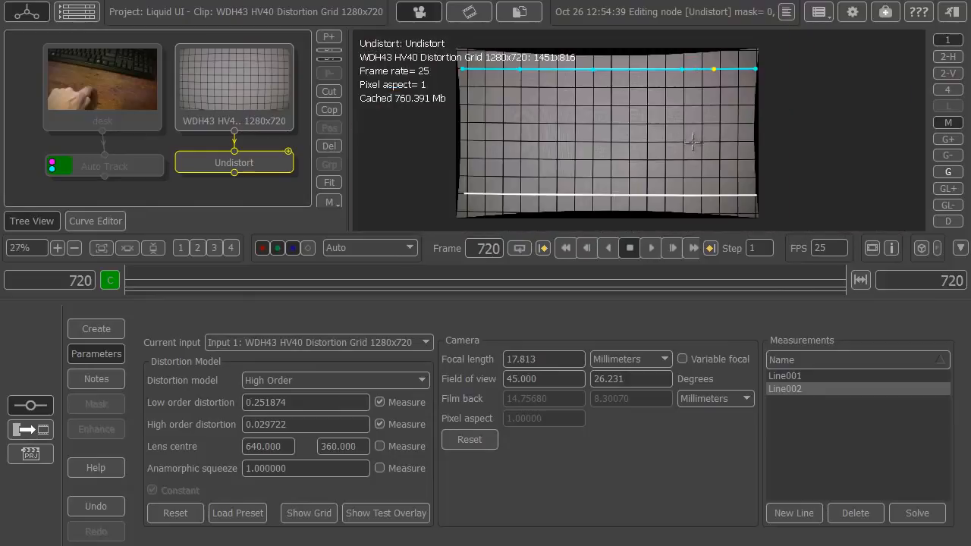
left_click(781, 521)
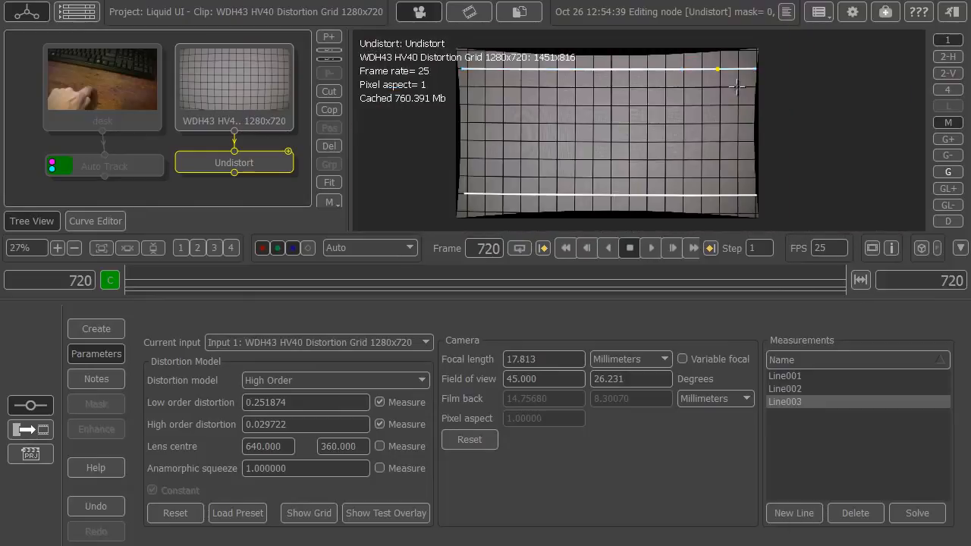
left_click_drag(742, 74, 738, 217)
left_click_drag(689, 166, 642, 107)
scroll(642, 107, "up", 6)
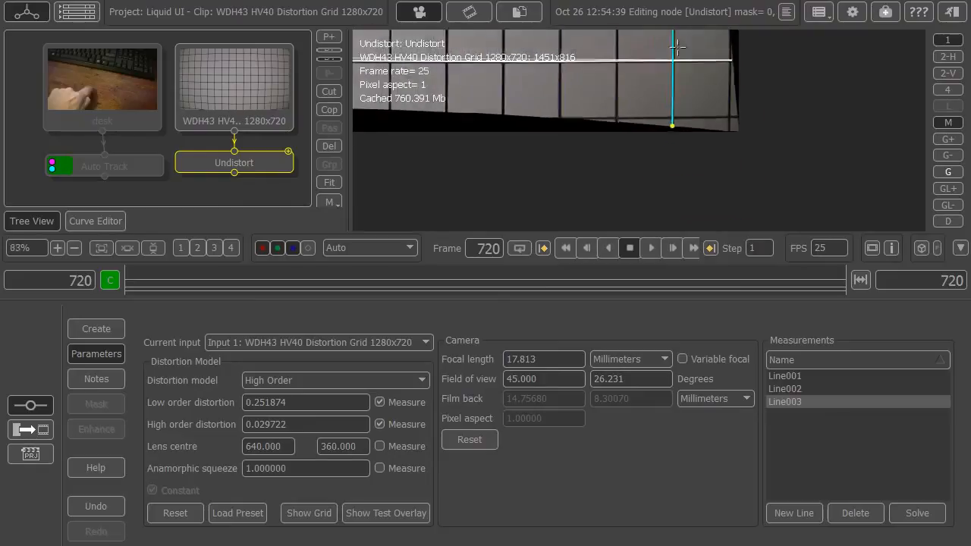
left_click_drag(632, 142, 631, 138)
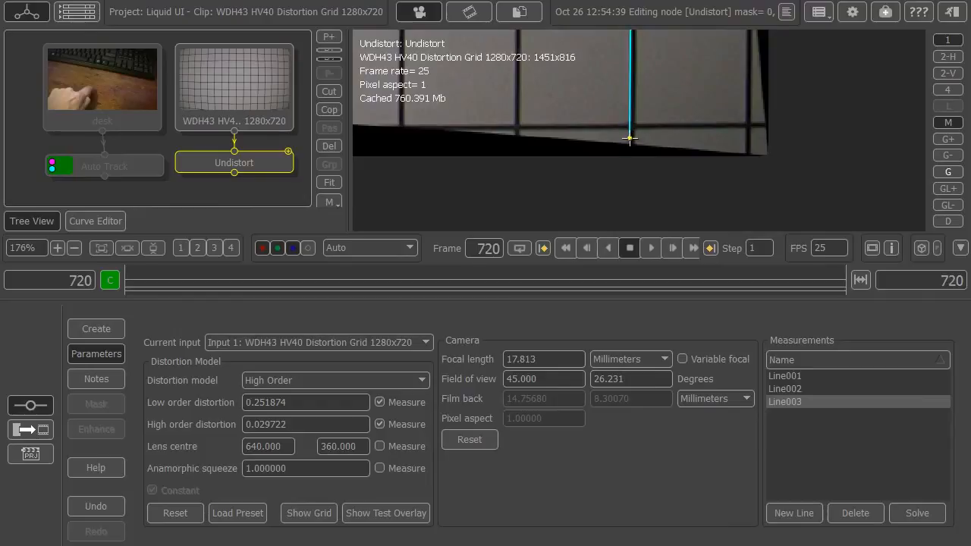
left_click(631, 78)
left_click_drag(614, 74, 636, 216)
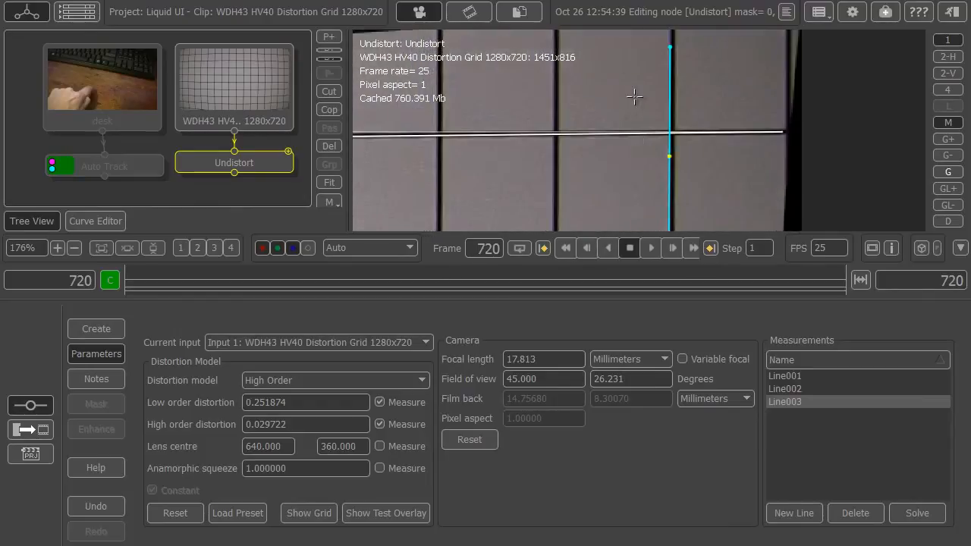
left_click_drag(635, 95, 633, 164)
Step: Delete the vertical measurement line, keeping the two horizontal ones
left_click(844, 507)
left_click(844, 510)
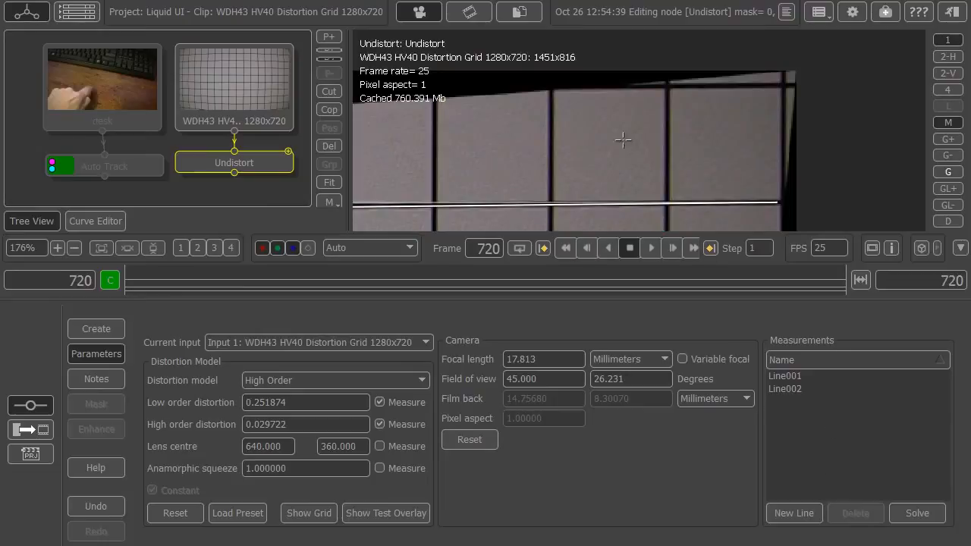
scroll(617, 150, "down", 5)
scroll(616, 149, "down", 4)
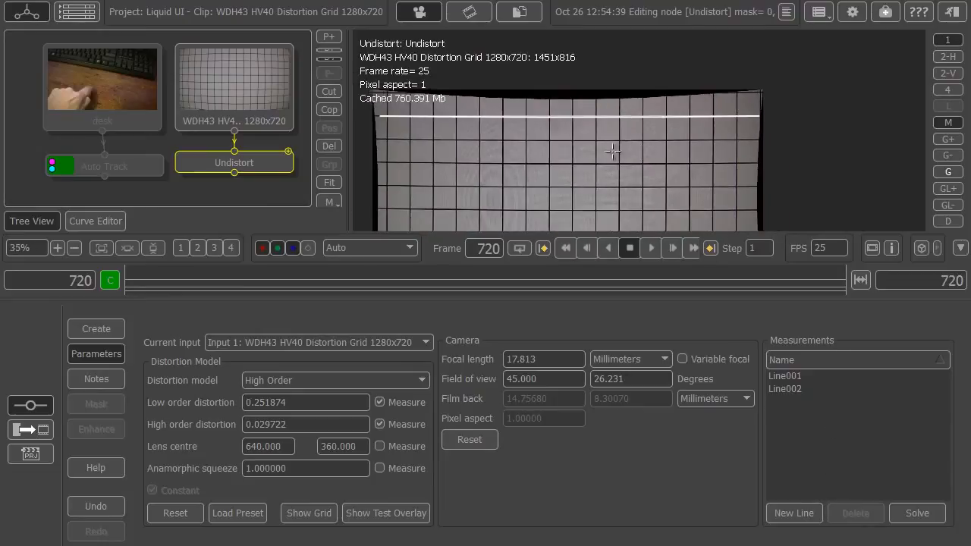
Step: Copy the Undistort node and paste the duplicate below the Auto Track node
left_click_drag(188, 161, 185, 166)
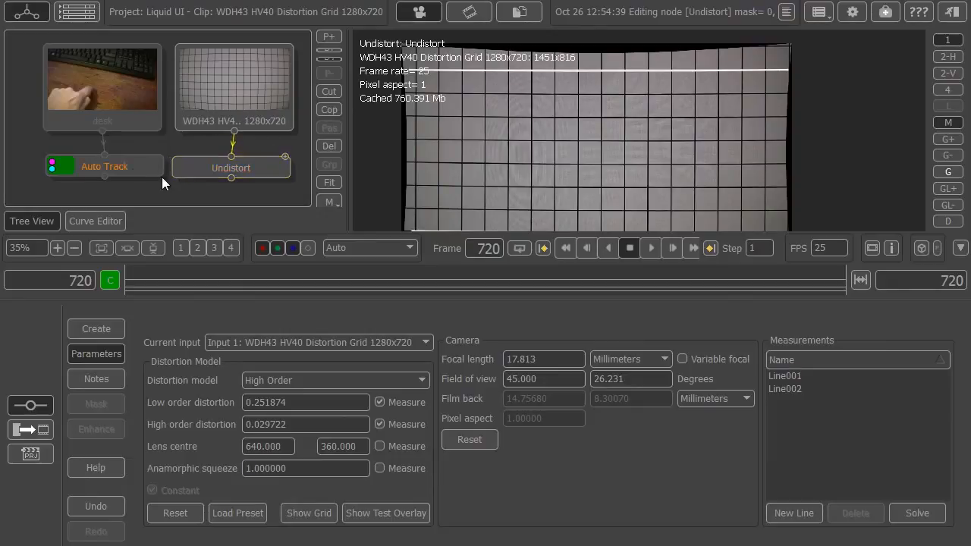
left_click_drag(240, 177, 245, 175)
right_click(217, 184)
left_click(168, 182)
scroll(159, 198, "down", 2)
left_click_drag(159, 198, 77, 173)
left_click(332, 129)
left_click(62, 150)
left_click(103, 71)
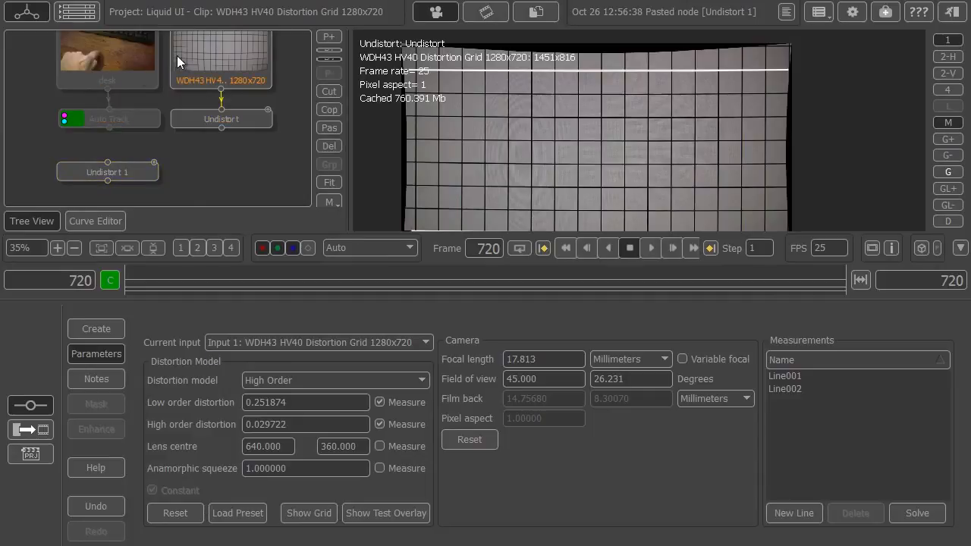
Step: Compare the original distortion grid clip with its undistorted version
left_click(209, 60)
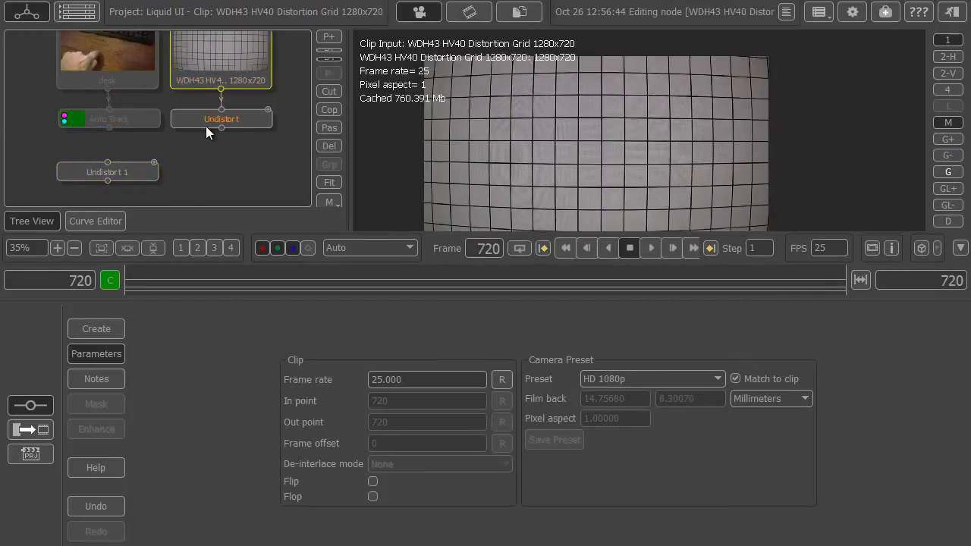
left_click(206, 123)
left_click(131, 179)
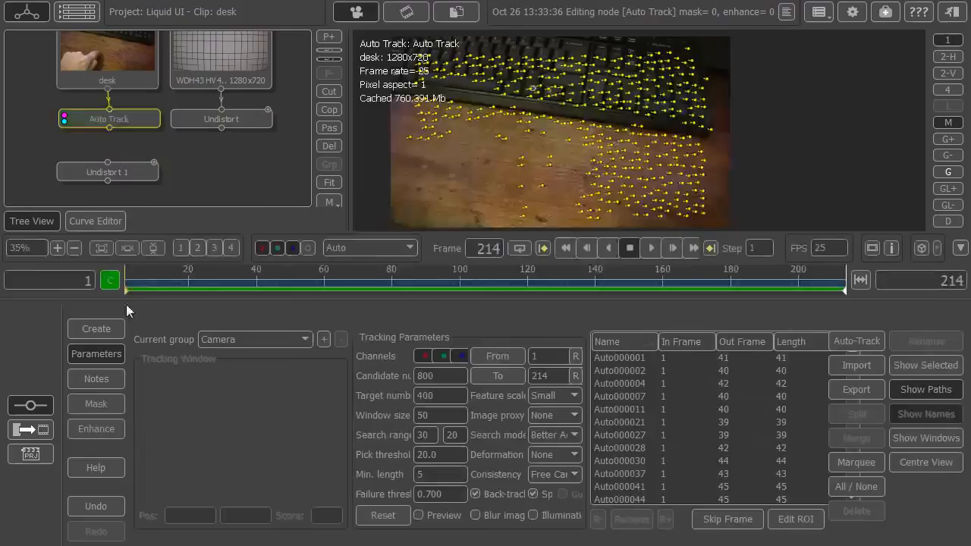
Step: Scrub the auto-tracked desk footage to frame 81 and examine the track paths around the hand and the keyboard's front edge
left_click_drag(126, 290, 395, 290)
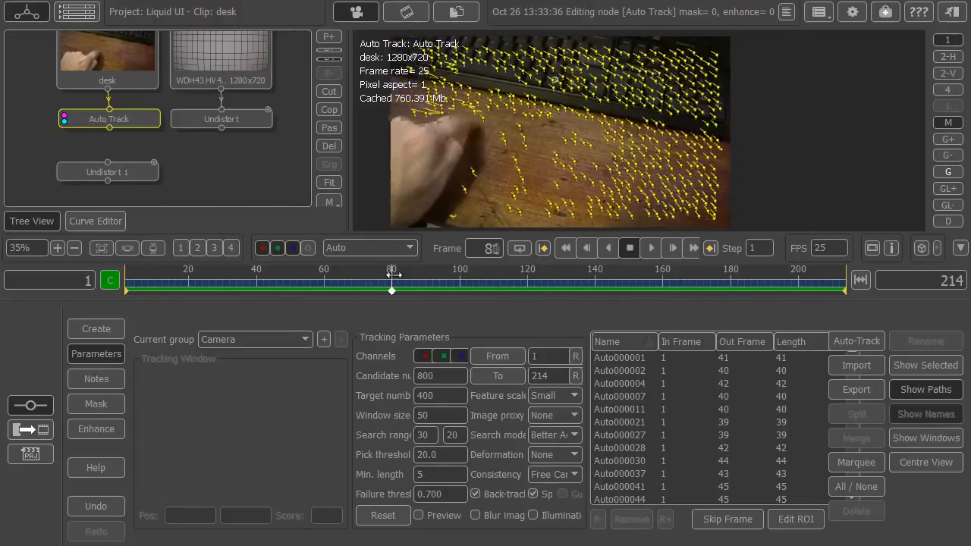
scroll(437, 135, "up", 4)
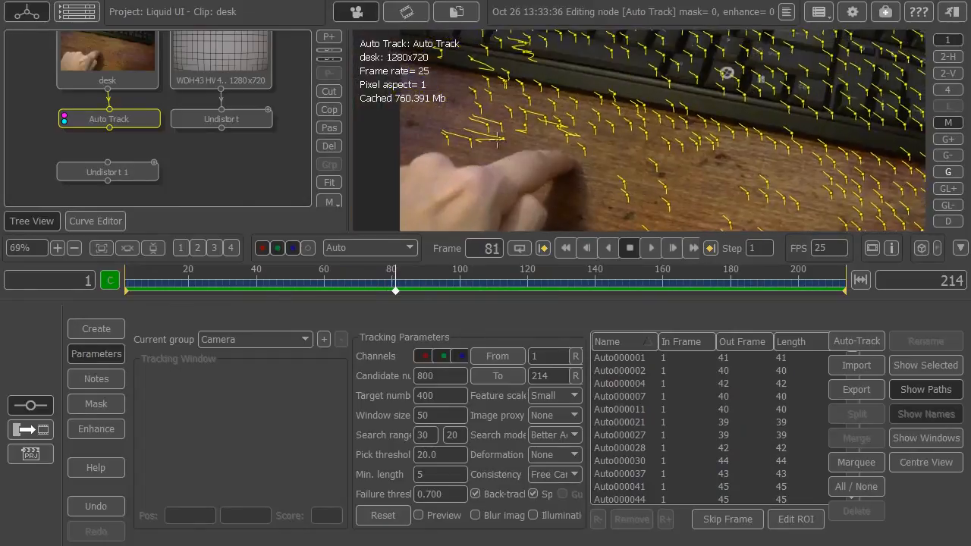
left_click_drag(704, 93, 645, 126)
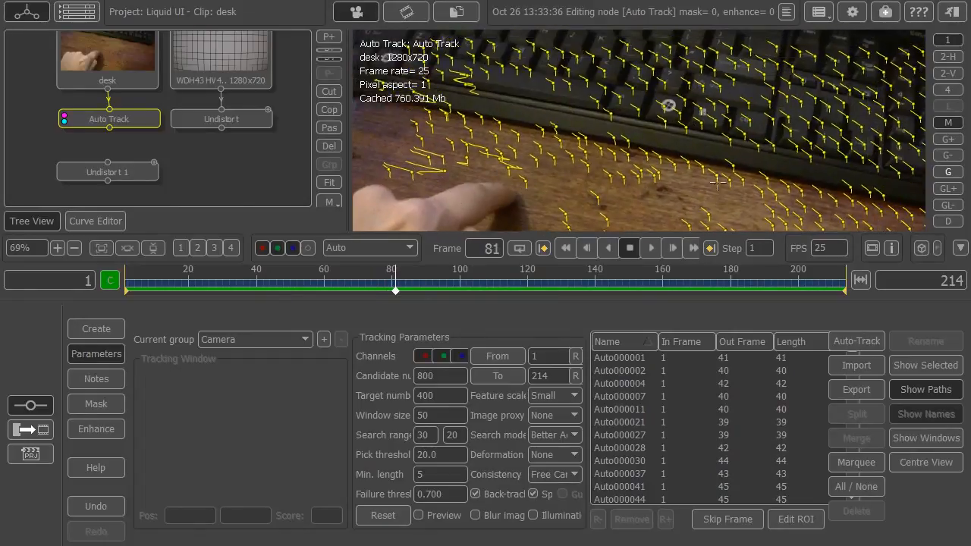
left_click_drag(395, 122, 391, 170)
scroll(590, 195, "up", 4)
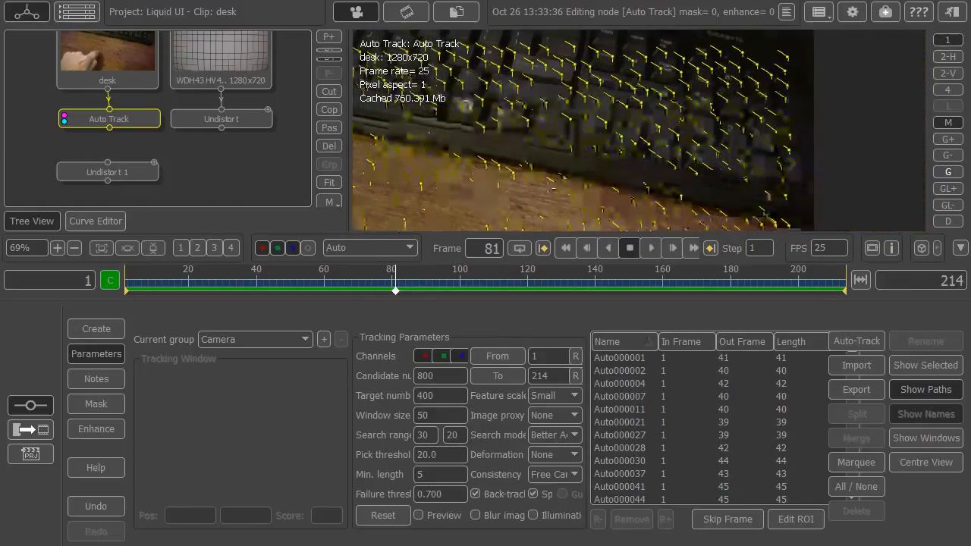
scroll(487, 120, "up", 2)
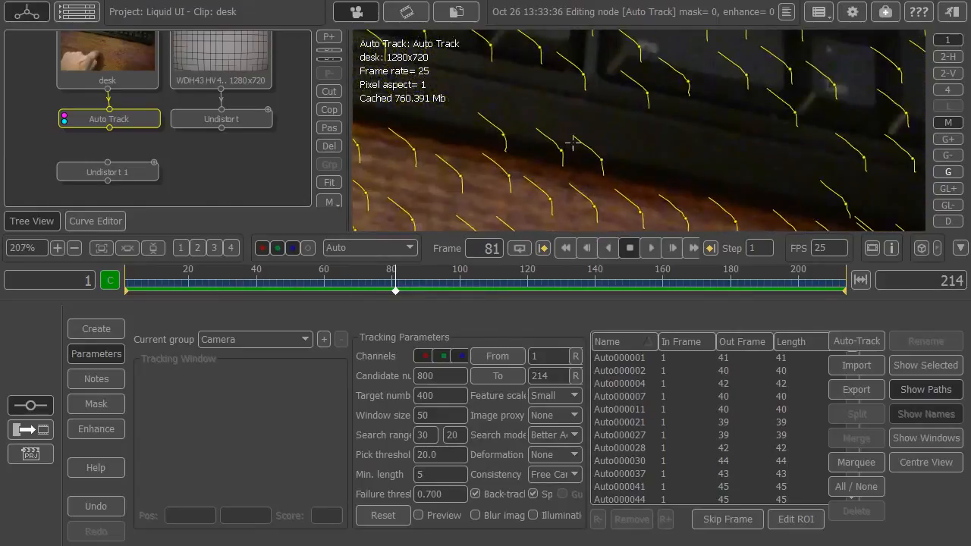
left_click_drag(654, 153, 563, 143)
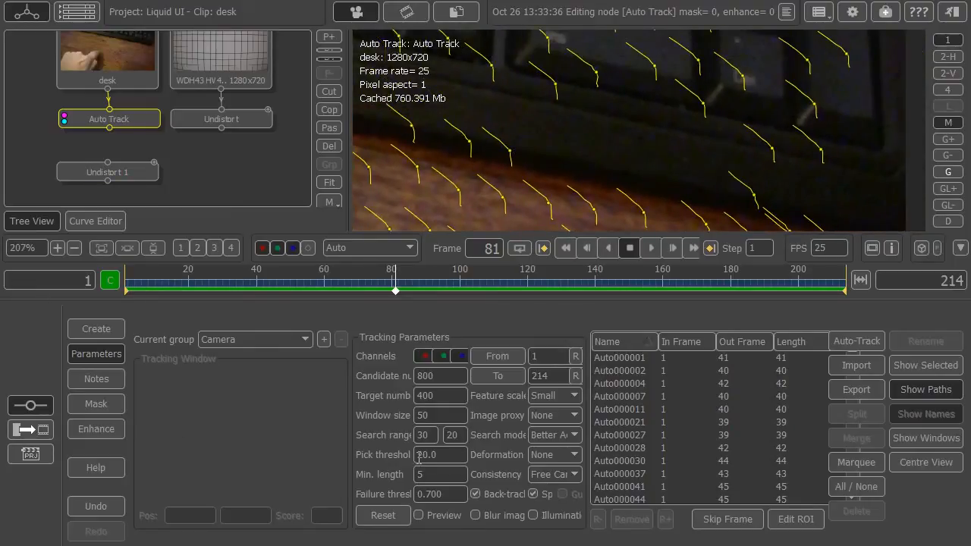
Step: Delete the stray tracks on the keyboard's front edge, including Auto011160, and restore the Auto Track node after its accidental deletion
left_click(833, 461)
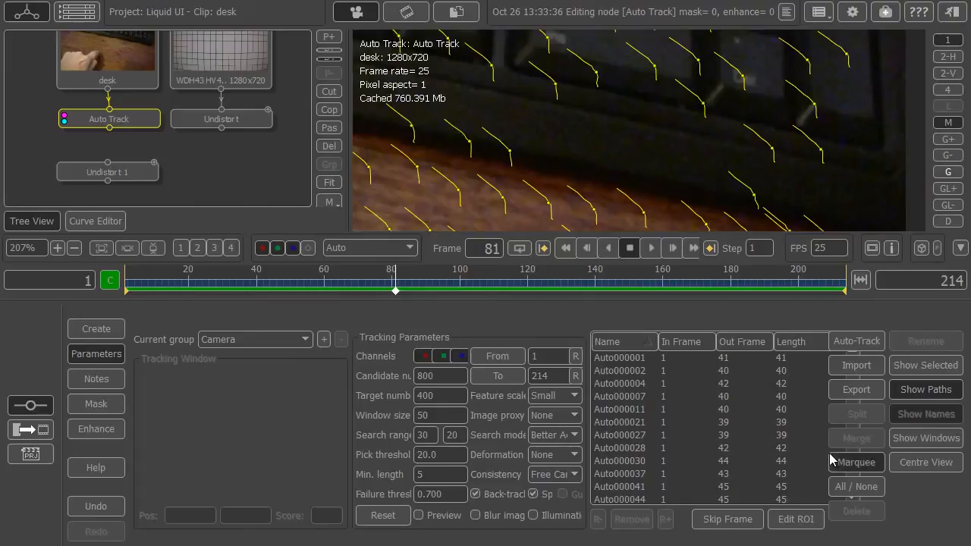
mouse_move(395, 133)
left_mouse_down()
mouse_move(490, 152)
mouse_move(456, 126)
mouse_move(401, 117)
left_mouse_up()
left_click(857, 511)
left_click(748, 194)
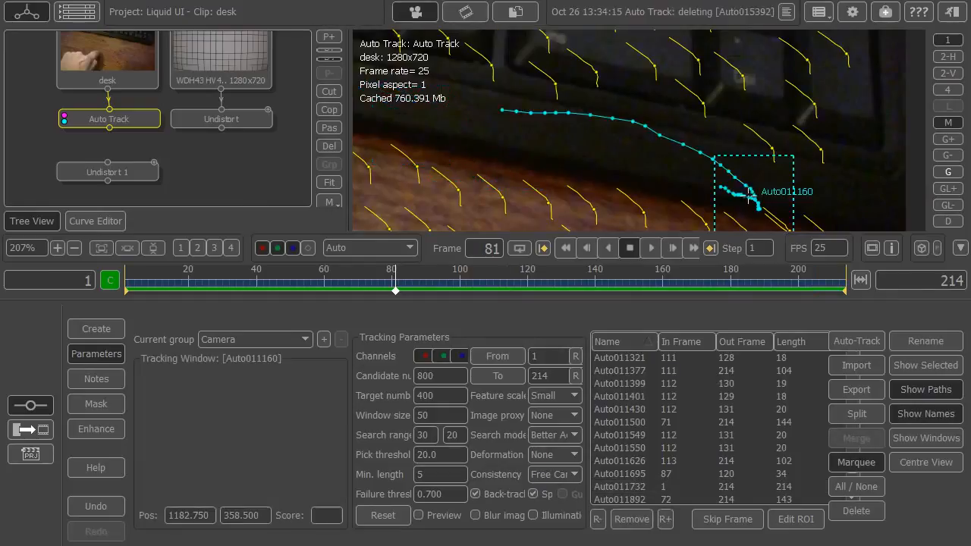
left_click(329, 149)
key("ctrl+z")
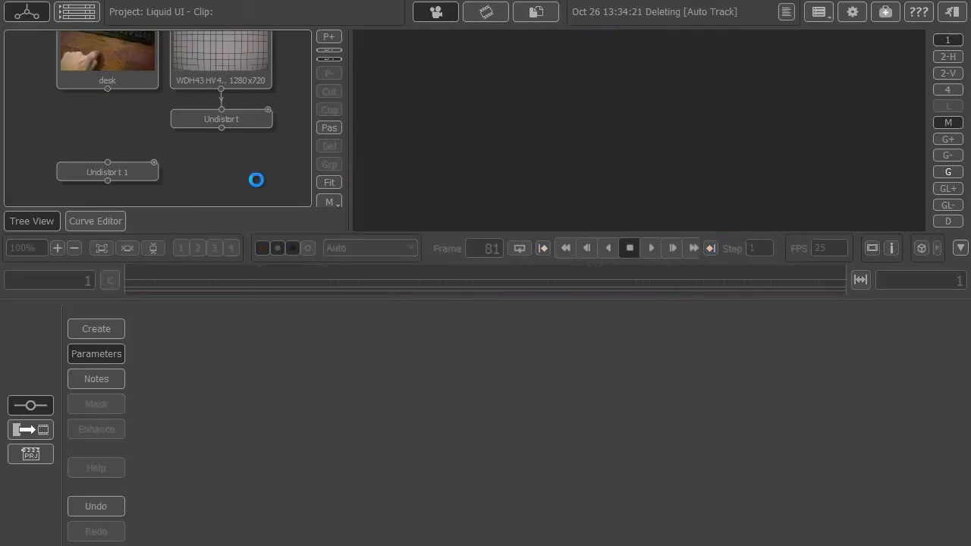
key("Delete")
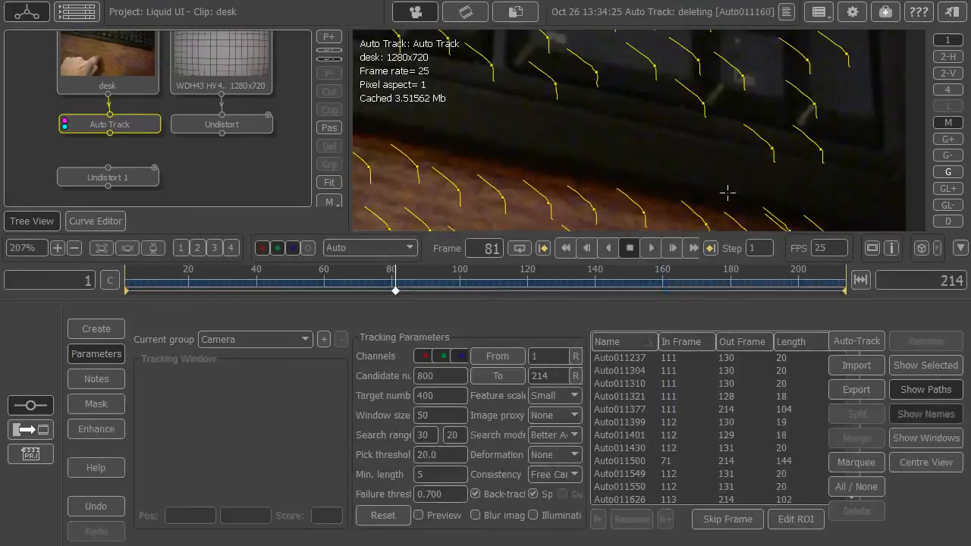
Step: Review the tracks across the whole desk frame and return the footage to frame 1
scroll(579, 137, "down", 4)
scroll(604, 135, "down", 7)
scroll(570, 149, "up", 2)
scroll(561, 191, "up", 3)
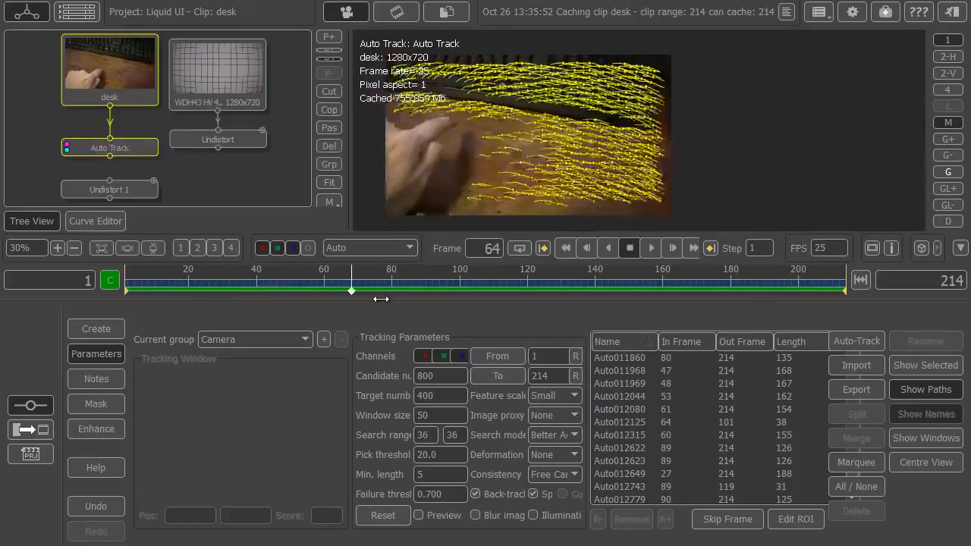
left_click_drag(381, 299, 88, 257)
Step: Select the Undistort 1 node and shift it slightly below the Auto Track node
left_click(175, 190)
mouse_move(106, 190)
left_mouse_down()
mouse_move(182, 190)
mouse_move(100, 190)
left_mouse_up()
left_click_drag(188, 187, 193, 151)
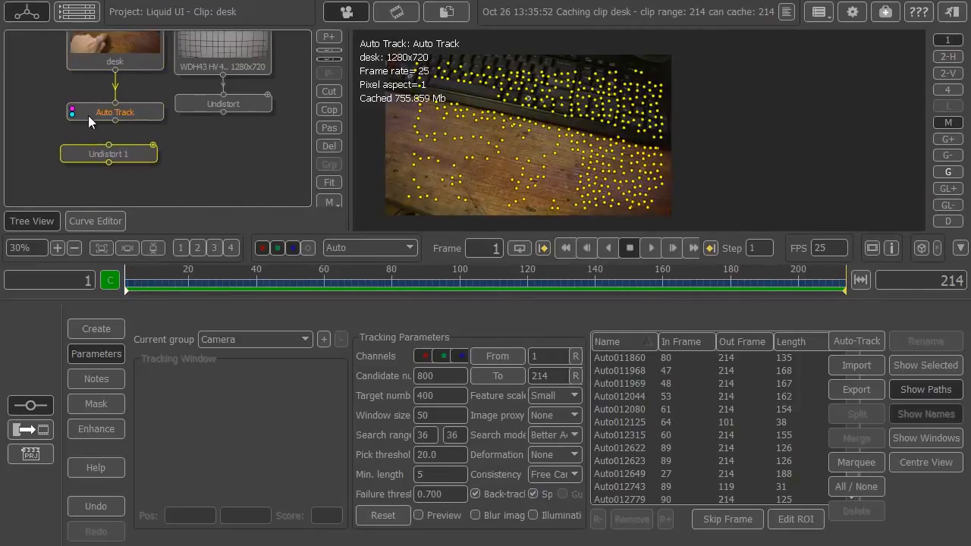
Step: Connect the Undistort 1 node beneath Auto Track and preview the undistorted desk footage up to frame 97
double_click(89, 154)
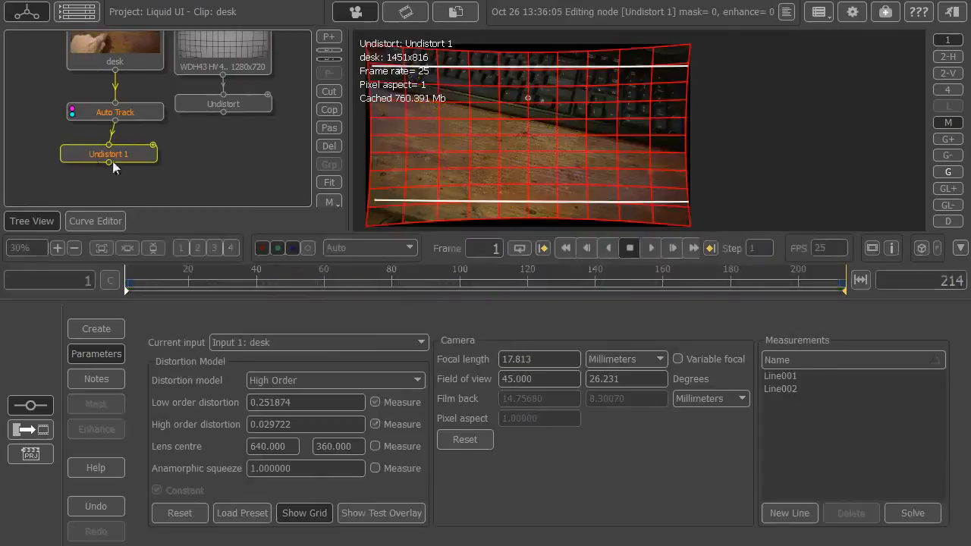
left_click_drag(144, 282, 449, 281)
Step: Add a Camera Solver node beneath Undistort 1 and scrub the desk footage to frame 41
right_click(139, 158)
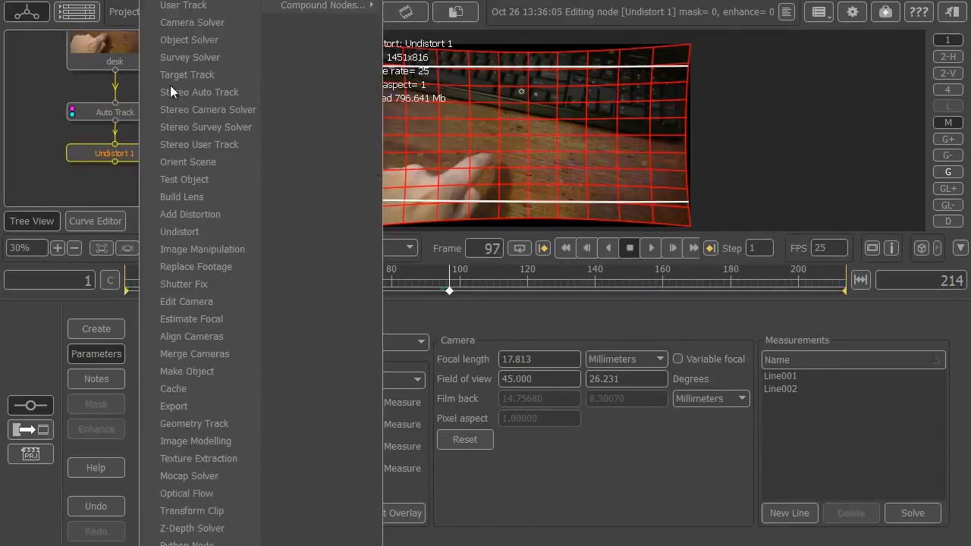
left_click(180, 23)
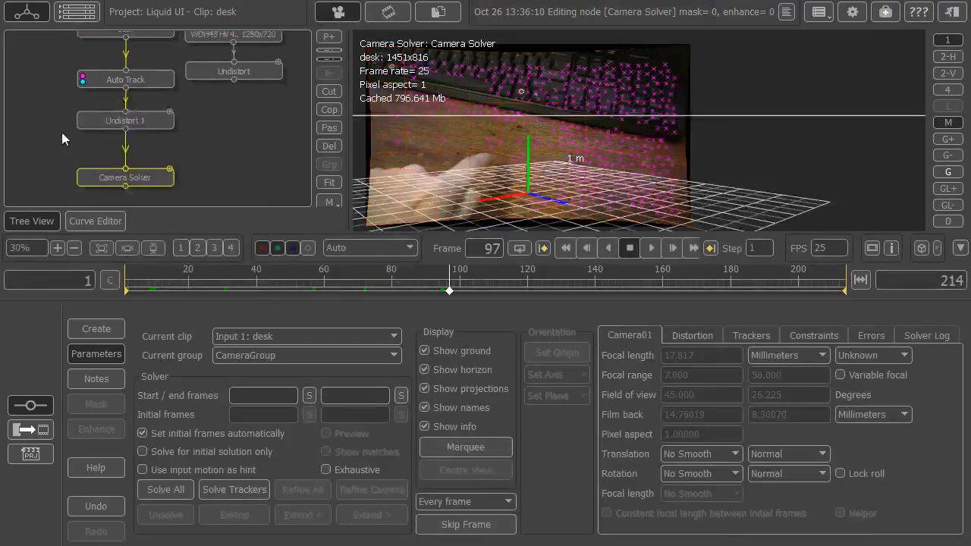
left_click_drag(136, 281, 259, 283)
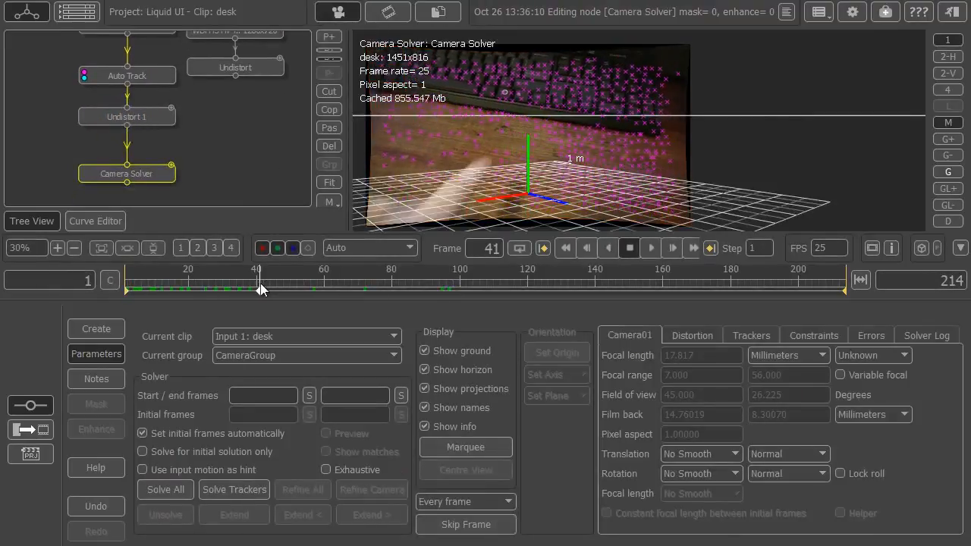
Step: Compare the track positions at the keyboard's edge between the Auto Track node and the undistorted Camera Solver node
left_click(117, 72)
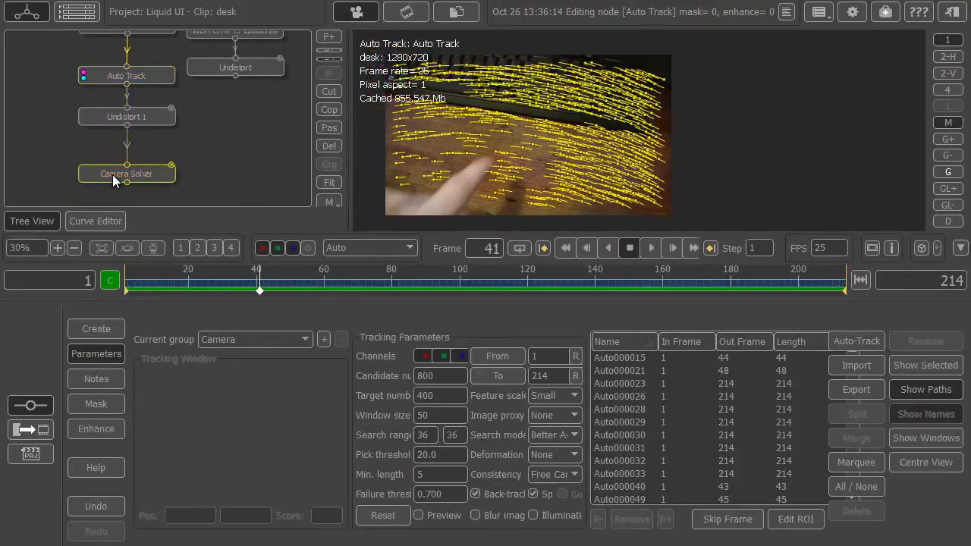
left_click(112, 174)
scroll(628, 146, "up", 5)
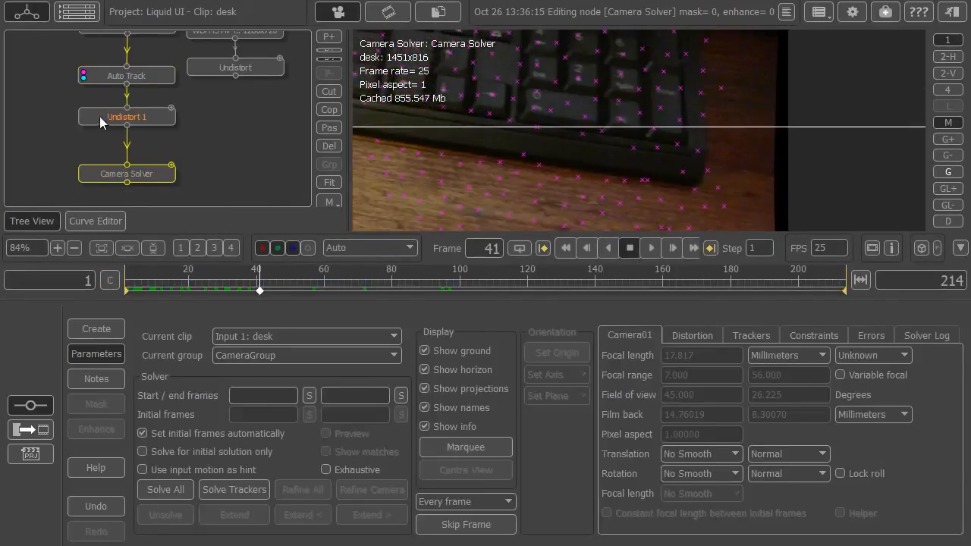
left_click(100, 79)
left_click(114, 174)
scroll(676, 215, "down", 4)
scroll(545, 124, "down", 1)
scroll(463, 146, "down", 2)
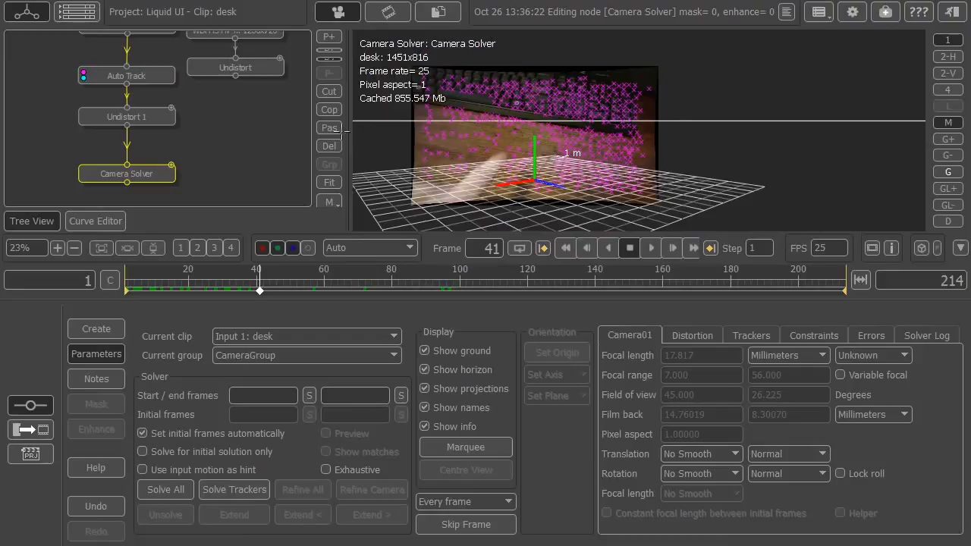
Step: Place the Camera Solver node closer to Undistort 1 and solve the camera and all trackers with initial frames set automatically
left_click_drag(166, 179, 166, 161)
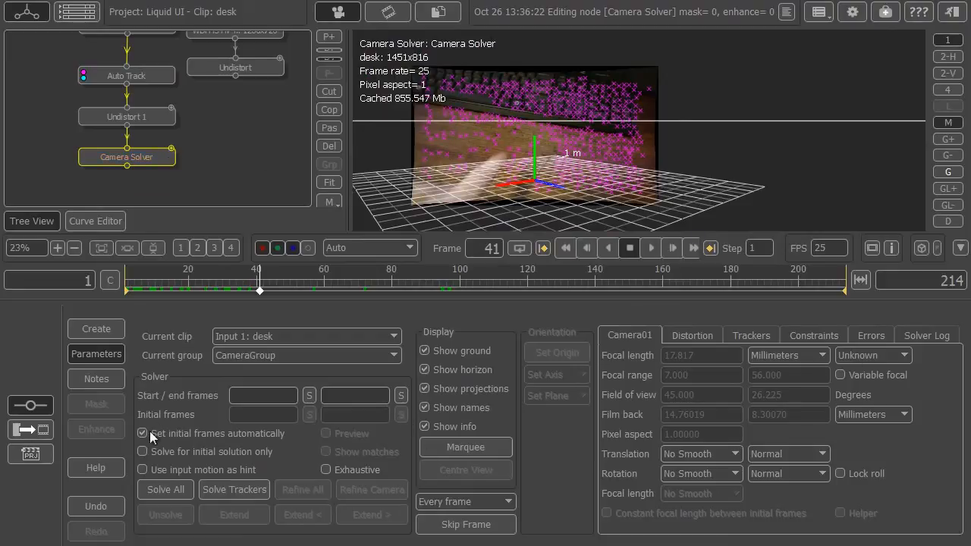
left_click(188, 483)
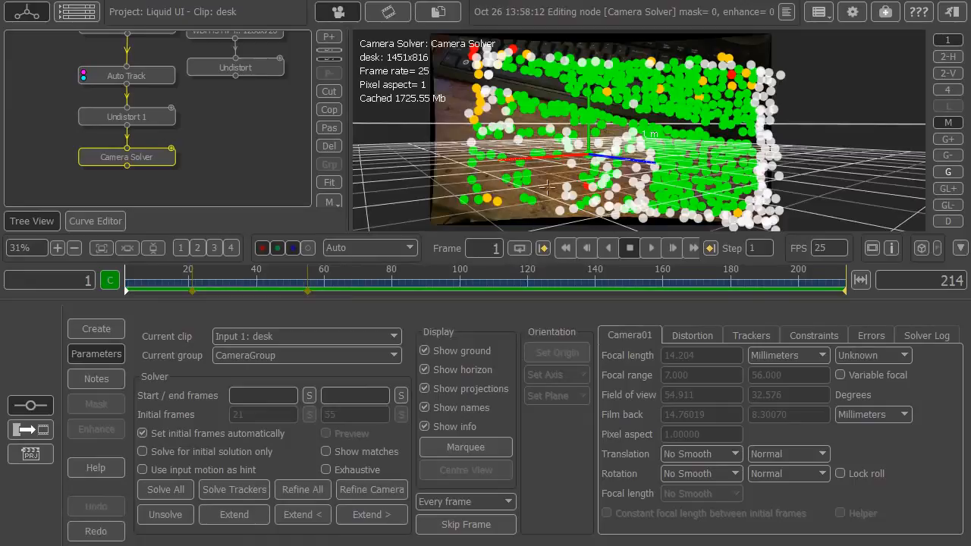
Step: Set the scene origin at tracker Auto004222 on the desk
left_click(586, 219)
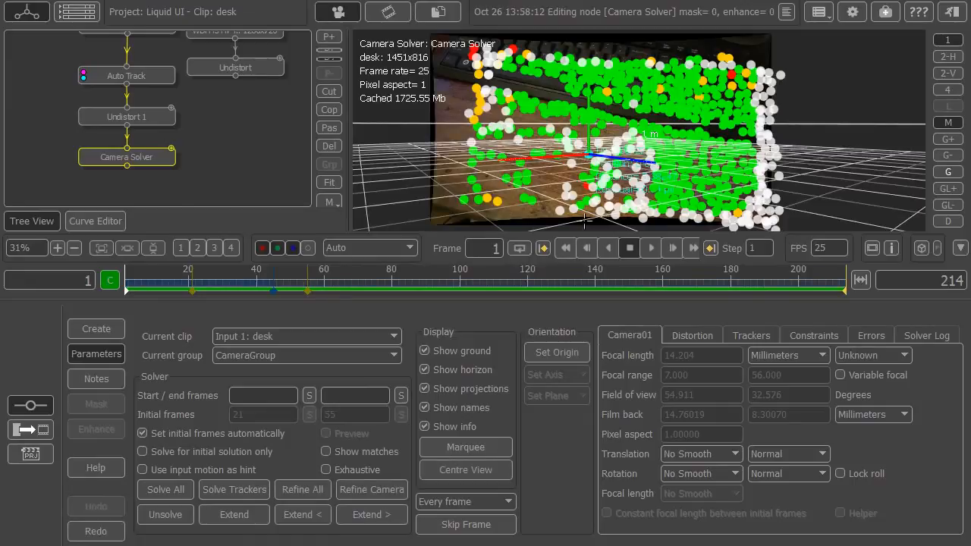
left_click(552, 348)
left_click_drag(174, 288, 126, 276)
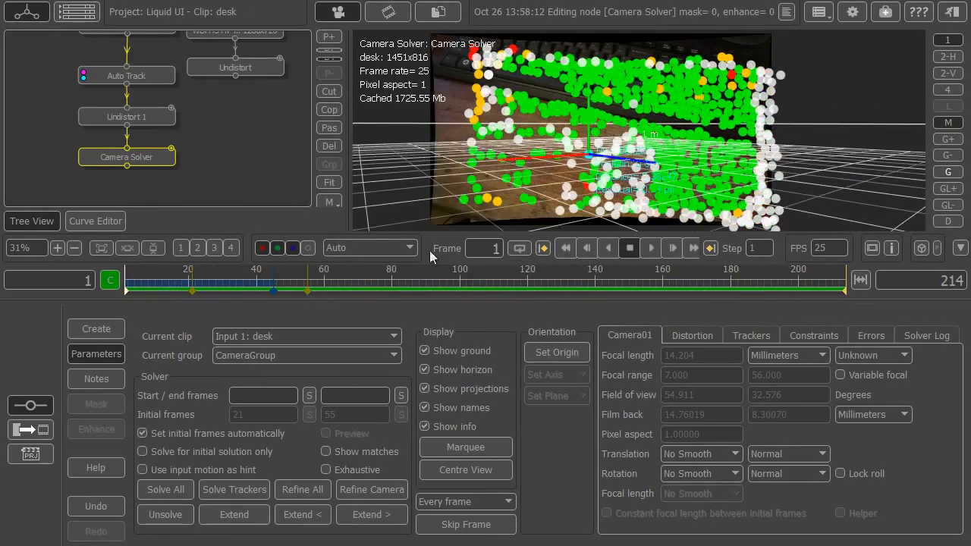
Step: Show the camera and 3D views side by side and deactivate the far outlying trackers, including Auto005514
left_click(945, 57)
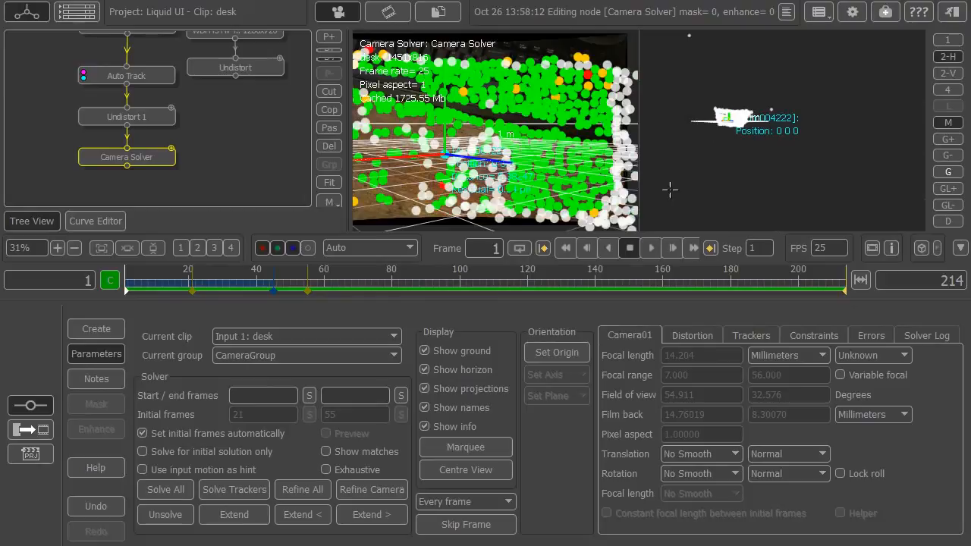
mouse_move(830, 130)
left_mouse_down()
mouse_move(764, 161)
mouse_move(739, 186)
mouse_move(787, 144)
mouse_move(792, 117)
mouse_move(819, 113)
mouse_move(778, 83)
mouse_move(762, 118)
left_mouse_up()
left_click(455, 447)
left_click(738, 334)
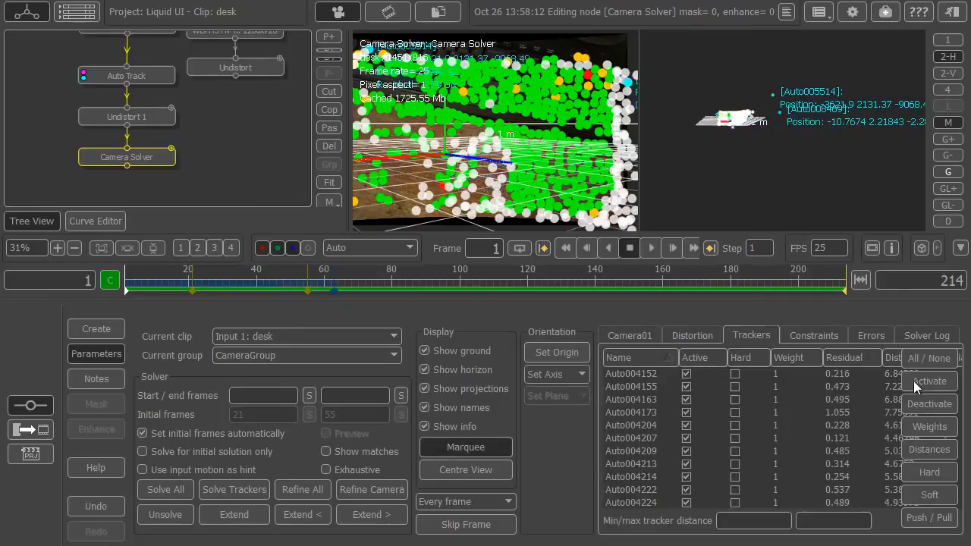
left_click(920, 404)
left_click(721, 183)
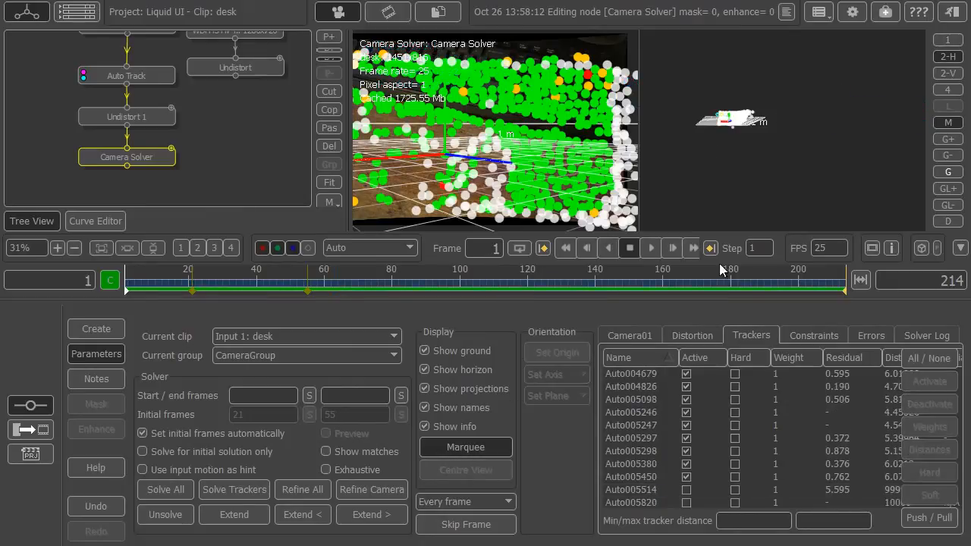
Step: Marquee-select the stray trackers below the point cloud, including Auto000015 and Auto009833, and deactivate them
left_click(463, 450)
left_click_drag(790, 129, 888, 88)
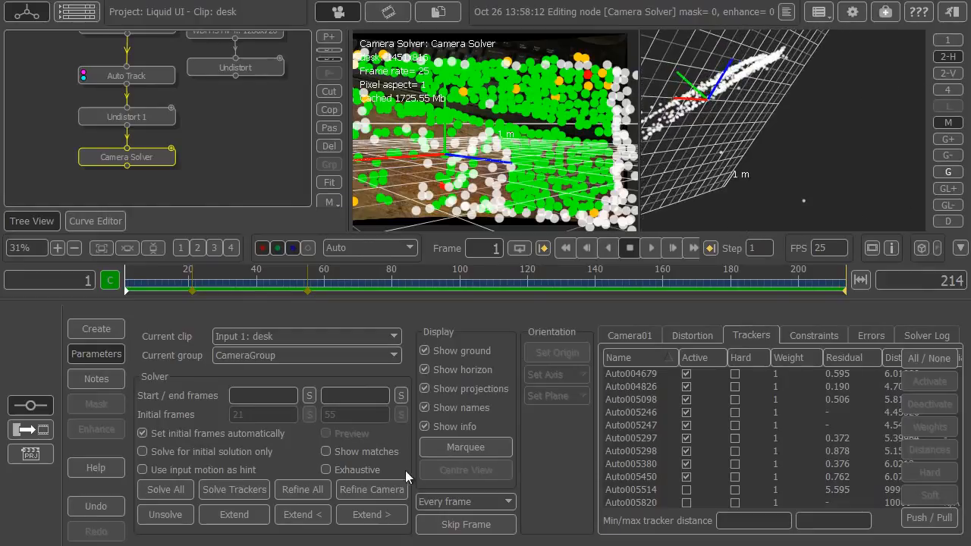
mouse_move(697, 136)
left_mouse_down()
mouse_move(759, 223)
mouse_move(839, 136)
mouse_move(820, 79)
mouse_move(791, 56)
mouse_move(742, 85)
mouse_move(700, 134)
left_mouse_up()
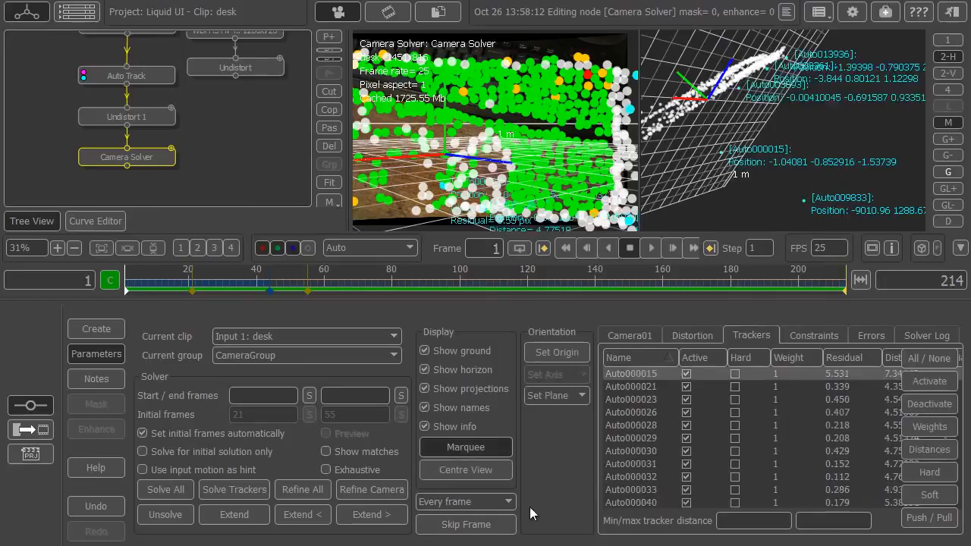
left_click(927, 404)
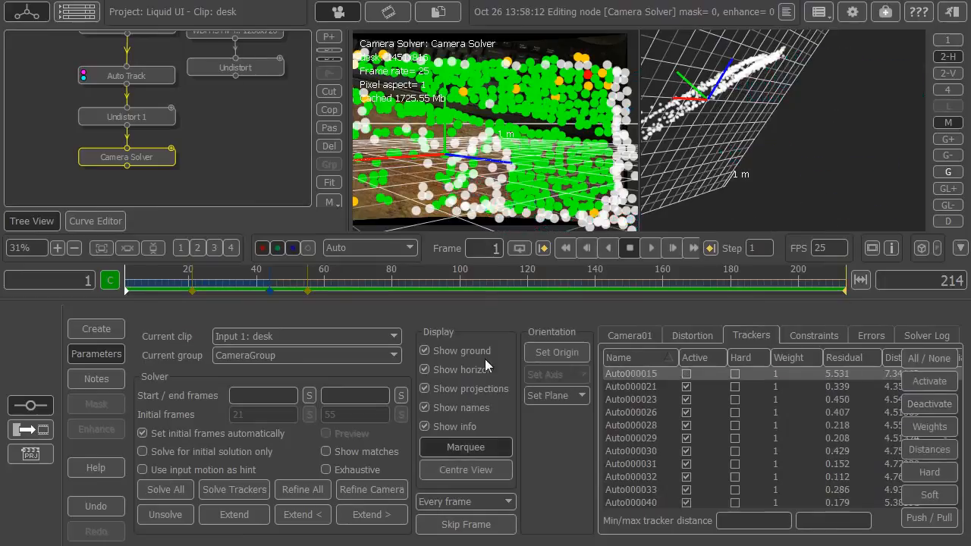
Step: Trim the tracker errors above about 1.2 in the error graph and refine the whole camera solve
left_click(863, 336)
scroll(716, 465, "up", 5)
mouse_move(776, 445)
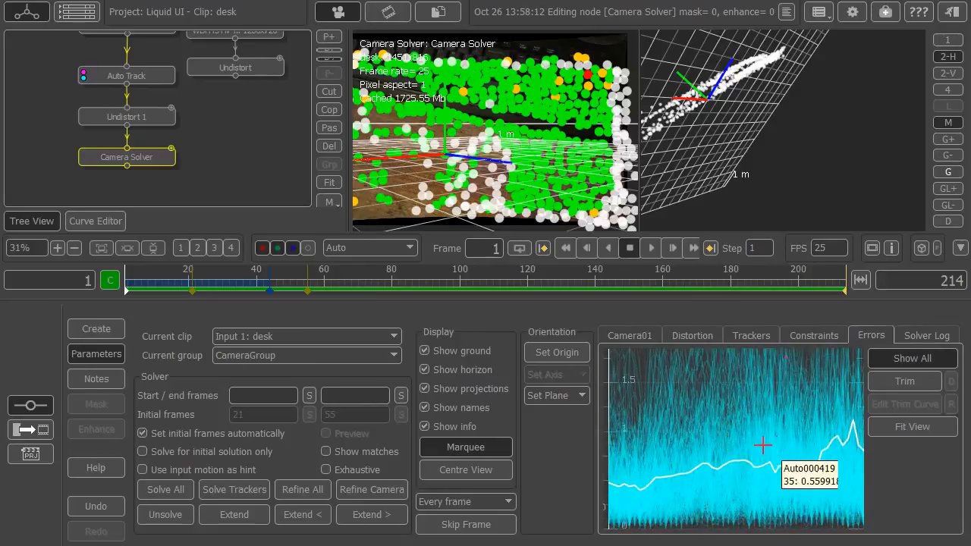
scroll(734, 414, "down", 2)
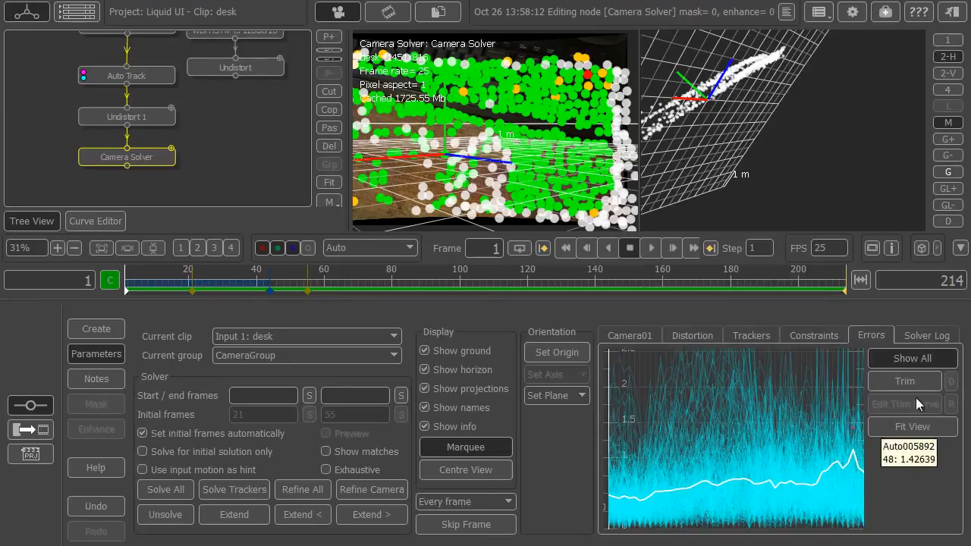
left_click(873, 389)
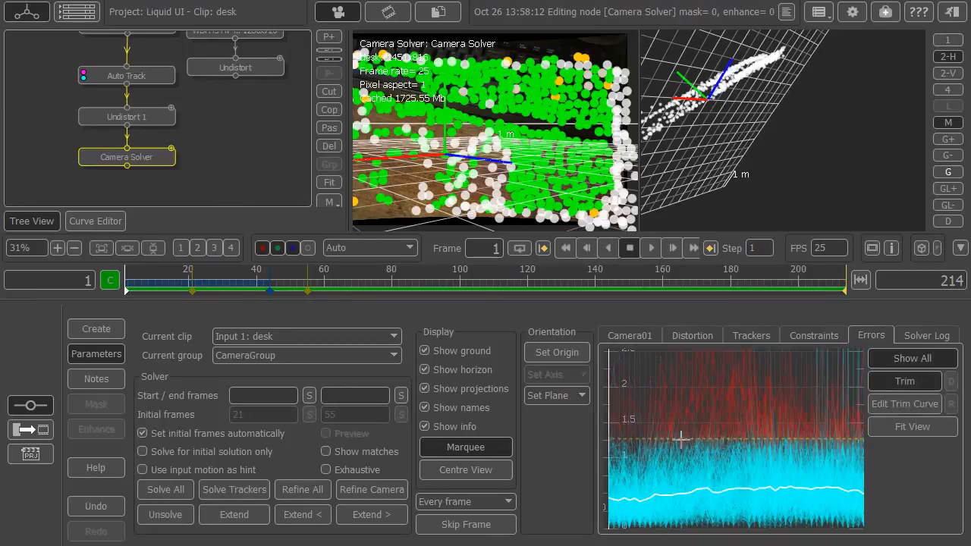
left_click(286, 494)
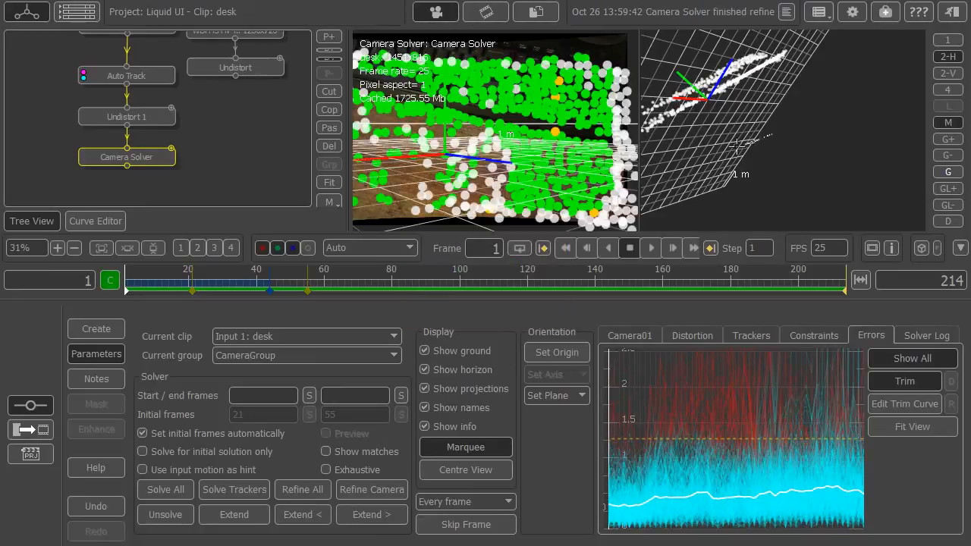
Step: Examine the refined point cloud from around the scene and return to the single camera view
left_click(465, 447)
left_click_drag(803, 129, 841, 142)
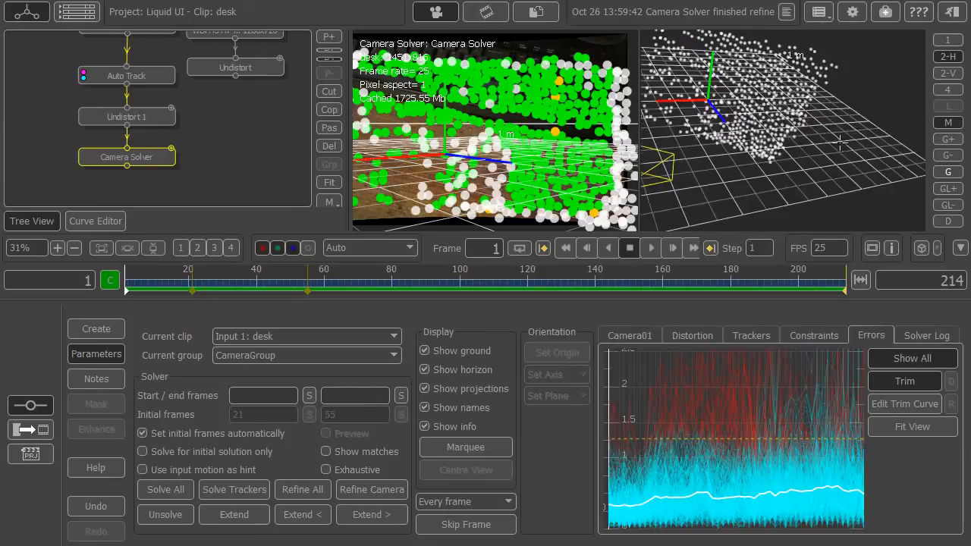
left_click(947, 40)
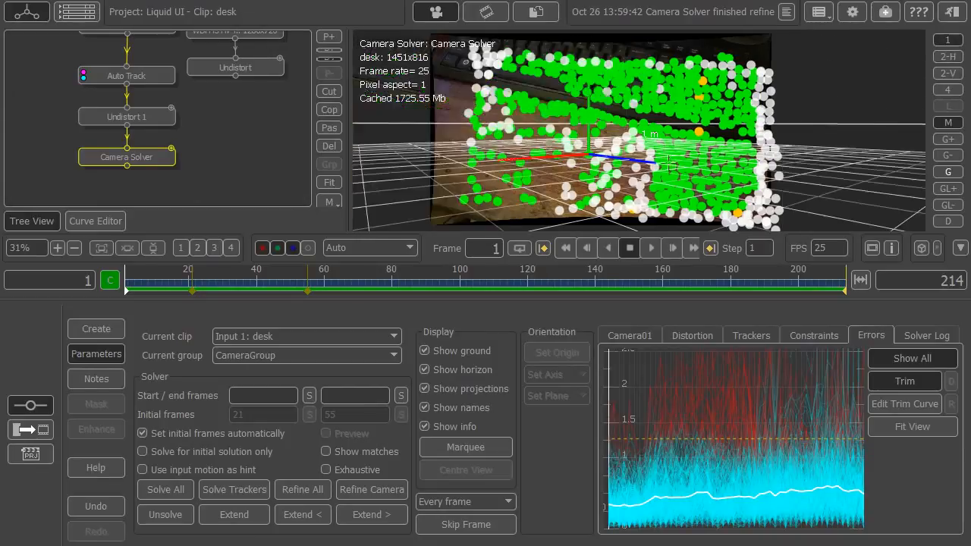
Step: Add an Orient Scene node beneath the Camera Solver
right_click(95, 163)
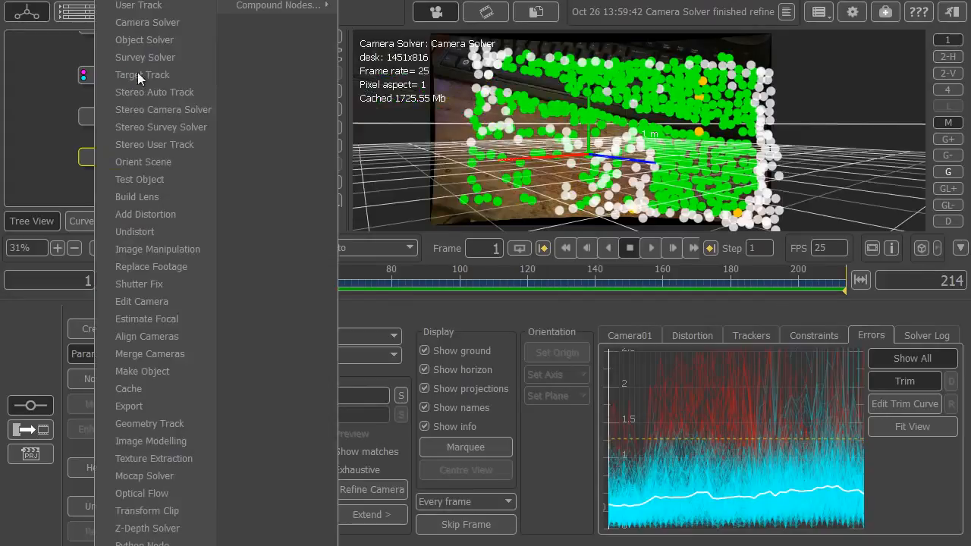
left_click(131, 162)
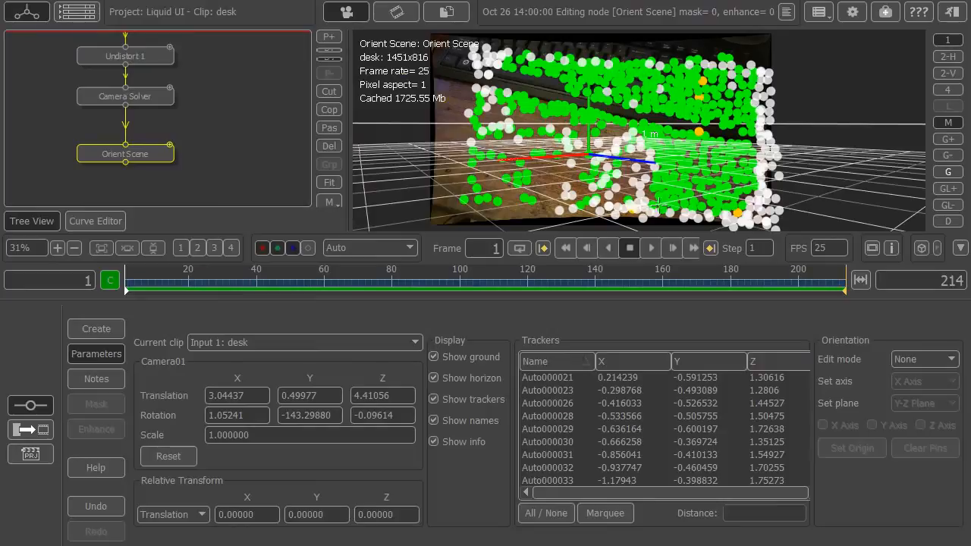
Step: Marquee-select the trackers on the desk surface below the keyboard and align them to the X-Z plane
left_click(600, 525)
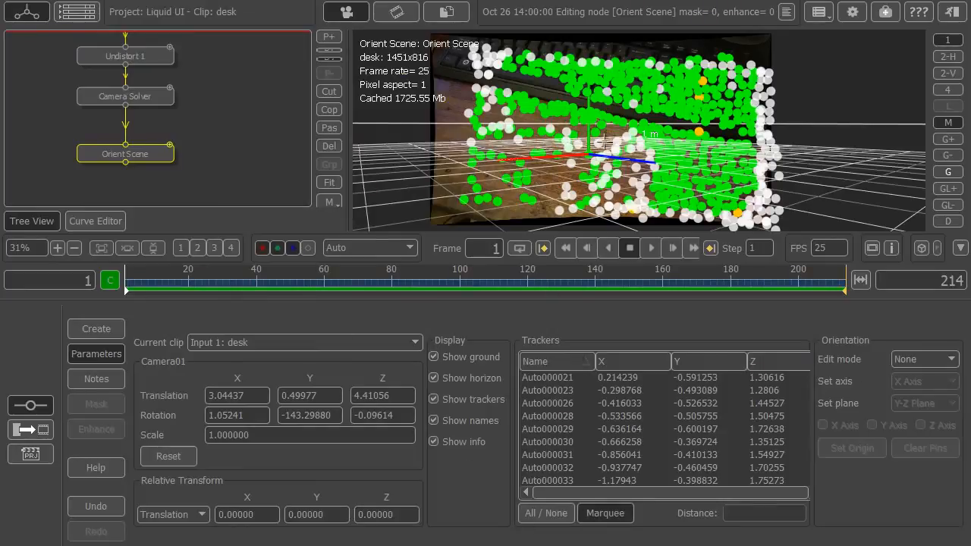
scroll(569, 176, "up", 3)
left_click_drag(569, 176, 544, 139)
mouse_move(398, 180)
left_mouse_down()
mouse_move(546, 228)
mouse_move(819, 213)
mouse_move(842, 148)
mouse_move(783, 109)
mouse_move(501, 47)
mouse_move(406, 46)
mouse_move(402, 114)
left_mouse_up()
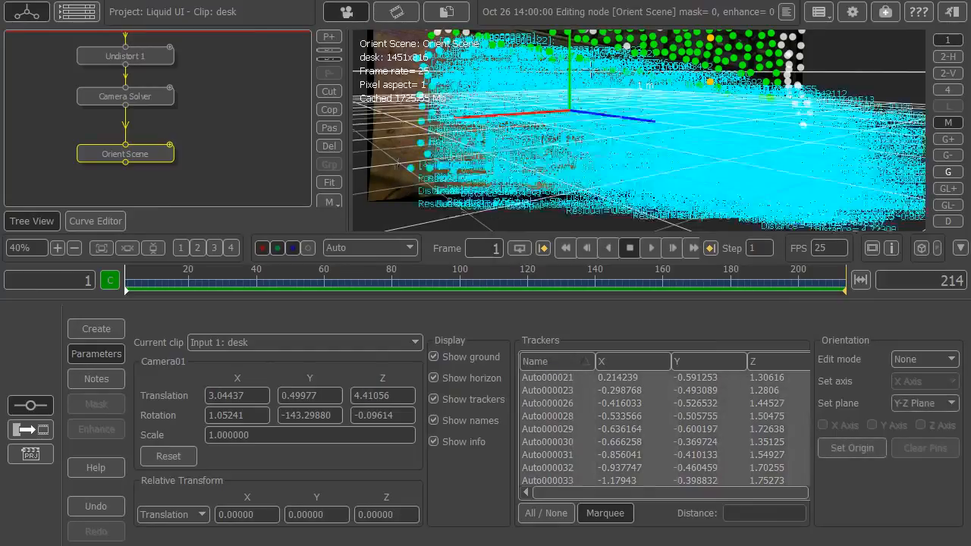
left_click(925, 406)
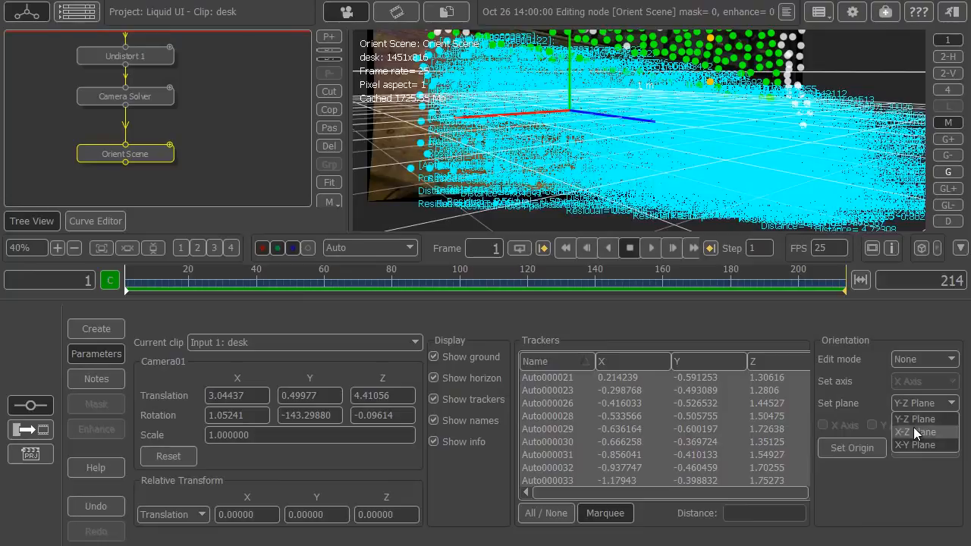
left_click(914, 430)
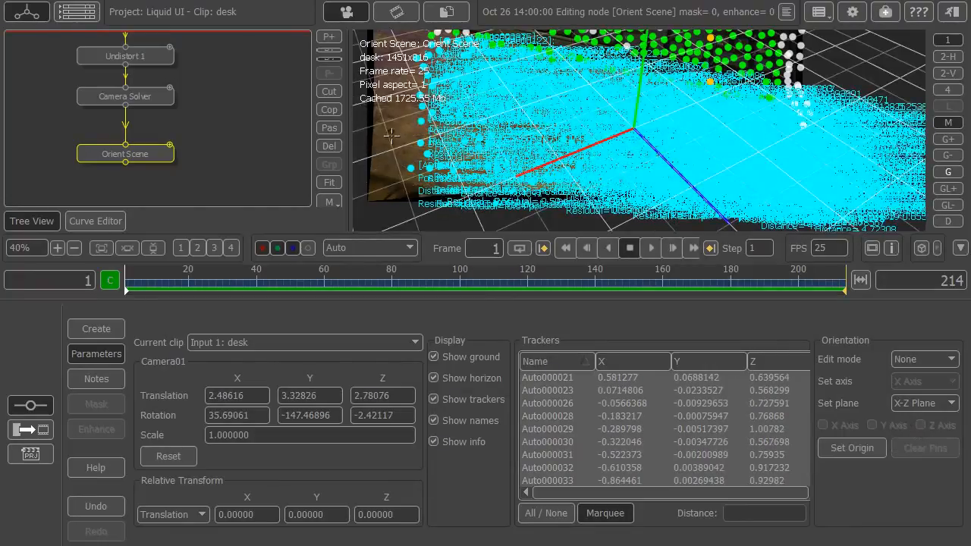
Step: Rotate the scene about its vertical axis to a camera Y rotation of about 160.43 and set the edit mode back to None
left_click(852, 447)
scroll(593, 114, "down", 2)
left_click_drag(593, 114, 595, 159)
left_click(911, 359)
left_click(897, 395)
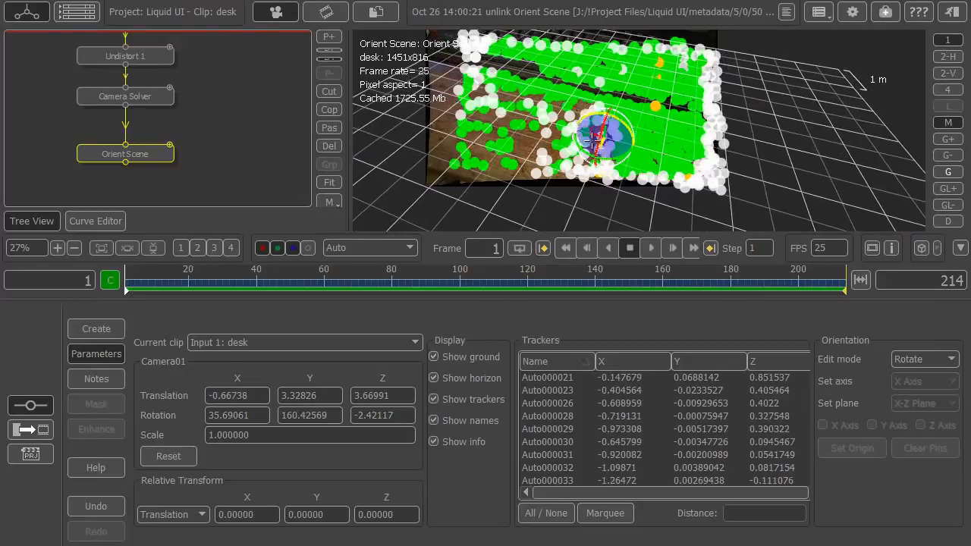
left_click(897, 360)
left_click(900, 371)
Step: Scrub the desk footage through to frame 214 and check the oriented ground grid against the desk
scroll(454, 199, "up", 5)
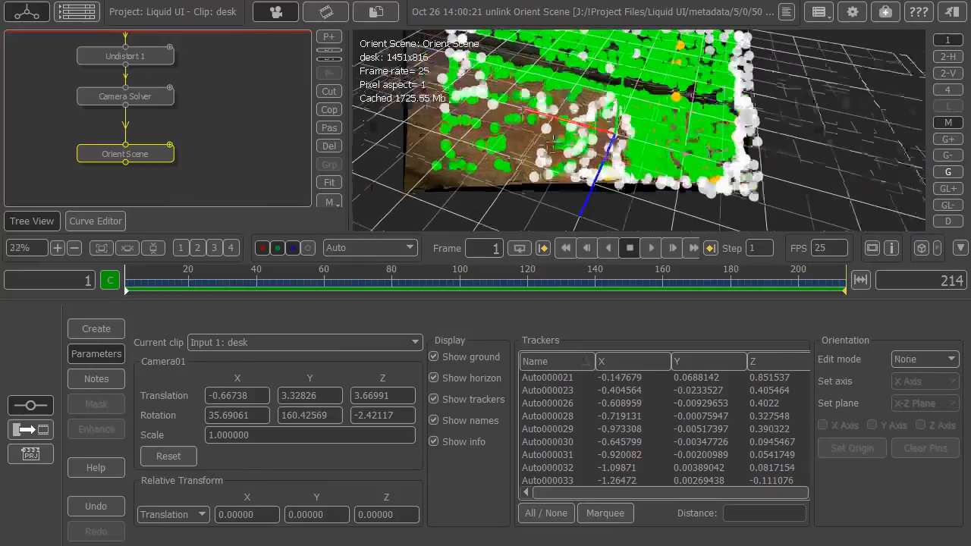
left_click_drag(323, 282, 846, 268)
Step: Add an Export node beneath Orient Scene and export the scene in Adobe AfterEffects (.ma) format to J:/cameras/cameraAE.ma
right_click(119, 161)
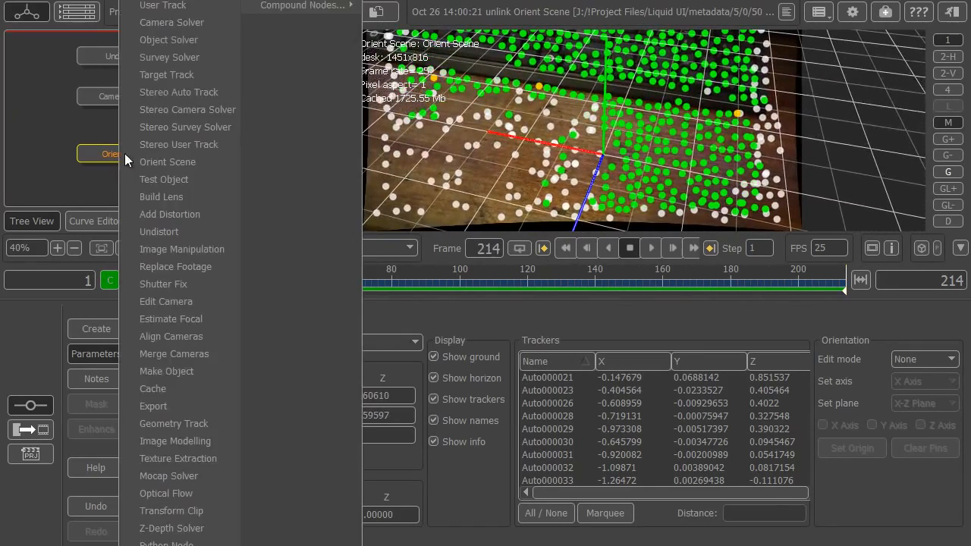
left_click(165, 407)
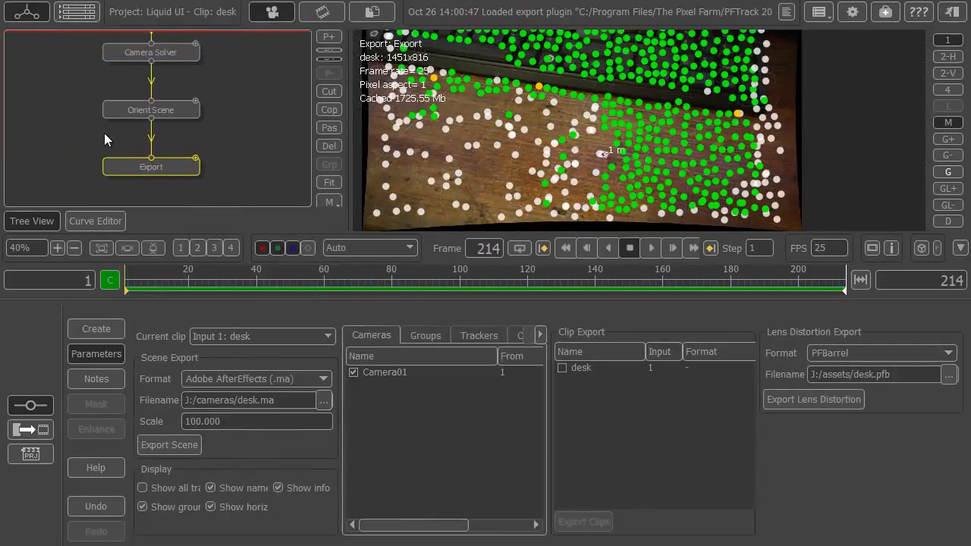
left_click(292, 380)
left_click(285, 383)
type("cameras")
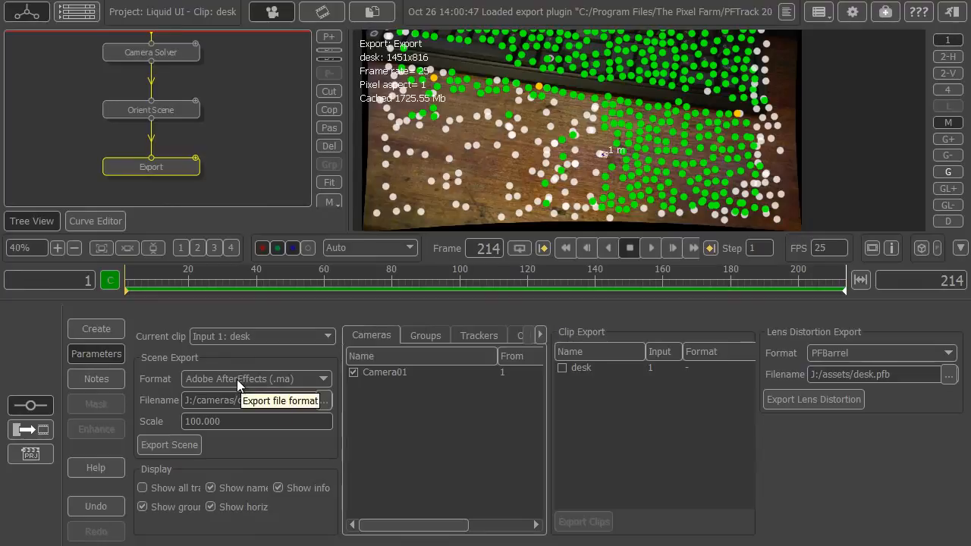
left_click(170, 440)
left_click(474, 282)
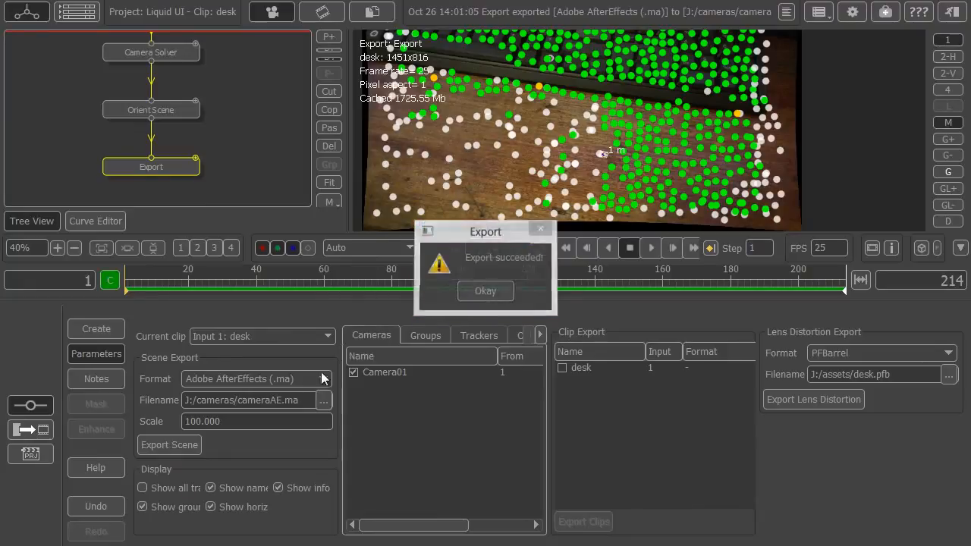
Step: Set the scene export format to Autodesk Maya 2011 Ascii and enable the desk clip for export under the name footageUndistorted
left_click(283, 381)
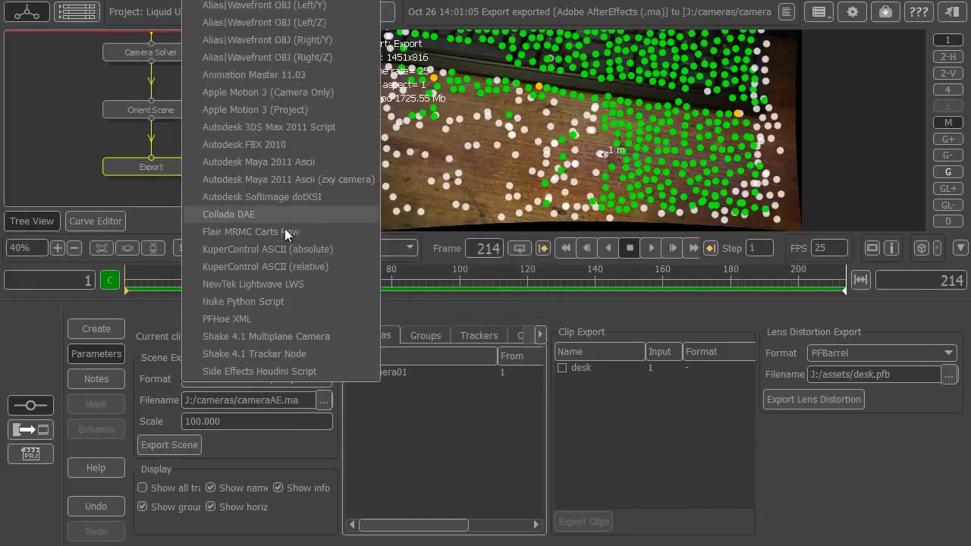
left_click(269, 161)
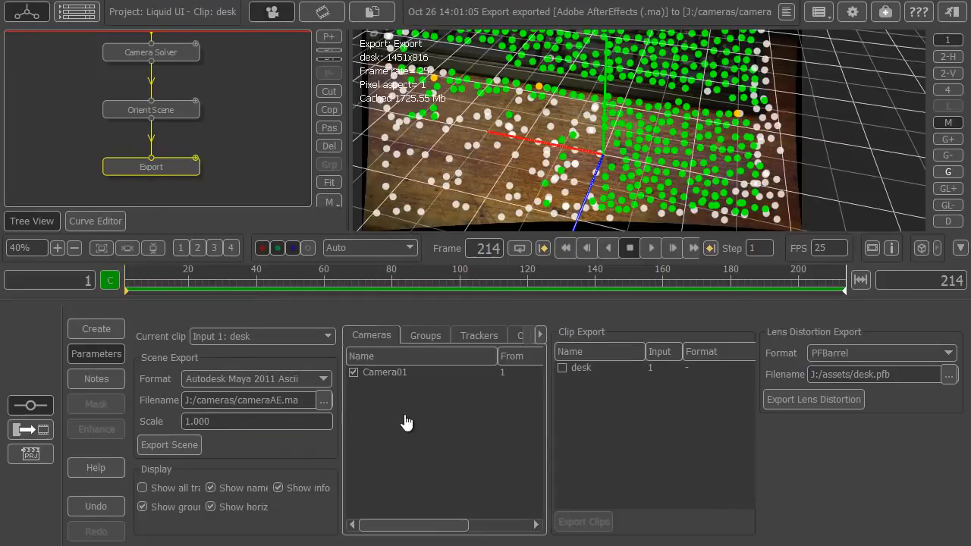
left_click(562, 369)
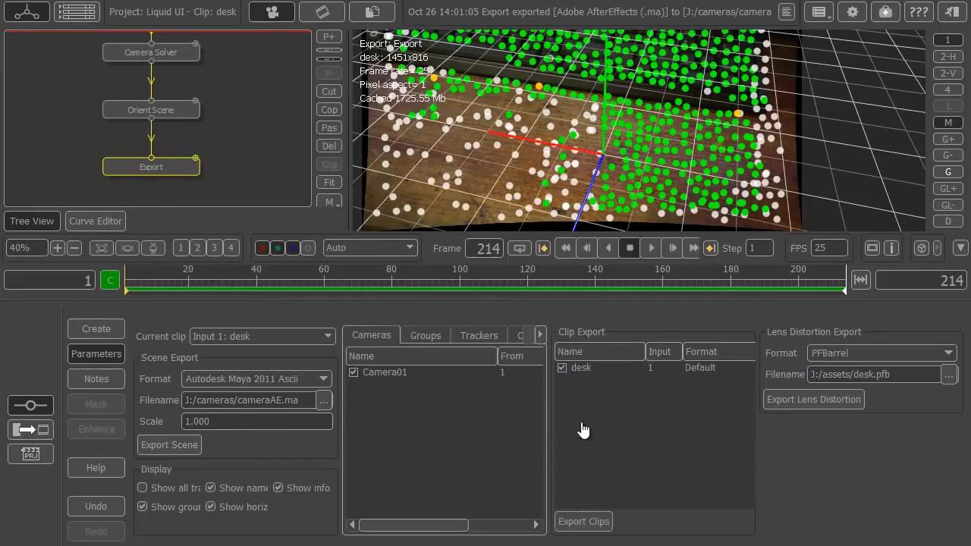
double_click(594, 368)
type("footageUndist")
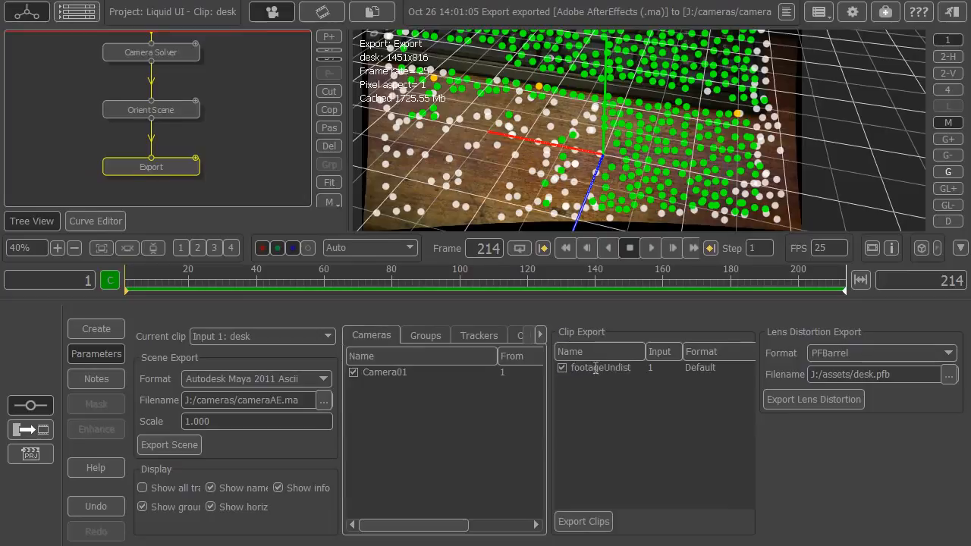
type("orted")
key("Return")
Step: Turn off Pass Through in the clip's Default export format and use 8-bit TIF files
double_click(708, 369)
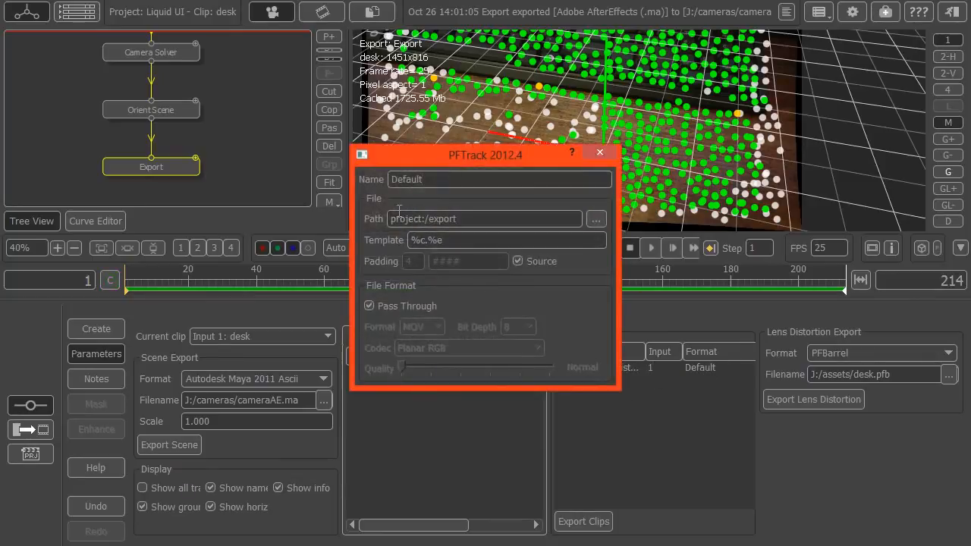
left_click(390, 308)
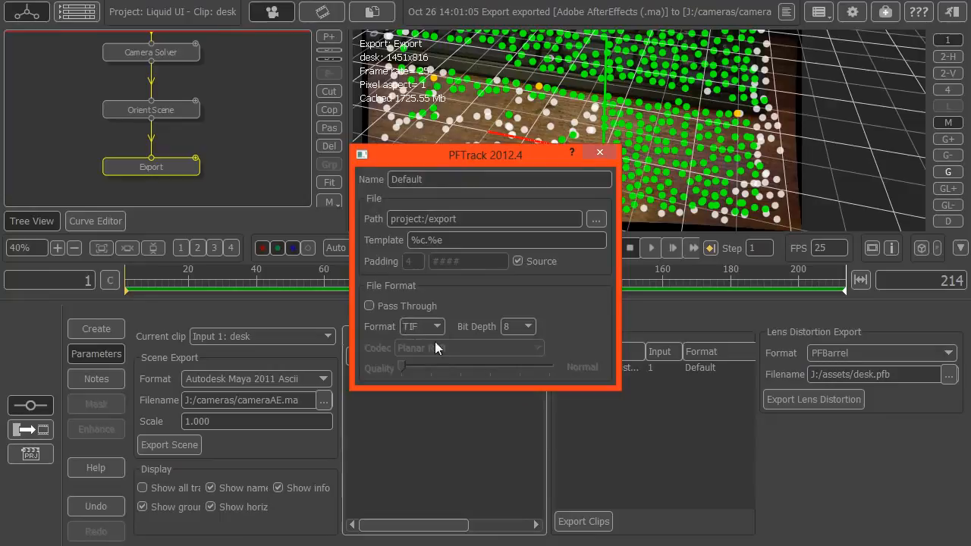
left_click(601, 155)
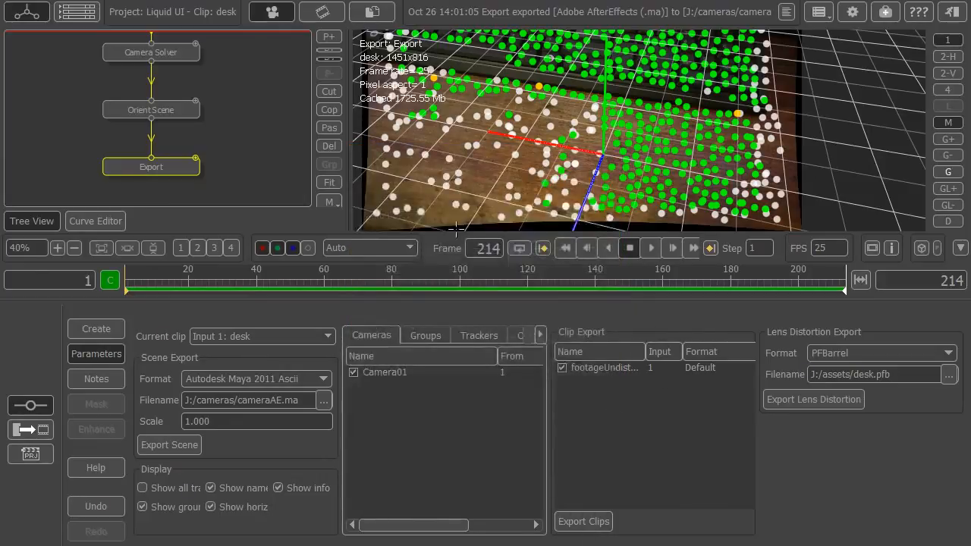
Step: Examine the curved borders of the undistorted desk footage and the ground grid in the camera view
scroll(510, 121, "down", 1)
scroll(510, 124, "down", 1)
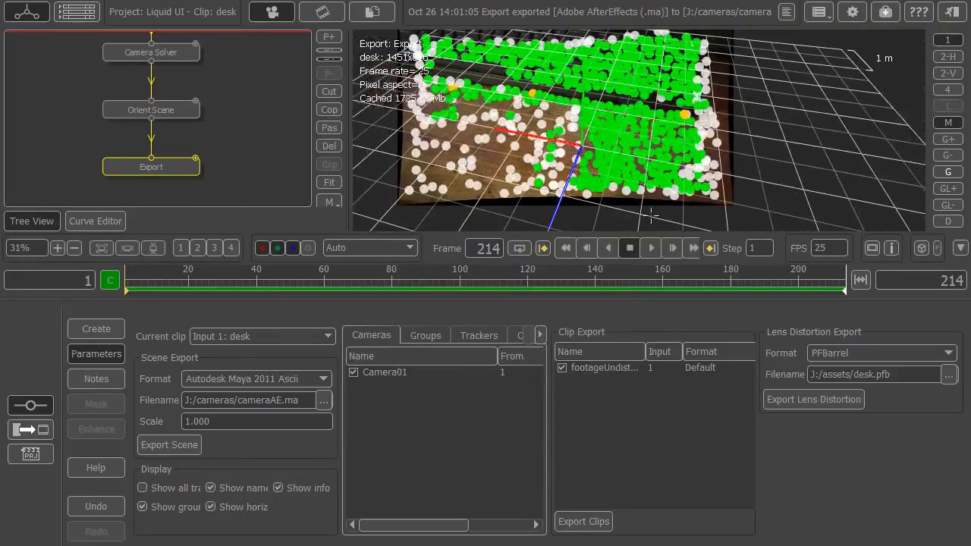
left_click_drag(735, 135, 722, 106)
scroll(719, 148, "up", 6)
scroll(720, 121, "down", 9)
left_click_drag(674, 142, 666, 95)
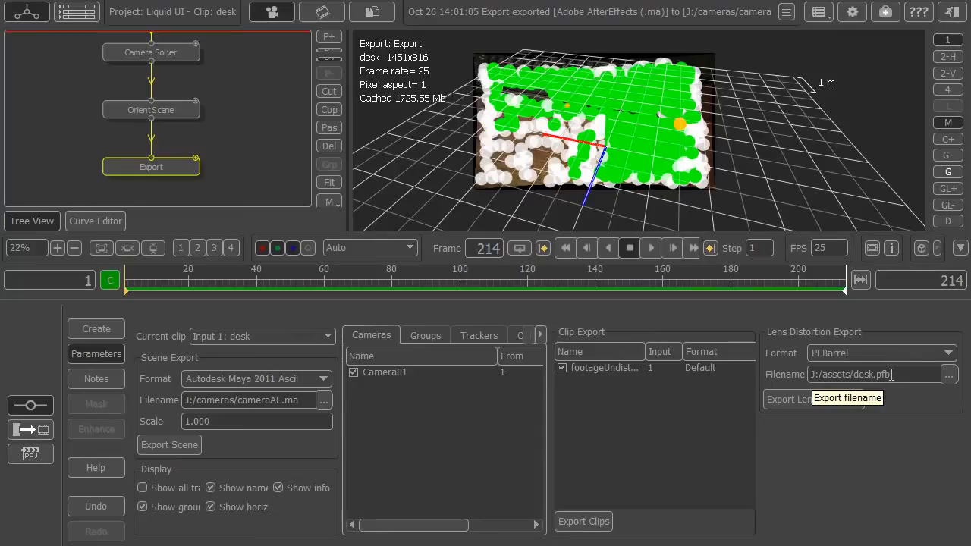
scroll(550, 186, "up", 6)
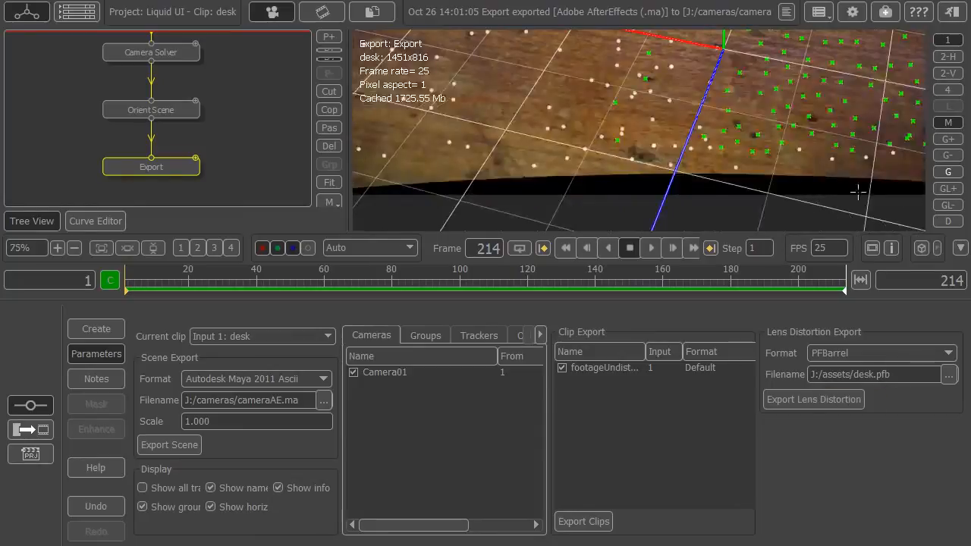
scroll(705, 112, "down", 3)
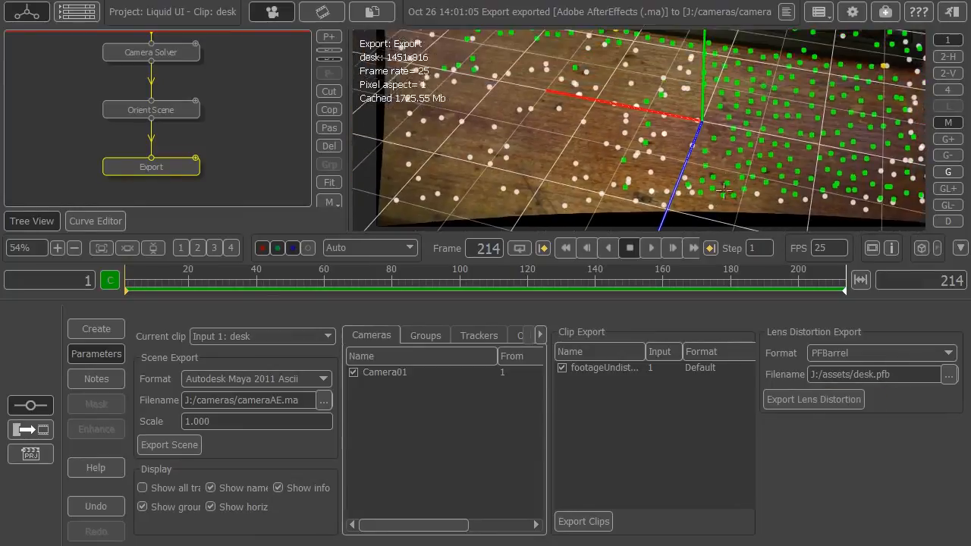
scroll(720, 185, "down", 3)
scroll(712, 190, "up", 2)
left_click_drag(742, 145, 719, 157)
scroll(199, 102, "down", 2)
left_click_drag(256, 85, 262, 129)
left_click_drag(279, 191, 259, 157)
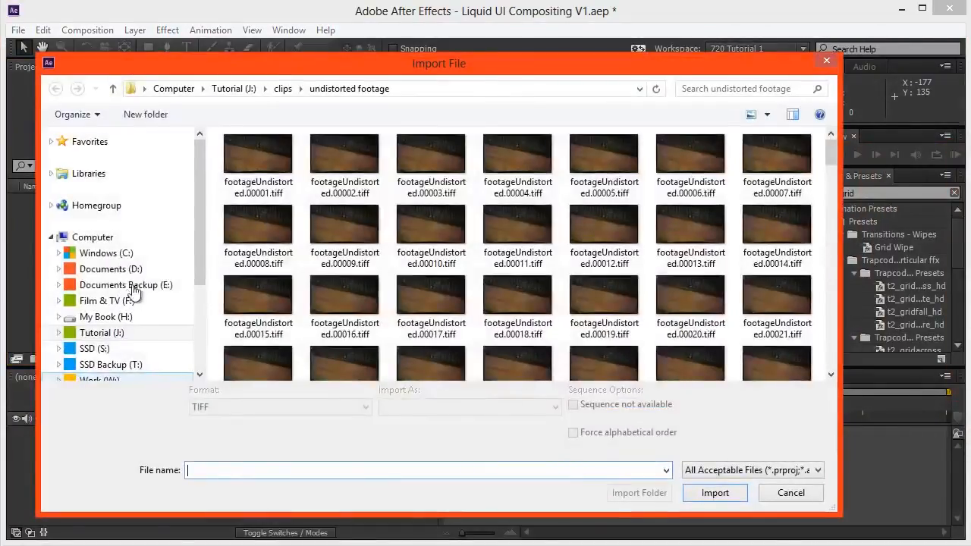
Step: In After Effects, import the footageUndistorted TIFF sequence from the undistorted footage folder in J:/clips
left_click(282, 89)
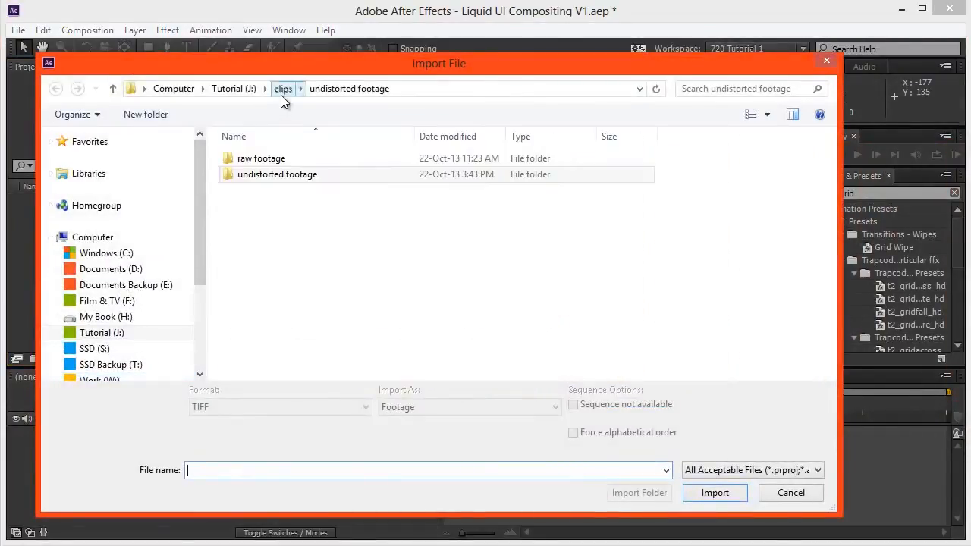
double_click(291, 176)
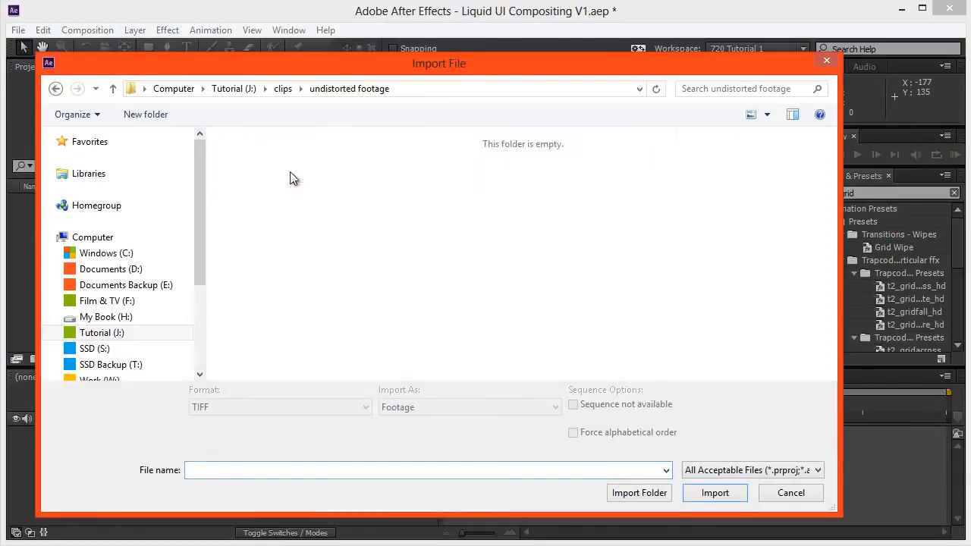
left_click(281, 175)
left_click(695, 475)
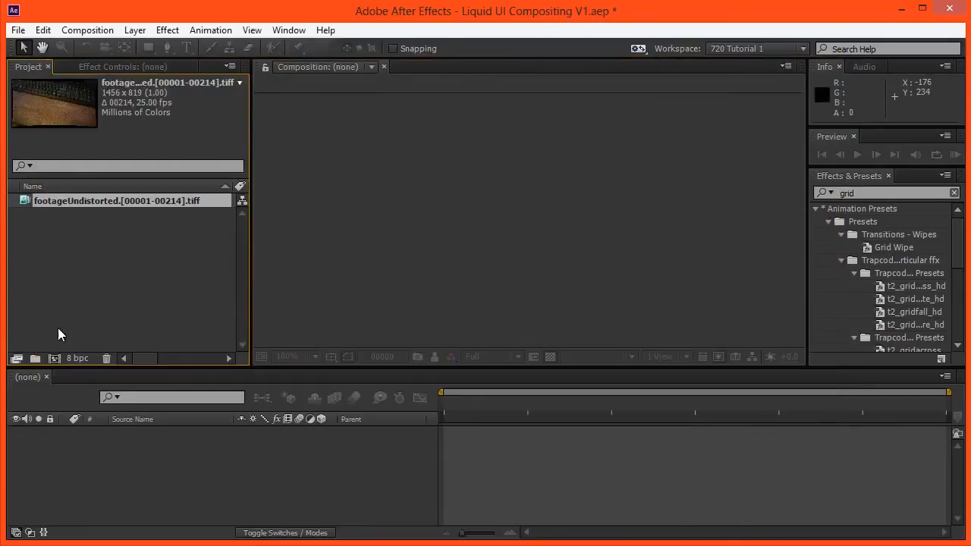
Step: Create a project folder named Clips and move the footageUndistorted sequence into it
left_click(35, 358)
type("Clips")
key("Return")
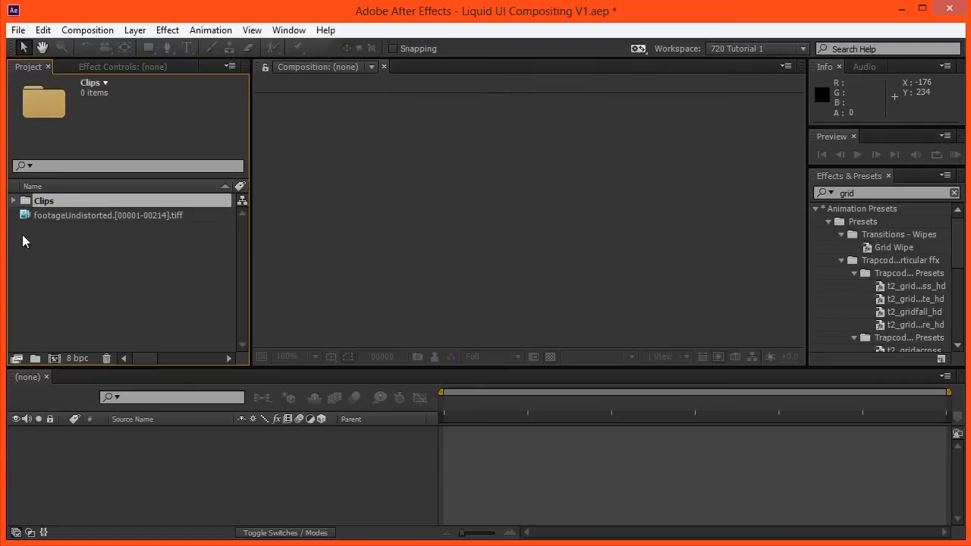
left_click_drag(48, 215, 42, 201)
left_click(13, 202)
Step: Create a composition from the footageUndistorted sequence and add a project folder named Comps
left_click(66, 216)
left_click_drag(86, 225, 54, 359)
mouse_move(65, 246)
left_mouse_down()
mouse_move(61, 264)
mouse_move(62, 241)
left_mouse_up()
left_click(57, 265)
left_click(36, 356)
type("Comps")
key("Return")
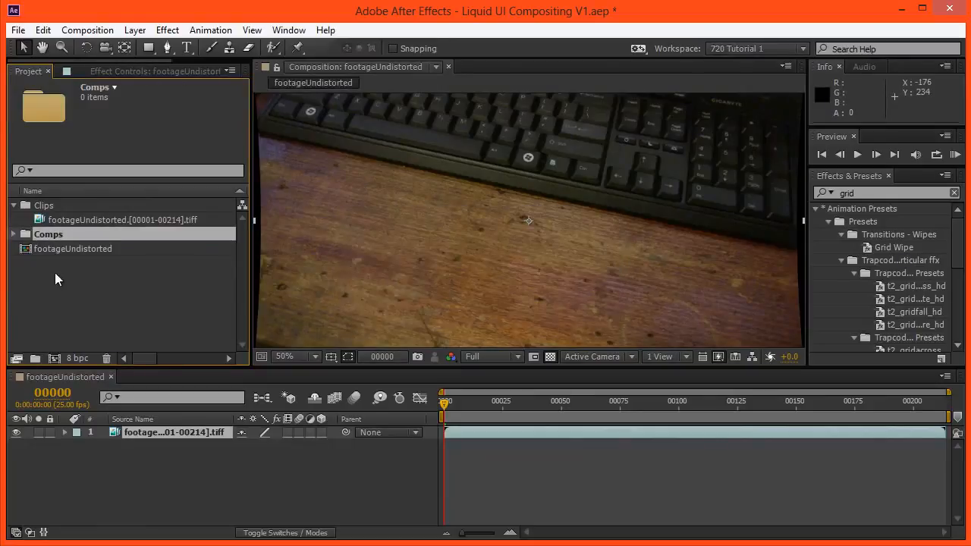
Step: Rename the footageUndistorted composition as Main Comp and move it into the Comps folder
left_click(67, 251)
key("Return")
type("Main Comp")
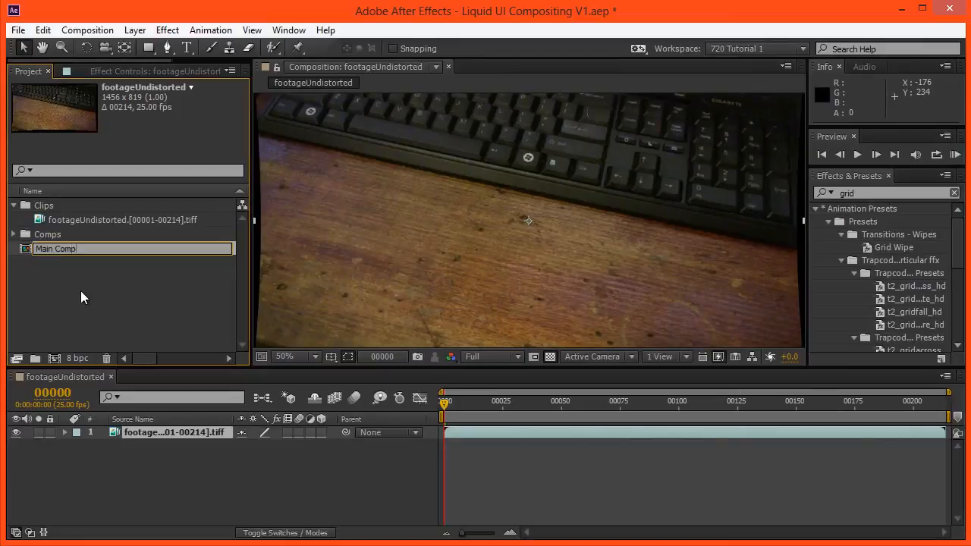
key("Return")
left_click_drag(81, 249, 77, 241)
left_click(13, 234)
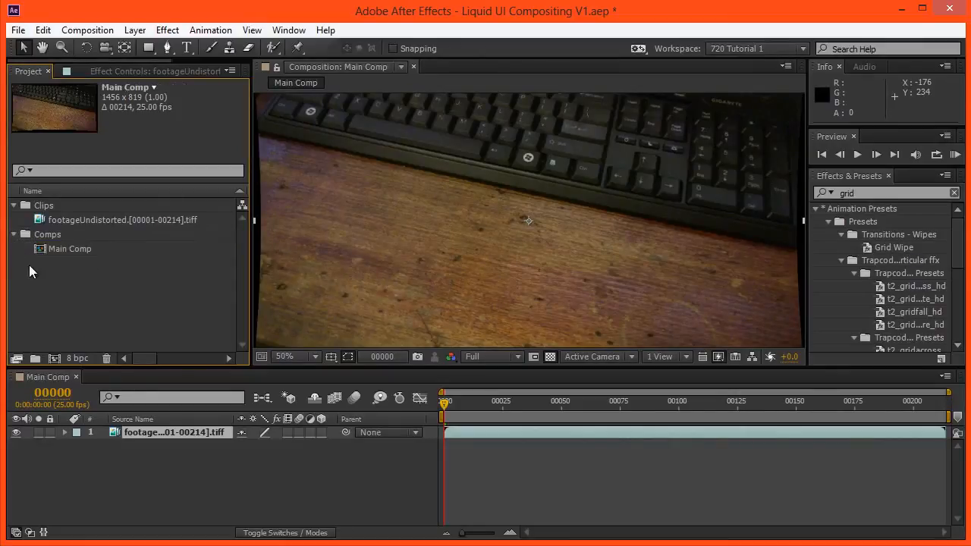
Step: Import the camera file matchmoveAE.ma from the cameras folder on J:
left_click(200, 453)
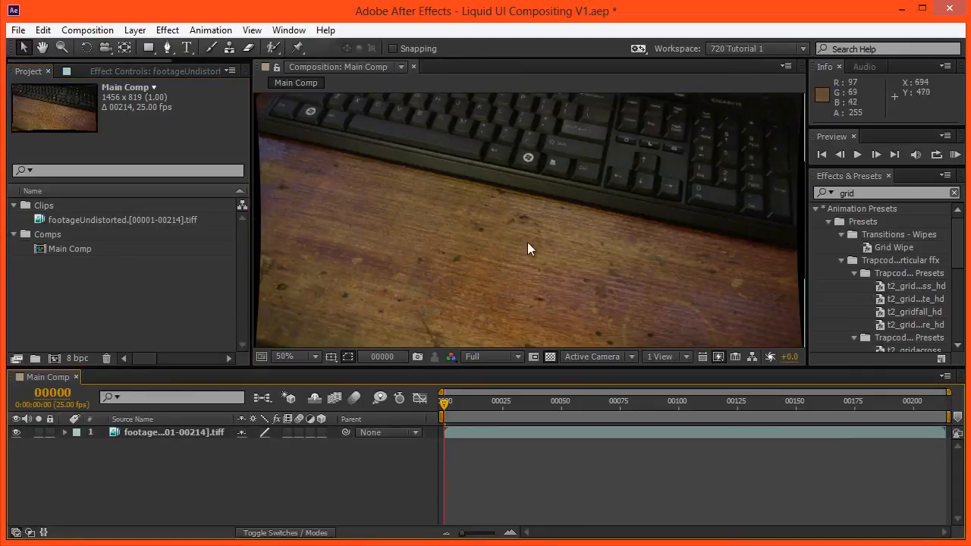
key("comma")
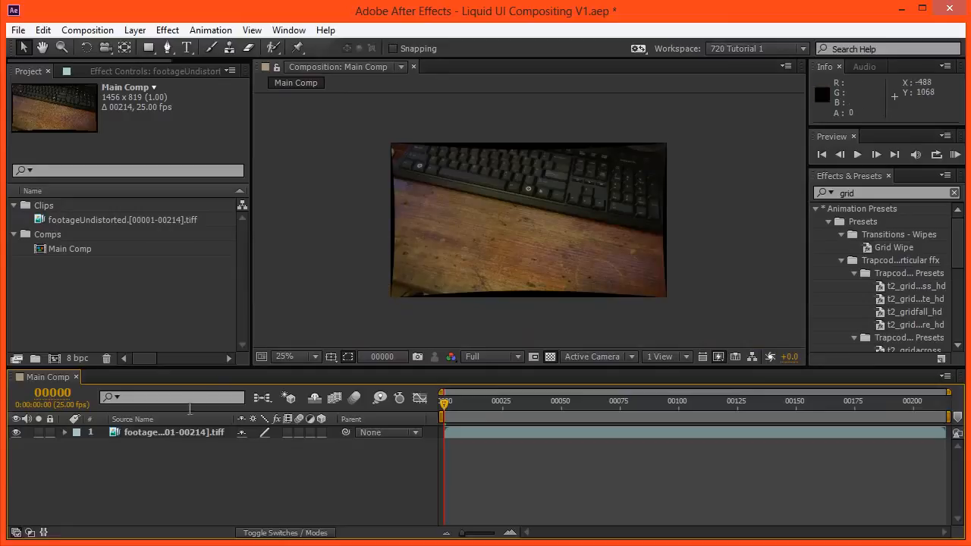
left_click(100, 281)
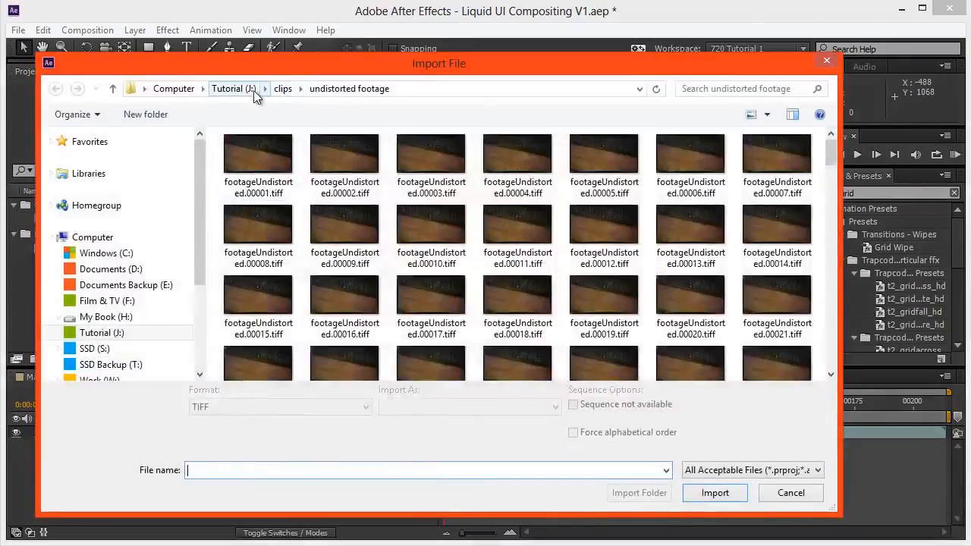
left_click(254, 90)
double_click(256, 219)
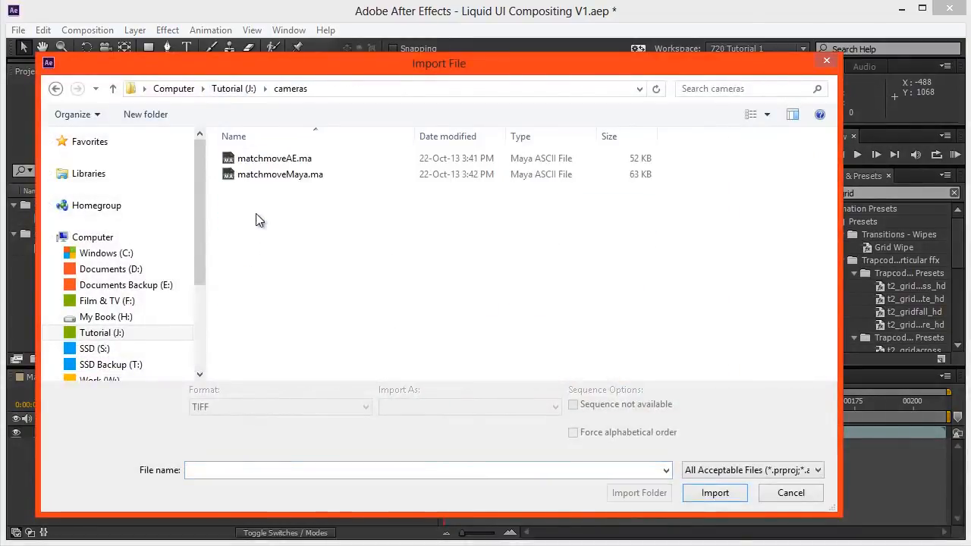
double_click(277, 160)
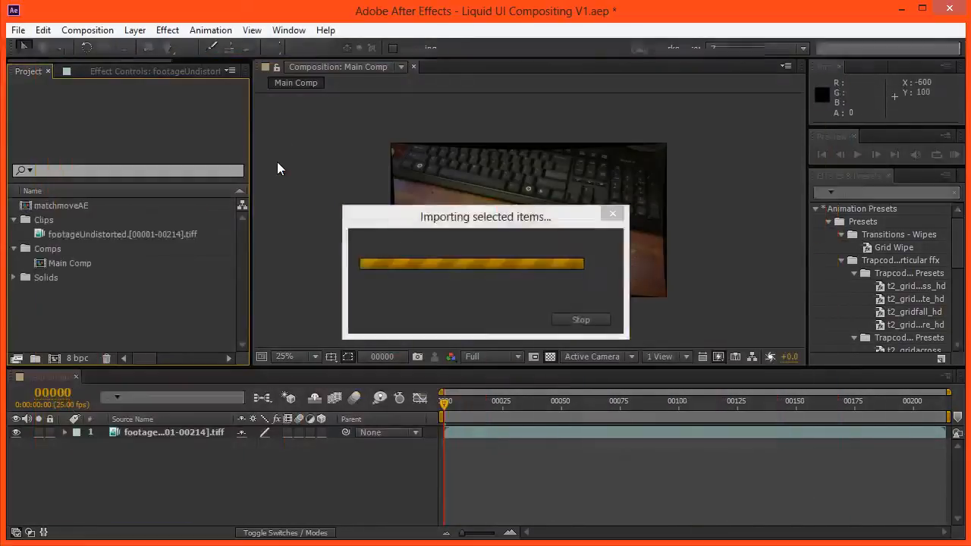
Step: Look inside the imported Solids folder and move the matchmoveAE composition into the Comps folder
left_click(49, 264)
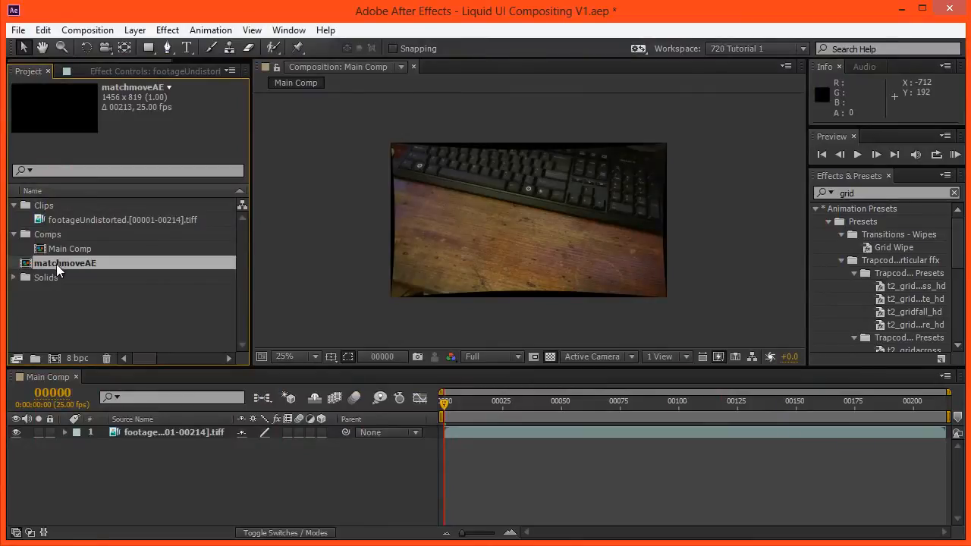
left_click(14, 278)
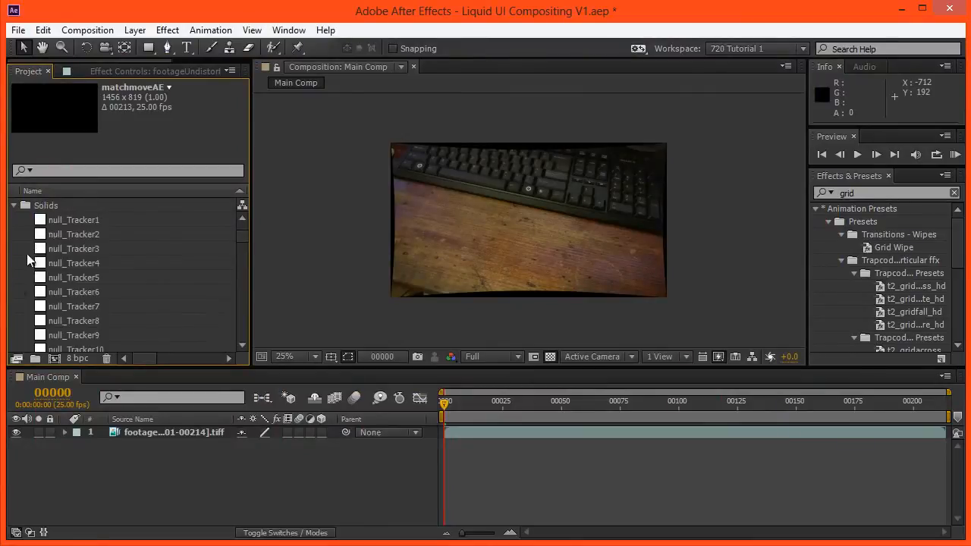
left_click(14, 206)
left_click(56, 288)
left_click_drag(58, 265, 54, 237)
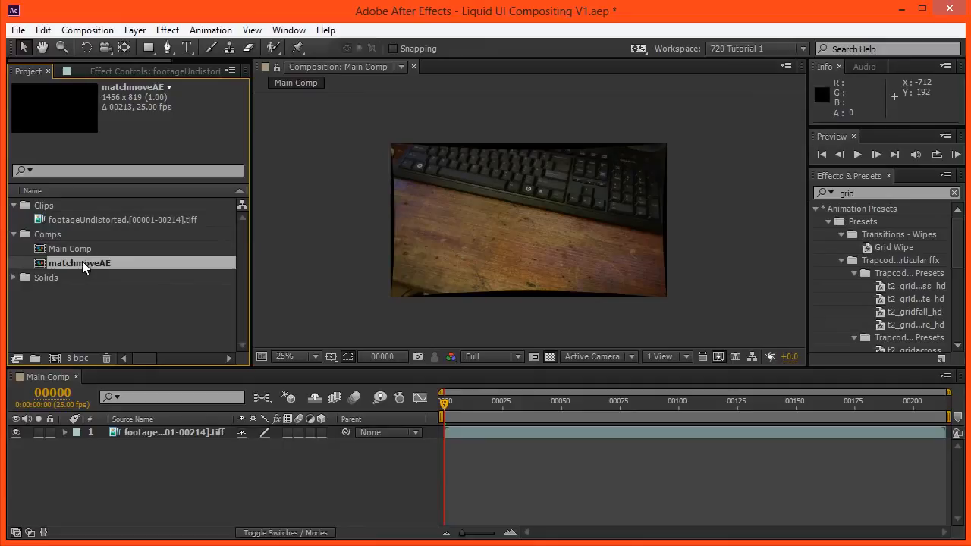
Step: Copy the Camera01_2Shape layer from the matchmoveAE composition into Main Comp above the footage
double_click(77, 263)
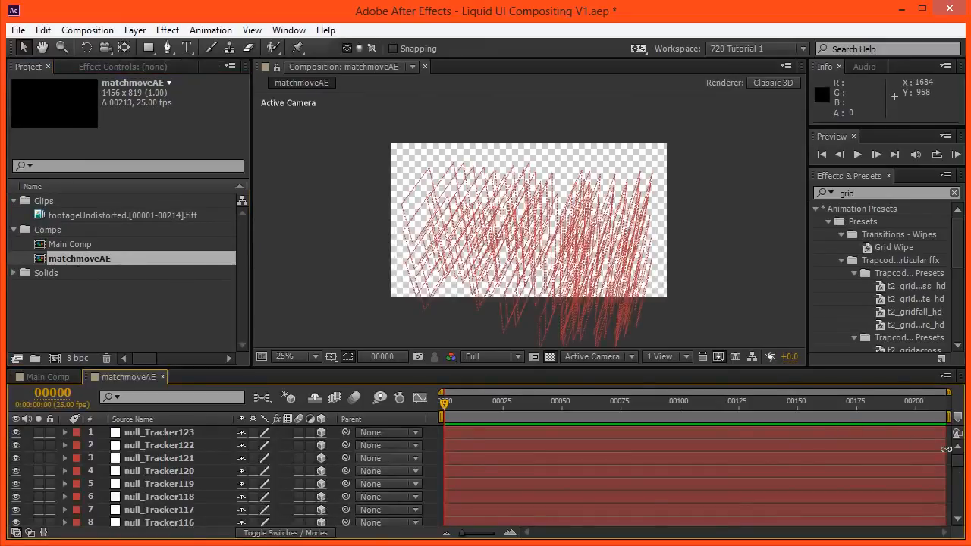
left_click_drag(957, 459, 934, 529)
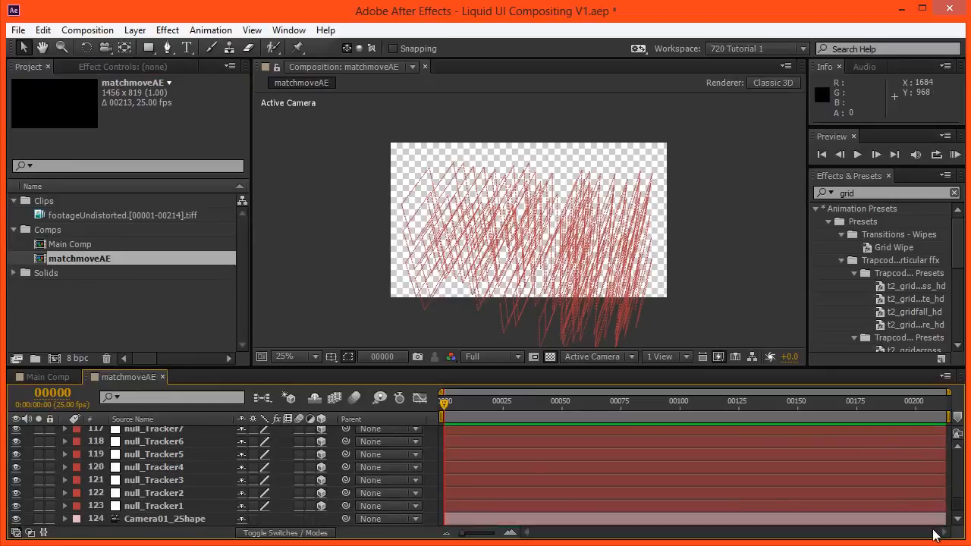
left_click(148, 519)
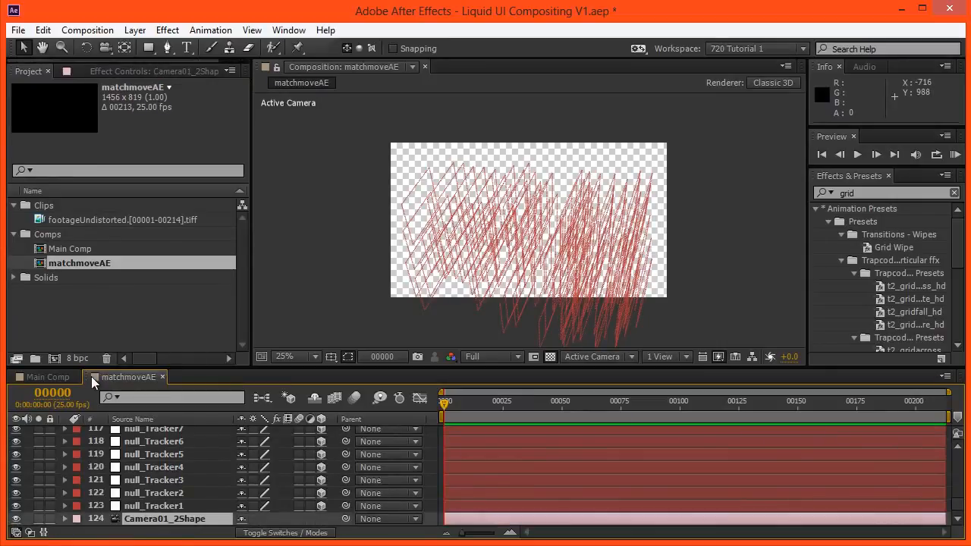
left_click(47, 377)
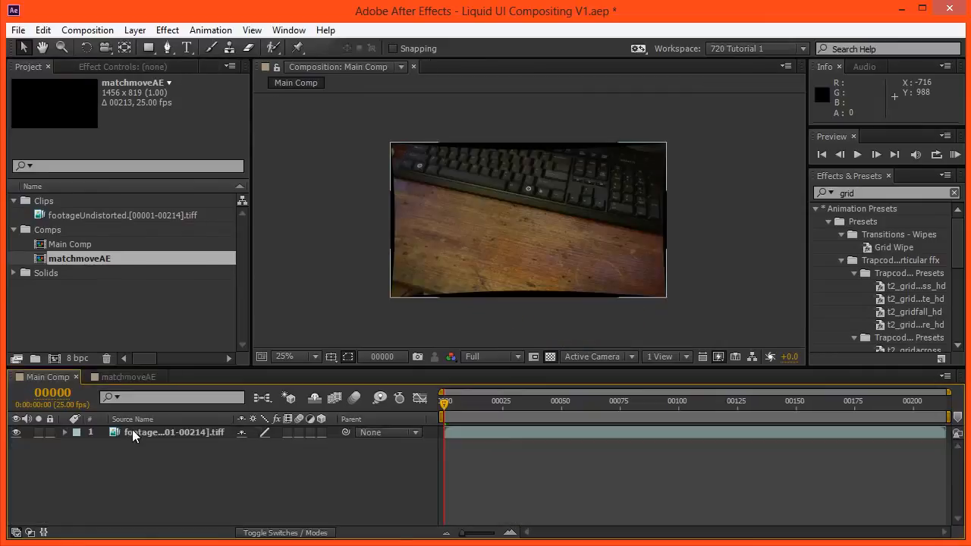
key("ctrl+v")
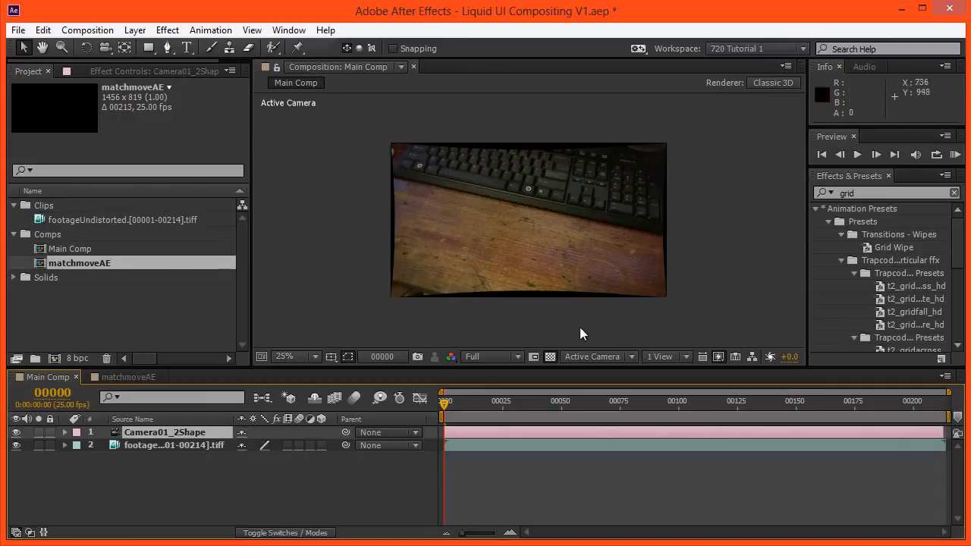
key("period")
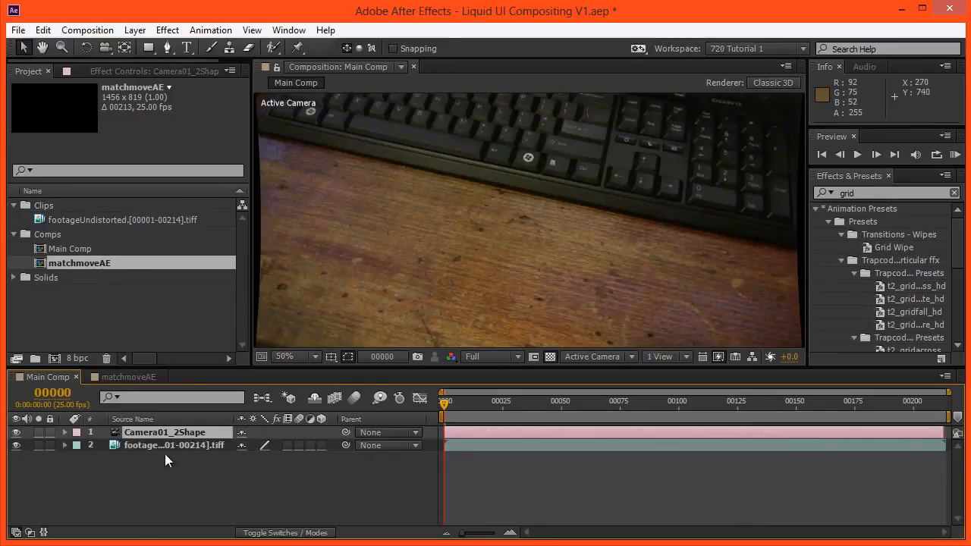
Step: Reveal the camera layer's keyframes at frame 213 and extend the layer's out point to the end of Main Comp
left_click(944, 403)
key("equal")
key("equal")
key("equal")
key("u")
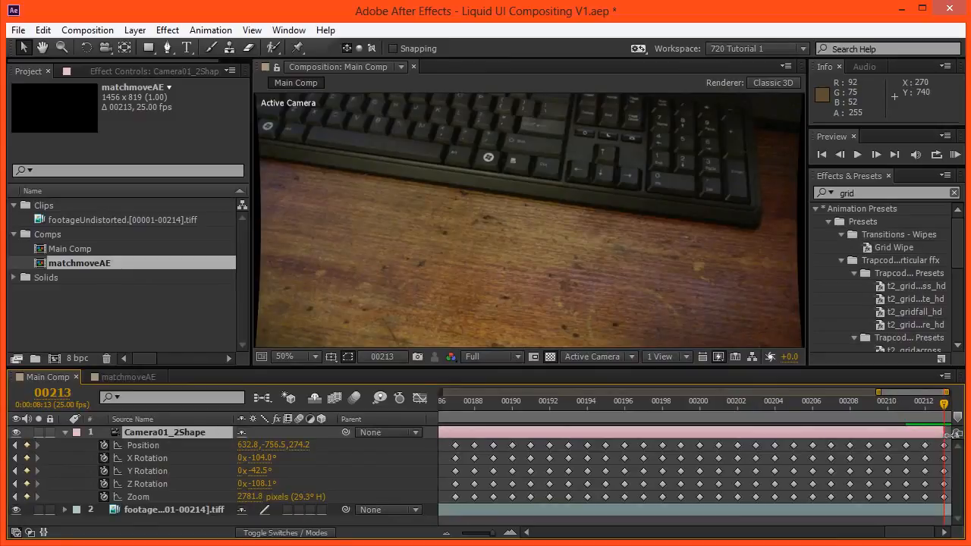
left_click_drag(955, 434, 954, 433)
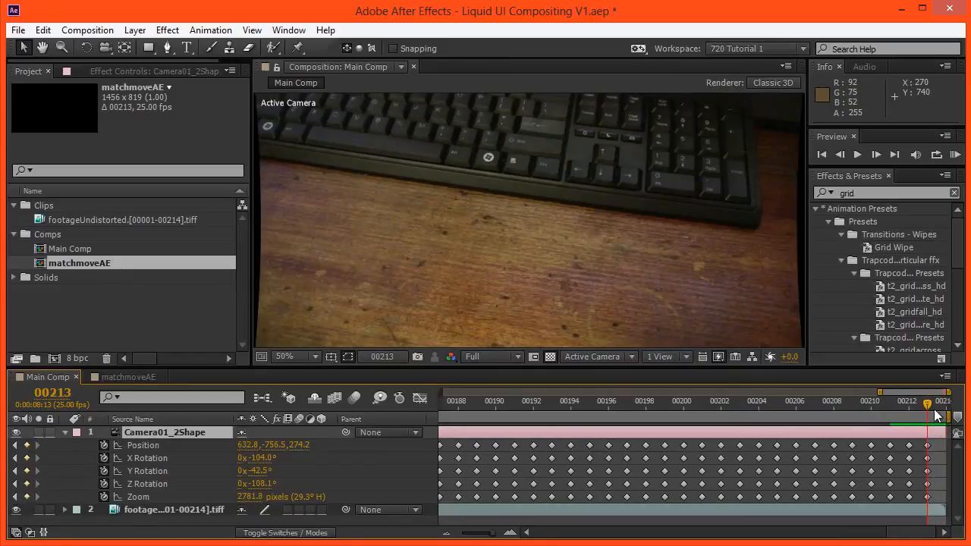
Step: Show the whole duration of Main Comp, return to frame 0 and collapse the Camera01_2Shape layer's properties
key("minus")
key("minus")
key("minus")
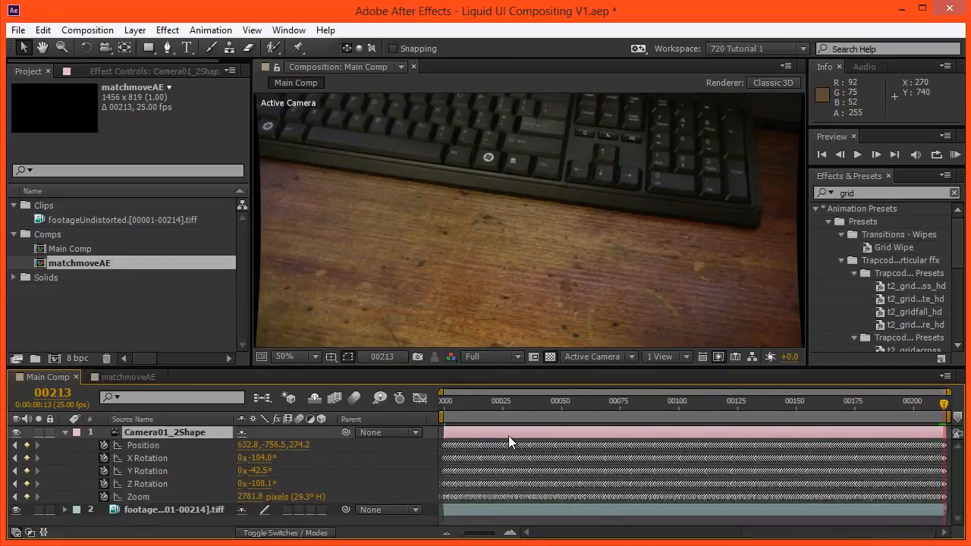
left_click(443, 401)
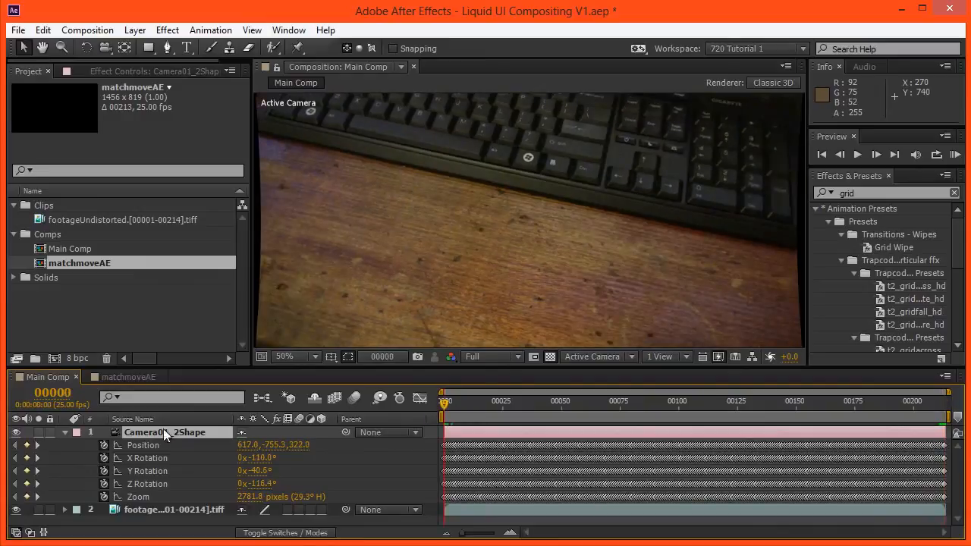
left_click(65, 432)
left_click(84, 468)
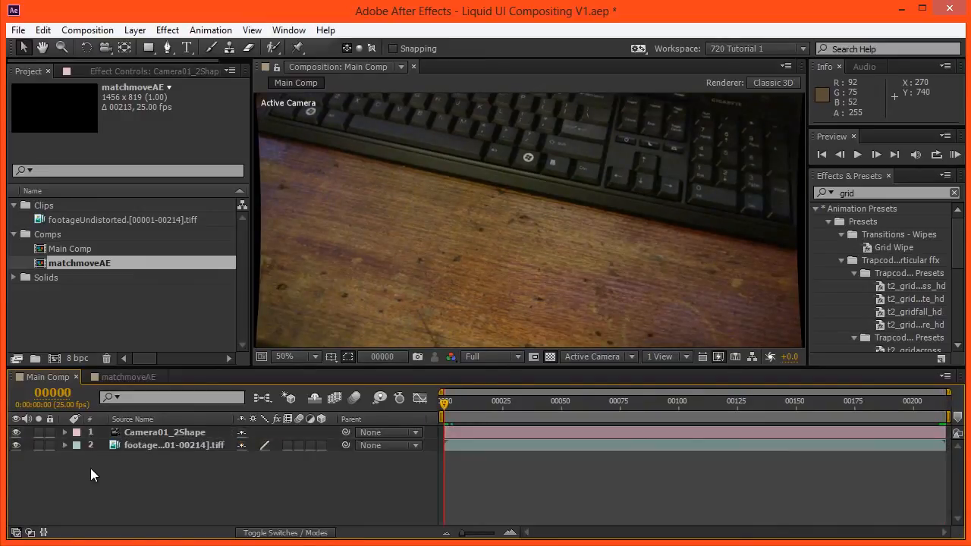
Step: Create a white 1456 x 819 px solid in Main Comp and make it a 3D layer
key("ctrl+y")
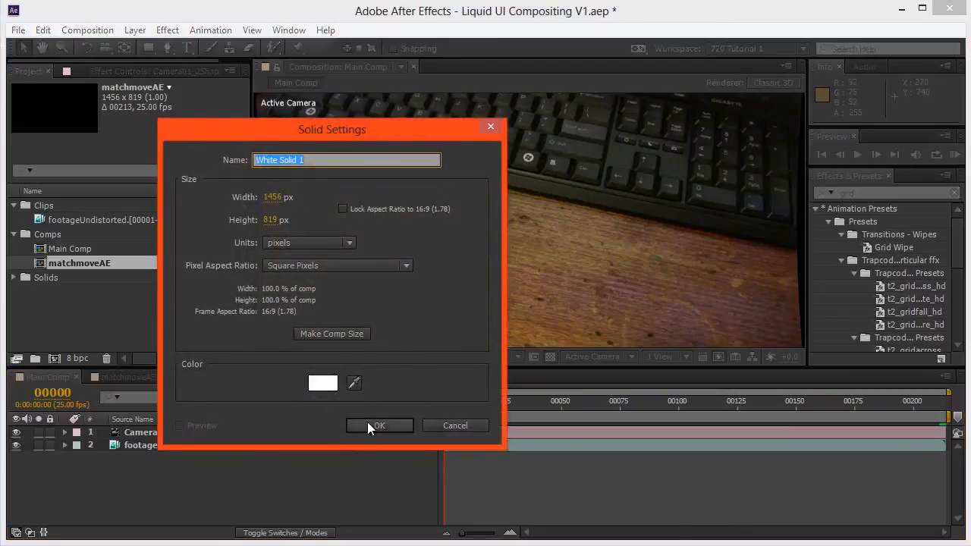
left_click(368, 425)
left_click(322, 433)
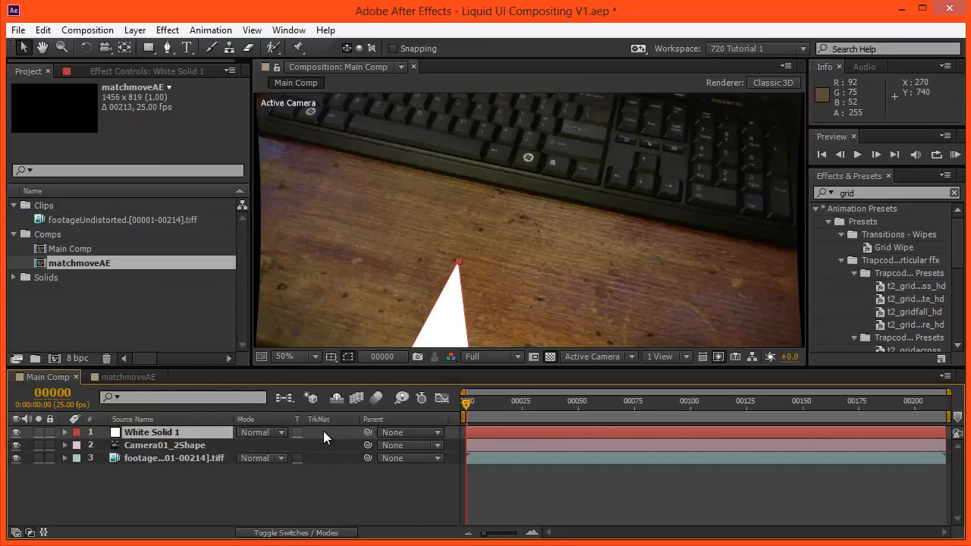
Step: Set the white solid's position to 0, 0, 0 so it sits at the scene origin
key("p")
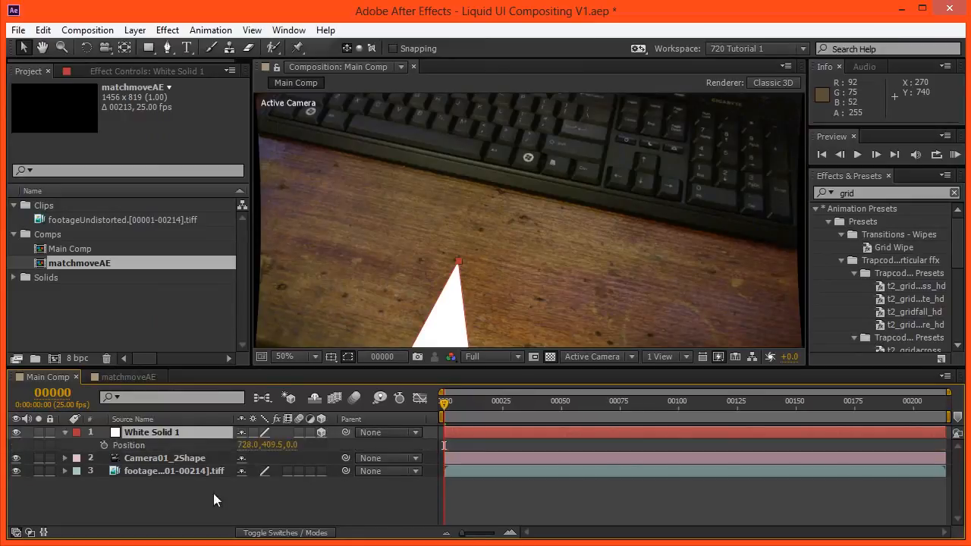
left_click(249, 446)
type("0")
key("Tab")
type("0")
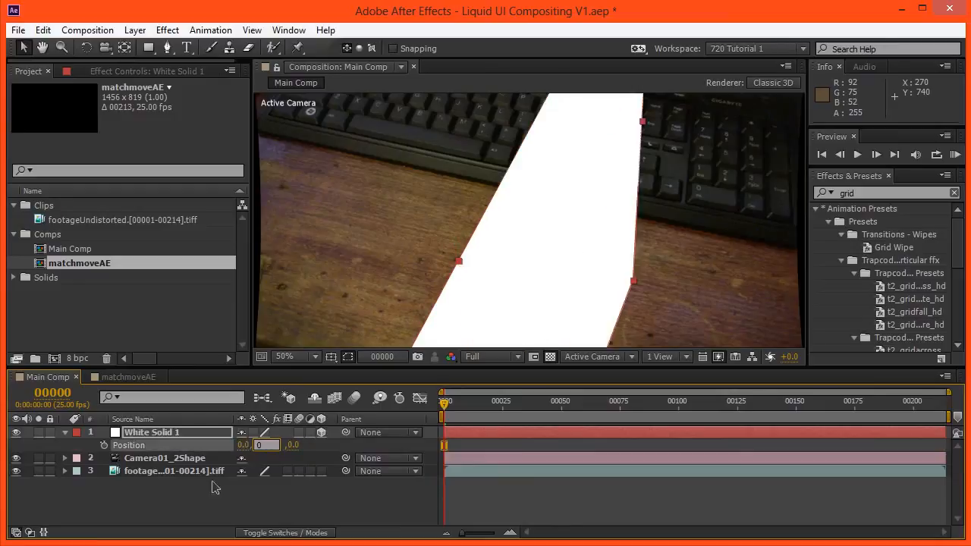
key("Tab")
key("Return")
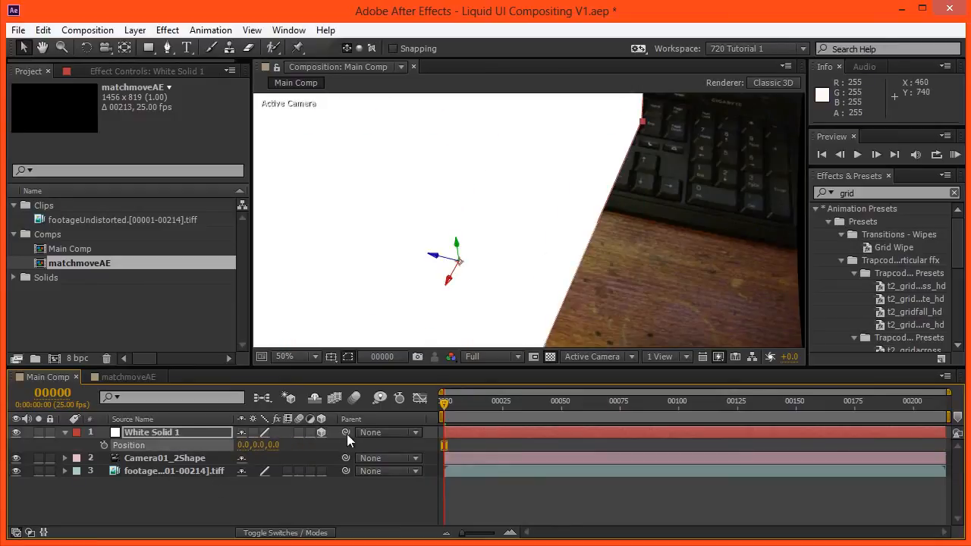
Step: Rotate the white solid to 90° in X and -90° in Z to lay it along the desk surface
key("comma")
key("r")
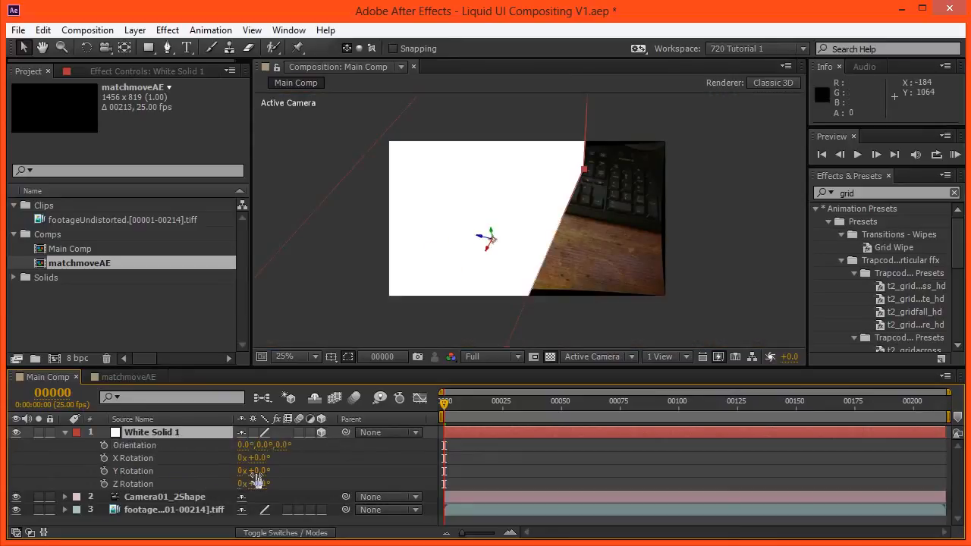
left_click_drag(262, 460, 302, 463)
type("90")
key("Return")
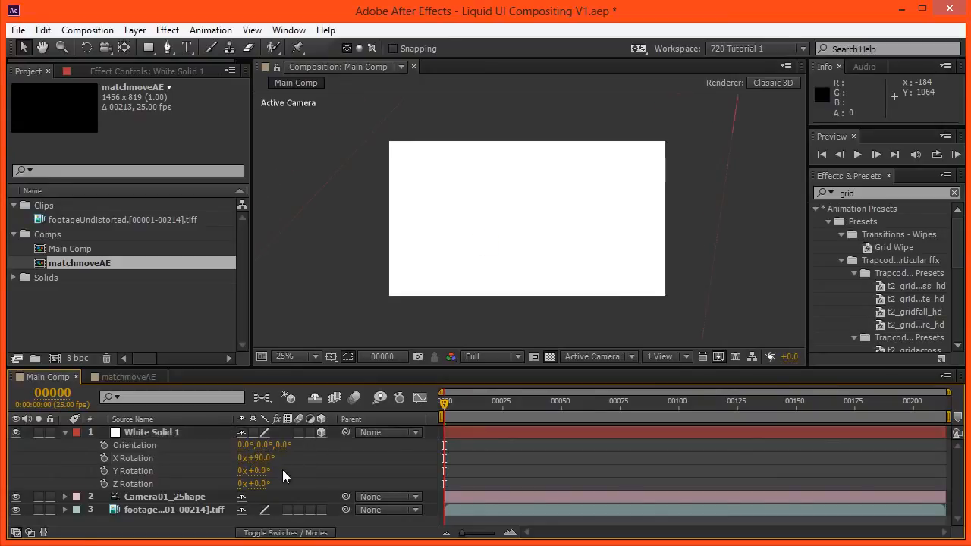
left_click(186, 434)
left_click_drag(254, 485, 196, 464)
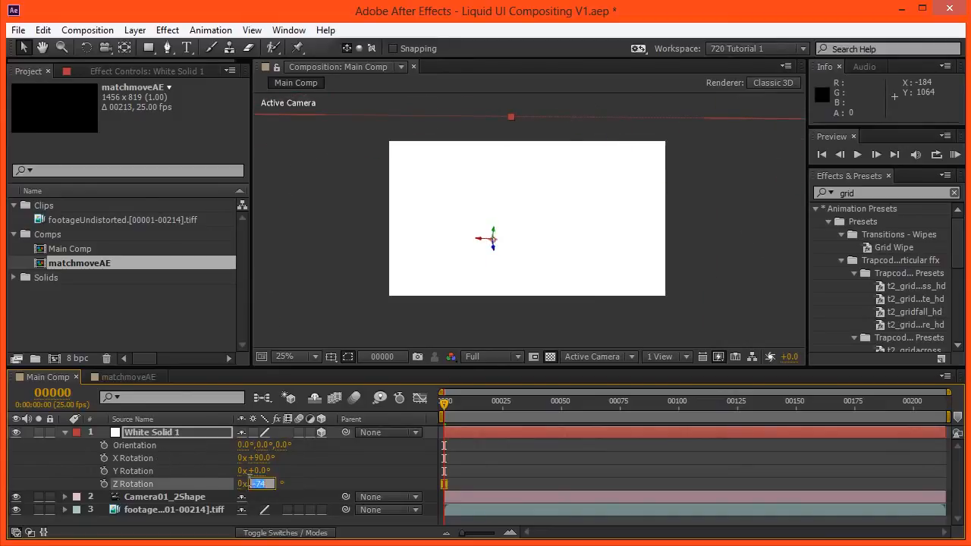
left_click(302, 485)
left_click(495, 245)
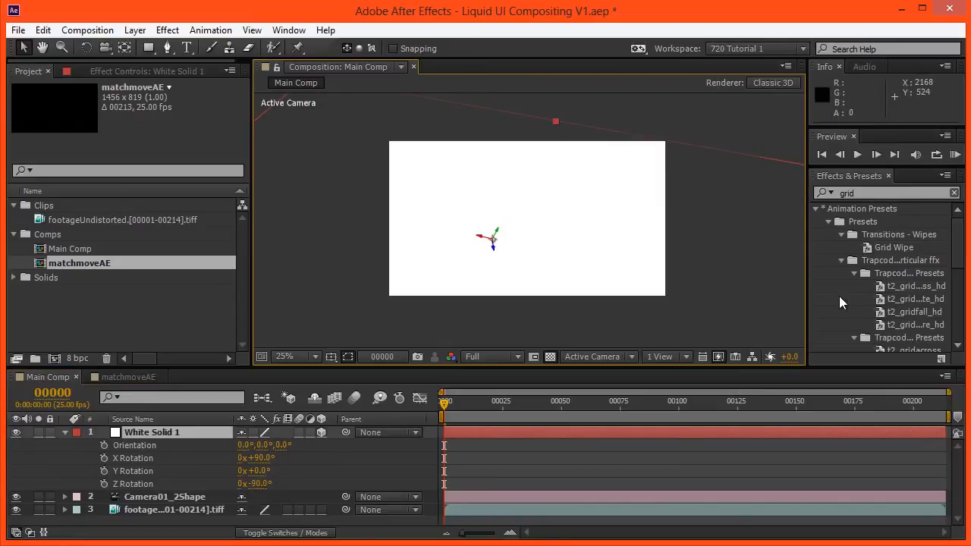
Step: Apply the Generate Grid effect to the white solid
scroll(842, 294, "down", 3)
scroll(850, 324, "down", 1)
left_click_drag(858, 306, 213, 434)
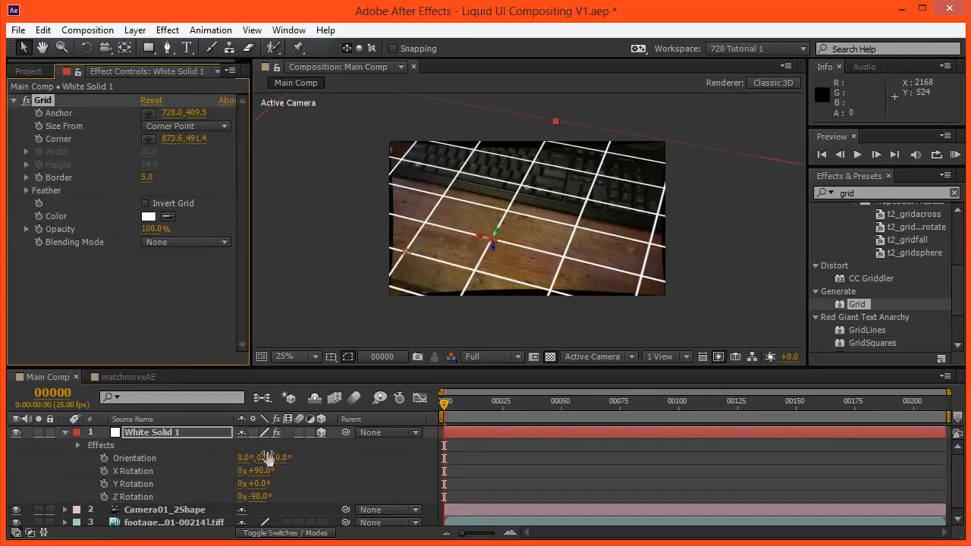
Step: Preview the grid over the moving footage to check the camera track, and delete the test solid
key("KP_0")
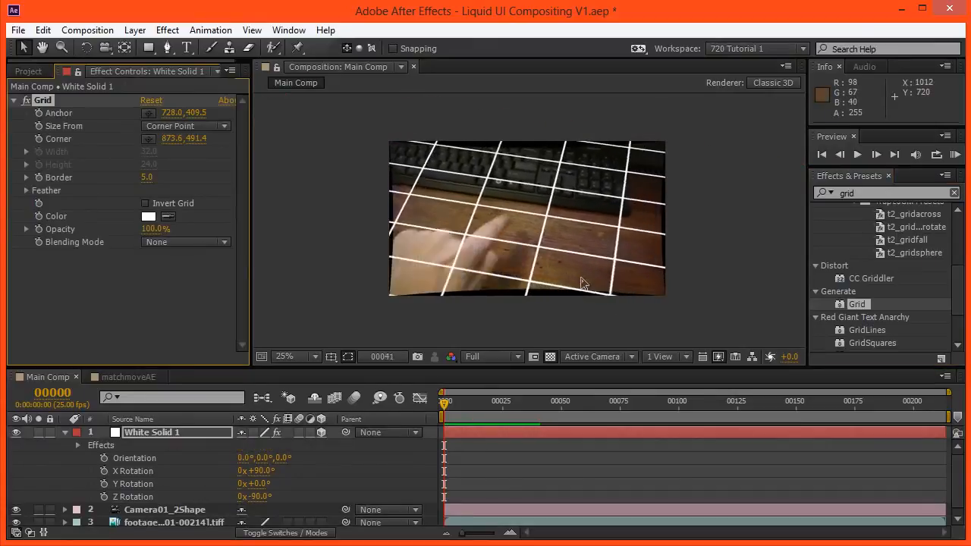
key("space")
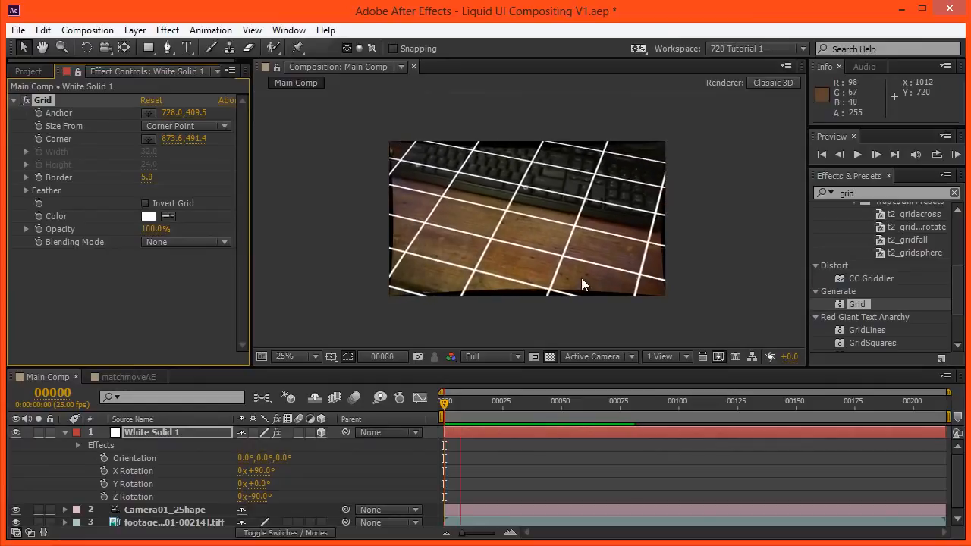
key("space")
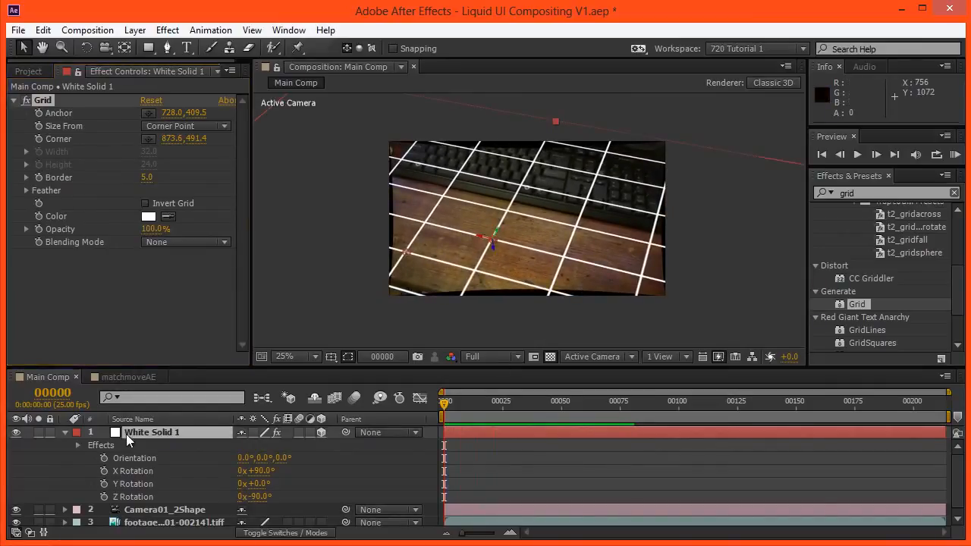
left_click(125, 433)
key("Delete")
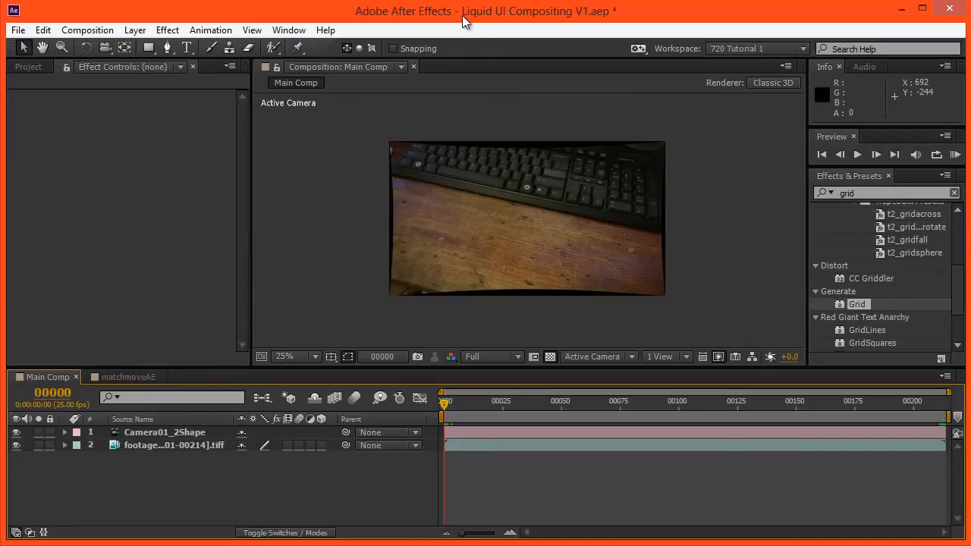
Step: Set the project's color depth to 32 bits per channel (float) with a linearized sRGB IEC61966-2.1 working space
left_click(28, 67)
left_click(73, 340)
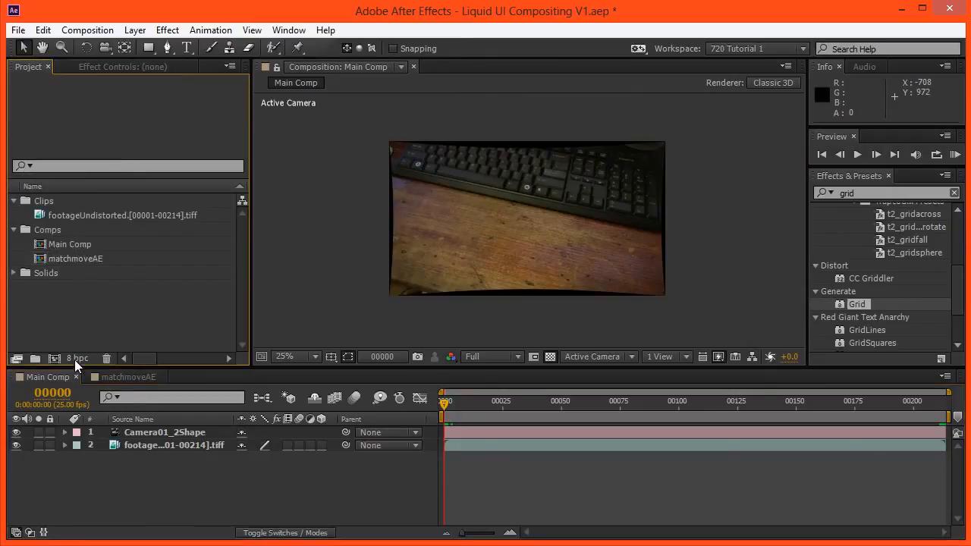
left_click(76, 360)
left_click(501, 193)
left_click(501, 243)
left_click(498, 216)
left_click(496, 355)
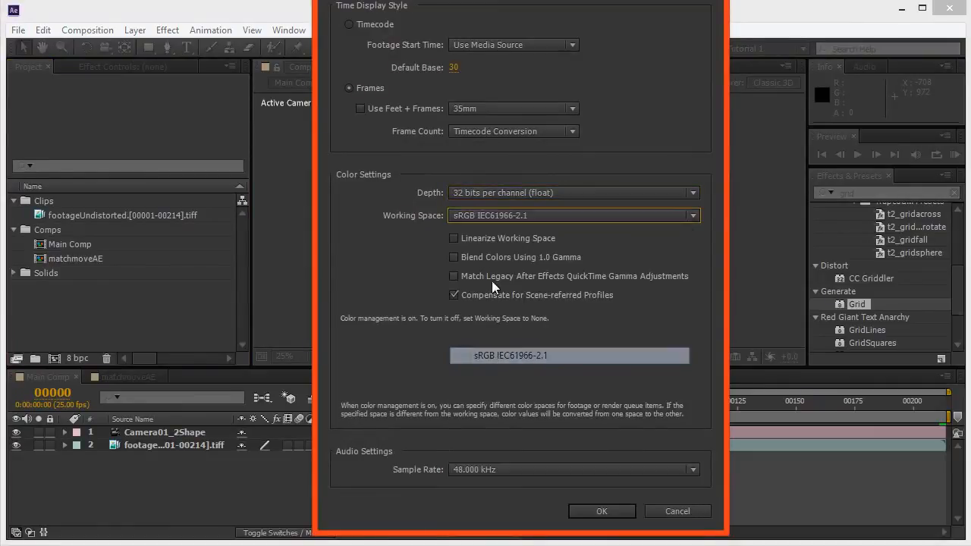
left_click(454, 238)
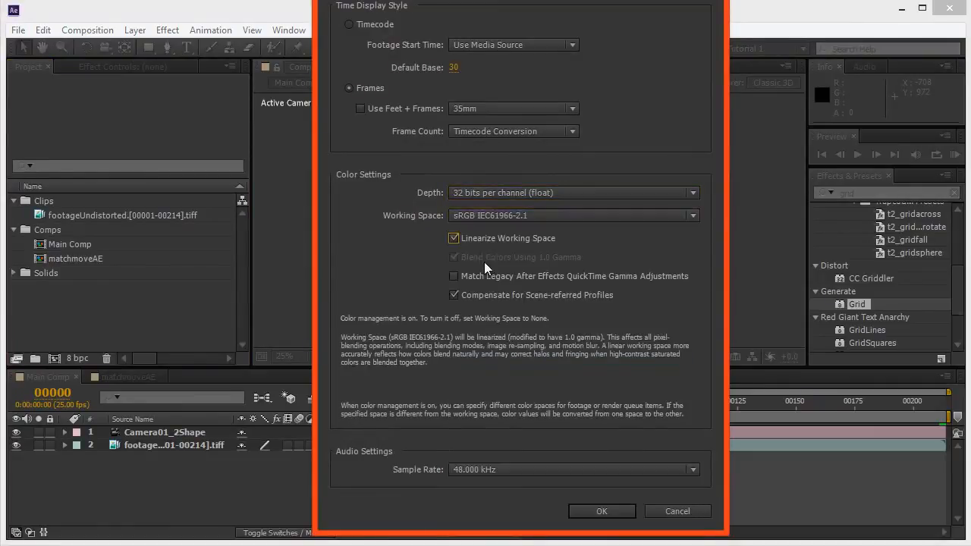
left_click(596, 511)
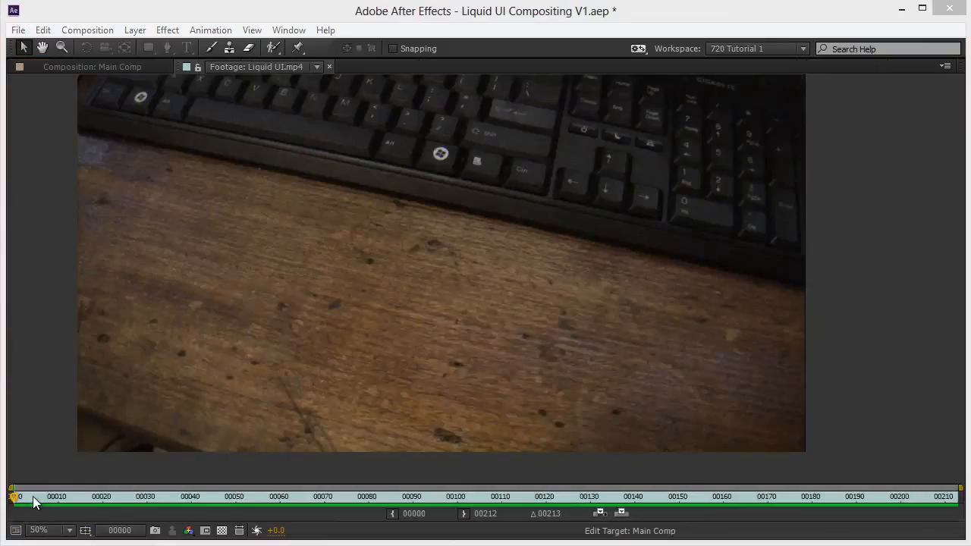
Step: Scrub the Liquid UI.mp4 footage between frames 0 and 85 to examine how the projected menus react to the hand
left_click_drag(33, 496, 390, 476)
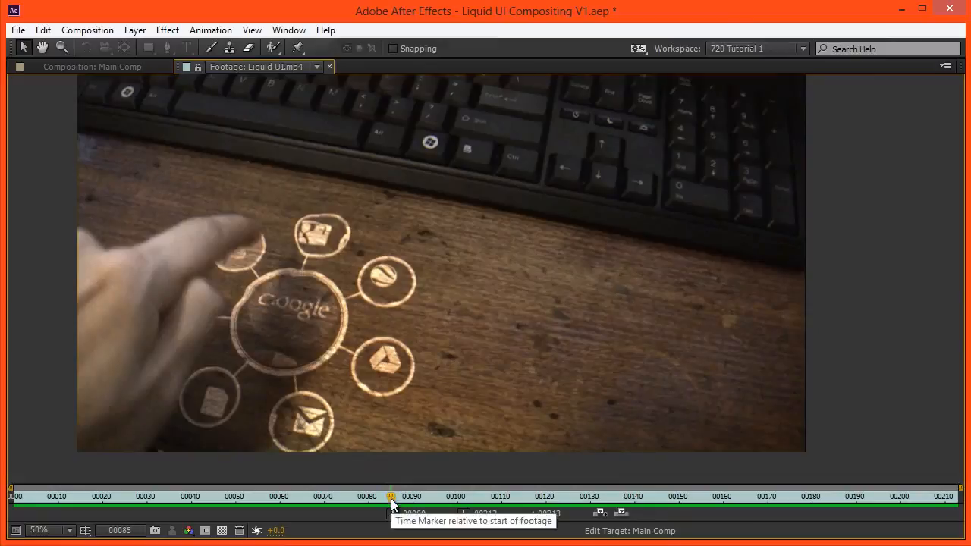
left_click_drag(391, 504, 319, 525)
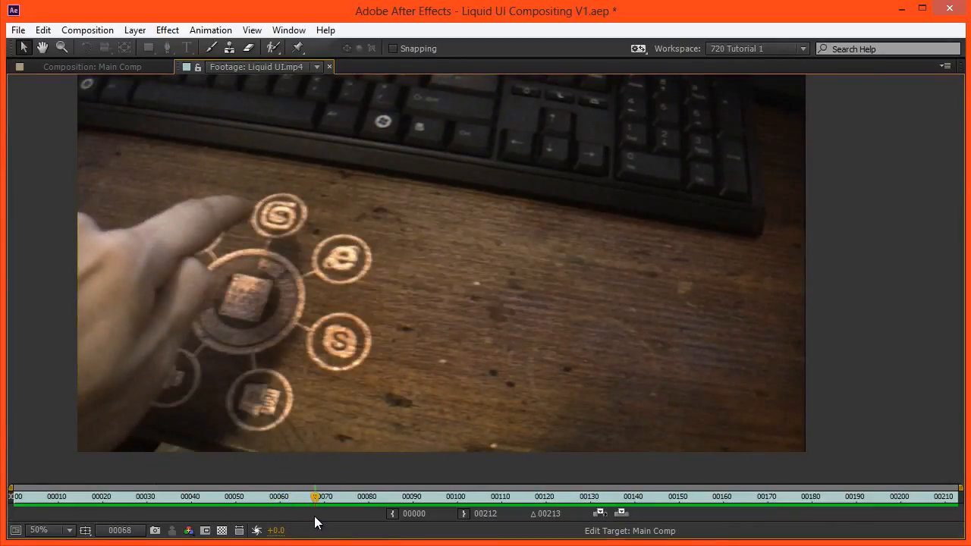
left_click_drag(315, 501, 367, 514)
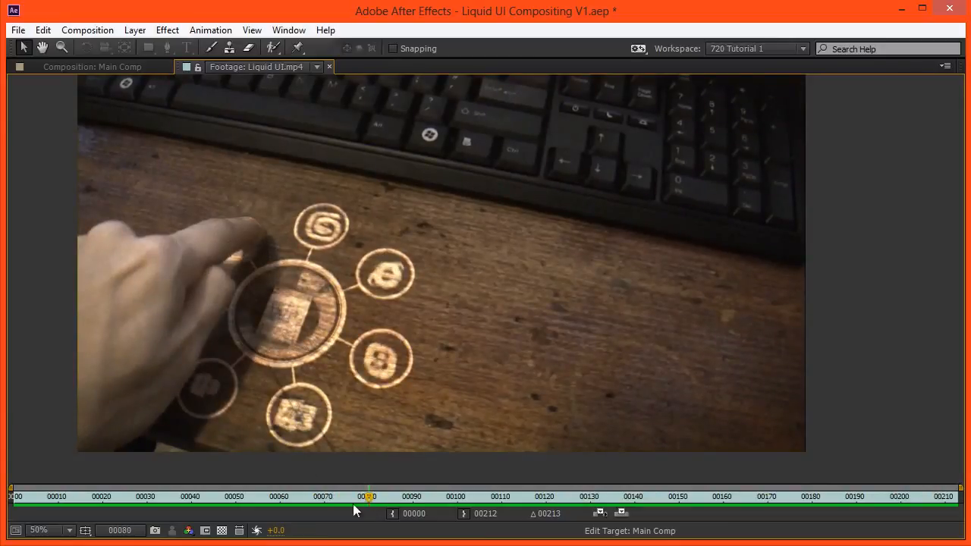
left_click_drag(377, 503, 347, 495)
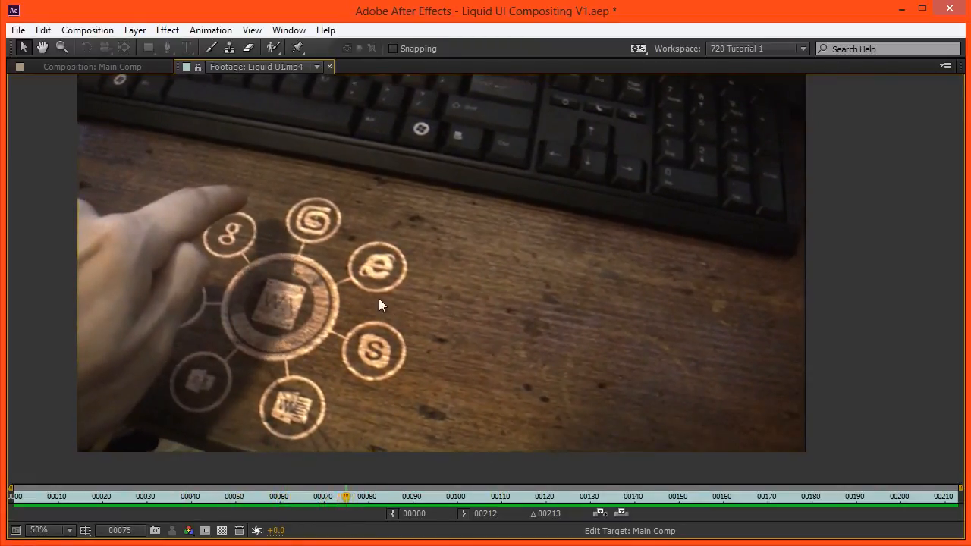
left_click_drag(351, 508, 245, 482)
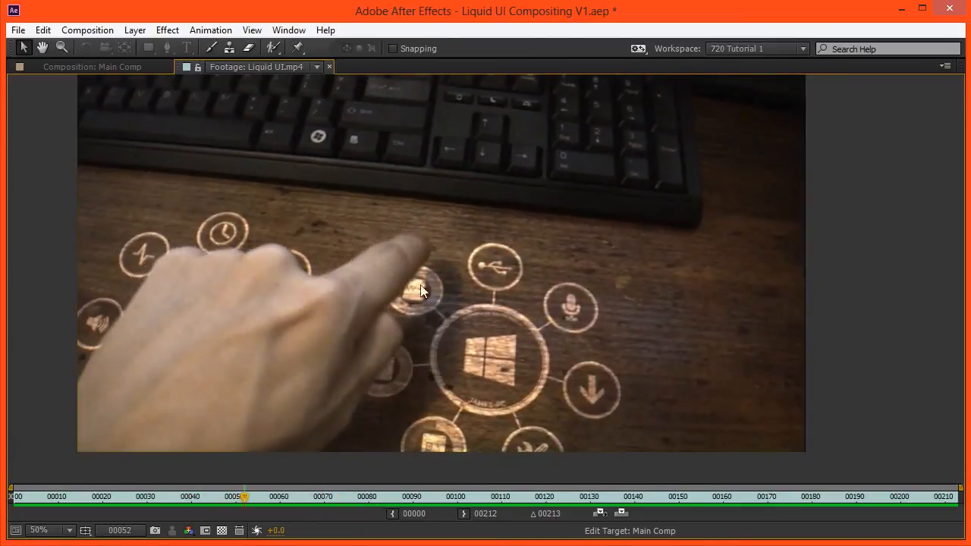
left_click_drag(257, 502, 154, 493)
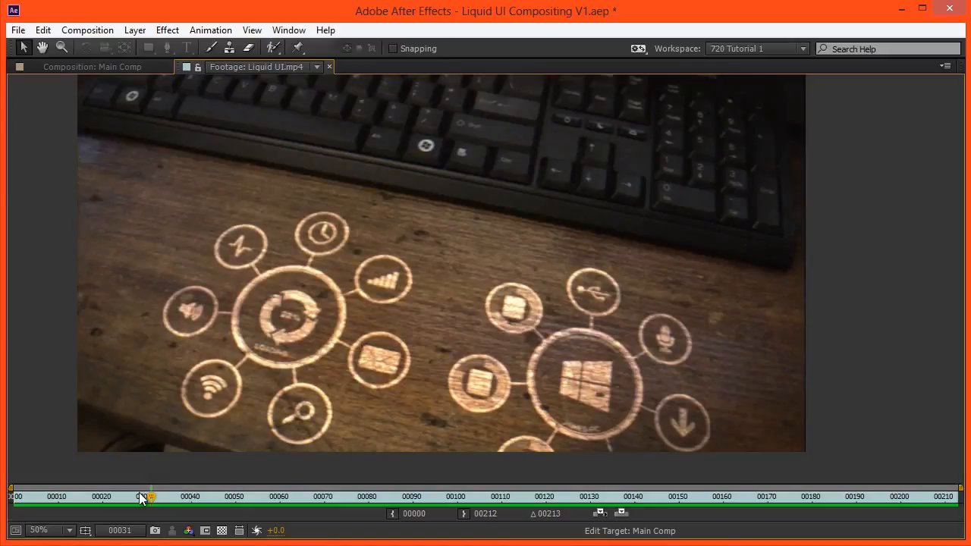
left_click_drag(148, 504, 187, 504)
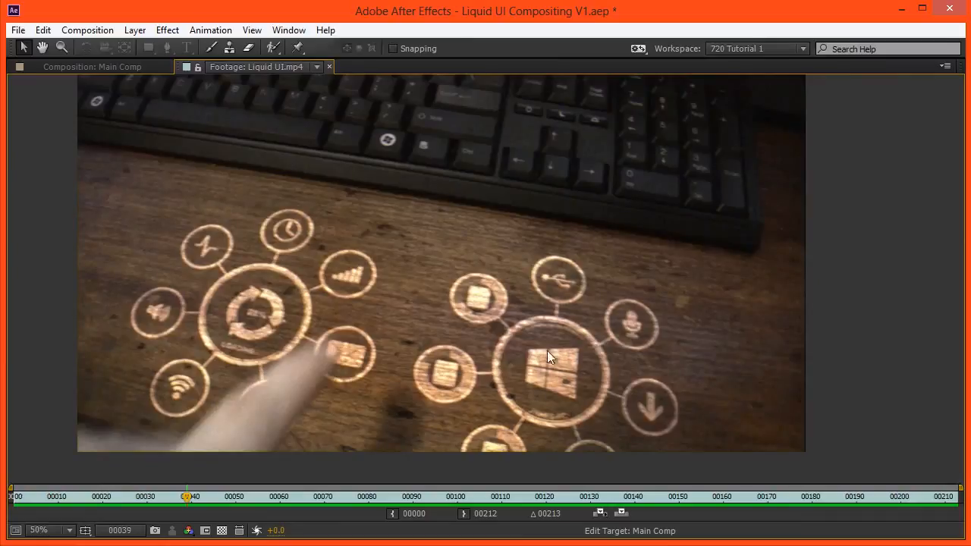
Step: Examine the Windows-logo menu's circles and icons in Liquid UI.mp4 up close around frames 24 to 54
key("period")
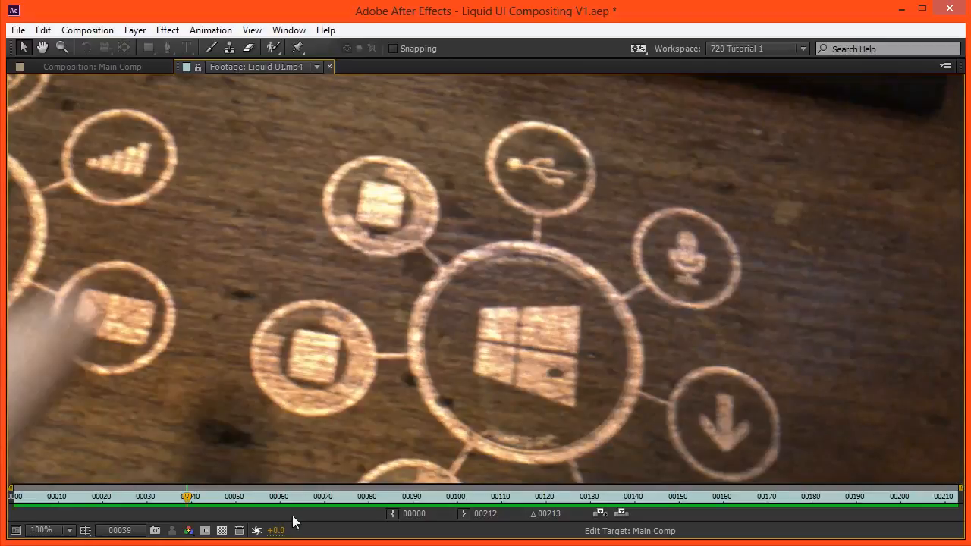
left_click_drag(196, 500, 255, 493)
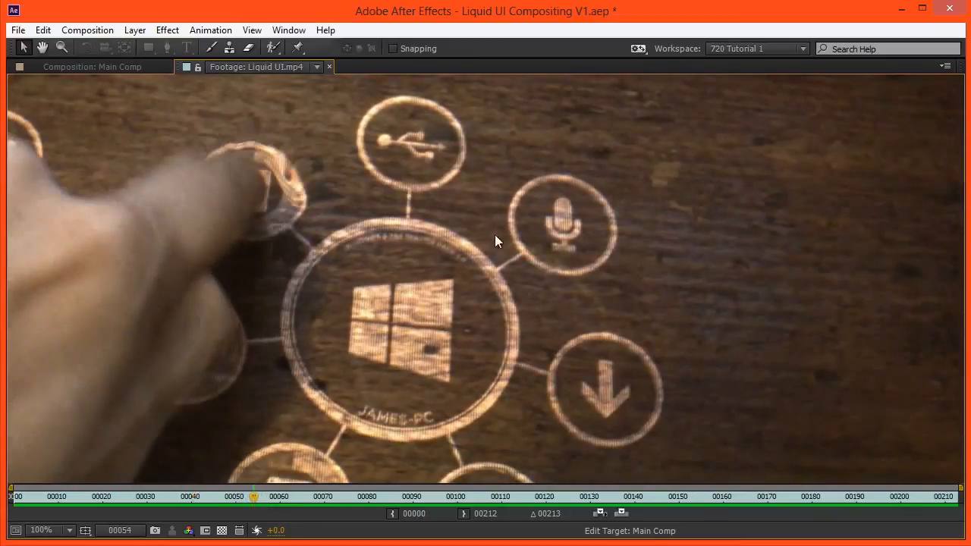
scroll(394, 351, "down", 2)
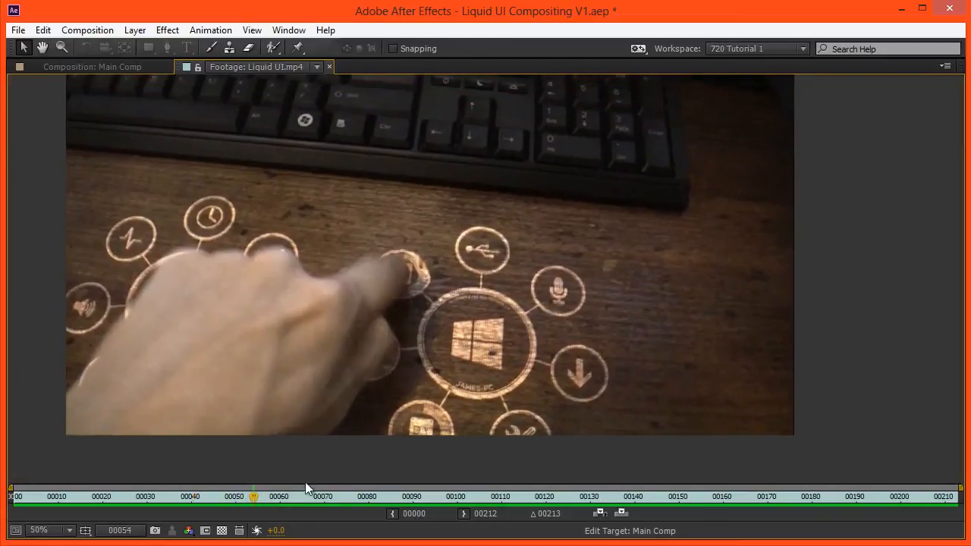
mouse_move(244, 505)
left_mouse_down()
mouse_move(206, 496)
mouse_move(235, 497)
left_mouse_up()
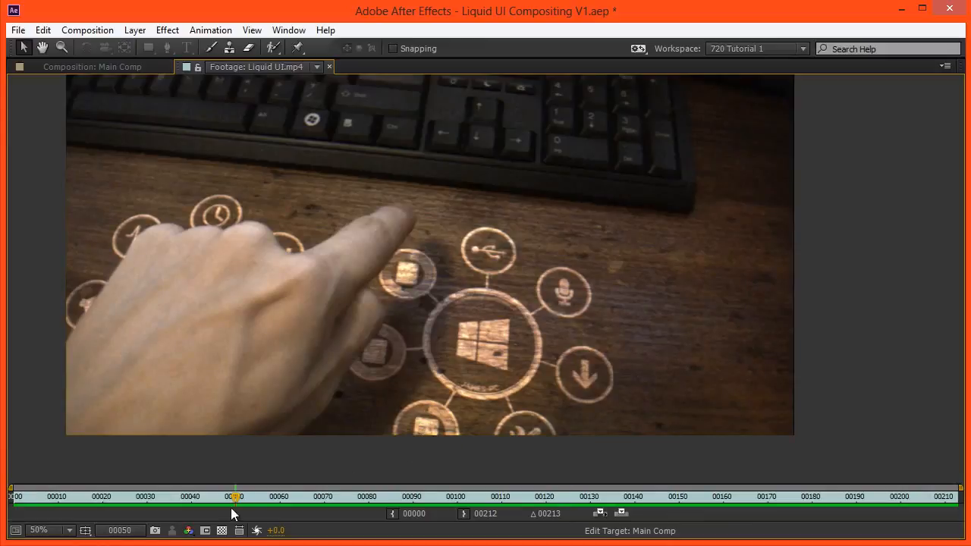
left_click_drag(233, 503, 120, 502)
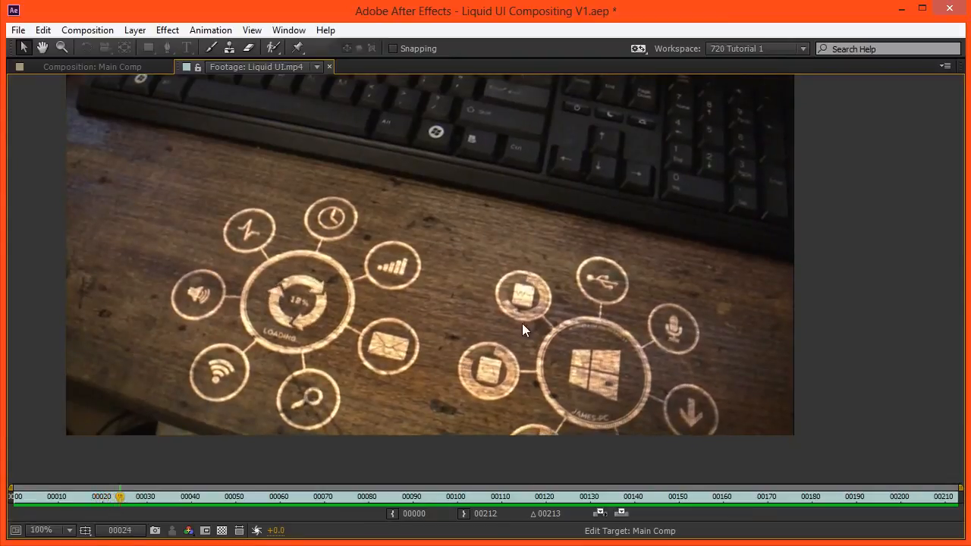
key("period")
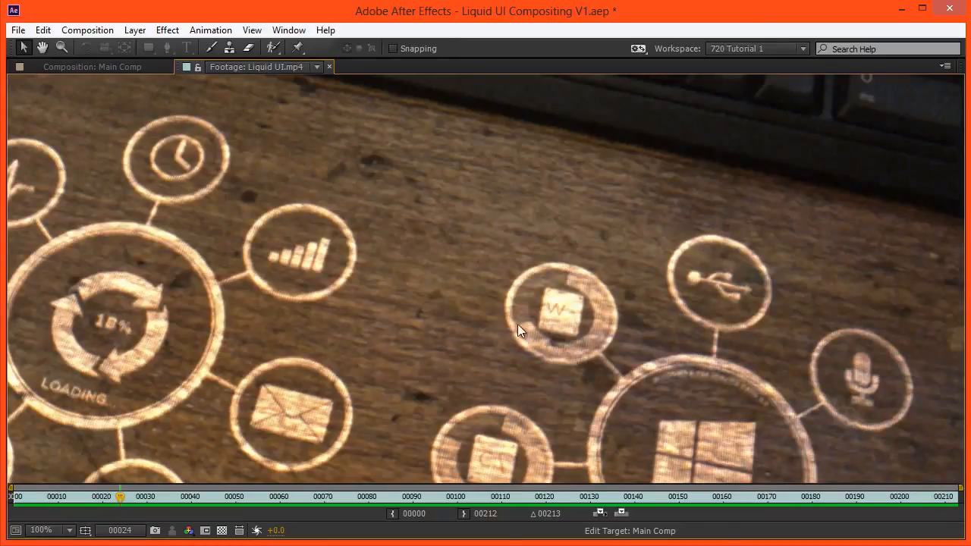
left_click_drag(370, 436, 349, 304)
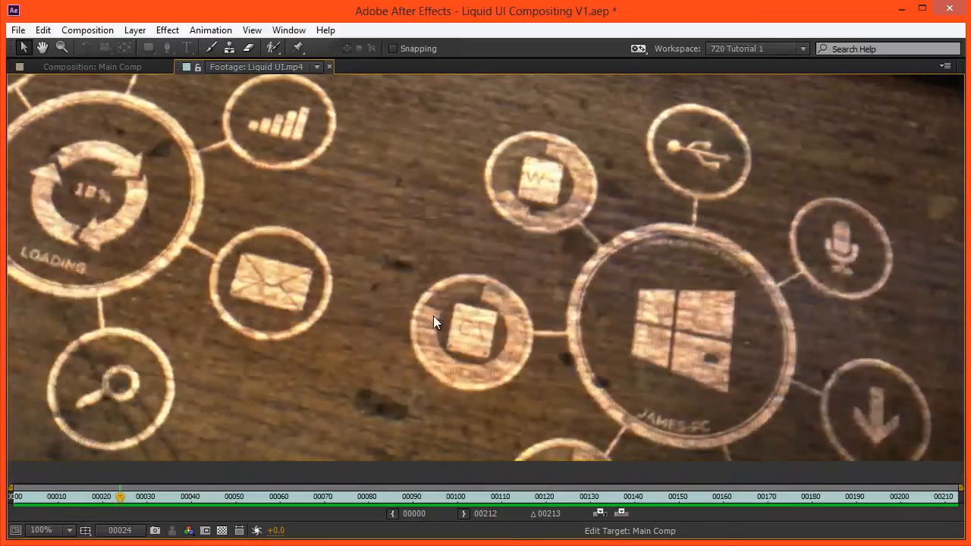
Step: Scrub Liquid UI.mp4 from frame 24 to 88 to examine how the menus change as the finger drags circles across the desk
scroll(521, 358, "down", 1)
left_click_drag(461, 323, 407, 347)
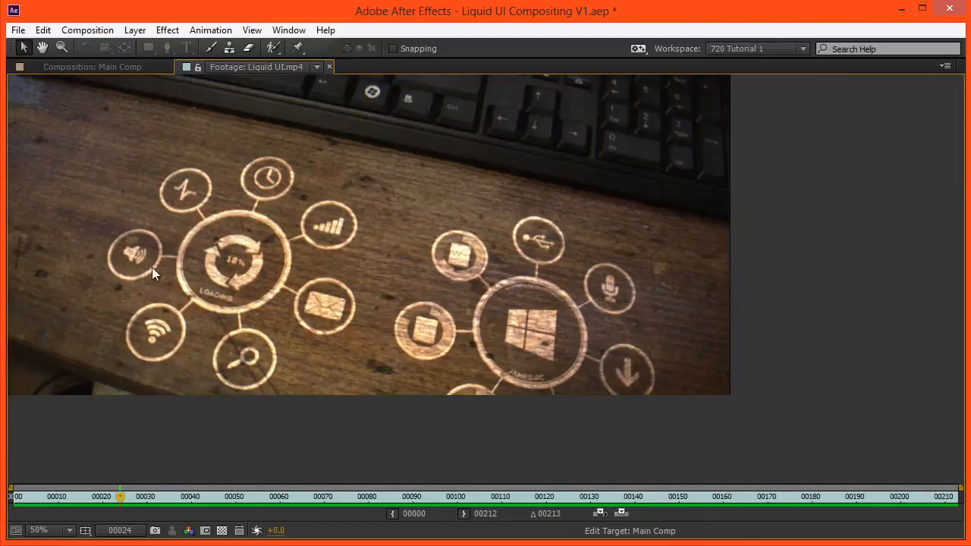
left_click_drag(293, 336, 332, 352)
left_click_drag(126, 499, 241, 494)
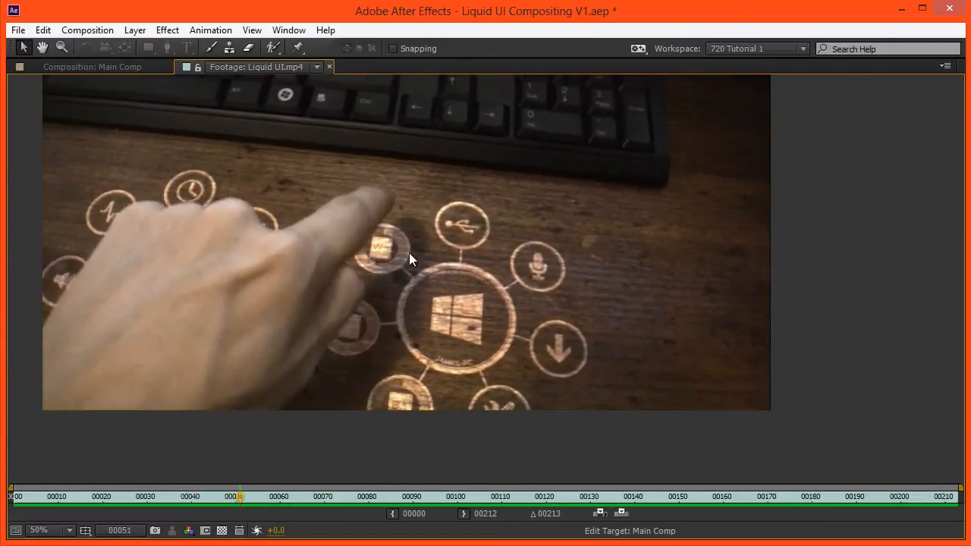
left_click_drag(240, 497, 350, 504)
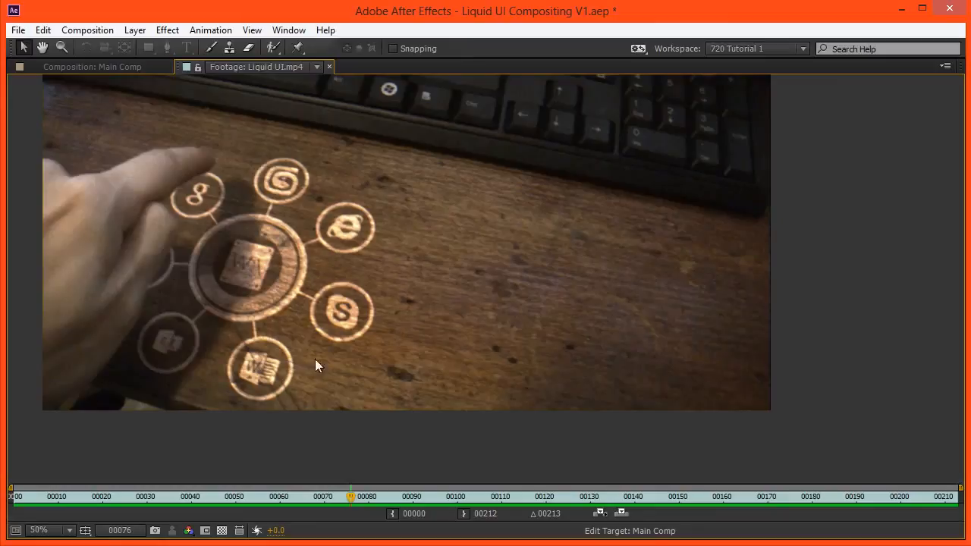
left_click_drag(353, 495, 402, 508)
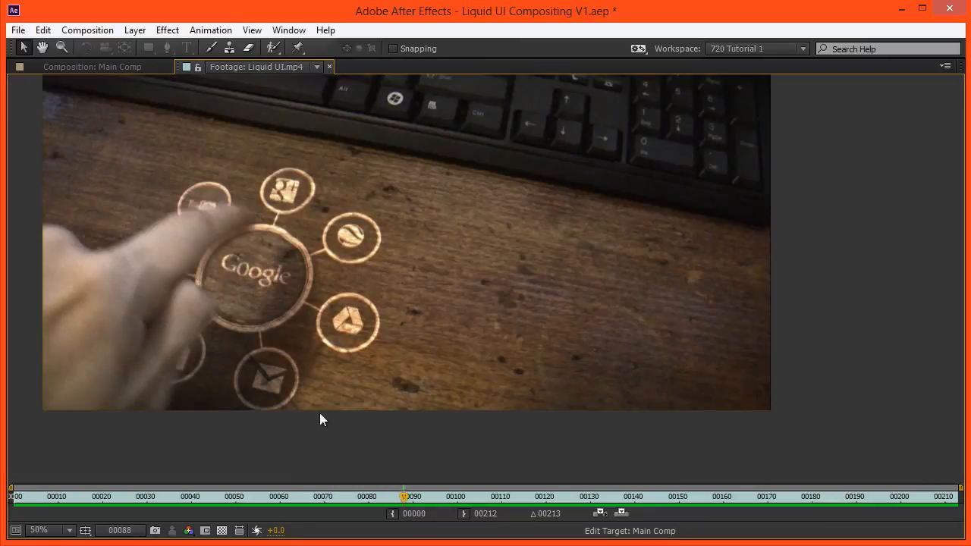
Step: Scrub Liquid UI.mp4 between frames 88 and 174 to examine how the Google menu leads to the document, and return to frame 1
left_click_drag(386, 498, 533, 501)
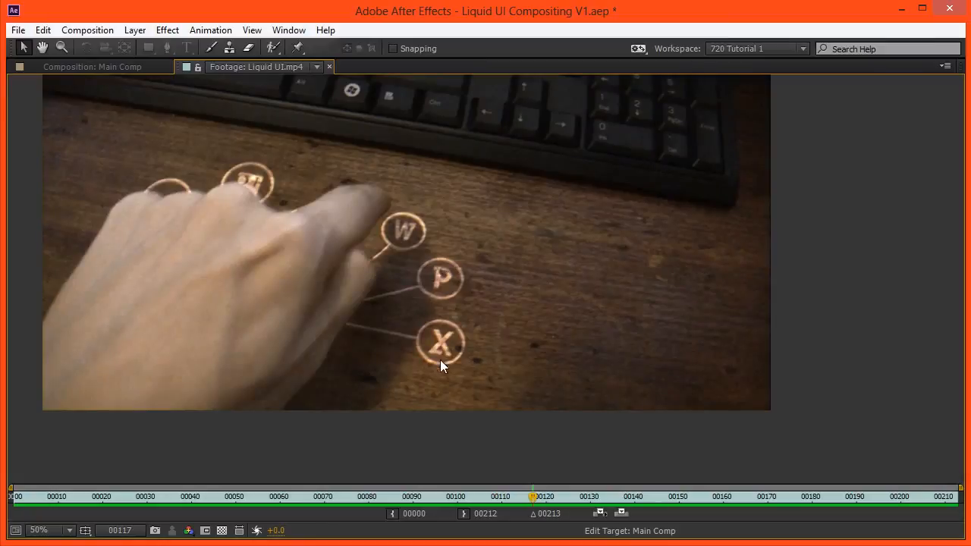
left_click_drag(535, 501, 786, 512)
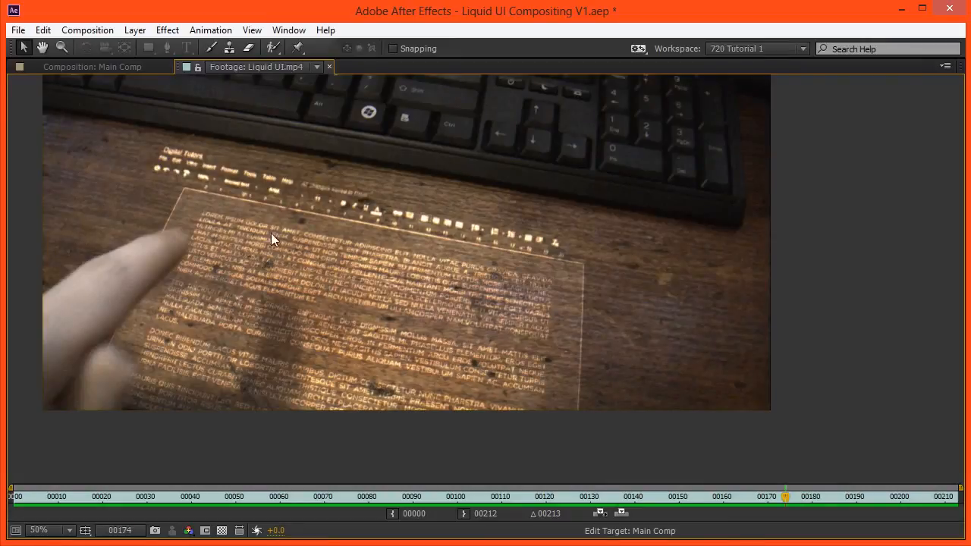
left_click_drag(791, 502, 502, 521)
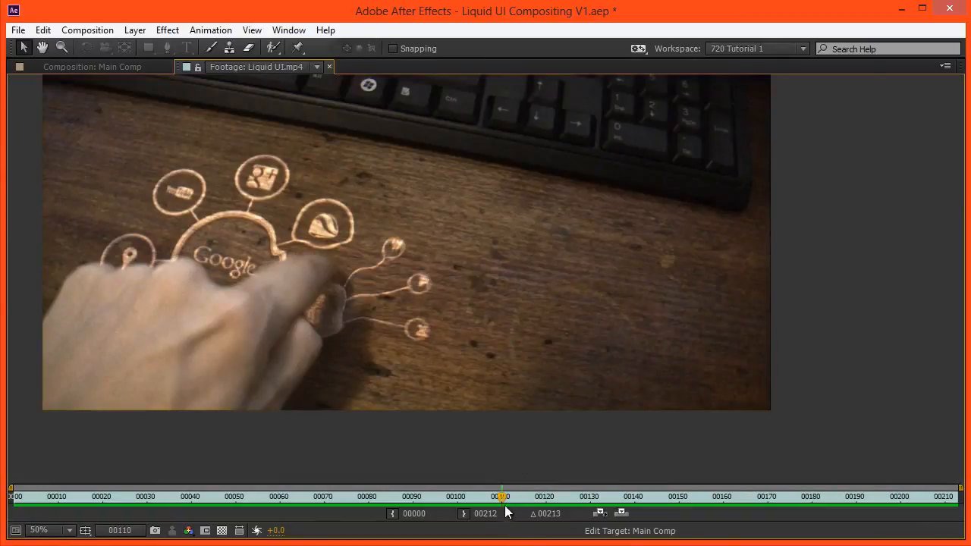
left_click_drag(507, 496, 756, 498)
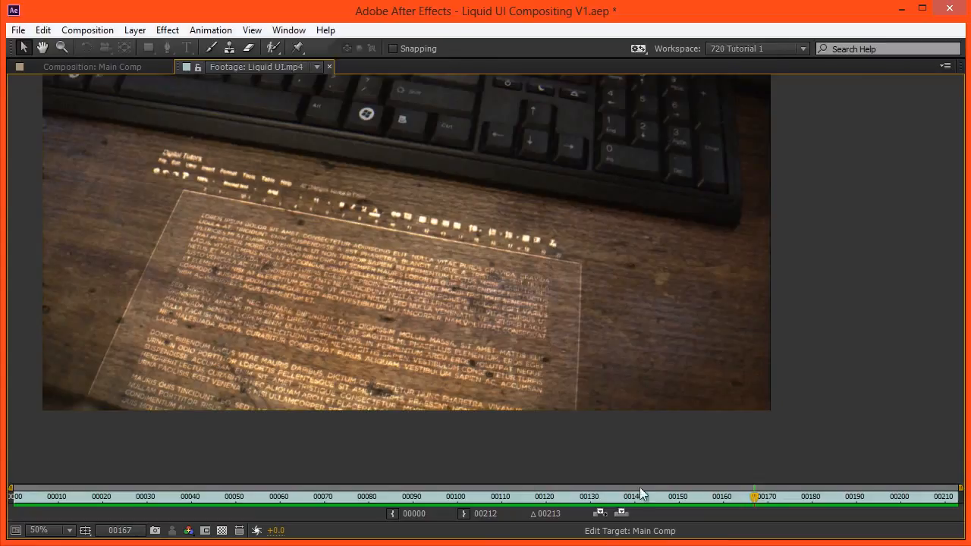
left_click_drag(755, 496, 30, 486)
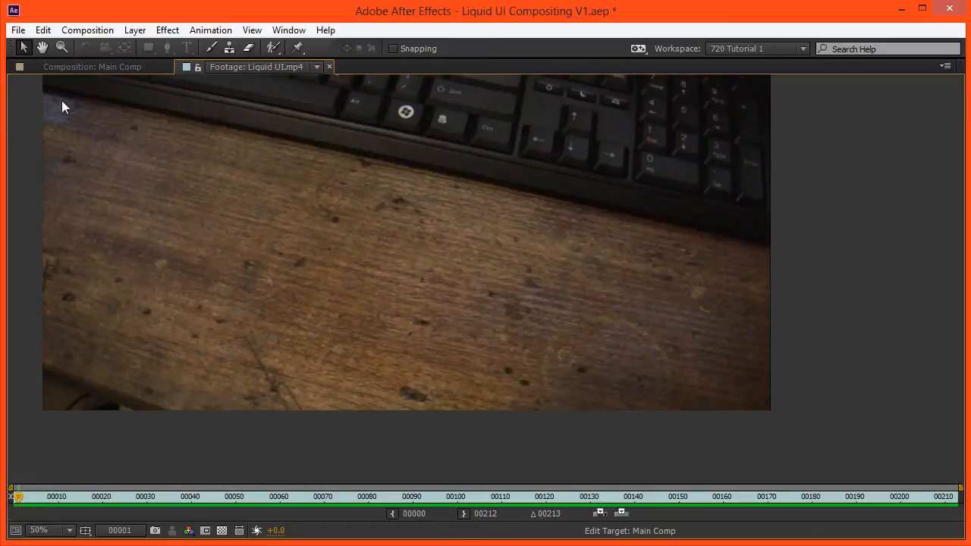
Step: Restore the full panel layout and examine the loading menu's circles, connecting lines and icons in Liquid UI.mp4 up close at frame 19
left_click(61, 68)
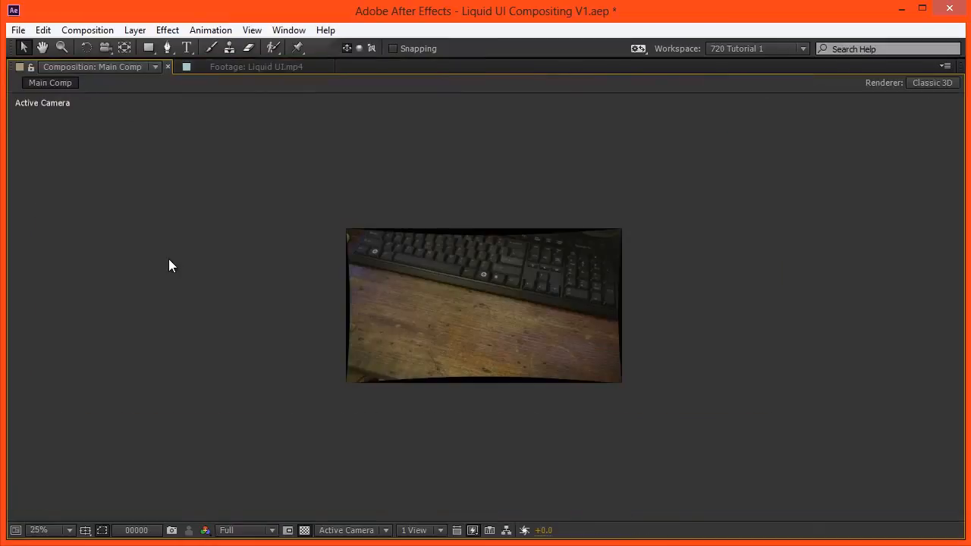
key("grave")
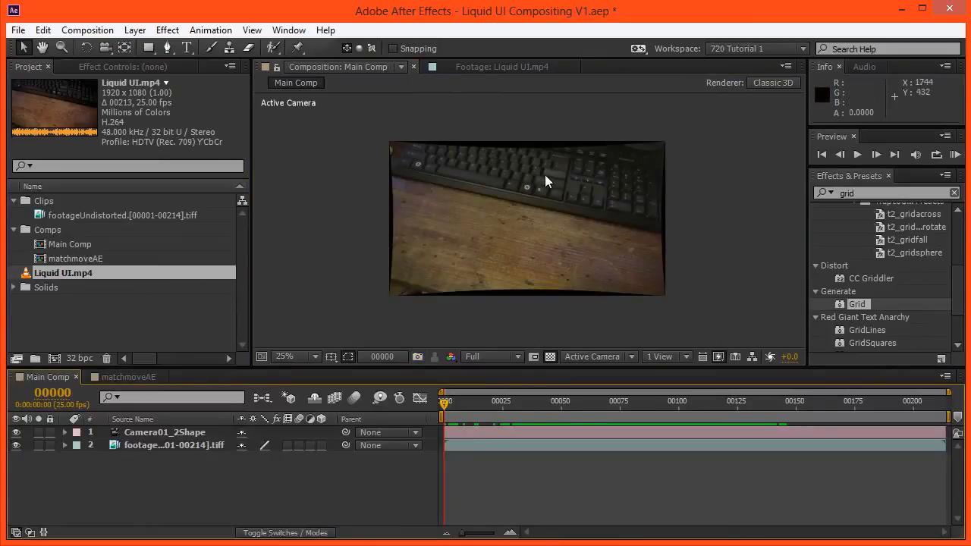
left_click(430, 68)
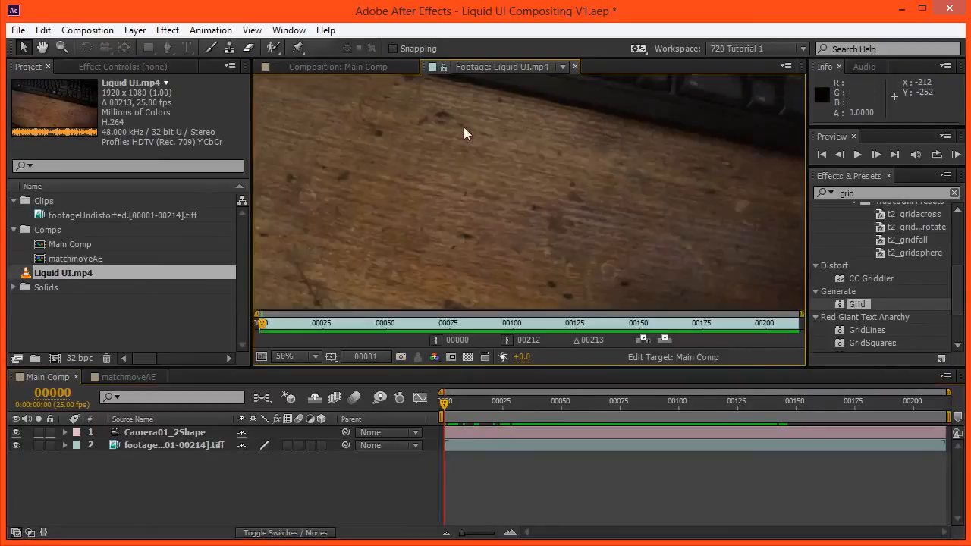
mouse_move(307, 324)
left_mouse_down()
mouse_move(296, 323)
mouse_move(323, 323)
mouse_move(308, 322)
left_mouse_up()
left_click_drag(470, 187, 490, 190)
scroll(375, 217, "up", 1)
left_click_drag(365, 216, 393, 347)
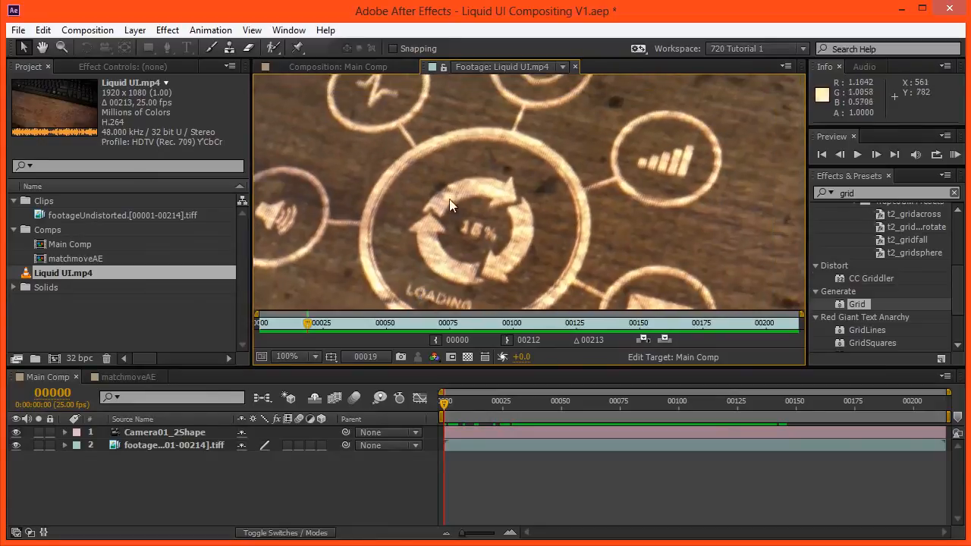
scroll(490, 183, "down", 1)
left_click_drag(570, 273, 560, 190)
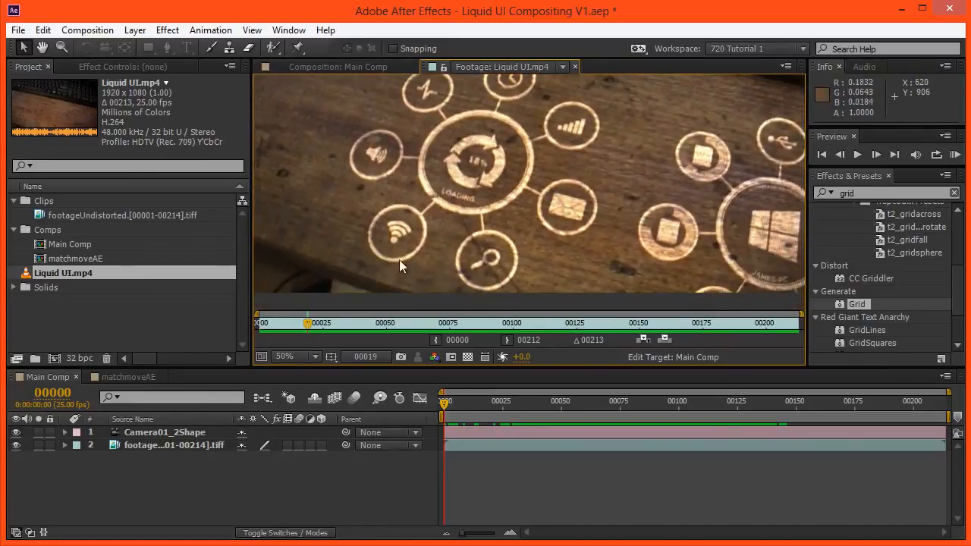
scroll(423, 244, "up", 1)
left_click_drag(427, 227, 548, 192)
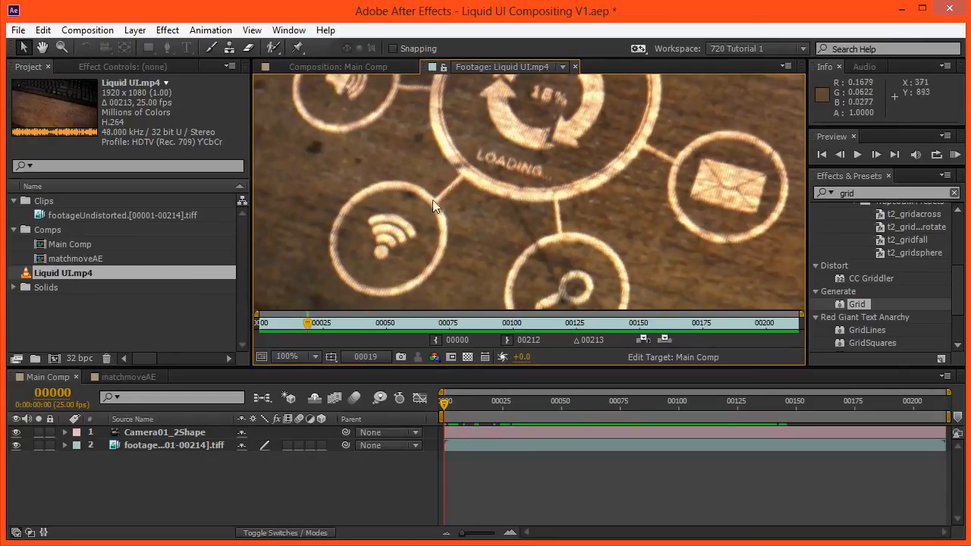
left_click_drag(445, 214, 476, 259)
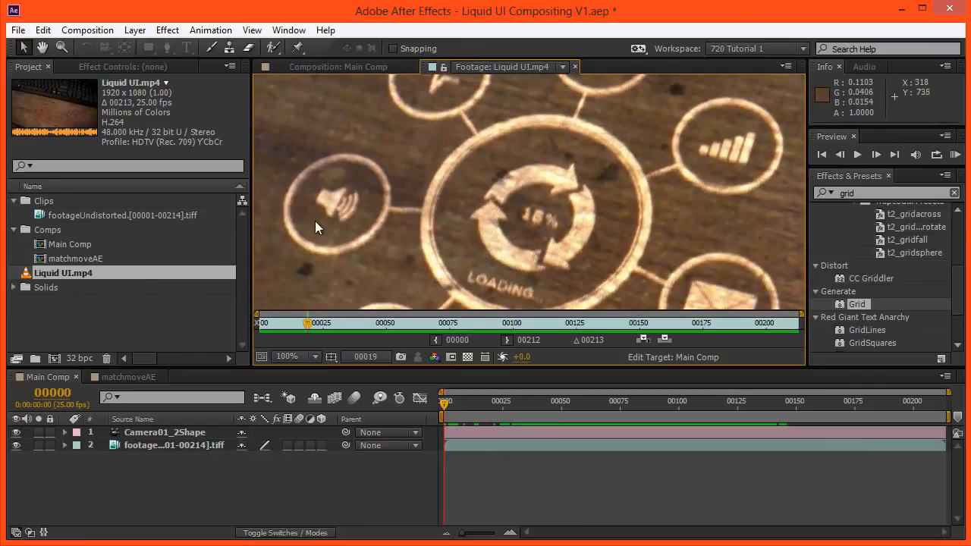
scroll(423, 228, "down", 1)
scroll(401, 220, "up", 1)
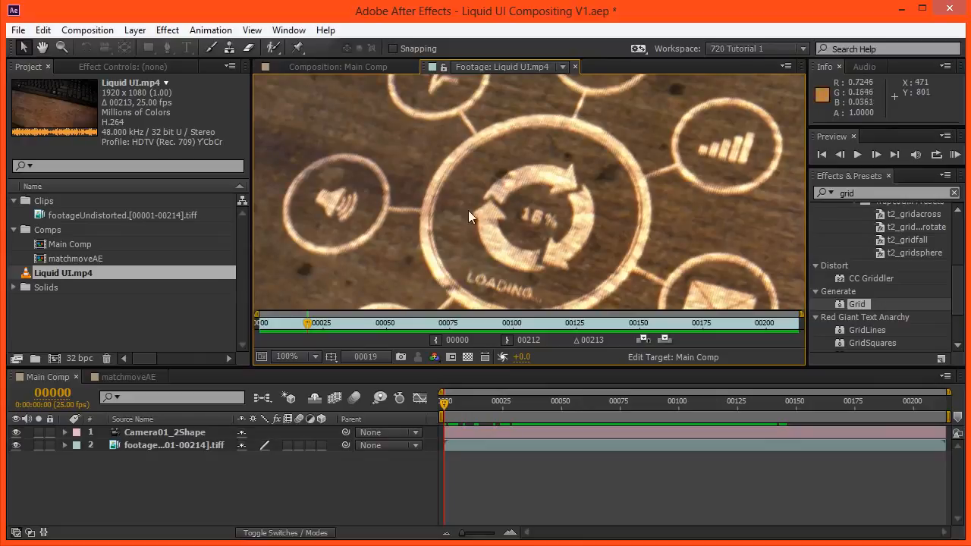
scroll(431, 267, "down", 1)
left_click_drag(632, 232, 511, 223)
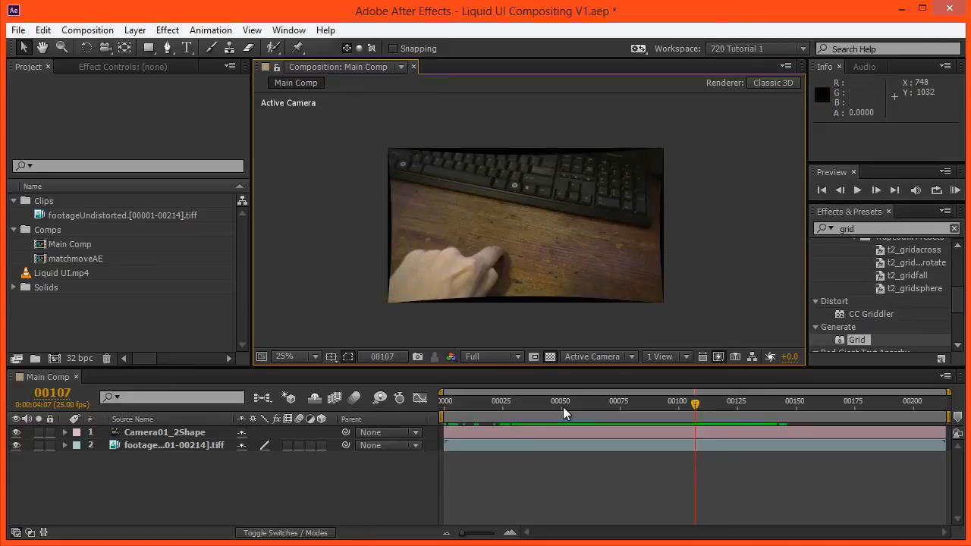
left_click(615, 407)
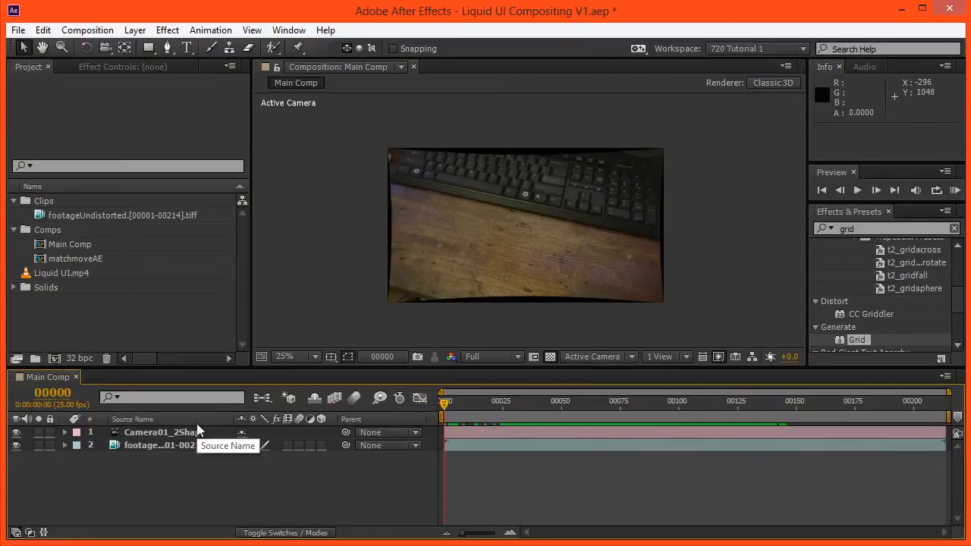
Step: Create a new composition 2500 px wide and 1000 px high at 25 fps with a duration of 222 frames
key("ctrl+n")
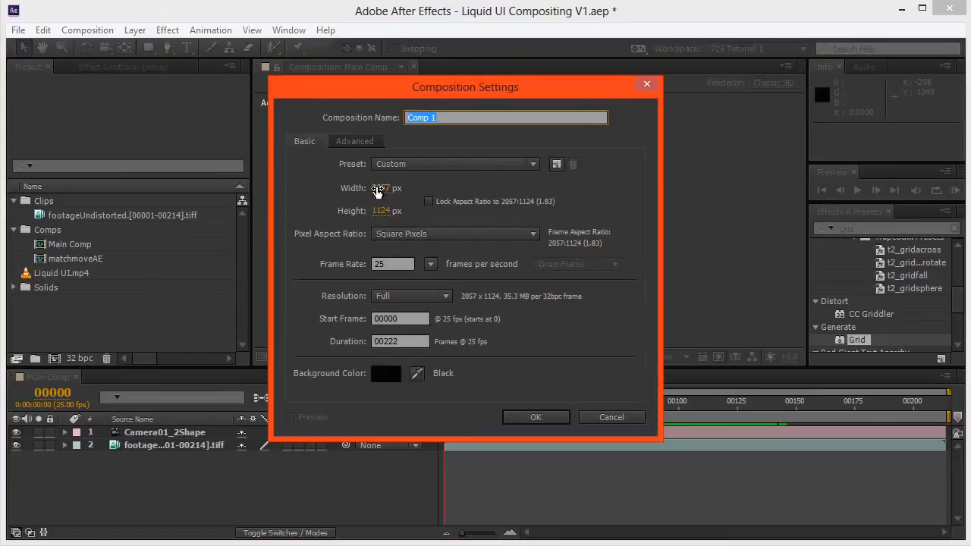
left_click_drag(601, 84, 308, 273)
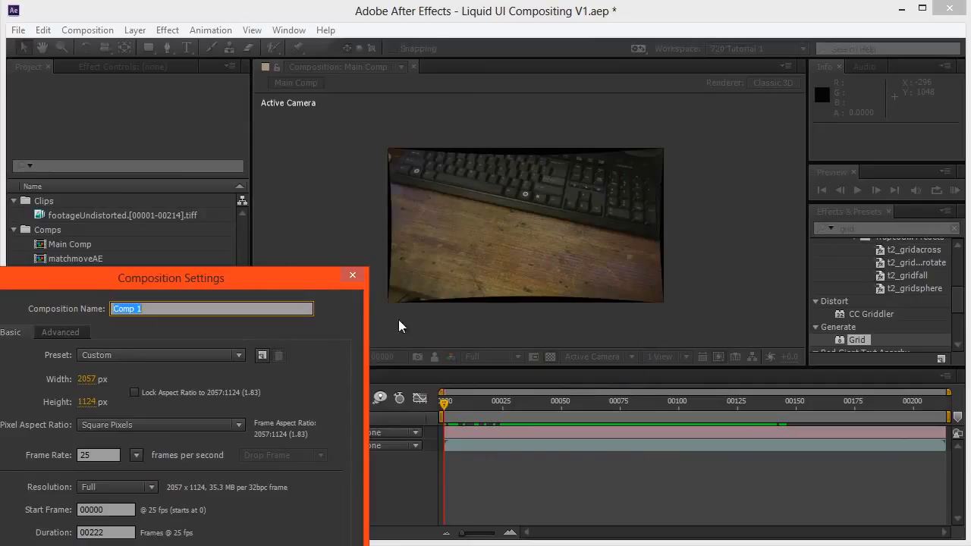
left_click(86, 380)
type("205")
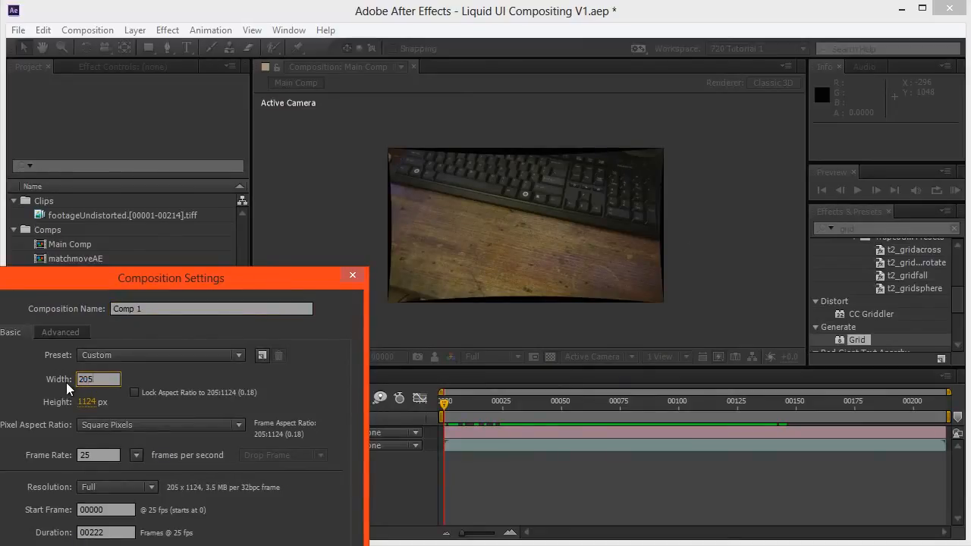
type("2500")
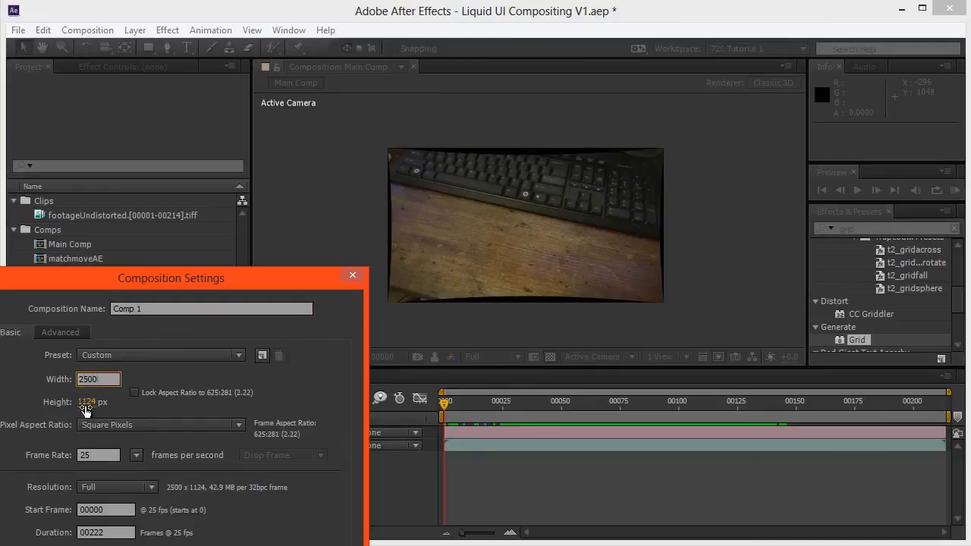
type("1000")
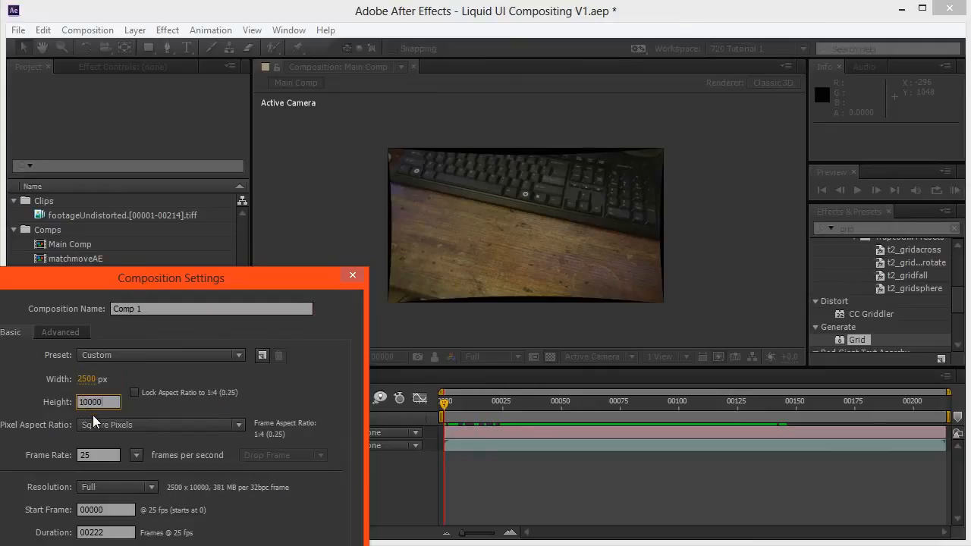
key("Return")
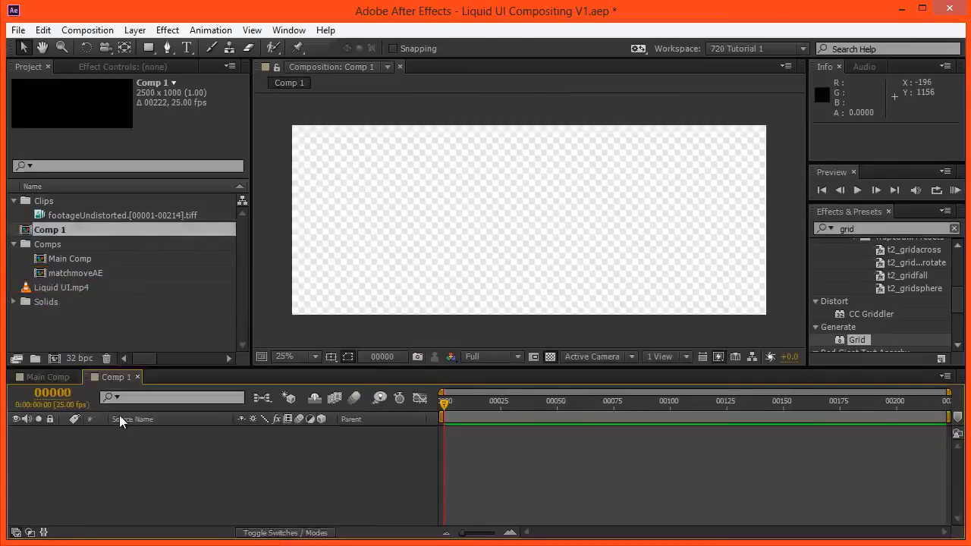
Step: Add the new 2500 x 1000 composition to Main Comp as the topmost layer
left_click(59, 377)
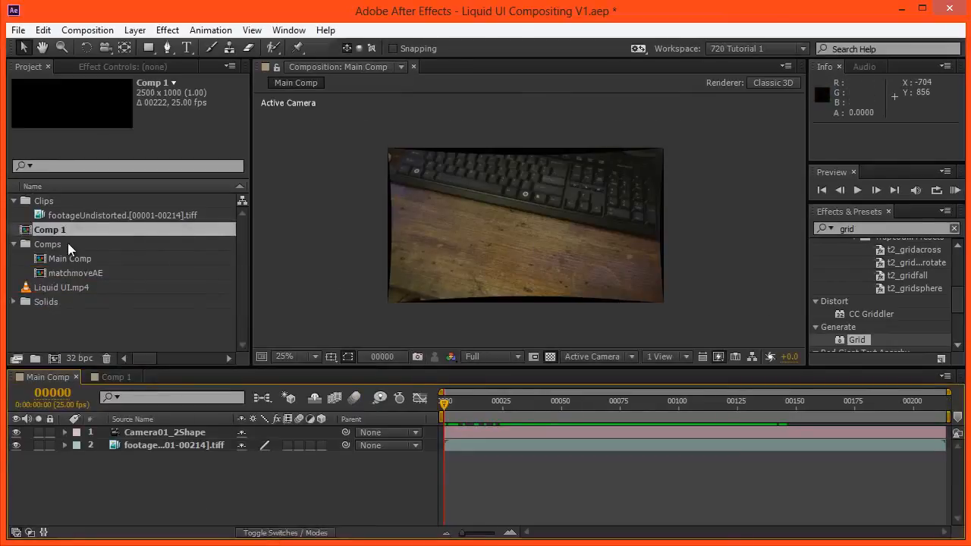
left_click_drag(61, 237, 125, 431)
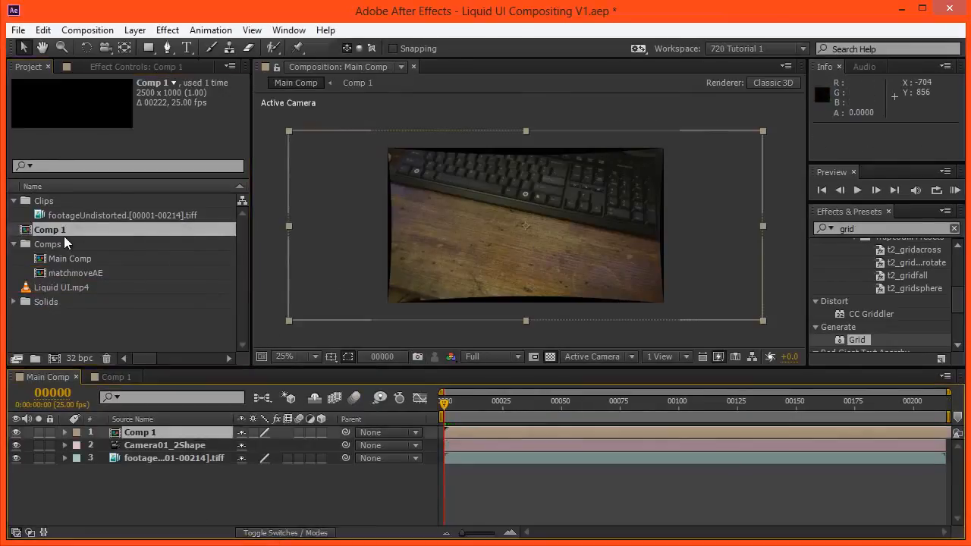
Step: Rename the new composition as UI and move it into the Comps folder
key("Return")
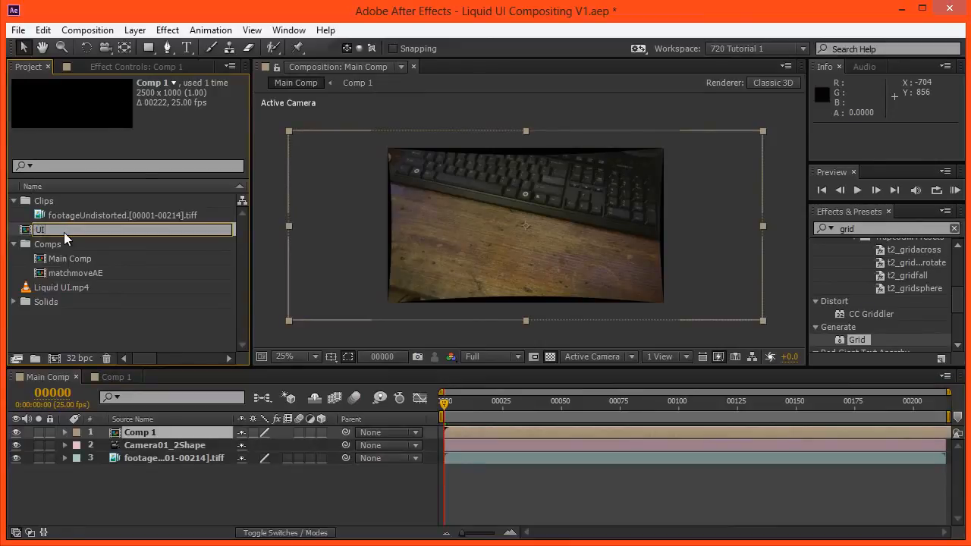
key("Return")
left_click_drag(51, 275, 56, 223)
Step: Make the UI layer in Main Comp a 3D layer and set its position to 0, 0, 0
left_click(322, 431)
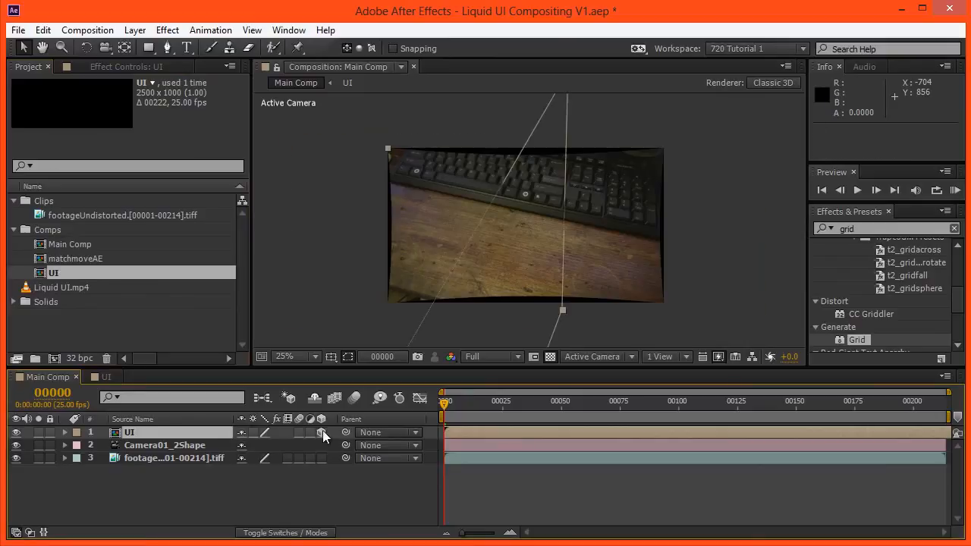
key("p")
left_click(248, 445)
type("0")
key("Tab")
type("0")
key("Return")
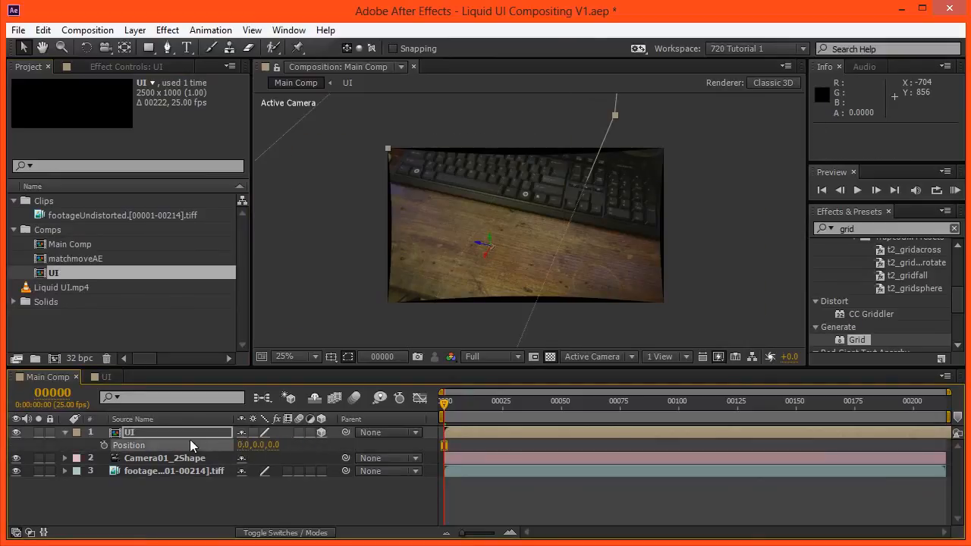
Step: Rotate the UI layer onto the desk plane at about -90.3°, -3.4°, -95.7°, and set its scale to 30%
key("w")
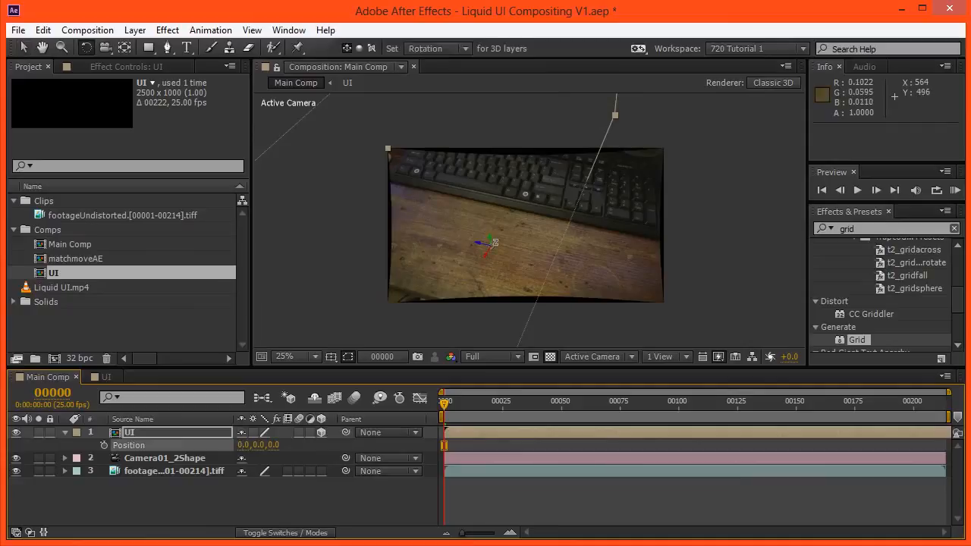
left_click_drag(491, 237, 519, 232)
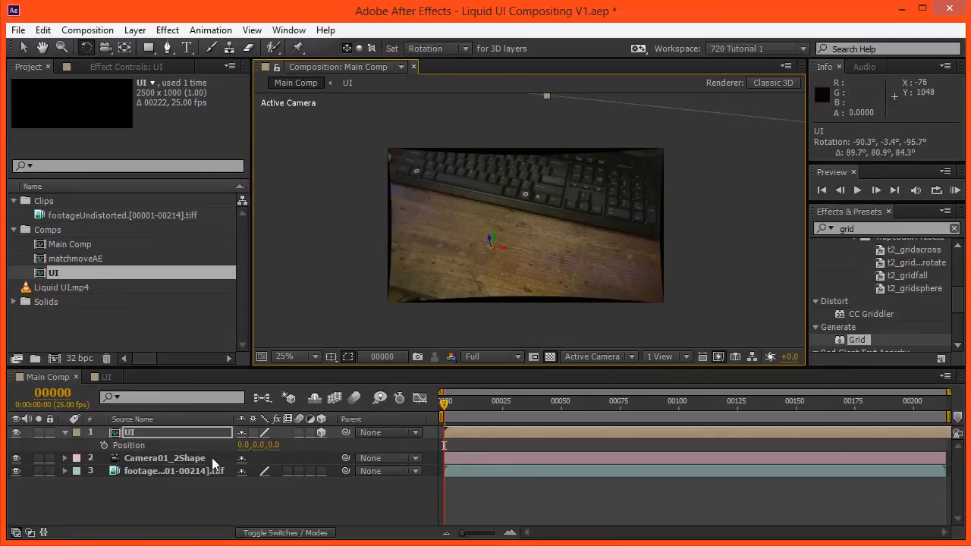
key("shift+s")
left_click(260, 458)
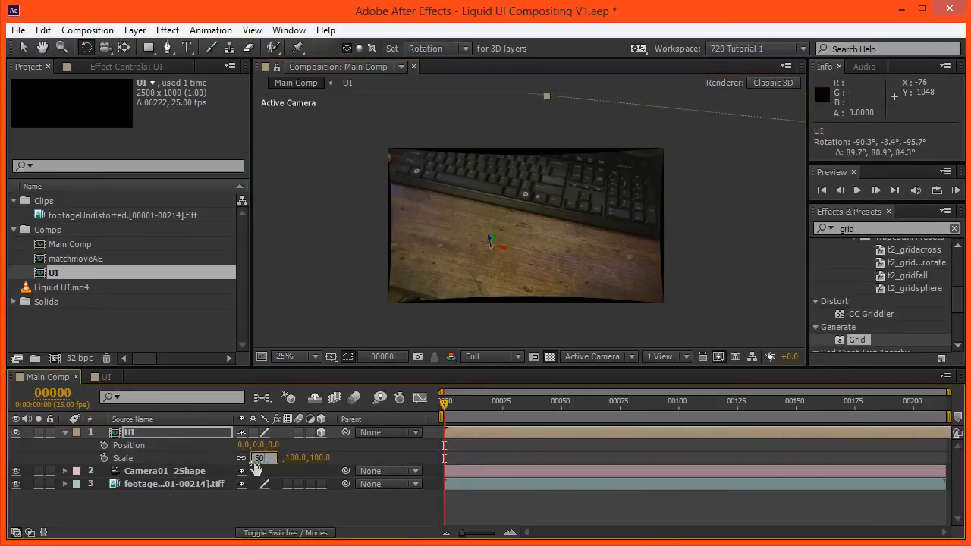
type("50")
key("Return")
left_click(258, 458)
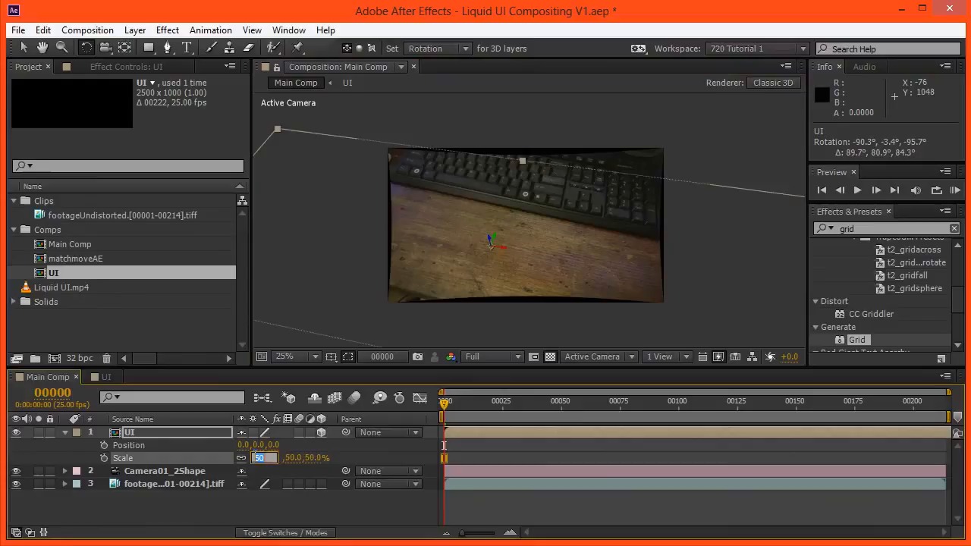
type("30")
key("Return")
Step: Set the UI layer's X rotation to -90°, Y rotation to 0° and Z rotation to -90°
key("r")
left_click(258, 459)
type("-")
left_click(257, 473)
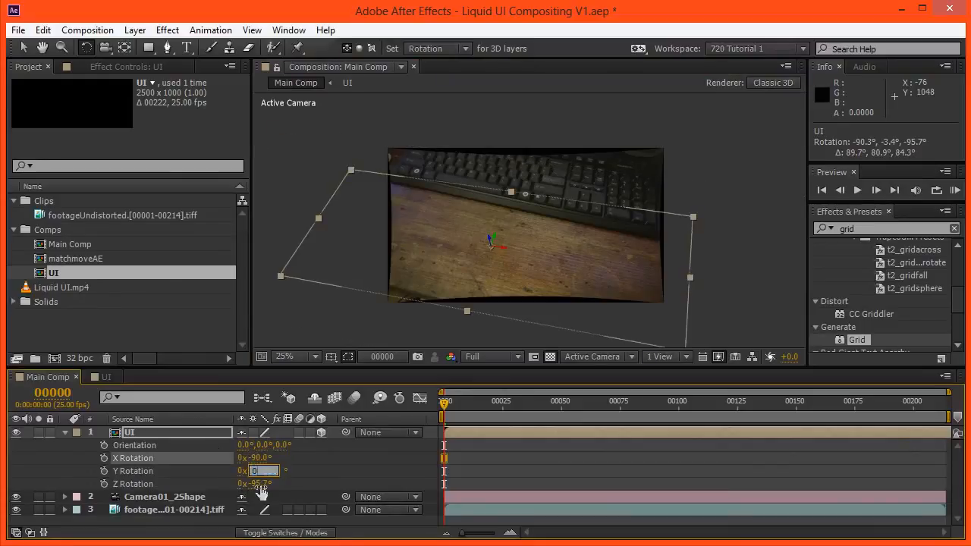
type("0")
left_click(260, 485)
type("-90")
key("Return")
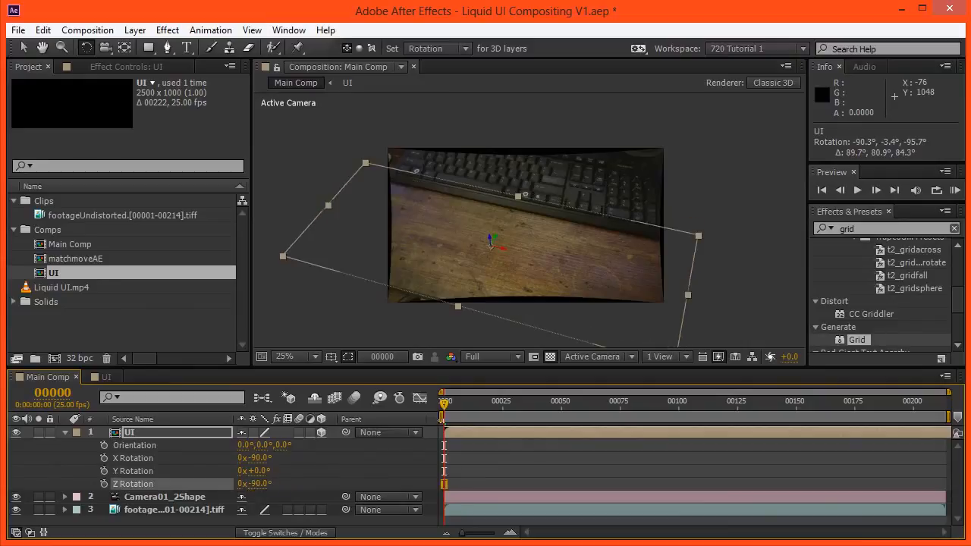
Step: At frame 55, shift the UI layer along its Z axis to position 0, 0, 64
left_click_drag(448, 419, 573, 431)
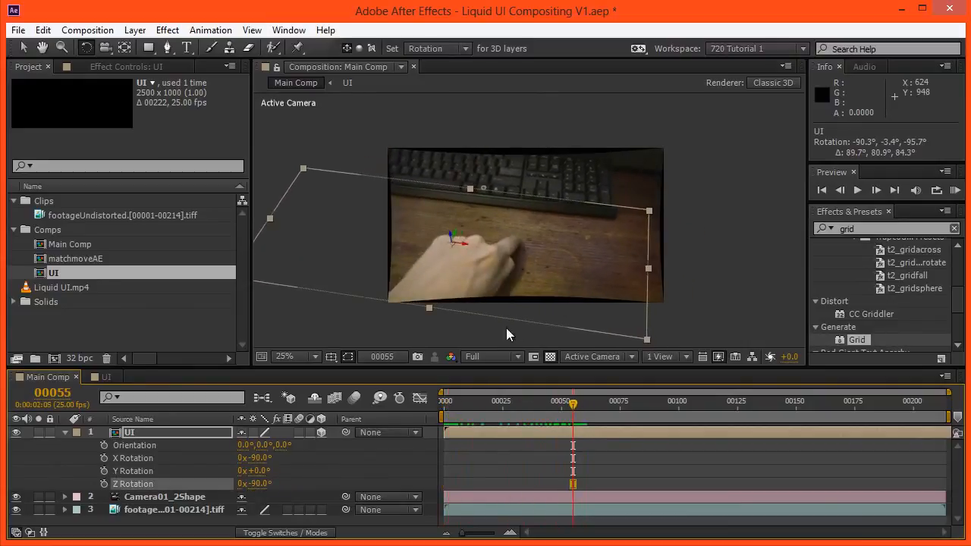
key("v")
left_click_drag(474, 251, 483, 250)
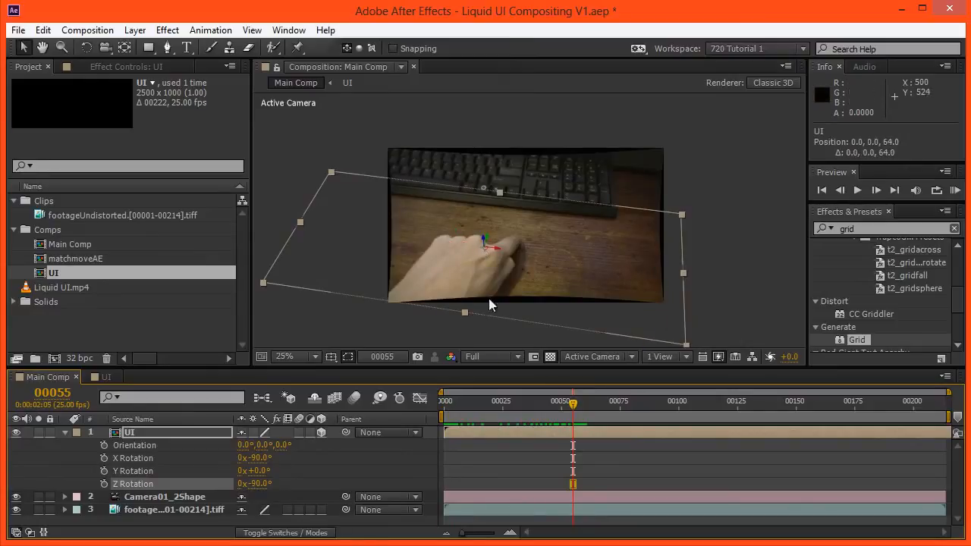
Step: Examine the footage closely between frames 49 and 55 to find the frame where the fingertip first touches the desk
left_click_drag(497, 404, 560, 470)
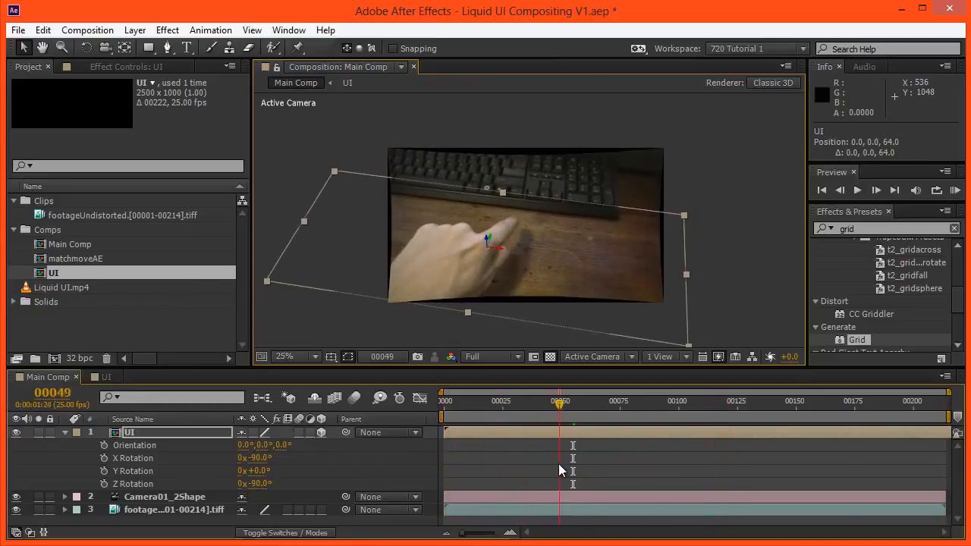
left_click_drag(390, 323, 377, 301)
left_click(384, 304)
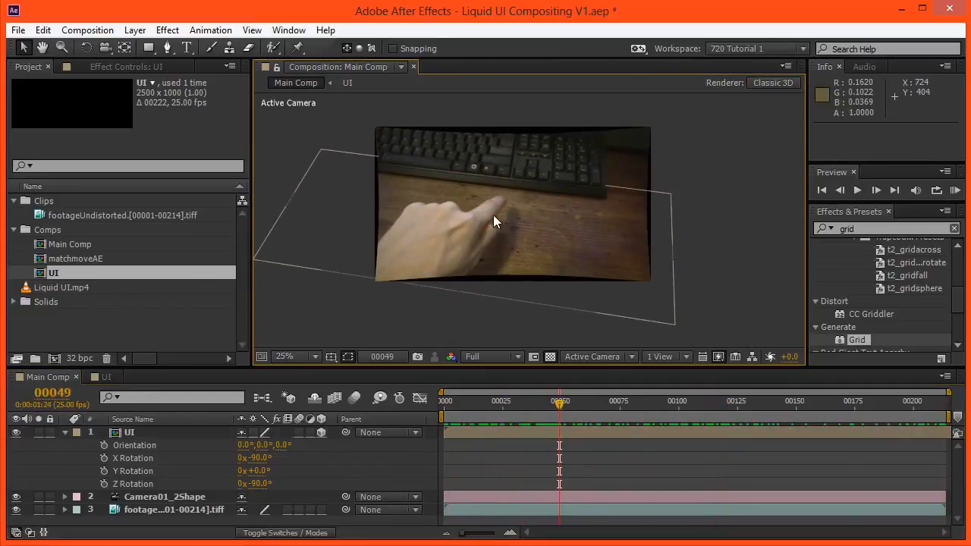
scroll(507, 235, "up", 2)
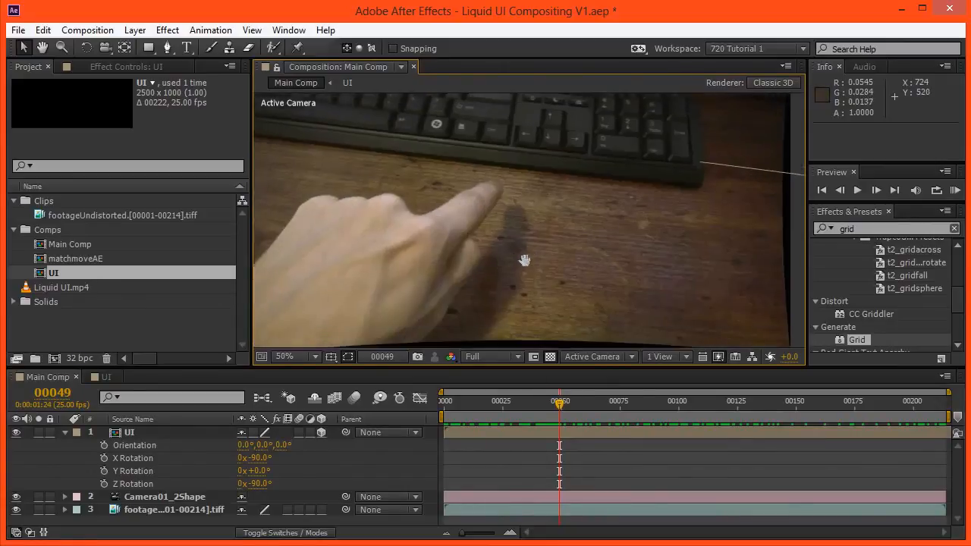
scroll(475, 305, "up", 1)
scroll(545, 251, "up", 1)
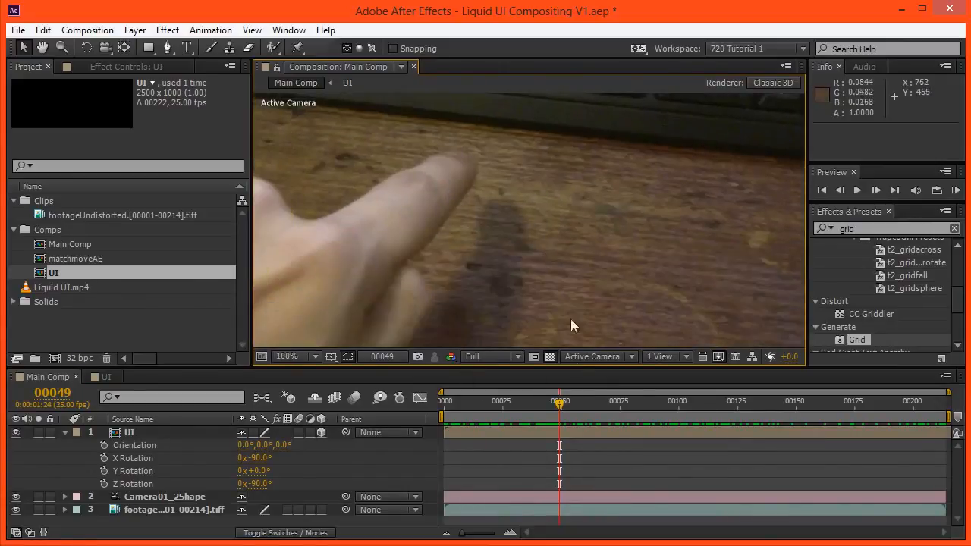
left_click_drag(563, 406, 571, 402)
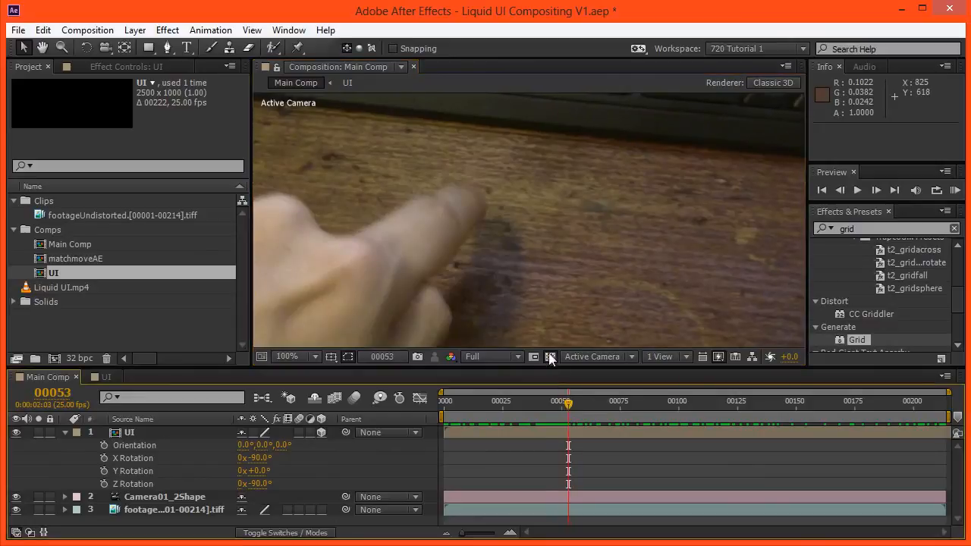
key("Page_Down")
key("Page_Up")
key("Page_Down")
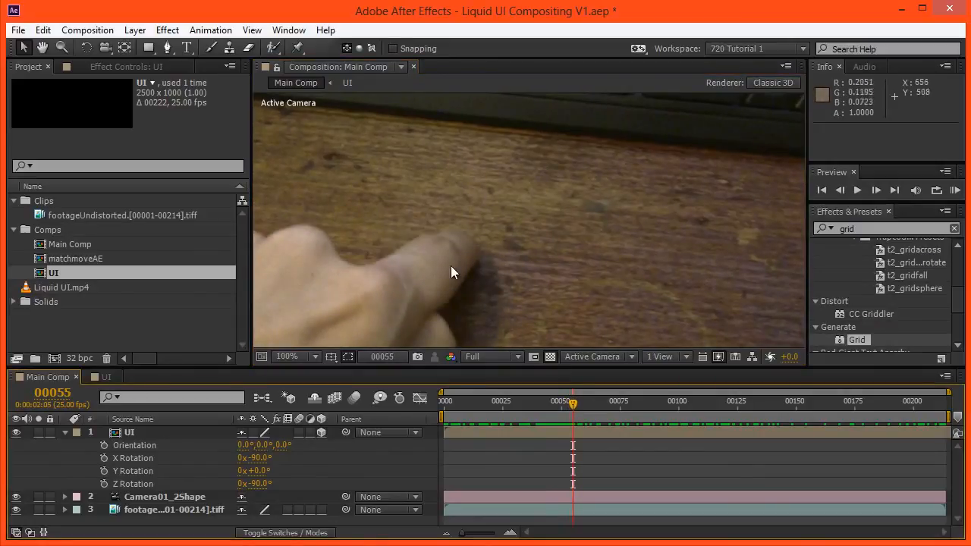
scroll(493, 271, "down", 2)
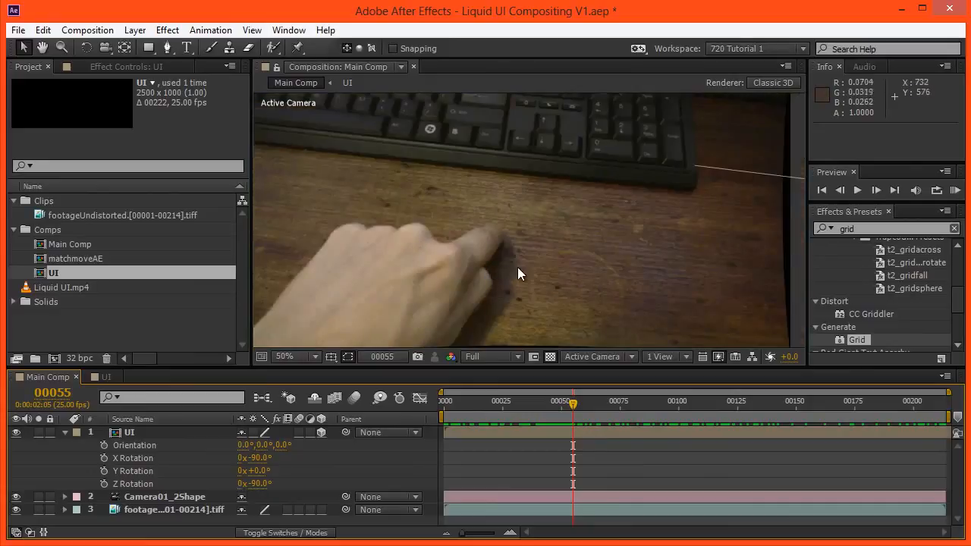
Step: Inside the UI composition, create a white 20 x 20 px solid named "click 1"
double_click(158, 430)
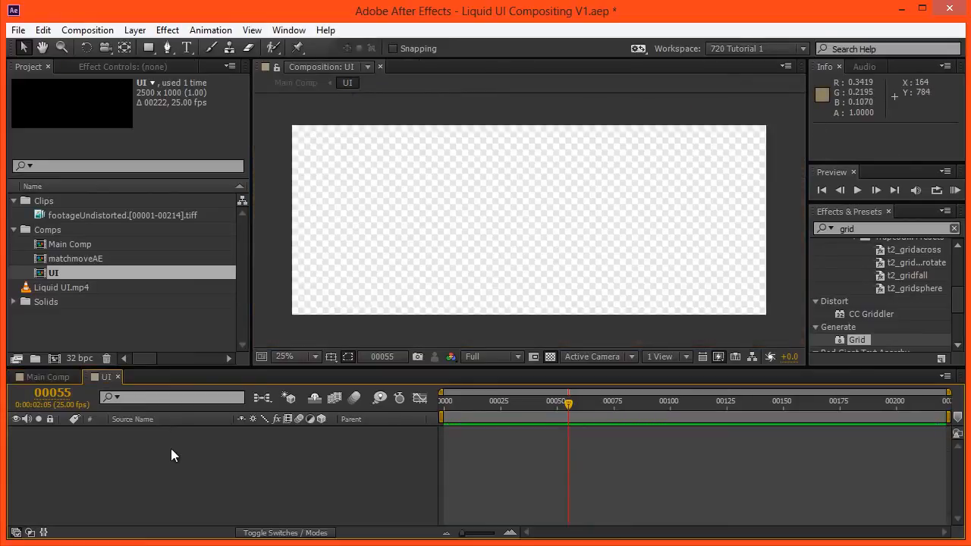
key("ctrl+y")
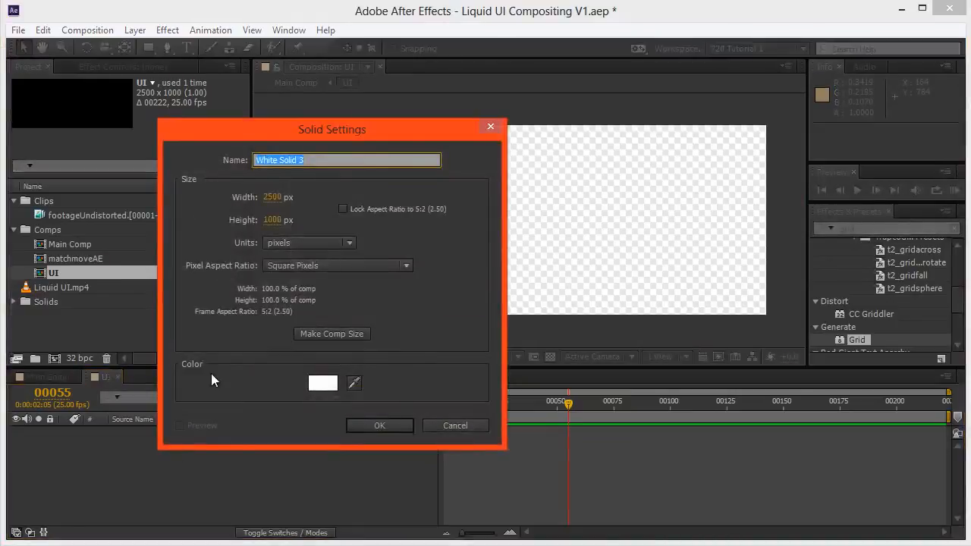
type("click 1")
left_click(273, 197)
type("20")
left_click(271, 219)
type("20")
key("Return")
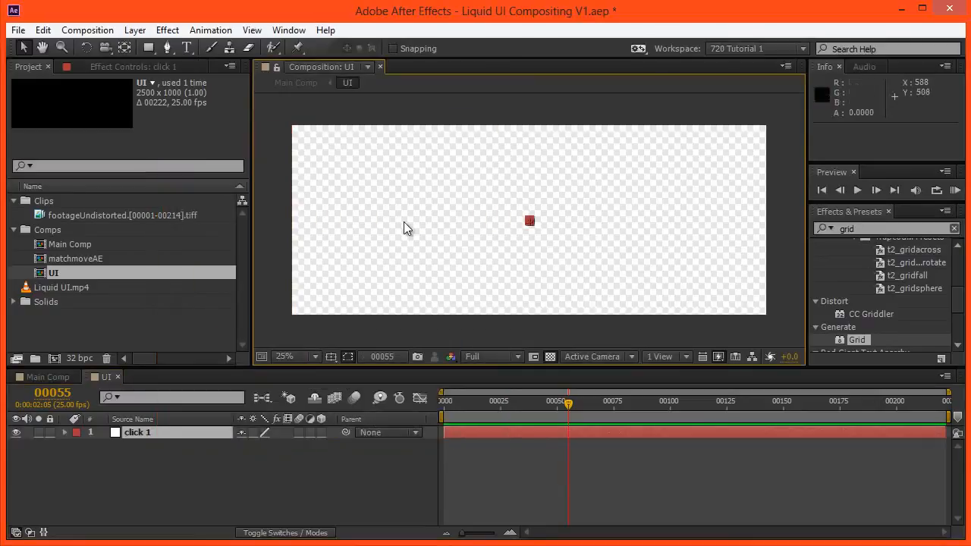
Step: Lock the Main Comp viewer and open the UI composition in a second viewer beside it, with the fingertip in view
left_click(294, 83)
left_click(278, 68)
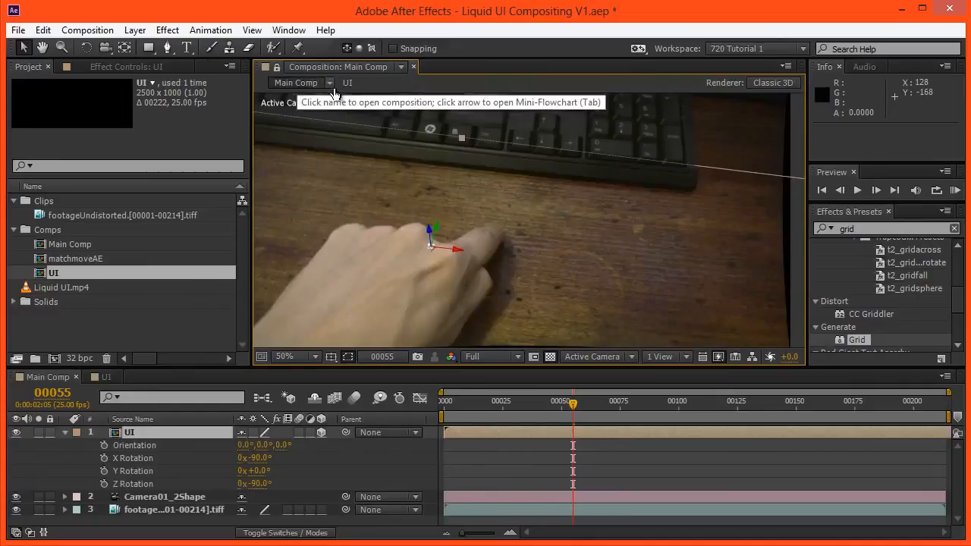
left_click(347, 83)
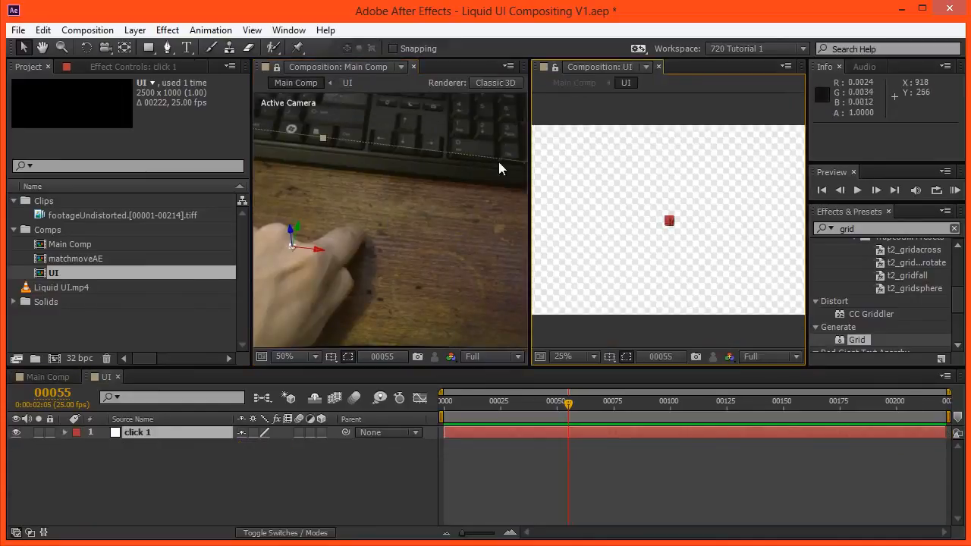
left_click_drag(349, 196, 376, 184)
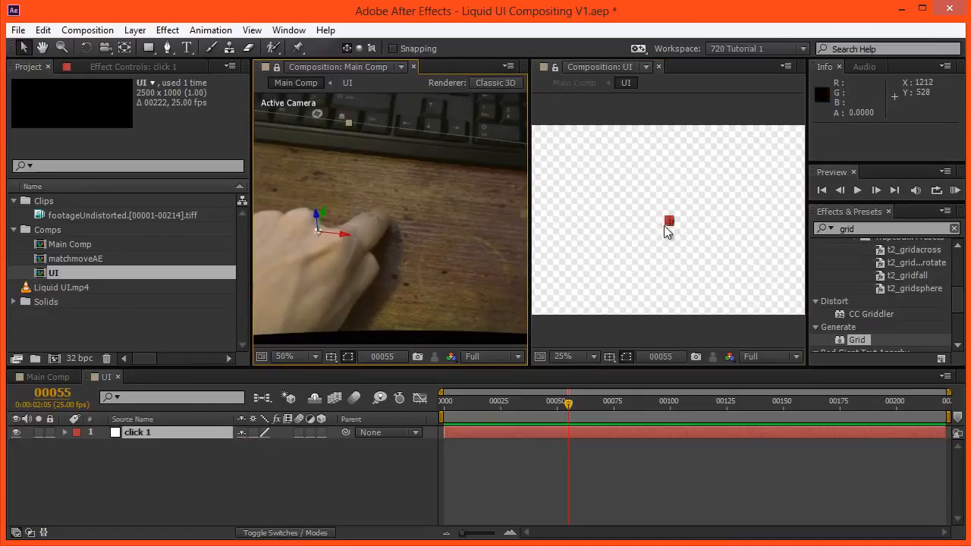
Step: Move the click 1 solid to position 1442.5, 420 so that it sits on the fingertip in Main Comp
scroll(667, 231, "up", 8)
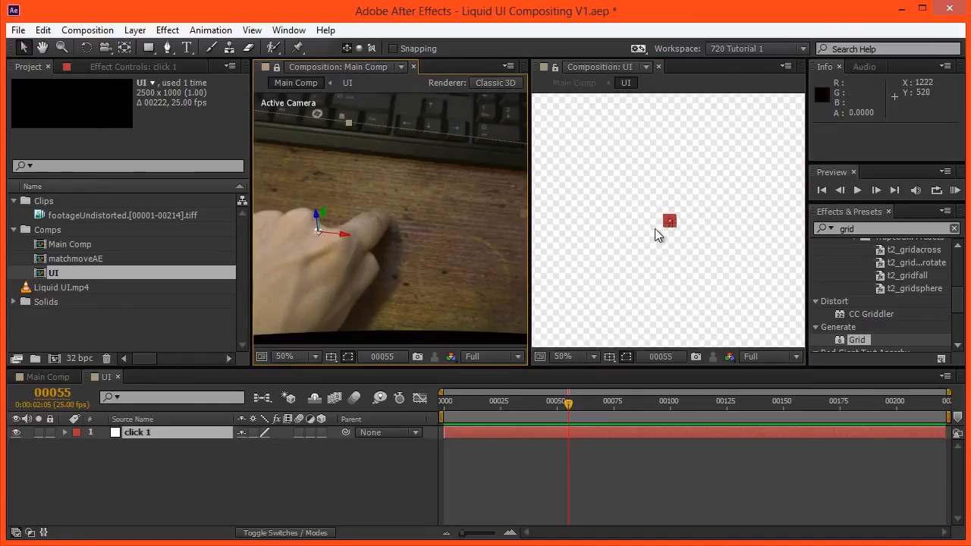
left_click(200, 437)
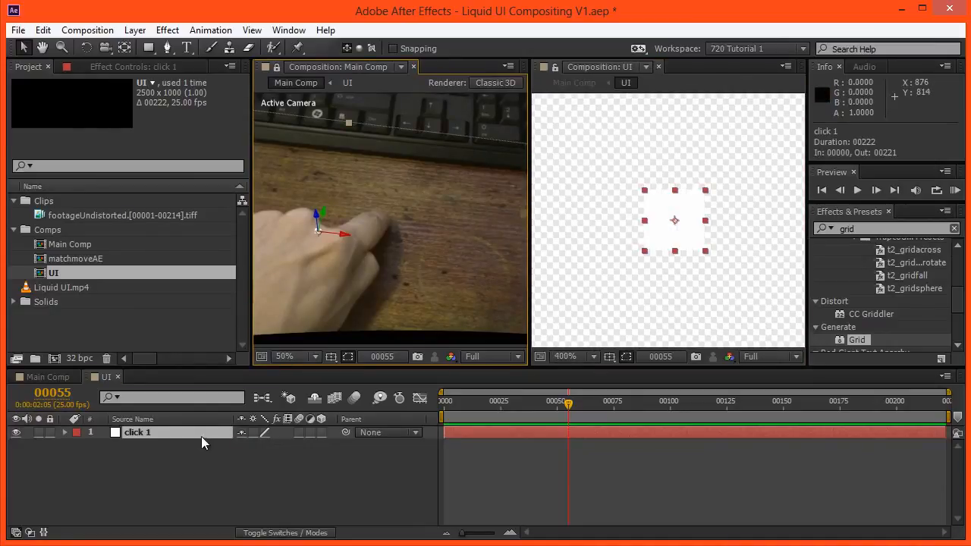
key("shift+Right")
key("shift+Right")
key("shift+Right")
key("shift+Right")
key("shift+Right")
key("shift+Right")
key("shift+Right")
key("shift+Right")
key("shift+Right")
key("shift+Right")
key("shift+Right")
key("shift+Right")
key("shift+Right")
key("shift+Right")
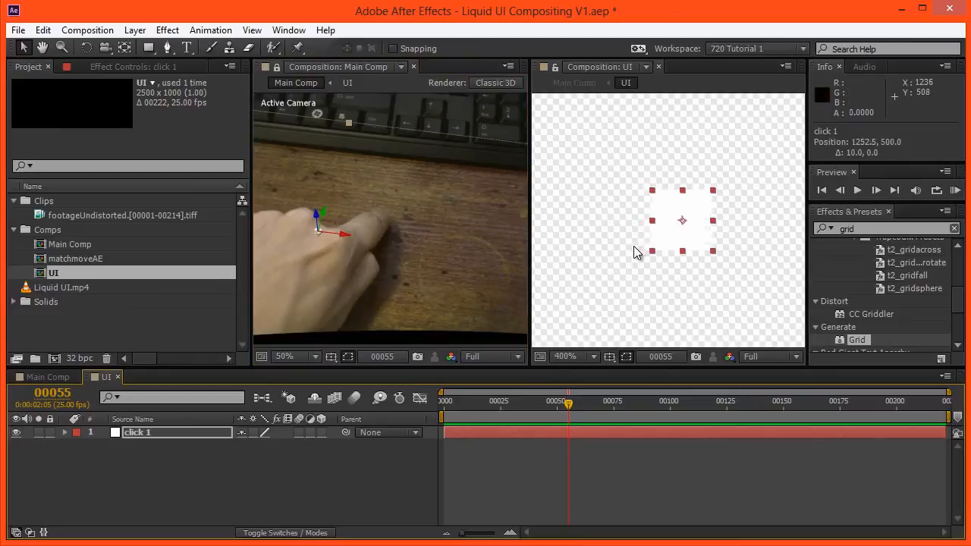
scroll(692, 242, "down", 2)
key("shift+Right")
key("shift+Right")
key("shift+Right")
key("shift+Right")
key("shift+Right")
key("shift+Right")
key("shift+Right")
key("shift+Right")
key("shift+Right")
key("shift+Right")
key("shift+Right")
key("shift+Right")
key("shift+Right")
key("shift+Right")
key("shift+Right")
key("shift+Right")
key("shift+Right")
key("shift+Right")
key("shift+Right")
key("shift+Up")
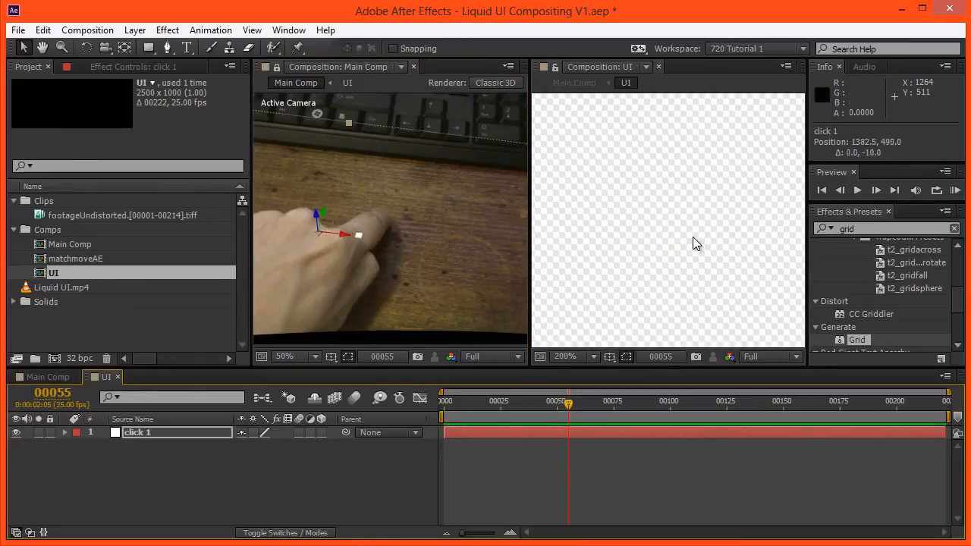
key("shift+Up")
key("shift+Right")
key("shift+Right")
key("shift+Right")
key("shift+Right")
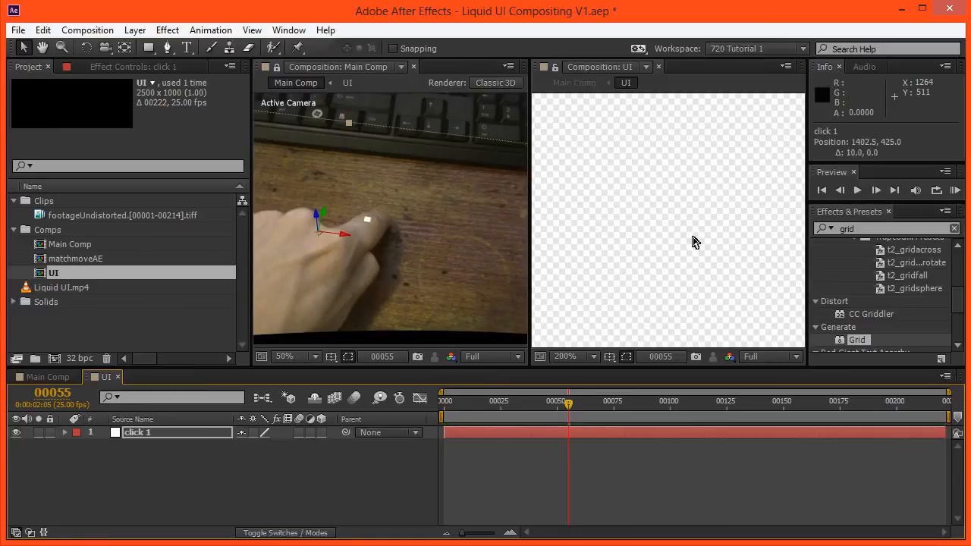
key("shift+Right")
key("shift+Up")
key("shift+Up")
key("shift+Up")
key("shift+Down")
key("shift+Down")
scroll(692, 236, "down", 6)
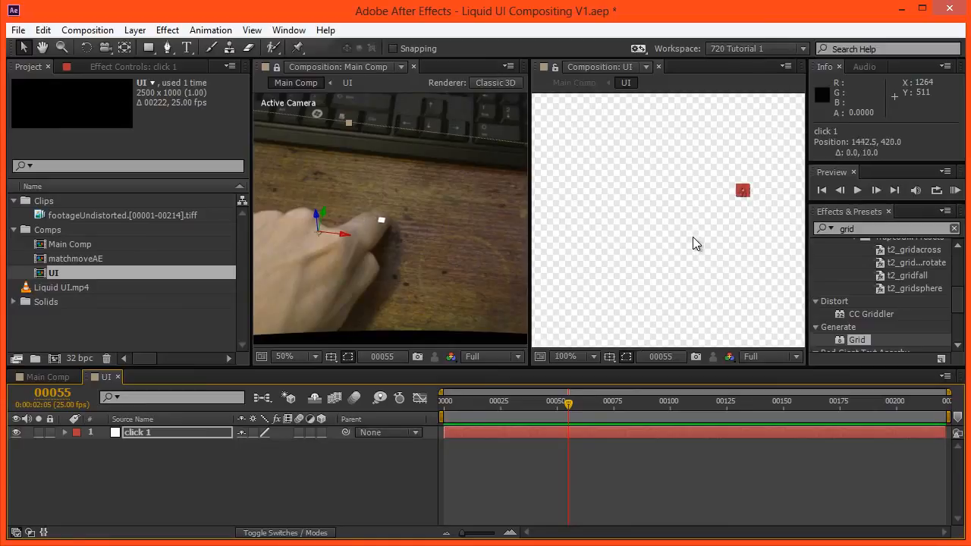
Step: Trim the start of the click 1 layer to frame 55
left_click(554, 432)
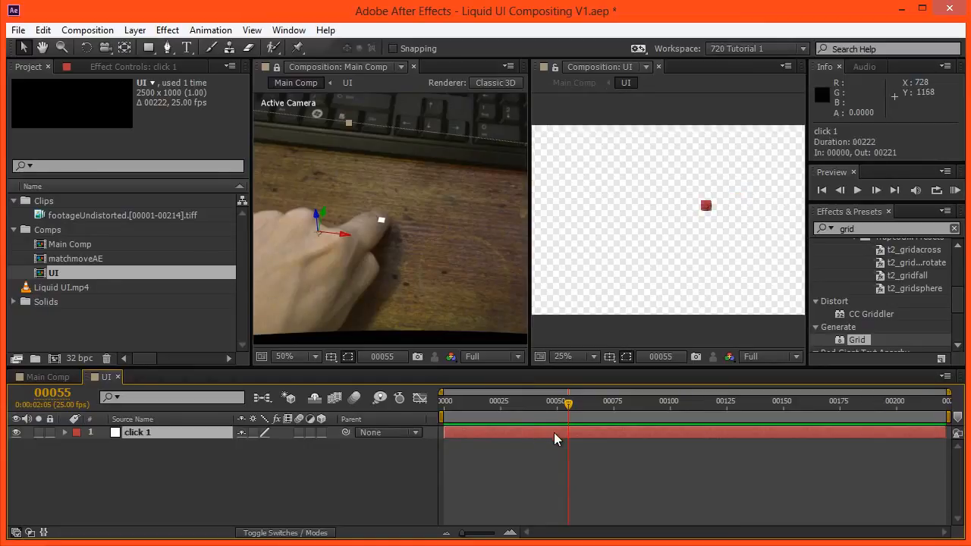
key("alt+bracketleft")
left_click(549, 449)
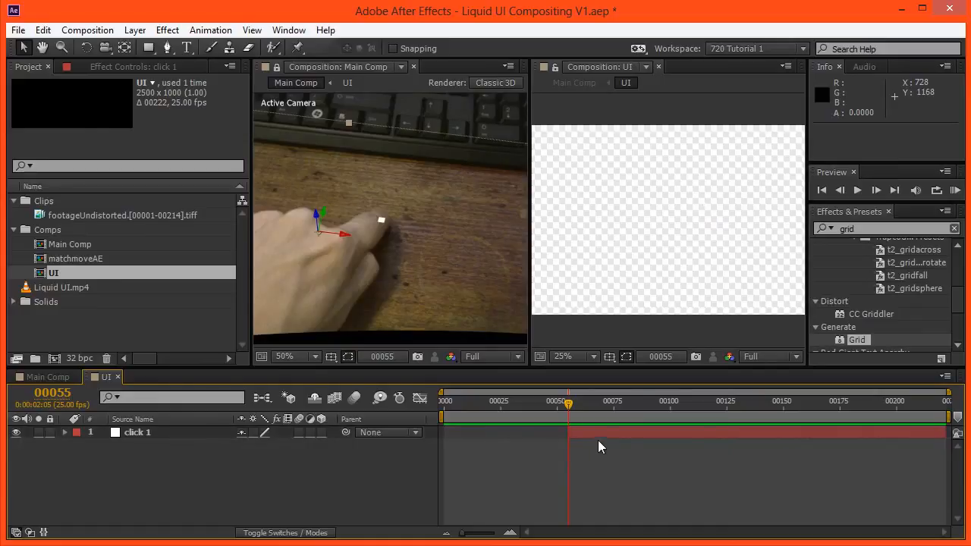
Step: Turn off the transparency grid in the UI composition's viewer to show a black background
left_click(641, 211)
key("grave")
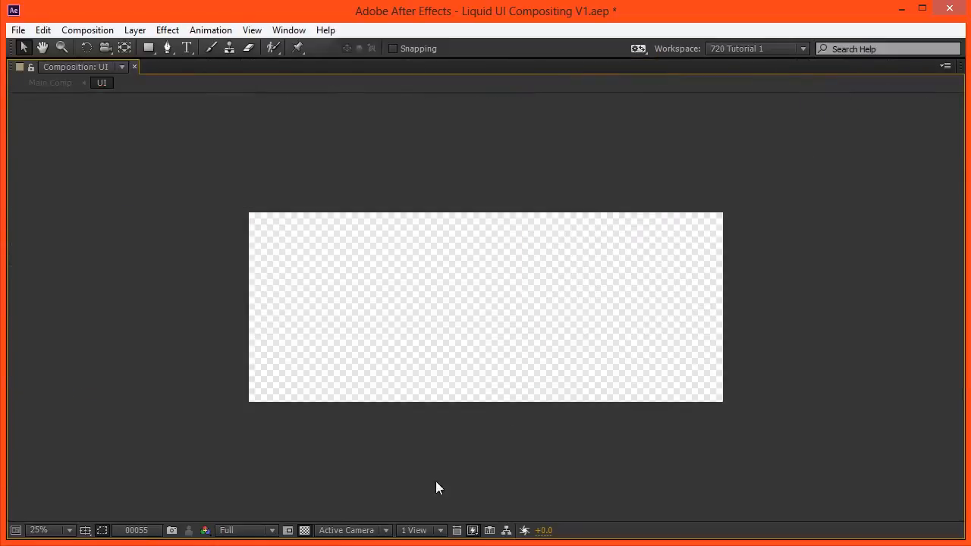
left_click(305, 530)
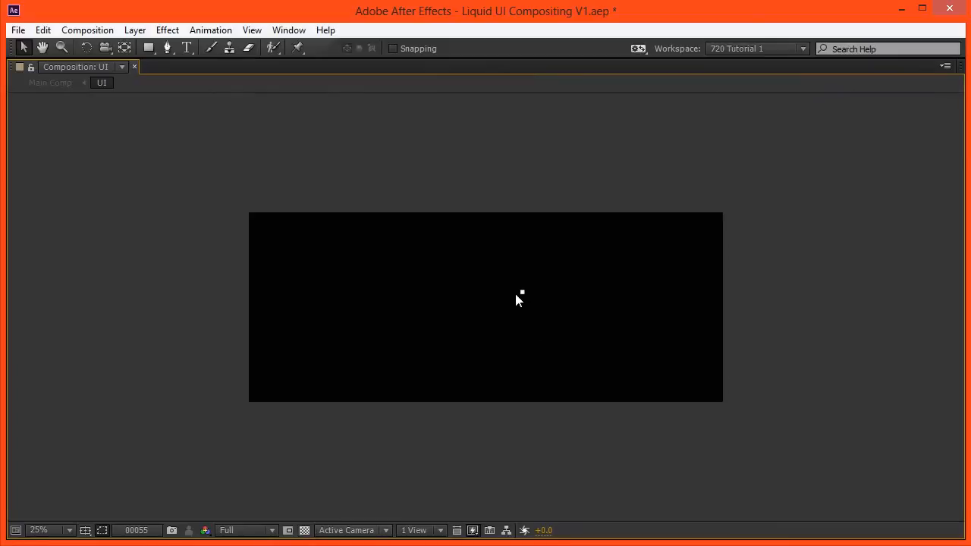
key("grave")
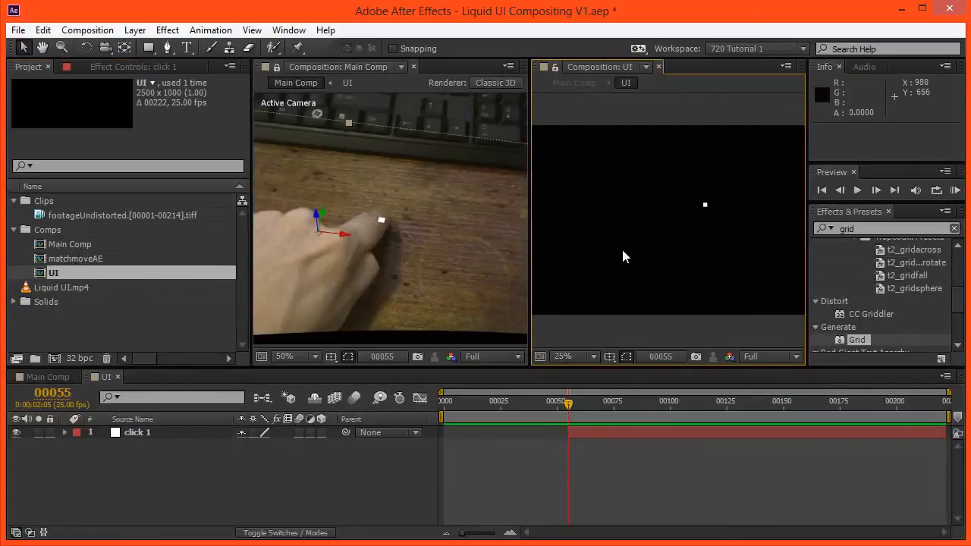
Step: Compare frames 54 and 55 to check when the click 1 marker appears, and view the whole UI composition
scroll(645, 270, "up", 2)
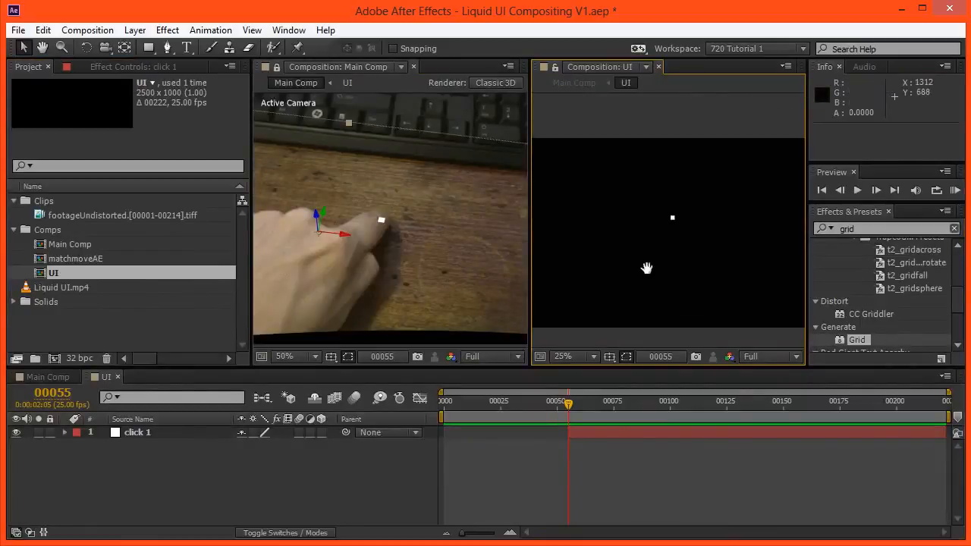
key("Page_Up")
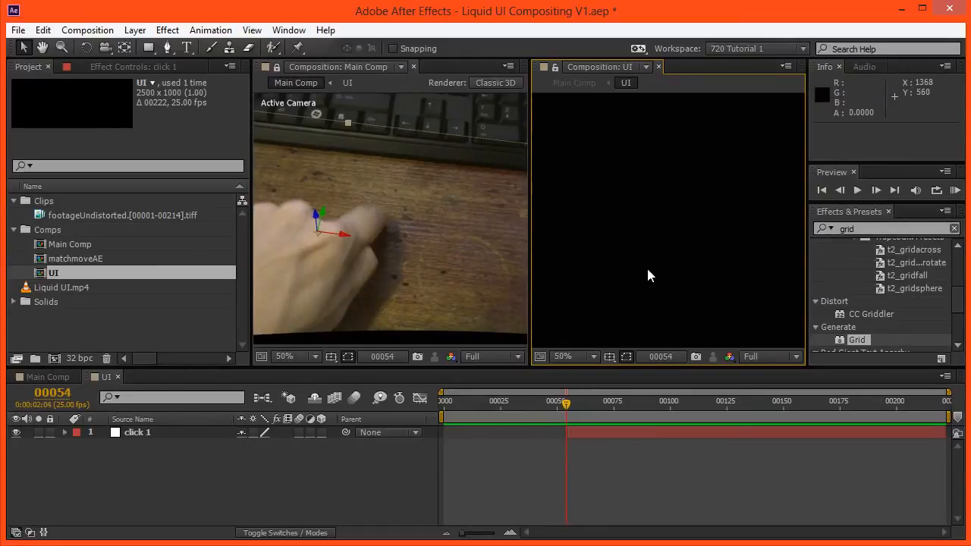
key("Page_Down")
scroll(668, 218, "down", 4)
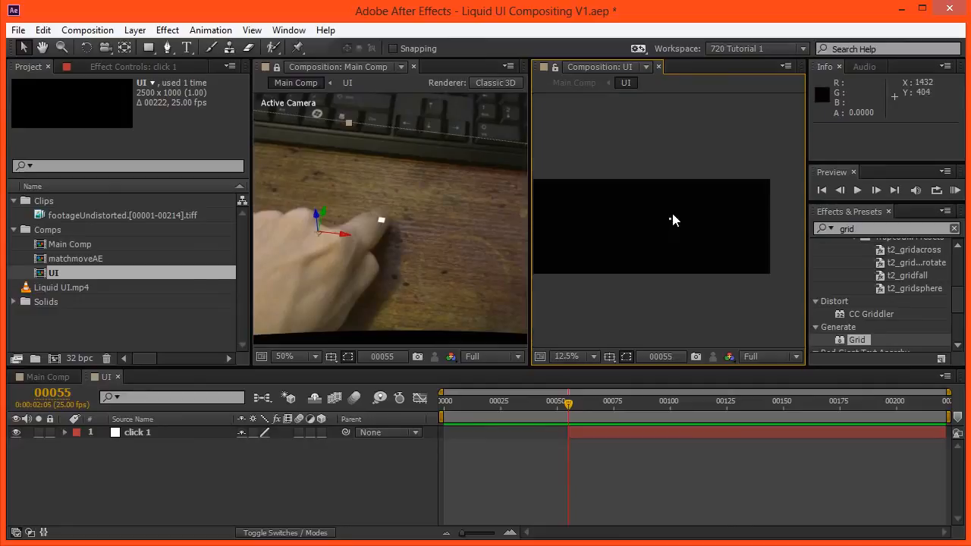
left_click_drag(656, 230, 705, 228)
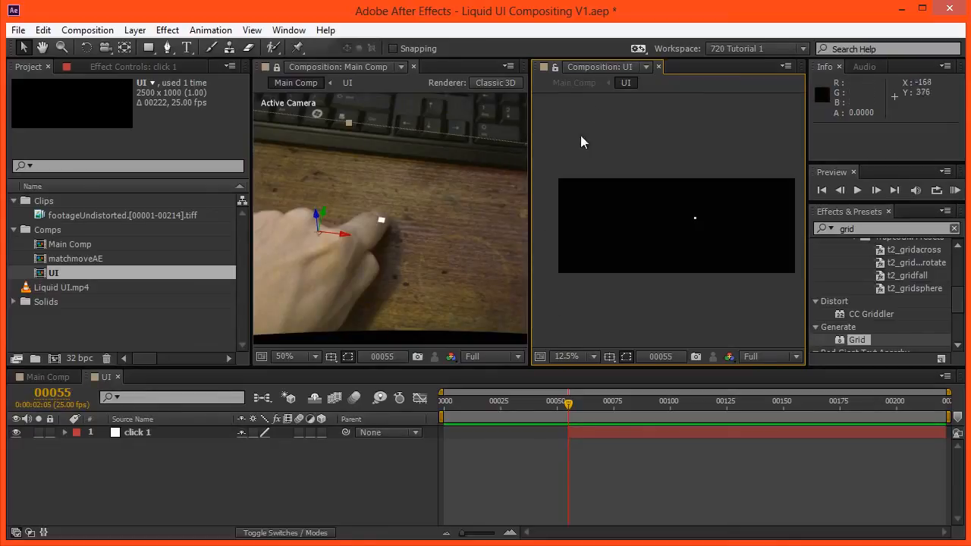
left_click_drag(656, 250, 686, 251)
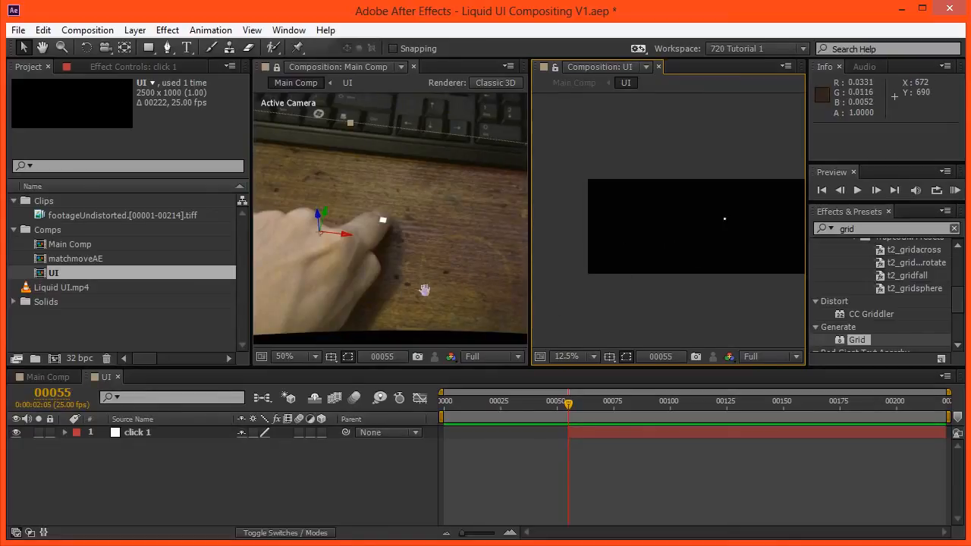
Step: Duplicate the click 1 layer and start the copy at frame 80, where the finger touches the desk again
left_click_drag(392, 293, 464, 291)
key("shift+Page_Down")
key("shift+Page_Down")
key("shift+Page_Down")
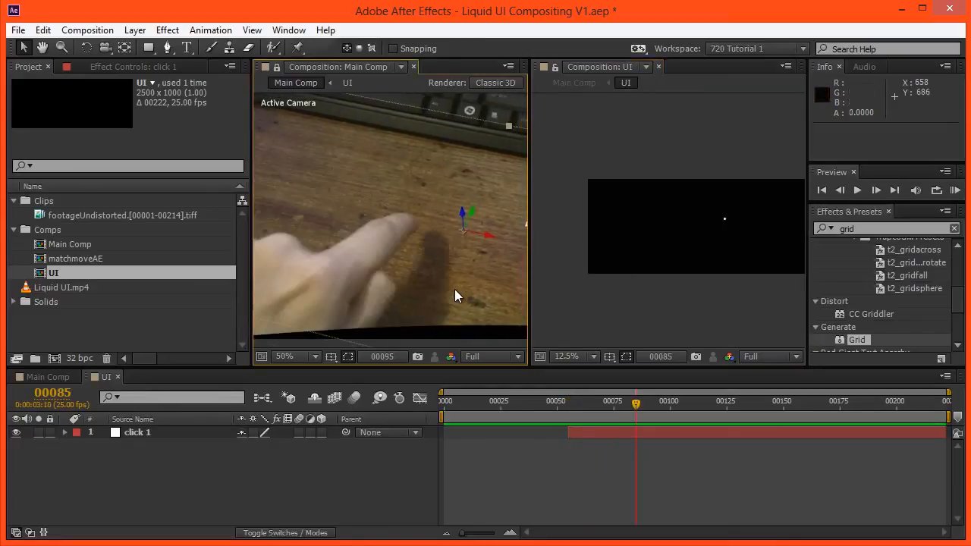
key("Page_Up")
key("Page_Up")
key("Page_Up")
key("Page_Up")
key("Page_Up")
key("Page_Up")
key("Page_Up")
key("Page_Up")
key("Page_Up")
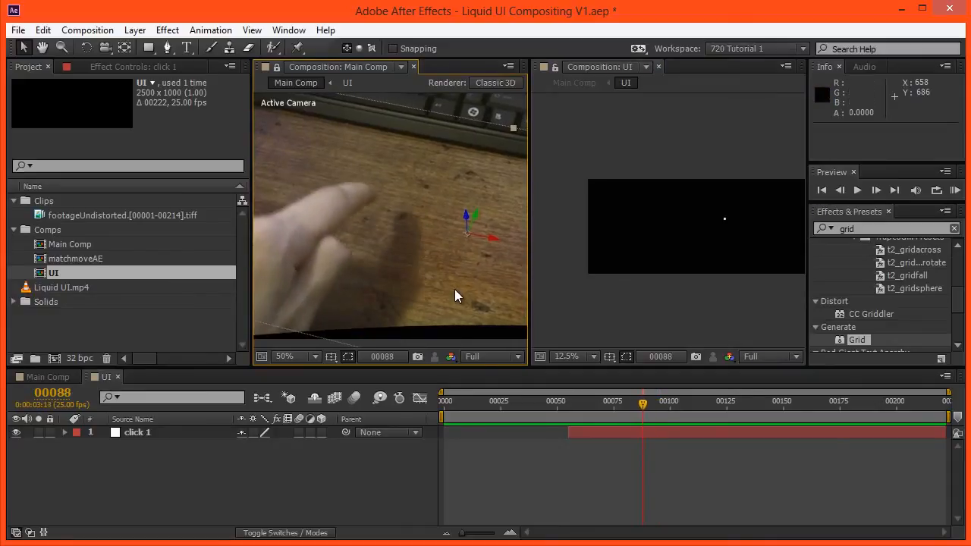
key("Page_Down")
key("Page_Down")
key("Page_Down")
key("Page_Down")
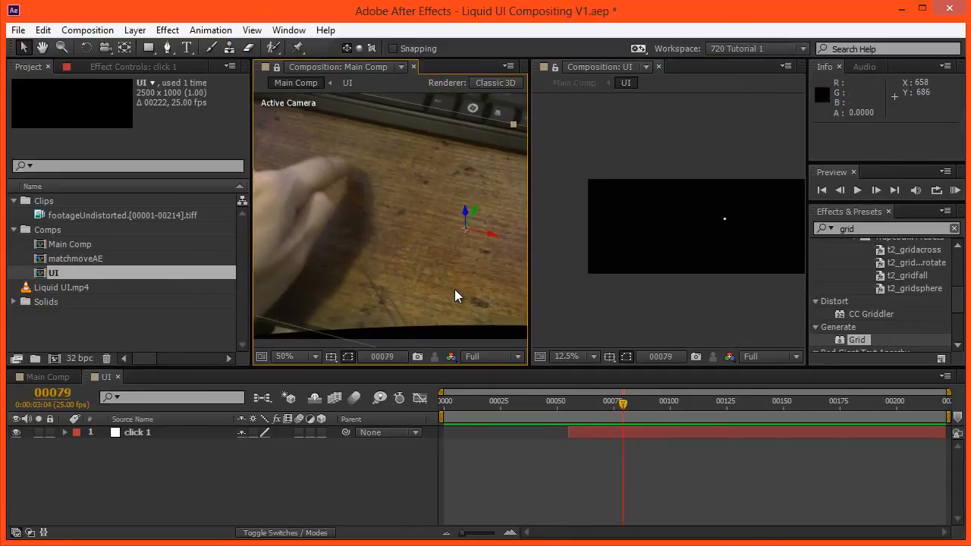
left_click(586, 429)
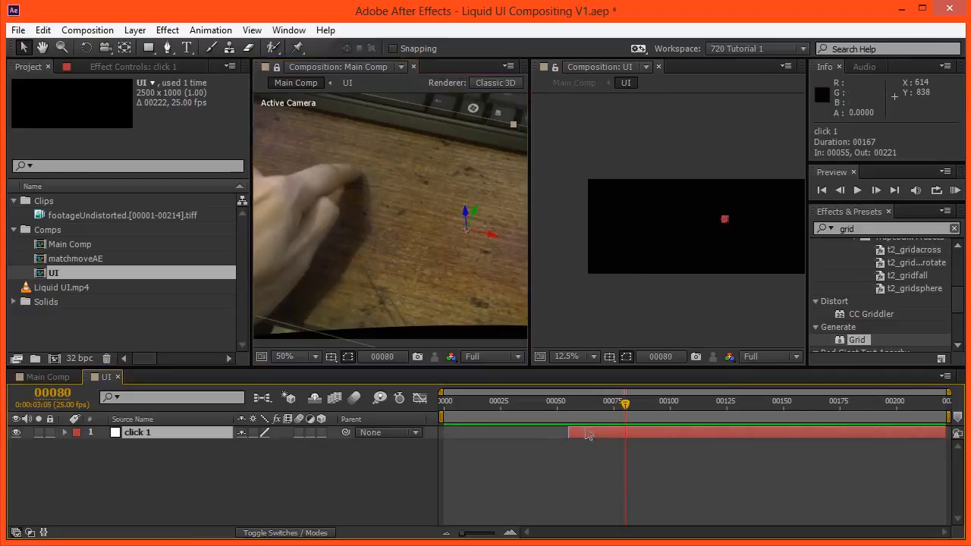
key("ctrl+d")
key("alt+bracketleft")
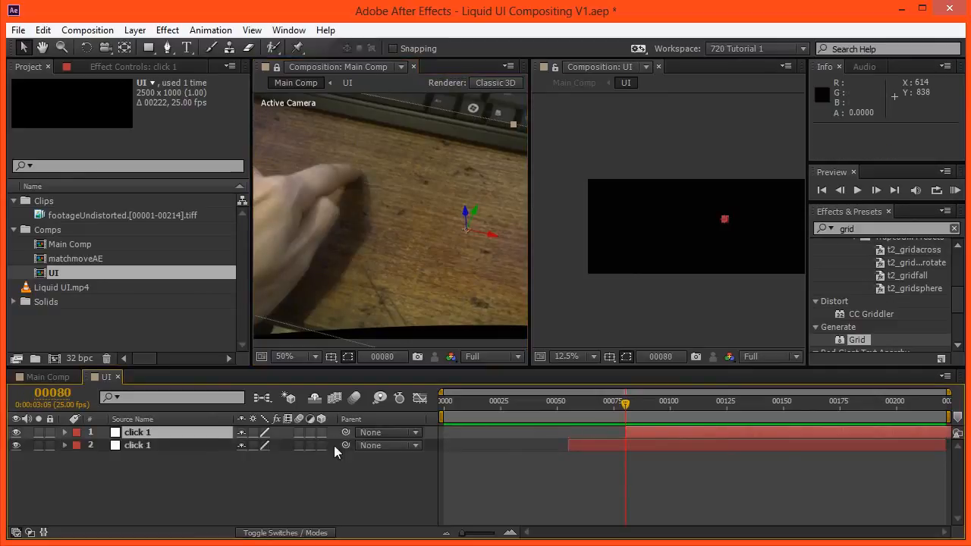
Step: Rename the duplicated click 1 layer as click 2
left_click(153, 435)
key("Return")
key("Right")
key("BackSpace")
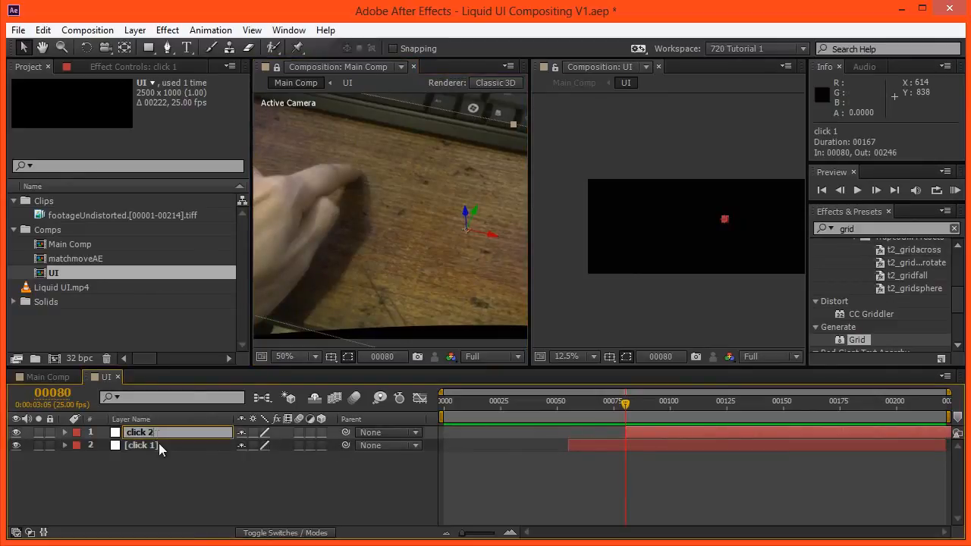
key("Return")
Step: Try to nudge the new click marker toward the fingertip directly in Main Comp
left_click_drag(335, 229, 380, 259)
left_click_drag(467, 267, 403, 258)
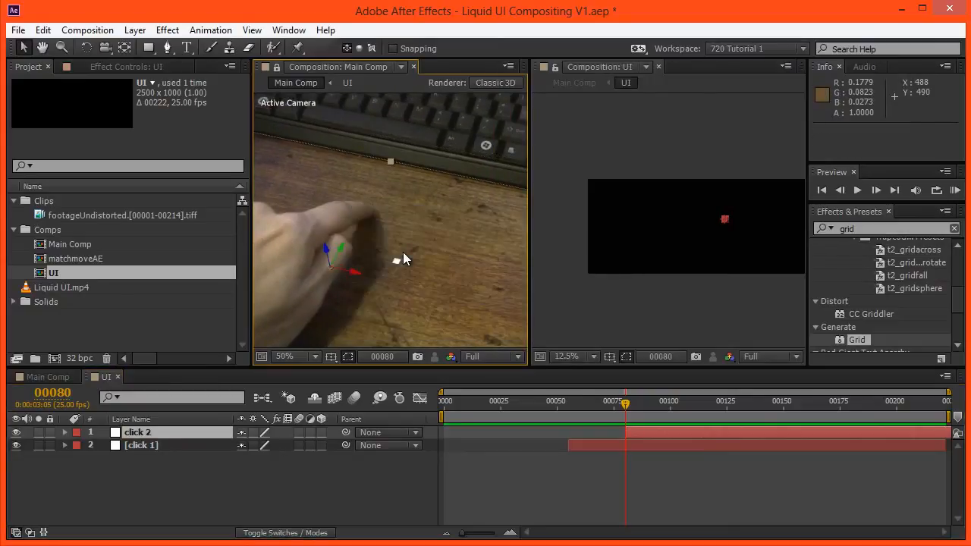
scroll(403, 258, "down", 2)
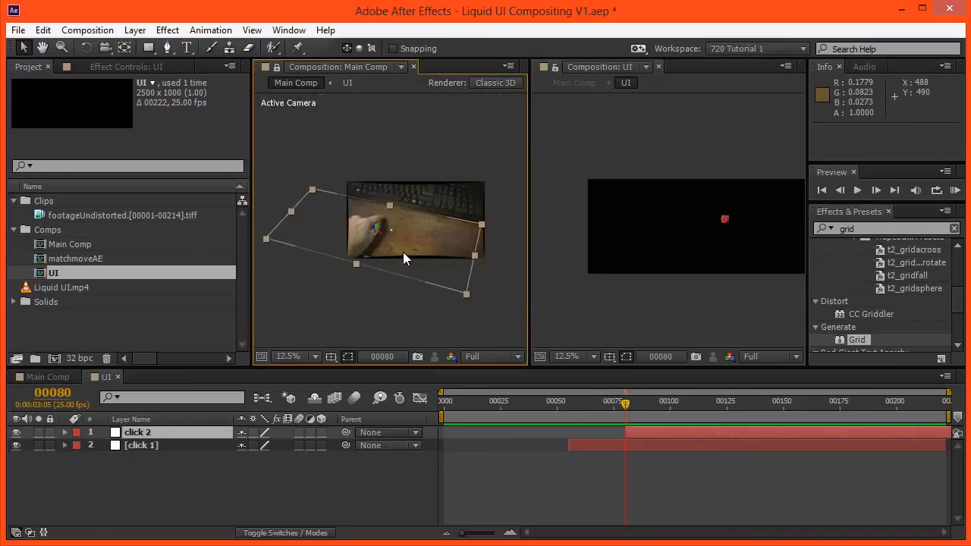
key("Right")
key("Right")
key("Right")
key("Right")
key("Right")
key("Right")
key("Right")
key("Right")
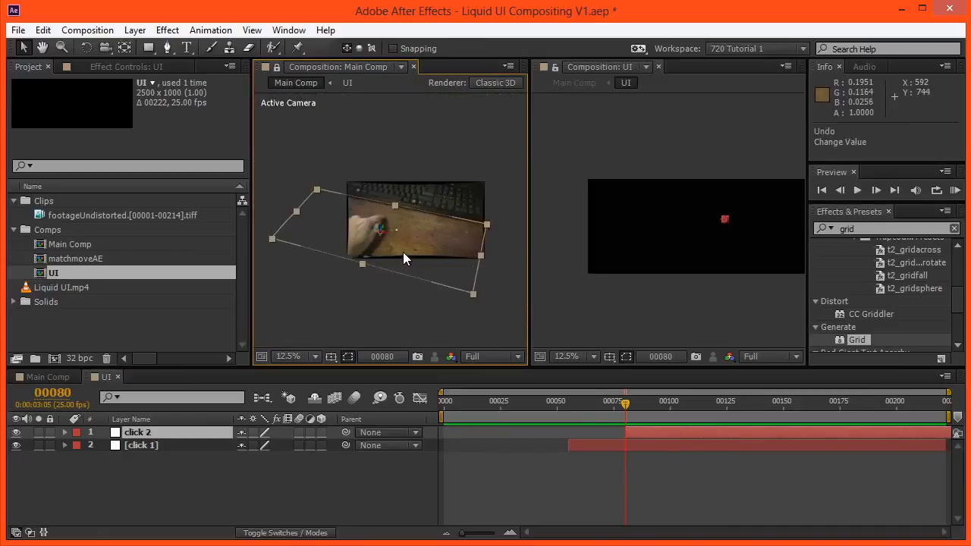
Step: Undo the nudges made in Main Comp and the renaming of the duplicated layer
key("ctrl+z")
key("ctrl+z")
key("ctrl+z")
key("ctrl+z")
key("ctrl+z")
key("ctrl+z")
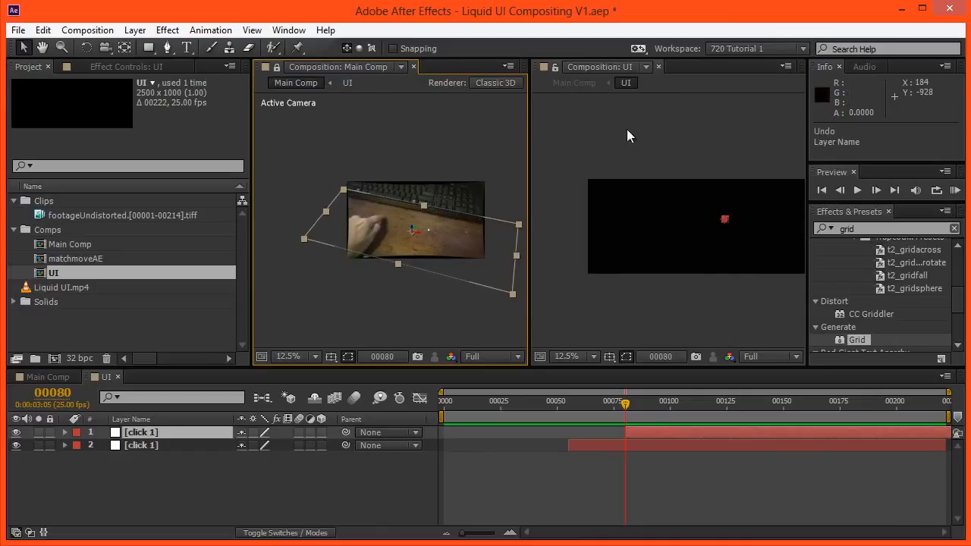
Step: Move the upper click 1 copy in the UI composition to about 810, 380 so that it sits on the fingertip at frame 80
left_click(166, 446)
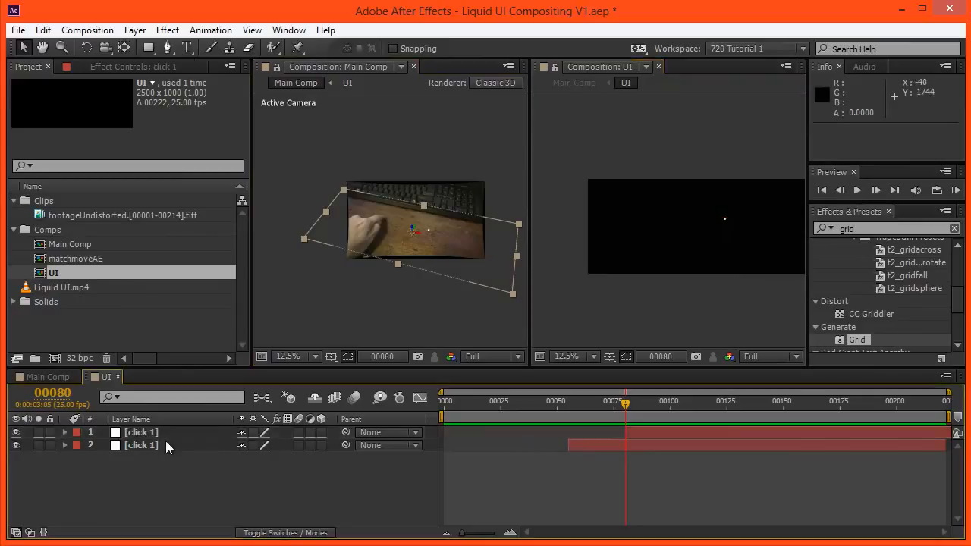
left_click(205, 432)
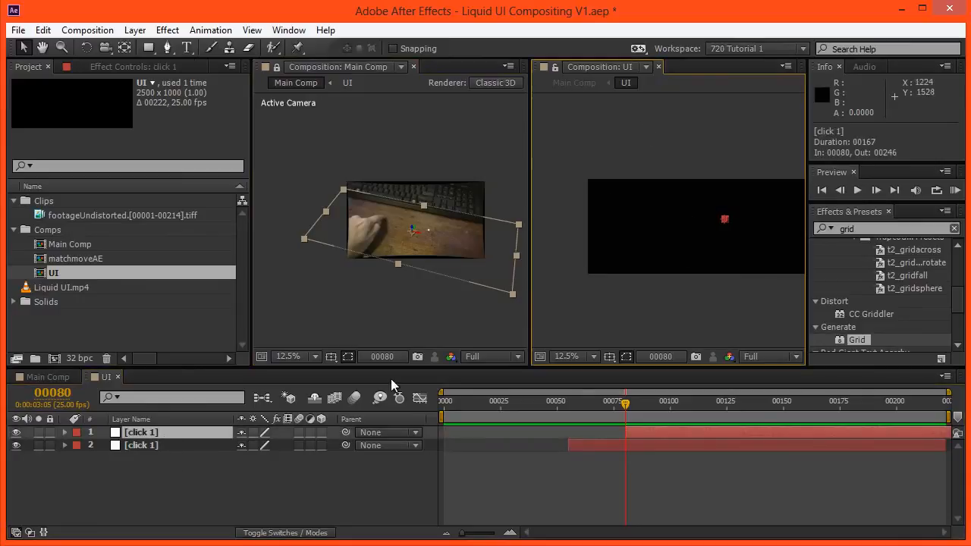
scroll(456, 262, "up", 1)
left_click_drag(373, 256, 450, 271)
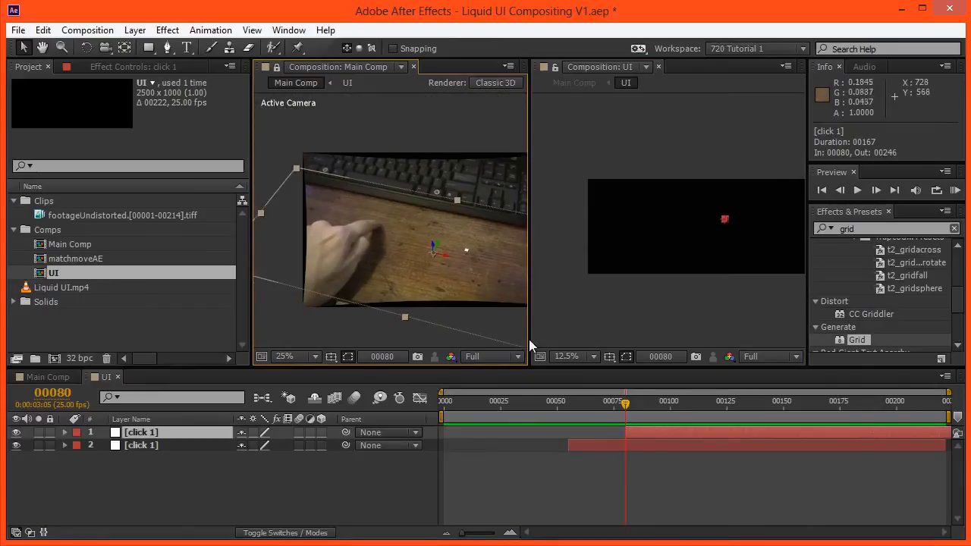
left_click(635, 438)
left_click(648, 286)
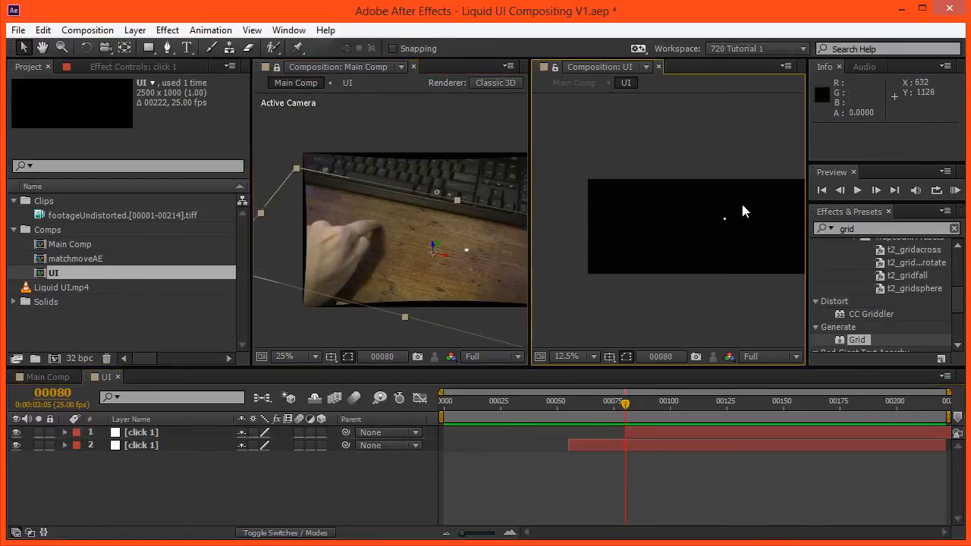
left_click(647, 427)
key("shift+Left")
key("shift+Left")
key("shift+Left")
key("shift+Left")
key("shift+Left")
key("shift+Left")
key("shift+Left")
key("shift+Left")
key("shift+Left")
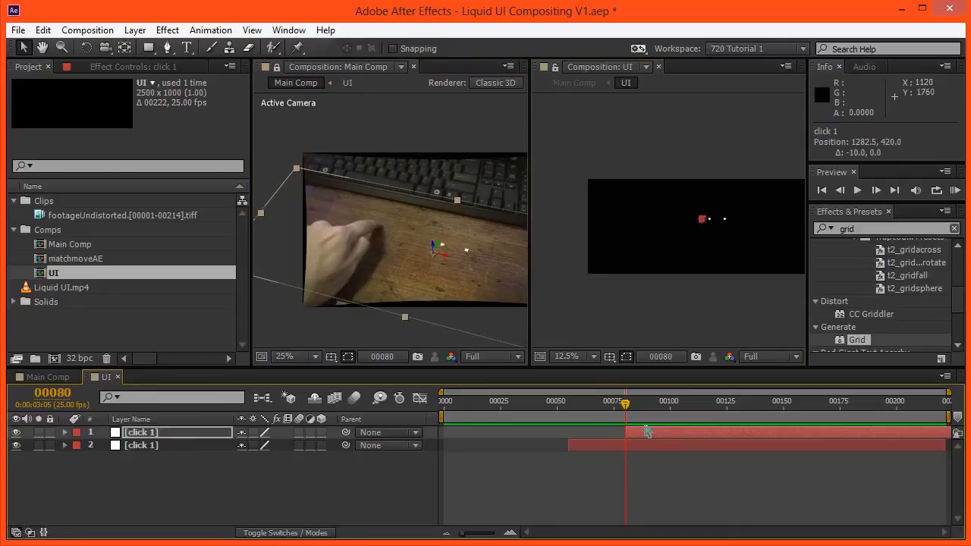
key("shift+Right")
scroll(428, 285, "up", 2)
key("shift+Up")
key("shift+Down")
key("Up")
key("Up")
key("Up")
key("Up")
key("Up")
key("Up")
key("Up")
key("Up")
key("Up")
key("Up")
key("Up")
key("Up")
key("Up")
key("Up")
key("Up")
key("Up")
key("Up")
key("Up")
key("Up")
key("Up")
key("Up")
key("Right")
key("Right")
key("Right")
key("Right")
key("Right")
key("Right")
key("Right")
key("Right")
key("Right")
key("Right")
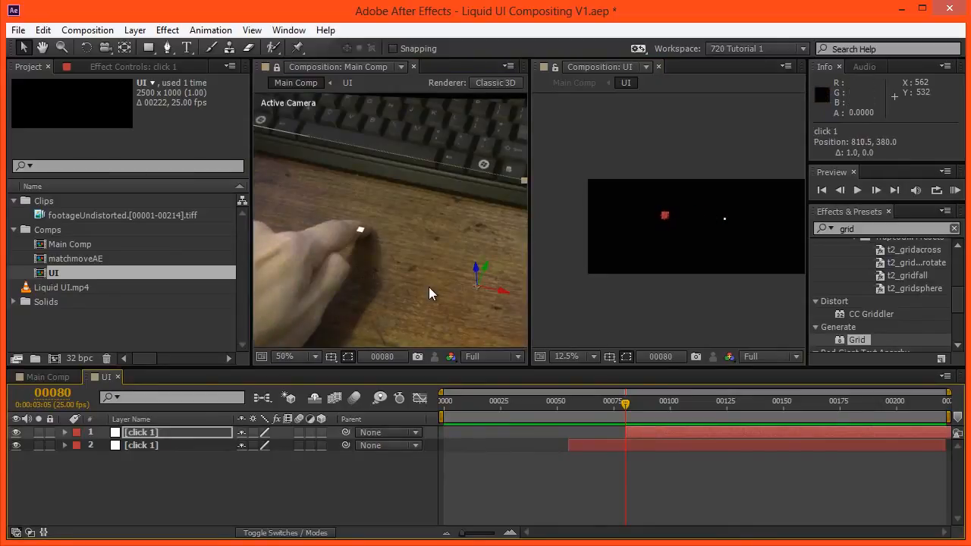
key("Left")
key("Left")
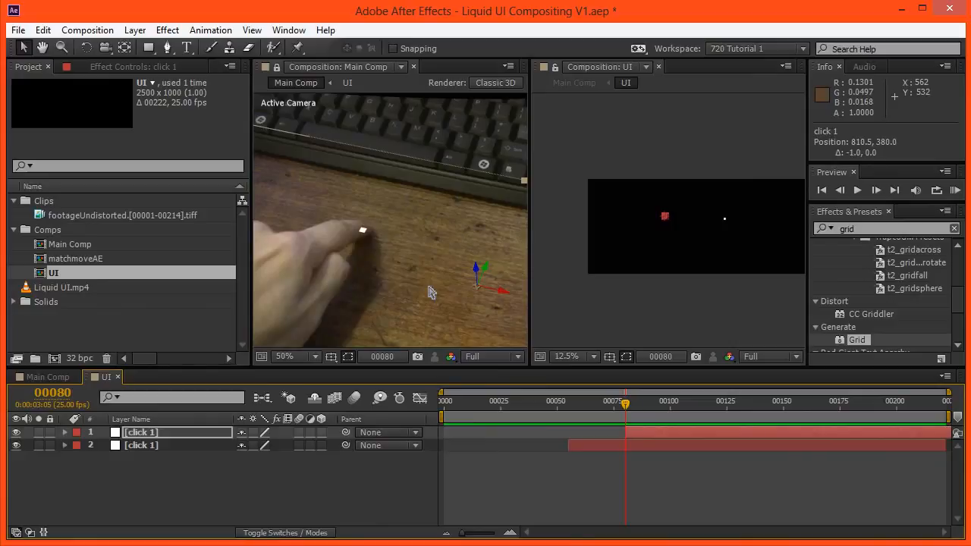
left_click(612, 472)
Step: Go to the third finger touch at frame 107 and duplicate the upper click 1 layer
left_click_drag(626, 404, 651, 412)
key("Page_Down")
key("Page_Down")
key("Page_Down")
key("Page_Down")
key("Page_Down")
key("Page_Down")
key("Page_Down")
key("Page_Down")
key("Page_Down")
key("Page_Down")
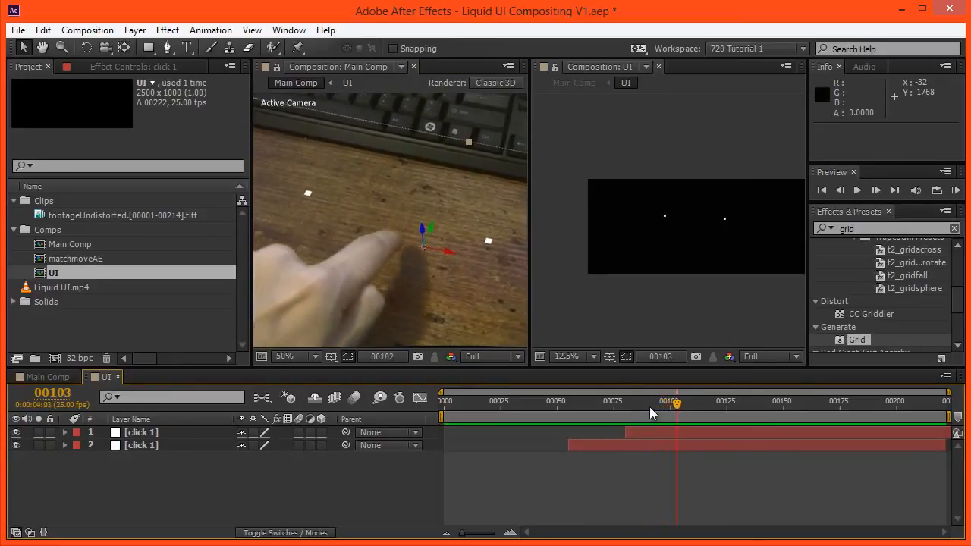
key("Page_Down")
key("Page_Down")
key("Page_Down")
key("Page_Down")
key("Page_Down")
left_click(643, 431)
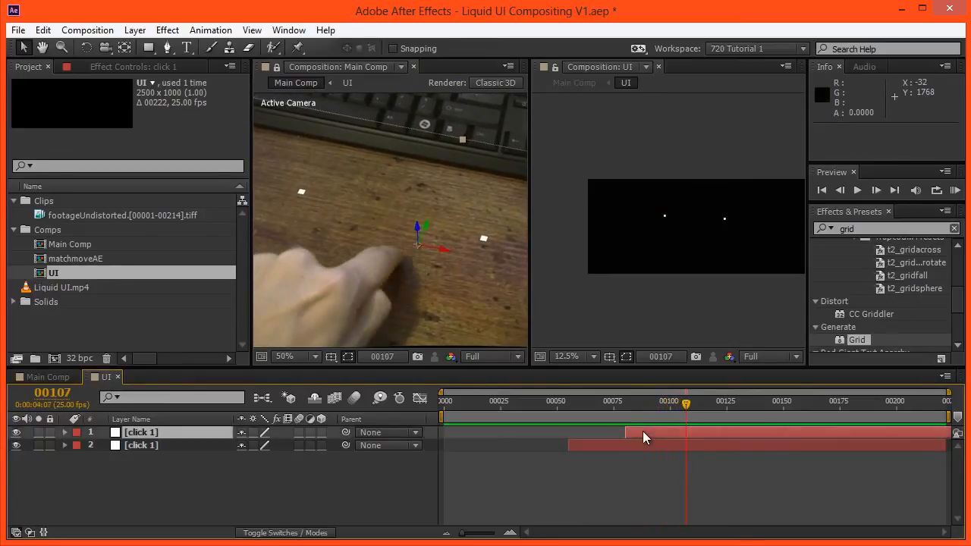
key("ctrl+d")
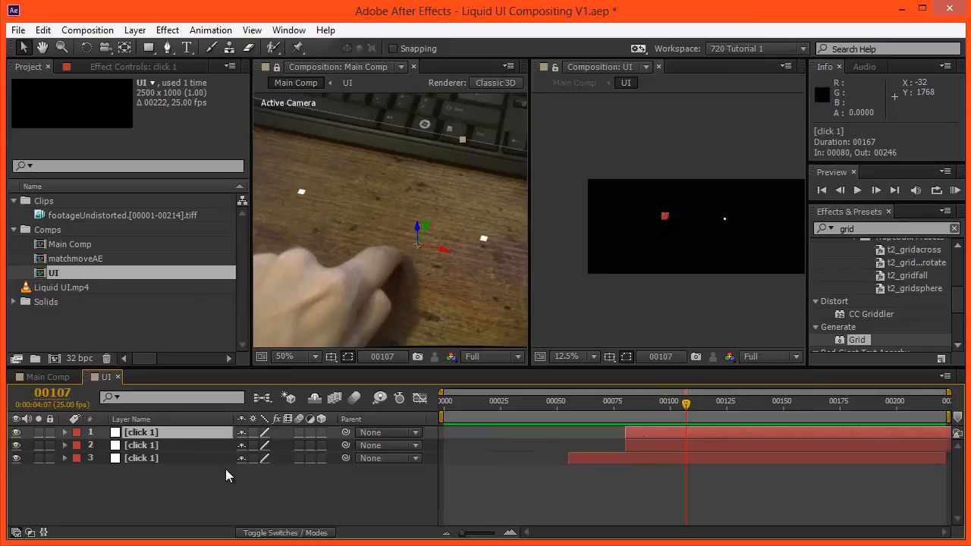
Step: Rename the second layer as click 2 and the first layer as click 3
left_click(163, 446)
key("Return")
type("click 2")
key("Return")
left_click(173, 432)
key("Return")
type("click")
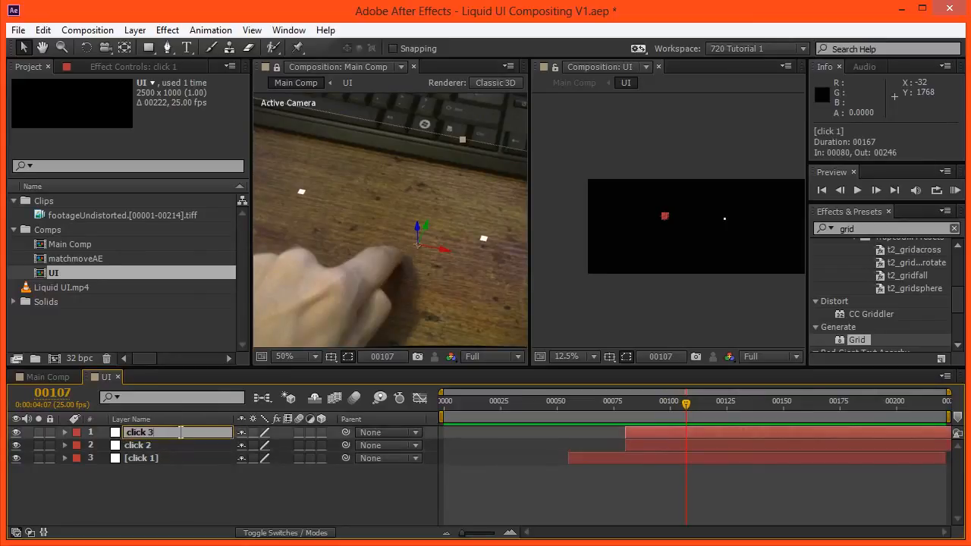
key("Return")
Step: Shift the click 3 layer in time so that it starts at frame 107
left_click(661, 438)
left_click(667, 435)
left_click_drag(626, 434, 686, 434)
Step: Move the click 3 marker right to about X 1186 and down onto the fingertip in Main Comp
key("shift+Right")
key("shift+Right")
key("shift+Right")
key("shift+Right")
key("shift+Right")
key("shift+Down")
key("shift+Down")
key("Left")
key("Left")
key("Left")
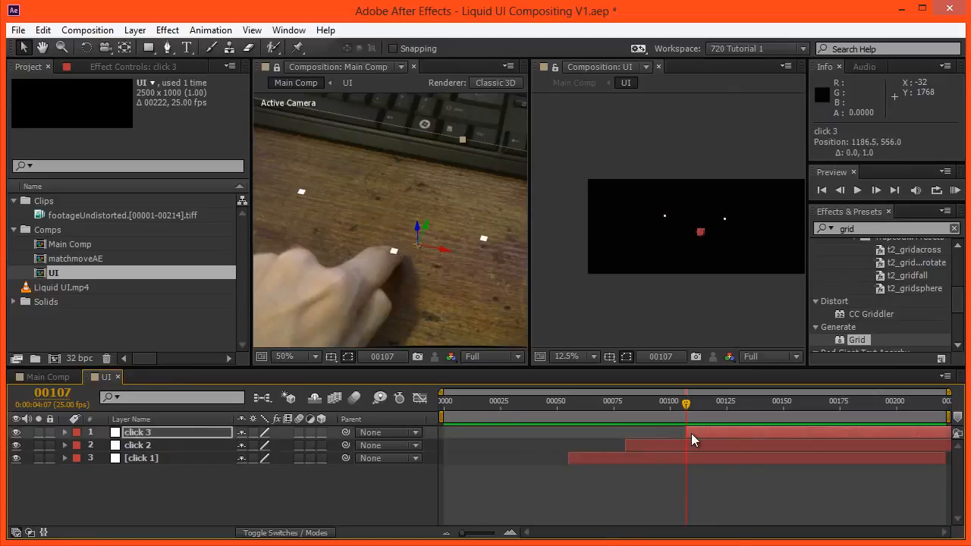
left_click(613, 477)
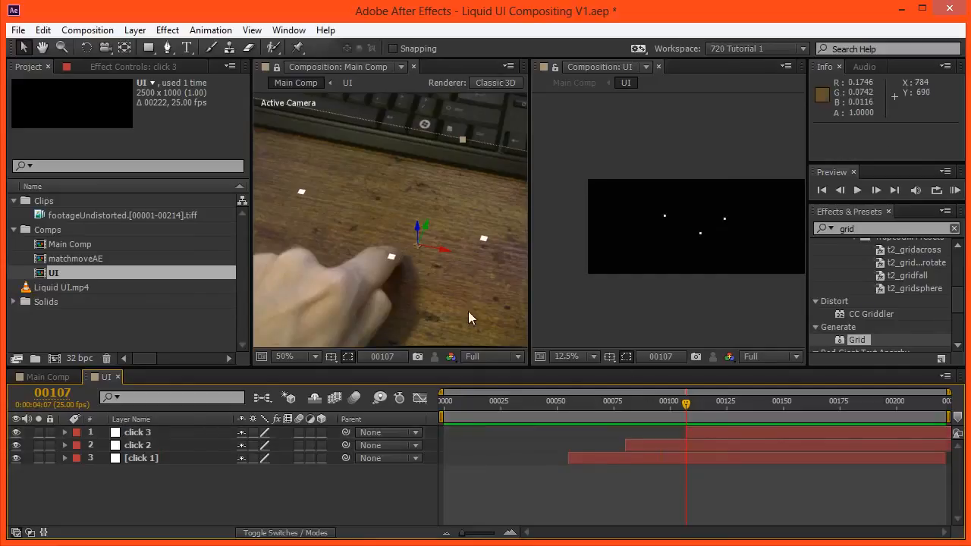
key("comma")
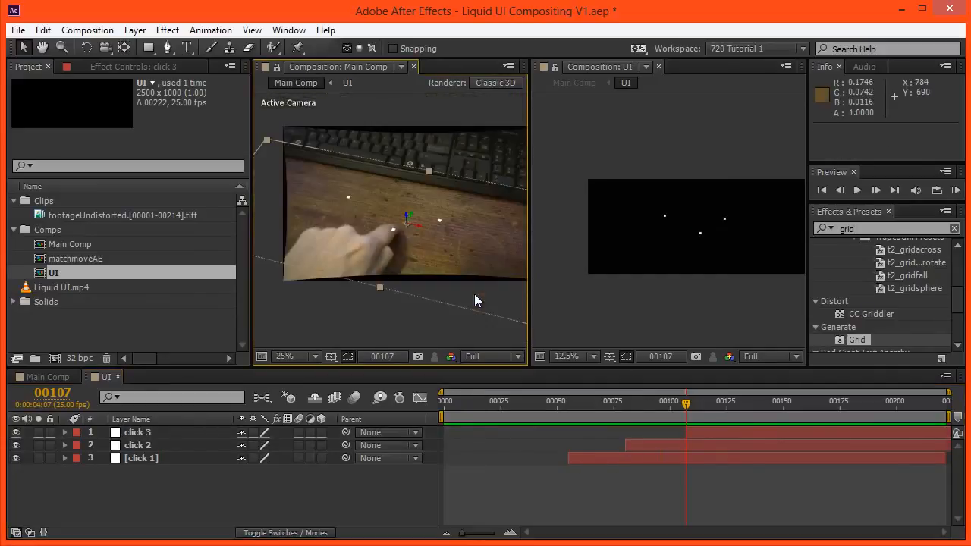
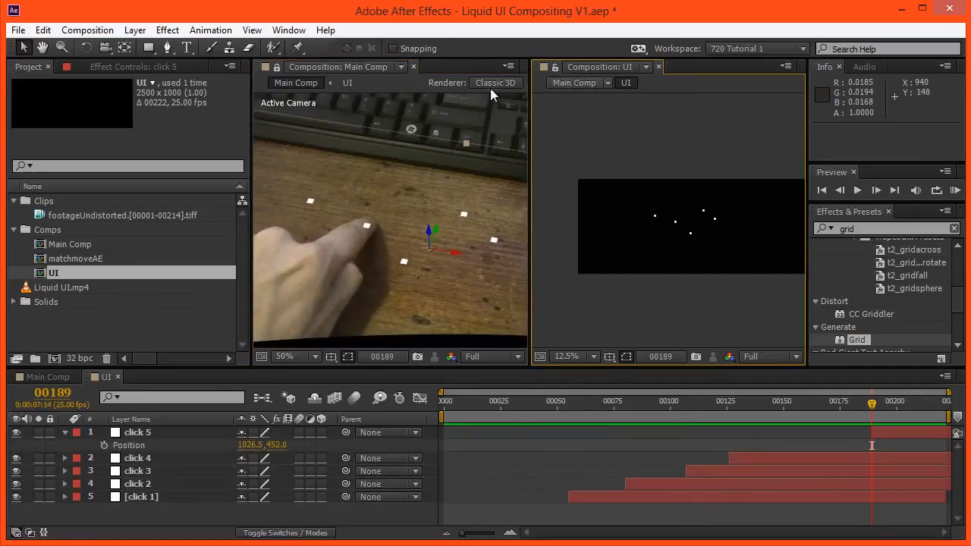
Step: Close the Main Comp viewer, view all click markers at frame 221, and collapse the click 5 layer's properties
left_click(414, 66)
left_click(414, 67)
scroll(510, 281, "up", 1)
left_click_drag(840, 403, 966, 429)
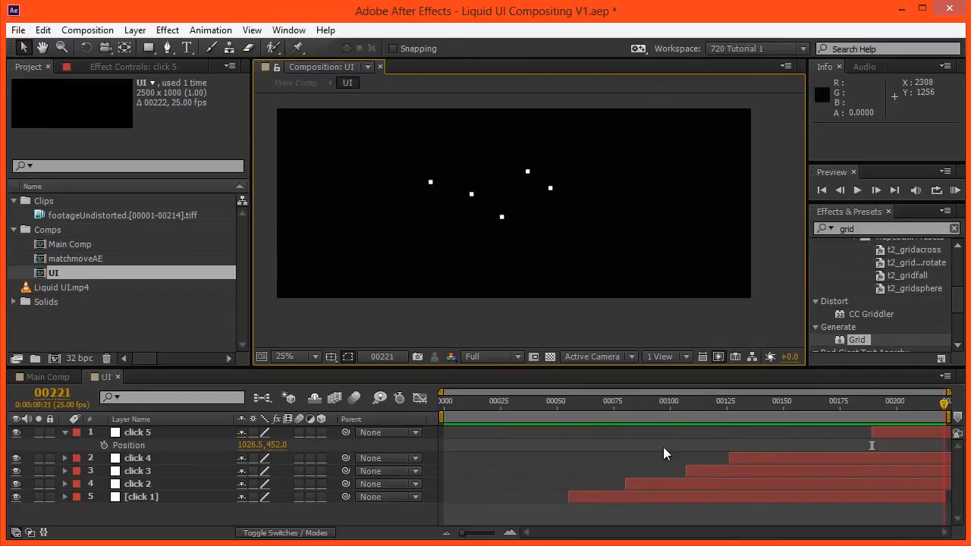
left_click(66, 433)
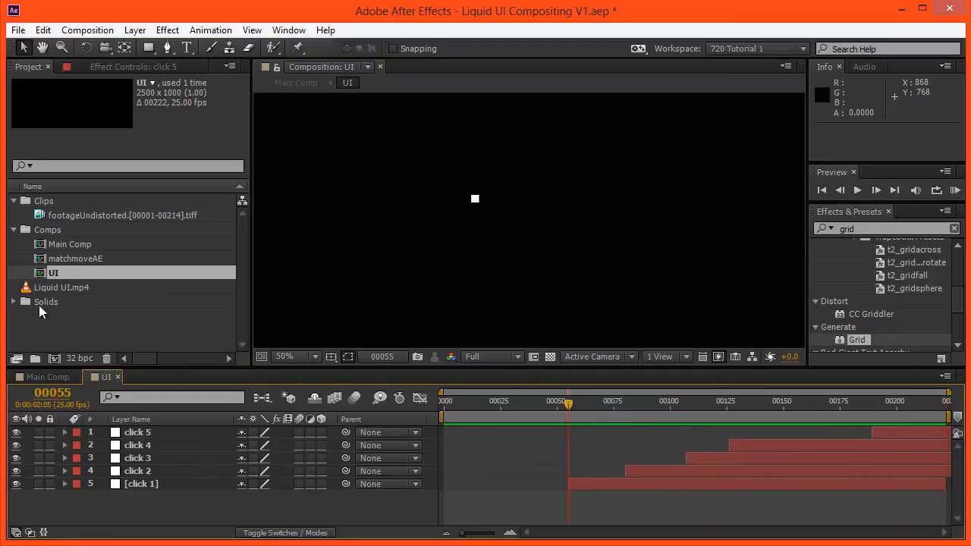
Step: Examine the UI design in the Liquid UI.mp4 reference footage at full panel size and close its viewer
double_click(53, 288)
key("grave")
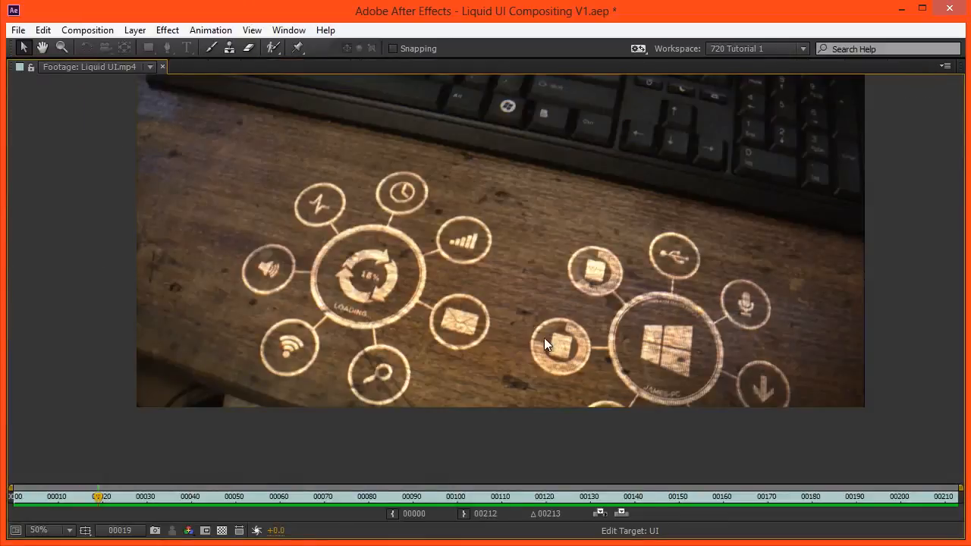
key("grave")
key("ctrl+w")
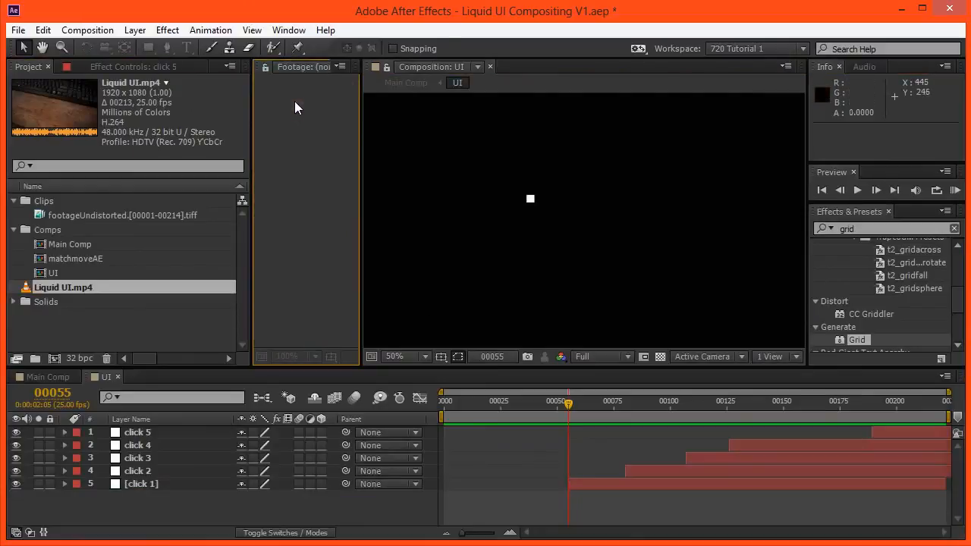
key("ctrl+w")
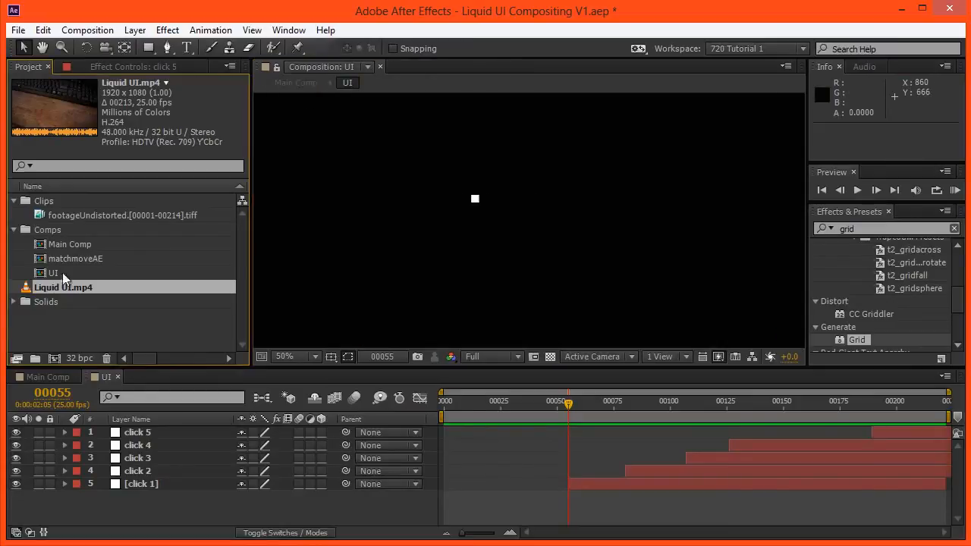
Step: Create a folder named UI Comps inside the Comps folder
left_click(44, 231)
left_click(35, 359)
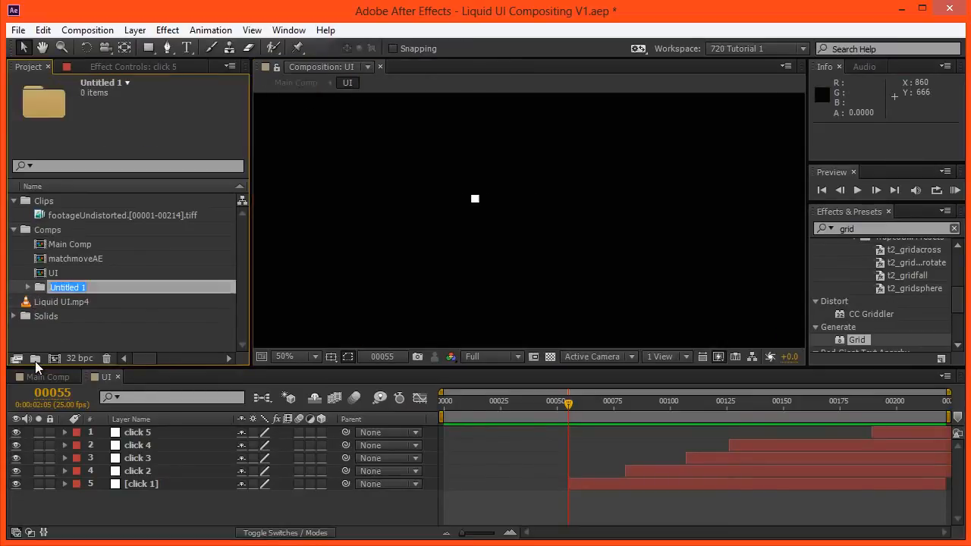
type("UI")
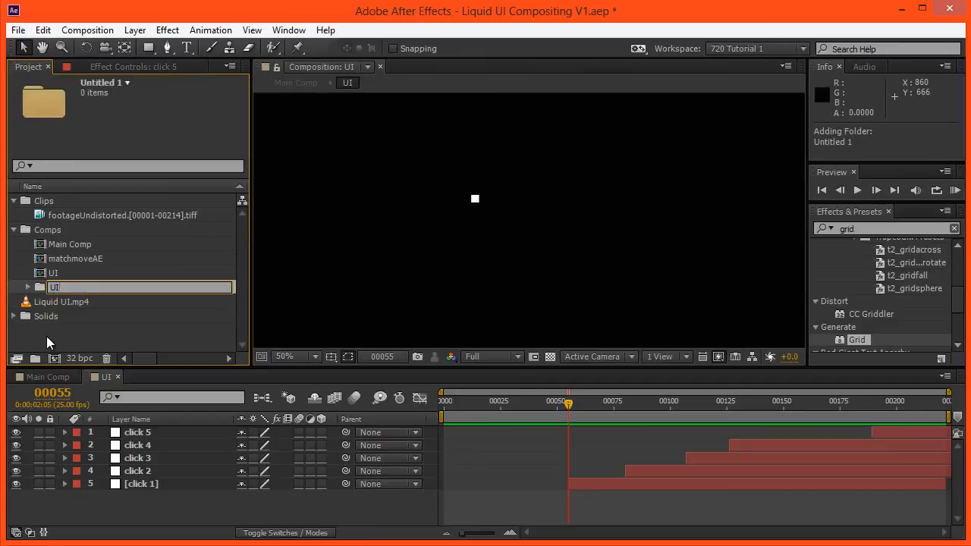
type(" Comps")
key("Return")
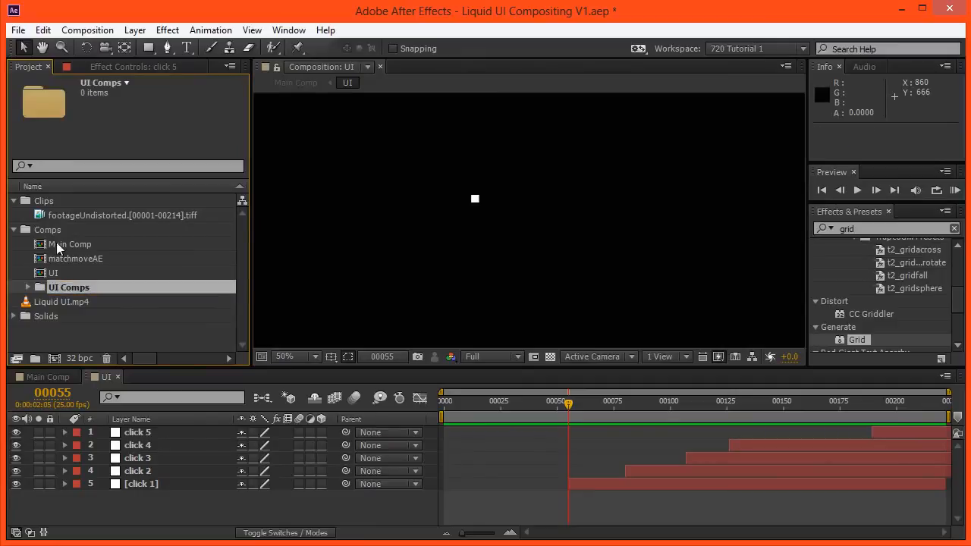
Step: Create a folder named Old inside Comps and move the matchmoveAE composition into it
left_click(52, 231)
left_click(35, 358)
type("Old")
key("Return")
left_click_drag(51, 261, 52, 269)
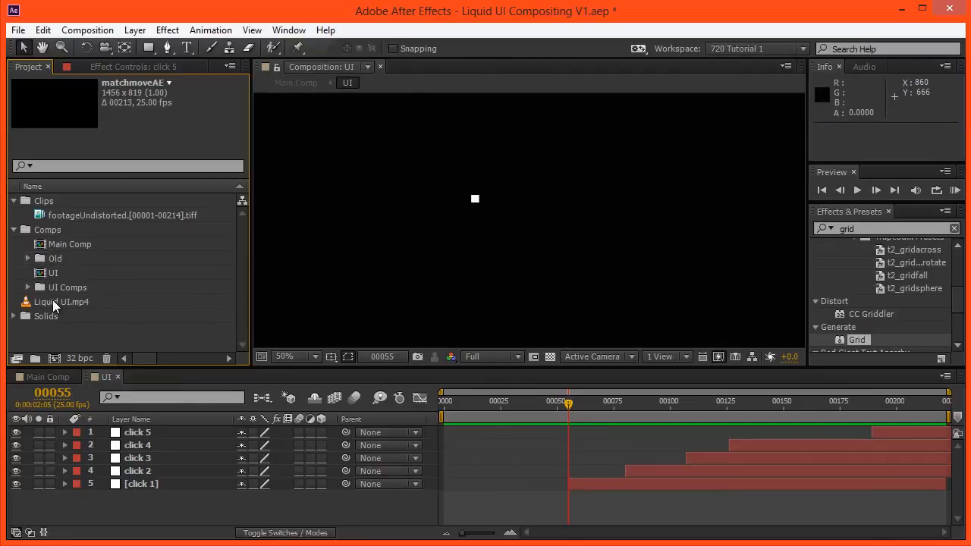
Step: Create an 800 × 800 px composition named Windows Console inside the UI Comps folder
left_click(48, 291)
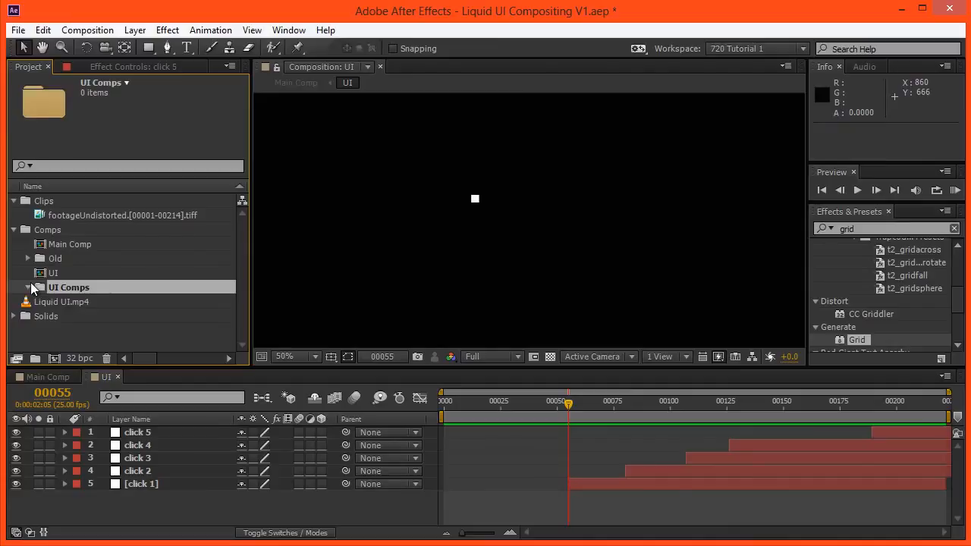
key("ctrl+n")
type("Windows Console")
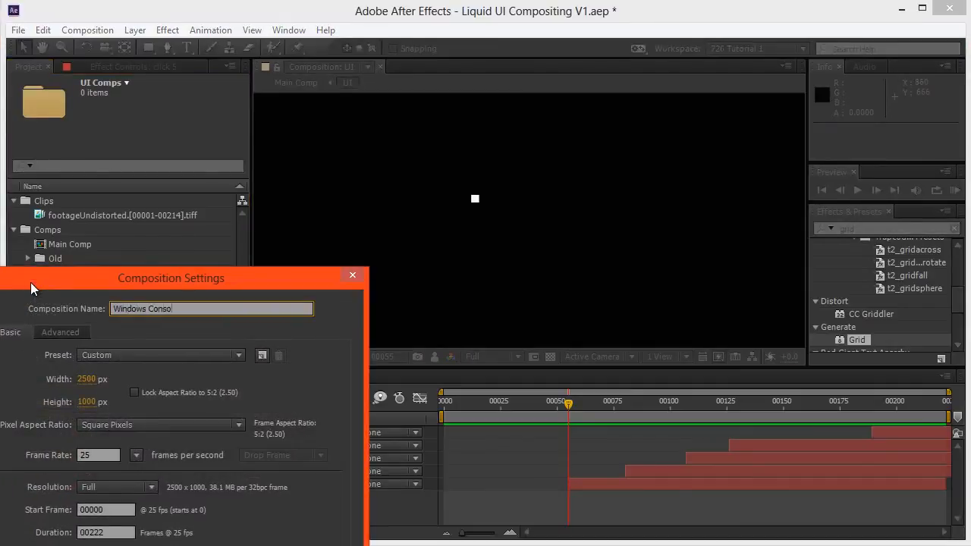
left_click(87, 379)
type("1000800")
key("Tab")
type("800")
key("Return")
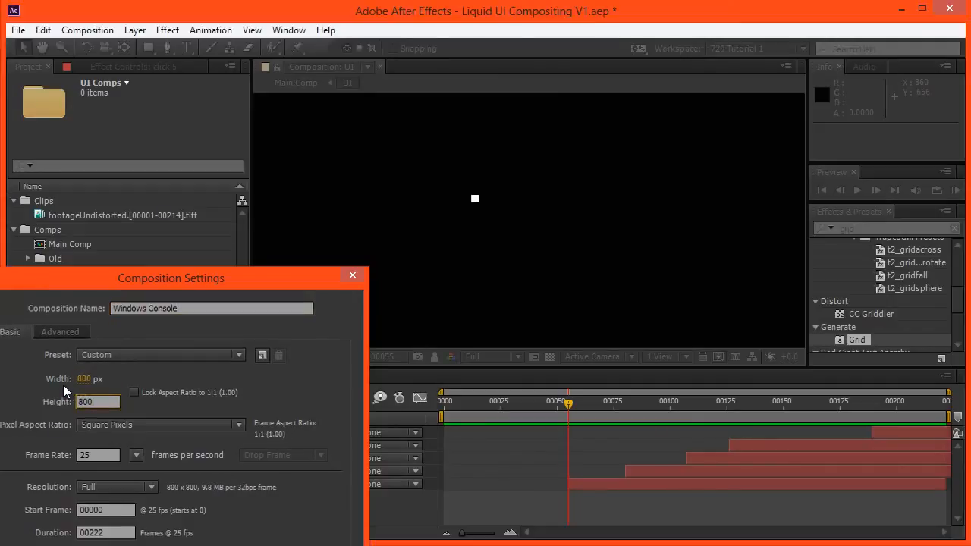
left_click(81, 302)
Step: Add a white 800 × 800 px solid to the Windows Console composition
left_click_drag(523, 191, 497, 185)
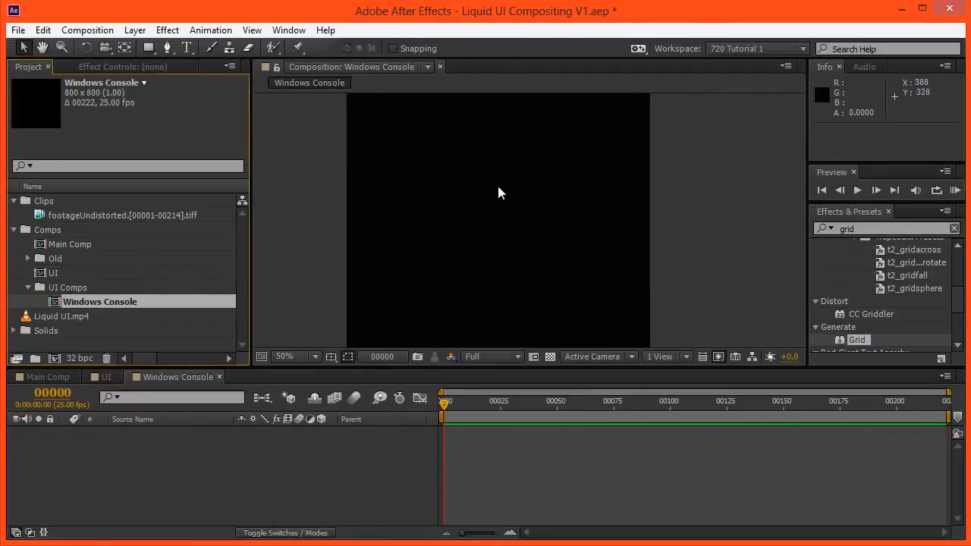
key("comma")
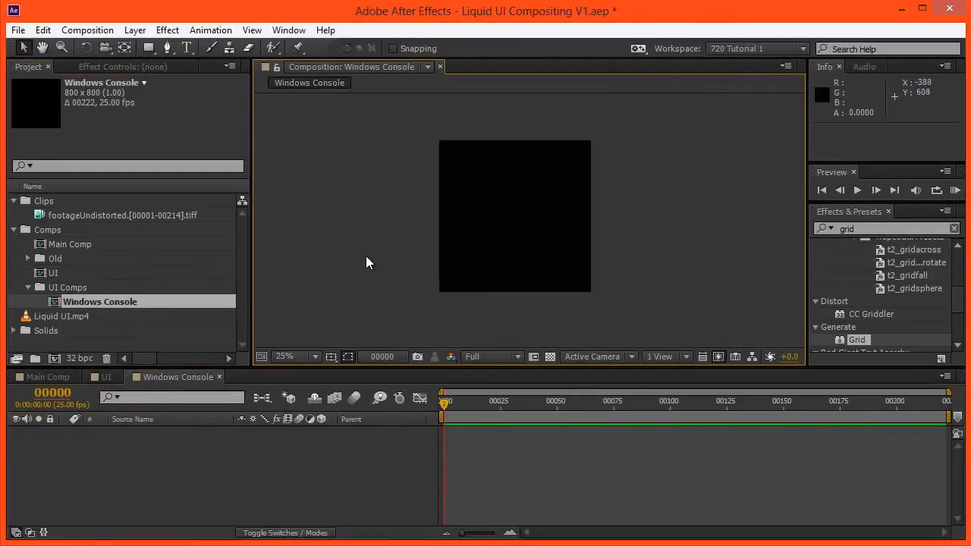
key("ctrl+y")
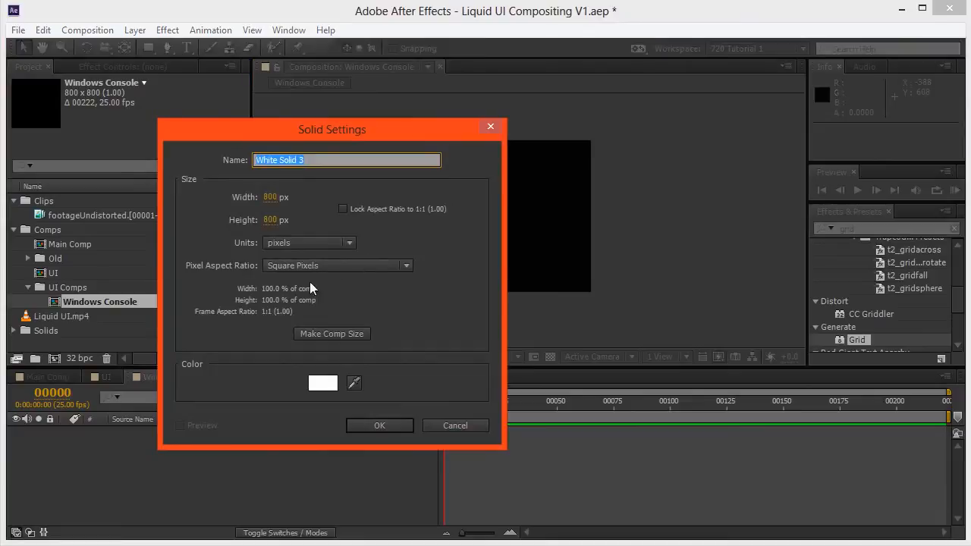
left_click(377, 427)
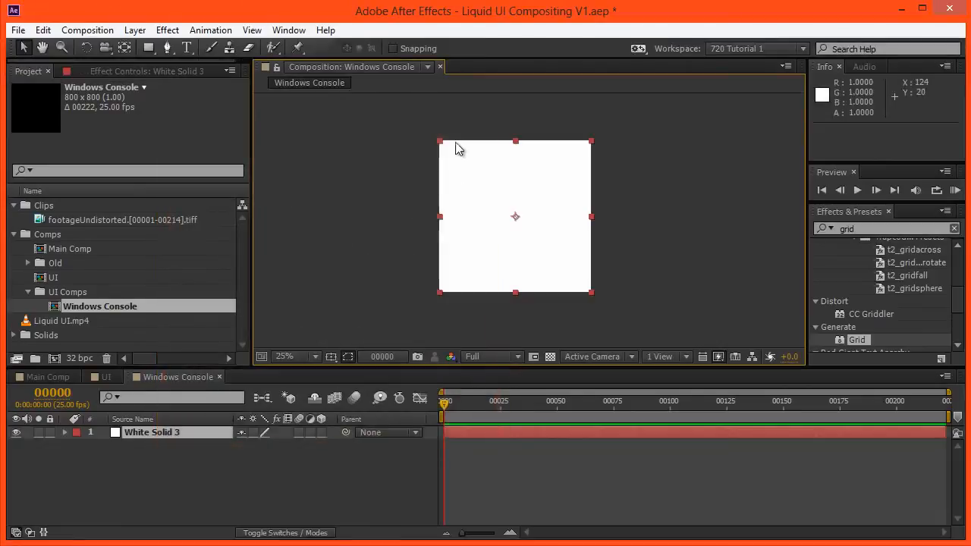
Step: Add an elliptical mask that fills the full extent of the white solid
left_click_drag(155, 54, 174, 73)
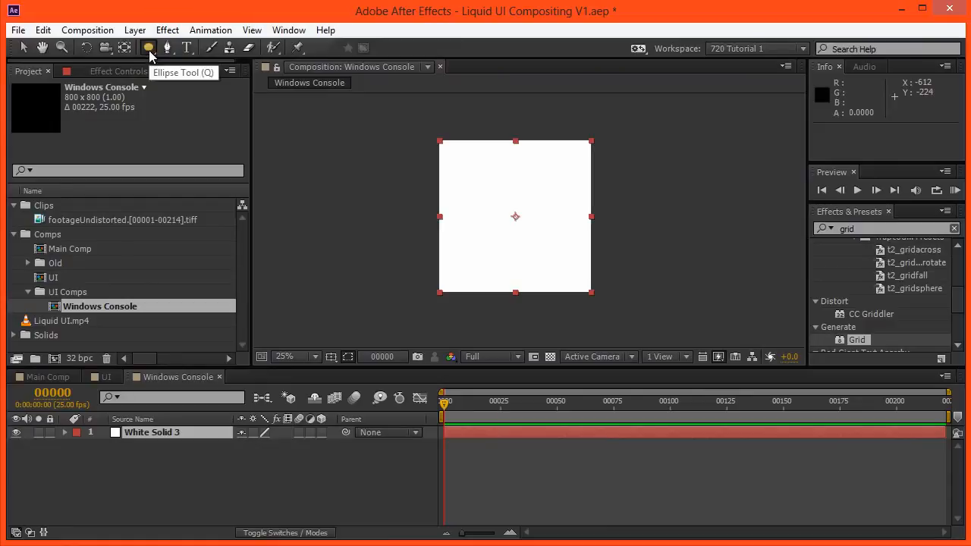
left_click(170, 432)
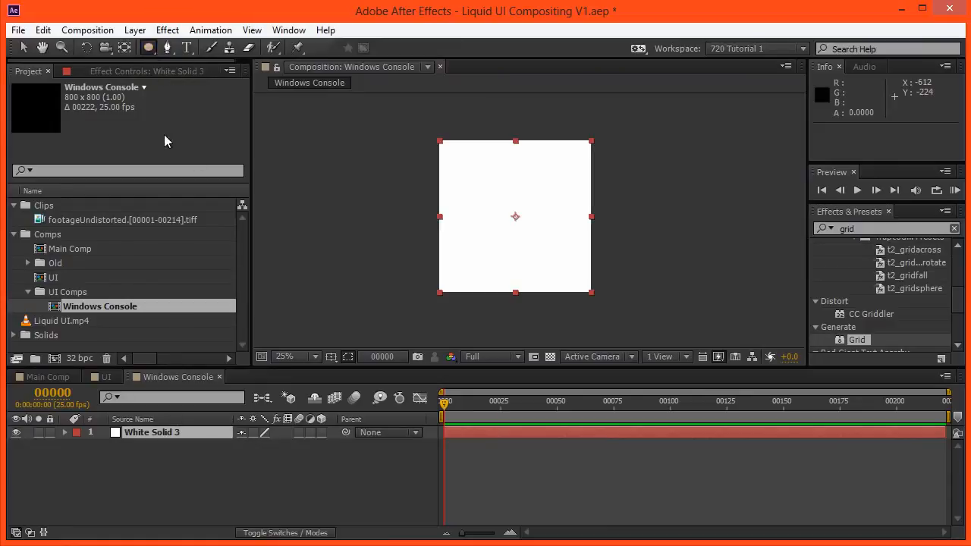
double_click(147, 48)
key("v")
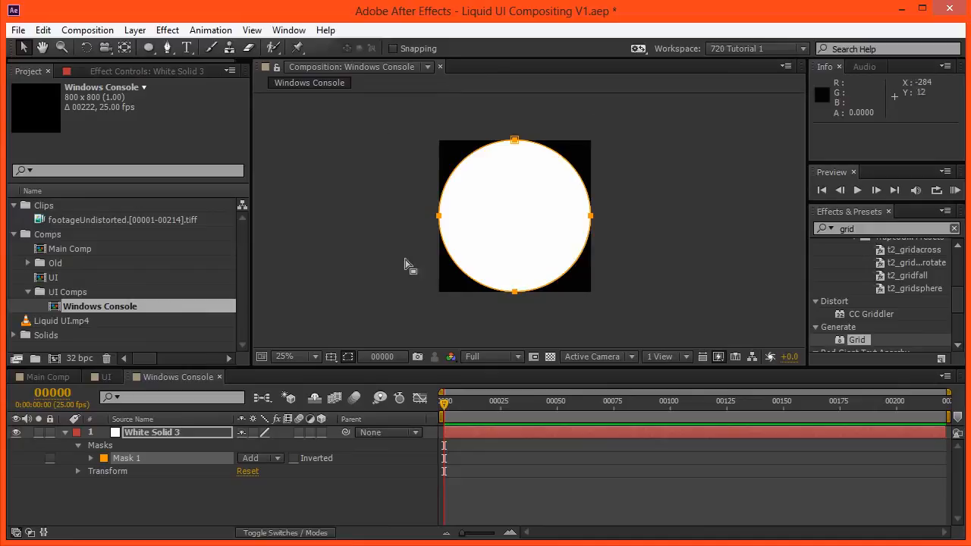
left_click(245, 497)
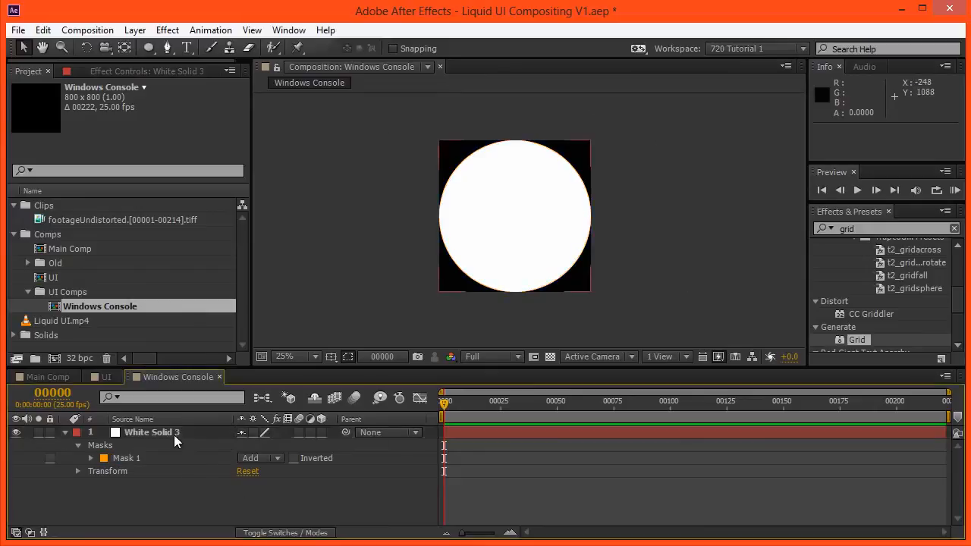
Step: Duplicate the solid's circular mask and set the copy's mode to Subtract
left_click(172, 433)
key("period")
key("period")
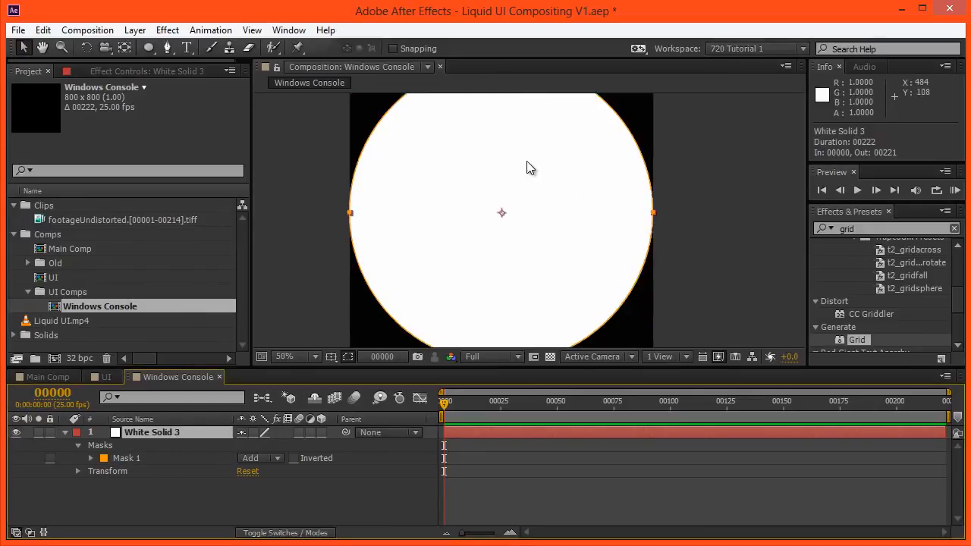
left_click_drag(518, 165, 479, 225)
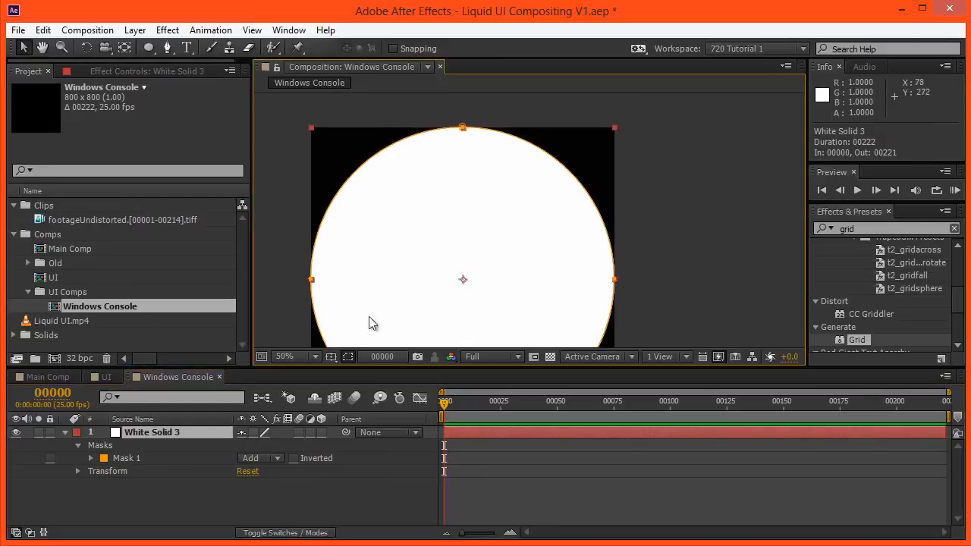
left_click(123, 459)
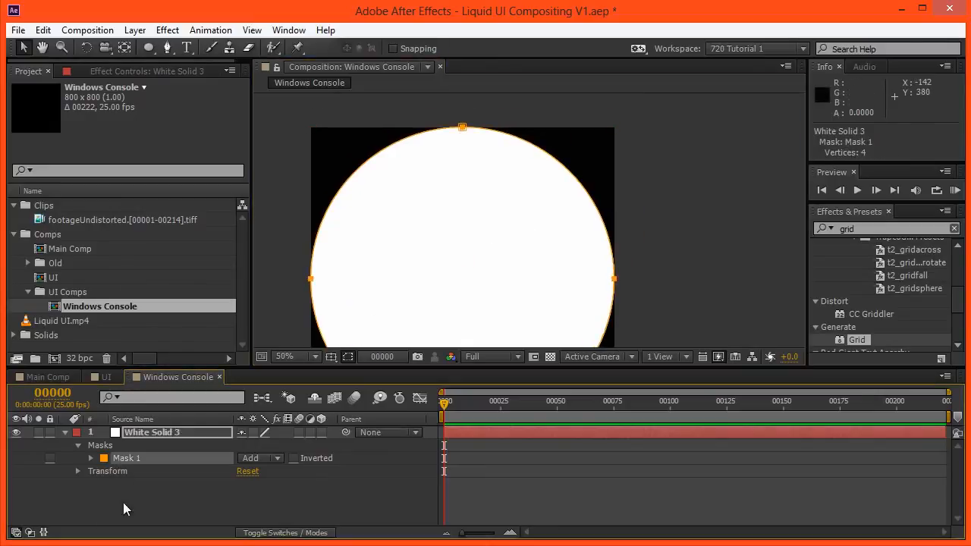
key("ctrl+d")
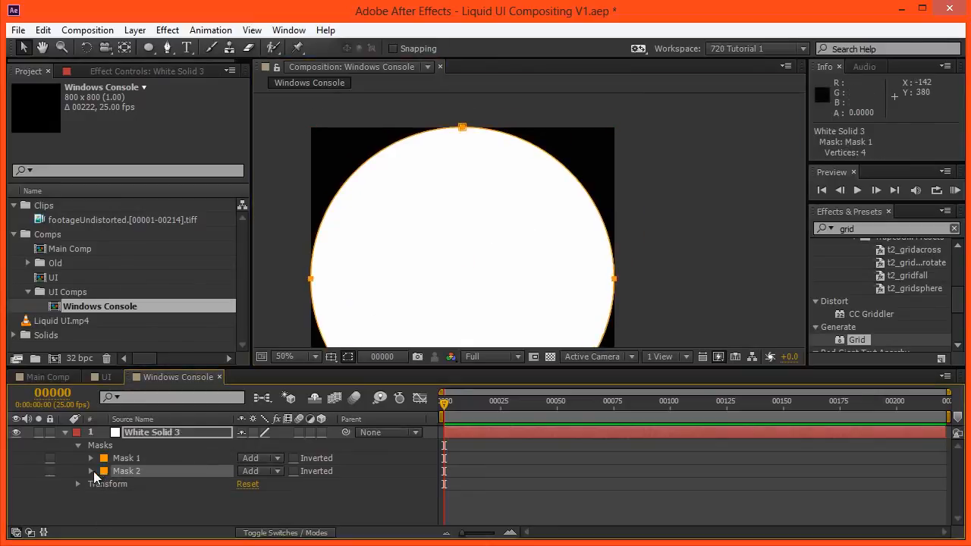
left_click(261, 471)
left_click(277, 520)
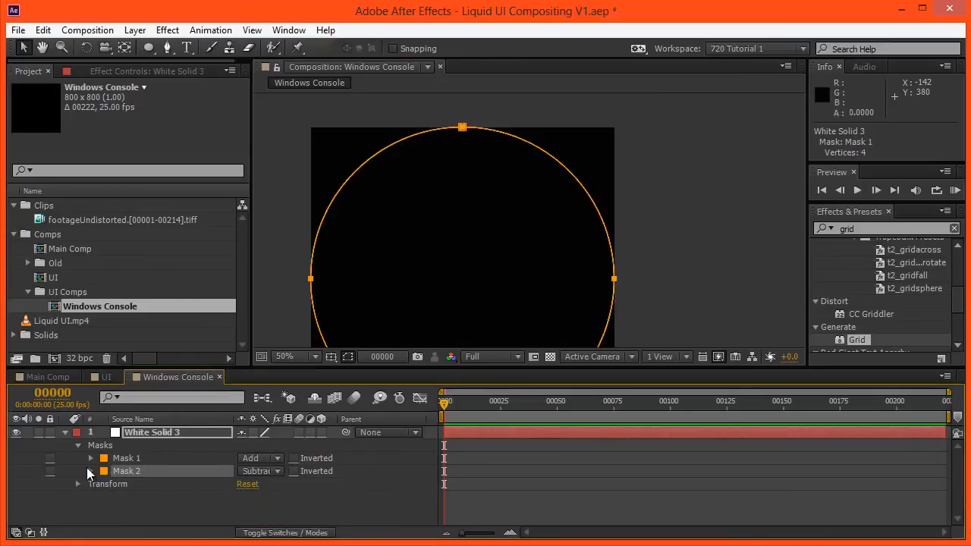
Step: Set the expansion of the subtracting Mask 2 to -24 pixels to form a ring
left_click(93, 504)
left_click(91, 472)
left_click_drag(245, 519, 241, 524)
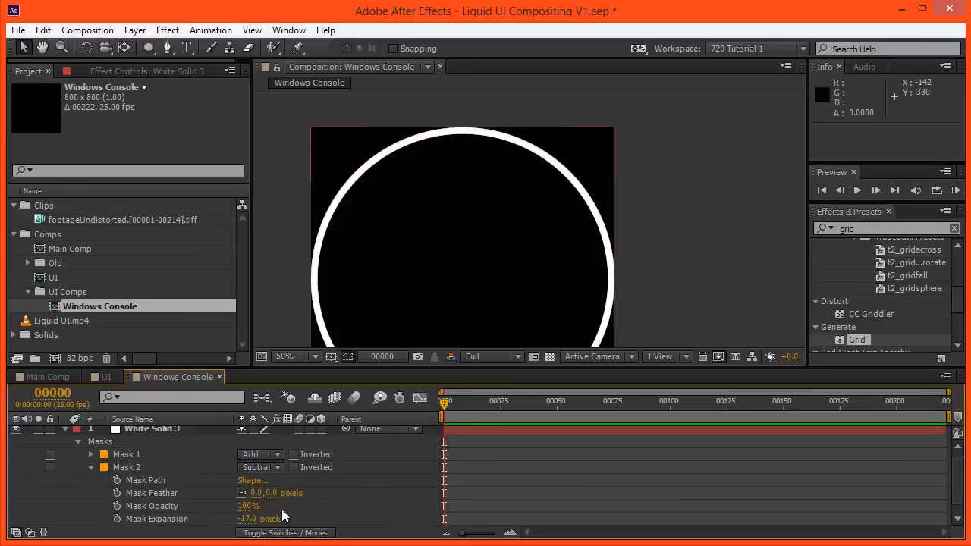
left_click_drag(249, 519, 281, 536)
key("comma")
left_click_drag(383, 279, 399, 254)
left_click_drag(429, 302, 431, 289)
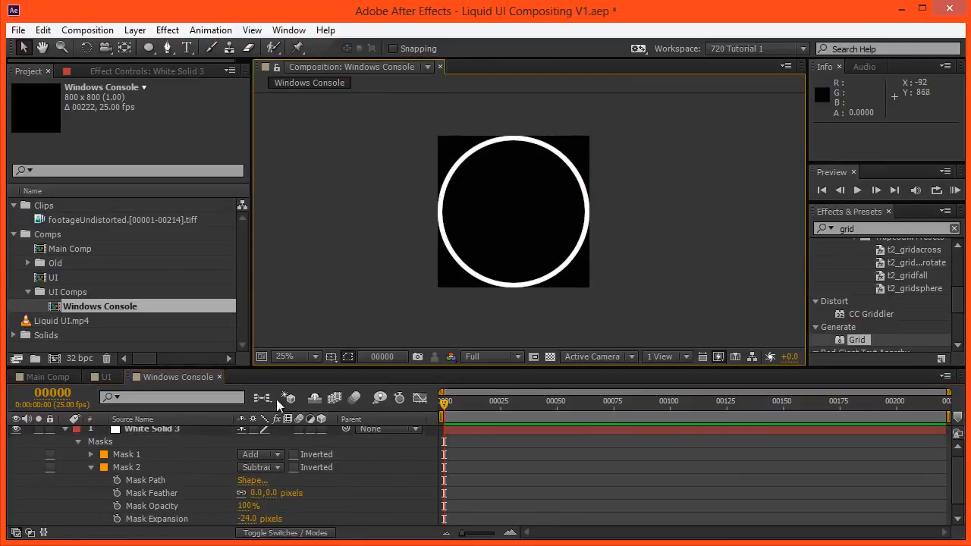
left_click(169, 430)
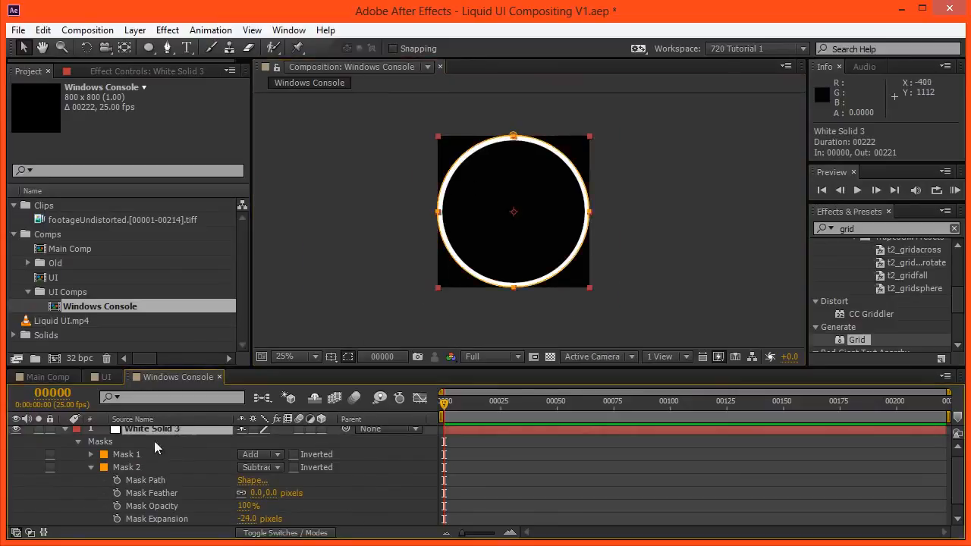
Step: Collapse Mask 2, expand Mask 1's properties, and set Mask 2's mode to None
left_click(91, 468)
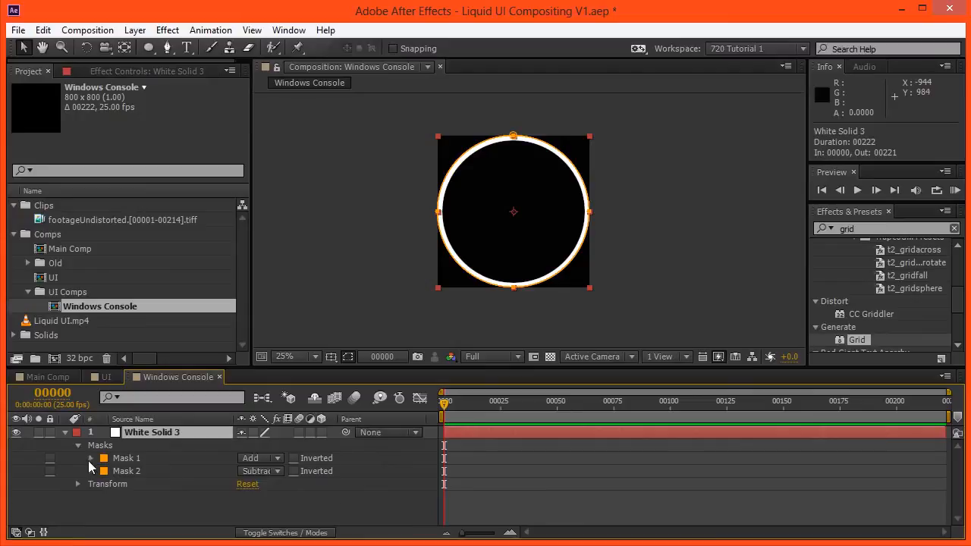
left_click(91, 458)
left_click(254, 523)
left_click(254, 536)
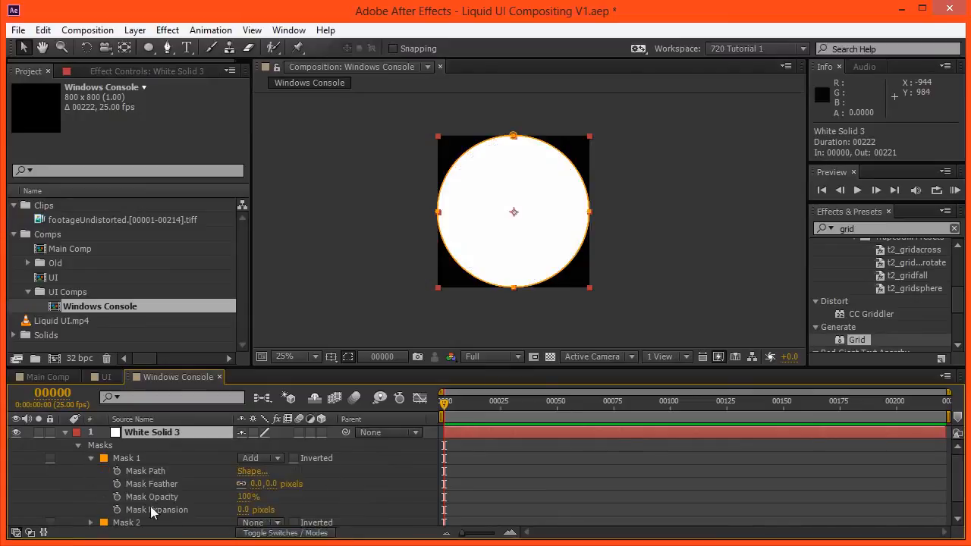
Step: Set Mask 1's expansion to -400 pixels and keyframe it at frame 0
left_click(241, 509)
type("-400")
key("Return")
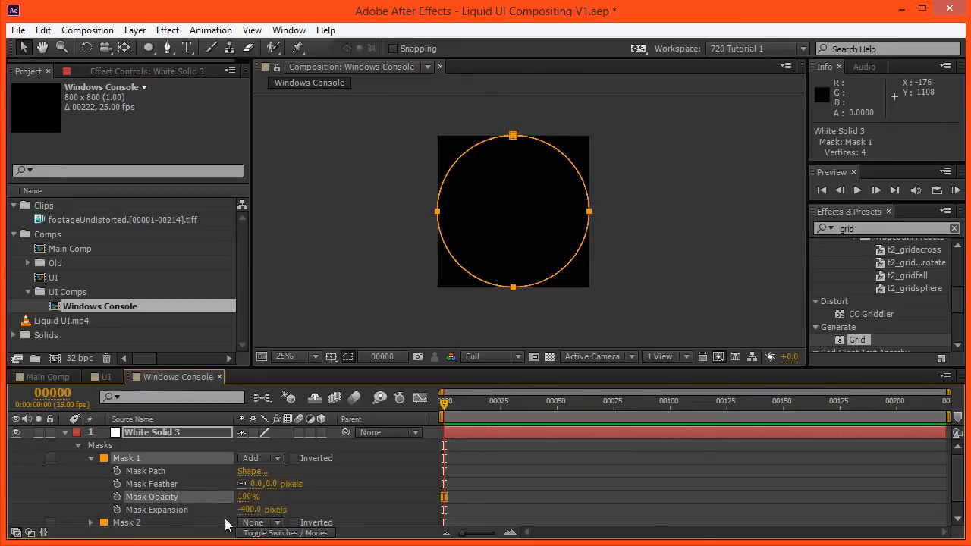
left_click(248, 510)
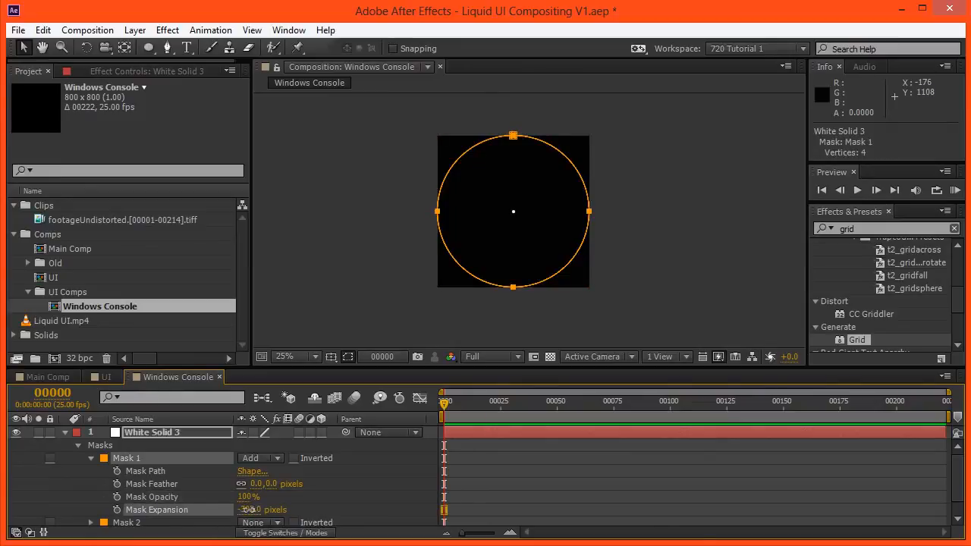
key("Return")
left_click(117, 510)
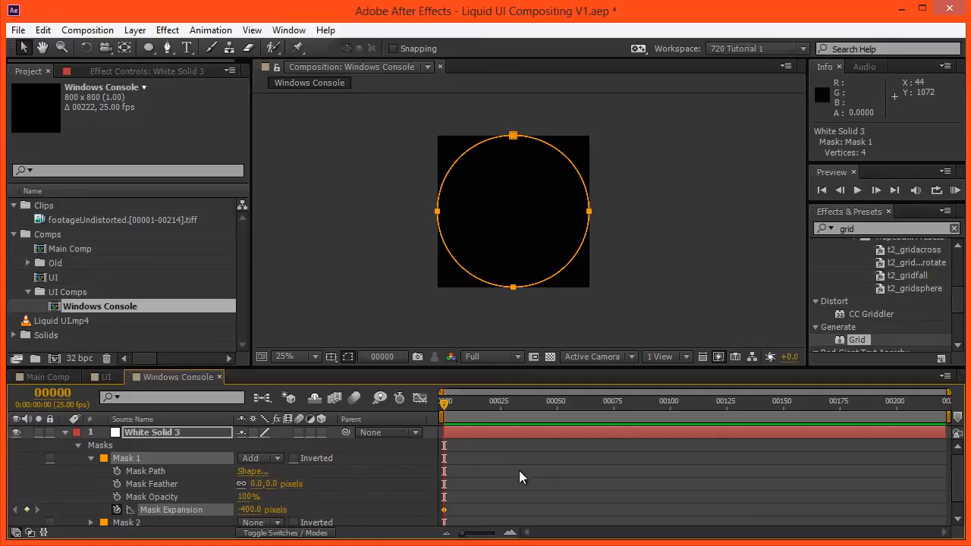
Step: Keyframe Mask 1's expansion at 0 pixels at frame 30
key("equal")
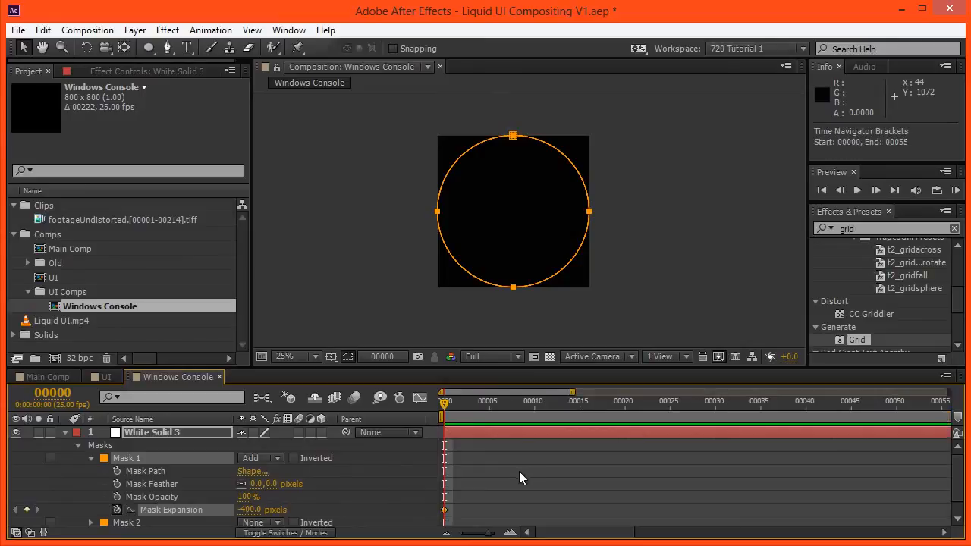
key("equal")
left_click(714, 416)
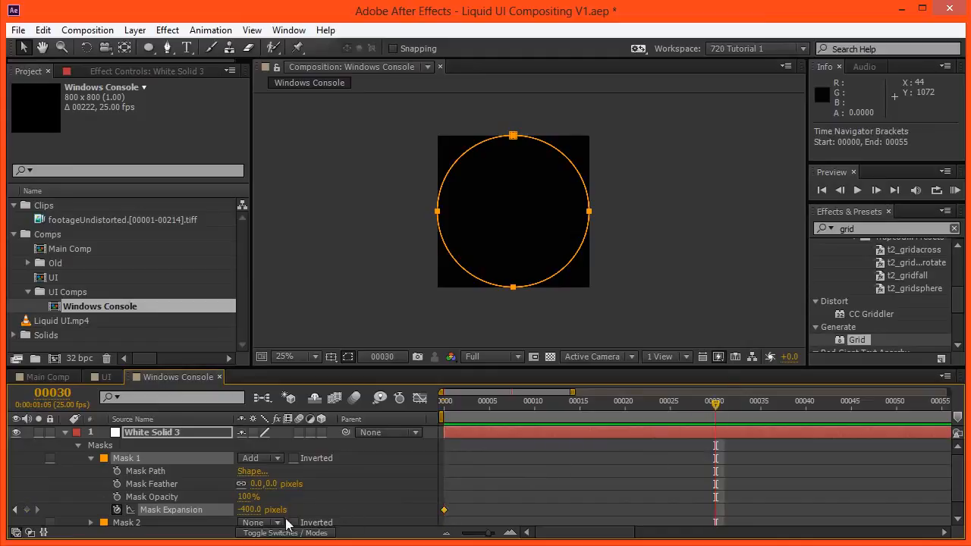
left_click(249, 510)
type("0")
key("Return")
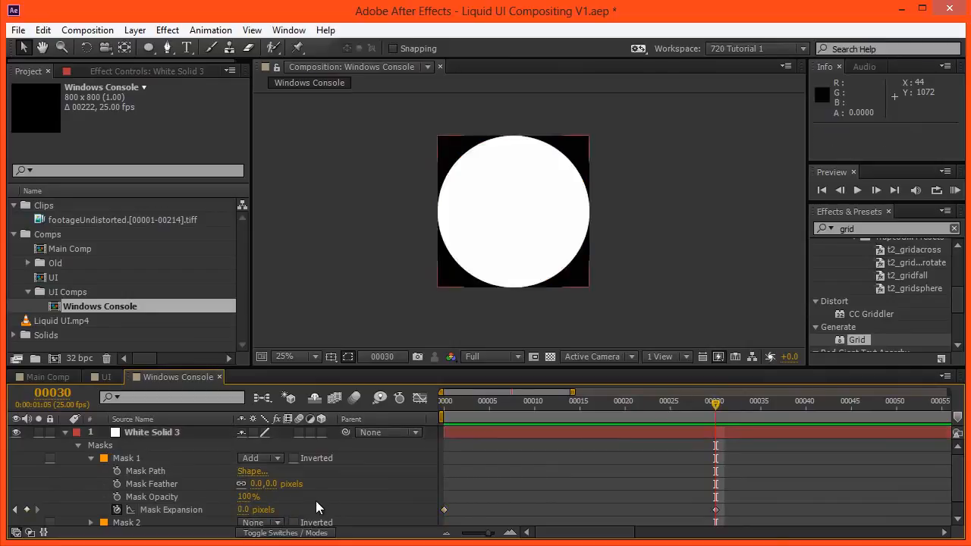
Step: Delete the inactive Mask 2 from the white solid
scroll(247, 507, "down", 1)
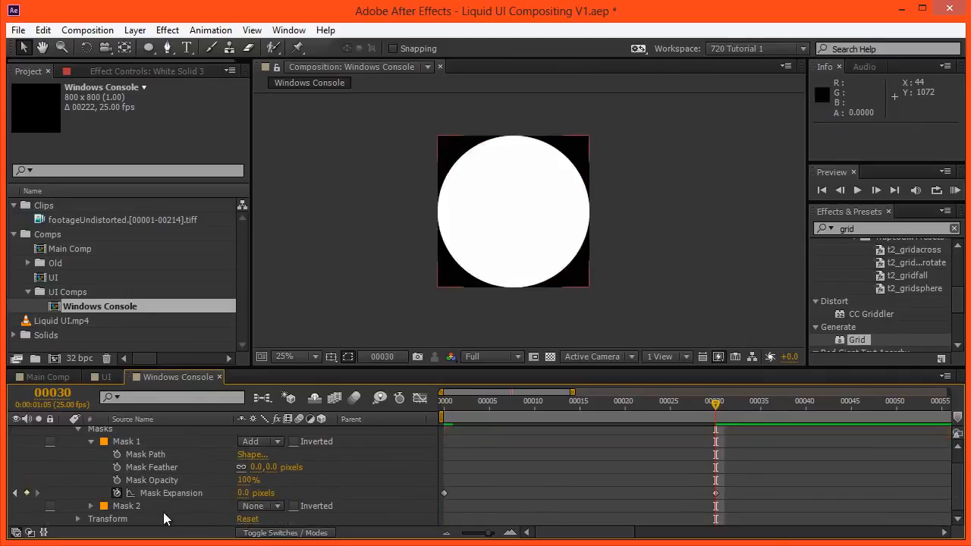
left_click(147, 496)
left_click(142, 503)
key("Delete")
Step: Duplicate the keyframed Mask 1 and set the copy's mode to Subtract
left_click(126, 455)
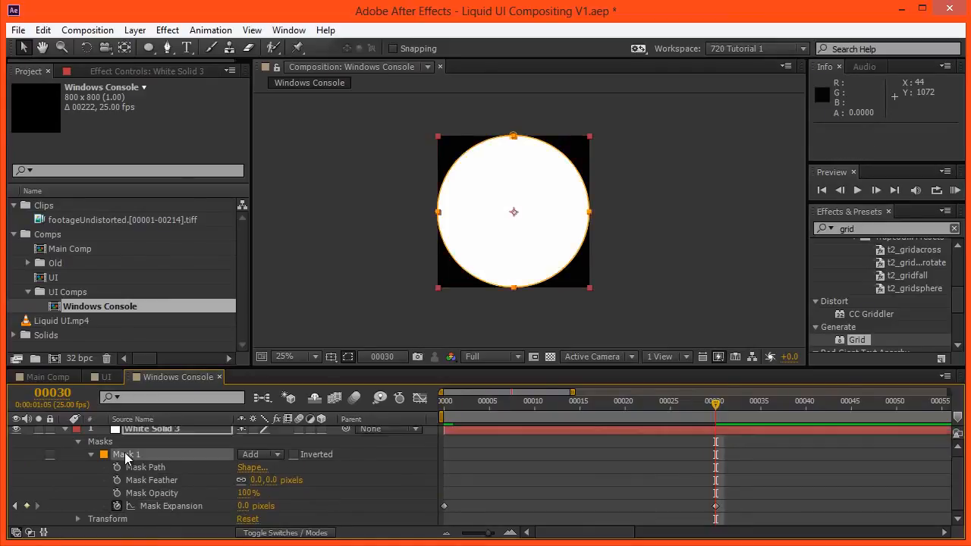
key("ctrl+d")
scroll(128, 493, "down", 1)
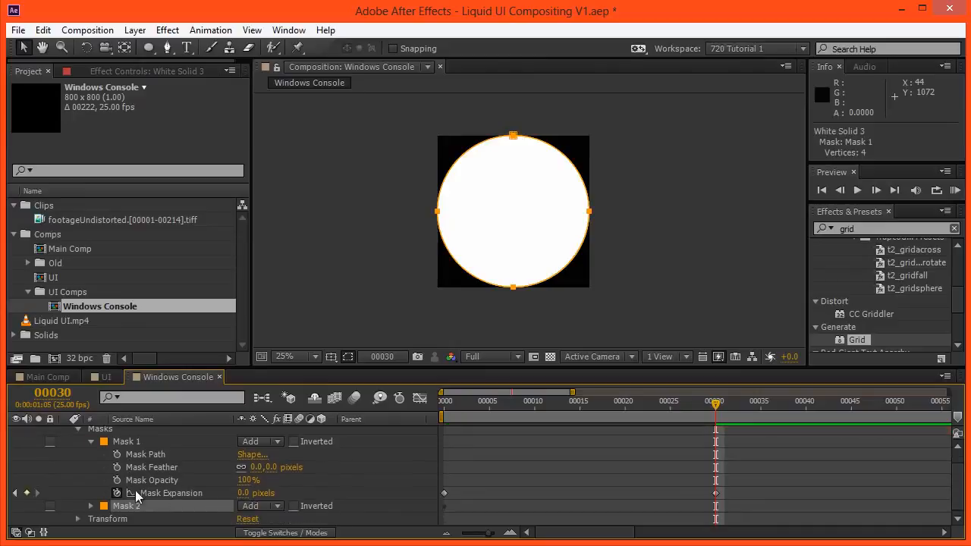
left_click(258, 506)
left_click(278, 545)
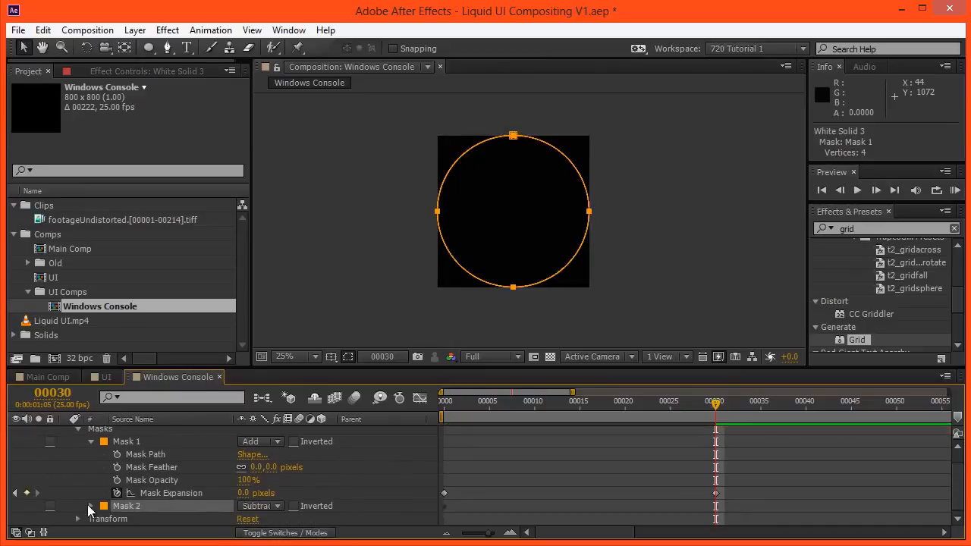
Step: Shift Mask 1's final expansion keyframe earlier to frame 28 and view the ring animation at frame 30
left_click(91, 506)
scroll(485, 462, "down", 2)
left_click_drag(715, 443, 697, 447)
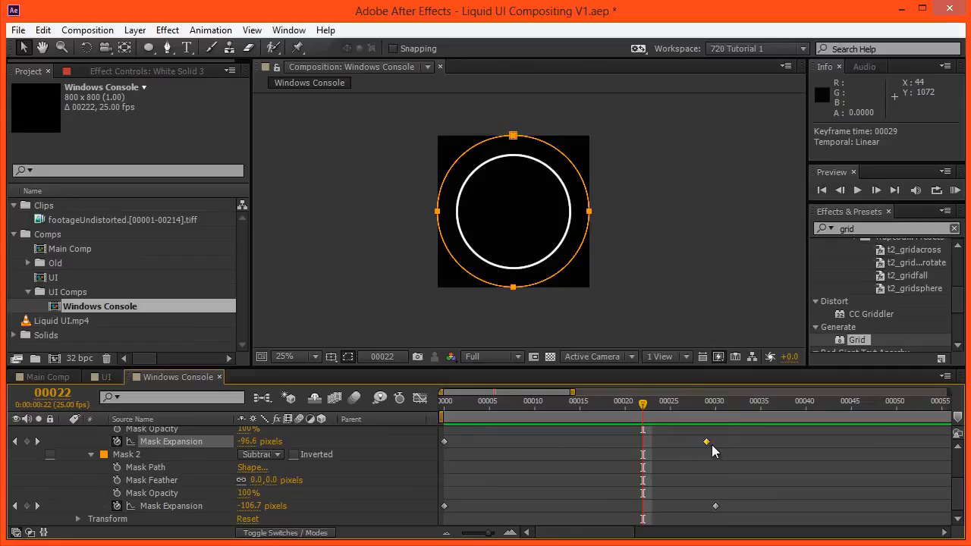
left_click_drag(713, 445, 717, 447)
scroll(581, 277, "up", 1)
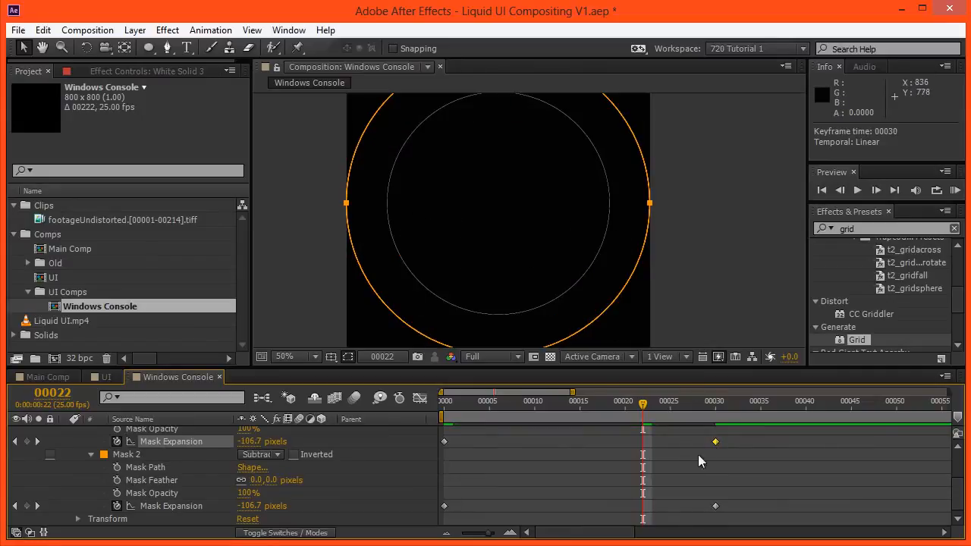
left_click_drag(713, 448, 699, 446)
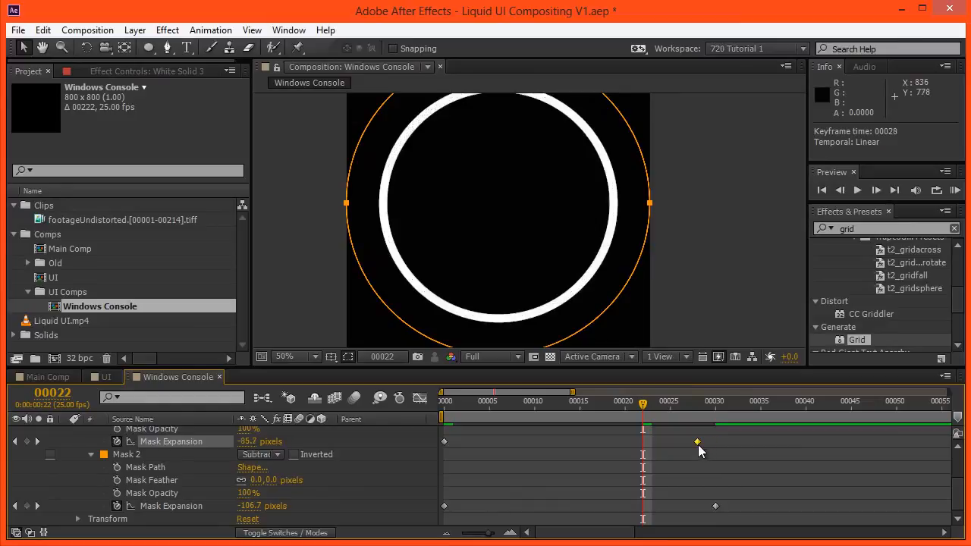
left_click_drag(647, 408, 717, 438)
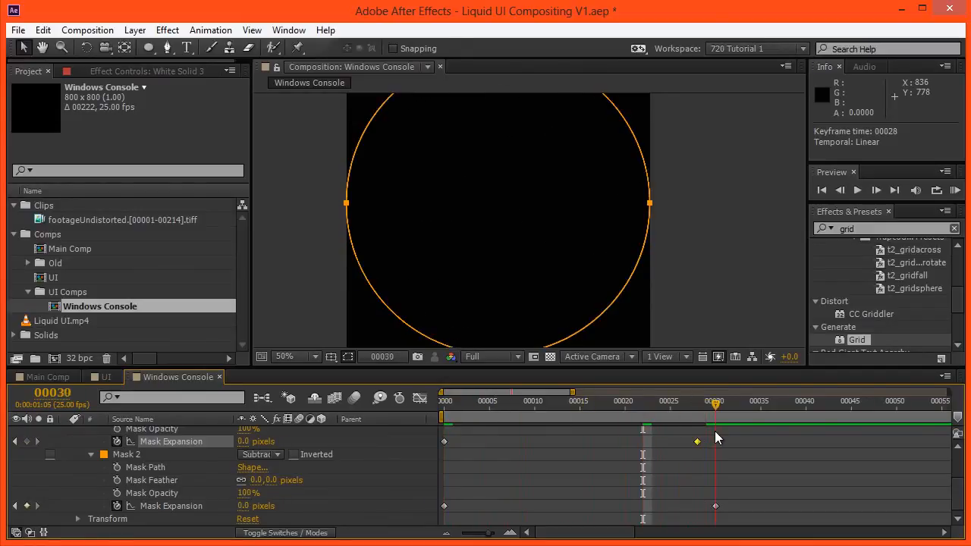
Step: Set Mask 2's expansion keyframe at frame 30 to -20 pixels, trying -10 and -15 pixels first
left_click(516, 488)
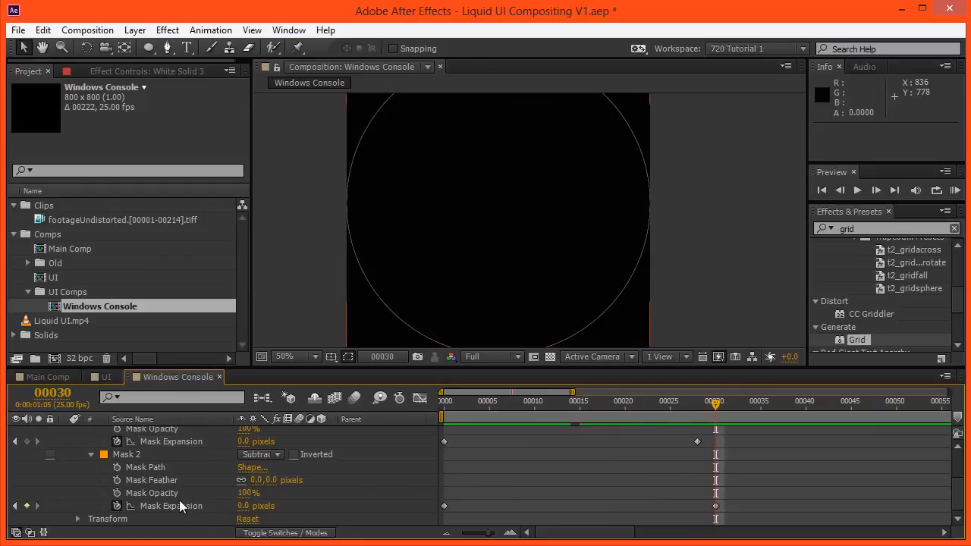
left_click(244, 506)
type("-10")
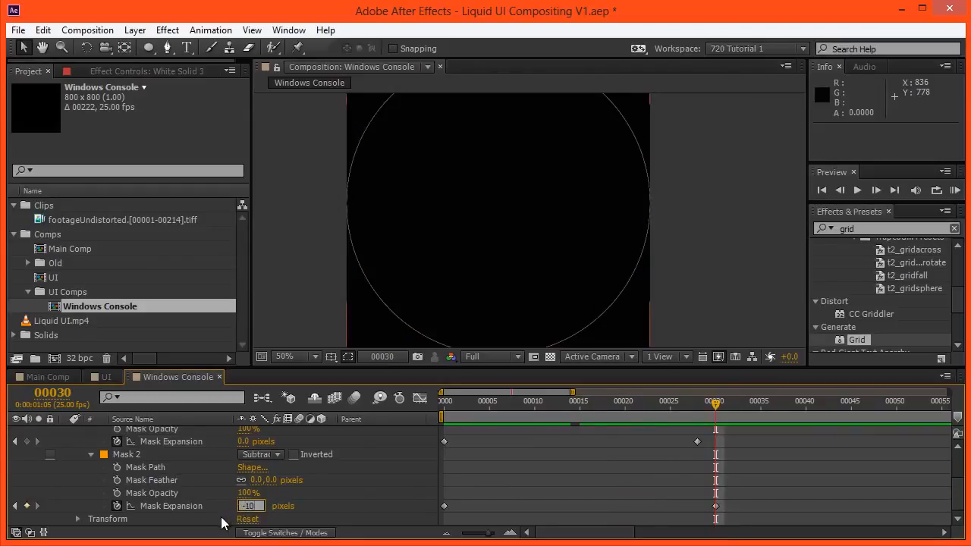
left_click(222, 520)
left_click(243, 507)
type("-1")
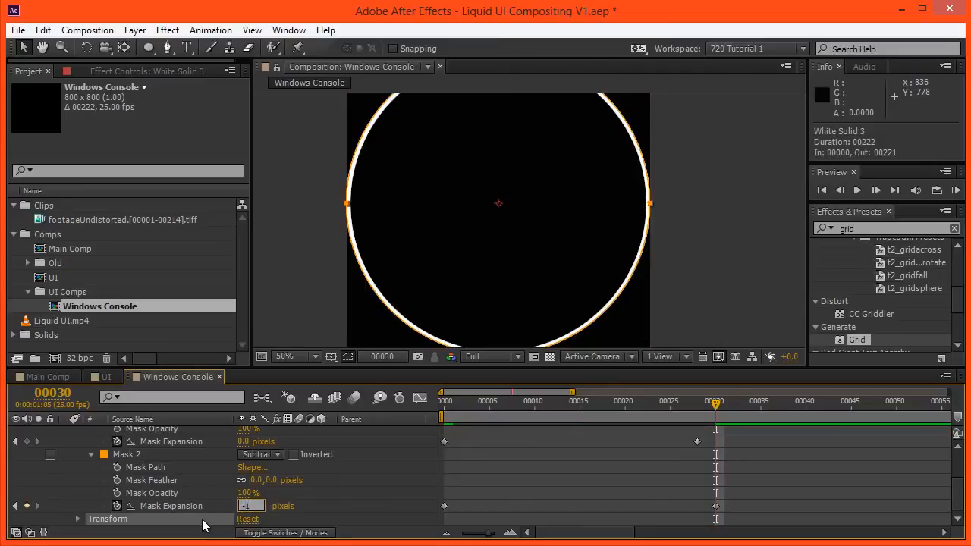
type("5")
key("Return")
left_click(251, 505)
type("-20")
key("Return")
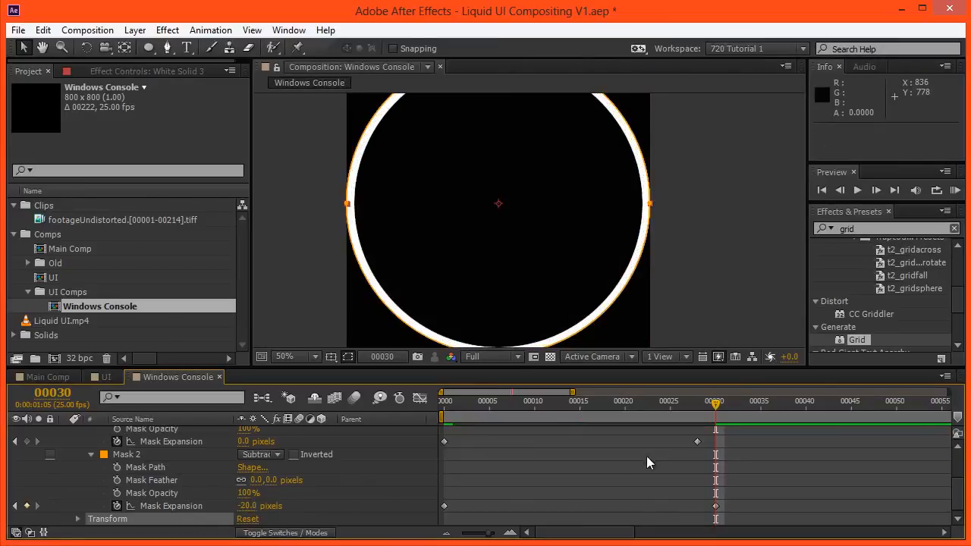
Step: End the work area at frame 30 and preview the expanding ring animation
key("n")
key("KP_0")
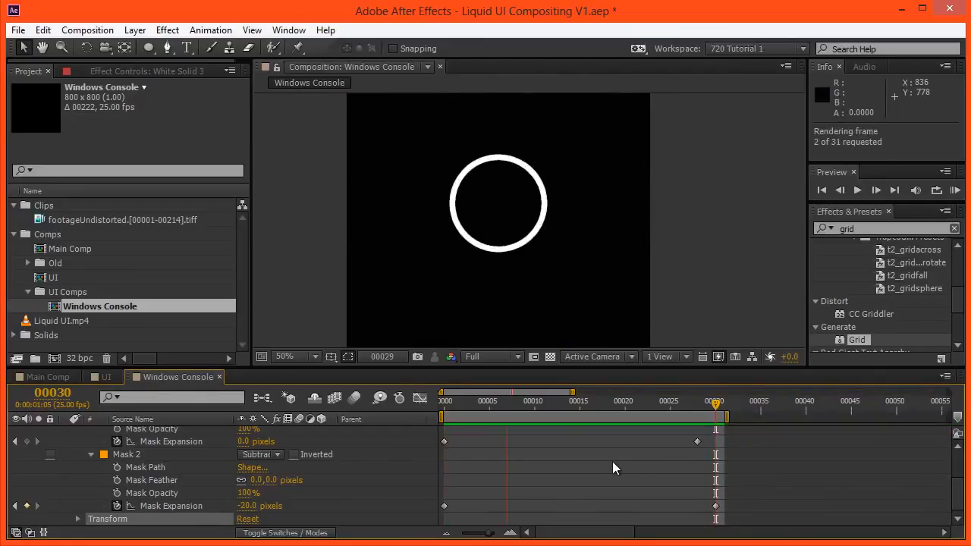
left_click_drag(488, 410, 717, 451)
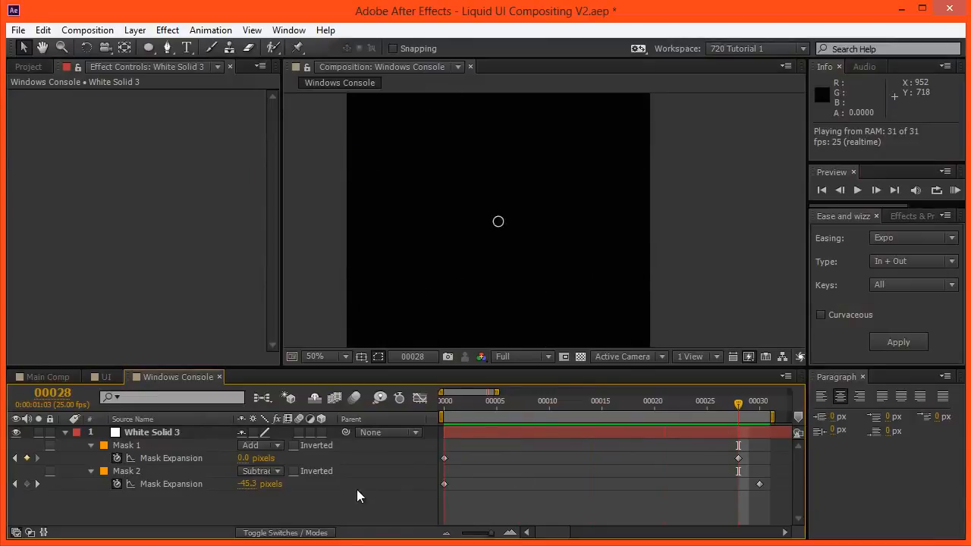
key("space")
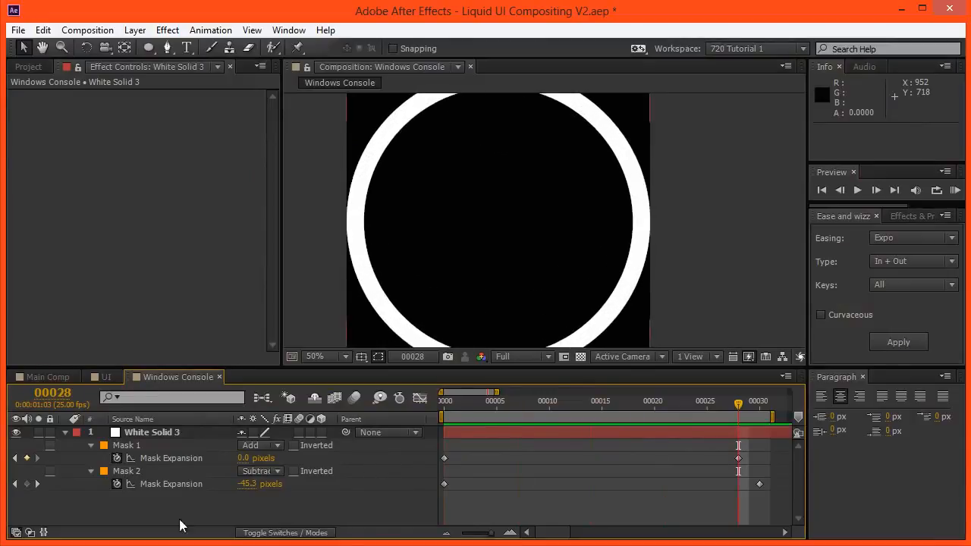
Step: Apply Easy Ease to both of Mask 1's expansion keyframes in the Graph Editor and preview the ring
left_click(174, 459)
left_click(422, 399)
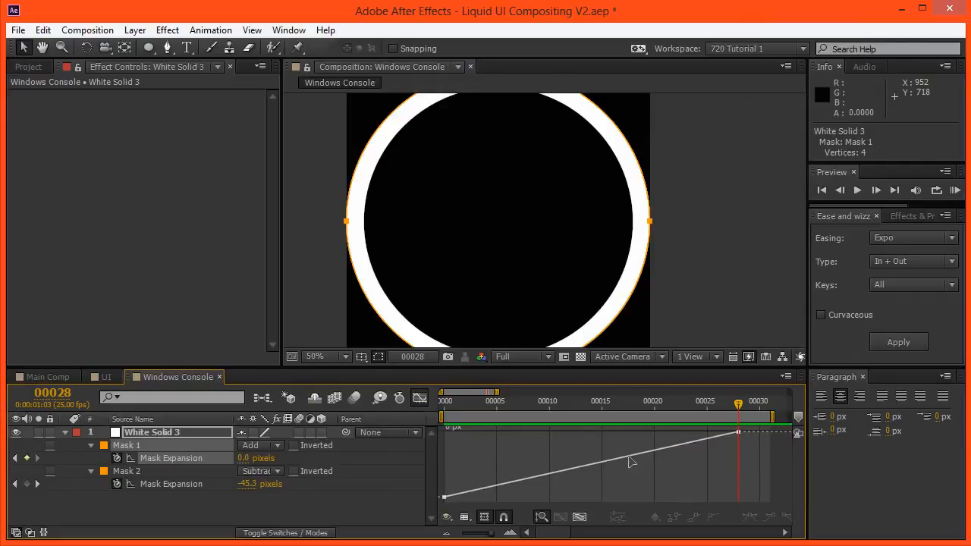
left_click_drag(753, 426, 436, 506)
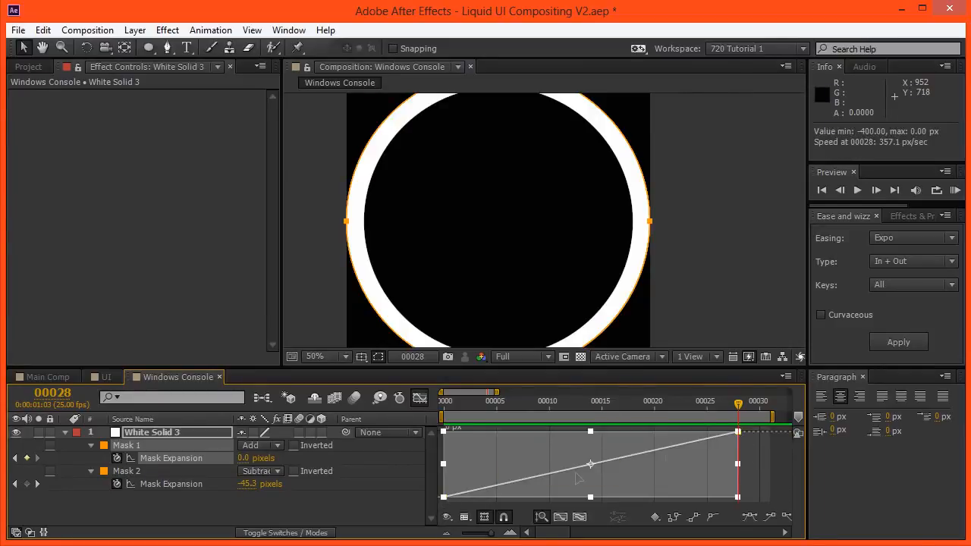
right_click(737, 433)
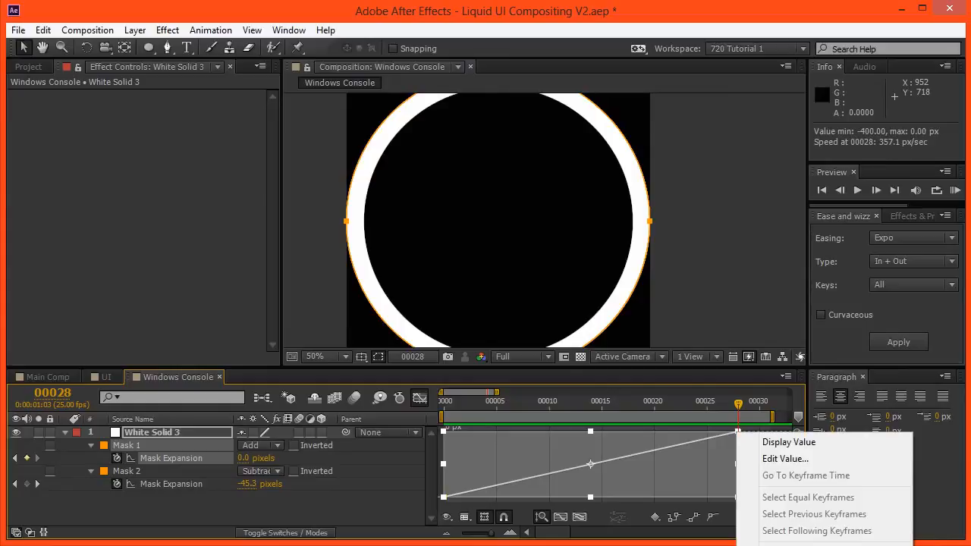
key("F9")
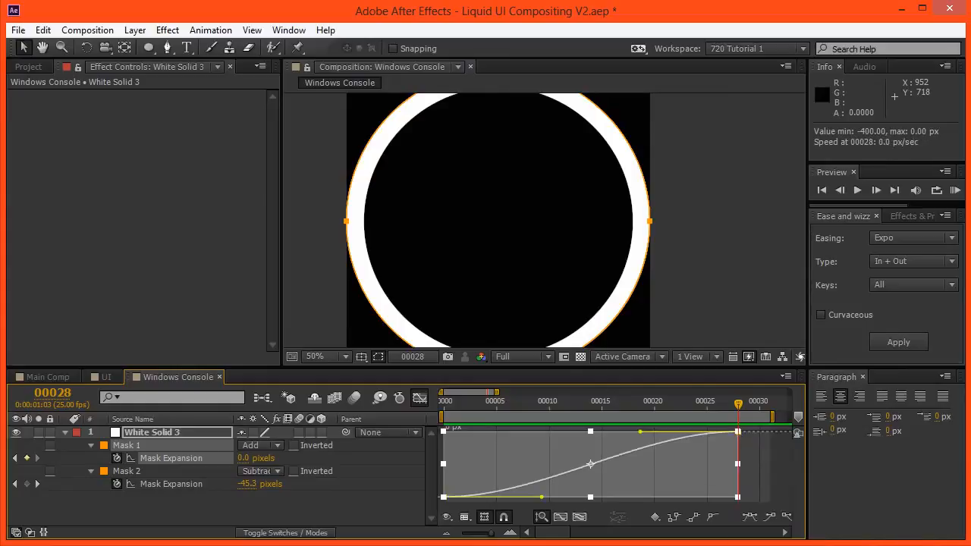
left_click(759, 489)
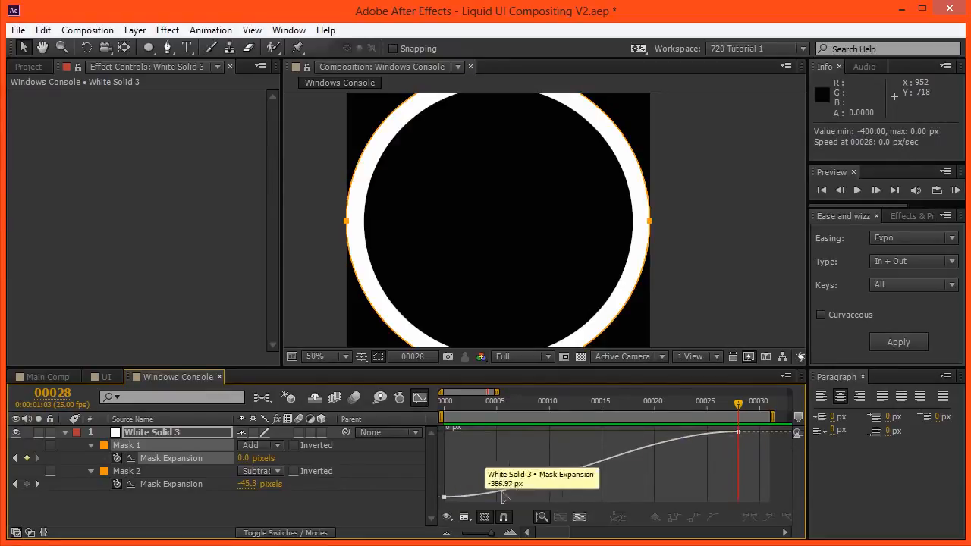
key("KP_0")
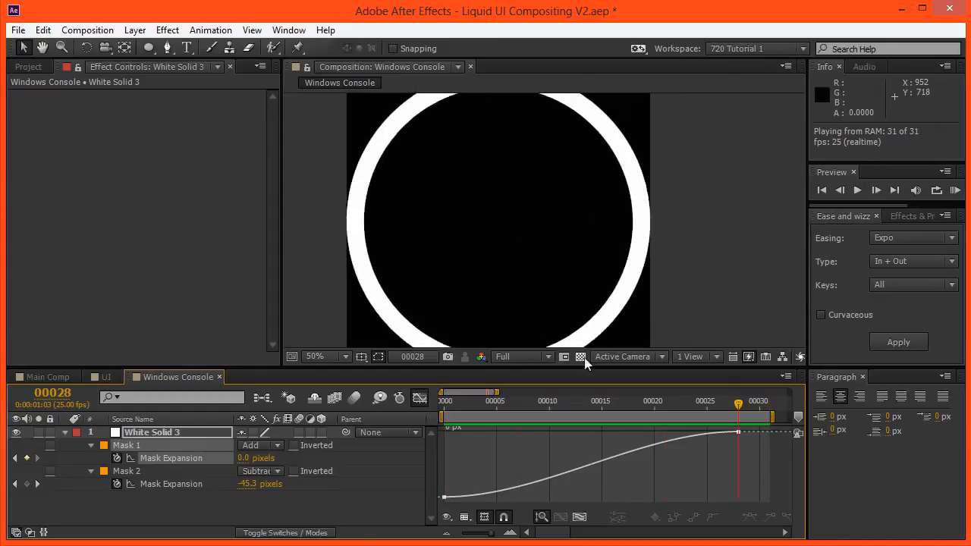
key("space")
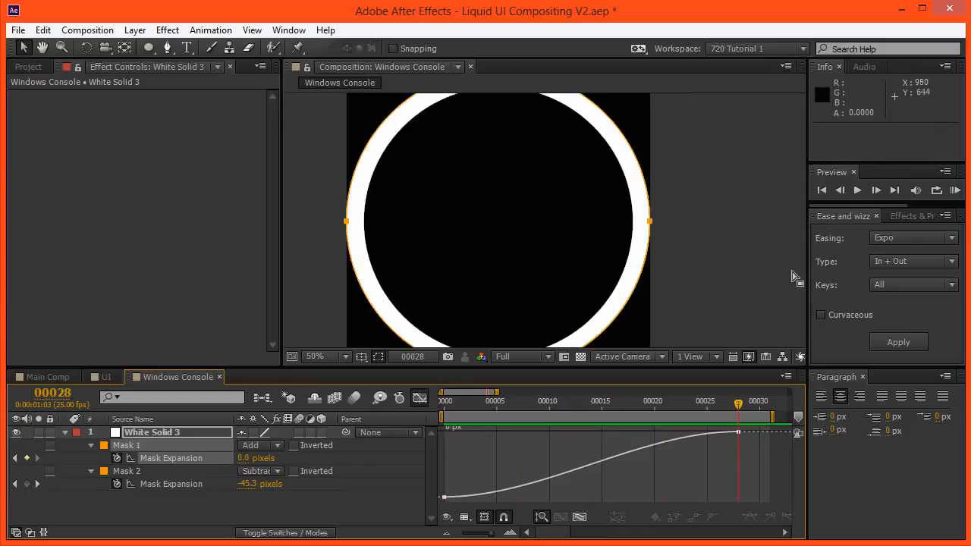
Step: Apply Ease and Wizz's Expo In + Out easing to all expansion keyframes of both masks and preview the ring
left_click(883, 241)
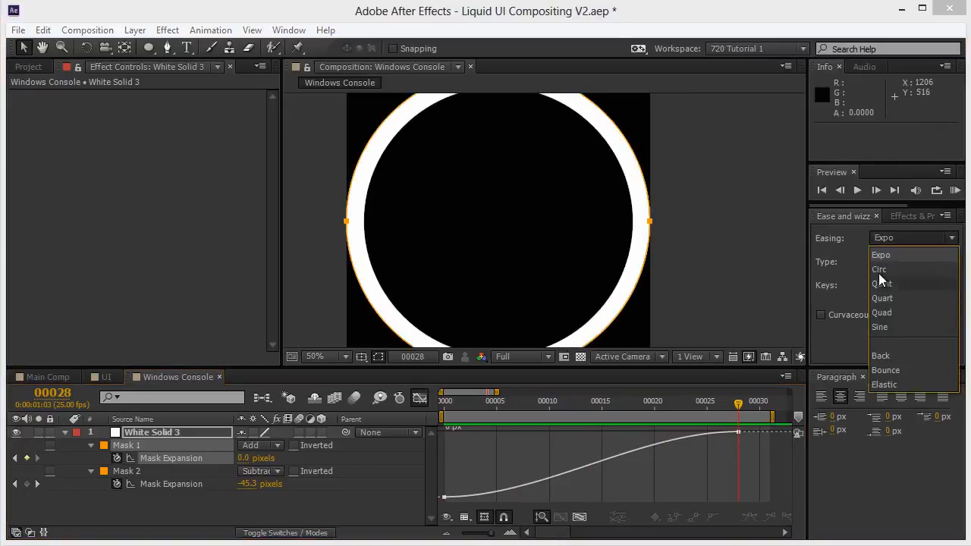
left_click(846, 253)
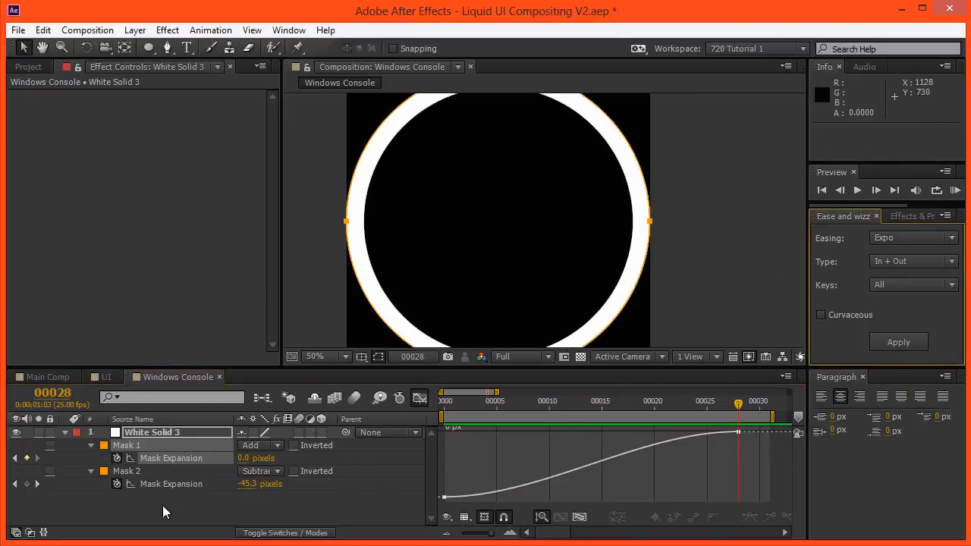
left_click(172, 457)
left_click(175, 483, "shift")
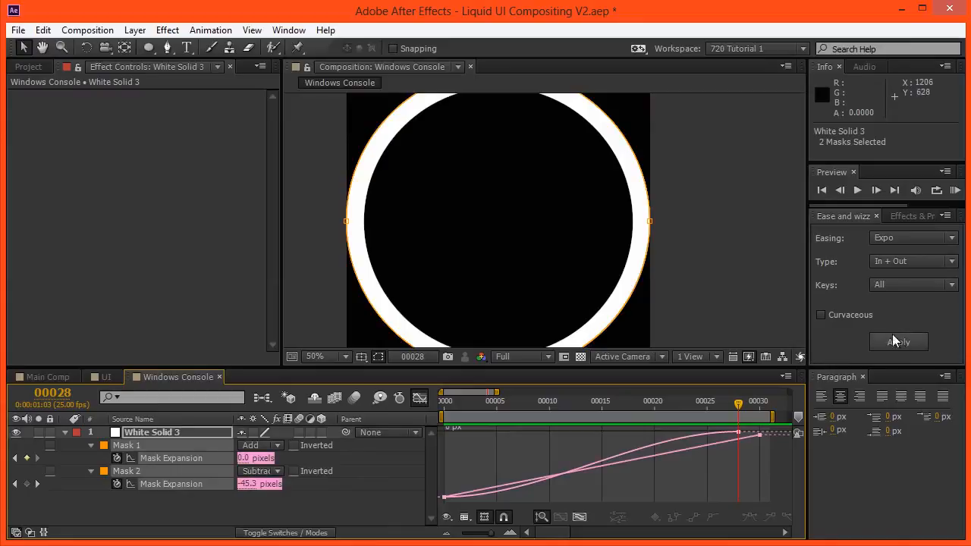
left_click(885, 239)
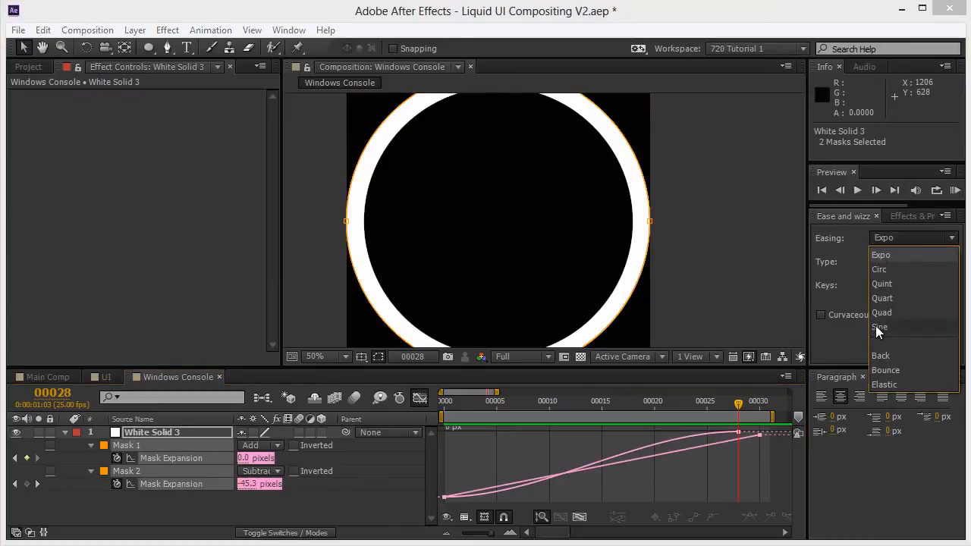
left_click(883, 259)
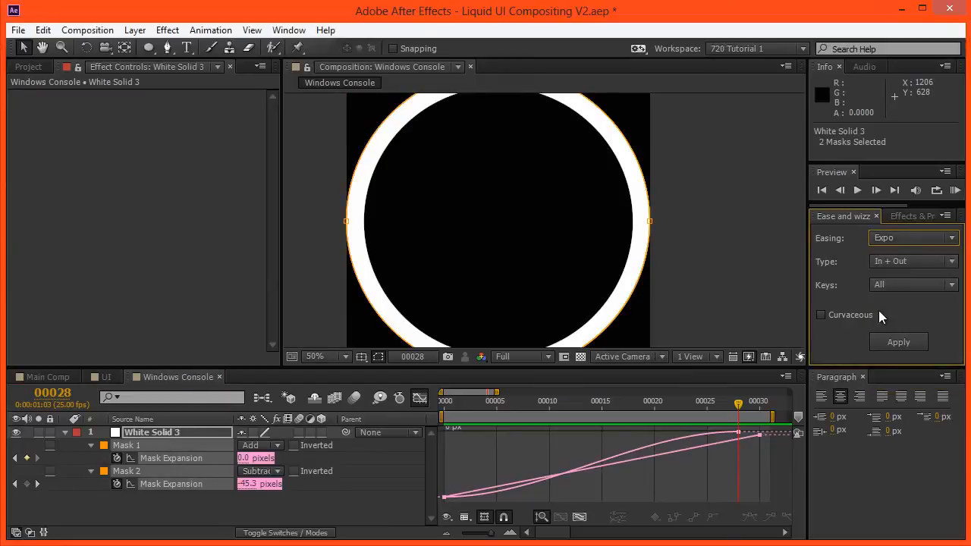
left_click(885, 339)
left_click(312, 504)
key("KP_0")
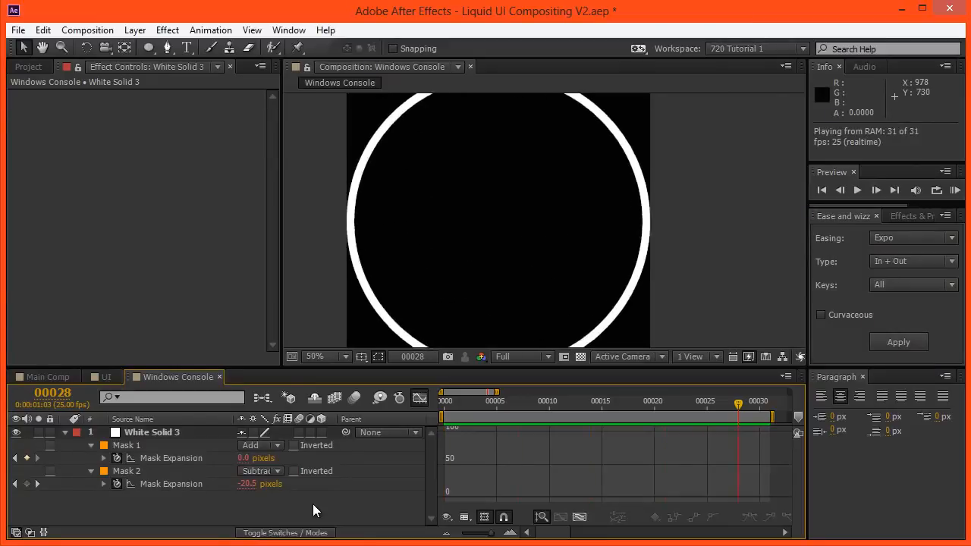
Step: Show the post-expression graph for Mask 1's expansion and preview the eased animation
left_click(160, 461)
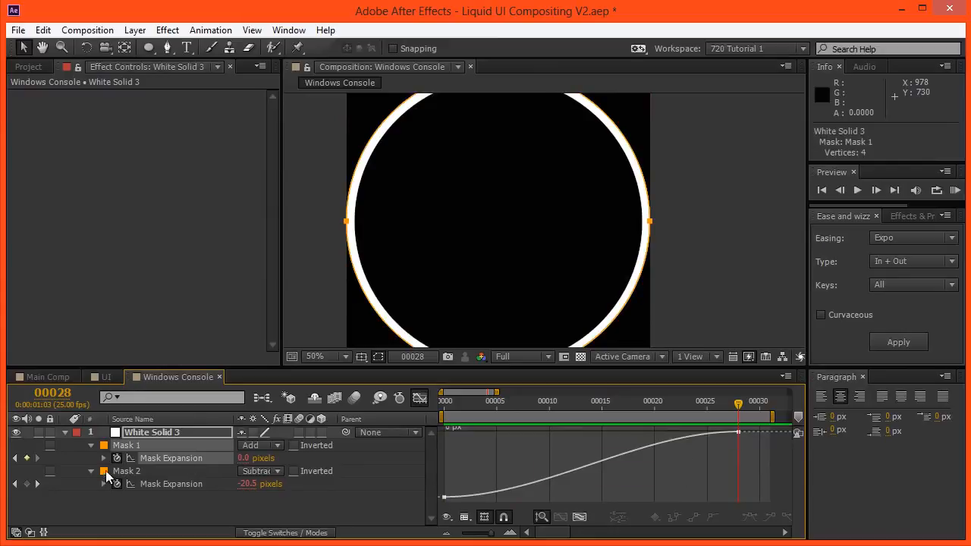
left_click(104, 459)
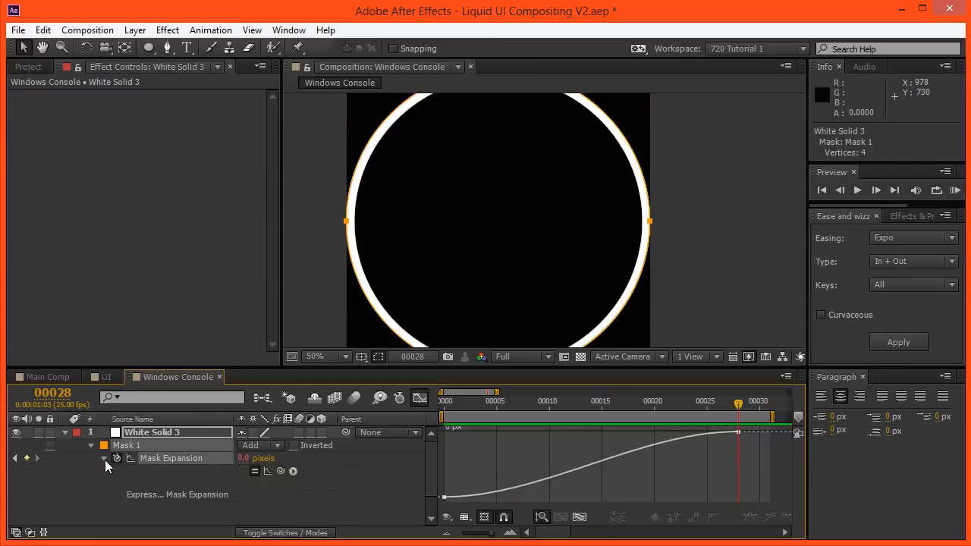
left_click(267, 471)
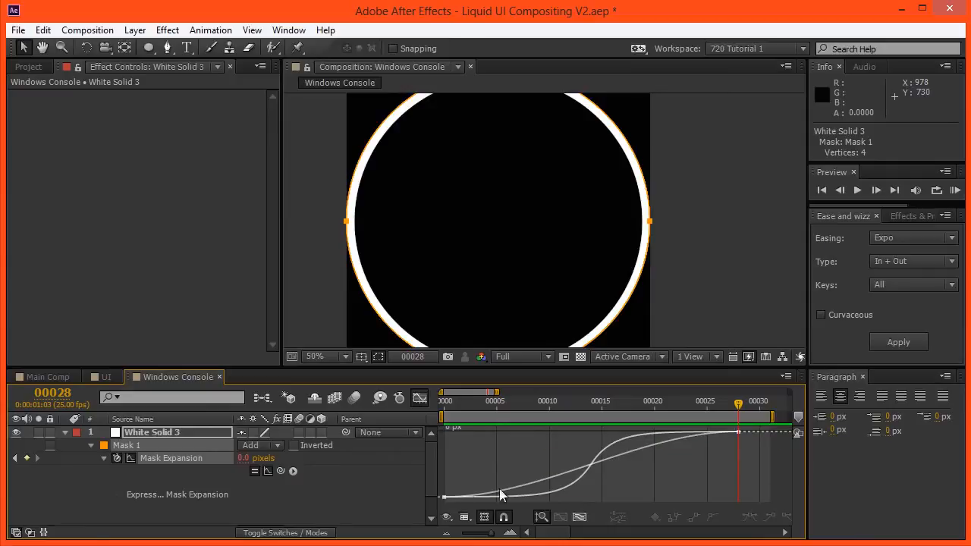
key("KP_0")
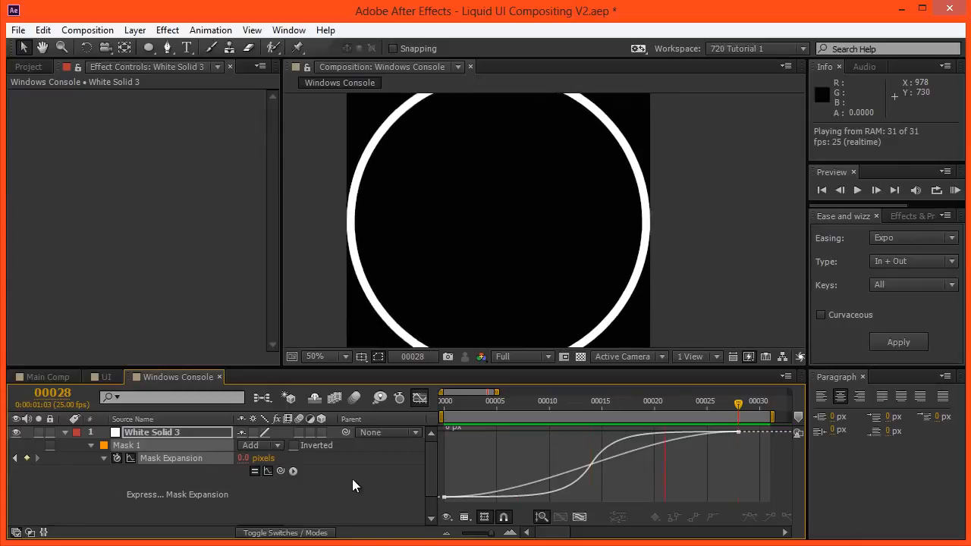
key("space")
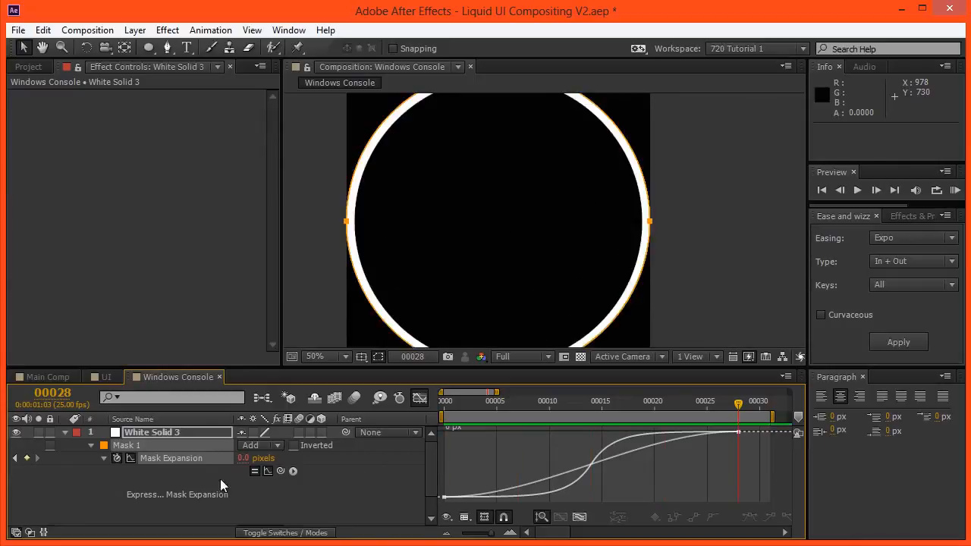
Step: Collapse Mask 1's properties and display Mask 2's expansion curve in the Graph Editor
left_click(97, 455)
left_click(93, 447)
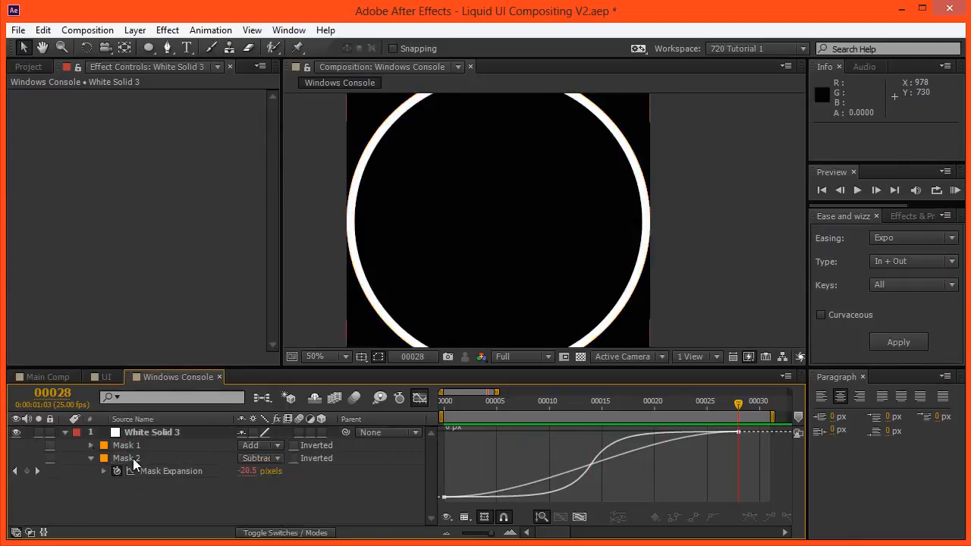
left_click(92, 459)
left_click(91, 459)
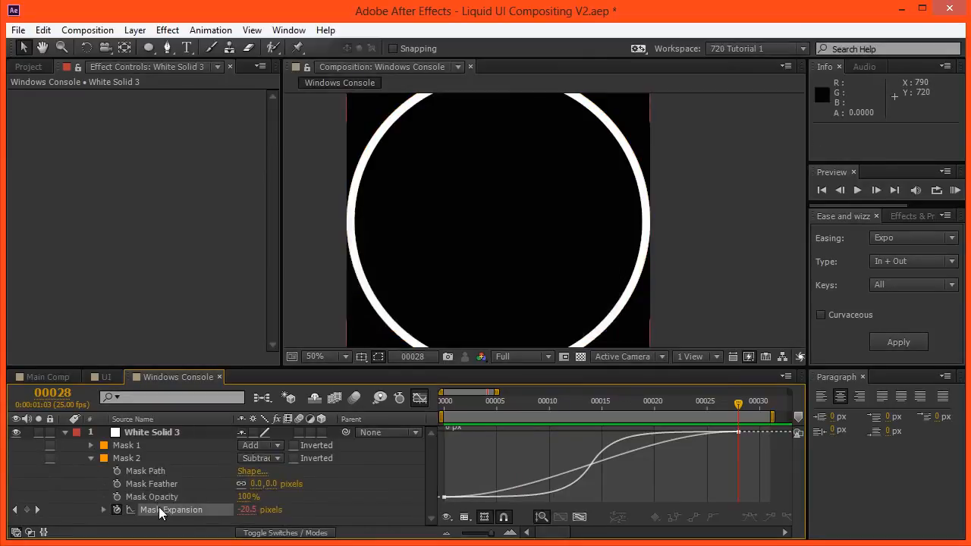
left_click(159, 509)
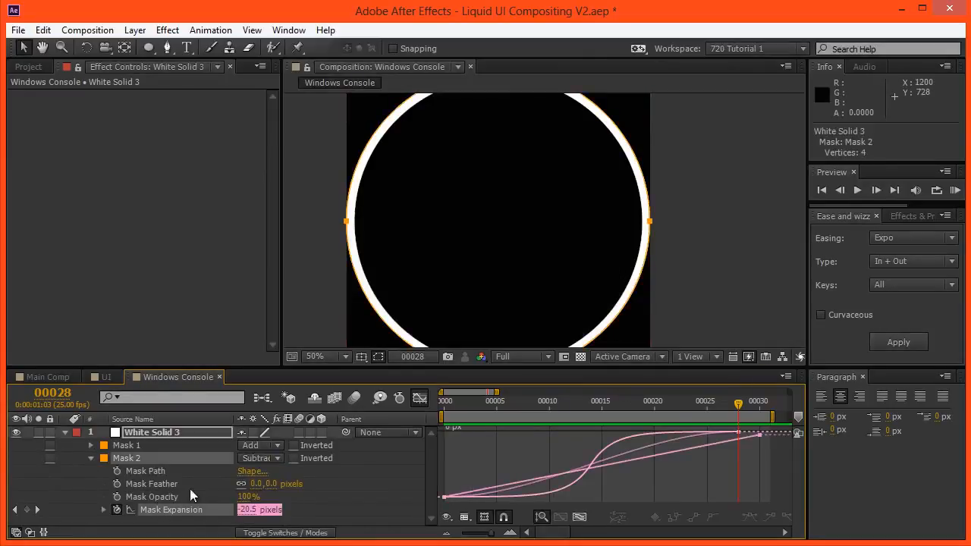
left_click(99, 488)
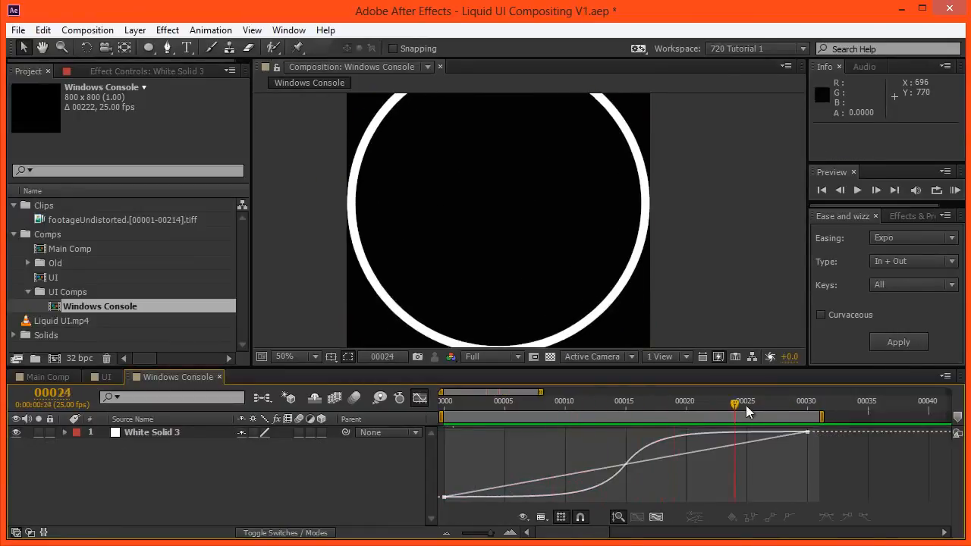
Step: Scrub to frame 30 and preview the ring animation with its Expo easing
left_click_drag(746, 405, 808, 438)
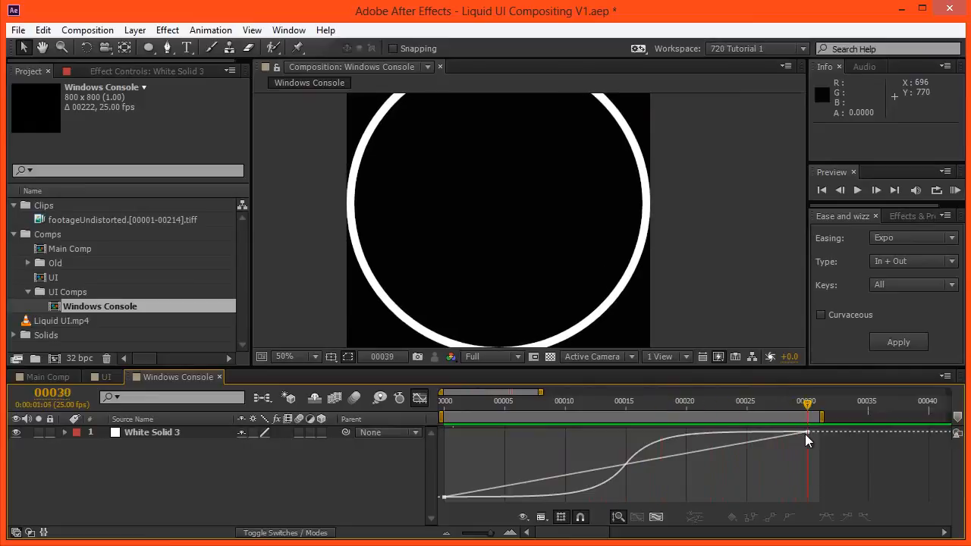
key("KP_0")
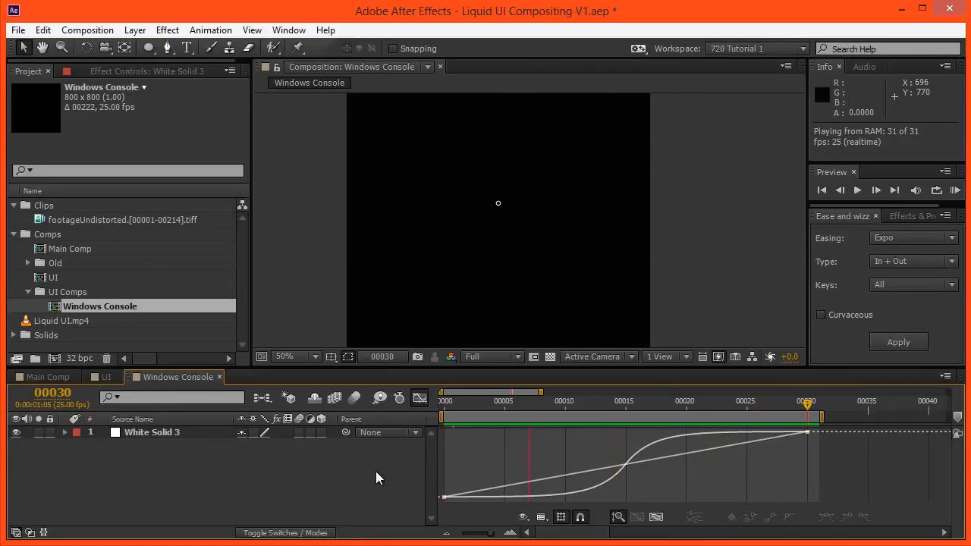
key("space")
Step: Enable motion blur for the white solid and the composition, and view the ring at frame 13
left_click(300, 432)
left_click(355, 397)
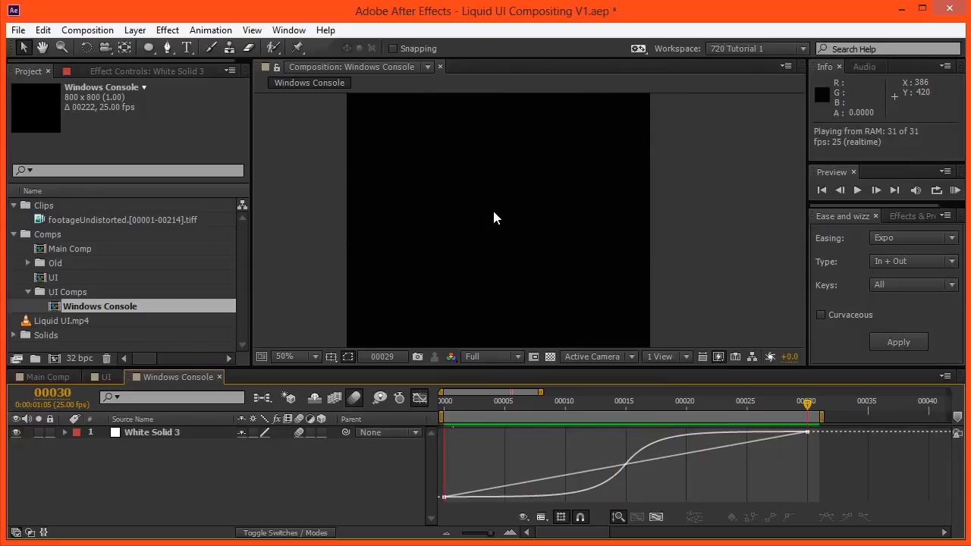
left_click(602, 400)
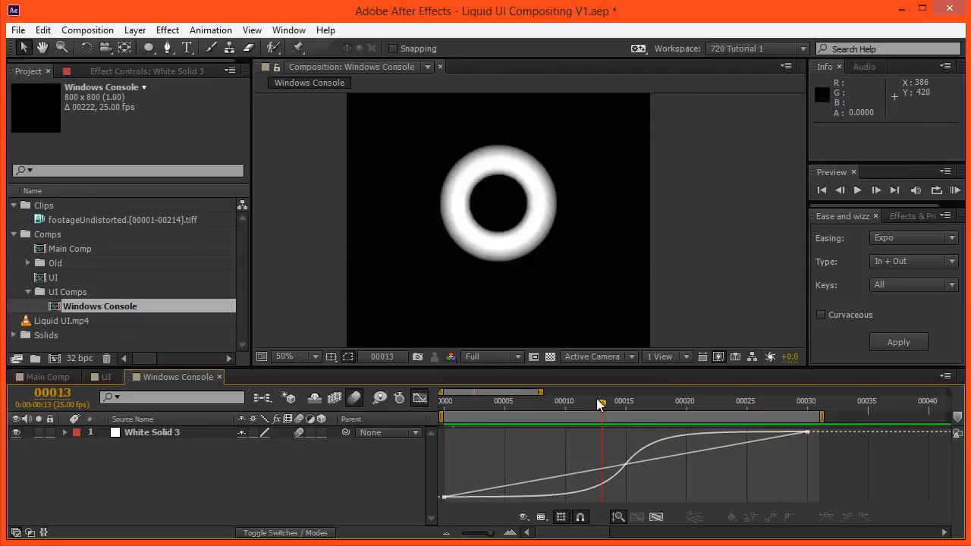
Step: Set the Windows Console composition's motion blur shutter angle to 90°
key("ctrl+k")
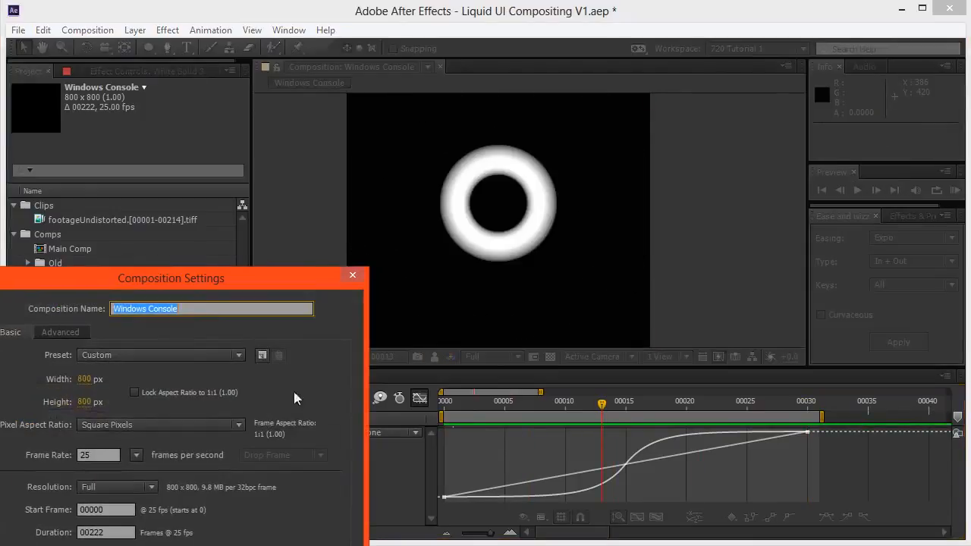
left_click_drag(170, 281, 317, 149)
left_click(213, 199)
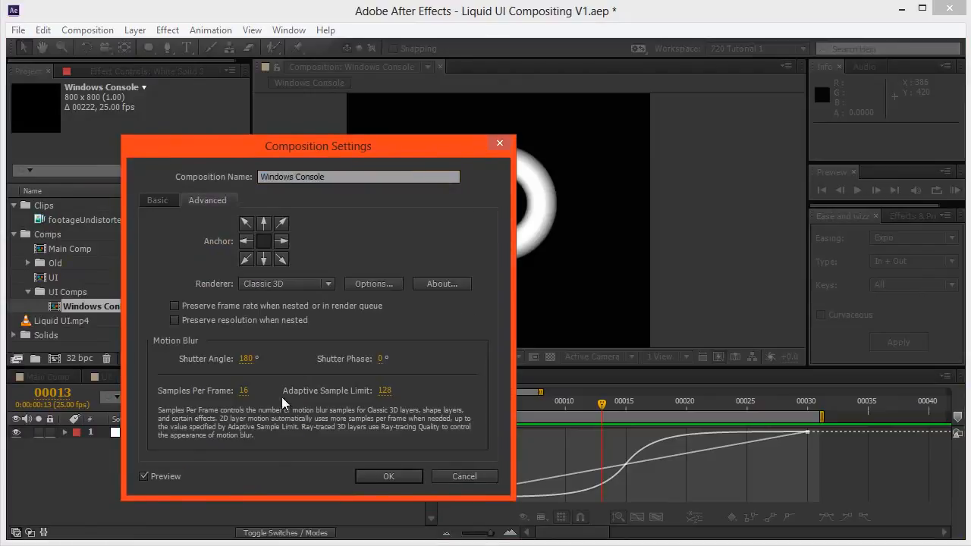
left_click(255, 359)
type("90")
left_click(362, 473)
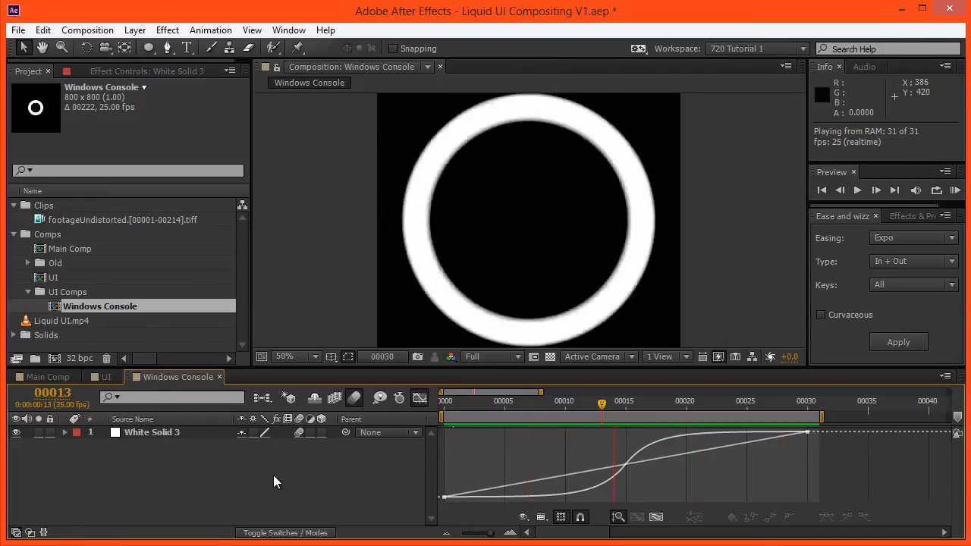
Step: Switch the timeline from the Graph Editor to layer bars at frame 30 and rename the white solid layer "outer ring"
left_click(419, 398)
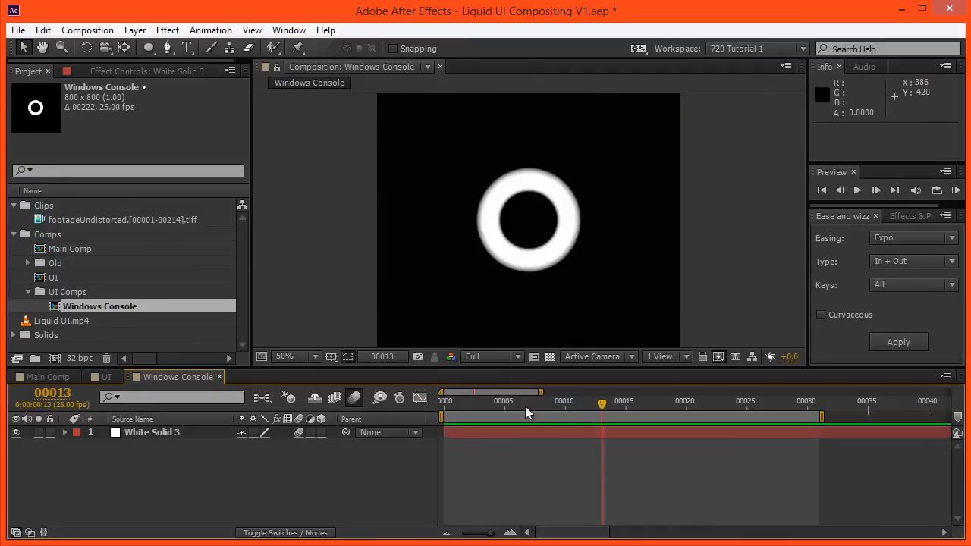
left_click_drag(606, 406, 808, 408)
left_click(215, 432)
key("Return")
type("outer ring")
key("Return")
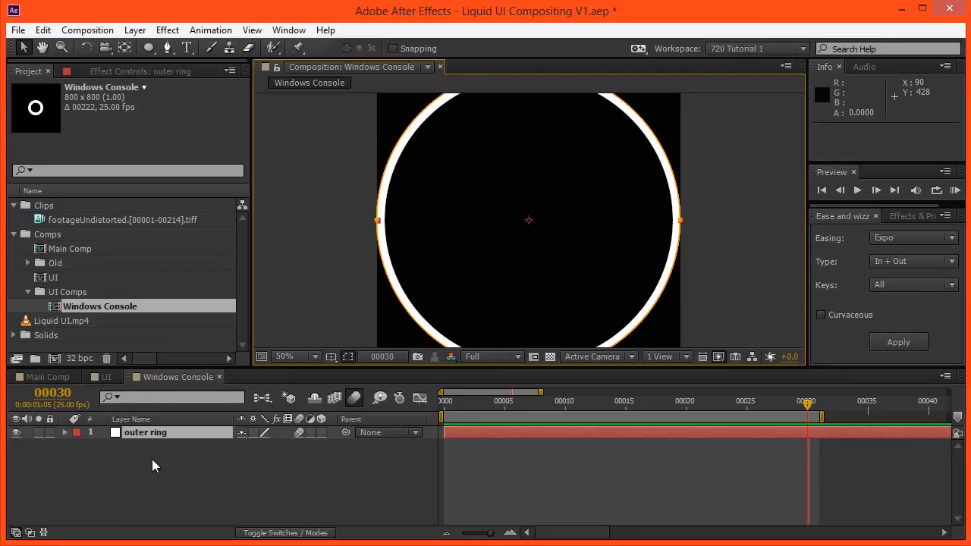
Step: Duplicate the outer ring layer and name the copy "inner ring"
left_click(140, 437)
key("ctrl+d")
key("Return")
type("inner ring")
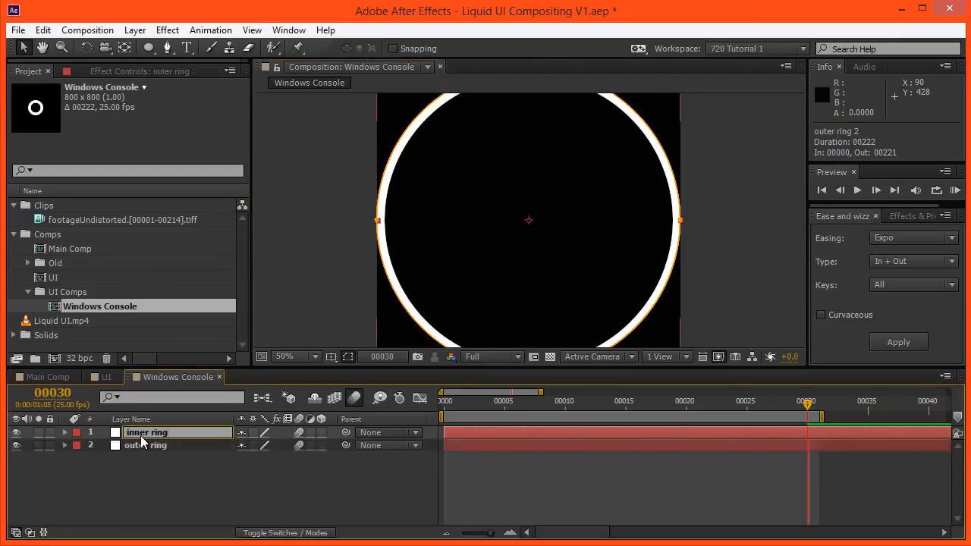
key("Return")
Step: Scale the inner ring layer to 92.6% so that it sits just inside the outer ring
key("u")
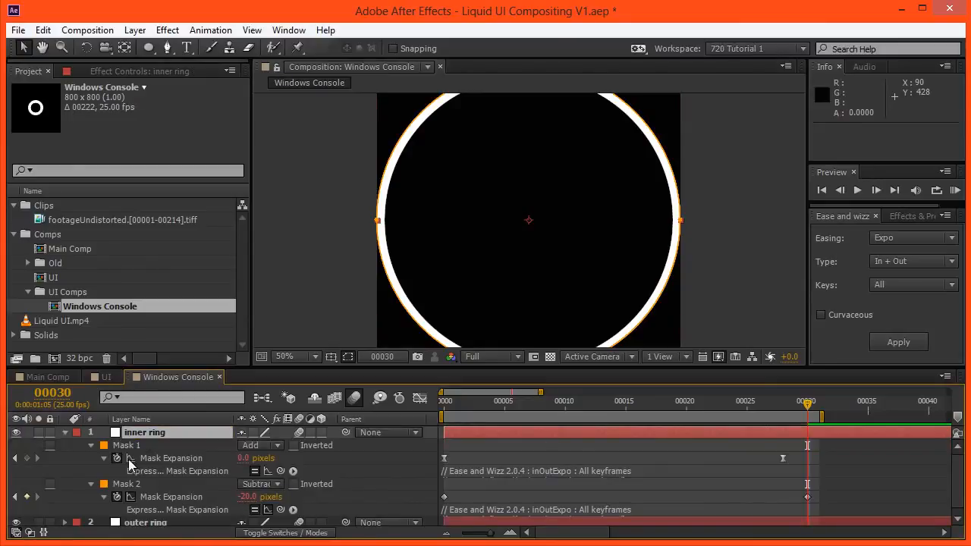
key("s")
left_click(258, 446)
type("80")
left_click(248, 483)
left_click_drag(258, 445, 363, 460)
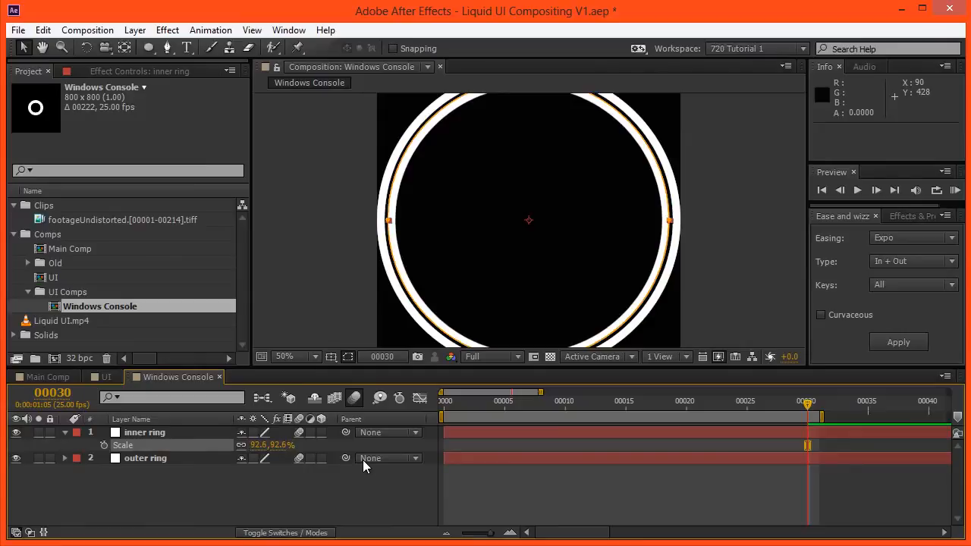
Step: Set the inner ring's Mask 2 expansion to -8 pixels at frame 30 and preview the two-ring animation
left_click(149, 434)
key("e")
key("e")
left_click(251, 498)
key("Return")
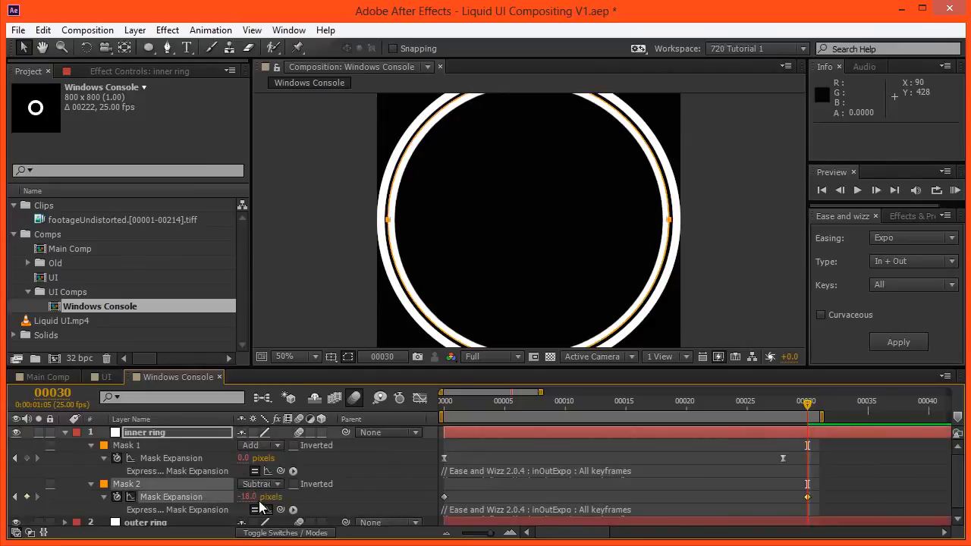
left_click_drag(251, 499, 315, 501)
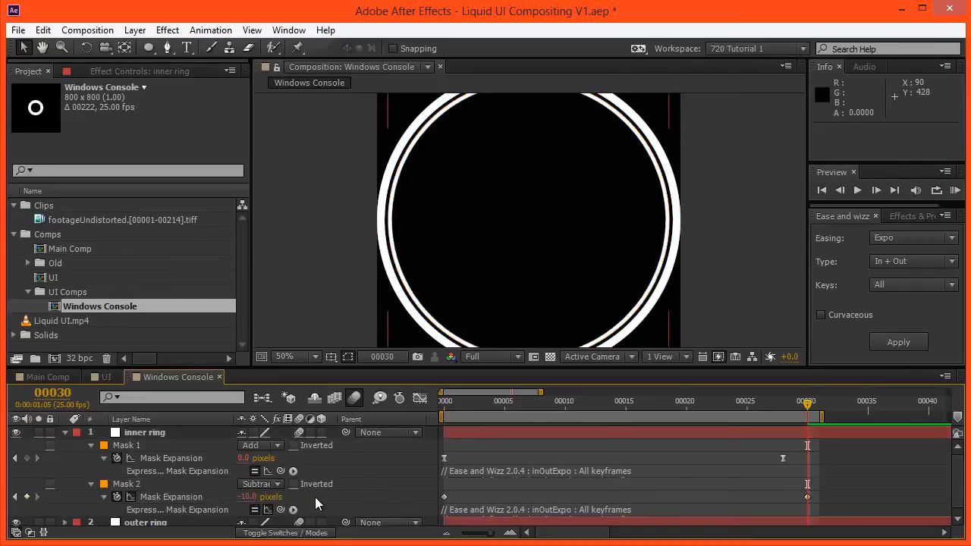
left_click_drag(243, 493, 361, 498)
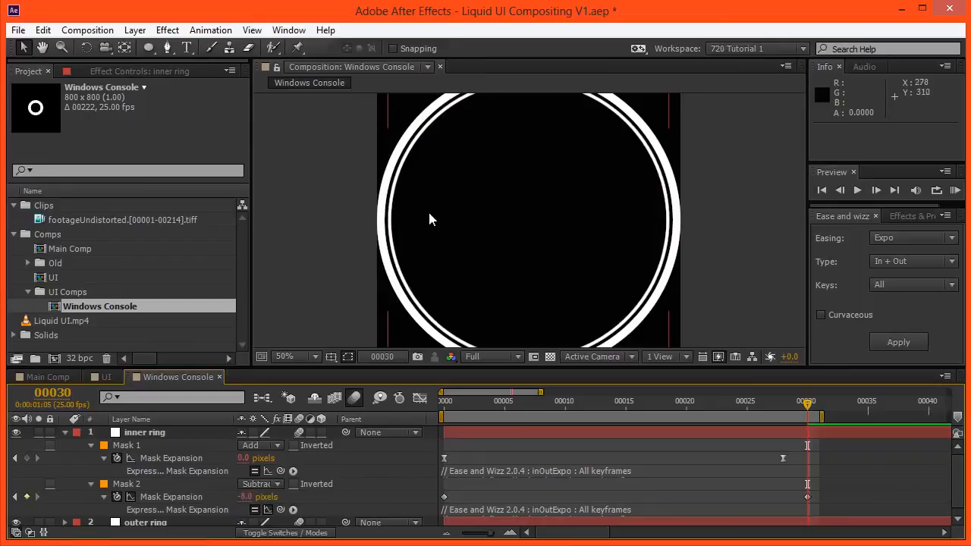
key("KP_0")
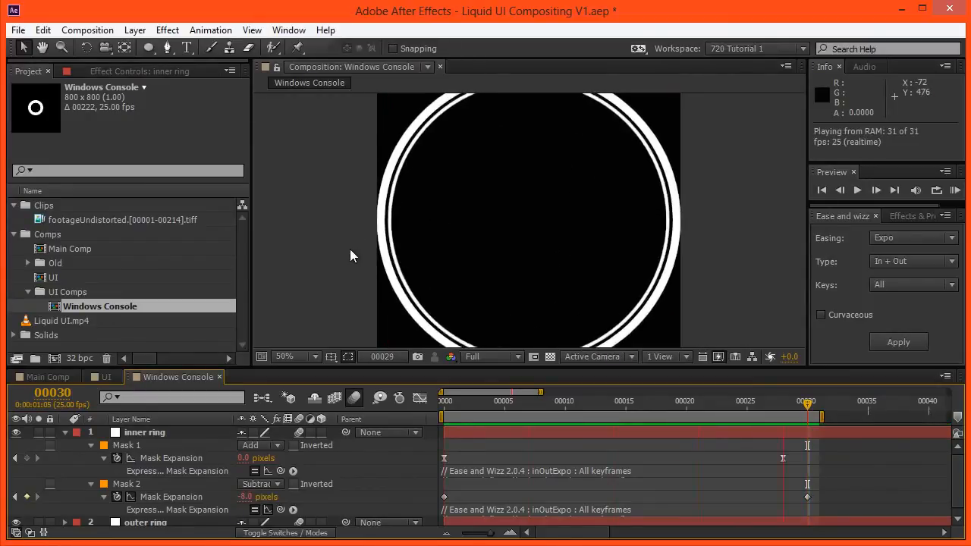
Step: Shift the inner ring's starting Mask Expansion keyframes for both masks to frame 2 and preview the animation
key("space")
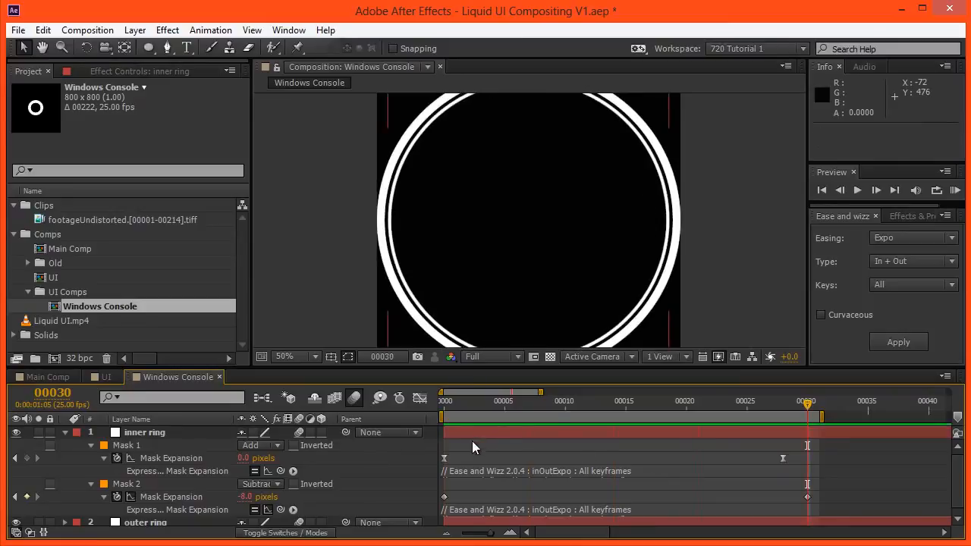
left_click_drag(460, 451, 437, 503)
left_click_drag(462, 403, 506, 413)
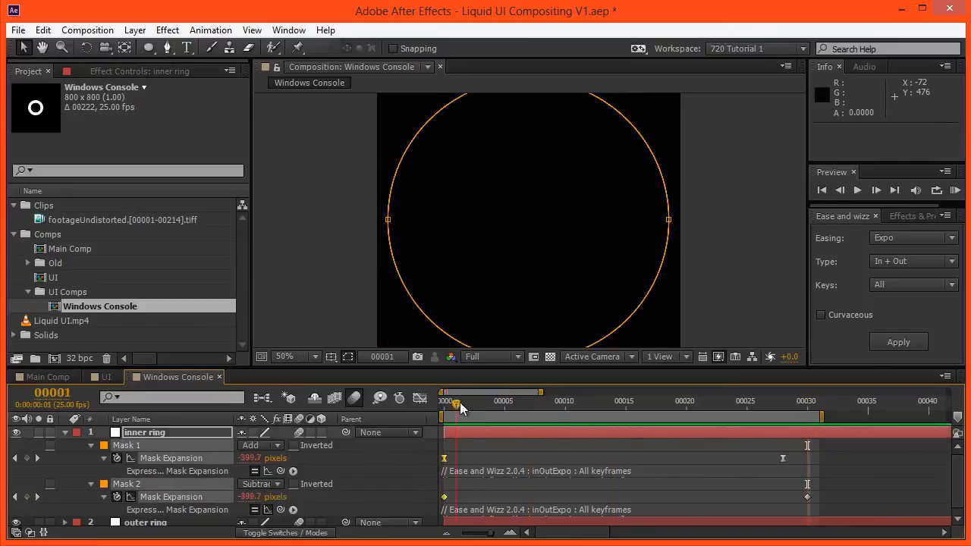
mouse_move(571, 419)
left_mouse_down()
mouse_move(698, 417)
mouse_move(589, 416)
left_mouse_up()
left_click_drag(445, 458, 476, 459)
left_click(505, 453)
key("KP_0")
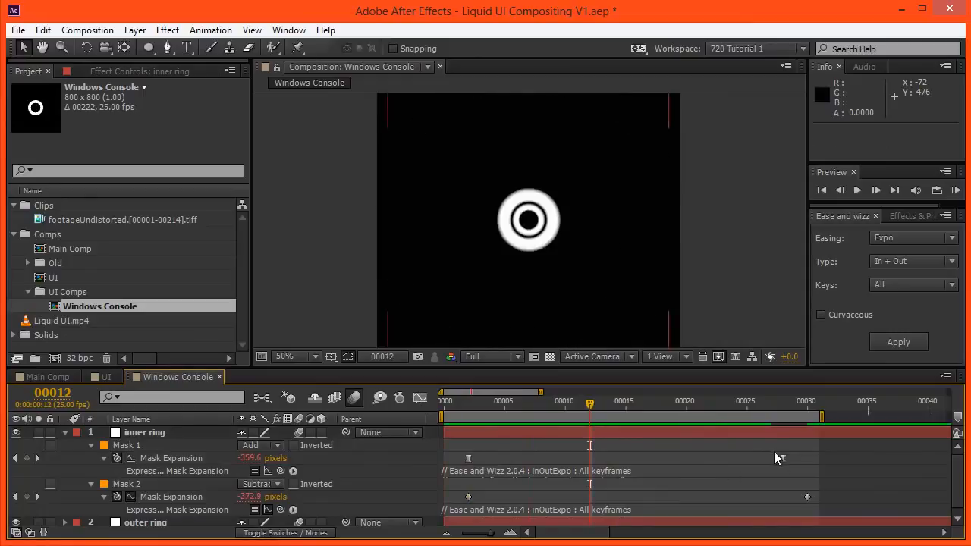
Step: Move the outer ring's ending Mask Expansion keyframes to frame 26 for Mask 1 and frame 28 for Mask 2, then preview
left_click(793, 404)
left_click_drag(800, 409, 806, 409)
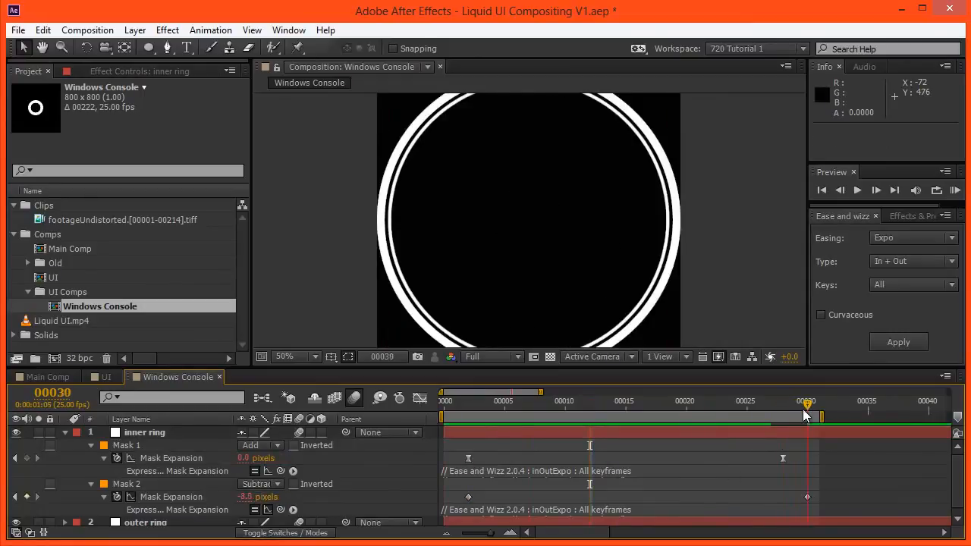
left_click_drag(743, 485, 779, 370)
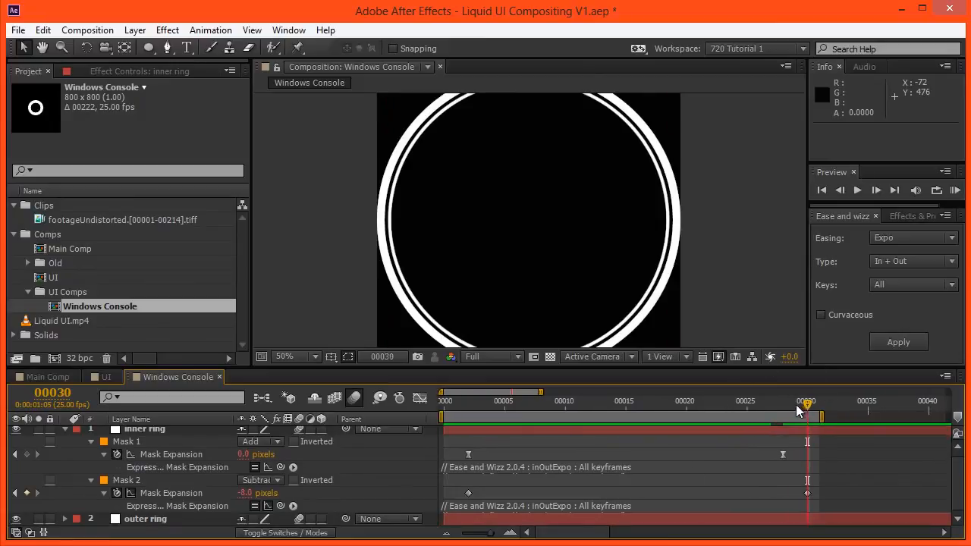
left_click(169, 519)
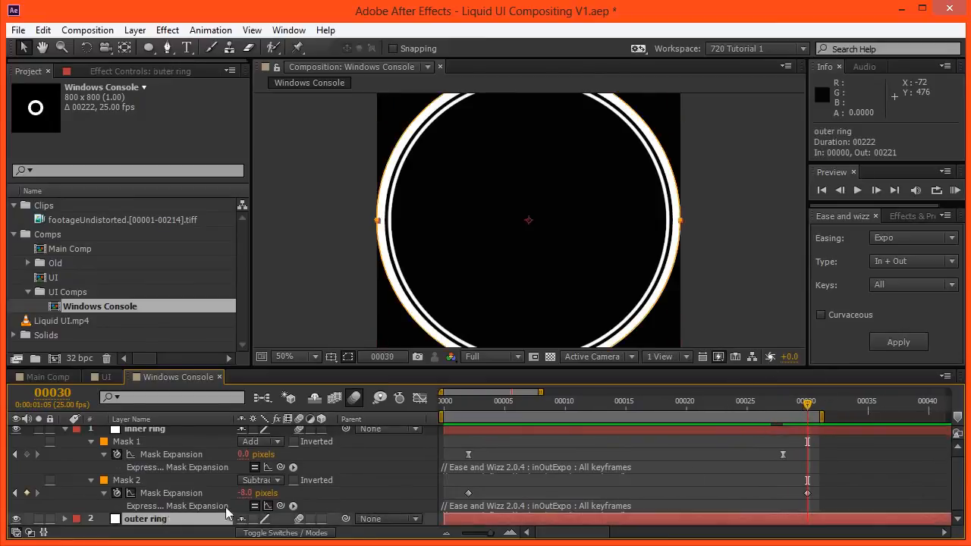
left_click_drag(637, 473, 739, 408)
left_click(780, 407)
left_click_drag(765, 464, 825, 508)
key("Page_Up")
key("Page_Up")
left_click_drag(783, 469, 756, 472)
left_click(807, 467)
key("KP_0")
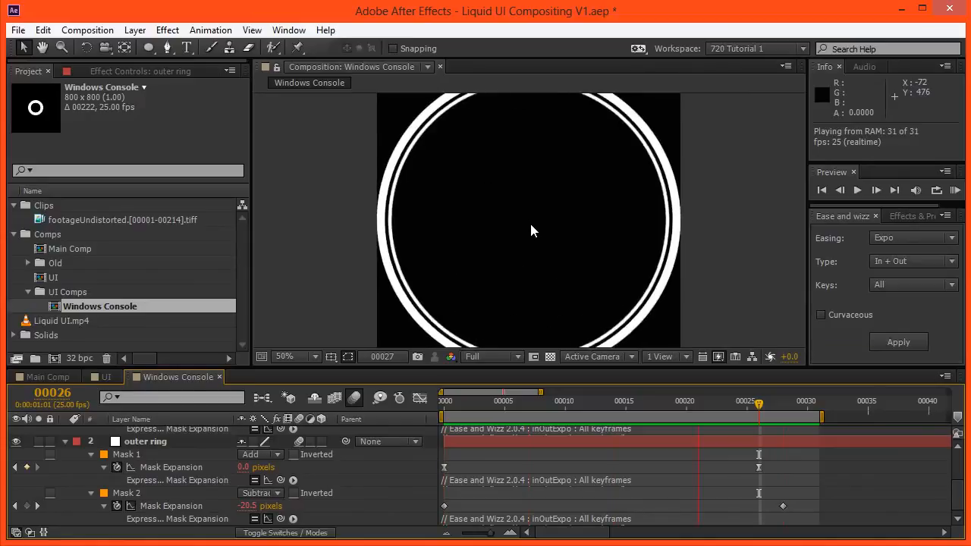
key("space")
left_click_drag(531, 403, 787, 412)
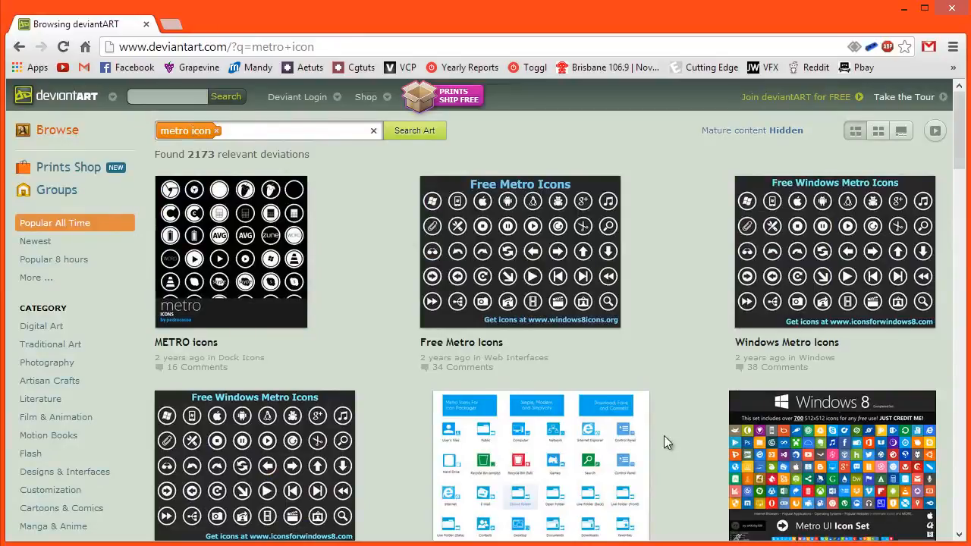
Step: Switch to the browser and examine the icon sets in the deviantART search results for "metro icon"
scroll(412, 433, "down", 2)
scroll(412, 430, "down", 4)
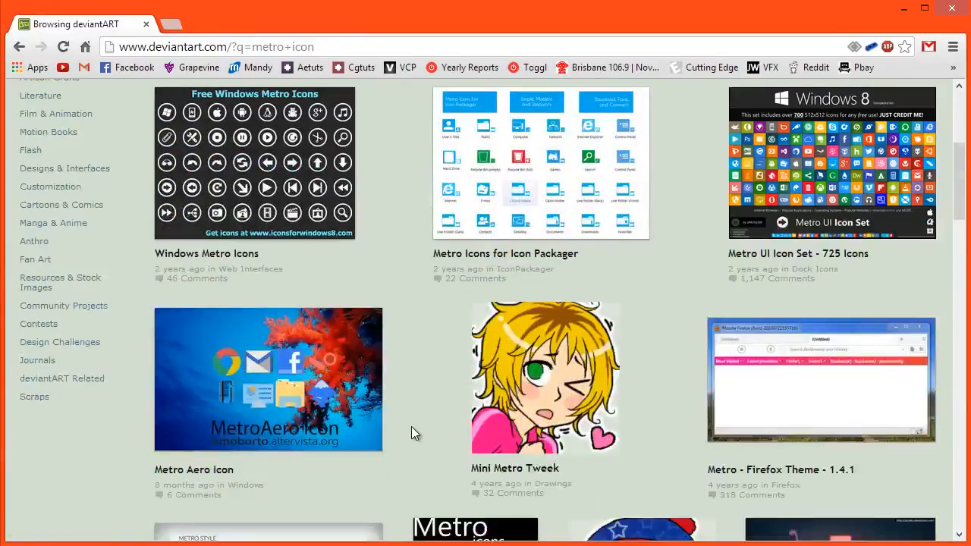
scroll(403, 433, "down", 2)
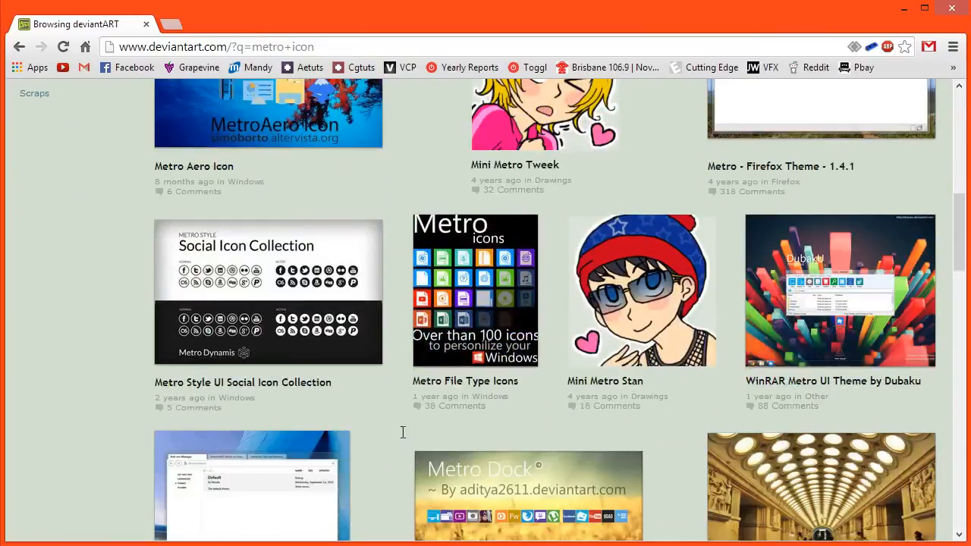
scroll(402, 433, "down", 5)
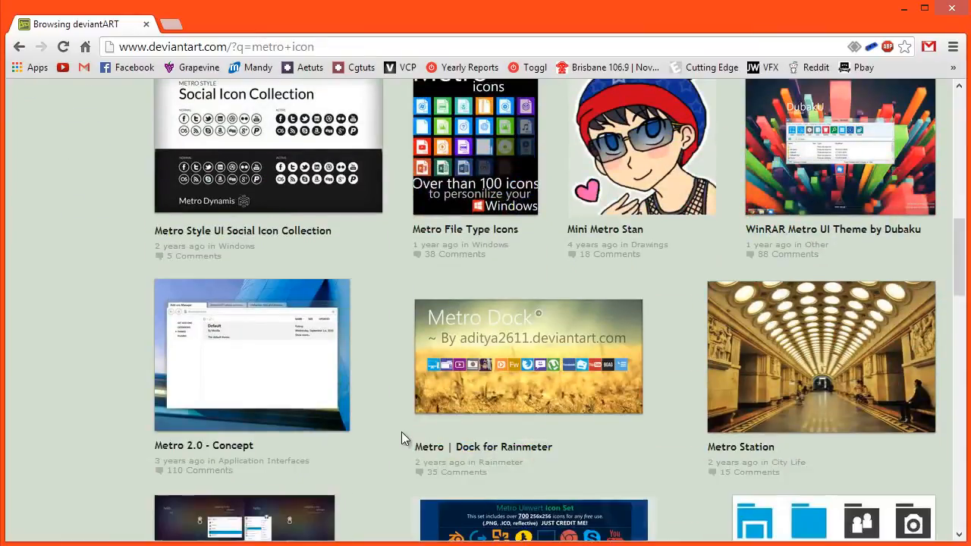
scroll(401, 434, "down", 3)
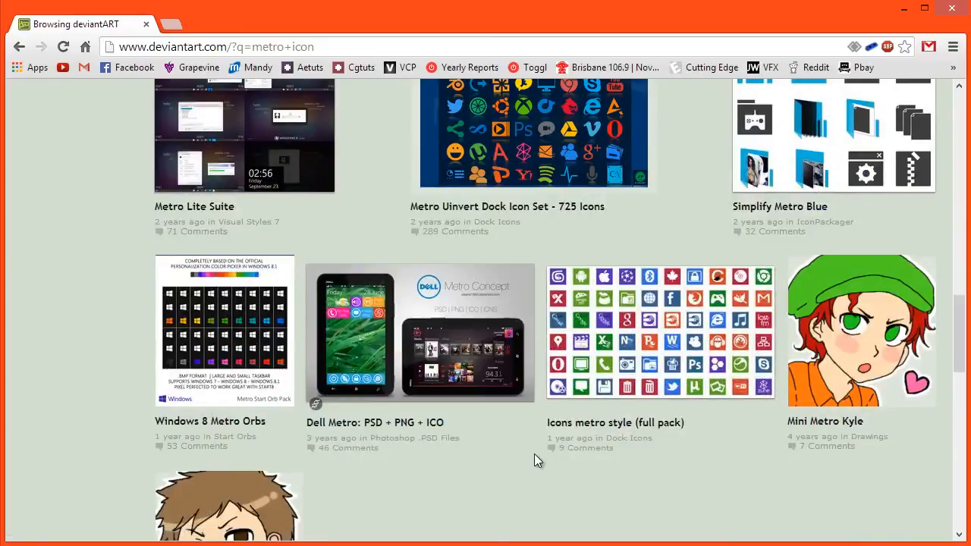
scroll(541, 453, "down", 3)
scroll(541, 453, "up", 7)
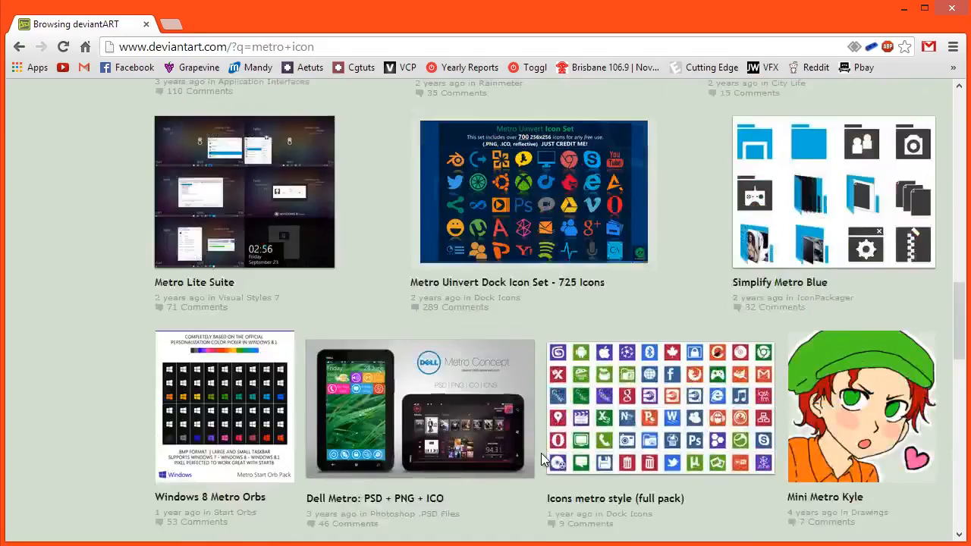
scroll(541, 453, "up", 2)
scroll(393, 436, "up", 10)
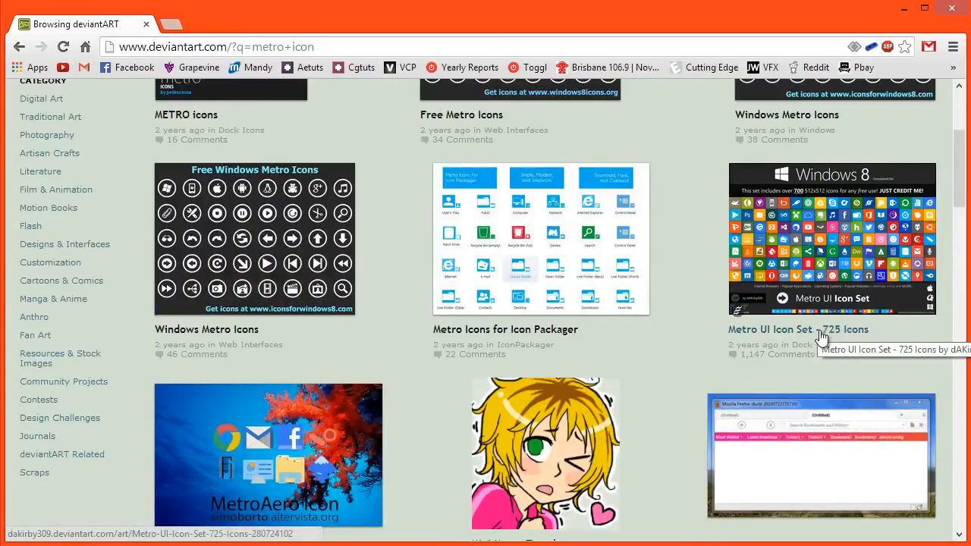
scroll(691, 311, "up", 3)
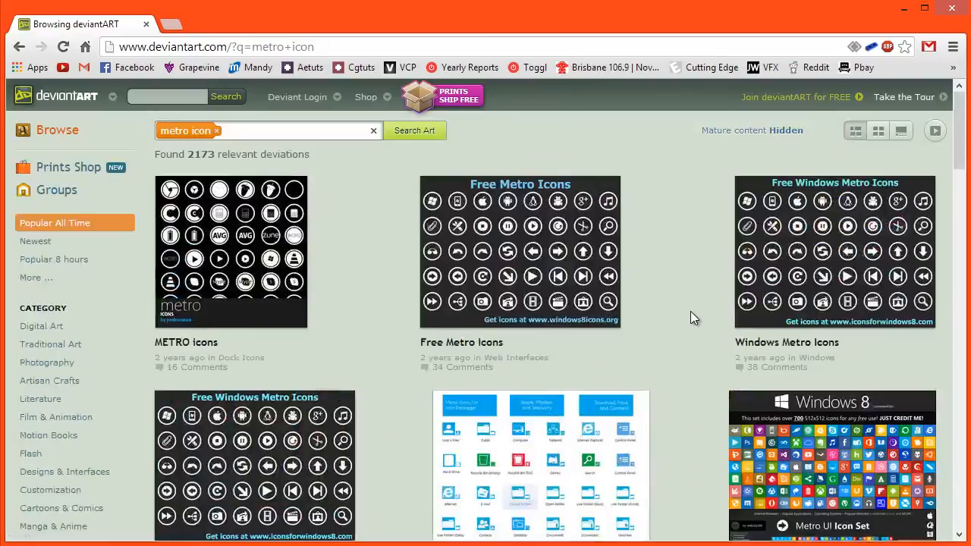
scroll(690, 319, "down", 2)
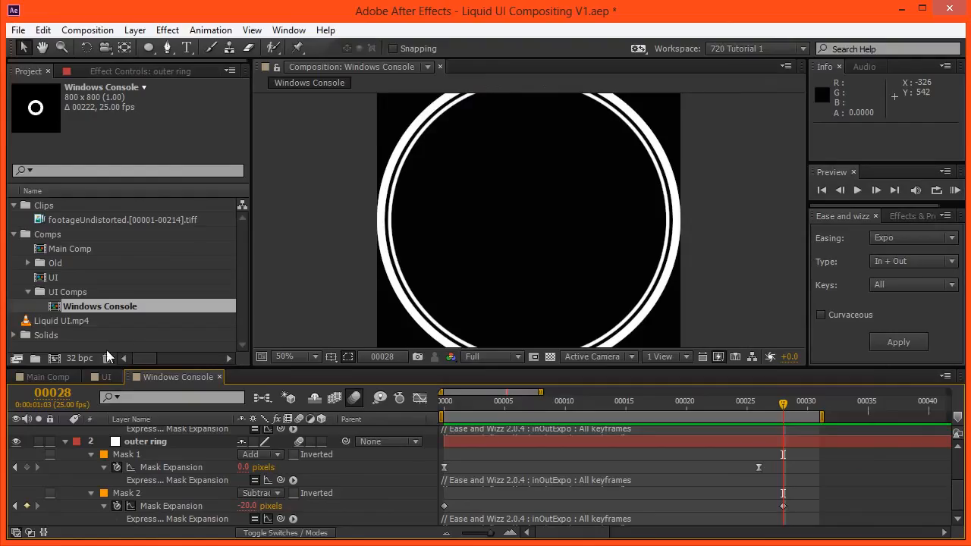
Step: Return to After Effects and create a folder named Images inside the Clips folder of the project
left_click(45, 205)
left_click(35, 357)
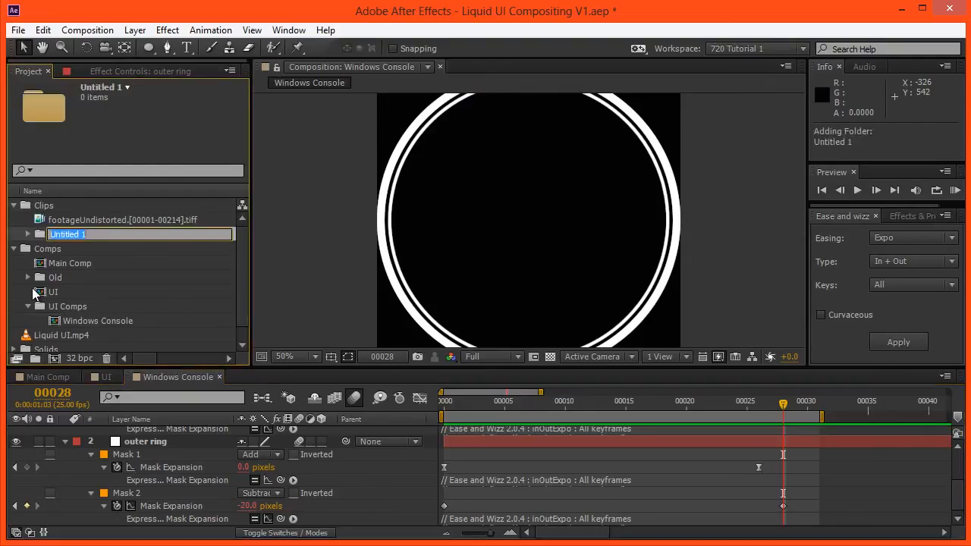
type("Images")
key("Return")
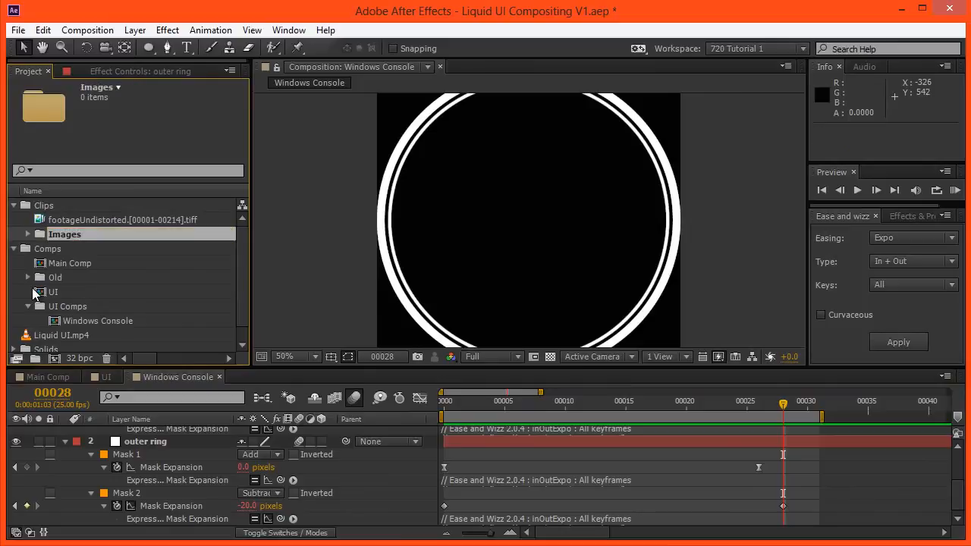
Step: Import the whole "metro icons" folder from the assets folder on drive J: into the Images folder
key("ctrl+i")
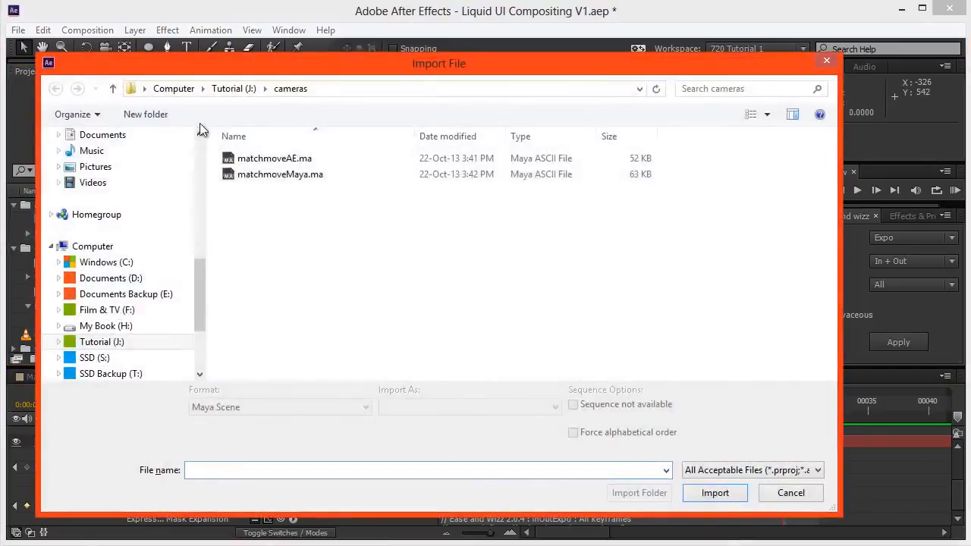
left_click(230, 88)
double_click(241, 190)
left_click(254, 161)
left_click(635, 493)
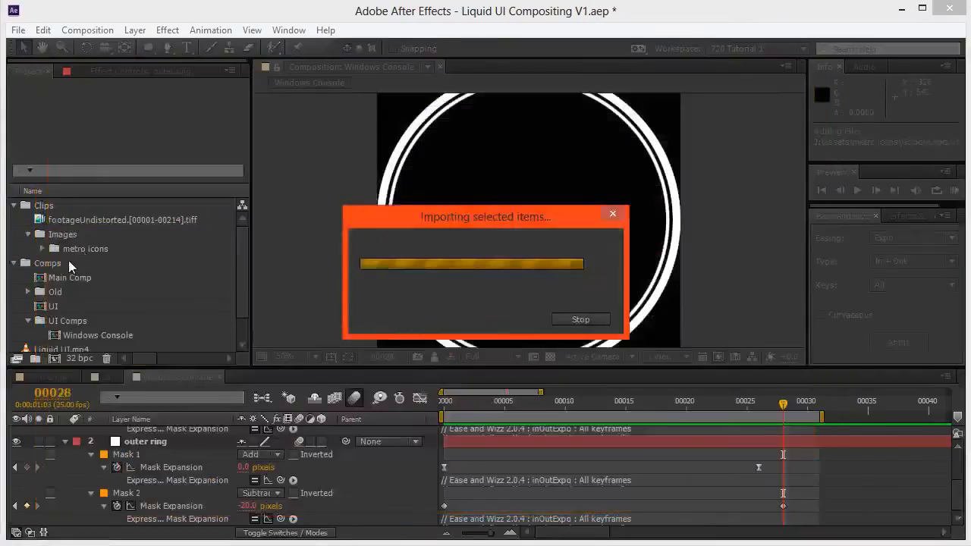
Step: Locate WindowsLogo.png among the imported metro icons and place it in Windows Console between the inner ring and outer ring layers
left_click(39, 248)
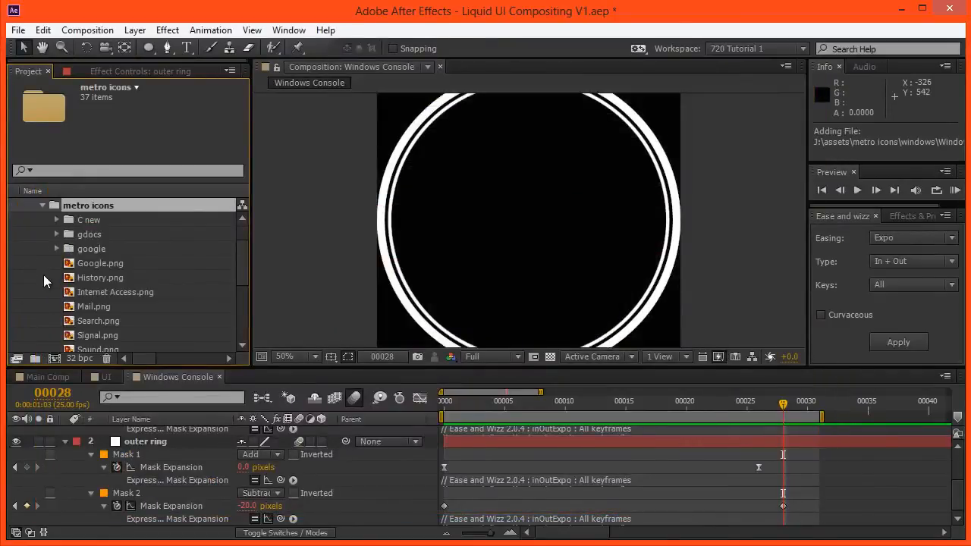
scroll(44, 275, "down", 1)
left_click(85, 317)
left_click(89, 306)
left_click(93, 279)
left_click(49, 257)
scroll(51, 260, "up", 1)
scroll(52, 261, "down", 1)
left_click(57, 335)
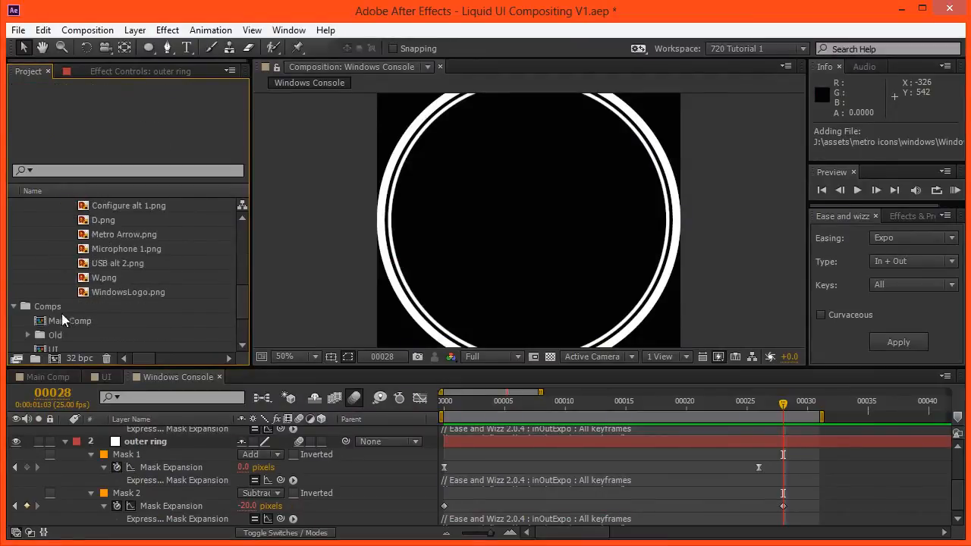
left_click(98, 291)
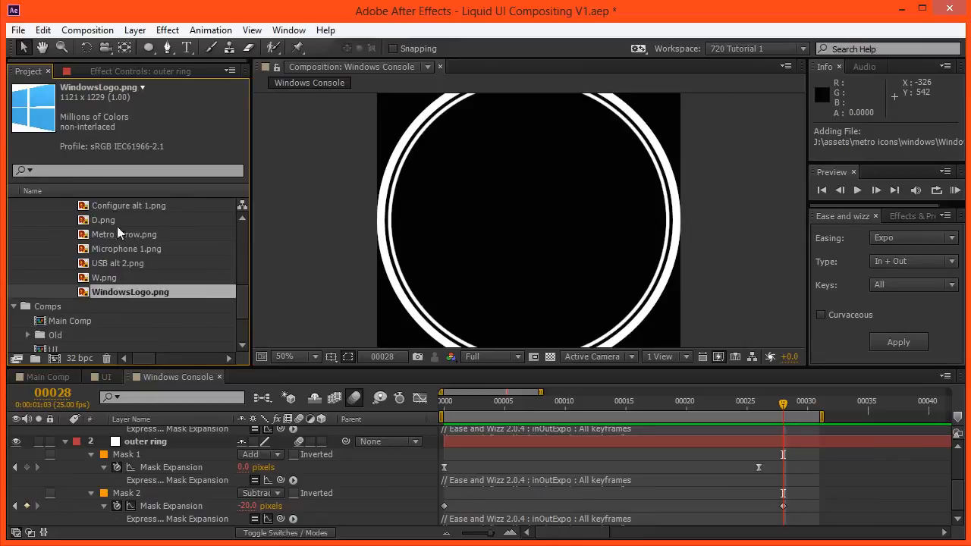
left_click_drag(128, 296, 132, 438)
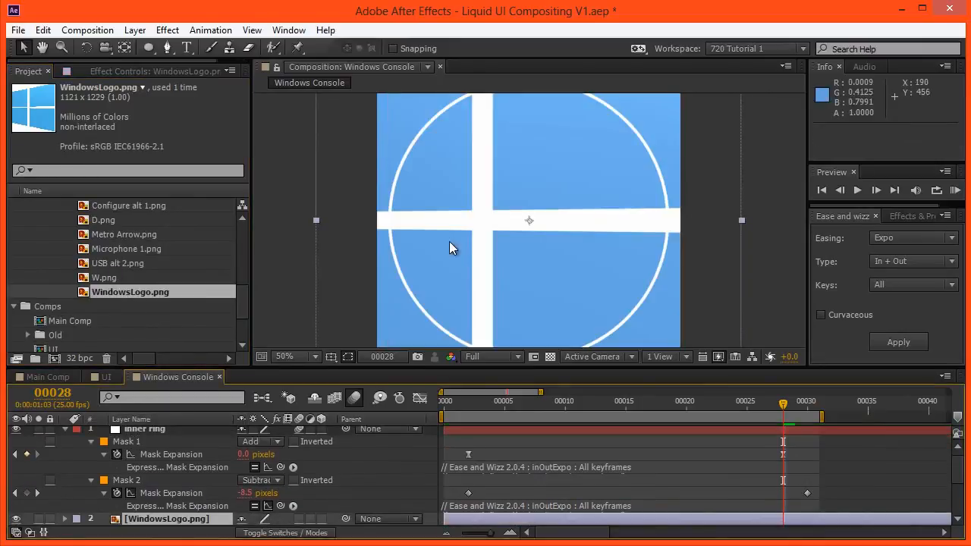
Step: Collapse the inner ring layer's properties and scale the WindowsLogo.png layer uniformly to 30%
key("comma")
key("comma")
scroll(85, 464, "up", 1)
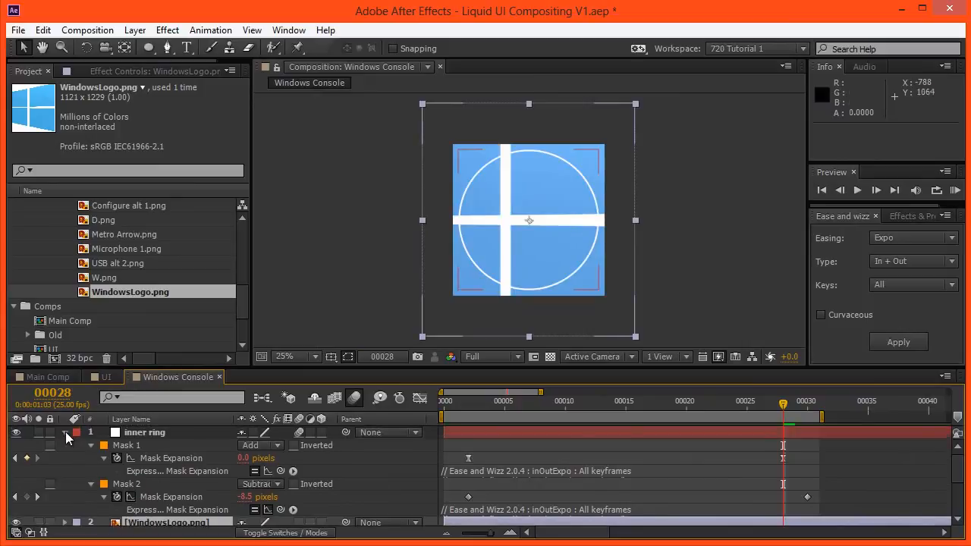
left_click(65, 433)
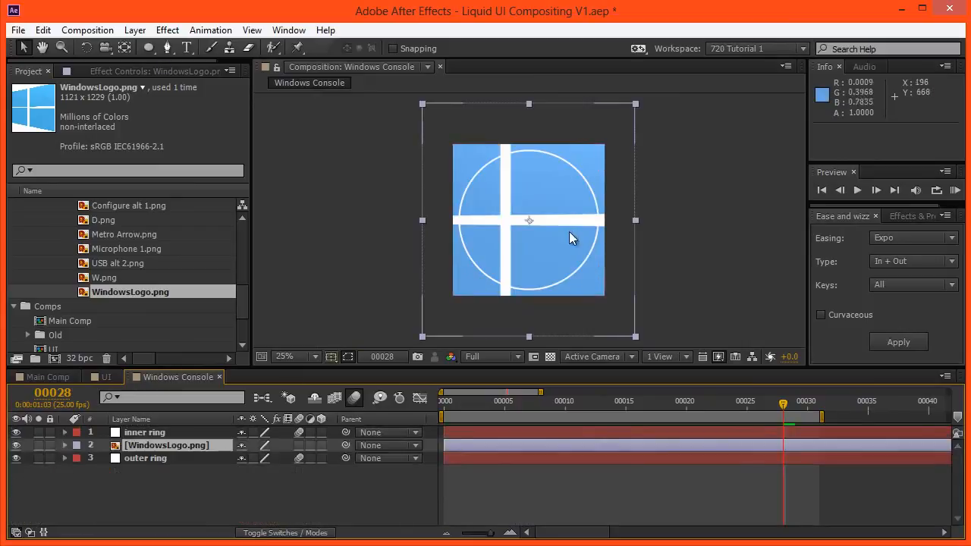
key("s")
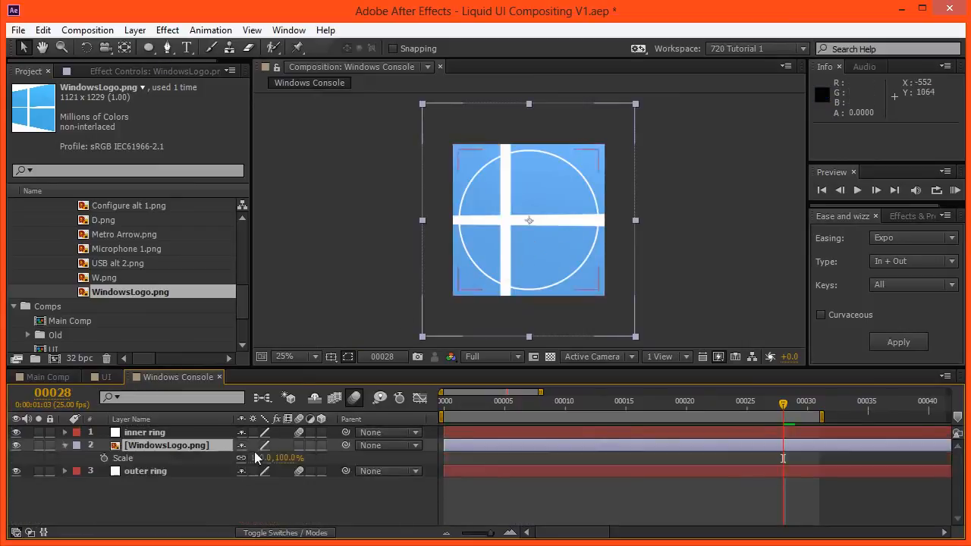
left_click(257, 458)
type("50")
key("Return")
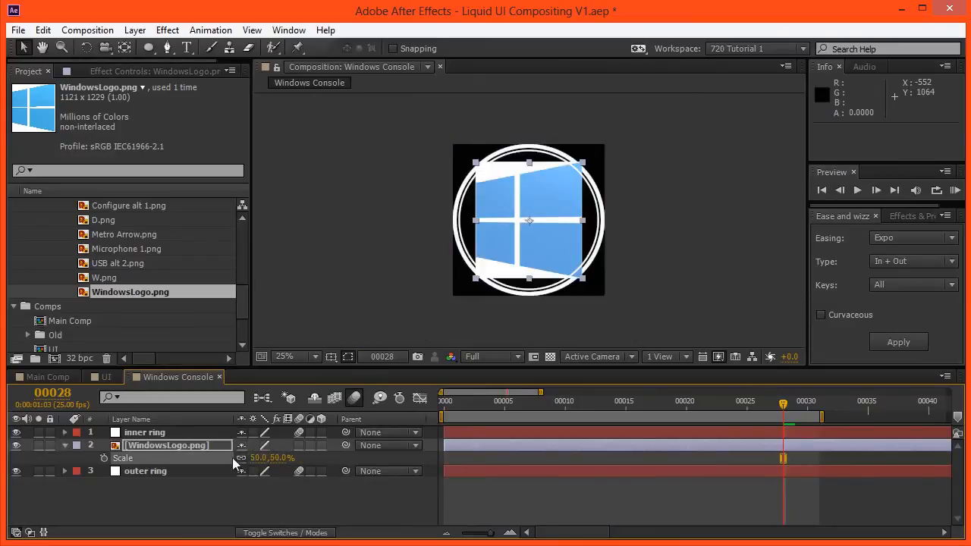
left_click(258, 458)
type("30")
key("Return")
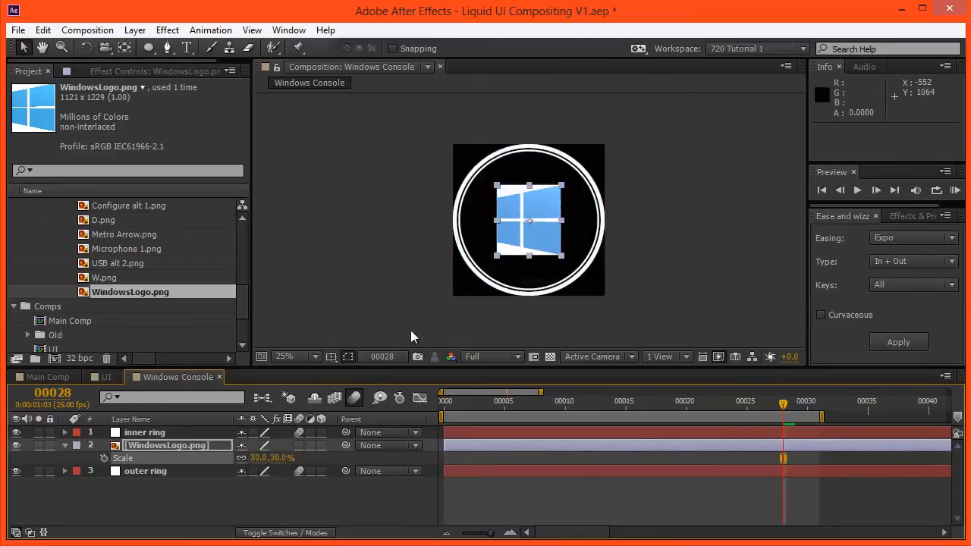
Step: Find the Color Correction Tint effect and apply it to the WindowsLogo.png layer
left_click(151, 72)
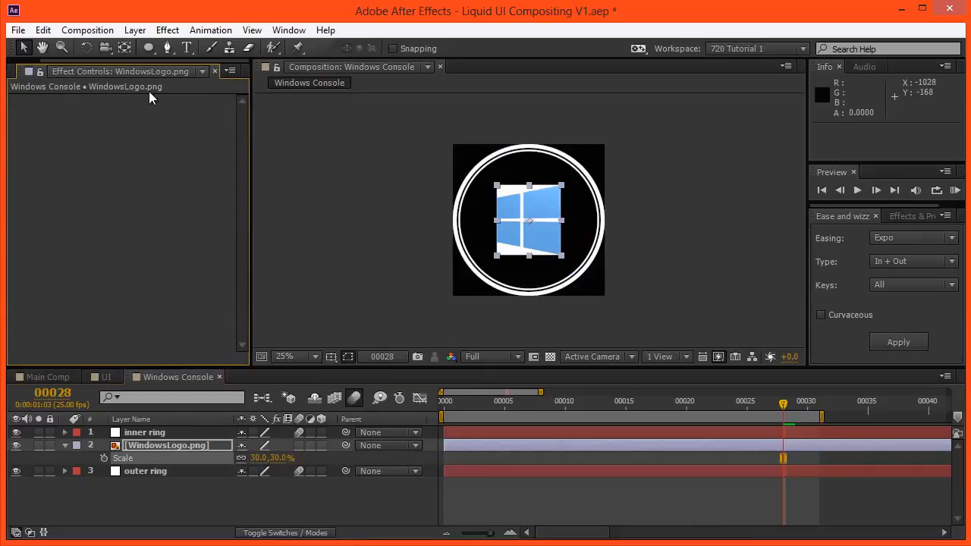
left_click(903, 216)
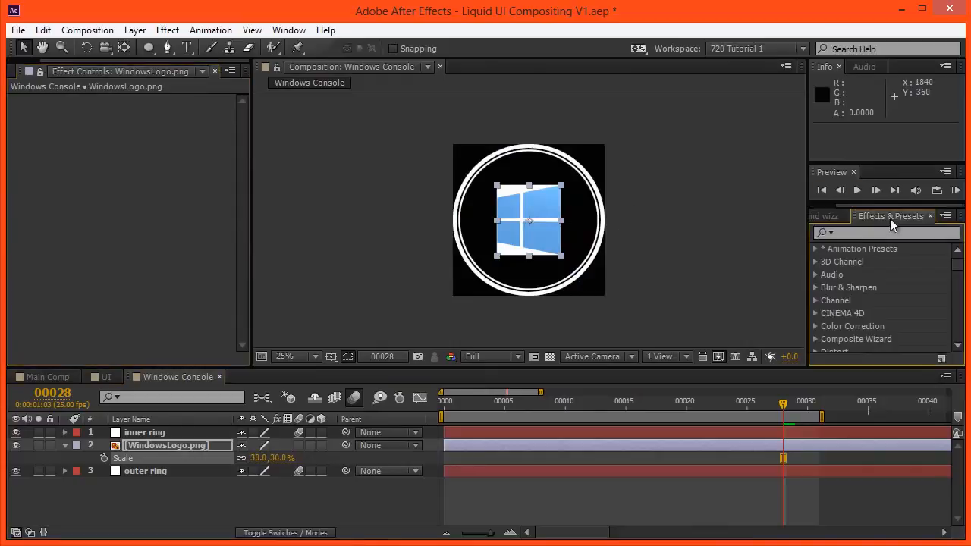
left_click(846, 232)
type("tint")
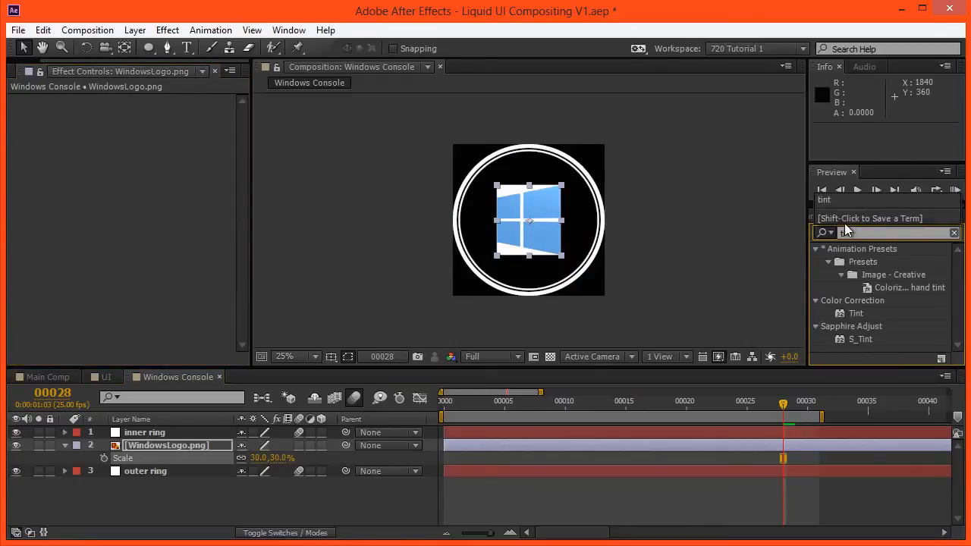
double_click(859, 312)
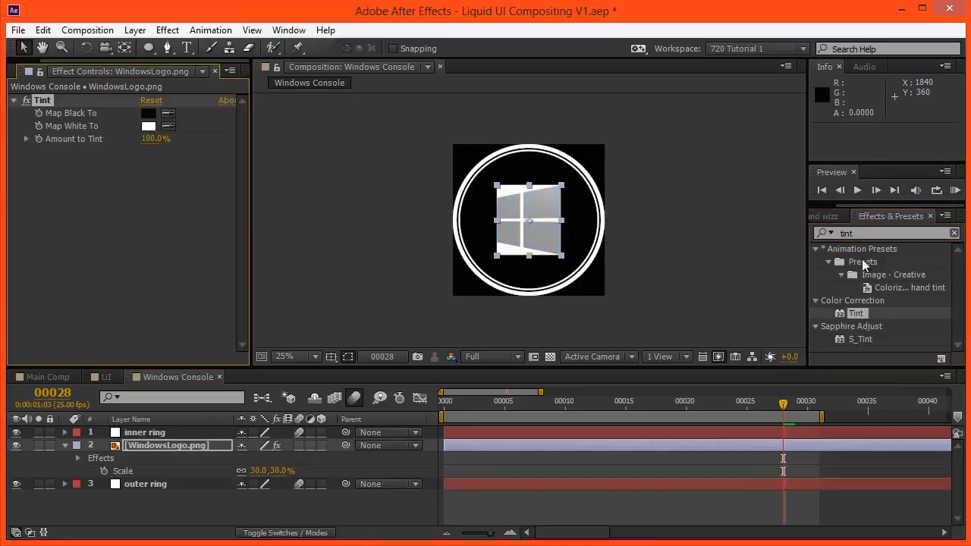
Step: Apply the Levels effect to the WindowsLogo.png layer and insert the Invert effect between Tint and Levels
type("levels")
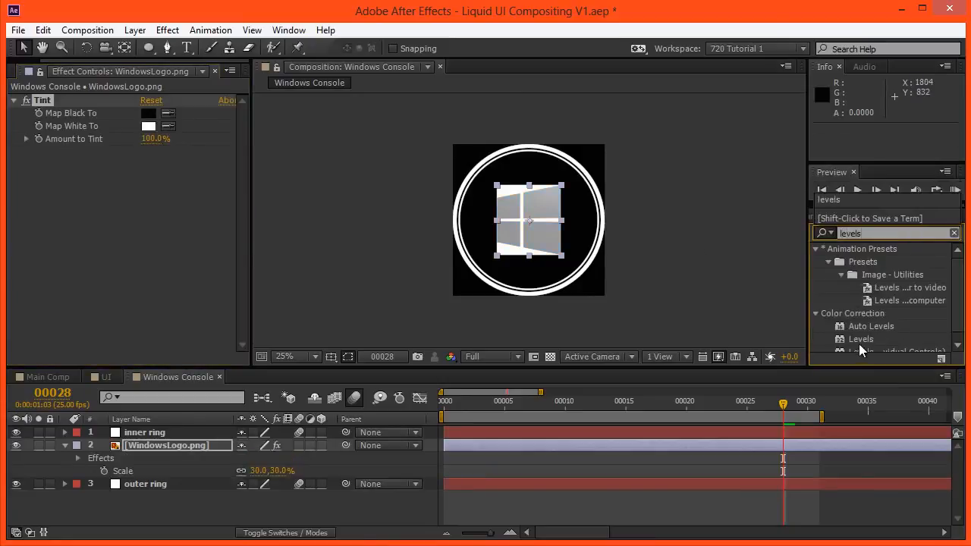
double_click(861, 341)
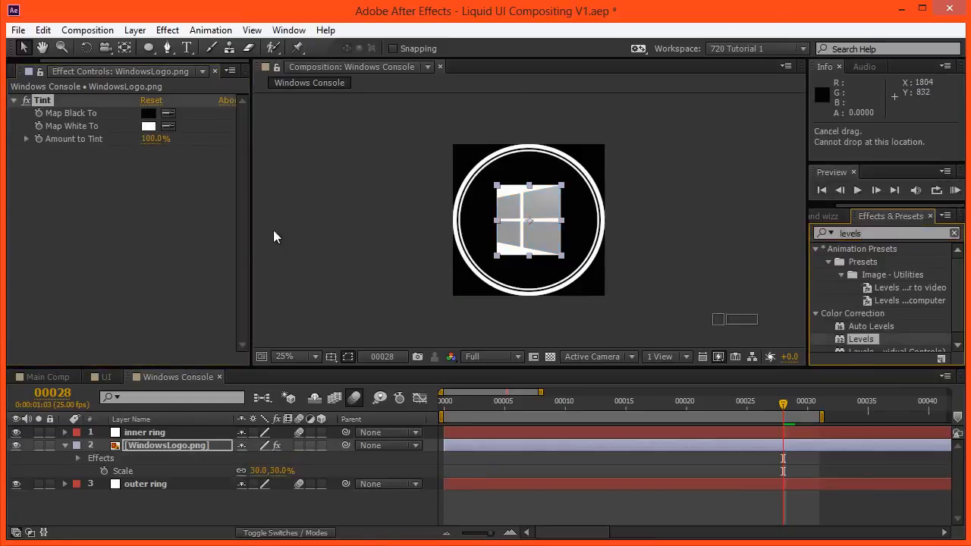
type("invert")
left_click_drag(860, 314, 122, 132)
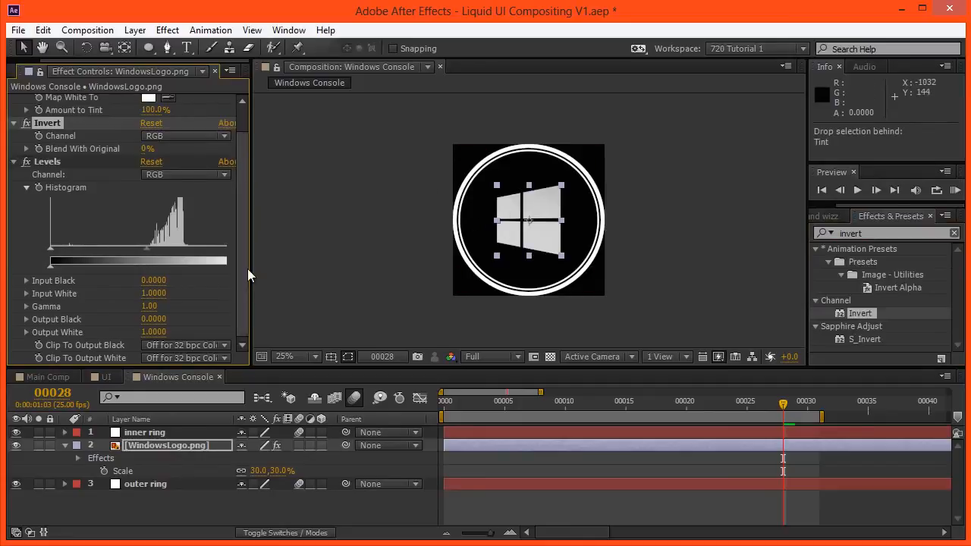
Step: Lower the Levels Input White to about 0.70 and set Clip To Output Black and Clip To Output White to On
left_click_drag(250, 266, 275, 271)
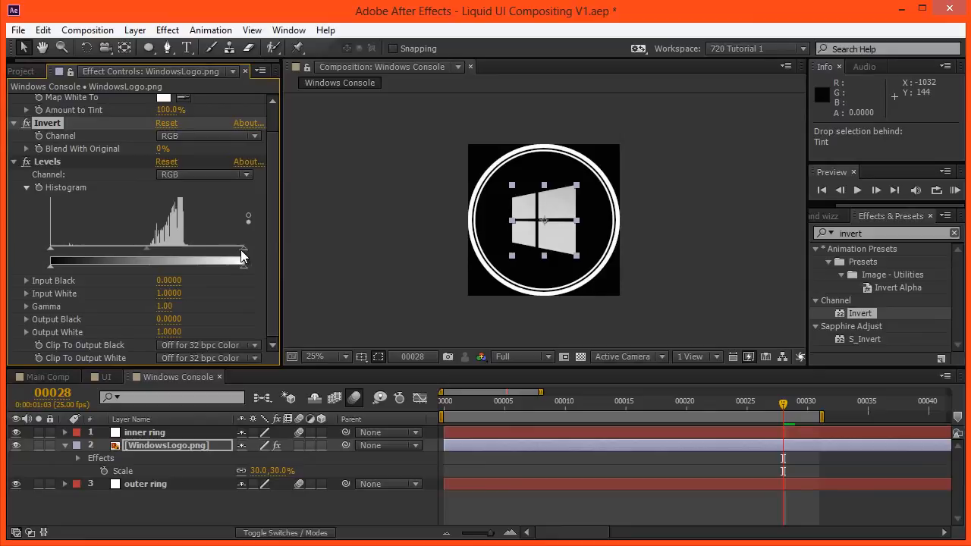
left_click_drag(242, 250, 186, 245)
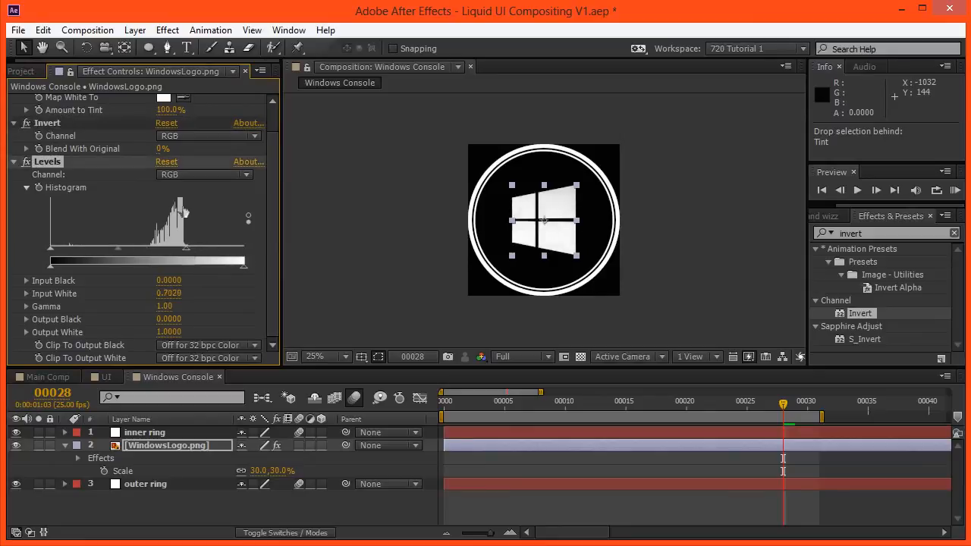
left_click(404, 246)
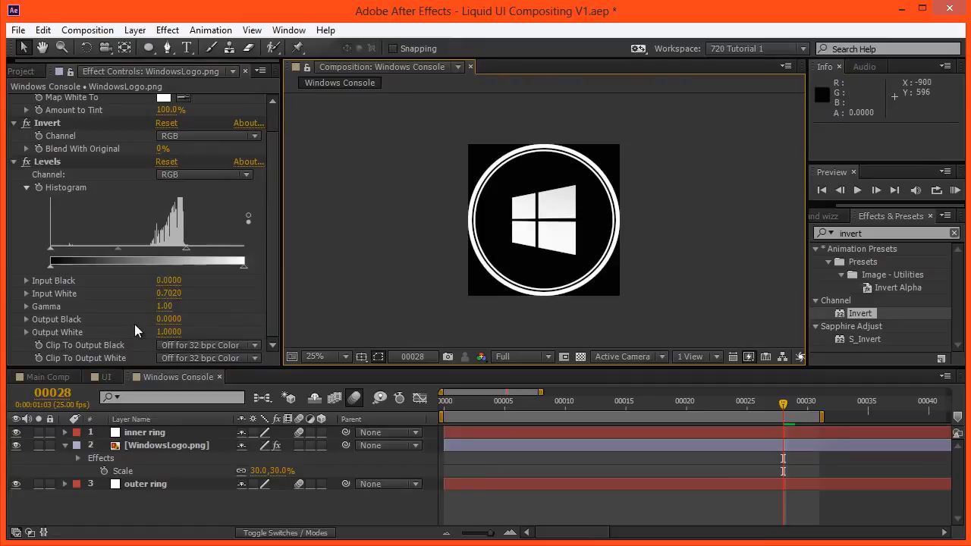
left_click(186, 360)
left_click(191, 372)
left_click(188, 345)
left_click(191, 361)
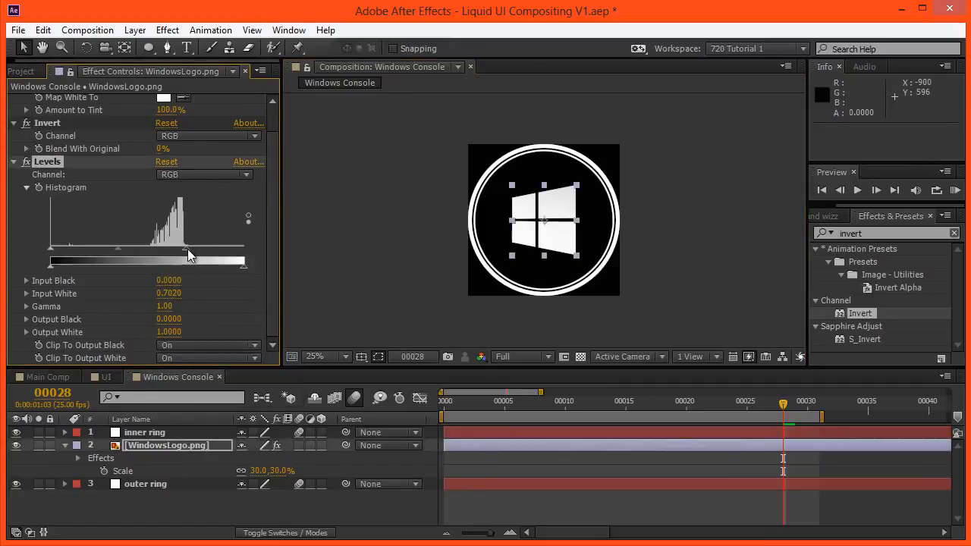
Step: Lower the logo's Levels Input White to about 0.50 and collapse the layer's properties
left_click_drag(184, 250, 182, 250)
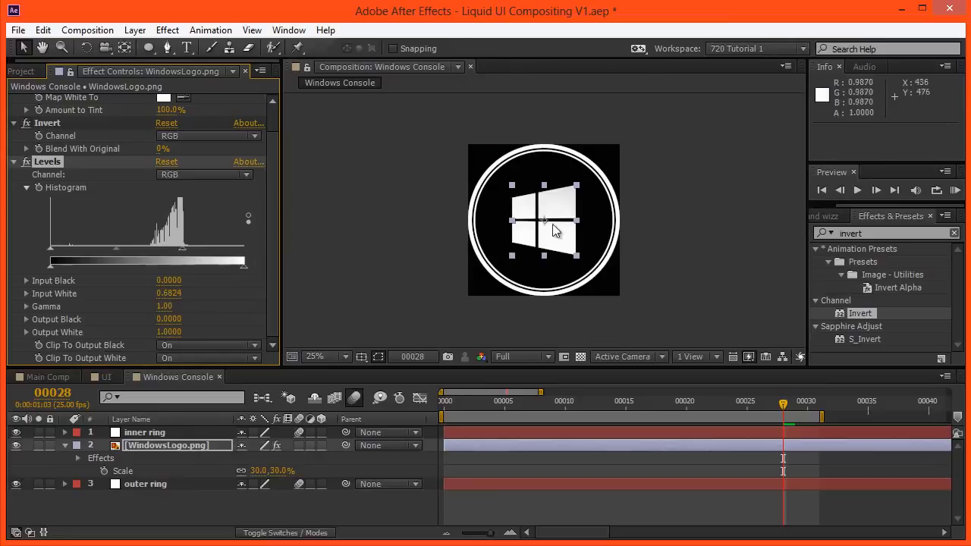
scroll(551, 244, "up", 2)
scroll(540, 200, "up", 2)
left_click_drag(179, 257, 149, 250)
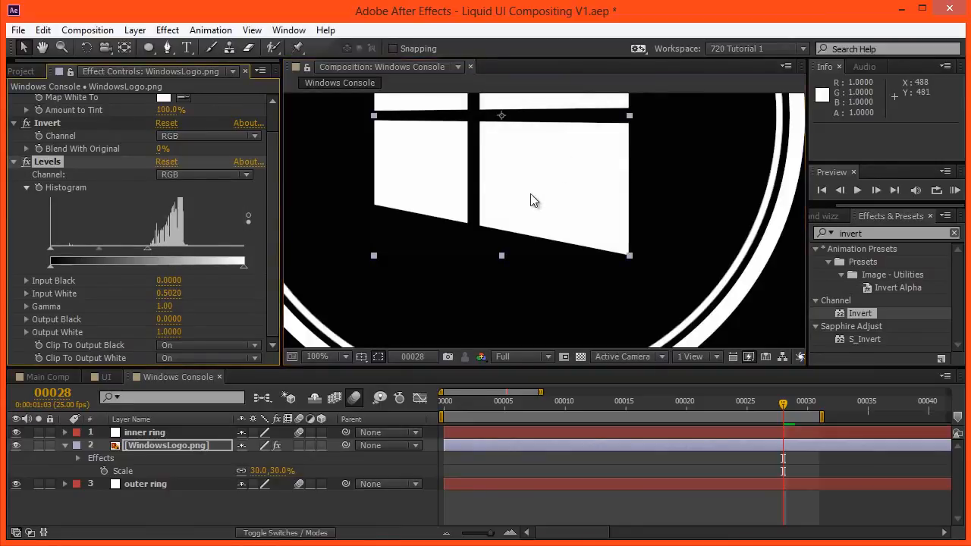
scroll(486, 296, "down", 3)
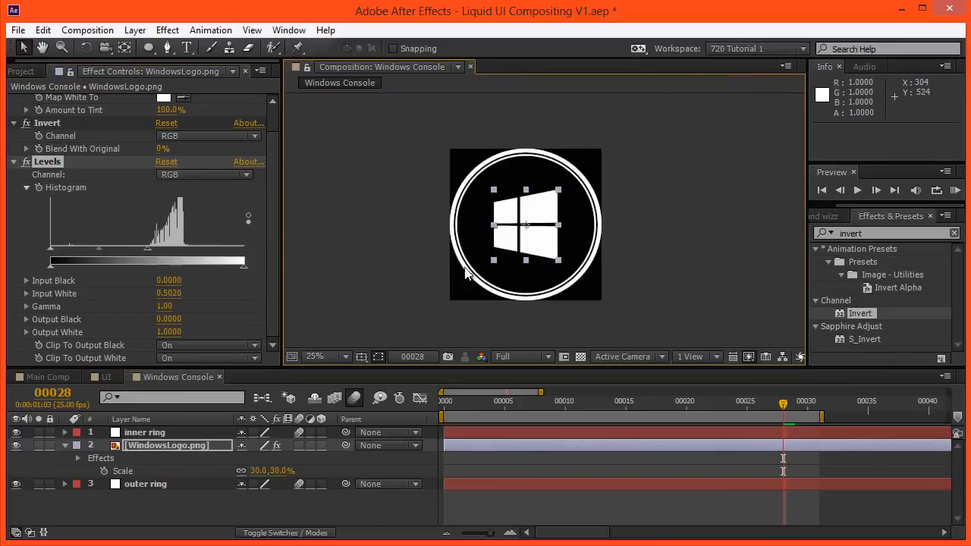
left_click(419, 222)
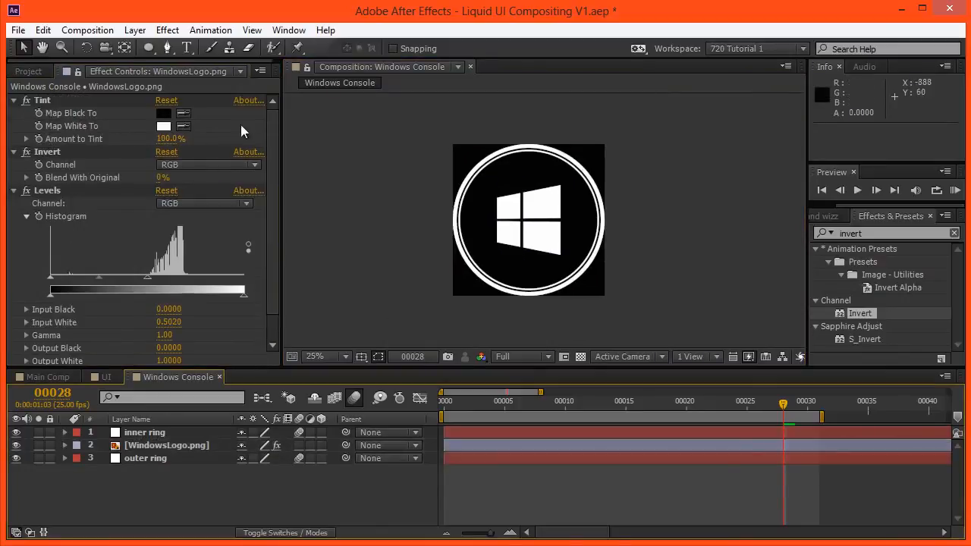
Step: Start a text layer below the Windows logo and set the text fill color to white
left_click(189, 50)
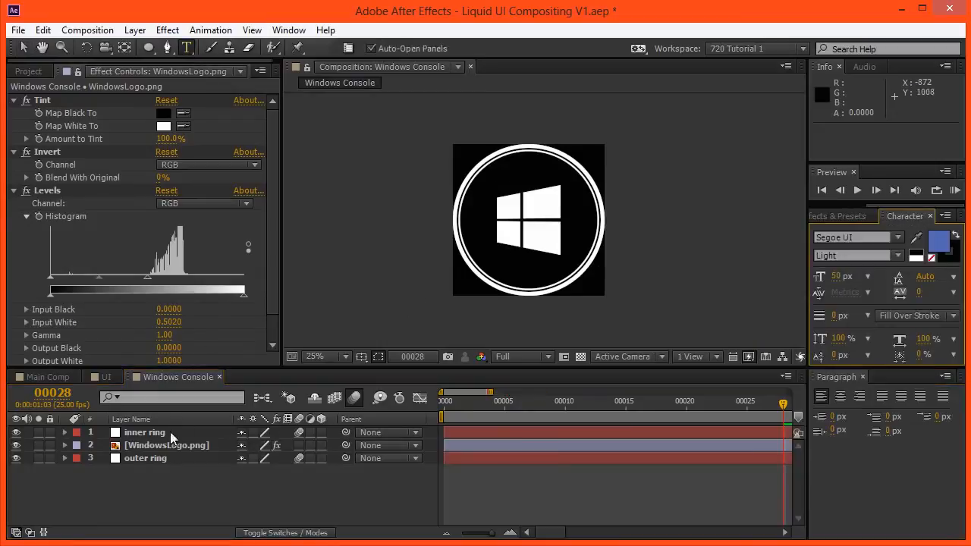
left_click(507, 271)
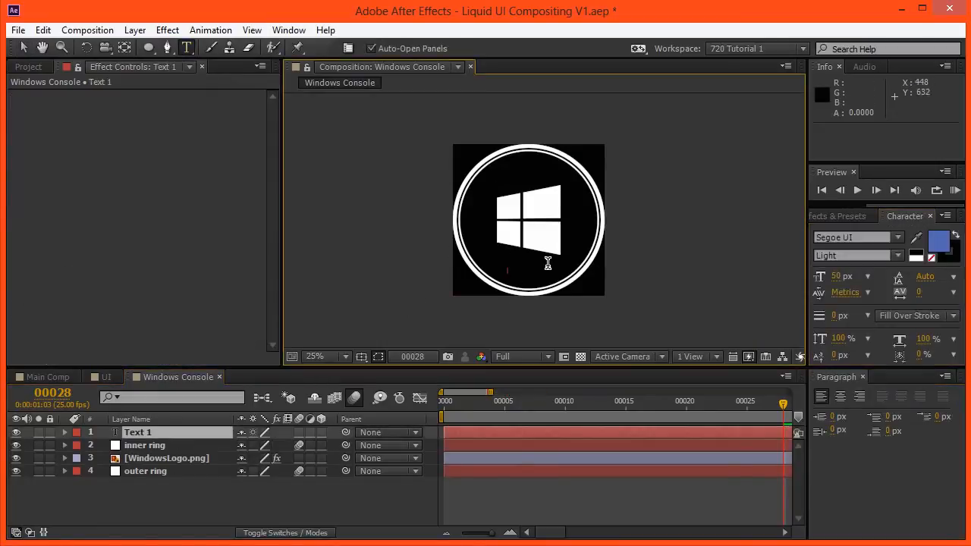
left_click(939, 240)
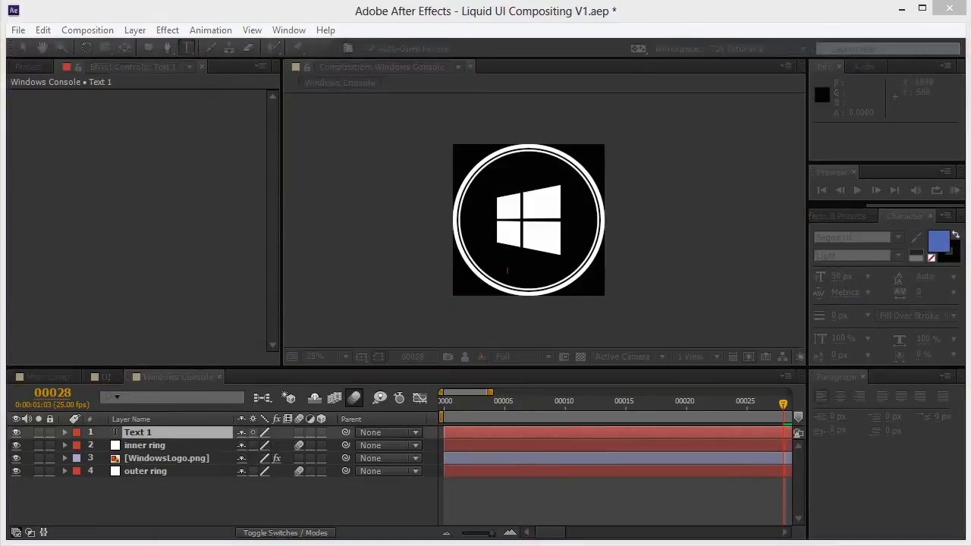
left_click_drag(190, 193, 107, 139)
key("Return")
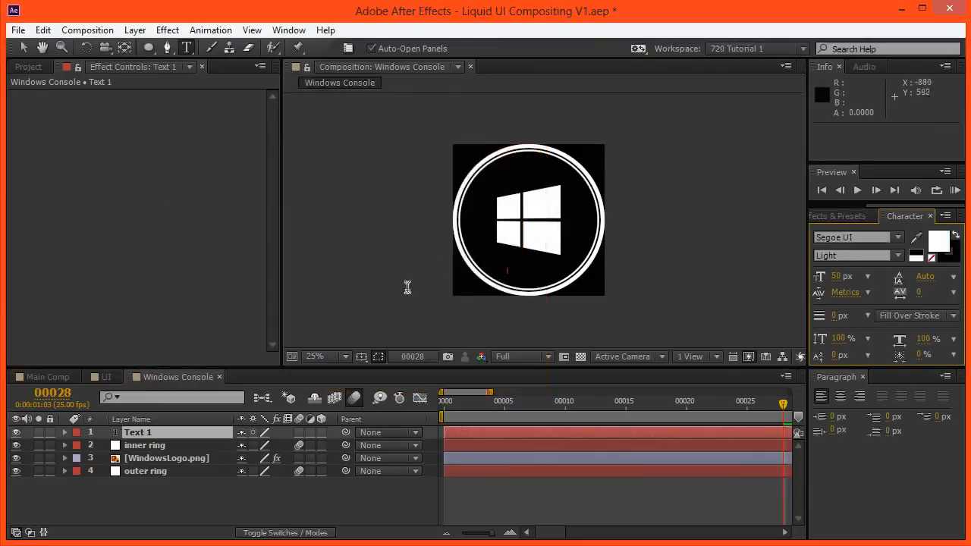
Step: Delete the empty text layer and add the text "WINDOWS 8 PRO - x64 V10.1.0" below the Windows logo
scroll(488, 277, "up", 2)
left_click_drag(488, 278, 504, 196)
scroll(510, 202, "up", 1)
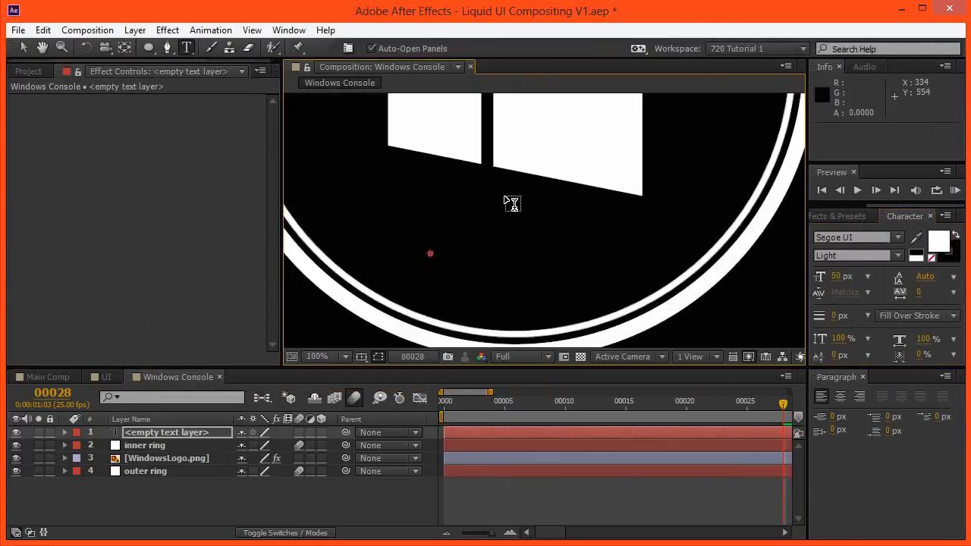
left_click(151, 436)
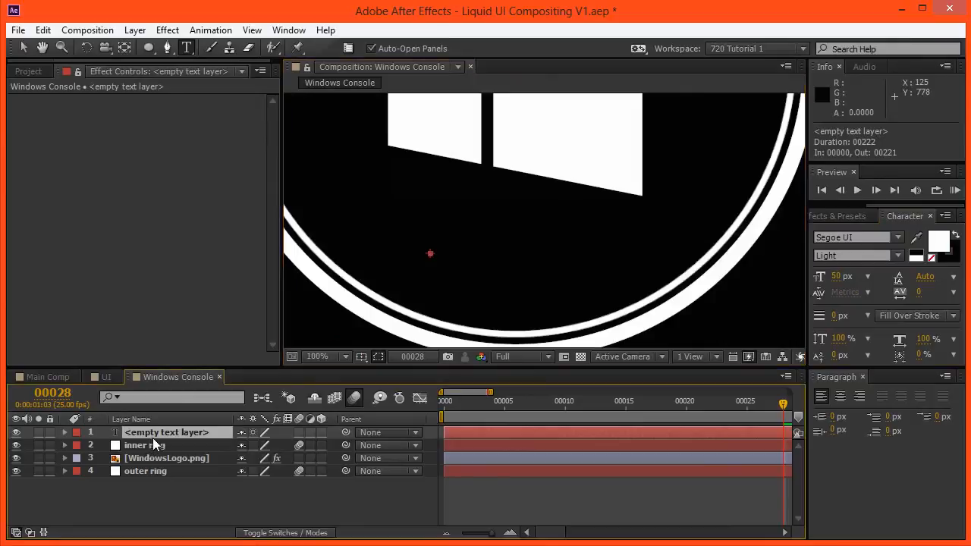
key("Delete")
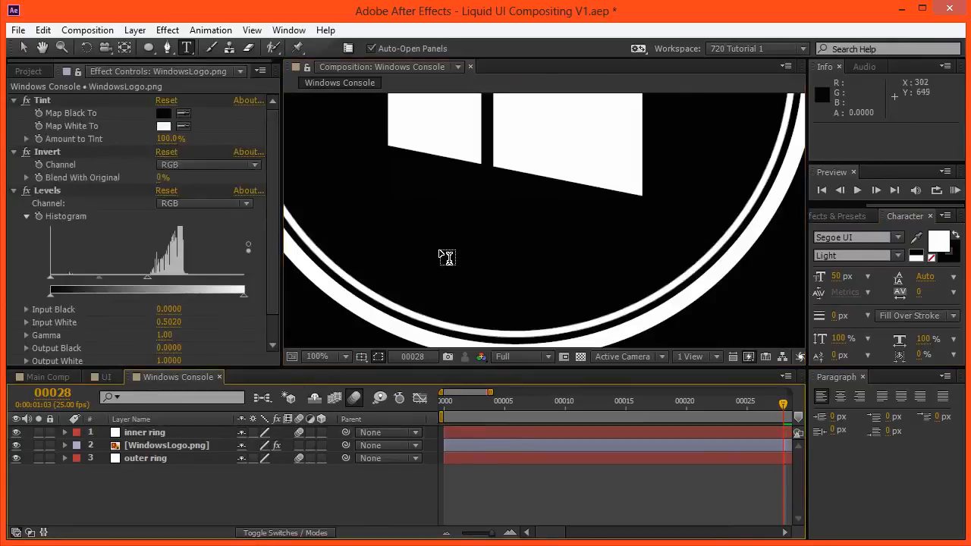
left_click(436, 262)
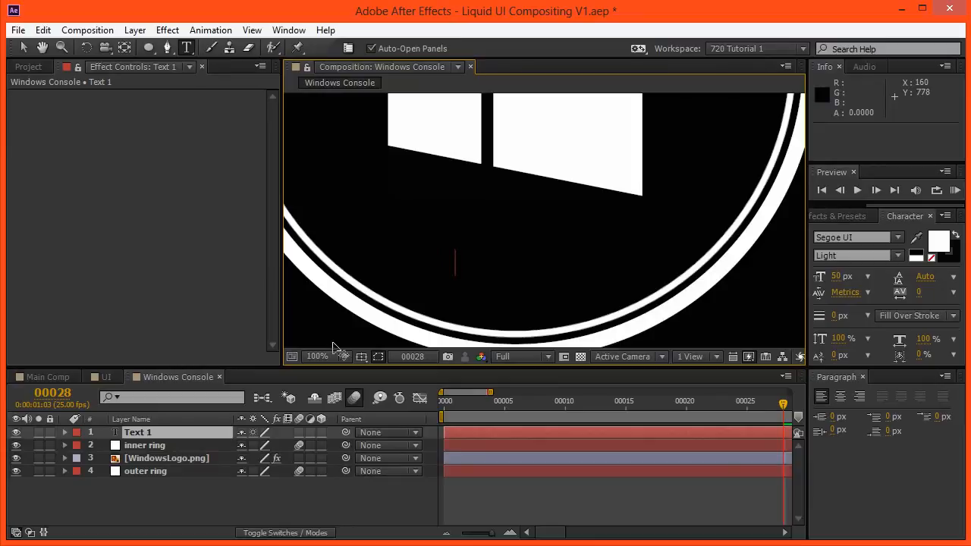
type("WINDOWS")
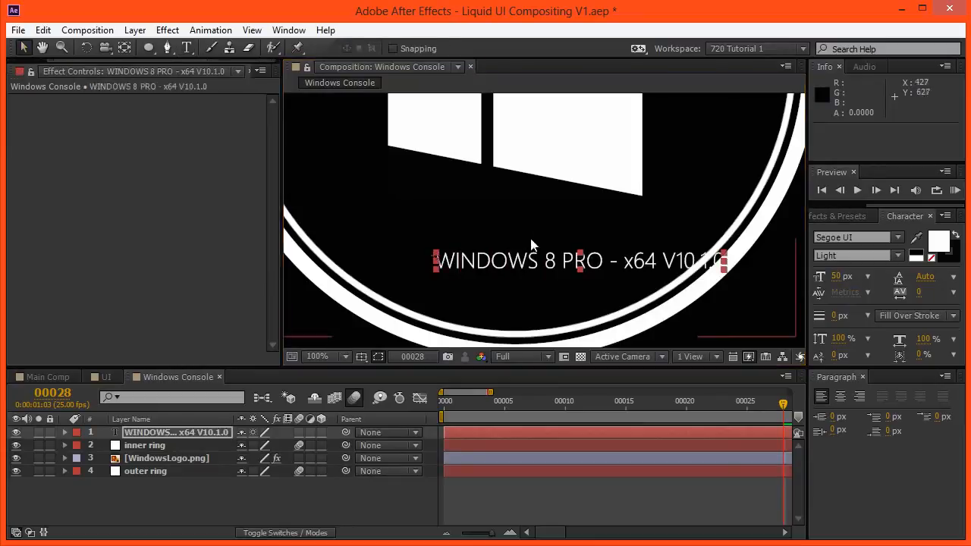
Step: Try placing the Windows version text below the logo and at about 226, 126 above it
left_click_drag(614, 314, 544, 289)
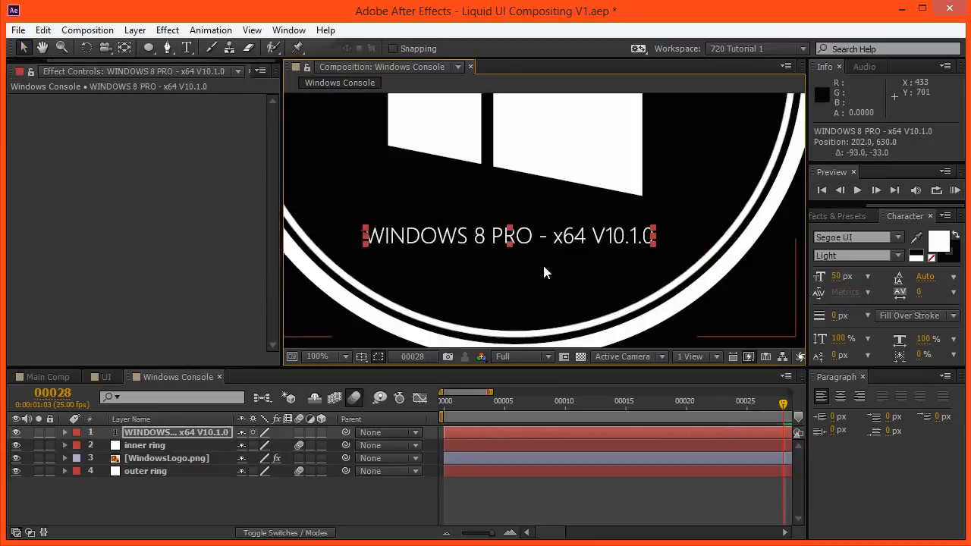
scroll(544, 289, "down", 2)
left_click_drag(427, 335, 436, 144)
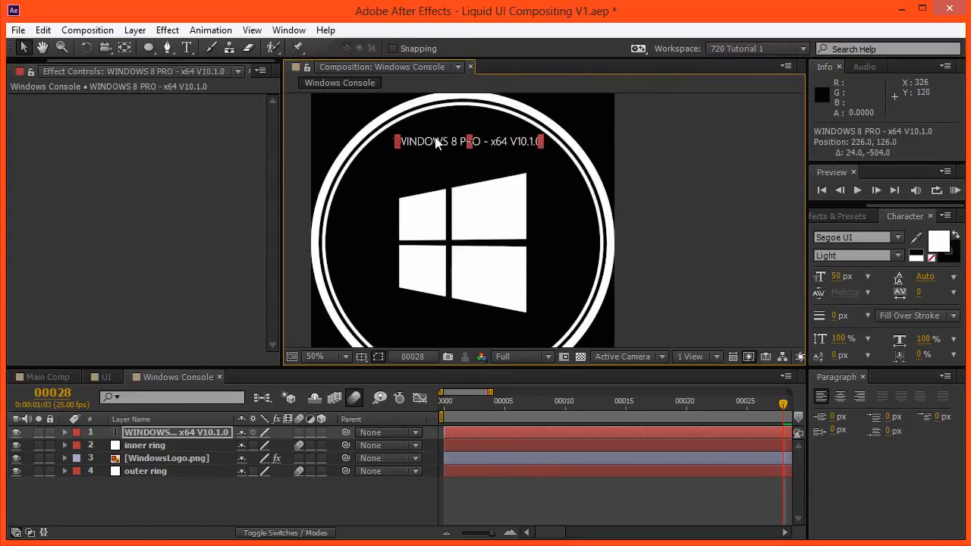
Step: Center the text layer in the composition and center-align its paragraph
key("ctrl+Home")
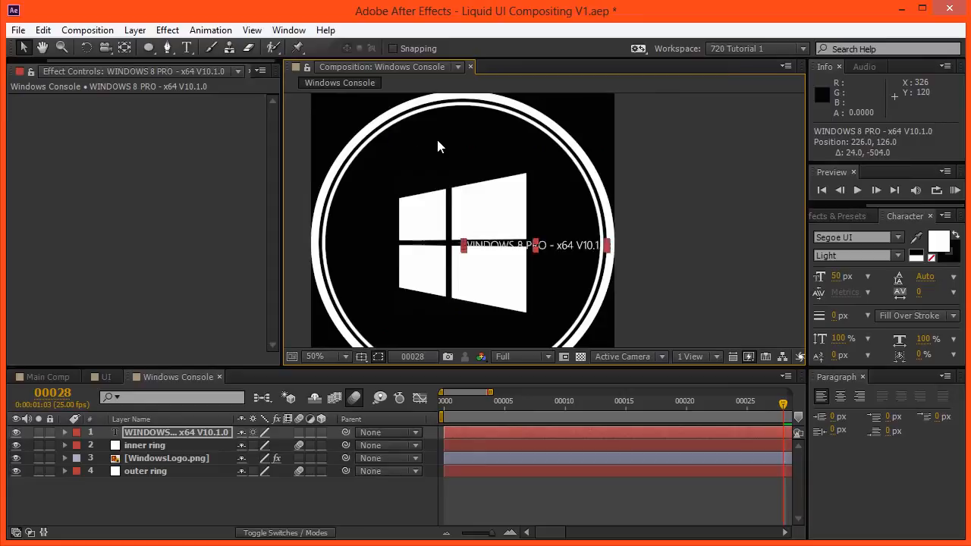
left_click(841, 396)
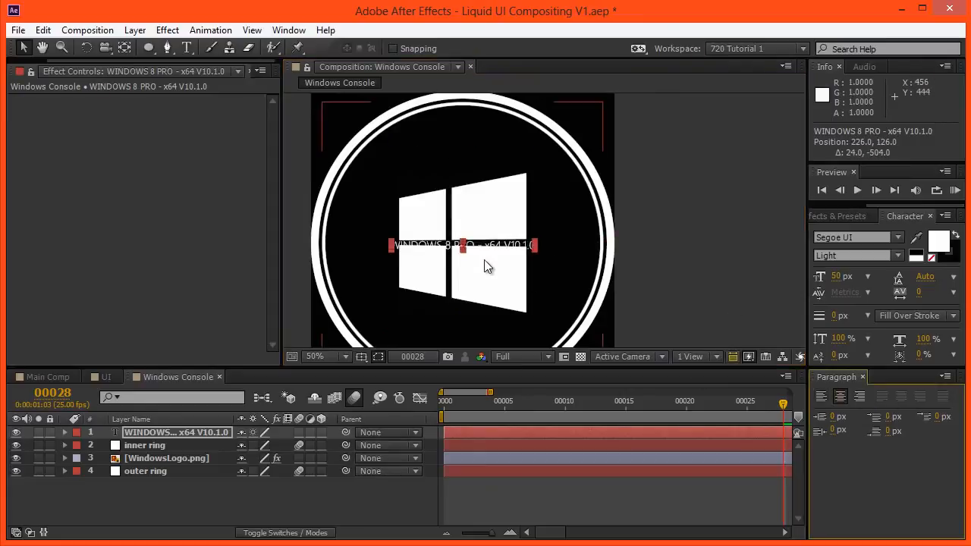
Step: Try shifting the centered text straight up above the Windows logo to position 400, 160, and undo the move
key("shift+Up")
key("shift+Up")
key("shift+Up")
key("shift+Up")
key("shift+Up")
key("shift+Up")
key("shift+Up")
key("shift+Up")
key("shift+Up")
key("shift+Up")
key("shift+Up")
key("shift+Up")
key("shift+Up")
key("shift+Up")
key("shift+Up")
key("shift+Up")
key("shift+Up")
key("shift+Up")
key("shift+Up")
key("shift+Up")
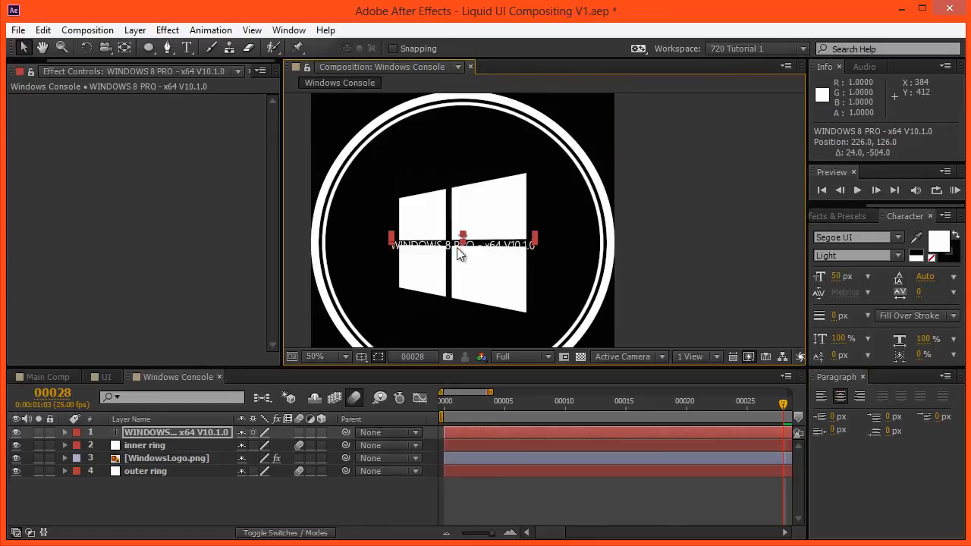
key("shift+Up")
key("shift+Up")
key("shift+Up")
key("shift+Up")
key("shift+Up")
key("shift+Up")
key("shift+Down")
key("shift+Down")
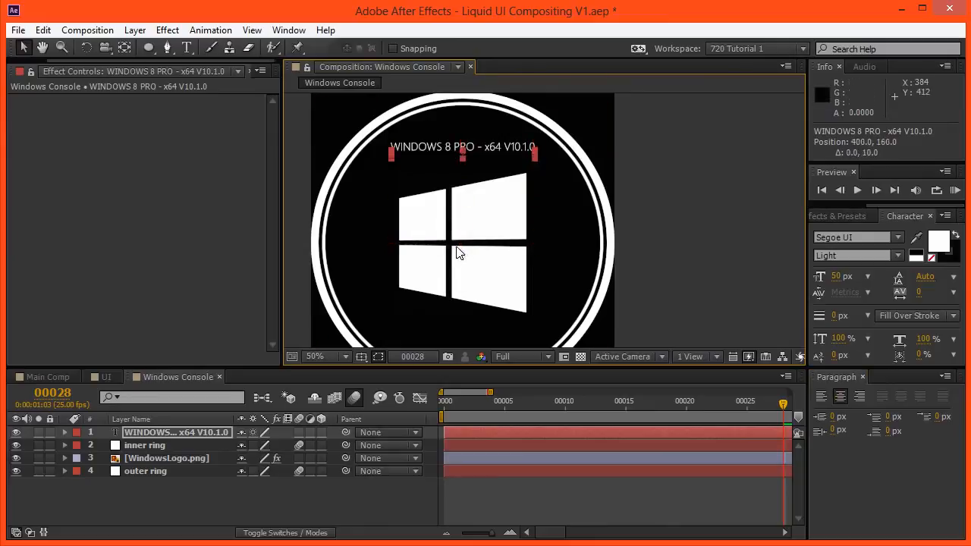
key("ctrl+z")
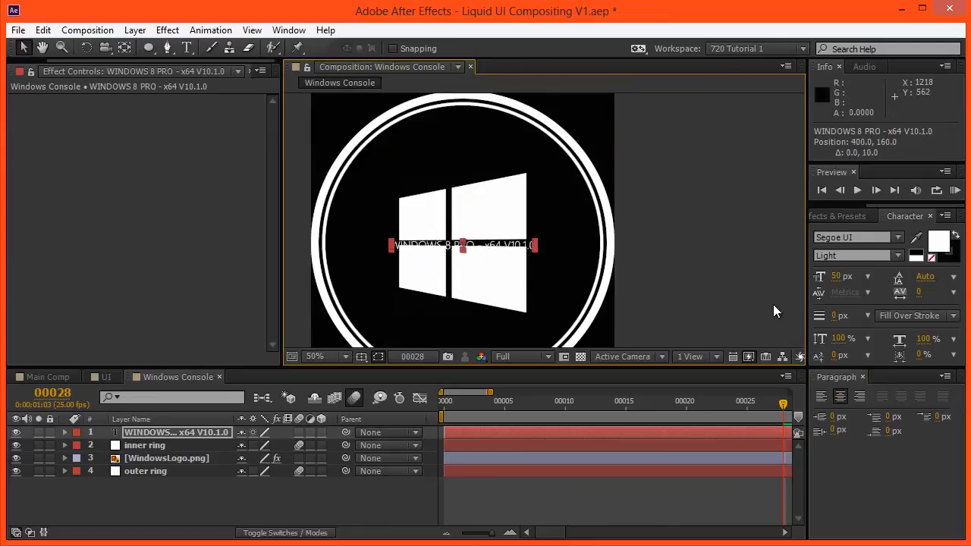
Step: Copy Mask 1 of the inner ring layer onto the WINDOWS 8 PRO text layer
left_click_drag(156, 49, 189, 83)
scroll(488, 223, "down", 2)
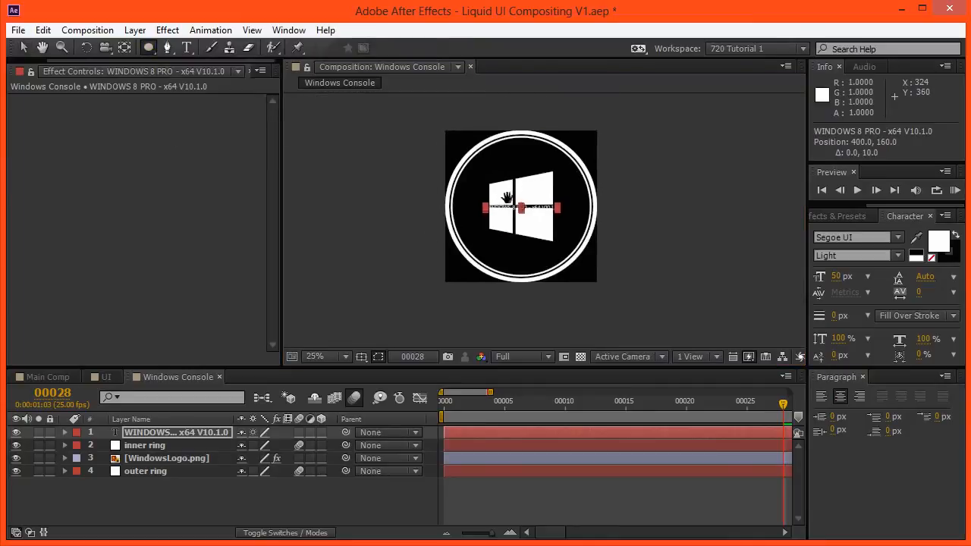
left_click(164, 446)
key("m")
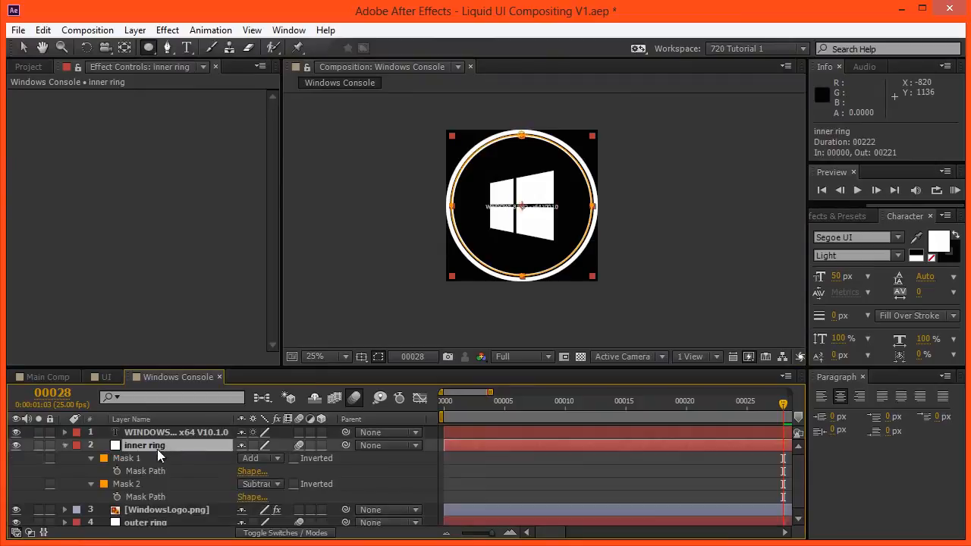
left_click(151, 456)
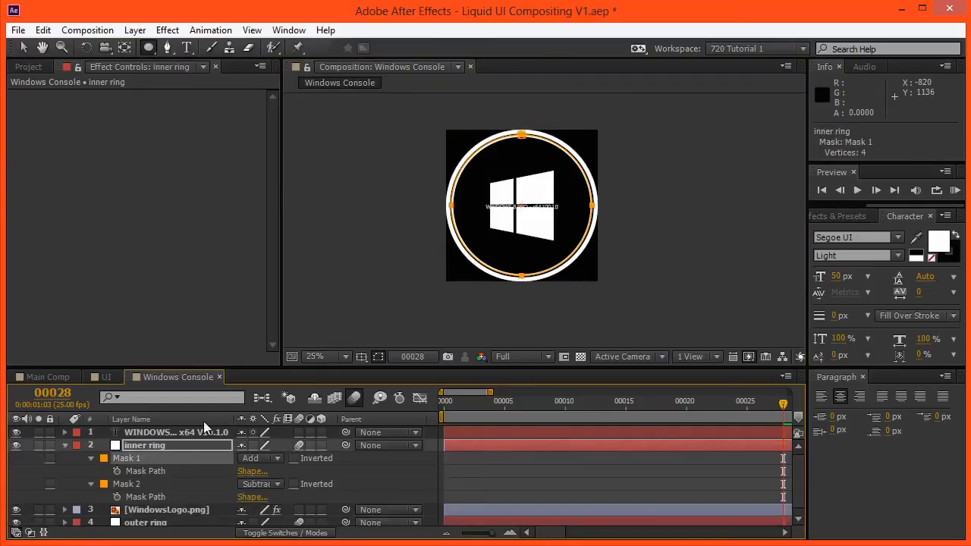
left_click(152, 431)
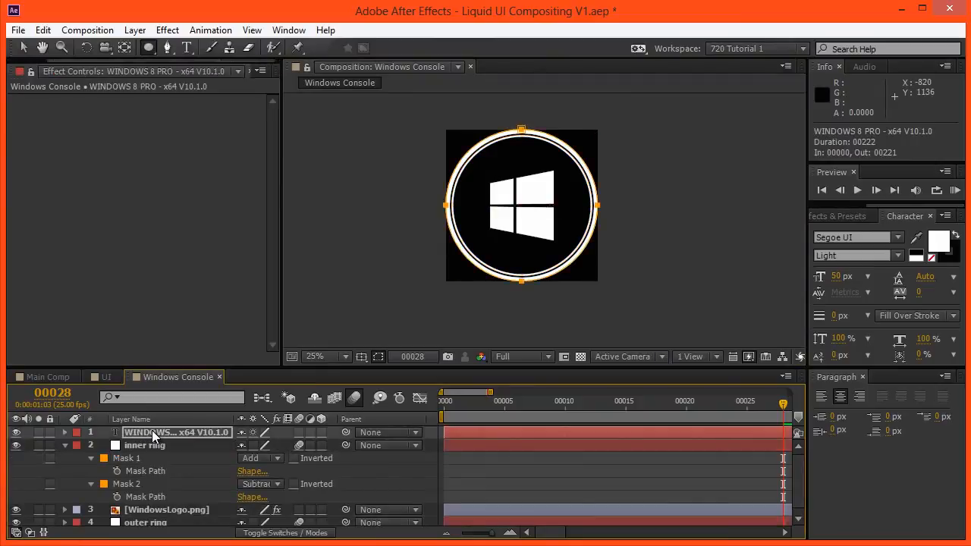
key("m")
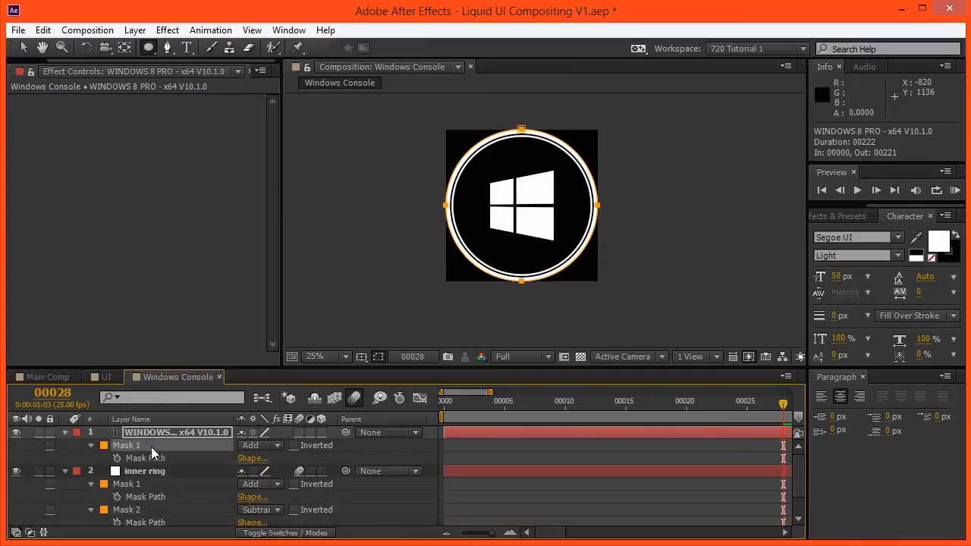
Step: Remove the Mask Expansion keyframes and Ease and Wizz expression from the text layer's Mask 1, and set the expansion to 0 pixels
key("e")
key("e")
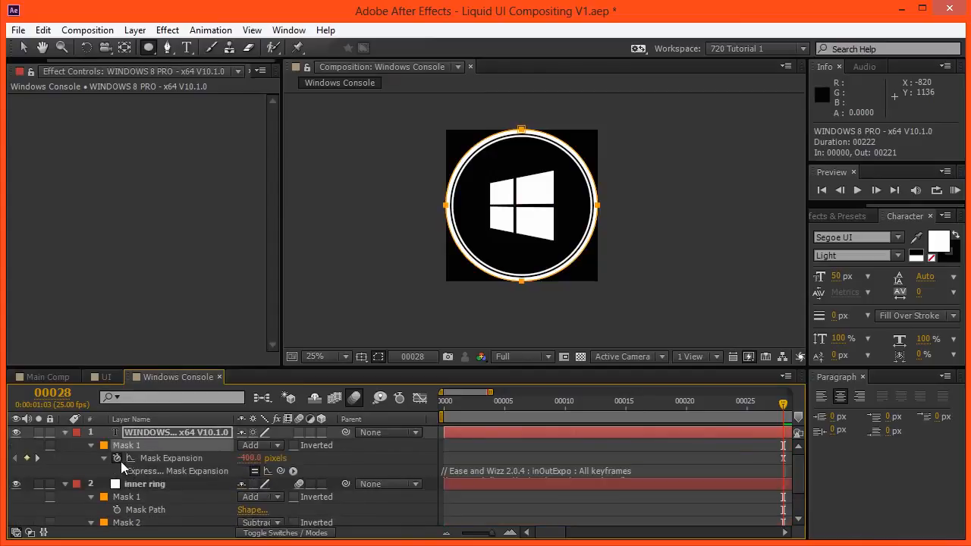
left_click(137, 461)
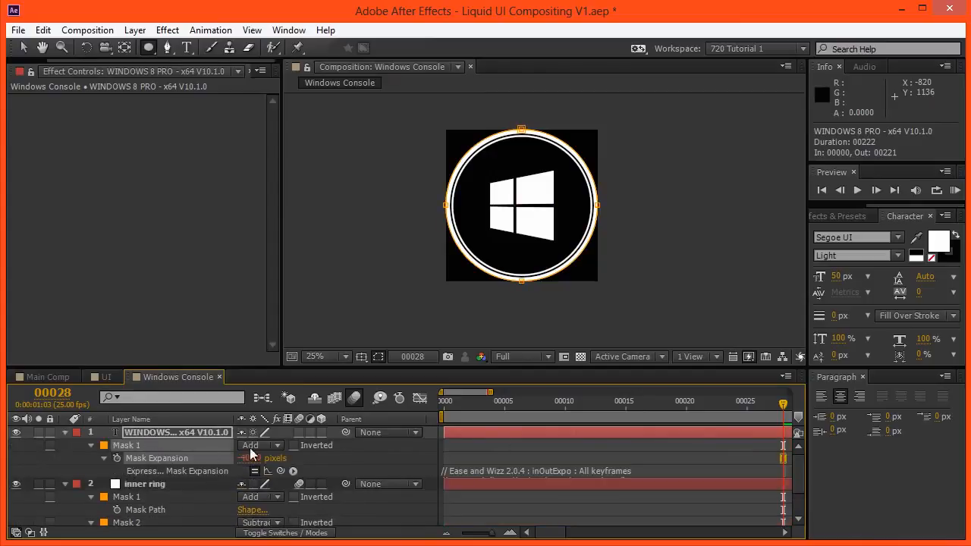
left_click(470, 469)
key("Delete")
left_click(385, 469)
left_click(272, 457)
left_click(249, 457)
type("0")
key("Return")
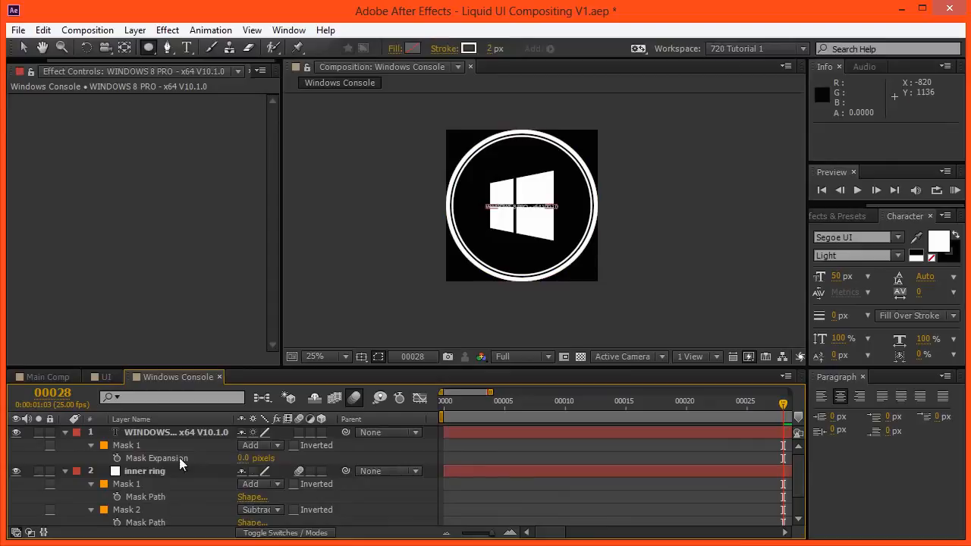
Step: Set the mode of Mask 1 on the WINDOWS 8 PRO text layer to None
left_click(155, 445)
left_click(258, 445)
left_click(266, 459)
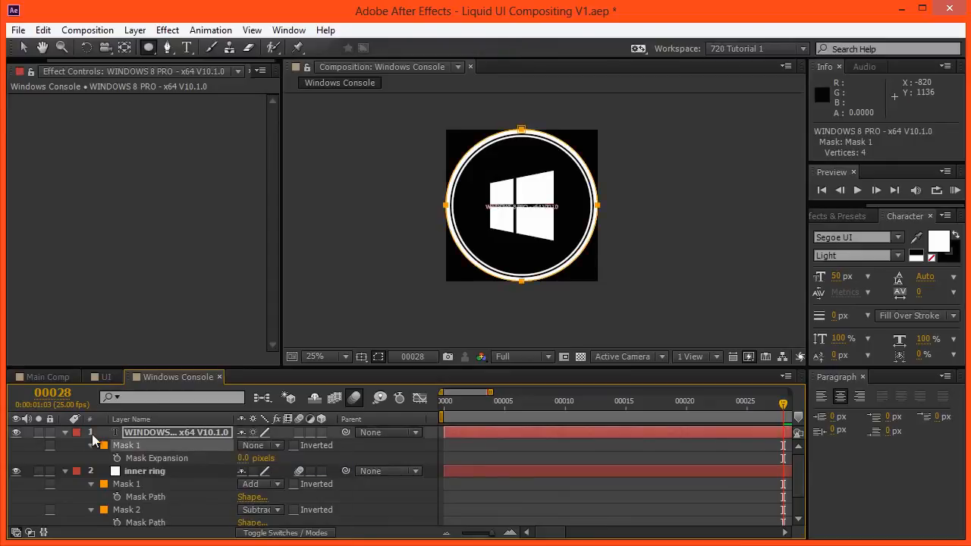
Step: Make the WINDOWS 8 PRO text follow the circle by setting its Path option to Mask 1
left_click(62, 434)
left_click(61, 434)
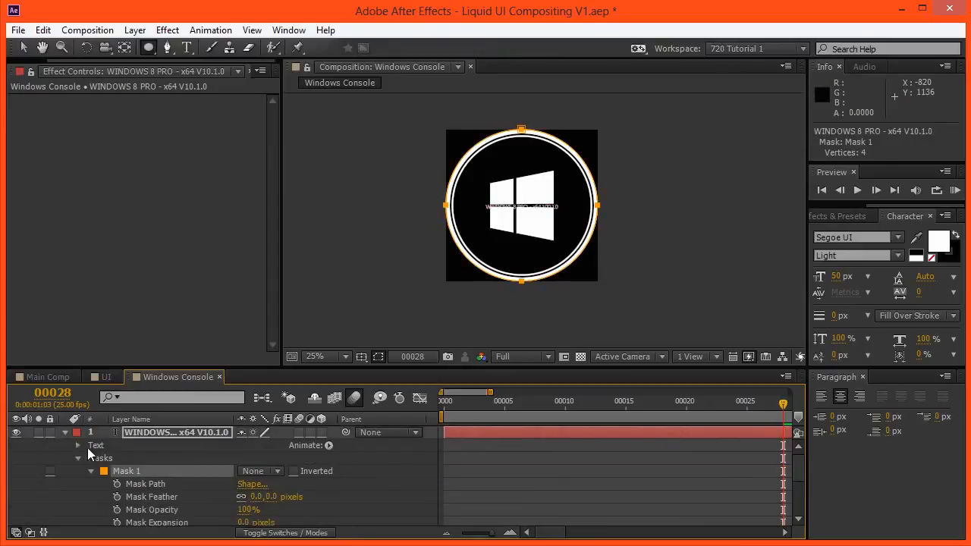
left_click(79, 447)
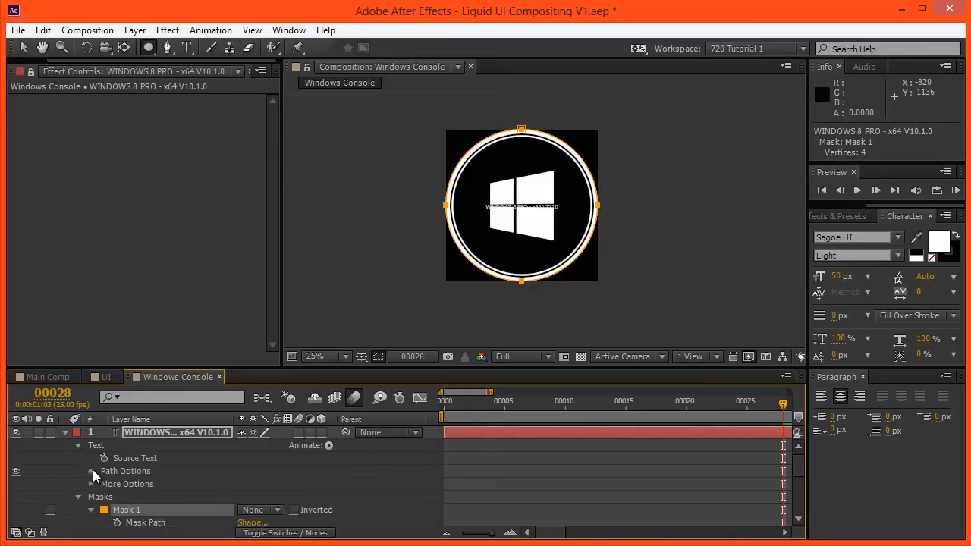
left_click(92, 472)
left_click(270, 484)
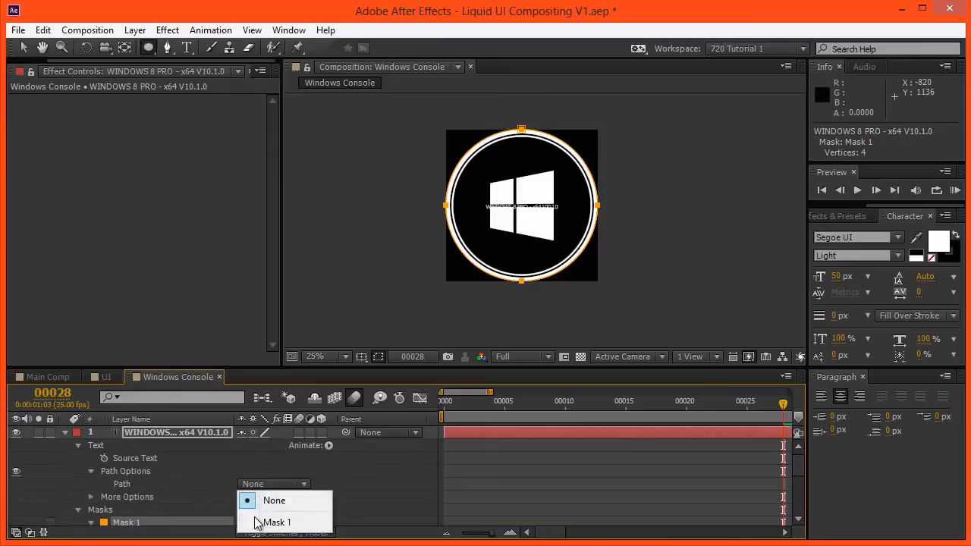
left_click(258, 523)
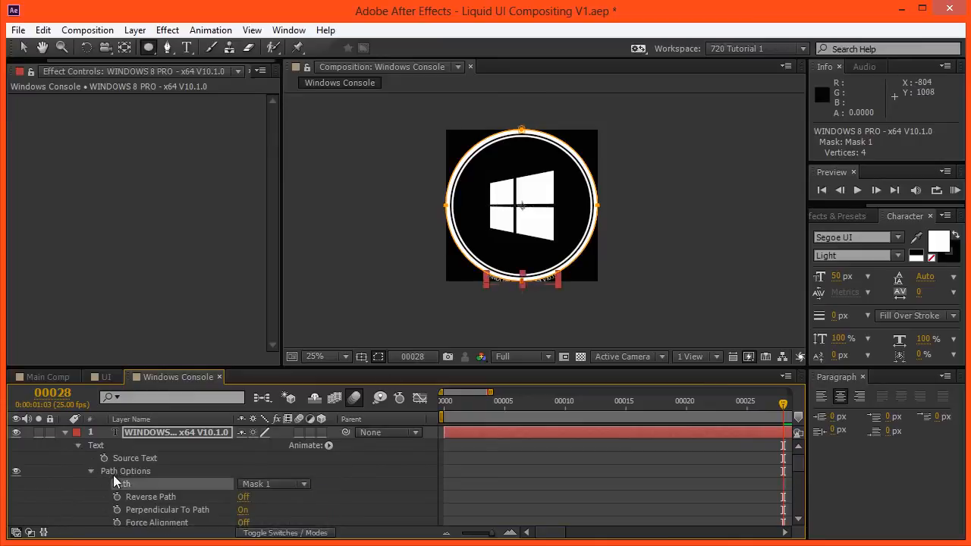
Step: Turn on Reverse Path for the WINDOWS 8 PRO text so it runs inside the circle
scroll(89, 476, "down", 1)
scroll(425, 278, "up", 2)
left_click_drag(383, 263, 374, 322)
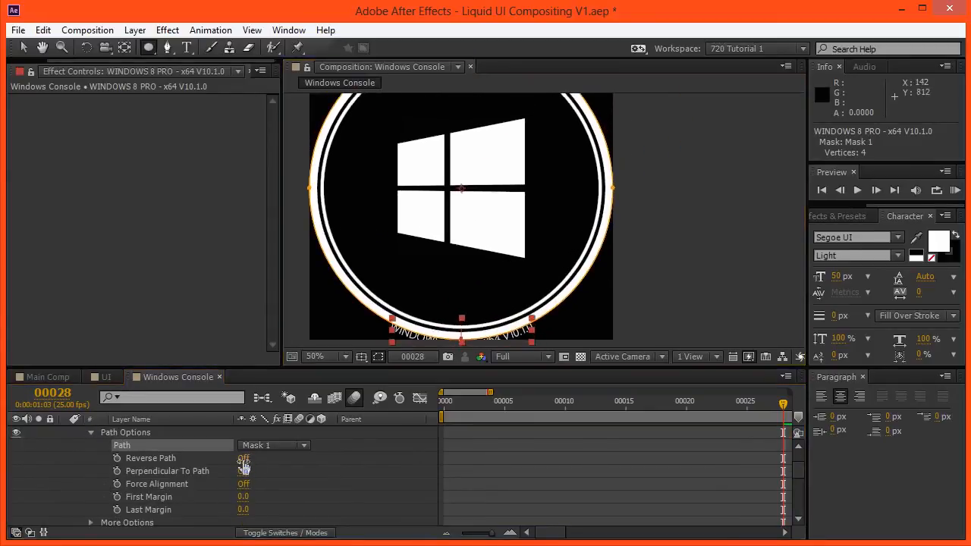
left_click(243, 458)
Step: Scale the text layer's circular Mask 1 down uniformly about its center to about 87.4%, inside the inner ring
key("v")
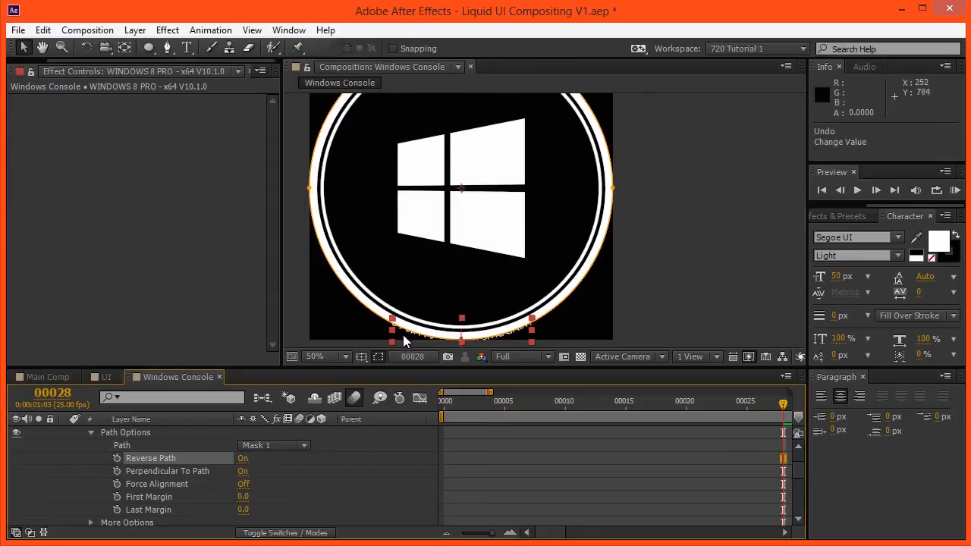
left_click_drag(402, 226, 431, 223)
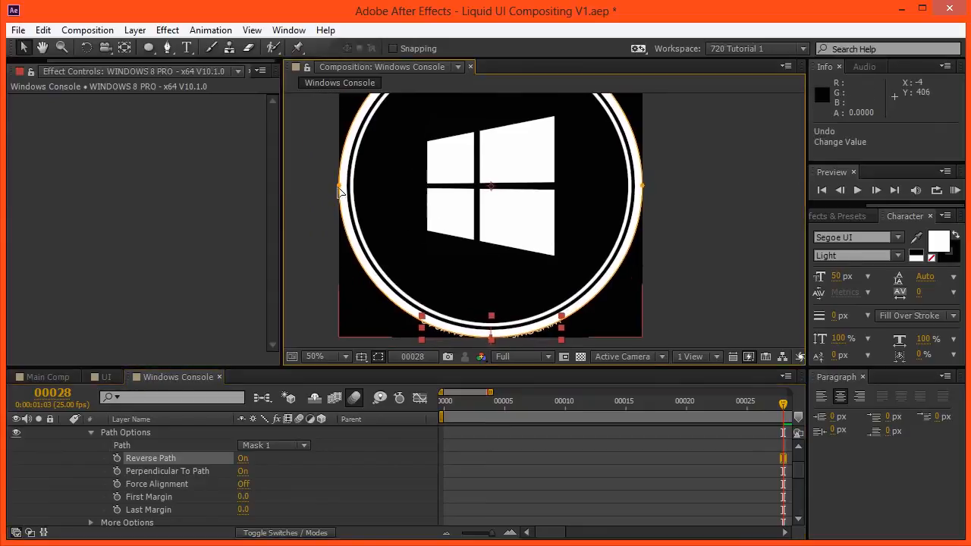
left_click(390, 217)
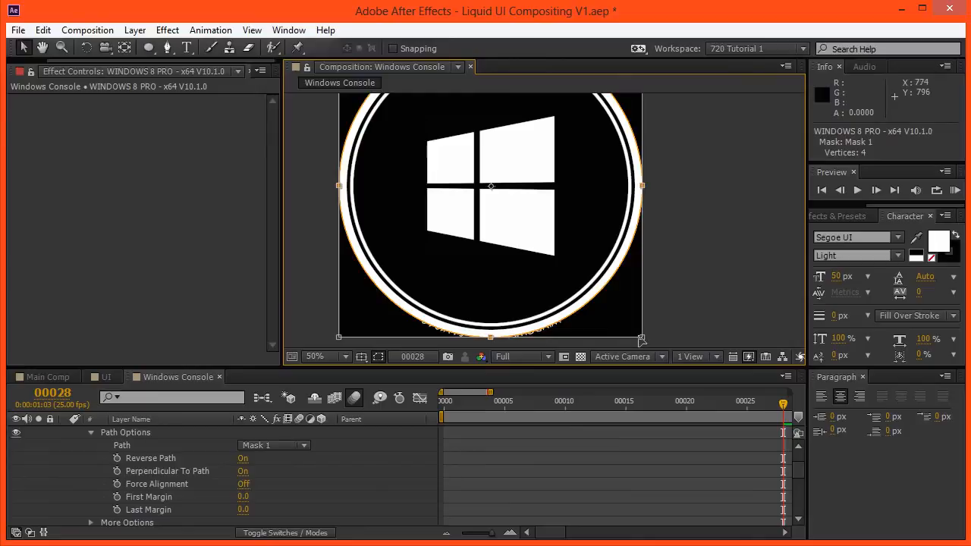
left_click_drag(636, 336, 624, 318)
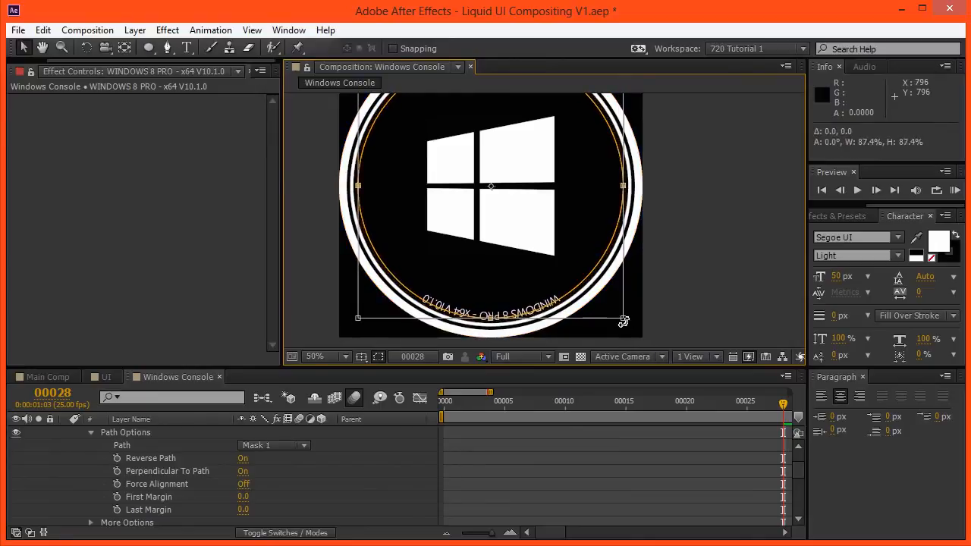
Step: Set the text path's First Margin to 1095 to center the version text above the logo, and deselect the layer
scroll(138, 459, "up", 3)
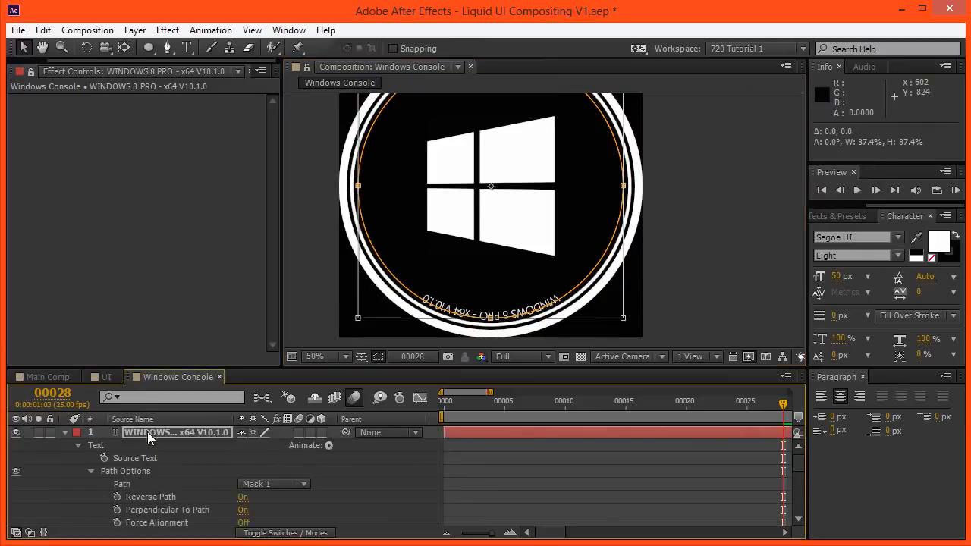
left_click(149, 432)
scroll(166, 459, "down", 3)
left_click_drag(244, 496, 534, 287)
left_click_drag(244, 499, 316, 483)
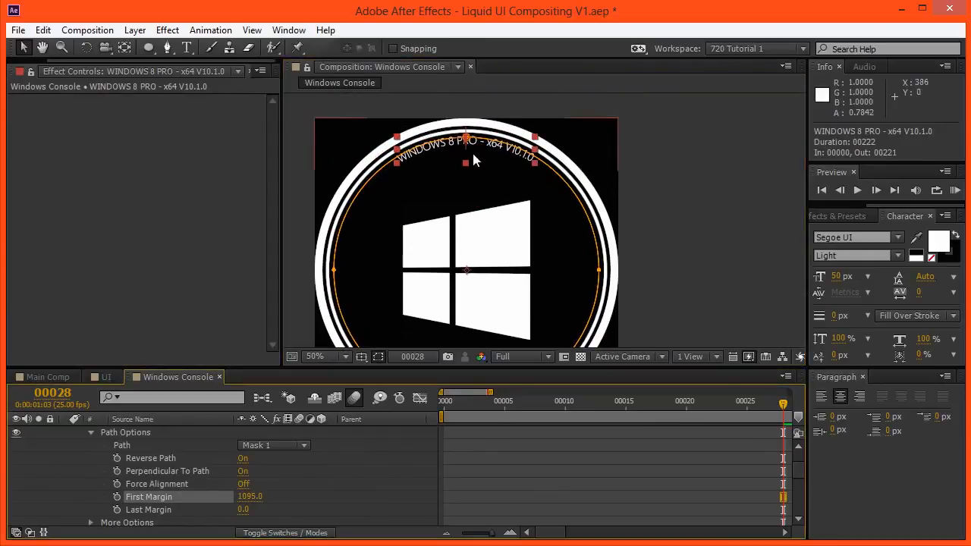
left_click(379, 462)
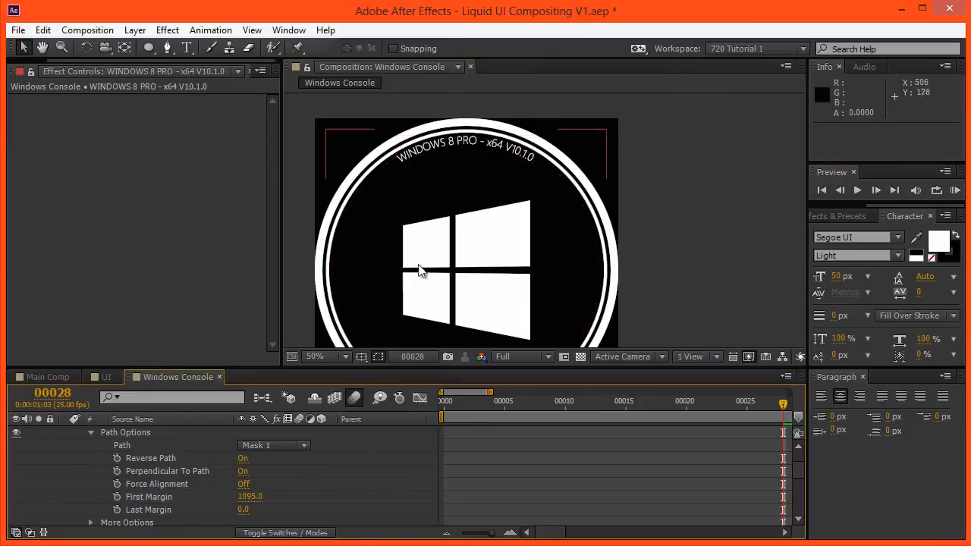
Step: Collapse the WINDOWS 8 PRO text layer's properties and duplicate the layer
left_click_drag(402, 264, 412, 239)
left_click(154, 435)
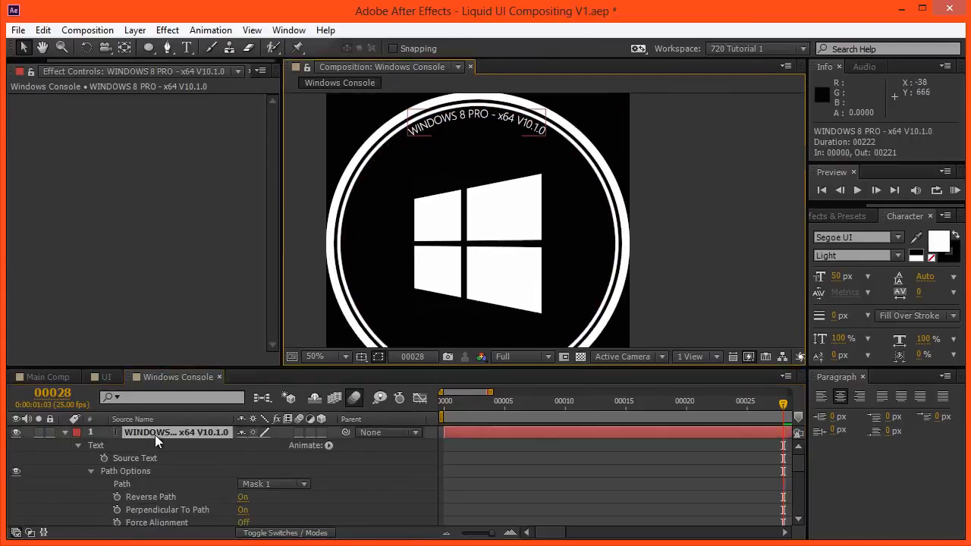
left_click(66, 433)
key("ctrl+d")
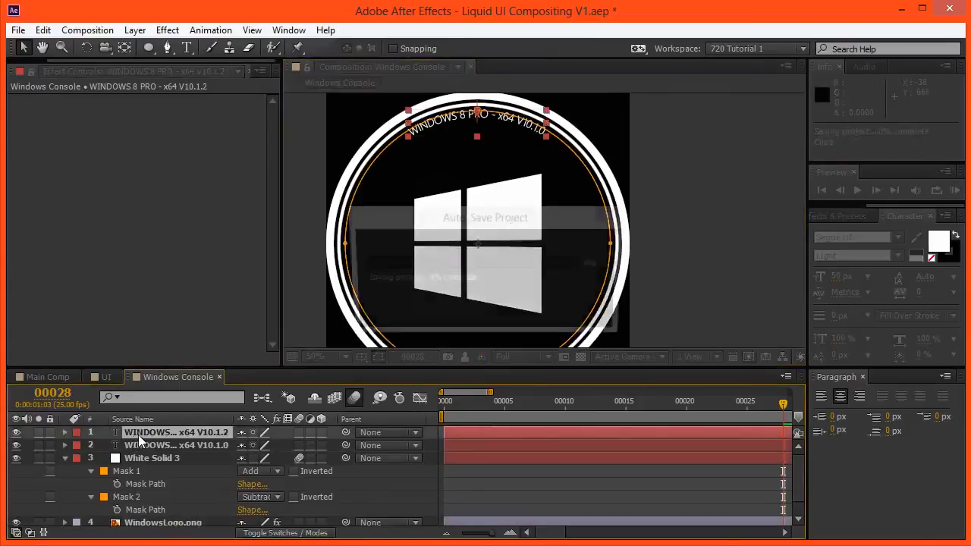
Step: Set the First Margin of the duplicated text layer's path to 0, bringing its text below the logo
left_click(66, 433)
left_click(78, 446)
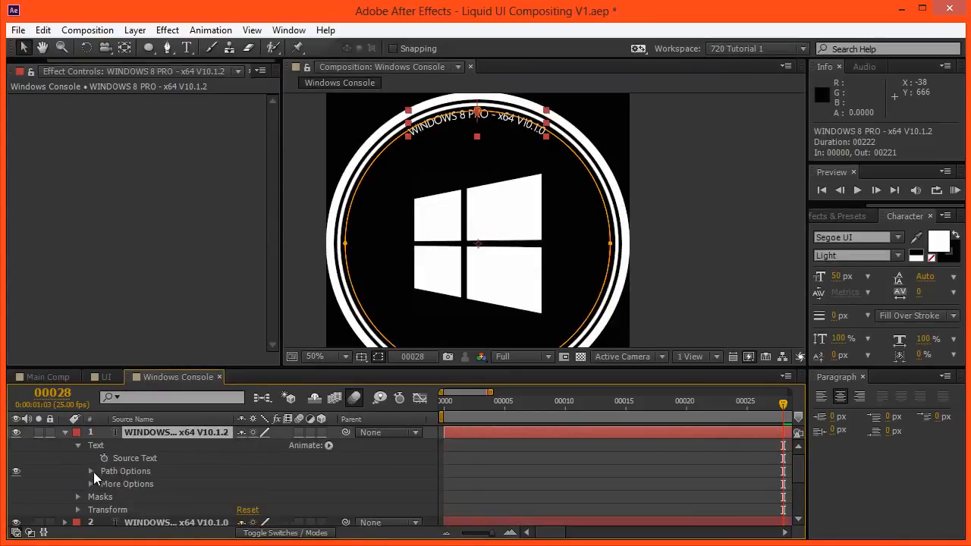
left_click(91, 471)
scroll(194, 474, "down", 3)
left_click(242, 467)
type("0")
key("Return")
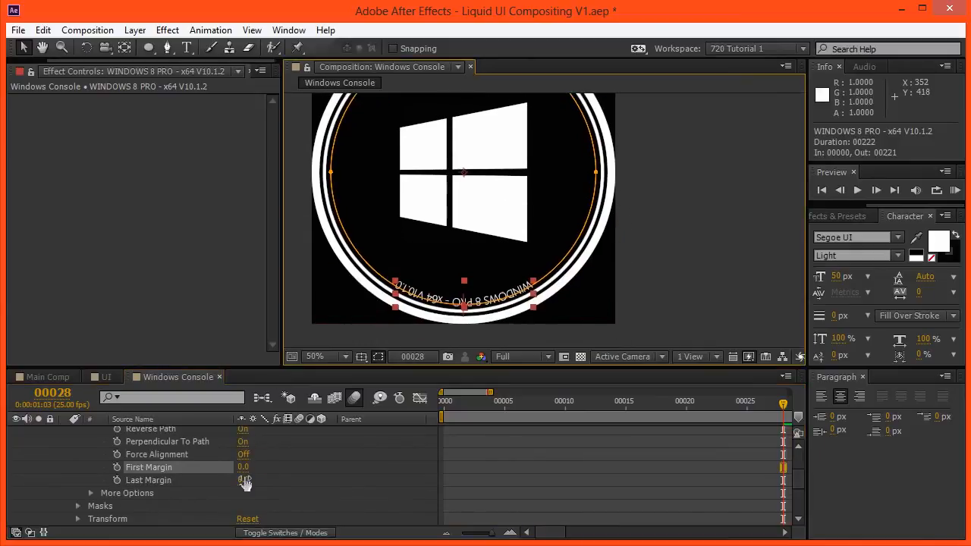
Step: Turn off Reverse Path for the duplicated text layer so the lower text reads upright
scroll(244, 487, "up", 2)
left_click(228, 480)
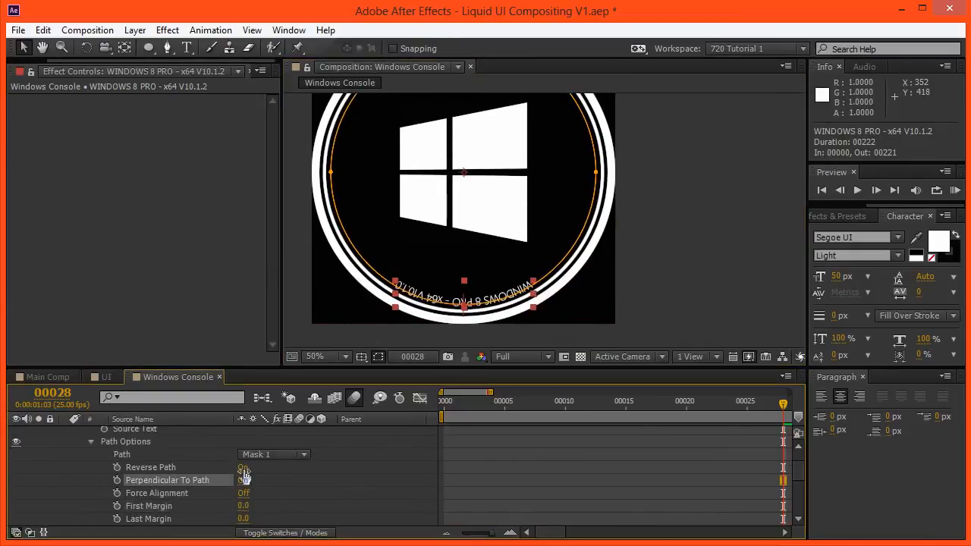
left_click(243, 467)
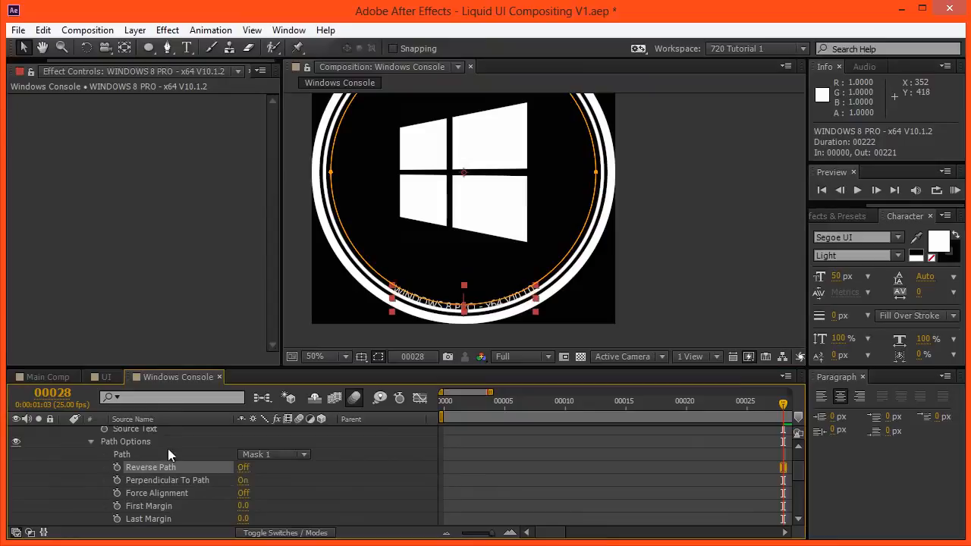
scroll(174, 453, "up", 1)
Step: Scale the duplicated text layer's Mask 1 down about its center to about 96.6%, and again by about 98.2%
left_click(156, 432)
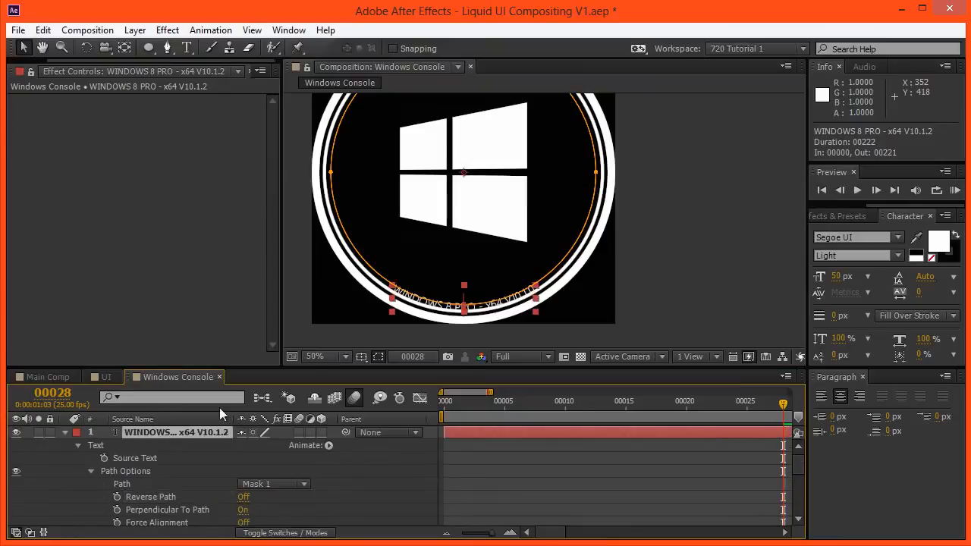
double_click(596, 179)
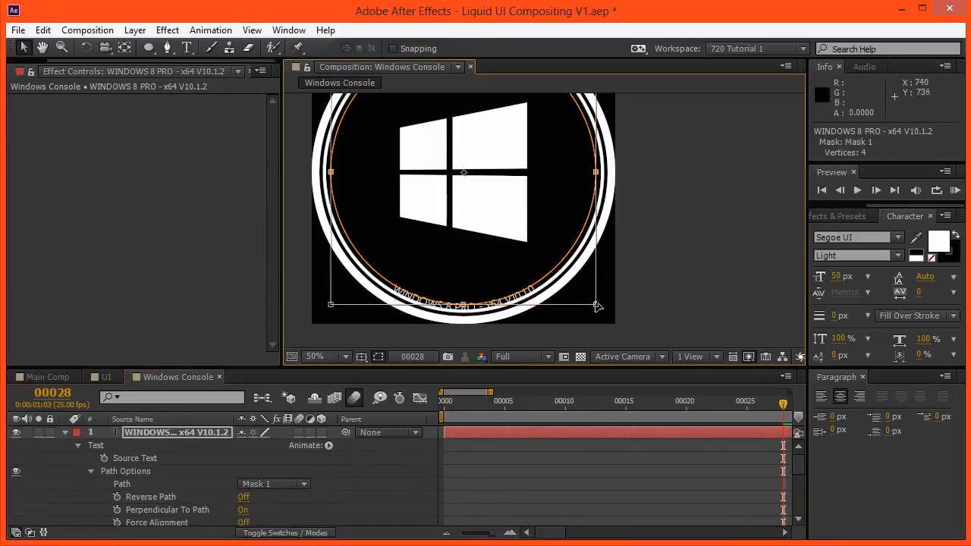
left_click_drag(596, 305, 593, 305)
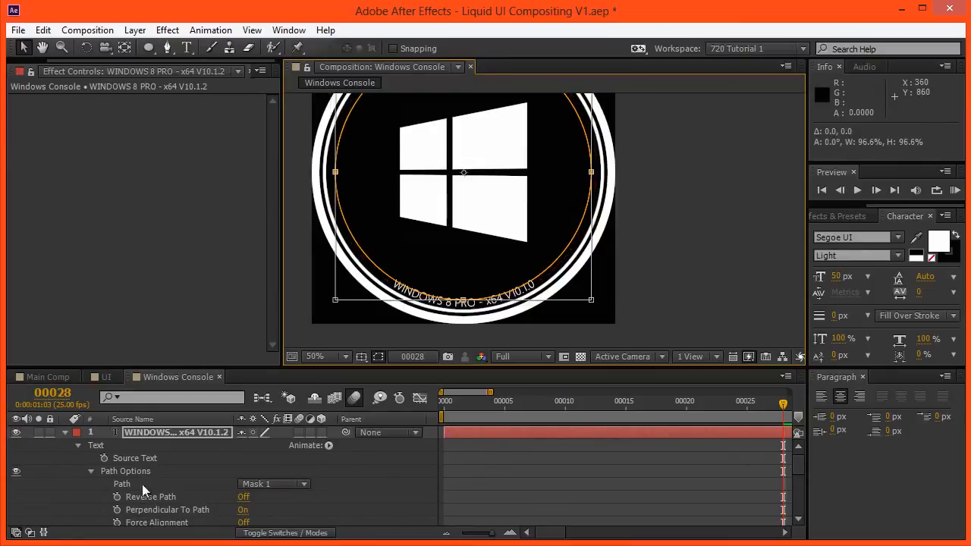
left_click_drag(454, 278, 448, 305)
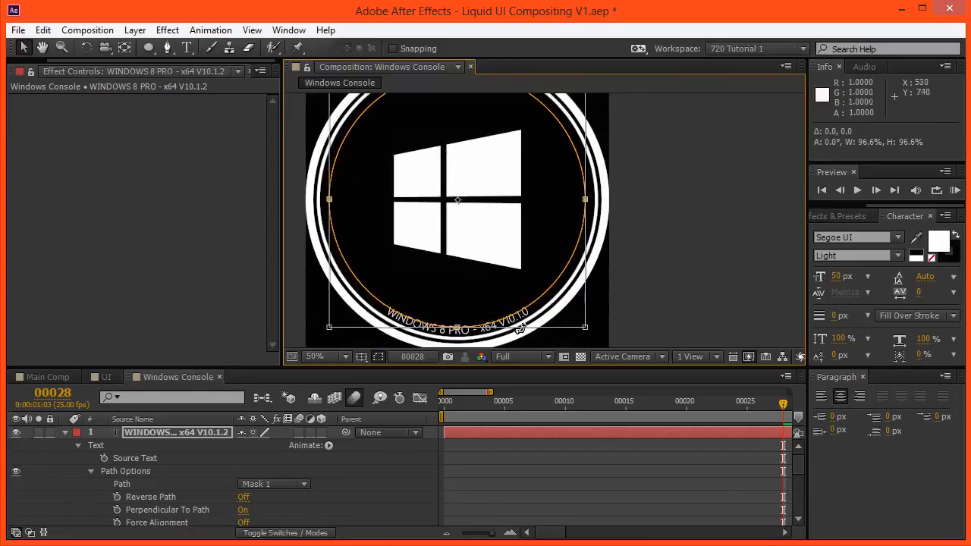
left_click_drag(584, 330, 583, 327)
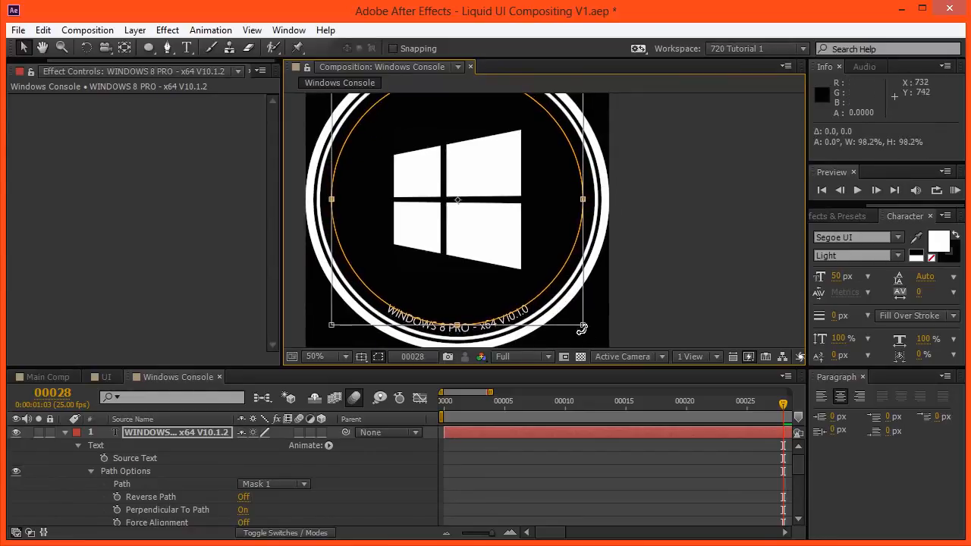
Step: Replace the duplicated layer's text with the computer's name in capitals, and collapse the expanded layers
double_click(146, 437)
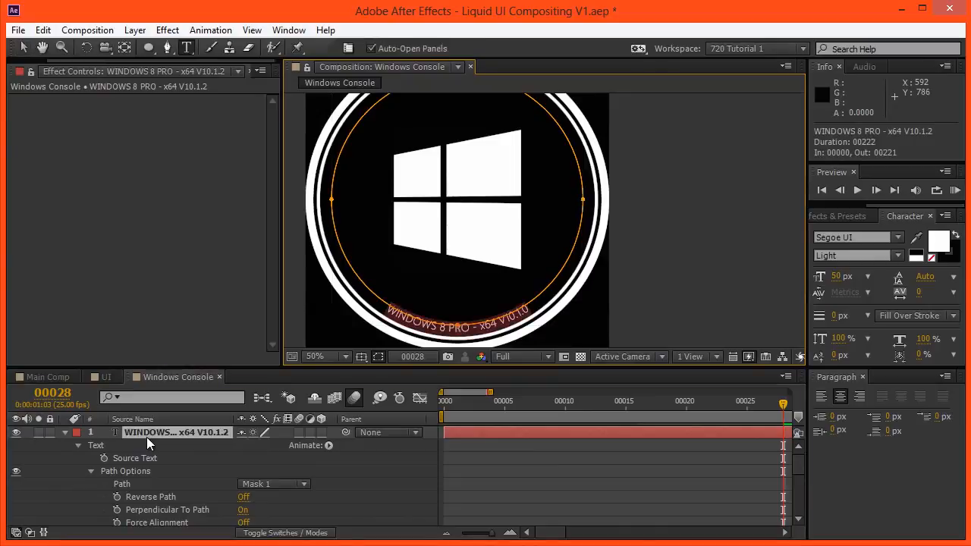
type("JAMES-PC")
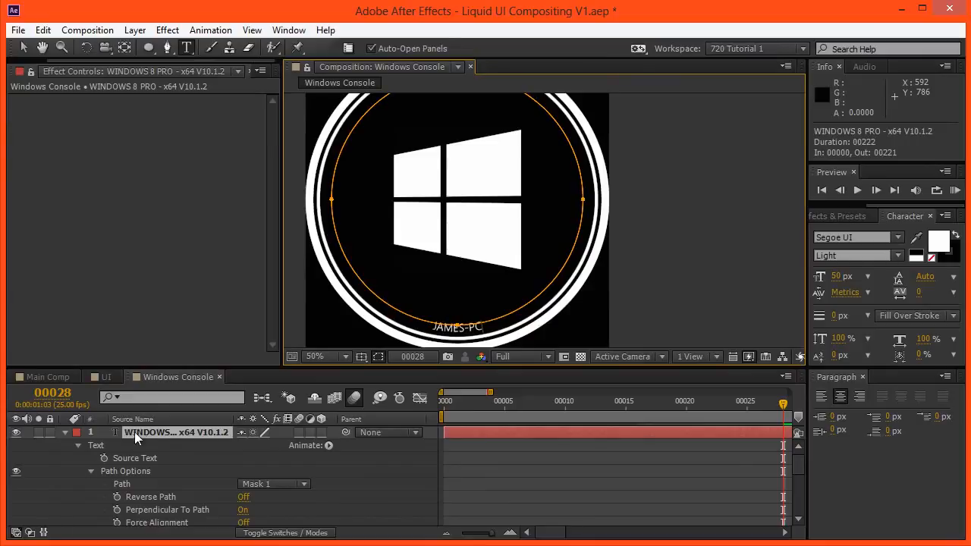
key("KP_Enter")
left_click(64, 433)
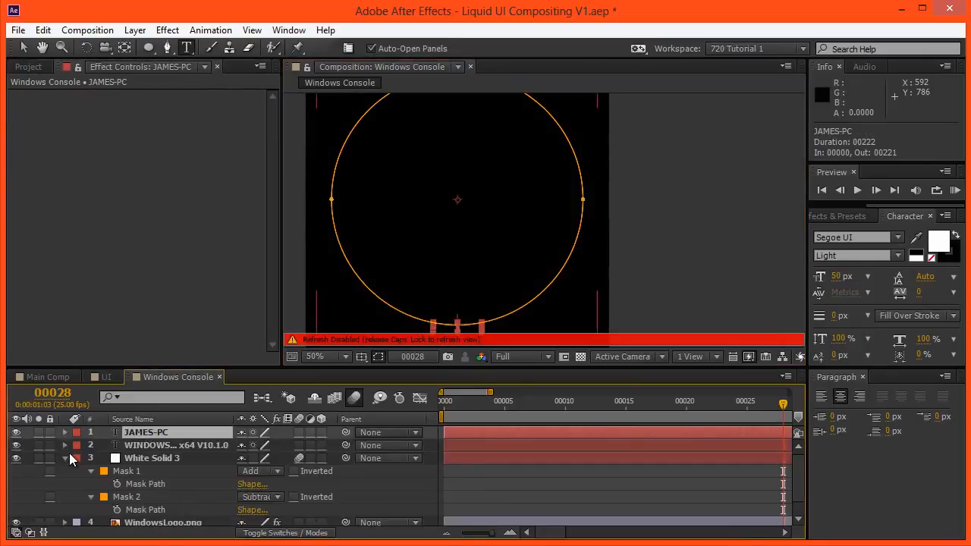
left_click(65, 458)
key("Caps_Lock")
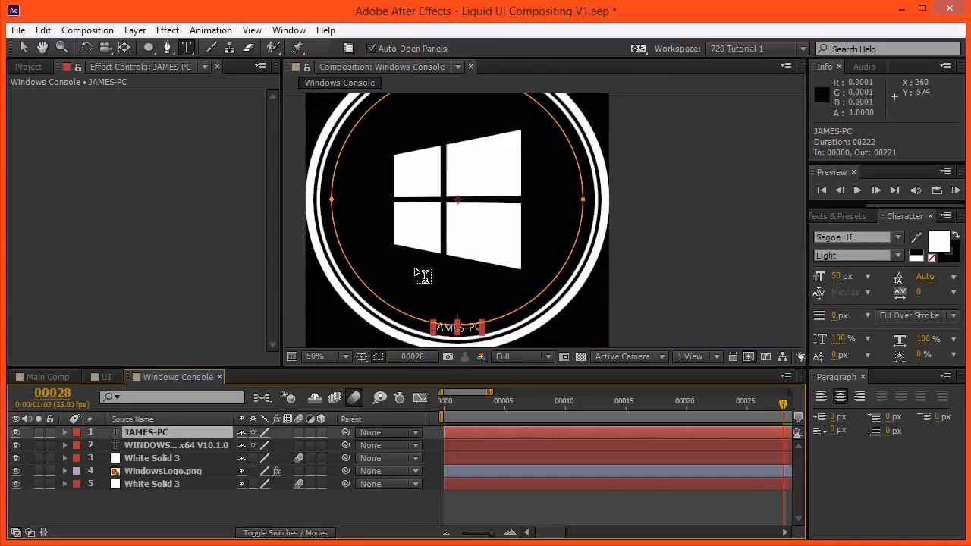
Step: Examine the placement of the upper and lower curved texts around the Windows logo with nothing selected
left_click(242, 492)
scroll(412, 210, "down", 2)
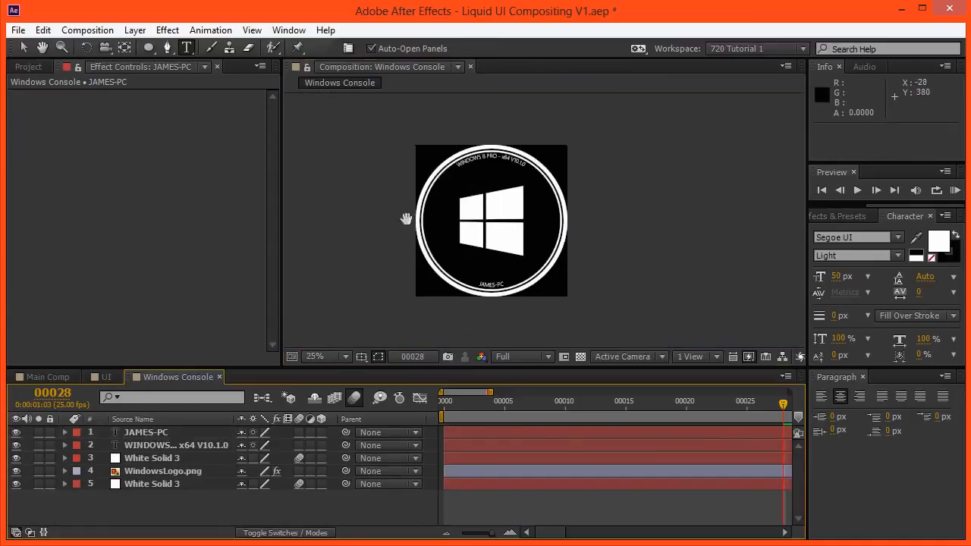
scroll(504, 177, "up", 2)
left_click_drag(481, 186, 499, 144)
key("v")
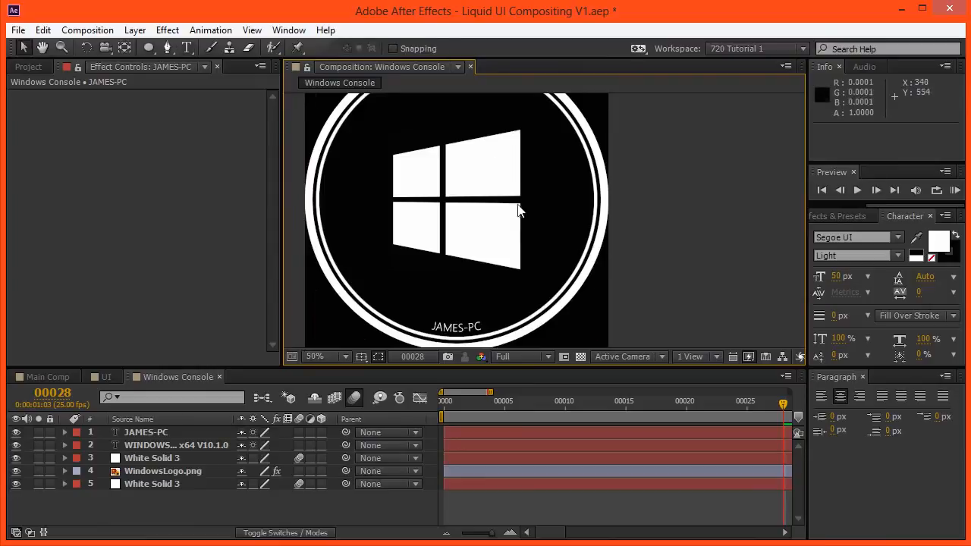
left_click_drag(444, 200, 423, 250)
key("comma")
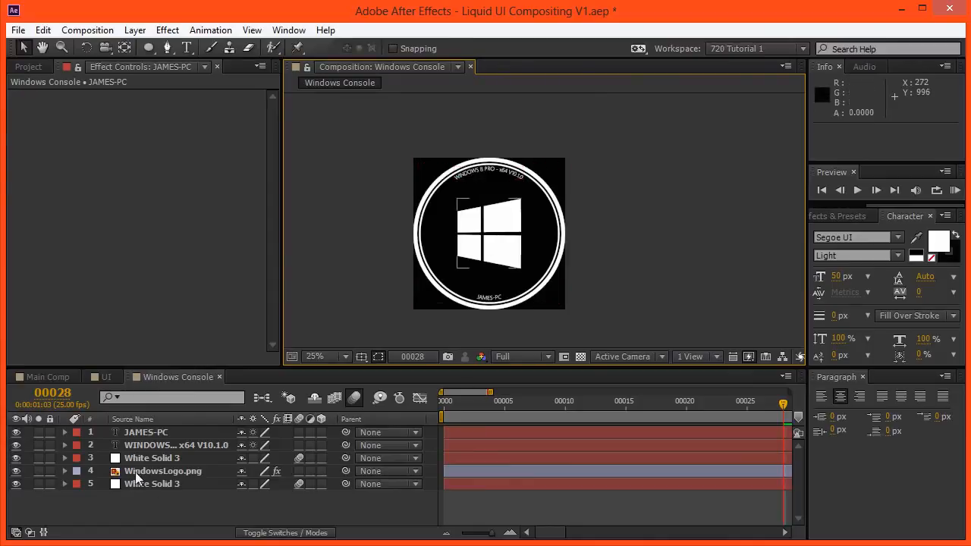
Step: Animate the WindowsLogo.png layer's scale from 0% at frame 0 to 30% at frame 30
left_click(467, 404)
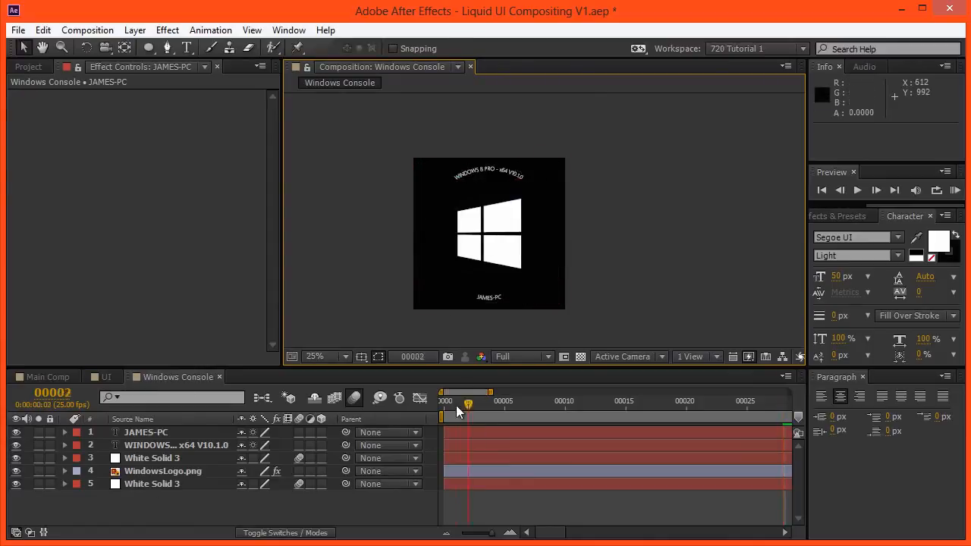
left_click_drag(592, 412, 497, 459)
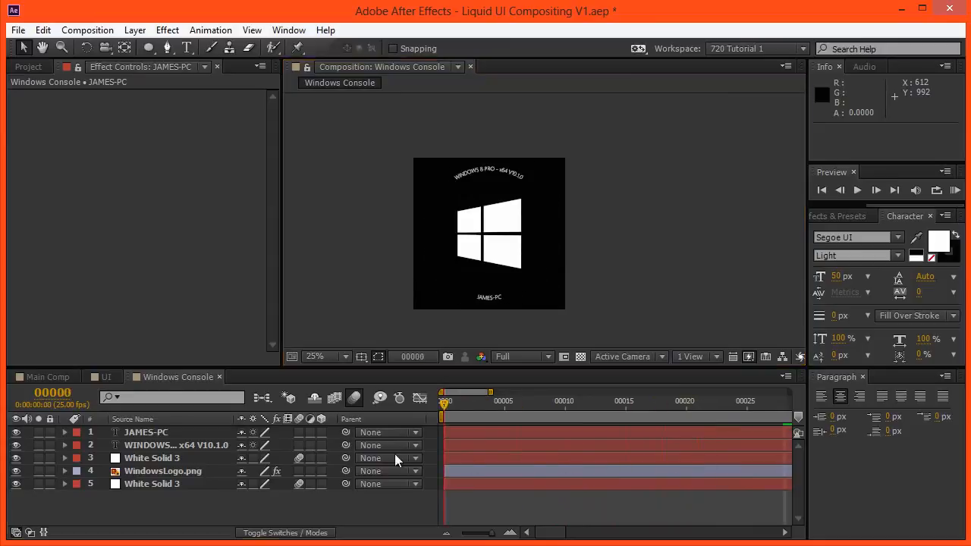
left_click(143, 469)
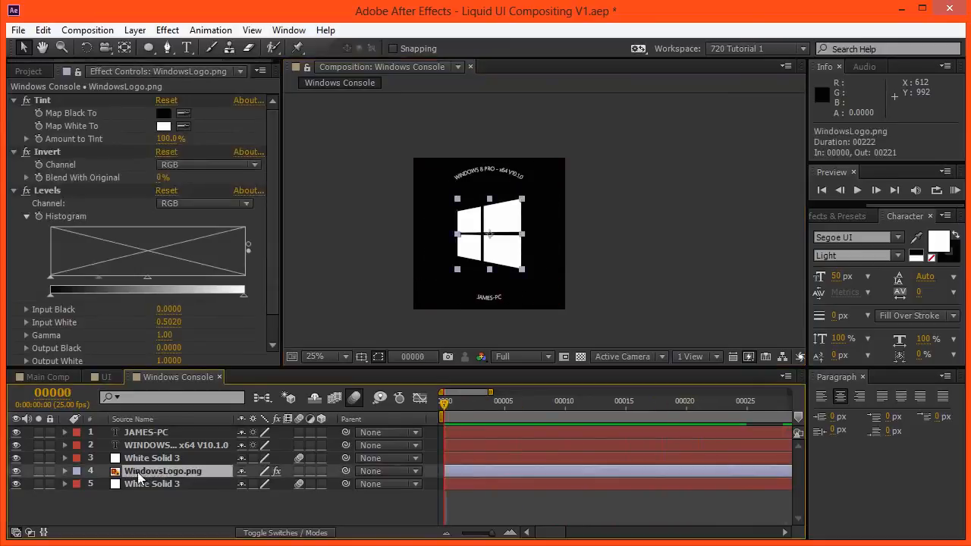
key("s")
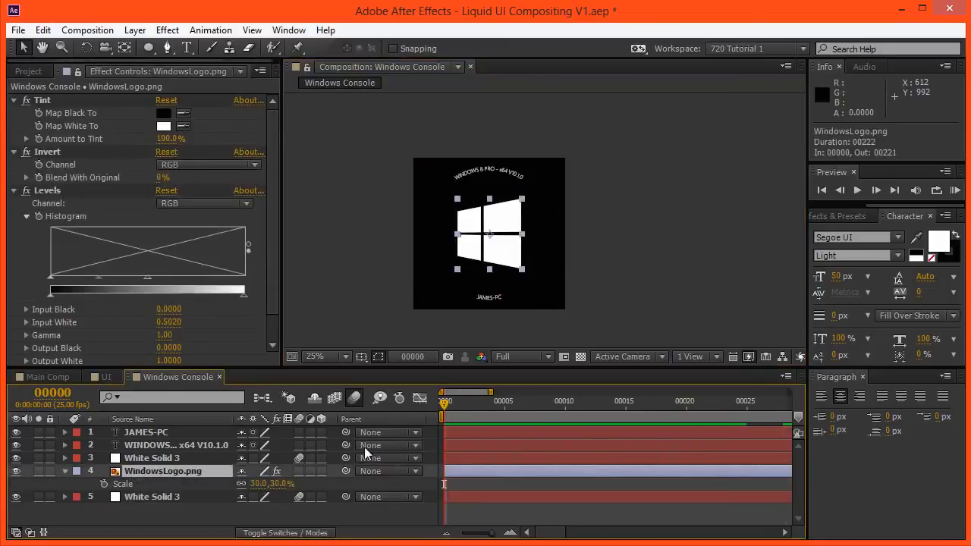
left_click_drag(624, 405, 760, 415)
left_click(104, 484)
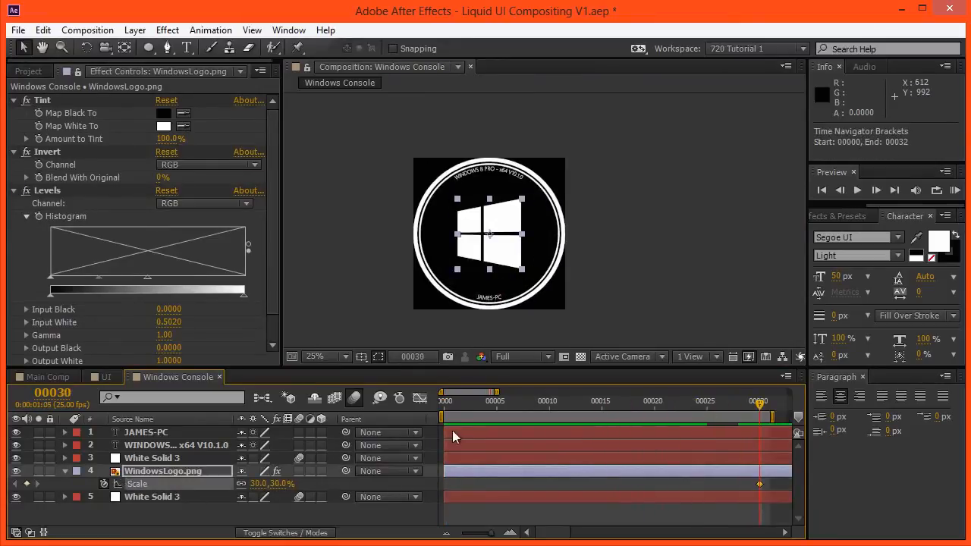
key("Home")
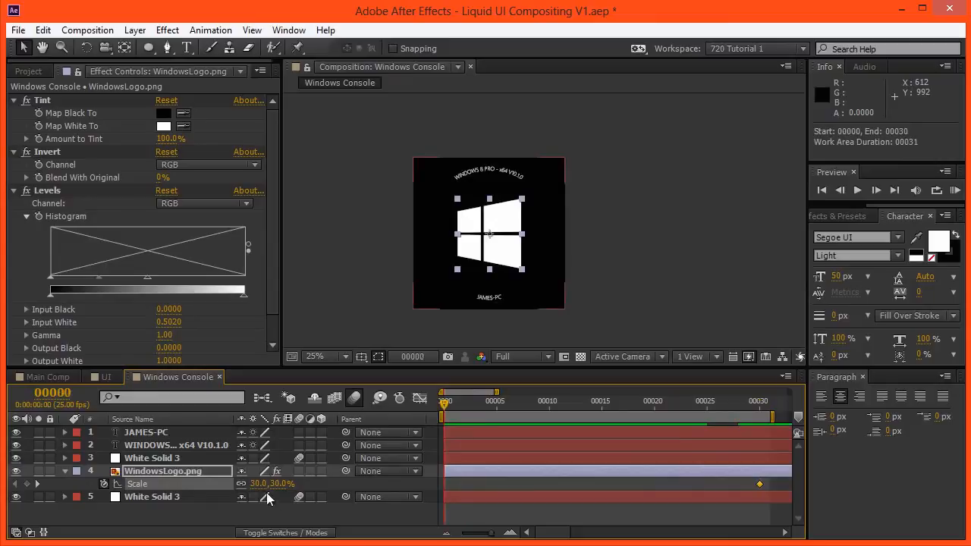
key("F2")
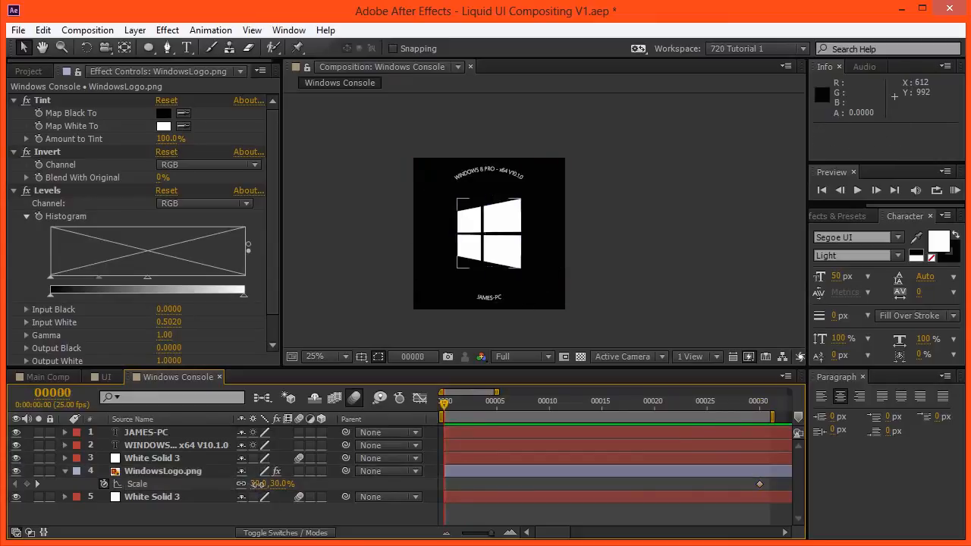
left_click_drag(258, 484, 143, 482)
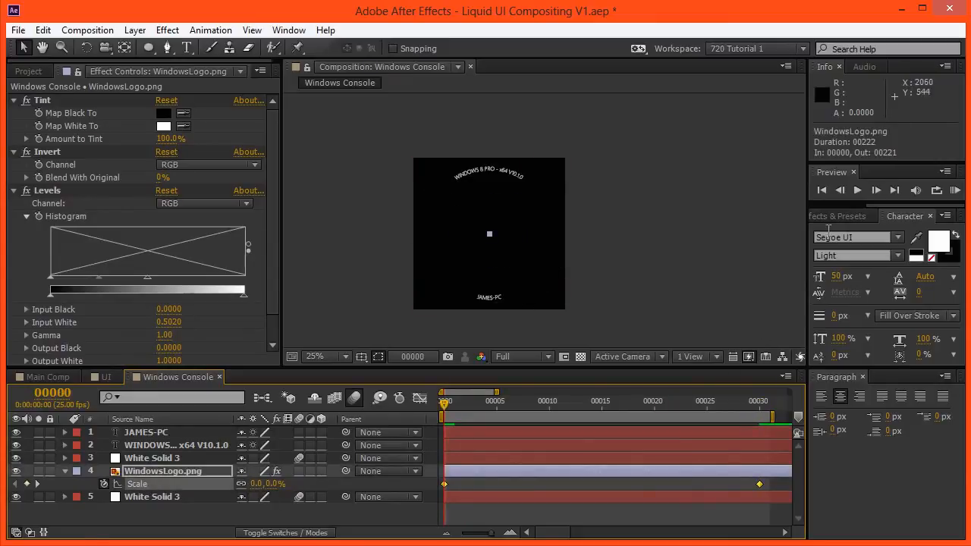
Step: Apply Ease and wizz Expo In + Out easing to the logo's scale keyframes, and enable motion blur for the logo and both text layers
left_click_drag(879, 207, 807, 202)
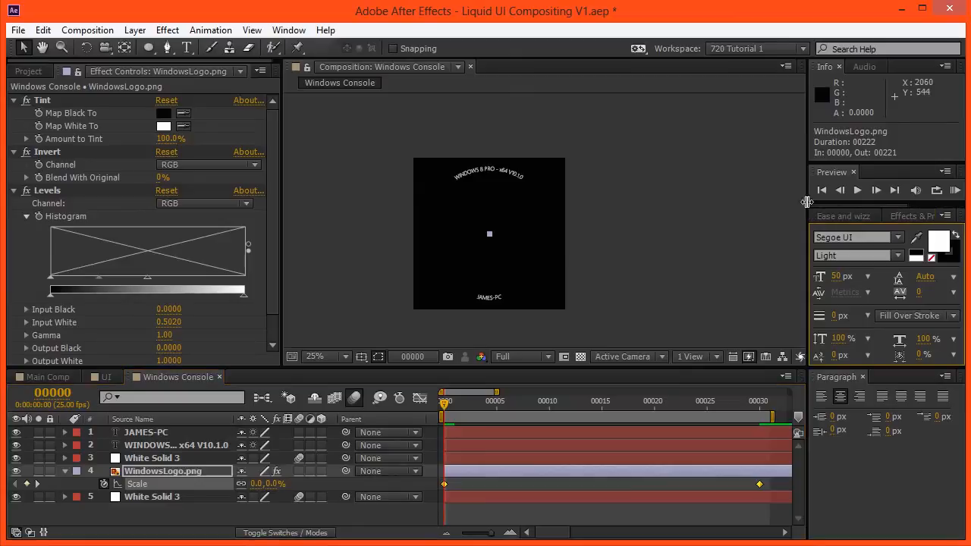
left_click(831, 215)
left_click(907, 343)
left_click(299, 471)
left_click(298, 444)
left_click(299, 435)
left_click(273, 516)
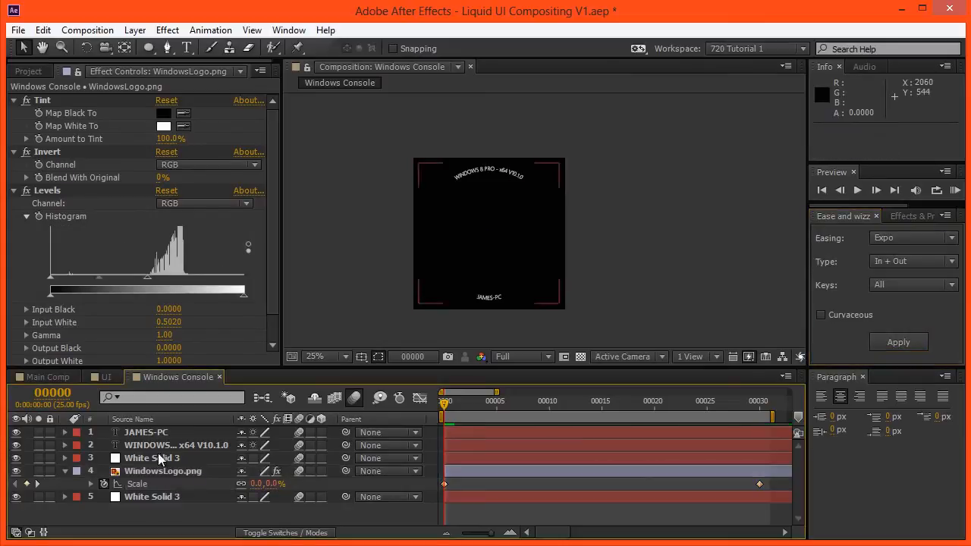
Step: Animate both text layers' scale from 0% at frame 0 to 100% at frame 30, with Expo In + Out easing
left_click(153, 445)
left_click(150, 434, "shift")
key("s")
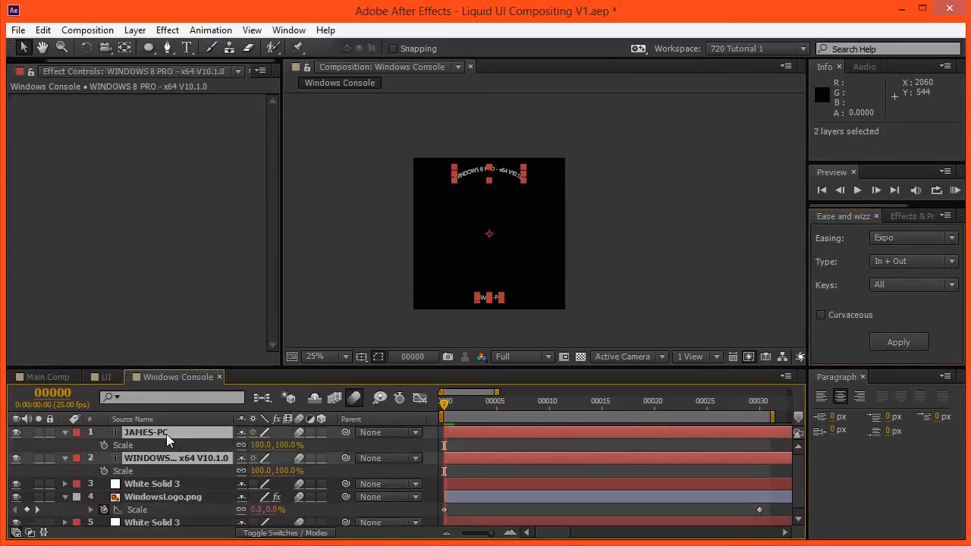
key("End")
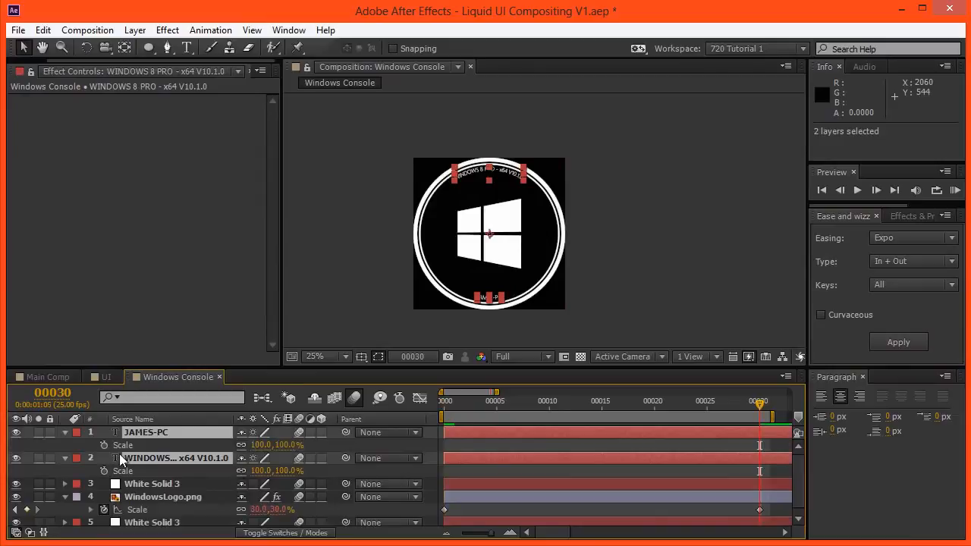
left_click(104, 445)
key("Home")
left_click(258, 446)
type("0")
key("Return")
left_click(899, 351)
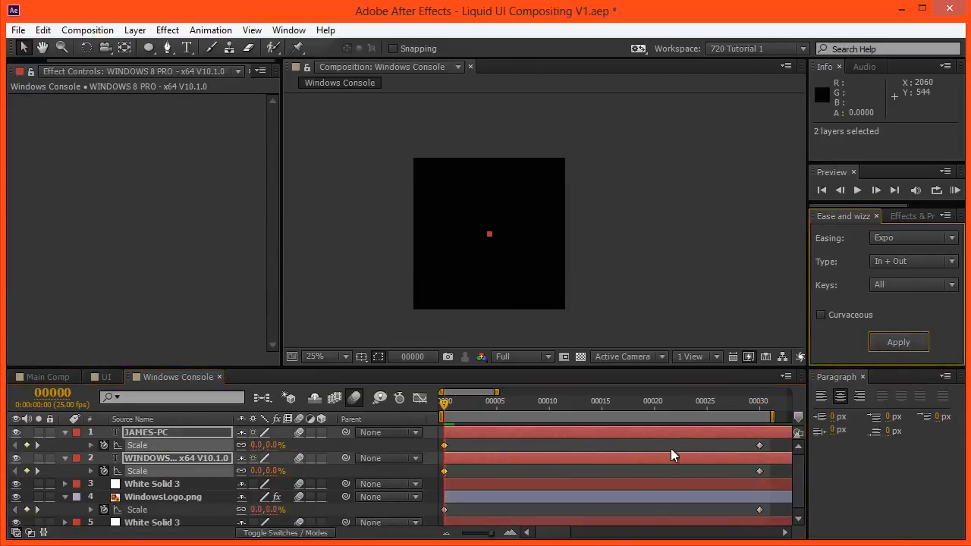
Step: Stagger the starting scale keyframes: the logo at frame 2, the upper text at frame 3 and the lower text at frame 4
left_click(645, 450)
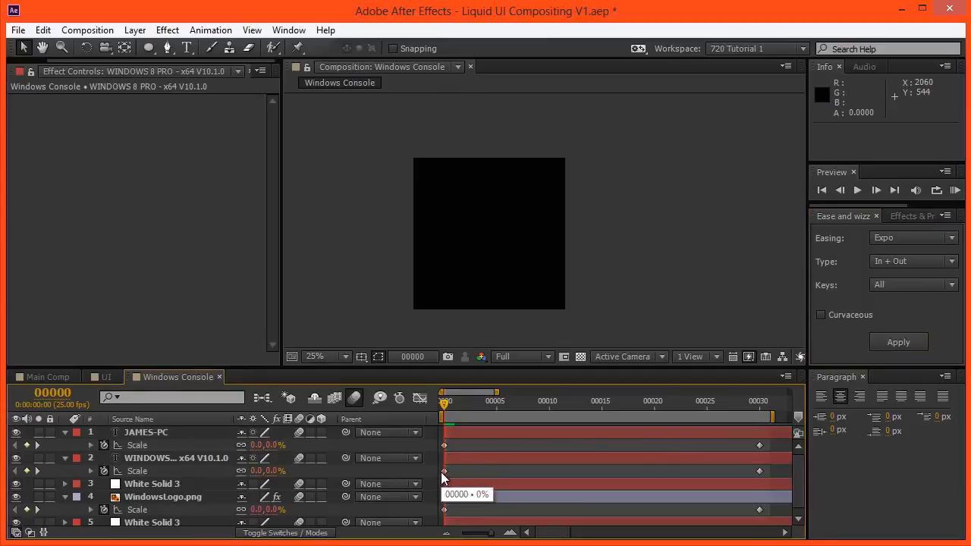
left_click(444, 509)
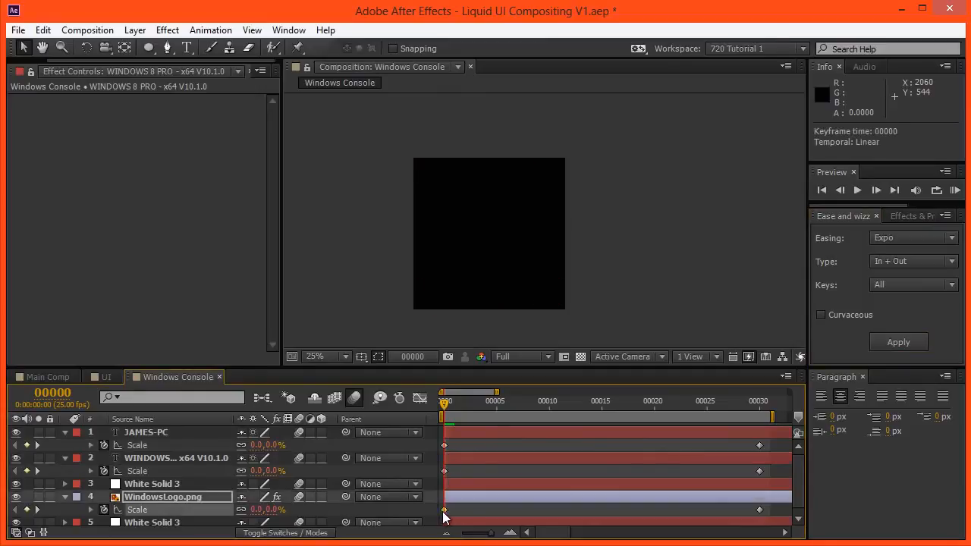
left_click(445, 471)
left_click_drag(446, 447, 486, 447)
left_click(513, 446)
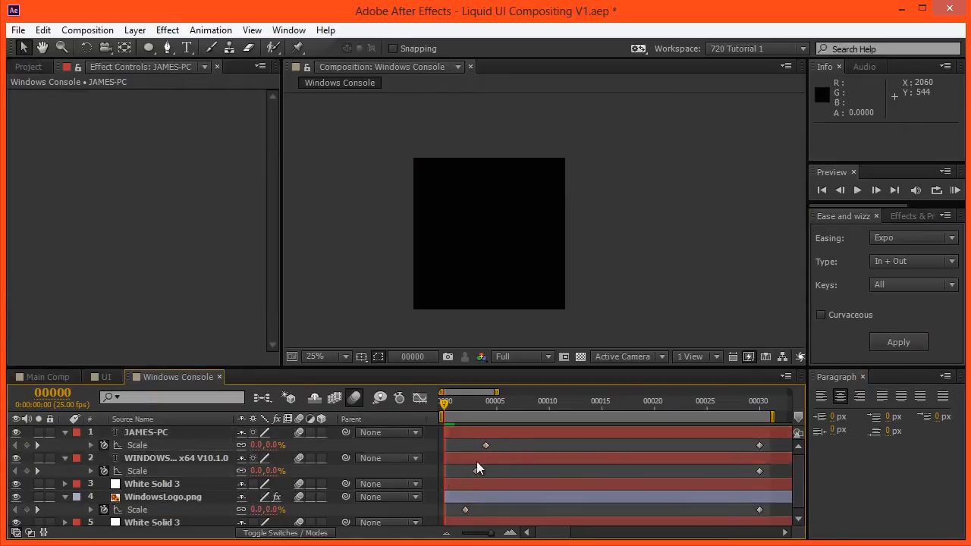
Step: Move the ending scale keyframe of the logo to frame 28 and that of the upper text to frame 29
key("Page_Down")
key("Page_Down")
key("Page_Down")
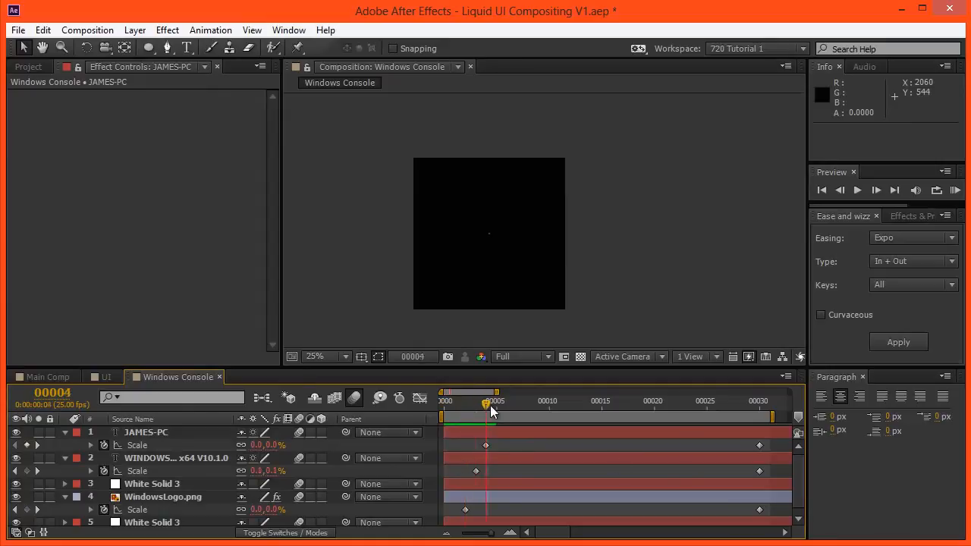
left_click_drag(463, 419, 750, 436)
key("Page_Up")
key("Page_Up")
left_click_drag(760, 509, 739, 510)
left_click_drag(760, 472, 749, 471)
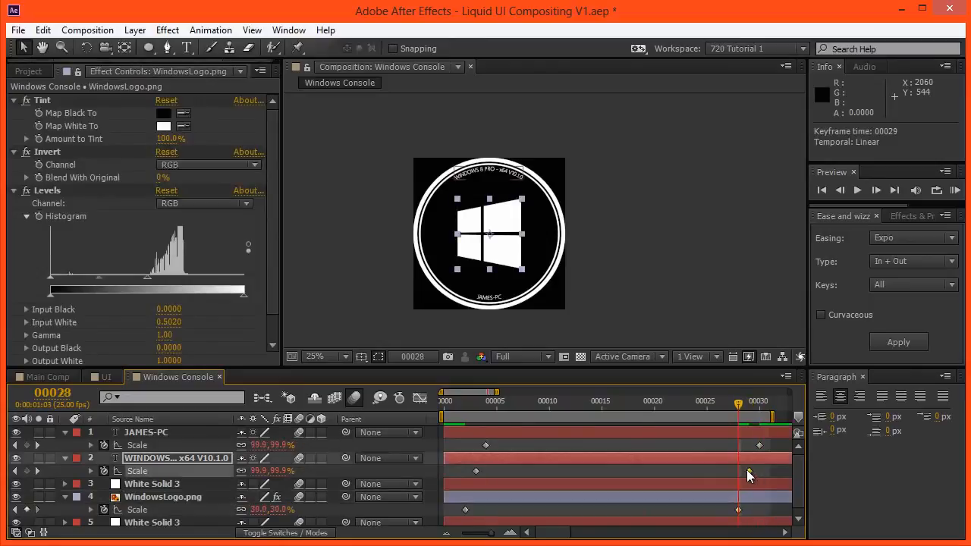
Step: Preview the animation enlarged, and delay the starting scale keyframes to frame 5 for the logo, 6 for the upper text and 7 for the lower text
scroll(500, 238, "up", 1)
left_click_drag(482, 255, 547, 230)
key("grave")
key("space")
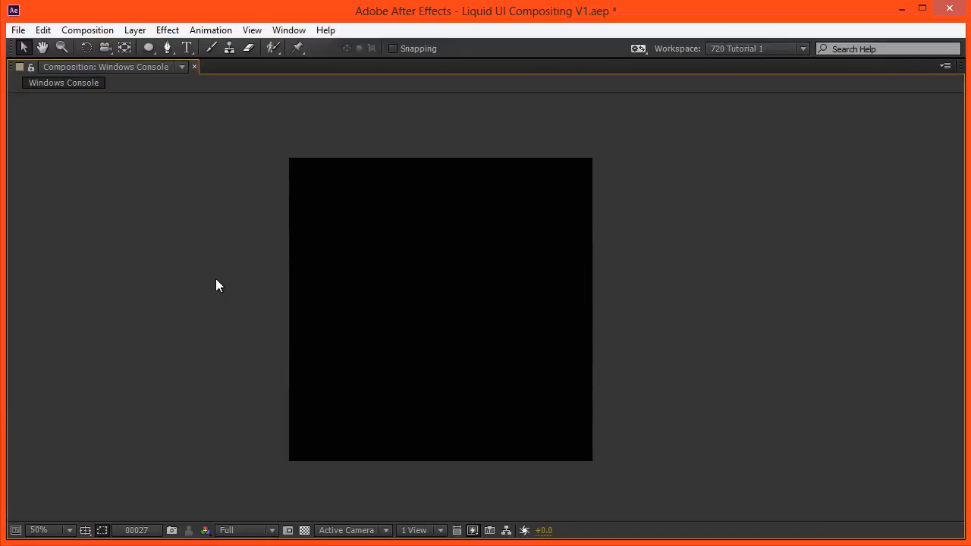
key("grave")
left_click_drag(528, 408, 567, 406)
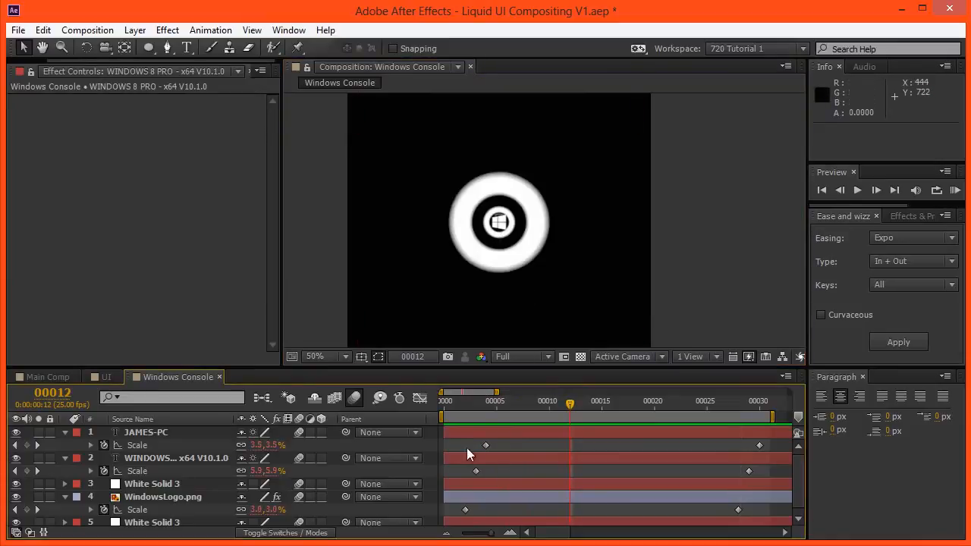
left_click_drag(453, 438, 503, 524)
left_click_drag(477, 471, 509, 474)
left_click(535, 469)
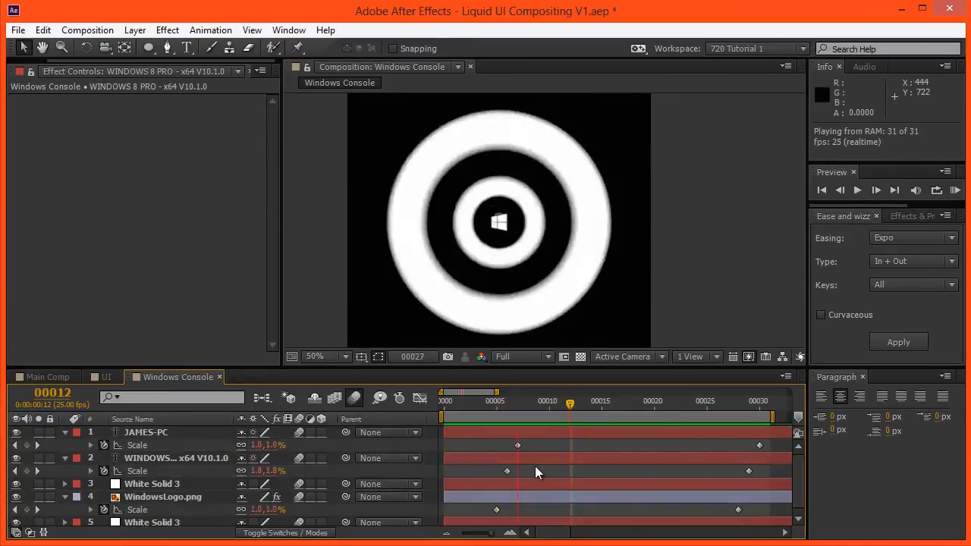
key("space")
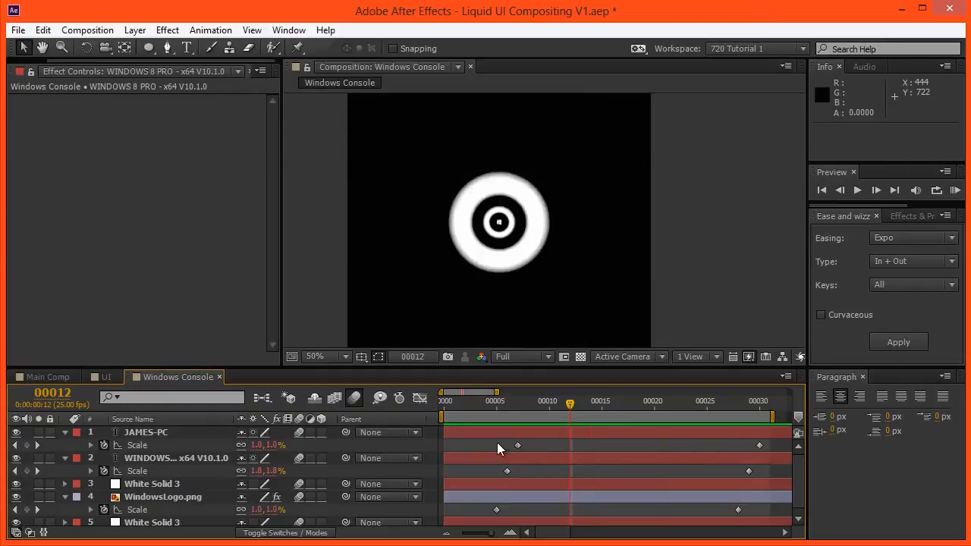
Step: Shift the three starting scale keyframes one frame earlier, to frames 4, 5 and 6, and preview the animation
left_click_drag(509, 494, 523, 507)
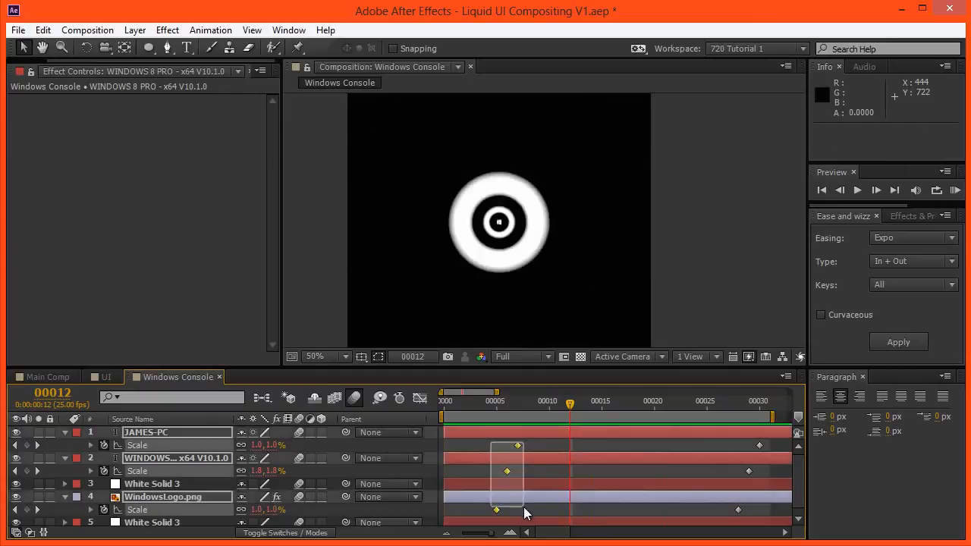
left_click_drag(502, 472, 499, 469)
left_click(512, 467)
key("KP_0")
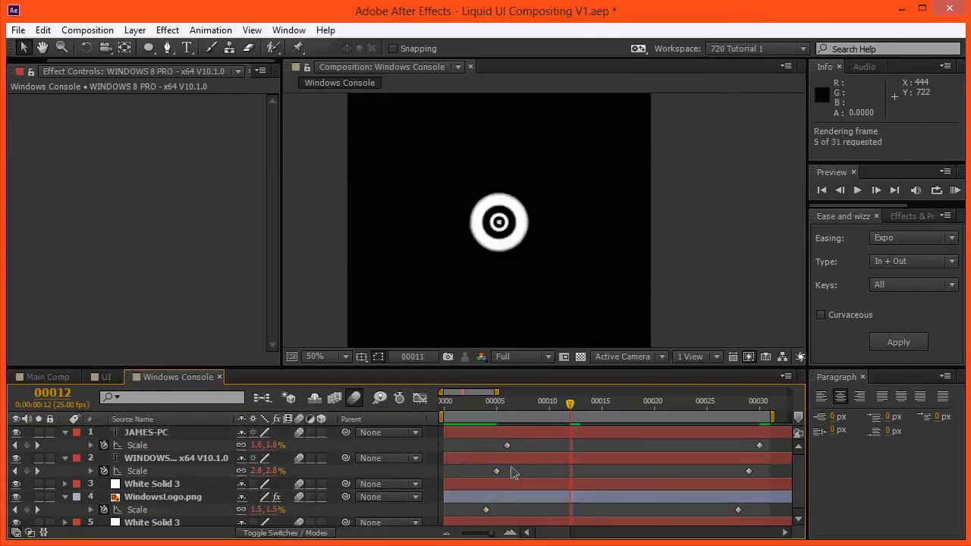
scroll(429, 245, "down", 1)
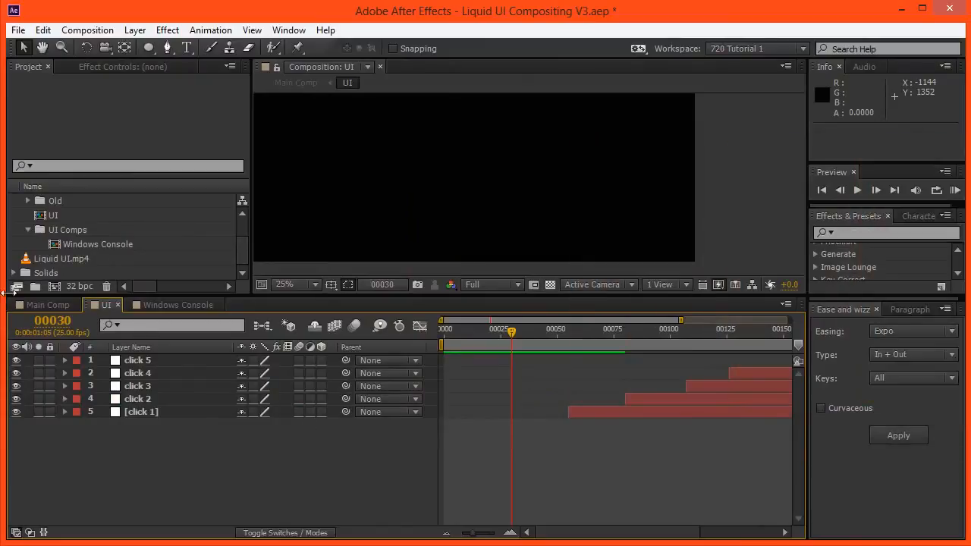
Step: Place the Windows Console comp beneath the click 1 layer in UI, scale it to 54% and position it at about 1734, 672
left_click_drag(88, 250, 171, 456)
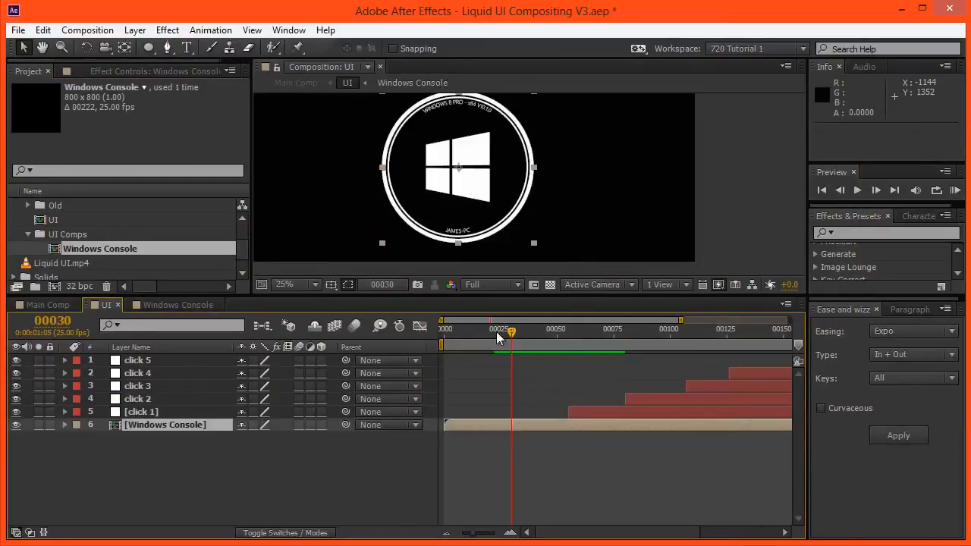
key("space")
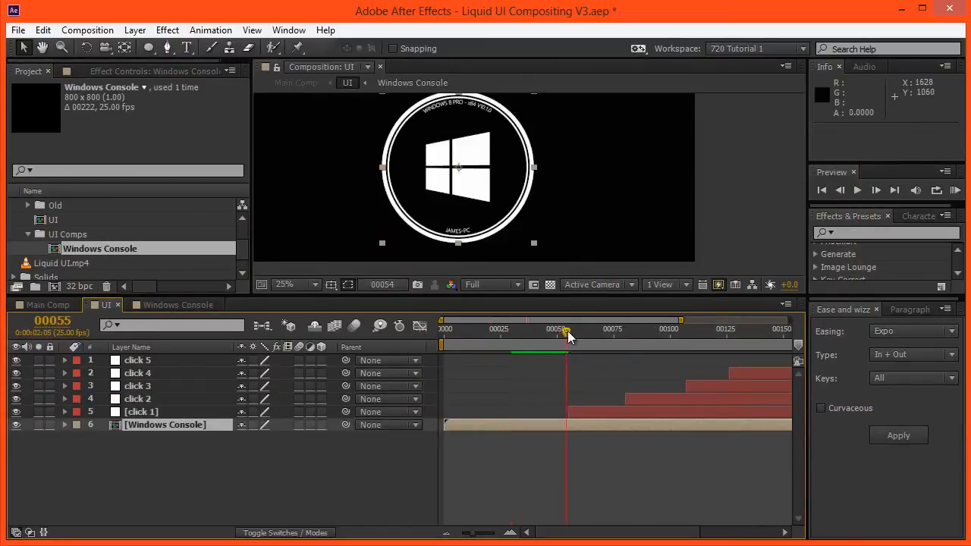
left_click_drag(465, 177, 557, 211)
key("s")
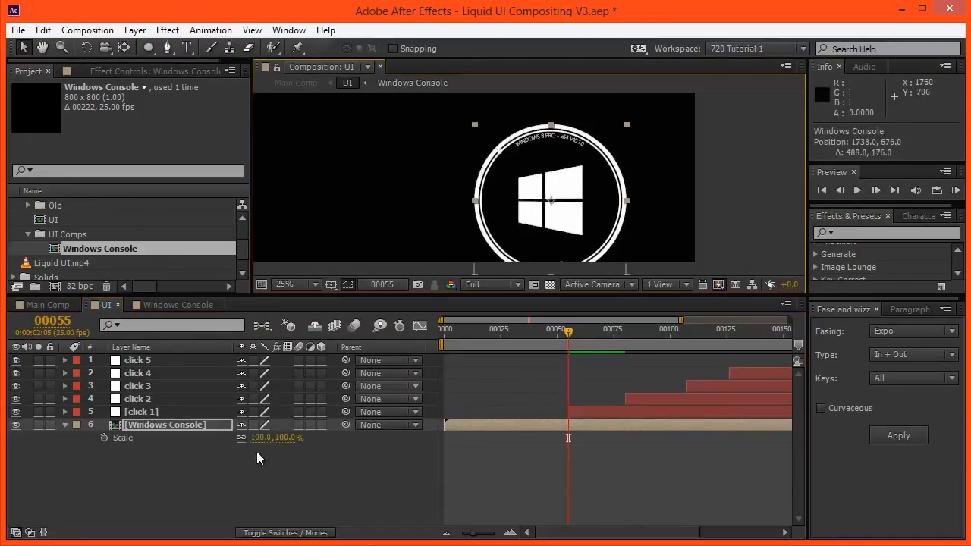
left_click_drag(244, 439, 209, 438)
left_click_drag(550, 225, 548, 224)
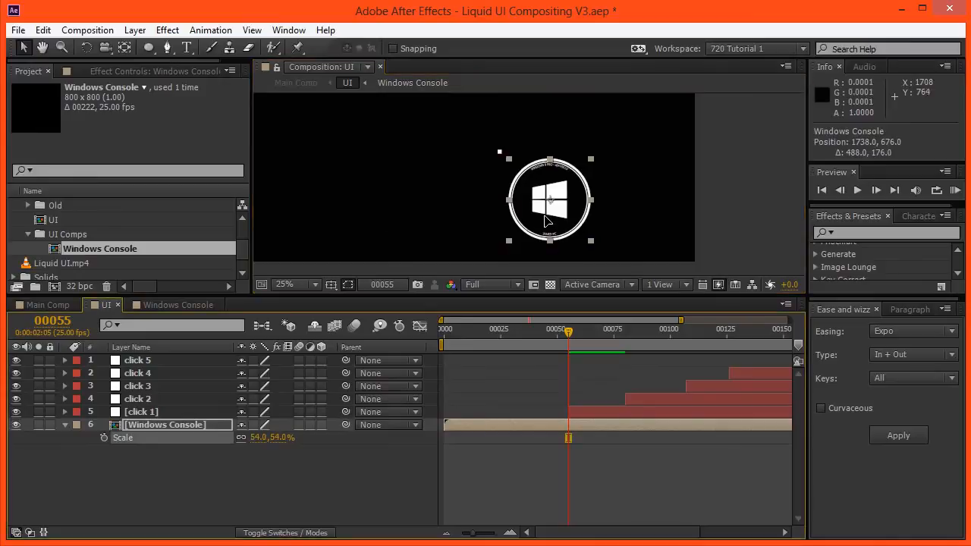
Step: Check the console over the footage in Main Comp, and in UI reduce its scale to 45.5% and move it to about 1714, 656
left_click(43, 308)
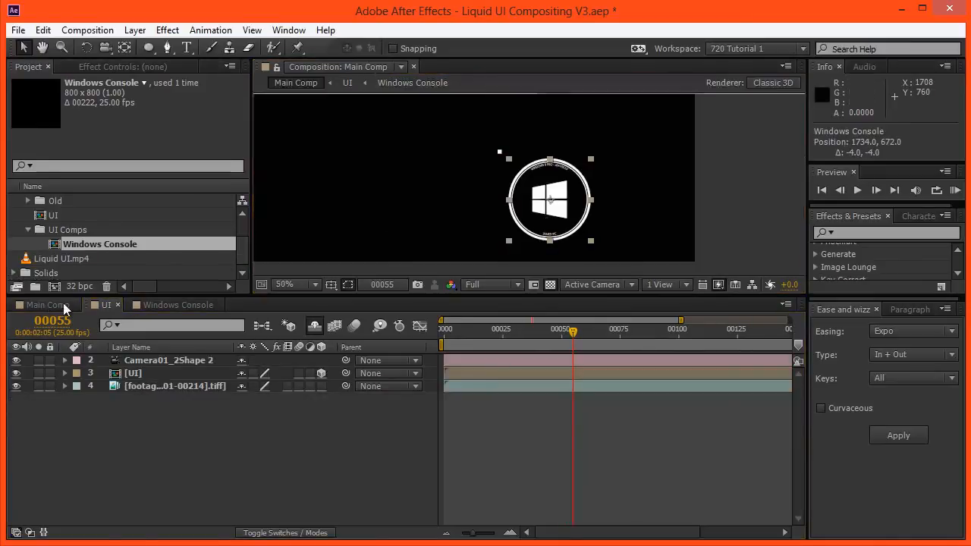
key("KP_0")
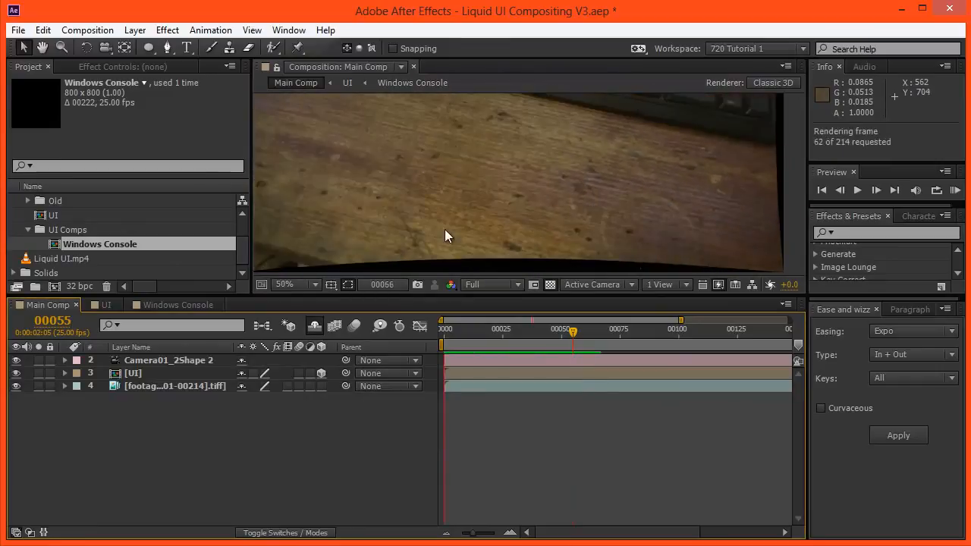
key("space")
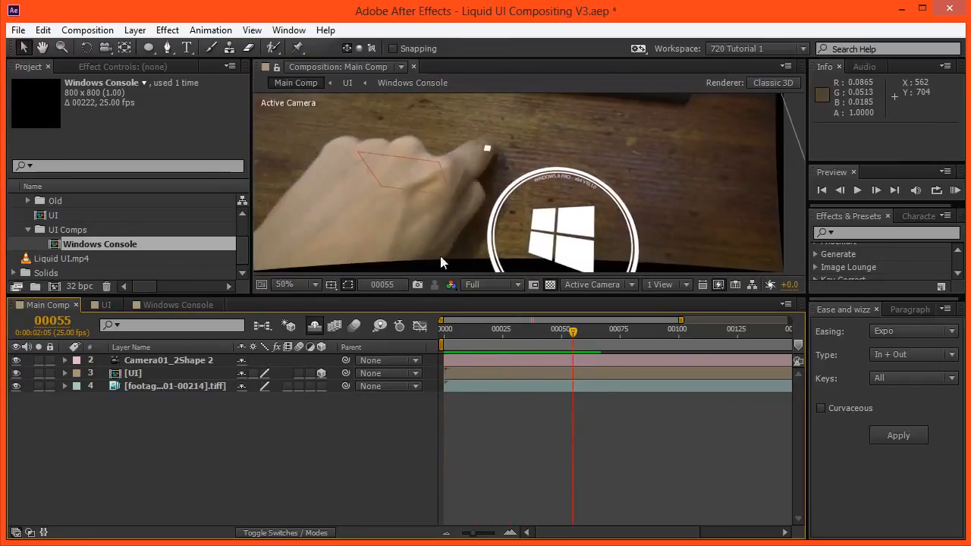
left_click(348, 82)
left_click(213, 438)
left_click_drag(212, 434, 183, 429)
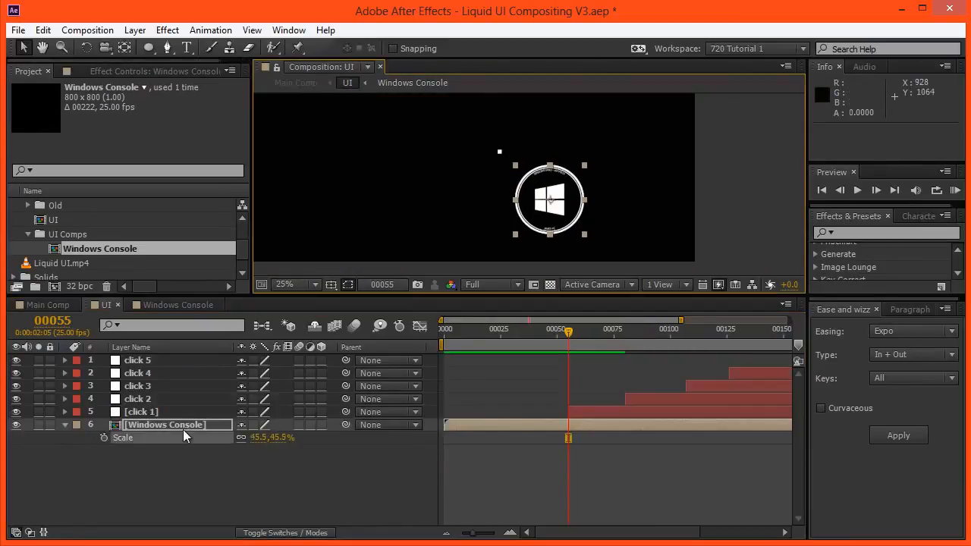
left_click(253, 486)
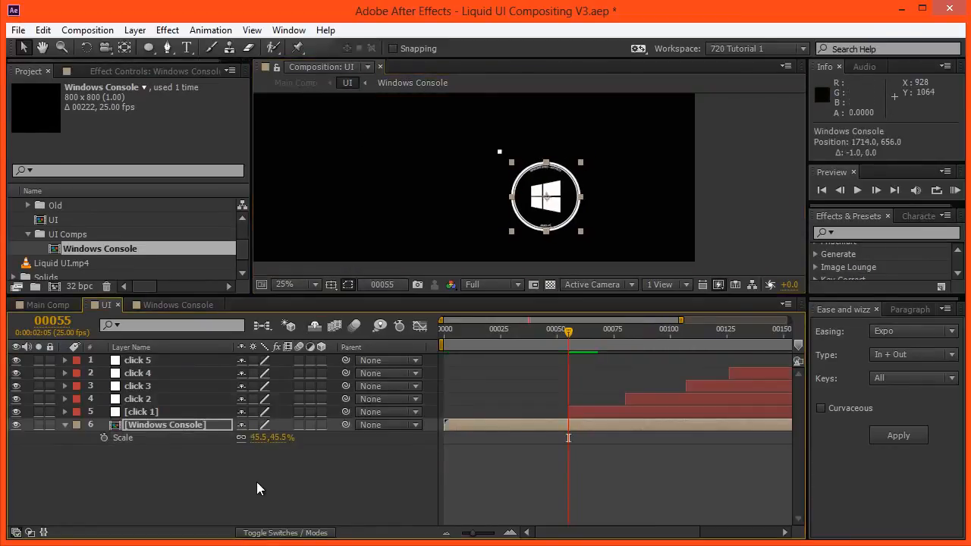
left_click(294, 83)
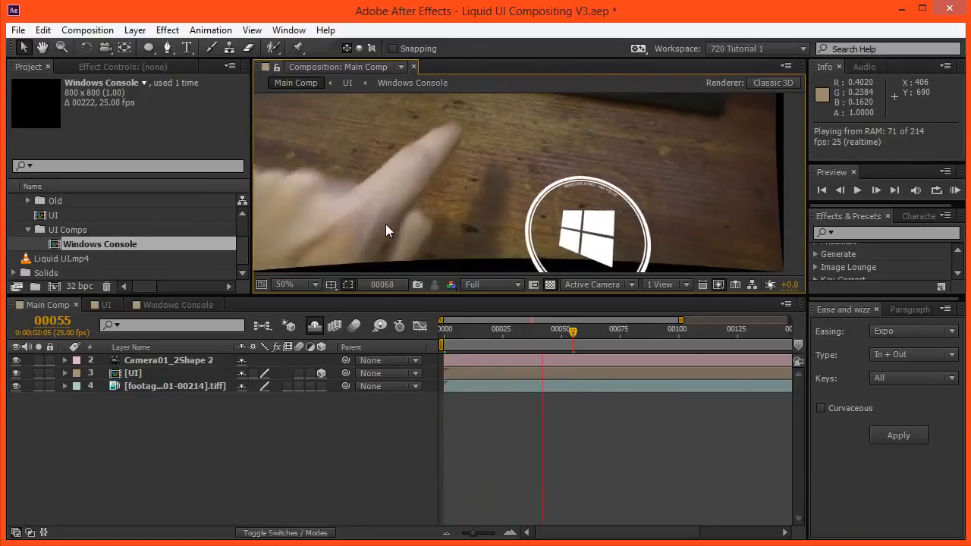
Step: Nest the Windows Console comp in a new composition and rename it Windows Console Icons
key("space")
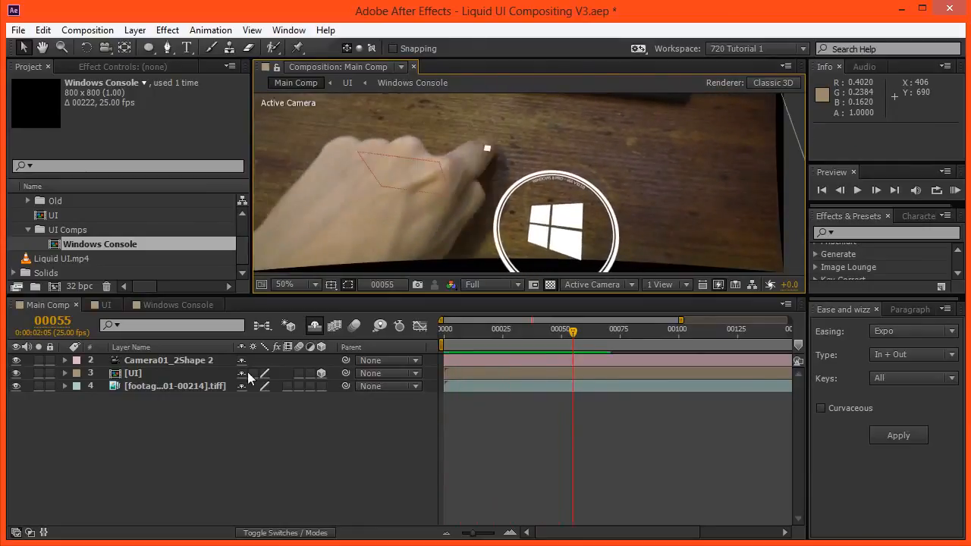
left_click(171, 305)
left_click_drag(97, 242, 53, 281)
key("Return")
key("End")
key("BackSpace")
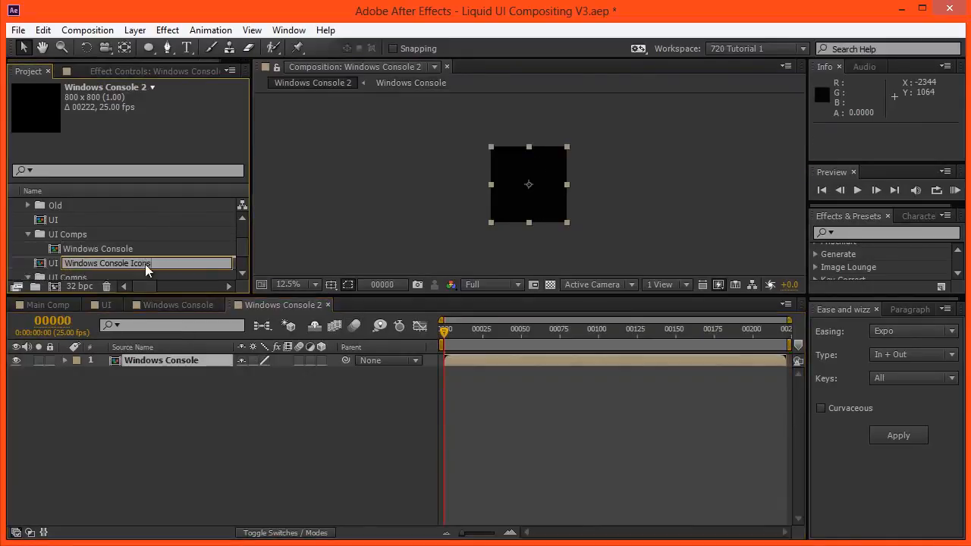
key("Return")
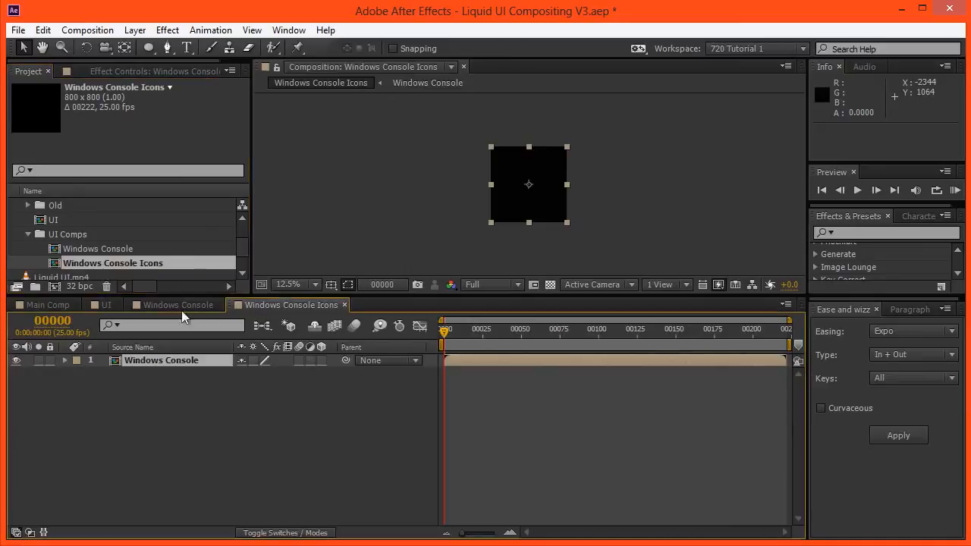
left_click(107, 305)
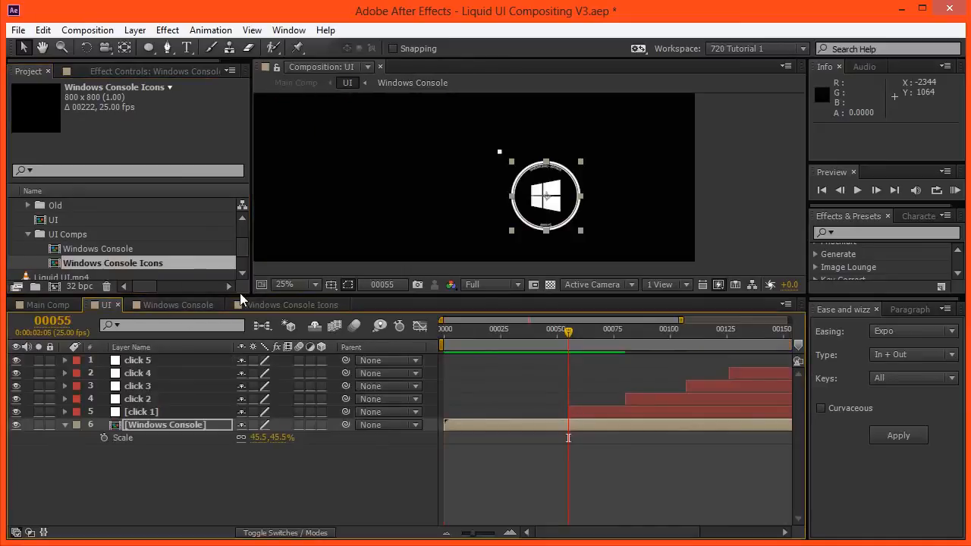
left_click(145, 422)
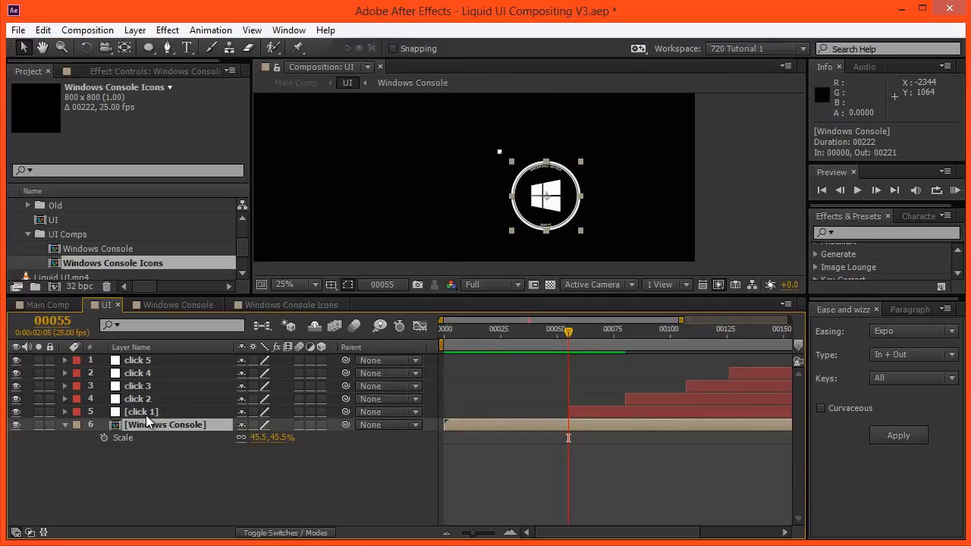
left_click(289, 303)
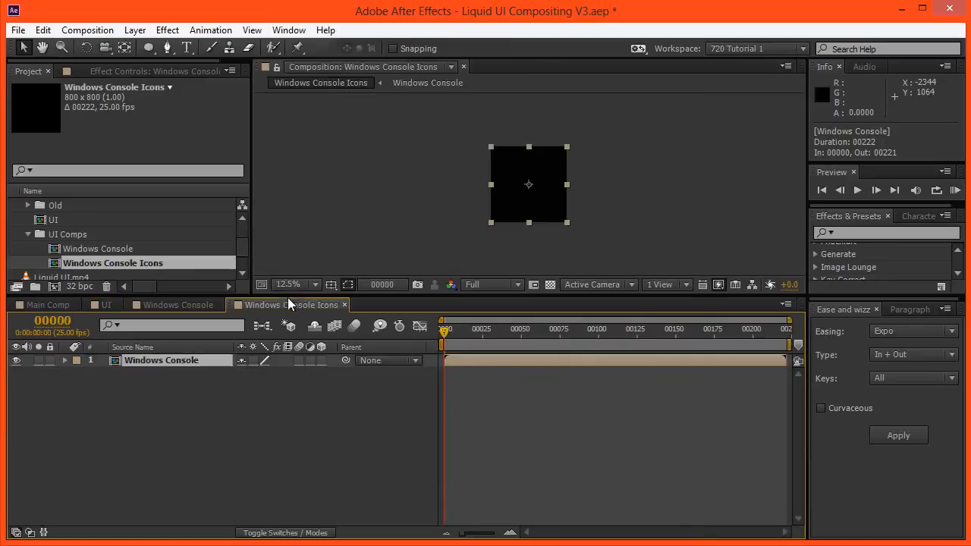
left_click(162, 398)
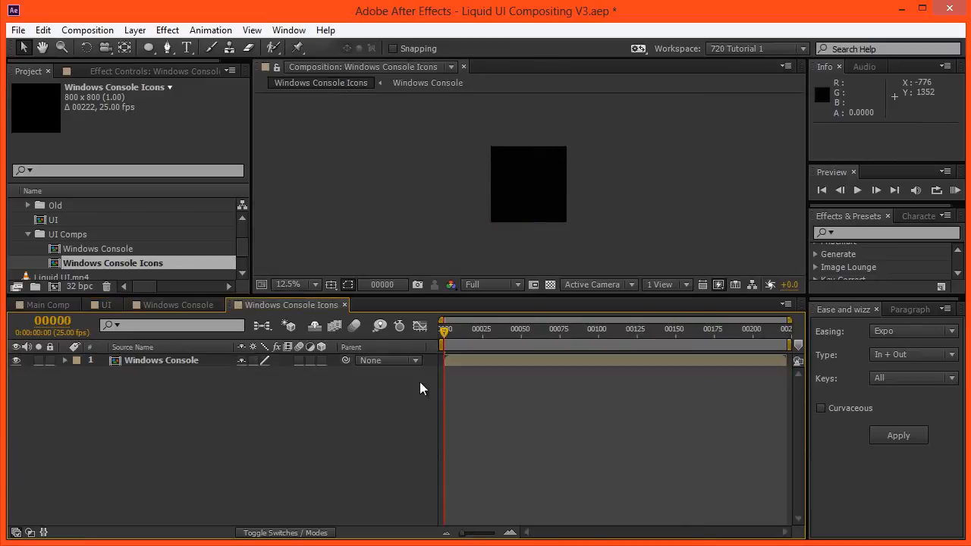
Step: Enlarge the Windows Console Icons composition to 1400 x 1400 px, with the playhead at frame 36
left_click_drag(458, 335, 499, 341)
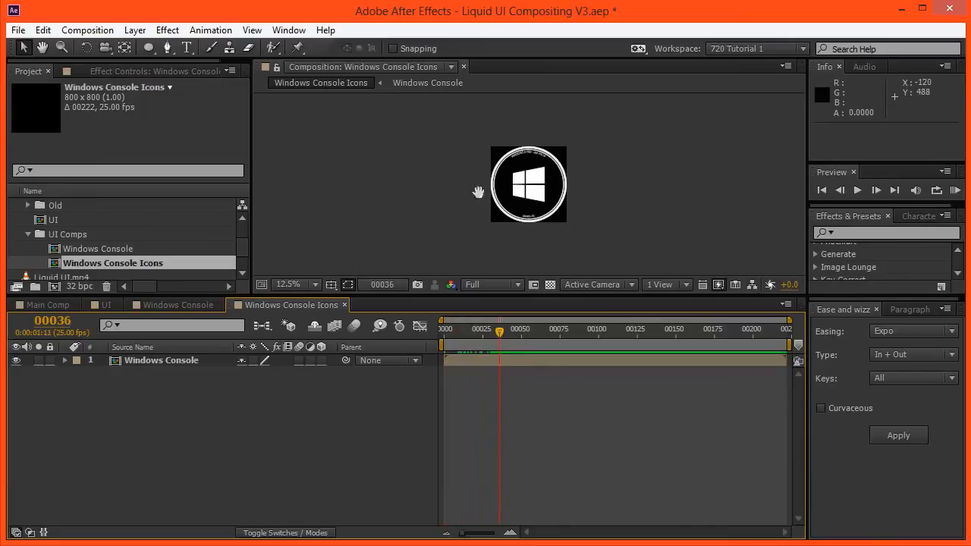
key("ctrl+k")
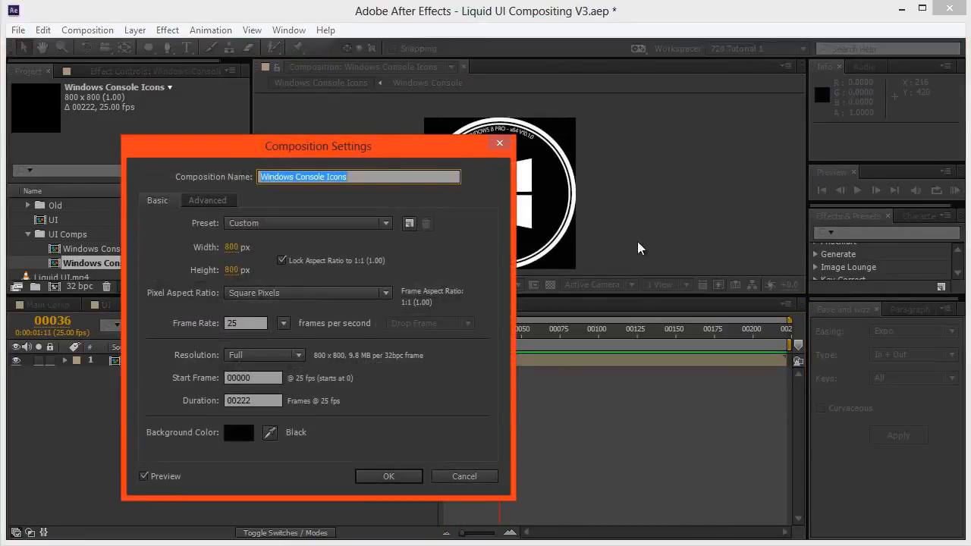
left_click(229, 247)
type("4")
type("400")
key("Return")
scroll(425, 213, "down", 2)
left_click_drag(437, 215, 405, 230)
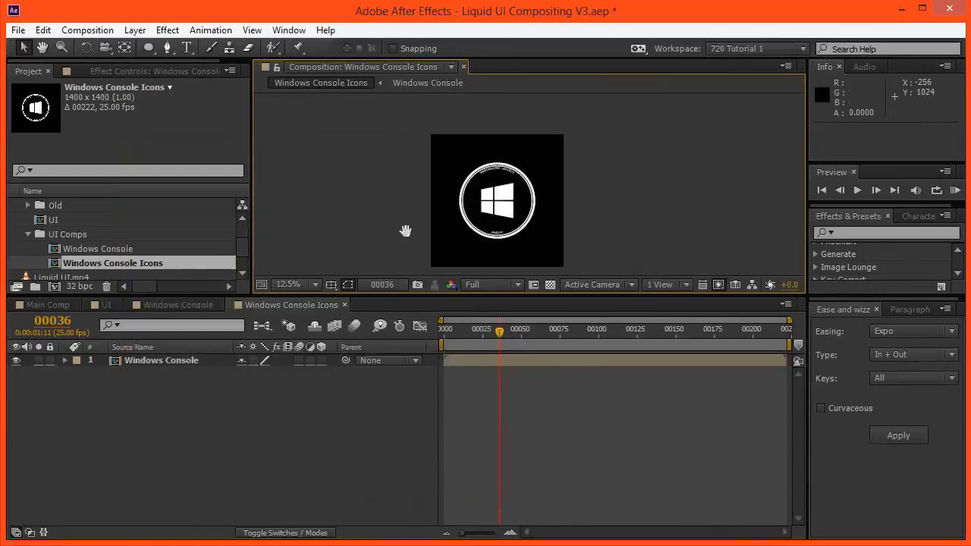
scroll(423, 229, "up", 1)
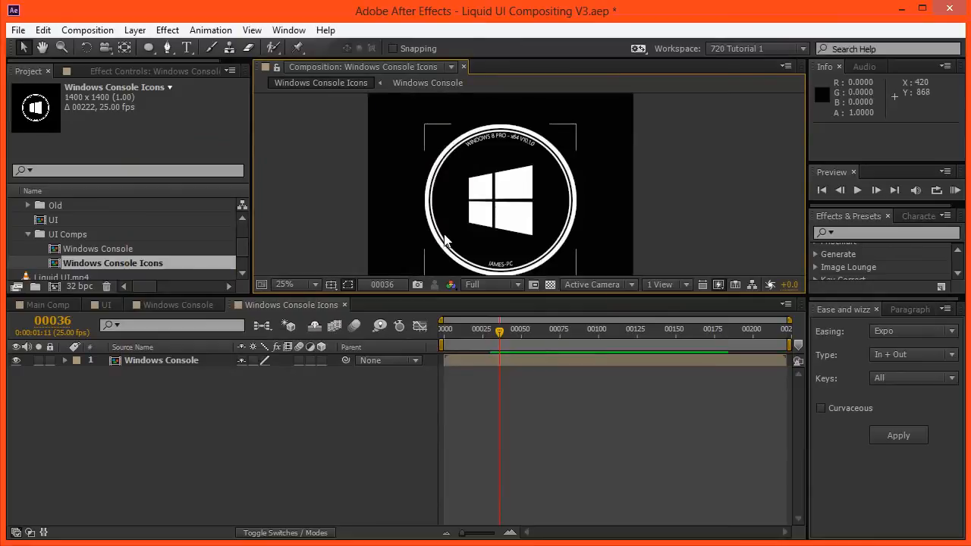
Step: Create a white solid named spoke, 10 px wide and 600 px high, above the Windows Console layer
left_click(132, 408)
key("ctrl+y")
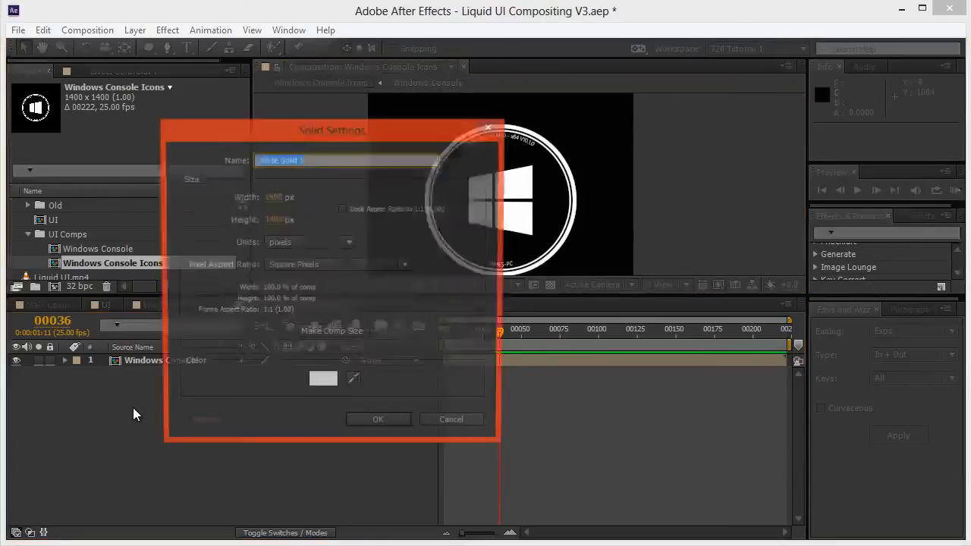
type("spoke")
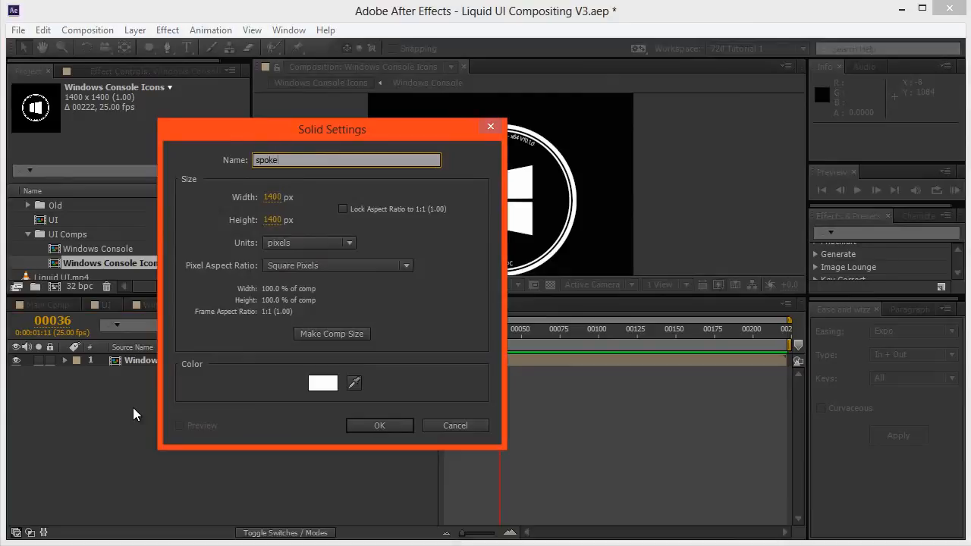
left_click(281, 198)
type("10")
key("Tab")
type("600")
key("Return")
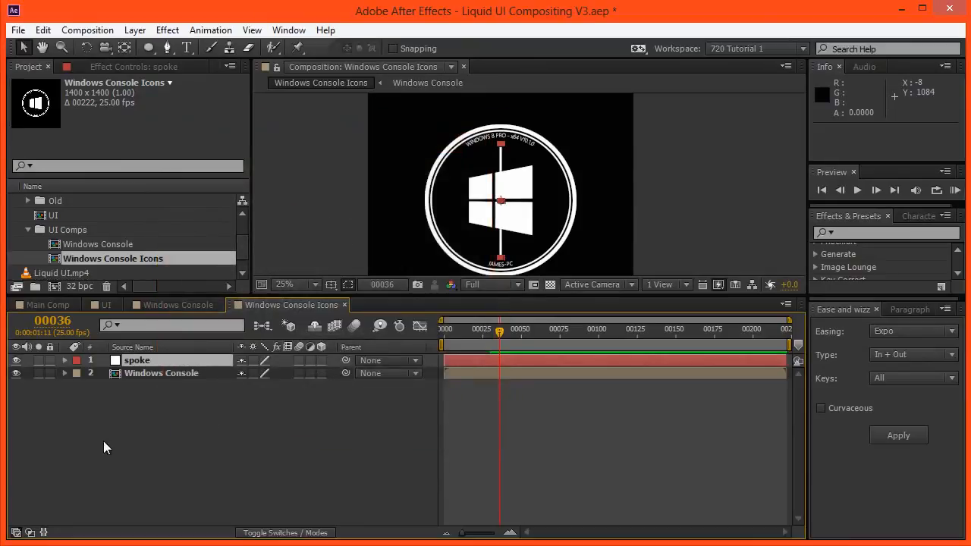
Step: Set the spoke layer's anchor point to 5, 600 so it extends upward from the logo's centre
key("a")
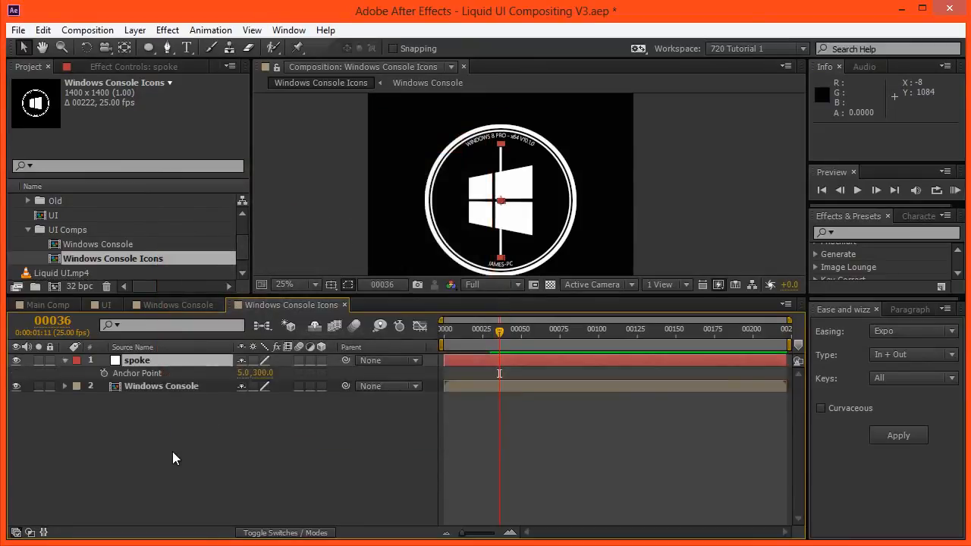
left_click(264, 374)
type("600")
key("Return")
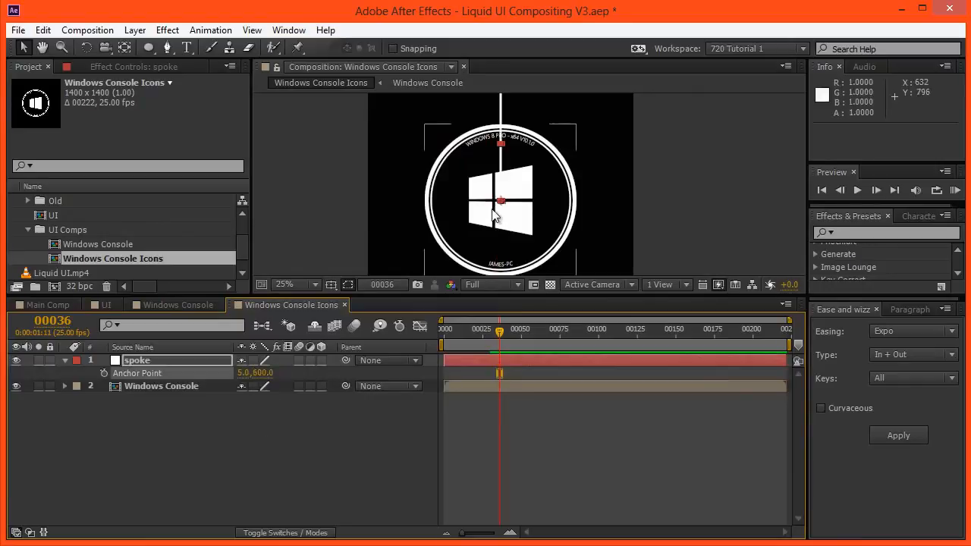
left_click_drag(464, 162, 445, 185)
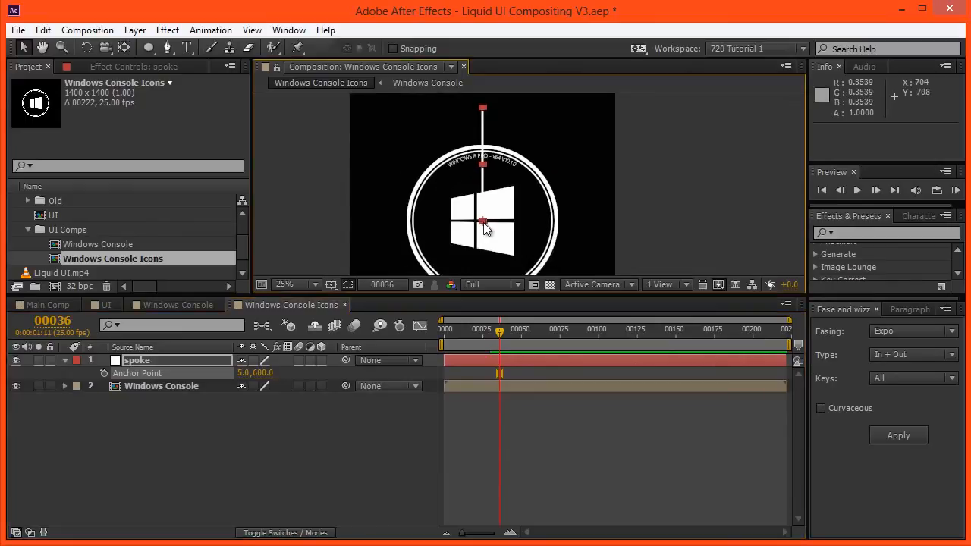
Step: Duplicate the spoke layer six times to make seven spokes
left_click(194, 362)
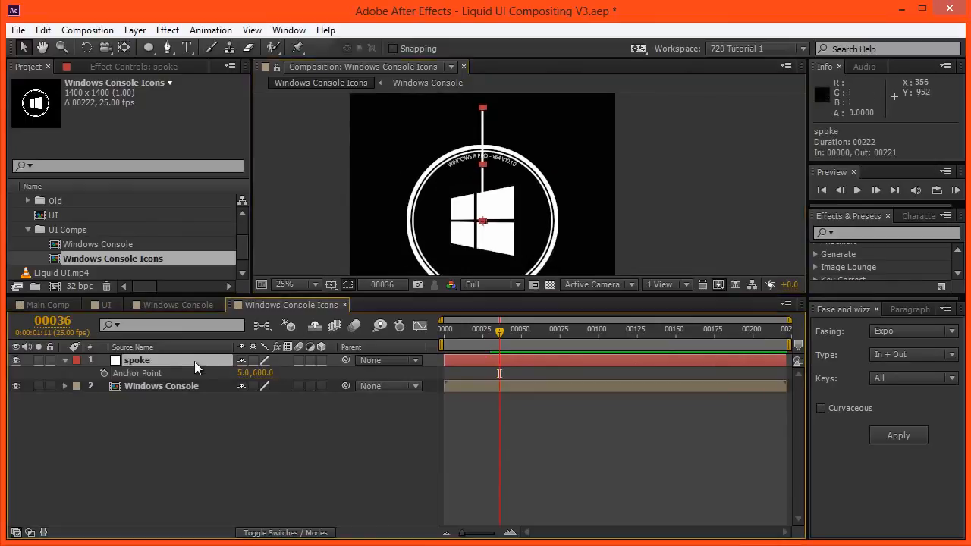
key("ctrl+d")
key("ctrl+d")
key("ctrl+d")
key("ctrl+d")
key("ctrl+d")
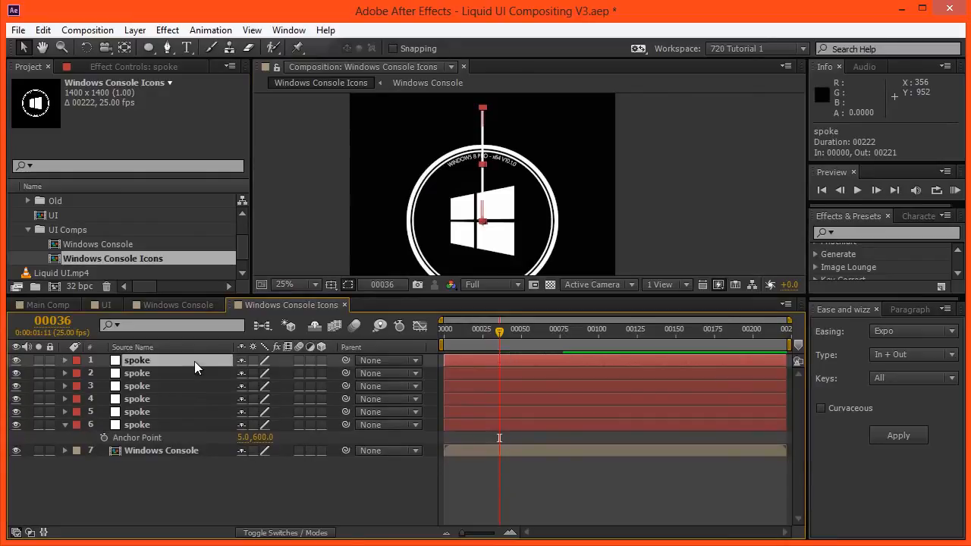
key("ctrl+d")
Step: Add rotation keyframes to all seven spoke layers at frame 0
left_click(154, 440, "shift")
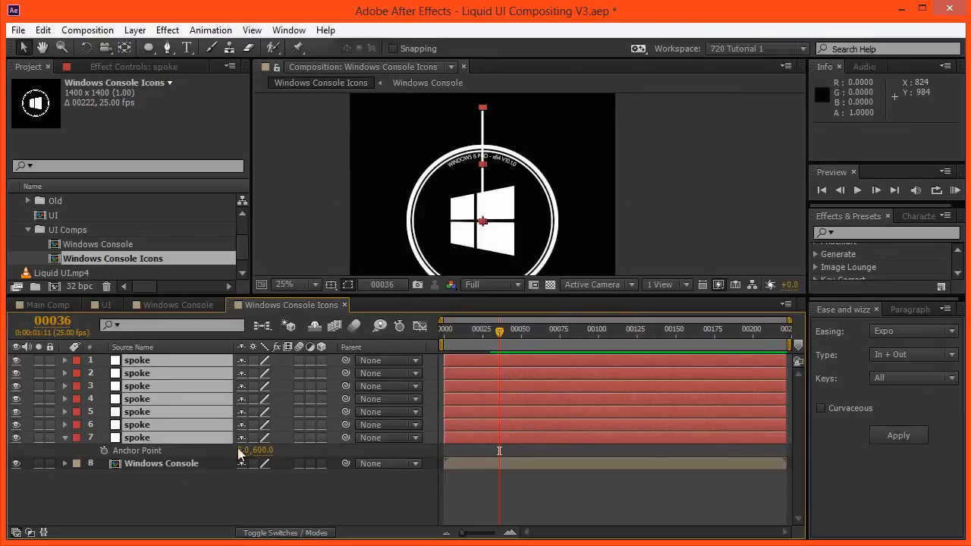
key("r")
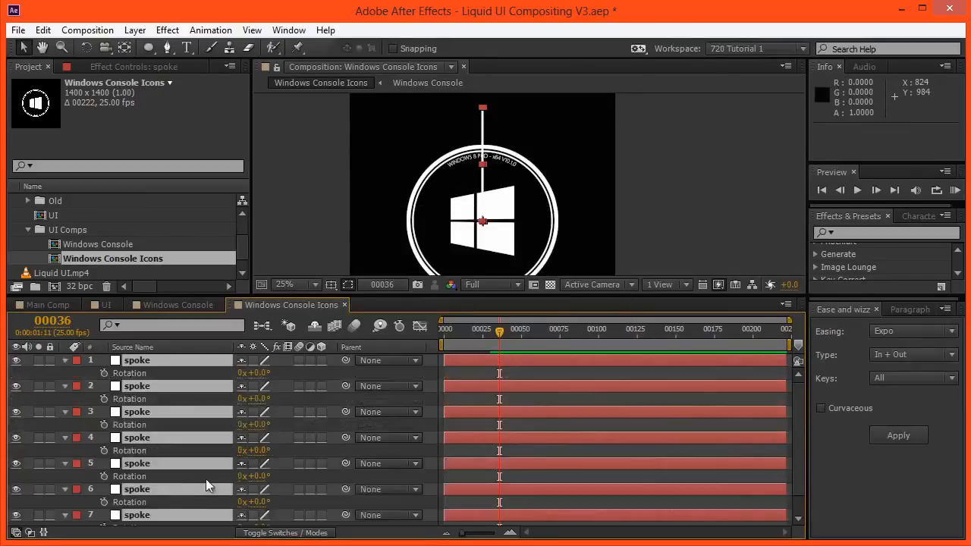
key("Home")
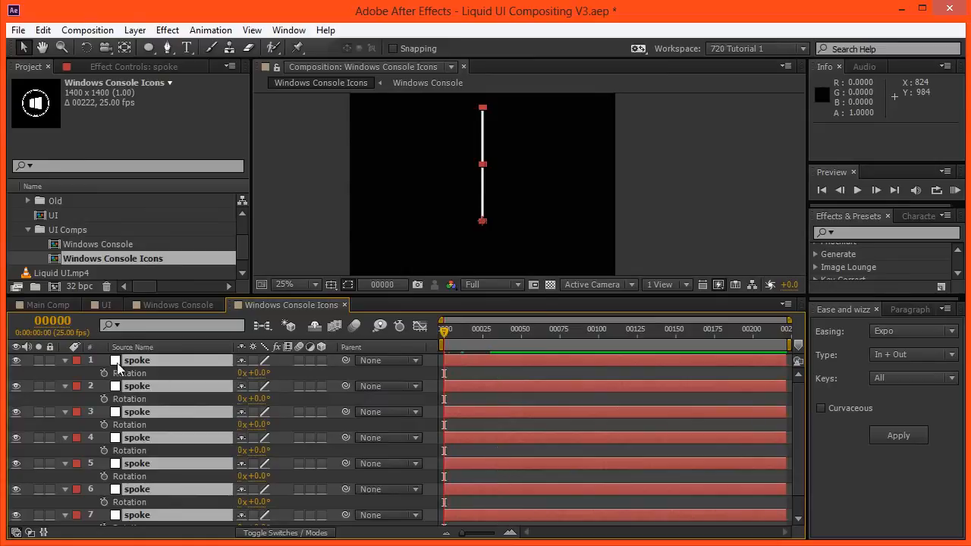
left_click(104, 373)
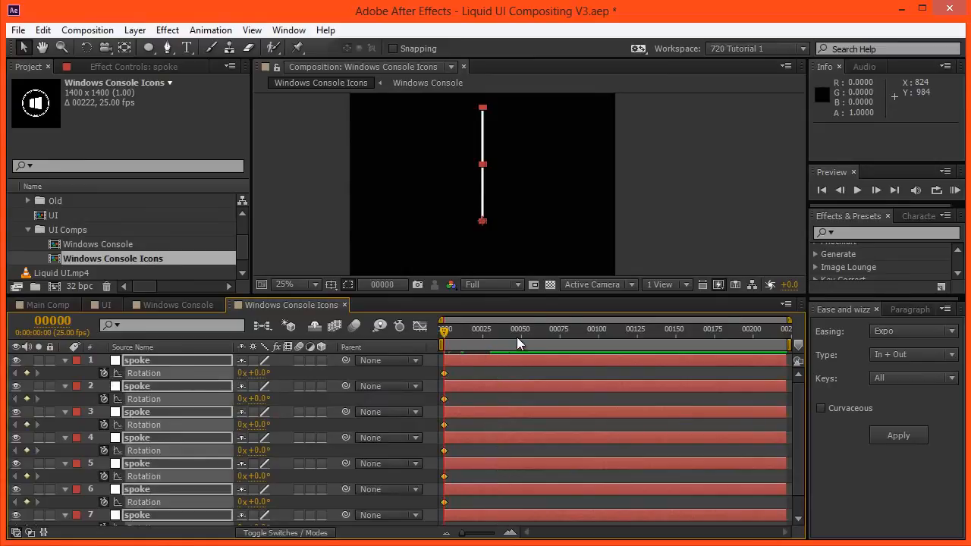
Step: Add a second rotation keyframe to all seven spoke layers at frame 30, keeping the rotation value
left_click(501, 335)
left_click_drag(477, 335, 489, 335)
key("Page_Down")
left_click(27, 374)
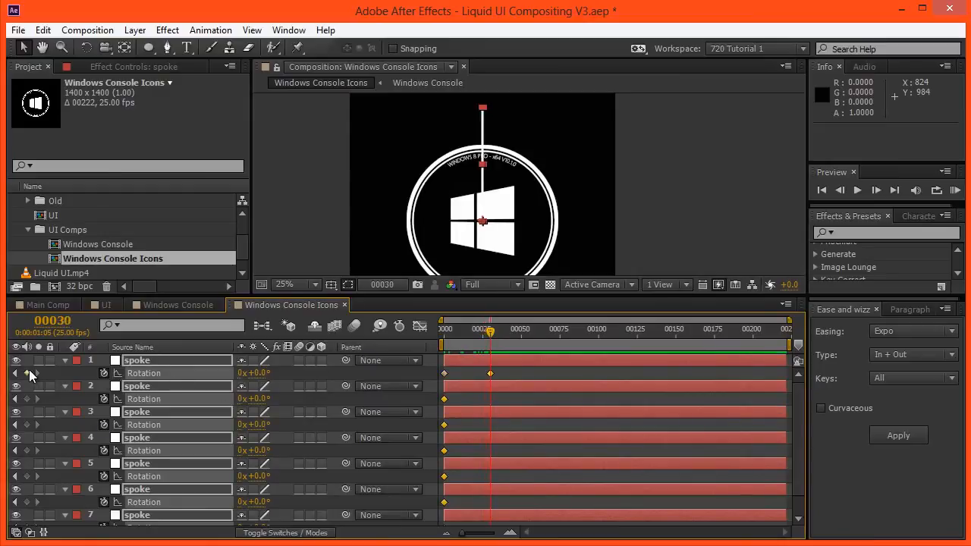
mouse_move(249, 479)
left_mouse_down()
mouse_move(223, 371)
mouse_move(225, 334)
mouse_move(245, 486)
left_mouse_up()
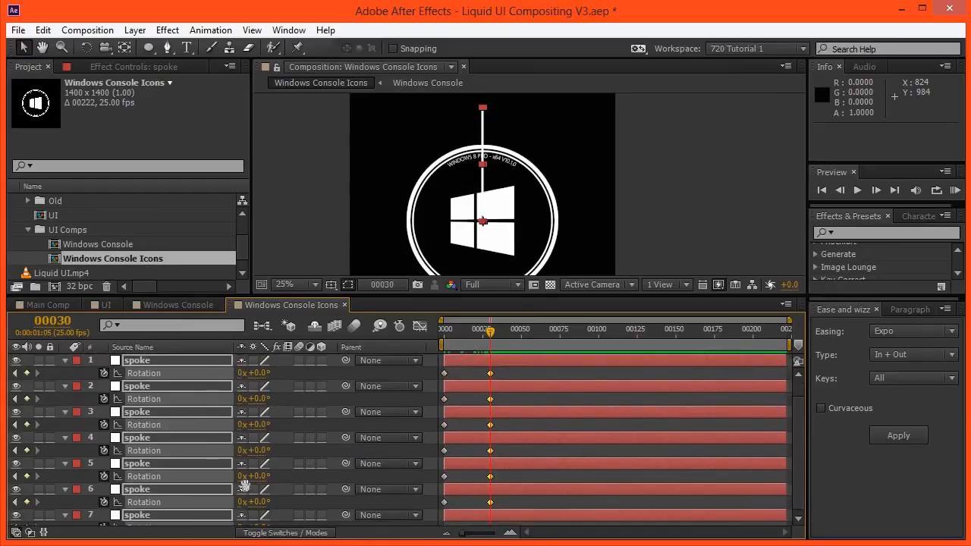
left_click(348, 372)
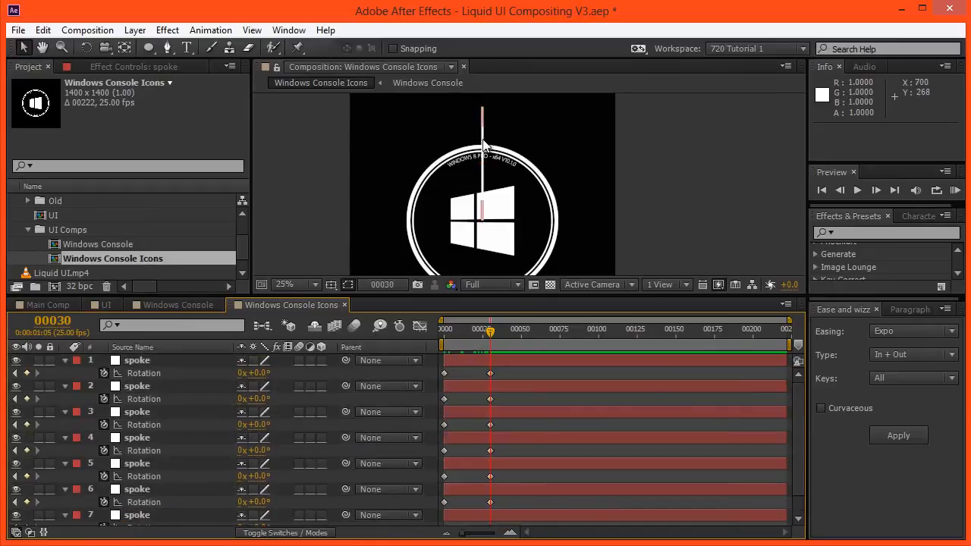
Step: Briefly isolate the first spoke layer to check it, and remove its rotation keyframes
left_click(179, 360)
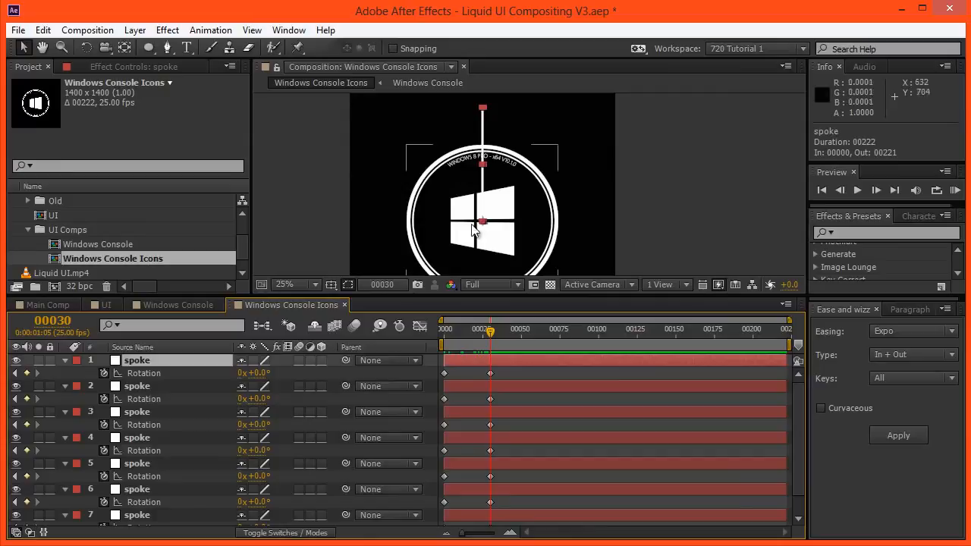
left_click(38, 359)
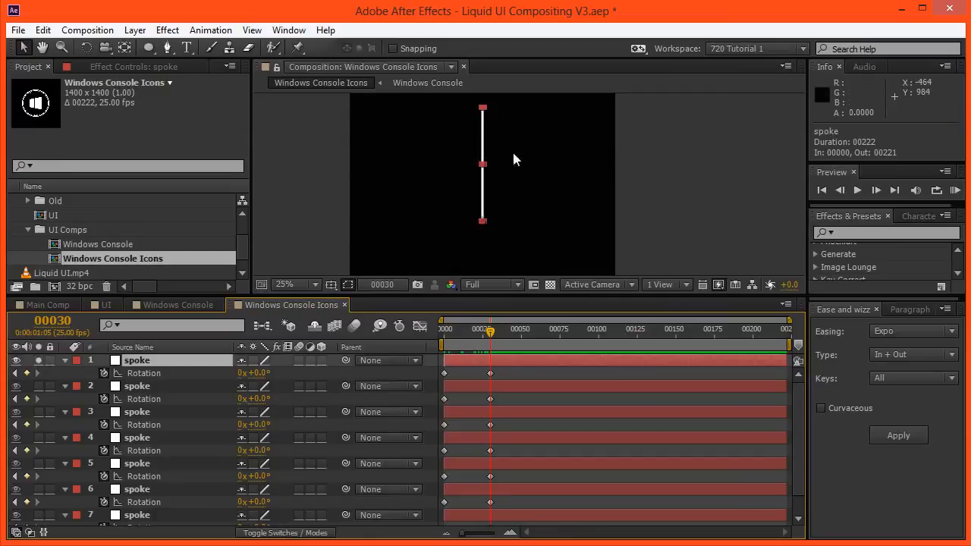
left_click(39, 360)
left_click(130, 373)
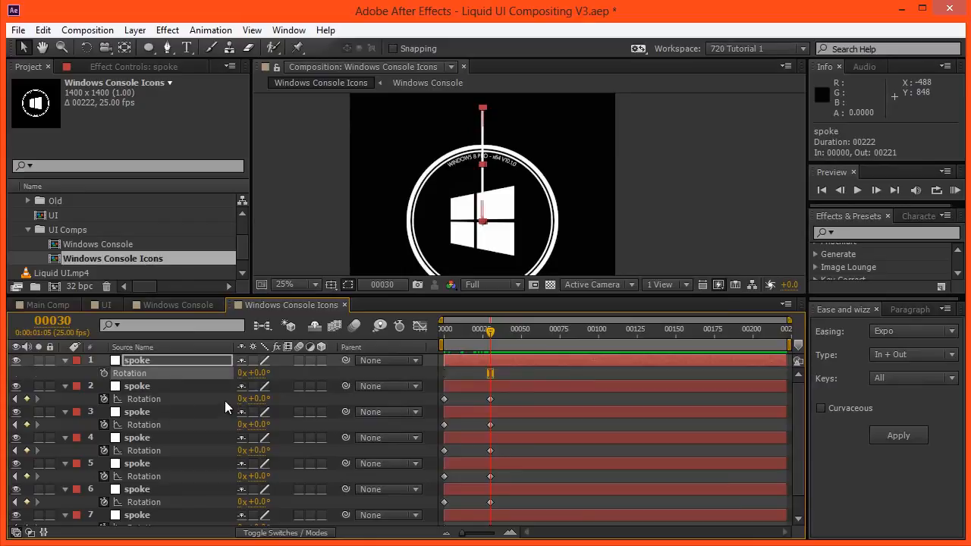
left_click(284, 393)
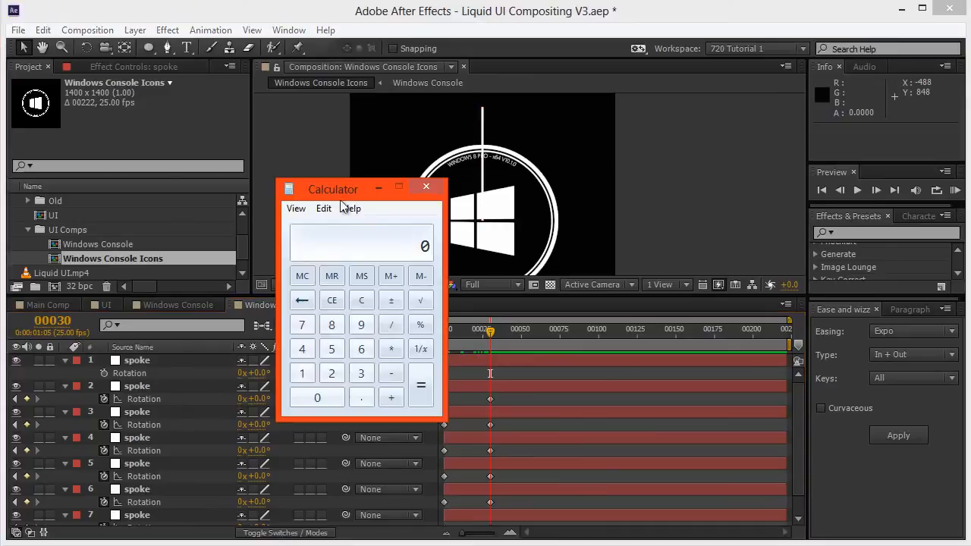
Step: Divide 360 by 7 in Calculator to find the angle between the spokes, and return to After Effects
type("360")
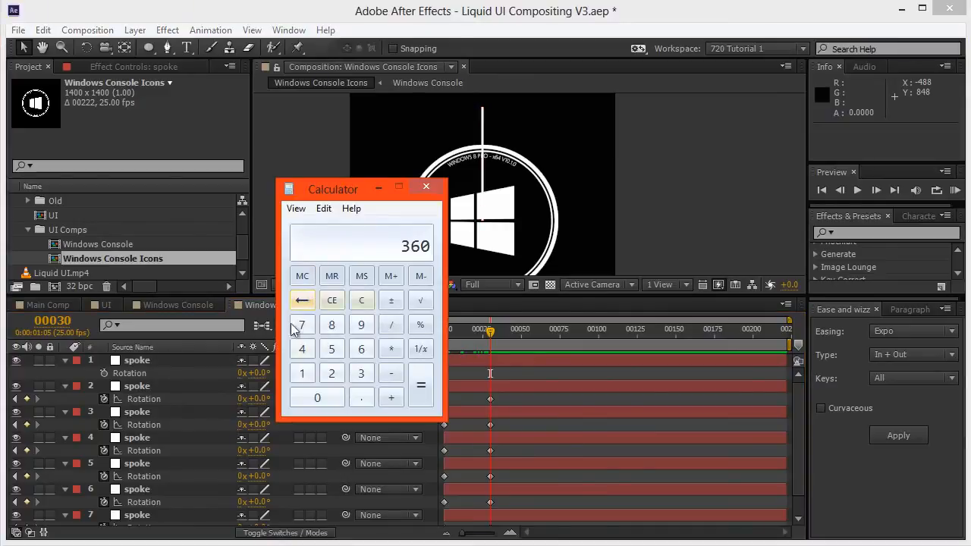
type("7")
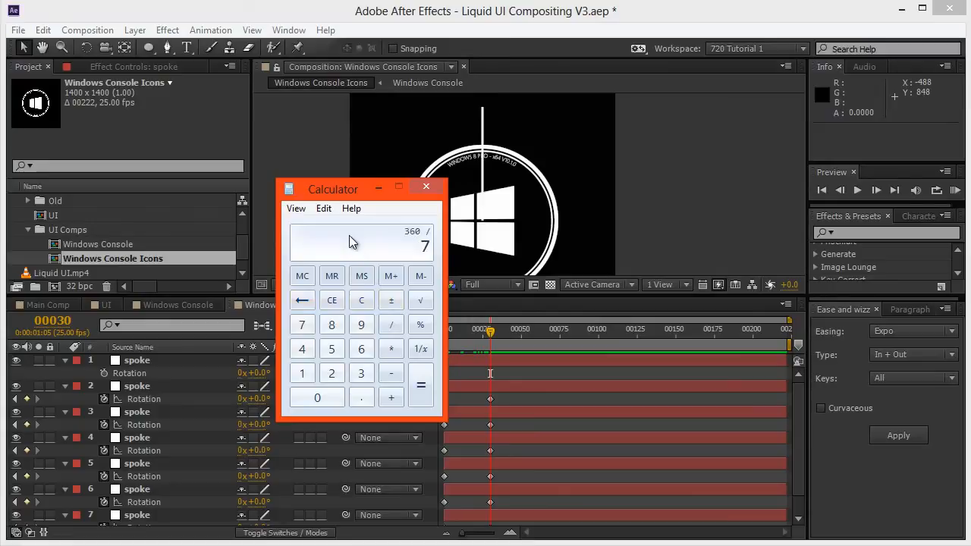
key("Return")
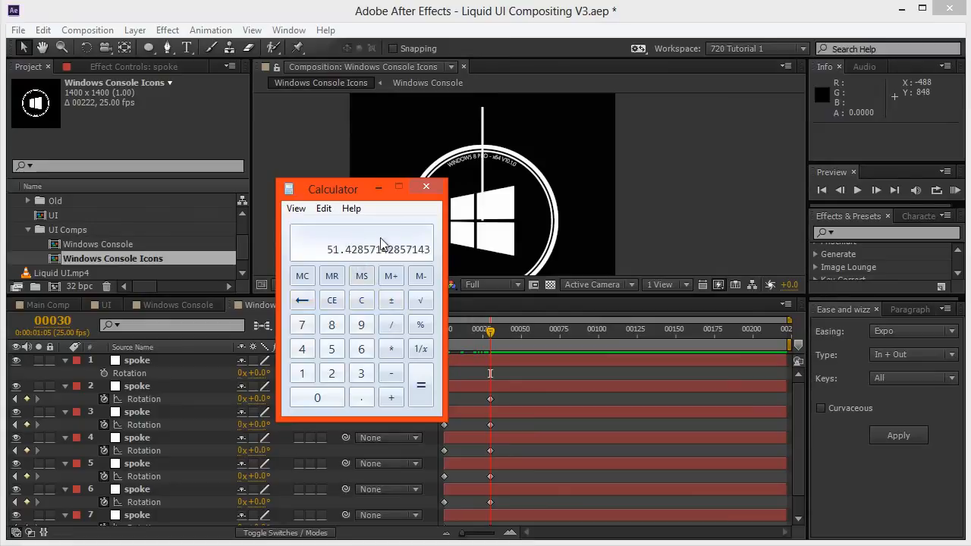
left_click(378, 187)
Step: Set the frame-30 rotations of spokes two through seven to successive multiples of 51.42°, from one times up to six times
left_click(258, 399)
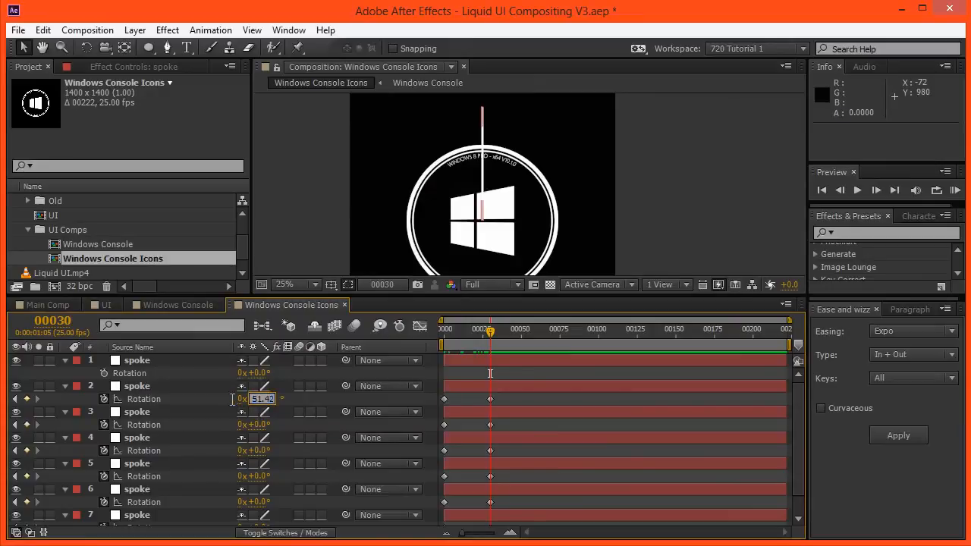
left_click(262, 425)
type("51.42")
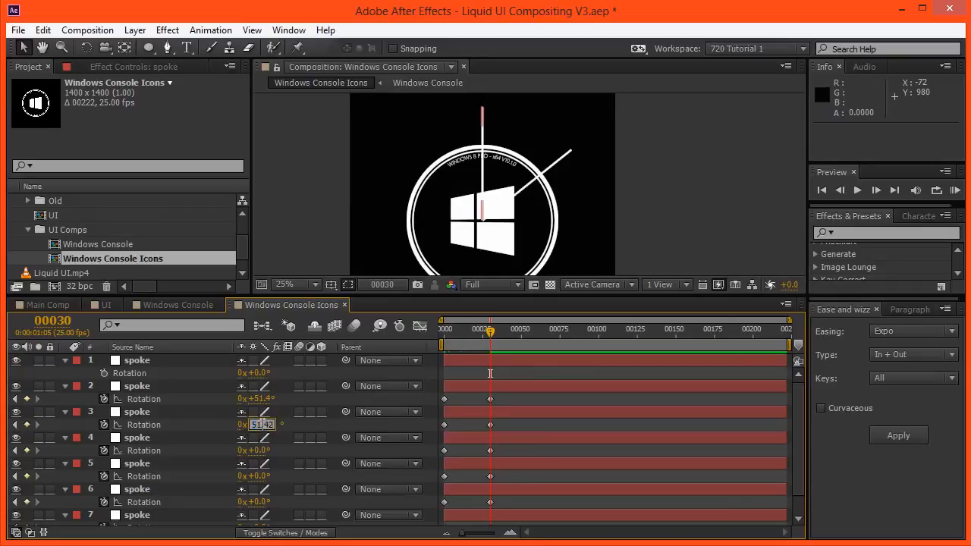
key("Return")
left_click(262, 450)
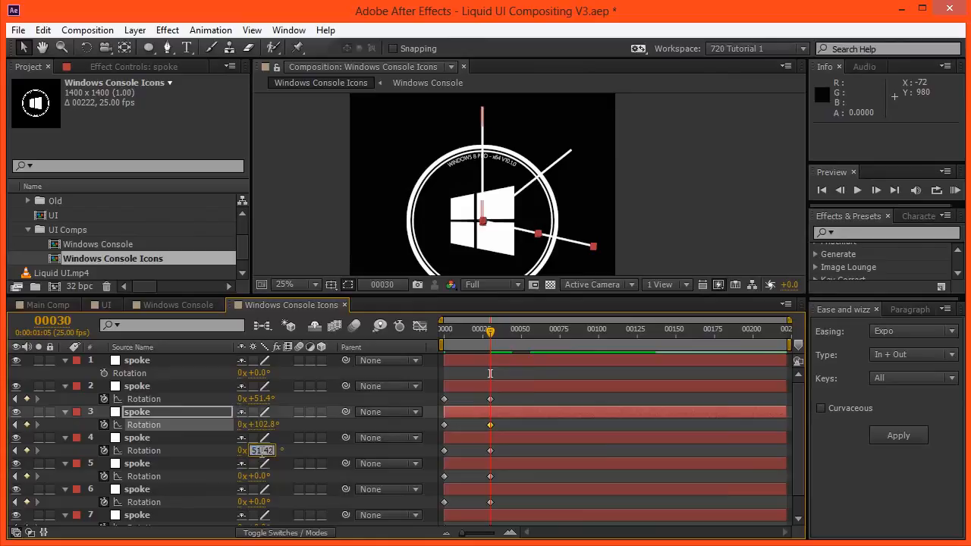
key("Return")
left_click(260, 477)
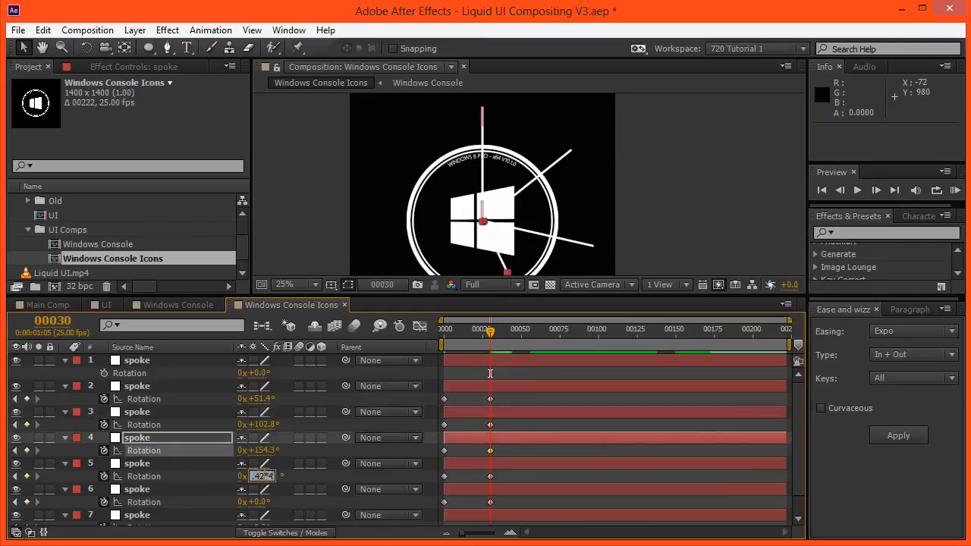
type("51.42*4")
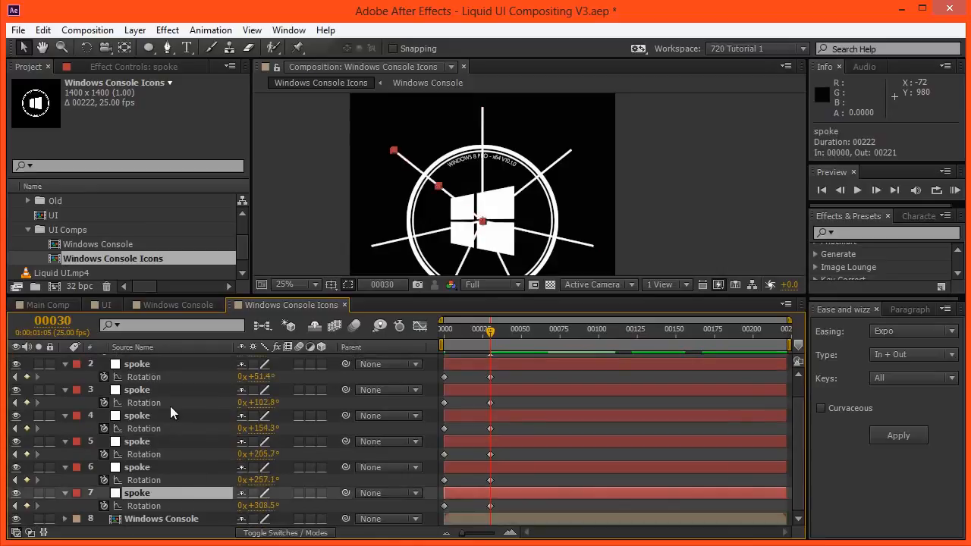
Step: Move all seven spoke layers beneath the Windows Console layer in the stacking order
scroll(171, 402, "up", 1)
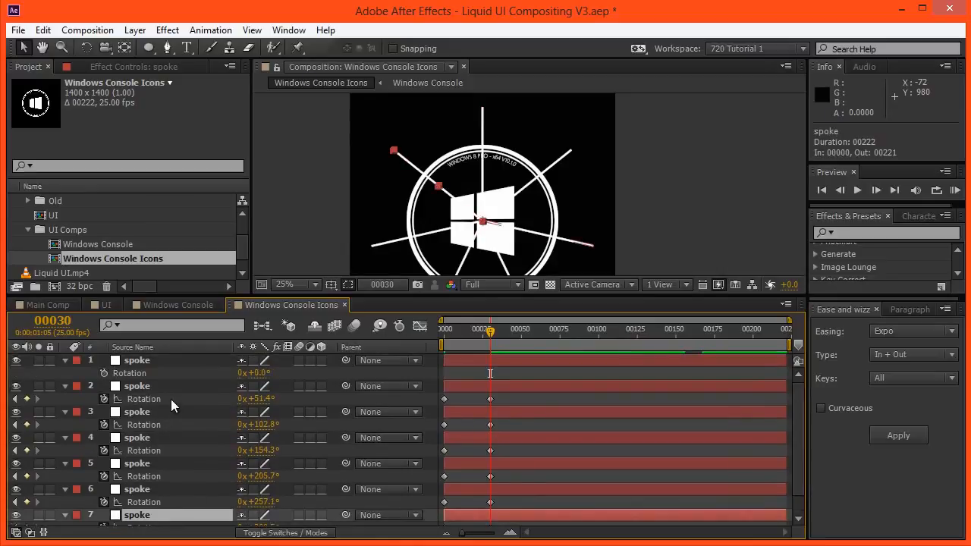
left_click(164, 359, "shift")
scroll(169, 401, "down", 1)
left_click_drag(168, 490, 144, 529)
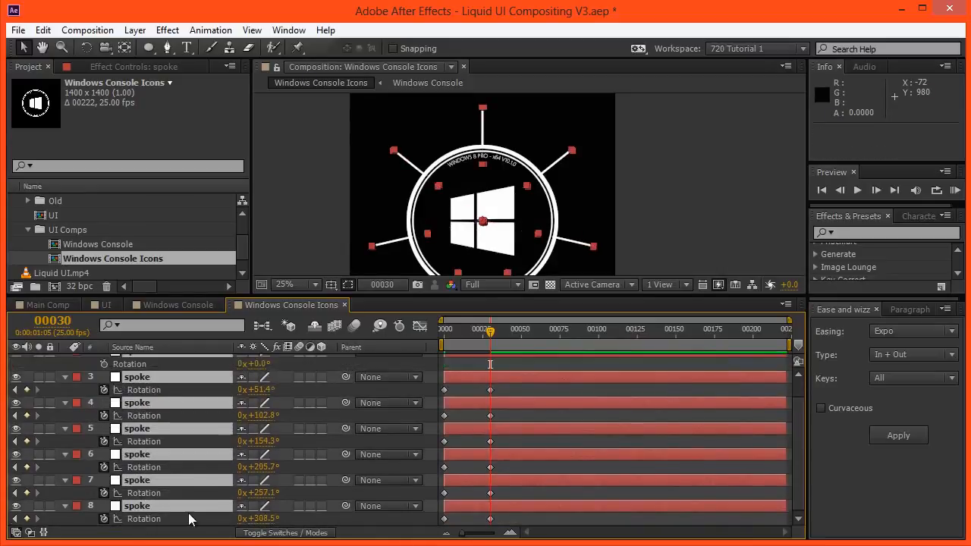
left_click(364, 496)
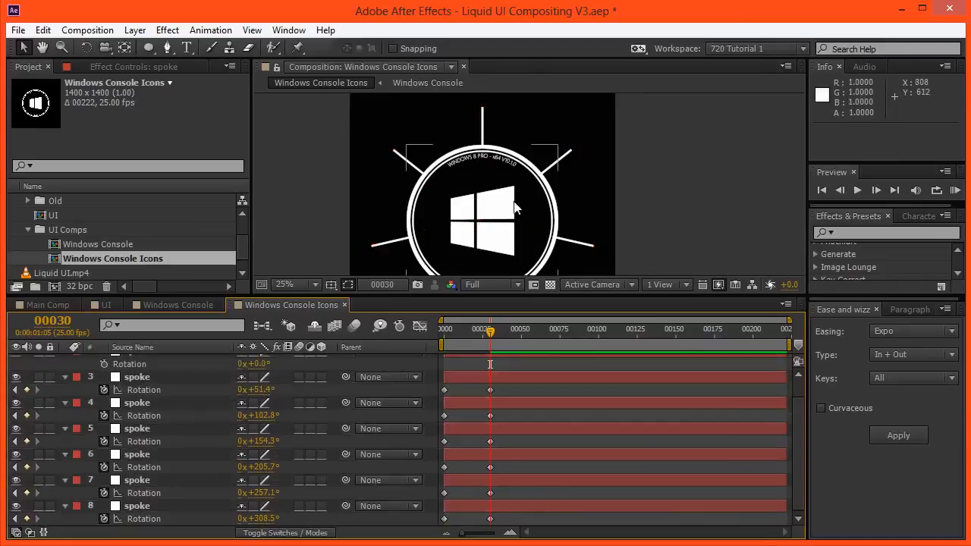
Step: Open the nested Windows Console composition and examine its fill layer's circular mask against the transparency grid
scroll(160, 410, "up", 1)
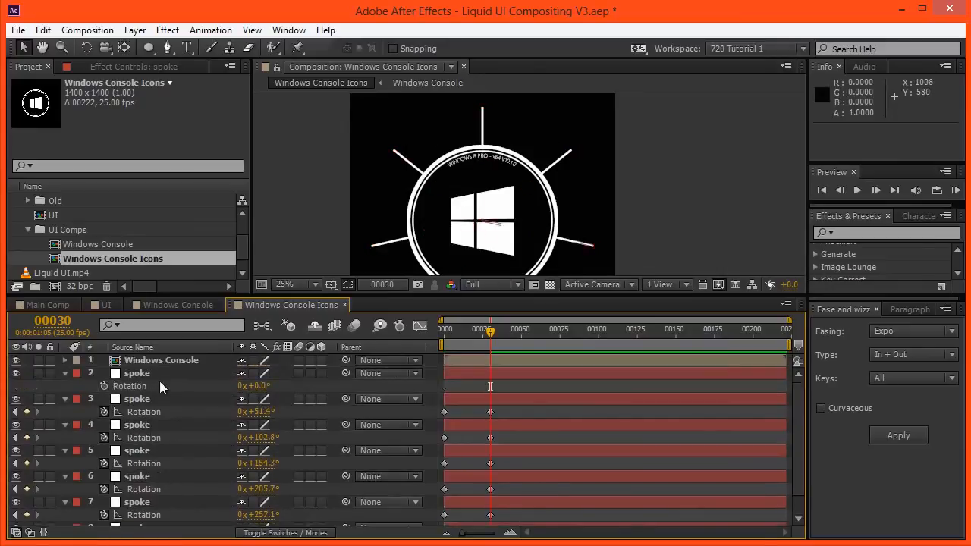
double_click(156, 365)
left_click(143, 424)
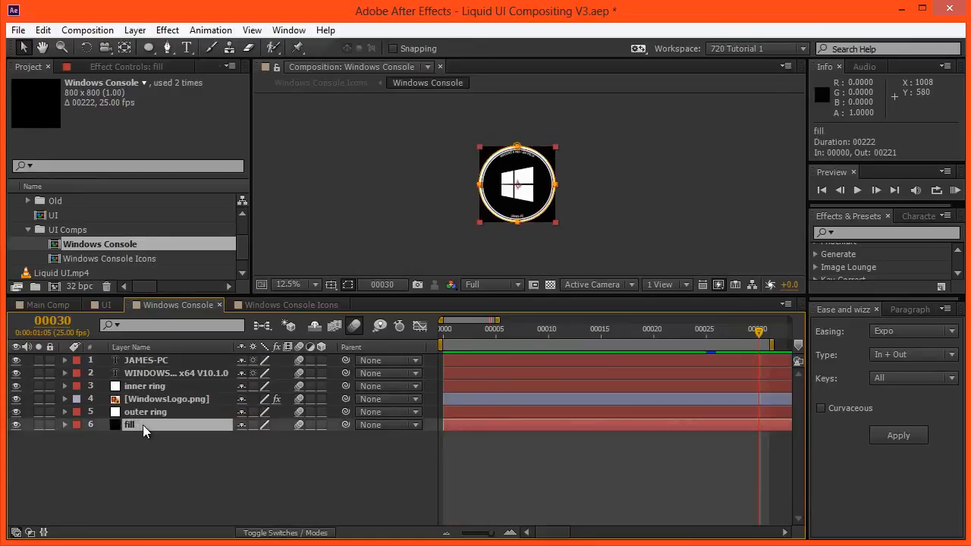
left_click(150, 417)
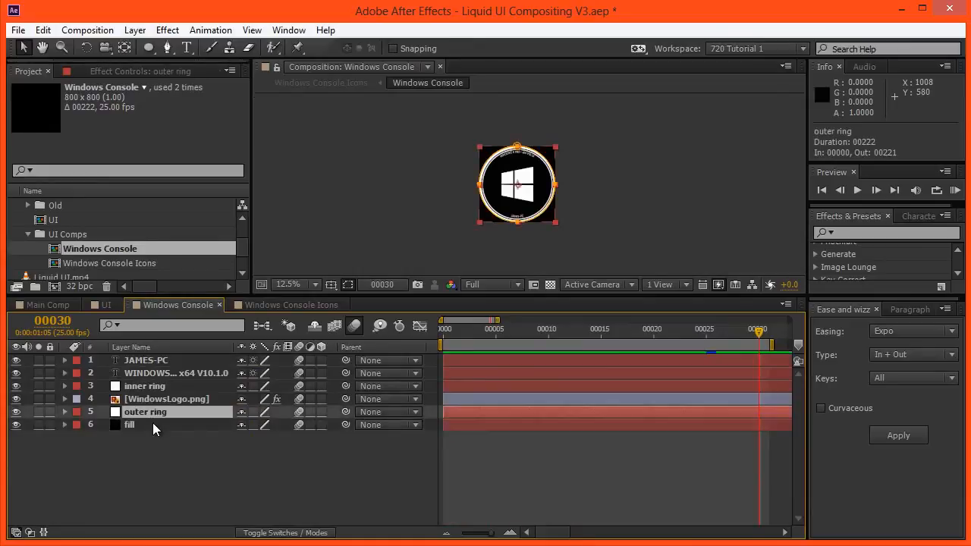
left_click(152, 423)
key("m")
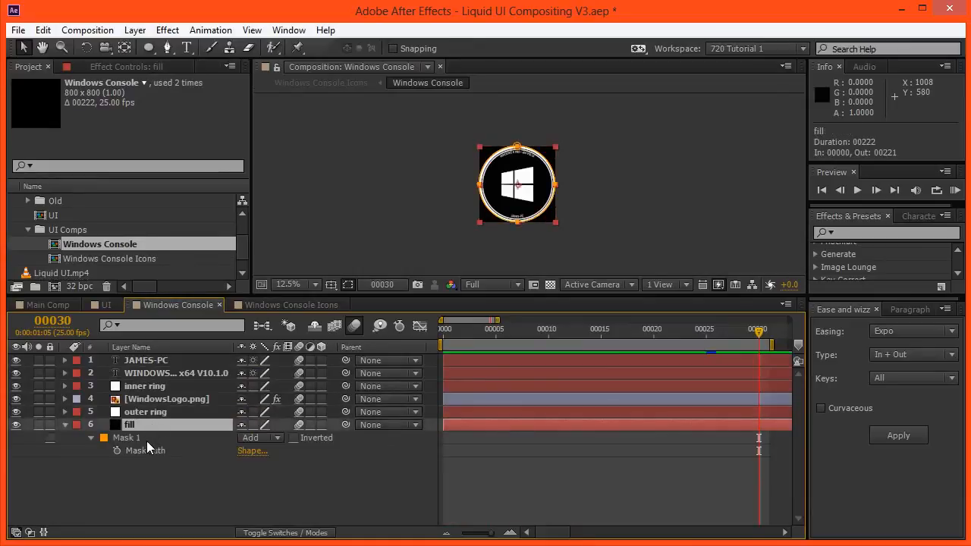
left_click(143, 437)
key("ctrl+shift+a")
key("period")
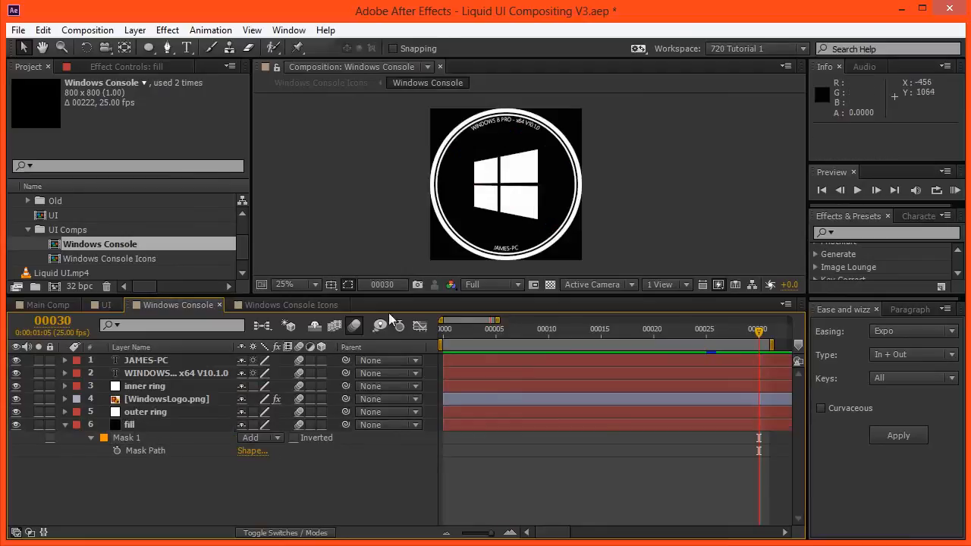
left_click(548, 286)
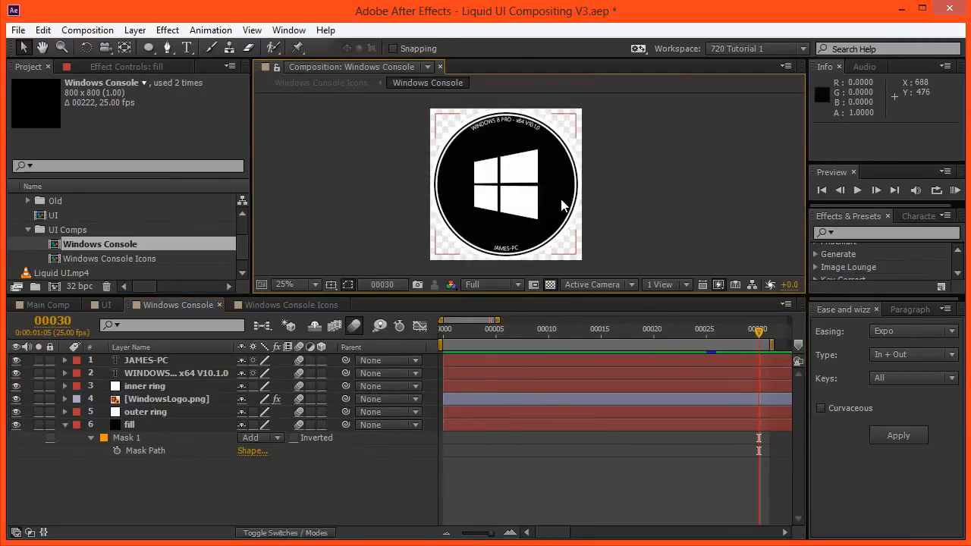
key("period")
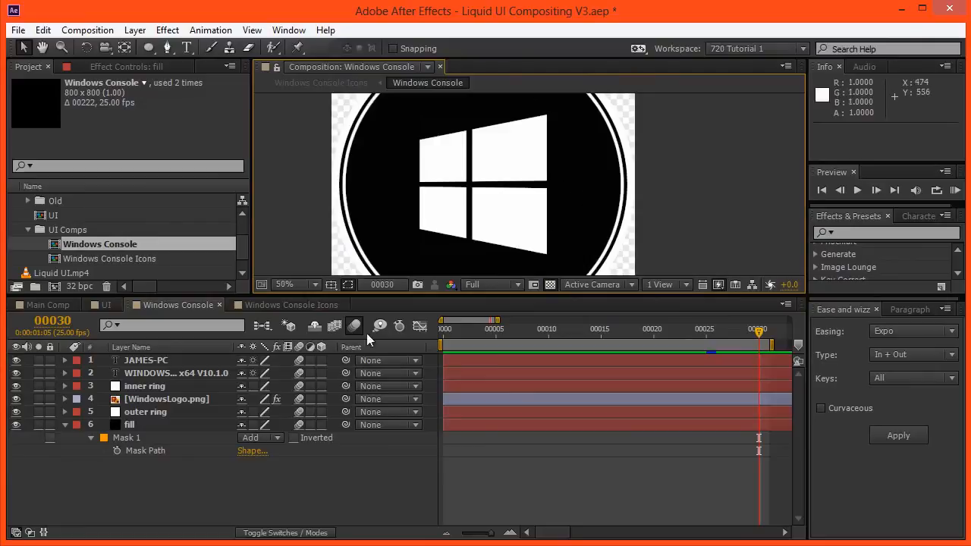
Step: Return to the Windows Console Icons composition, end its work area at frame 30 and go back to frame 0
left_click(293, 307)
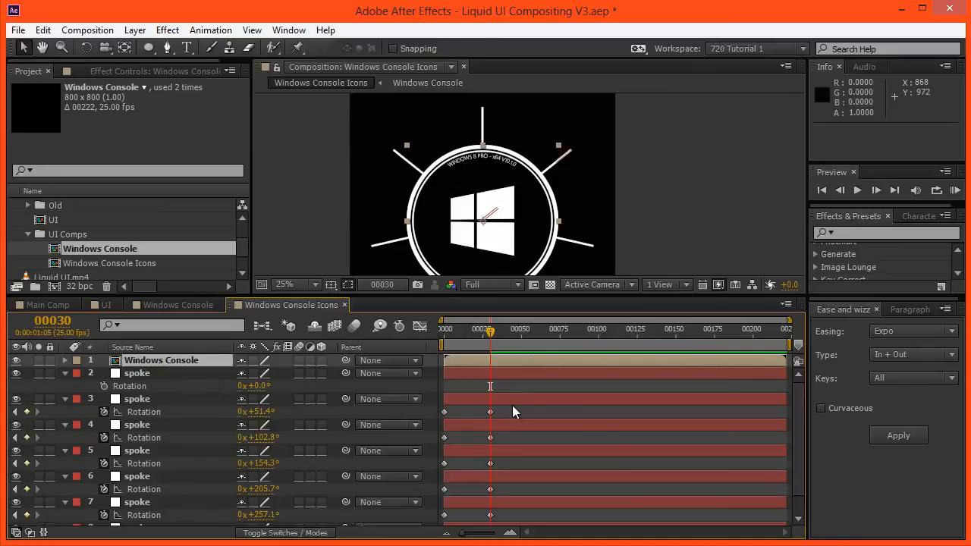
key("n")
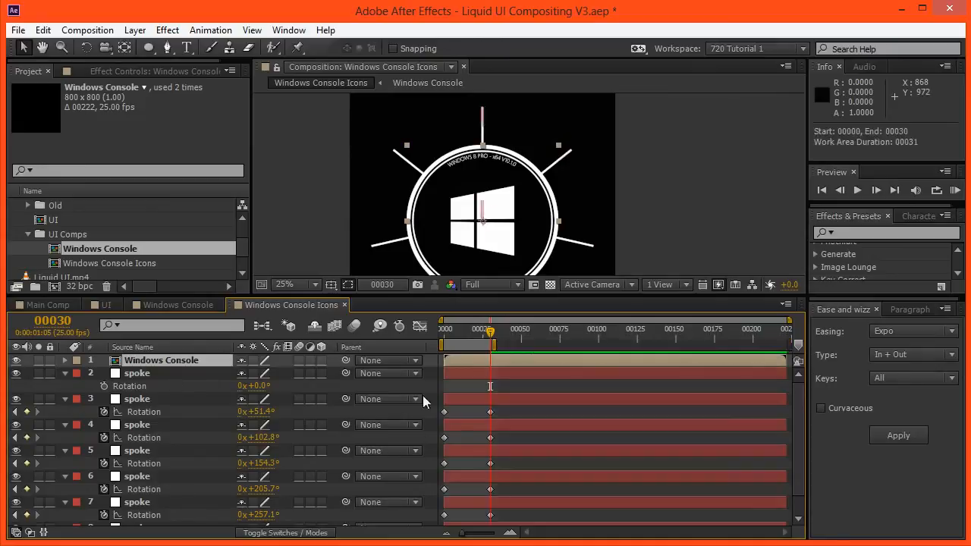
left_click_drag(454, 337, 437, 340)
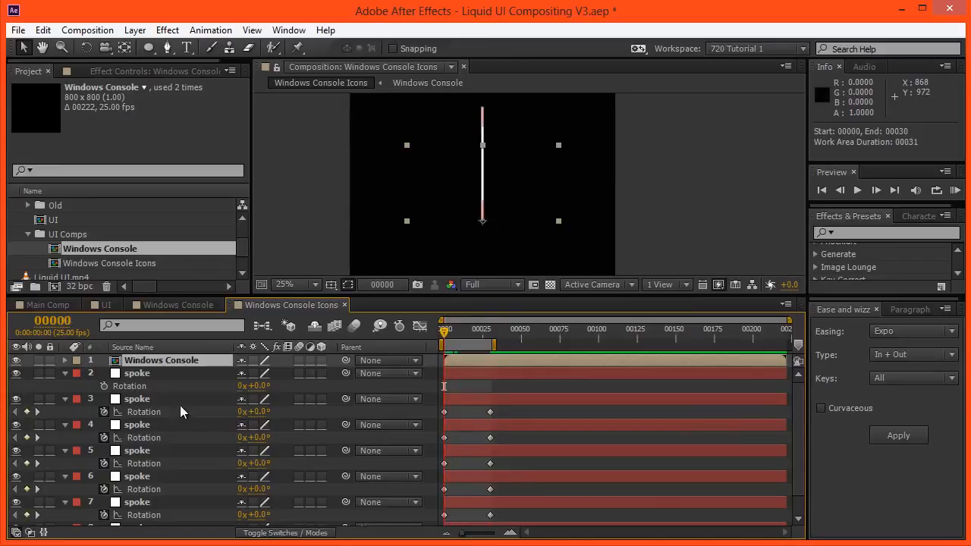
Step: Add scale keyframes at frames 0 and 30 to all seven spoke layers, keeping 100%
left_click(146, 398)
left_click(153, 375)
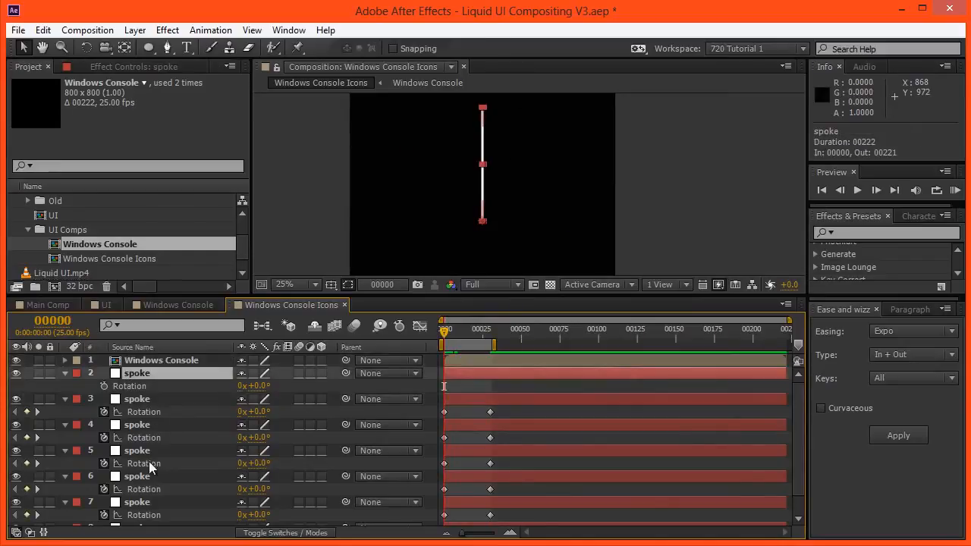
left_click_drag(150, 465, 191, 267)
left_click(148, 507, "shift")
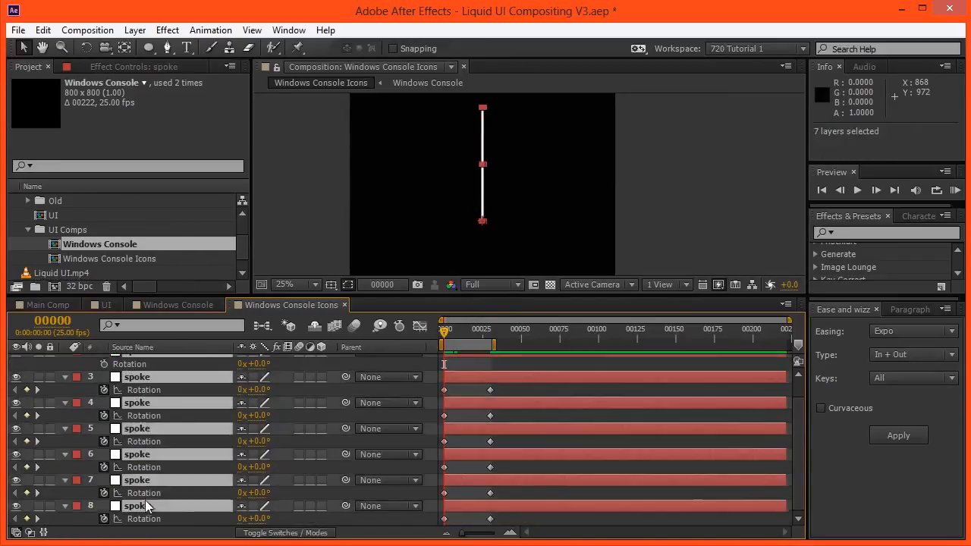
key("alt+shift+s")
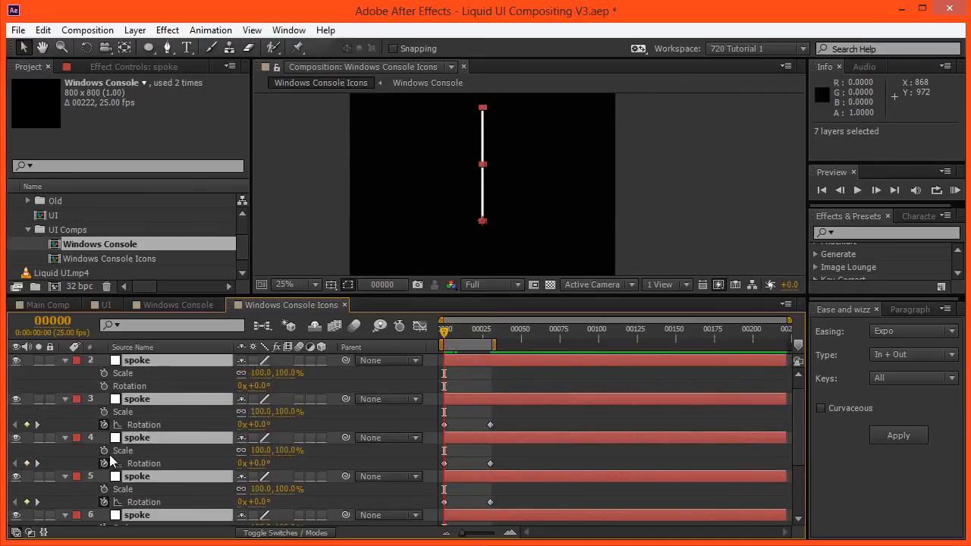
key("k")
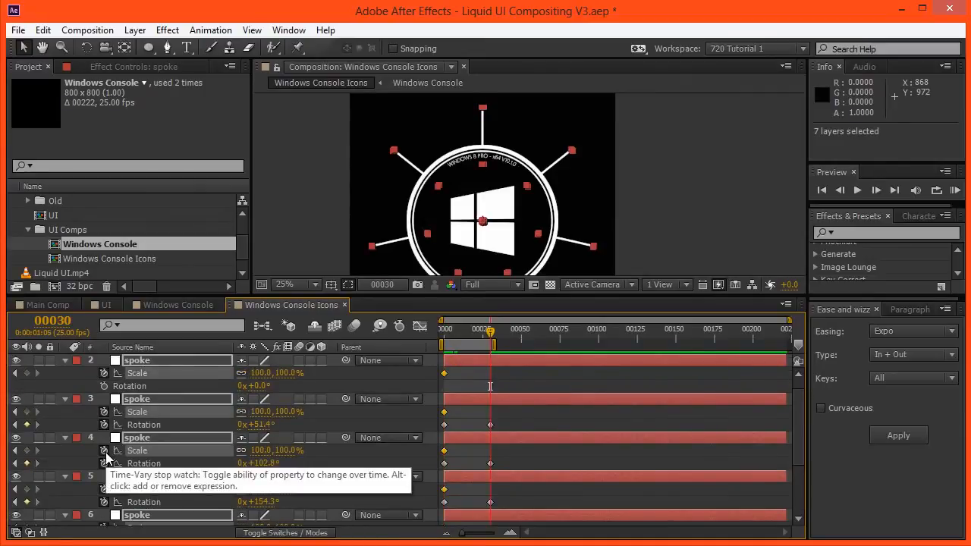
left_click(27, 450)
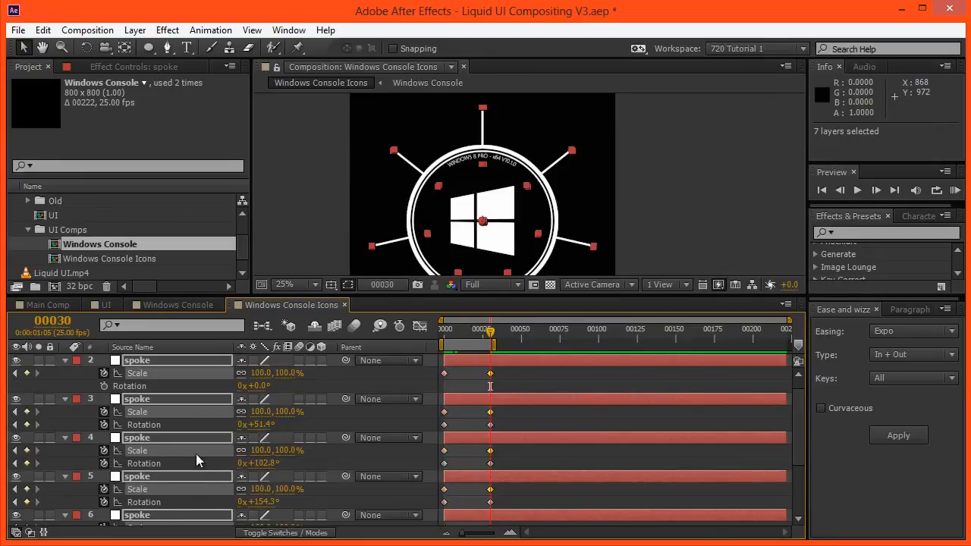
Step: Set the scale of all seven spoke layers to 0% at frame 0
key("j")
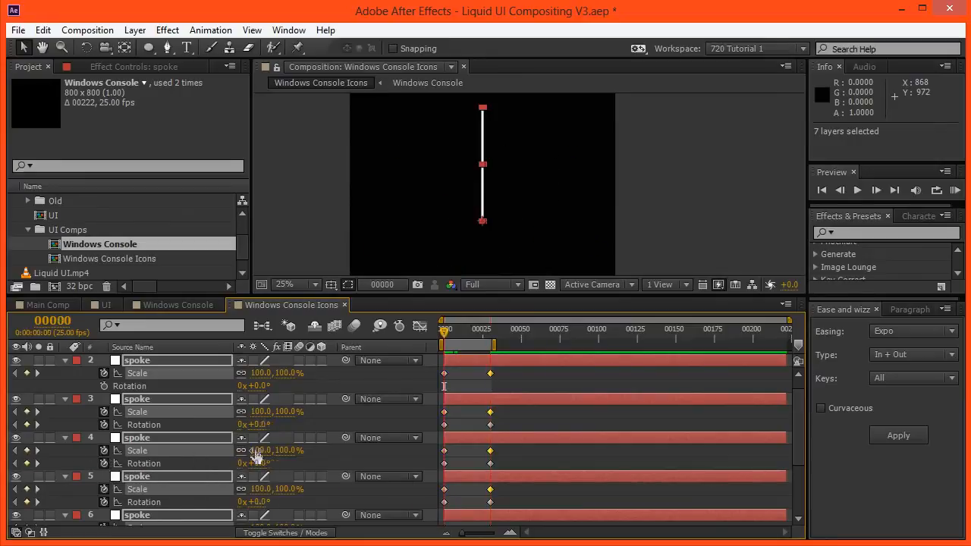
left_click_drag(256, 451, 28, 457)
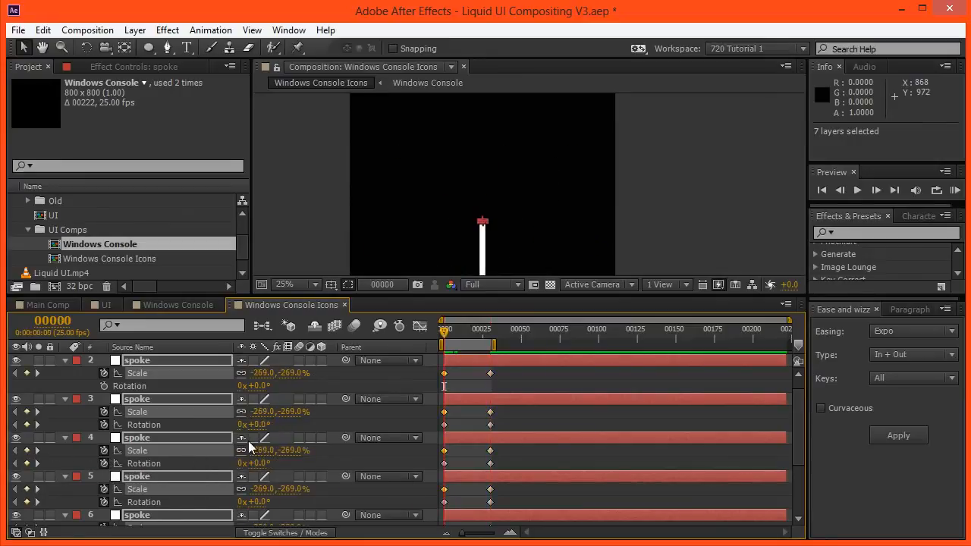
left_click(265, 452)
type("0")
key("Return")
Step: Apply Expo In + Out easing to the spokes' scale and rotation keyframes with Ease and Wizz, and preview the animation
mouse_move(506, 504)
left_mouse_down()
mouse_move(470, 402)
mouse_move(468, 328)
mouse_move(504, 514)
left_mouse_up()
scroll(480, 419, "down", 3)
left_click(890, 442)
key("KP_0")
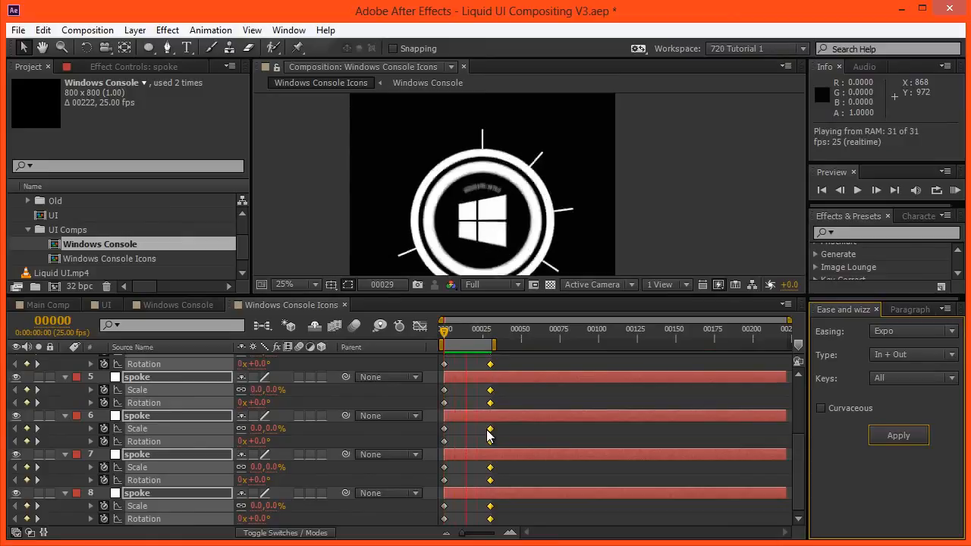
Step: Collapse the properties of all layers and turn on motion blur for every layer
left_click(340, 247)
scroll(179, 433, "up", 3)
left_click(157, 373)
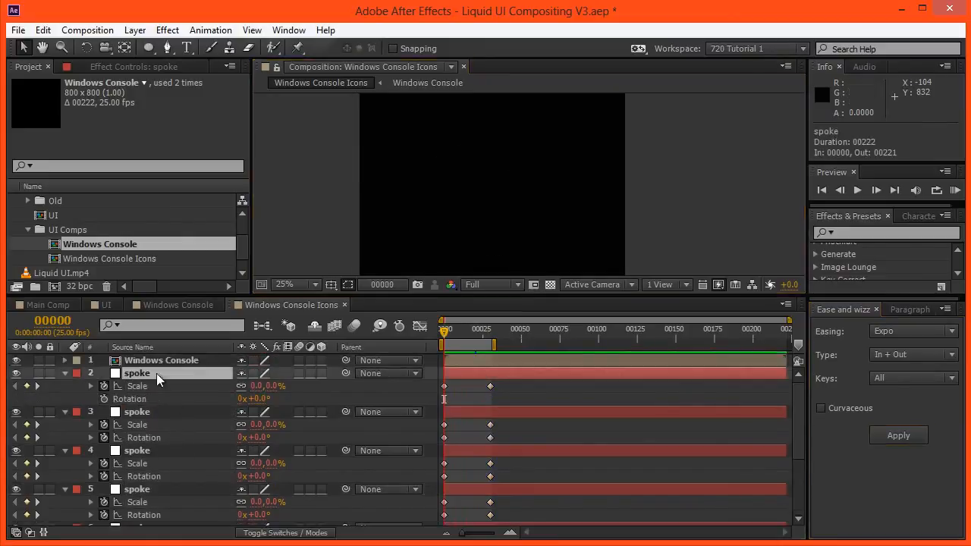
key("ctrl+a")
left_click(66, 373)
left_click(296, 374)
left_click(270, 475)
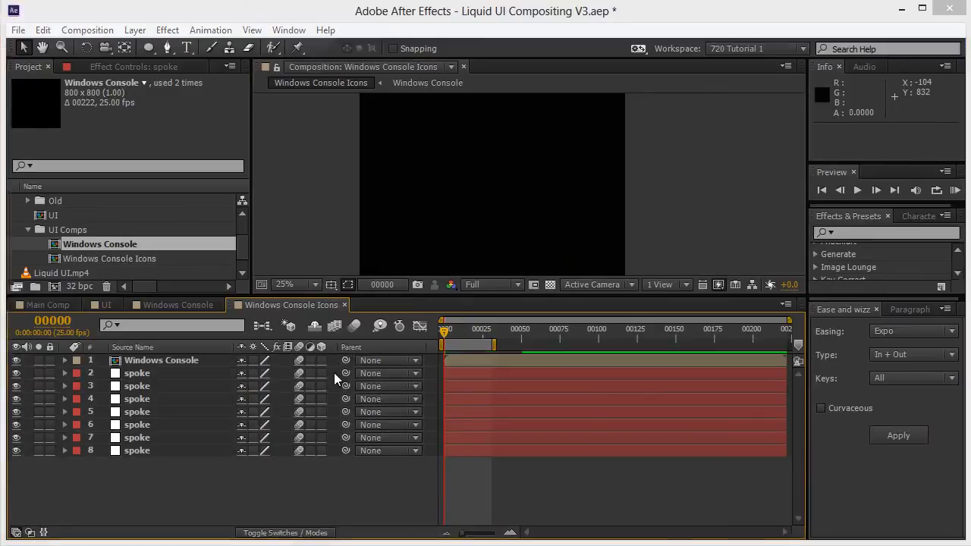
Step: Check the composition's advanced motion blur settings, and enable motion blur for the composition with a preview
key("ctrl+k")
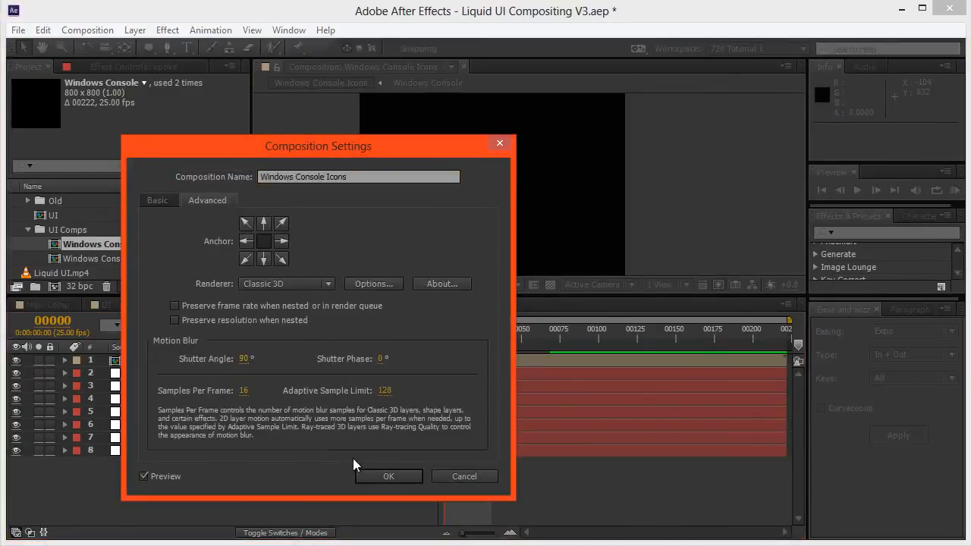
left_click(377, 476)
left_click(353, 326)
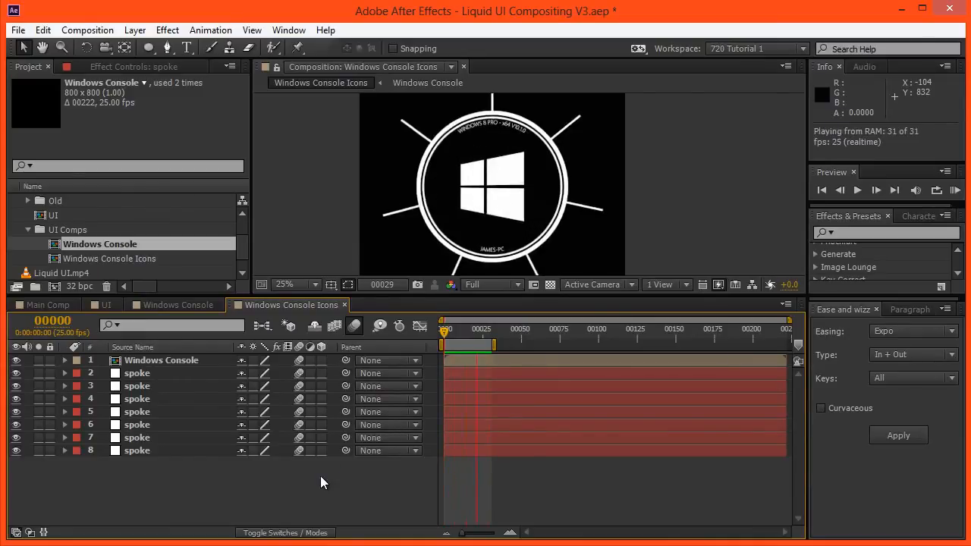
key("space")
Step: Examine the first spoke's scale keyframes and its outer end at frame 30
left_click_drag(444, 334, 490, 334)
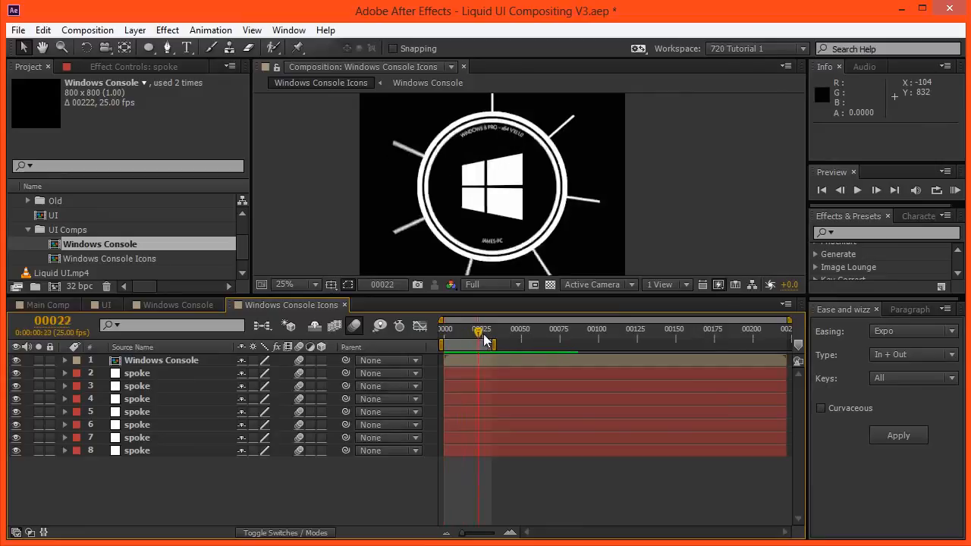
left_click(161, 374)
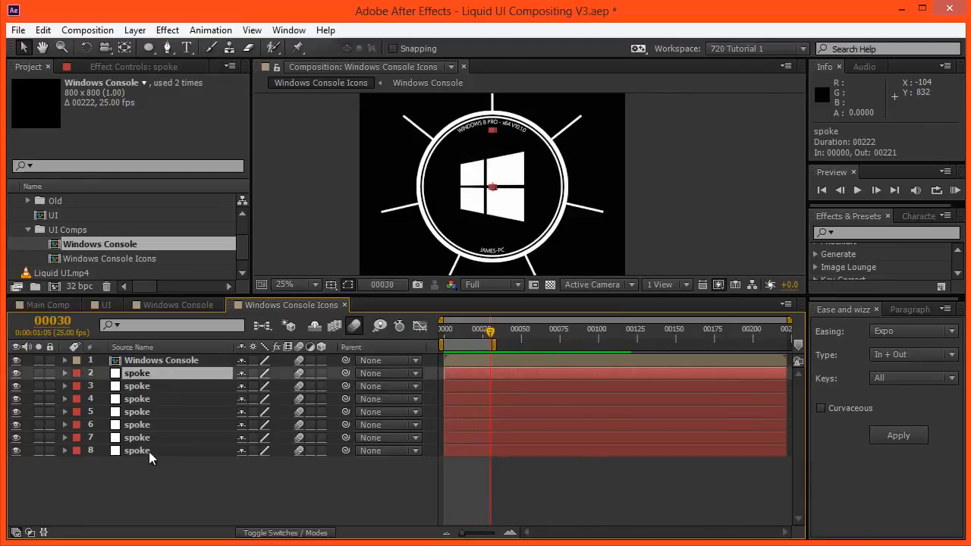
key("s")
left_click_drag(469, 201, 490, 253)
scroll(383, 152, "up", 2)
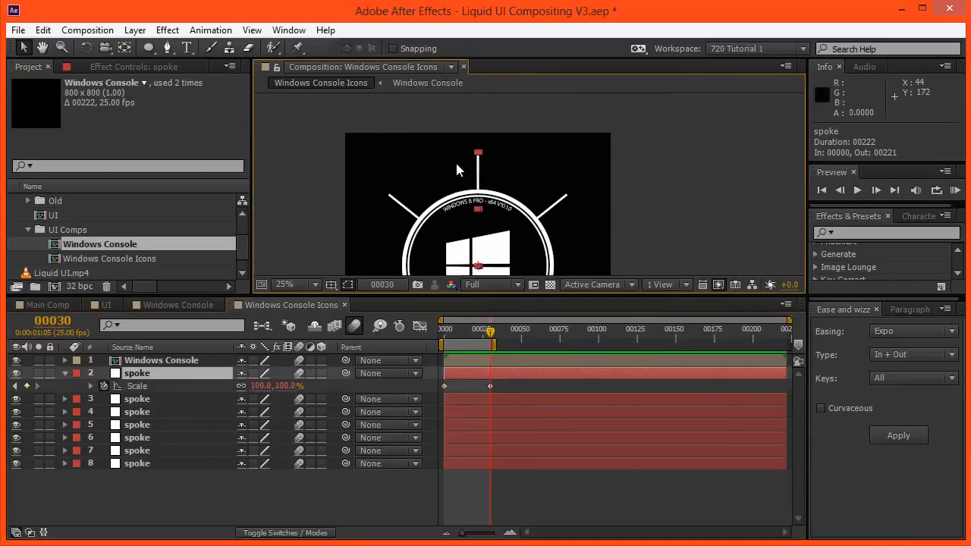
scroll(425, 157, "up", 2)
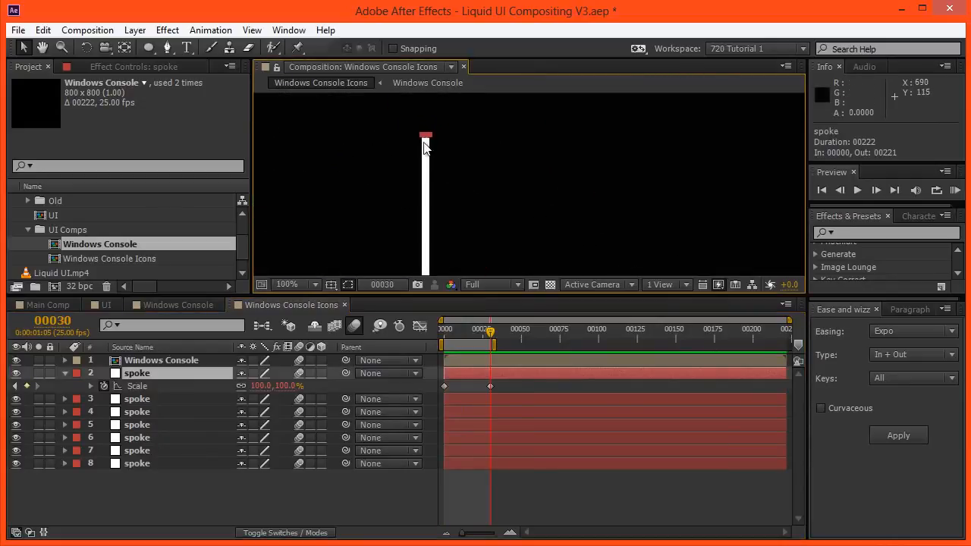
scroll(424, 142, "down", 4)
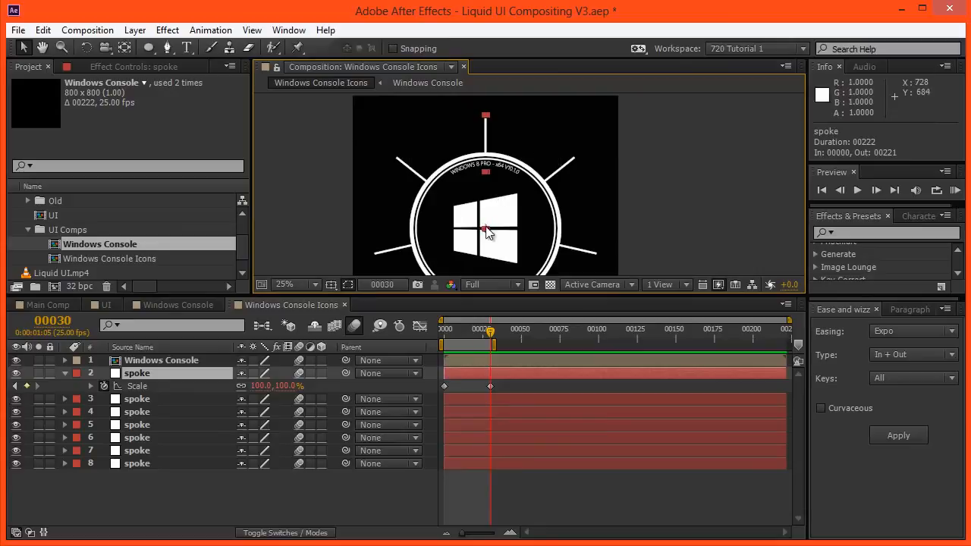
Step: Duplicate the Windows Console composition, rename the copy Icon Ring, and open it
left_click(133, 263)
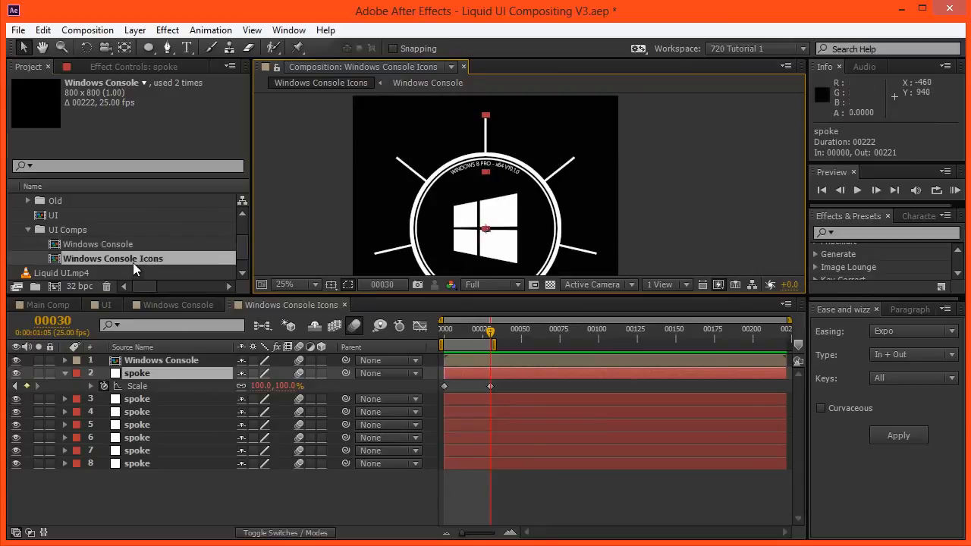
left_click(105, 245)
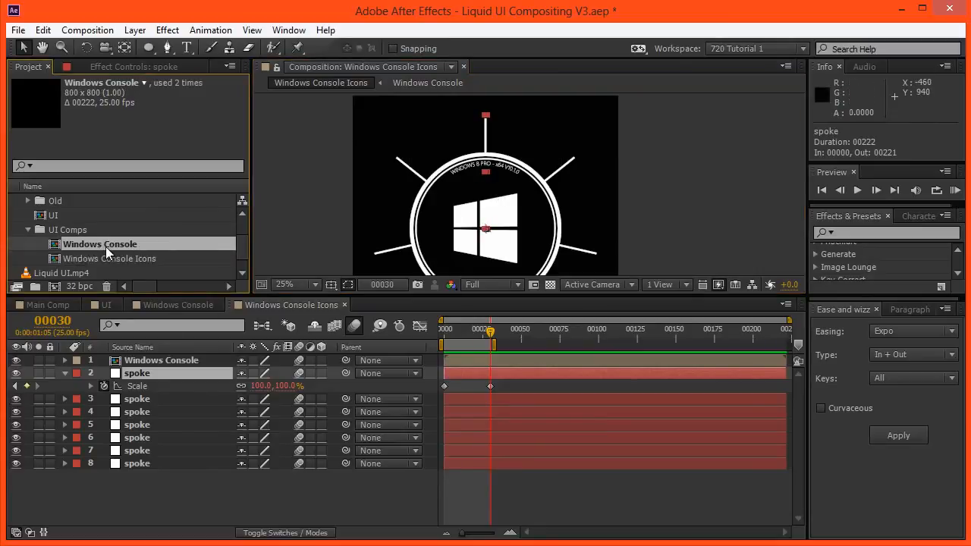
key("ctrl+d")
key("Return")
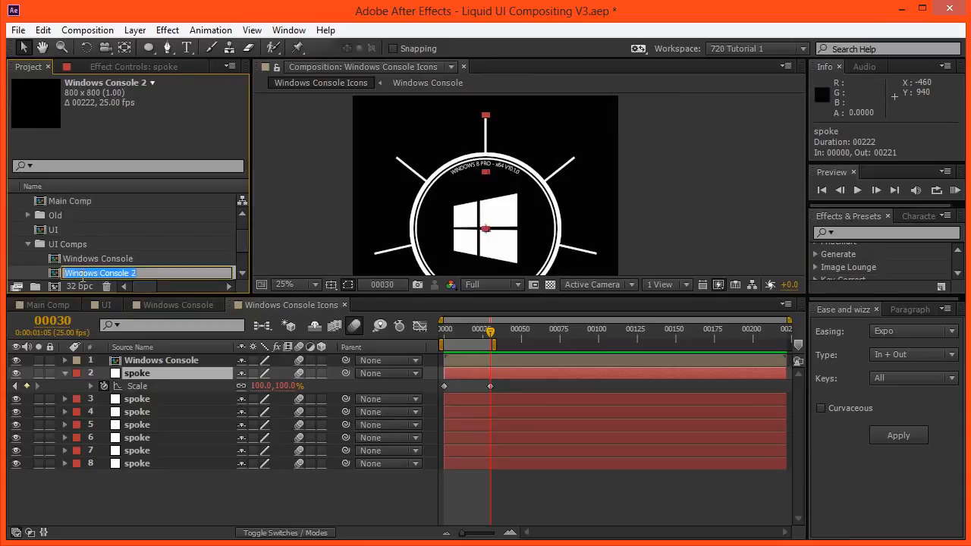
type("Icon Ring")
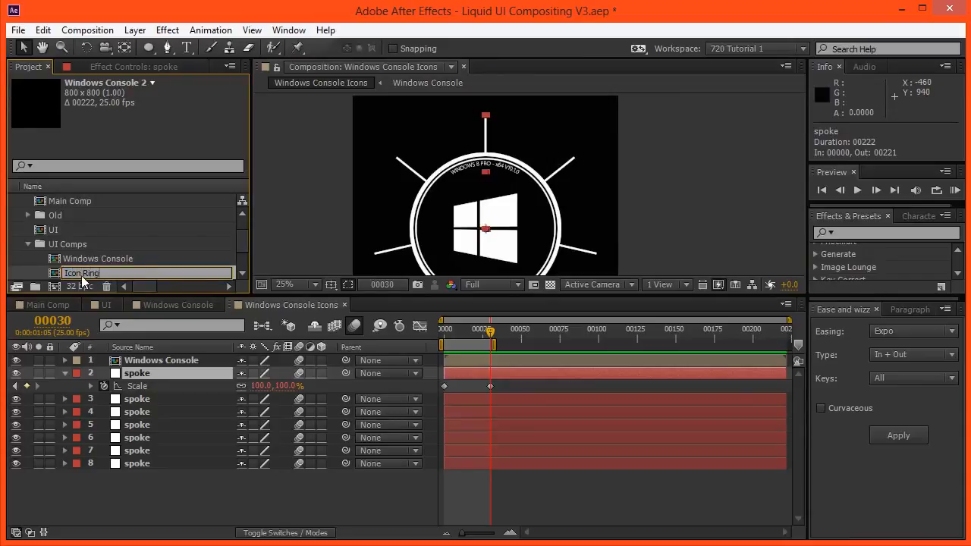
key("Return")
double_click(82, 275)
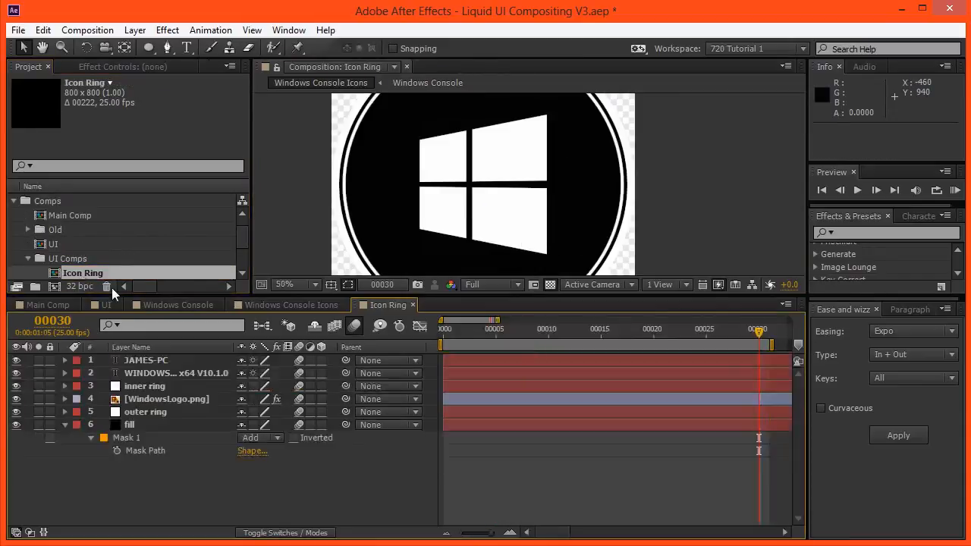
Step: Delete the two text layers above the inner ring layer from the Icon Ring composition
scroll(402, 239, "down", 2)
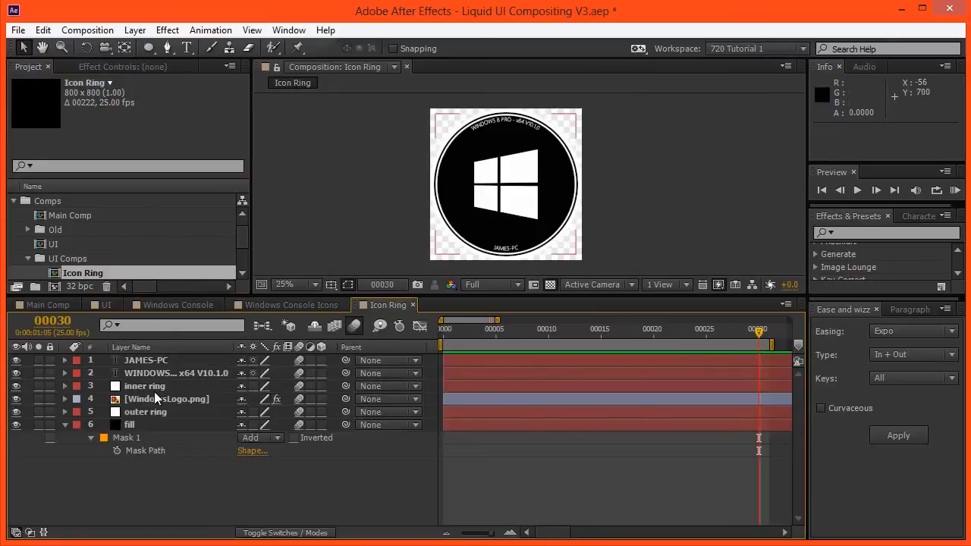
left_click(143, 373)
left_click(144, 360, "shift")
key("Delete")
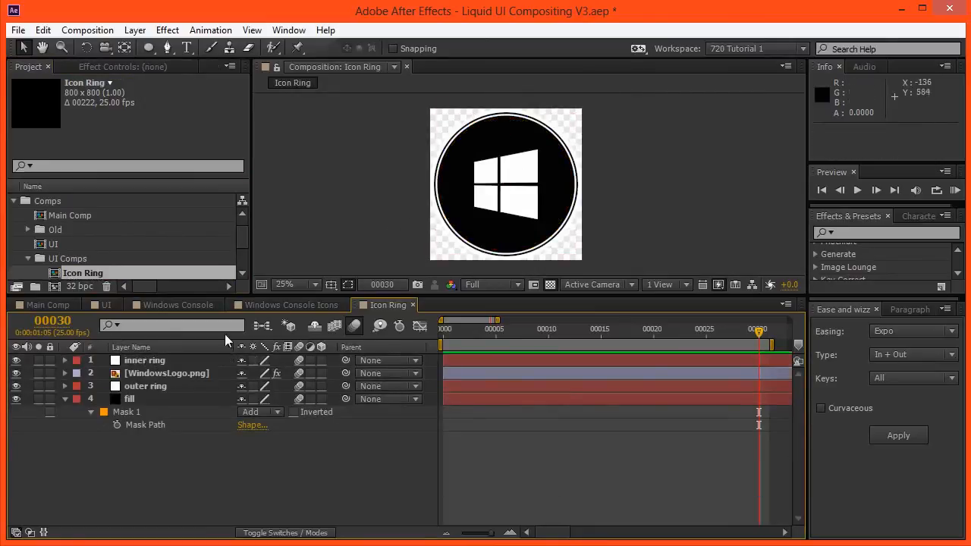
Step: Rename the Icon Ring composition as Icon Ring A
left_click(160, 374)
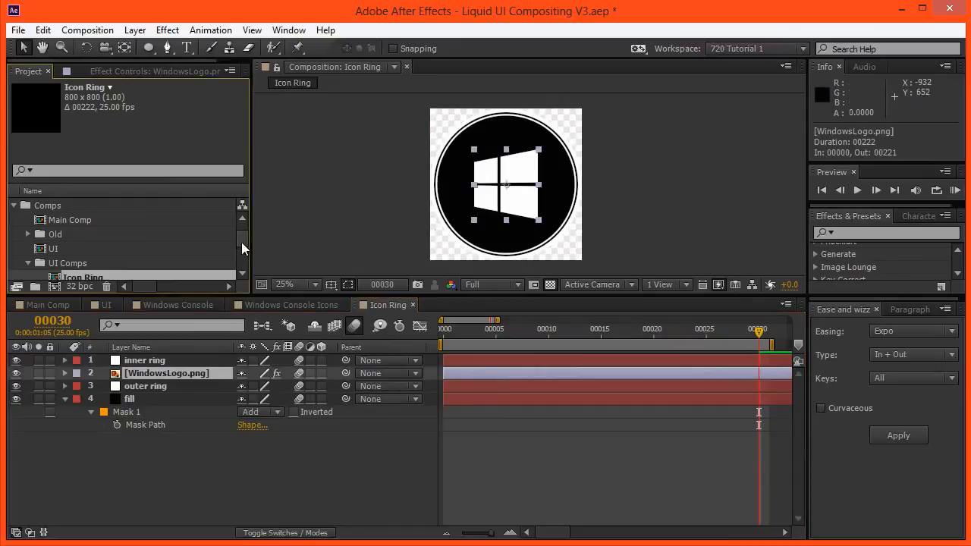
scroll(238, 248, "down", 1)
scroll(233, 251, "down", 1)
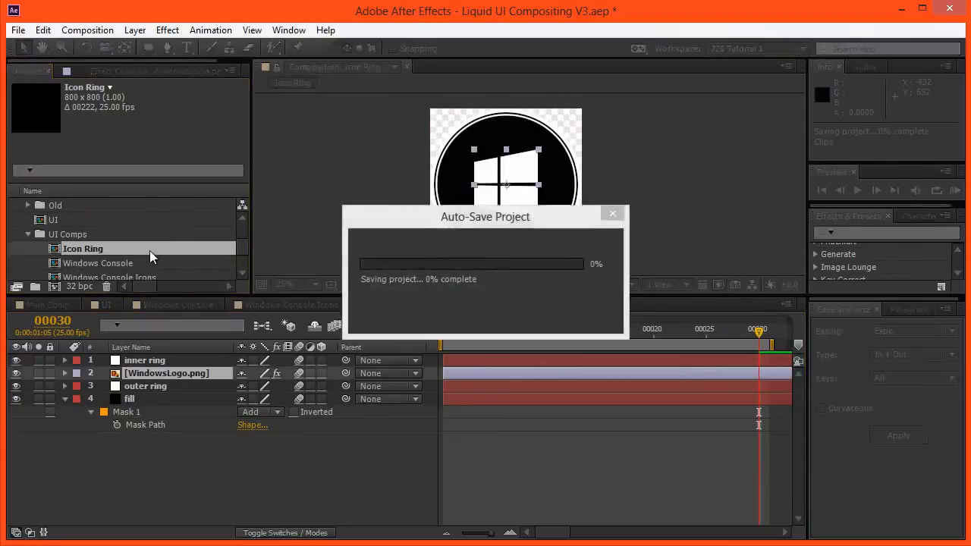
key("Return")
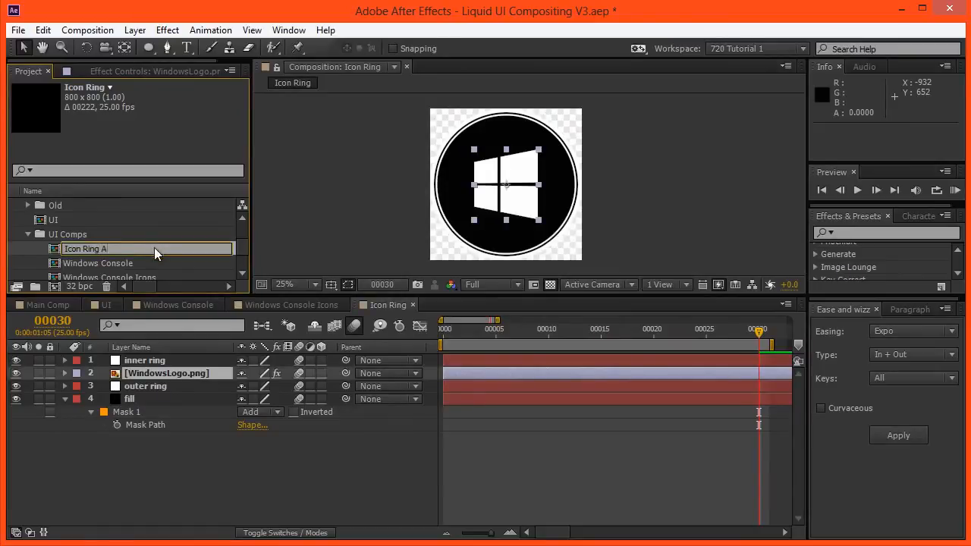
type("A")
key("Return")
scroll(163, 248, "up", 1)
scroll(114, 233, "up", 2)
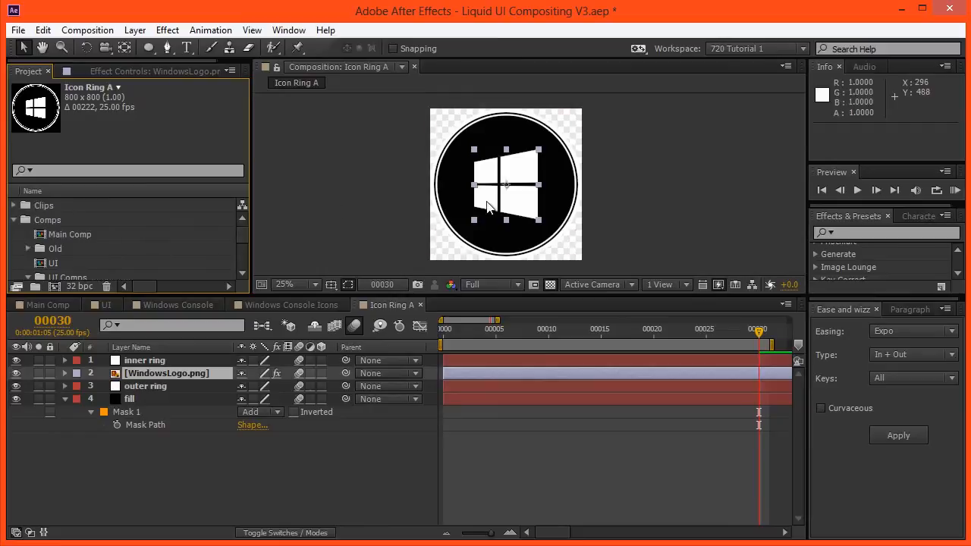
Step: Review the spoke ends in the Windows Console Icons composition, and return to Icon Ring A
left_click(324, 304)
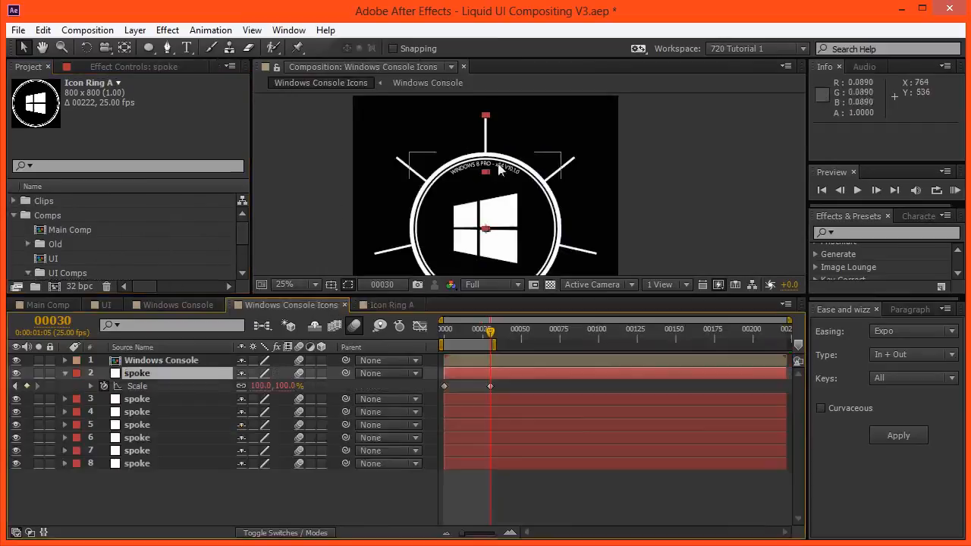
scroll(445, 194, "down", 3)
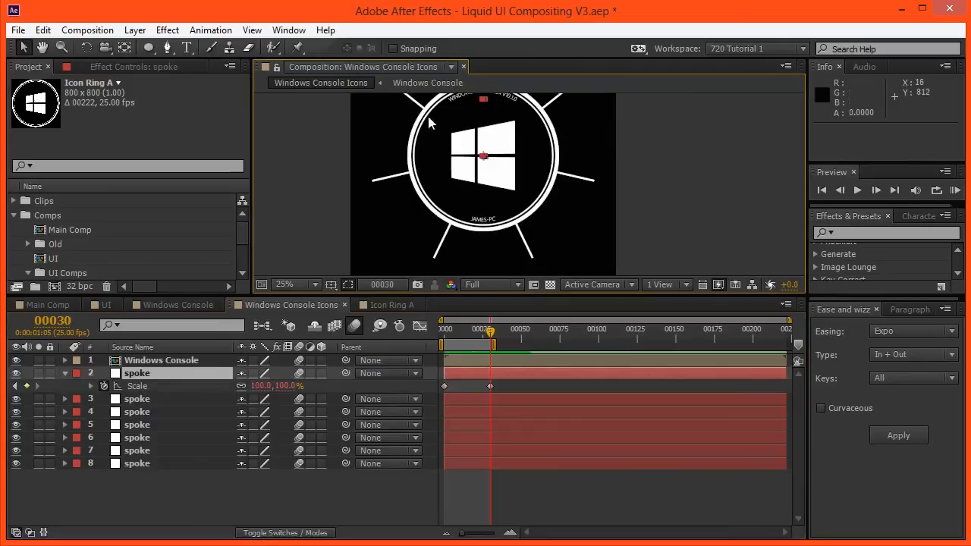
left_click_drag(485, 106, 451, 169)
left_click(248, 478)
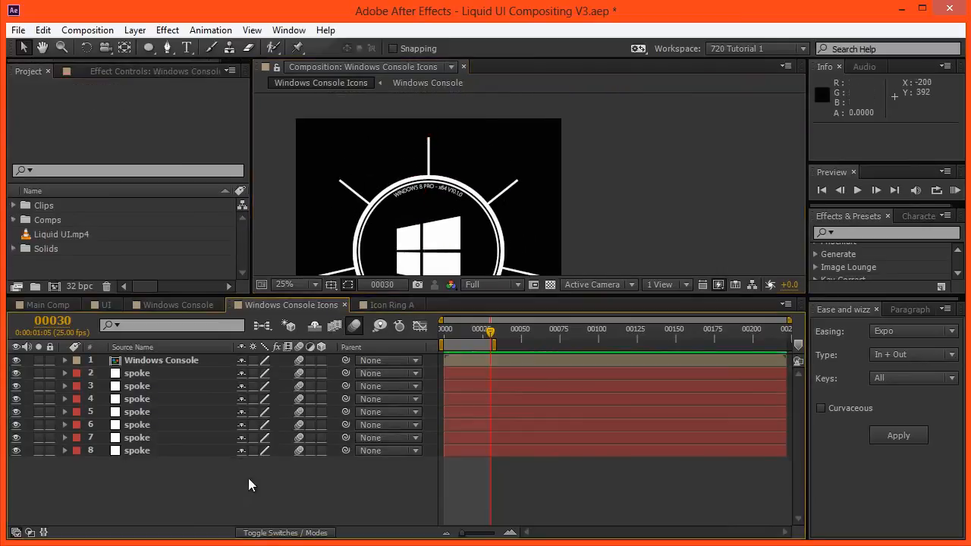
left_click(387, 304)
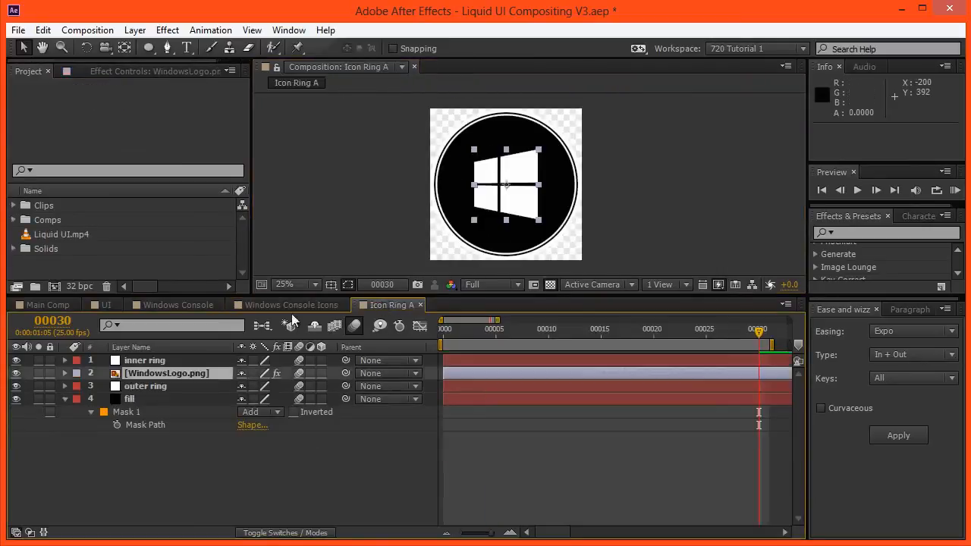
Step: Look through the metro icons folders in the project, down to the windows set, for a replacement icon
left_click(13, 206)
scroll(33, 252, "down", 5)
scroll(46, 246, "up", 4)
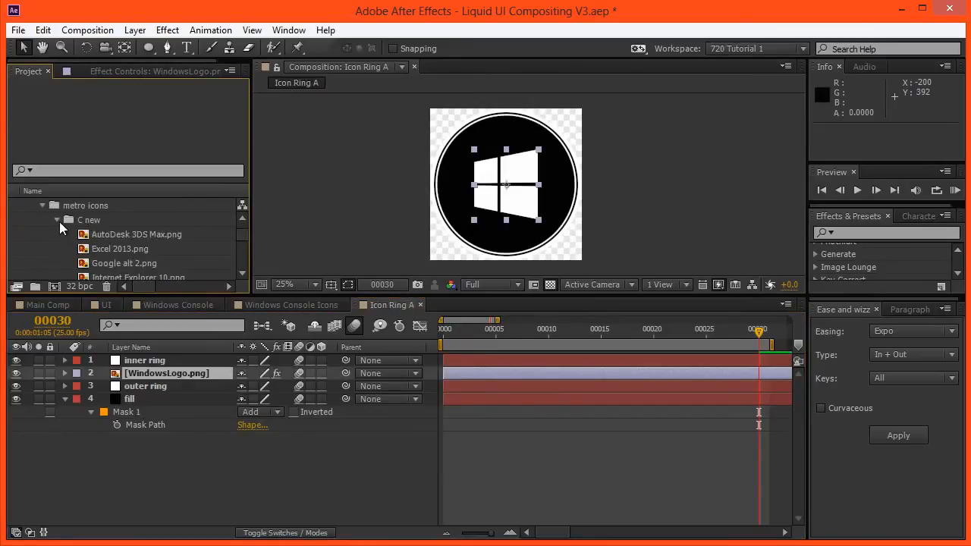
left_click(58, 221)
left_click(58, 235)
left_click(56, 249)
scroll(44, 234, "down", 1)
scroll(44, 234, "up", 1)
scroll(51, 220, "up", 1)
scroll(48, 248, "down", 3)
scroll(47, 246, "down", 3)
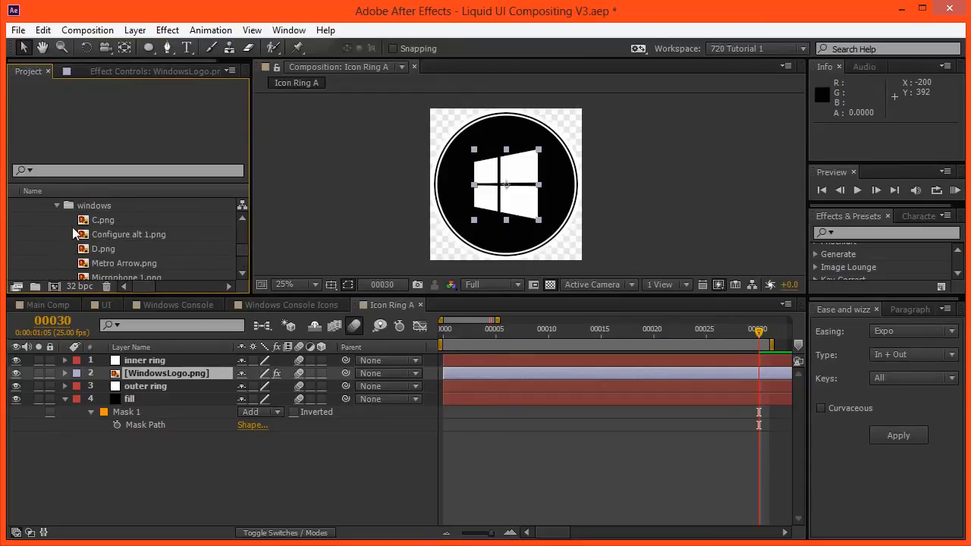
scroll(112, 264, "down", 1)
scroll(113, 263, "down", 1)
scroll(112, 252, "up", 1)
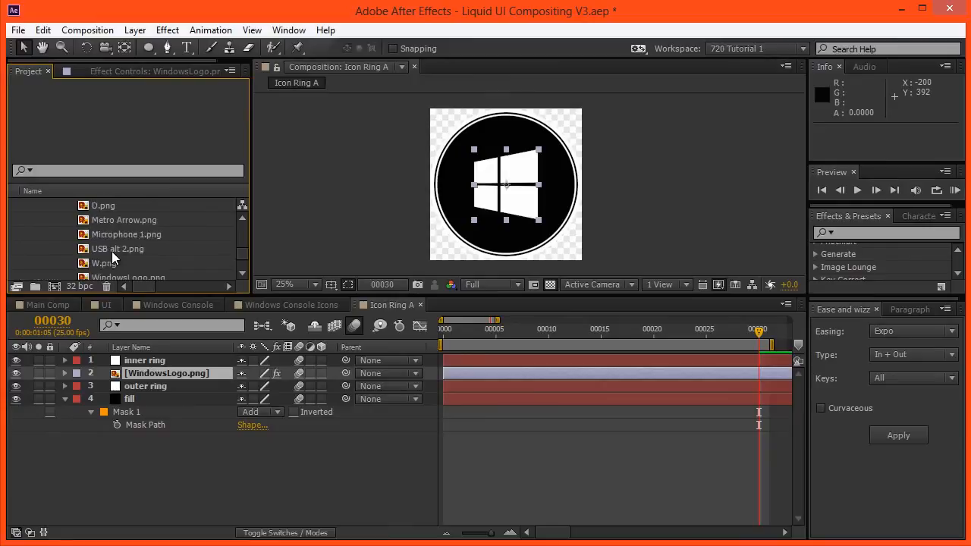
Step: Replace the source of the WindowsLogo.png layer in Icon Ring A with USB alt 2.png
left_click(112, 251)
left_click(132, 369)
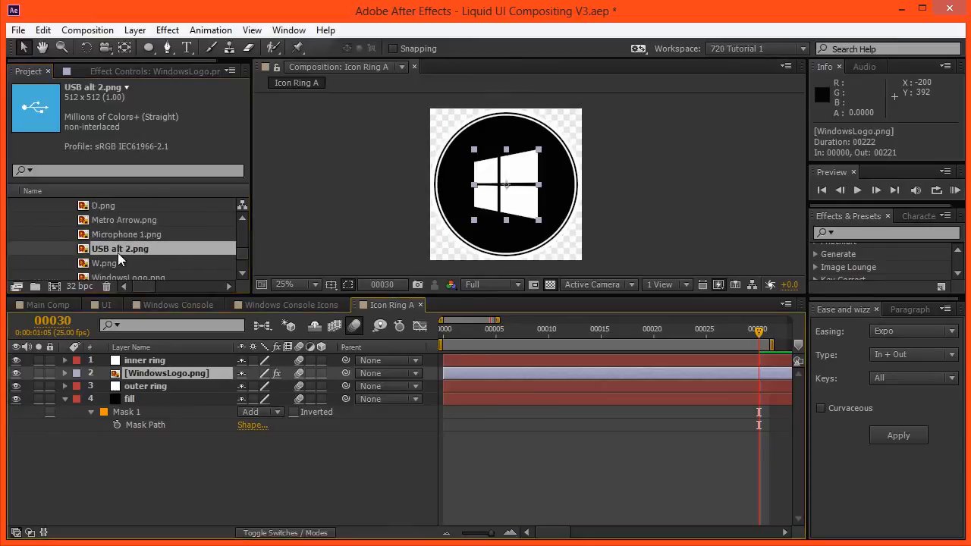
left_click_drag(118, 252, 141, 373)
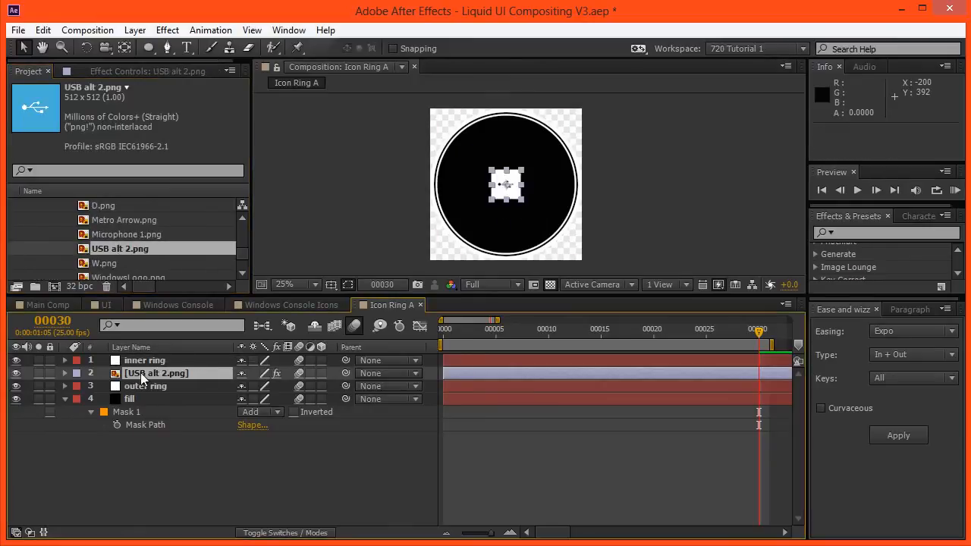
Step: Disable the USB icon's Invert effect and raise its Levels Input Black to 0.3294 to blacken the icon's background
scroll(484, 169, "up", 1)
left_click(94, 69)
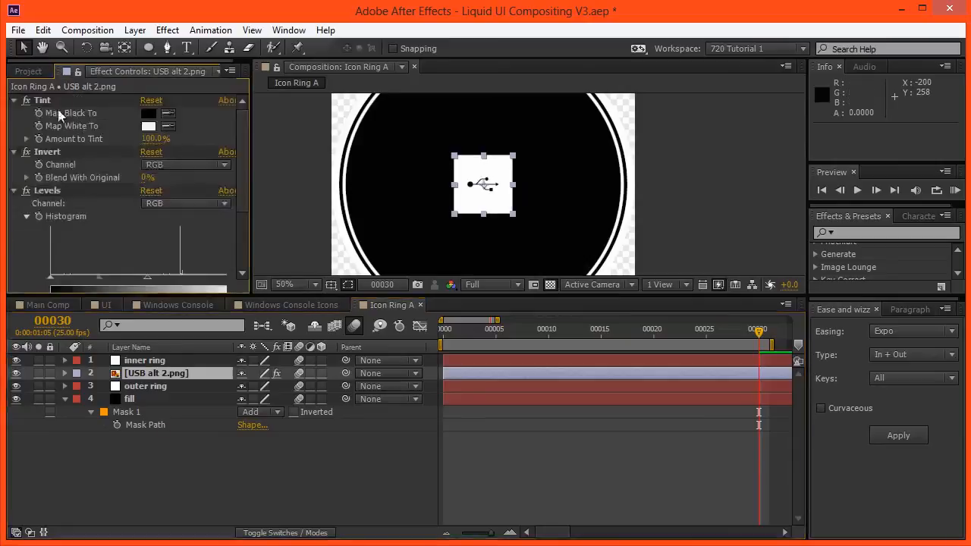
left_click(26, 152)
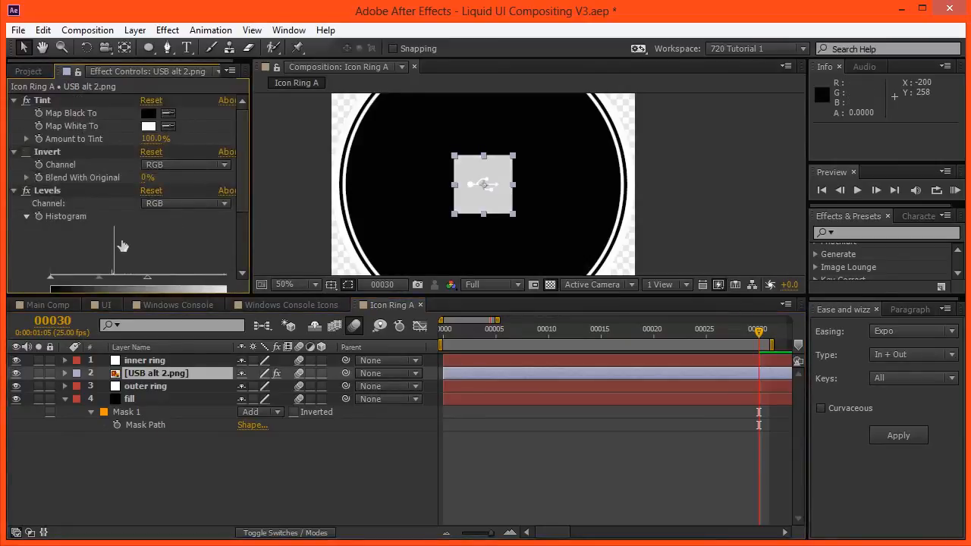
left_click(143, 194)
scroll(214, 244, "down", 2)
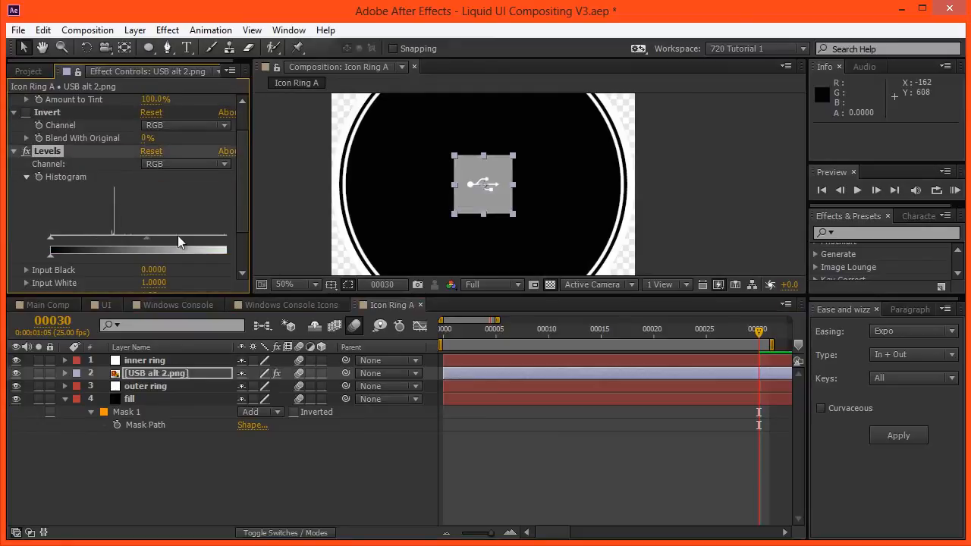
left_click_drag(50, 238, 114, 237)
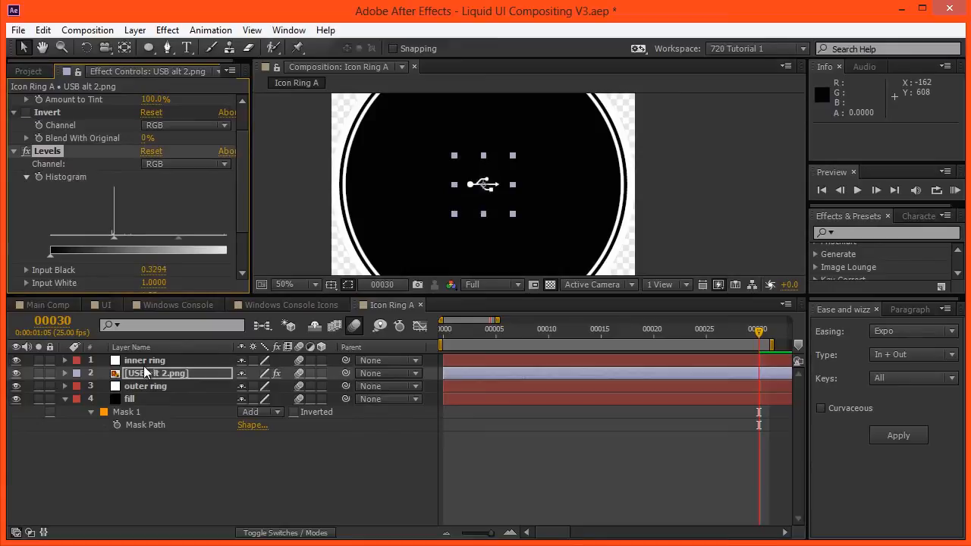
Step: Reveal the USB icon's scale keyframes and set the one at frame 28 to 100%
key("u")
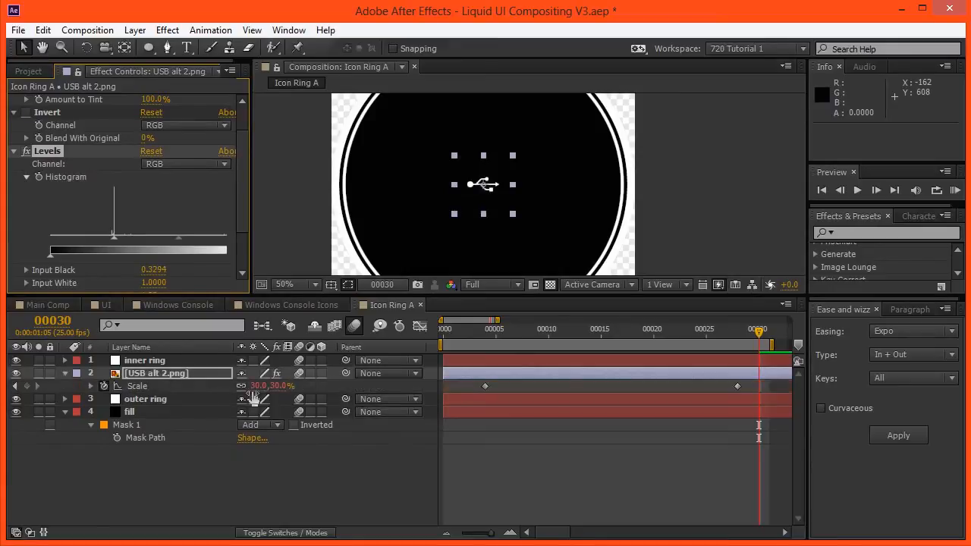
key("j")
left_click(257, 386)
type("100")
key("Return")
key("comma")
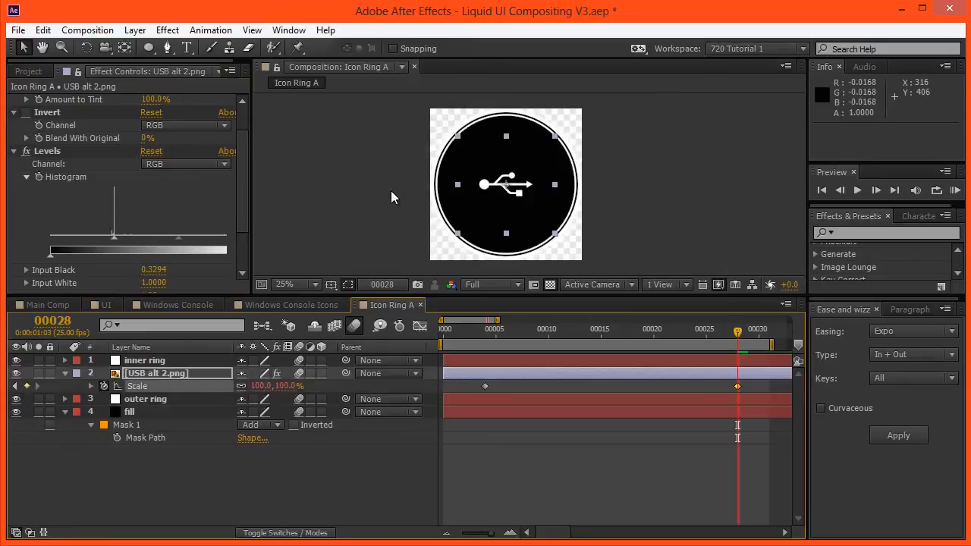
Step: Try scales of 120% and 130% on the USB icon's keyframe at frame 28
left_click(257, 386)
type("120")
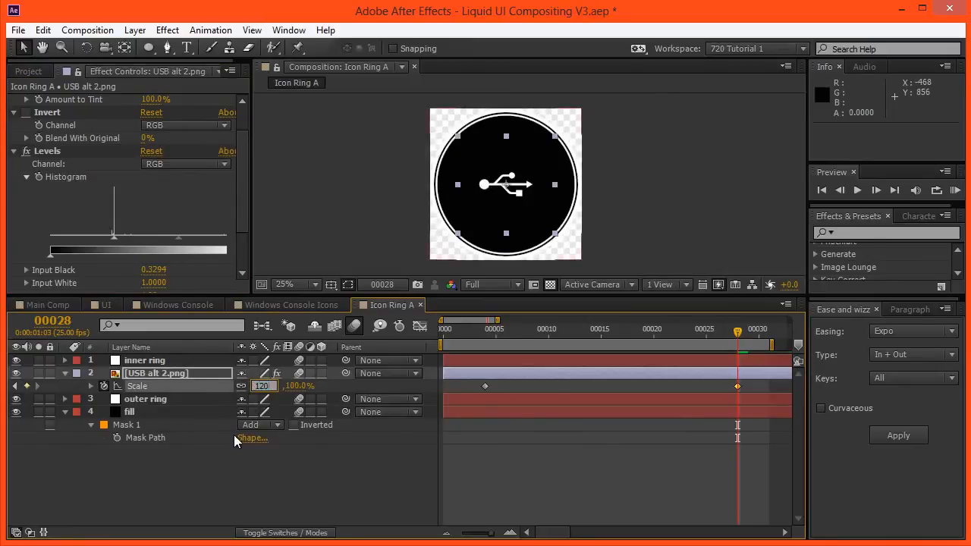
key("Return")
left_click(259, 387)
key("Return")
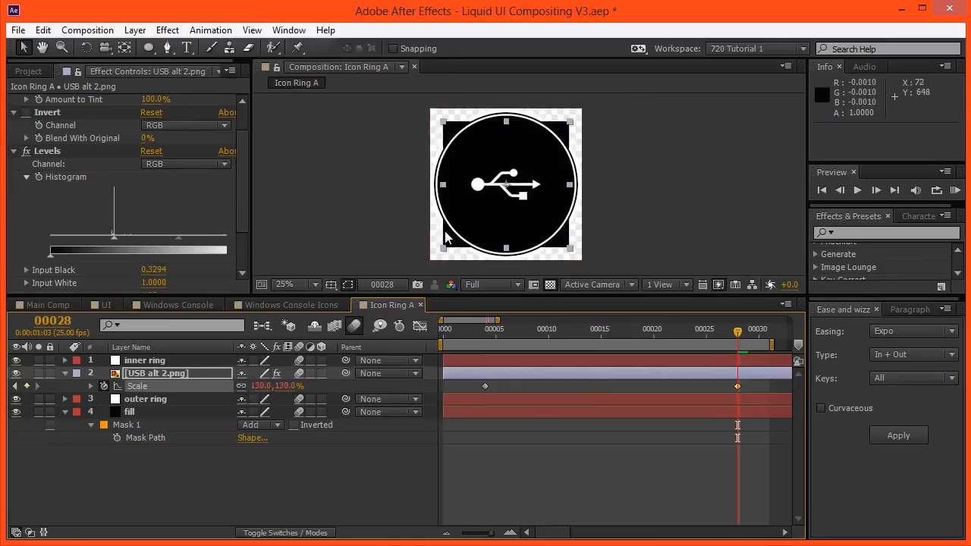
Step: Set the USB icon's scale keyframe at frame 28 to 150%
left_click(258, 386)
type("150")
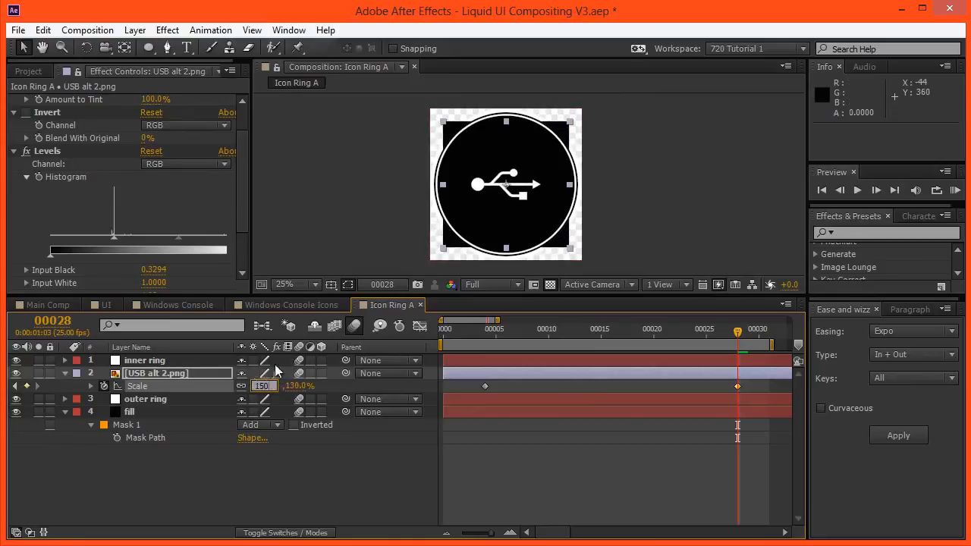
key("Return")
key("period")
key("period")
key("period")
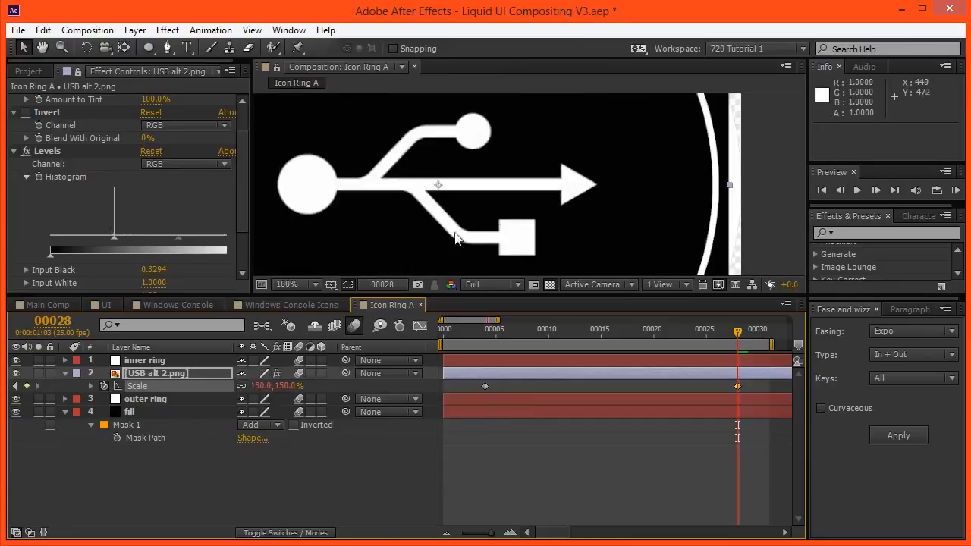
Step: Draw an elliptical mask about 395 by 323 px around the USB symbol, and collapse the layer's properties
key("comma")
left_click(148, 47)
key("comma")
left_click_drag(449, 143, 562, 236)
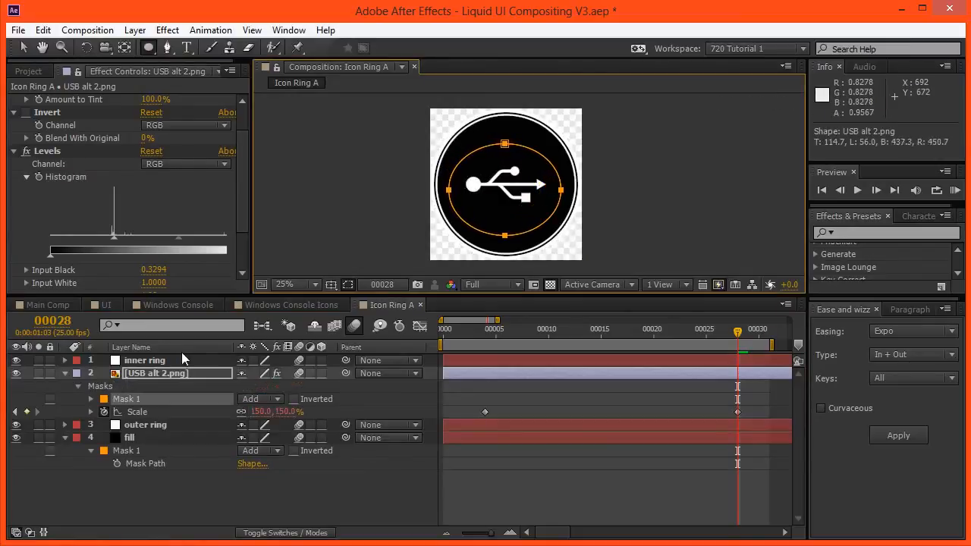
left_click(147, 364)
left_click(55, 372)
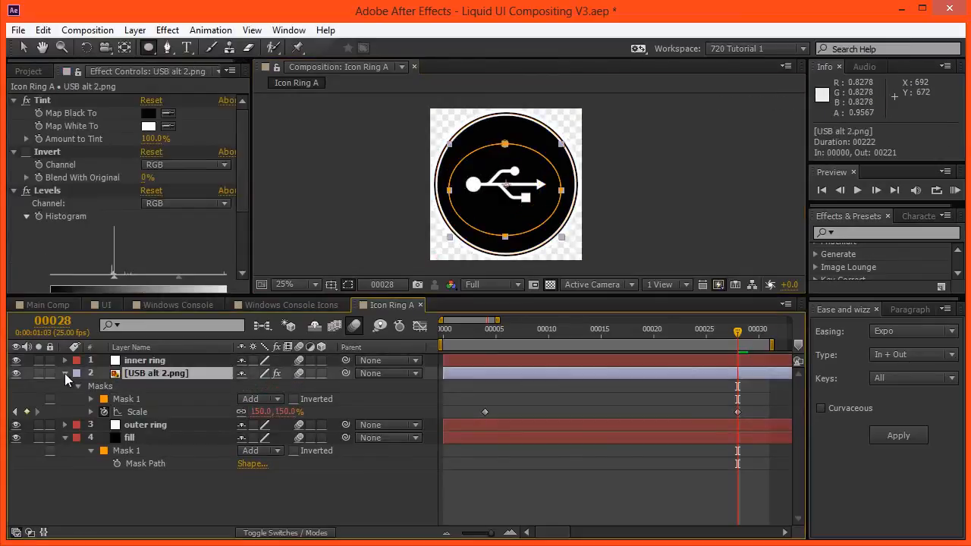
left_click(65, 373)
key("F2")
scroll(157, 258, "down", 3)
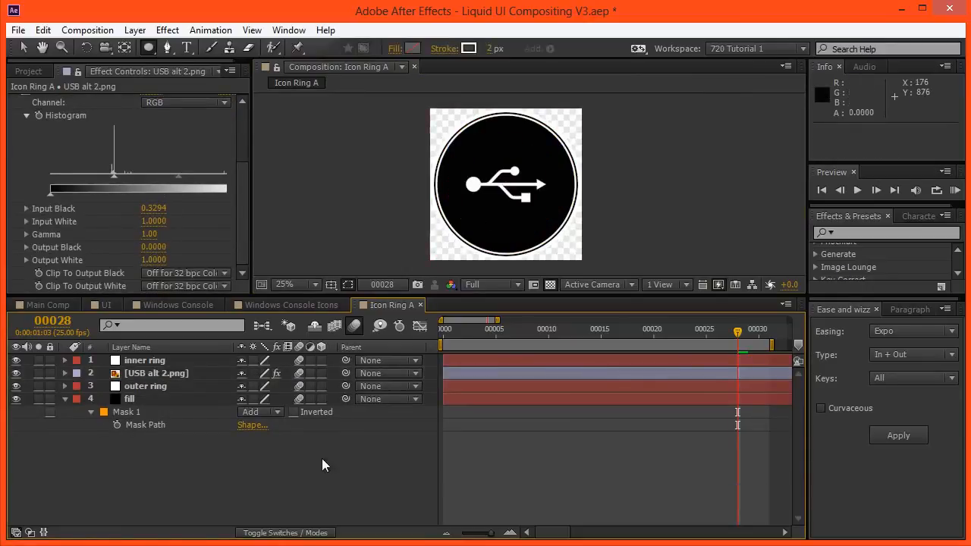
Step: Preview the Icon Ring A animation, and return to the Windows Console Icons composition
key("KP_0")
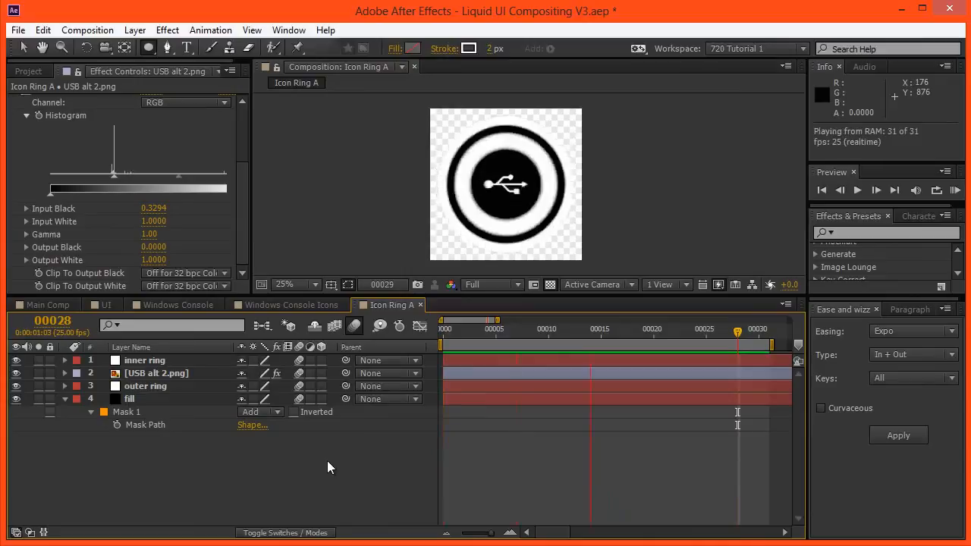
left_click(326, 304)
left_click(301, 307)
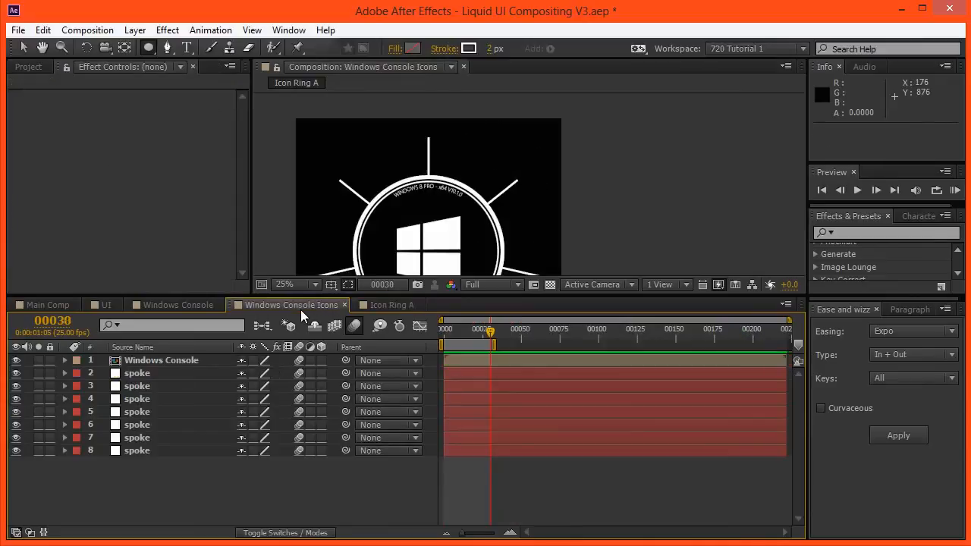
Step: Add the Icon Ring A composition as the uppermost layer of the Windows Console Icons composition
left_click(29, 67)
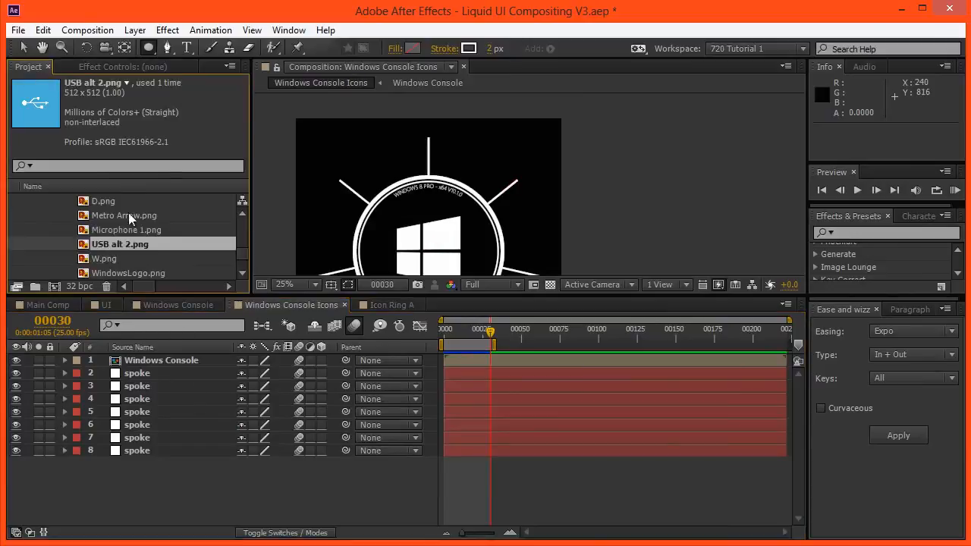
scroll(116, 227, "down", 1)
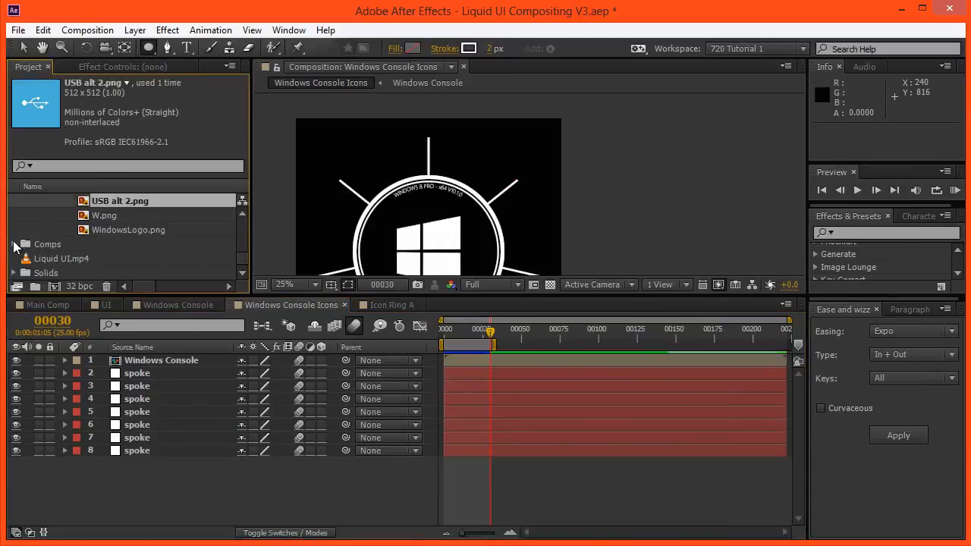
left_click(14, 244)
scroll(57, 236, "down", 1)
left_click(94, 216)
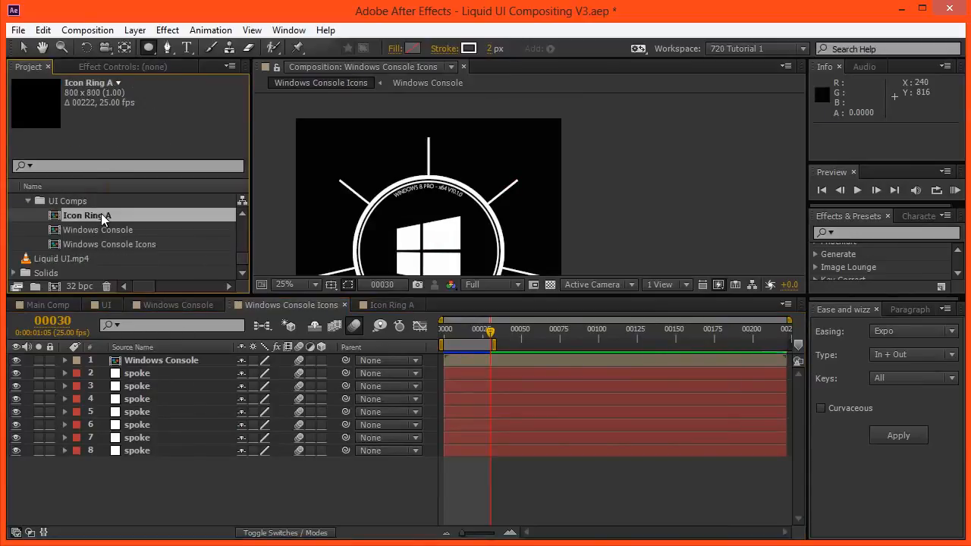
left_click_drag(101, 214, 114, 363)
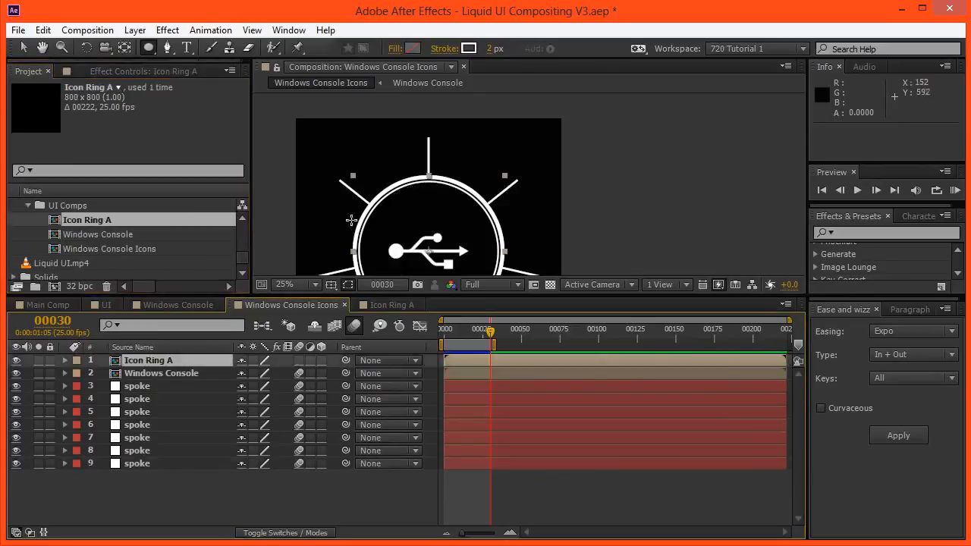
Step: Try a scale of 50% on the Icon Ring A layer, and settle on 30%
key("v")
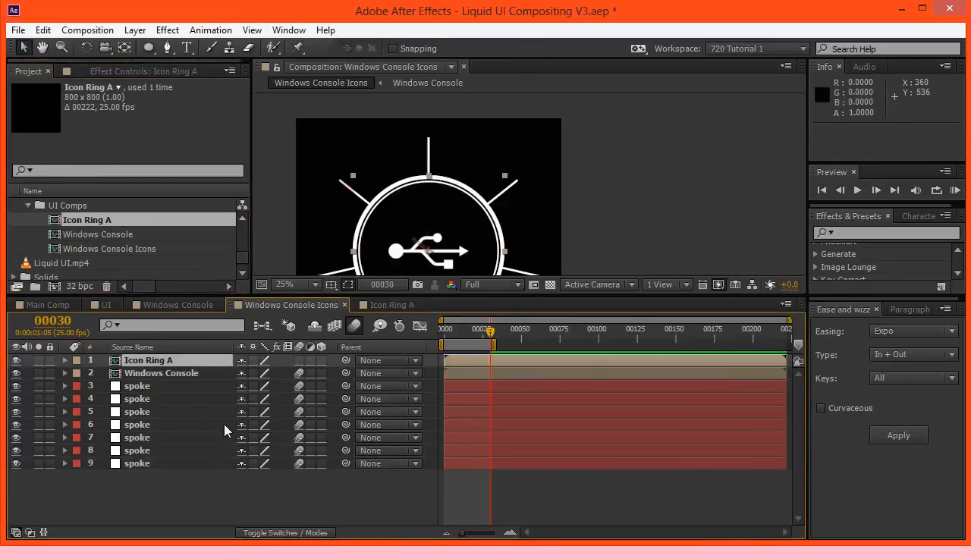
key("s")
left_click(258, 373)
type("50")
key("Return")
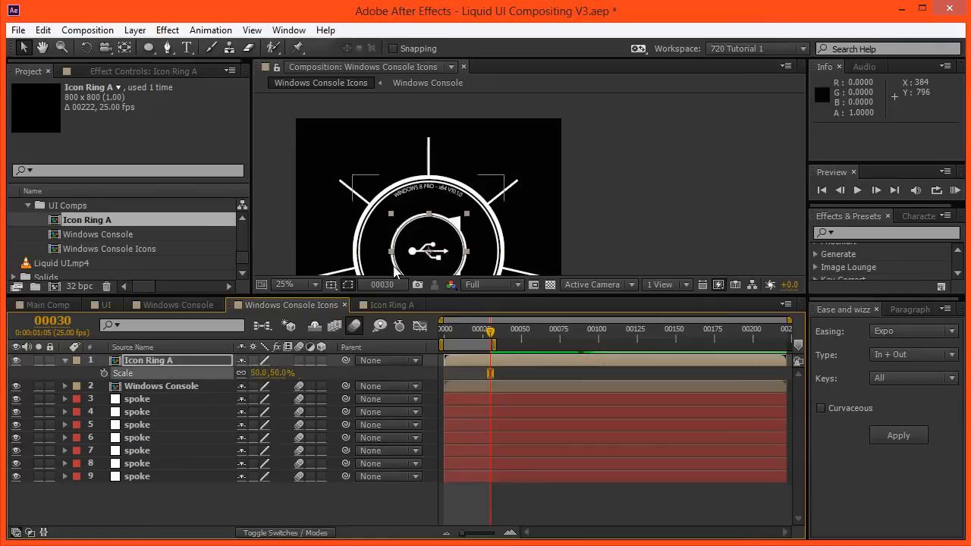
left_click(257, 374)
type("30")
key("Return")
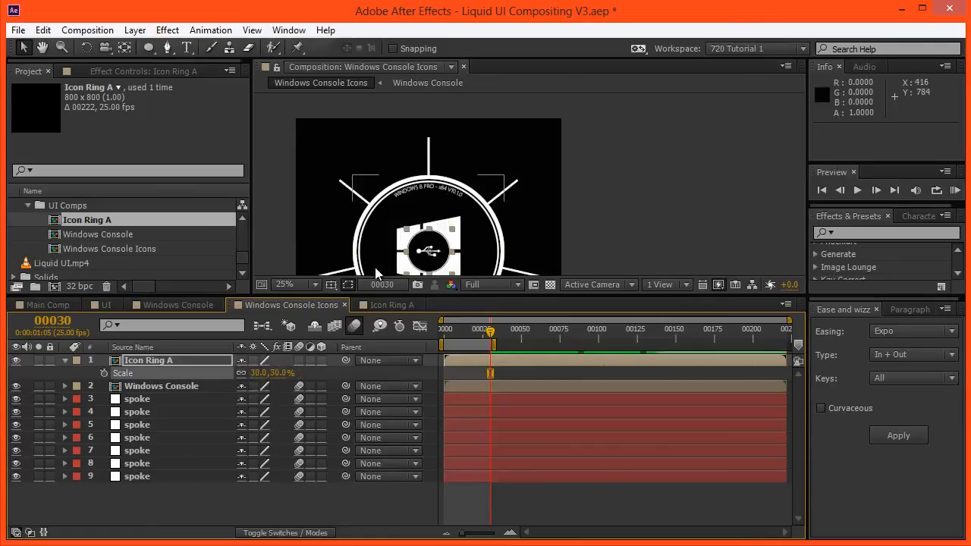
Step: Move the Icon Ring A layer straight up onto the upright spoke above the logo, at about position 700, 114
key("shift+Up")
key("shift+Up")
key("shift+Up")
key("shift+Up")
key("shift+Up")
key("shift+Up")
key("shift+Up")
key("shift+Up")
key("shift+Up")
key("shift+Up")
key("shift+Up")
key("shift+Up")
key("shift+Up")
key("shift+Up")
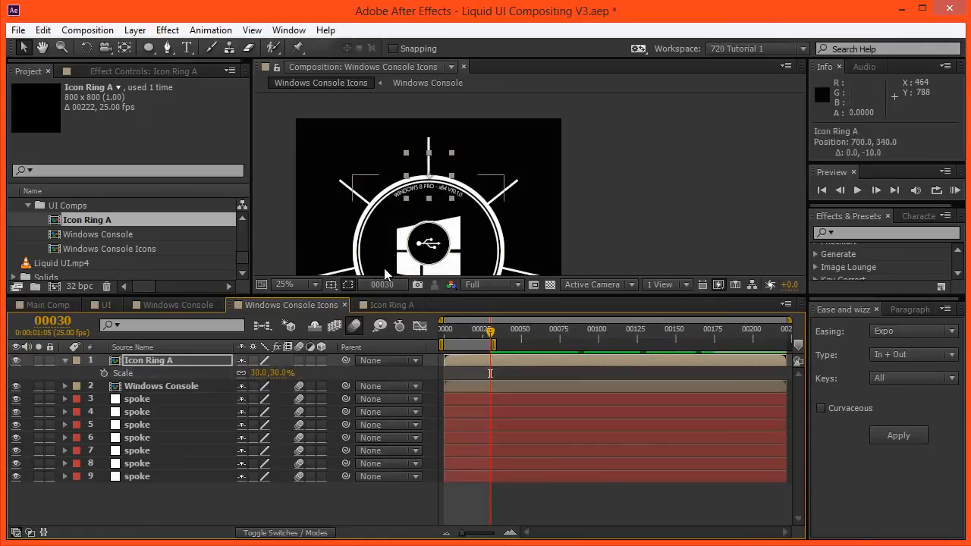
scroll(399, 211, "up", 2)
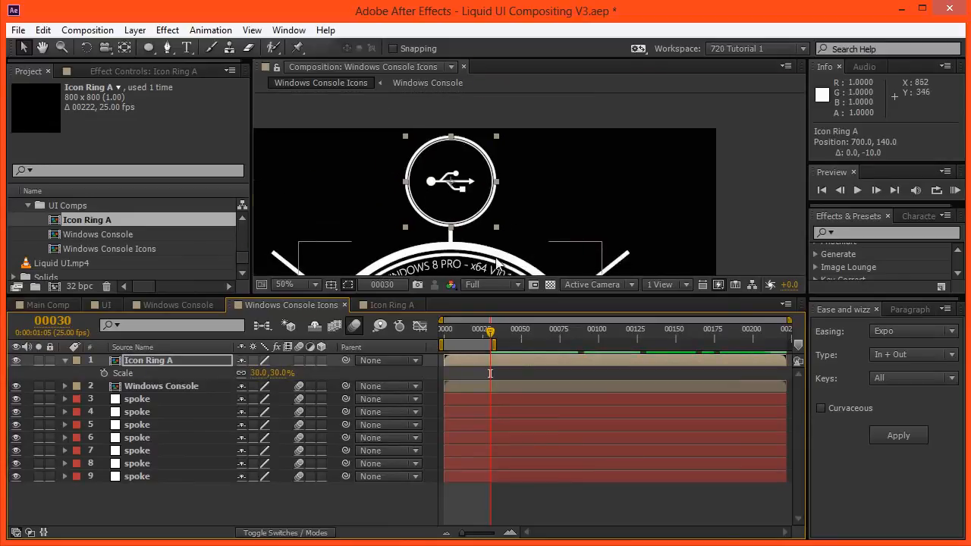
left_click(473, 287)
left_click(425, 200)
key("shift+Up")
key("shift+Up")
key("shift+Up")
key("shift+Up")
key("shift+Up")
key("shift+Up")
key("shift+Up")
key("shift+Up")
key("shift+Up")
key("shift+Up")
key("shift+Up")
key("shift+Up")
key("shift+Up")
key("shift+Up")
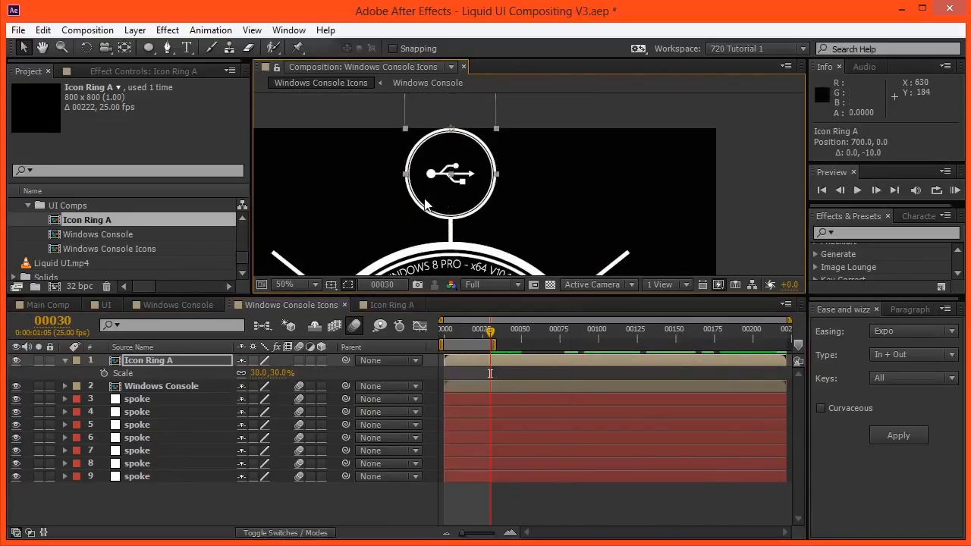
left_click_drag(448, 160, 451, 190)
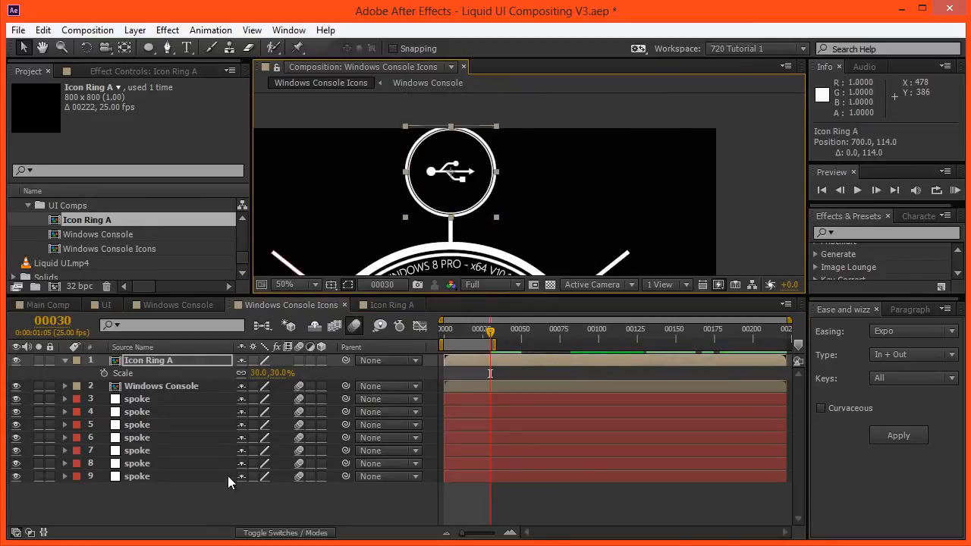
Step: Enlarge the Windows Console Icons composition to 1600 × 1600 px
key("ctrl+k")
left_click(234, 247)
type("1600")
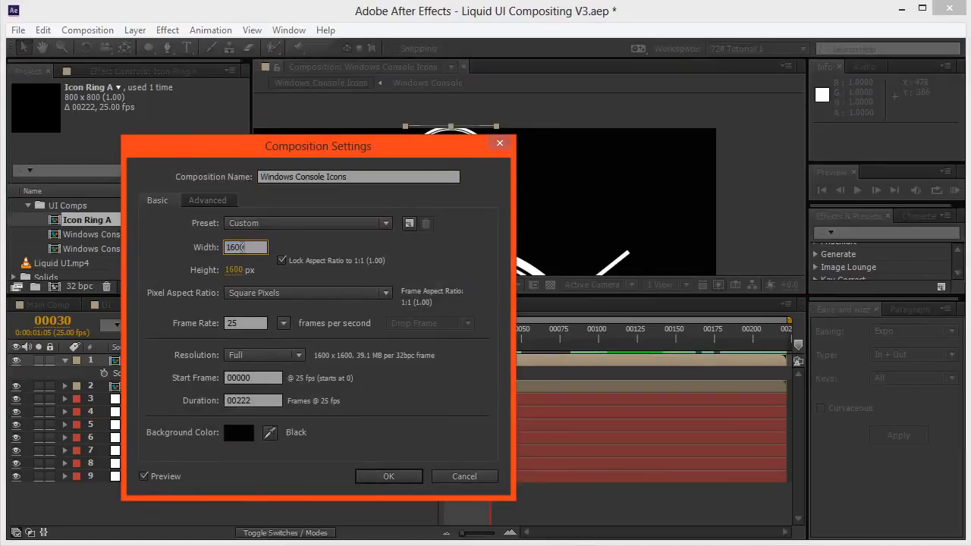
key("Return")
Step: Reposition the Icon Ring A layer higher above the logo, clear of the upright spoke's outer end
scroll(460, 176, "down", 2)
left_click_drag(464, 188, 410, 329)
left_click_drag(431, 237, 449, 140)
scroll(431, 221, "up", 2)
key("shift+Up")
key("shift+Up")
key("shift+Up")
key("shift+Up")
key("shift+Up")
key("shift+Up")
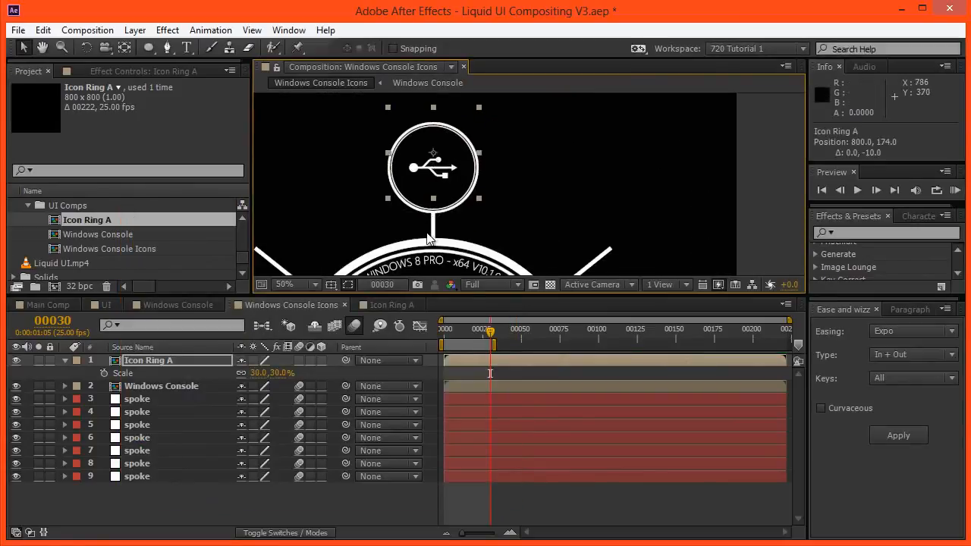
Step: Set the Icon Ring A layer's blending mode to Add, and lower the ring over the spoke to position 800, 194
left_click(229, 354)
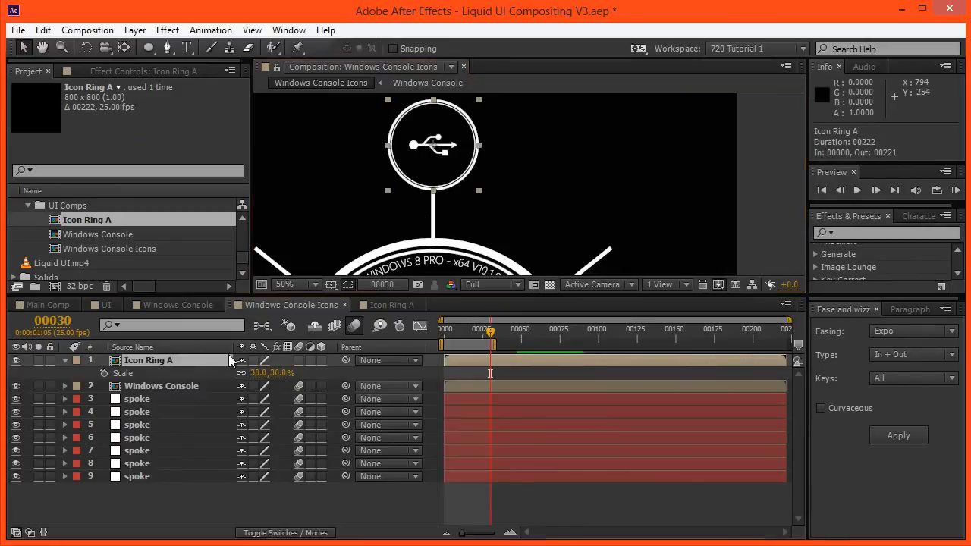
key("F4")
left_click(260, 354)
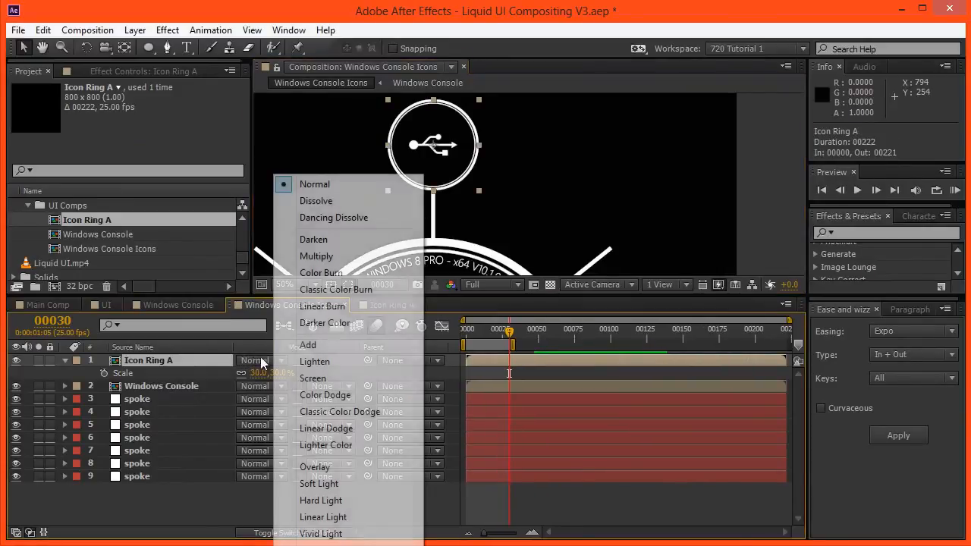
left_click(303, 341)
key("shift+Down")
key("shift+Down")
key("shift+Down")
key("shift+Down")
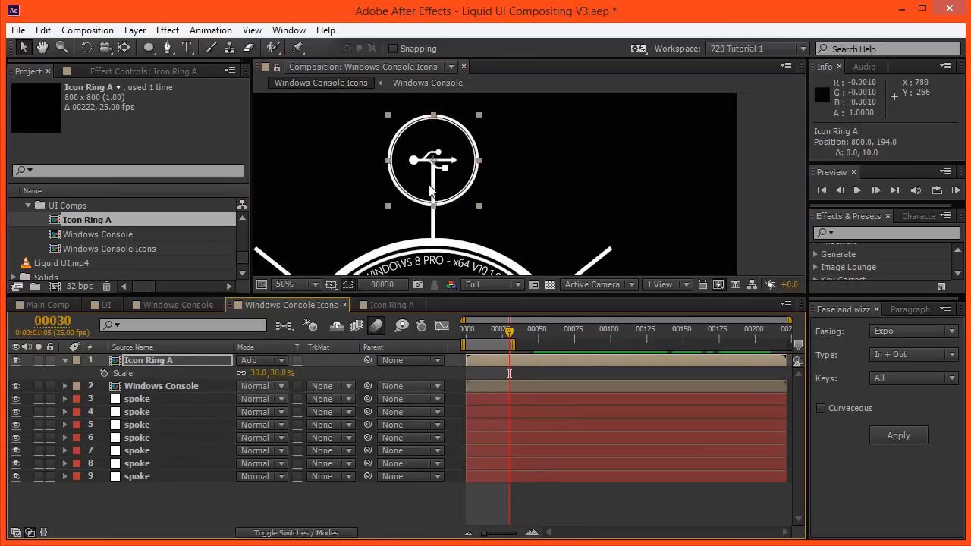
Step: Move the Icon Ring A layer's anchor point straight down to the ring's lower edge
key("y")
left_click_drag(433, 161, 412, 207)
key("v")
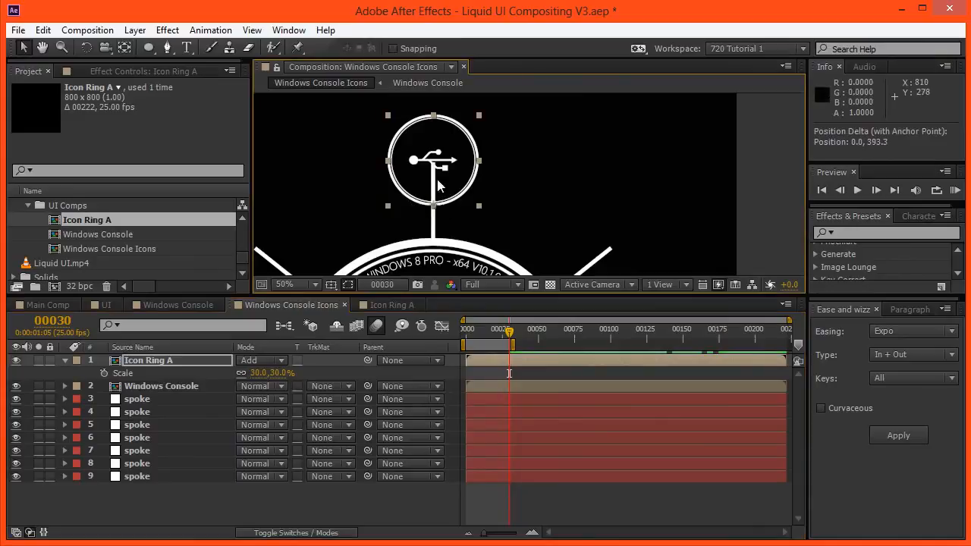
Step: Nudge the Icon Ring A layer up until its lower edge meets the upright spoke's outer end, at about 800, 202.5
key("shift+Up")
key("shift+Up")
key("shift+Up")
key("shift+Up")
key("shift+Up")
key("shift+Up")
key("shift+Up")
key("shift+Up")
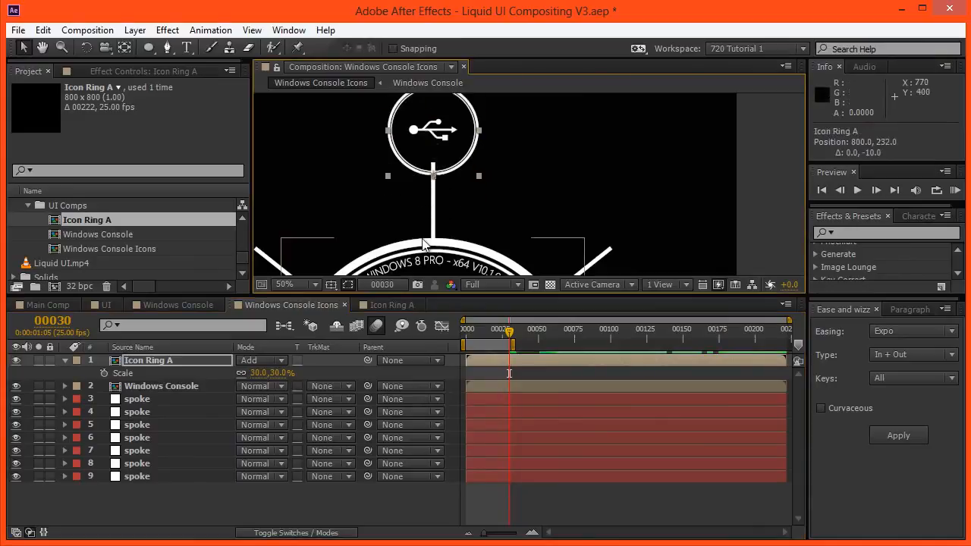
key("Up")
key("Up")
key("Up")
key("Up")
key("Up")
key("Up")
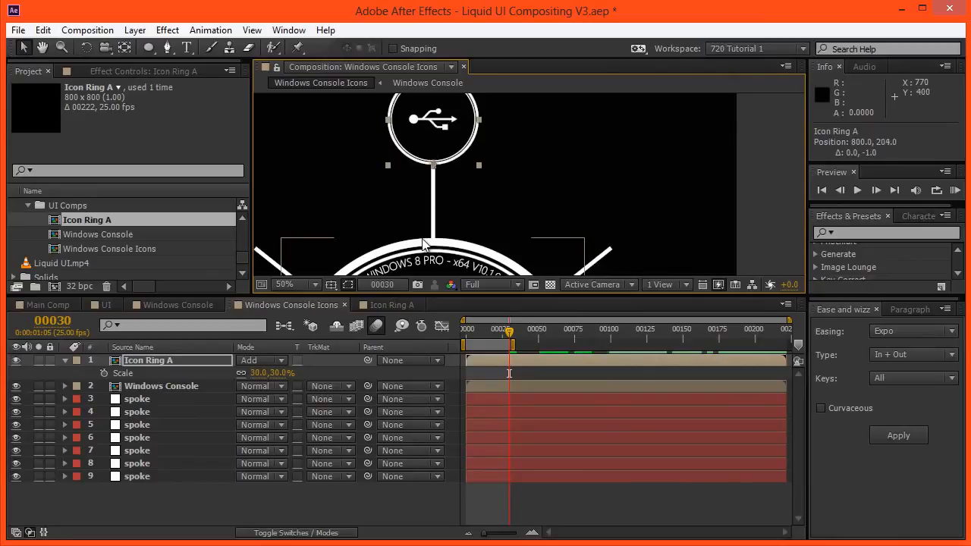
scroll(465, 206, "up", 4)
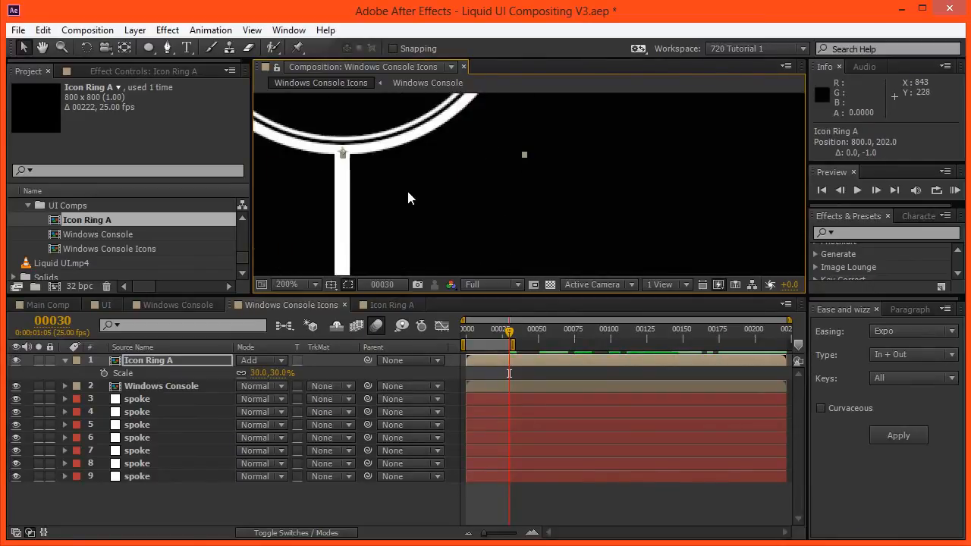
key("Down")
scroll(447, 209, "up", 3)
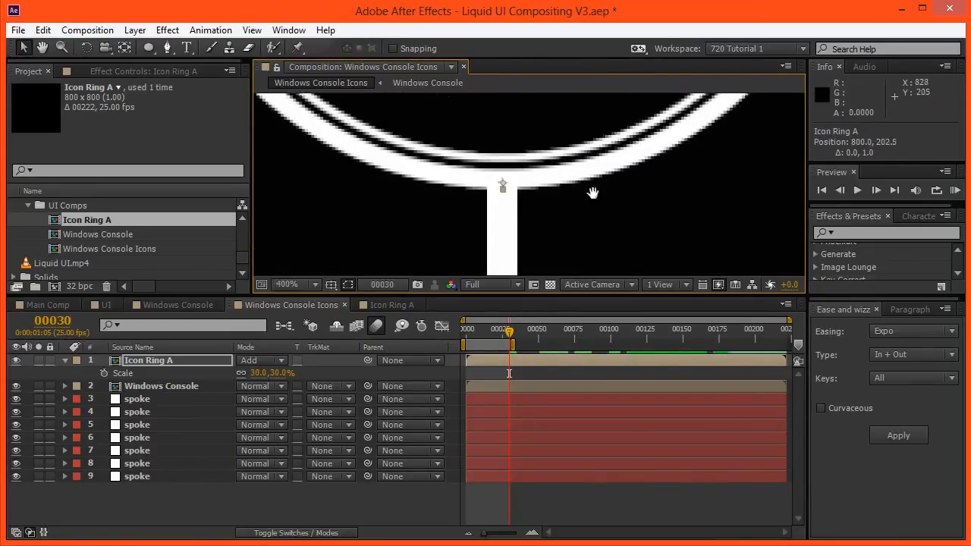
Step: Fine-tune the Icon Ring A anchor point to sit exactly where the ring's outer edge joins the spoke
key("y")
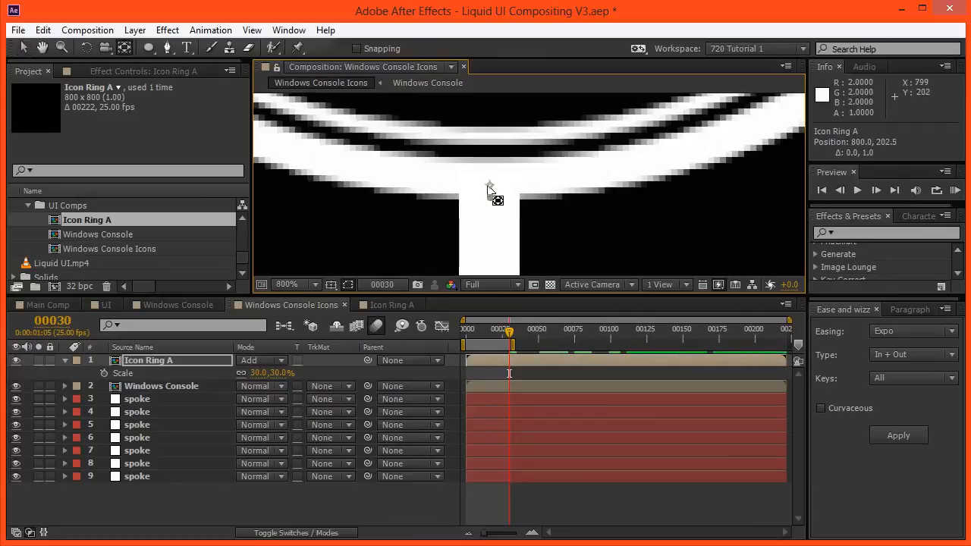
left_click_drag(489, 186, 490, 201)
key("v")
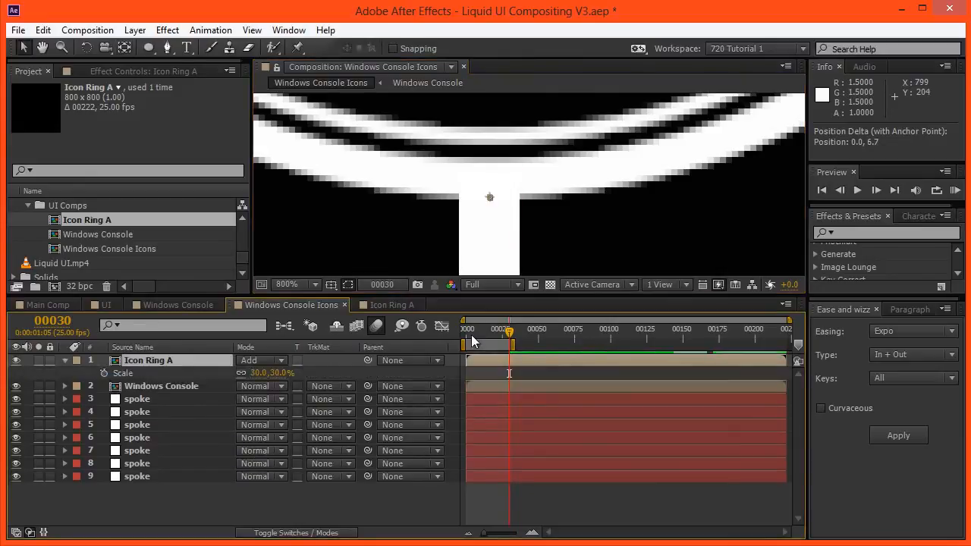
Step: Keyframe the Icon Ring A scale from 0% at frame 0 to 30% at frame 30, with Expo In + Out easing
left_click(100, 372)
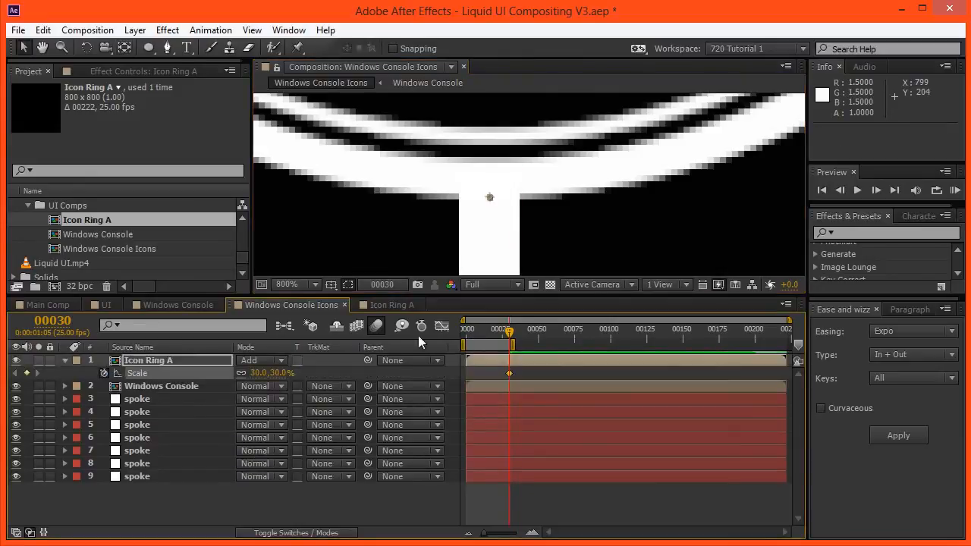
left_click(460, 333)
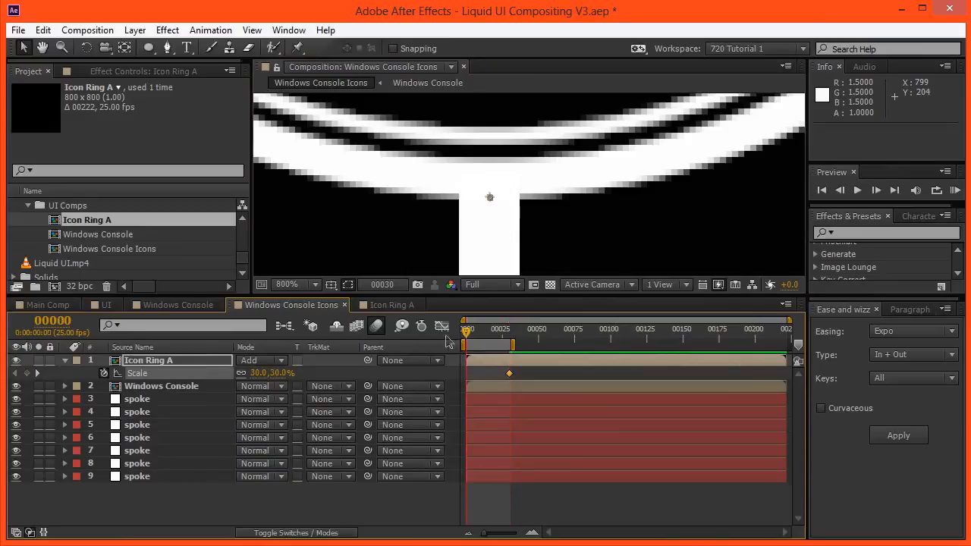
left_click(261, 372)
type("0")
key("Return")
left_click(894, 436)
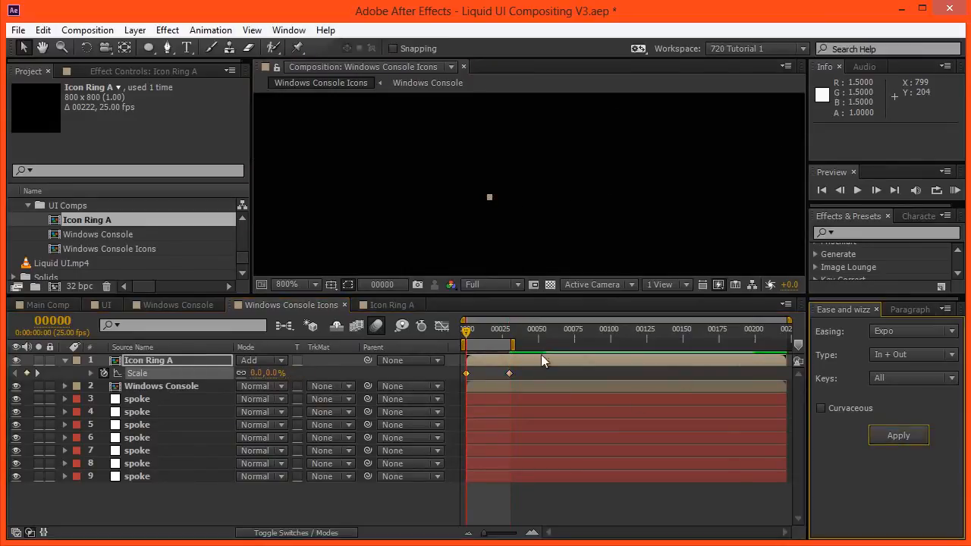
Step: Parent the Icon Ring A layer to the spoke on layer 3, and bring back the layer switches
left_click(512, 336)
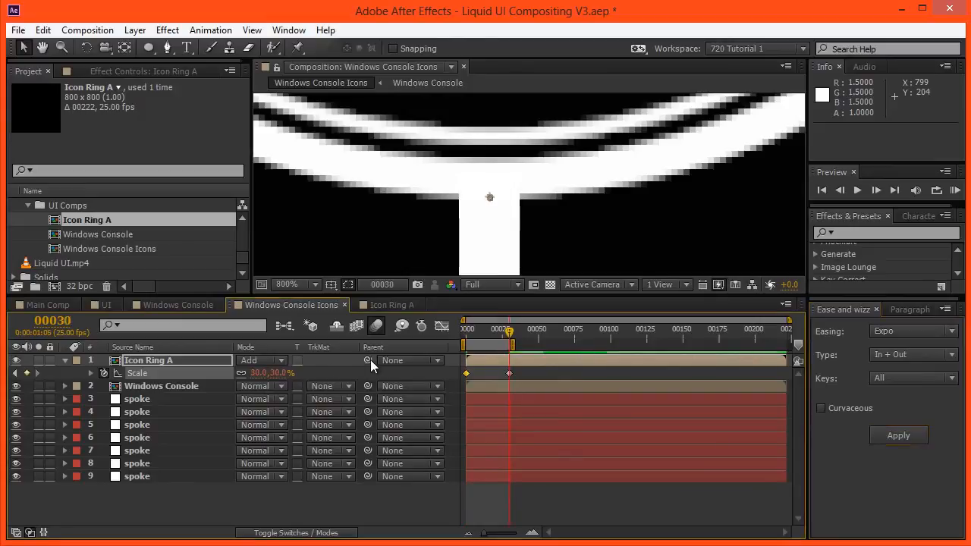
left_click(182, 398)
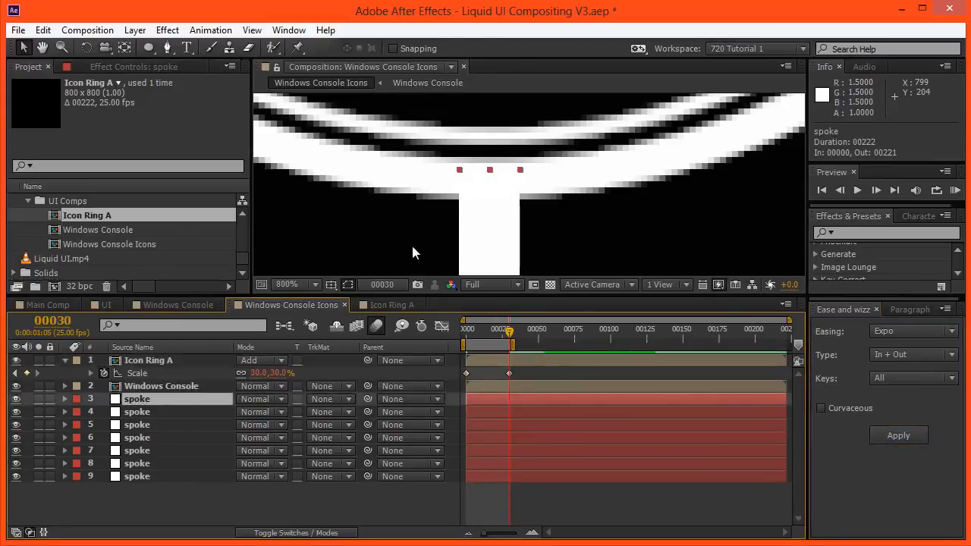
key("r")
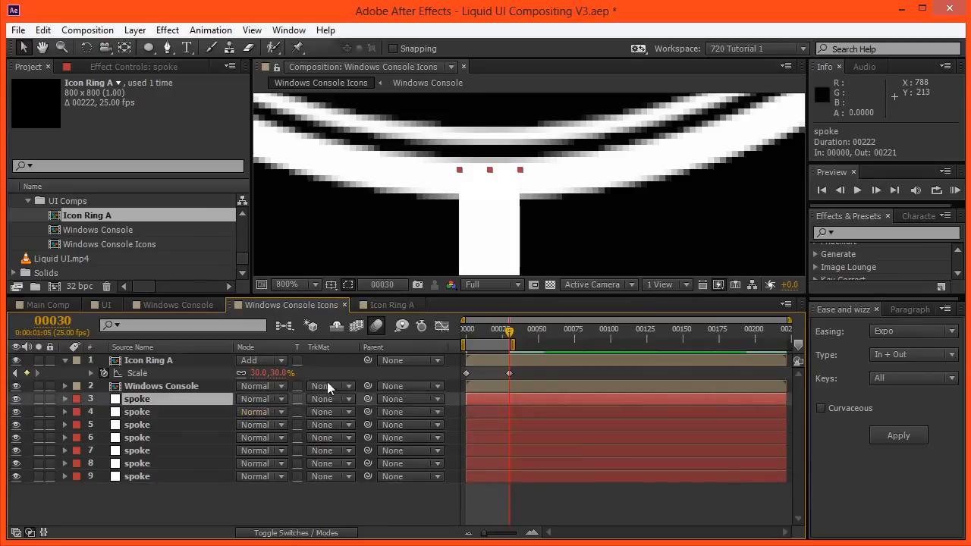
left_click_drag(368, 360, 227, 394)
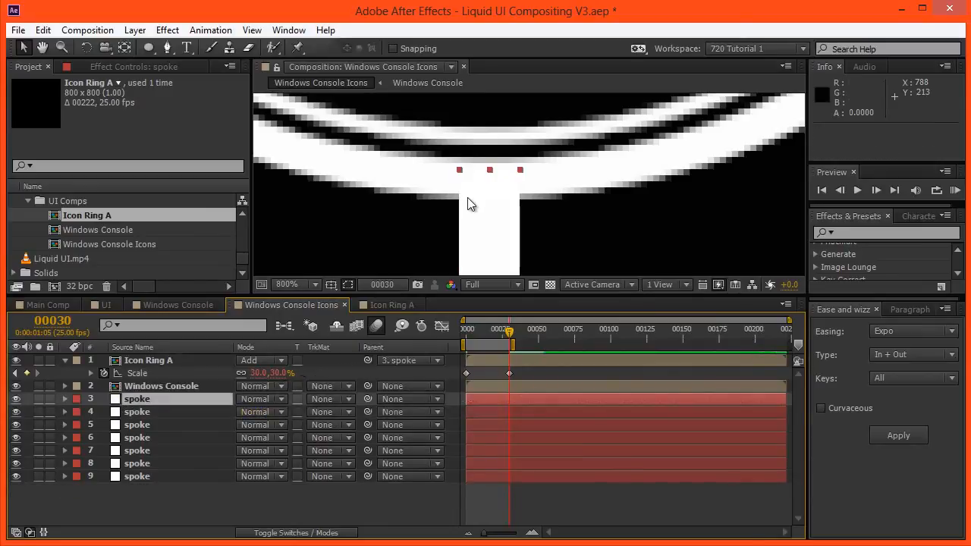
scroll(481, 190, "down", 2)
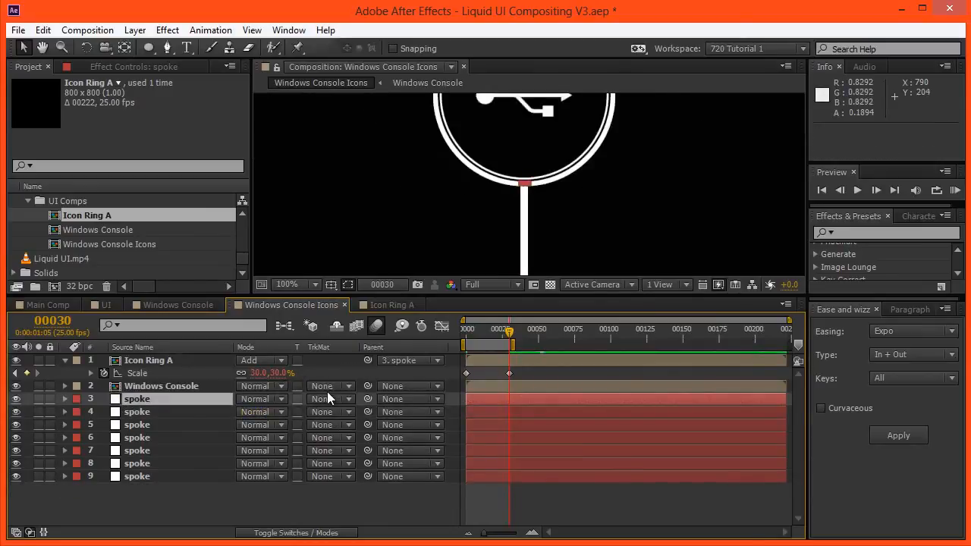
key("F4")
scroll(364, 241, "down", 4)
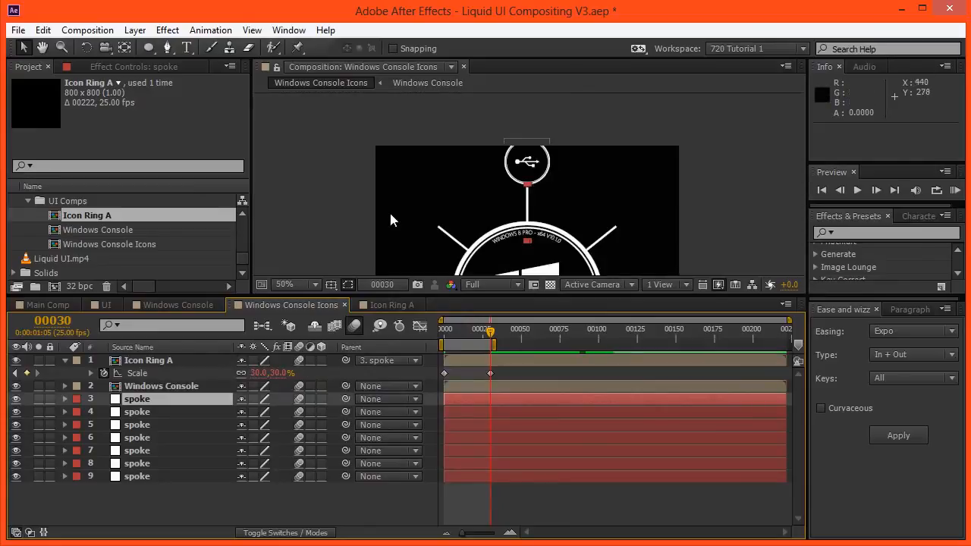
Step: Enlarge the Windows Console Icons composition to 1800 × 1800 px
scroll(410, 201, "down", 1)
left_click_drag(397, 195, 382, 209)
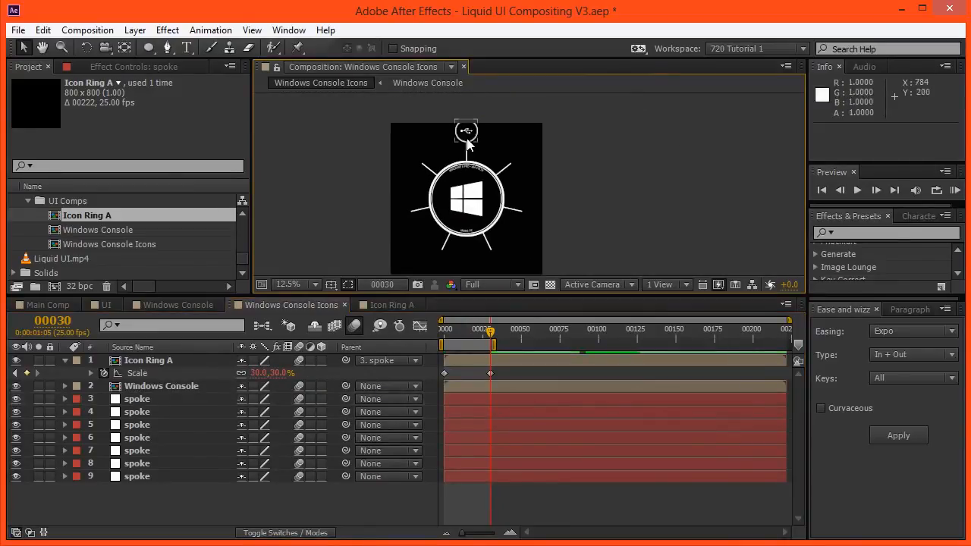
key("ctrl+k")
left_click(242, 247)
type("1800")
key("Return")
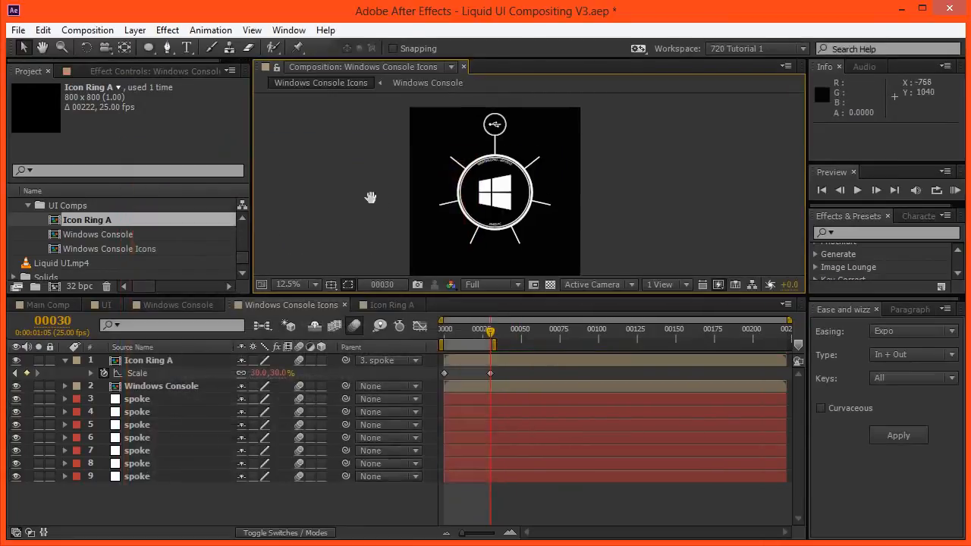
Step: Preview the Windows Console Icons animation with the icon ring growing from the upright spoke
scroll(377, 198, "up", 1)
left_click_drag(375, 182, 369, 242)
key("space")
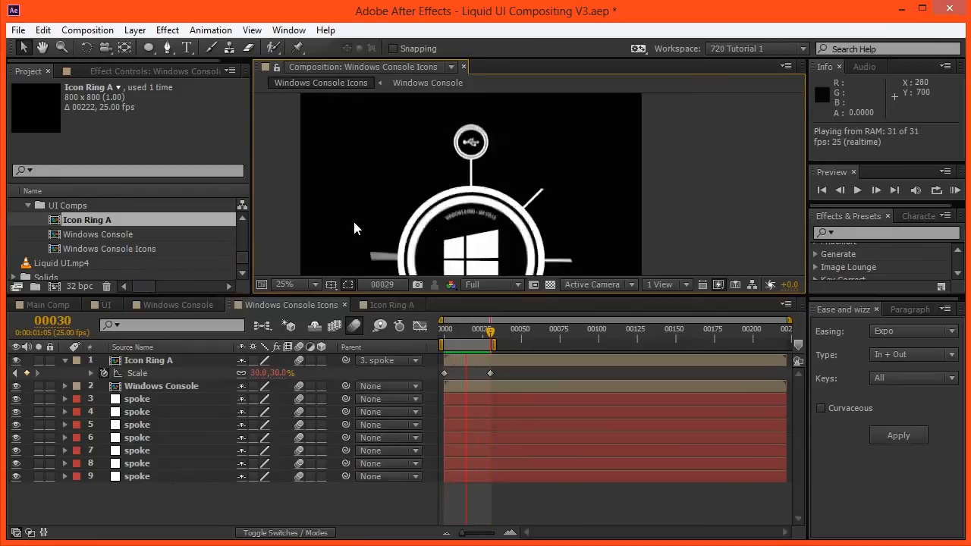
key("space")
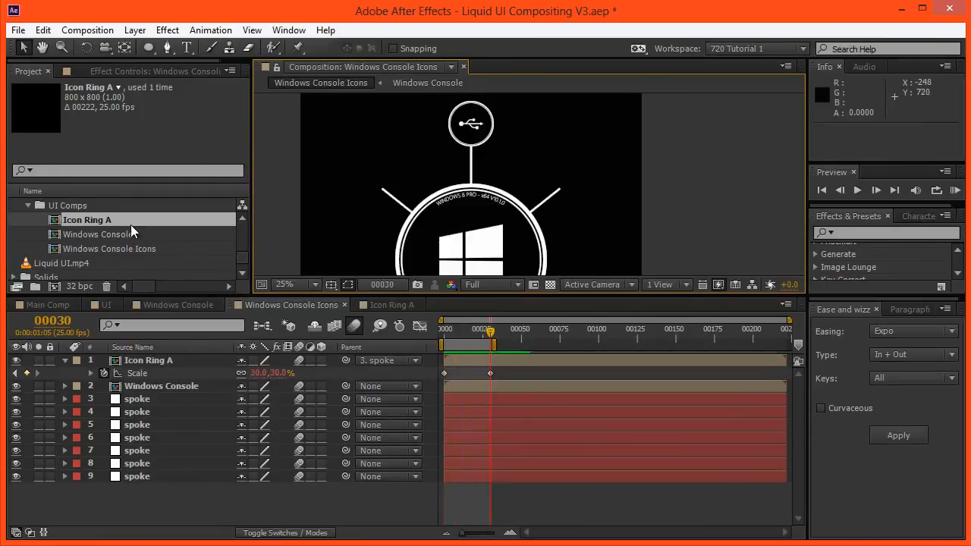
left_click(130, 225)
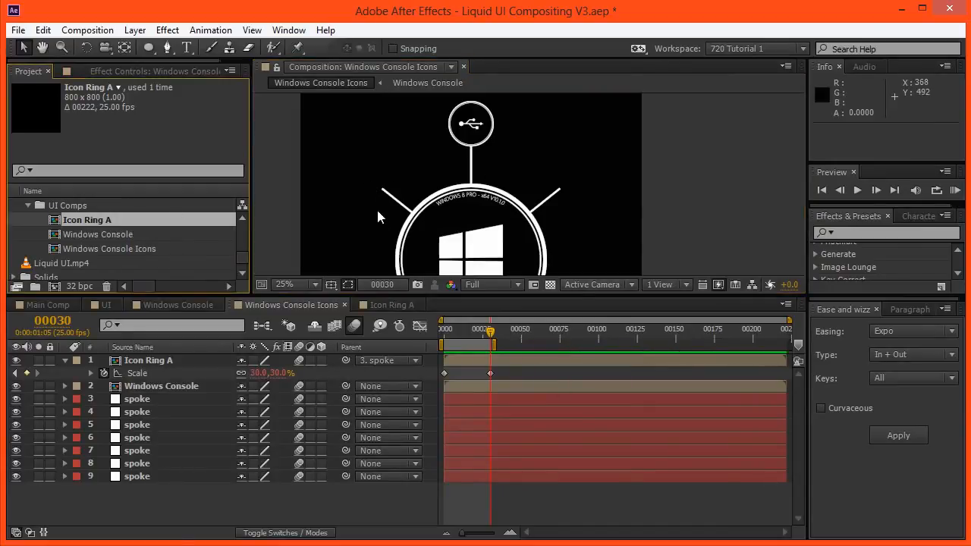
left_click(179, 360)
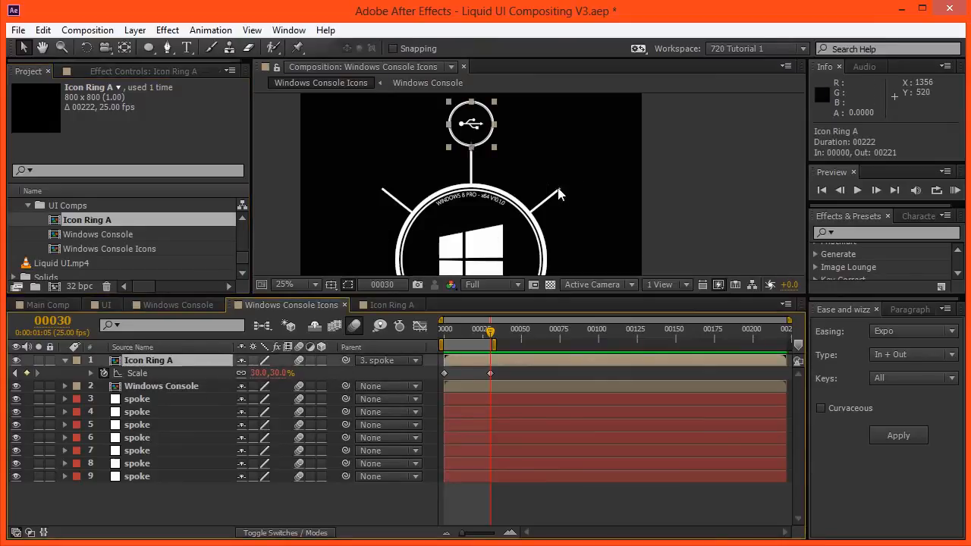
left_click(144, 412)
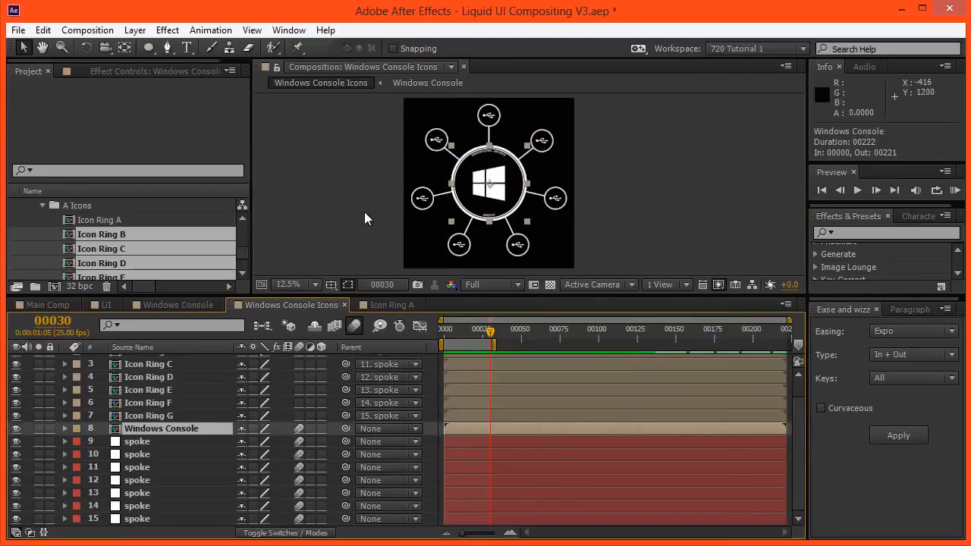
Step: Preview the Windows Console Icons animation with all seven icon rings attached to their spokes
left_click(364, 219)
scroll(372, 199, "up", 1)
left_click_drag(399, 189, 442, 189)
scroll(433, 191, "down", 1)
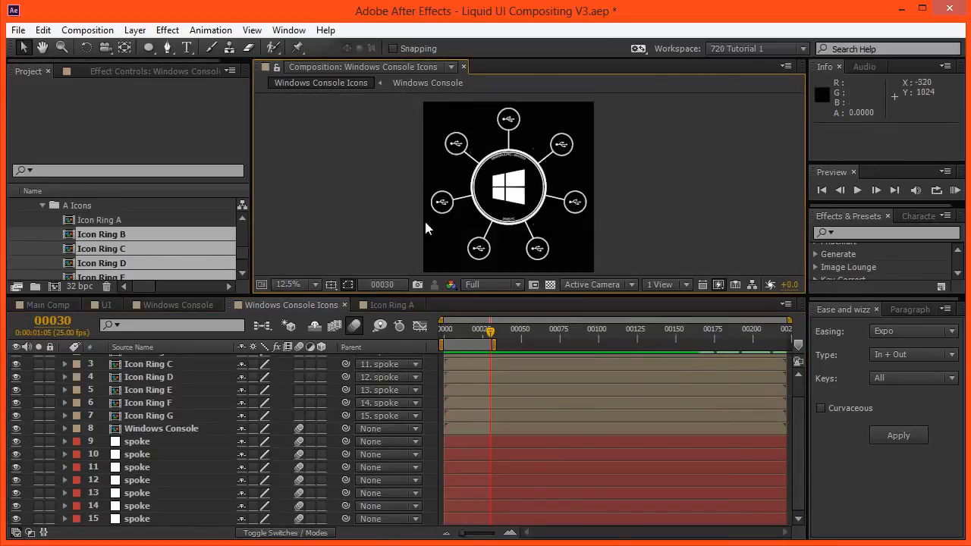
key("KP_0")
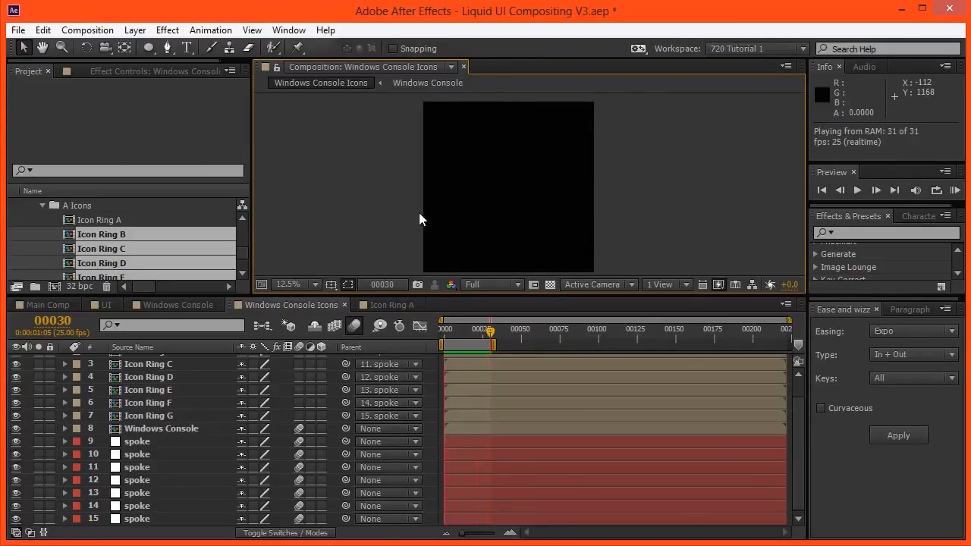
Step: Start the seven icon ring layers and the Windows Console layer at frame 8, and preview with a 57-frame work area
left_click(453, 428)
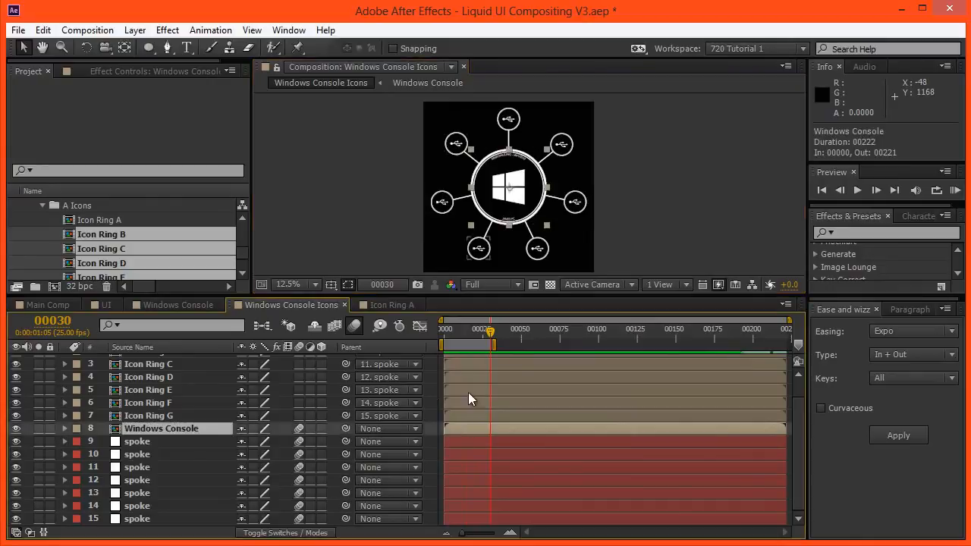
scroll(468, 393, "up", 1)
left_click(460, 360, "shift")
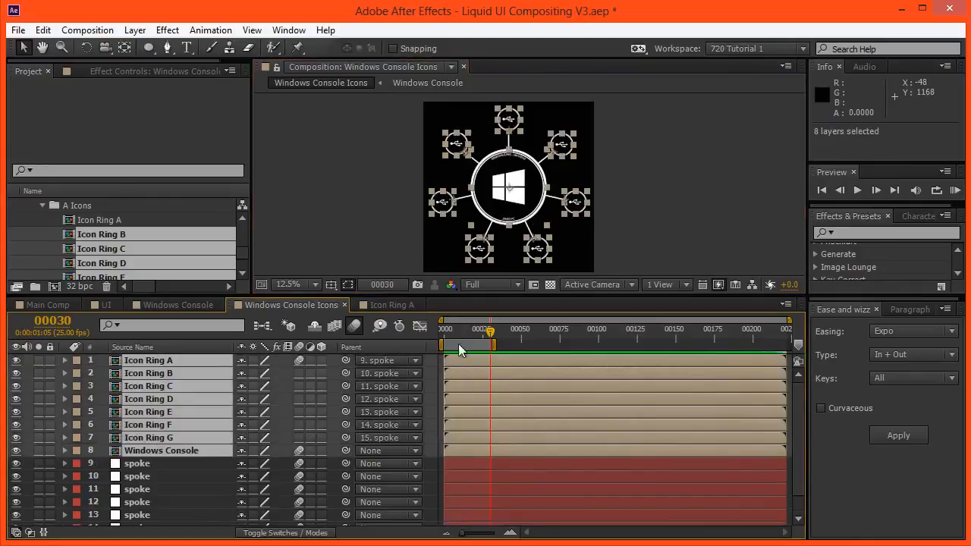
left_click(457, 334)
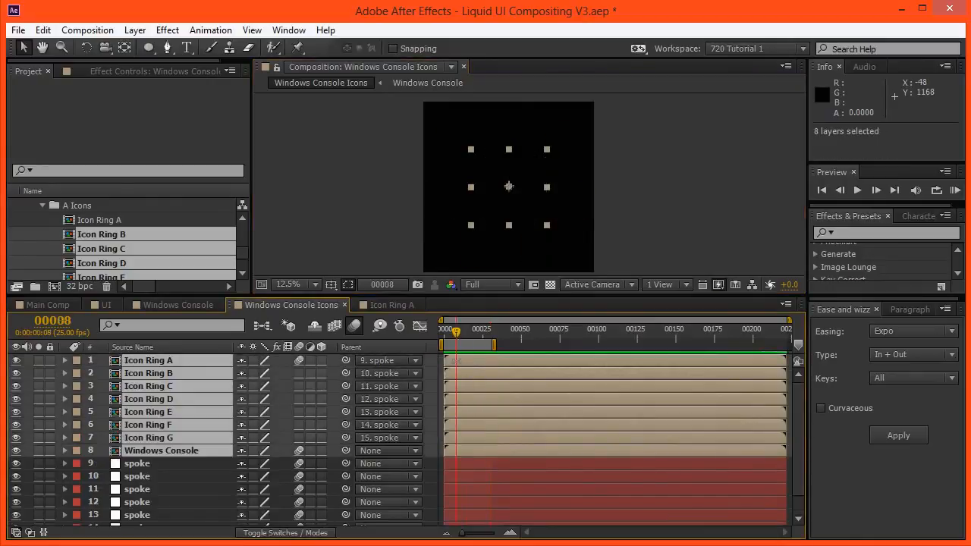
key("bracketleft")
left_click_drag(494, 343, 534, 343)
key("KP_0")
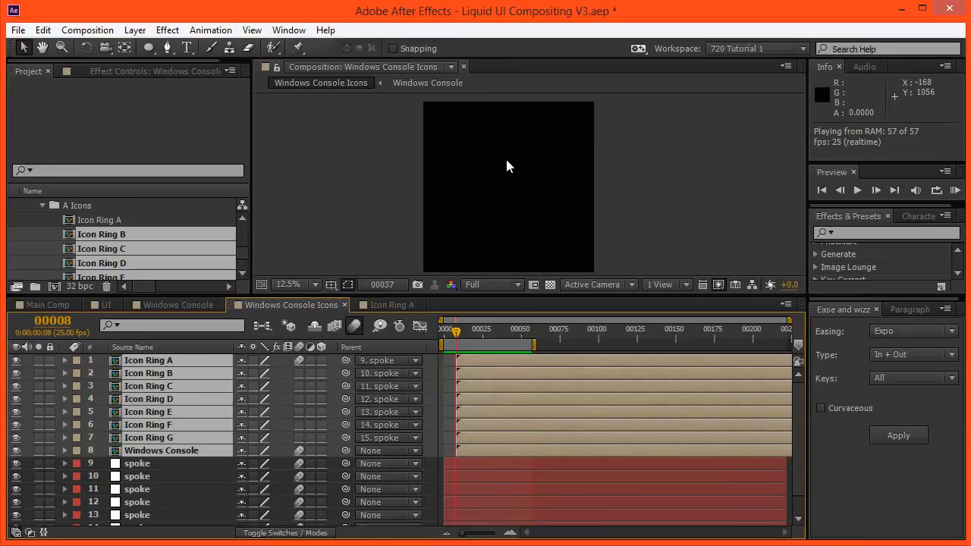
key("space")
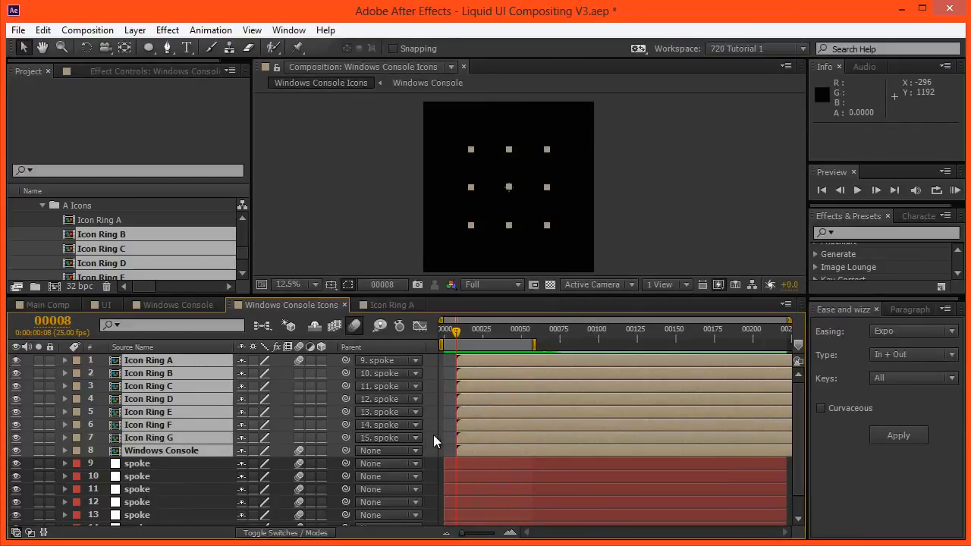
Step: In the Windows Console composition, shift the Windows version text layer's scale keyframes to frames 6 and 30
double_click(208, 451)
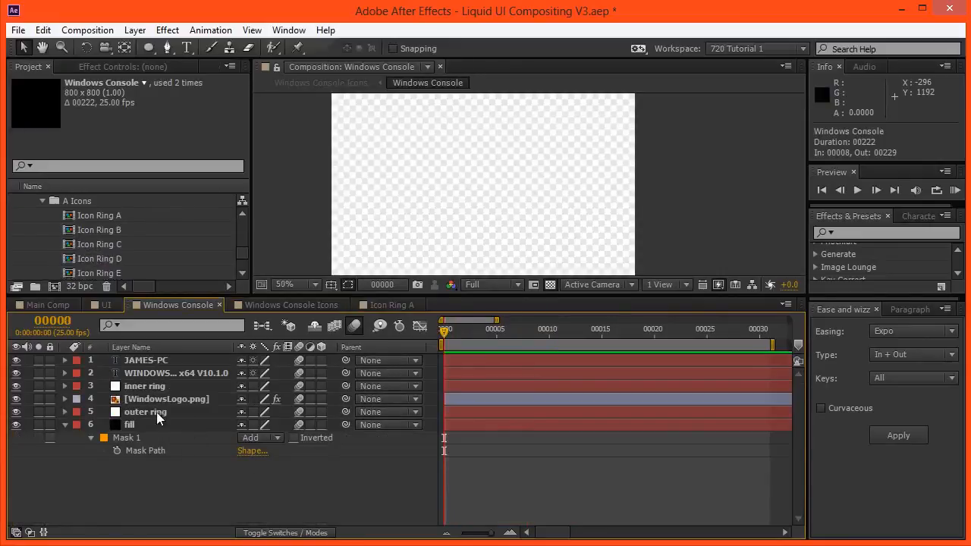
left_click(132, 372)
left_click(137, 361, "shift")
key("u")
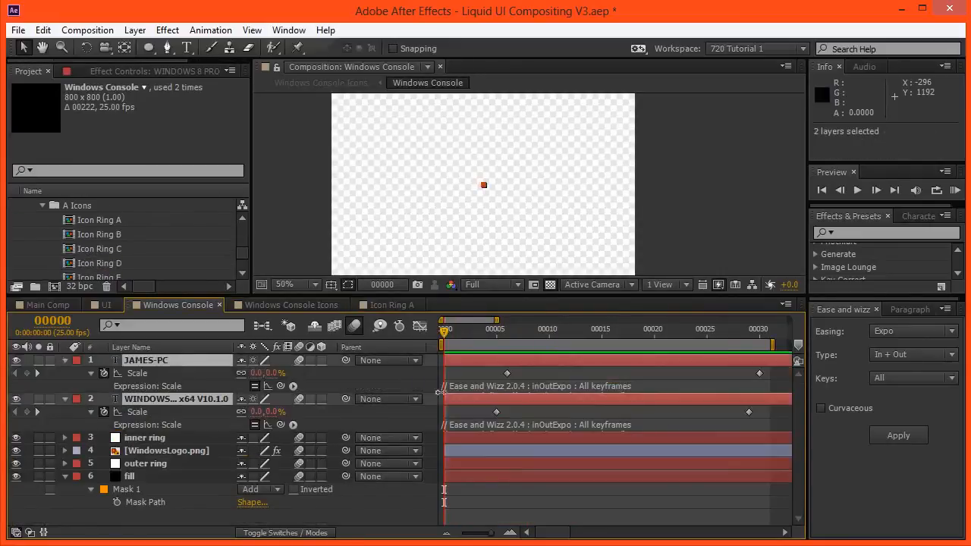
left_click(761, 374)
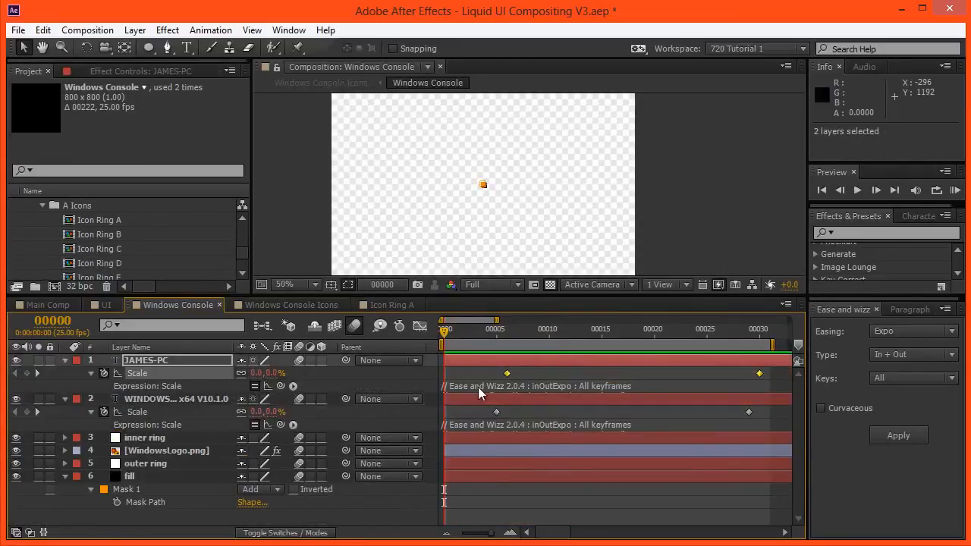
left_click_drag(481, 408, 754, 416)
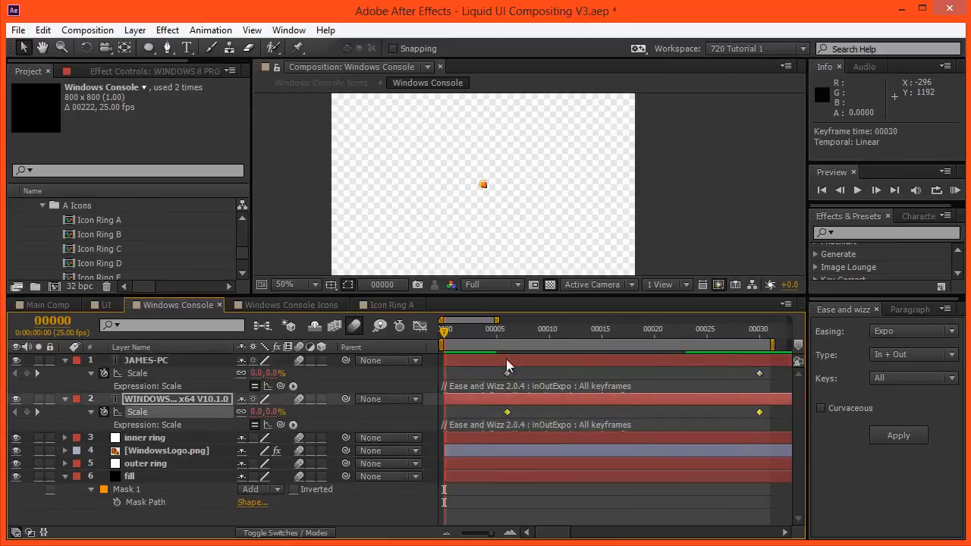
Step: Return to the Windows Console Icons composition, preview the retimed text, and examine the logo at frame 28
left_click(351, 85)
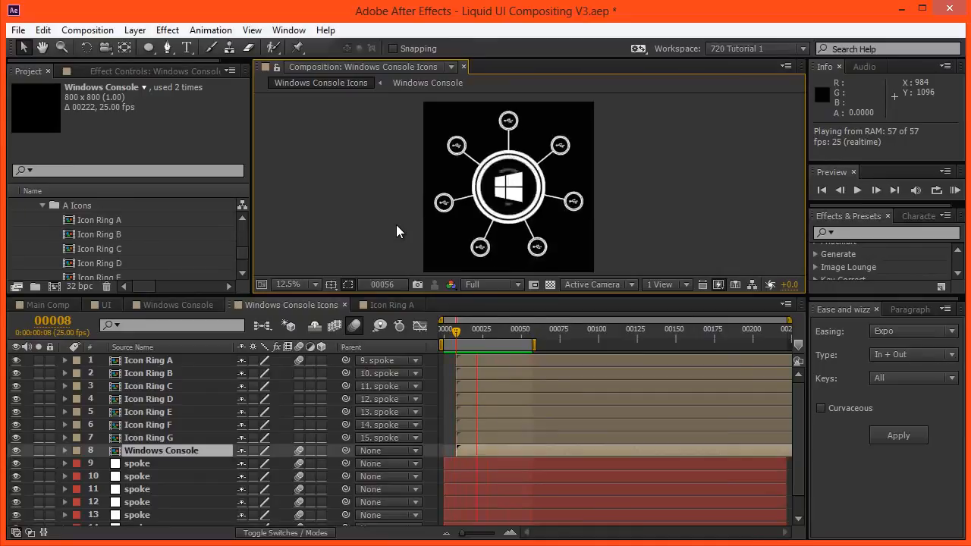
key("space")
left_click_drag(514, 331, 490, 334)
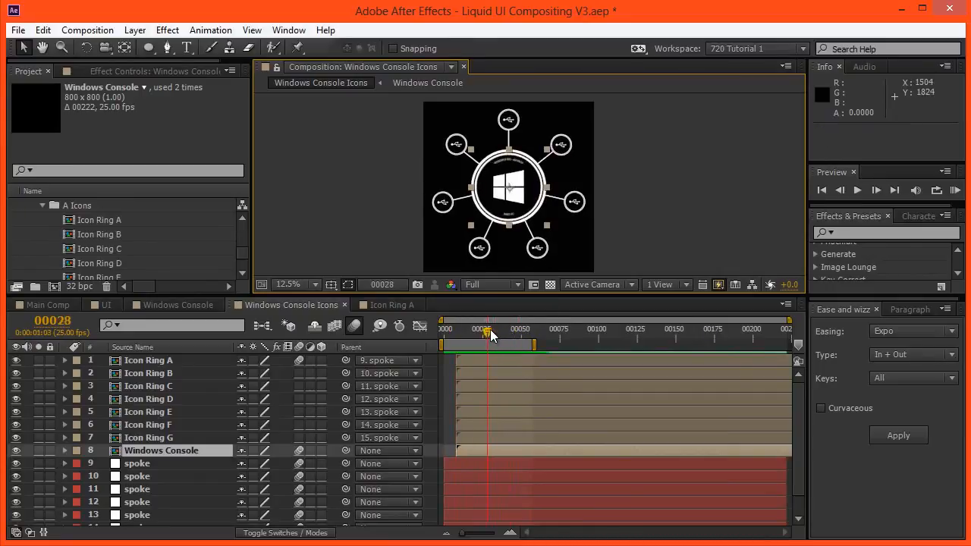
Step: In the Windows Console composition, move the last scale keyframe of the WindowsLogo.png layer to frame 30
double_click(169, 452)
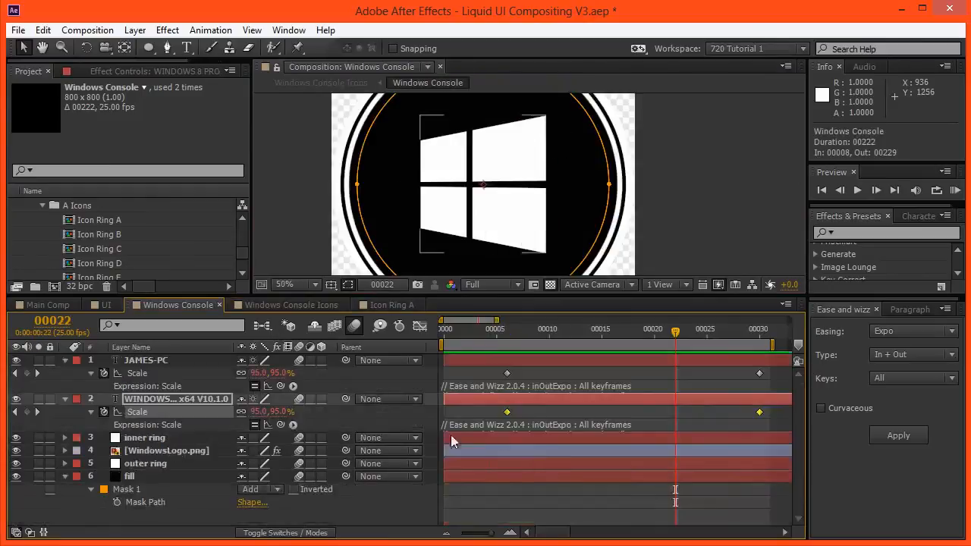
left_click(197, 440)
left_click(196, 451)
key("u")
left_click_drag(736, 464, 760, 464)
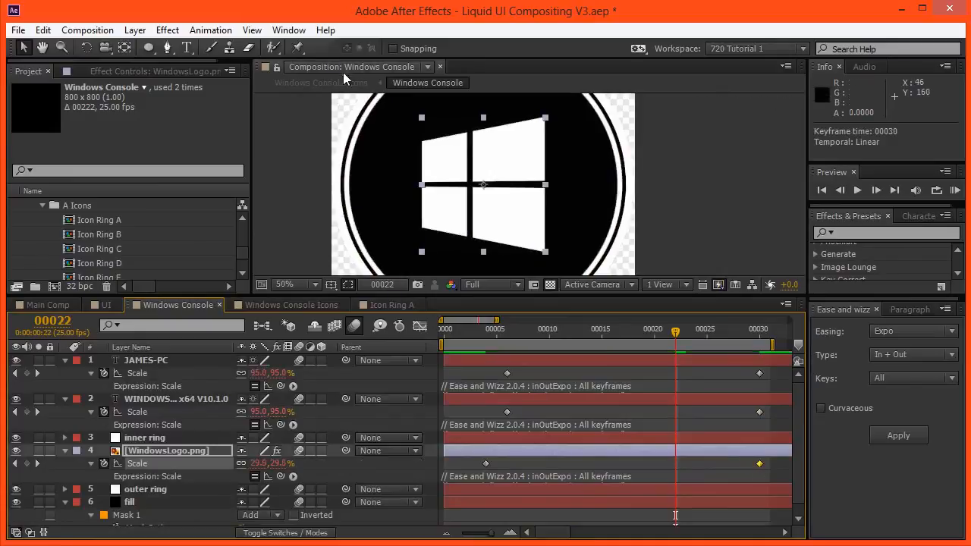
scroll(440, 163, "down", 2)
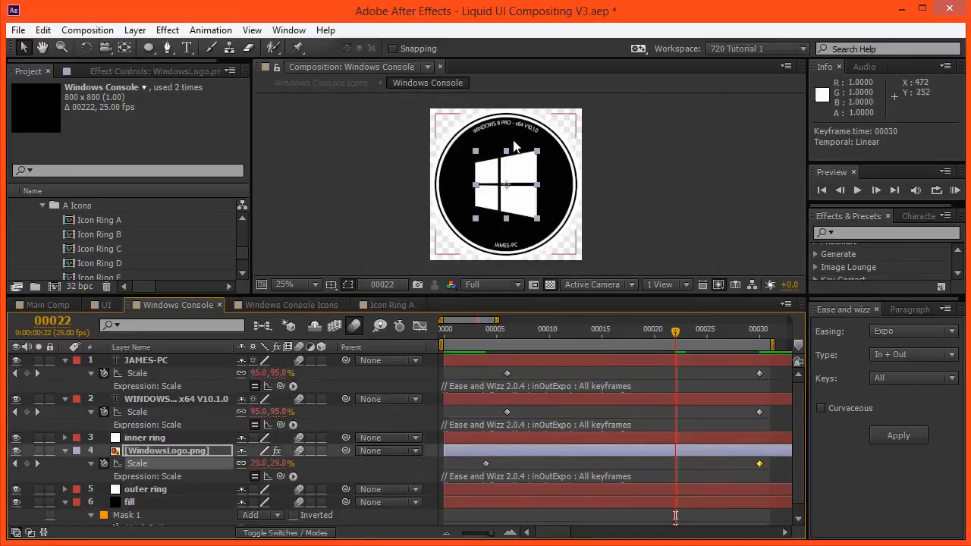
Step: Return to the Windows Console Icons composition and preview the animation with the slower logo scaling
left_click(347, 85)
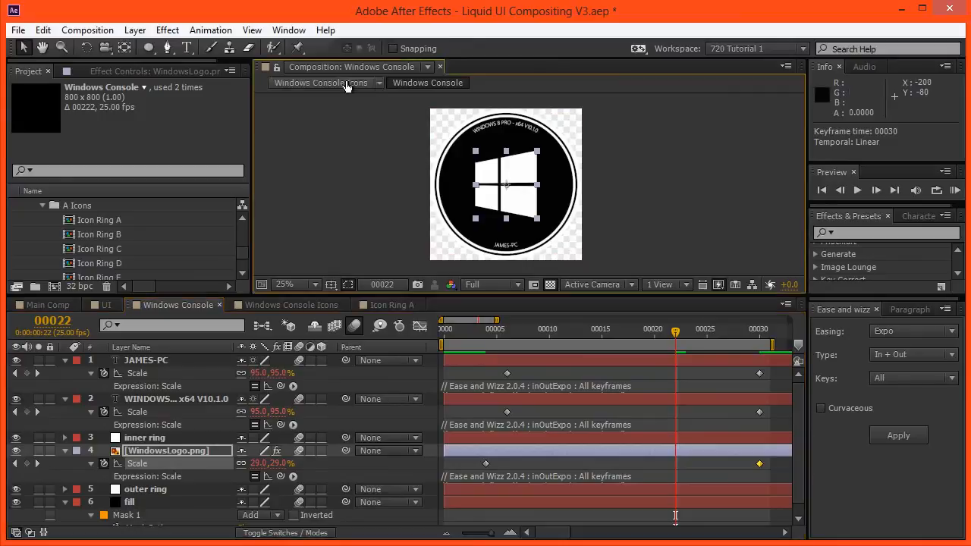
left_click(347, 85)
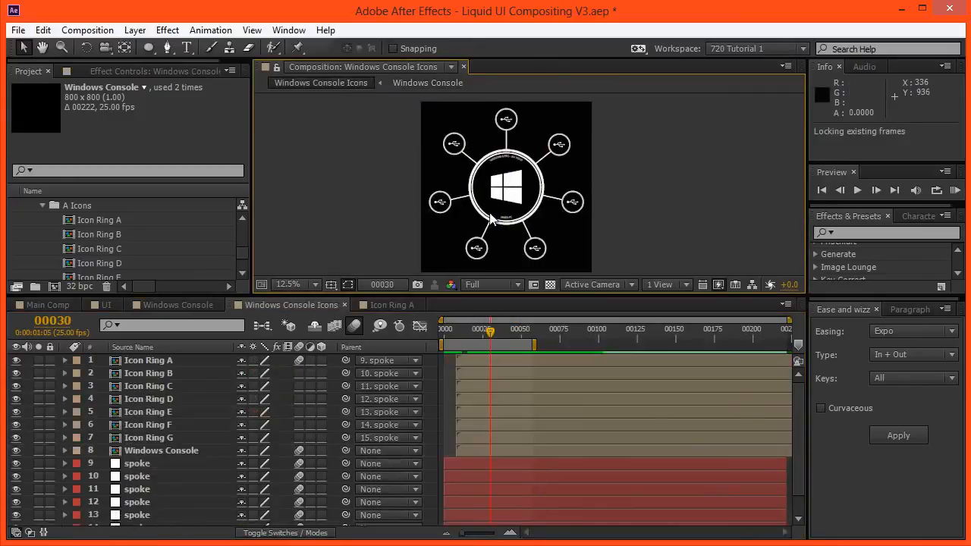
key("KP_0")
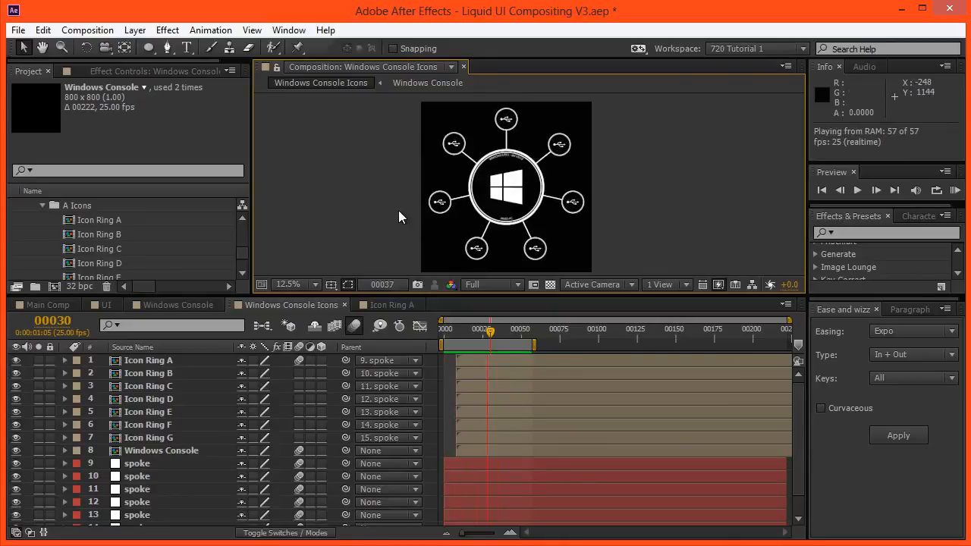
key("space")
Step: Enable motion blur on the Icon Ring B to Icon Ring G layers and preview the result
left_click_drag(295, 413, 299, 438)
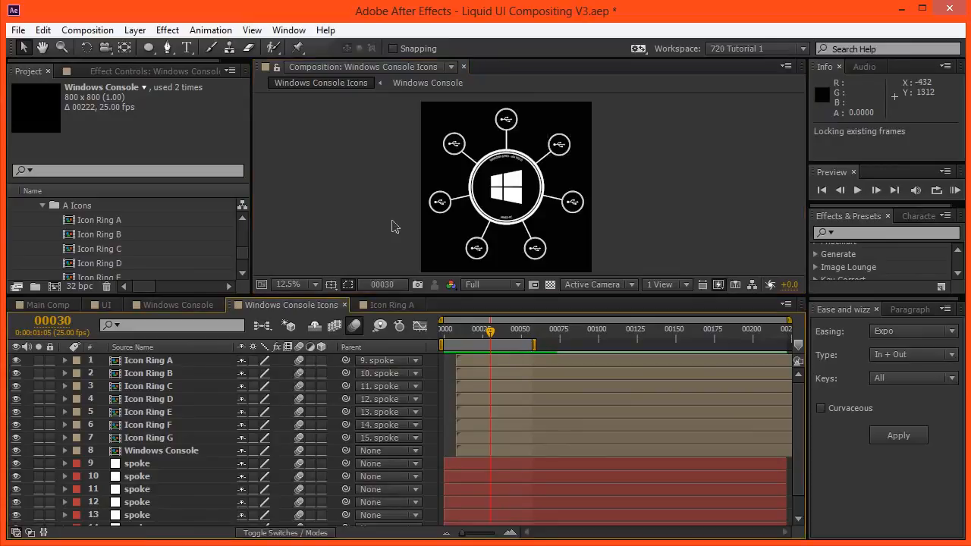
key("space")
key("grave")
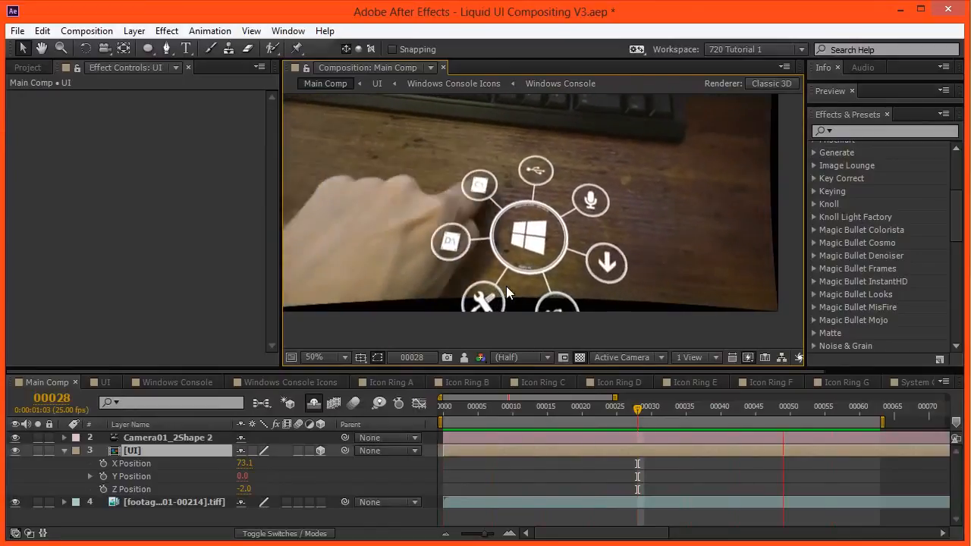
Step: In Main Comp, enable motion blur on the UI layer and for the composition, and check it at frame 31
key("space")
left_click(504, 407)
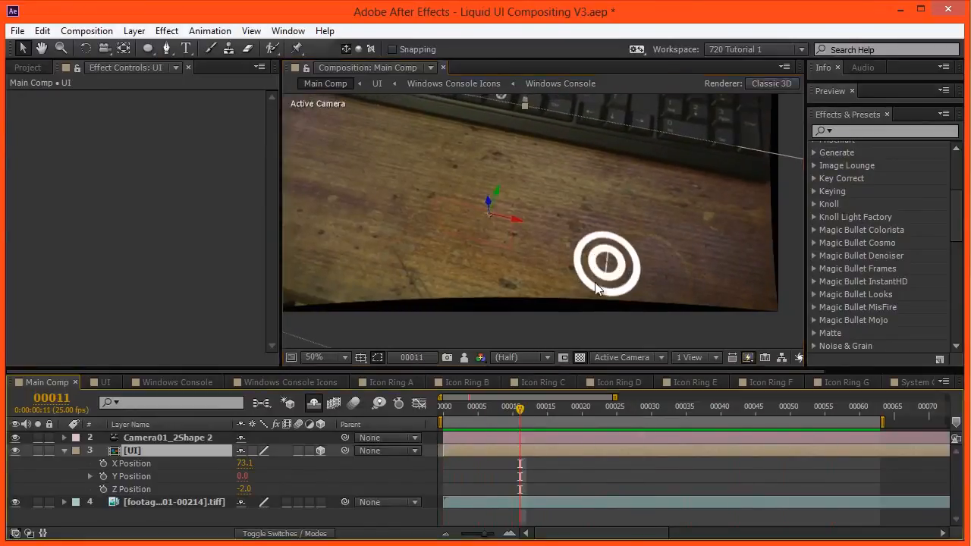
left_click_drag(521, 411, 657, 431)
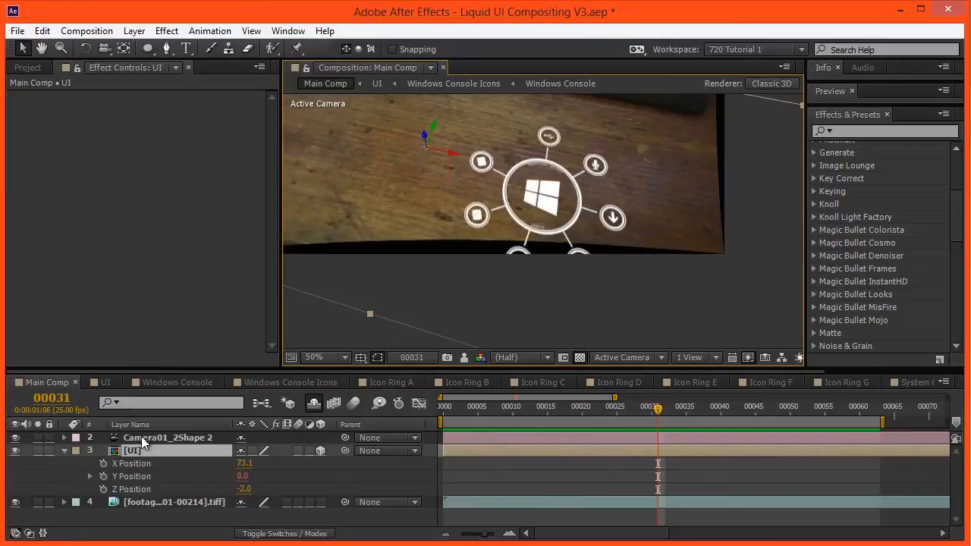
left_click(298, 451)
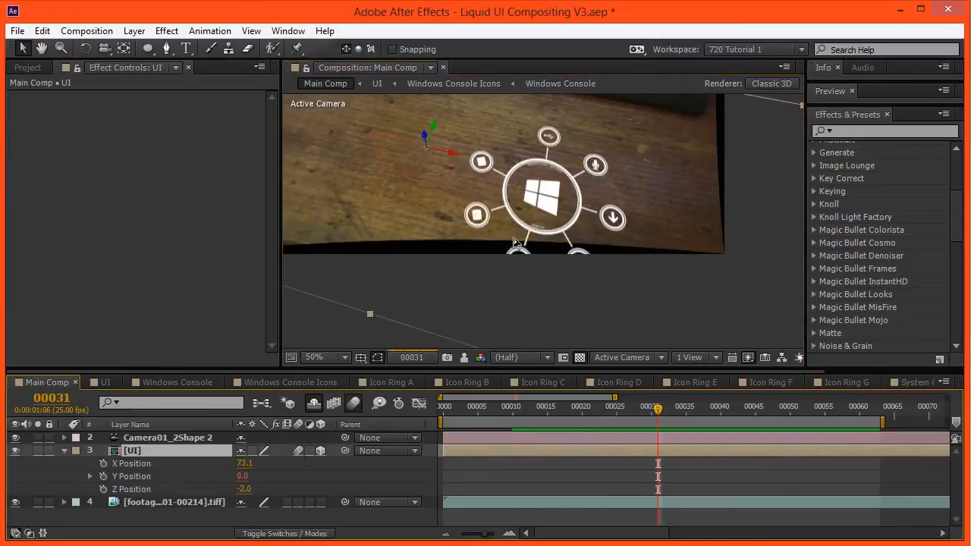
left_click_drag(511, 193, 517, 262)
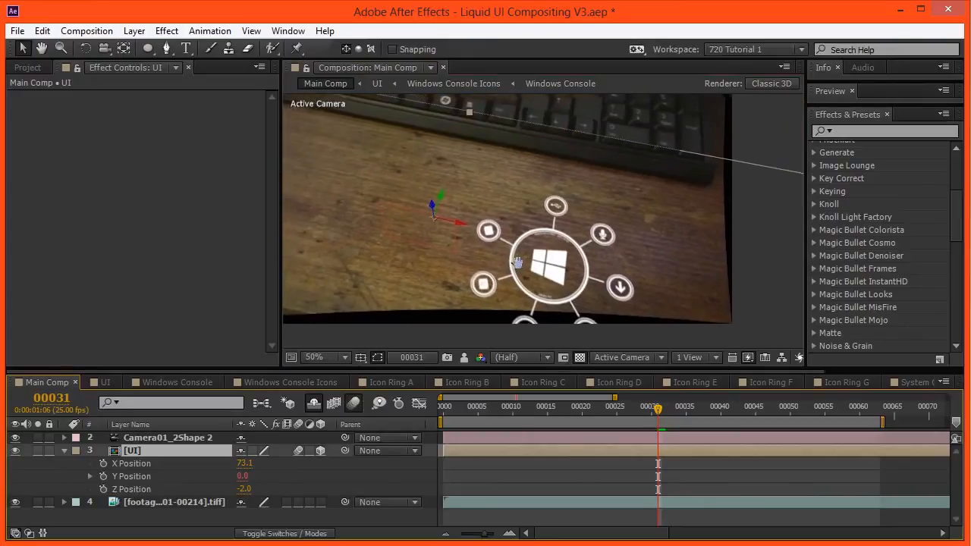
Step: Set the Main Comp motion blur shutter angle to 180° in the advanced composition settings
key("ctrl+k")
left_click(236, 144)
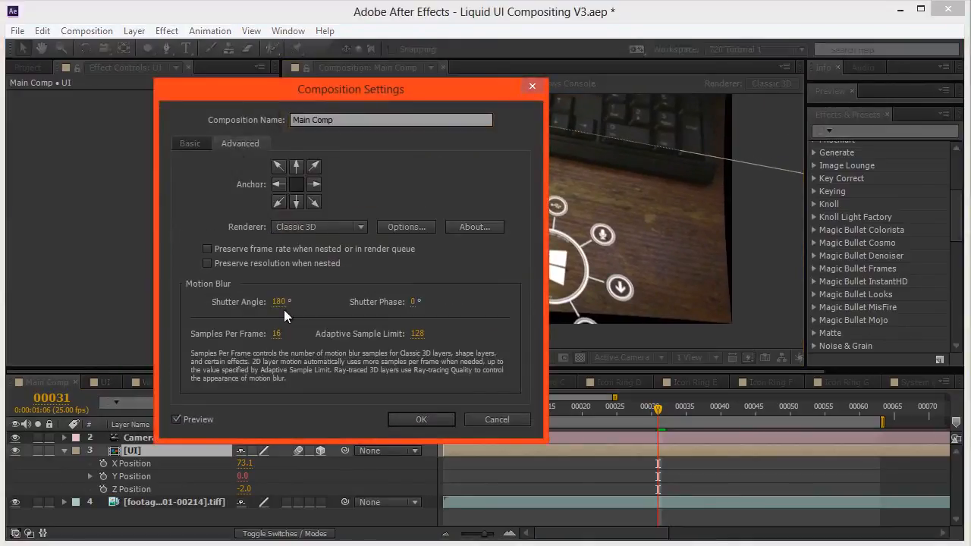
type("180")
left_click(449, 421)
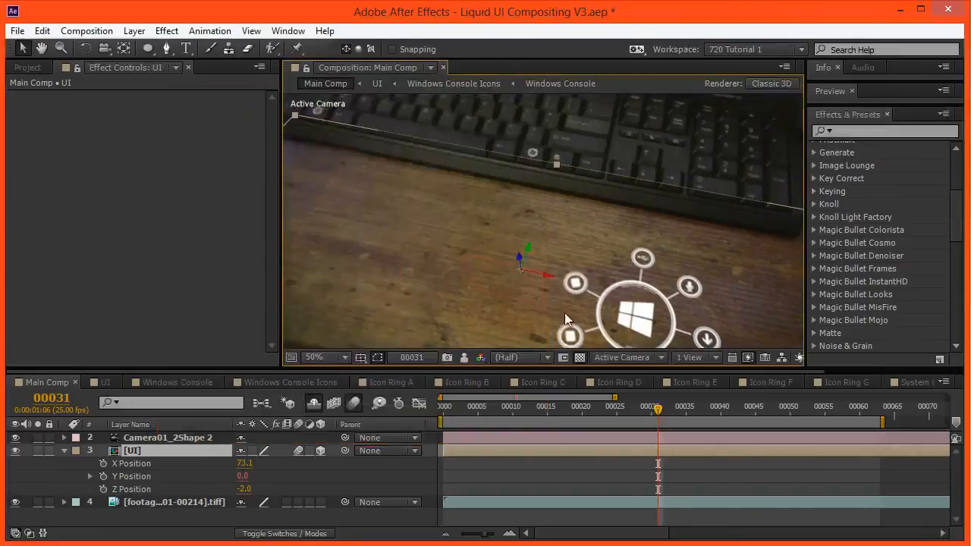
Step: Compare the UI element at 100% magnification with the composition's motion blur switched off and on
left_click_drag(626, 317, 572, 253)
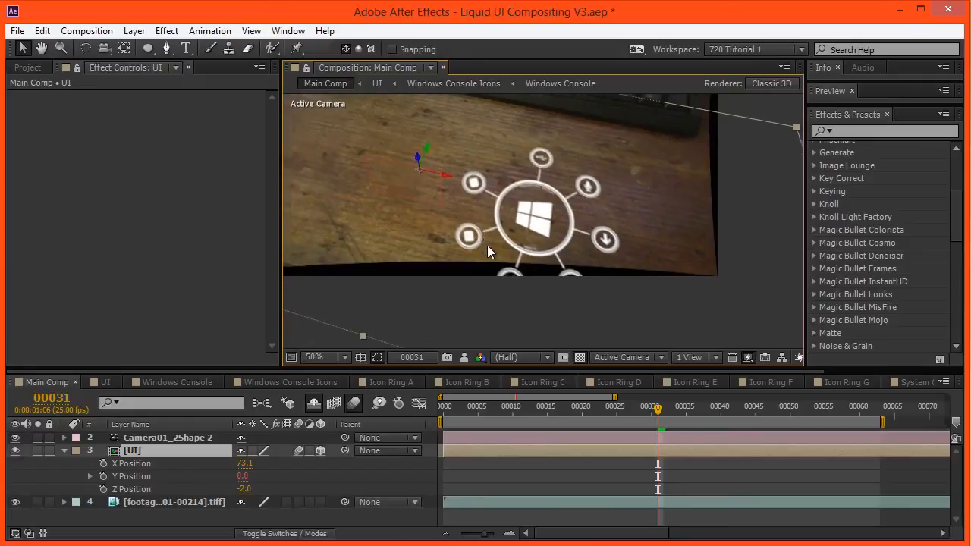
scroll(487, 245, "up", 2)
left_click_drag(478, 249, 462, 284)
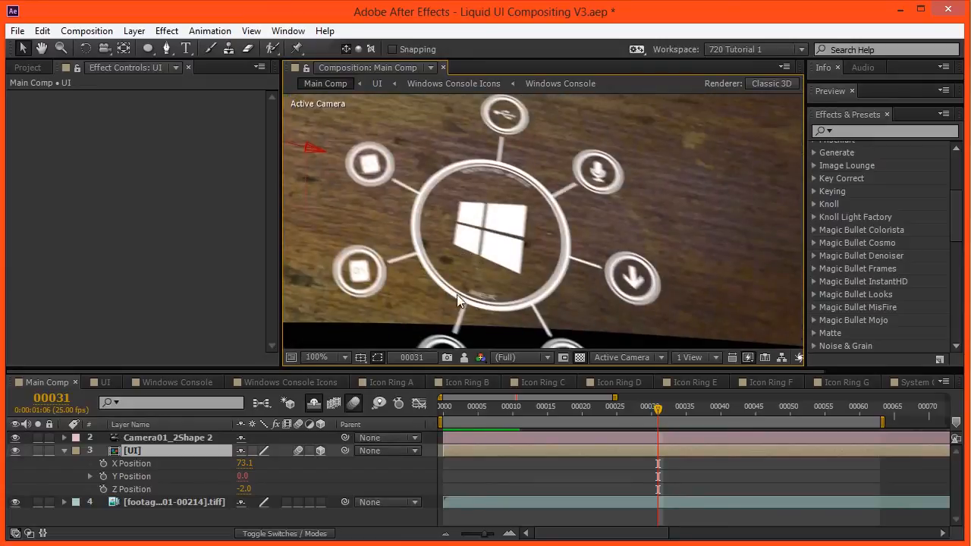
left_click(350, 404)
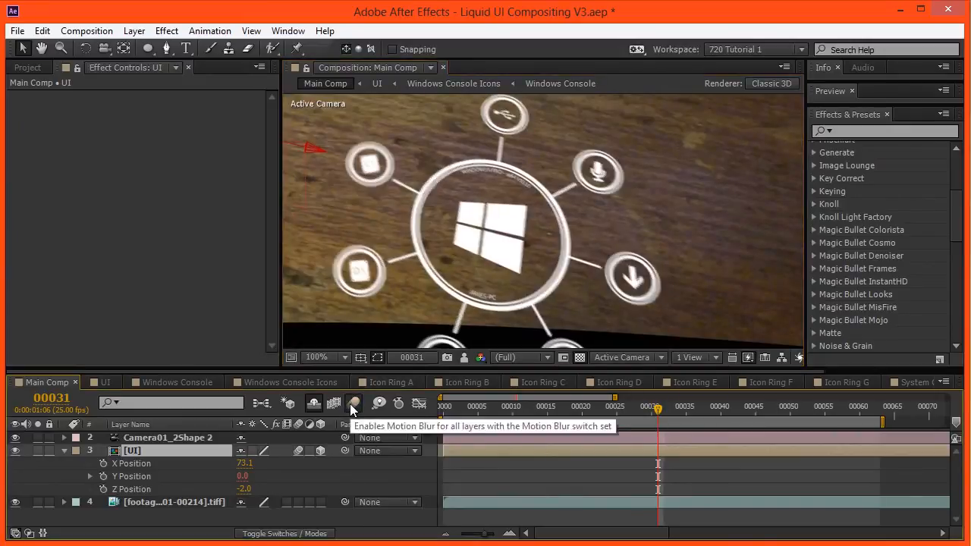
left_click(350, 403)
left_click(350, 404)
left_click(350, 404)
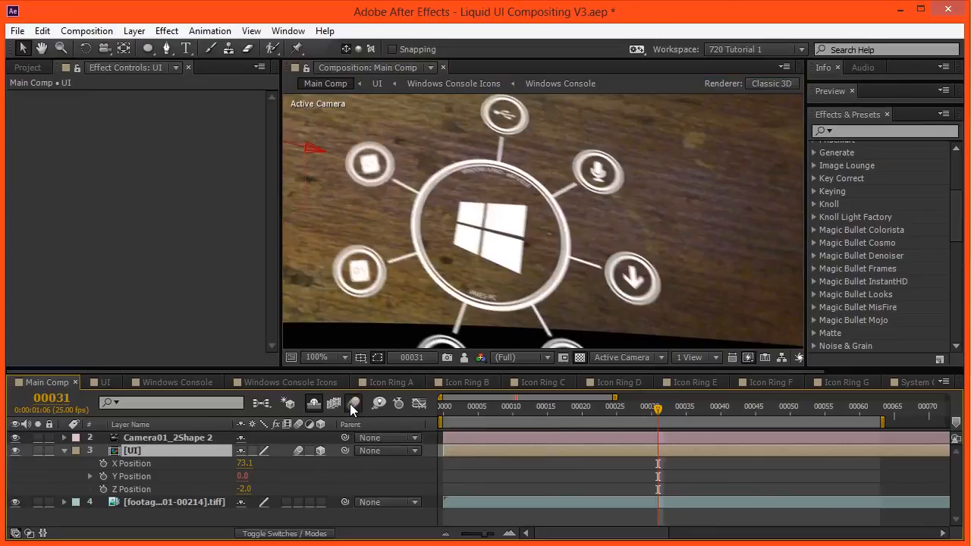
Step: Toggle the Main Comp's motion blur several times at frame 31 to judge how the UI blur lines up with the footage
left_click(349, 404)
left_click(350, 404)
left_click(350, 403)
left_click(350, 403)
left_click(350, 404)
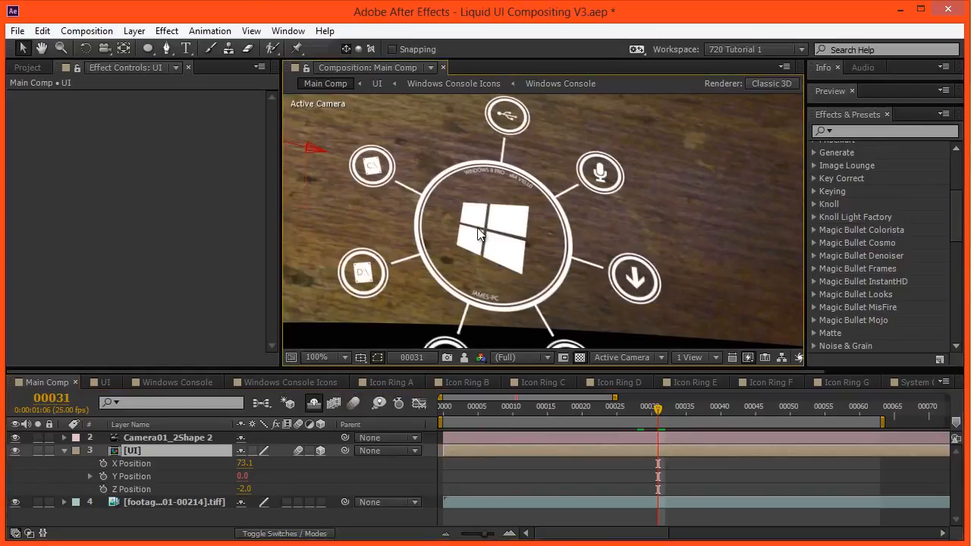
Step: Set the Main Comp's motion blur shutter phase to -135° in the advanced composition settings
key("ctrl+k")
left_click(252, 147)
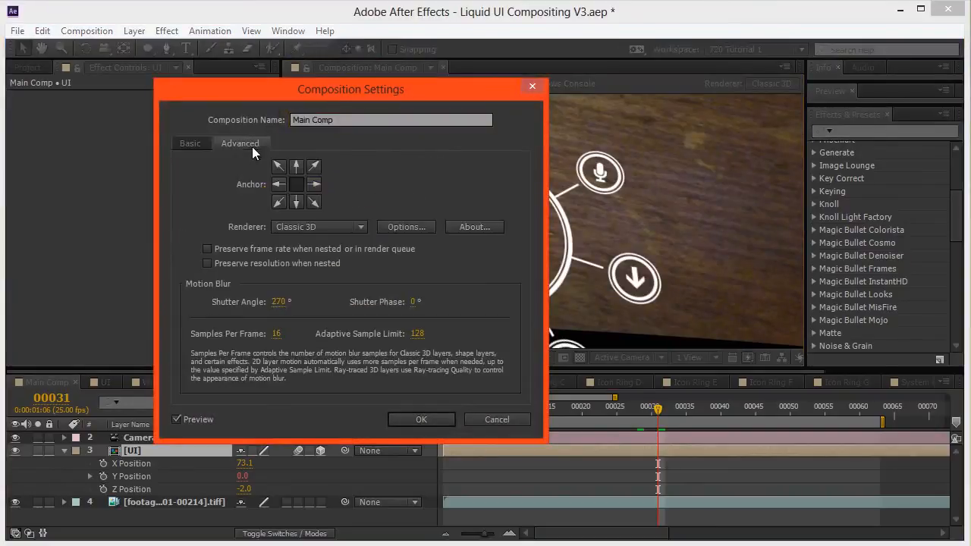
left_click(417, 303)
type("-135")
key("Return")
left_click(414, 419)
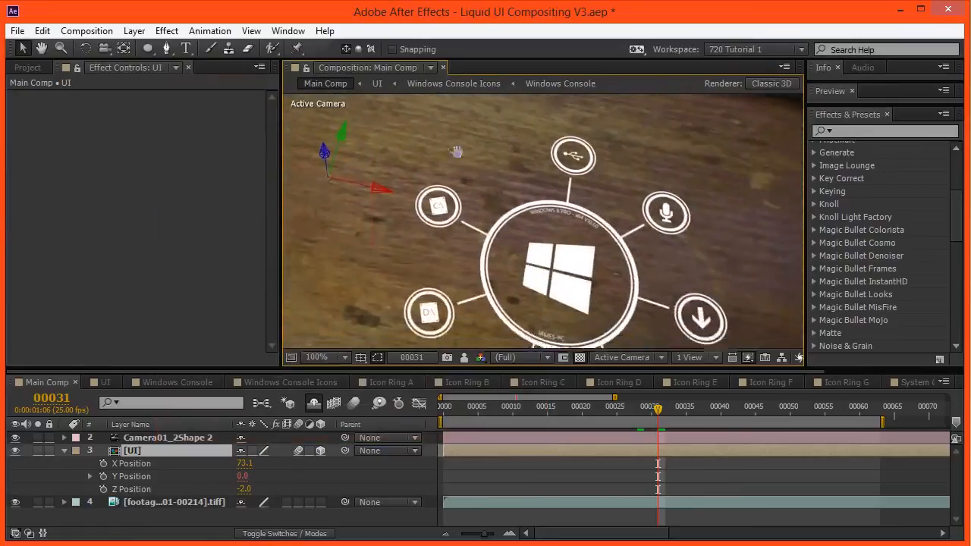
Step: Compare the UI's position with motion blur off and on using the new shutter phase, leaving motion blur enabled
left_click(354, 403)
left_click(353, 403)
left_click(354, 403)
left_click(353, 403)
left_click(355, 403)
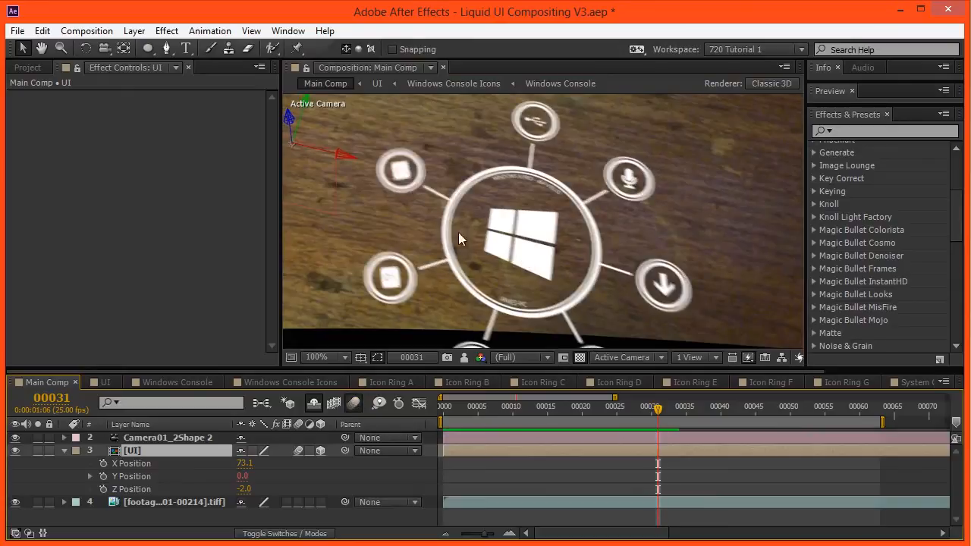
left_click(355, 403)
left_click(355, 403)
left_click(354, 403)
left_click(355, 403)
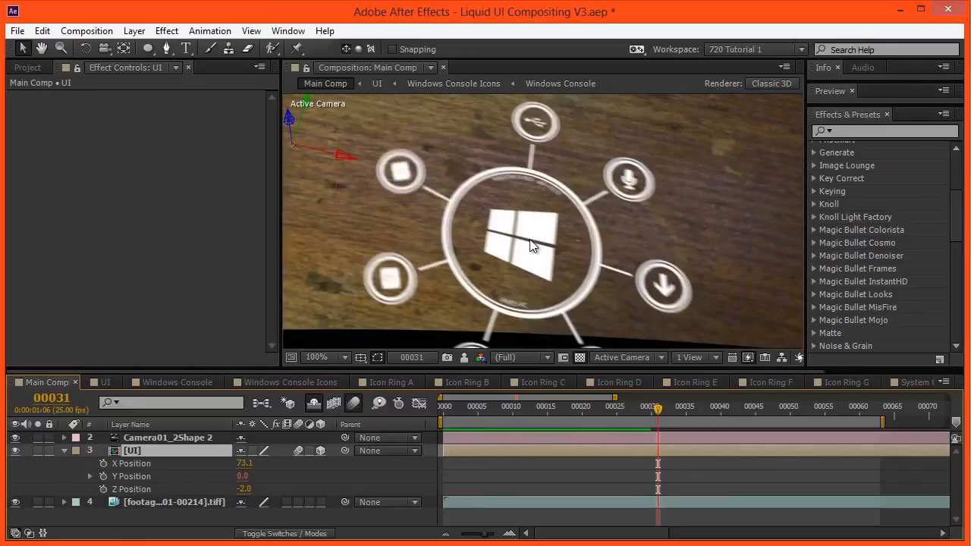
Step: Preview the motion-blurred Main Comp and scrub to frame 39, where the icon rings are expanded
key("space")
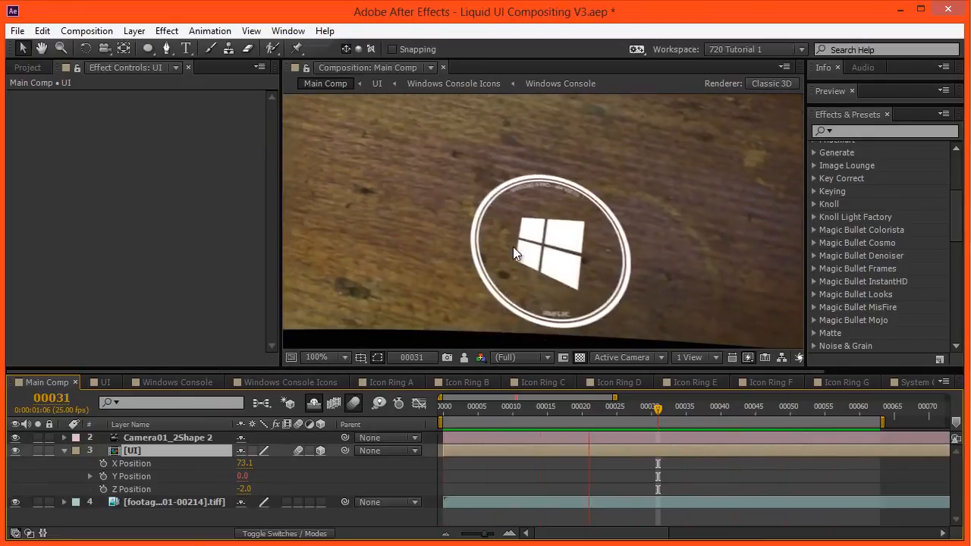
key("space")
left_click_drag(456, 408, 714, 390)
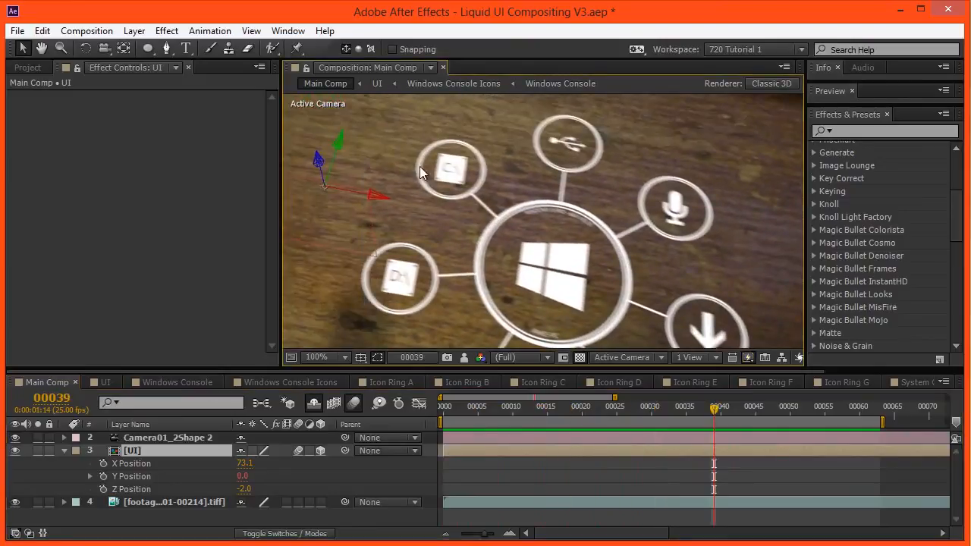
Step: Open the Icon Ring F composition from the A Icons folder inside UI Comps
left_click(28, 68)
left_click(47, 254)
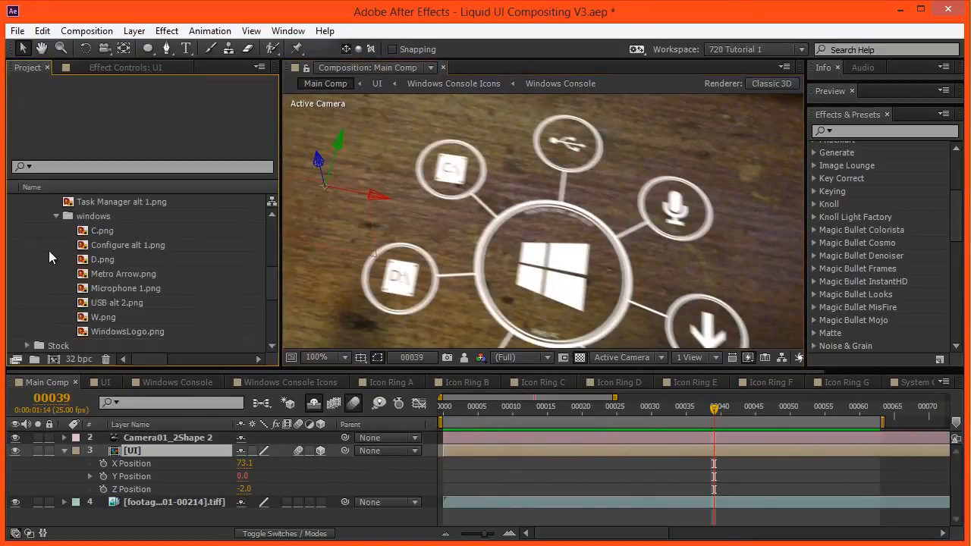
scroll(60, 312, "up", 6)
scroll(67, 359, "up", 10)
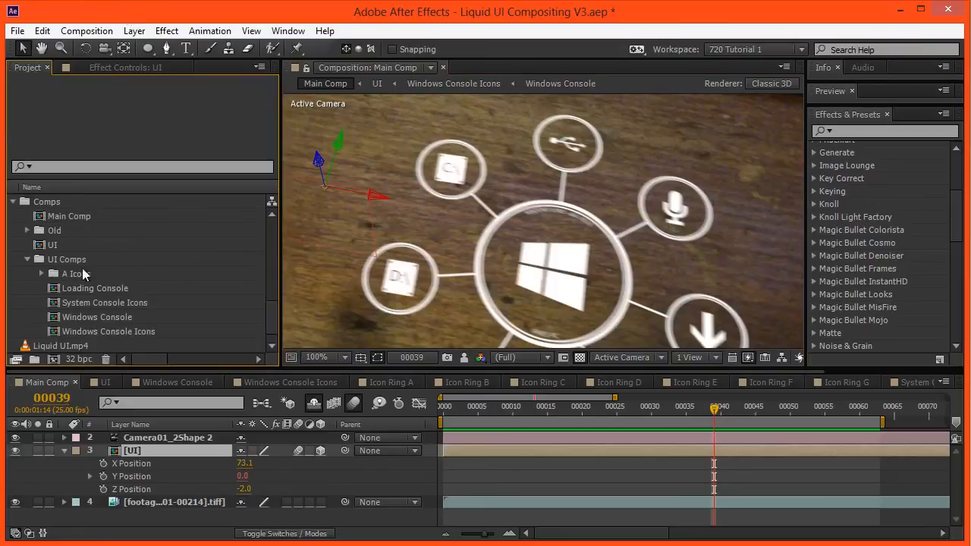
double_click(49, 276)
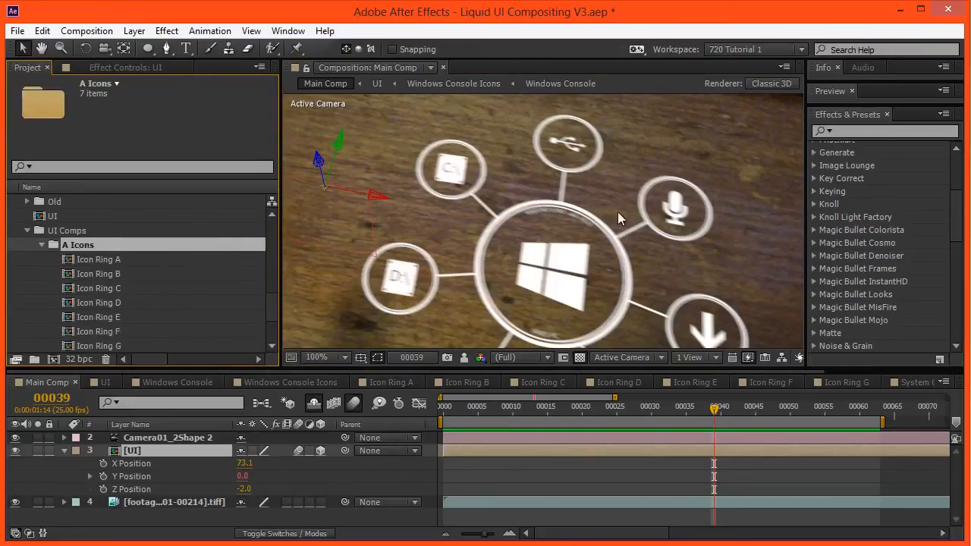
left_click_drag(393, 243, 644, 251)
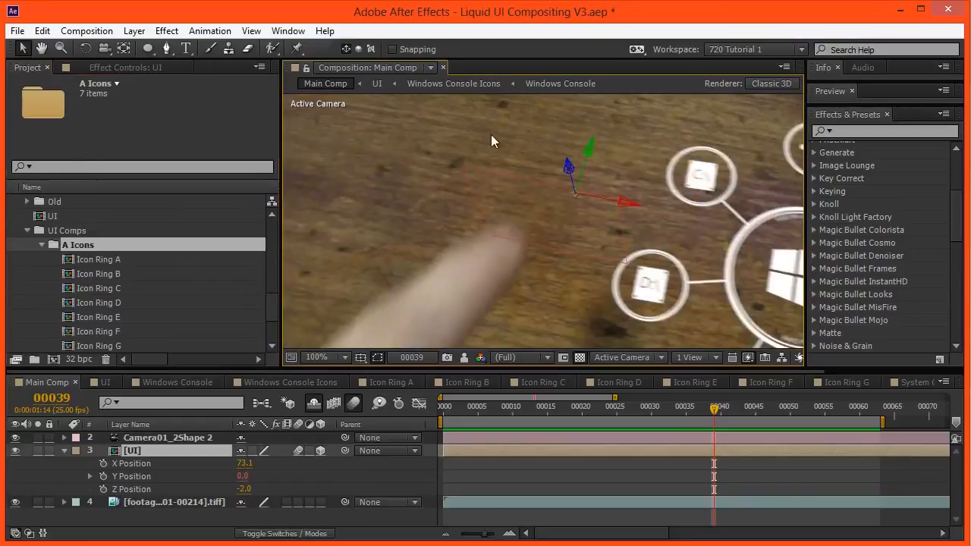
left_click_drag(681, 277, 415, 255)
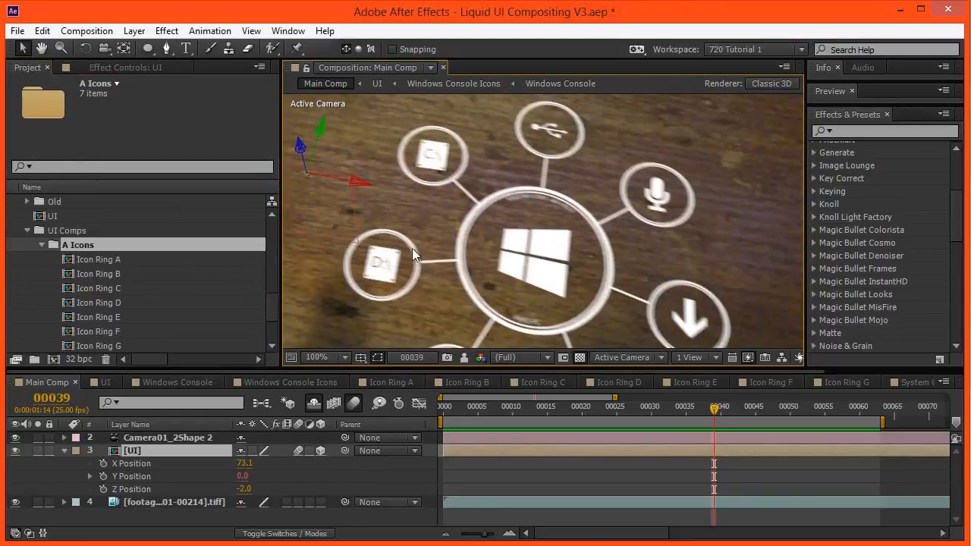
left_click(114, 343)
left_click(108, 332)
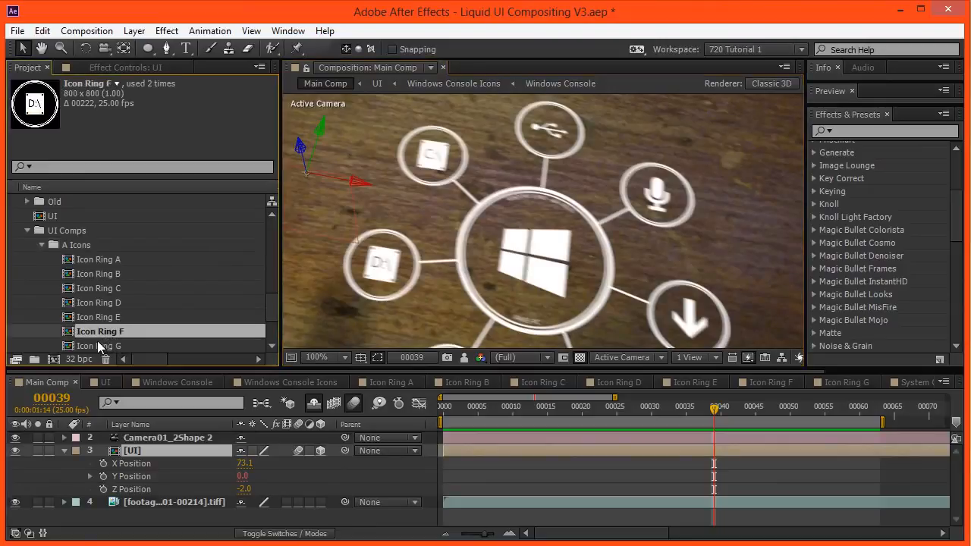
double_click(101, 332)
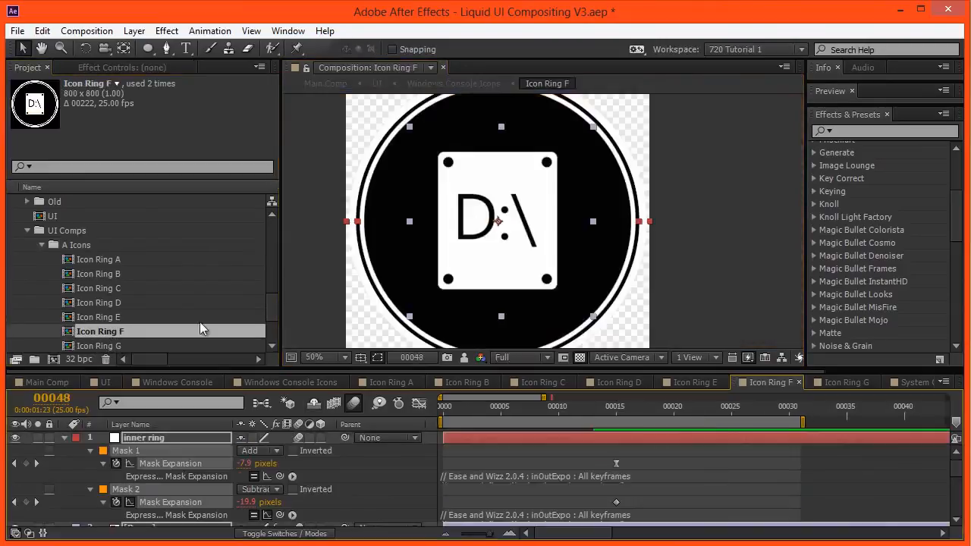
Step: Collapse the Icon Ring F layers and draw an unfilled circle with a 2 px white stroke around the D:\ icon as a new shape layer
left_click(125, 438)
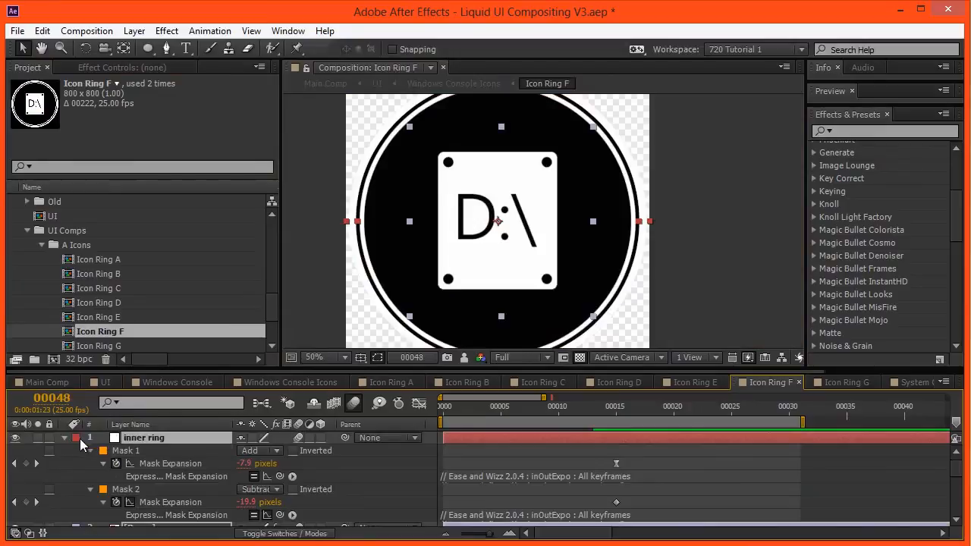
left_click(65, 439)
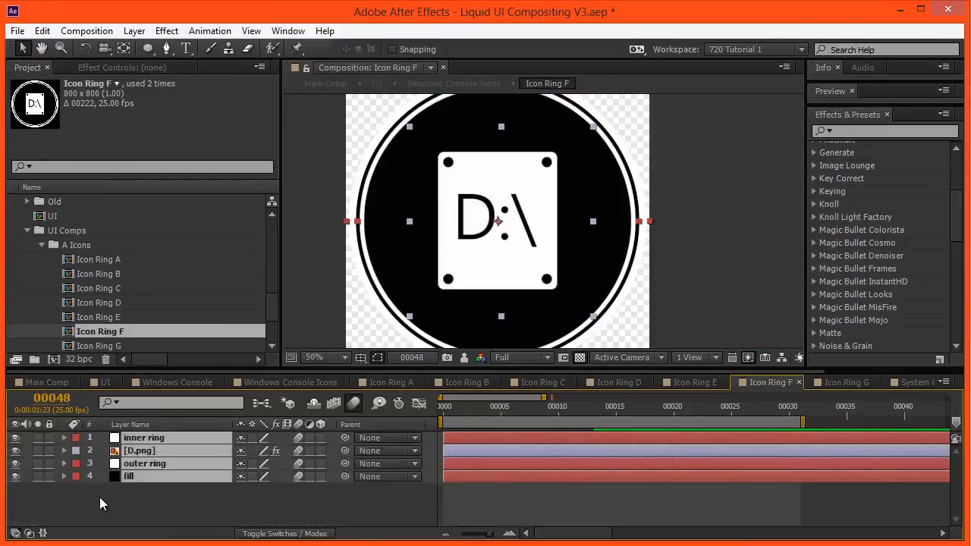
left_click(99, 497)
mouse_move(150, 53)
left_mouse_down()
mouse_move(183, 64)
mouse_move(195, 80)
left_mouse_up()
key("comma")
key("comma")
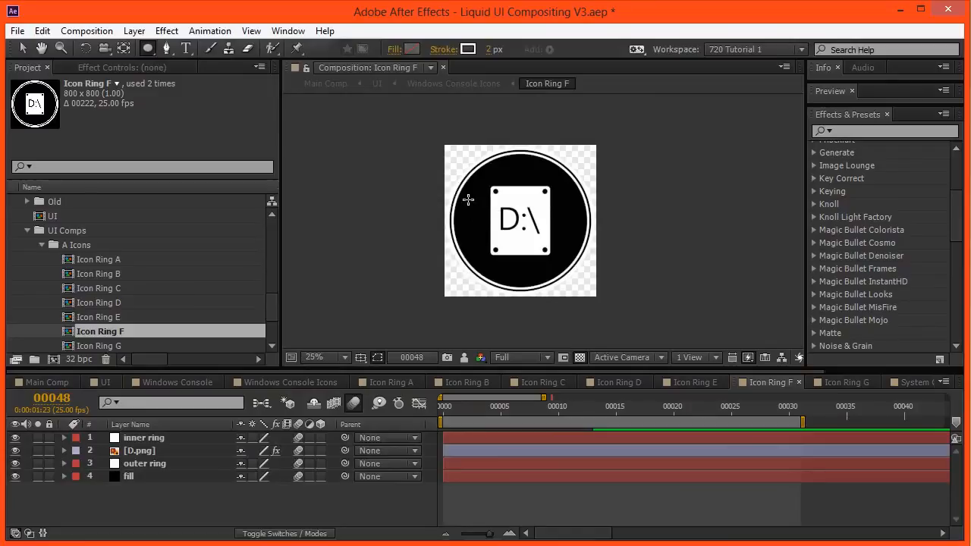
left_click_drag(462, 173, 563, 274)
key("period")
key("shift+Up")
key("shift+Up")
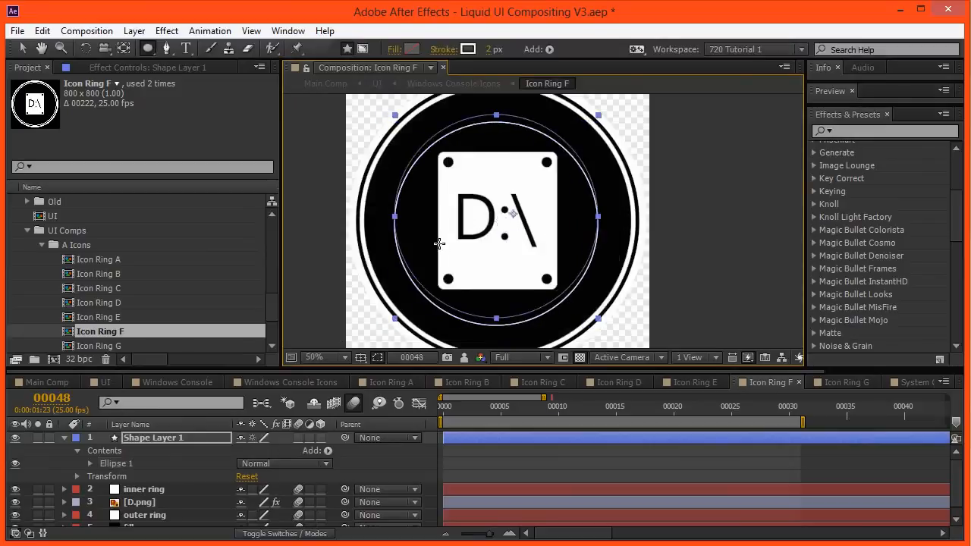
key("v")
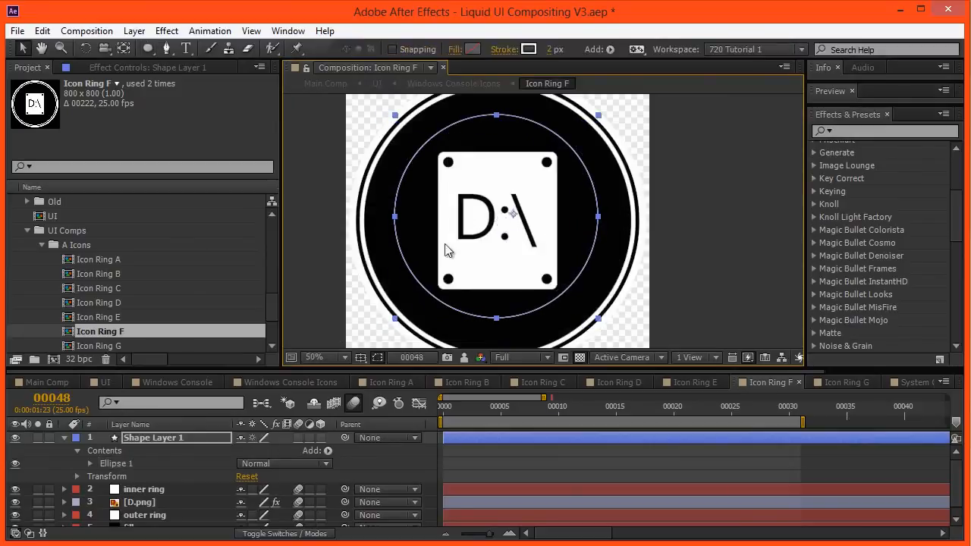
Step: Scale the circle shape layer to 130.4% and nudge it until it sits concentric with the existing rings
key("s")
left_click_drag(249, 451, 309, 343)
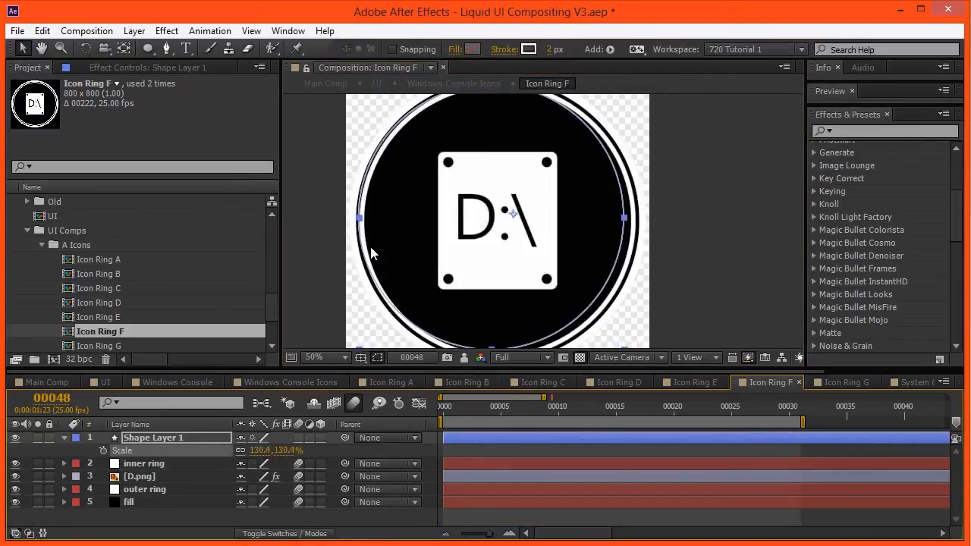
key("Right")
key("Right")
key("Right")
key("Right")
key("Right")
key("Right")
key("Down")
key("Down")
key("Down")
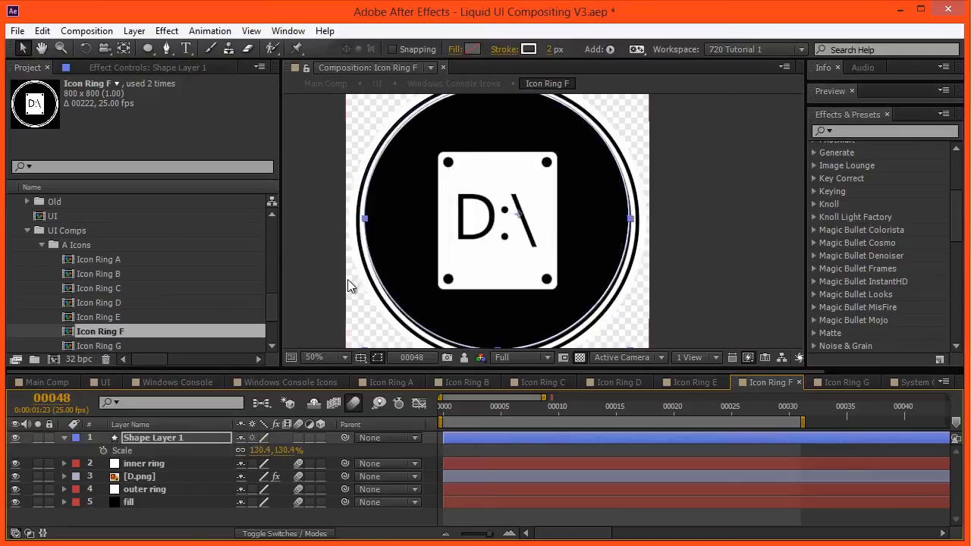
key("Down")
left_click_drag(441, 262, 432, 212)
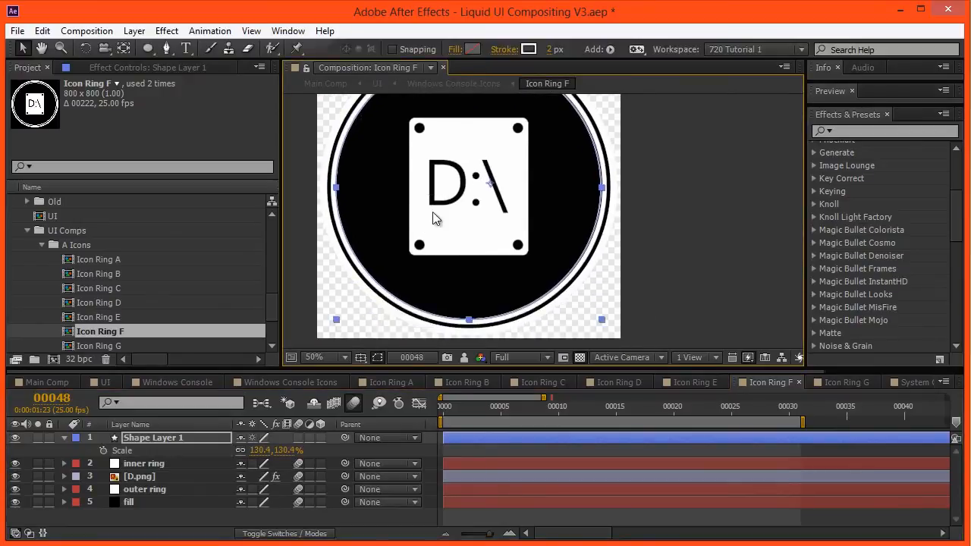
key("Left")
Step: Show the title/action safe guides and move the circle layer's anchor point to the composition centre
left_click(362, 357)
left_click(387, 375)
scroll(437, 246, "up", 3)
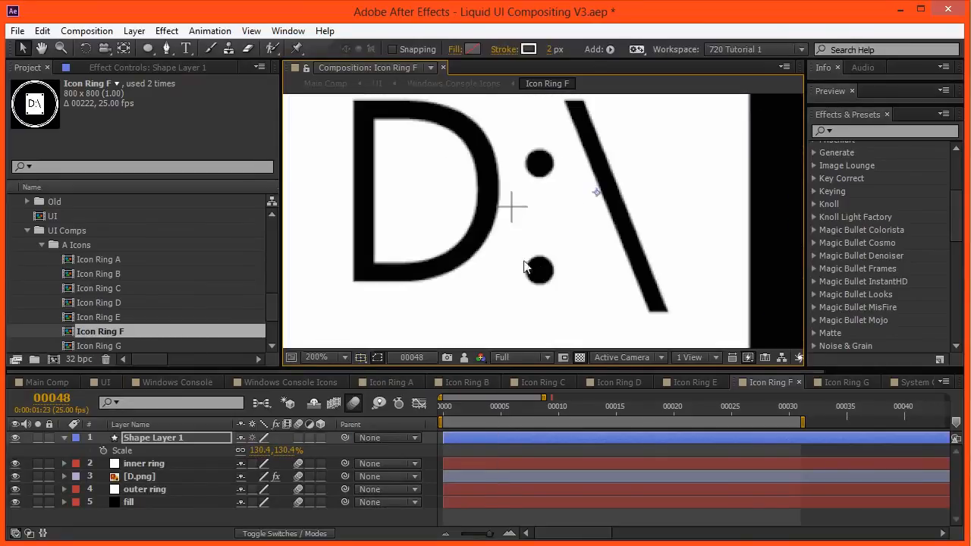
key("y")
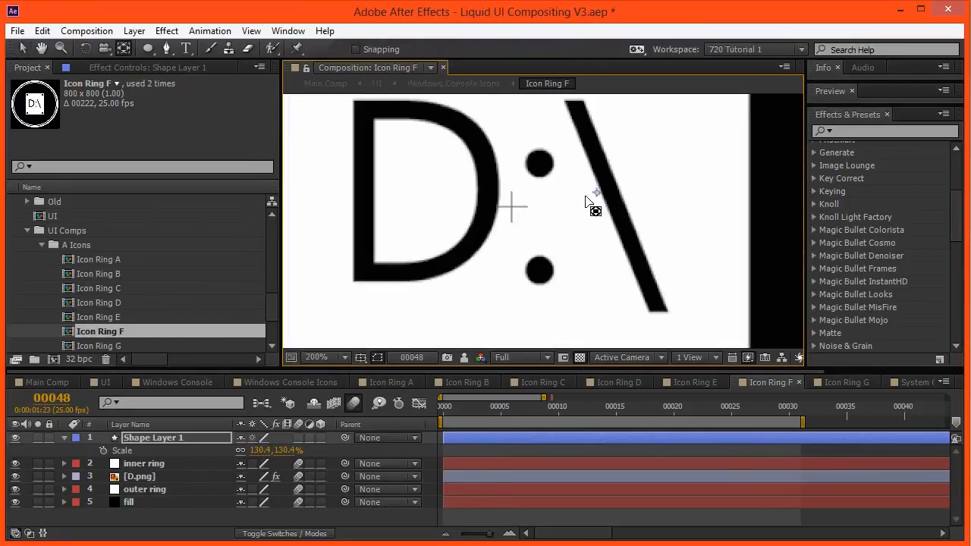
scroll(483, 273, "down", 5)
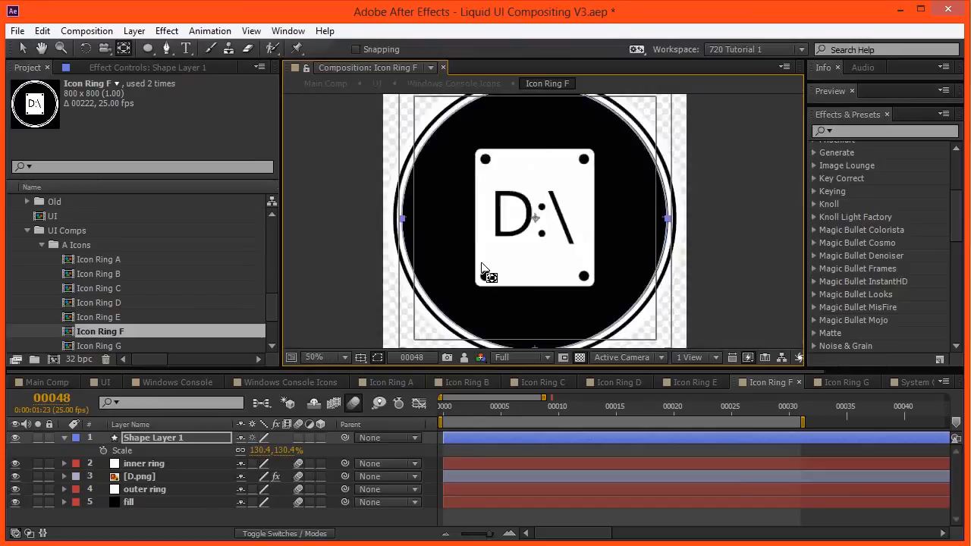
scroll(487, 270, "up", 2)
key("v")
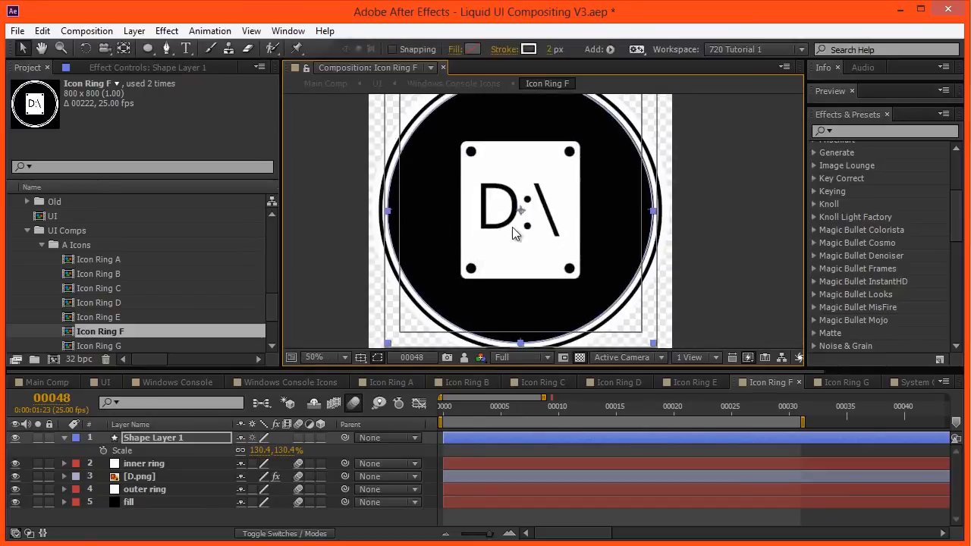
Step: Keep the circle's fill at None and set its stroke width to 30 px
left_click(456, 50)
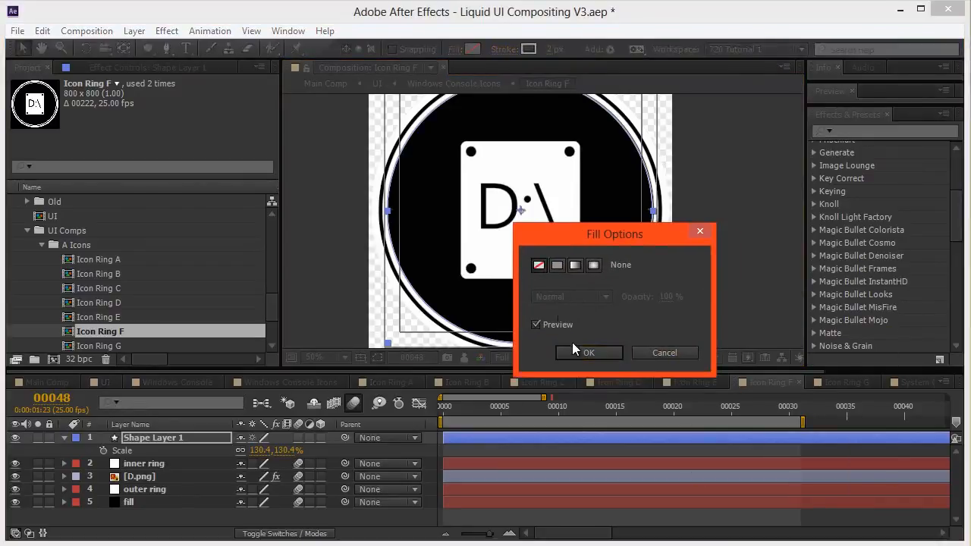
left_click(575, 351)
left_click(554, 50)
type("10")
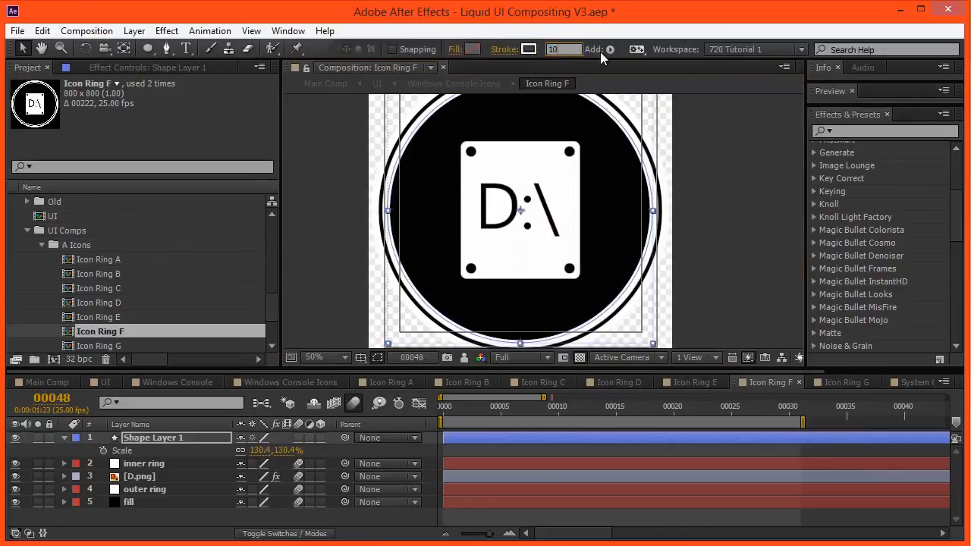
key("shift+Up")
key("shift+Up")
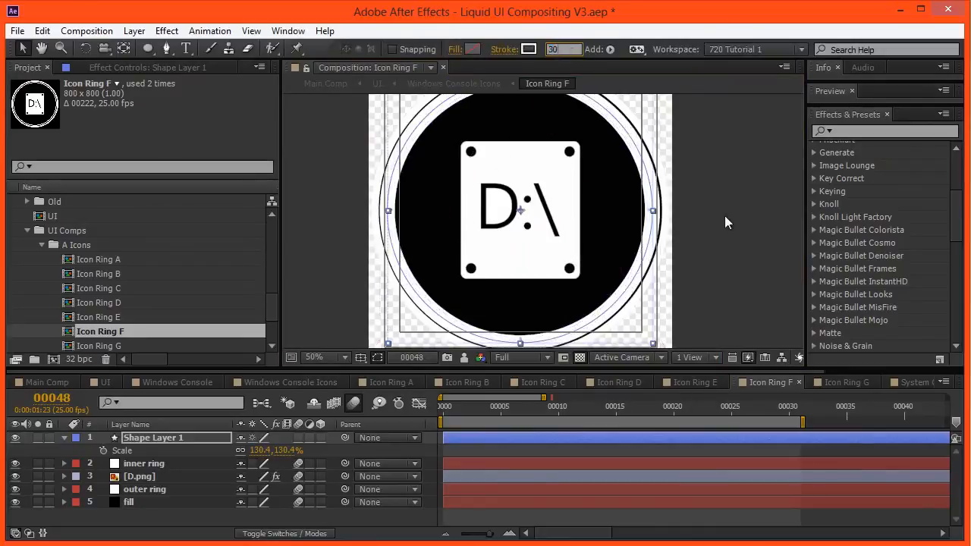
Step: Thicken the circle's stroke to 62.7 px and scale the shape layer down to 113.6% so it fits inside the inner ring
left_click(132, 439)
left_click_drag(258, 450, 153, 440)
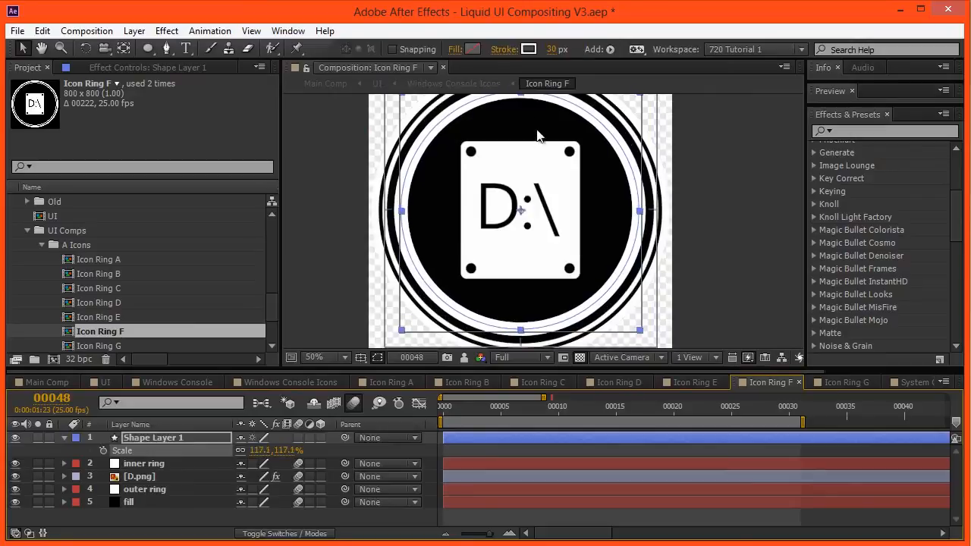
left_click_drag(551, 54, 768, 84)
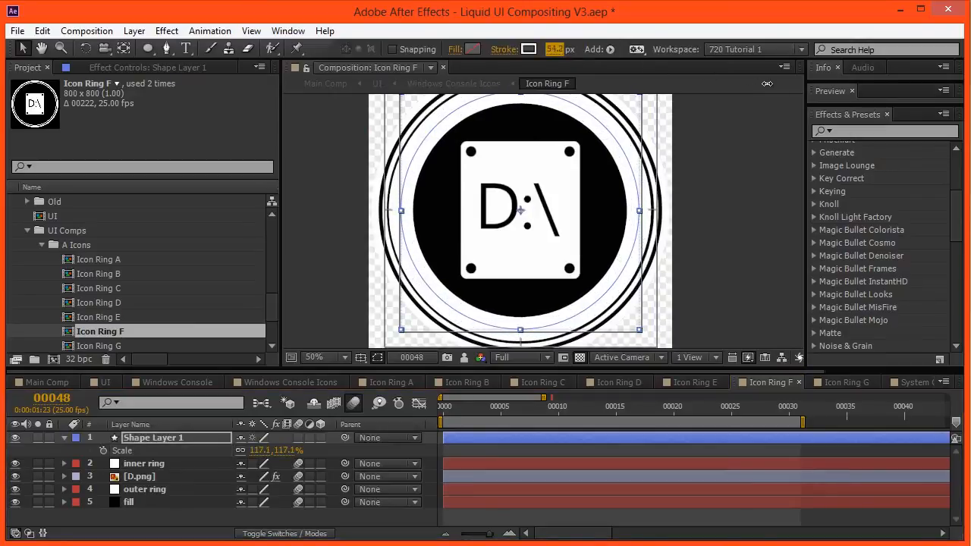
left_click_drag(841, 92, 831, 91)
mouse_move(254, 451)
left_mouse_down()
mouse_move(209, 443)
mouse_move(217, 443)
left_mouse_up()
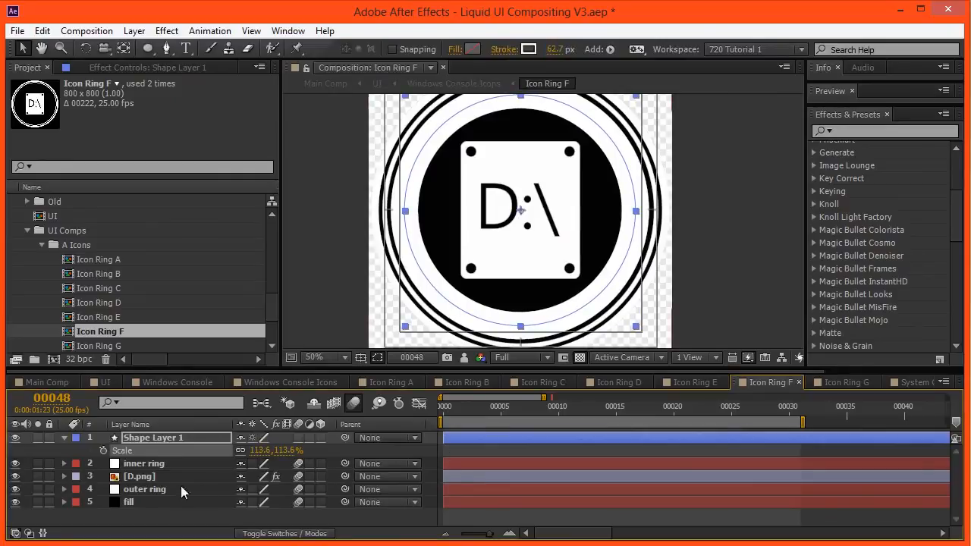
Step: Show a longer time range in Icon Ring F's timeline and reveal the keyframed properties of all layers
left_click(141, 476)
left_click(144, 463)
key("u")
key("u")
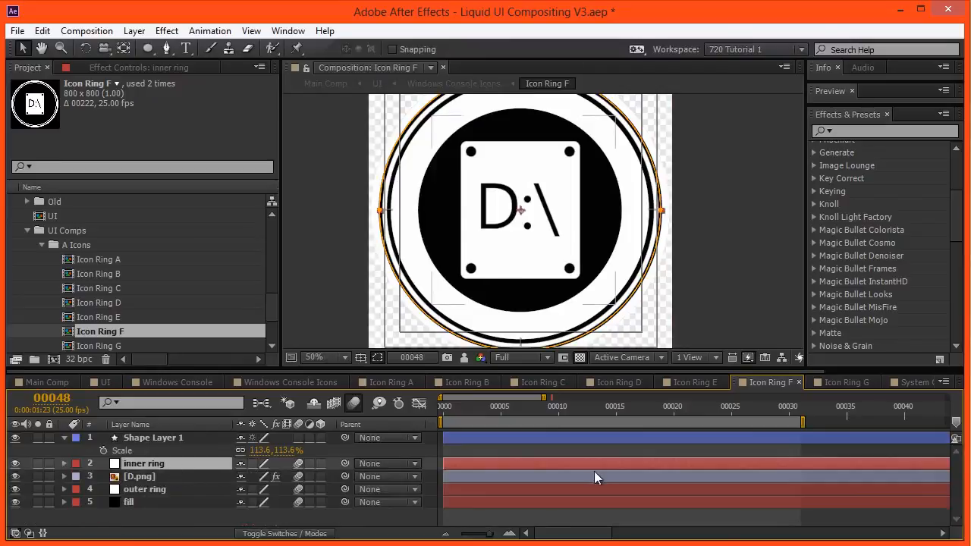
key("minus")
key("minus")
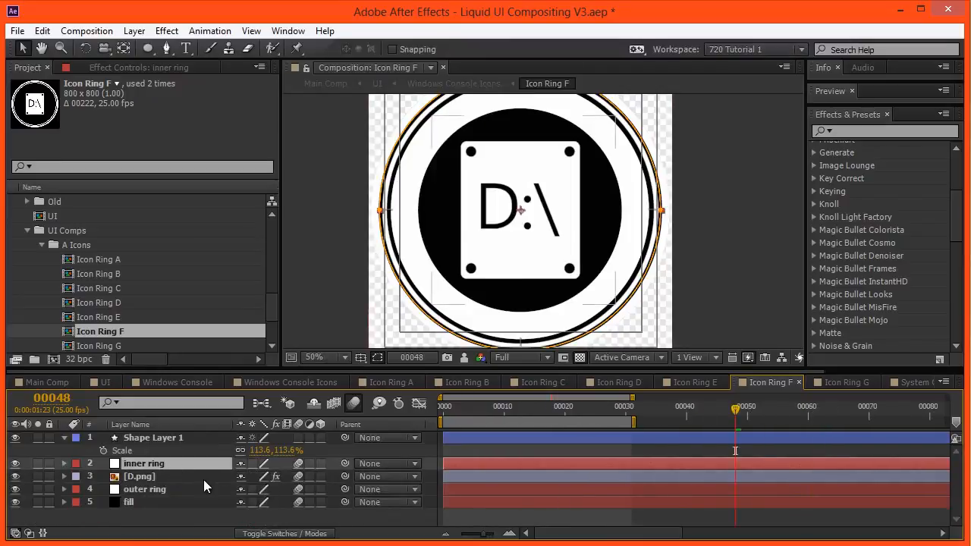
key("ctrl+a")
key("u")
left_click(707, 463)
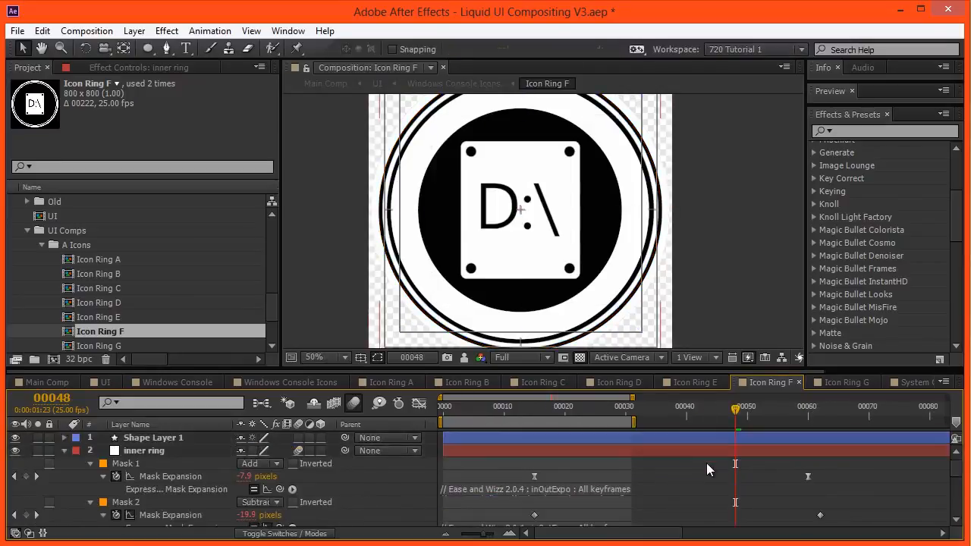
Step: Move to frame 60 in Icon Ring F and collapse the properties of the inner ring, D.png and outer ring layers
left_click(805, 420)
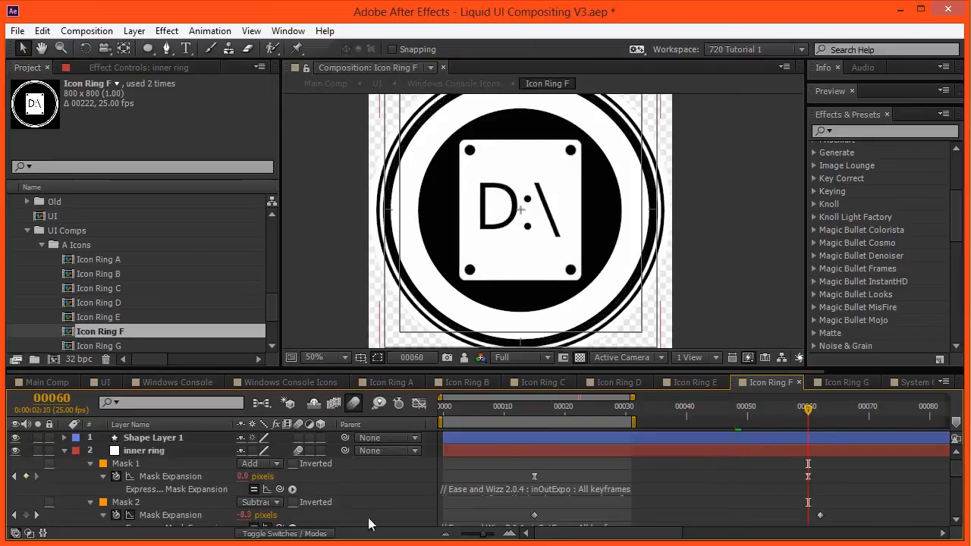
left_click(65, 451)
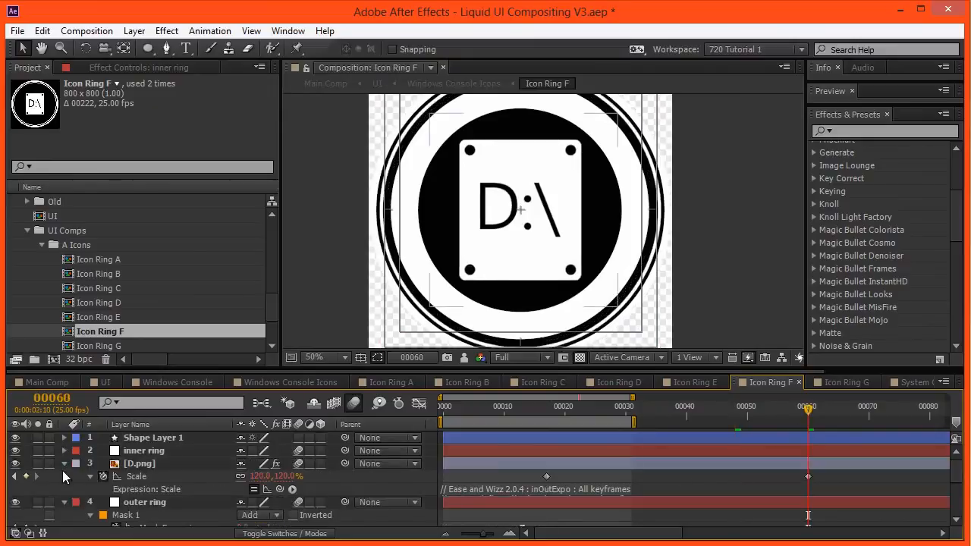
left_click(64, 464)
left_click(64, 477)
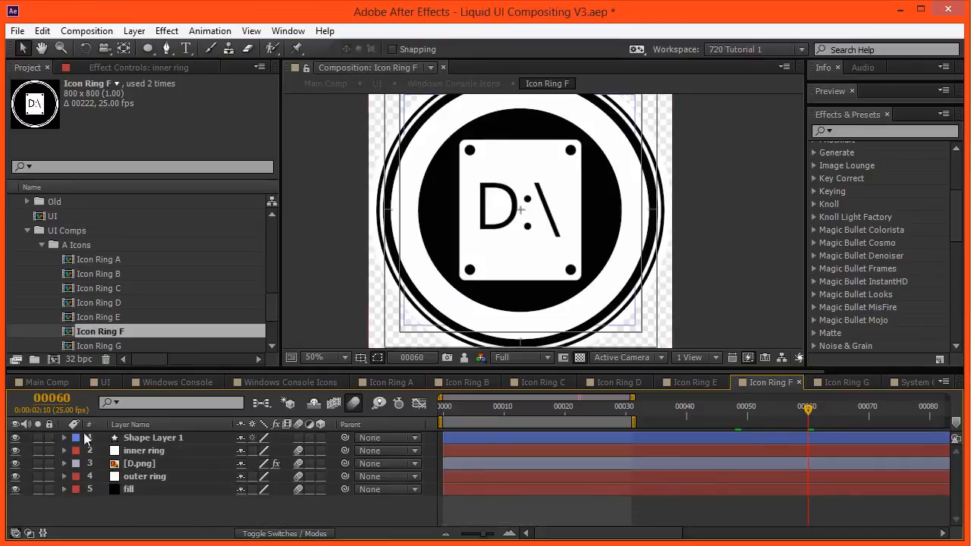
Step: Add Trim Paths to Shape Layer 1 and keyframe its End at 100% on frame 60
left_click(79, 439)
left_click(65, 438)
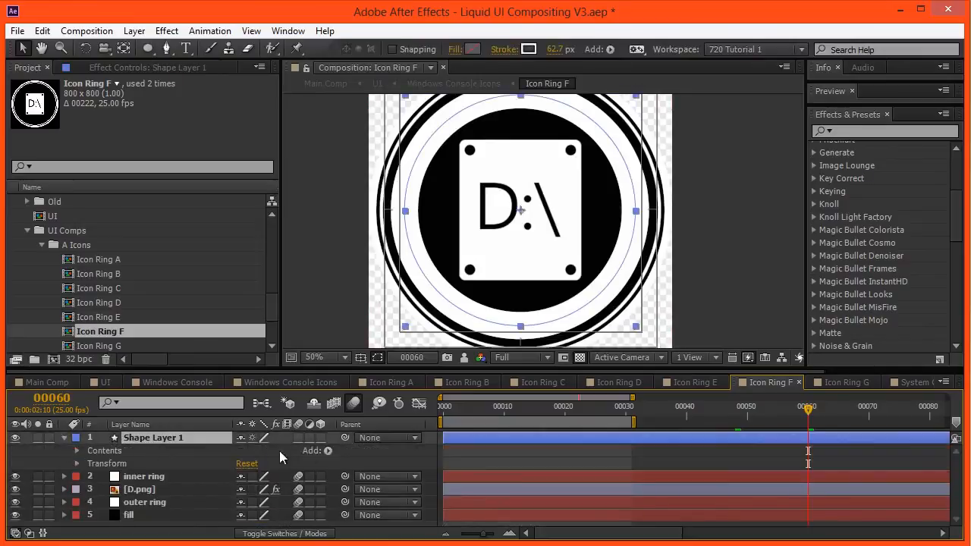
left_click(328, 450)
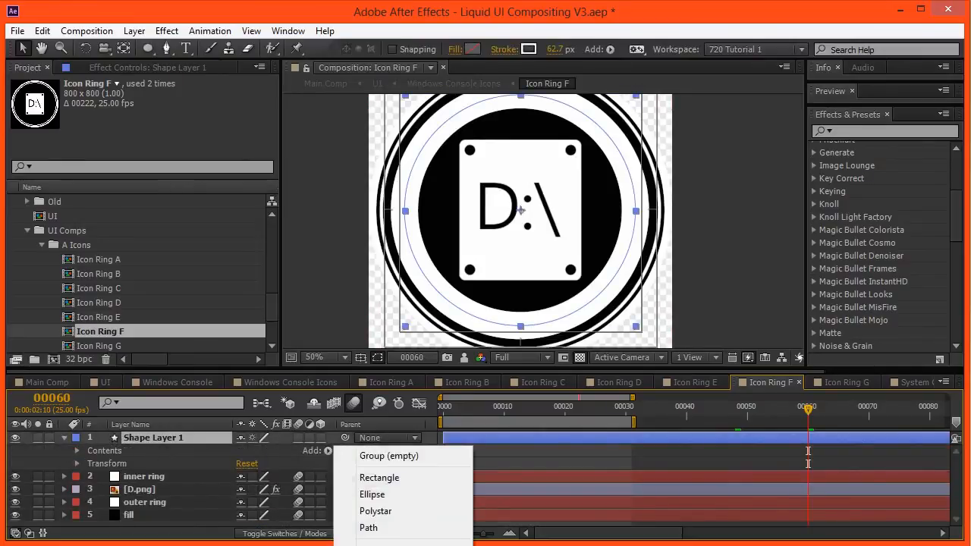
left_click(379, 545)
left_click(91, 477)
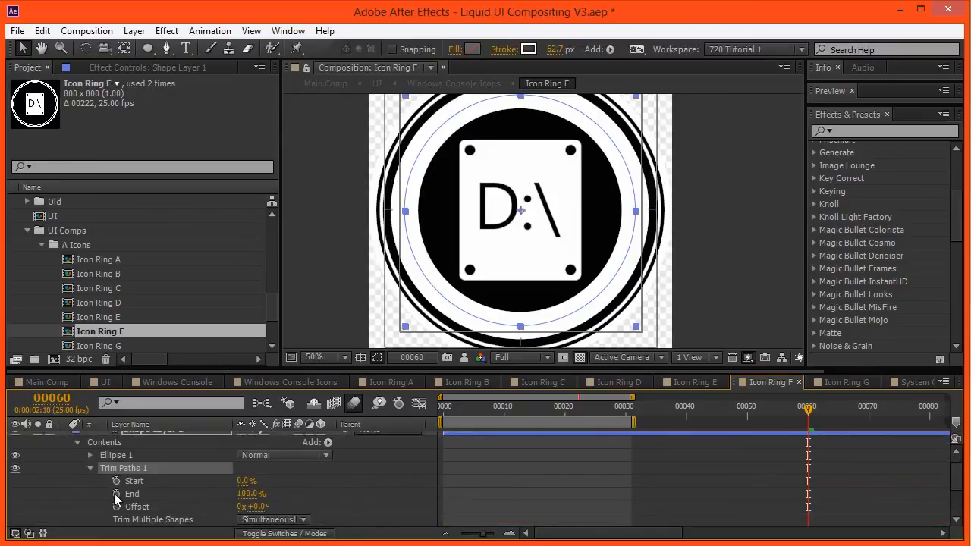
left_click(116, 494)
Step: Return to frame 0 and reveal the keyframed properties of all Icon Ring F layers
left_click(449, 411)
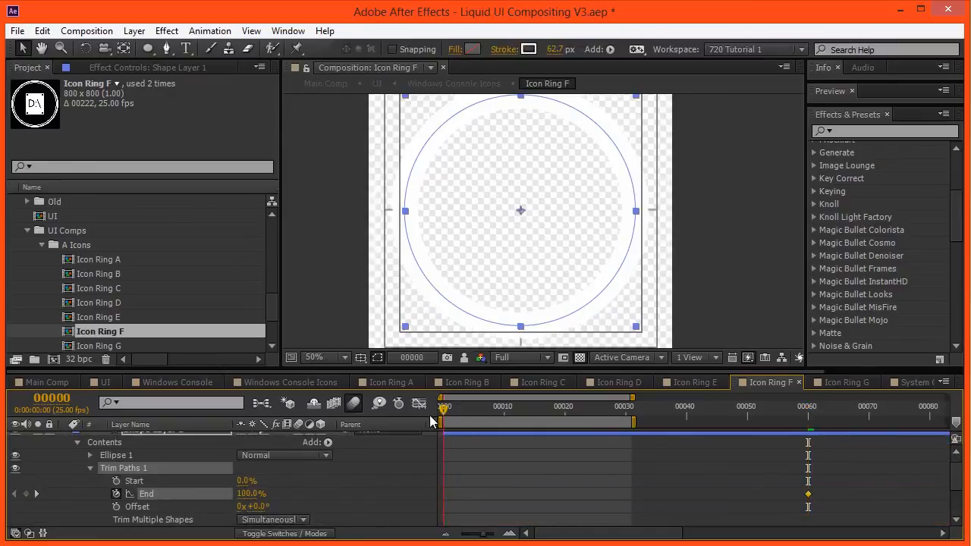
scroll(450, 476, "down", 3)
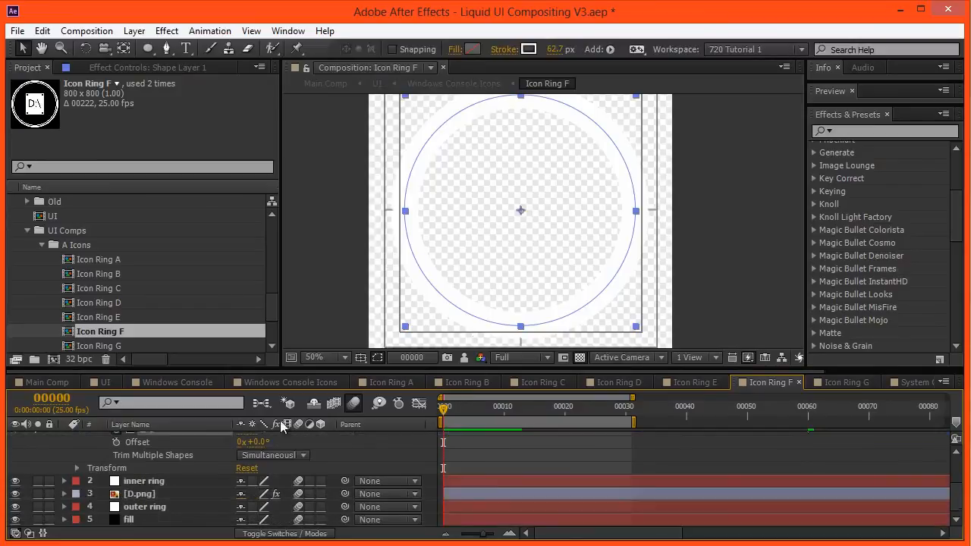
key("ctrl+a")
key("u")
scroll(365, 514, "down", 5)
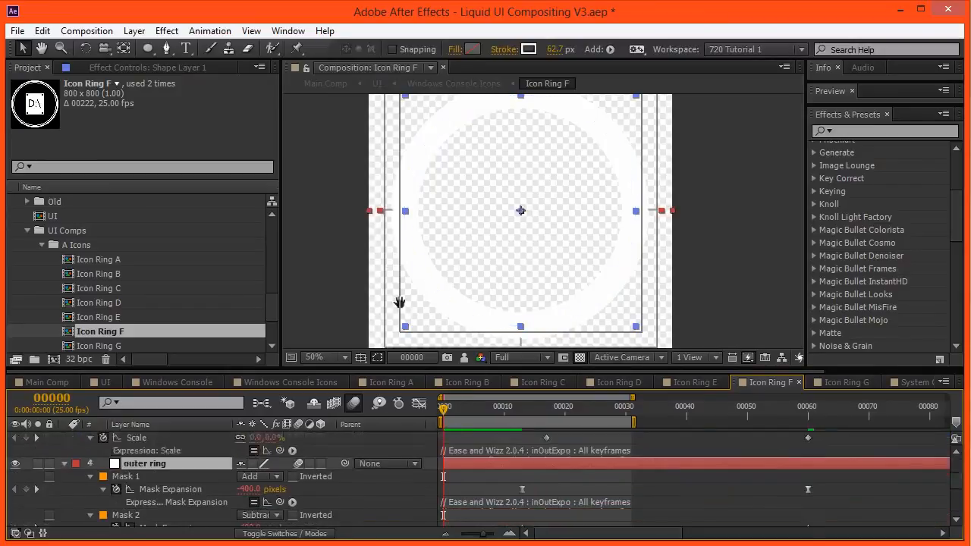
Step: Set Shape Layer 1's Trim Paths End to 0% at frame 13, in line with the outer ring's first keyframe
left_click(523, 409)
scroll(182, 459, "up", 10)
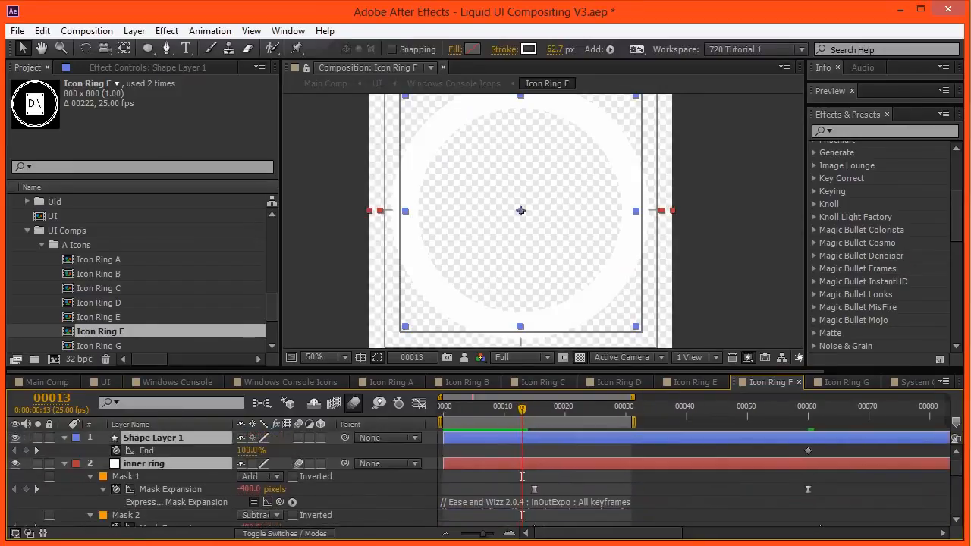
left_click(470, 455)
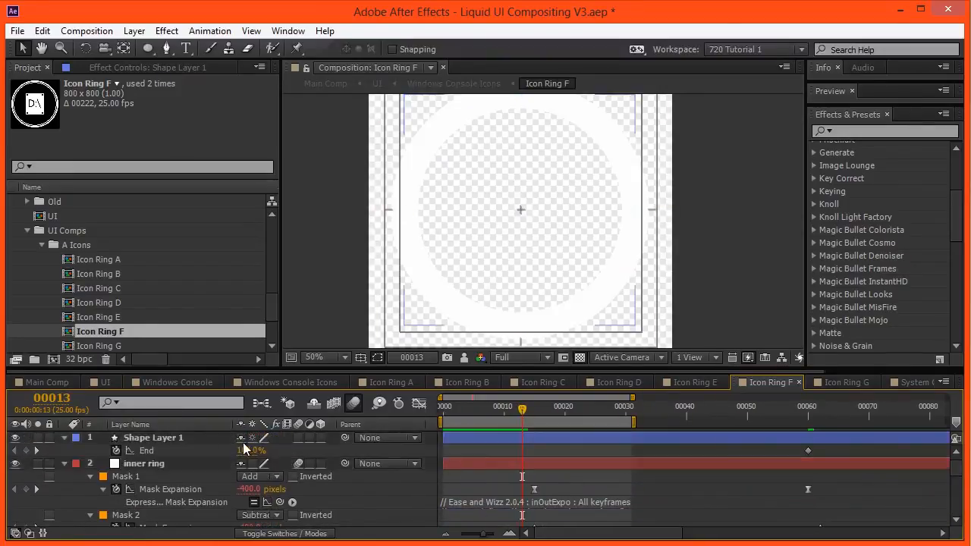
left_click_drag(211, 449, 68, 446)
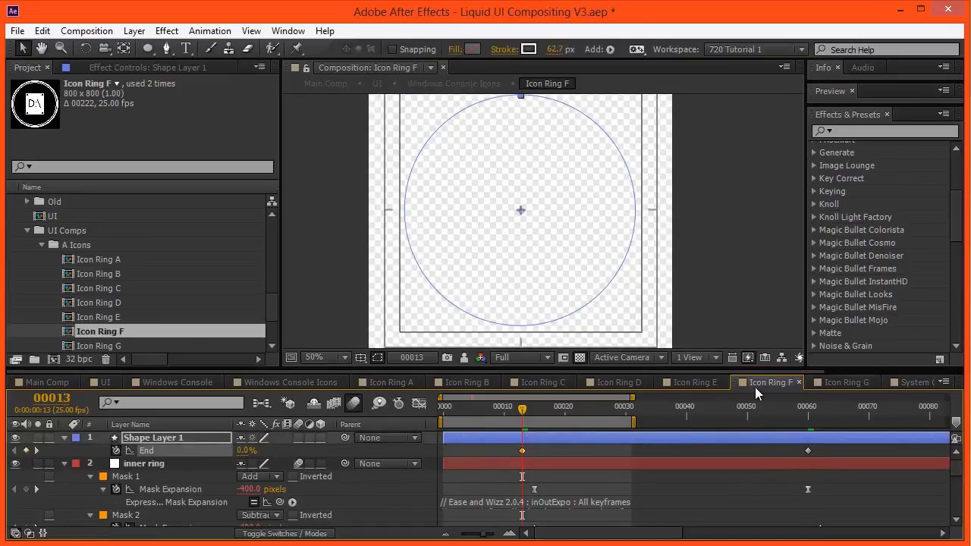
scroll(534, 497, "down", 5)
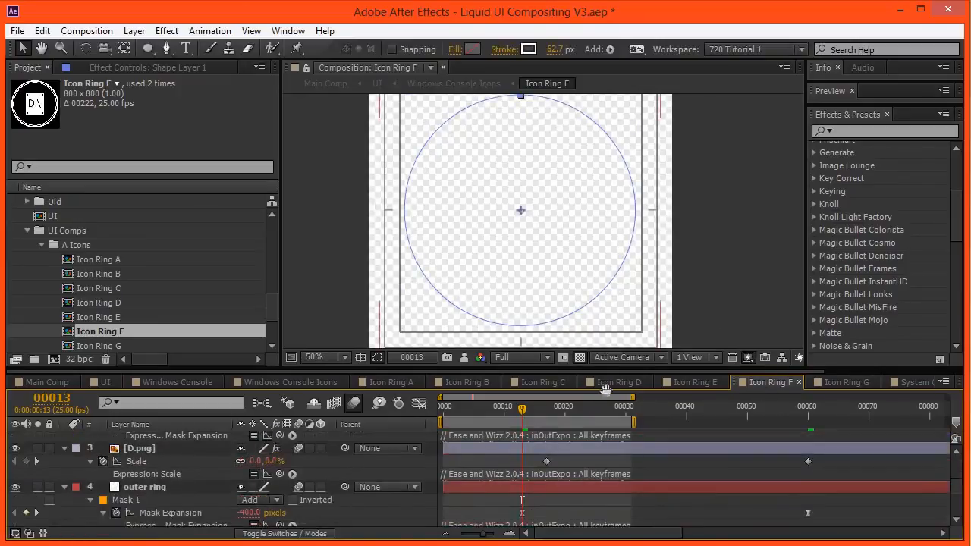
scroll(637, 493, "up", 5)
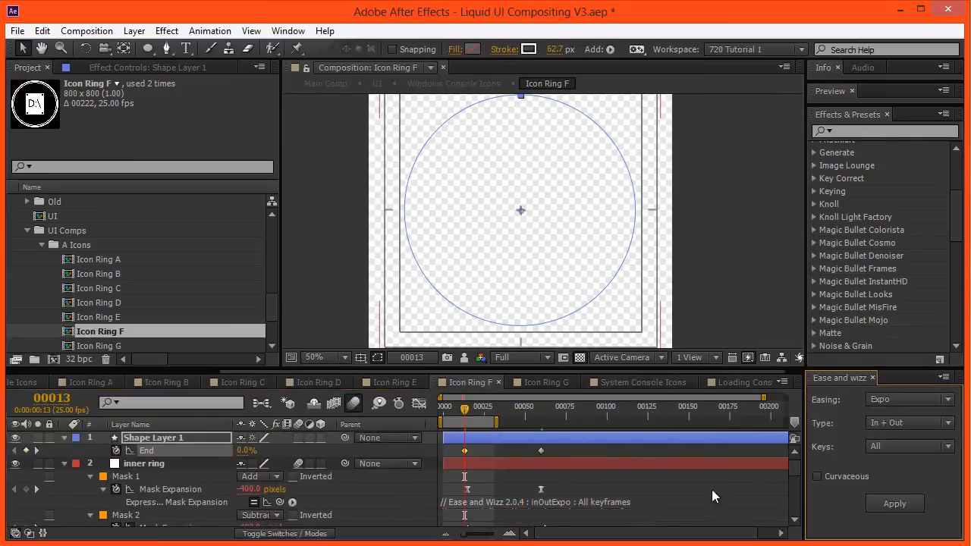
Step: Apply Expo In + Out easing to Shape Layer 1's End keyframes and preview the animation up to frame 60 with layer motion blur enabled
left_click(889, 499)
left_click(542, 418)
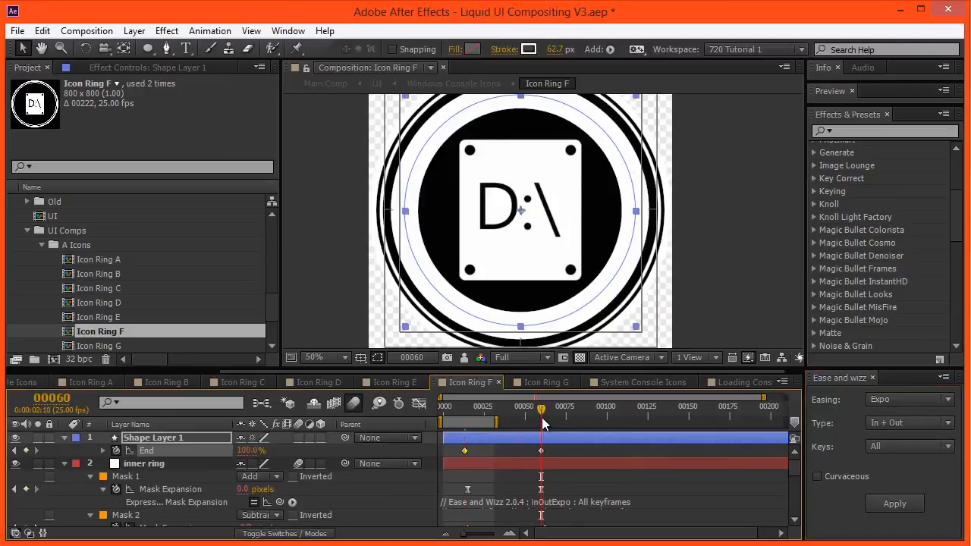
key("n")
left_click(297, 438)
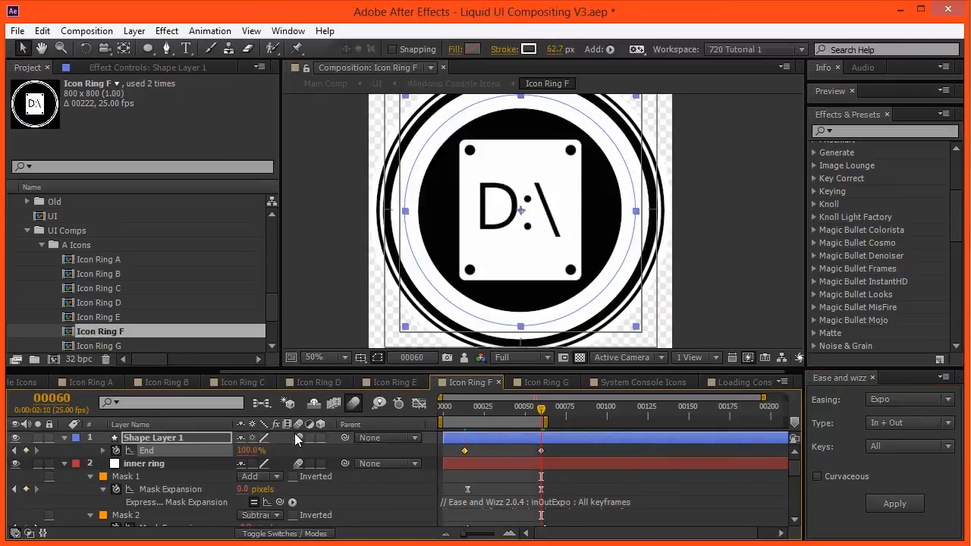
key("KP_0")
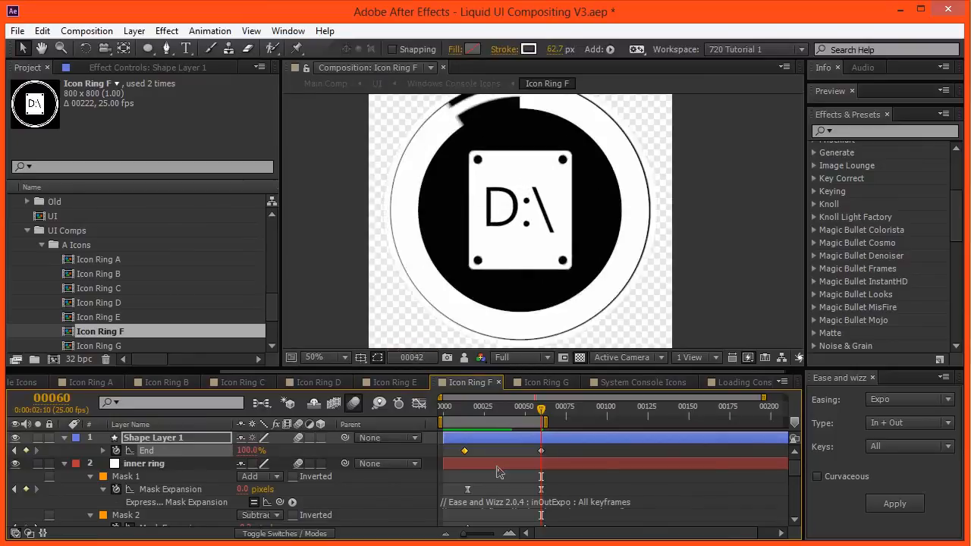
left_click(516, 463)
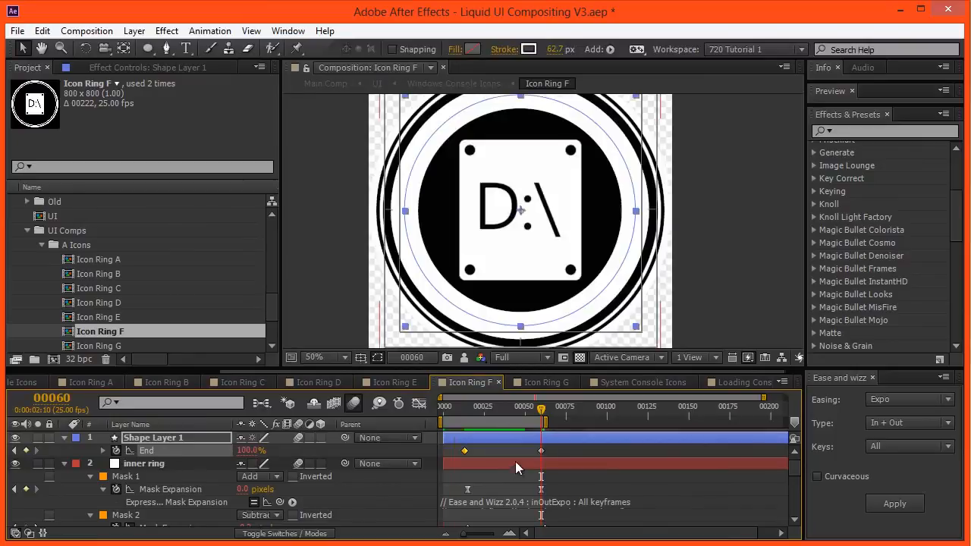
Step: Reveal the Scale property of all layers in Icon Ring F and parent Shape Layer 1 to D.png
scroll(121, 486, "down", 5)
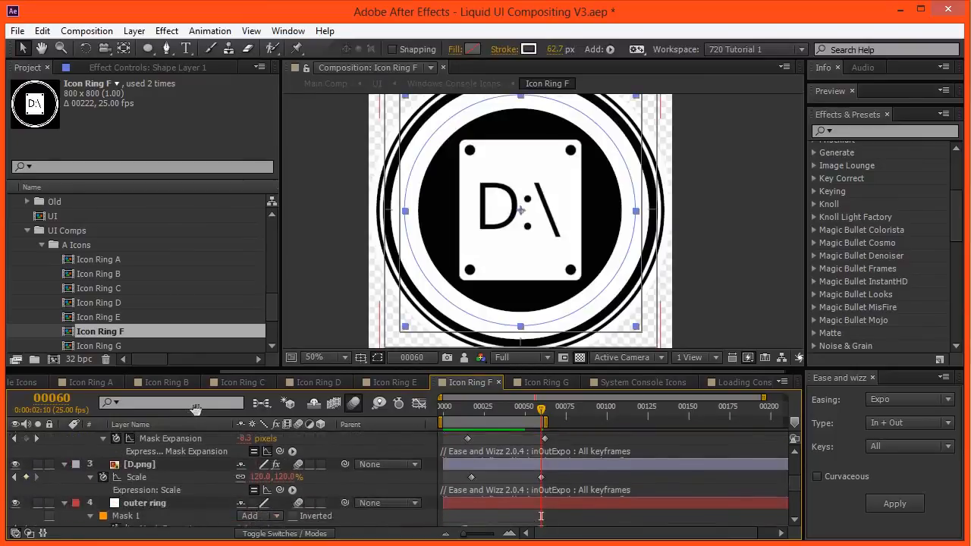
key("ctrl+a")
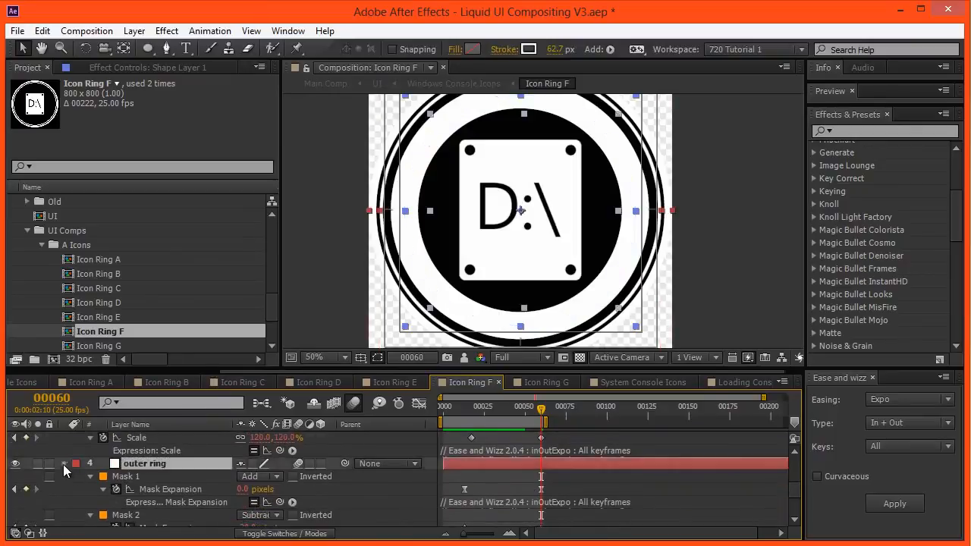
left_click(64, 464)
key("s")
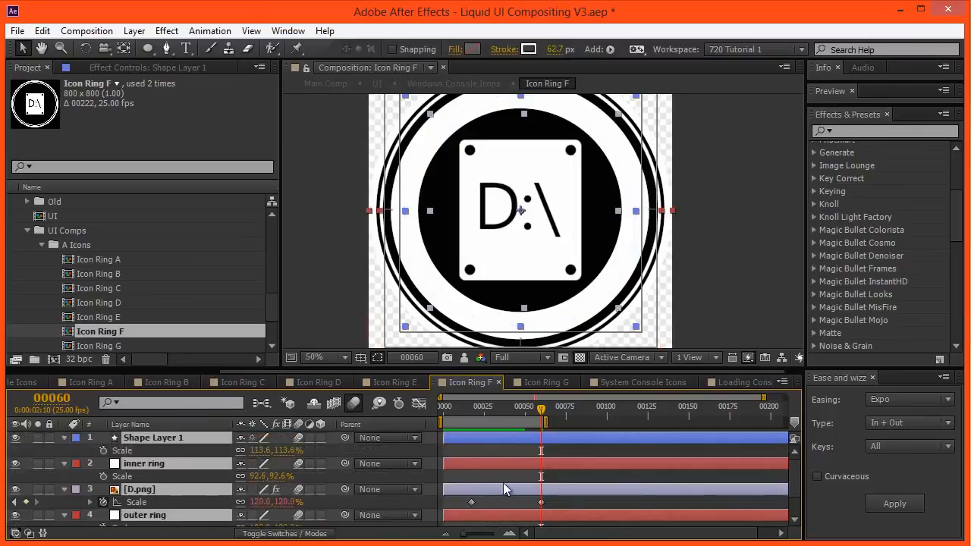
left_click(355, 500)
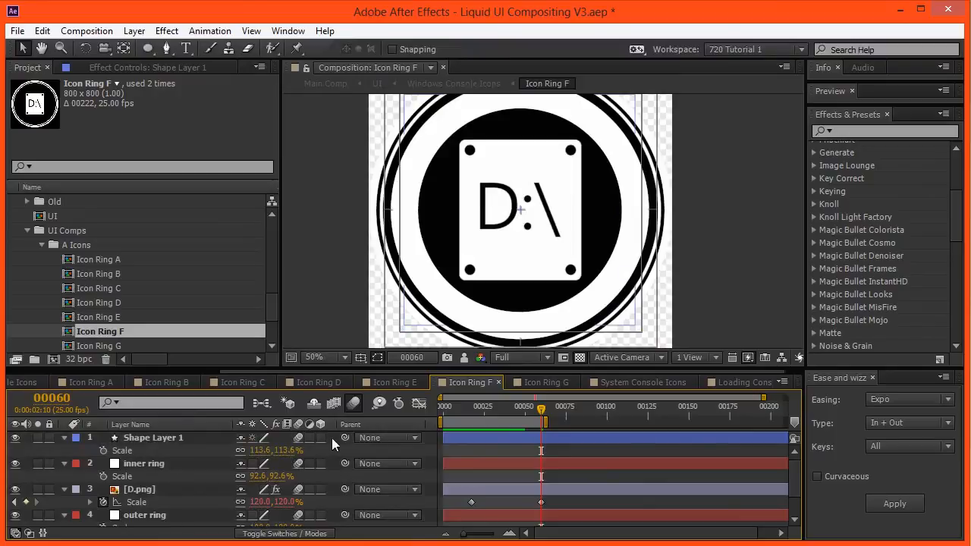
left_click_drag(344, 438, 140, 490)
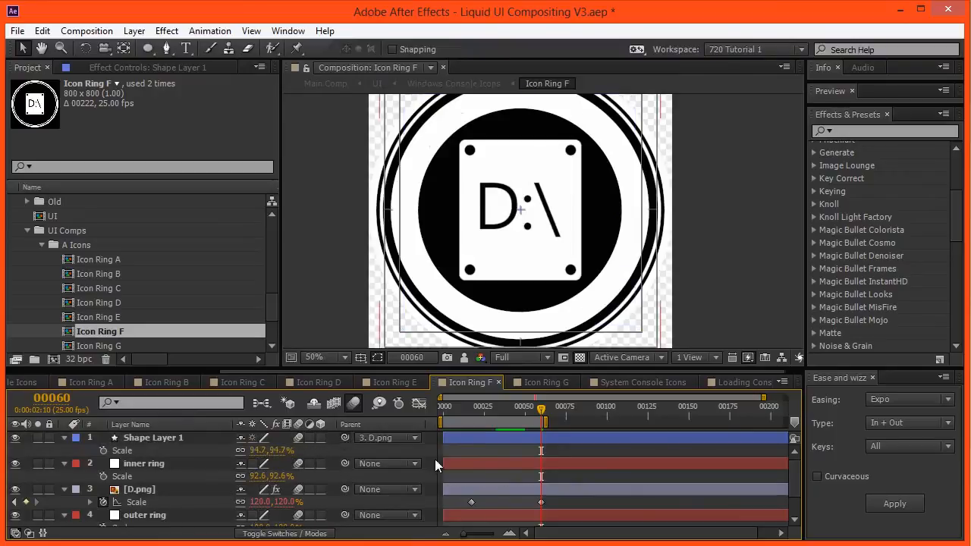
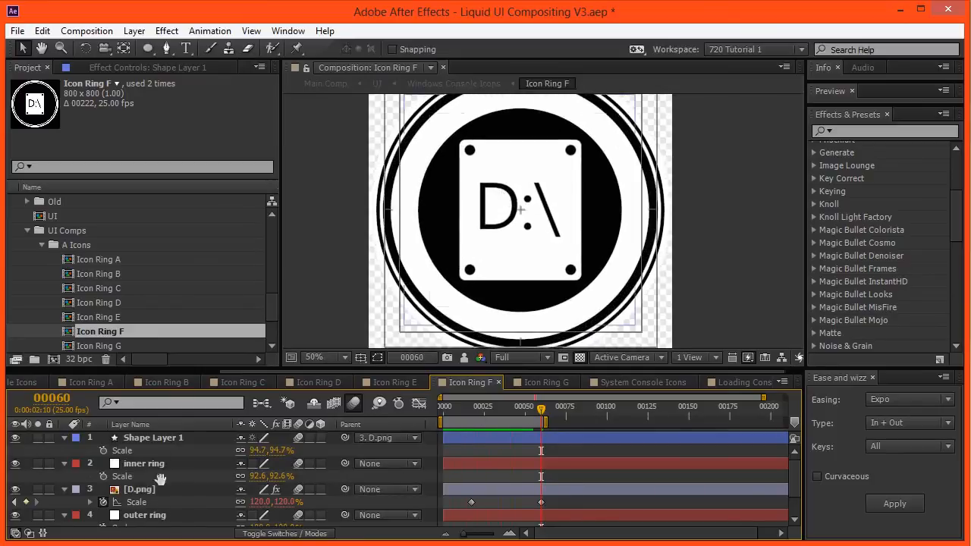
Step: Set the opacity of Shape Layer 1 to 20%
left_click(152, 440)
key("t")
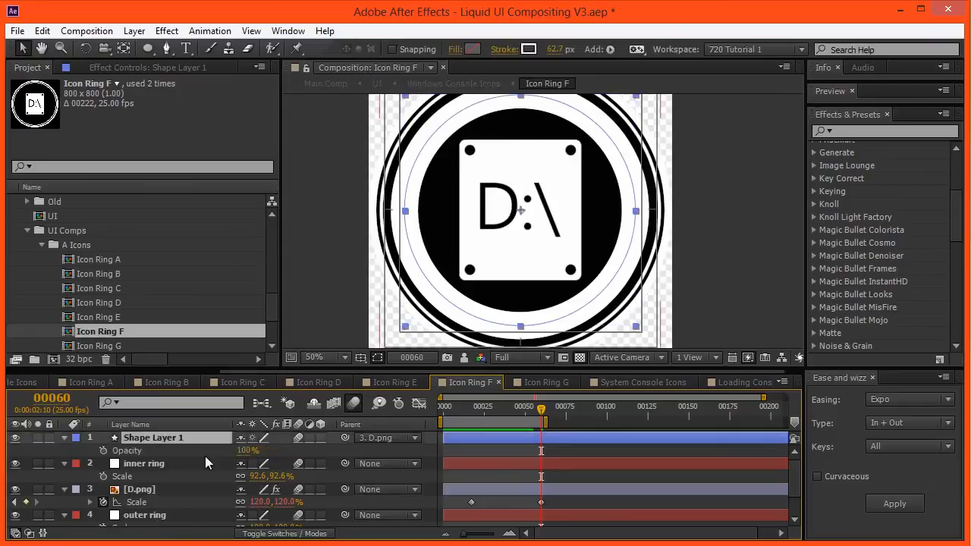
left_click(240, 450)
type("50")
left_click(300, 456)
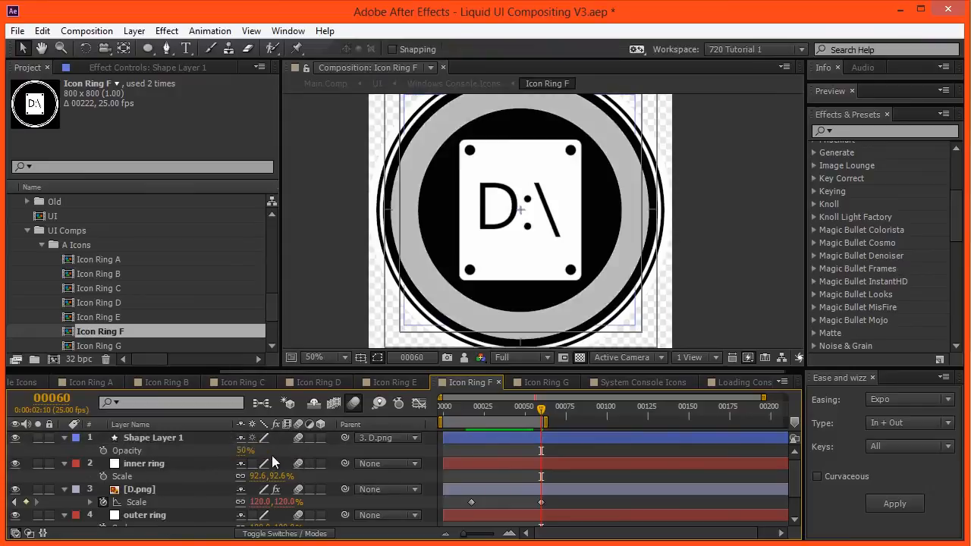
left_click(243, 451)
type("20")
left_click(286, 448)
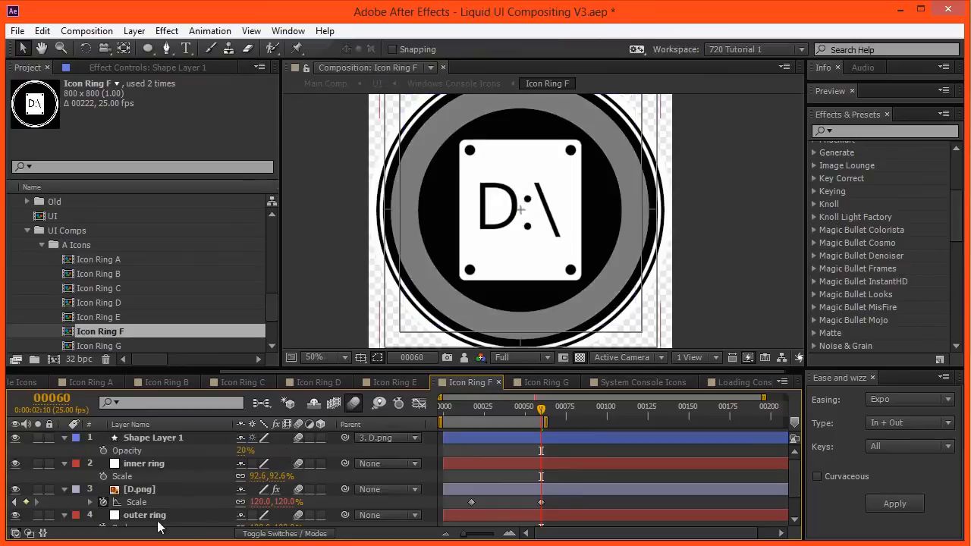
Step: Duplicate Shape Layer 1 and raise the duplicate's opacity to full
left_click(144, 439)
key("ctrl+d")
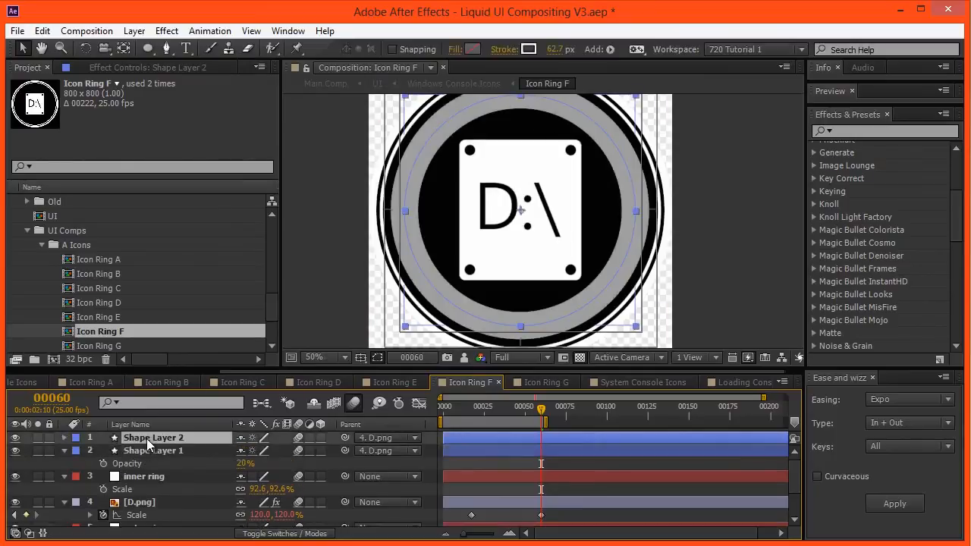
key("t")
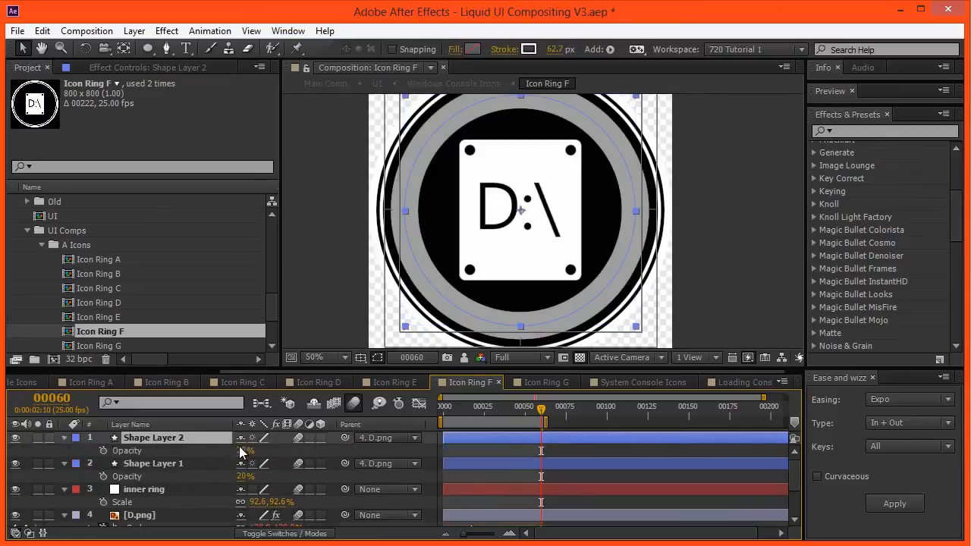
left_click_drag(244, 452, 416, 454)
Step: Set the End value of Shape Layer 2 to 66% at frame 60 and preview the ring animation
key("u")
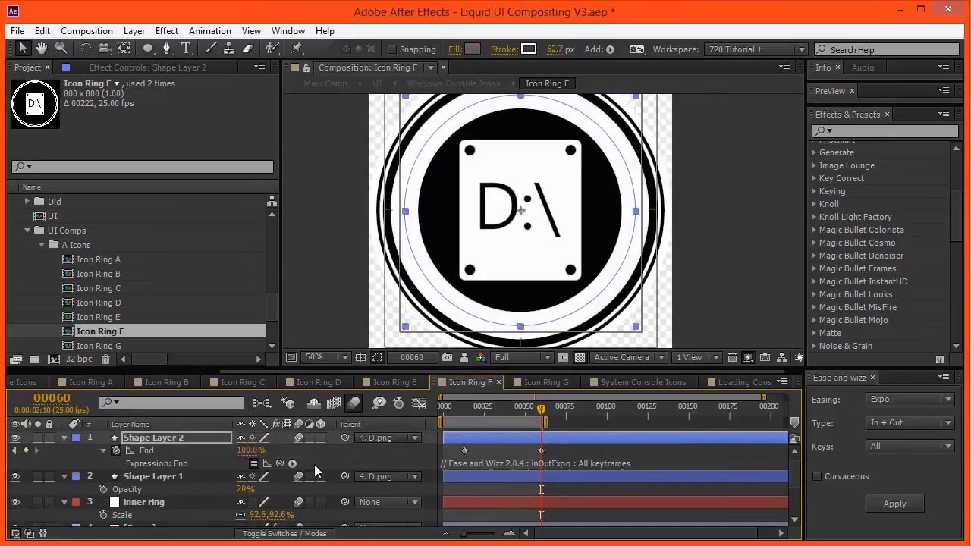
left_click(242, 453)
type("66")
left_click(325, 459)
key("space")
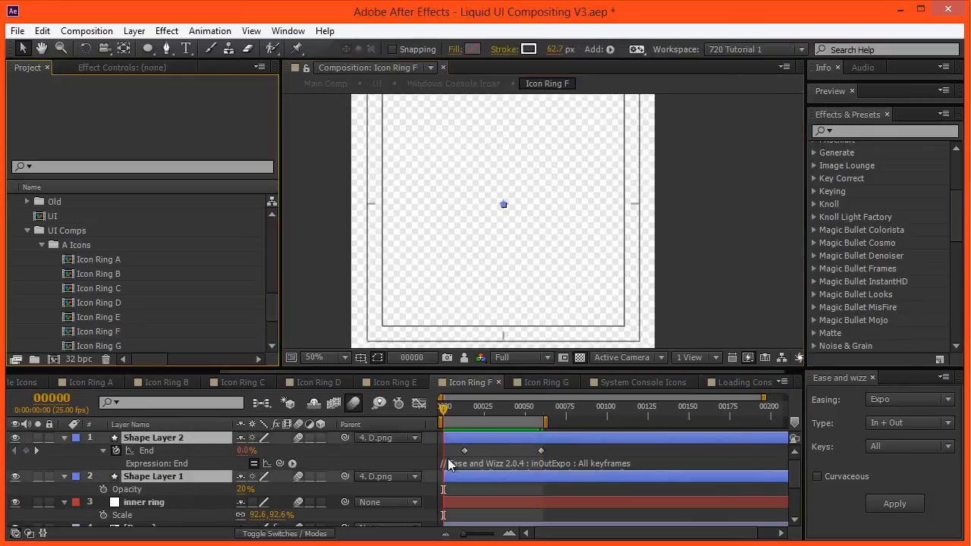
Step: At frame 60, duplicate both ring shape layers, move the duplicates to the top of the stack and set their parent to None
left_click(544, 412)
left_click_drag(544, 412, 541, 412)
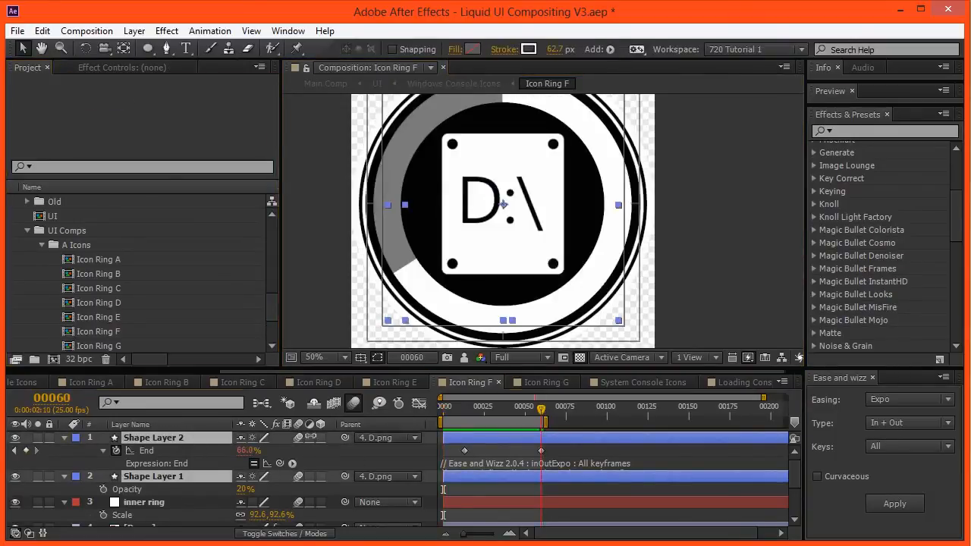
key("ctrl+d")
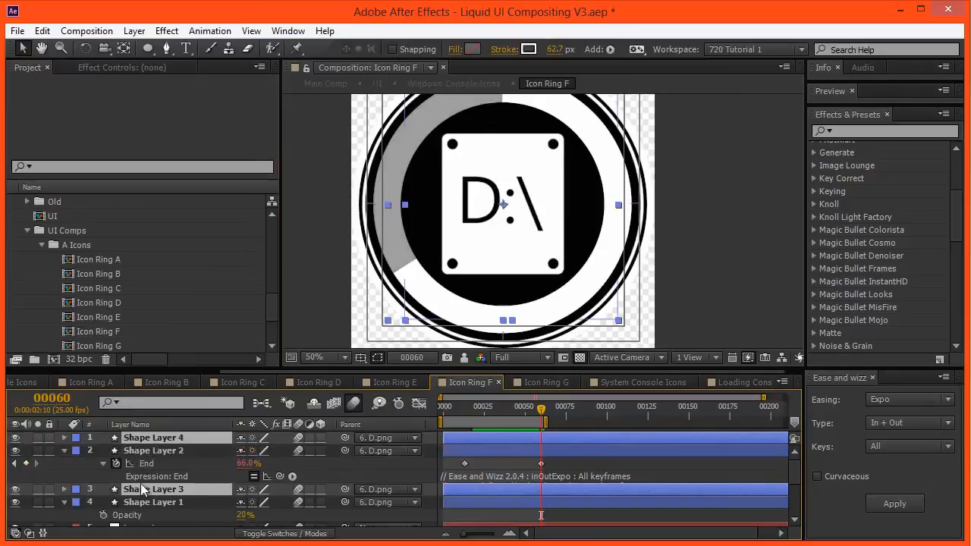
key("ctrl+]")
left_click(387, 450)
left_click(385, 444)
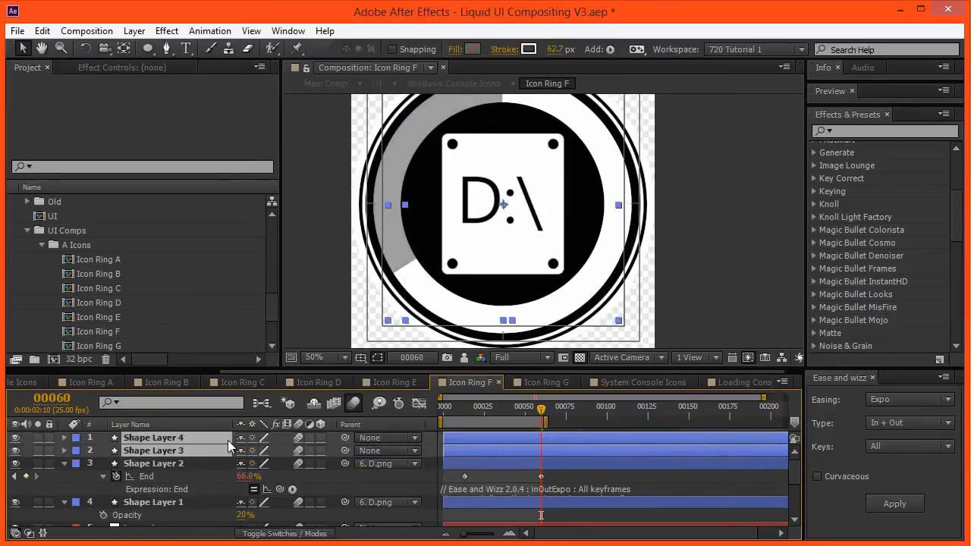
Step: Move the two unparented ring duplicates out of Icon Ring F and paste them into the Icon Ring G composition
key("Delete")
double_click(99, 346)
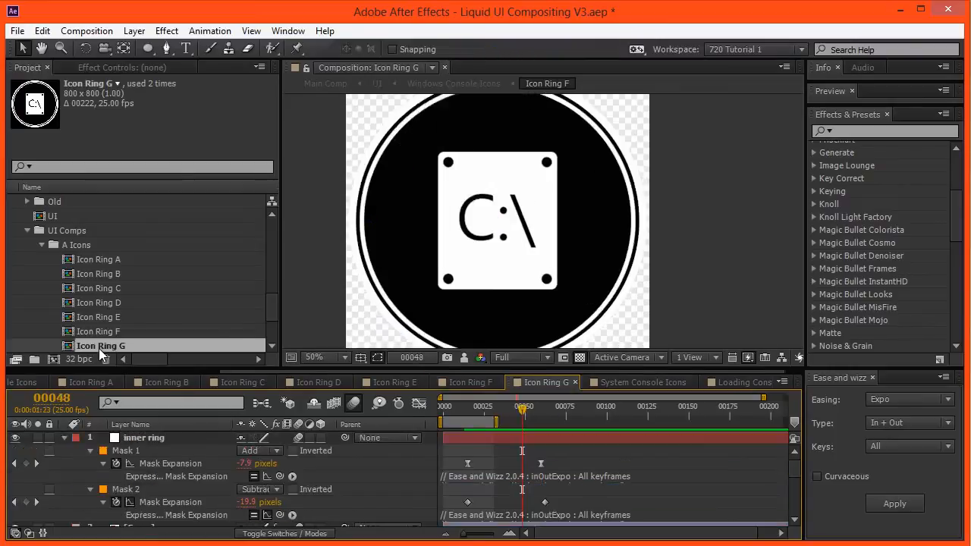
left_click(537, 417)
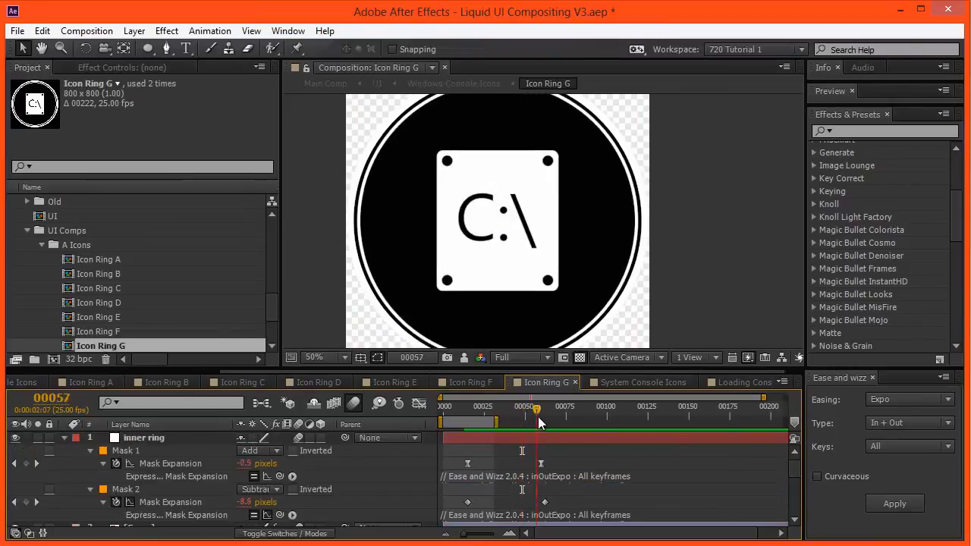
key("ctrl+v")
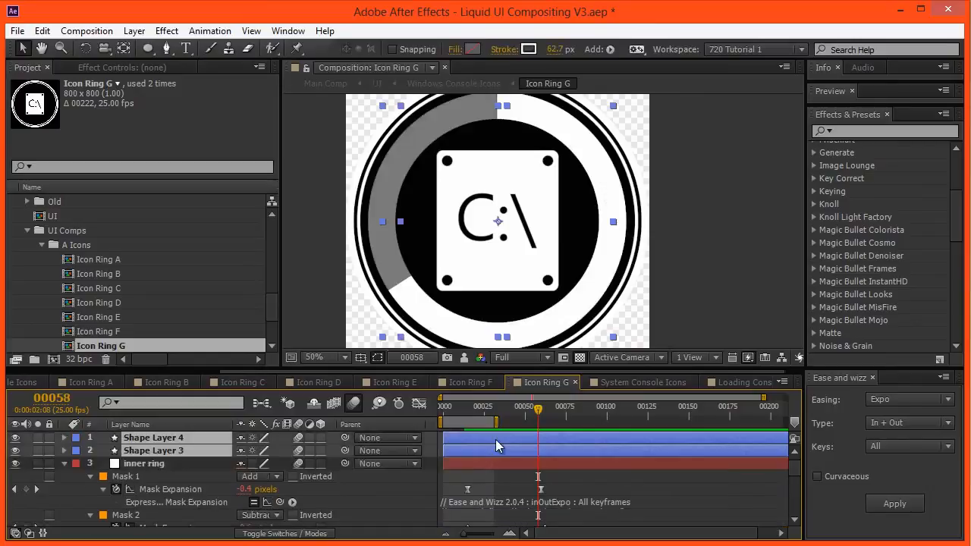
Step: Go to frame 60 in Icon Ring G and reveal the Scale property of all its layers
key("k")
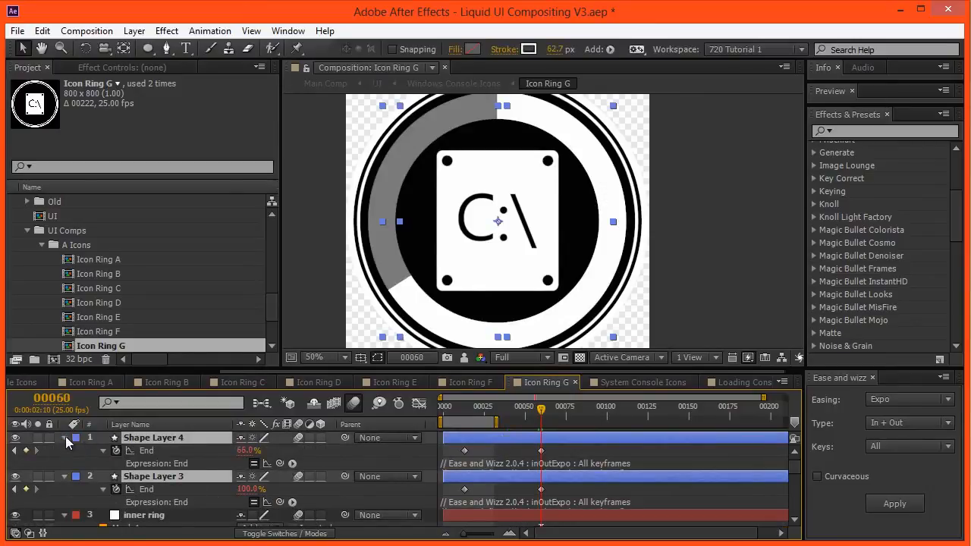
left_click(64, 438)
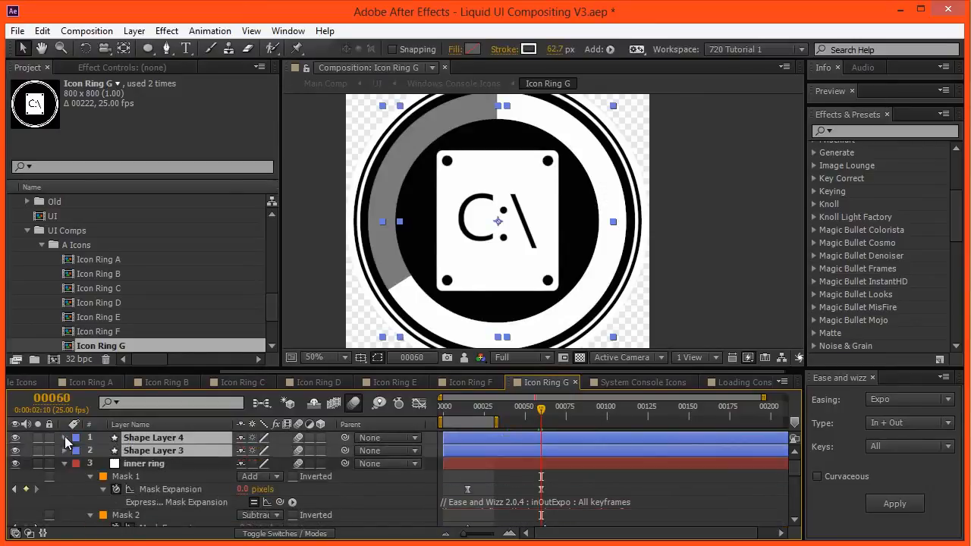
left_click(128, 477)
key("ctrl+a")
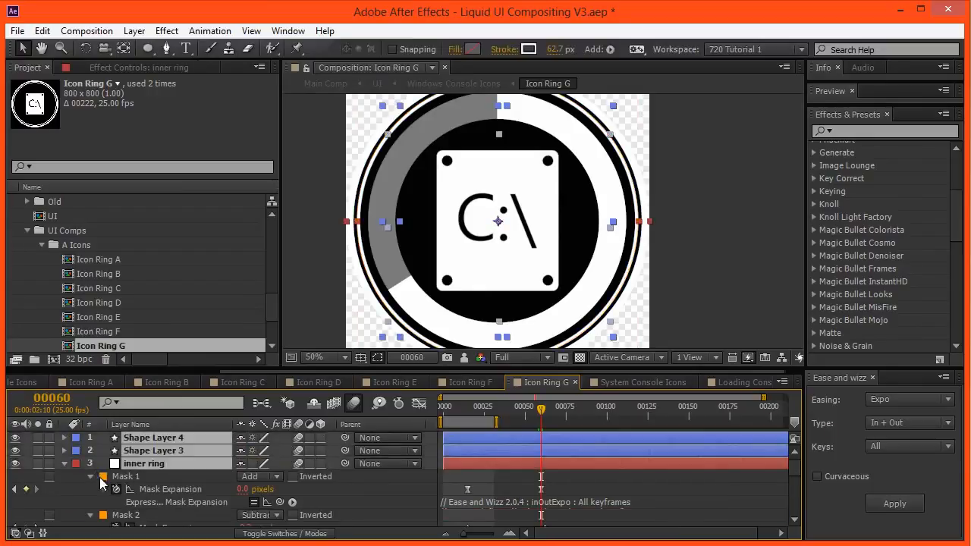
key("s")
left_click(314, 500)
scroll(314, 500, "down", 1)
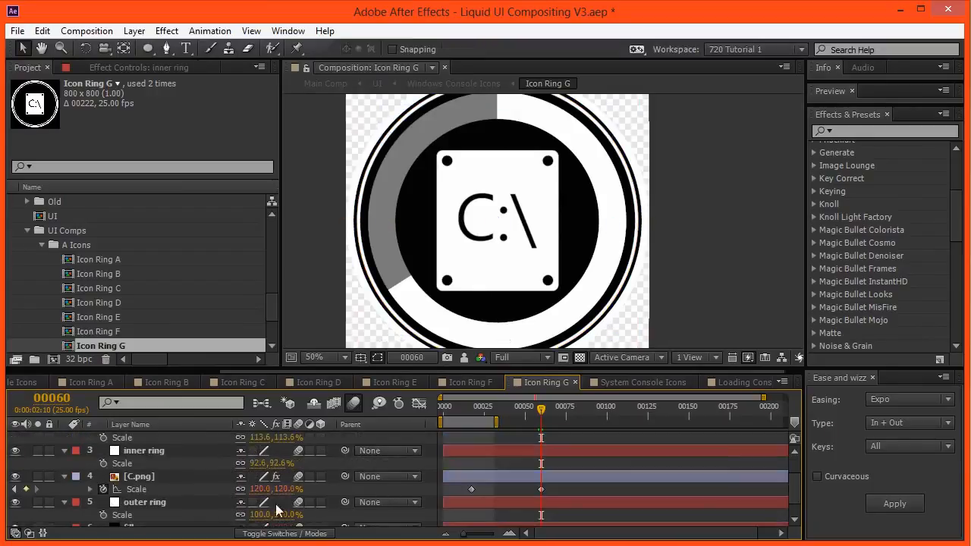
Step: Parent Shape Layer 4 and Shape Layer 3 to C.png, then preview the animation up to frame 60
left_click(153, 484)
scroll(153, 484, "up", 1)
left_click(152, 465)
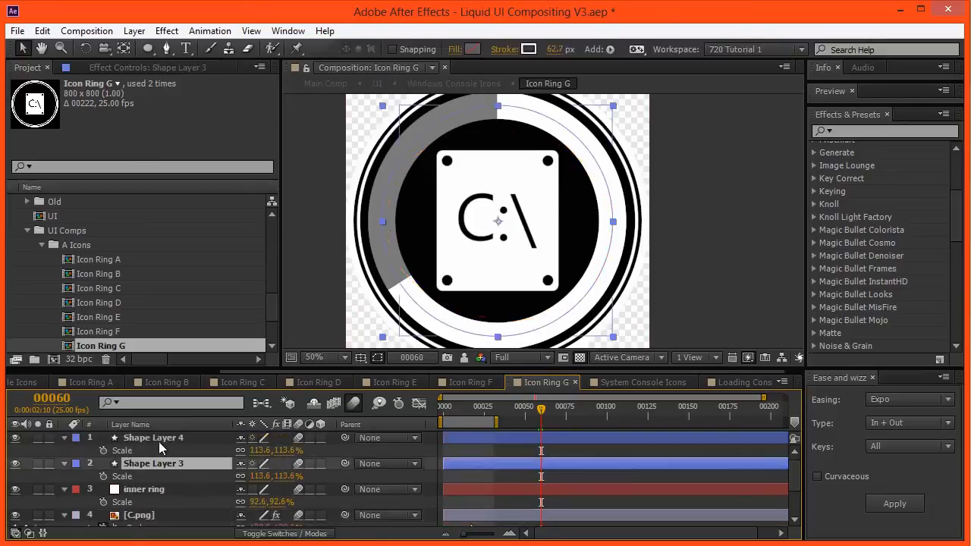
left_click(158, 441, "ctrl")
left_click_drag(345, 463, 190, 516)
key("space")
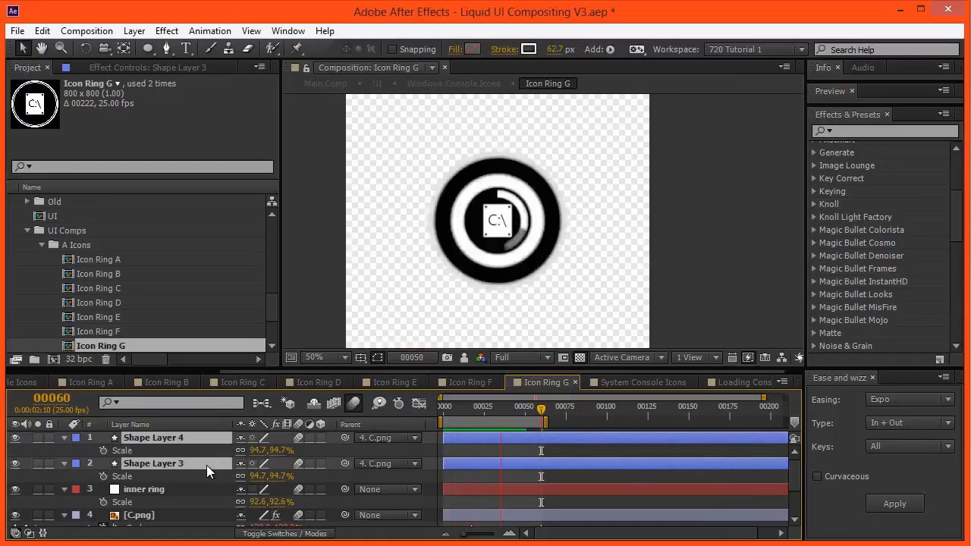
key("space")
Step: Set the End value of Shape Layer 4 to 45% at its frame 60 keyframe
scroll(206, 467, "down", 2)
scroll(204, 468, "down", 1)
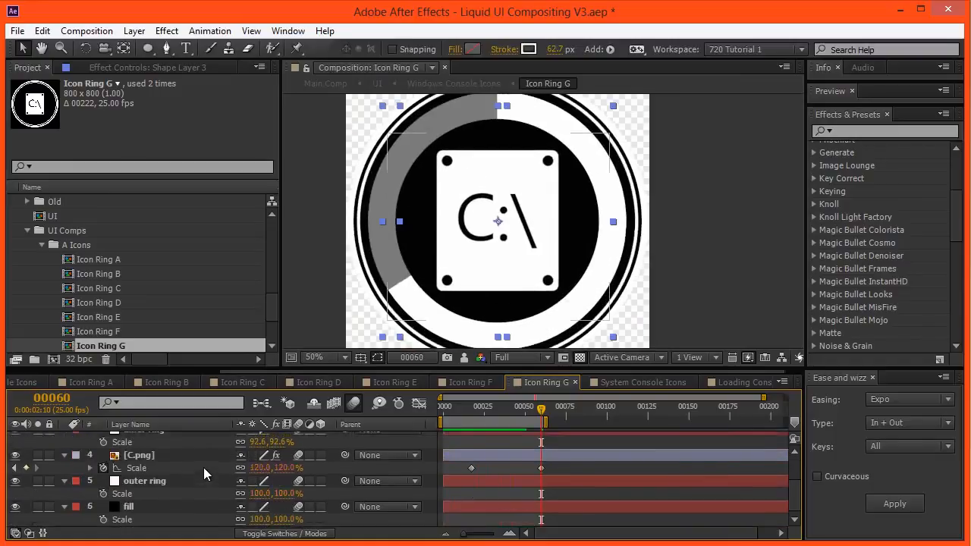
scroll(203, 468, "up", 2)
key("u")
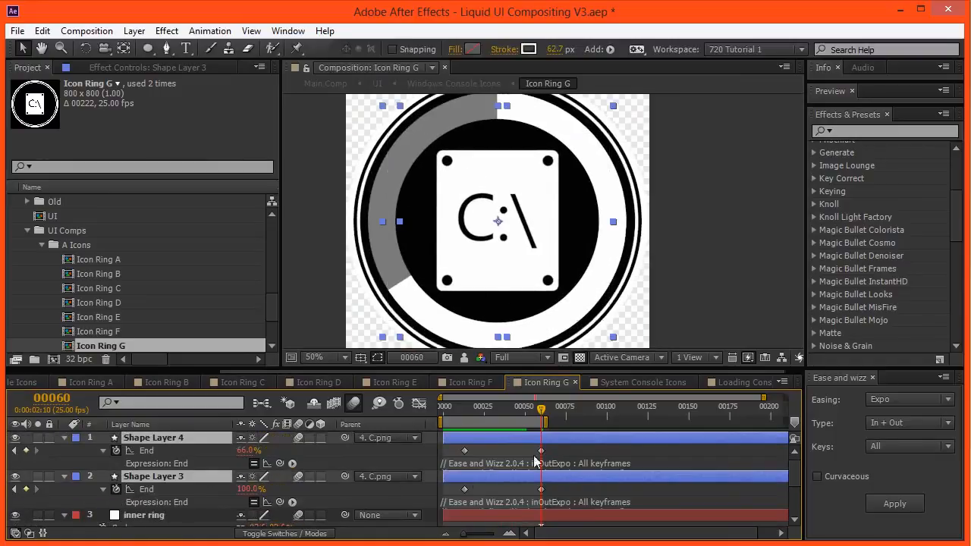
left_click(599, 456)
left_click(249, 450)
key("Return")
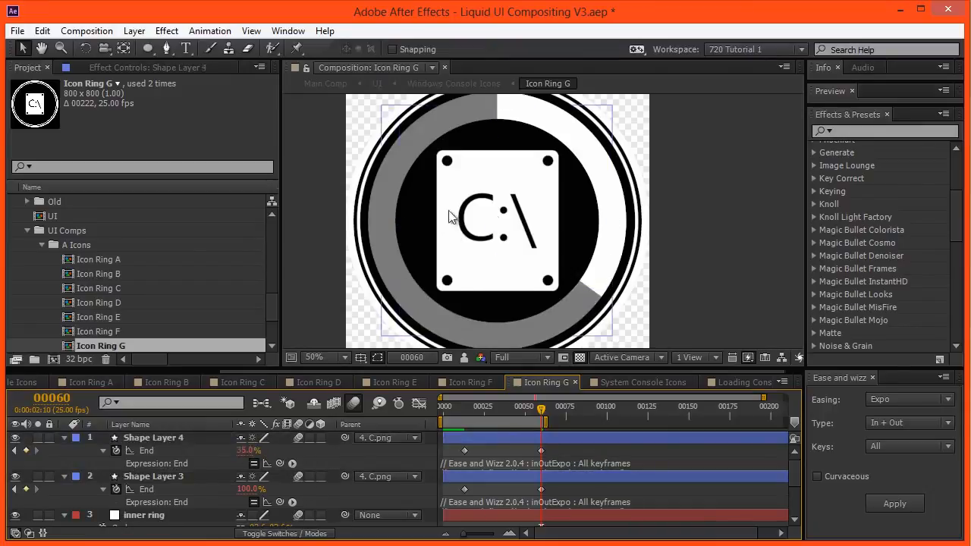
left_click(243, 451)
type("45")
key("Return")
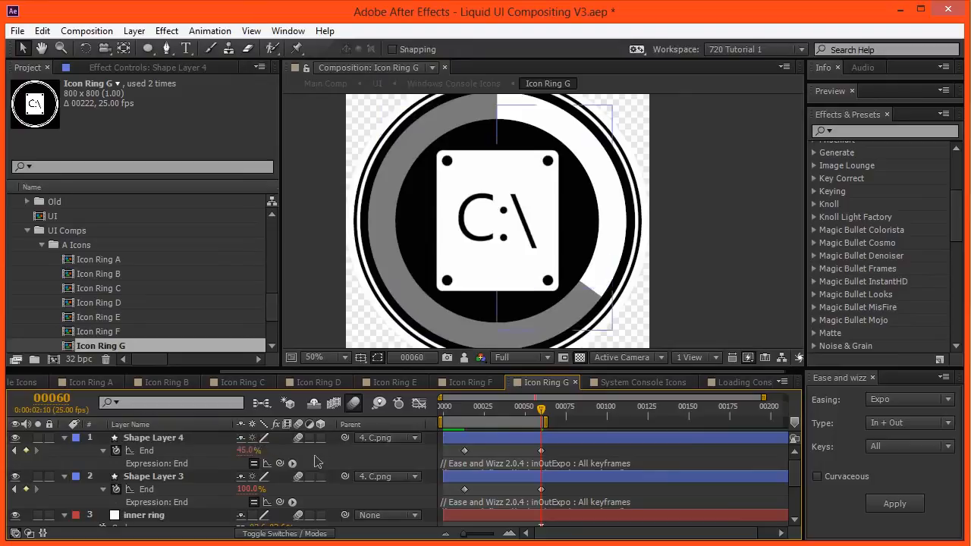
Step: Return to the Main Comp to check the C: and D: drive icons in the composite
left_click_drag(419, 248, 430, 247)
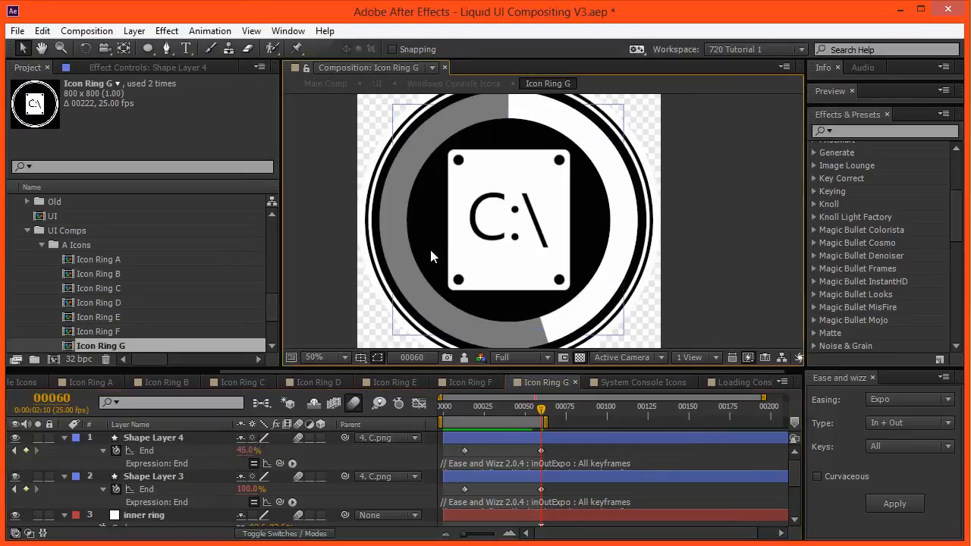
left_click(332, 85)
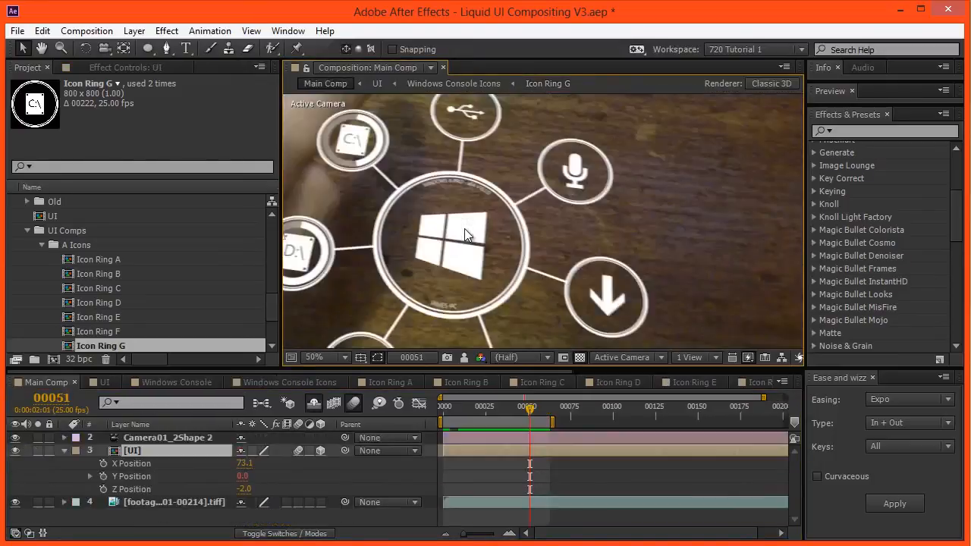
Step: Open the UI composition from the Main Comp and go to frame 59, where the click 1 layer starts
scroll(466, 235, "down", 2)
scroll(516, 241, "up", 2)
left_click_drag(475, 320, 469, 332)
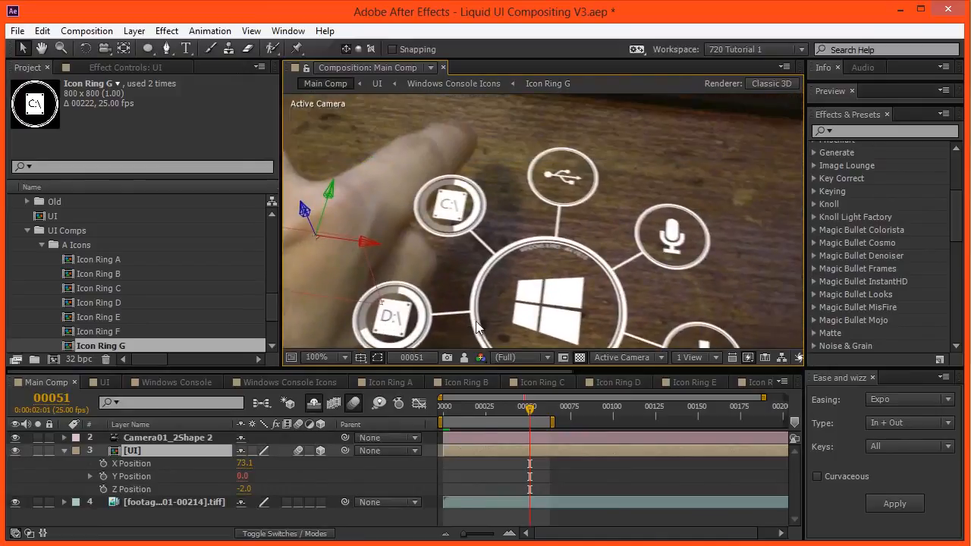
double_click(165, 452)
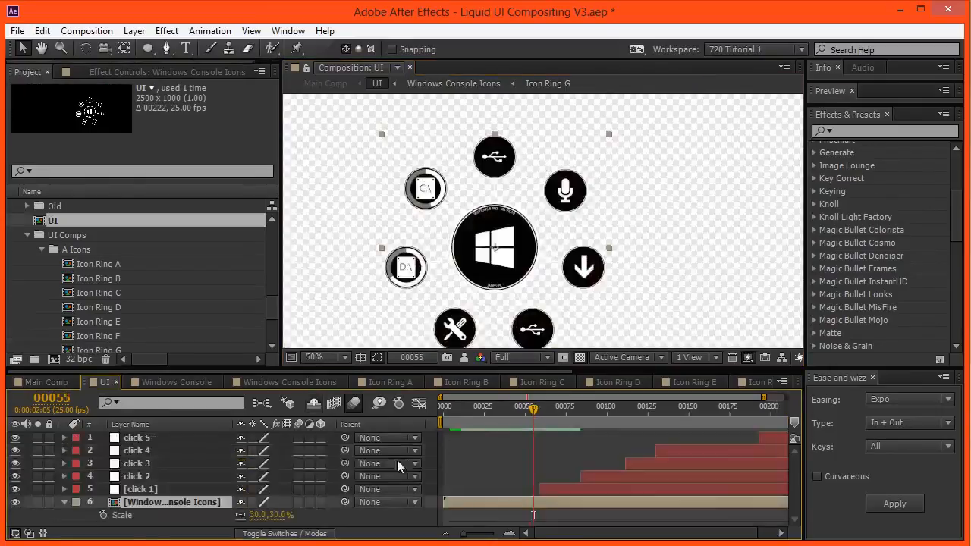
left_click_drag(538, 405, 540, 404)
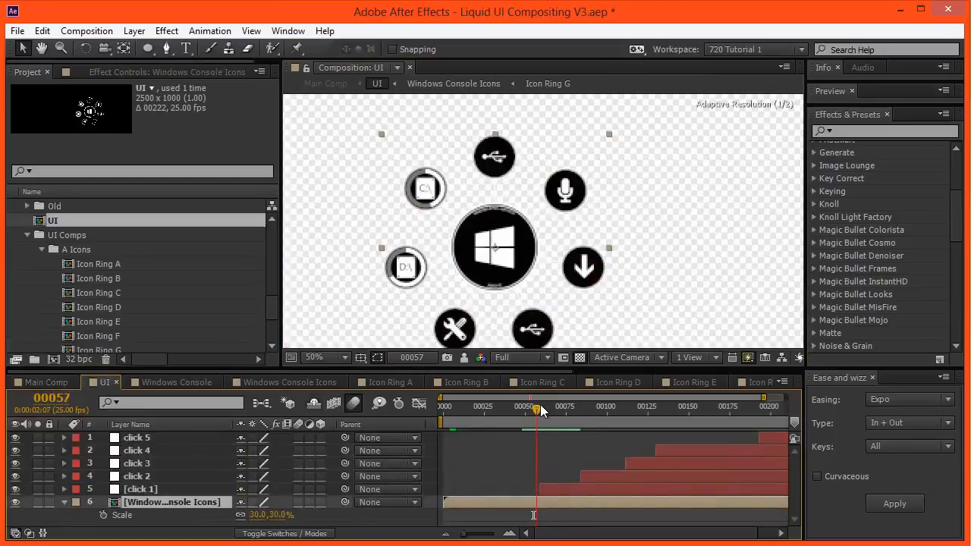
key("Page_Down")
key("Page_Down")
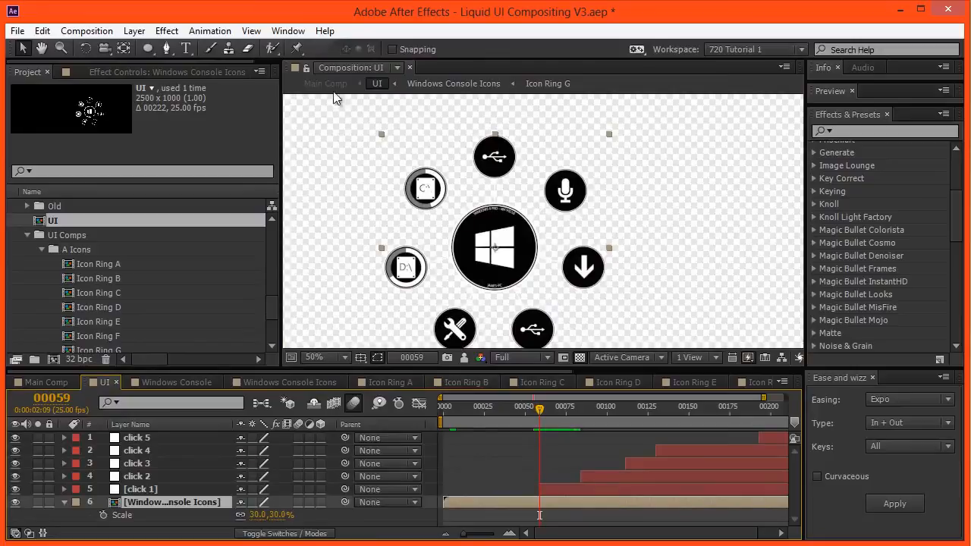
Step: Compare the finger's position with the C: icon at frame 55 of the Main Comp by temporarily hiding the UI layer
left_click(326, 84)
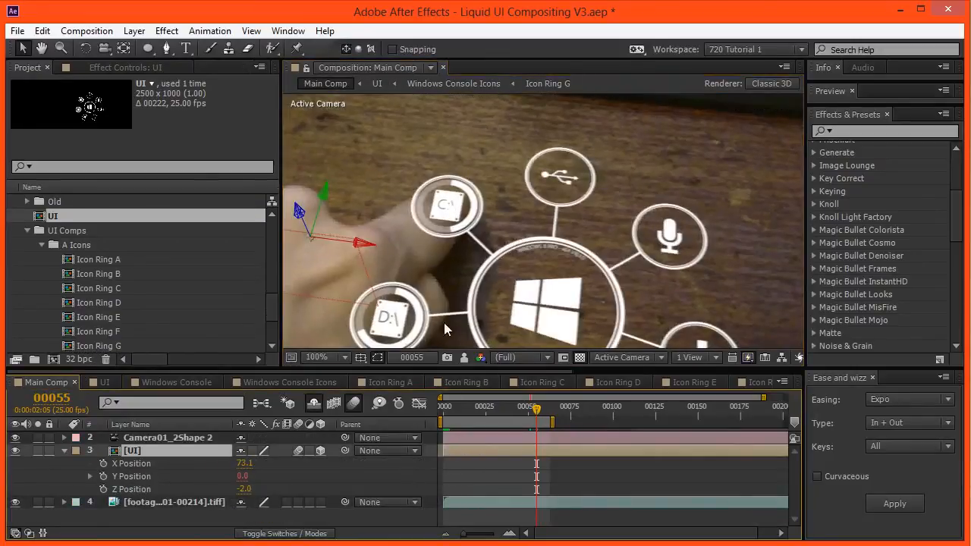
left_click(15, 450)
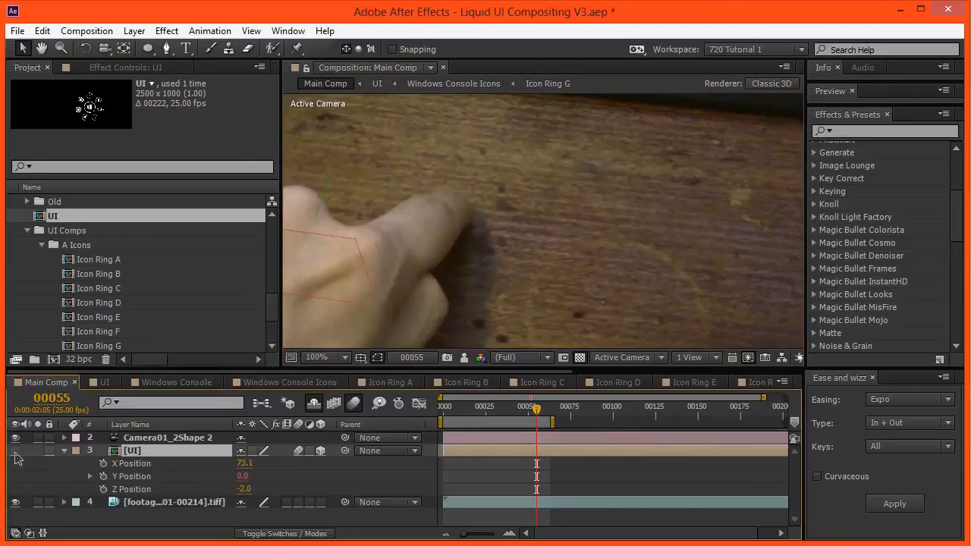
double_click(145, 451)
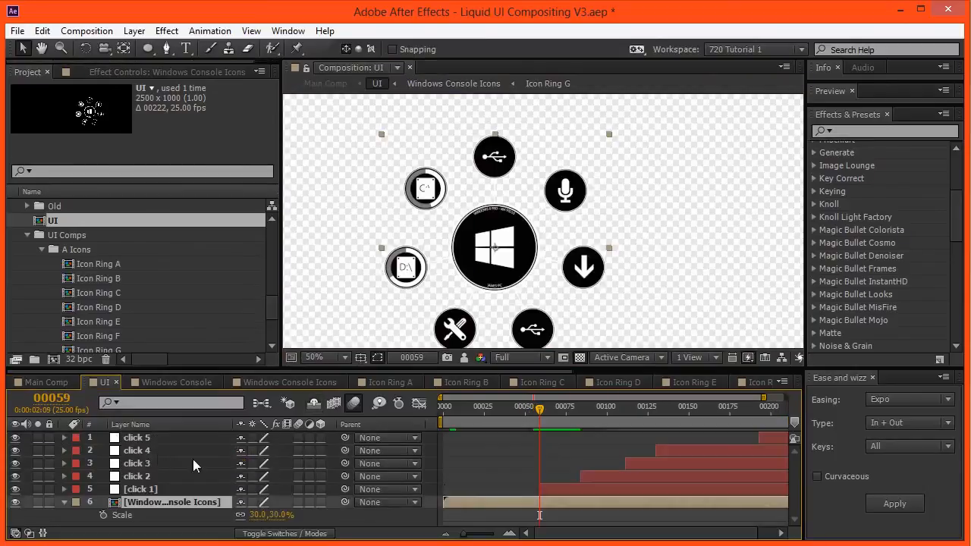
left_click(328, 83)
left_click(15, 451)
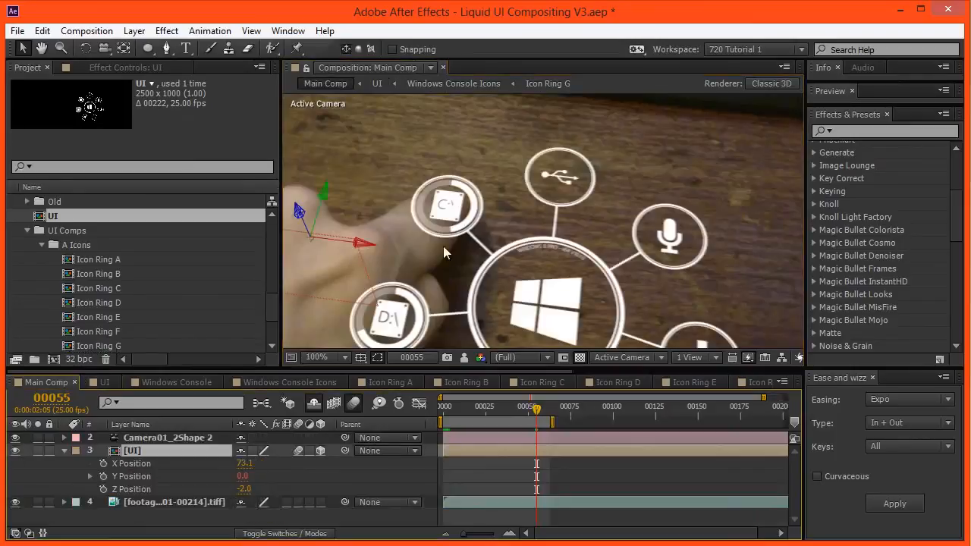
Step: Open the Icon Ring G composition and collapse the properties of all its layers
double_click(159, 452)
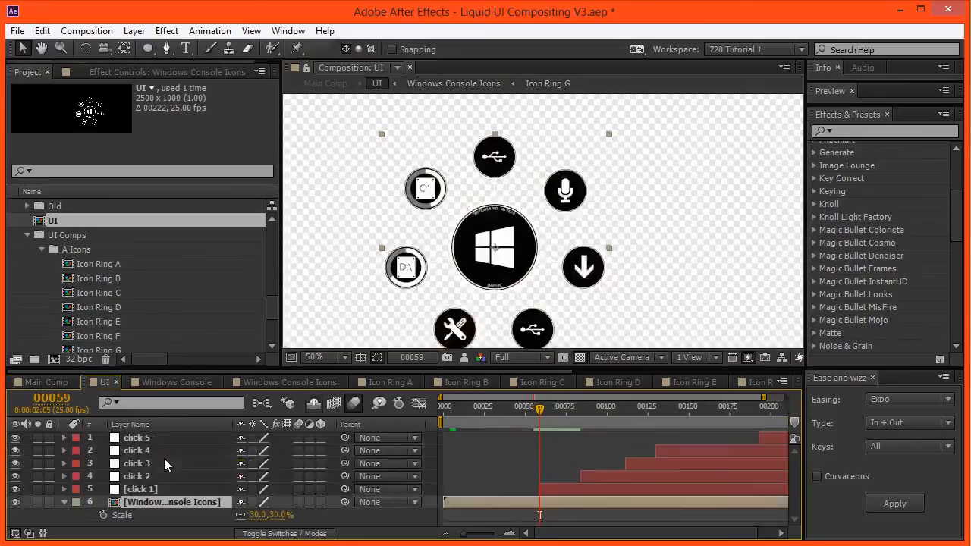
scroll(98, 304, "down", 1)
left_click(97, 320)
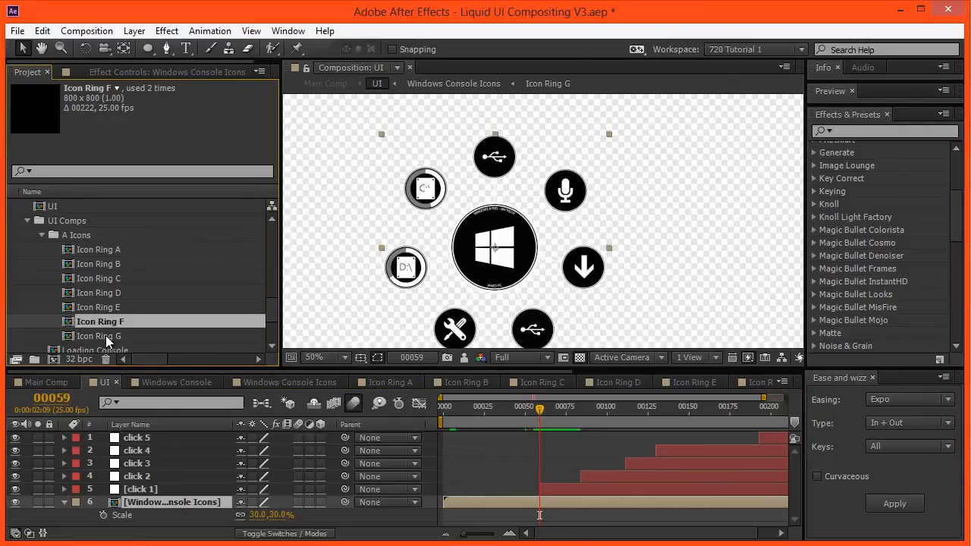
double_click(106, 336)
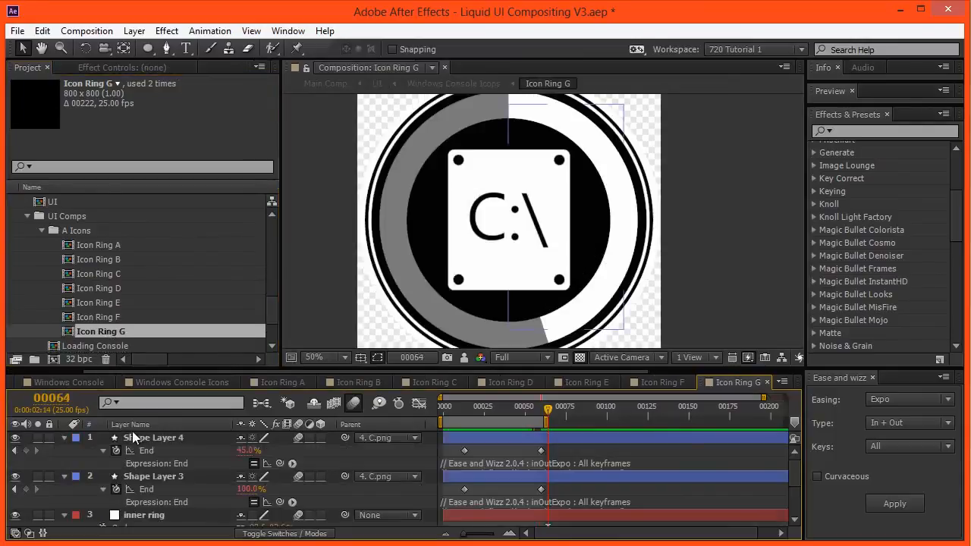
key("ctrl+a")
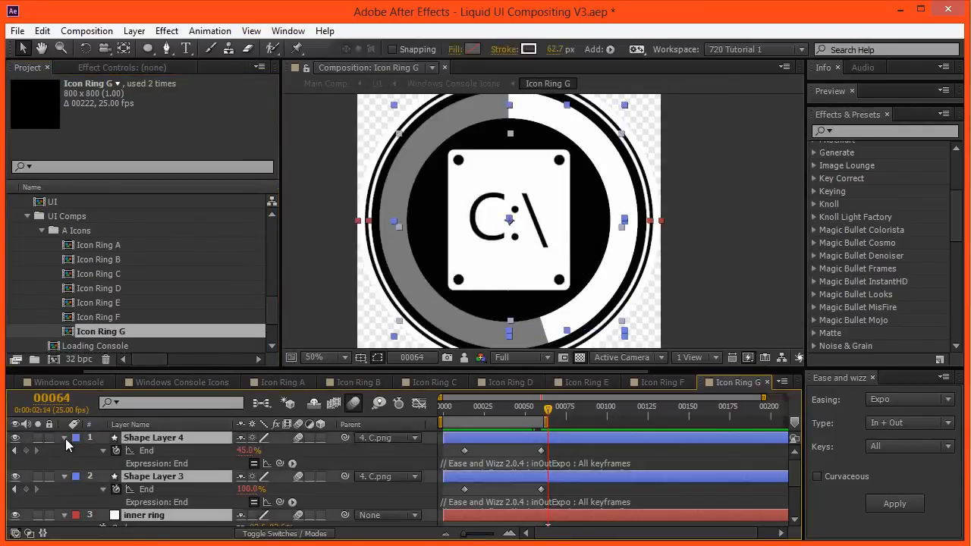
left_click(65, 439)
left_click(105, 519)
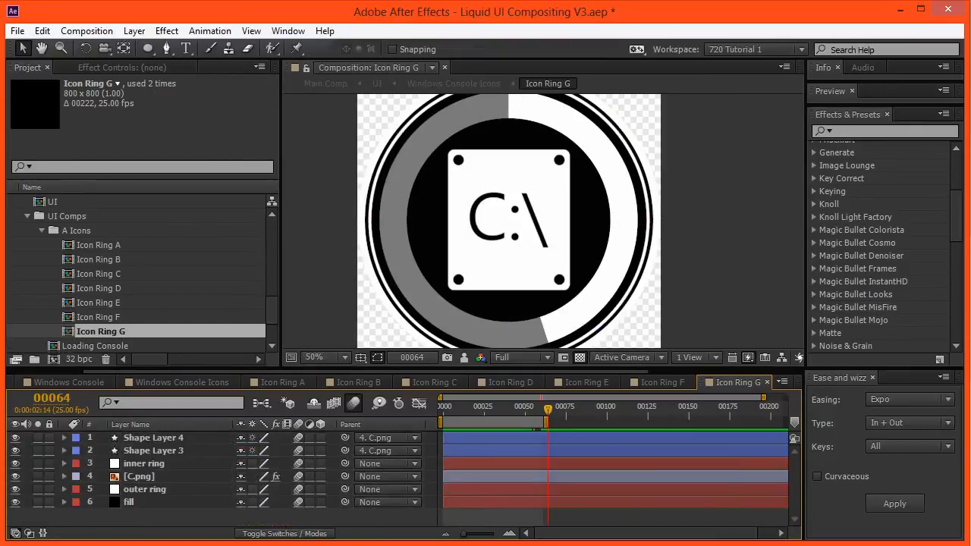
Step: Add an adjustment layer to Icon Ring G that starts at frame 64 and rename it "button press"
key("ctrl+alt+y")
key("alt+bracketleft")
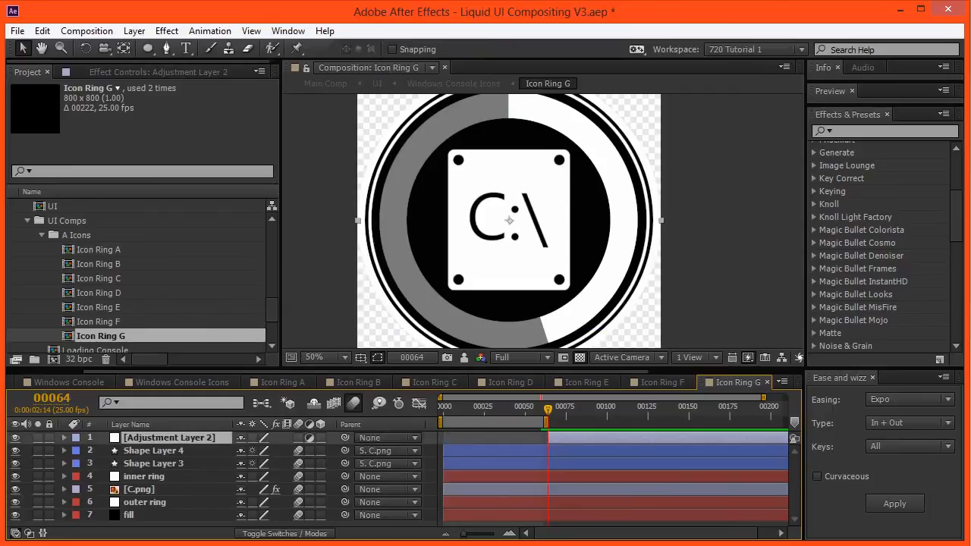
key("Return")
type("b")
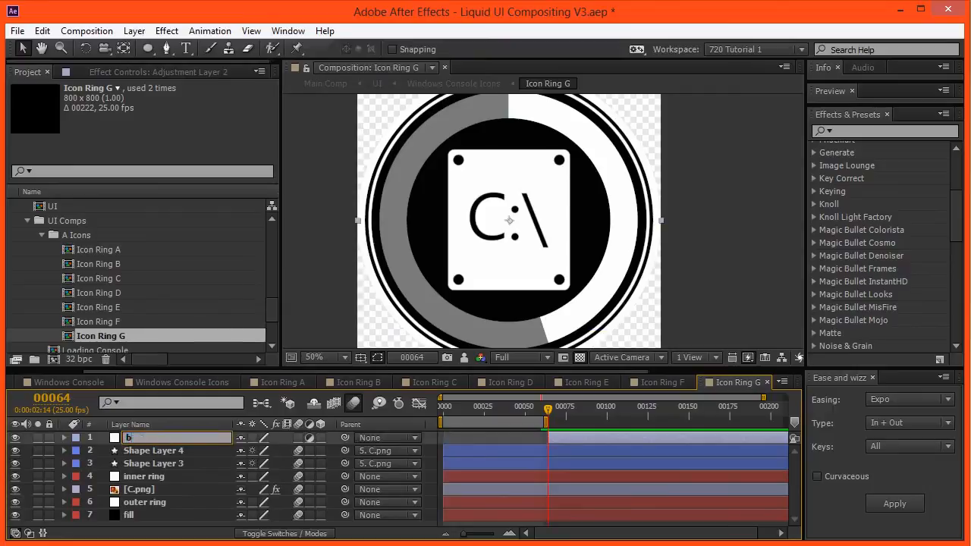
type("utton press")
key("Return")
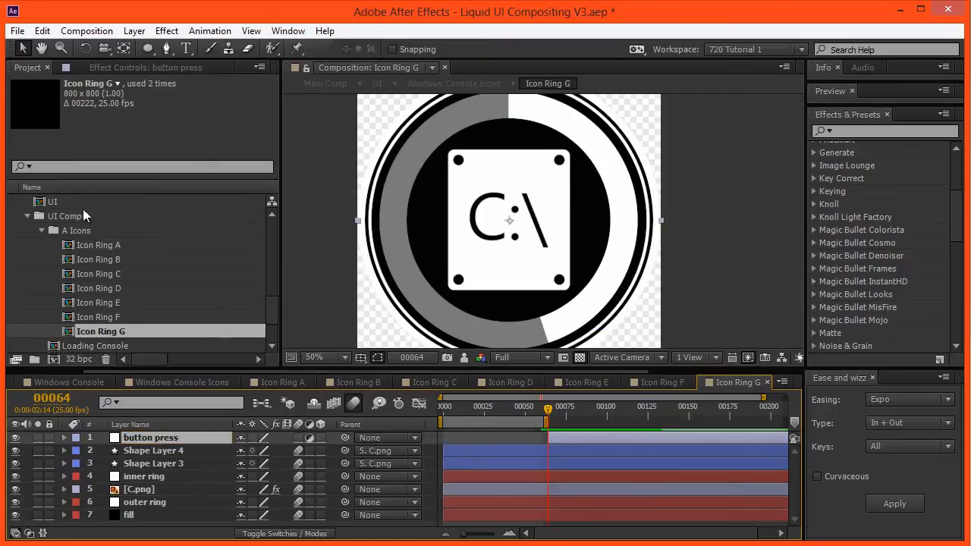
Step: Apply the Invert effect to the button press layer and keyframe Blend With Original from 0% at frame 64 to 100% at frame 74
left_click(873, 133)
type("invert")
double_click(865, 212)
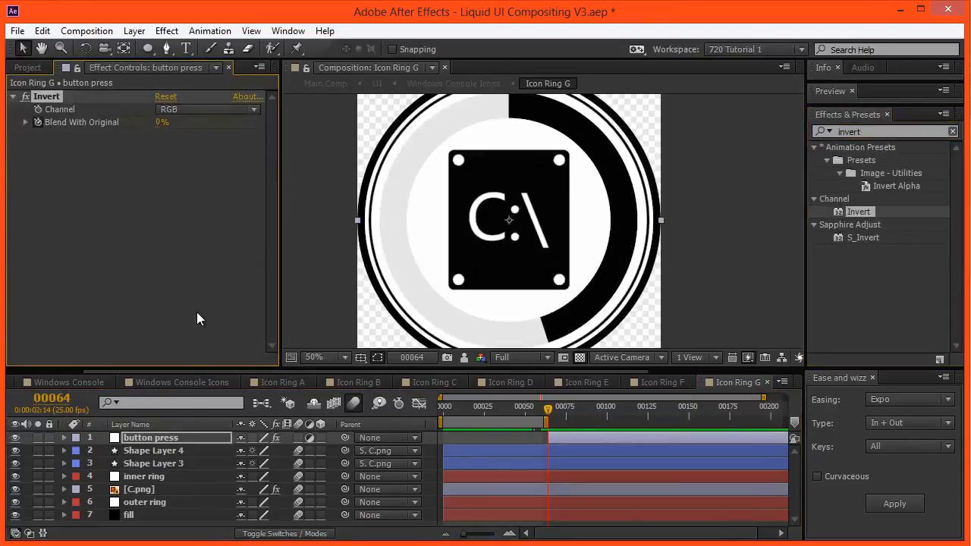
key("shift+Page_Down")
left_click_drag(159, 123, 720, 175)
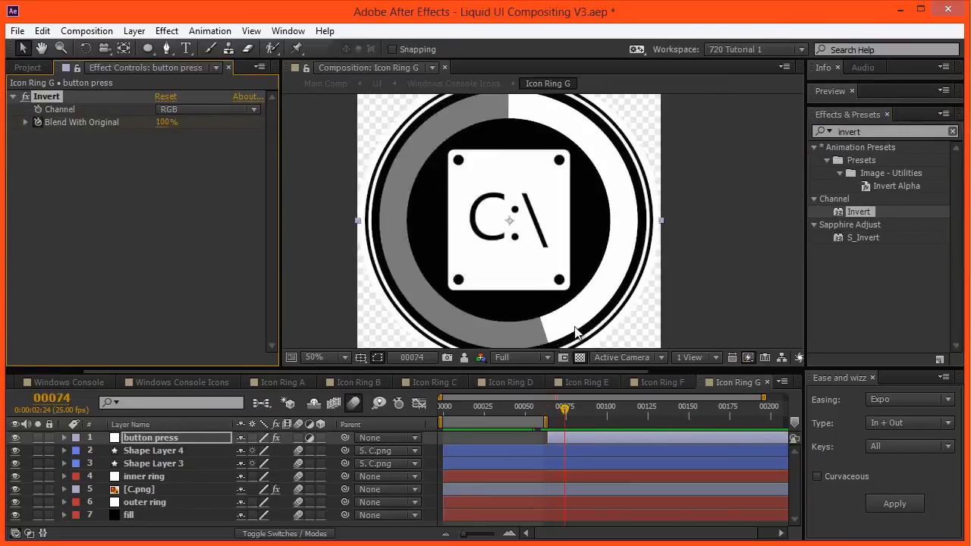
Step: Limit the work area to frames 64 to 74 and apply Expo easing of type Out to the Blend With Original keyframes
key("u")
left_click(891, 504)
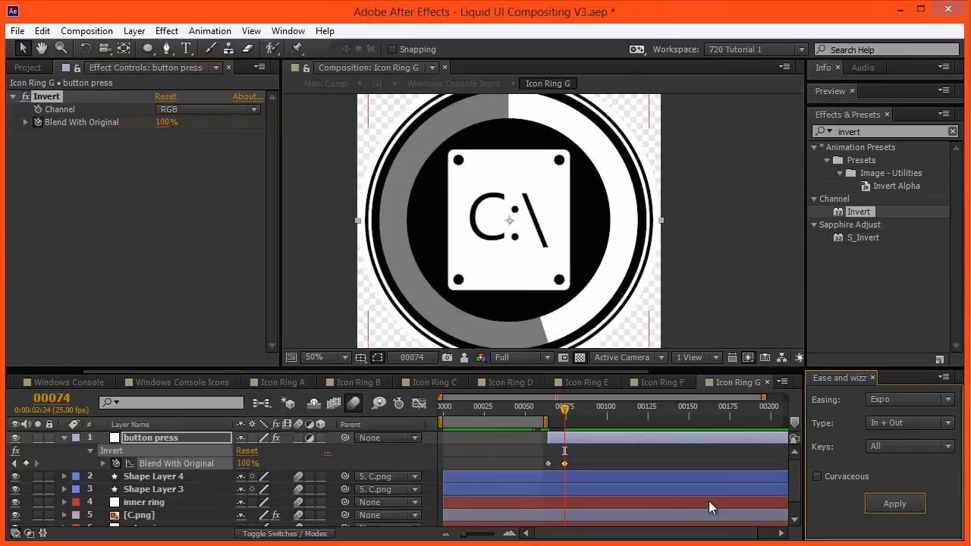
key("equal")
key("equal")
key("n")
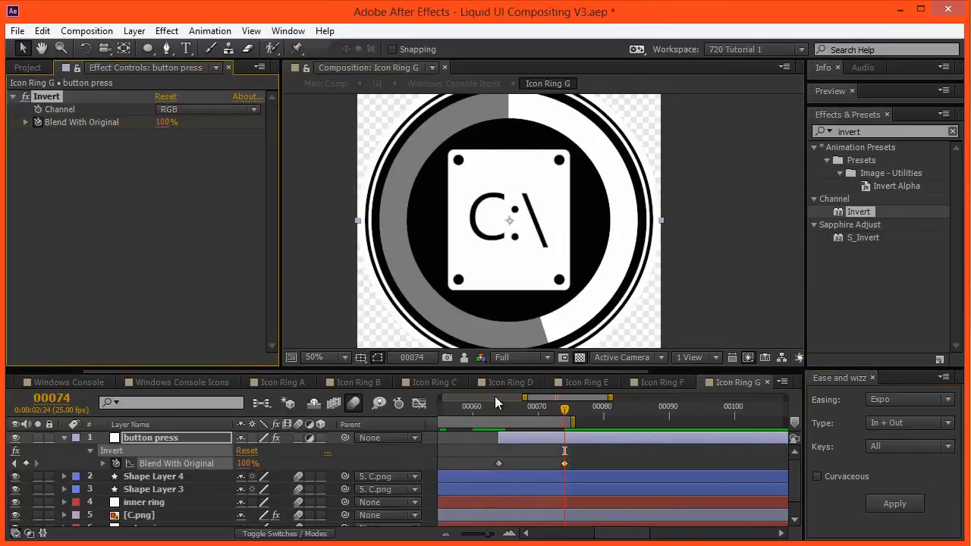
left_click(498, 414)
key("b")
left_click(891, 426)
left_click(870, 466)
left_click(888, 505)
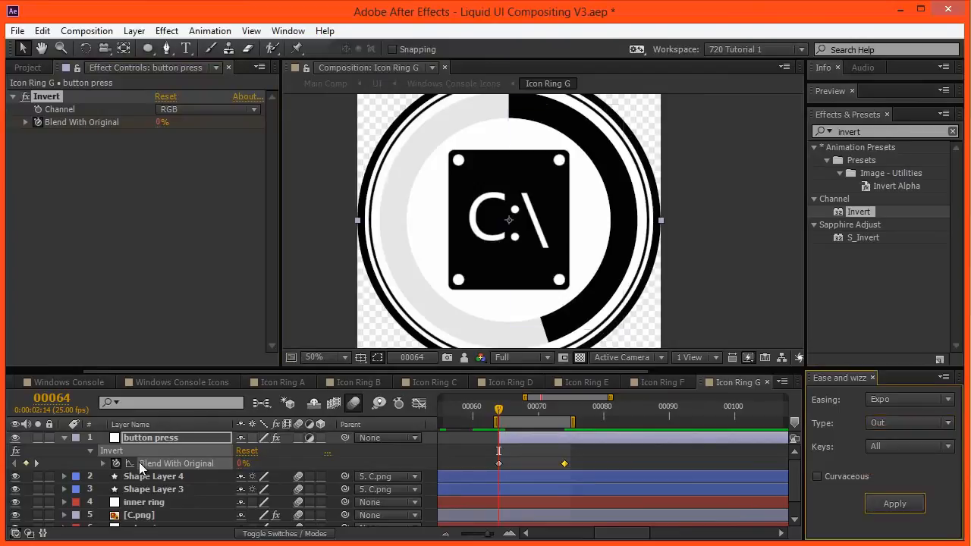
Step: Show the Blend With Original expression curve in the Graph Editor and examine it in an enlarged timeline
left_click(100, 459)
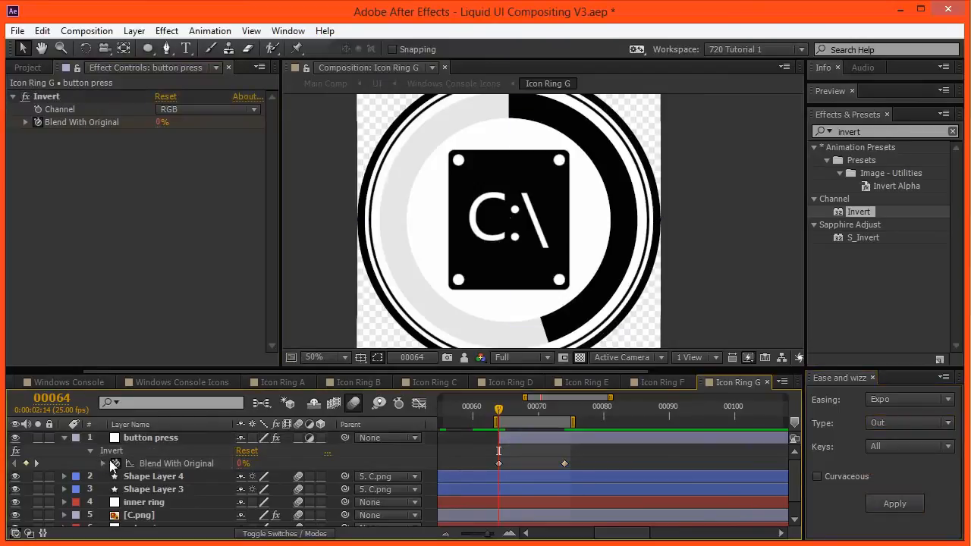
left_click(101, 463)
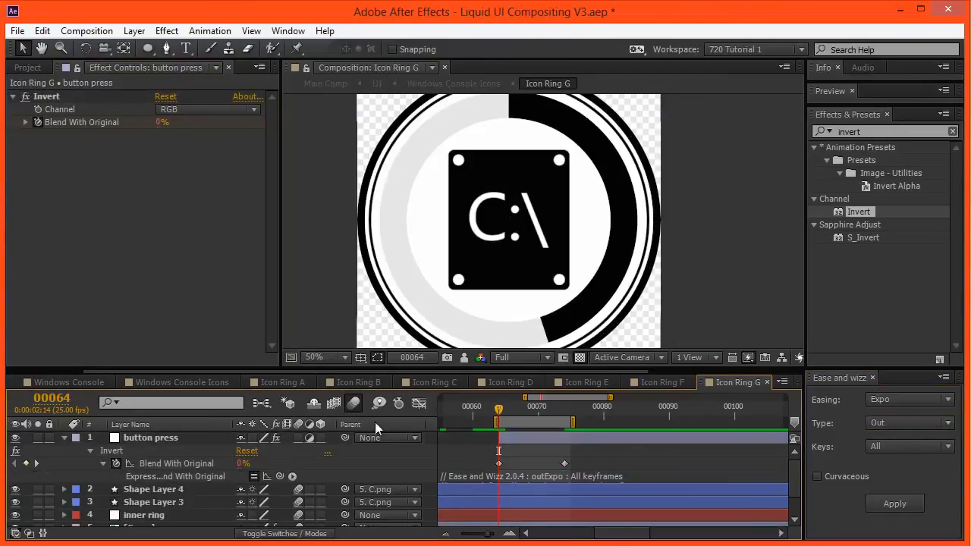
left_click(418, 404)
left_click(267, 476)
mouse_move(505, 461)
key("equal")
key("equal")
key("equal")
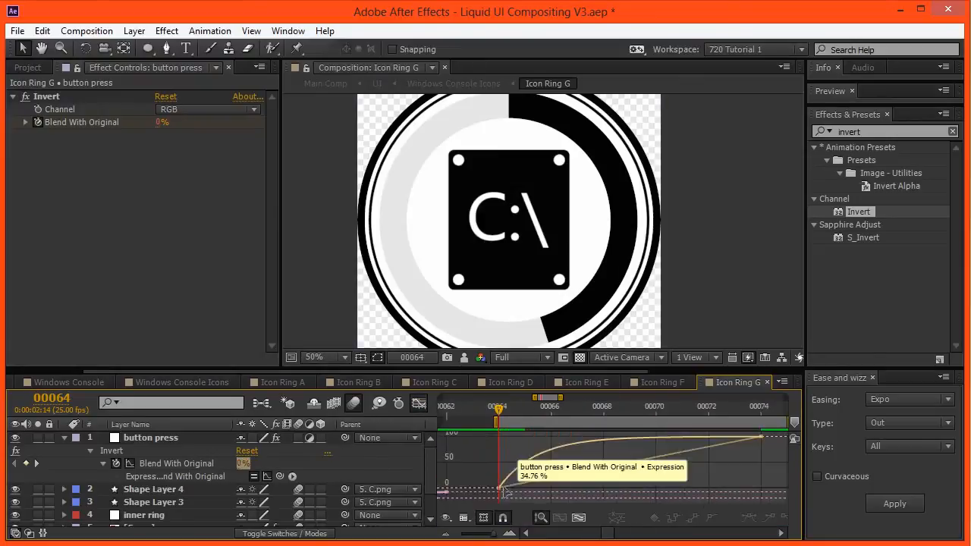
key("grave")
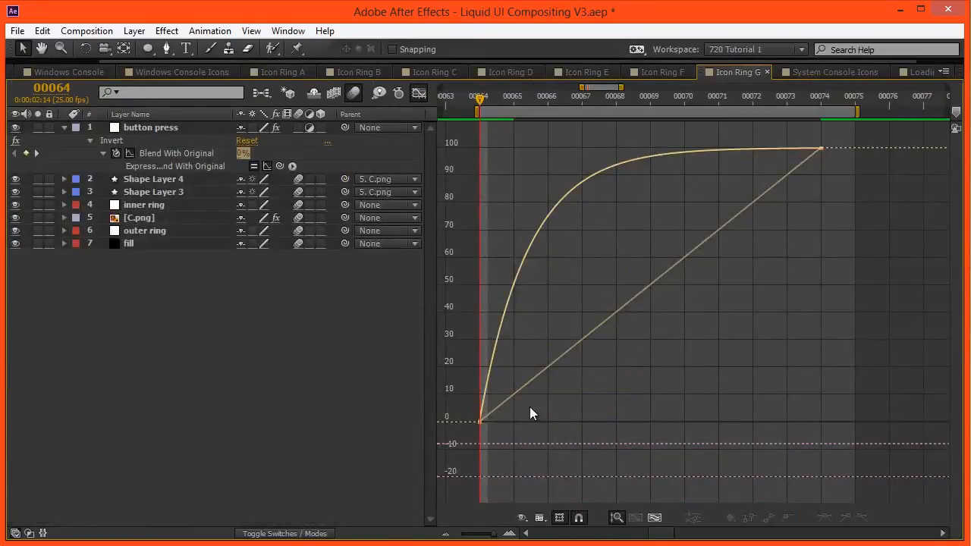
key("grave")
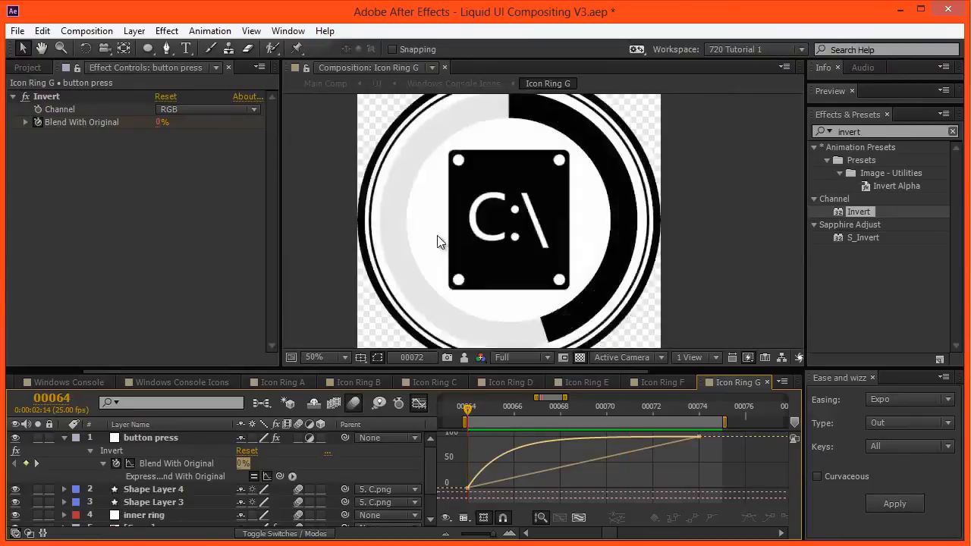
Step: Step through the button press inversion frame by frame up to frame 74, then return to frame 64
key("Page_Up")
key("Page_Down")
key("Page_Down")
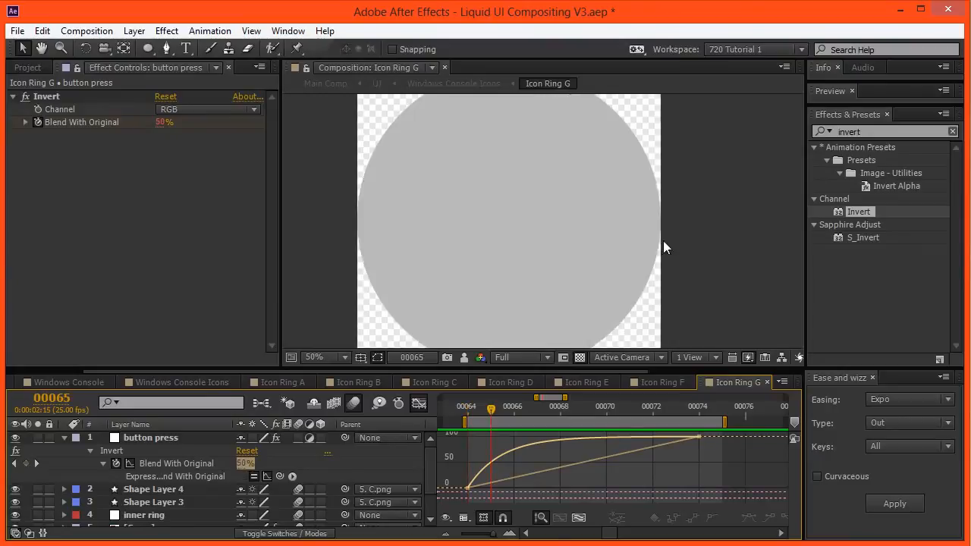
key("Page_Down")
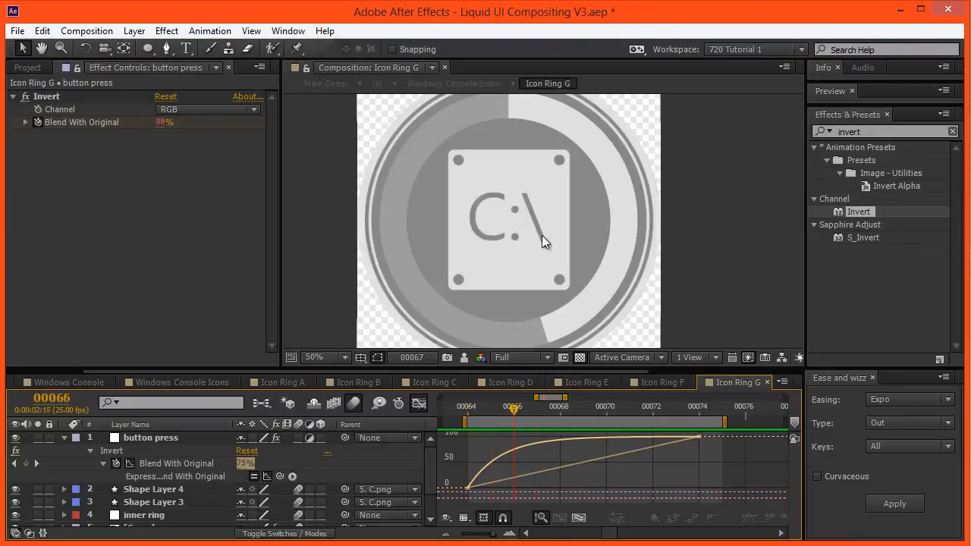
key("Page_Down")
key("Page_Down")
key("Page_Down")
key("Page_Down")
key("Page_Down")
key("Page_Down")
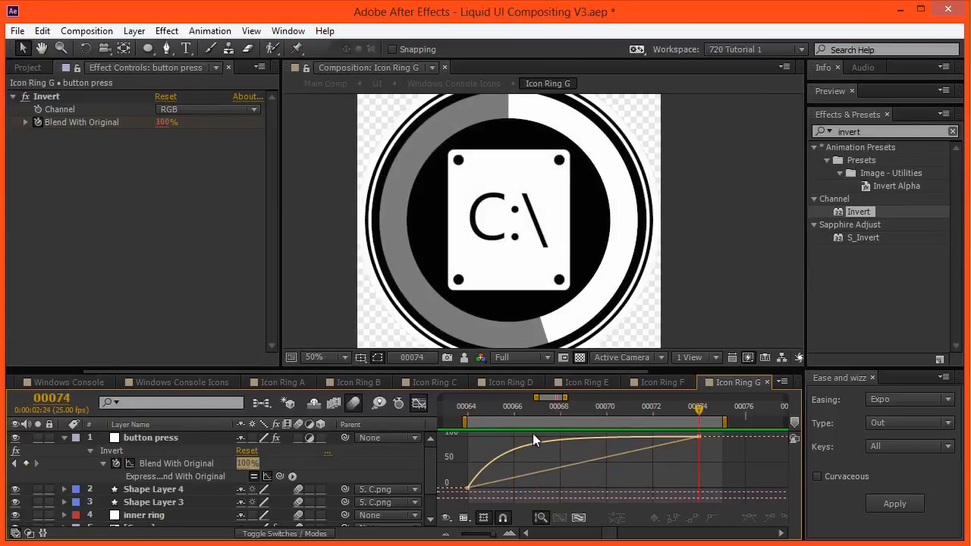
left_click(472, 414)
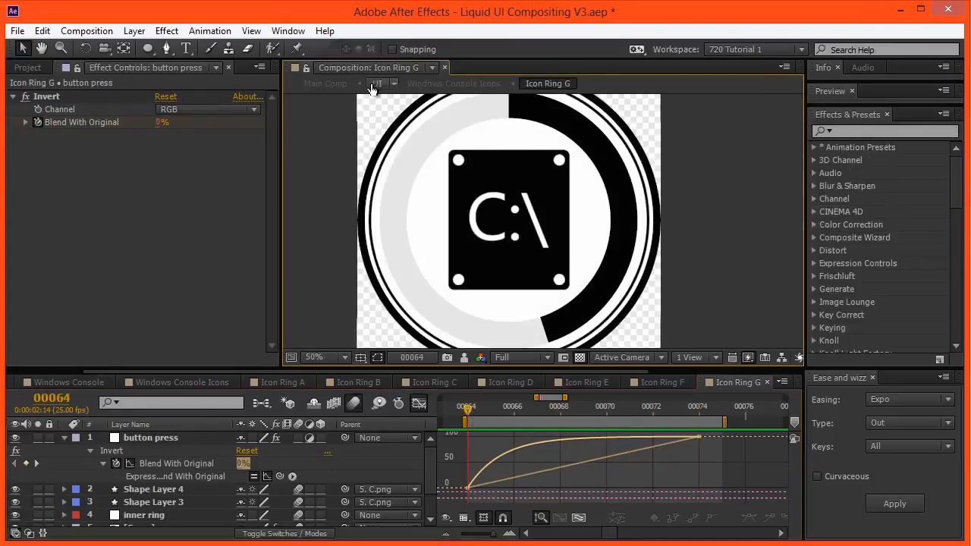
Step: Turn the click 1 to click 5 layers in the UI composition into guide layers and check the C: icon in the Main Comp
left_click(325, 83)
left_click_drag(430, 287, 445, 267)
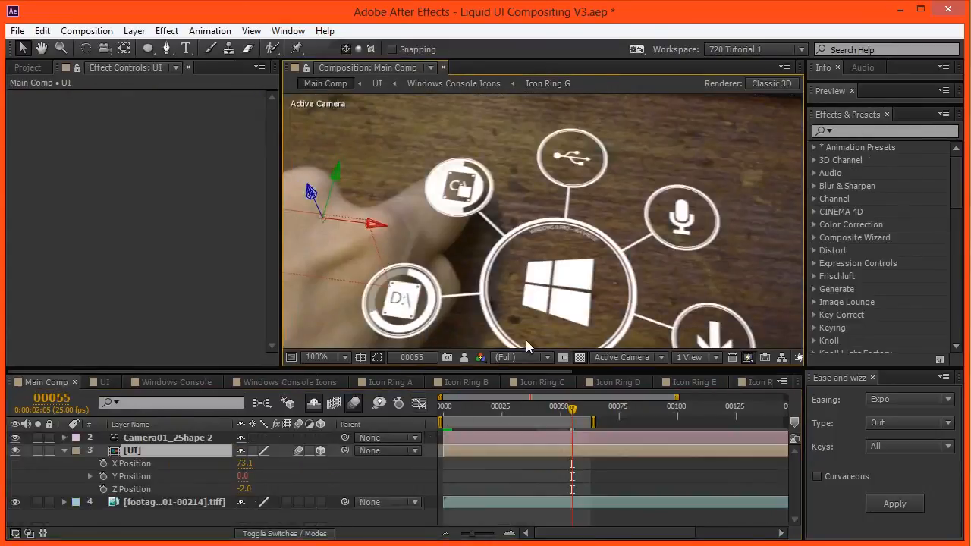
double_click(141, 453)
left_click(136, 440, "shift")
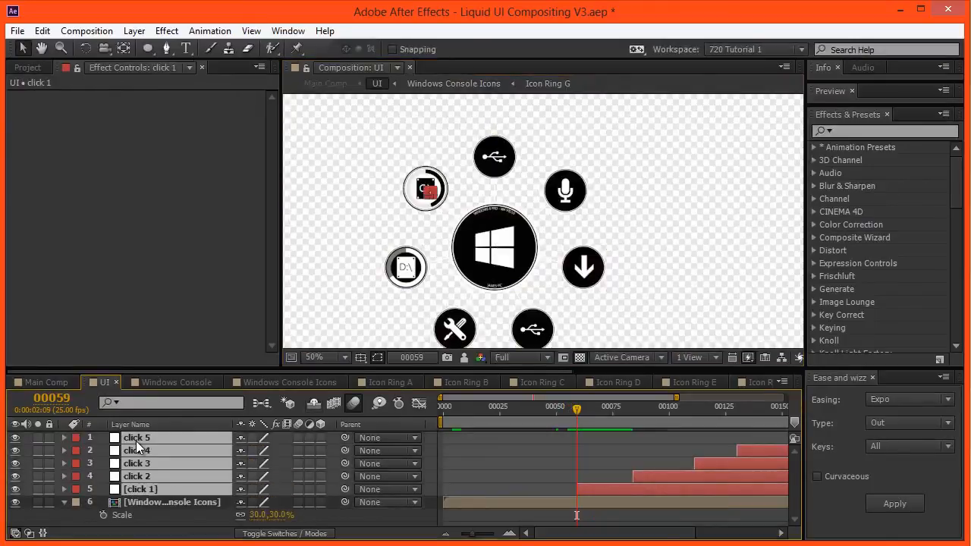
right_click(136, 441)
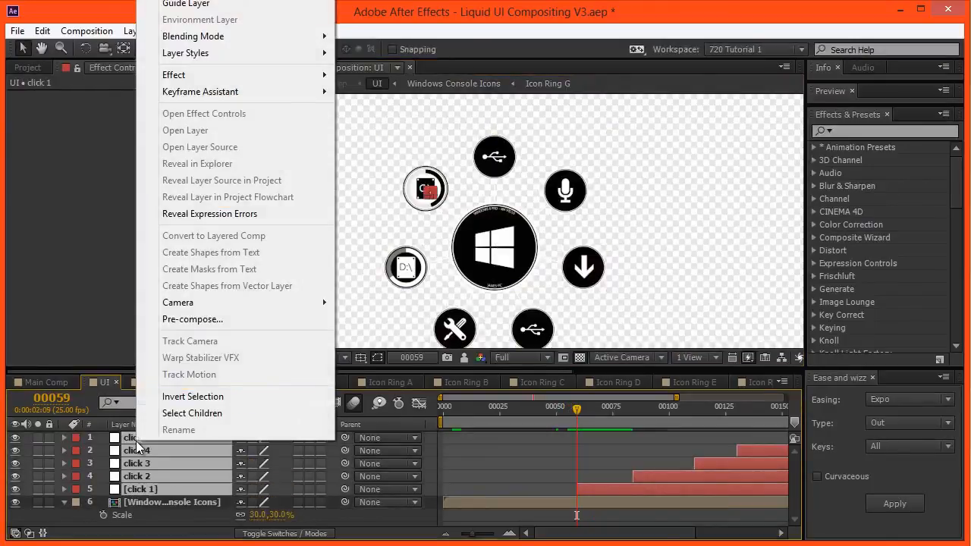
left_click(168, 11)
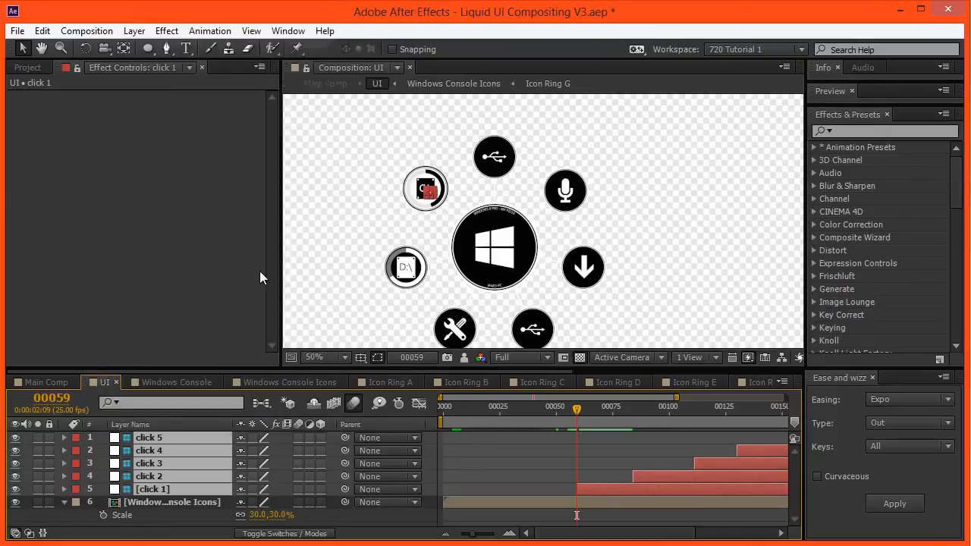
left_click(326, 84)
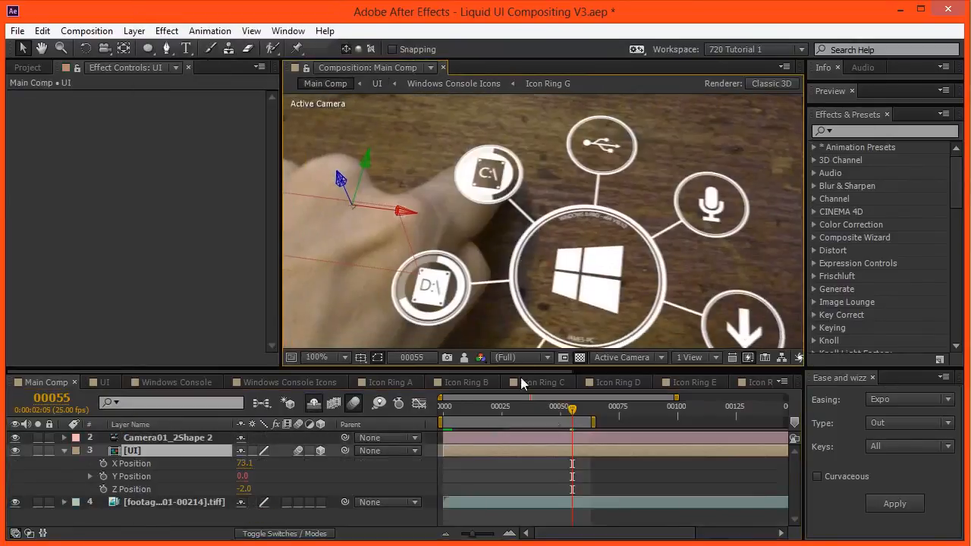
Step: Start the Main Comp work area at frame 44 and preview the button press from there
left_click_drag(567, 419, 545, 417)
key("space")
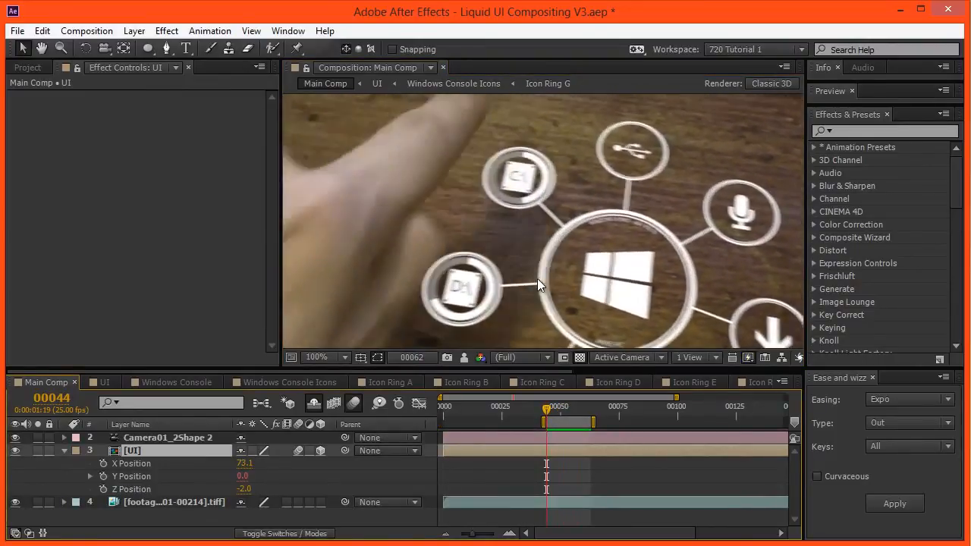
key("space")
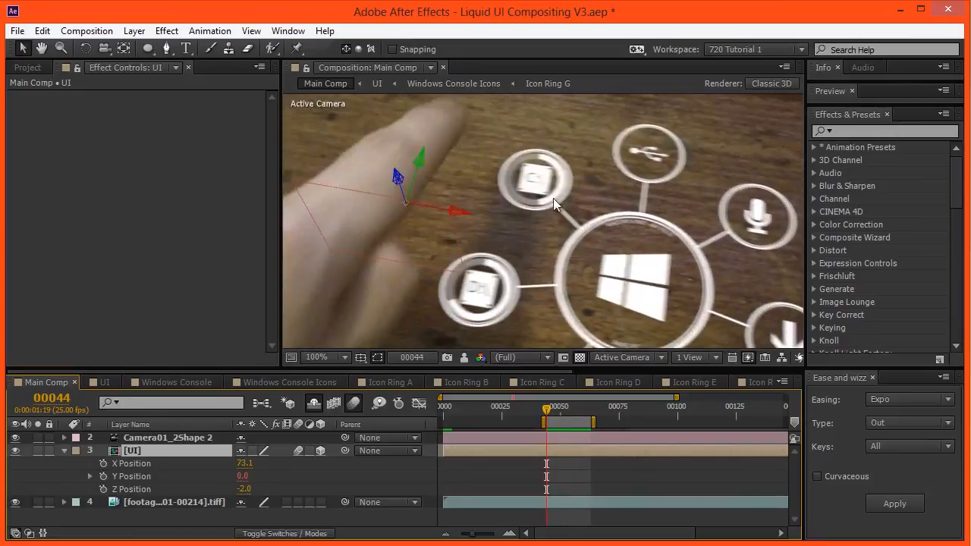
Step: Open the Windows Console Icons composition through the UI layer and collapse the properties of all its layers
double_click(131, 454)
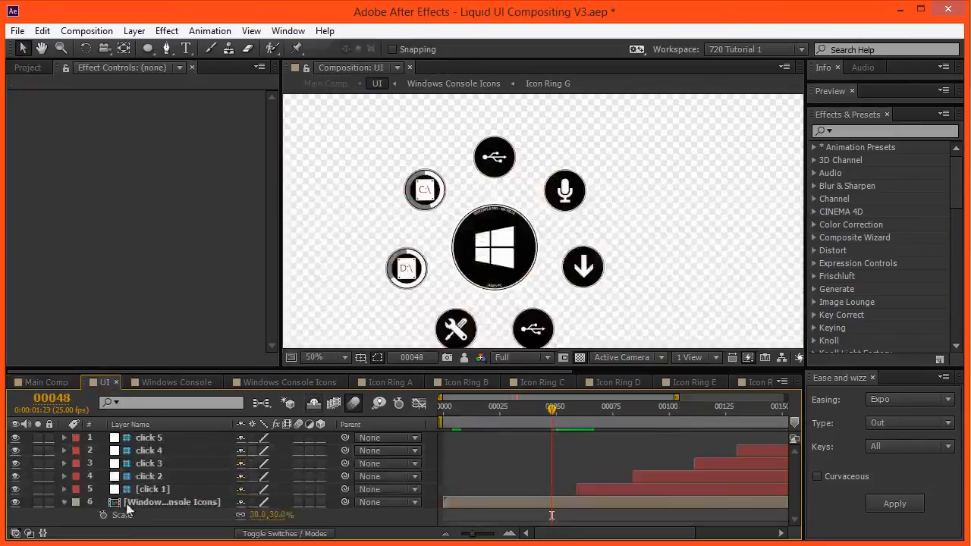
double_click(126, 504)
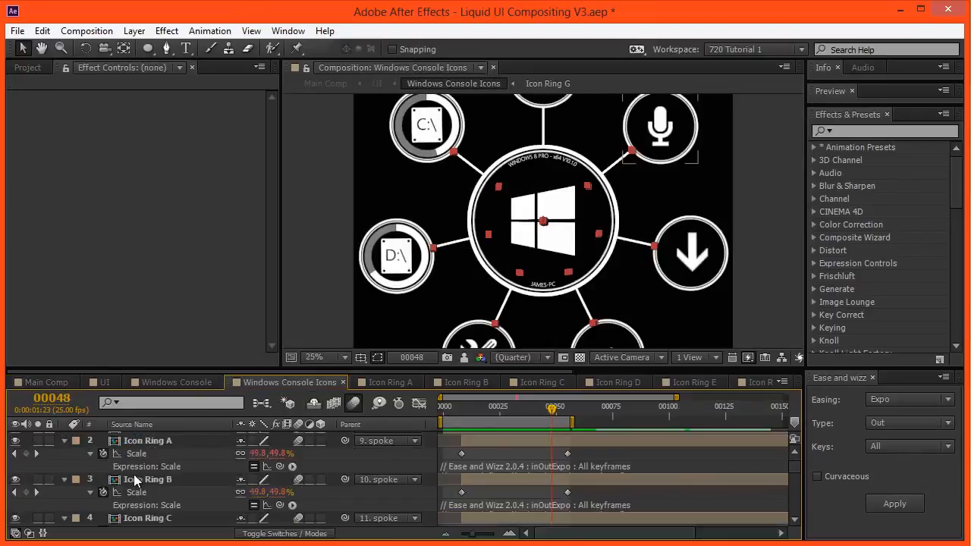
key("ctrl+a")
key("u")
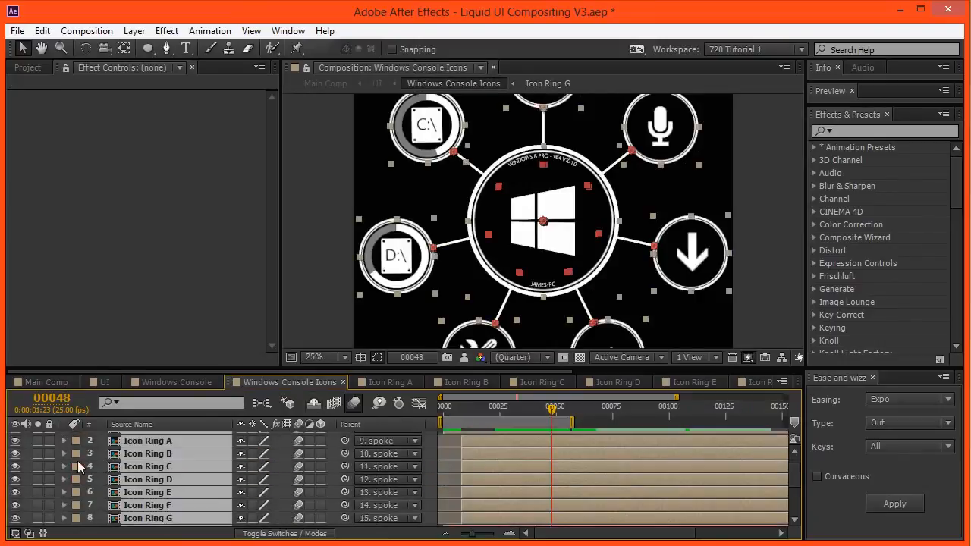
left_click(433, 477)
scroll(433, 477, "up", 1)
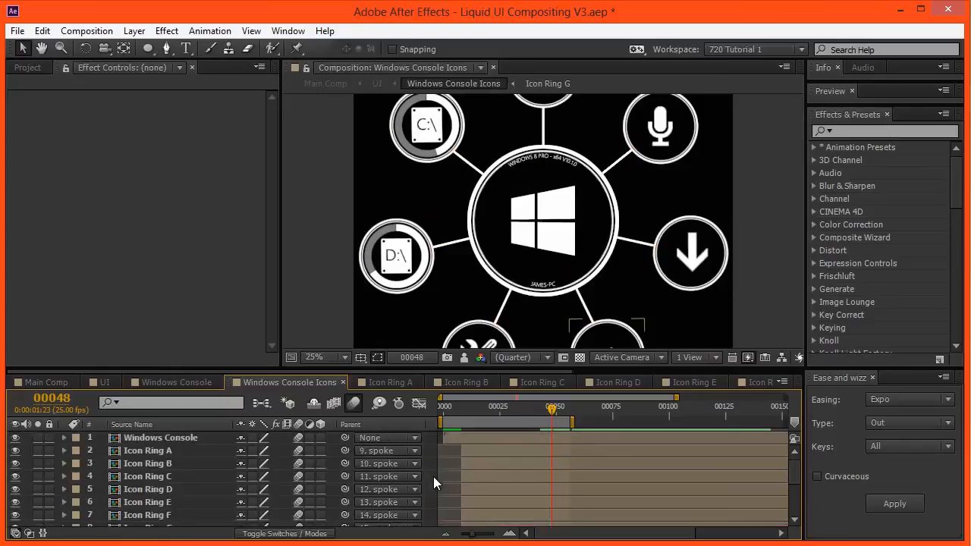
Step: Create a 50 by 50 px white solid and give it an elliptical mask filling the whole layer
key("ctrl+y")
left_click(303, 142)
type("50")
key("Tab")
type("50")
key("Return")
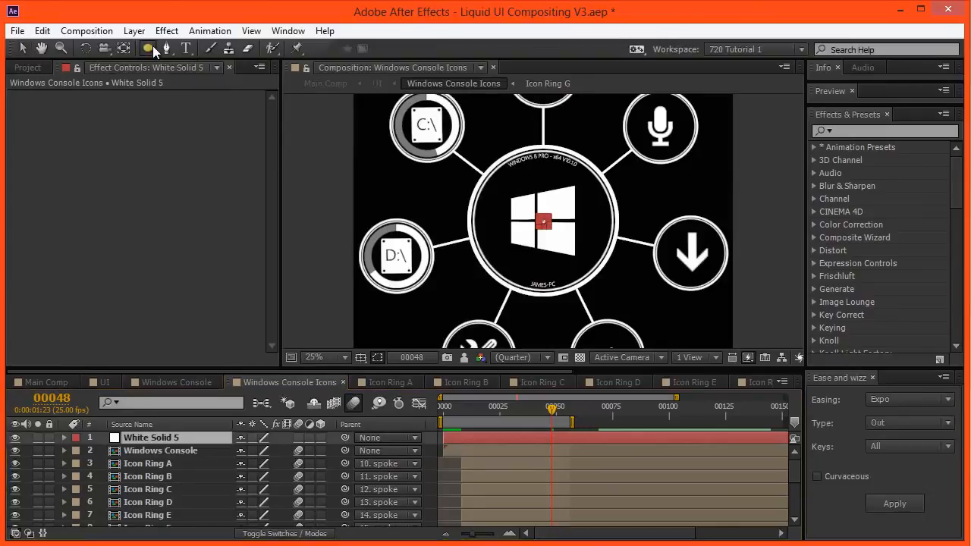
double_click(150, 47)
scroll(423, 210, "up", 1)
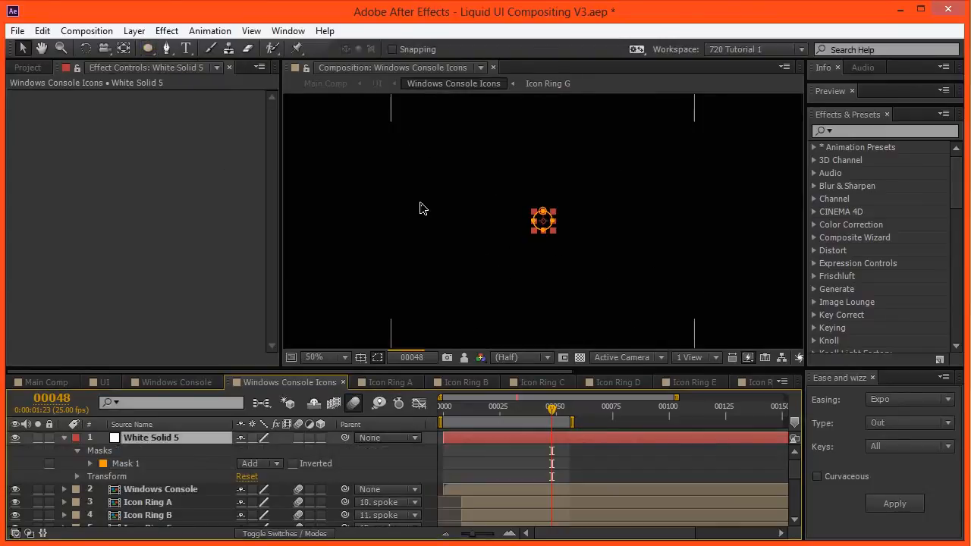
Step: Move the round white solid from the Windows logo onto the middle of the C: drive icon
left_click_drag(415, 197, 504, 297)
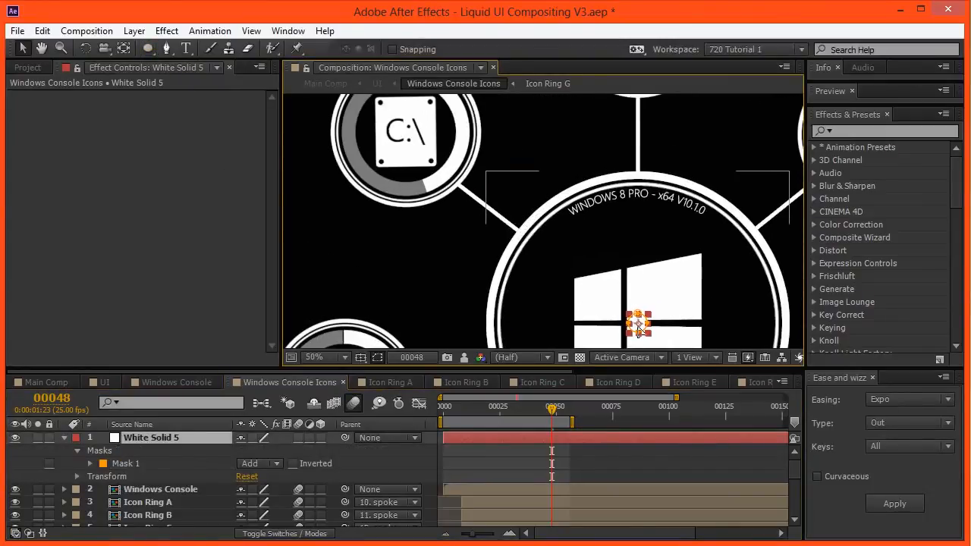
key("shift+Up")
key("shift+Up")
key("shift+Up")
key("shift+Up")
key("shift+Up")
key("shift+Up")
key("shift+Up")
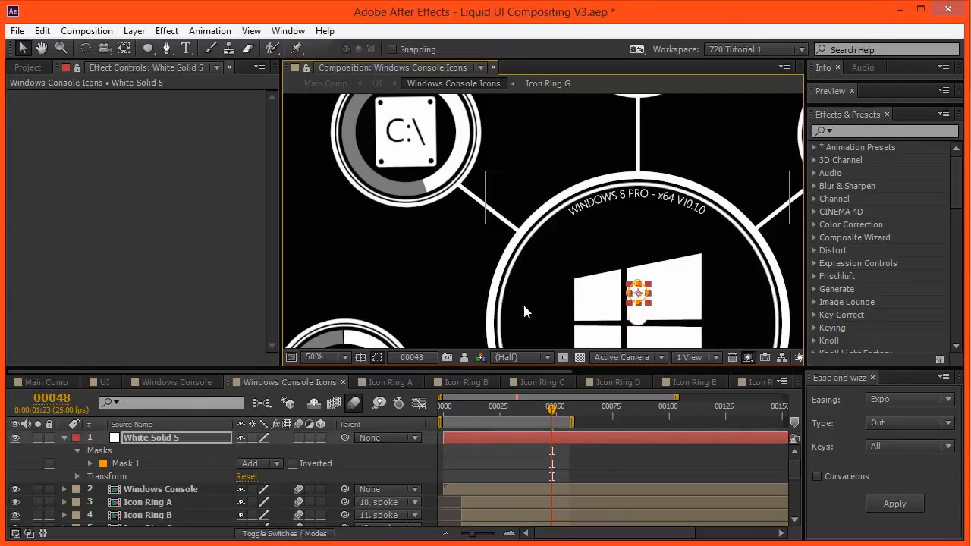
key("period")
left_click_drag(739, 310, 534, 204)
key("ctrl+z")
left_click_drag(569, 270, 534, 187)
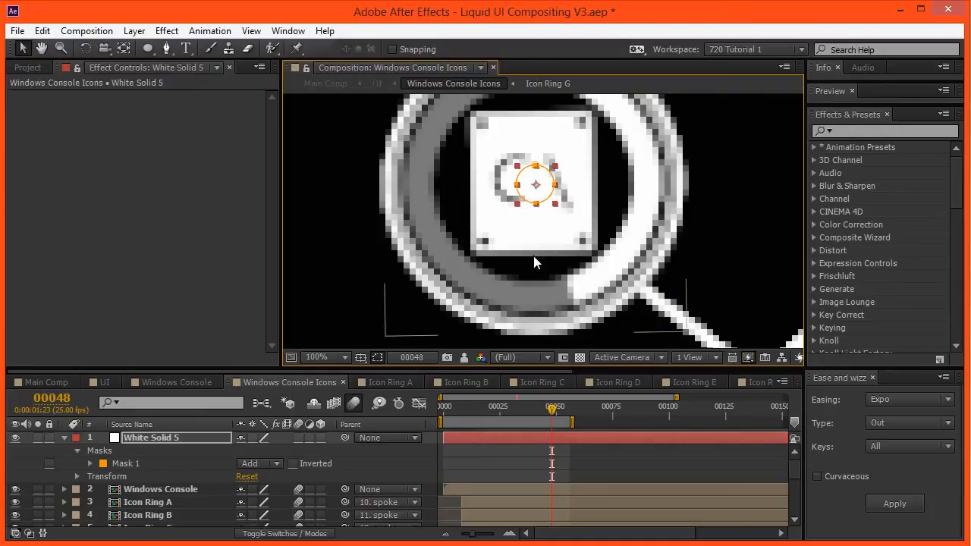
Step: Trim the start of the white solid to frame 64 and place the layer beneath Icon Ring G, above the spokes
left_click(161, 437)
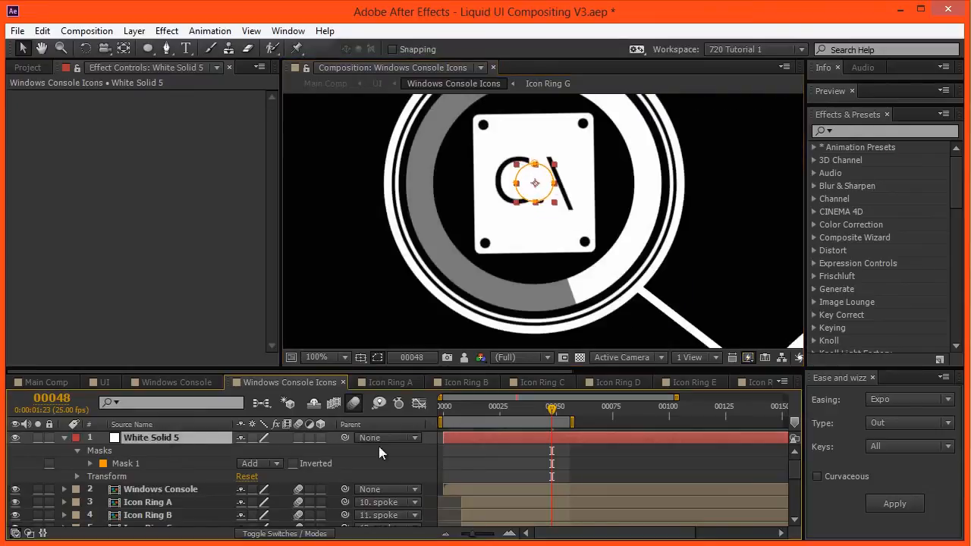
mouse_move(579, 408)
left_mouse_down()
mouse_move(600, 406)
mouse_move(588, 407)
left_mouse_up()
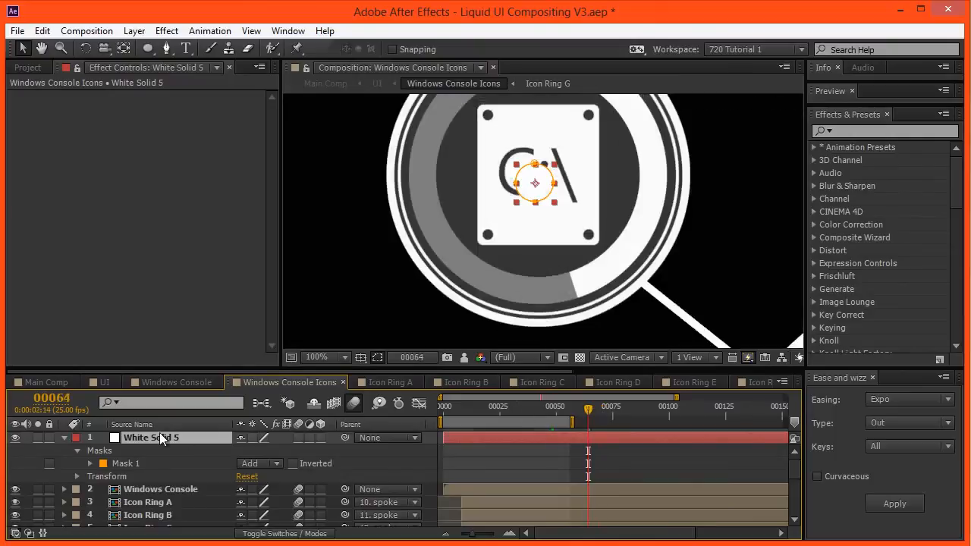
key("alt+bracketleft")
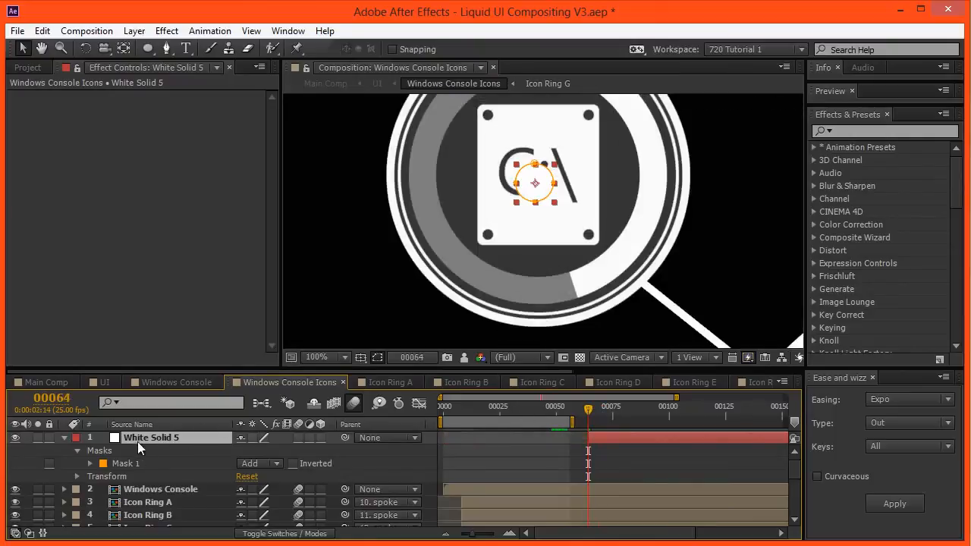
left_click_drag(148, 490, 145, 447)
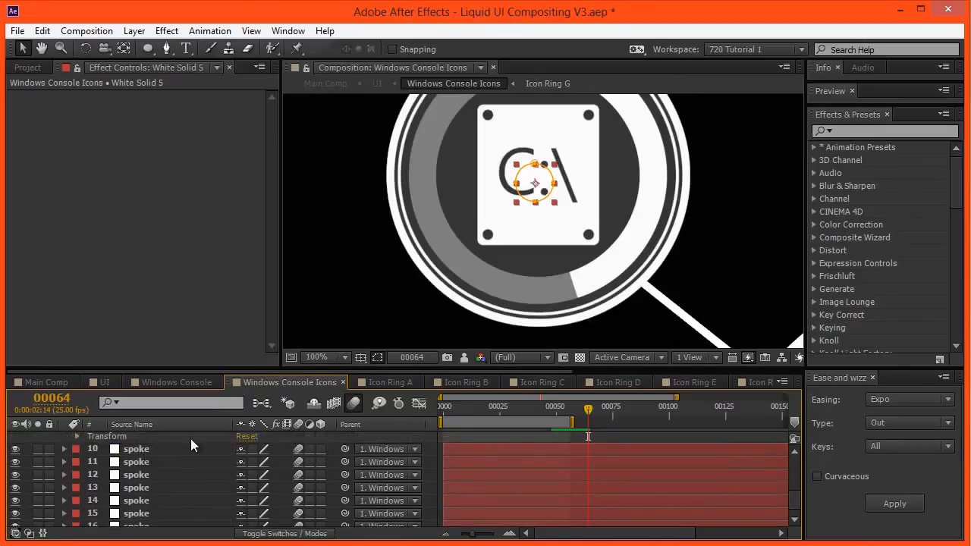
Step: Scale the round solid to 808% so it spans the outer ring of the C: icon
key("s")
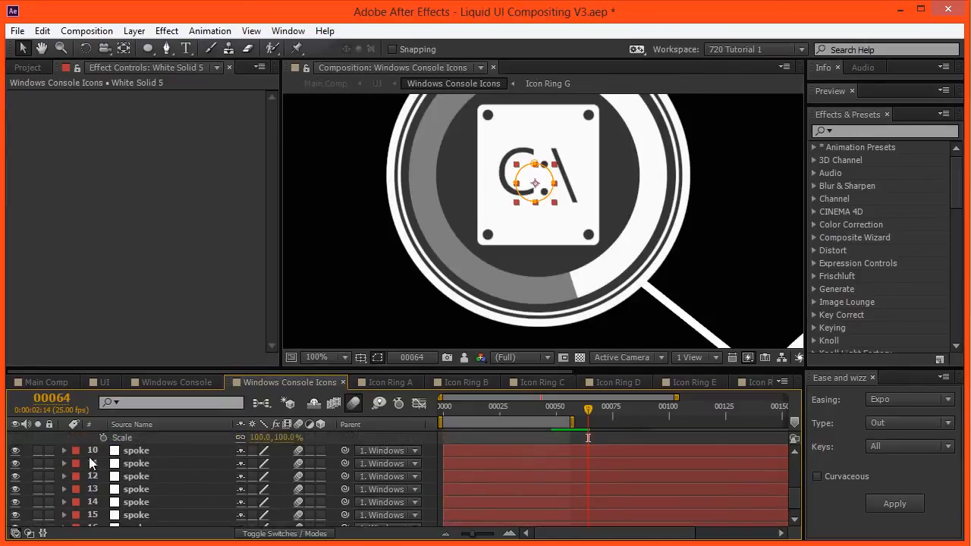
left_click_drag(296, 450, 727, 448)
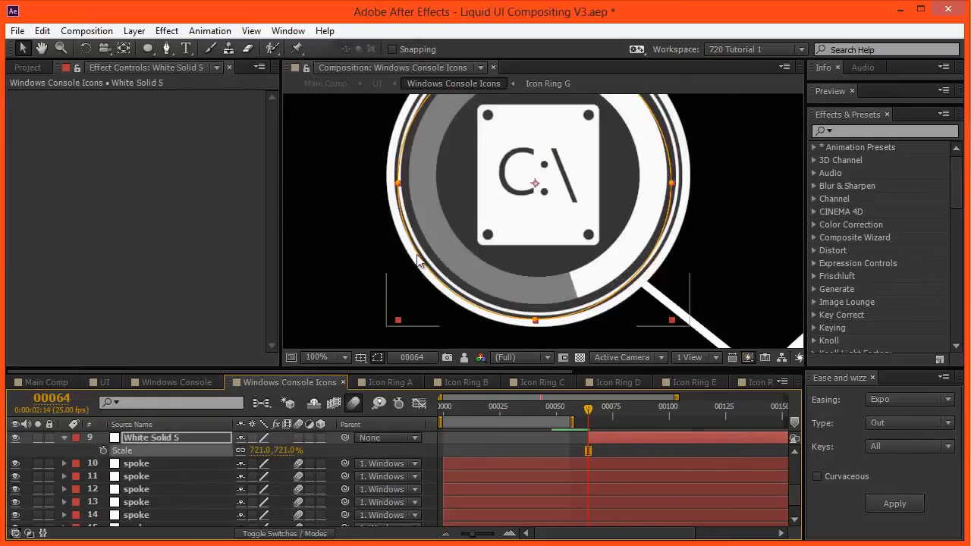
left_click_drag(276, 450, 465, 296)
scroll(547, 207, "down", 2)
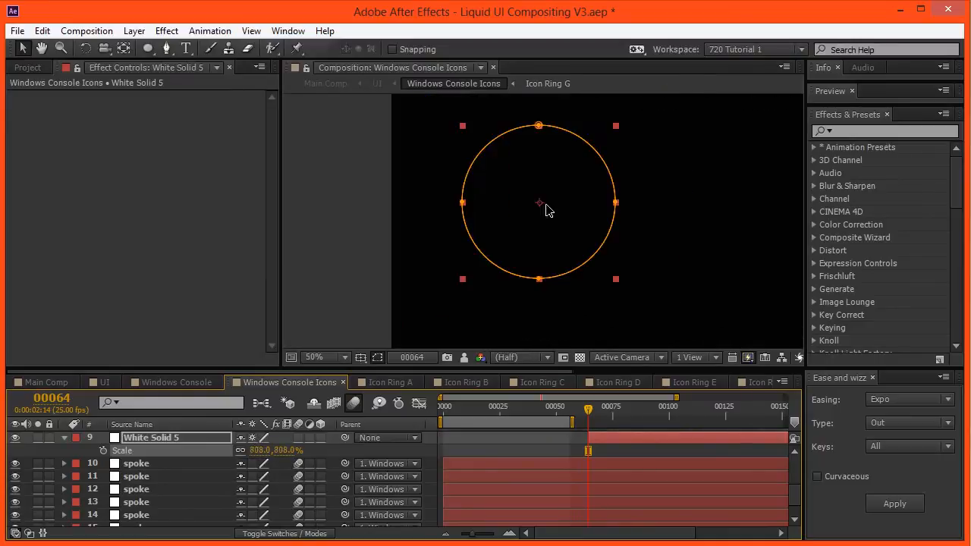
Step: Nudge the enlarged circle into alignment with the outer ring of the C: icon
left_click(546, 205)
key("Down")
key("Down")
key("Right")
key("Right")
key("Right")
key("Down")
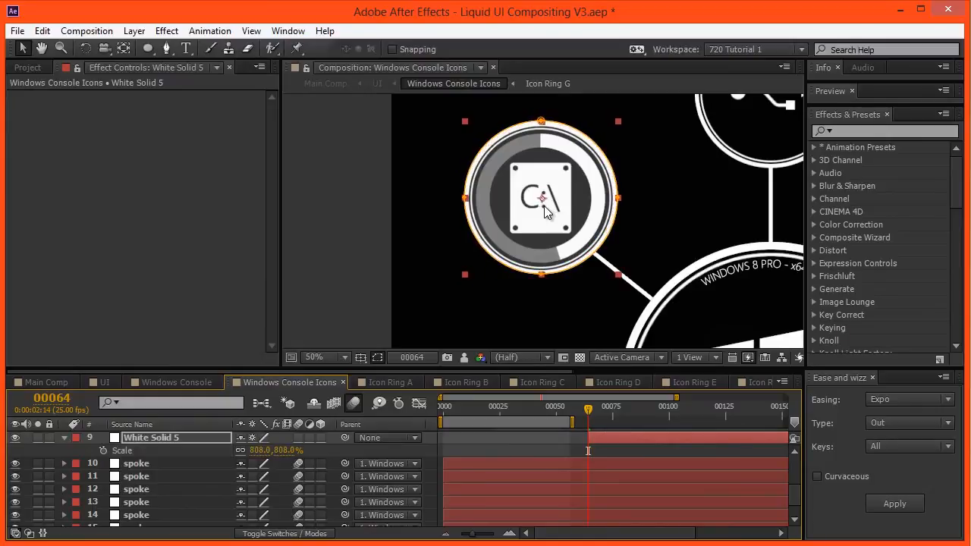
Step: Keyframe the solid's Scale at frame 64 and set it to 1600% at frame 74
left_click(103, 451)
key("shift+Page_Down")
left_click(259, 450)
type("16")
key("Return")
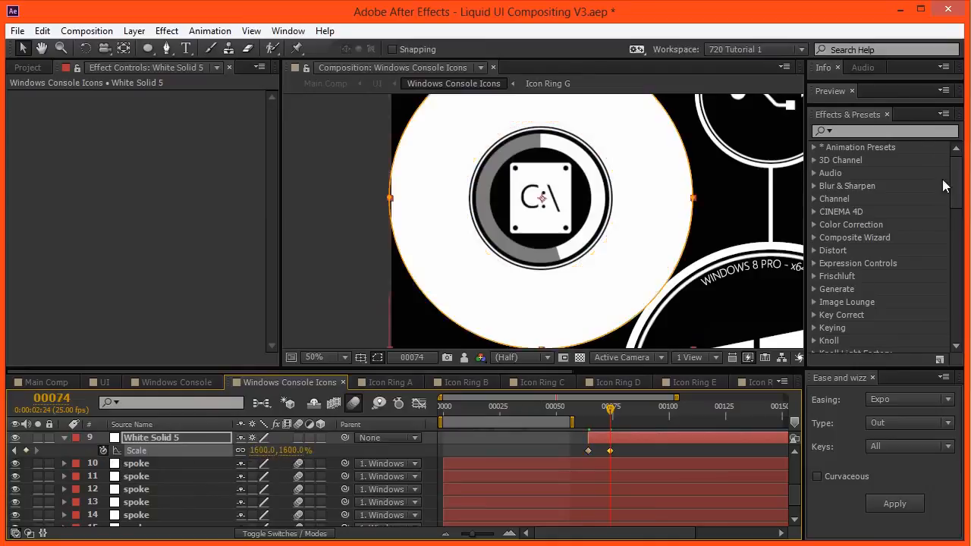
Step: Find the Fast Blur effect and apply it to the White Solid 5 layer
left_click(874, 135)
type("fast")
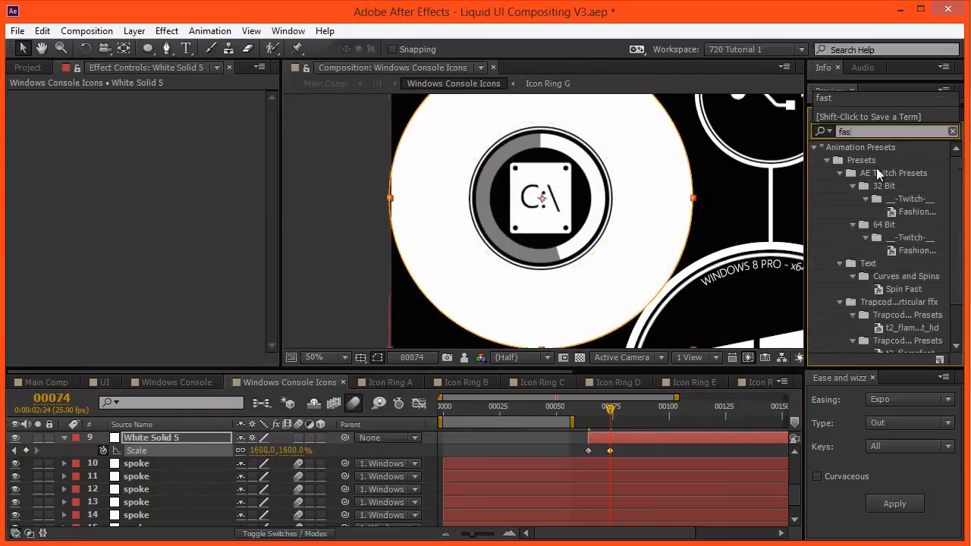
left_click(858, 302)
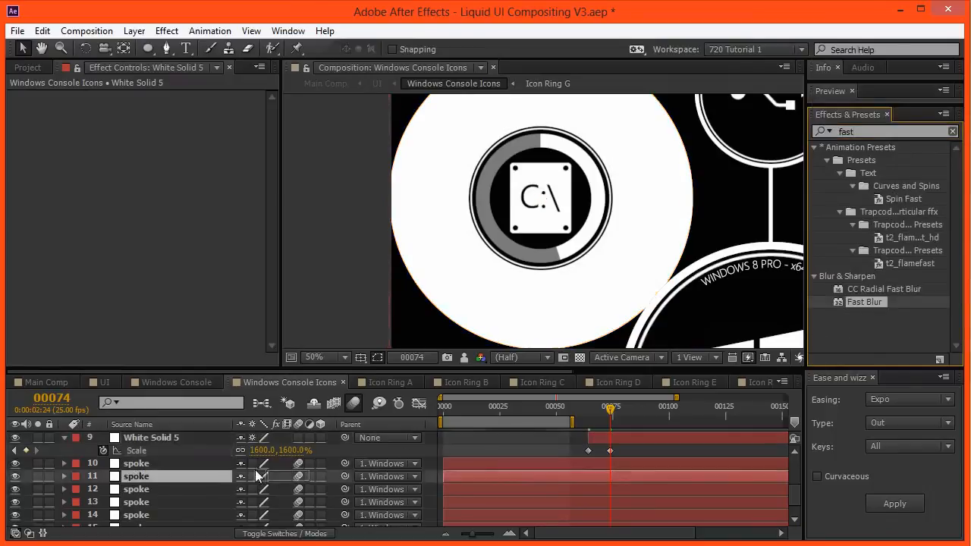
scroll(196, 448, "up", 3)
left_click(196, 439)
left_click(205, 463)
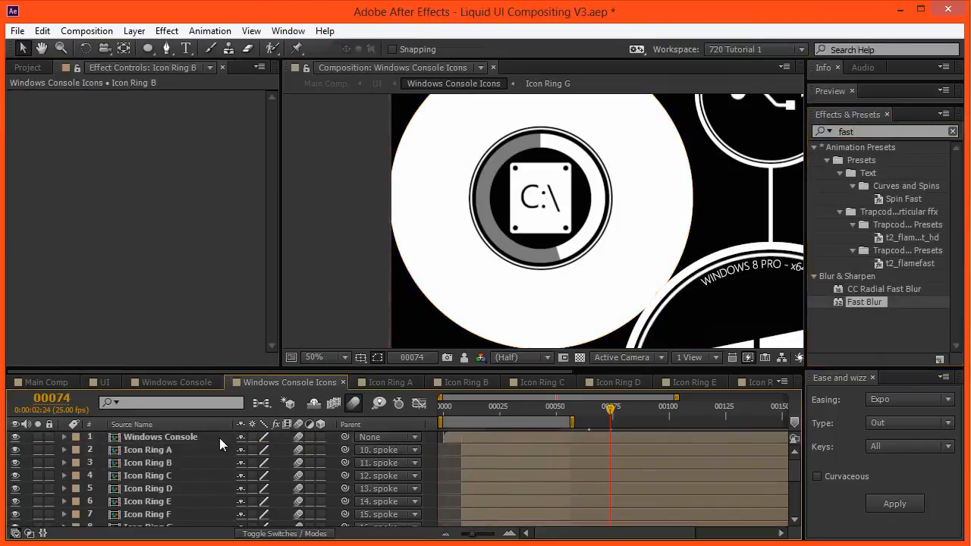
scroll(204, 472, "down", 4)
scroll(204, 471, "up", 2)
left_click(163, 472)
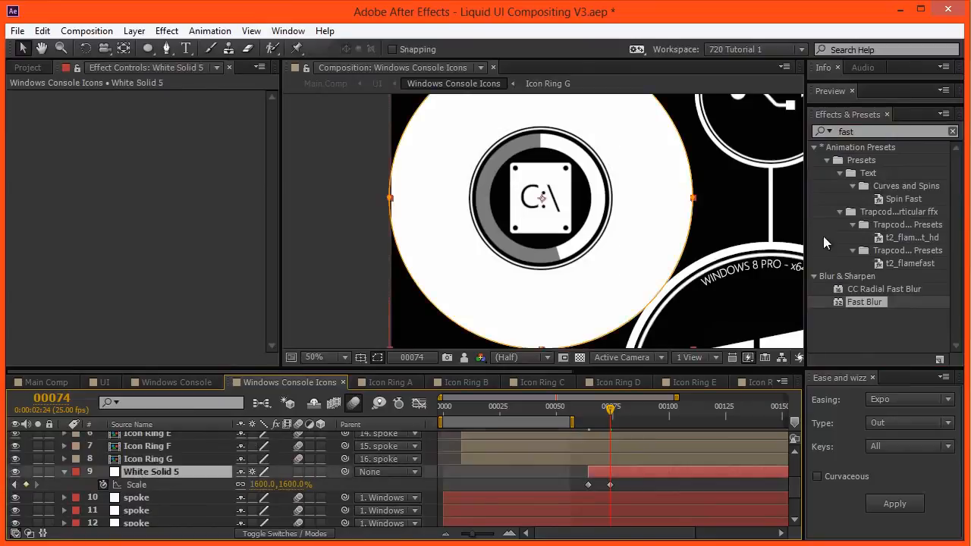
left_click_drag(850, 303, 629, 471)
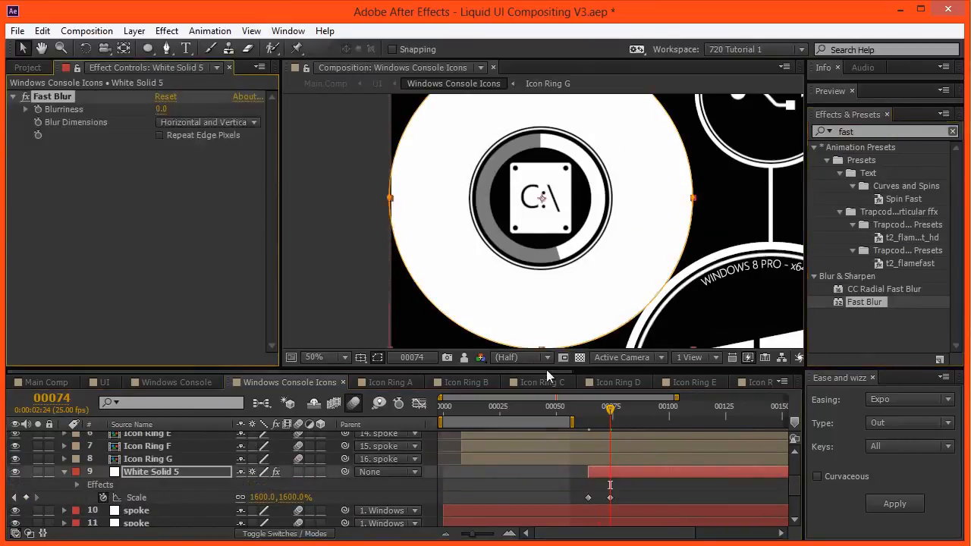
Step: Set the Fast Blur Blurriness to 20 at frame 64, keyframe it and show the layer's keyframed properties
left_click_drag(590, 407, 588, 407)
left_click(160, 110)
type("20")
left_click(167, 219)
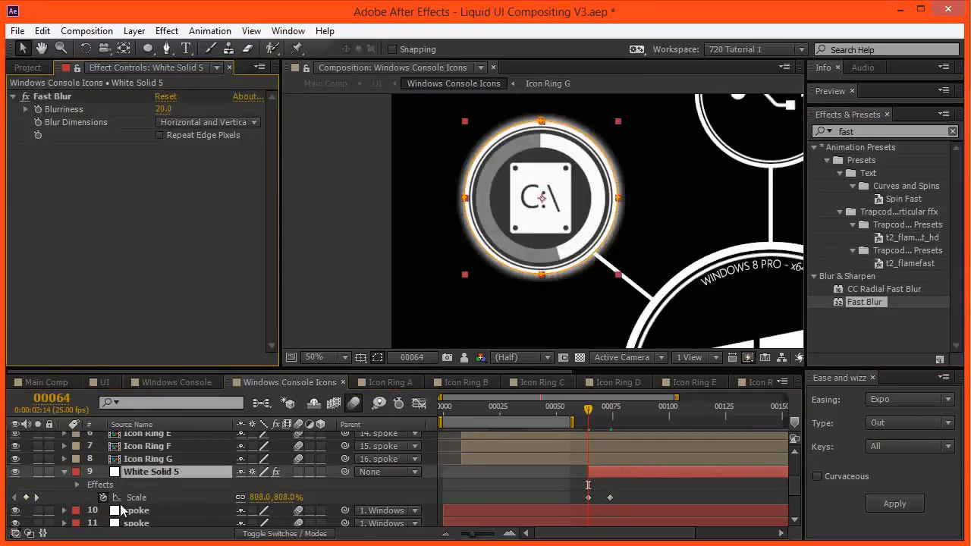
key("u")
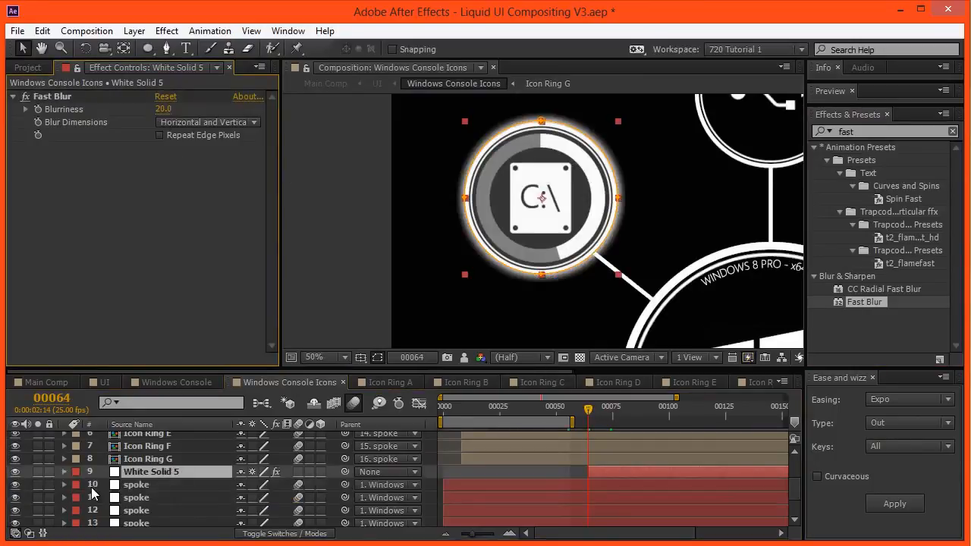
left_click(37, 110)
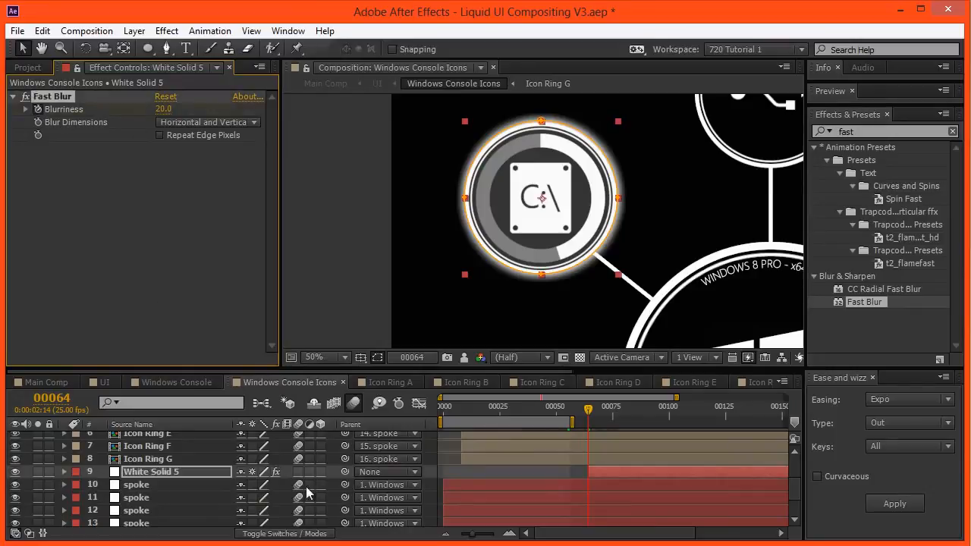
key("u")
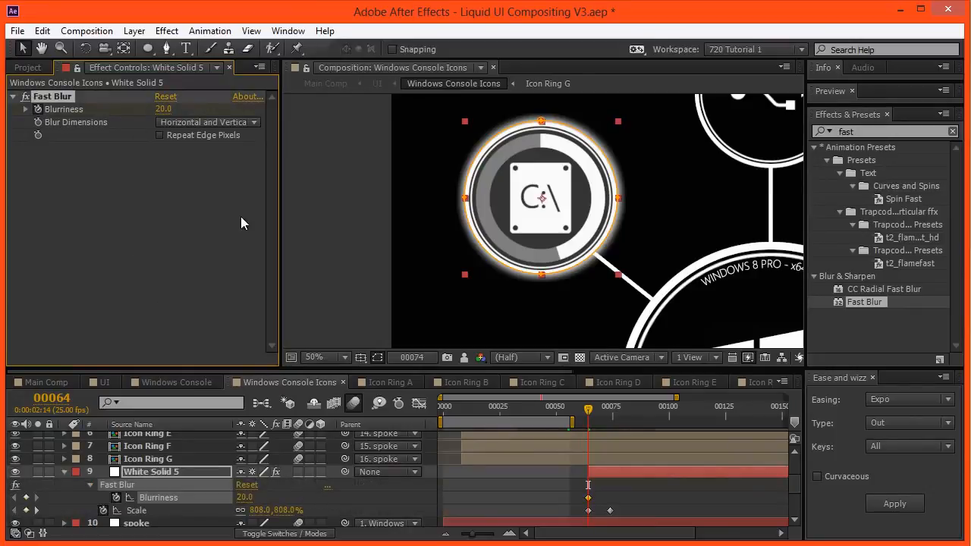
Step: Set the Fast Blur Blurriness to 500 at frame 74
key("shift+Page_Down")
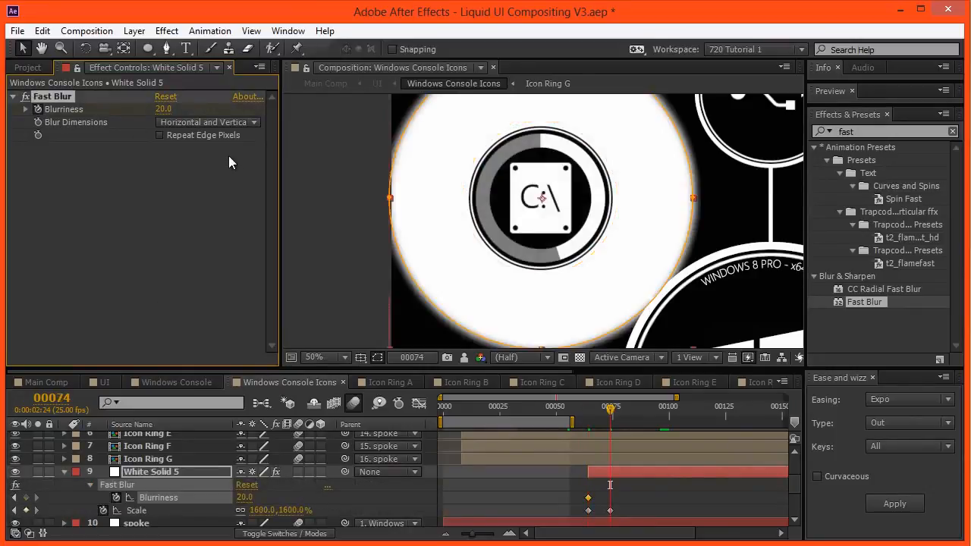
left_click(165, 110)
type("500")
key("Return")
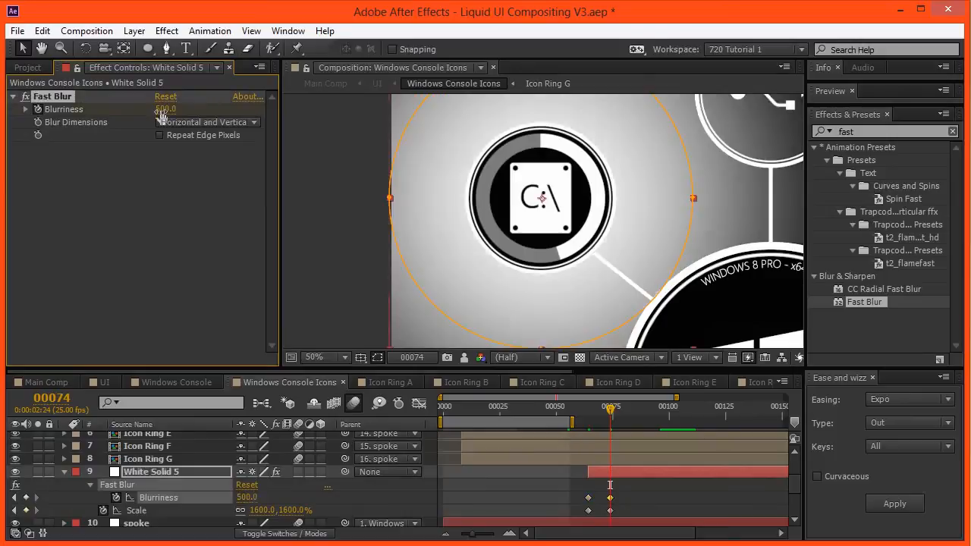
Step: Keyframe the solid's Opacity from 100% at frame 64 to 0% at frame 74
left_click(190, 471)
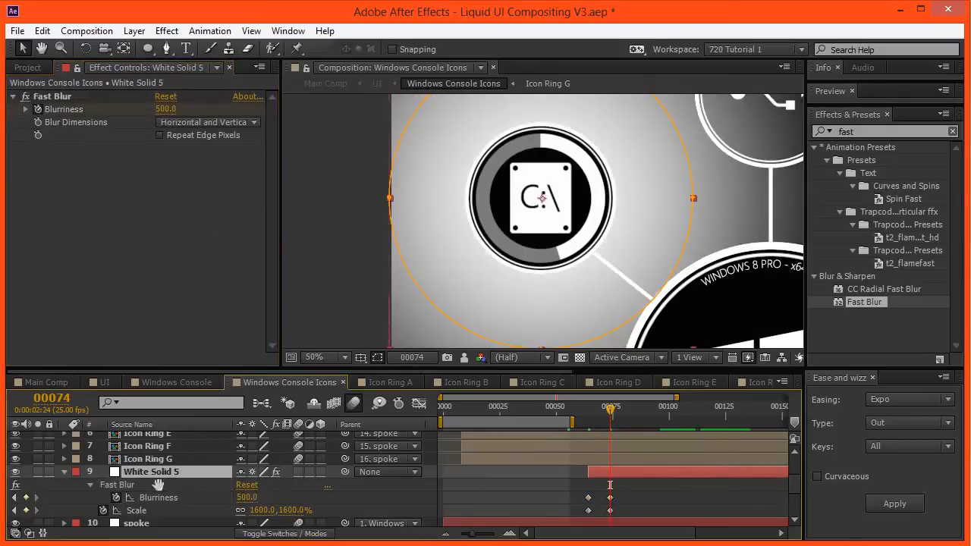
scroll(169, 466, "down", 2)
key("shift+t")
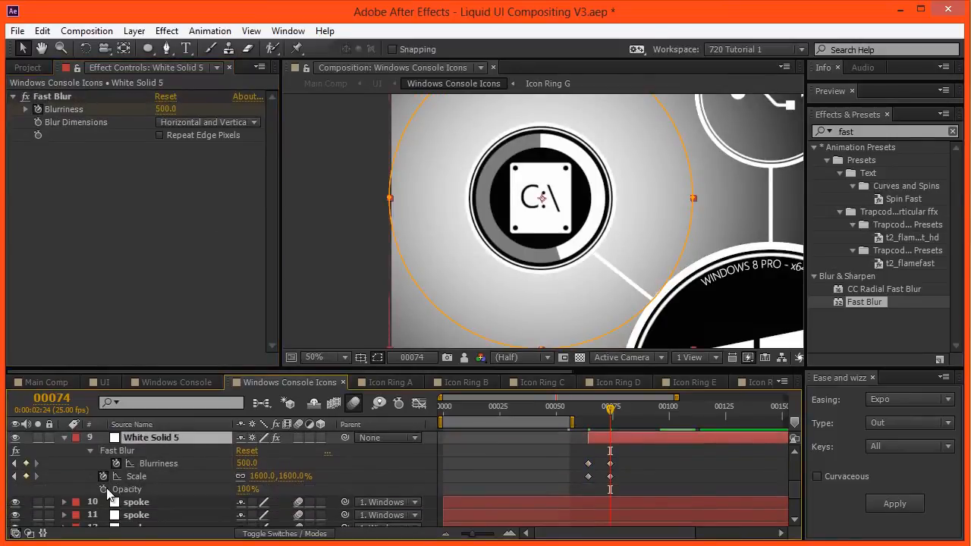
left_click(104, 491)
key("j")
left_click(26, 491)
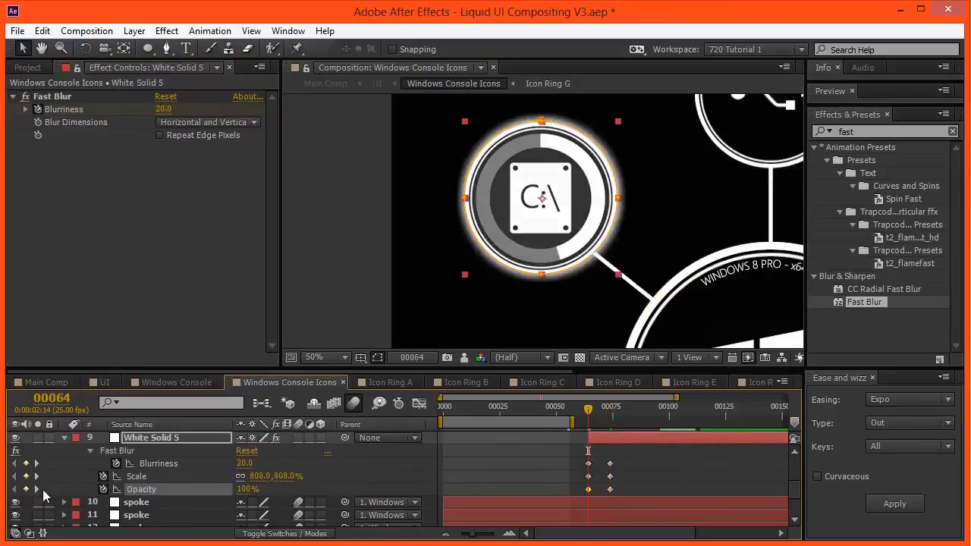
key("k")
left_click(245, 489)
type("0")
key("Return")
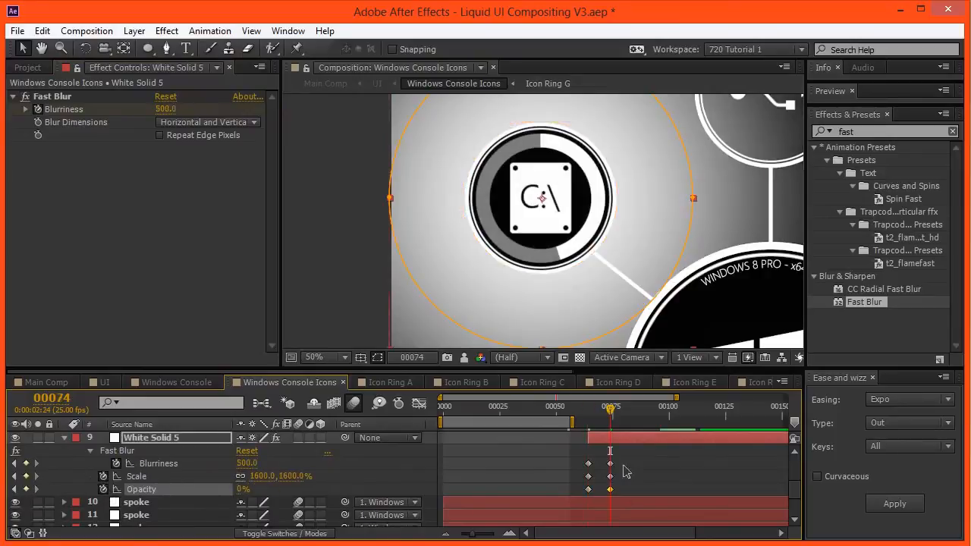
Step: Apply Expo Out easing to White Solid 5's Blurriness, Scale and Opacity keyframes and preview the glow from frame 64
left_click_drag(621, 457, 597, 495)
left_click(883, 499)
left_click(586, 409)
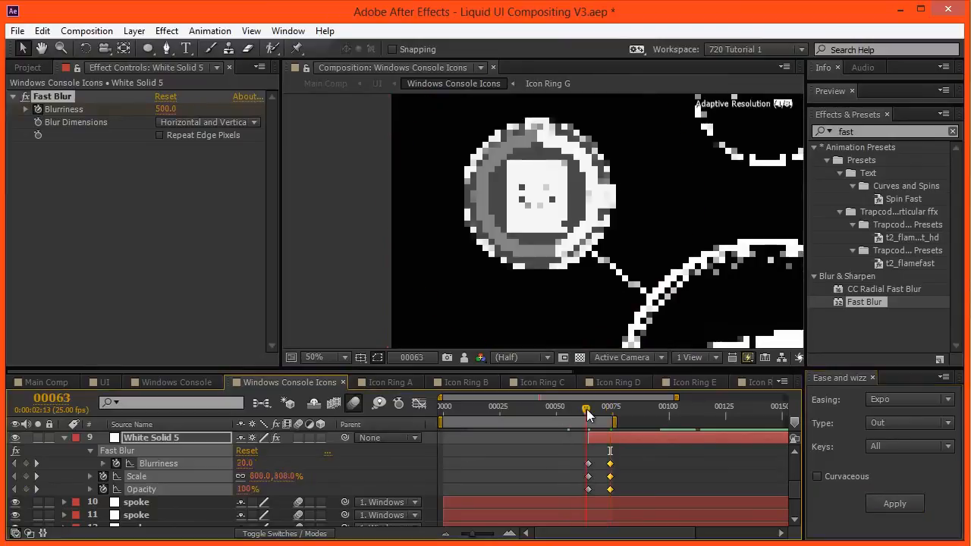
left_click(588, 409)
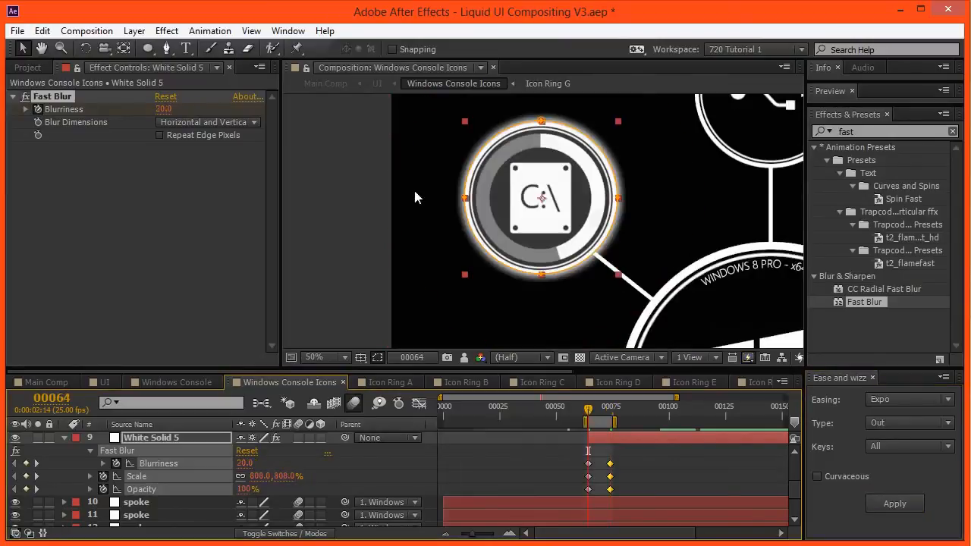
key("KP_0")
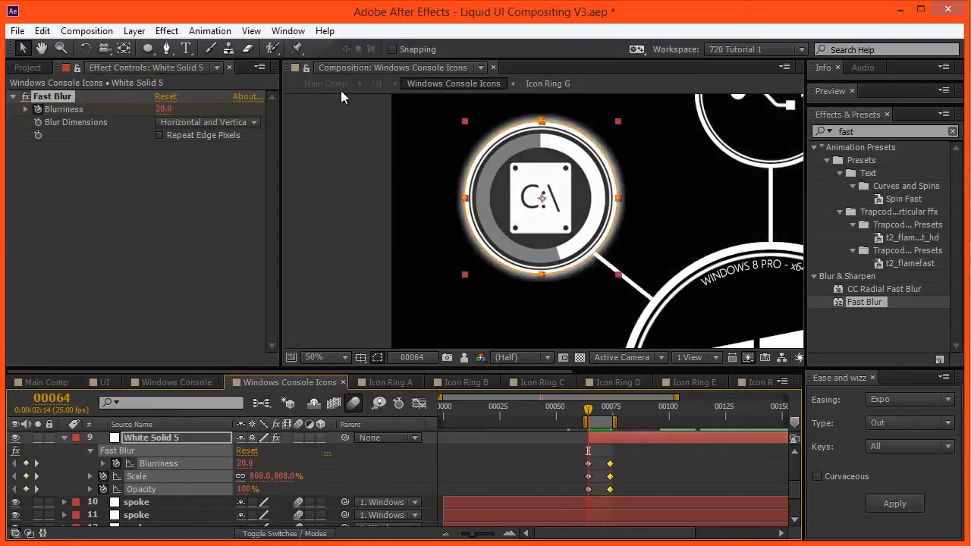
Step: Preview the Main Comp and find the frame around 55 where the finger presses the C: icon
left_click(379, 84)
left_click(325, 83)
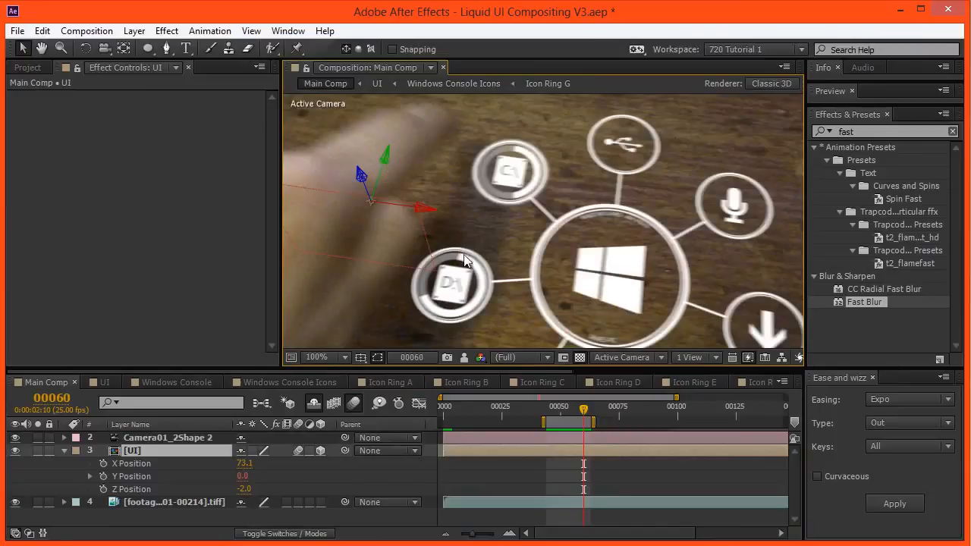
key("KP_0")
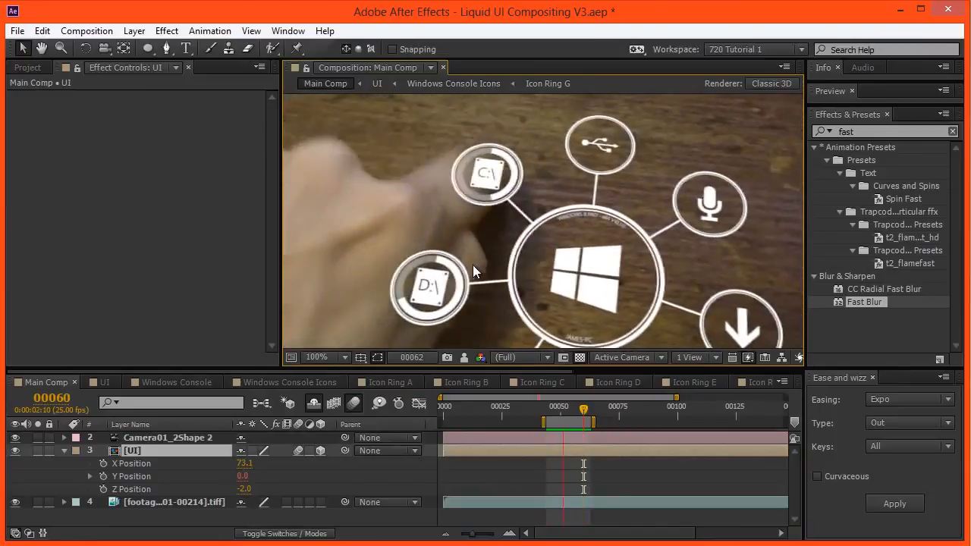
key("space")
left_click_drag(558, 408, 571, 414)
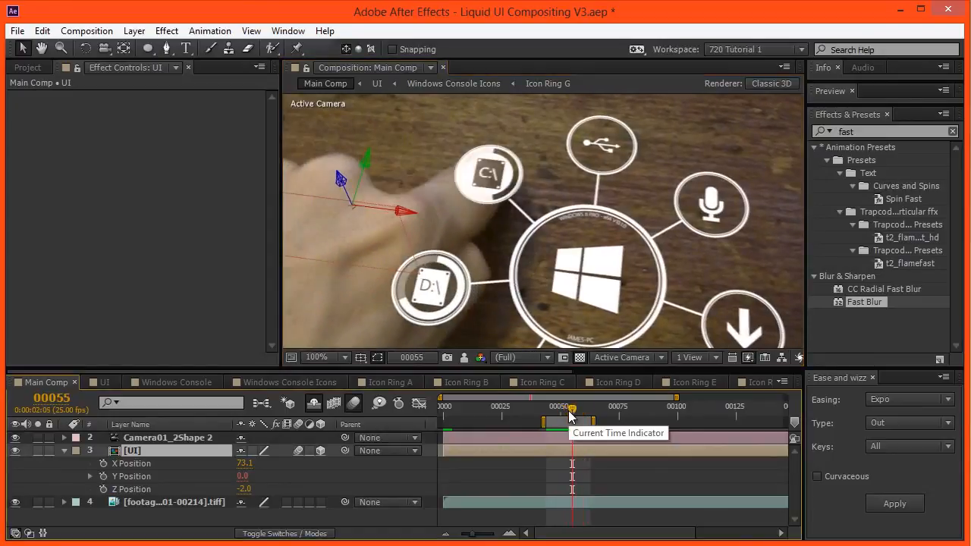
Step: Shift the White Solid 5 layer in the Windows Console Icons comp so it starts at frame 59
double_click(196, 450)
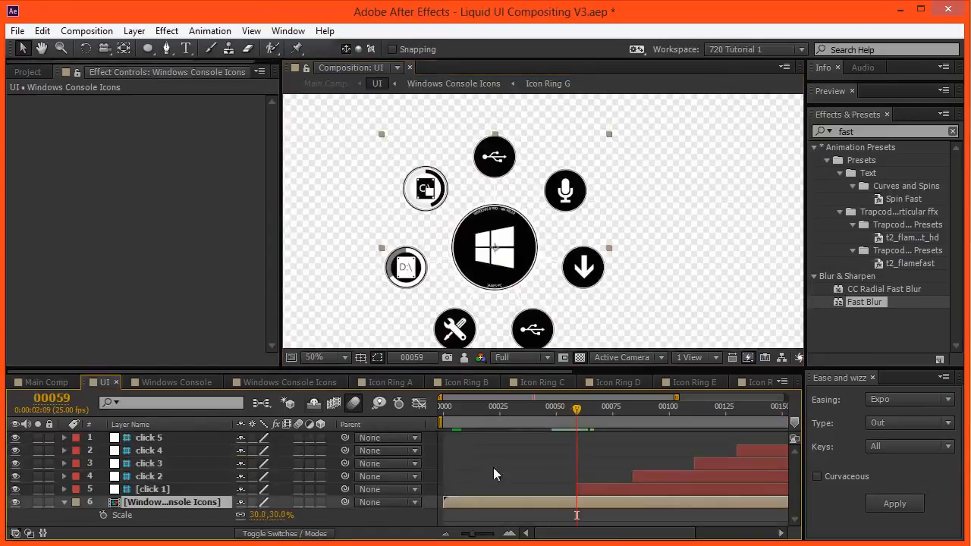
double_click(152, 504)
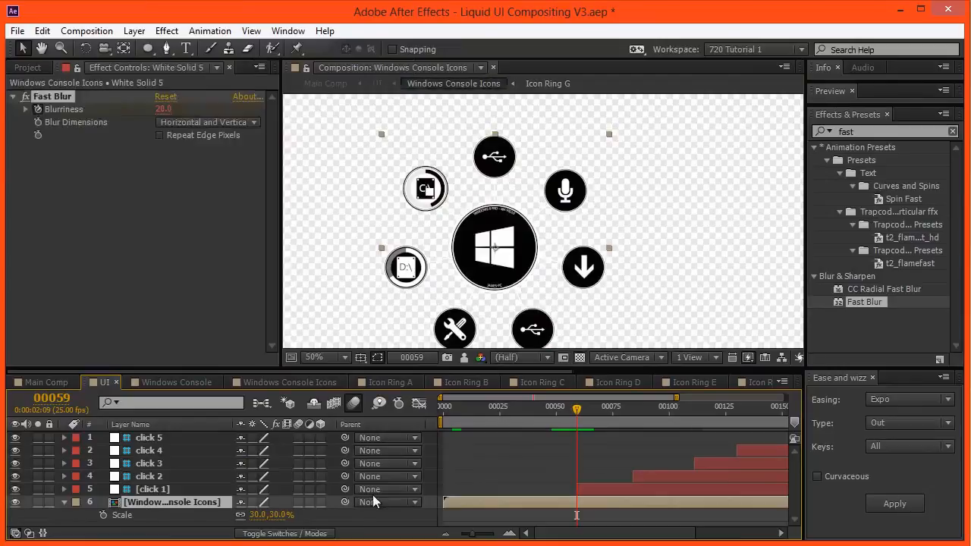
left_click_drag(612, 441, 601, 444)
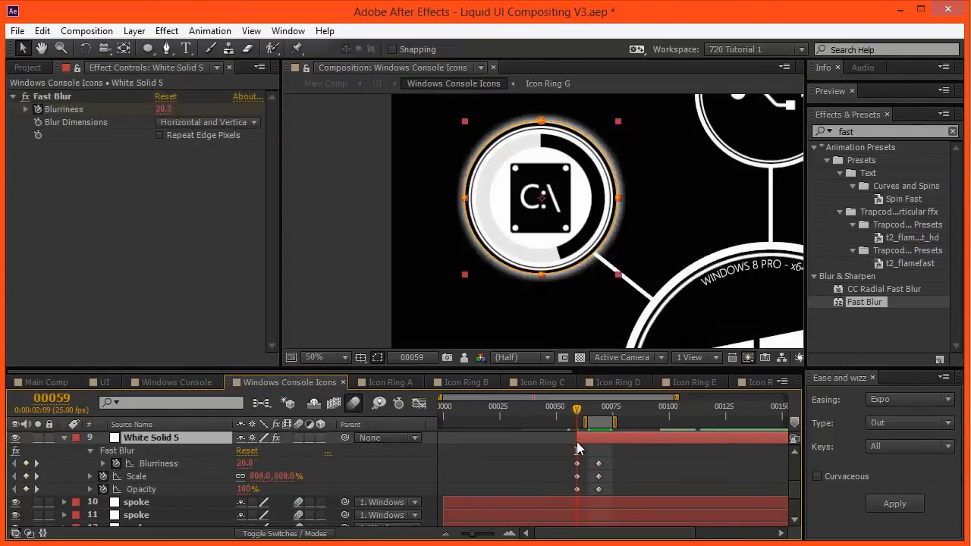
Step: Move the White Solid 5 layer out of the Windows Console Icons comp into the UI comp
key("Delete")
left_click(529, 196)
left_click(454, 164)
left_click(377, 84)
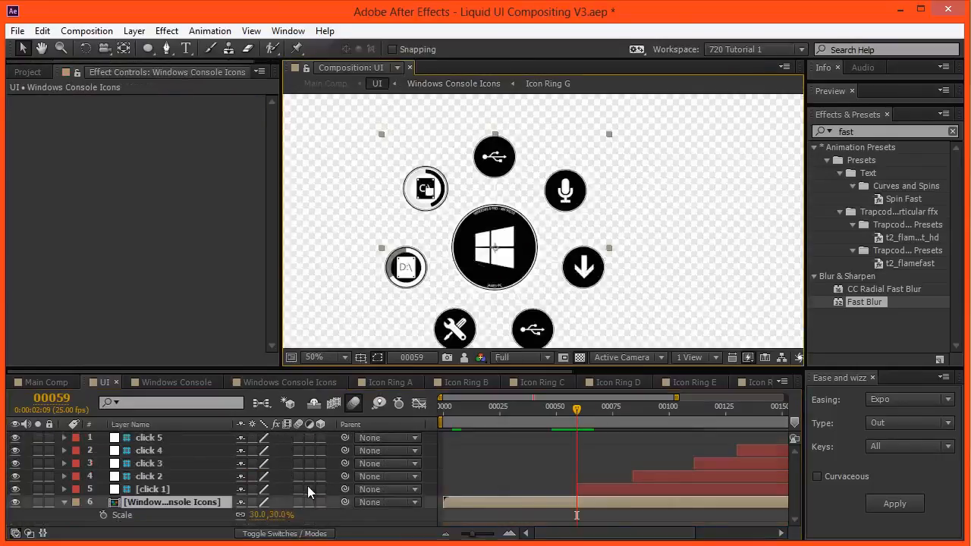
key("ctrl+v")
Step: Place the white solid over the C: icon and put its layer beneath the Windows Console Icons layer
left_click_drag(402, 341, 460, 296)
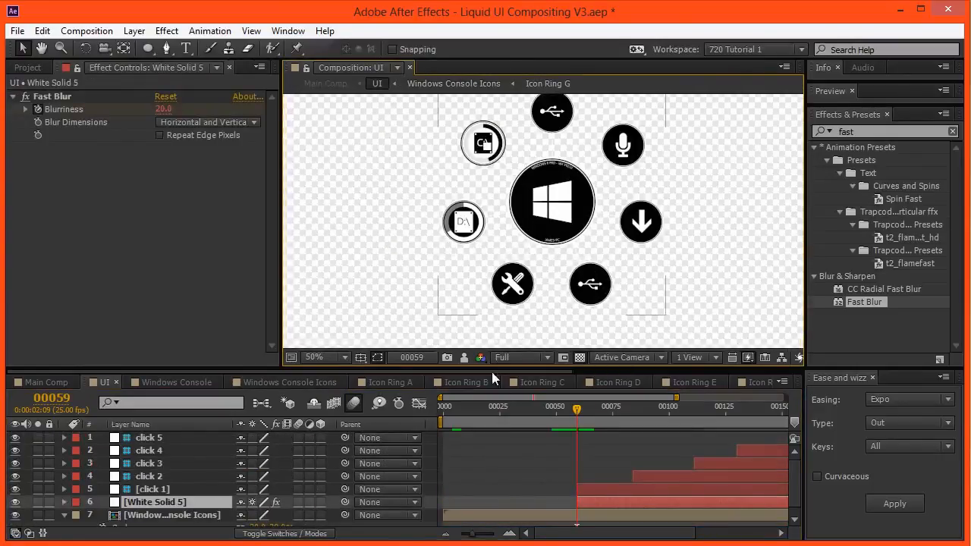
left_click(565, 358)
scroll(458, 211, "down", 2)
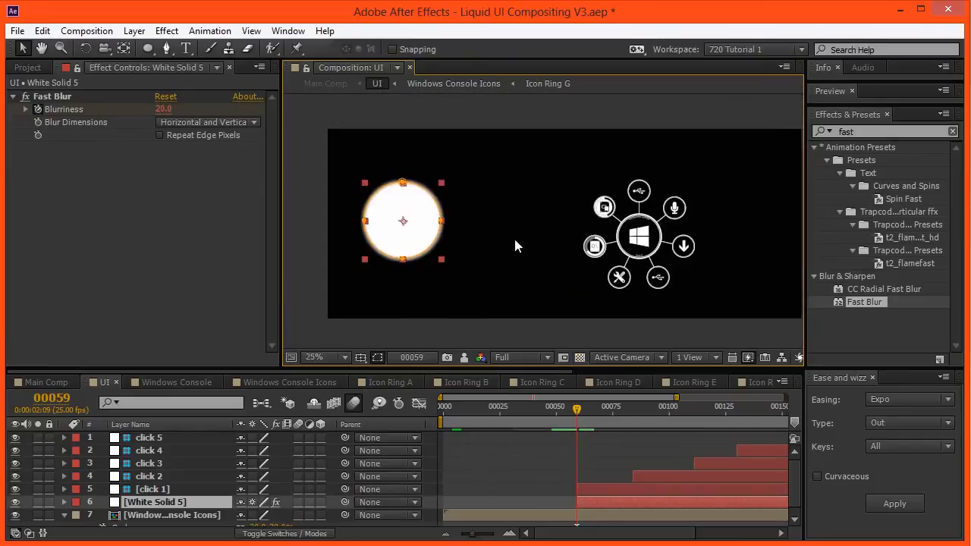
left_click_drag(402, 245, 606, 228)
scroll(162, 523, "down", 1)
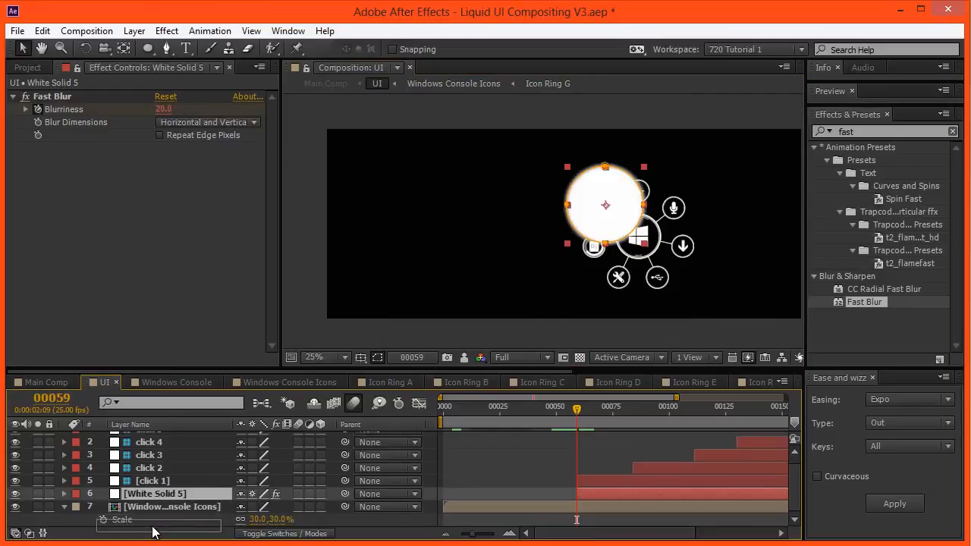
left_click_drag(152, 494, 152, 525)
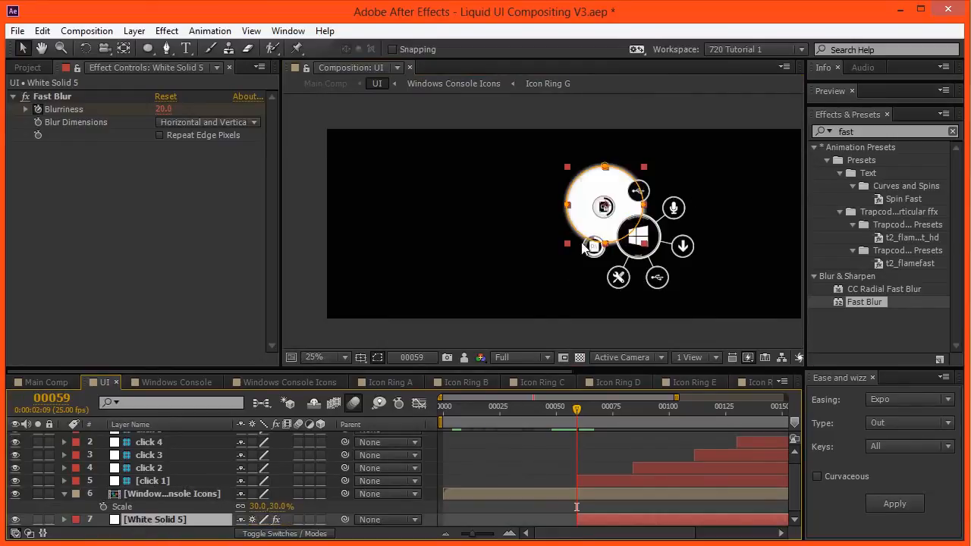
Step: Center the white solid precisely on the C: icon
scroll(577, 227, "up", 4)
left_click_drag(574, 248, 312, 304)
scroll(540, 230, "up", 1)
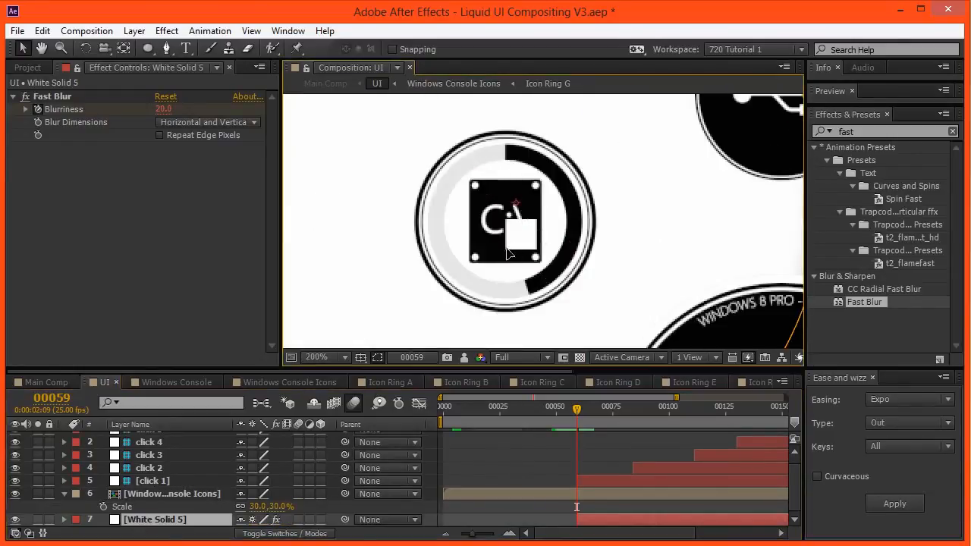
left_click_drag(512, 246, 505, 252)
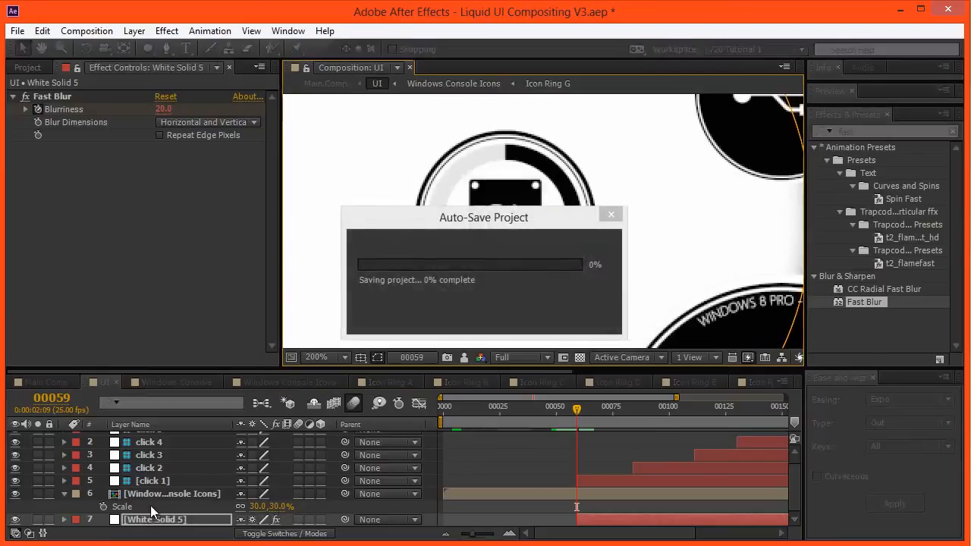
Step: Set the white solid's Scale to 200% at frame 59
key("s")
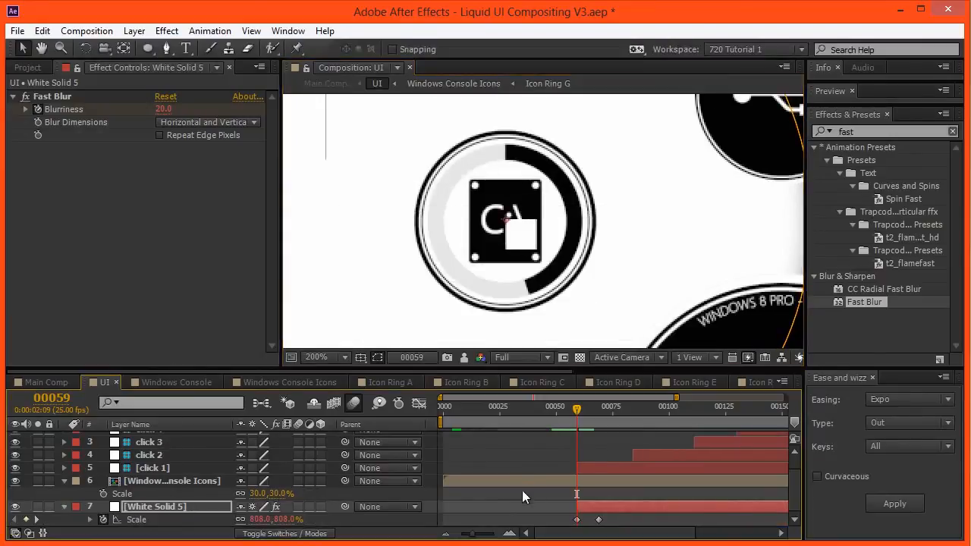
left_click(279, 521)
type("200")
key("Return")
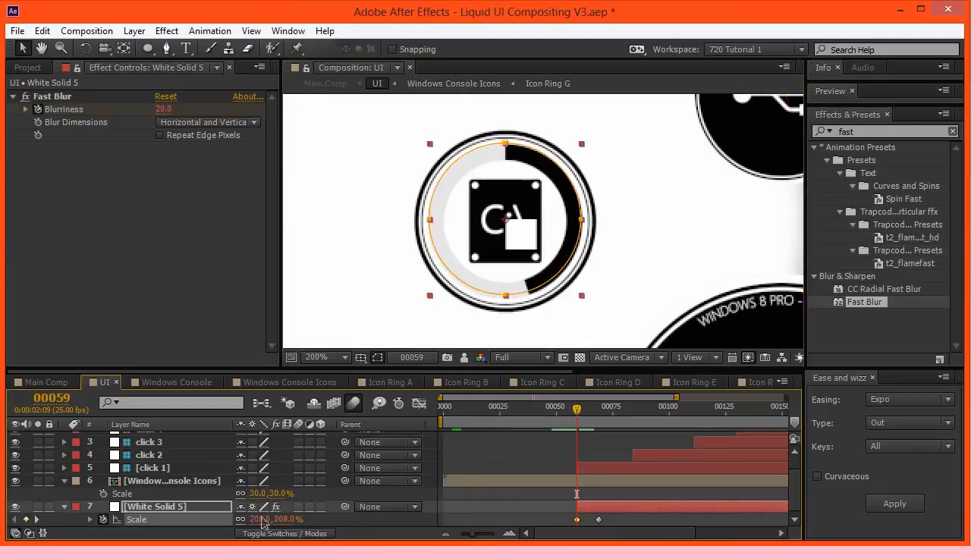
Step: Set the white solid's Scale to 800% at frame 69 and preview the glow in the Main Comp
left_click_drag(585, 409, 599, 409)
left_click(262, 520)
type("800")
key("Return")
left_click(383, 520)
left_click(326, 83)
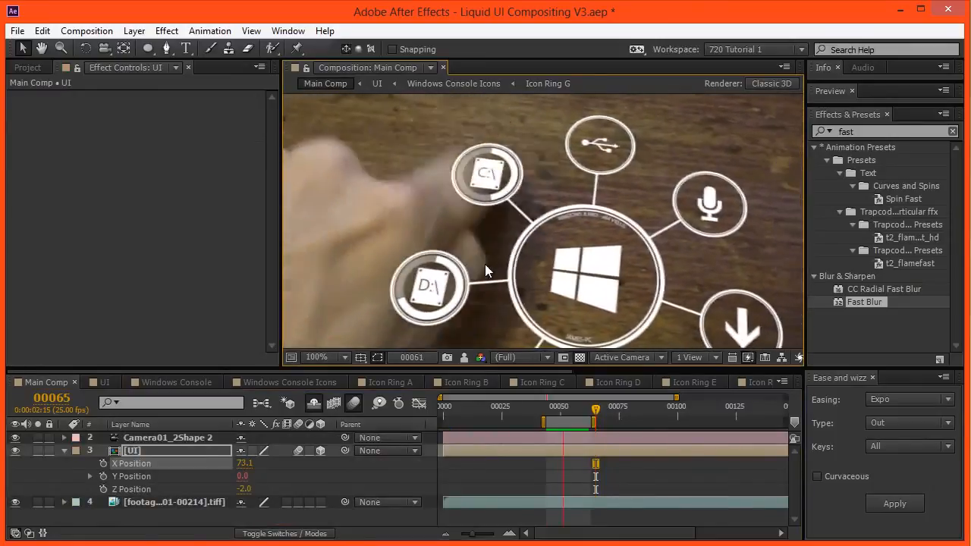
Step: In the UI comp, set the solid's Scale to 400% and Blurriness to 300 at frame 69, and check the Main Comp
left_click(377, 83)
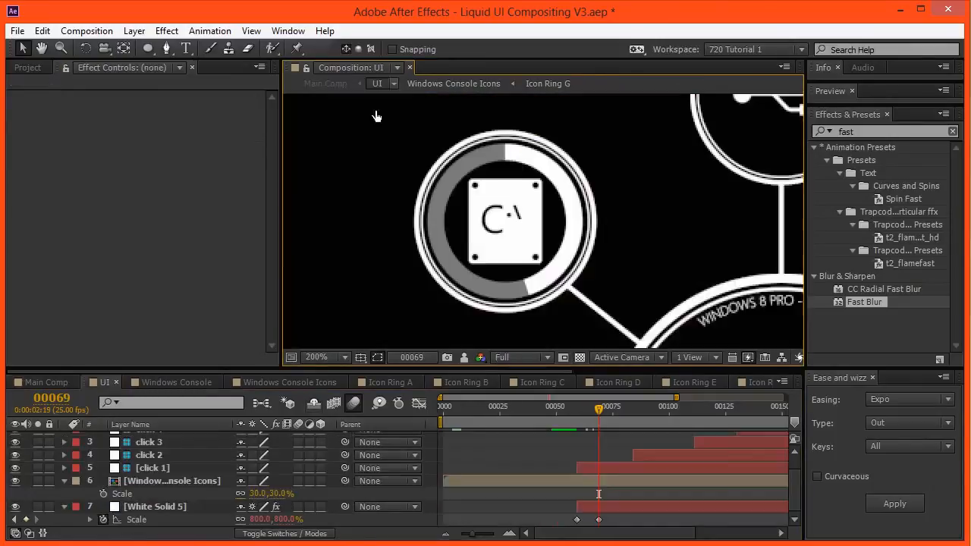
left_click(262, 519)
type("400")
key("Return")
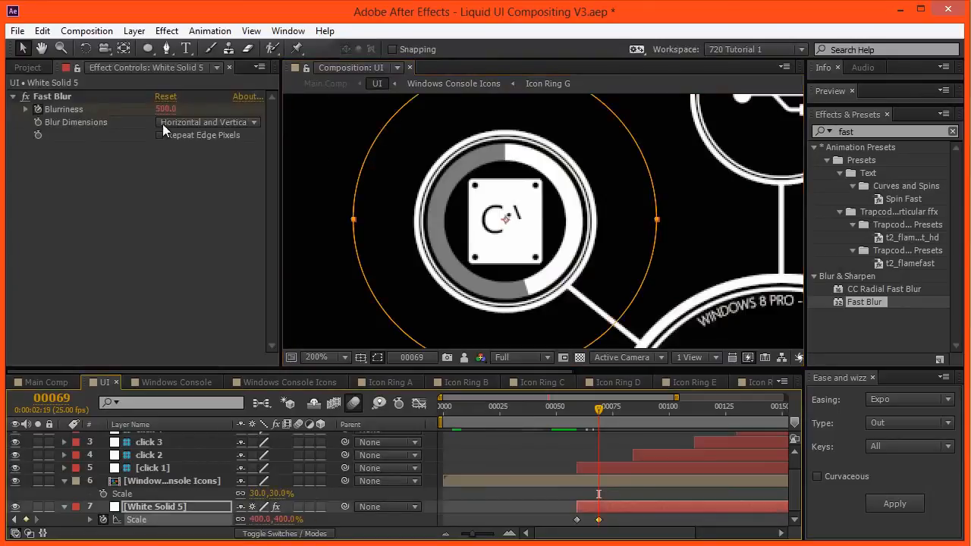
left_click(167, 109)
type("300")
key("Return")
left_click(326, 82)
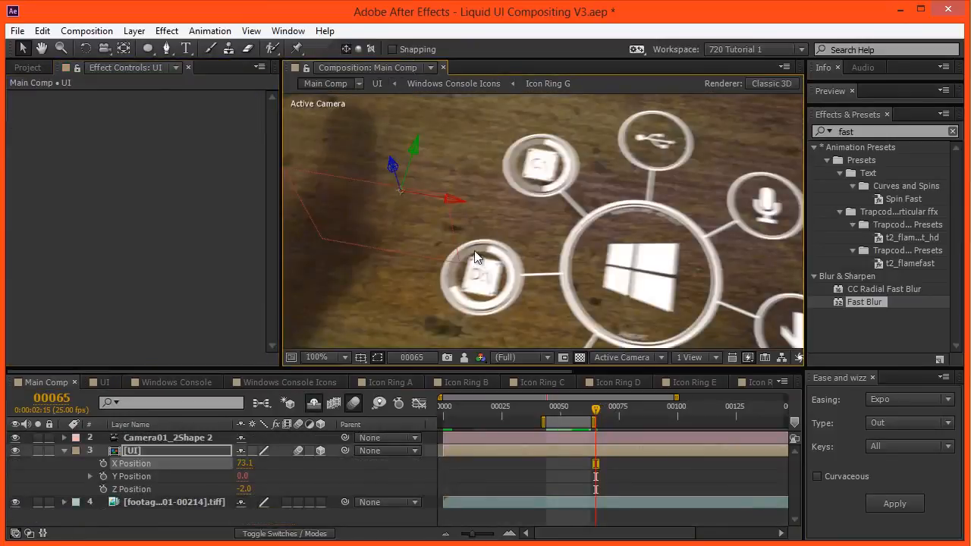
key("space")
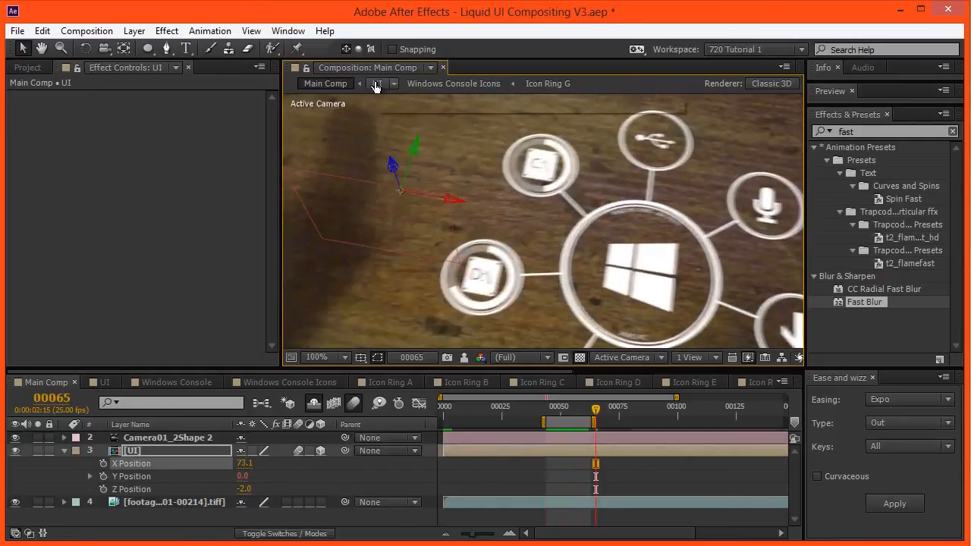
Step: Change the easing of the white solid's Blurriness, Scale and Opacity keyframes in the UI comp to Quint Out
left_click(375, 84)
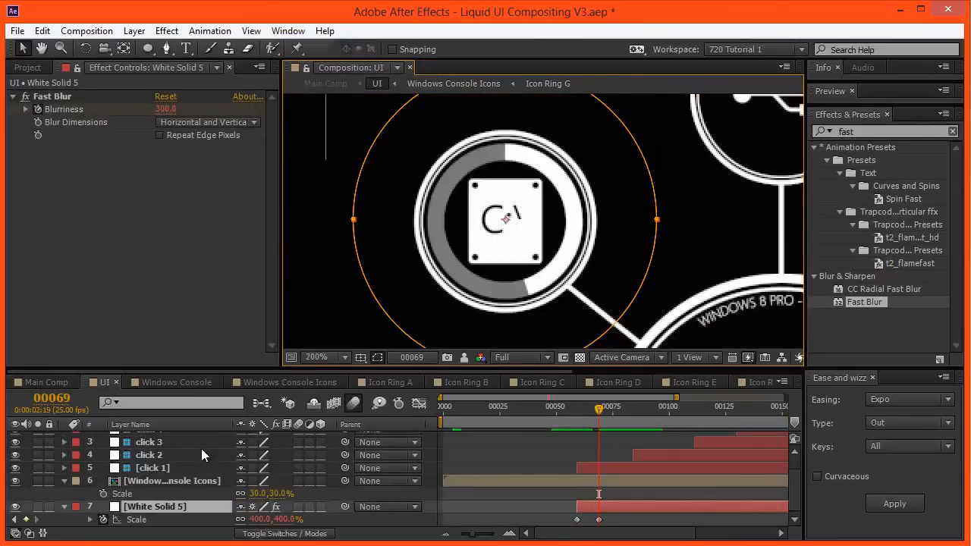
key("e")
key("e")
left_click_drag(585, 449, 631, 531)
left_click(902, 403)
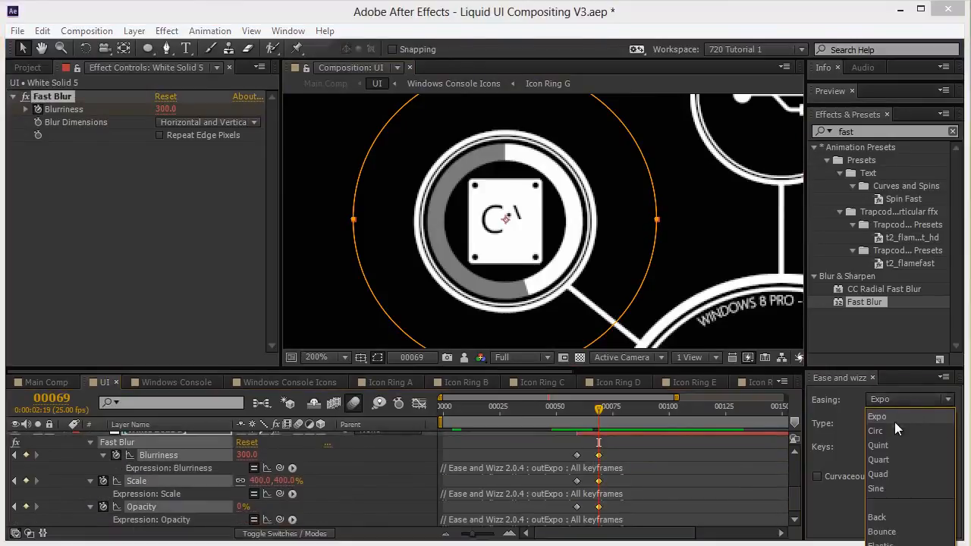
left_click(897, 446)
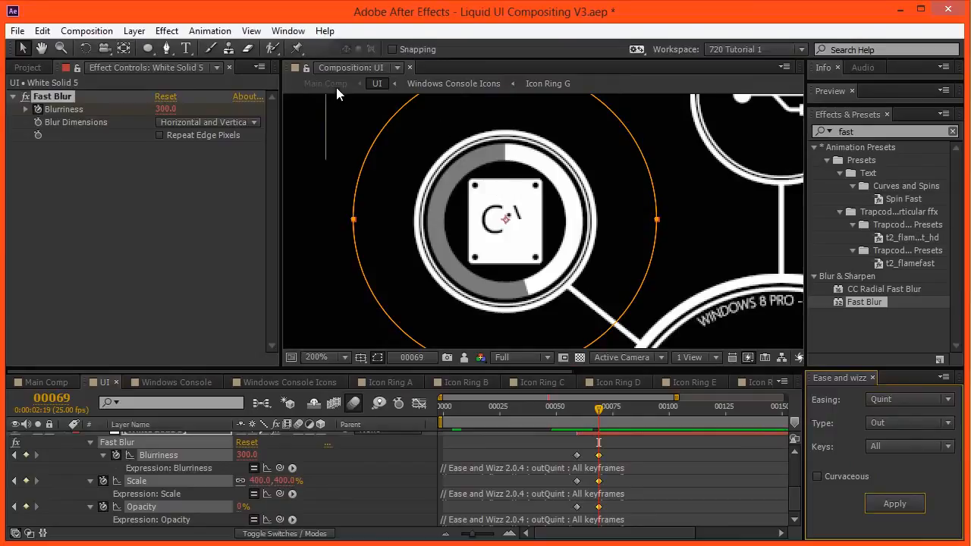
Step: Preview the glow behind the C: icon in the Main Comp, close up and at 50% zoom
left_click(326, 83)
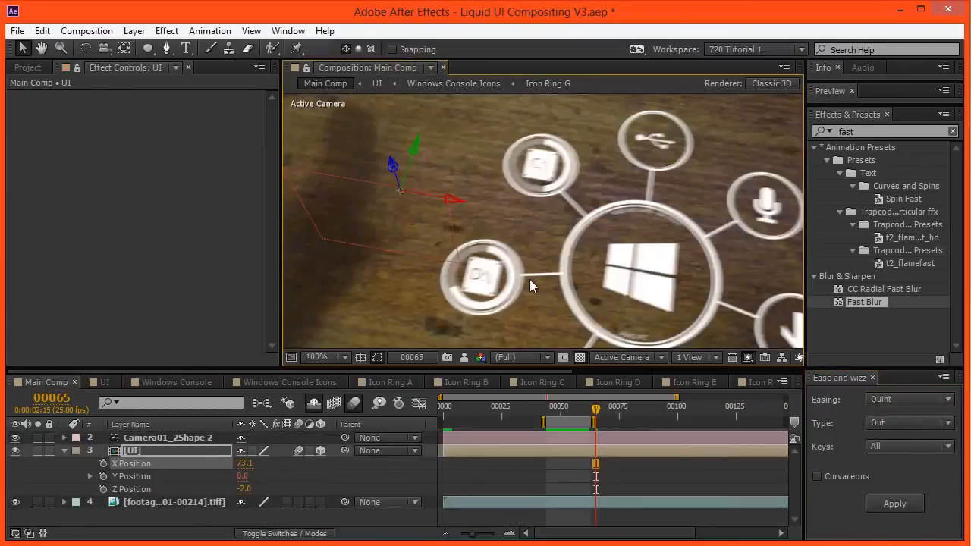
key("KP_0")
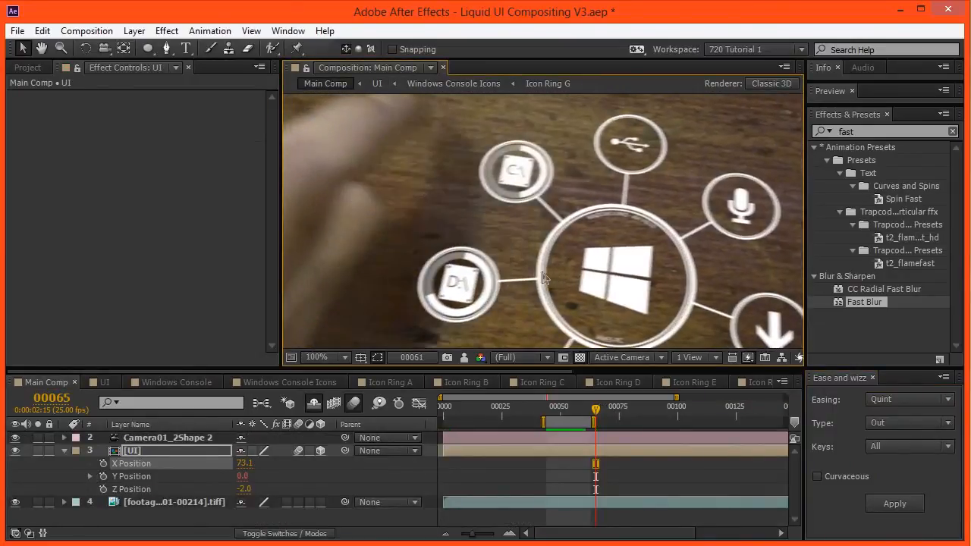
key("space")
key("KP_0")
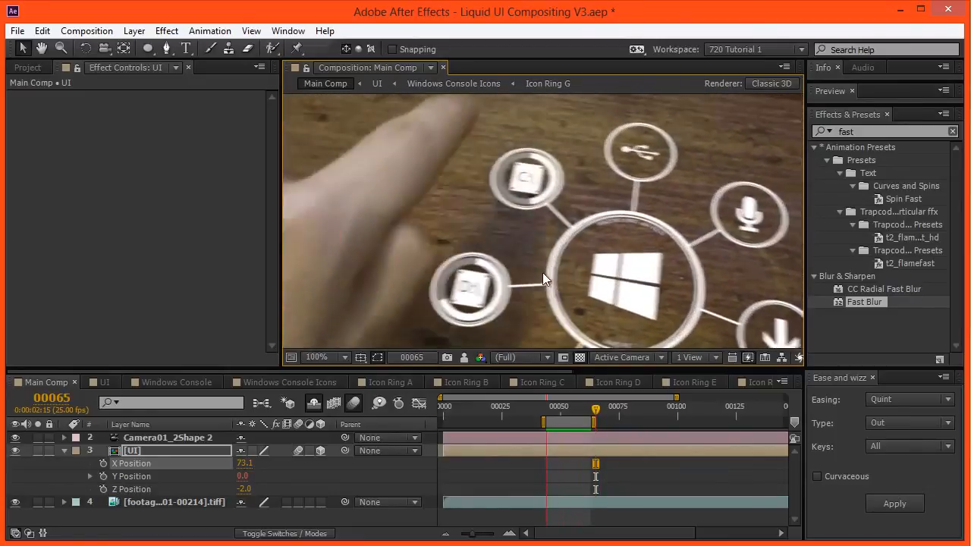
key("space")
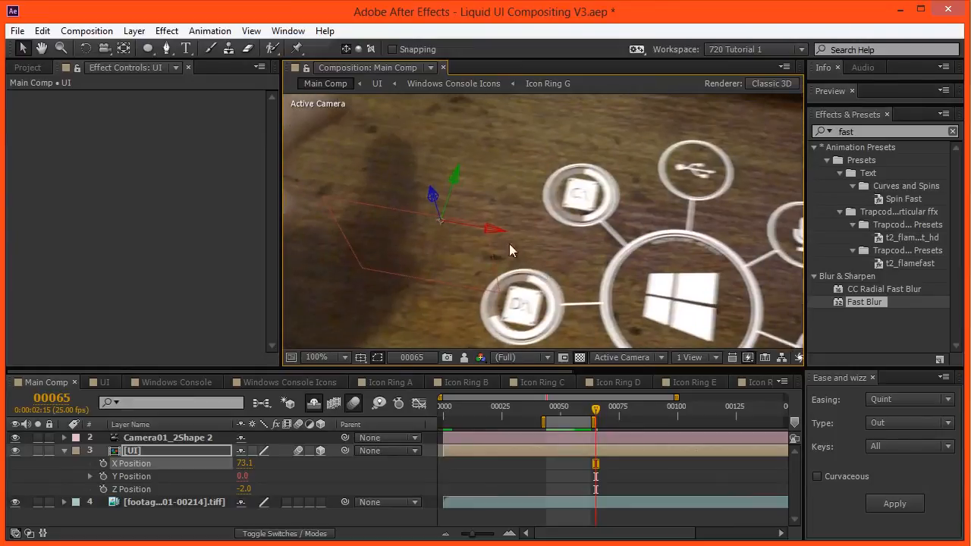
scroll(530, 259, "down", 2)
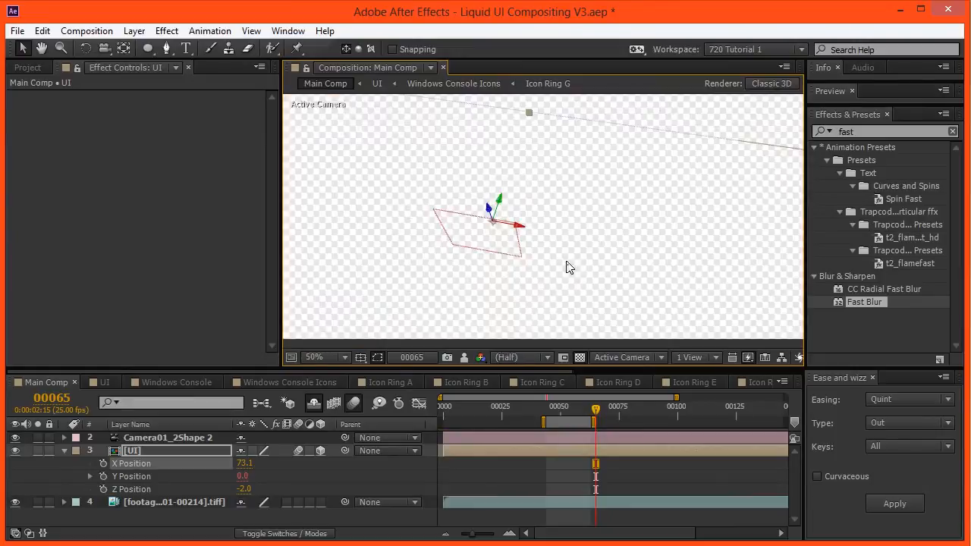
key("KP_0")
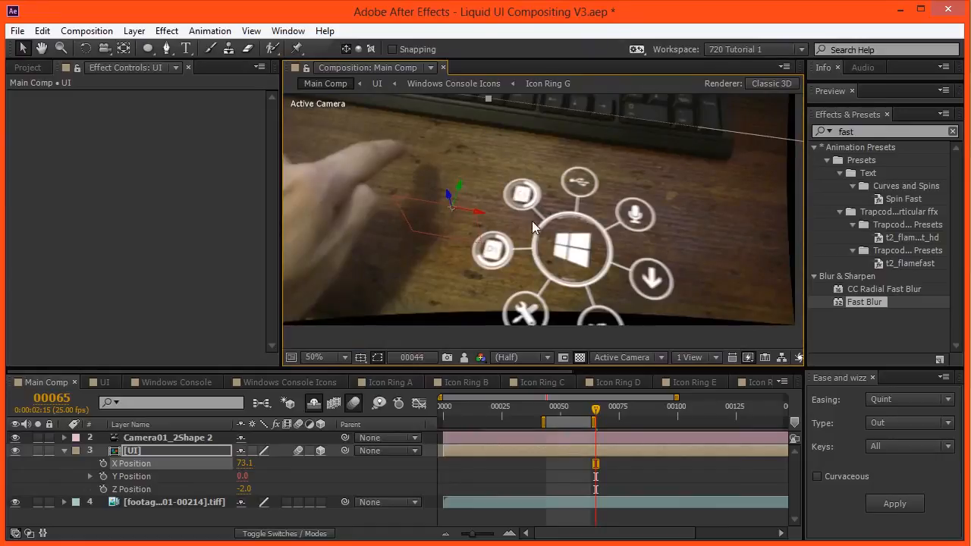
Step: In the Windows Console Icons comp, reveal the Rotation of all seven spoke layers and trim their ends at frame 59
left_click(120, 495)
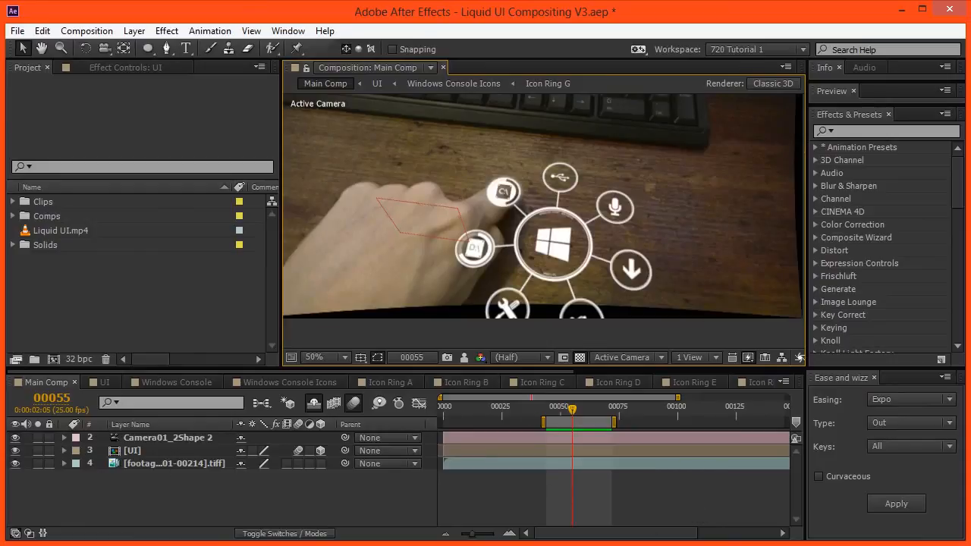
left_click(175, 383)
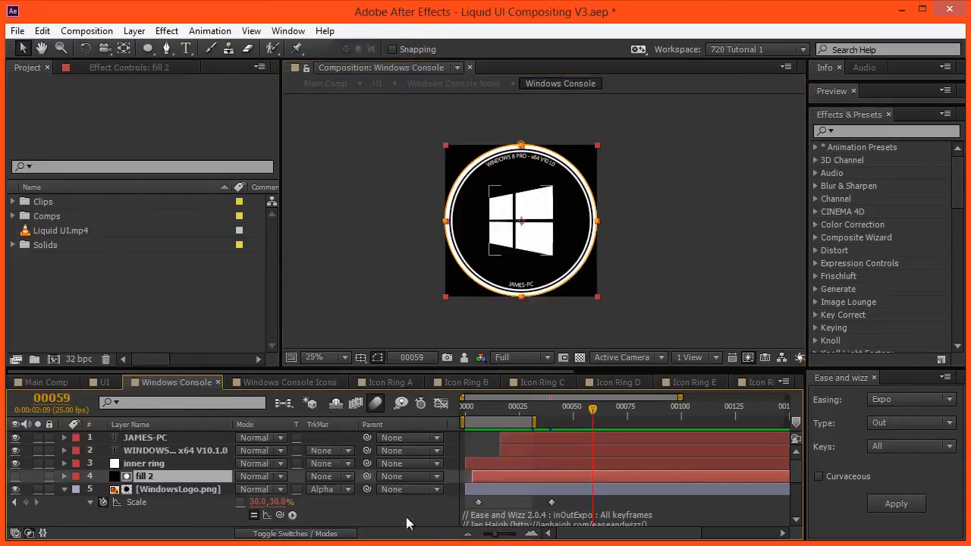
left_click(447, 84)
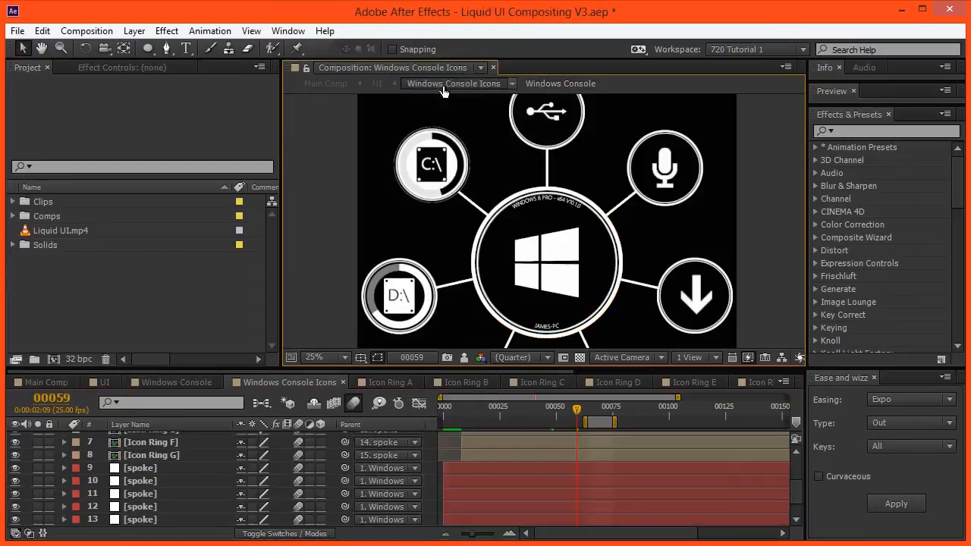
left_click(147, 470)
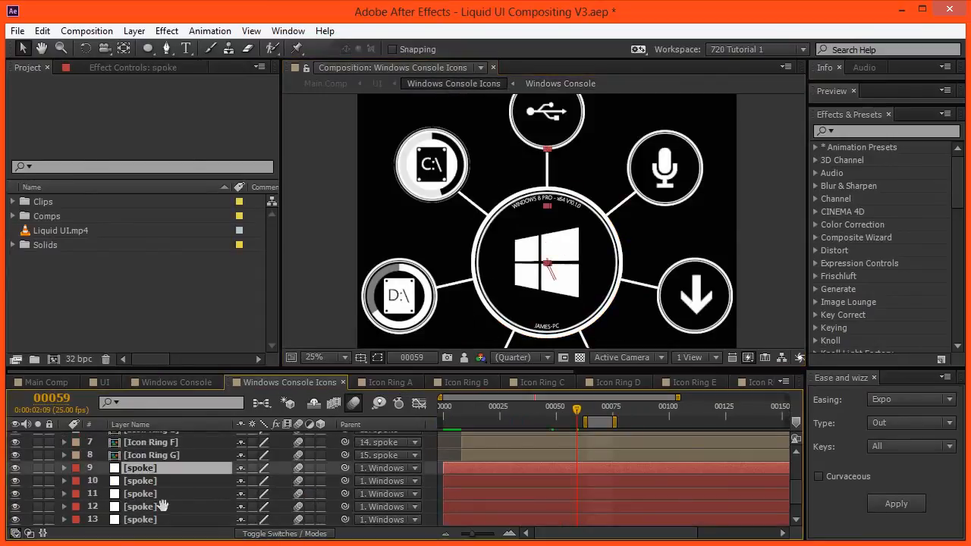
scroll(164, 510, "down", 1)
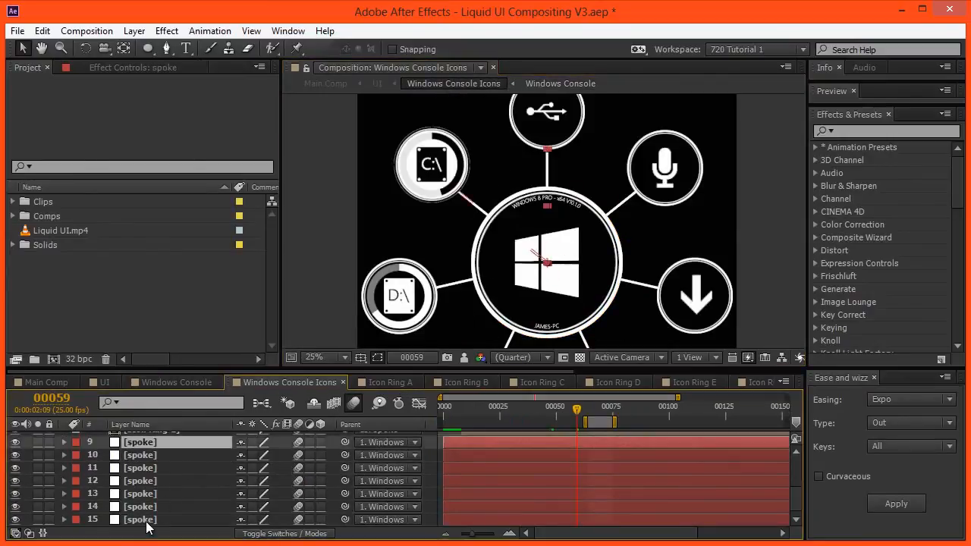
left_click(147, 521, "shift")
key("r")
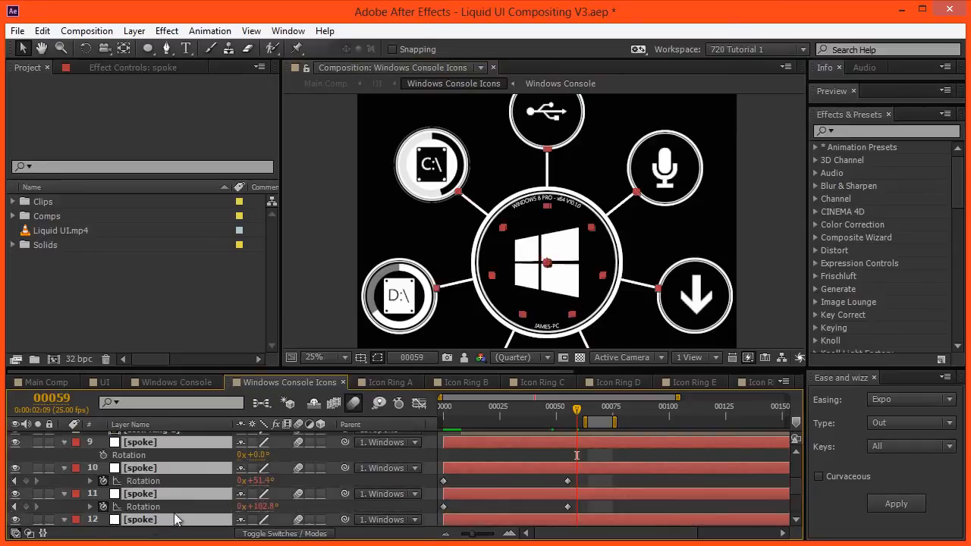
left_click_drag(517, 504, 587, 365)
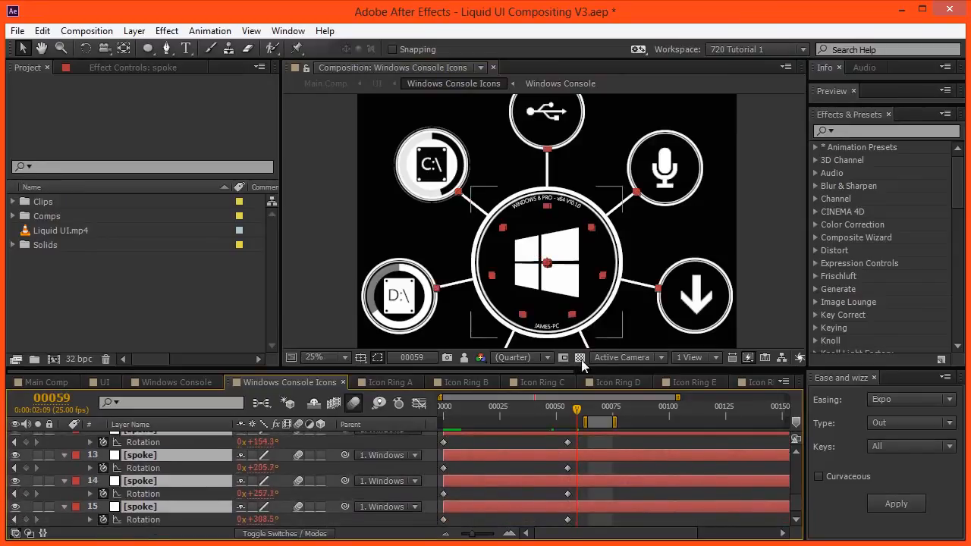
key("grave")
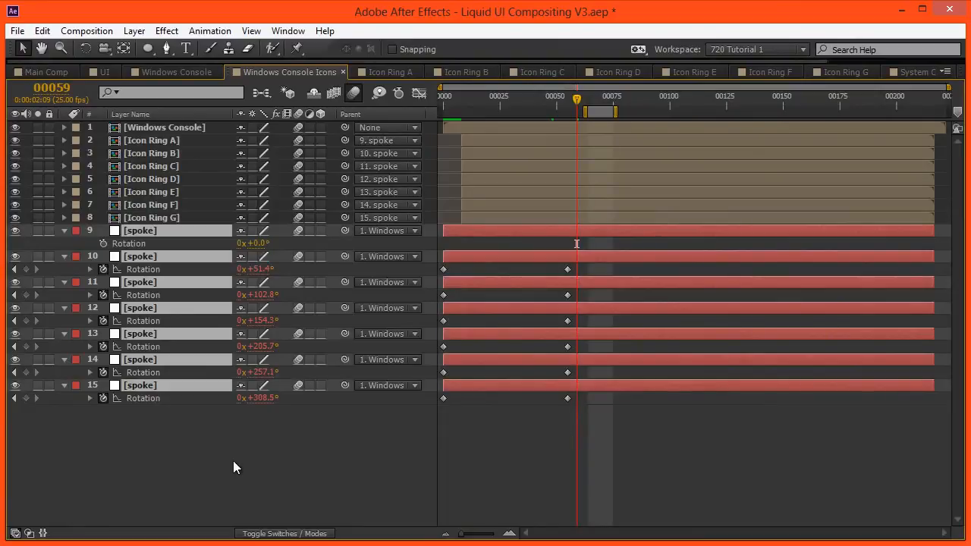
key("alt+bracketright")
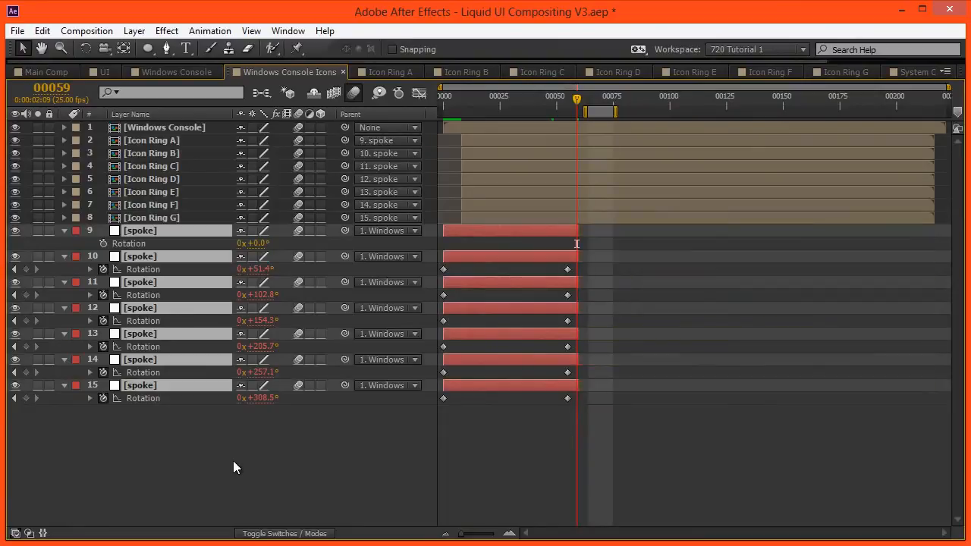
Step: Duplicate the seven spoke layers as continuations starting at frame 60, and stack the copies together above the originals
key("ctrl+d")
left_click_drag(577, 269, 907, 306)
key("Page_Down")
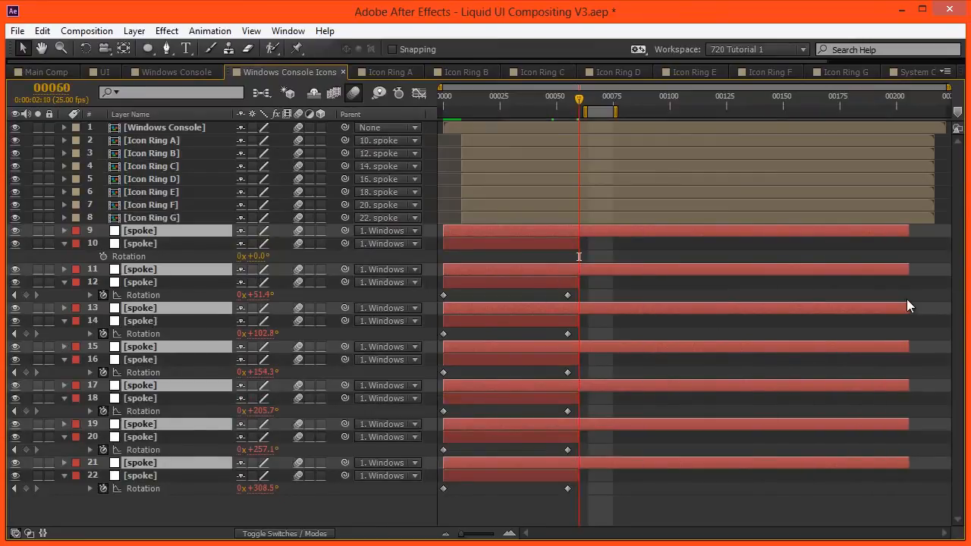
key("equal")
key("equal")
key("equal")
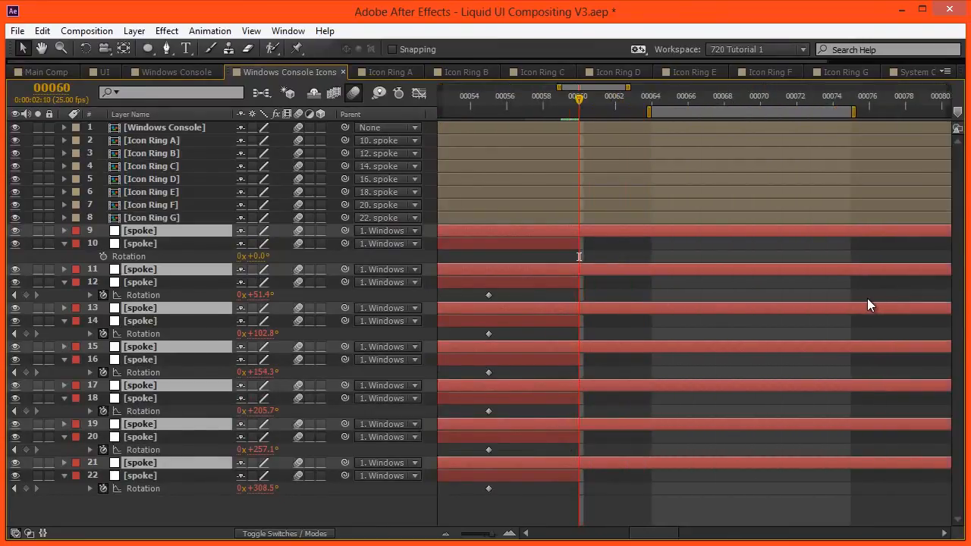
key("alt+bracketleft")
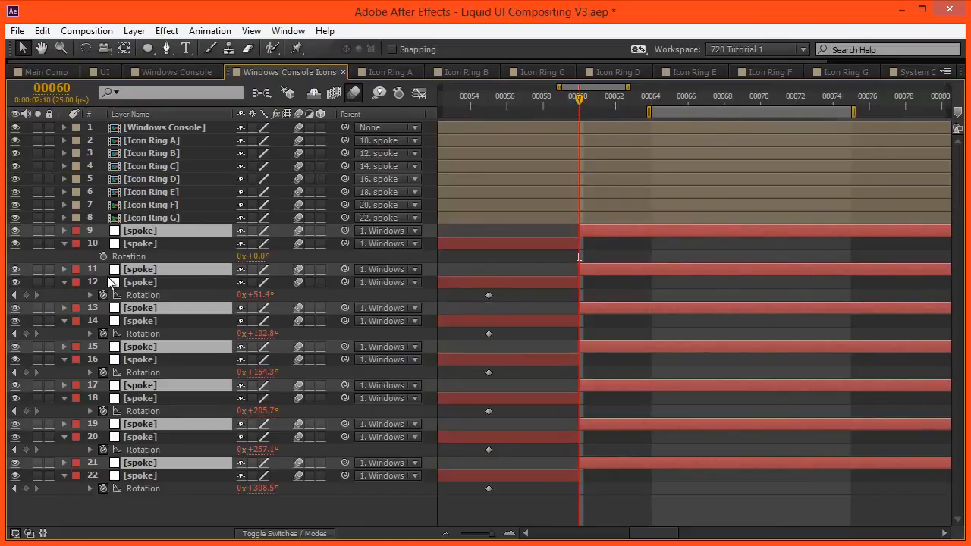
left_click_drag(148, 248, 150, 243)
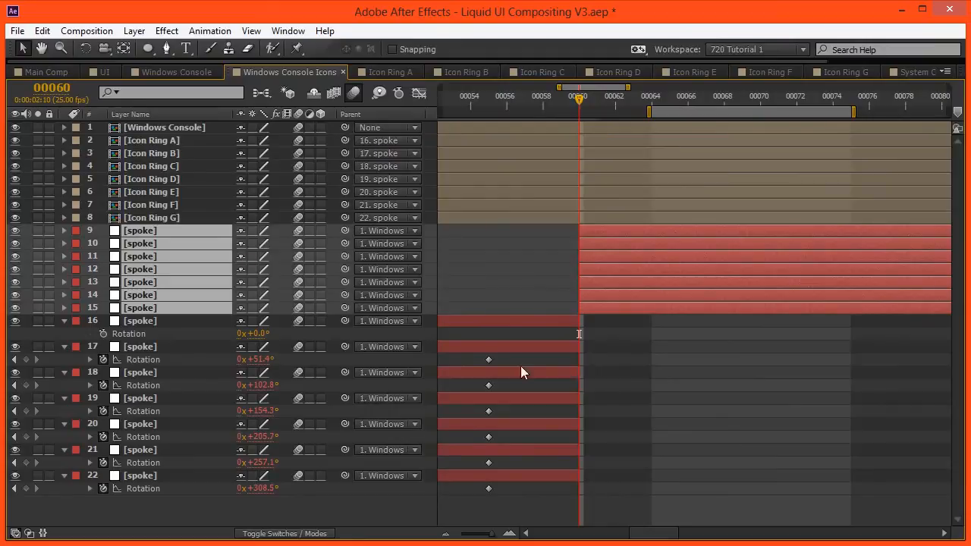
Step: Remove the Rotation keyframes and easing expressions from the seven duplicated spoke layers
key("e")
key("e")
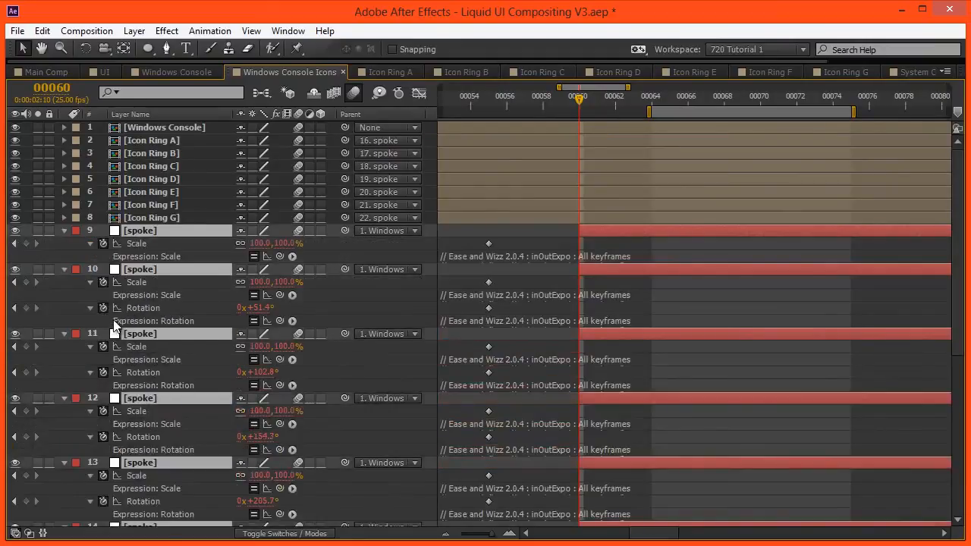
key("r")
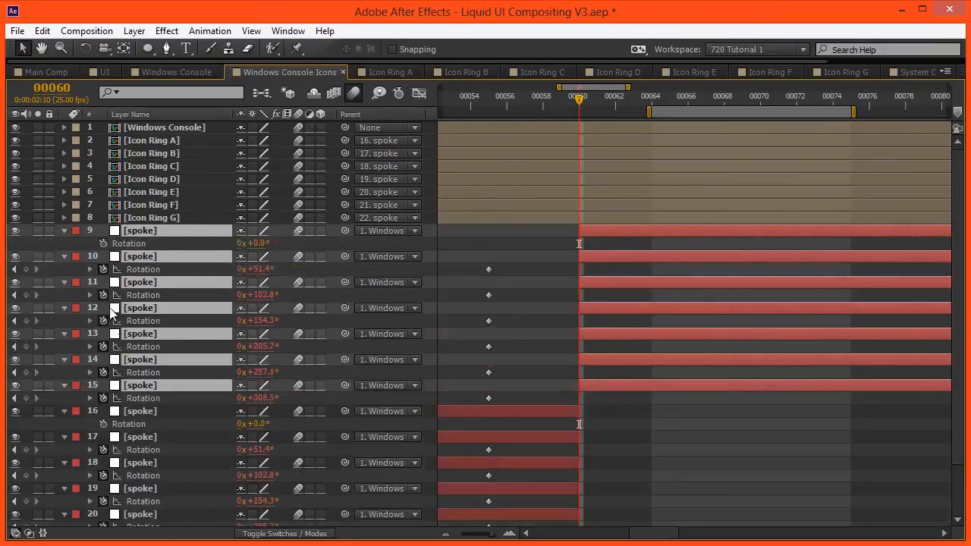
left_click(103, 269)
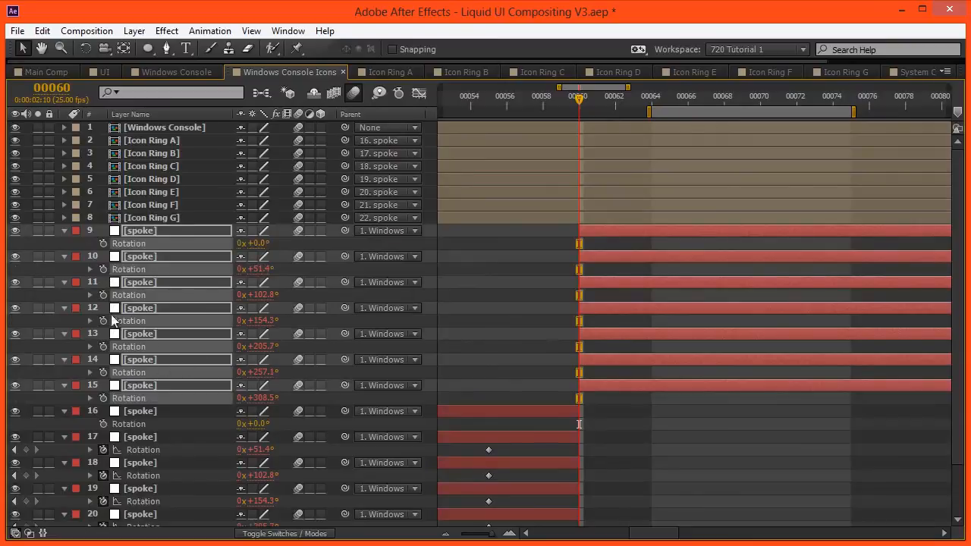
left_click(103, 269, "alt")
Step: Check at frames 56 and 55 of the Main Comp how the C: icon's flash lines up with the finger press
key("grave")
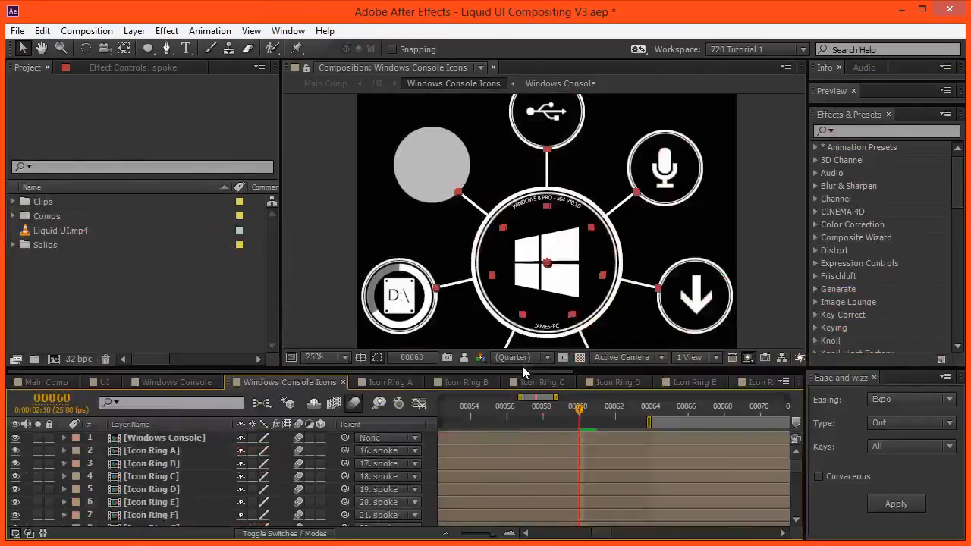
left_click_drag(540, 441, 524, 348)
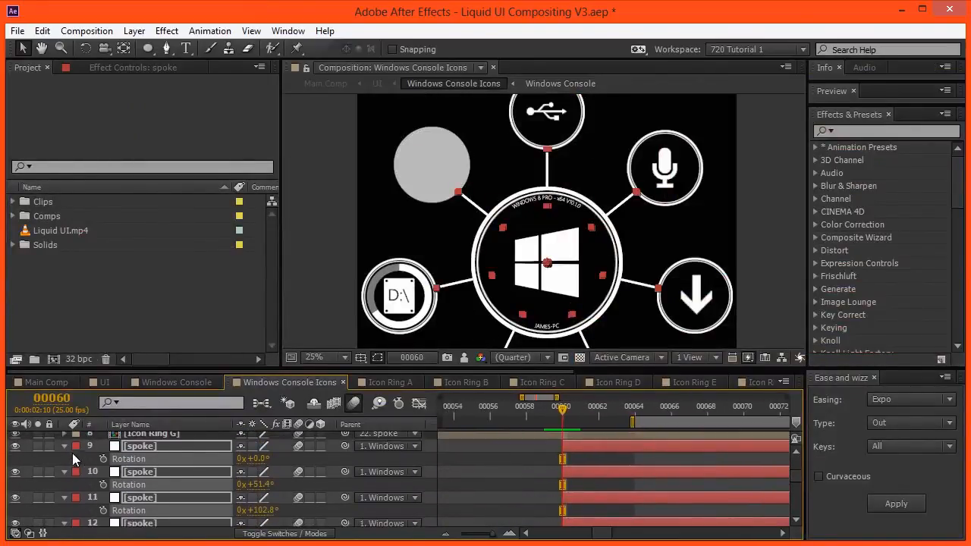
left_click(66, 447)
left_click_drag(517, 495, 513, 468)
key("r")
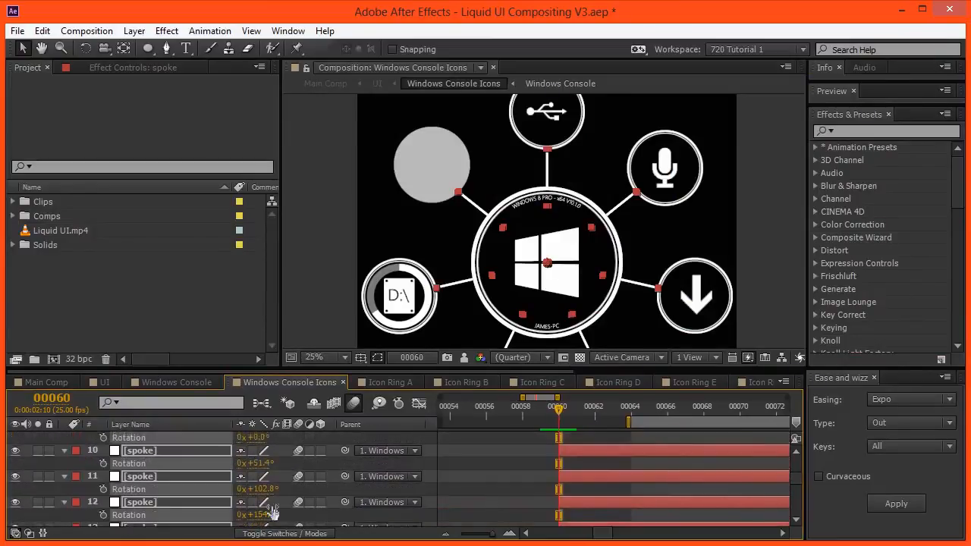
left_click_drag(215, 487, 221, 451)
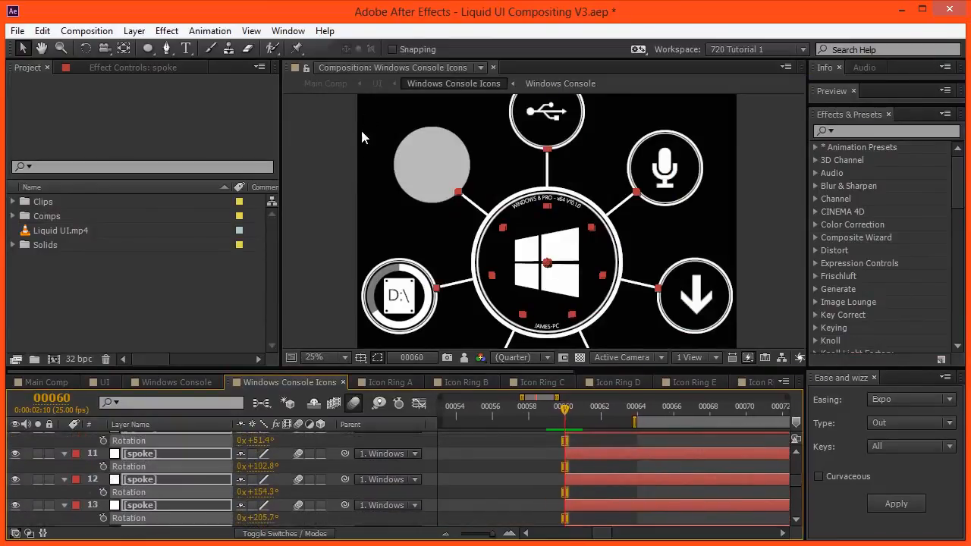
left_click(325, 84)
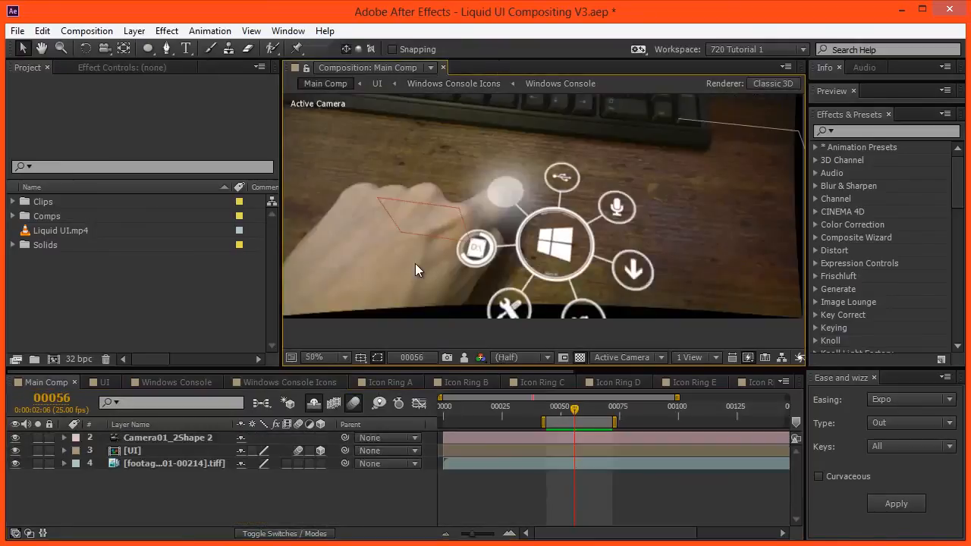
key("Page_Up")
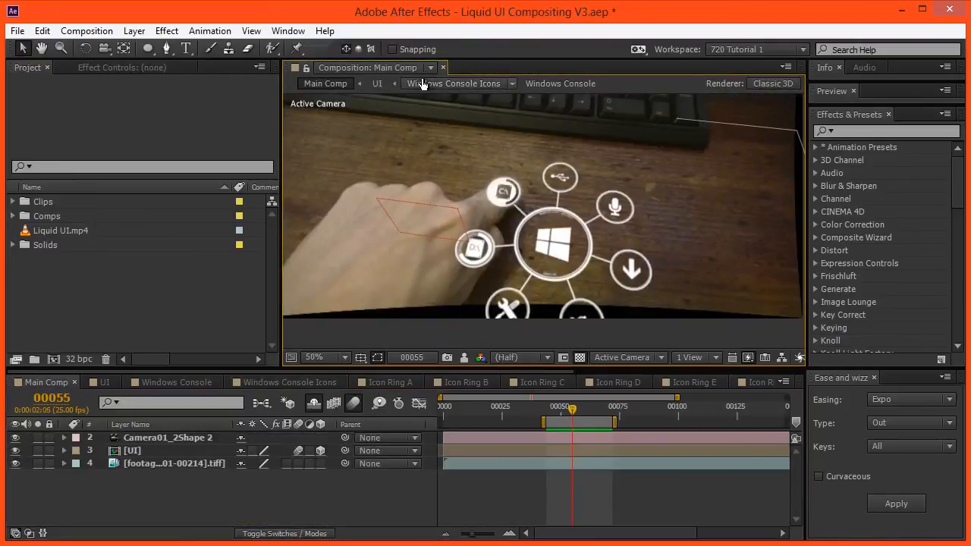
left_click(454, 83)
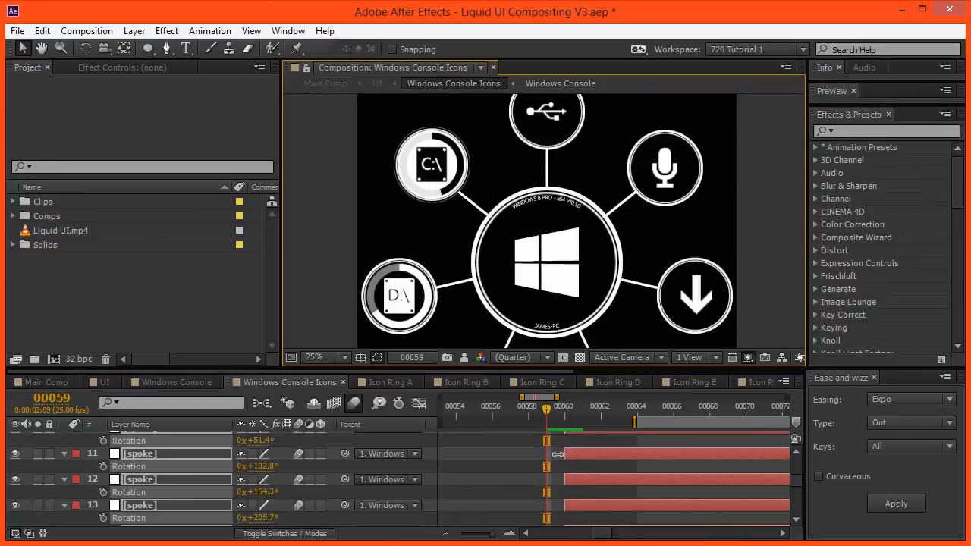
Step: Move the split between the original and duplicated spoke layers one frame earlier, to frame 59
left_click_drag(559, 454, 554, 454)
key("grave")
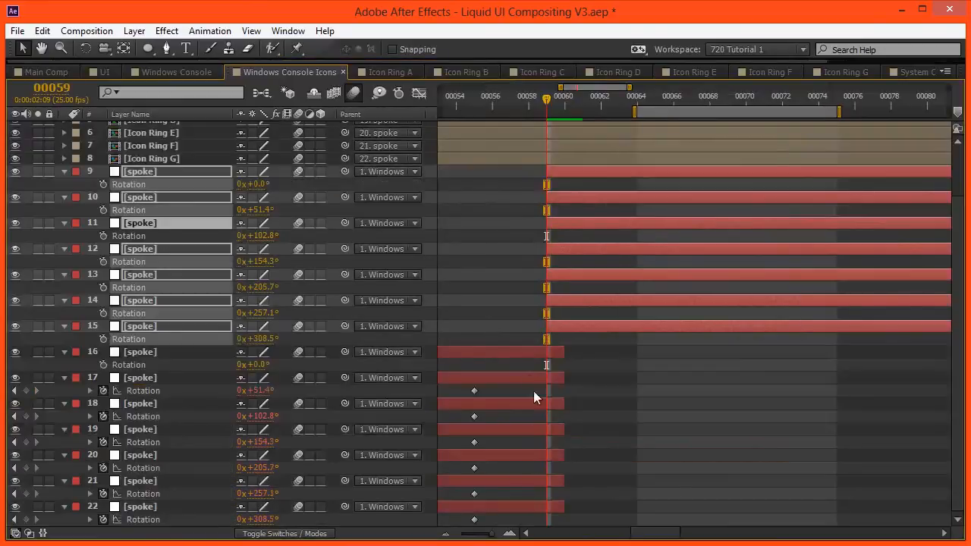
left_click(520, 350)
scroll(531, 365, "left", 1)
left_click(538, 504, "shift")
left_click_drag(580, 353, 561, 353)
left_click(519, 263)
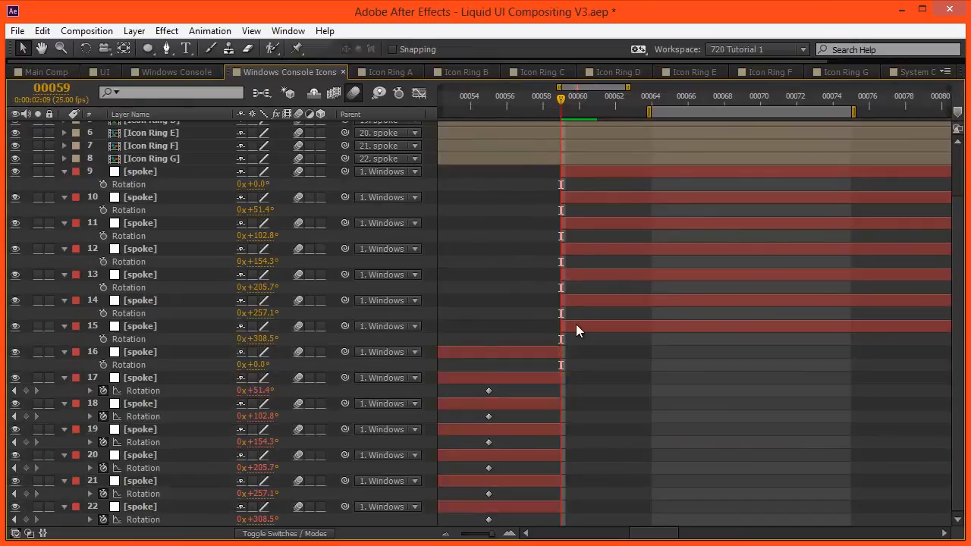
Step: Keyframe the duplicated spokes' current Rotation at frame 59, and set all seven to 0° at frame 69
left_click(580, 327)
left_click(573, 174, "shift")
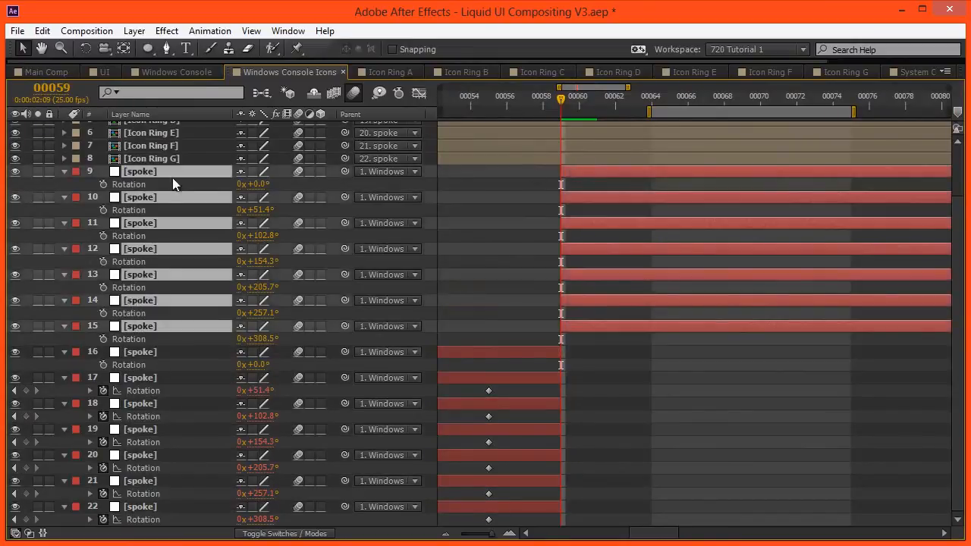
key("alt+shift+r")
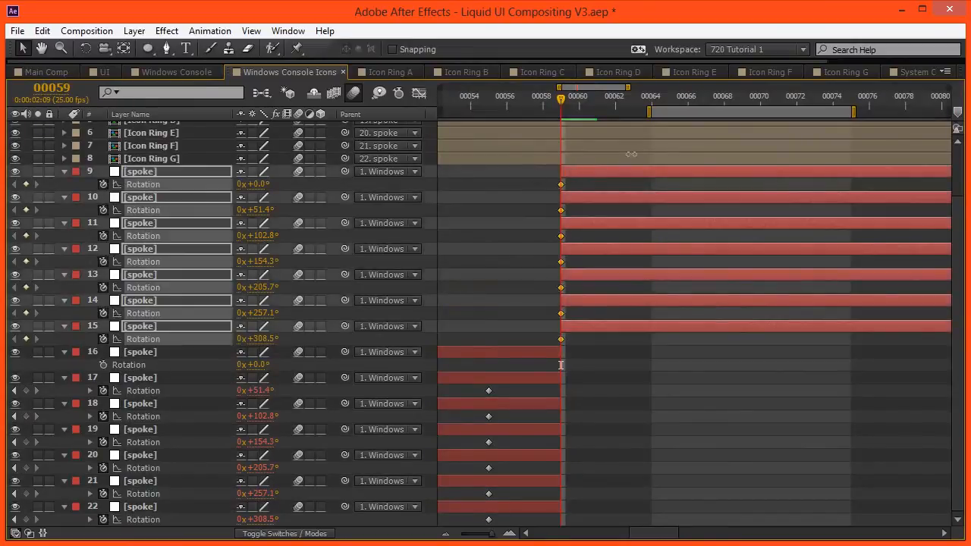
key("shift+Page_Down")
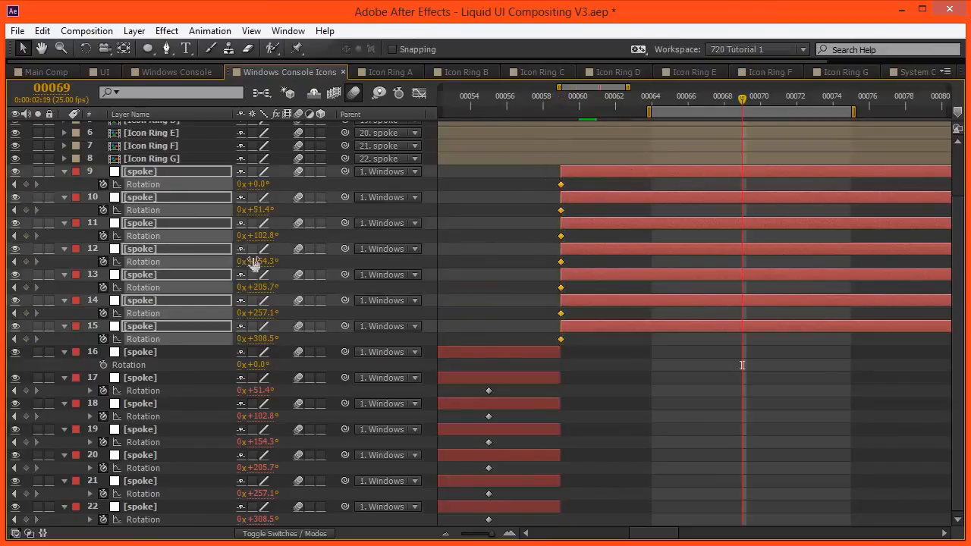
left_click(258, 262)
type("0")
key("Return")
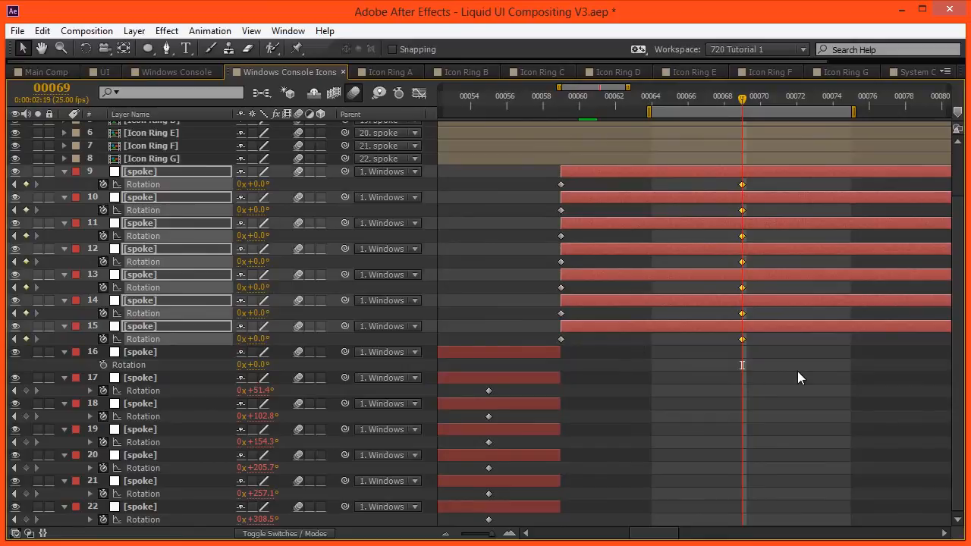
Step: Apply Expo Out easing to the new Rotation keyframes of the duplicated spokes
key("grave")
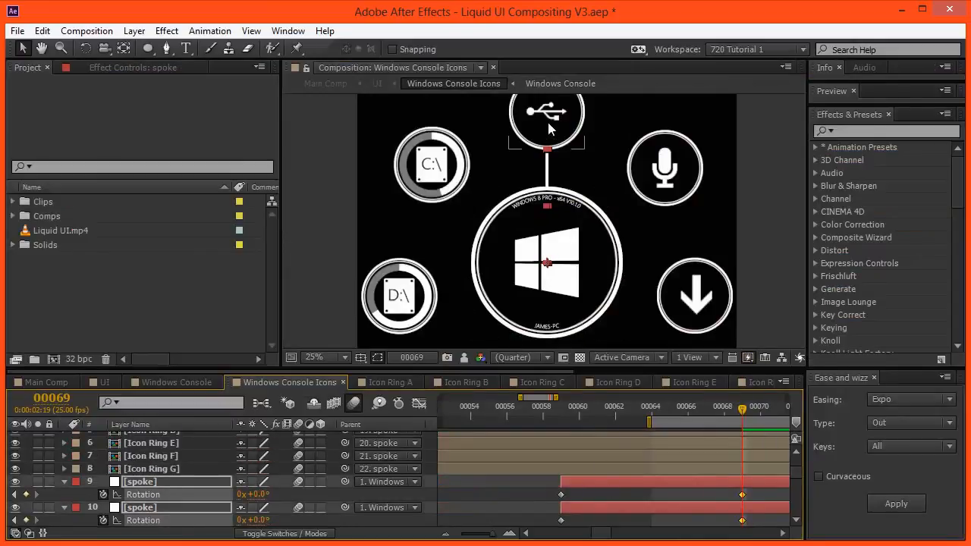
scroll(614, 508, "down", 5)
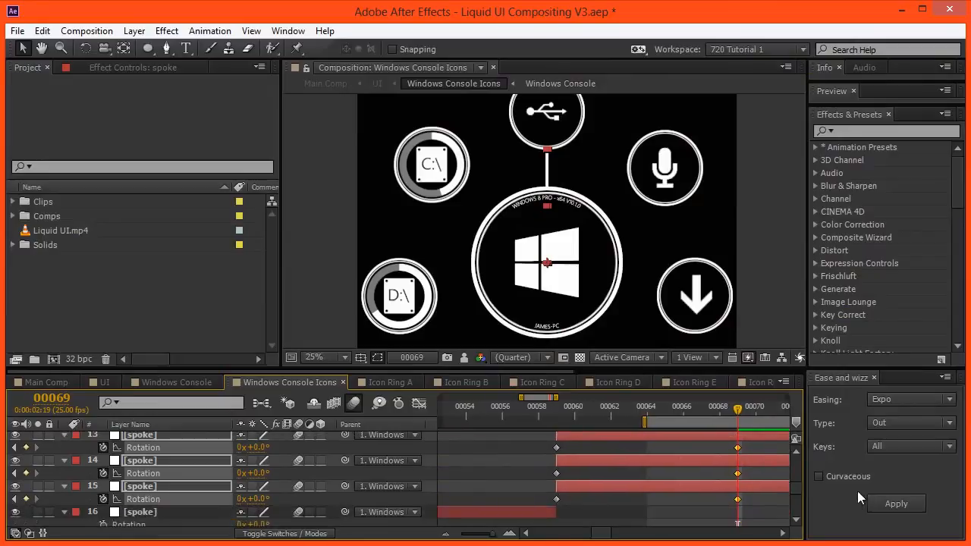
left_click(888, 503)
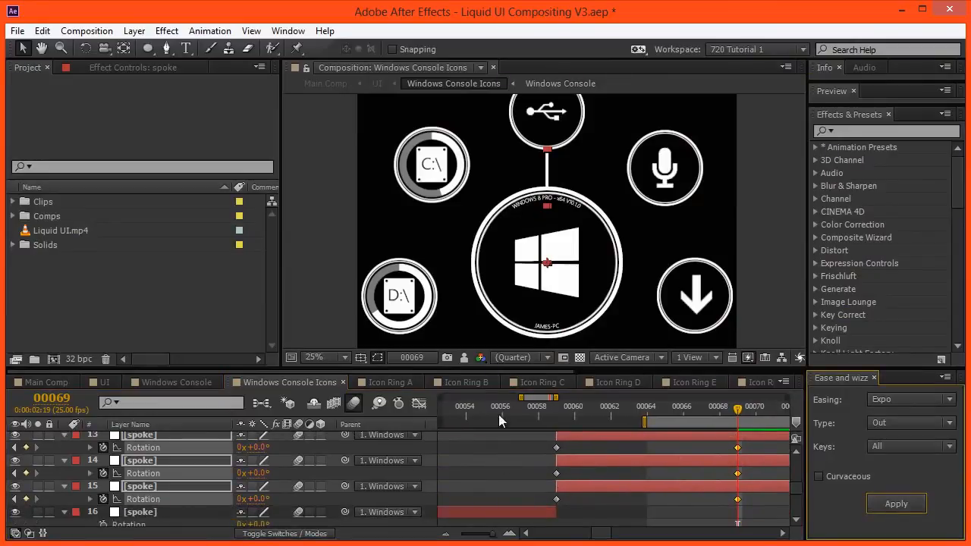
Step: Preview the spokes' closing rotation between frames 59 and 70, and go to frame 79
left_click(551, 407)
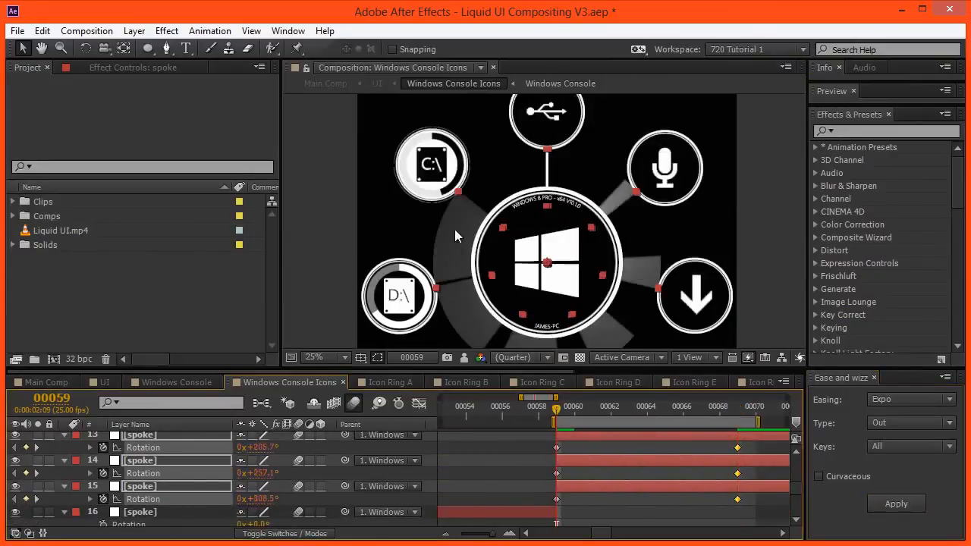
left_click(494, 240)
key("space")
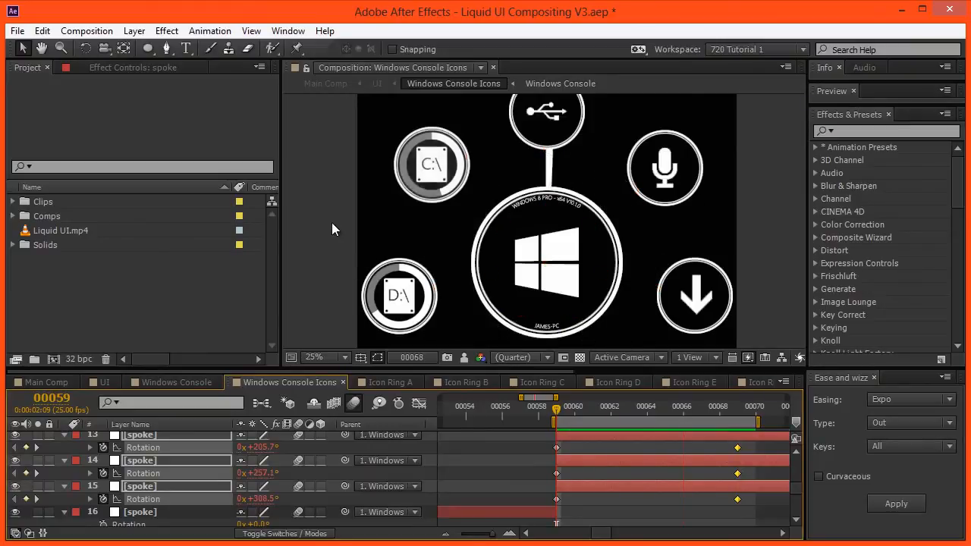
key("space")
key("shift+Page_Down")
key("shift+Page_Down")
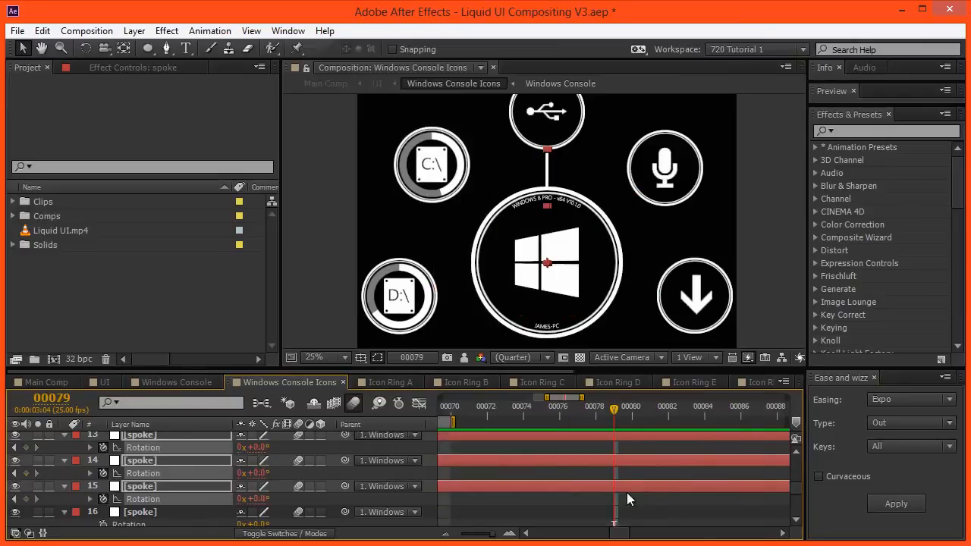
Step: Move the duplicated spokes' 0° Rotation keyframes to frame 79
key("minus")
key("minus")
key("minus")
key("grave")
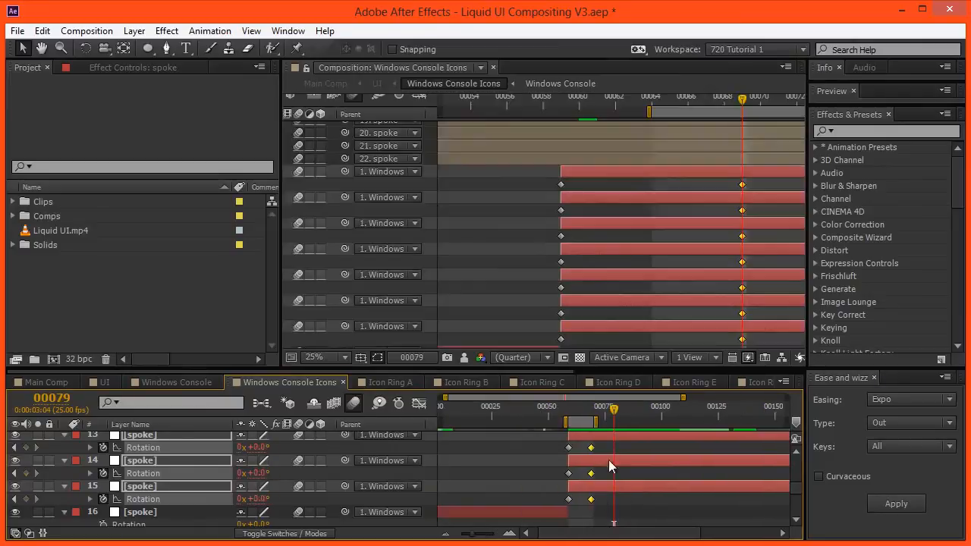
left_click_drag(600, 338, 622, 341)
key("grave")
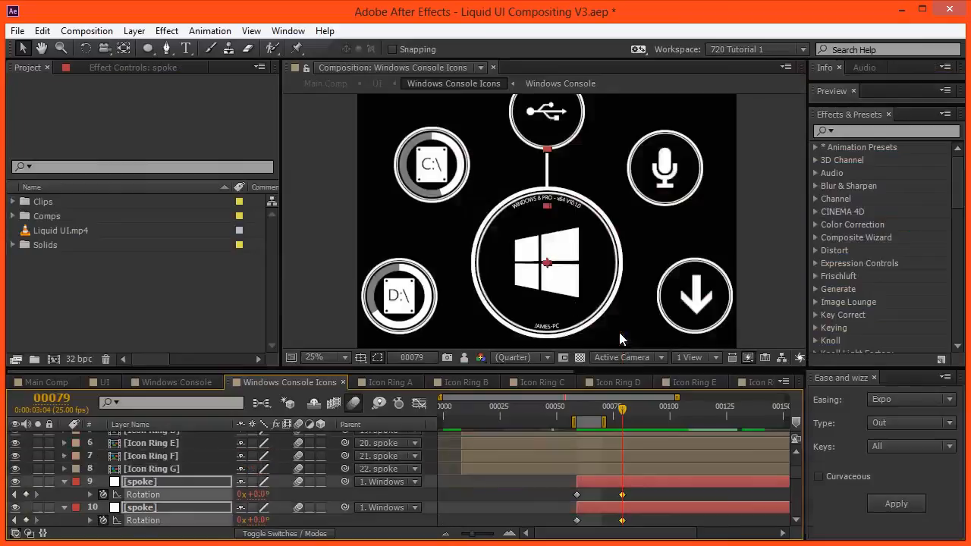
Step: End the work area at frame 79 and preview the spokes' slower closing rotation
left_click(575, 482)
key("n")
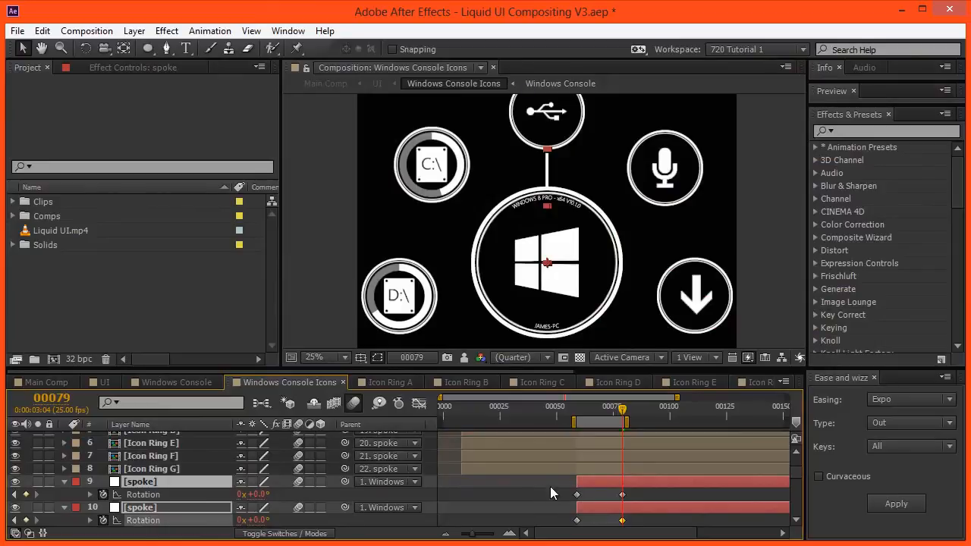
key("KP_0")
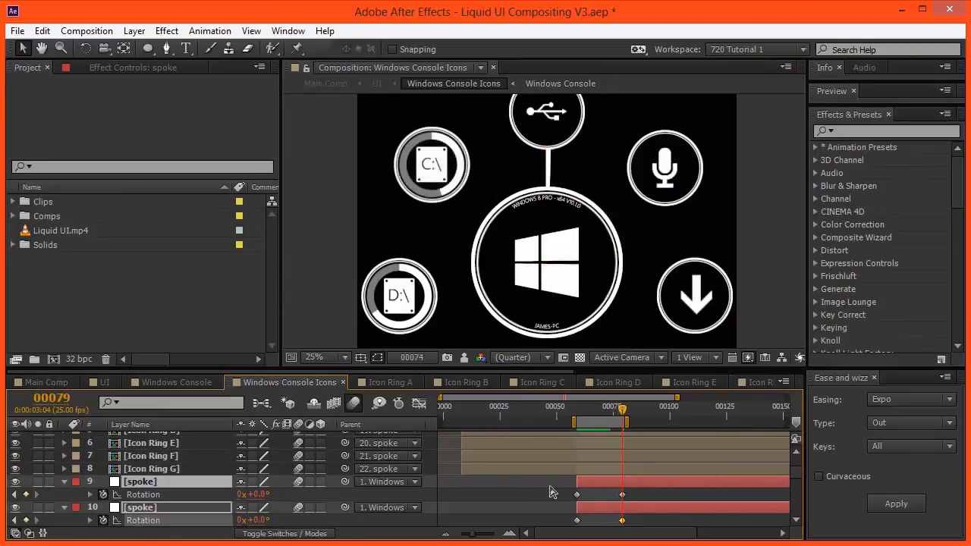
key("space")
key("ctrl+d")
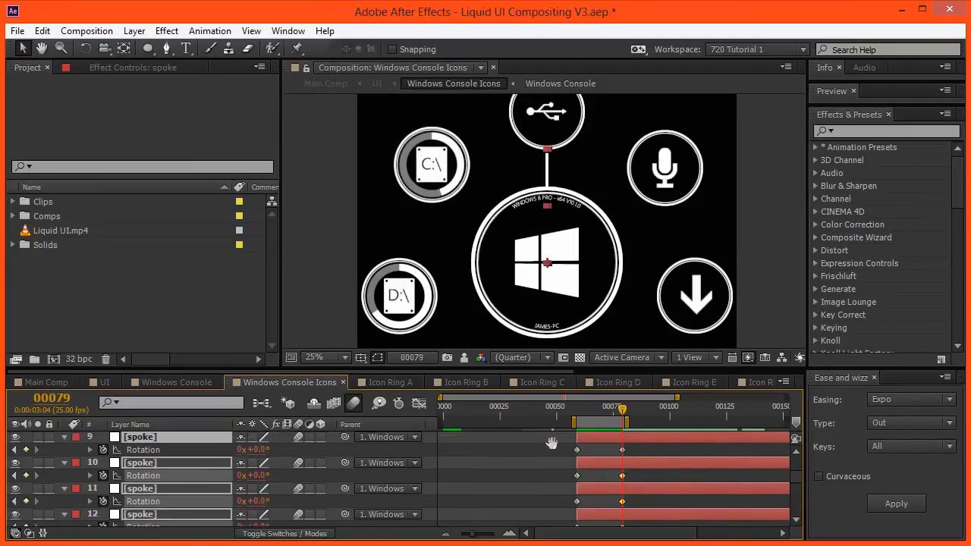
Step: Apply Quint Out easing to the Rotation keyframes of all seven duplicated spokes and preview the motion
key("grave")
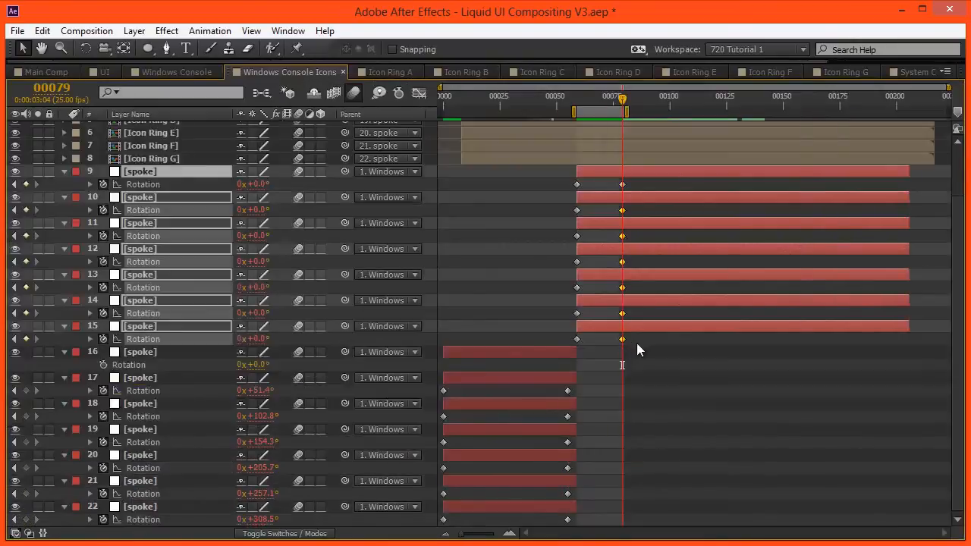
left_click_drag(636, 343, 603, 187)
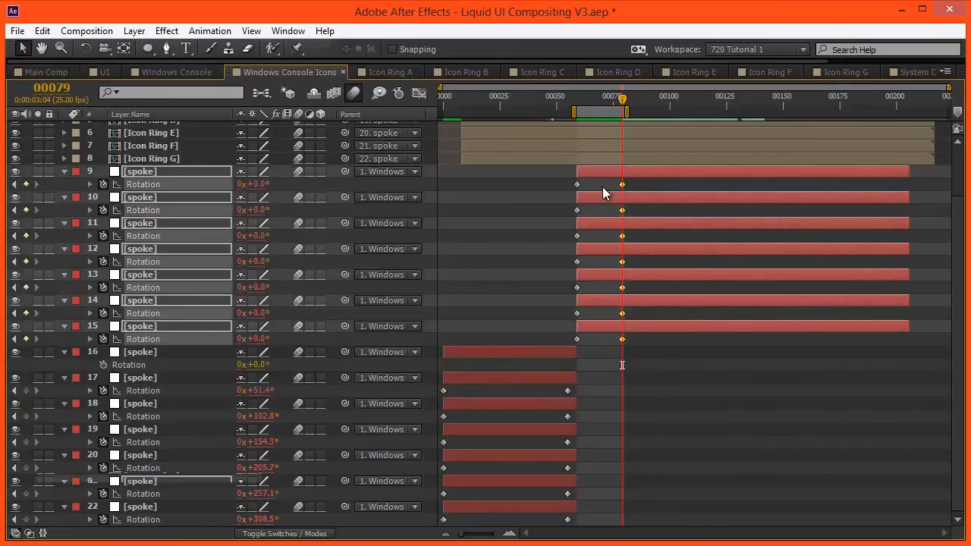
key("grave")
left_click(890, 394)
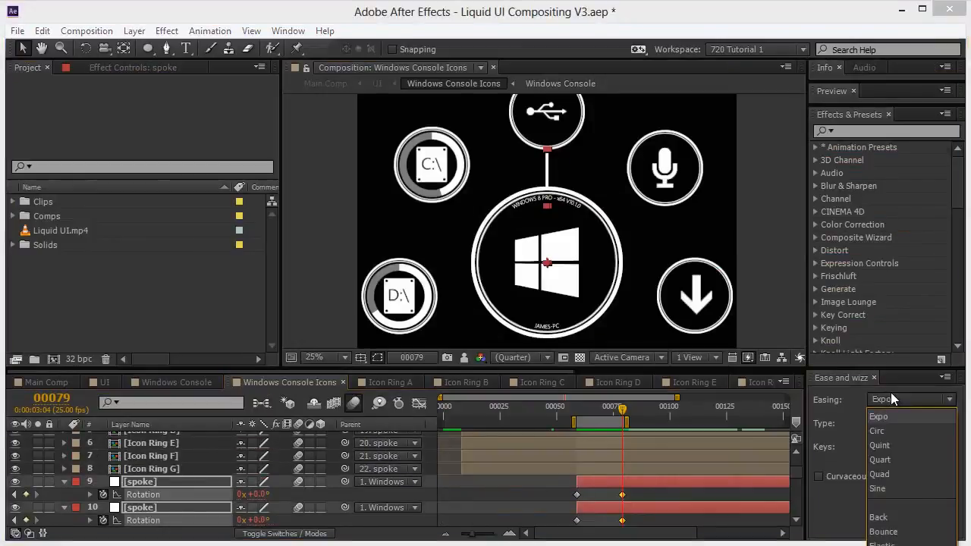
left_click(878, 446)
left_click(899, 504)
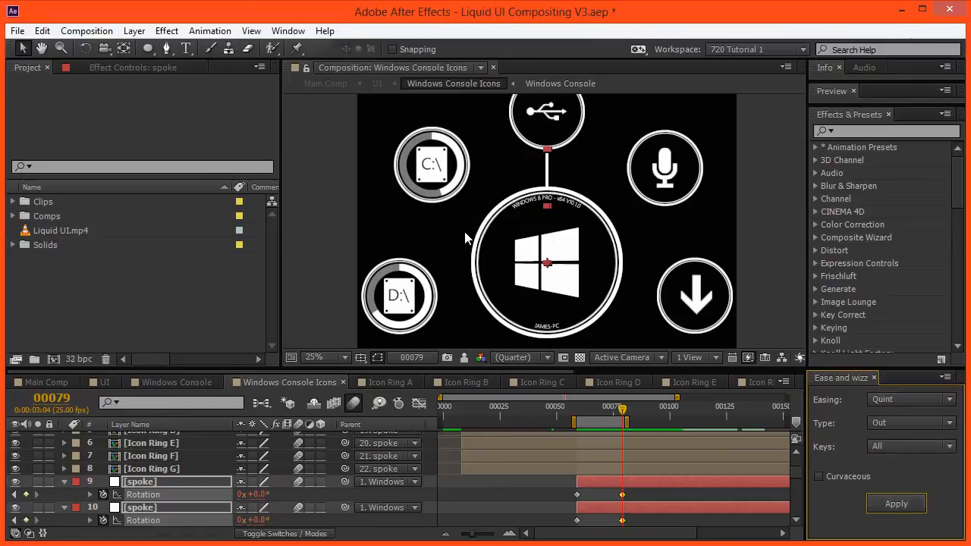
key("KP_0")
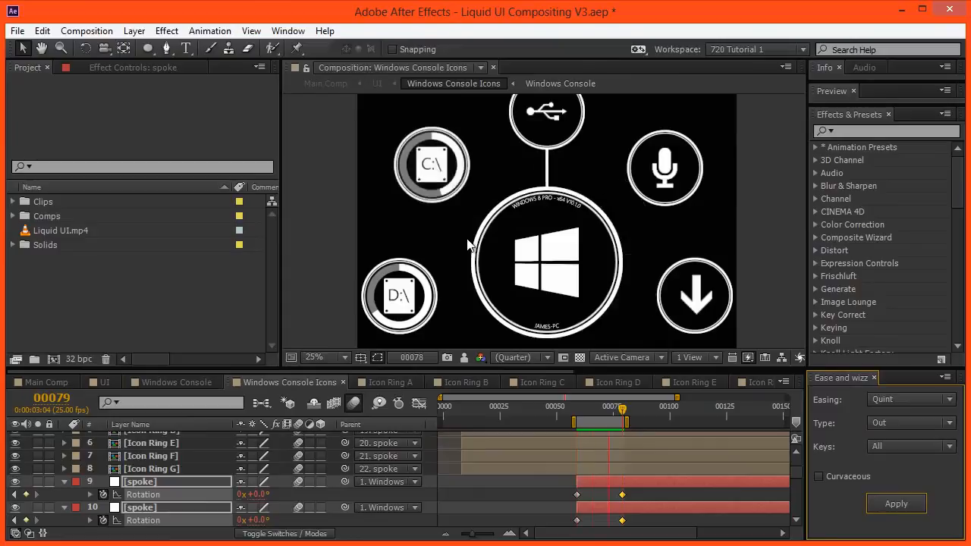
key("space")
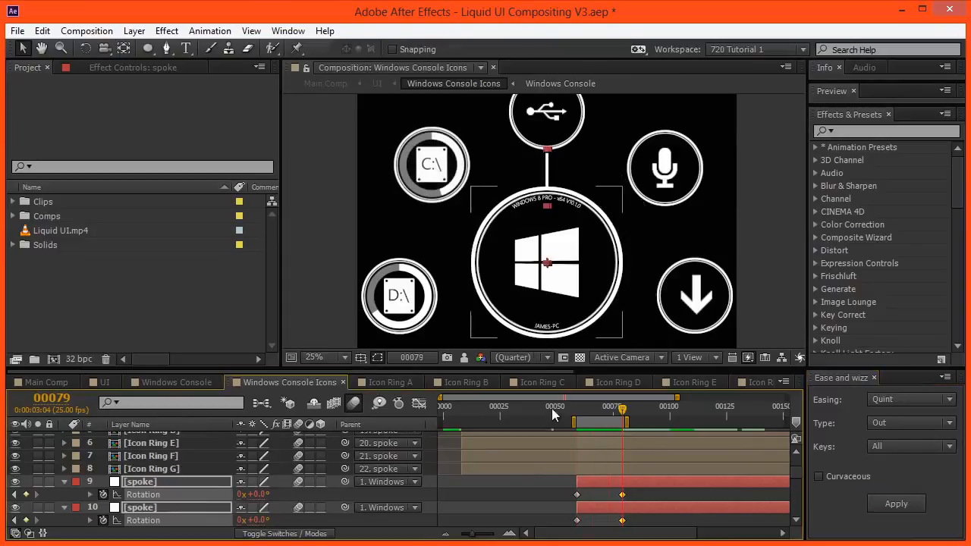
Step: Show the duplicated spokes' Scale at frame 59 and remove the Scale expression from all seven layers
key("grave")
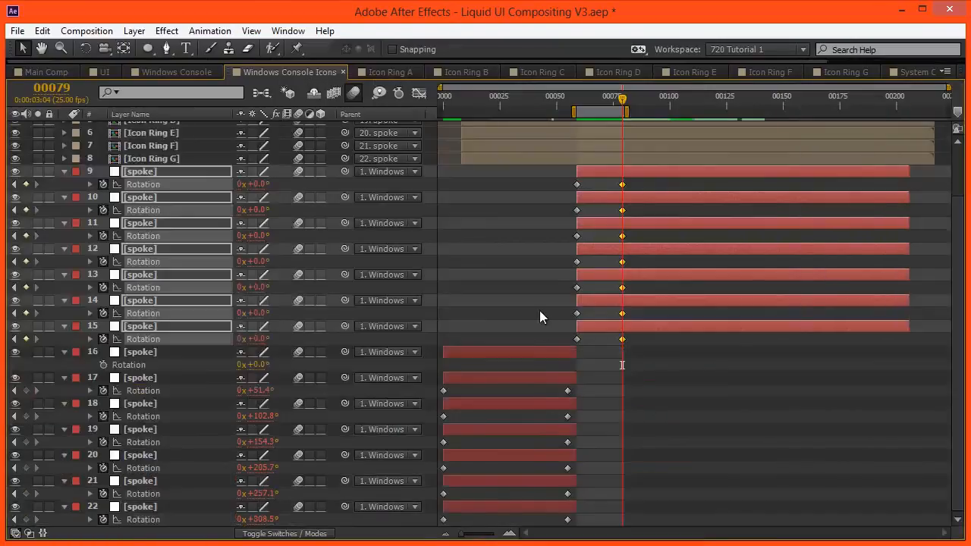
key("shift+s")
key("j")
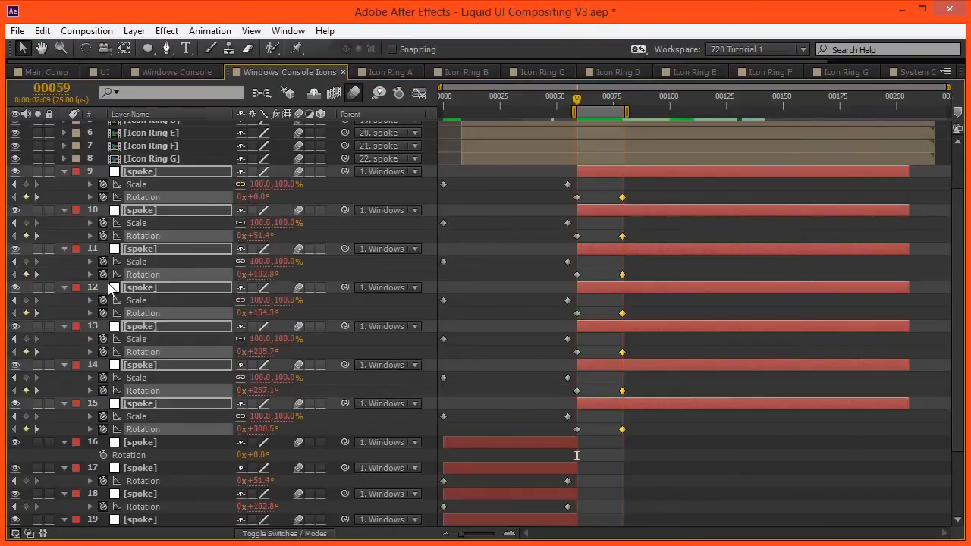
left_click(103, 228)
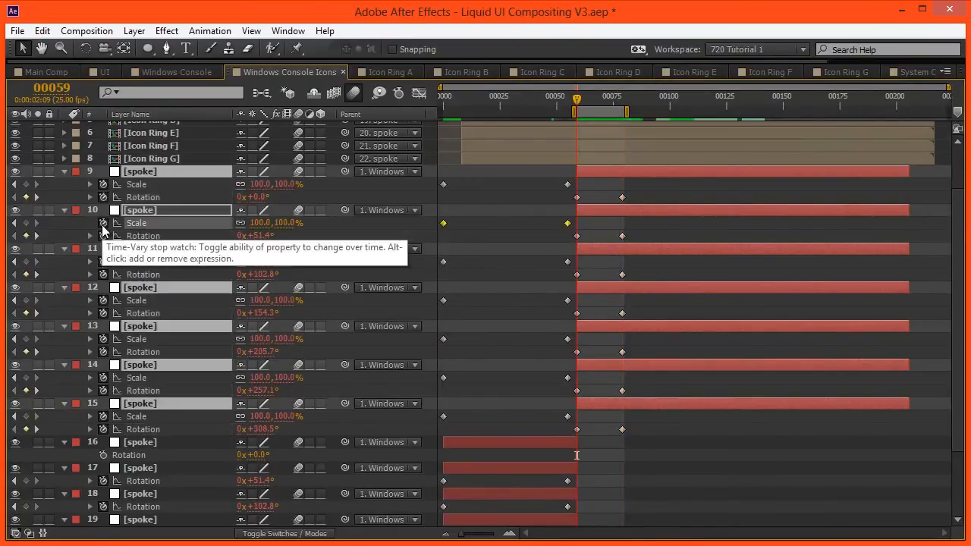
key("s")
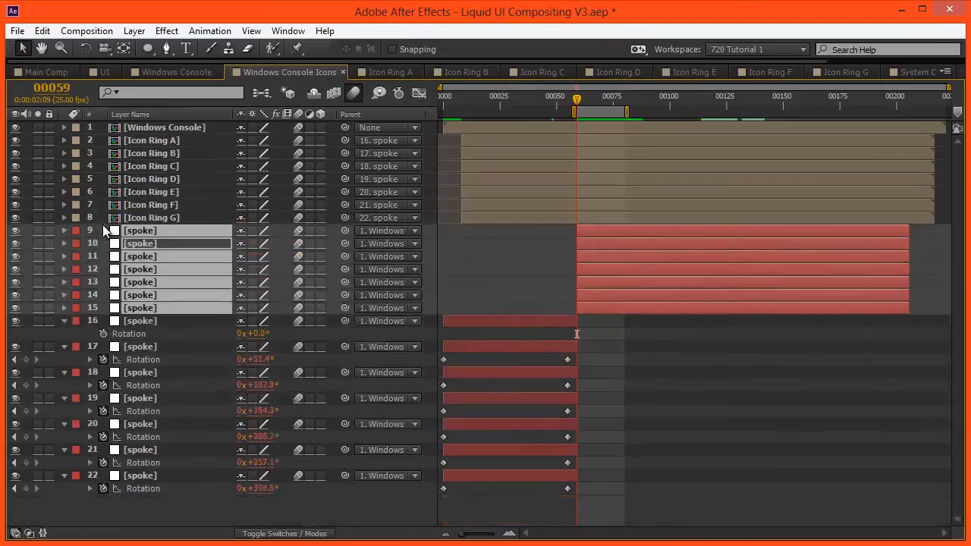
left_click(103, 245)
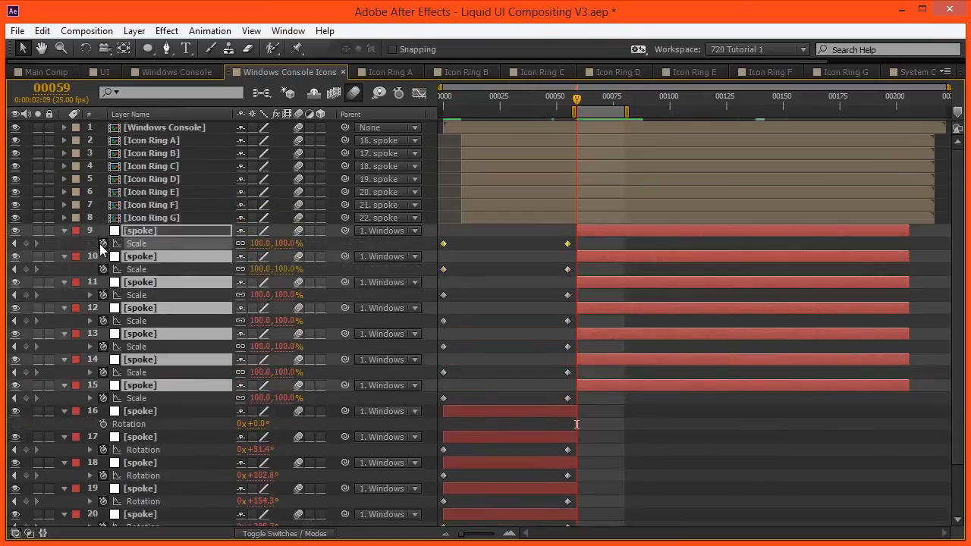
left_click(103, 297, "alt")
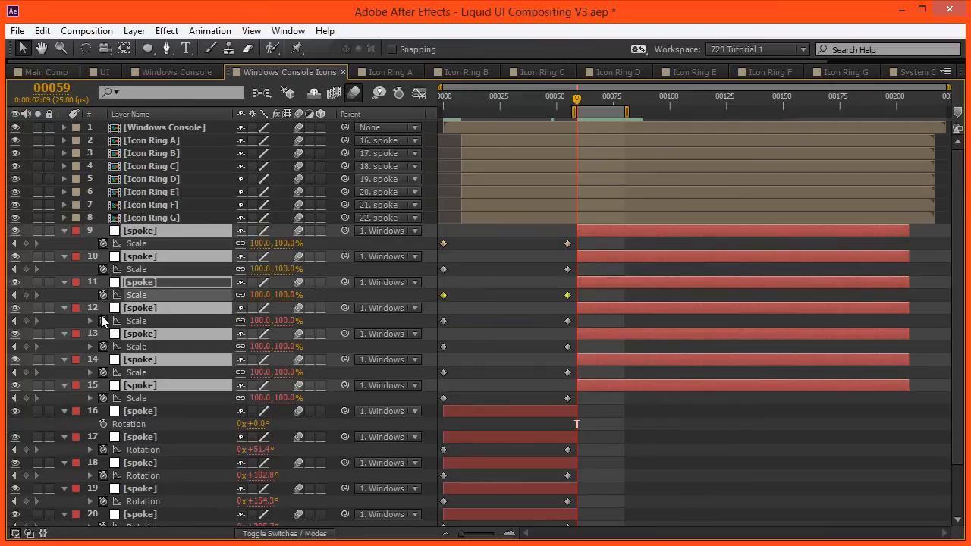
left_click(103, 321, "alt")
left_click(105, 347, "alt")
left_click(103, 372, "alt")
left_click(103, 399, "alt")
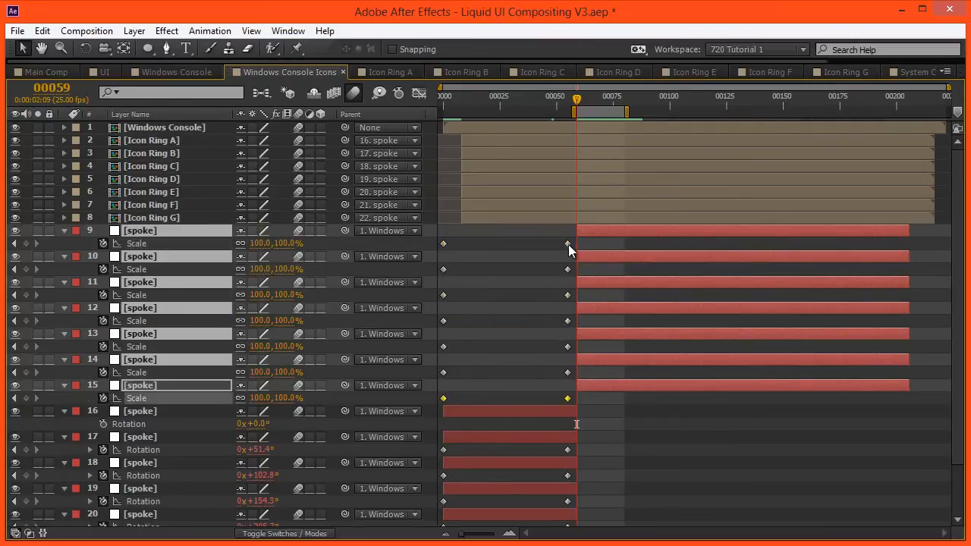
Step: Delete the duplicated spokes' old Scale keyframes and keyframe their current Scale at frame 59
left_click_drag(575, 241, 409, 403)
key("Delete")
left_click(104, 244)
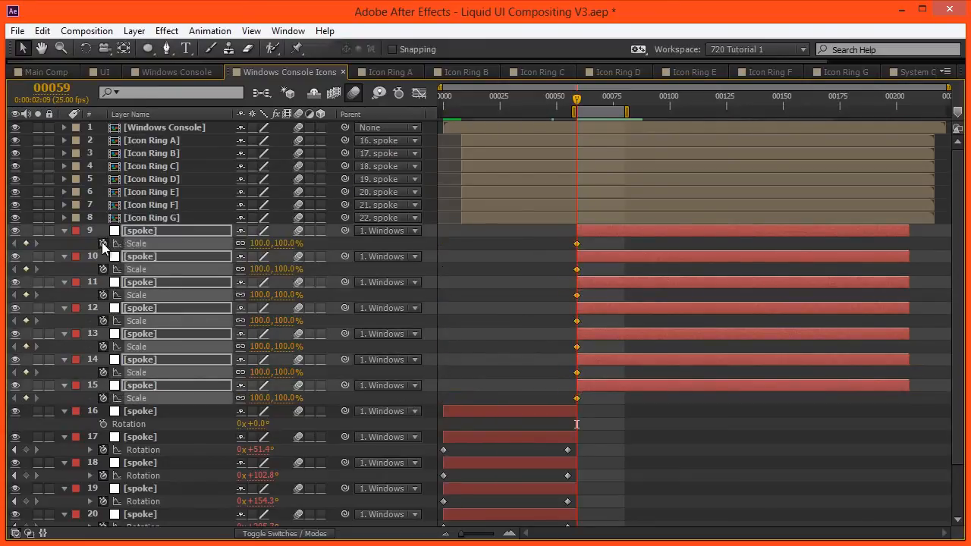
Step: Set the seven duplicated spokes' Scale to 61% at frame 79, apply Quint Out easing, and preview the retraction
key("shift+Page_Down")
key("shift+Page_Down")
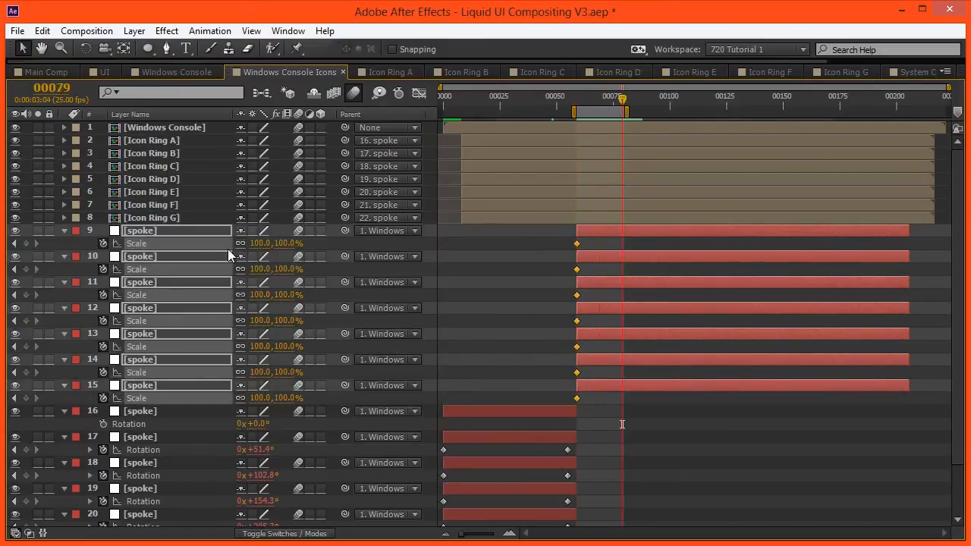
key("grave")
scroll(273, 458, "down", 5)
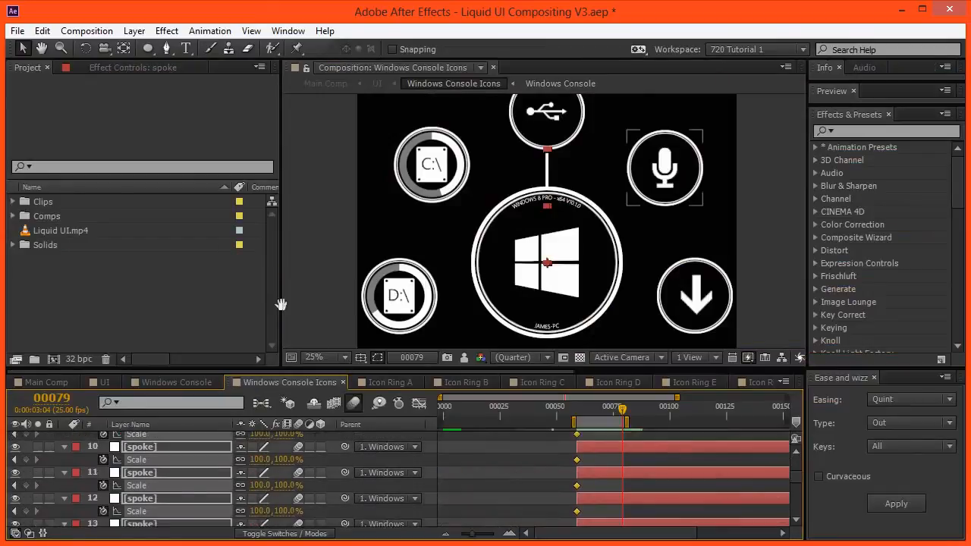
left_click_drag(260, 453, 224, 442)
left_click(886, 495)
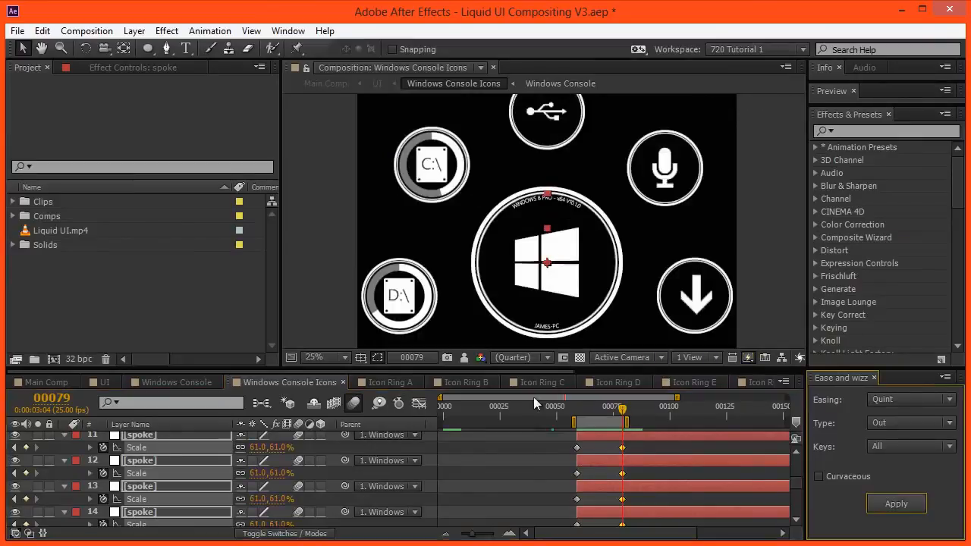
key("KP_0")
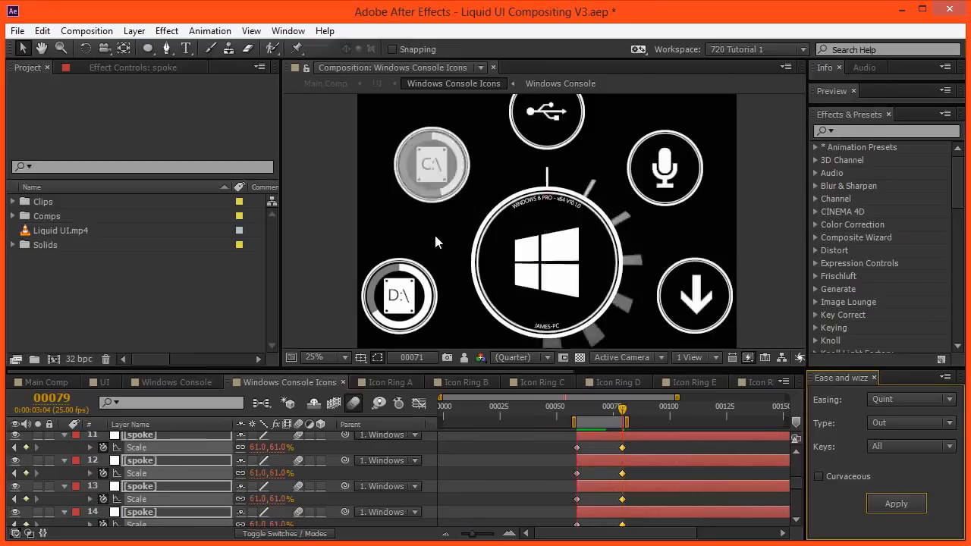
Step: Return to frame 59, collapse the layers, and check the keyframes on one of the duplicated spokes
left_click(177, 455)
left_click(185, 438)
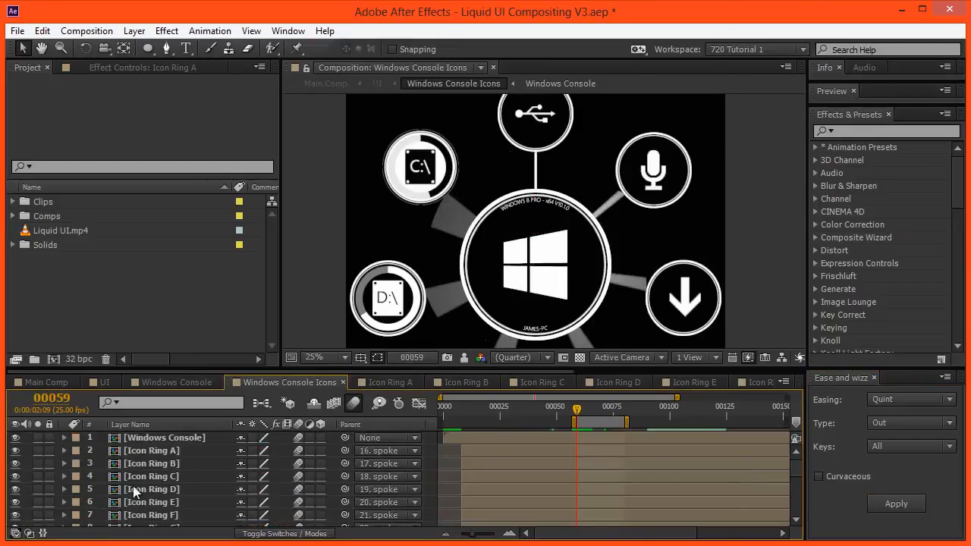
scroll(144, 478, "down", 3)
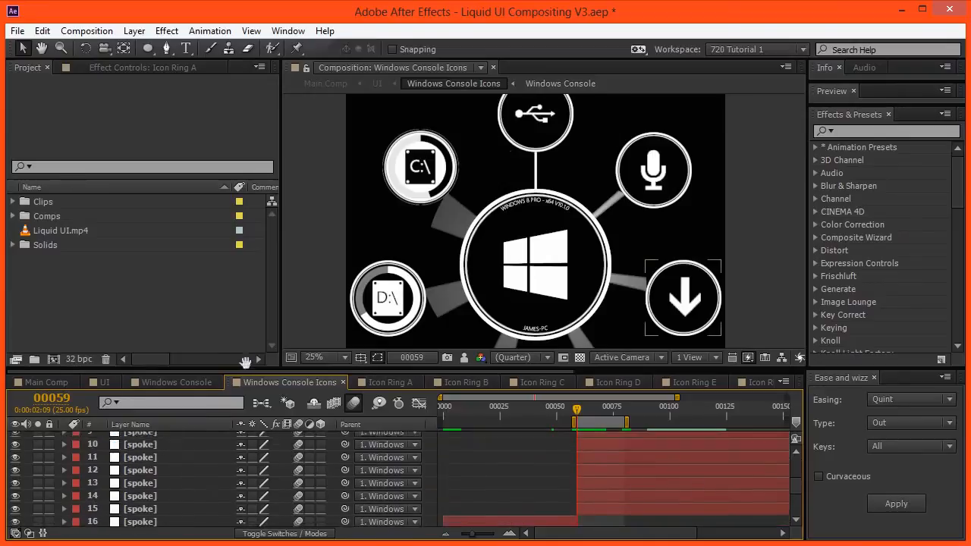
left_click(154, 486)
key("u")
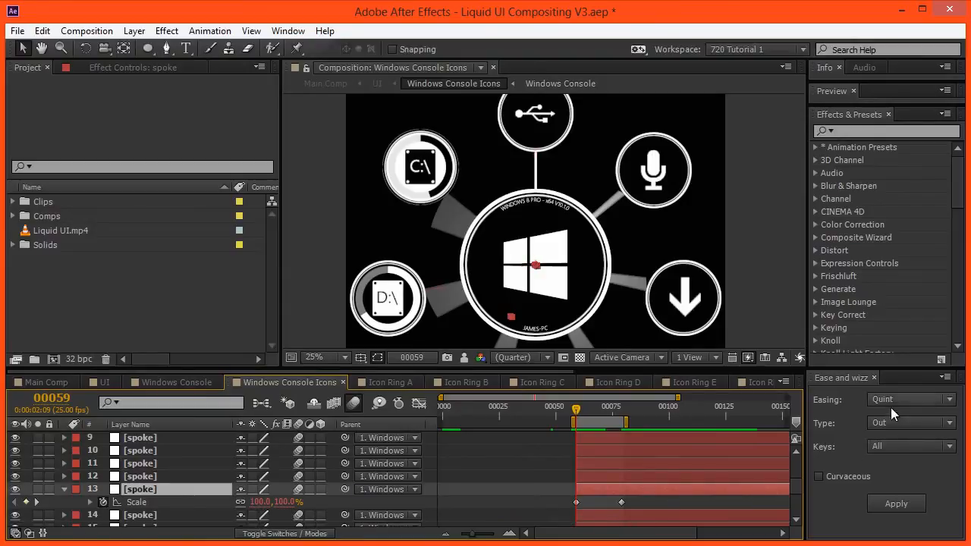
scroll(192, 460, "up", 3)
scroll(220, 477, "up", 1)
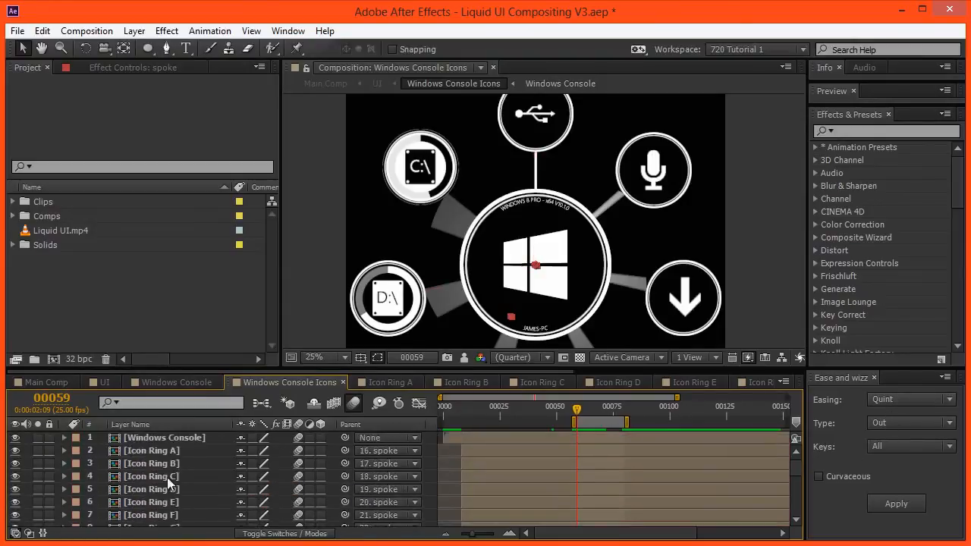
Step: Open the Icon Ring A composition, check the inner ring's mask keyframes, and collapse its layers
double_click(136, 450)
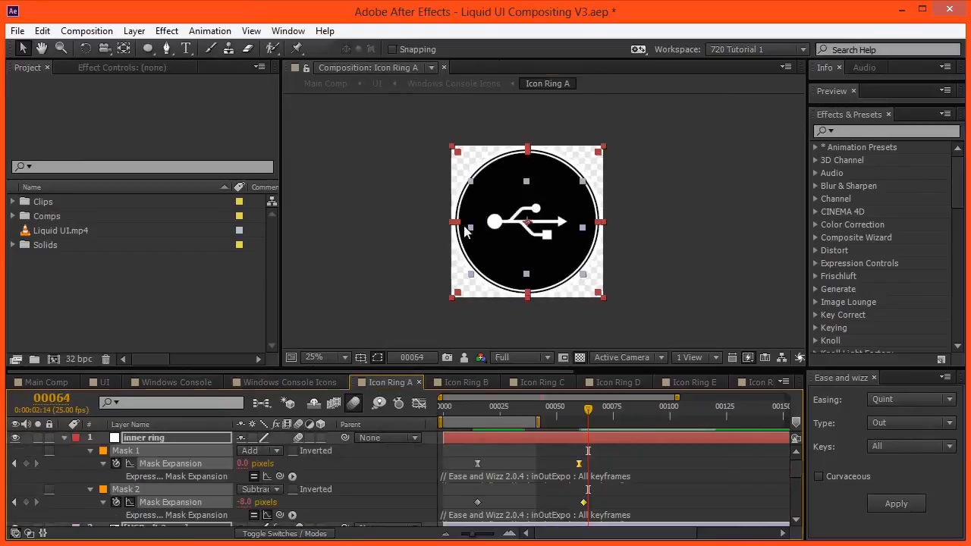
left_click(76, 438)
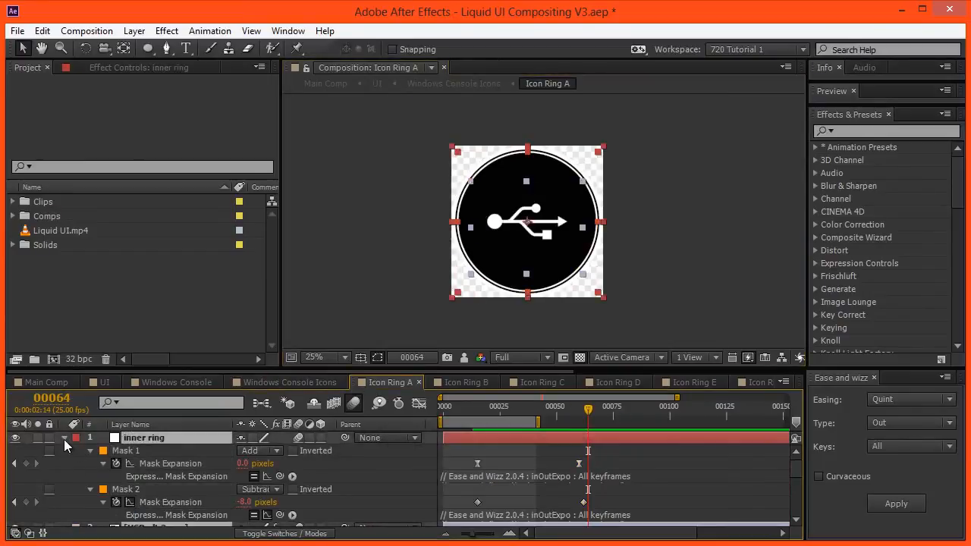
left_click(64, 438)
left_click(109, 486)
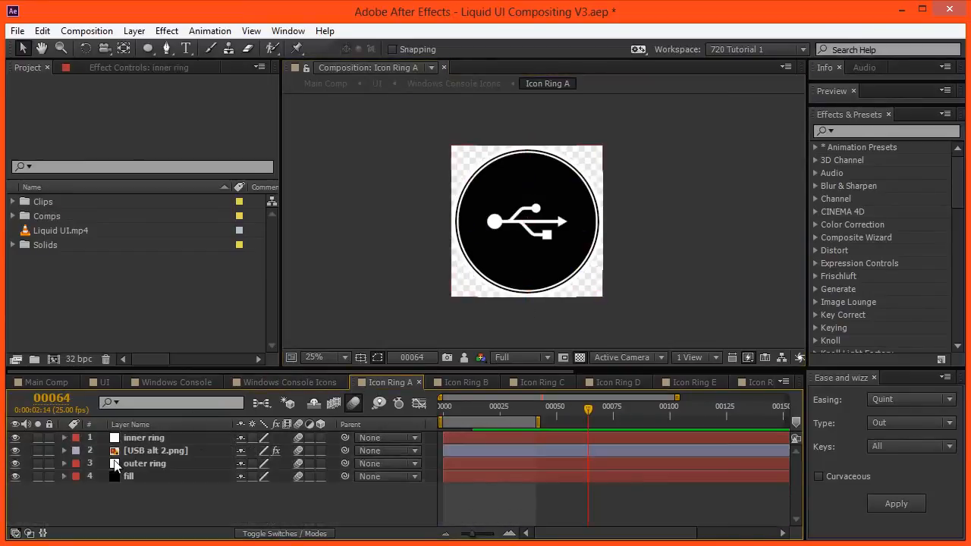
left_click(146, 438)
key("u")
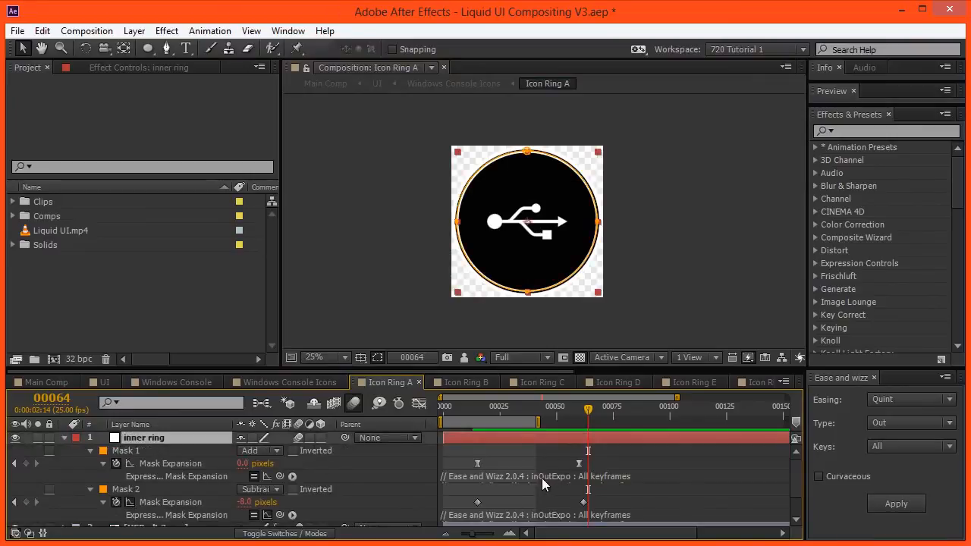
key("u")
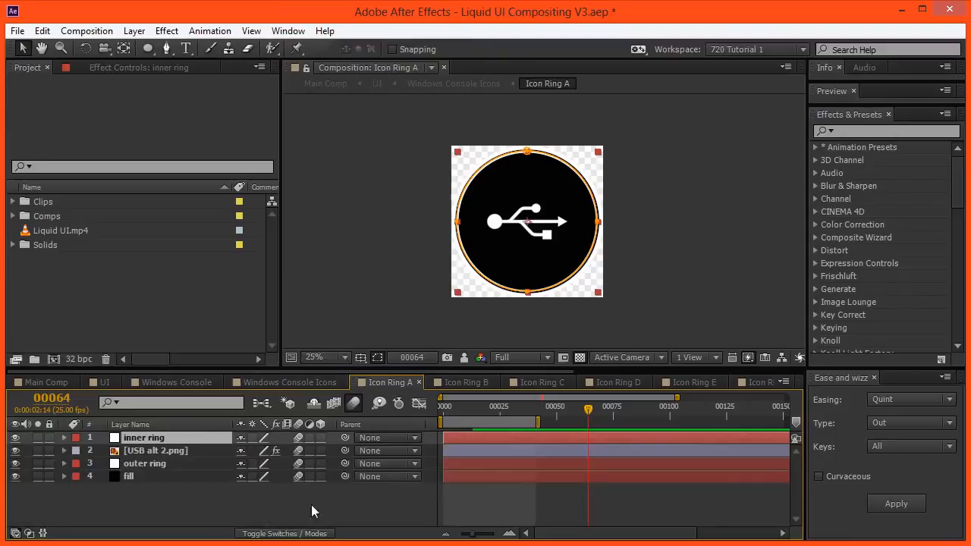
left_click(186, 511)
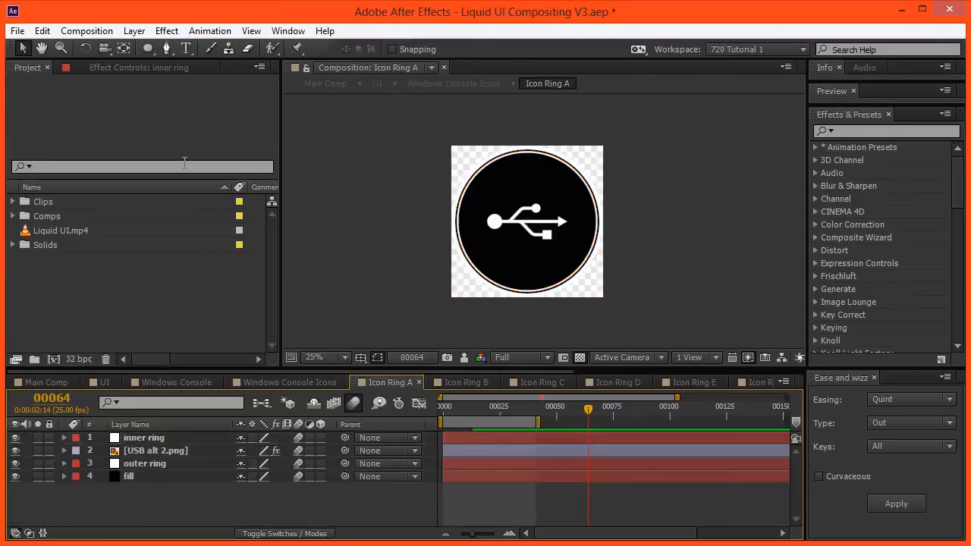
Step: Add a null object to Icon Ring A and keyframe its current Scale at frame 64
key("ctrl+alt+shift+y")
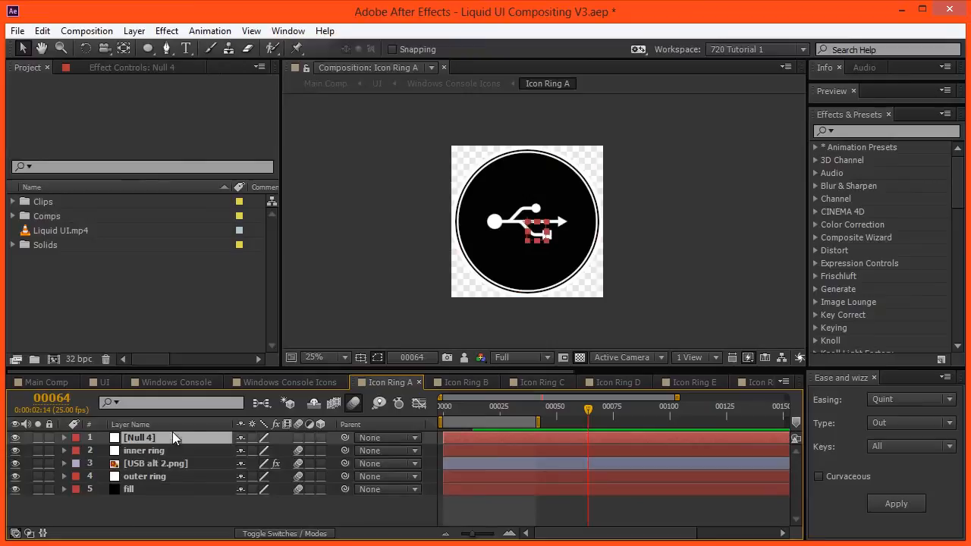
key("s")
left_click(103, 451)
Step: Set the new null's Scale to 0% at frame 84
key("shift+Page_Down")
key("shift+Page_Down")
left_click(260, 450)
type("0")
key("Return")
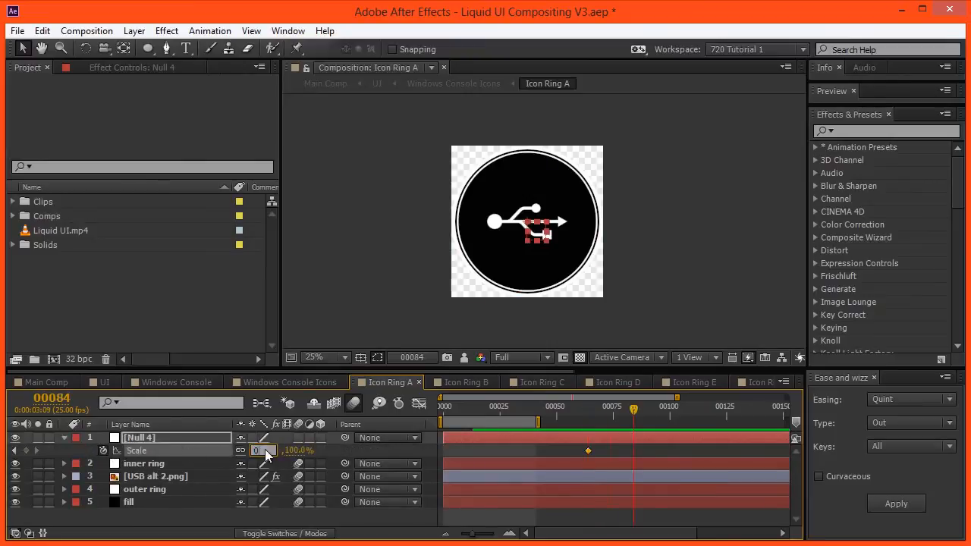
Step: Apply Quint Out easing to the null's Scale keyframes, return to frame 64, and collapse the null's properties
left_click(885, 502)
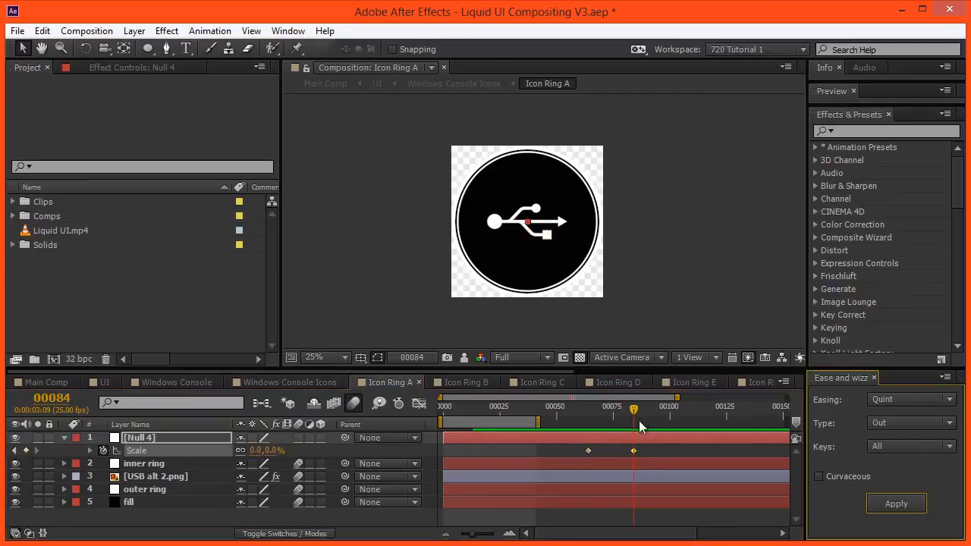
left_click(587, 412)
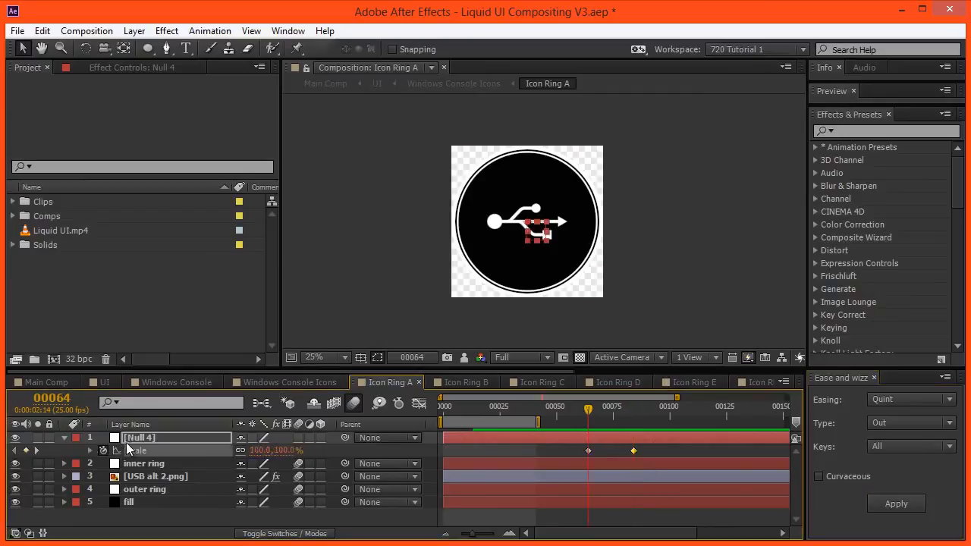
left_click(126, 440)
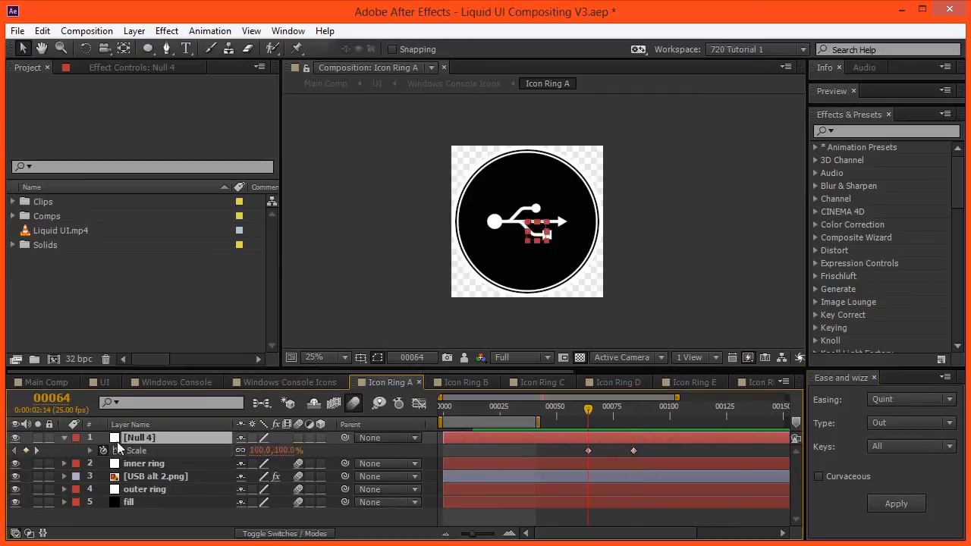
left_click(63, 437)
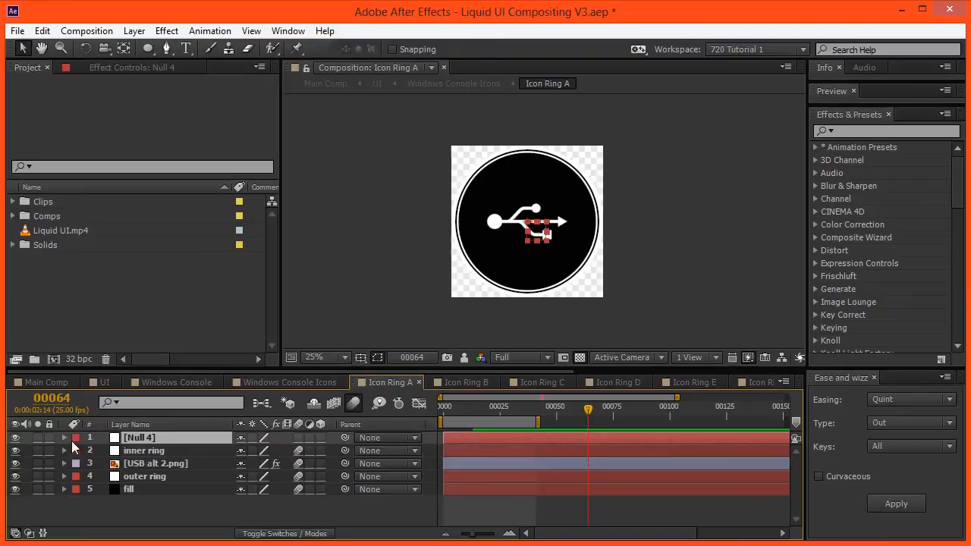
Step: Parent the USB alt 2.png icon layer to the scaling null
left_click(144, 476)
left_click(143, 451, "ctrl")
left_click(141, 464)
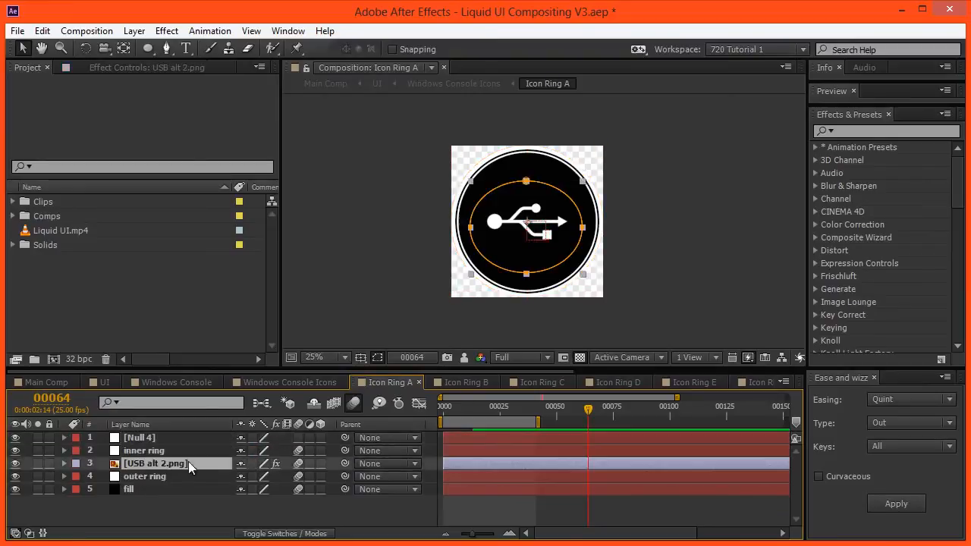
left_click_drag(346, 464, 180, 436)
Step: Trim the start of the null to frame 64 and duplicate the layer
left_click(176, 437)
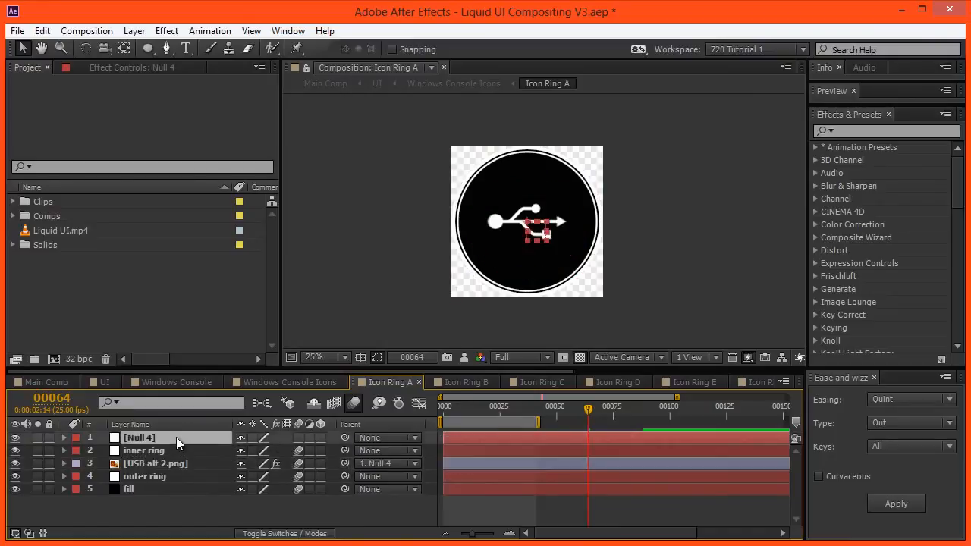
key("u")
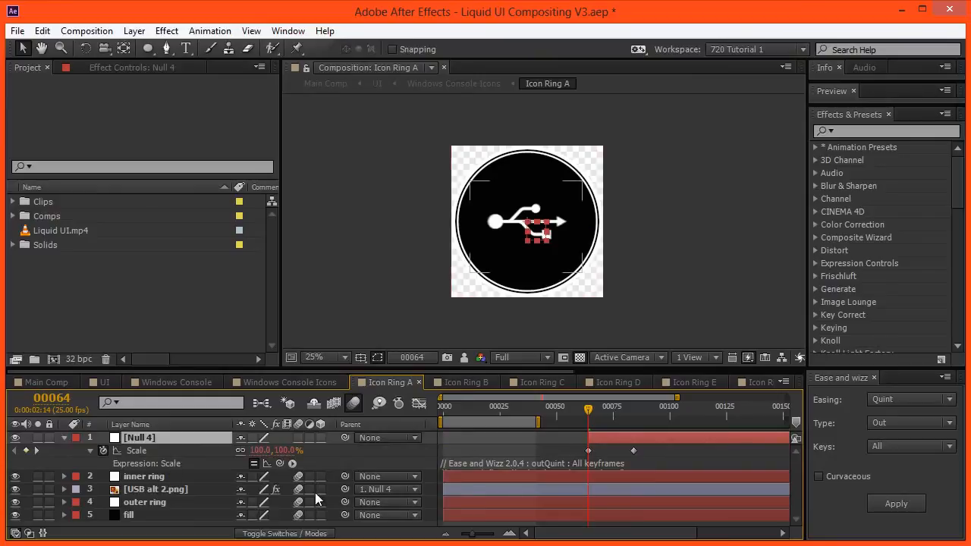
key("ctrl+d")
left_click_drag(596, 438, 597, 439)
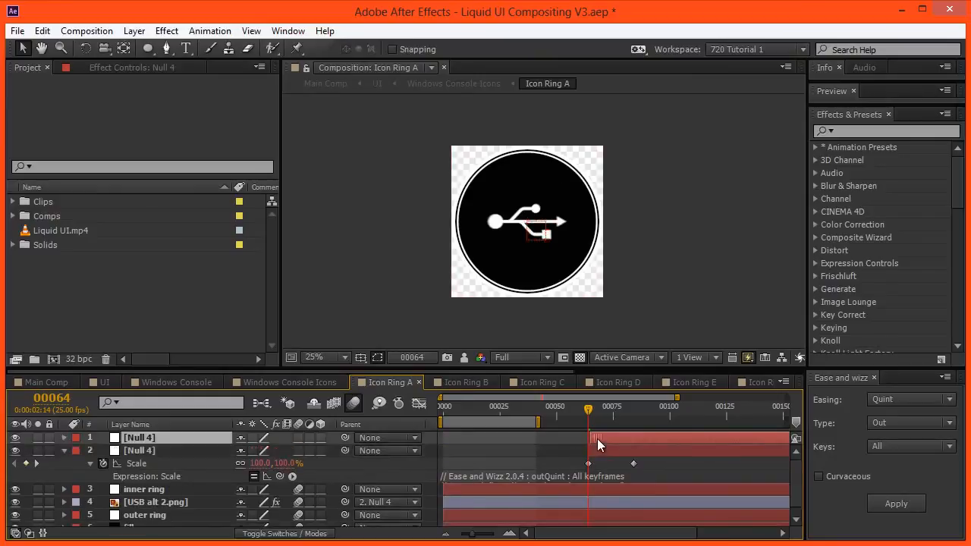
Step: Parent the inner ring to the duplicated null and shift that null to start at frame 65
key("Page_Down")
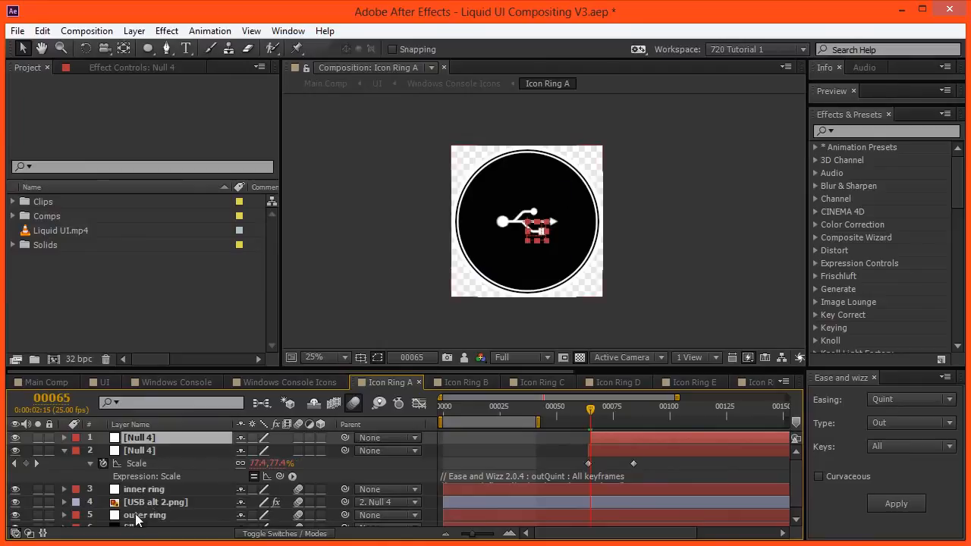
left_click(139, 516)
left_click(141, 489)
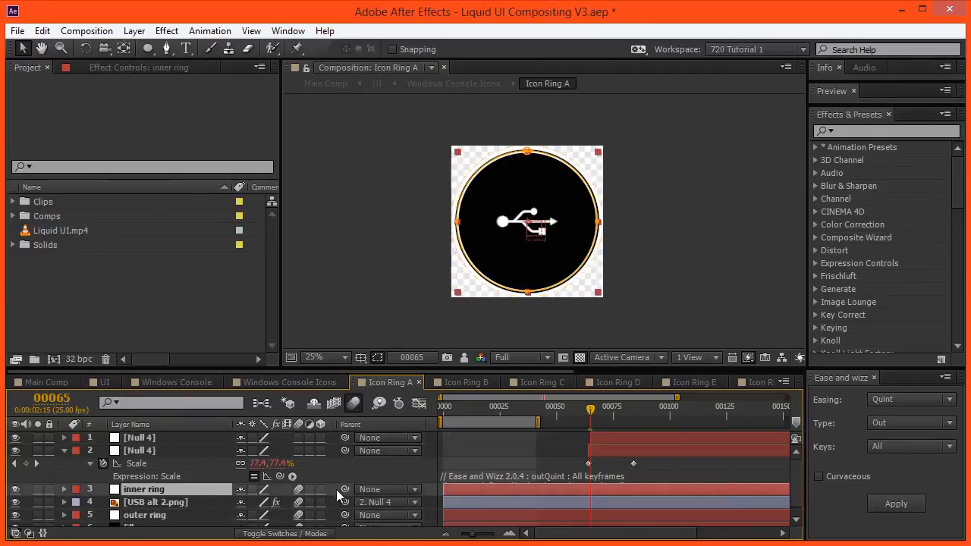
left_click_drag(345, 489, 144, 438)
left_click(616, 448)
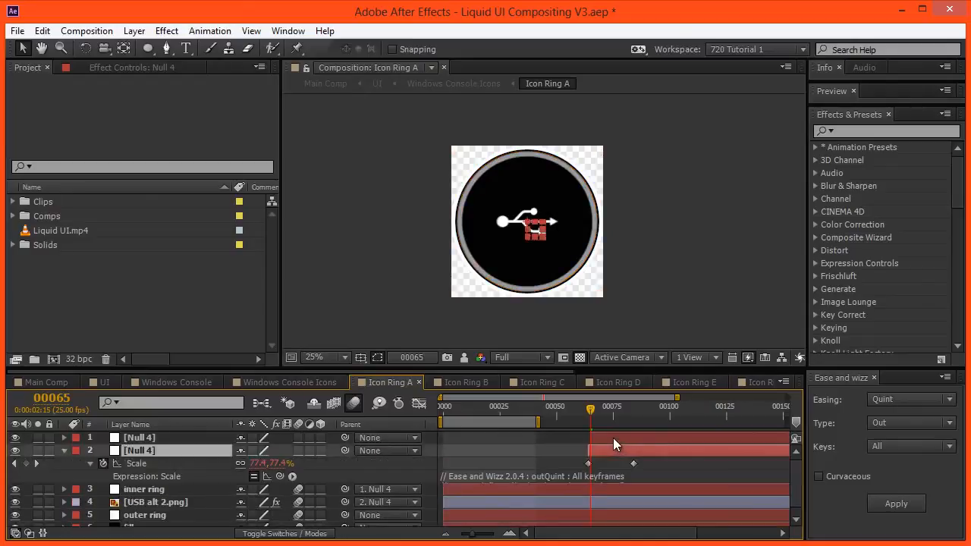
left_click(613, 438)
key("ctrl+v")
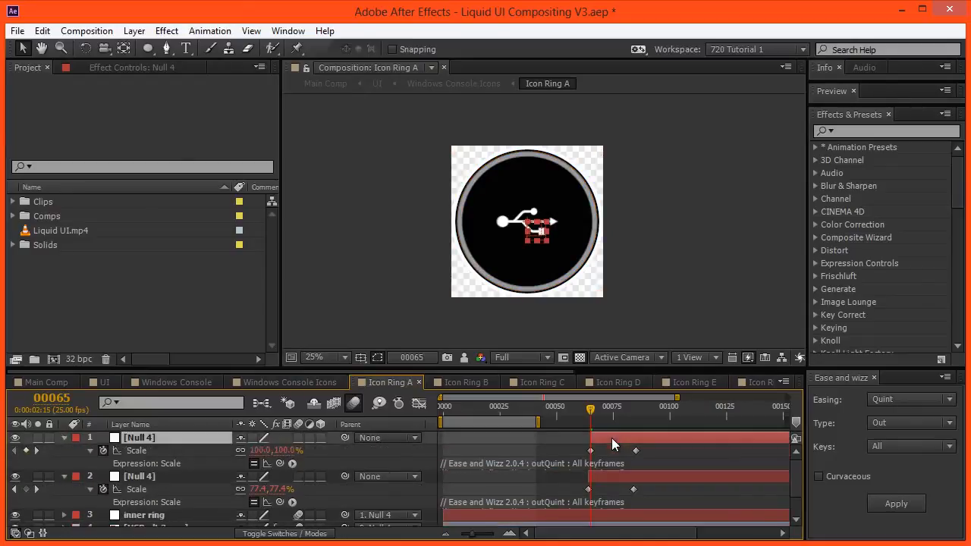
Step: Duplicate the null again, shift the copy to start at frame 66, and parent the outer ring to it
key("ctrl+d")
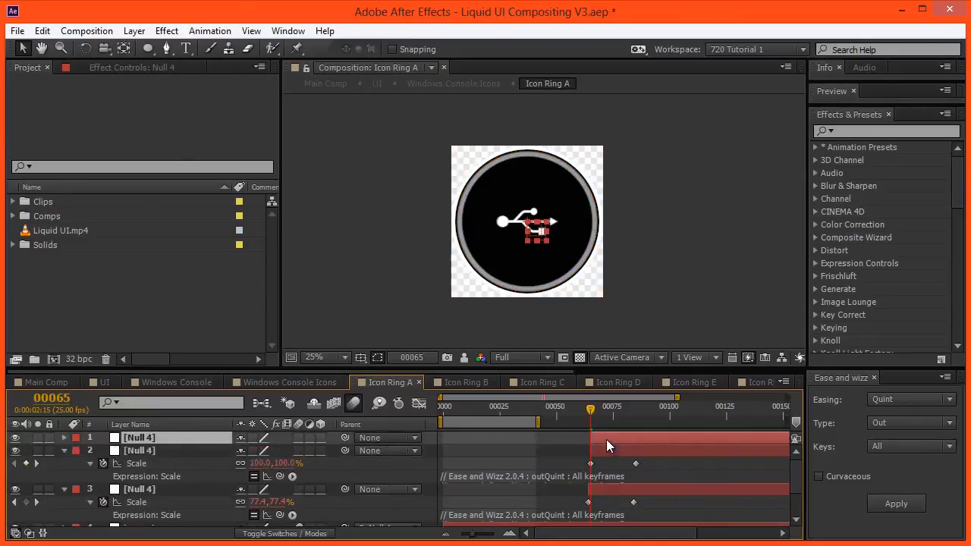
key("Page_Down")
scroll(174, 471, "down", 2)
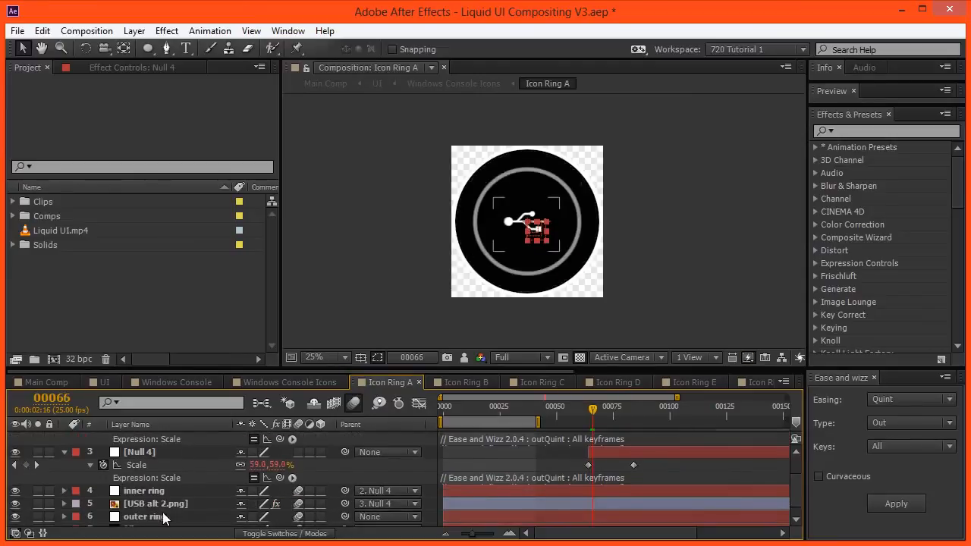
left_click(303, 516)
left_click_drag(345, 517, 128, 435)
Step: Return to frame 64, parent the fill to the same null as the outer ring, and collapse all layers
left_click(567, 416)
left_click_drag(567, 415, 587, 424)
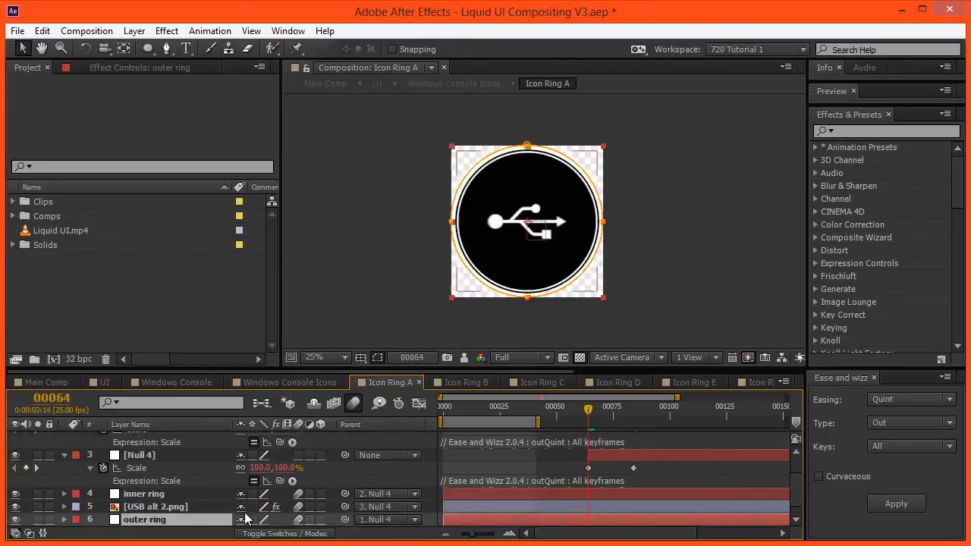
scroll(179, 521, "down", 1)
left_click(179, 521)
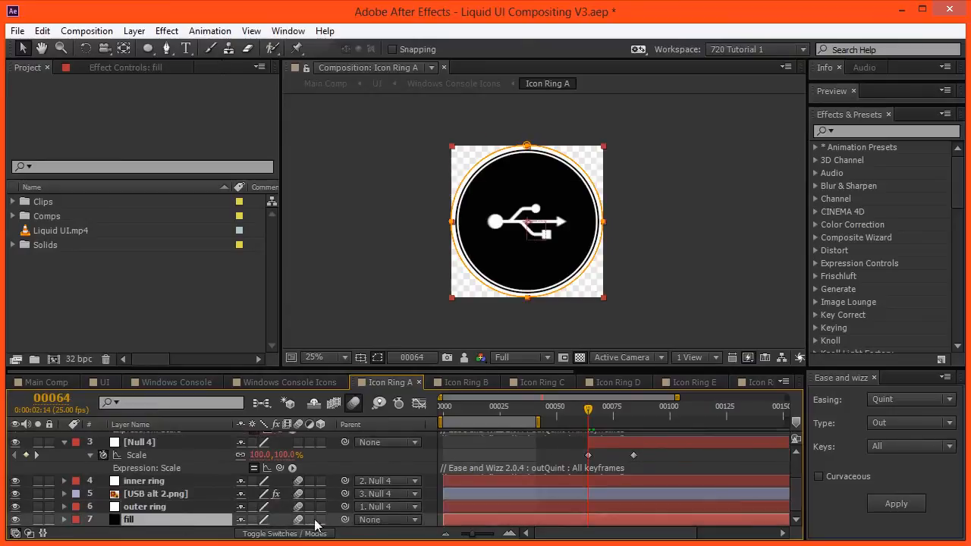
left_click_drag(346, 520, 152, 439)
key("ctrl+a")
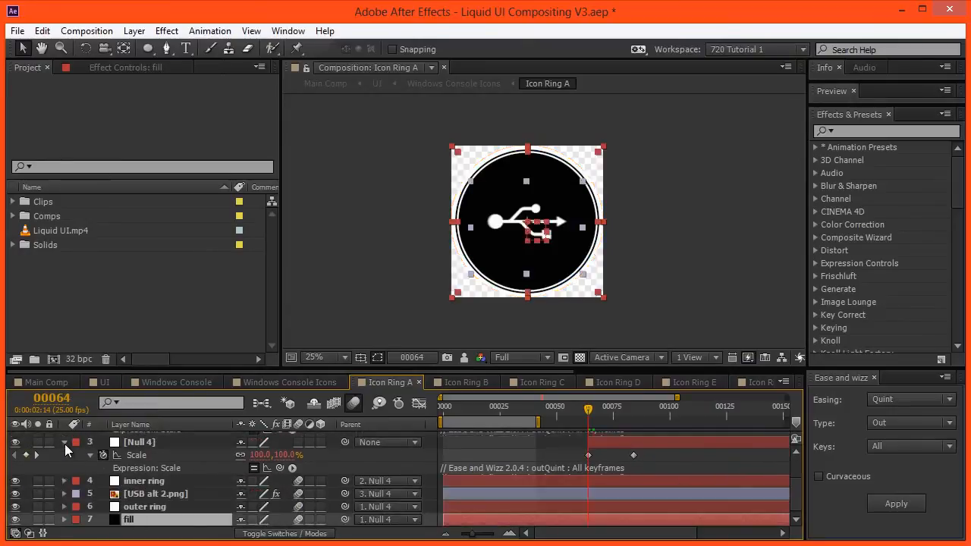
key("u")
key("ctrl+shift+a")
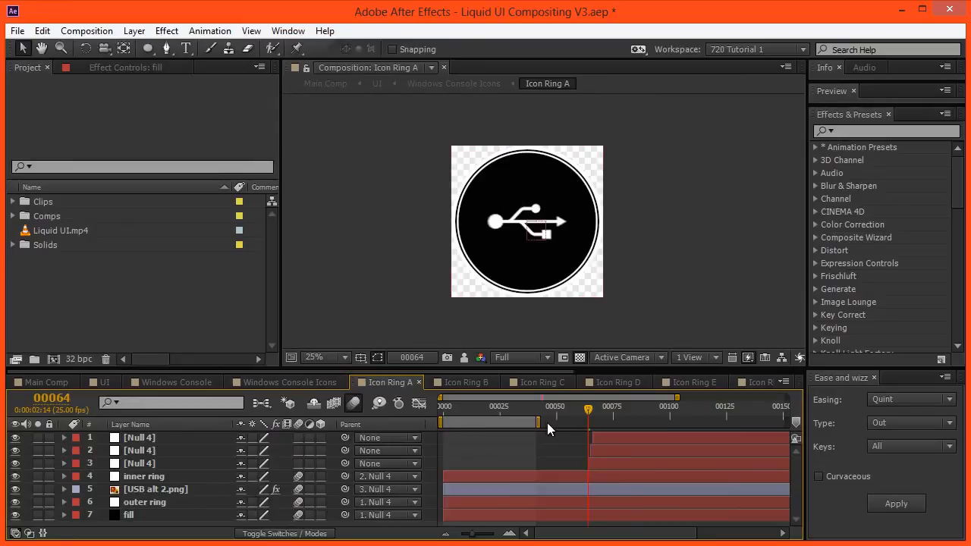
Step: Start the work area at frame 64 and preview the staggered shrinking of the icon ring
key("b")
key("space")
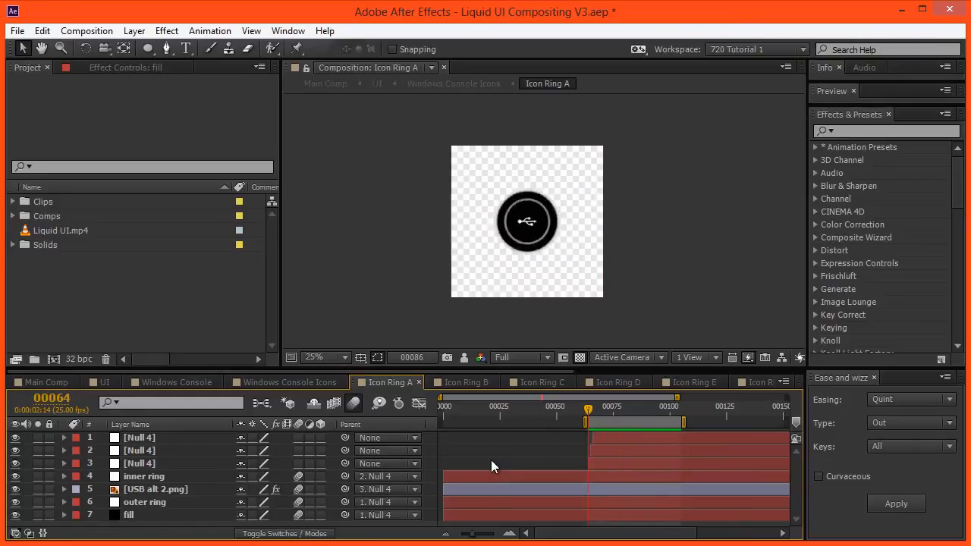
key("space")
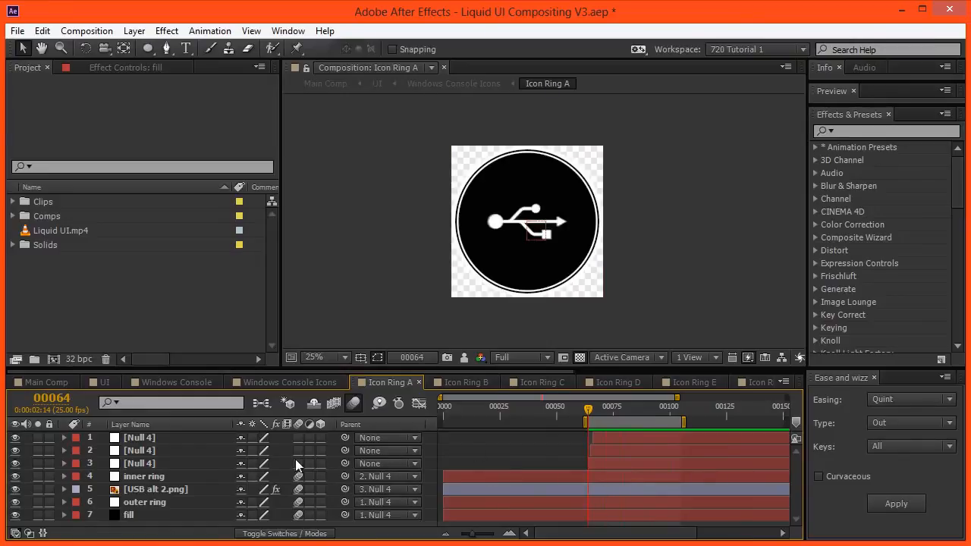
Step: Move the three nulls' ending Scale keyframes earlier, placing the topmost null's at frame 84
left_click(140, 463)
left_click(146, 438, "shift")
key("u")
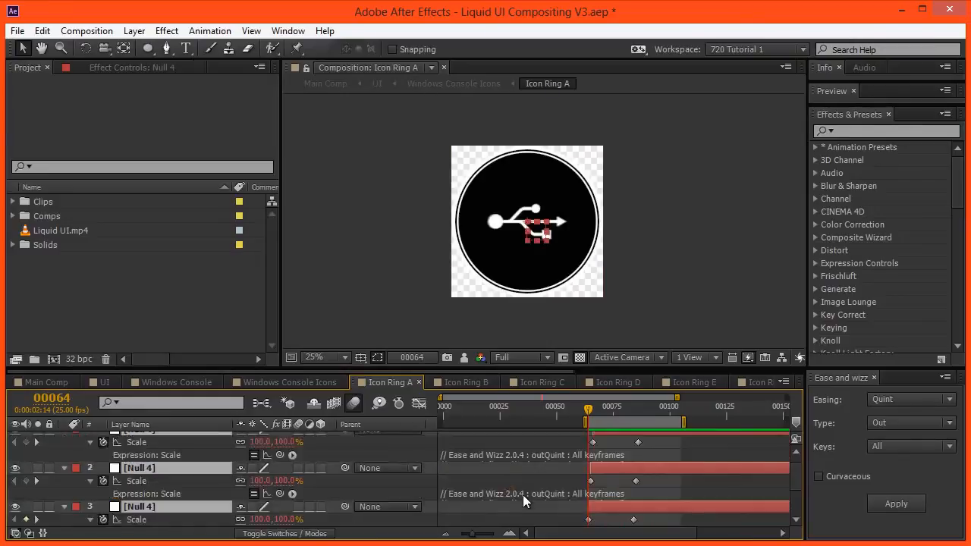
left_click_drag(596, 480, 572, 499)
key("shift+Page_Down")
key("shift+Page_Down")
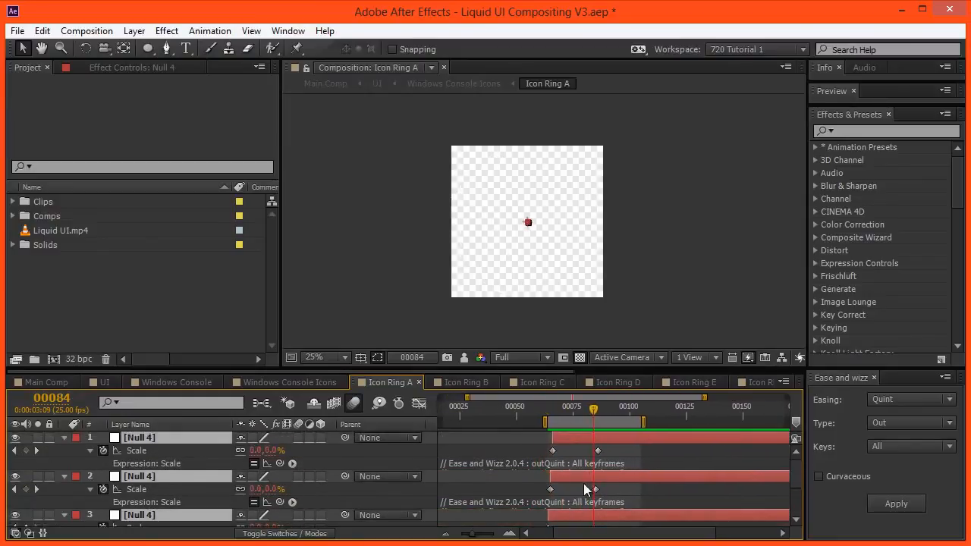
left_click_drag(588, 449, 591, 492)
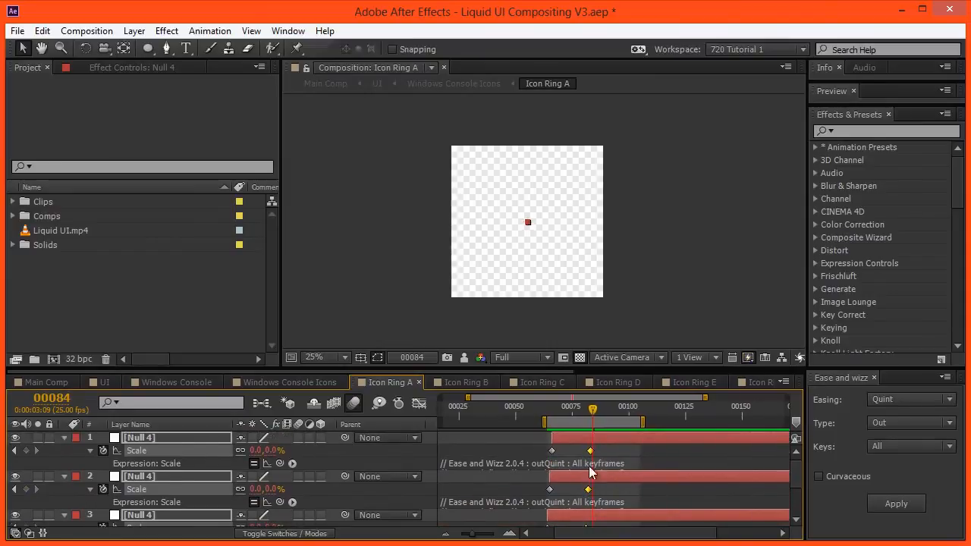
left_click(595, 450)
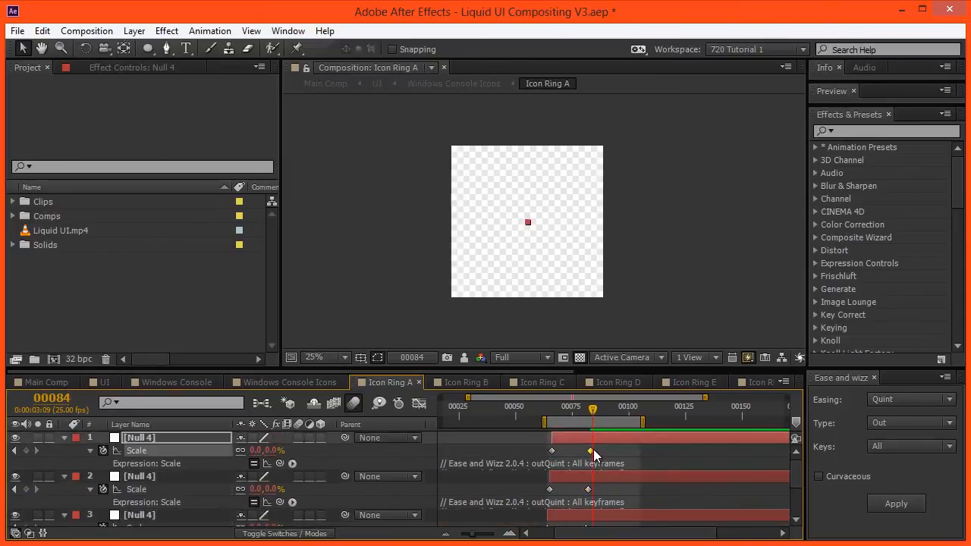
left_click_drag(574, 454, 608, 443)
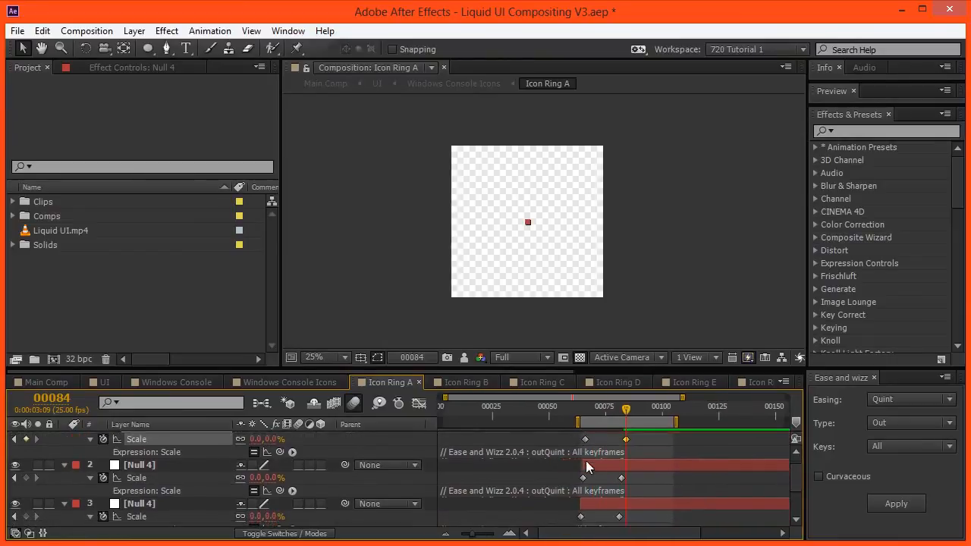
Step: Place the second null's ending Scale keyframe at frame 82 and the third null's at frame 80
key("equal")
key("Page_Up")
left_click(617, 478)
key("j")
key("Page_Up")
key("Page_Up")
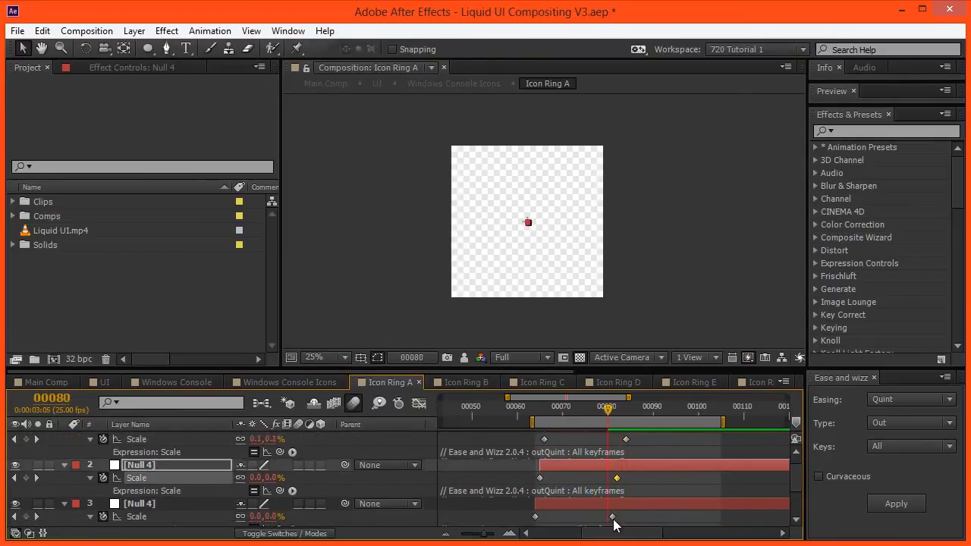
left_click_drag(613, 518, 608, 519)
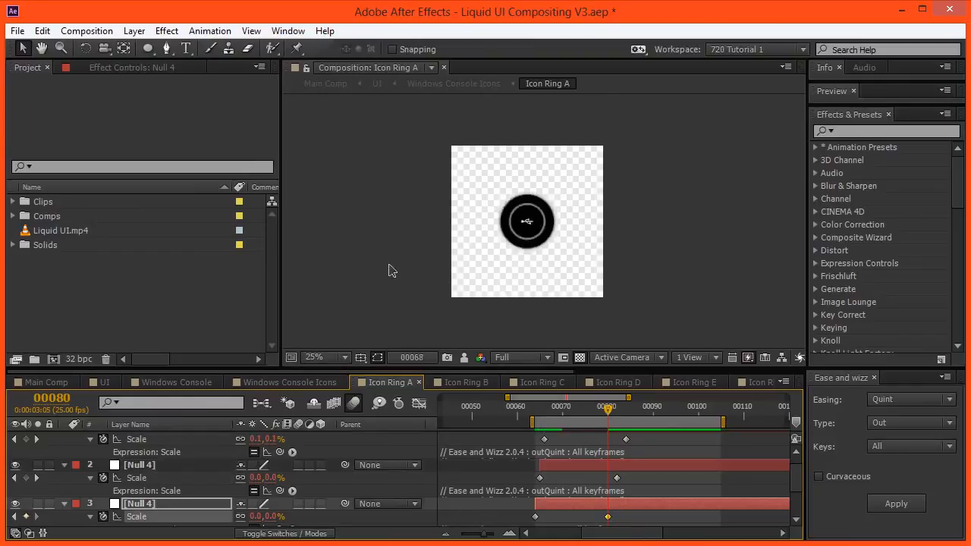
key("space")
Step: Apply Expo Out easing to the Scale keyframes of all three nulls
left_click_drag(529, 438, 563, 525)
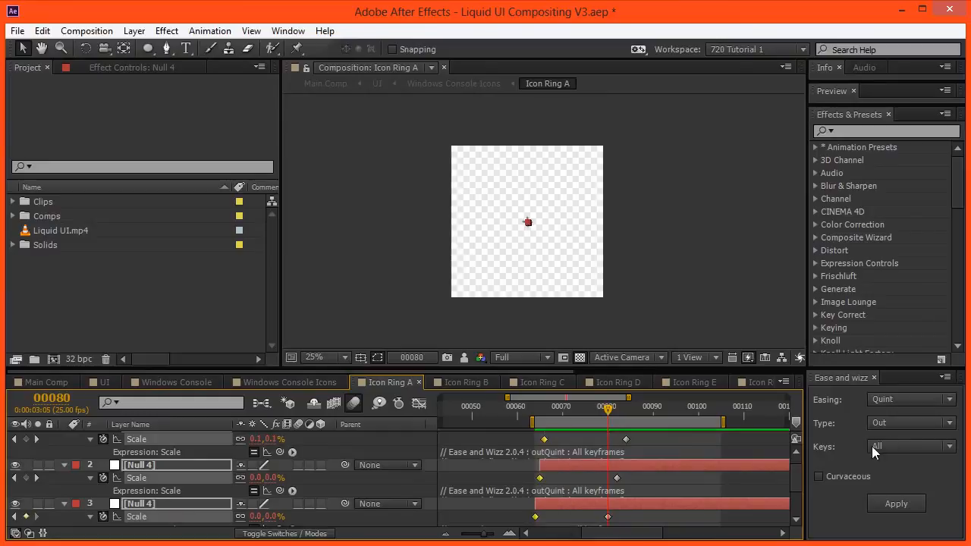
left_click(897, 401)
left_click(893, 412)
left_click(897, 504)
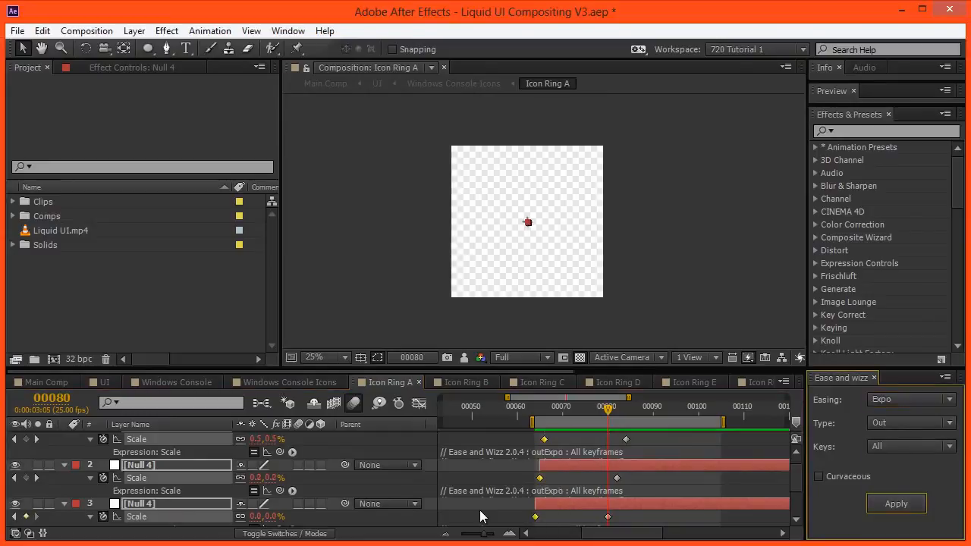
Step: Preview the new easing in Icon Ring A, and preview the Windows Console Icons composition
left_click(482, 476)
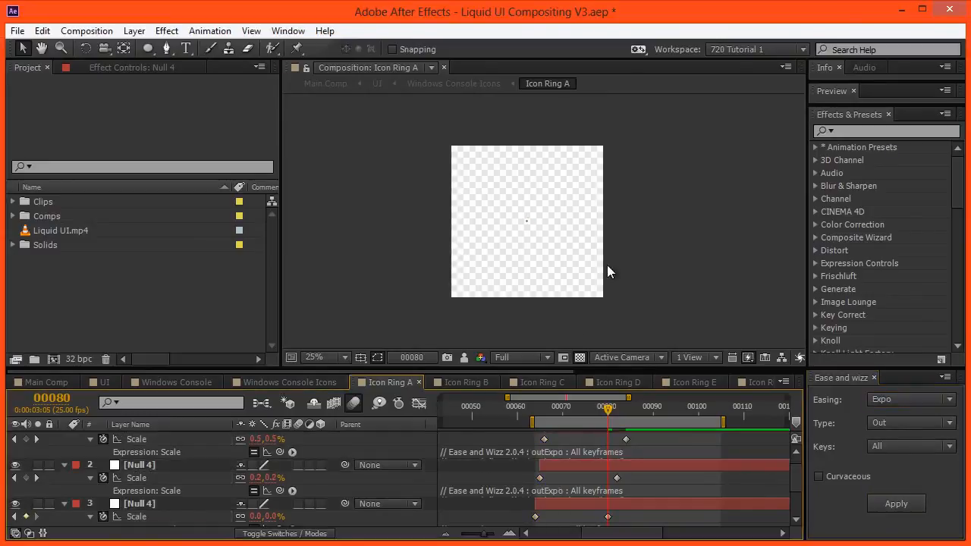
key("space")
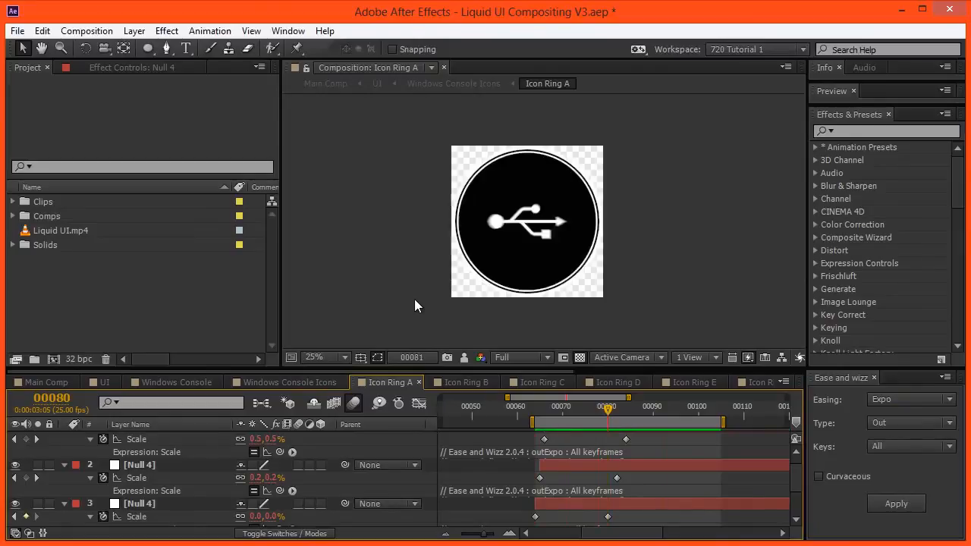
key("space")
left_click(455, 84)
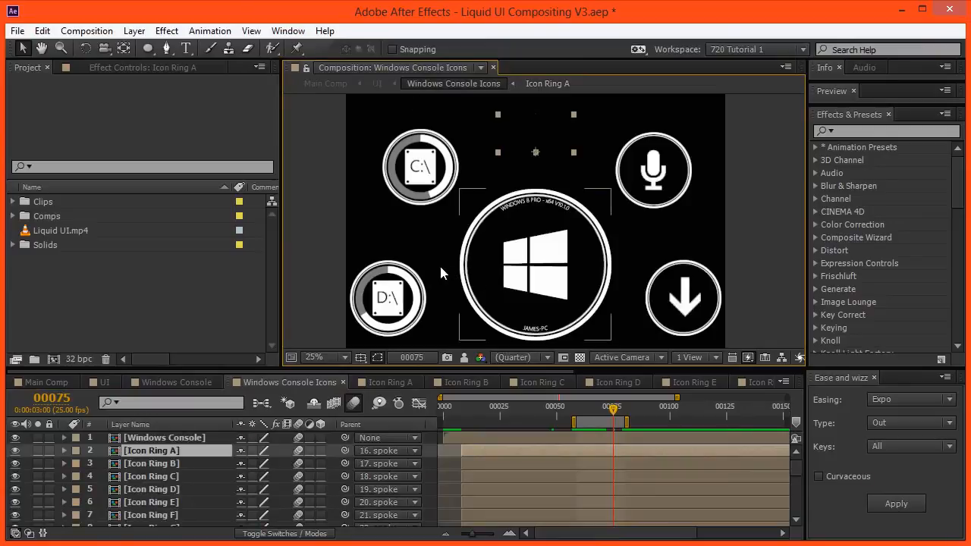
key("space")
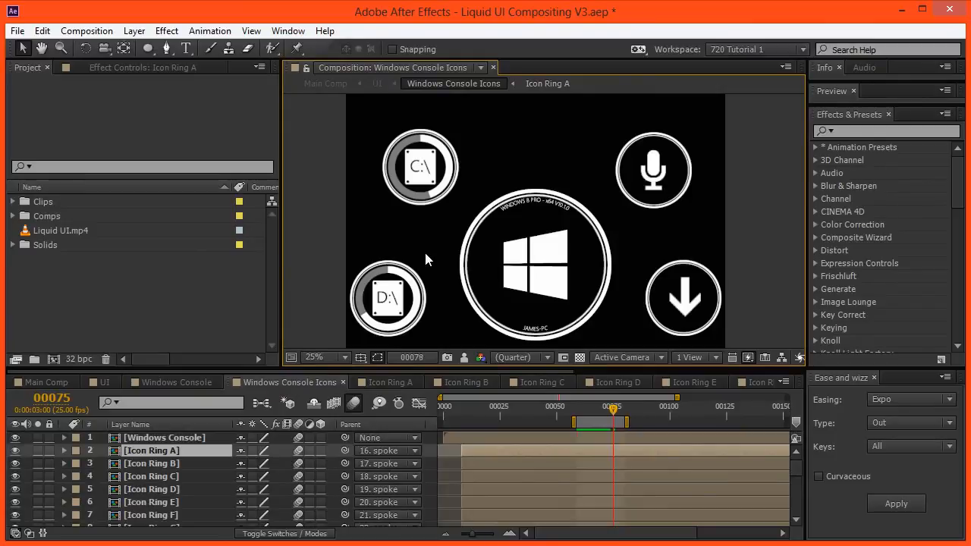
Step: Reopen Icon Ring A and apply Quint Out easing to the third null's Scale keyframes
left_click(540, 122)
left_click(535, 84)
left_click_drag(516, 434, 560, 459)
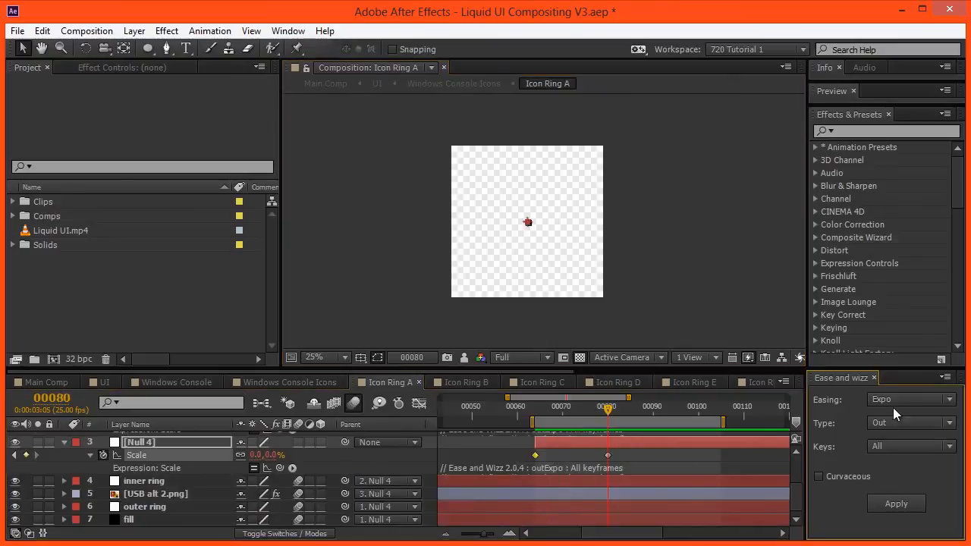
left_click(898, 401)
left_click(884, 442)
left_click(896, 503)
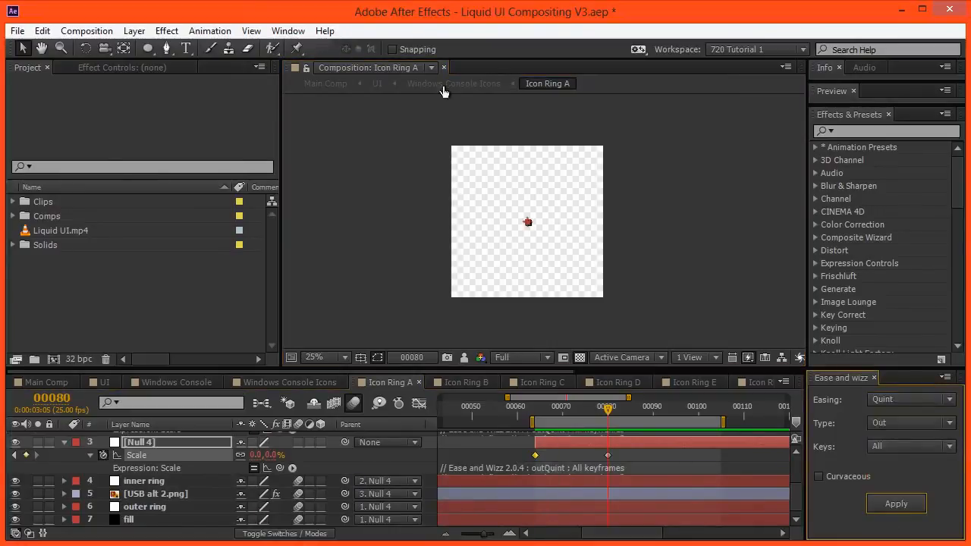
Step: Preview the Windows Console Icons composition and step through the first frames of Icon Ring A's shrinking from frame 59 to 62
left_click(449, 84)
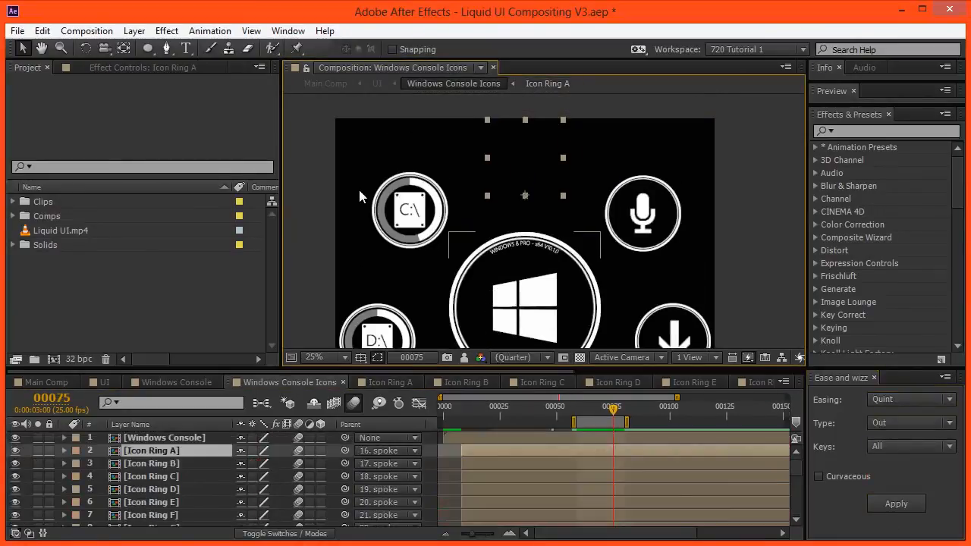
key("KP_0")
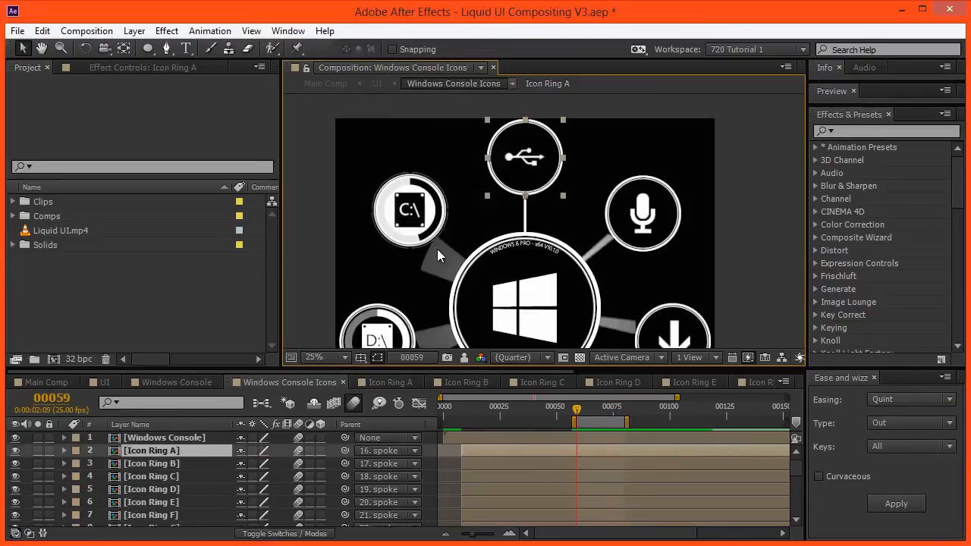
key("Page_Down")
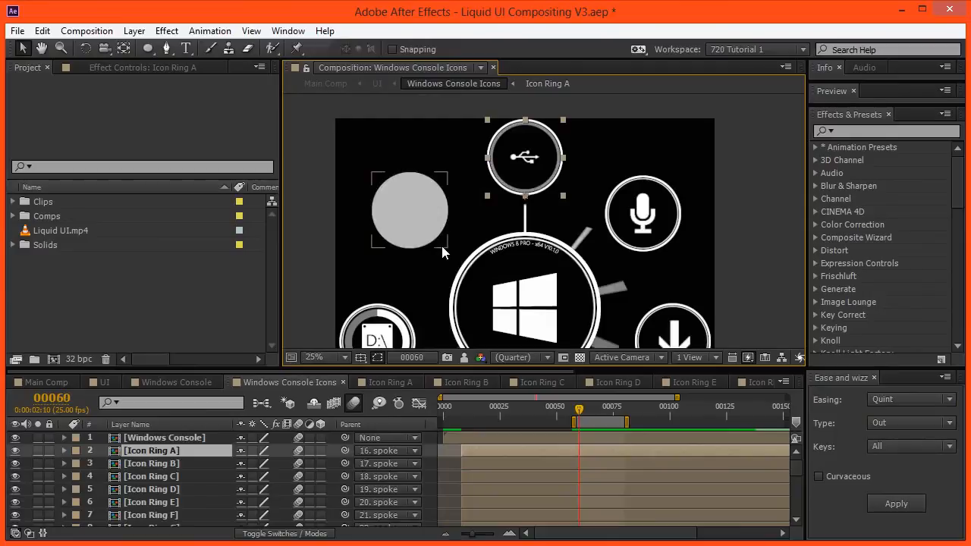
key("Page_Down")
key("Page_Down")
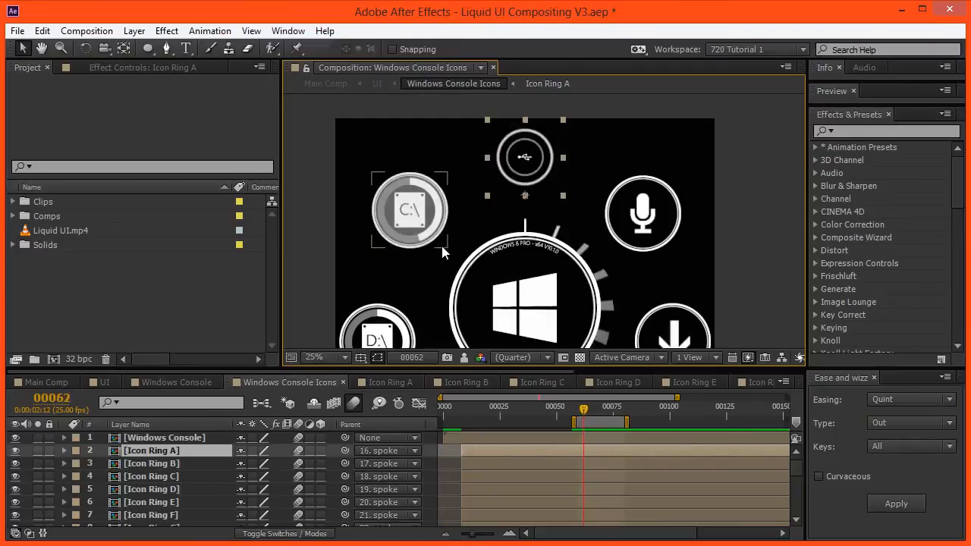
Step: Open Icon Ring A and set its composition's motion blur Shutter Angle to 270
key("s")
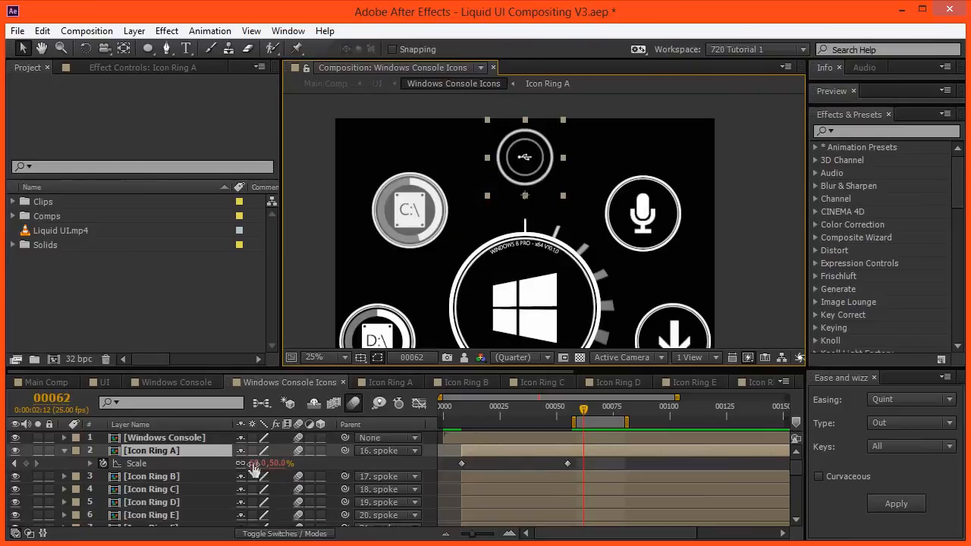
double_click(194, 450)
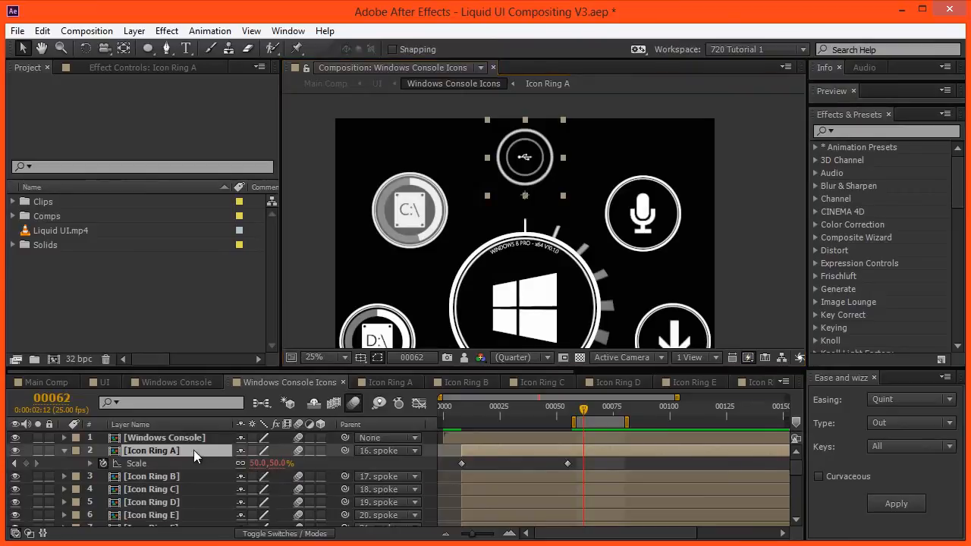
key("ctrl+k")
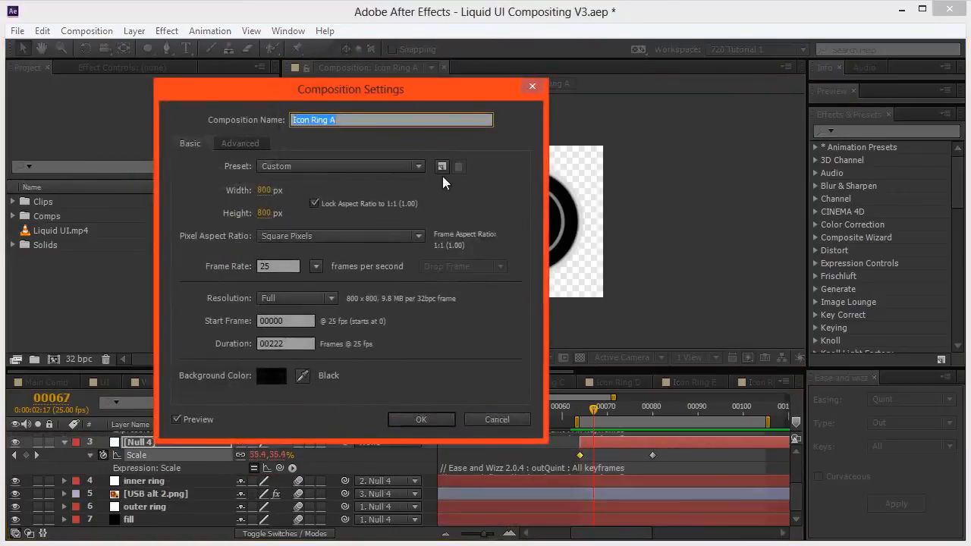
key("Escape")
key("ctrl+k")
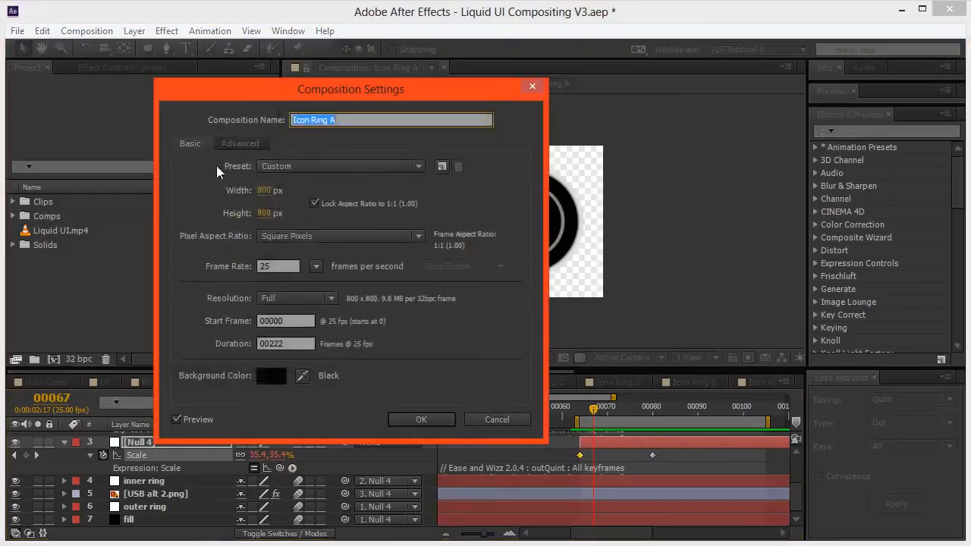
left_click(230, 142)
left_click(278, 302)
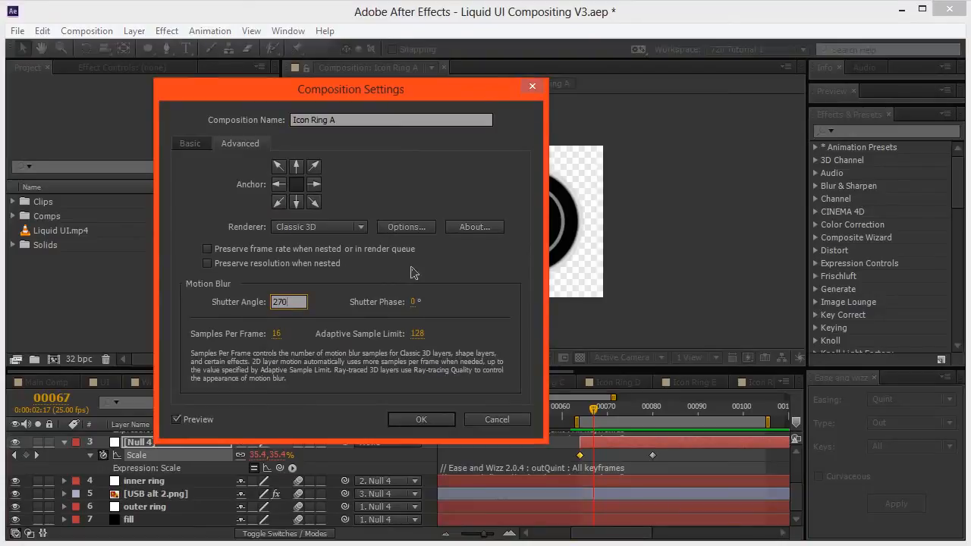
key("Return")
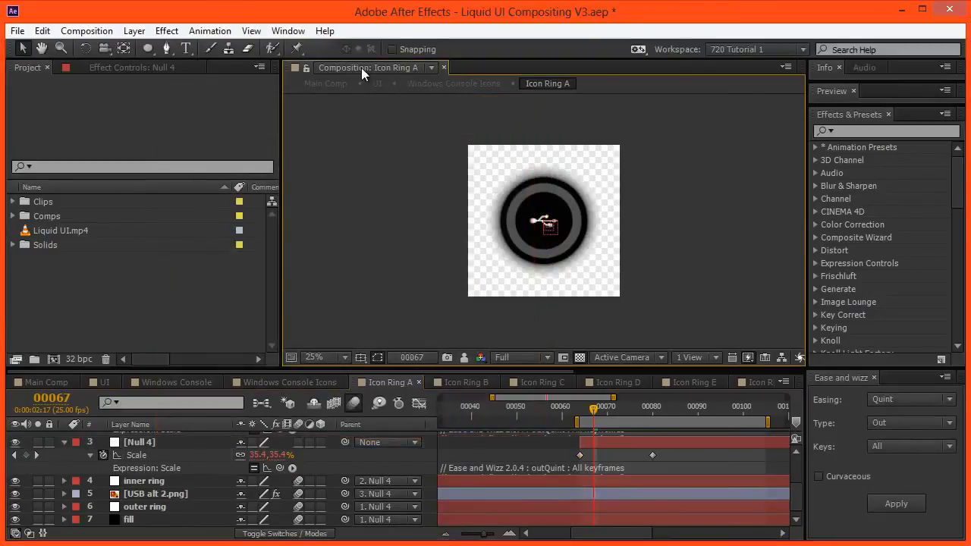
Step: Return to Windows Console Icons and preview Icon Ring A's closing animation with the new motion blur
left_click(453, 84)
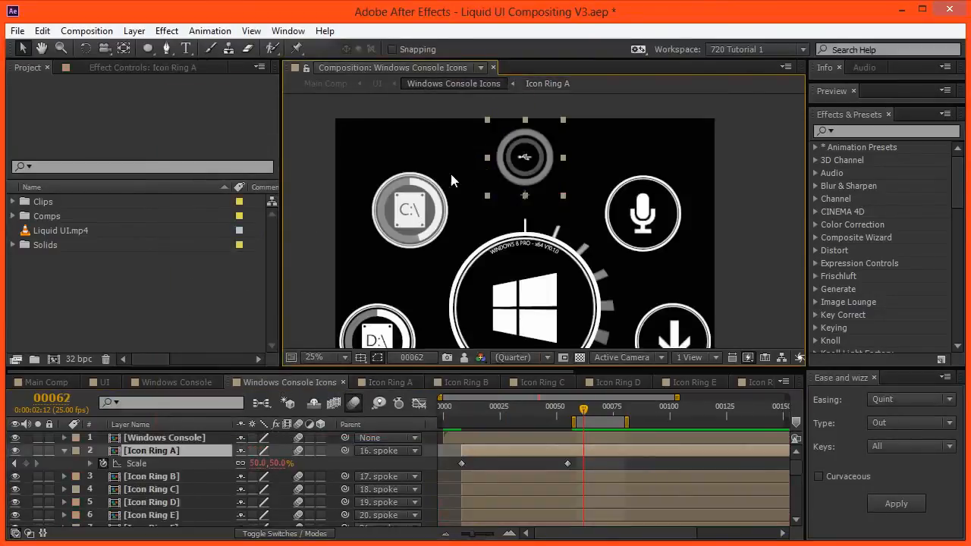
key("space")
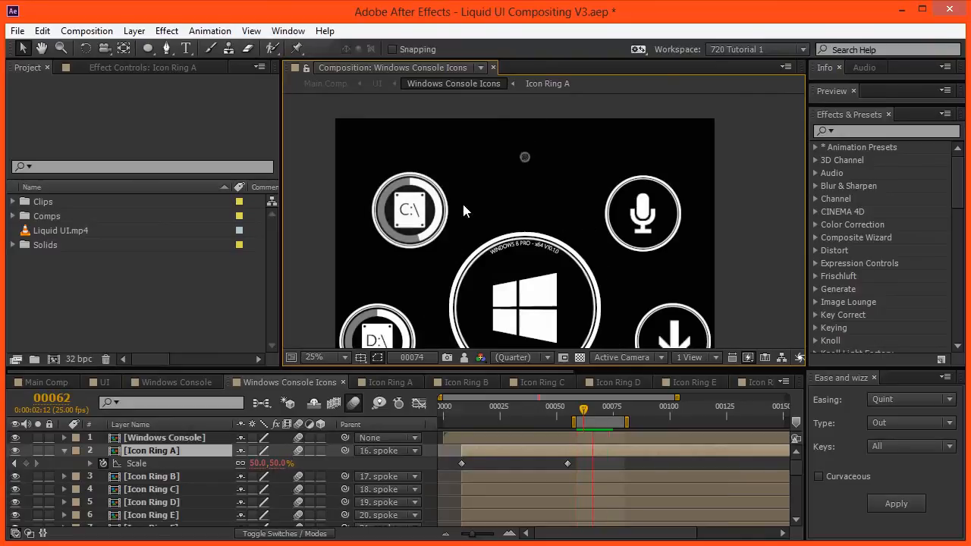
key("space")
mouse_move(531, 293)
left_mouse_down()
mouse_move(556, 191)
mouse_move(522, 285)
left_mouse_up()
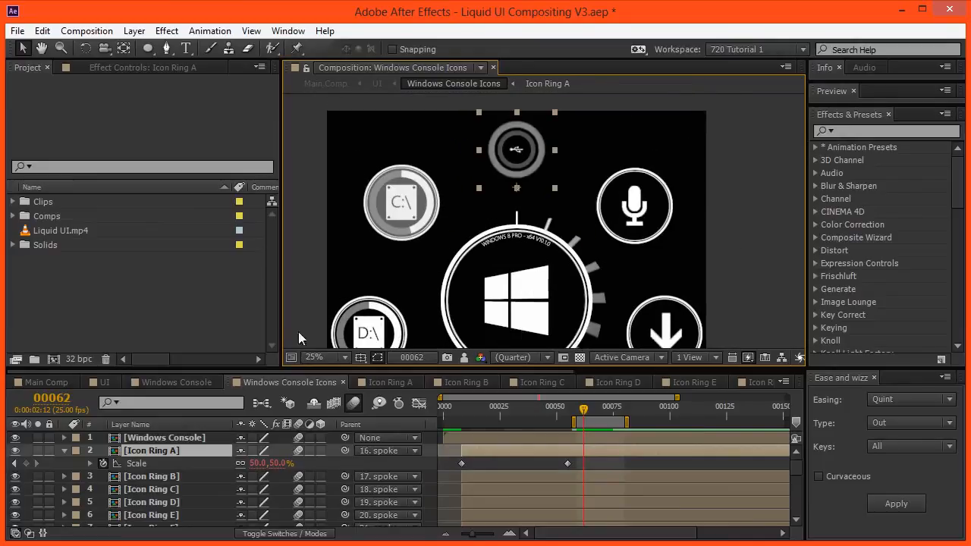
Step: Reopen Icon Ring A and collapse the revealed properties of all its layers
double_click(153, 450)
scroll(182, 501, "up", 3)
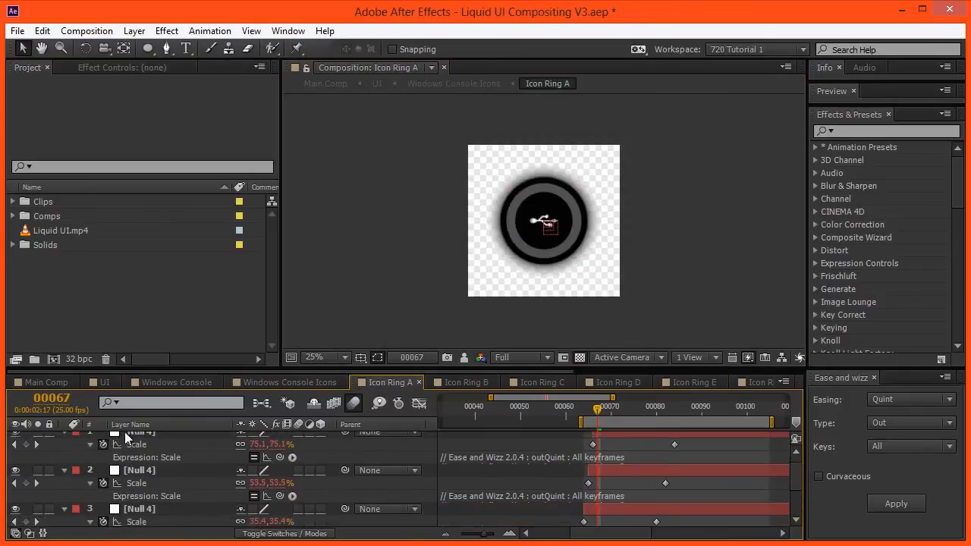
key("ctrl+a")
left_click(64, 433)
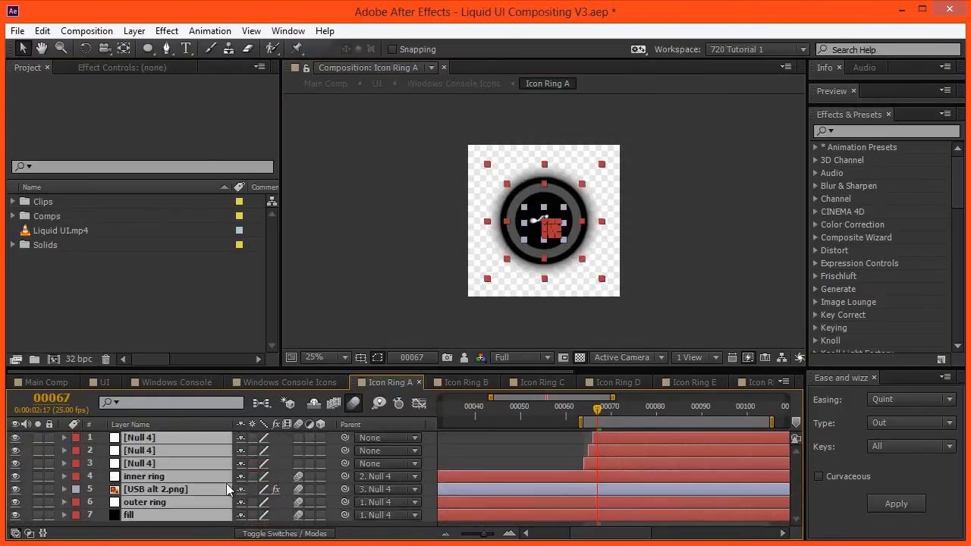
left_click(428, 459)
Step: Review the motion blur settings of the Icon Ring A composition
key("ctrl+k")
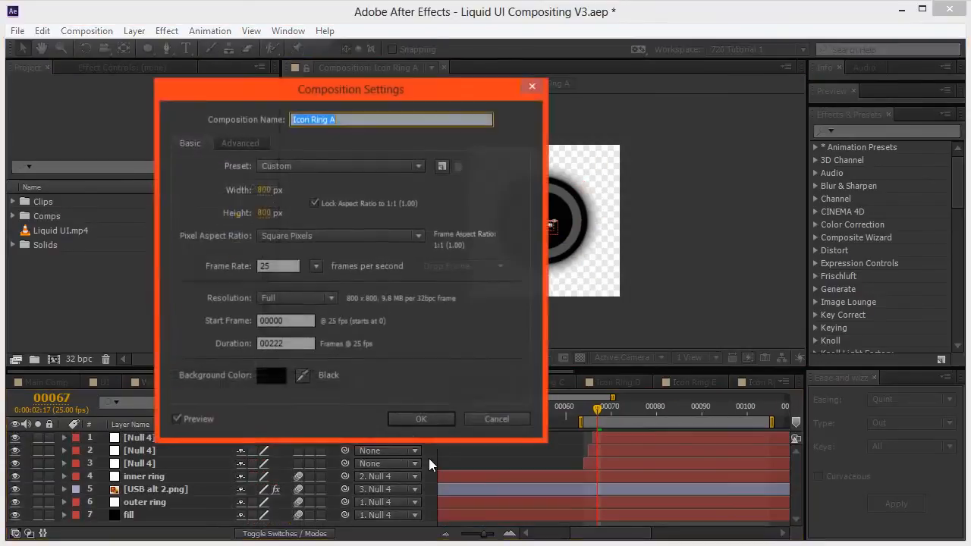
left_click(236, 143)
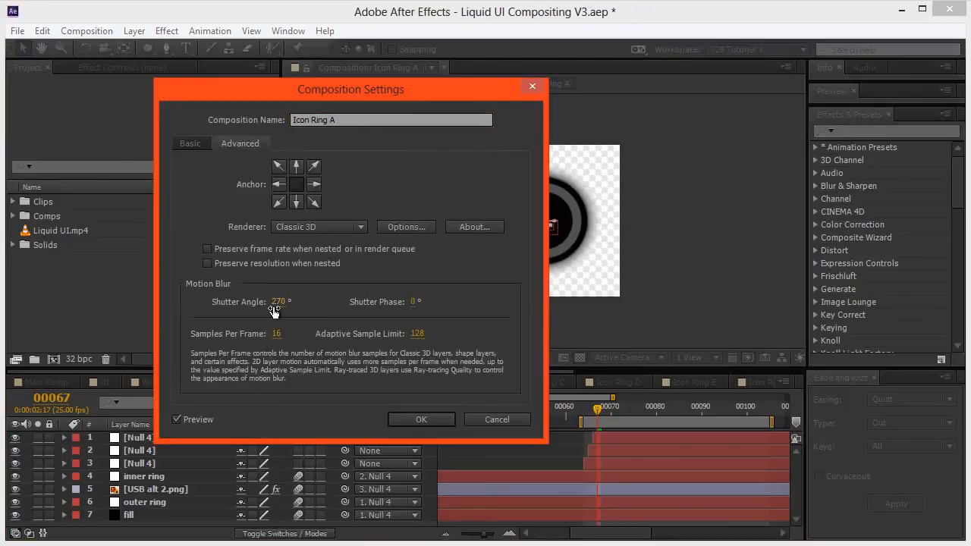
left_click(403, 416)
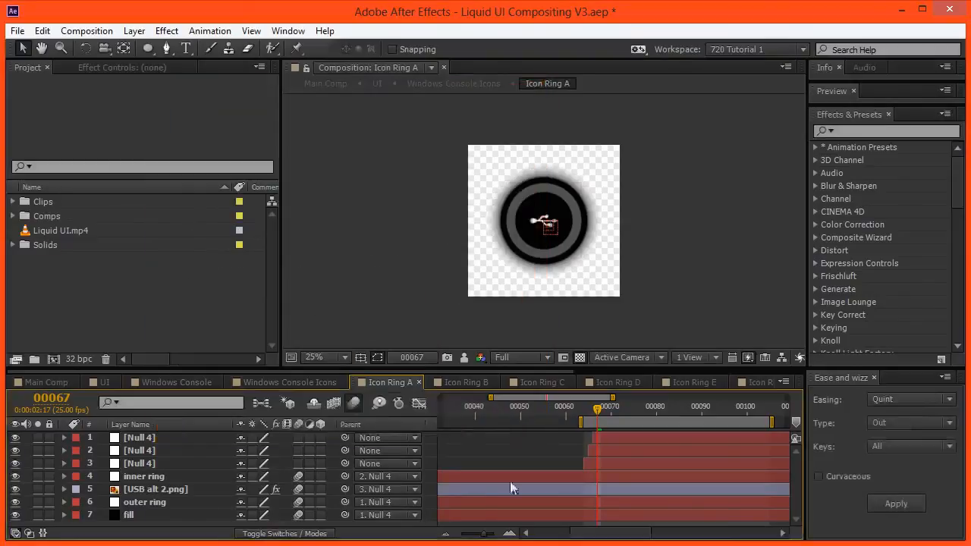
Step: Preview the console's closing animation over the footage in Main Comp
left_click(425, 85)
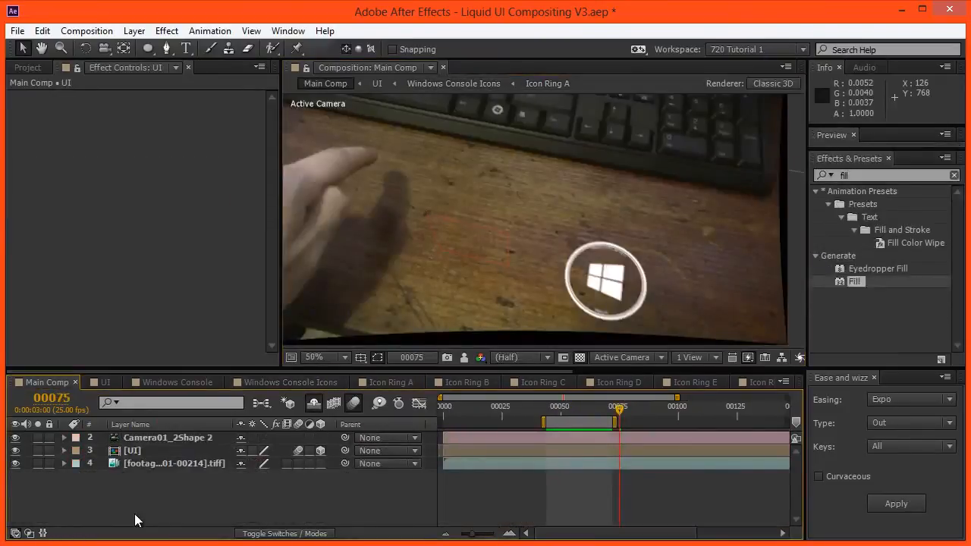
key("space")
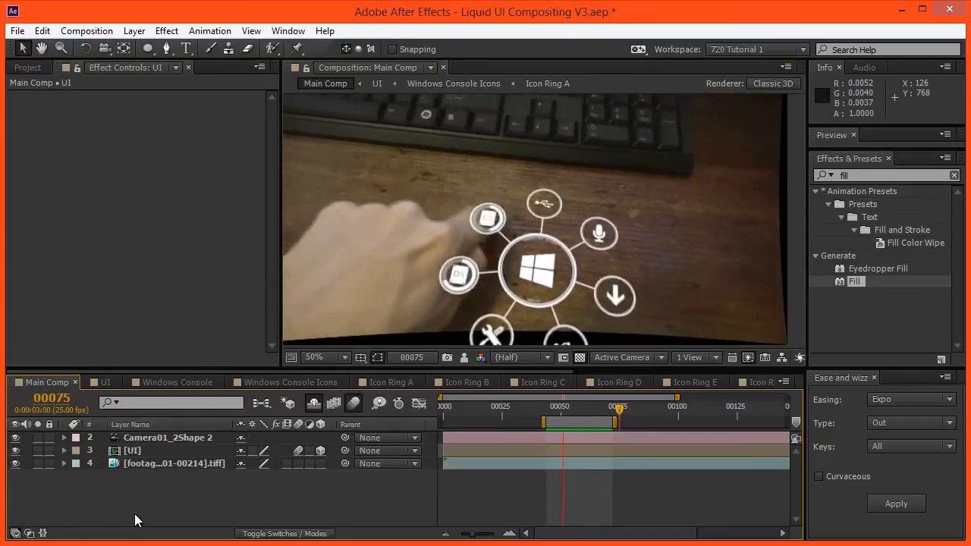
key("space")
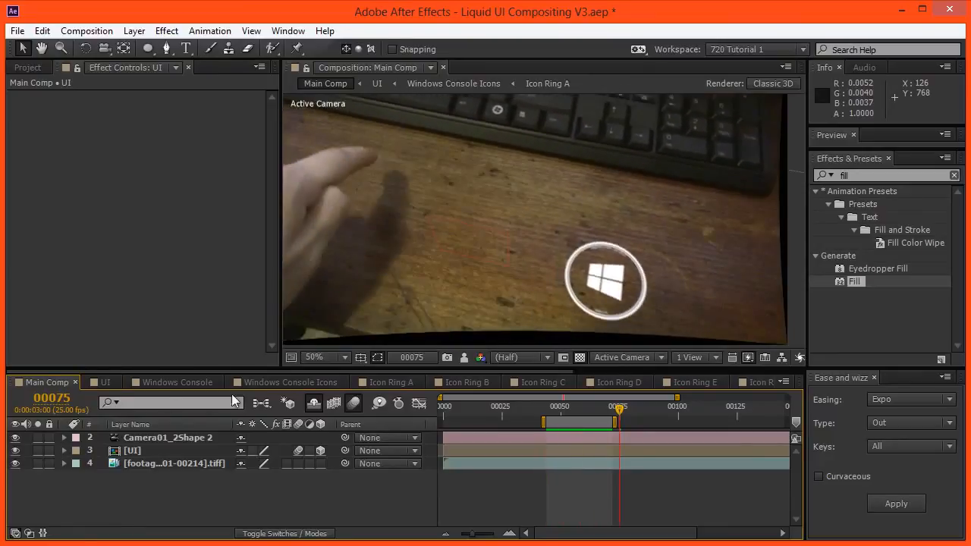
Step: Go to frame 57 in Main Comp, then open the UI composition and its nested Windows Console Icons composition
mouse_move(573, 410)
left_mouse_down()
mouse_move(551, 409)
mouse_move(579, 425)
left_mouse_up()
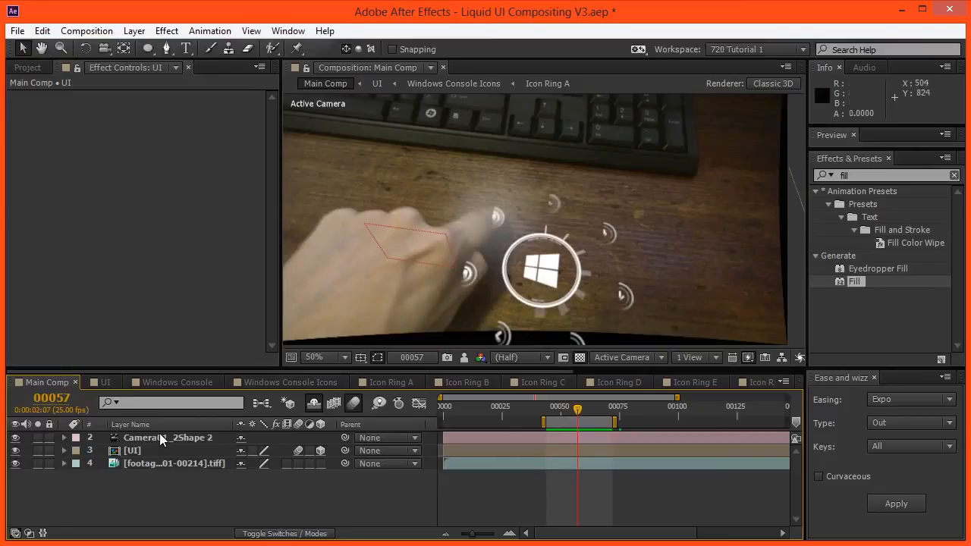
double_click(143, 448)
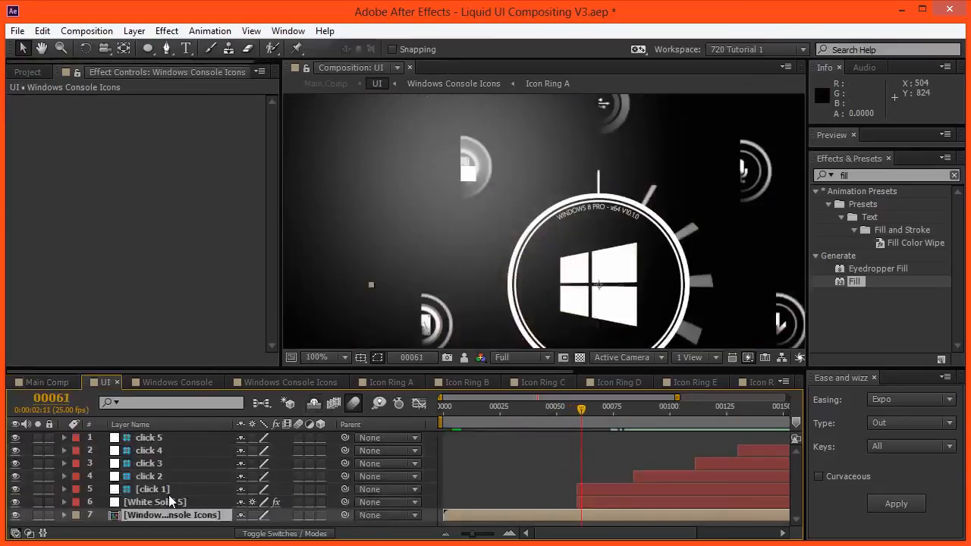
double_click(152, 521)
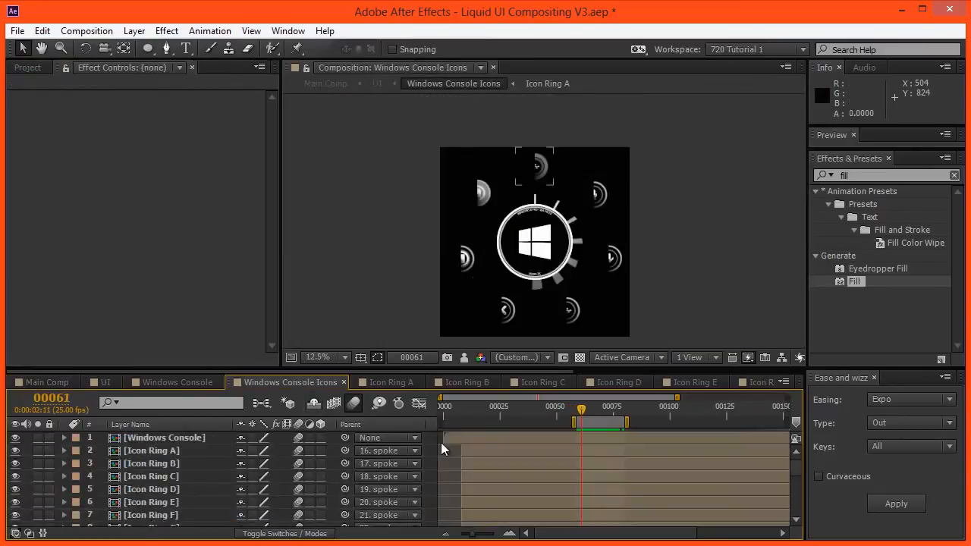
Step: Apply the Radial Wipe effect to the Windows Console layer
left_click(160, 442)
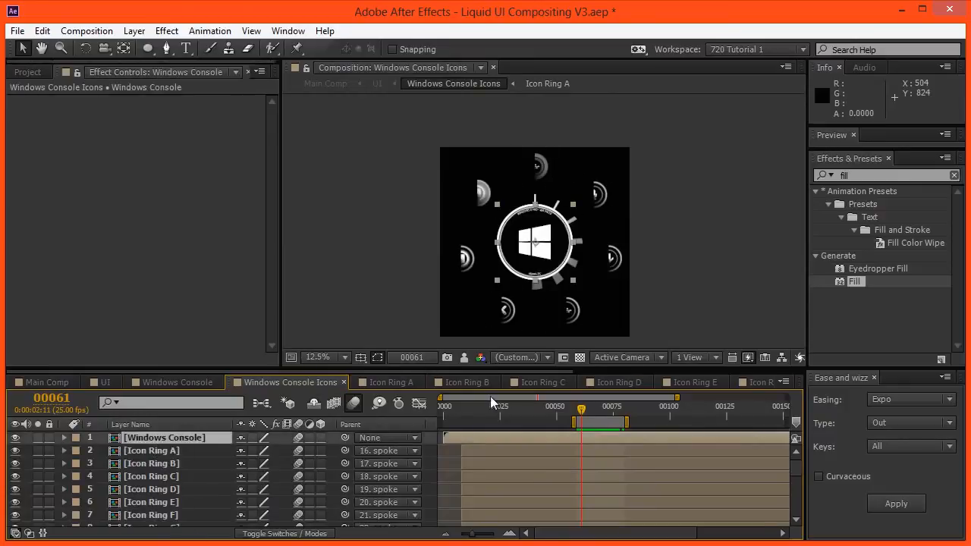
left_click(862, 176)
type("ra")
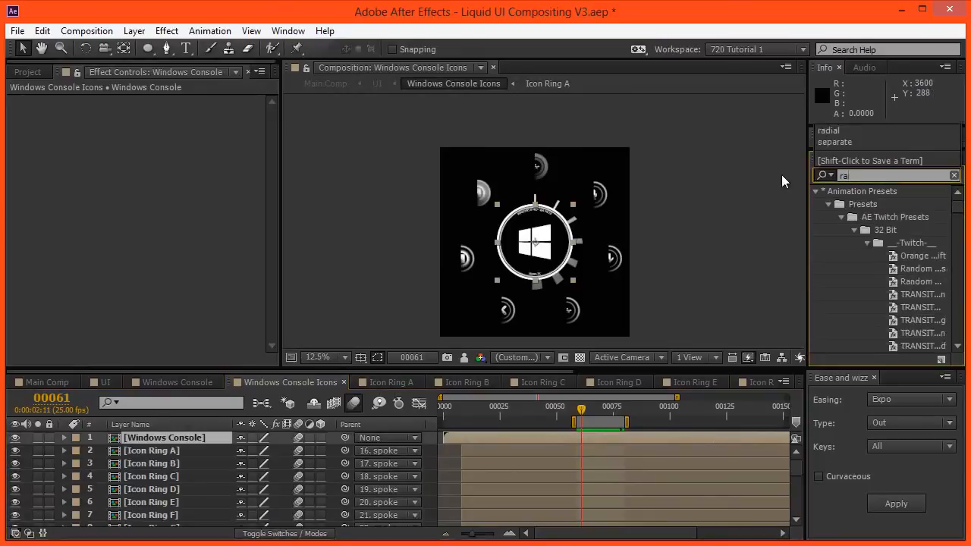
type("dial")
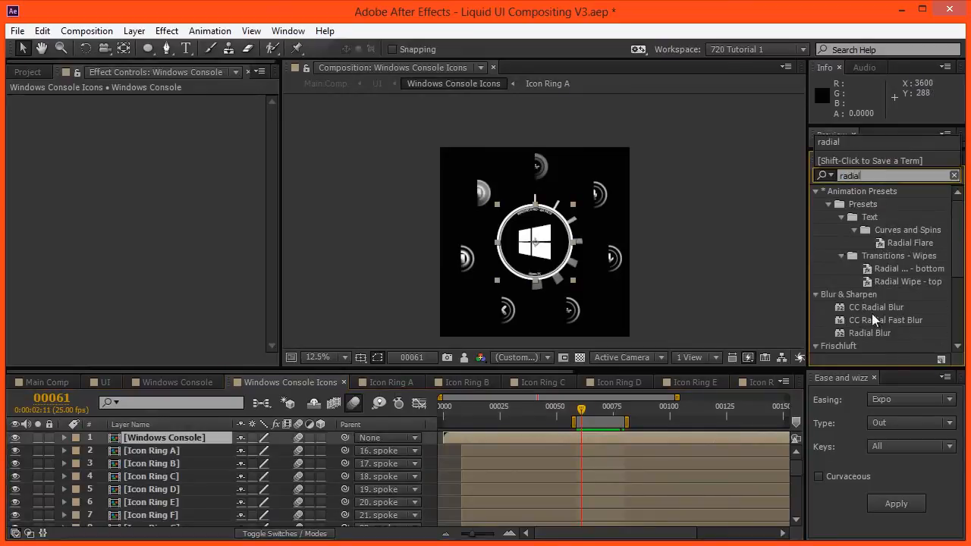
left_click(886, 330)
scroll(888, 330, "down", 3)
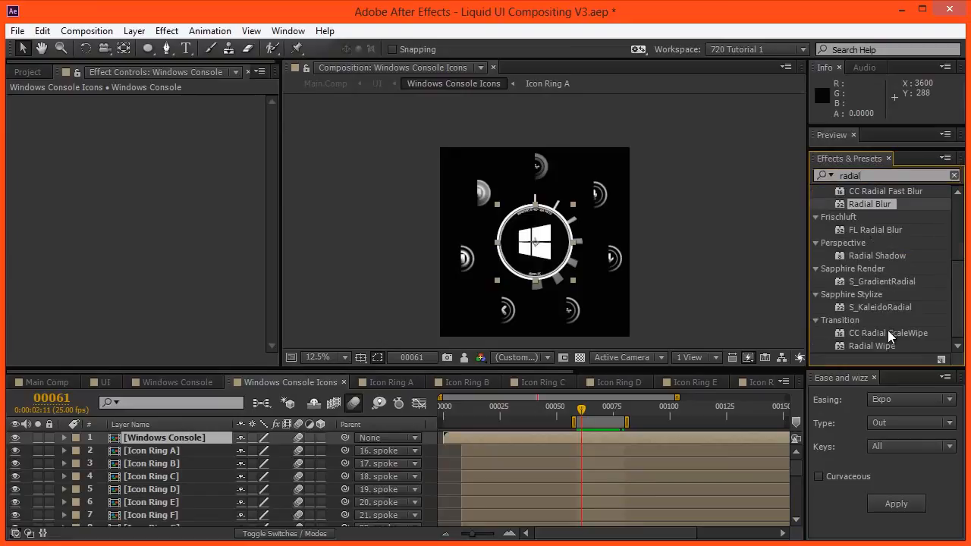
left_click_drag(861, 348, 204, 444)
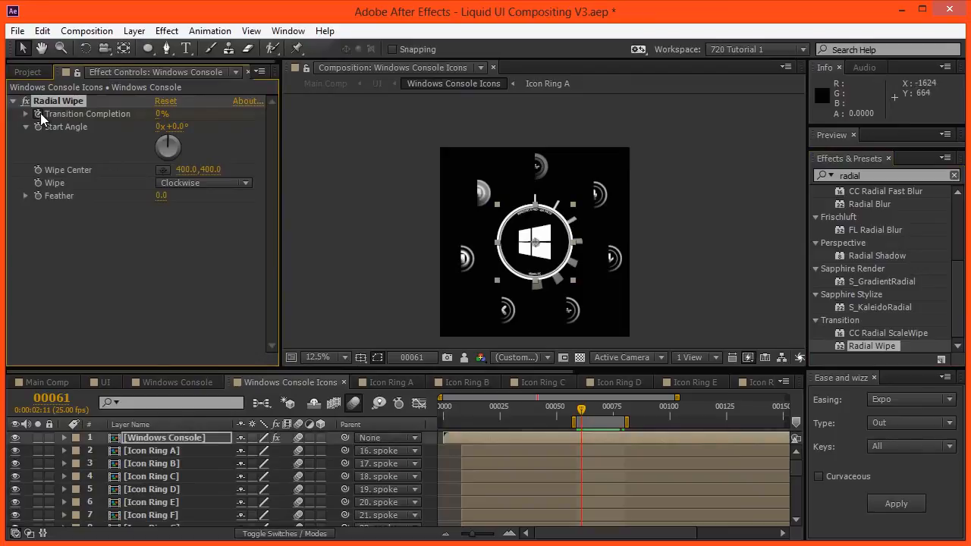
Step: Keyframe the Radial Wipe's Transition Completion from 0% at frame 61 to 100% at frame 81, with Expo Out easing
key("space")
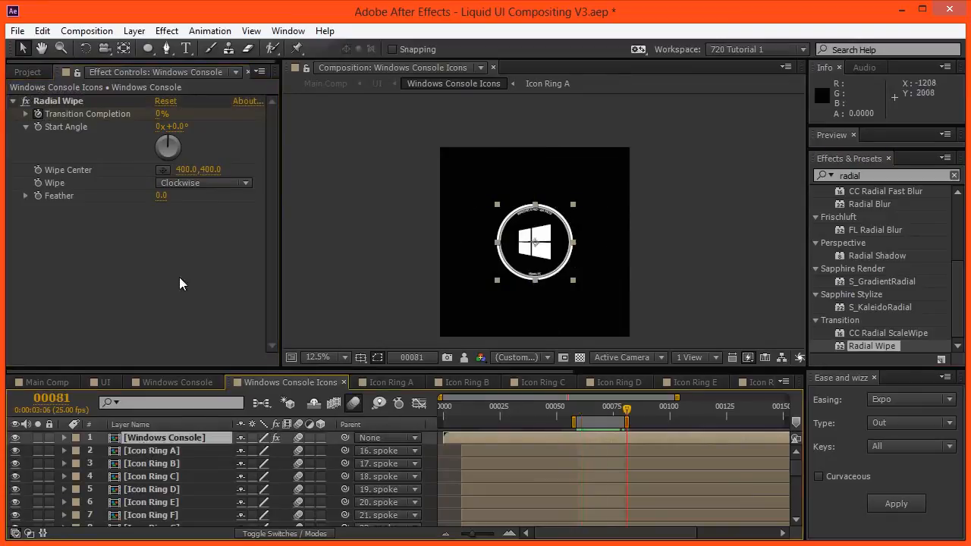
key("u")
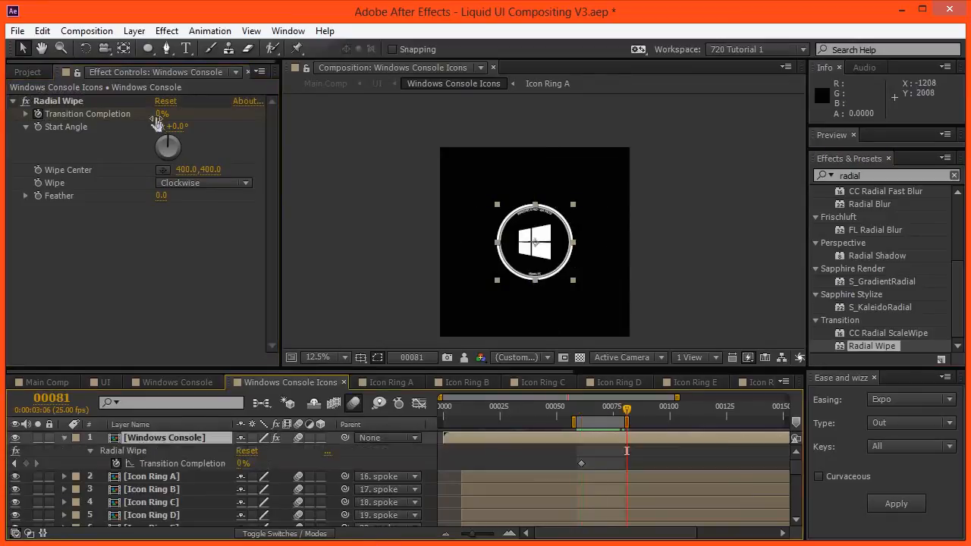
left_click_drag(179, 120, 631, 368)
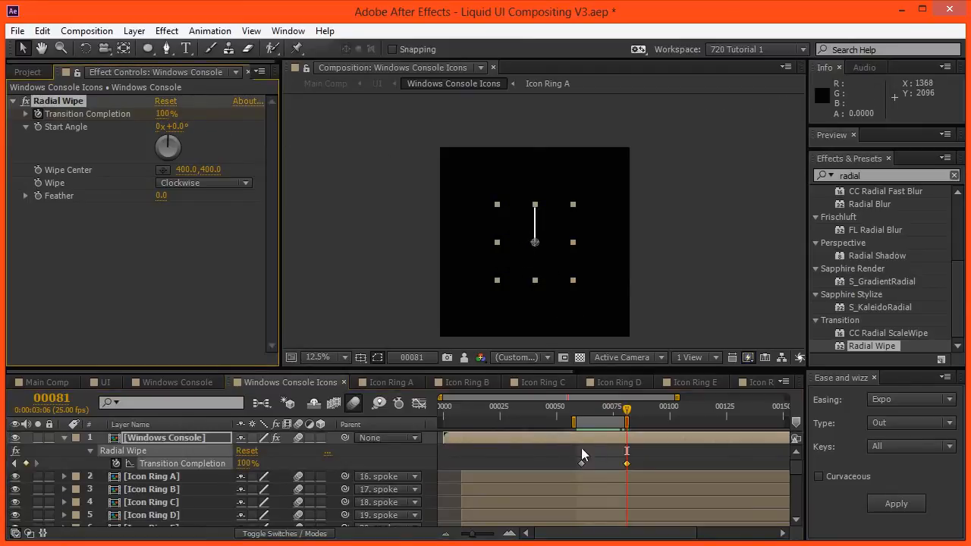
left_click(898, 507)
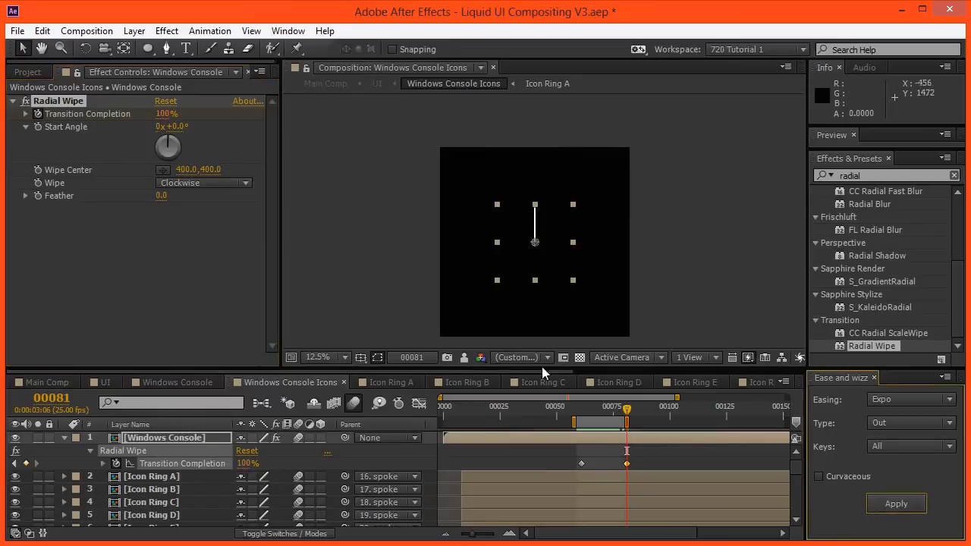
Step: Apply CC Force Motion Blur to the Windows Console layer with a Shutter Angle of 270
left_click(872, 176)
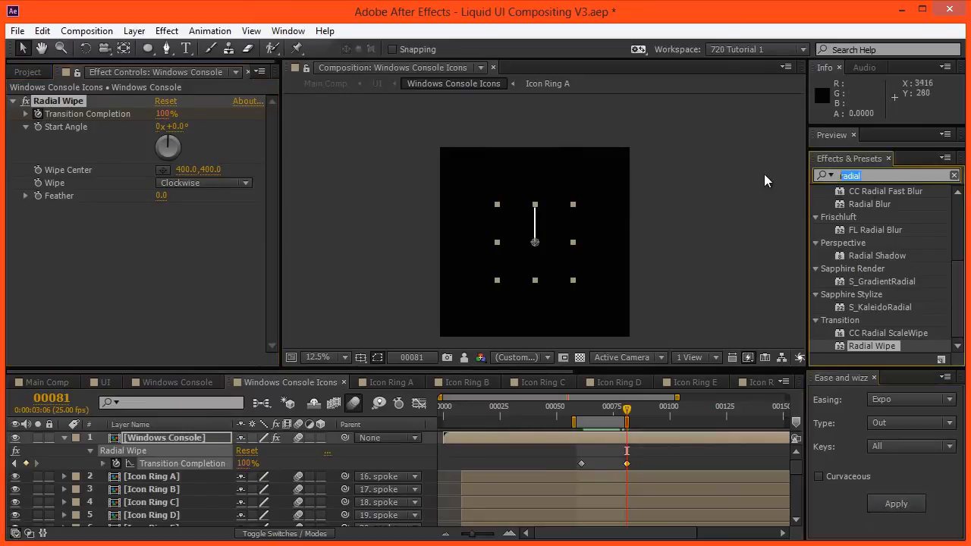
type("cc f")
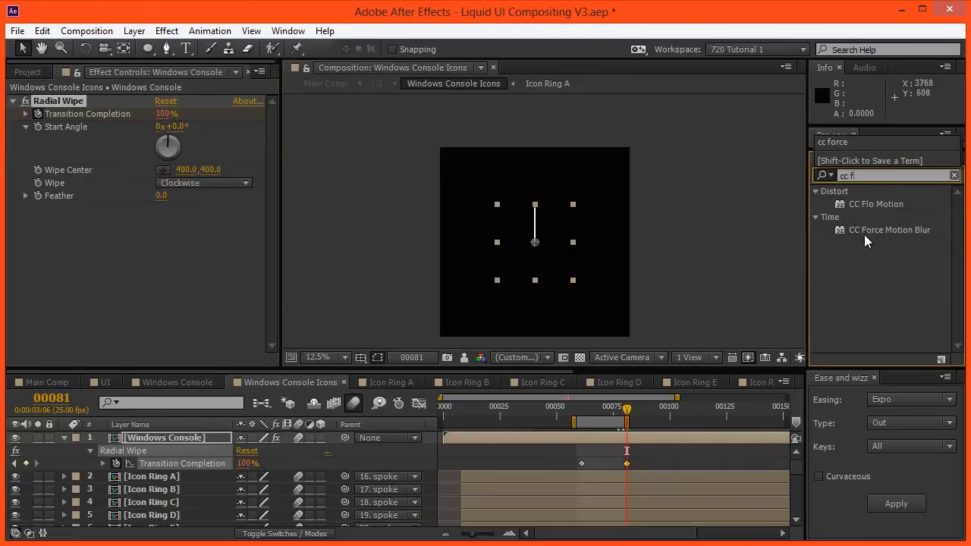
left_click_drag(855, 237, 160, 277)
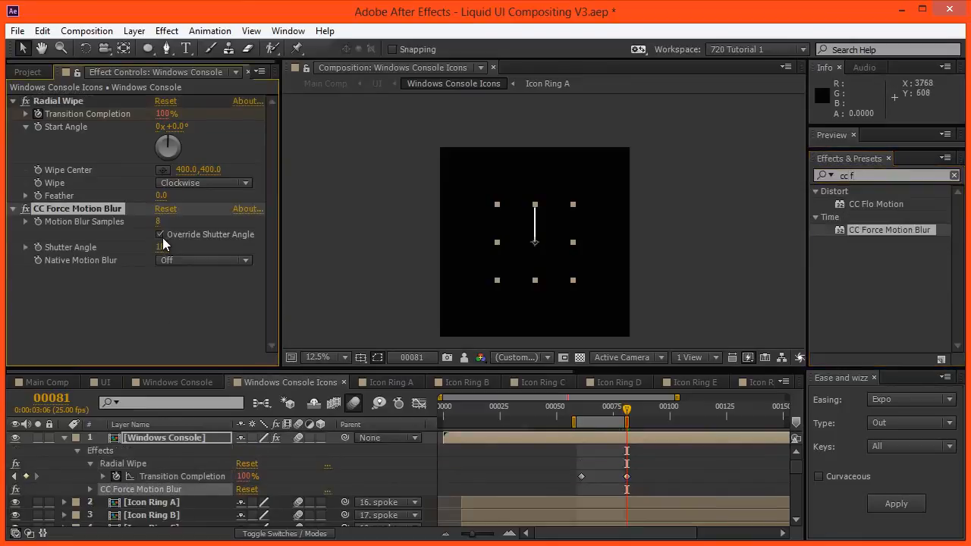
left_click(162, 248)
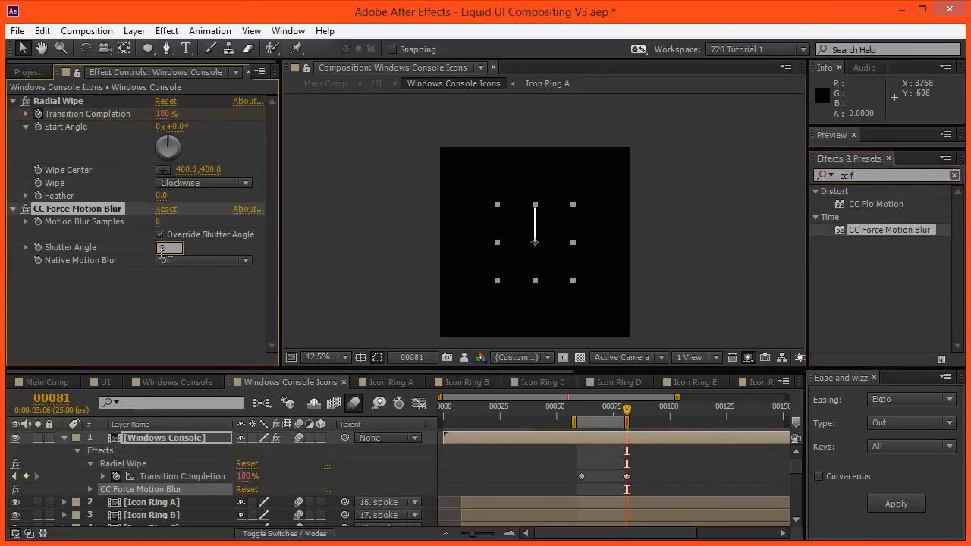
type("270")
left_click(167, 311)
Step: Examine the motion-blurred radial wipe at frames 66 and 67, then frame by frame from 59 to 62
left_click(592, 408)
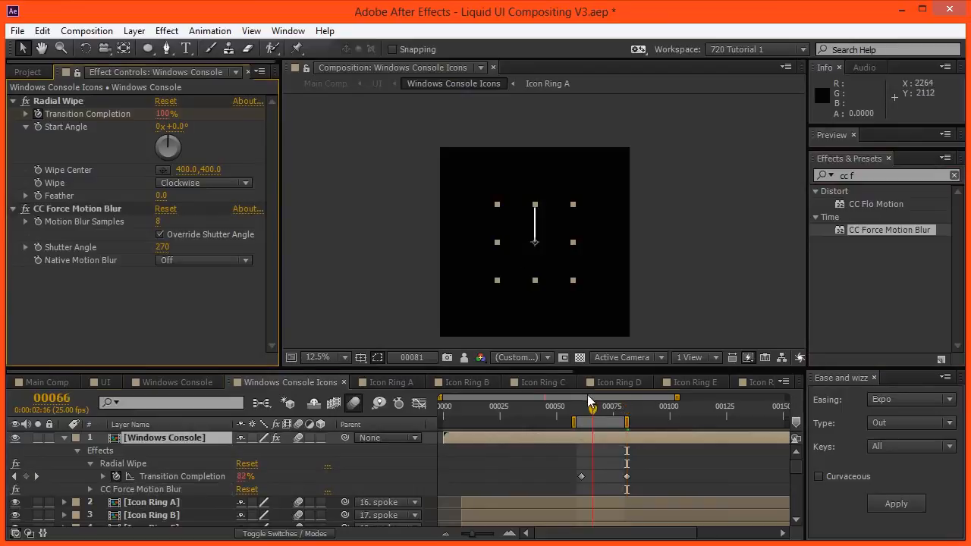
key("Page_Down")
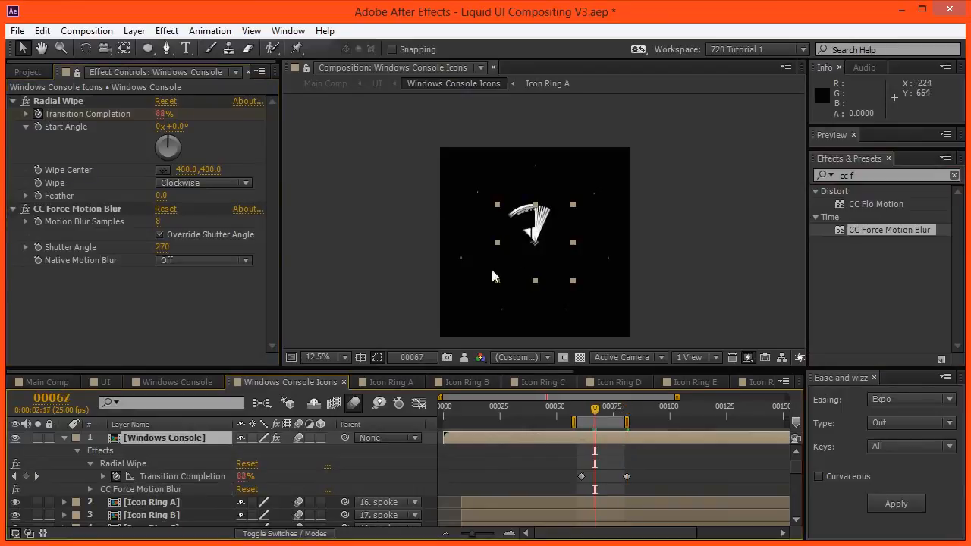
left_click(578, 412)
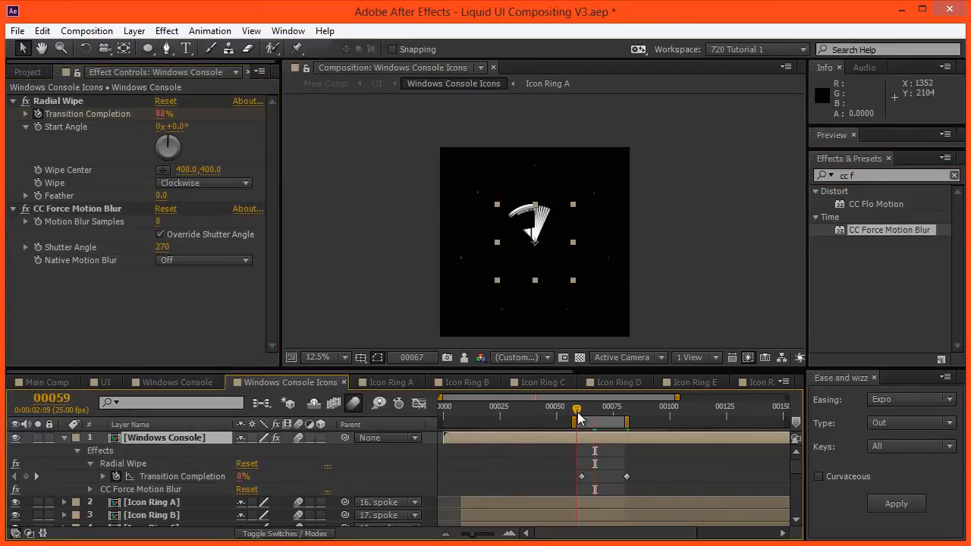
left_click(420, 241)
key("Page_Down")
key("Page_Down")
key("Page_Down")
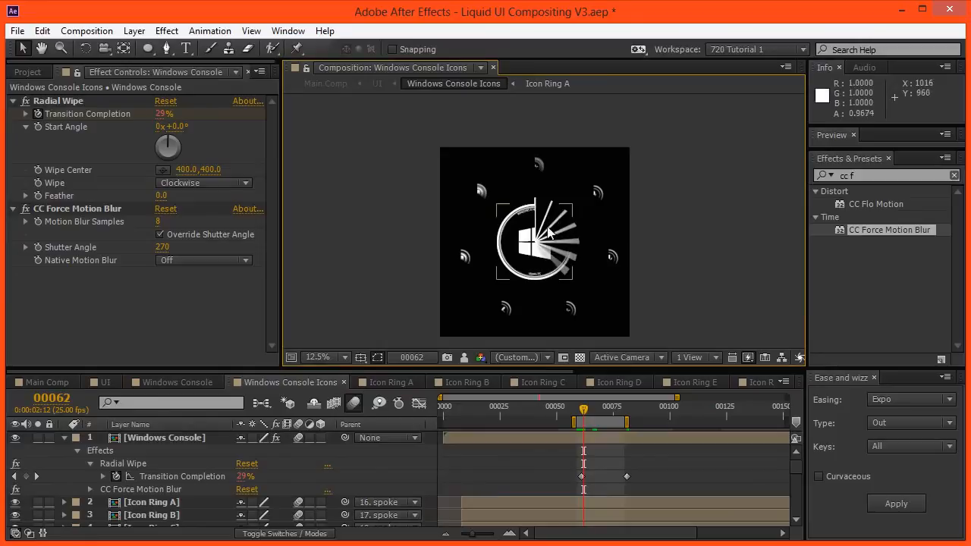
Step: Duplicate the Windows Console layer, place the copy below the original and trim its start to frame 61
left_click(199, 438)
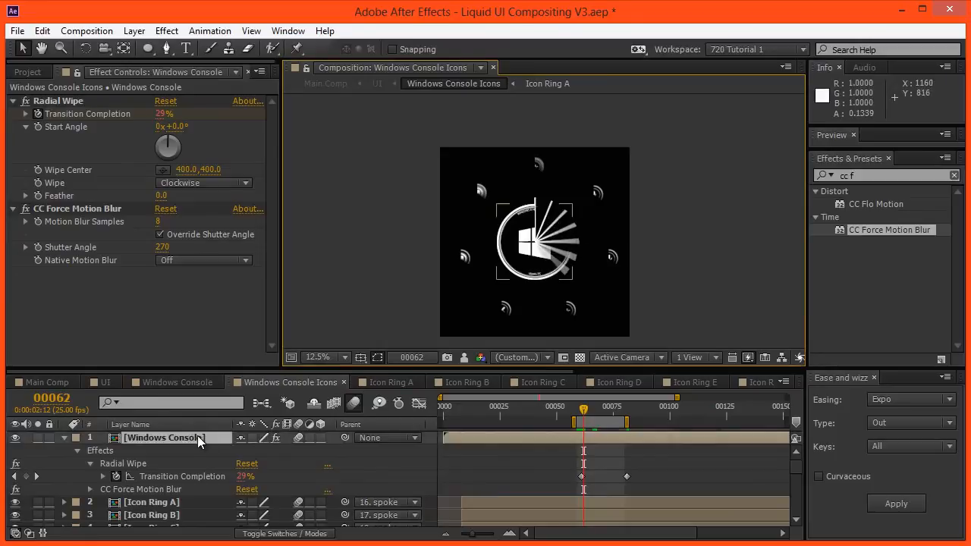
key("ctrl+d")
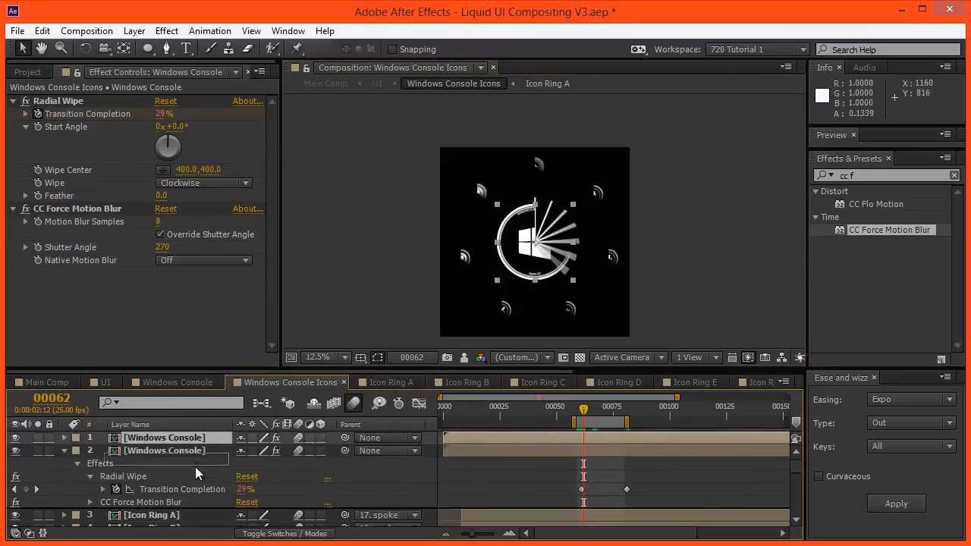
key("ctrl+bracketleft")
key("Page_Up")
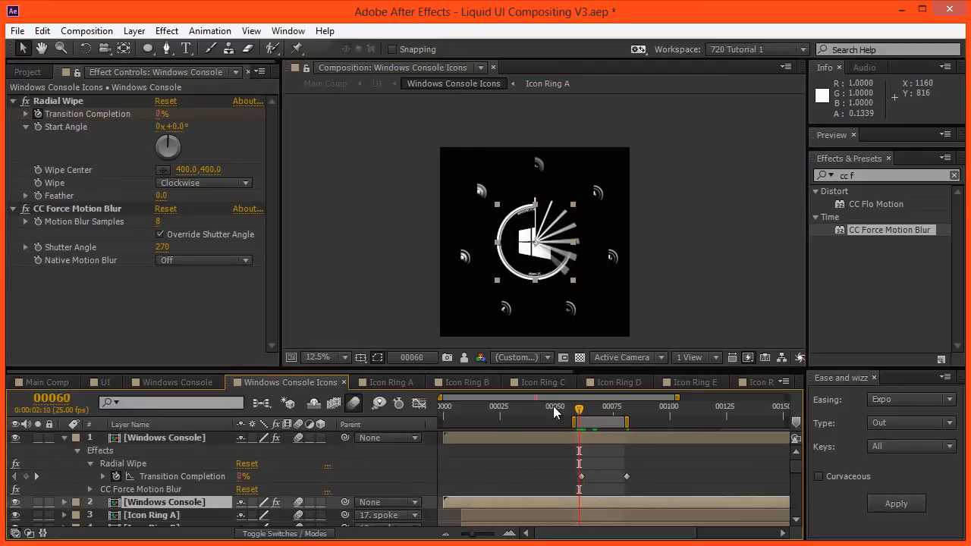
key("alt+bracketleft")
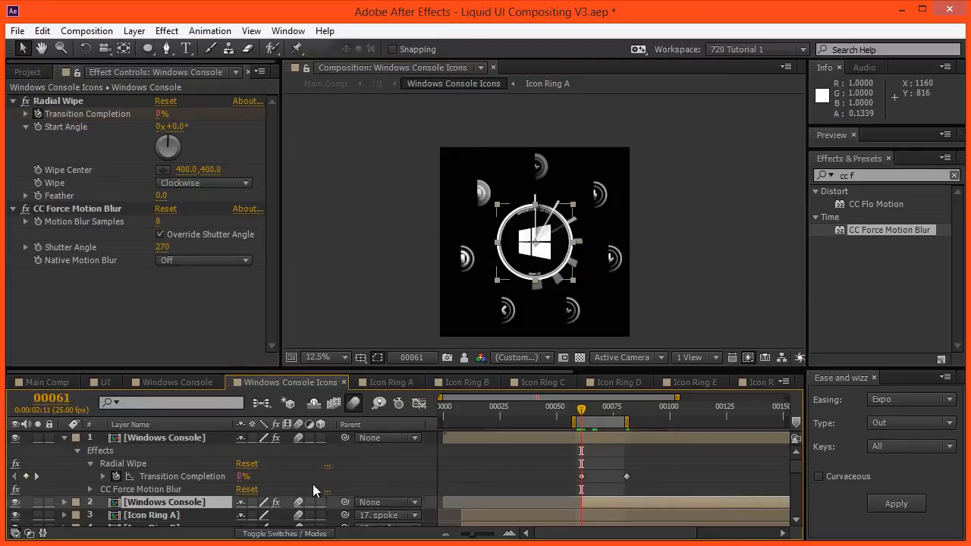
Step: Remove Radial Wipe and CC Force Motion Blur from the lower Windows Console copy
left_click(60, 104)
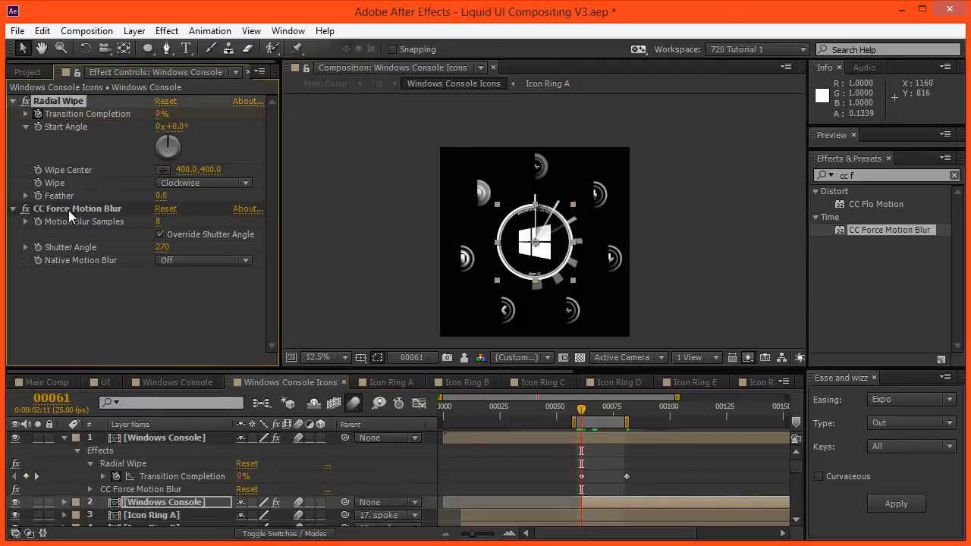
left_click(69, 209, "ctrl")
key("Delete")
Step: Apply a black Fill effect to the lower Windows Console copy and check it at frame 62
left_click(880, 175)
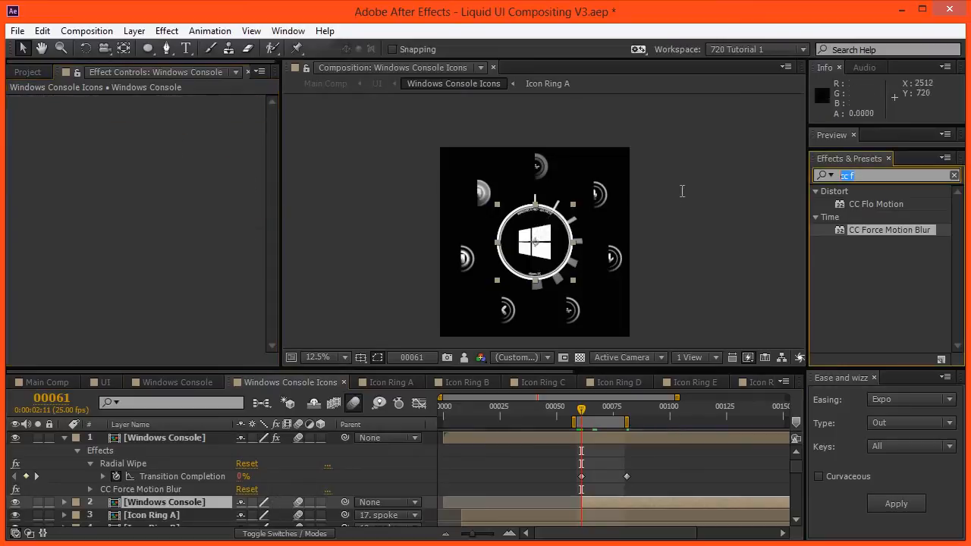
type("fill")
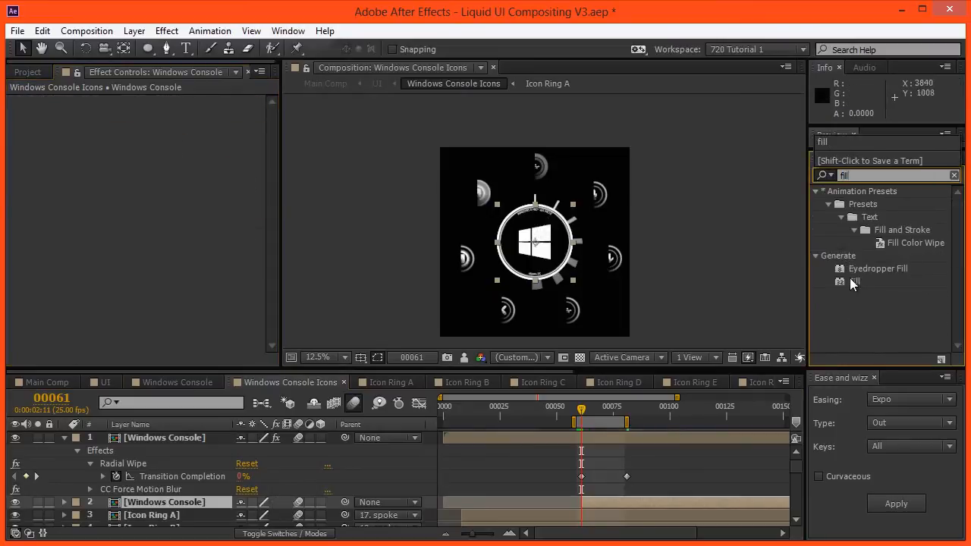
double_click(852, 281)
left_click(167, 141)
left_click_drag(243, 247, 97, 406)
key("Return")
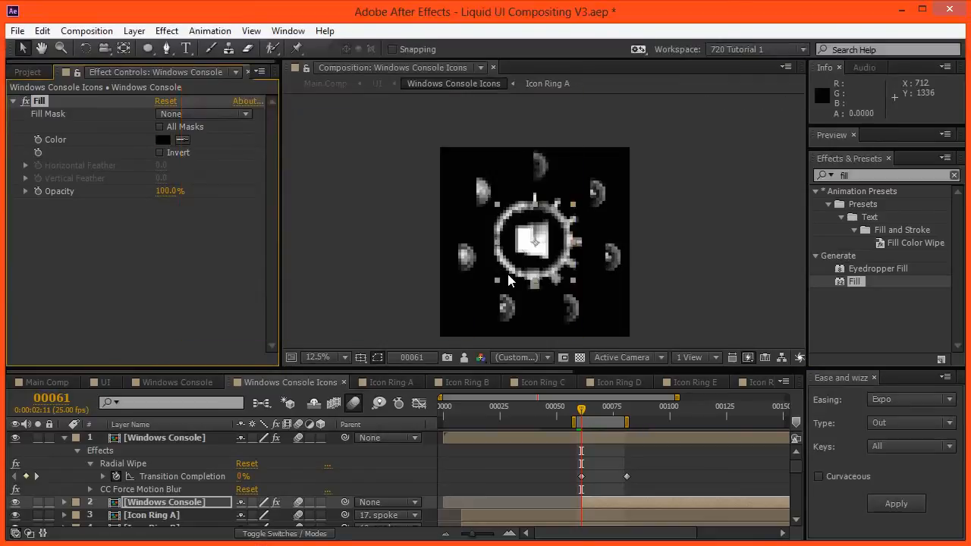
key("Page_Down")
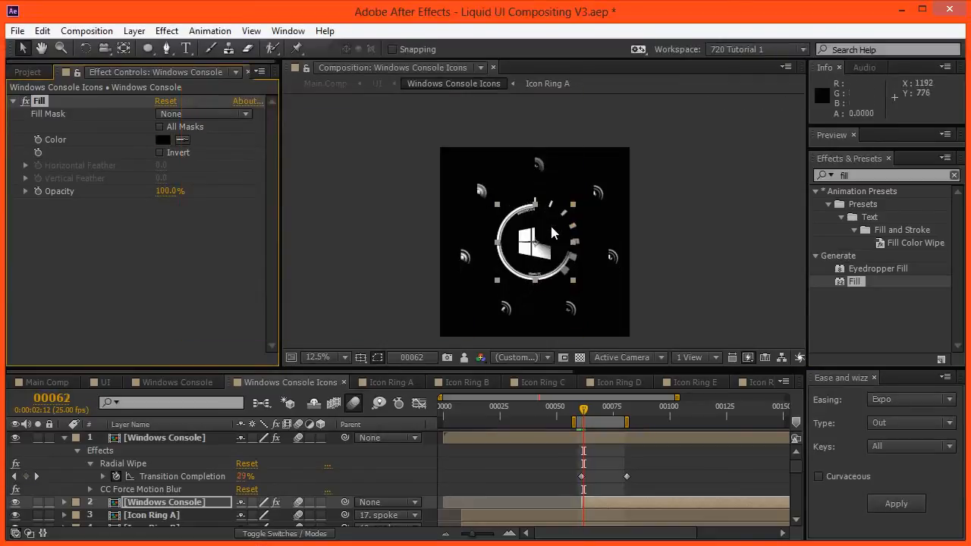
Step: Set the upper Windows Console layer's Motion Blur Samples to 32 and check frame 61
left_click(161, 439)
left_click(159, 235)
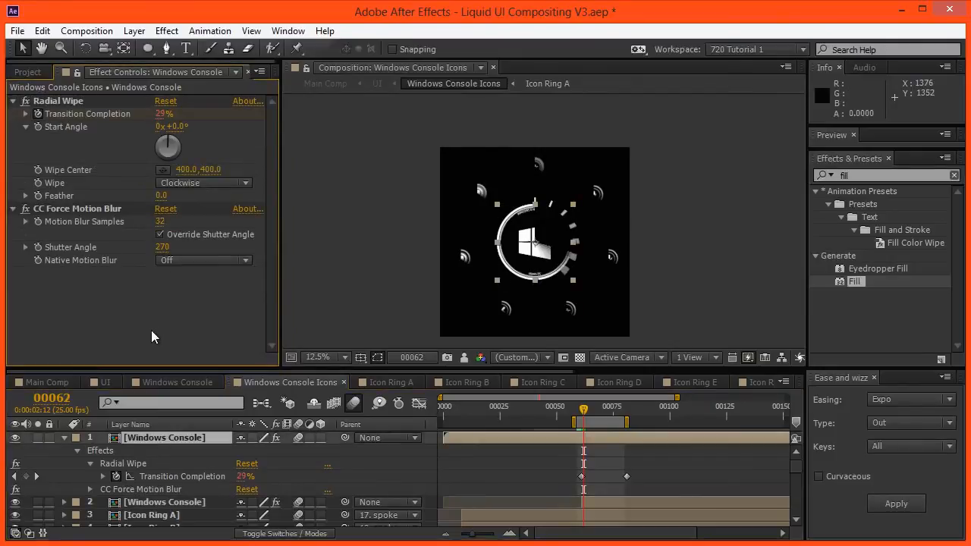
key("Page_Up")
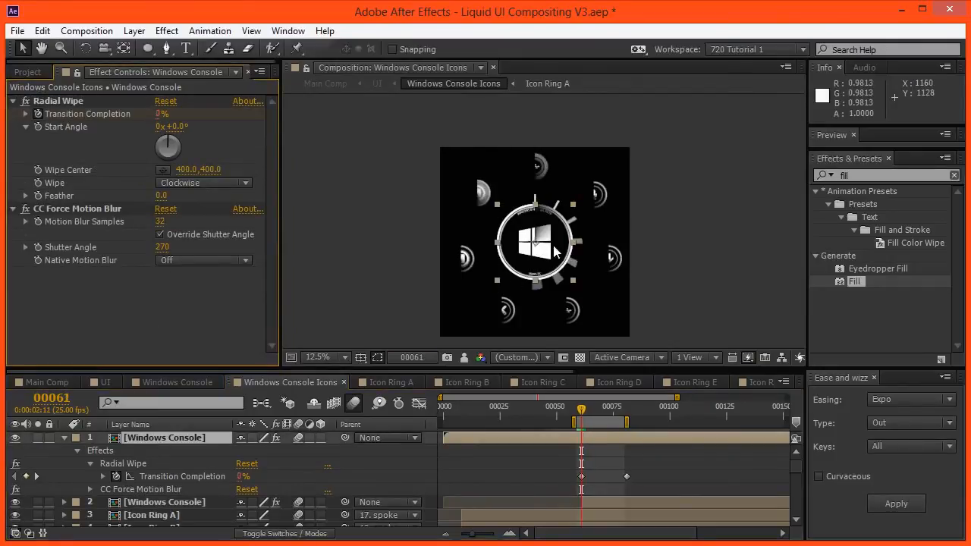
Step: Try 8 Motion Blur Samples on the upper Windows Console layer and compare the logo's blur up close
key("period")
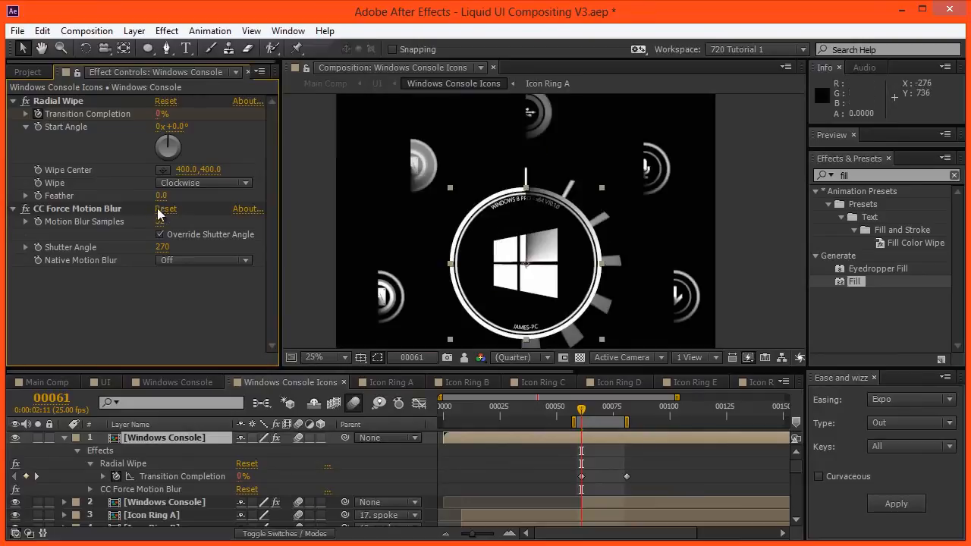
left_click(159, 221)
type("8")
key("Return")
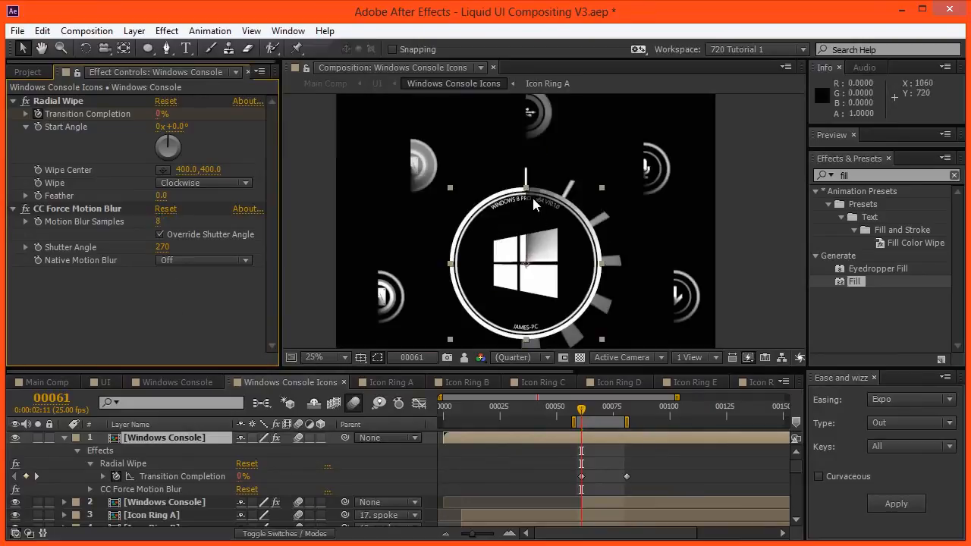
Step: Return the upper Windows Console layer's Motion Blur Samples to 32
left_click(160, 222)
type("32")
key("Return")
scroll(383, 209, "down", 1)
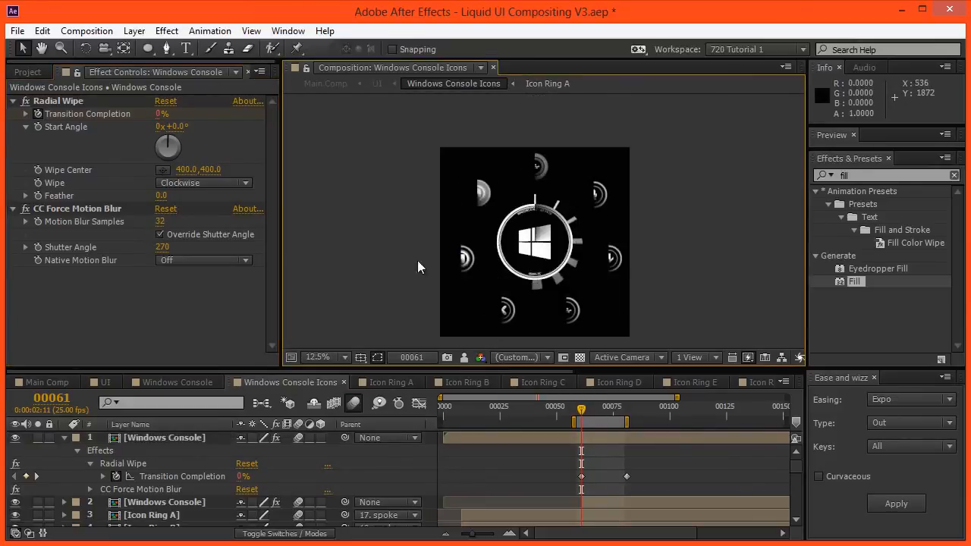
Step: Preview the console closing over the hand footage in Main Comp
left_click(376, 84)
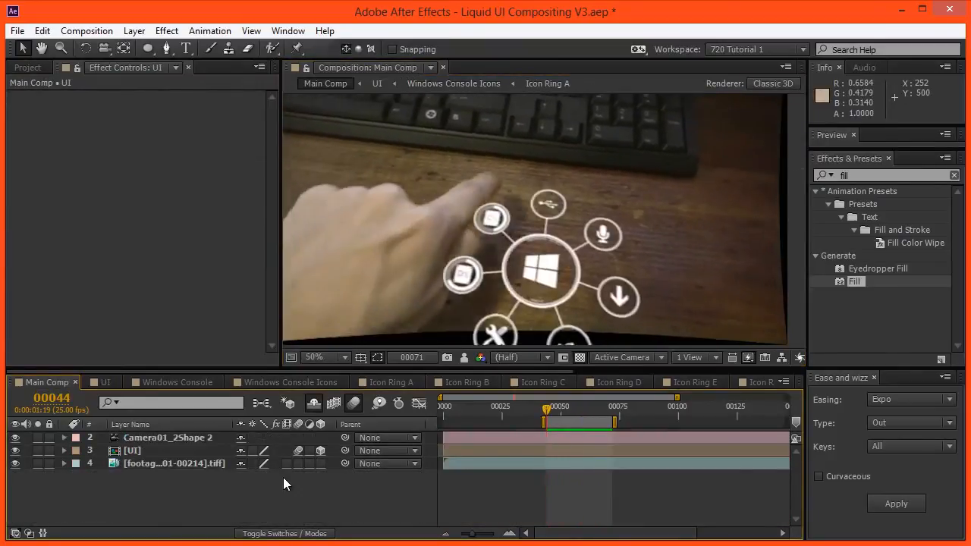
key("space")
left_click_drag(486, 220, 582, 240)
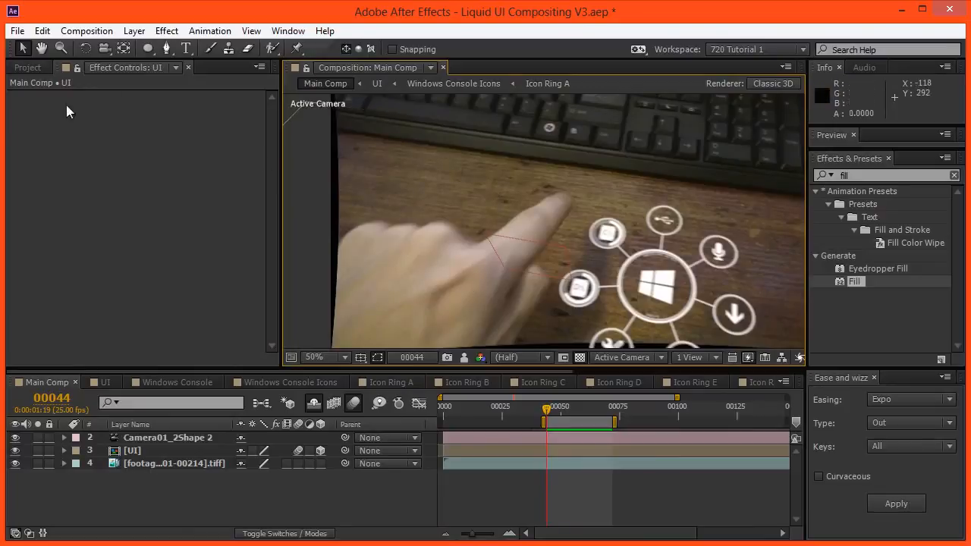
Step: Open the Liquid UI.mp4 footage and scrub from frame 24 to frame 59 to study the auxiliary consoles
left_click(28, 68)
double_click(60, 234)
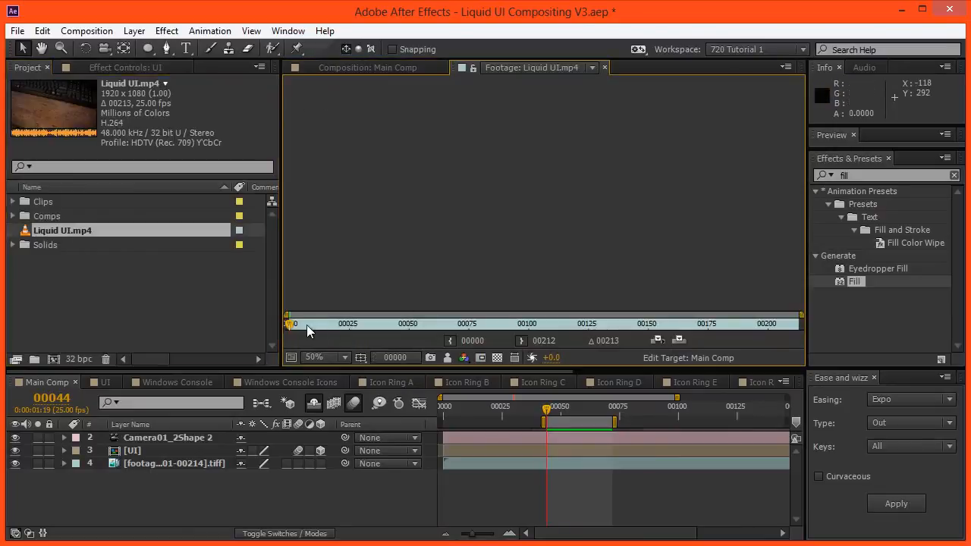
left_click_drag(319, 329, 347, 328)
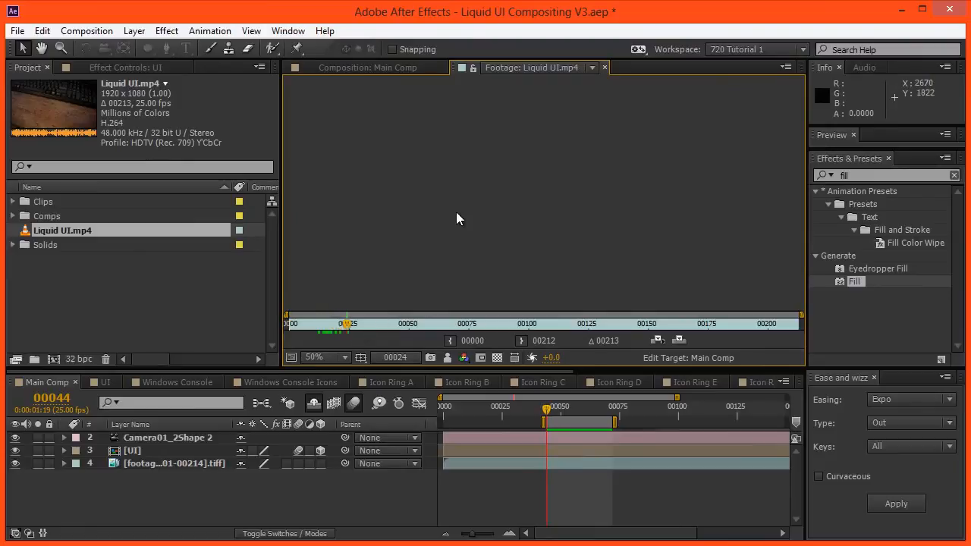
scroll(448, 229, "down", 3)
scroll(509, 228, "up", 4)
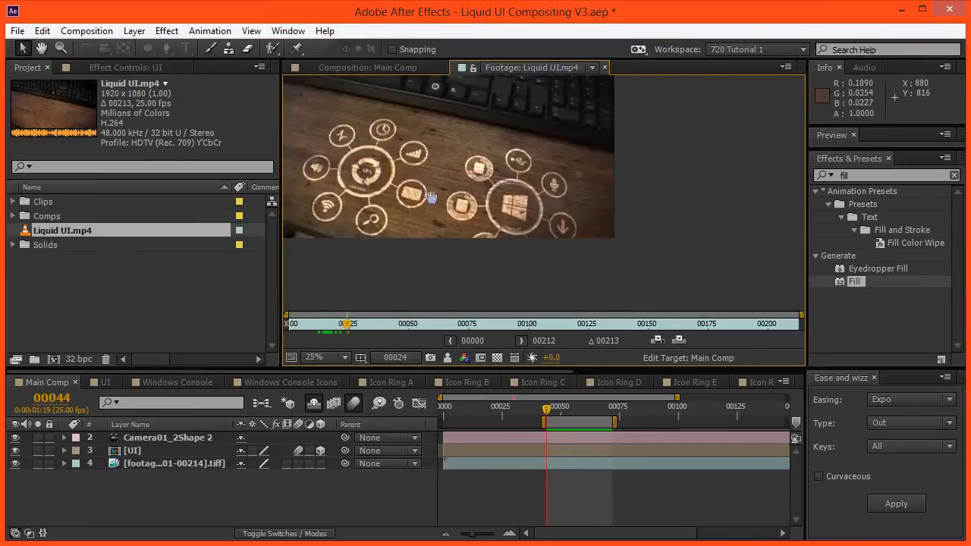
scroll(417, 243, "down", 2)
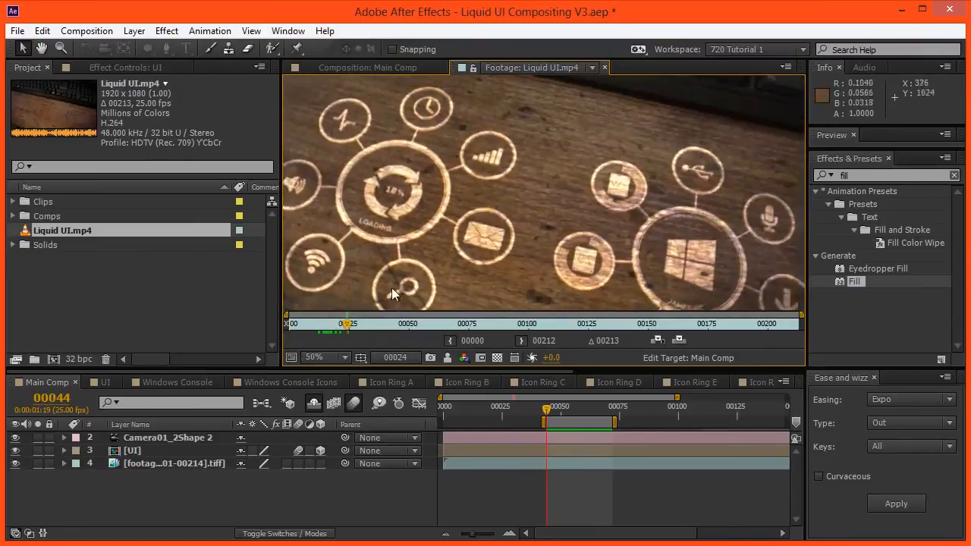
left_click_drag(346, 329, 433, 337)
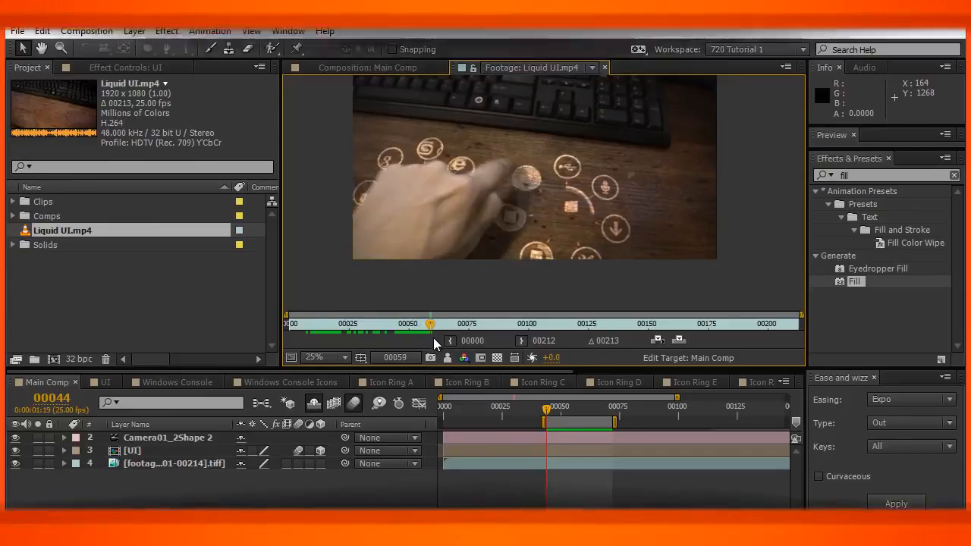
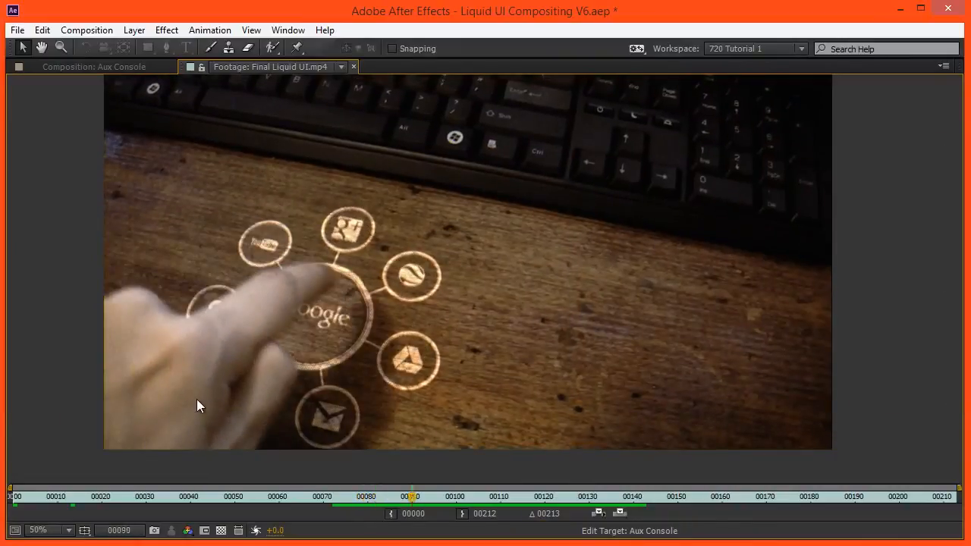
Step: Review render composition 2 through frame 77, then return to the Aux Console composition
left_click(69, 69)
key("grave")
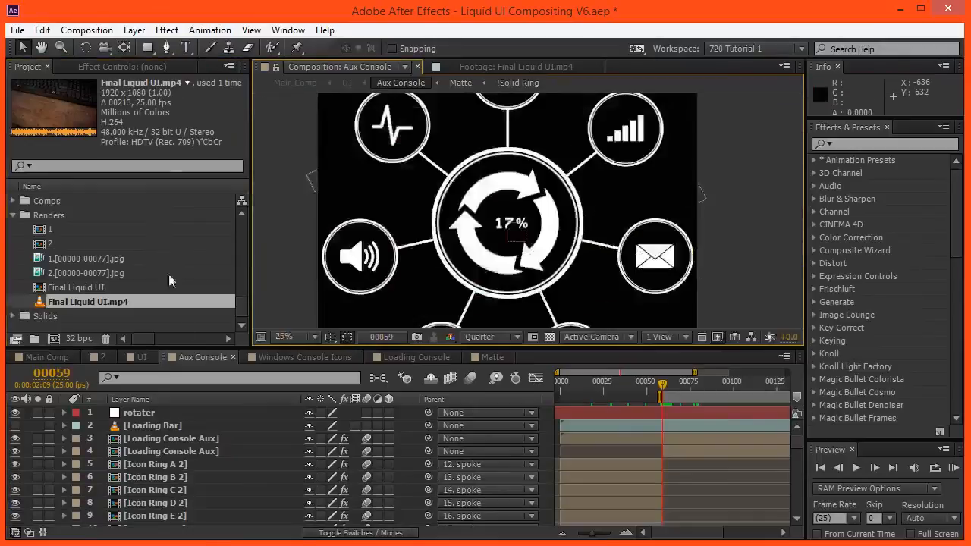
double_click(51, 244)
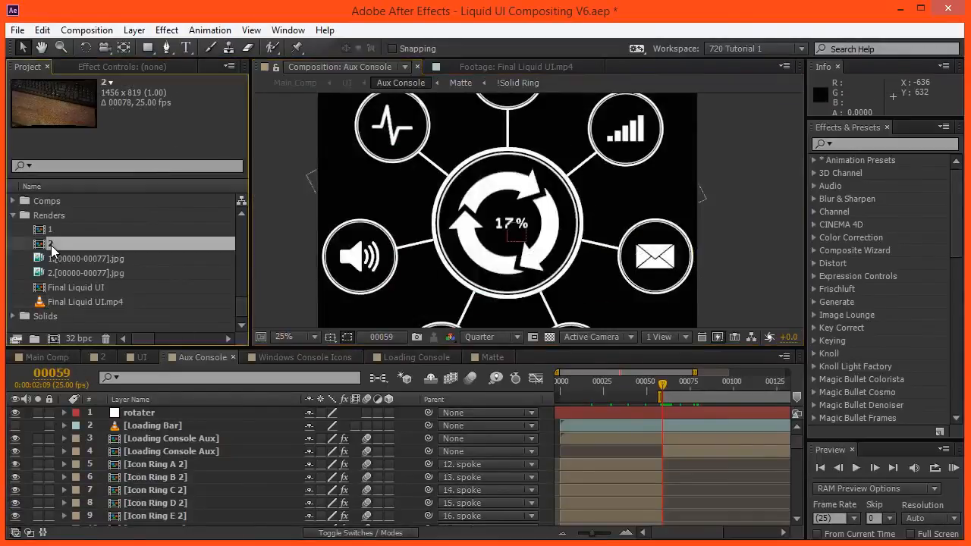
key("space")
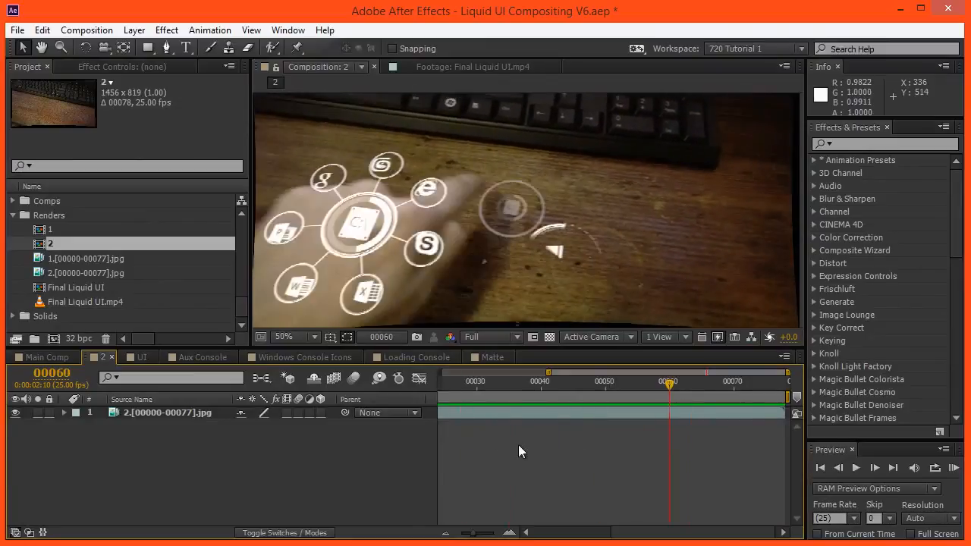
left_click_drag(667, 383, 800, 440)
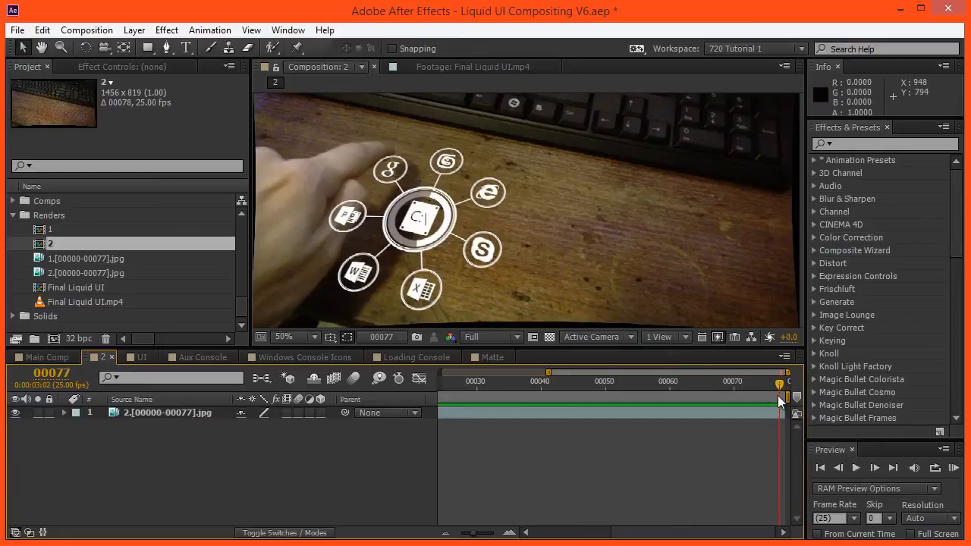
left_click_drag(781, 390, 801, 388)
left_click(197, 362)
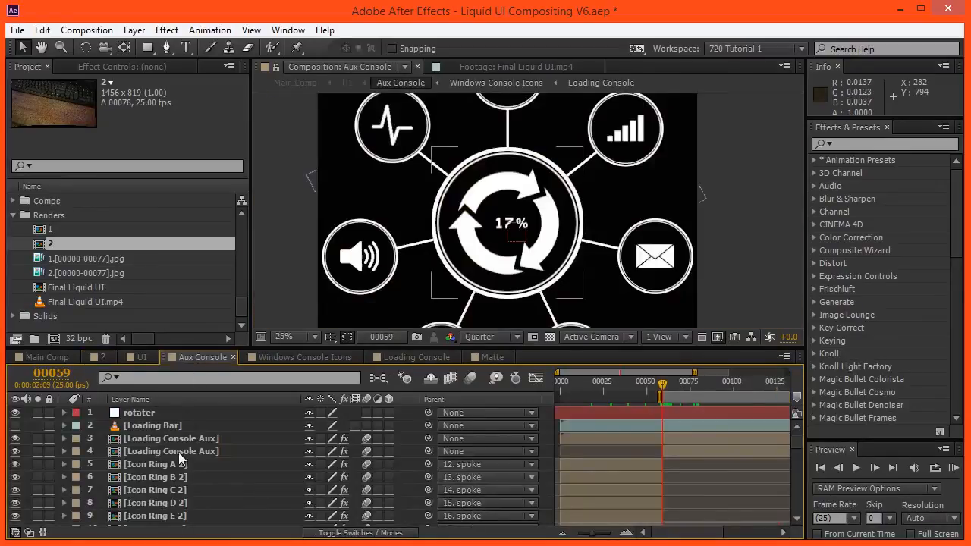
Step: Inspect the Matte composition's solid circles, then return to the Aux Console composition
scroll(180, 449, "down", 5)
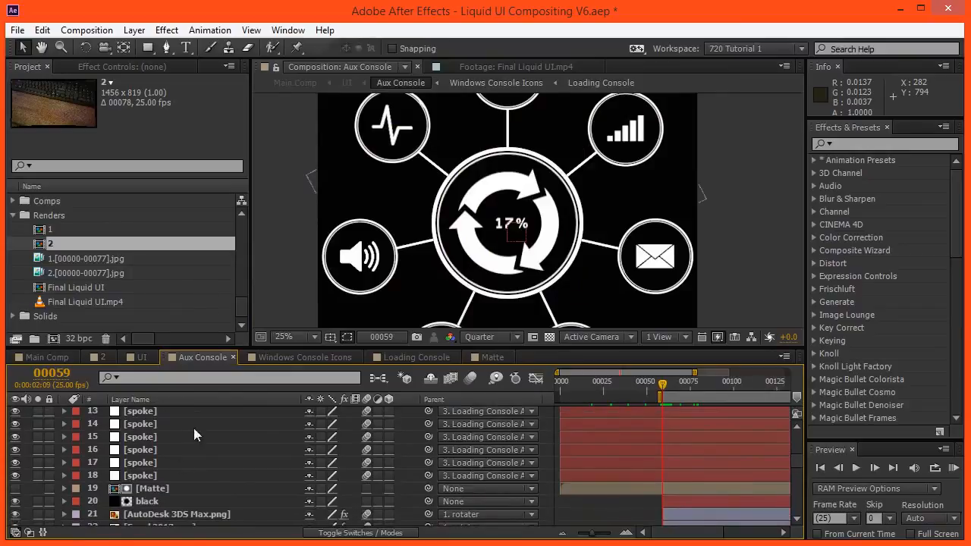
left_click(164, 486)
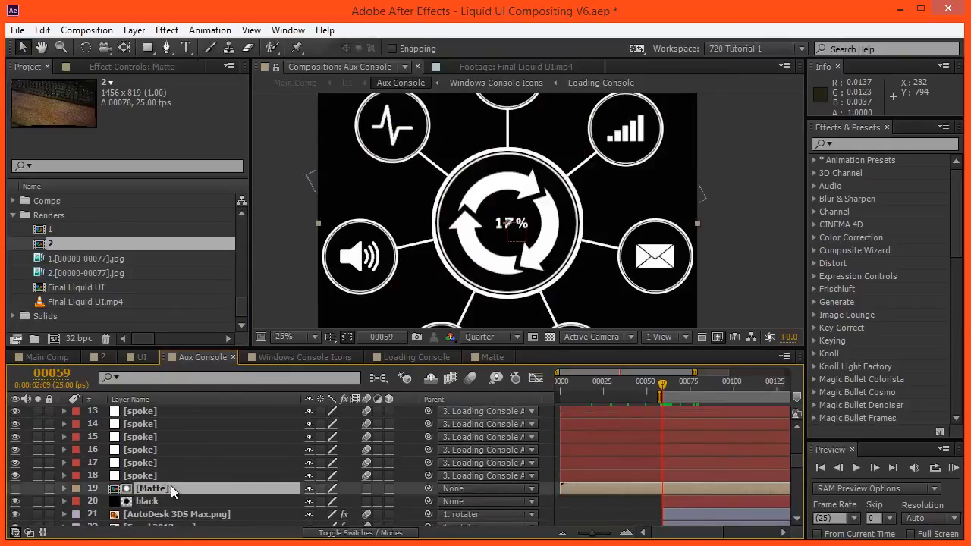
double_click(171, 486)
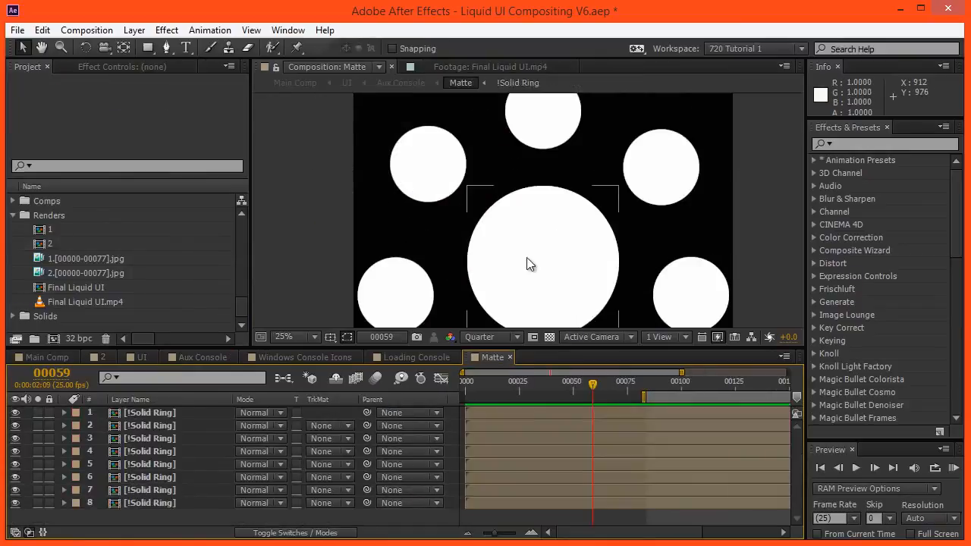
left_click_drag(470, 191, 449, 172)
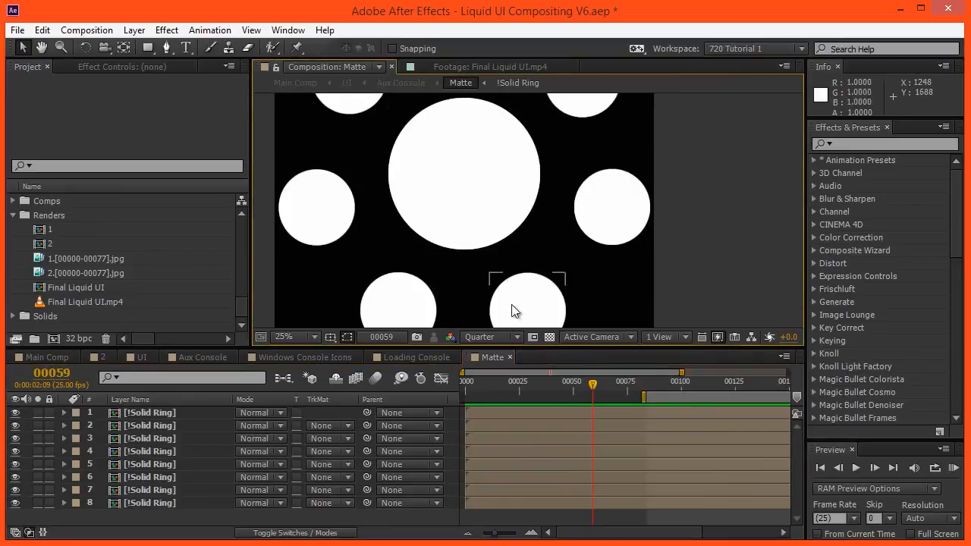
left_click(400, 83)
Step: Solo the black layer and check its inverted alpha matte against the transparency grid, then restore the full view
left_click(169, 500)
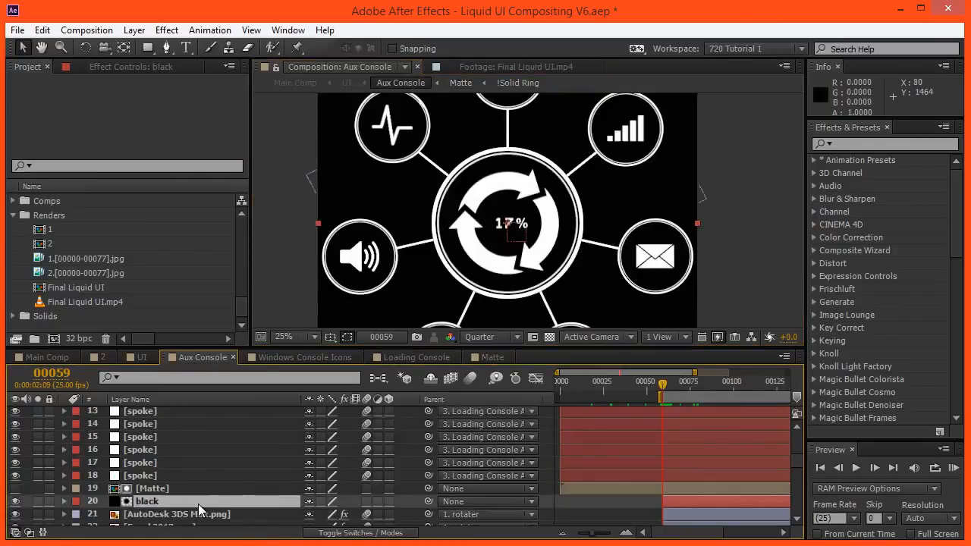
key("F4")
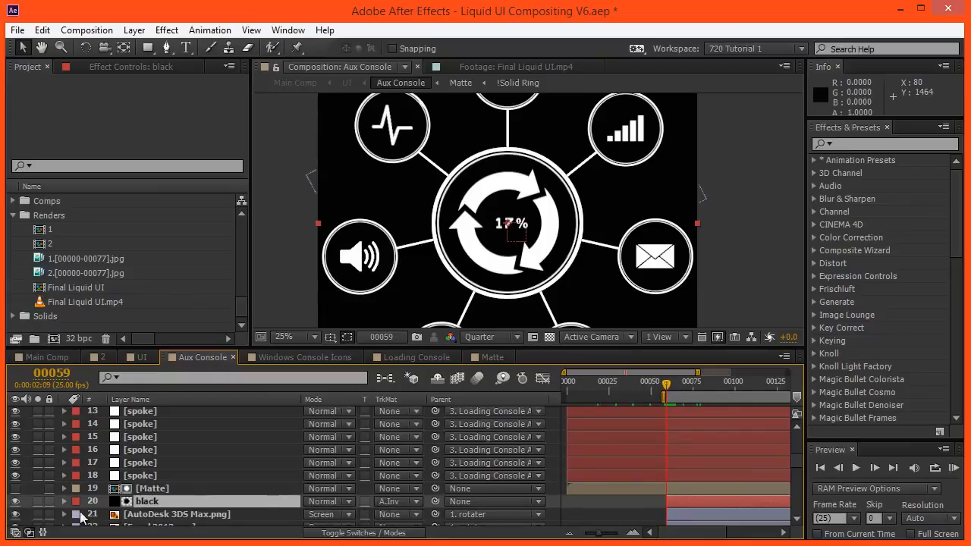
left_click(38, 501)
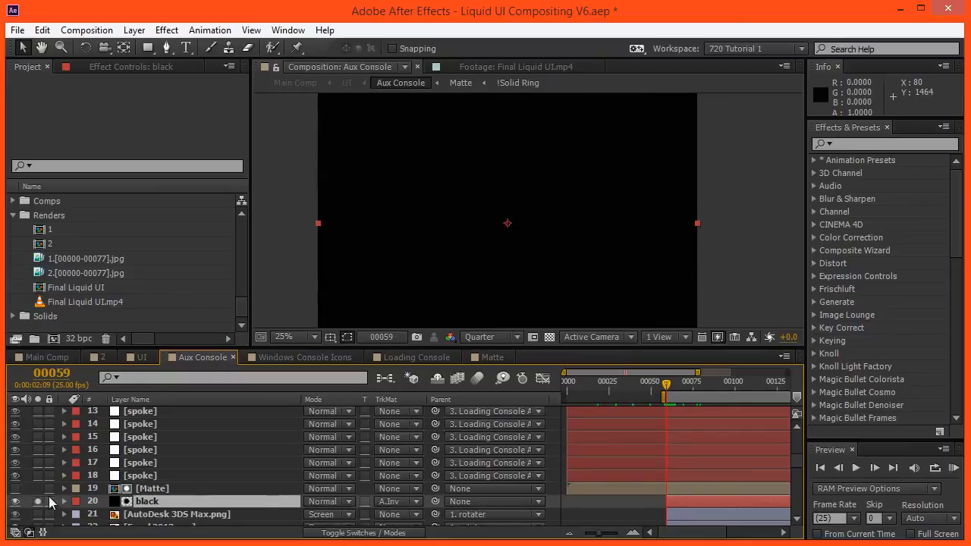
left_click(547, 341)
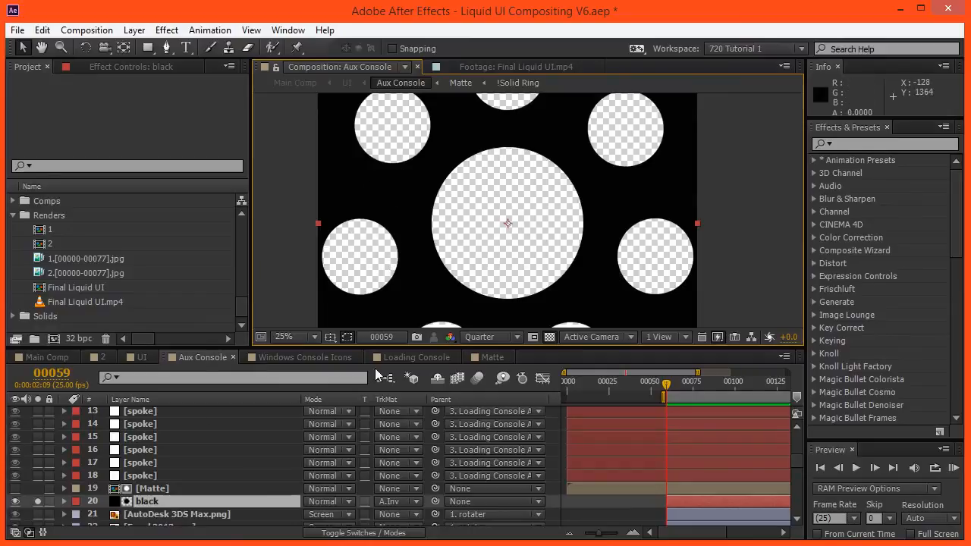
left_click(550, 337)
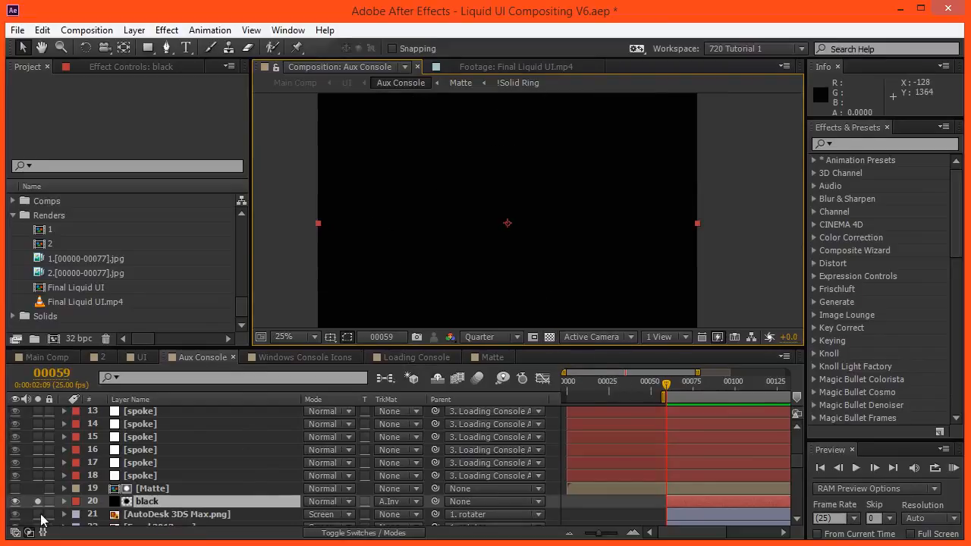
left_click(38, 501)
Step: Examine frame by frame how the black layer masks the rotating icons around frame 61
mouse_move(675, 382)
left_mouse_down()
mouse_move(684, 382)
mouse_move(671, 386)
left_mouse_up()
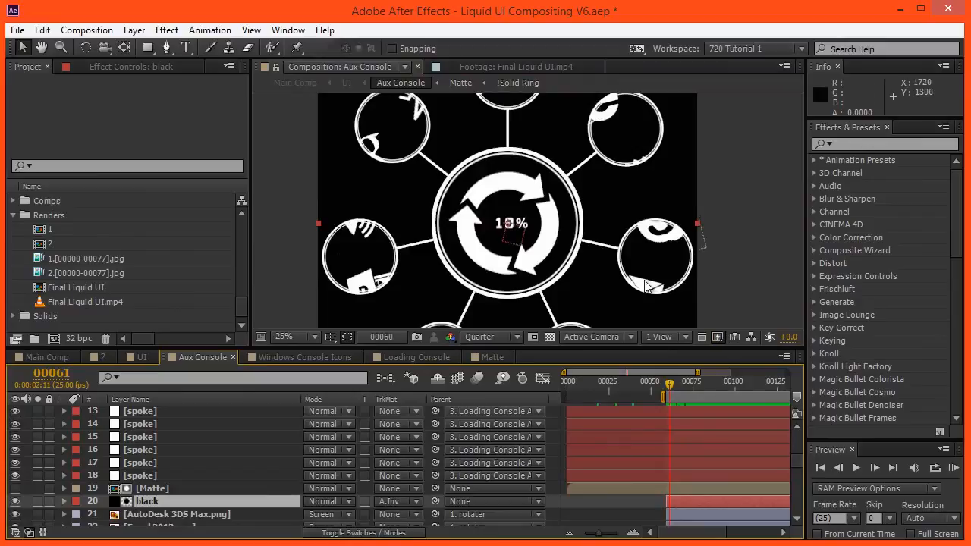
key("Page_Up")
key("Page_Up")
key("Page_Down")
key("Page_Down")
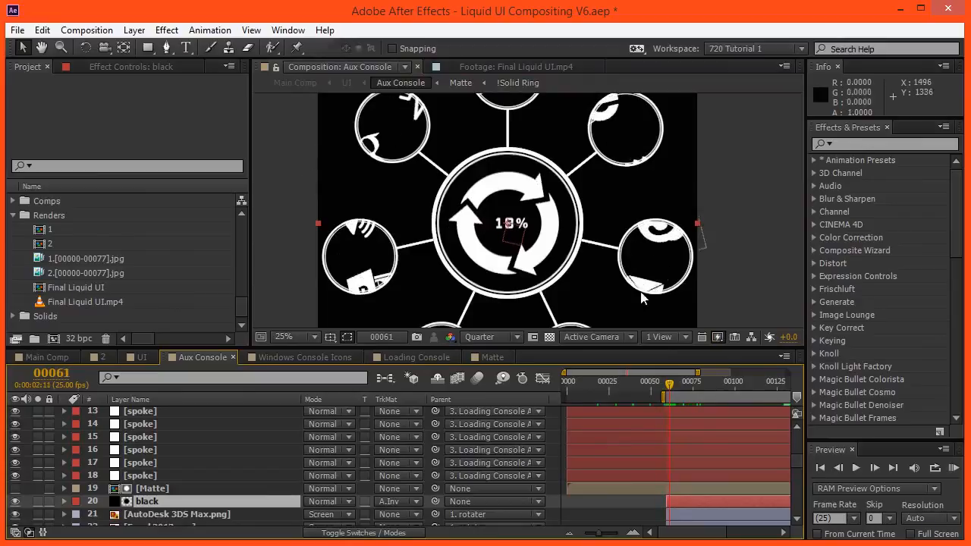
key("Page_Up")
key("Page_Up")
key("Page_Down")
Step: Hide the black layer to compare the unmasked icons across adjacent frames, then show it again
left_click(16, 502)
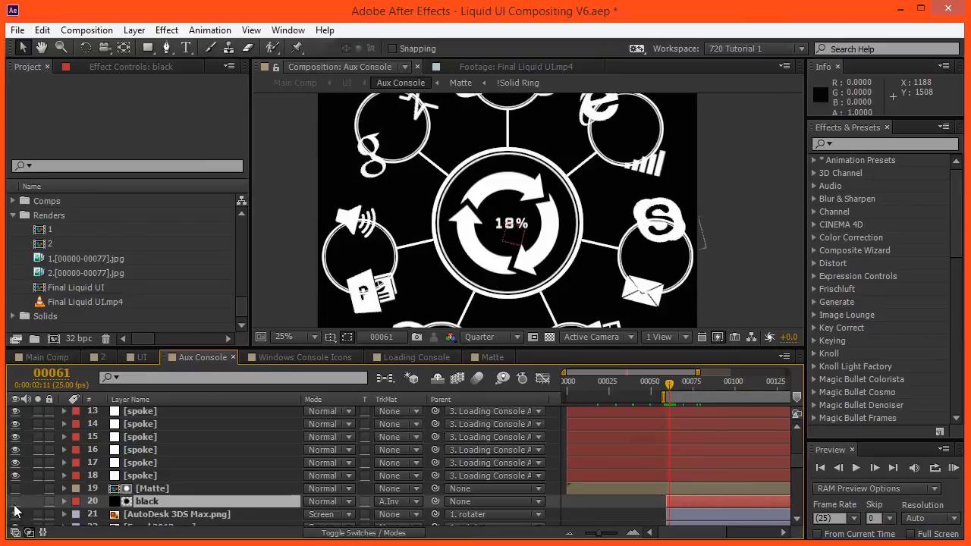
key("Page_Up")
key("Page_Down")
left_click(16, 505)
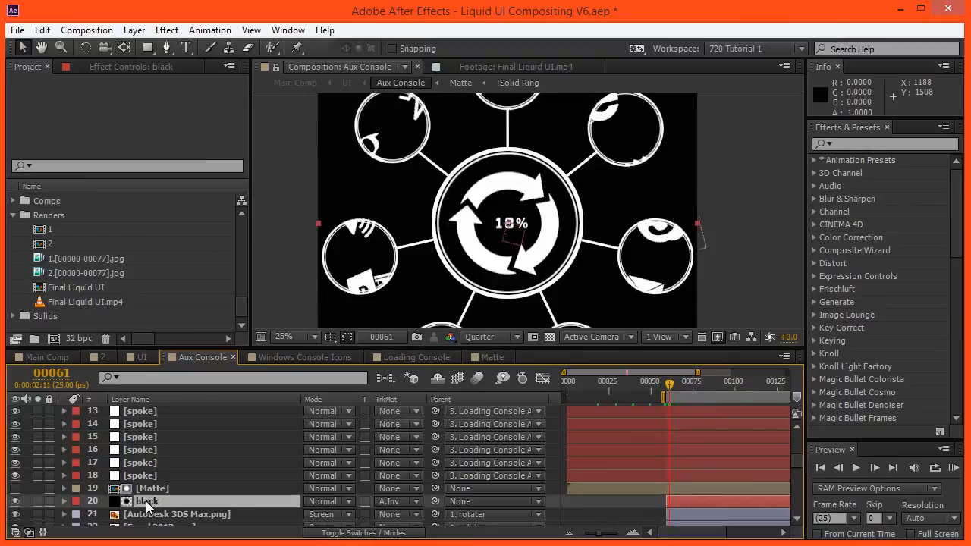
Step: Step between frames 61 and 66 to examine the icon rotation and the centre's switch from loading arrows to the drive graphic
key("Page_Down")
key("Page_Down")
key("Page_Down")
key("Page_Down")
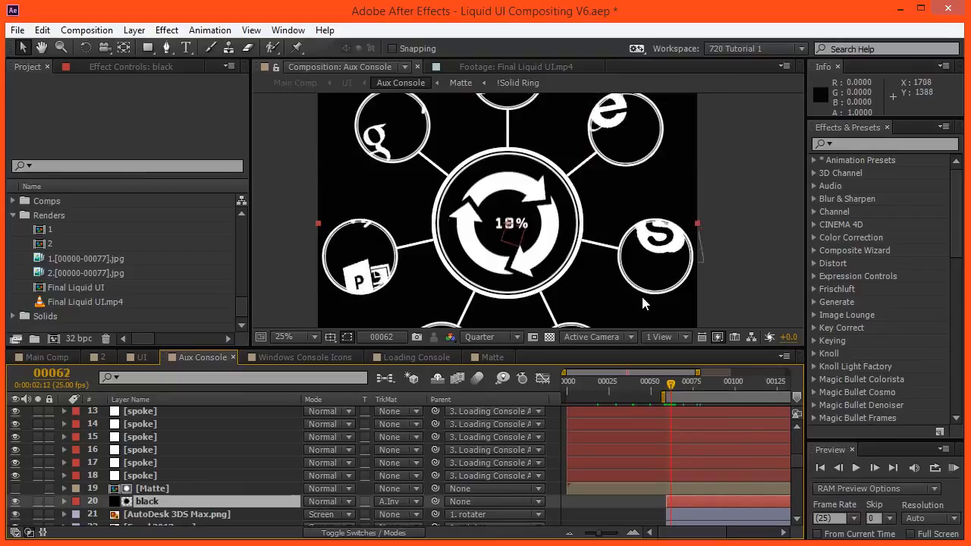
key("Page_Up")
key("Page_Up")
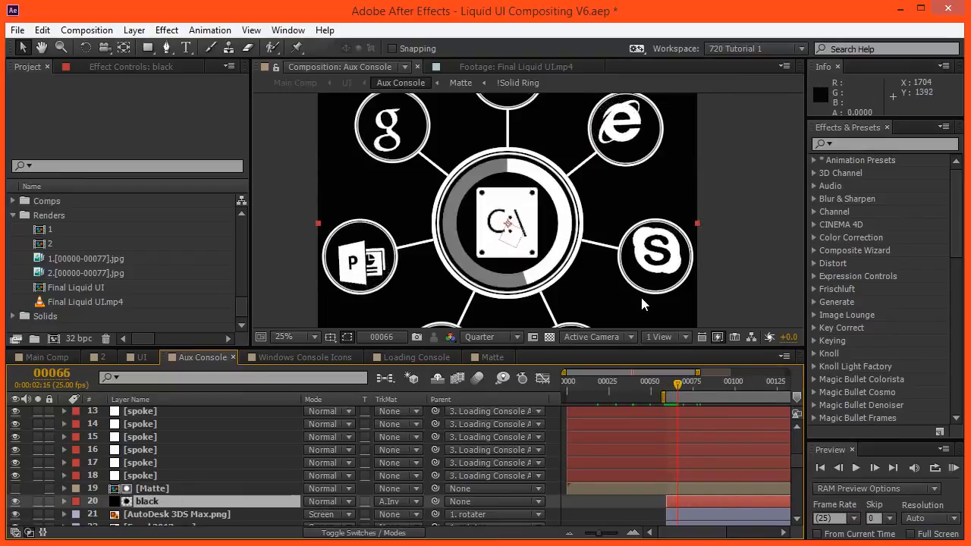
key("Page_Up")
key("Page_Down")
key("Page_Up")
key("Page_Down")
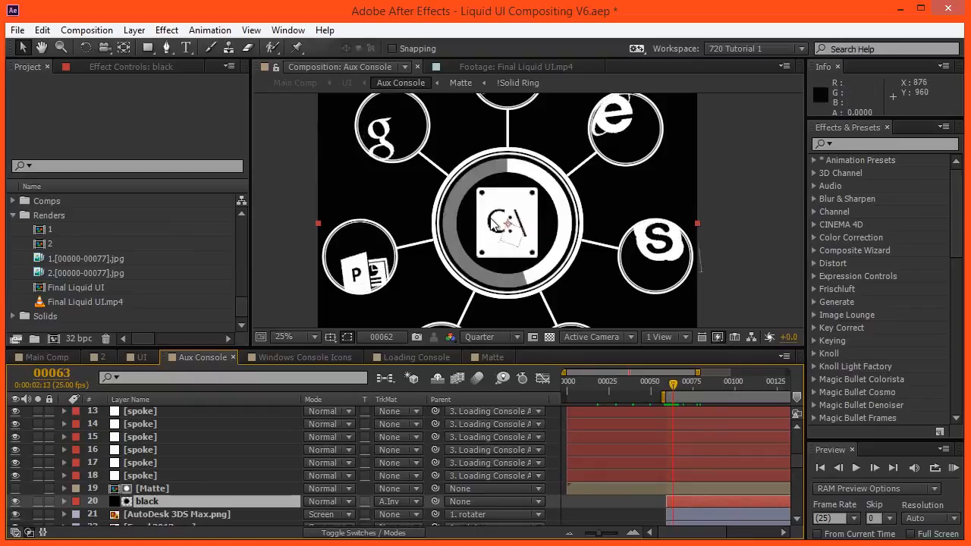
key("Page_Up")
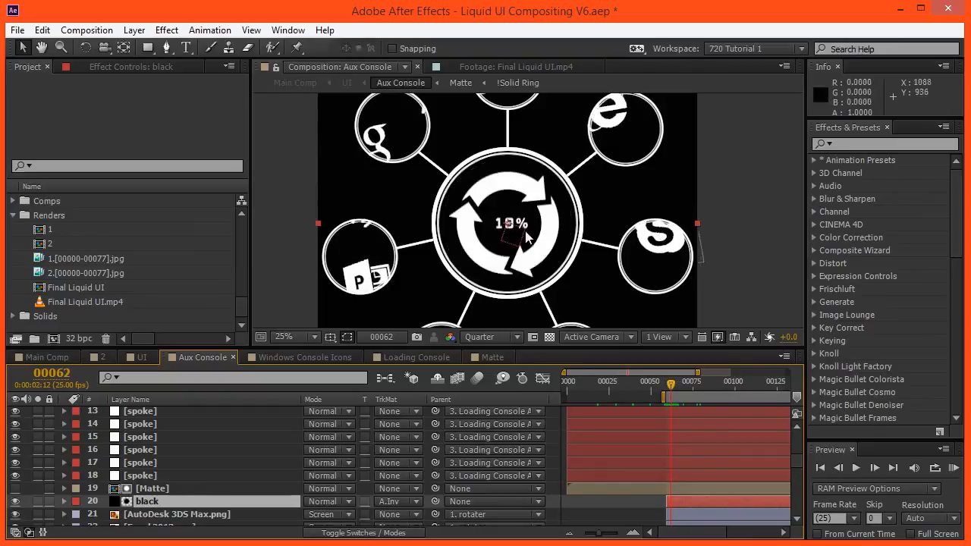
key("Page_Down")
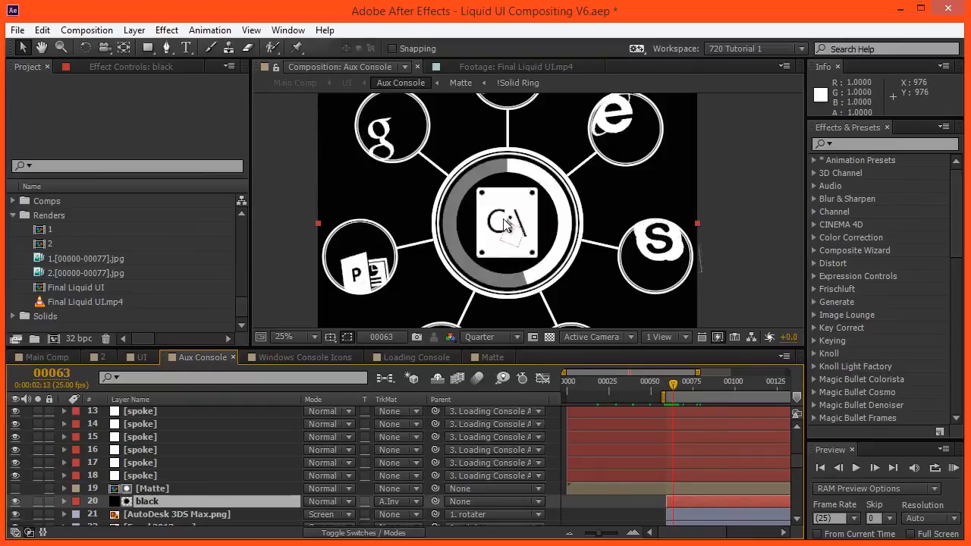
Step: Review the auxiliary console in render composition 2 from frame 59 to frame 77
left_click(107, 352)
left_click_drag(734, 390, 664, 382)
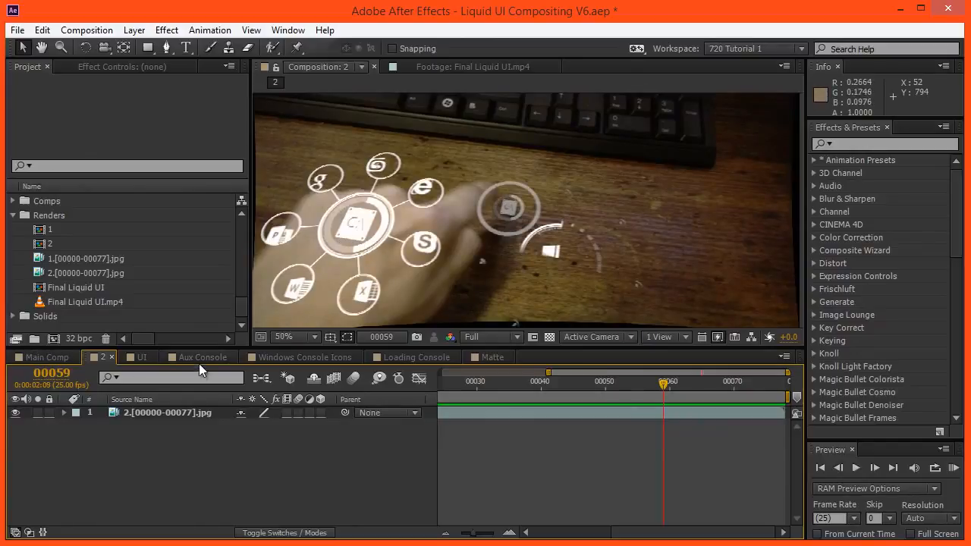
left_click_drag(677, 396, 781, 395)
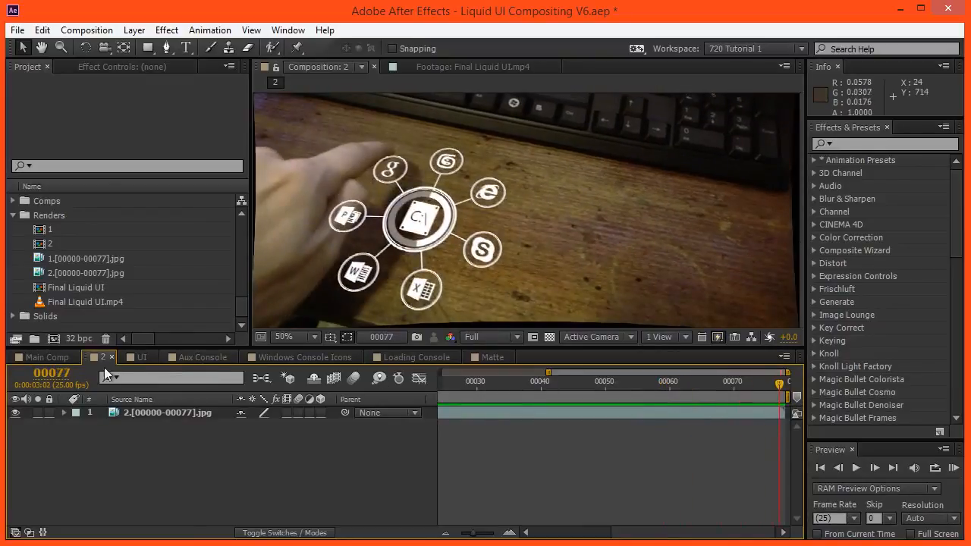
Step: Open the UI composition from Main Comp and move the current time to the start of the click 2 layer, frame 84
left_click(35, 364)
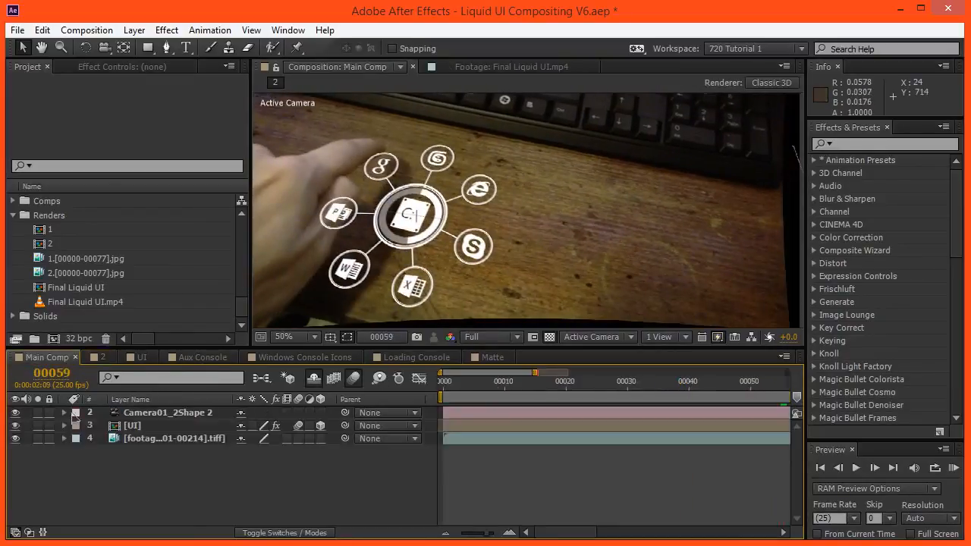
left_click(138, 428)
double_click(157, 425)
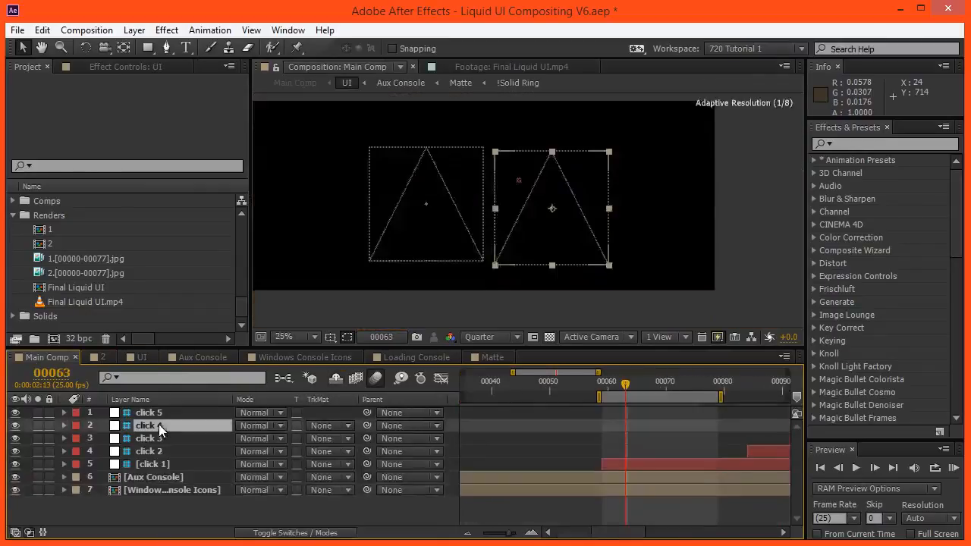
left_click(759, 453)
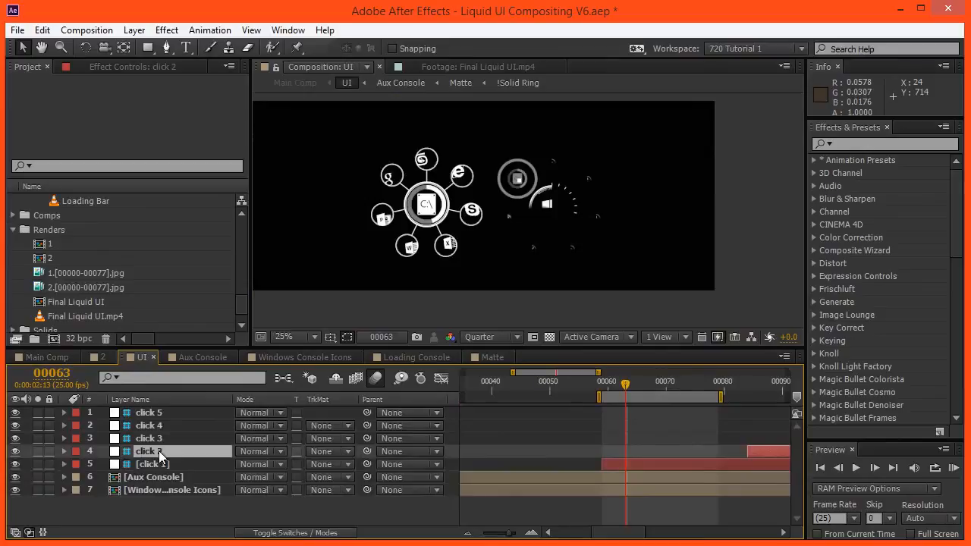
key("i")
scroll(414, 232, "up", 4)
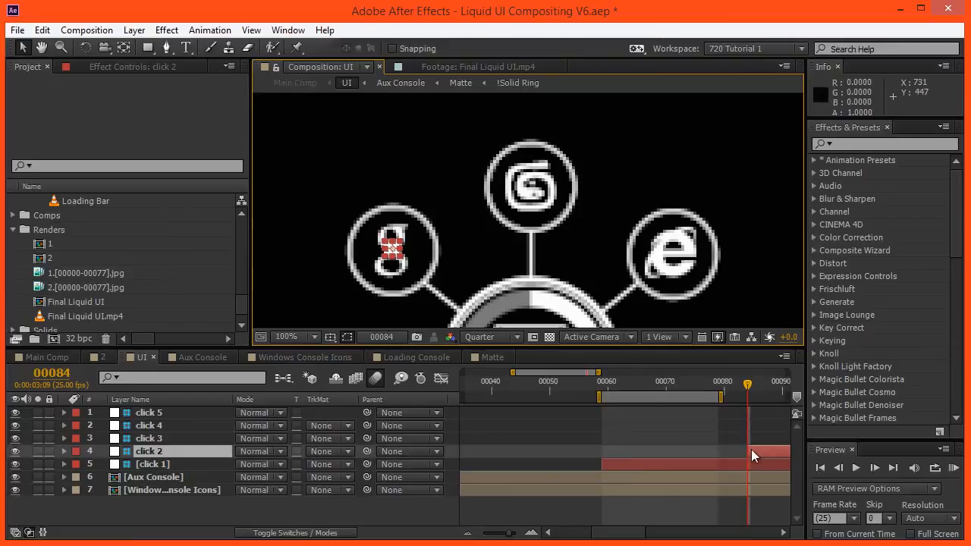
Step: In the Aux Console composition, add a Rotation keyframe to the rotater layer at frame 84, keeping its current value
double_click(140, 477)
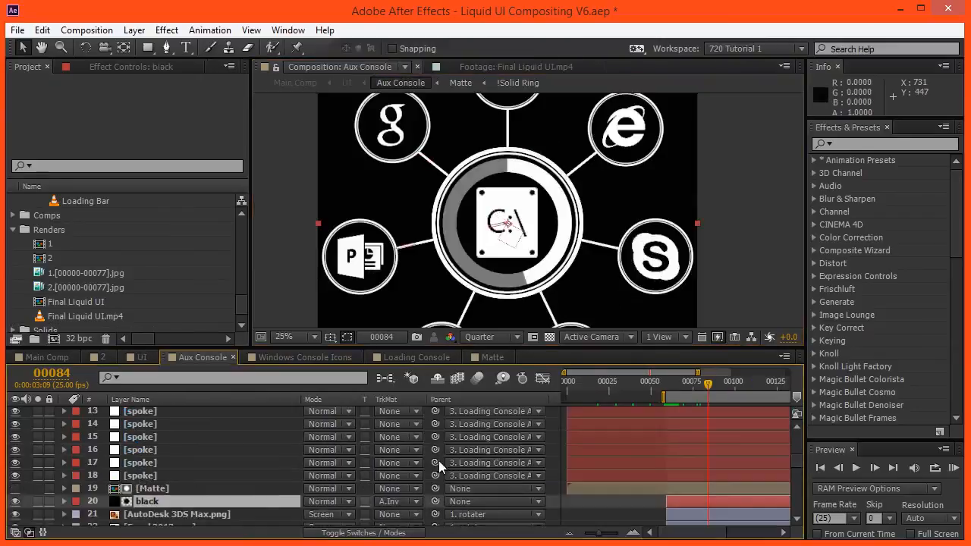
scroll(159, 444, "up", 5)
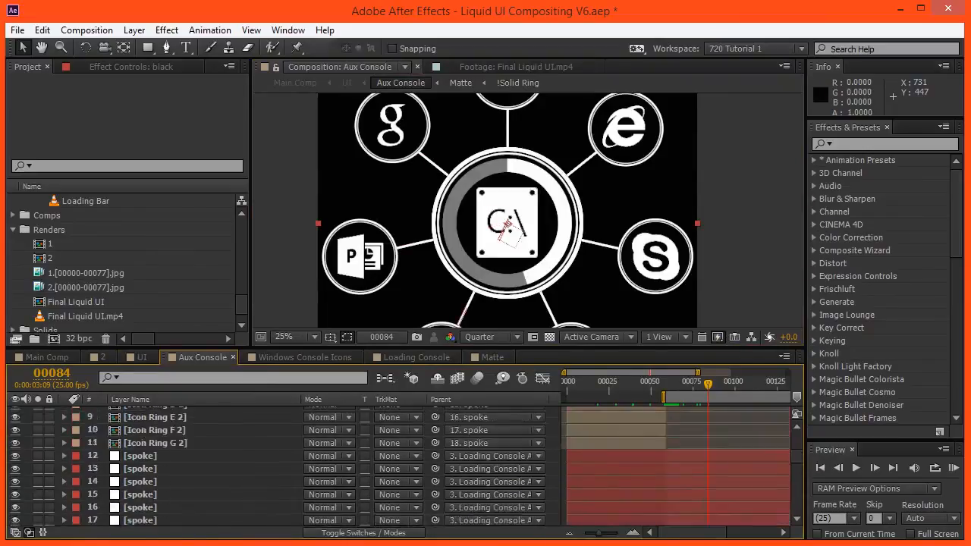
left_click(140, 413)
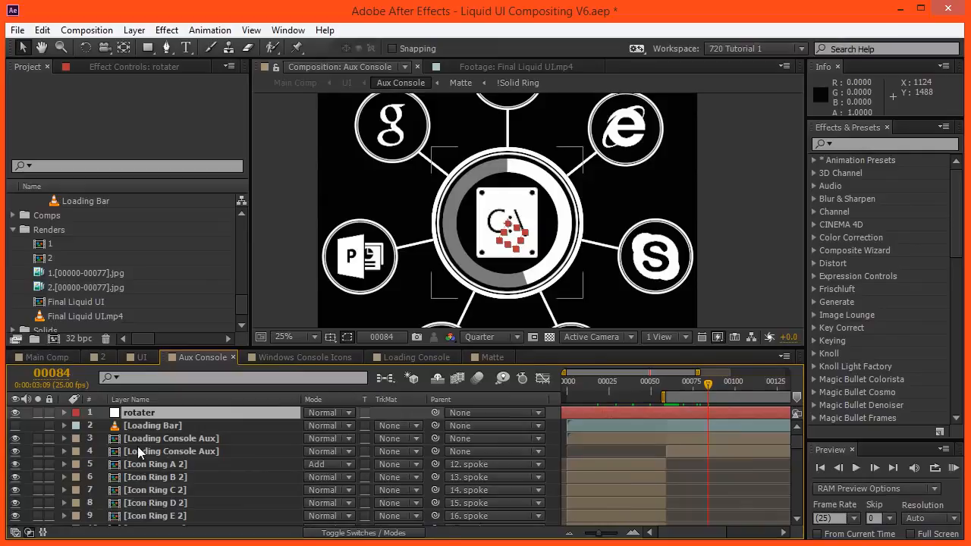
key("r")
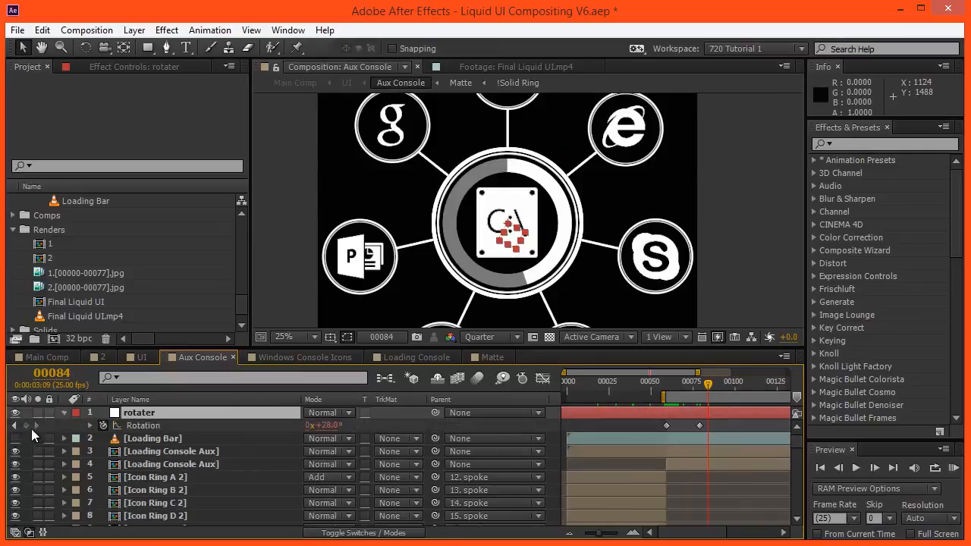
left_click(28, 426)
Step: Set the rotater layer's Rotation to 56° at frame 104
key("shift+Page_Down")
key("shift+Page_Down")
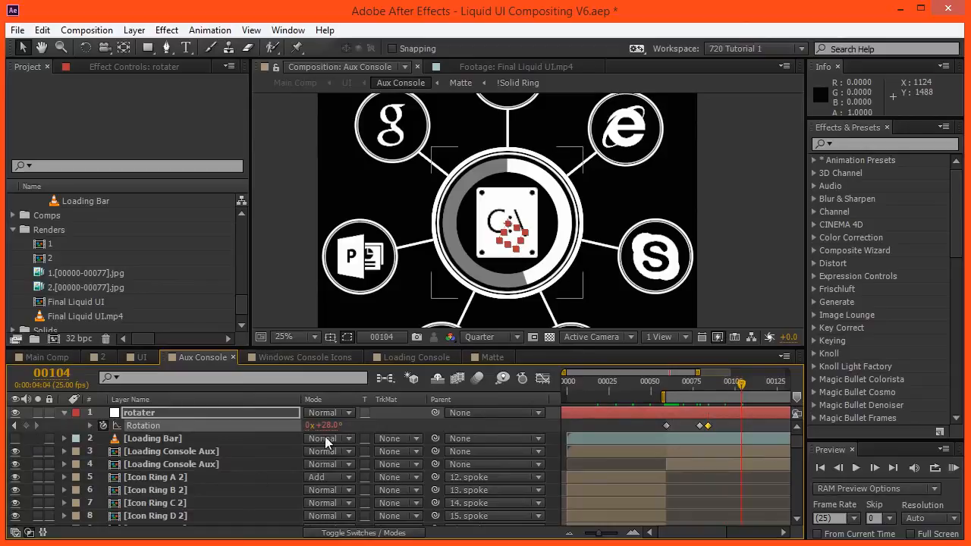
left_click(328, 426)
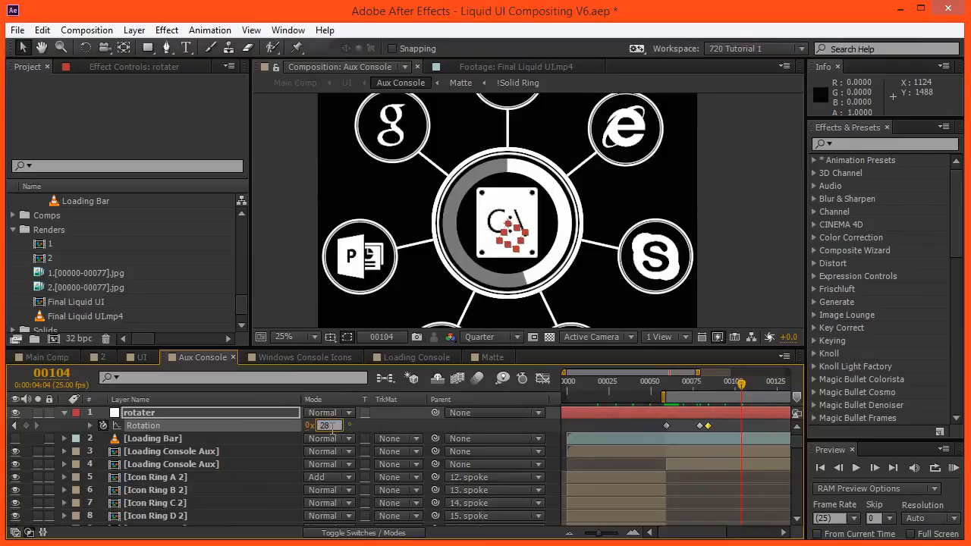
type("56")
key("Return")
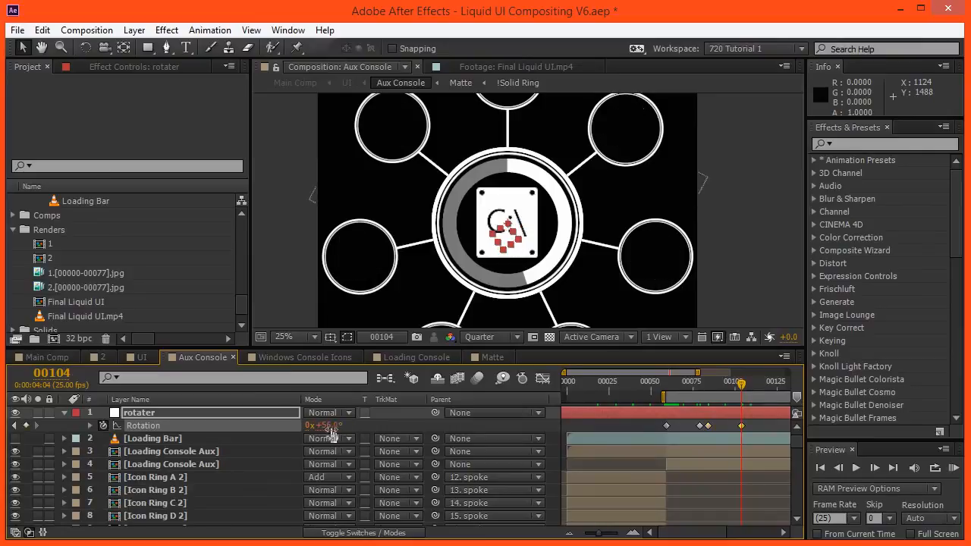
Step: Limit the work area to frames 84–104 and preview the second icon rotation
key("n")
left_click_drag(713, 387, 708, 385)
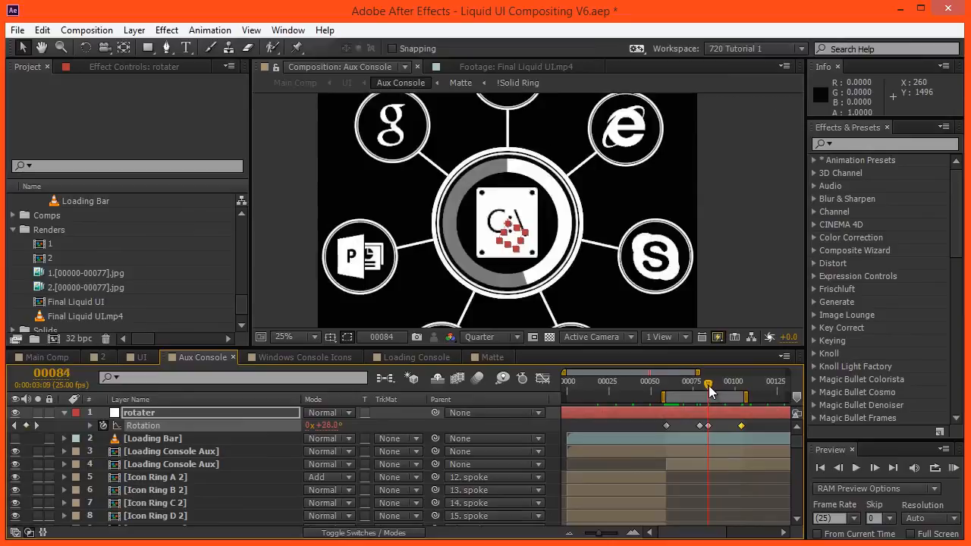
key("b")
key("KP_0")
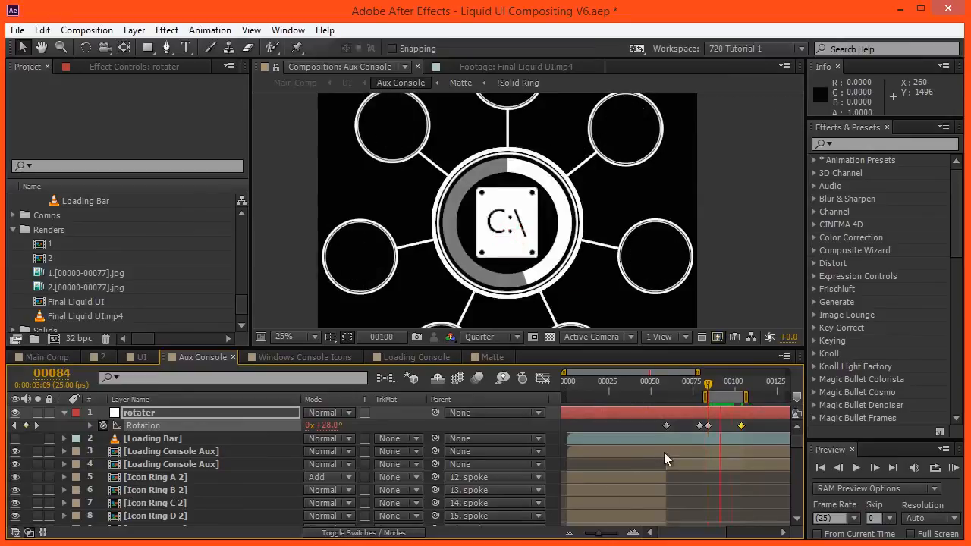
key("space")
Step: Duplicate the seven icon layers from AutoDesk 3DS Max.png to Google alt 2.png and group the copies directly above the originals
left_click_drag(687, 483, 694, 296)
scroll(190, 463, "down", 3)
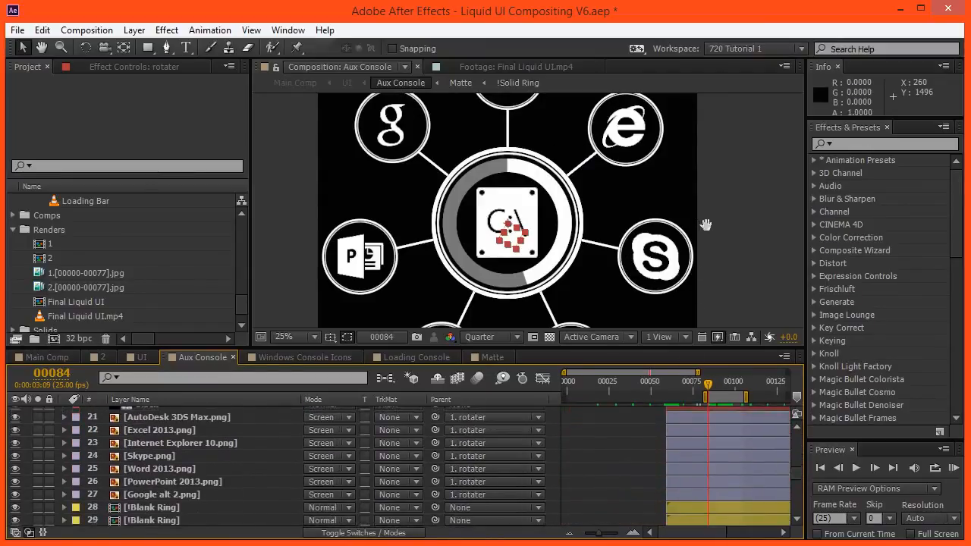
left_click(226, 498)
left_click(191, 423, "shift")
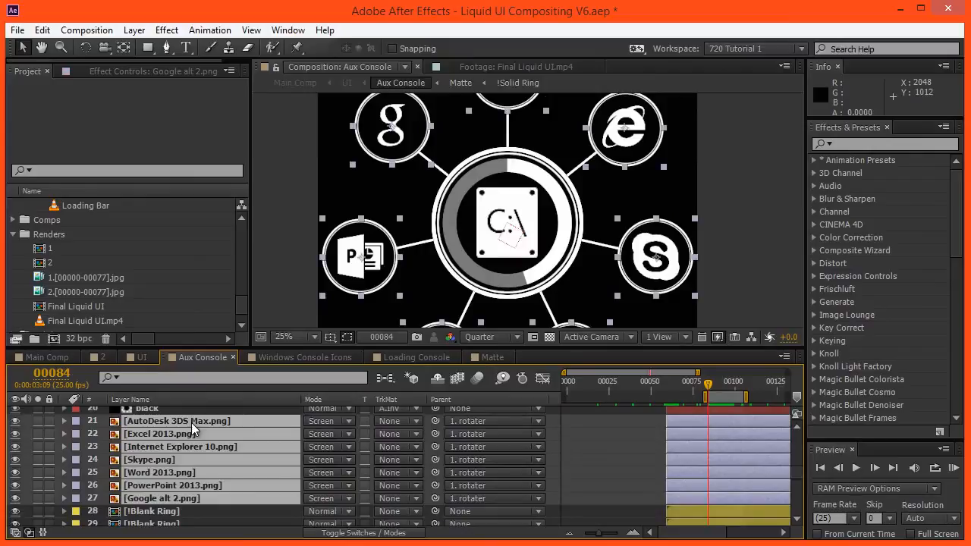
key("ctrl+d")
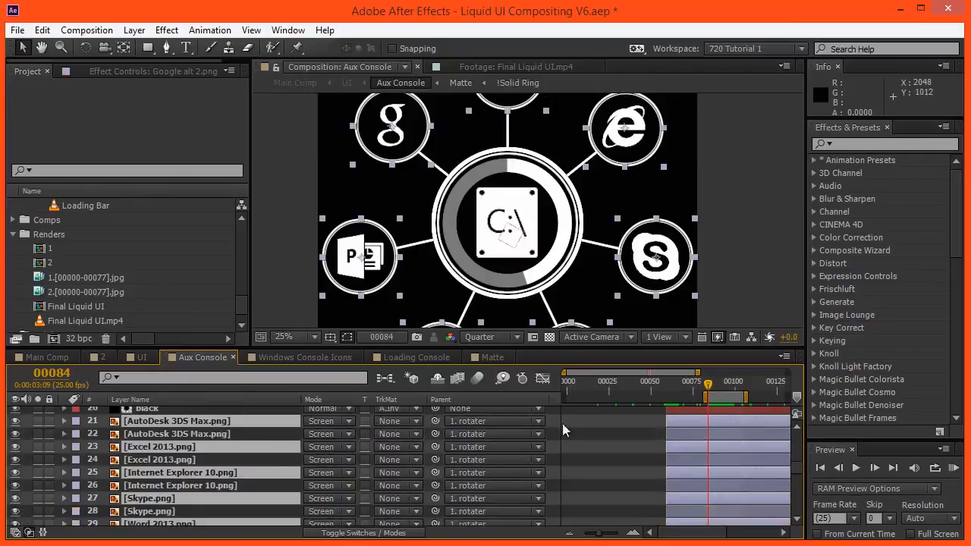
left_click_drag(172, 454, 172, 430)
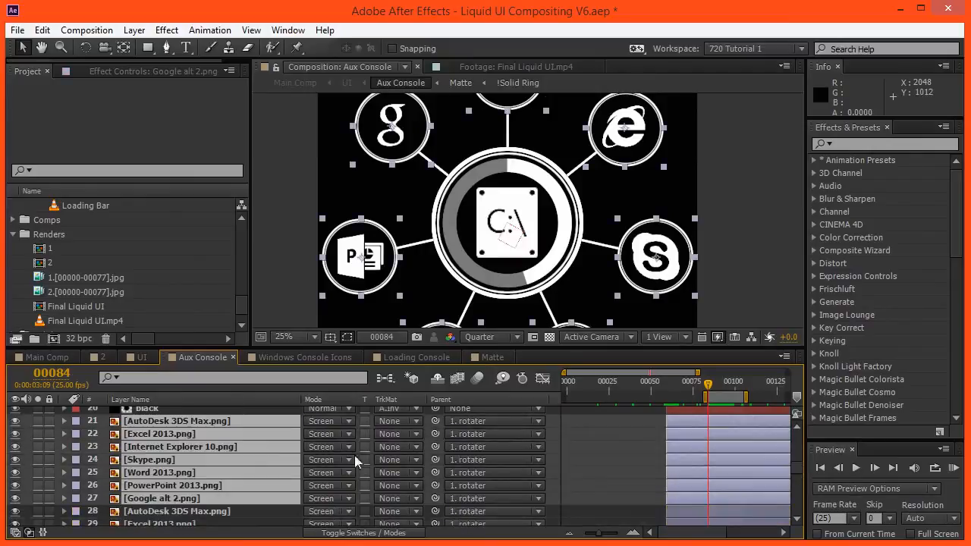
Step: Set the parent of the seven duplicated icon layers to None at frame 84
left_click(480, 425)
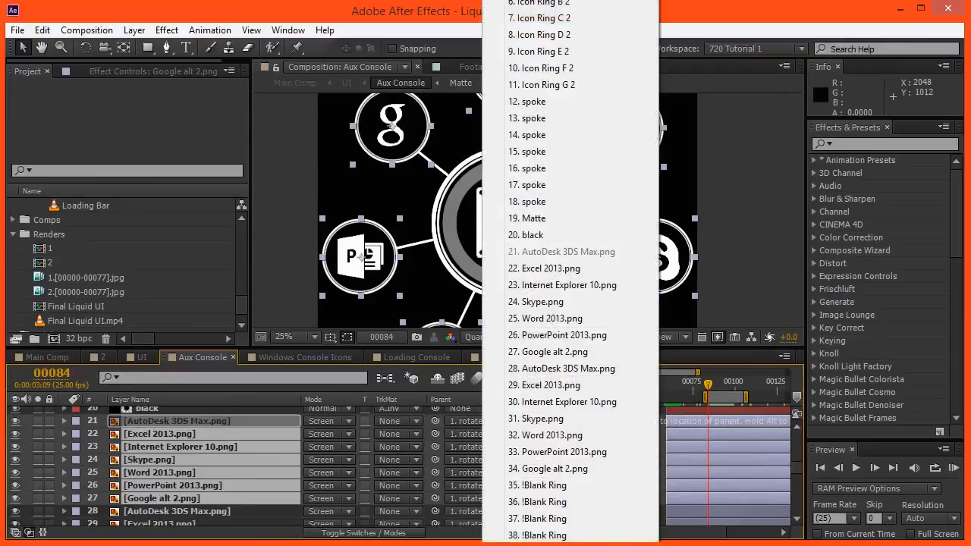
left_click(563, 0)
mouse_move(712, 385)
left_mouse_down()
mouse_move(730, 392)
mouse_move(708, 386)
left_mouse_up()
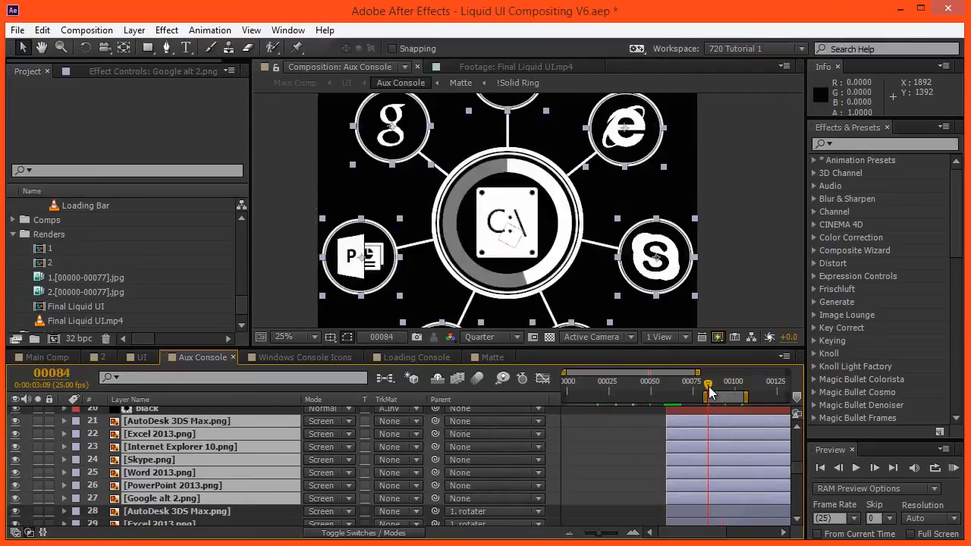
Step: At frame 105, parent the seven duplicated icon layers to the rotater layer
key("Page_Down")
key("shift+Page_Down")
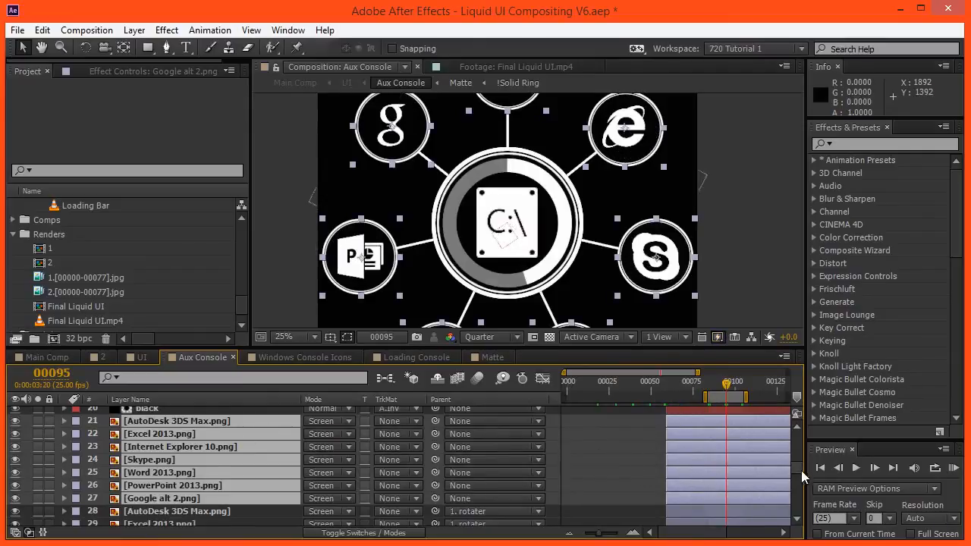
key("shift+Page_Down")
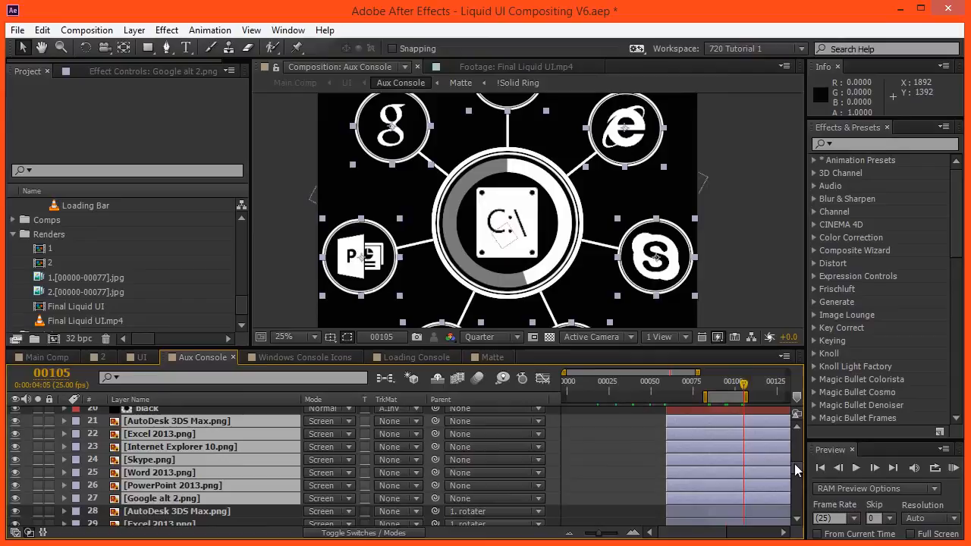
left_click_drag(797, 471, 803, 421)
scroll(203, 473, "down", 8)
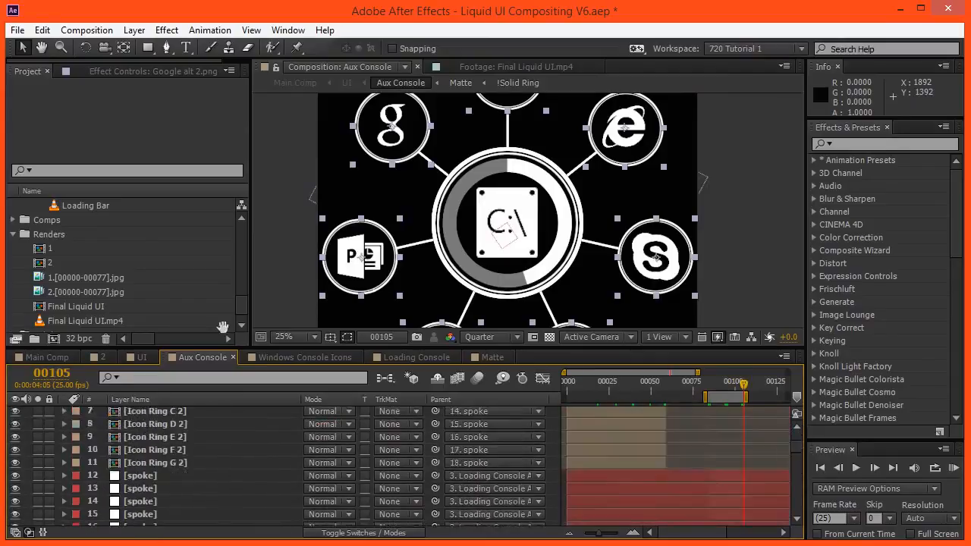
left_click_drag(434, 450, 229, 419)
scroll(685, 469, "down", 2)
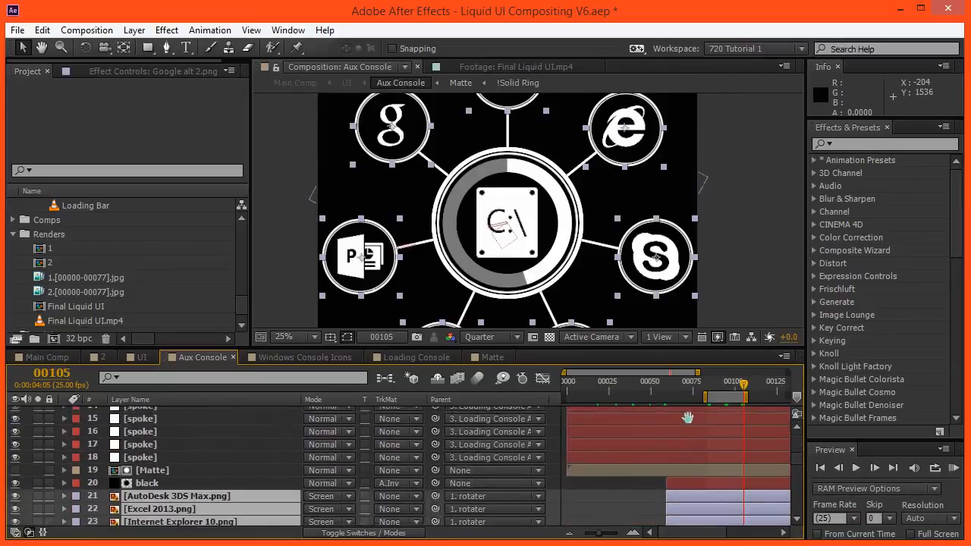
Step: Make the seven duplicated icon layers start at frame 85, give them a yellow label and check the frames up to 88
left_click(706, 382)
scroll(608, 422, "down", 2)
left_click(76, 427)
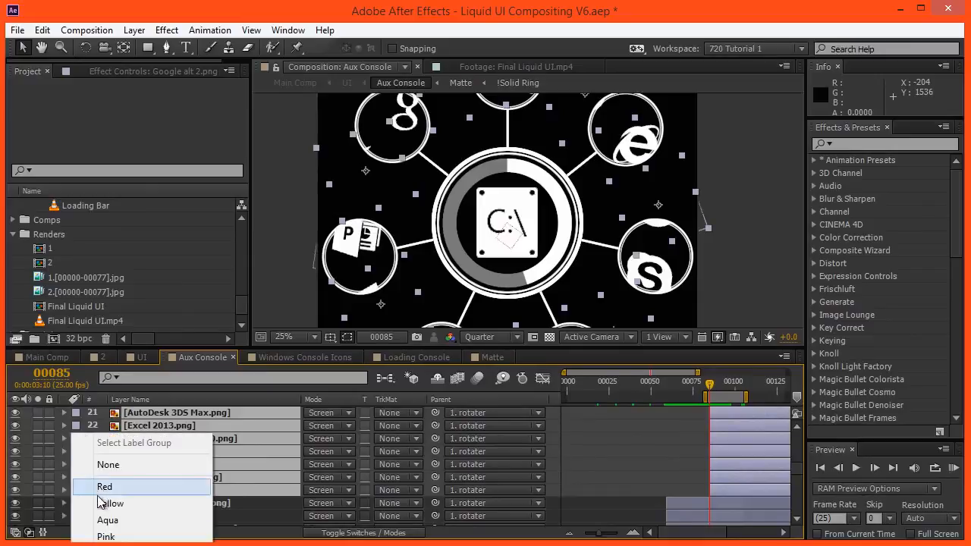
left_click(106, 504)
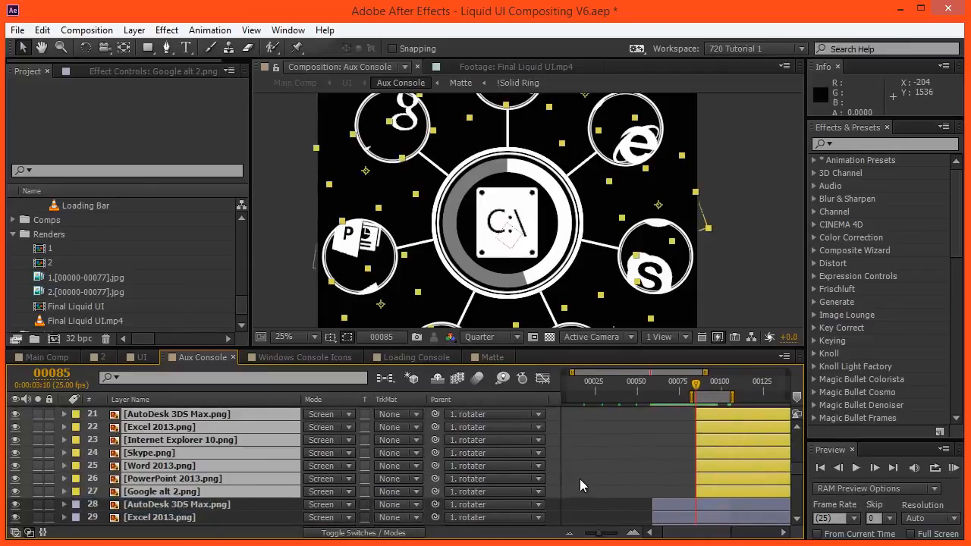
key("Page_Down")
key("Page_Down")
key("Page_Down")
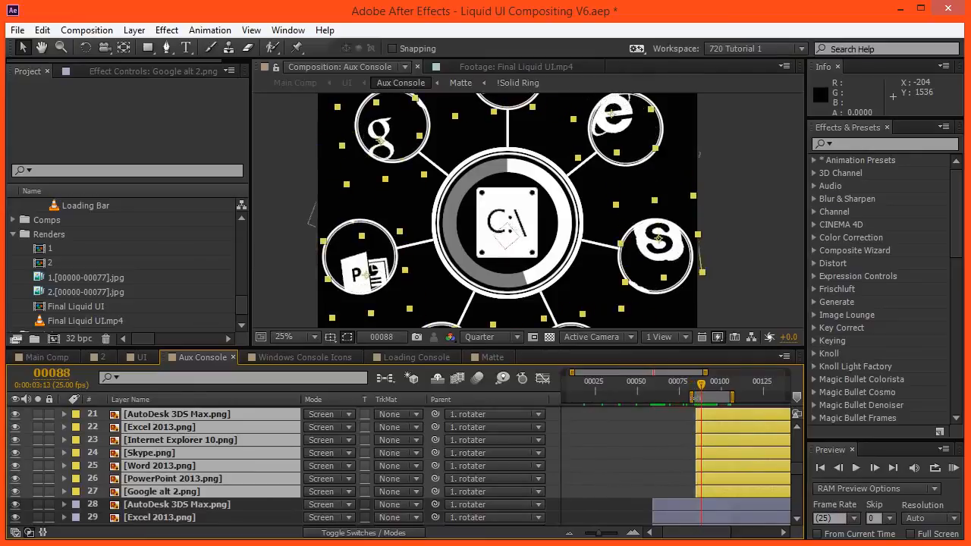
Step: Step through the Aux Console icon transition frame by frame up to frame 99
key("Page_Up")
key("Page_Up")
key("Page_Down")
key("Page_Down")
key("Page_Down")
key("Page_Down")
key("Page_Down")
key("Page_Down")
key("Page_Down")
key("Page_Down")
key("Page_Down")
key("Page_Down")
key("Page_Down")
key("Page_Down")
key("Page_Down")
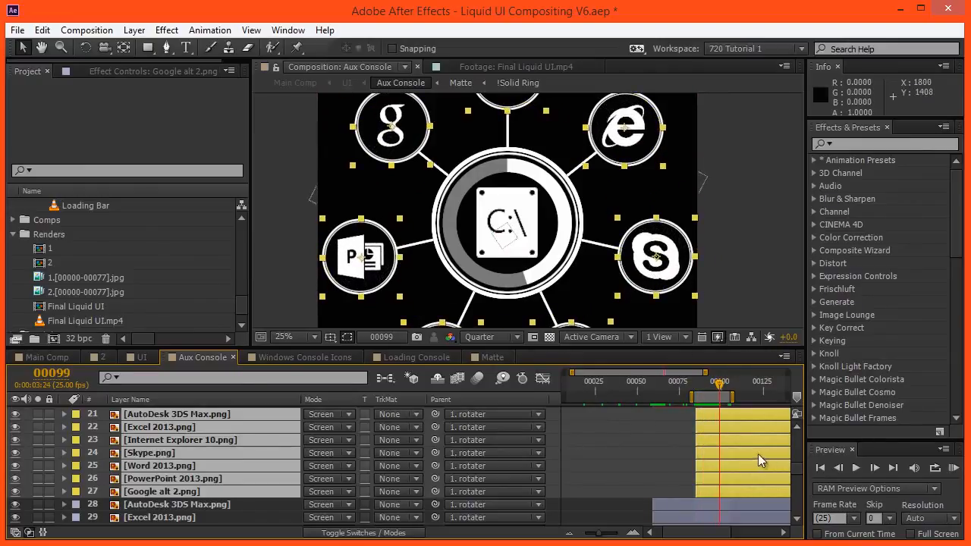
Step: Return to frame 96, deselect the icon layers and preview the icon transition
key("Page_Up")
key("Page_Up")
key("Page_Up")
left_click(623, 444)
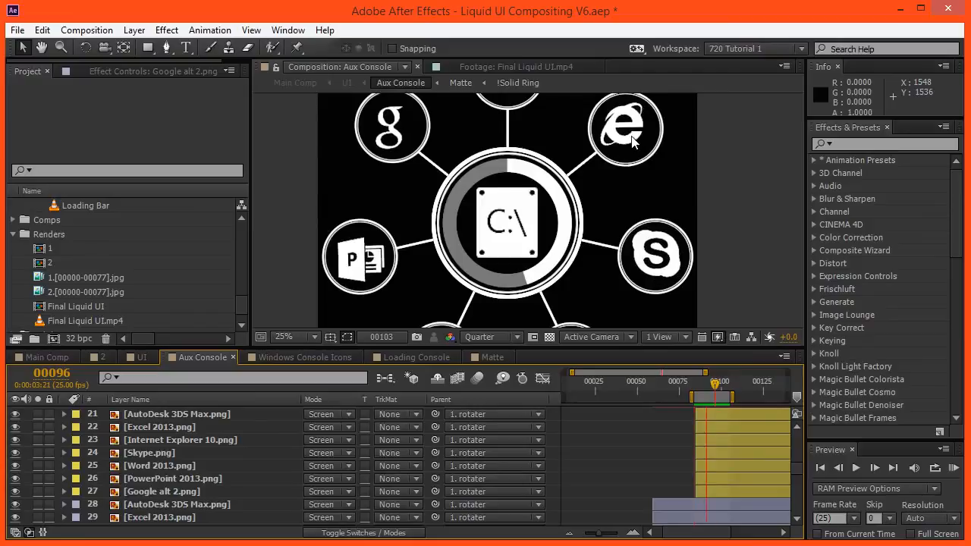
key("space")
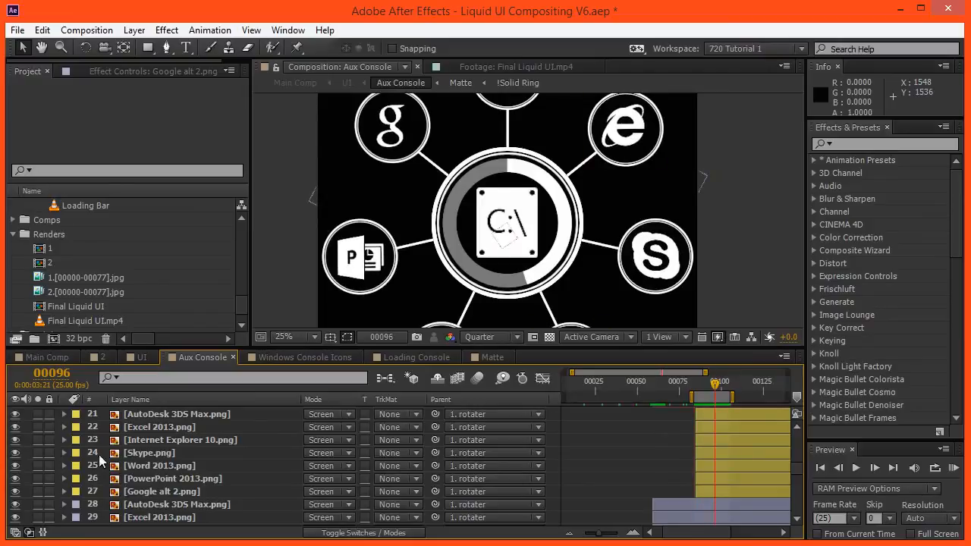
Step: Replace the source of the Skype.png layer (layer 24) with Google Drive.png from the google icons folder
left_click_drag(243, 310, 249, 235)
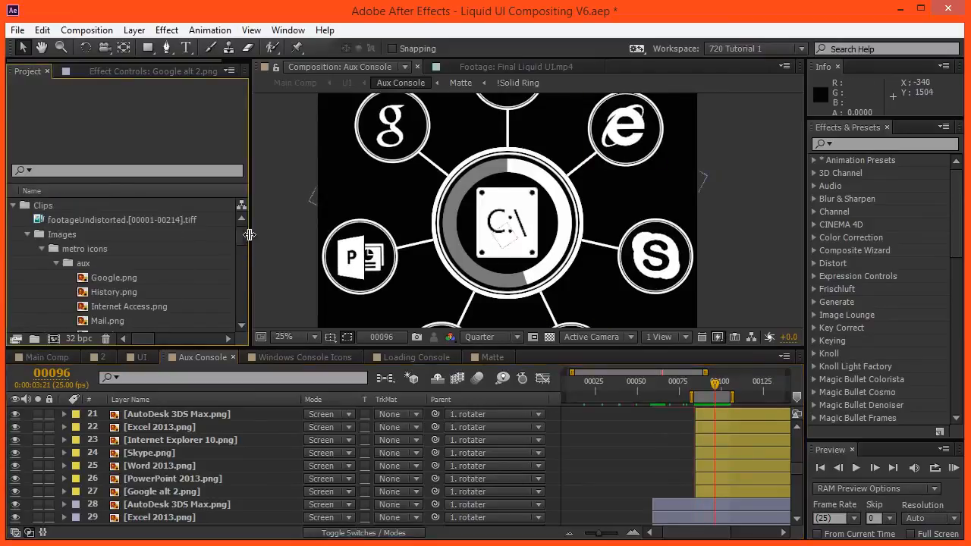
left_click_drag(83, 277, 131, 62)
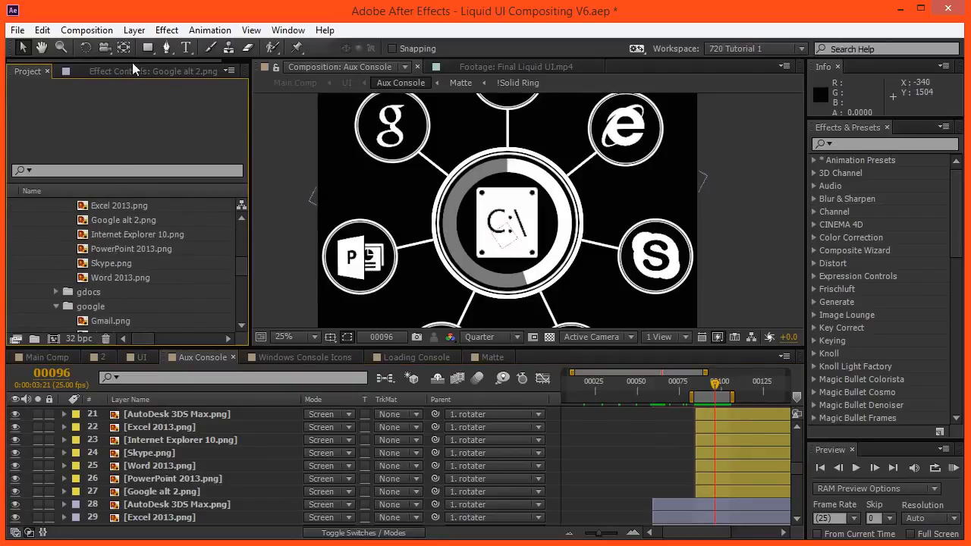
left_click_drag(129, 272, 145, 212)
left_click(137, 249)
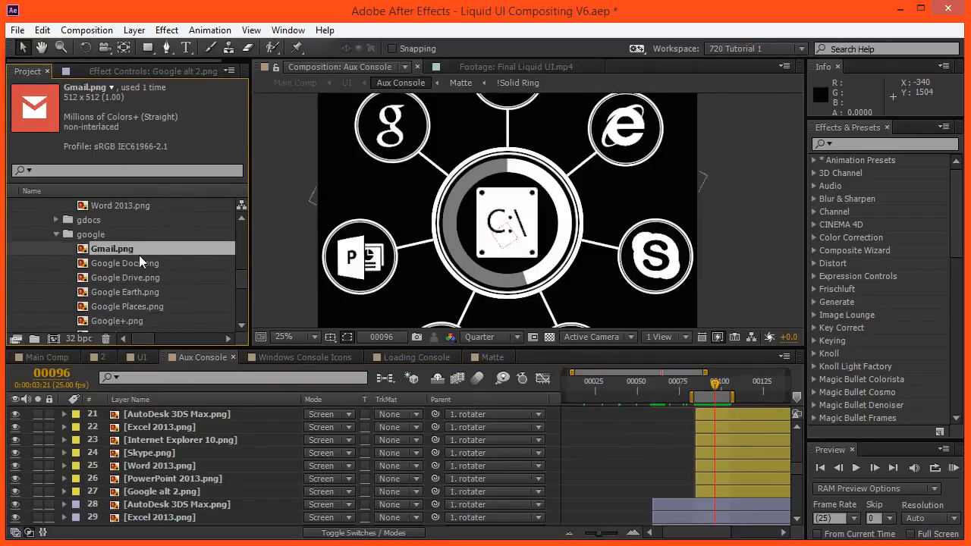
left_click_drag(657, 438, 656, 455)
left_click_drag(522, 205, 449, 202)
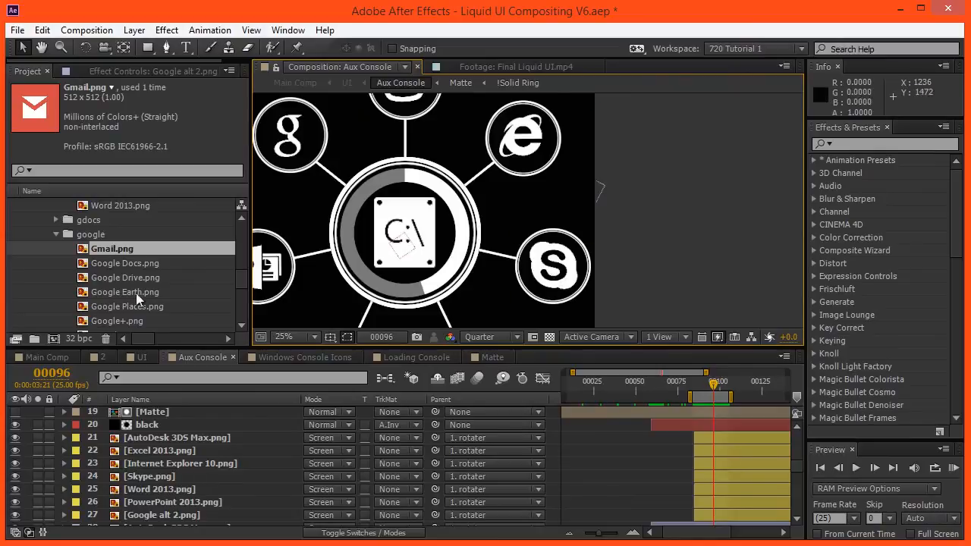
left_click(120, 266)
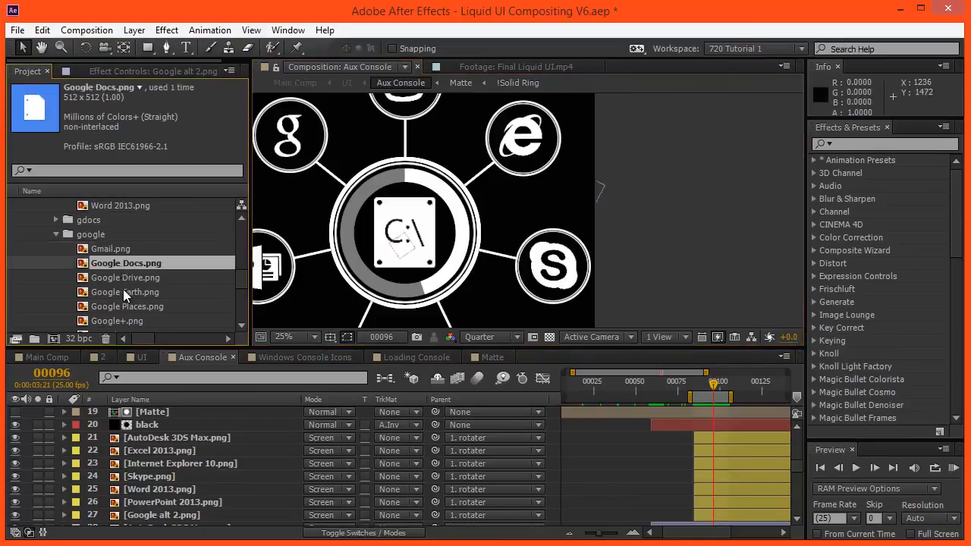
left_click(122, 280)
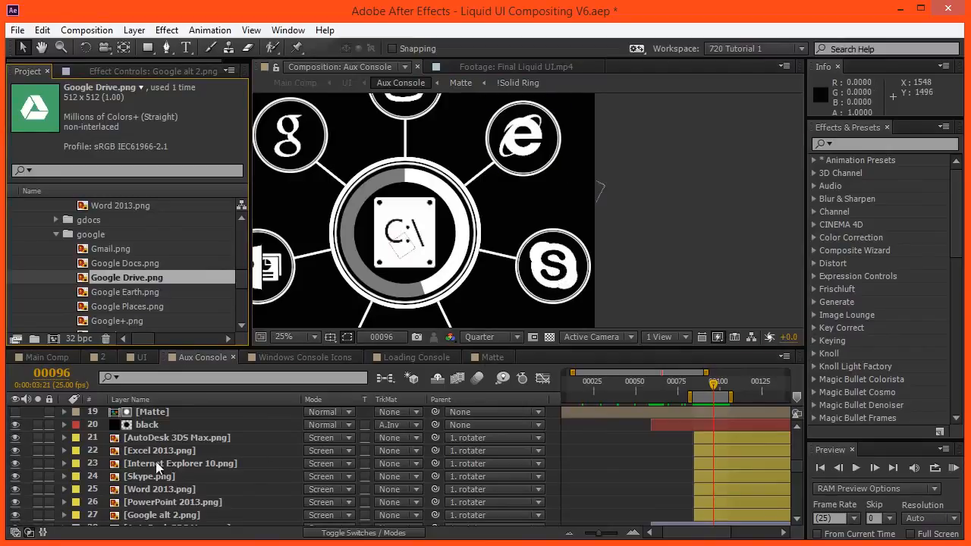
left_click(141, 476)
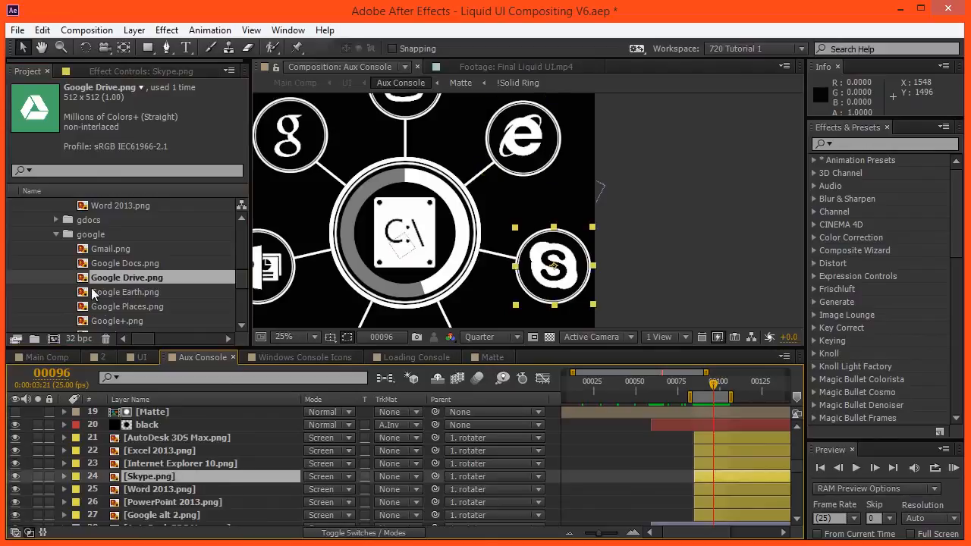
left_click_drag(99, 283, 170, 480)
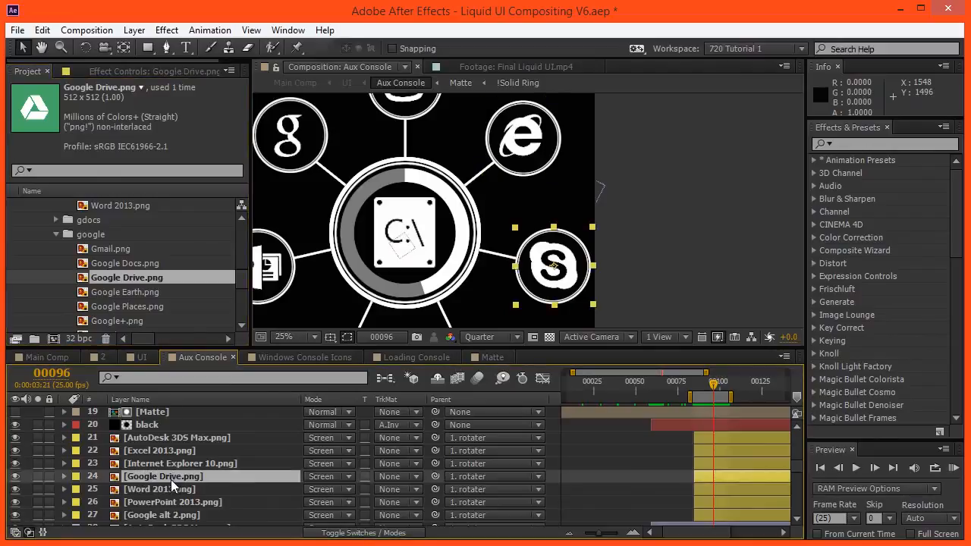
Step: Compare the Google Drive icon with its Tint and Levels effects disabled and enabled
left_click(113, 71)
scroll(48, 194, "up", 1)
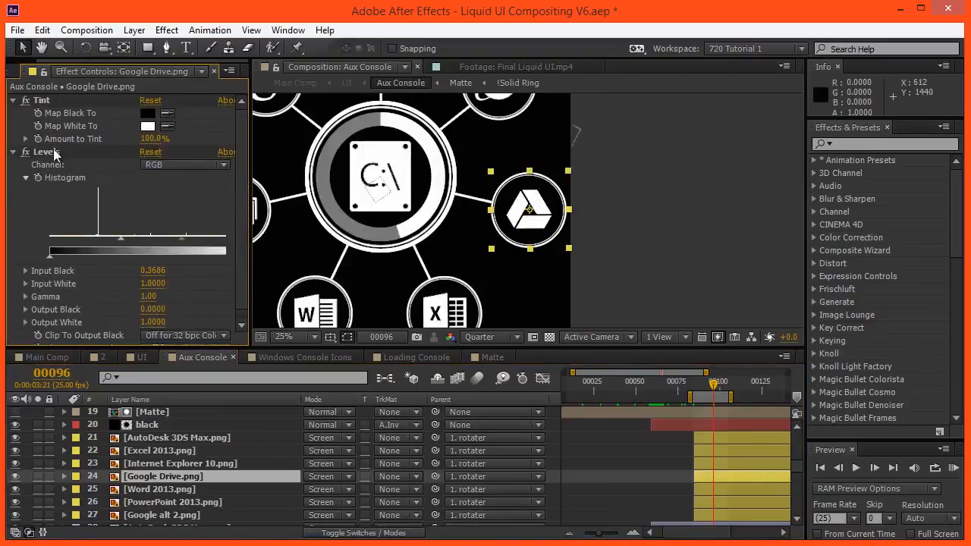
left_click(27, 100)
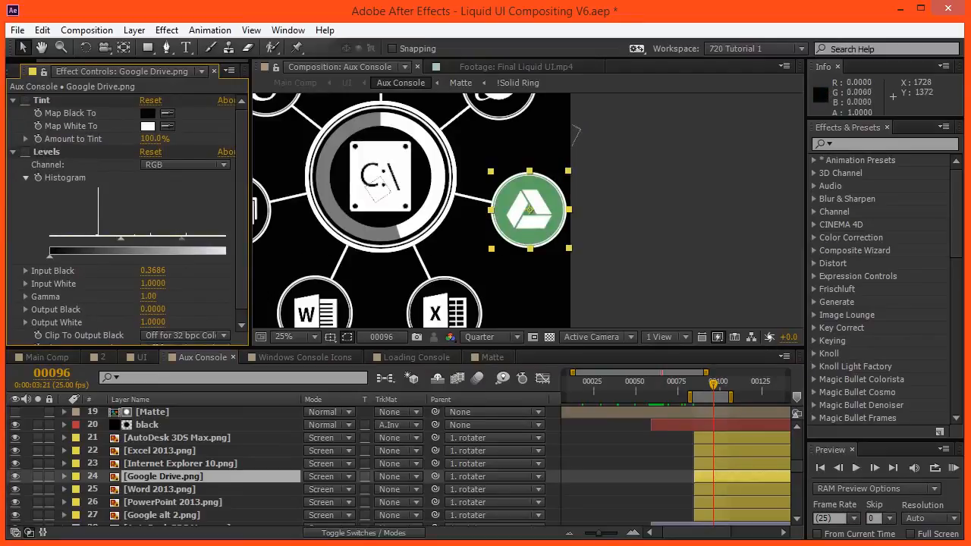
left_click(25, 100)
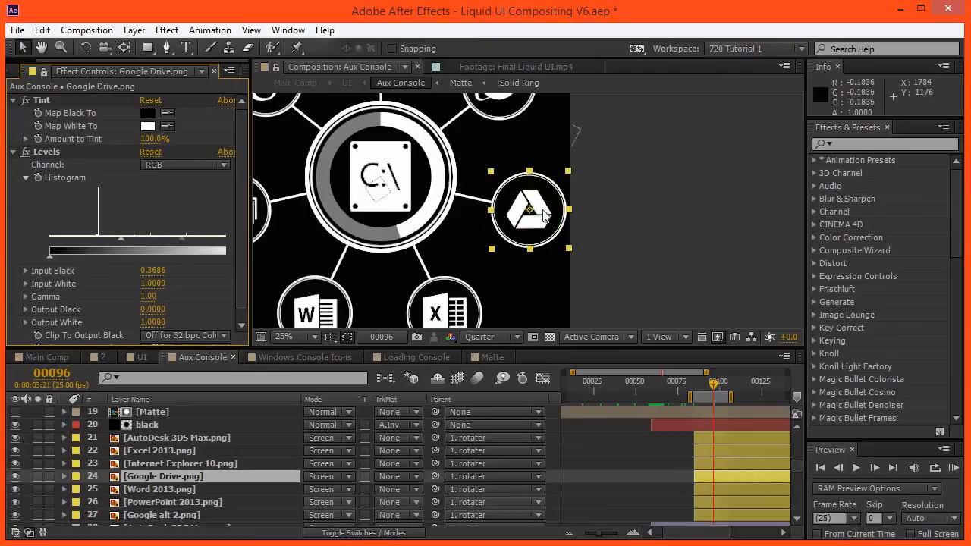
Step: Set the Google Drive icon's Levels Input Black to 0.2706 and check the result at Full resolution before restoring Quarter
key("period")
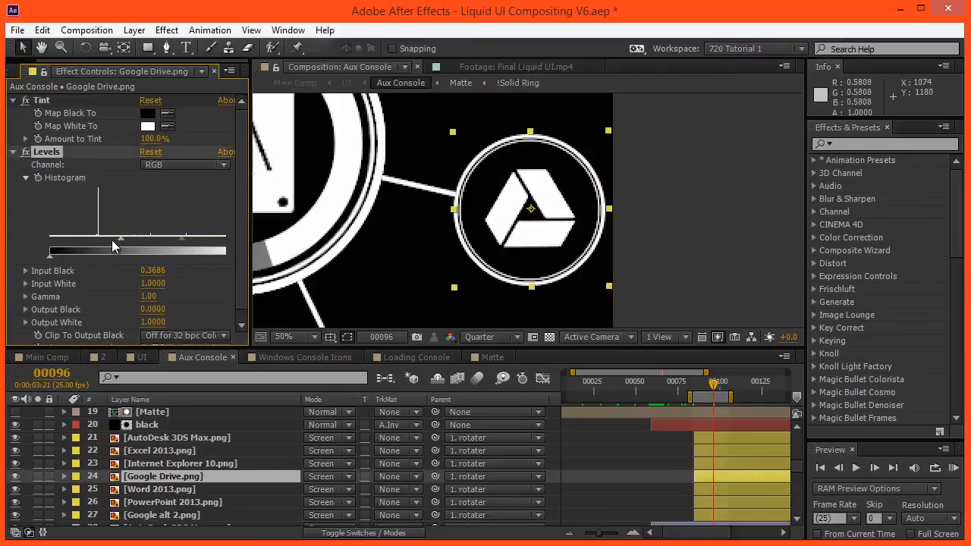
left_click_drag(121, 242, 102, 239)
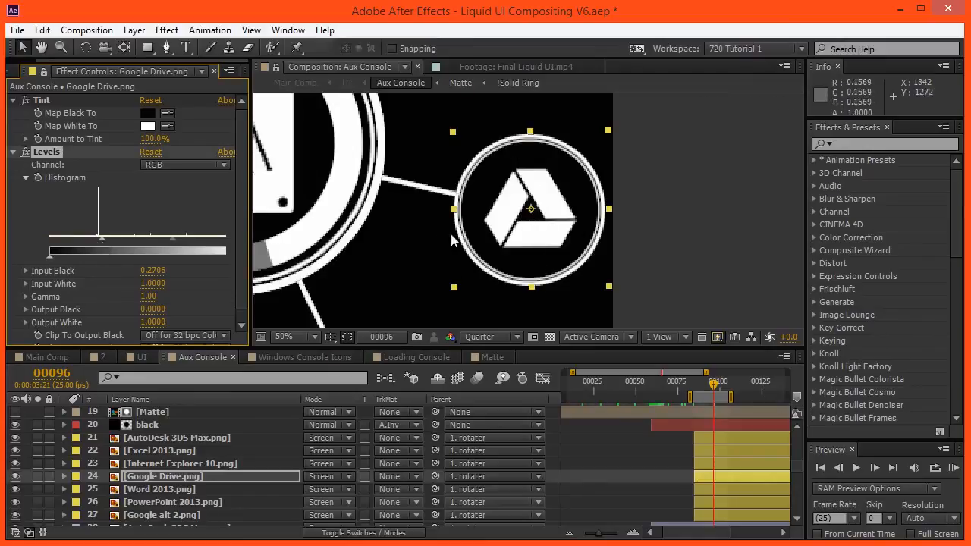
left_click(480, 337)
left_click(488, 377)
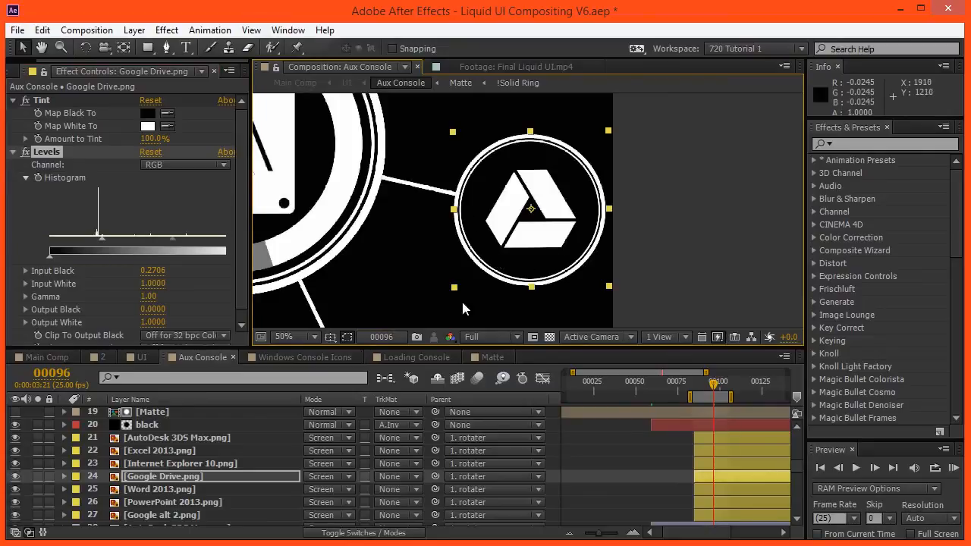
left_click(485, 337)
left_click(490, 427)
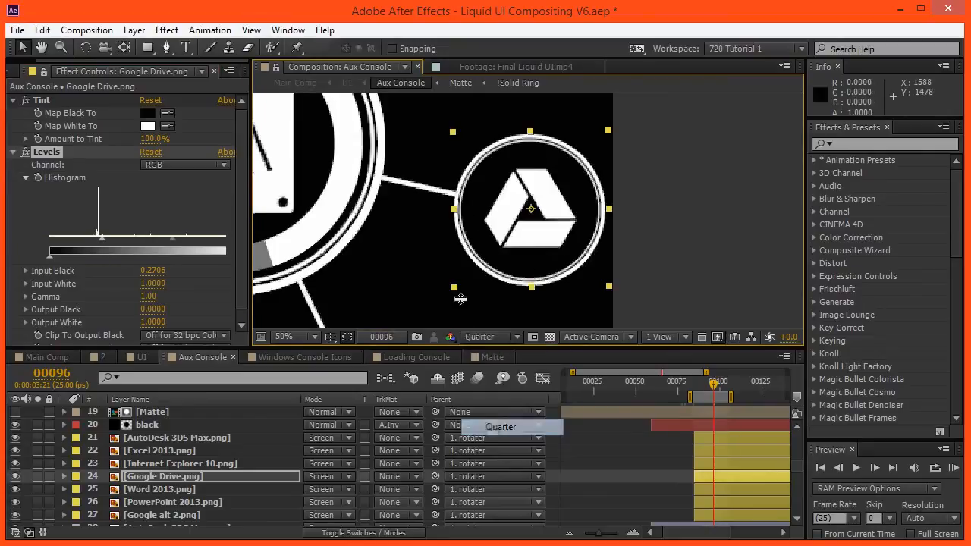
scroll(452, 223, "down", 2)
scroll(451, 223, "up", 1)
left_click_drag(394, 180, 489, 287)
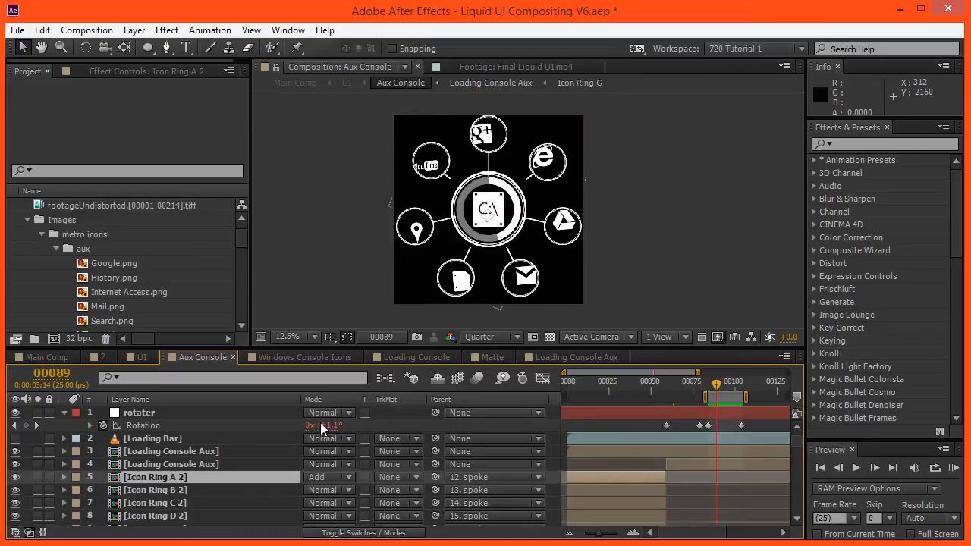
Step: Inspect the Icon Ring G layer inside the Loading Console Aux composition and collapse its properties
left_click(159, 452)
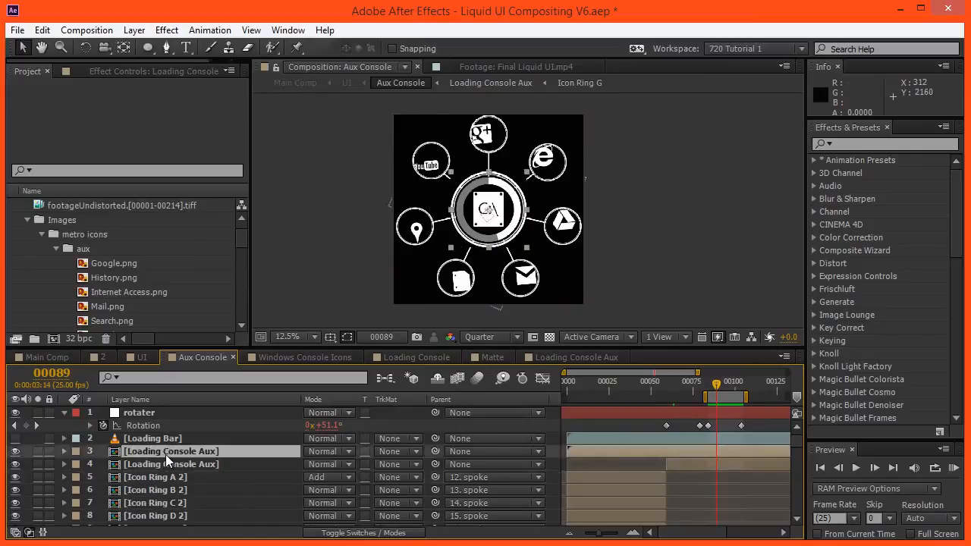
double_click(165, 454)
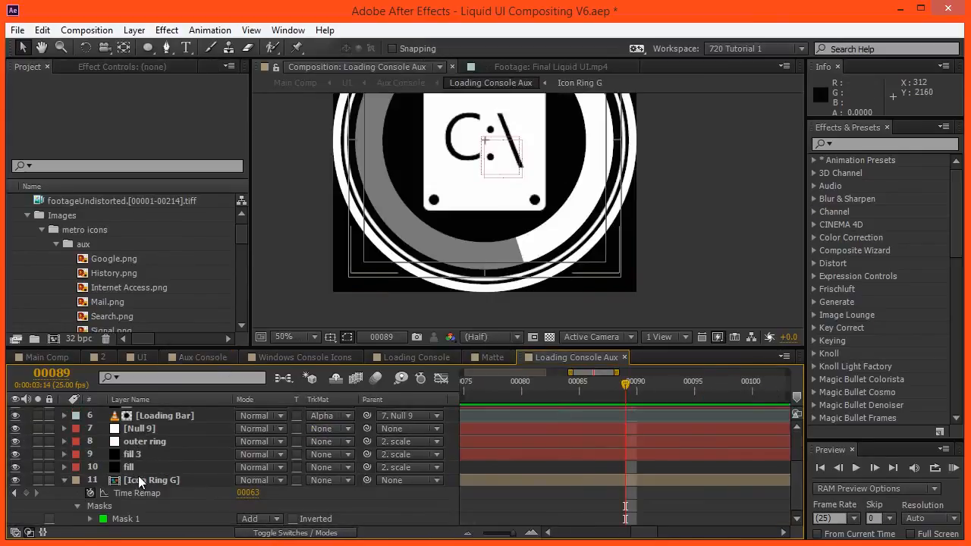
left_click(140, 476)
scroll(435, 269, "up", 2)
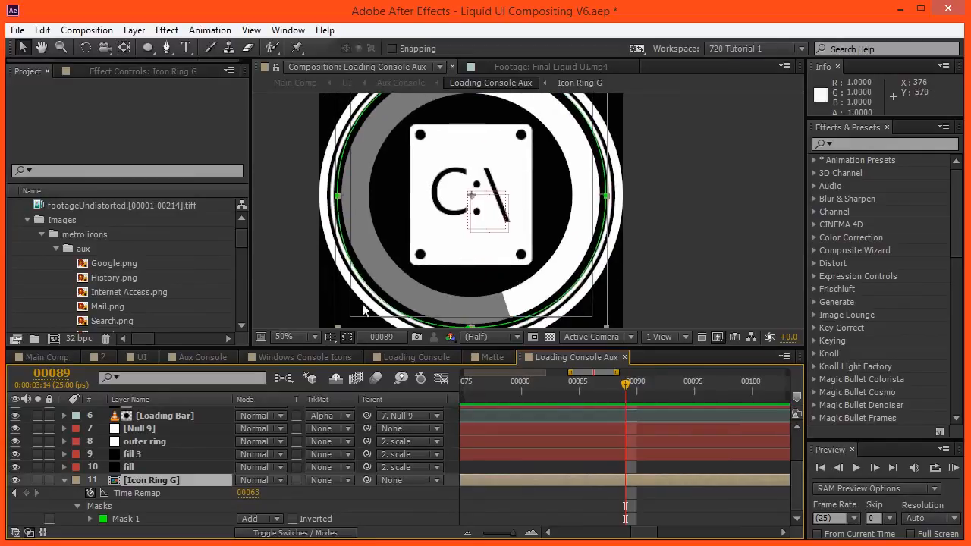
left_click(65, 481)
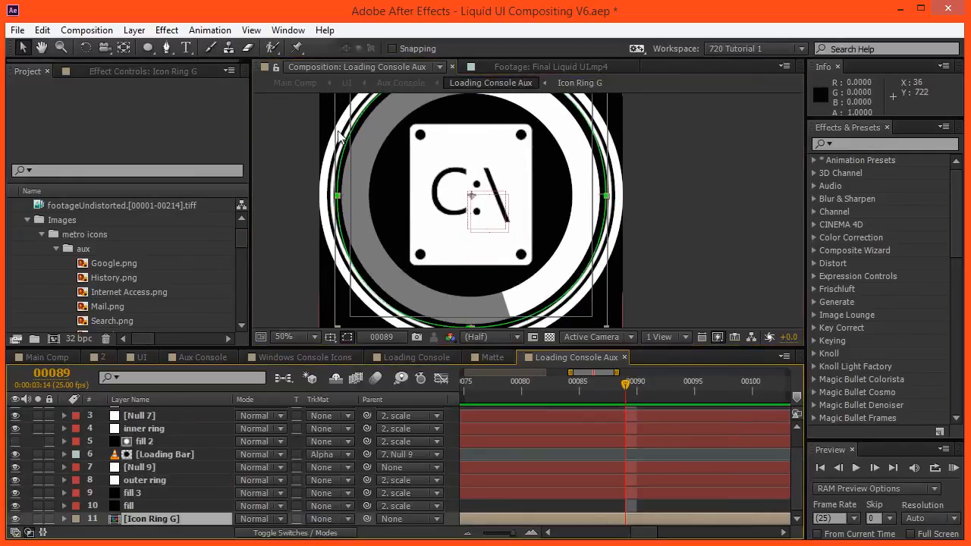
left_click(401, 83)
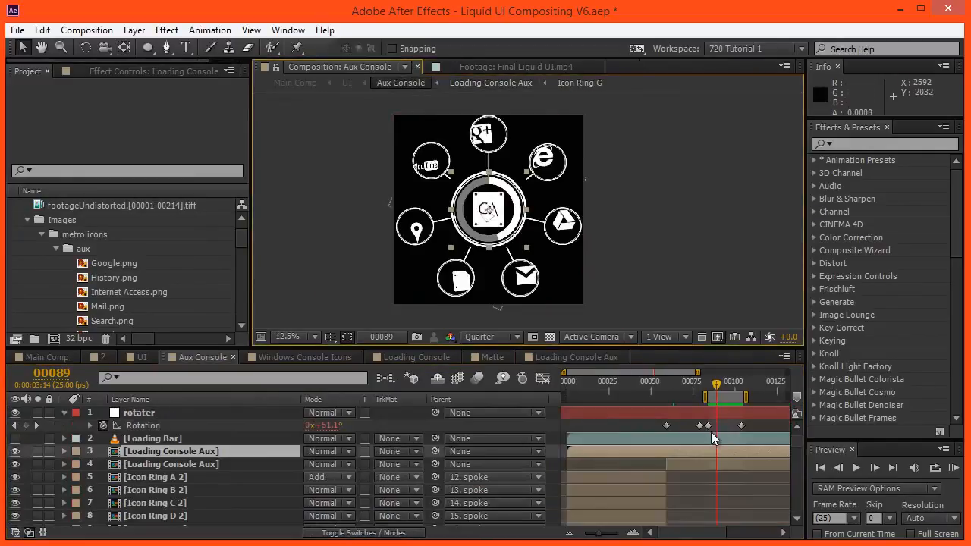
Step: Move to the rotater layer's rotation keyframe at frame 84 and reveal its rotation expression
left_click(138, 418)
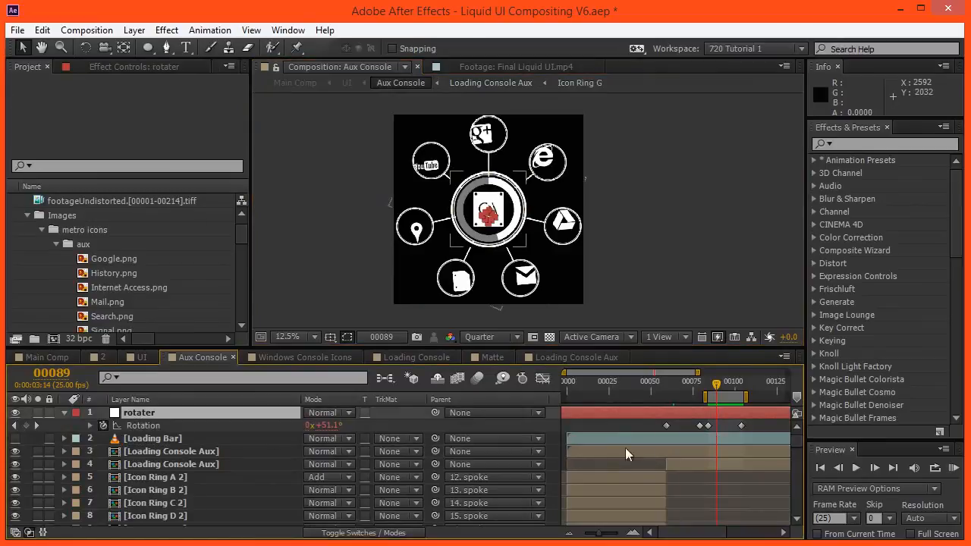
key("j")
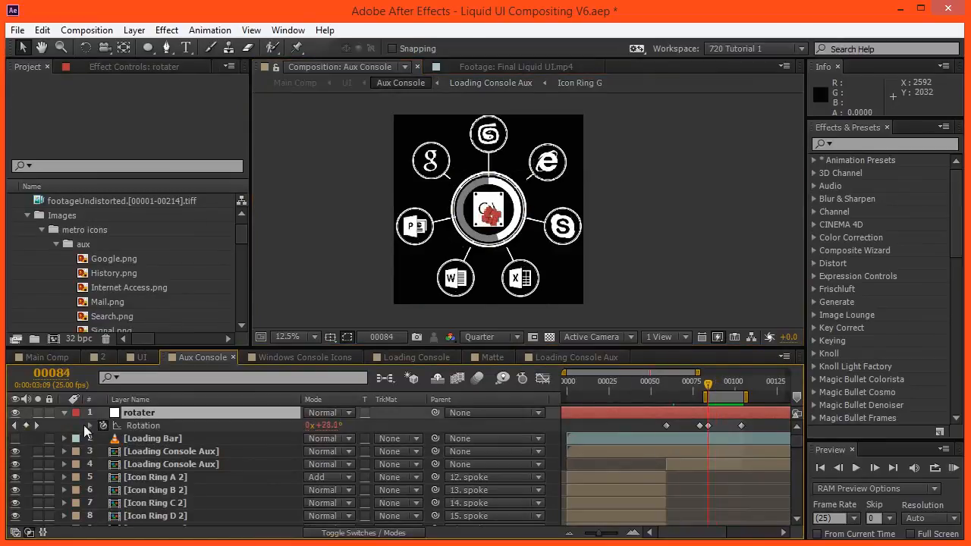
left_click(88, 428)
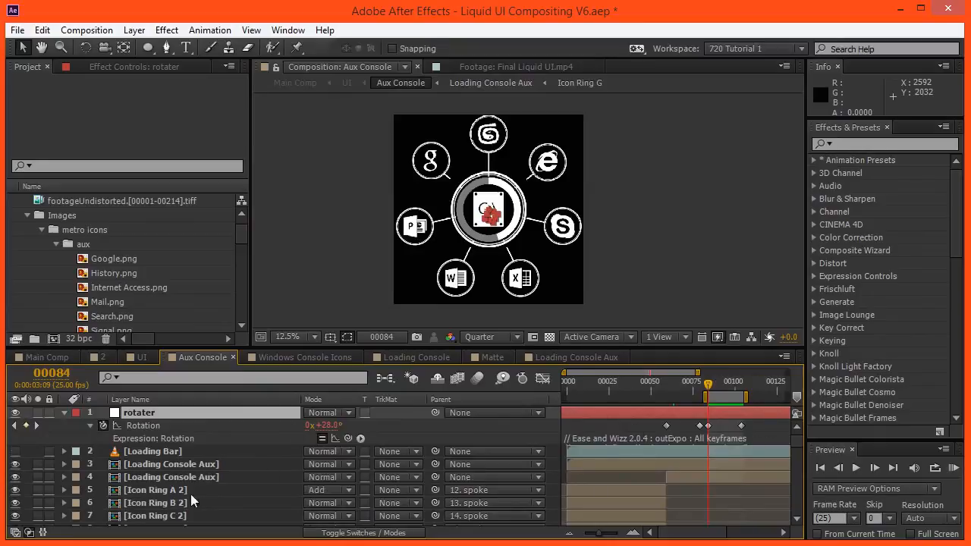
Step: In the Loading Console Aux composition, add a Position keyframe to Icon Ring G at frame 84
double_click(175, 465)
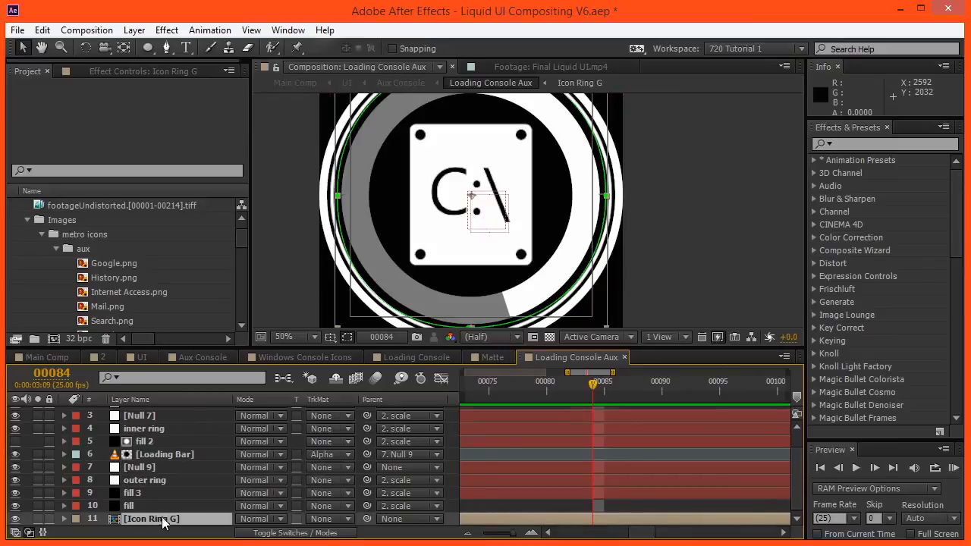
key("p")
left_click(111, 525)
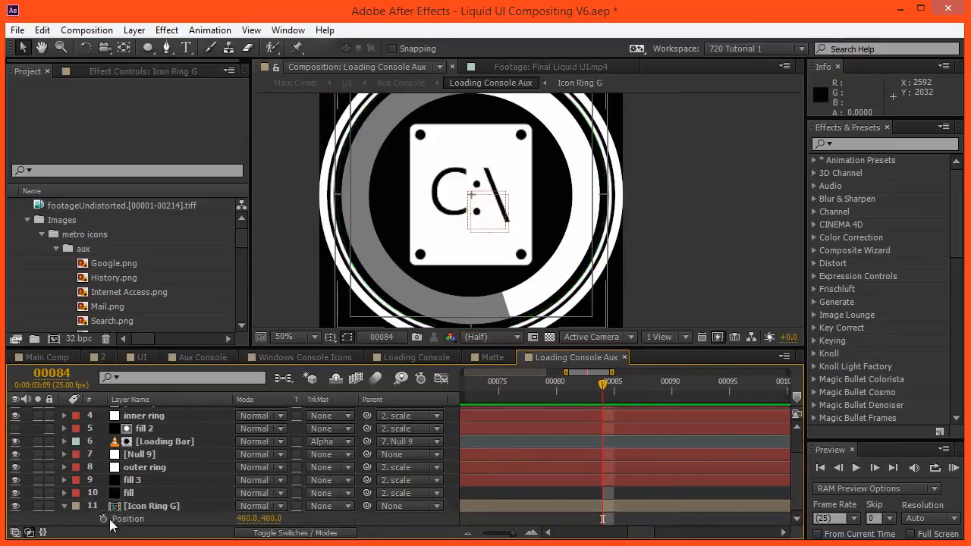
left_click(103, 519)
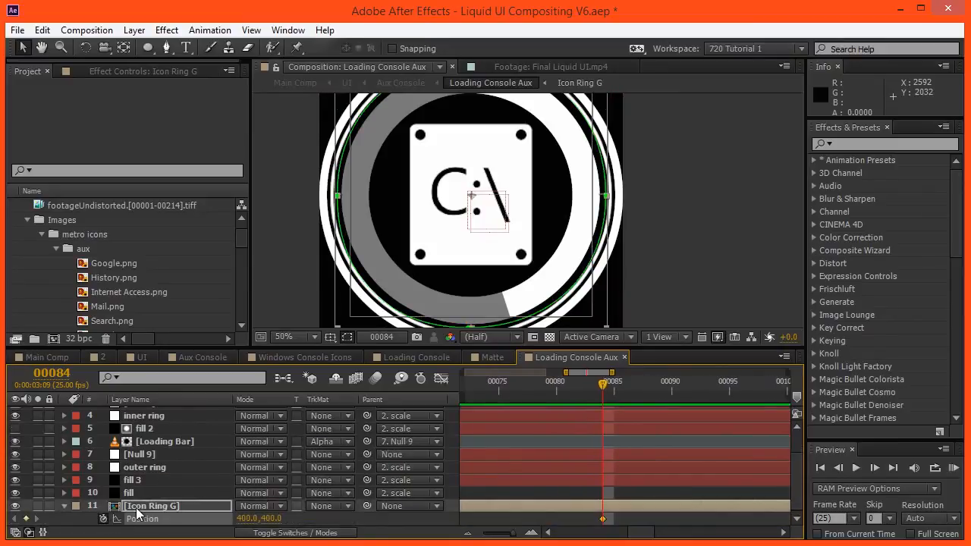
Step: At frame 104, move Icon Ring G straight down to Position 400, 1160, below the outer ring
left_click(140, 506)
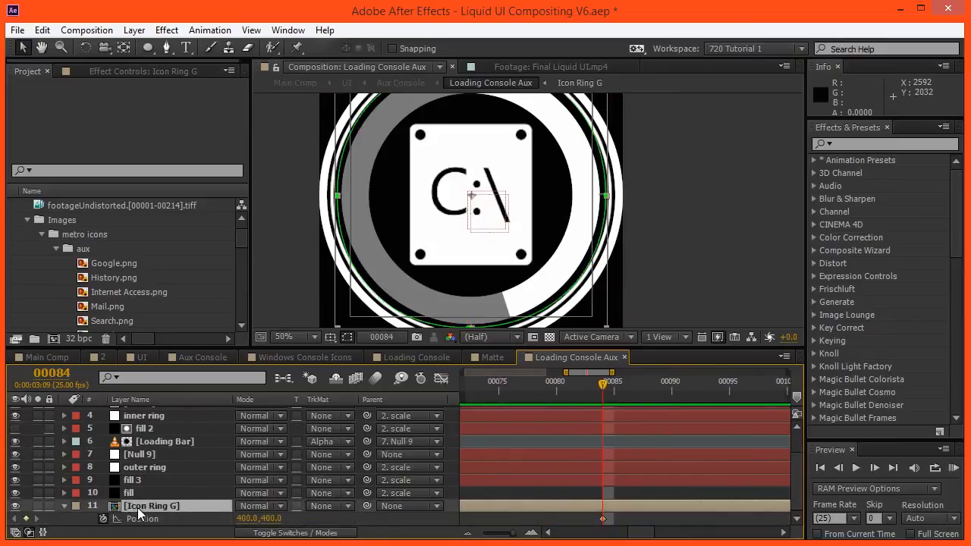
key("shift+Page_Down")
key("shift+Page_Down")
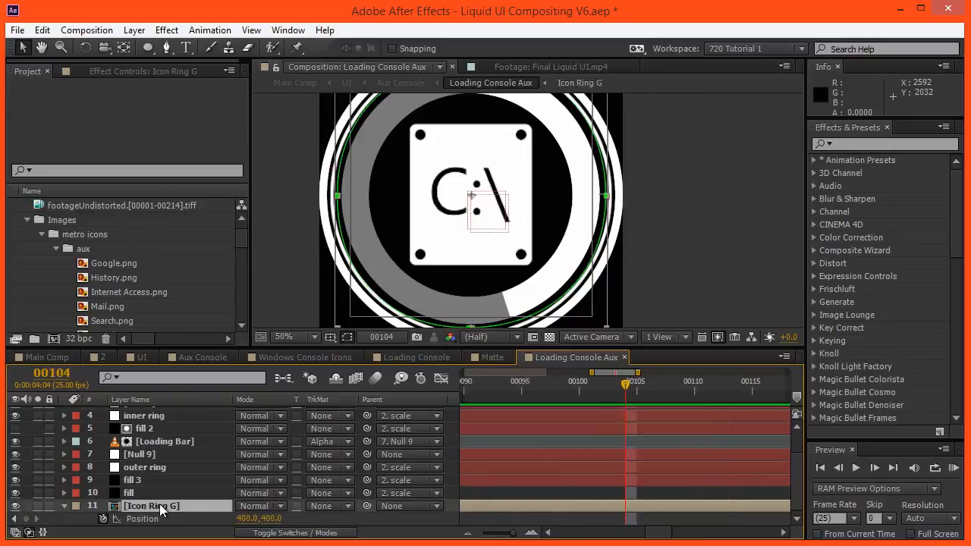
key("semicolon")
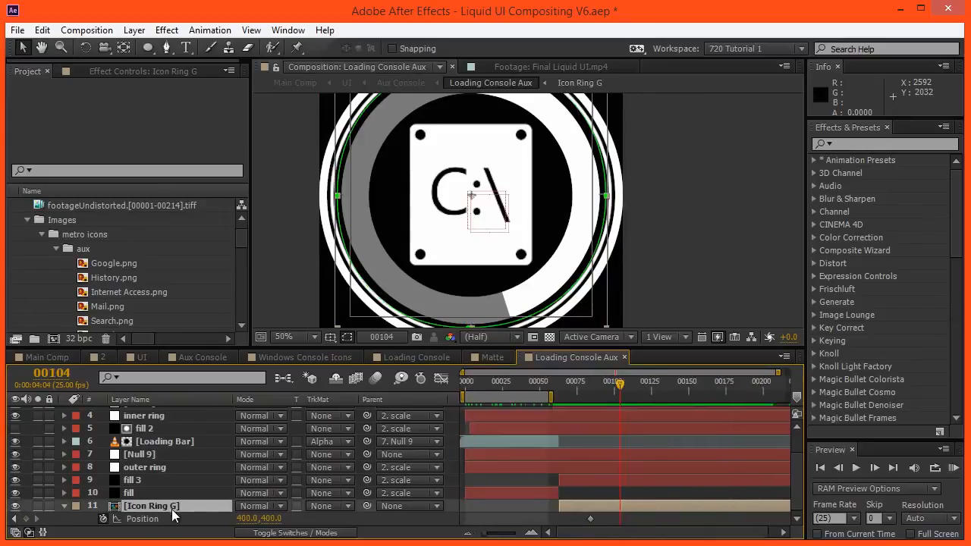
scroll(446, 262, "down", 2)
key("shift+Down")
key("shift+Down")
key("shift+Down")
key("shift+Down")
key("shift+Down")
key("shift+Down")
key("shift+Down")
key("shift+Down")
key("shift+Down")
key("shift+Down")
key("shift+Down")
key("shift+Down")
key("shift+Down")
key("shift+Down")
key("shift+Down")
key("shift+Down")
key("shift+Down")
key("shift+Down")
key("shift+Down")
key("shift+Down")
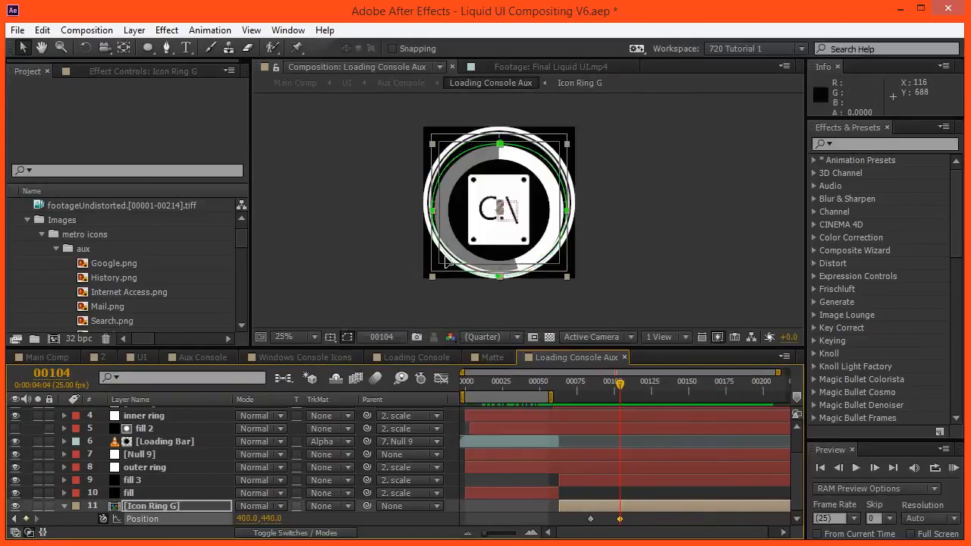
key("shift+Down")
key("shift+Down")
key("shift+Down")
key("shift+Down")
key("shift+Down")
key("shift+Down")
key("shift+Down")
key("shift+Down")
key("shift+Down")
key("shift+Down")
key("shift+Down")
key("shift+Down")
key("shift+Down")
key("shift+Down")
key("shift+Down")
key("shift+Down")
key("shift+Down")
key("shift+Down")
key("shift+Down")
key("shift+Down")
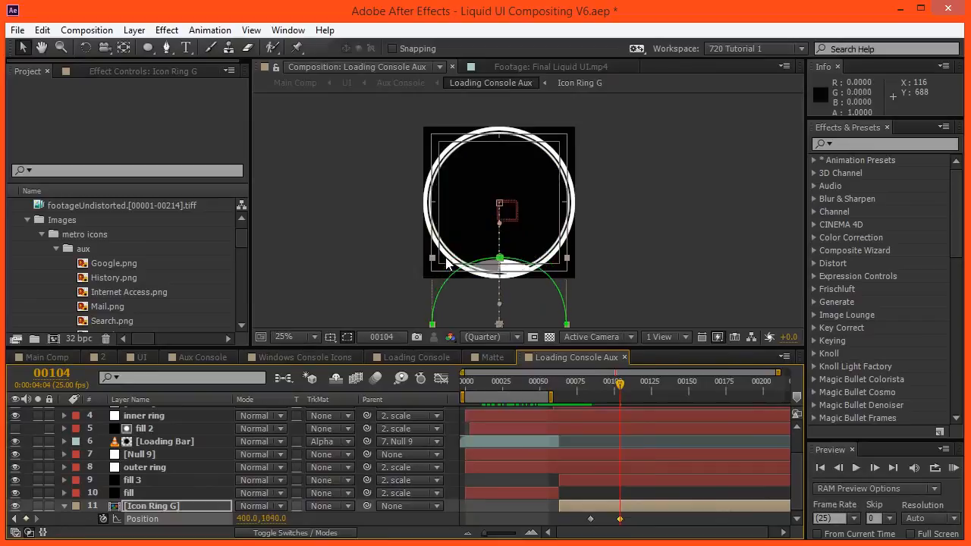
scroll(516, 222, "up", 2)
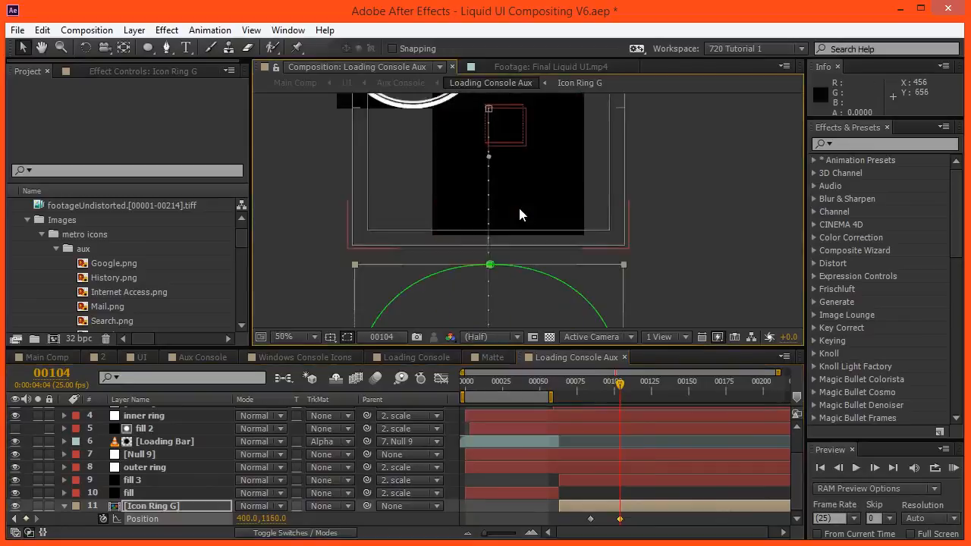
Step: At frame 101, set the Mask Expansion of fill 3's Mask 1 to -43.3 pixels so it hides the icon ring behind the outer rings
key("Page_Up")
key("Page_Up")
key("Page_Up")
scroll(503, 268, "up", 1)
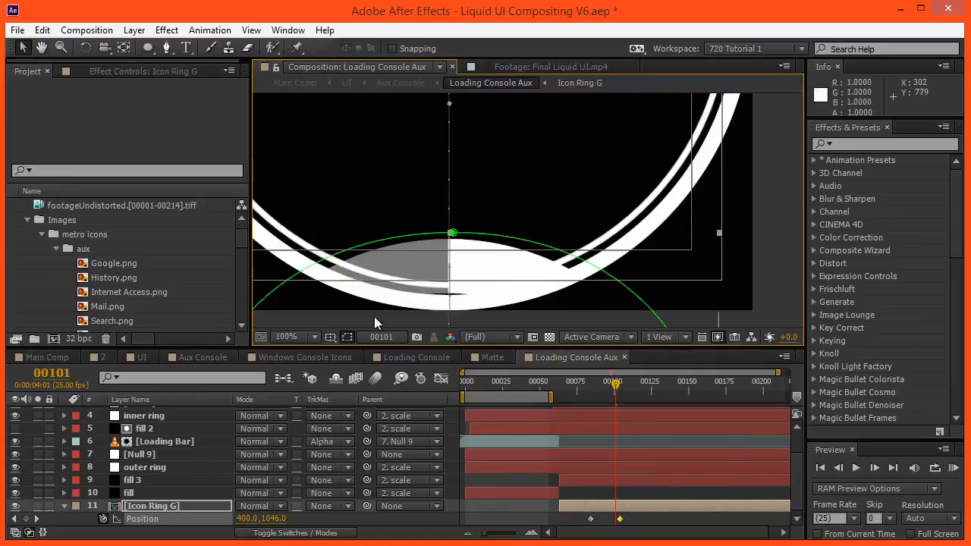
left_click(172, 481)
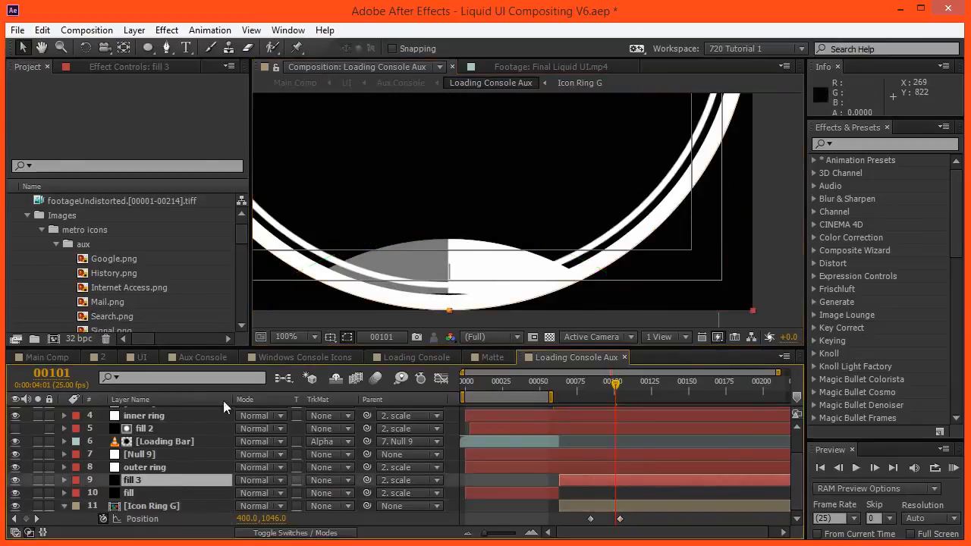
key("m")
key("m")
scroll(167, 463, "down", 3)
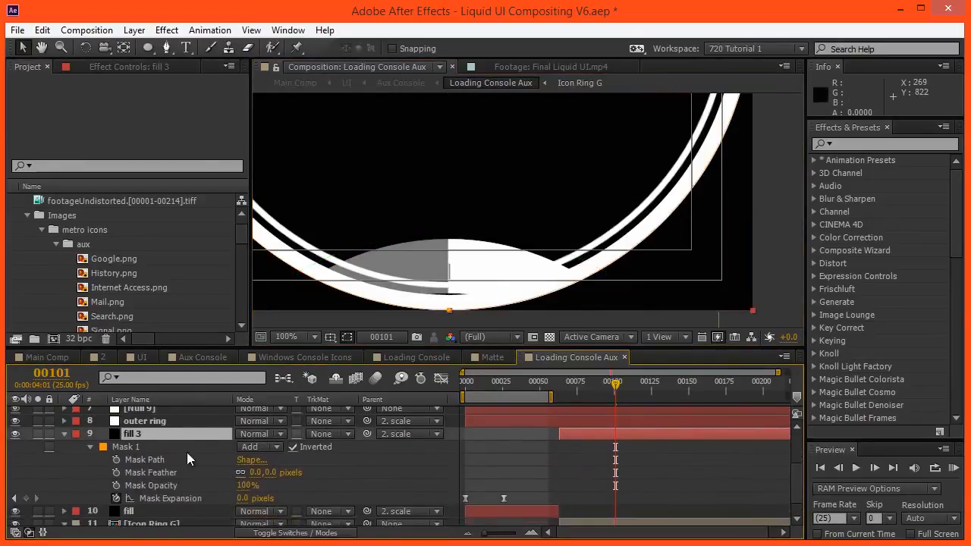
left_click_drag(238, 502, 226, 498)
left_click_drag(43, 490, 8, 501)
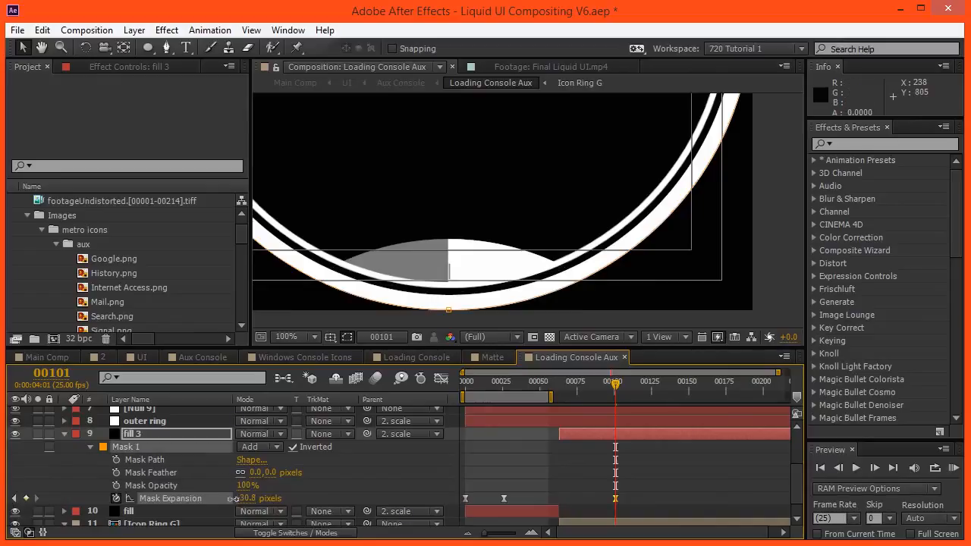
left_click_drag(174, 500, 141, 498)
Step: Step back and forth through the frames from 101 to 89 to check how fill 3 masks the sliding icon ring
key("Page_Up")
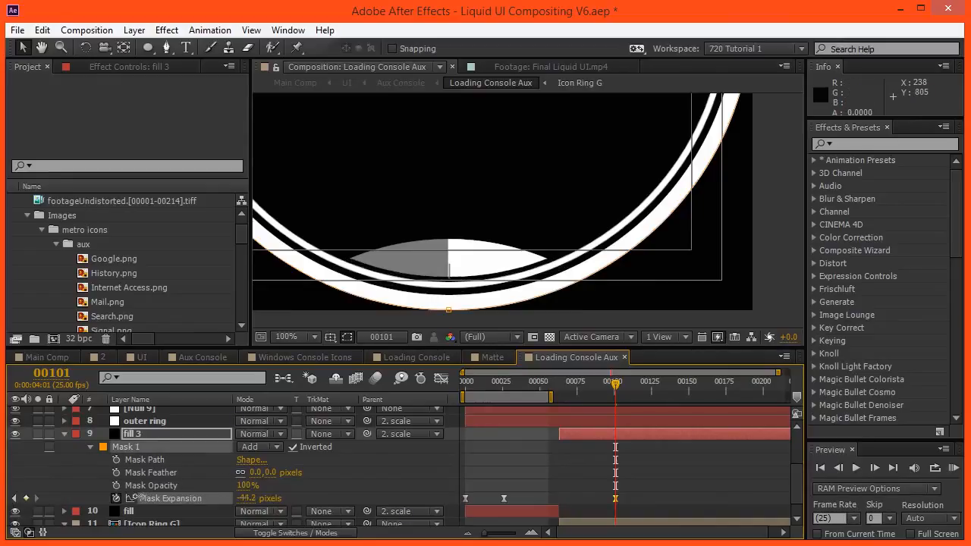
key("Page_Up")
key("Page_Up")
key("Page_Up")
key("Page_Up")
key("Page_Up")
key("Page_Up")
key("Page_Up")
key("Page_Up")
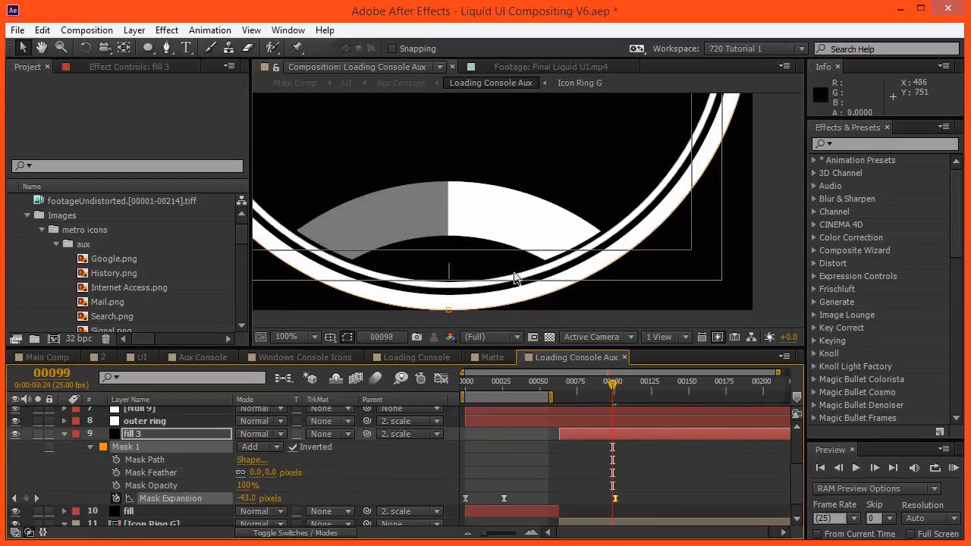
key("Page_Up")
key("Page_Up")
key("Page_Up")
key("Page_Up")
key("Page_Up")
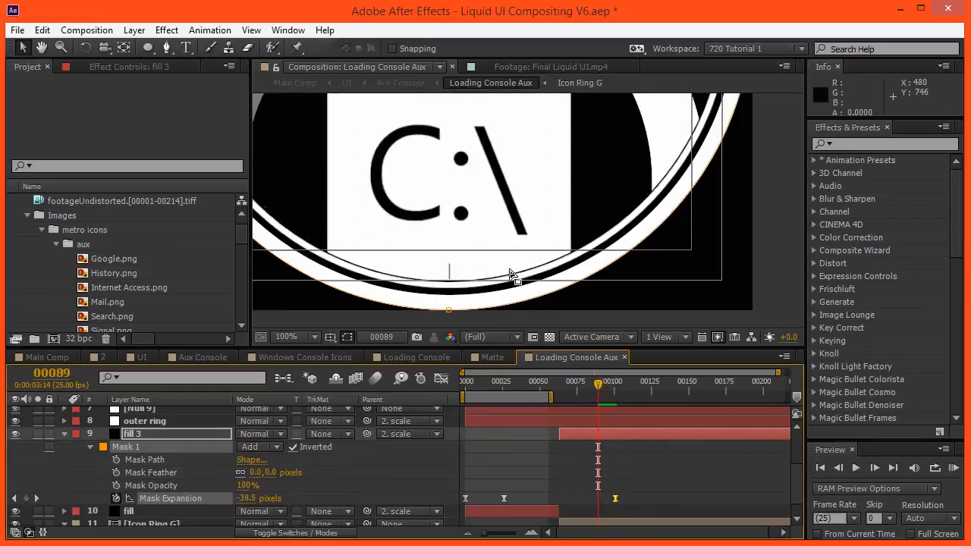
key("Page_Down")
key("Page_Down")
key("Page_Down")
key("Page_Down")
key("Page_Down")
key("Page_Down")
key("Page_Down")
key("Page_Down")
key("Page_Down")
key("Page_Down")
key("Page_Down")
key("Page_Down")
key("Page_Down")
key("Page_Down")
key("Page_Down")
key("Page_Down")
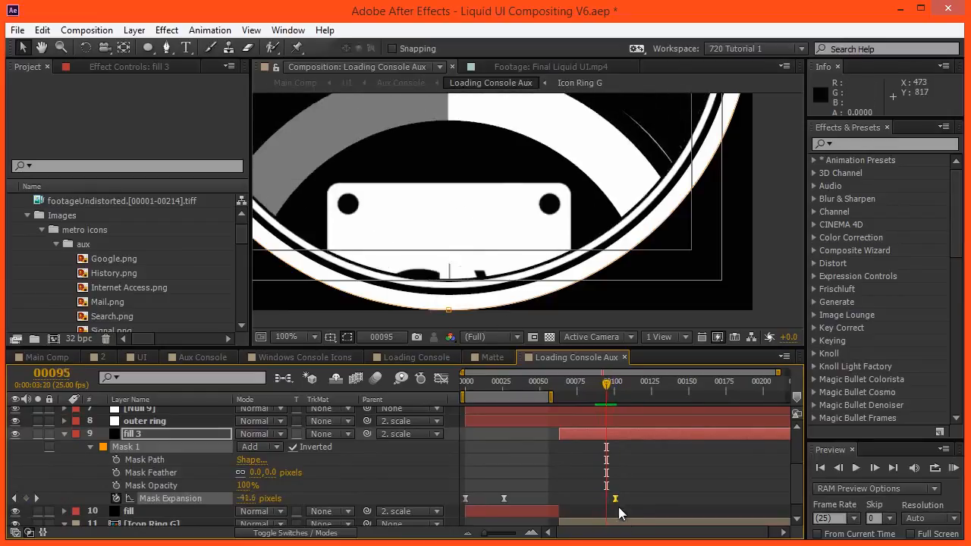
Step: Remove the Mask Expansion keyframes from fill 3, keeping -43.3 pixels constant, and check the slide-out frames
key("Page_Up")
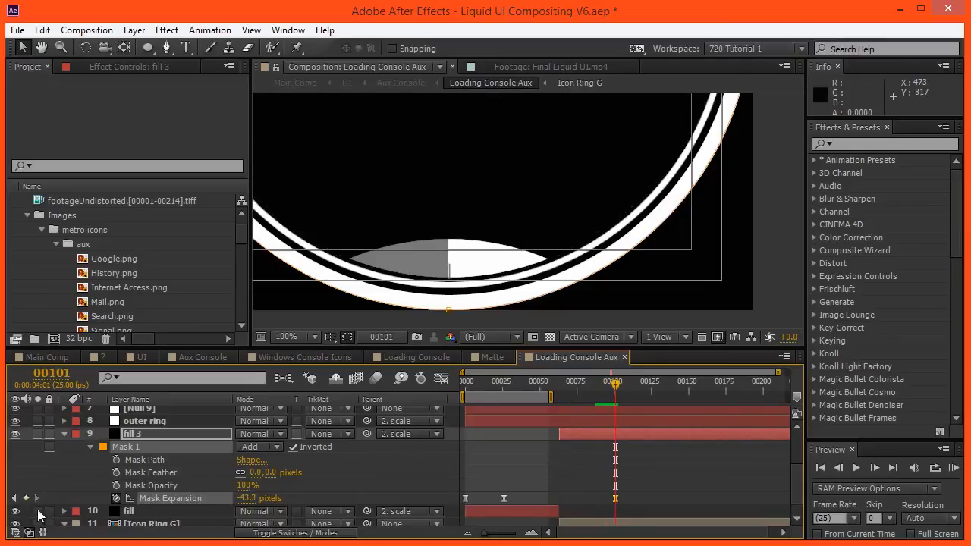
key("Page_Up")
key("Page_Up")
key("Page_Up")
key("Page_Up")
key("Page_Up")
key("Page_Up")
key("Page_Up")
key("Page_Up")
key("Page_Up")
key("Page_Up")
key("Page_Up")
key("Page_Up")
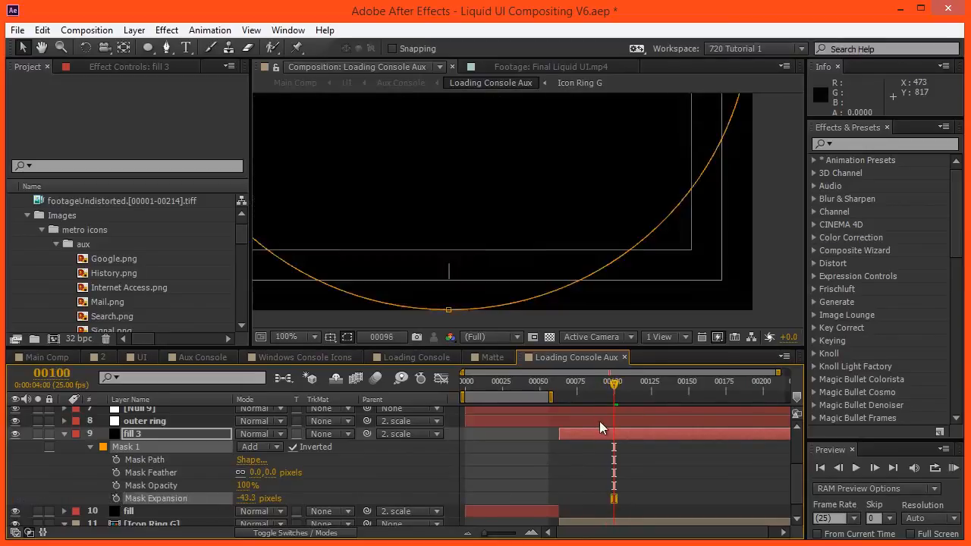
mouse_move(599, 385)
left_mouse_down()
mouse_move(617, 391)
mouse_move(591, 394)
left_mouse_up()
Step: Apply Ease and Wizz Expo Out easing to all Position keyframes of Icon Ring G
left_click(620, 519)
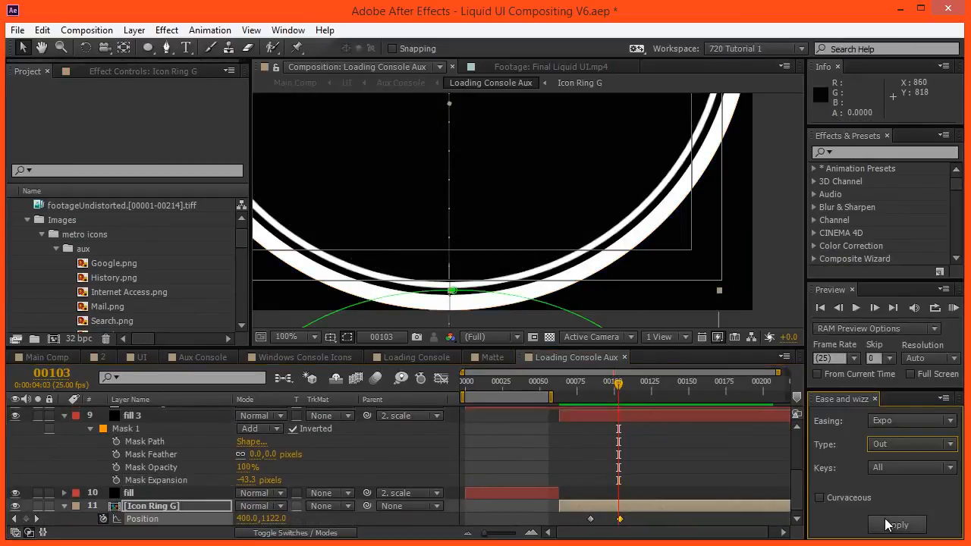
left_click(889, 525)
key("Page_Down")
key("comma")
Step: Preview the central icon's slide-out in the Aux Console composition
left_click_drag(421, 184, 392, 281)
left_click(396, 82)
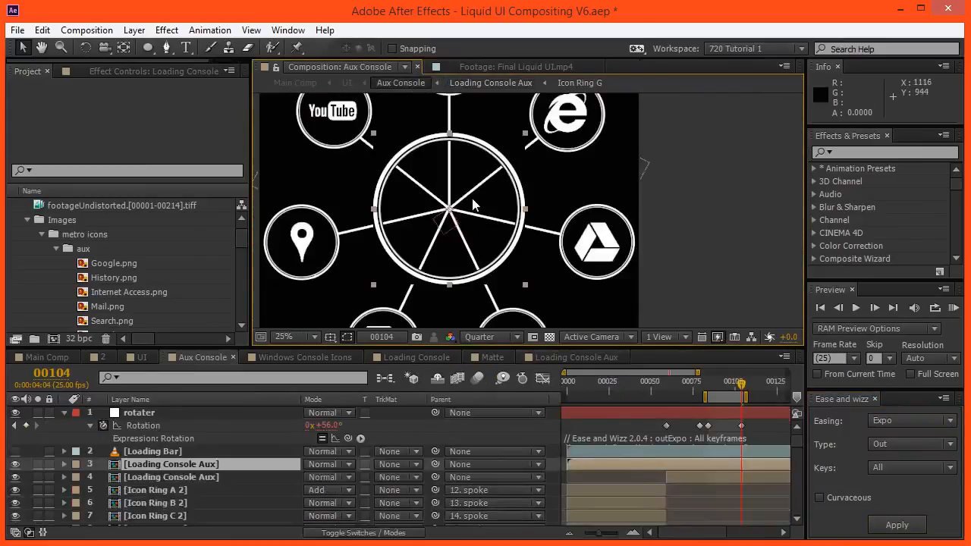
left_click_drag(471, 198, 518, 235)
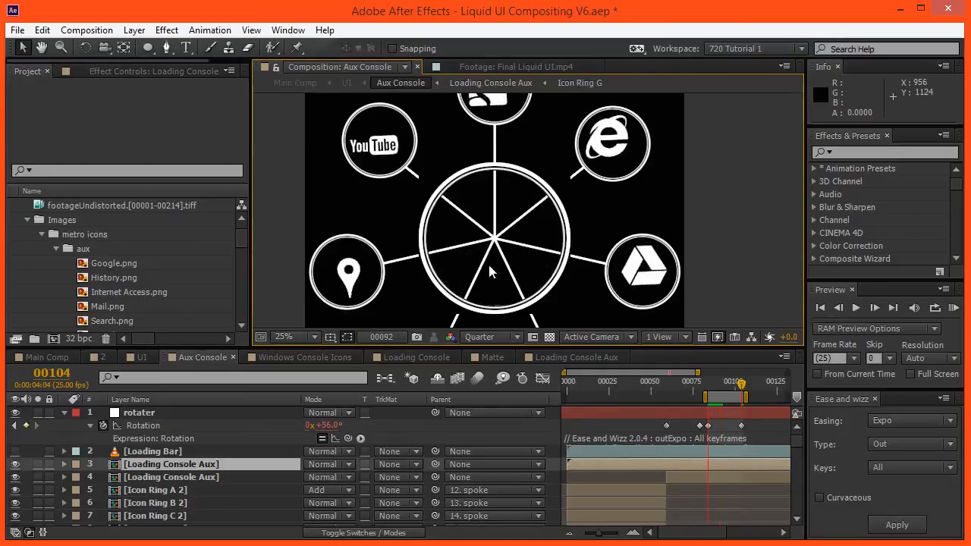
key("space")
Step: Place Google.png between the fill and Icon Ring G layers in Loading Console Aux and scale it to 149.3%
left_click(468, 86)
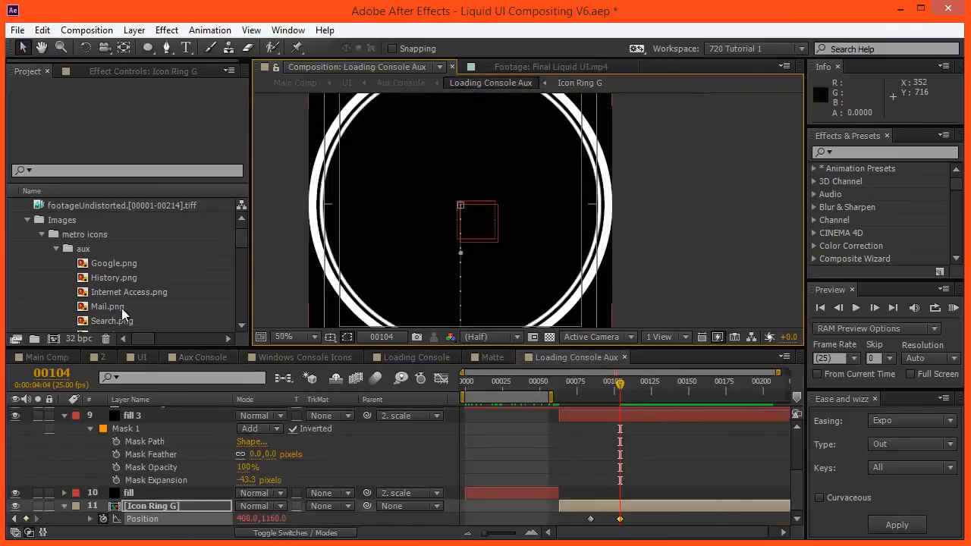
left_click_drag(118, 266, 140, 494)
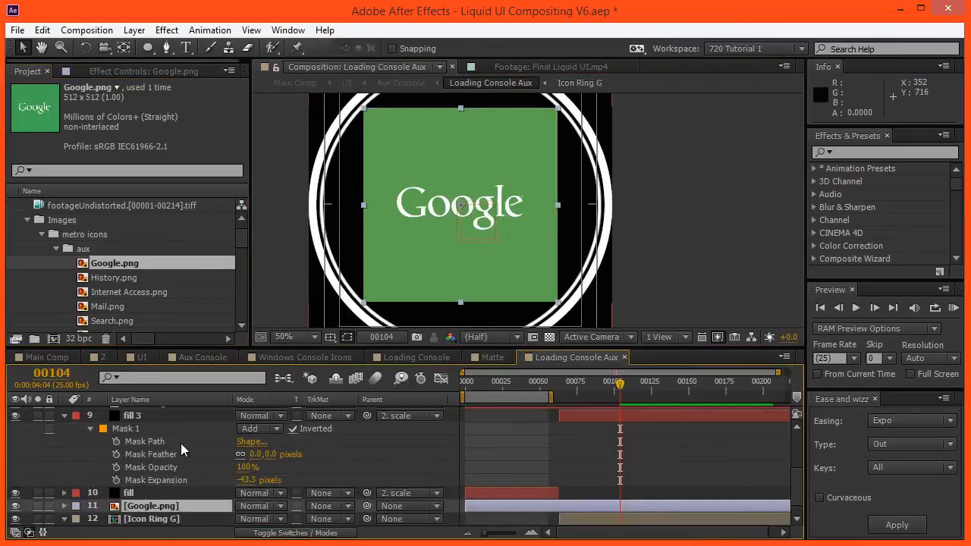
key("s")
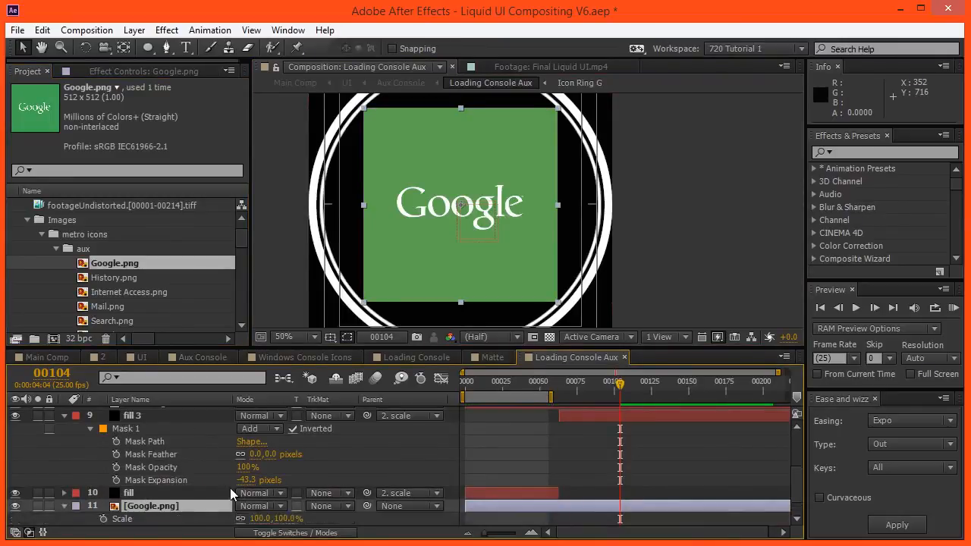
scroll(243, 495, "down", 1)
left_click_drag(258, 493, 605, 475)
Step: Apply Tint to Google.png to remove its colour, and add Levels with Input Black at 0.2078
left_click(855, 154)
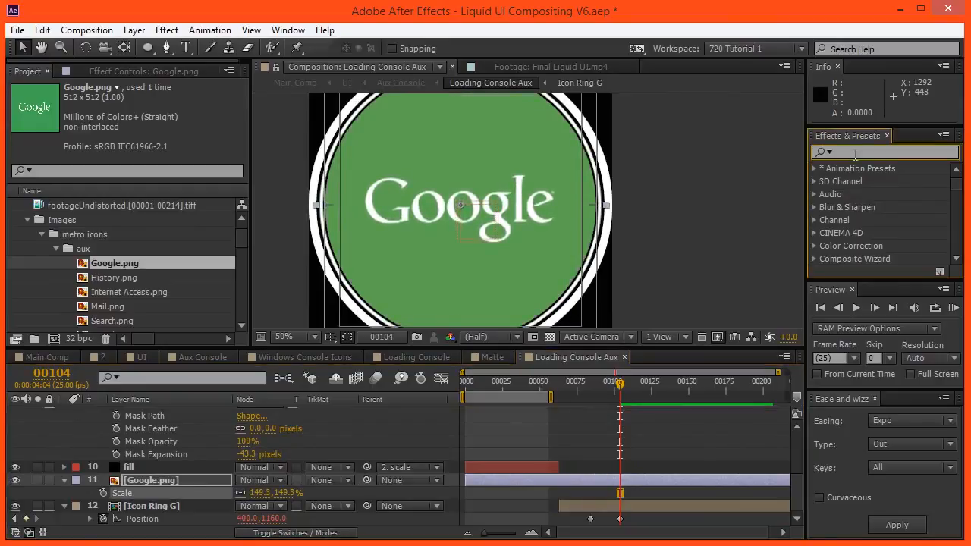
type("tint")
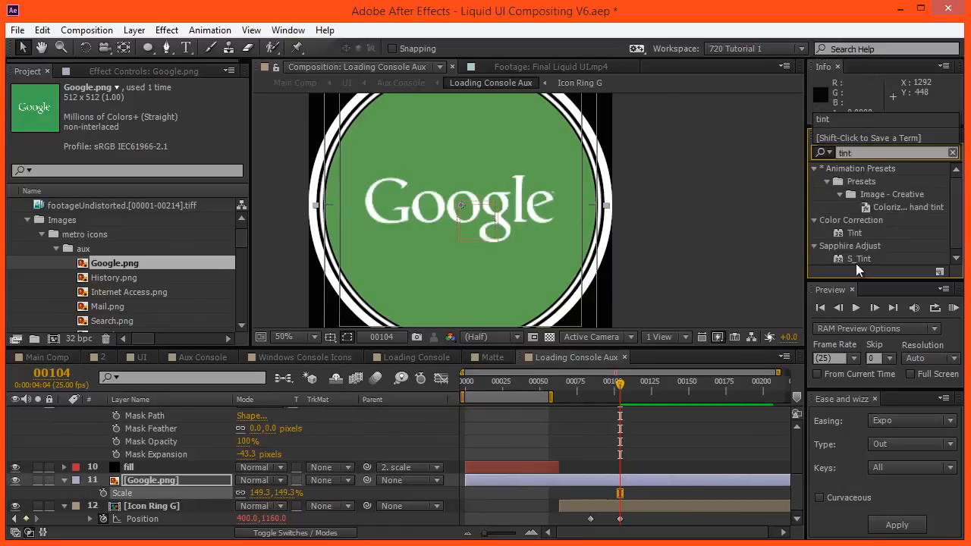
double_click(859, 233)
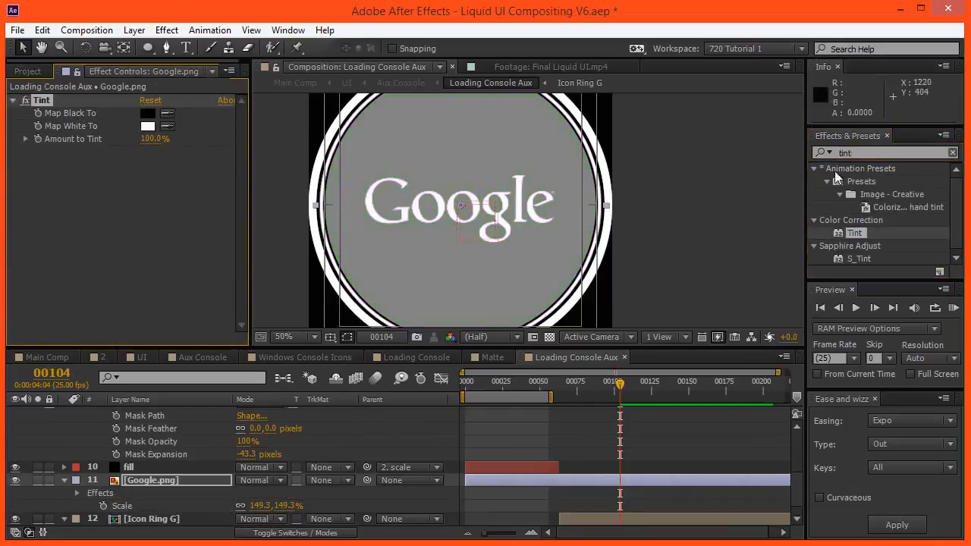
left_click(856, 154)
type("lev")
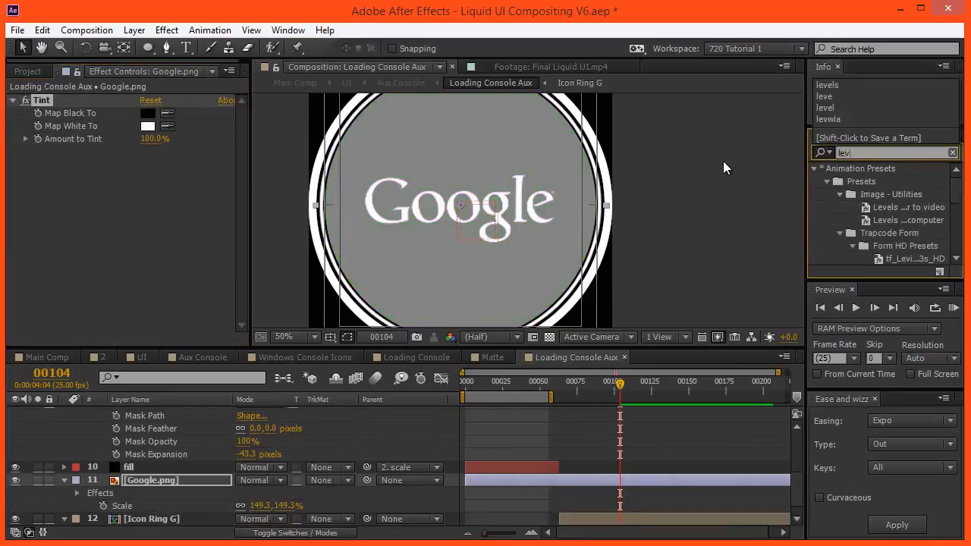
type("els")
left_click_drag(864, 258, 181, 287)
left_click_drag(52, 233, 92, 227)
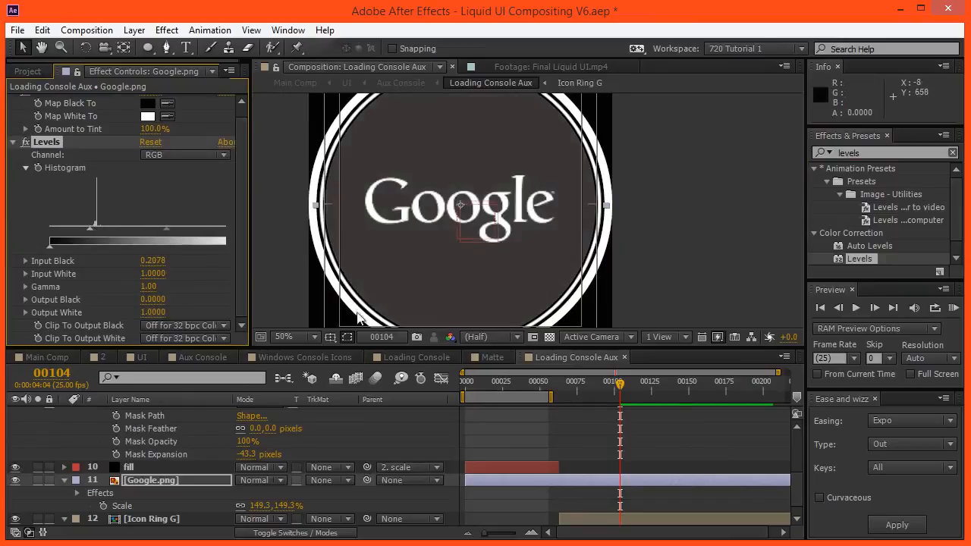
Step: Parent the Google.png layer to Icon Ring G and scrub the slide to check that they move together
left_click_drag(365, 479, 207, 504)
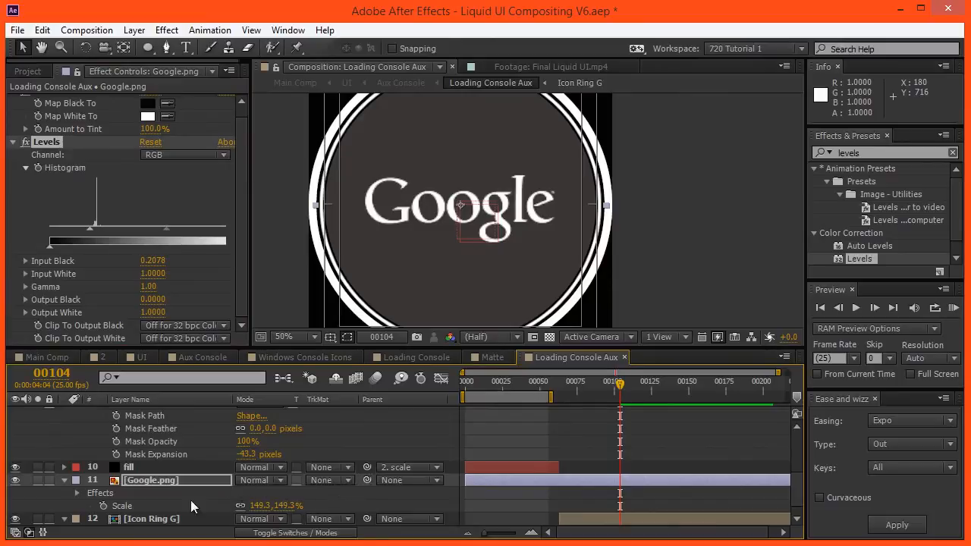
scroll(217, 422, "down", 1)
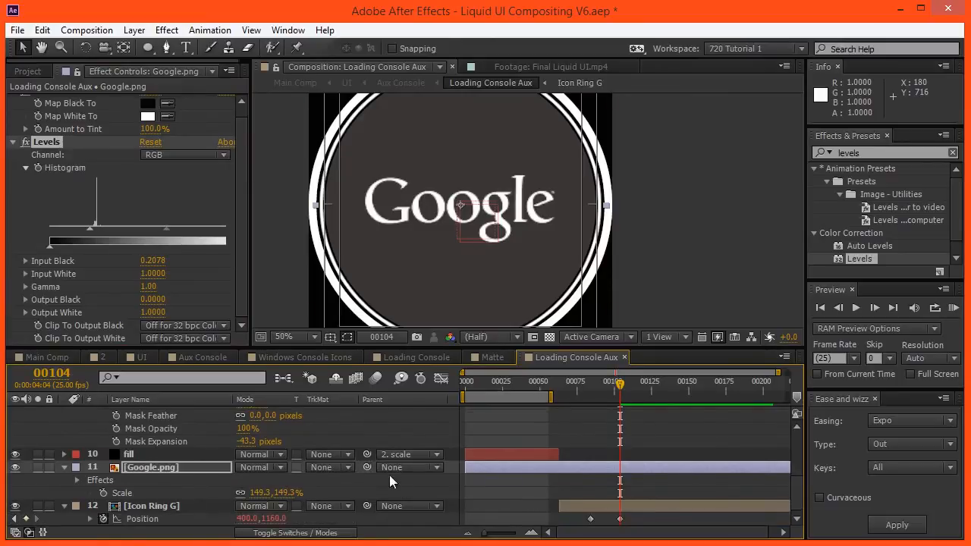
left_click_drag(367, 467, 206, 506)
mouse_move(605, 390)
left_mouse_down()
mouse_move(580, 393)
mouse_move(618, 392)
left_mouse_up()
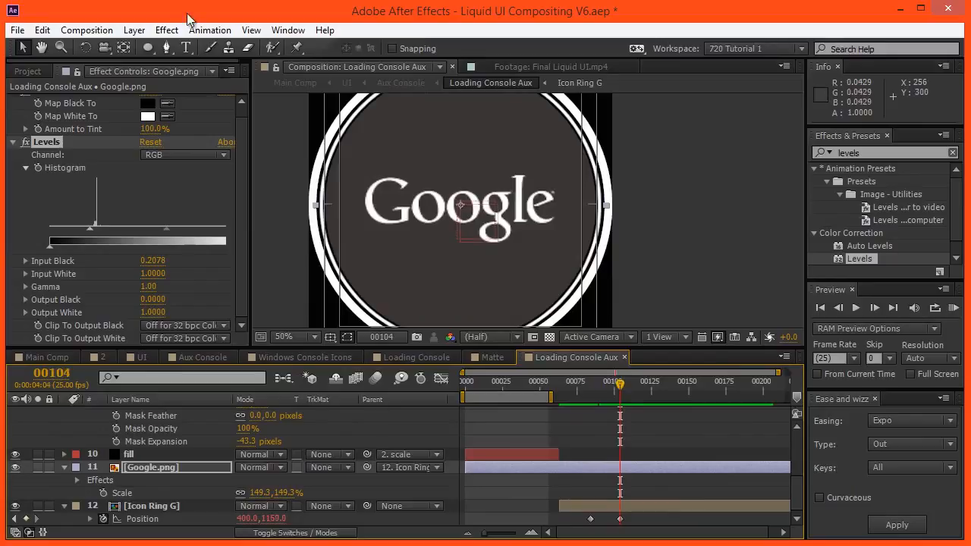
Step: Add a full-size elliptical mask to Google.png, reveal its mask properties and check the slide around frame 91
left_click(156, 55)
double_click(158, 56)
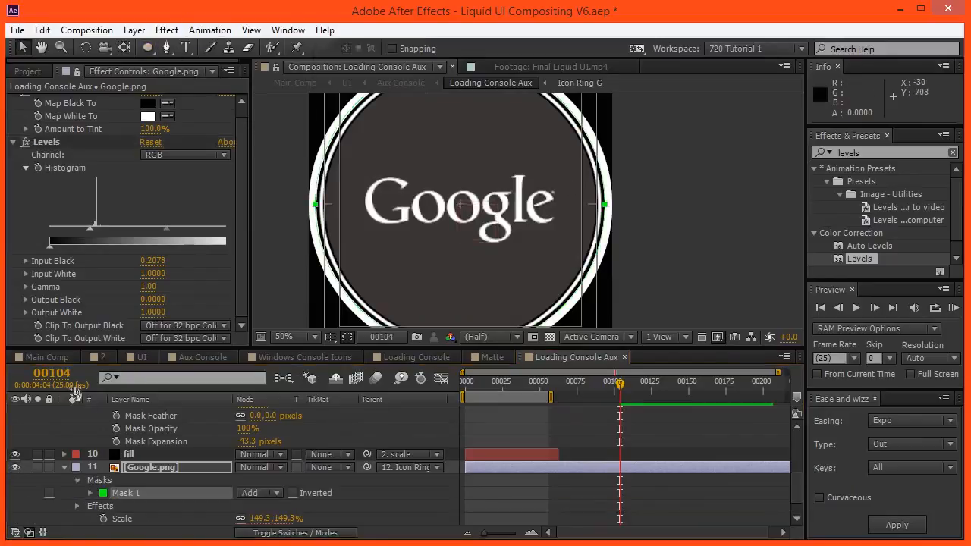
key("m")
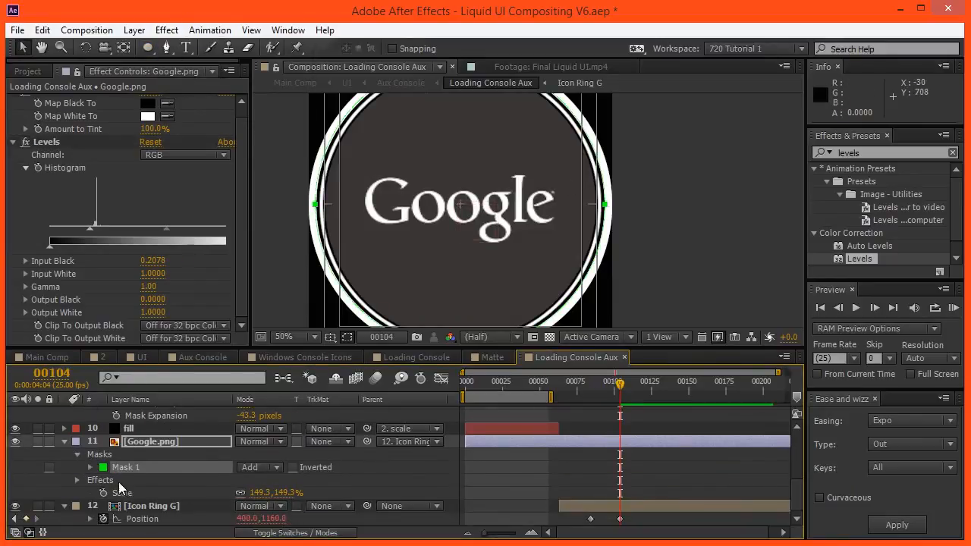
left_click_drag(633, 390, 604, 383)
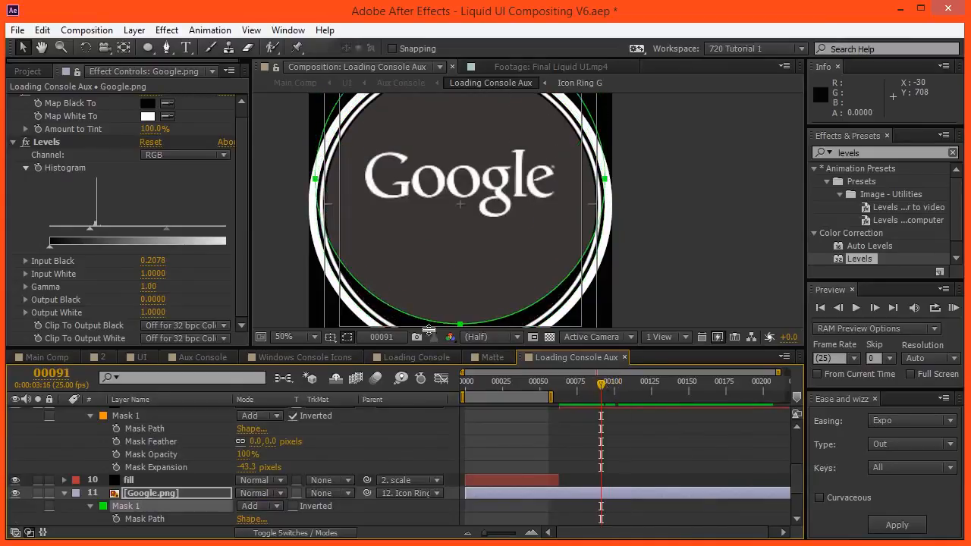
Step: Examine the Google logo sliding into the central ring in the Aux Console composition, stepping back to frame 87
left_click(401, 82)
key("Page_Up")
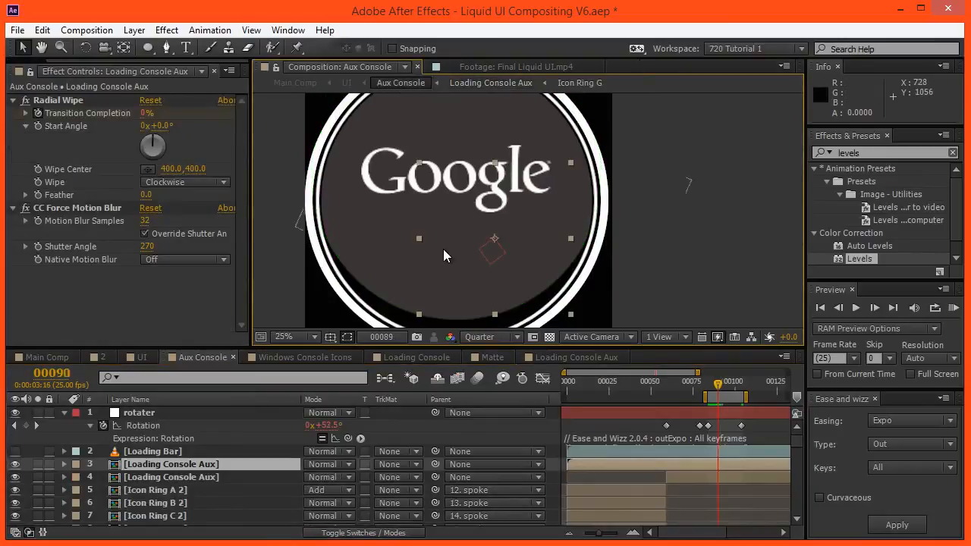
key("Page_Up")
key("Page_Up")
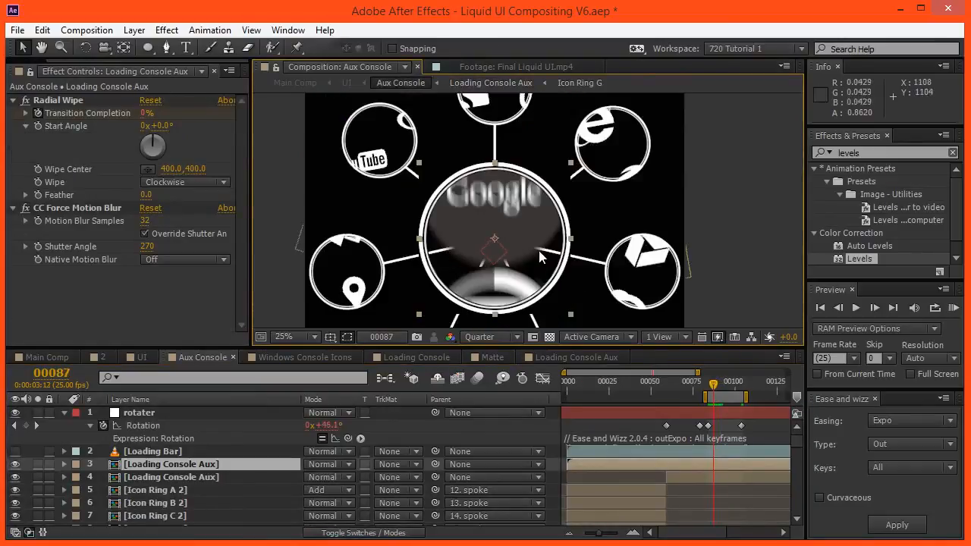
Step: Add a full-size black solid to the Loading Console Aux composition and place it beneath all other layers
key("Page_Down")
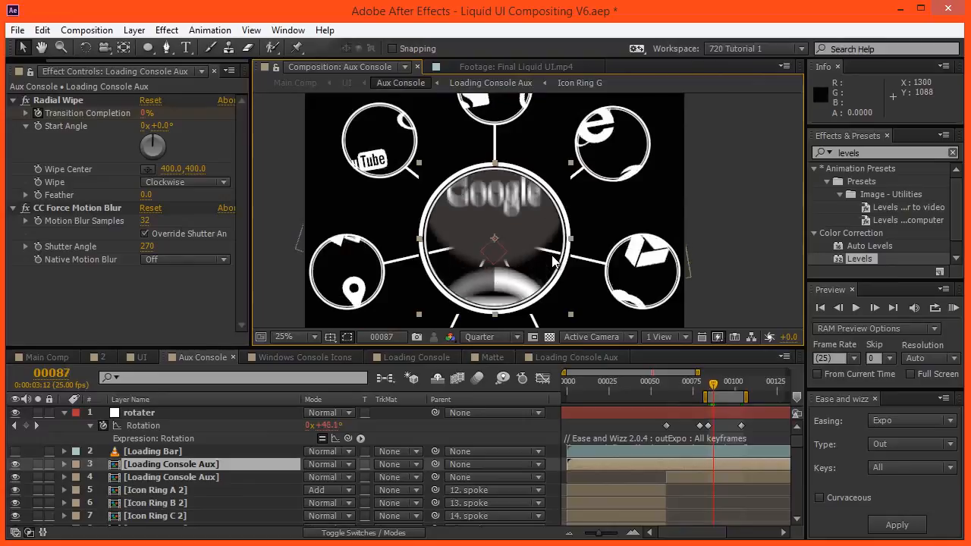
left_click(455, 84)
left_click_drag(228, 413, 249, 323)
key("ctrl+a")
left_click(63, 429)
left_click(455, 468)
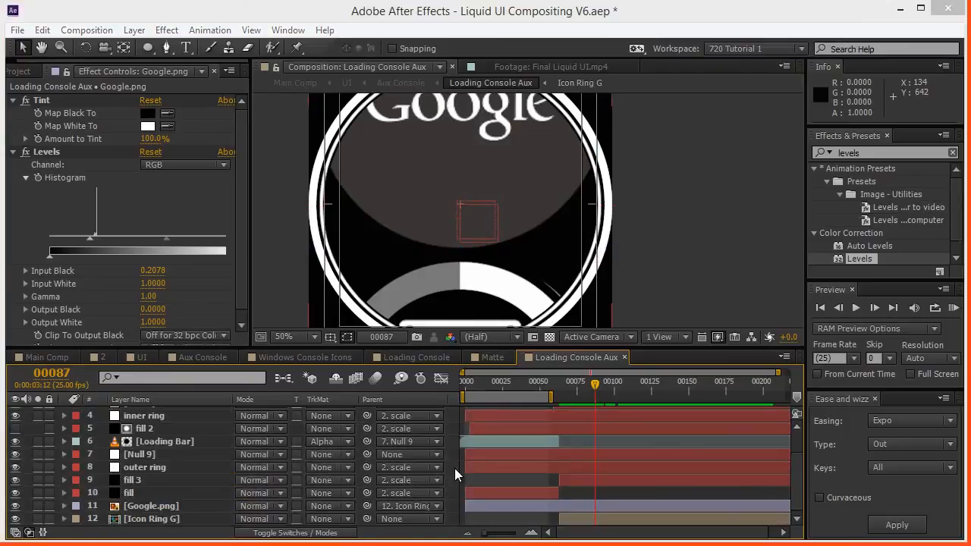
left_click(468, 401)
left_click_drag(233, 514, 234, 540)
key("Return")
key("Return")
left_click_drag(129, 417, 117, 525)
Step: Check the slide in the Aux Console composition, stepping back to frame 84
left_click(389, 83)
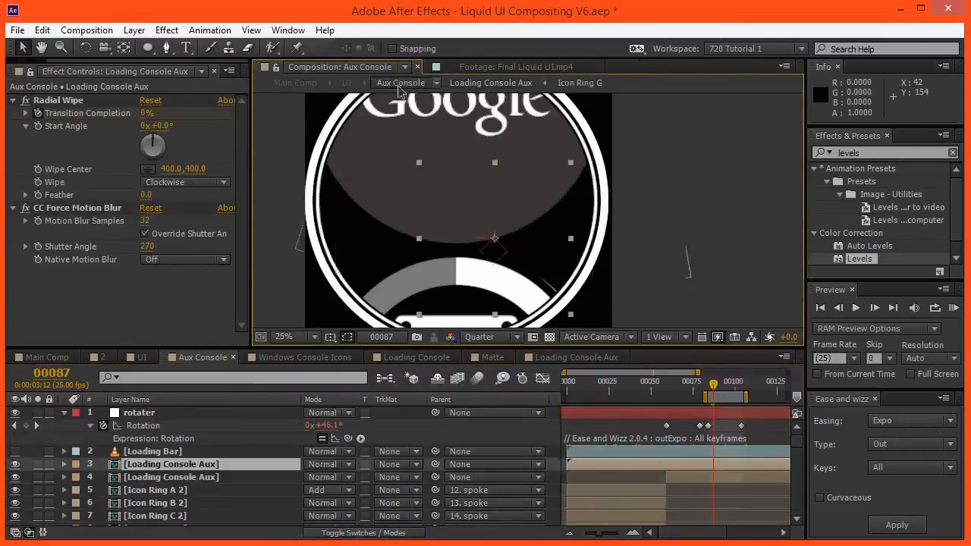
key("Page_Up")
key("Page_Up")
key("Page_Up")
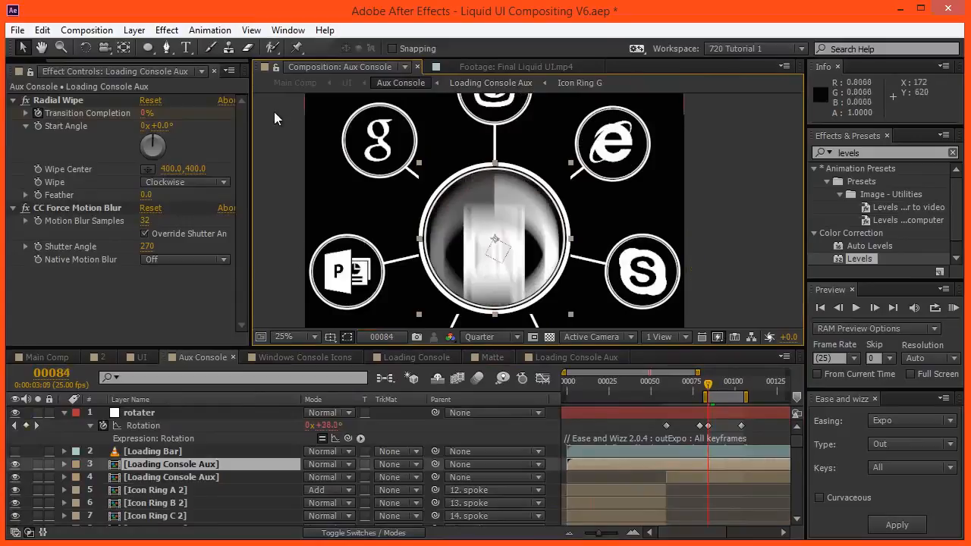
Step: Raise the Levels Input Black of Google.png in Loading Console Aux at frame 96 to darken its grey background
left_click(478, 84)
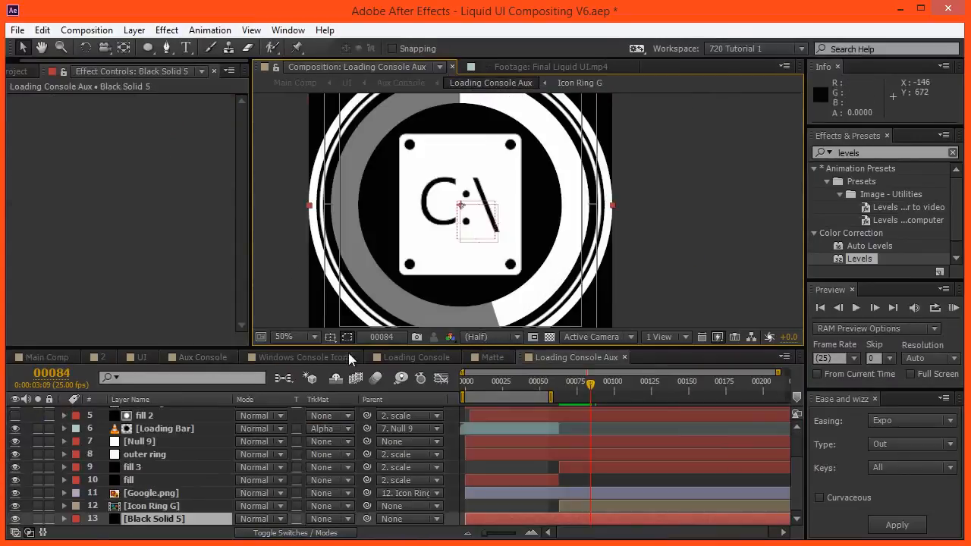
left_click_drag(589, 386, 608, 390)
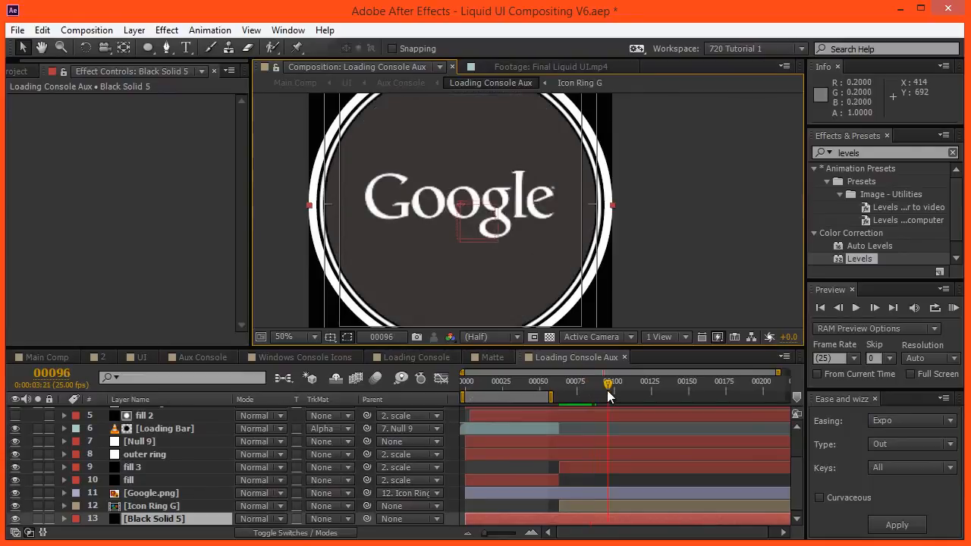
scroll(144, 454, "up", 2)
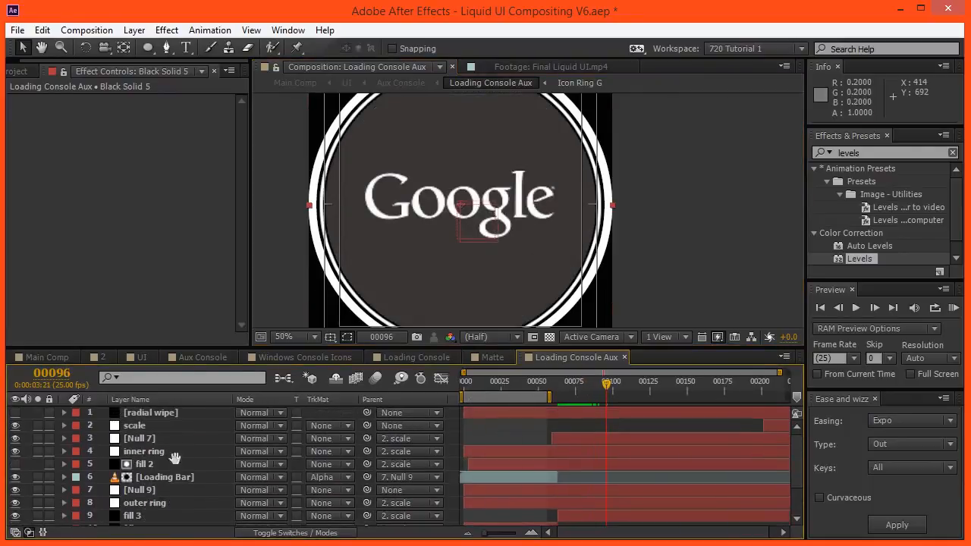
scroll(159, 479, "down", 2)
left_click(151, 493)
left_click_drag(81, 236, 93, 236)
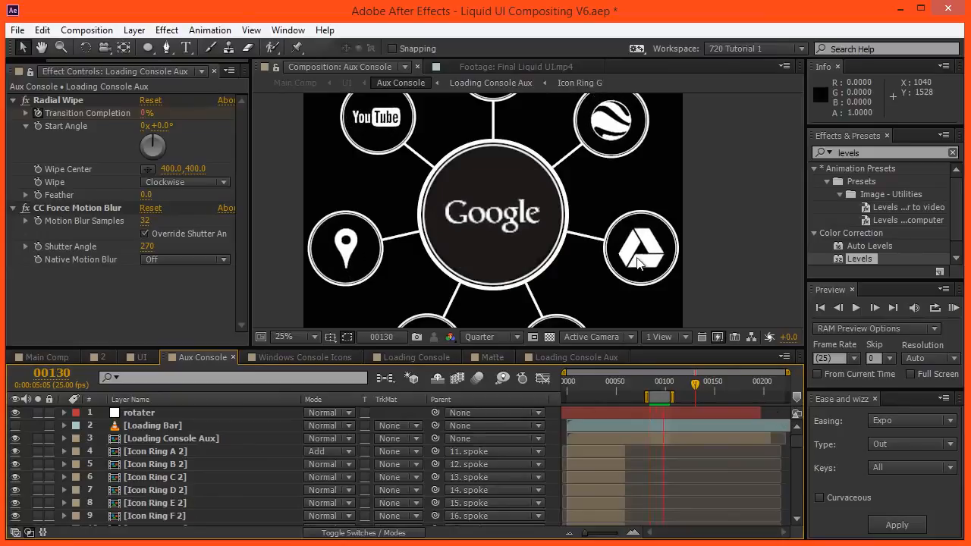
Step: Open the UI composition and inspect where click 3 starts at frame 111 and where click 4 sits at frame 130
key("space")
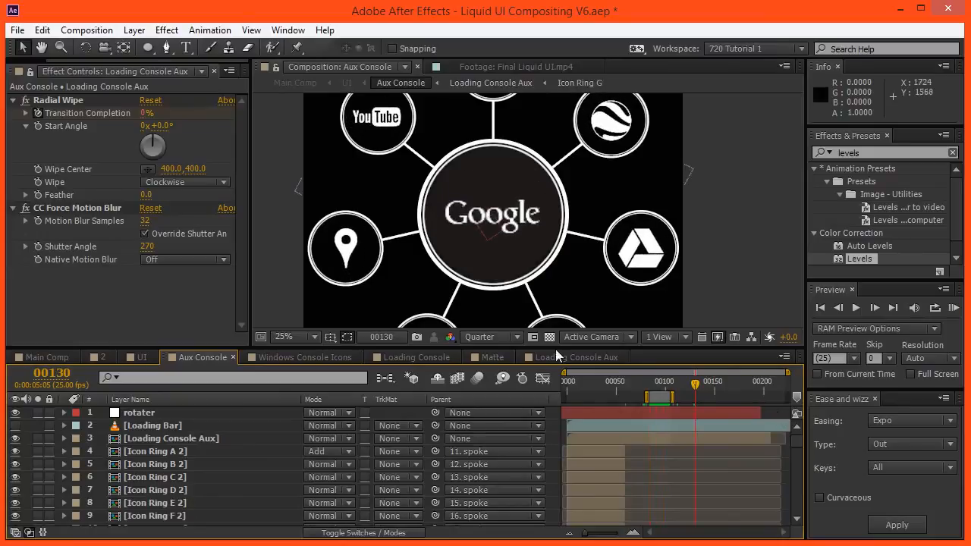
left_click(142, 358)
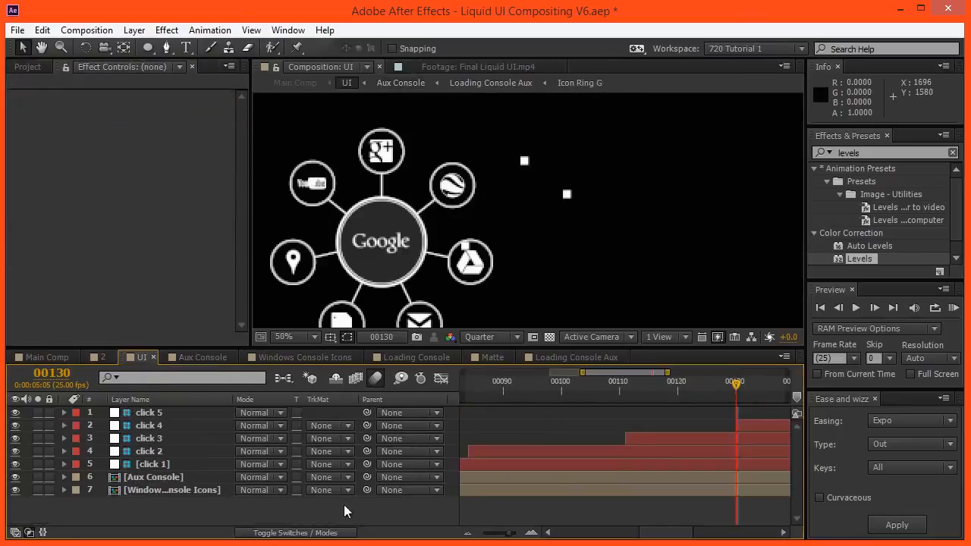
left_click(164, 441)
key("i")
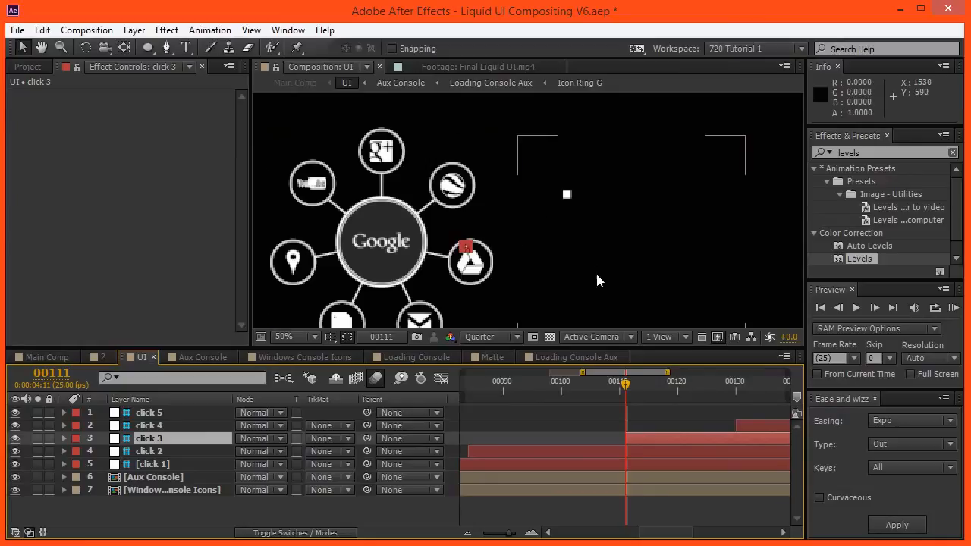
left_click(738, 390)
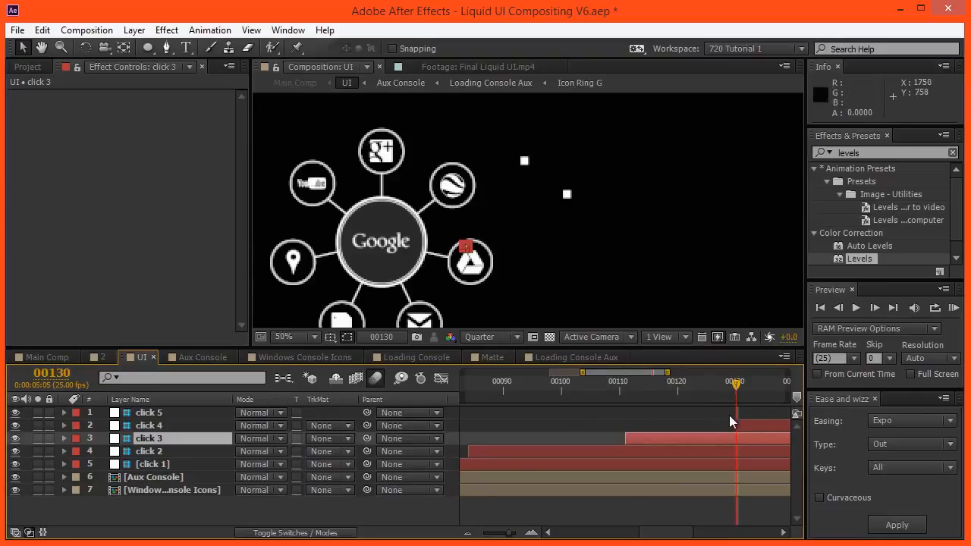
left_click(745, 424)
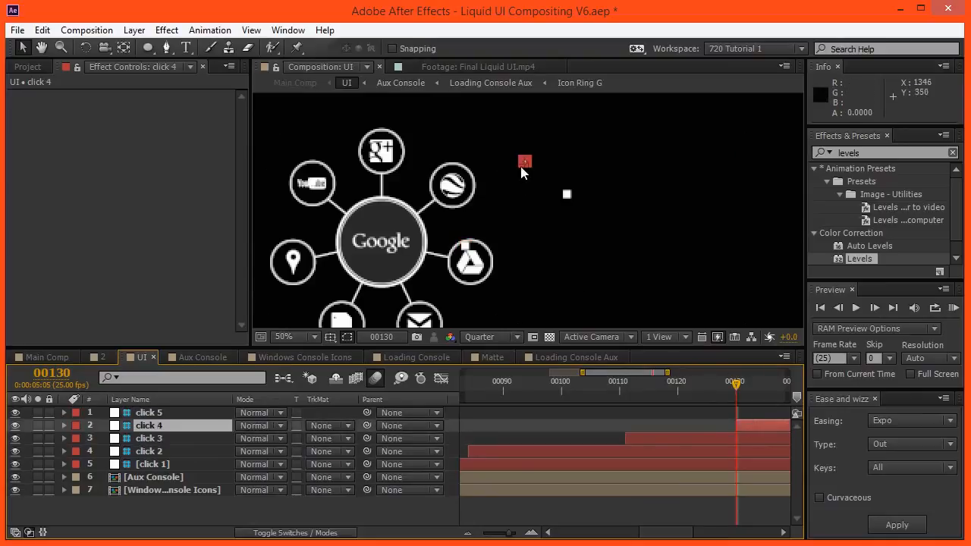
scroll(525, 161, "up", 2)
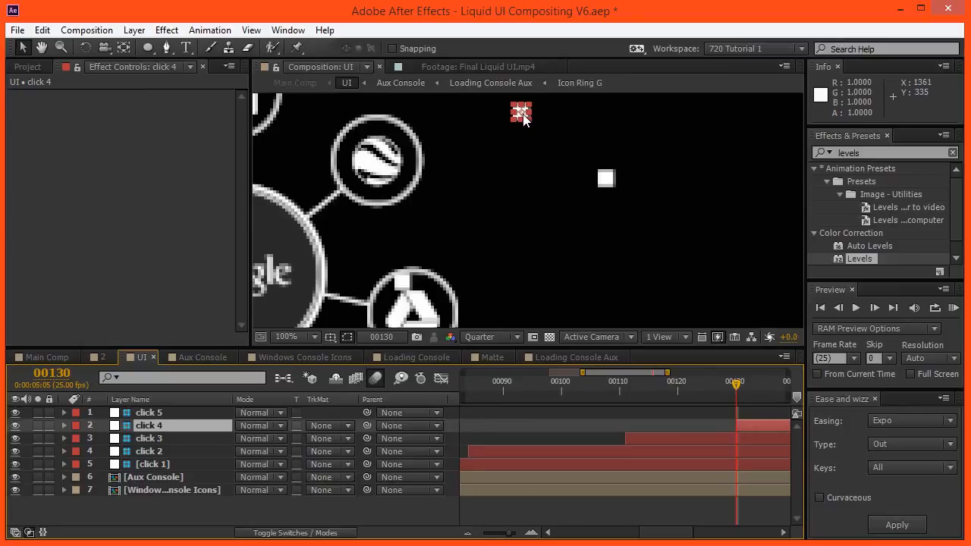
scroll(524, 118, "down", 2)
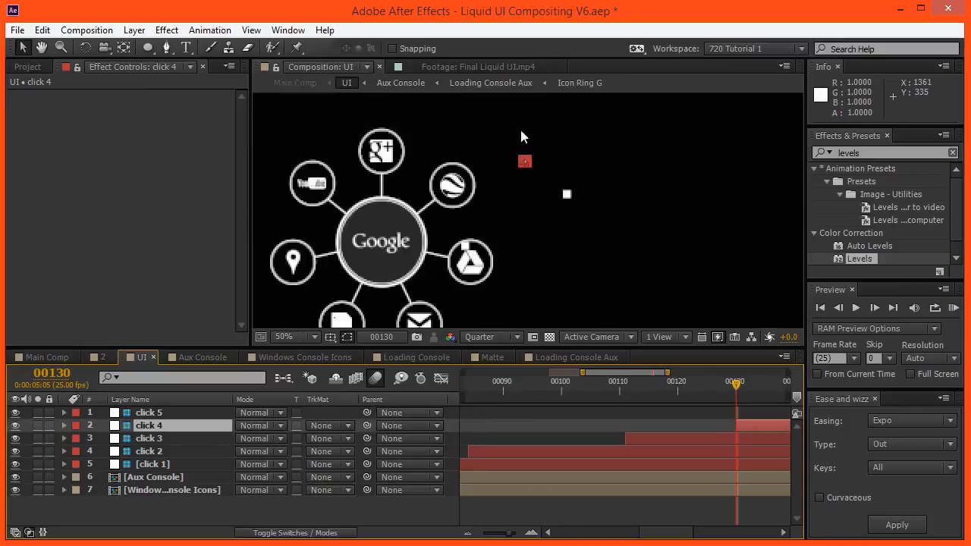
Step: Copy a spoke layer and the first !Blank Ring layer from the Aux Console composition
double_click(178, 479)
left_click_drag(179, 484, 245, 430)
left_click(185, 484)
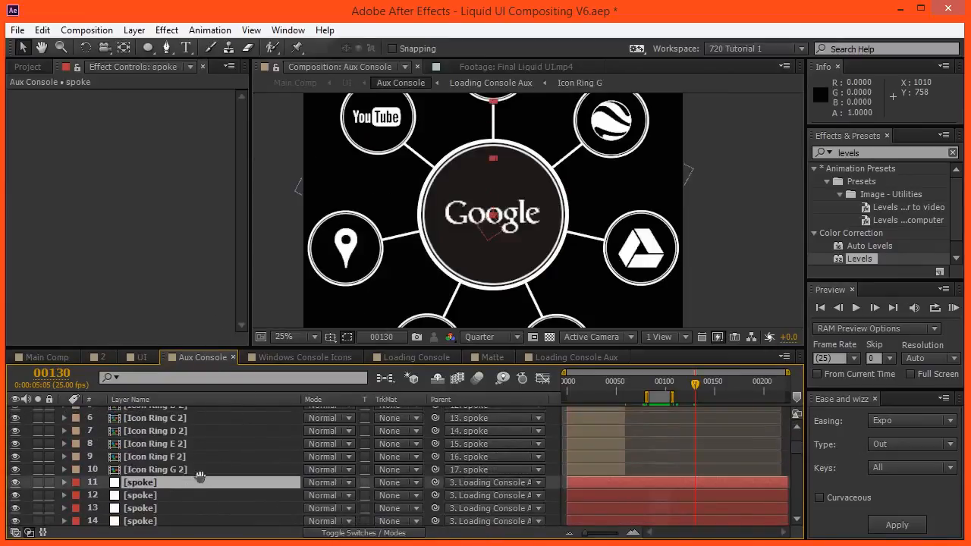
scroll(201, 470, "up", 3)
left_click_drag(222, 497, 265, 267)
left_click_drag(179, 481, 242, 336)
scroll(209, 452, "down", 3)
left_click(192, 450)
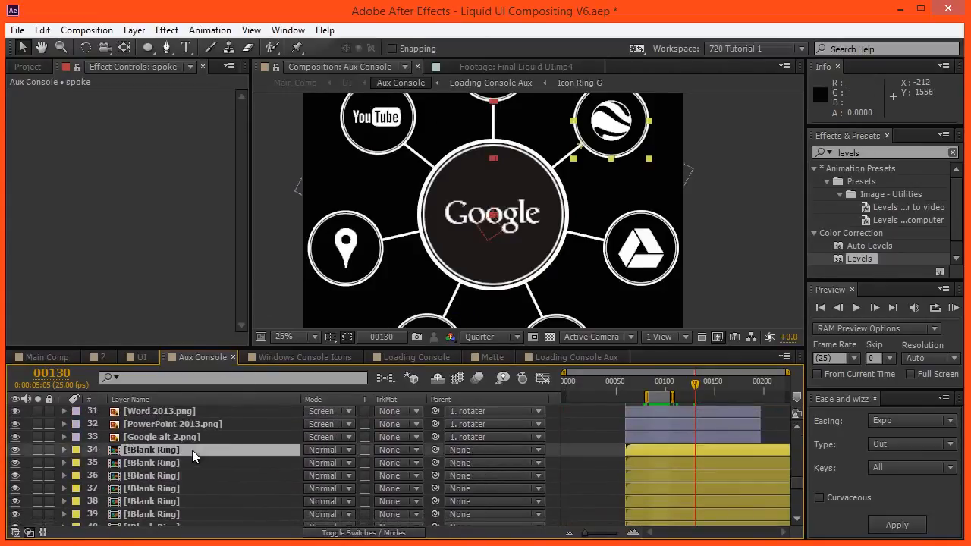
Step: Paste the copied layers into the UI composition above Aux Console and start them at frame 111
left_click(155, 359)
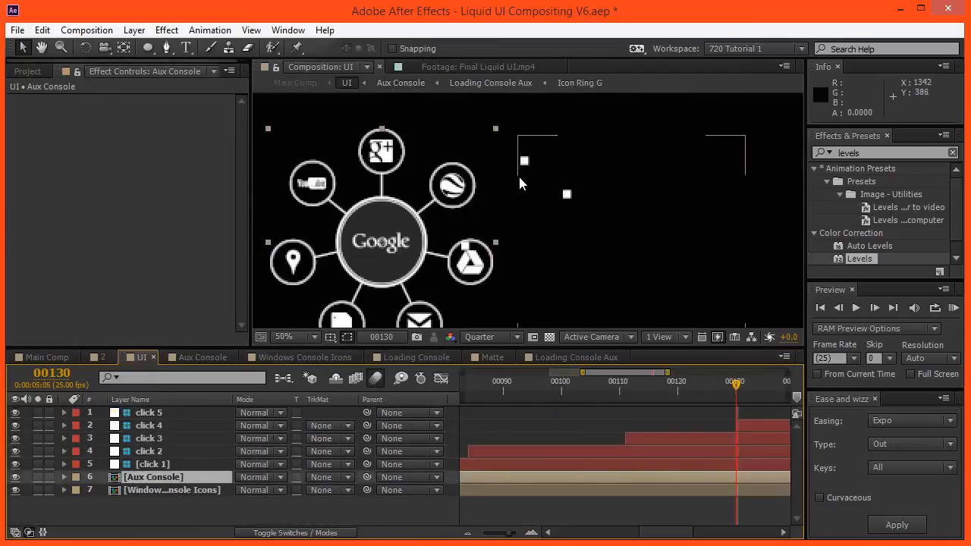
left_click(149, 504)
left_click(163, 477)
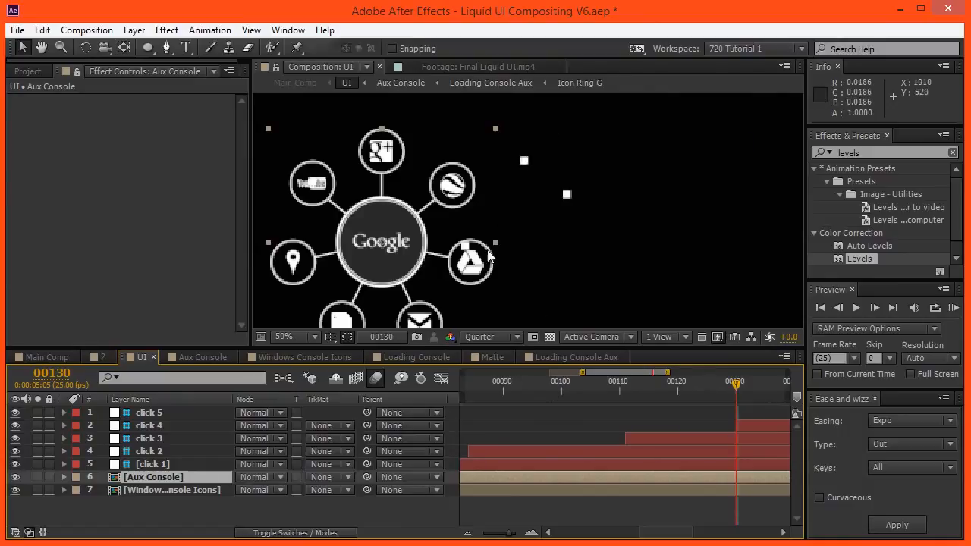
key("ctrl+v")
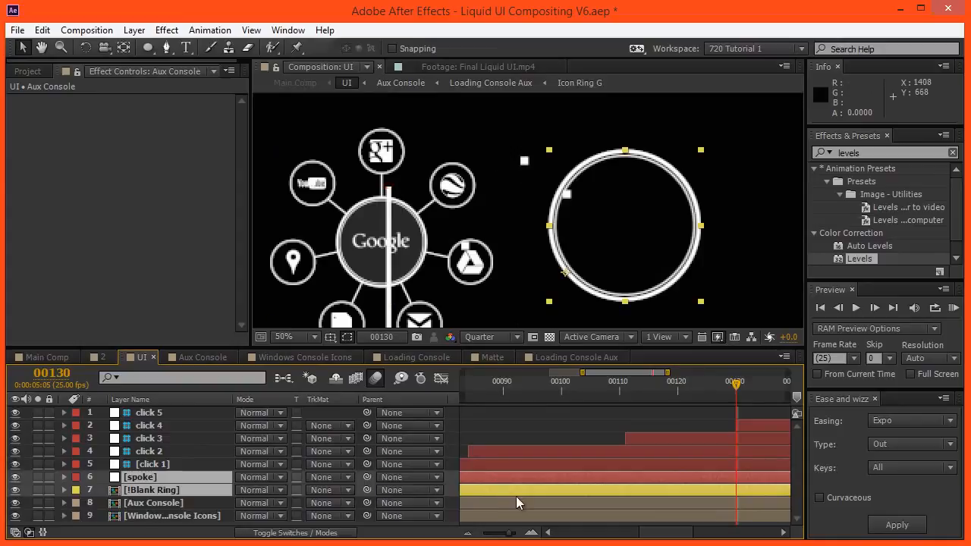
key("bracketleft")
left_click_drag(756, 490, 645, 491)
left_click_drag(630, 390, 627, 391)
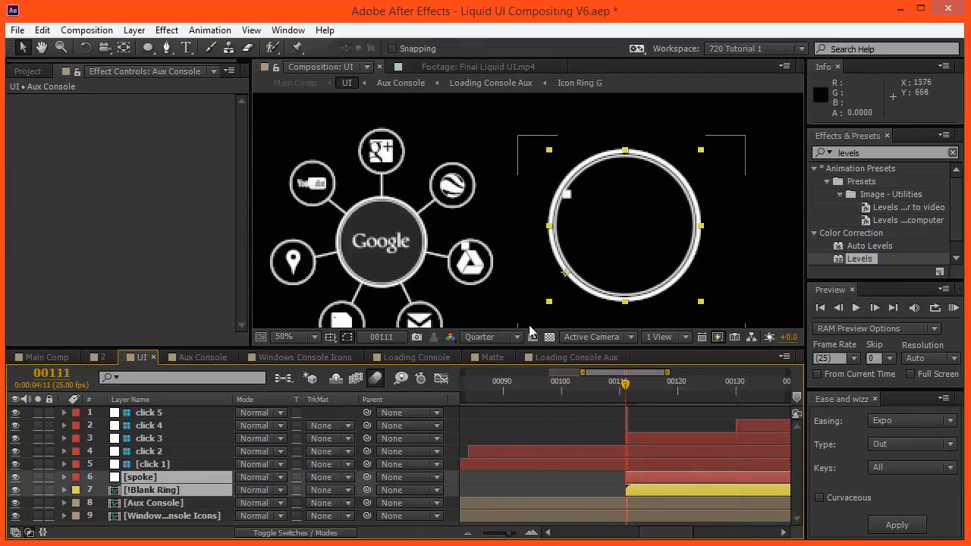
Step: Remove the Scale animation from the pasted !Blank Ring layer and set its scale to 15%
left_click(579, 483)
left_click(613, 305)
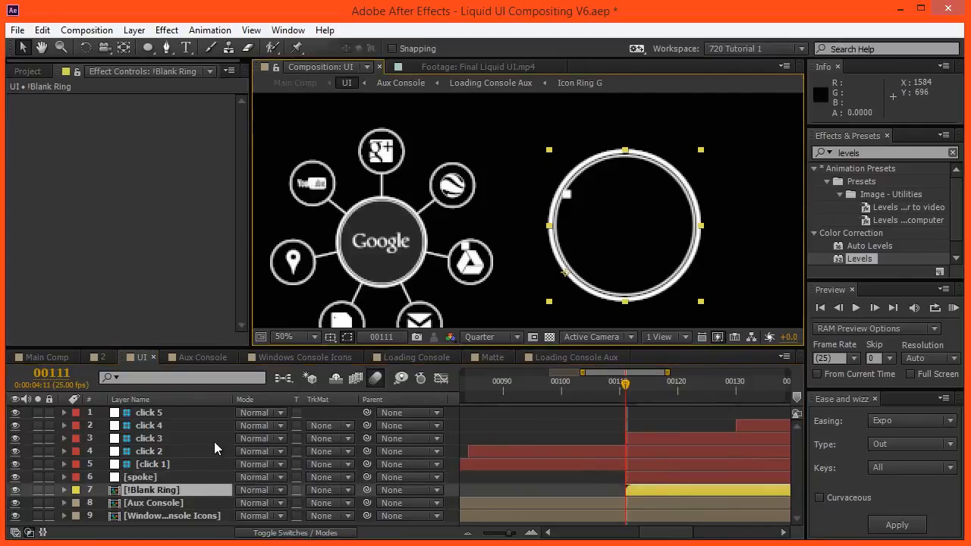
key("s")
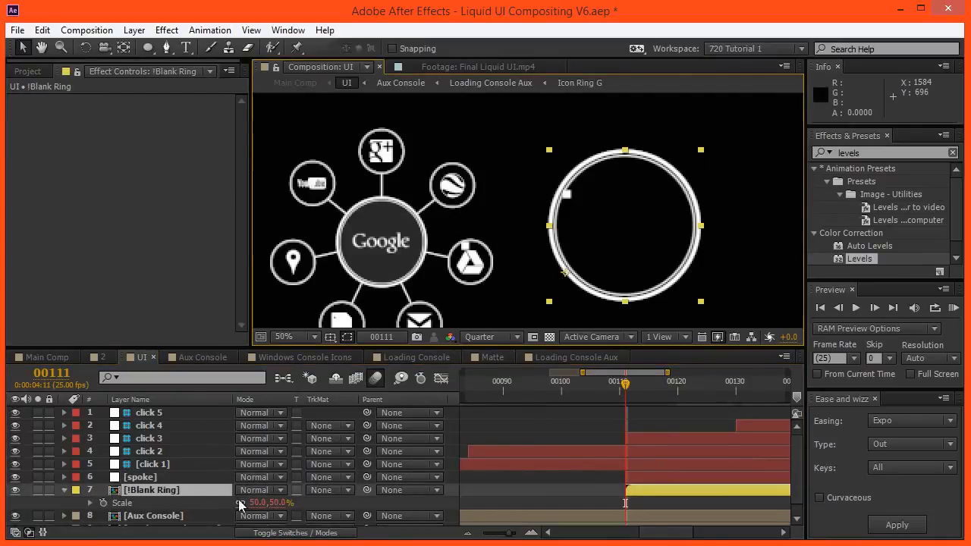
left_click(110, 504)
left_click_drag(250, 506, 227, 503)
left_click(253, 506)
type("20")
key("Return")
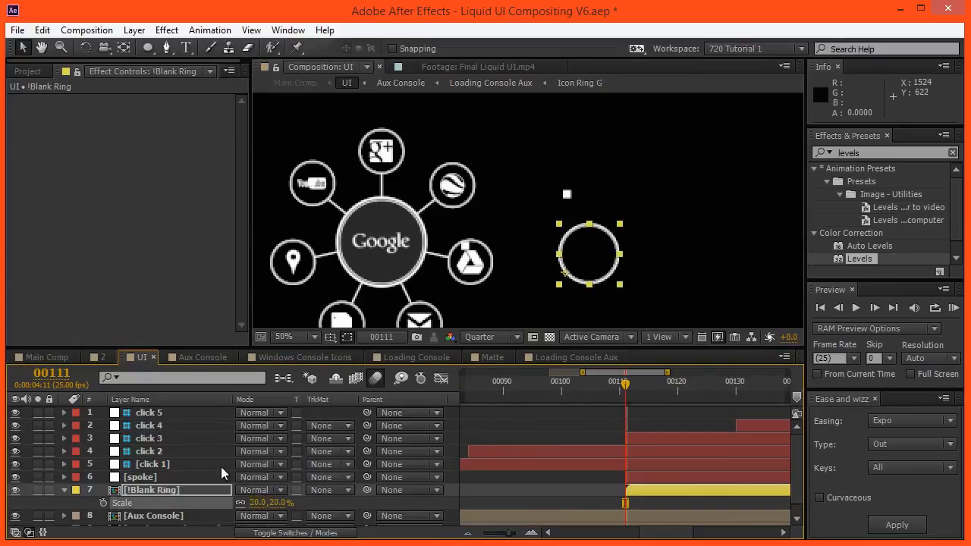
left_click(254, 506)
type("15")
key("Return")
Step: Compare the ring's size with the Google Earth icon's ring and move it around the click 4 marker at frame 130
left_click_drag(589, 265, 492, 204)
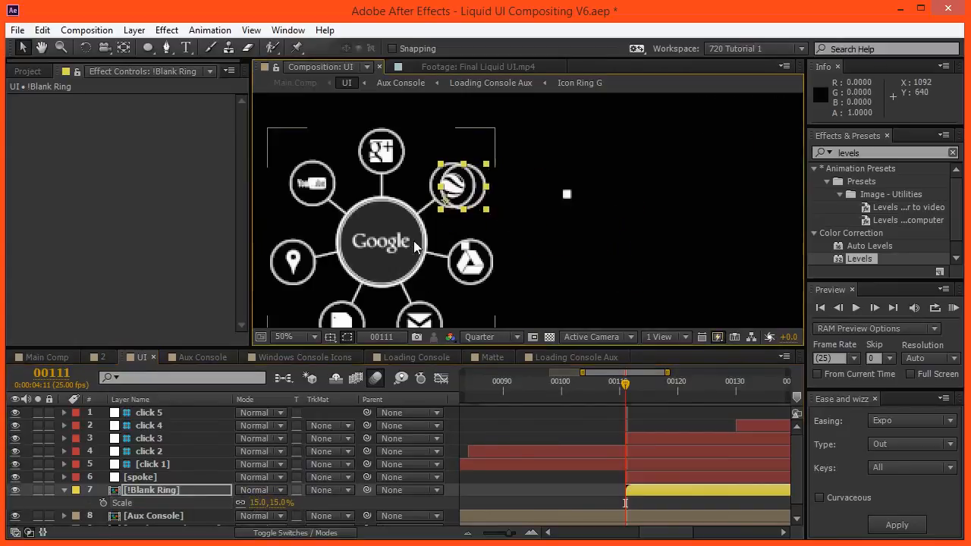
scroll(416, 255, "up", 1)
left_click_drag(421, 205, 543, 220)
left_click_drag(470, 242, 444, 269)
left_click_drag(620, 464, 606, 464)
left_click(719, 388)
left_click_drag(516, 249, 486, 312)
left_click_drag(475, 240, 470, 181)
left_click_drag(407, 277, 454, 239)
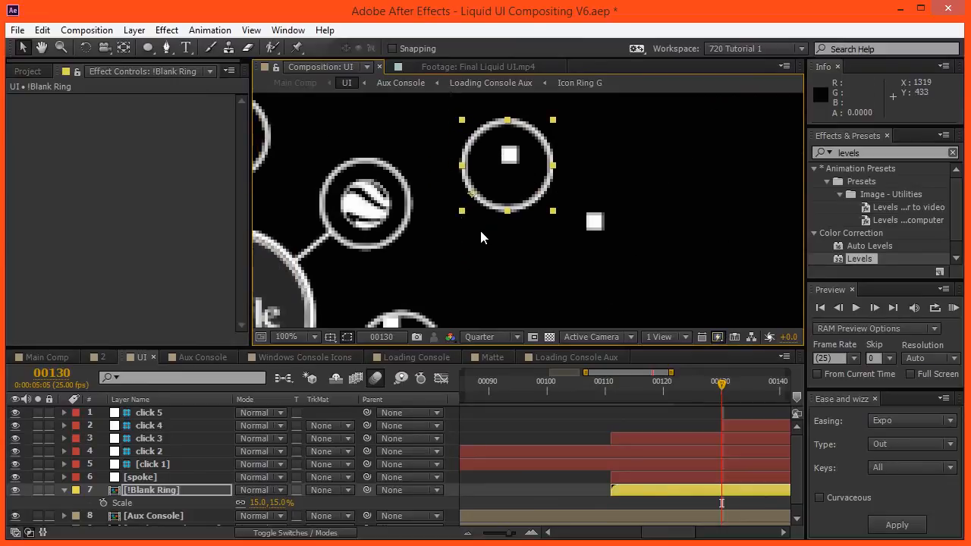
Step: Fine-tune the ring's position around the click 4 marker and undo the last move
left_click_drag(478, 190, 501, 189)
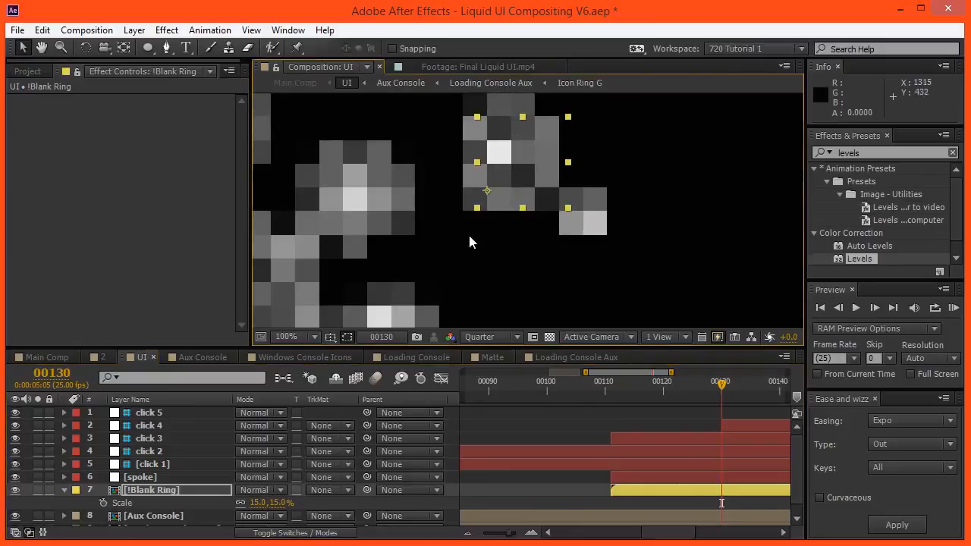
left_click_drag(172, 469, 200, 419)
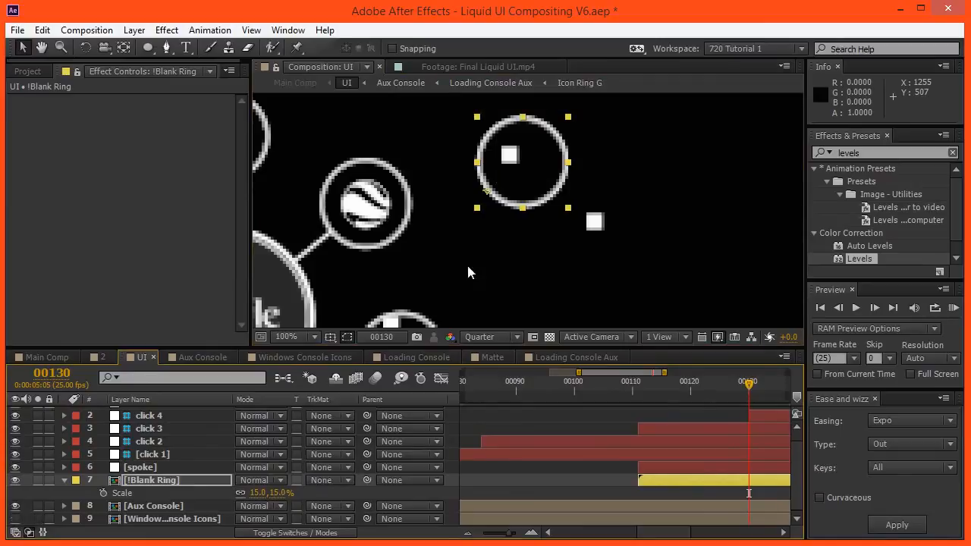
mouse_move(521, 195)
left_mouse_down()
mouse_move(495, 196)
mouse_move(502, 191)
mouse_move(505, 204)
left_mouse_up()
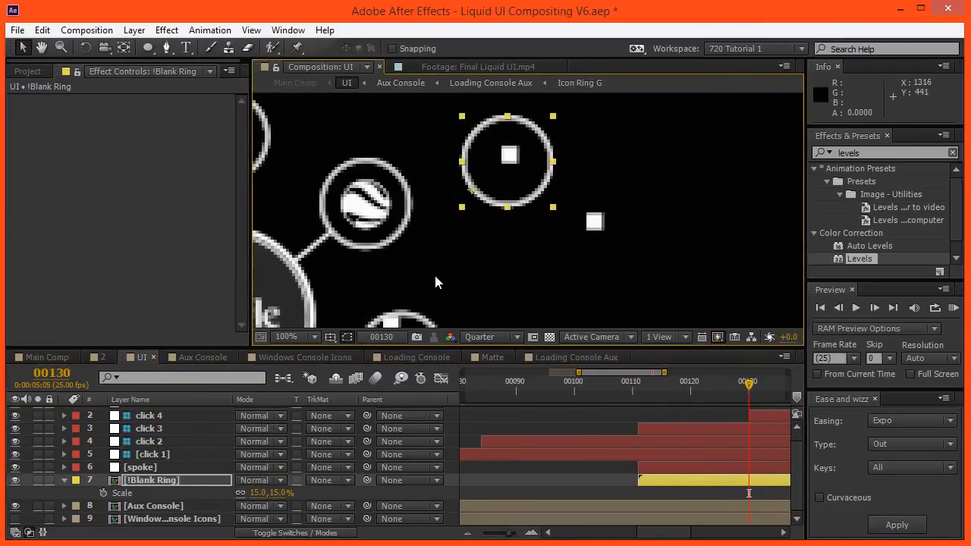
scroll(438, 272, "down", 2)
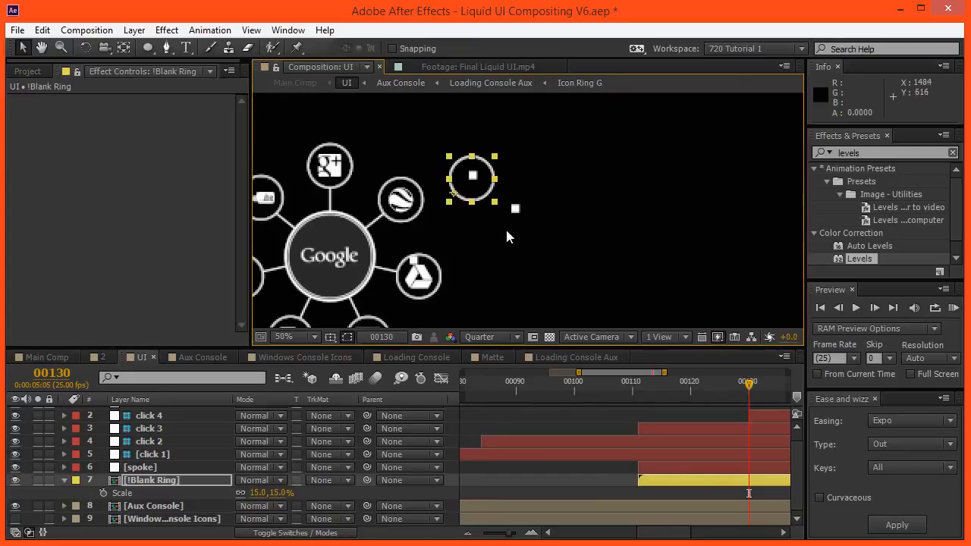
key("ctrl+z")
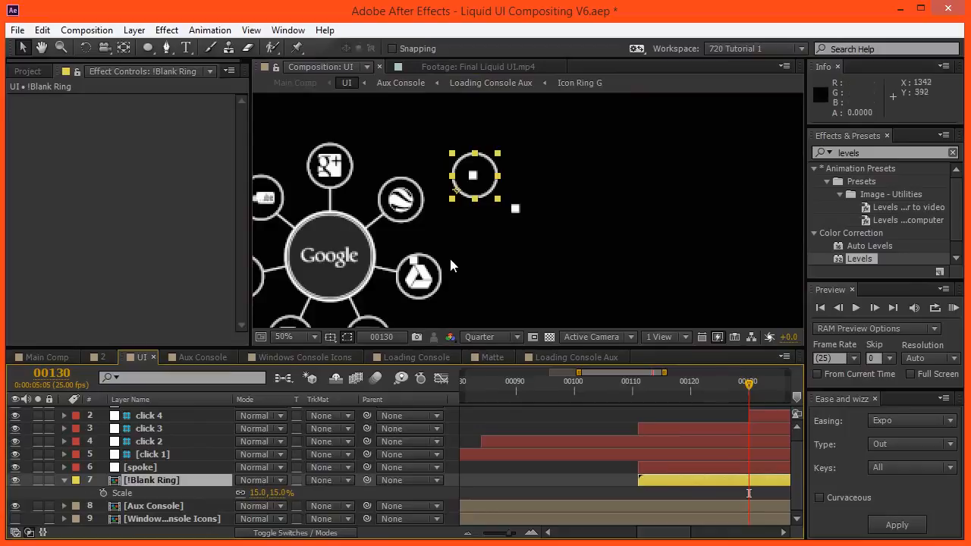
Step: Select the spoke layer, show its Scale keyframes and go to the second keyframe at frame 166
left_click(186, 455)
left_click(177, 468)
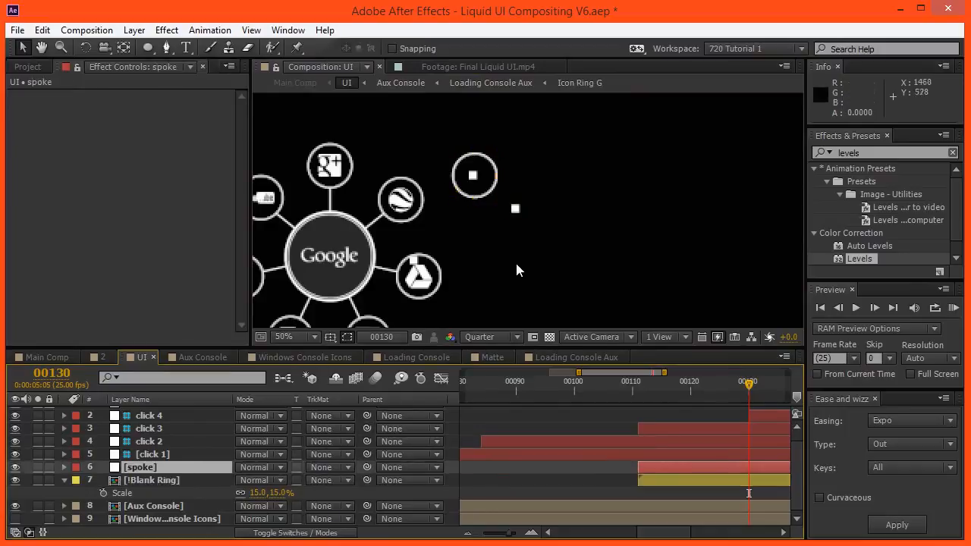
key("comma")
key("comma")
left_click_drag(499, 238, 522, 205)
scroll(516, 216, "up", 2)
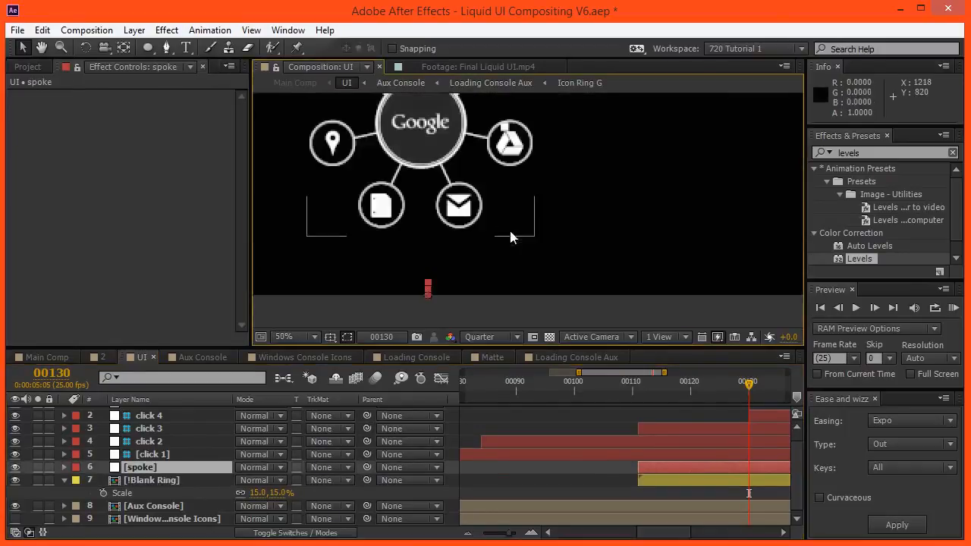
scroll(416, 283, "up", 1)
left_click_drag(415, 286, 425, 187)
key("u")
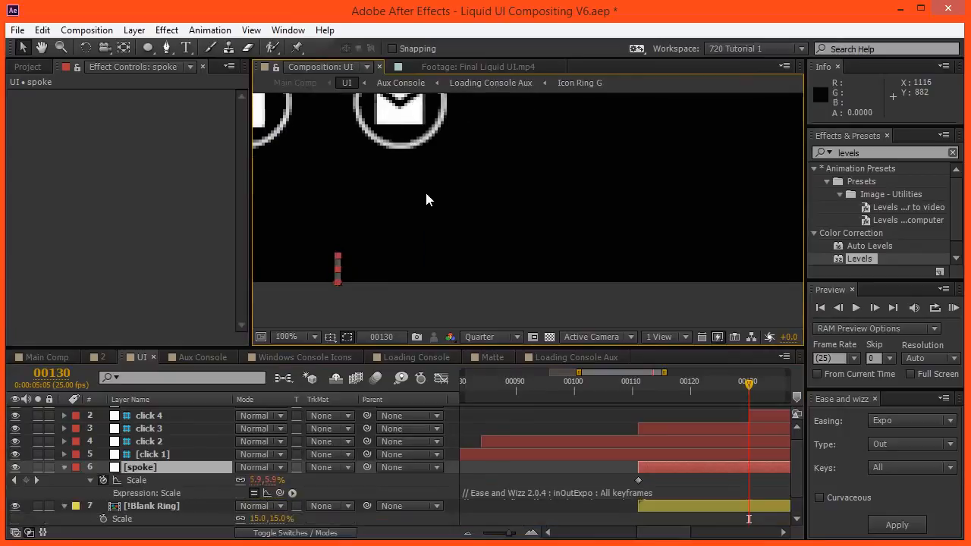
scroll(661, 507, "down", 6)
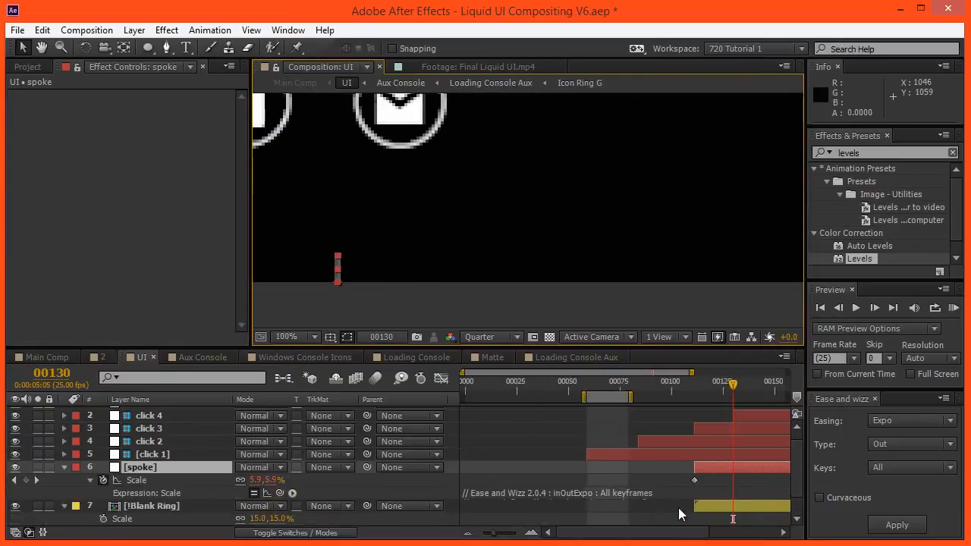
left_click_drag(662, 505, 592, 515)
left_click_drag(676, 388, 686, 388)
Step: Move the spoke so its base end sits at the centre of the Google Drive icon
scroll(467, 227, "up", 4)
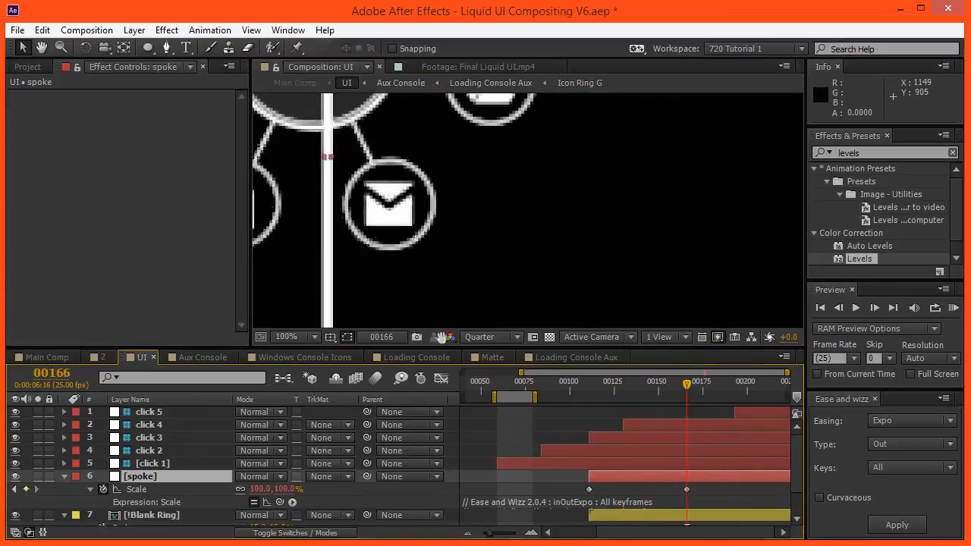
scroll(377, 226, "up", 2)
scroll(444, 185, "down", 6)
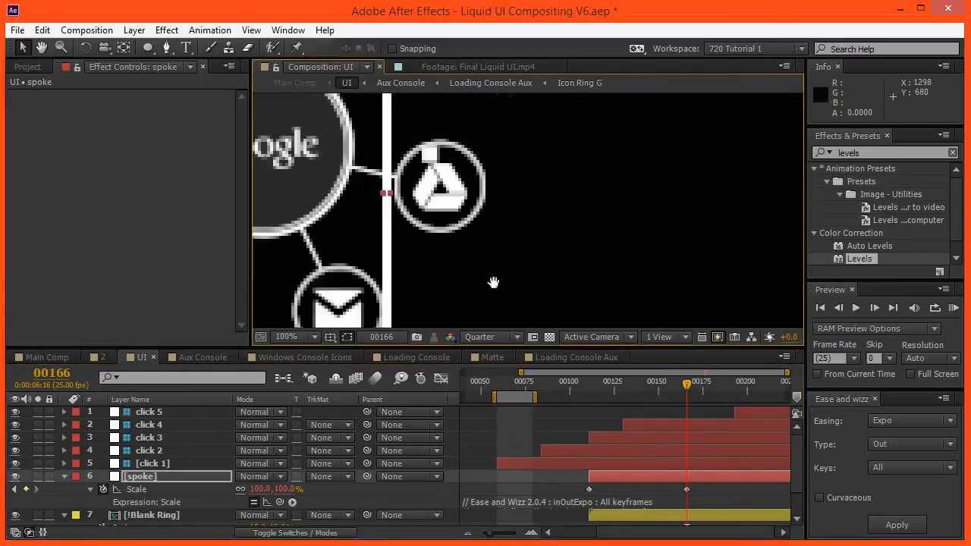
left_click_drag(439, 284, 476, 161)
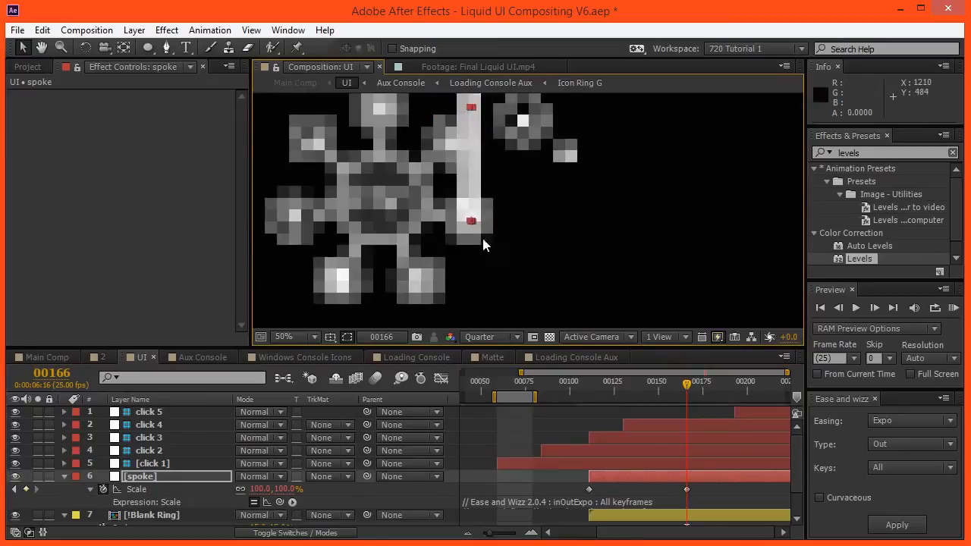
scroll(483, 235, "up", 2)
left_click_drag(483, 235, 532, 277)
left_click_drag(453, 219, 453, 218)
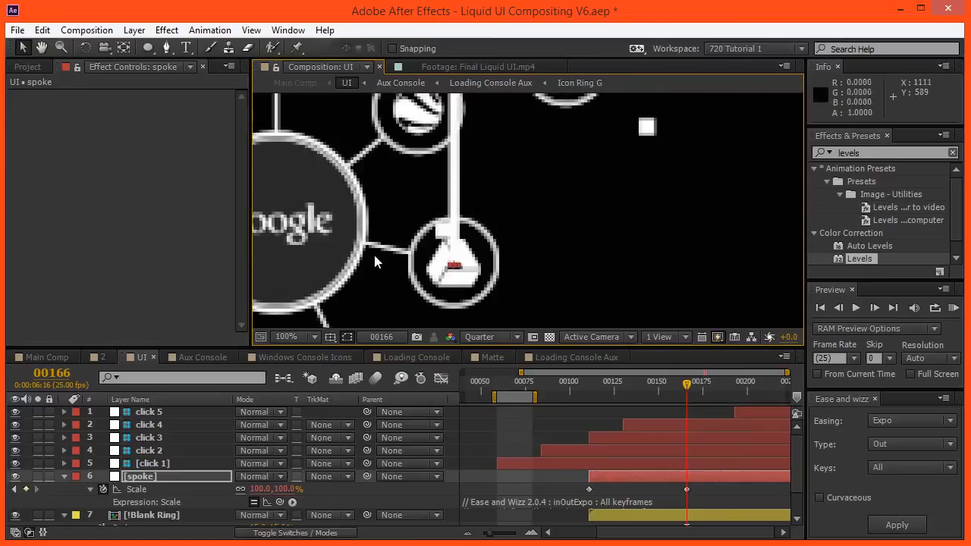
scroll(373, 254, "down", 2)
key("Right")
Step: Set the spoke layer's rotation to 90°
left_click(148, 477)
key("r")
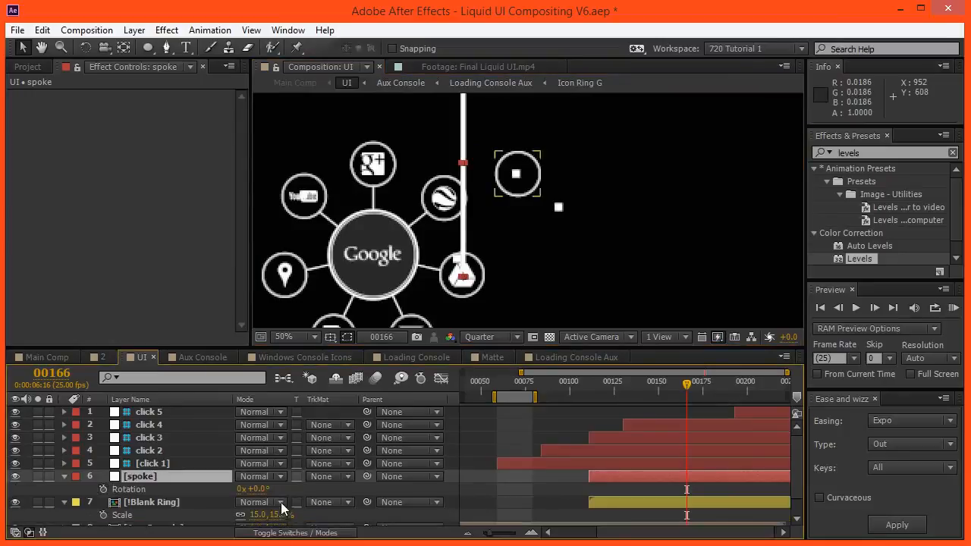
left_click(261, 491)
type("90")
key("Return")
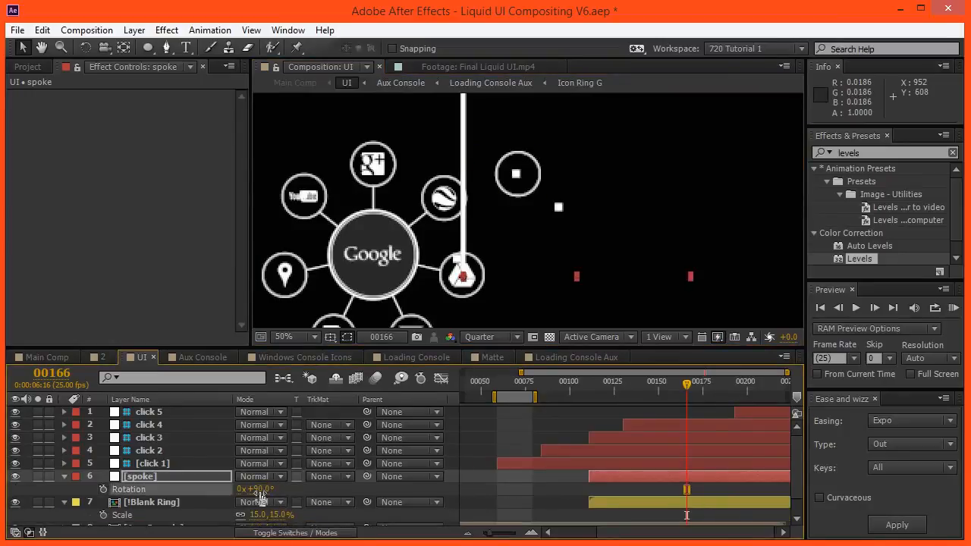
Step: Set the spoke's Scale keyframe at frame 166 to 50% and then reduce it to 40%
left_click_drag(444, 239, 425, 207)
key("s")
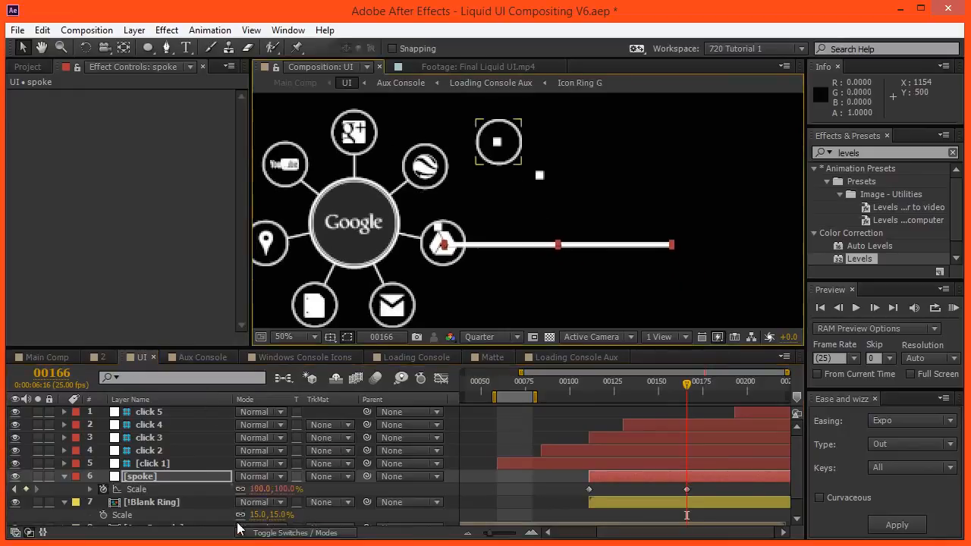
left_click(261, 490)
type("50")
key("Return")
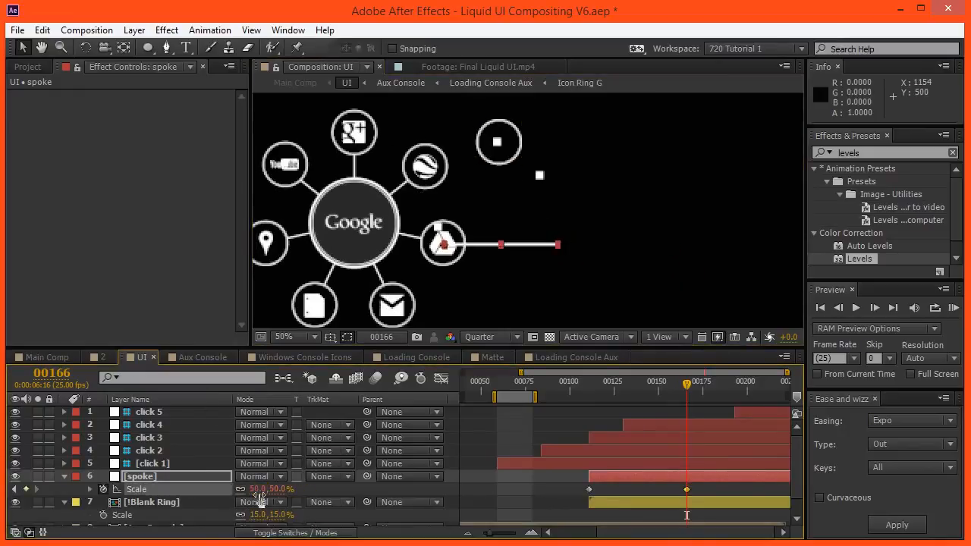
left_click(258, 489)
type("40")
key("Return")
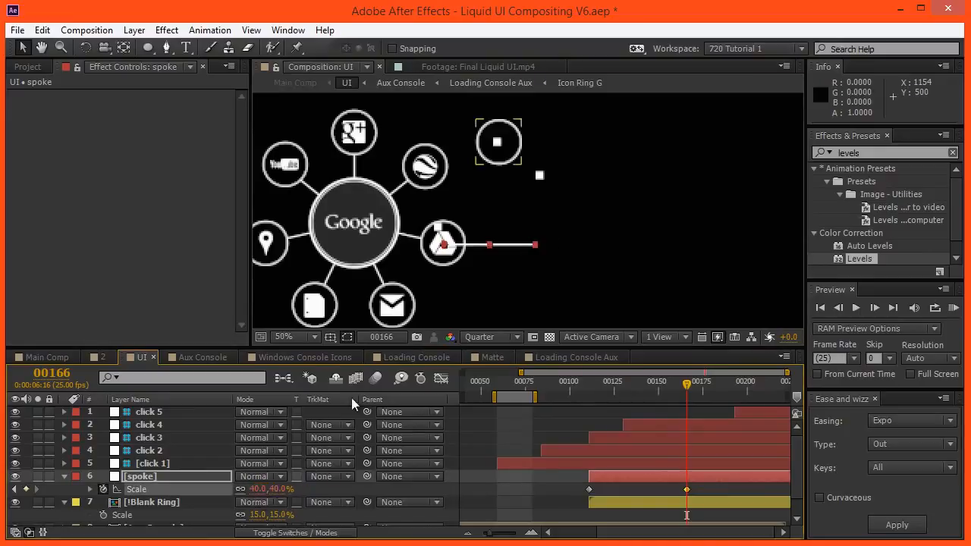
Step: Duplicate the !Blank Ring layer and move the copy to the free end of the spoke
left_click(156, 502)
key("ctrl+d")
left_click_drag(495, 165, 555, 257)
scroll(523, 236, "up", 2)
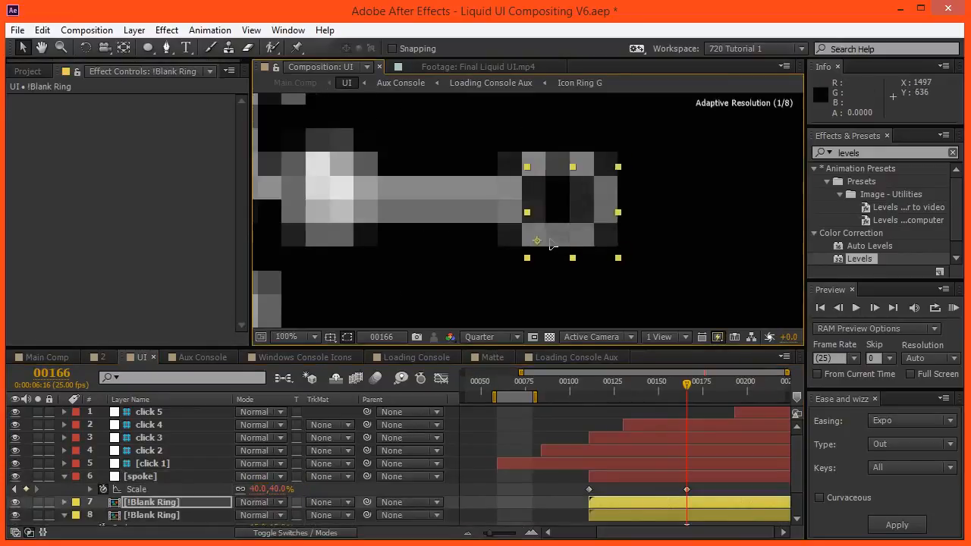
scroll(513, 220, "up", 1)
Step: Nudge the duplicated ring until its edge touches the spoke's end and its centre lines up with the spoke
key("Left")
key("Left")
key("Left")
key("Left")
key("Left")
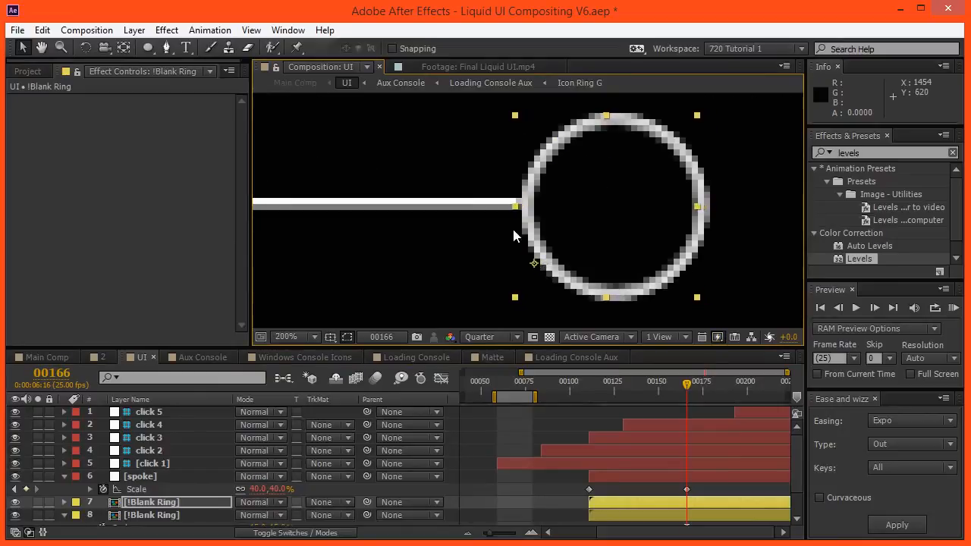
key("Left")
key("Up")
key("Up")
key("Up")
key("Up")
key("Down")
Step: Move the ring's anchor point to the spot on its edge where the spoke meets it
key("y")
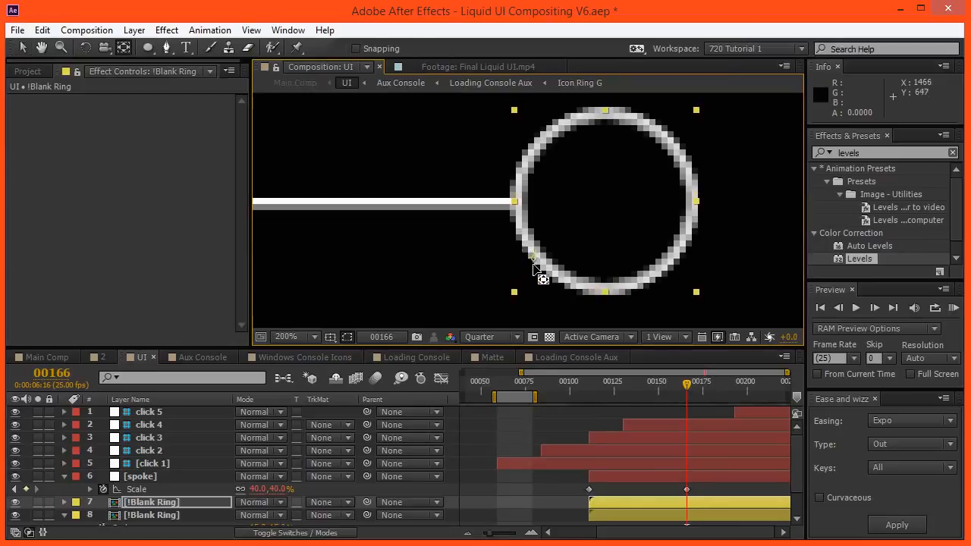
left_click_drag(534, 256, 520, 217)
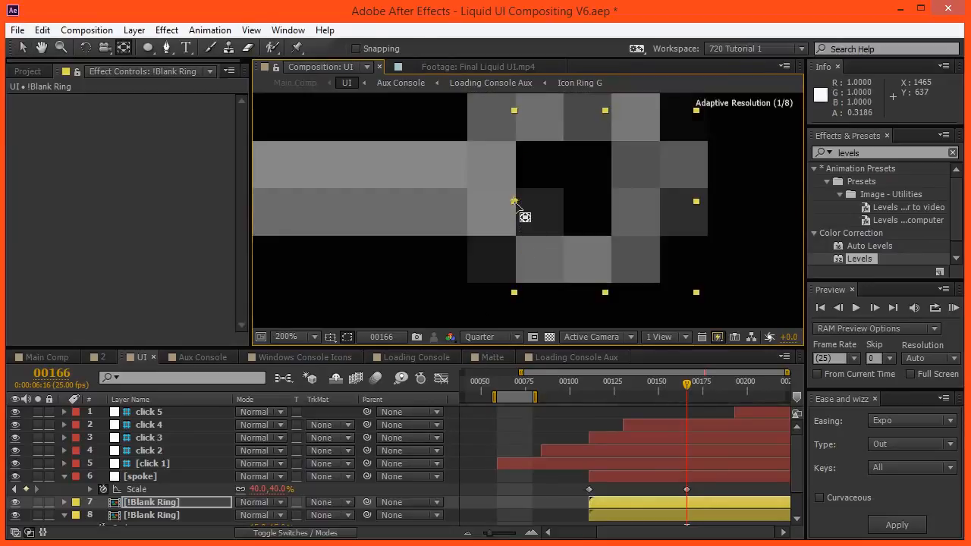
scroll(491, 215, "up", 2)
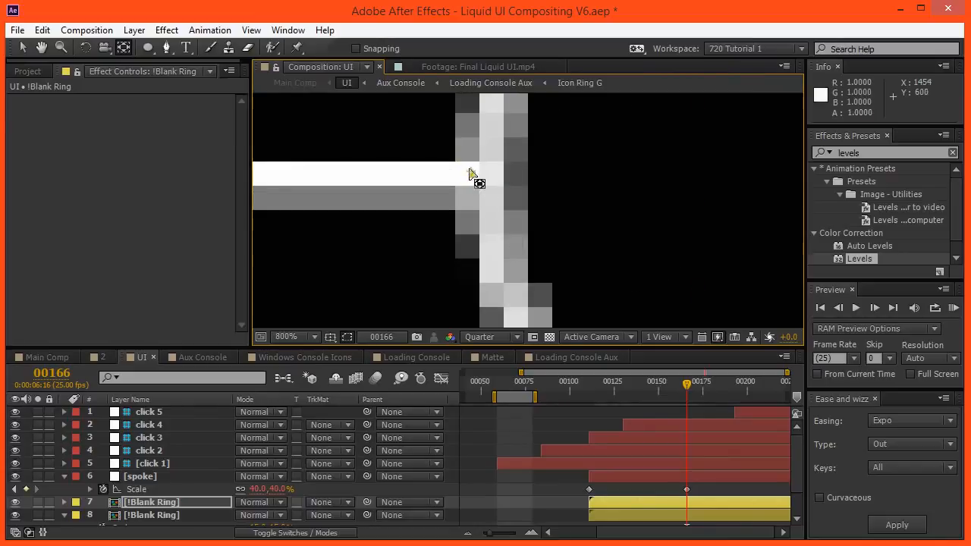
left_click_drag(471, 174, 474, 171)
key("v")
scroll(472, 170, "down", 6)
scroll(473, 175, "down", 2)
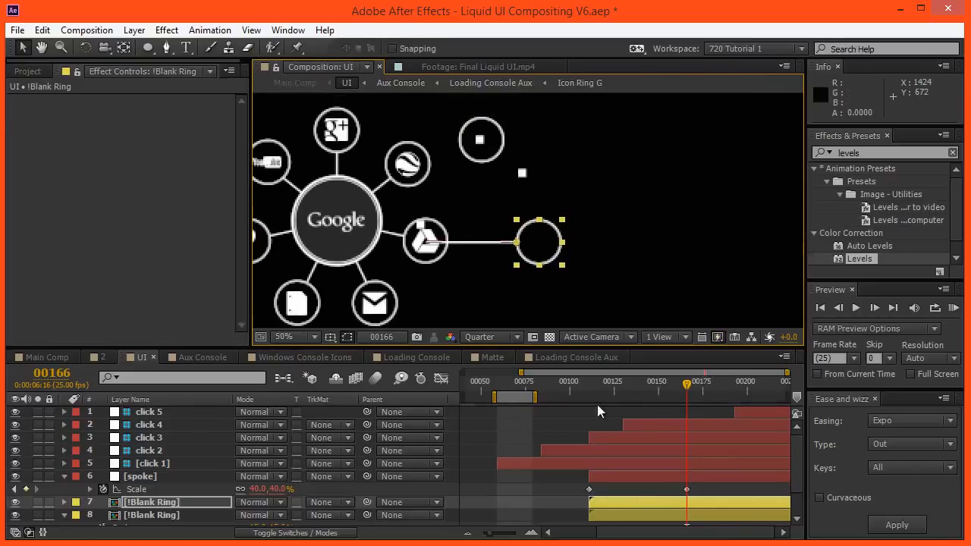
Step: Parent the duplicated ring to the spoke layer and set the work area from frame 111 to frame 166
left_click(213, 504)
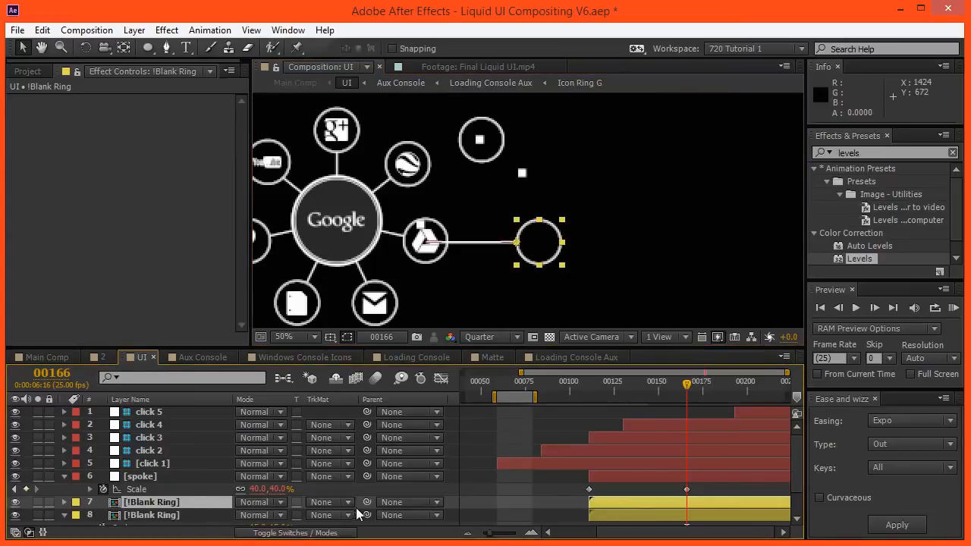
left_click_drag(365, 503, 220, 477)
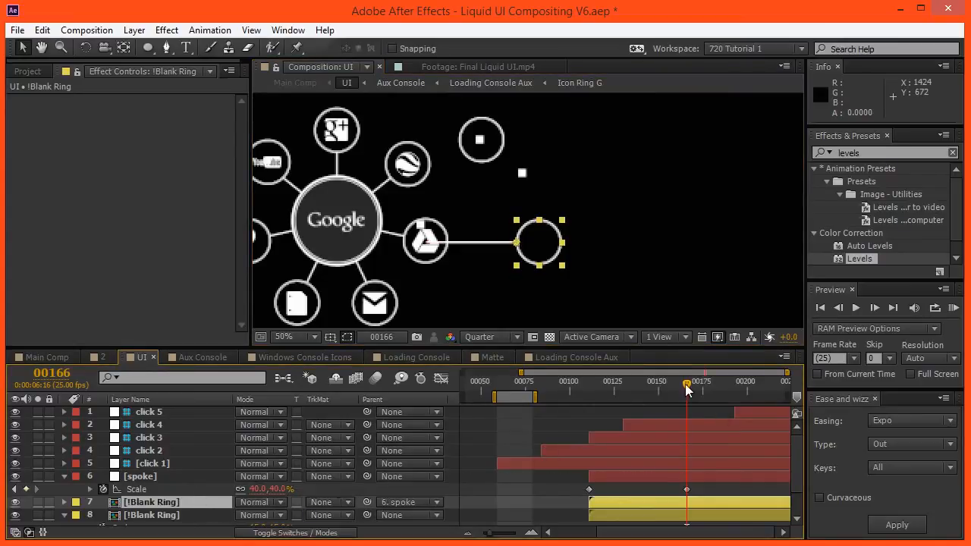
key("n")
left_click_drag(591, 386, 589, 387)
key("b")
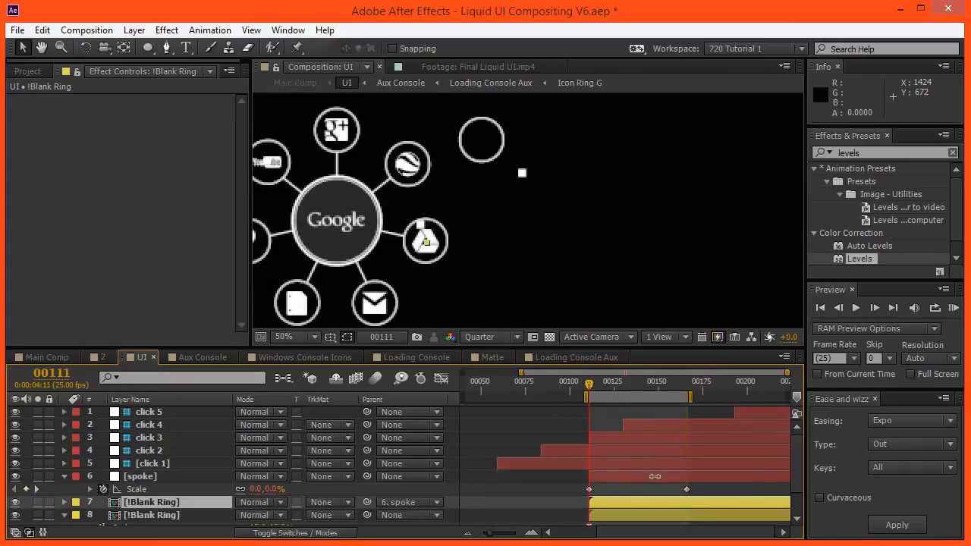
Step: Move the spoke's second Scale keyframe to frame 131 and preview the animation
key("shift+Page_Down")
key("shift+Page_Down")
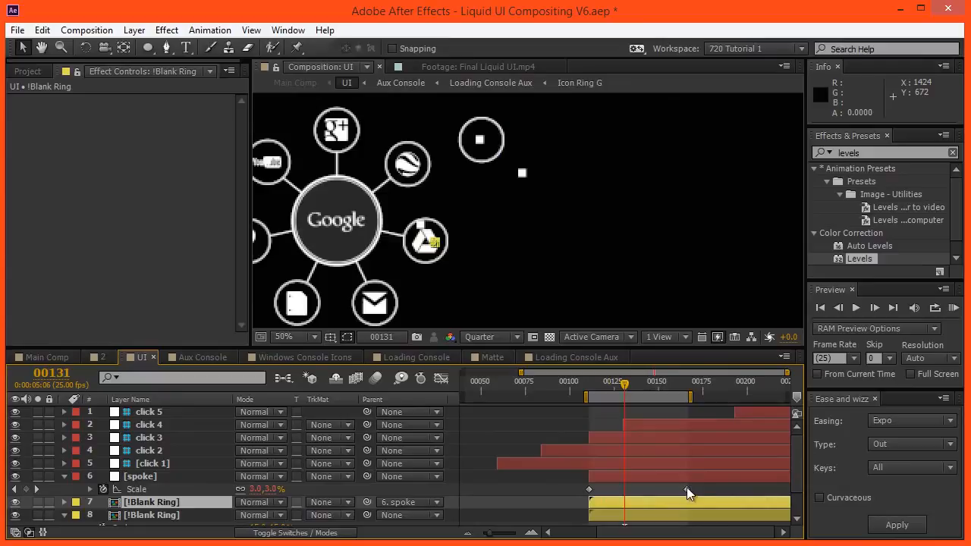
left_click_drag(687, 489, 625, 500)
key("KP_0")
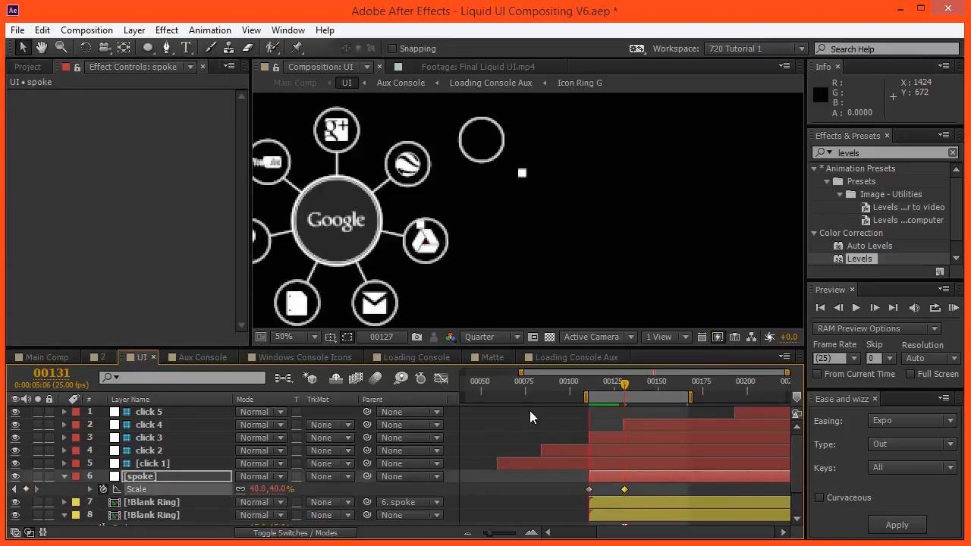
key("space")
key("space")
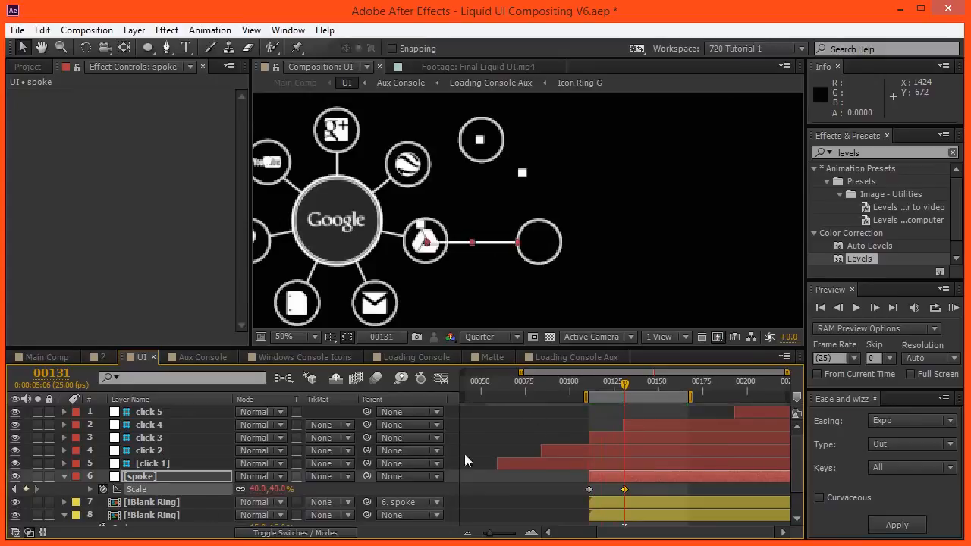
Step: Apply Ease and Wizz with Expo easing, type Out, to all of the spoke's Scale keyframes and preview it
left_click(92, 494)
left_click(91, 490)
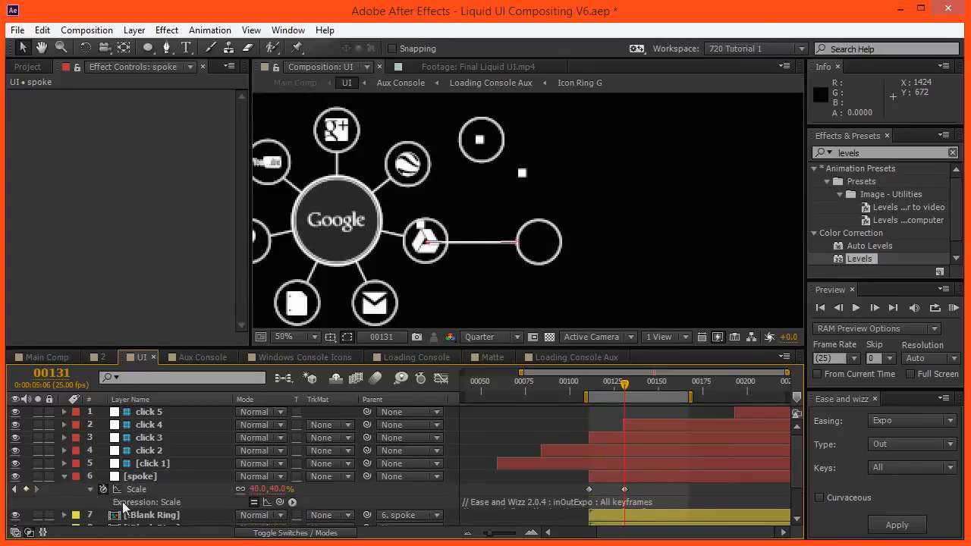
left_click(589, 490)
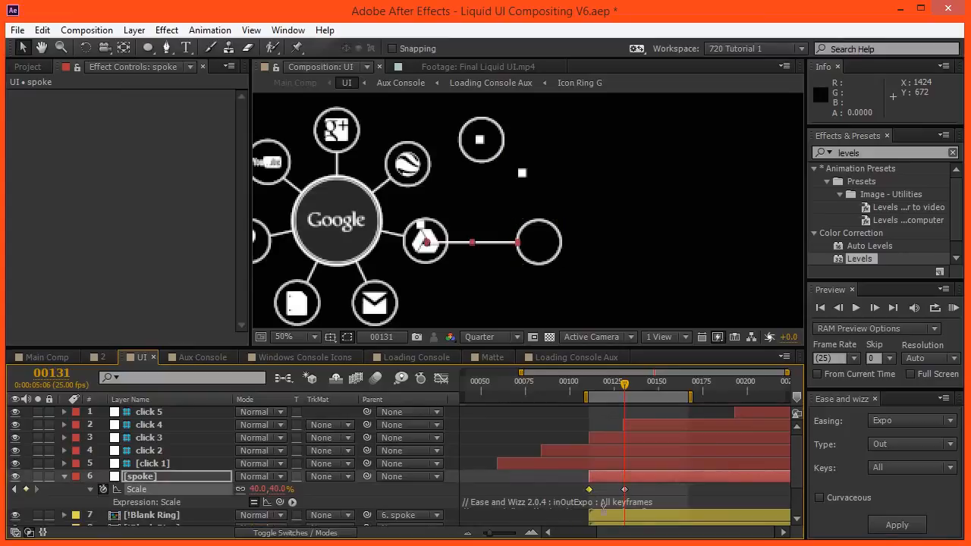
left_click(897, 525)
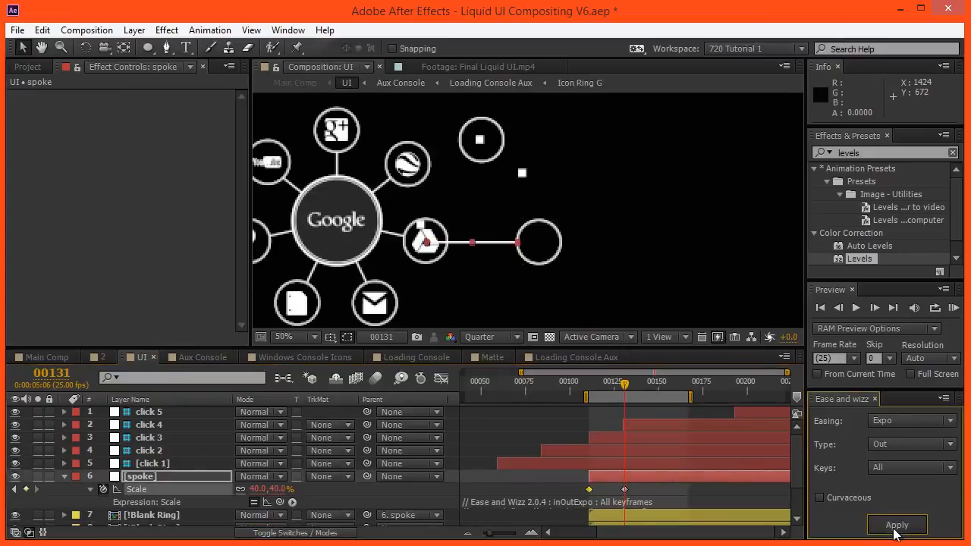
left_click(562, 490)
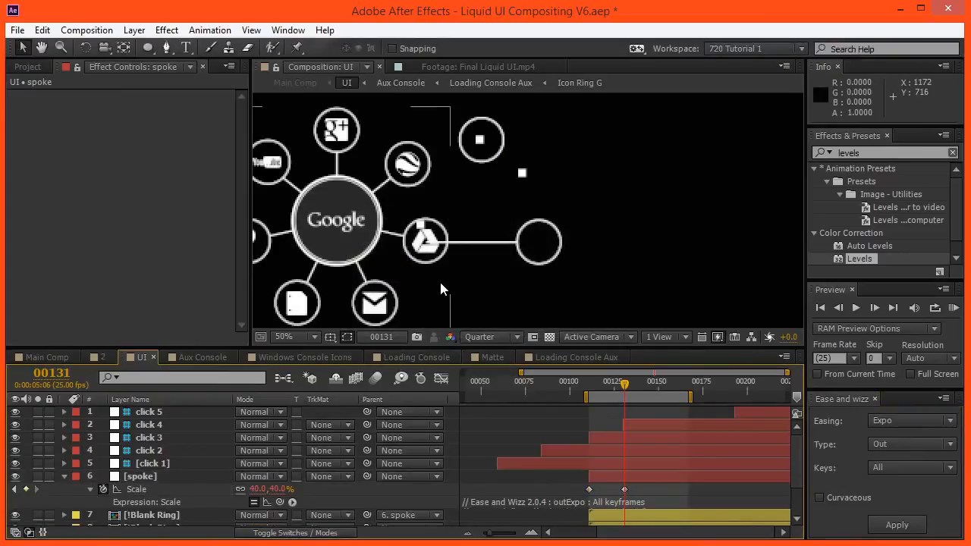
key("space")
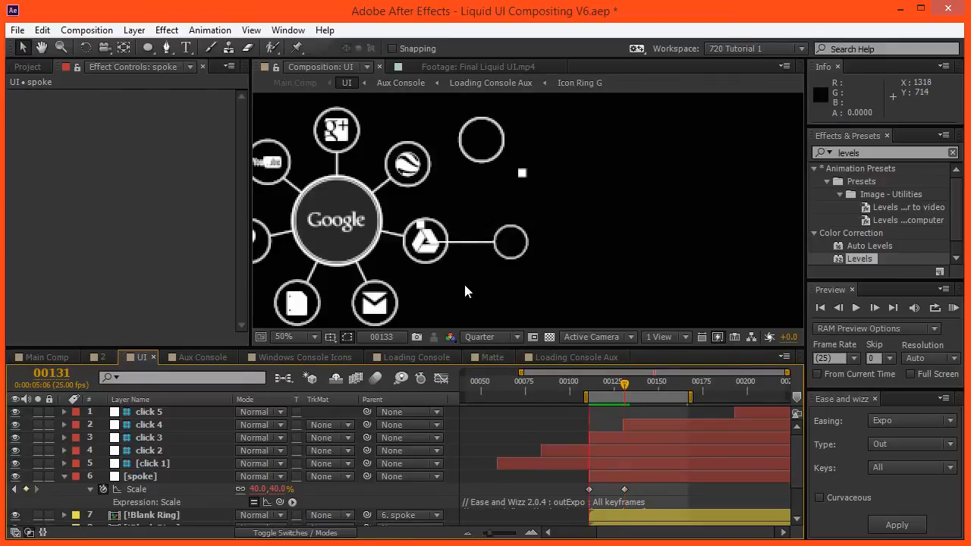
Step: Duplicate the spoke together with its attached ring and order the copied ring directly beneath the copied spoke
key("r")
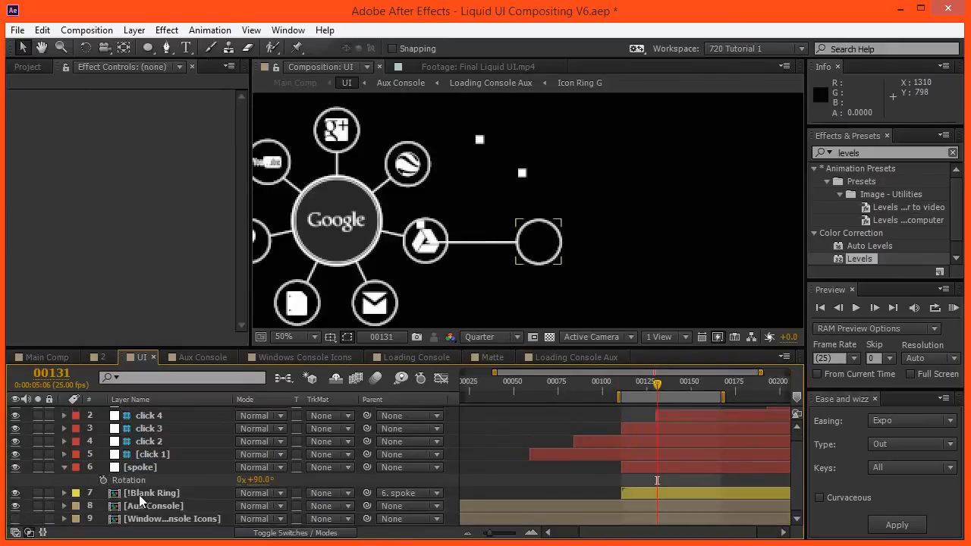
left_click(143, 494)
left_click(137, 471, "ctrl")
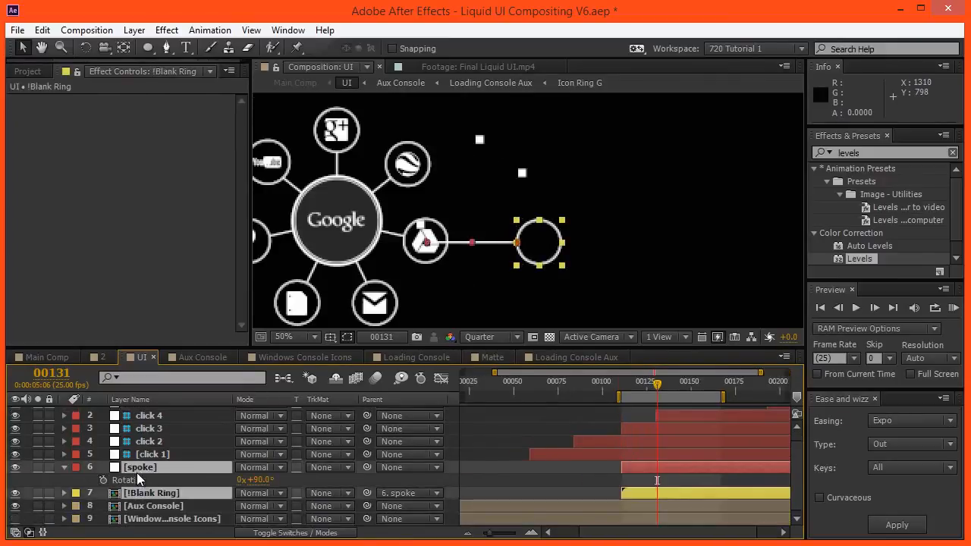
key("ctrl+d")
left_click_drag(143, 511, 144, 481)
Step: Rotate the copied spoke to 61.2° so its ring sits near the click 3 marker
left_click(142, 456)
left_click(144, 467)
key("r")
left_click_drag(256, 480, 12, 451)
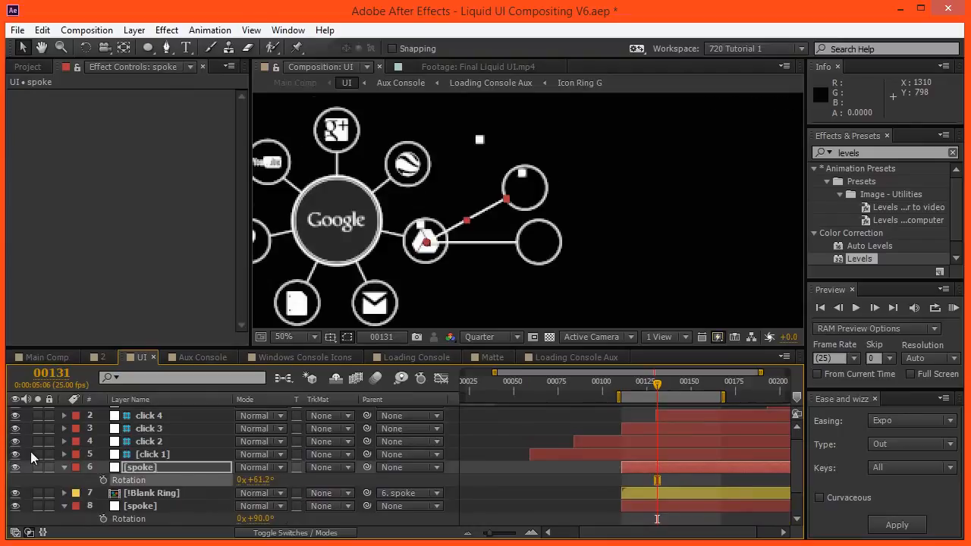
Step: Duplicate the 61.2° spoke together with its attached ring
left_click(155, 469)
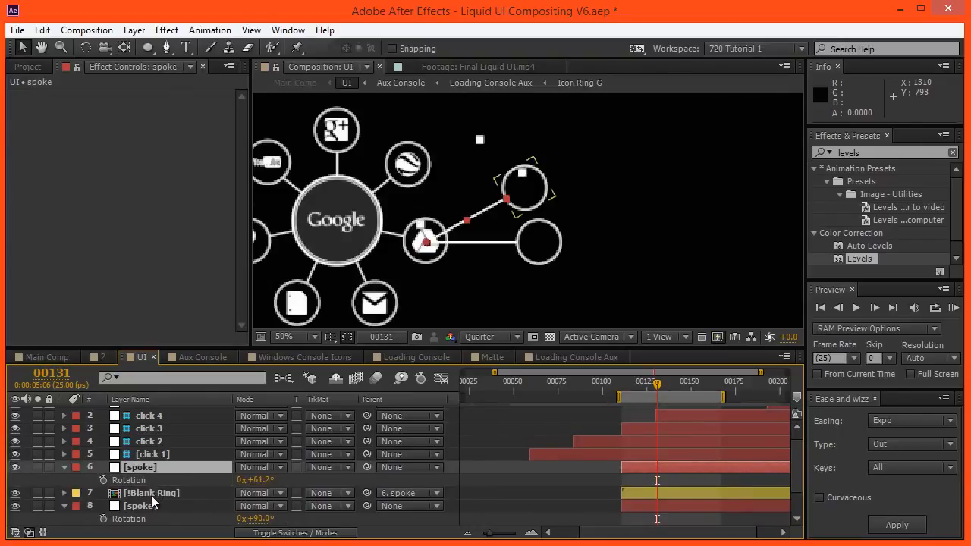
left_click(155, 496, "ctrl")
key("ctrl+d")
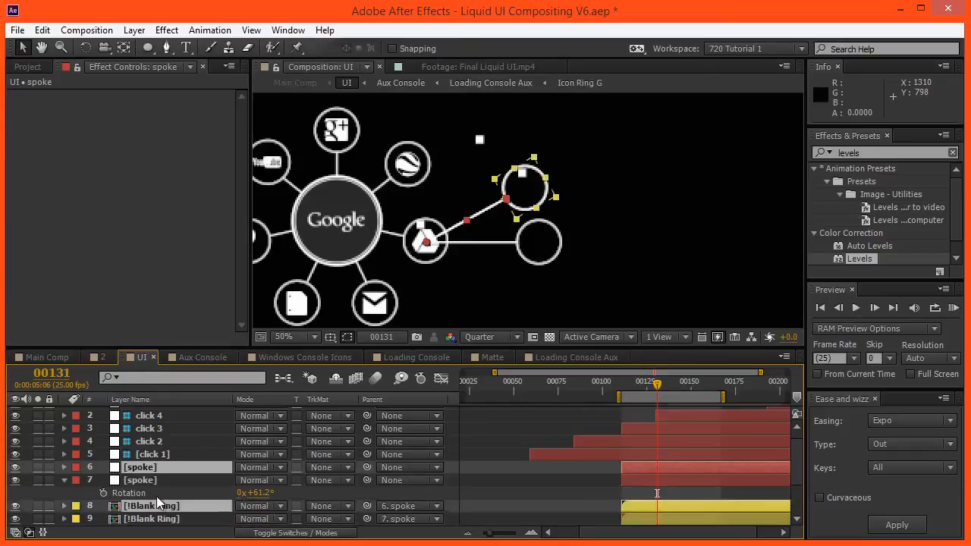
Step: Order the newly copied ring directly beneath its copied spoke and rotate that spoke to 28.5° so the ring surrounds the upper click marker
left_click_drag(159, 508, 155, 475)
left_click(153, 492)
left_click(143, 467)
key("r")
left_click_drag(261, 481, 275, 481)
left_click_drag(143, 467, 15, 465)
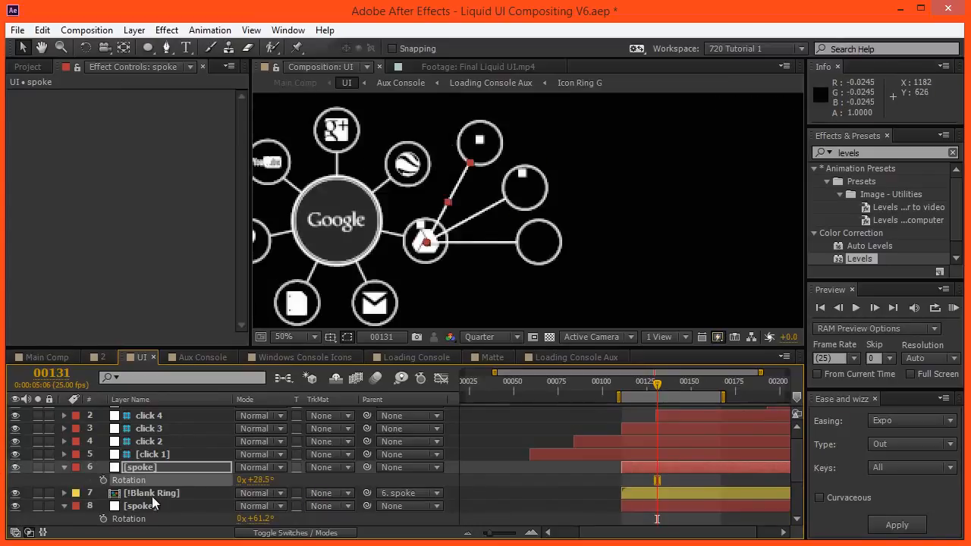
Step: Adjust the middle spoke's rotation to 60.1° and preview the three animated branches
scroll(468, 210, "up", 2)
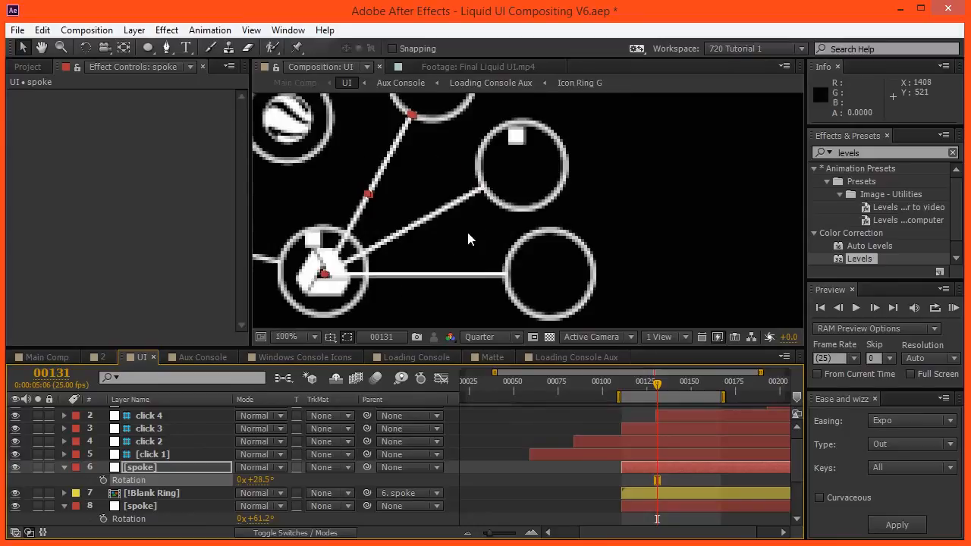
left_click_drag(255, 519, 359, 228)
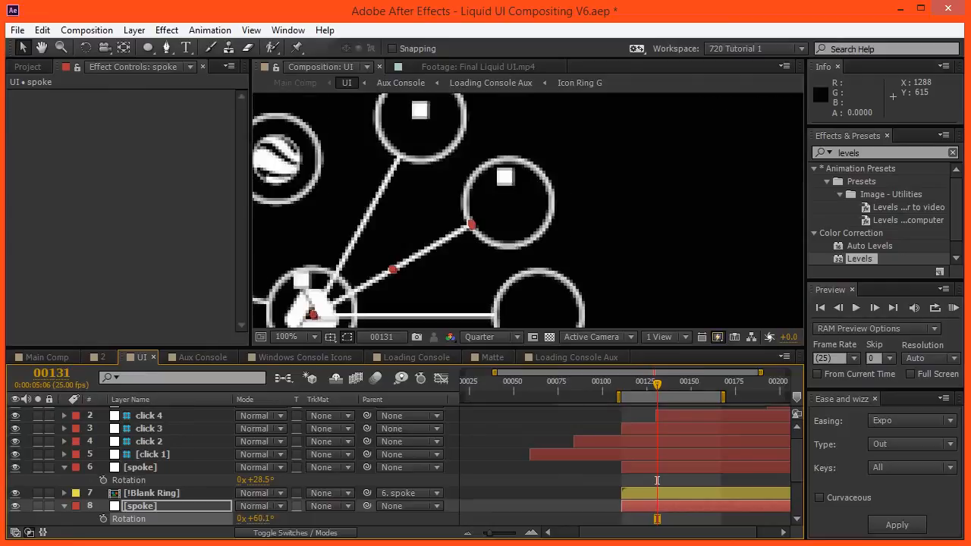
scroll(415, 224, "down", 2)
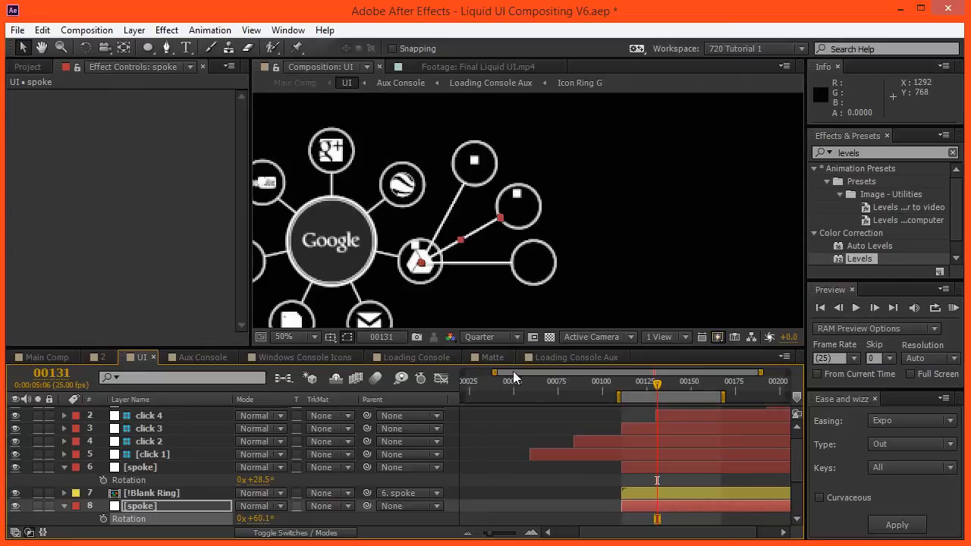
key("space")
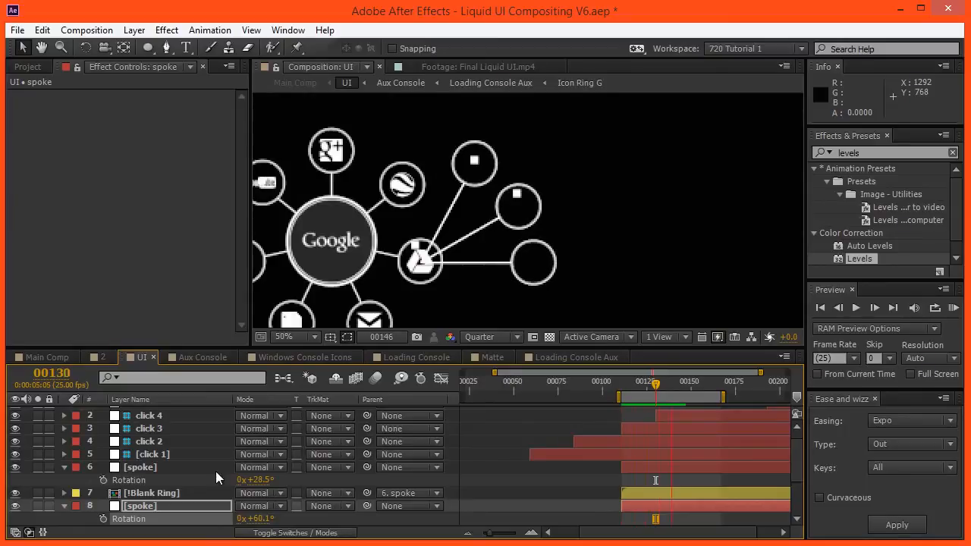
key("space")
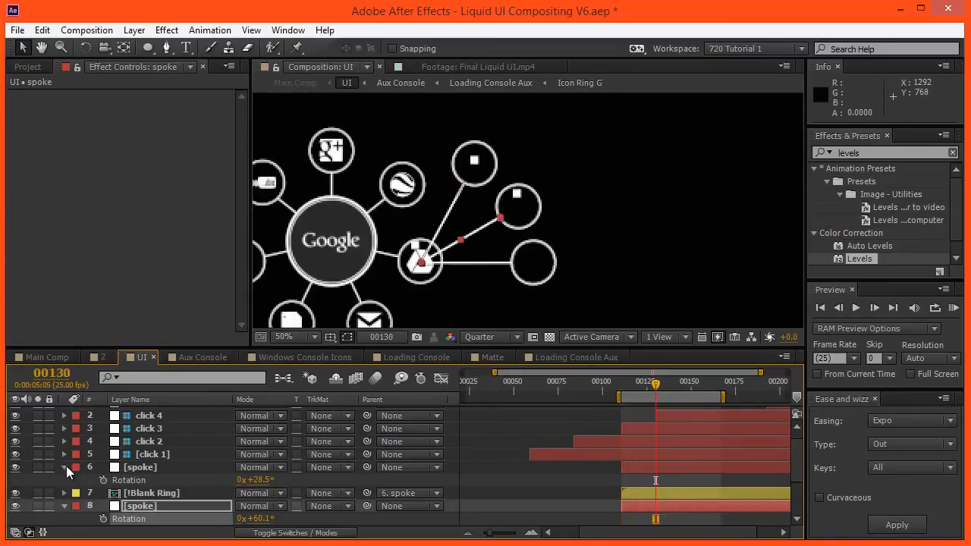
Step: Collapse the revealed properties of all layers and deselect everything
key("ctrl+a")
left_click(65, 467)
key("F2")
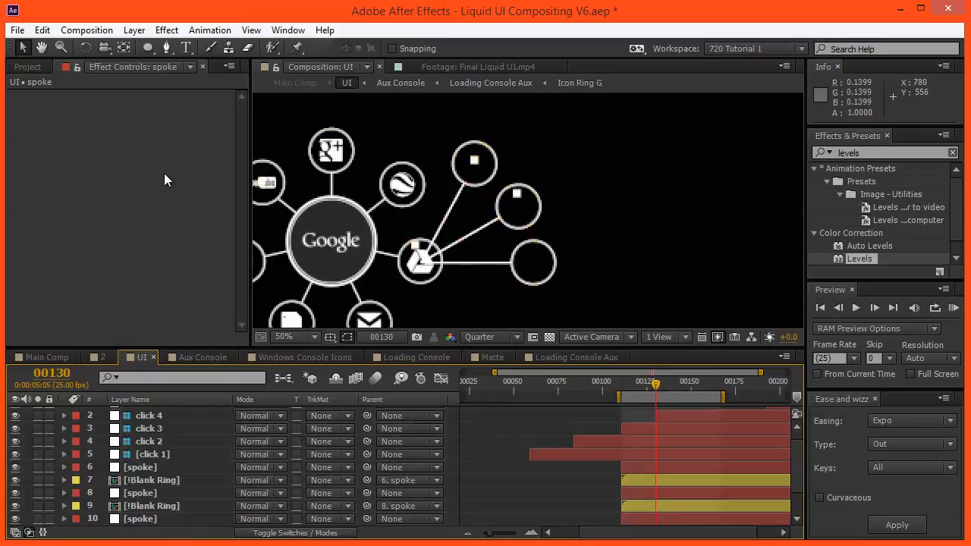
Step: Expand the gdocs folder among the project files and examine its Excel, PowerPoint and Word icon images
scroll(493, 243, "up", 2)
left_click_drag(450, 187, 453, 209)
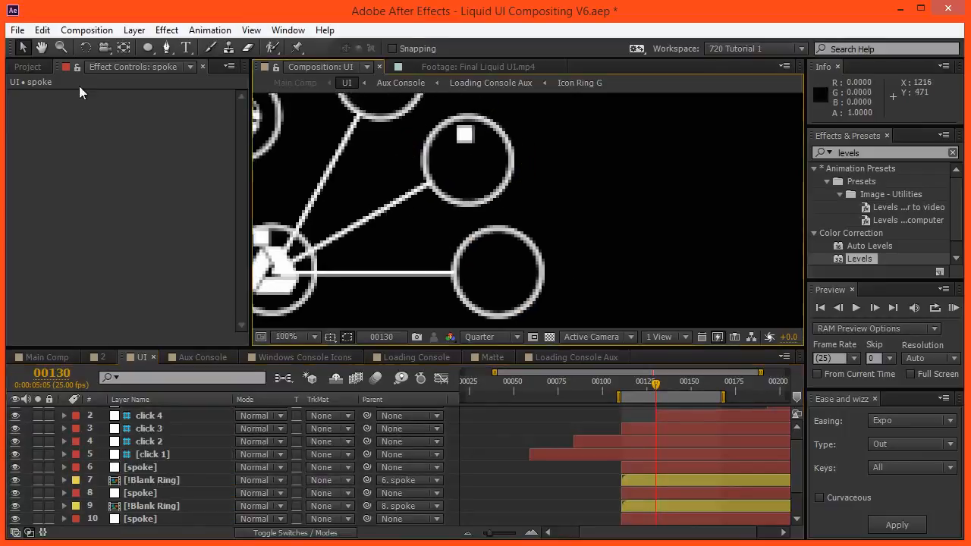
left_click(28, 66)
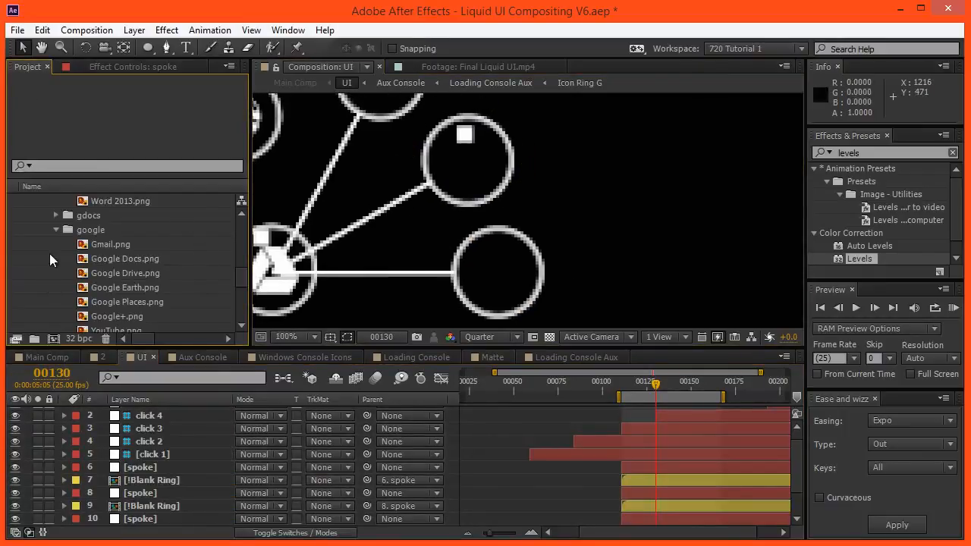
left_click(55, 215)
left_click(110, 231)
left_click(119, 243)
left_click(115, 258)
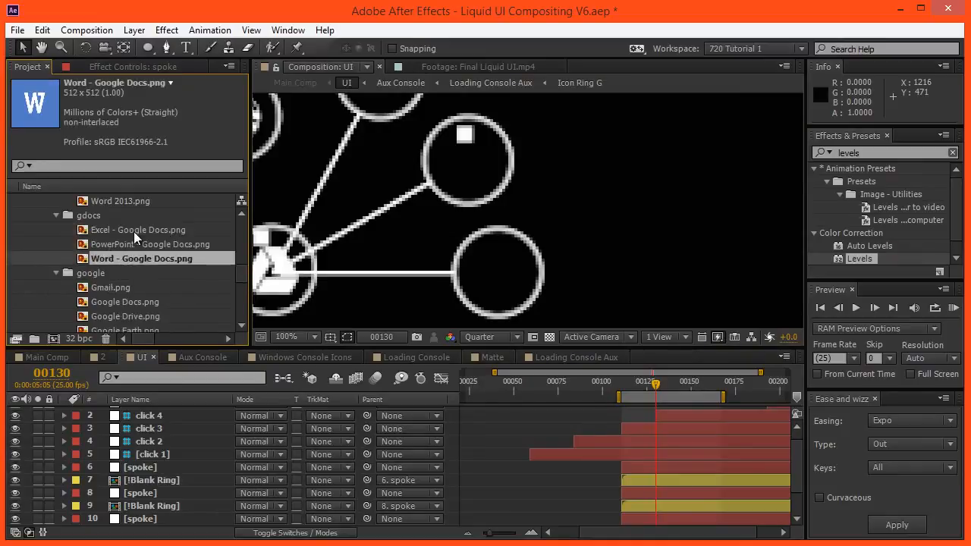
left_click(134, 230)
Step: Add Word - Google Docs.png to the UI composition directly above the topmost spoke layer
left_click_drag(437, 142, 466, 233)
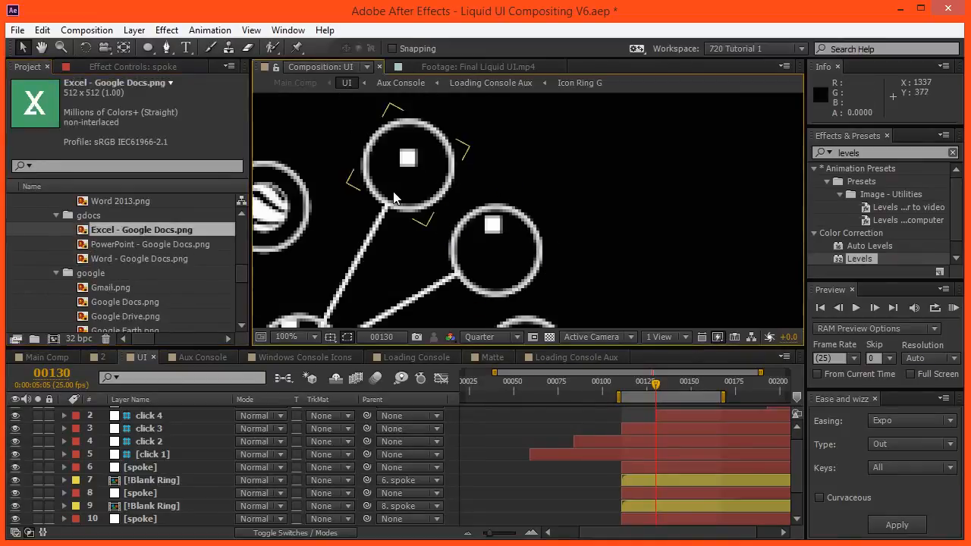
left_click(153, 259)
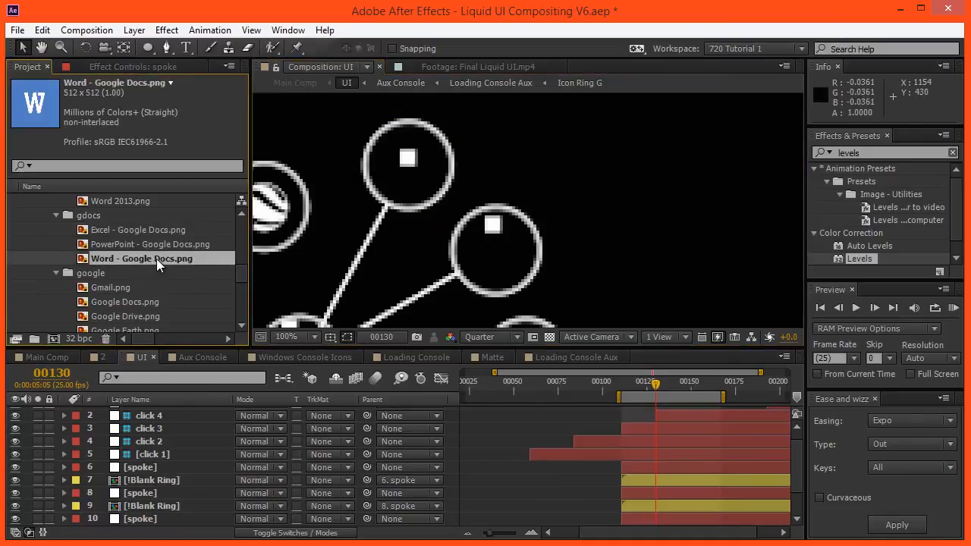
scroll(166, 508, "down", 3)
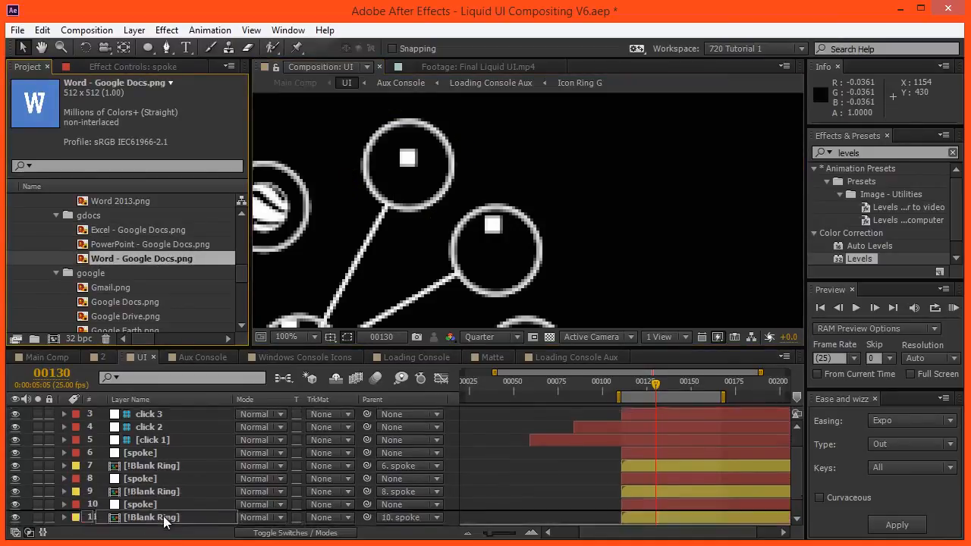
left_click_drag(171, 491, 163, 428)
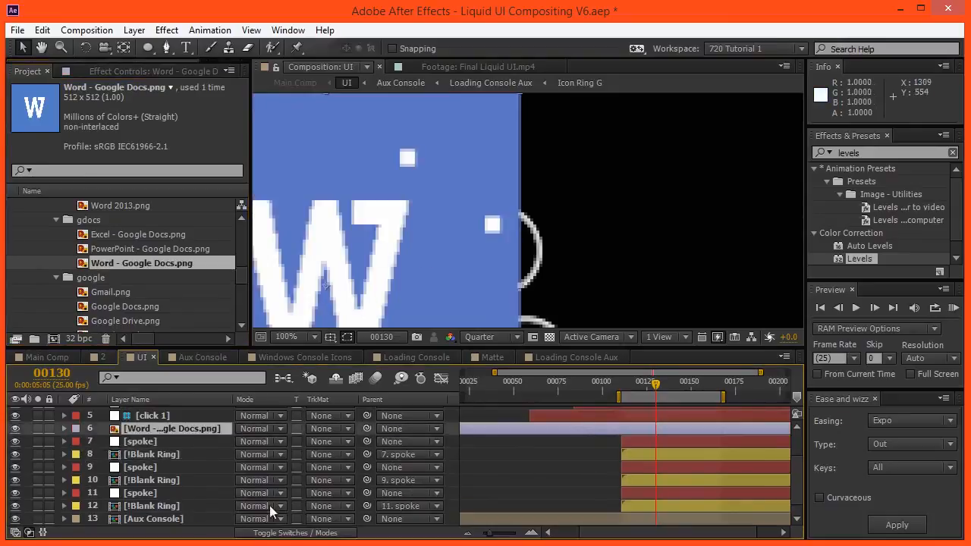
Step: Scale the Word icon to 27% and place it over the uppermost branch ring
key("s")
left_click_drag(254, 442, 232, 428)
scroll(347, 276, "up", 2)
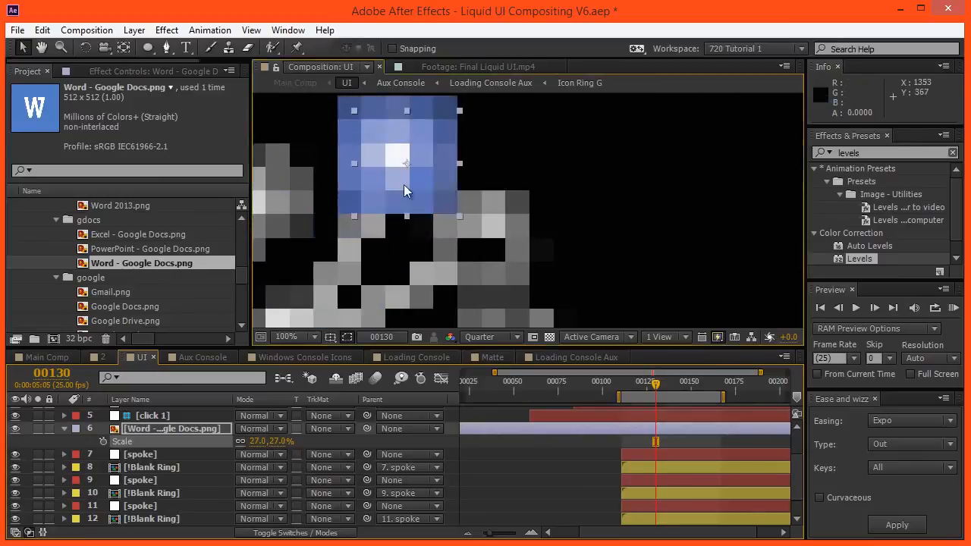
Step: Apply the Tint effect from Color Correction to the Word icon to make it greyscale
double_click(850, 153)
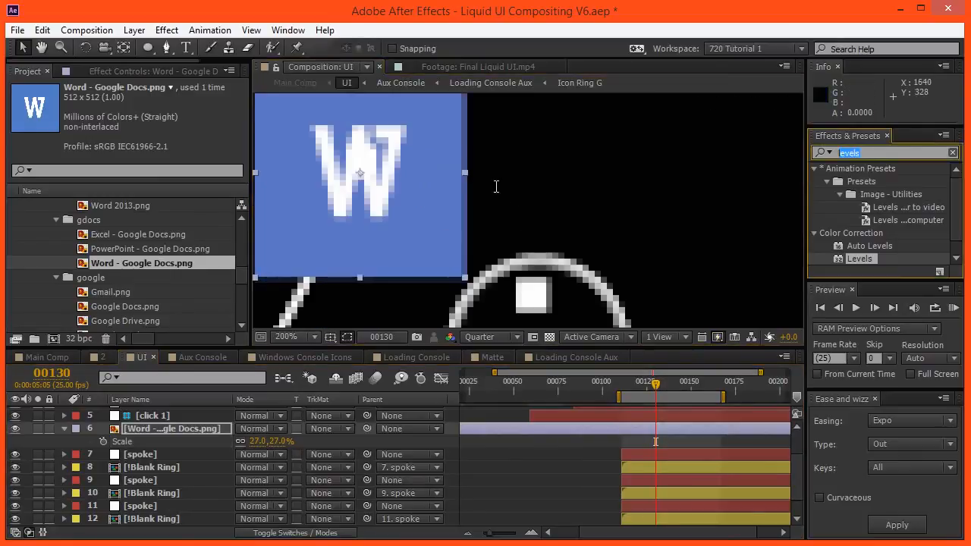
type("tint")
double_click(856, 233)
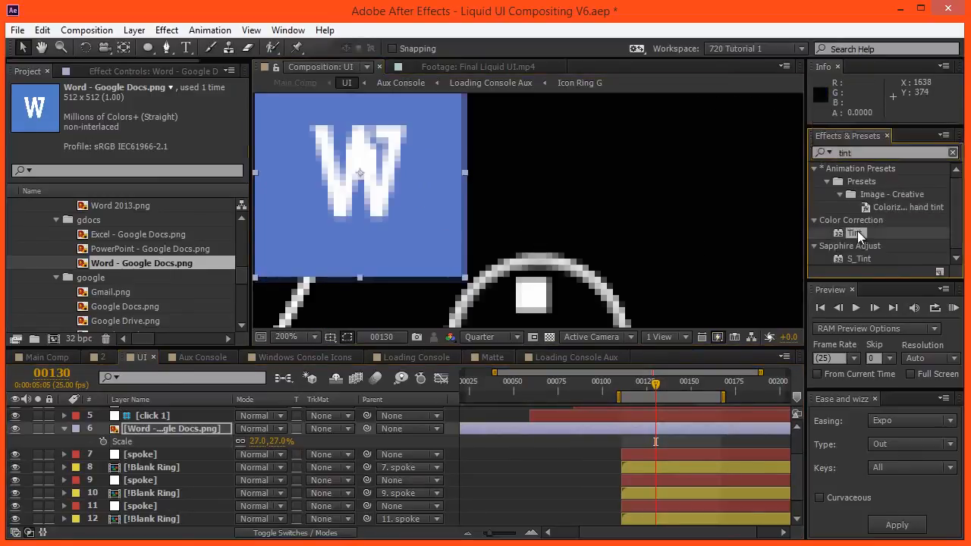
Step: Add Levels to the Word icon with Input Black 0.2118 and Clip To Output Black On to blacken its background
double_click(858, 154)
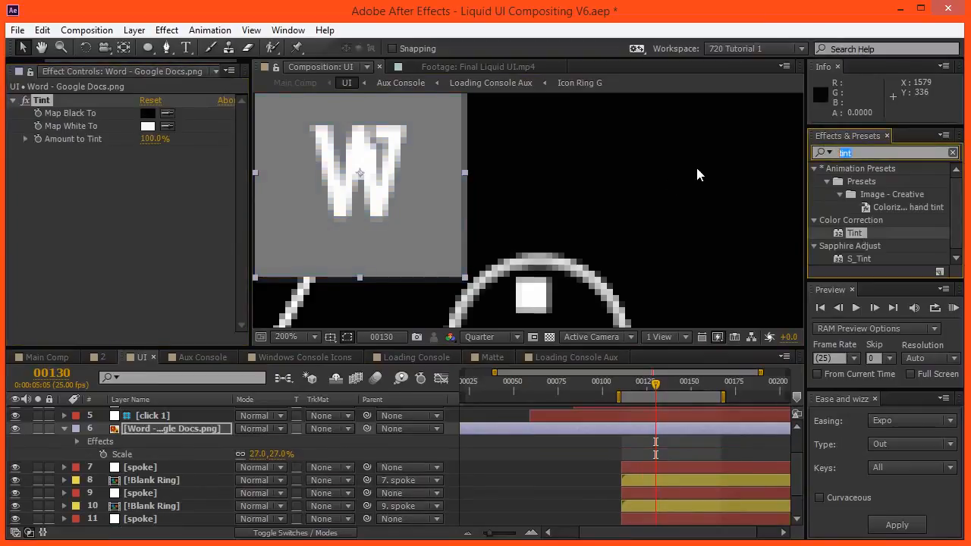
type("levels")
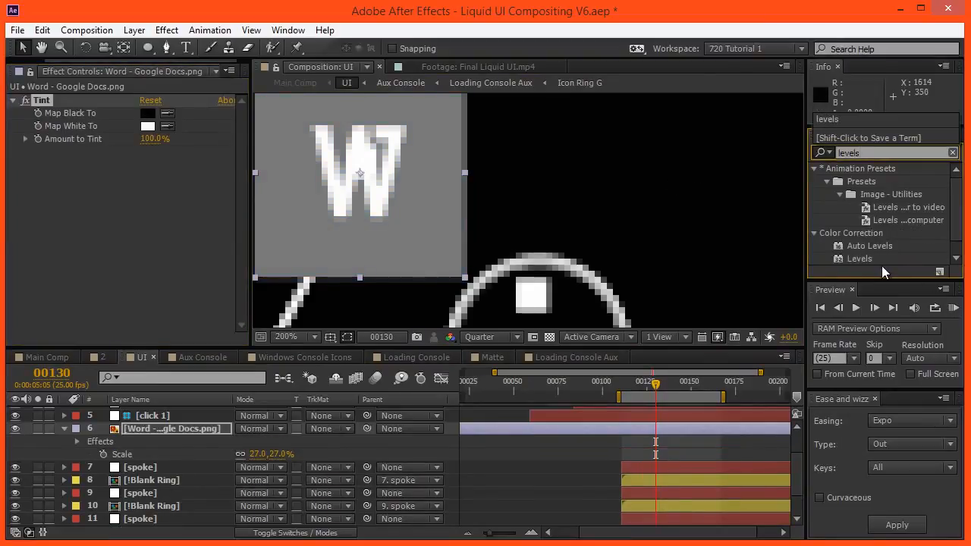
left_click_drag(868, 261, 91, 226)
left_click(164, 324)
left_click(170, 338)
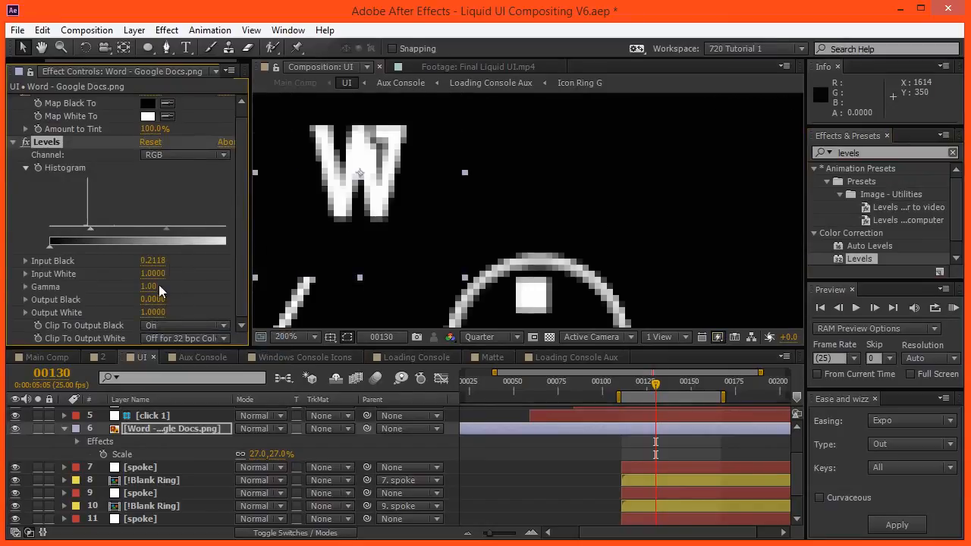
Step: Set the Word icon's blending mode to Screen and nudge it to the centre of its ring
left_click(279, 426)
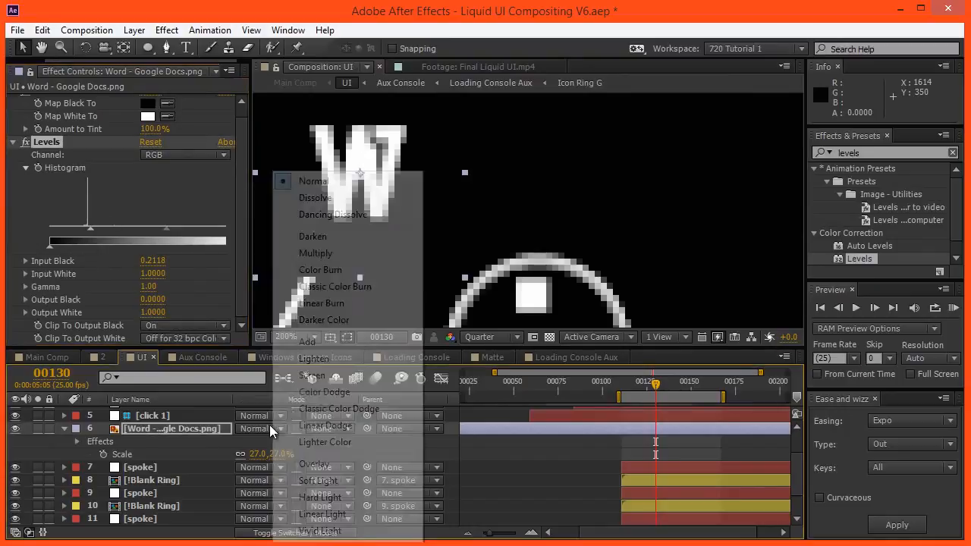
left_click(307, 376)
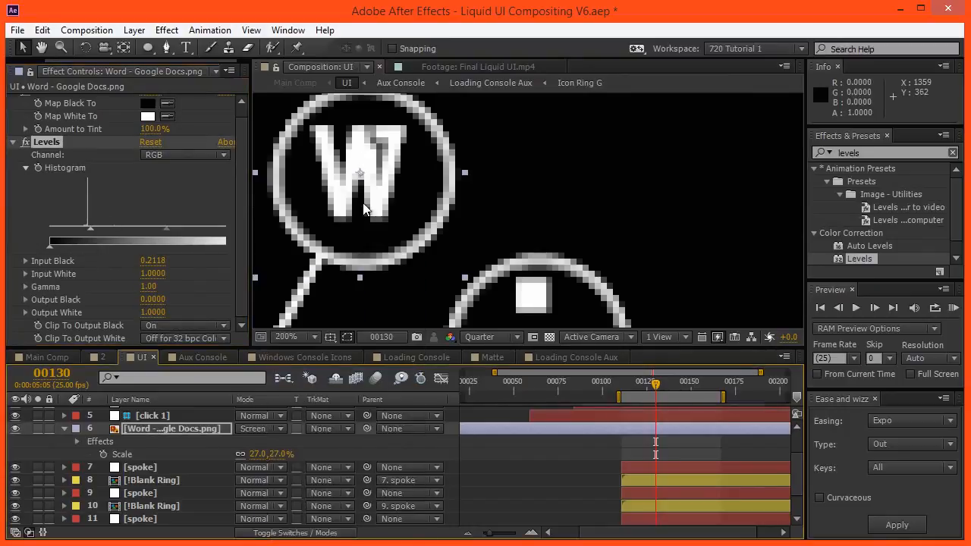
left_click_drag(363, 203, 386, 234)
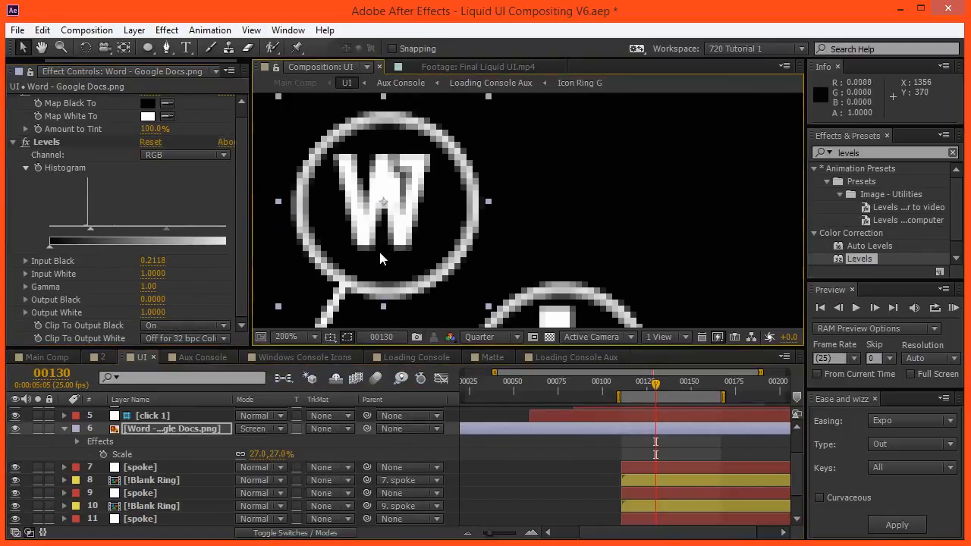
key("Right")
key("Right")
key("Right")
key("Down")
key("Down")
key("Down")
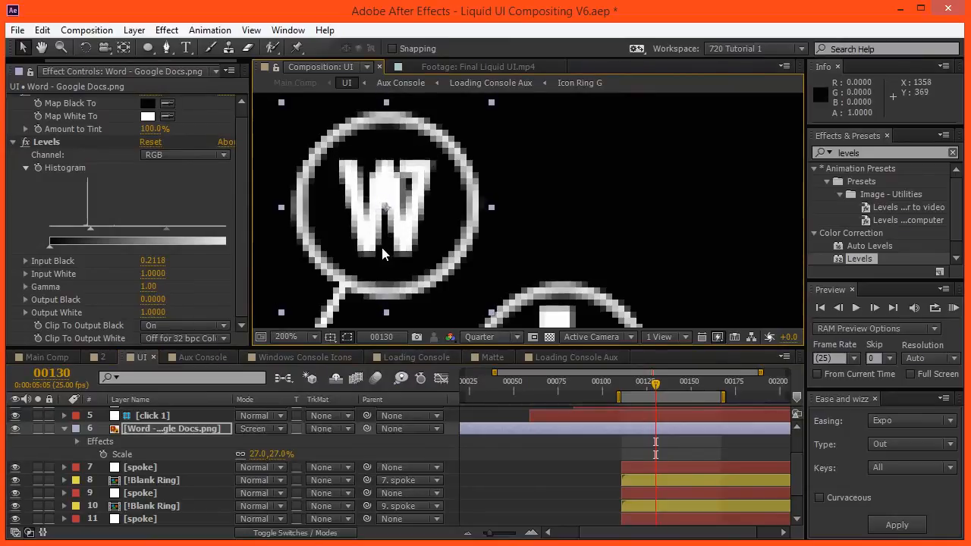
Step: Parent the Word icon layer to the Blank Ring attached to the topmost spoke
key("comma")
left_click_drag(387, 267, 396, 246)
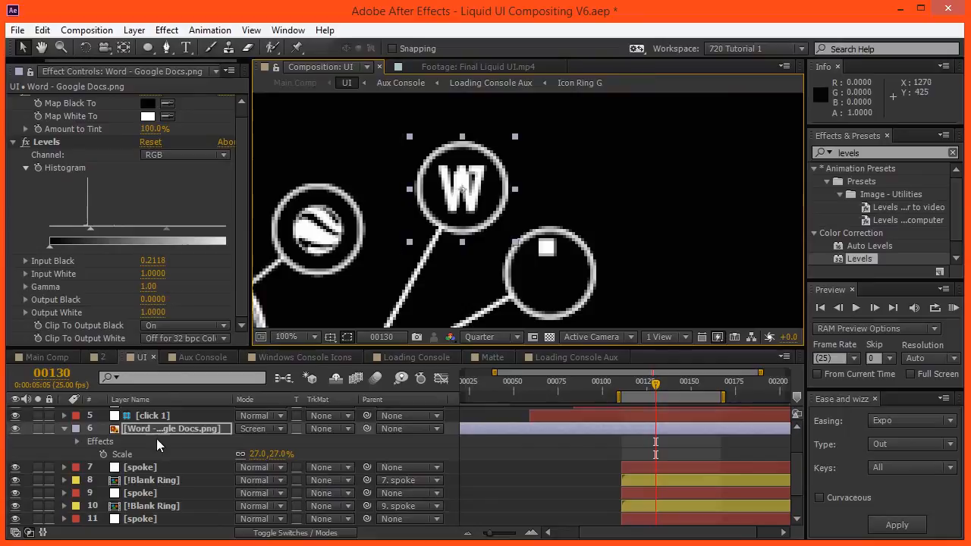
left_click_drag(364, 429, 217, 476)
left_click_drag(432, 243, 413, 198)
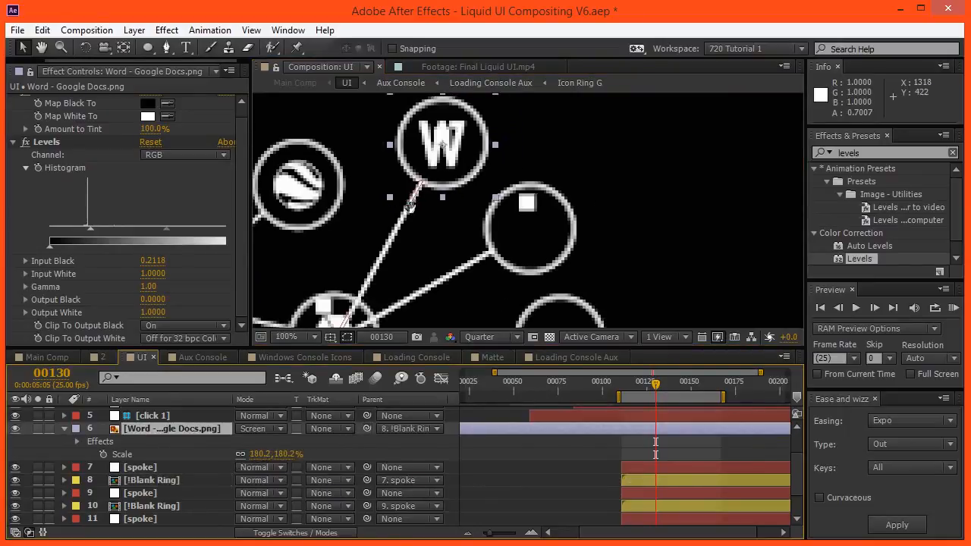
Step: Add a Scale keyframe to the Word icon at frame 131, matching the end keyframe of the topmost spoke's Scale
left_click(137, 469)
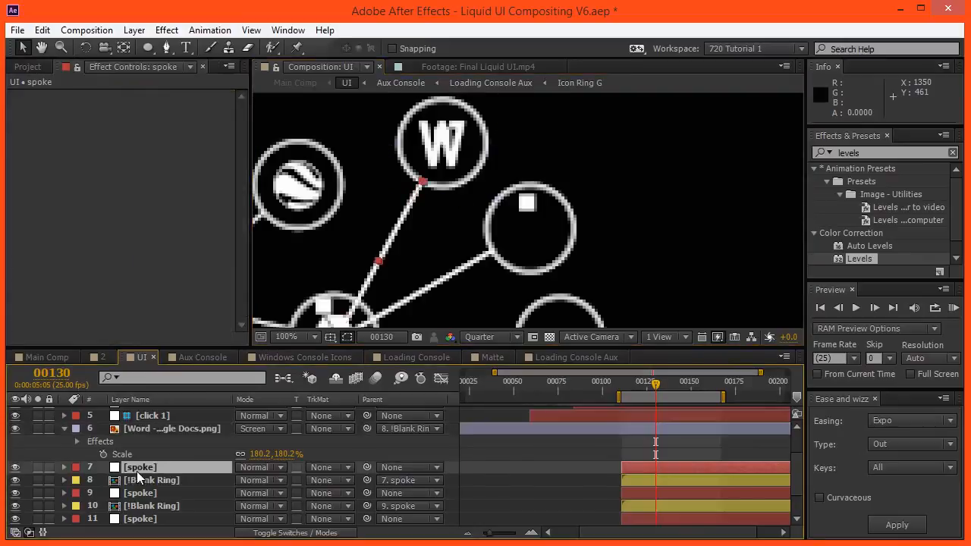
key("s")
key("Page_Down")
left_click(154, 428)
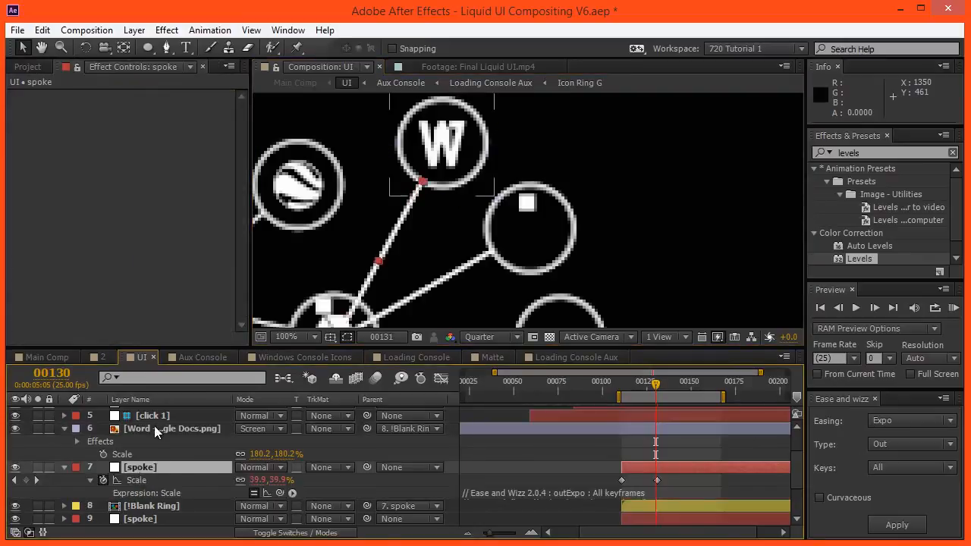
key("s")
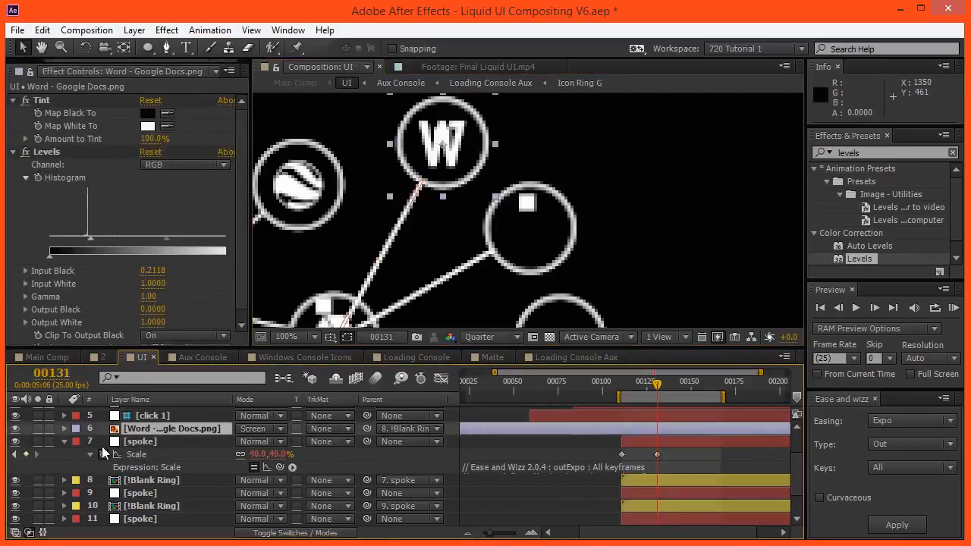
key("s")
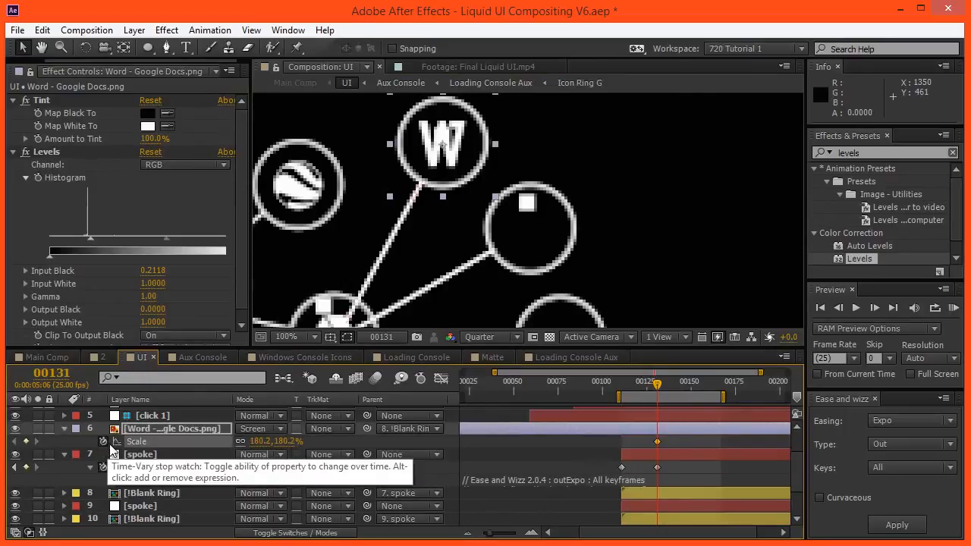
Step: Set the Word icon's Scale to 0% at frame 111, where the spoke's Scale animation starts
key("j")
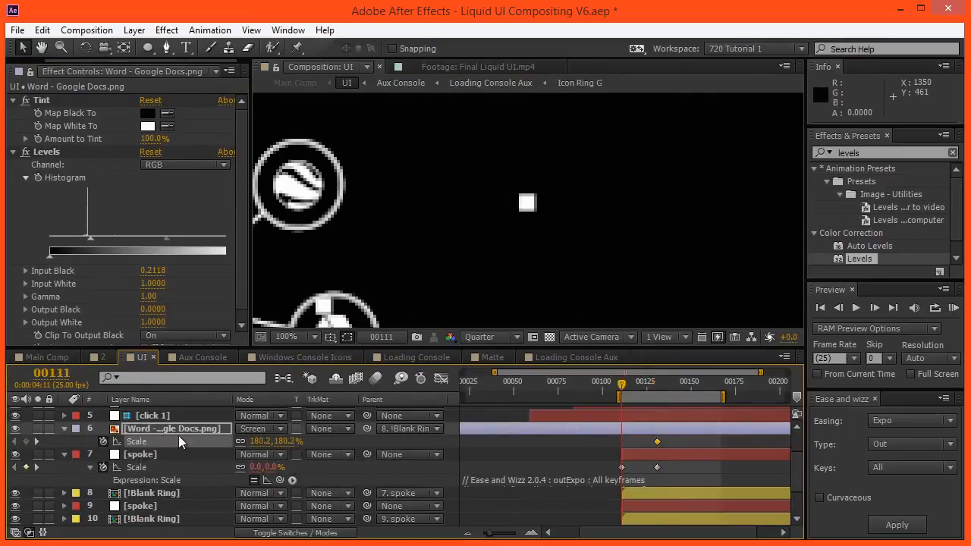
left_click(258, 441)
type("0")
key("Return")
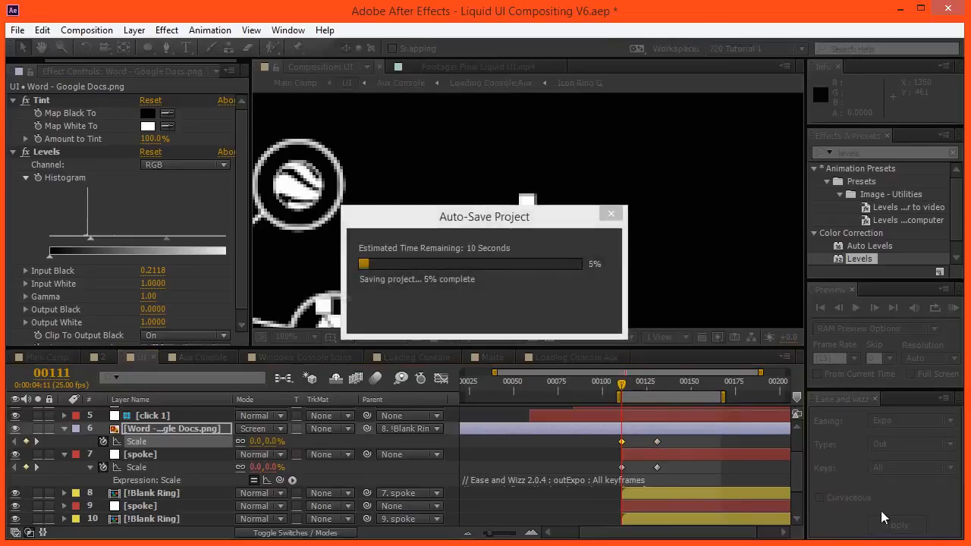
Step: Apply Ease and Wizz with Expo easing, type Out, to all the Word icon's Scale keyframes and review the animation at frame 131
left_click(907, 523)
key("space")
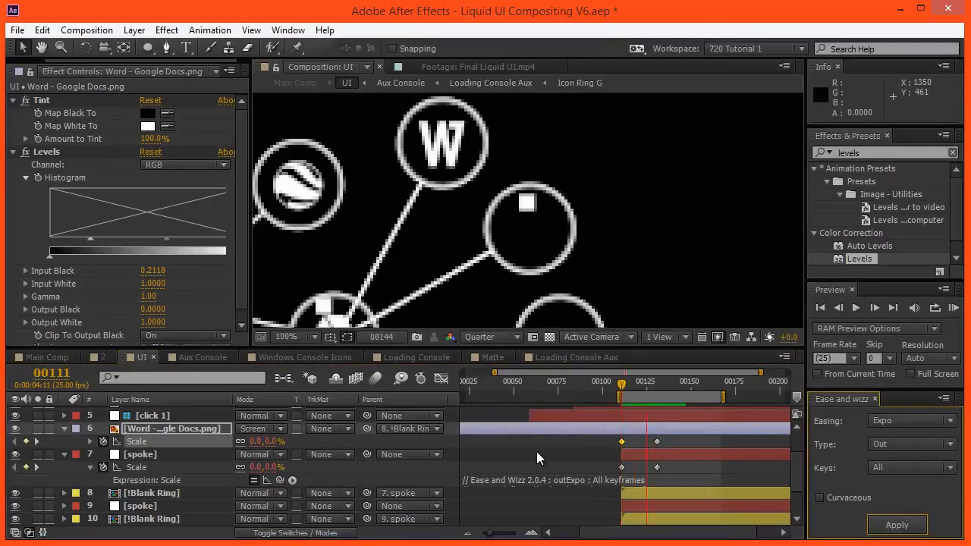
key("space")
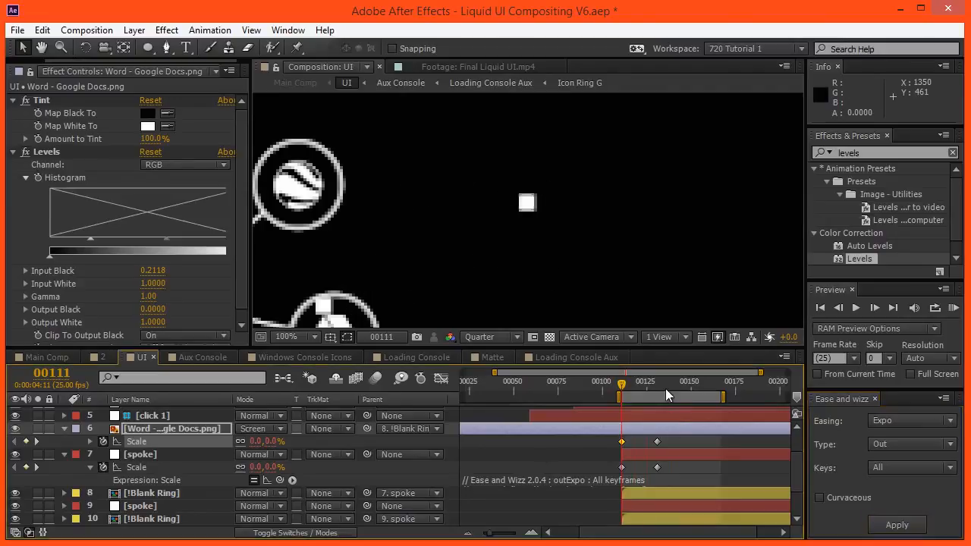
left_click(657, 385)
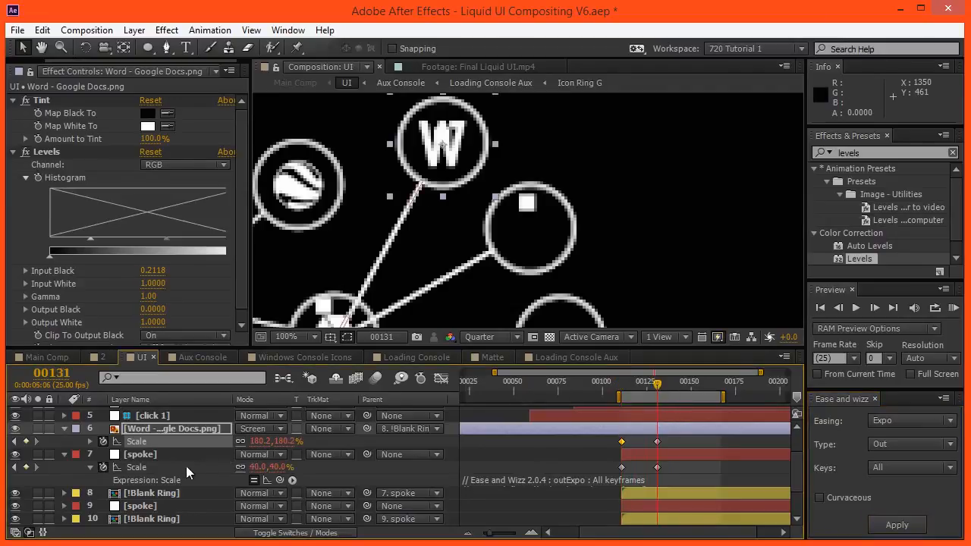
Step: Add a Scale keyframe at frame 131 to the Blank Ring attached to the topmost spoke
left_click(160, 493)
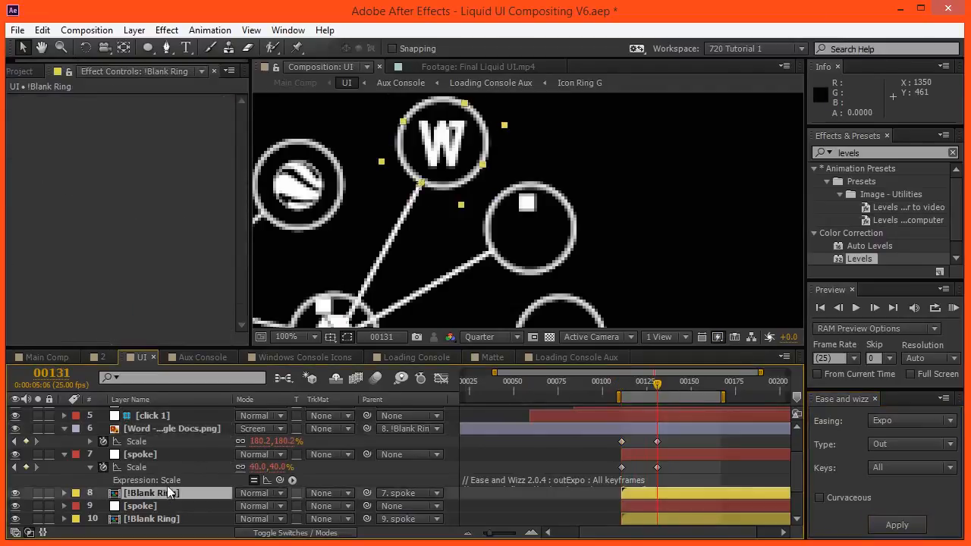
left_click(181, 429)
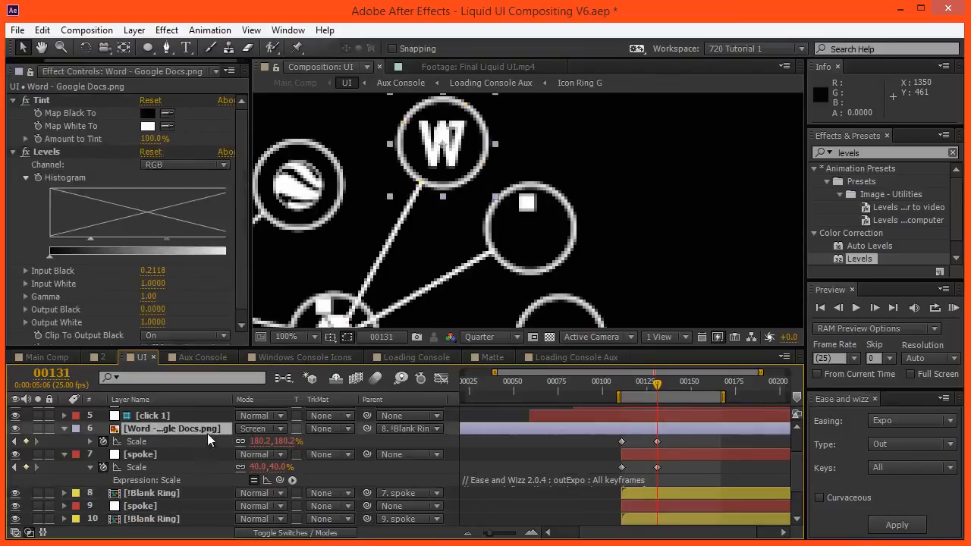
left_click_drag(367, 429, 186, 490)
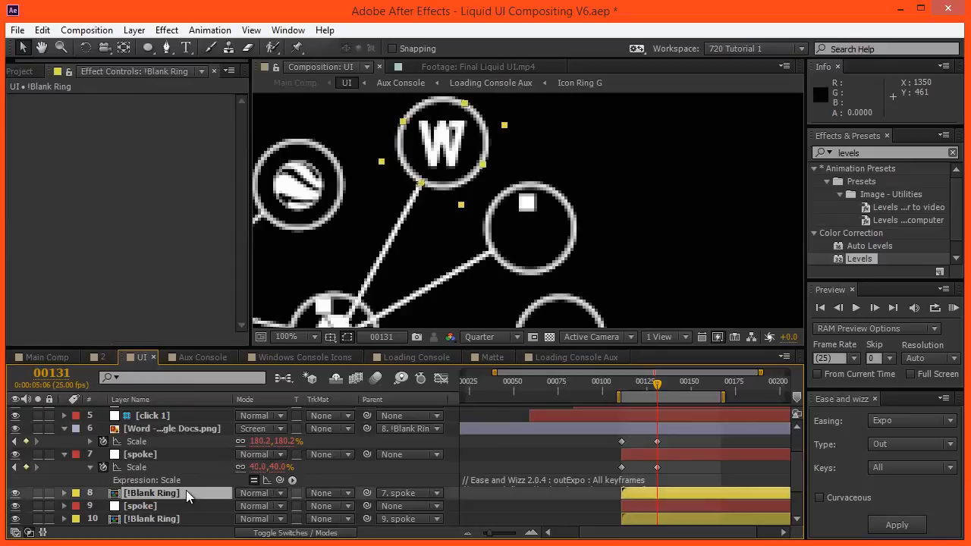
key("s")
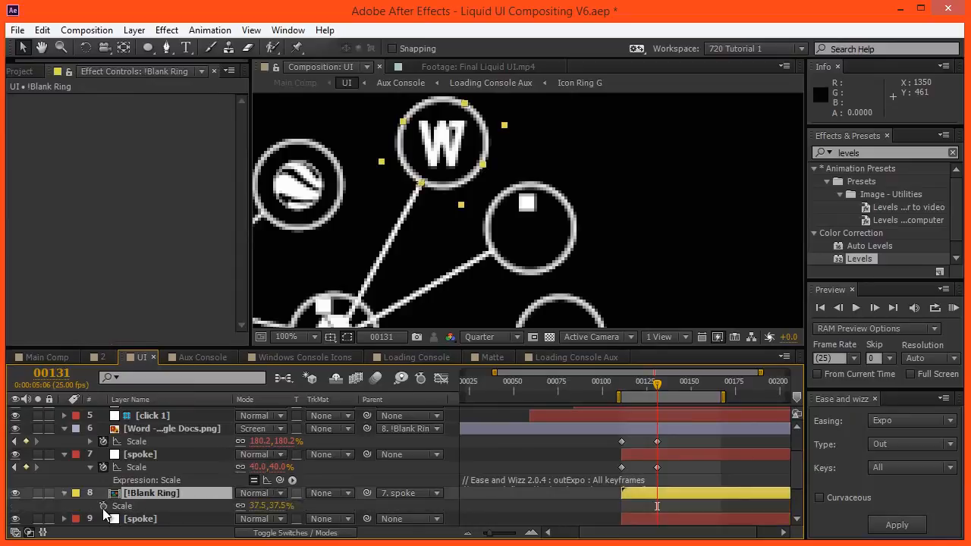
left_click(105, 510)
Step: Set the topmost Blank Ring's Scale to 0% at frame 111
key("j")
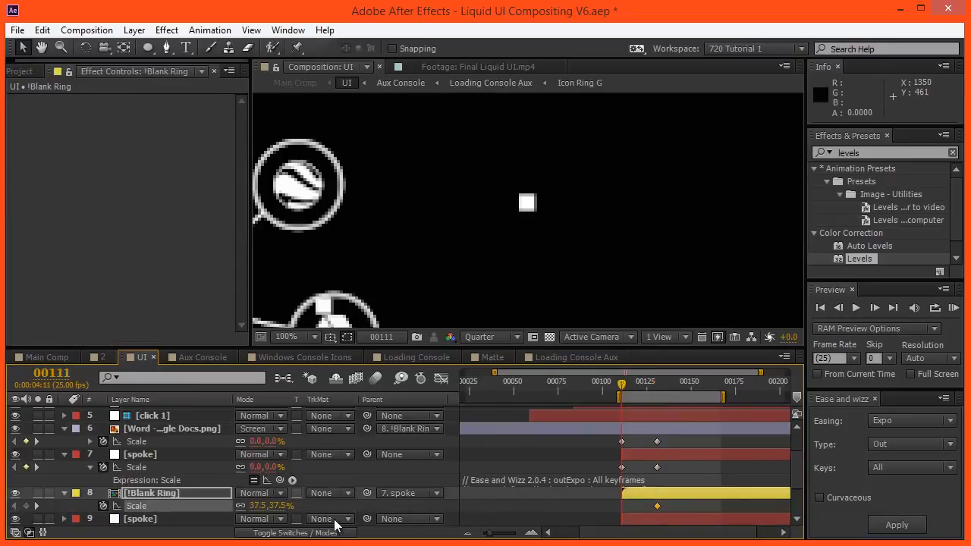
left_click(280, 506)
type("0")
key("Return")
Step: Apply Ease and Wizz with Expo easing, type Out, to all the Blank Ring's Scale keyframes and review the ring-and-spoke animation at frame 131
left_click(879, 530)
key("space")
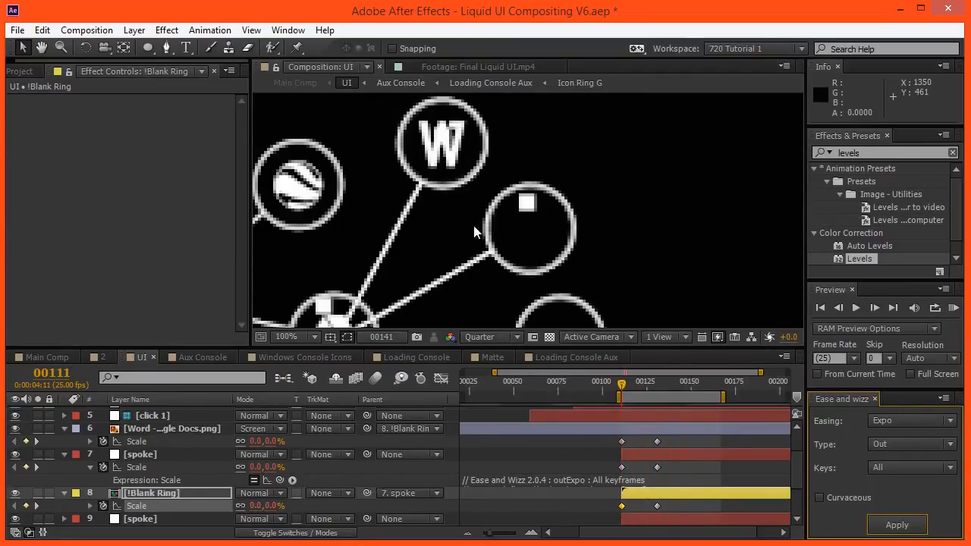
key("space")
left_click(655, 381)
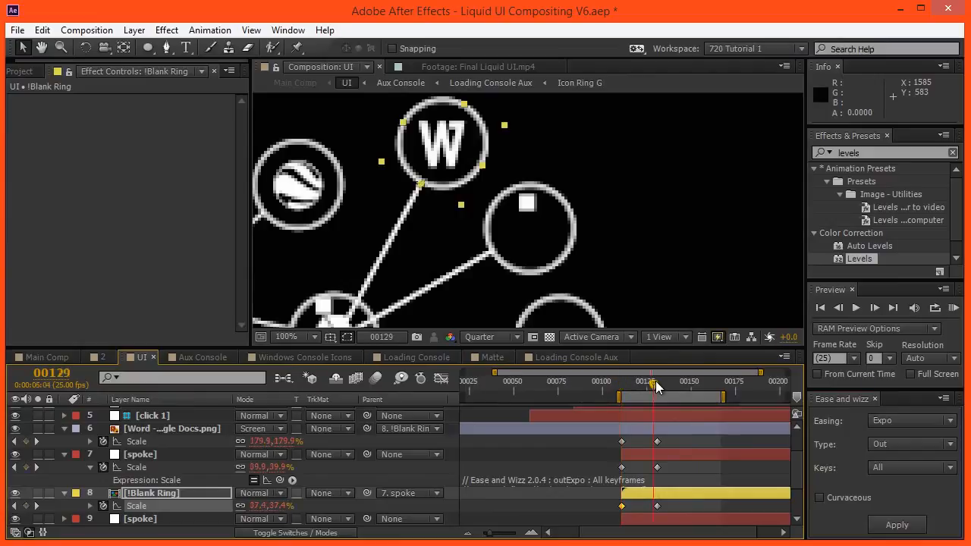
key("Page_Down")
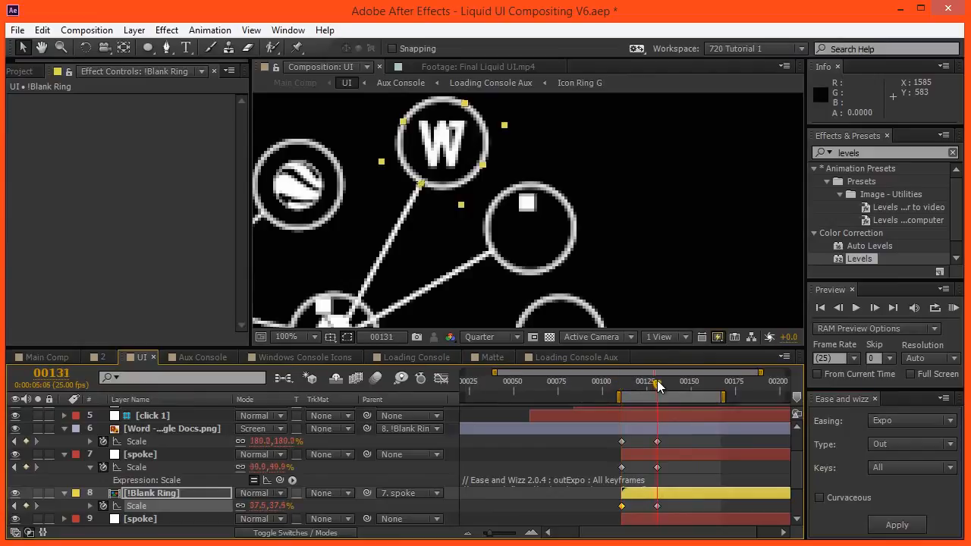
left_click(515, 232)
left_click_drag(497, 203, 448, 155)
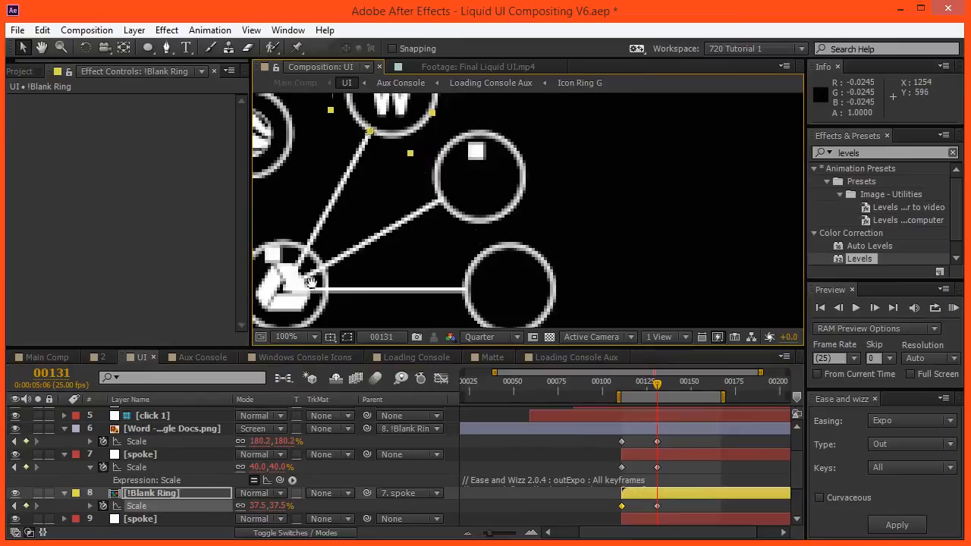
left_click_drag(336, 291, 475, 222)
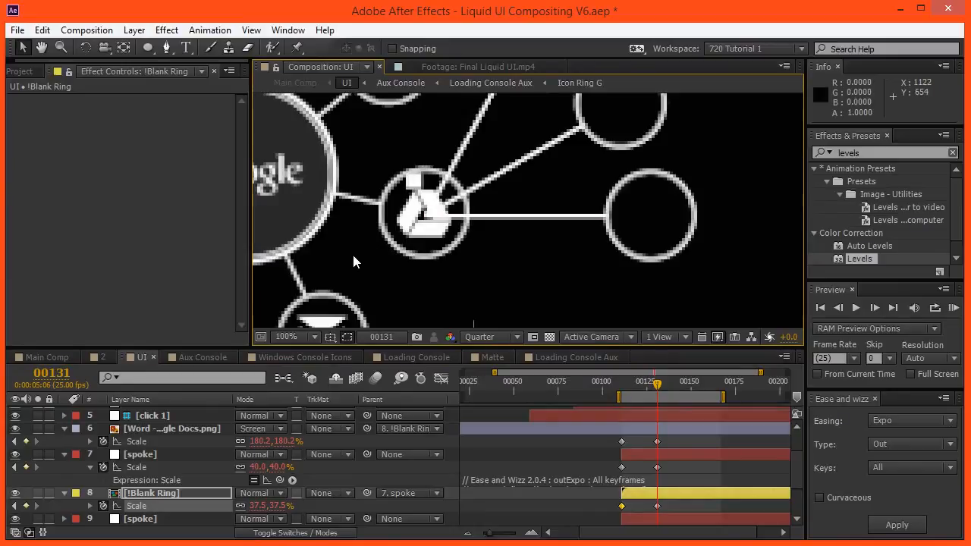
scroll(352, 262, "down", 2)
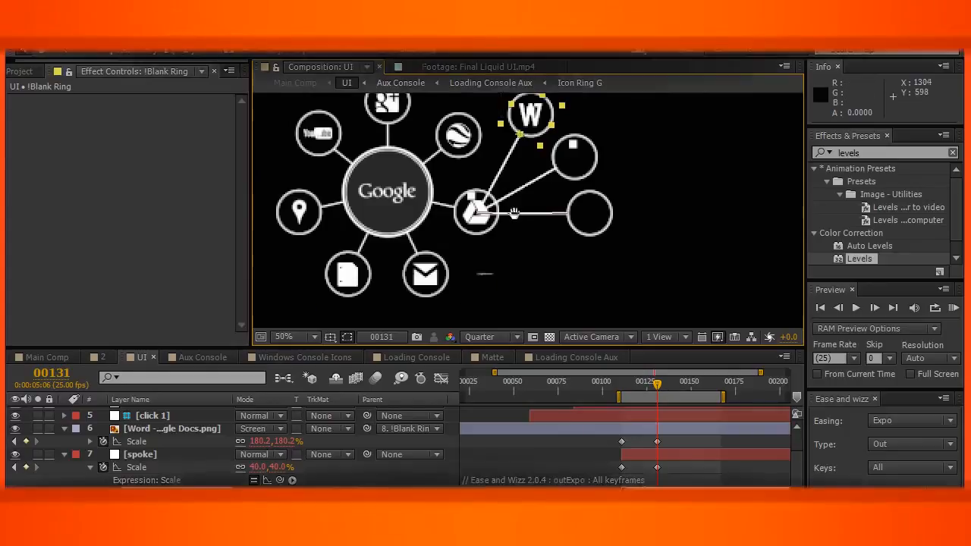
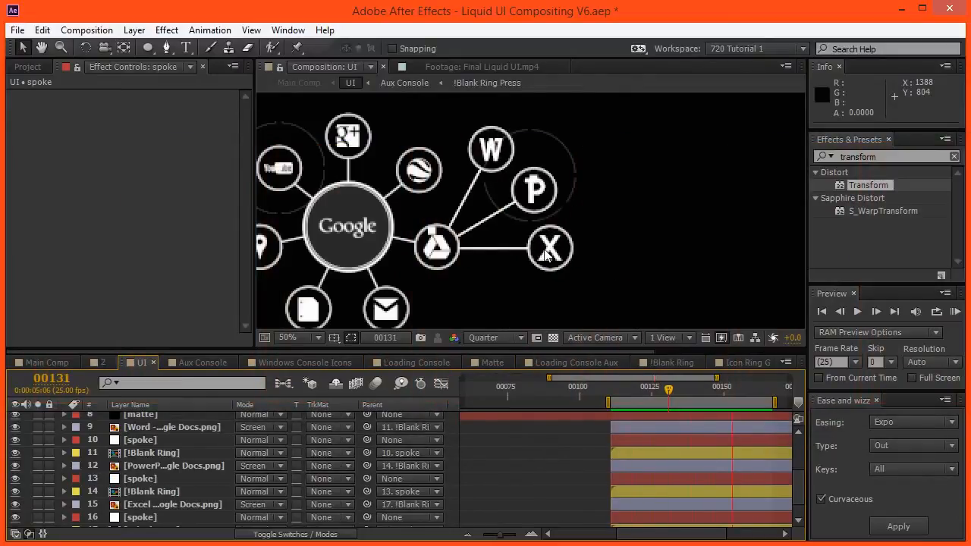
Step: Stop the preview and go to frame 130, where the click 4 layer starts
key("space")
left_click_drag(662, 447, 559, 540)
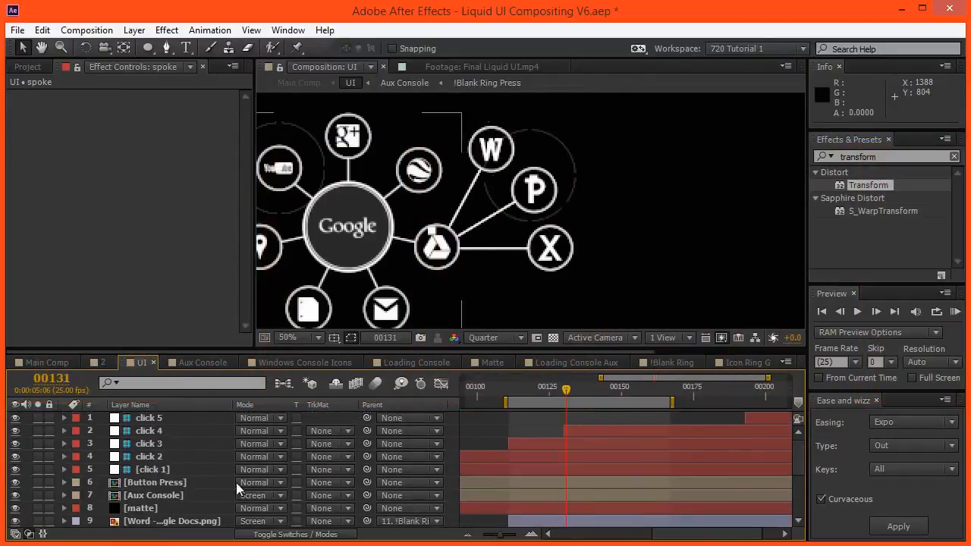
left_click(159, 431)
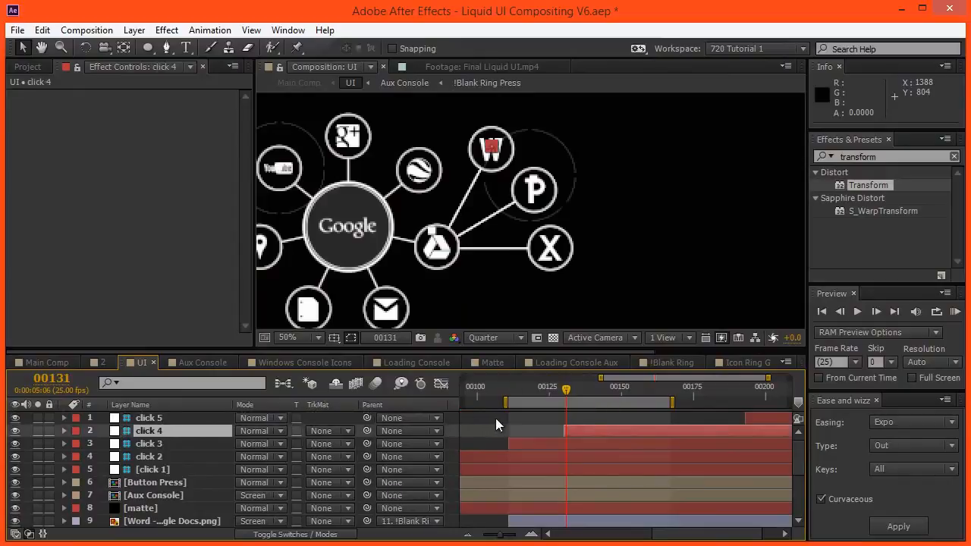
key("Page_Up")
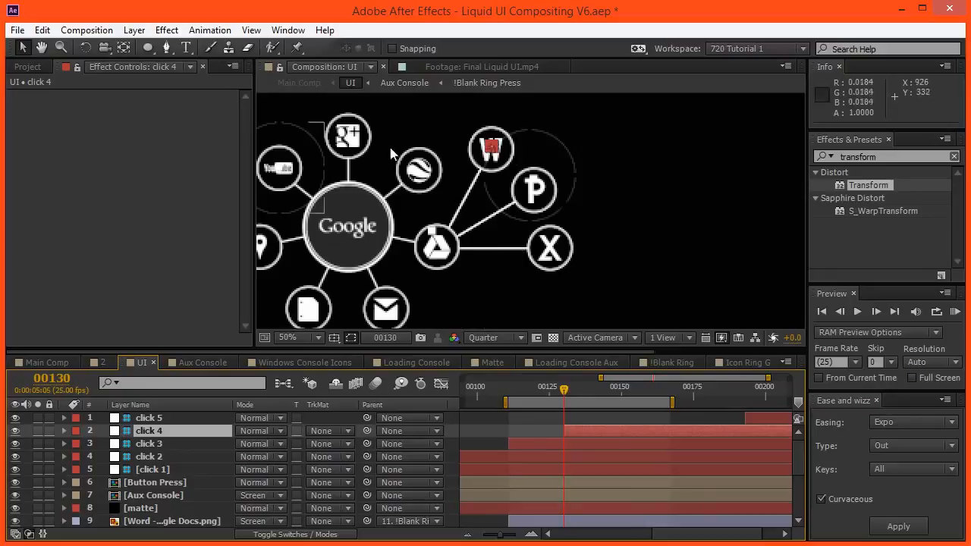
Step: Move the Aux Console layer's anchor point from the Google logo to the Word icon with the Pan Behind tool
left_click_drag(380, 278, 405, 277)
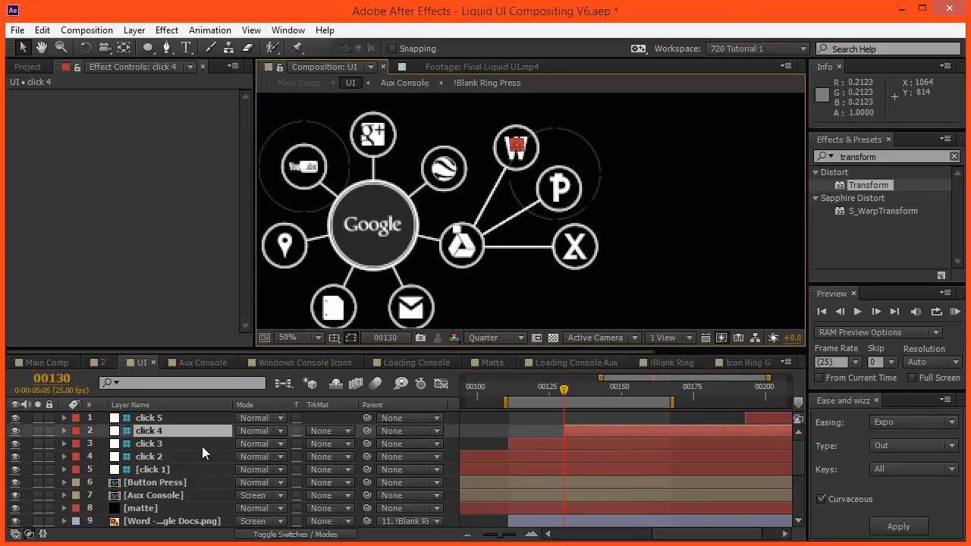
left_click(416, 279)
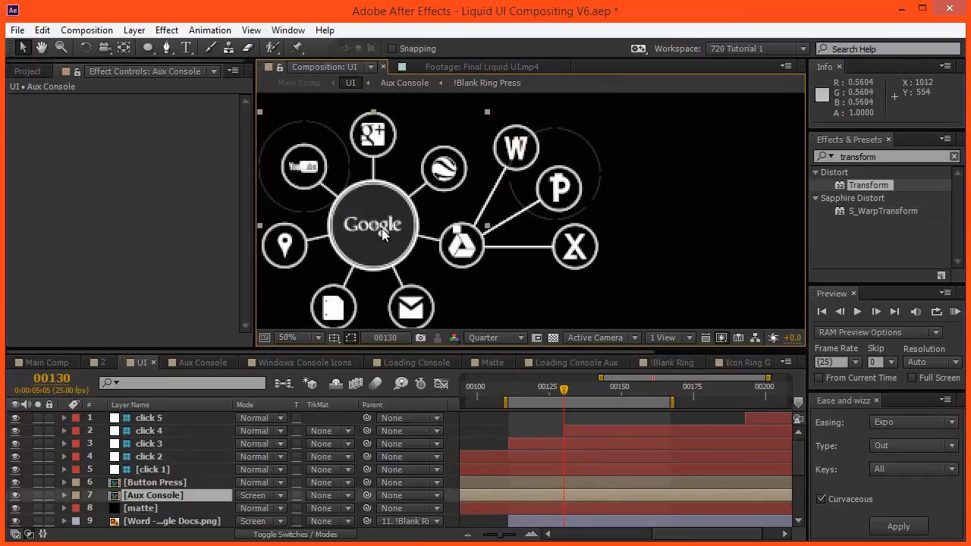
key("y")
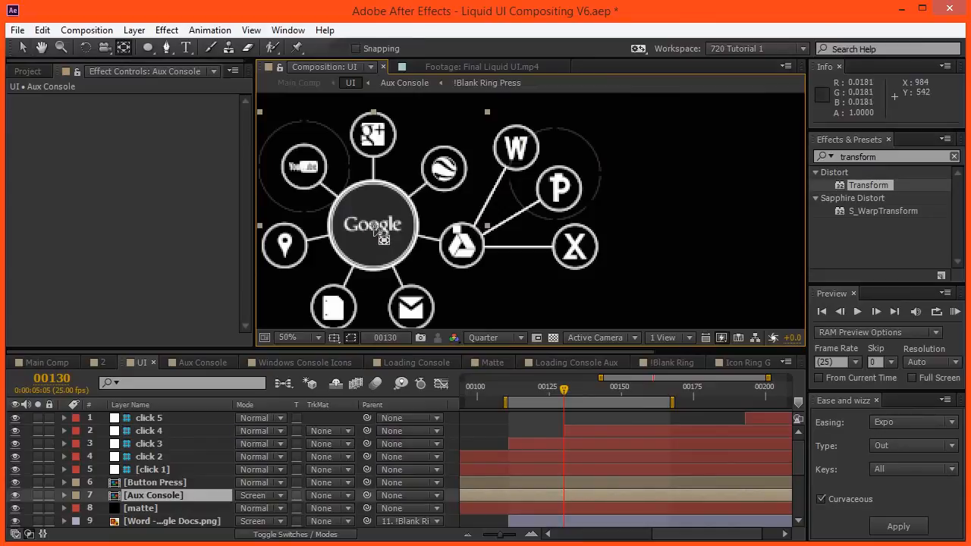
left_click_drag(375, 227, 511, 144)
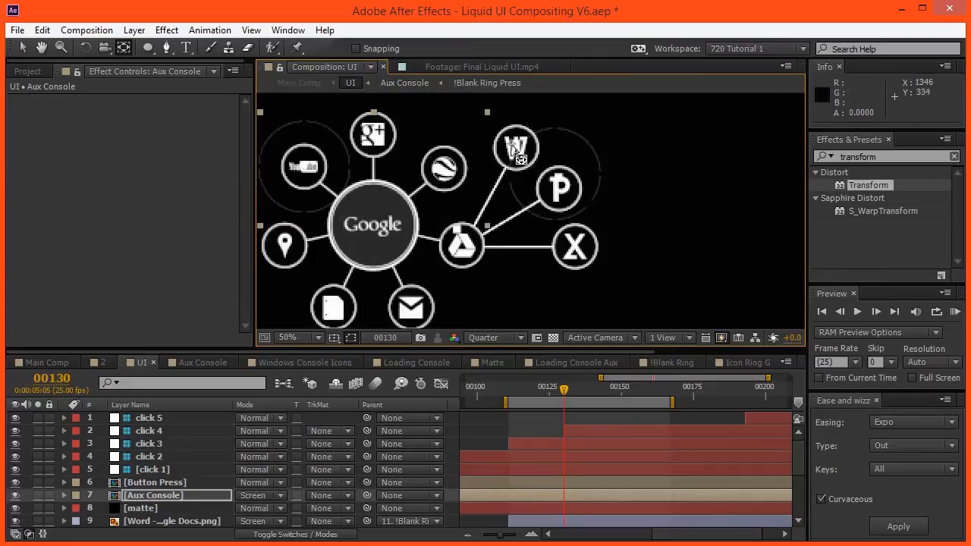
Step: Fine-tune the Aux Console's anchor point so it sits at the centre of the Word icon's ring
scroll(548, 161, "up", 1)
left_click_drag(468, 279, 453, 310)
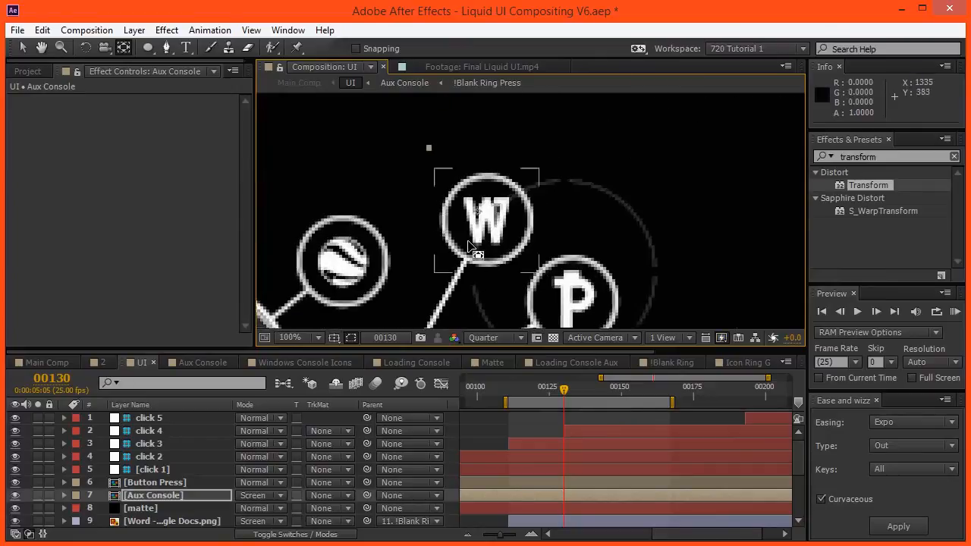
scroll(472, 246, "up", 2)
left_click_drag(402, 218, 510, 178)
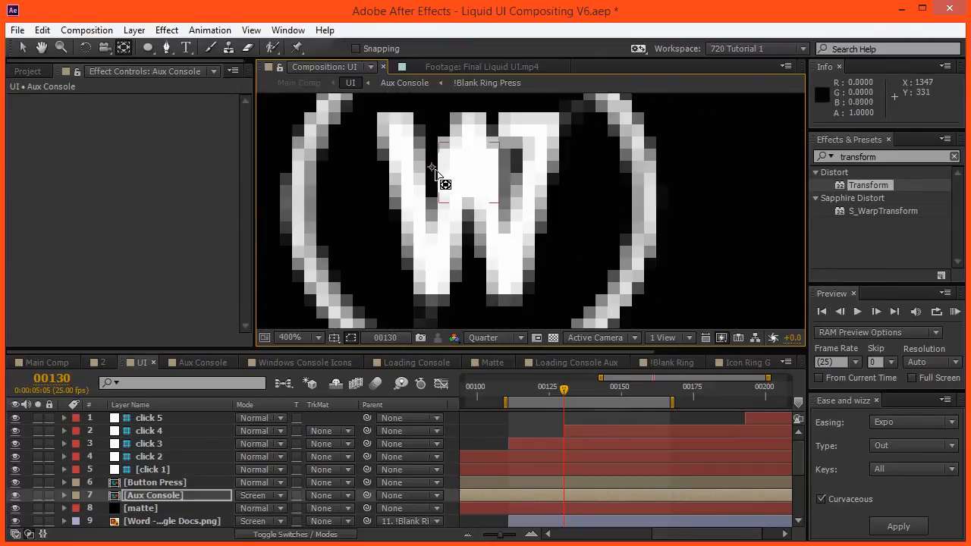
left_click_drag(437, 179, 456, 211)
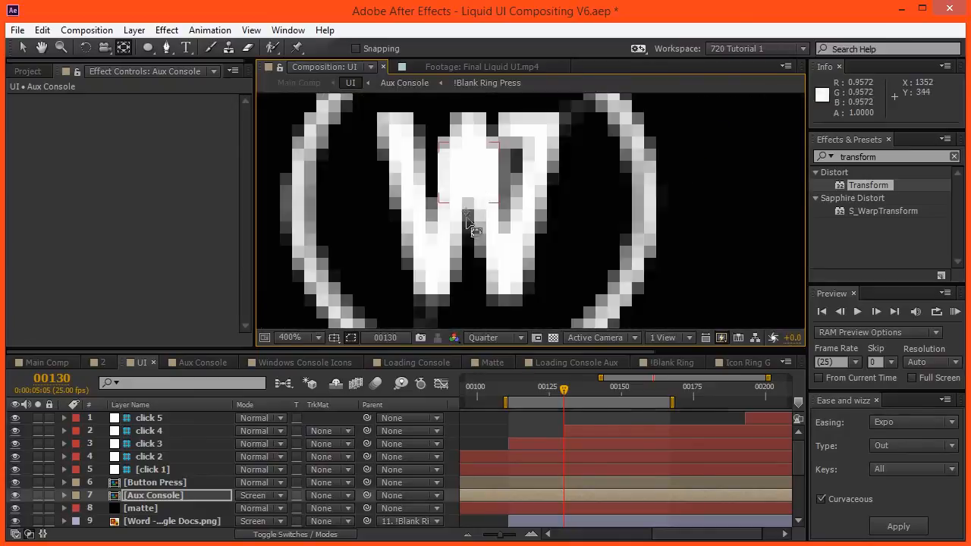
scroll(480, 197, "down", 2)
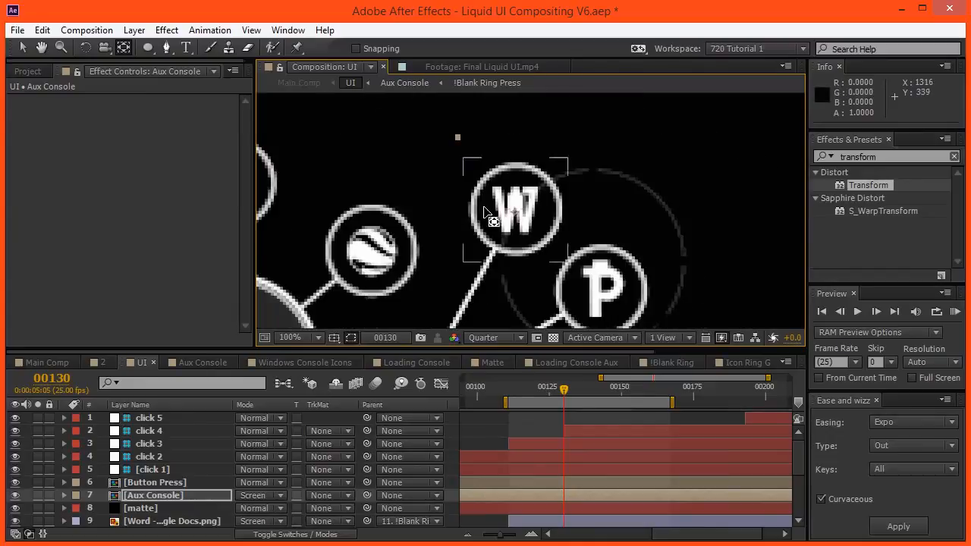
scroll(529, 210, "down", 2)
left_click_drag(402, 281, 406, 208)
scroll(408, 211, "down", 1)
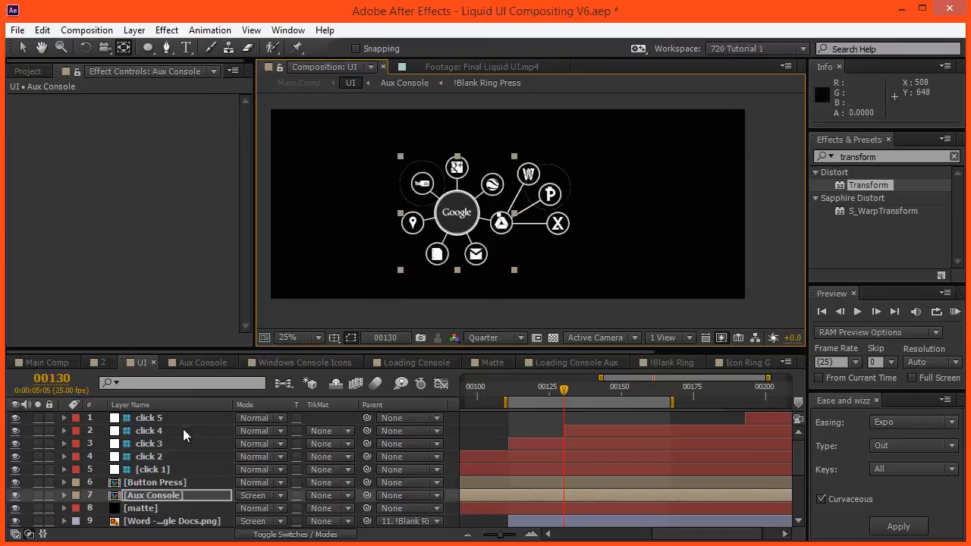
Step: Try scaling the Aux Console up around its moved anchor point, and undo the change
key("s")
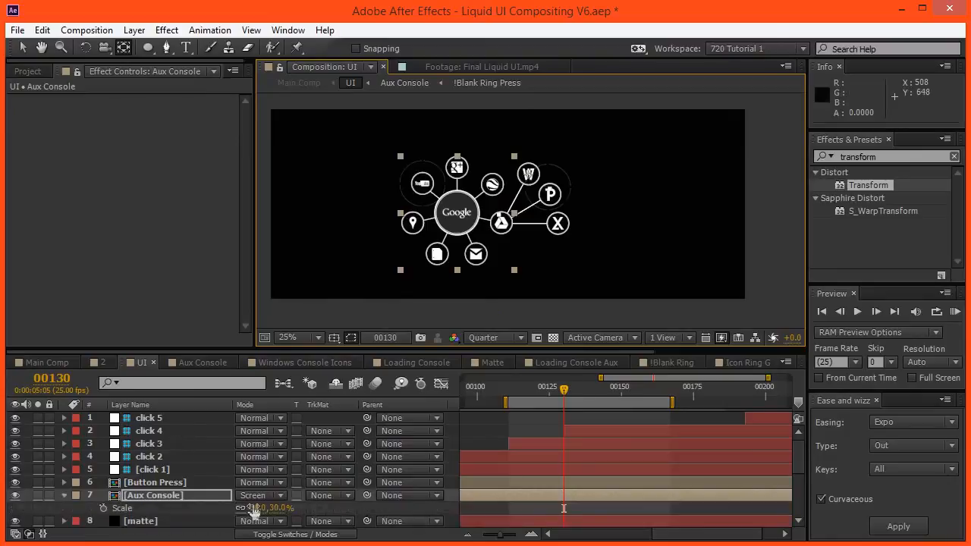
left_click_drag(256, 512, 519, 196)
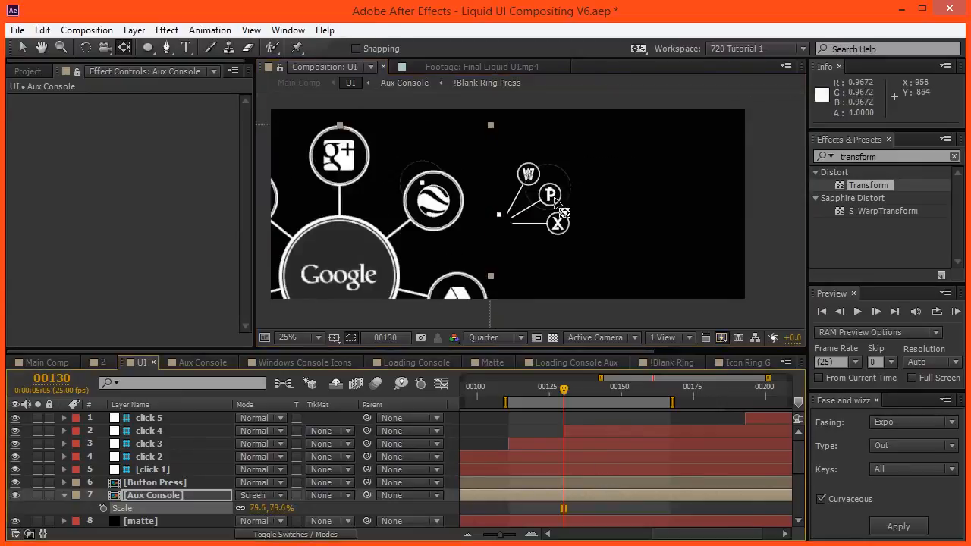
key("ctrl+z")
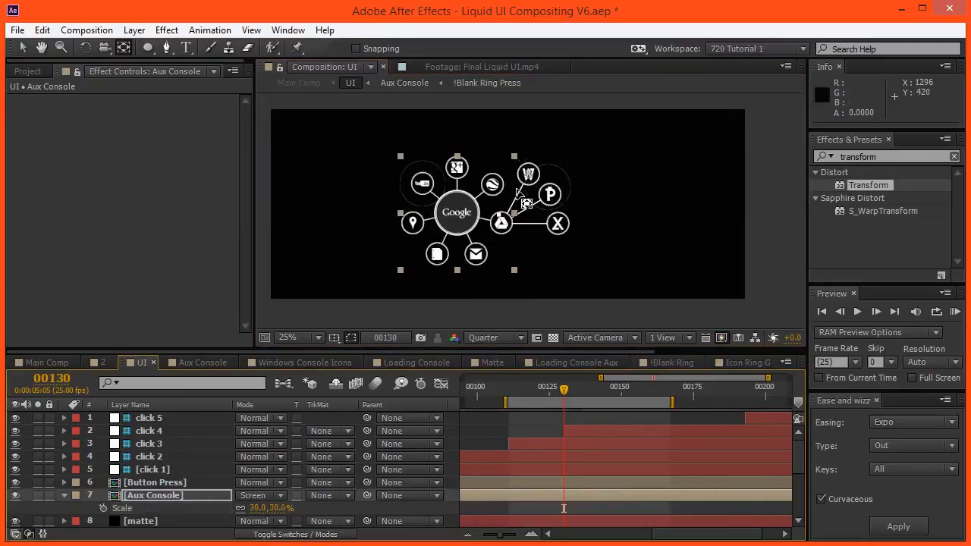
Step: Add a Scale keyframe to the Aux Console layer at frame 130
scroll(528, 206, "up", 2)
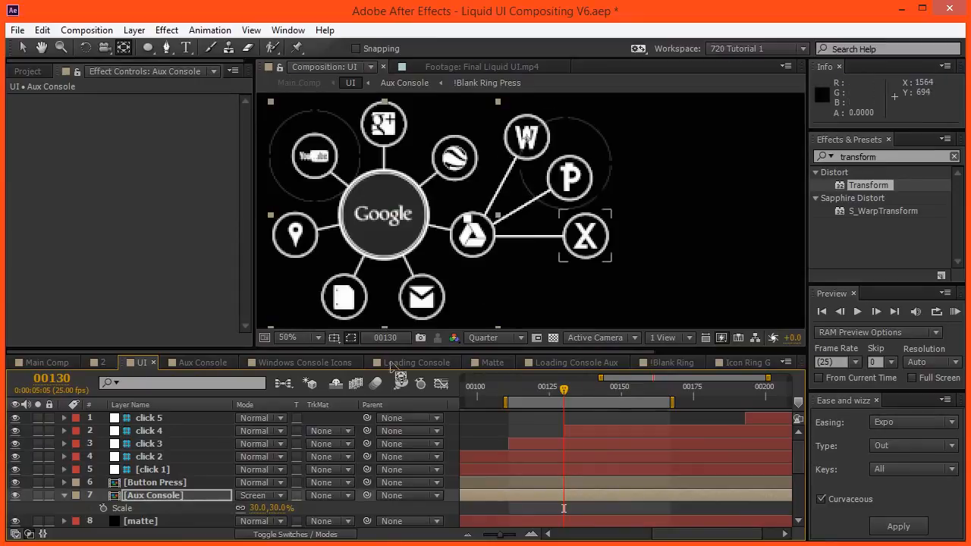
left_click(129, 495)
left_click(103, 508)
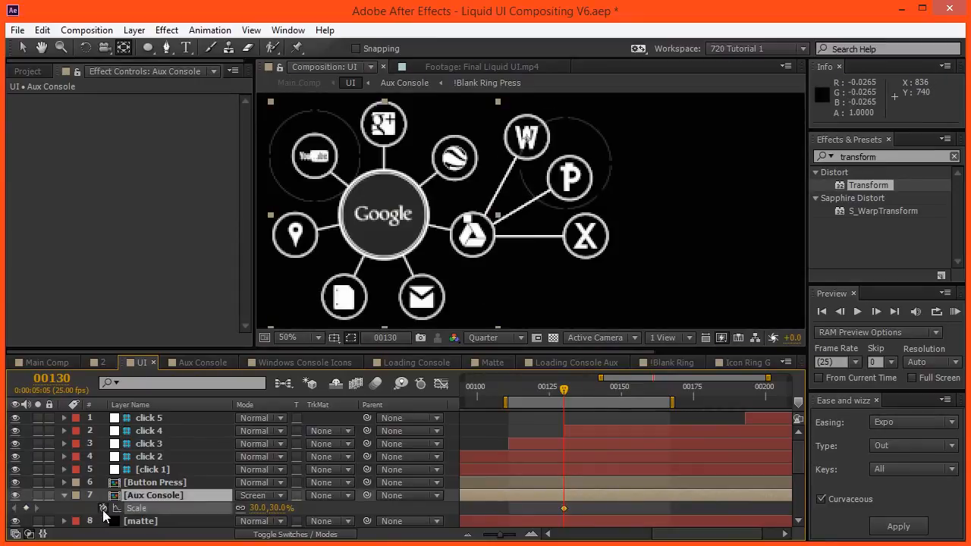
Step: Set the Aux Console's Scale to 200% at frame 150, 20 frames after its first Scale keyframe
key("shift+Page_Down")
key("shift+Page_Down")
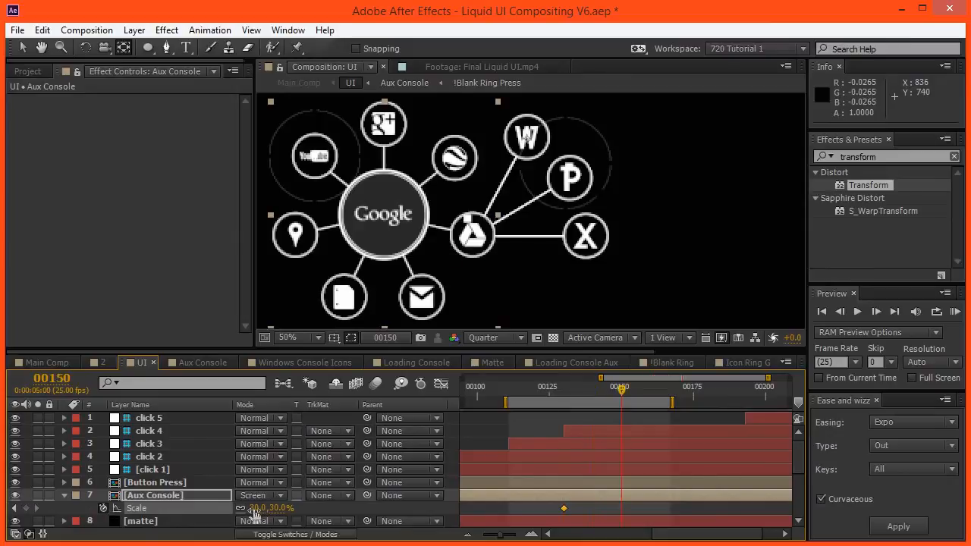
left_click(256, 509)
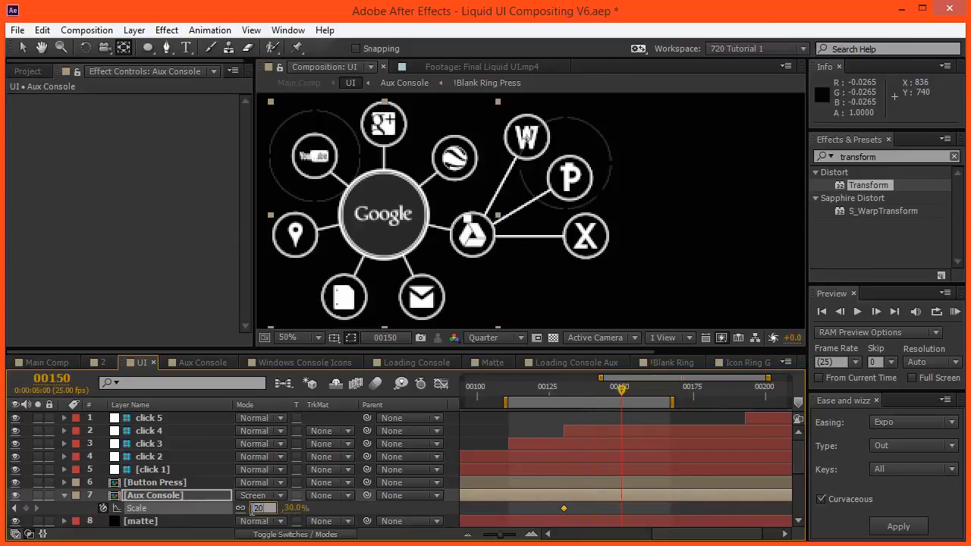
type("0")
key("Return")
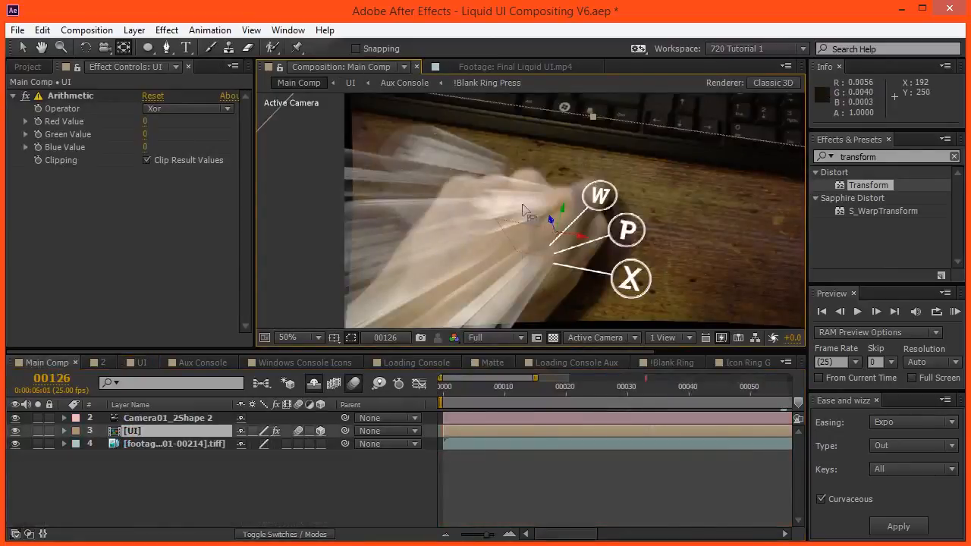
Step: Parent the PowerPoint and Excel spoke layers to the Aux Console layer at frame 130 in the UI composition
left_click(350, 84)
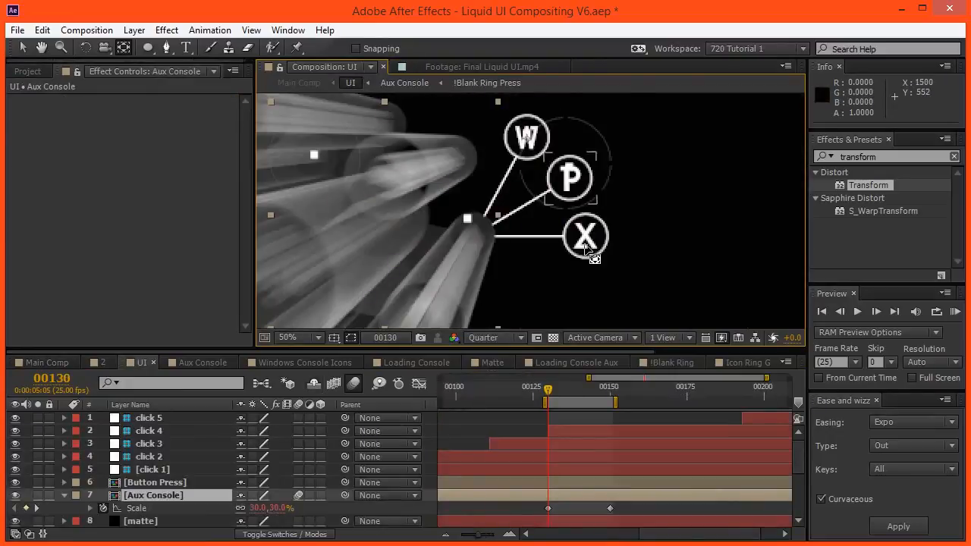
key("Page_Up")
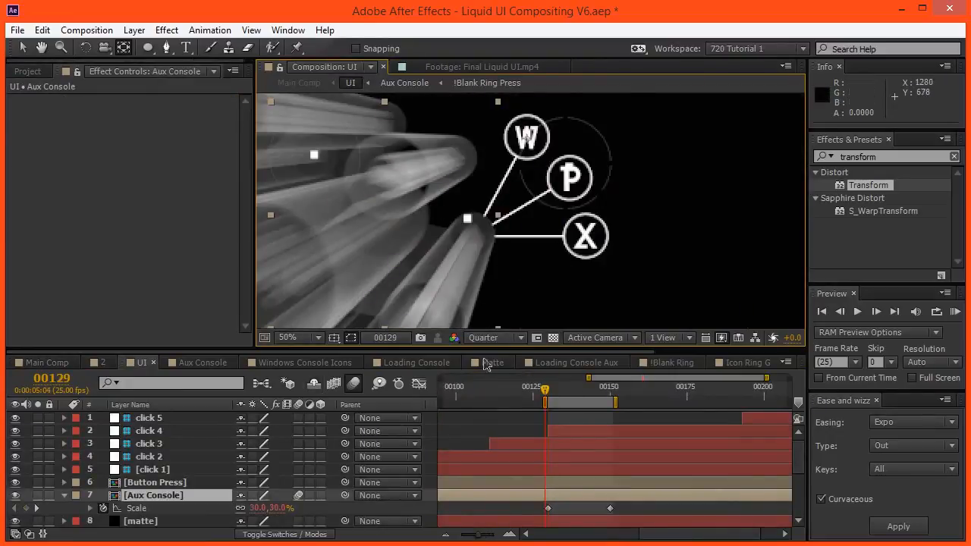
scroll(151, 492, "down", 1)
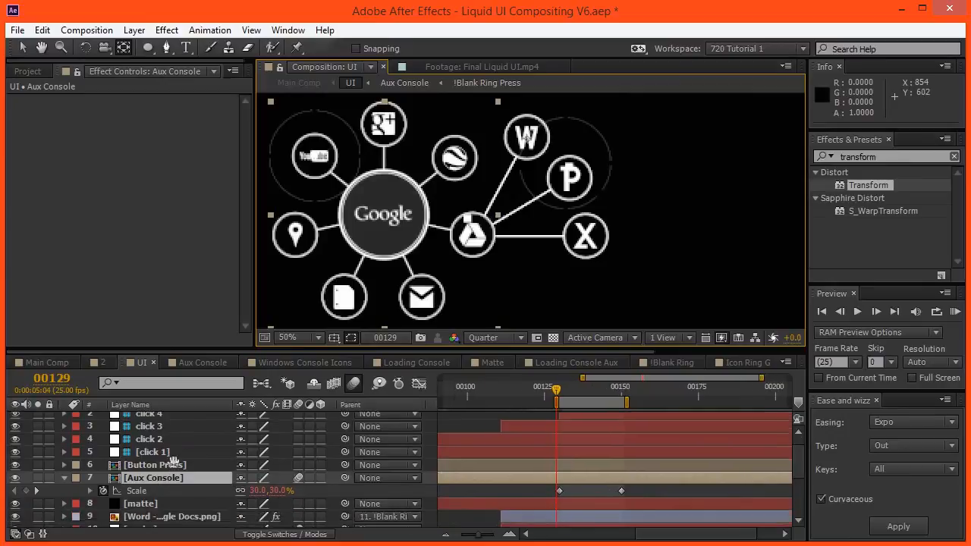
scroll(190, 416, "down", 4)
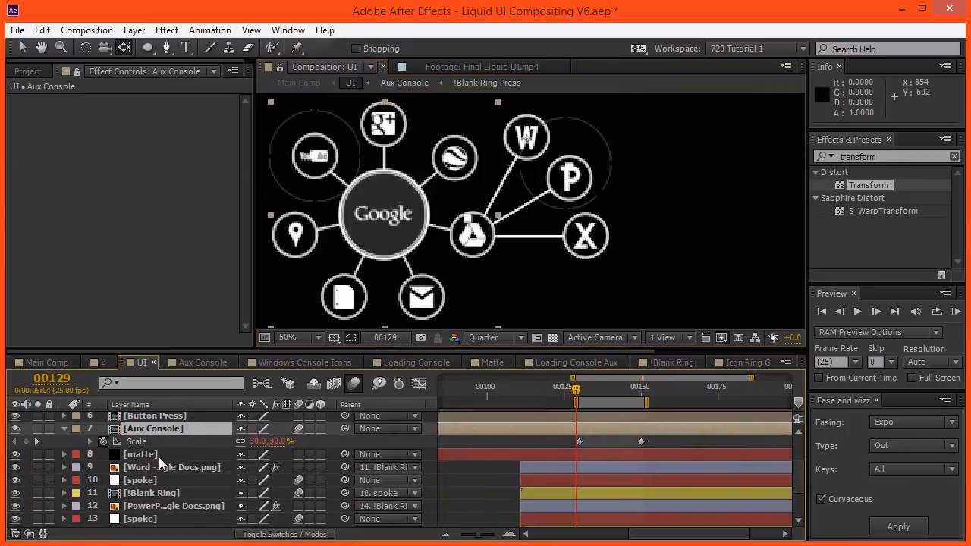
left_click(144, 476)
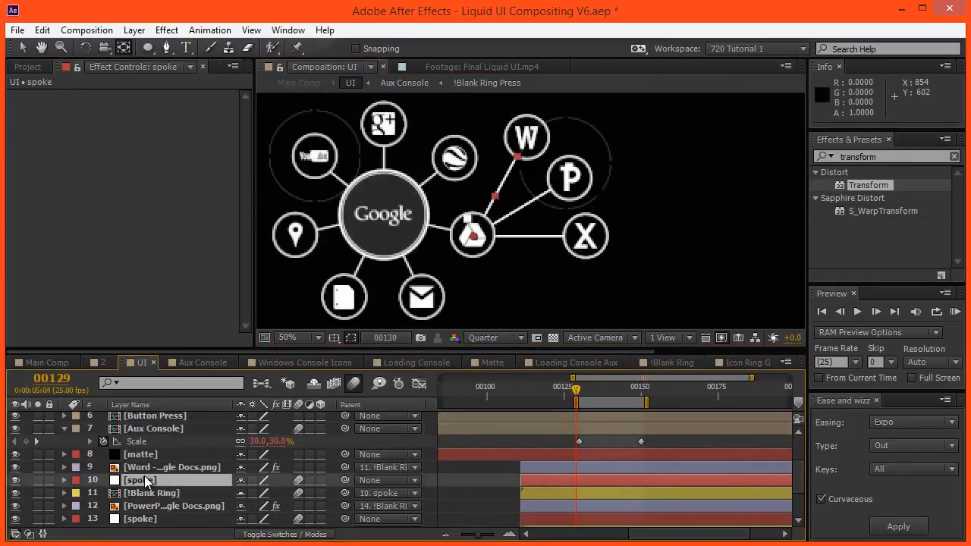
key("Page_Down")
scroll(152, 487, "down", 1)
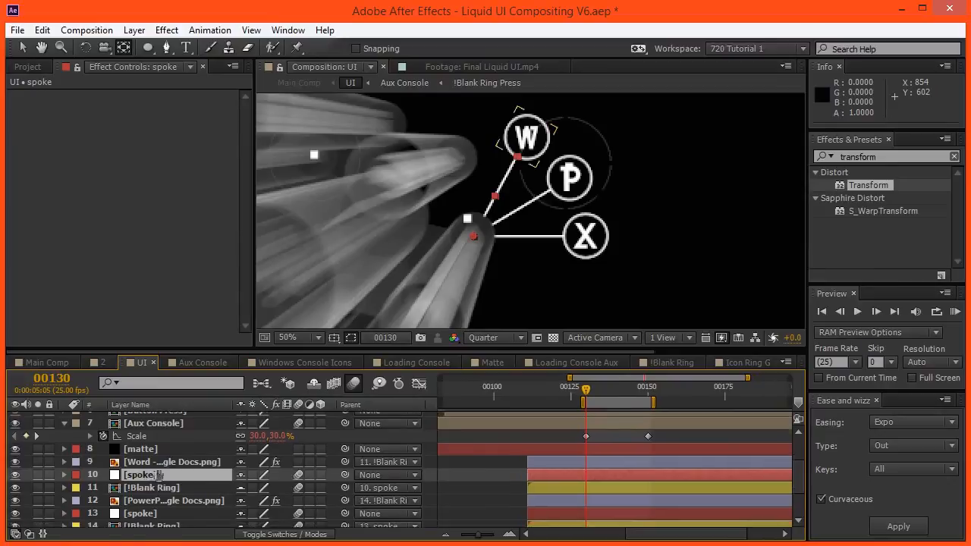
left_click(154, 507, "ctrl")
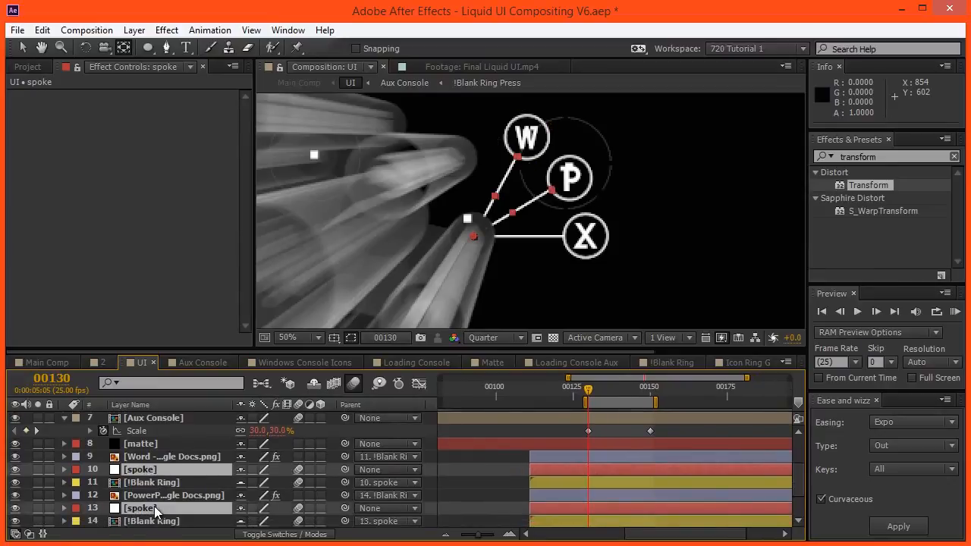
left_click_drag(158, 497, 191, 464)
left_click(158, 519, "ctrl")
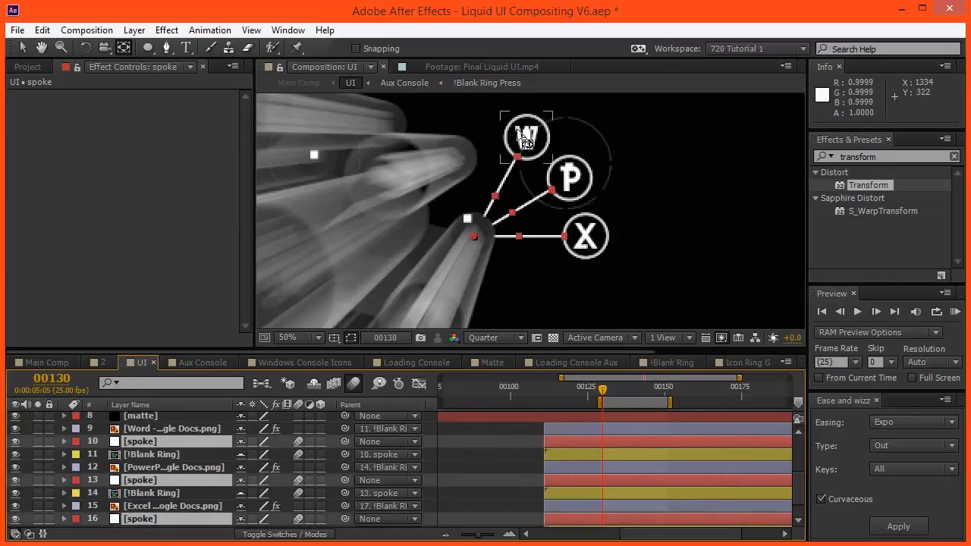
left_click(187, 442, "ctrl")
left_click_drag(345, 480, 146, 458)
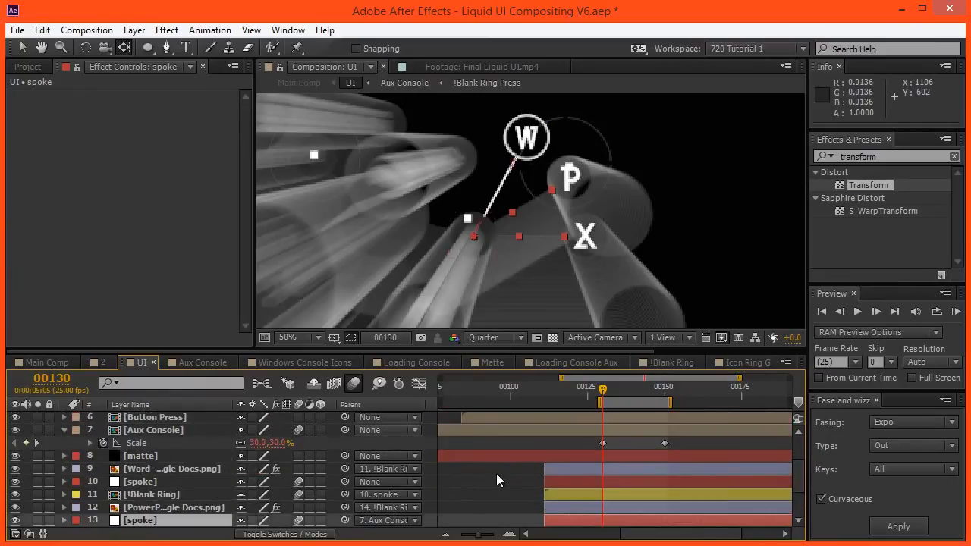
Step: Compare the parented branches at frames 130 and 150 against the Word icon
scroll(496, 478, "down", 1)
left_click_drag(476, 278, 428, 254)
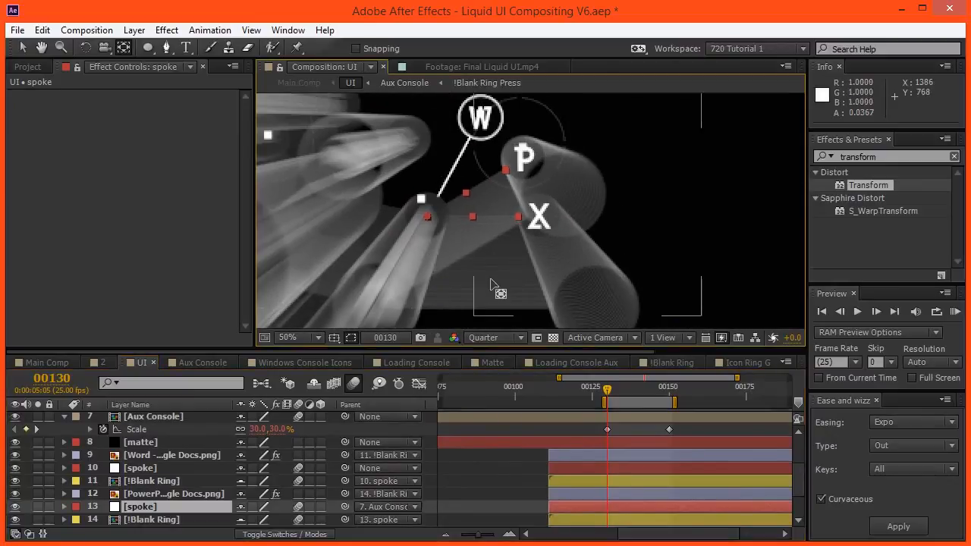
key("k")
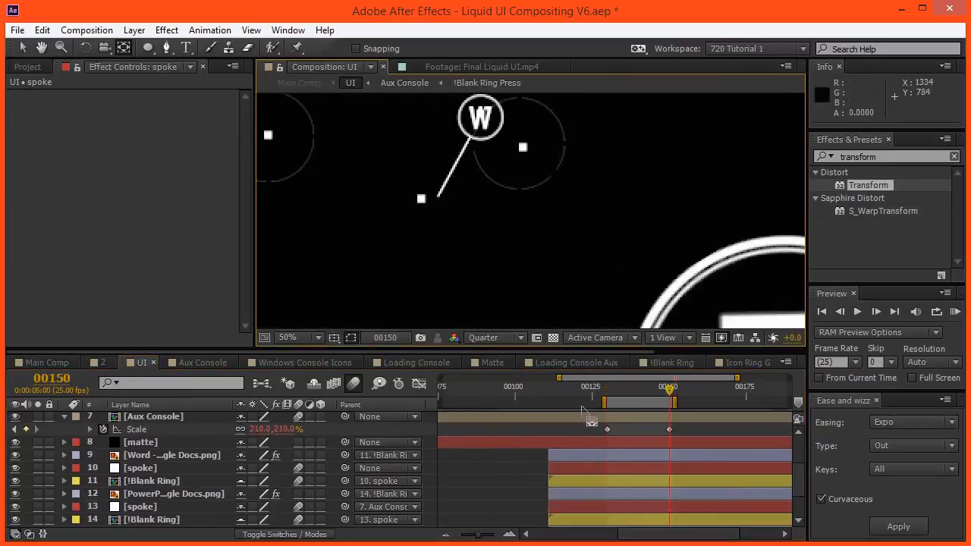
mouse_move(606, 397)
left_mouse_down()
mouse_move(589, 397)
mouse_move(608, 398)
left_mouse_up()
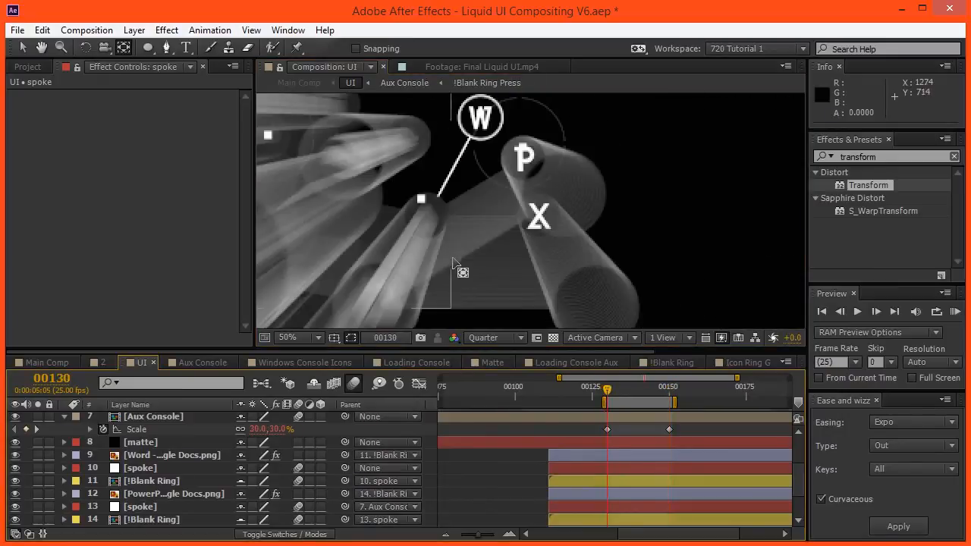
key("Page_Down")
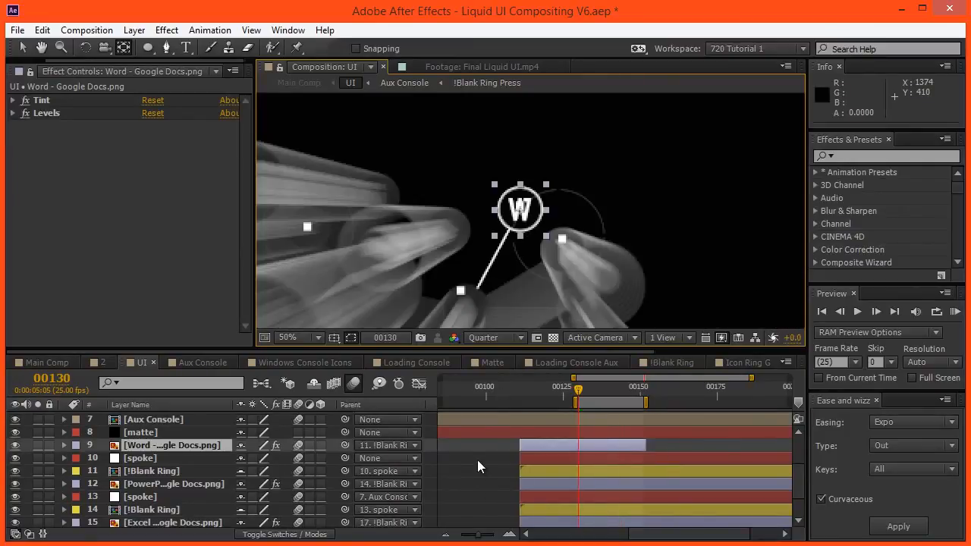
Step: Duplicate the Word icon's !Blank Ring layer and trim the copy to start at frame 130
left_click(176, 472)
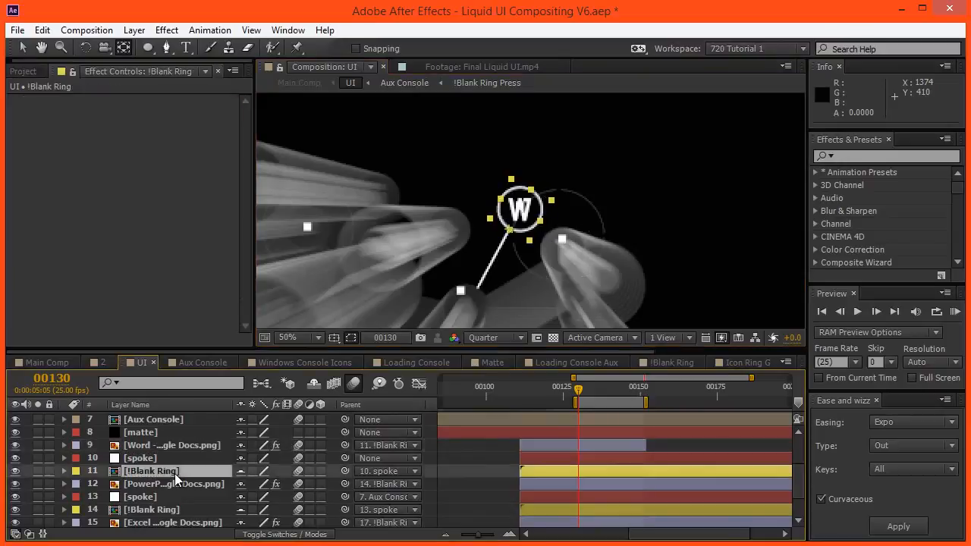
scroll(477, 526, "up", 3)
scroll(479, 455, "down", 4)
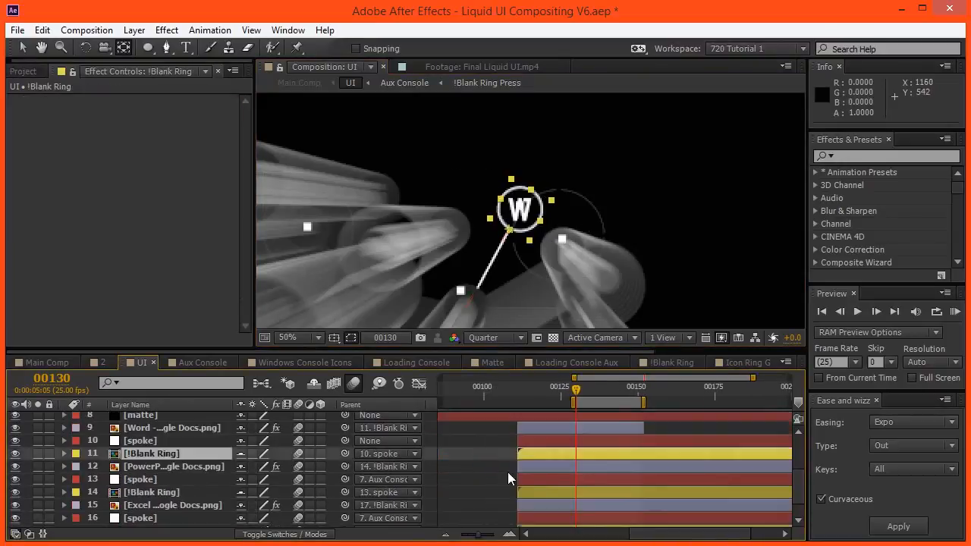
key("ctrl+d")
key("alt+bracketleft")
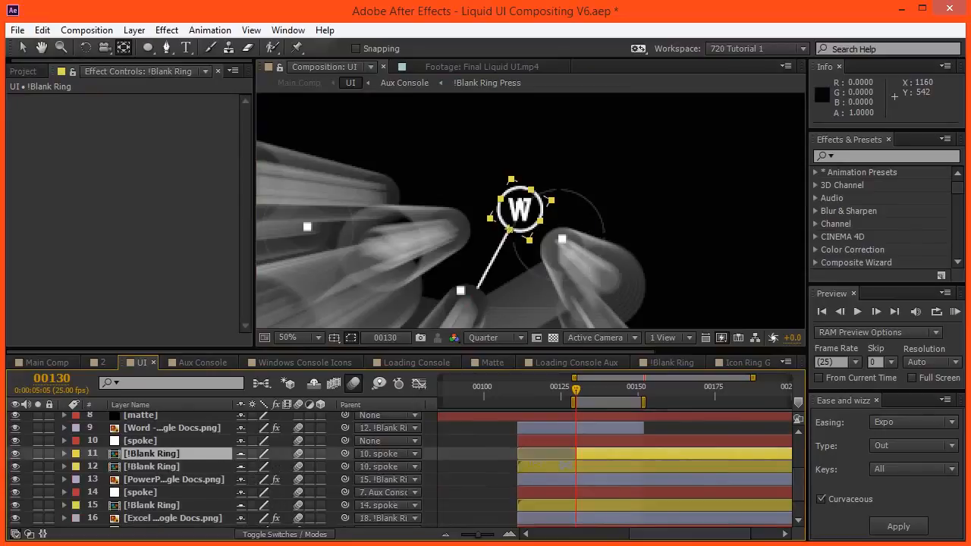
Step: Trim the Word icon's original !Blank Ring layer to end at frame 129
left_click(565, 465)
key("Page_Up")
key("alt+bracketright")
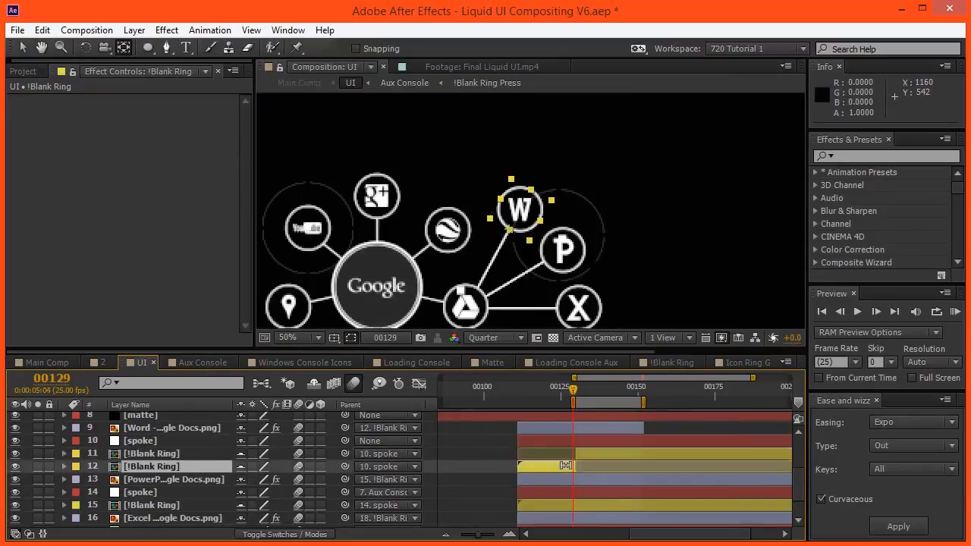
Step: Remove the Scale keyframes from the duplicate !Blank Ring layer that starts at frame 130
left_click(601, 450)
key("Page_Down")
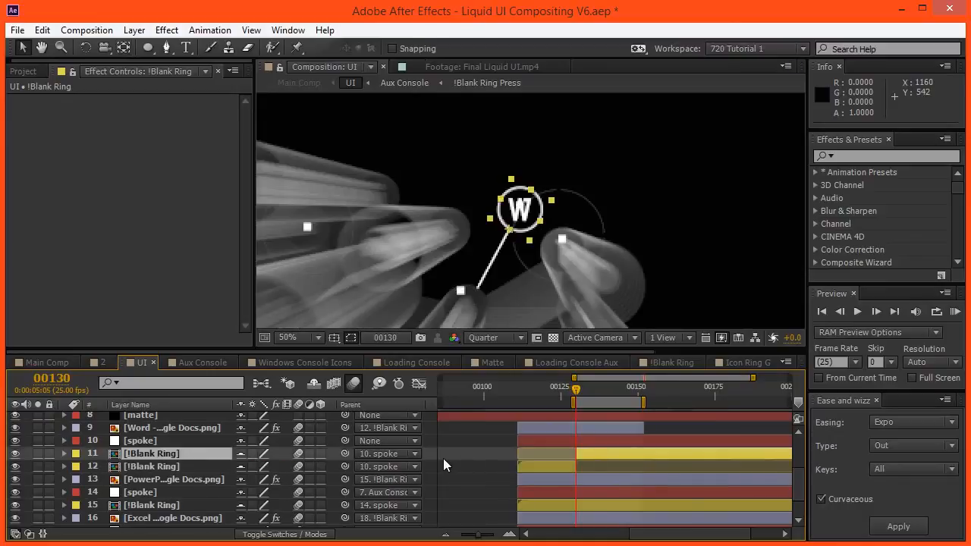
key("e")
key("e")
key("Page_Down")
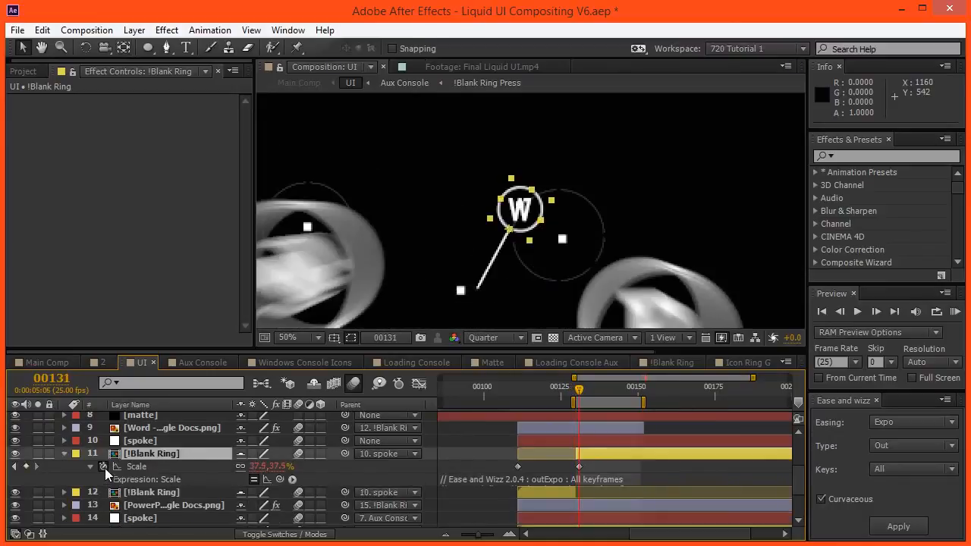
left_click(105, 468)
Step: Set the duplicate !Blank Ring layer's parent to None and reset its transform
left_click(392, 456)
left_click(380, 466)
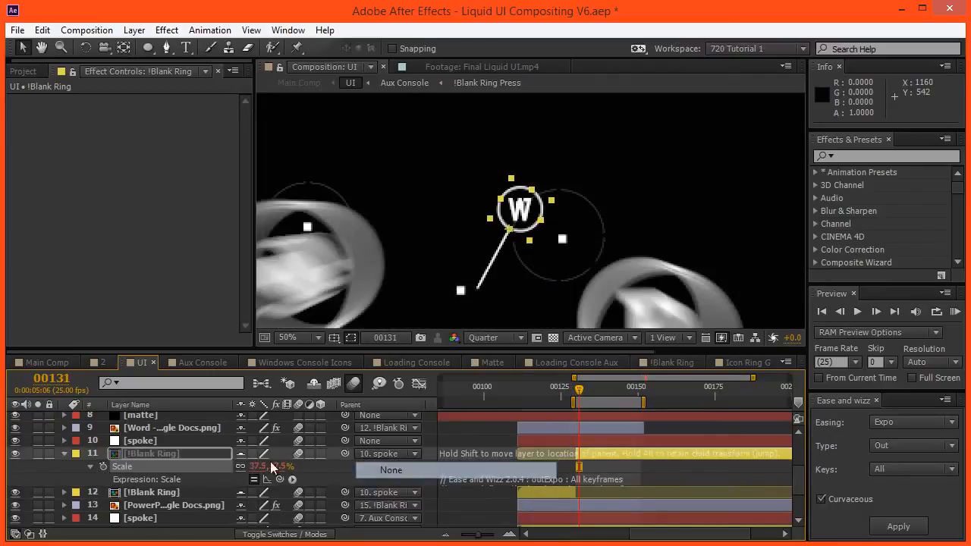
right_click(162, 457)
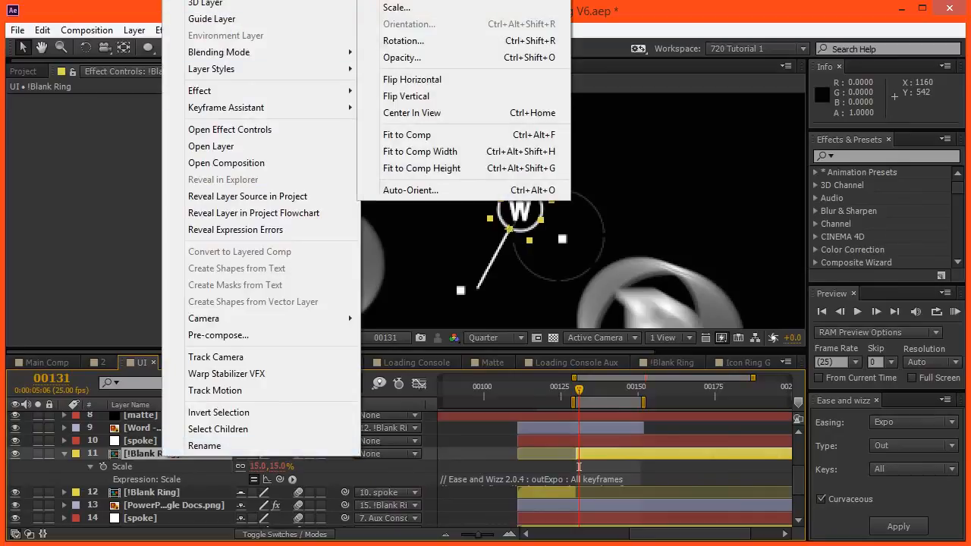
left_click(402, 1)
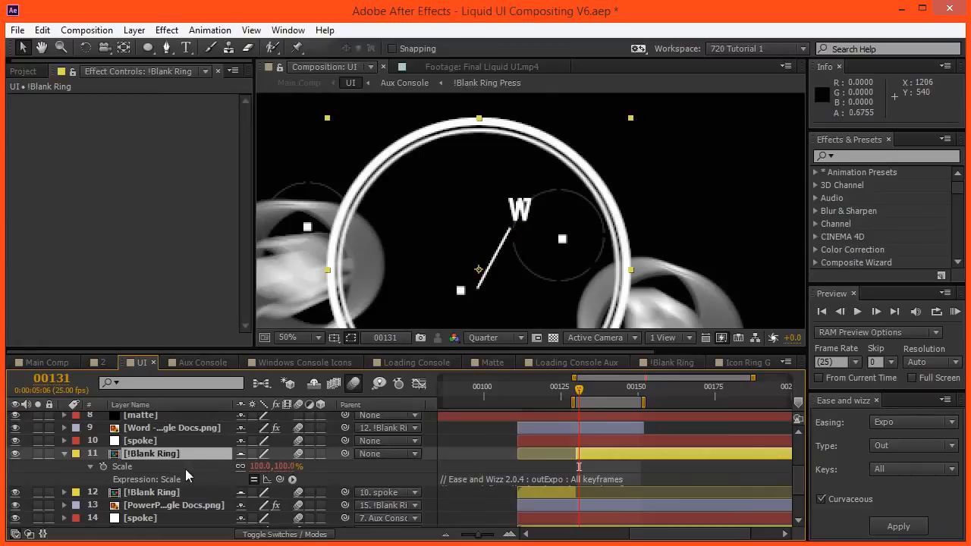
Step: Remove the Scale expression from the duplicate !Blank Ring layer and set its Scale to 15%
left_click(104, 466, "alt")
left_click(261, 467)
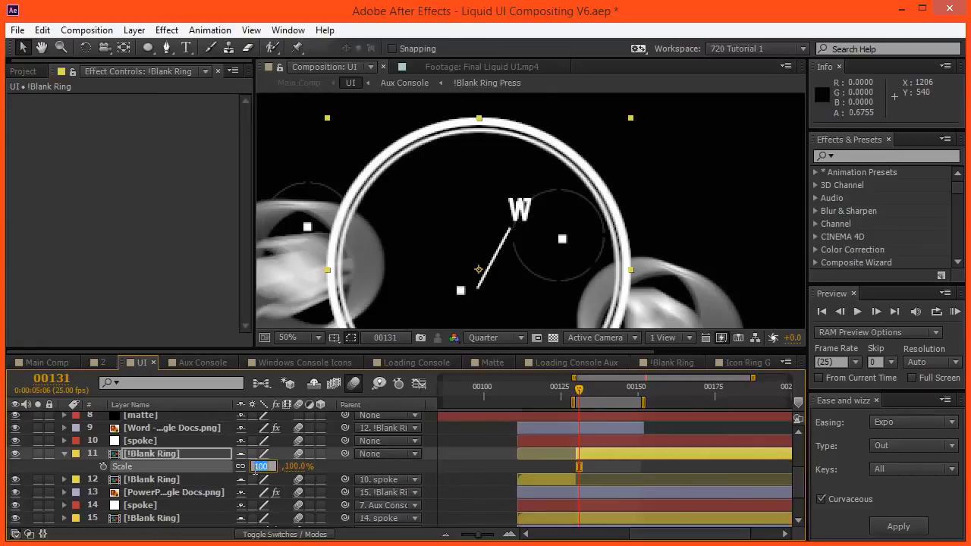
key("Return")
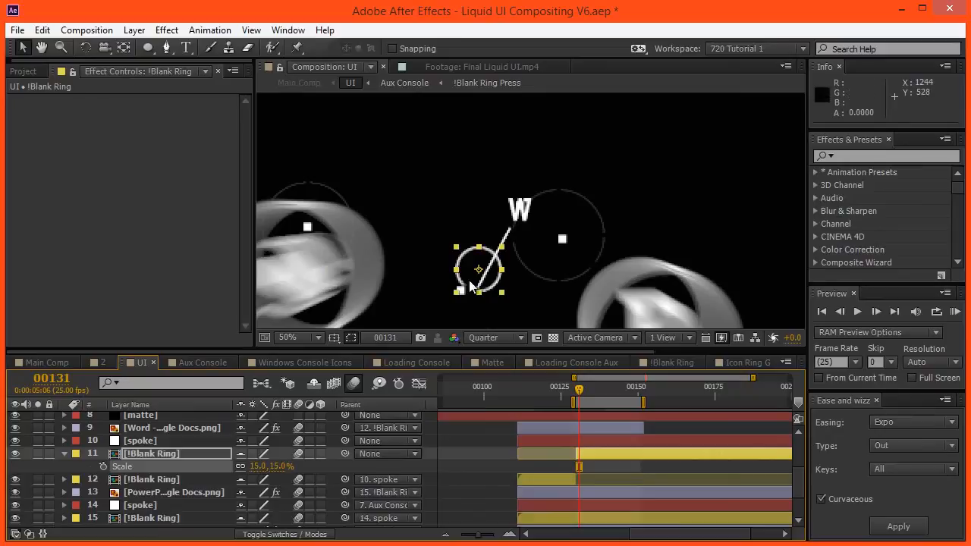
Step: Move the duplicate ring around the W letter, aligned with the original ring at frames 129 and 130
left_click_drag(506, 221, 509, 219)
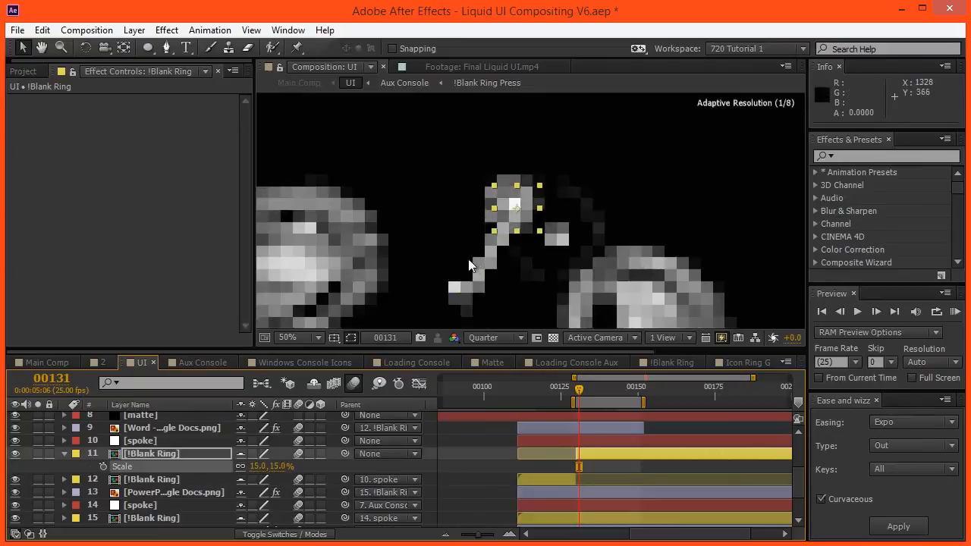
key("period")
key("Page_Up")
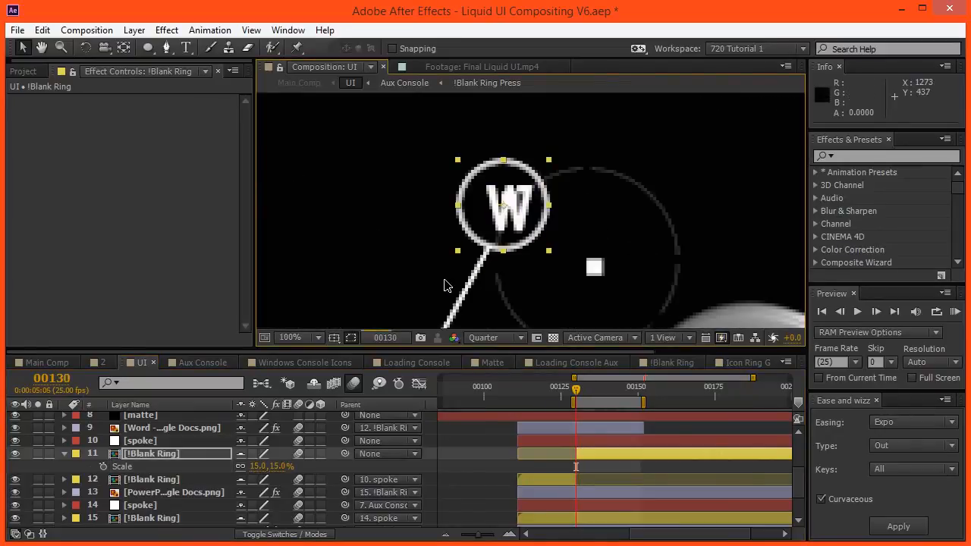
key("period")
key("Page_Up")
key("Page_Down")
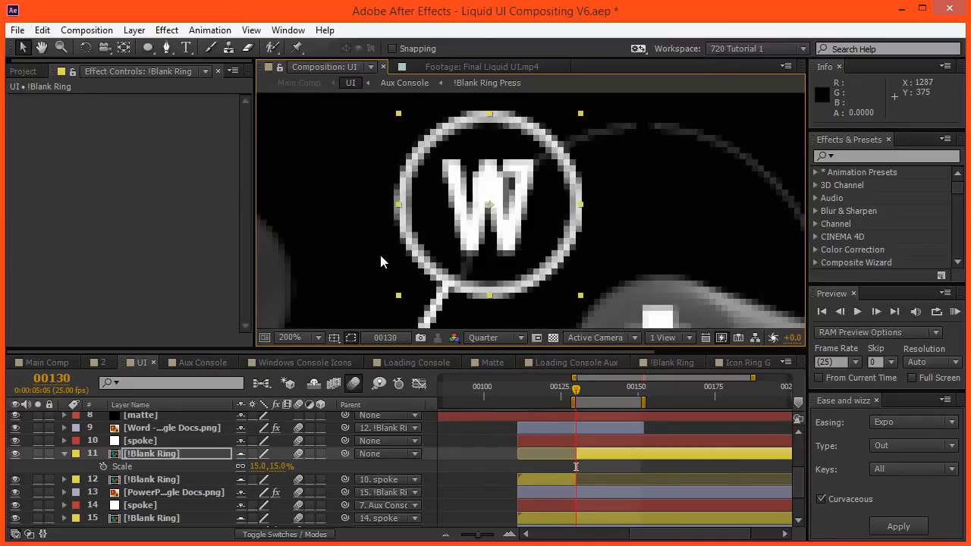
Step: Add a Scale keyframe to the duplicate !Blank Ring layer at frame 130
left_click(150, 454)
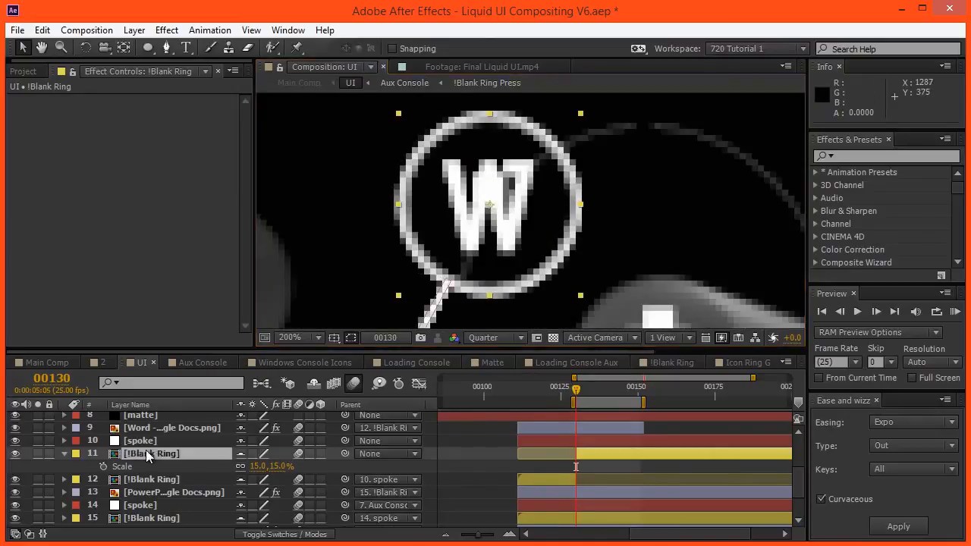
left_click(104, 467)
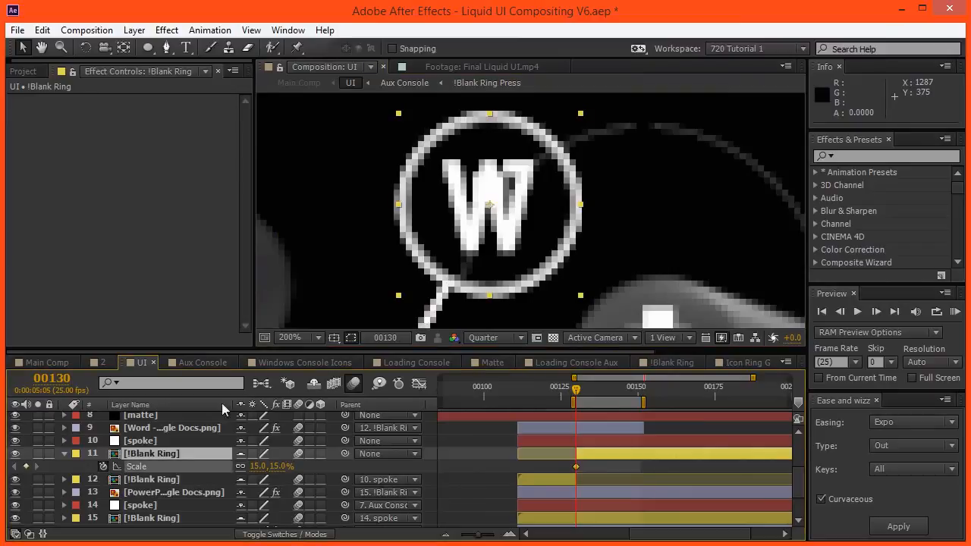
key("comma")
key("comma")
key("comma")
left_click_drag(513, 289, 533, 272)
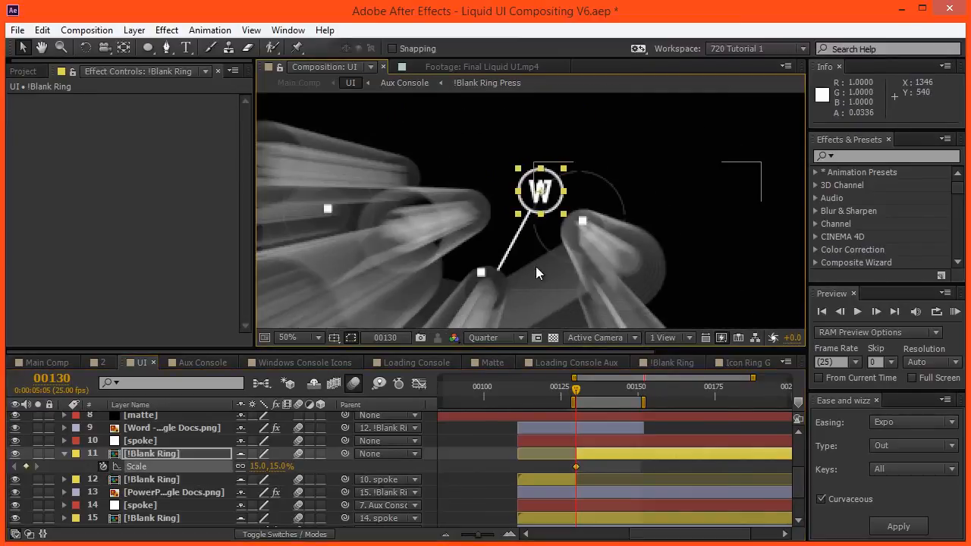
Step: Set the duplicate ring's Scale to 150% at frame 150 and apply Expo Out easing to all its Scale keyframes
key("shift+Page_Down")
key("shift+Page_Down")
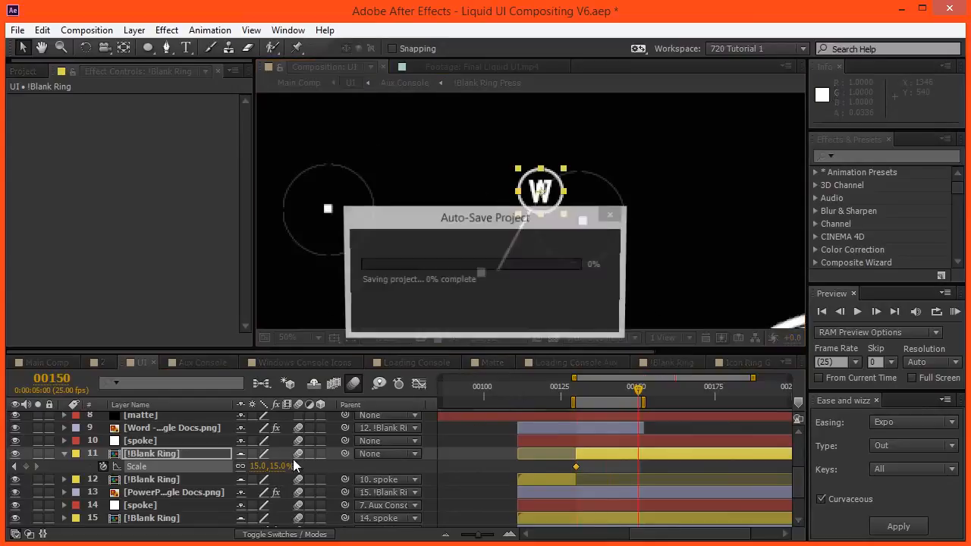
left_click(258, 468)
type("100")
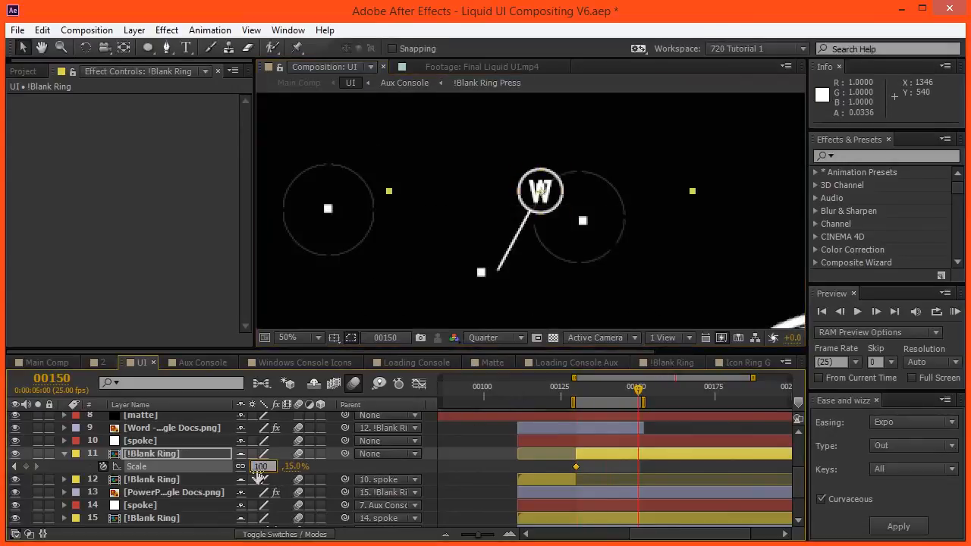
key("Return")
left_click(258, 467)
type("15")
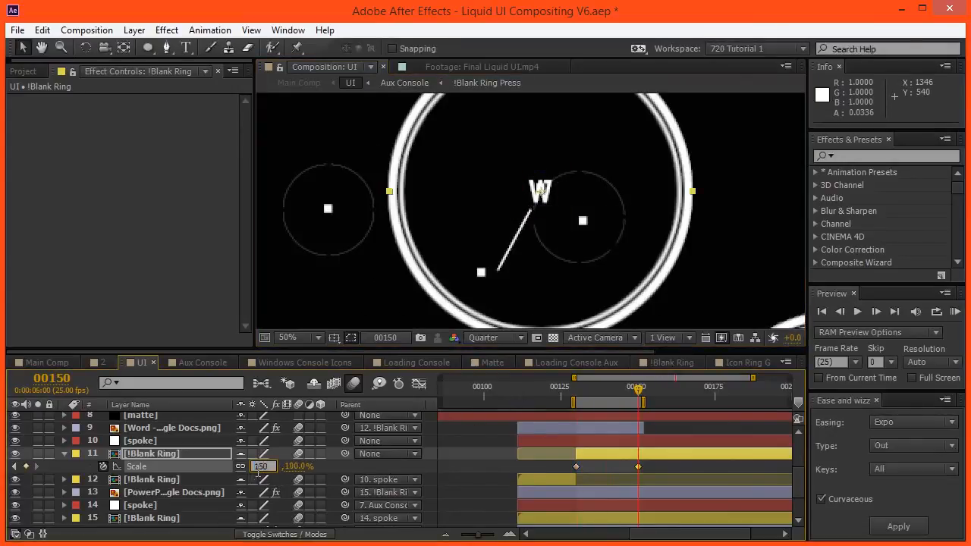
key("Return")
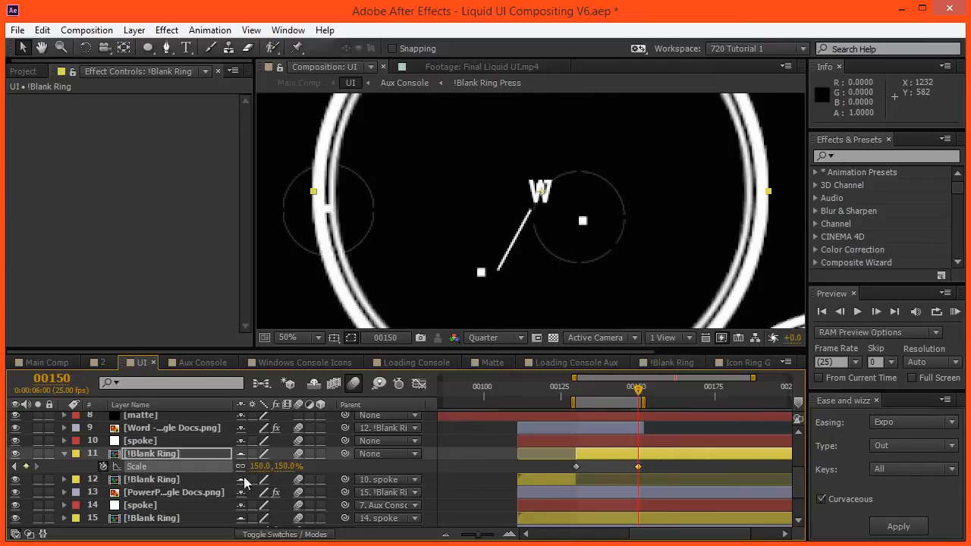
left_click(893, 526)
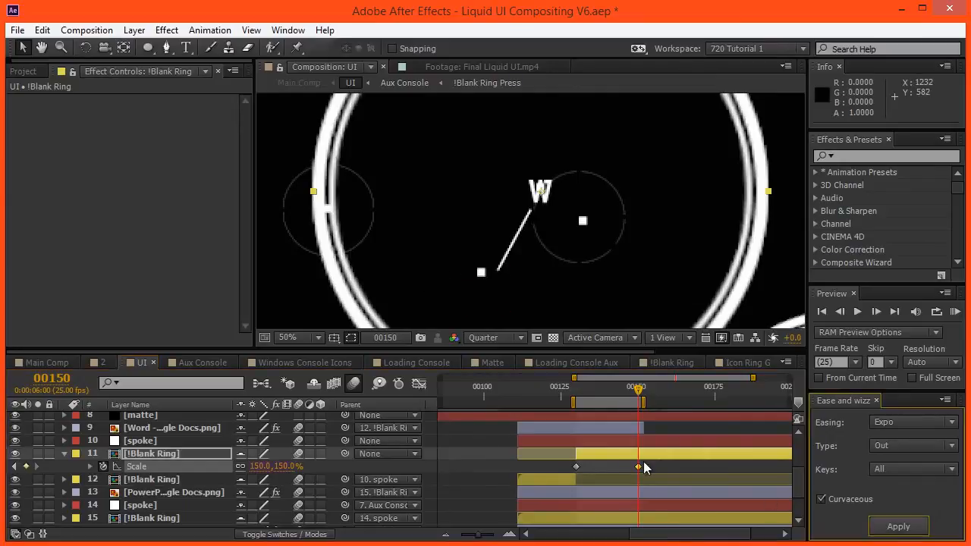
Step: Apply the Distort Transform effect to the Word - Google Docs.png layer in the UI composition at frame 130
left_click(575, 387)
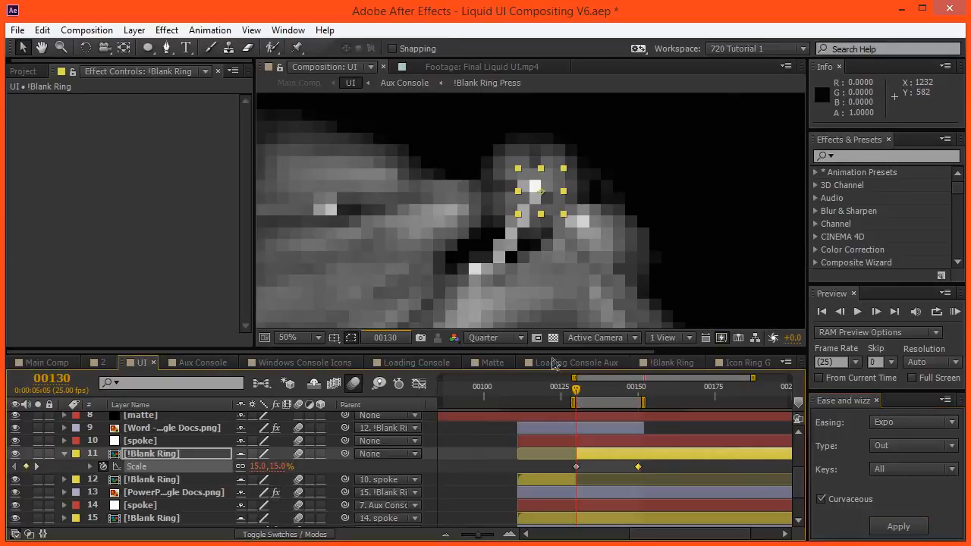
key("Page_Down")
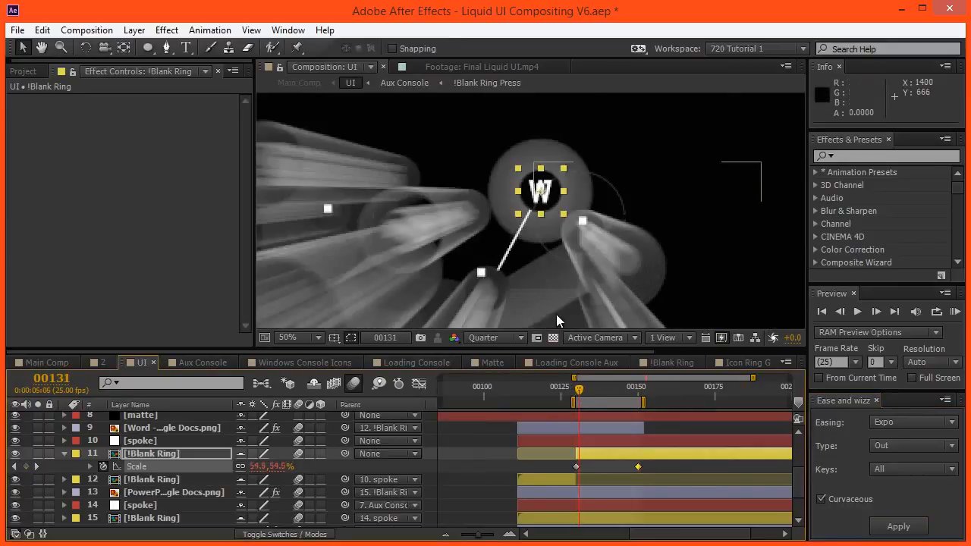
key("Page_Up")
key("Page_Down")
key("Page_Up")
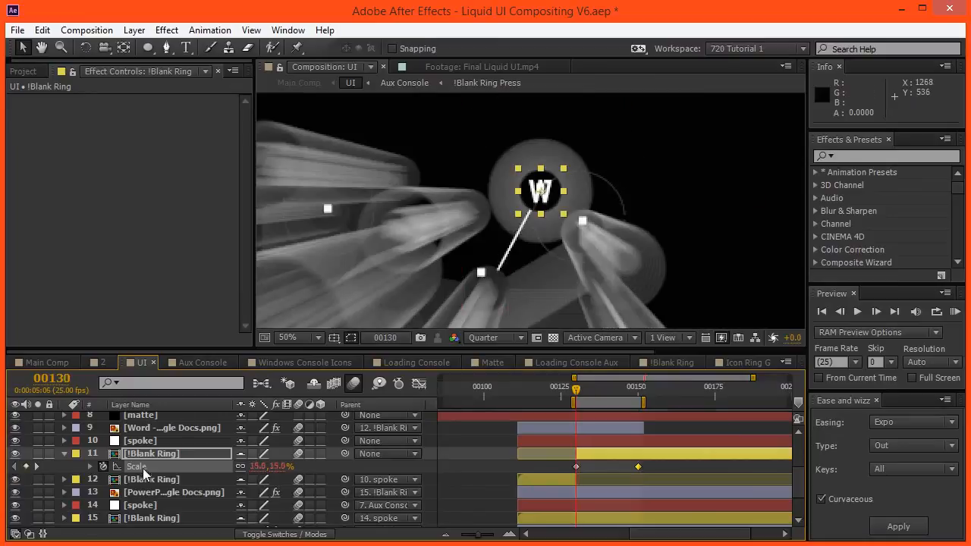
left_click(151, 431)
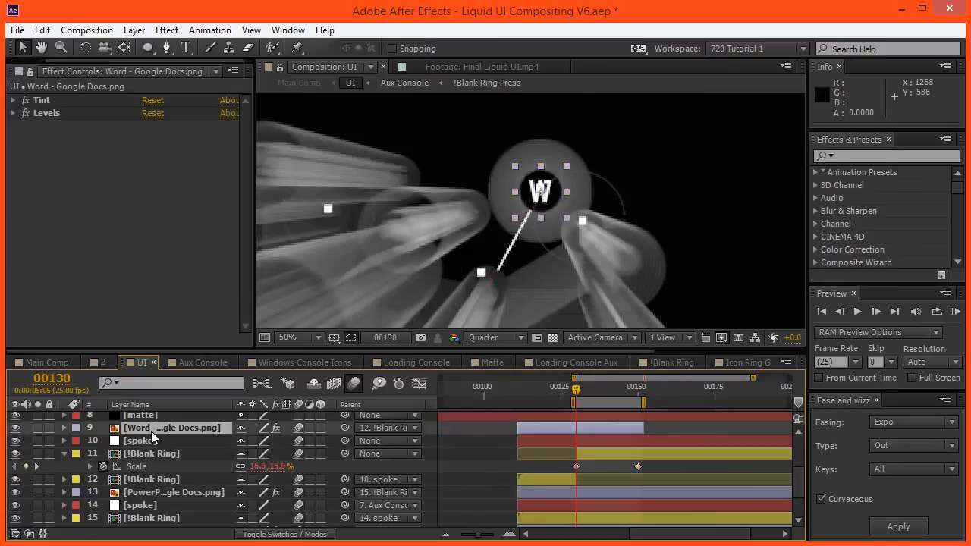
key("s")
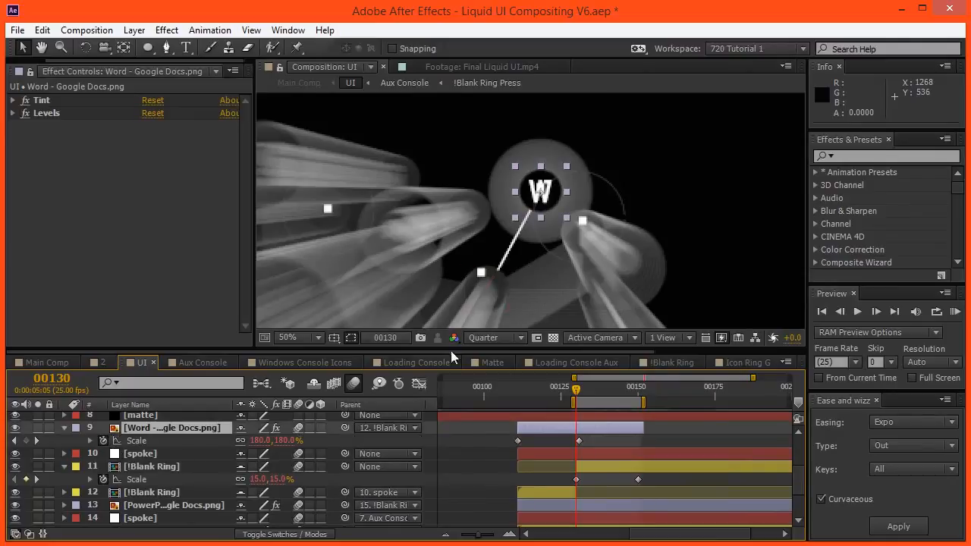
left_click(859, 157)
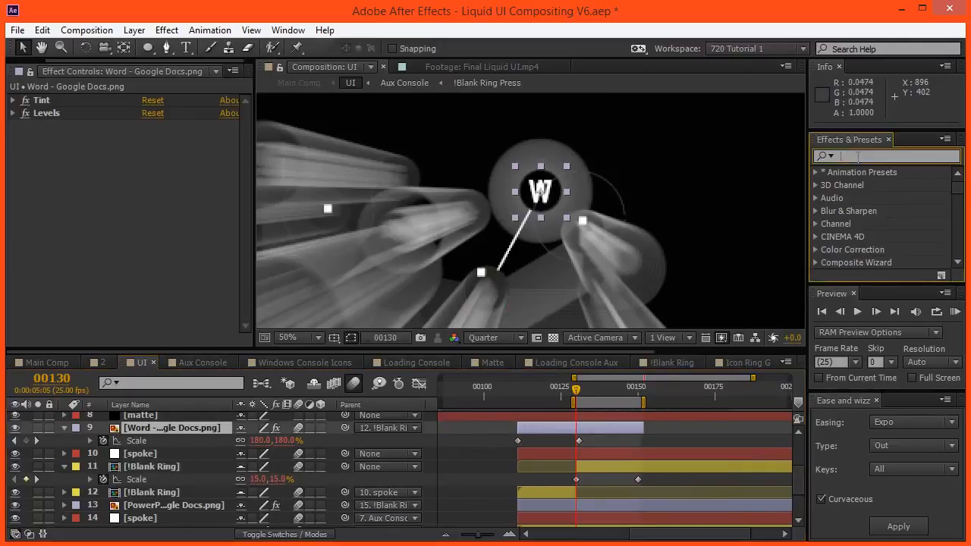
type("tra")
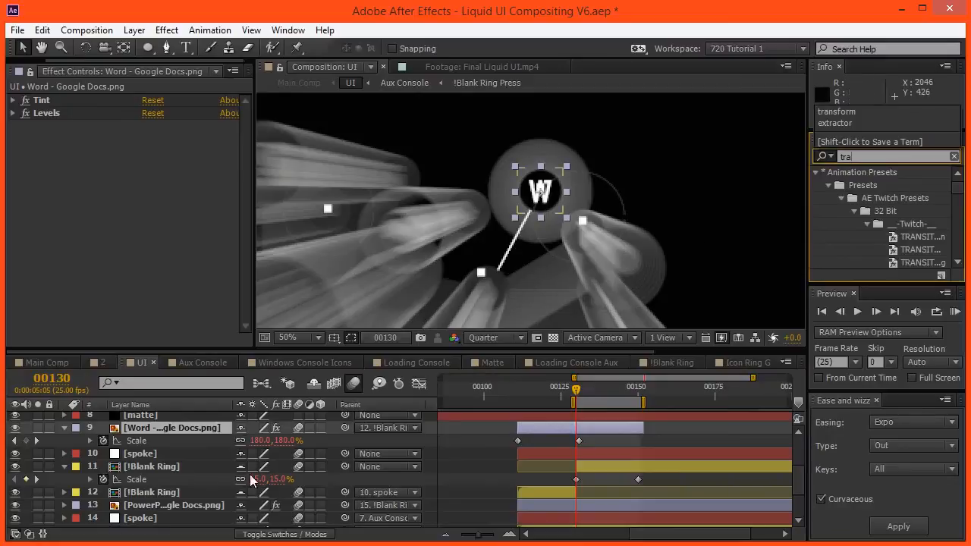
type("ns")
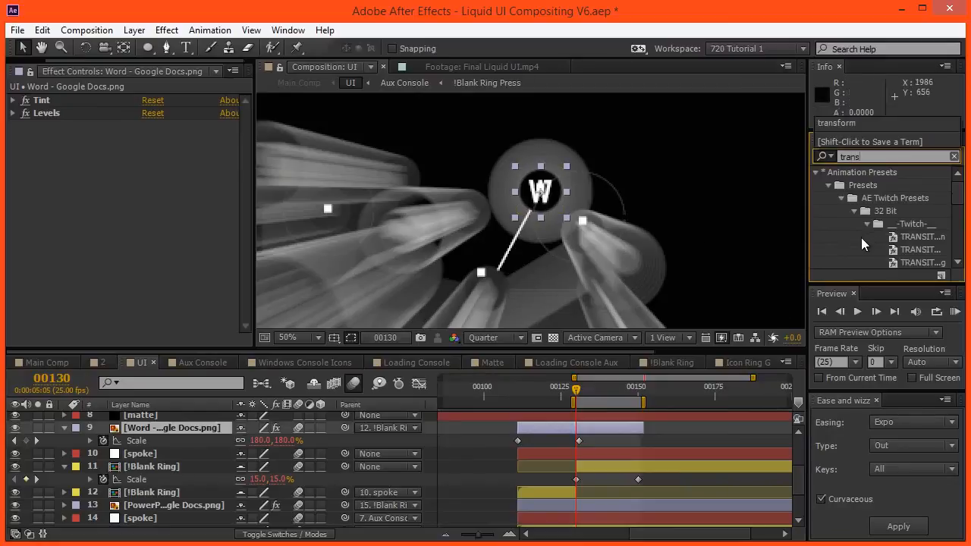
type("f")
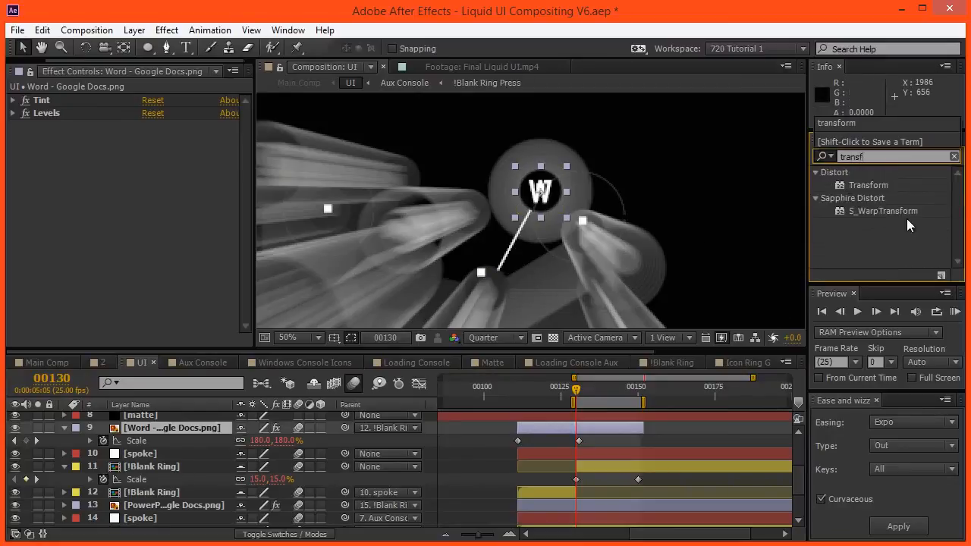
left_click_drag(882, 192, 106, 210)
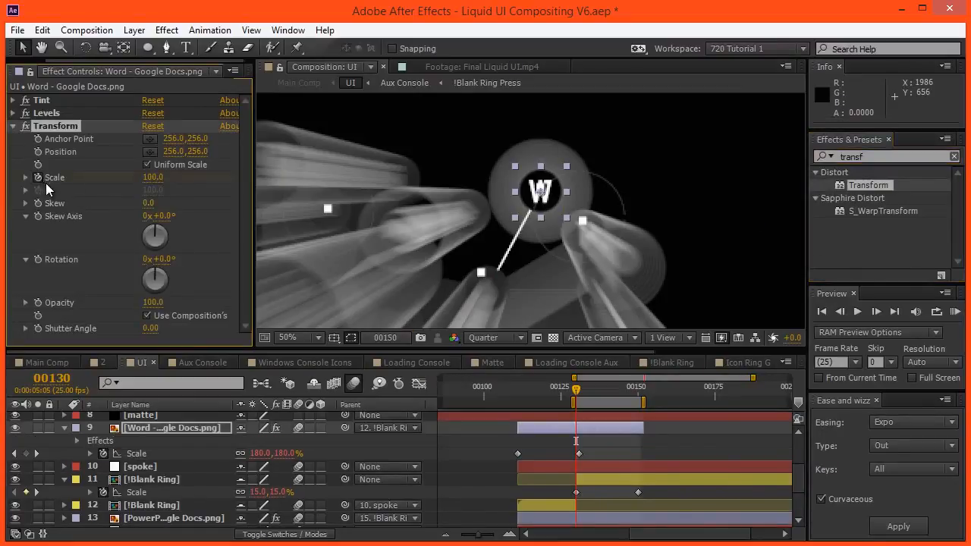
Step: Keyframe the Word layer's Transform effect Scale from 100 at frame 130 to 0 at frame 150
key("k")
left_click(161, 179)
type("0")
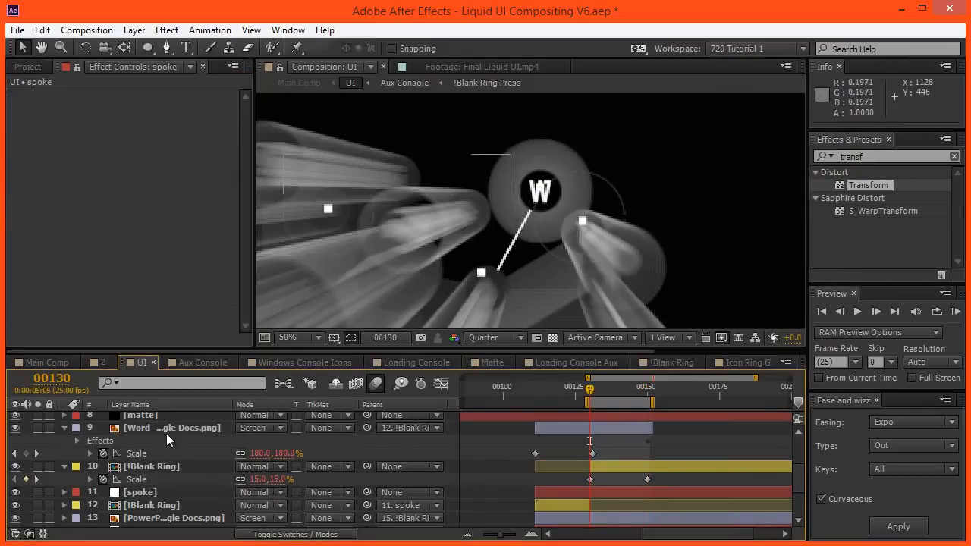
Step: Try to parent the Word branch's spoke layer to the duplicate !Blank Ring
left_click(140, 492)
left_click_drag(367, 494, 206, 467)
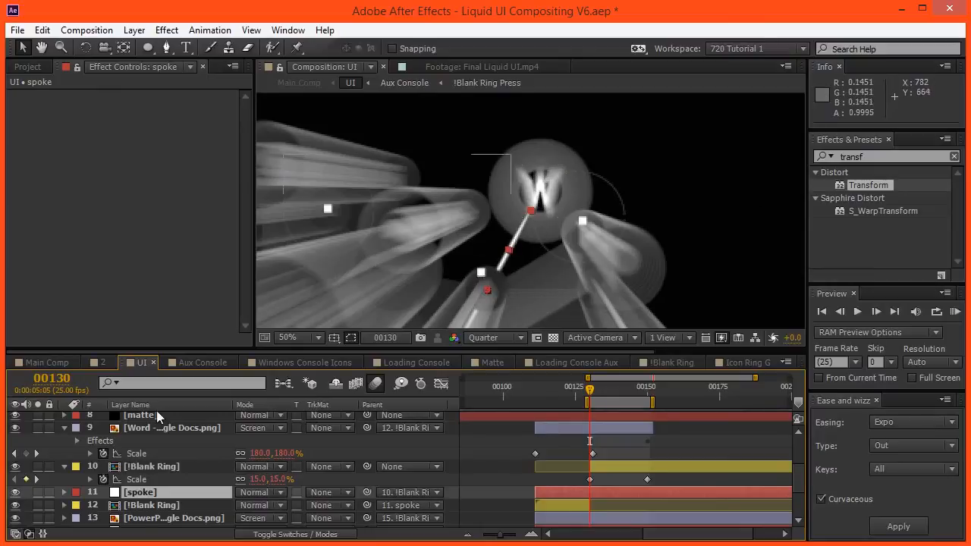
Step: Duplicate the Word layer, ending the lower copy at frame 129 and starting the upper copy at frame 130
left_click(171, 429)
key("ctrl+d")
left_click(165, 444)
key("Page_Up")
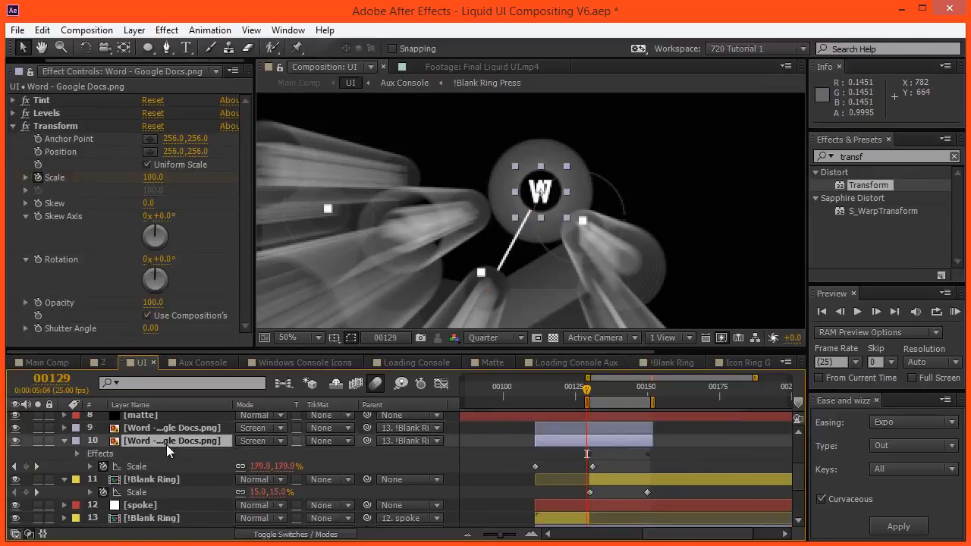
key("alt+bracketright")
key("Page_Down")
left_click(178, 431)
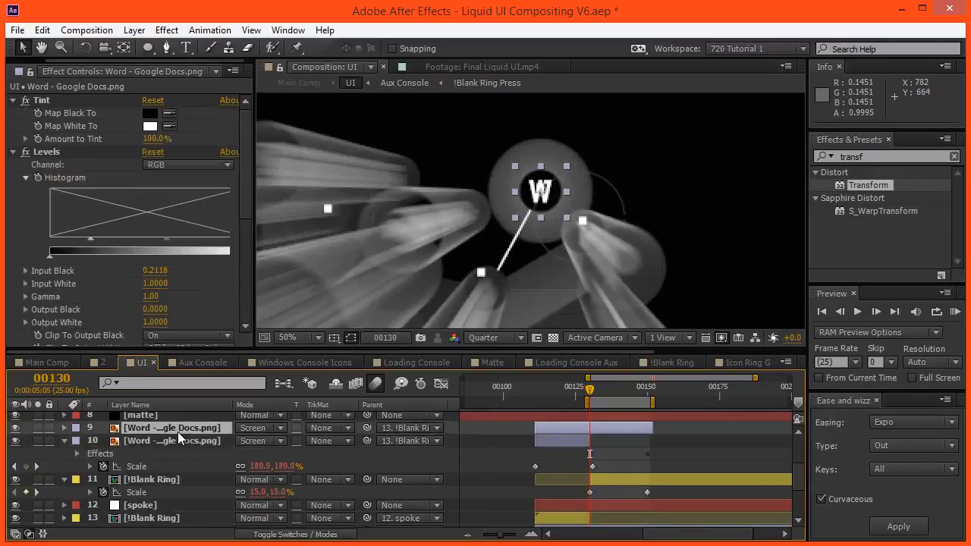
key("alt+bracketleft")
Step: Set the upper Word copy's parent to None and parent the spoke layer to the duplicate !Blank Ring
left_click(384, 430)
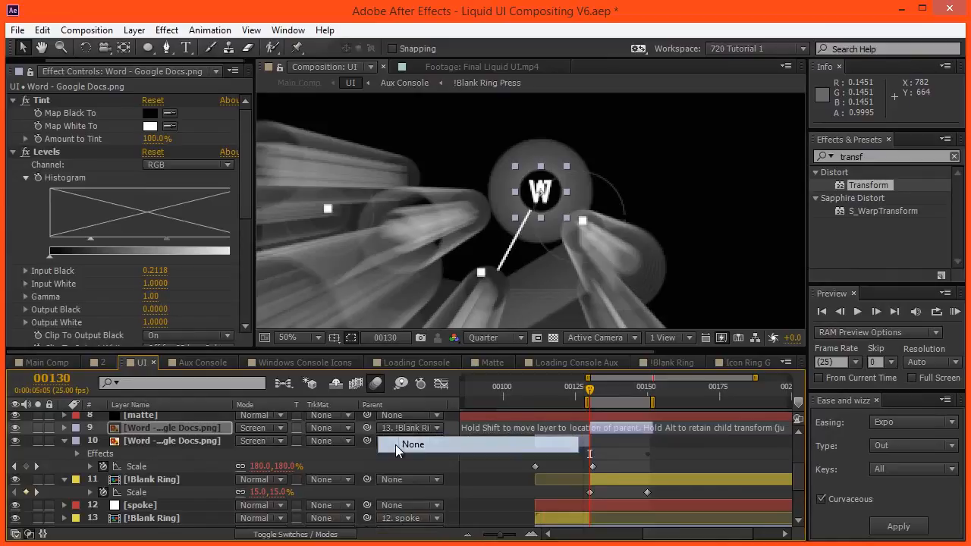
left_click(396, 446)
left_click(152, 505)
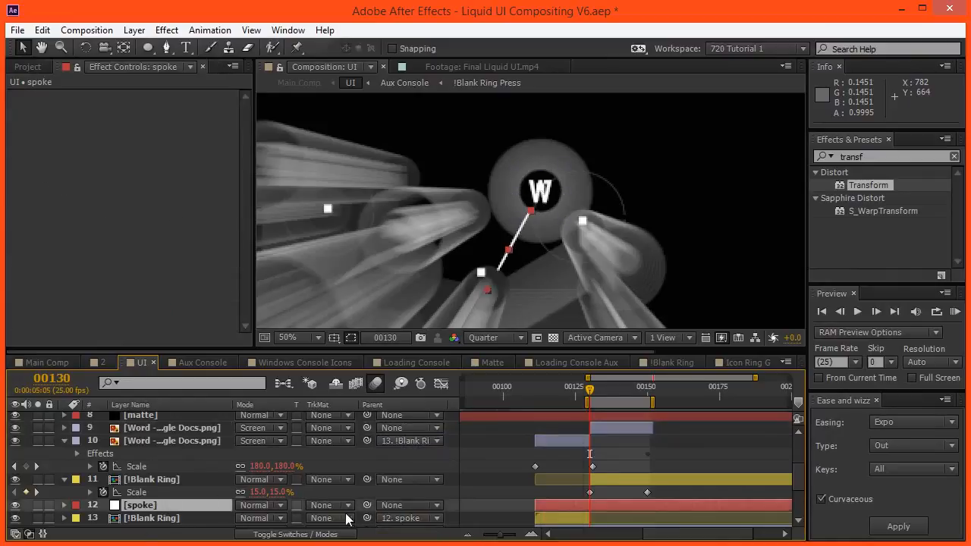
left_click_drag(367, 506, 180, 482)
Step: Apply Expo Out easing to all Transform effect Scale keyframes on the upper Word copy
left_click(171, 447)
left_click(176, 433)
key("u")
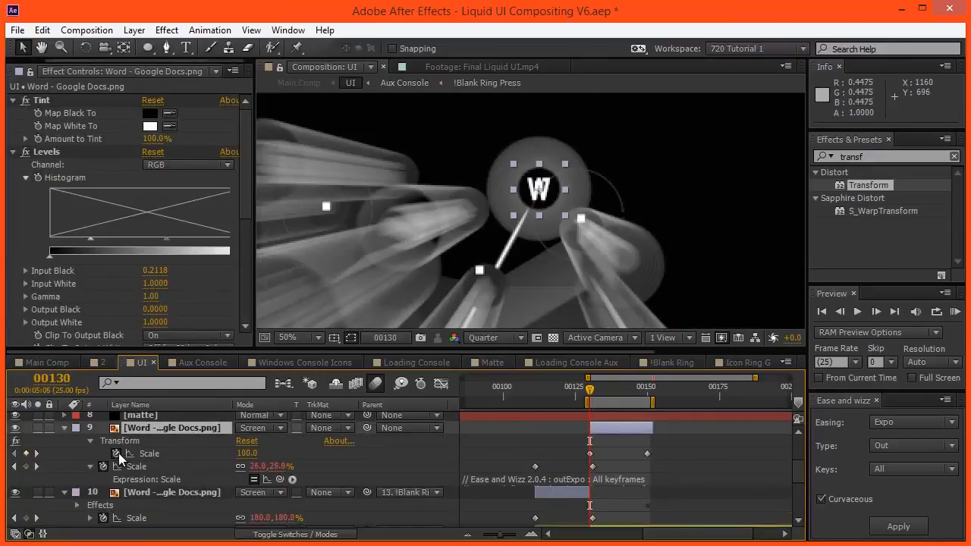
left_click(146, 454)
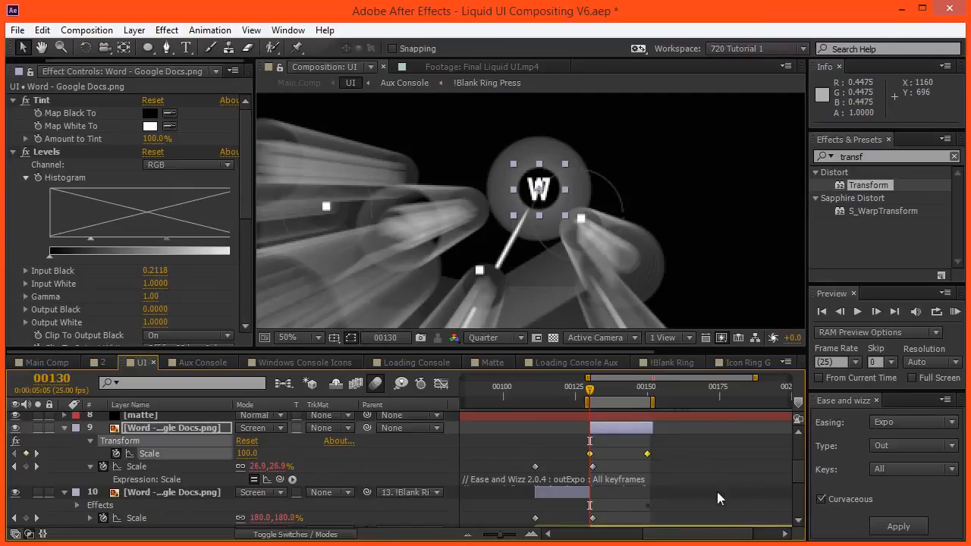
left_click(893, 527)
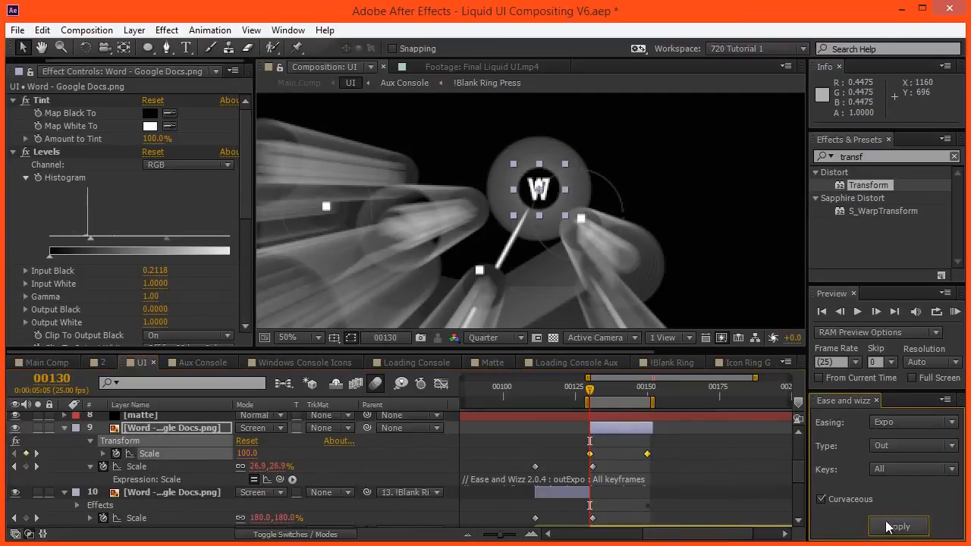
Step: Trim the matte layer around the Google Drive icon to end at frame 129
key("Page_Down")
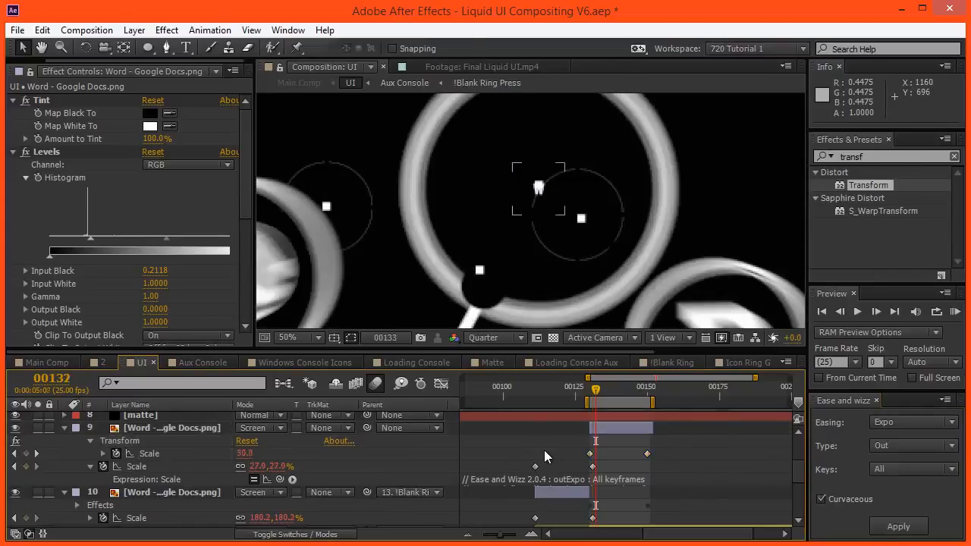
key("Page_Down")
left_click(484, 304)
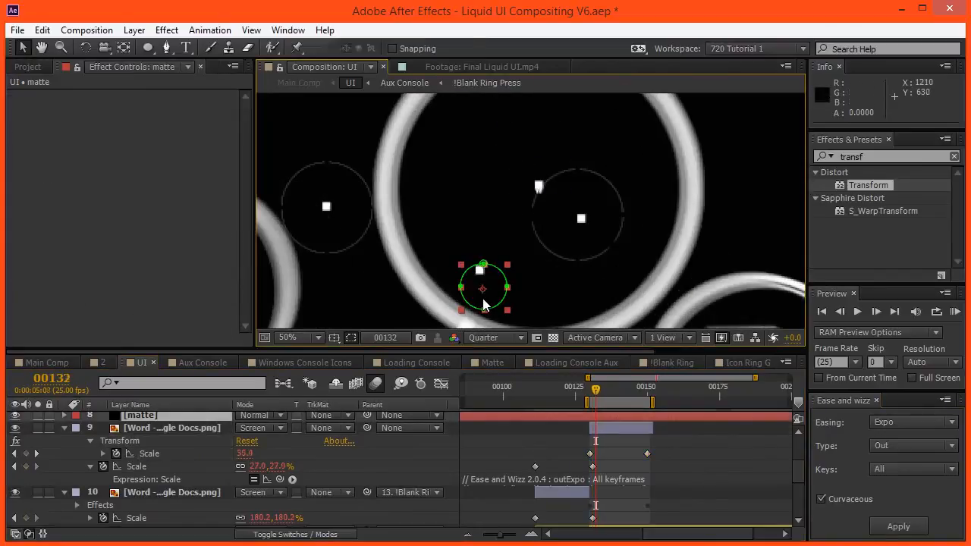
key("Page_Up")
key("Page_Up")
key("Page_Up")
key("Page_Up")
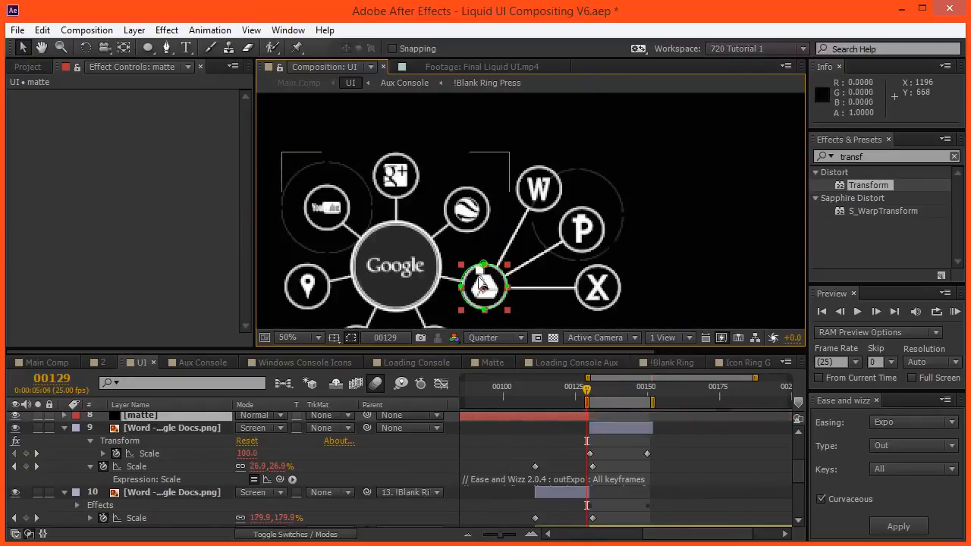
Step: Examine the ring's expansion frame by frame from frame 130, and check how it looks in Main Comp
key("Page_Down")
key("Page_Down")
key("Page_Down")
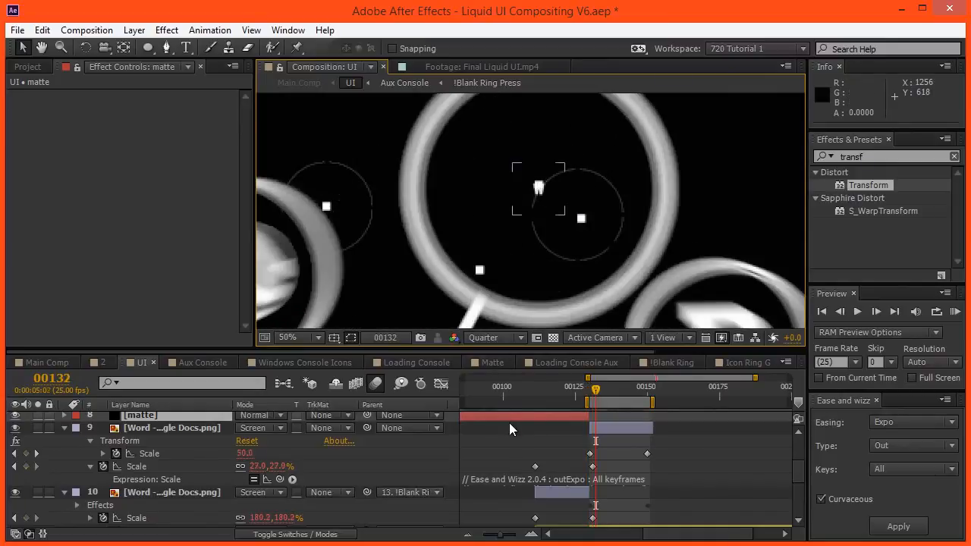
key("Page_Down")
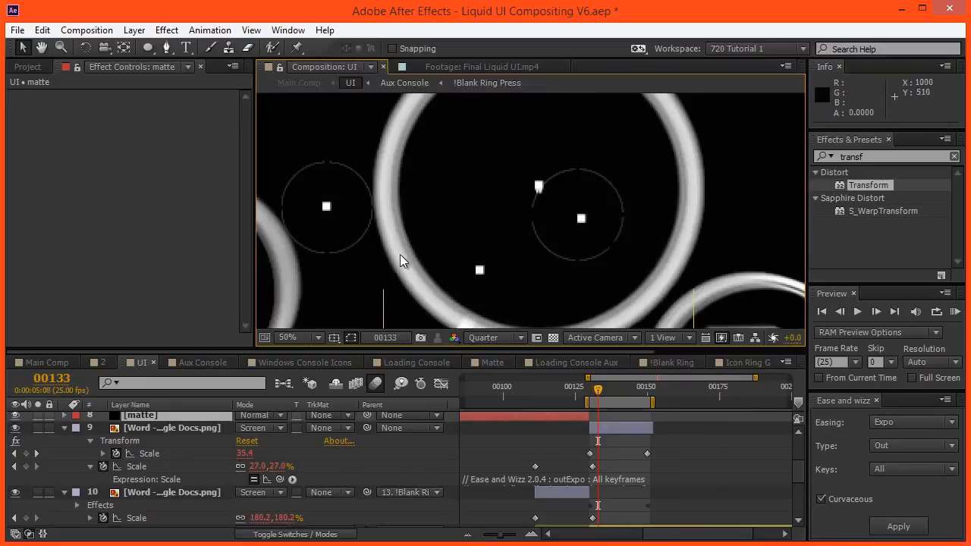
key("Page_Down")
key("Page_Up")
key("Page_Up")
key("Page_Up")
key("Page_Up")
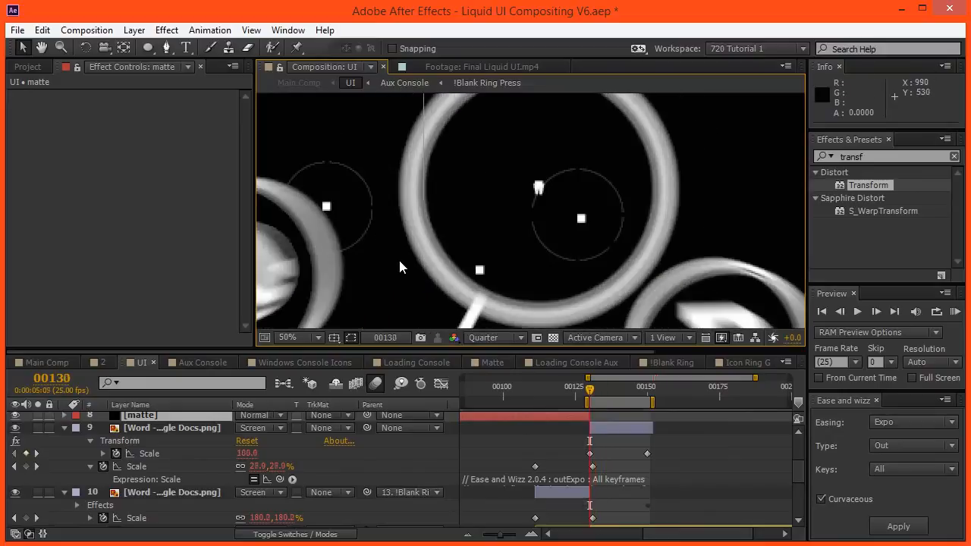
key("Page_Down")
key("Page_Down")
key("Page_Down")
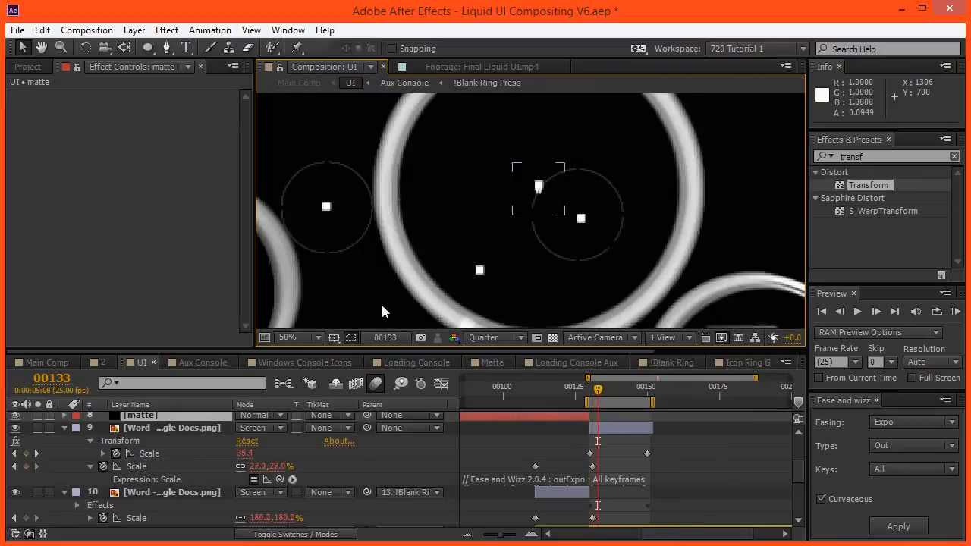
left_click(300, 83)
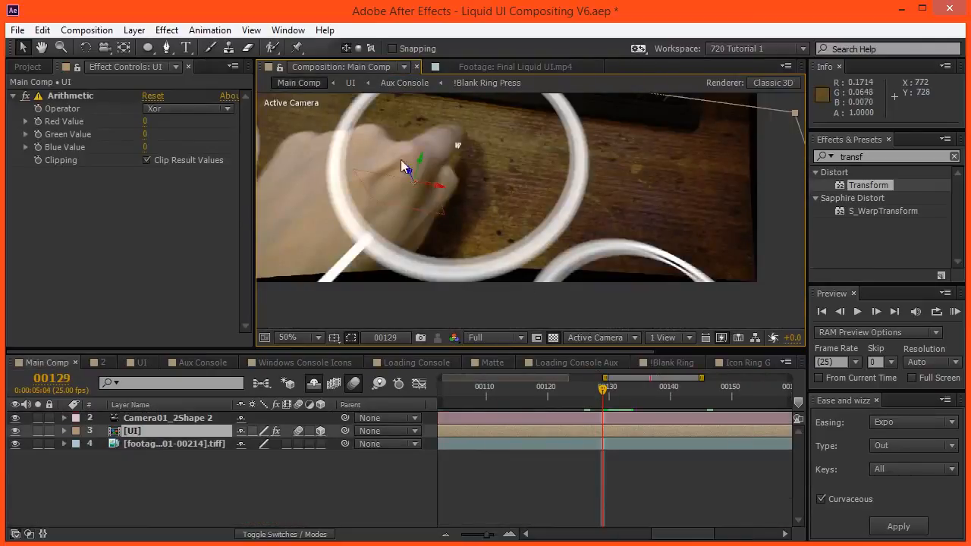
left_click(351, 83)
Step: Identify the expanding !Blank Ring layer by toggling its visibility and reveal its source composition in the project
scroll(556, 474, "down", 3)
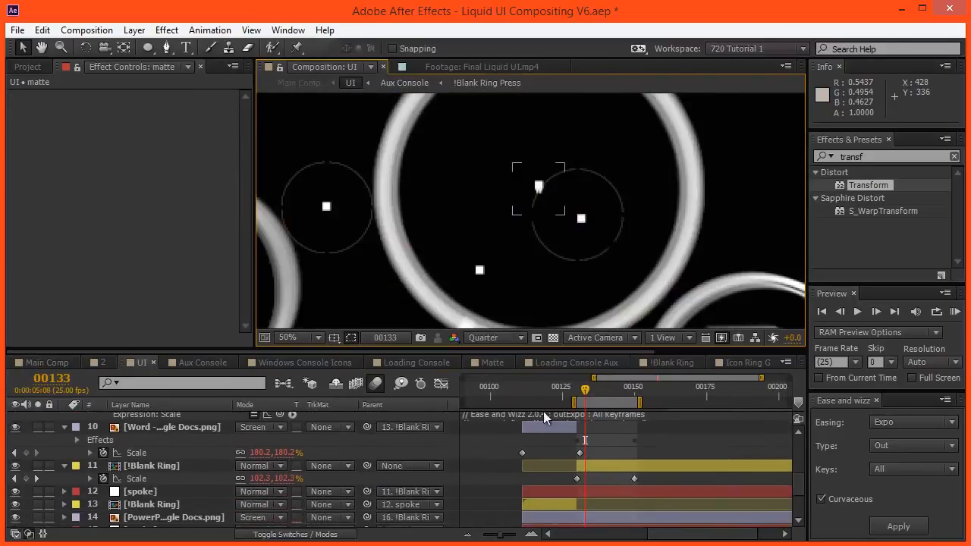
left_click(580, 466)
left_click(14, 466)
left_click(15, 466)
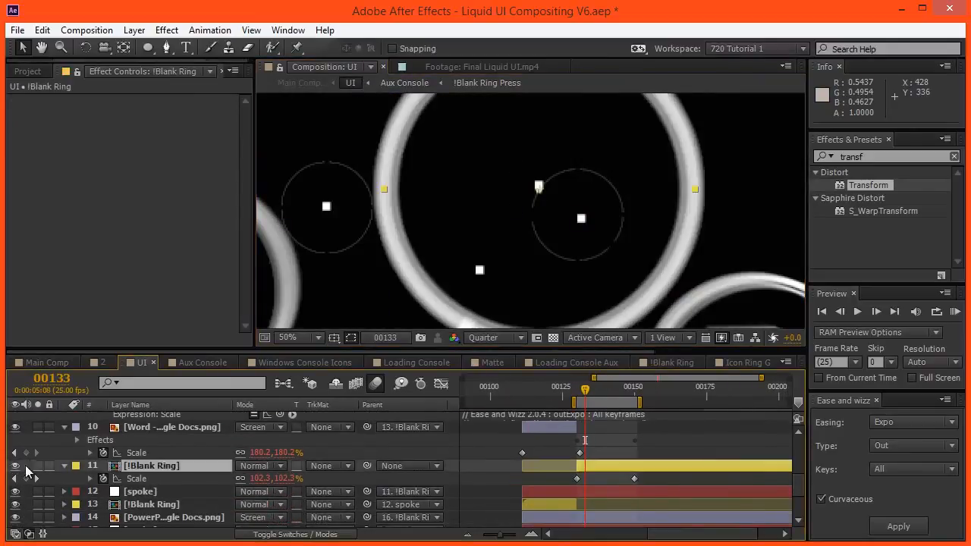
right_click(175, 466)
left_click(263, 202)
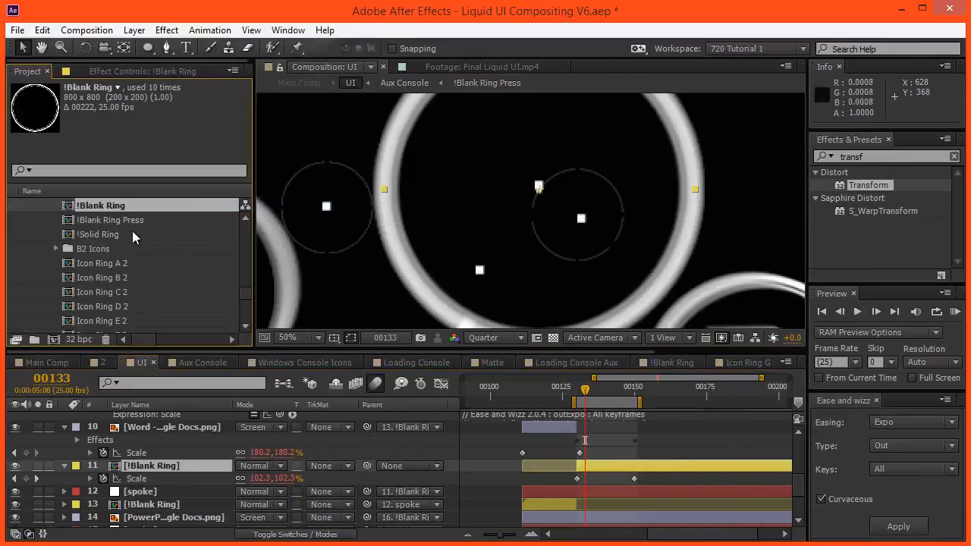
Step: Duplicate the !Blank Ring composition in the project and rename the copy !Blank Ring Erode
left_click_drag(131, 243, 130, 257)
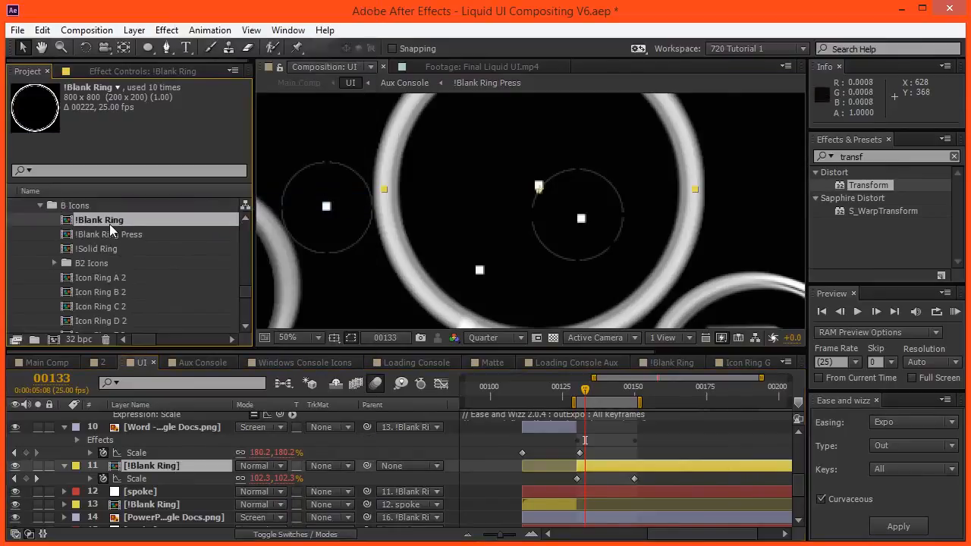
key("ctrl+d")
key("Return")
left_click(150, 206)
key("BackSpace")
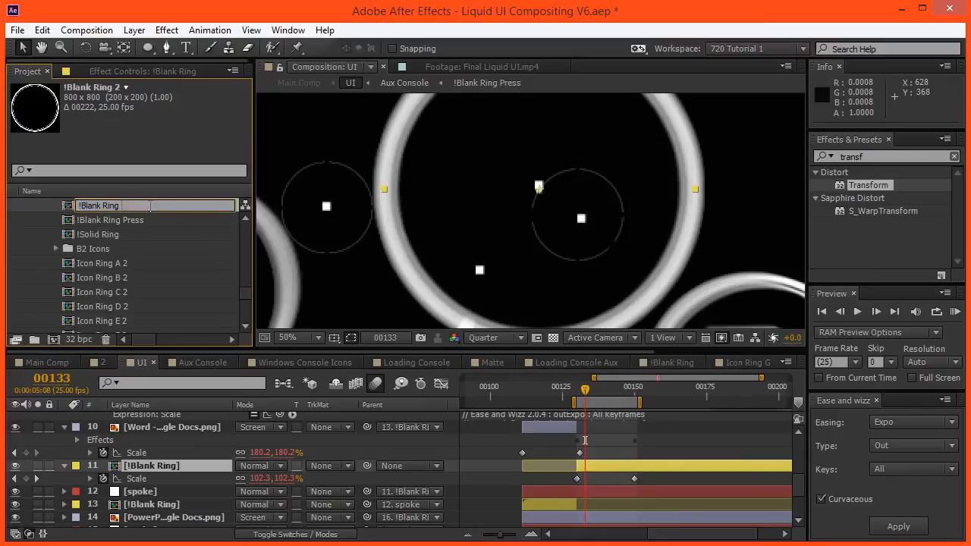
key("Return")
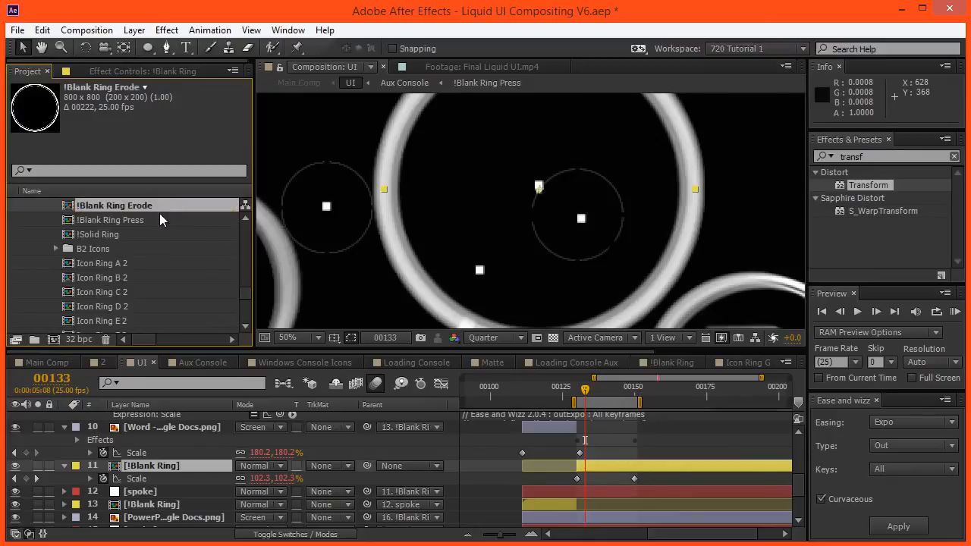
Step: Replace the source of the expanding !Blank Ring layer in the UI composition with !Blank Ring Erode
left_click(545, 450)
key("Page_Up")
key("Page_Up")
key("Page_Up")
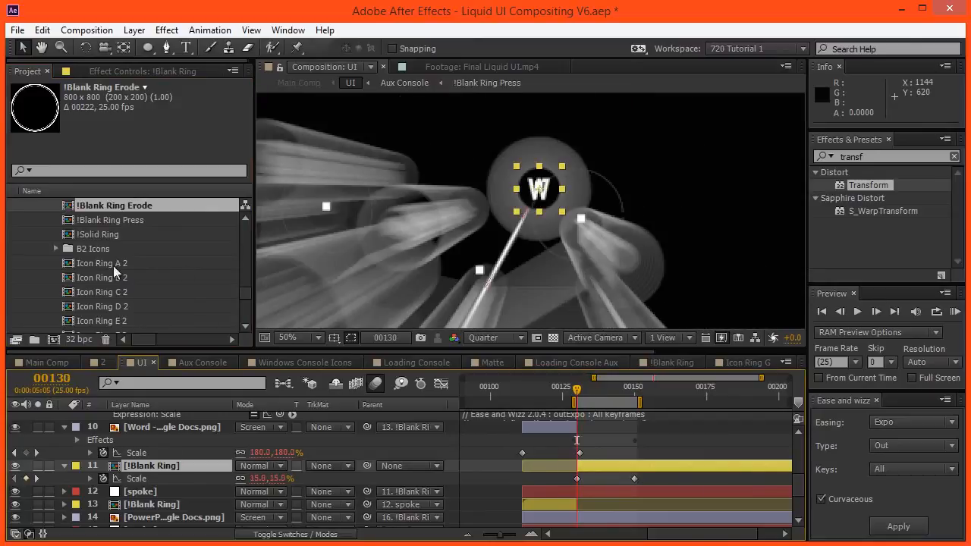
left_click_drag(127, 201, 187, 465)
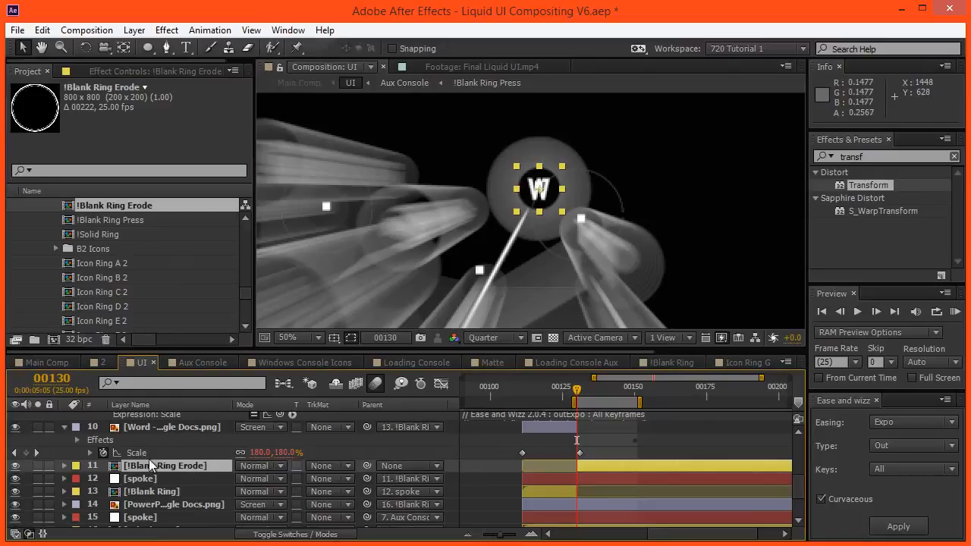
Step: Open the !Blank Ring Erode composition and remove the Mask Expansion expressions from both masks of the outer ring layer
double_click(171, 468)
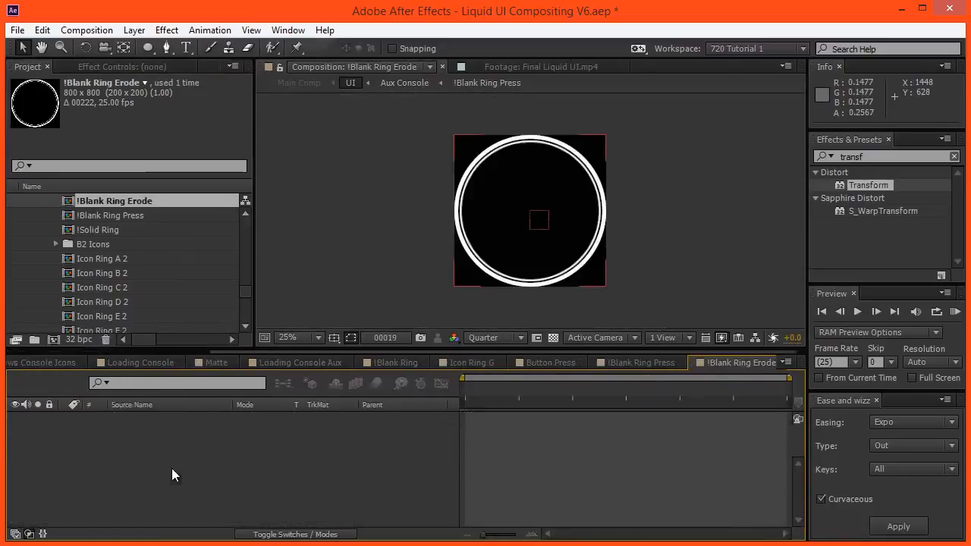
left_click_drag(498, 272, 422, 243)
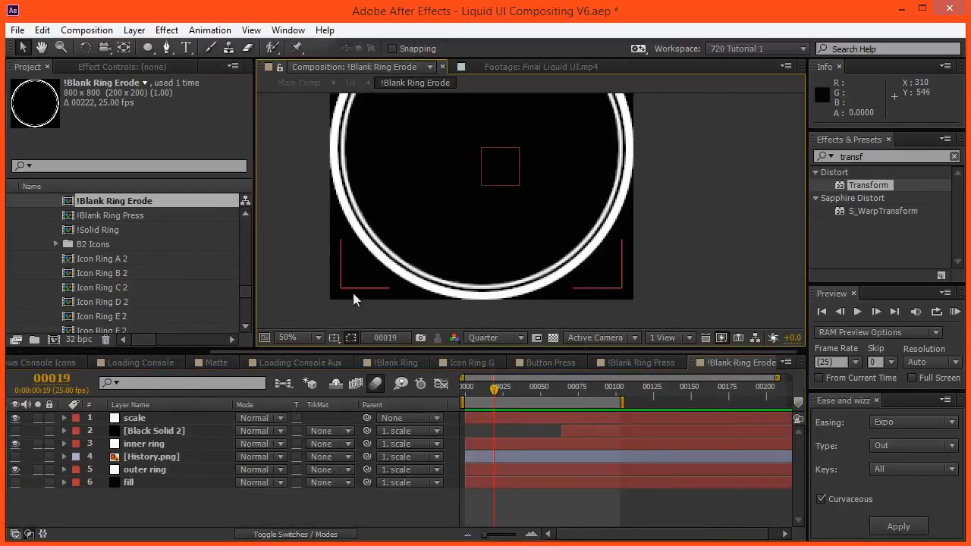
left_click(155, 473)
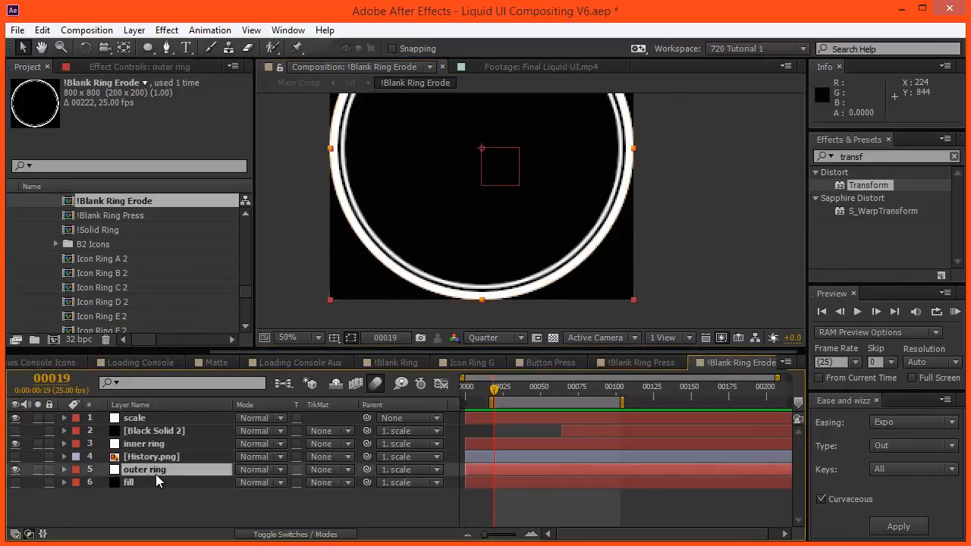
key("e")
key("e")
scroll(193, 448, "down", 2)
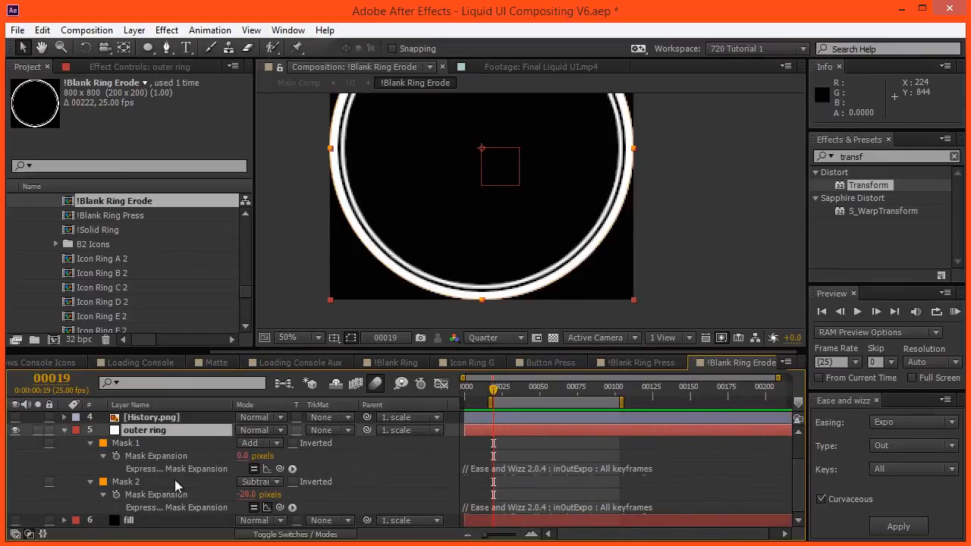
left_click(114, 456, "alt")
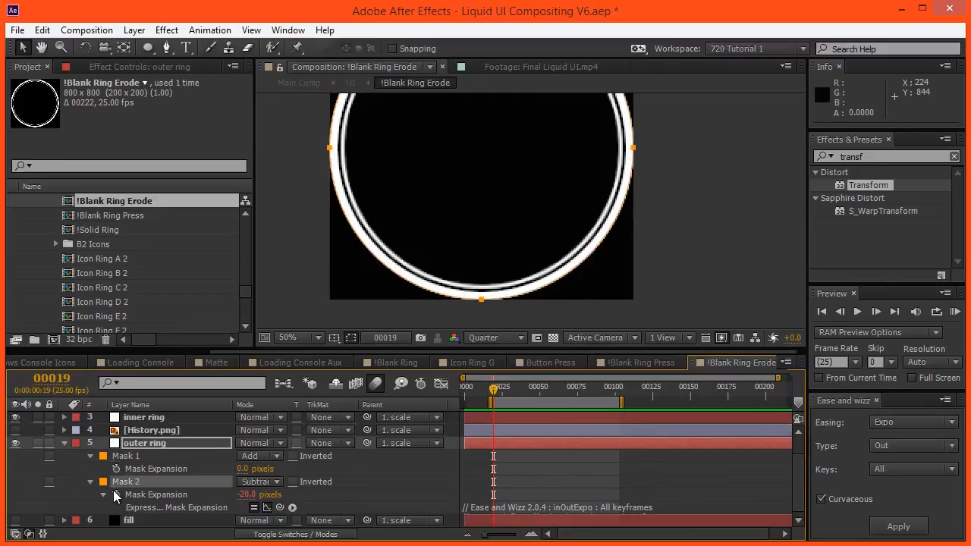
left_click(114, 494, "alt")
left_click(50, 490)
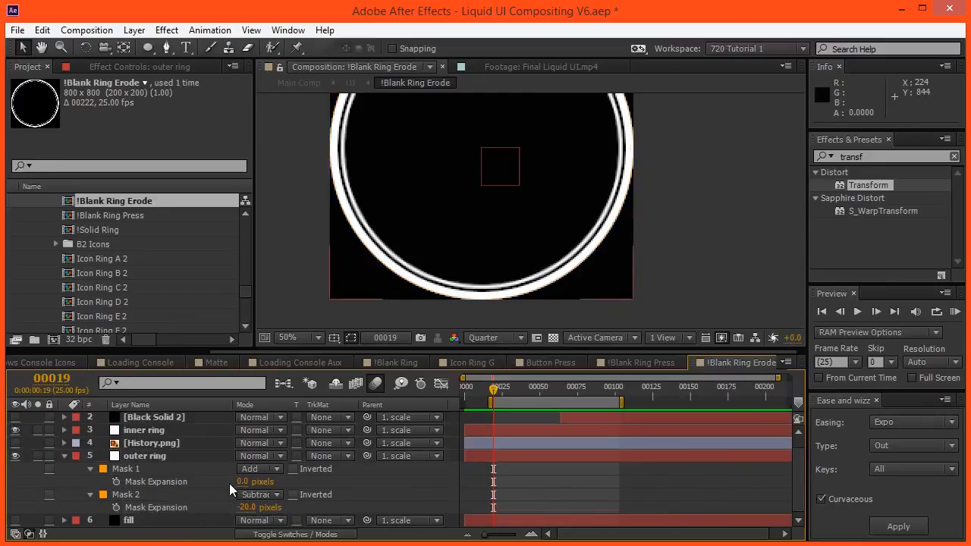
Step: Keyframe the outer ring's Mask 2 expansion from -20 pixels at frame 19 to 0 pixels at frame 39
left_click(169, 461)
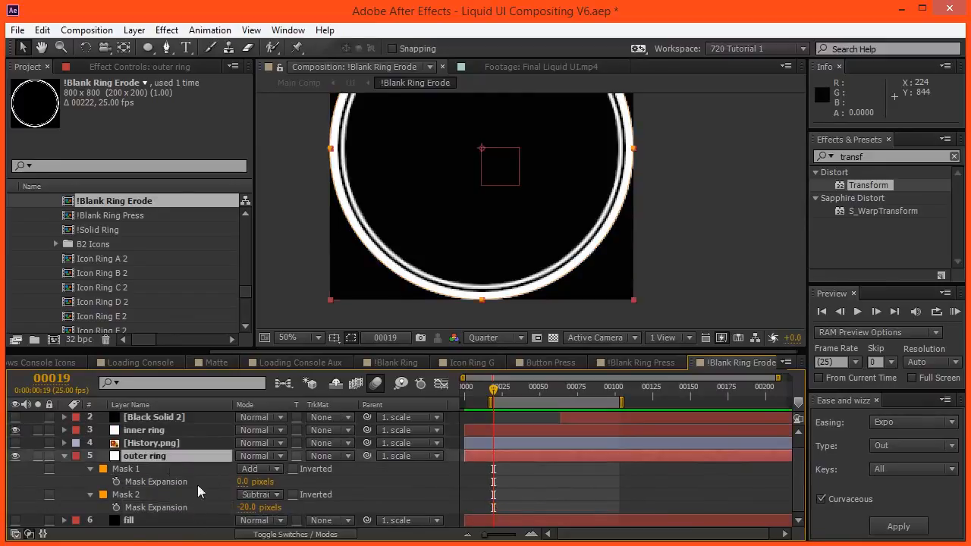
mouse_move(240, 514)
left_mouse_down()
mouse_move(225, 508)
mouse_move(243, 508)
left_mouse_up()
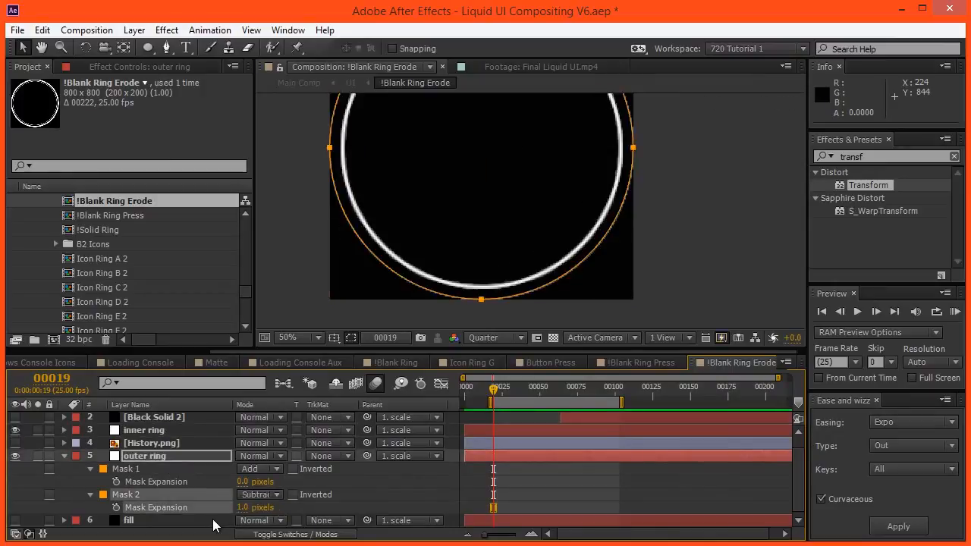
key("ctrl+z")
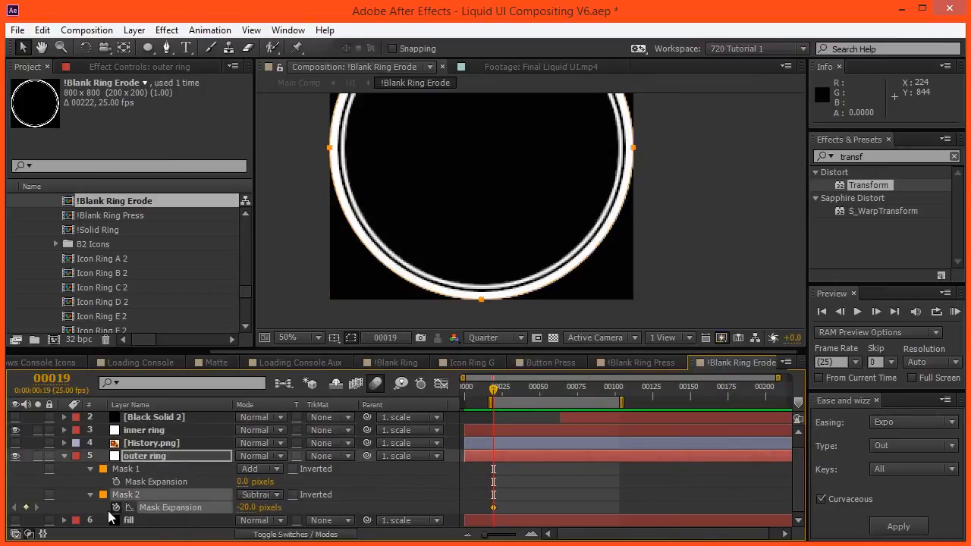
key("shift+Page_Down")
key("shift+Page_Down")
left_click(245, 507)
type("0")
key("Return")
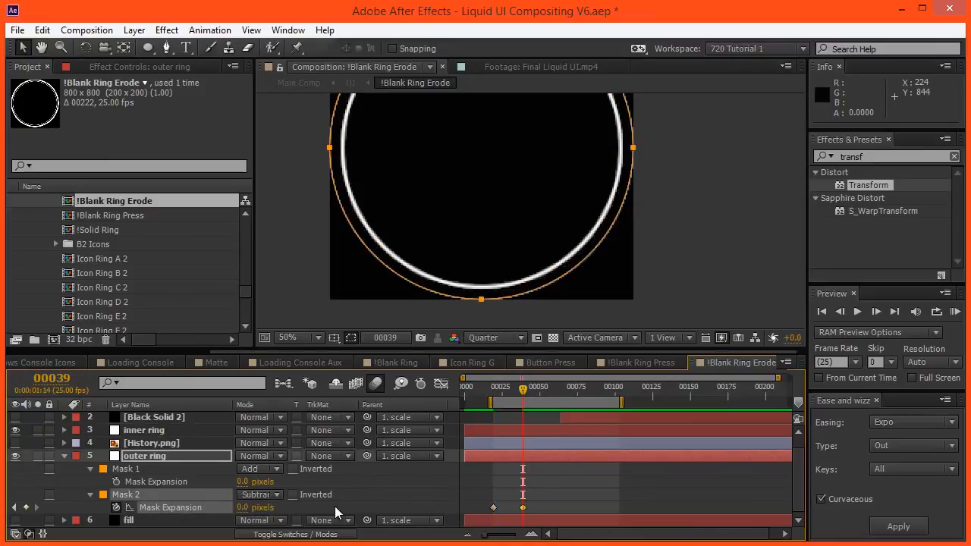
Step: Reveal the inner ring layer's mask expansions and remove the expressions from both masks
left_click(141, 434)
key("e")
key("e")
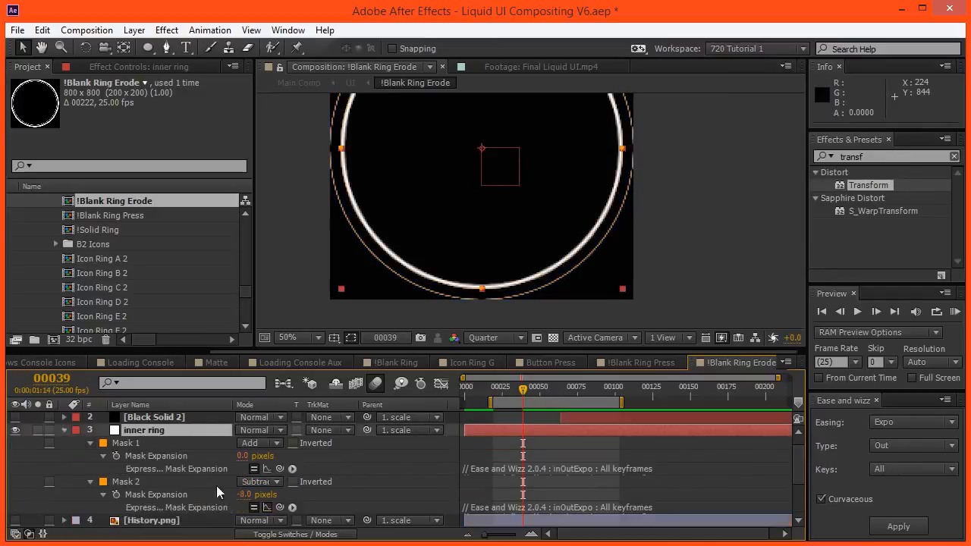
left_click(115, 457, "alt")
left_click(119, 484, "alt")
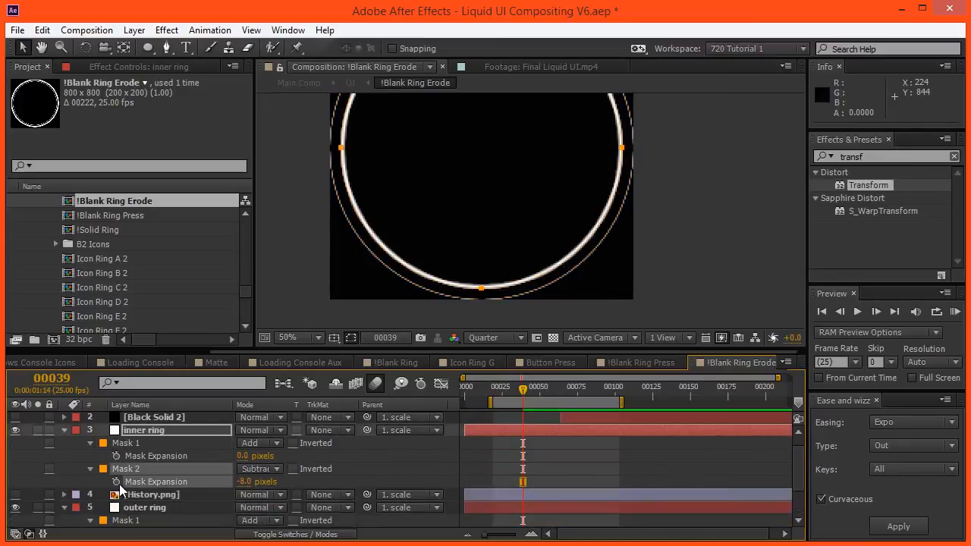
Step: Keyframe the inner ring's Mask 2 expansion from -8 pixels at frame 19 to 0 pixels at frame 39
left_click(119, 480)
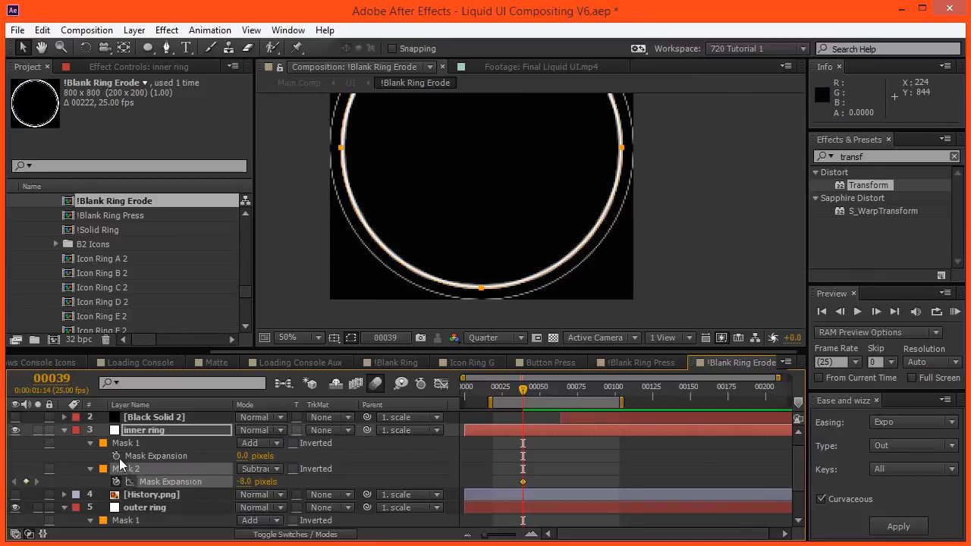
key("shift+Page_Up")
key("shift+Page_Up")
key("shift+Page_Down")
key("shift+Page_Down")
left_click(246, 483)
type("0")
key("Return")
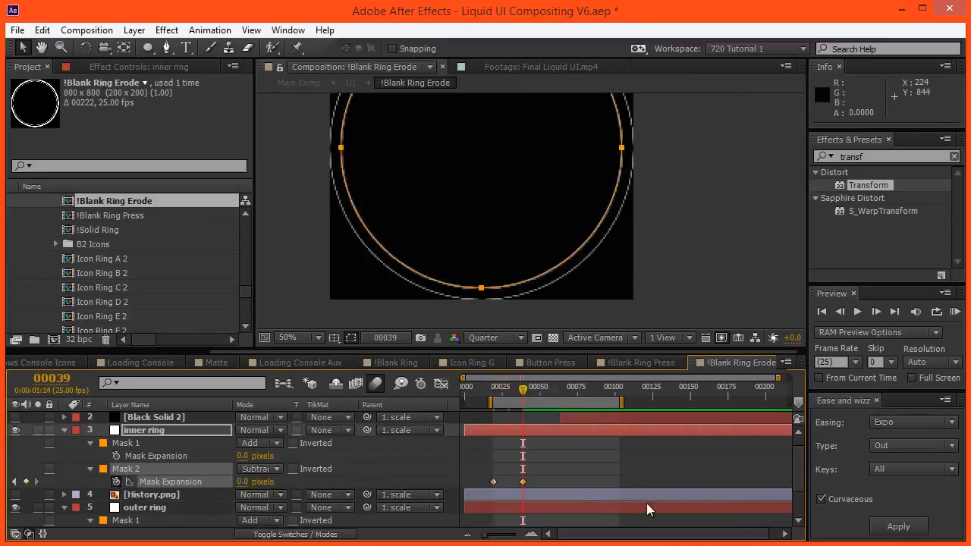
Step: Apply Expo Out easing to both rings' Mask Expansion keyframes and trim the two ring layers to end at frame 39
scroll(541, 455, "down", 2)
left_click_drag(514, 432, 535, 523)
left_click(895, 527)
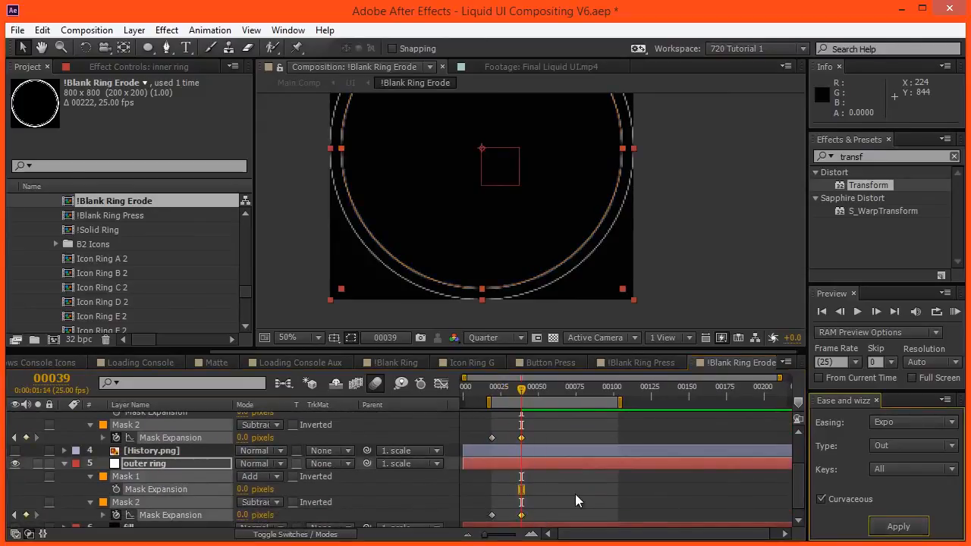
scroll(193, 510, "up", 3)
key("alt+bracketright")
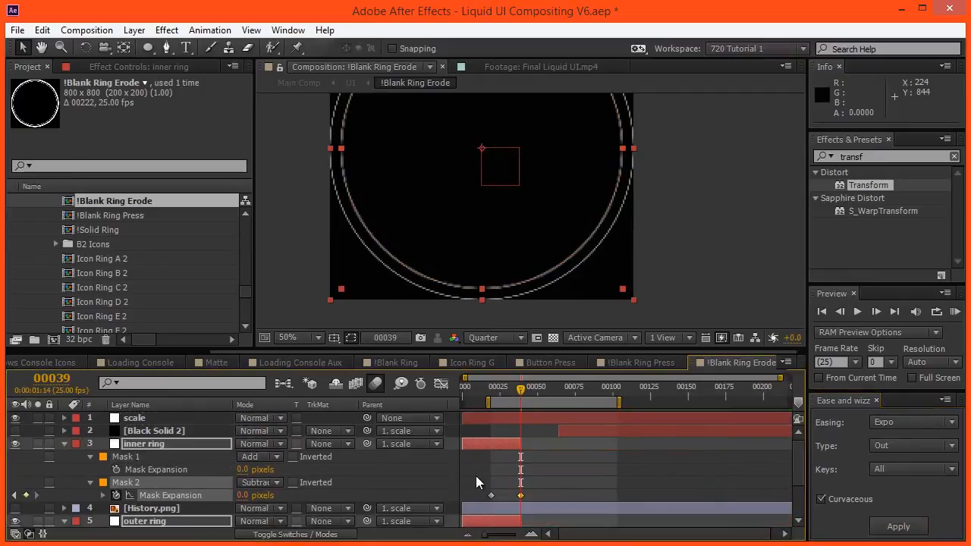
left_click(500, 467)
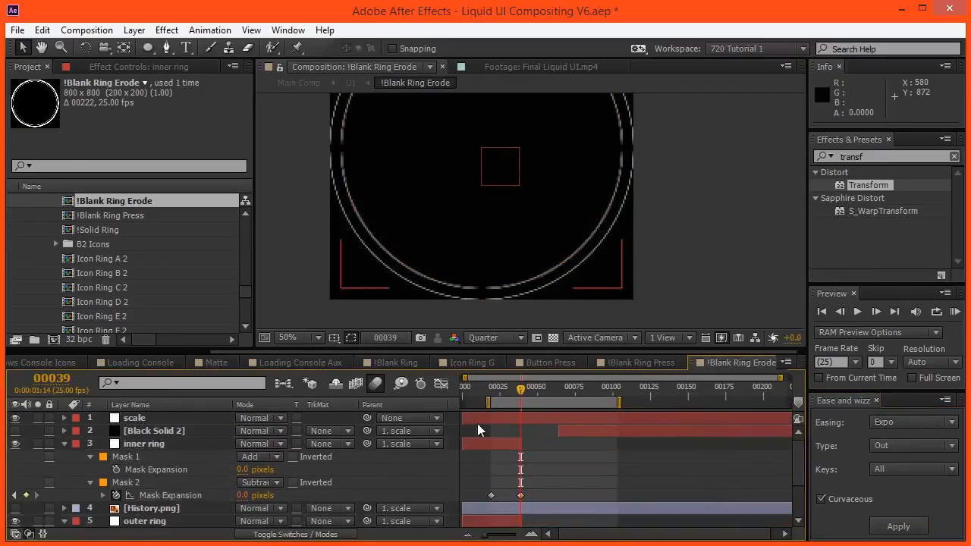
Step: Preview the ring erosion and check how it looks in the UI composition and in Main Comp
key("KP_0")
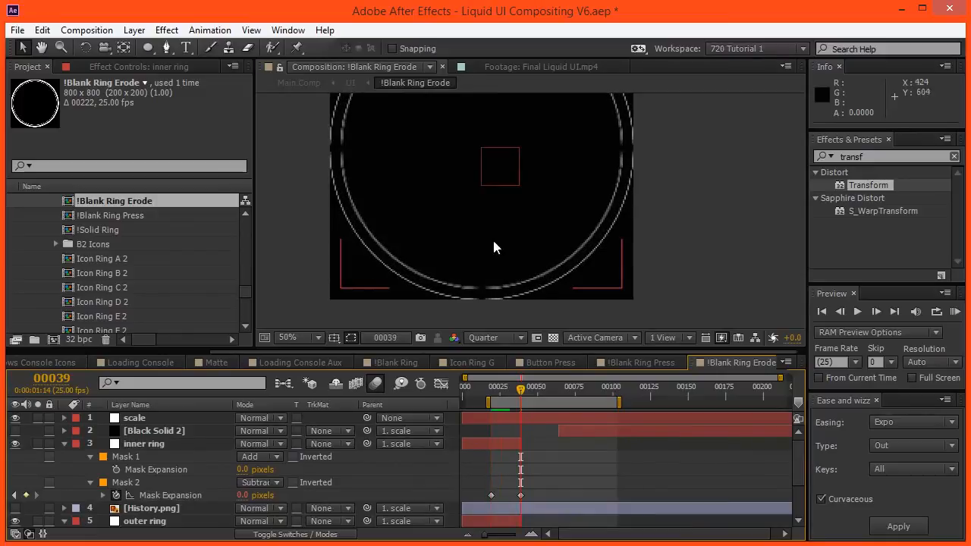
left_click(349, 83)
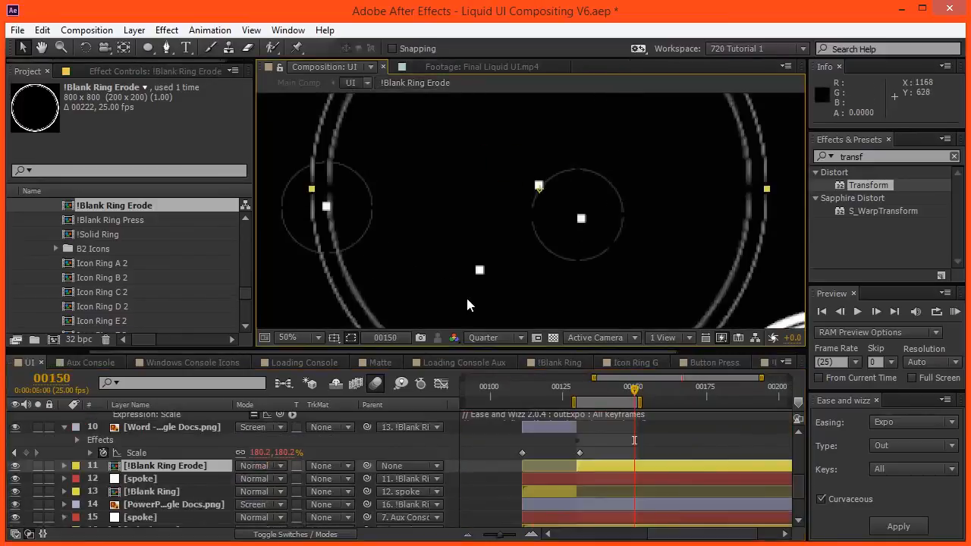
left_click_drag(488, 261, 517, 261)
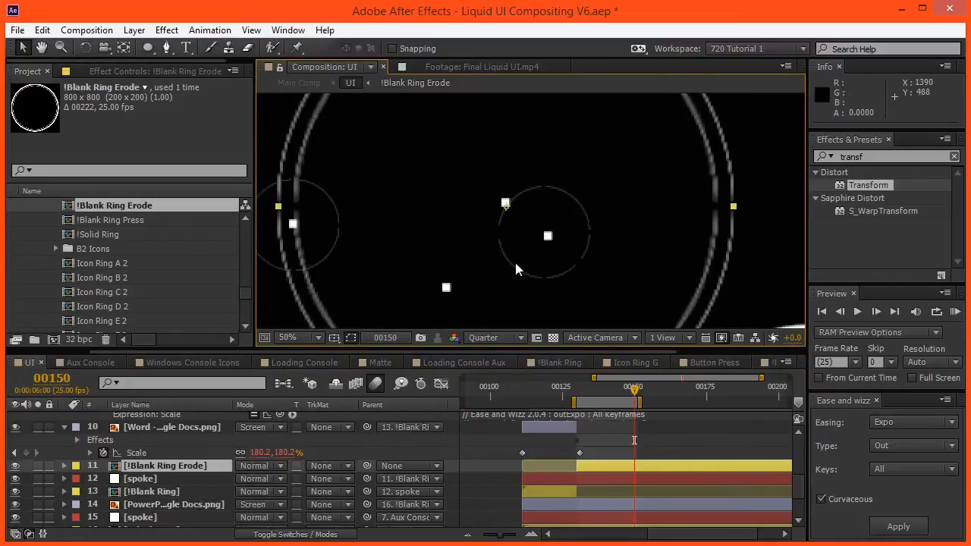
left_click(299, 82)
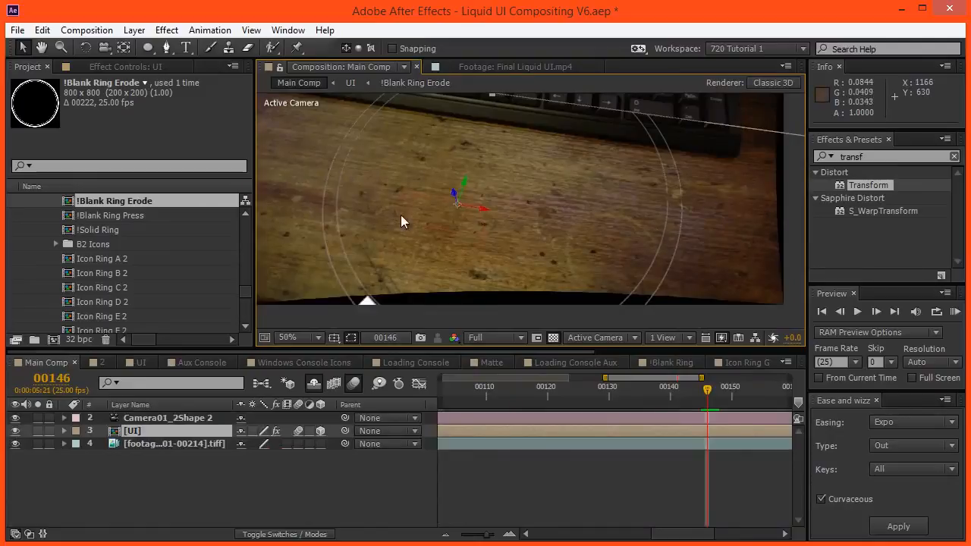
left_click(349, 81)
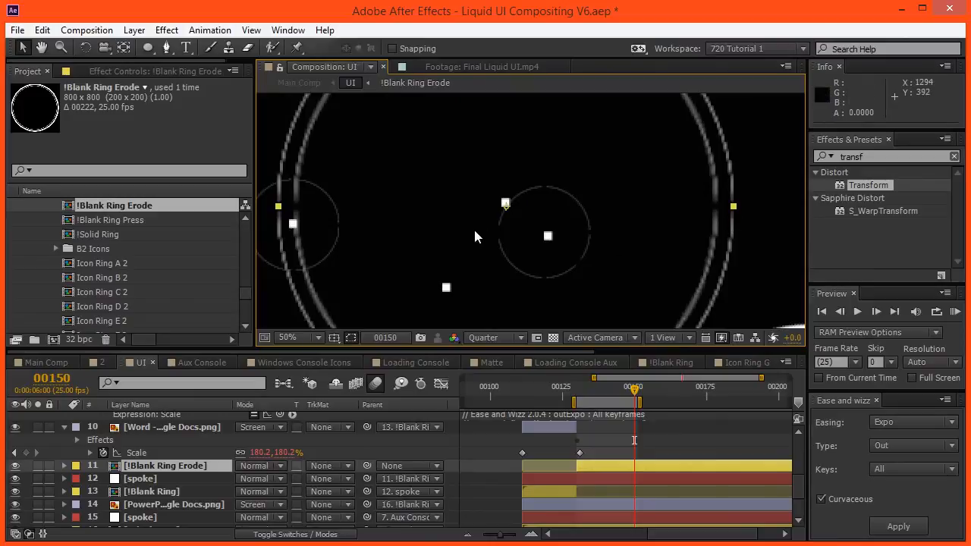
Step: Set an Opacity keyframe of 100% at frame 134 on the !Blank Ring Erode layer in the UI composition
left_click(168, 464)
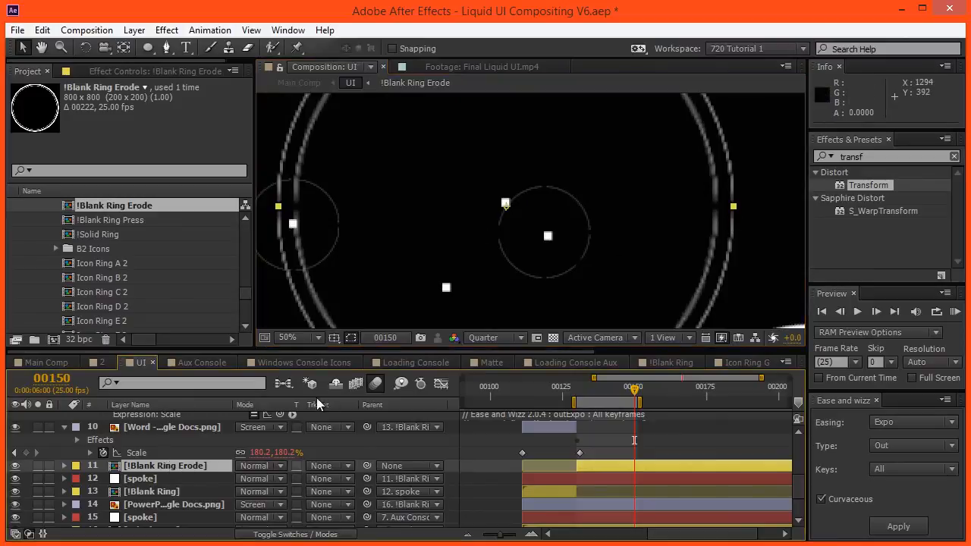
key("t")
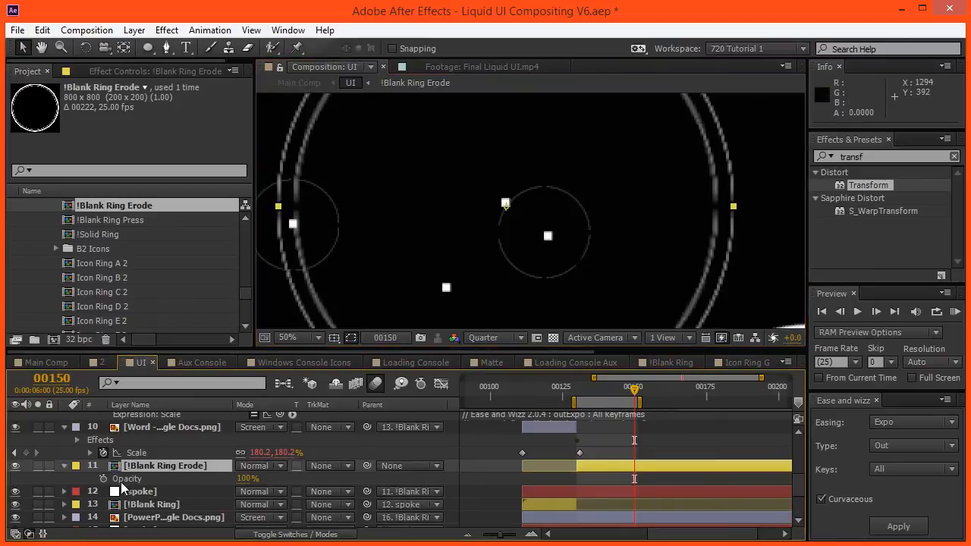
key("shift+Page_Up")
key("shift+Page_Up")
key("Page_Down")
key("Page_Down")
key("Page_Down")
key("Page_Down")
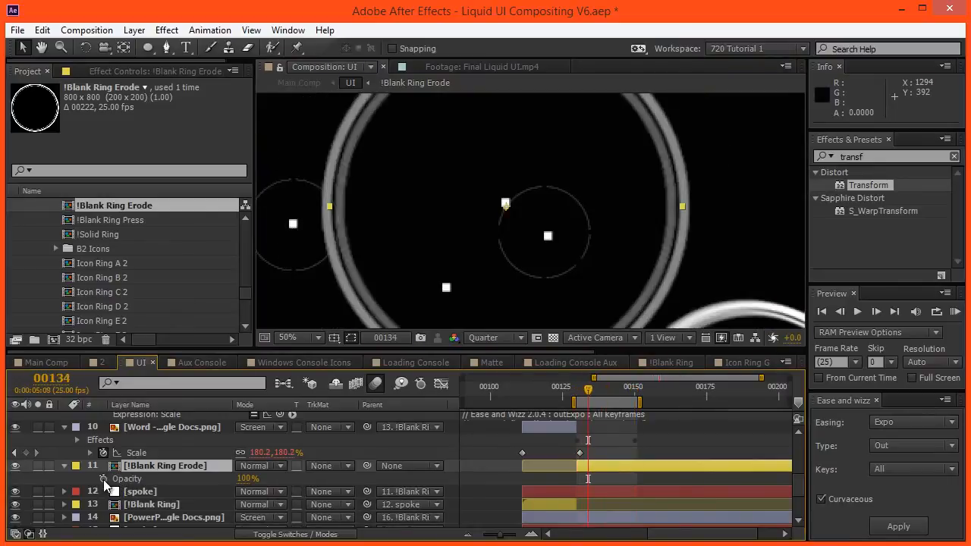
key("Page_Down")
key("Page_Up")
left_click(103, 479)
Step: Fade the !Blank Ring Erode layer out by setting its Opacity to 0% at frame 146
key("shift+Page_Down")
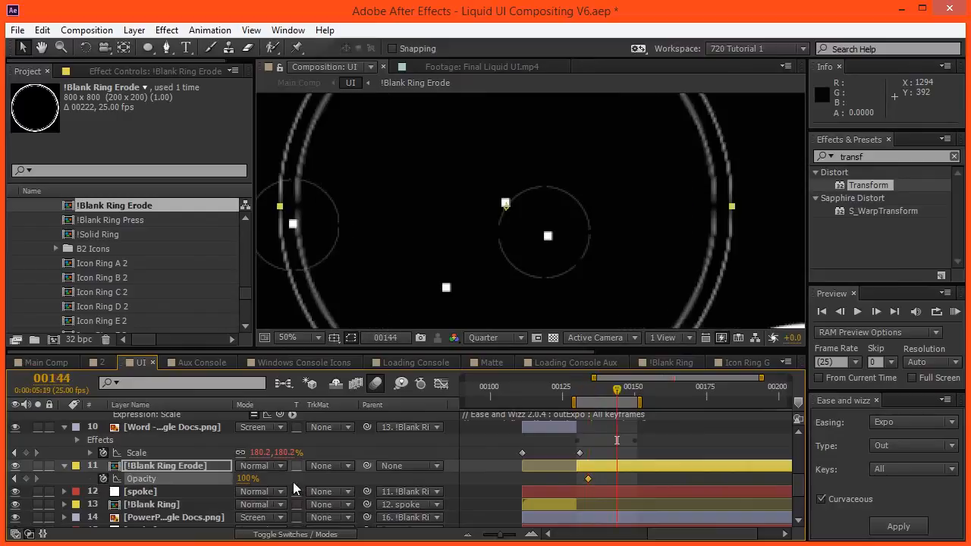
key("Page_Down")
left_click(244, 478)
type("0")
key("Return")
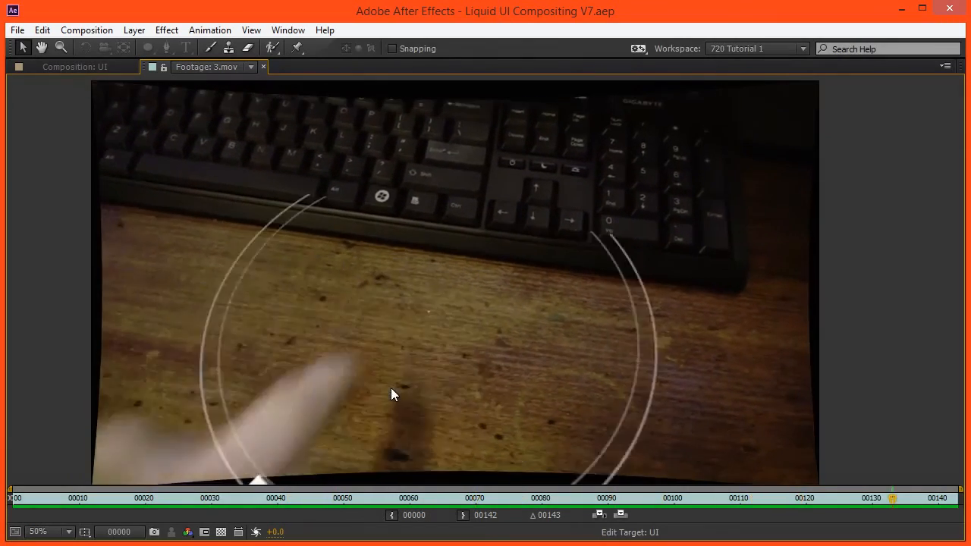
Step: Scrub through the rendered 3.mov footage to review the ring animation, and restore the full workspace layout
left_click(522, 498)
left_click_drag(569, 501, 740, 508)
key("grave")
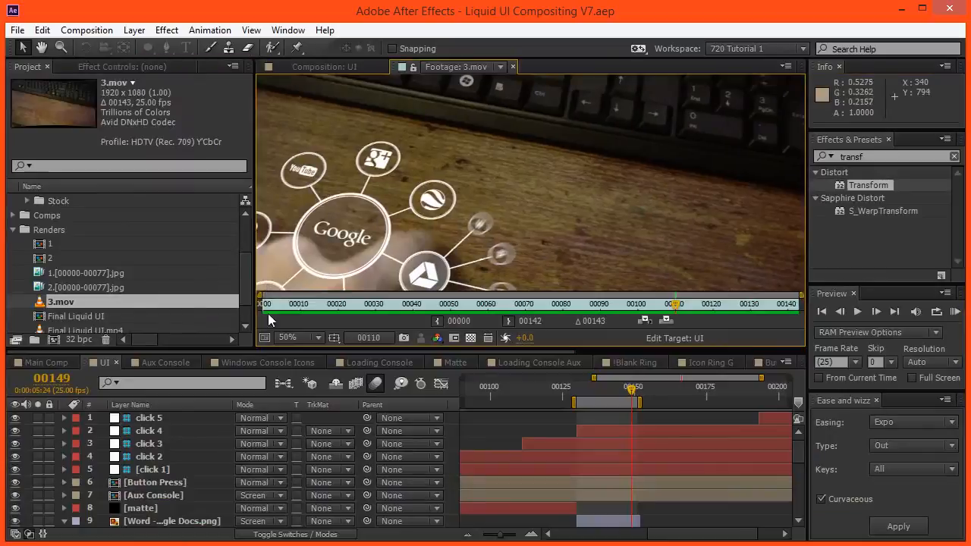
Step: Return to the UI composition and open !Blank Ring Erode from the B Icons folder in the project
left_click(326, 67)
scroll(113, 294, "up", 3)
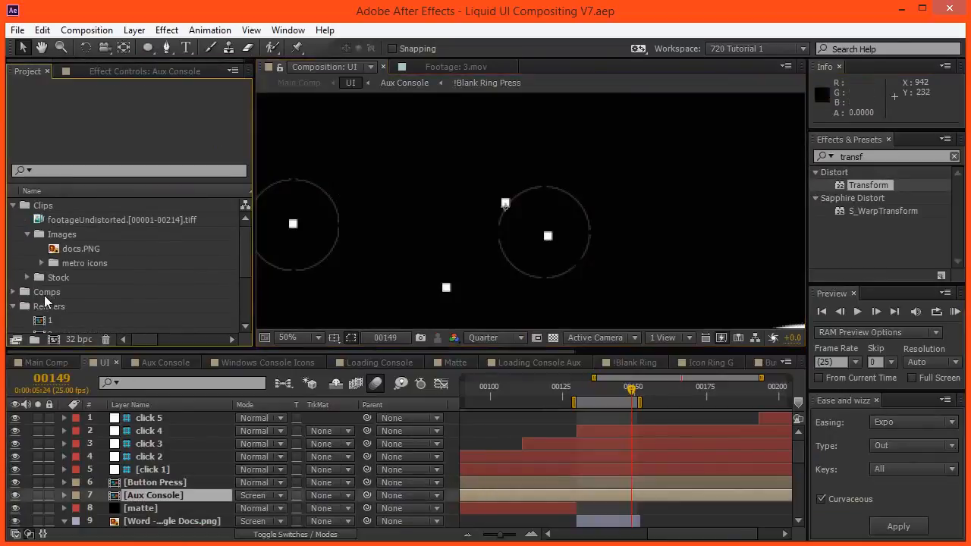
left_click(13, 292)
scroll(91, 258, "down", 5)
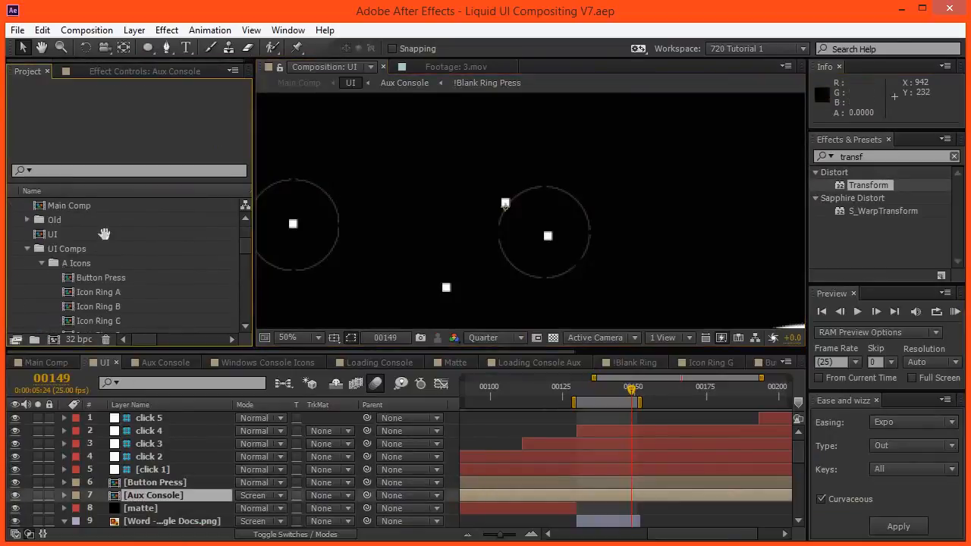
scroll(133, 97, "down", 1)
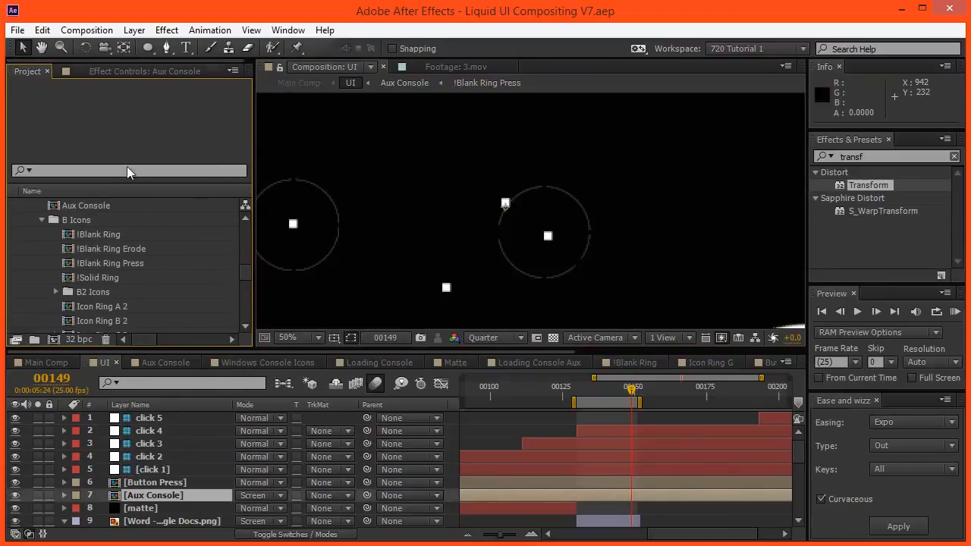
double_click(104, 244)
scroll(498, 473, "down", 4)
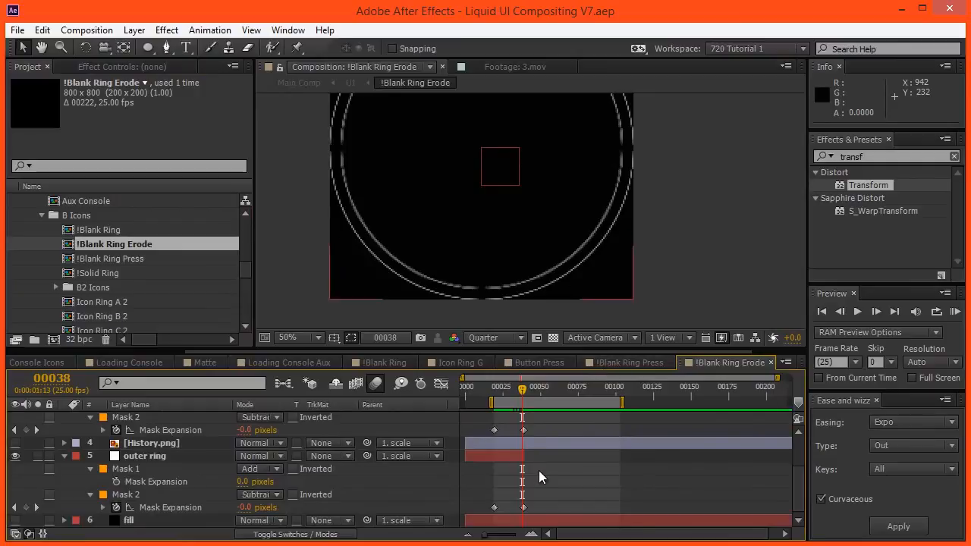
Step: Move the ending Mask Expansion keyframes of the inner and outer rings earlier, to frame 29, to shorten the erosion
scroll(539, 471, "up", 2, "alt")
key("j")
key("shift+Page_Down")
left_click_drag(566, 429, 610, 508)
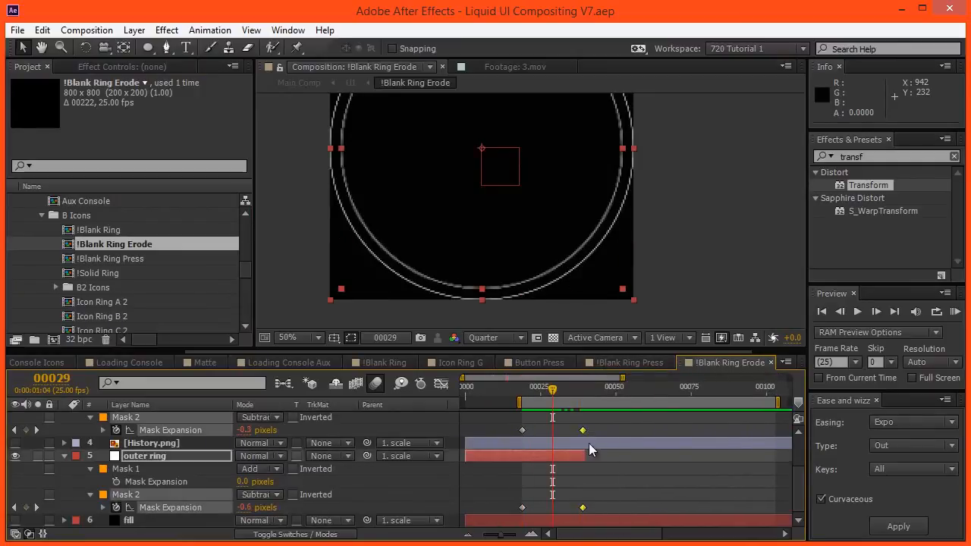
left_click_drag(585, 434, 556, 434)
left_click(567, 432)
key("Page_Down")
key("Page_Up")
left_click(554, 456)
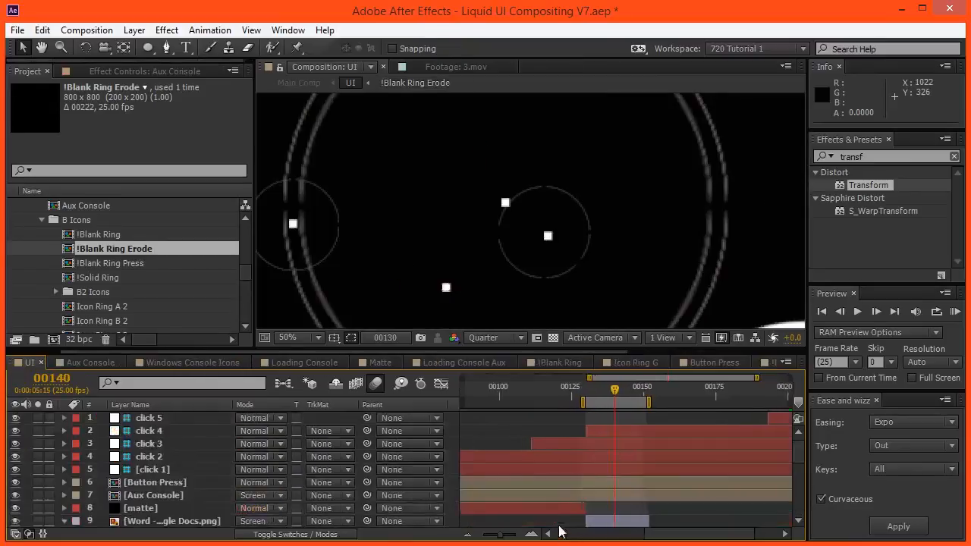
Step: Move the ending Opacity keyframe of !Blank Ring Erode earlier to frame 140, and collapse all layer properties
left_click_drag(559, 527, 541, 334)
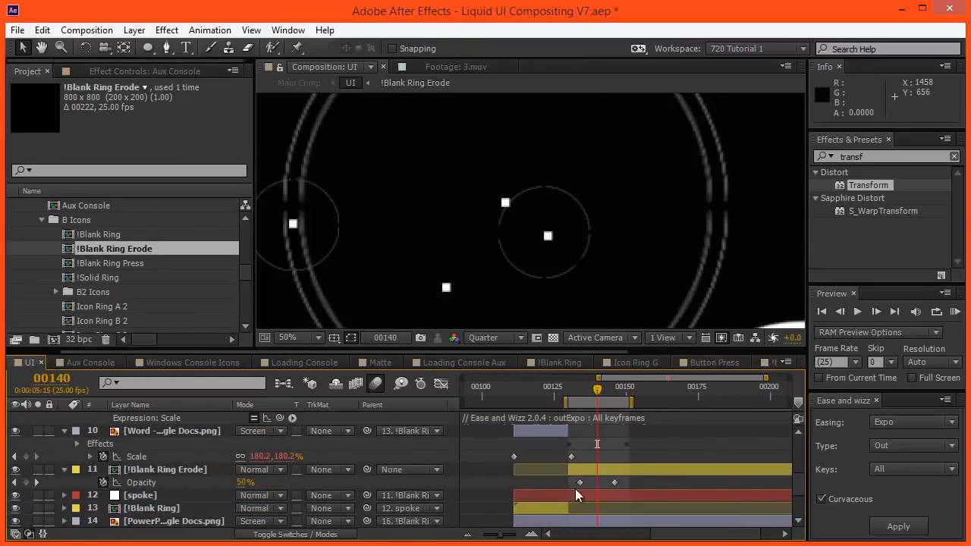
key("equal")
left_click_drag(633, 481, 599, 486)
left_click(608, 486)
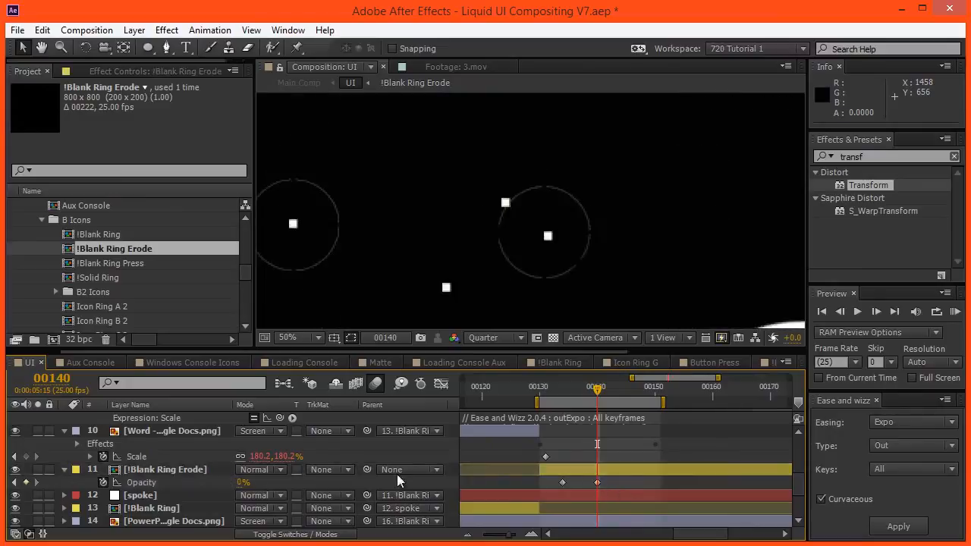
key("ctrl+a")
left_click(64, 433)
left_click_drag(150, 459, 156, 545)
key("ctrl+shift+a")
Step: Duplicate the Button Press layer and move the copy over the Google Drive icon in the UI composition
left_click(167, 441)
left_click_drag(571, 467, 677, 479)
key("minus")
key("minus")
key("ctrl+d")
left_click_drag(614, 391, 625, 390)
key("comma")
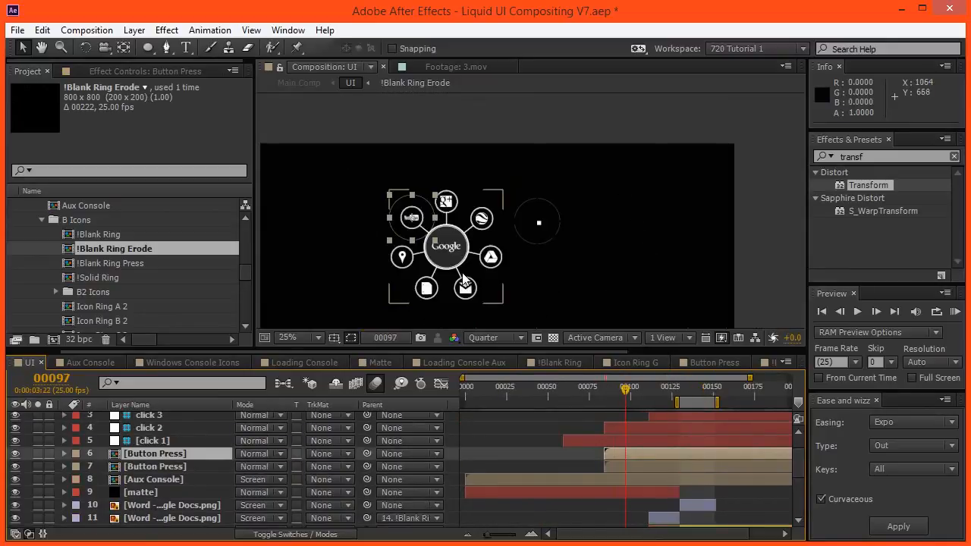
left_click_drag(474, 258, 490, 261)
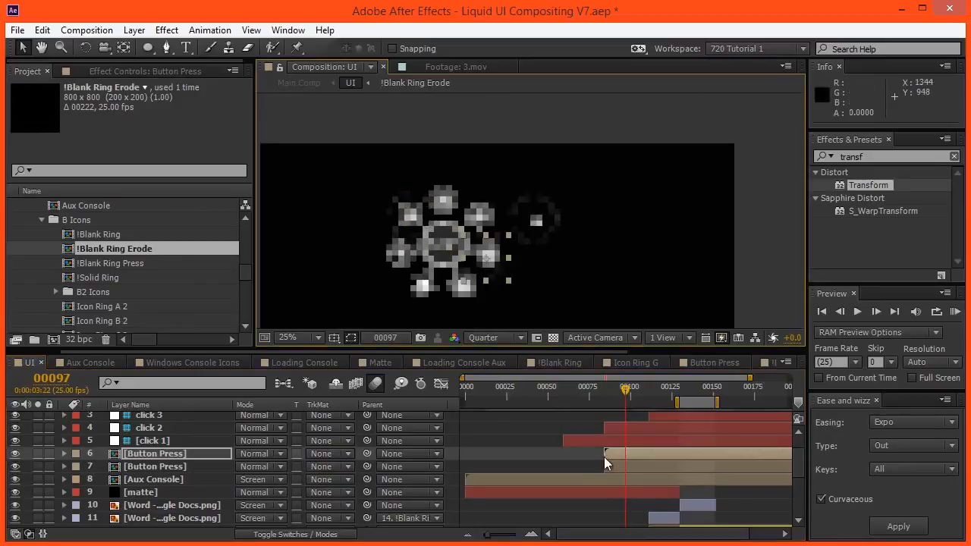
Step: Shift the duplicated Button Press layer to start at frame 111, in line with the start of click 3
left_click(645, 452)
left_click(660, 419)
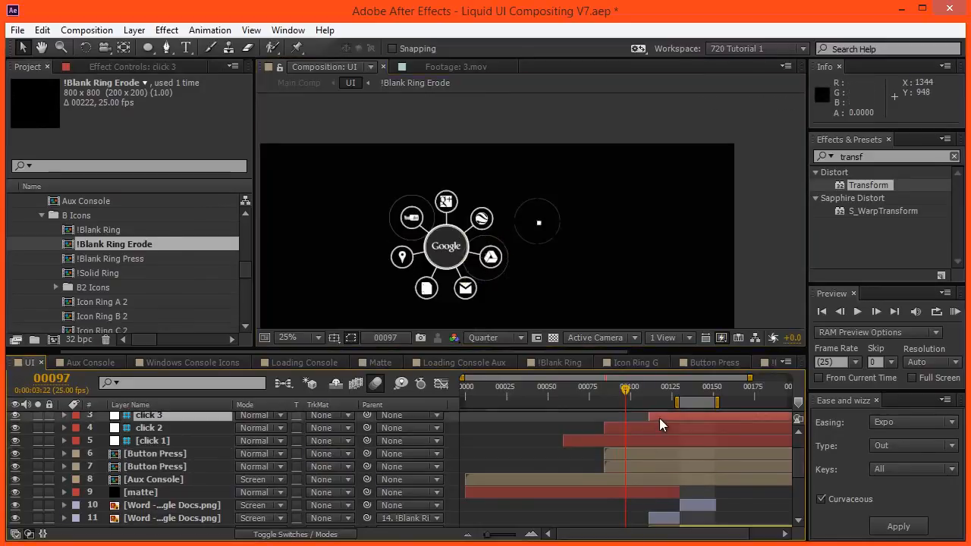
key("i")
left_click(633, 454)
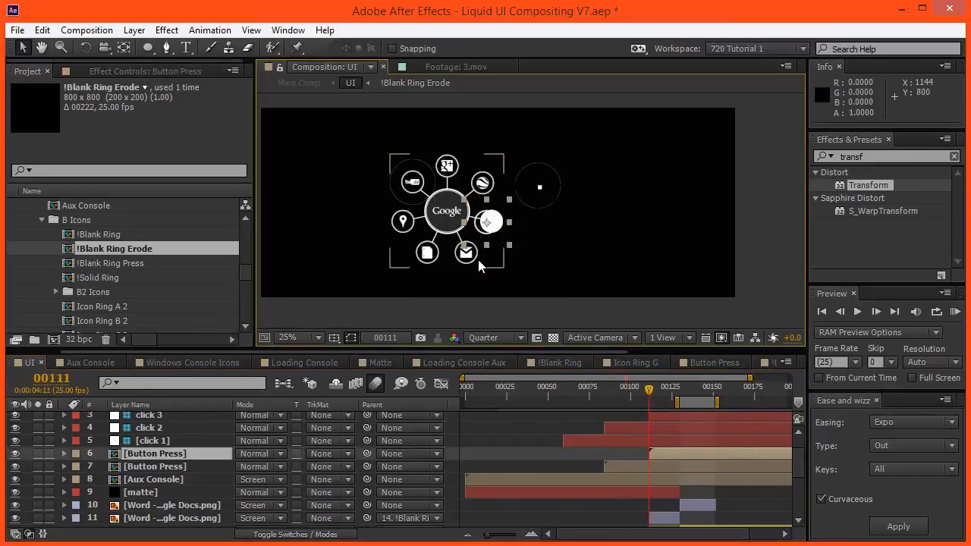
scroll(478, 259, "up", 2)
left_click_drag(418, 273, 468, 262)
scroll(539, 201, "up", 2)
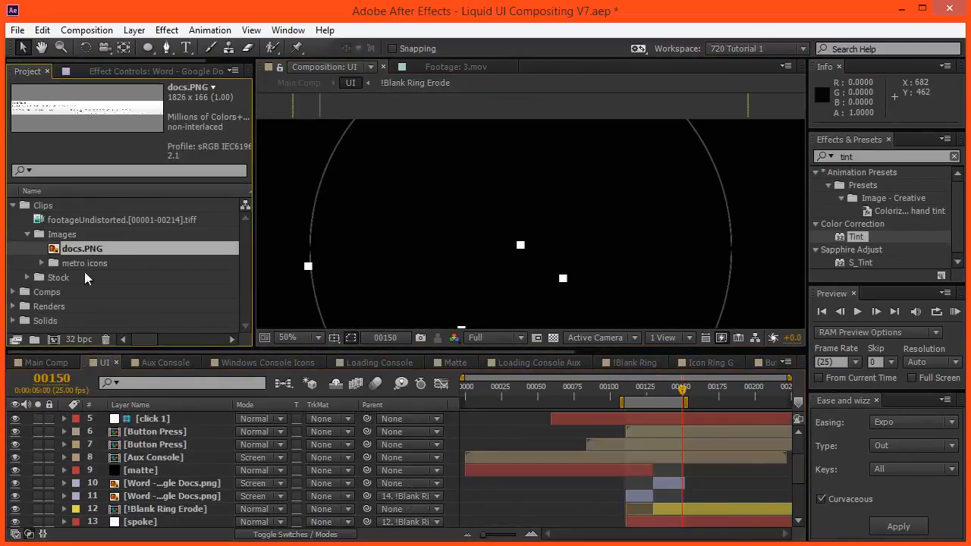
Step: Add docs.PNG to the UI composition directly above the matte layer and apply the Tint and Invert effects to it
left_click_drag(91, 251, 486, 468)
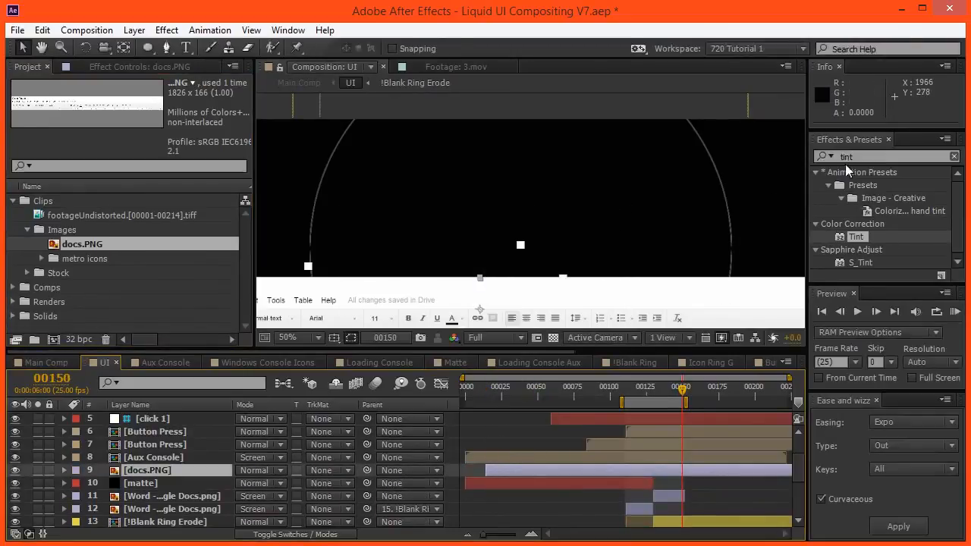
left_click(866, 232)
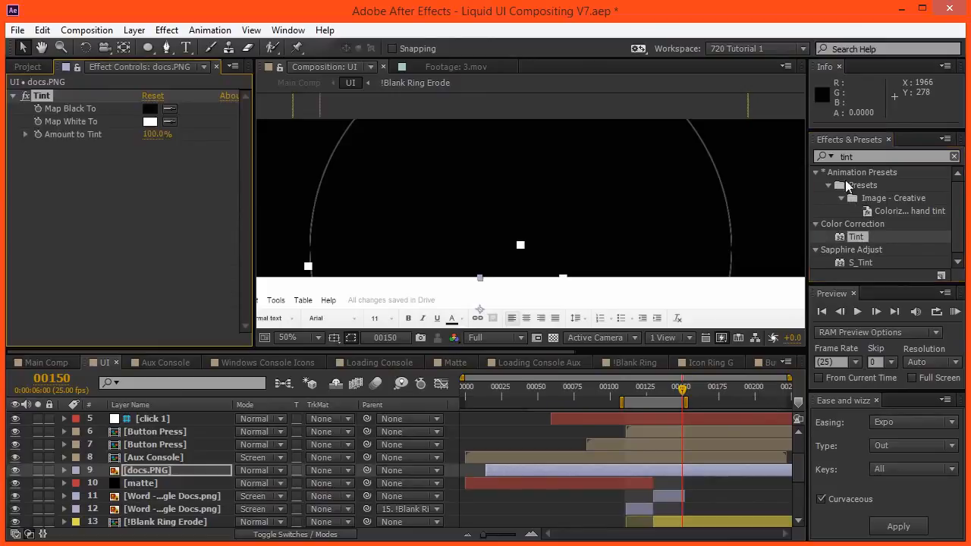
double_click(859, 157)
type("inv")
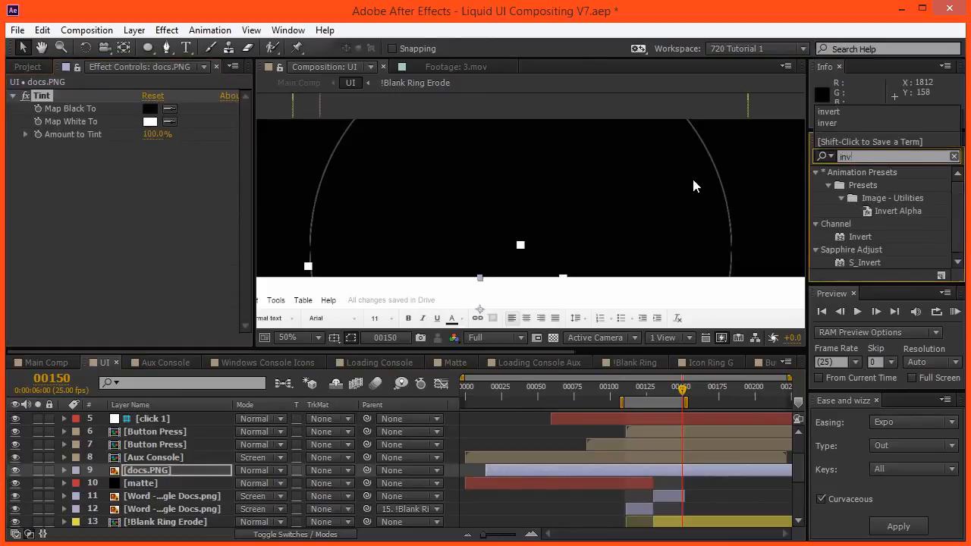
type("ert")
double_click(865, 236)
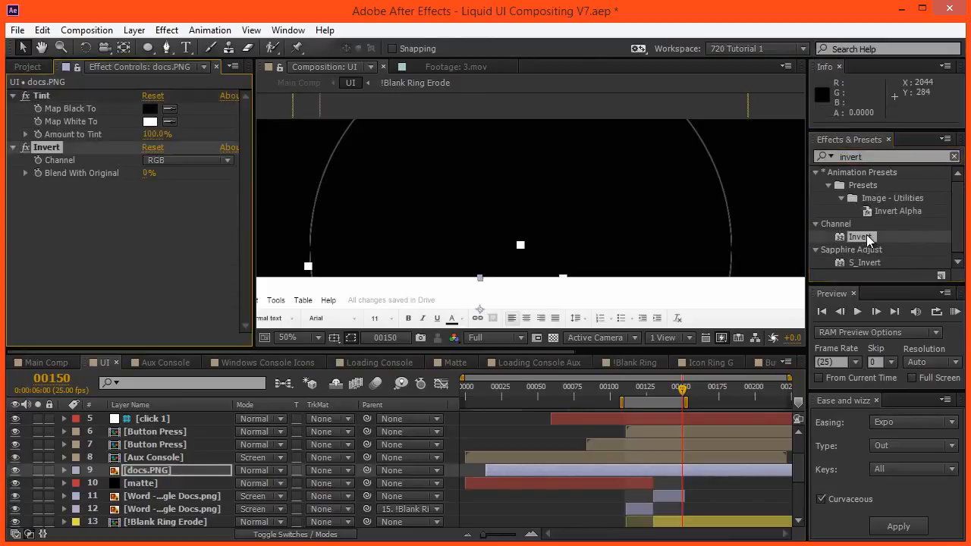
left_click_drag(606, 259, 601, 210)
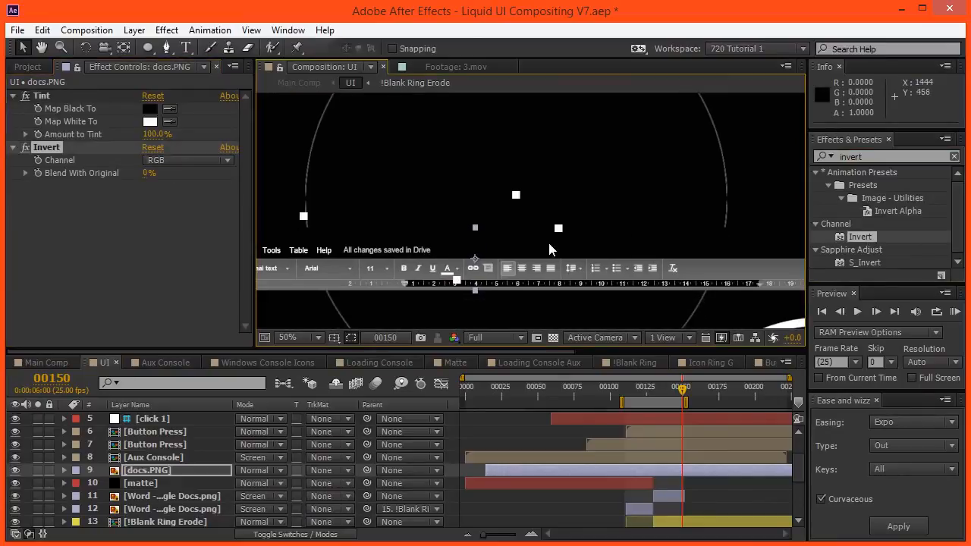
scroll(548, 243, "down", 1)
scroll(549, 243, "up", 1)
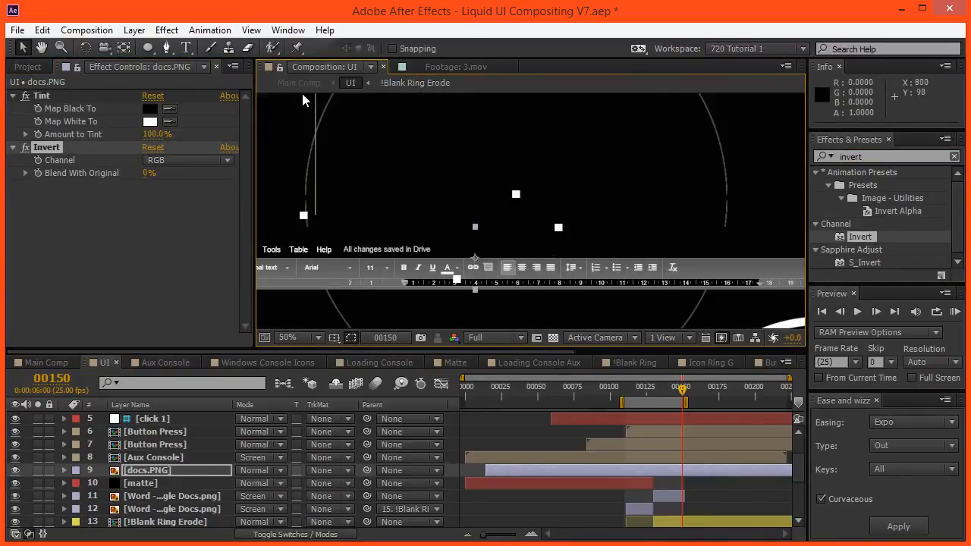
Step: Check the docs.PNG toolbar in Main Comp, scale it to 80% in UI, and move it upward
left_click(301, 85)
left_click_drag(474, 247, 506, 236)
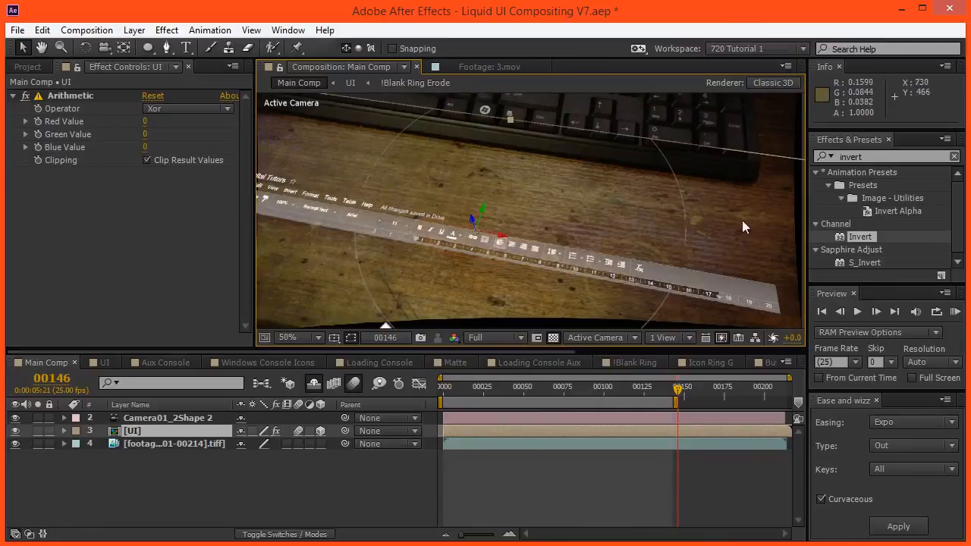
left_click(351, 83)
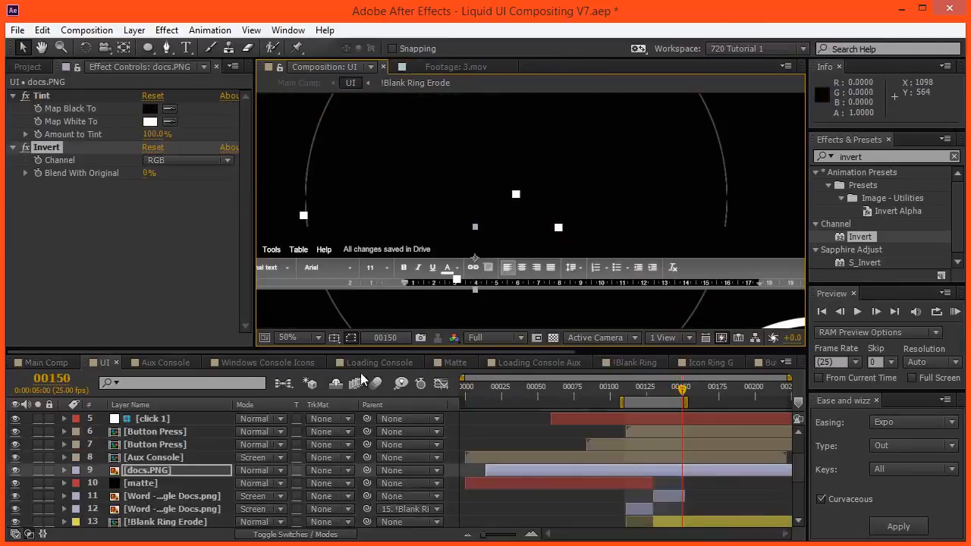
key("s")
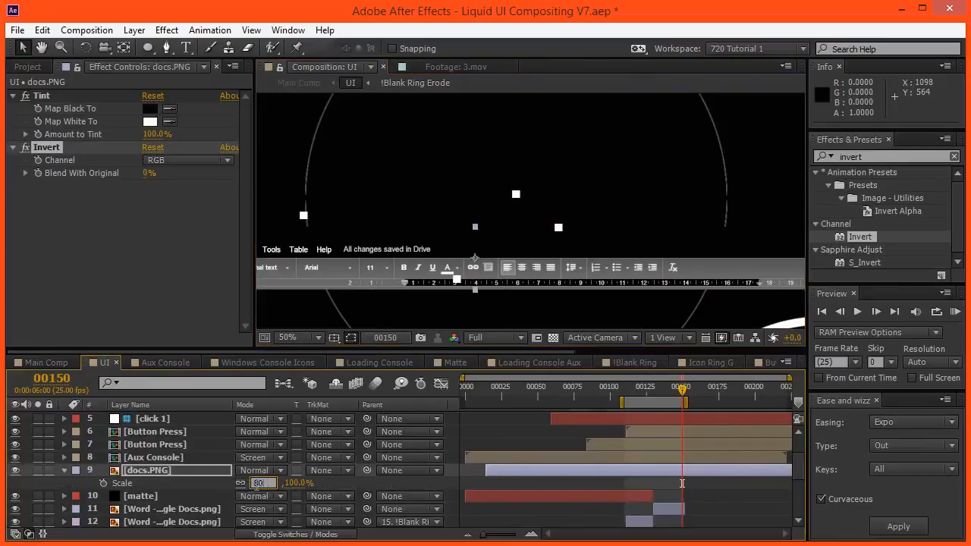
left_click_drag(481, 270, 532, 192)
left_click(306, 85)
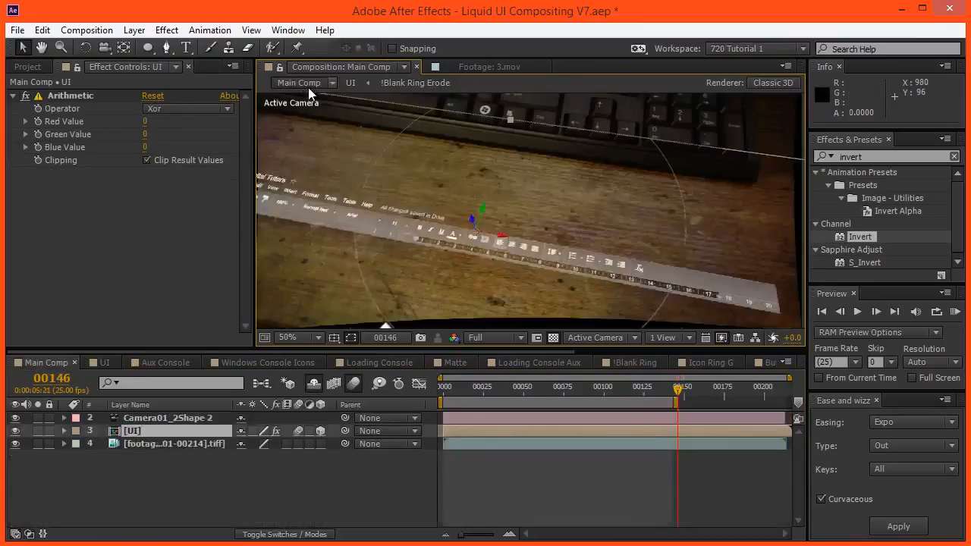
left_click(345, 85)
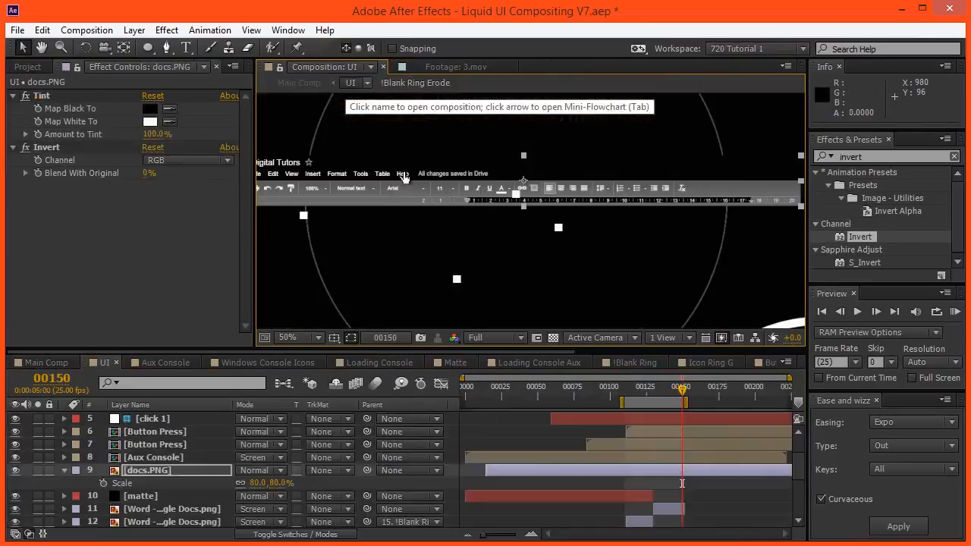
Step: Nudge docs.PNG slightly up and left in UI, checking its placement just below the keyboard in Main Comp
left_click(300, 83)
mouse_move(425, 244)
left_mouse_down()
mouse_move(448, 233)
mouse_move(424, 220)
mouse_move(423, 237)
left_mouse_up()
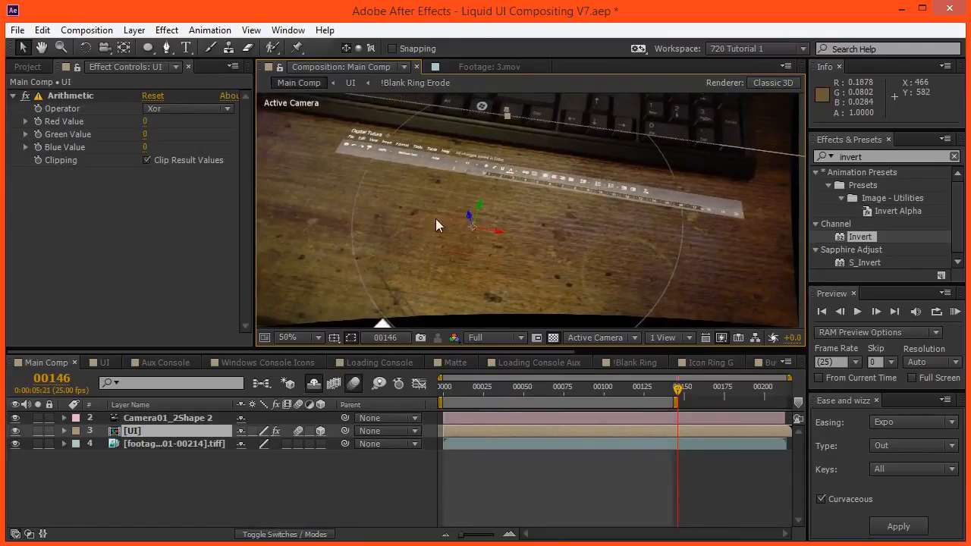
left_click(349, 84)
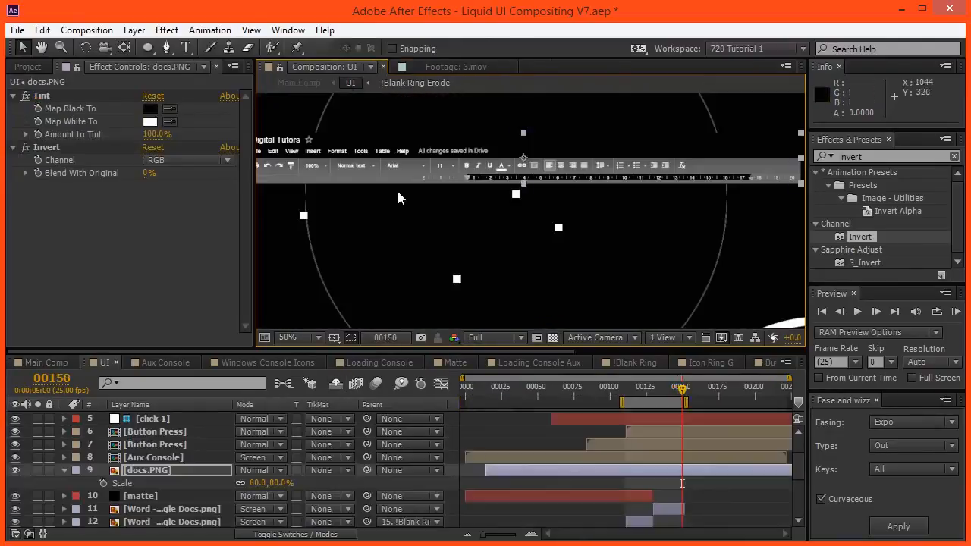
left_click(299, 83)
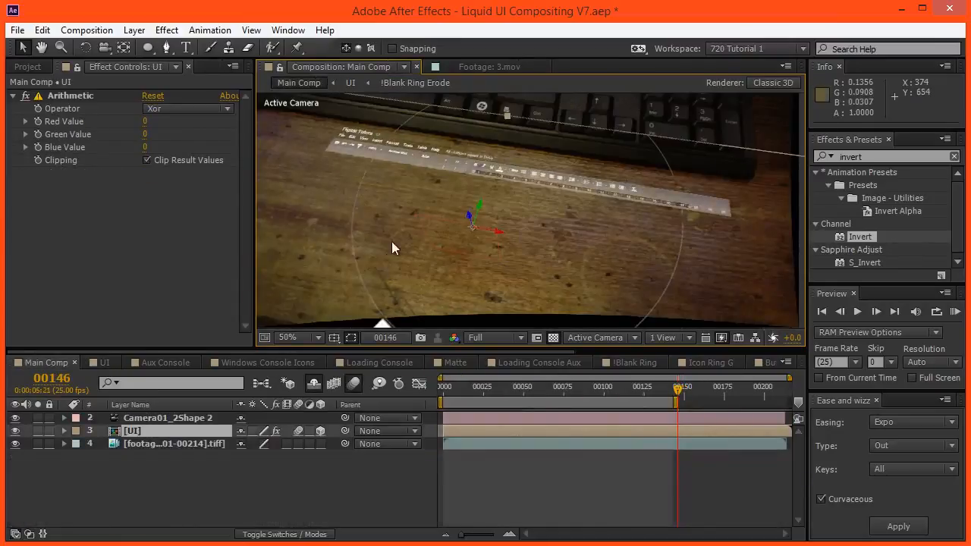
left_click_drag(391, 258, 369, 254)
left_click(349, 84)
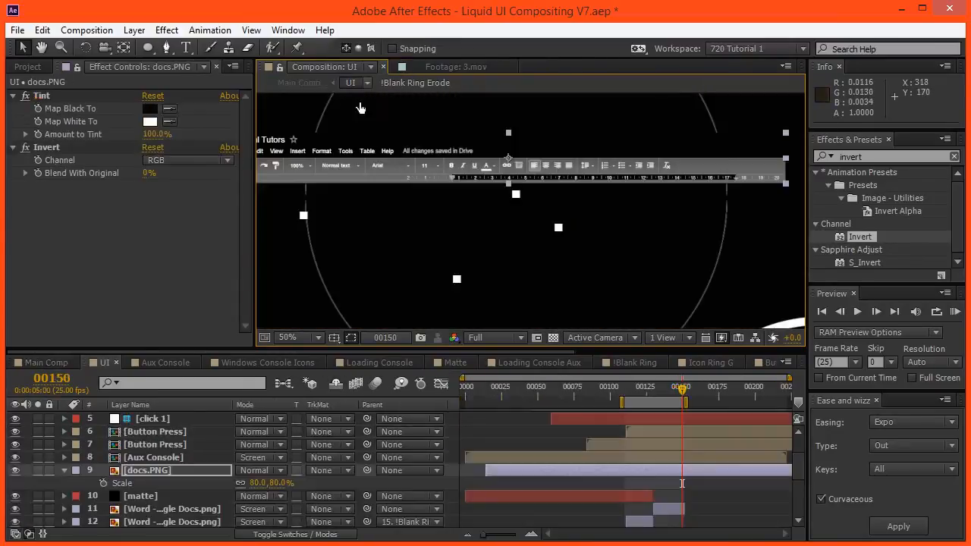
mouse_move(397, 182)
left_mouse_down()
mouse_move(410, 196)
mouse_move(473, 195)
mouse_move(394, 163)
left_mouse_up()
left_click_drag(450, 203, 475, 211)
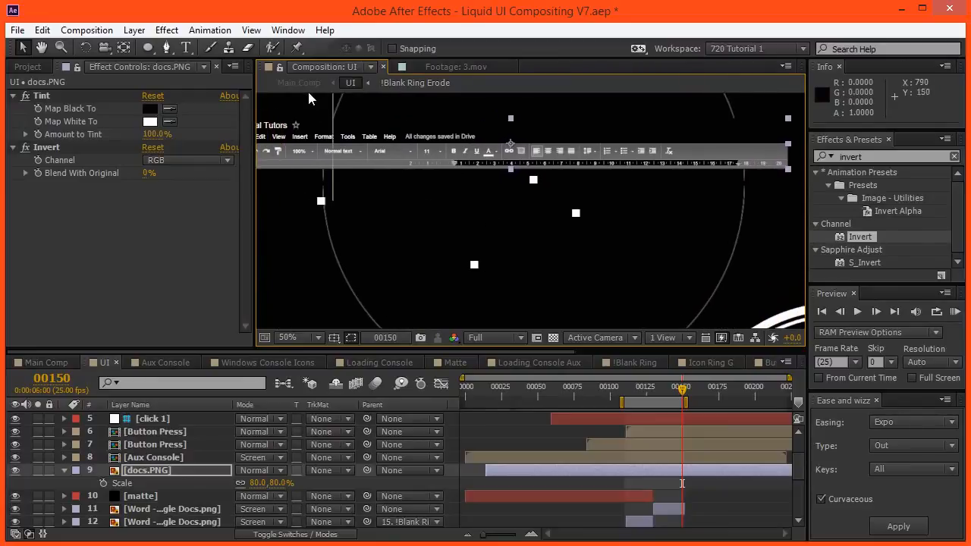
left_click(300, 83)
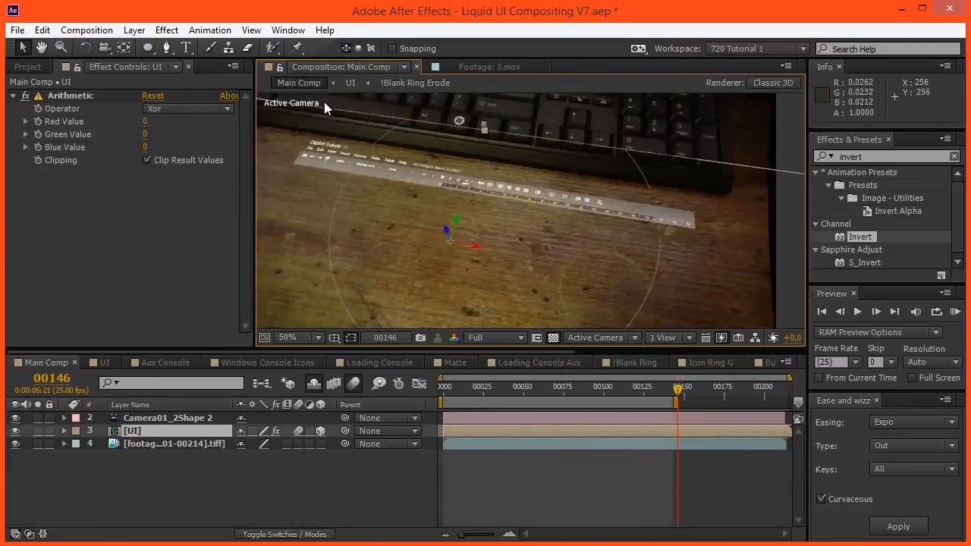
left_click(347, 82)
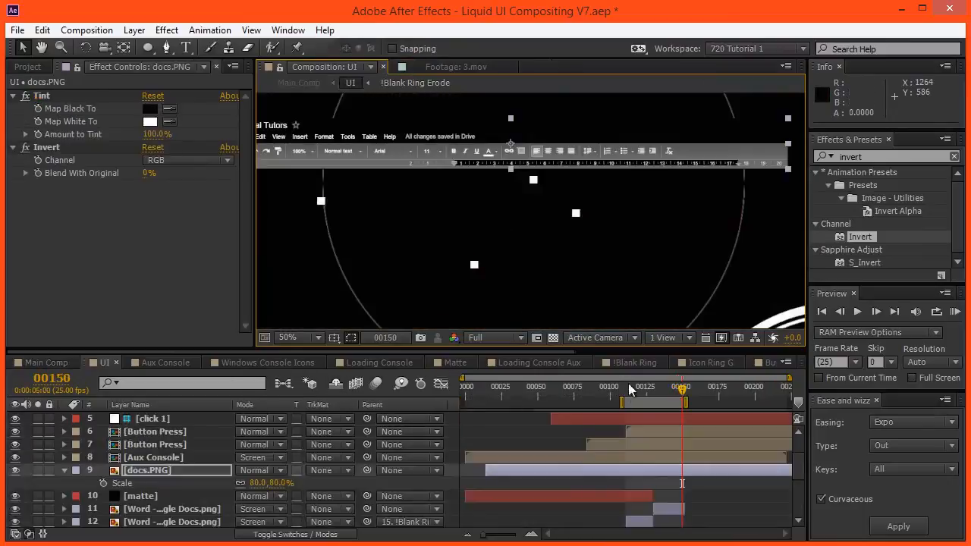
Step: At frame 130, move the anchor point of docs.PNG onto the centre of the Word icon
scroll(575, 451, "up", 2)
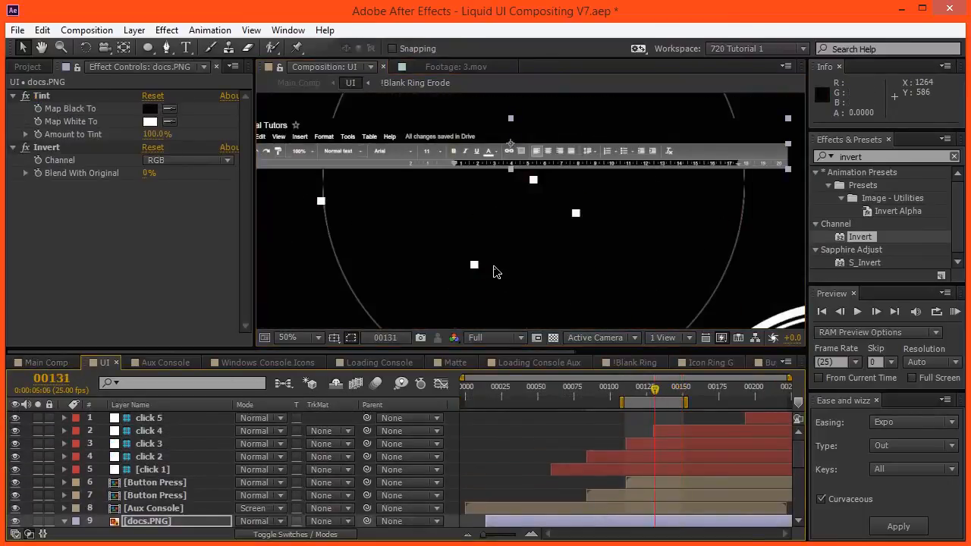
key("Page_Up")
scroll(521, 220, "up", 4)
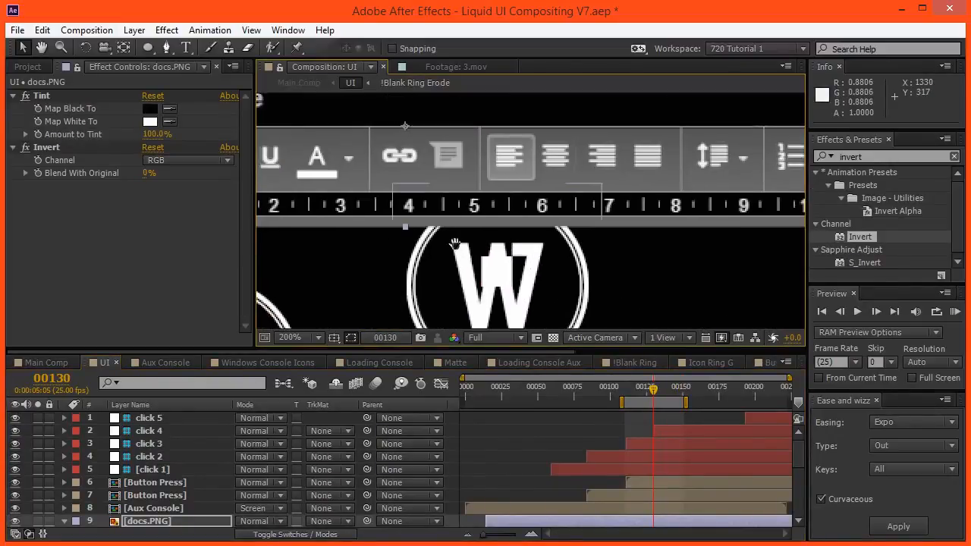
left_click_drag(454, 249, 453, 237)
key("y")
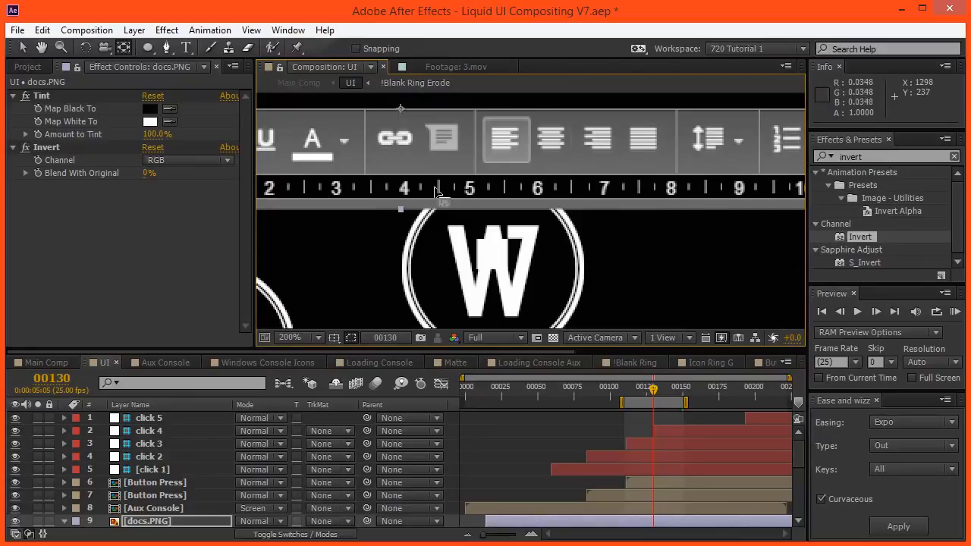
left_click_drag(402, 115, 487, 272)
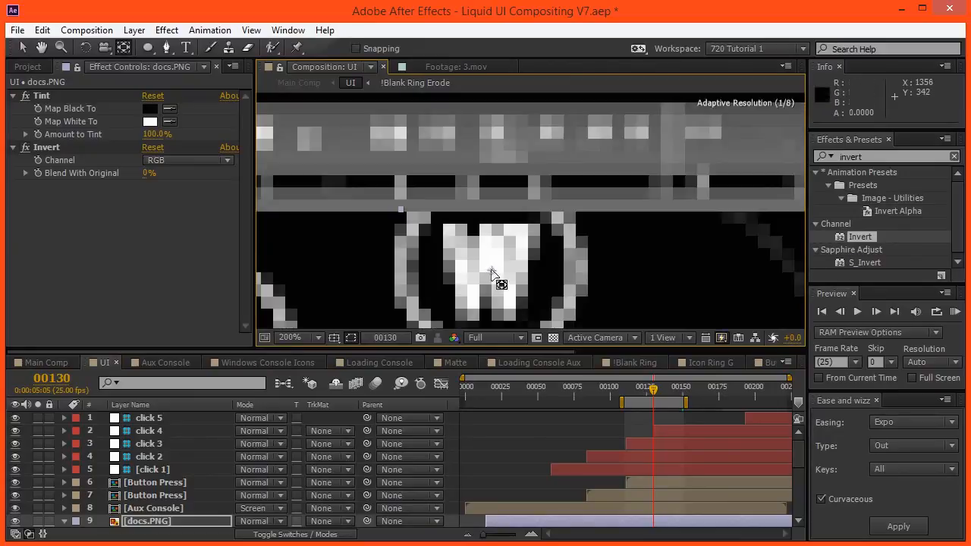
key("comma")
Step: Set a Scale keyframe of 80% on docs.PNG at frame 150
left_click(176, 522)
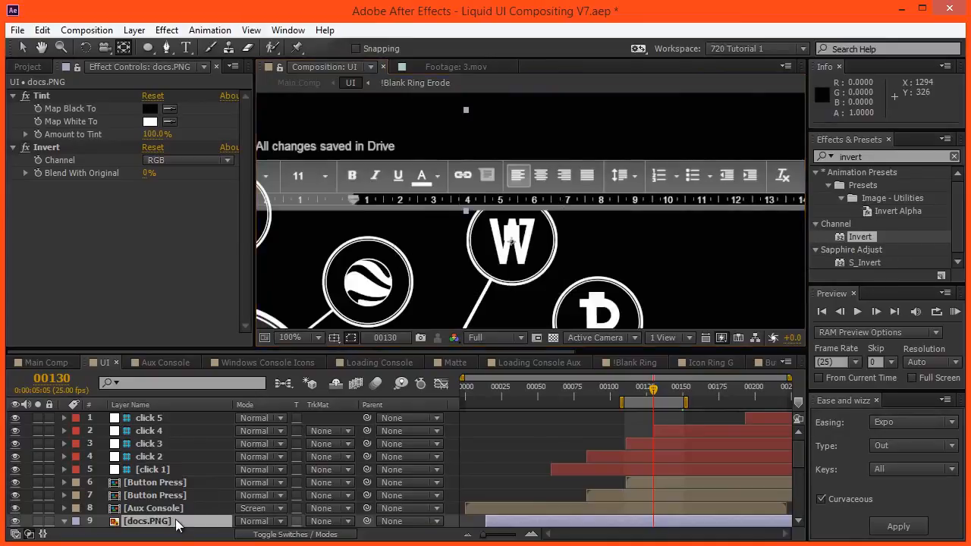
scroll(217, 492, "down", 2)
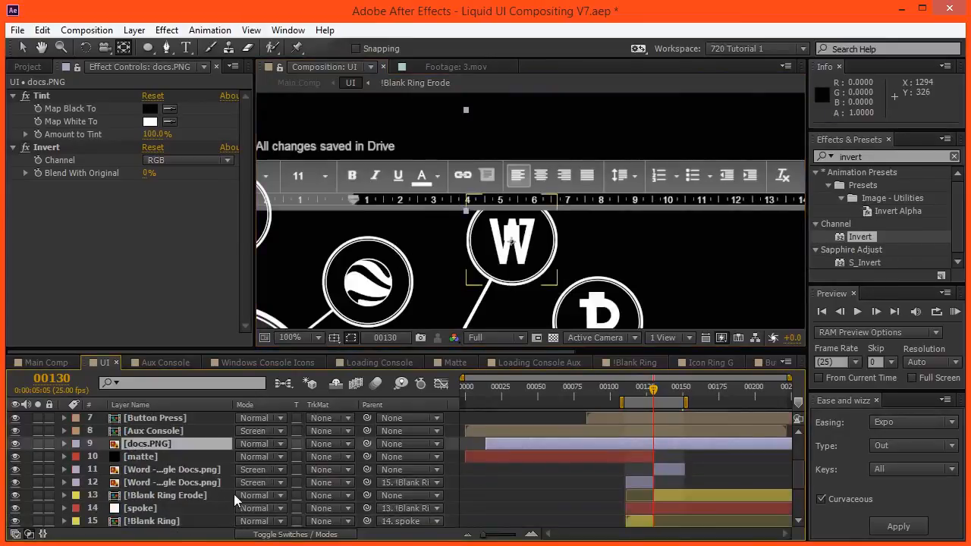
key("s")
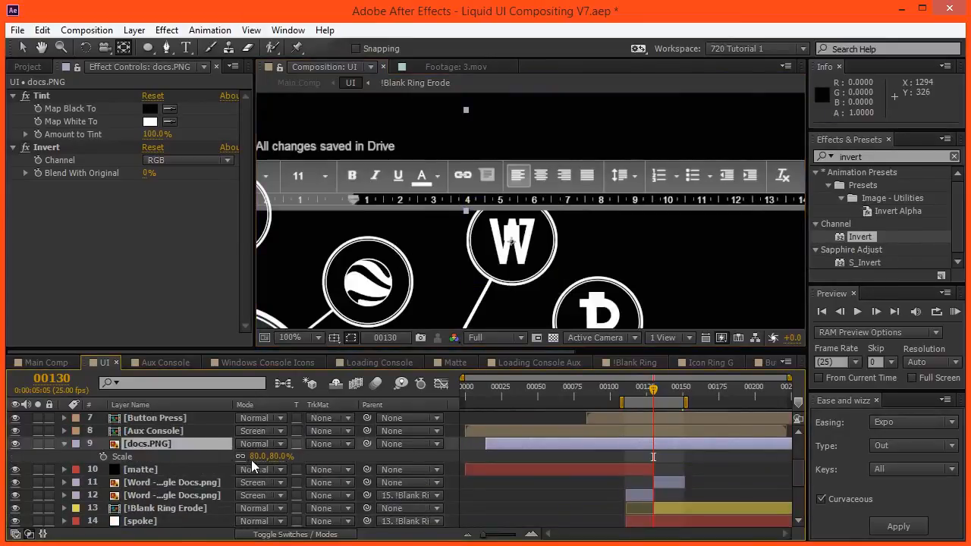
key("shift+Page_Down")
key("shift+Page_Down")
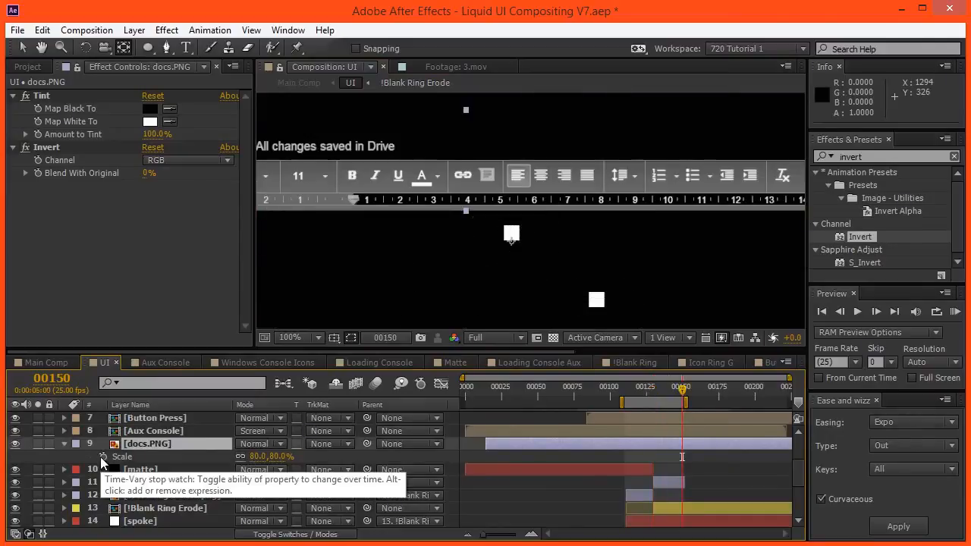
left_click(103, 457)
Step: Trim the start of docs.PNG to frame 130 and set its Scale to 200% there
key("shift+Page_Up")
key("shift+Page_Up")
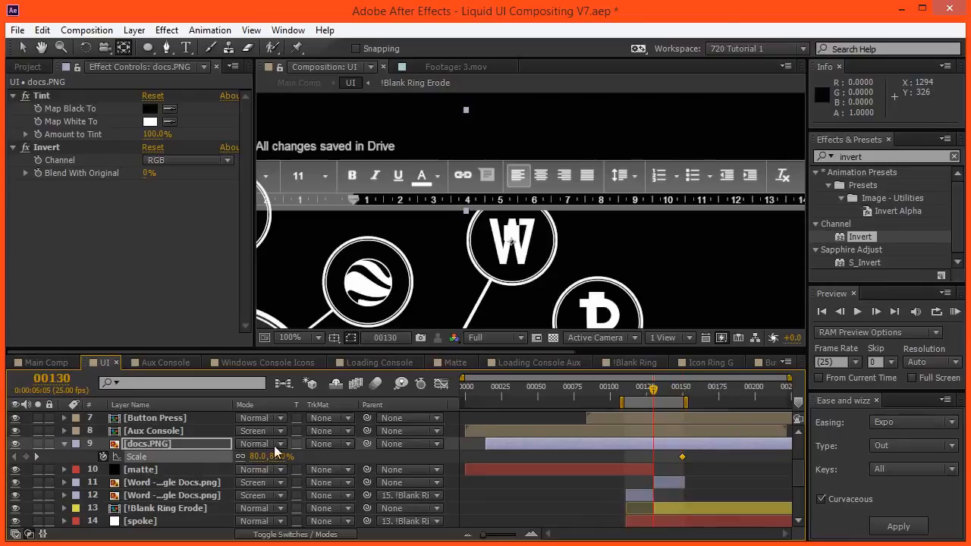
key("alt+[")
left_click(263, 457)
type("20")
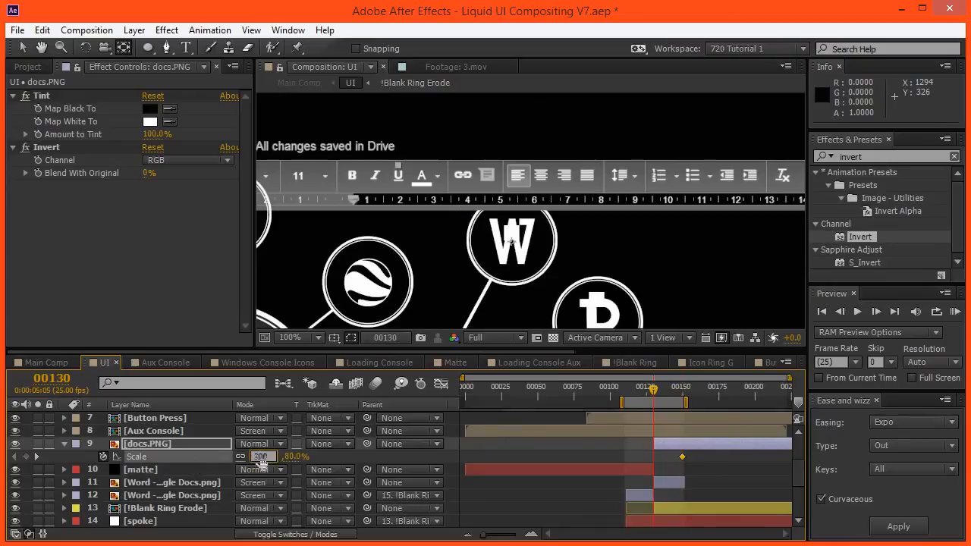
Step: Set the Scale of docs.PNG at frame 130 to 350% and apply Expo Out easing to its Scale keyframes
type("0")
key("Return")
key("comma")
key("comma")
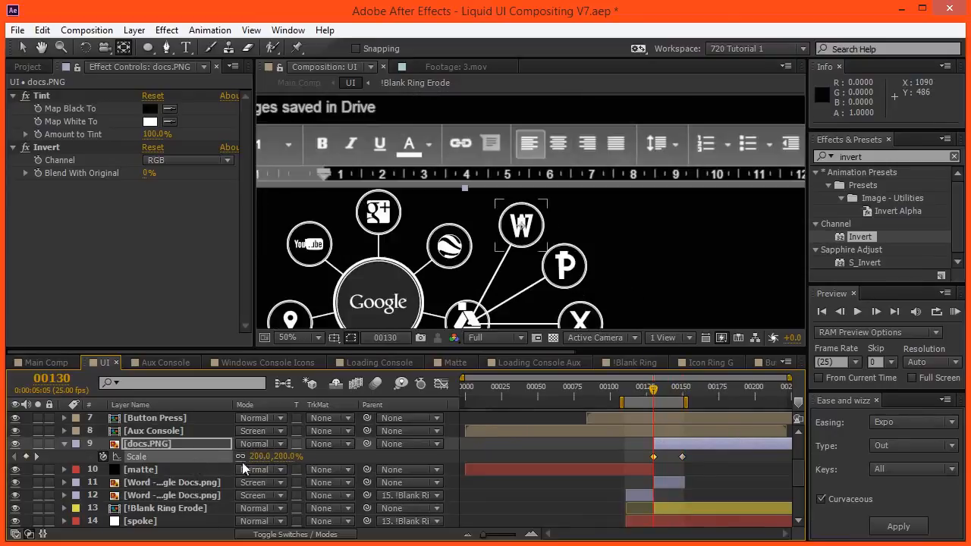
left_click(257, 457)
type("350")
key("Return")
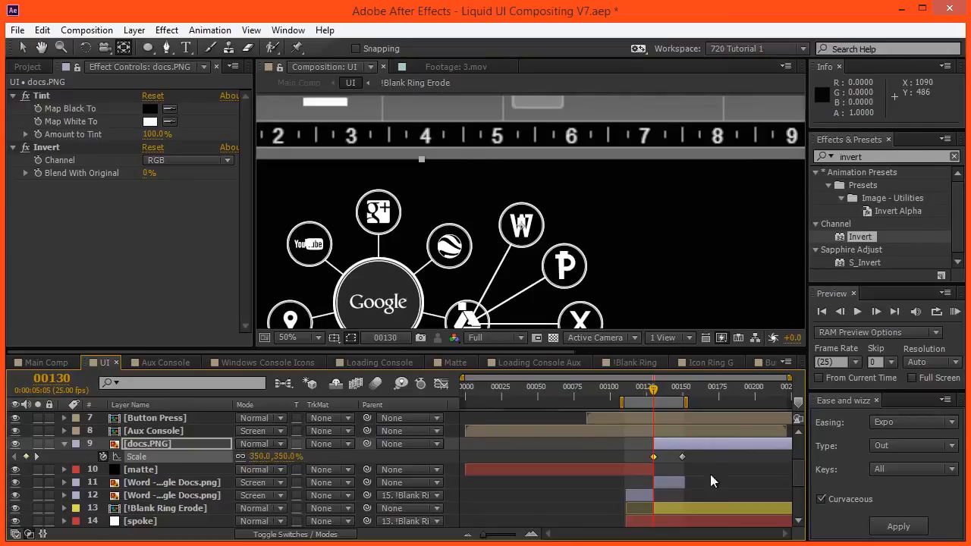
left_click(900, 524)
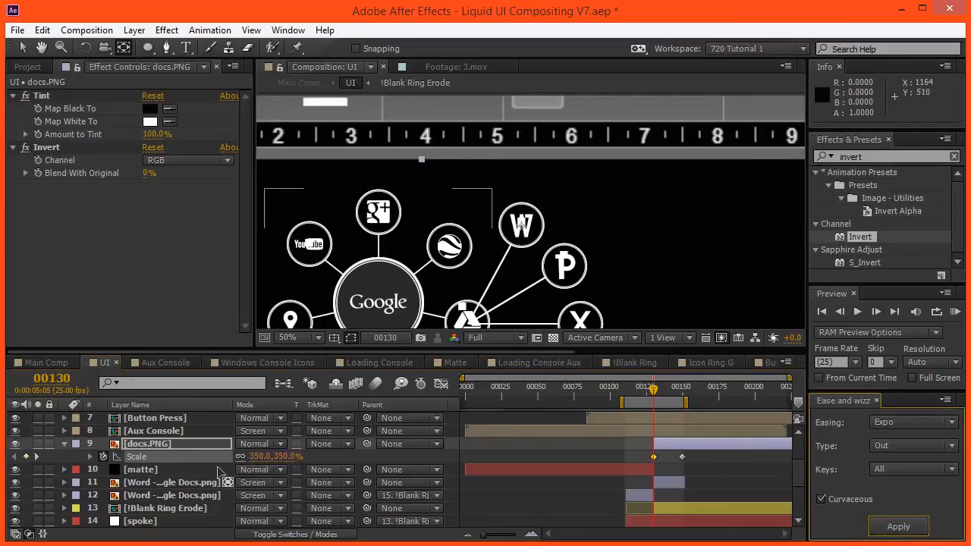
Step: Lower the UI preview resolution to Quarter and check the enlarged docs.PNG toolbar in Main Comp
left_click(472, 338)
left_click(494, 427)
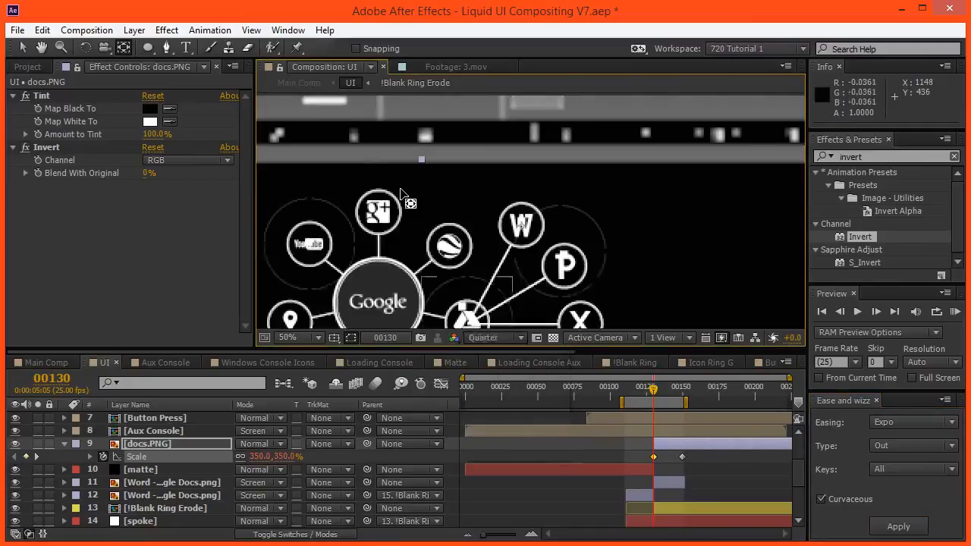
left_click(306, 83)
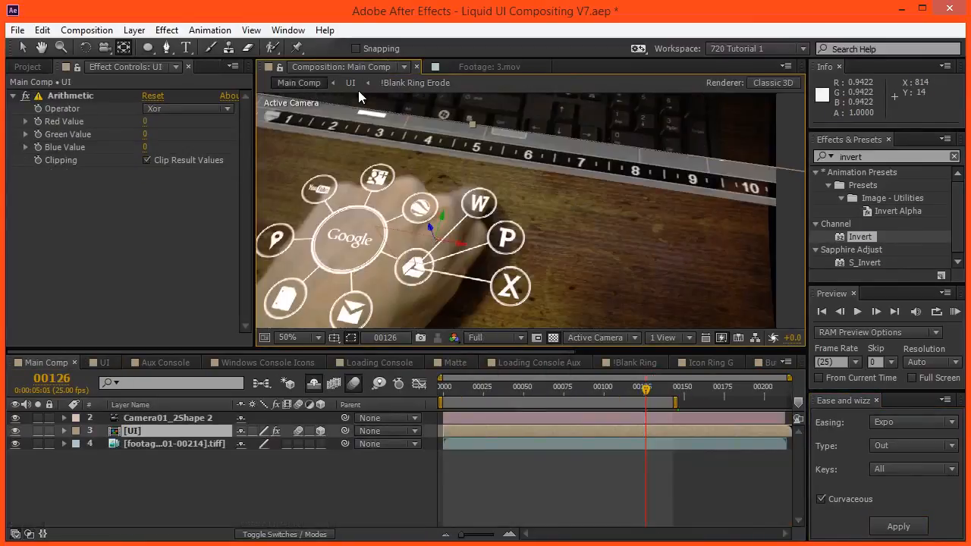
left_click(353, 84)
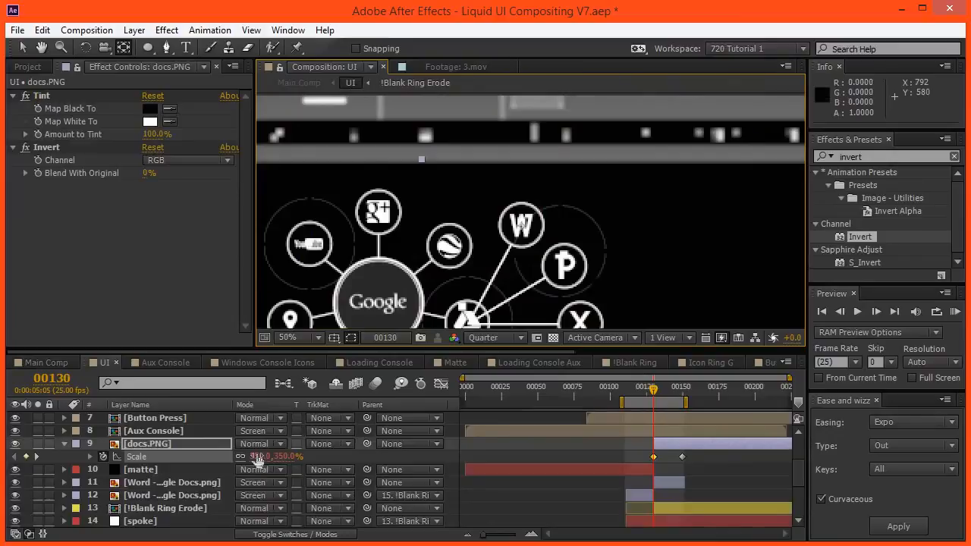
Step: Increase the Scale of docs.PNG at frame 130 to 400% and check how far it clears the frame in Main Comp
left_click(256, 456)
type("400")
key("Return")
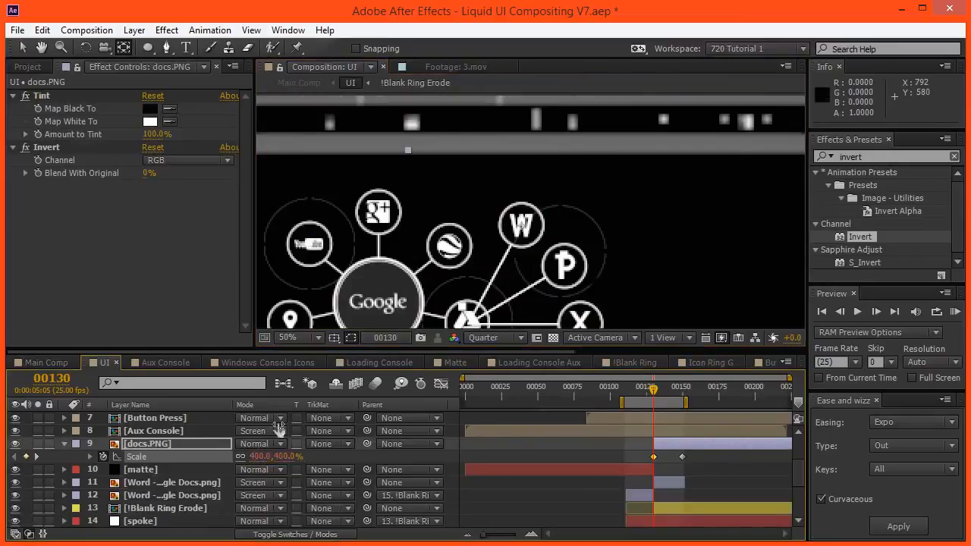
left_click(302, 84)
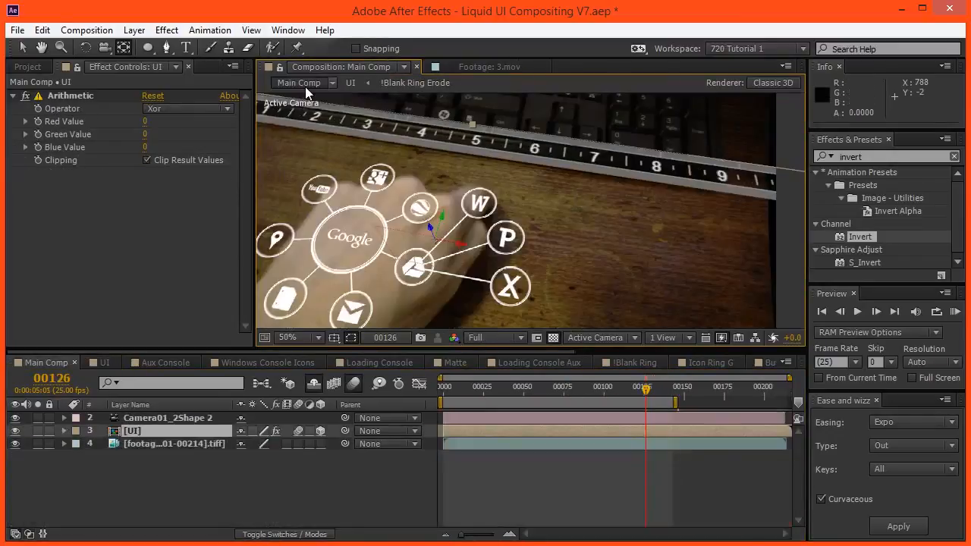
left_click(352, 85)
Step: Set the starting Scale of docs.PNG at frame 130 to 450% in UI and show the layer switches
left_click(260, 456)
type("45")
key("Return")
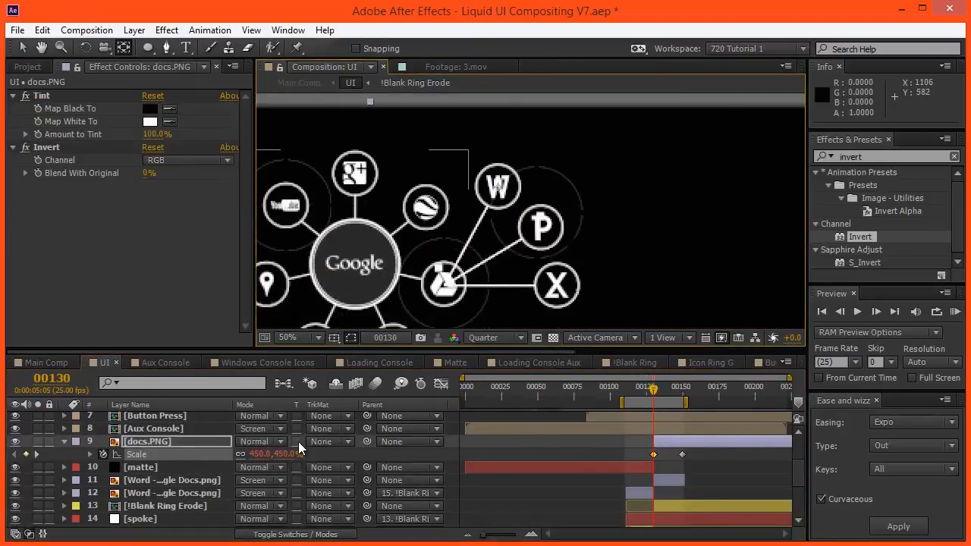
key("F4")
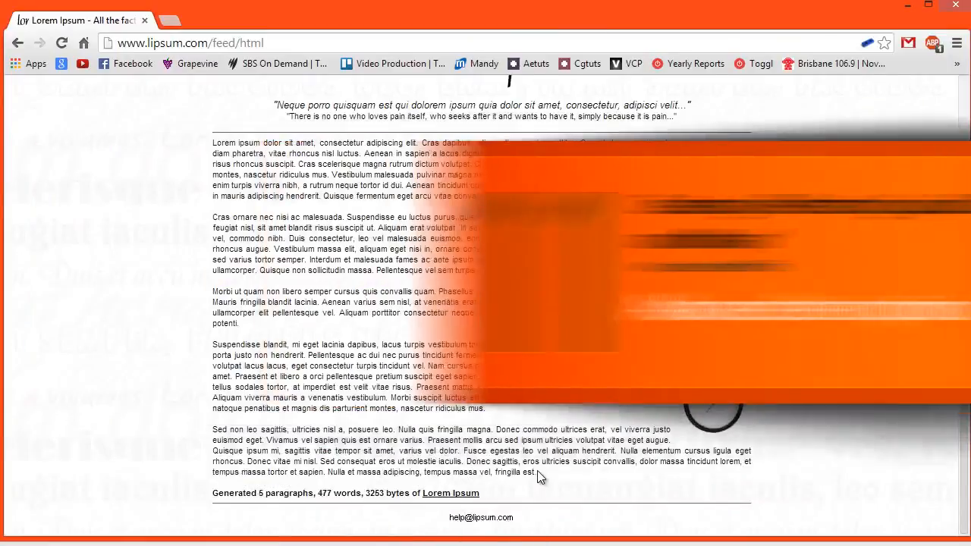
Step: Copy the Lorem Ipsum paragraphs from lipsum.com in Chrome and paste them into a new paragraph text box below the docs.PNG toolbar in UI
left_click_drag(539, 476, 205, 137)
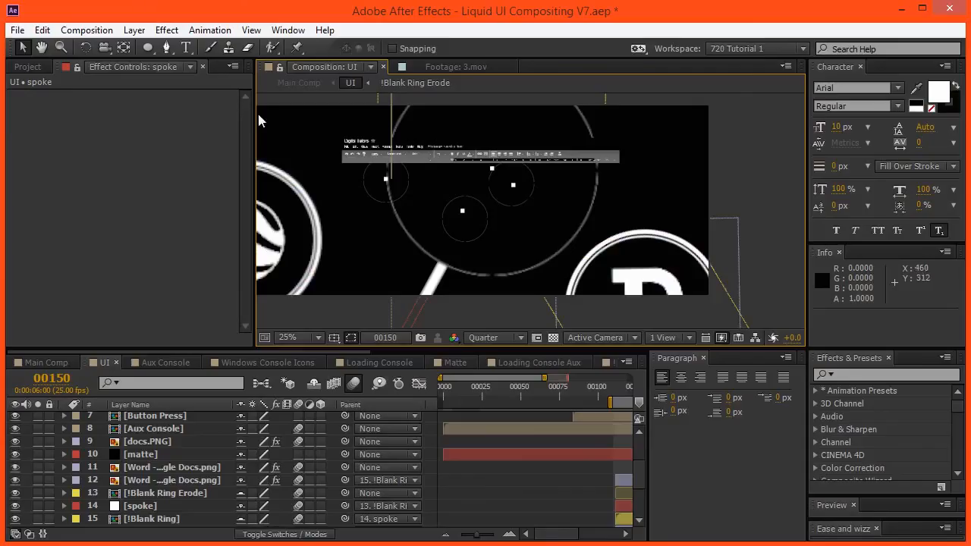
left_click(186, 47)
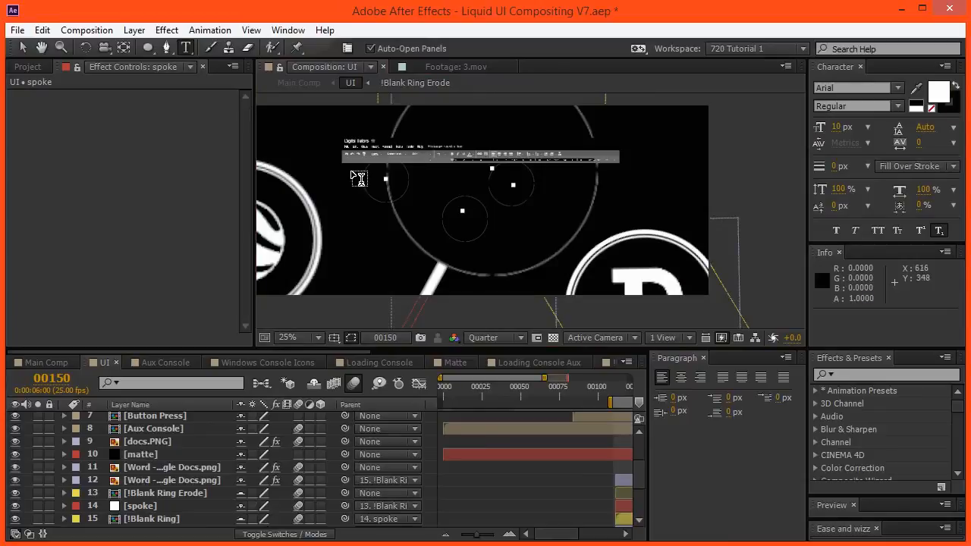
left_click_drag(352, 173, 608, 325)
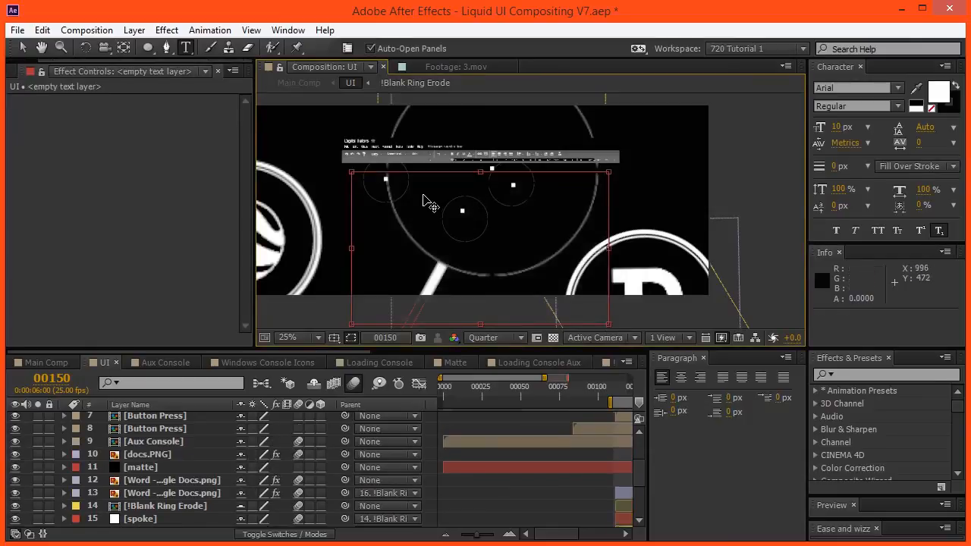
key("ctrl+v")
Step: Select all of the pasted Lorem ipsum text and set its font size to 30 px
left_click_drag(422, 201, 303, 158)
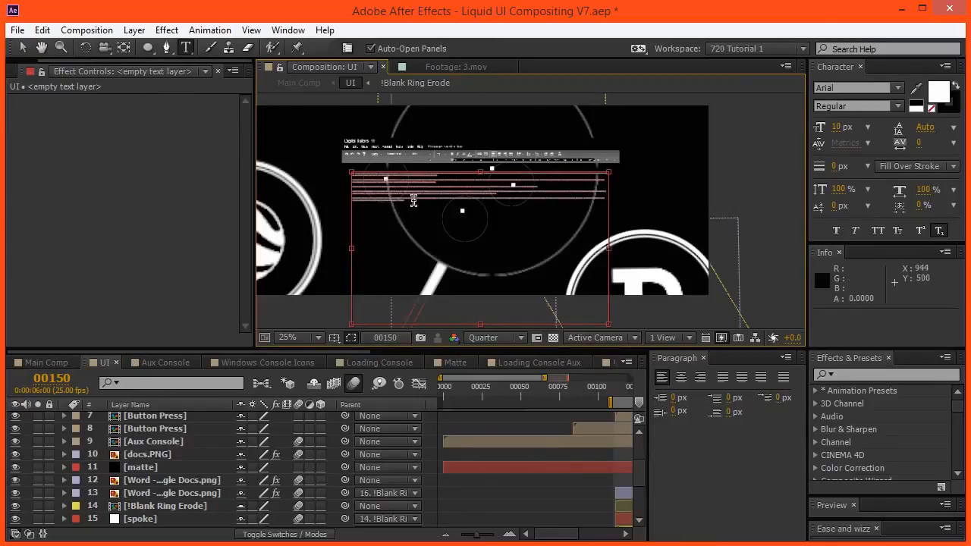
left_click(844, 128)
type("20")
key("Return")
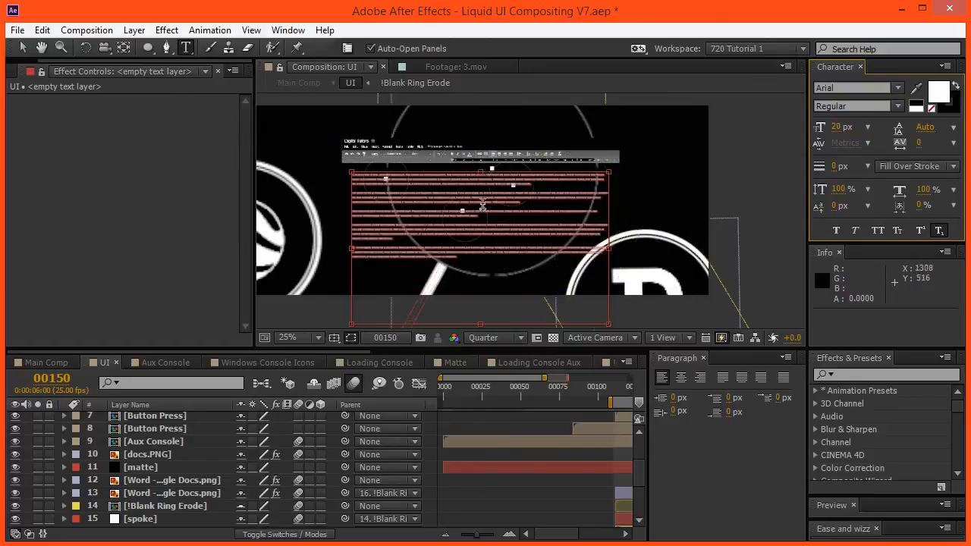
left_click_drag(841, 127, 850, 128)
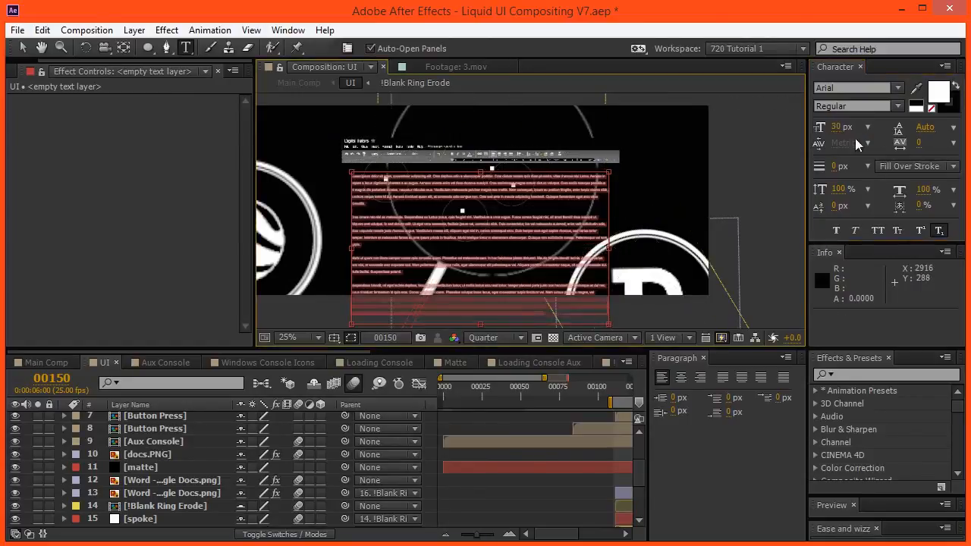
left_click(22, 47)
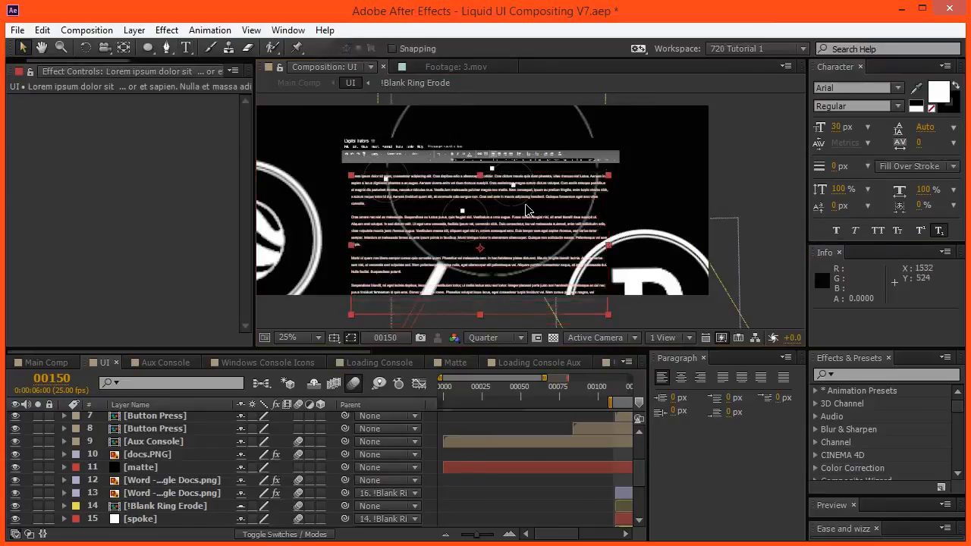
Step: Inspect the Lorem ipsum text under the toolbar and move the current time to frame 130
key("period")
left_click_drag(423, 185, 543, 248)
left_click_drag(533, 447, 394, 450)
scroll(488, 235, "down", 2)
left_click_drag(523, 315, 476, 273)
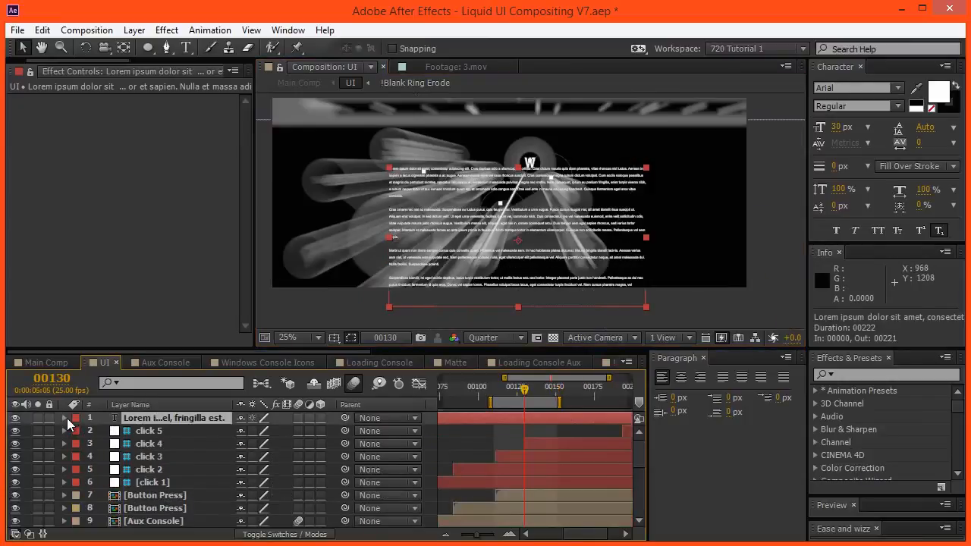
Step: Add a Position animator to the Lorem ipsum text layer and enable per-character 3D for it
left_click(65, 418)
left_click(76, 432)
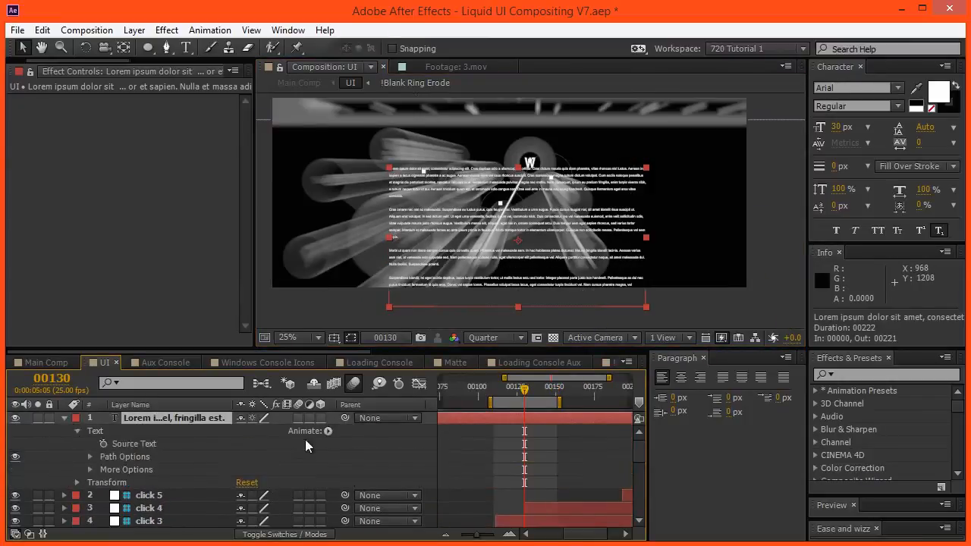
left_click(328, 430)
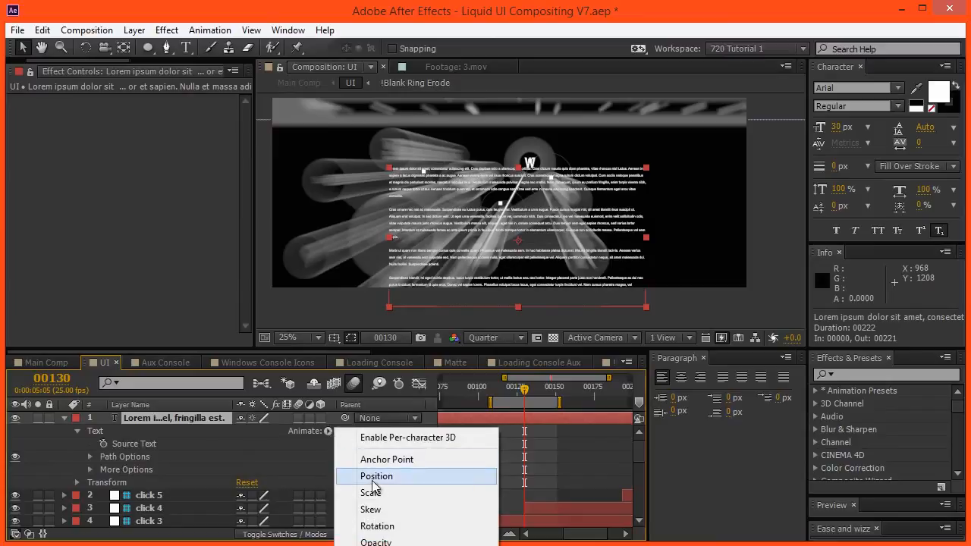
left_click(370, 474)
left_click(328, 432)
left_click(343, 438)
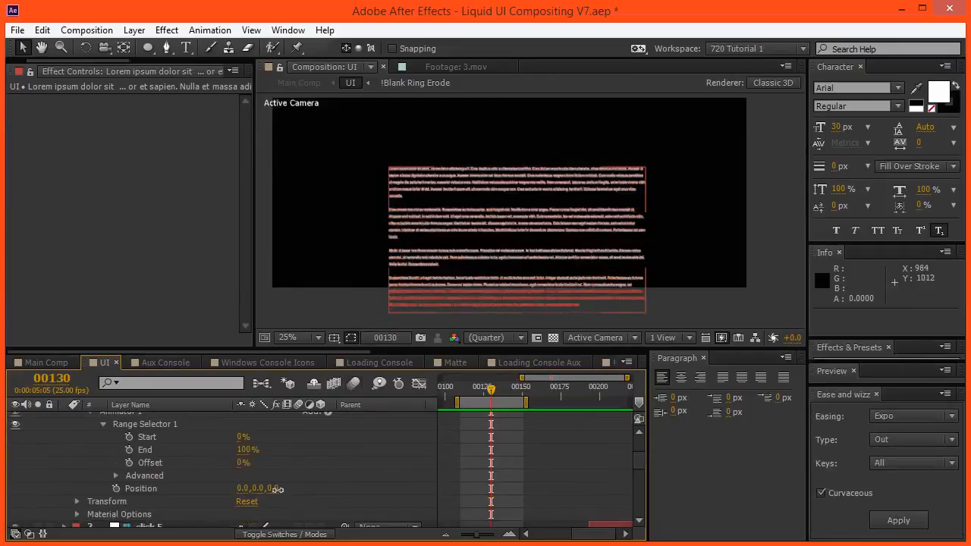
Step: Set the text animator's Position to 500 on the Y axis and 800 on the Z axis
left_click(275, 489)
type("800")
key("Return")
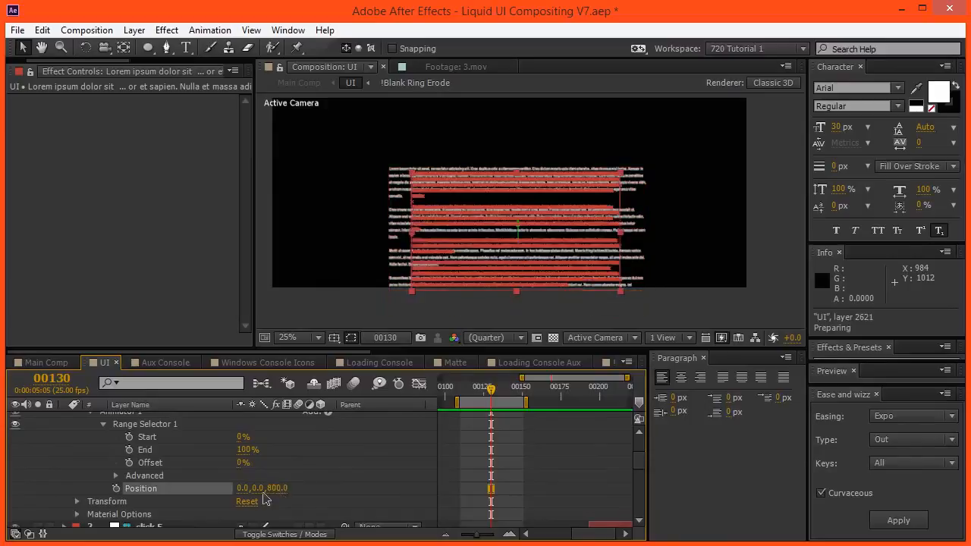
left_click(259, 488)
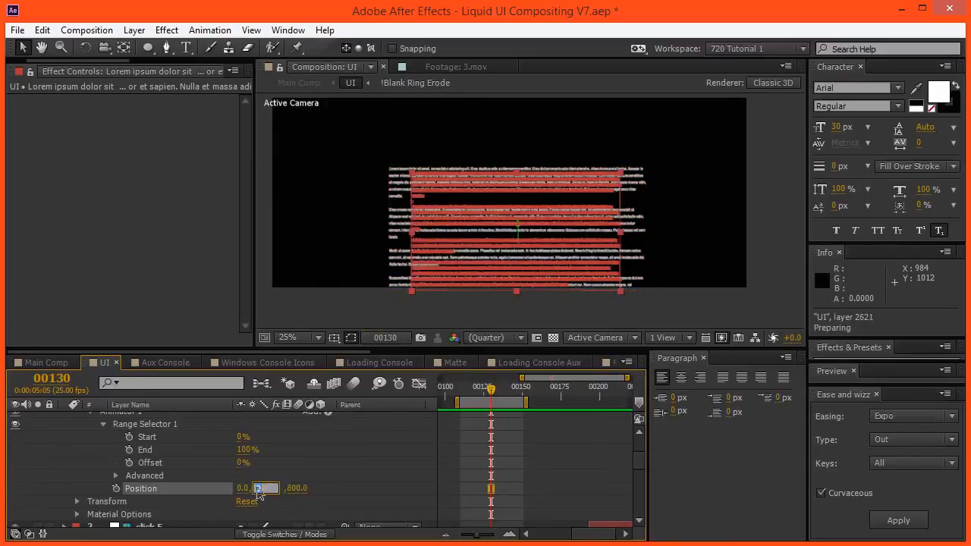
type("500")
key("Return")
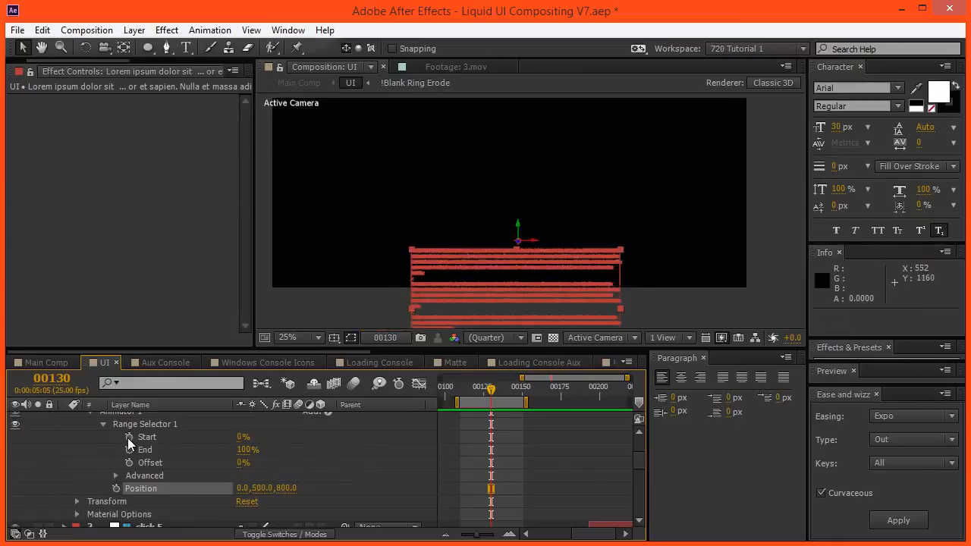
Step: Set the range selector's advanced Shape to Ramp Up and its Ease Low to 100%
left_click(116, 476)
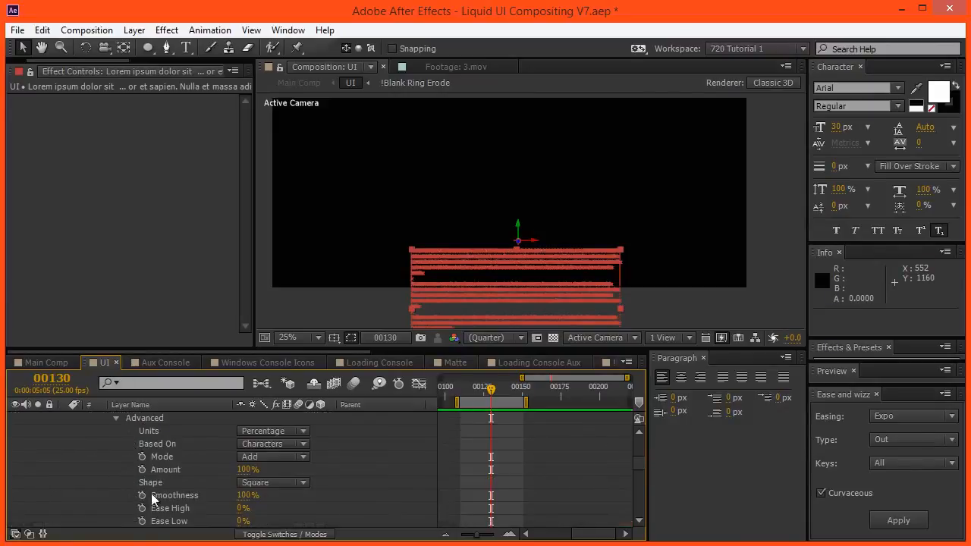
left_click(248, 485)
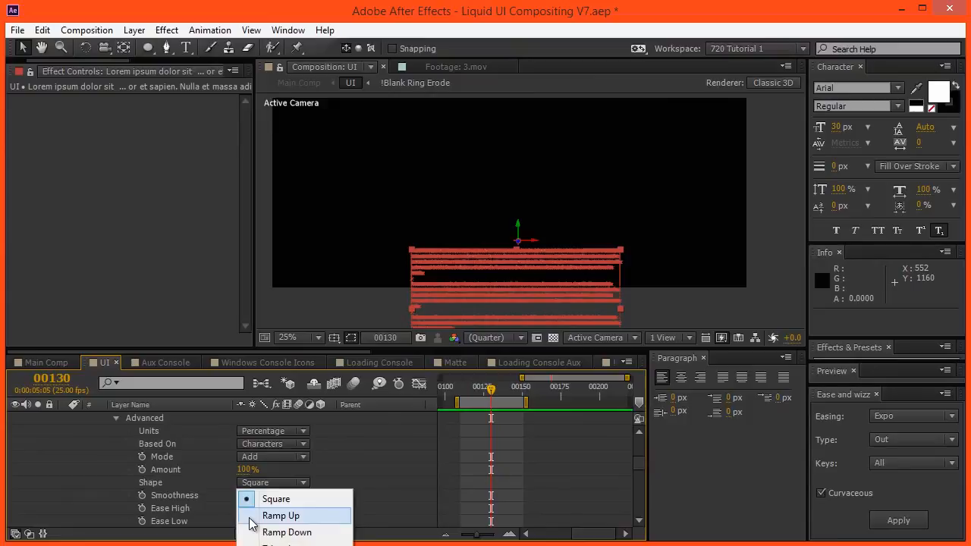
left_click(250, 517)
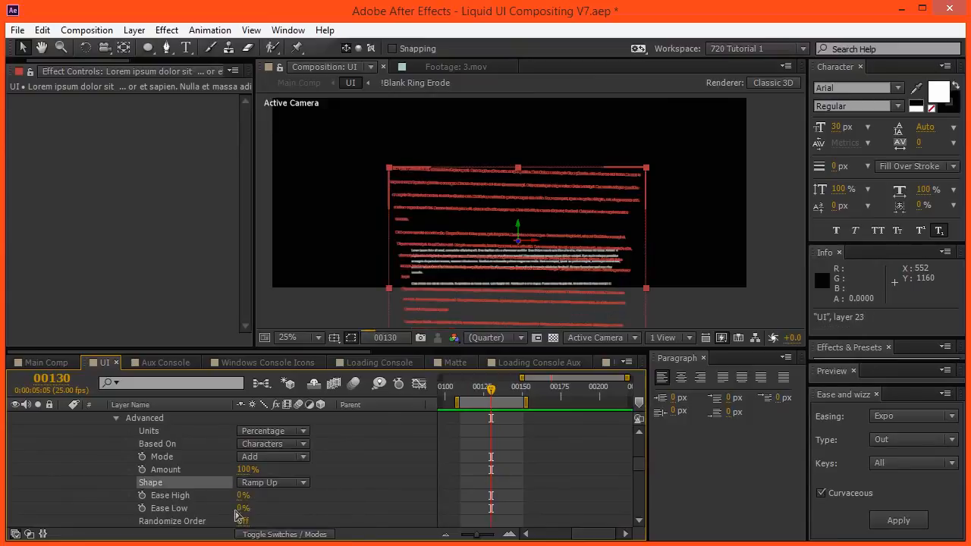
left_click_drag(241, 509, 363, 516)
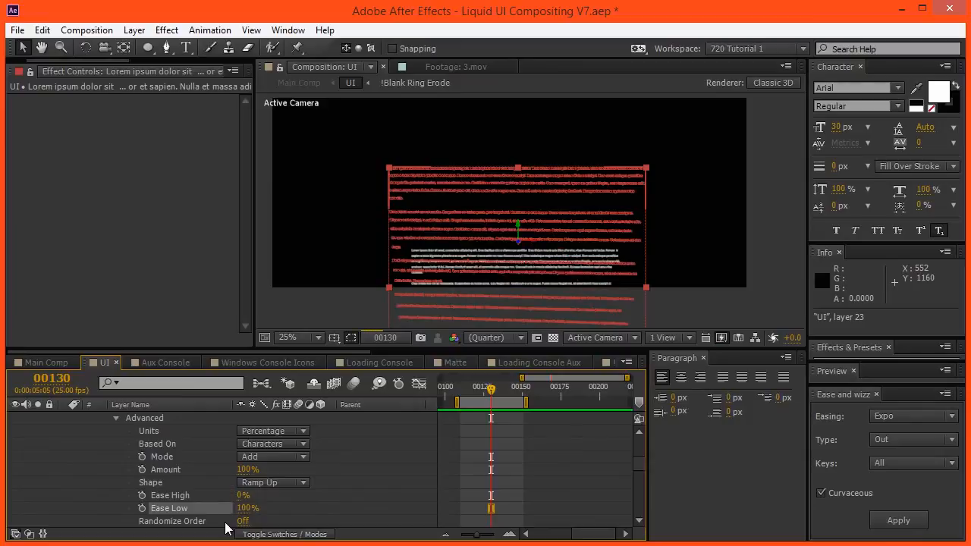
Step: Set the range selector's Offset to -100% and keyframe it at frame 130, with view refresh disabled
scroll(224, 521, "up", 5)
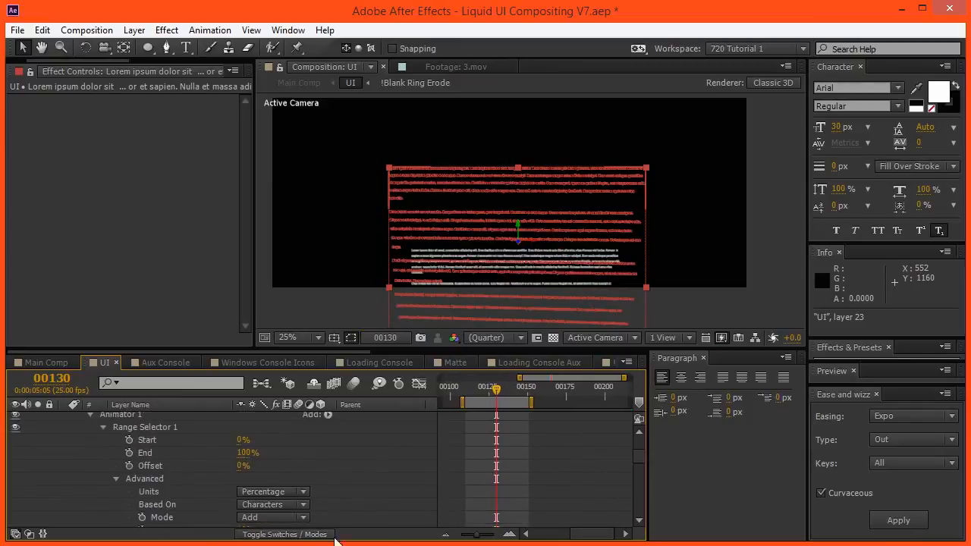
key("Caps_Lock")
left_click(217, 466)
left_click(148, 453)
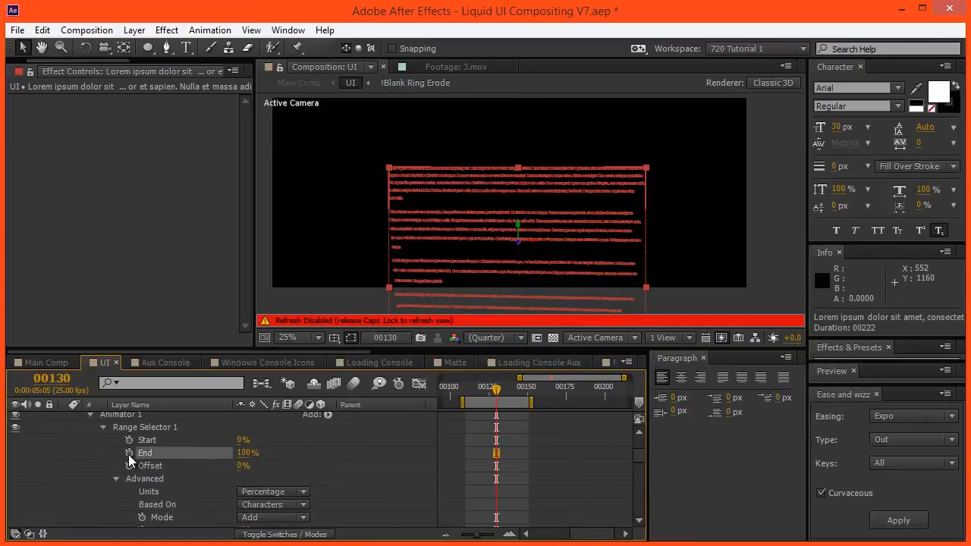
mouse_move(502, 477)
left_mouse_down()
mouse_move(531, 301)
mouse_move(487, 486)
left_mouse_up()
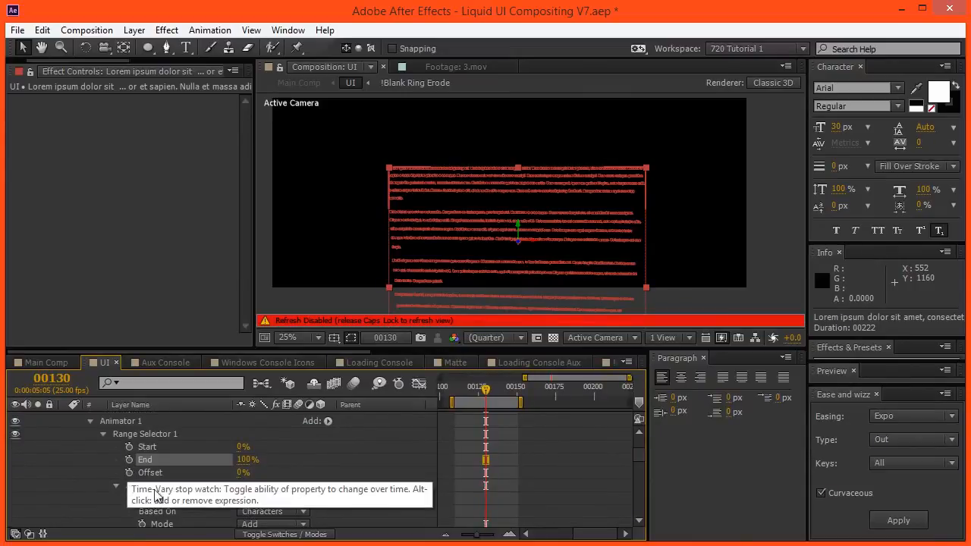
scroll(140, 485, "down", 3)
scroll(140, 486, "up", 4)
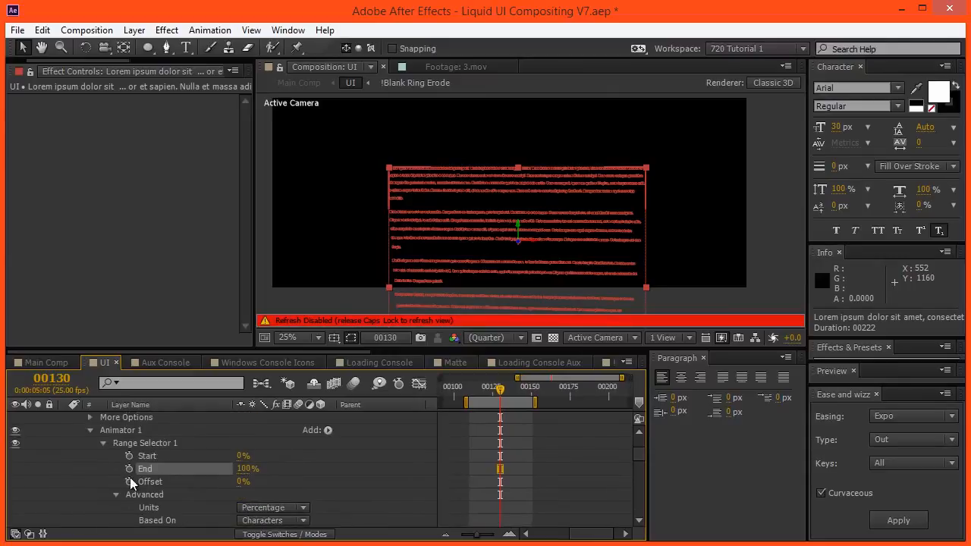
left_click_drag(241, 482, 128, 488)
left_click_drag(224, 485, 173, 479)
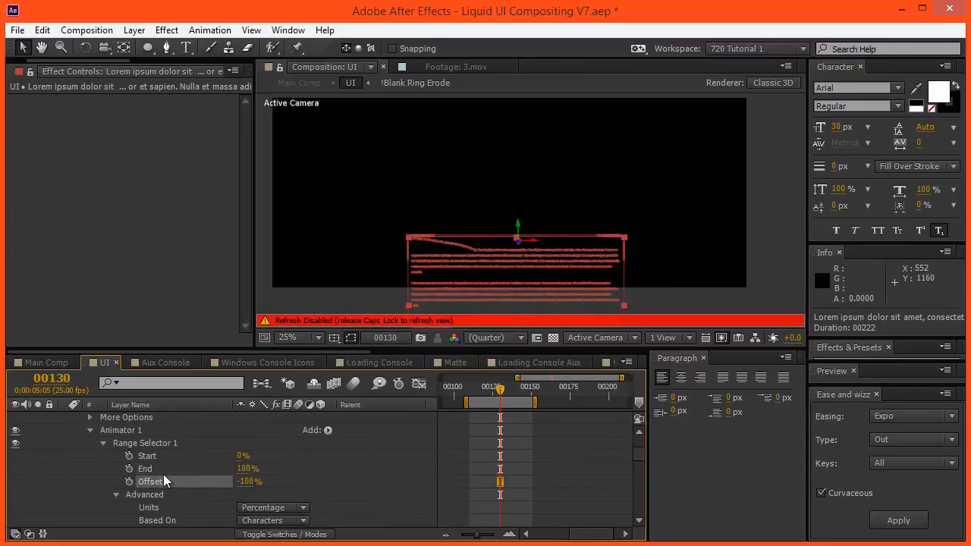
left_click(130, 482)
Step: Keyframe the range selector's Offset at 100% on frame 150
key("shift+Page_Down")
key("shift+Page_Down")
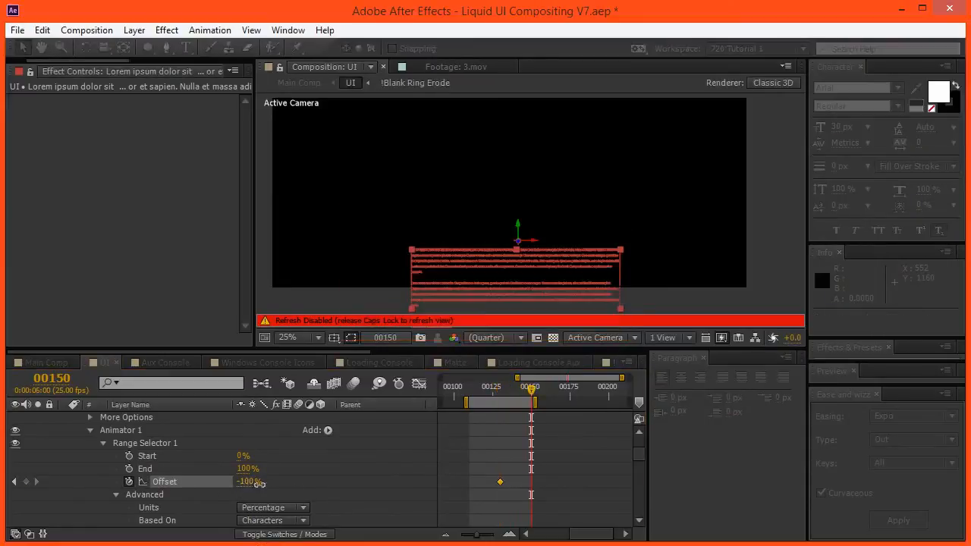
left_click_drag(260, 484, 524, 500)
Step: Limit the work area to frames 130 to 150, re-enable view refresh and preview the text animation
key("n")
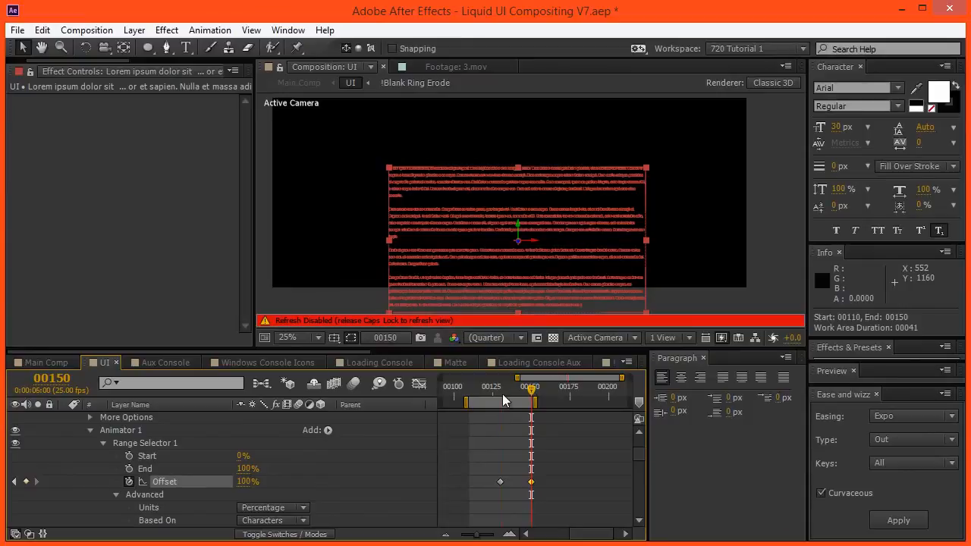
left_click(503, 394)
key("b")
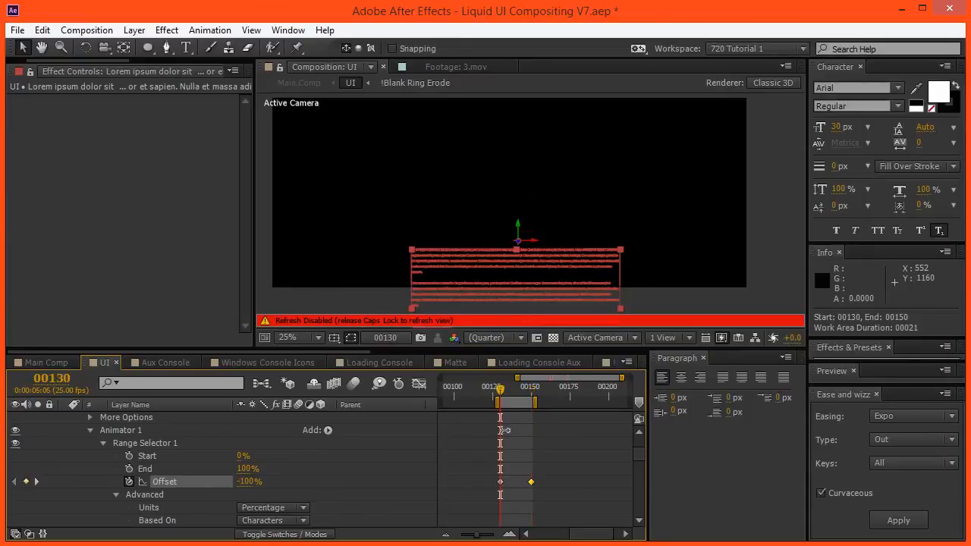
key("Caps_Lock")
key("KP_0")
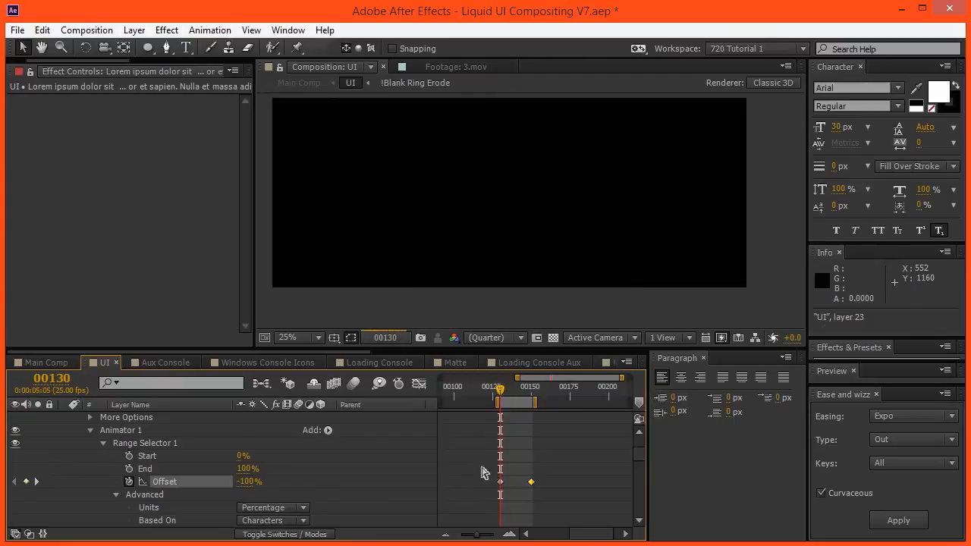
Step: Inspect the animated text at frame 150 in the UI composition and check how it sits on the desk in Main Comp
scroll(478, 472, "down", 1)
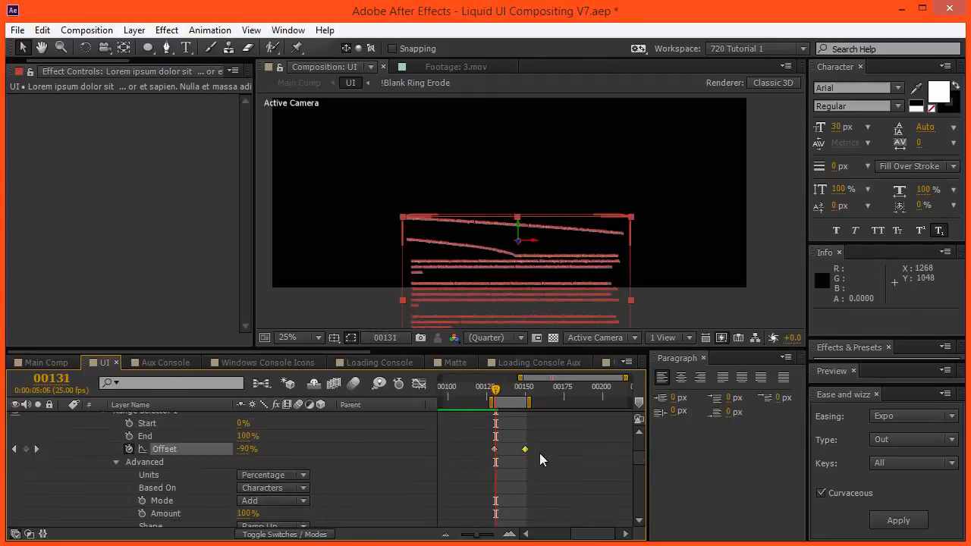
left_click_drag(499, 286, 488, 200)
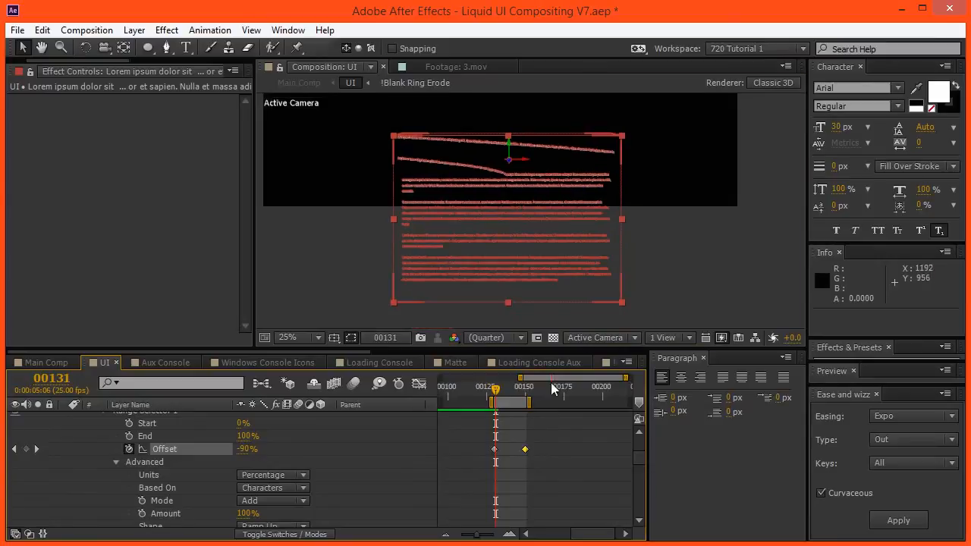
left_click(524, 389)
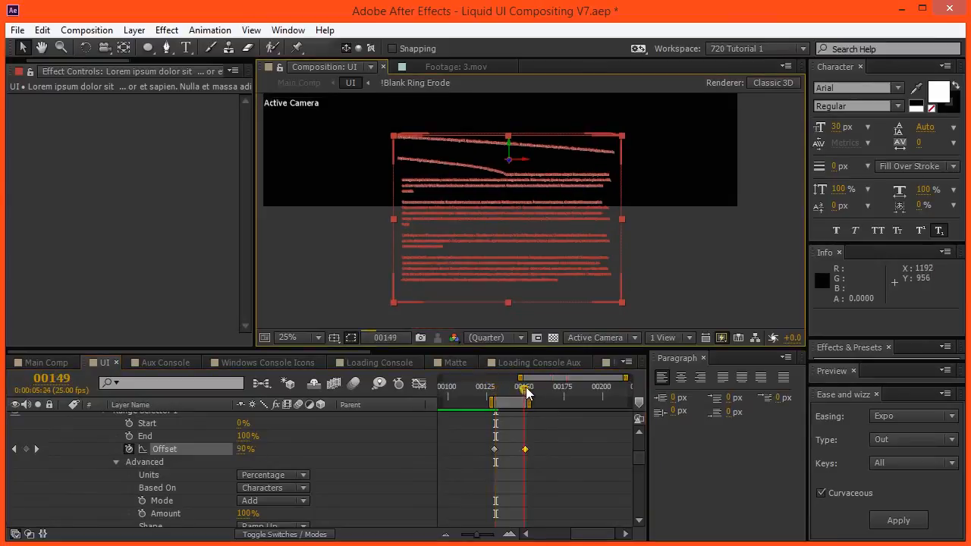
left_click_drag(527, 389, 526, 389)
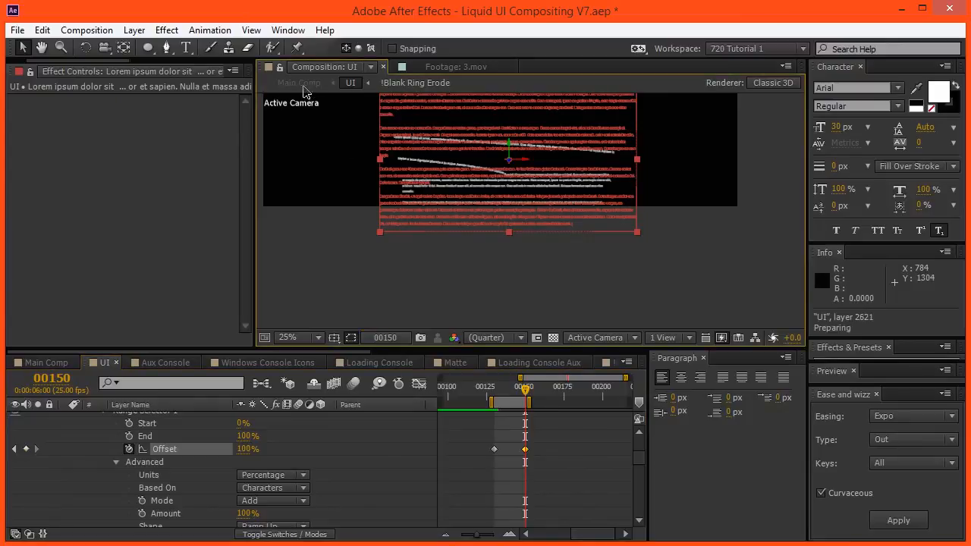
left_click(301, 83)
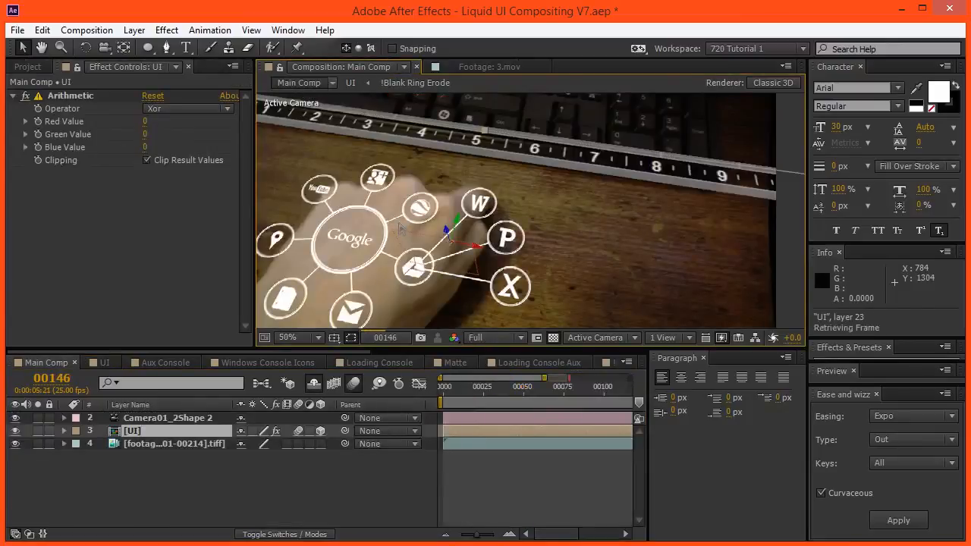
left_click_drag(437, 248, 479, 210)
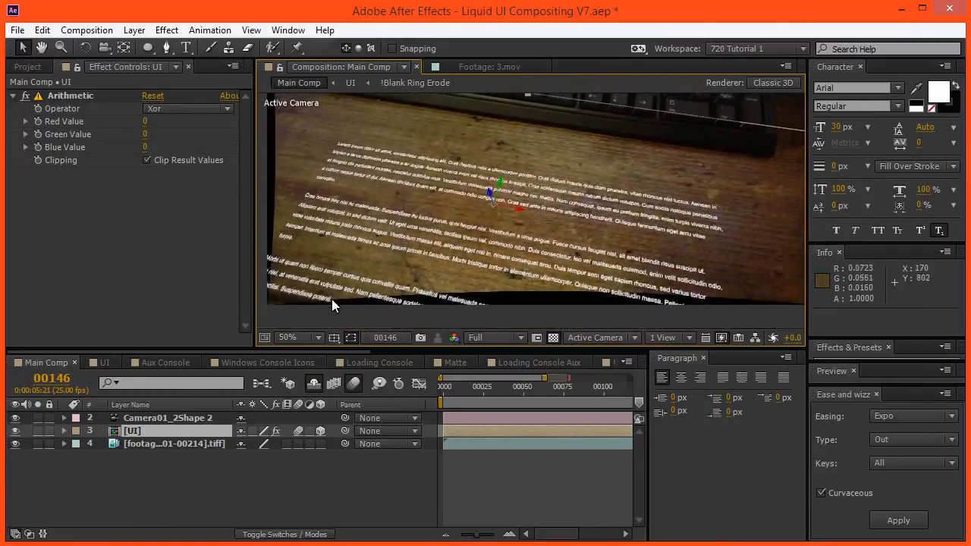
left_click(351, 83)
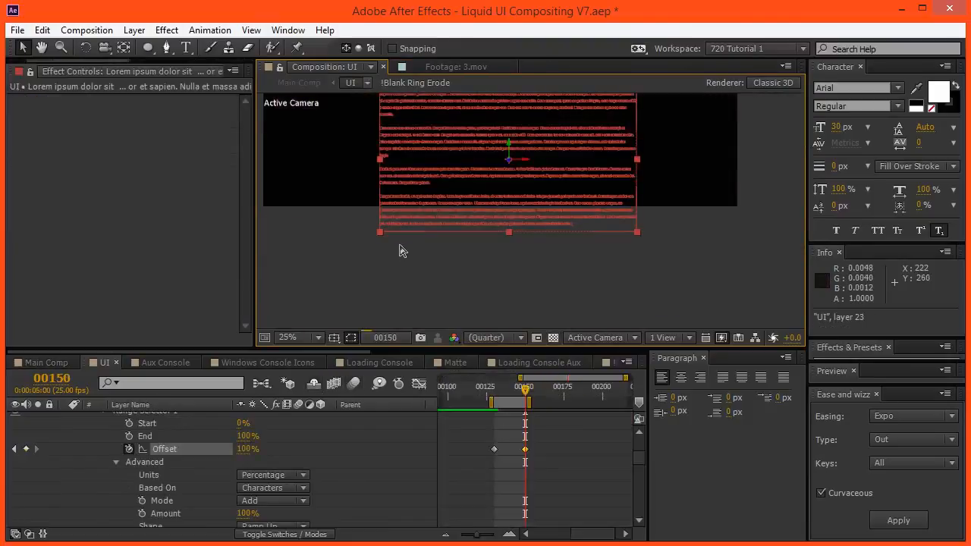
left_click_drag(398, 174, 376, 249)
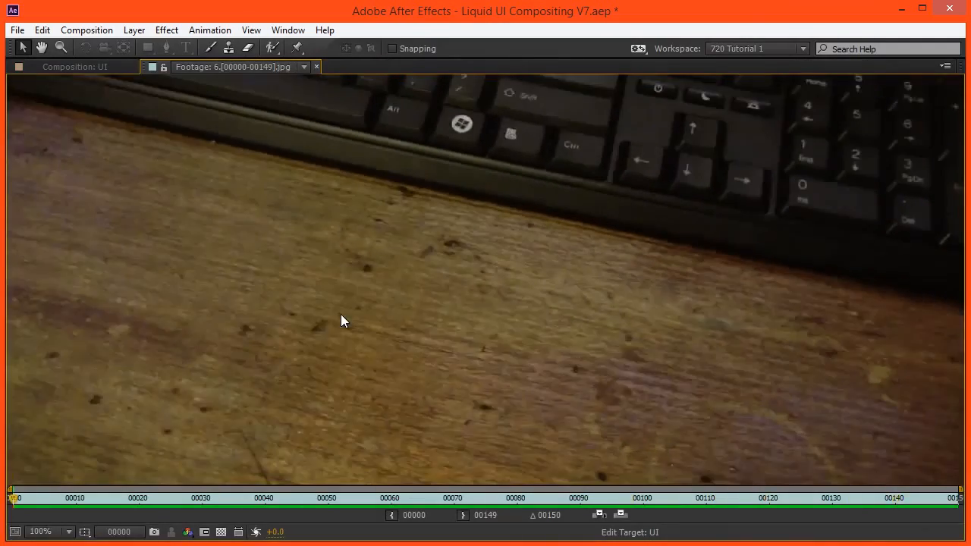
key("space")
left_click_drag(645, 499, 937, 506)
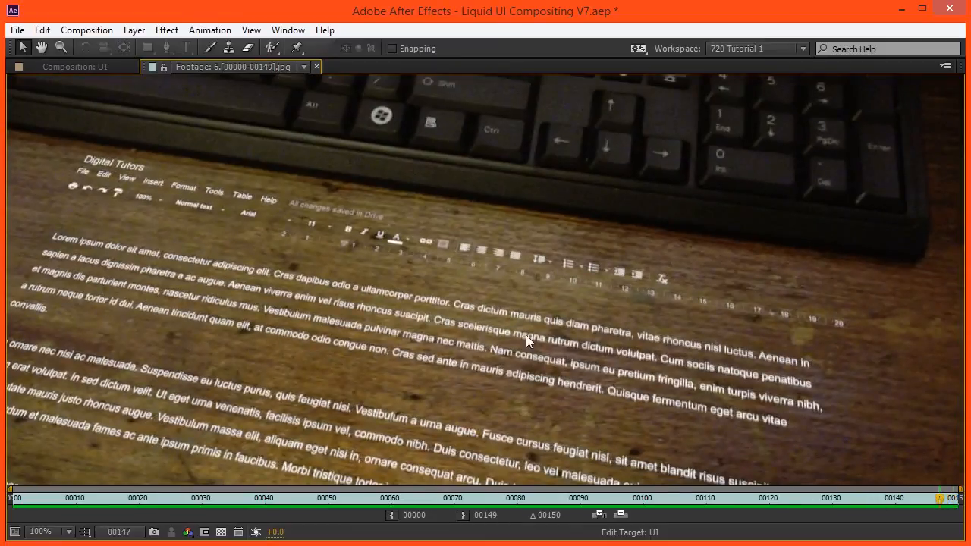
scroll(526, 334, "down", 2)
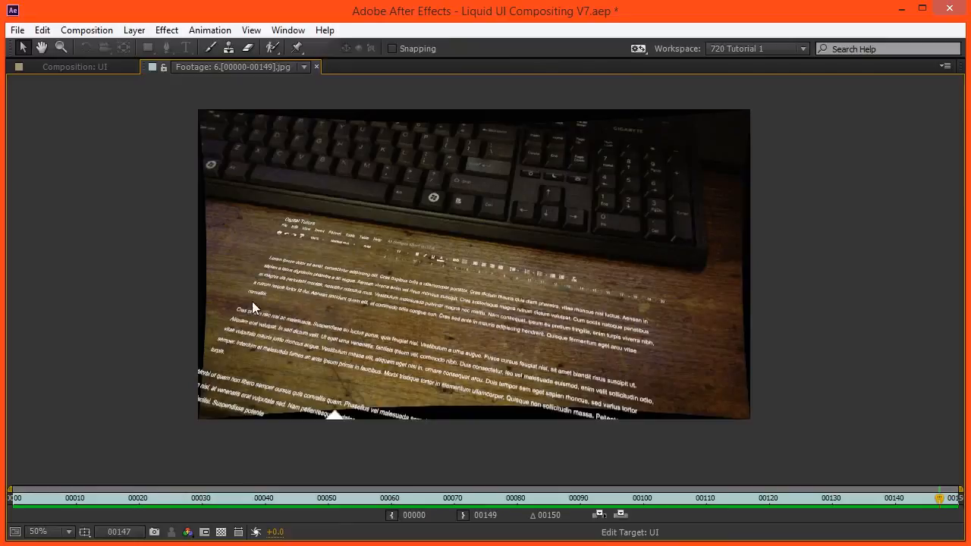
Step: Return to the UI composition and restore the full panel layout, with view refresh disabled
left_click(82, 69)
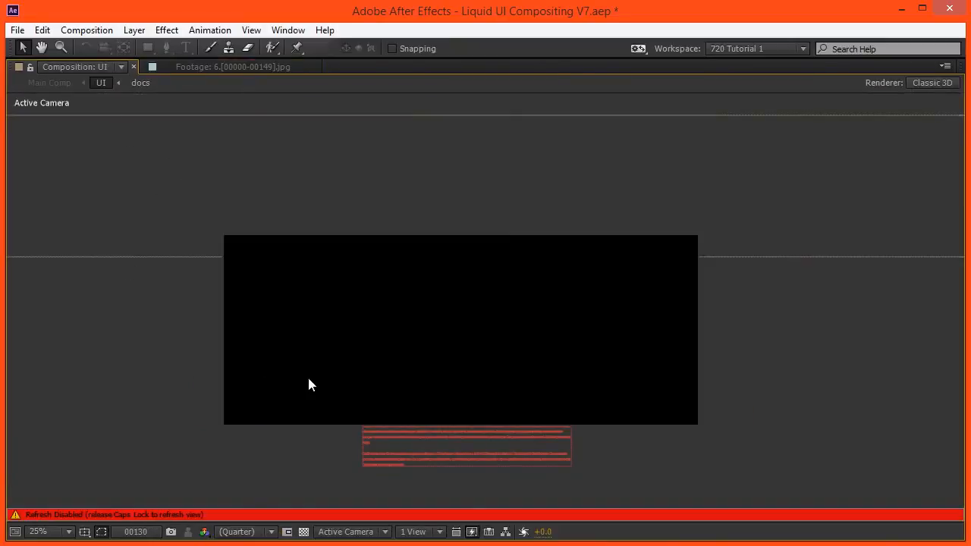
key("Caps_Lock")
key("grave")
left_click_drag(472, 259, 488, 206)
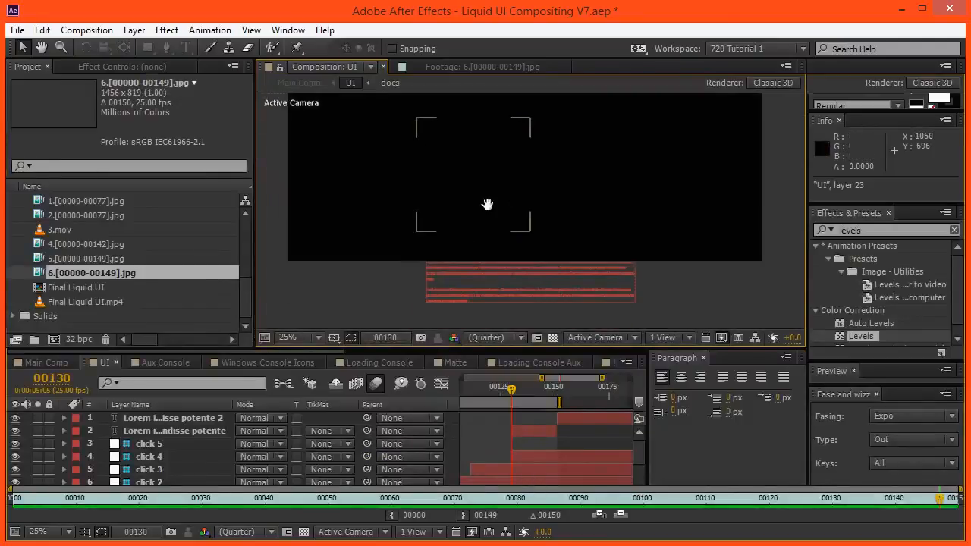
key("Caps_Lock")
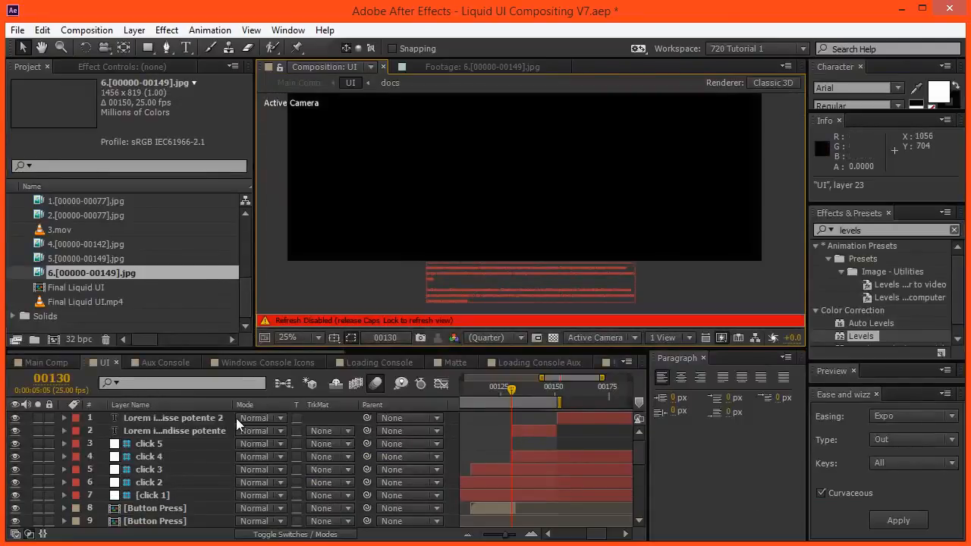
Step: Draw a rectangle around the Lorem ipsum document text at frame 151 of the UI composition, redoing the first attempt
left_click(149, 48)
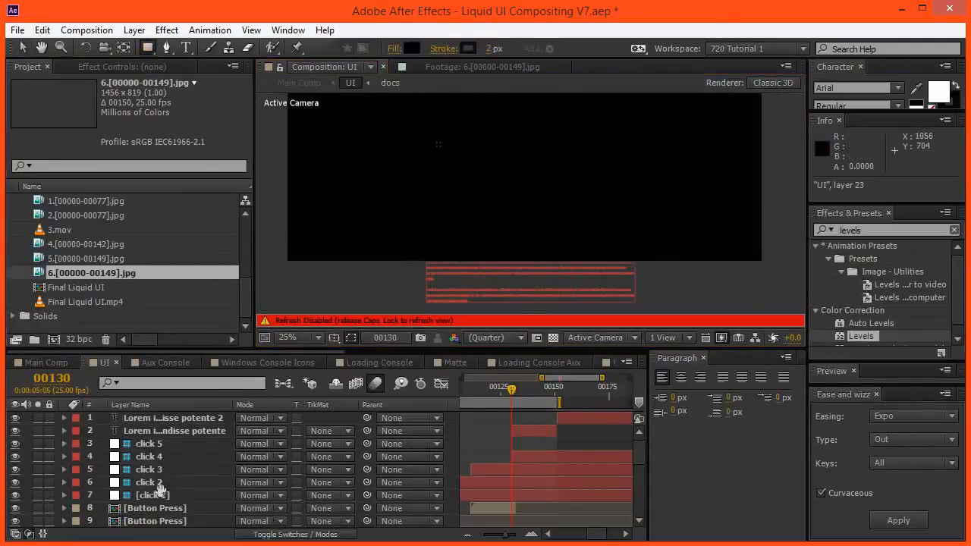
left_click_drag(290, 461, 304, 463)
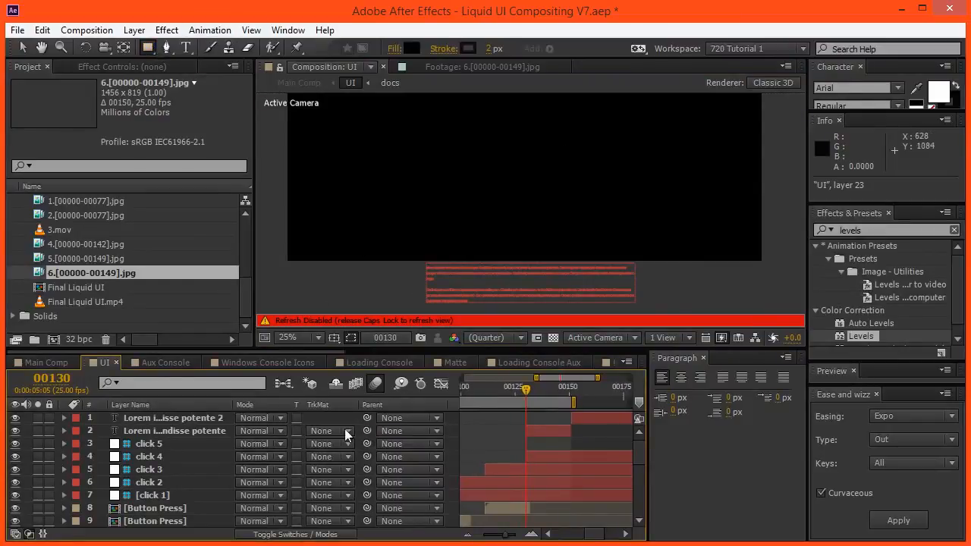
key("Caps_Lock")
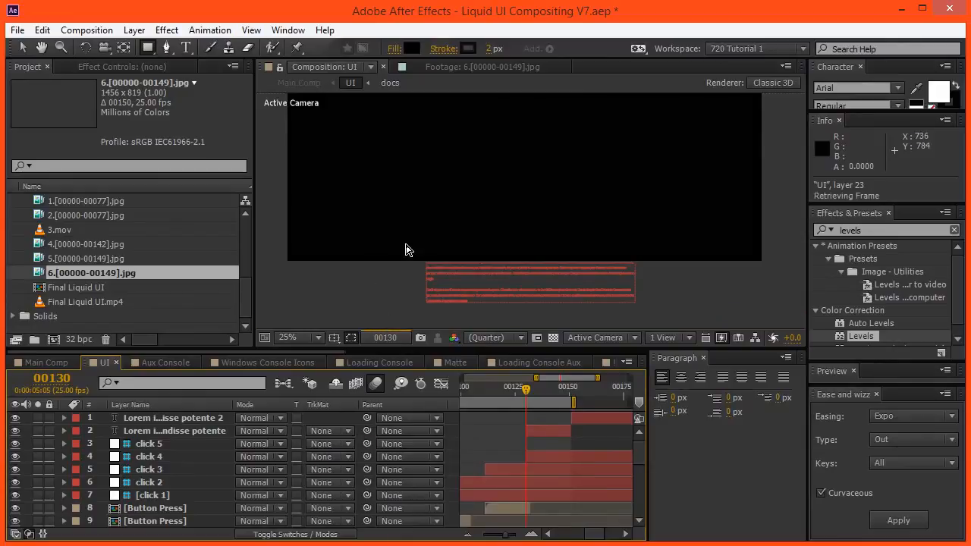
key("Caps_Lock")
left_click(570, 386)
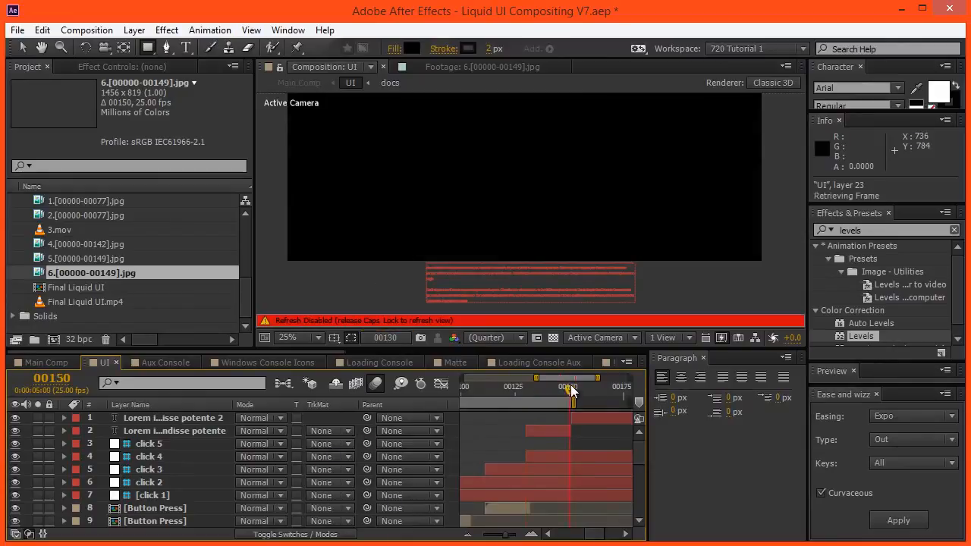
key("equal")
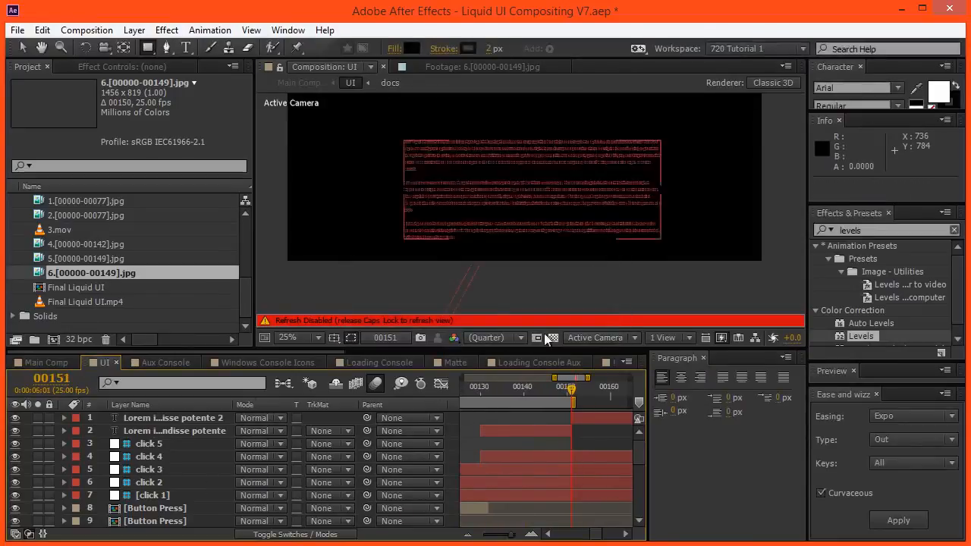
key("Caps_Lock")
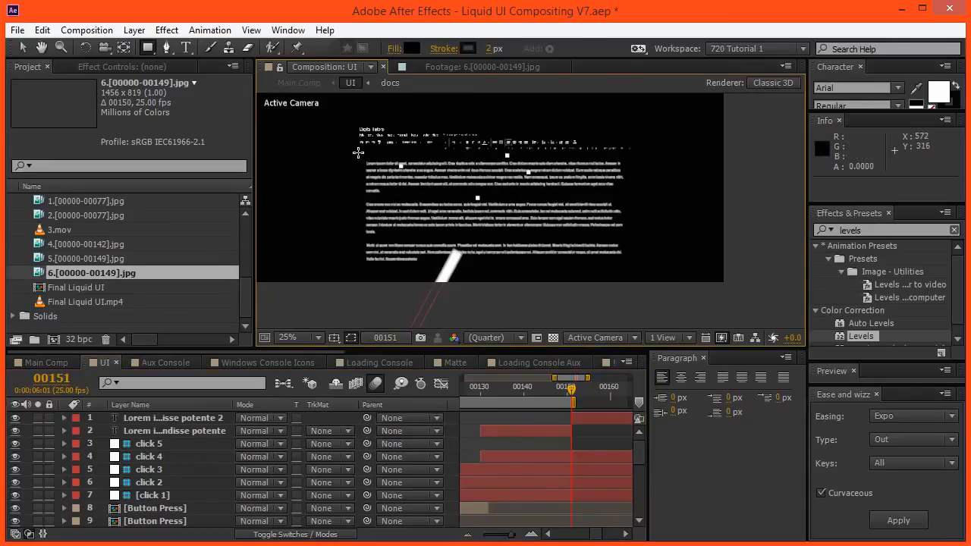
left_click_drag(358, 153, 499, 254)
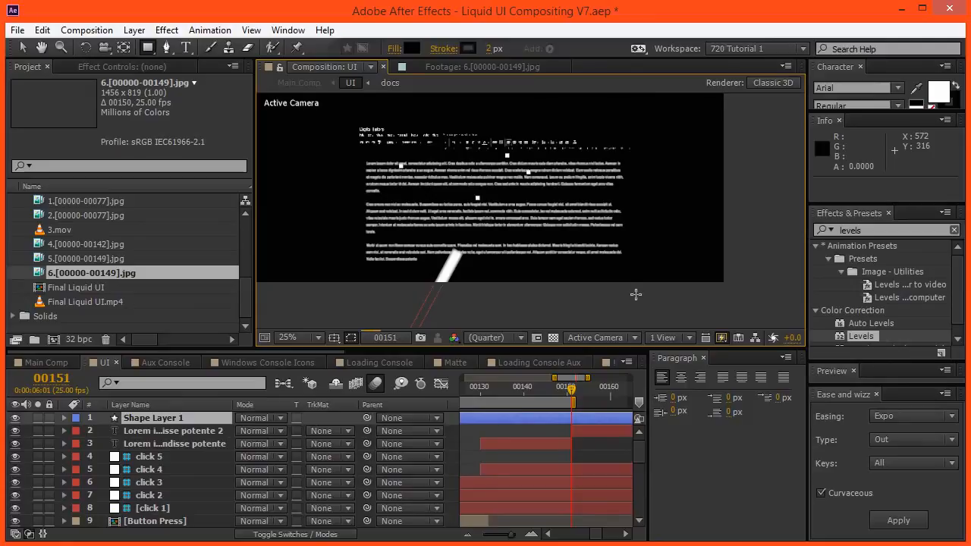
key("ctrl+z")
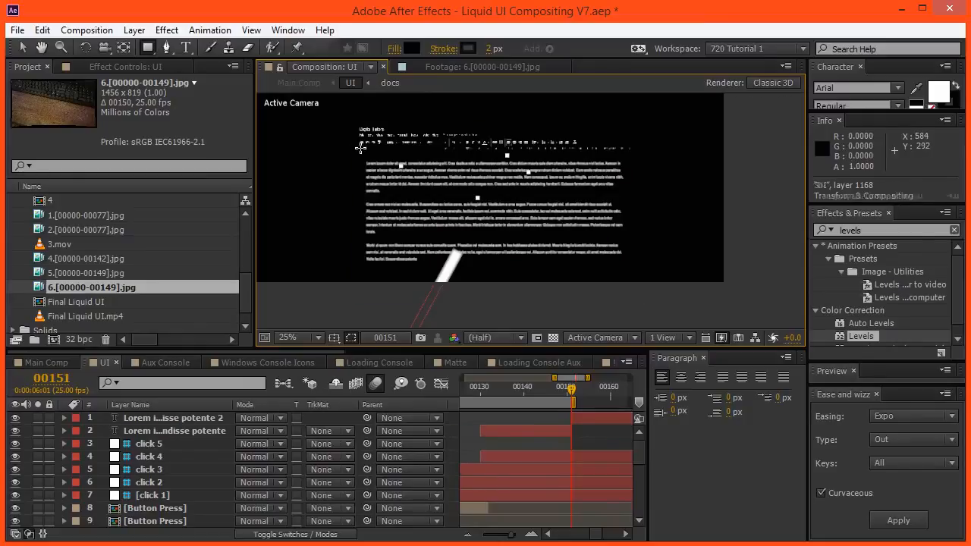
left_click_drag(358, 148, 639, 297)
Step: Set both the fill and stroke colours of the new rectangle to white
left_click(412, 48)
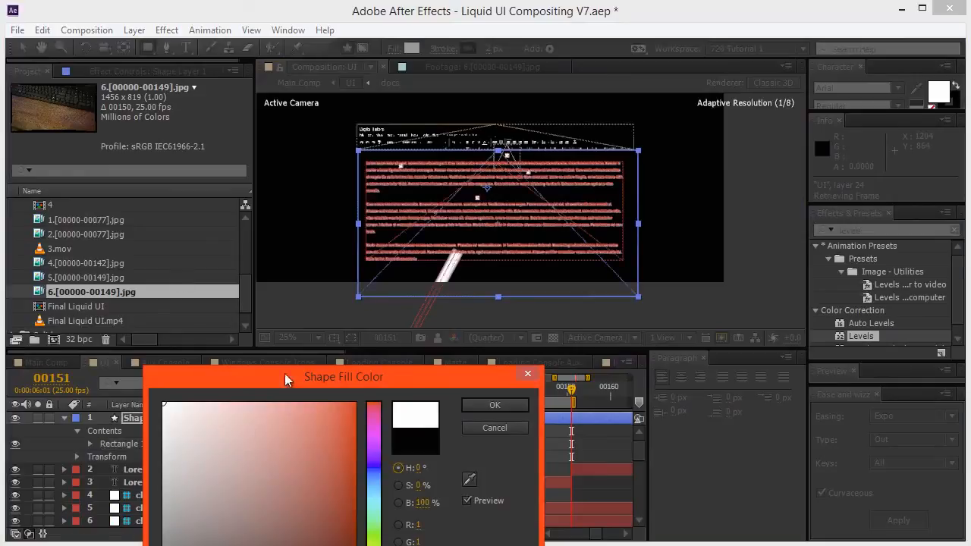
key("Return")
left_click(463, 46)
left_click_drag(216, 441, 53, 277)
key("Return")
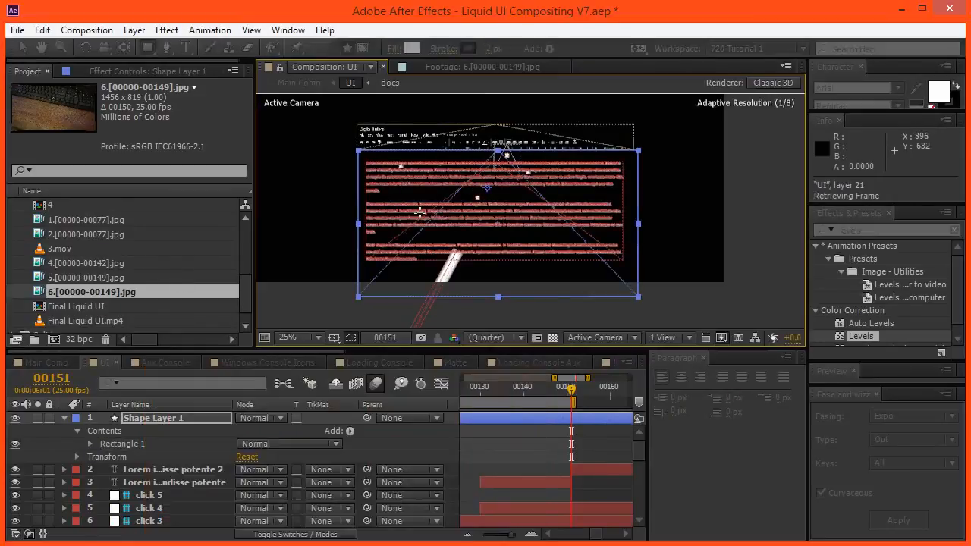
Step: Set the opacity of Shape Layer 1 to 2%
key("t")
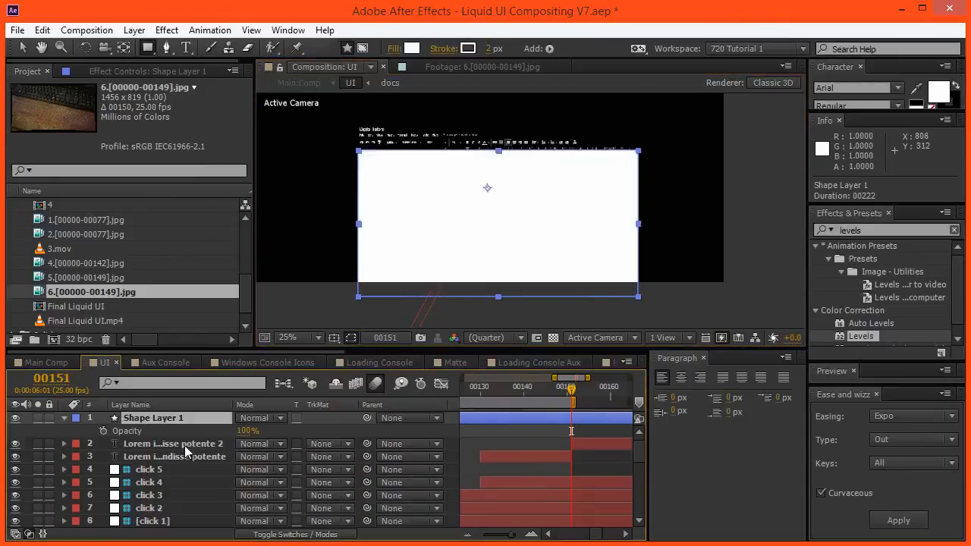
left_click(240, 430)
type("20")
key("Return")
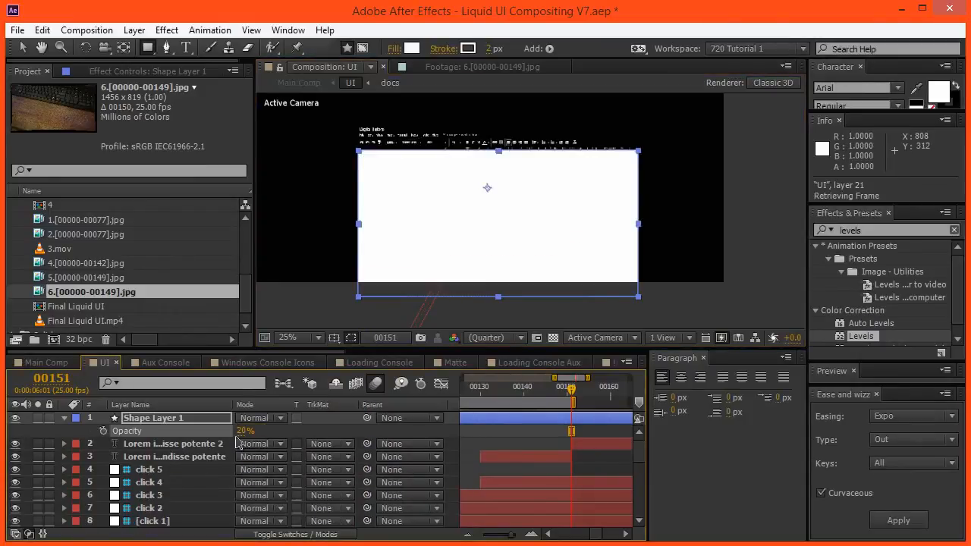
left_click(245, 433)
key("Return")
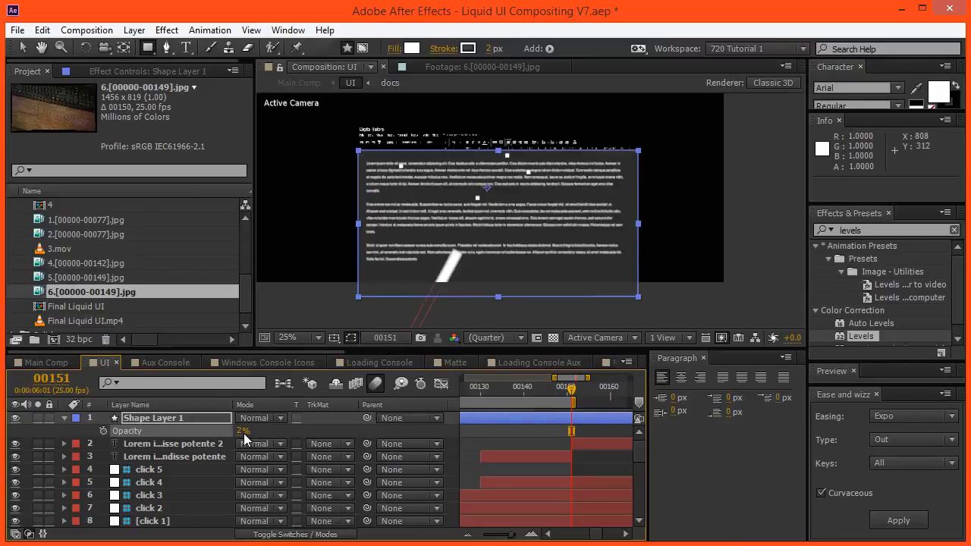
Step: Duplicate Shape Layer 1 to make a second rectangle over the document text
left_click_drag(440, 223, 472, 228)
scroll(392, 222, "up", 2)
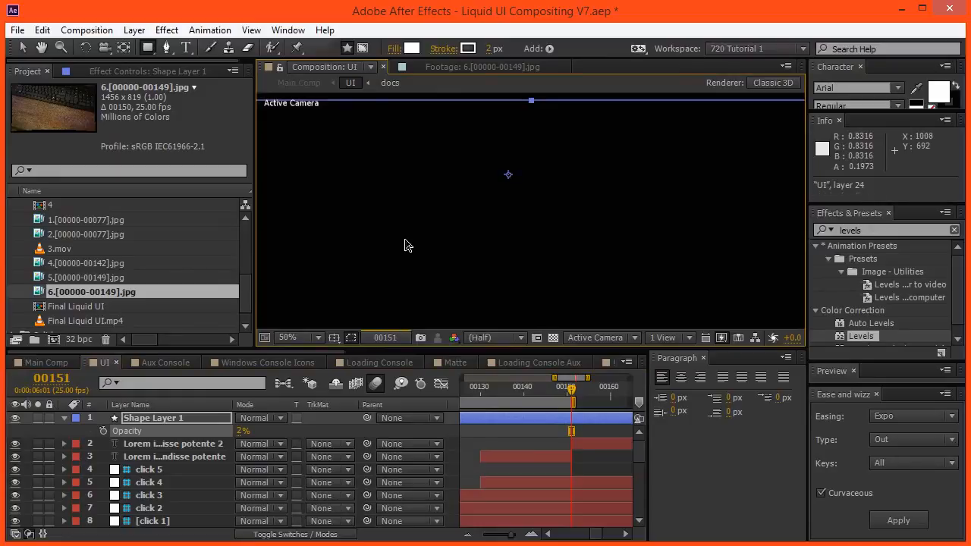
scroll(404, 245, "down", 2)
key("v")
left_click(173, 420)
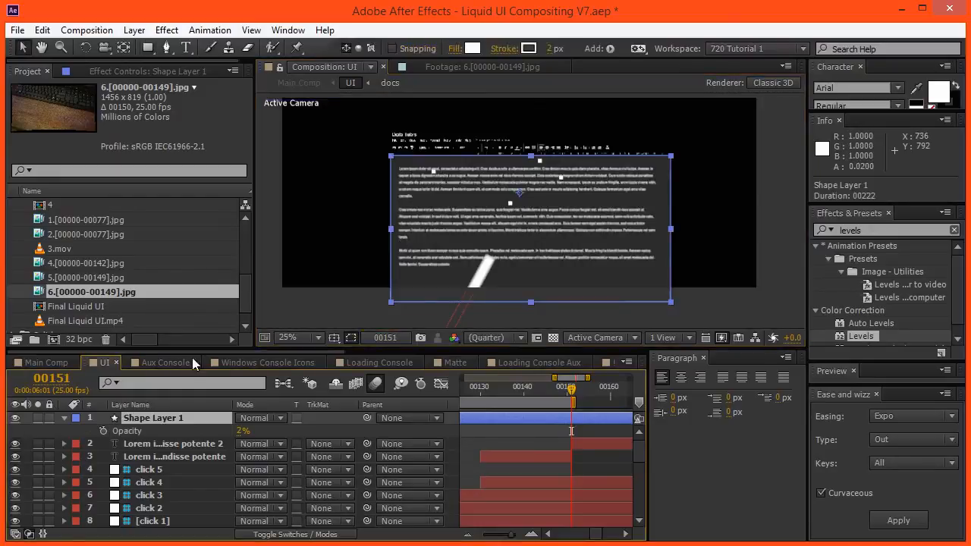
key("ctrl+d")
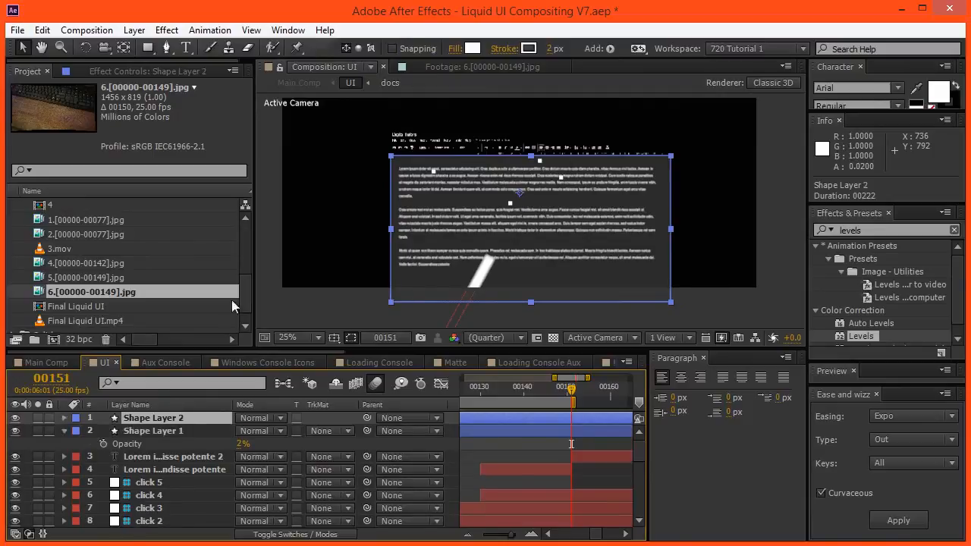
Step: Set the duplicated rectangle's fill to None, keeping only its white stroke
left_click(473, 48)
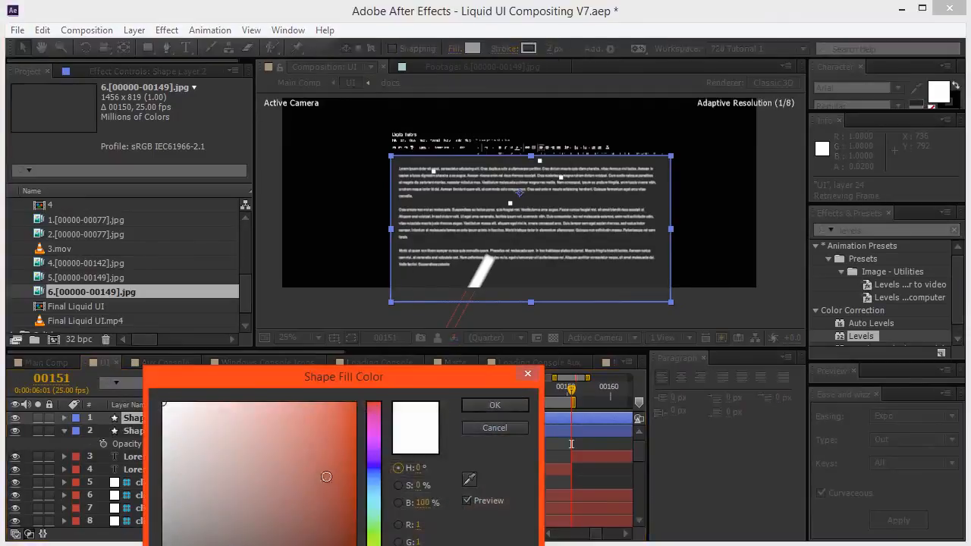
left_click(488, 431)
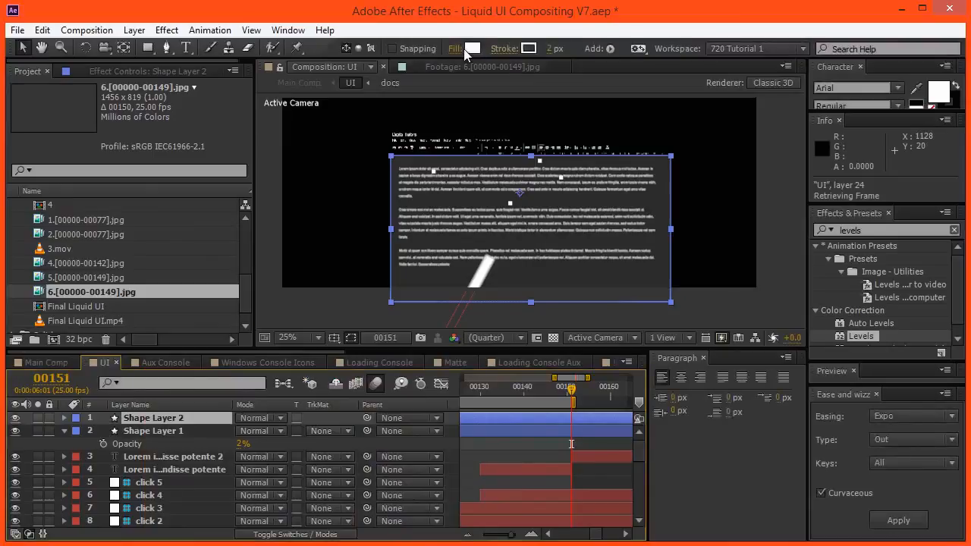
key("Caps_Lock")
left_click(466, 51)
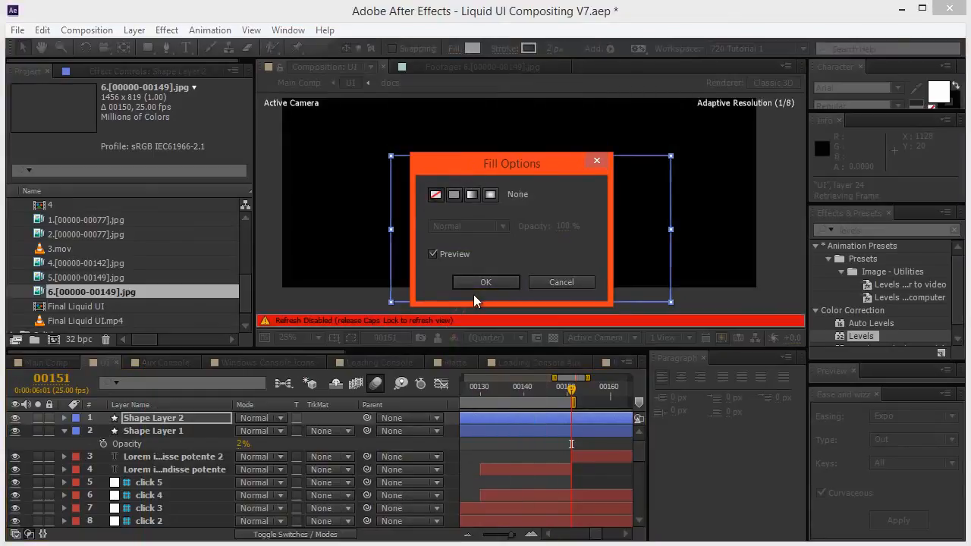
left_click(476, 288)
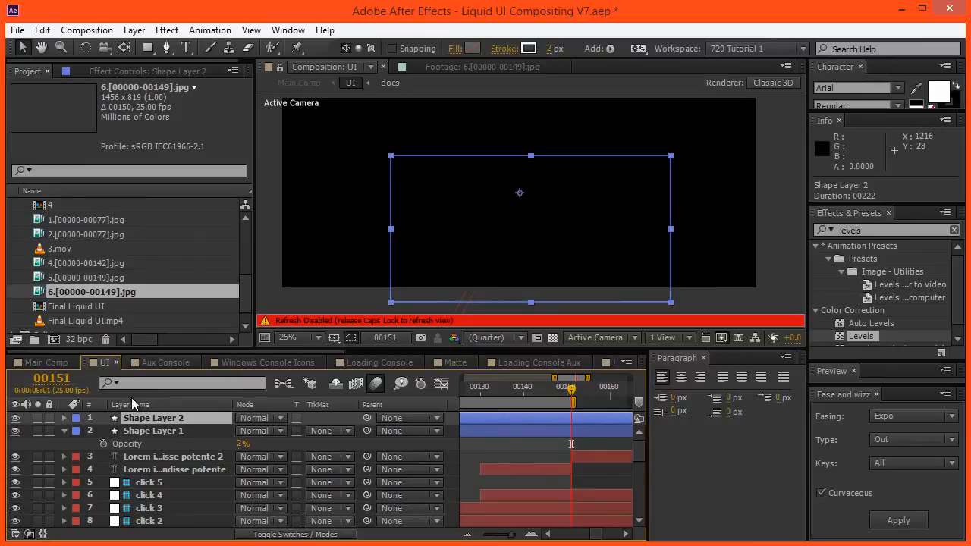
Step: Set the opacity of the outline-only Shape Layer 2 to 50% and re-enable view refresh
key("F4")
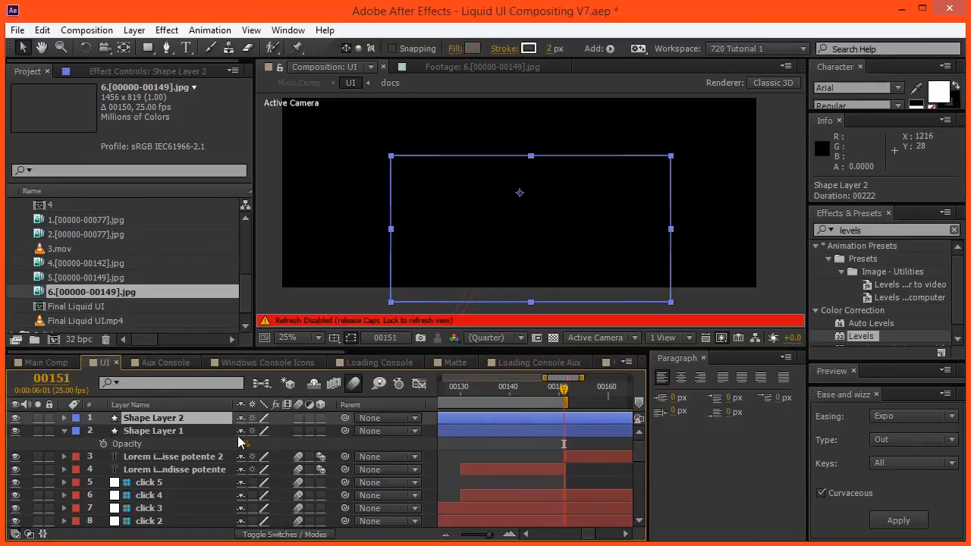
key("t")
left_click(247, 431)
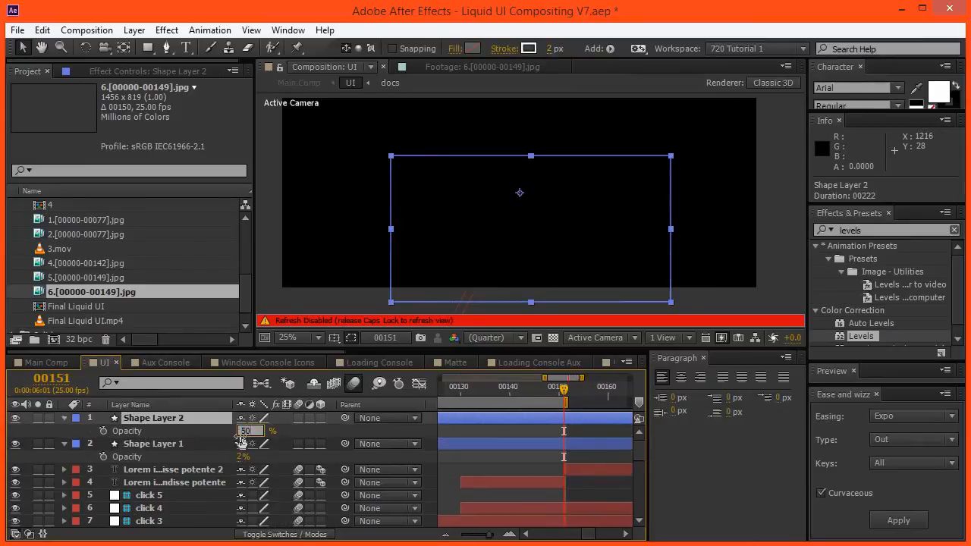
key("Return")
left_click(482, 214)
key("Caps_Lock")
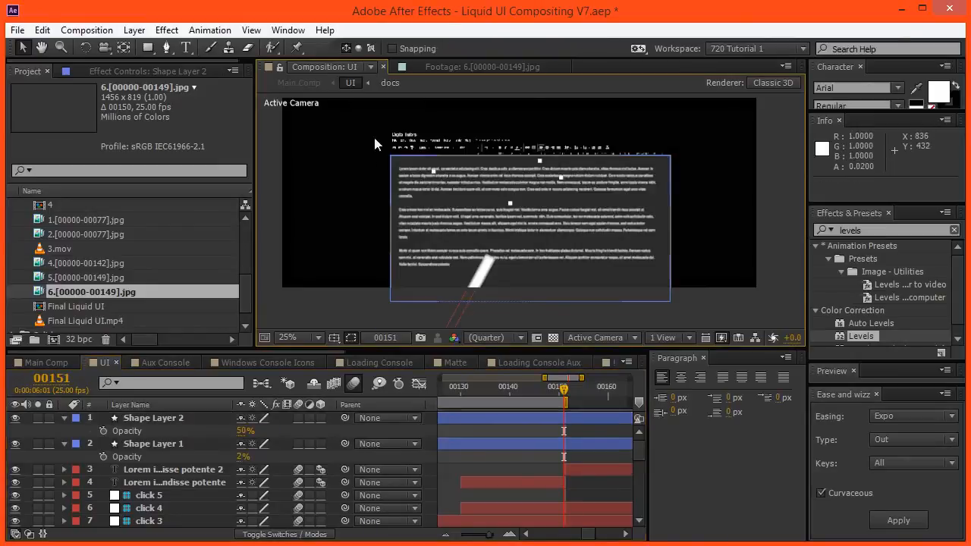
Step: Check the panel in Main Comp and nudge both shape layers and the Lorem ipsum text layers downward in the UI composition
left_click(299, 82)
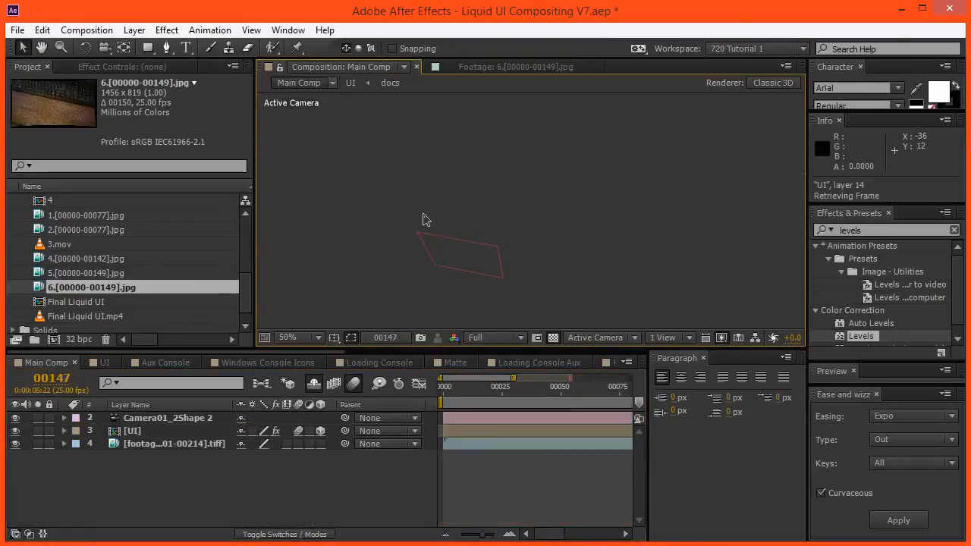
left_click(355, 84)
left_click(143, 422)
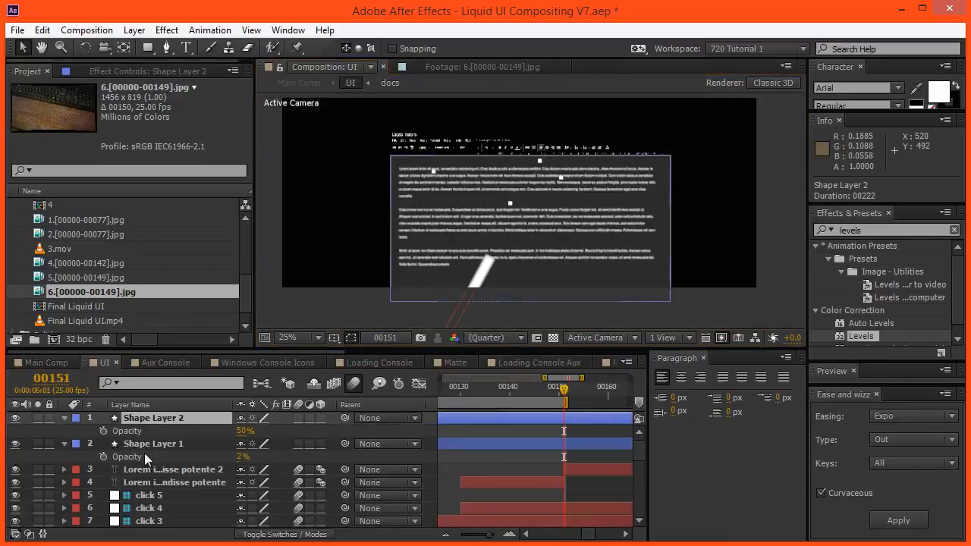
left_click(141, 483, "shift")
key("shift+Down")
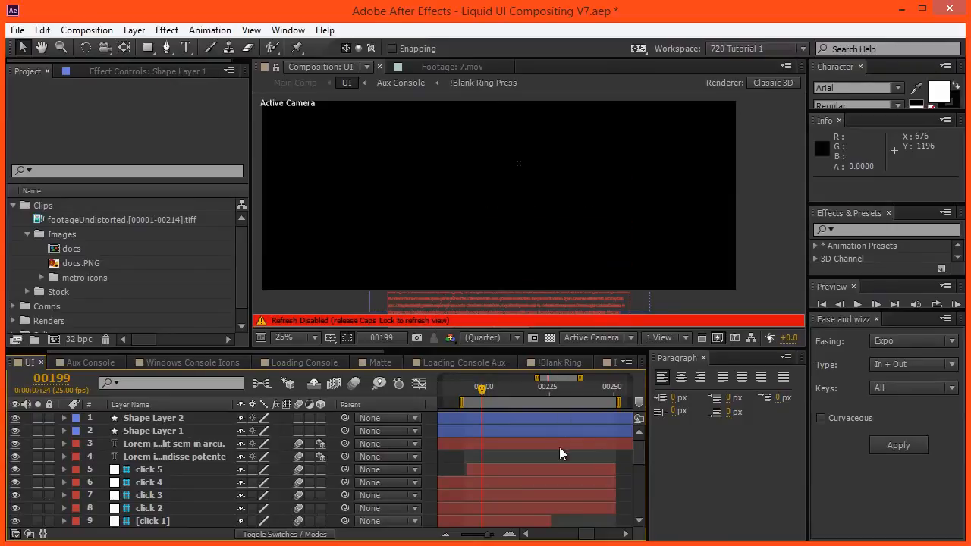
Step: Create a white solid 500 px wide and 2000 px high in the UI composition and solo it with view refresh enabled
key("ctrl+y")
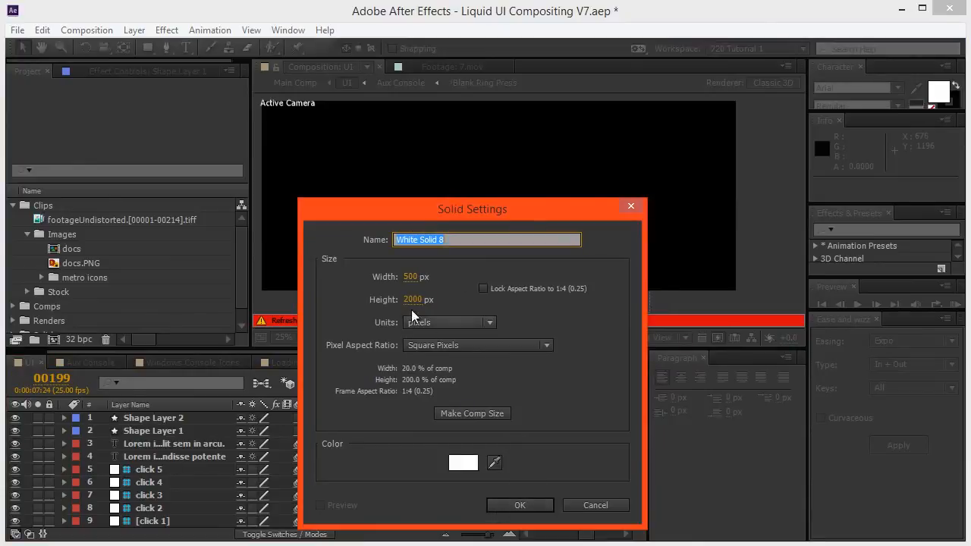
left_click(509, 505)
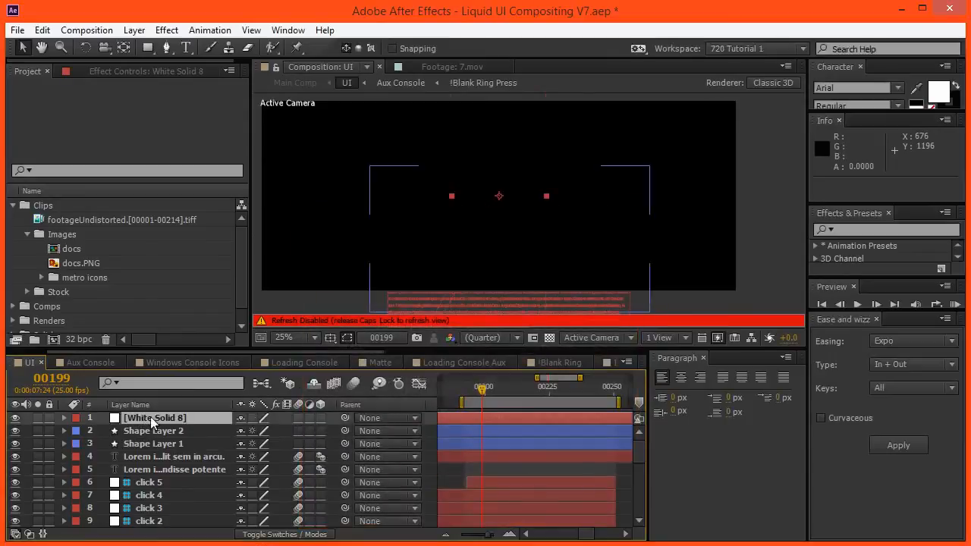
left_click(37, 418)
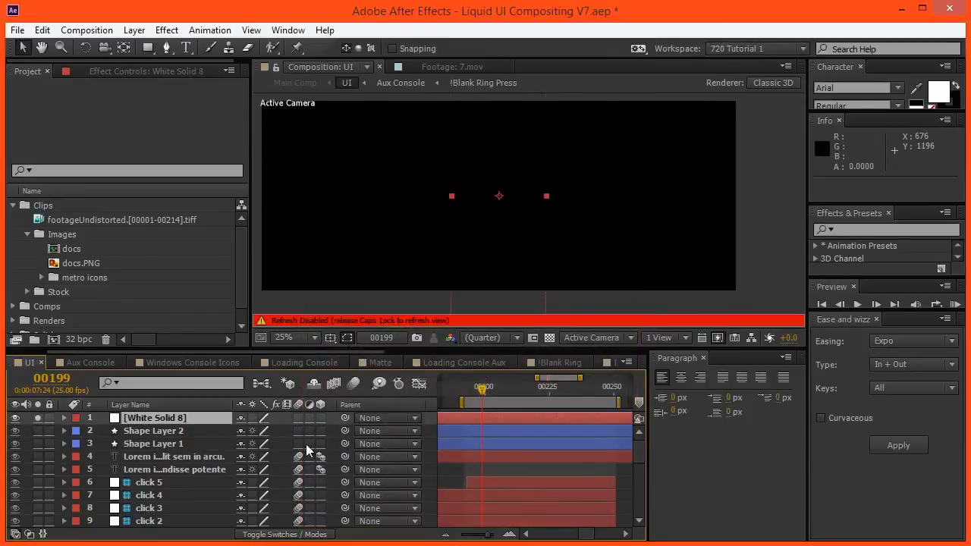
key("Caps_Lock")
Step: Find the Grid effect, apply it to the white solid and move the grid's corner to 408, 1136
left_click(861, 229)
type("gri")
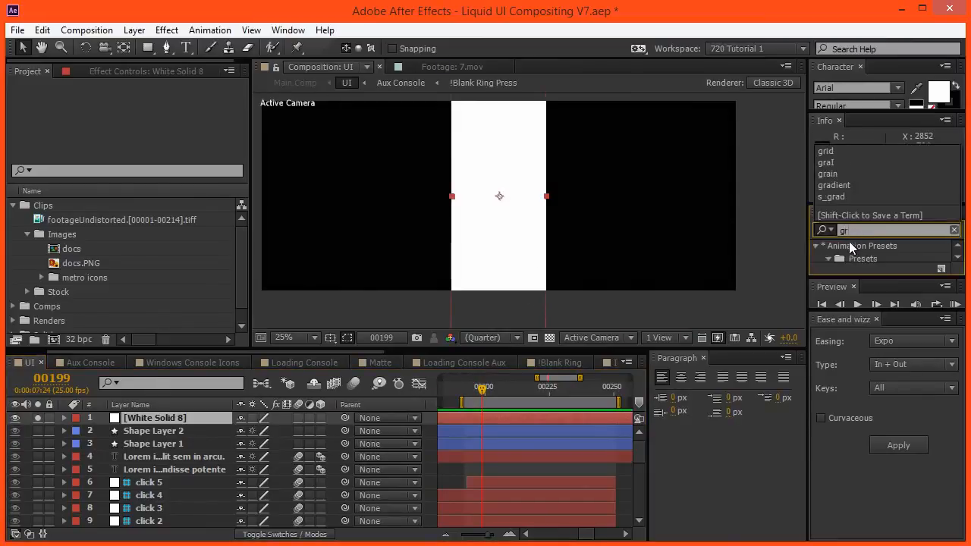
left_click_drag(835, 279, 844, 481)
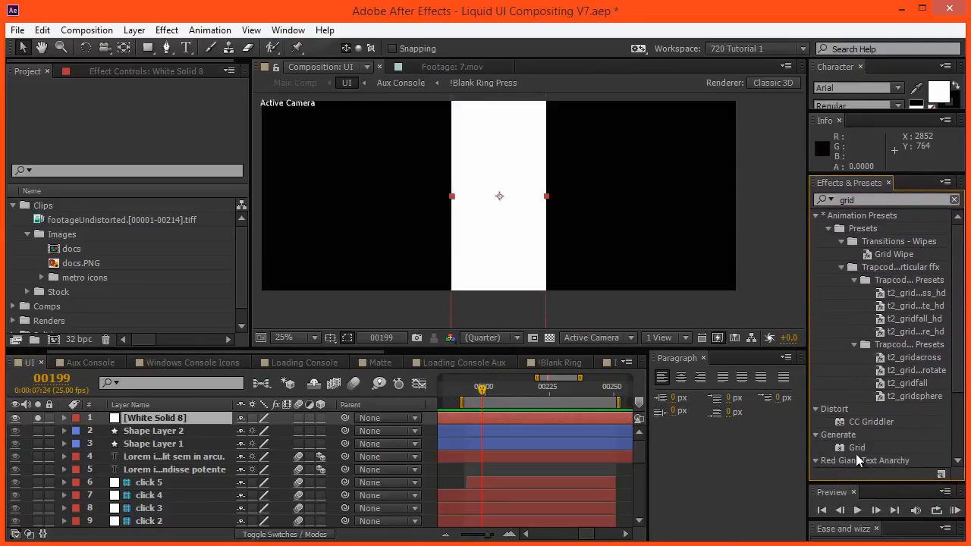
double_click(857, 448)
left_click_drag(509, 234, 529, 222)
Step: Add a position keyframe to the grid solid at frame 193
left_click(169, 423)
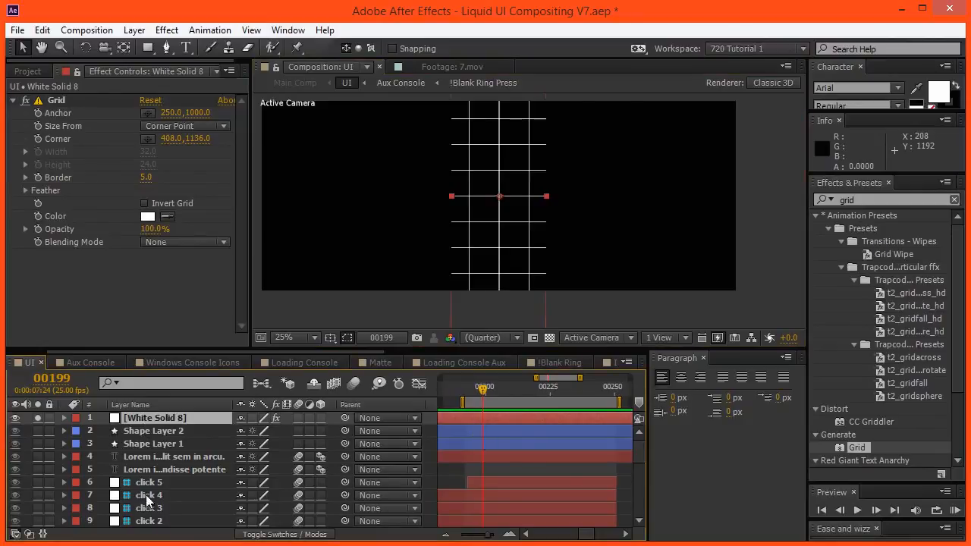
left_click_drag(462, 389, 467, 390)
key("p")
scroll(434, 259, "down", 1)
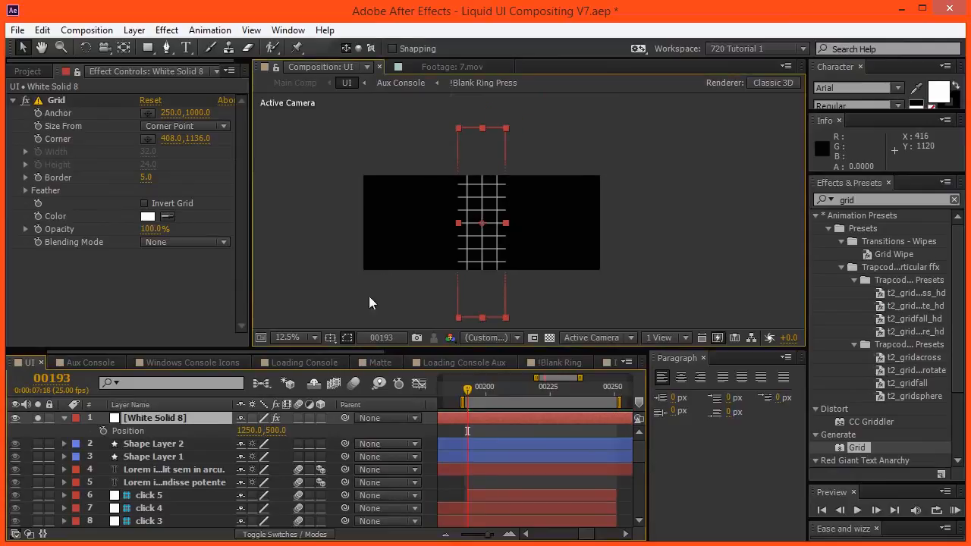
left_click(107, 429)
Step: At frame 250, move the grid solid straight down to position 1250, 1388 to set its second position keyframe
key("shift+Page_Down")
key("shift+Page_Down")
left_click_drag(519, 389, 615, 390)
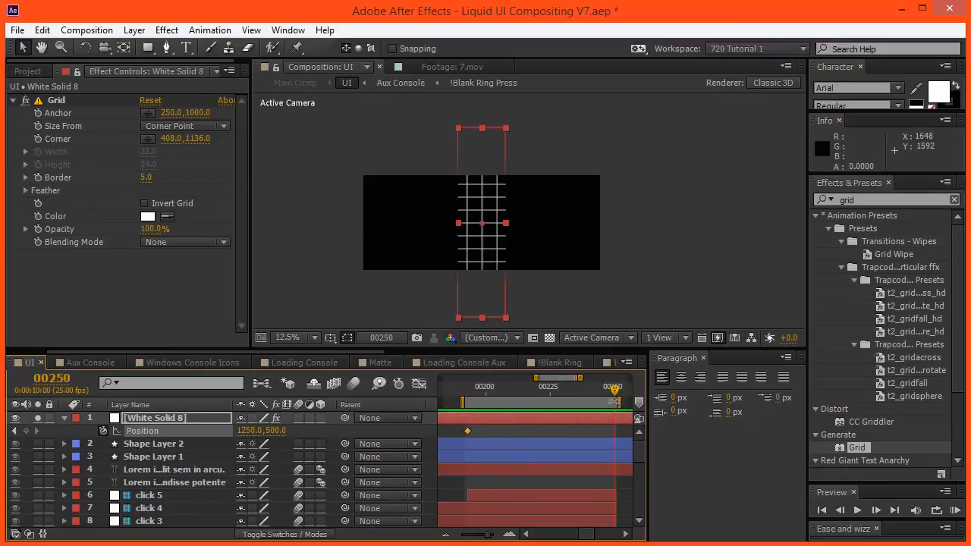
key("minus")
key("minus")
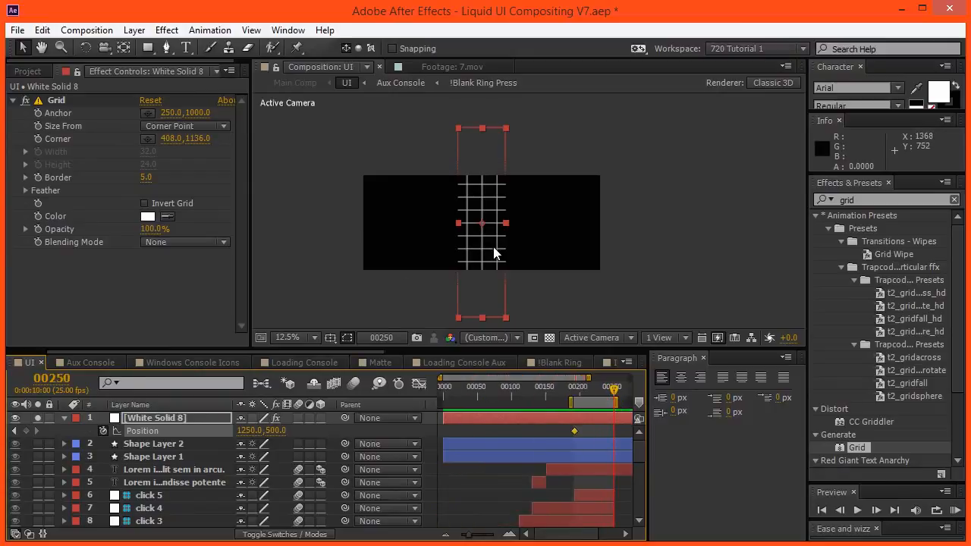
left_click_drag(493, 246, 494, 326)
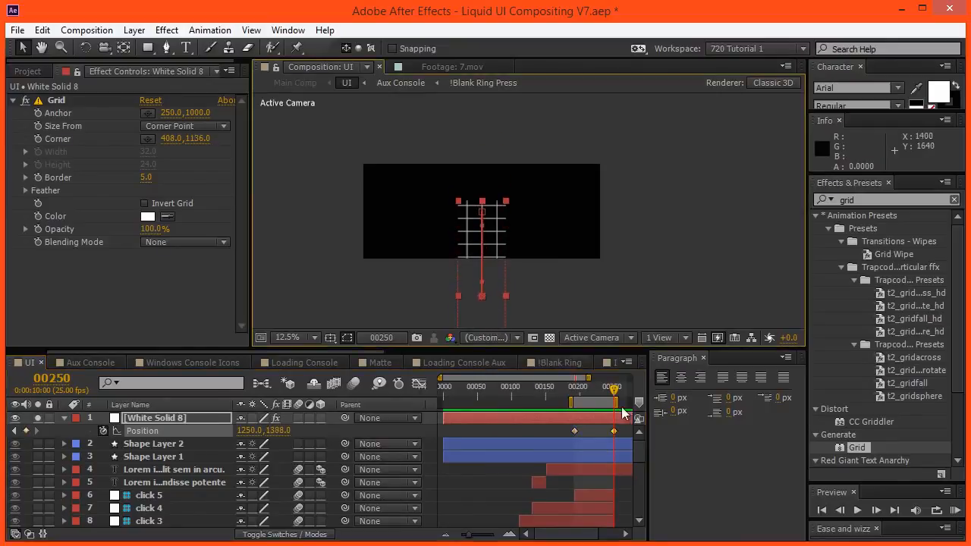
Step: Apply Ease and Wizz with Elastic easing, type In + Out, to all of the grid solid's position keyframes
left_click(842, 529)
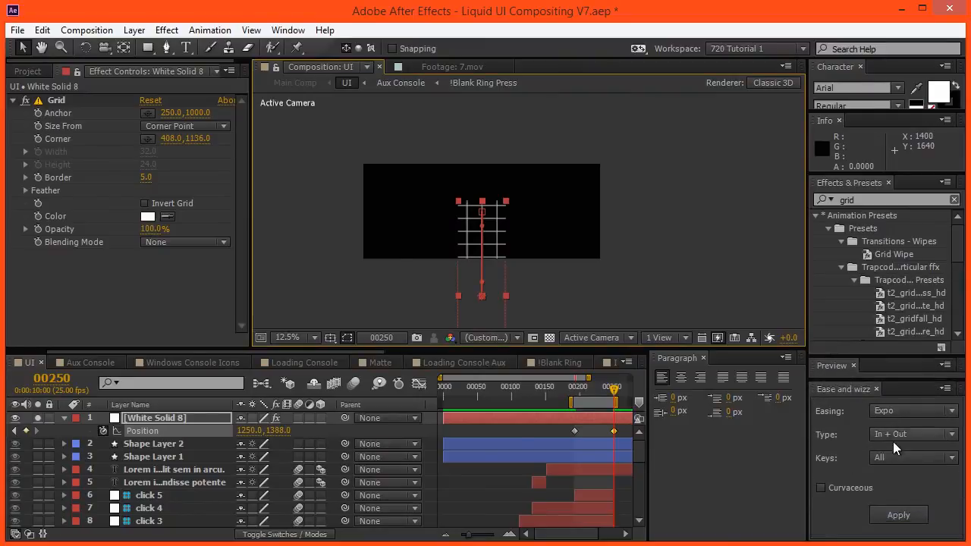
left_click(888, 413)
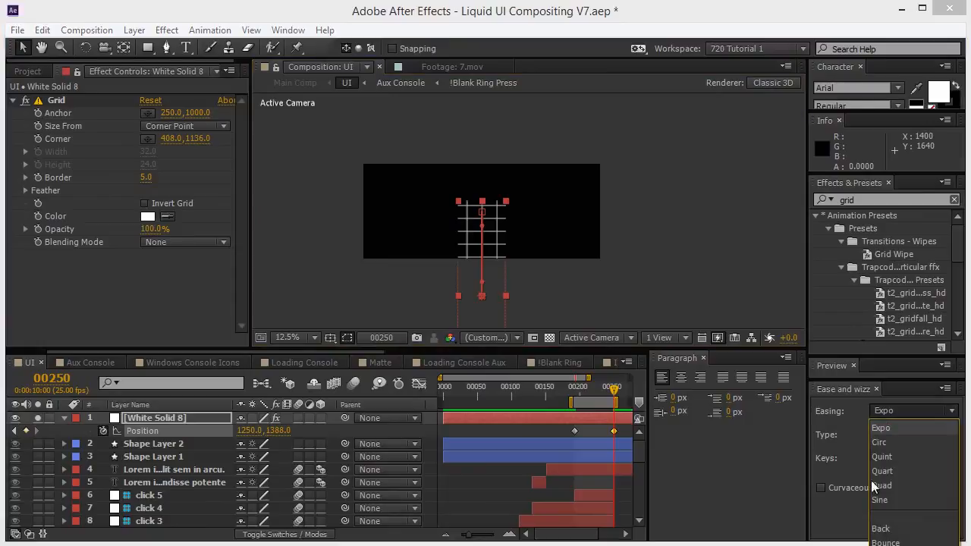
left_click(843, 382)
left_click_drag(843, 378, 848, 280)
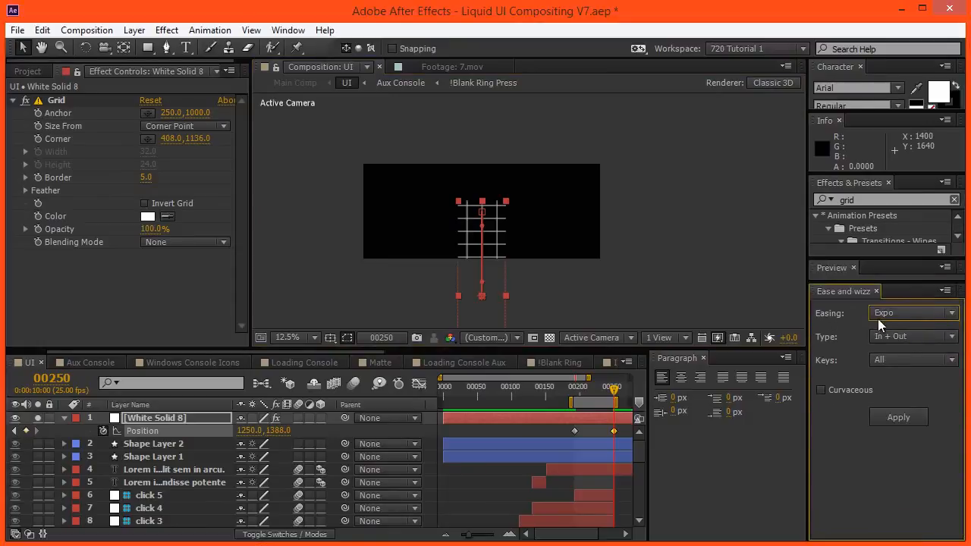
left_click(882, 315)
left_click(903, 462)
left_click(895, 418)
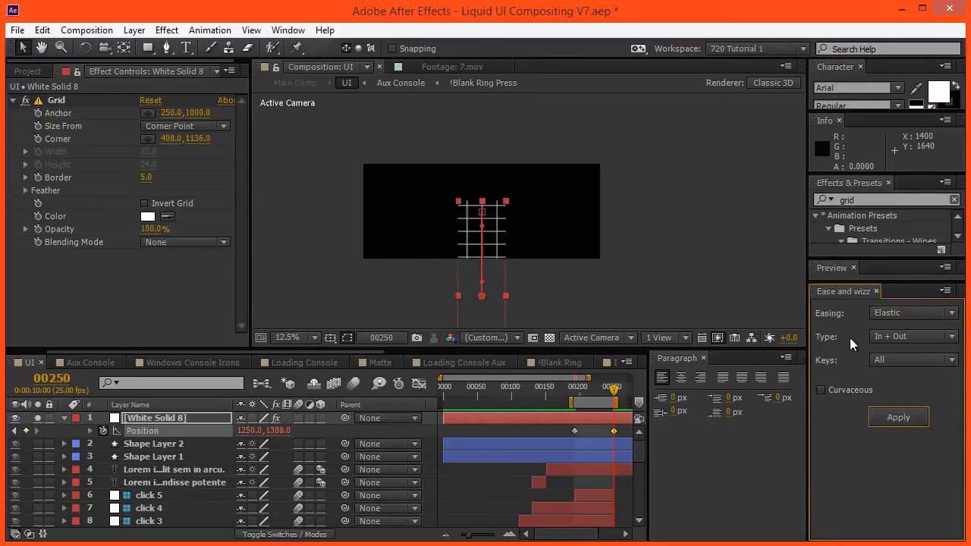
Step: Delay the grid solid's second position keyframe to about frame 298, end the work area there and preview the motion
left_click_drag(622, 434, 591, 431)
left_click(593, 394)
key("n")
key("KP_0")
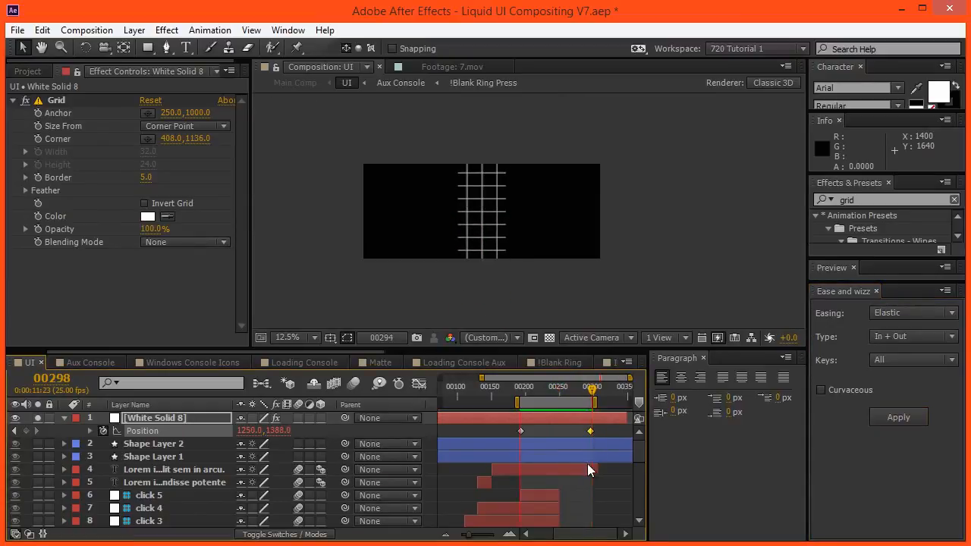
key("space")
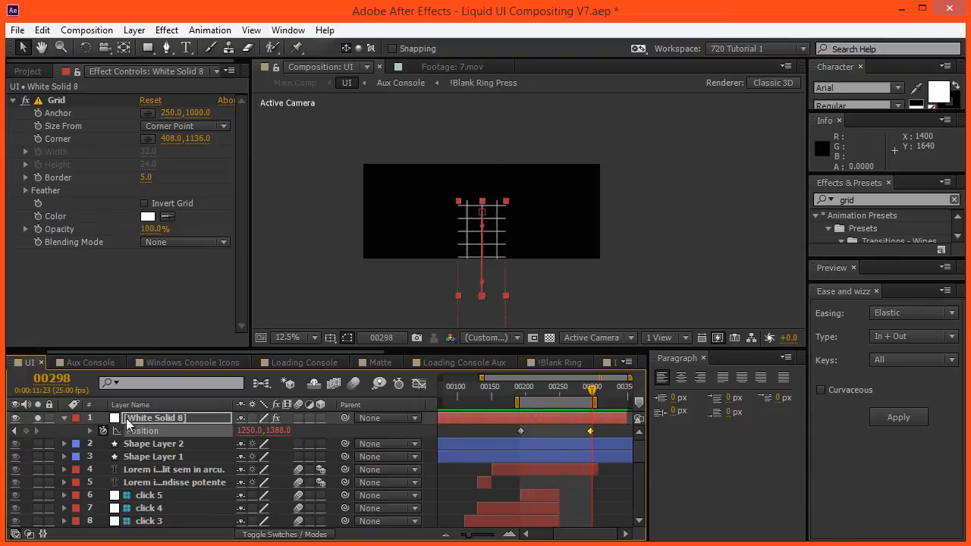
Step: Separate the grid solid's position into X and Y dimensions and remove the X position keyframes
left_click(92, 429)
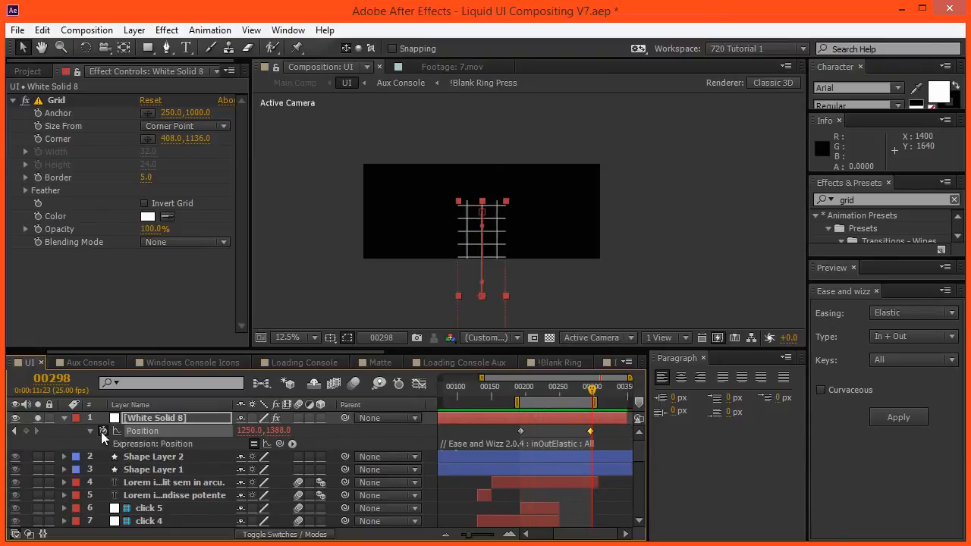
left_click(419, 384)
left_click(615, 519)
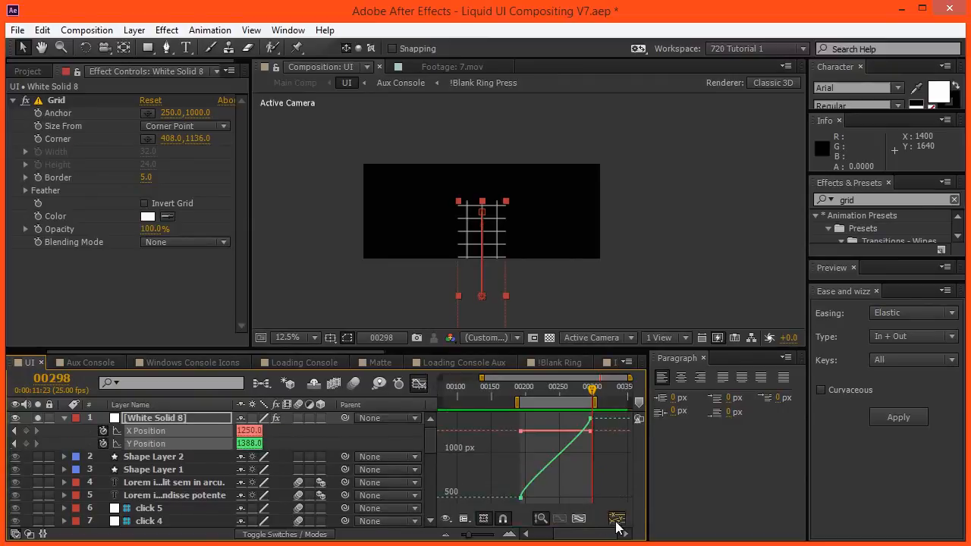
left_click(95, 438)
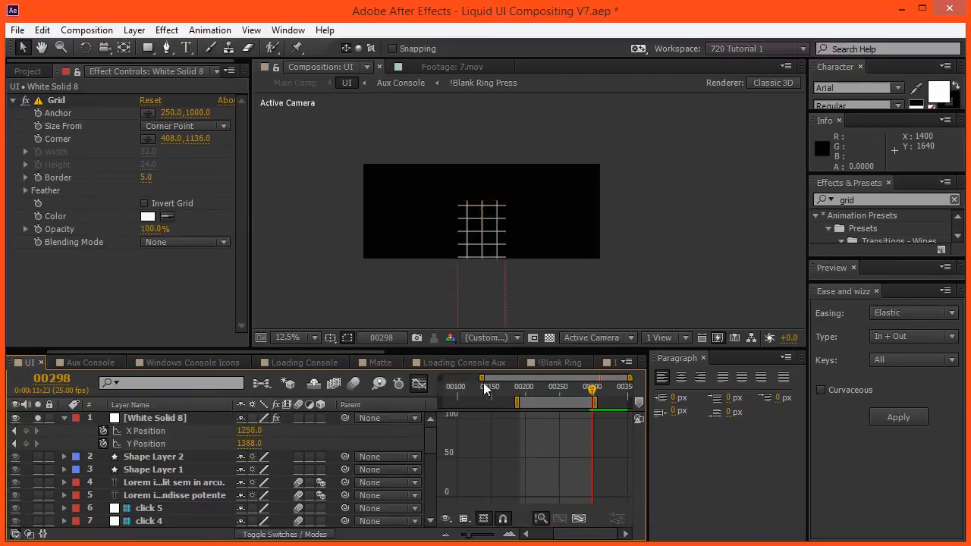
left_click(518, 390)
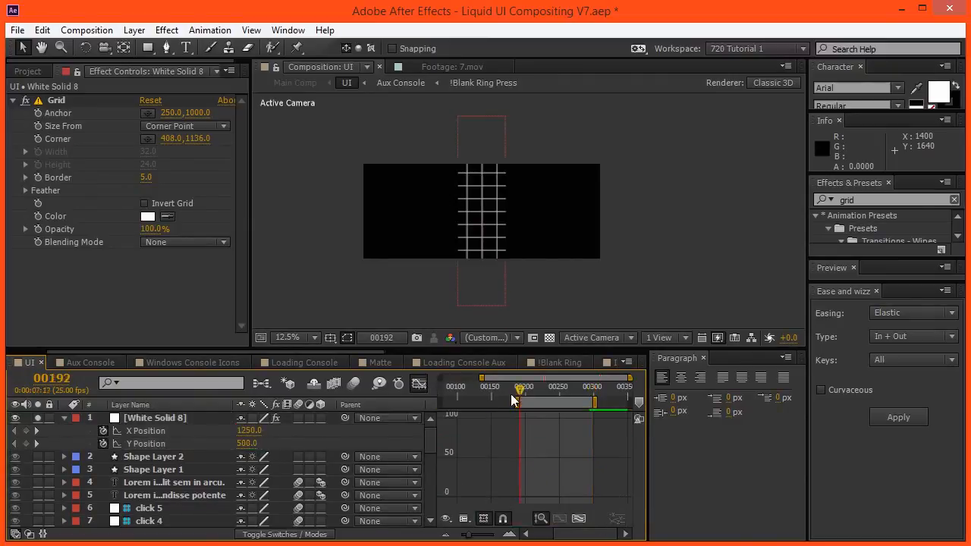
left_click(95, 430)
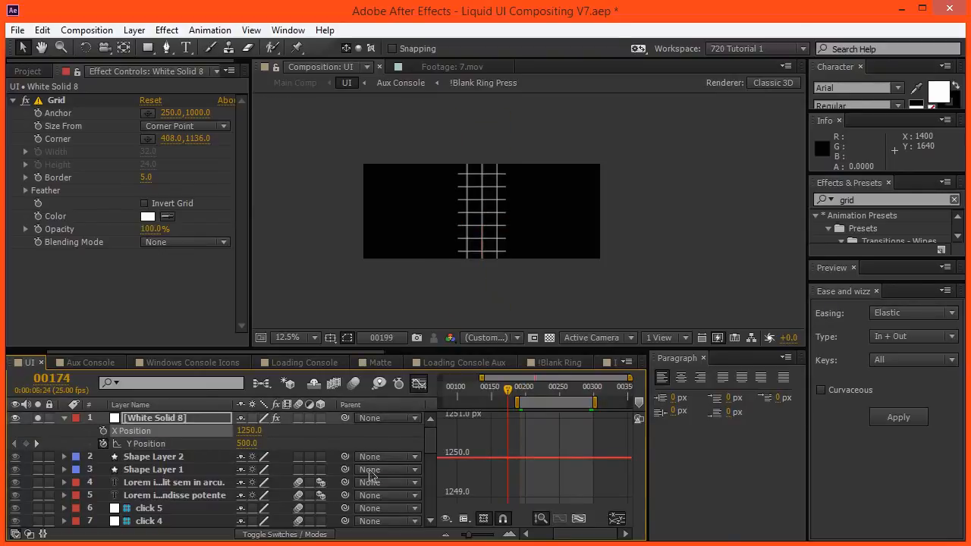
Step: Delete the Grid effect from the white solid and apply Fractal Noise in its place
left_click(55, 101)
key("Delete")
left_click(866, 197)
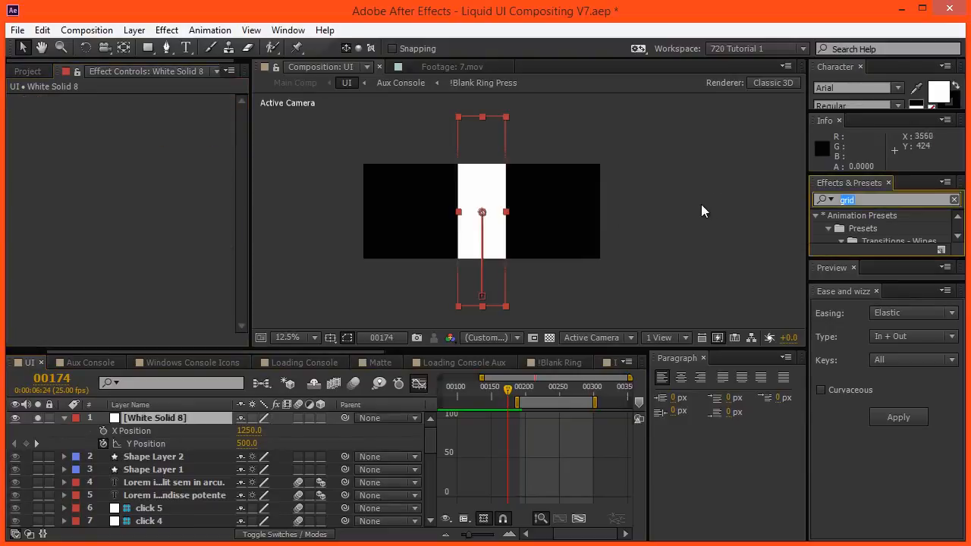
type("fract")
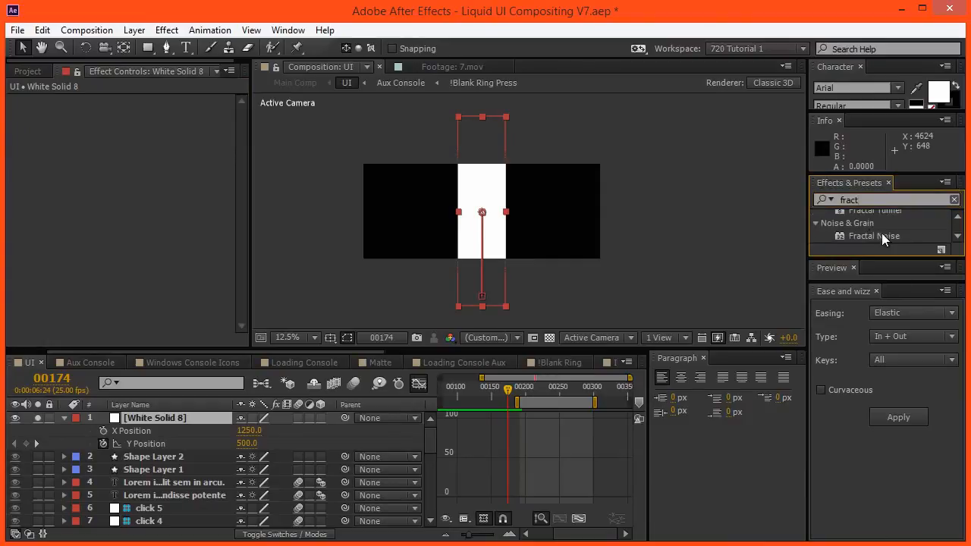
scroll(868, 229, "down", 2)
double_click(876, 235)
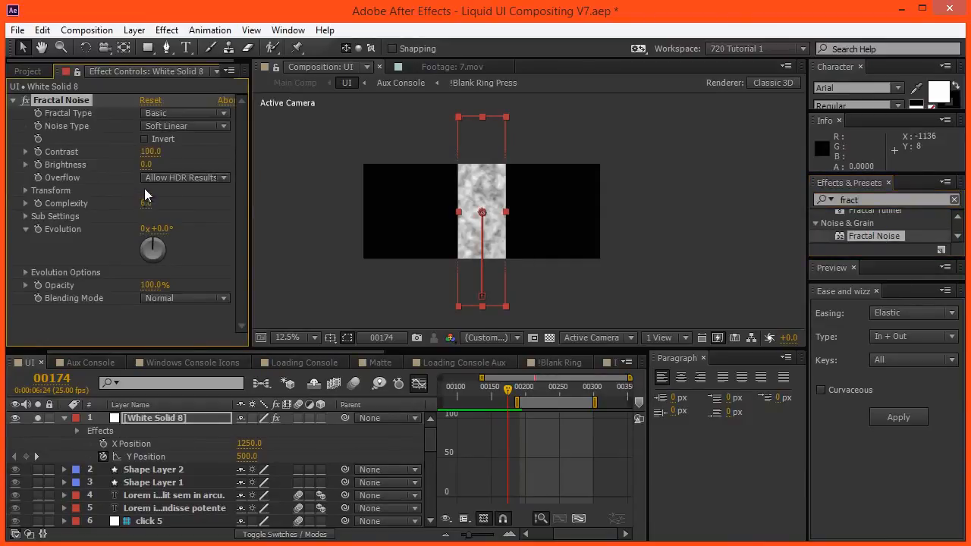
Step: Raise the Fractal Noise contrast to 267 and preview the noise solid's movement
left_click_drag(150, 154, 325, 173)
scroll(441, 199, "up", 1)
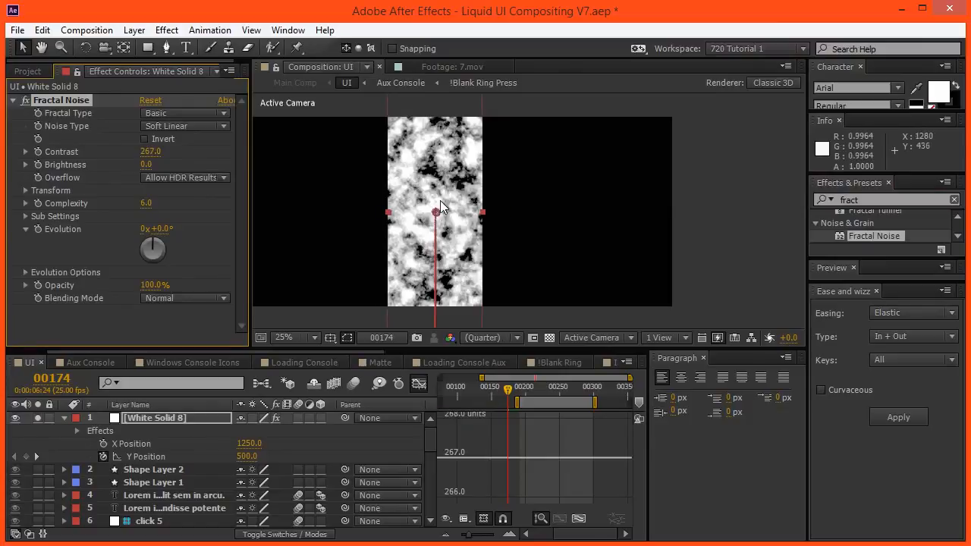
key("KP_0")
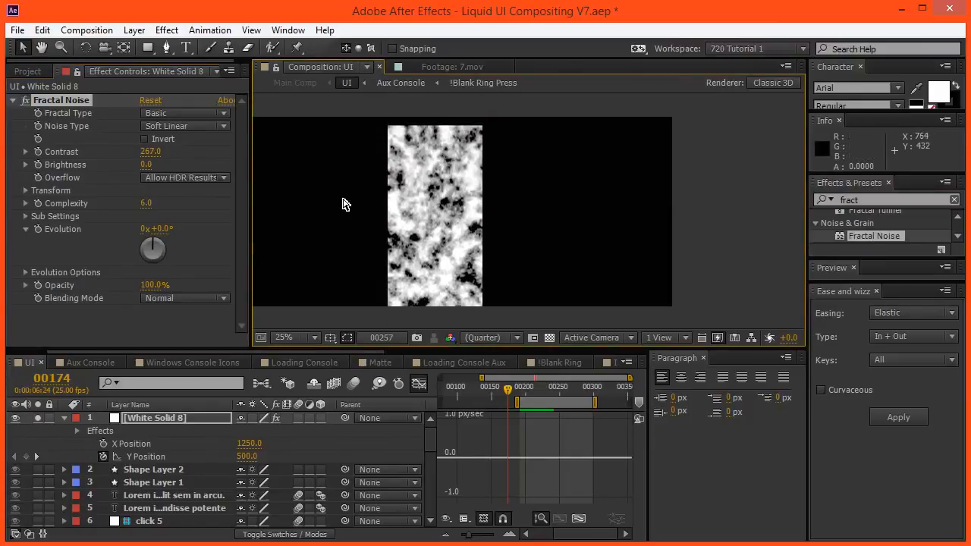
left_click(479, 375)
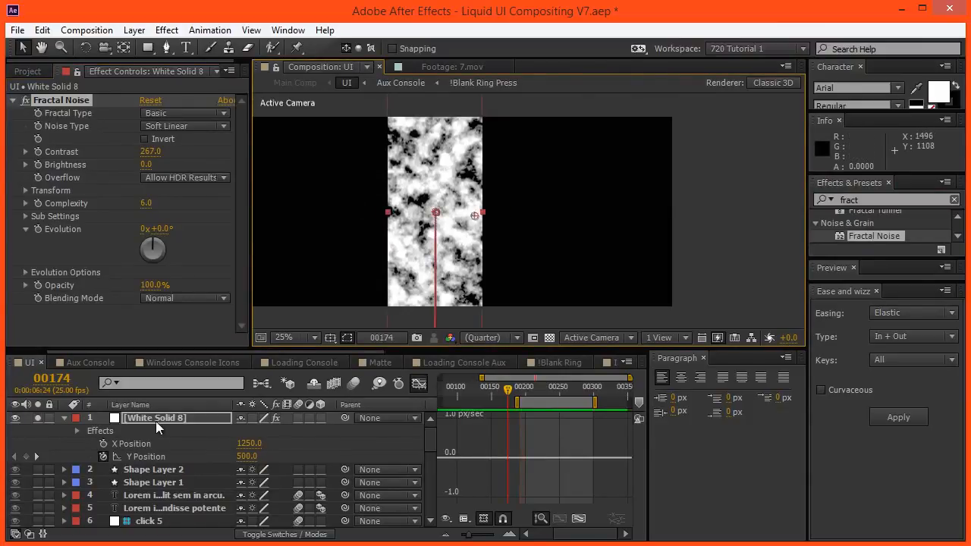
Step: Return from the graph editor to the layer keyframes and preview the solid's motion from frame 193
left_click(371, 403)
left_click(419, 385)
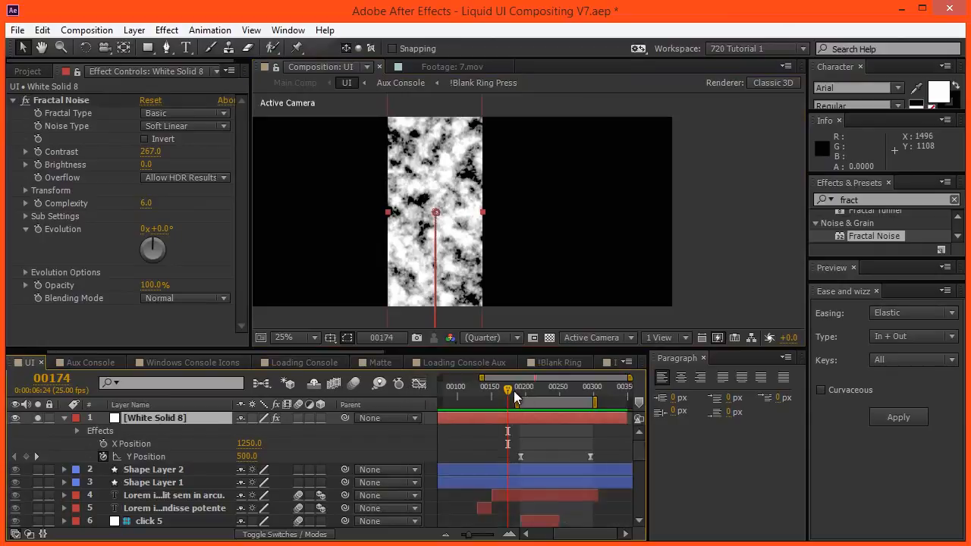
left_click(522, 467)
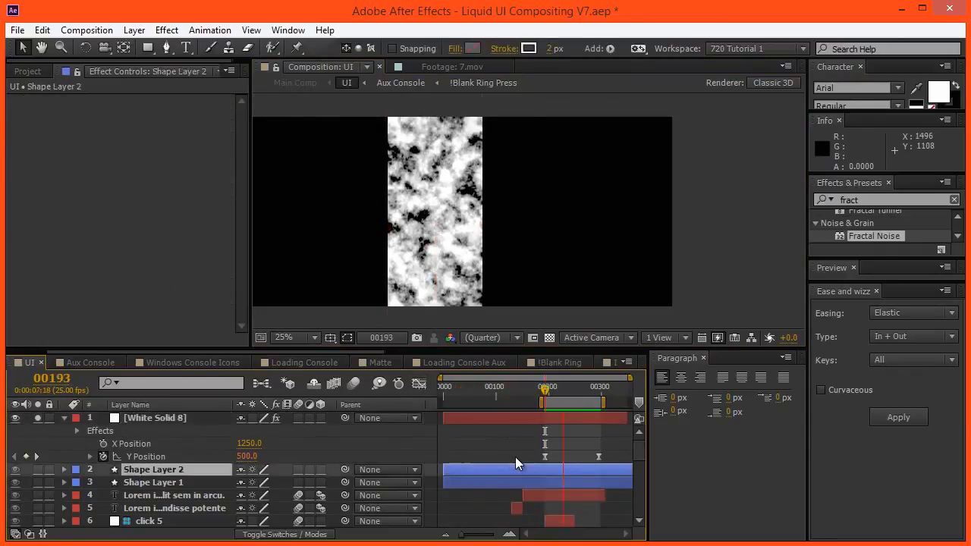
key("space")
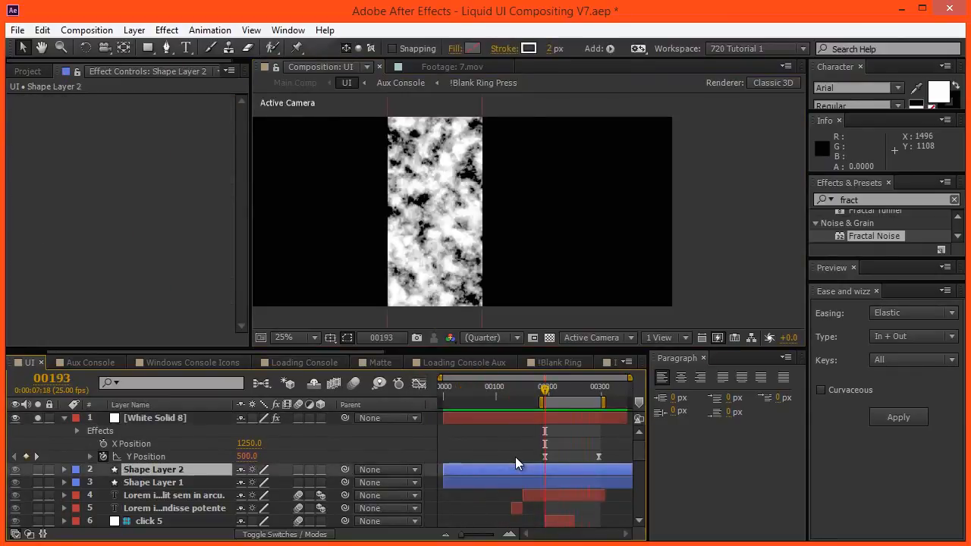
Step: Apply Ease and Wizz with Elastic easing, type Out, to the solid's Y position keyframes and preview the motion
left_click_drag(521, 445, 574, 457)
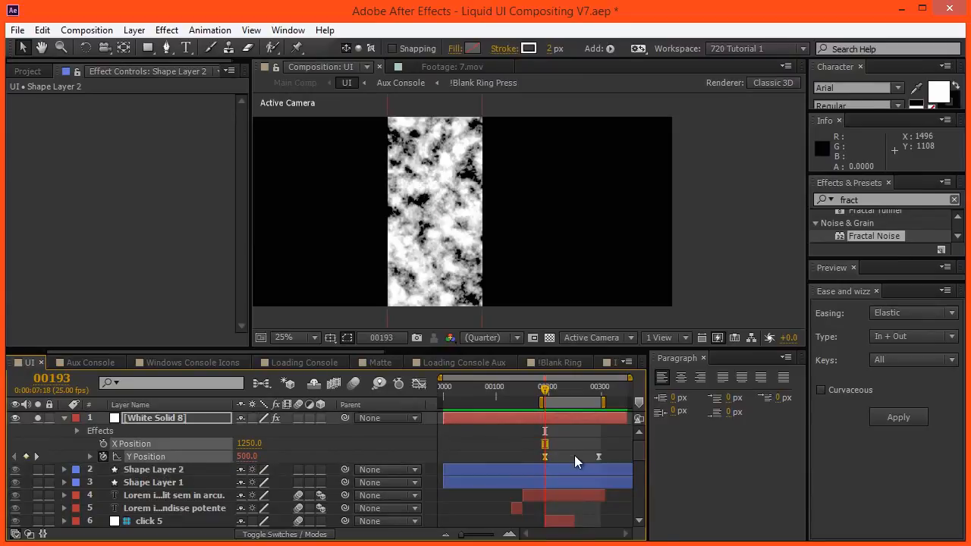
left_click(911, 337)
left_click(886, 376)
left_click(899, 417)
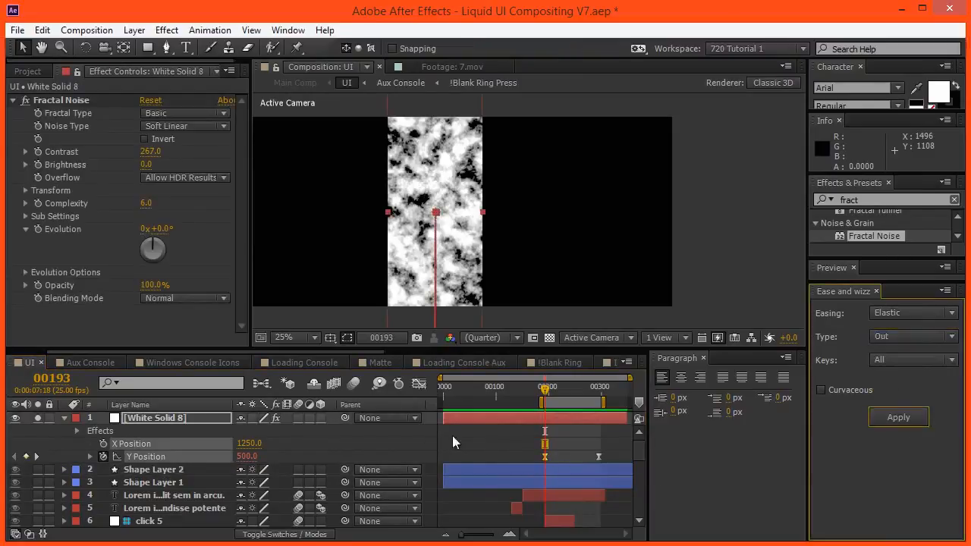
key("space")
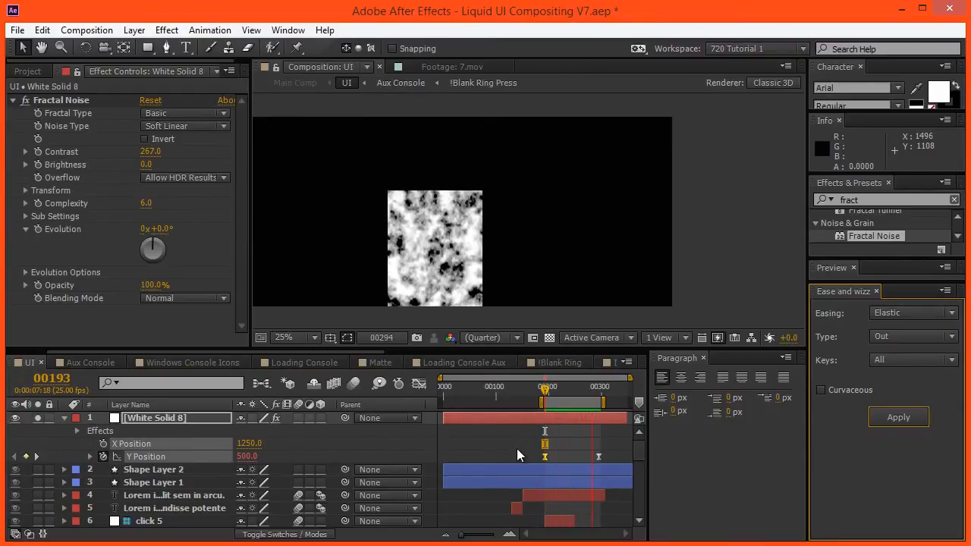
key("space")
Step: Move the last Y position keyframe earlier to about frame 254 and preview the faster movement
left_click(599, 457)
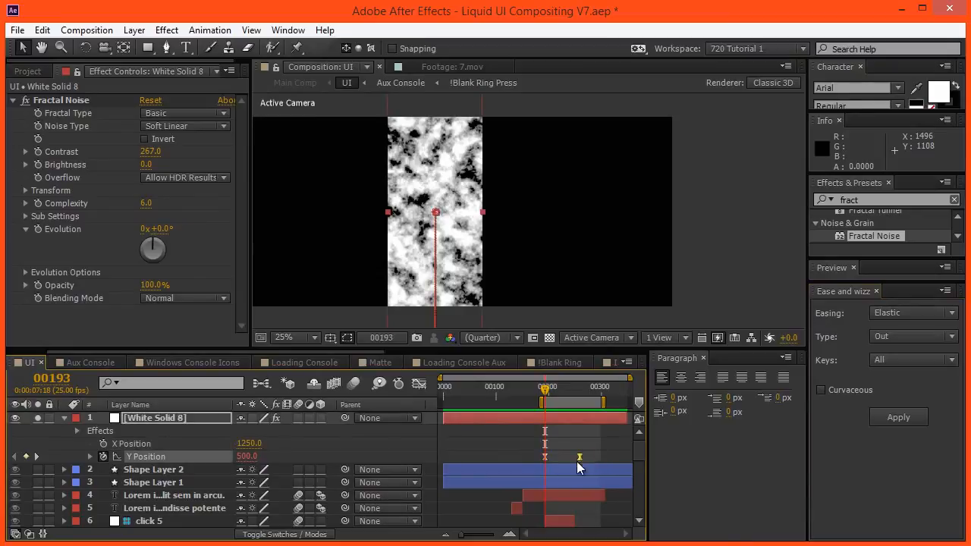
key("space")
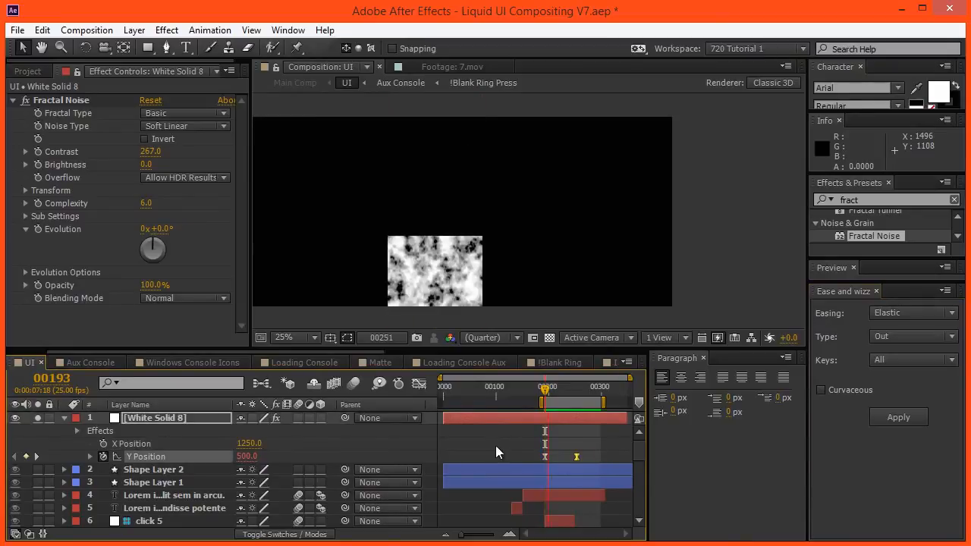
key("space")
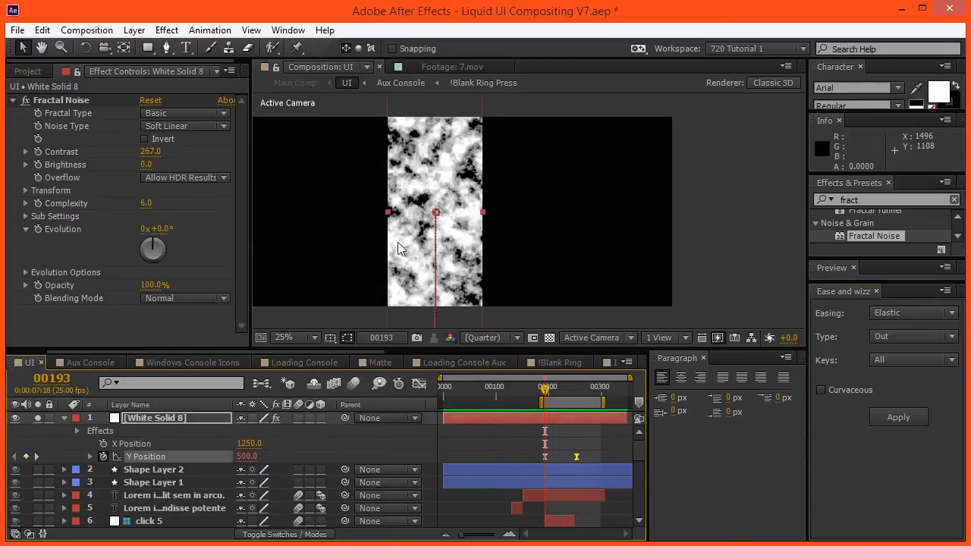
Step: Check the noise solid in Main Comp, then in the UI composition delay its first Y position keyframe to about frame 205
left_click(294, 82)
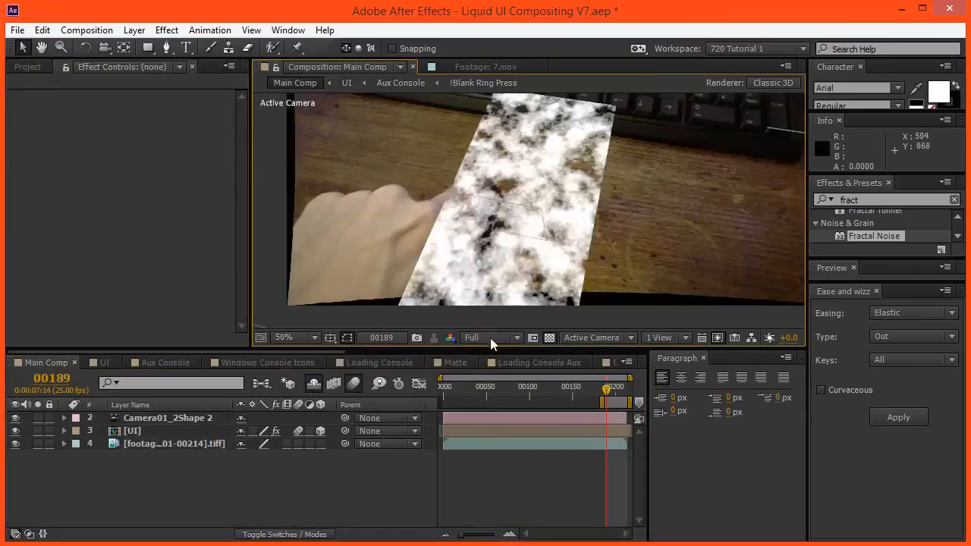
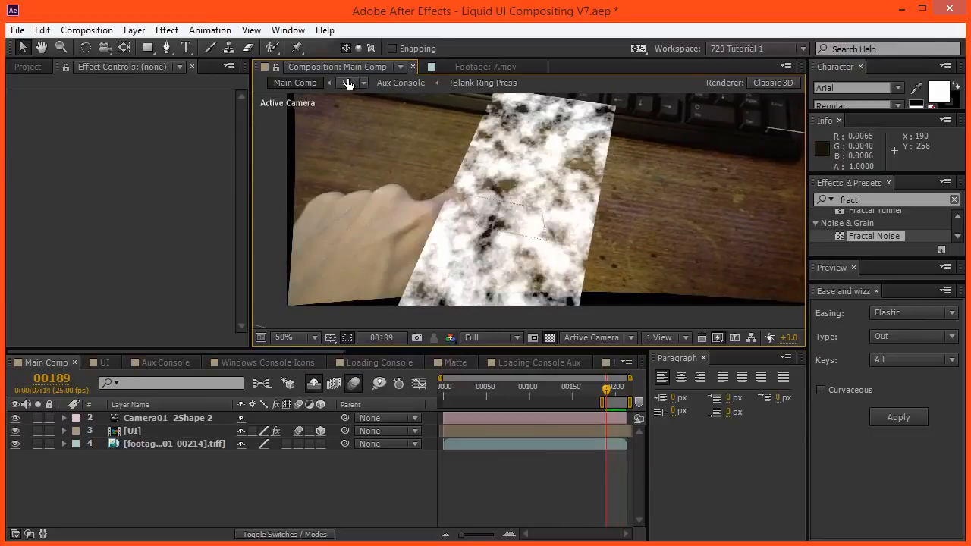
left_click(347, 83)
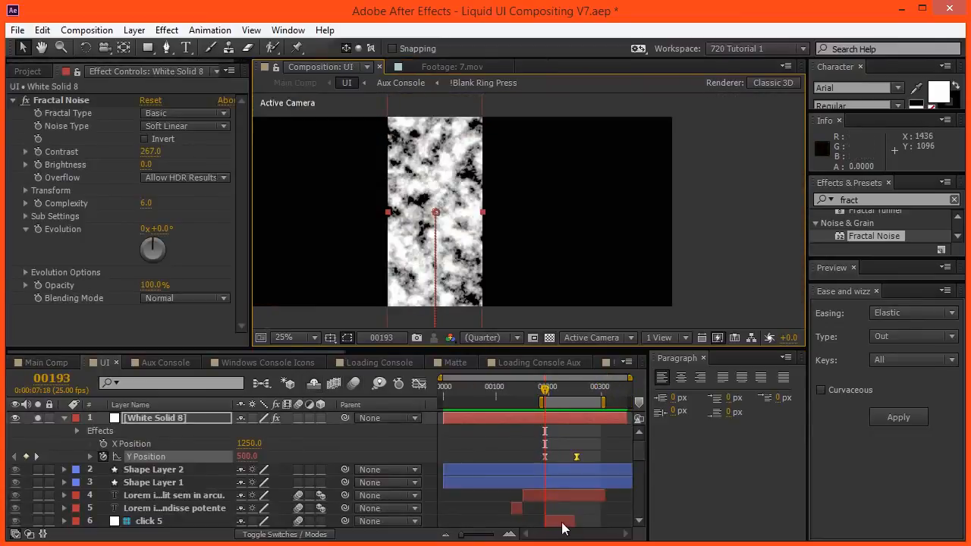
left_click_drag(548, 505, 545, 482)
key("equal")
key("equal")
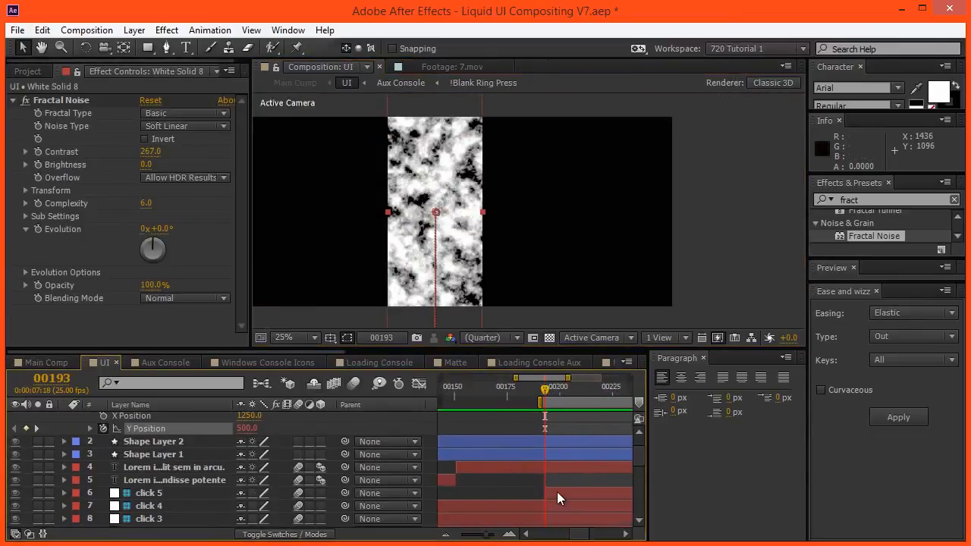
left_click_drag(563, 473, 506, 470)
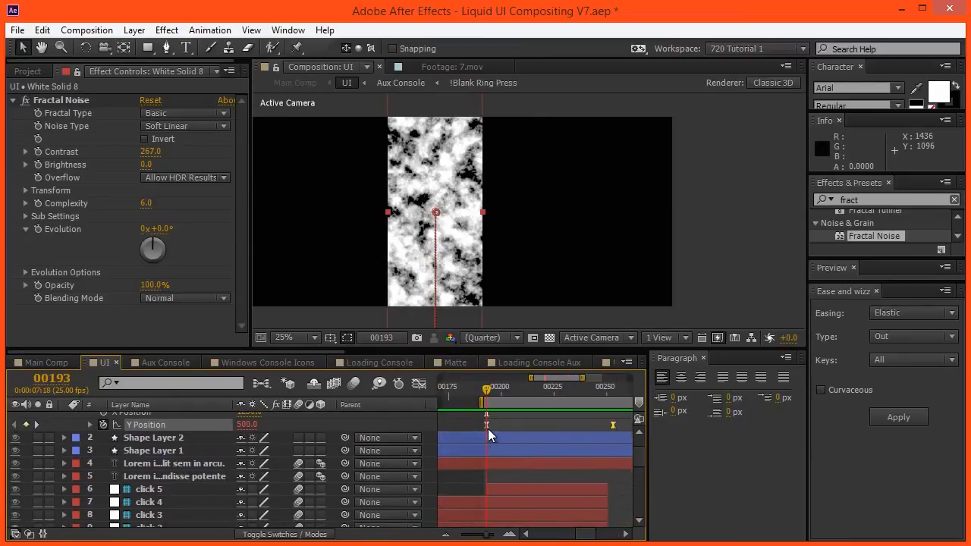
left_click_drag(489, 425, 511, 425)
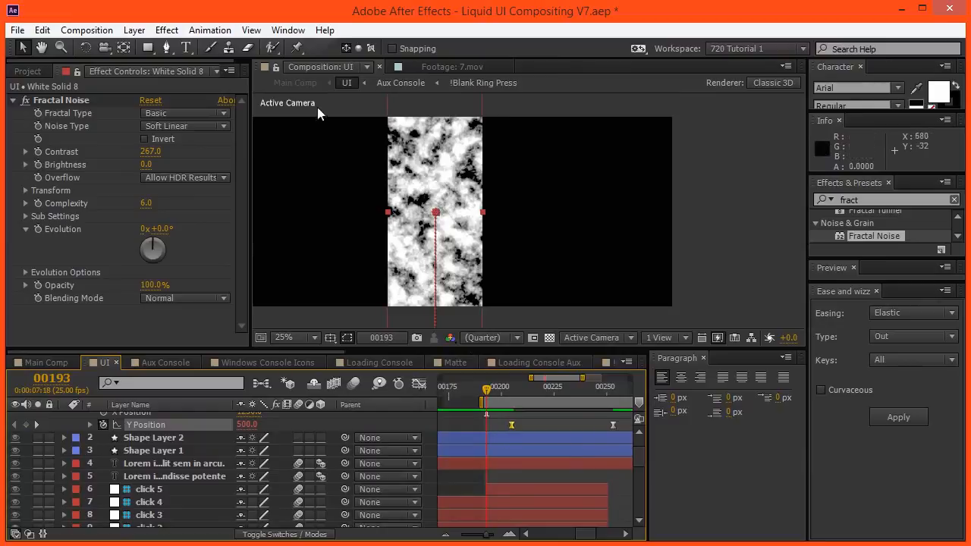
Step: Preview the noise solid's delayed motion against the hand footage in Main Comp
left_click(296, 82)
key("space")
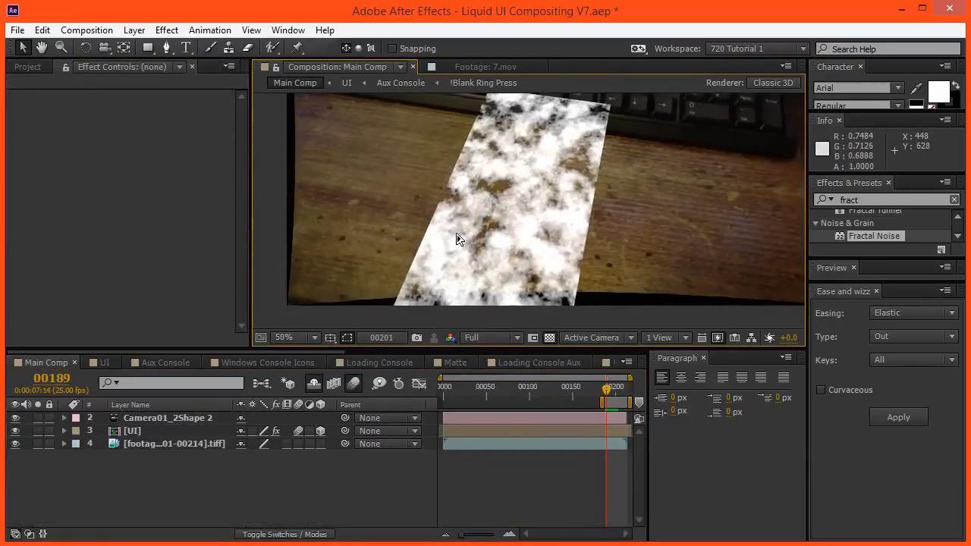
key("space")
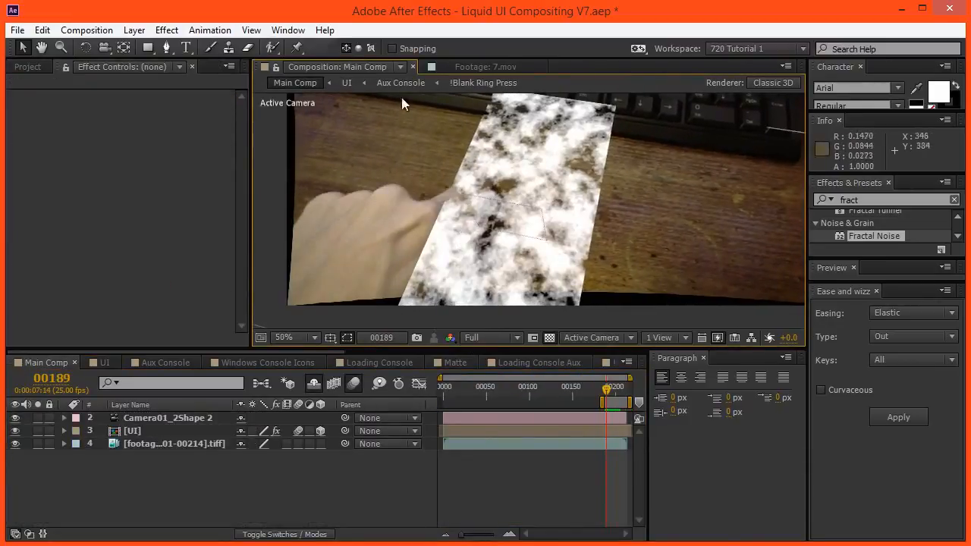
Step: In the UI composition, move the solid's first Y position keyframe earlier to about frame 200 and preview it in Main Comp
left_click(364, 83)
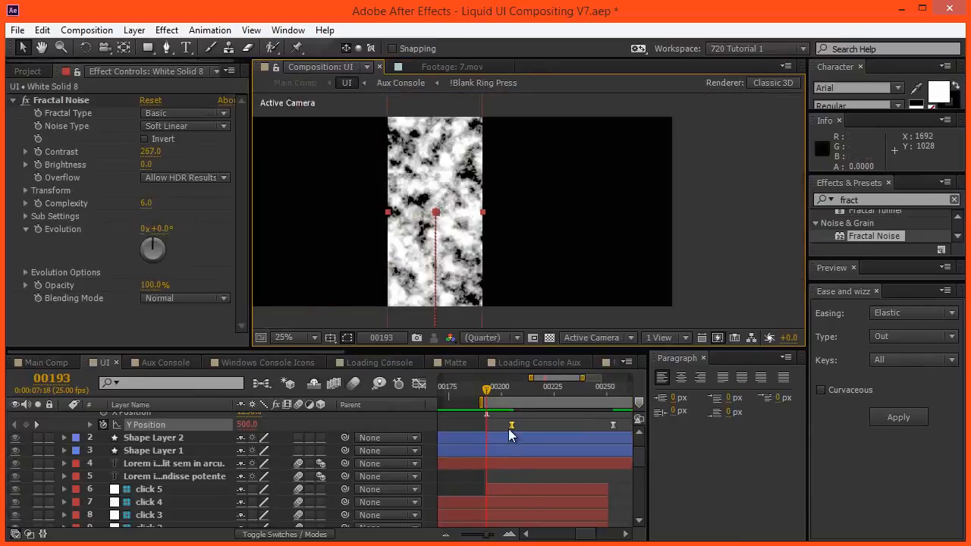
left_click(296, 83)
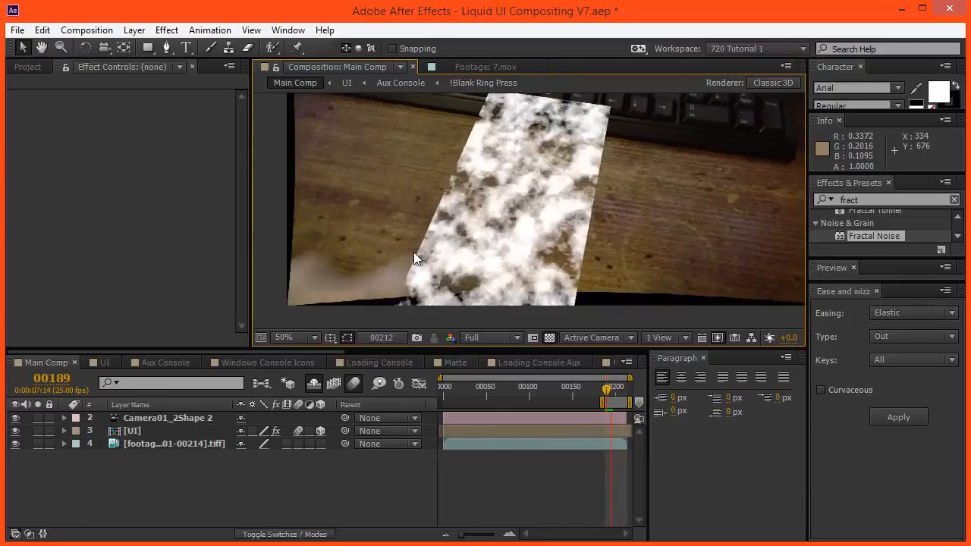
key("space")
Step: Set the UI layer's opacity in Main Comp to 30% and preview the hand through the noise solid
left_click(158, 431)
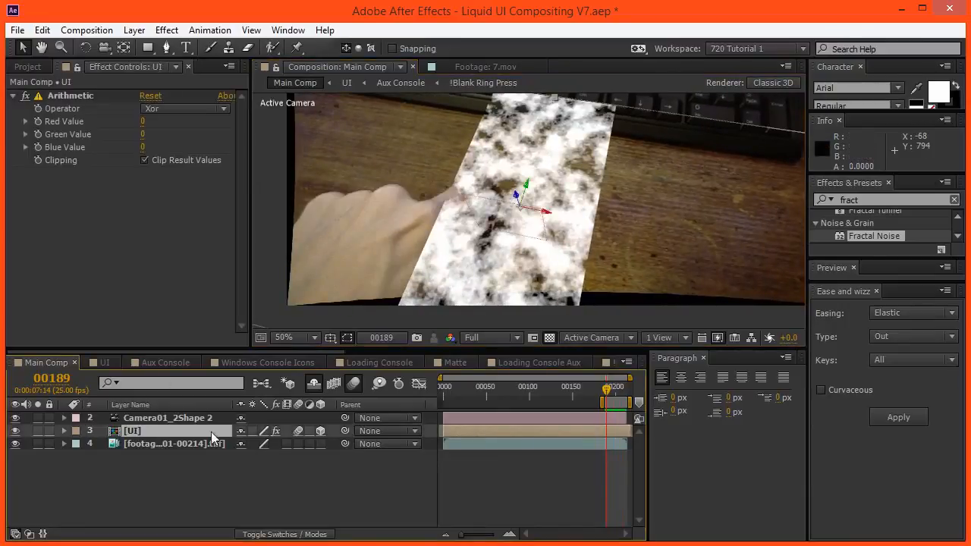
key("t")
left_click(248, 445)
type("10")
left_click(263, 492)
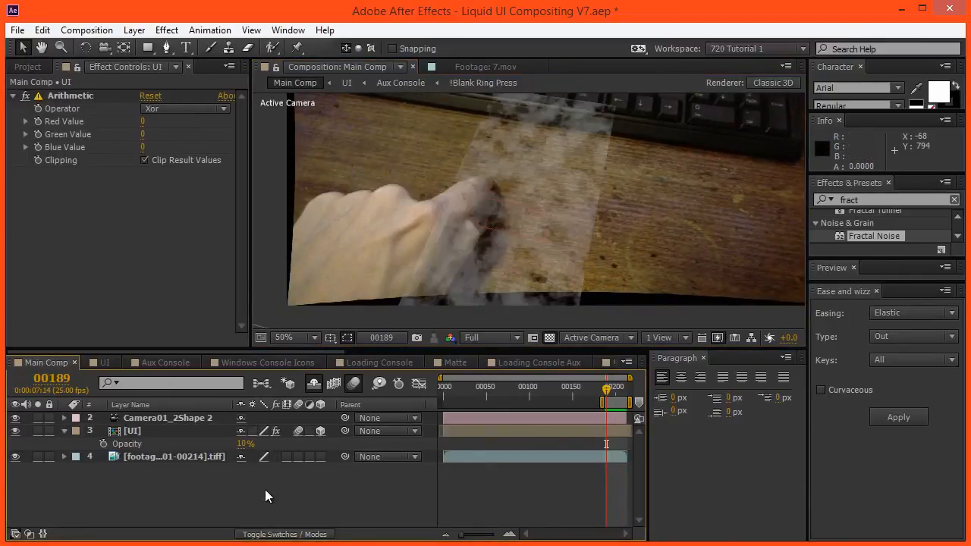
left_click(242, 446)
type("30")
left_click(253, 499)
key("KP_0")
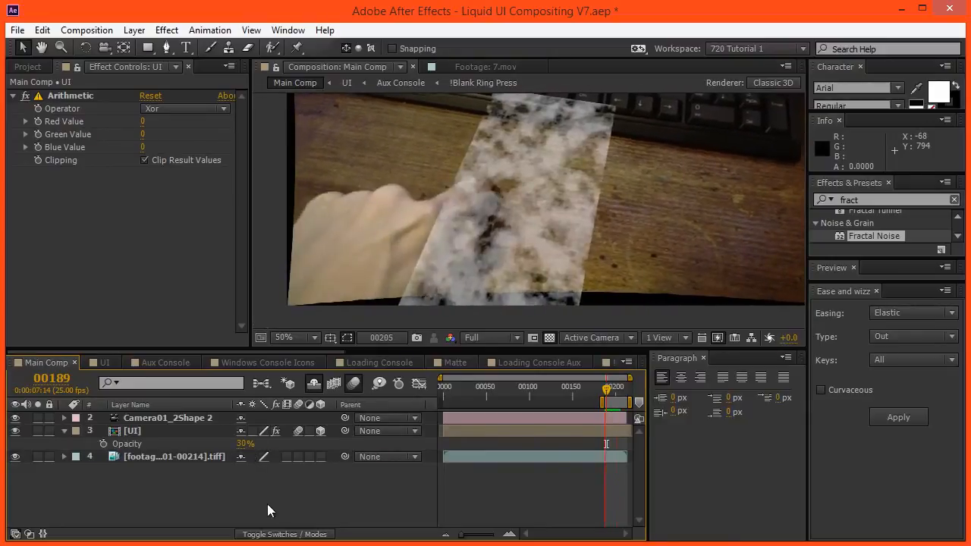
key("space")
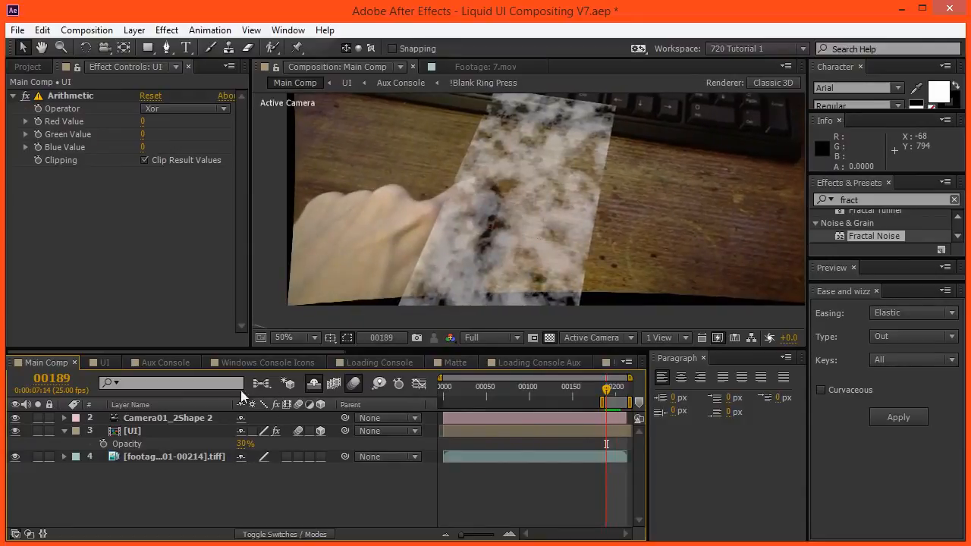
Step: In the UI composition, move the solid's first Y position keyframe to frame 197 and check the timing in Main Comp
left_click(210, 419)
double_click(202, 431)
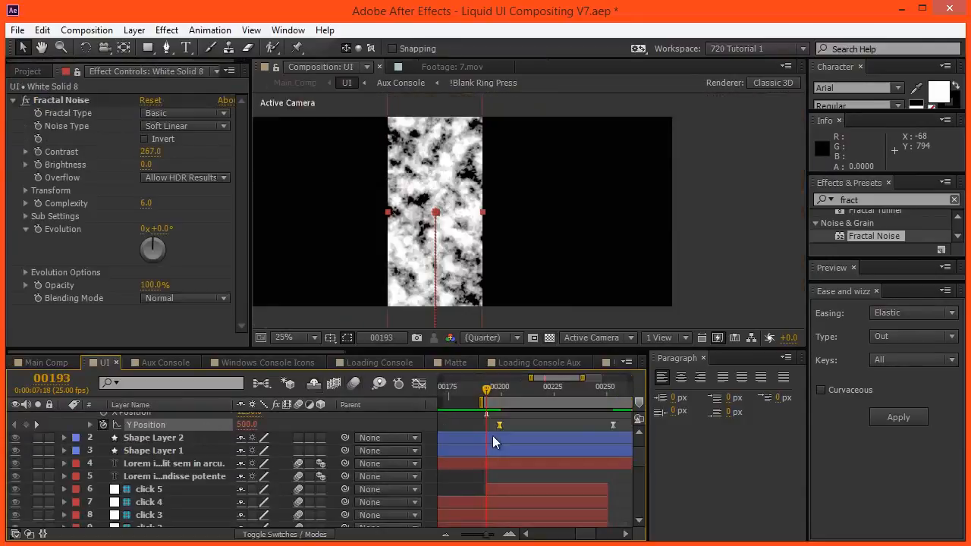
left_click(534, 393)
key("Page_Up")
key("Page_Up")
left_click_drag(538, 425, 524, 428)
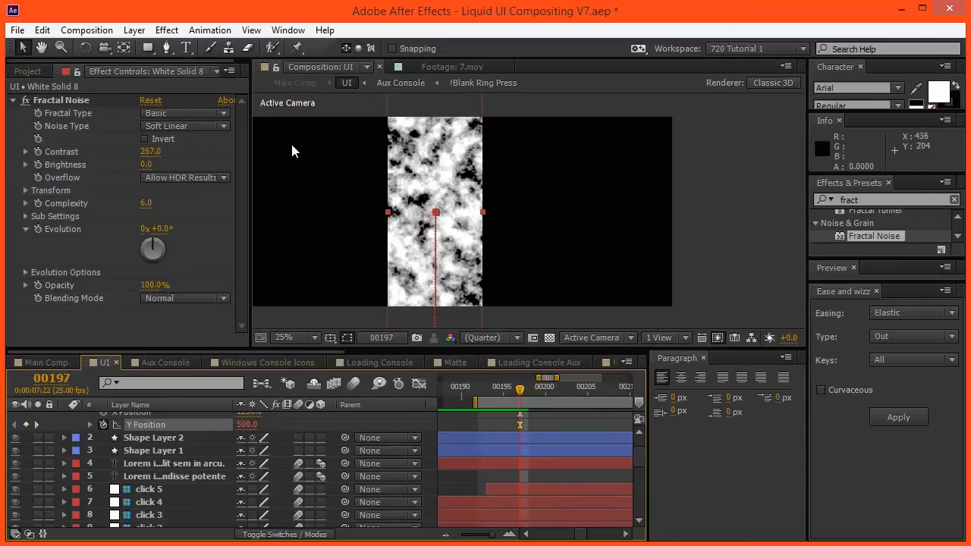
left_click(284, 84)
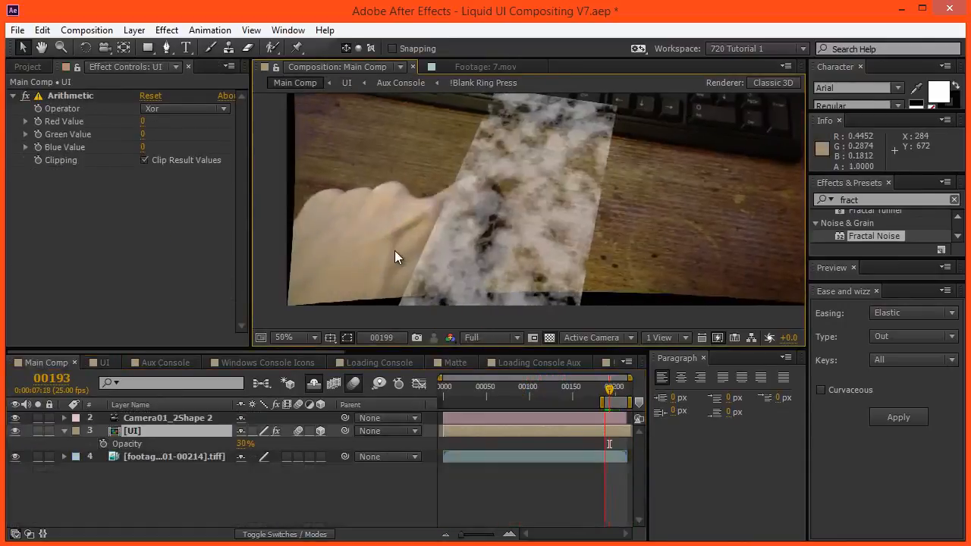
Step: Shift the solid's first Y position keyframe in the UI composition to frame 198 and preview Main Comp
left_click(346, 84)
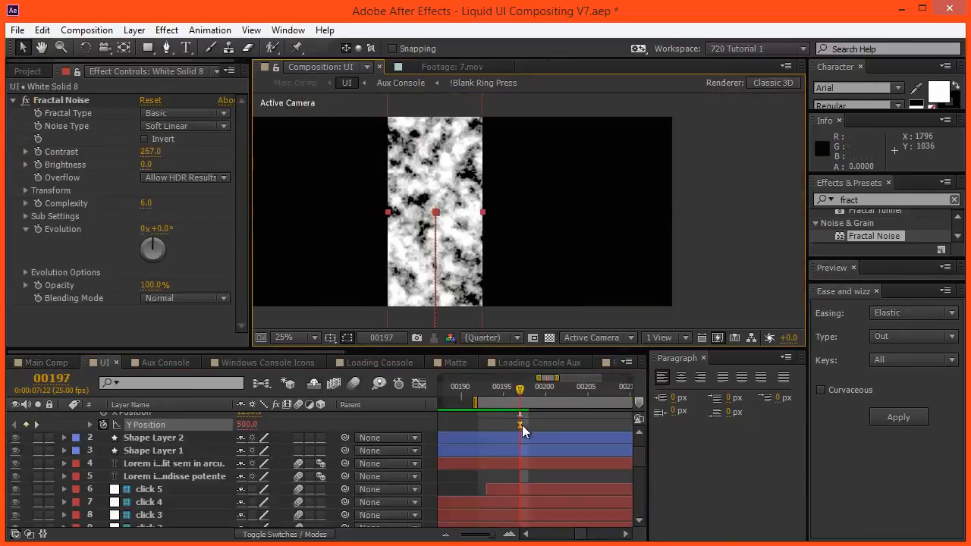
left_click(296, 84)
key("space")
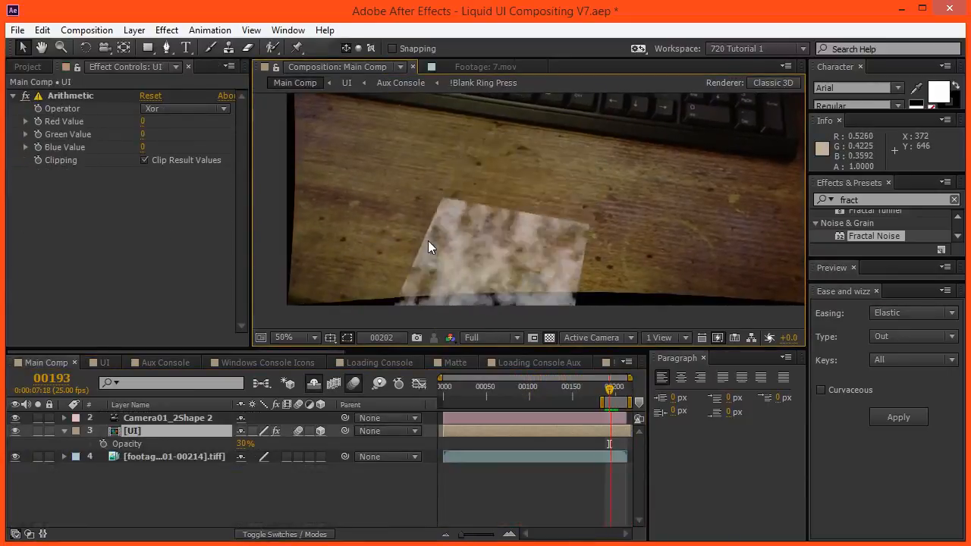
key("space")
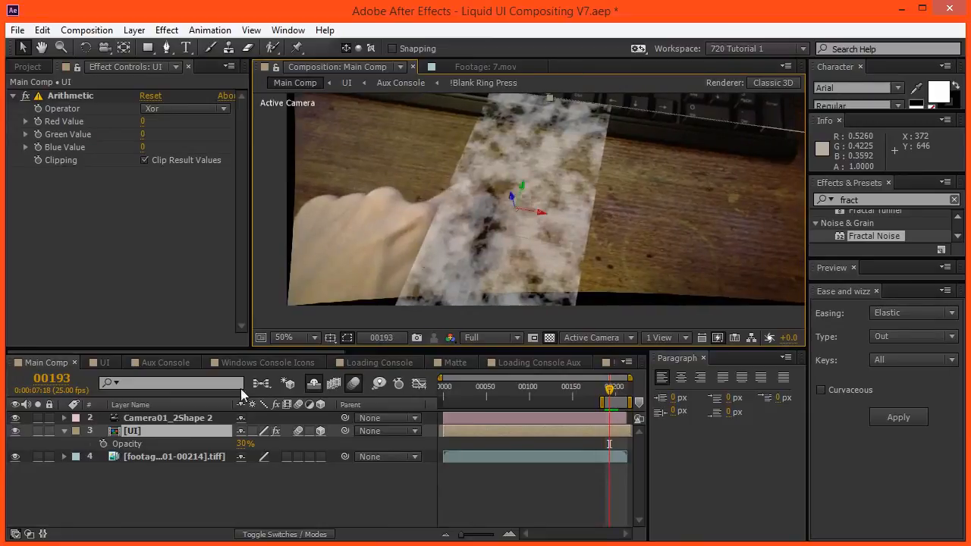
Step: Turn on motion blur in the UI composition and preview the noise solid's movement in Main Comp
double_click(203, 439)
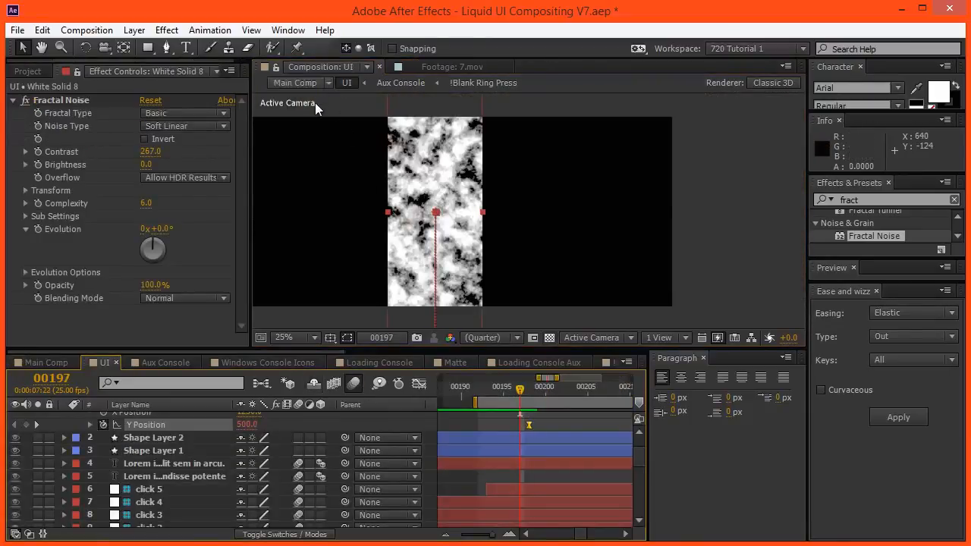
left_click_drag(226, 494, 201, 537)
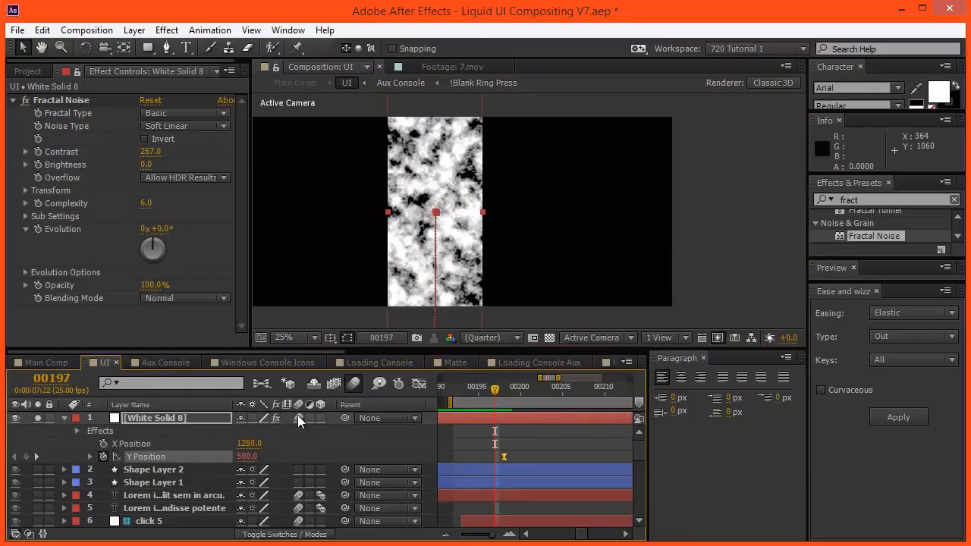
left_click(308, 83)
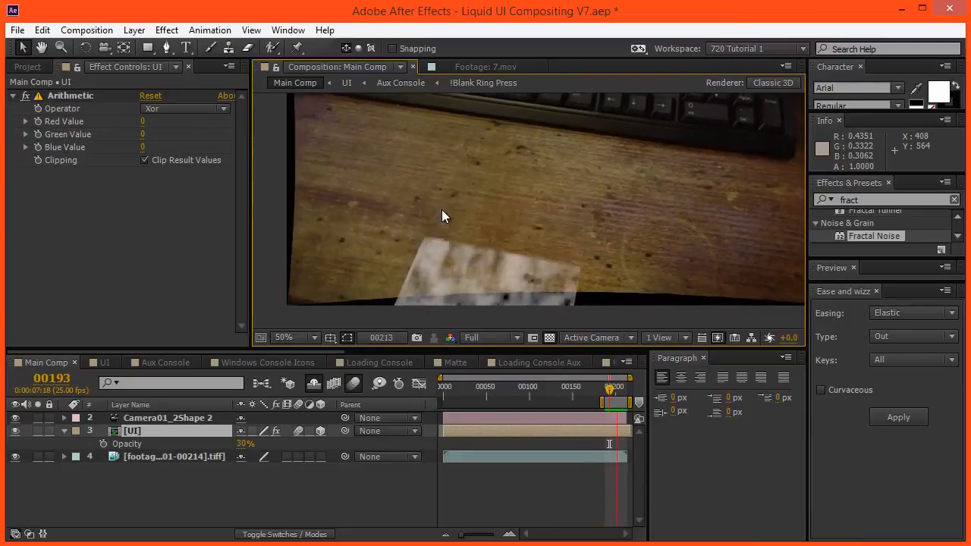
key("space")
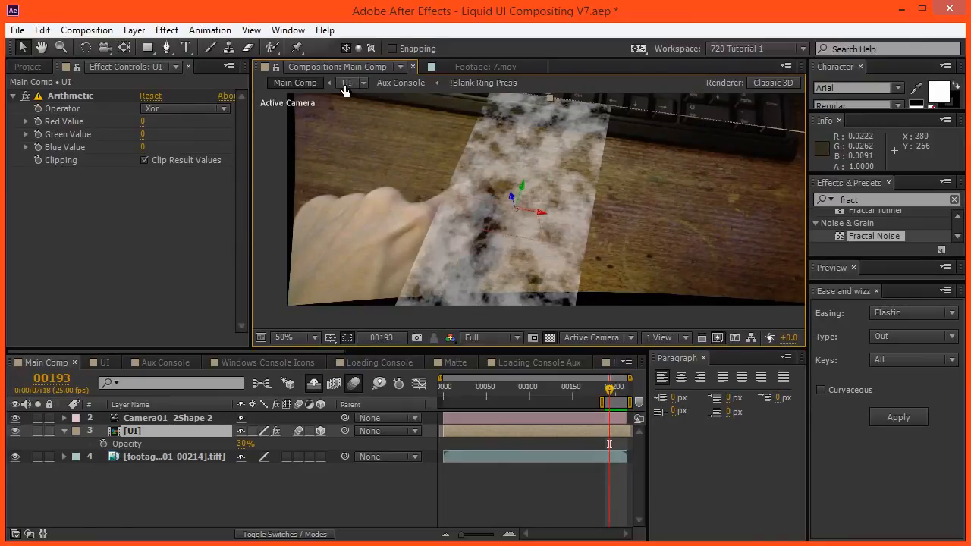
Step: In the UI composition, take White Solid 8 off solo and hide it along with Shape Layer 2 and Shape Layer 1
left_click(346, 83)
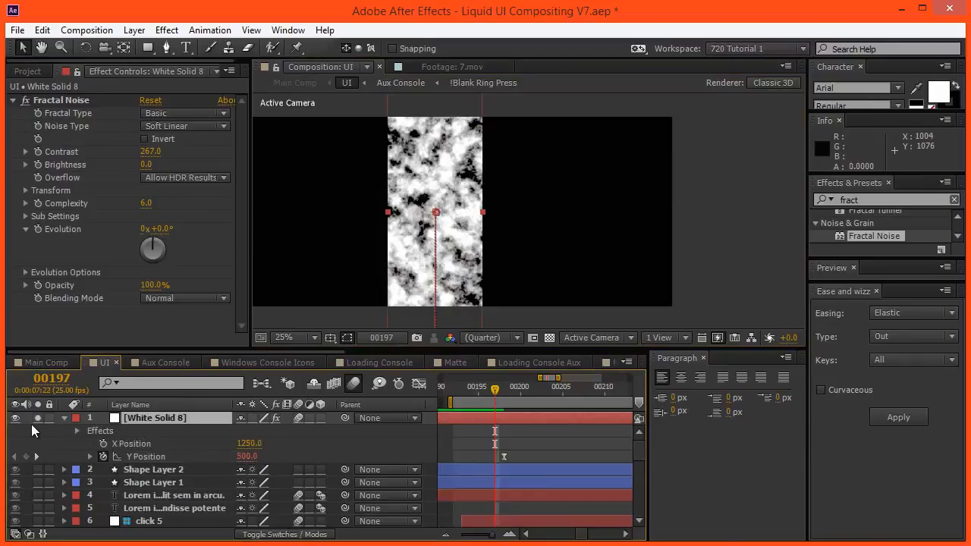
left_click(37, 420)
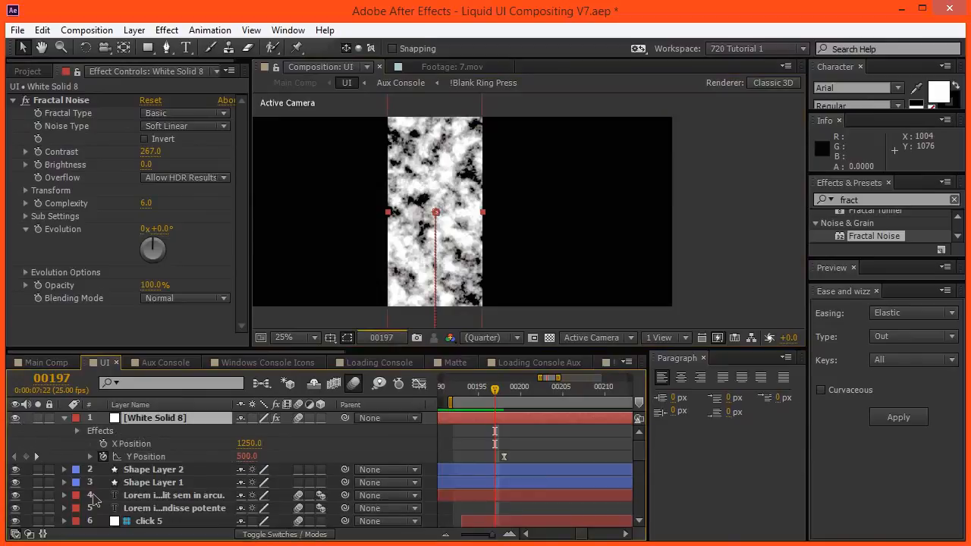
left_click(173, 497)
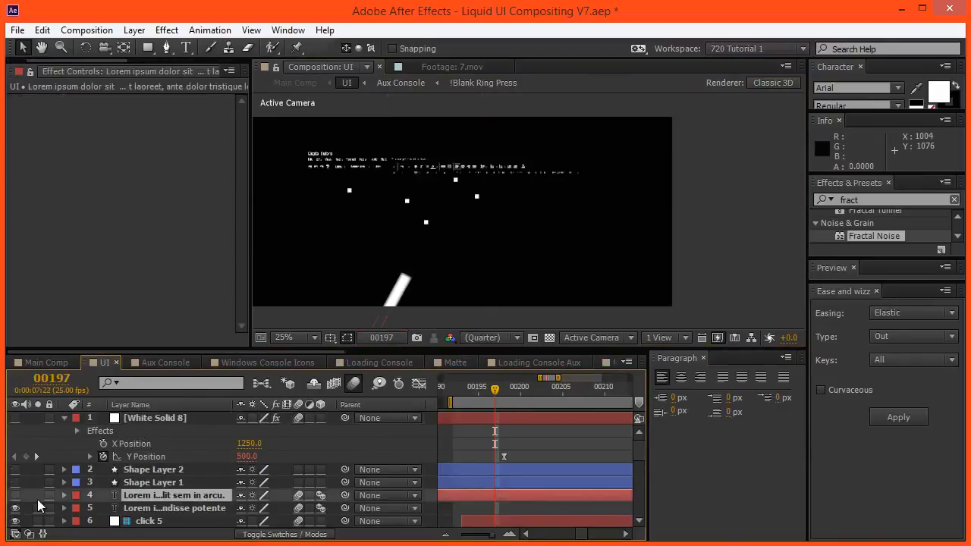
Step: At frame 198, parent the "Lorem i...lit sem in arcu." text layer to White Solid 8 and turn off the composition's motion blur
left_click_drag(503, 493, 541, 420)
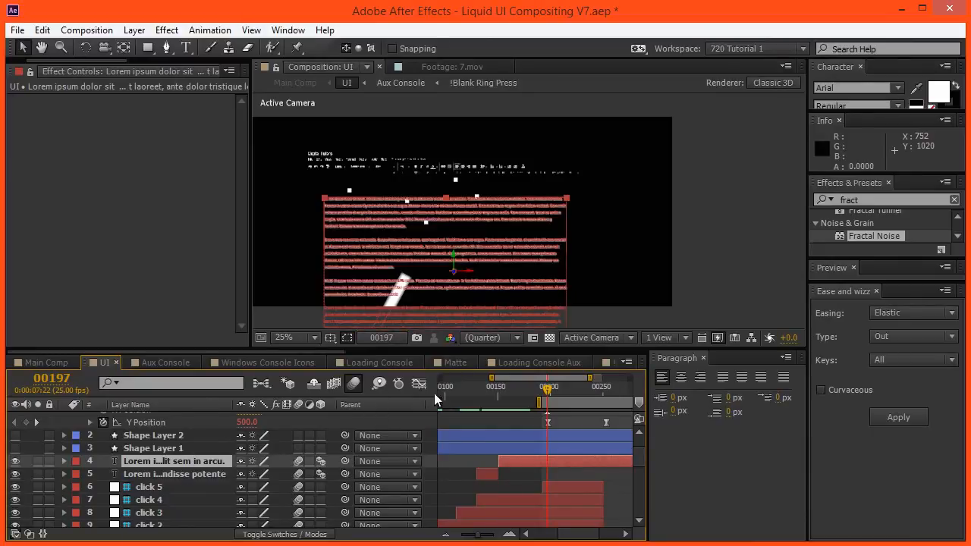
scroll(219, 520, "up", 1)
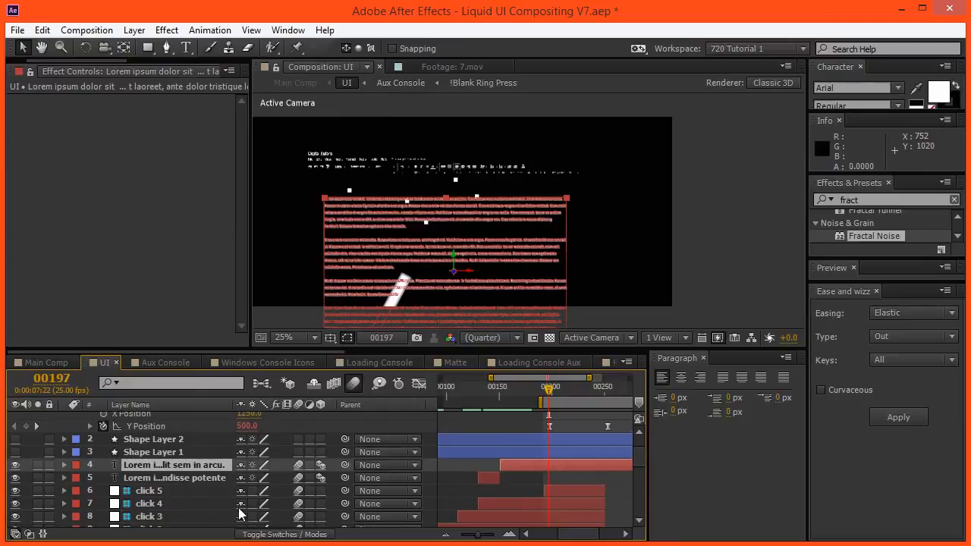
scroll(229, 516, "up", 2)
left_click_drag(346, 486, 183, 415)
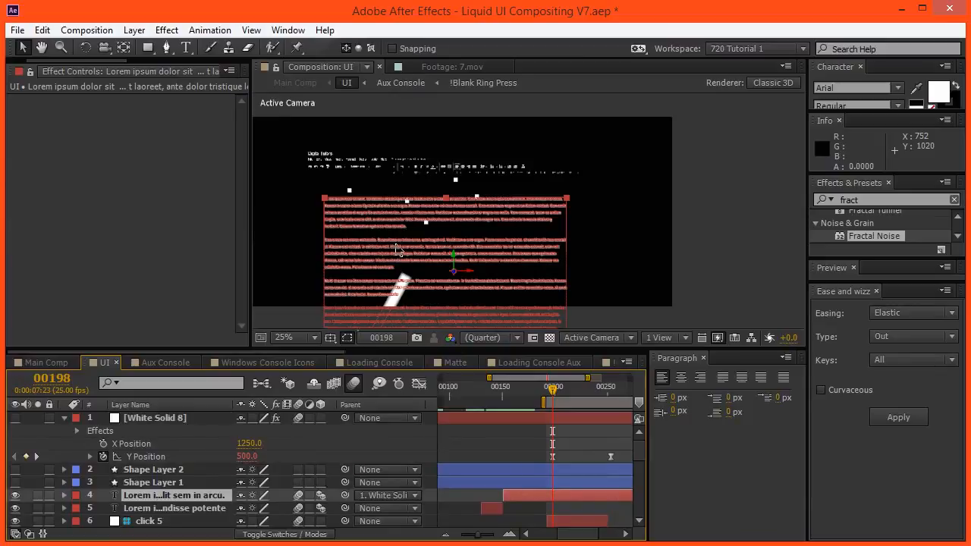
left_click(195, 495)
left_click(412, 269)
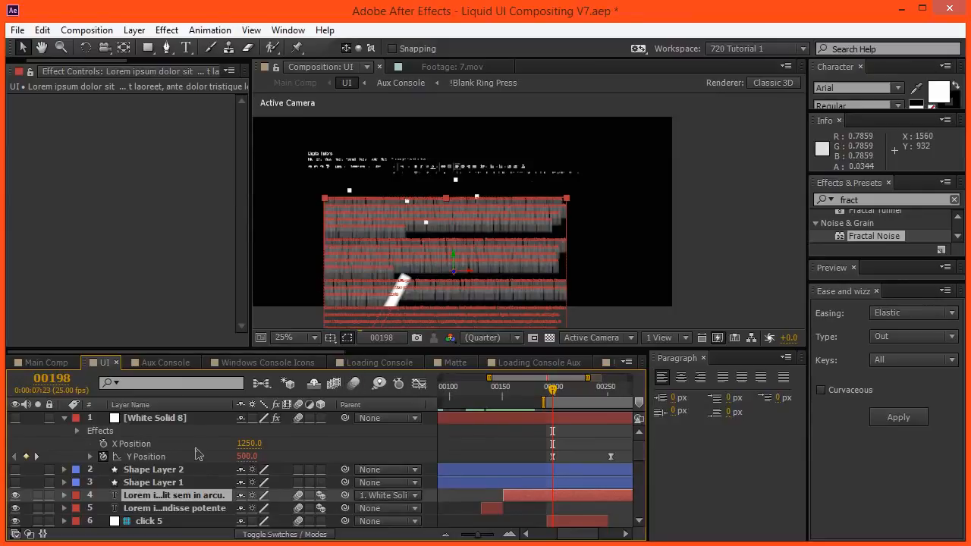
Step: Make Shape Layer 2 and Shape Layer 1 visible again in the UI composition
left_click(153, 509)
left_click(152, 470)
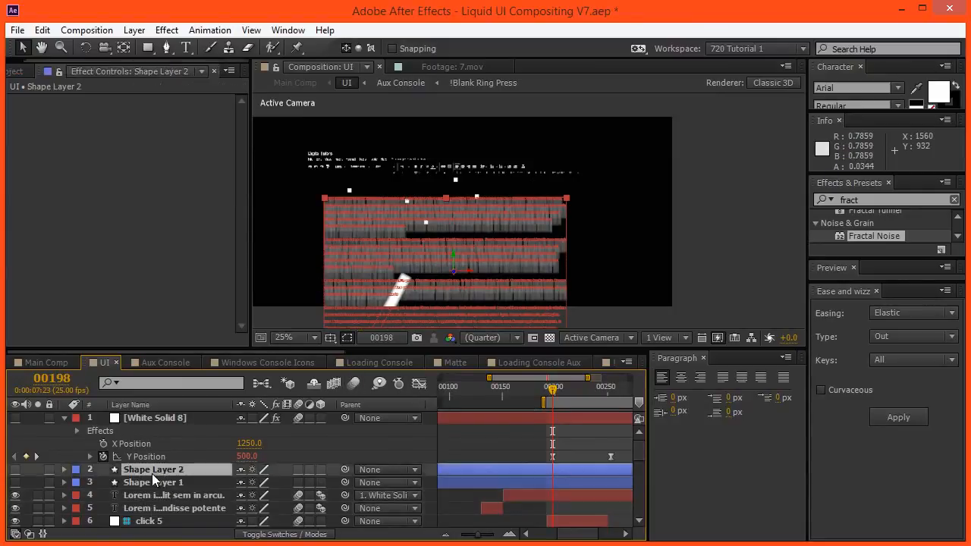
left_click(148, 482)
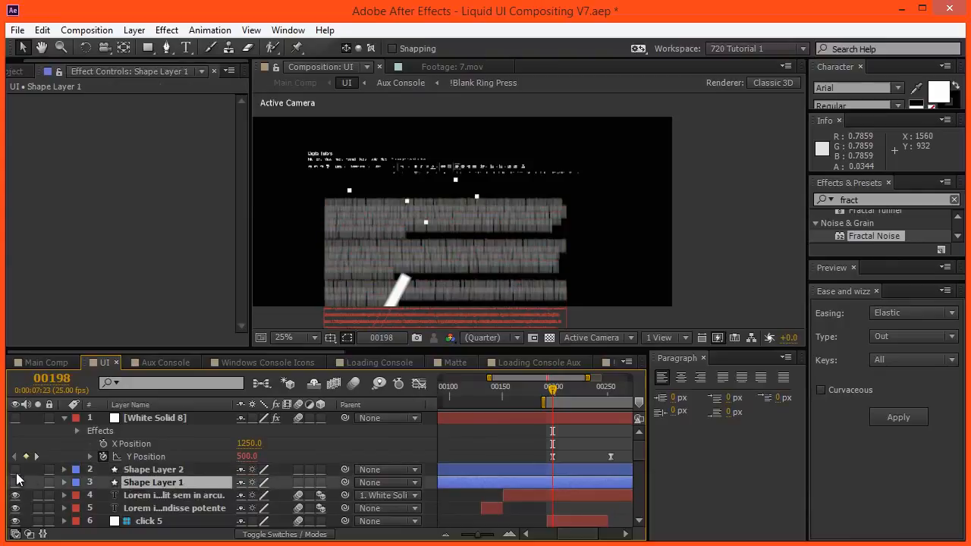
left_click(16, 472)
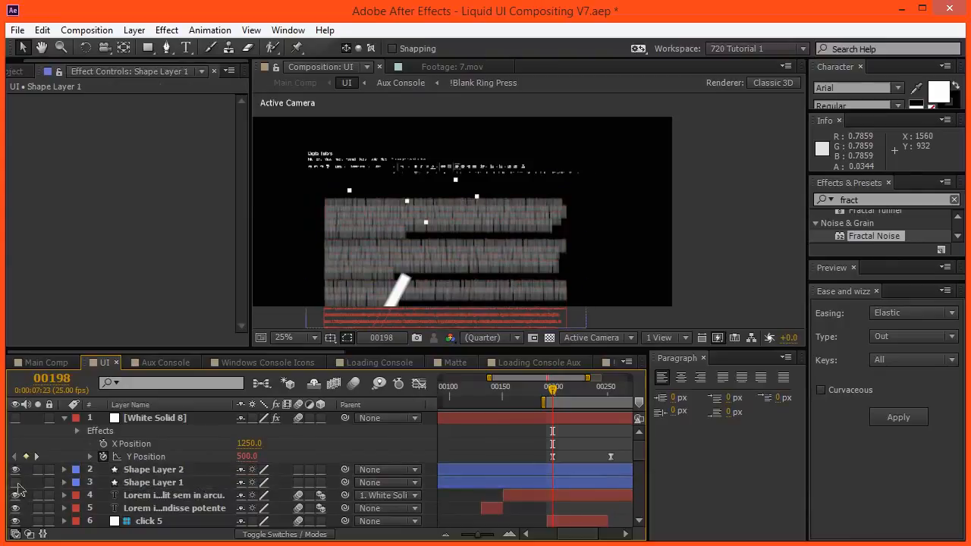
Step: Duplicate Shape Layer 1, suspend viewer refreshing, and place the copy directly above the "Lorem i...lit sem in arcu." text layer
left_click(143, 485)
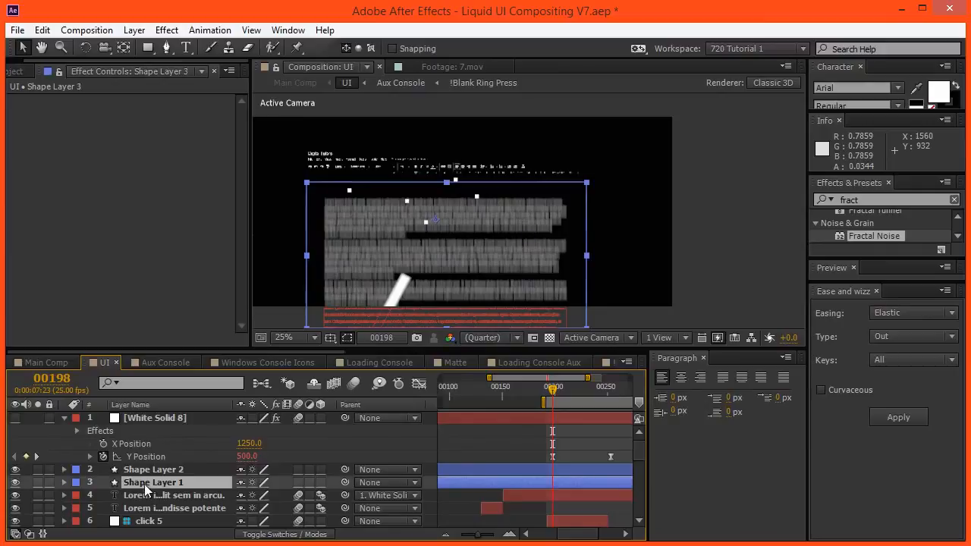
key("ctrl+d")
key("Caps_Lock")
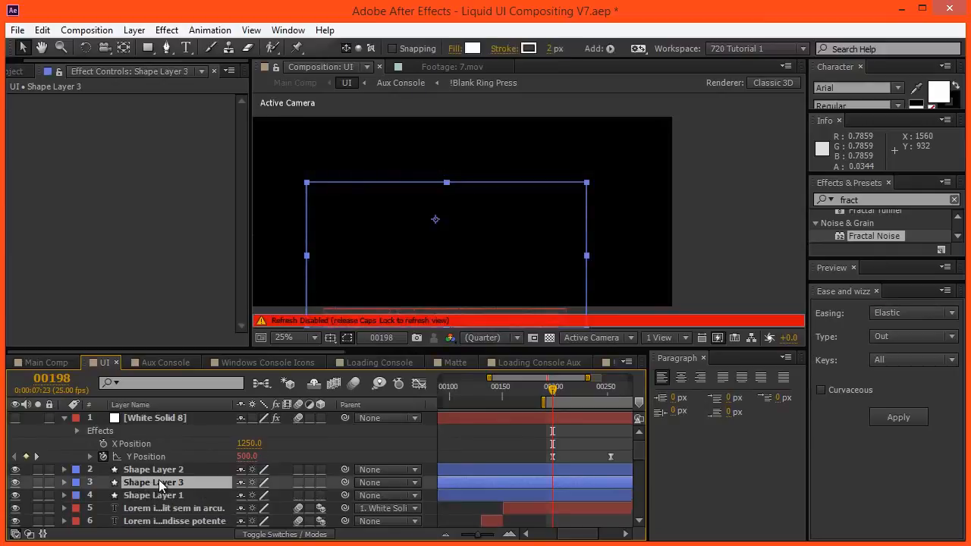
left_click_drag(154, 493, 151, 500)
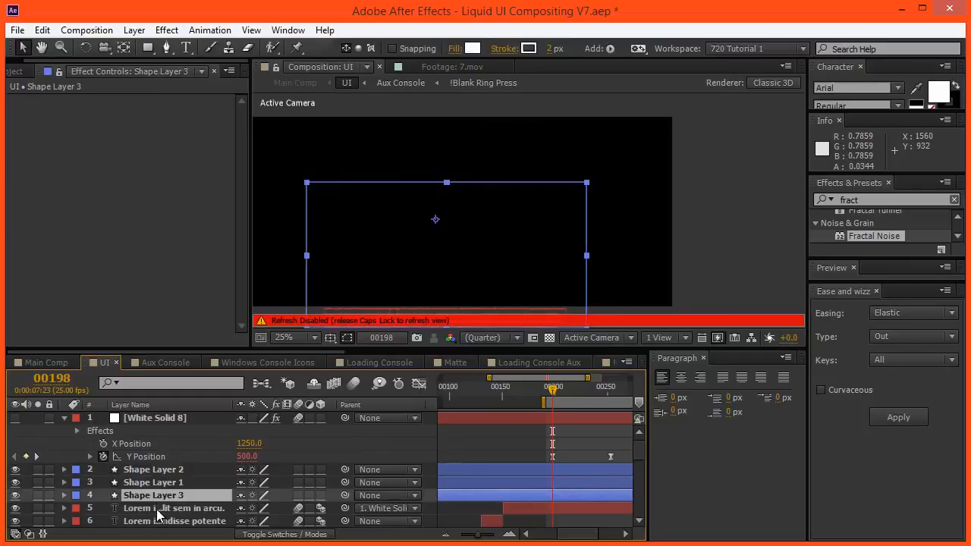
Step: Set the opacity of Shape Layer 3 to 100%
key("t")
left_click_drag(240, 510, 369, 510)
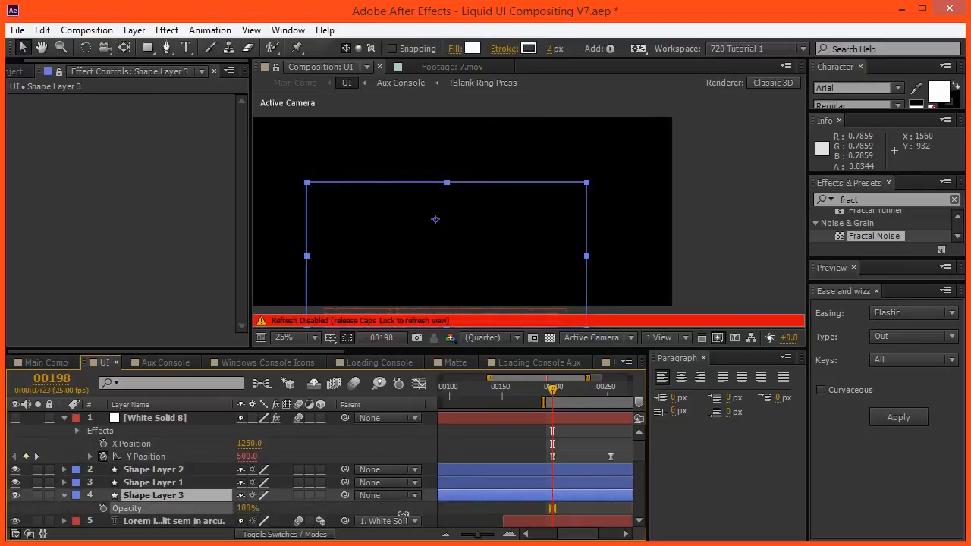
key("space")
Step: Set the track matte of the "Lorem i...lit sem in arcu." text layer to Alpha Matte "Shape Layer 3"
left_click(197, 521)
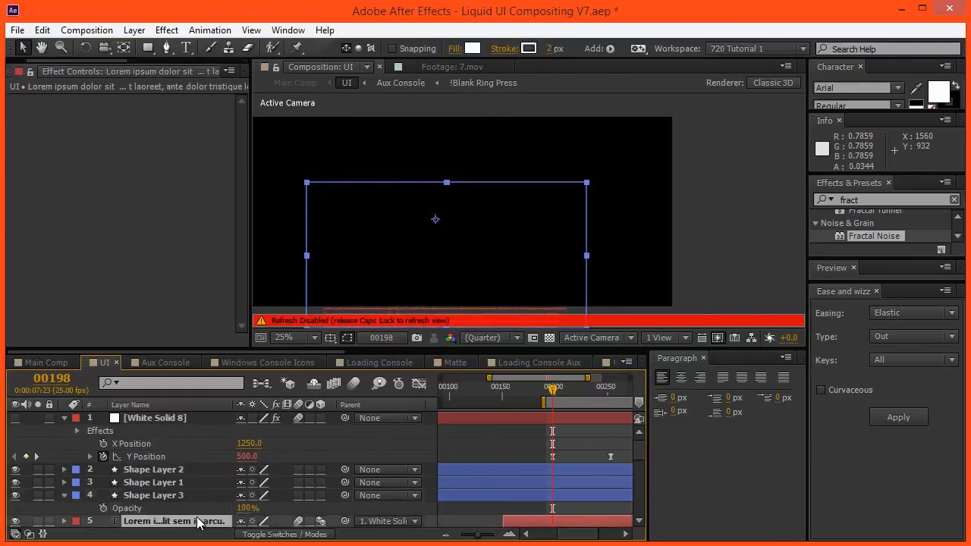
key("F4")
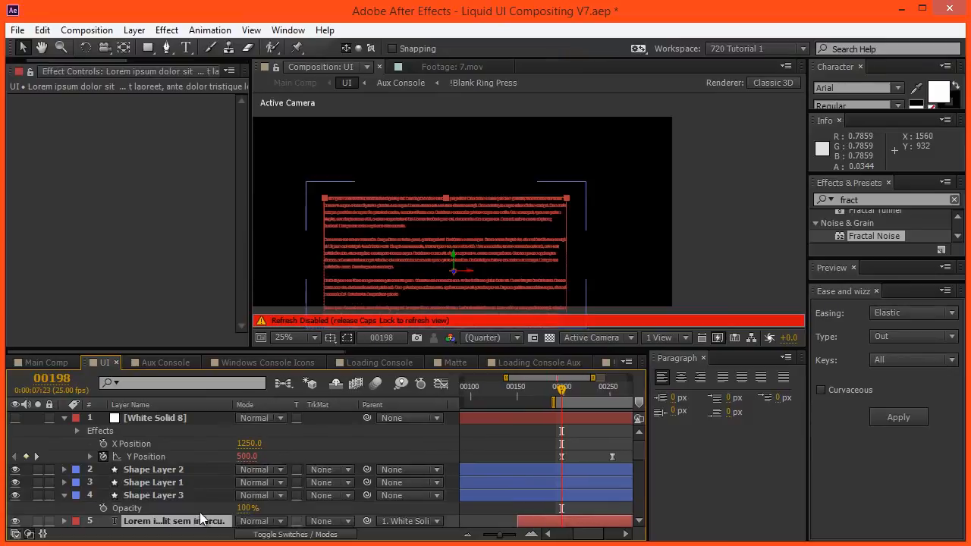
scroll(197, 472, "down", 1)
left_click(318, 493)
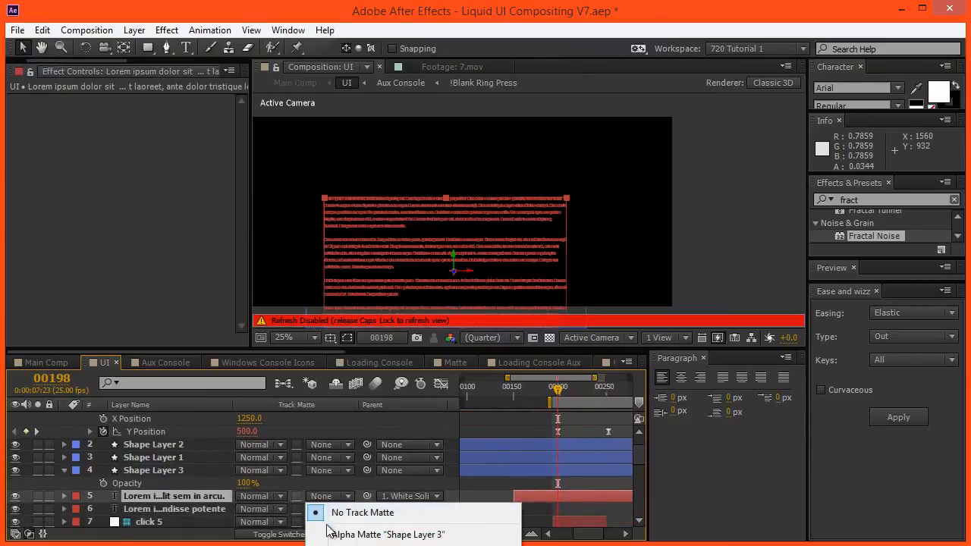
left_click(330, 530)
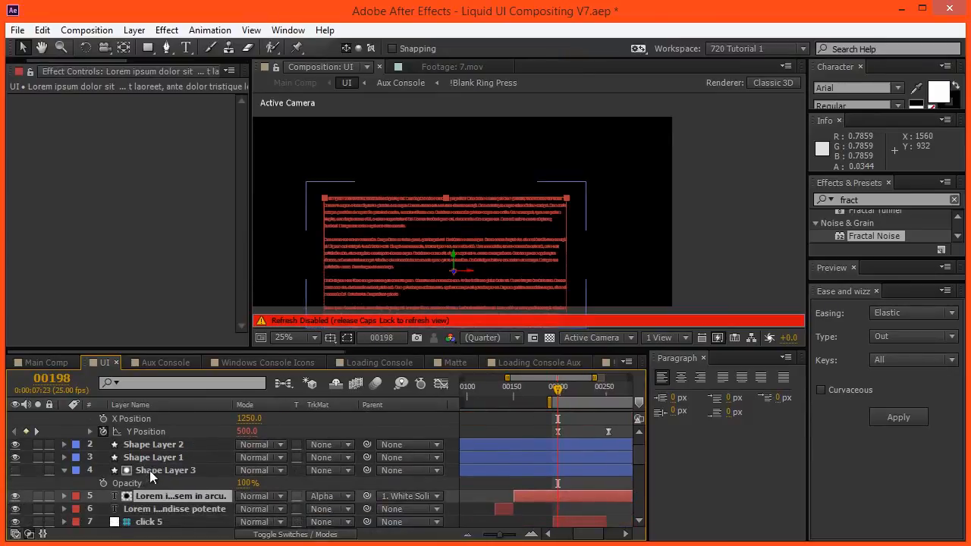
Step: Duplicate the text layer together with its Shape Layer 3 matte and place the copied text directly above the original block
left_click(150, 471)
key("ctrl+d")
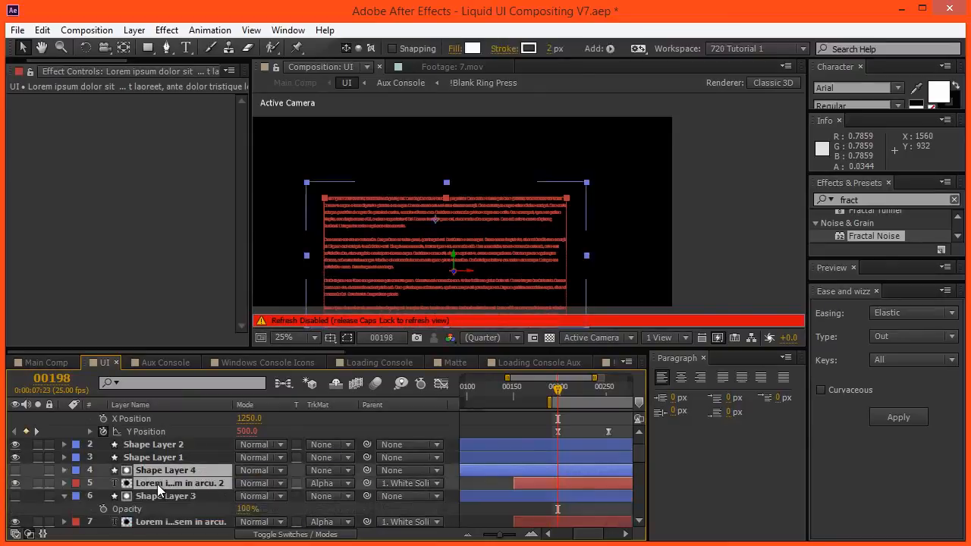
left_click(157, 483)
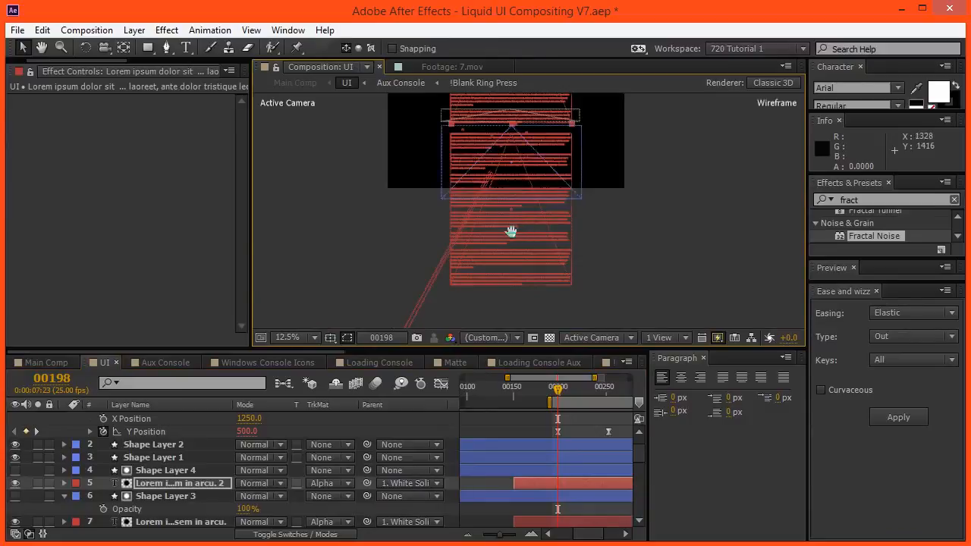
left_click_drag(476, 116, 478, 117)
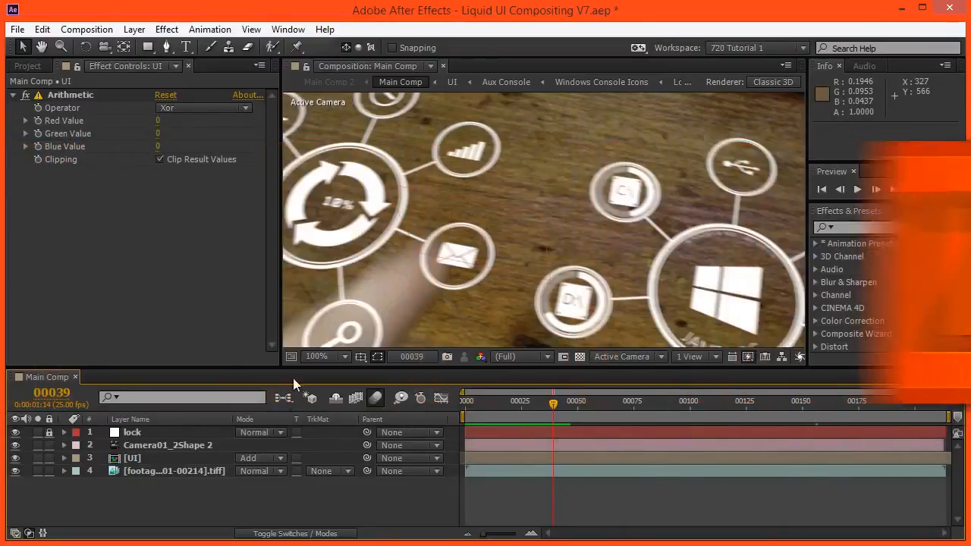
Step: Play back Main Comp from about frame 7 to review the interface over the footage
left_click(563, 410)
left_click_drag(563, 411, 481, 413)
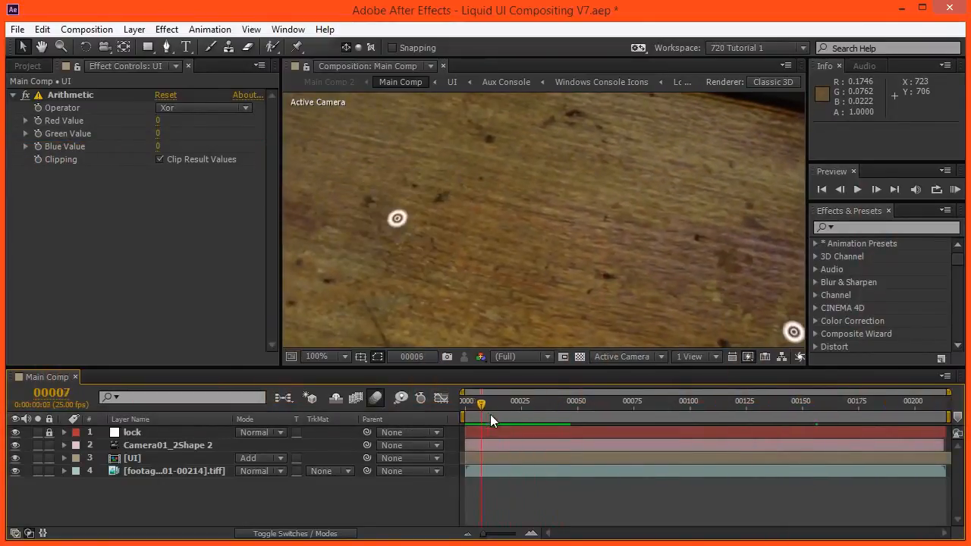
key("space")
Step: Examine the UI composition's advanced motion blur settings and return to Main Comp
double_click(163, 460)
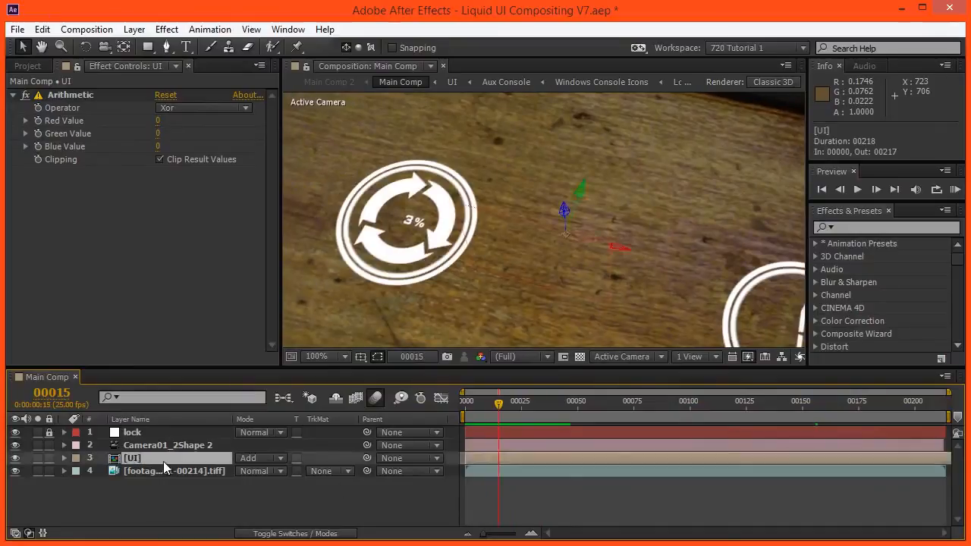
key("ctrl+k")
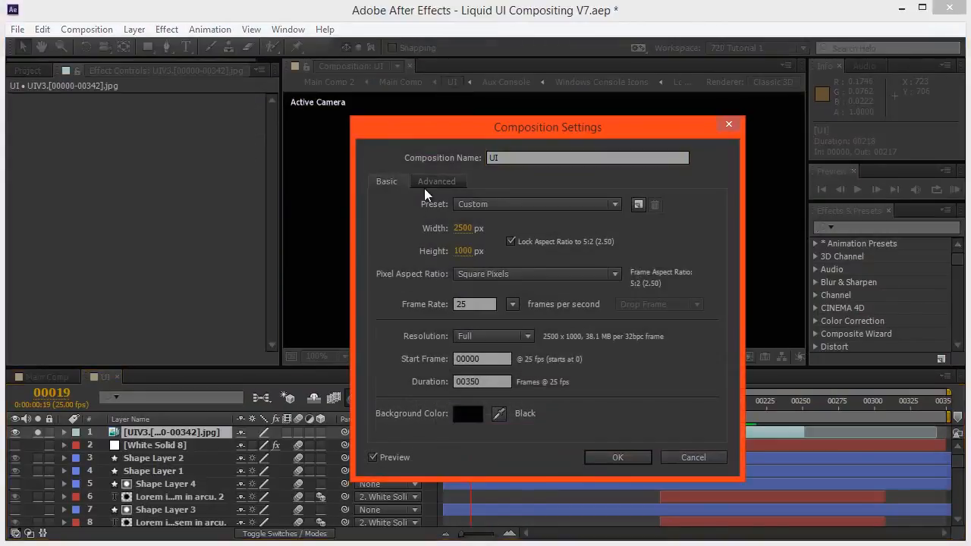
left_click(432, 182)
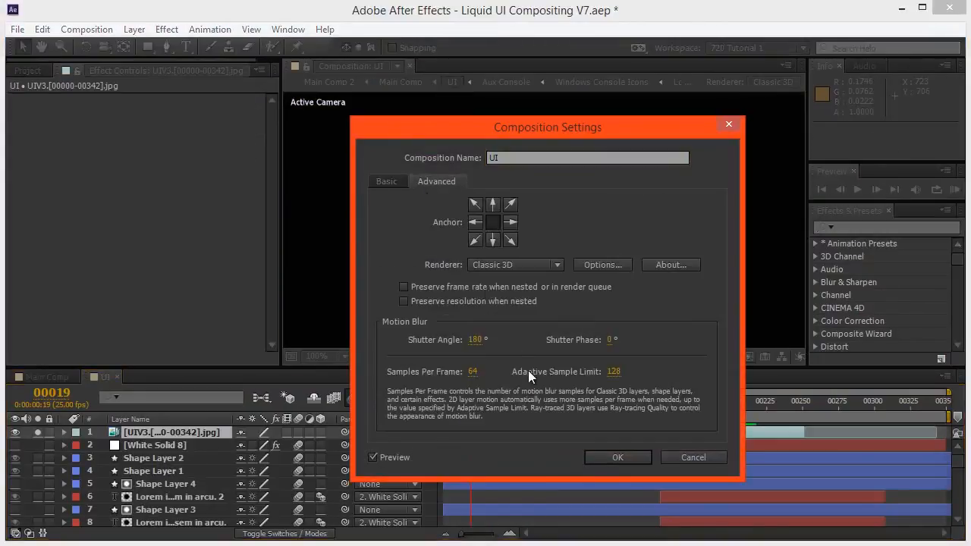
left_click(671, 454)
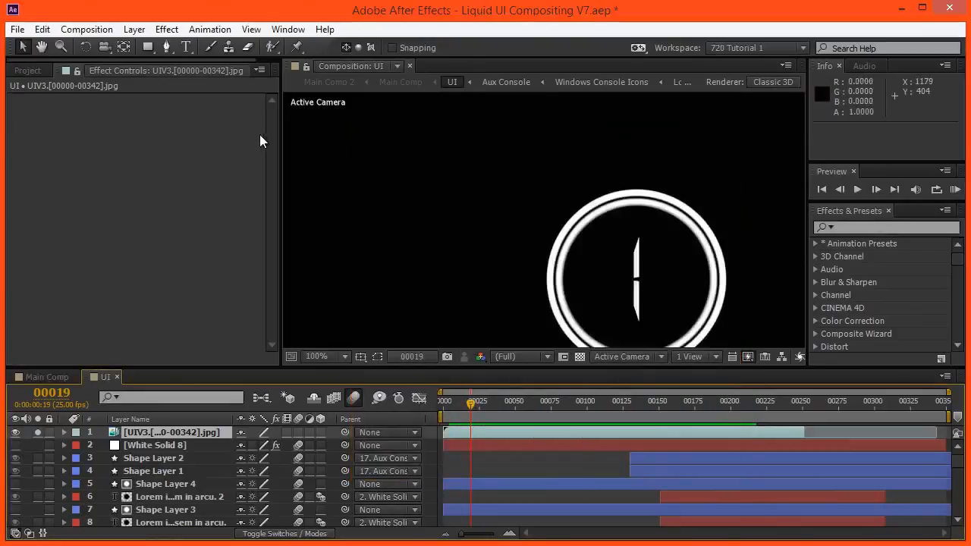
left_click(417, 82)
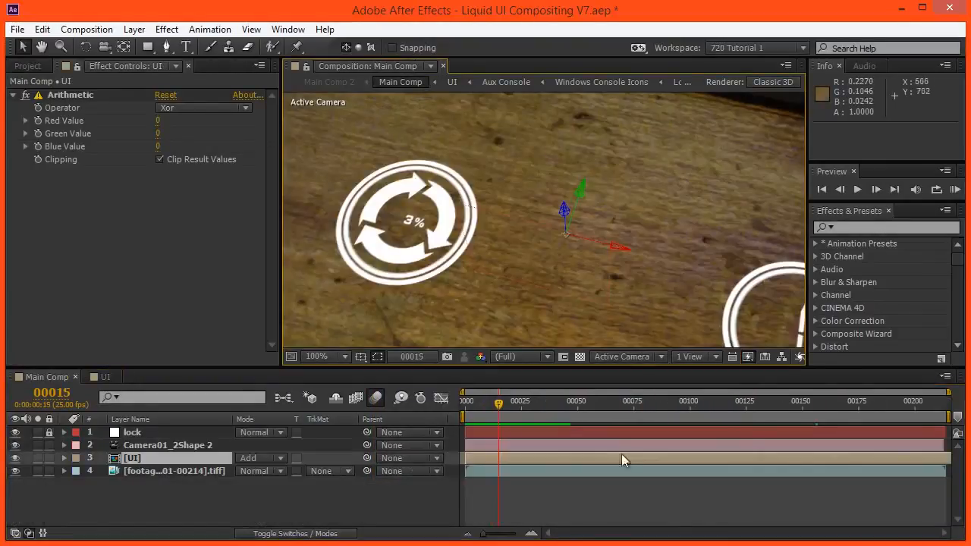
Step: In Main Comp at frame 197, hide the footage layer so only the UI is shown
left_click_drag(781, 412, 907, 414)
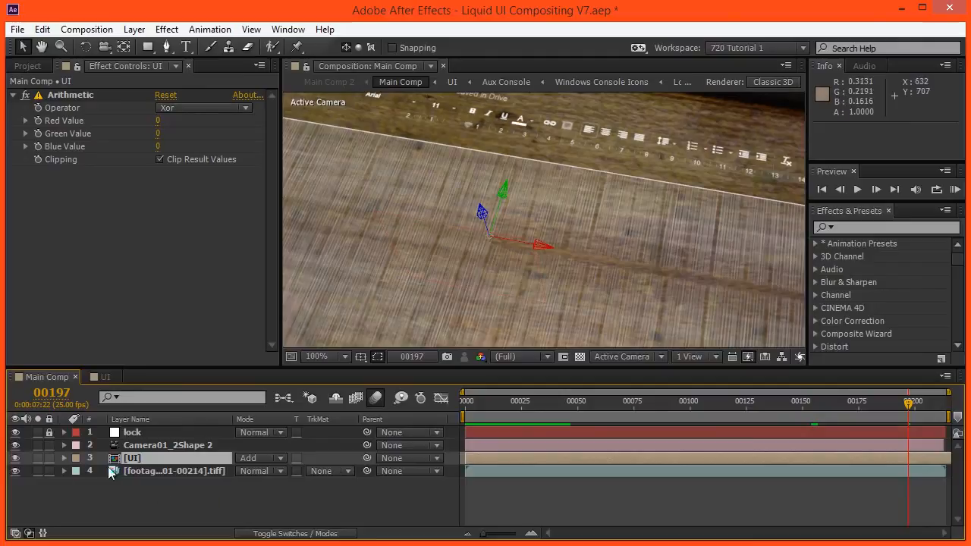
left_click(15, 471)
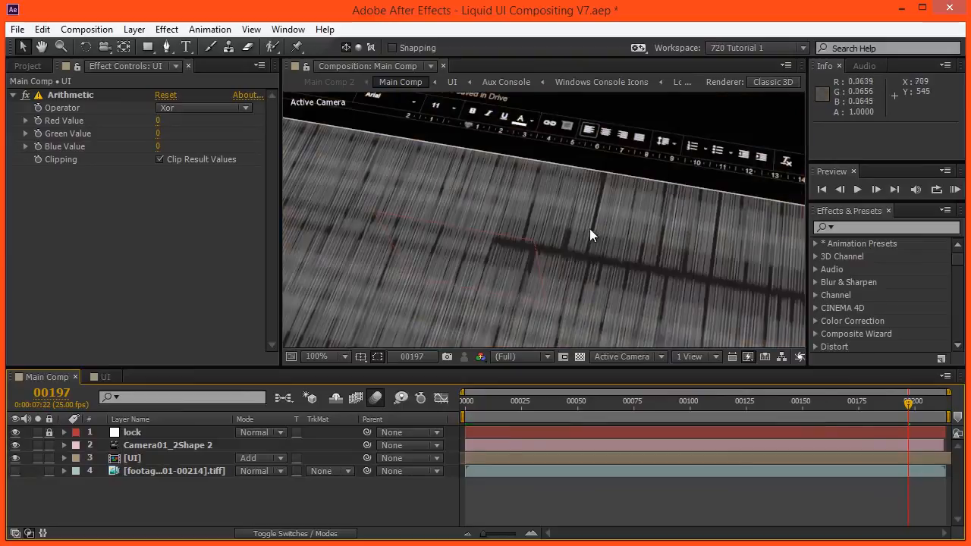
left_click_drag(492, 214, 421, 240)
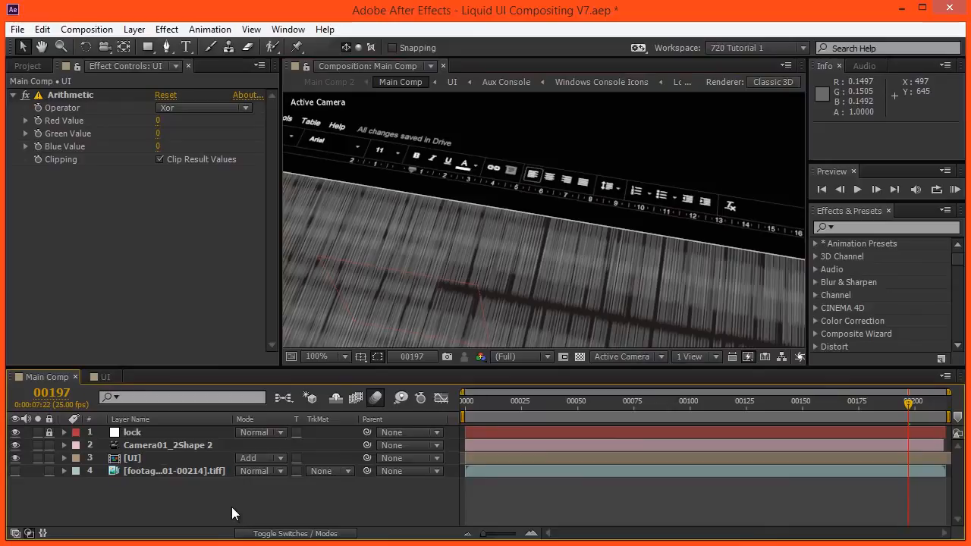
Step: Add Main Comp to the render queue and delete the two earlier Main Comp render items
key("ctrl+m")
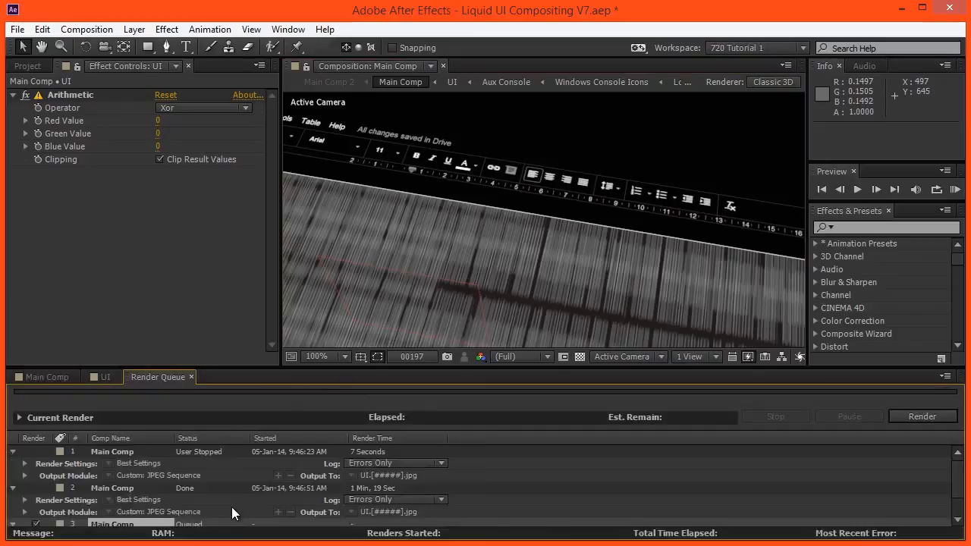
left_click(131, 489)
left_click(120, 454, "shift")
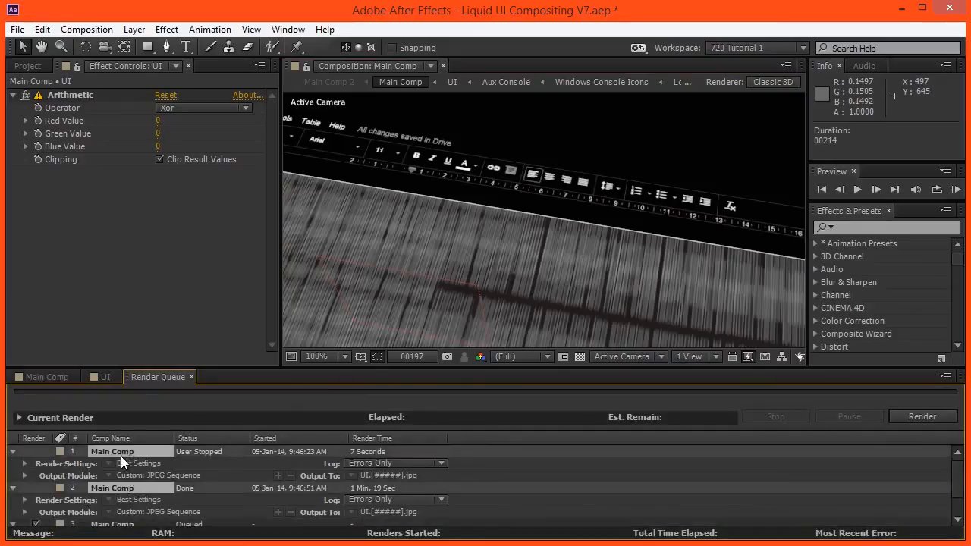
key("Delete")
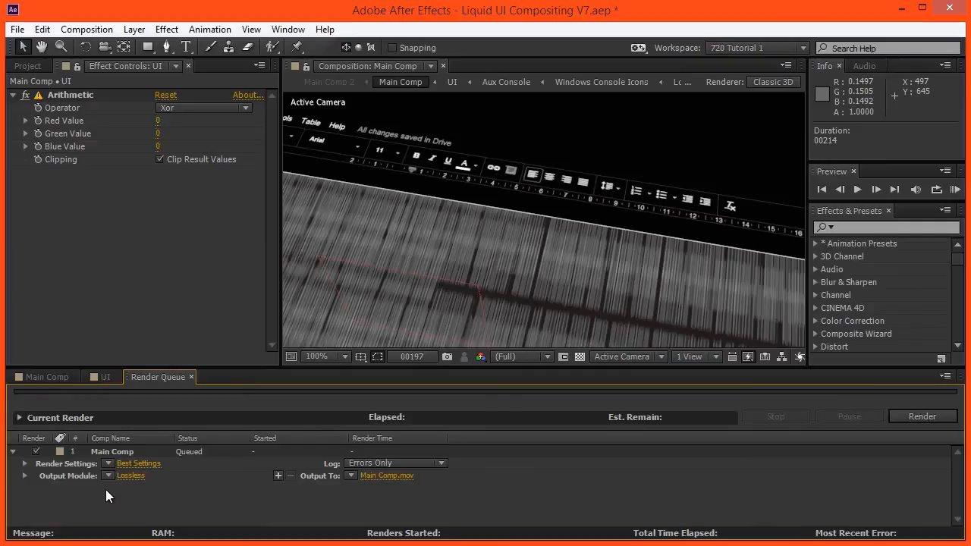
Step: Set the queued render's output module to a JPEG Sequence in RGB with quality 10 (Maximum)
left_click(107, 476)
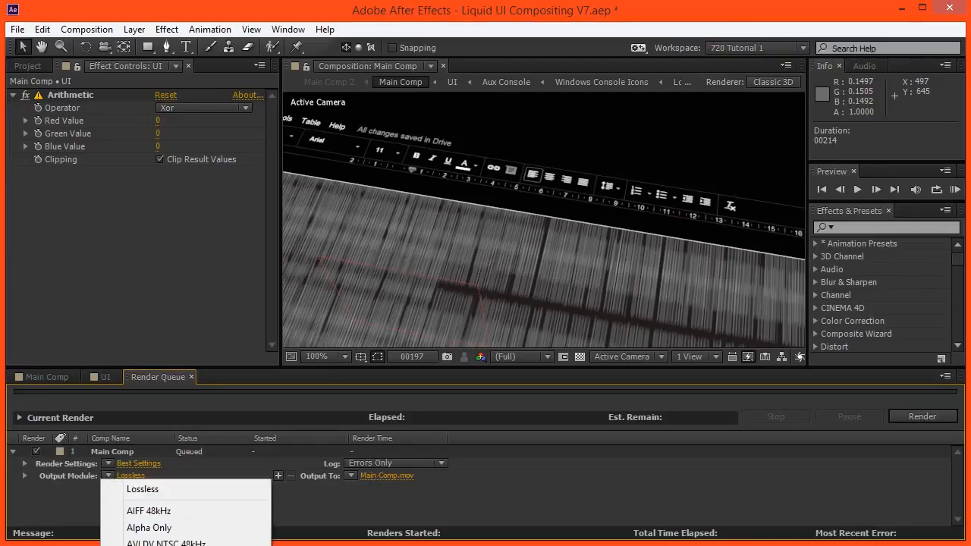
left_click(125, 545)
left_click(123, 476)
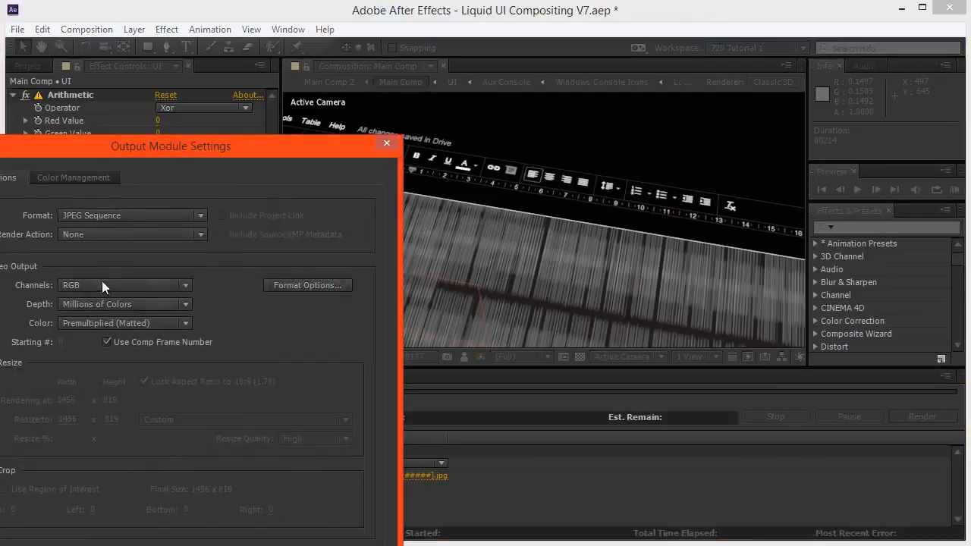
left_click(303, 285)
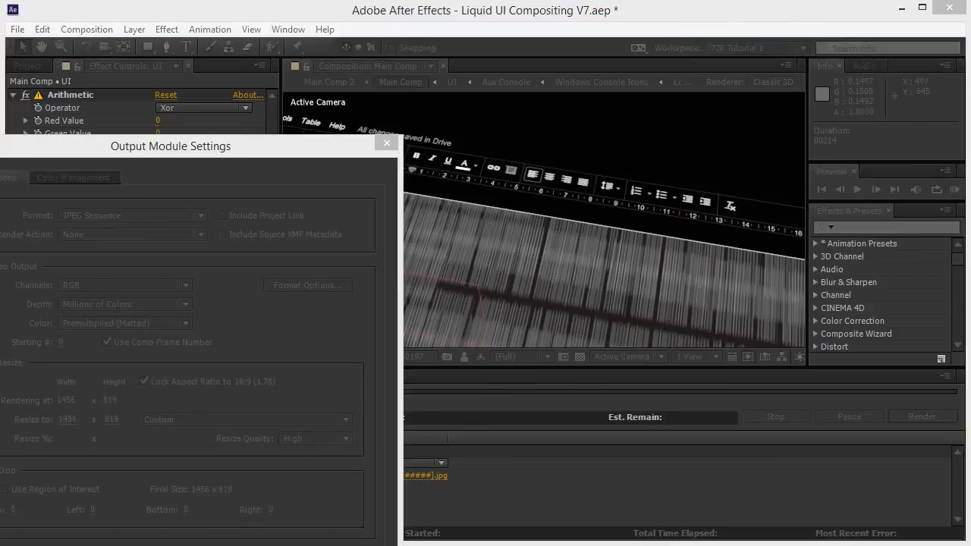
left_click_drag(511, 281, 624, 292)
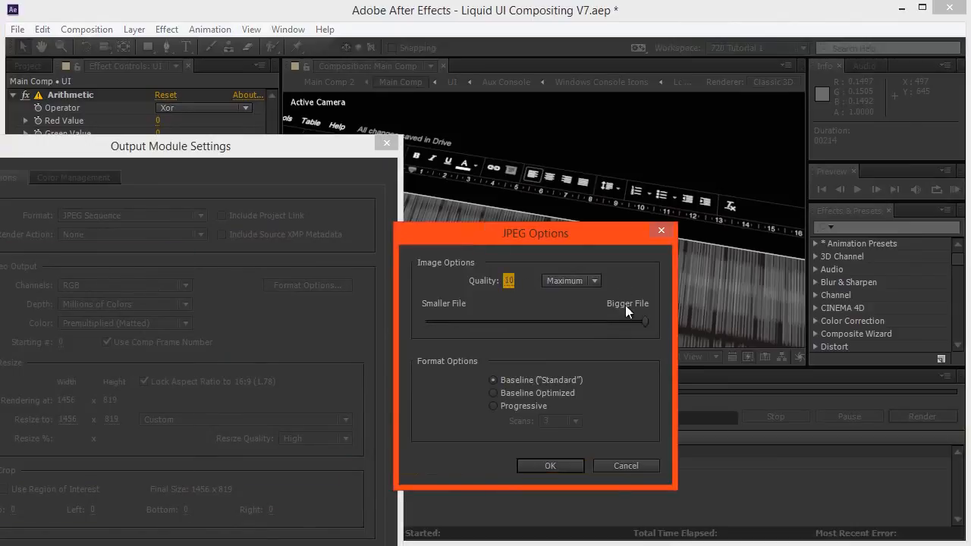
left_click(551, 465)
left_click_drag(165, 163, 394, 34)
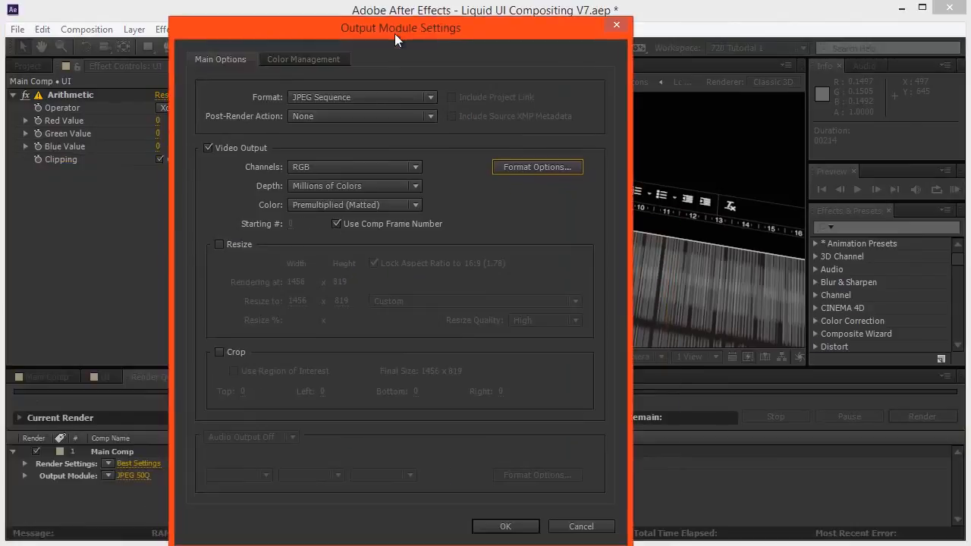
left_click(503, 524)
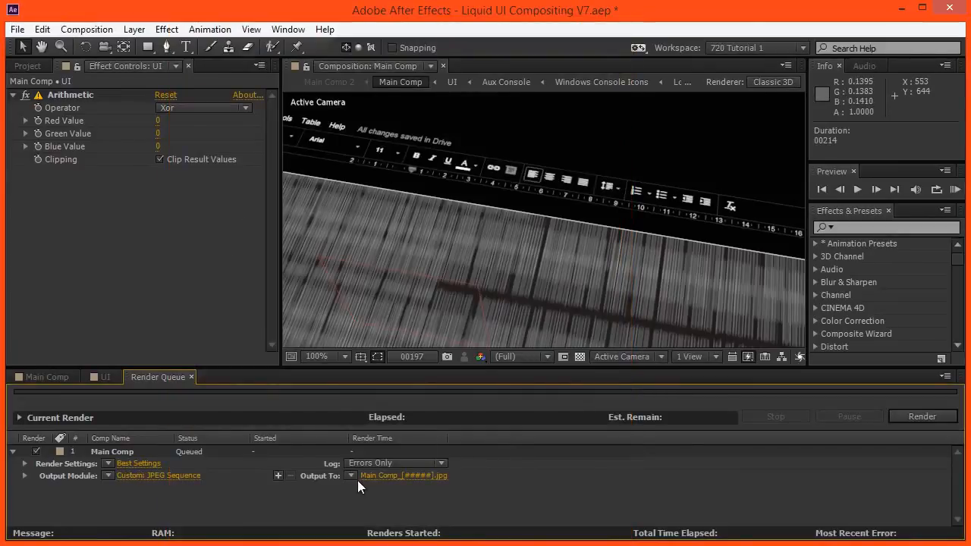
Step: For the render's output location, create a folder named UIV2 inside prerenders and open it
left_click(379, 476)
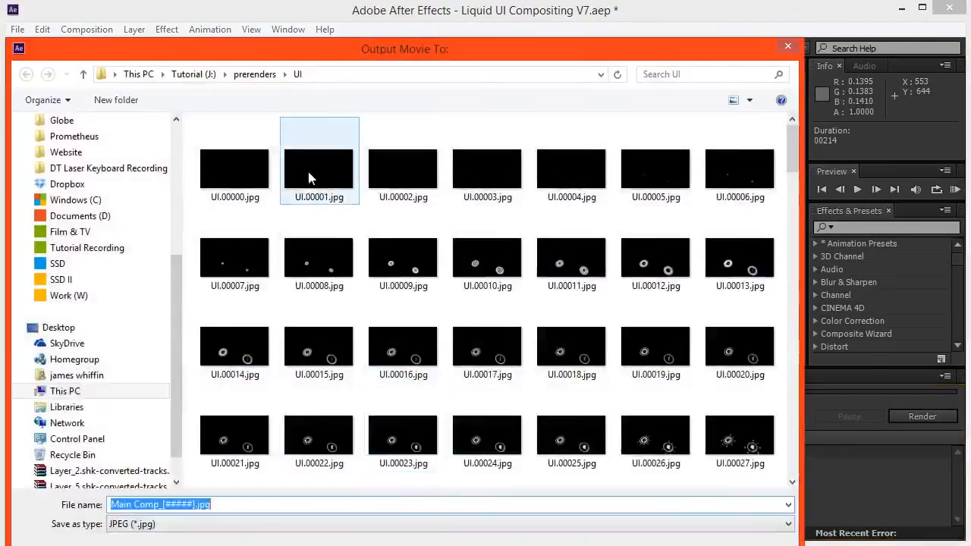
left_click(255, 74)
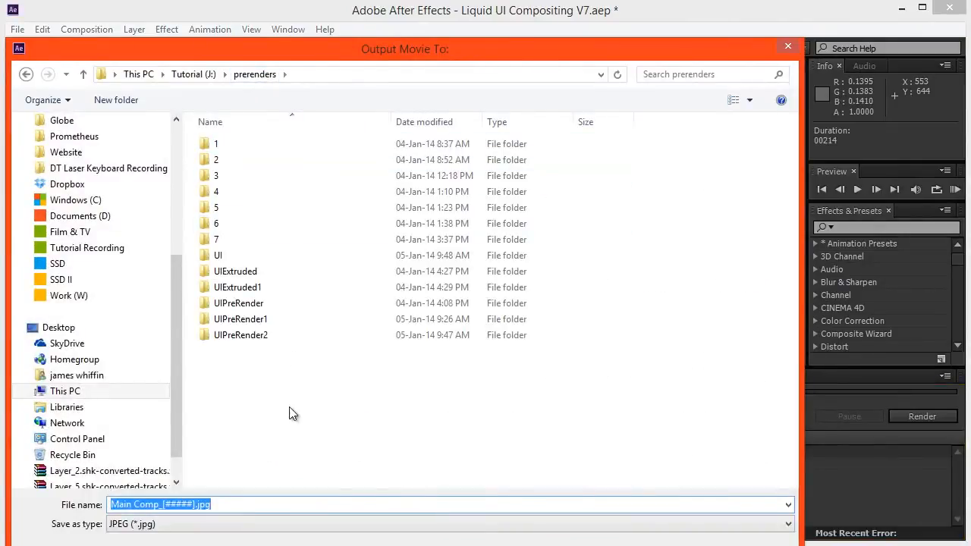
left_click_drag(223, 60, 246, 59)
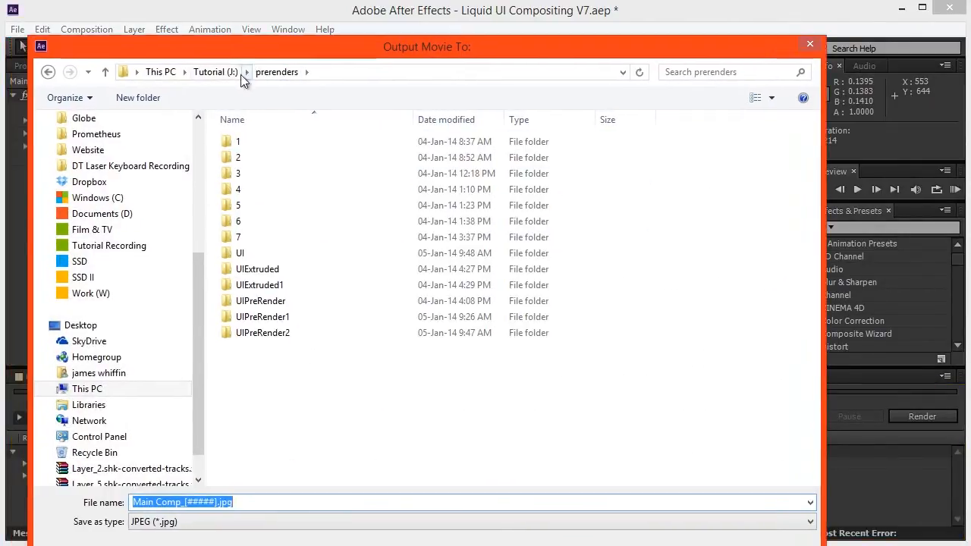
left_click(166, 99)
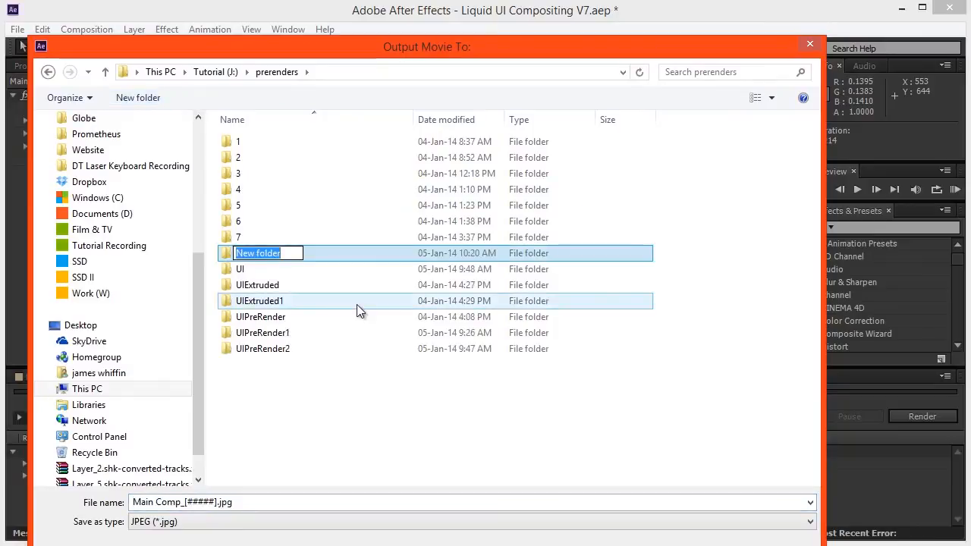
type("UI")
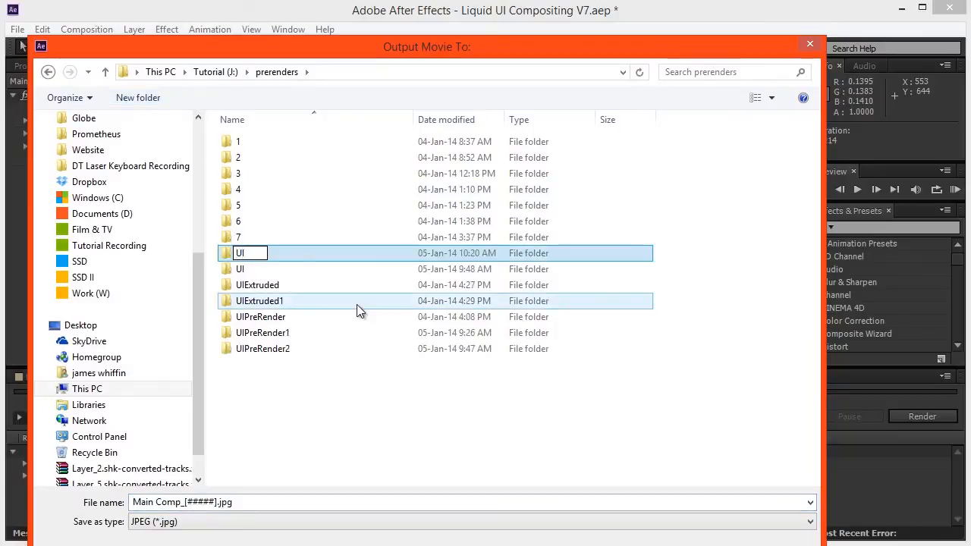
type("V2")
key("Return")
key("Return")
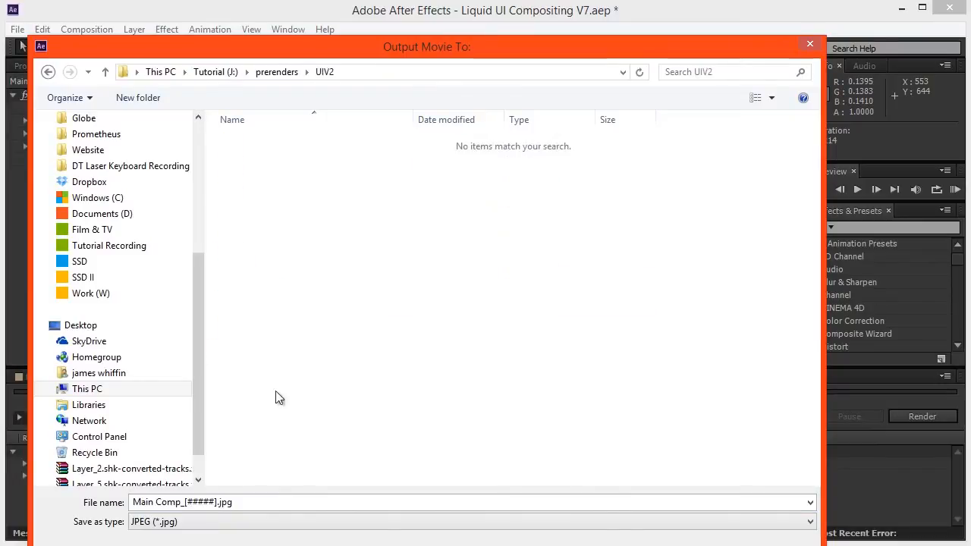
Step: Name the output sequence UIV2.[#####].jpg and save the output destination
left_click(173, 521)
left_click(182, 502)
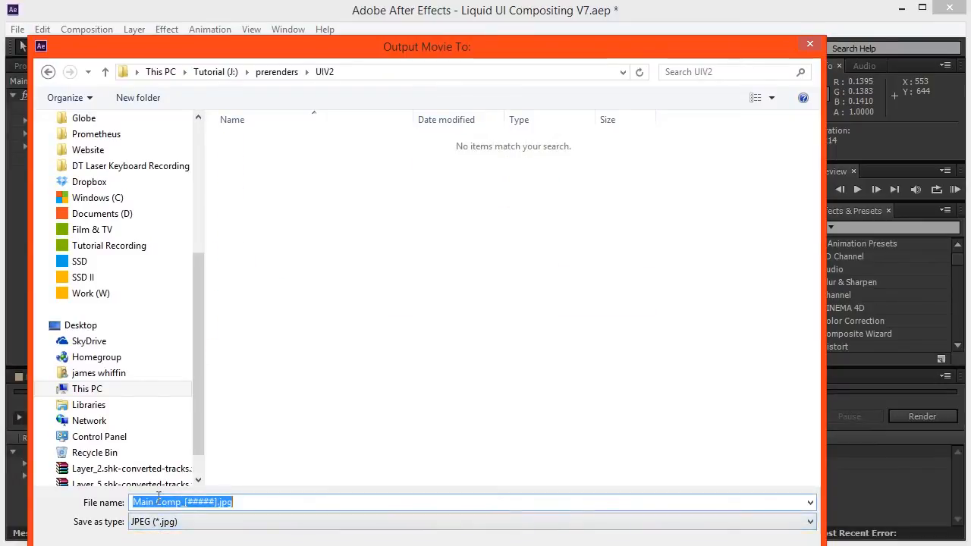
left_click_drag(185, 500, 60, 504)
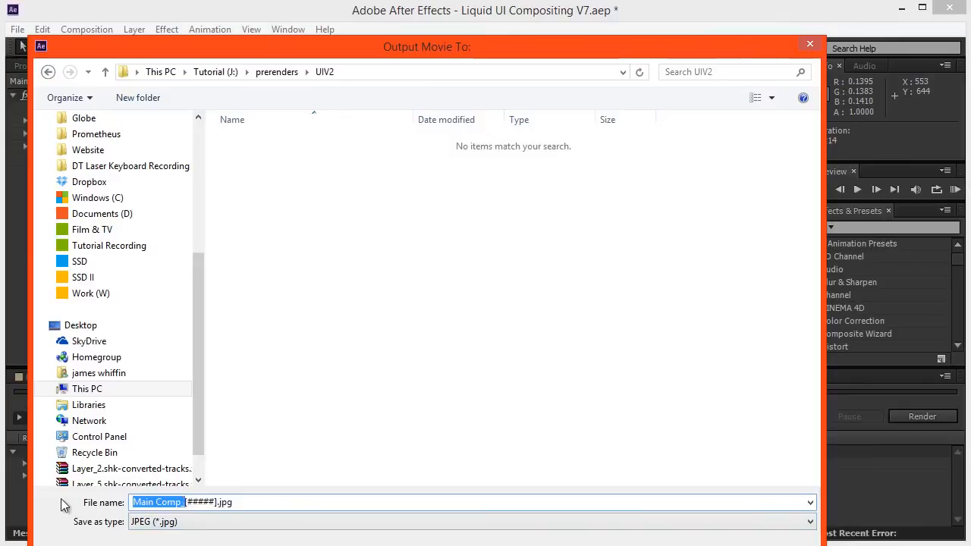
type("UIV2.")
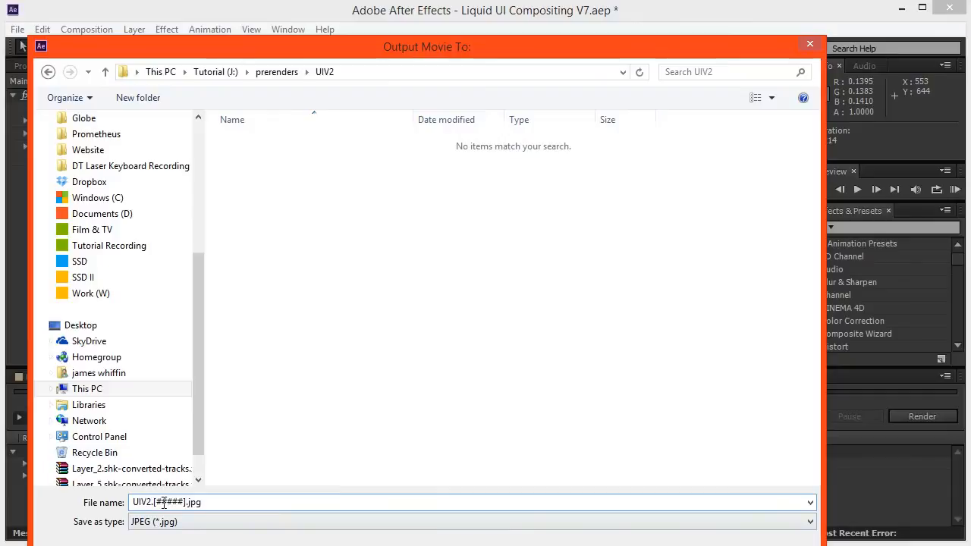
key("Return")
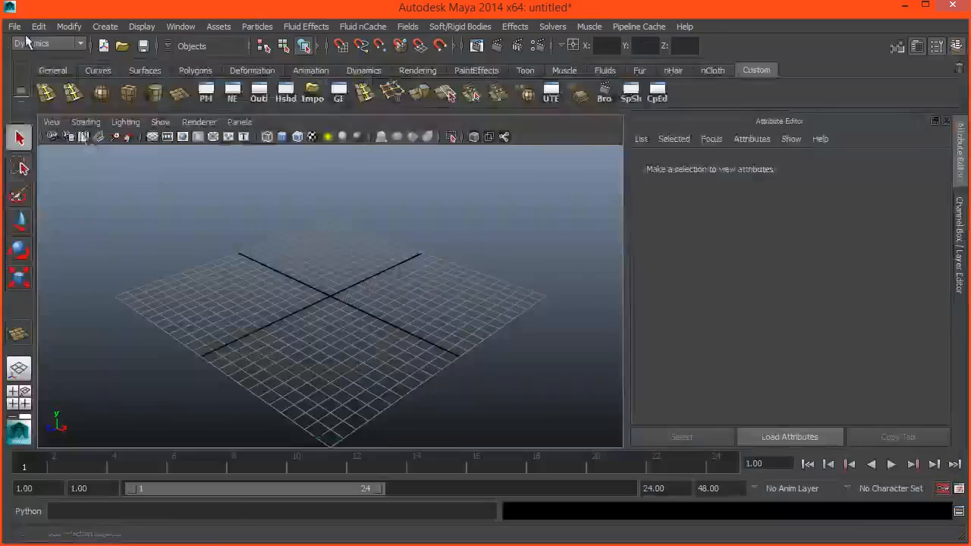
left_click(15, 27)
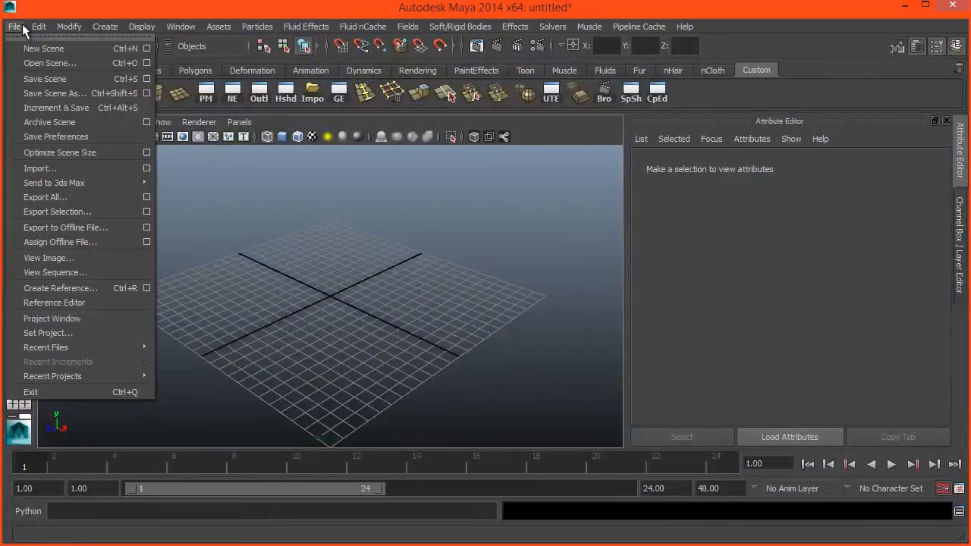
left_click(80, 333)
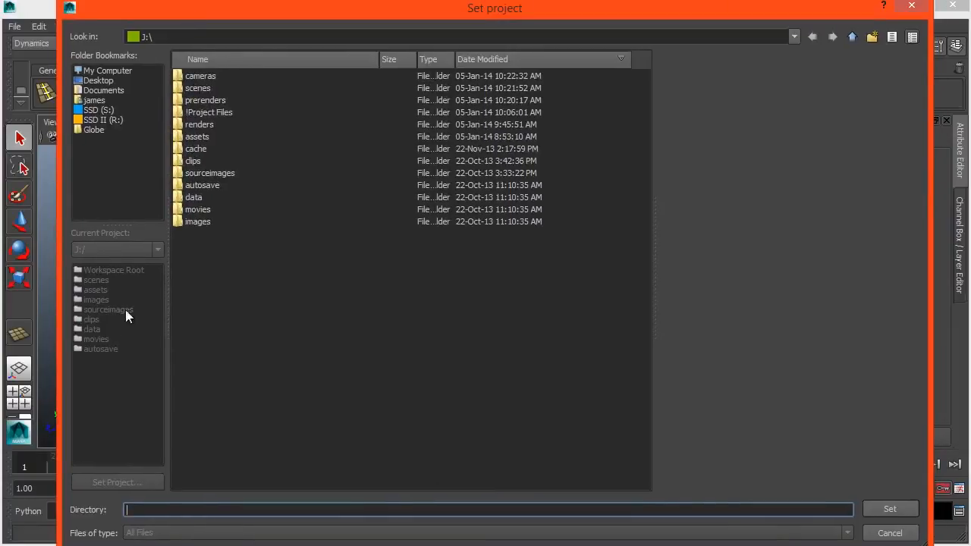
left_click(880, 533)
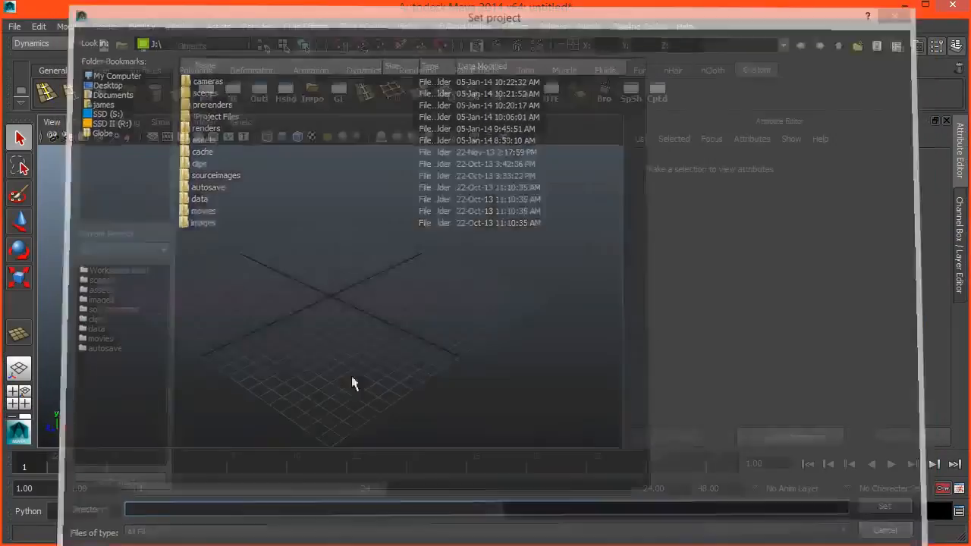
Step: Open the tracked camera scene cameraMaya.ma from the cameras folder in the project's workspace root
left_click(121, 47)
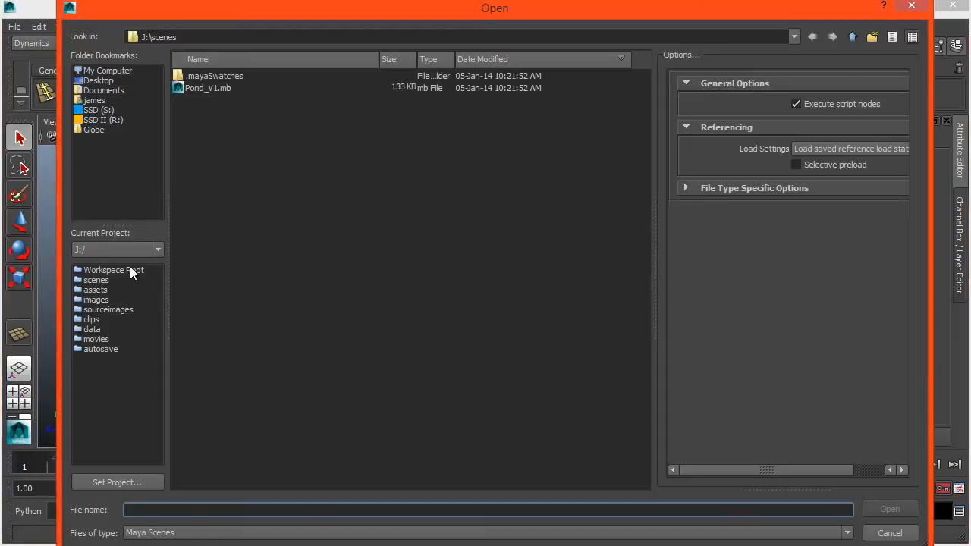
left_click(130, 269)
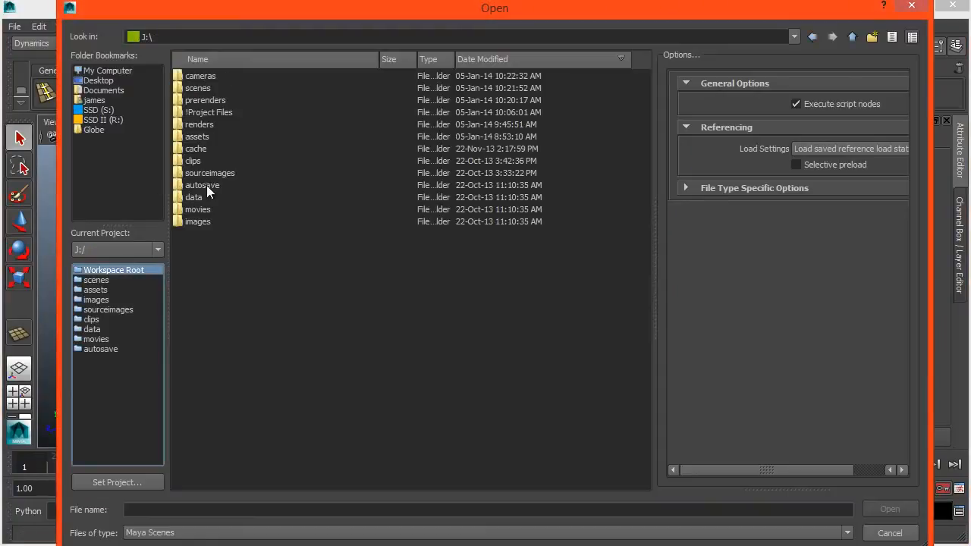
double_click(201, 80)
double_click(202, 76)
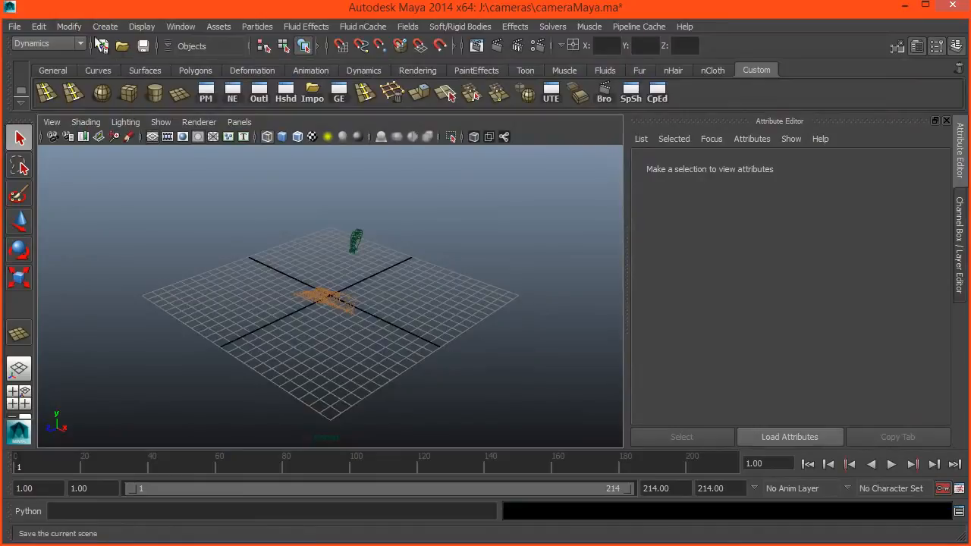
Step: Save the scene as Pond_V1.mb in the project's scenes folder, replacing the existing file
left_click(15, 26)
left_click(38, 93)
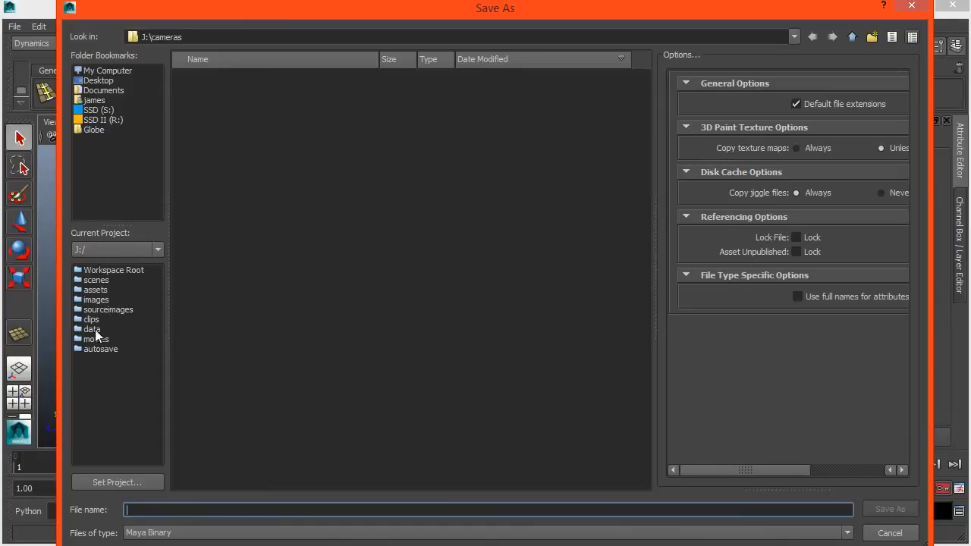
left_click(96, 280)
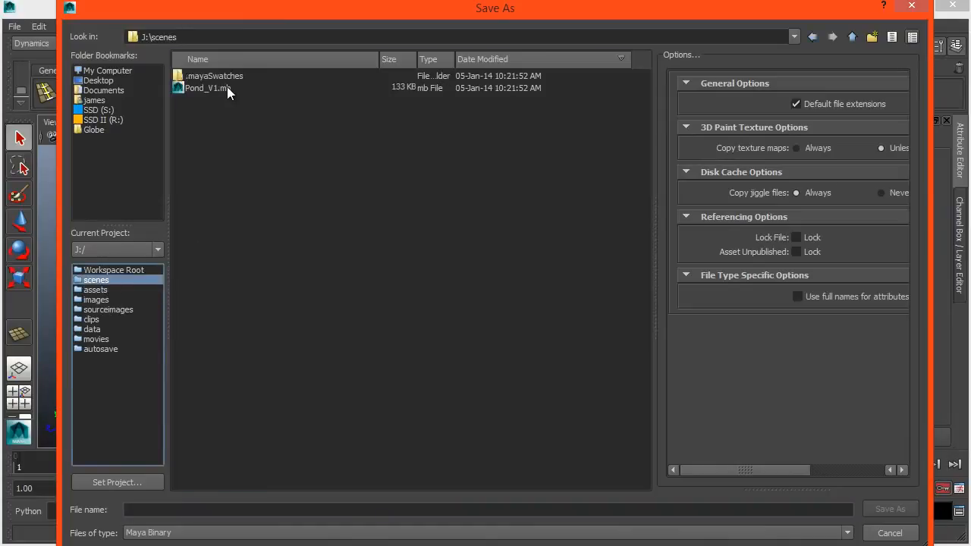
left_click(227, 87)
left_click(884, 509)
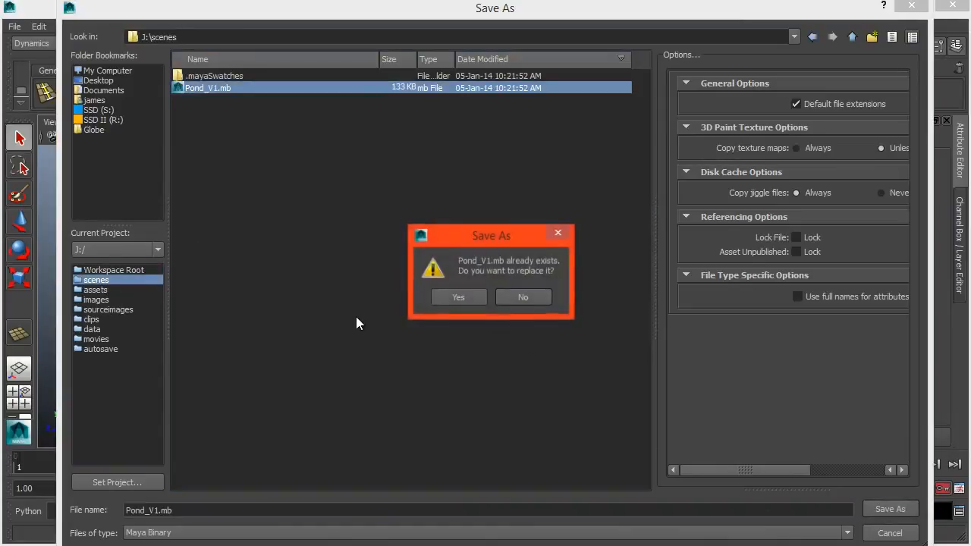
left_click(456, 297)
Step: Look through the tracked camera Camera01_2 in the viewport and show its attributes
left_click(239, 122)
mouse_move(244, 141)
left_click(371, 136)
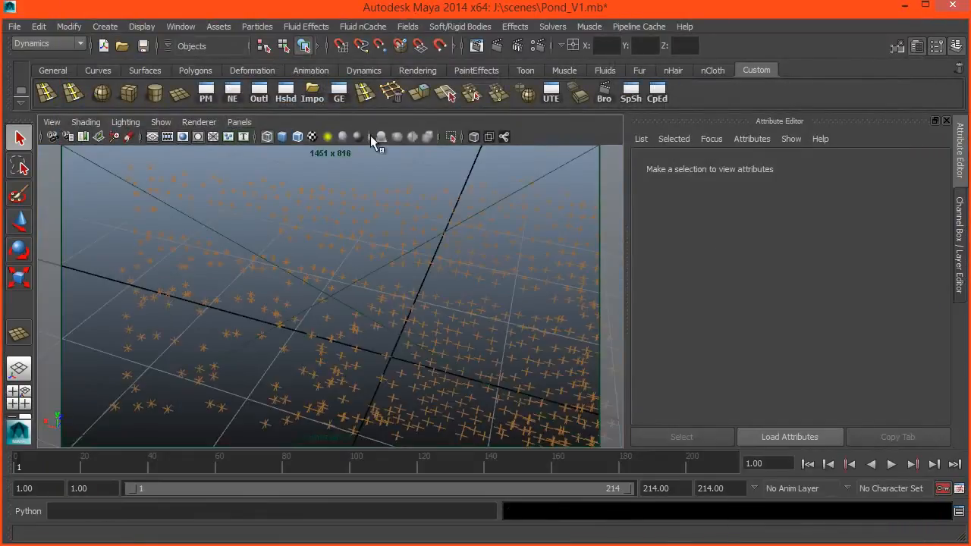
left_click(72, 139)
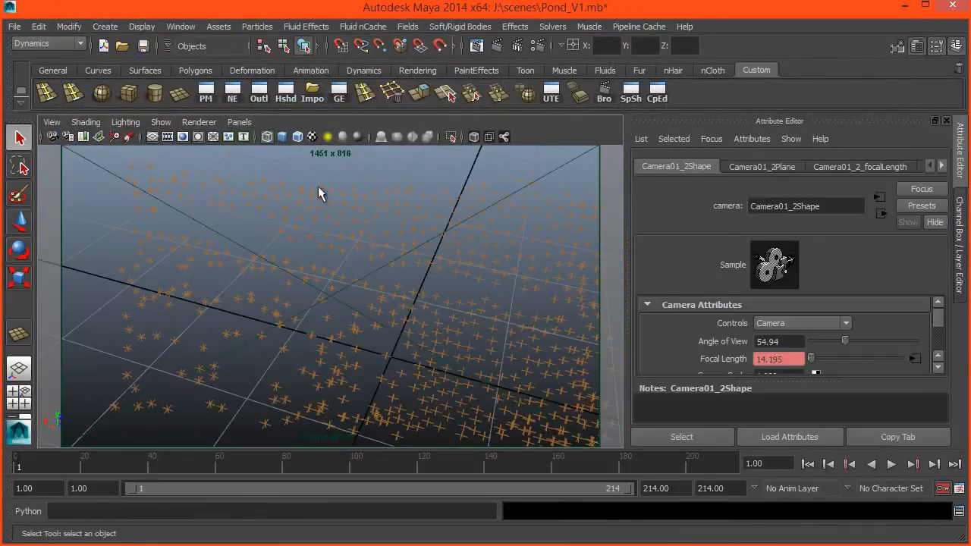
Step: Set the camera image plane's image to footageUndistorted.00001.tiff from the undistorted footage folder in clips
left_click(783, 169)
scroll(880, 323, "down", 2)
scroll(888, 327, "down", 5)
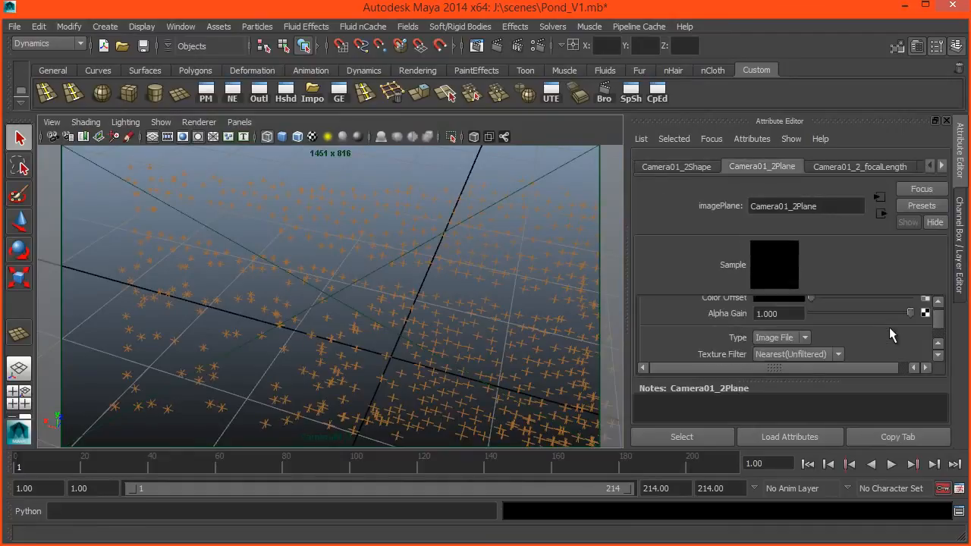
scroll(889, 327, "up", 2)
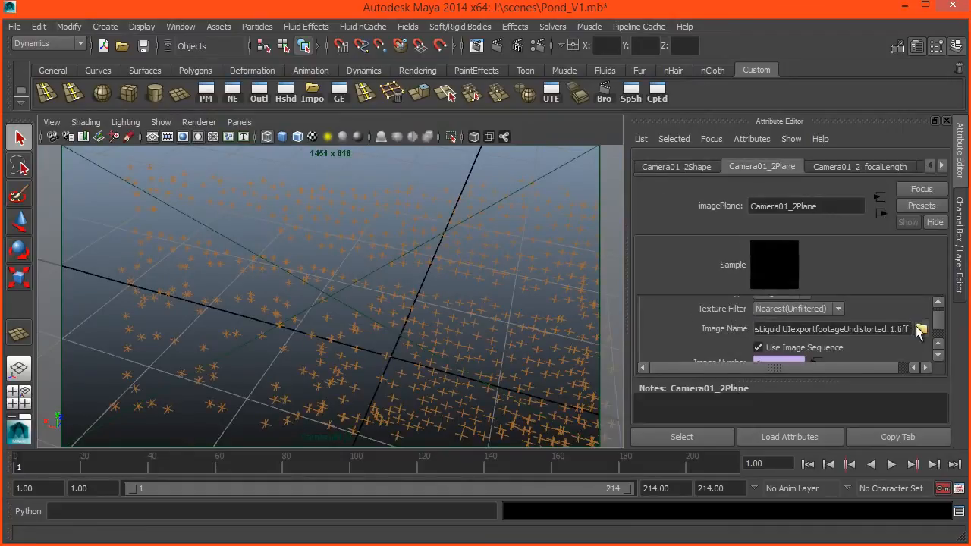
left_click(916, 329)
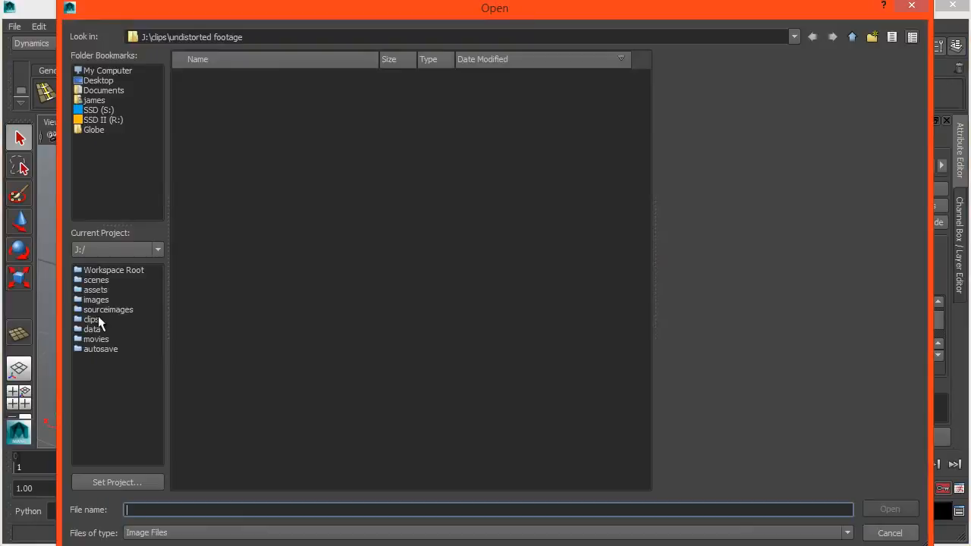
left_click(95, 320)
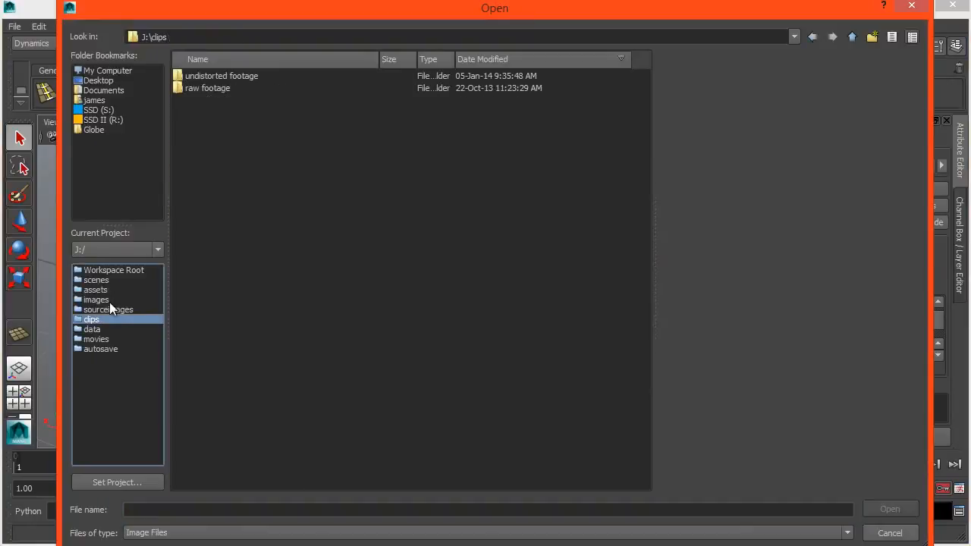
double_click(203, 78)
left_click(305, 88)
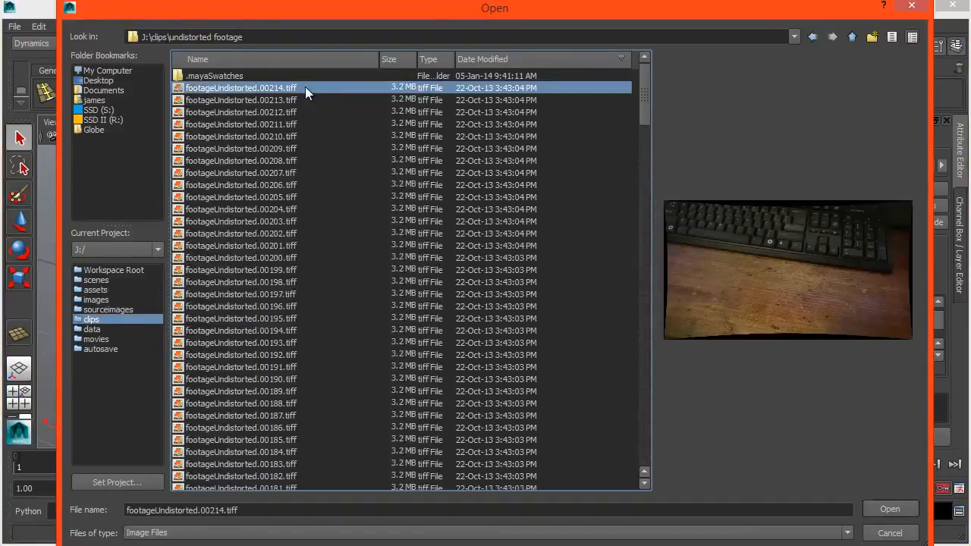
left_click(480, 60)
left_click(254, 77)
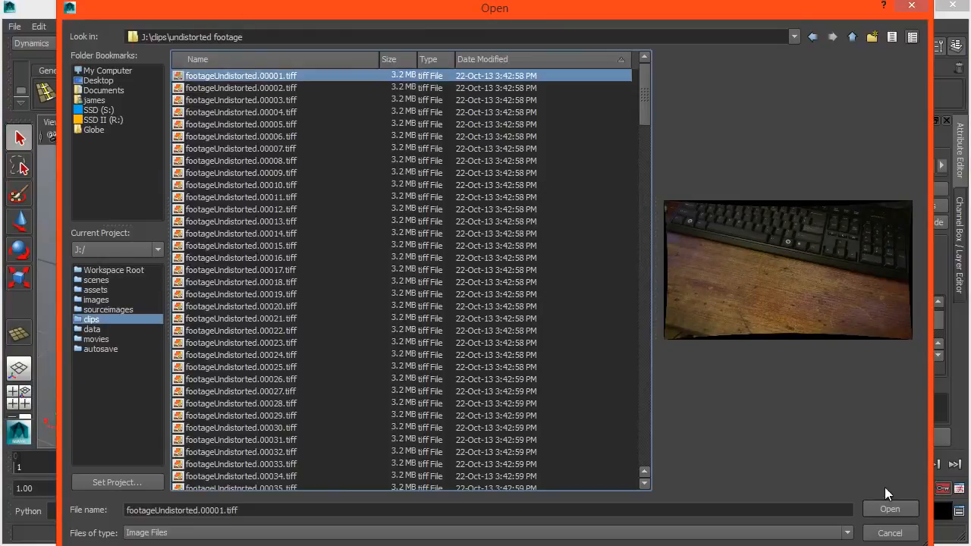
left_click(886, 505)
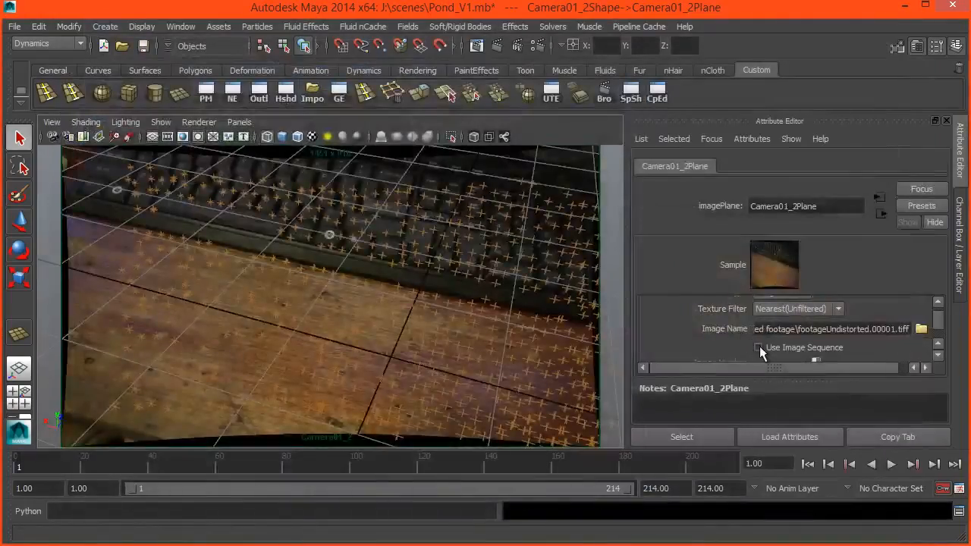
Step: Enable Use Image Sequence on the image plane, play the footage back, return to frame 1 and deselect everything
left_click(759, 347)
key("alt+v")
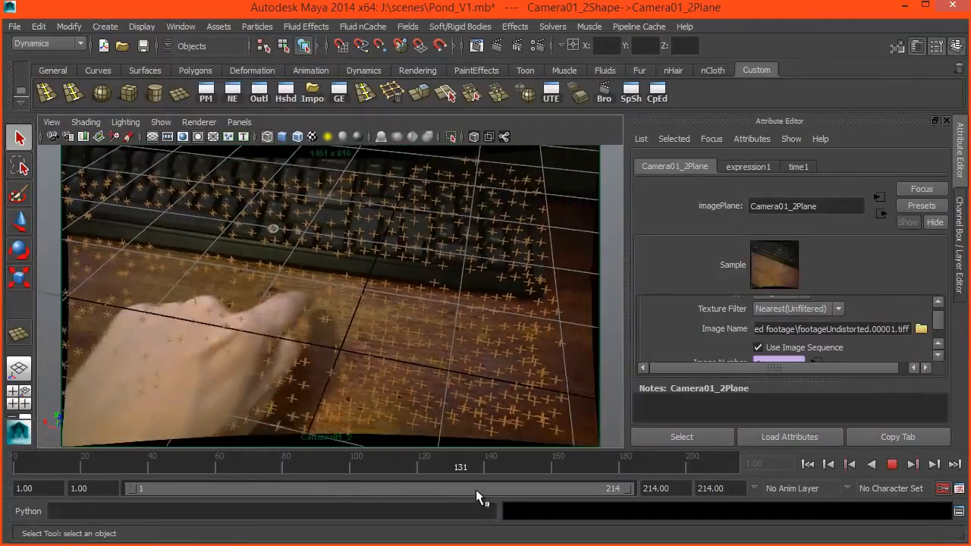
left_click_drag(220, 459, 6, 456)
left_click(171, 325)
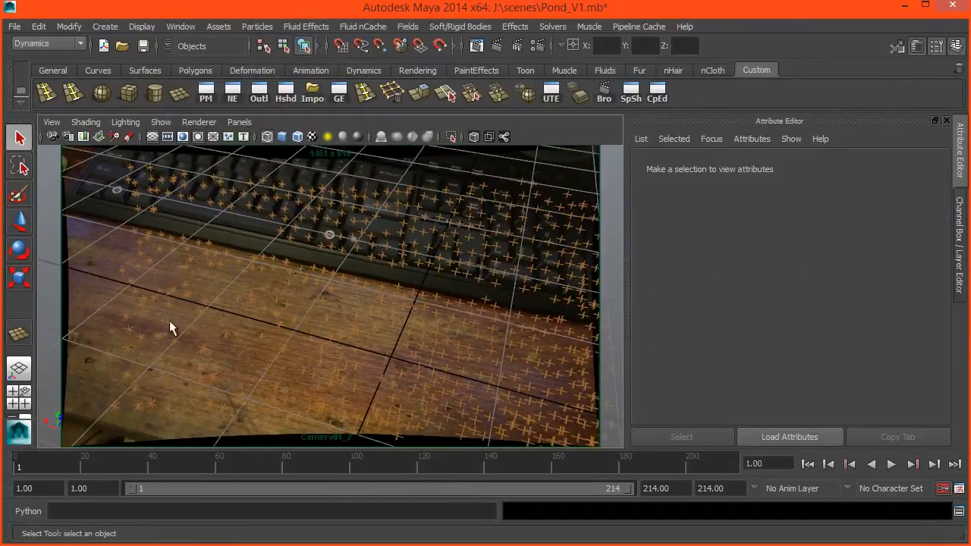
Step: Swap the Attribute Editor for the Channel Box and tear off the Fluid Effects Pond commands as a floating window
left_click(946, 121)
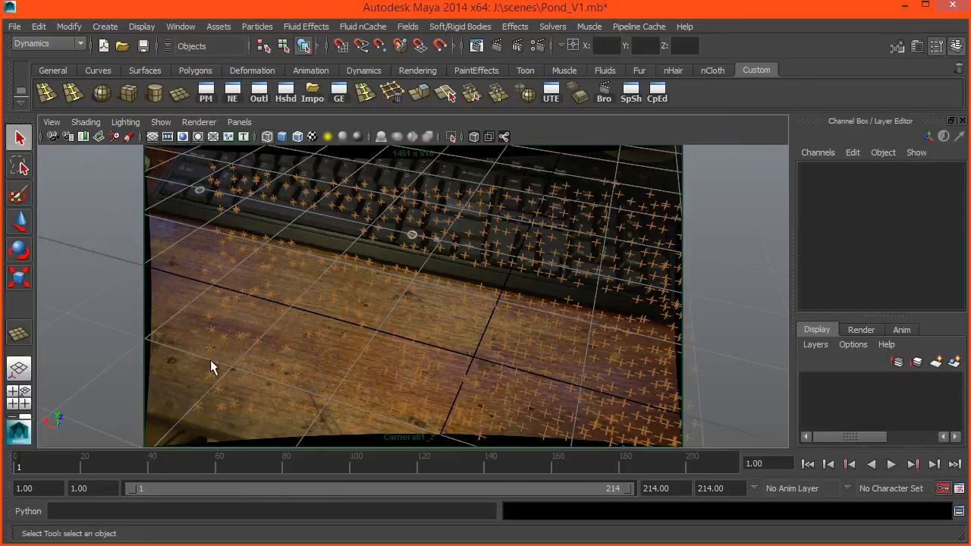
left_click(38, 41)
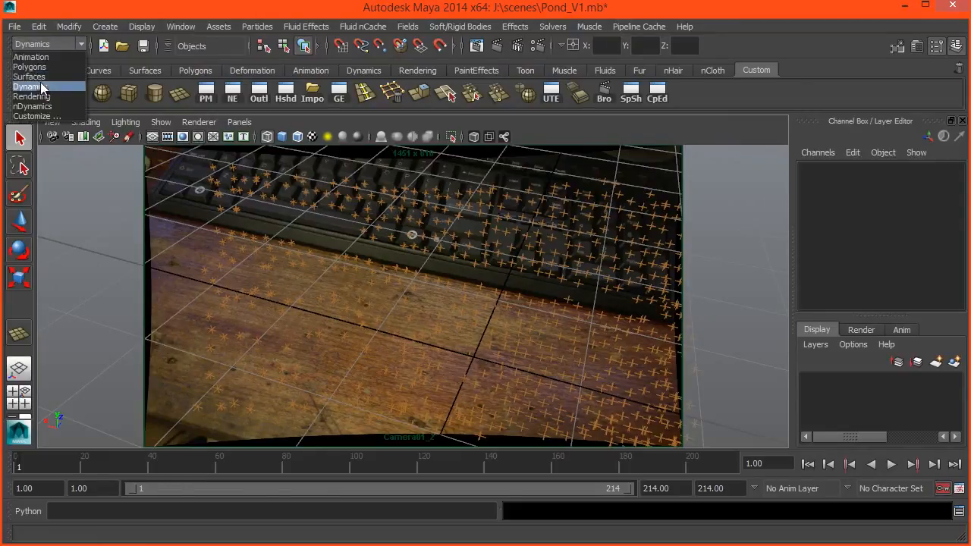
left_click(38, 86)
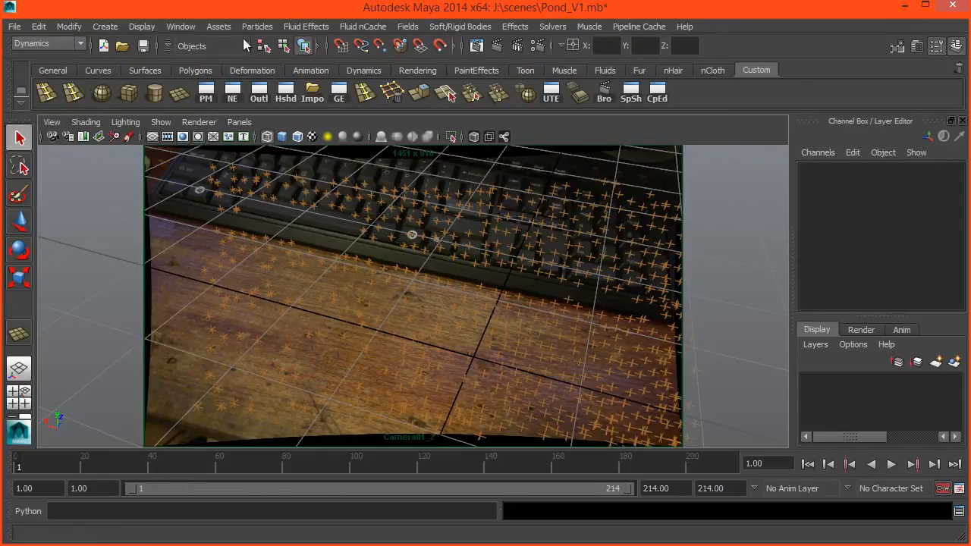
left_click(294, 32)
mouse_move(357, 167)
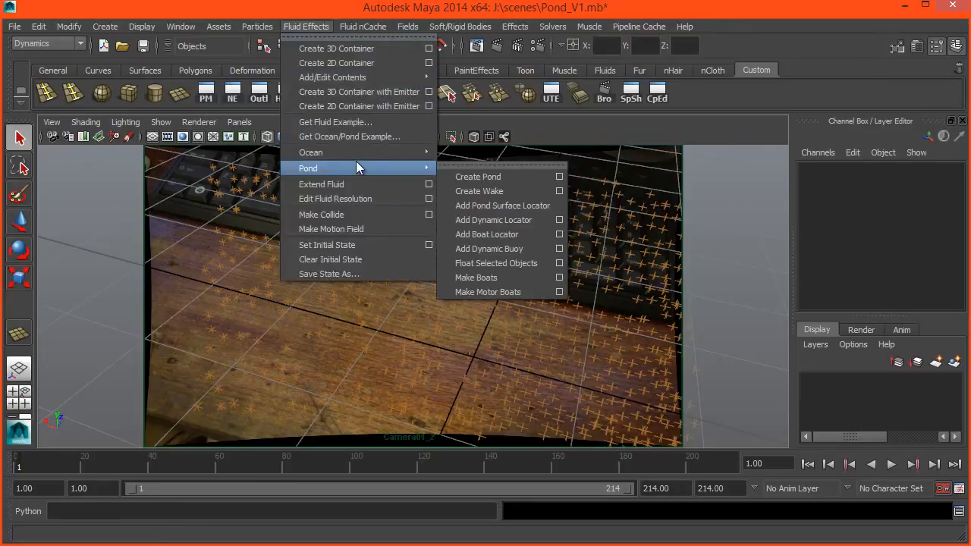
left_click(454, 163)
left_click_drag(477, 147, 92, 157)
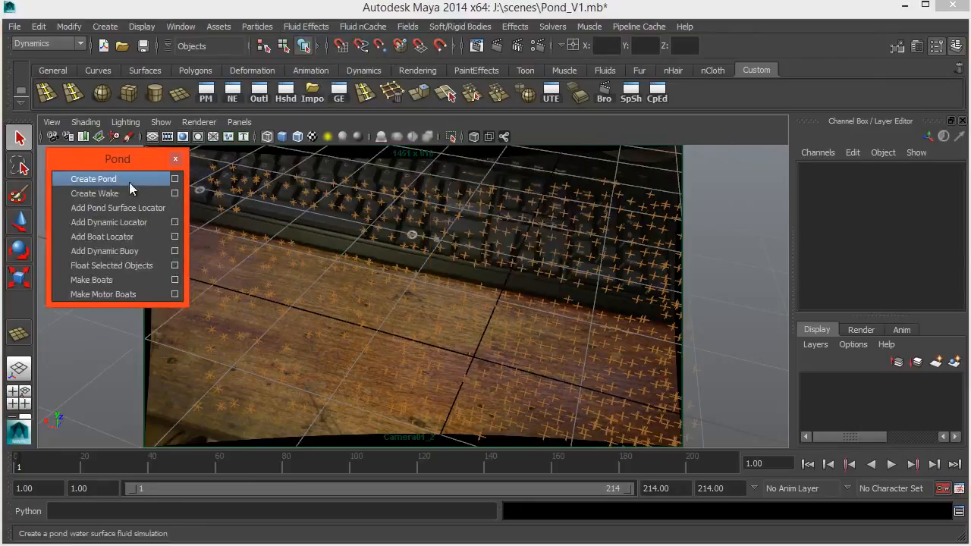
Step: Create a pond with a size of 5.00 and close its creation options
left_click(175, 180)
left_click_drag(580, 271, 209, 223)
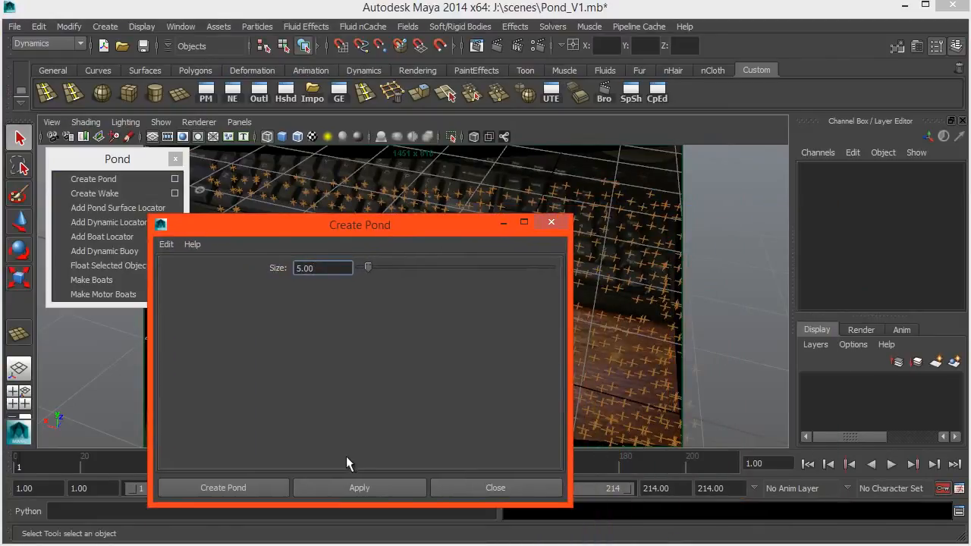
left_click(346, 482)
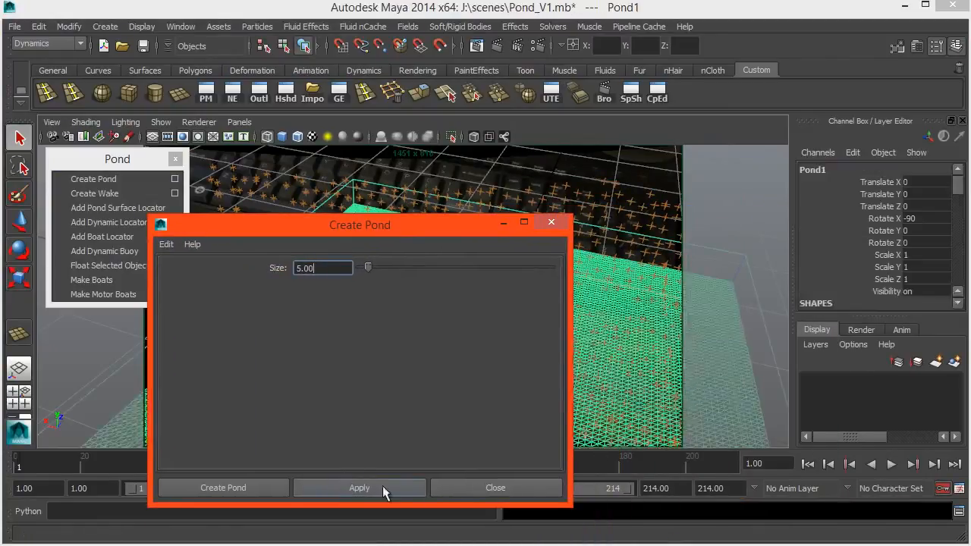
left_click(466, 490)
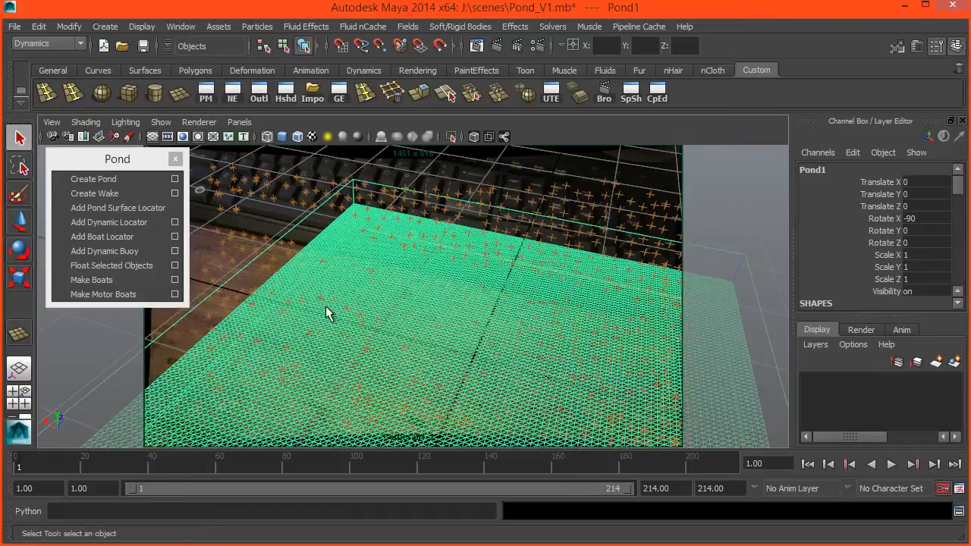
Step: Set the pond container's first two size values to 7 and 3 in its shape attributes
key("ctrl+a")
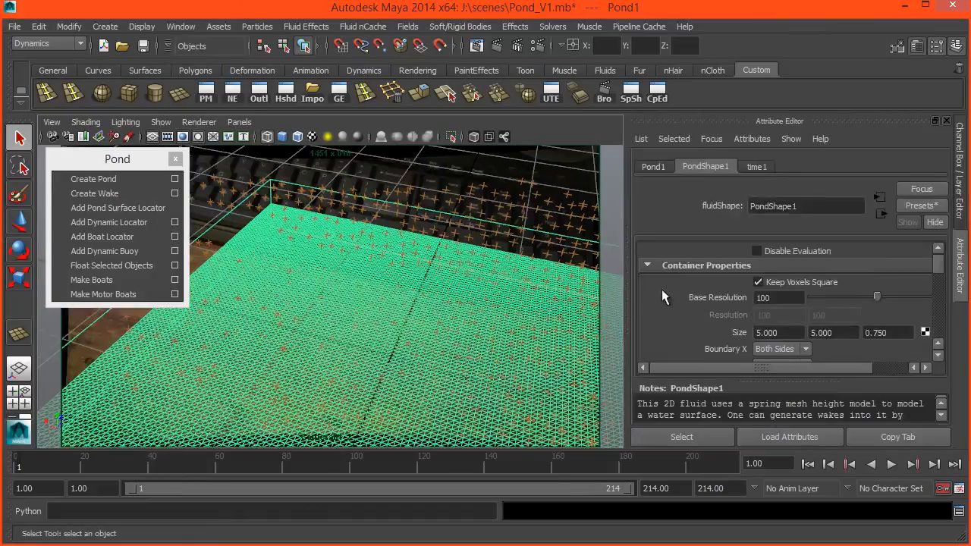
type("7")
key("Return")
key("Tab")
type("2")
key("Return")
type("3")
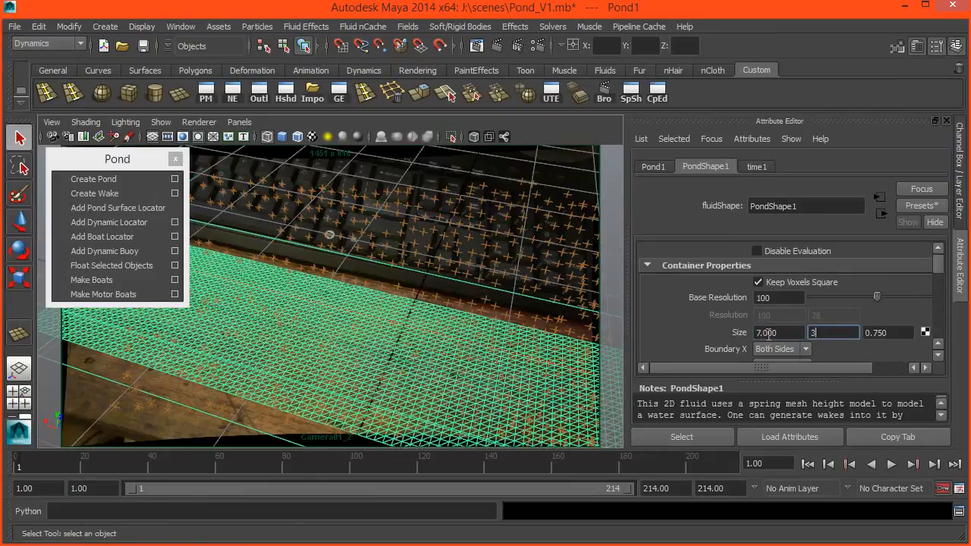
key("Return")
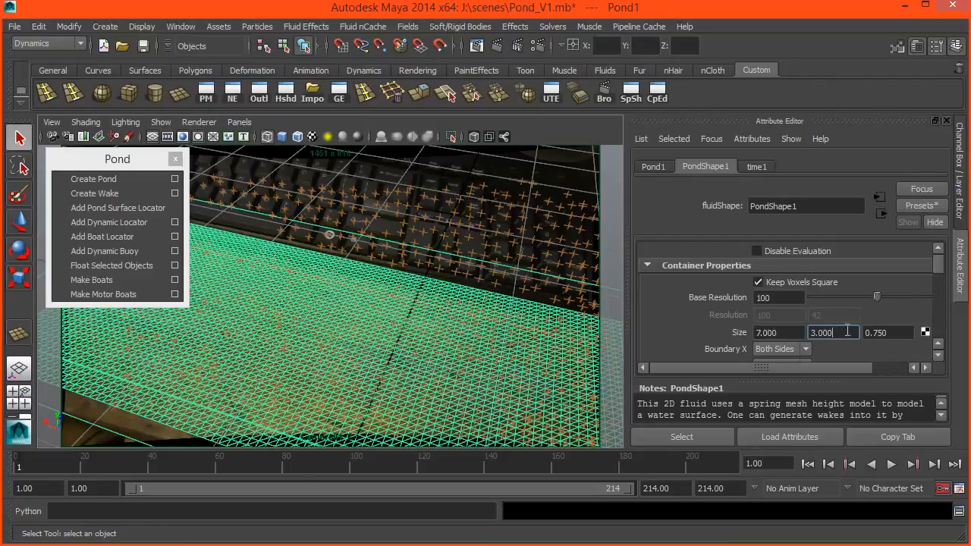
Step: Try a value of 70 for the pond container's first size dimension and set it back to 7
left_click_drag(846, 331, 780, 332)
double_click(782, 332)
type("70")
key("Return")
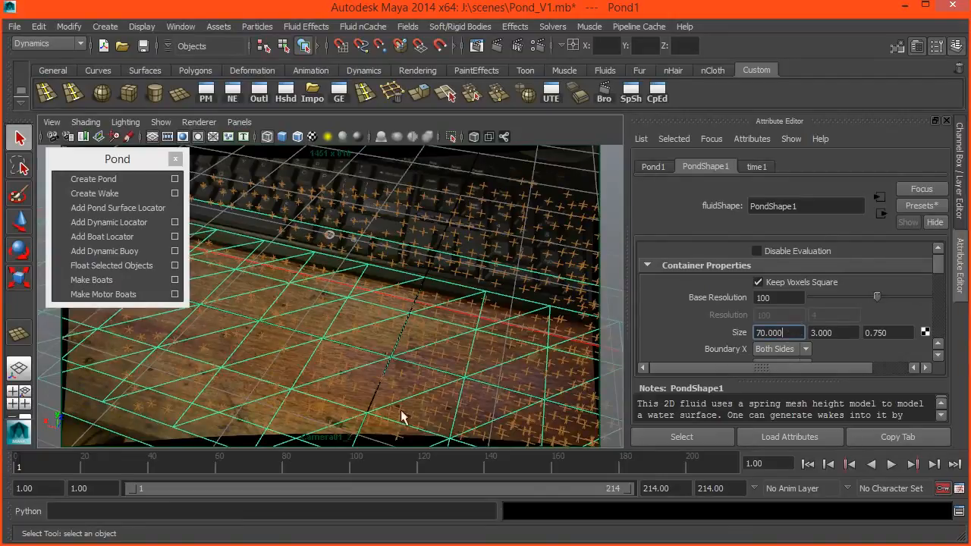
left_click_drag(745, 334, 716, 332)
type("7")
key("Return")
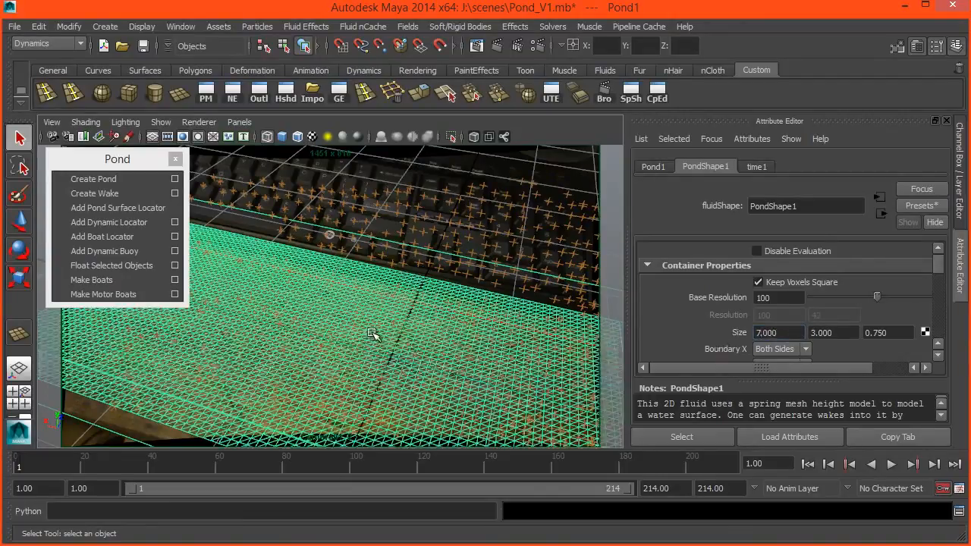
Step: Try stretching the pond along its X axis with the Scale tool and undo the scaling
key("r")
mouse_move(273, 321)
left_mouse_down()
mouse_move(262, 325)
mouse_move(282, 311)
left_mouse_up()
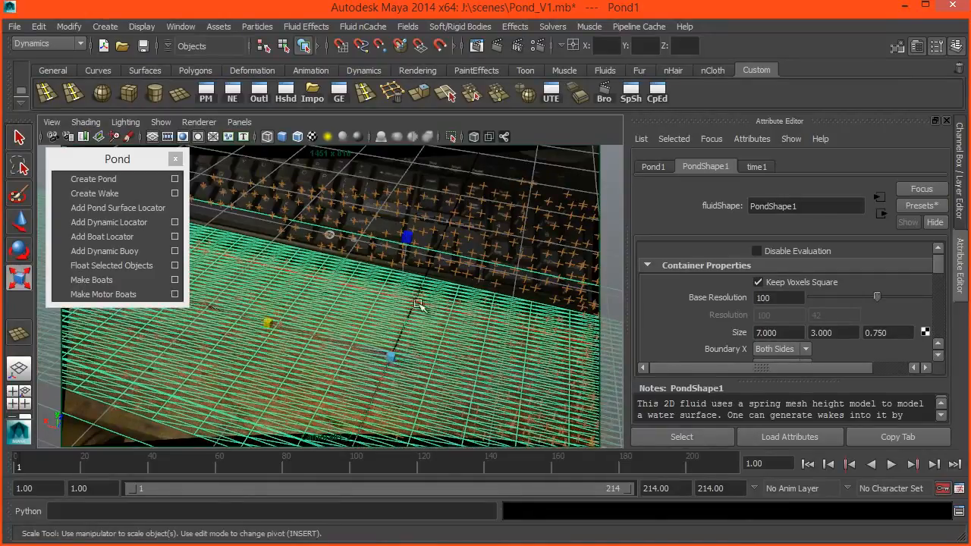
key("ctrl+z")
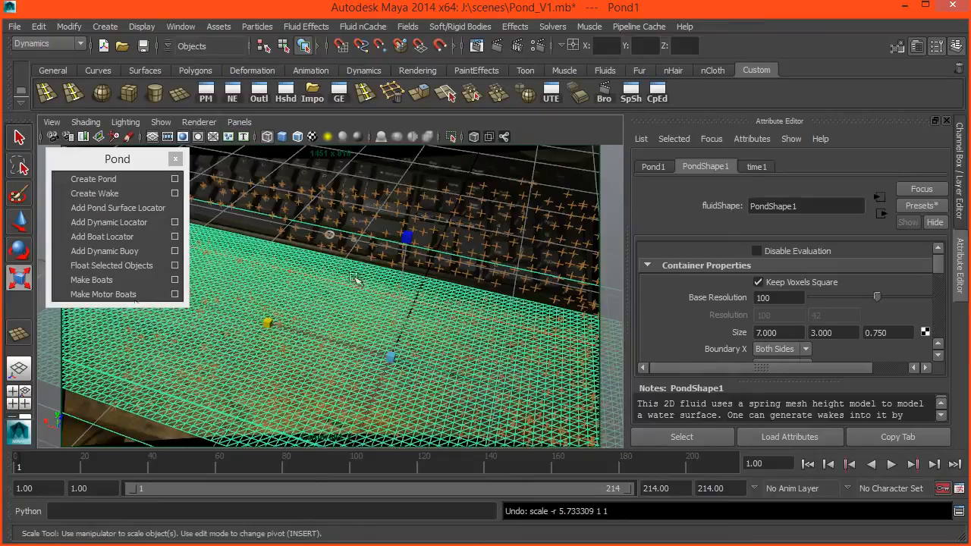
Step: Reset the pond wake options and create a wake with an intensity of 10 and foam creation of 0.00
left_click(460, 180)
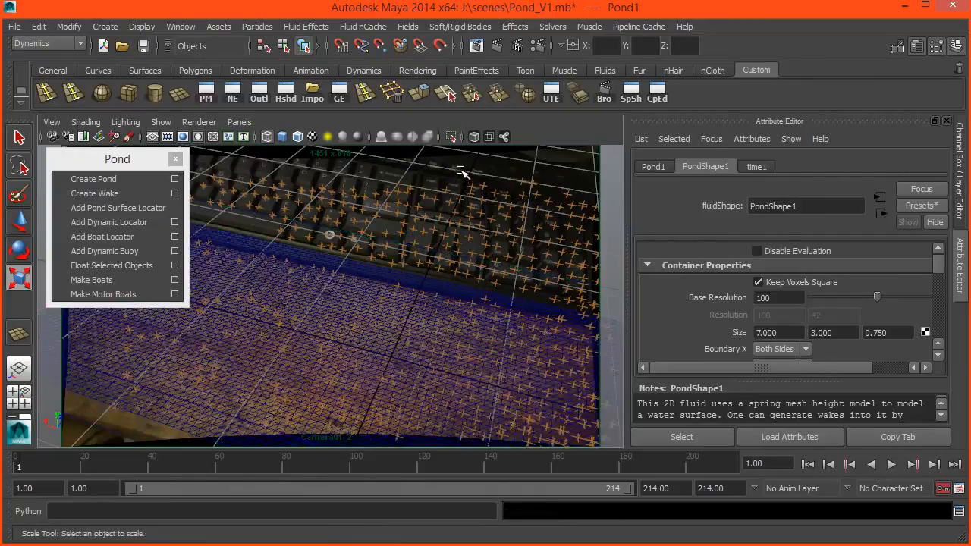
left_click(175, 194)
left_click_drag(236, 233, 292, 222)
left_click(392, 255)
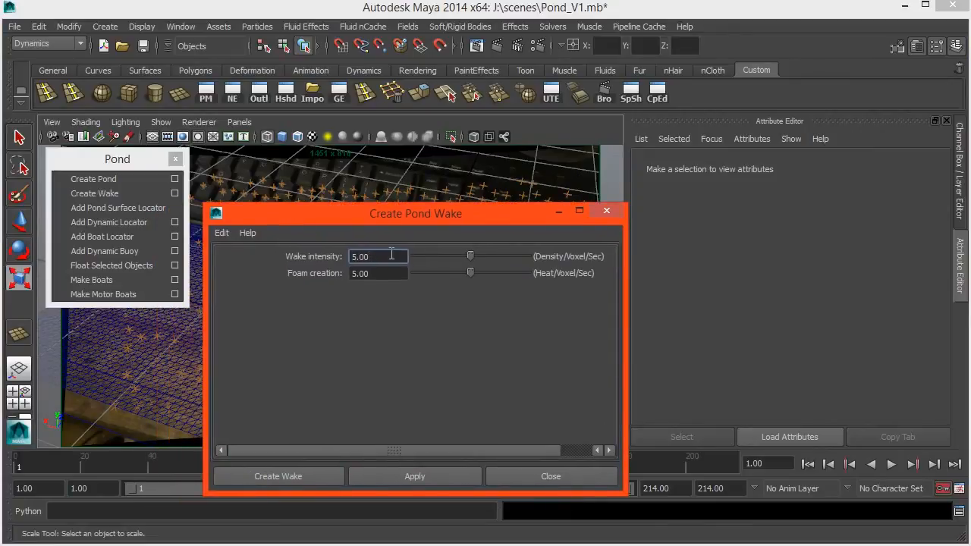
left_click(223, 232)
left_click(258, 262)
type("10")
left_click(404, 470)
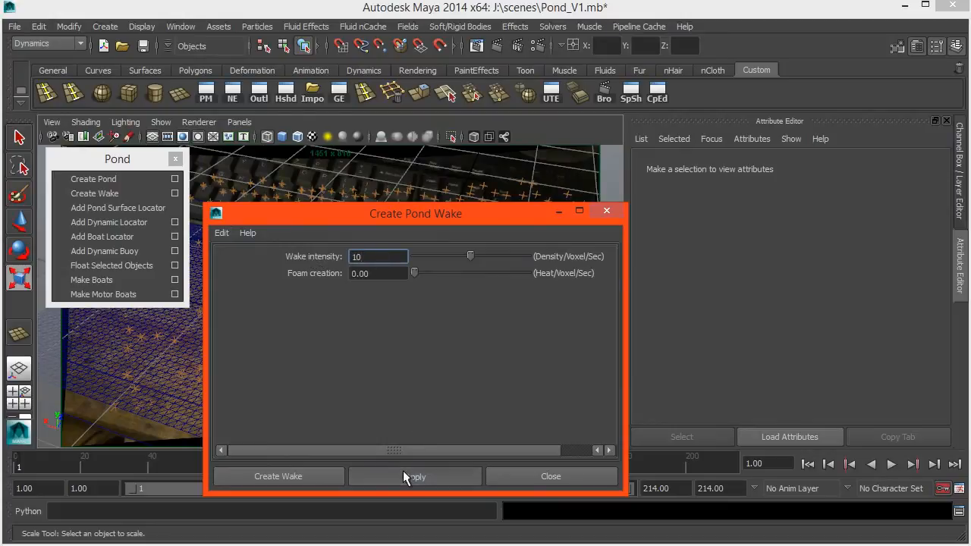
left_click(532, 480)
Step: Scale the wake emitter down uniformly to 0.150
left_click(387, 302)
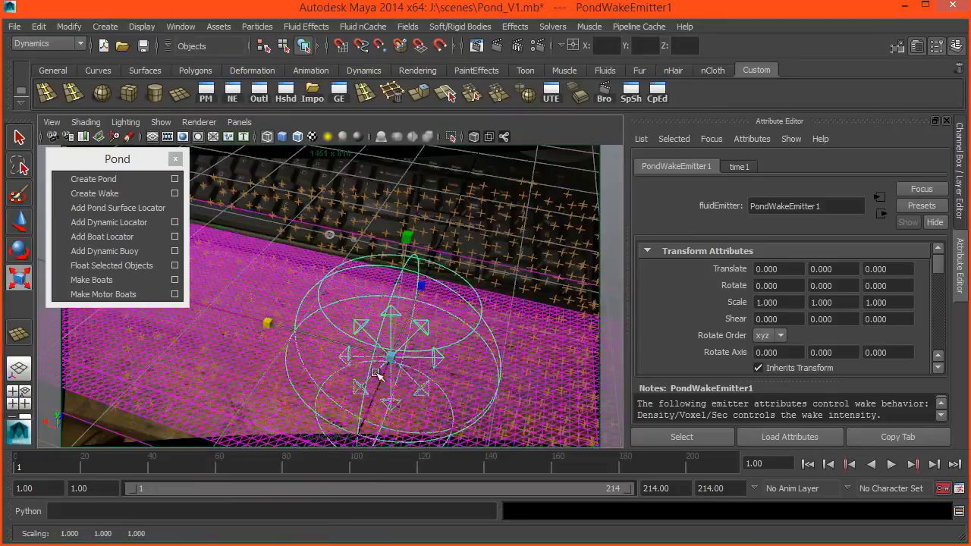
left_click_drag(389, 356, 352, 374)
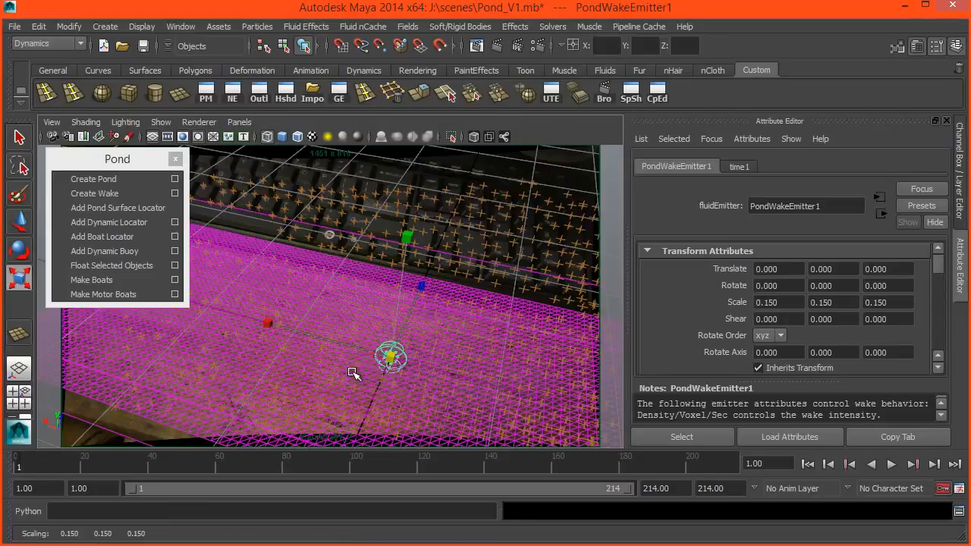
Step: Try to select the small wake emitter at the pond's centre in the viewport
left_click(400, 175)
left_click(392, 344)
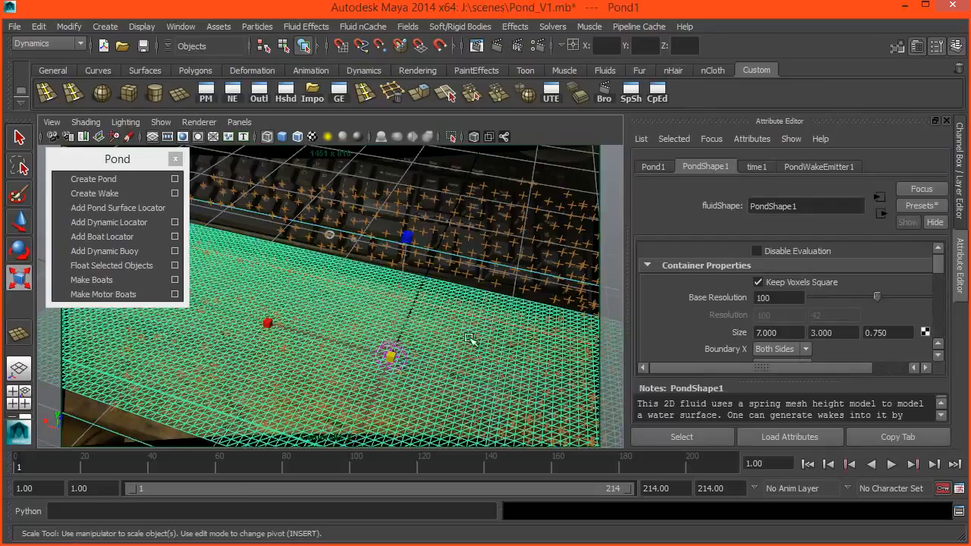
left_click(472, 173)
left_click(395, 357)
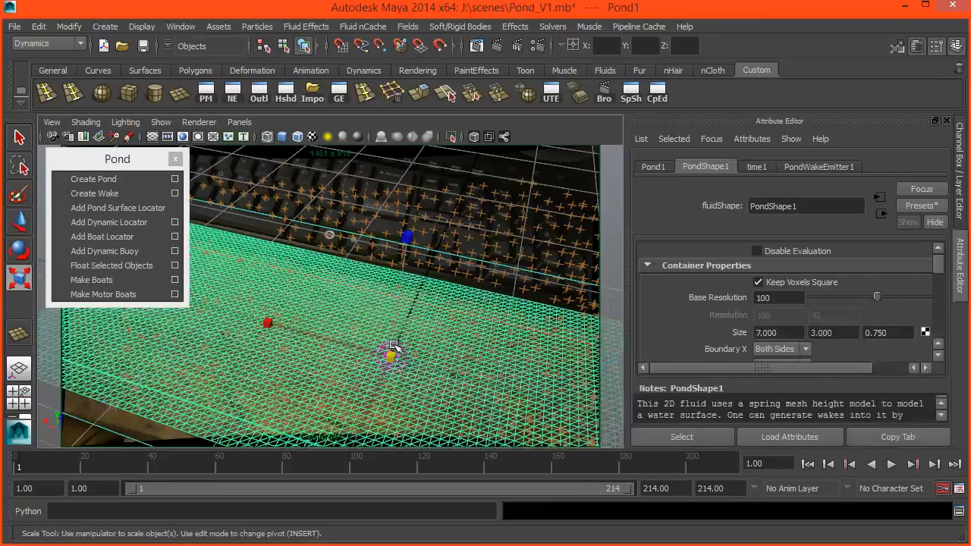
left_click(357, 176)
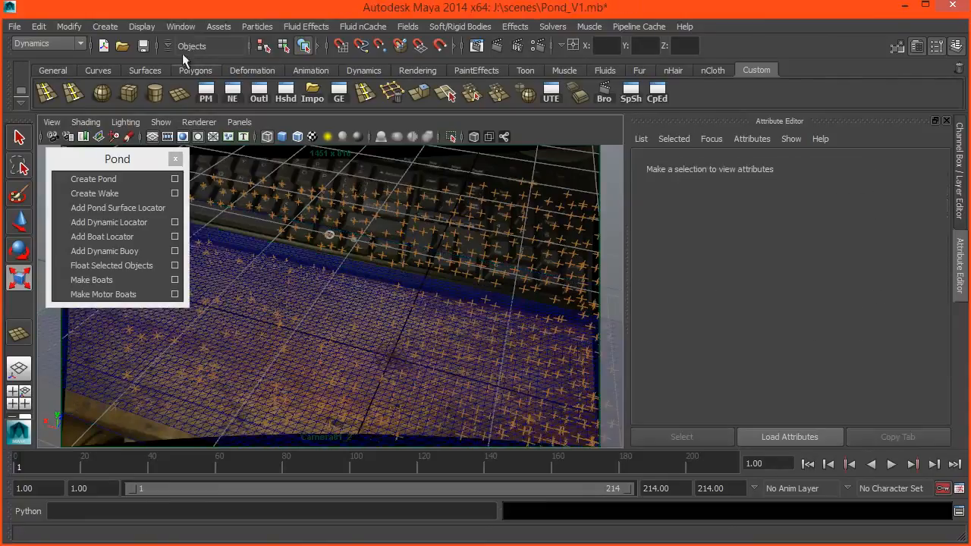
Step: Create a locator at the scene origin and activate the Move tool for it
left_click(104, 27)
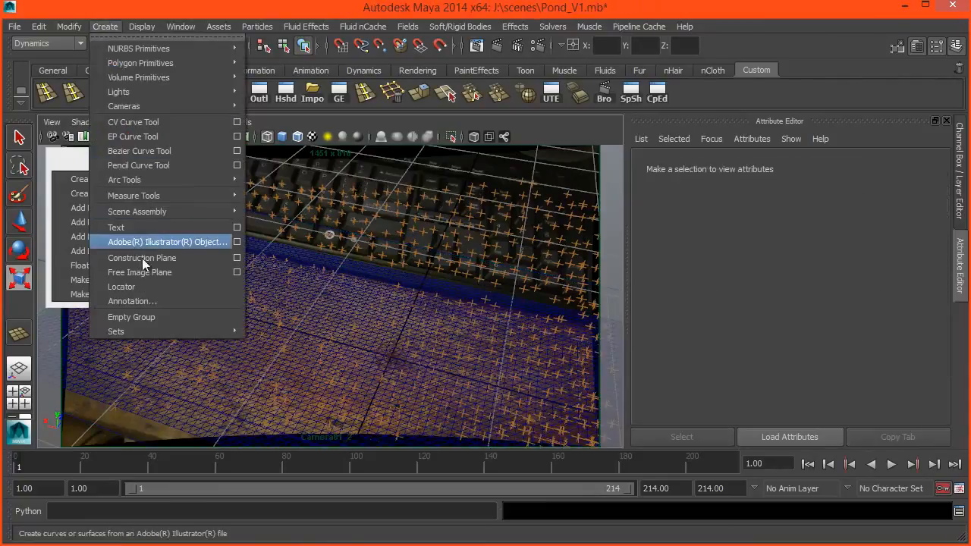
left_click(136, 291)
key("r")
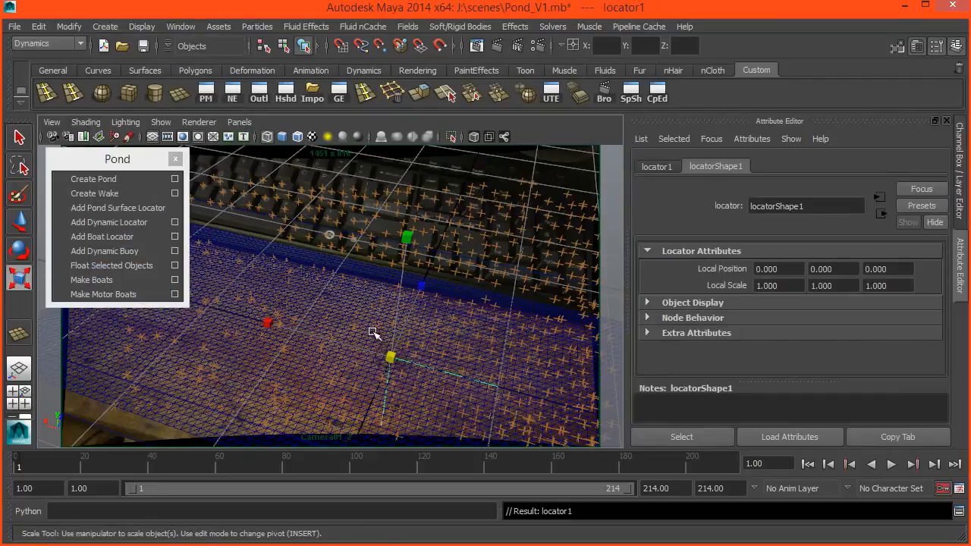
key("w")
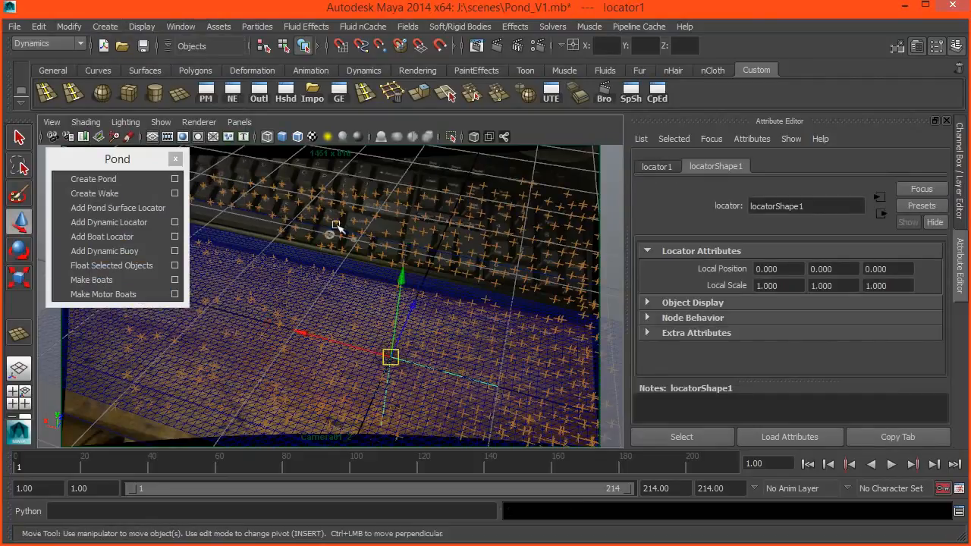
left_click(387, 169)
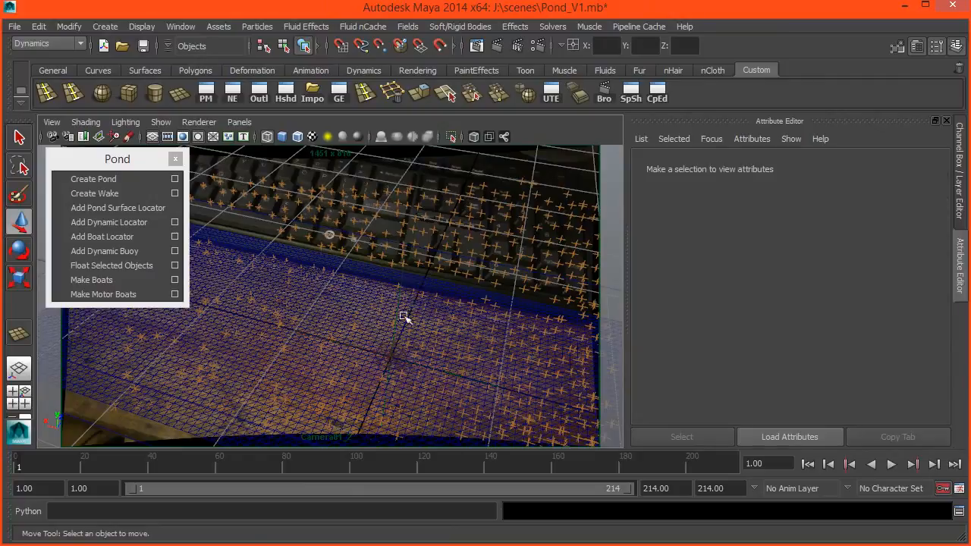
left_click(398, 352)
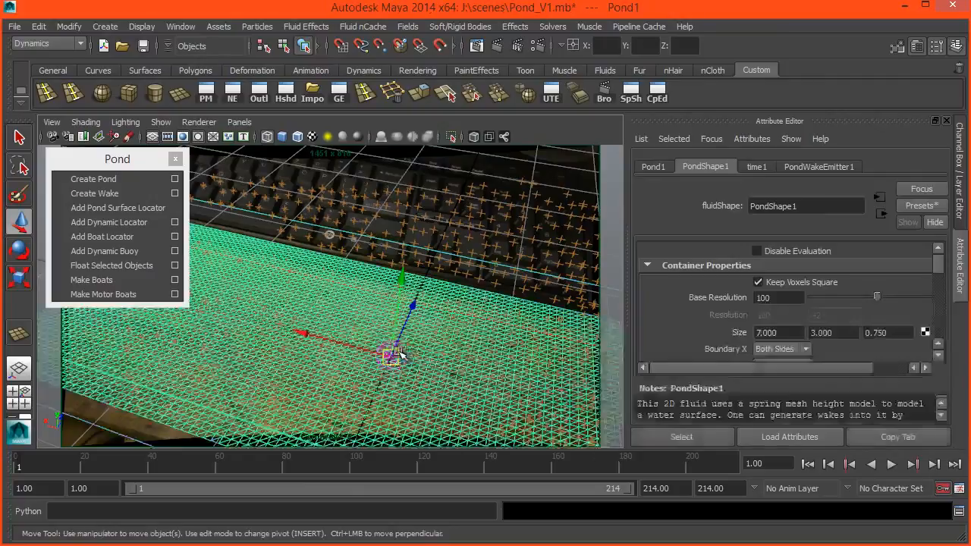
left_click(345, 171)
Step: Parent PondWakeEmitter1 under locator1 in the Outliner
left_click(180, 26)
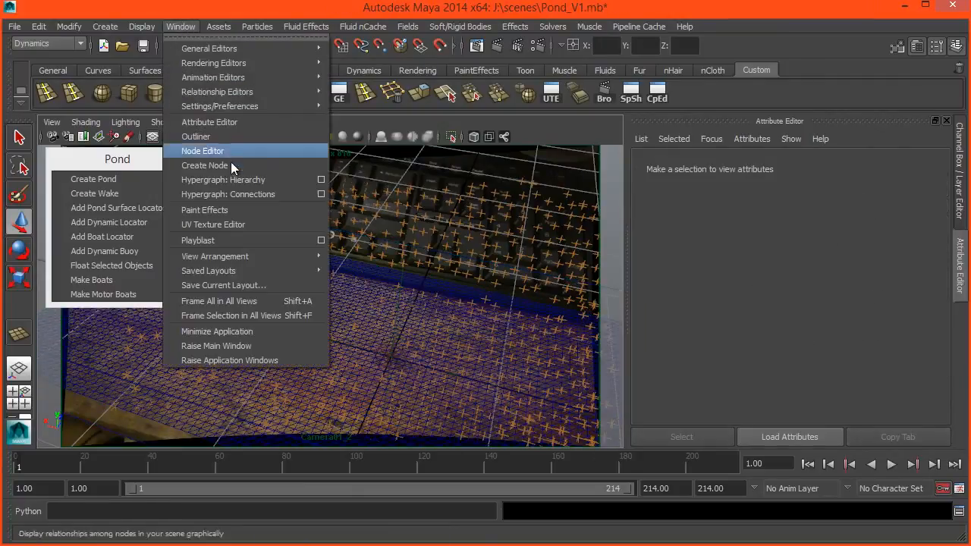
left_click(227, 137)
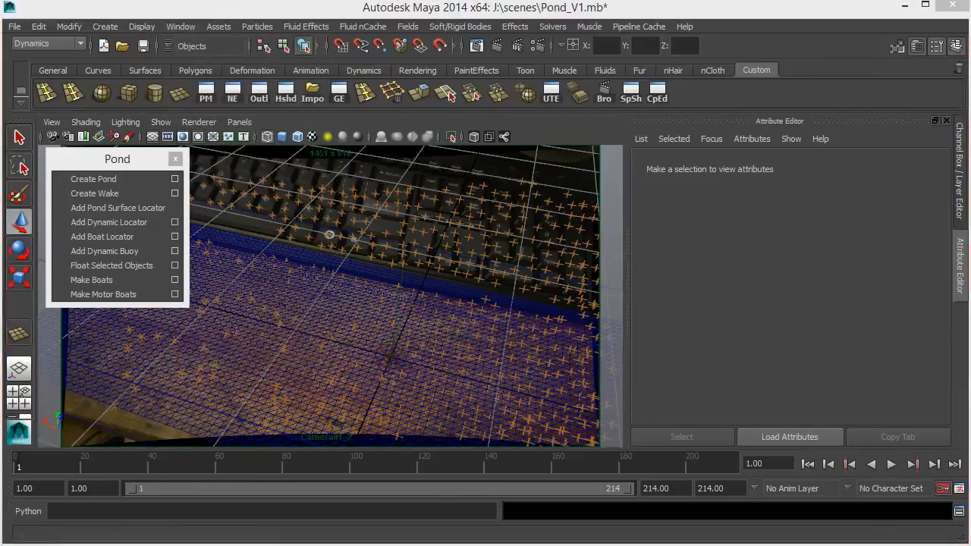
left_click_drag(395, 75, 399, 74)
left_click(403, 220)
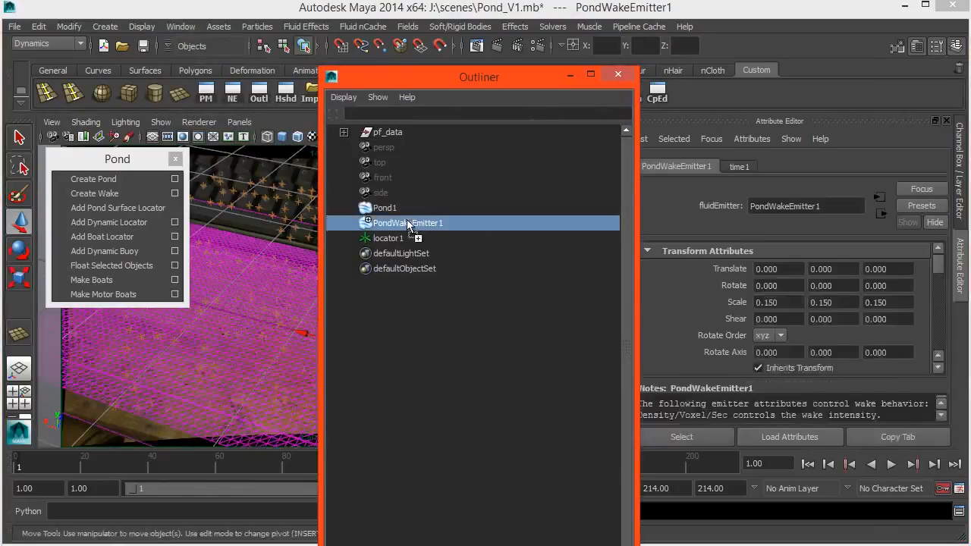
left_click_drag(398, 239, 400, 239)
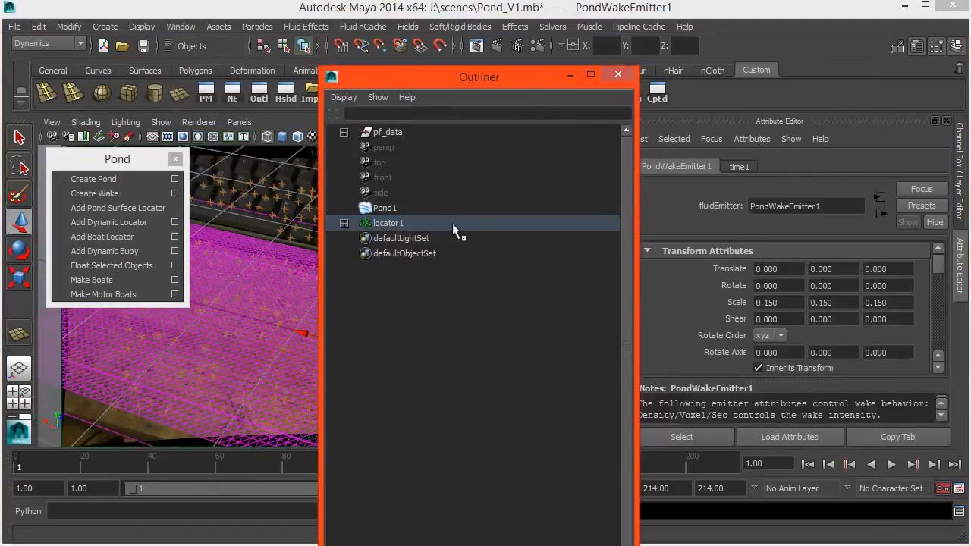
Step: Hide Pond1 and minimize the Outliner to clear the view of the footage
left_click(410, 212)
key("ctrl+h")
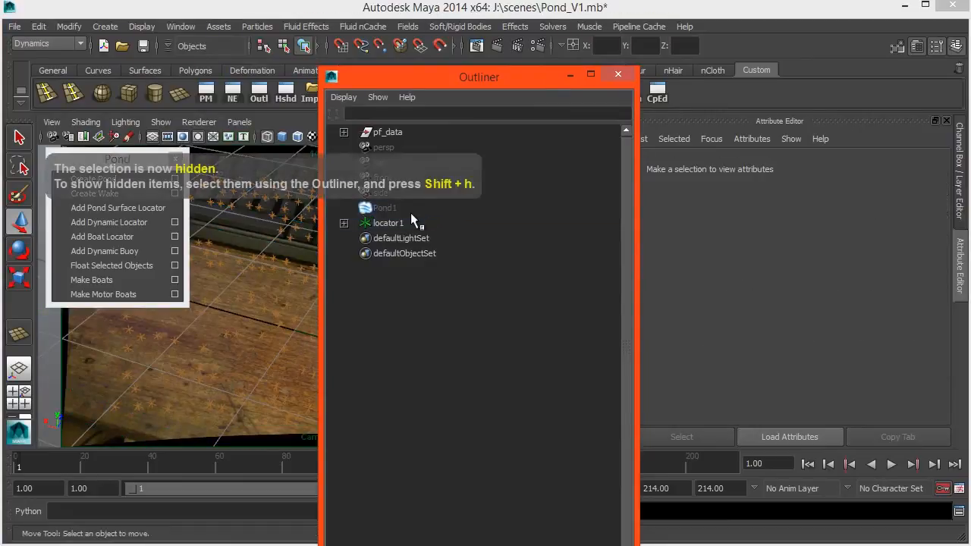
left_click(570, 75)
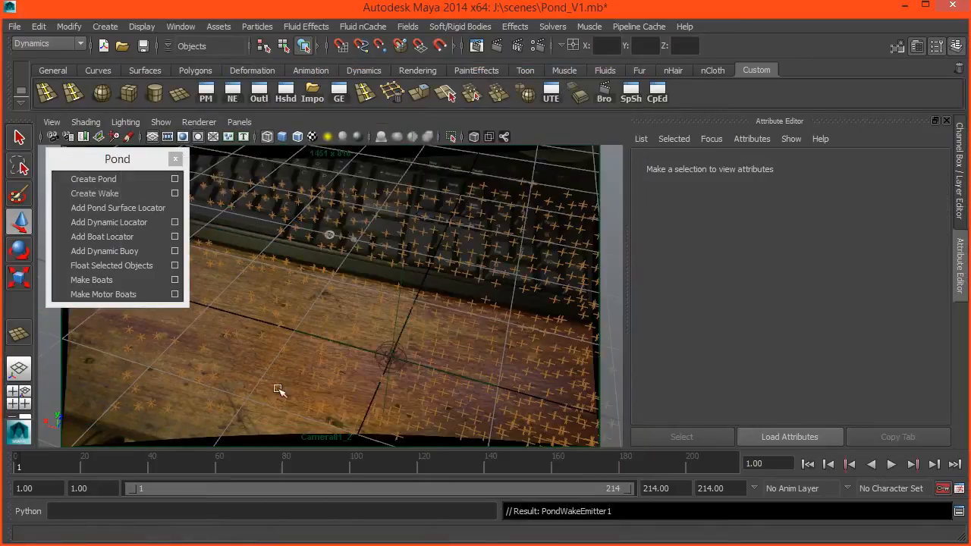
Step: Select the locator in the viewport and set its Translate Y to 1
left_click(396, 281)
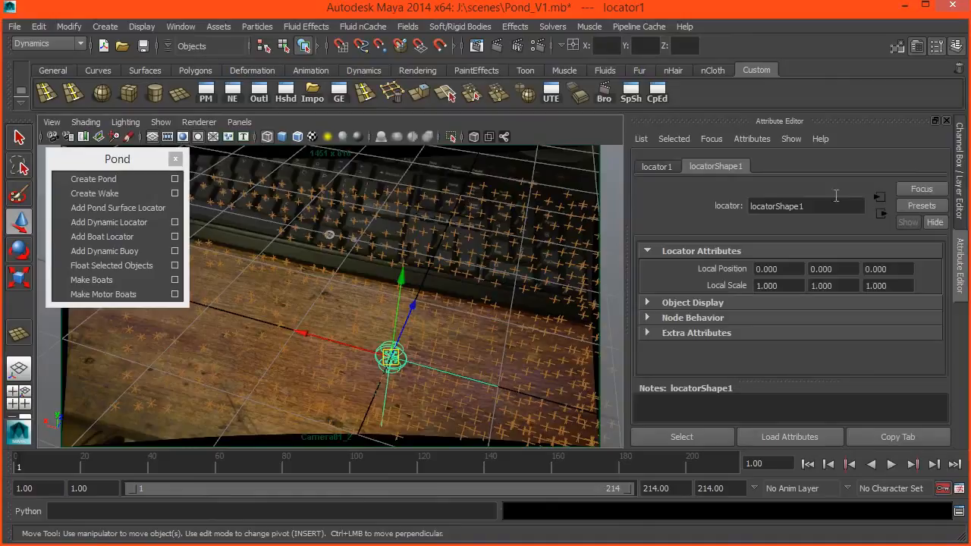
left_click(960, 199)
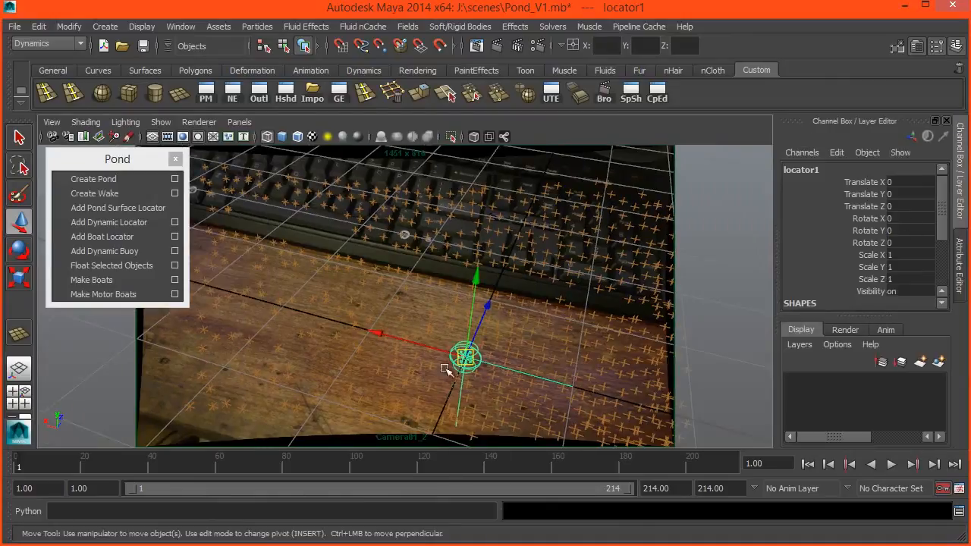
left_click(905, 194)
key("Return")
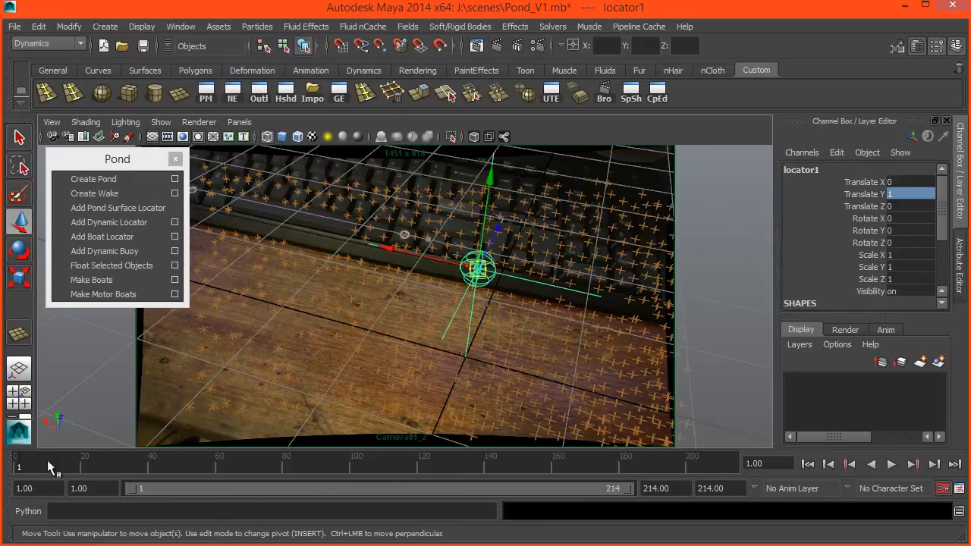
Step: Play and scrub to the finger's contact with the desk, and key the locator's Translate Y of 1 at frame 55
key("alt+v")
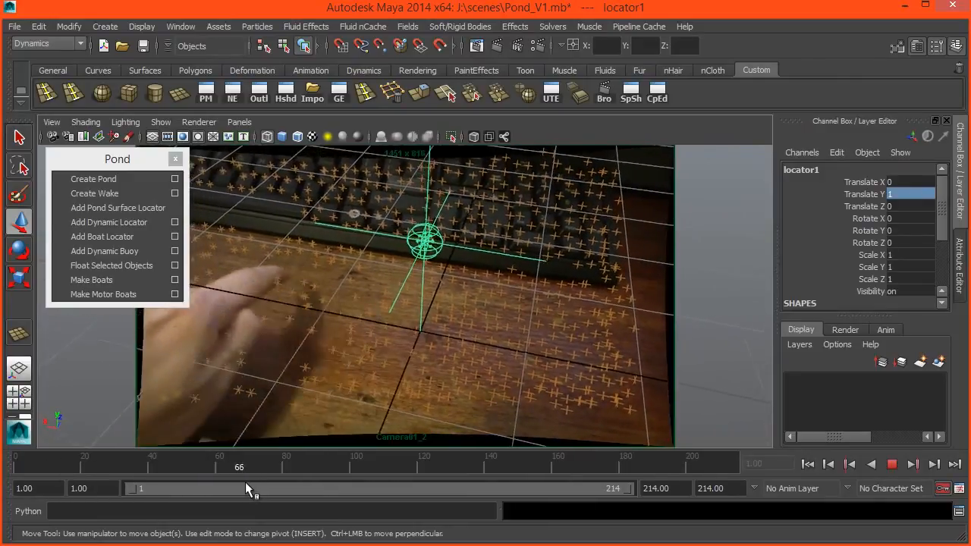
left_click_drag(263, 481, 202, 478)
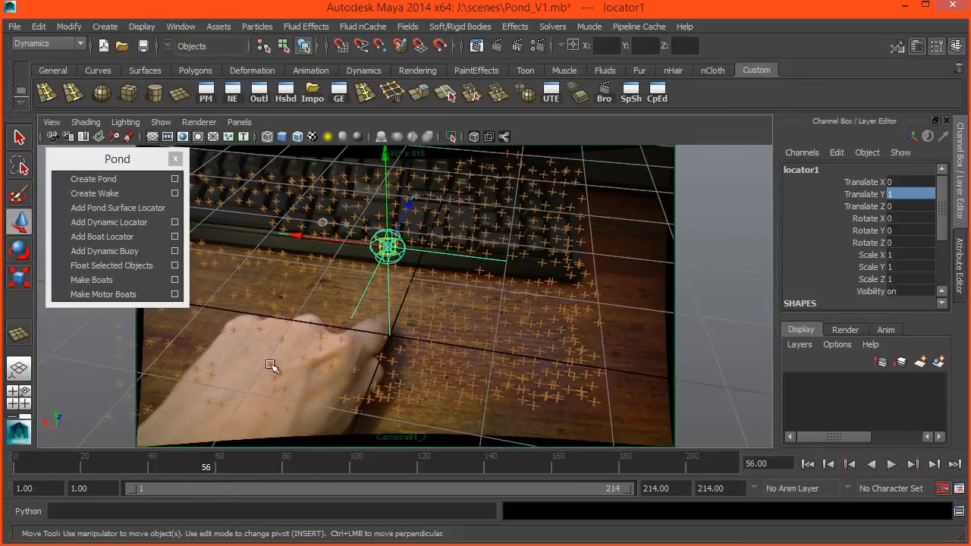
key("alt+period")
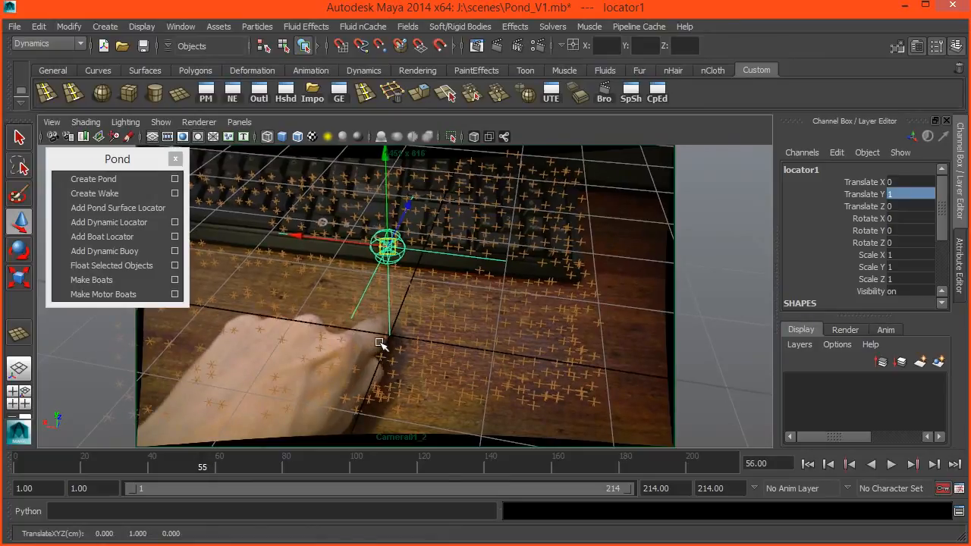
key("alt+comma")
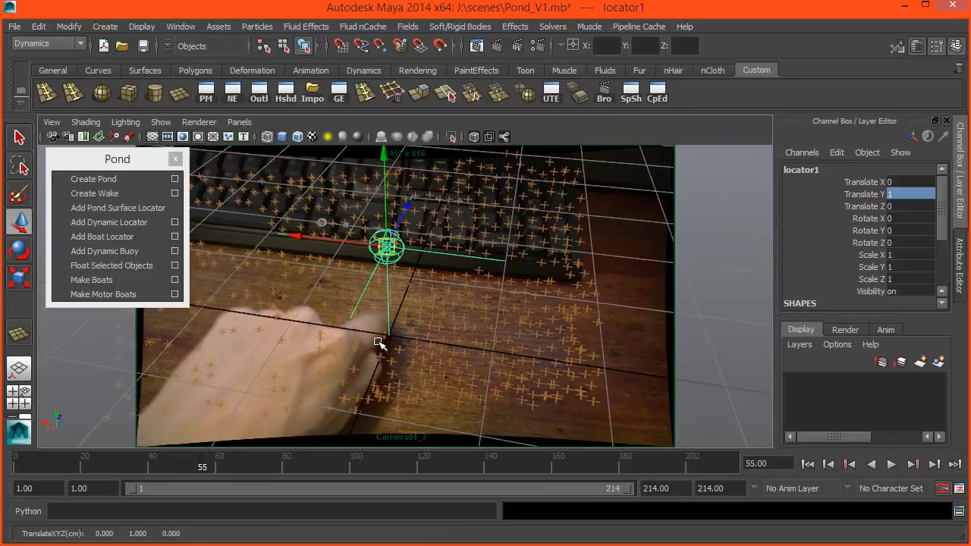
right_click(865, 193)
left_click(881, 210)
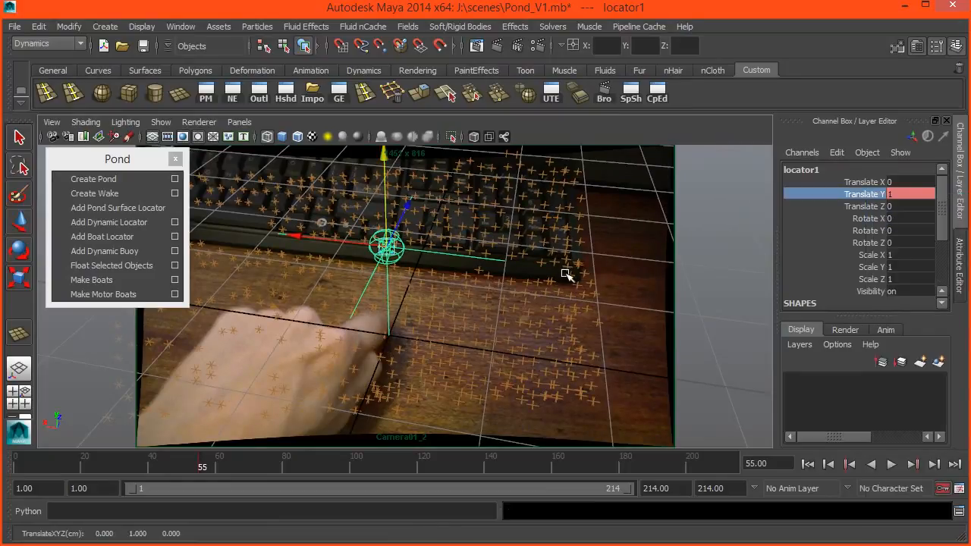
Step: Key the locator's Translate Y at 0 on frame 56
key("alt+period")
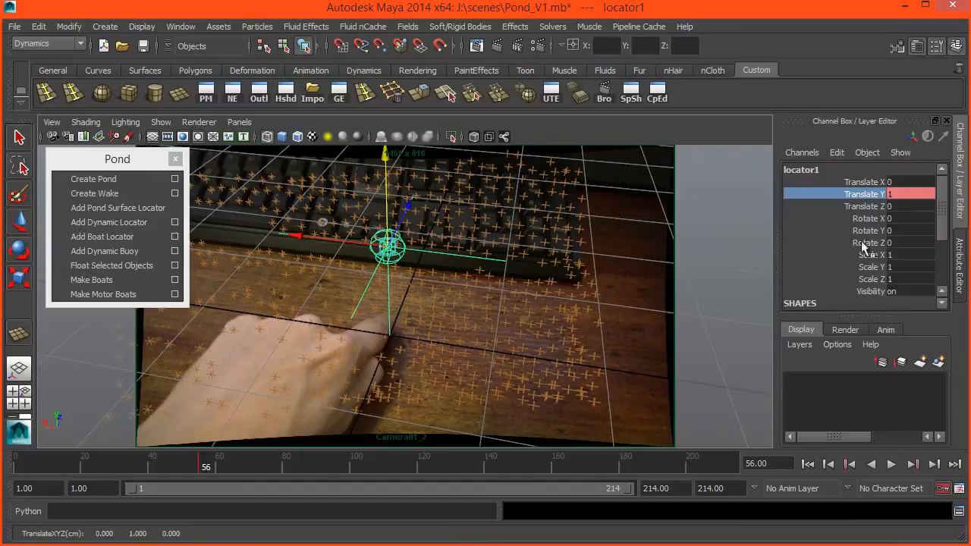
double_click(900, 195)
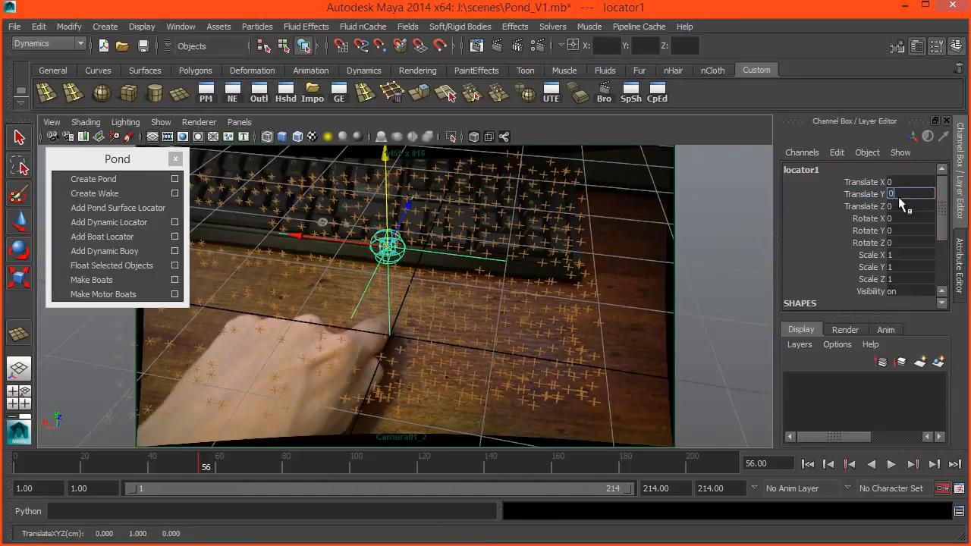
type("0")
key("Return")
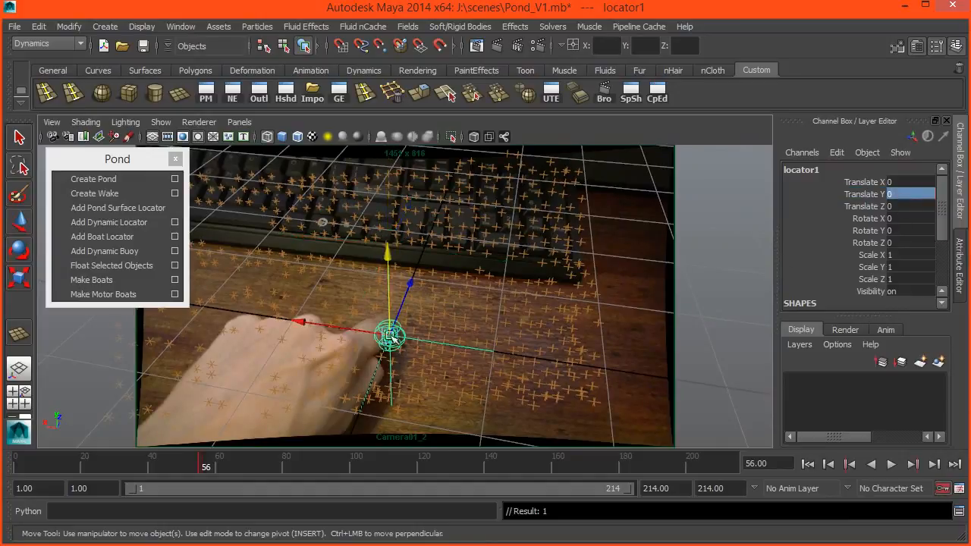
Step: Key the locator's Translate Y back at 1 on frame 57
left_click(243, 294)
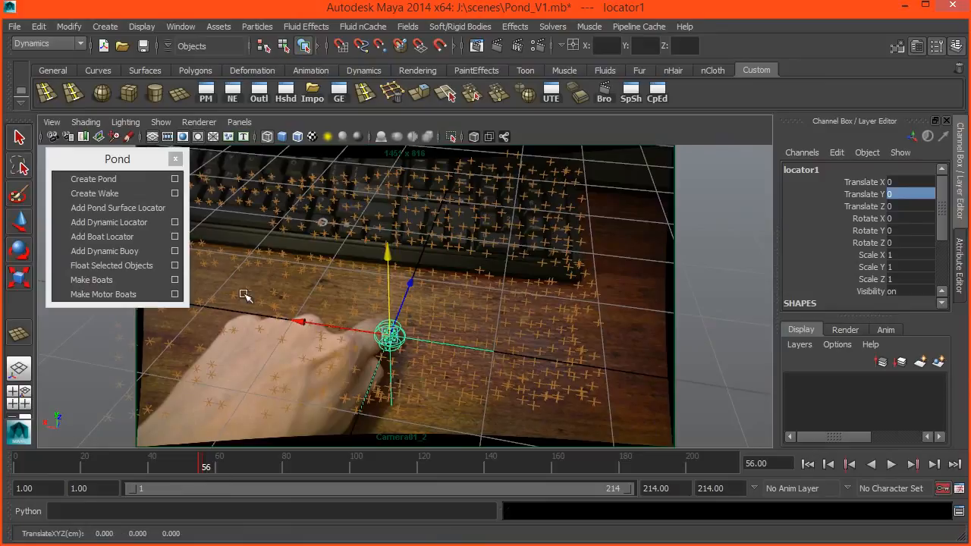
key("alt+period")
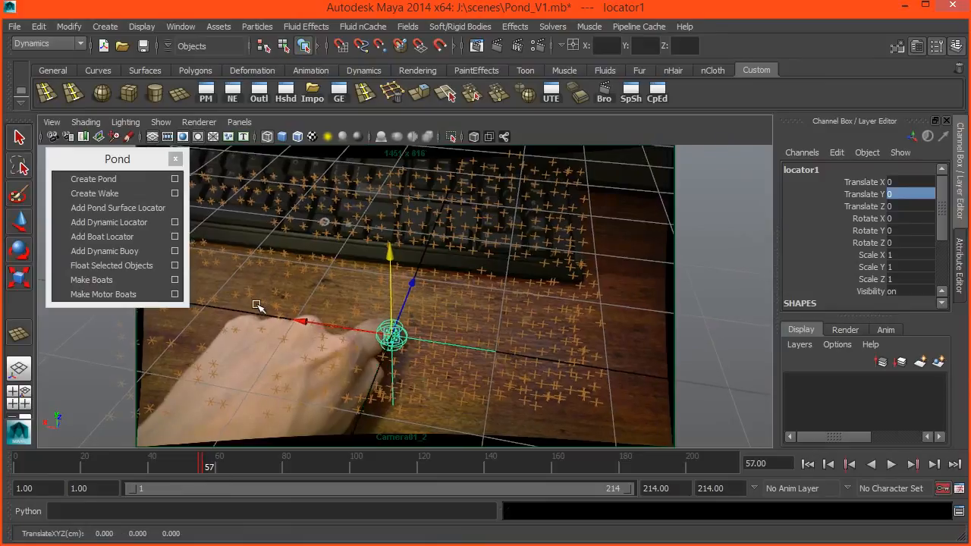
type("1")
key("Return")
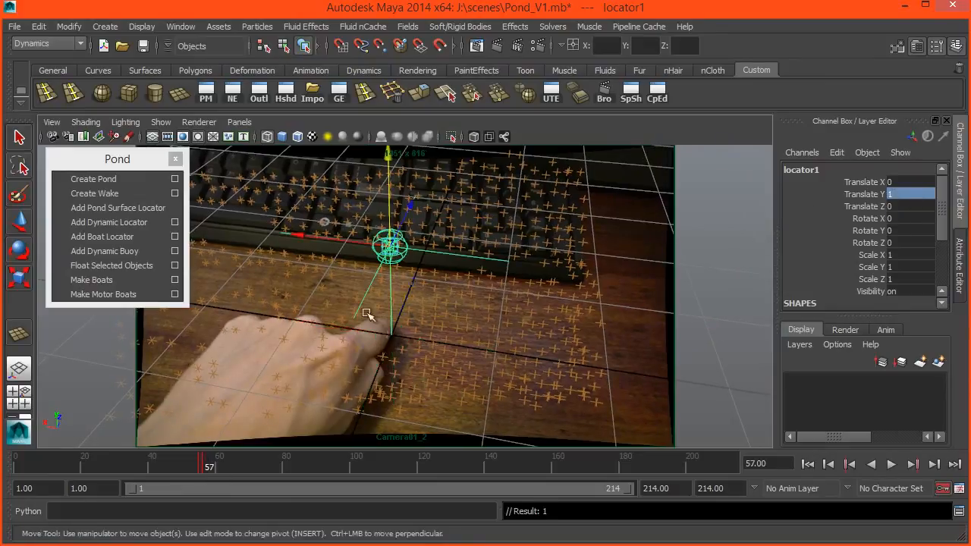
Step: Step back and forth through the frames around 56 and on to frame 63, checking the locator's dip against the finger tap
key("alt+comma")
key("alt+comma")
key("alt+period")
key("alt+period")
key("alt+period")
key("alt+period")
key("alt+comma")
key("alt+comma")
key("alt+comma")
key("alt+comma")
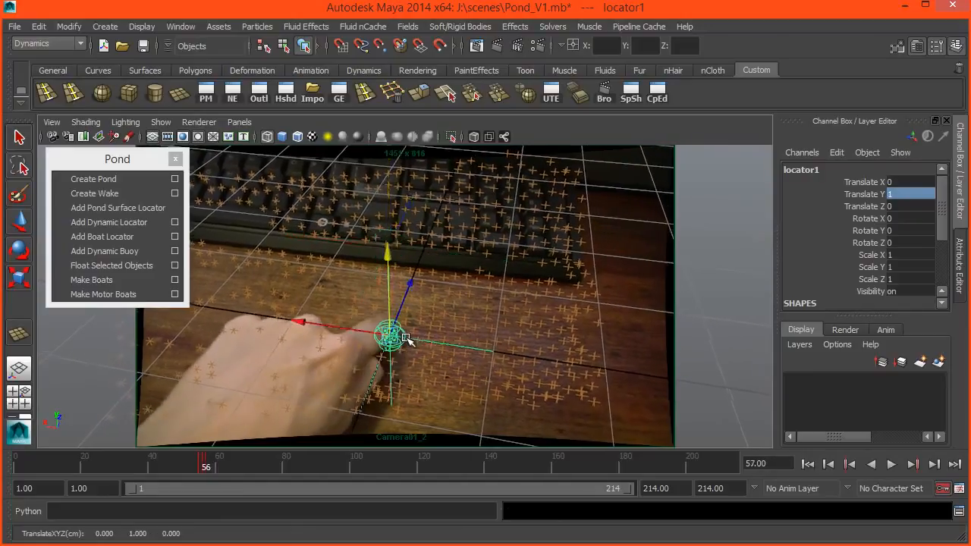
key("alt+period")
key("alt+period")
key("alt+period")
key("alt+period")
key("alt+period")
key("alt+comma")
key("alt+comma")
key("alt+comma")
key("alt+comma")
key("alt+comma")
key("alt+period")
key("alt+period")
key("alt+period")
key("alt+period")
key("alt+period")
key("alt+period")
key("alt+period")
key("alt+period")
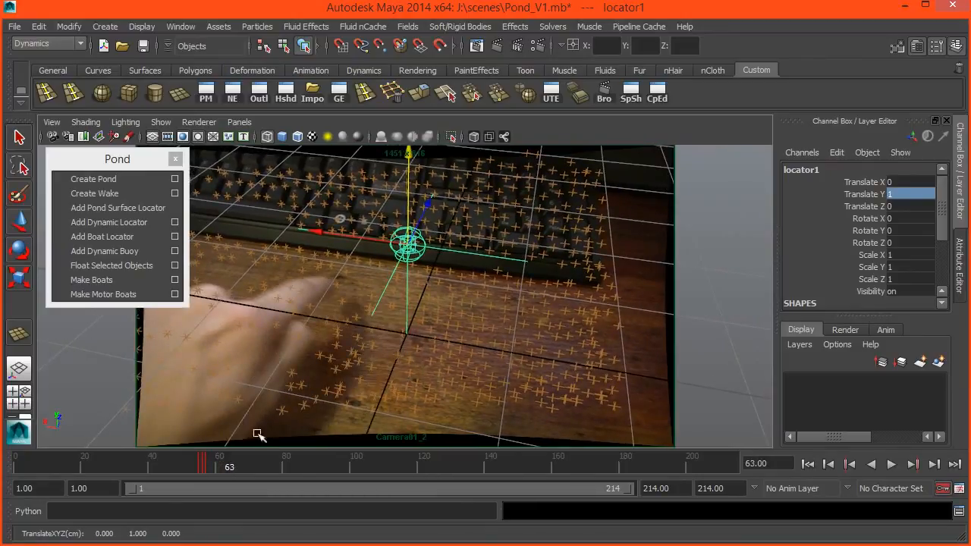
Step: At frame 56, move the locator onto the fingertip's contact point, at about X 0.116 and Z 0.08
left_click(201, 464)
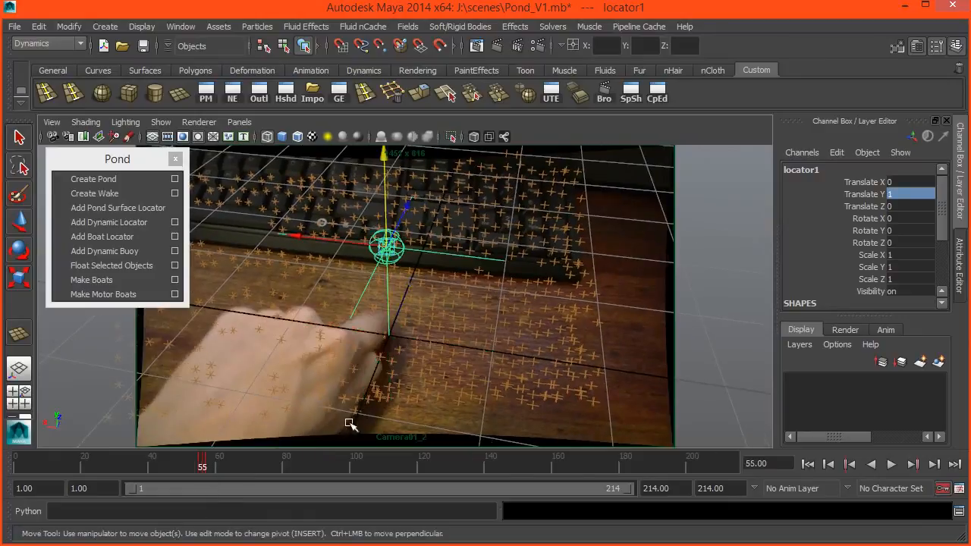
key("alt+period")
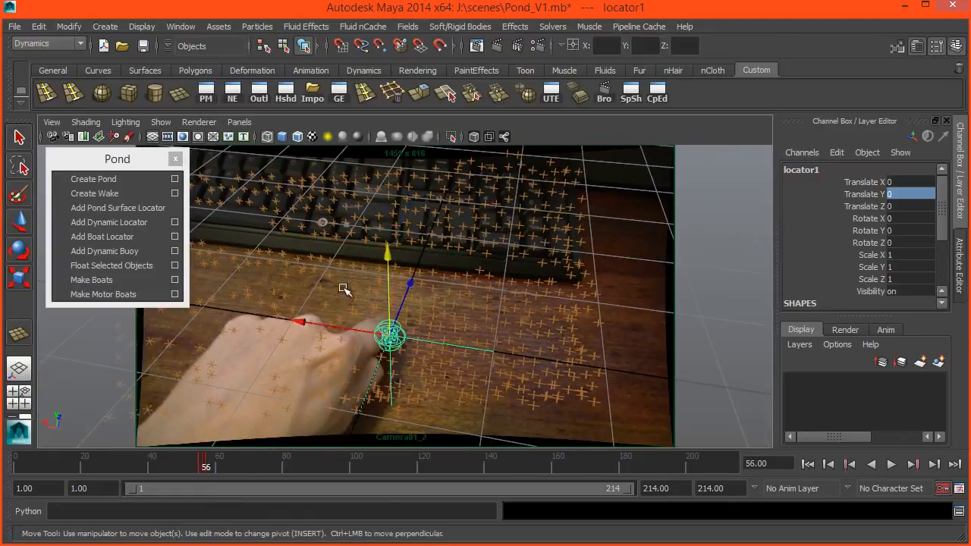
left_click(328, 365)
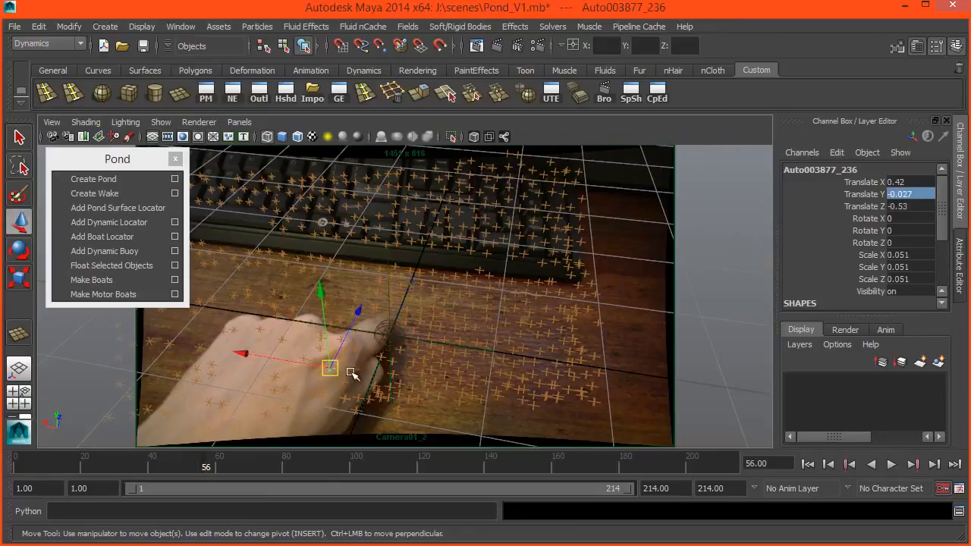
left_click(345, 330)
mouse_move(309, 327)
left_mouse_down()
mouse_move(286, 326)
mouse_move(301, 327)
left_mouse_up()
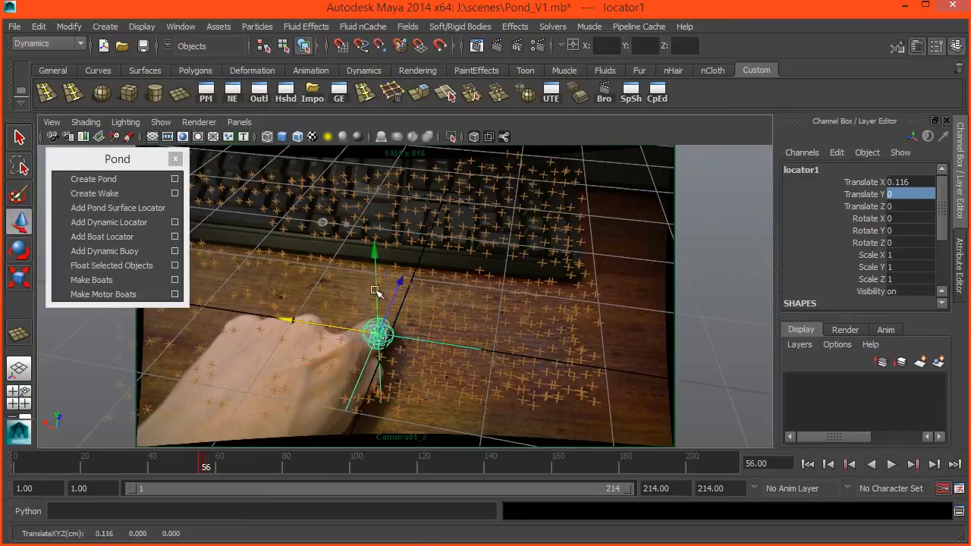
left_click_drag(398, 283, 400, 280)
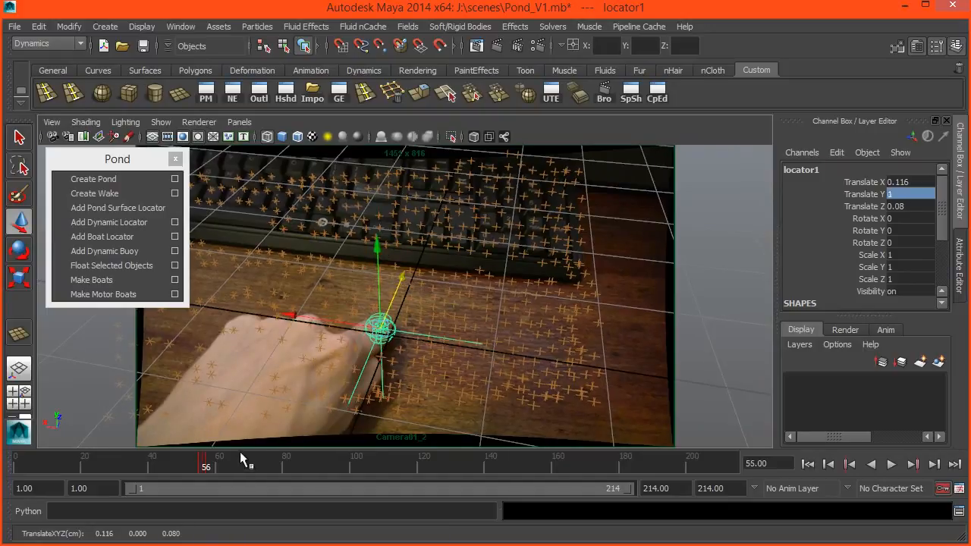
left_click(241, 382)
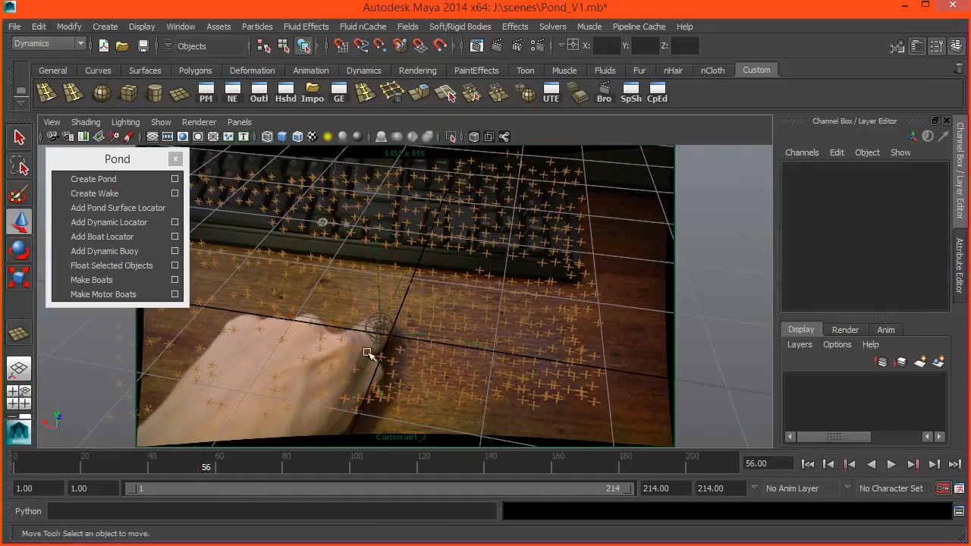
left_click(378, 280)
Step: Advance to frame 80, just before the finger's second tap, and key the locator's Translate Y of 1
key("alt+period")
key("alt+period")
key("alt+period")
key("alt+period")
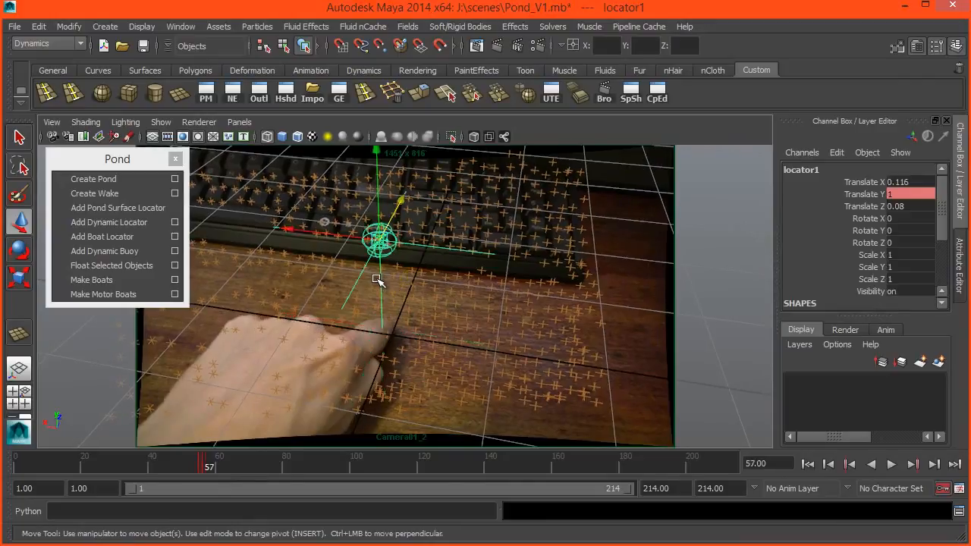
key("alt+period")
key("alt+period")
key("alt+period")
key("alt+period")
key("alt+period")
key("alt+period")
key("alt+period")
key("alt+period")
key("alt+period")
key("alt+period")
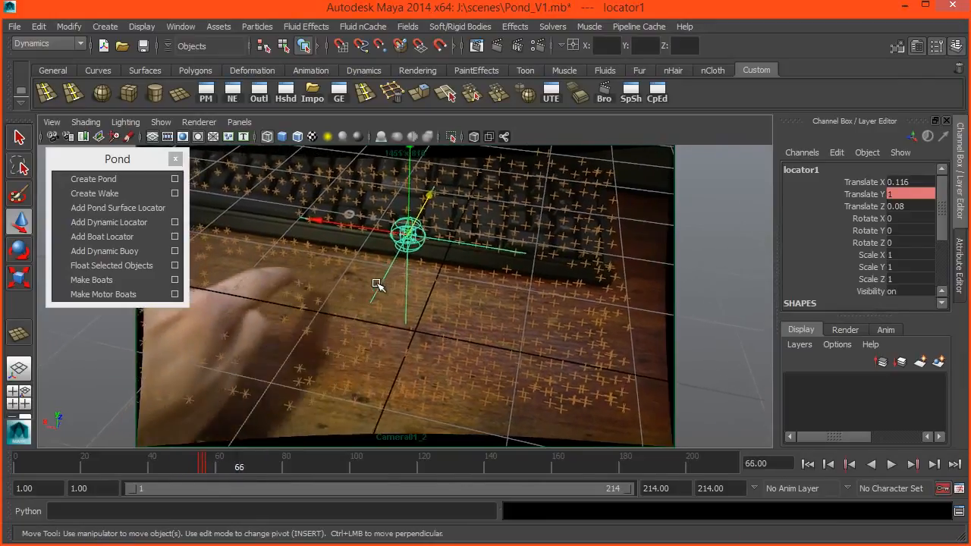
key("alt+period")
key("alt+period")
key("alt+period")
key("alt+period")
key("alt+period")
key("alt+period")
key("alt+period")
key("alt+period")
key("alt+period")
key("alt+period")
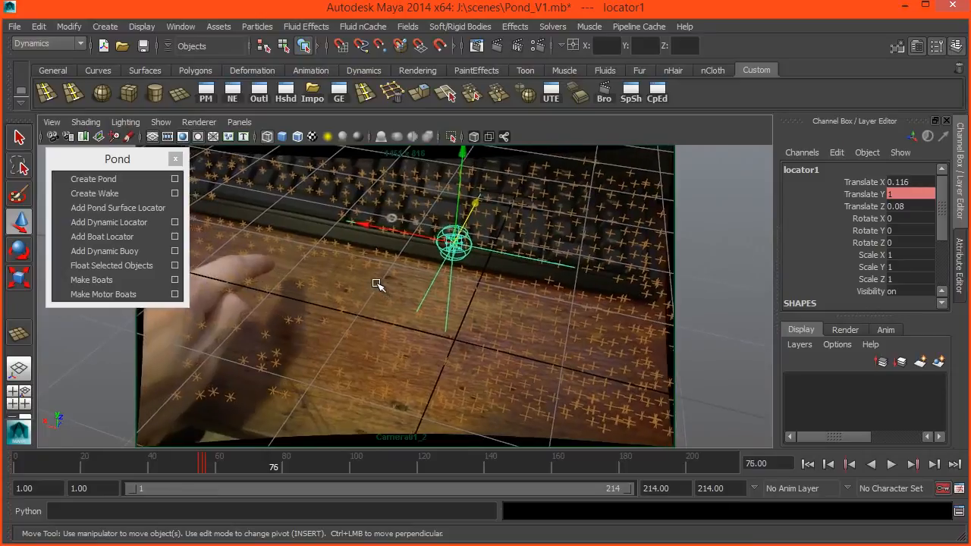
key("alt+period")
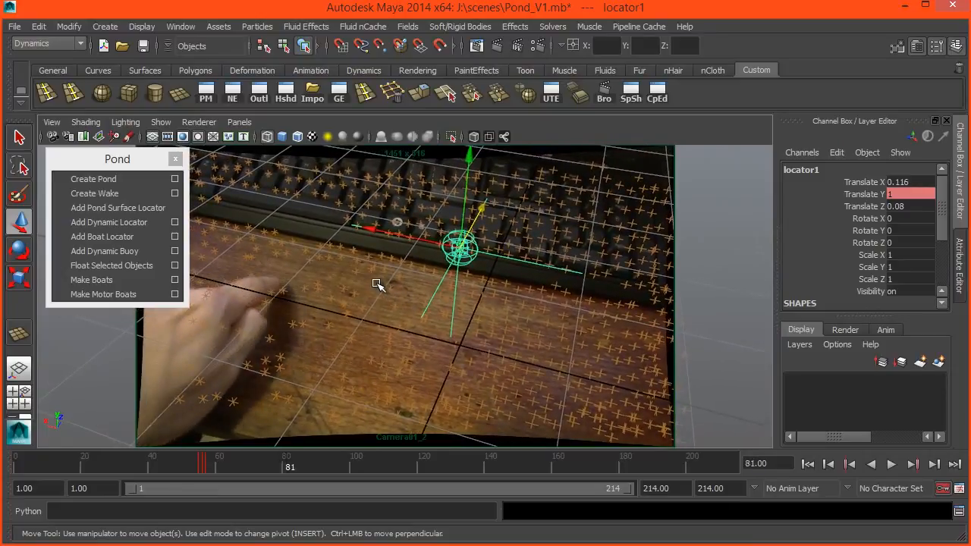
key("alt+comma")
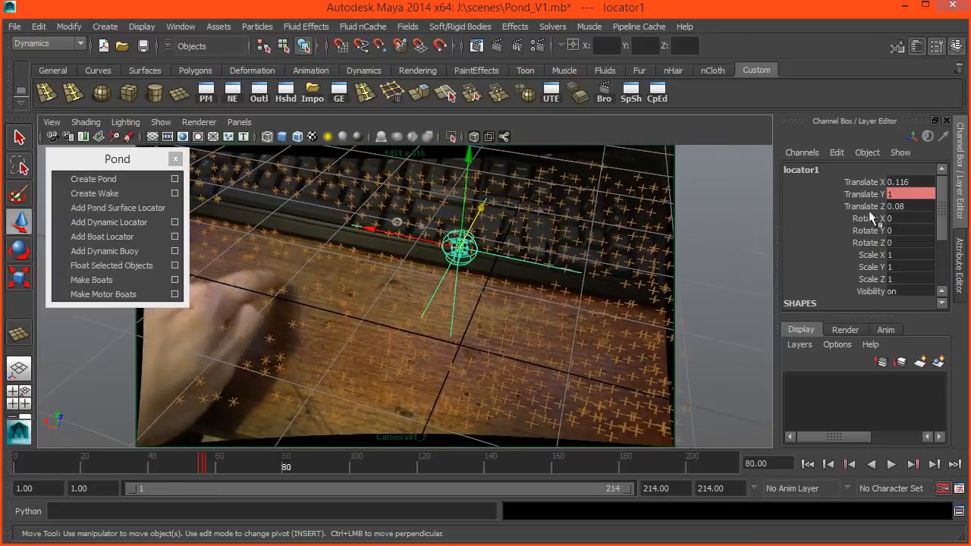
right_click(873, 195)
left_click(915, 219)
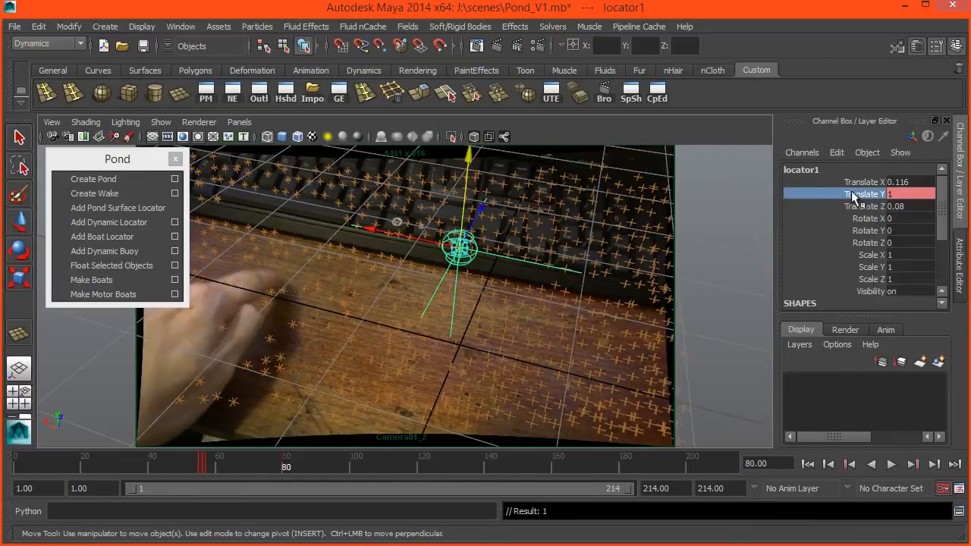
Step: Key the locator's Translate Y at 0 on frame 81 and back at 1 on frame 82
key("alt+period")
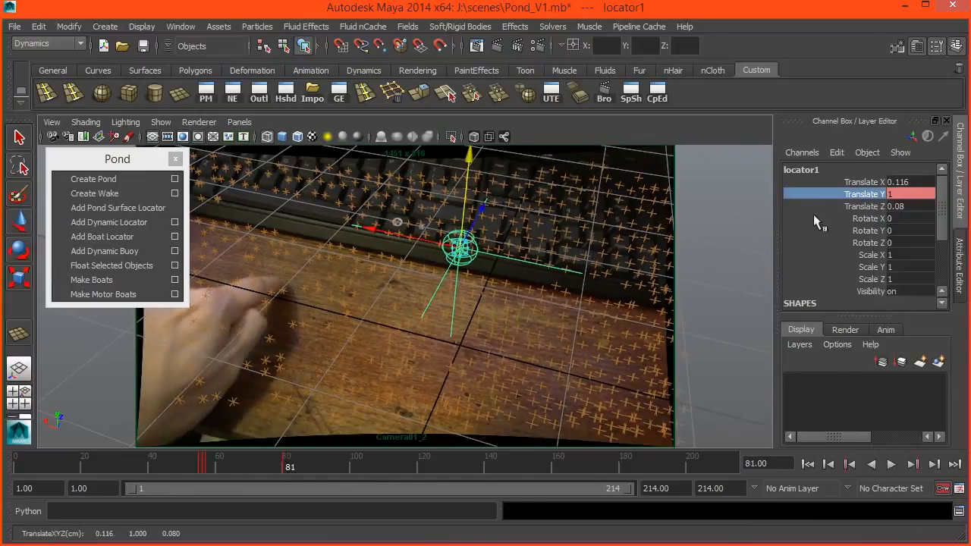
left_click(894, 196)
type("0")
key("Return")
key("alt+period")
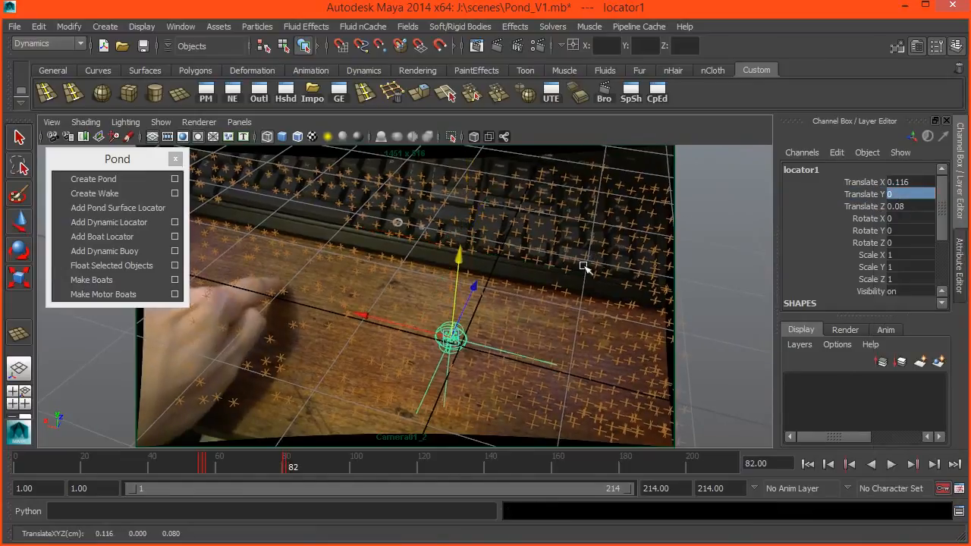
type("1")
key("Return")
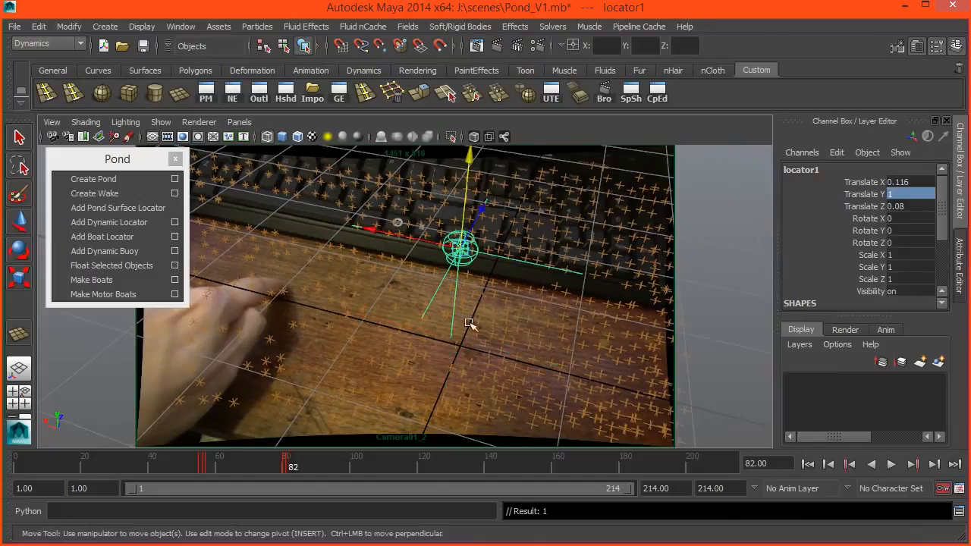
Step: Key the locator's Translate X and Translate Z at frame 80, just before the second tap
key("alt+comma")
key("alt+comma")
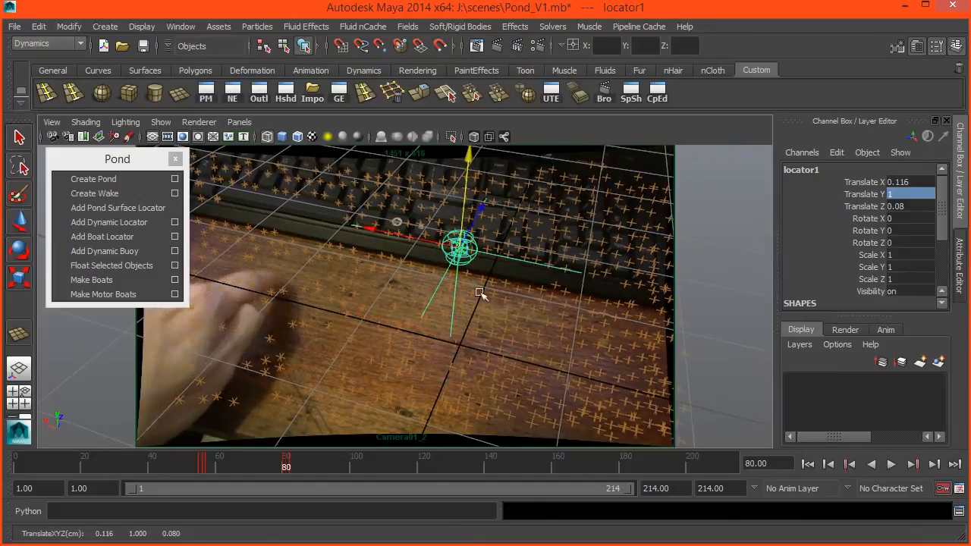
right_click(877, 181)
left_click(888, 202)
right_click(873, 207)
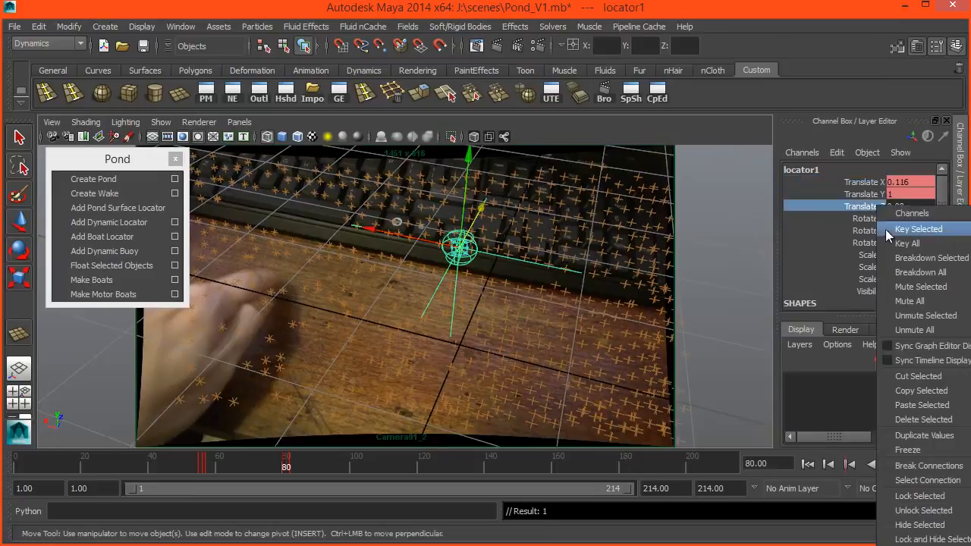
left_click(903, 230)
Step: At frame 81, move the locator to the fingertip, about X 2.032 and Z 0.136, and check the dip across neighbouring frames
key("alt+period")
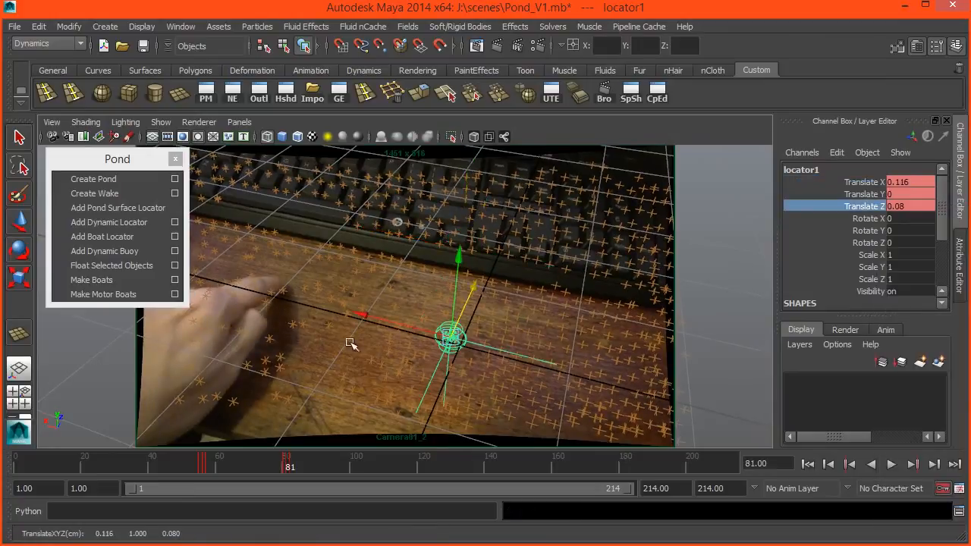
left_click_drag(364, 323, 203, 289)
left_click_drag(317, 257, 322, 250)
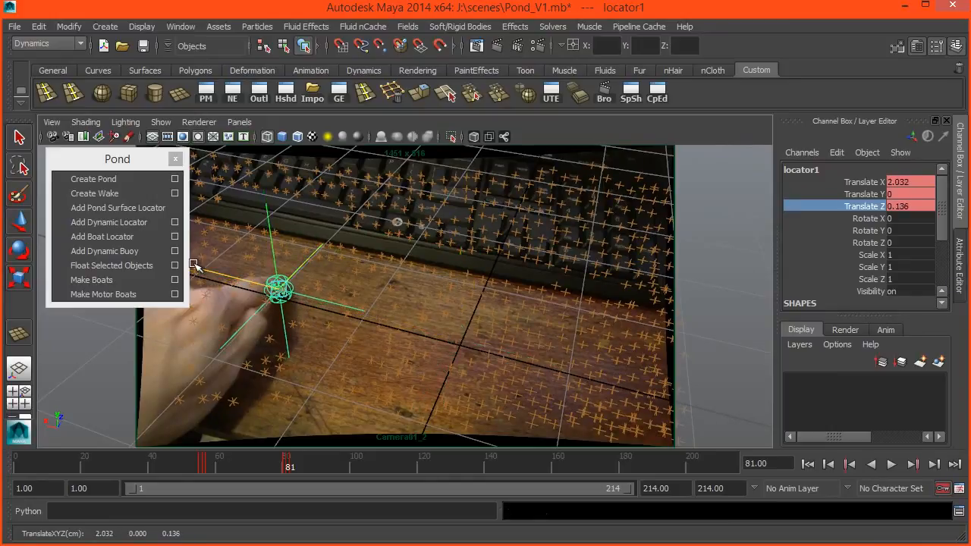
key("alt+period")
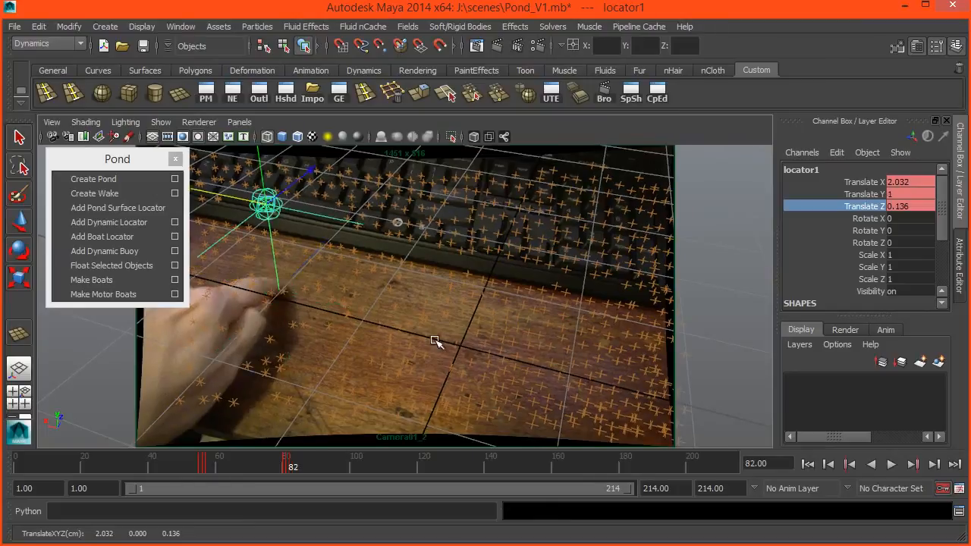
key("alt+comma")
key("alt+comma")
key("alt+period")
key("alt+period")
key("alt+period")
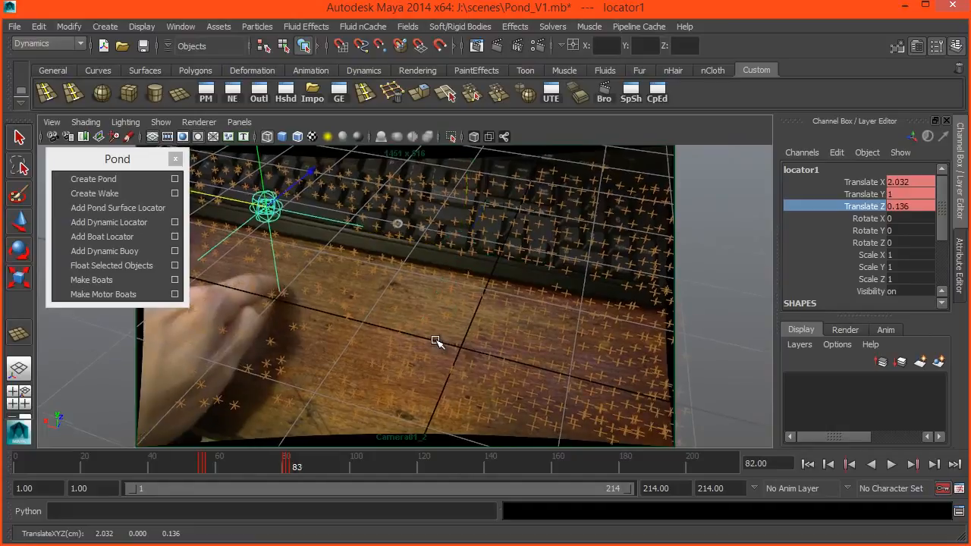
Step: Play on to the finger's third contact with the desk and key the locator's Translate Y of 1 at frame 189
key("alt+period")
key("alt+period")
key("alt+period")
key("alt+period")
key("alt+period")
key("alt+period")
key("alt+period")
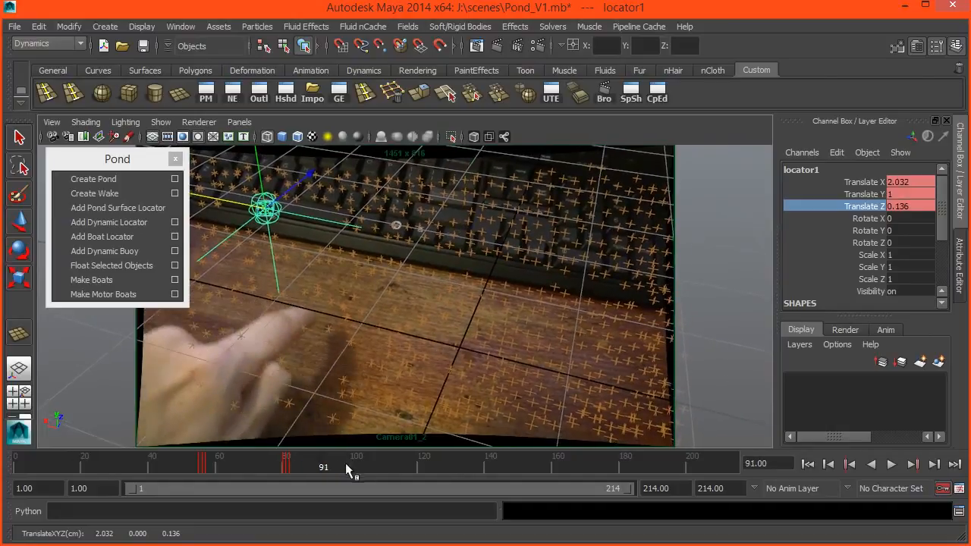
left_click_drag(333, 463, 342, 462)
key("alt+v")
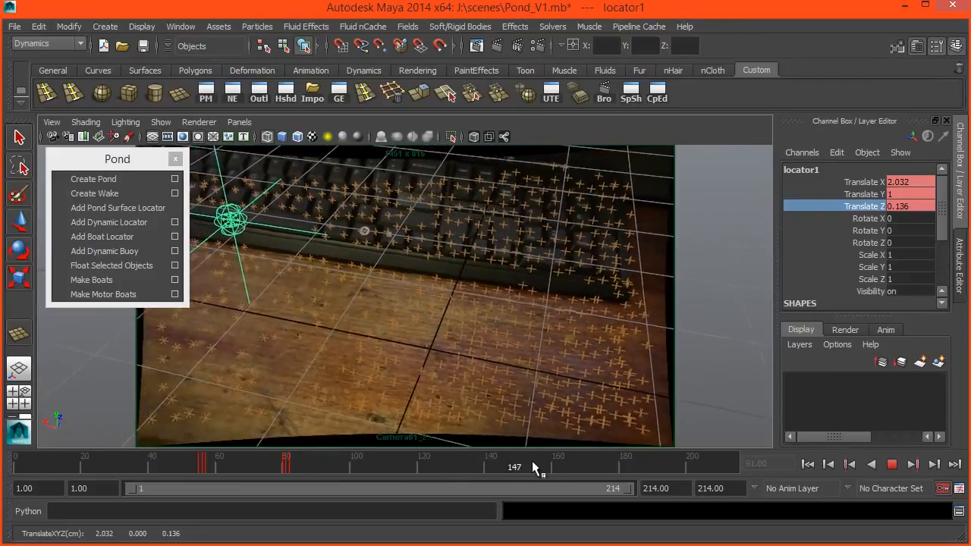
left_click(657, 470)
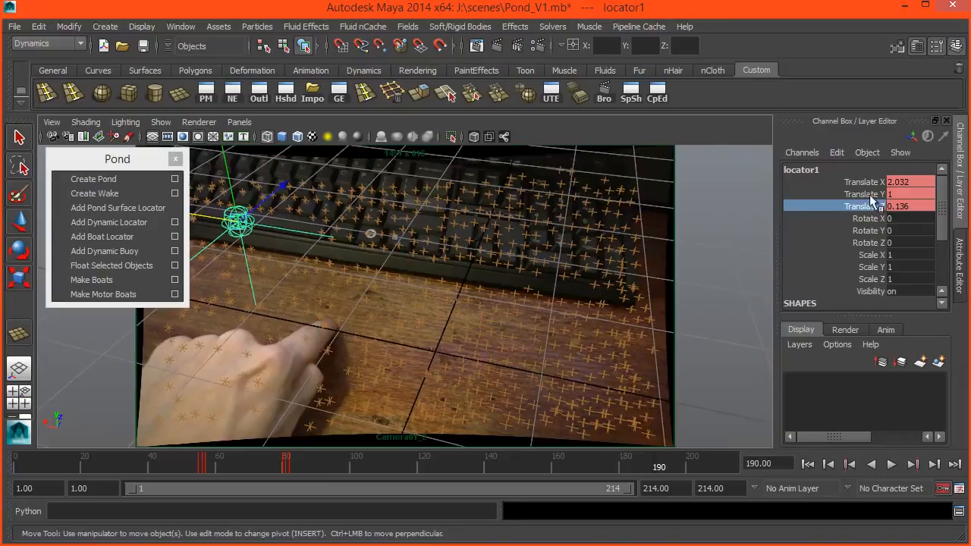
left_click(865, 195)
right_click(882, 209)
left_click(918, 202)
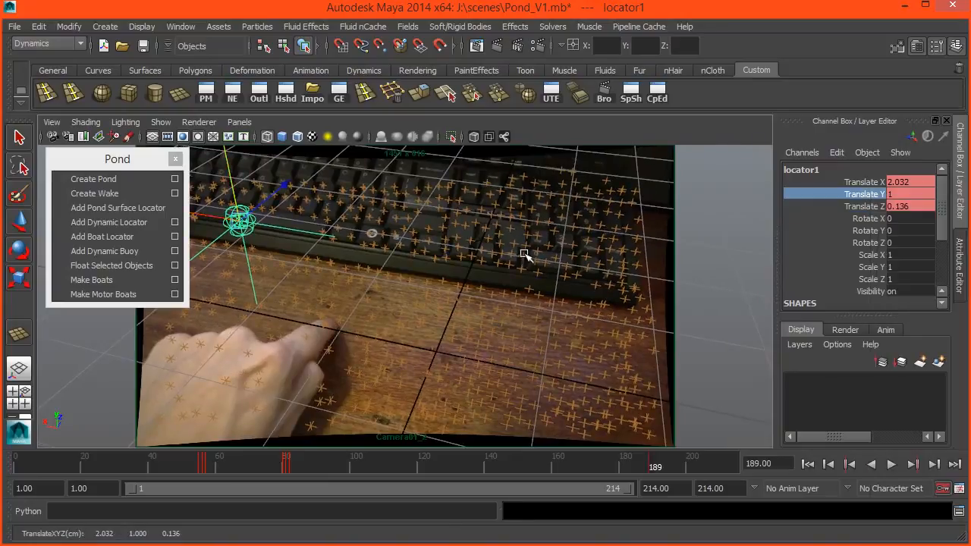
Step: Key the locator's remaining translate channels at frame 189, holding its position before the third contact
key("alt+period")
right_click(858, 203)
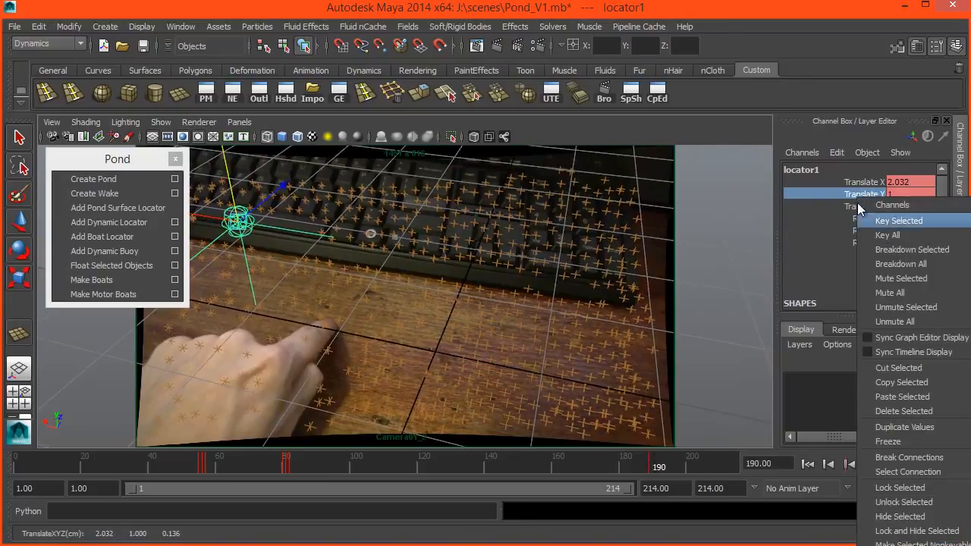
key("Escape")
key("alt+comma")
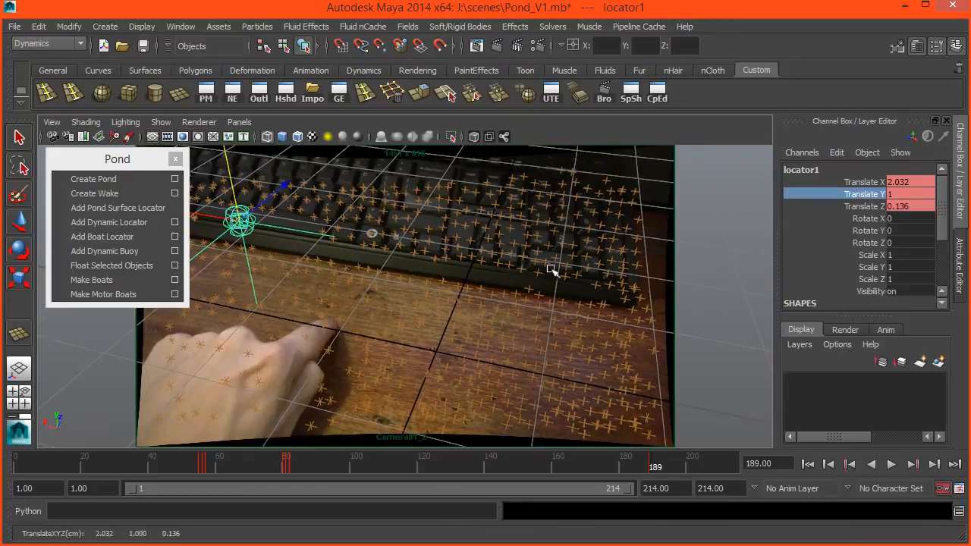
left_click_drag(857, 206, 858, 195)
right_click(856, 188)
left_click(863, 203)
Step: At frame 190, set the locator's Translate Y to 0 and move it onto the fingertip, about X 1.098 and Z 0.039
key("alt+period")
left_click(920, 183)
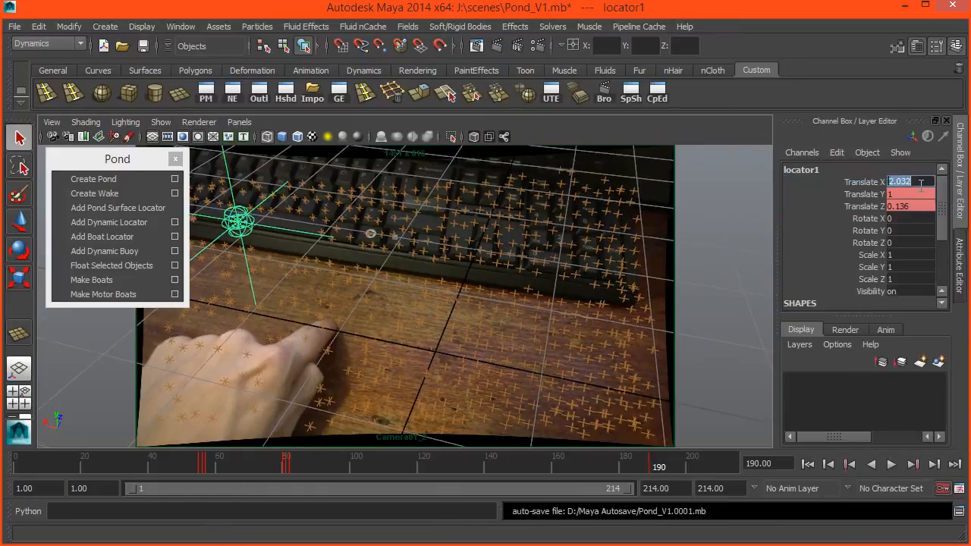
type("0")
key("Return")
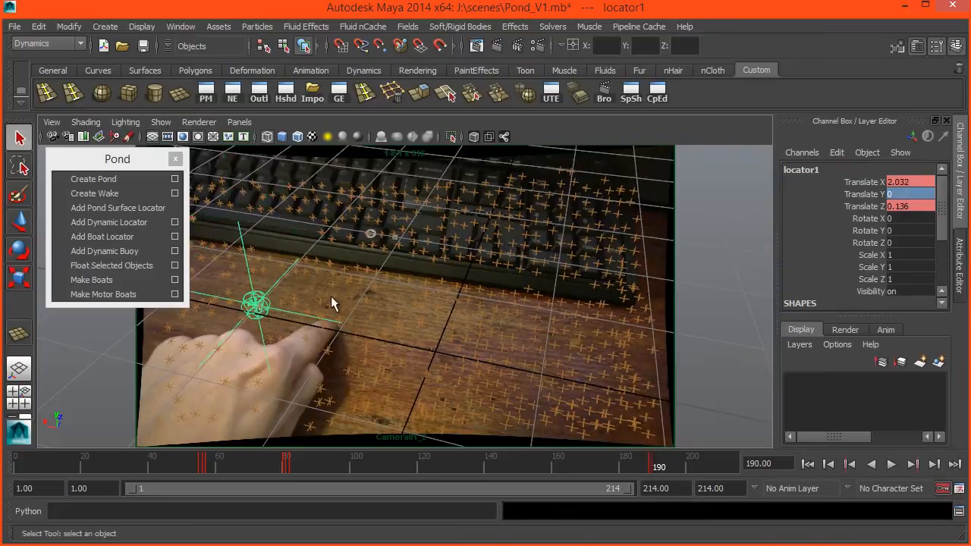
key("w")
left_click_drag(219, 296, 300, 319)
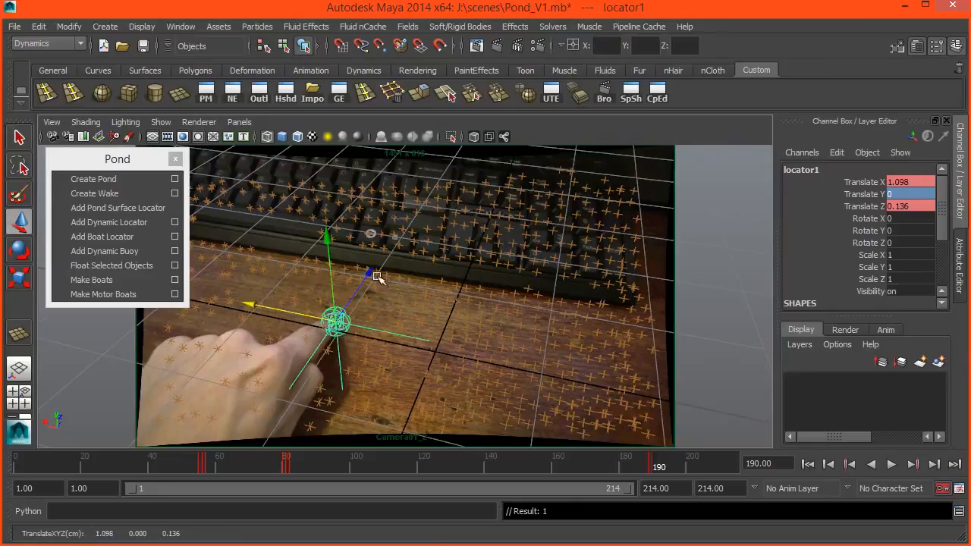
left_click_drag(368, 274, 364, 277)
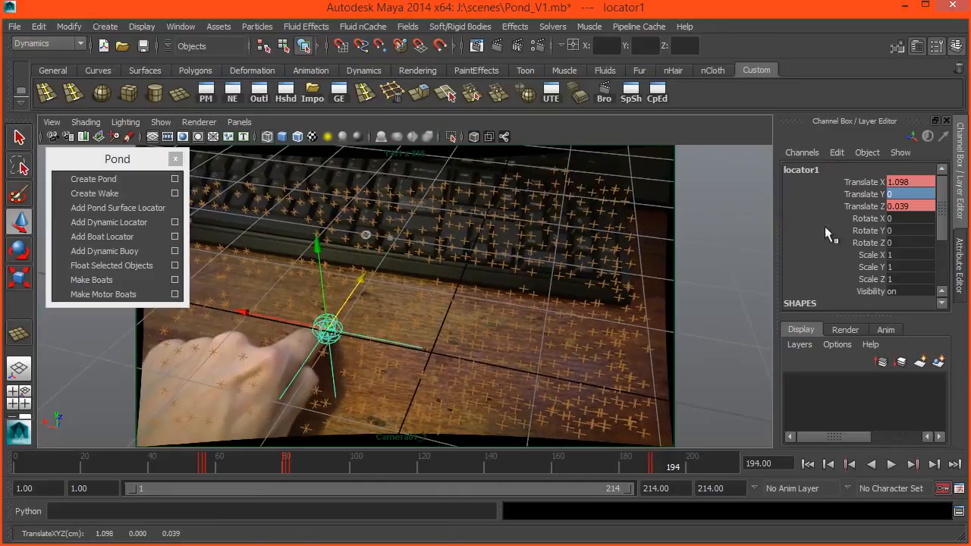
Step: Key the locator's Translate Z at frame 194, where the finger begins to pull back
left_click_drag(364, 280, 360, 280)
key("ctrl+z")
right_click(866, 206)
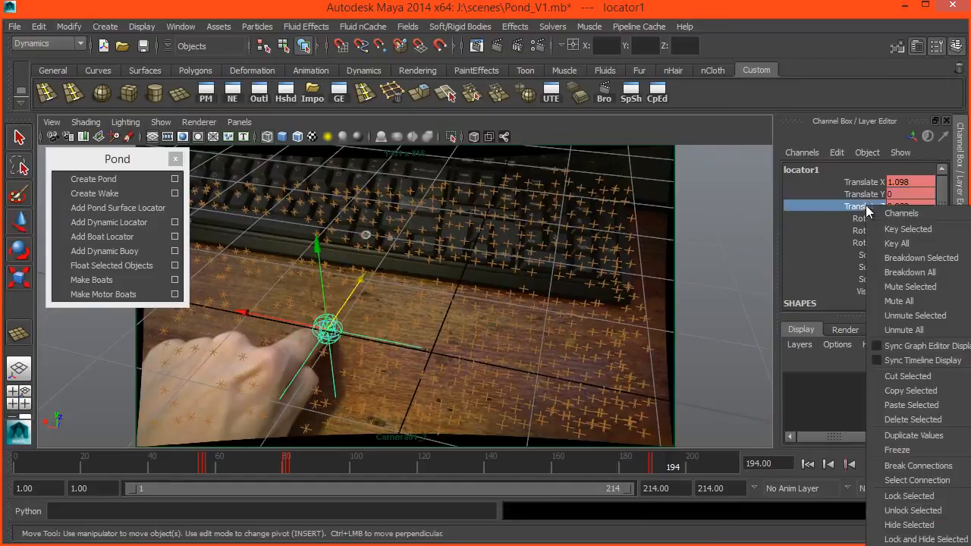
left_click(871, 227)
Step: At frame 199, move the locator along Z to about -1.755 following the withdrawn finger, and check the motion back to frame 195
key("alt+period")
key("alt+period")
key("alt+period")
key("alt+period")
key("alt+period")
key("alt+period")
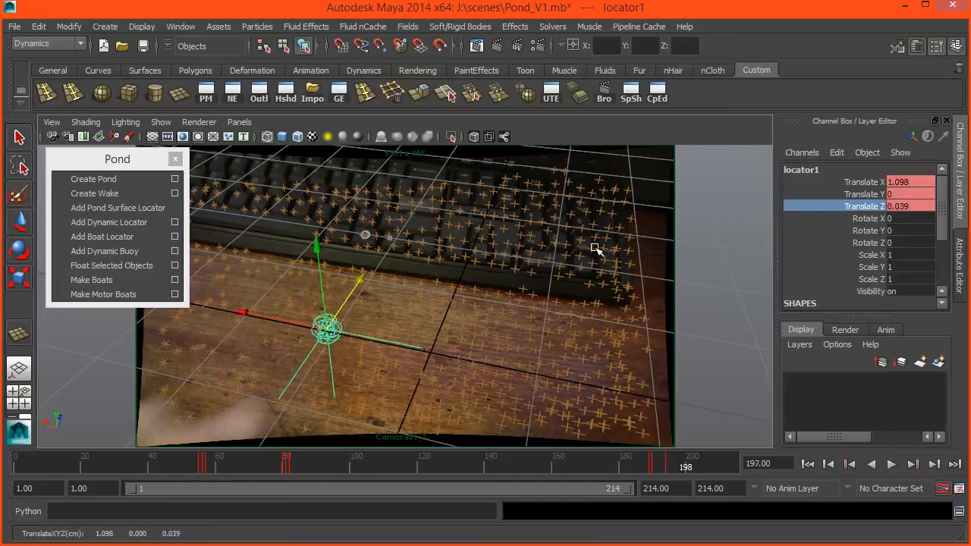
left_click_drag(365, 282, 304, 381)
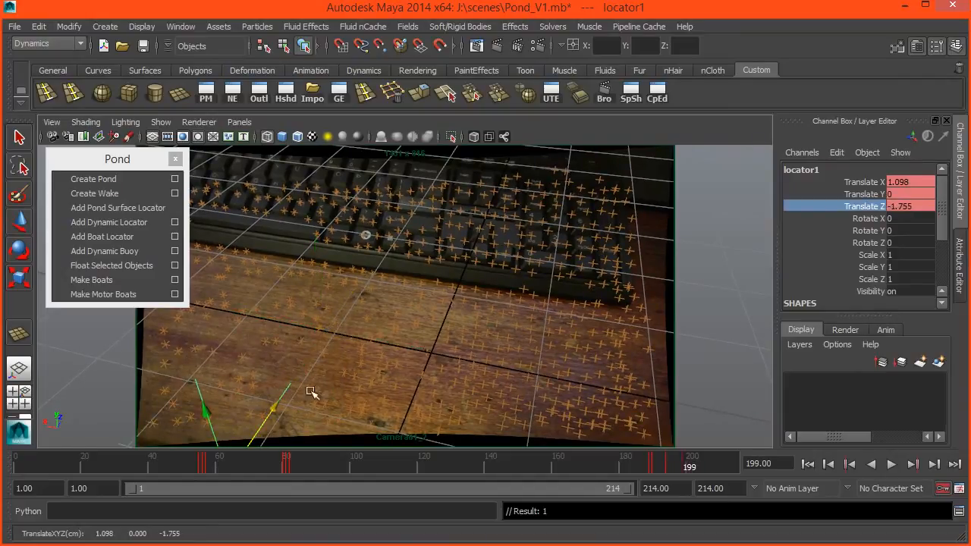
key("alt+comma")
key("alt+comma")
key("alt+comma")
key("alt+comma")
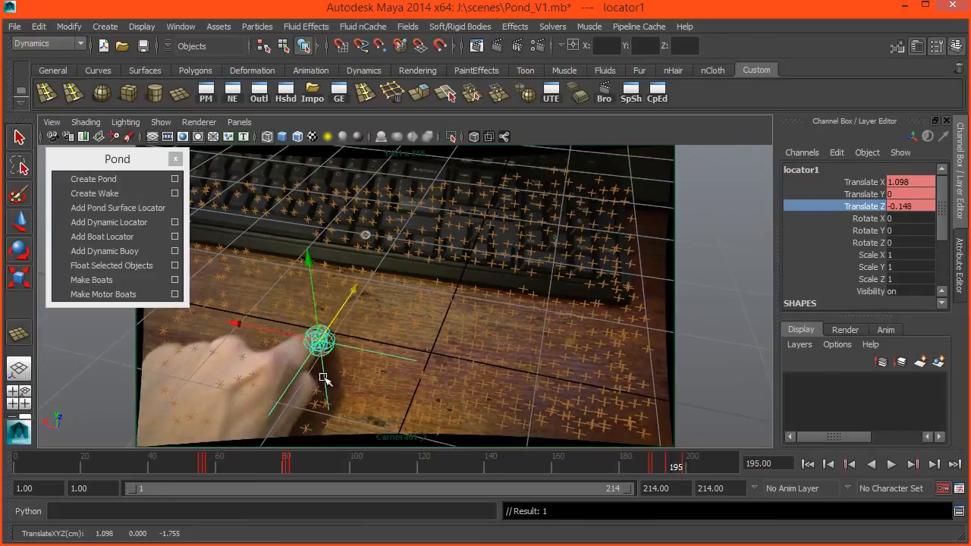
Step: At frame 198, move the locator along Z to about -1.212 to follow the withdrawn finger
key("alt+period")
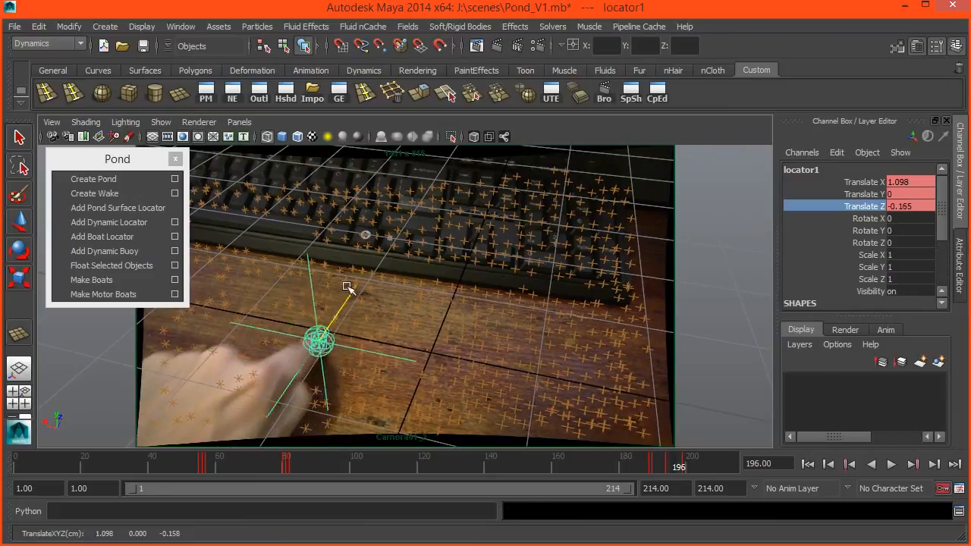
key("alt+period")
key("alt+period")
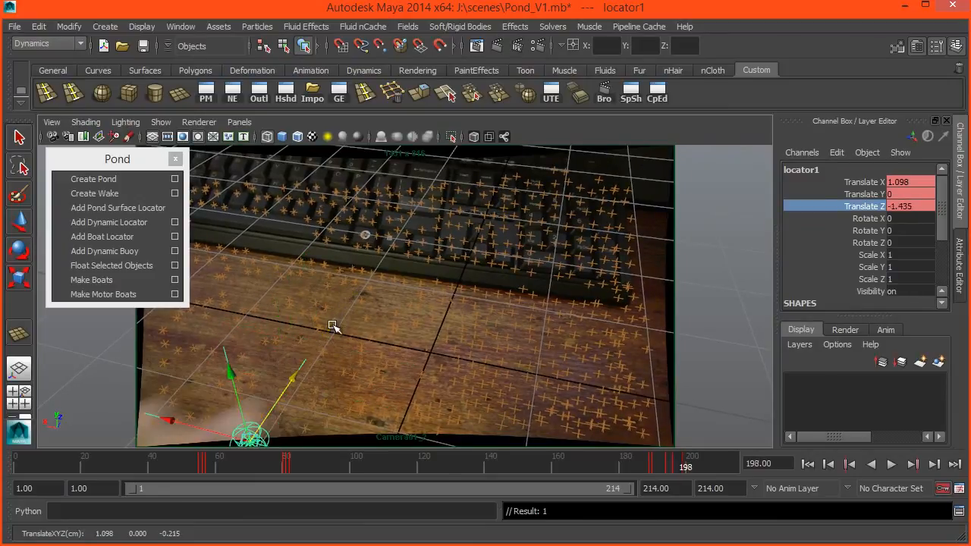
left_click_drag(306, 368, 306, 356)
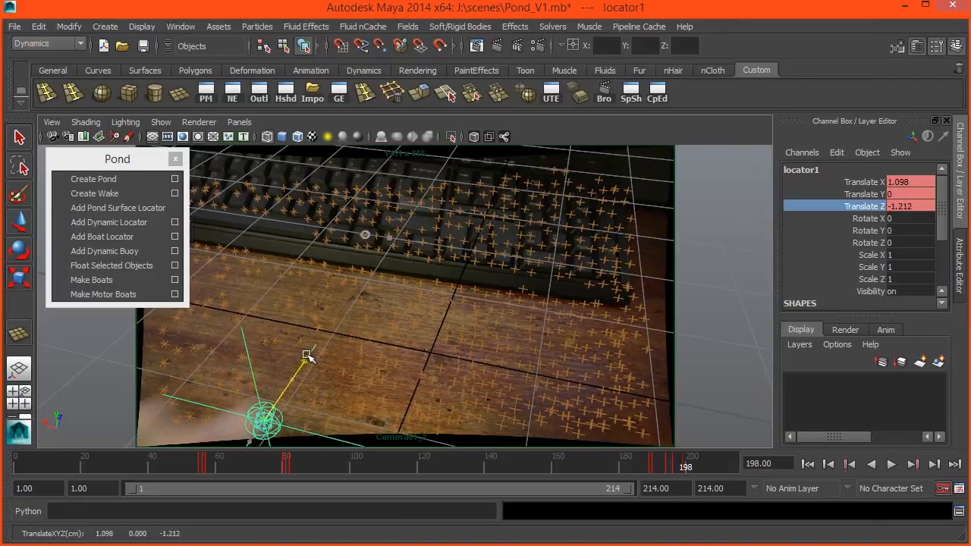
Step: Key the locator's Translate Y at frame 199, set it to 1 at frame 200, and play back the animation
key("alt+period")
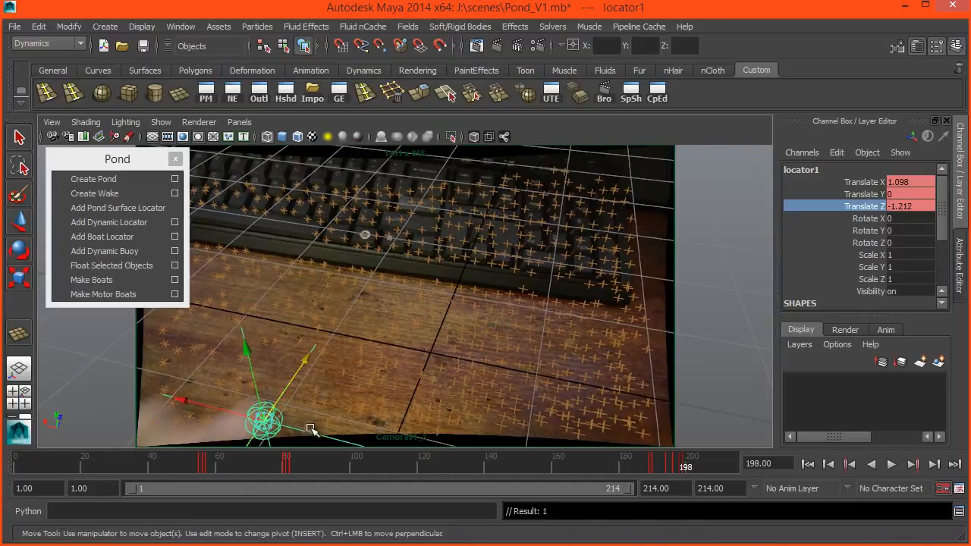
right_click(863, 201)
left_click(862, 213)
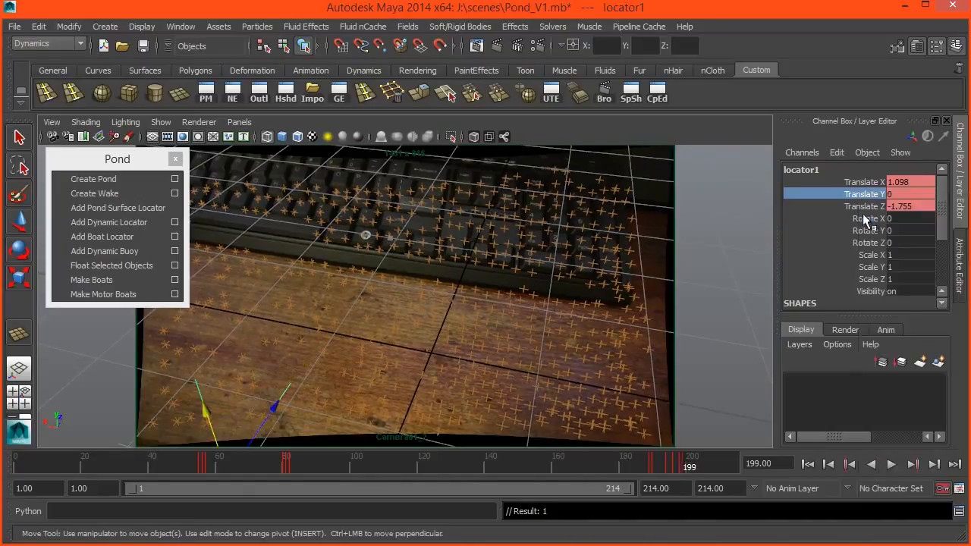
key("alt+period")
left_click(896, 197)
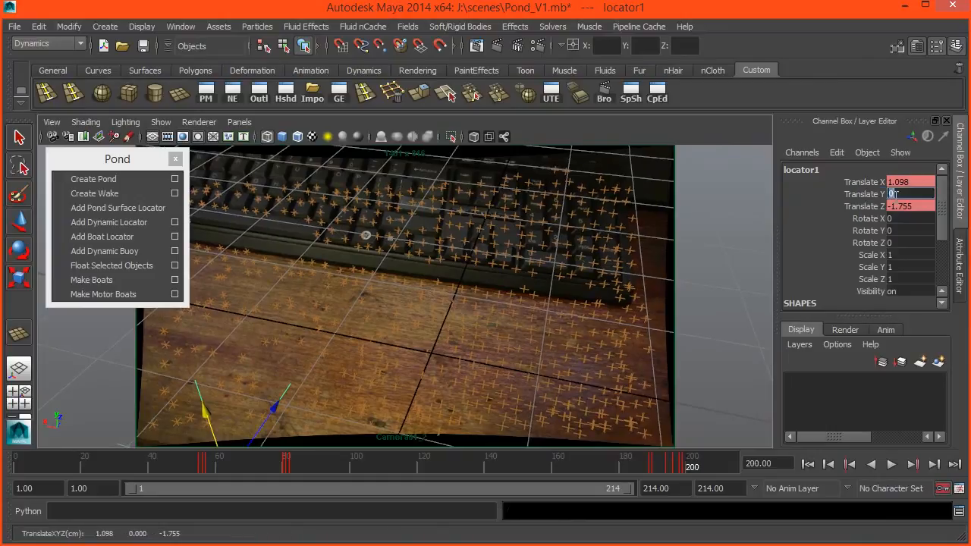
key("Return")
key("alt+v")
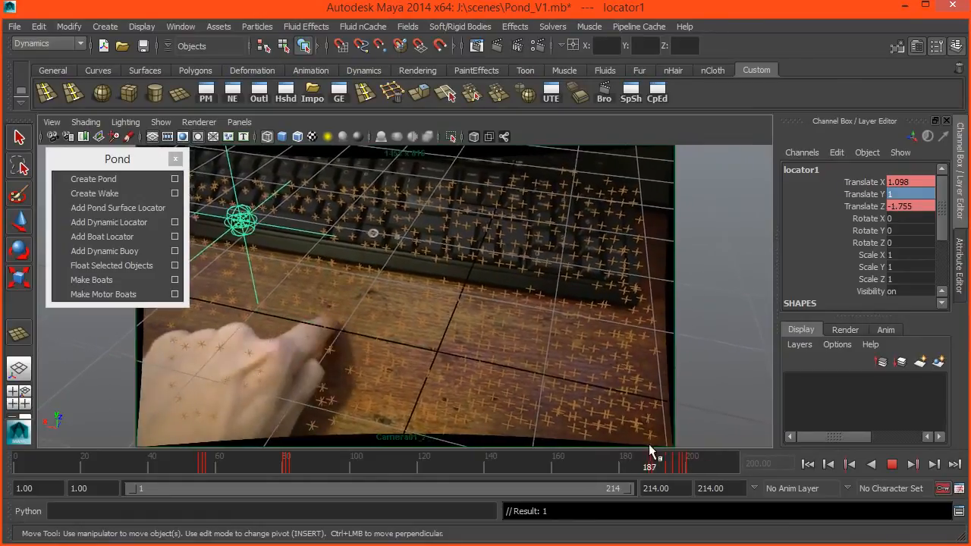
left_click_drag(361, 484, 507, 461)
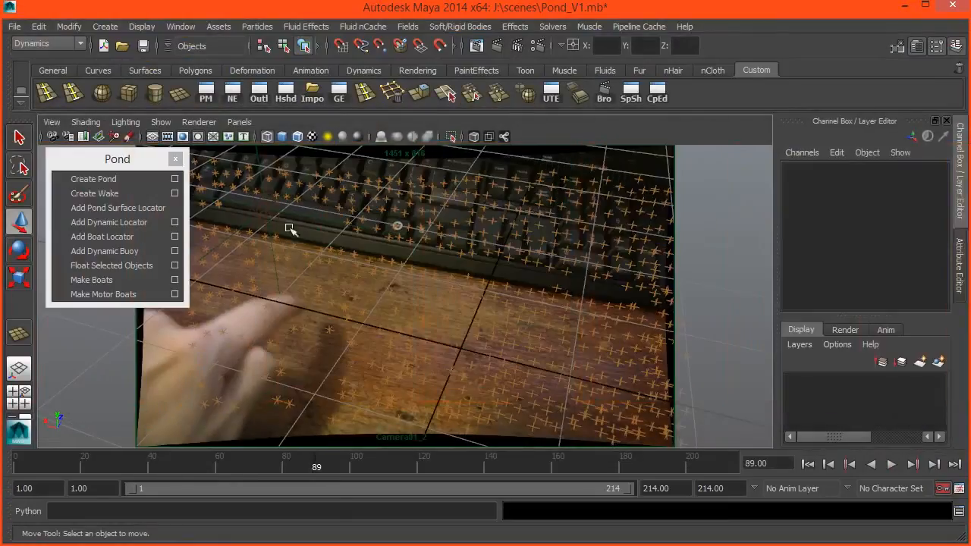
Step: Unhide the Pond1 fluid and move it along X to about 1.142
left_click(278, 274)
left_click_drag(317, 465, 146, 466)
left_click(300, 353)
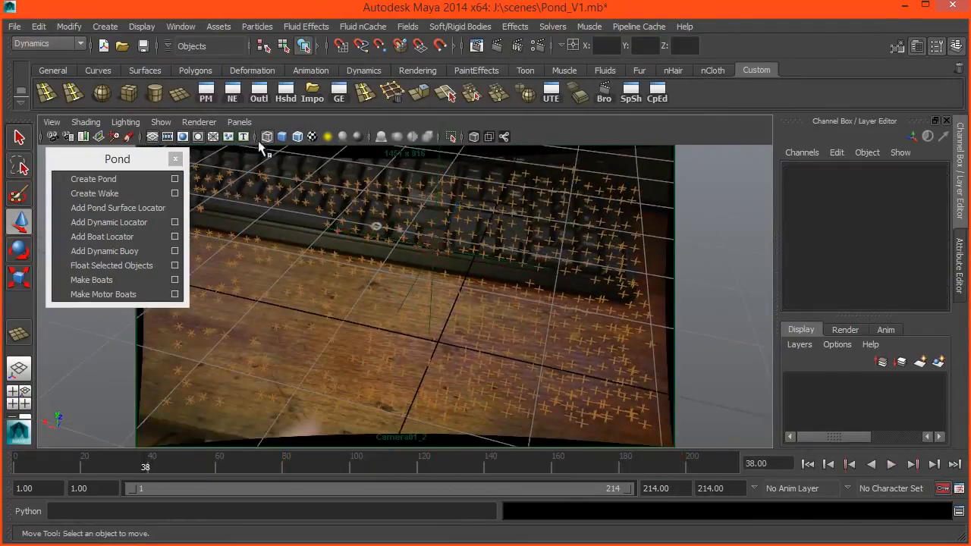
left_click(259, 94)
left_click(385, 208)
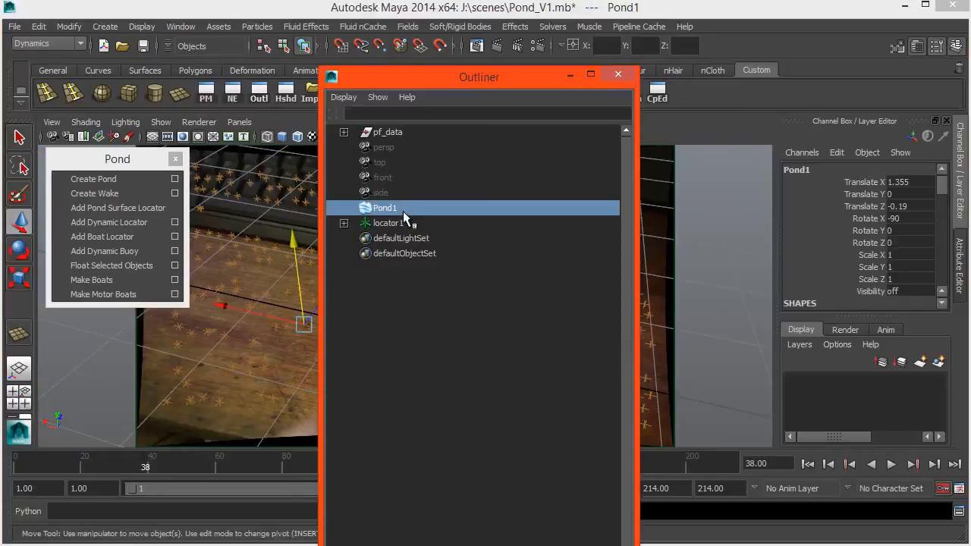
key("shift+h")
left_click(569, 75)
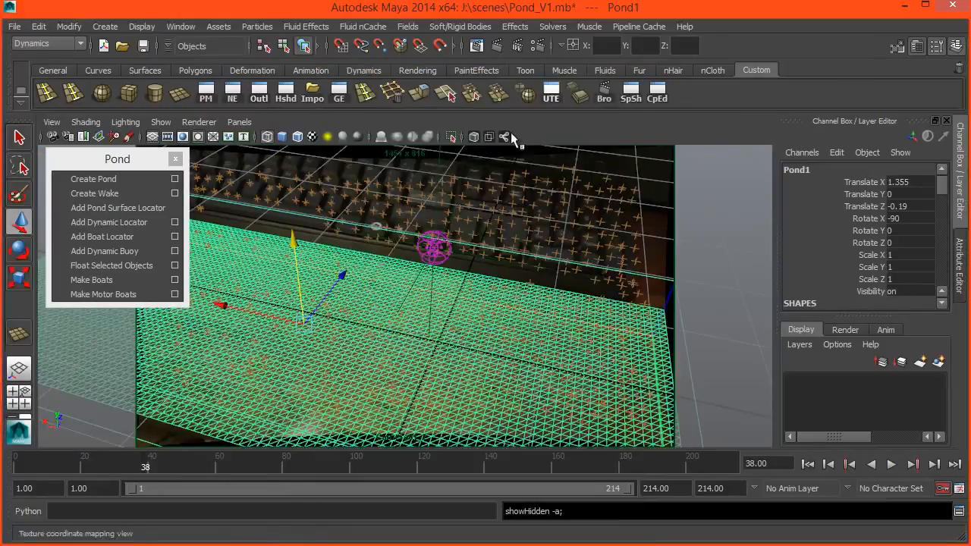
left_click_drag(224, 306, 243, 312)
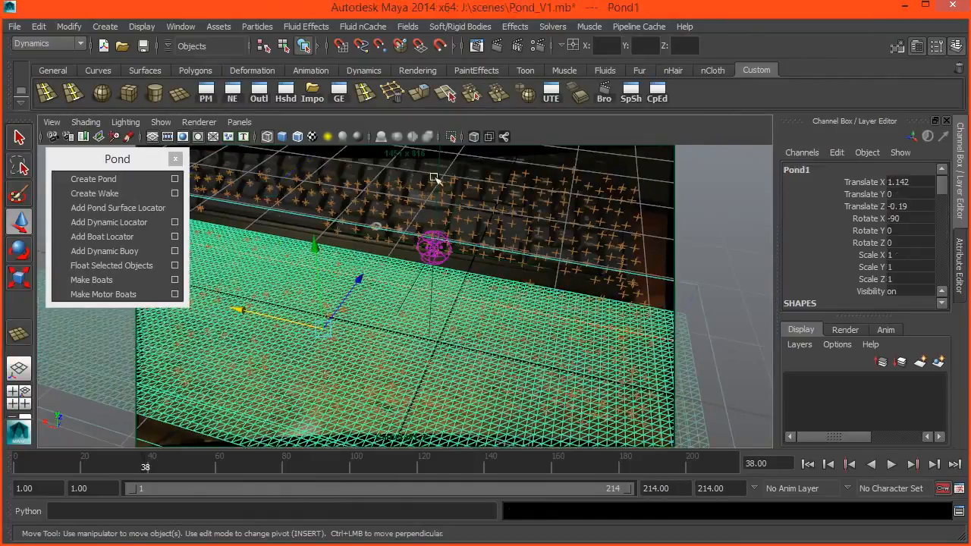
Step: Play the pond simulation in wireframe, return to frame 1, and switch the camera view to shaded display with nothing selected
key("alt+v")
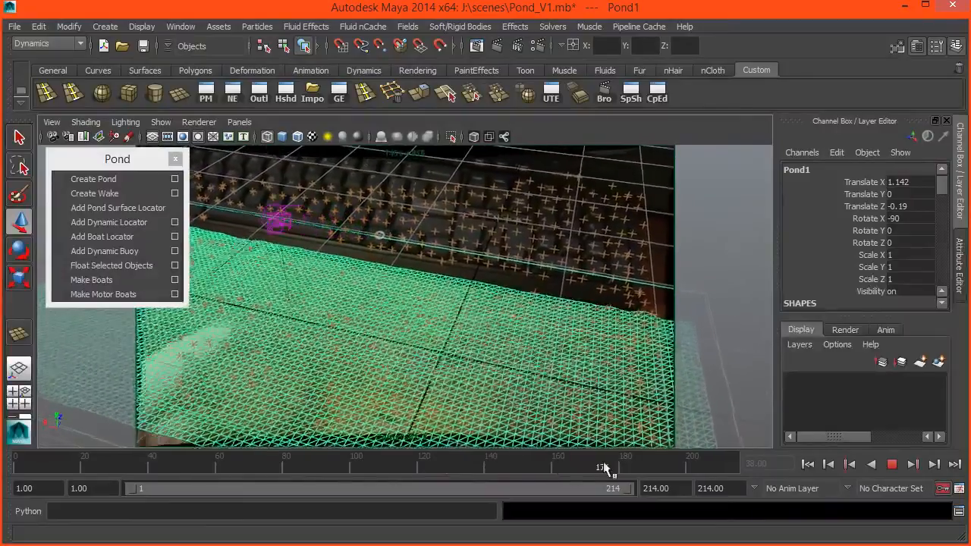
left_click_drag(689, 466, 17, 465)
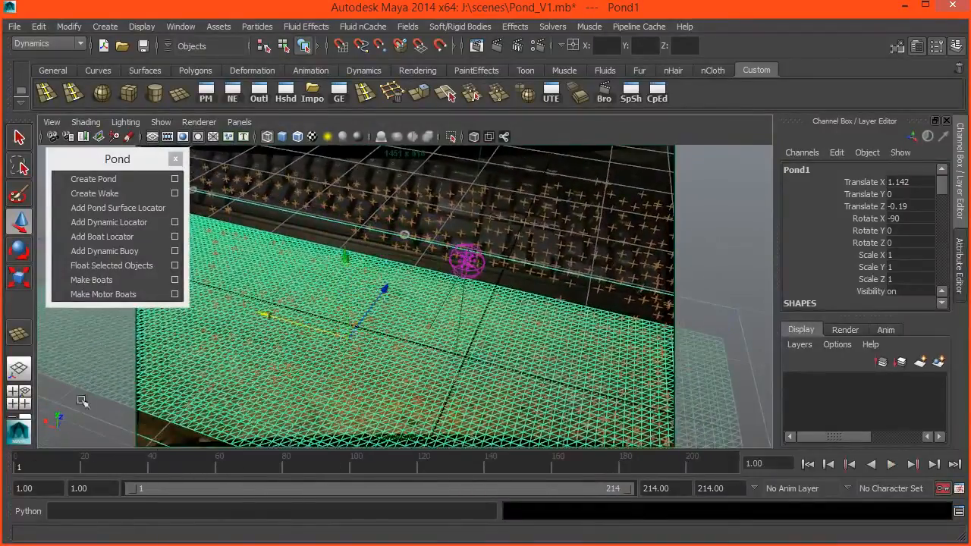
left_click(531, 168)
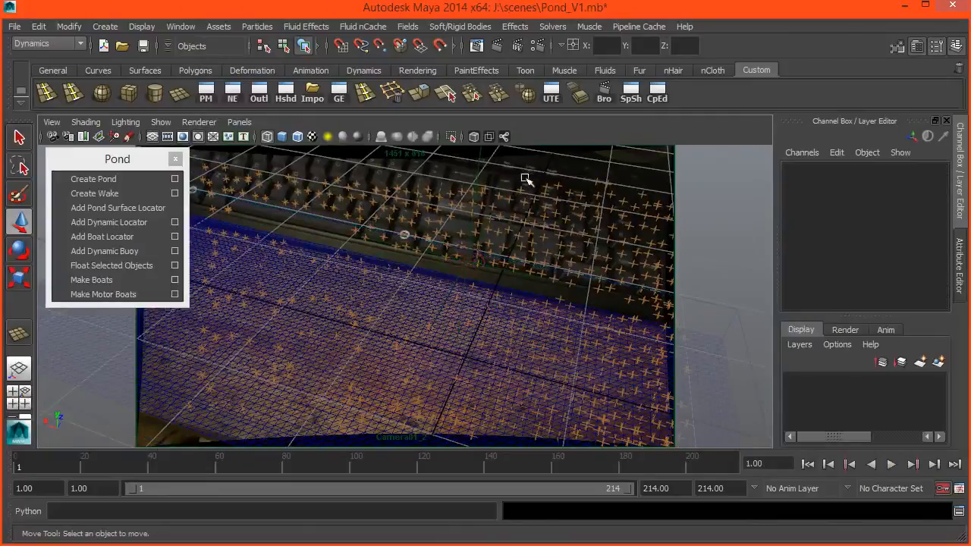
left_click(516, 173)
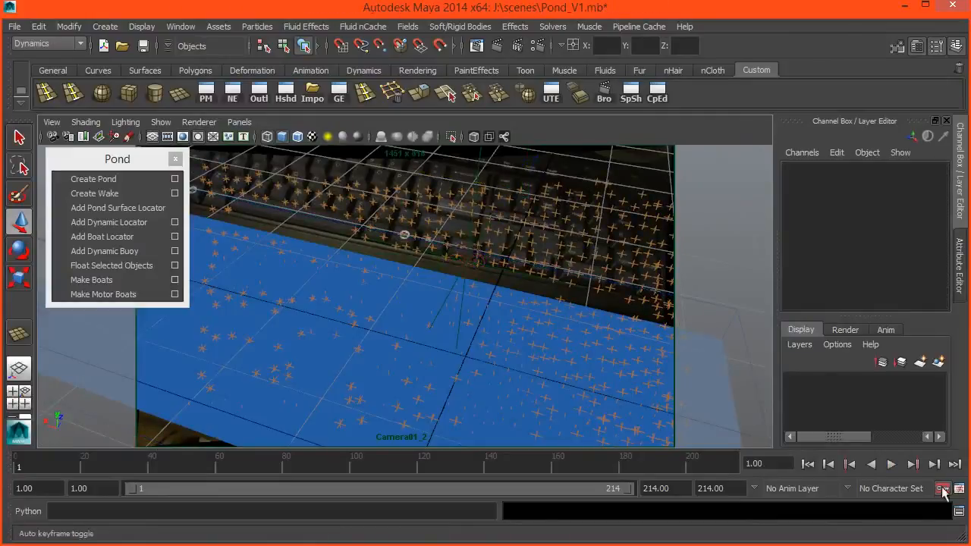
Step: Set the time slider's playback speed to Real-time [25 fps] and save the preferences
left_click(959, 489)
left_click(541, 317)
left_click(527, 338)
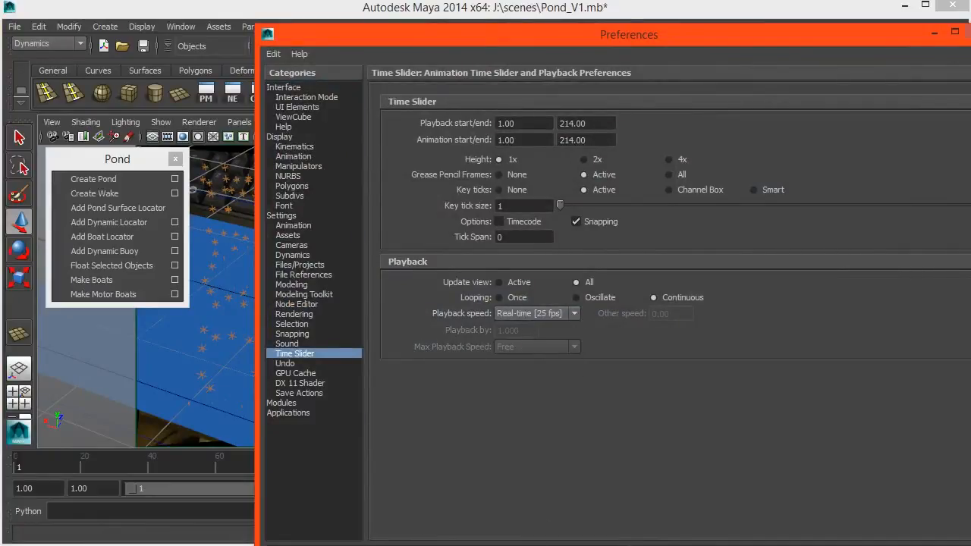
left_click(517, 317)
left_click(520, 337)
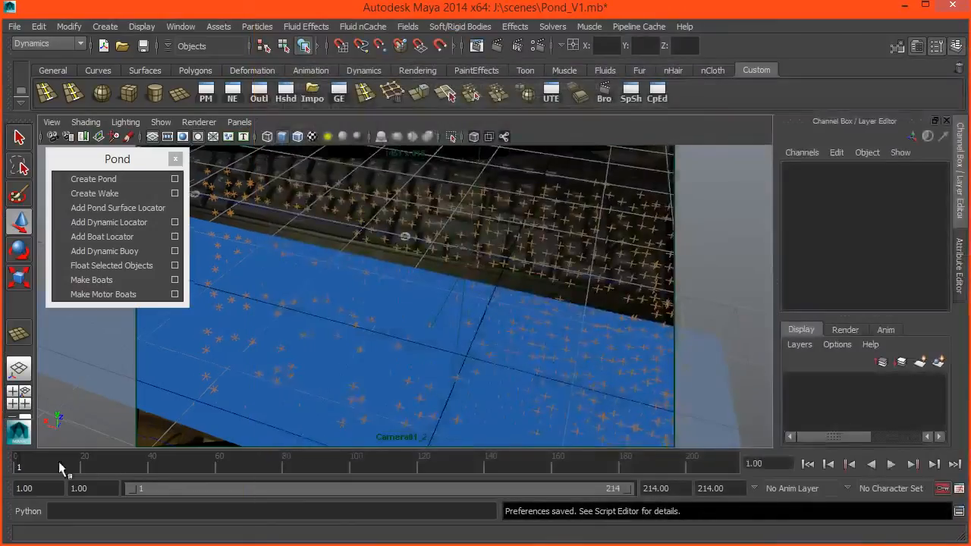
Step: Play the shaded pond simulation and examine the ripples at each finger contact, finishing at frame 1
key("alt+v")
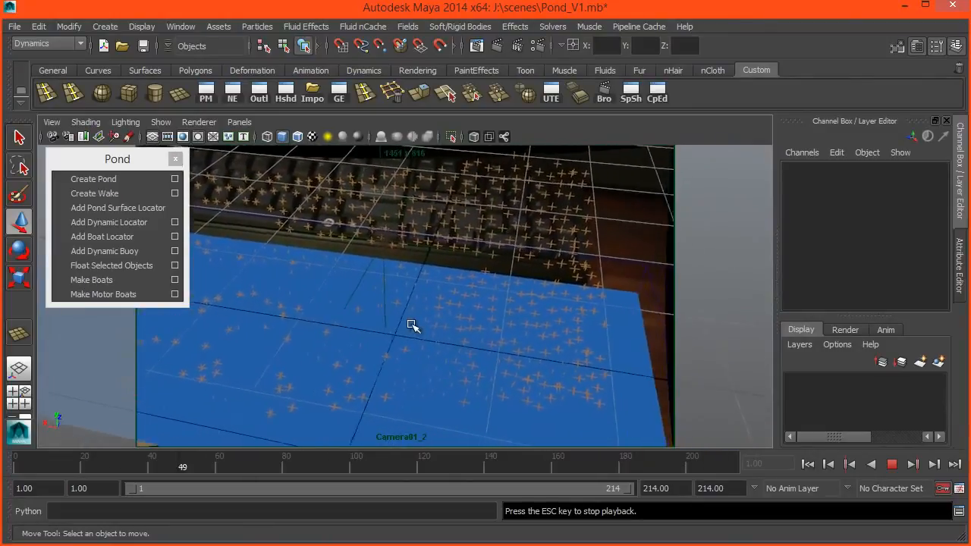
key("Escape")
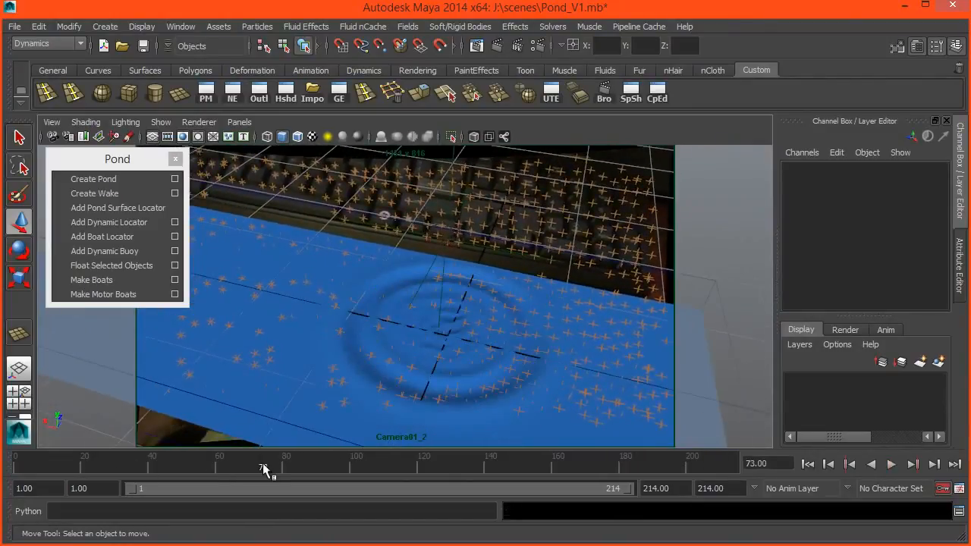
key("alt+v")
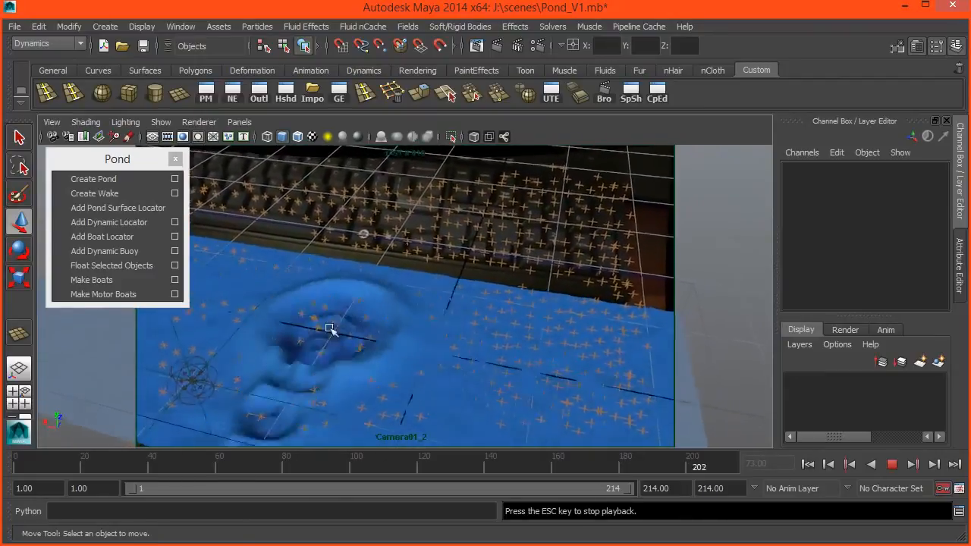
left_click_drag(193, 458, 164, 486)
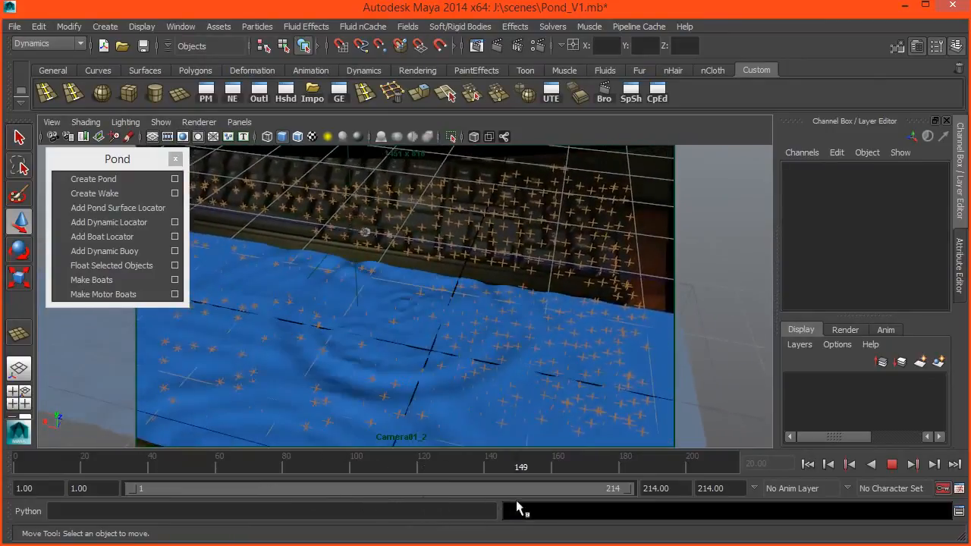
key("Escape")
key("alt+v")
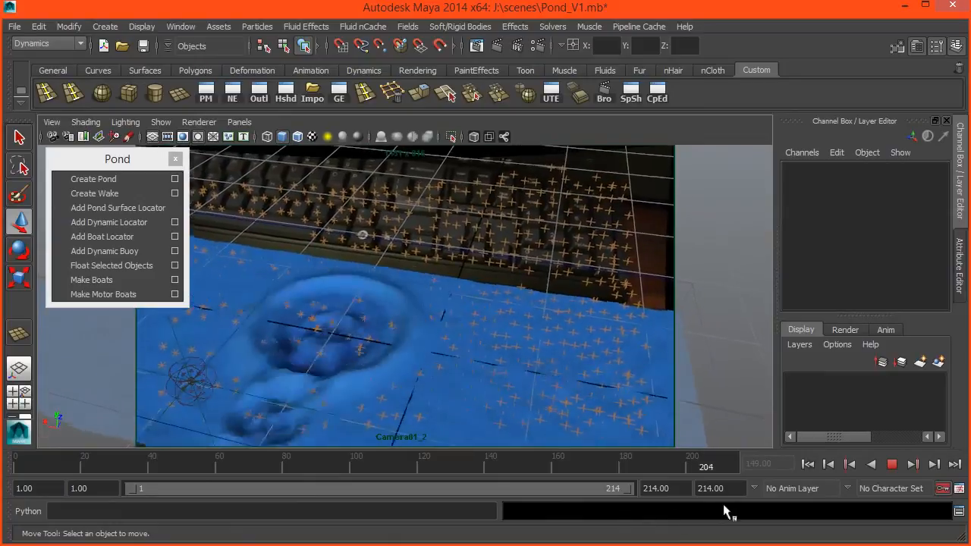
left_click_drag(35, 466, 2, 471)
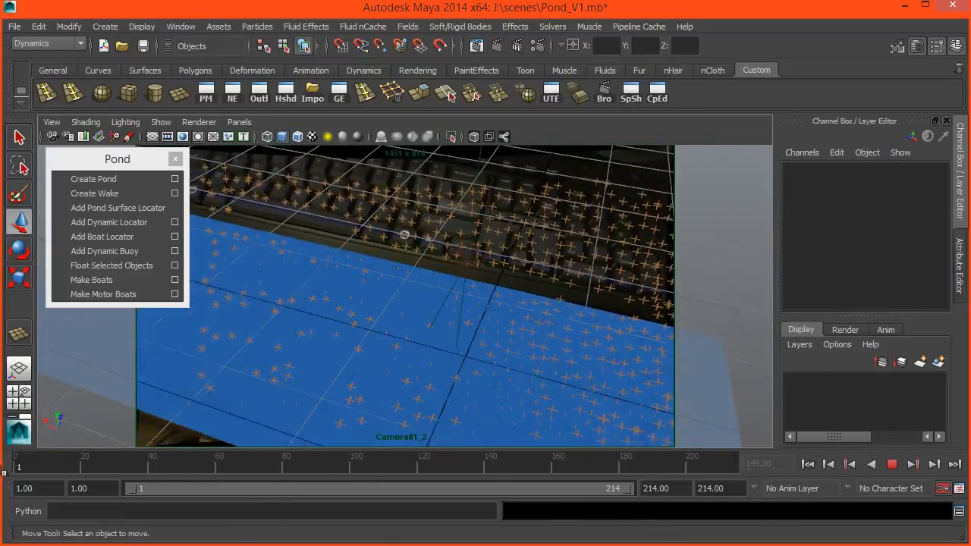
key("Escape")
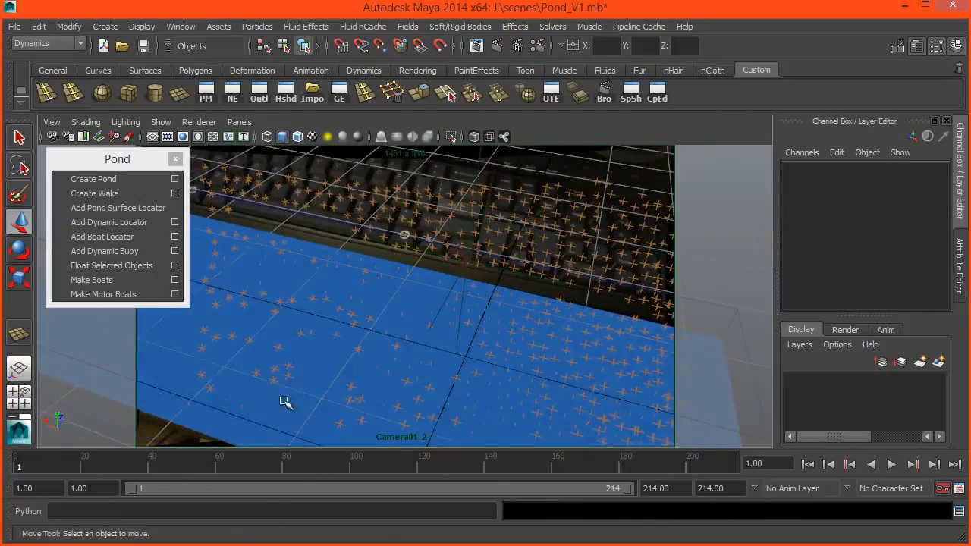
Step: Set the Viscosity of the Pond1 fluid shape to 1 in its dynamic simulation settings
left_click(255, 417)
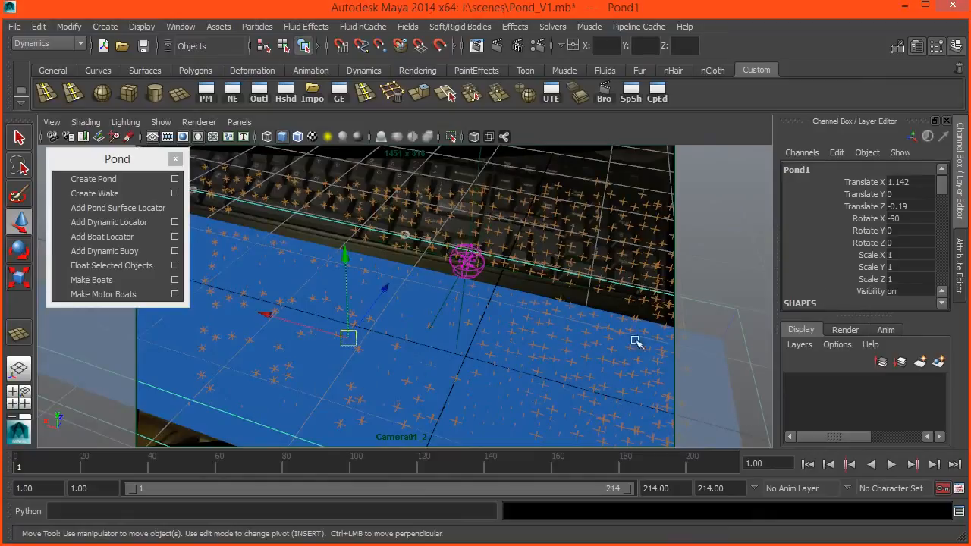
left_click(959, 285)
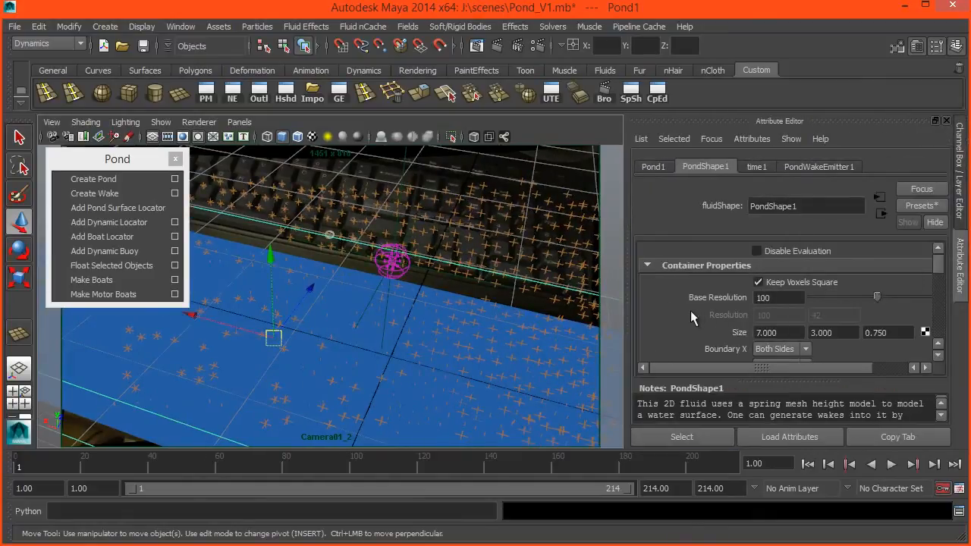
scroll(696, 317, "down", 5)
scroll(692, 304, "down", 4)
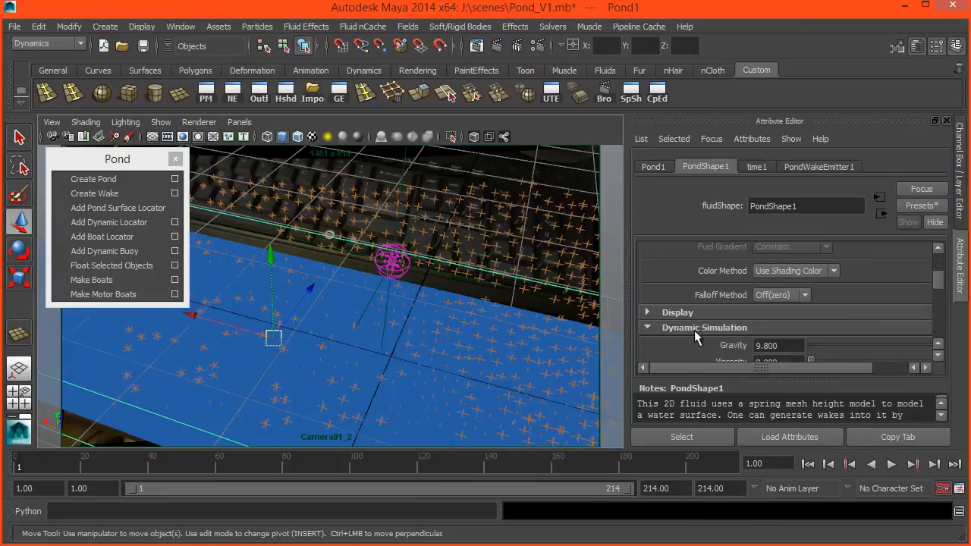
scroll(694, 330, "down", 2)
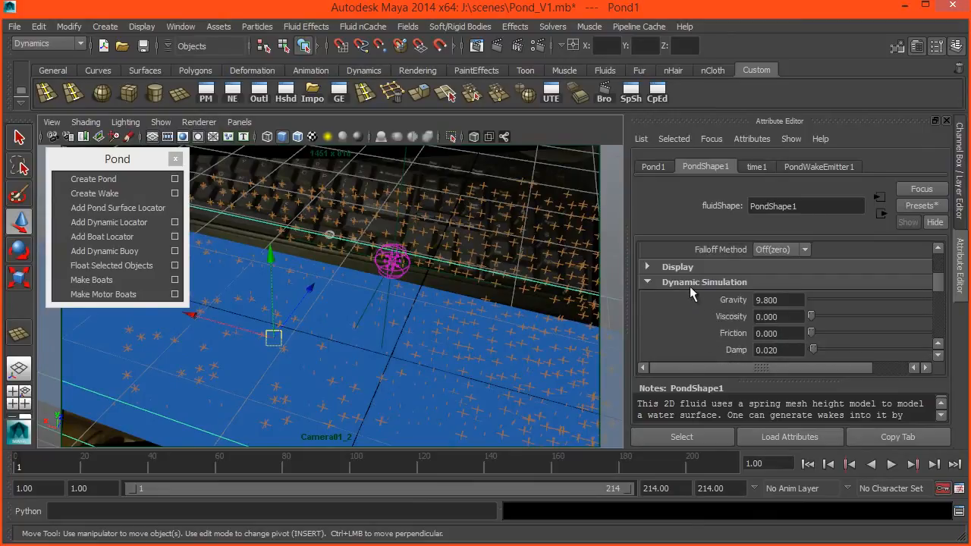
double_click(779, 317)
type("1")
Step: Set the pond fluid's Gravity to 5 and re-enter its Viscosity as 1
double_click(803, 301)
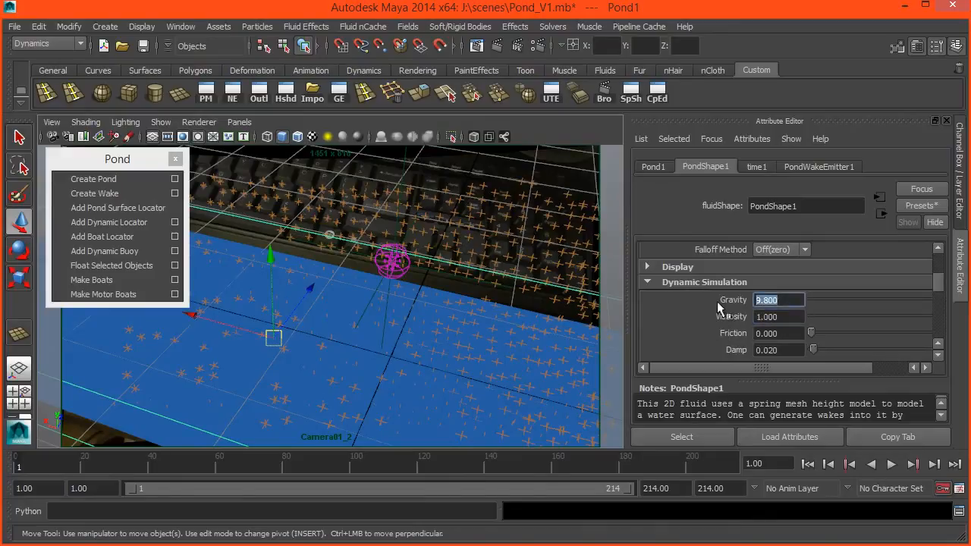
type("5")
key("Return")
double_click(782, 316)
type("1")
key("Return")
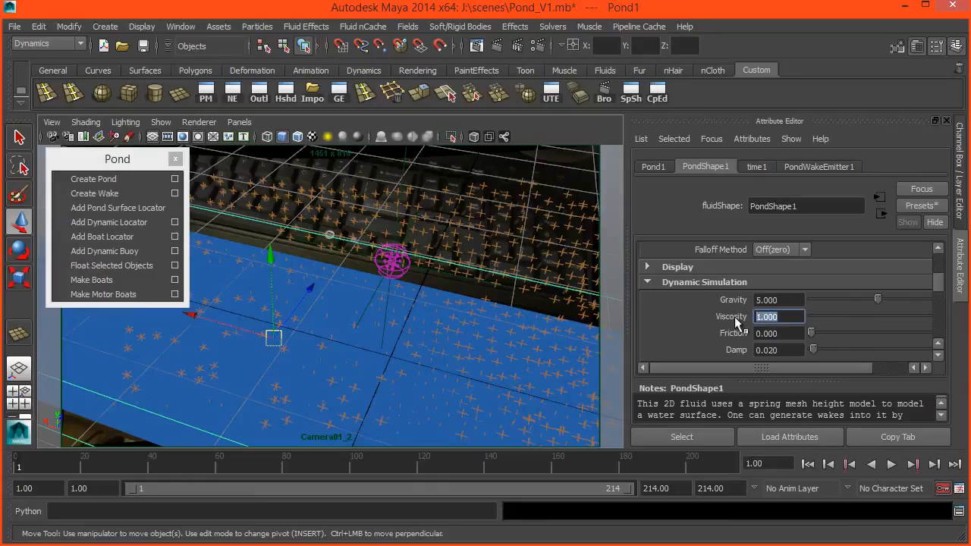
double_click(793, 301)
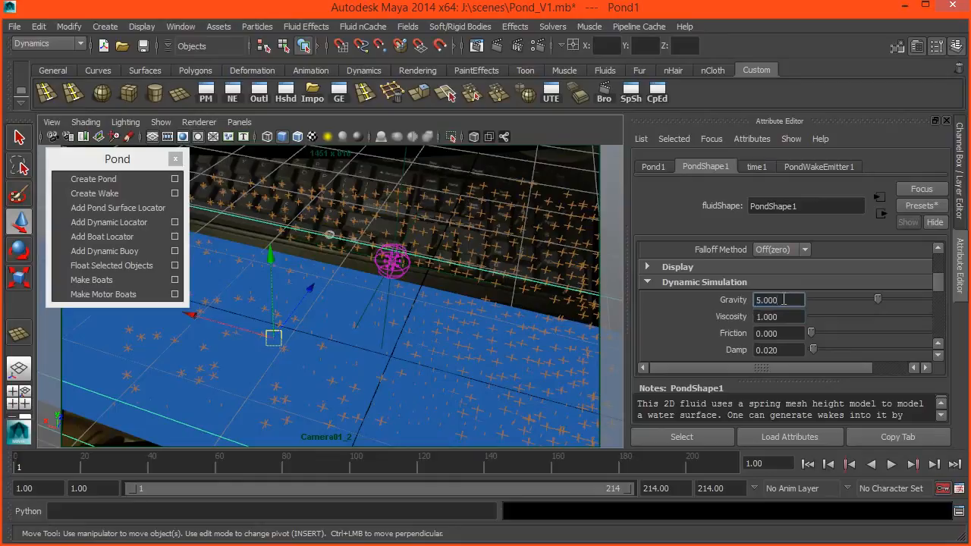
Step: Set the pond fluid's Friction and Damp to 0.1, and play the simulation from frame 1 with nothing selected
left_click(776, 333)
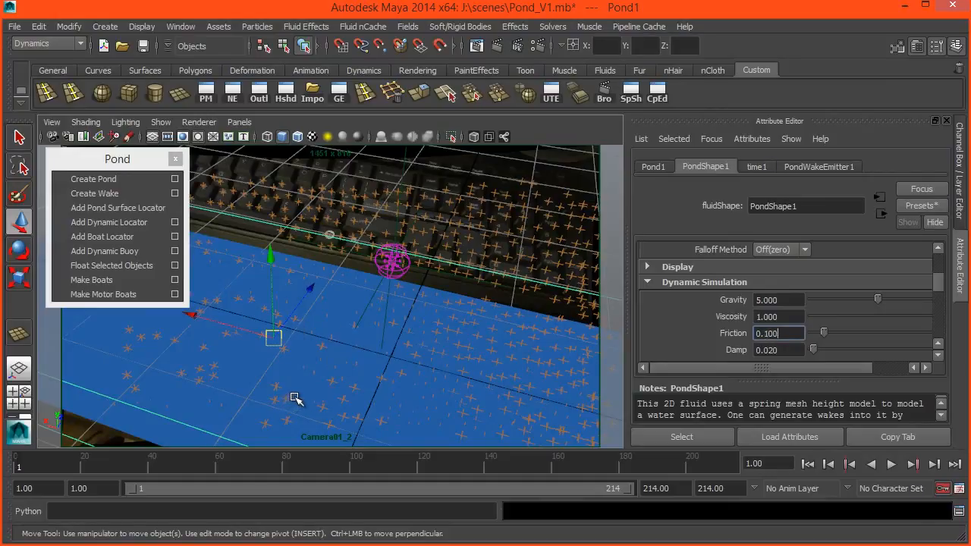
left_click_drag(769, 351, 782, 350)
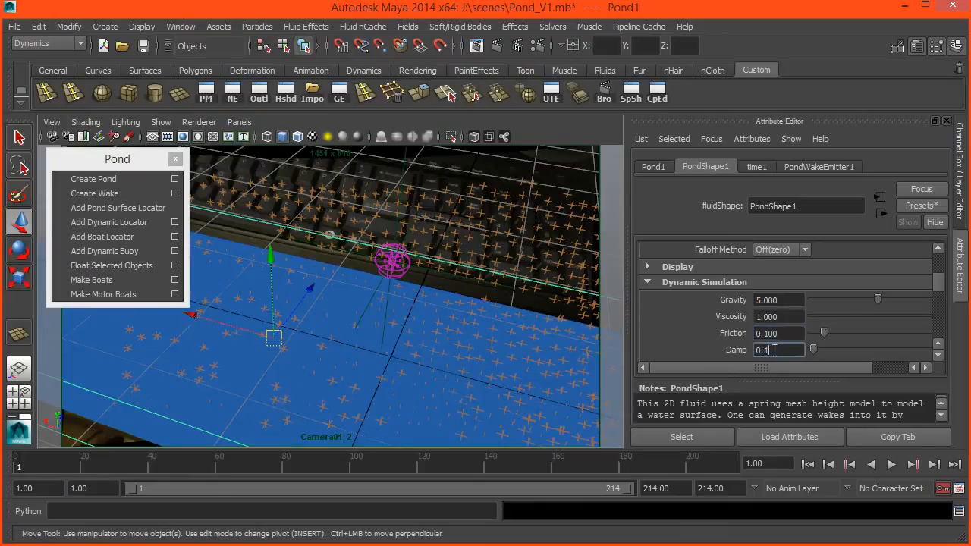
key("alt+v")
left_click(19, 465)
left_click(427, 175)
key("alt+v")
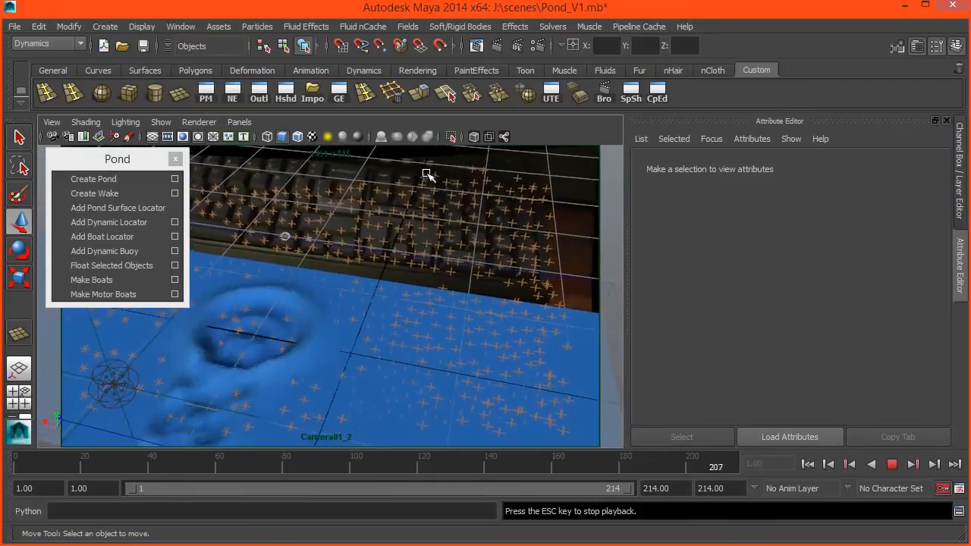
Step: Stop playback, switch the view to wireframe, and select locator1 at the last finger contact, at frame 189
key("Escape")
mouse_move(655, 460)
left_mouse_down()
mouse_move(126, 455)
mouse_move(194, 470)
mouse_move(327, 475)
mouse_move(631, 472)
mouse_move(62, 454)
mouse_move(496, 469)
mouse_move(705, 497)
left_mouse_up()
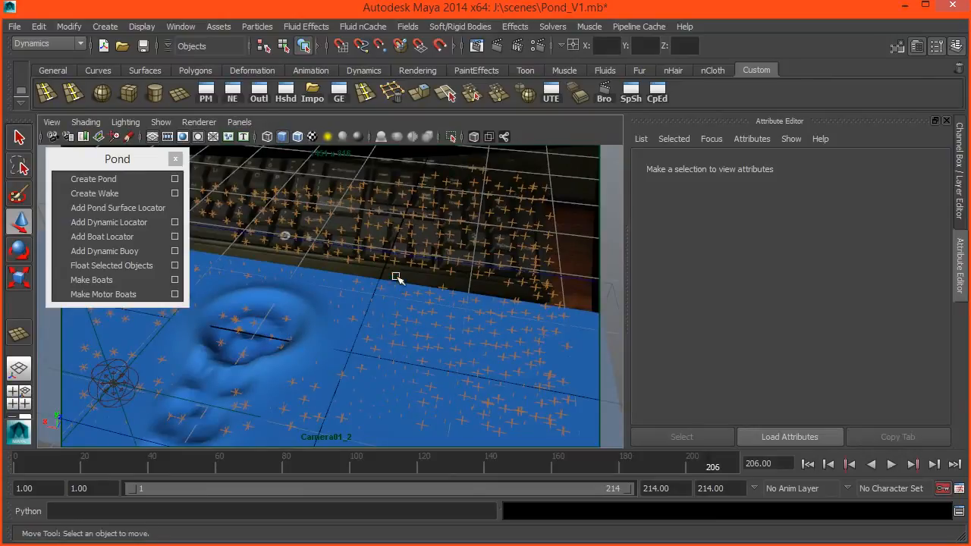
key("4")
mouse_move(470, 466)
left_mouse_down()
mouse_move(542, 462)
mouse_move(394, 457)
mouse_move(658, 467)
left_mouse_up()
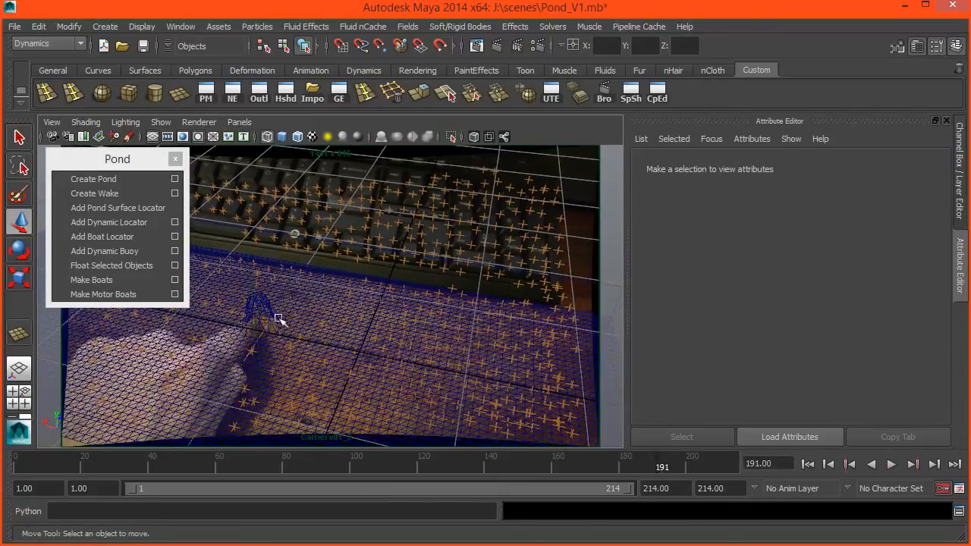
mouse_move(663, 464)
left_mouse_down()
mouse_move(683, 458)
mouse_move(576, 460)
mouse_move(665, 464)
mouse_move(653, 470)
left_mouse_up()
left_click(260, 233)
left_click(648, 466)
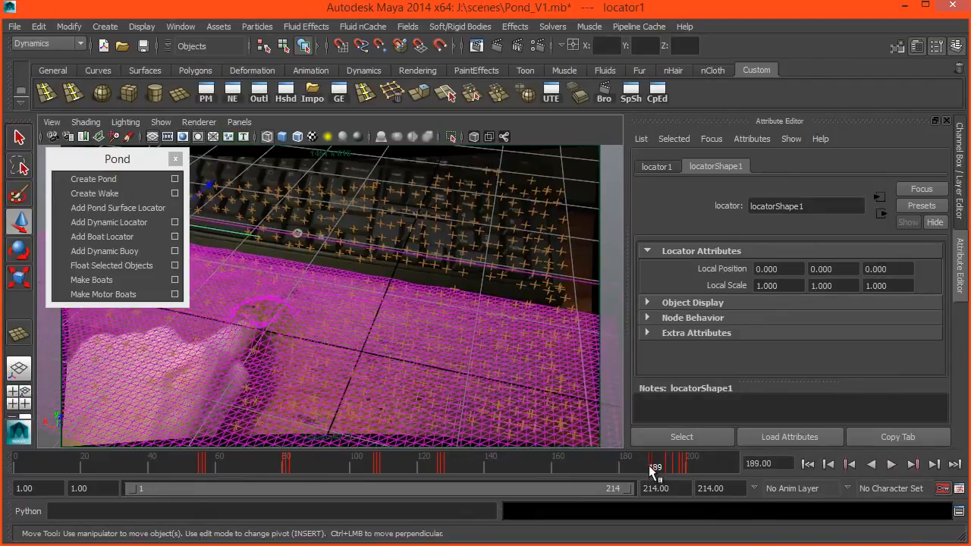
Step: Set locator1's Translate Y to 0.2 at the keyframe on frame 189
left_click(959, 203)
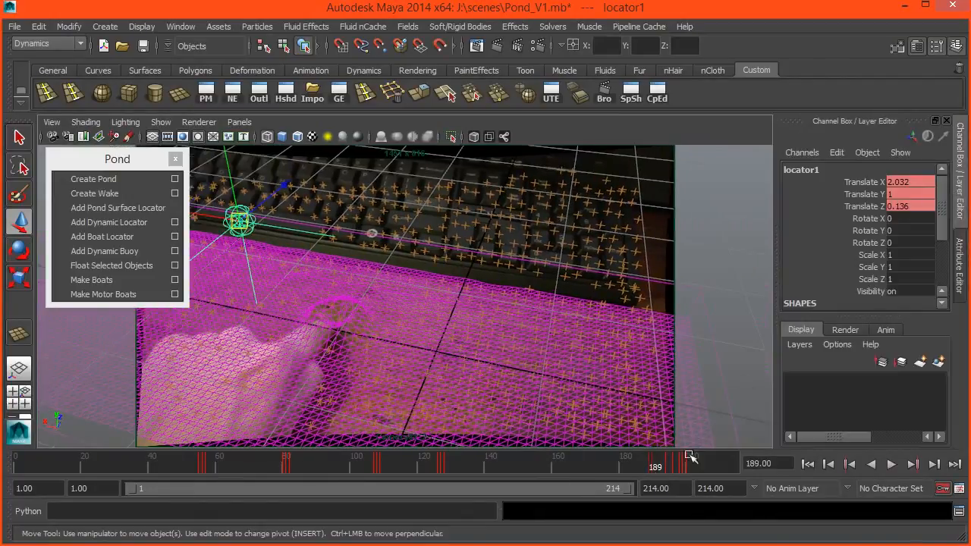
middle_click(640, 252)
key("alt+period")
key("alt+comma")
key("alt+comma")
key("alt+period")
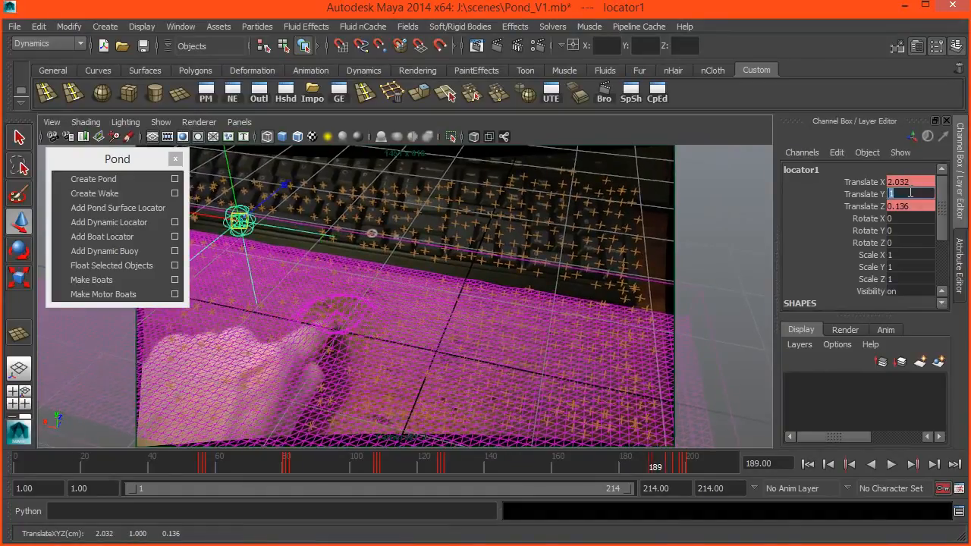
left_click(910, 193)
type("0.2")
key("Return")
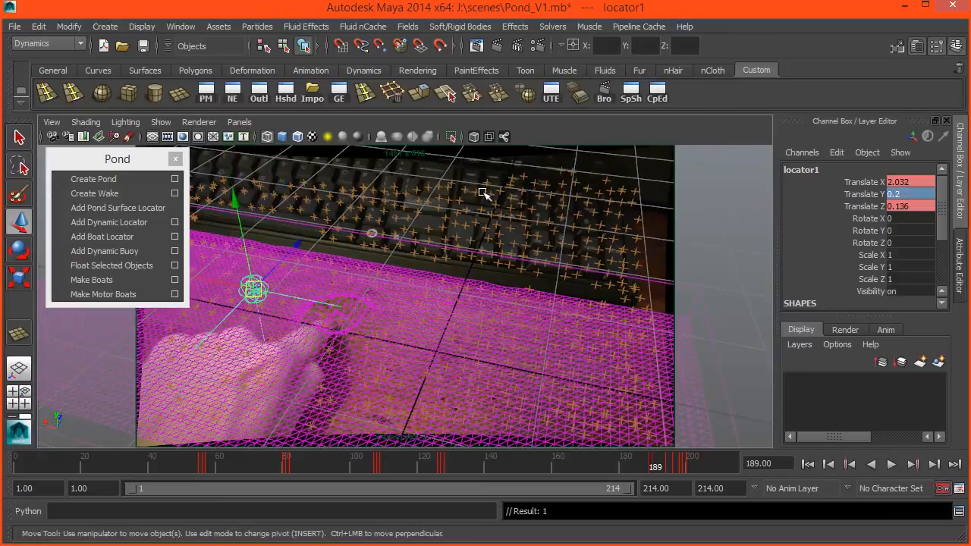
Step: Play the wireframe simulation with nothing selected and examine the pond surface at the finger around frame 189
left_click(525, 160)
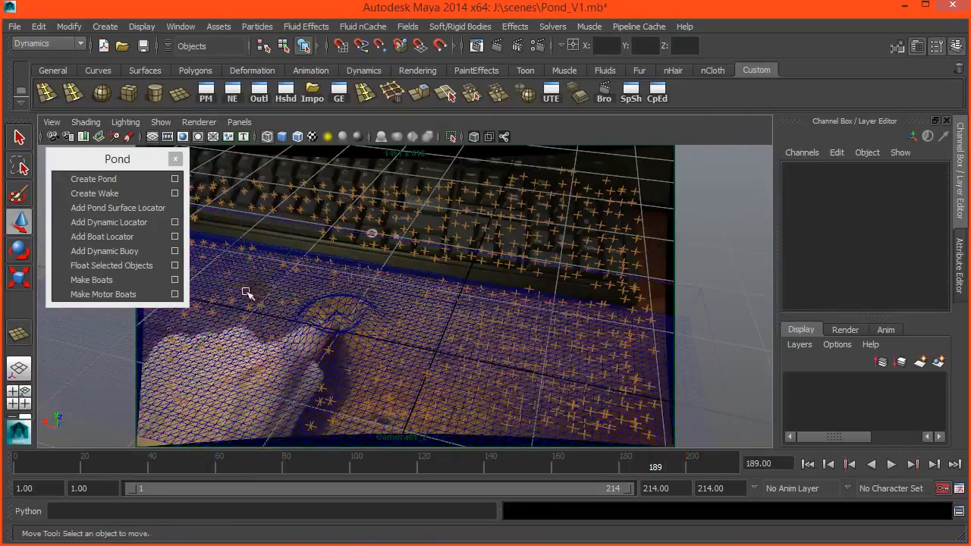
key("alt+v")
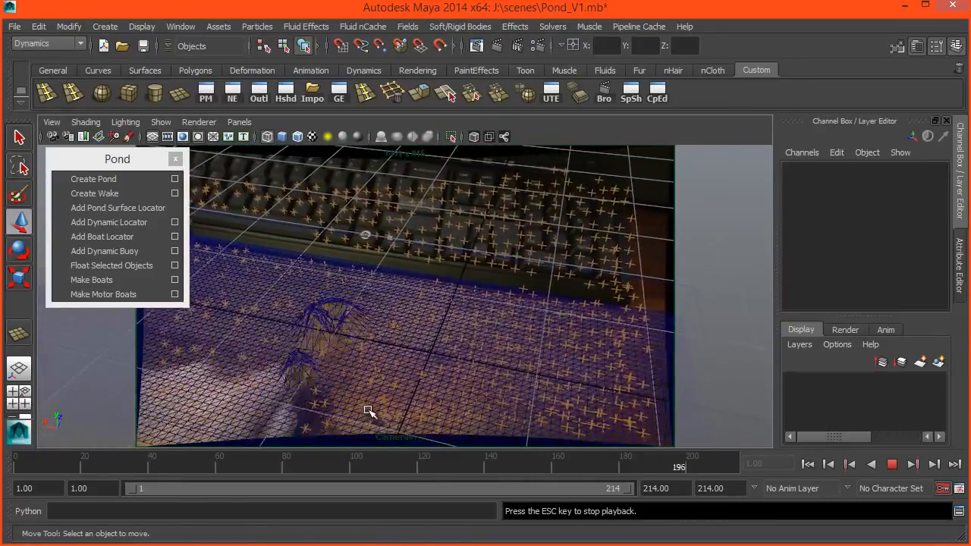
mouse_move(497, 463)
left_mouse_down()
mouse_move(694, 476)
mouse_move(502, 472)
left_mouse_up()
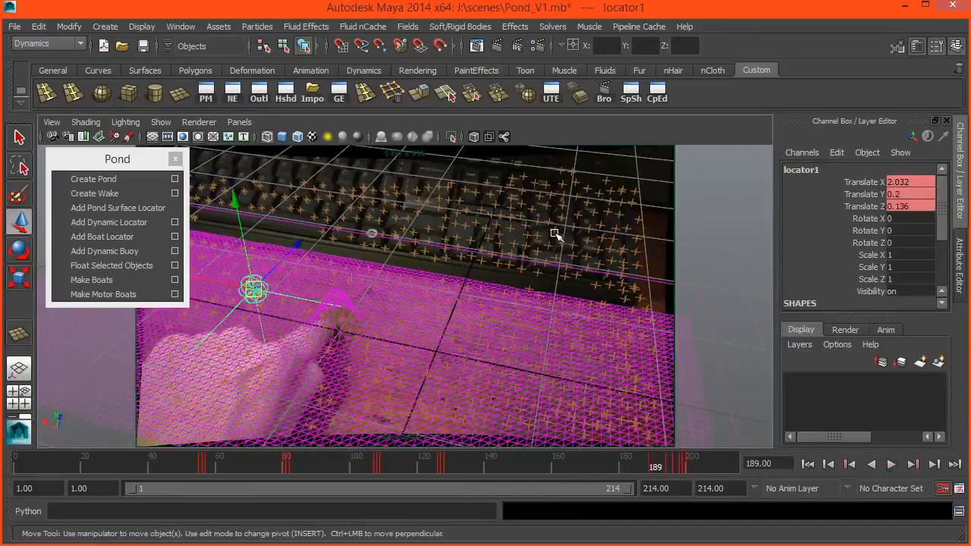
left_click(612, 168)
left_click(467, 312)
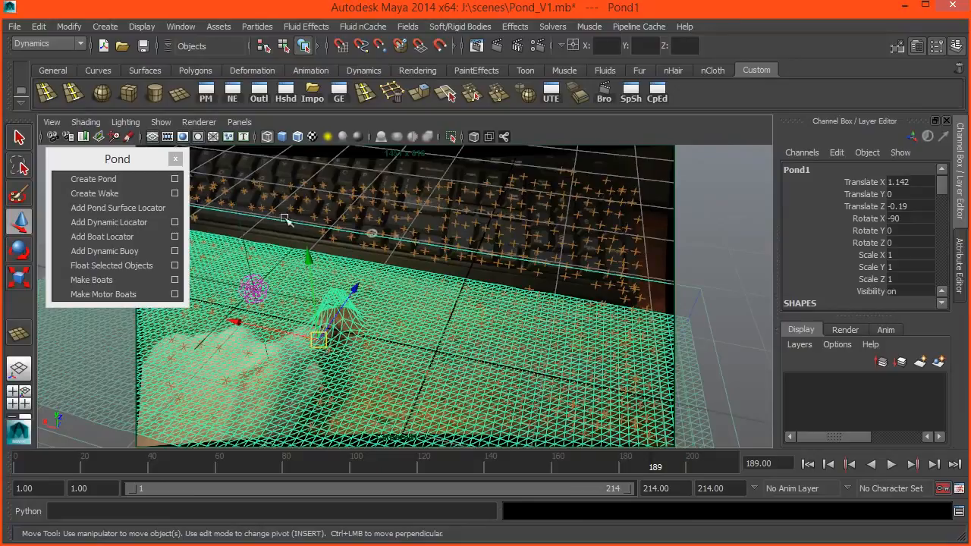
left_click(296, 178)
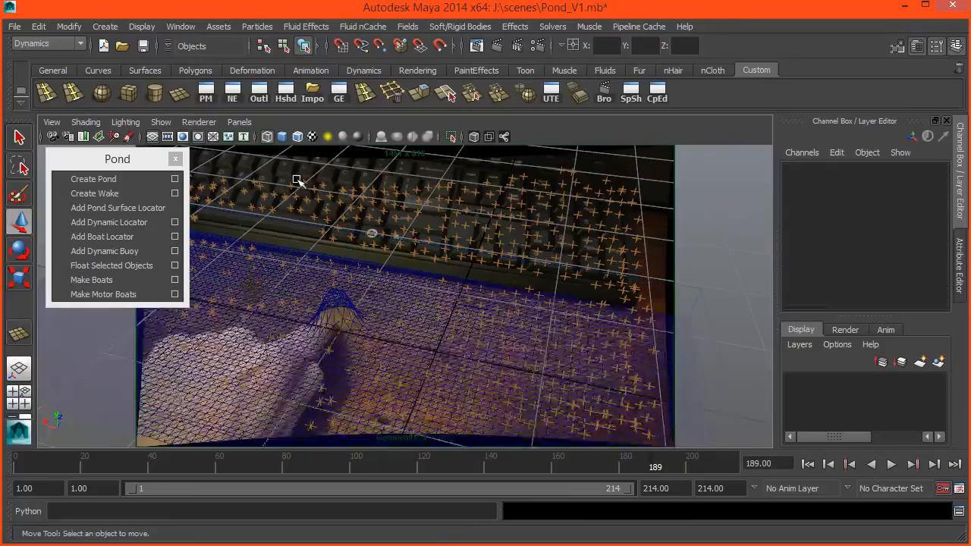
Step: Select PondWakeEmitter1 under locator1 and show its Fluid Attributes with the Density/Voxel/Sec setting
left_click(267, 100)
left_click(384, 211)
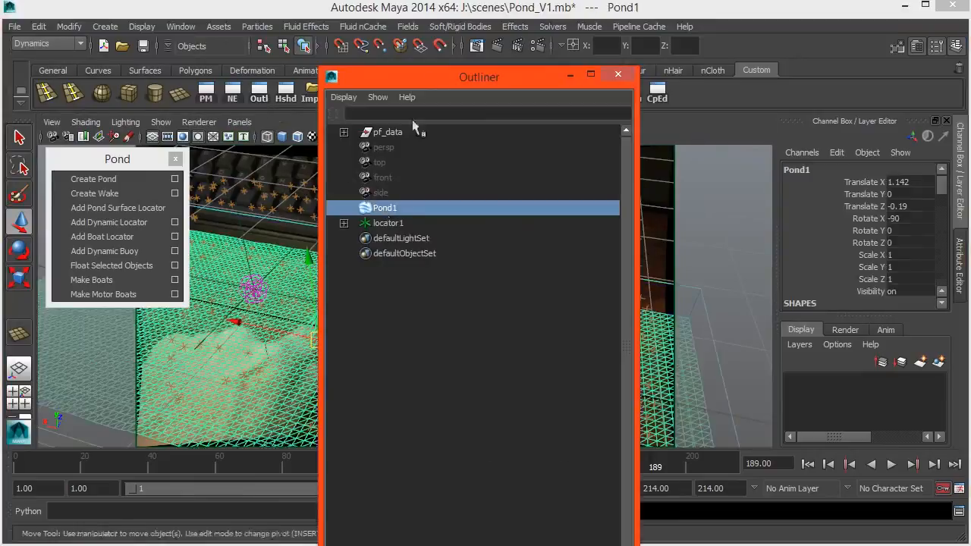
left_click(345, 223)
left_click(387, 238)
left_click_drag(421, 81, 393, 411)
left_click(959, 268)
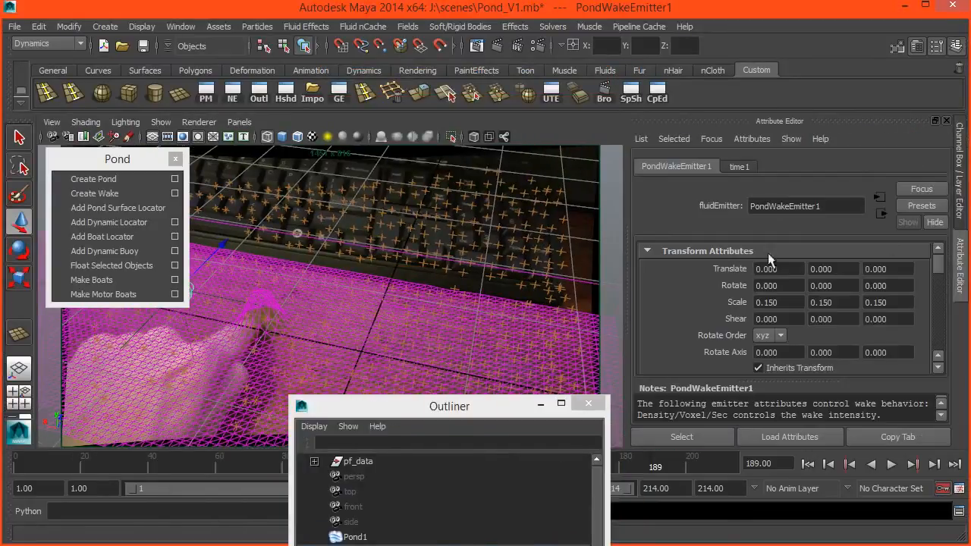
scroll(686, 315, "down", 5)
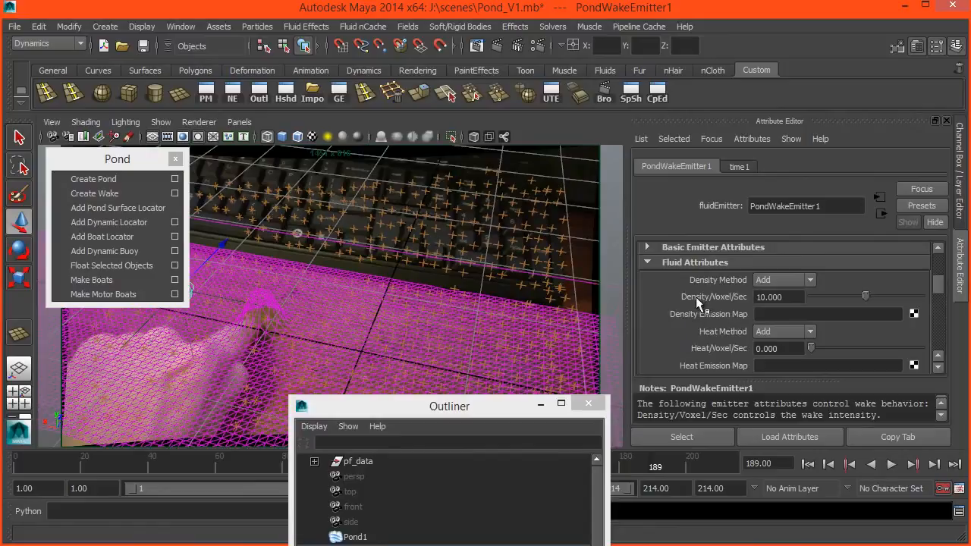
left_click_drag(476, 407, 604, 545)
Step: Key the wake emitter's Density/Voxel/Sec at 10 on frame 186 and set it to 5 on frame 187
middle_click(382, 307)
key("alt+comma")
key("alt+comma")
key("alt+comma")
key("alt+v")
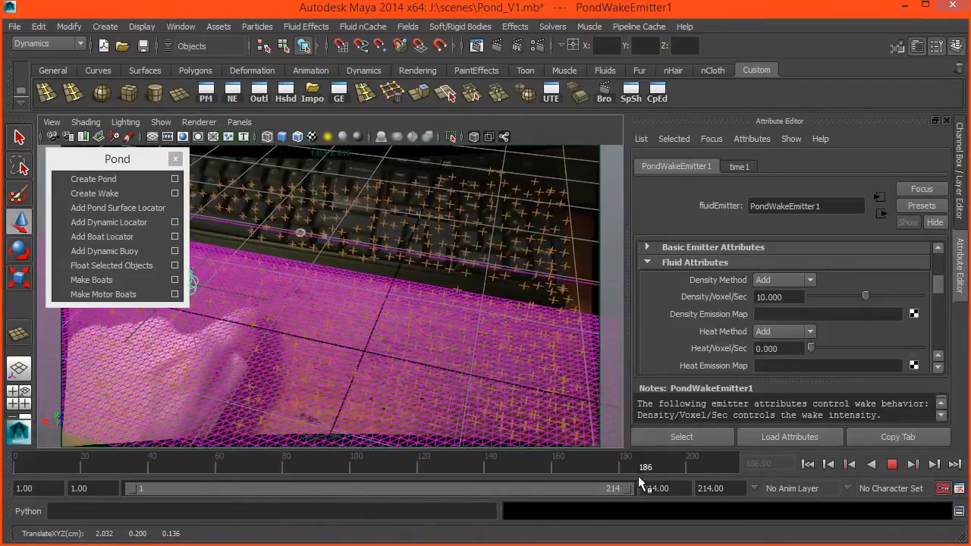
key("alt+v")
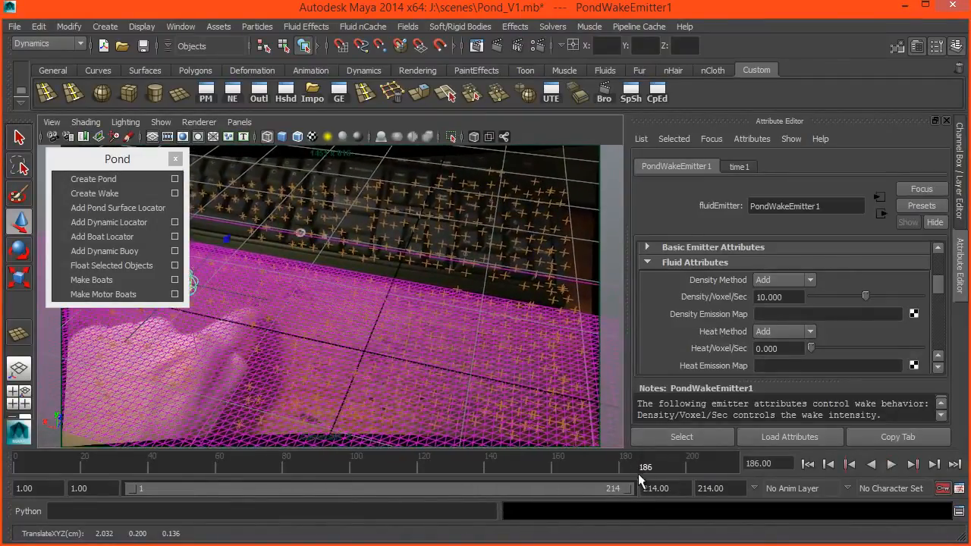
right_click(747, 296)
left_click(780, 316)
middle_click(401, 245)
key("alt+period")
type("5")
key("Return")
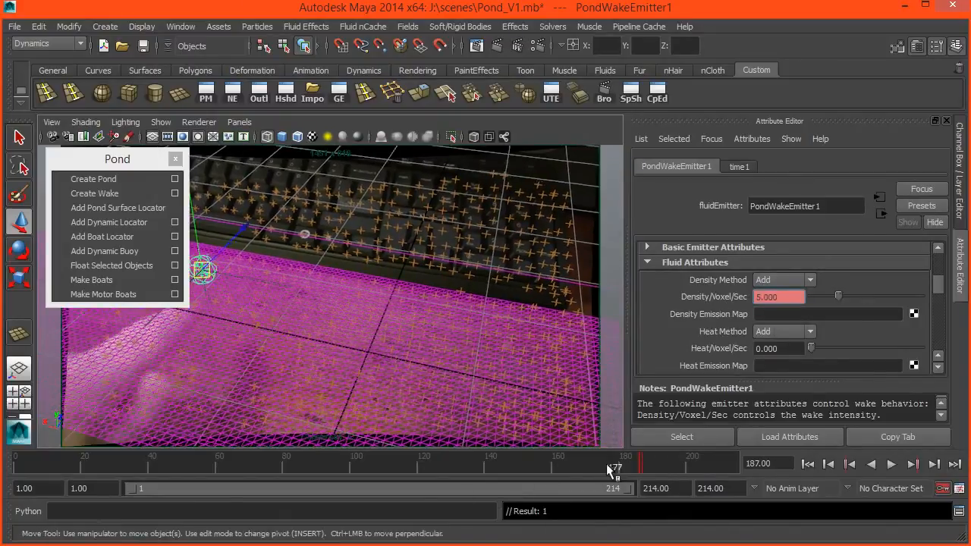
Step: Play and scrub the simulation to examine the wake strength at the last finger contact, finishing at frame 188
left_click(608, 464)
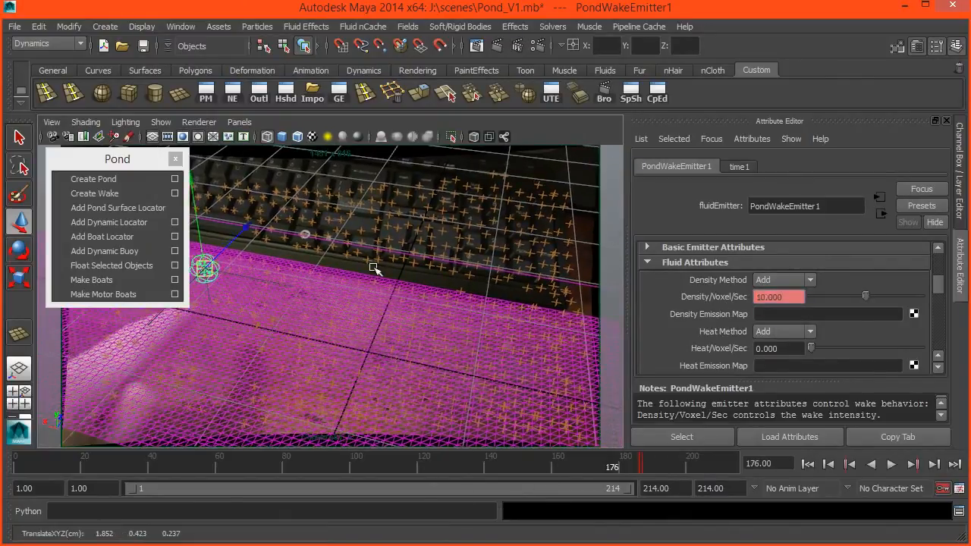
key("alt+v")
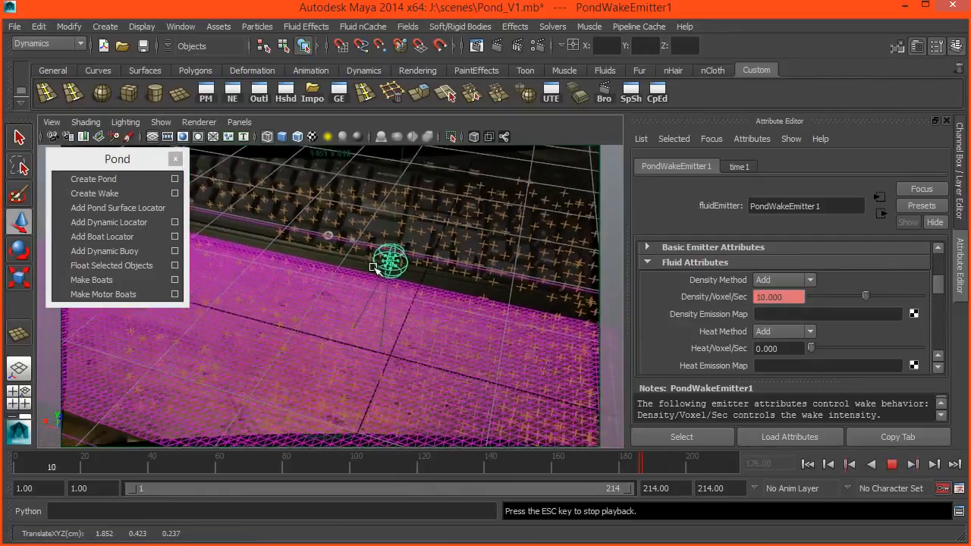
key("Escape")
key("alt+v")
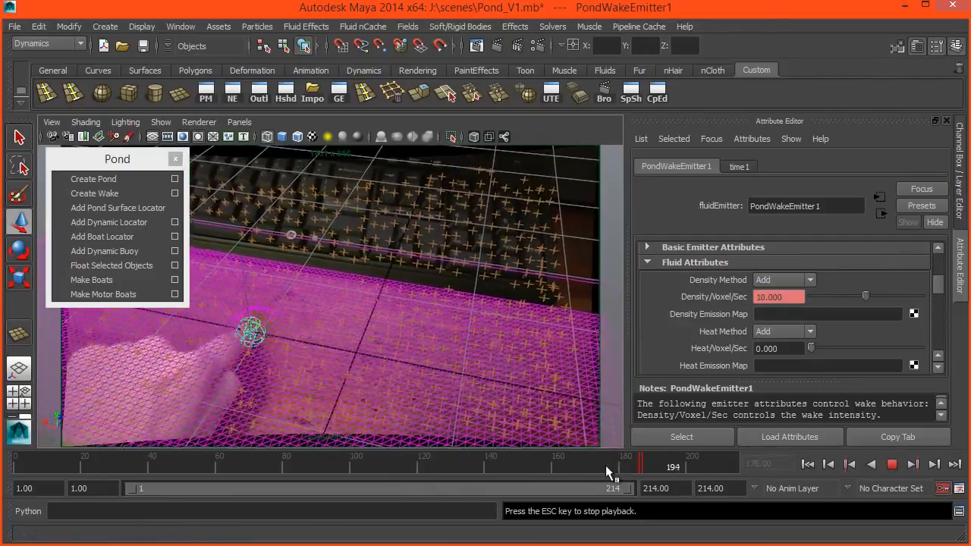
key("Escape")
left_click(605, 465)
key("alt+v")
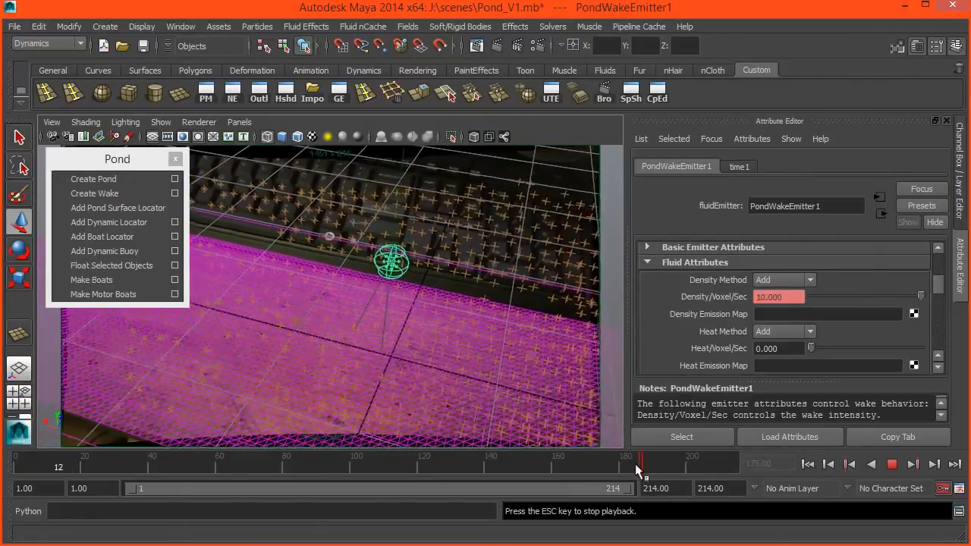
left_click(647, 463)
key("alt+v")
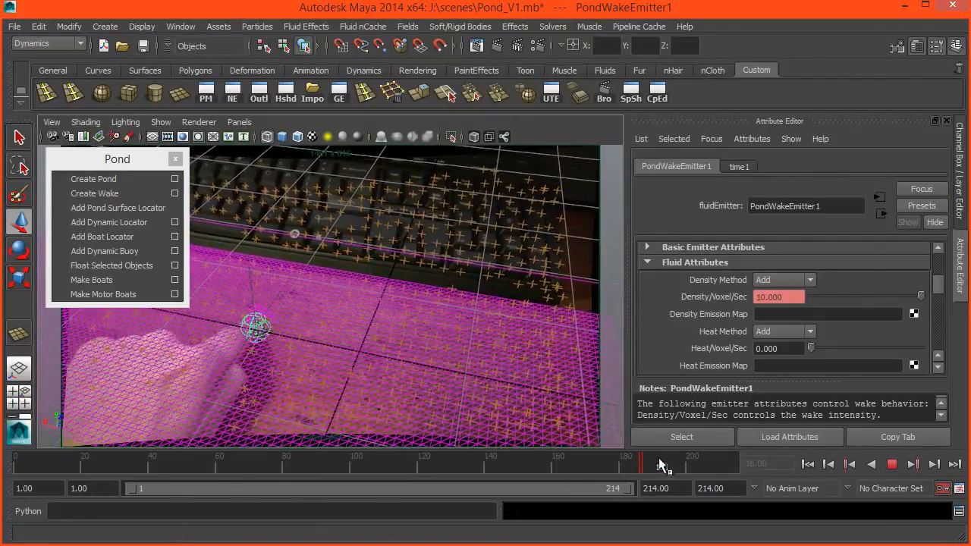
left_click(650, 463)
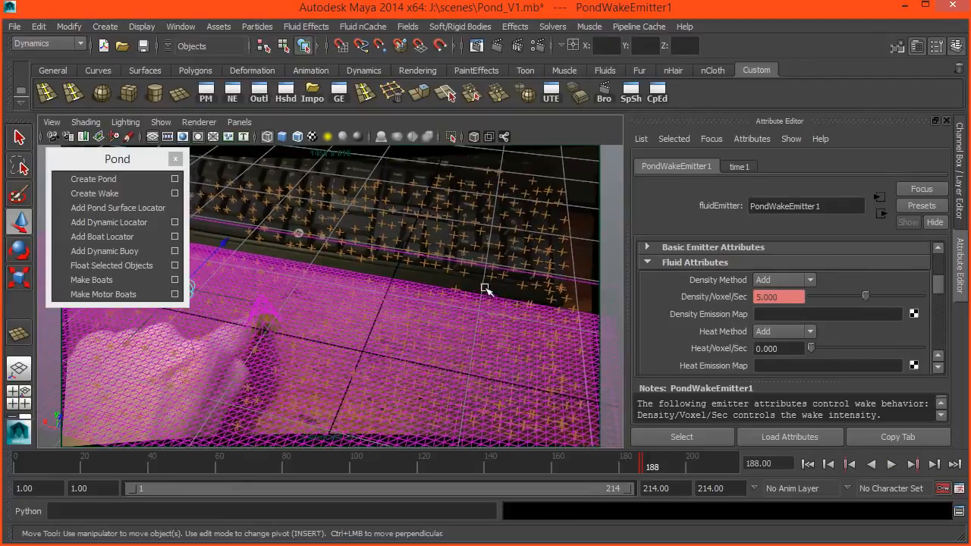
Step: Set the wake emitter's Density/Voxel/Sec to 2 at frame 187
key("alt+comma")
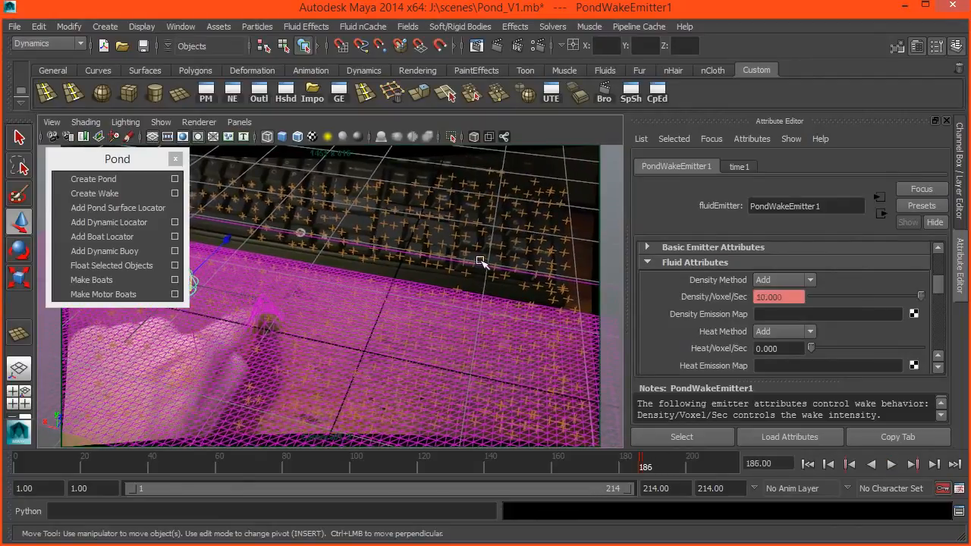
key("alt+period")
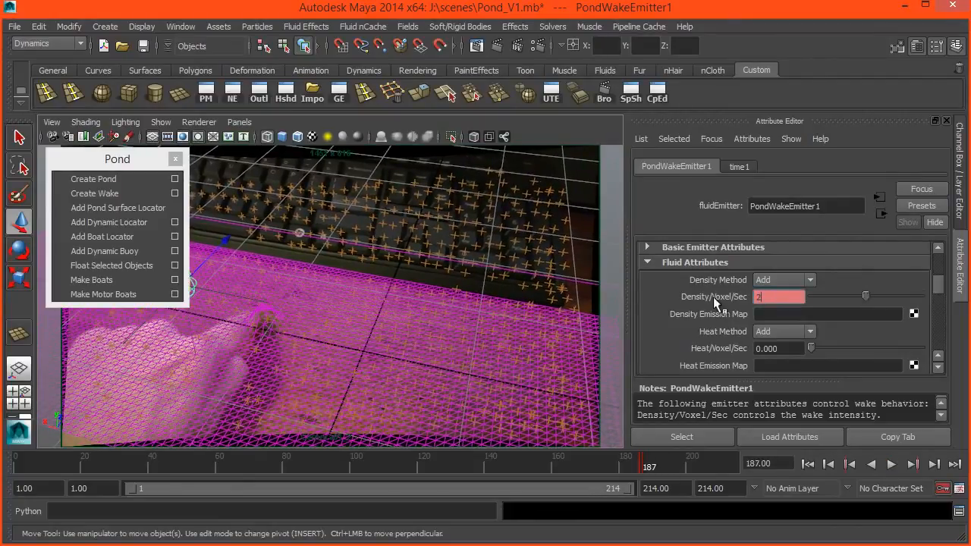
key("Return")
Step: Advance to frame 195, key the wake emitter's Density/Voxel/Sec there, and return to the keys around frame 187
key("alt+period")
key("alt+period")
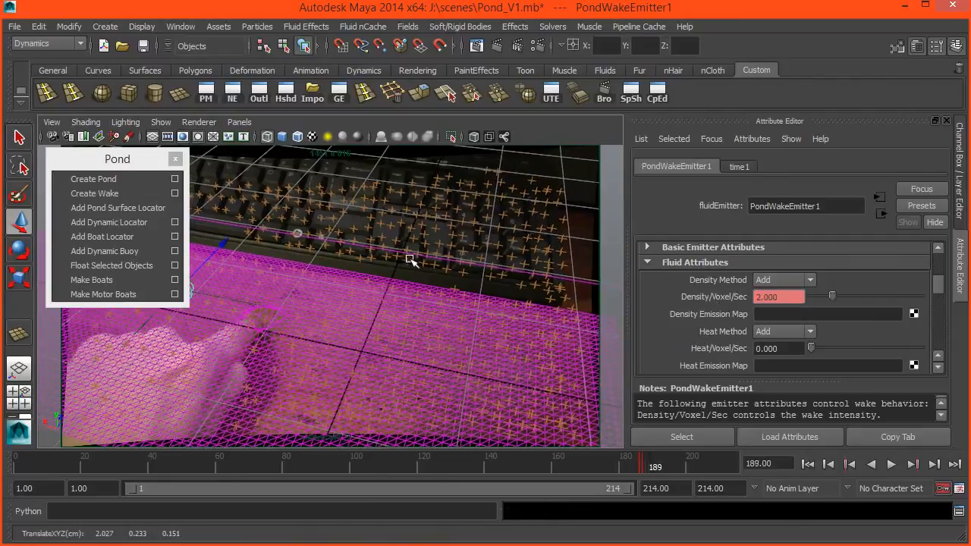
key("alt+period")
key("alt+period")
key("alt+period")
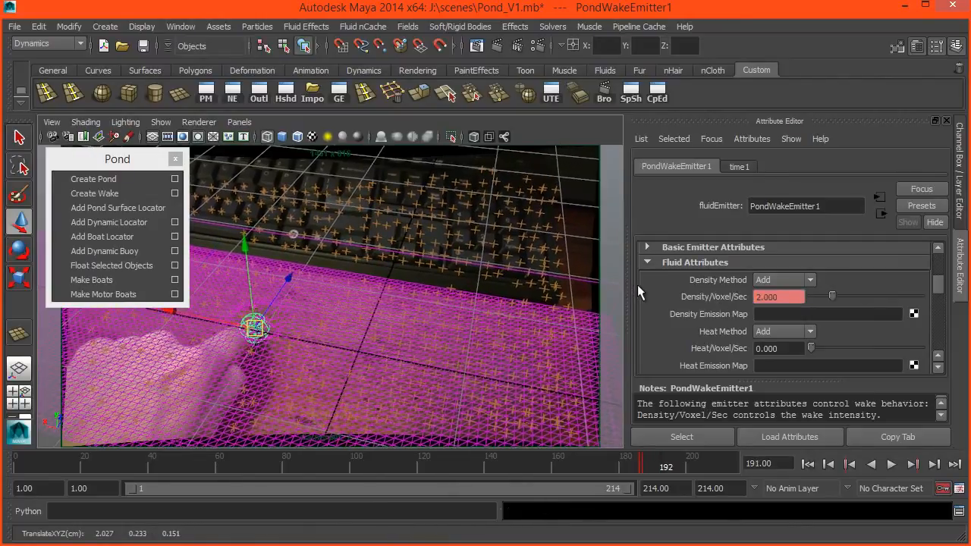
key("alt+period")
key("alt+period")
key("alt+period")
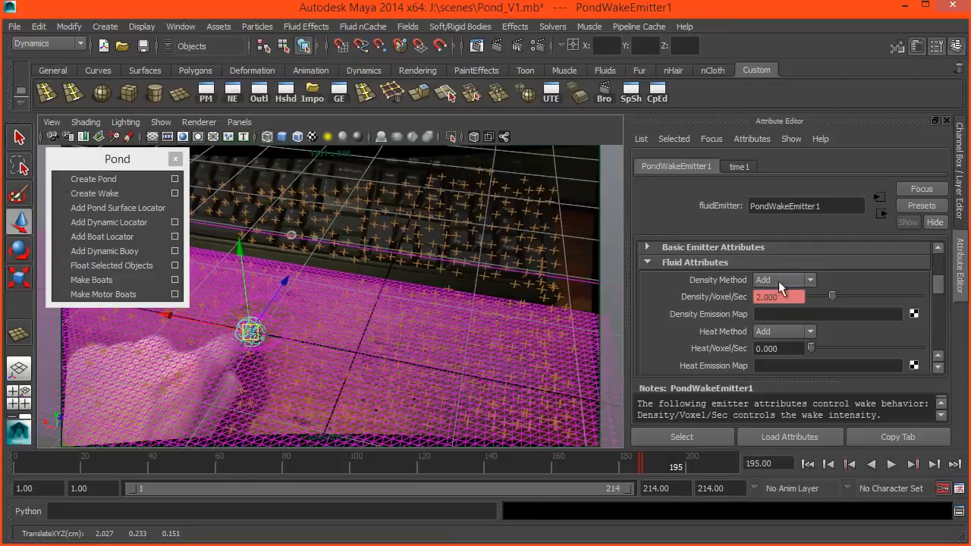
left_click_drag(655, 454, 640, 460)
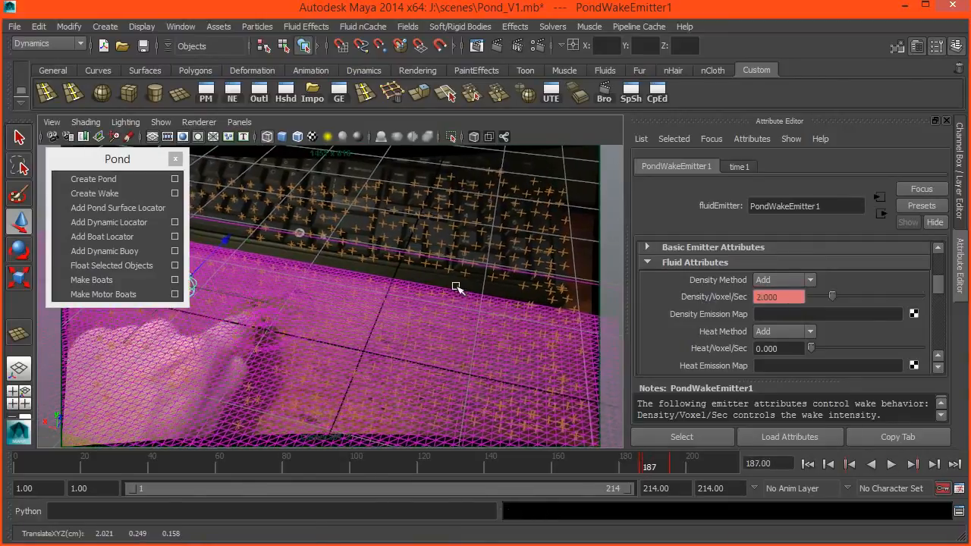
key("Return")
Step: Play the simulation with nothing selected and examine the ripple at the finger around frame 191
left_click(428, 164)
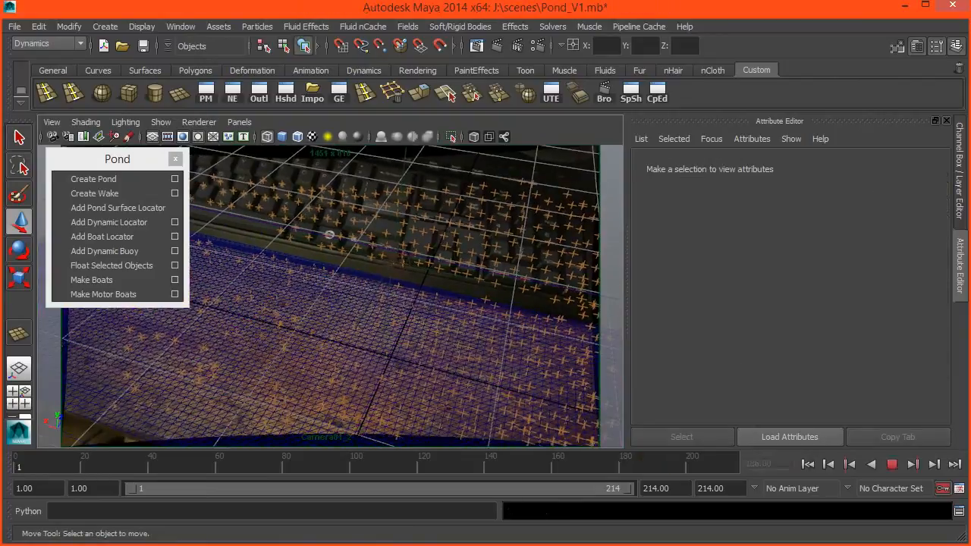
key("alt+v")
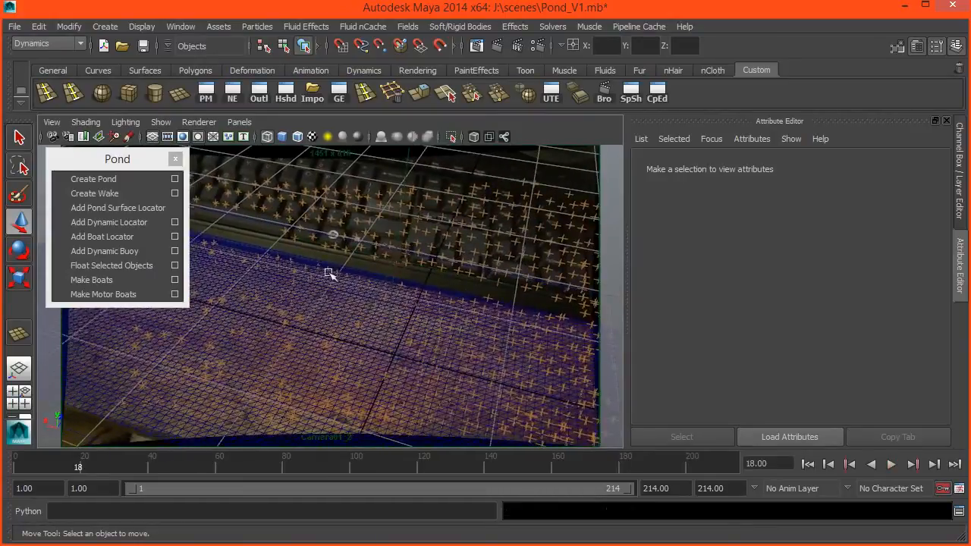
left_click_drag(533, 467, 661, 461)
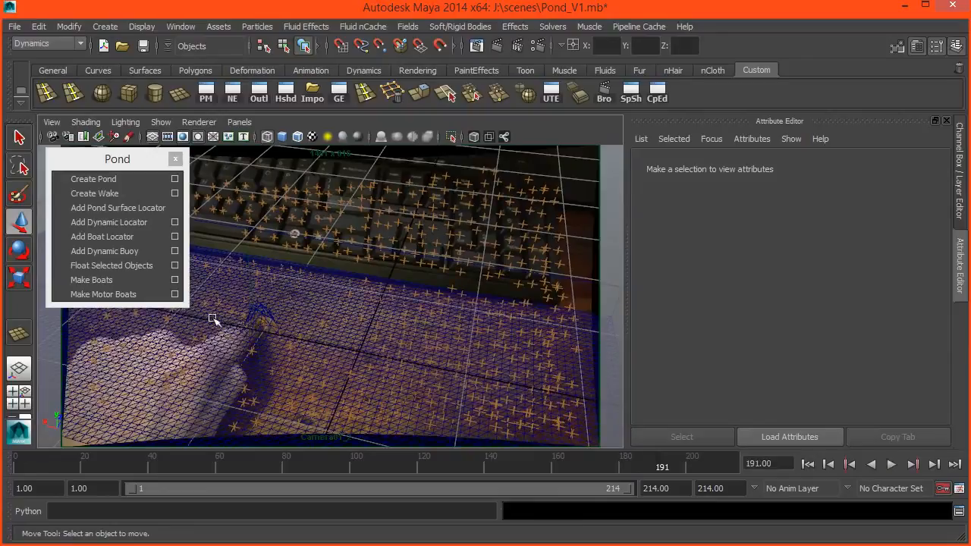
Step: Select PondWakeEmitter1 under locator1 and set its Density/Voxel/Sec to 9 at frame 186
left_click(250, 252)
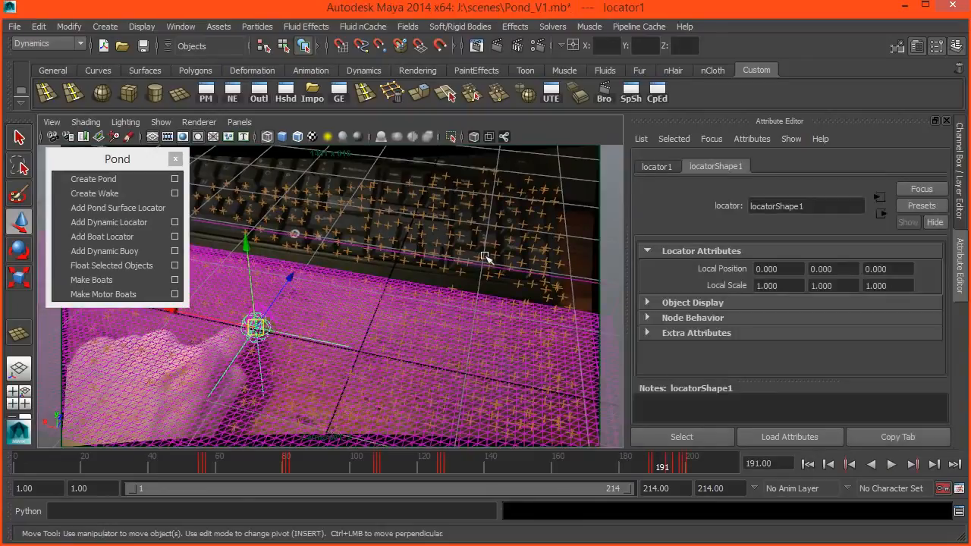
left_click_drag(546, 545, 422, 245)
left_click(406, 399)
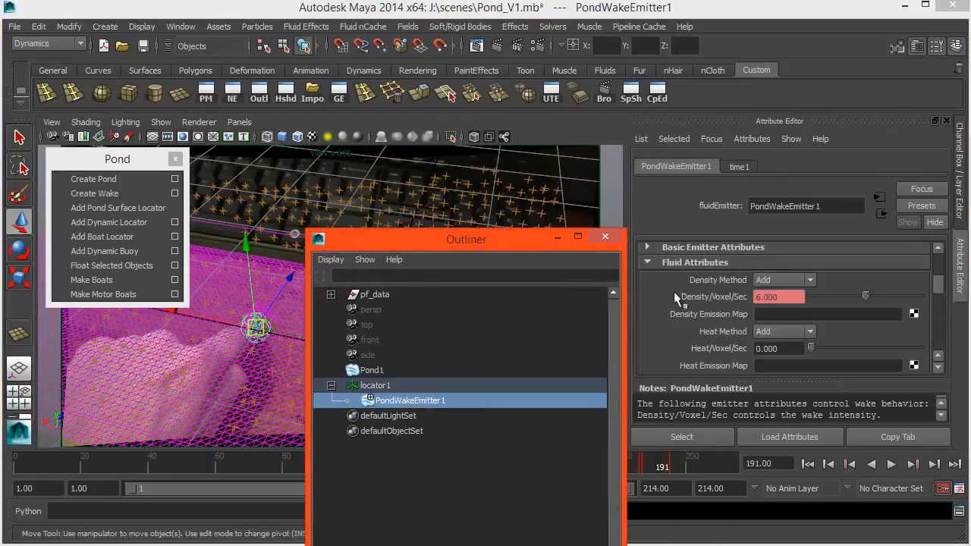
left_click(557, 237)
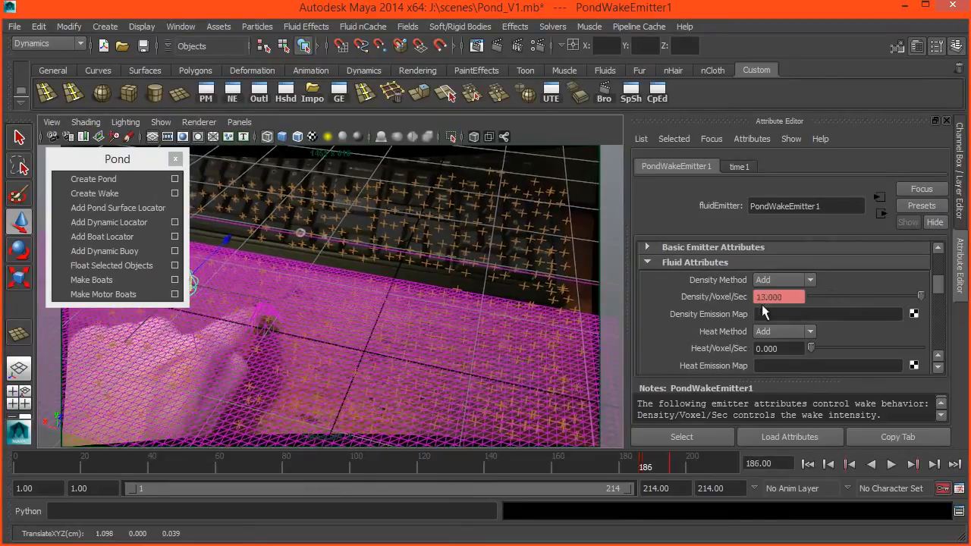
double_click(791, 293)
type("9")
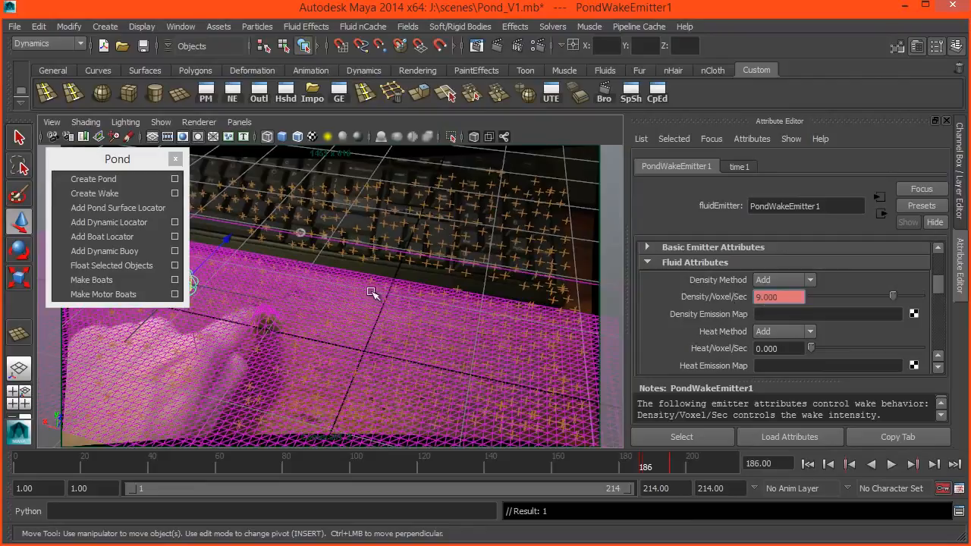
Step: Set the wake emitter's Density/Voxel/Sec to 7 at frame 195
left_click(465, 291)
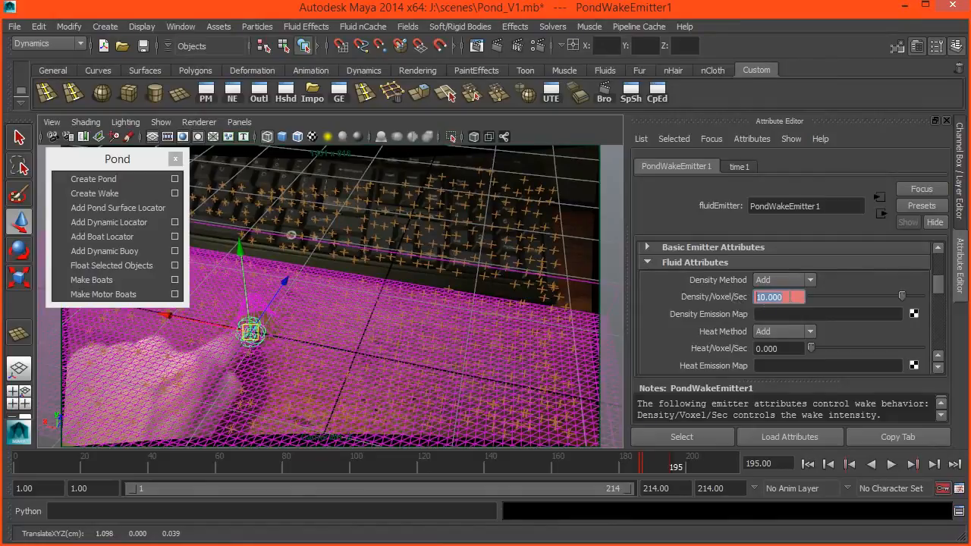
type("7")
key("Return")
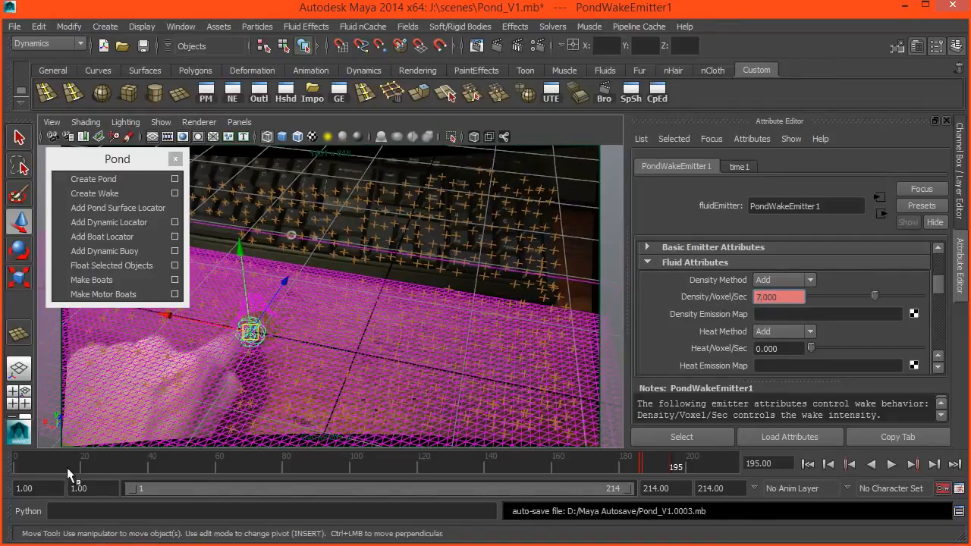
Step: Play the simulation from the start with nothing selected, and scrub back to frame 184 to examine the ripple
left_click(17, 465)
key("alt+v")
left_click(472, 172)
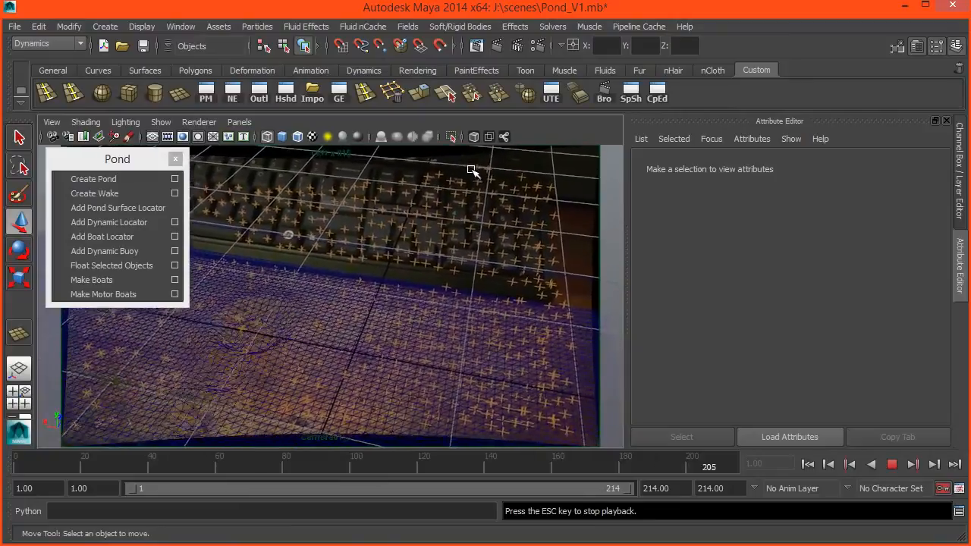
key("Escape")
left_click_drag(553, 466, 639, 454)
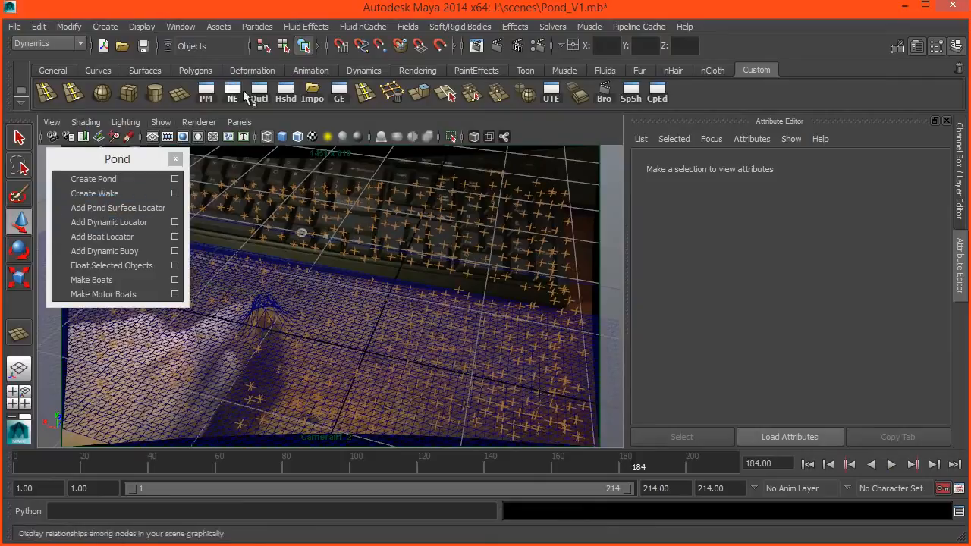
Step: Reselect PondWakeEmitter1, move the Outliner out of the way, and step from frame 185 towards 195 to check the wake and density
left_click(259, 93)
left_click(402, 400)
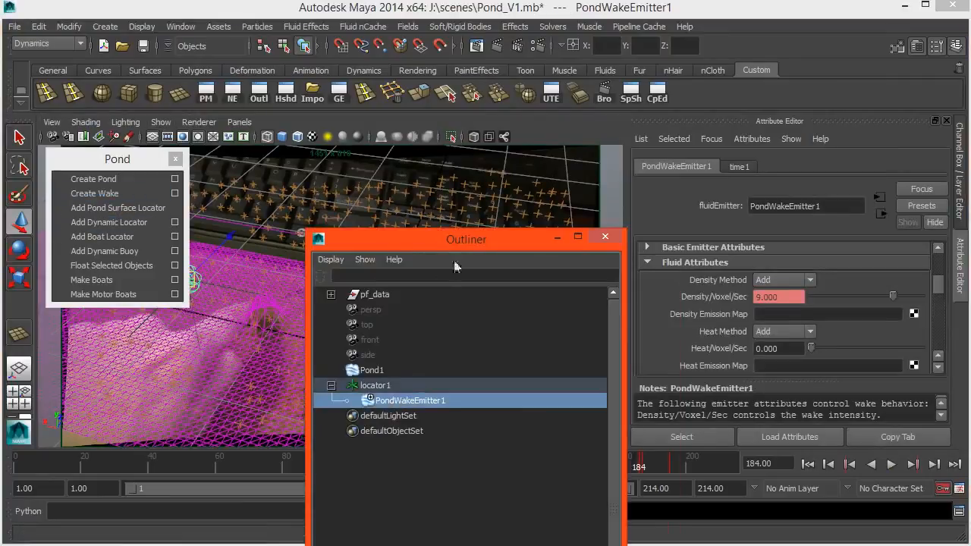
left_click_drag(441, 250, 695, 545)
left_click(640, 469)
middle_click(543, 307)
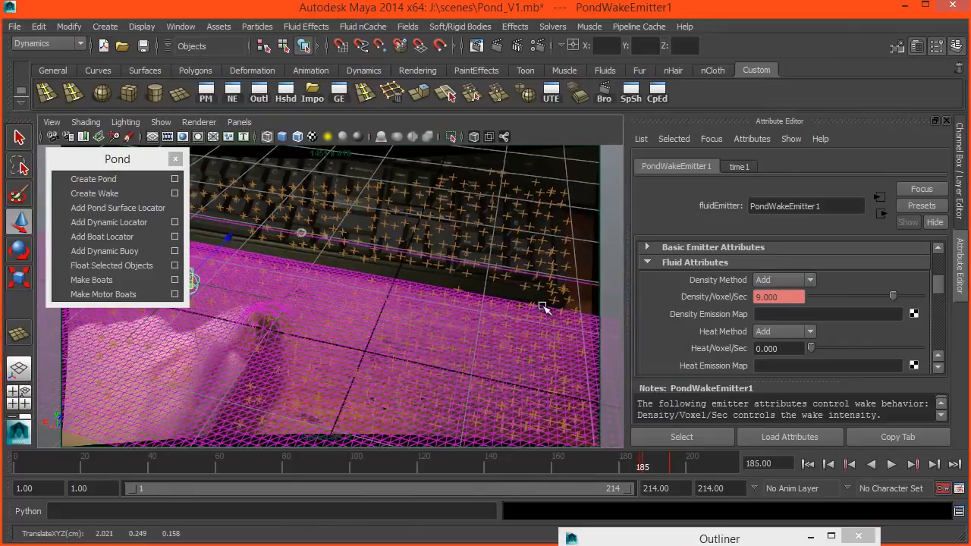
key("alt+comma")
mouse_move(632, 463)
left_mouse_down()
mouse_move(581, 463)
mouse_move(651, 459)
left_mouse_up()
key("alt+period")
key("alt+period")
key("alt+period")
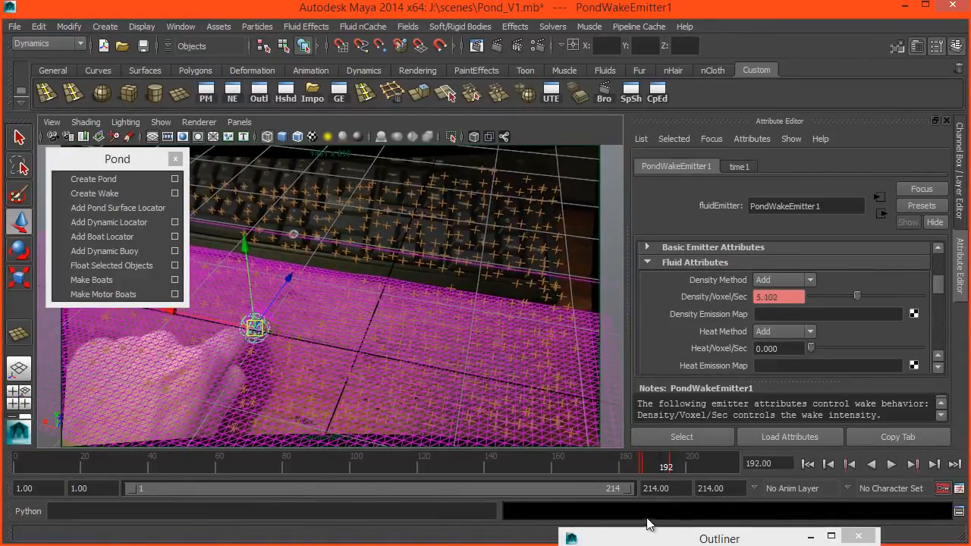
key("alt+period")
key("alt+period")
key("alt+period")
key("alt+period")
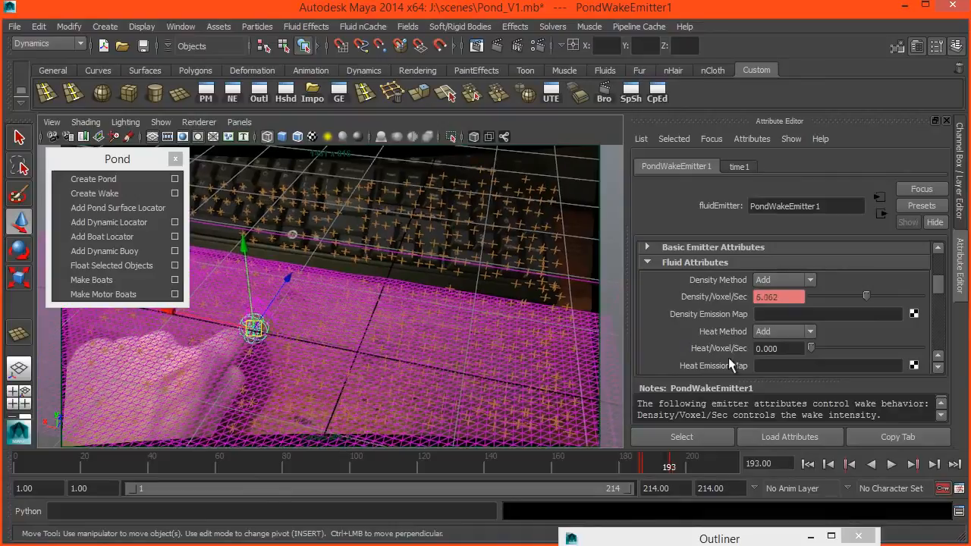
Step: Set the wake emitter's Density/Voxel/Sec to 2 at frame 195
key("alt+comma")
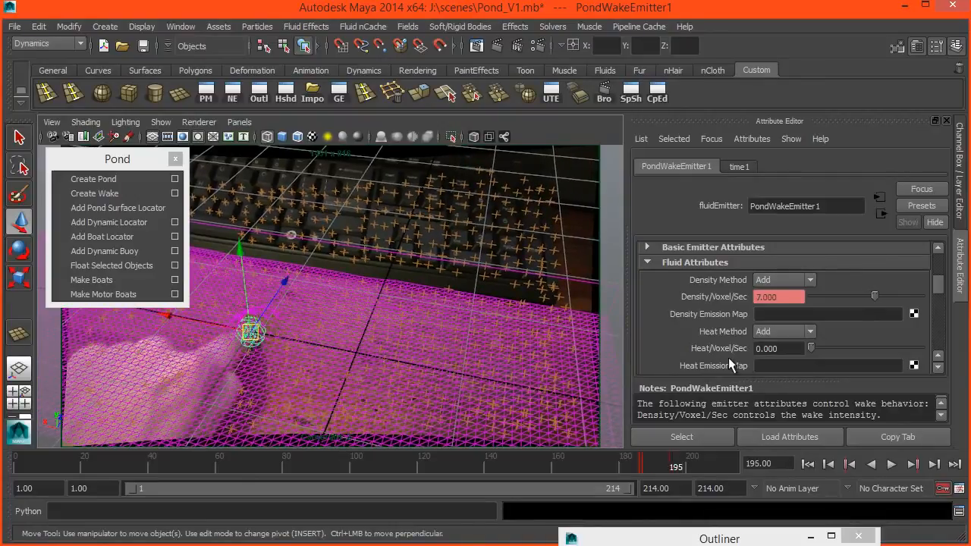
key("alt+period")
key("alt+comma")
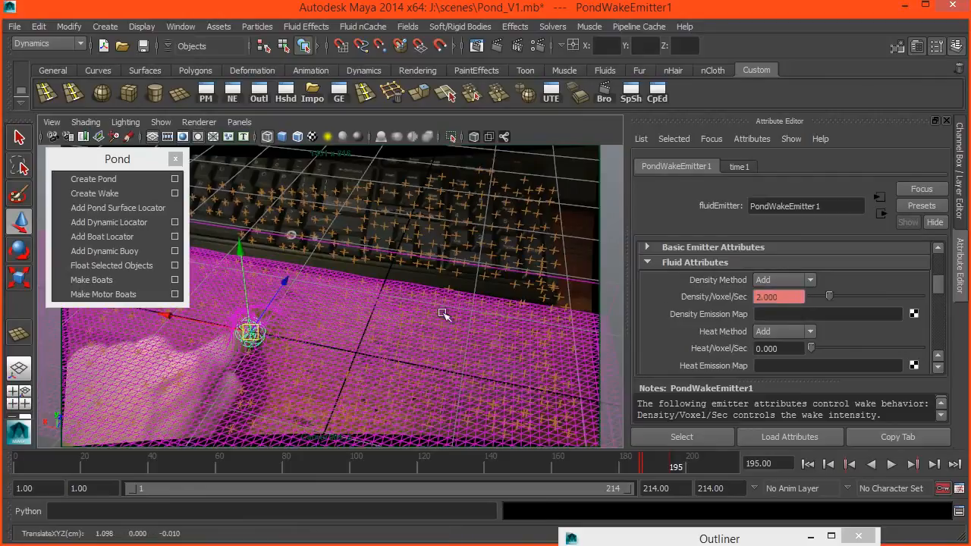
Step: Key the wake emitter's Density/Voxel/Sec at frame 199, and return to frame 179
key("alt+period")
key("alt+period")
key("alt+period")
key("alt+period")
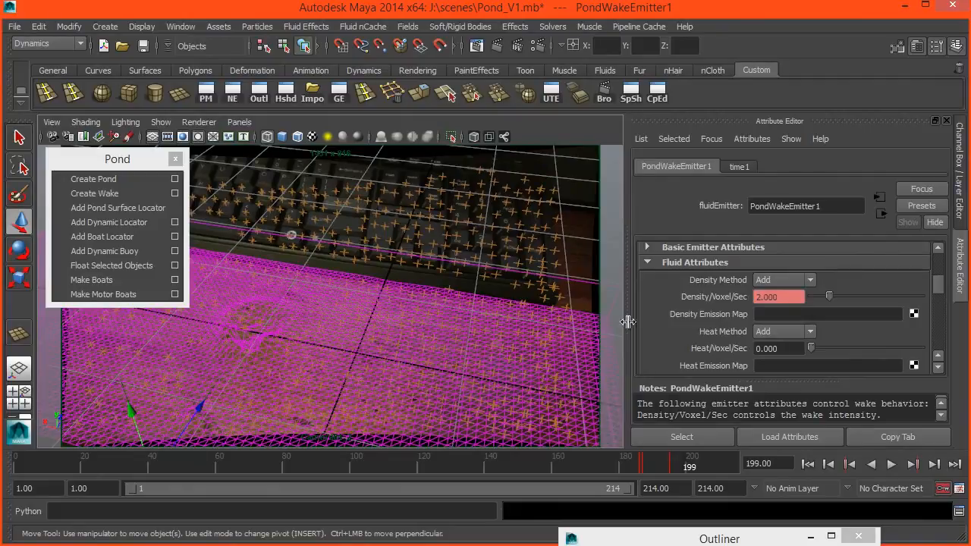
left_click(577, 460)
key("alt+v")
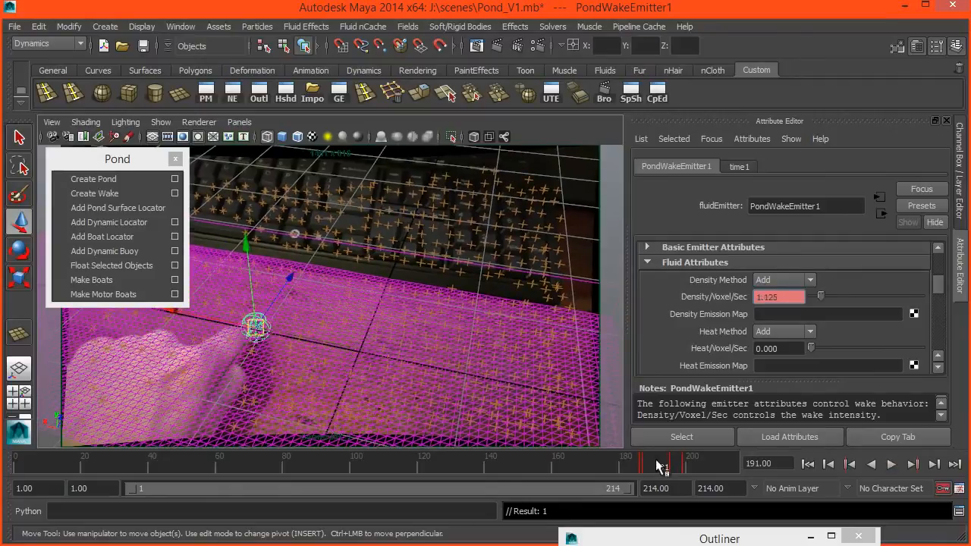
left_click(622, 461)
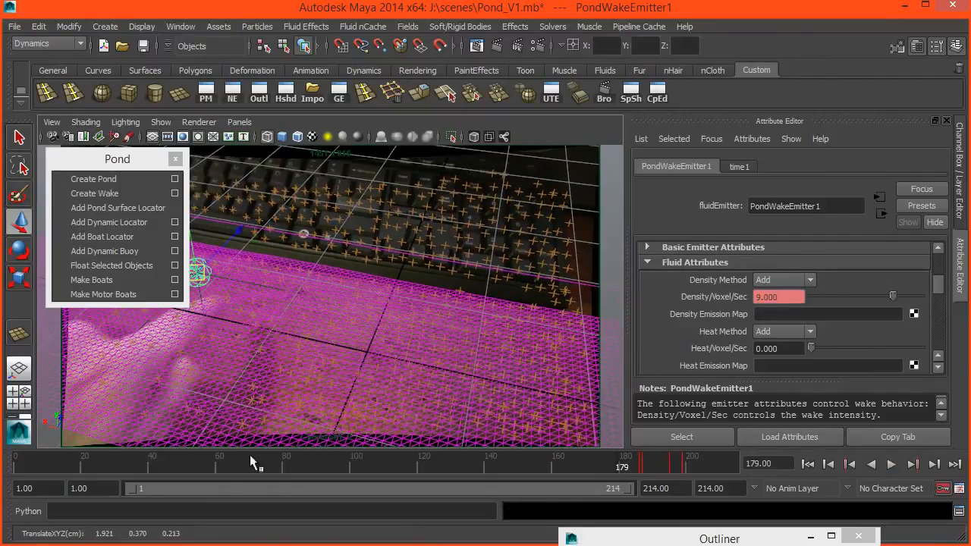
Step: Play back the wake simulation from near the start of the timeline, with the emitter deselected for a clearer view
left_click(52, 462)
key("alt+v")
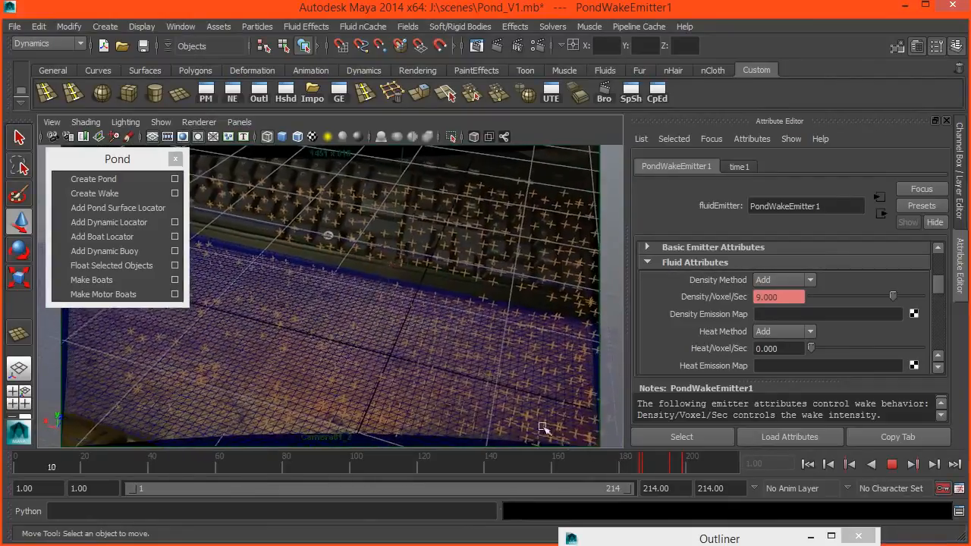
left_click(486, 372)
Step: Move PondWakeEmitter1's middle density key from about frame 195 to frame 190, and replay the simulation
left_click_drag(635, 543, 670, 377)
mouse_move(438, 469)
left_mouse_down()
mouse_move(497, 462)
mouse_move(674, 469)
left_mouse_up()
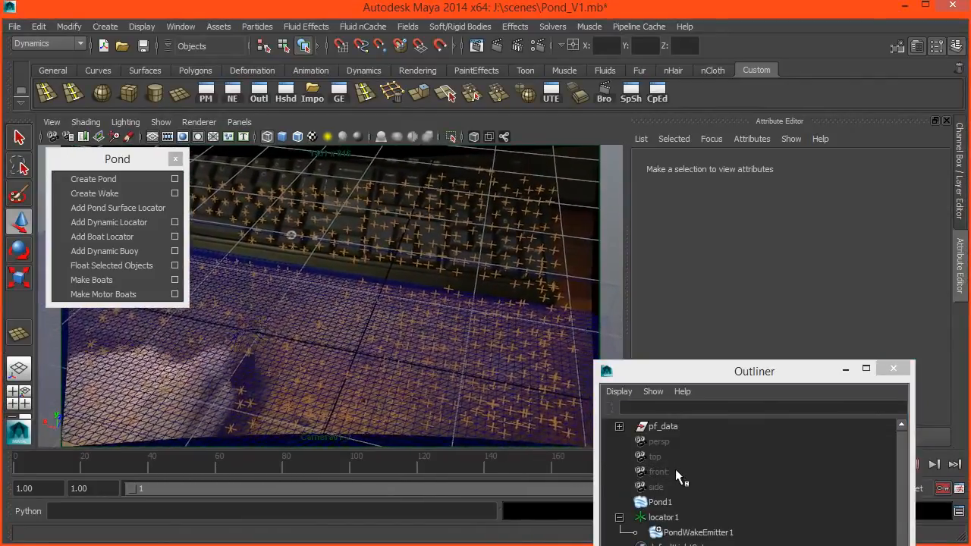
left_click_drag(760, 374, 942, 231)
mouse_move(661, 469)
left_mouse_down()
mouse_move(653, 471)
mouse_move(670, 467)
left_mouse_up()
right_click(673, 467)
left_click(705, 463)
left_click_drag(662, 464, 657, 469)
right_click(657, 468)
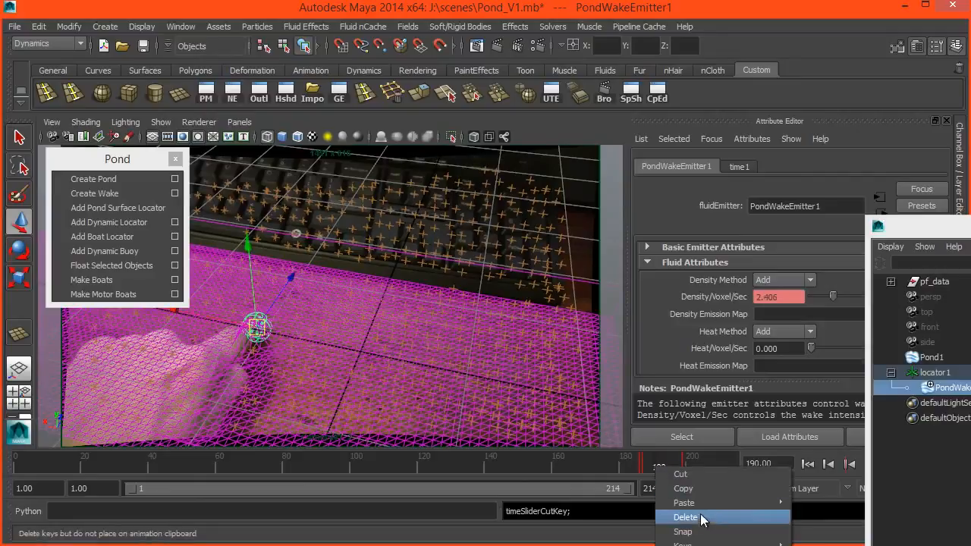
mouse_move(770, 509)
left_click(800, 512)
key("alt+v")
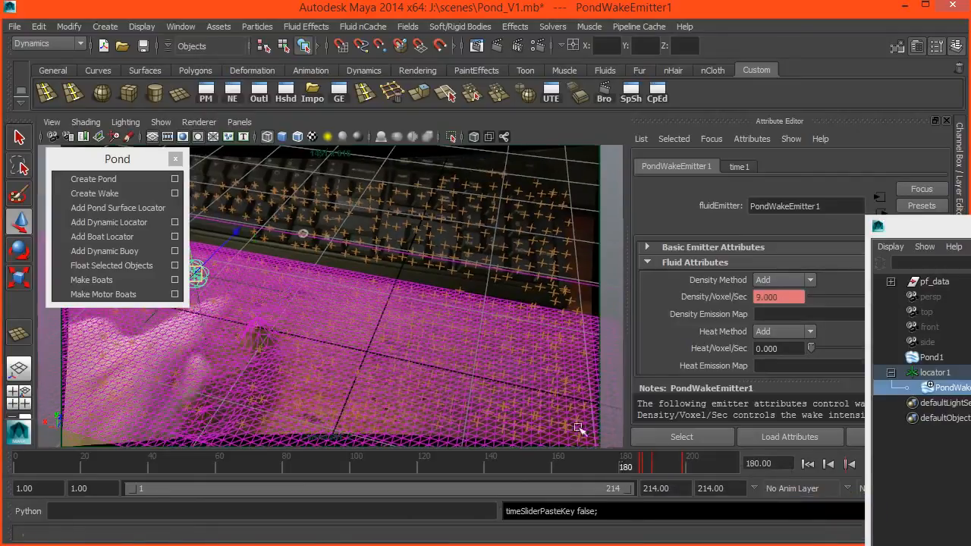
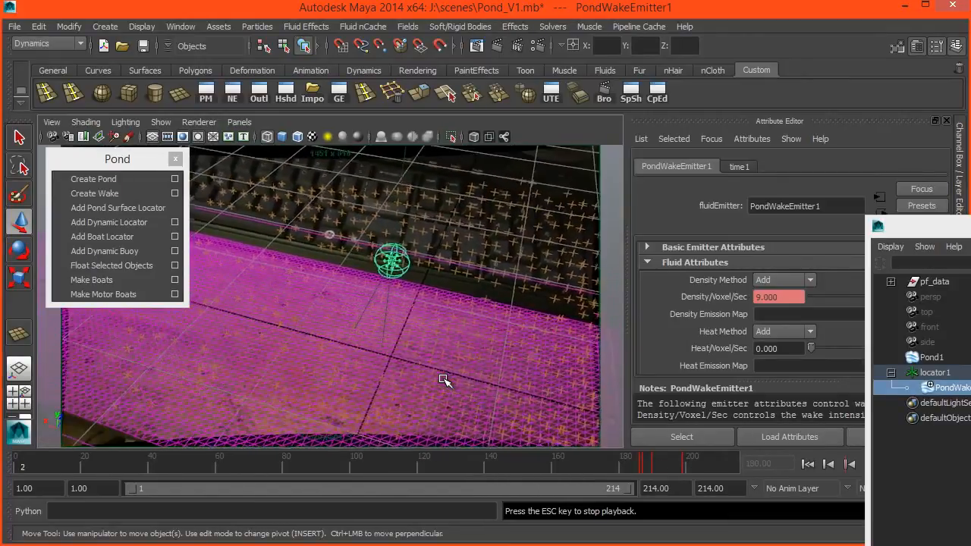
key("Escape")
Step: Key PondWakeEmitter1's Density/Voxel/Sec at frame 192 and set its value at frame 199 to 12
left_click_drag(616, 467, 661, 470)
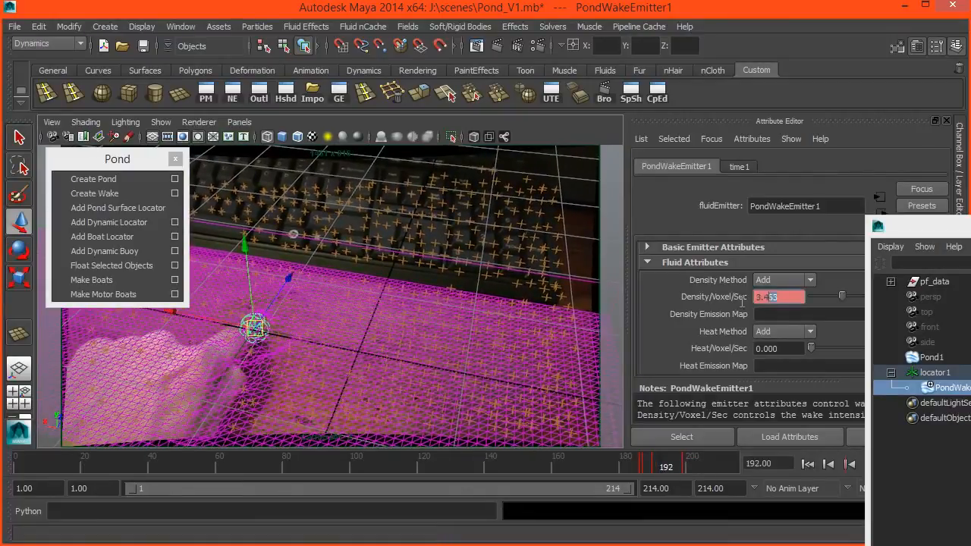
left_click(683, 467)
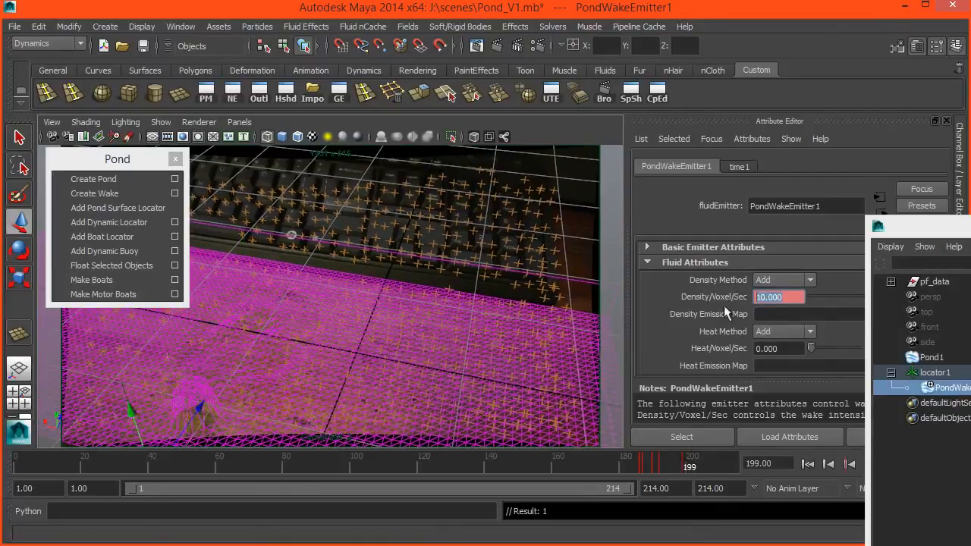
left_click_drag(793, 302, 753, 302)
Step: Replay the simulation from frame 168 to check the wake with the revised density keys
left_click_drag(614, 470, 579, 468)
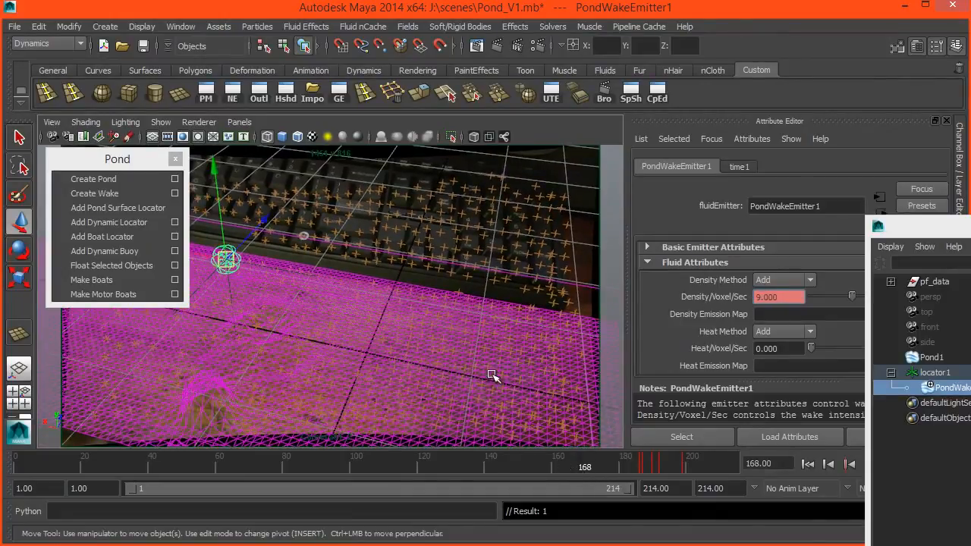
key("alt+v")
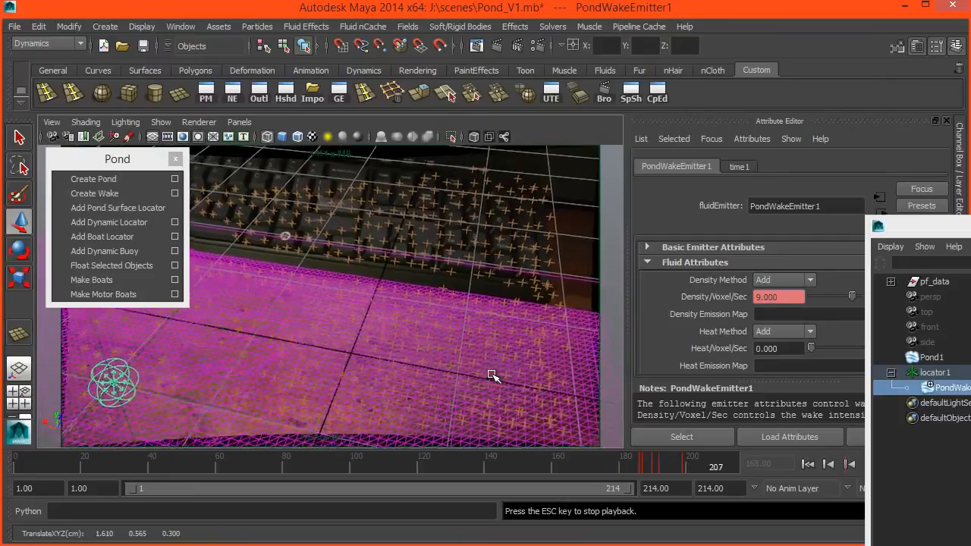
left_click(605, 462)
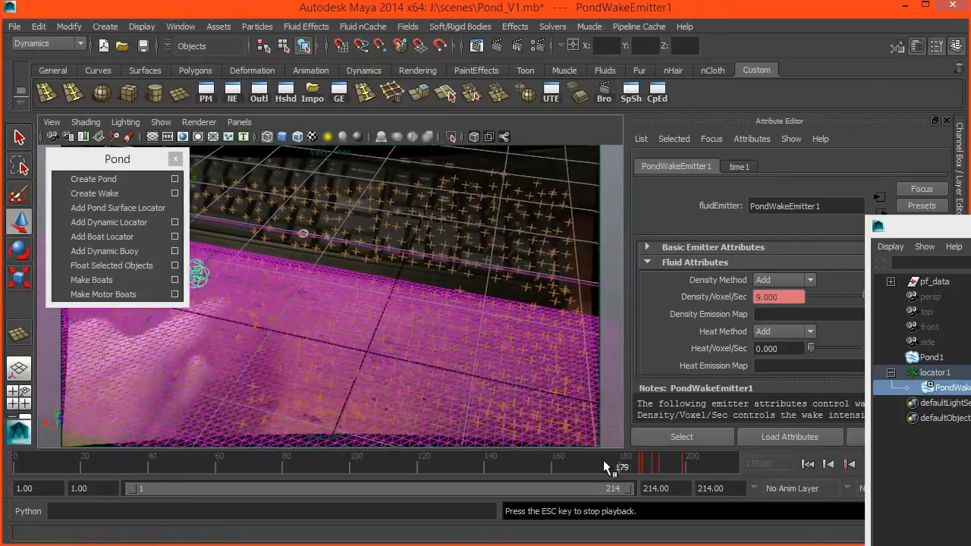
left_click(597, 465)
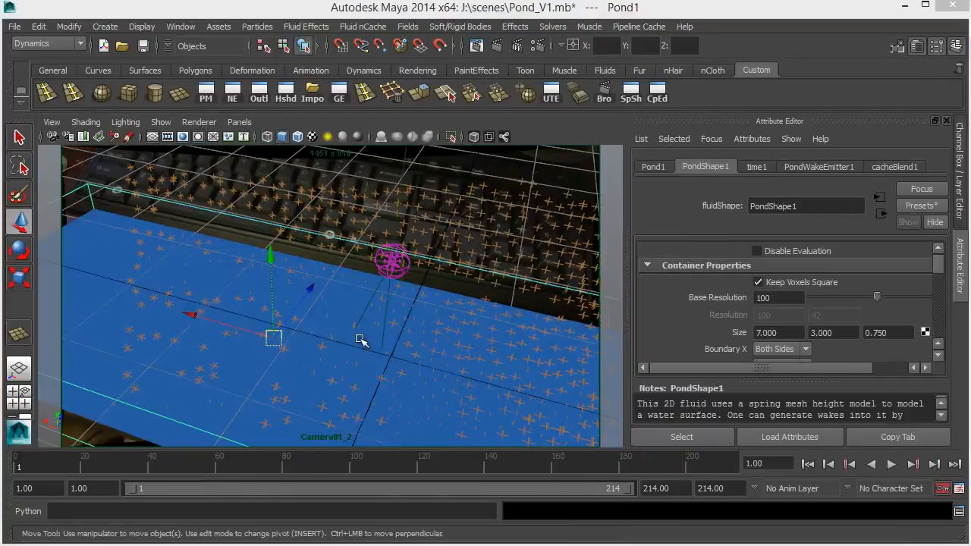
Step: Delete Pond1's current fluid cache and create a new one, replacing the existing PondShape1.xml file
left_click(360, 339)
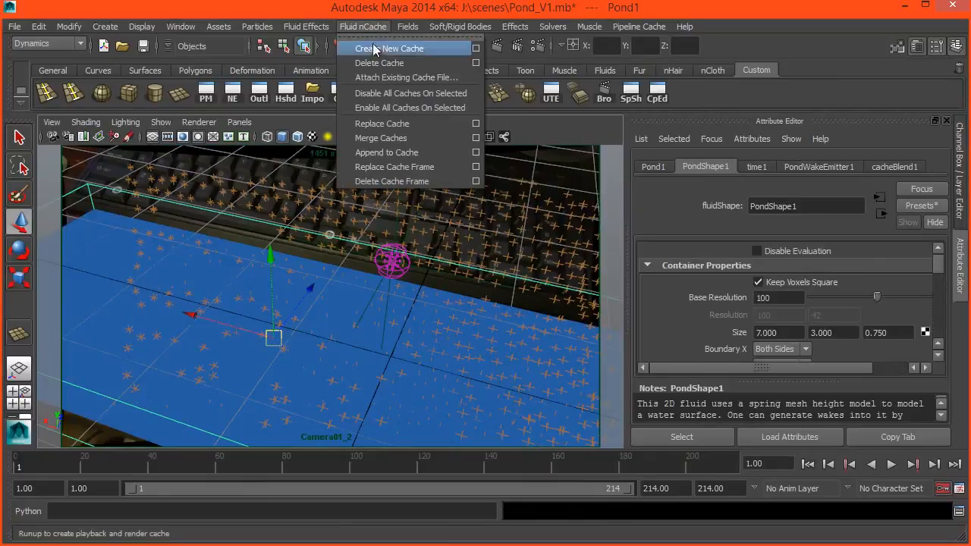
left_click(365, 49)
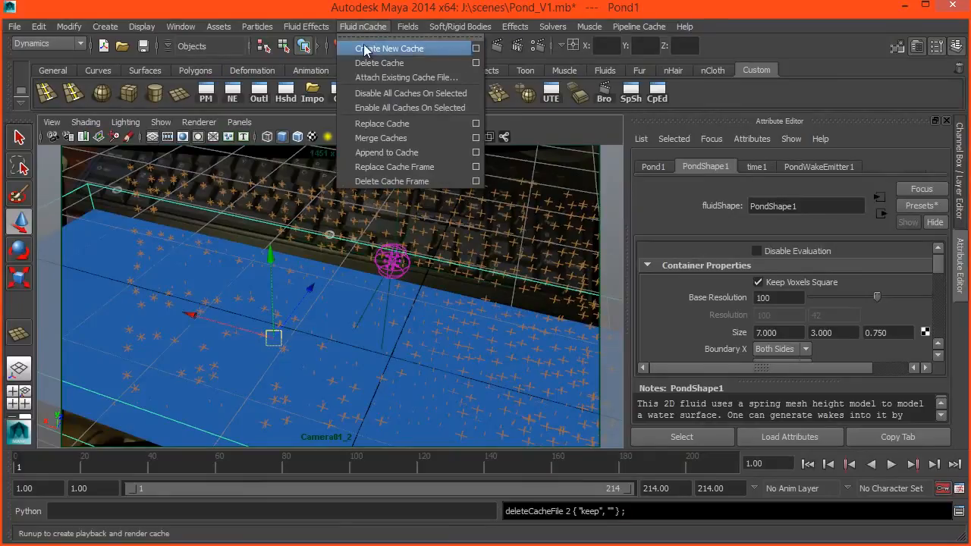
left_click(365, 48)
left_click_drag(619, 263, 352, 290)
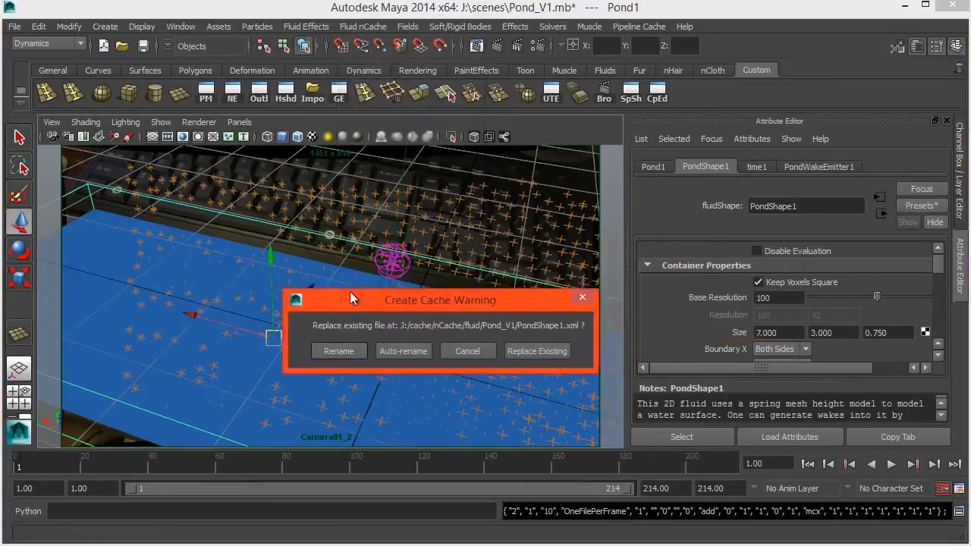
left_click(516, 346)
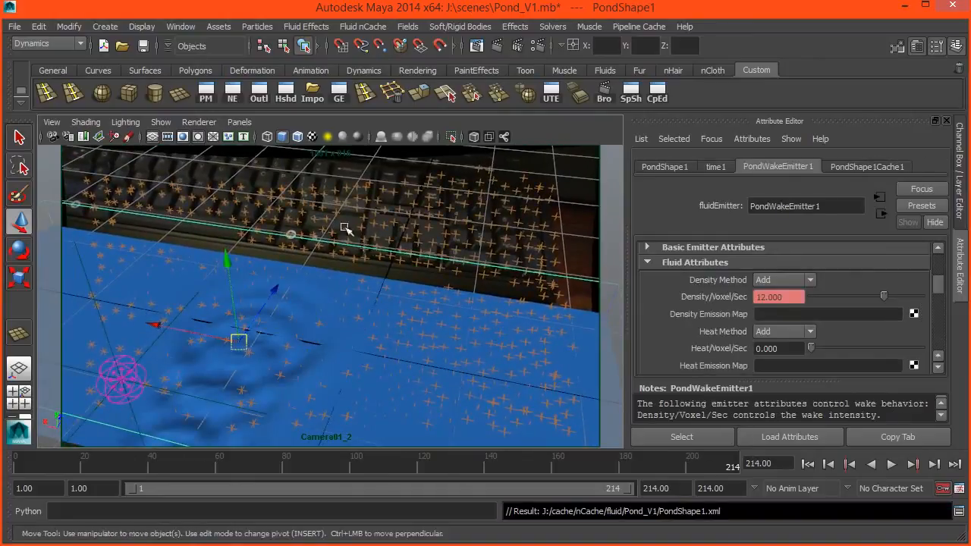
Step: Convert the pond fluid to polygons and display the resulting mesh with smooth preview, leaving nothing selected
left_click(82, 30)
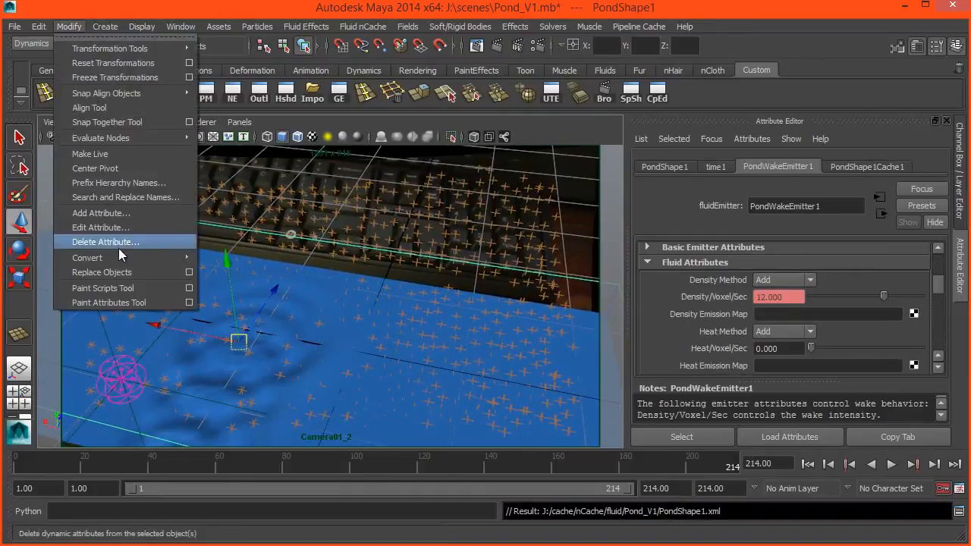
mouse_move(119, 256)
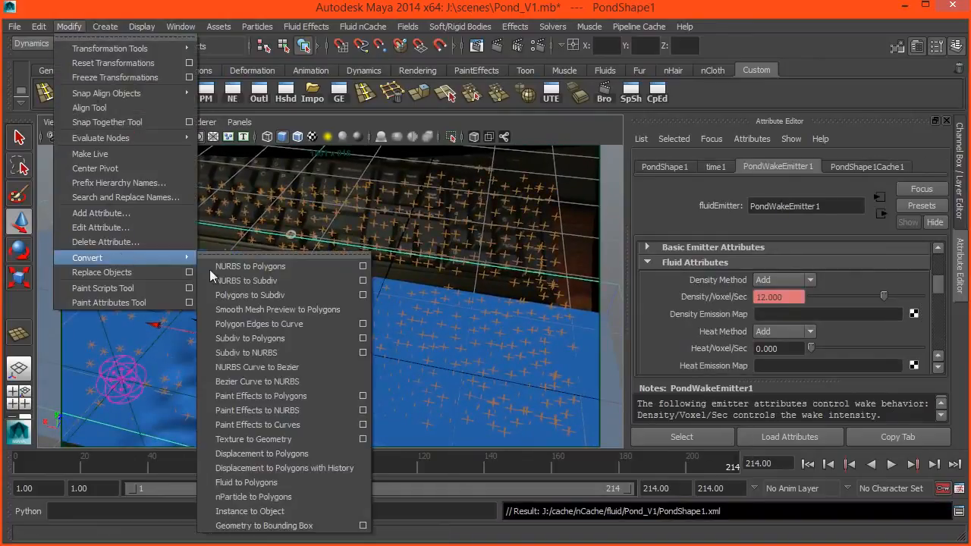
left_click(276, 479)
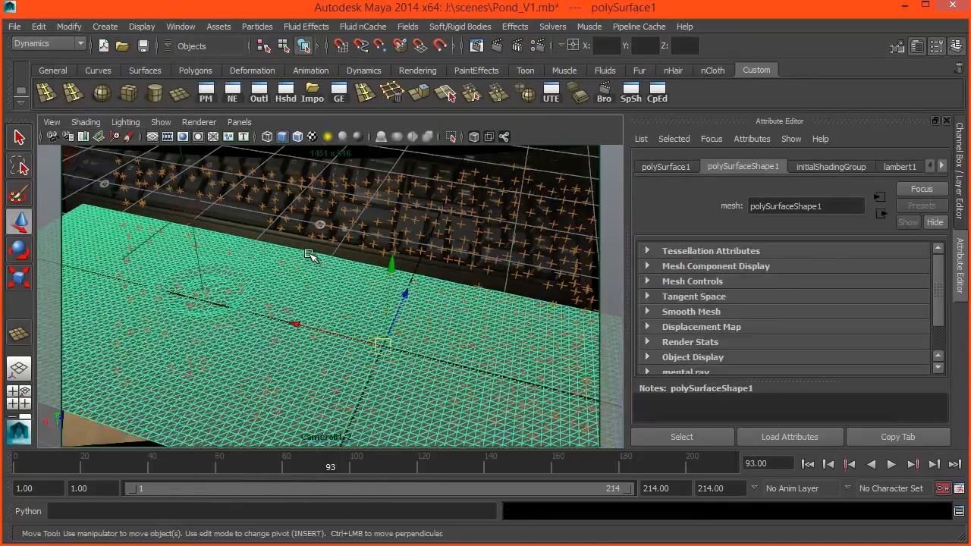
key("3")
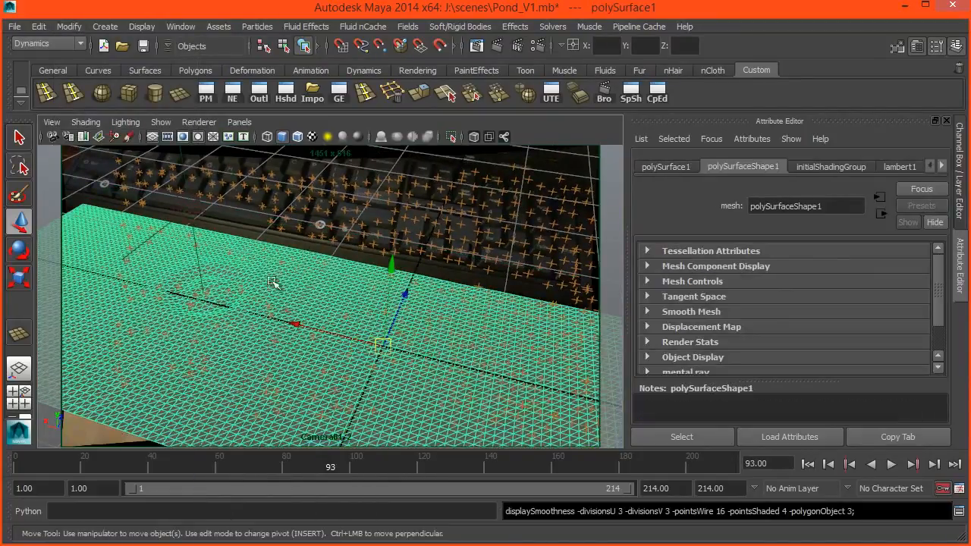
left_click(492, 166)
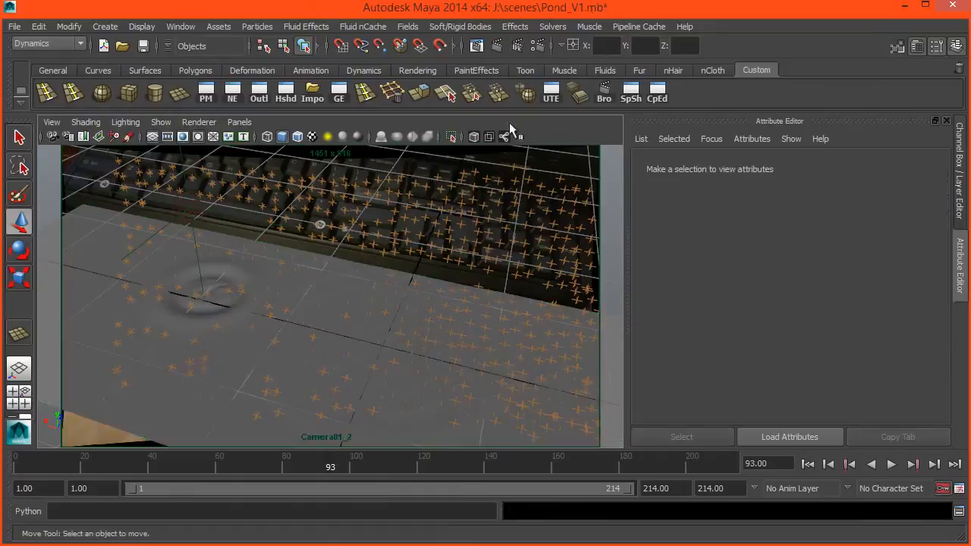
Step: In the render settings, set the frame/animation extension to name.#.ext and choose the renderable camera
left_click(539, 50)
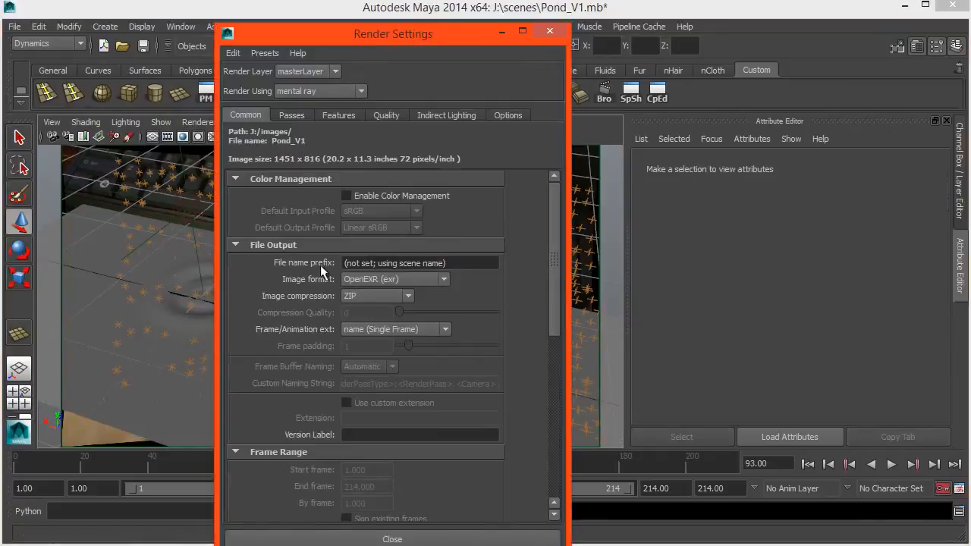
left_click(355, 281)
left_click(355, 280)
left_click(376, 330)
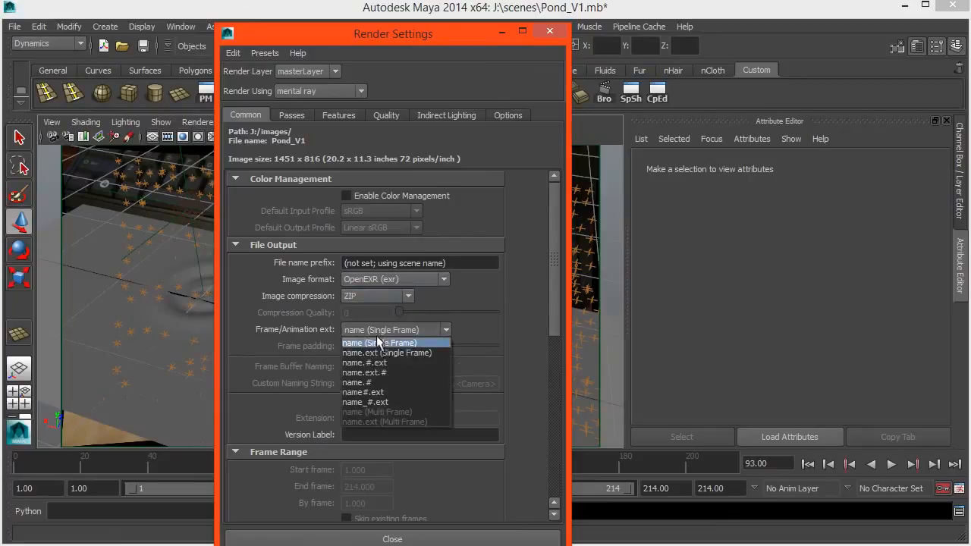
left_click(377, 362)
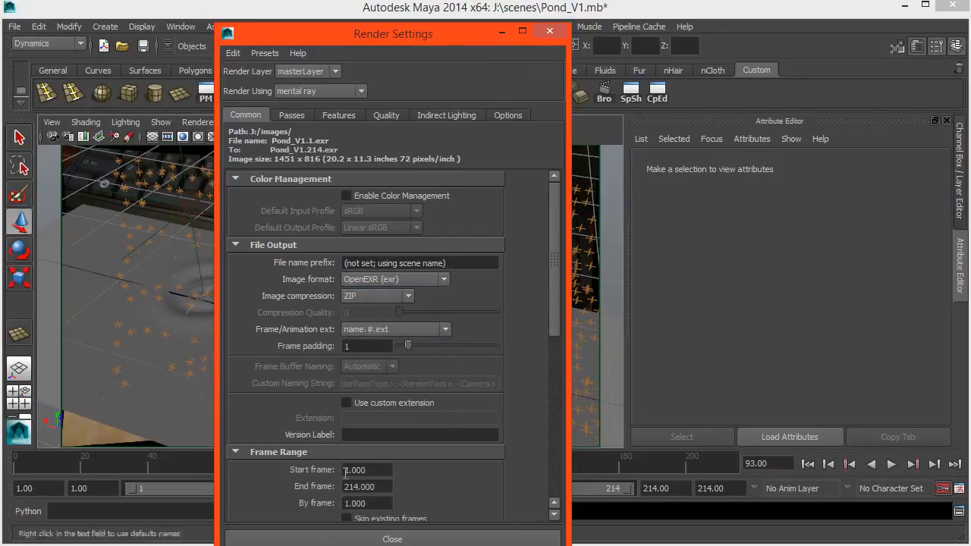
scroll(278, 399, "down", 3)
scroll(285, 382, "down", 1)
left_click(366, 424)
left_click(368, 435)
Step: Create an Object Normal (Object space) render pass and associate it with the current render layer
left_click(294, 119)
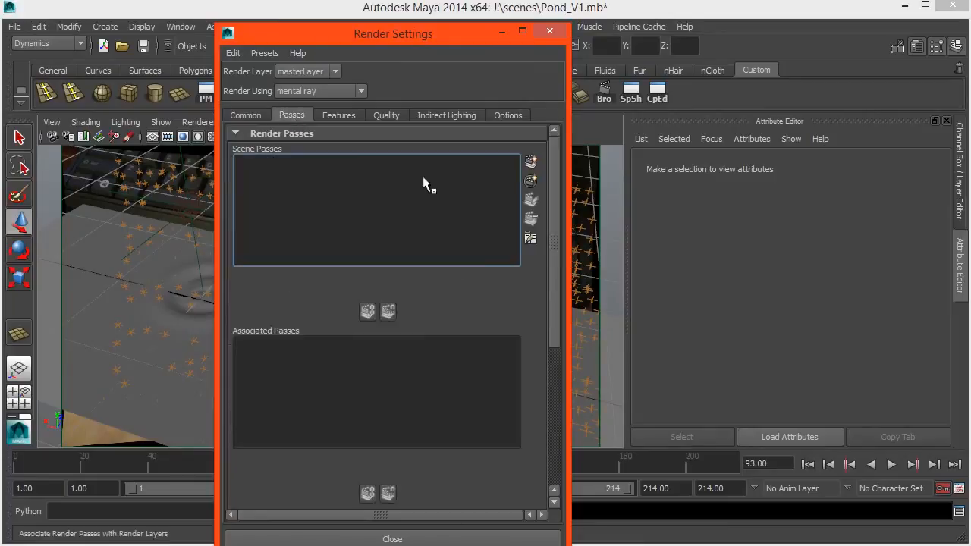
left_click(531, 162)
left_click_drag(572, 151, 389, 154)
scroll(410, 304, "down", 6)
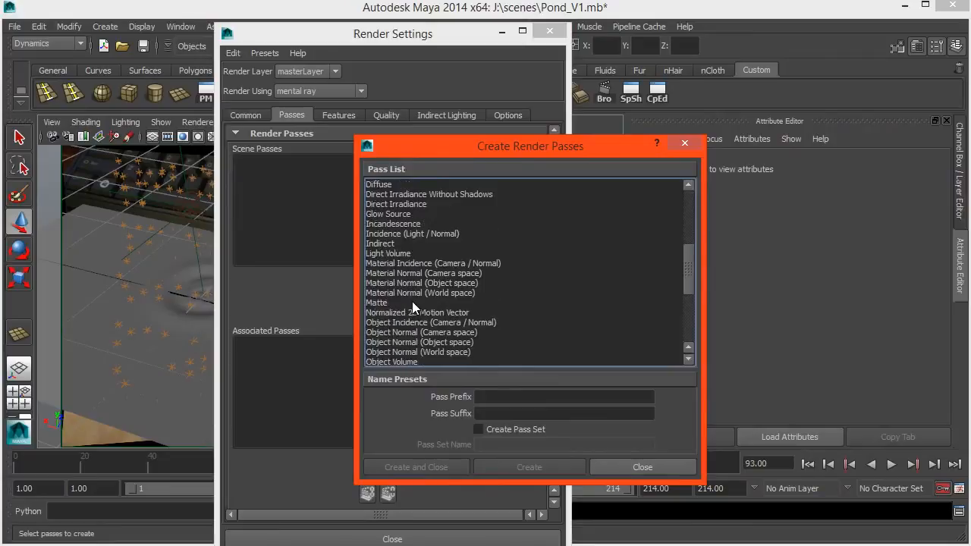
left_click(394, 342)
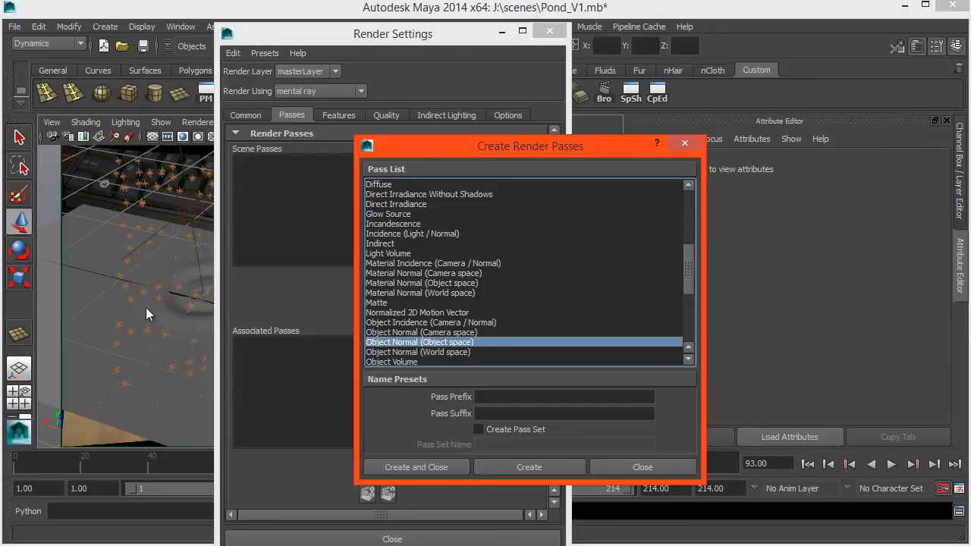
left_click(435, 463)
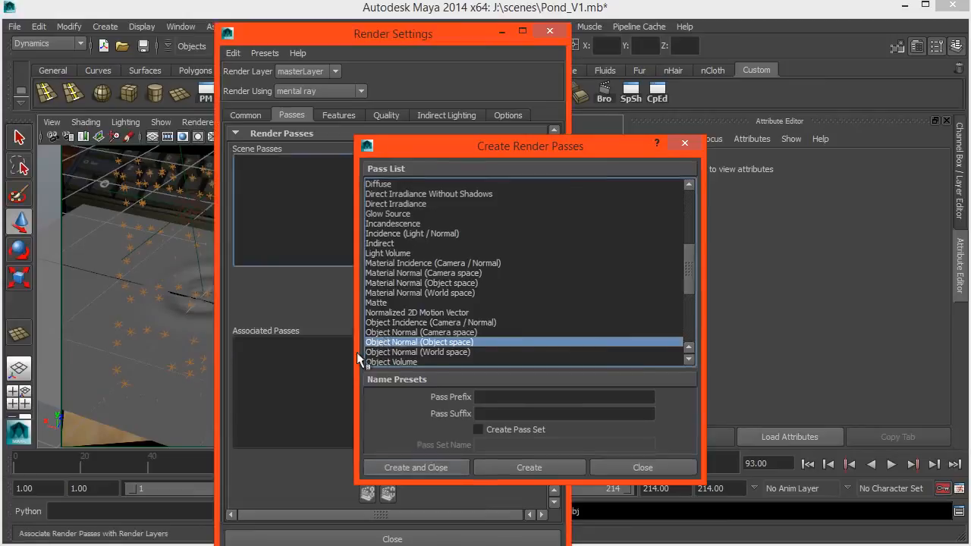
left_click(367, 313)
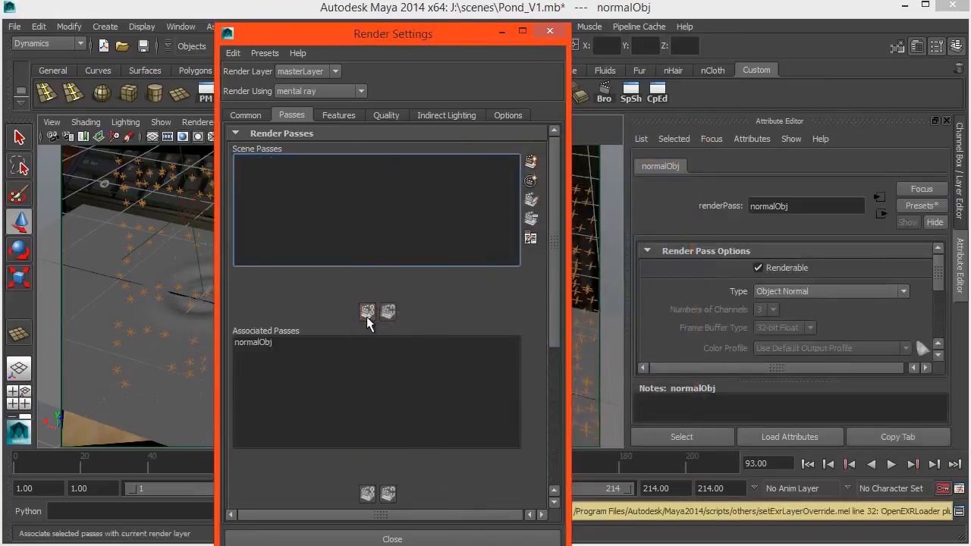
Step: Set the framebuffer data type to RGBA (Float) 4x32 Bit and the unified sampling quality to 1
left_click(349, 116)
left_click(385, 117)
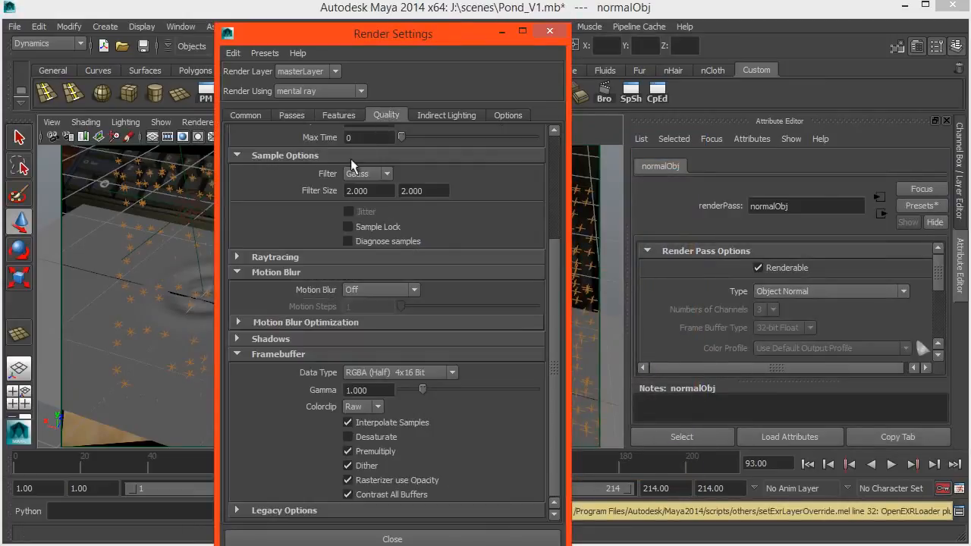
left_click(363, 373)
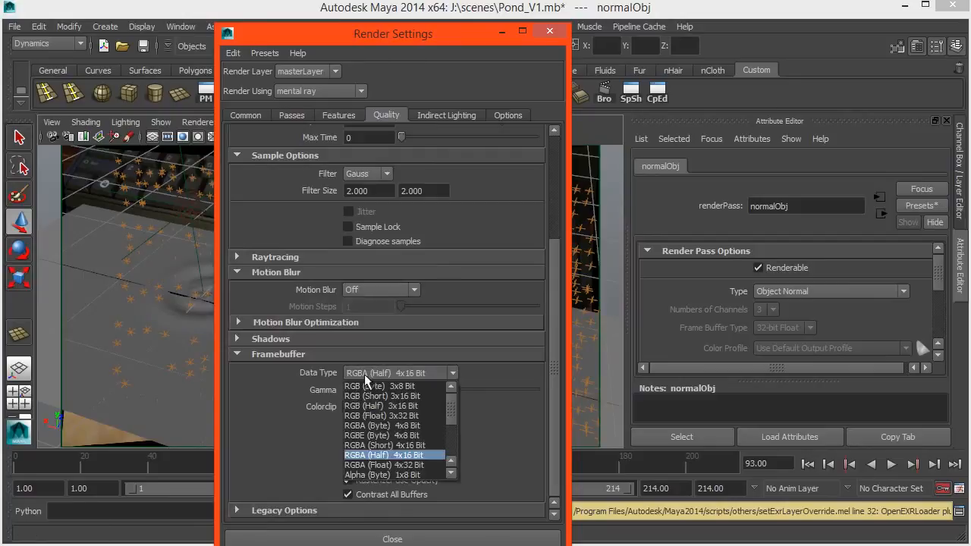
left_click(381, 465)
scroll(297, 407, "up", 3)
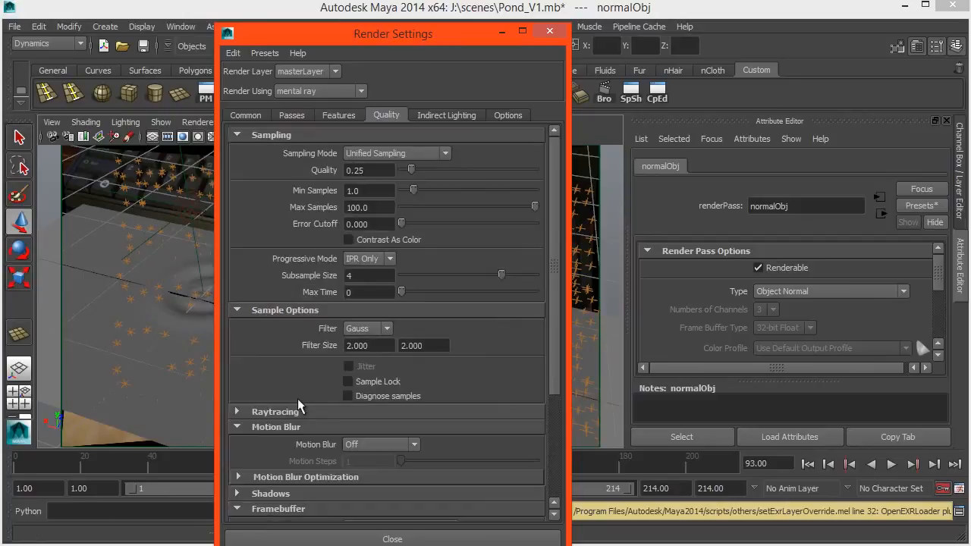
left_click(374, 169)
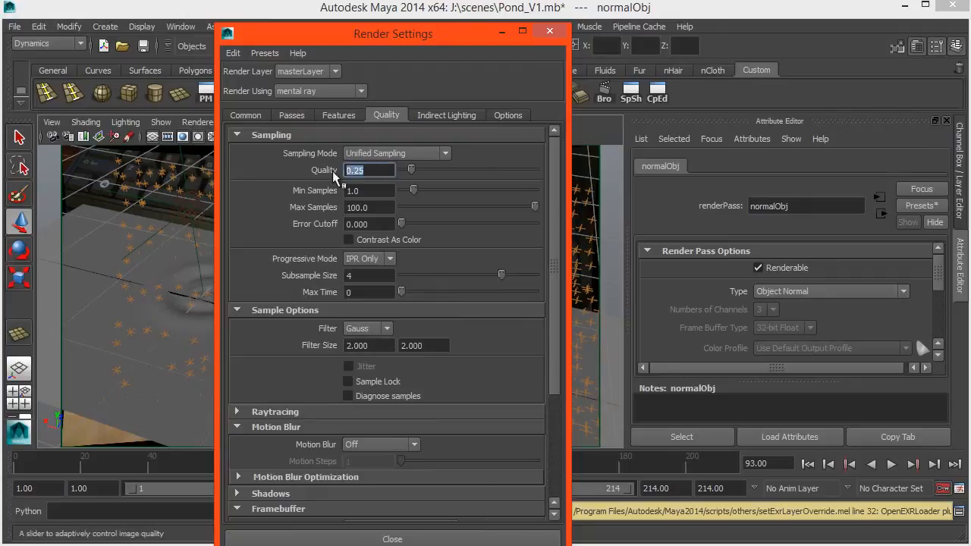
type("1")
key("Return")
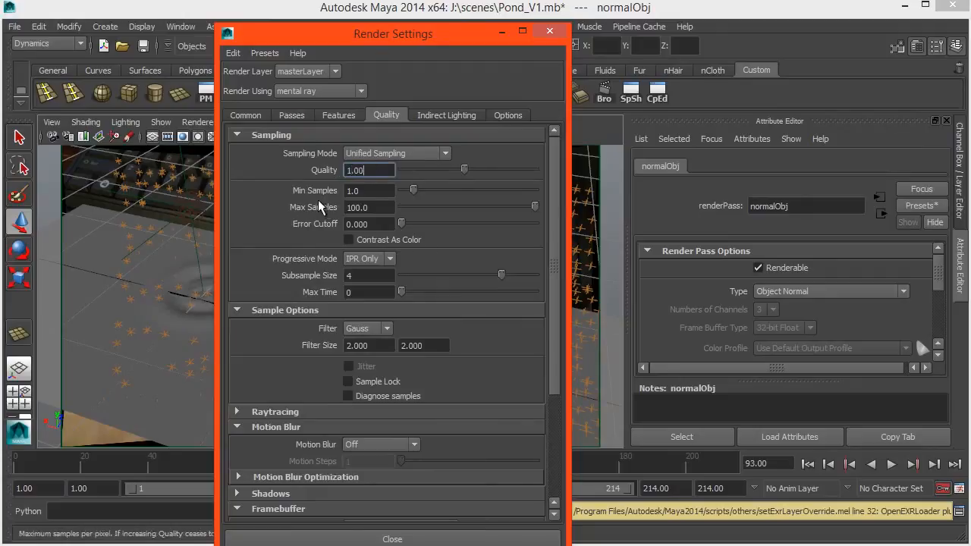
Step: Turn off raytracing in the mental ray rendering features
left_click(311, 118)
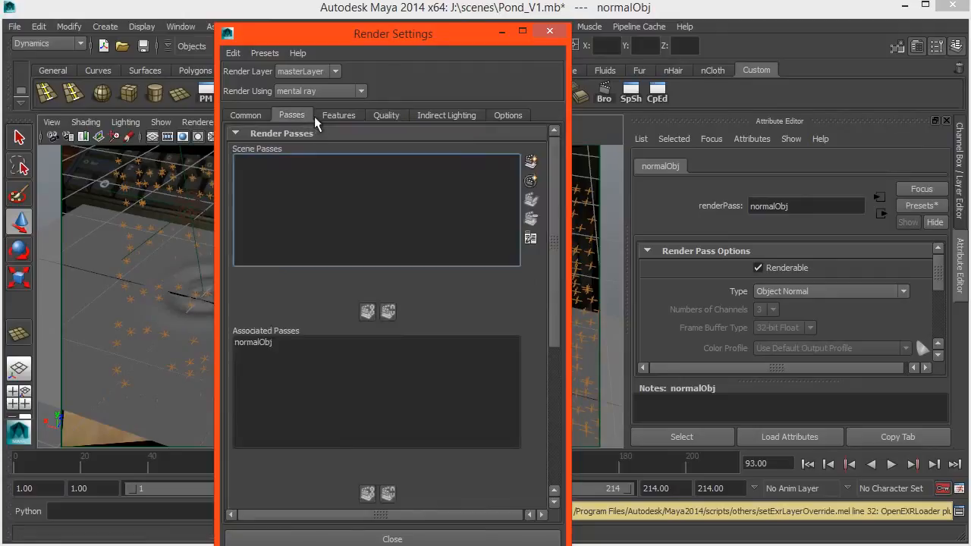
left_click(334, 115)
left_click(349, 172)
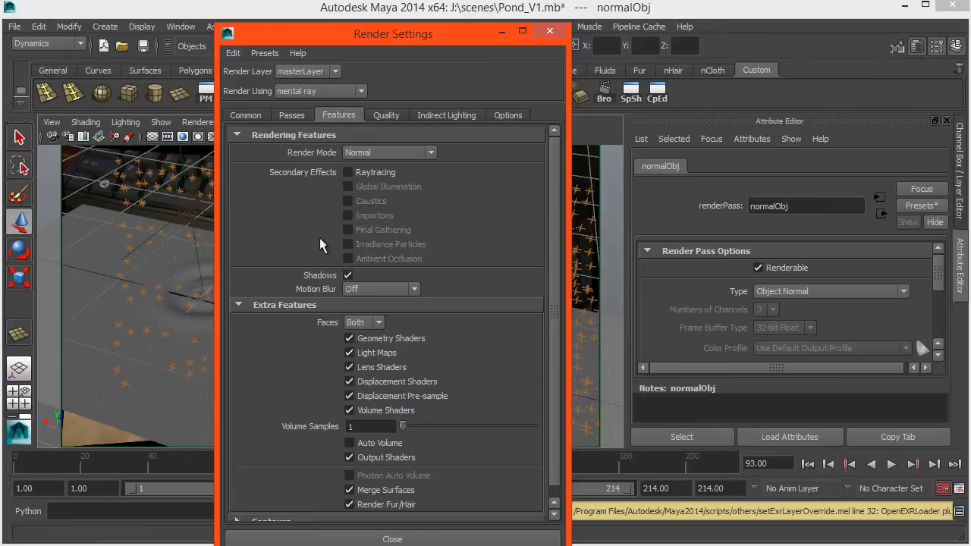
Step: Check the common output settings and start a mental ray batch render with the default batch options
left_click(245, 114)
scroll(270, 368, "down", 3)
scroll(271, 368, "up", 5)
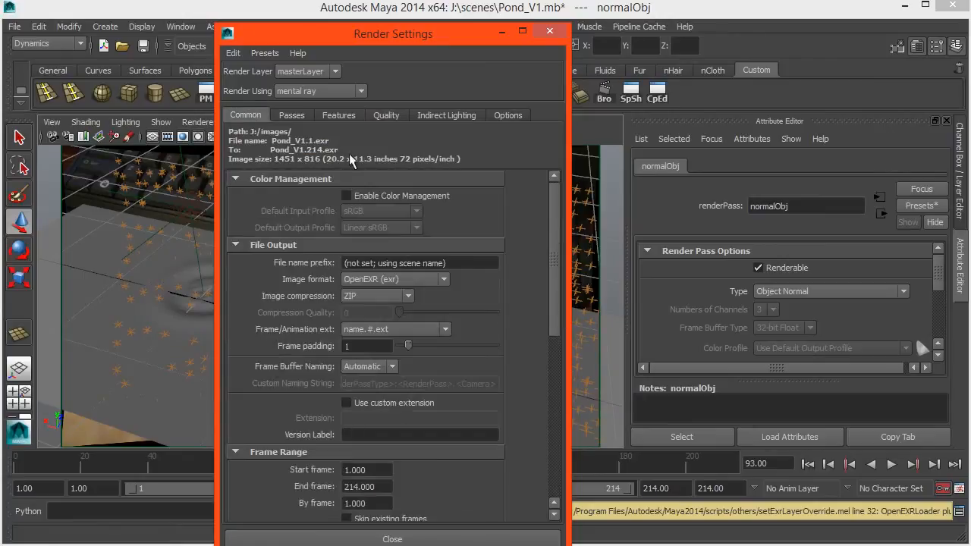
left_click(604, 92)
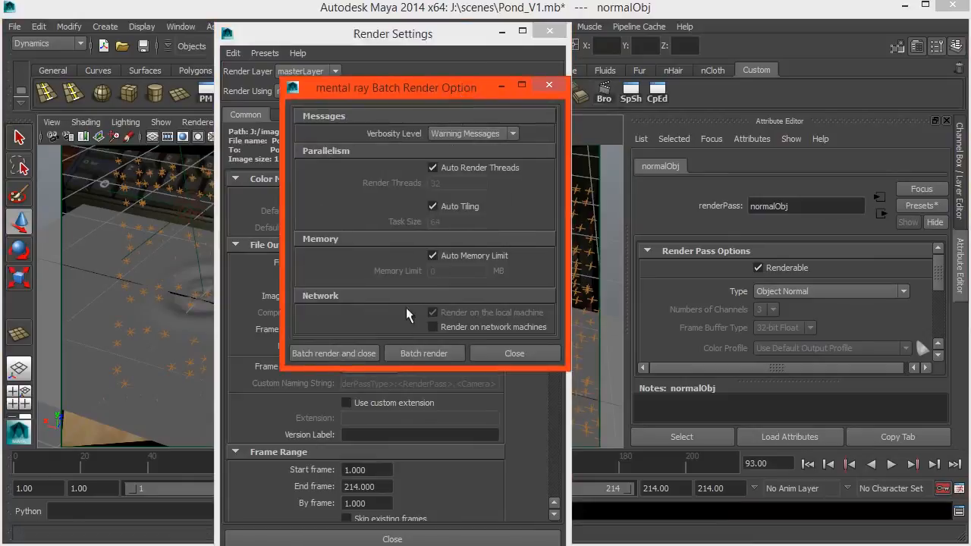
left_click(356, 353)
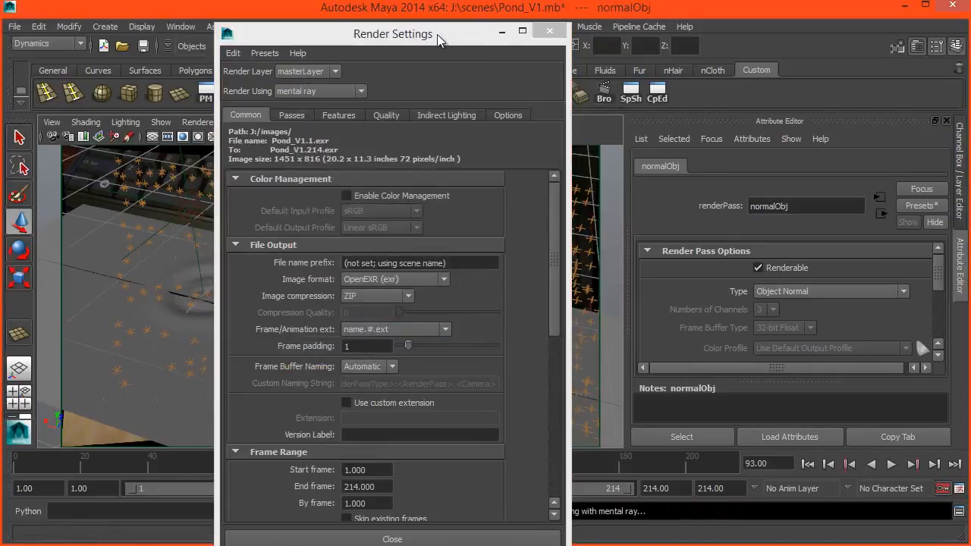
left_click_drag(437, 35, 468, 28)
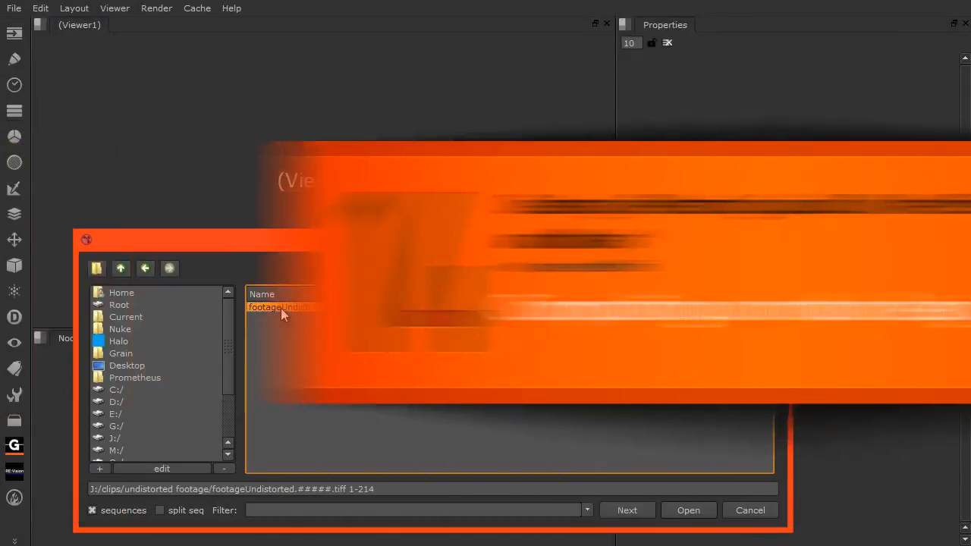
Step: In Nuke, read in the footageUndistorted.#####.tiff sequence and choose 1456x819 as the project's full size format
double_click(280, 309)
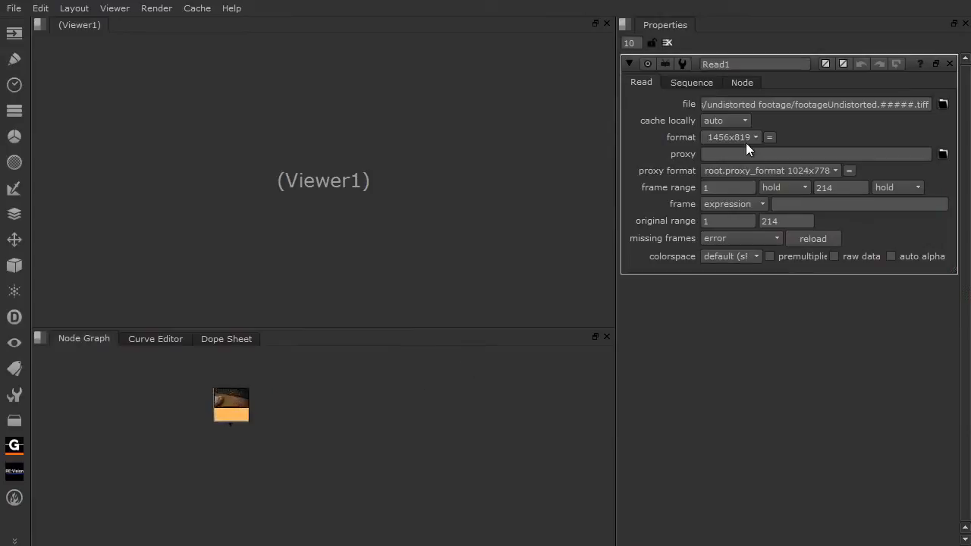
left_click(350, 442)
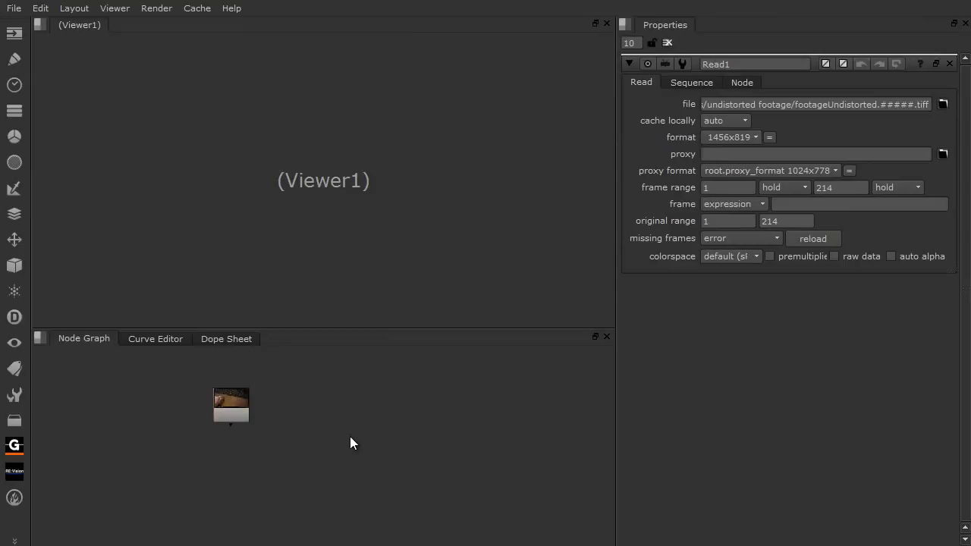
key("s")
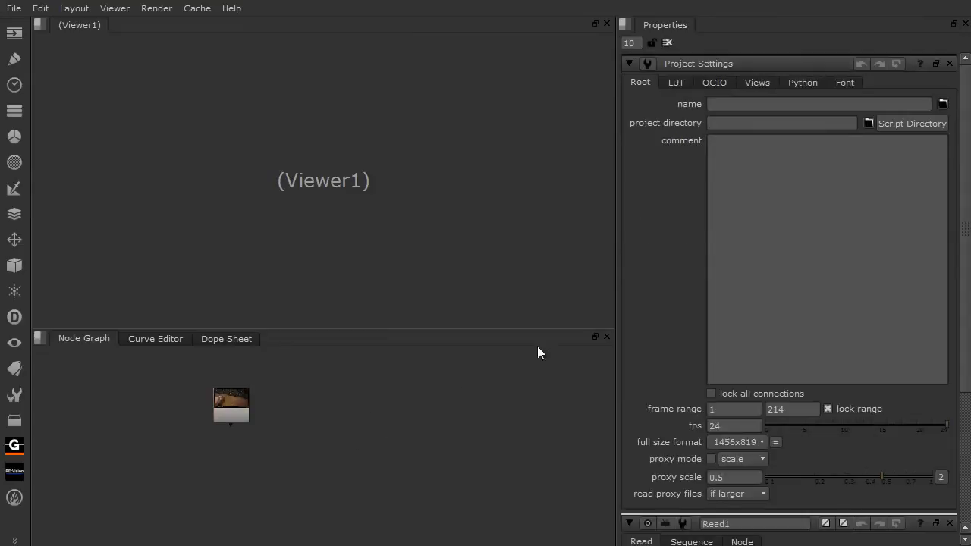
left_click(756, 442)
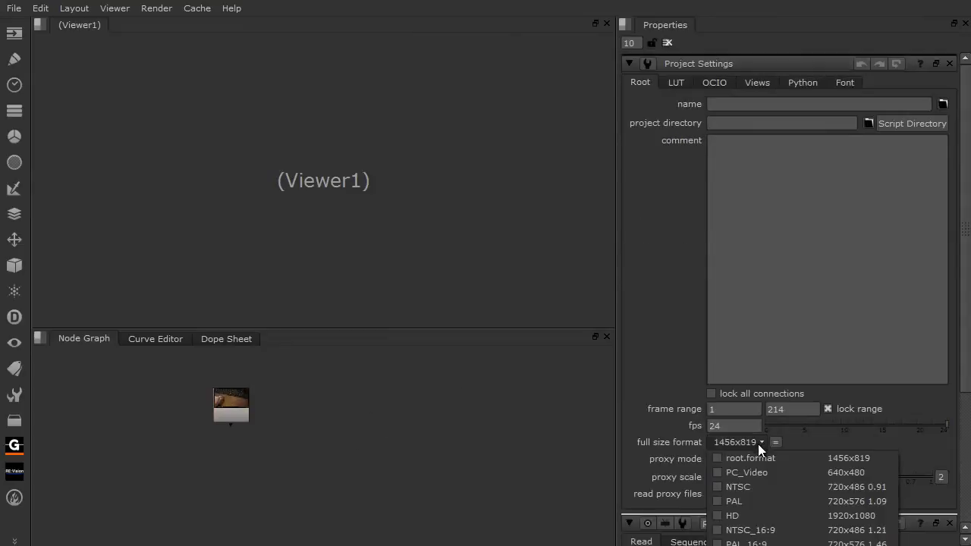
left_click(762, 545)
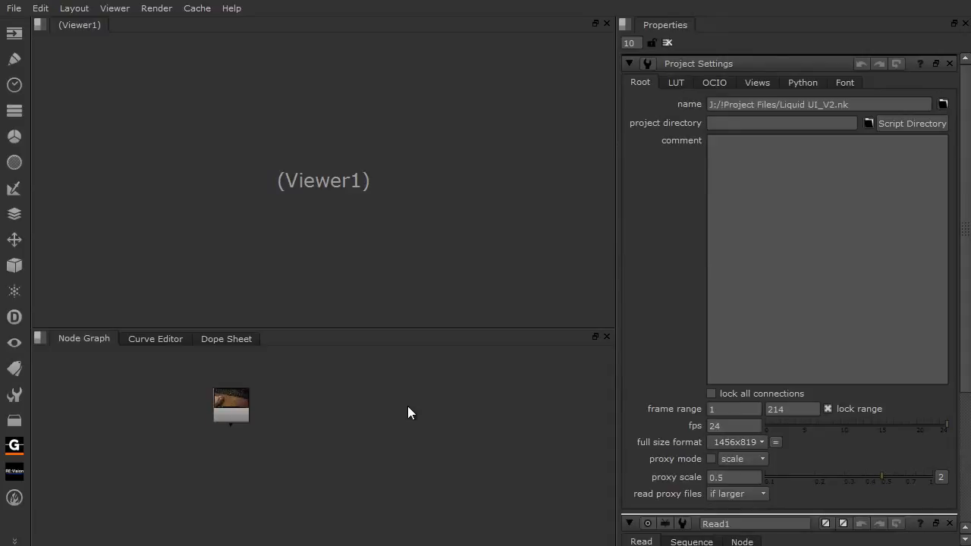
Step: Read in the UI.#####.jpg sequence from the prerenders/UI folder and open the footage Read node's properties to compare frame ranges
key("r")
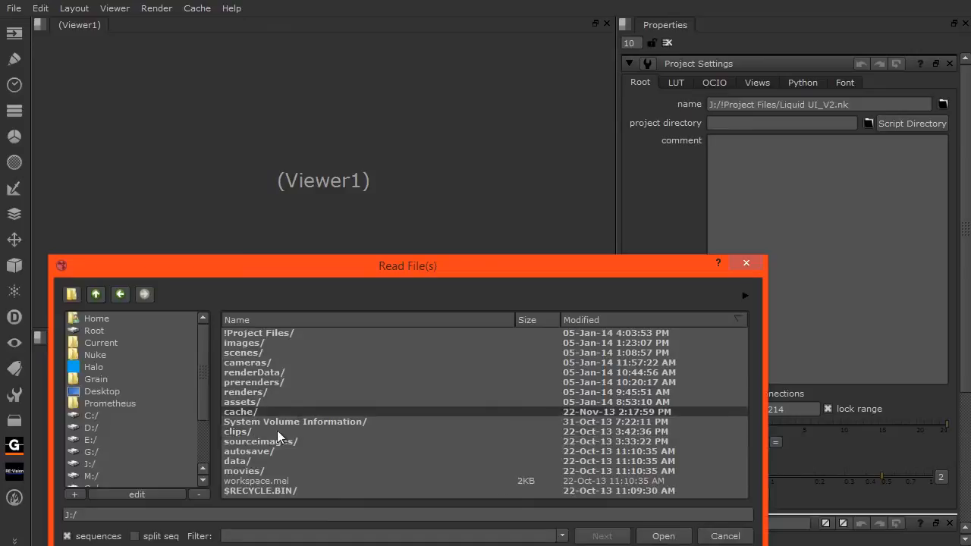
double_click(254, 383)
double_click(254, 343)
left_click(252, 333)
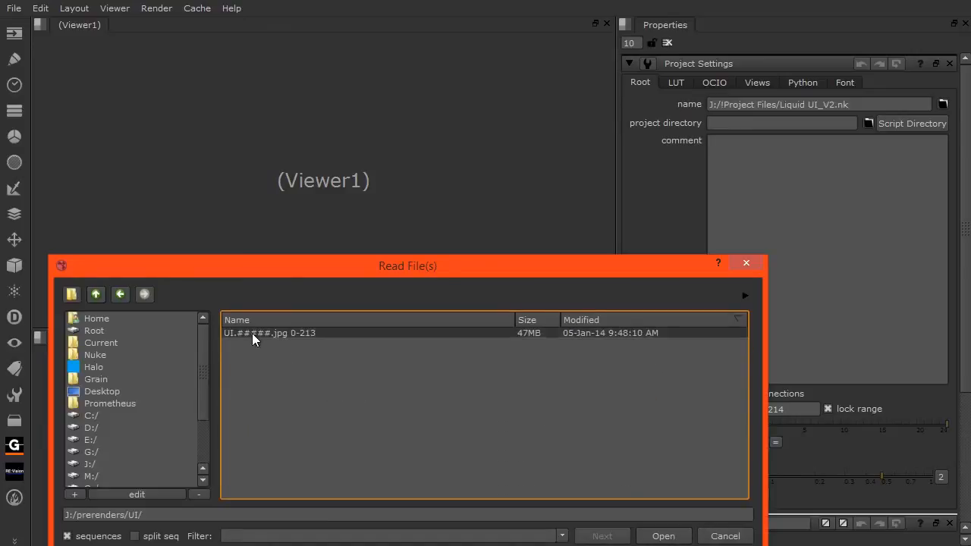
double_click(252, 333)
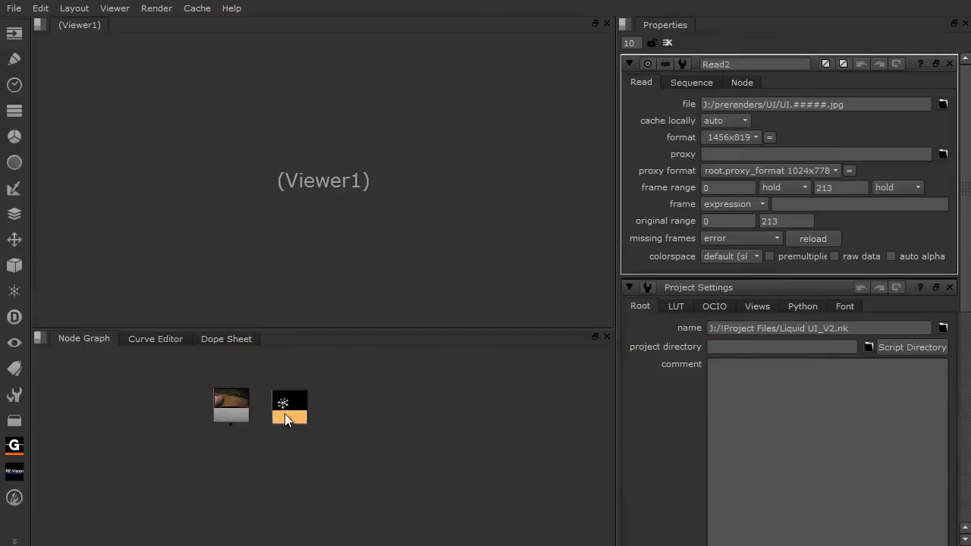
left_click(274, 436)
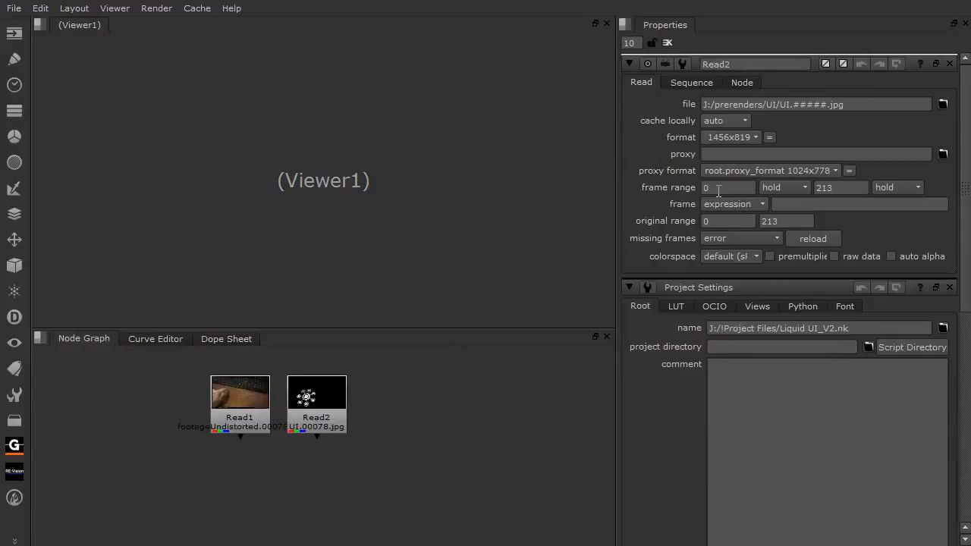
double_click(250, 412)
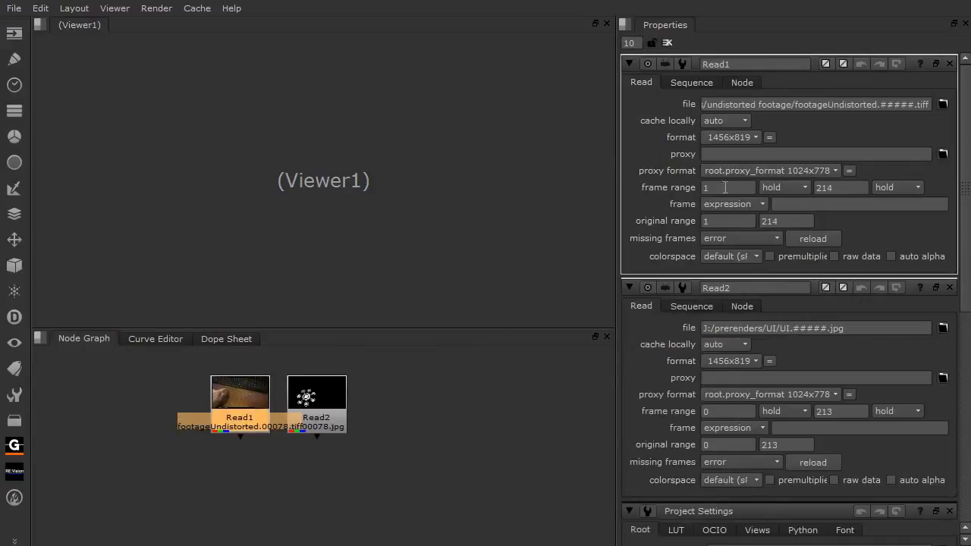
Step: Merge the UI sequence over the undistorted footage with the over operation and show the result in a viewer
left_click(304, 458)
key("m")
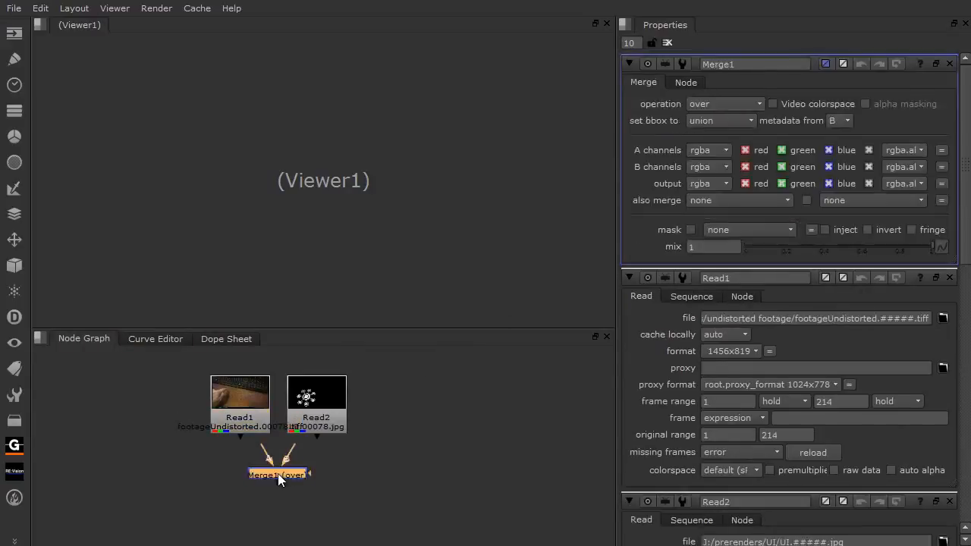
left_click_drag(285, 488, 233, 425)
left_click_drag(259, 498, 253, 483)
key("1")
Step: Play the merged composite from frame 15 to check the UI's timing against the footage
left_click(138, 314)
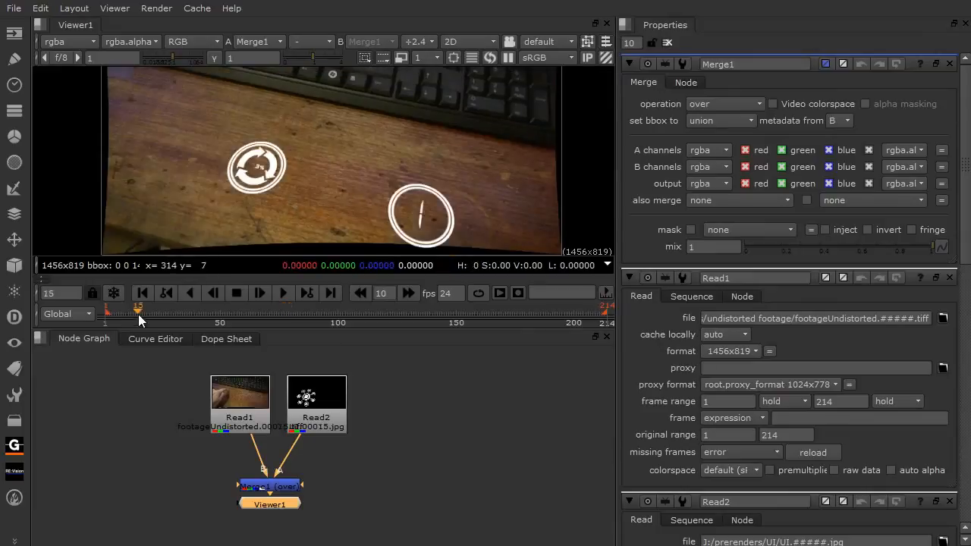
key("l")
left_click(299, 191)
key("k")
Step: Add a TimeOffset node below the UI Read node and set its time offset to 1 frame
left_click(336, 400)
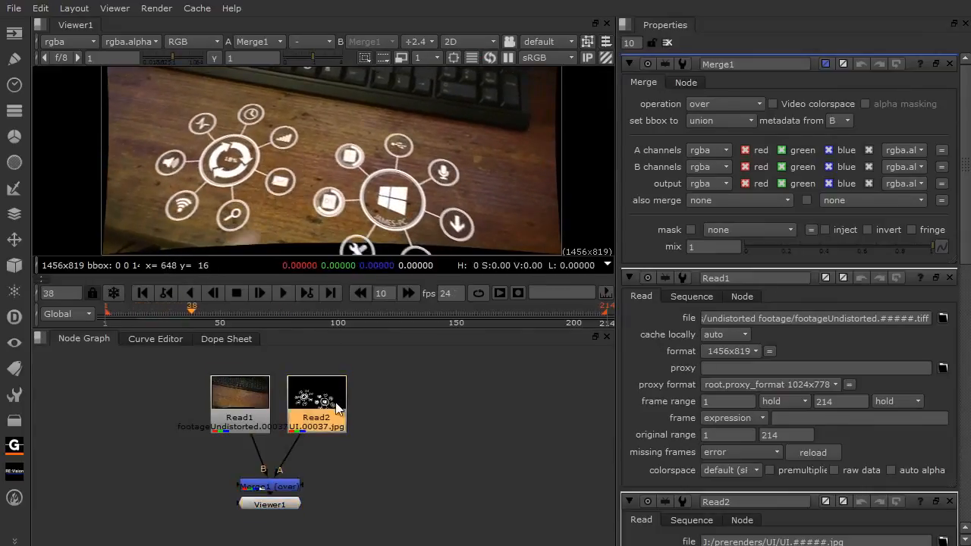
double_click(339, 423)
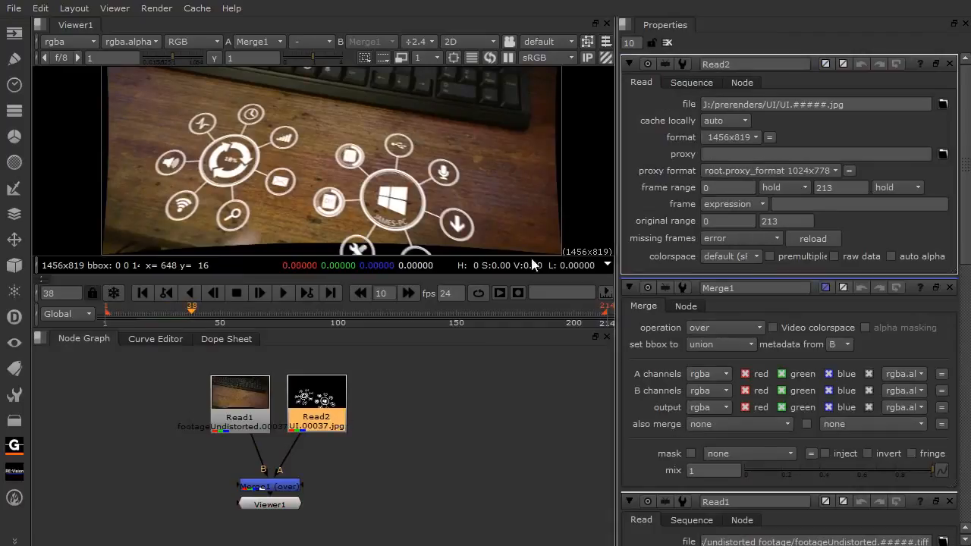
key("Tab")
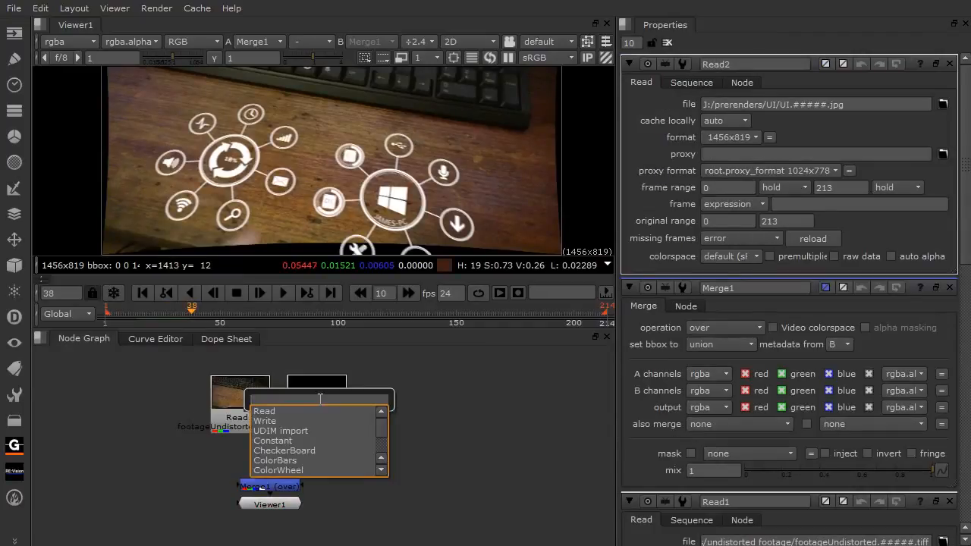
type("time")
left_click(304, 431)
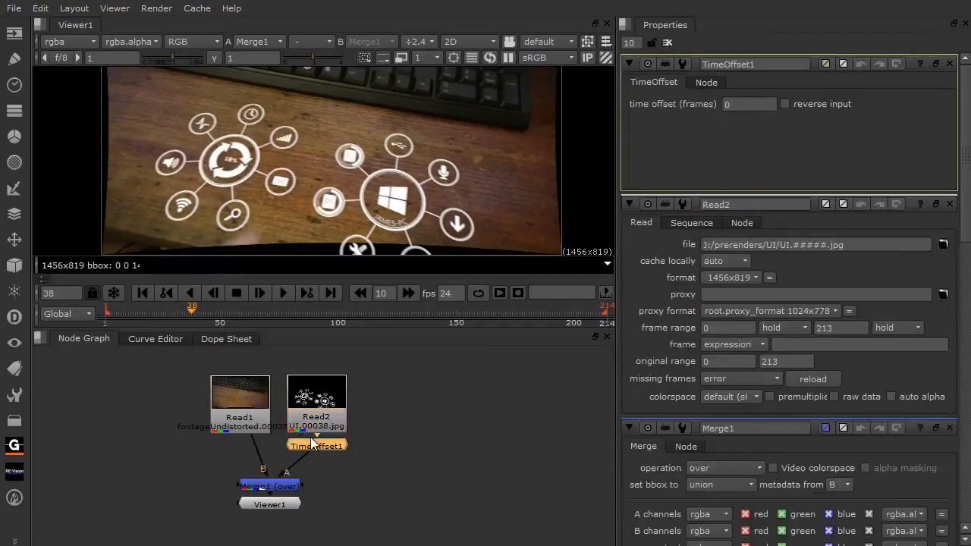
left_click_drag(732, 104, 701, 116)
type("1")
key("Return")
Step: Play the composite again to check how the offset UI lines up with the footage
left_click(318, 240)
key("l")
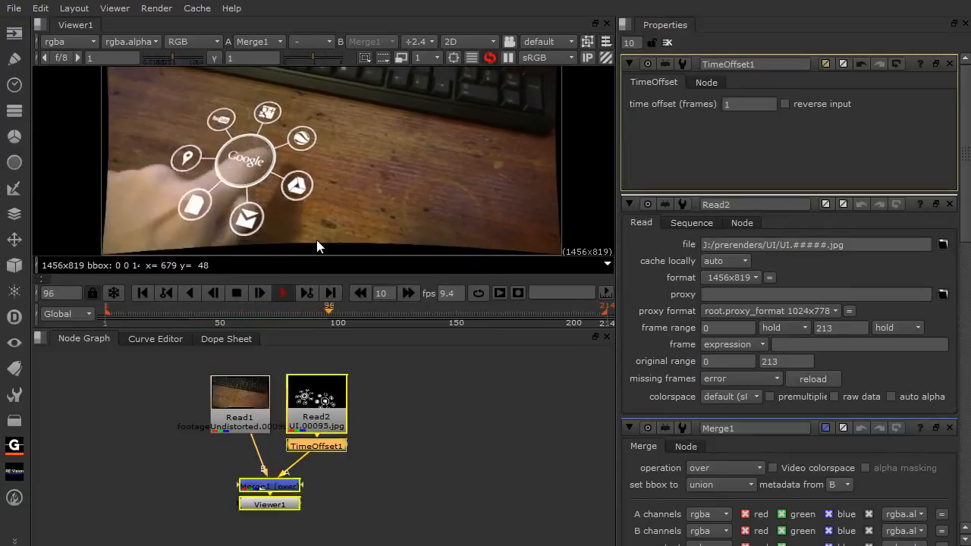
key("k")
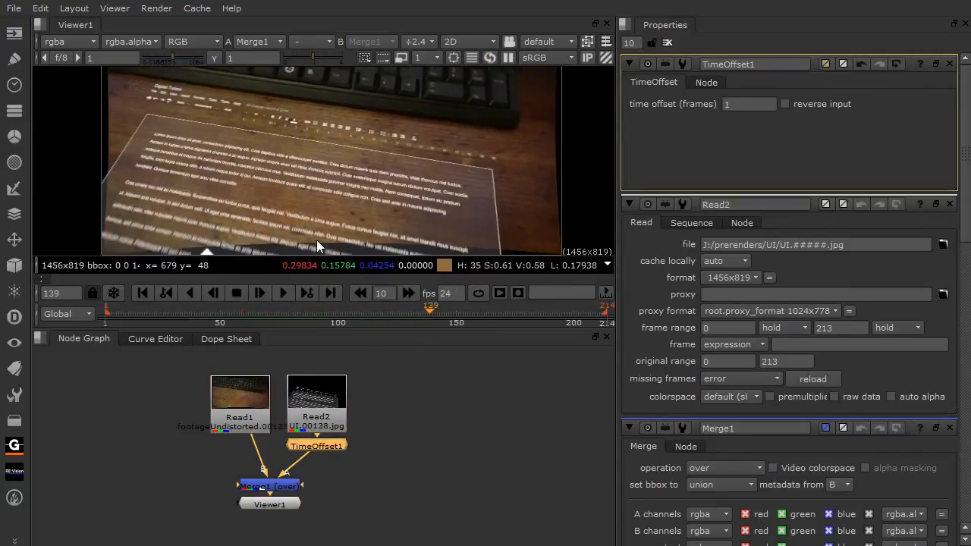
left_click(409, 411)
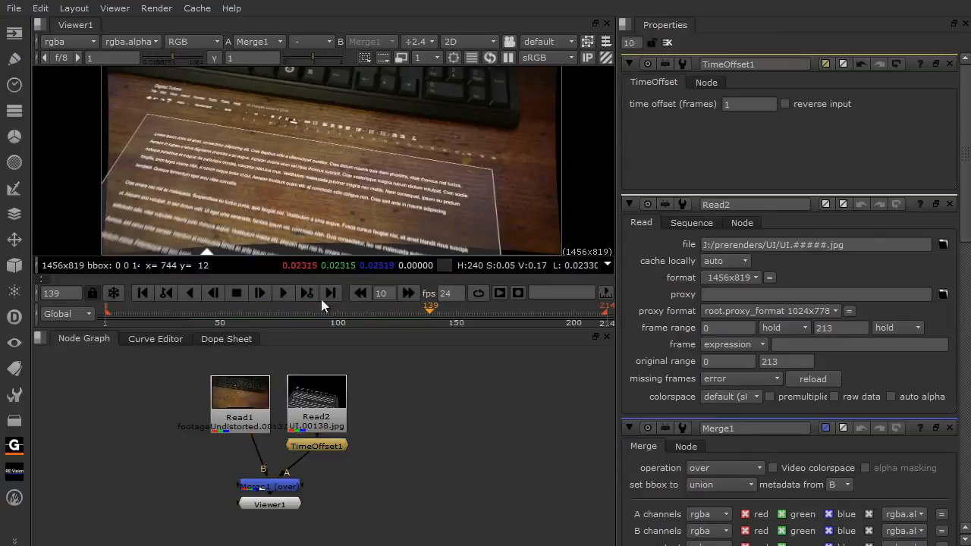
Step: At frame 60, examine the UI overlapping the hand up close and test the Merge node's mix amount
left_click_drag(300, 319, 244, 321)
scroll(345, 186, "up", 4)
left_click_drag(280, 167, 401, 213)
double_click(270, 486)
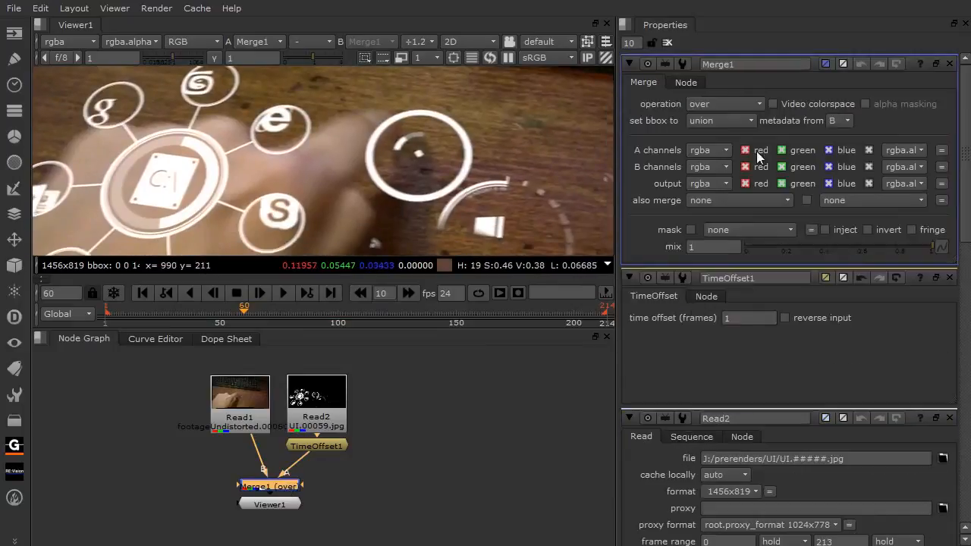
left_click_drag(912, 249, 934, 247)
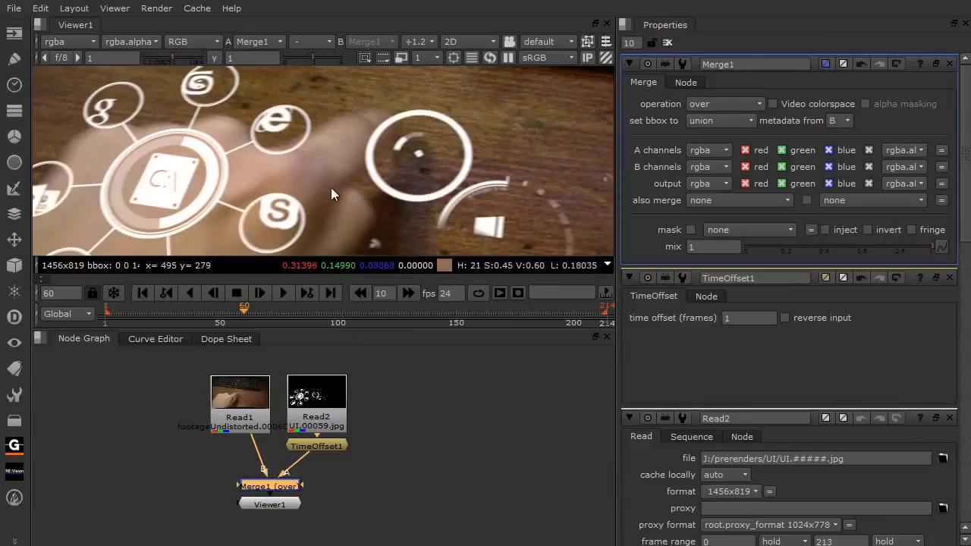
scroll(341, 187, "down", 4)
left_click_drag(341, 187, 275, 161)
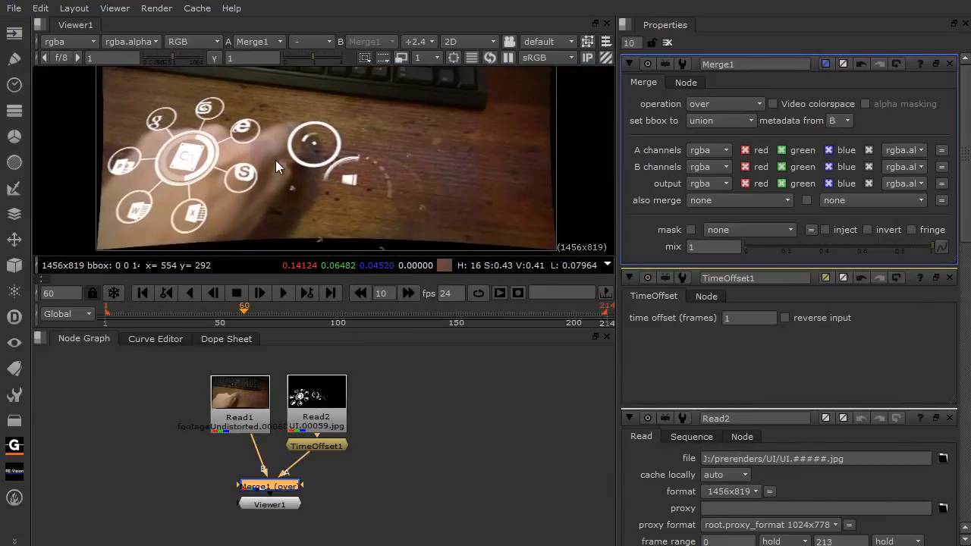
Step: Delete the Merge node and rearrange the graph with the UI branch above and the footage Read node below and to its left
left_click(260, 402)
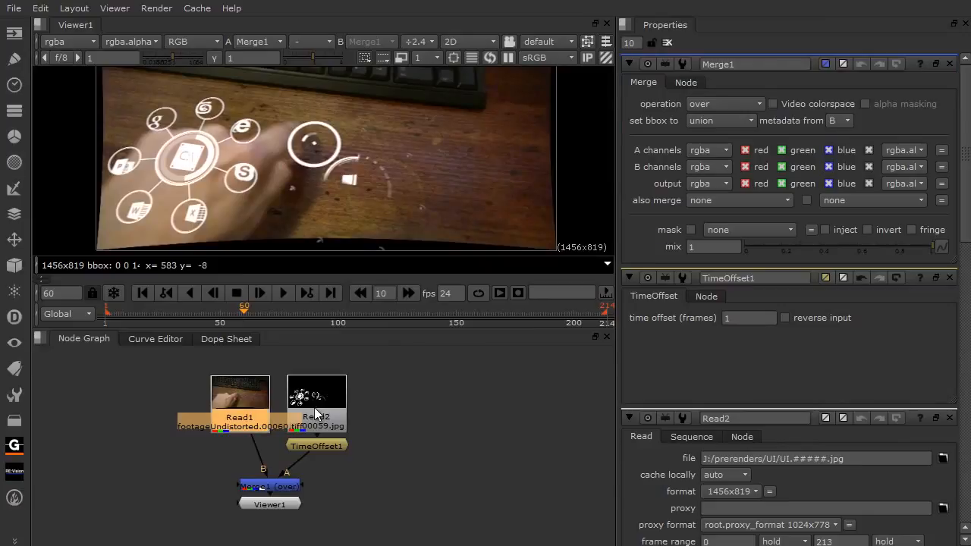
left_click(262, 485)
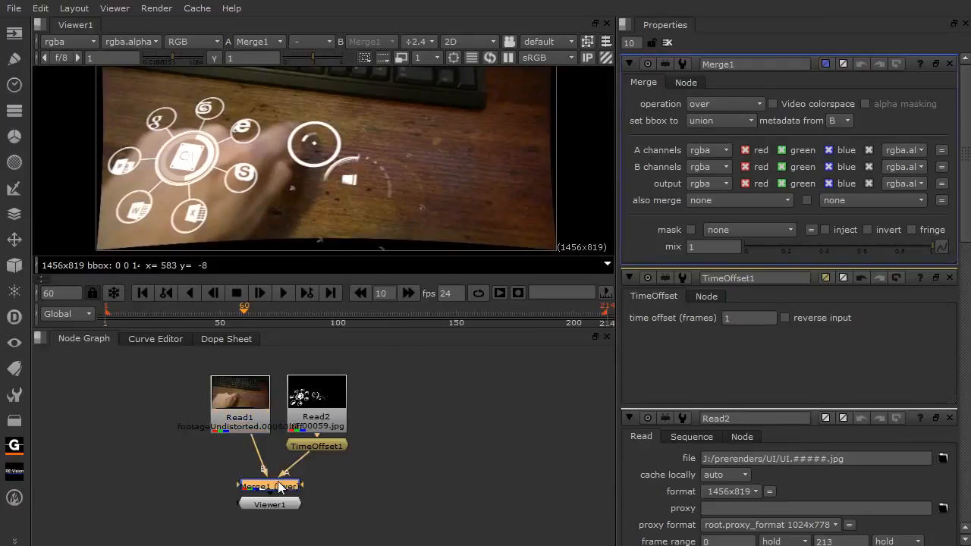
key("Delete")
left_click_drag(238, 418, 175, 517)
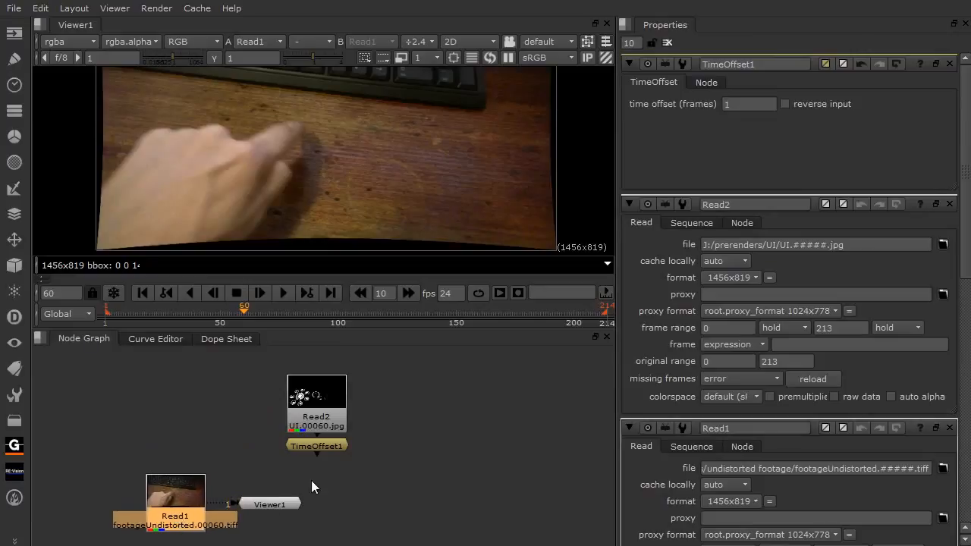
left_click_drag(328, 446, 228, 352)
left_click_drag(280, 402, 224, 402)
Step: Add a new Merge node with the footage as input A and the time-offset UI as input B, placed beneath the UI branch
left_click(278, 456)
key("m")
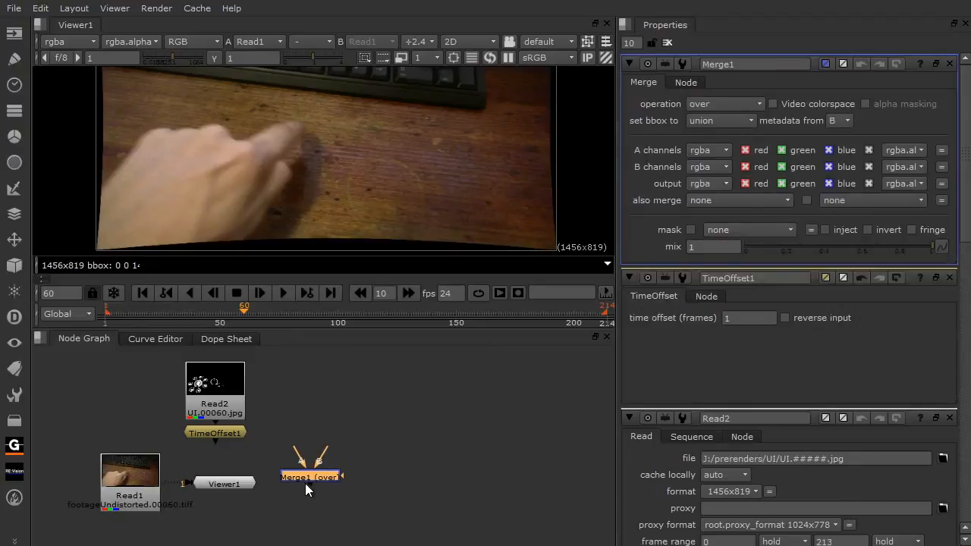
left_click_drag(304, 479, 152, 492)
left_click_drag(304, 488, 228, 527)
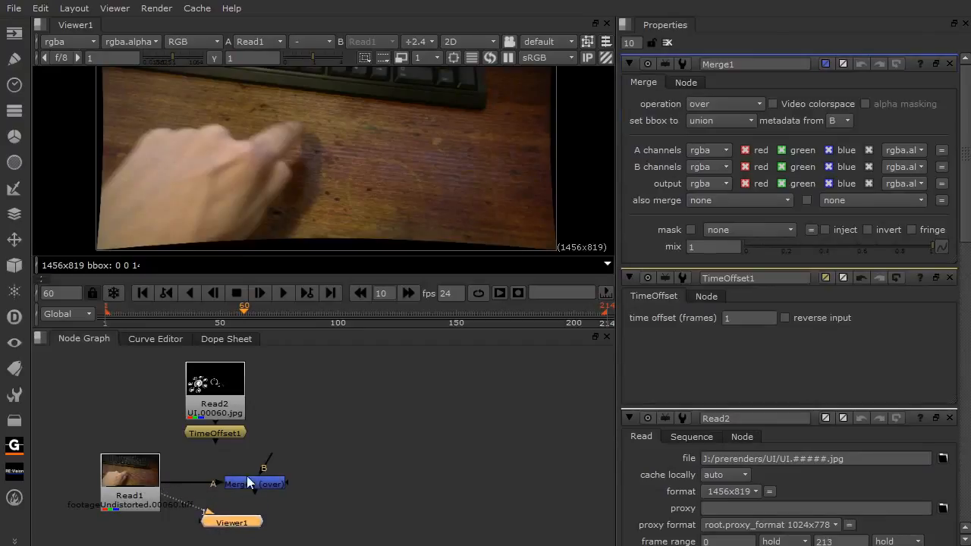
left_click_drag(215, 440, 243, 480)
left_click_drag(219, 484, 204, 484)
Step: Set the Merge node's operation to multiply and show its output in the viewer
left_click(707, 108)
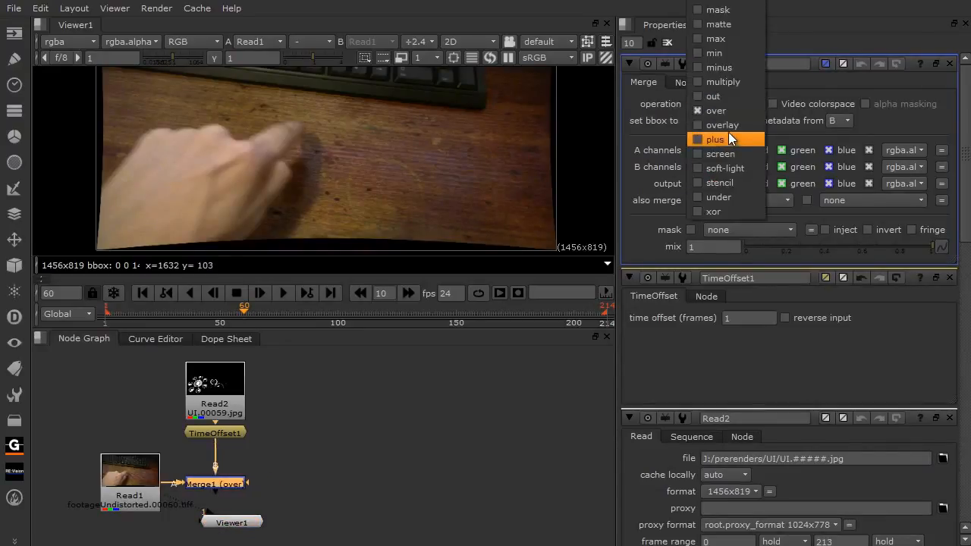
left_click(724, 82)
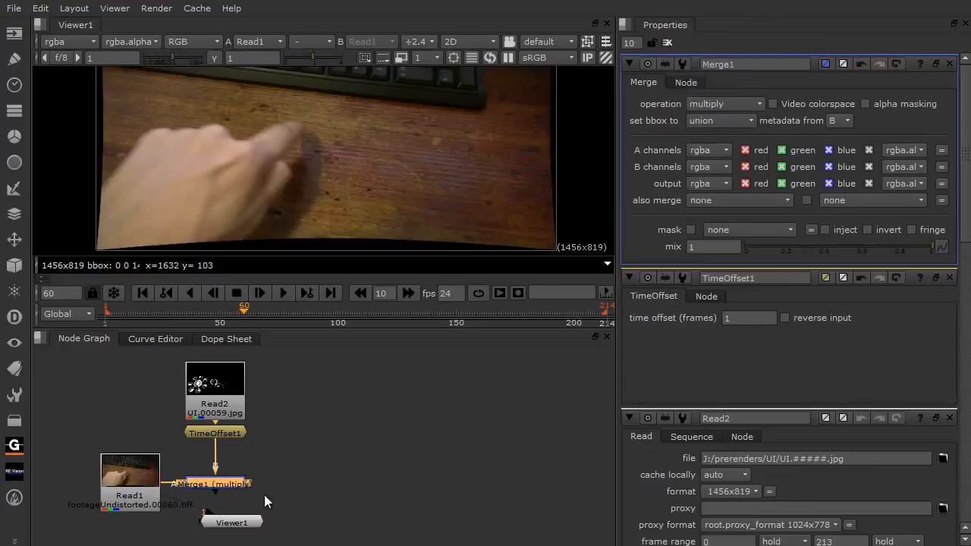
left_click(225, 484)
key("1")
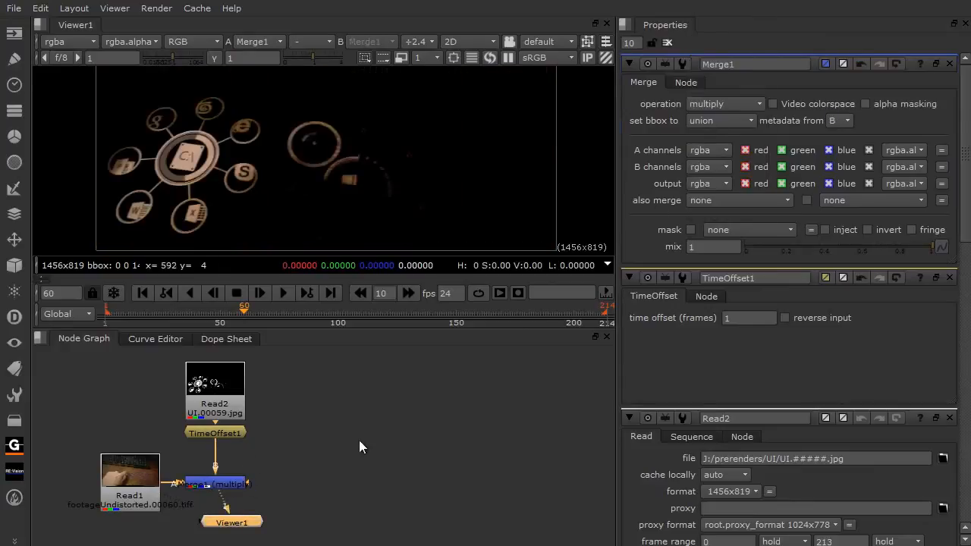
scroll(334, 468, "down", 4)
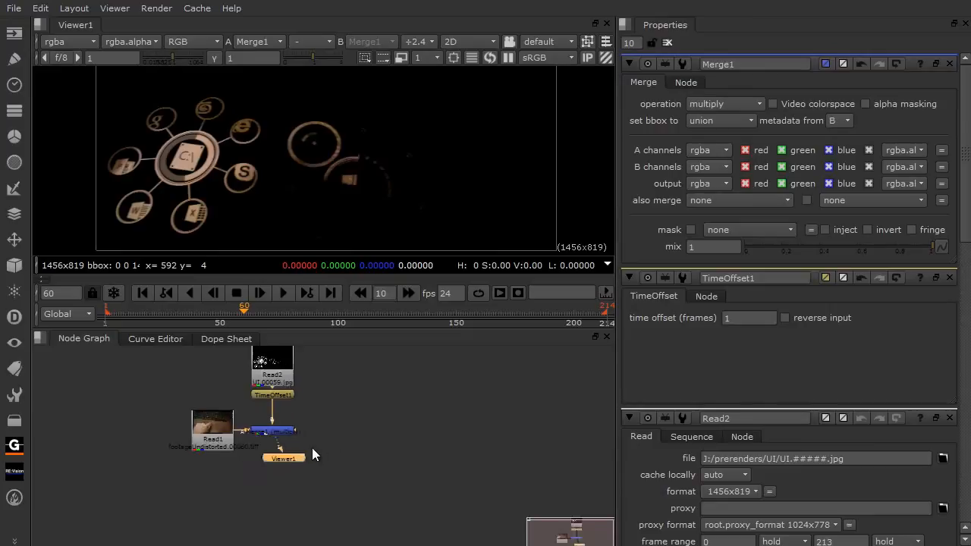
Step: Make room below the multiply Merge node and duplicate the undistorted footage Read node beside the graph
left_click_drag(285, 460, 324, 523)
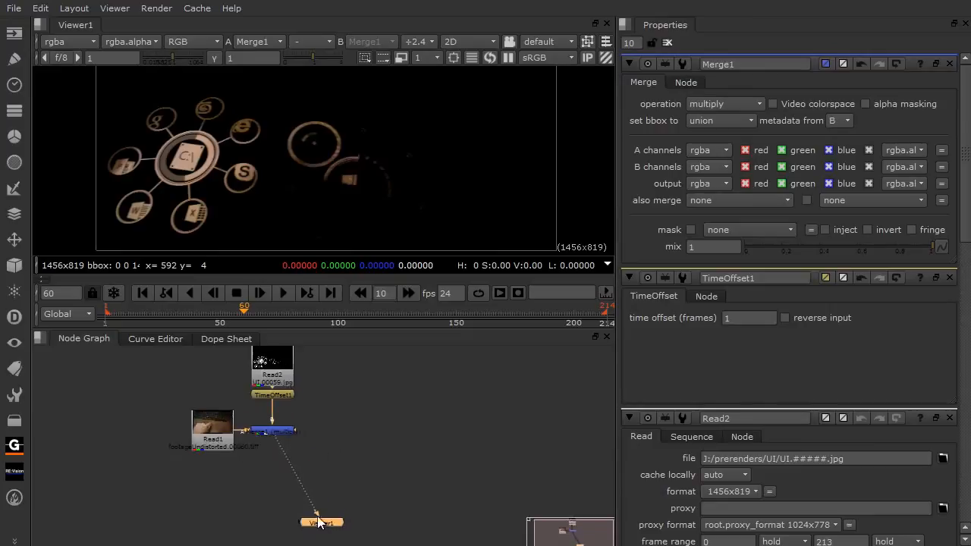
left_click(231, 439)
key("ctrl+v")
left_click_drag(382, 458, 361, 479)
left_click_drag(224, 484, 172, 443)
left_click_drag(260, 480, 230, 525)
Step: Add a second Merge node that joins the multiply result with the duplicated footage, and place it beneath the multiply Merge
left_click(282, 495)
key("m")
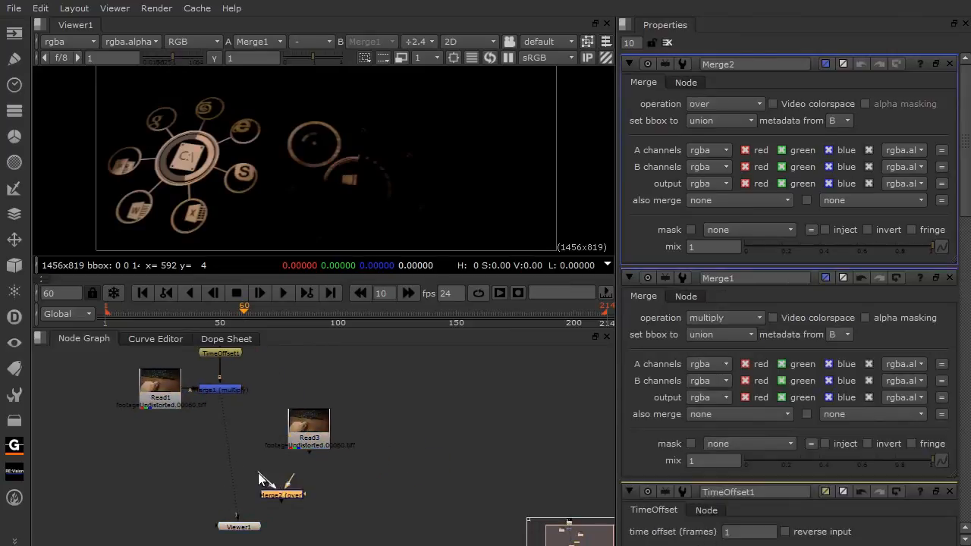
left_click_drag(249, 478, 222, 391)
left_click_drag(272, 501, 214, 440)
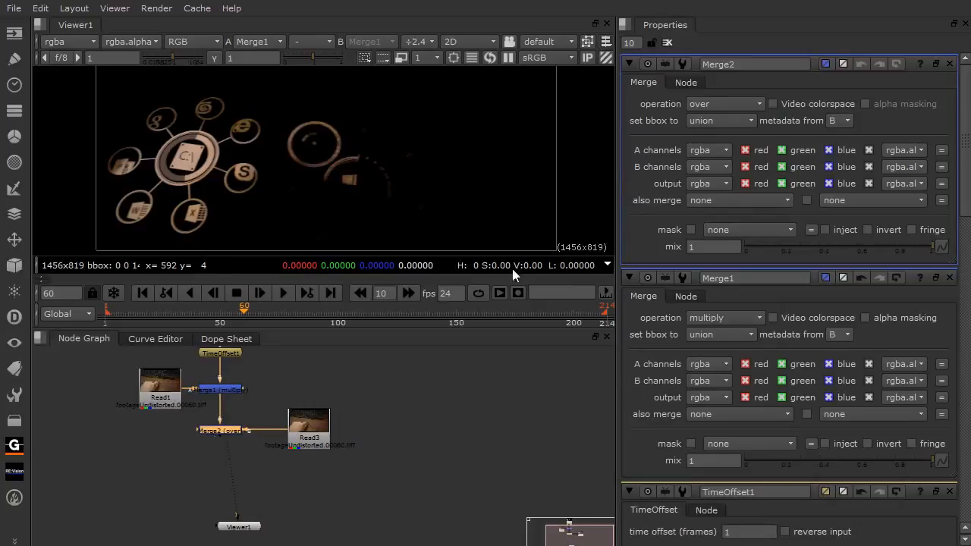
Step: Set the new Merge node's operation to plus and show its output in the viewer
left_click(745, 105)
left_click(735, 139)
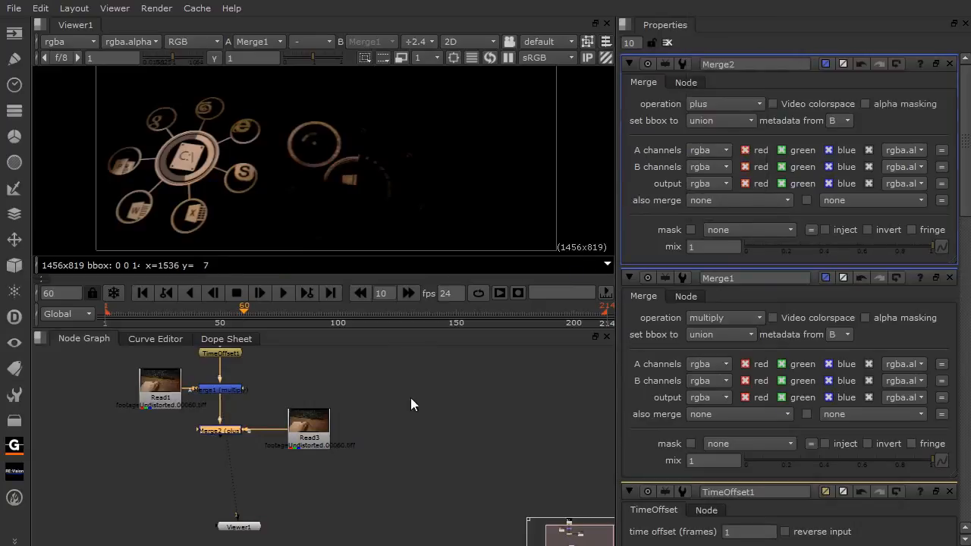
key("1")
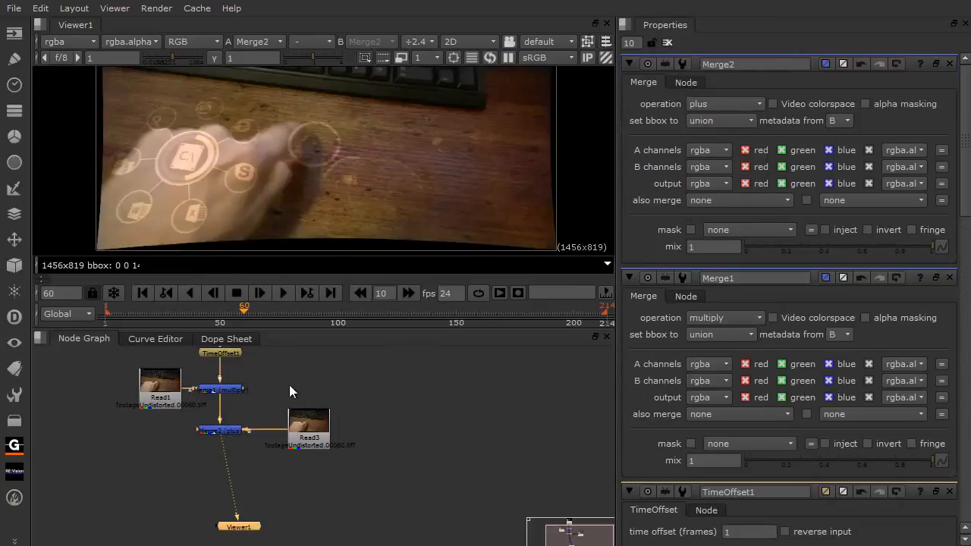
Step: Space out the graph by moving the plus Merge and its footage lower, with the Viewer node directly beneath them
left_click_drag(220, 469, 288, 436)
left_click_drag(439, 457, 250, 380)
left_click_drag(276, 411, 276, 524)
left_click(236, 511)
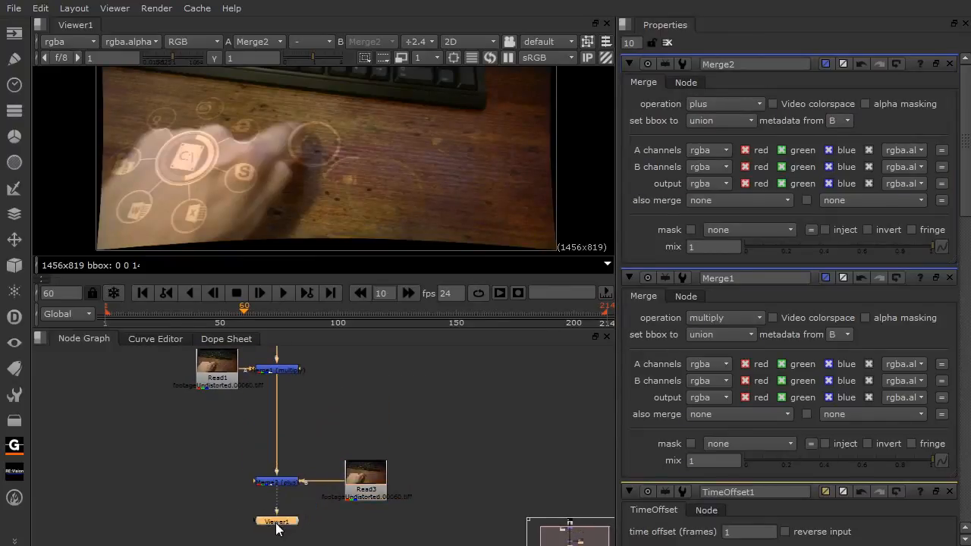
Step: Load LCD 3k.tif from J:/assets in a new Read node to the right of the main branch
scroll(262, 470, "up", 3)
scroll(216, 410, "up", 4)
left_click(186, 420)
scroll(291, 467, "down", 3)
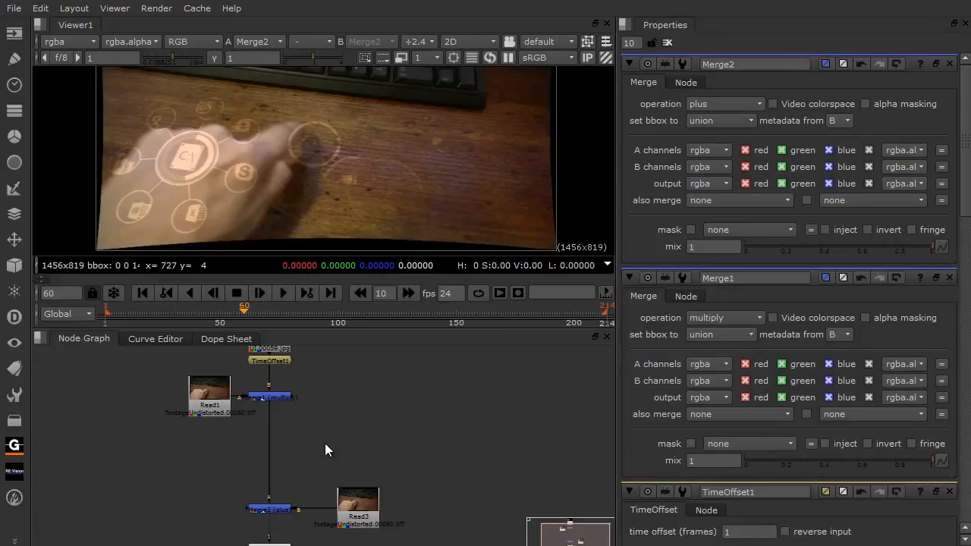
key("r")
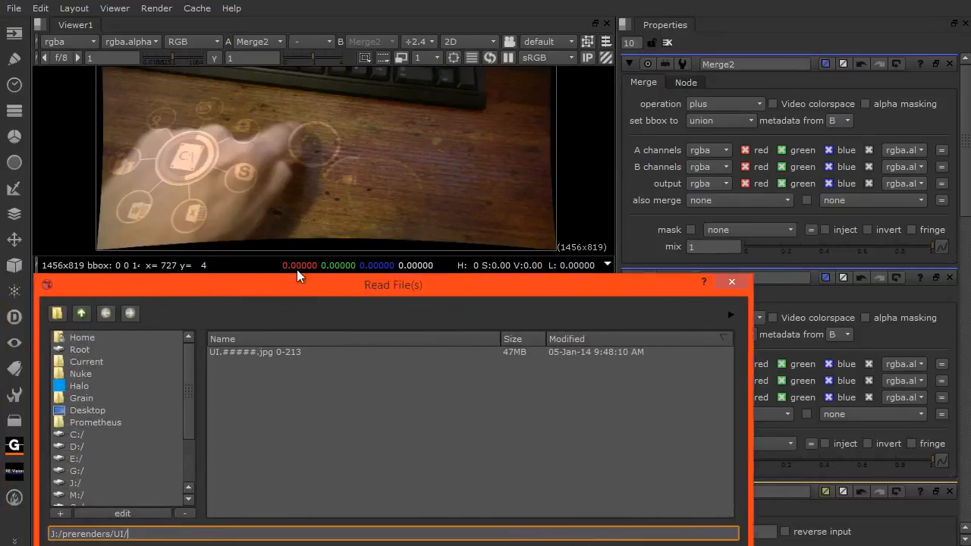
left_click(116, 299)
left_click(118, 301)
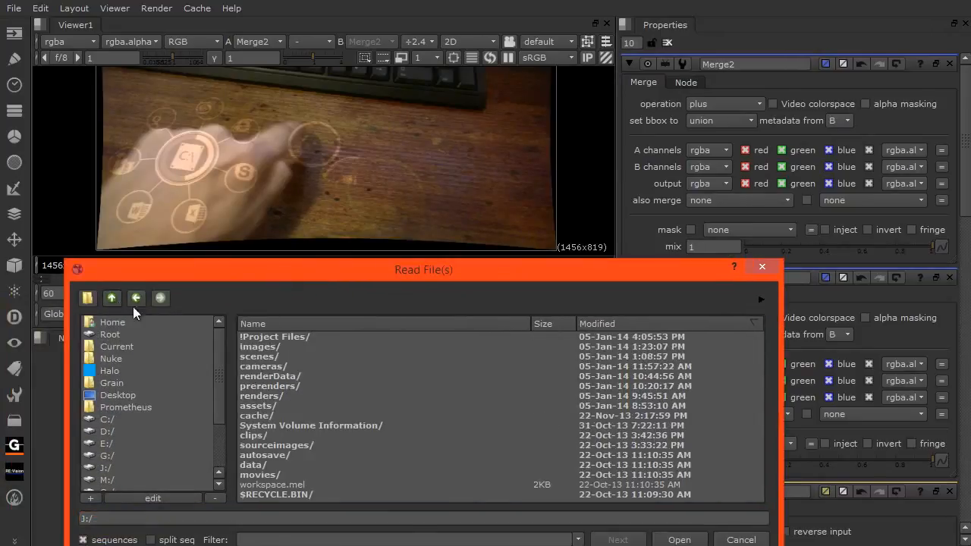
double_click(267, 408)
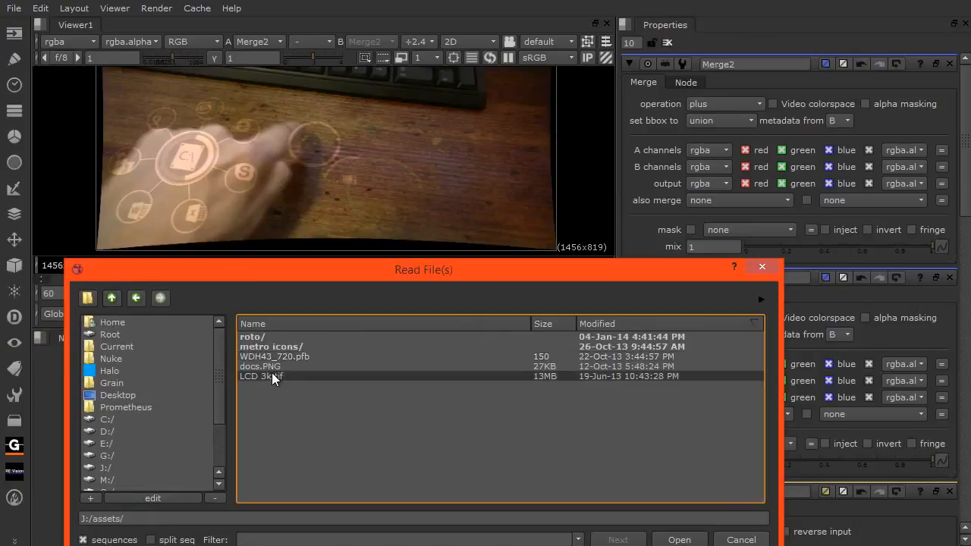
double_click(272, 374)
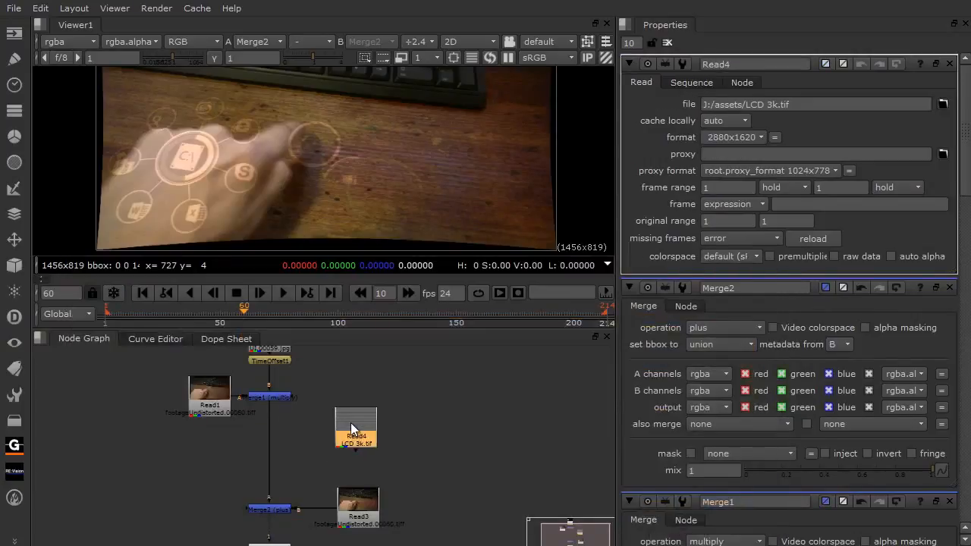
Step: Show the LCD image in the viewer and examine its red, green and blue pixel pattern up close
left_click(351, 429)
key("1")
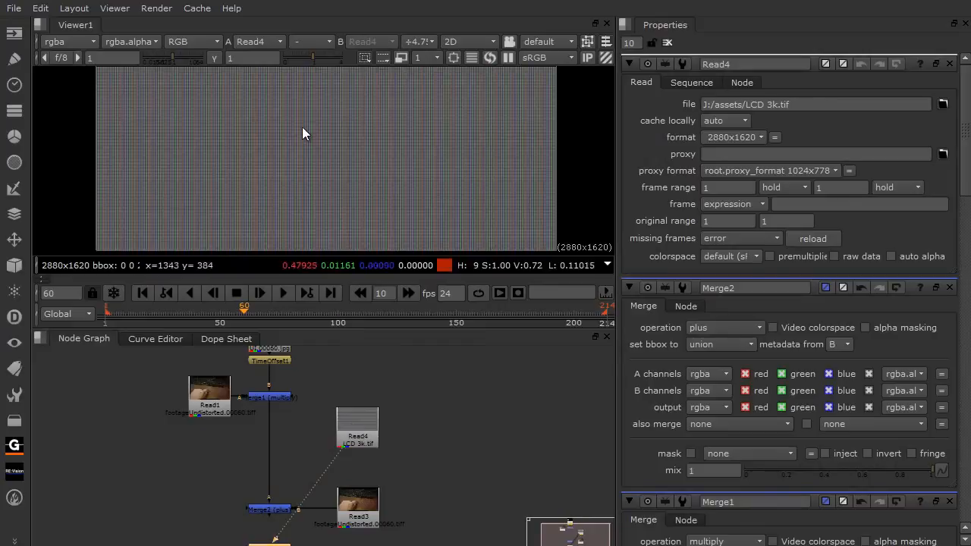
scroll(307, 160, "up", 3)
scroll(307, 158, "up", 3)
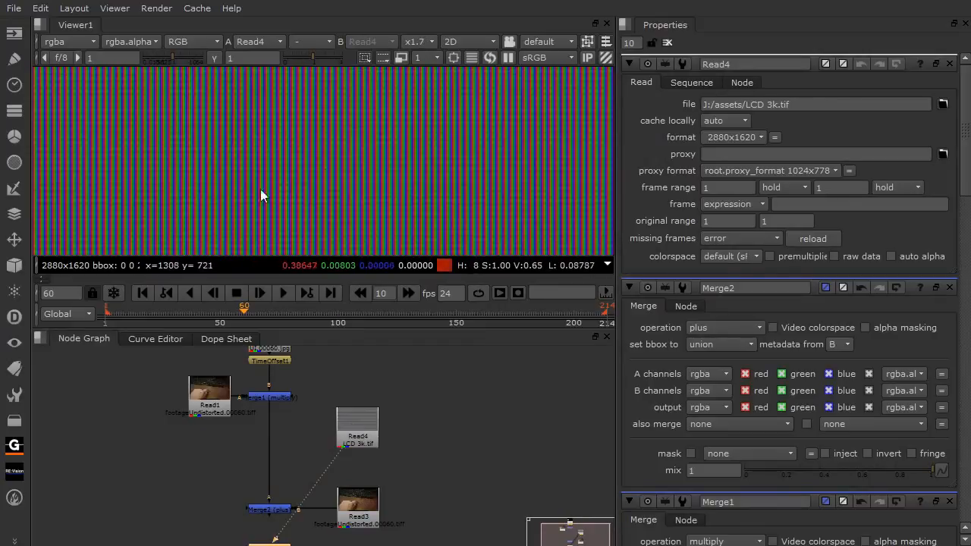
Step: Switch to PFTrack and export the scene as a Nuke Python Script to J:/cameras/cameraMaya.py
left_click_drag(321, 402, 333, 419)
left_click(361, 441)
left_click(339, 456)
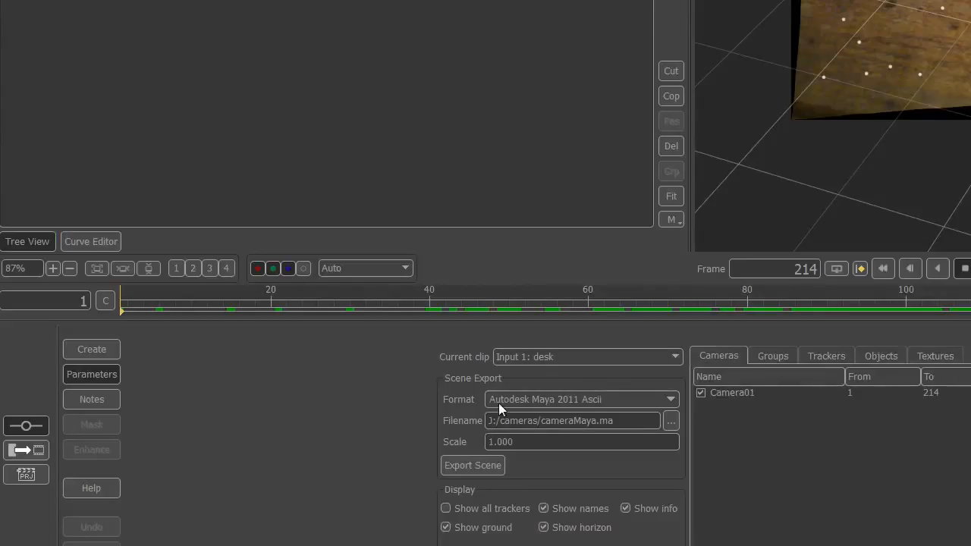
left_click(509, 400)
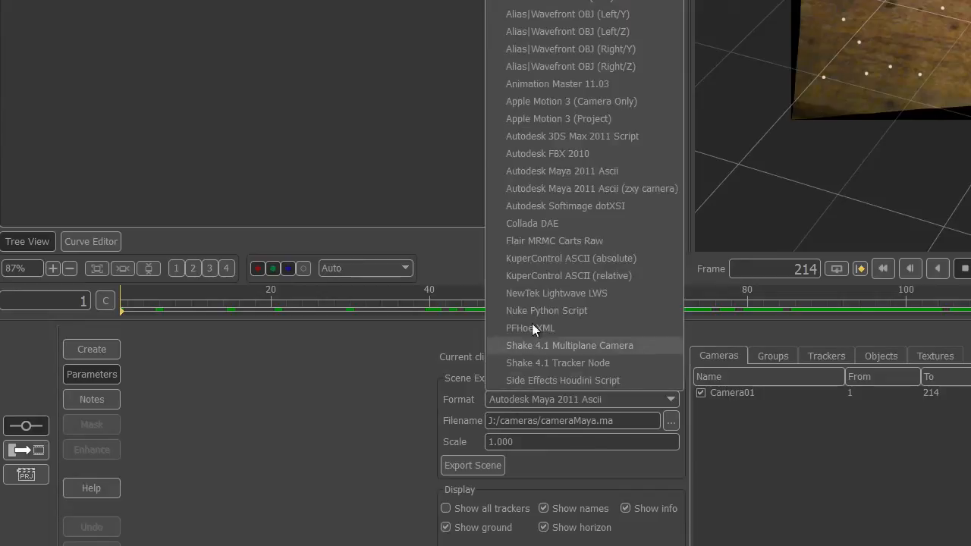
left_click(563, 309)
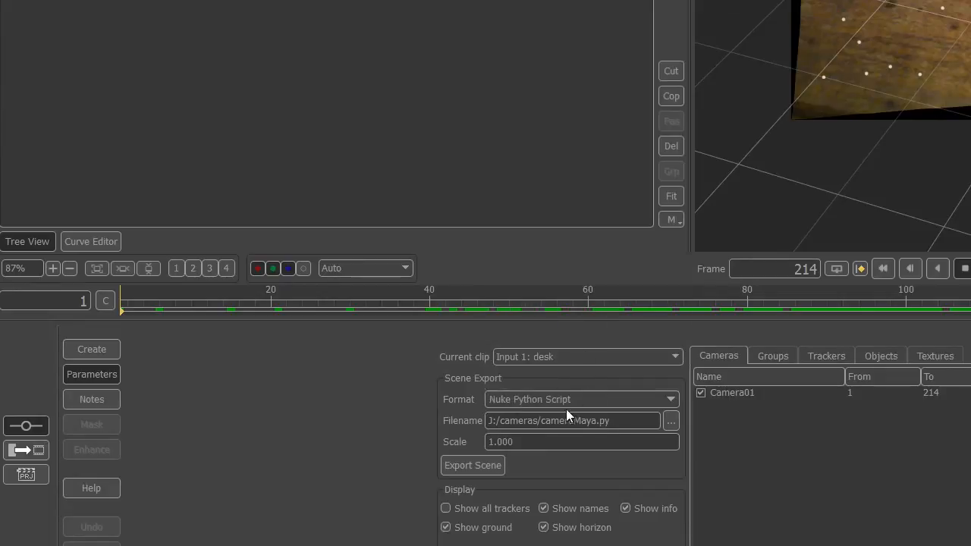
left_click(487, 460)
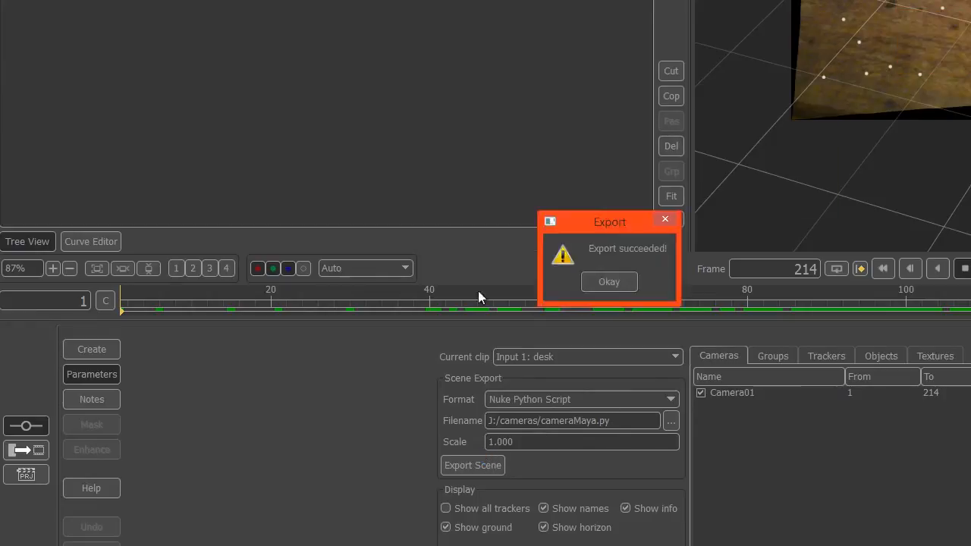
left_click(448, 352)
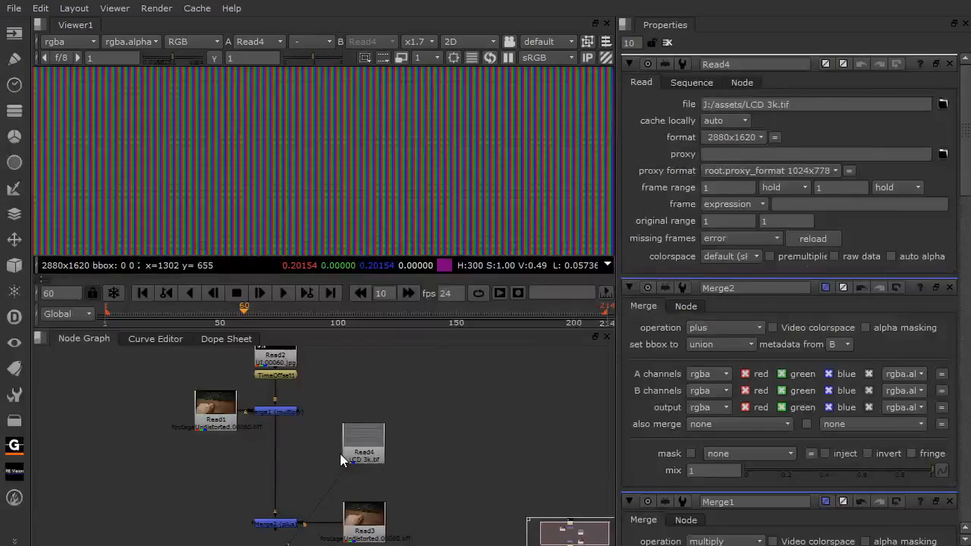
Step: In Nuke, source the exported camera script from J:/cameras into the node graph
key("alt+x")
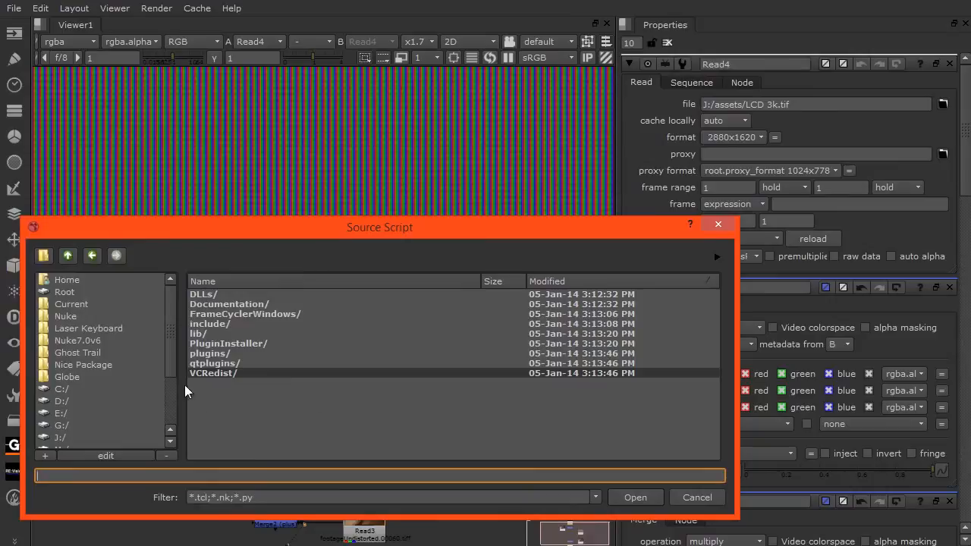
left_click(109, 434)
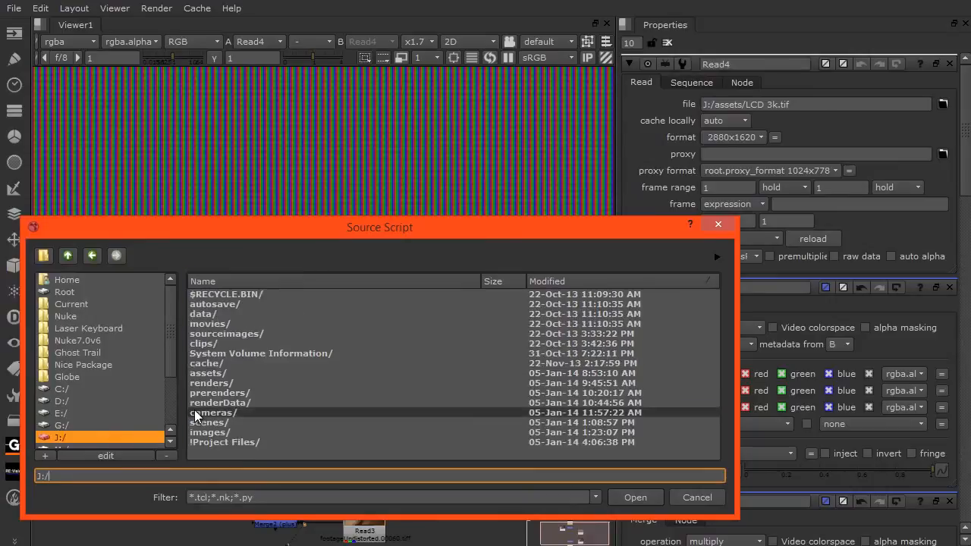
double_click(194, 410)
double_click(223, 304)
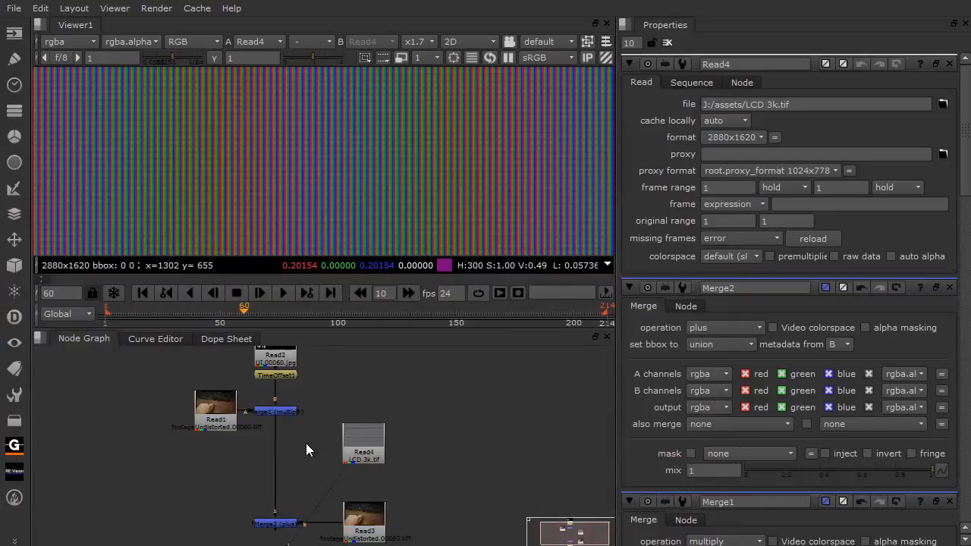
Step: Move the LCD Read node aside to the left and auto-arrange the imported camera nodes
left_click_drag(308, 429, 410, 477)
left_click_drag(351, 453, 142, 493)
left_click_drag(336, 390, 586, 489)
key("l")
Step: Pull the imported camera reader node away from the imported group and delete it
left_click(404, 405)
left_click(421, 454)
left_click_drag(436, 453, 367, 422)
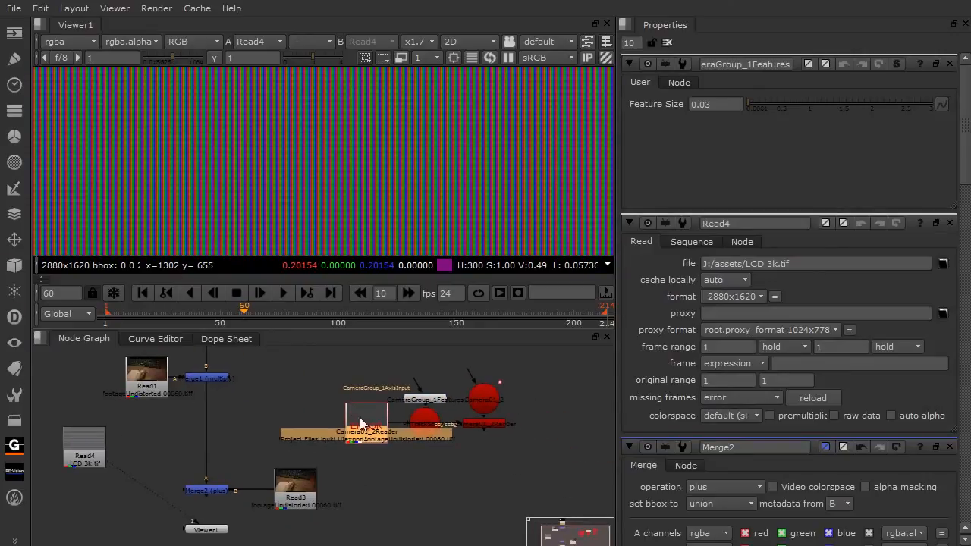
key("Delete")
Step: Duplicate the undistorted footage Read node beside the imported camera setup and connect it as the renderer's background
left_click(314, 482)
key("ctrl+c")
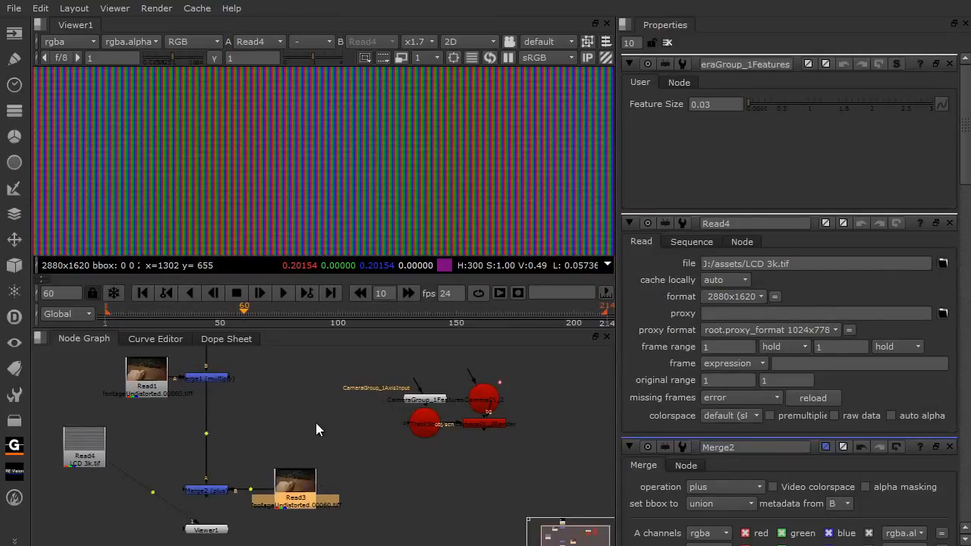
left_click(315, 426)
key("ctrl+v")
left_click_drag(315, 424, 558, 401)
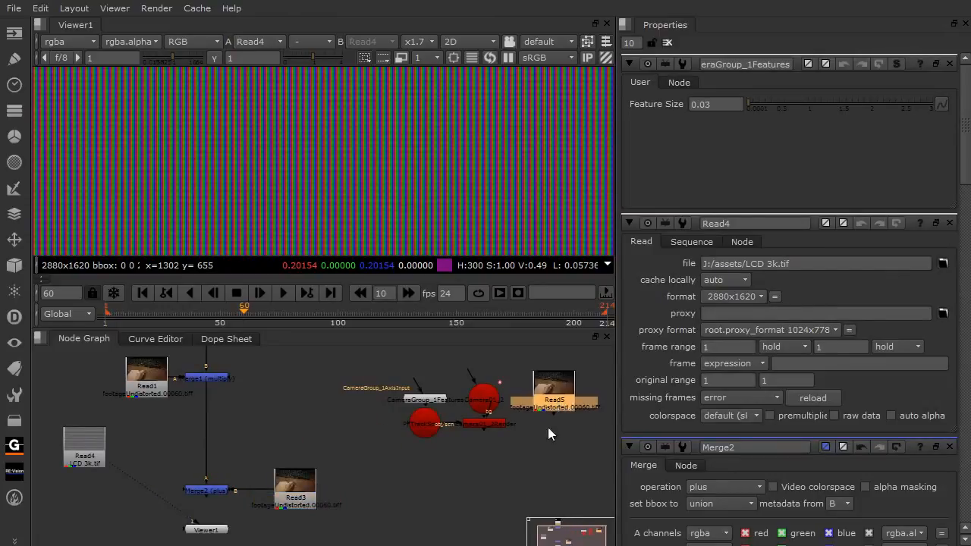
left_click(550, 426)
left_click_drag(489, 412, 531, 403)
Step: Show the camera renderer's output in the viewer and play it to check the feature points against the footage
left_click(502, 423)
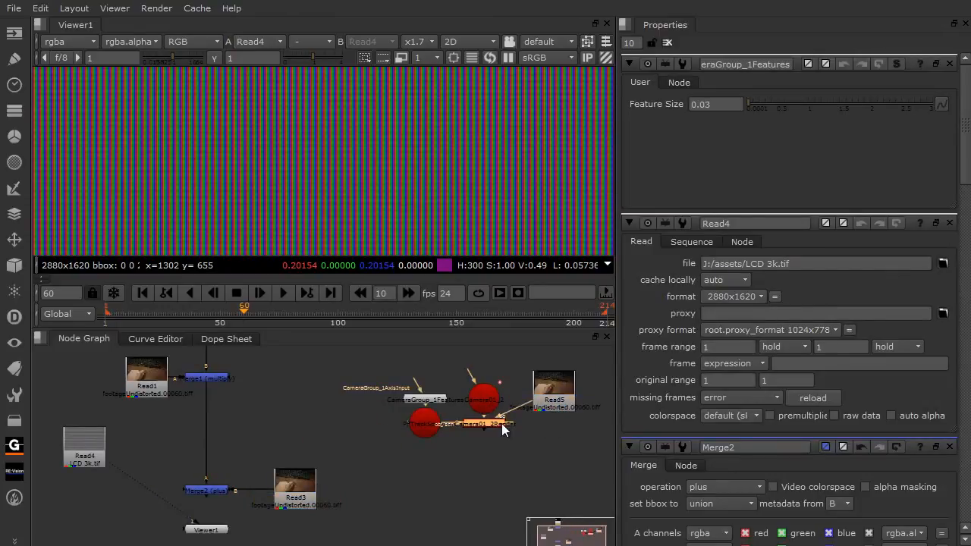
key("1")
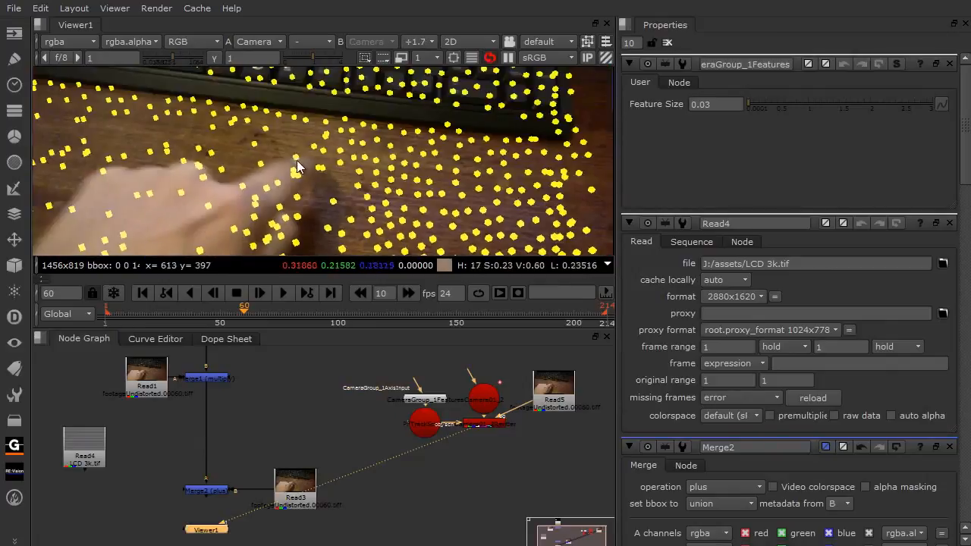
key("l")
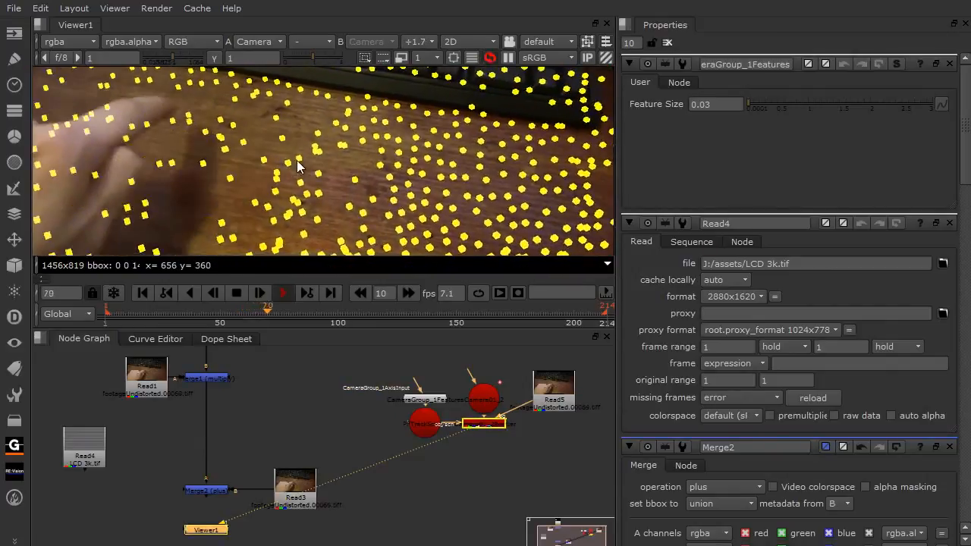
key("k")
Step: Move the LCD Read node above the imported camera setup and delete the CameraGroup_1Features node
left_click_drag(423, 424, 277, 457)
mouse_move(320, 406)
left_mouse_down()
mouse_move(330, 404)
mouse_move(317, 408)
left_mouse_up()
left_click_drag(214, 426, 392, 386)
left_click_drag(137, 442, 243, 423)
left_click_drag(108, 455, 447, 383)
left_click(447, 431)
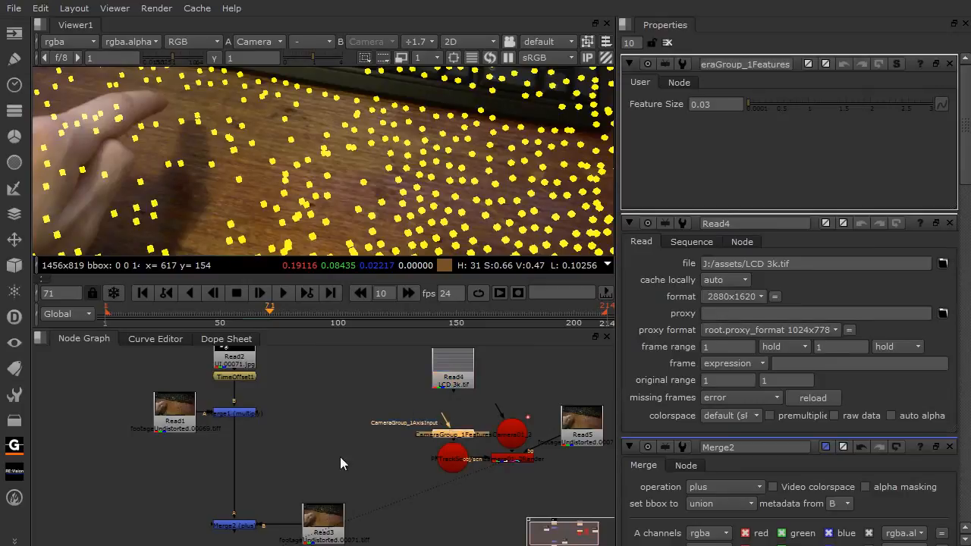
key("Delete")
Step: Add a Card node textured with the LCD image and connect it to the imported scene node
left_click_drag(421, 457, 252, 416)
left_click(263, 382)
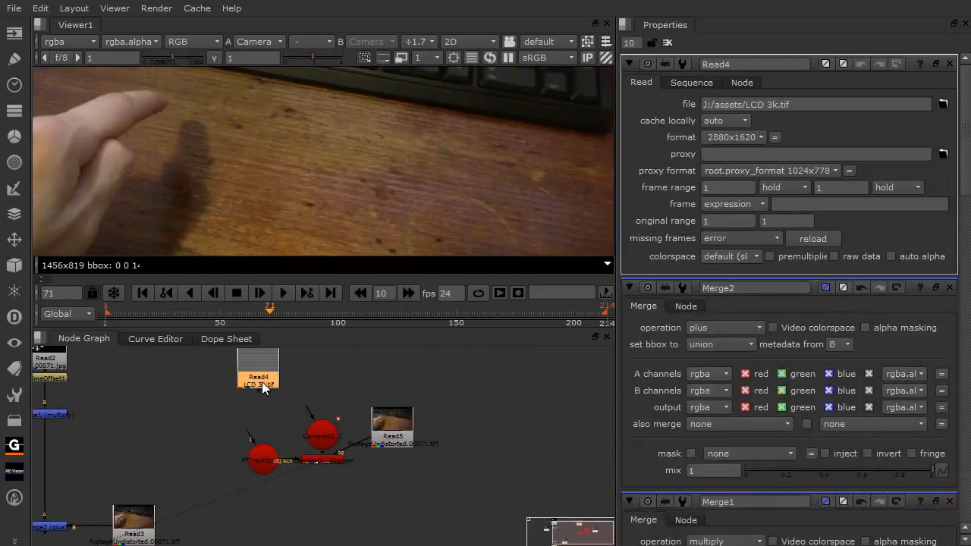
key("Tab")
type("CARD")
left_click(239, 438)
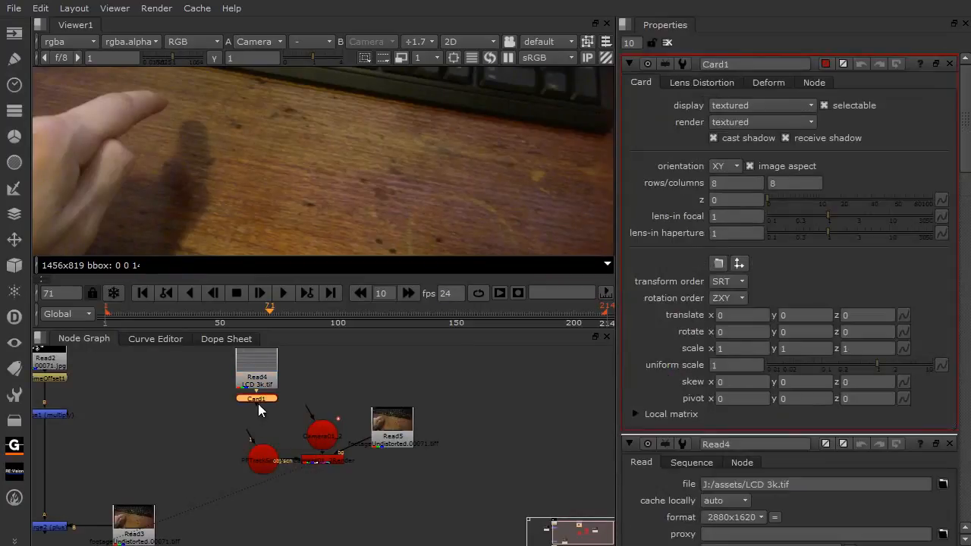
left_click_drag(257, 408, 263, 456)
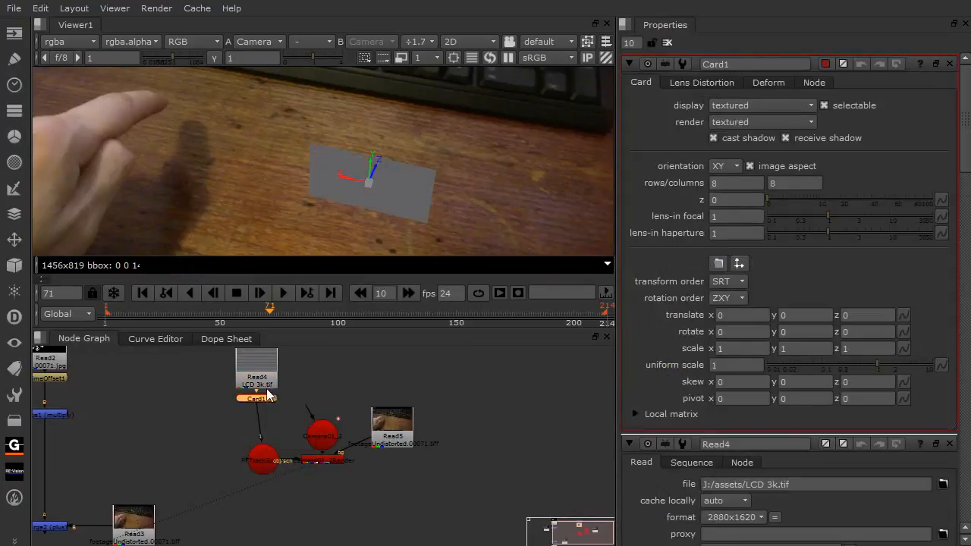
left_click(247, 388)
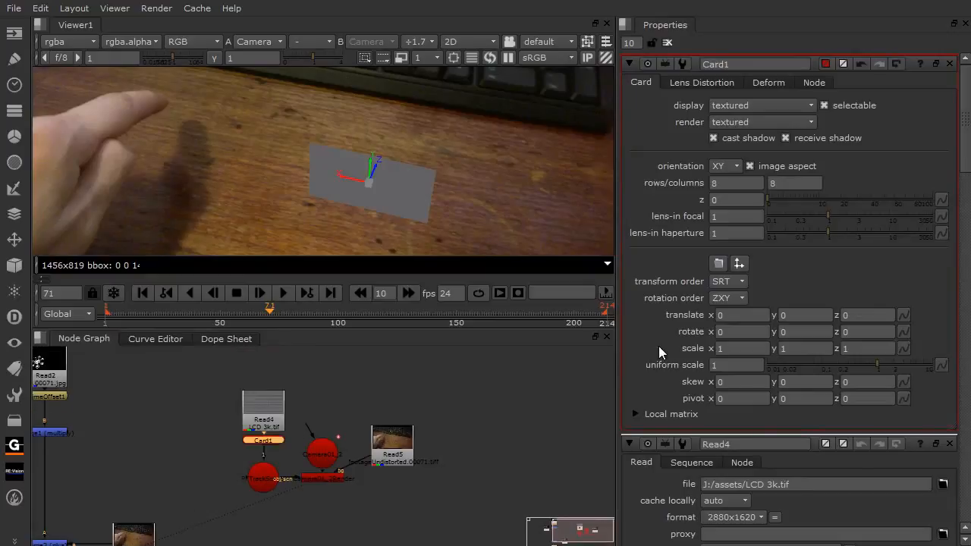
Step: Set the card's X rotation to -90 and its uniform scale to 6.5
left_click(734, 331)
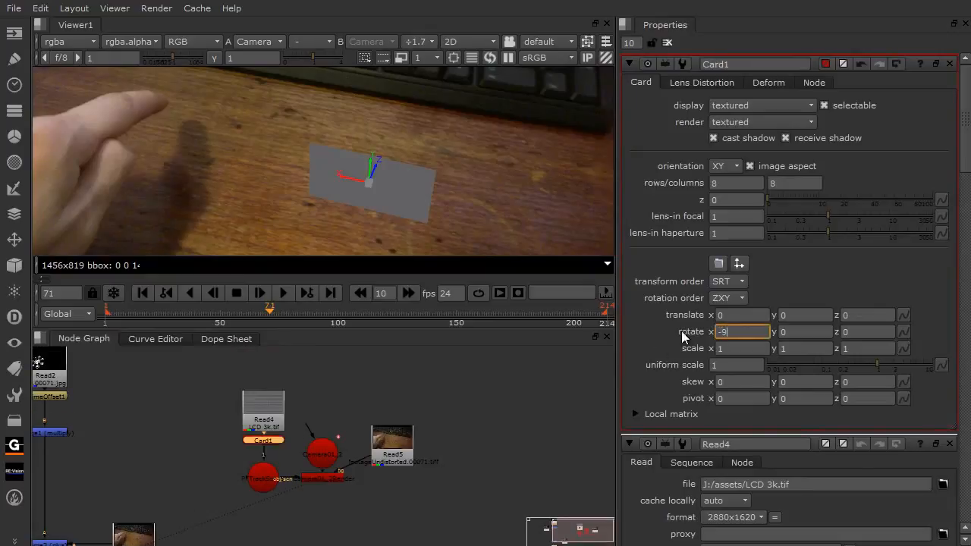
key("Return")
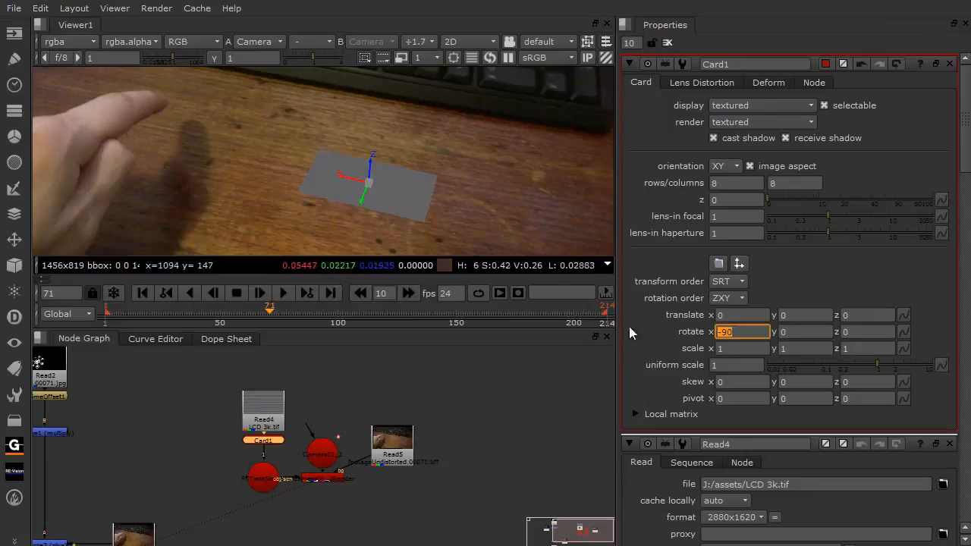
left_click(727, 365)
type("5")
key("Return")
type("6.5")
key("Return")
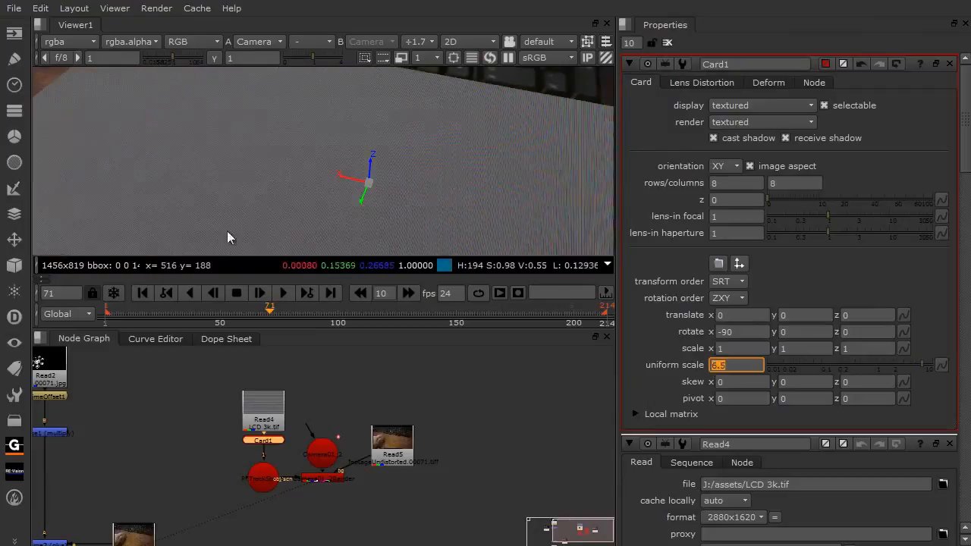
Step: Move the LCD card along its X axis to a translate X of 1.13 and inspect its pixel texture up close
scroll(245, 189, "down", 2)
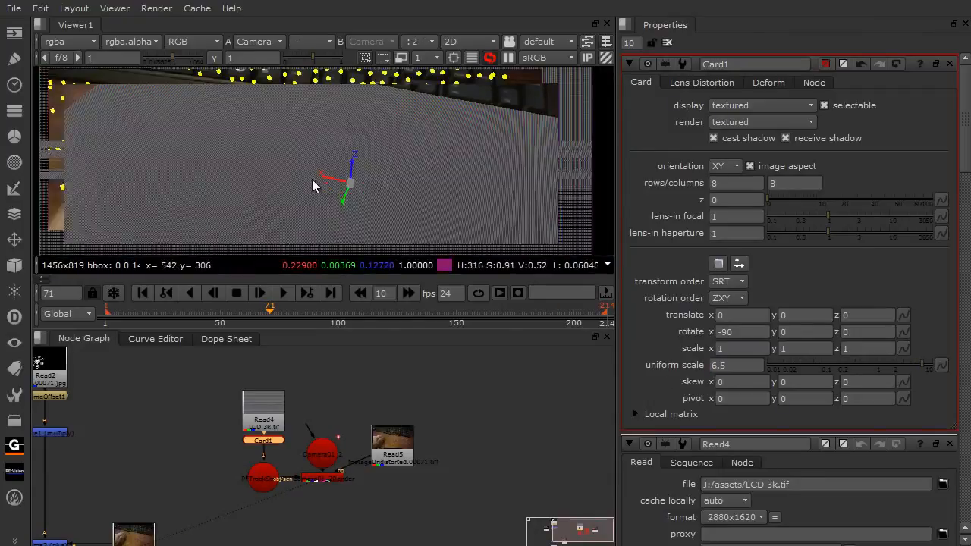
scroll(319, 189, "down", 2)
left_click_drag(304, 185, 234, 179)
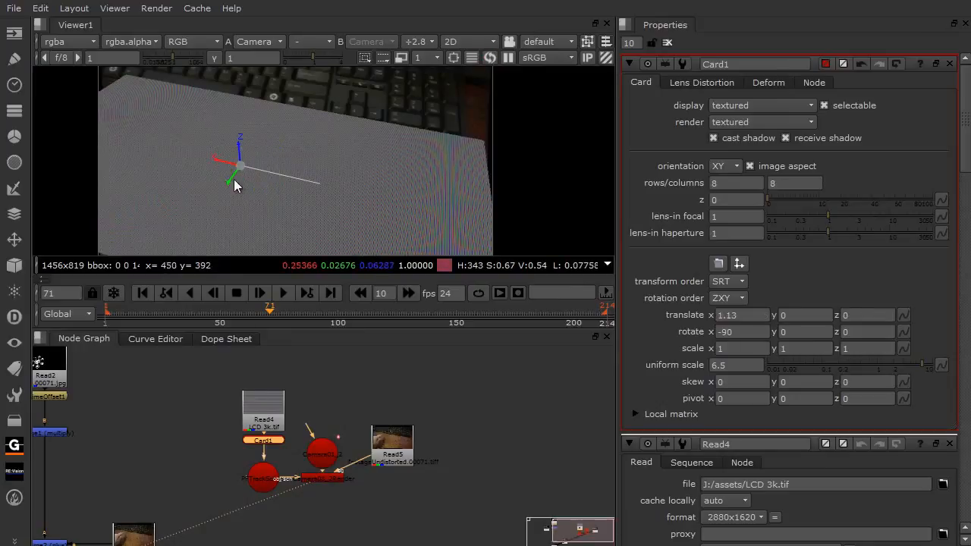
left_click(145, 430)
left_click_drag(224, 409, 267, 394)
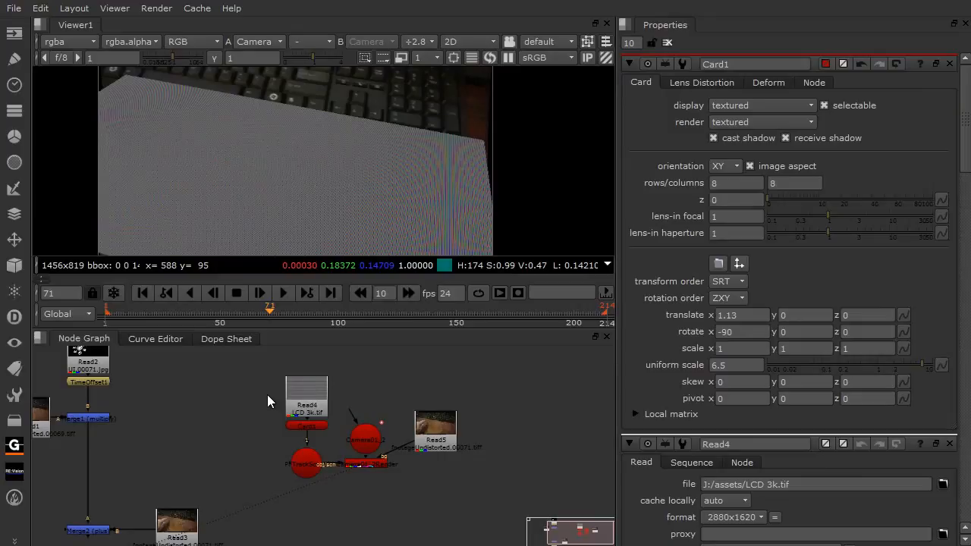
scroll(307, 136, "up", 5)
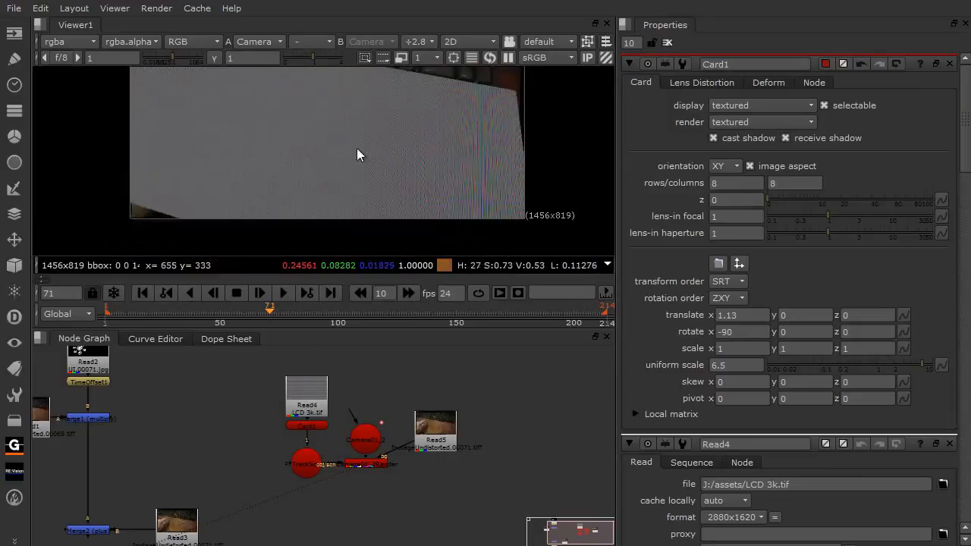
scroll(349, 159, "up", 4)
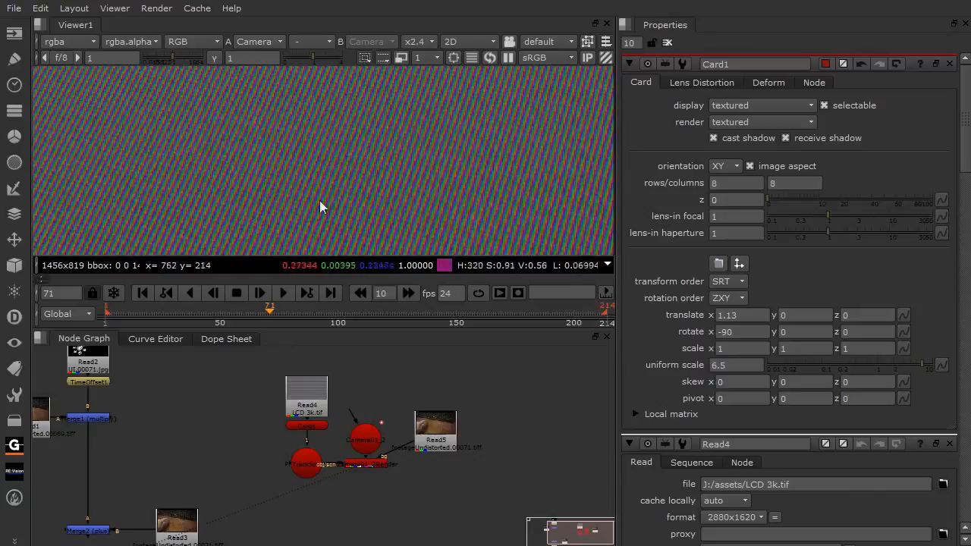
Step: Show the output of the Merge1 multiply node in the viewer and examine the masked UI
left_click_drag(157, 437, 220, 439)
left_click(202, 422)
key("1")
scroll(221, 200, "down", 5)
left_click_drag(218, 200, 221, 171)
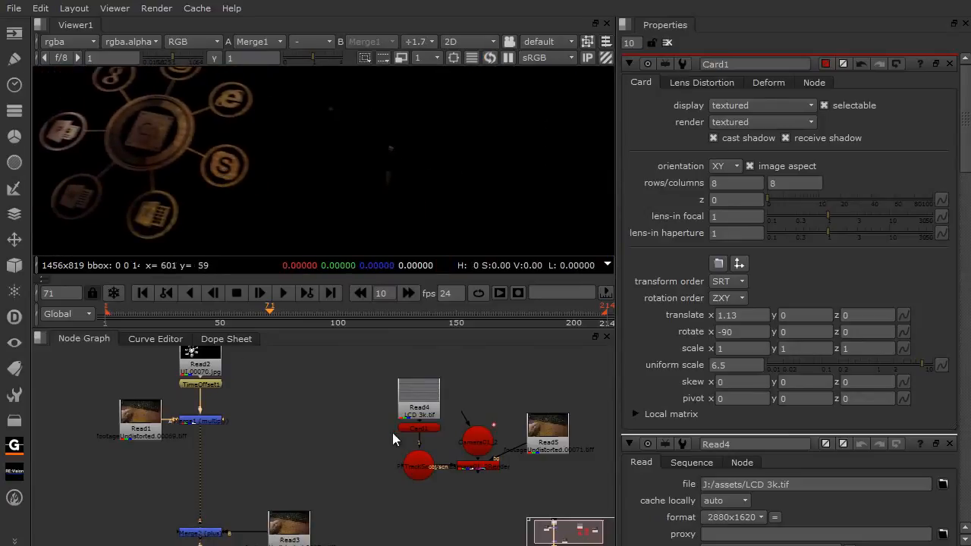
Step: Move the LCD card and tracked camera nodes closer to the UI merge branch in the node graph
left_click_drag(377, 366, 592, 482)
left_click_drag(554, 443, 444, 391)
left_click(295, 455)
left_click_drag(242, 442, 250, 512)
left_click_drag(101, 389, 266, 516)
left_click_drag(266, 372, 492, 530)
left_click(407, 518)
left_click_drag(274, 493, 238, 434)
Step: Add three Shuffle nodes below the camera renderer and connect each one to the renderer's output
key("Tab")
type("Shuffle")
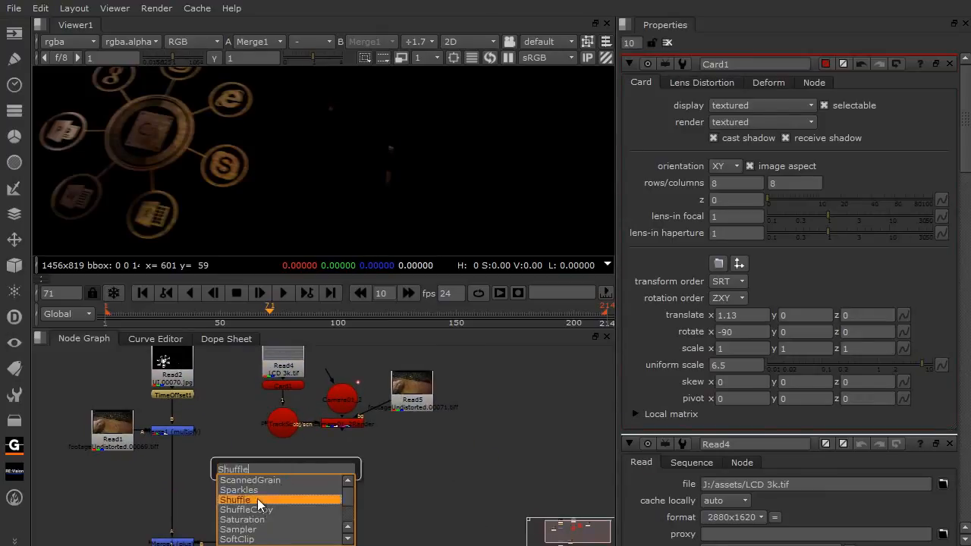
key("Return")
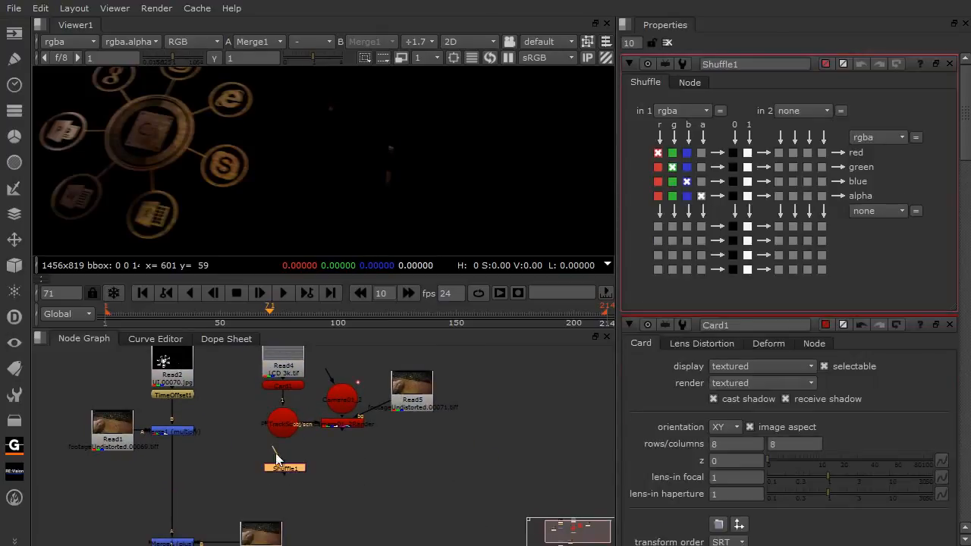
left_click_drag(328, 438, 344, 427)
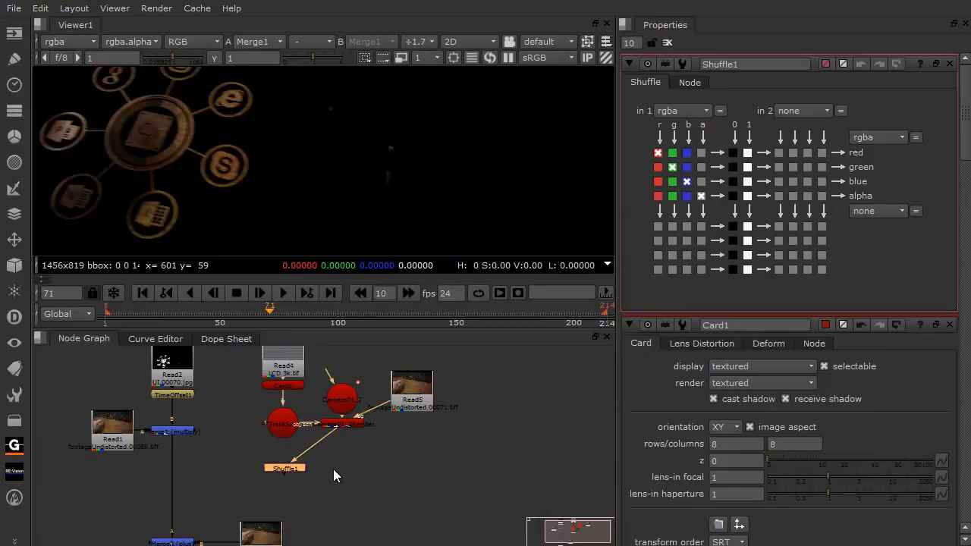
key("alt+c")
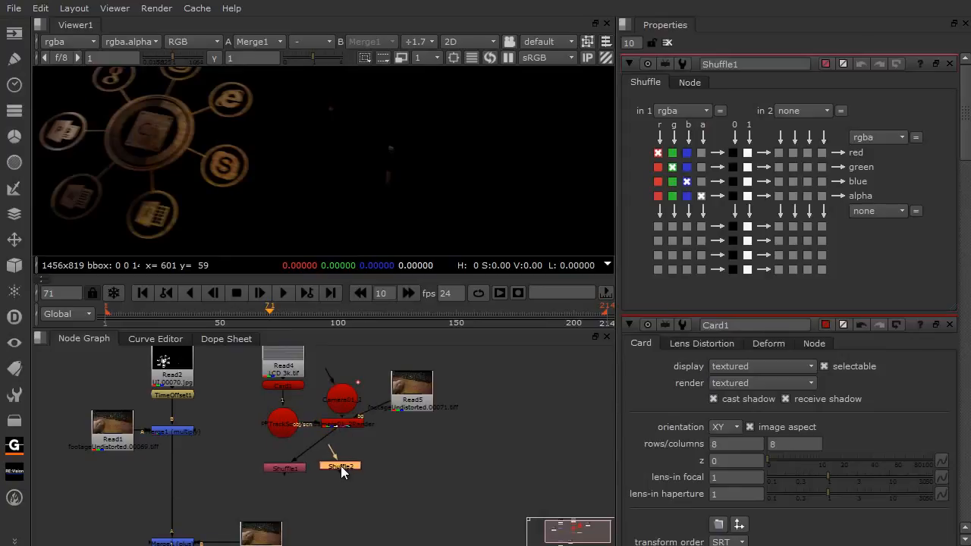
left_click(335, 465)
left_click(385, 481)
Step: Rename the first Shuffle node R and set its green and blue outputs to 0, keeping only red
left_click(289, 464)
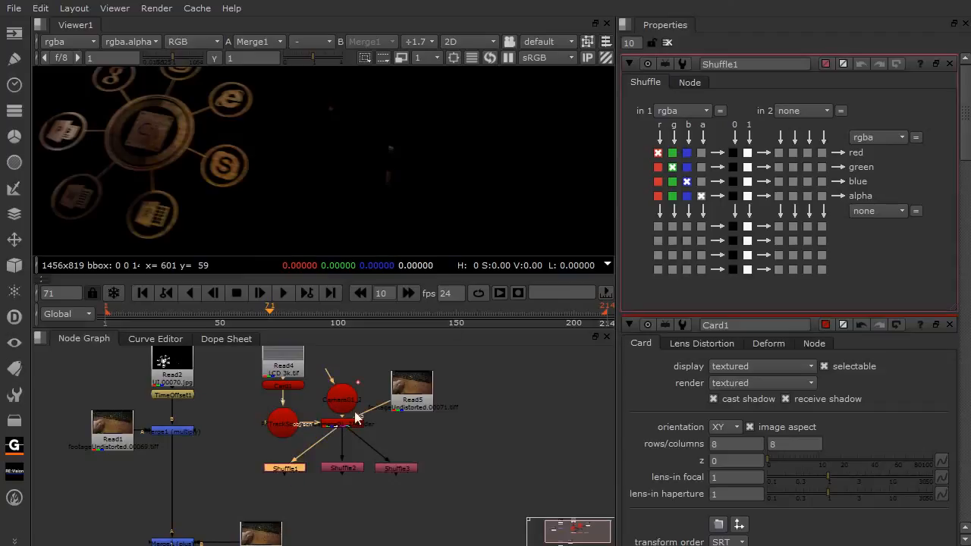
left_click(701, 64)
double_click(689, 64)
type("R")
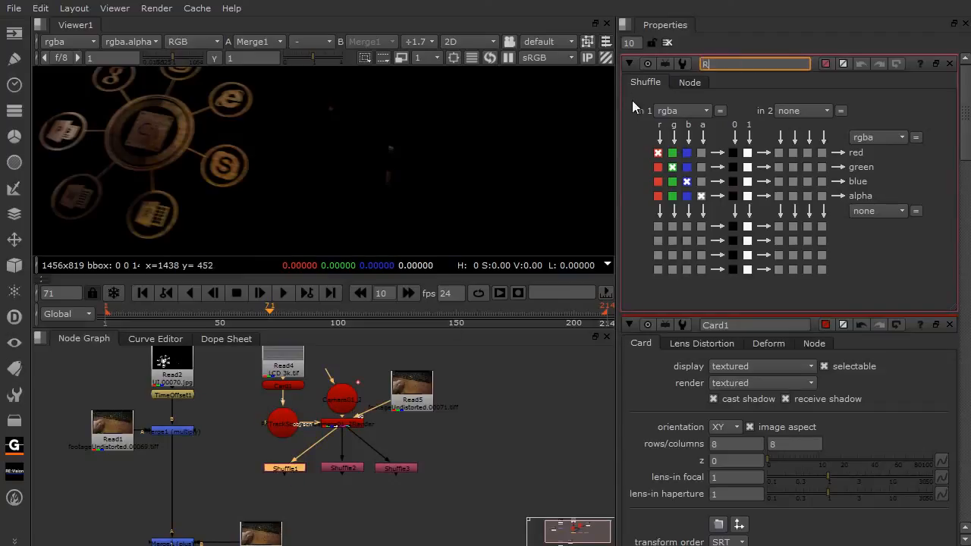
left_click(730, 167)
left_click(732, 181)
Step: Rename the second Shuffle node G and set its red and blue outputs to 0, keeping only green
double_click(361, 466)
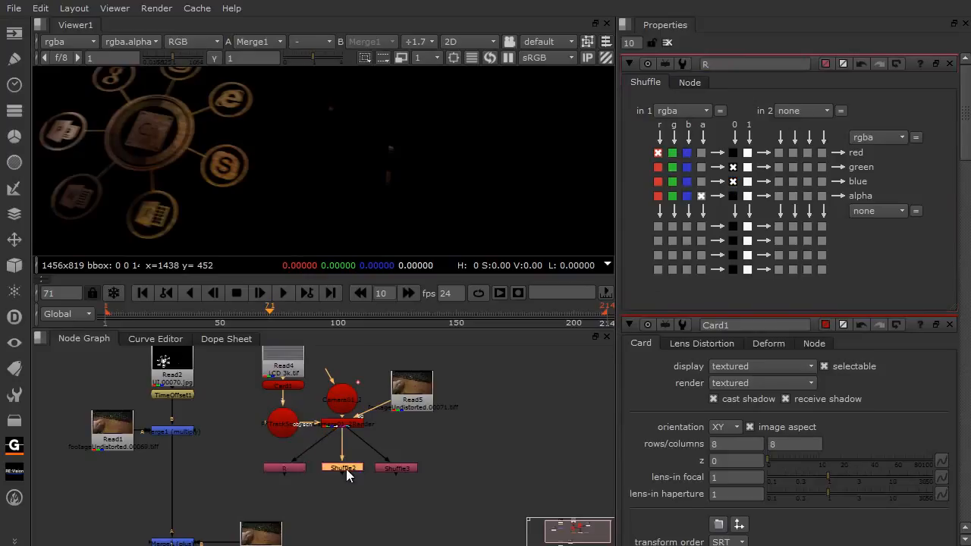
double_click(713, 64)
key("BackSpace")
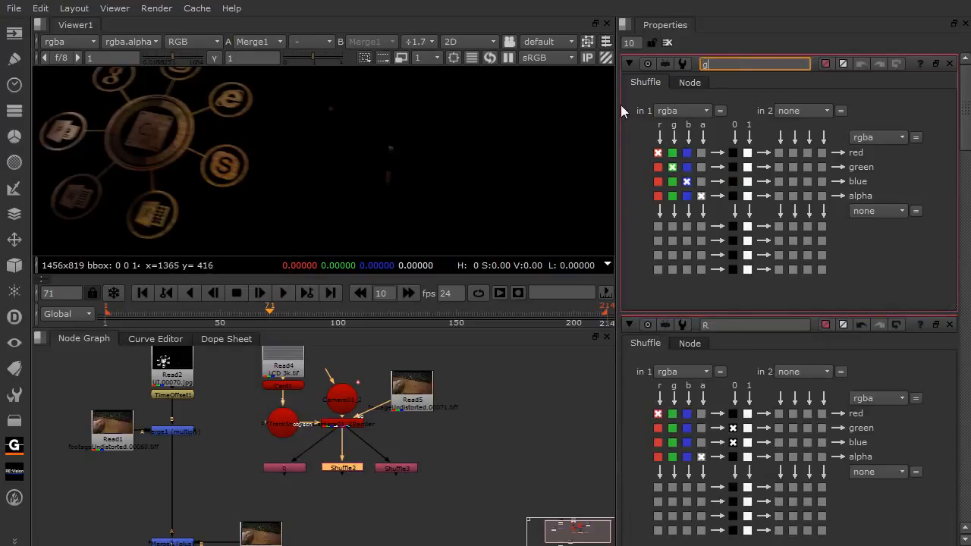
left_click(734, 153)
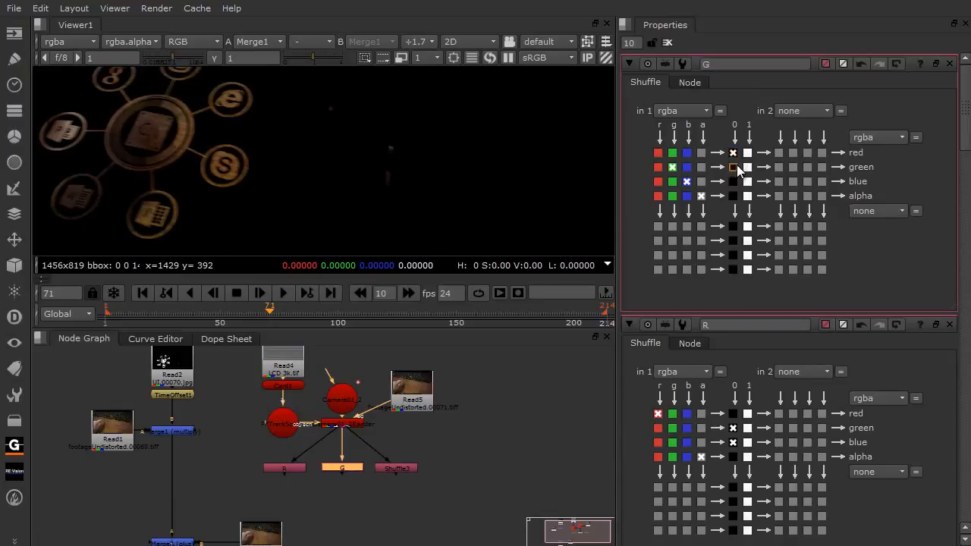
left_click(733, 182)
Step: Rename the third Shuffle node B and set its red and green outputs to 0, keeping only blue
double_click(397, 468)
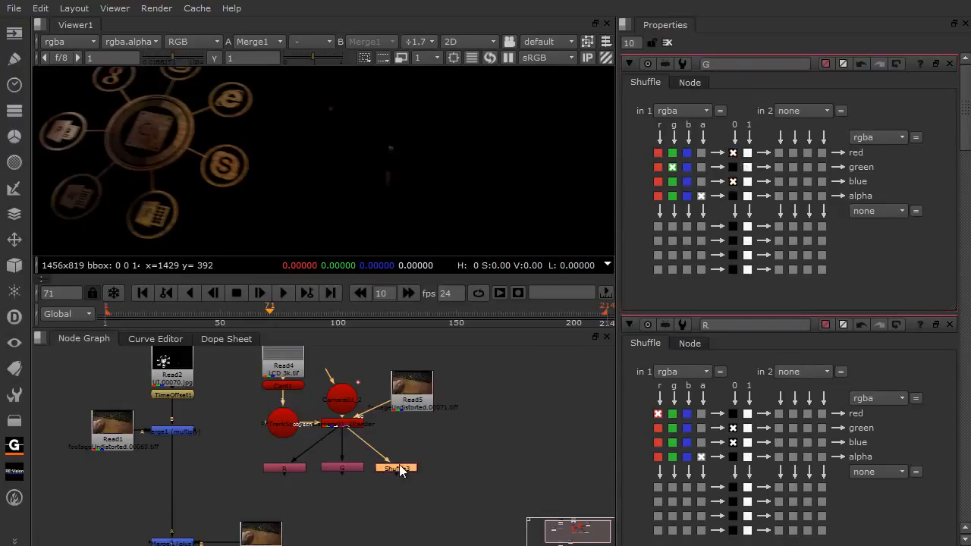
double_click(745, 65)
type("B")
key("Return")
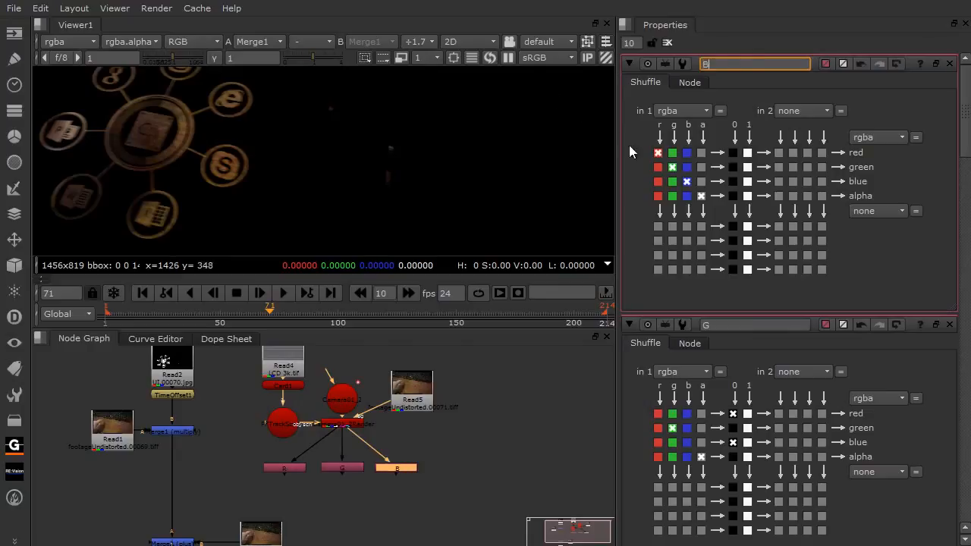
left_click(733, 166)
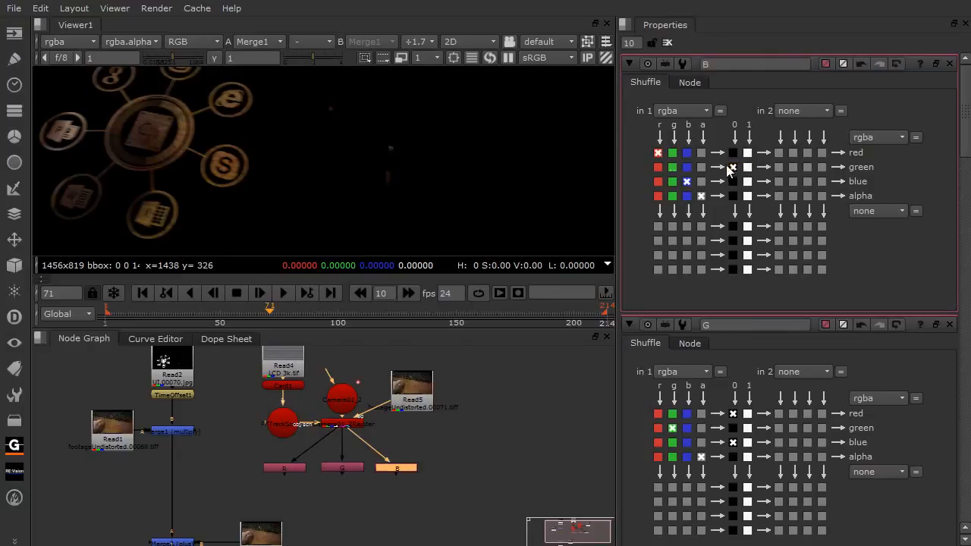
left_click(733, 152)
Step: Disconnect the Merge2 plus node from Merge1 and move the lower composite nodes down to make room
left_click(510, 431)
left_click_drag(456, 483, 352, 466)
left_click(255, 481)
scroll(339, 470, "down", 2)
left_click_drag(460, 521, 225, 418)
left_click_drag(382, 445, 382, 509)
left_click(288, 469)
left_click_drag(288, 463, 289, 463)
left_click_drag(336, 416, 349, 425)
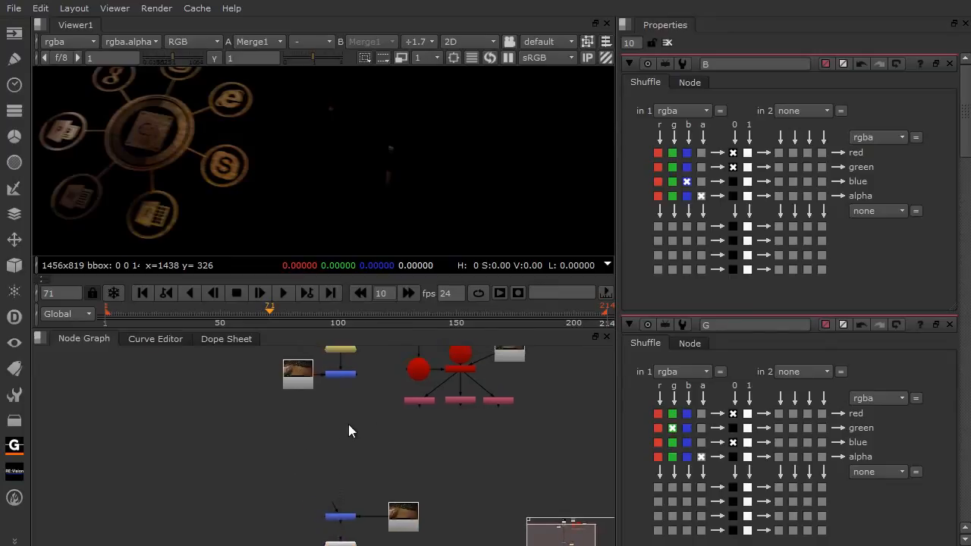
Step: Paste a copy of the R, G and B Shuffle nodes and connect all three copies to the Merge1 output
left_click_drag(340, 535, 293, 476)
key("ctrl+v")
left_click(320, 458)
left_click(407, 473)
left_click_drag(406, 473, 278, 453)
left_click_drag(311, 458, 267, 445)
left_click(210, 408)
left_click_drag(230, 382, 265, 410)
left_click_drag(231, 354, 407, 466)
left_click_drag(322, 447, 349, 415)
left_click(241, 449)
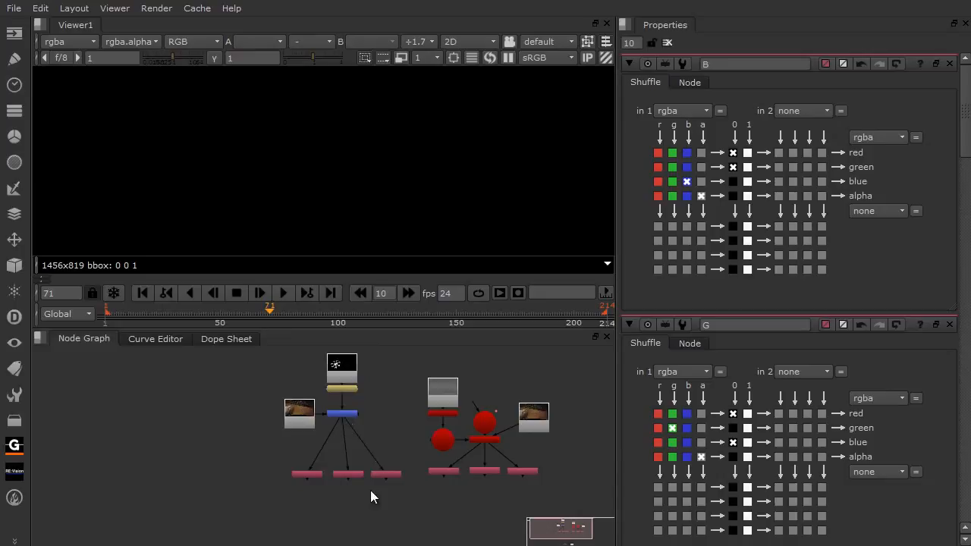
Step: Add three Merge nodes below the two sets of Shuffle nodes
scroll(251, 468, "up", 3)
left_click_drag(254, 469, 262, 478)
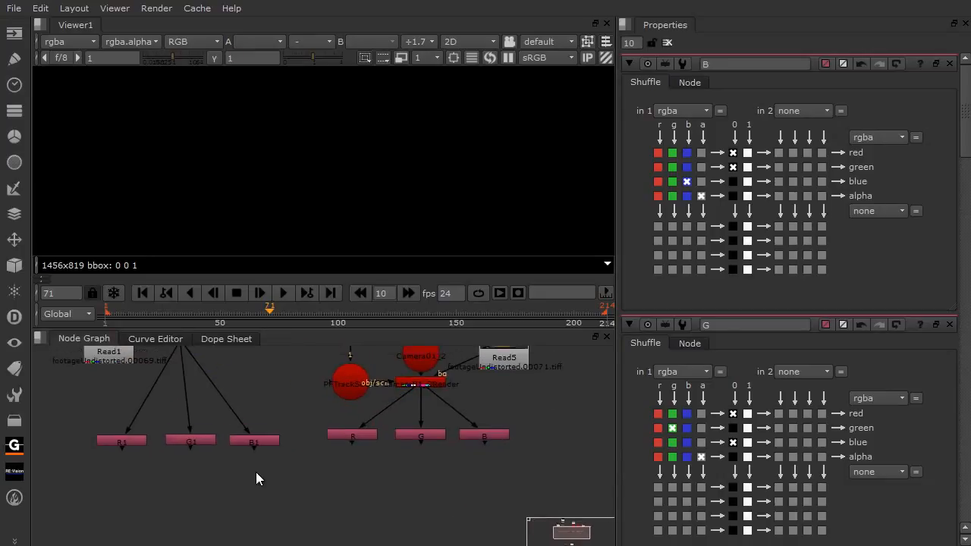
scroll(258, 474, "down", 1)
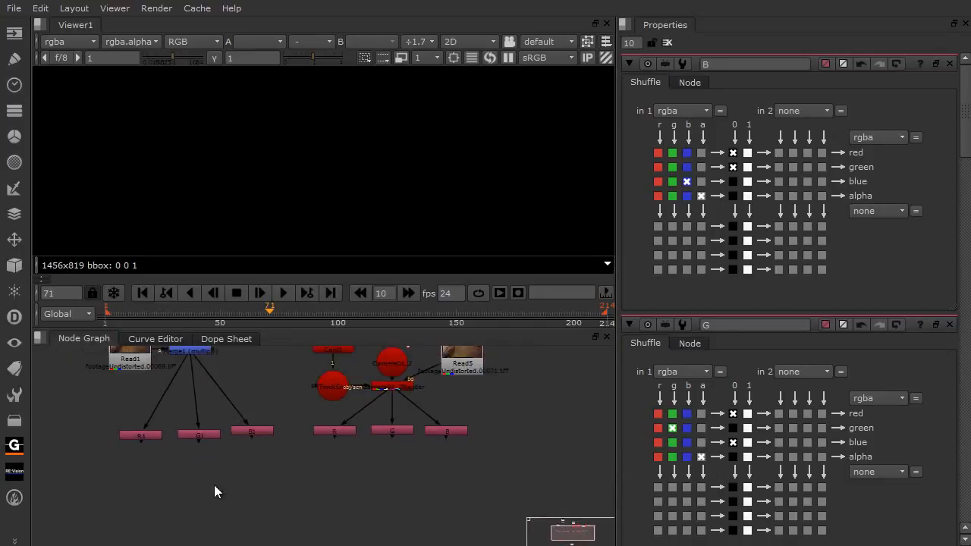
key("m")
key("m")
key("m")
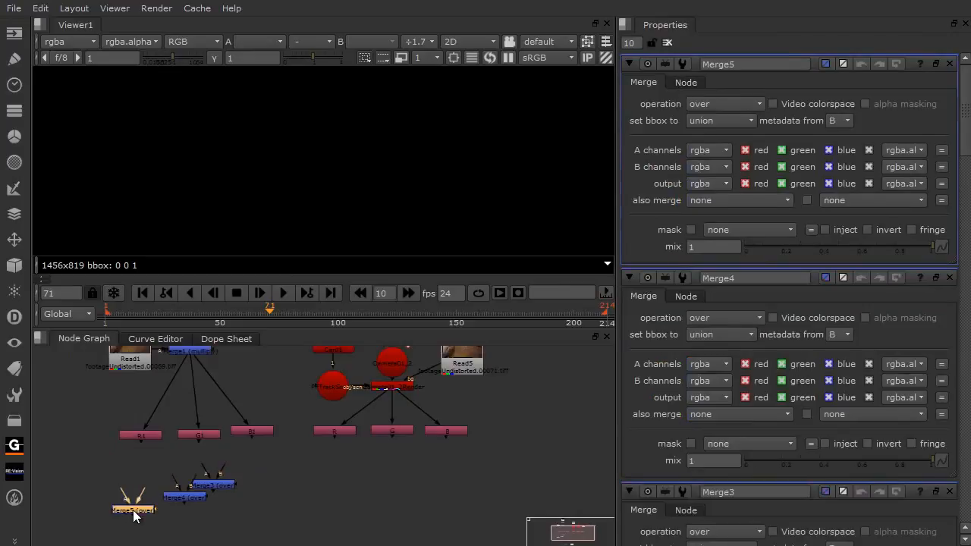
Step: Connect the new Merge nodes' A inputs to R1, G1, B1 and B inputs to R, G, B, then align the merges in a row
left_click_drag(169, 519, 167, 516)
left_click_drag(204, 469, 335, 434)
left_click_drag(179, 487, 198, 436)
left_click_drag(212, 483, 389, 428)
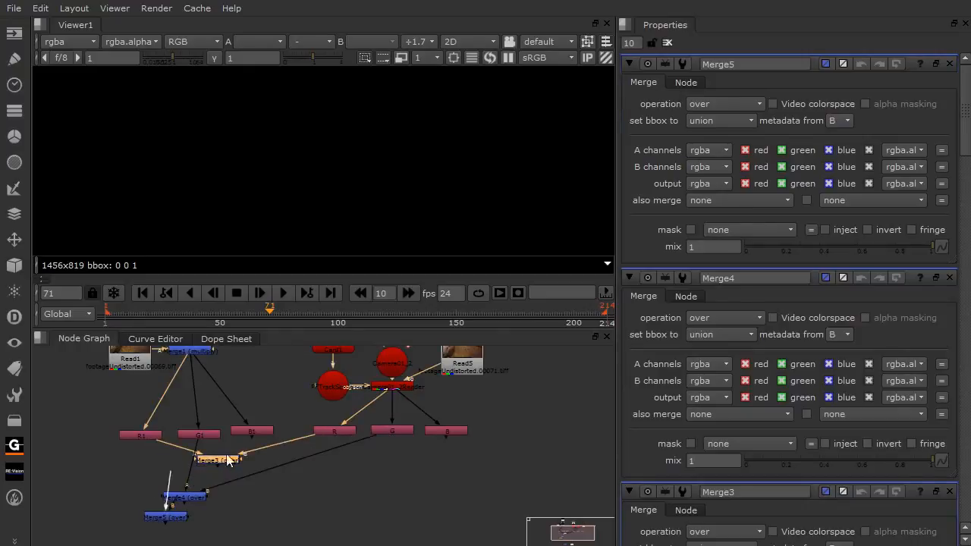
left_click_drag(173, 514, 445, 432)
left_click_drag(288, 507, 265, 541)
key("l")
left_click_drag(332, 447, 224, 497)
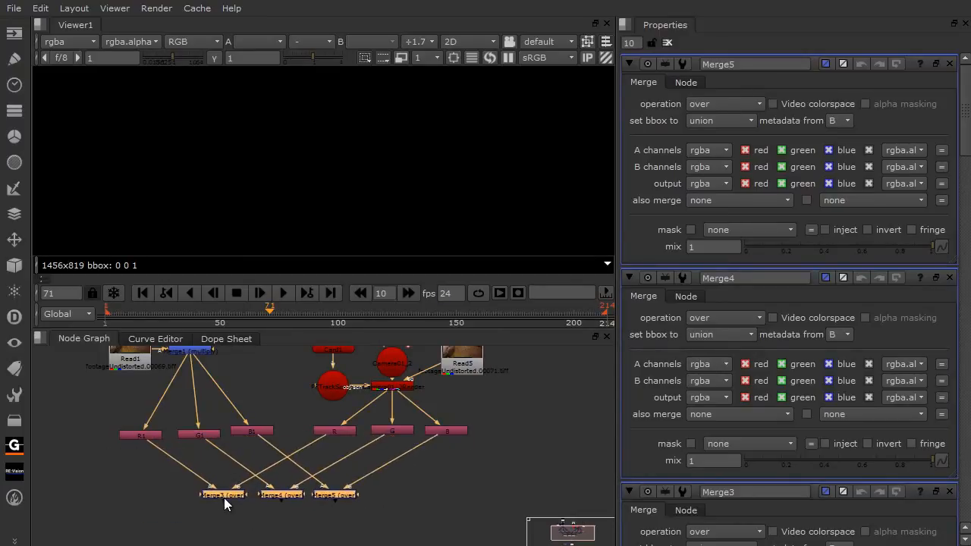
left_click(204, 511)
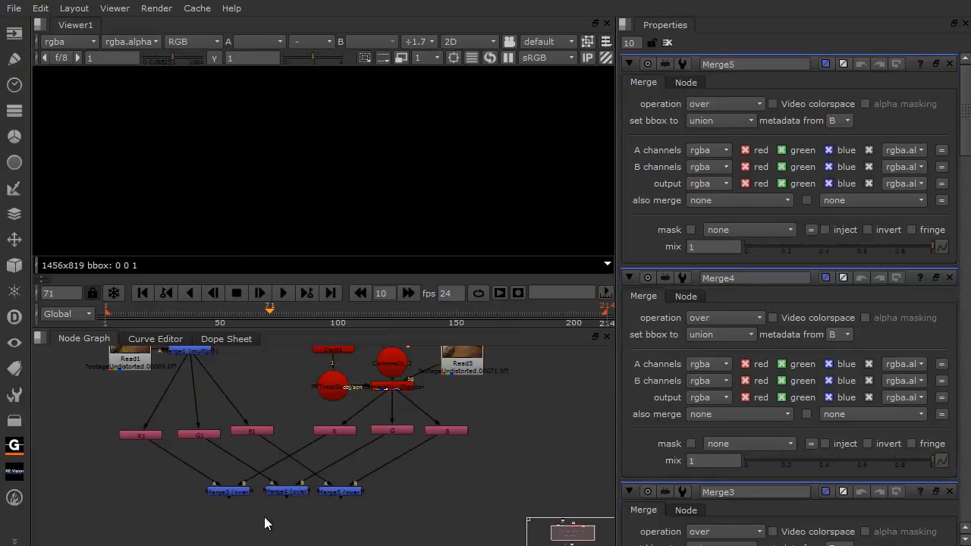
Step: Set the operation of Merge3, Merge4 and Merge5 to multiply
double_click(228, 491)
left_click(741, 104)
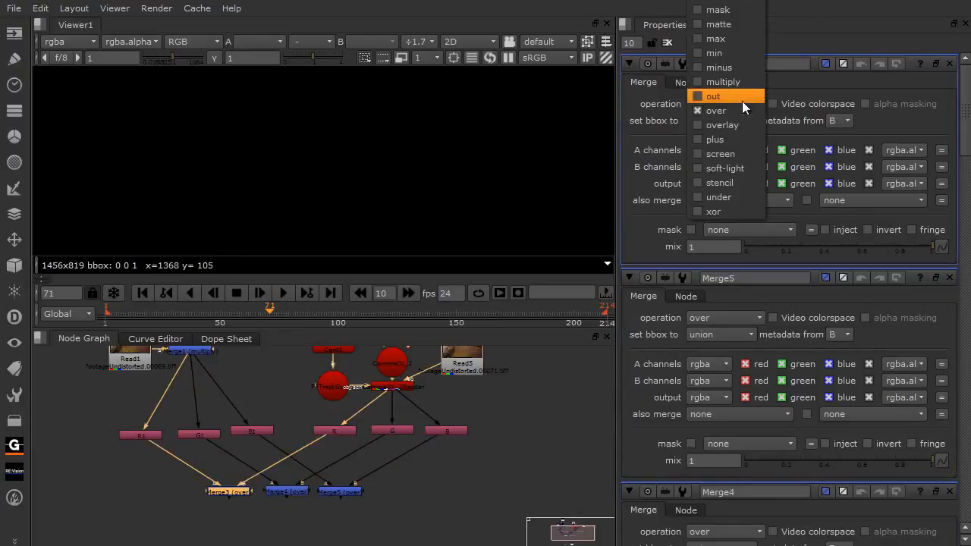
left_click(721, 82)
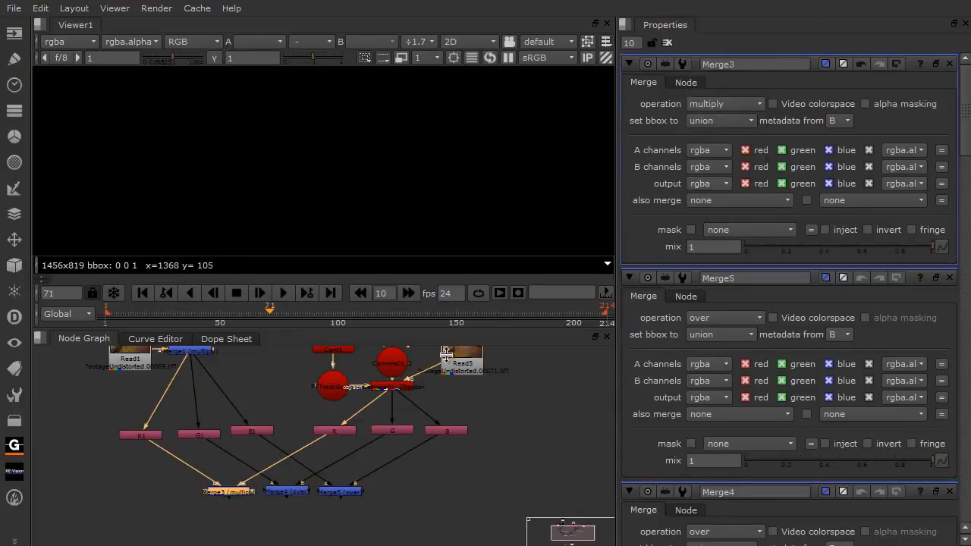
double_click(293, 491)
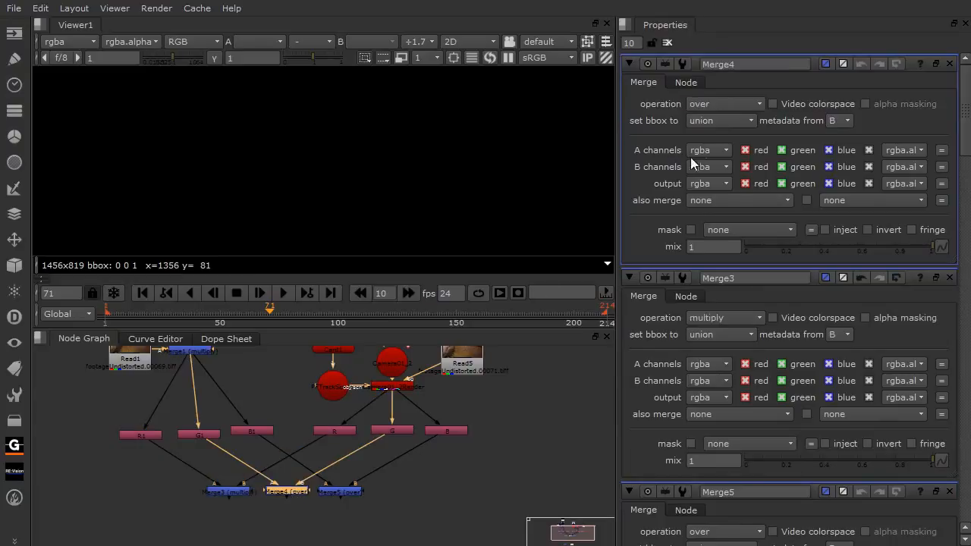
left_click(715, 103)
left_click(715, 99)
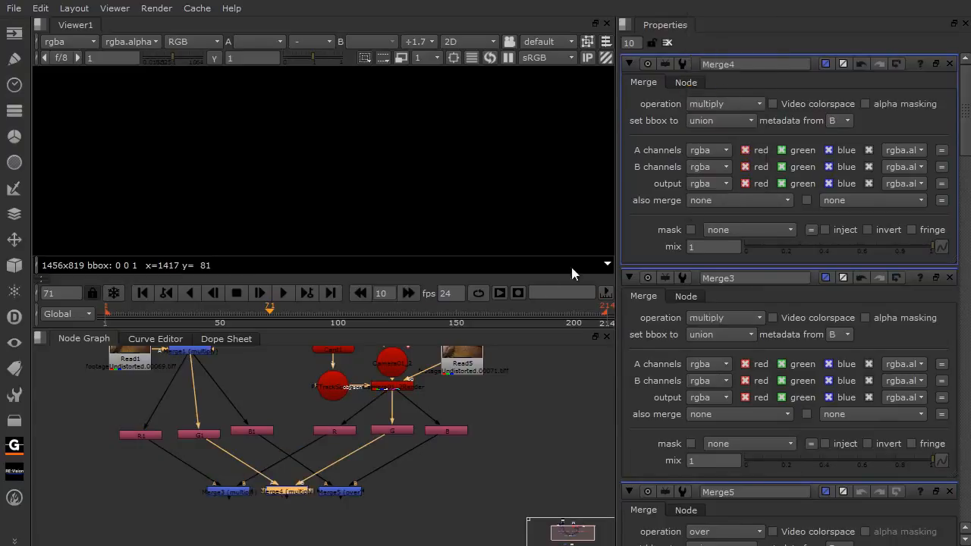
double_click(340, 492)
left_click(724, 104)
left_click(724, 82)
Step: View the outputs of Merge3, Merge4 and Merge5 one after another to check the red, green and blue channels
left_click(234, 489)
key("1")
scroll(303, 202, "down", 2)
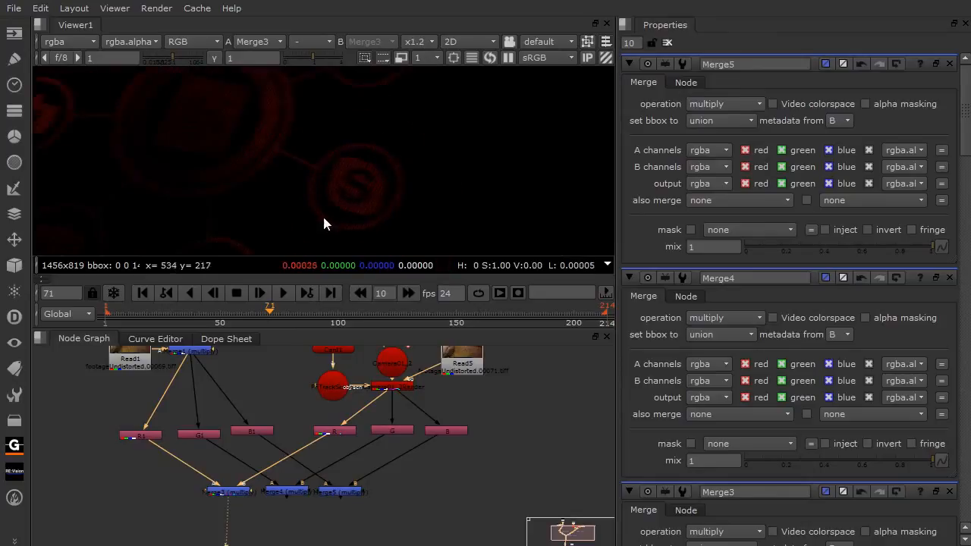
left_click(278, 493)
key("1")
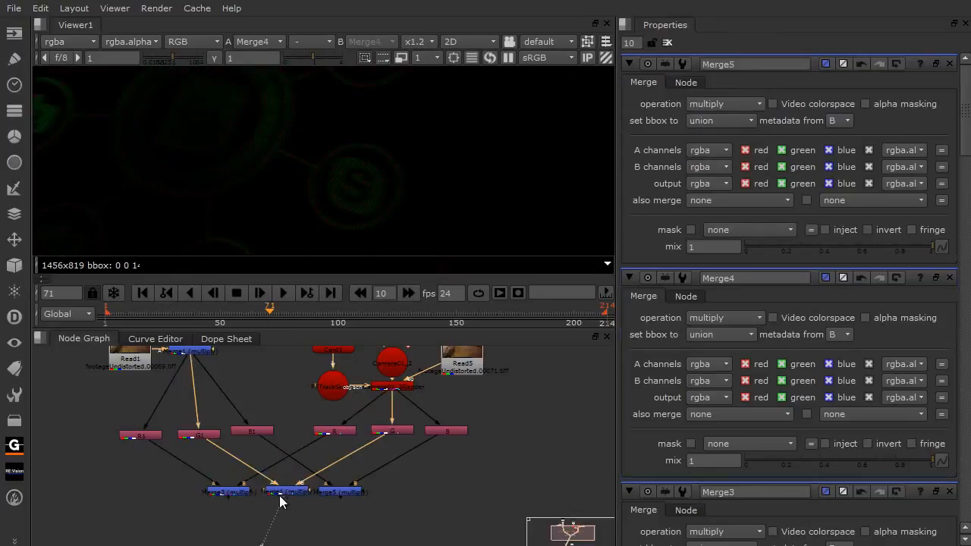
left_click(349, 493)
key("1")
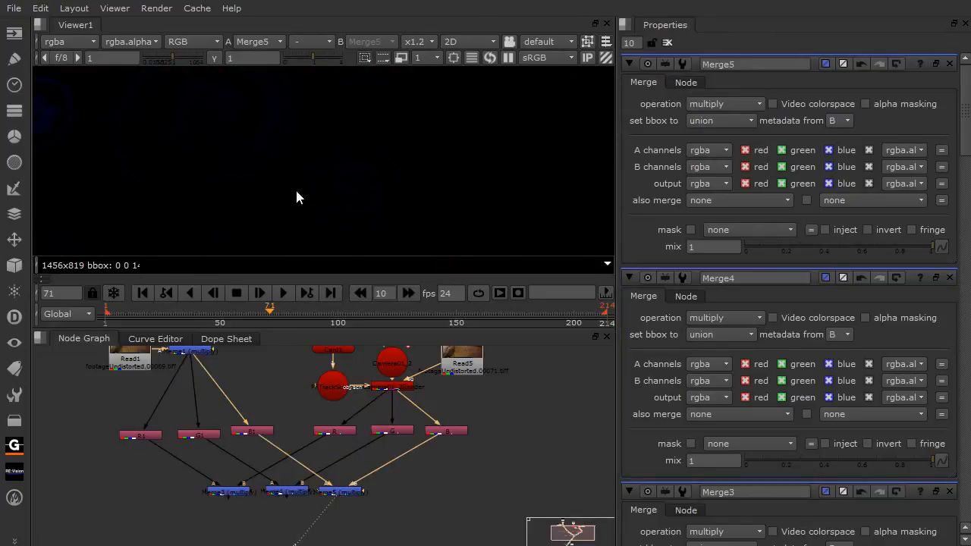
scroll(301, 150, "down", 2)
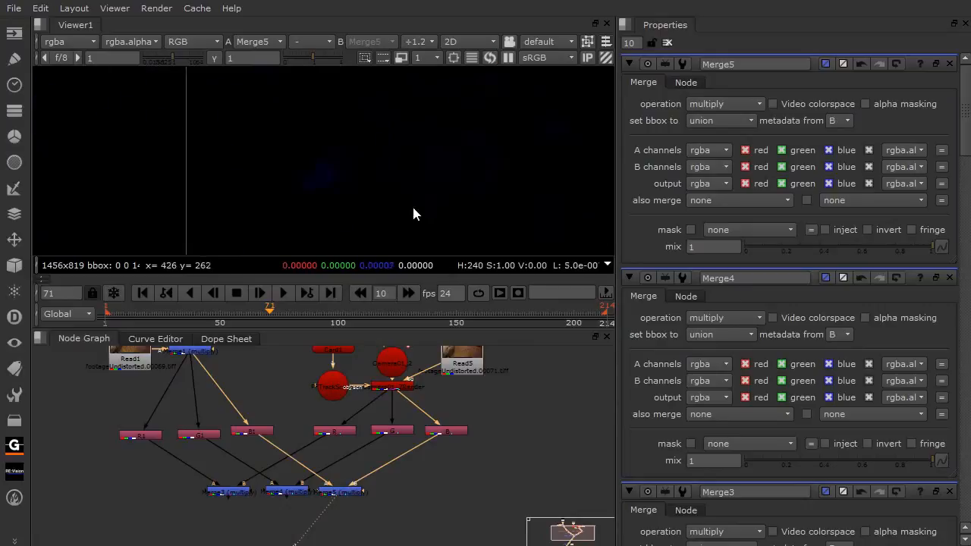
scroll(287, 190, "down", 2)
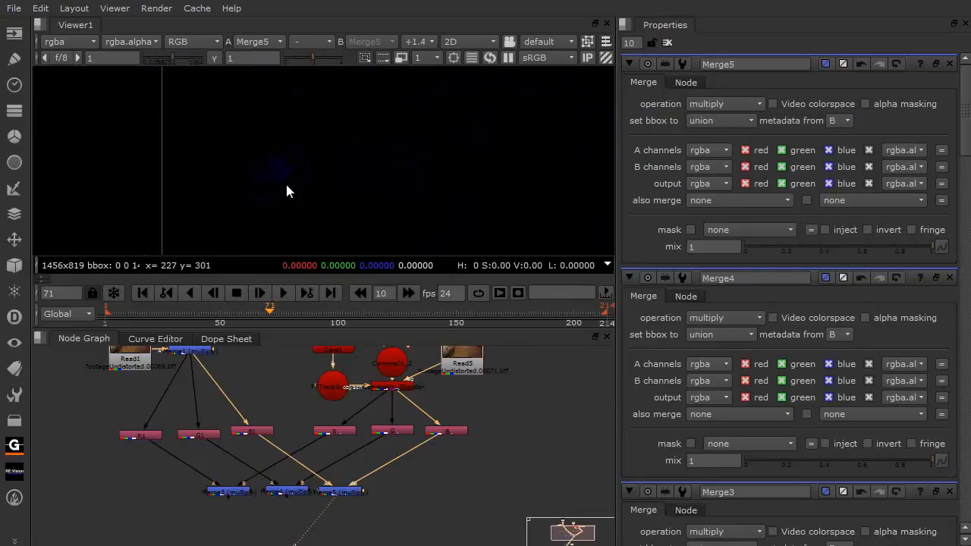
Step: Temporarily raise the viewer gain to 64 to inspect Merge5's blue output, and reset the gain
scroll(285, 190, "down", 4)
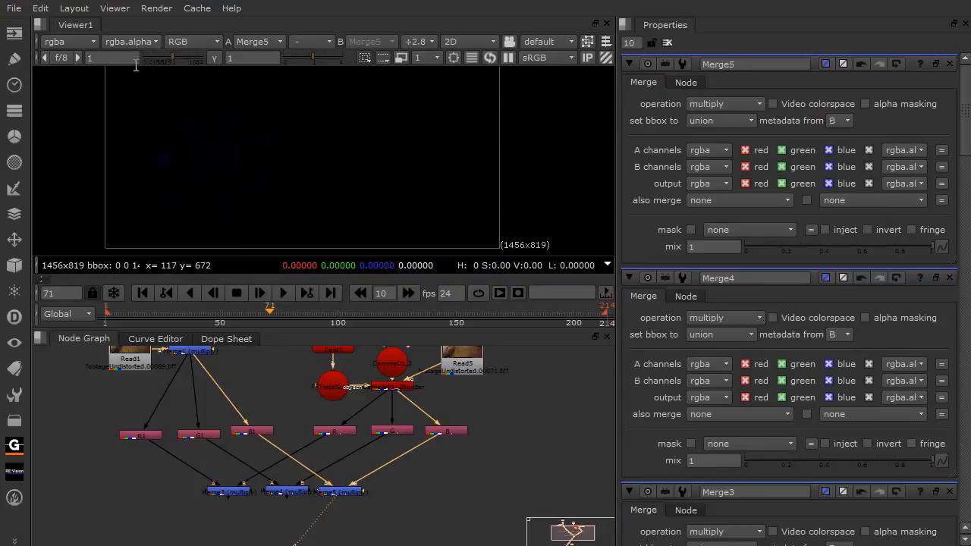
left_click_drag(177, 56, 213, 55)
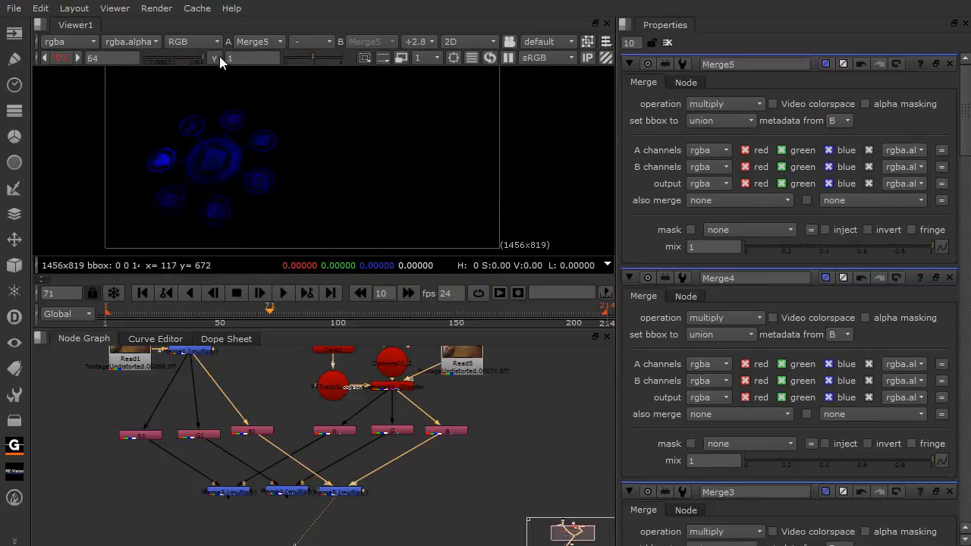
left_click(62, 57)
left_click_drag(222, 168, 242, 155)
Step: Move Merge2, Read3 and Viewer1 below the multiply merges and add two Merge nodes in the gap
mouse_move(282, 390)
left_mouse_down()
mouse_move(262, 458)
mouse_move(259, 380)
left_mouse_up()
left_click_drag(267, 477, 268, 434)
scroll(267, 484, "up", 1)
scroll(268, 483, "down", 1)
left_click_drag(268, 483, 250, 419)
left_click_drag(202, 504, 250, 498)
left_click_drag(334, 530, 152, 456)
left_click_drag(276, 486, 353, 496)
left_click(226, 441)
key("m")
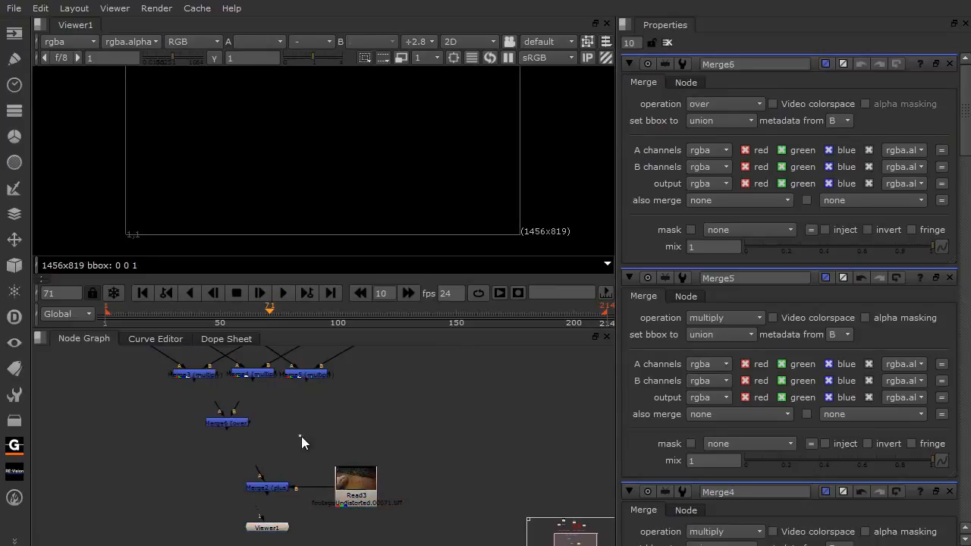
key("m")
Step: Connect Merge6 to Merge3 and Merge4, connect Merge7 to Merge6 and Merge5, and stack both merges under Merge4
left_click_drag(290, 435, 266, 434)
left_click(234, 450)
left_click_drag(217, 412, 193, 375)
left_click_drag(234, 412, 254, 375)
left_click_drag(268, 421, 231, 430)
left_click_drag(313, 383, 312, 381)
mouse_move(281, 436)
left_mouse_down()
mouse_move(262, 451)
mouse_move(230, 448)
left_mouse_up()
left_click_drag(179, 412, 267, 455)
left_click_drag(237, 421, 263, 423)
left_click(184, 427)
Step: Set the operation of Merge6 and Merge7 to plus
left_click(246, 426)
double_click(246, 430)
left_click(752, 104)
left_click(733, 132)
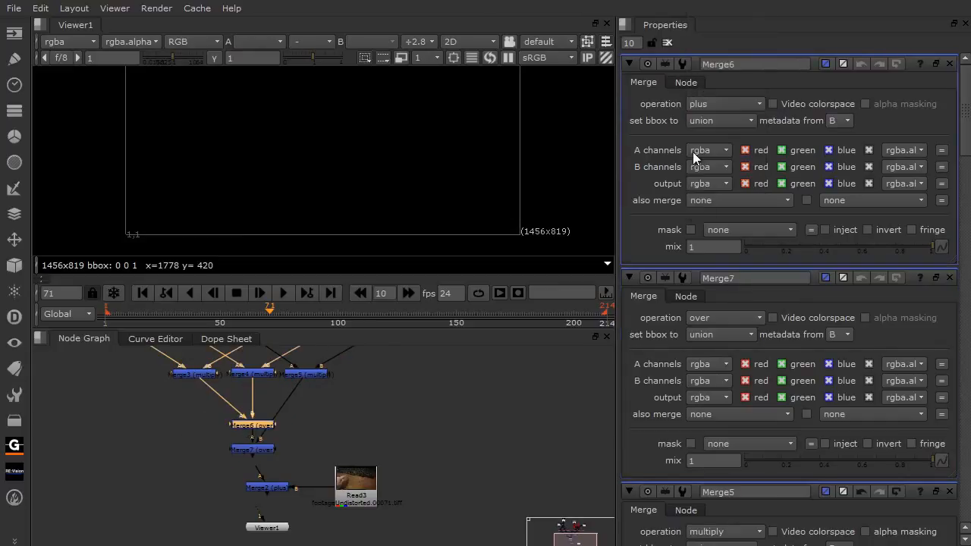
double_click(248, 452)
left_click(695, 105)
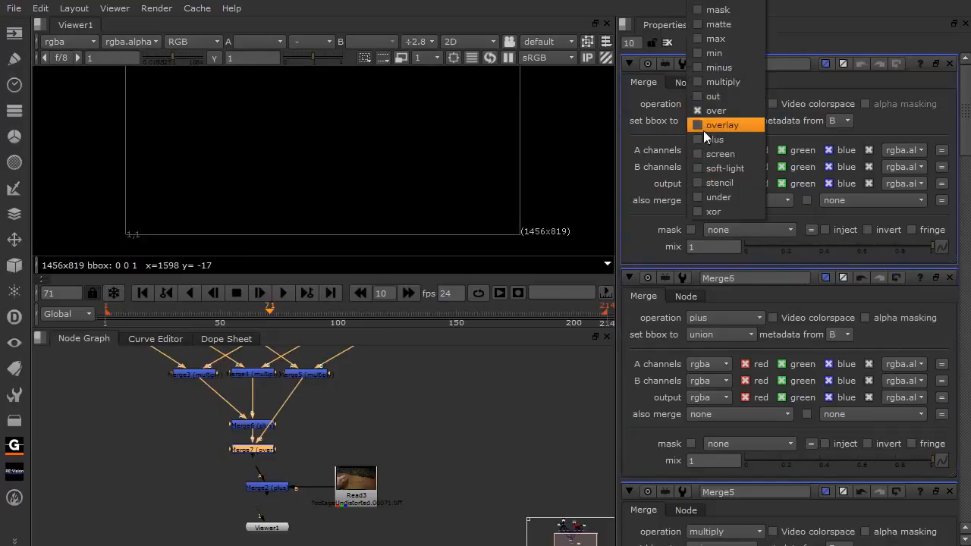
left_click(703, 131)
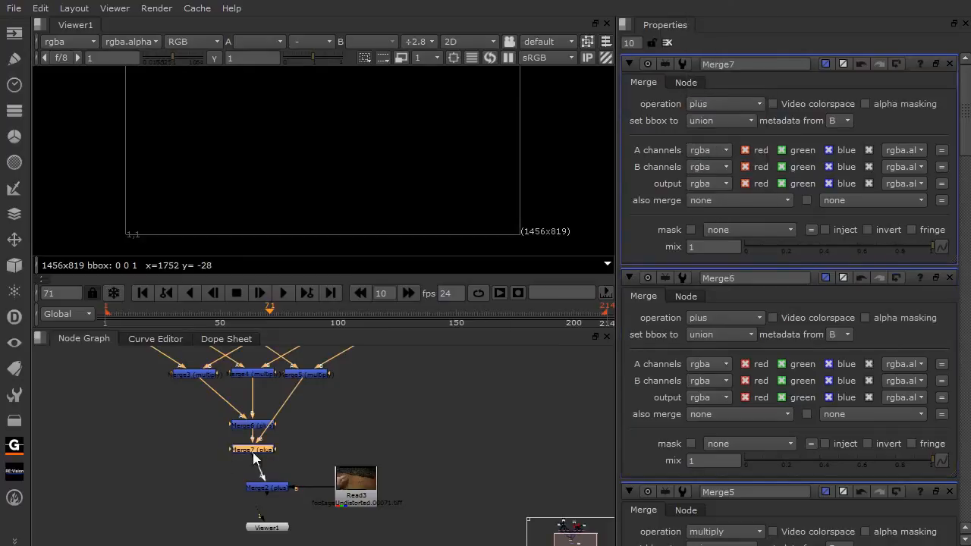
Step: Feed Merge7 into Merge2's A input, align Merge2 and Viewer1 beneath it, and inspect the composite
left_click(255, 488)
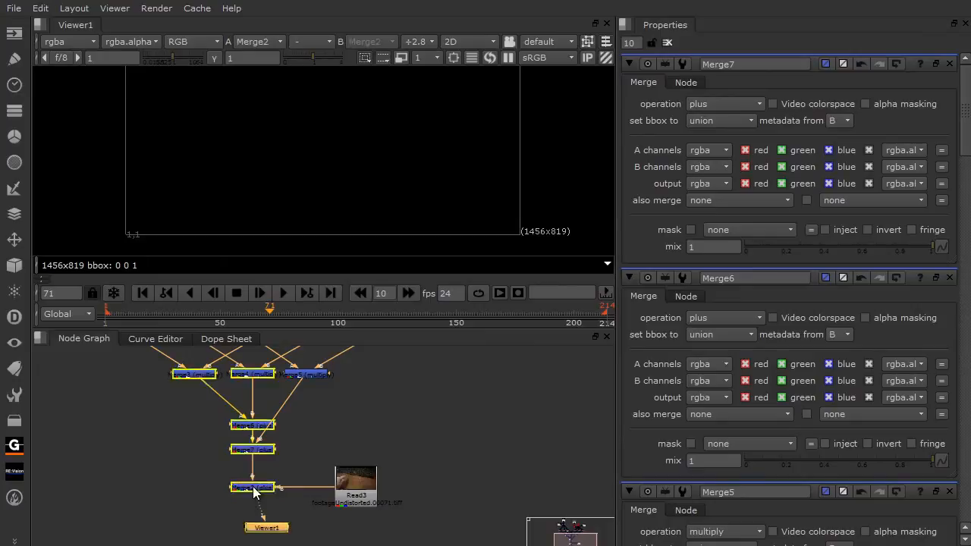
left_click_drag(295, 171, 335, 180)
scroll(310, 170, "up", 1)
left_click_drag(281, 149, 280, 179)
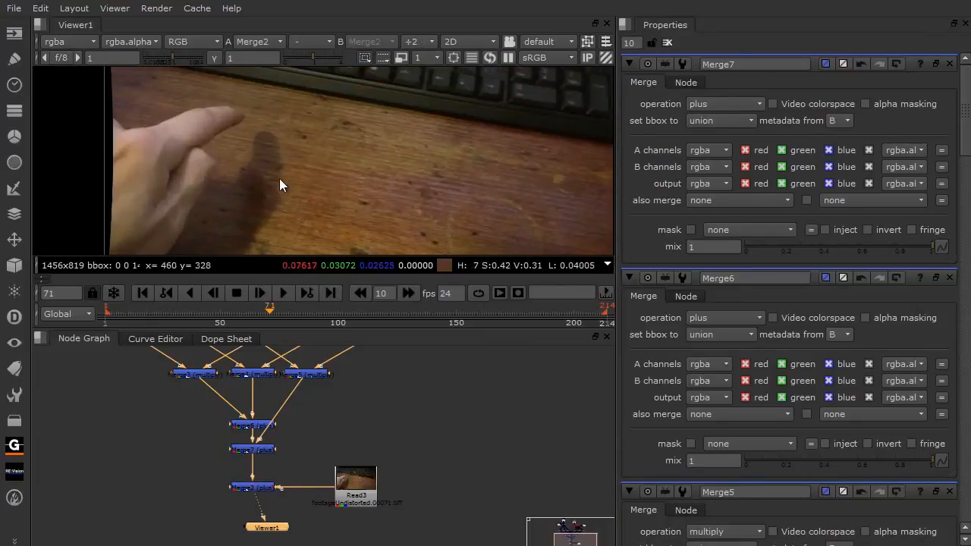
left_click_drag(257, 531, 244, 533)
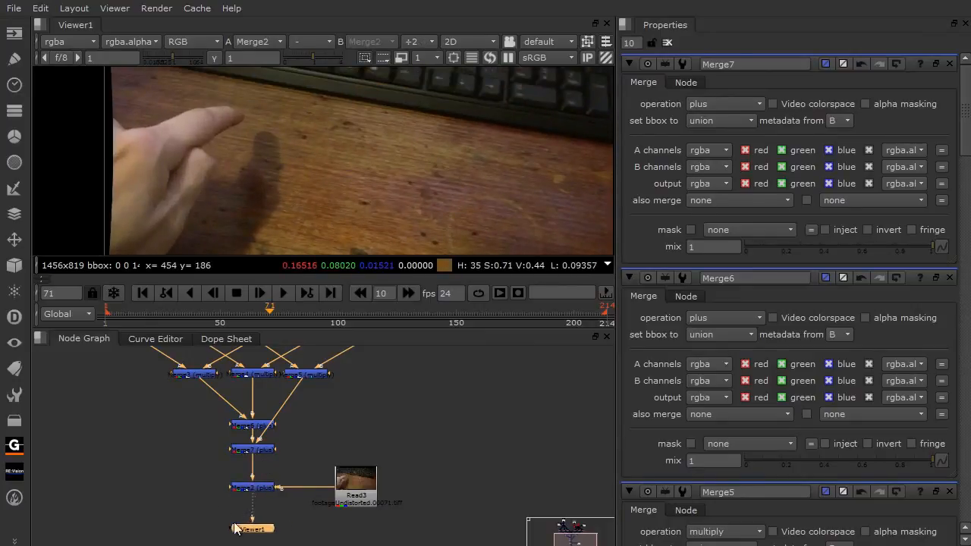
Step: Insert a Grade node after Merge7 with a gain of 50 and inspect the composited UI
left_click(255, 448)
key("g")
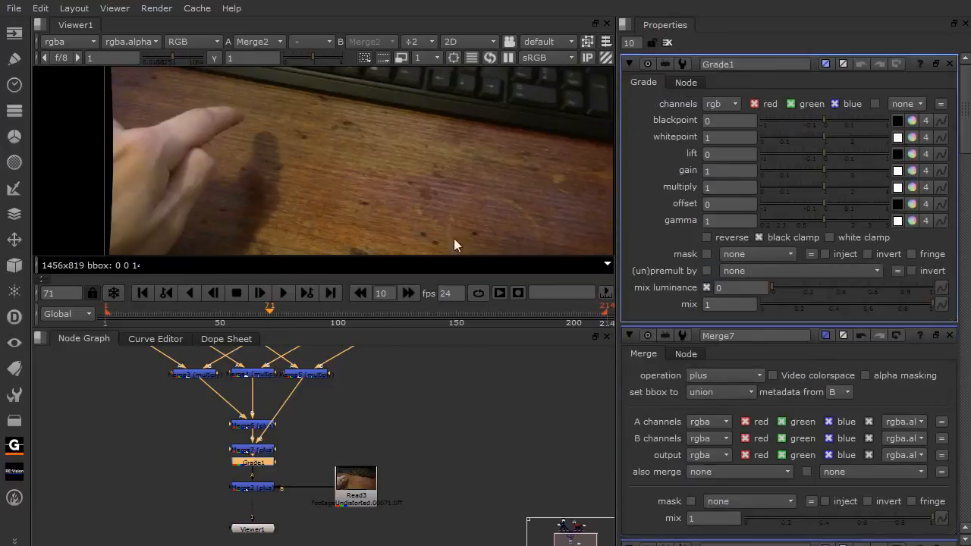
left_click_drag(716, 170, 654, 166)
type("5")
key("Return")
type("50")
key("Return")
scroll(285, 182, "up", 1)
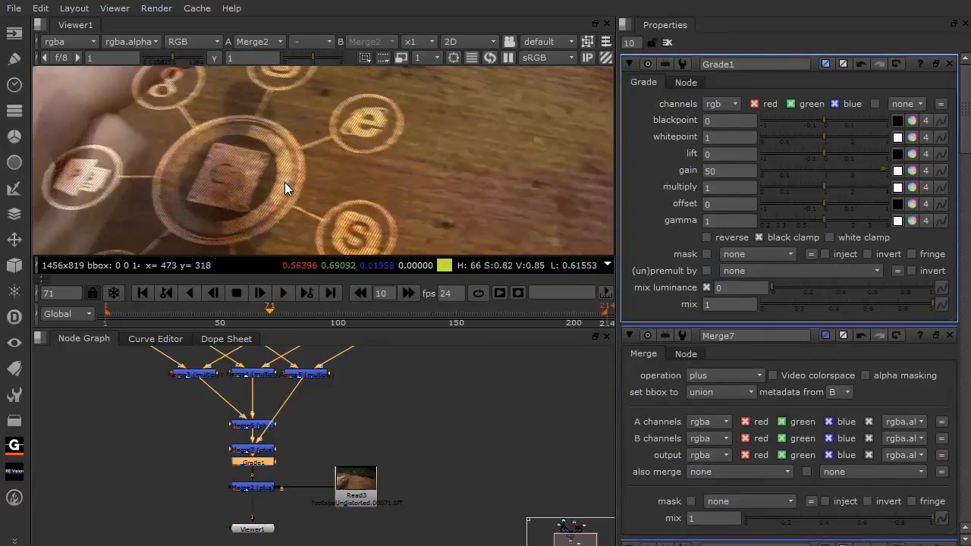
left_click_drag(289, 182, 308, 174)
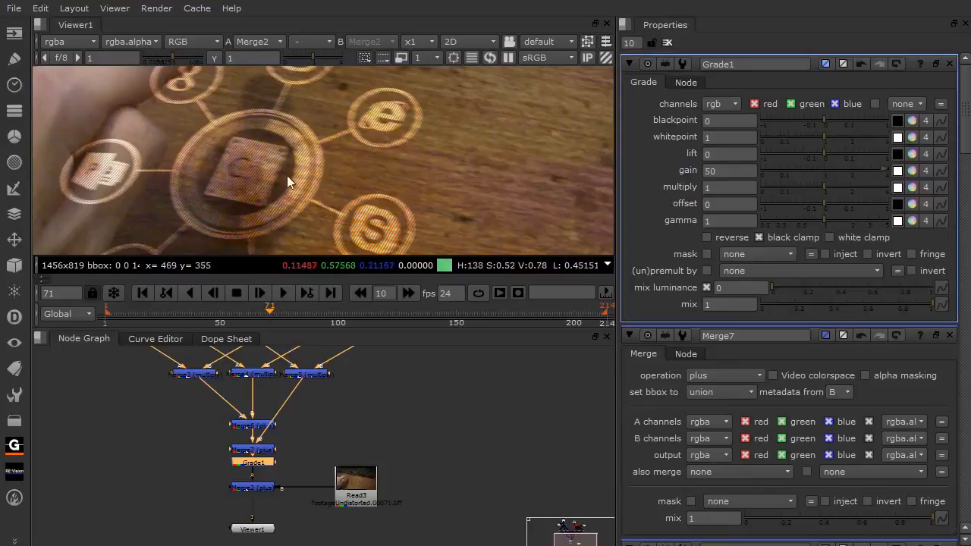
Step: Move Merge2, Read3 and Viewer1 further down and space Grade1 evenly between Merge7 and Merge2
left_click_drag(193, 482, 130, 407)
left_click_drag(369, 501, 132, 382)
left_click_drag(182, 403, 179, 472)
left_click(139, 444)
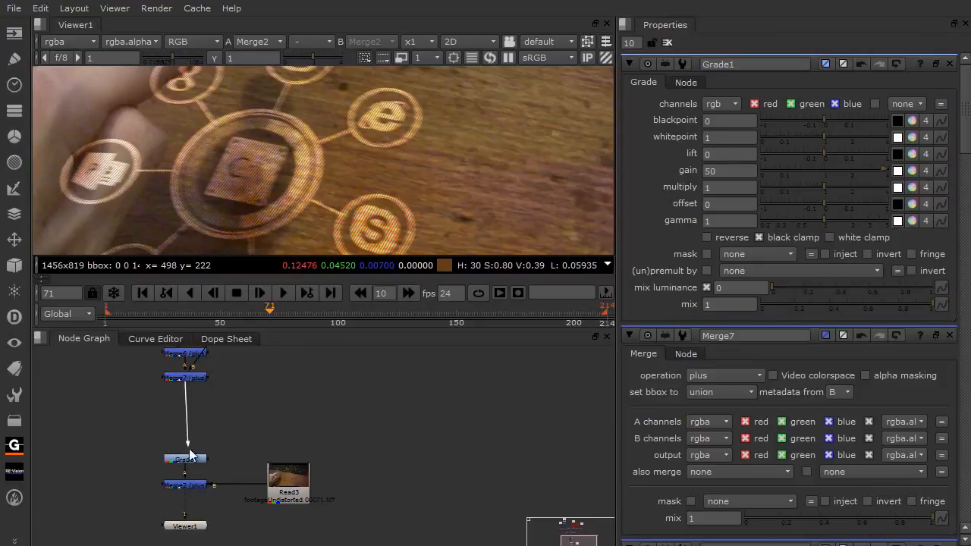
left_click_drag(191, 459, 191, 430)
left_click(160, 435)
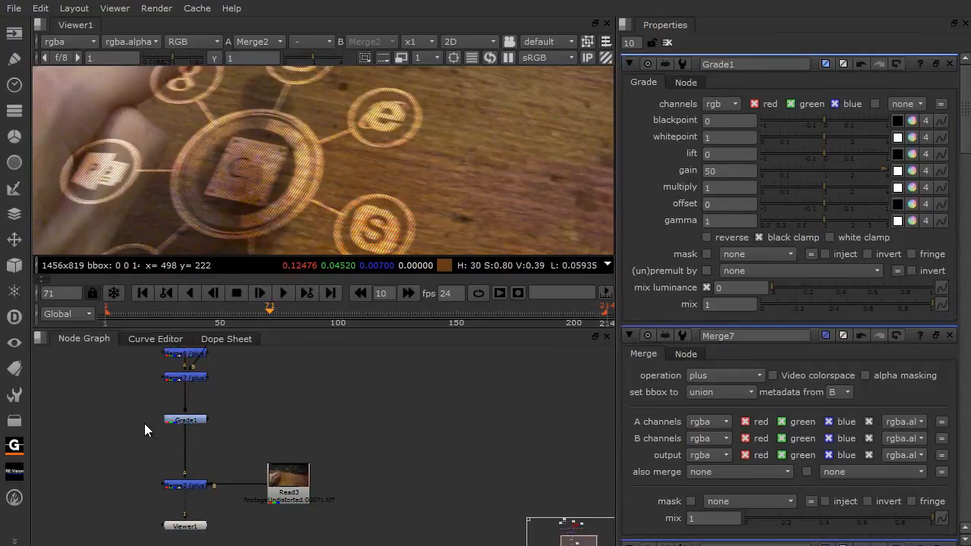
Step: Examine the R1, G1, B1 and R, G, B Shuffle nodes and the multiply merges higher in the node tree
scroll(147, 424, "down", 3)
left_click_drag(254, 498, 160, 489)
left_click(133, 467)
left_click_drag(144, 443, 179, 473)
left_click_drag(184, 429, 193, 454)
scroll(193, 454, "up", 5)
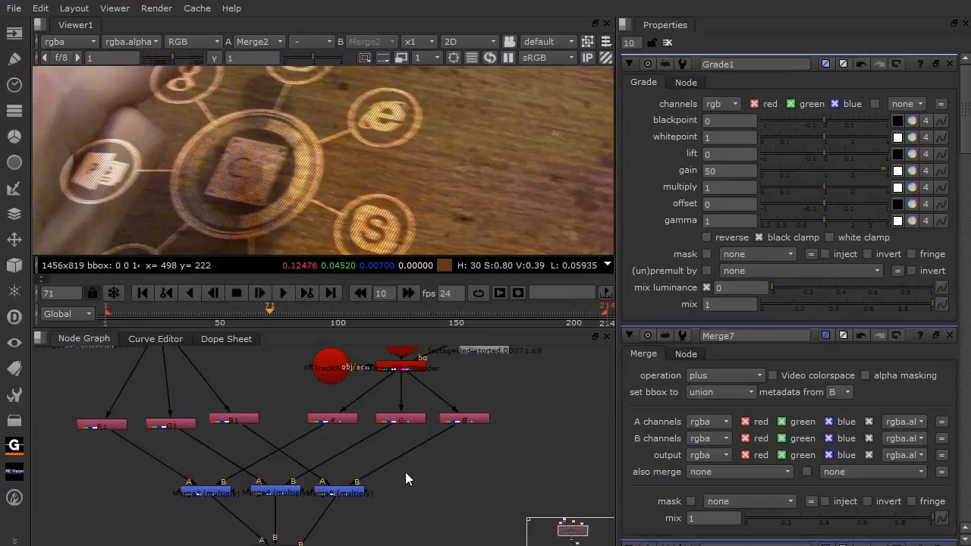
left_click_drag(251, 535, 212, 435)
left_click_drag(163, 471, 175, 401)
left_click_drag(176, 444, 203, 502)
scroll(202, 502, "down", 2)
left_click_drag(171, 395, 367, 545)
scroll(263, 510, "up", 2)
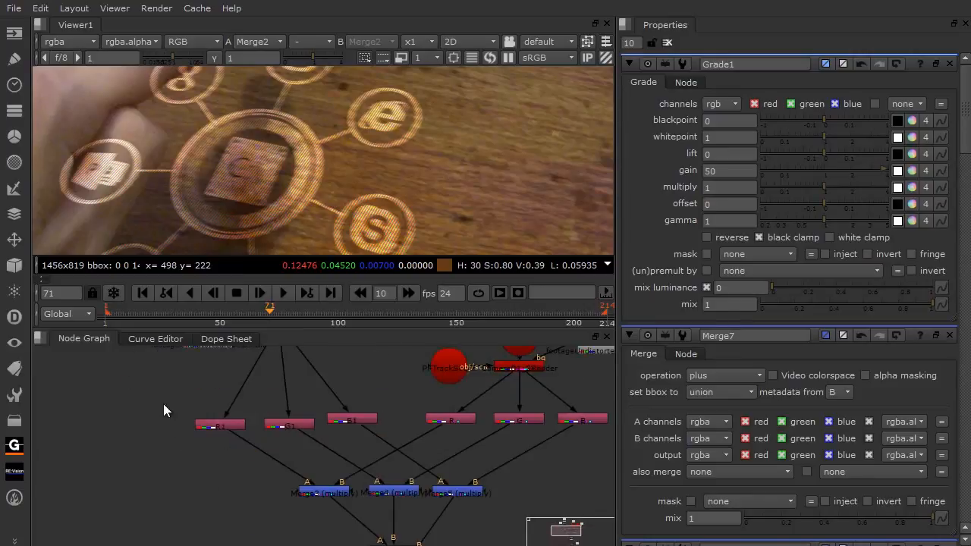
Step: Duplicate the R1, G1 and B1 Shuffle nodes and place the copies in a row below Grade1
left_click_drag(449, 446, 383, 446)
left_click_drag(111, 385, 317, 449)
left_click_drag(192, 458, 185, 342)
left_click_drag(195, 452, 167, 347)
left_click_drag(190, 434, 169, 344)
key("ctrl+v")
left_click_drag(189, 390, 178, 493)
left_click_drag(201, 540, 249, 469)
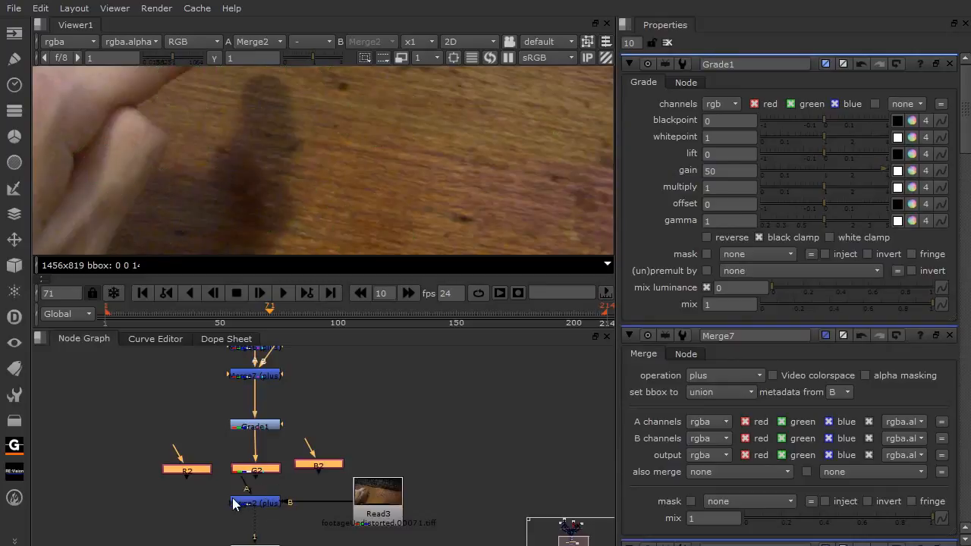
Step: Shift Merge2, Read3 and Viewer1 down, and connect R2 and B2 to Grade1 on either side of G2
left_click_drag(346, 529, 315, 454)
left_click_drag(414, 499, 173, 402)
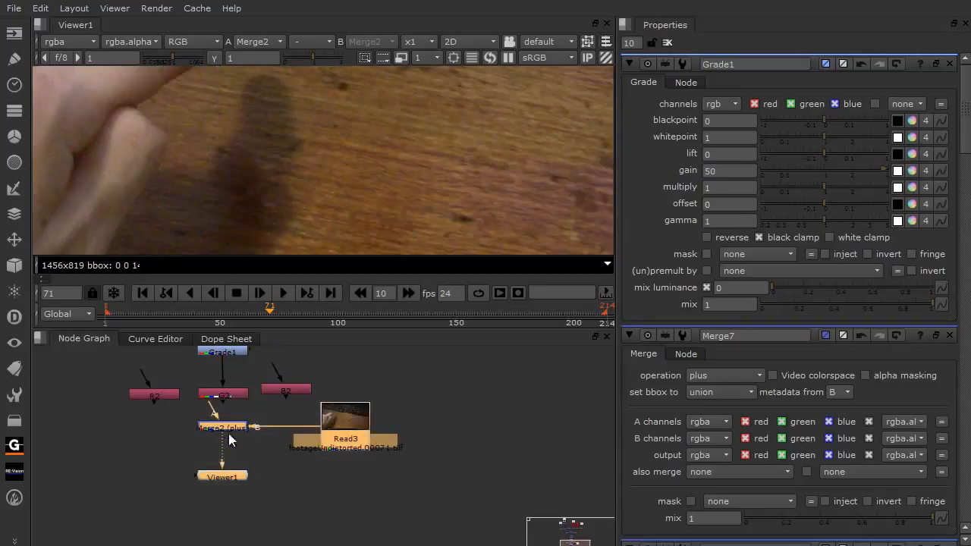
left_click_drag(227, 426, 227, 493)
left_click(227, 423)
left_click_drag(180, 398, 176, 452)
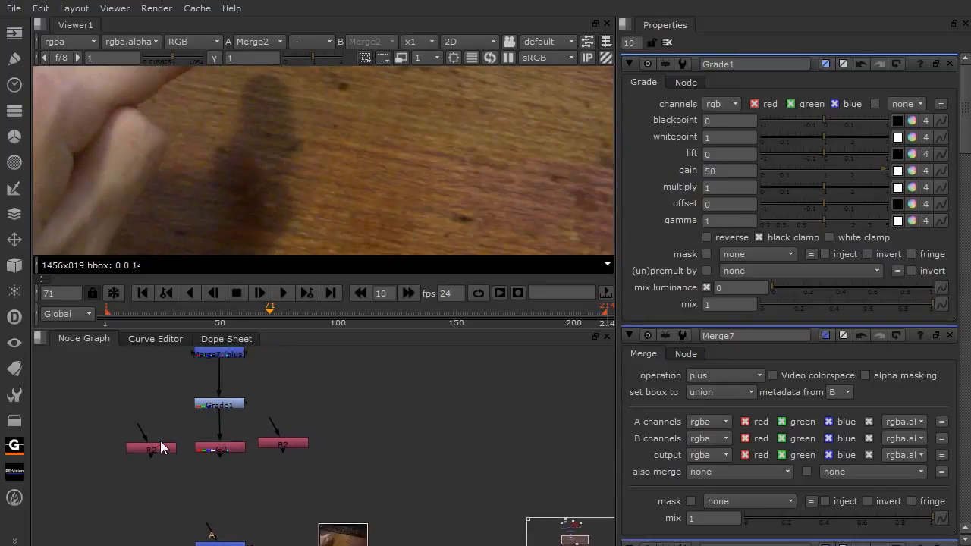
left_click_drag(194, 402, 230, 407)
left_click_drag(281, 444, 284, 448)
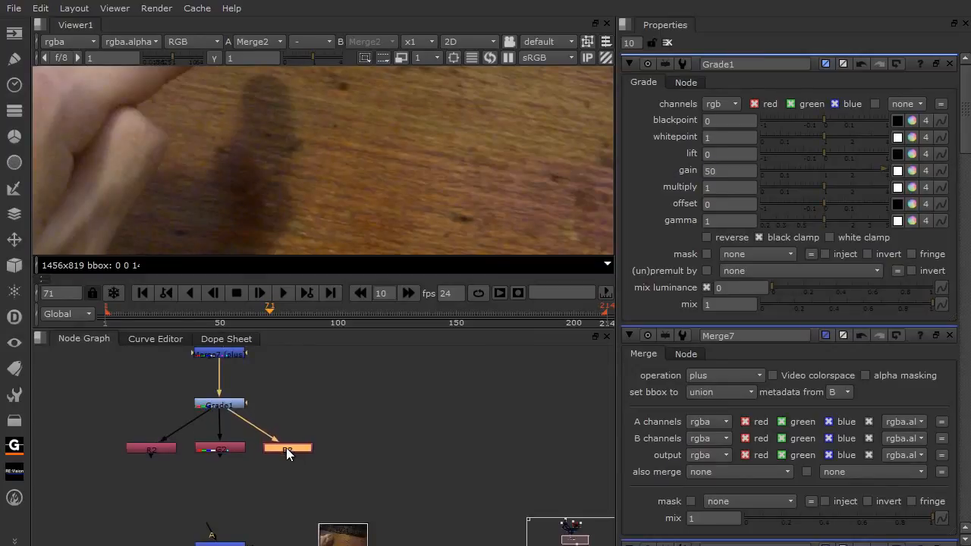
Step: Add two Merge nodes below the R2, G2 and B2 Shuffle nodes
left_click(244, 497)
left_click_drag(239, 483, 244, 467)
key("m")
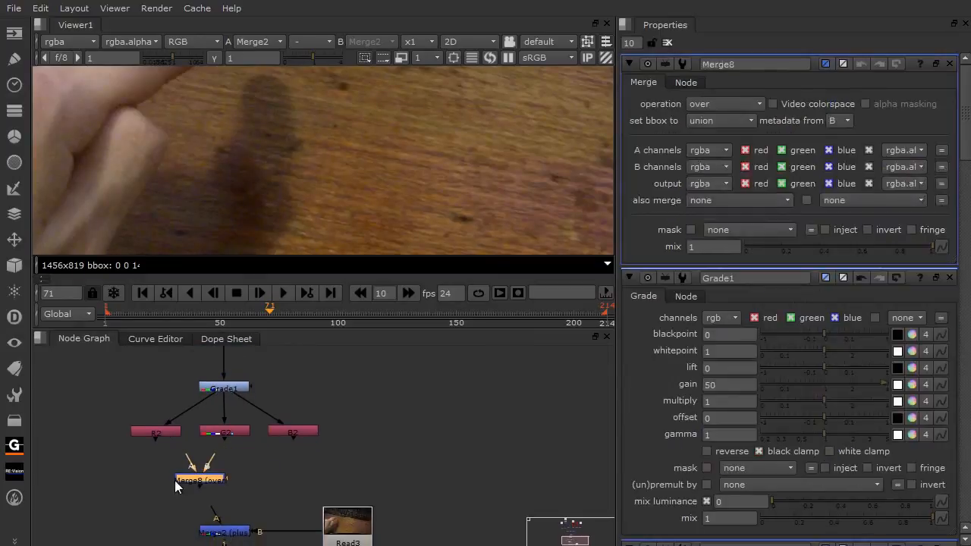
left_click(186, 471)
key("m")
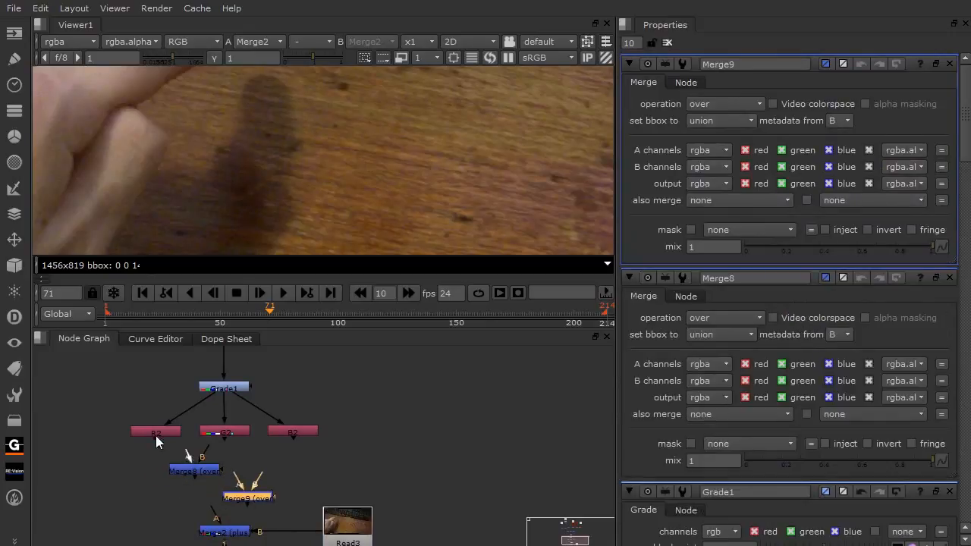
Step: Connect Merge8 to R2 and G2, connect Merge9 to Merge8 and B2, and stack both merges under G2
left_click_drag(237, 479, 188, 475)
left_click_drag(262, 473, 293, 434)
left_click_drag(151, 451, 288, 509)
key("l")
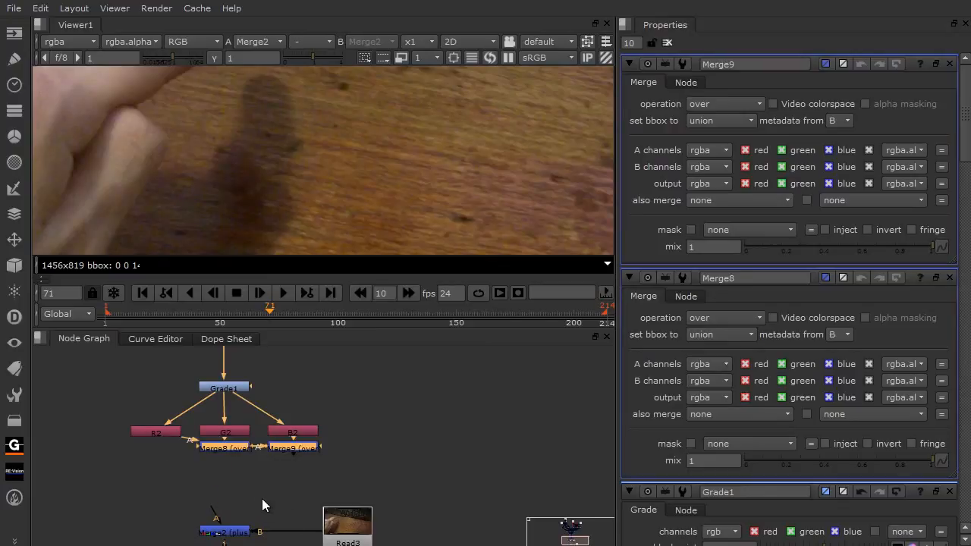
left_click_drag(282, 456, 217, 495)
left_click(258, 486)
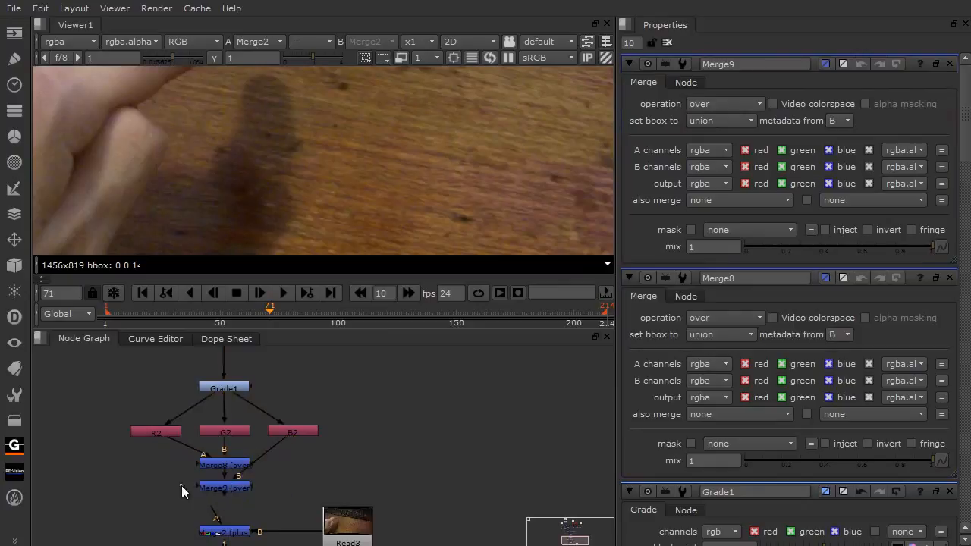
Step: Set the operation of Merge8 and Merge9 to plus and connect Merge9 to Merge2's A input
left_click(224, 464)
left_click(725, 104)
left_click(730, 97)
left_click(225, 487)
left_click(724, 103)
left_click(689, 138)
scroll(167, 467, "down", 1)
left_click(192, 485)
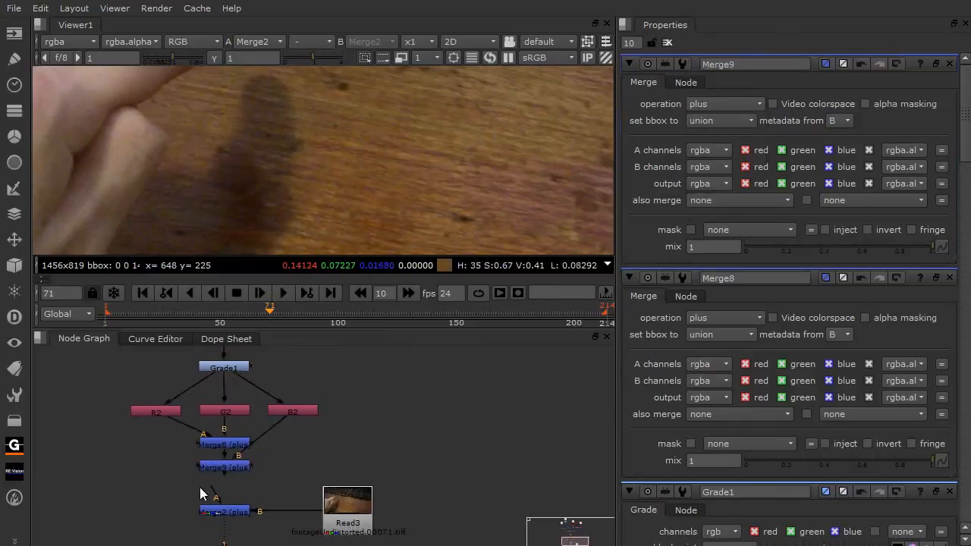
left_click_drag(225, 476, 228, 473)
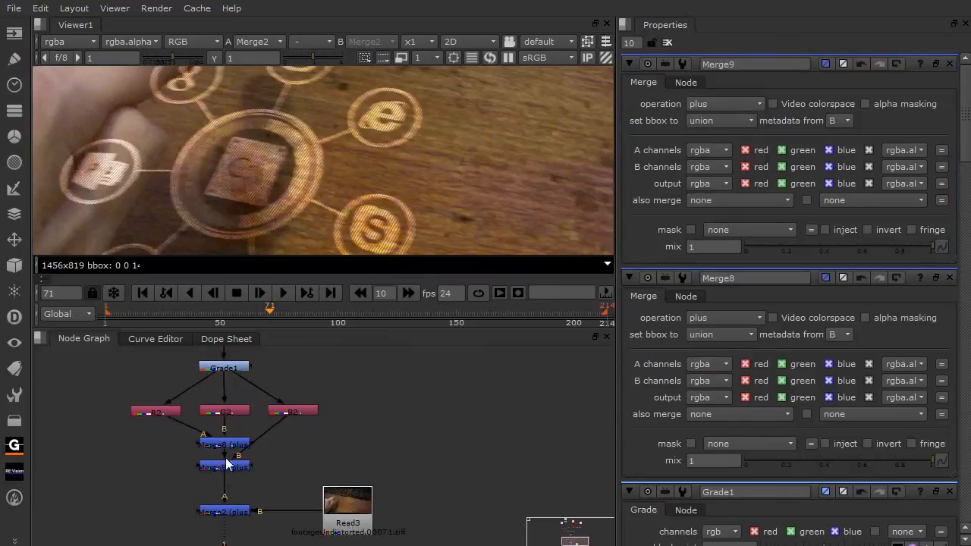
Step: View the outputs of R2, G2 and B2 one after another and look over the node tree above them
left_click(171, 413)
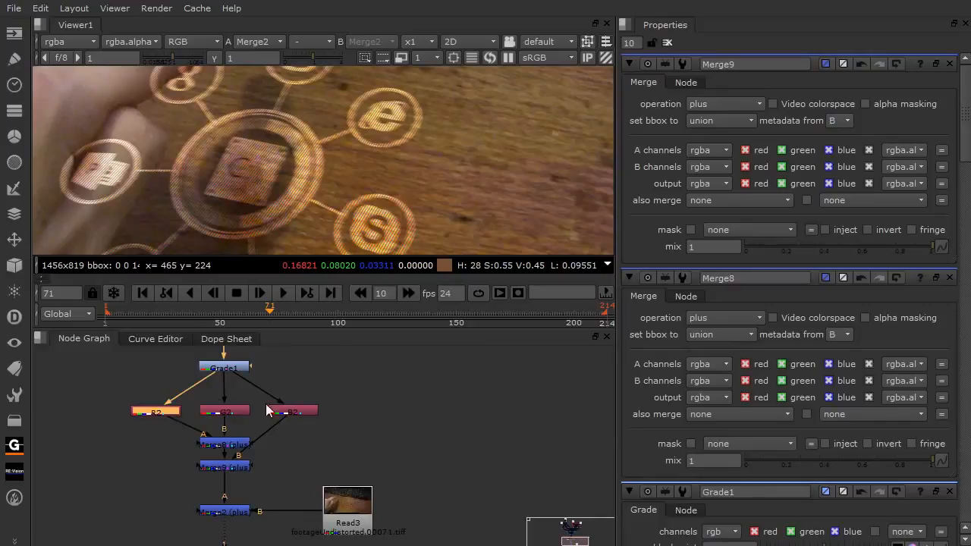
key("1")
left_click(218, 414)
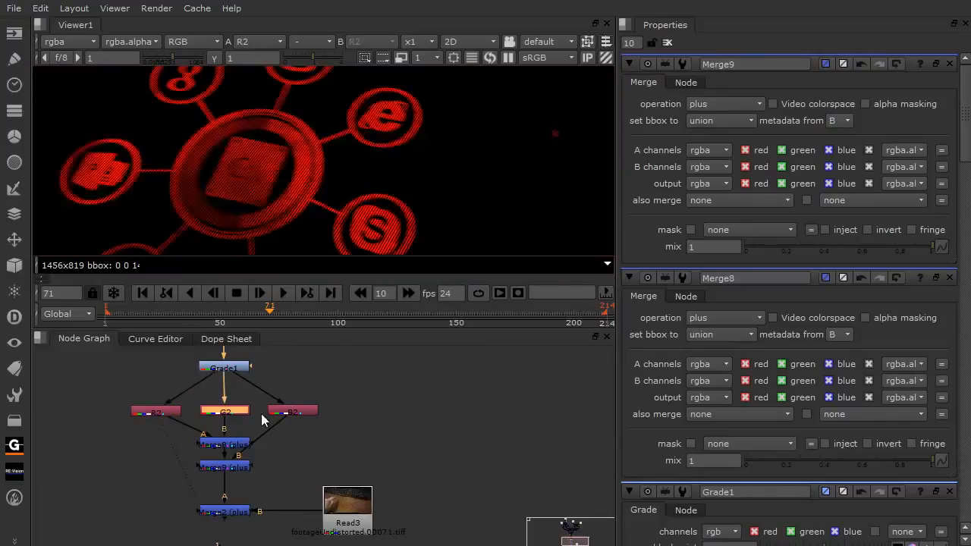
key("1")
left_click(296, 413)
key("1")
left_click(173, 411)
key("1")
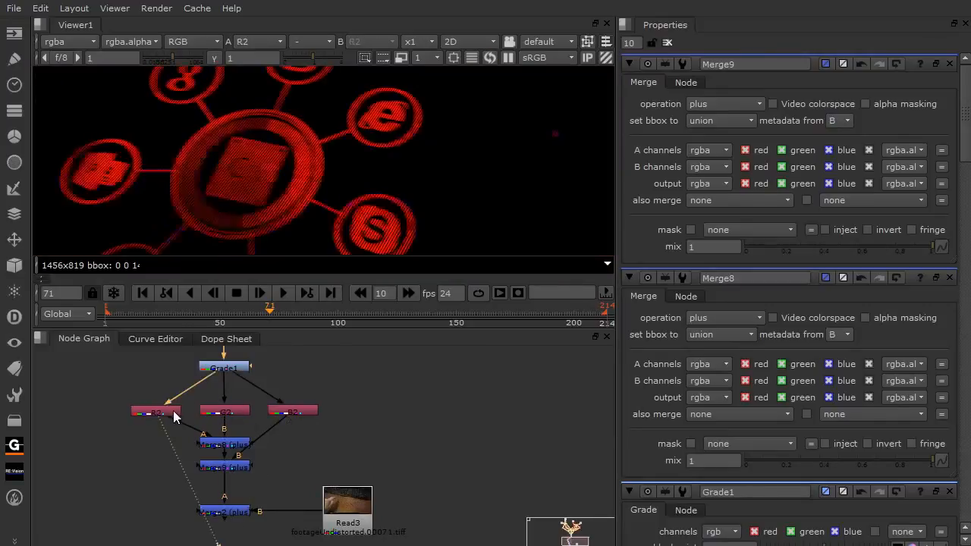
left_click_drag(201, 435, 248, 517)
left_click_drag(205, 383, 245, 502)
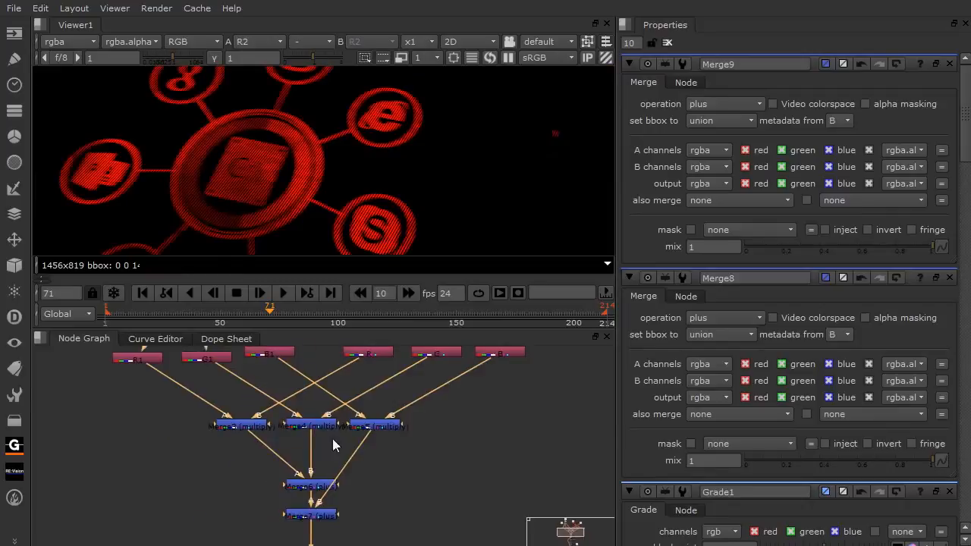
left_click_drag(229, 452, 204, 384)
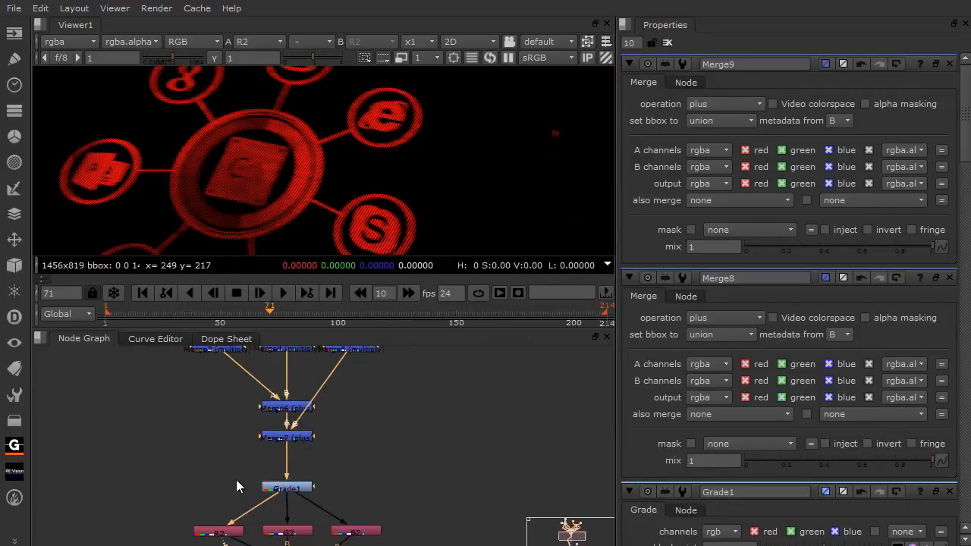
left_click_drag(240, 463, 179, 366)
left_click_drag(206, 429, 223, 406)
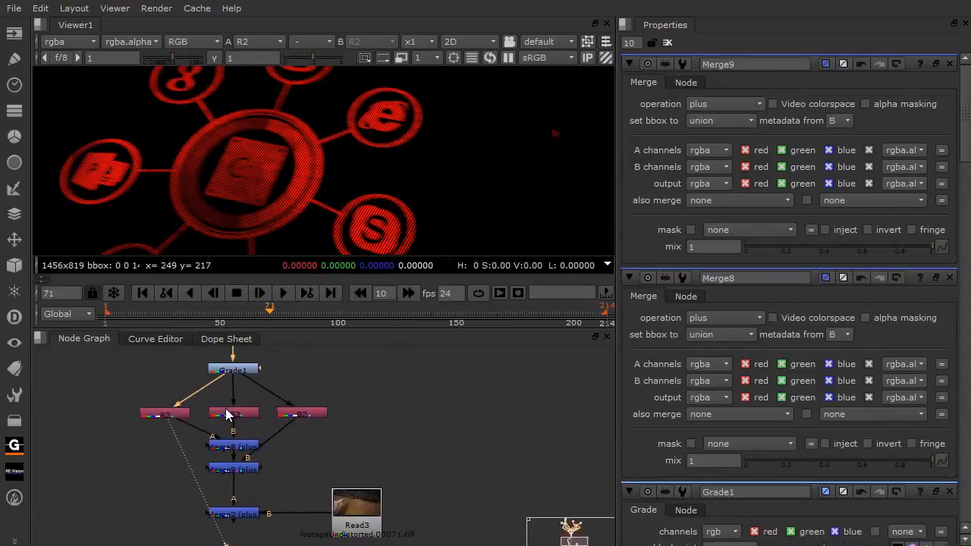
Step: Add a Transform node after R2 and another after B2
left_click(170, 414)
key("t")
left_click(301, 415)
key("t")
Step: Set Transform2's translate to x -1, y -1 and Transform1's translate to x 1, y 1
left_click(709, 104)
type("-1")
key("Tab")
type("-1")
double_click(155, 430)
left_click(725, 104)
type("1")
key("Tab")
type("1")
Step: View Merge2's output and toggle both Transform nodes off and on to compare the colour channel offset
left_click_drag(193, 460, 185, 381)
left_click(215, 438)
key("1")
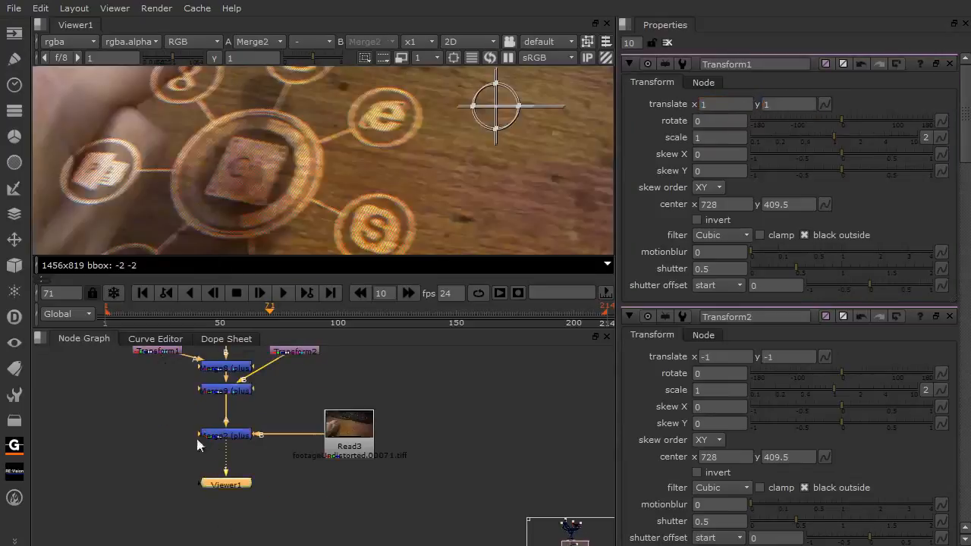
left_click_drag(246, 394, 253, 470)
left_click_drag(336, 428, 120, 414)
key("d")
key("d")
left_click(111, 406)
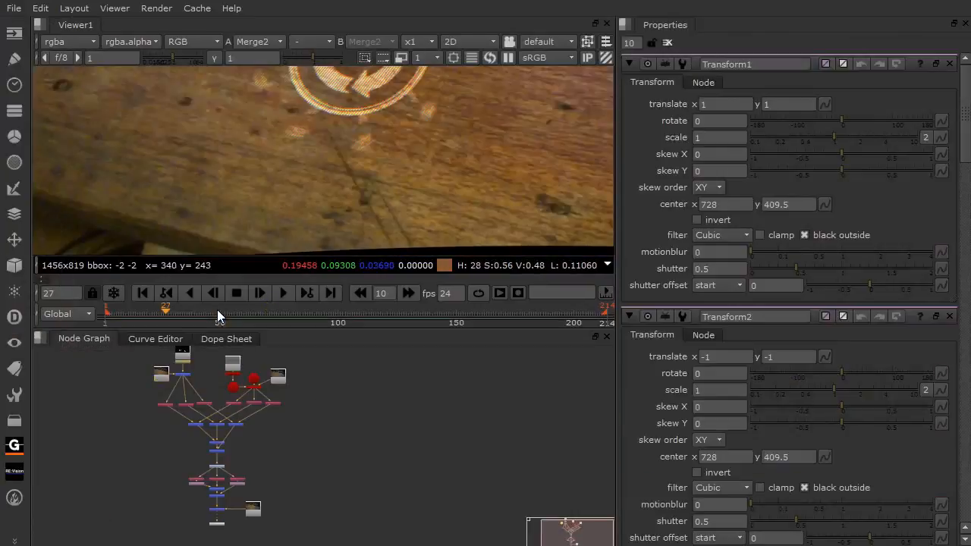
left_click_drag(179, 499, 204, 408)
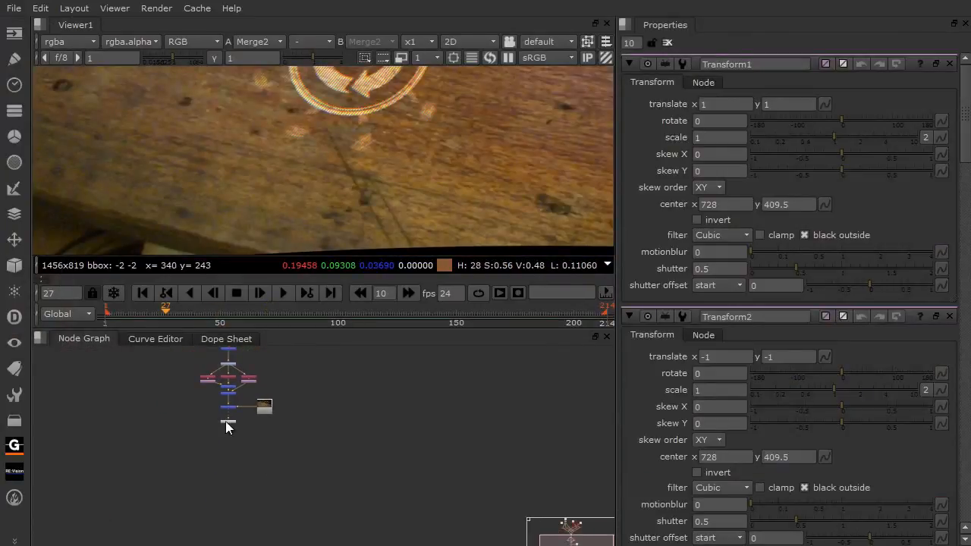
Step: Read in the Pond_V1.#.exr sequence from the images/defaultRenderLayer1 folder and place its node beside the viewer node
scroll(258, 429, "up", 4)
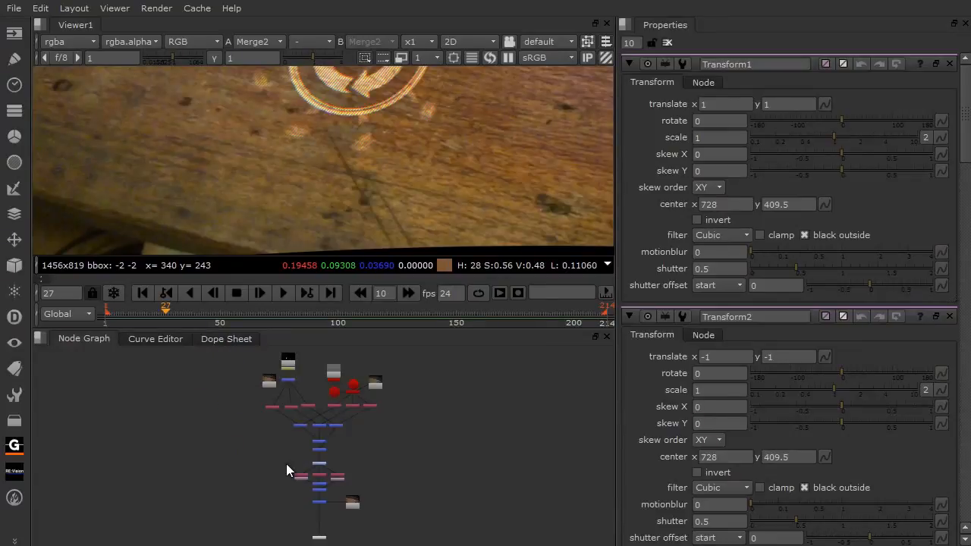
scroll(263, 450, "up", 5)
key("r")
left_click(25, 318)
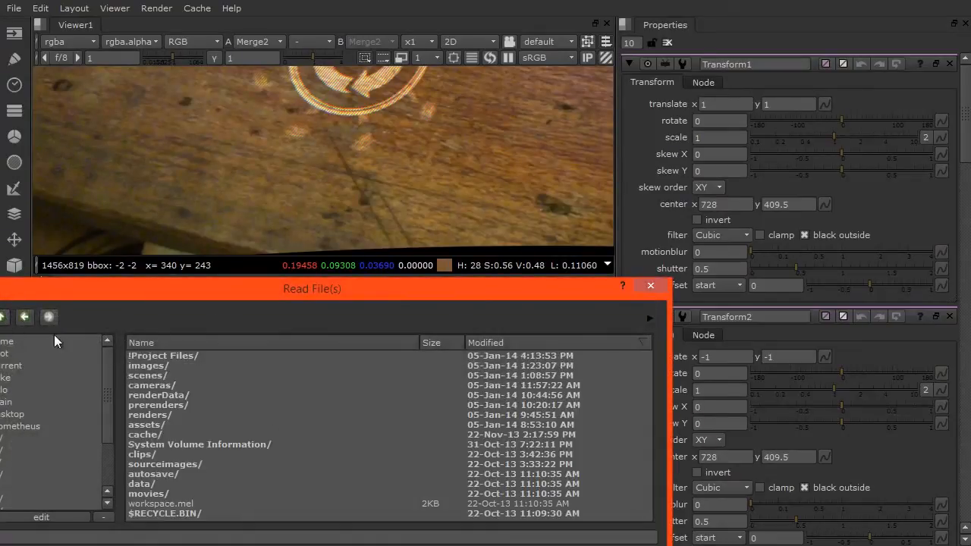
double_click(139, 365)
double_click(144, 358)
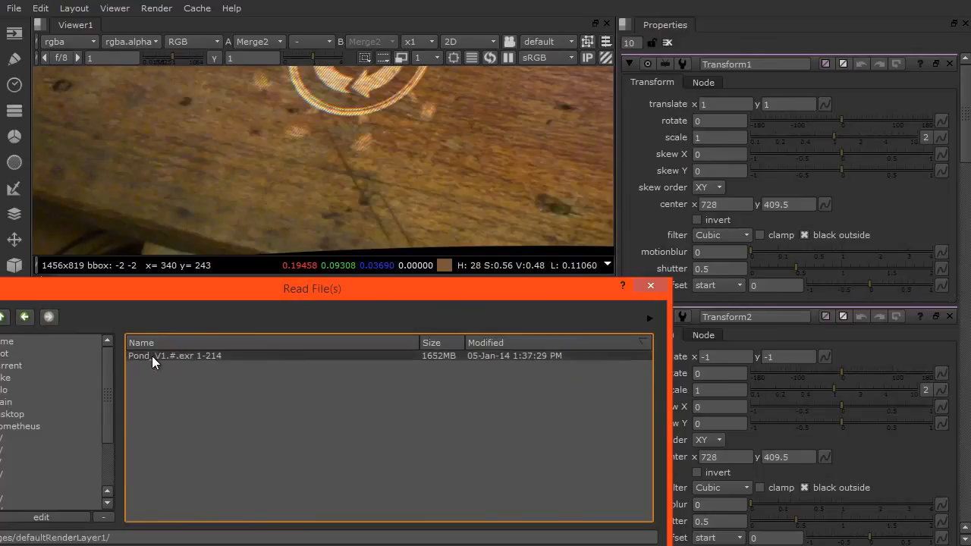
double_click(152, 356)
left_click_drag(171, 364, 316, 412)
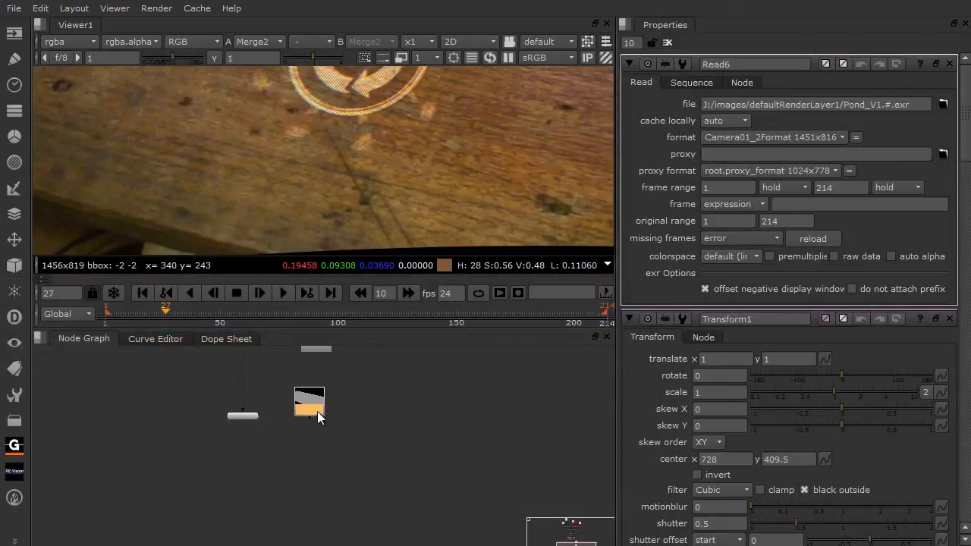
Step: View Read6's NORMAL_normalObj_Camera01_2 layer in the red channel at frame 74
key("1")
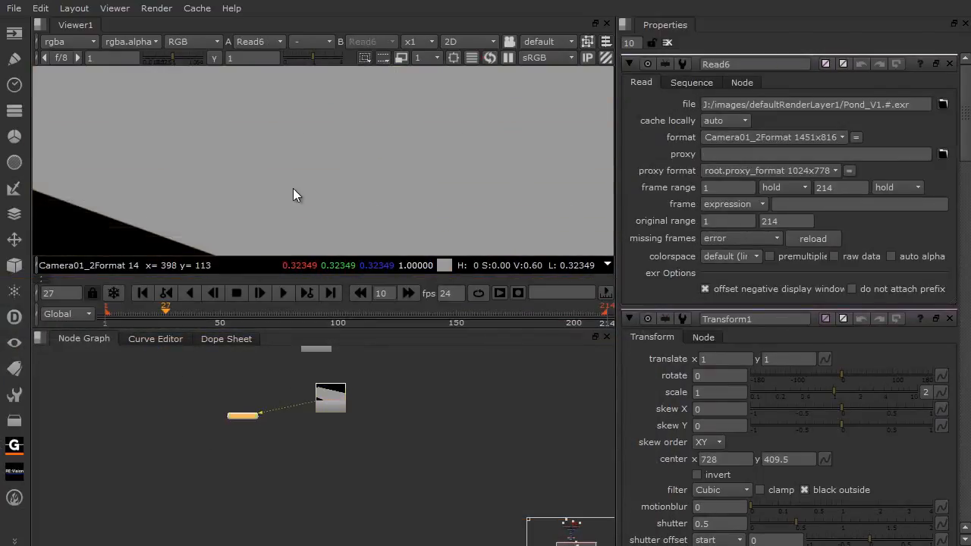
scroll(301, 189, "down", 4)
left_click_drag(346, 149, 240, 180)
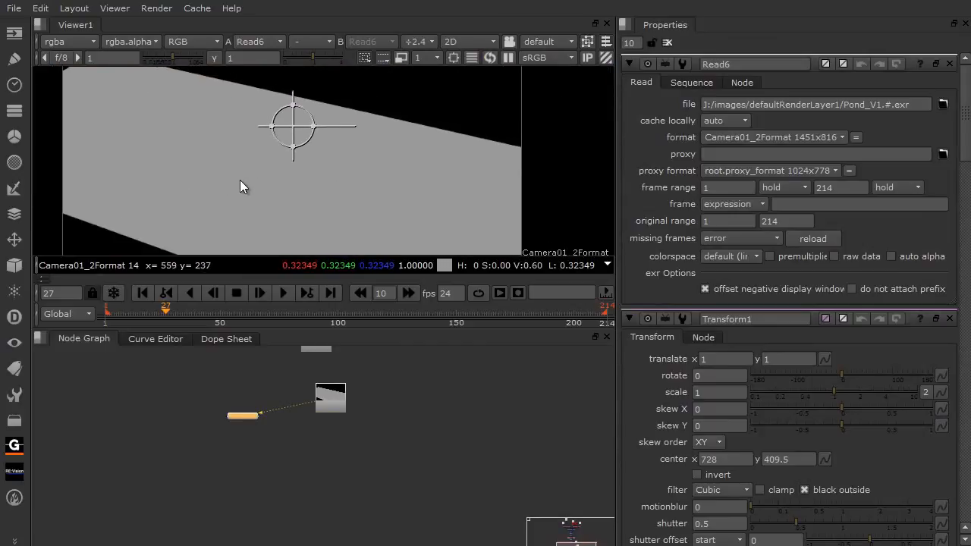
left_click(69, 41)
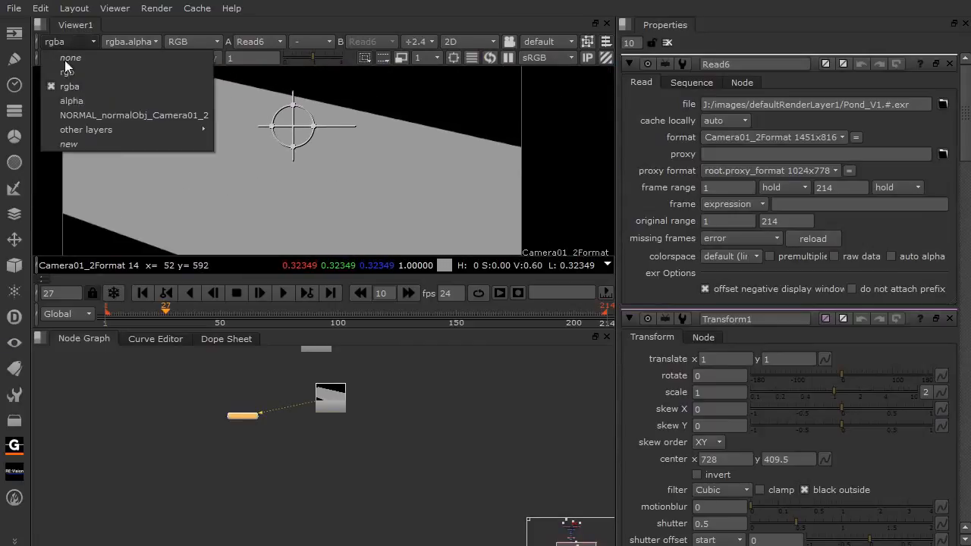
left_click(82, 106)
key("r")
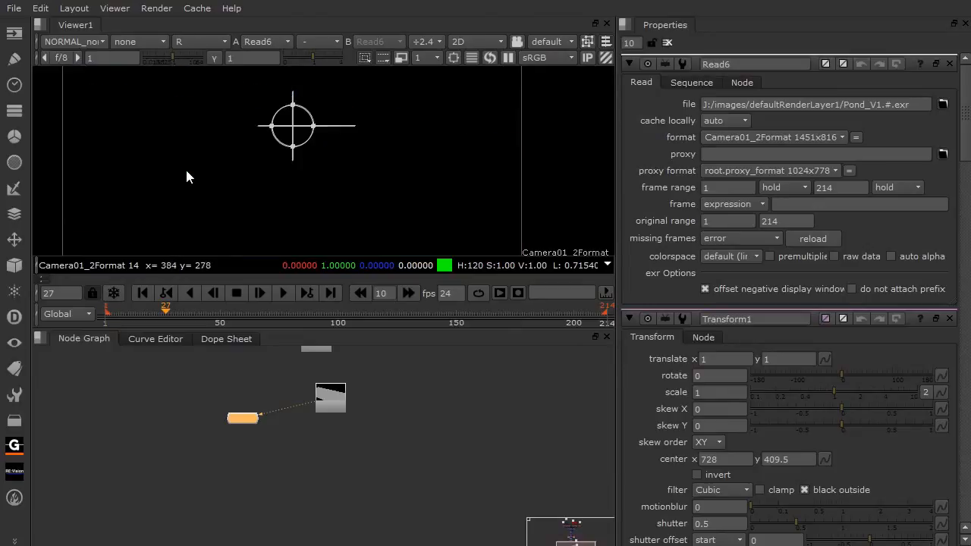
left_click(274, 309)
left_click_drag(274, 309, 277, 309)
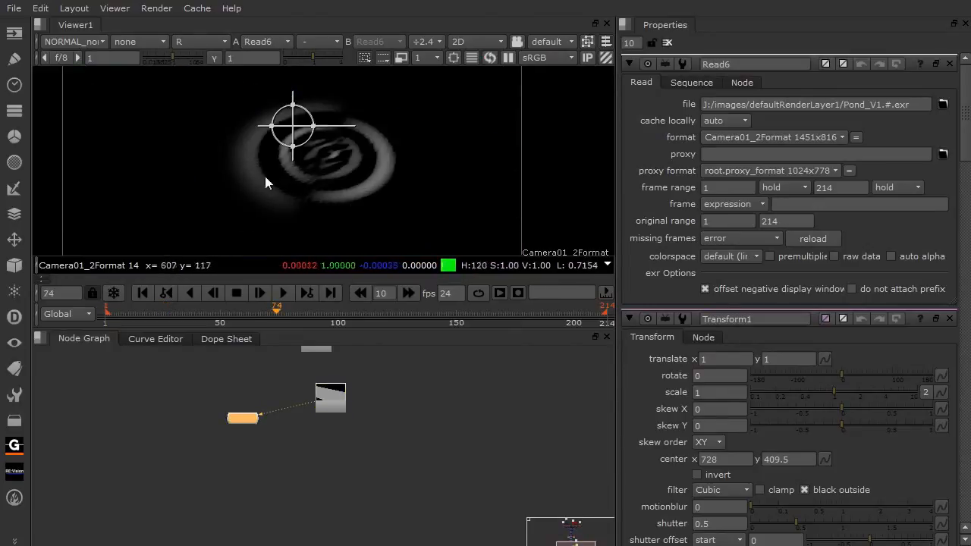
Step: Inspect the blue and green channels of the normal pass, then return to its full RGB display
key("b")
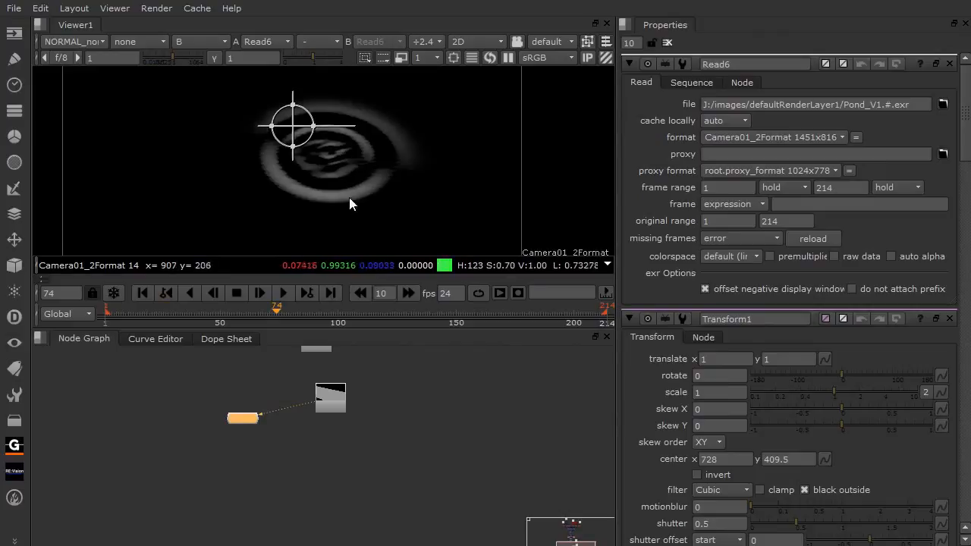
key("g")
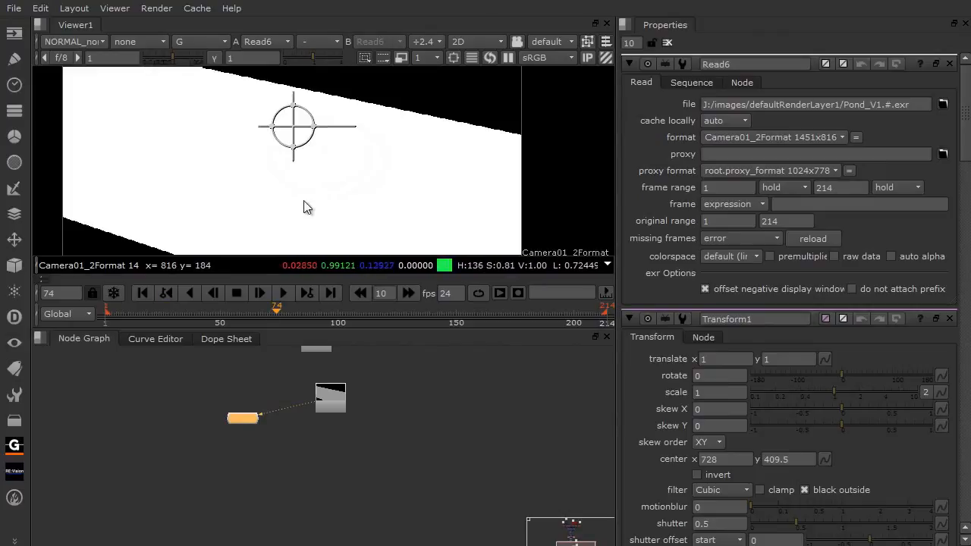
mouse_move(232, 181)
left_mouse_down()
mouse_move(292, 212)
mouse_move(238, 178)
left_mouse_up()
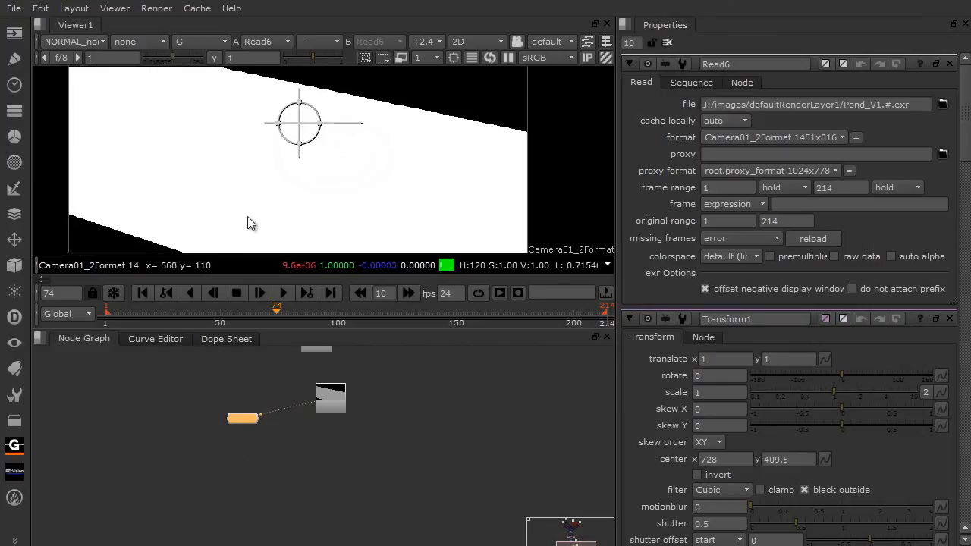
key("r")
left_click_drag(346, 168, 343, 194)
Step: Check the alpha of the normal pass, then display the alpha channel of Read6's rgba layer
key("a")
key("a")
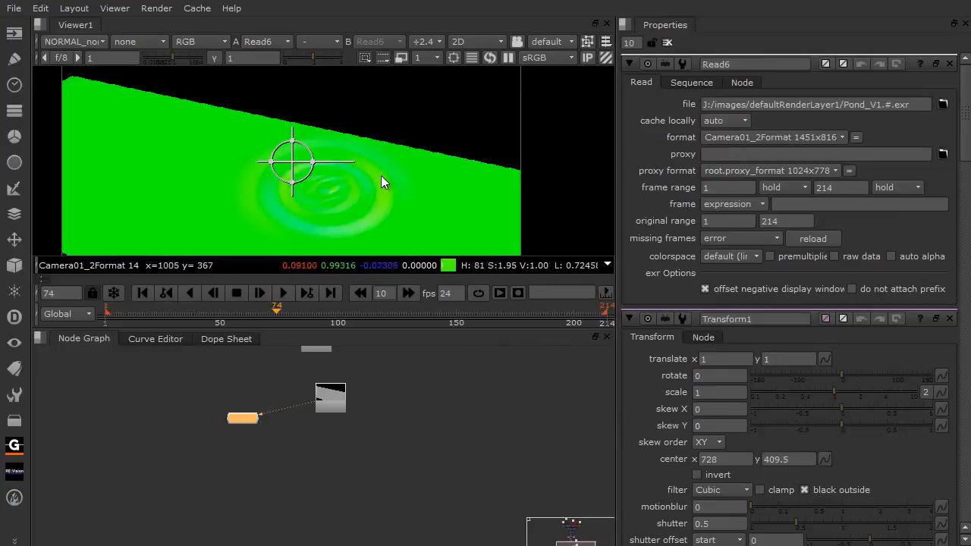
key("a")
key("a")
key("a")
key("a")
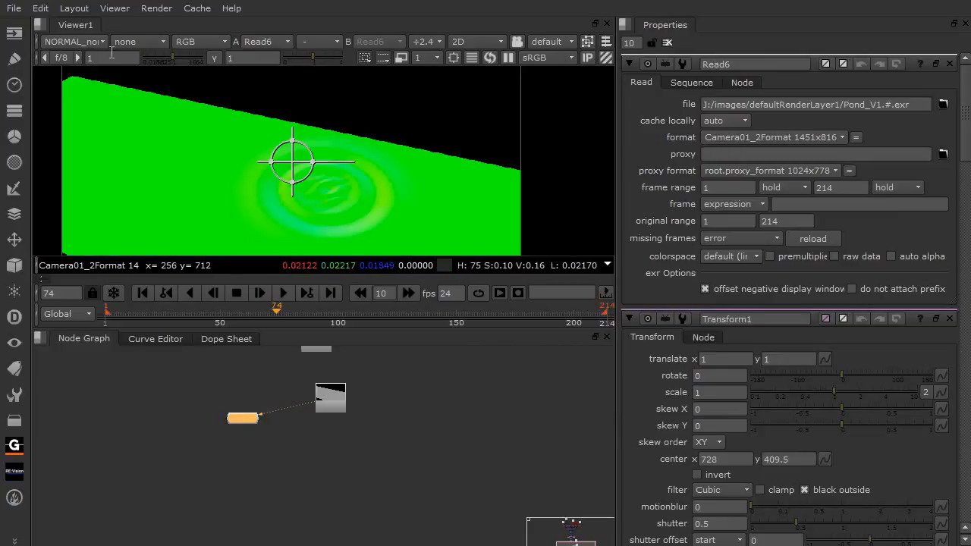
left_click(73, 41)
left_click(94, 94)
key("a")
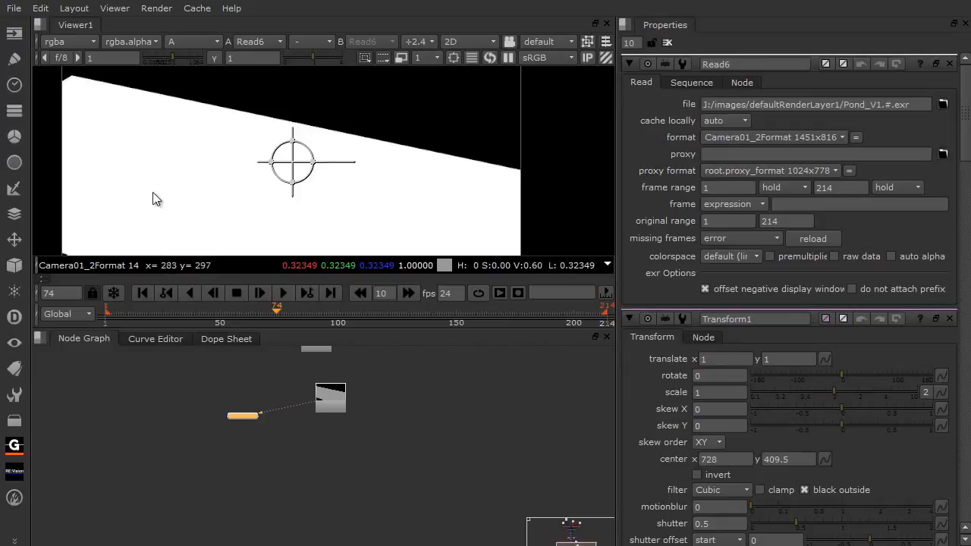
Step: Add a Premult node after Read6 and set it to multiply the NORMAL_normalObj_Camera01_2 layer by rgba.alpha
scroll(312, 438, "up", 3)
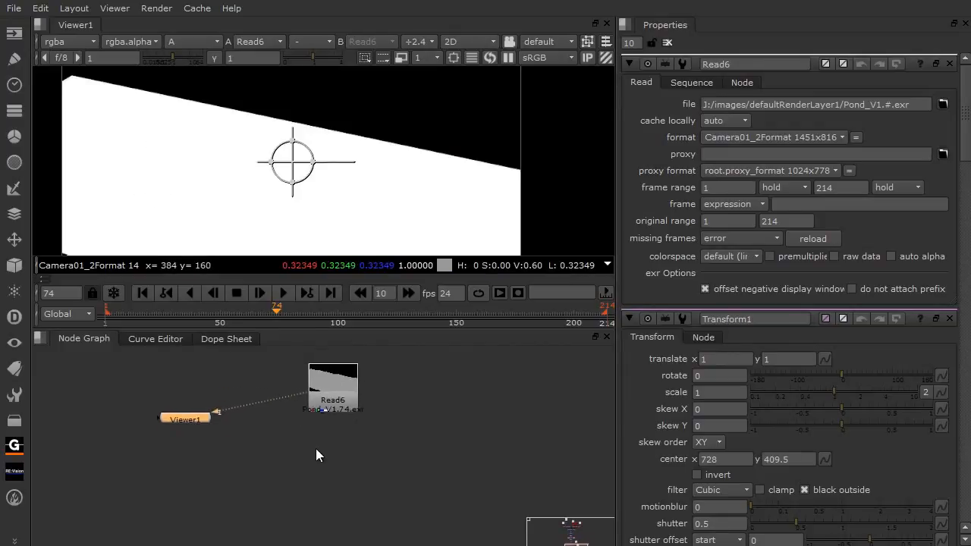
left_click(334, 417)
key("Tab")
type("PRE")
left_click(342, 408)
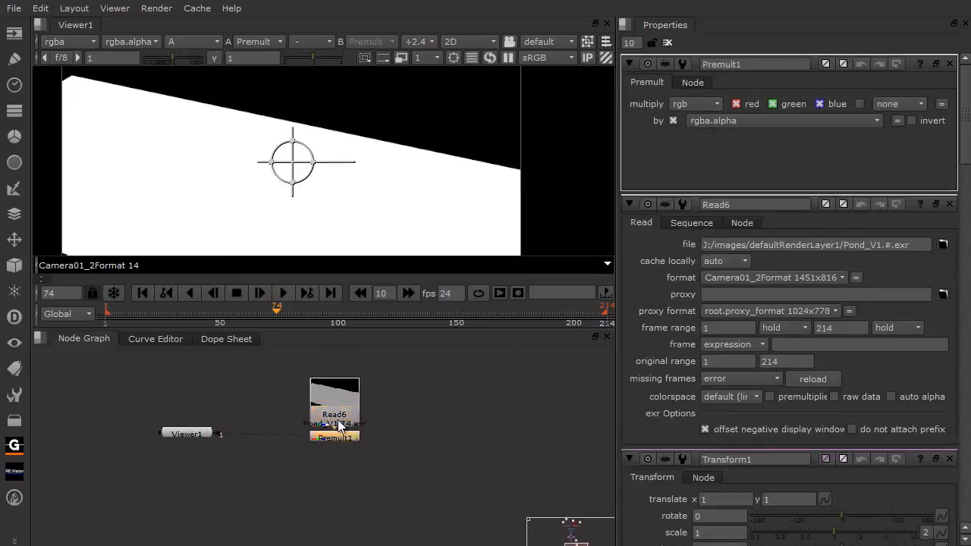
left_click(687, 104)
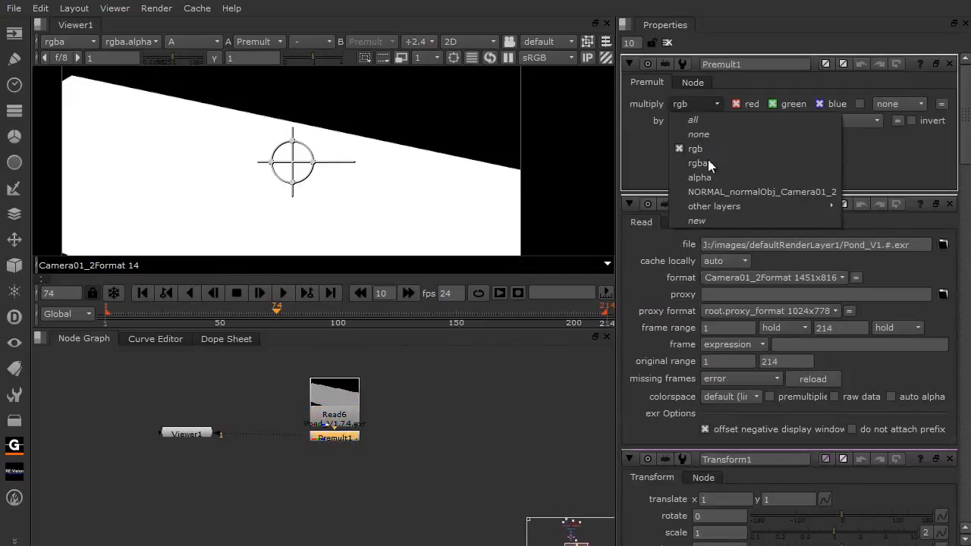
left_click(710, 184)
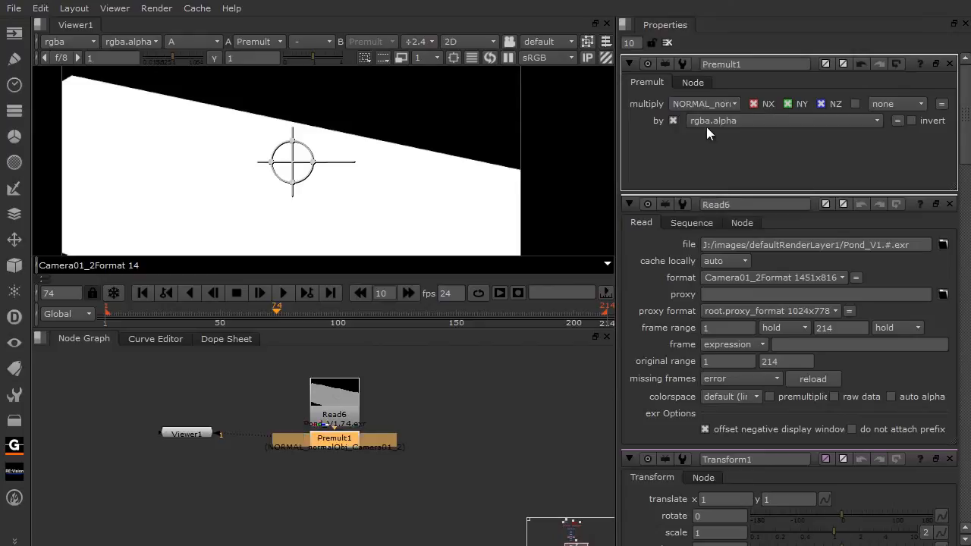
Step: Arrange Read6 and Premult1 directly below Read3 in the node graph, with the viewer node beside them
left_click_drag(201, 435, 198, 443)
left_click_drag(226, 414, 242, 469)
scroll(241, 469, "down", 3)
left_click_drag(316, 458, 297, 439)
left_click(236, 483)
left_click_drag(217, 488, 210, 472)
left_click(283, 473)
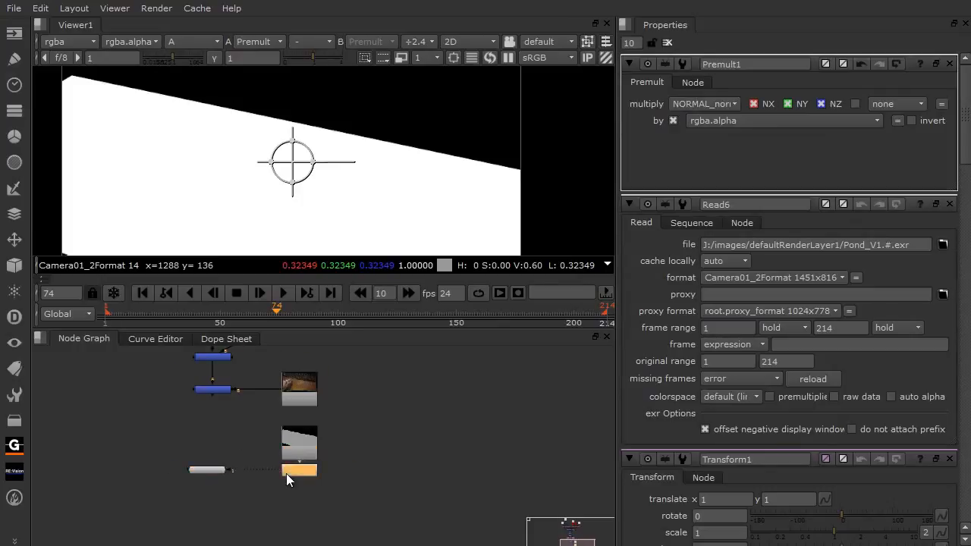
Step: Add a Blur node after Premult1 with size 2 on all channels
scroll(286, 473, "up", 2)
key("b")
left_click(675, 122)
type("2")
left_click(133, 462)
left_click_drag(158, 433, 218, 443)
left_click(244, 486)
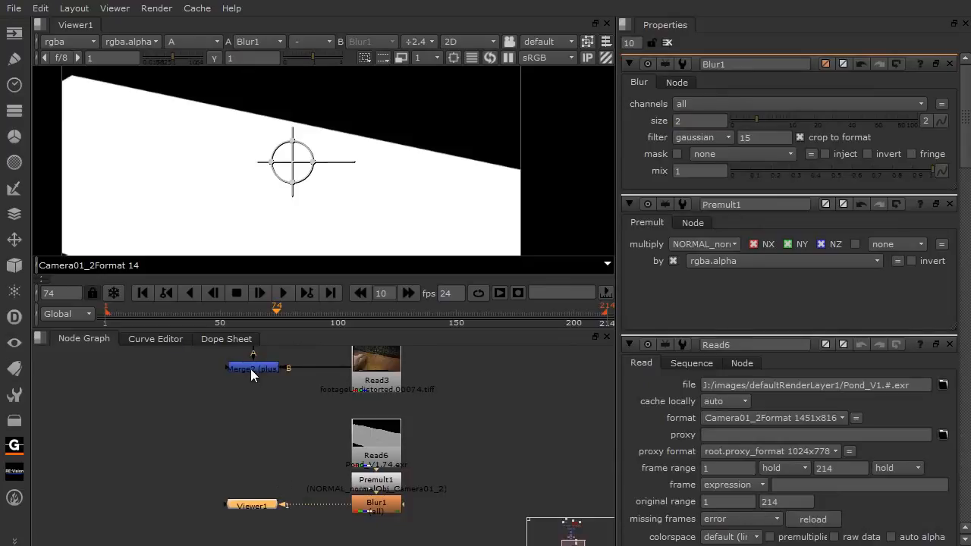
Step: Add a ShuffleCopy node below Merge2, connecting its input 1 to Blur1 and its input 2 to Merge2
key("Tab")
type("S")
left_click(284, 510)
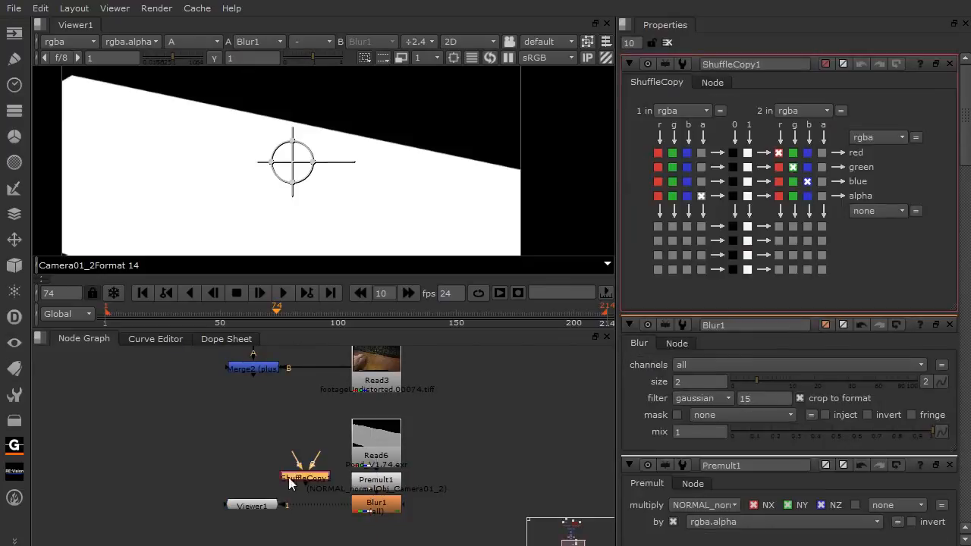
left_click_drag(318, 478, 268, 542)
left_click_drag(252, 475, 254, 497)
left_click_drag(254, 370, 253, 372)
left_click_drag(255, 494, 252, 495)
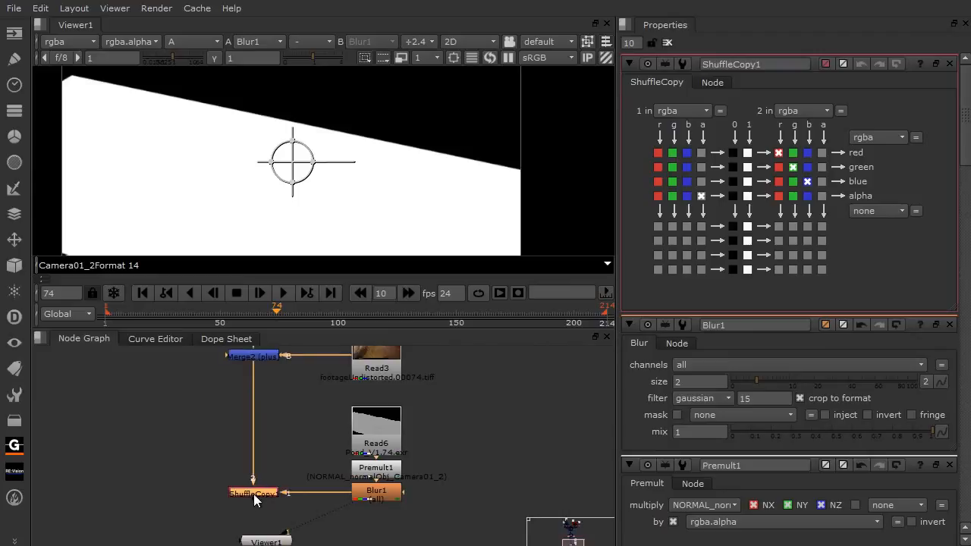
Step: Set ShuffleCopy1's input 1 and output to the NORMAL_normalObj_Camera01_2 layer, routing normal X to NX, normal Z to NY and black to NZ
left_click(660, 110)
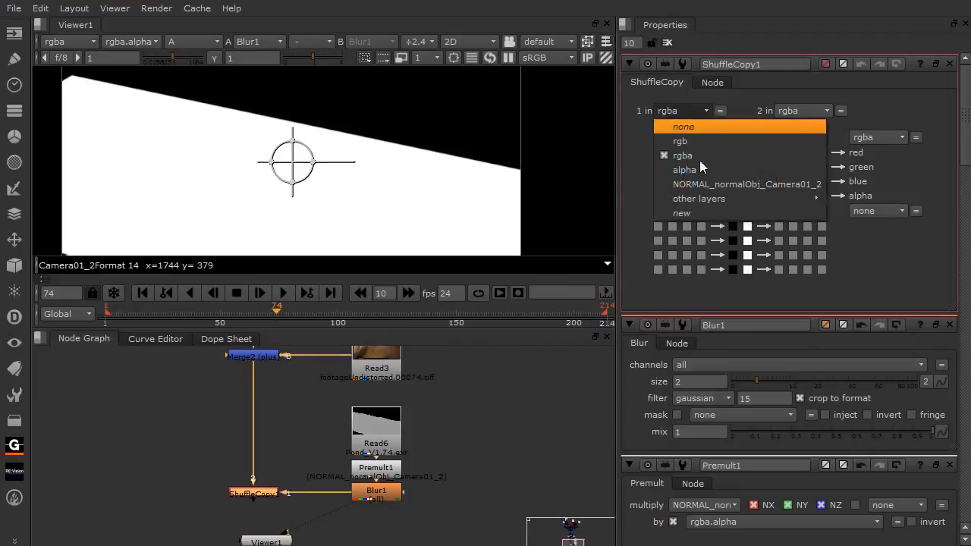
left_click(714, 188)
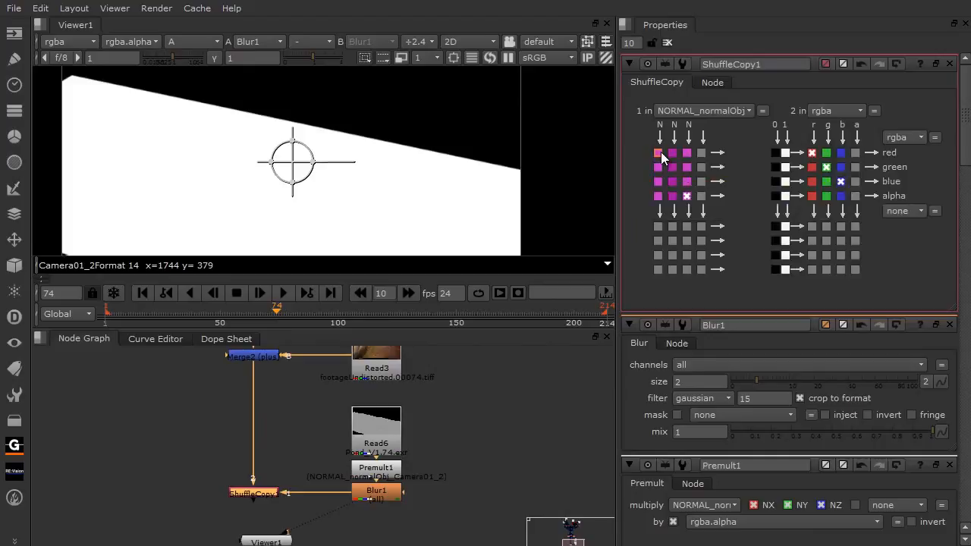
left_click(913, 137)
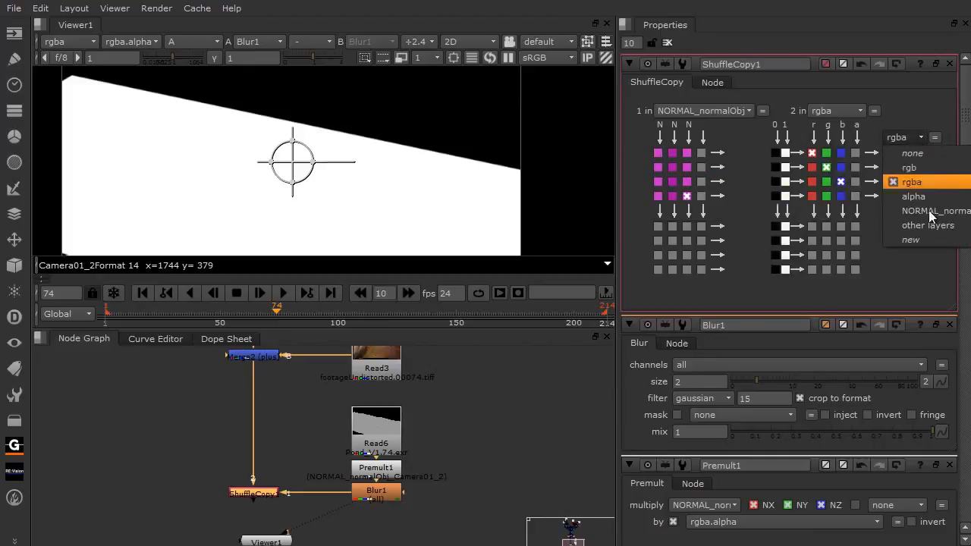
left_click(930, 211)
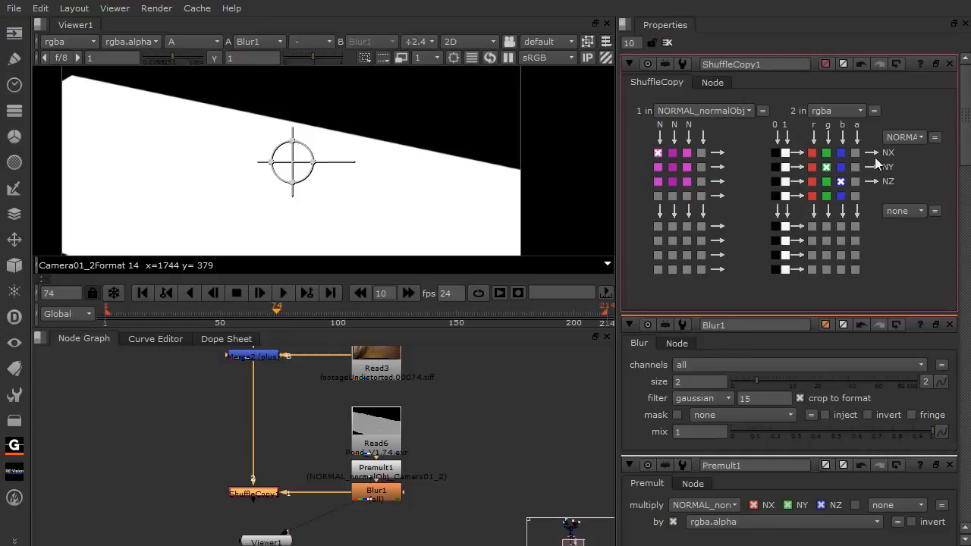
left_click(687, 167)
left_click(774, 181)
Step: View the NORMAL_normalObj_Camera01_2 layer of ShuffleCopy1 in its red and green channels
key("1")
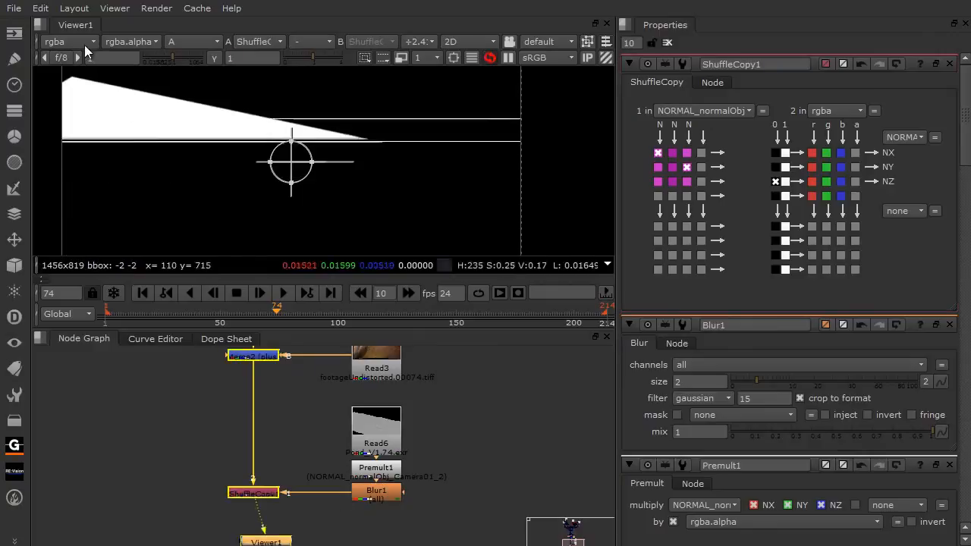
left_click(70, 41)
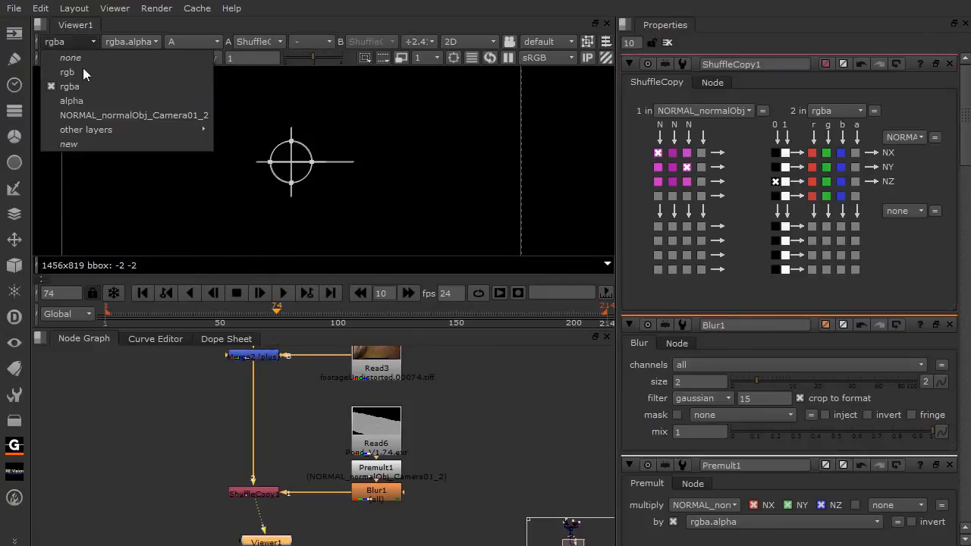
left_click(85, 114)
key("r")
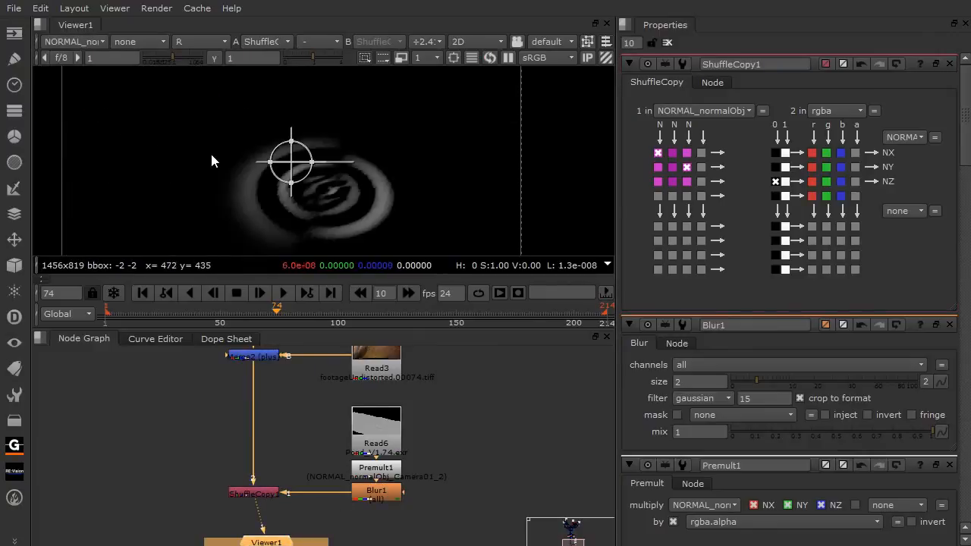
key("g")
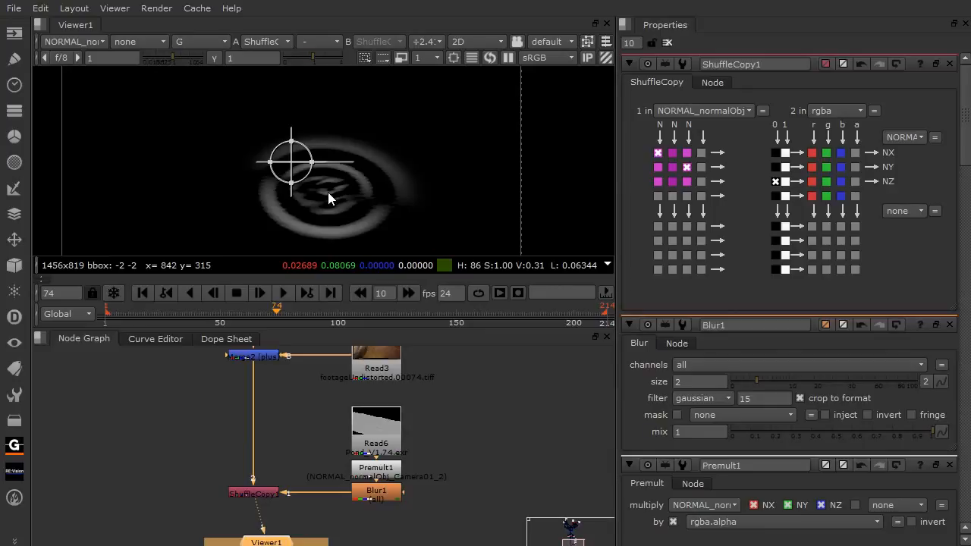
Step: Compare the individual normal channels of Read6 with the combined RGB display of ShuffleCopy1's normal layer
left_click(377, 451)
key("1")
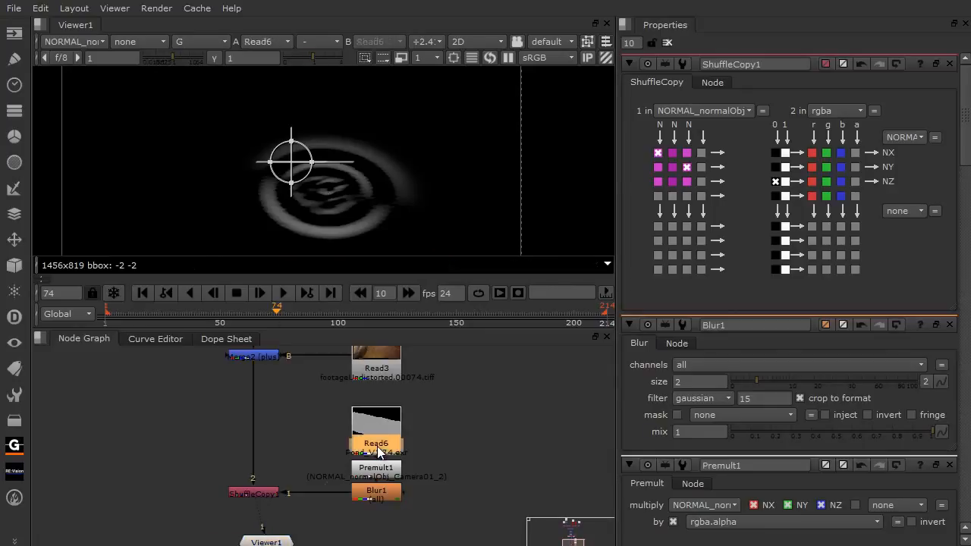
key("b")
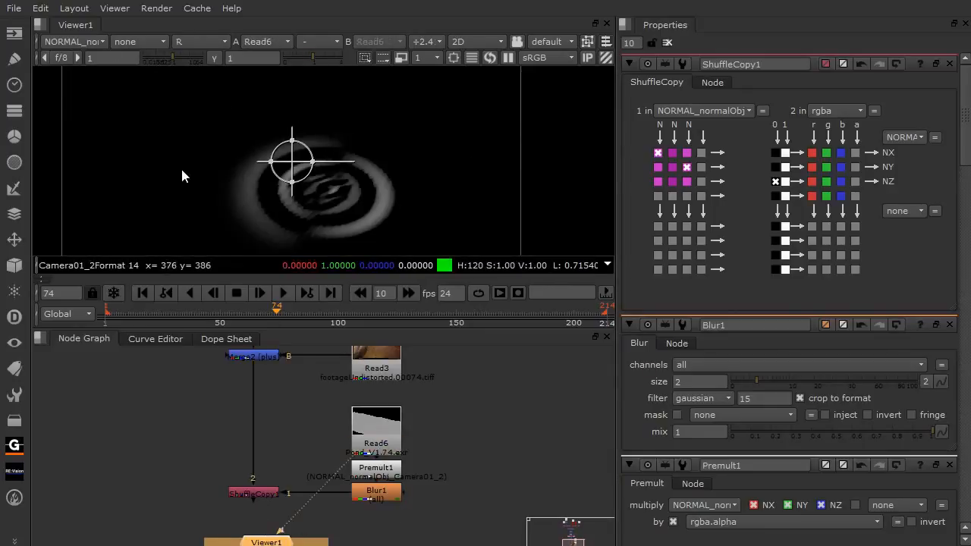
key("g")
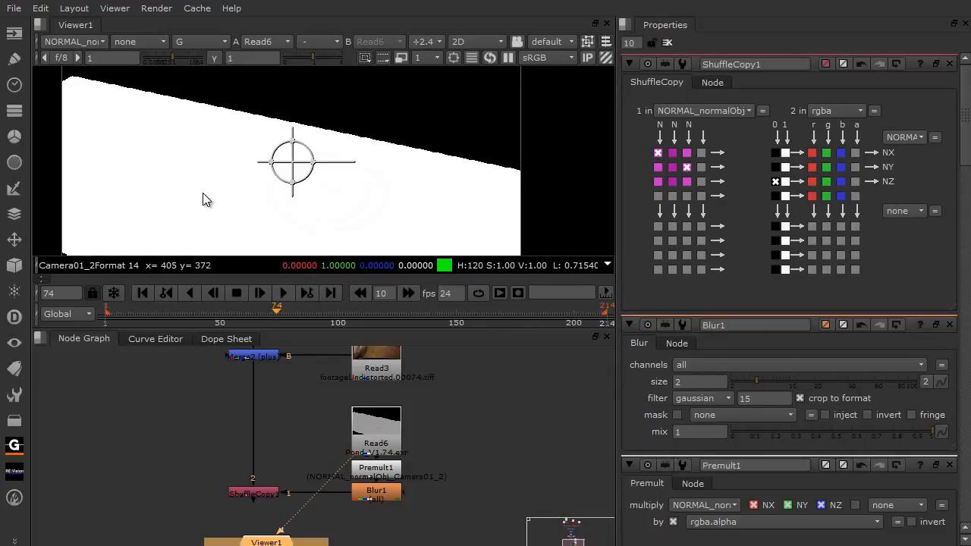
key("g")
left_click_drag(238, 487, 269, 418)
left_click(271, 421)
key("1")
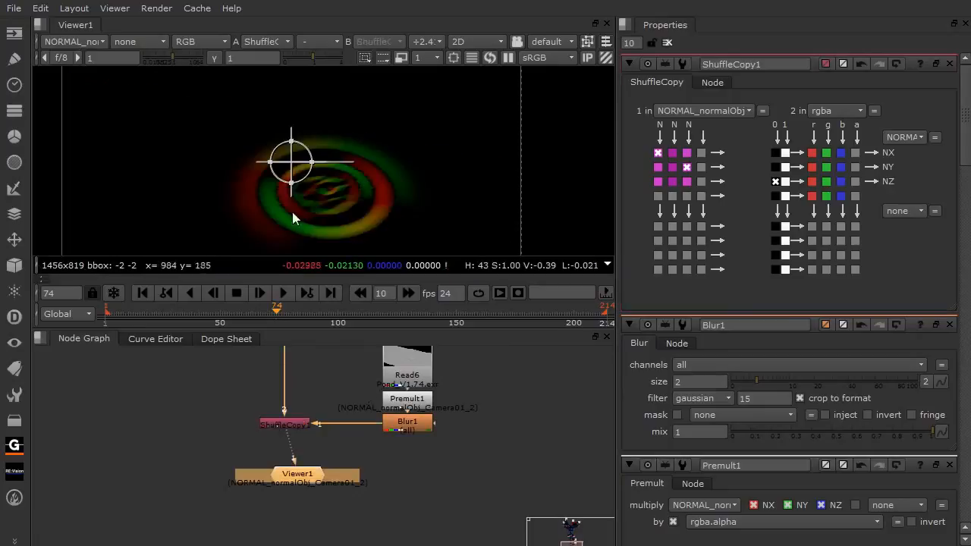
Step: Add an IDistort node directly below ShuffleCopy1 and display its rgba layer in the viewer
left_click(289, 425)
key("Tab")
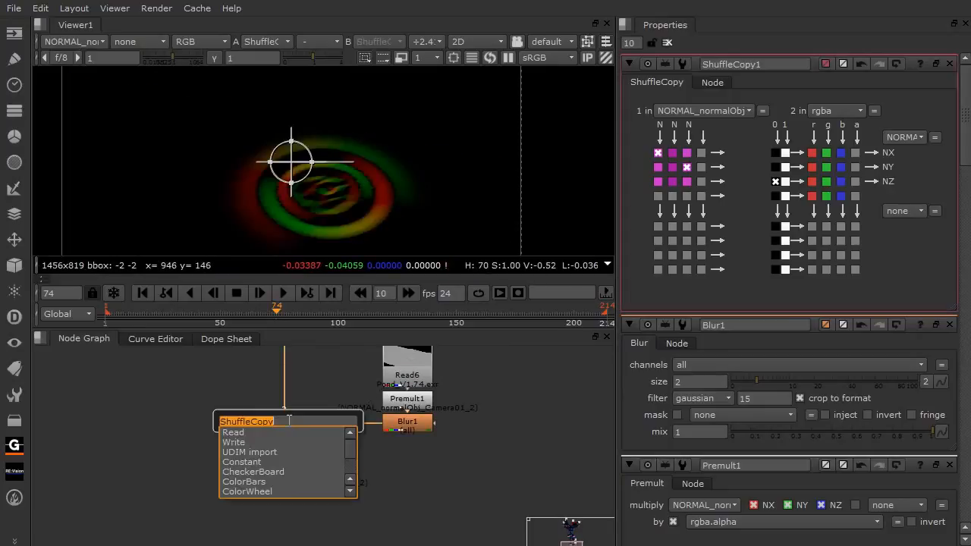
type("ID")
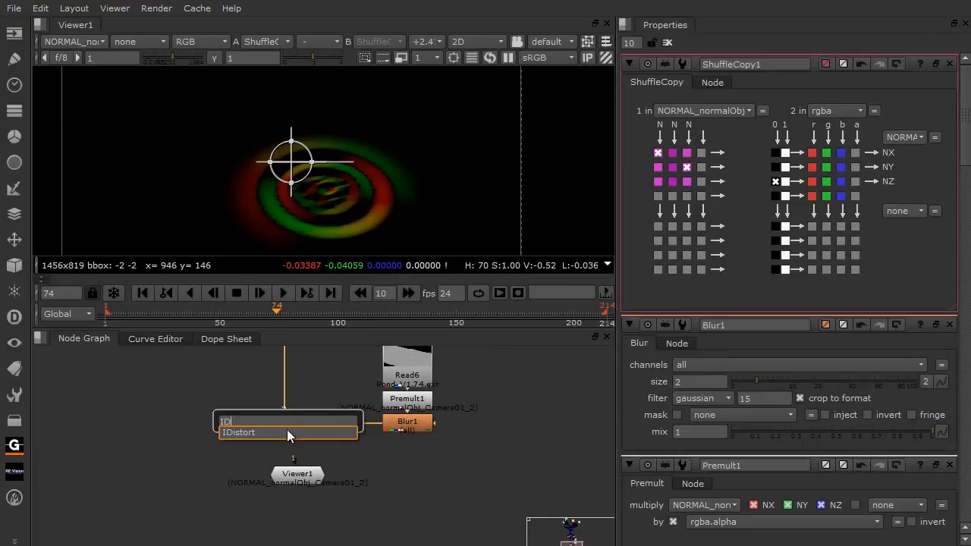
key("Return")
left_click(89, 46)
left_click(93, 87)
left_click_drag(271, 213, 288, 187)
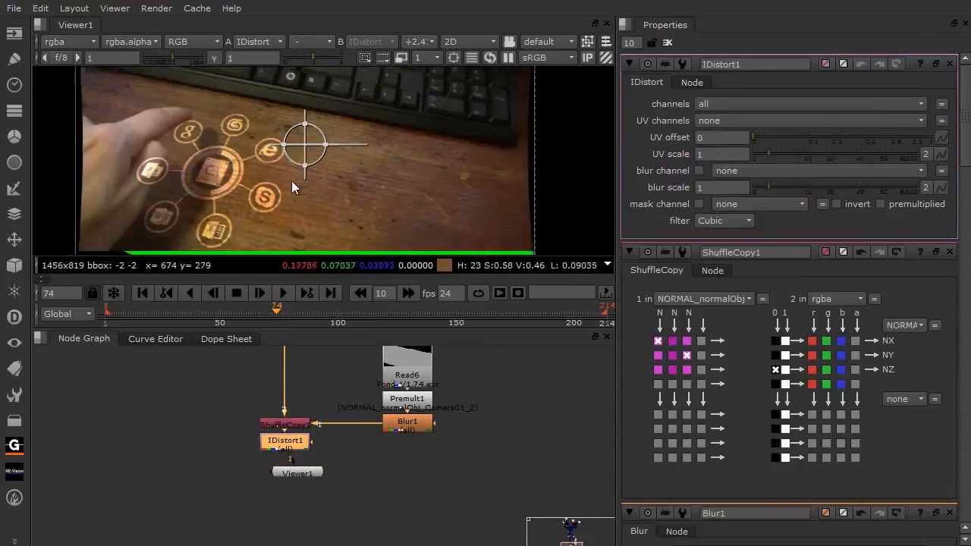
Step: At frame 57, set IDistort1's UV channels to NORMAL_normalObj_Camera01_2
left_click(237, 310)
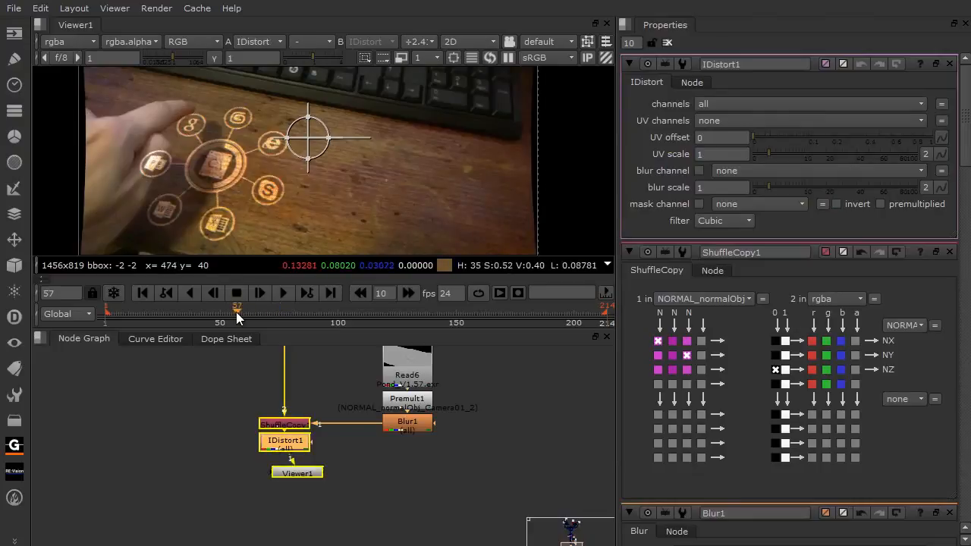
scroll(271, 178, "up", 3)
scroll(321, 186, "up", 3)
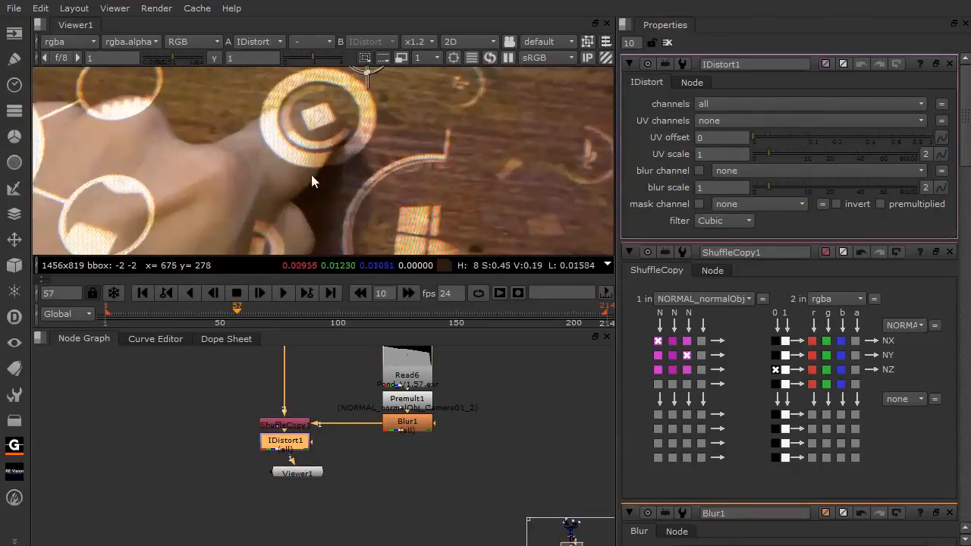
left_click_drag(325, 174, 265, 218)
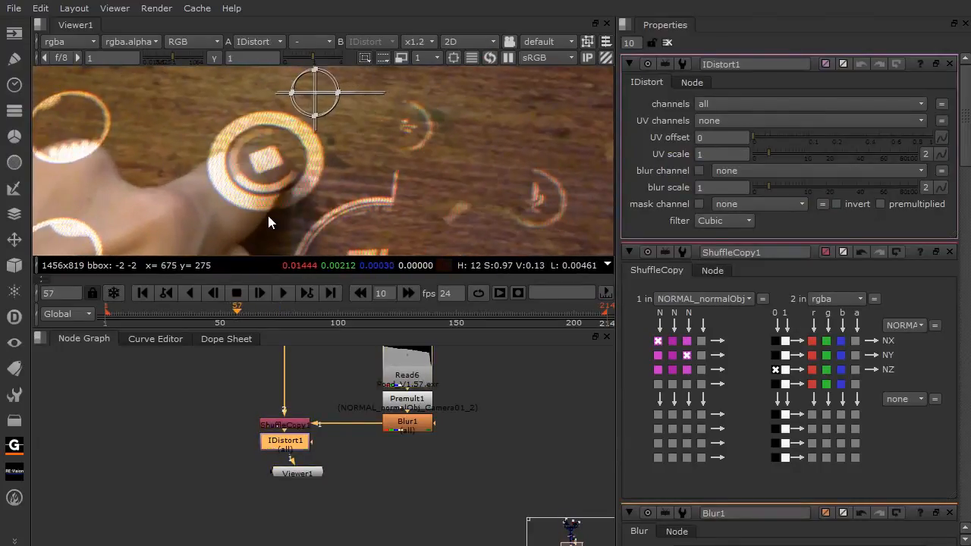
left_click(708, 120)
left_click(731, 190)
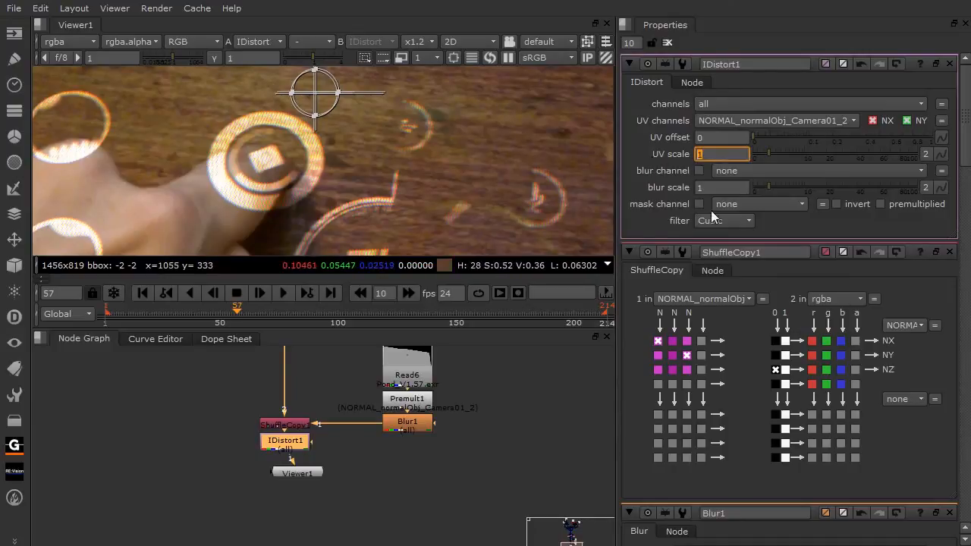
Step: Make room in the Read6 branch and insert a Grade node between Premult1 and Blur1
left_click_drag(304, 475, 309, 503)
left_click(389, 442)
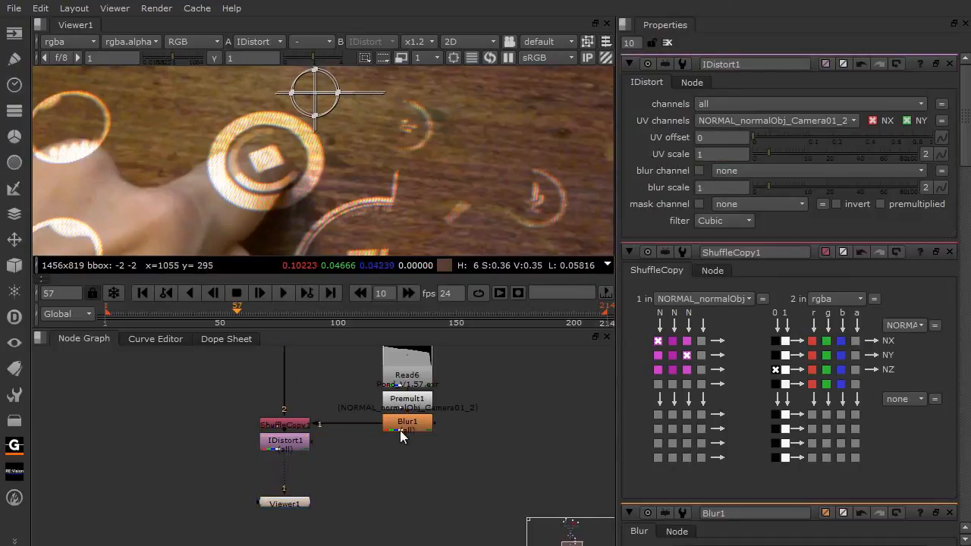
left_click_drag(480, 393, 476, 462)
left_click_drag(360, 397, 450, 478)
mouse_move(418, 420)
left_mouse_down()
mouse_move(416, 398)
mouse_move(418, 408)
left_mouse_up()
key("g")
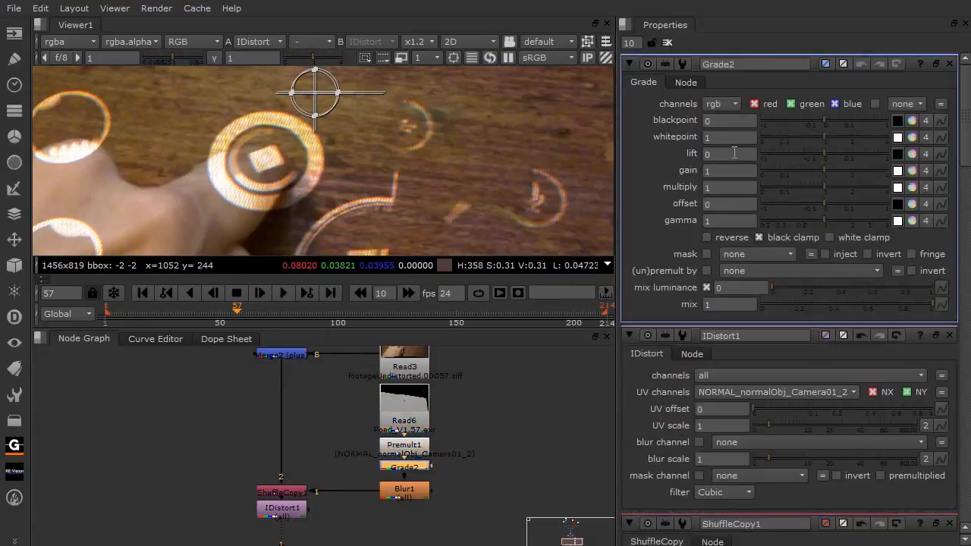
Step: Set Grade2's gain to 5 and its channels to NORMAL_normalObj_Camera01_2
left_click(736, 172)
type("5")
left_click(716, 98)
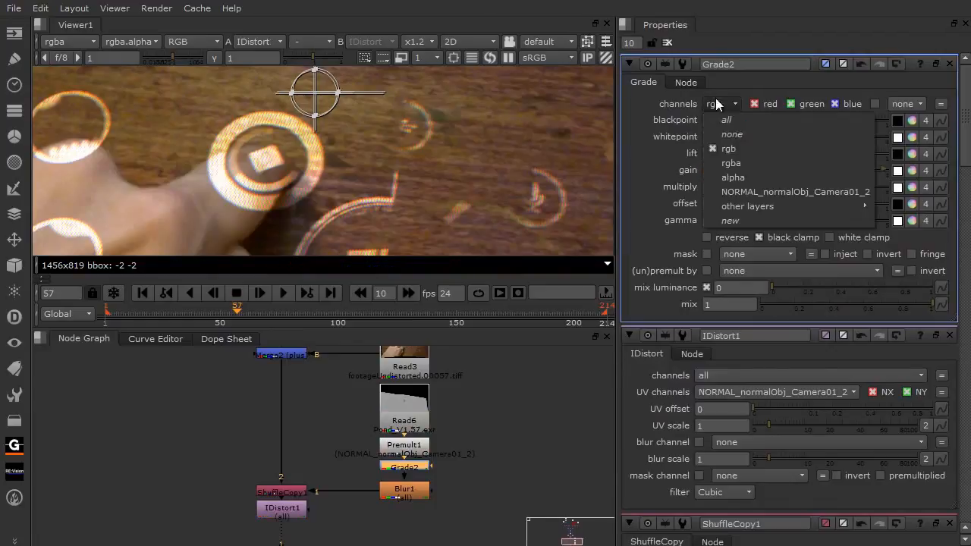
left_click(763, 190)
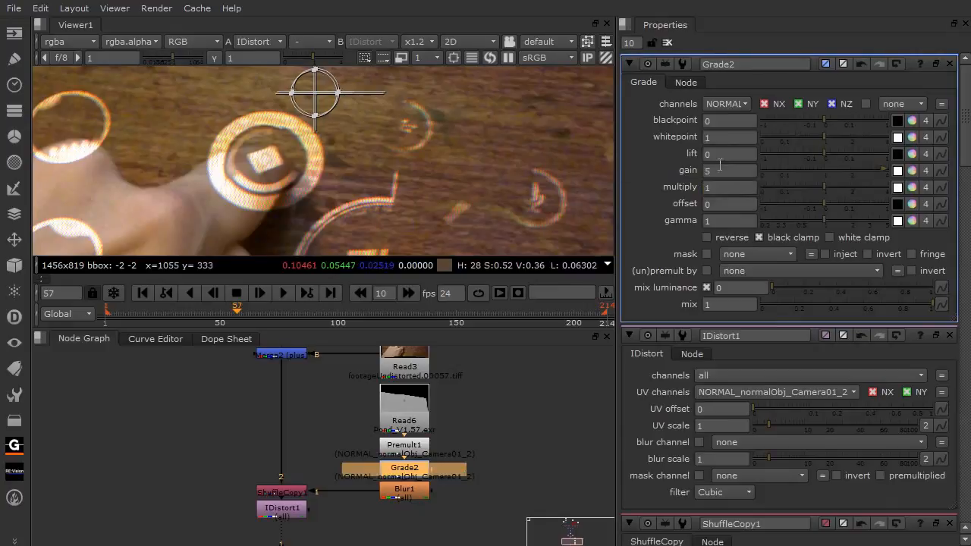
Step: Set IDistort1's UV scale to 5
double_click(290, 514)
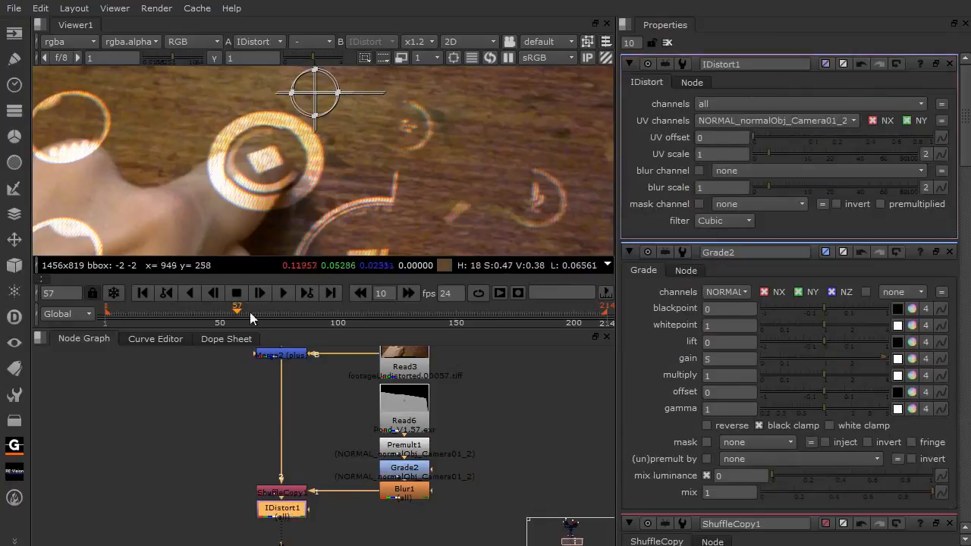
type("5")
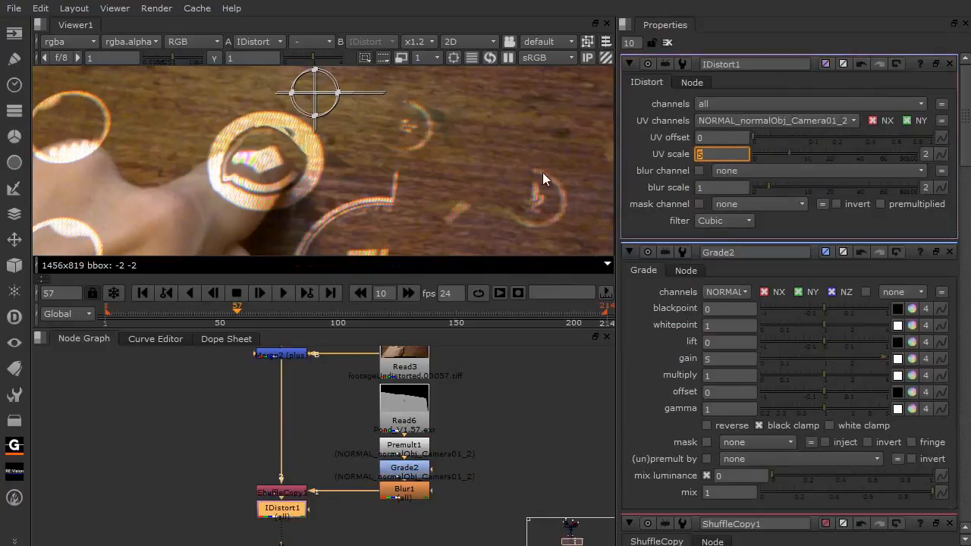
key("Return")
Step: Step back and forth through frames 57 to 70 and examine how the ripple distorts the interface and the desk
key("Right")
key("Right")
key("Right")
key("Right")
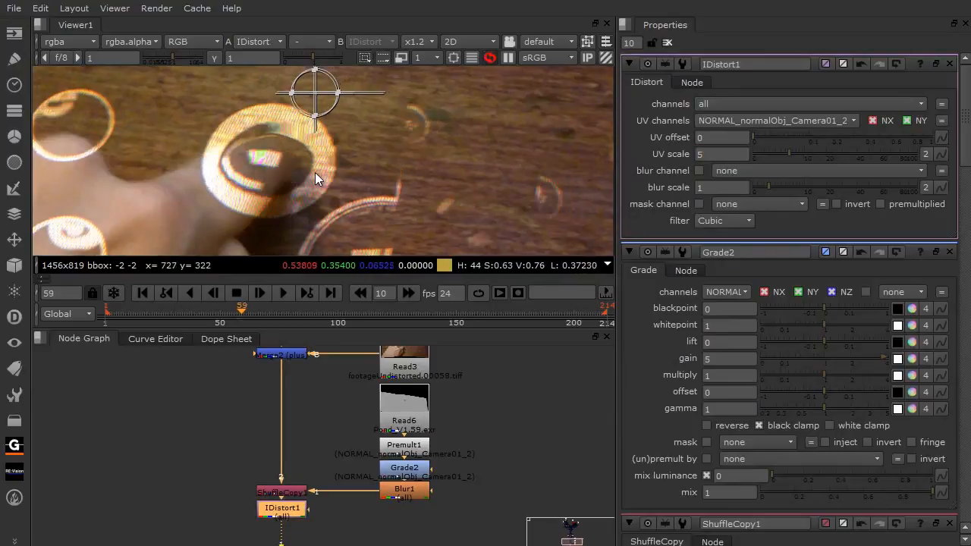
key("Right")
key("Right")
key("Right")
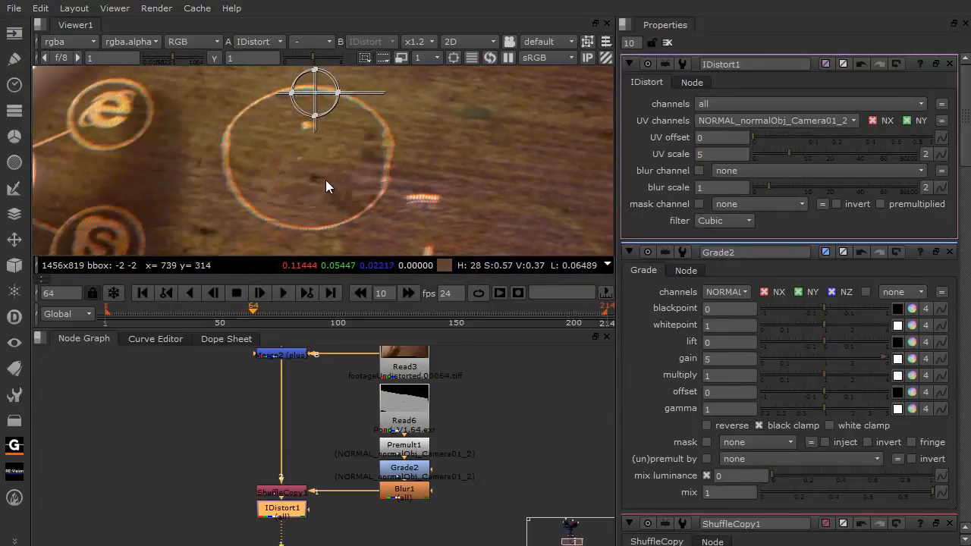
key("Right")
key("Right")
key("Left")
key("Left")
key("Left")
key("Left")
key("Left")
key("Left")
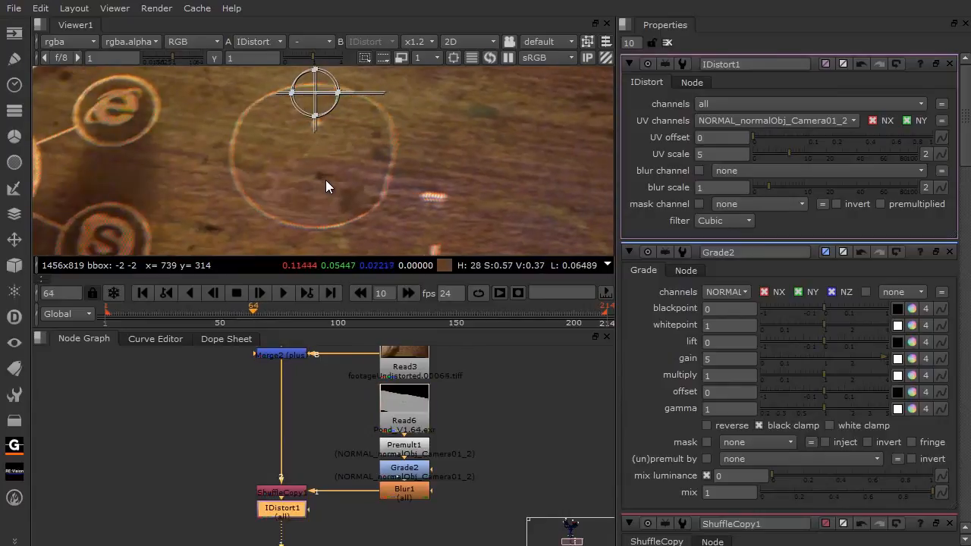
key("Right")
key("Right")
key("Right")
key("Right")
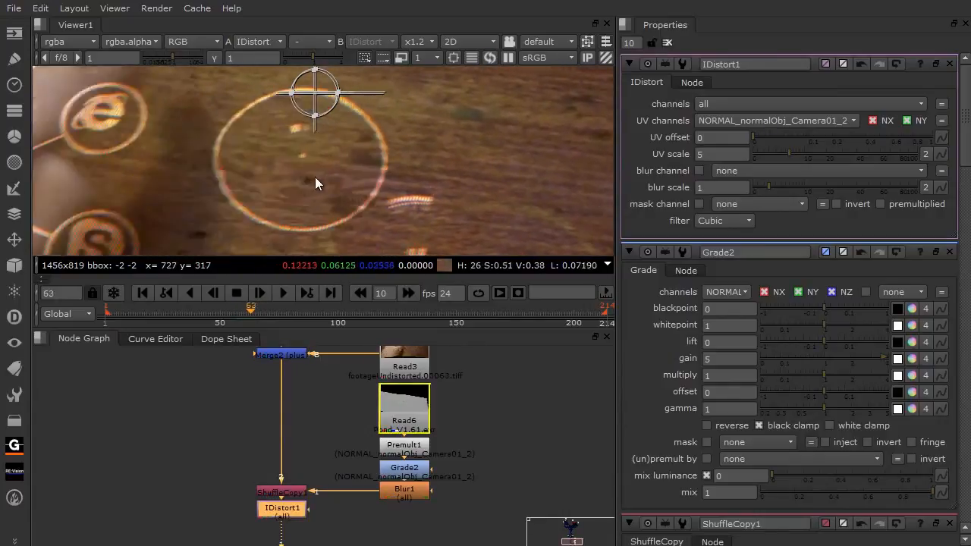
key("Left")
key("Left")
key("Left")
key("Left")
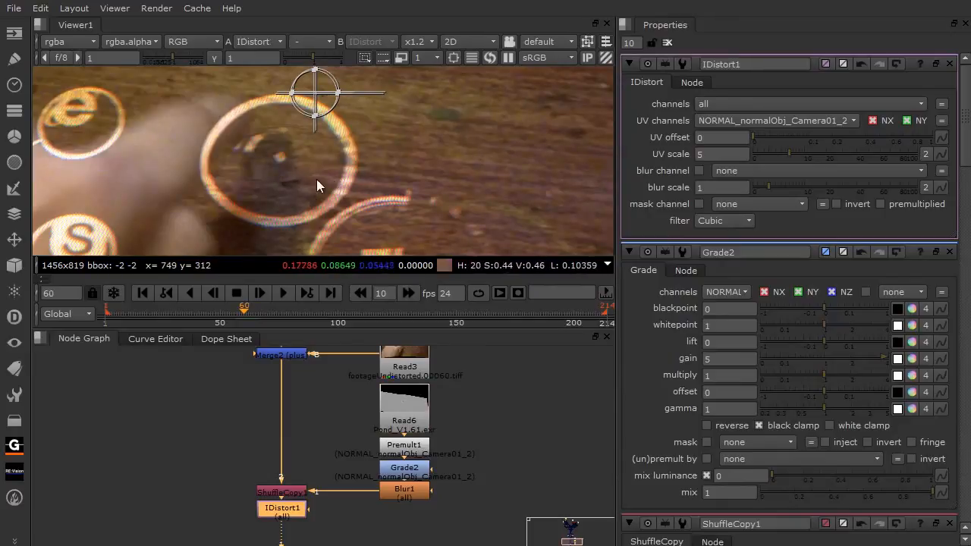
key("Right")
key("Right")
key("Right")
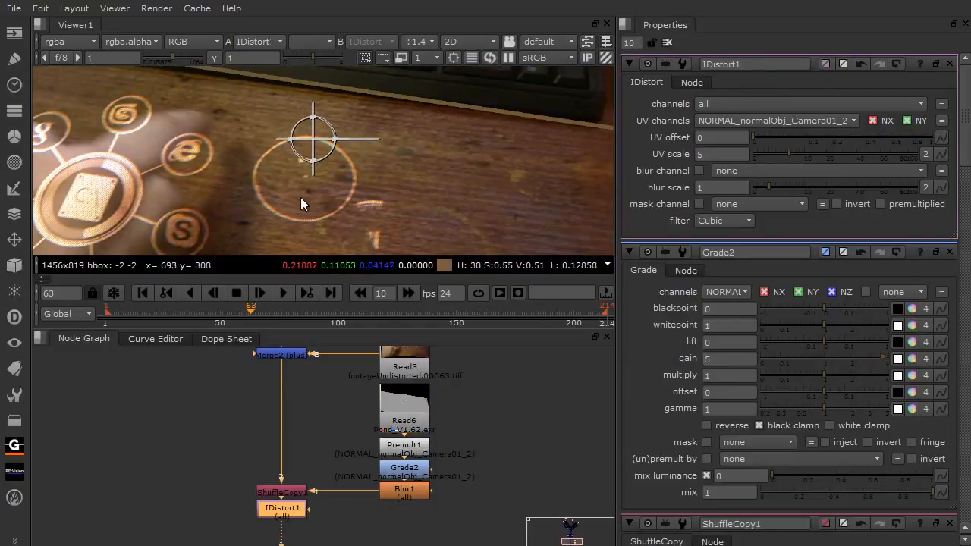
scroll(301, 203, "up", 2)
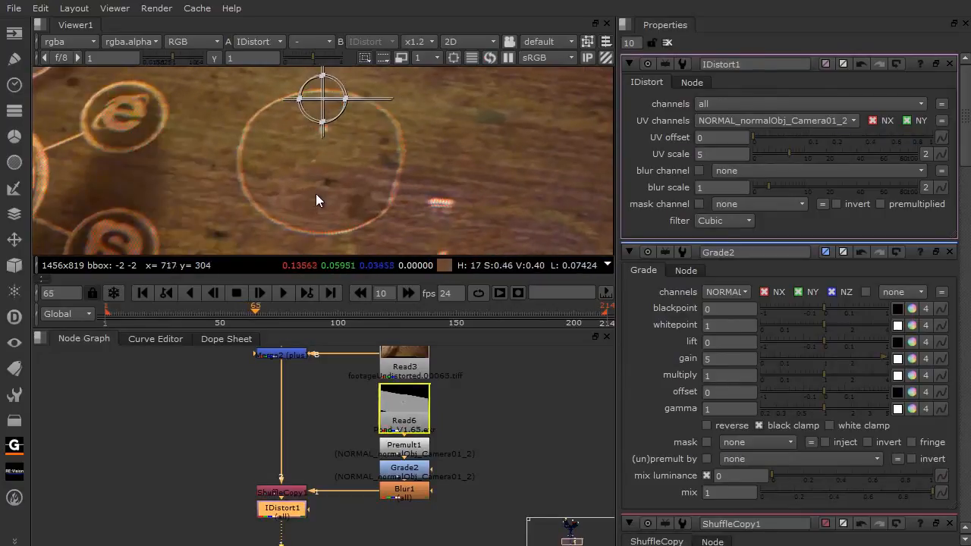
key("Left")
key("Left")
key("Left")
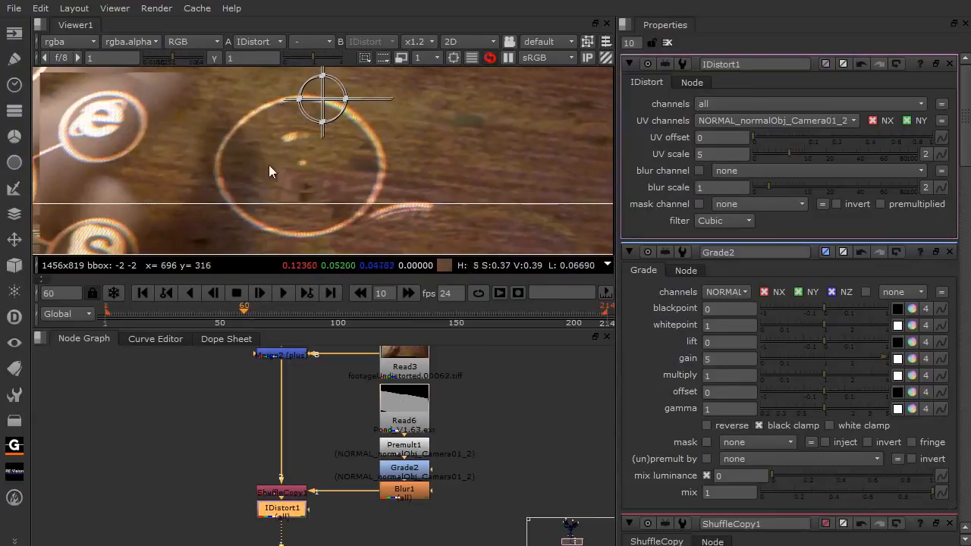
key("Right")
key("Right")
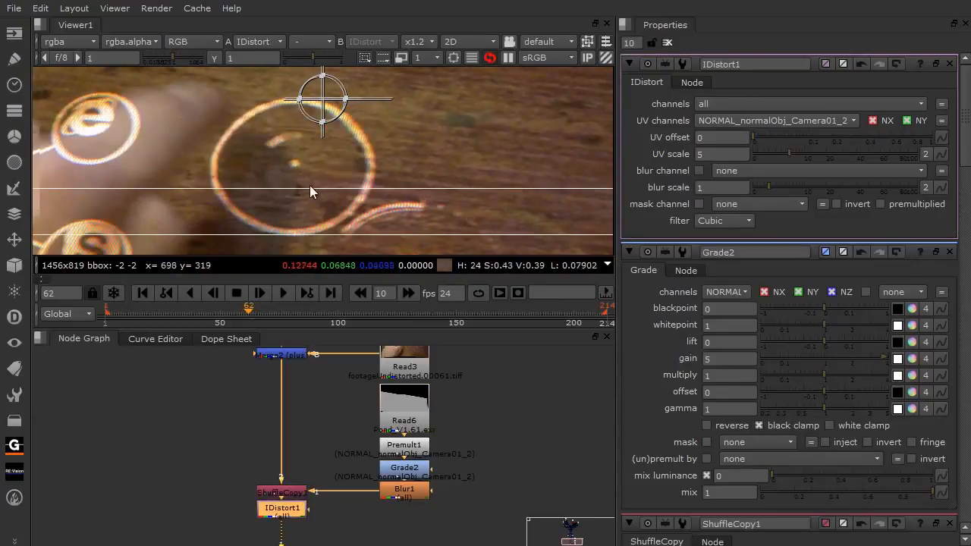
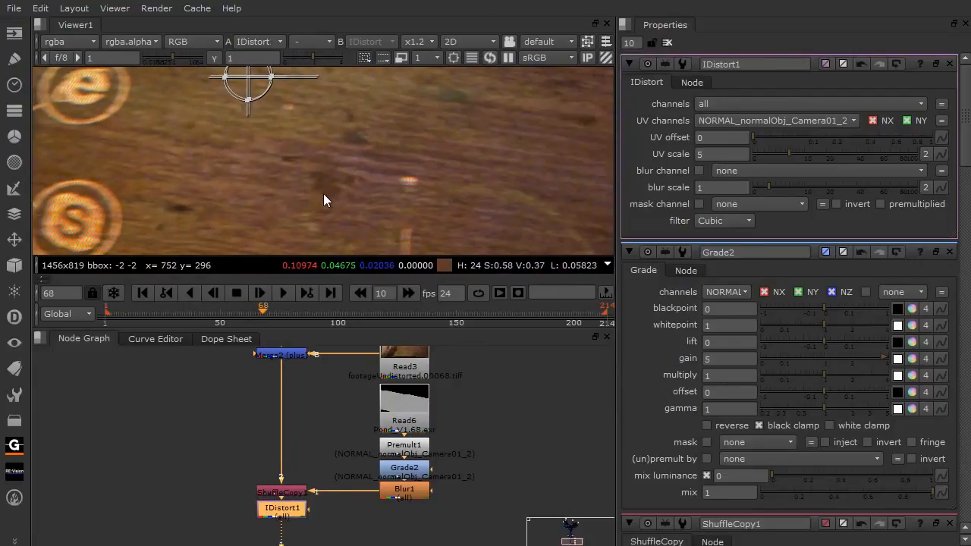
scroll(324, 195, "down", 1)
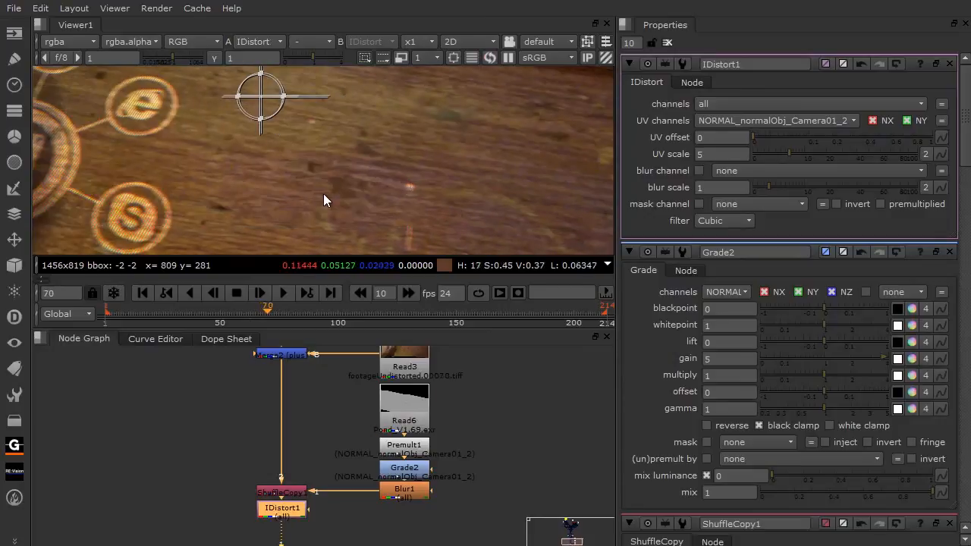
left_click_drag(314, 204, 250, 247)
mouse_move(493, 166)
left_mouse_down()
mouse_move(208, 192)
mouse_move(224, 209)
mouse_move(741, 283)
mouse_move(831, 306)
mouse_move(543, 213)
left_mouse_up()
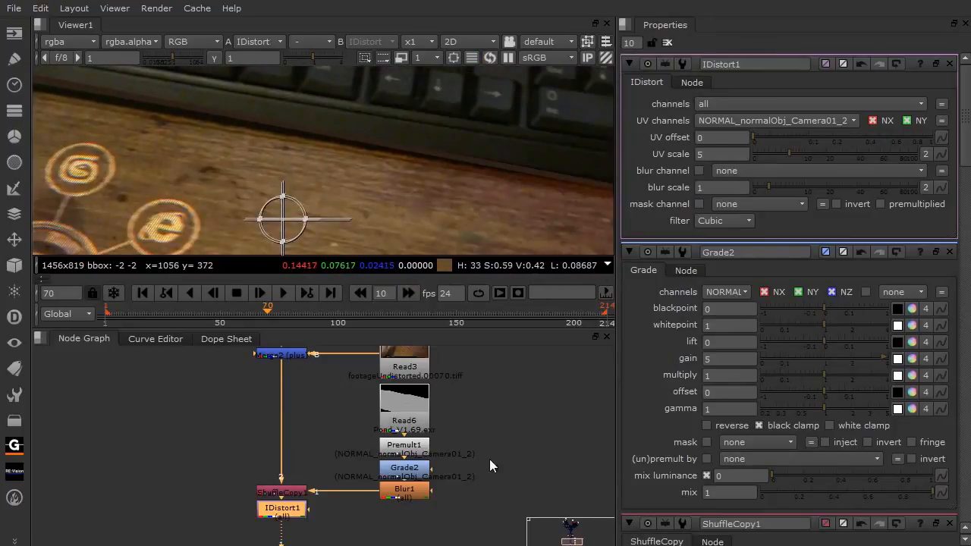
Step: Insert an Erode (fast) node between Read6 and Premult1 and set its size to -2
left_click_drag(426, 427, 514, 422)
key("Tab")
type("erode")
key("Return")
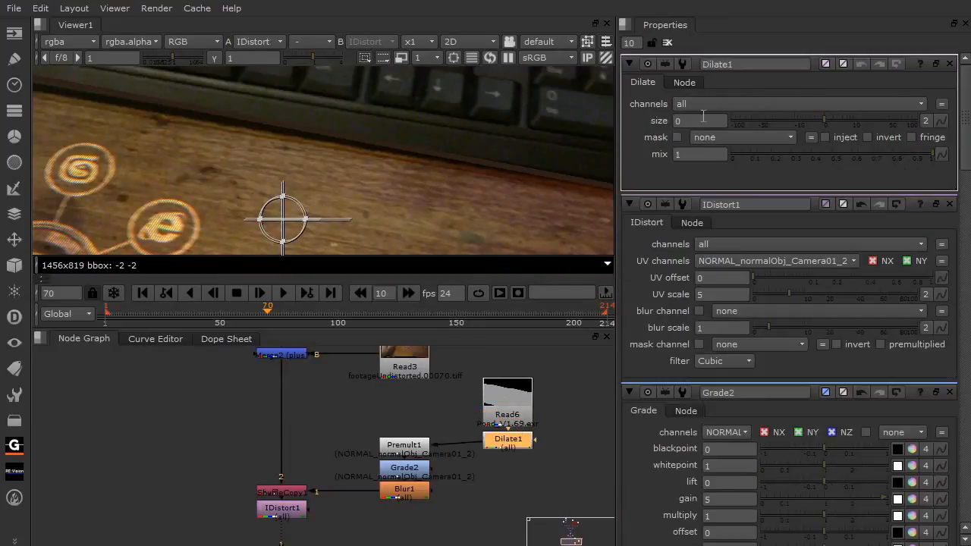
type("-2")
key("Return")
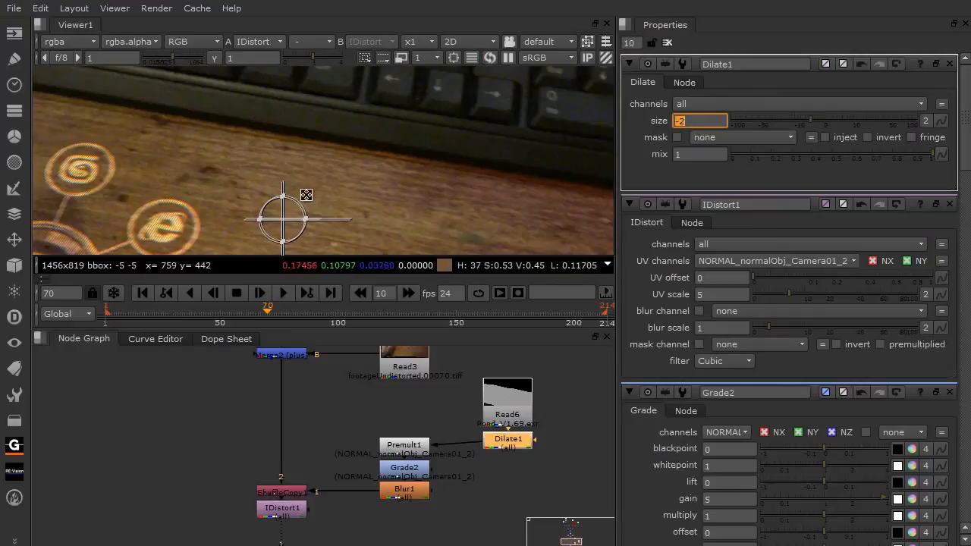
Step: Line up Read6, Dilate1, Premult1, Grade2 and Blur1 in a single column beside the main branch
left_click_drag(386, 422, 390, 475)
left_click_drag(370, 437, 474, 463)
left_click_drag(504, 521, 422, 355)
left_click_drag(446, 375, 435, 356)
left_click(315, 430)
left_click_drag(314, 421, 313, 427)
Step: Add a Soften node below Camera01_2Render, feeding the R, G and B shuffle nodes
scroll(300, 440, "down", 4)
left_click_drag(148, 241, 359, 148)
scroll(330, 171, "up", 3)
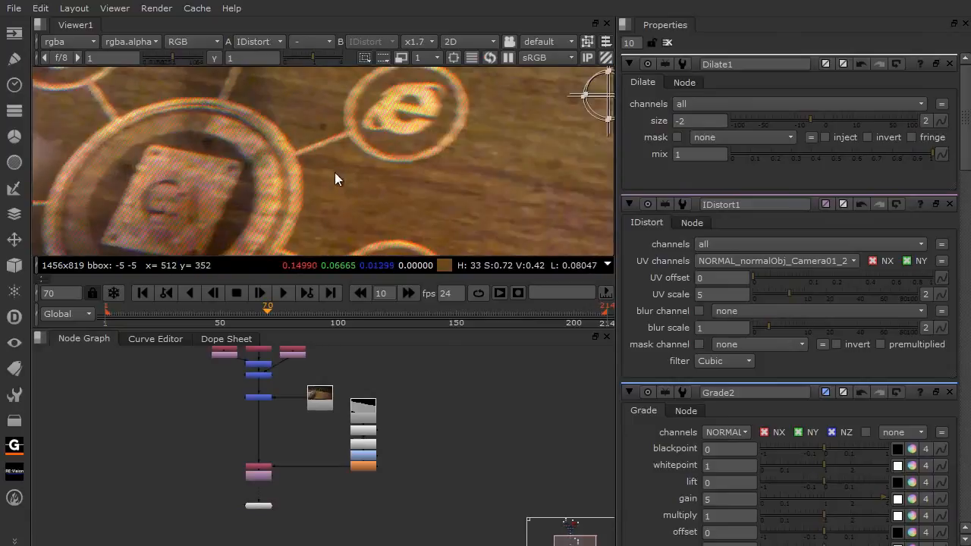
left_click_drag(390, 186, 254, 137)
left_click_drag(341, 399, 373, 477)
scroll(374, 477, "up", 2)
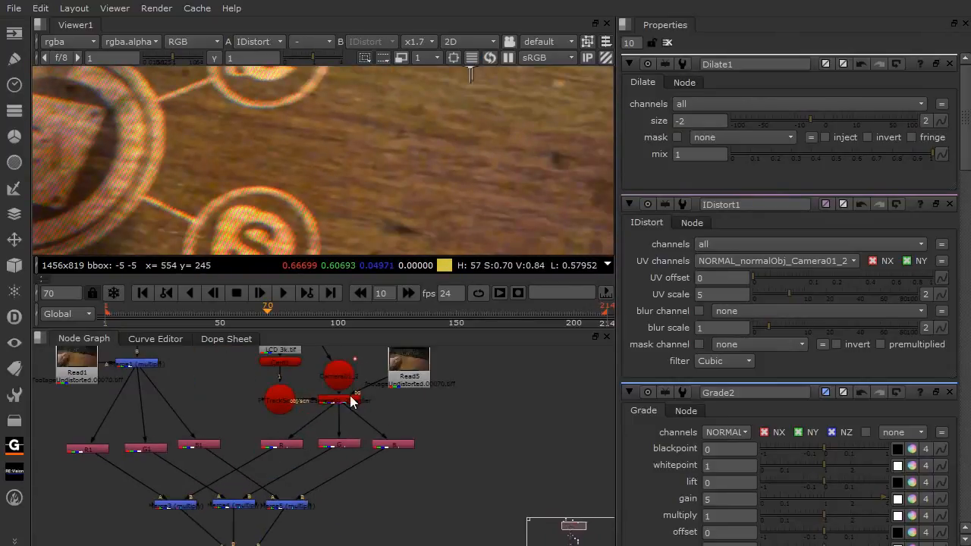
scroll(346, 400, "up", 3)
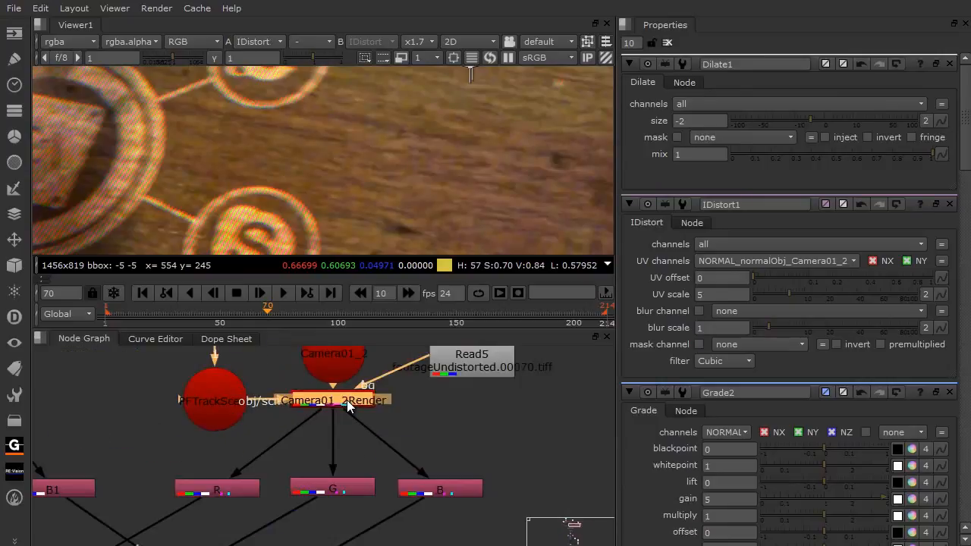
double_click(347, 399)
key("Tab")
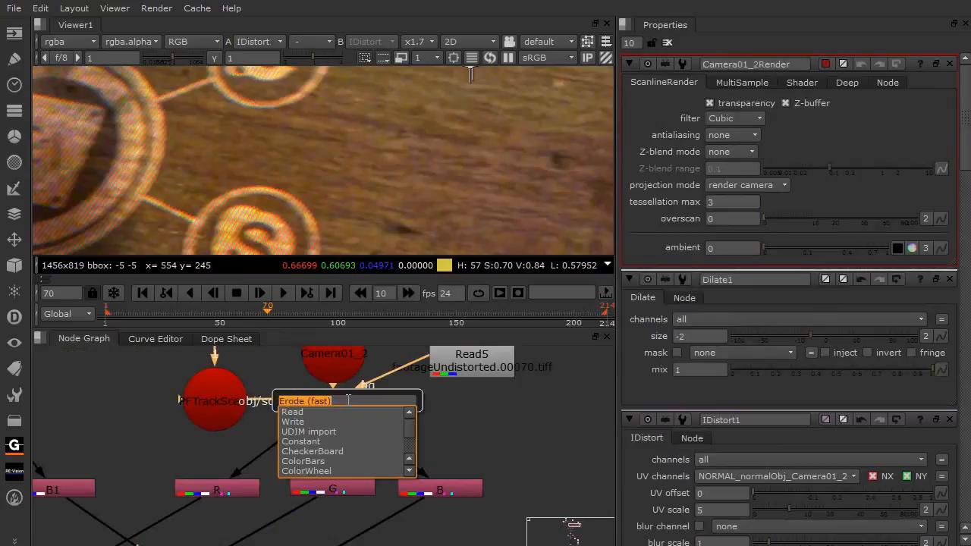
type("SOF")
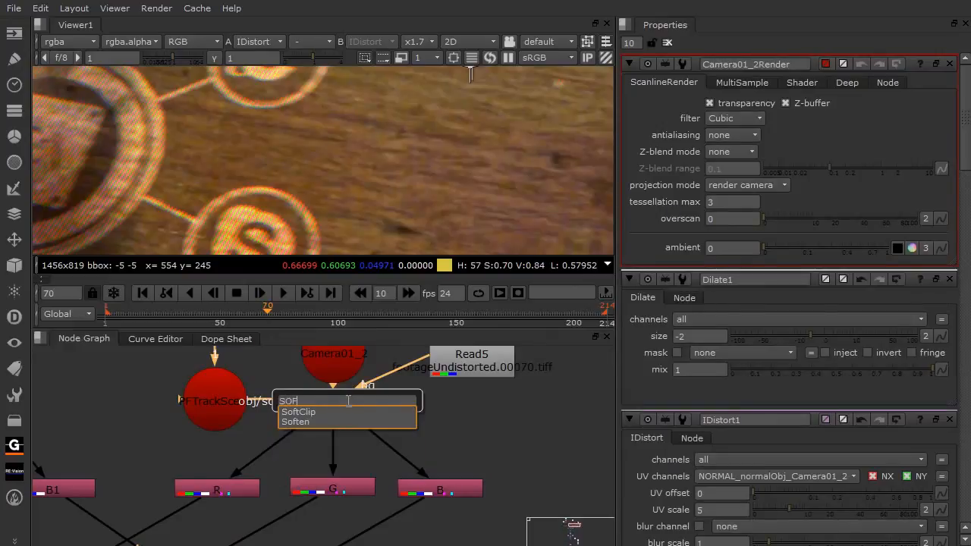
left_click(341, 422)
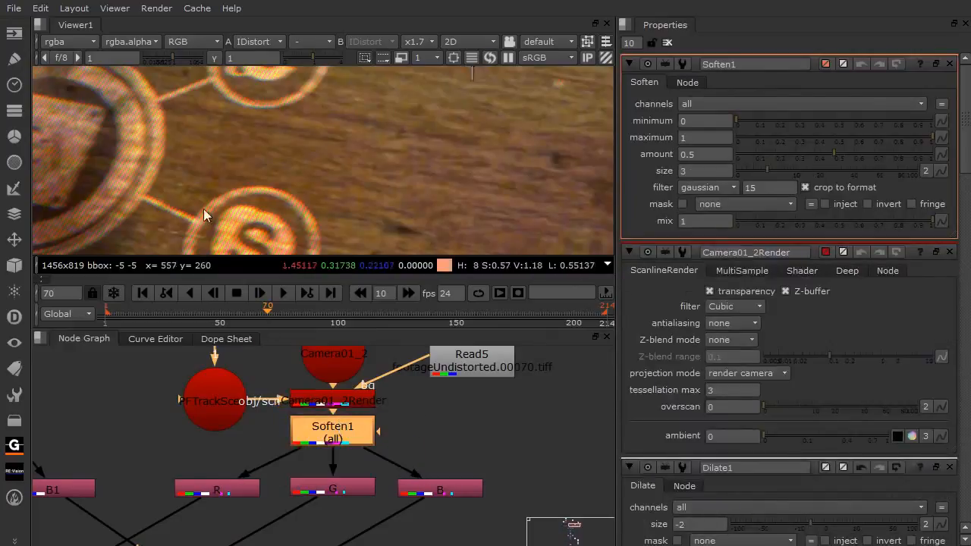
Step: Set Soften1's amount to 0.35
scroll(455, 179, "down", 4)
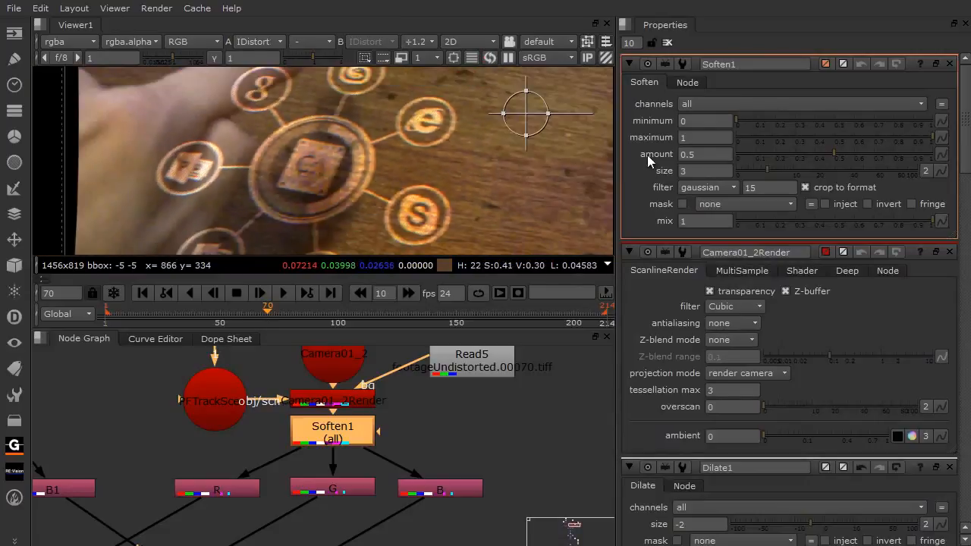
double_click(702, 153)
type("0.35")
key("Return")
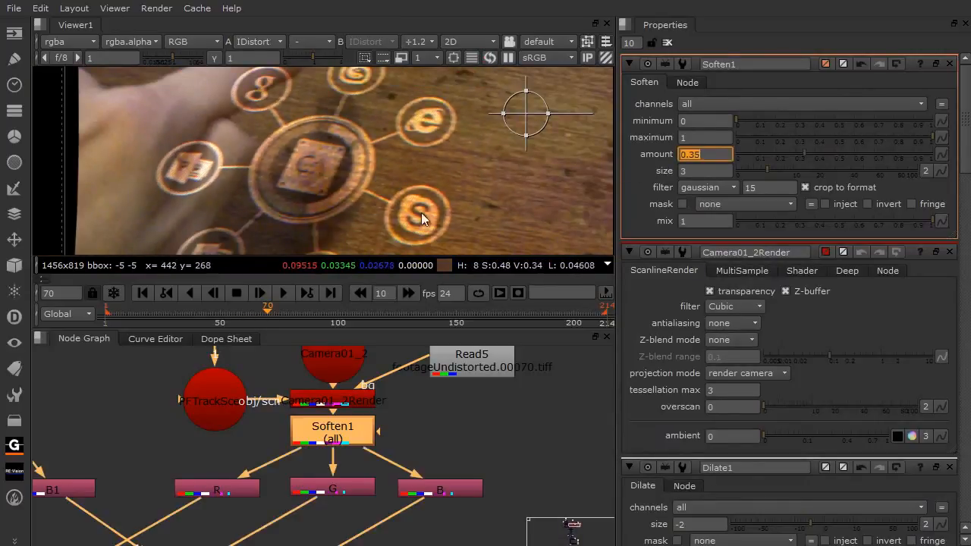
Step: Inspect the softened icon overlay in the viewer, both up close and across the wider frame
scroll(402, 175, "up", 3)
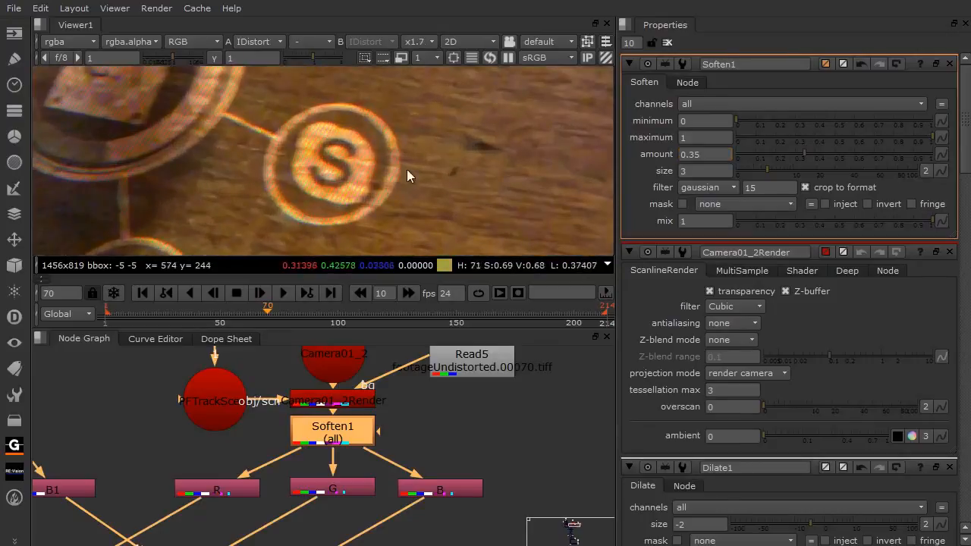
scroll(295, 175, "down", 1)
left_click_drag(251, 155, 337, 159)
scroll(326, 202, "down", 3)
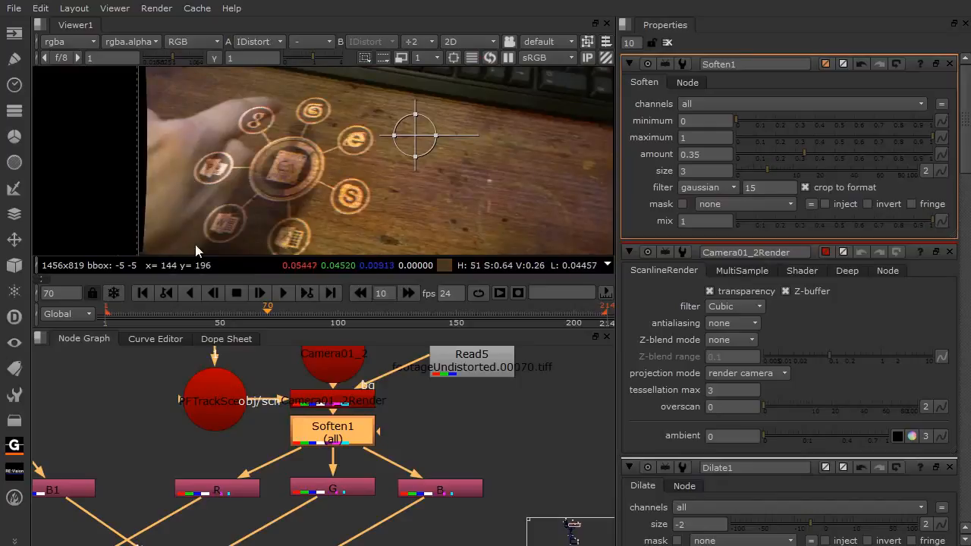
Step: Load the hand.###.jpg sequence from the assets/roto folder into a new Read node beside IDistort1
scroll(305, 429, "down", 5)
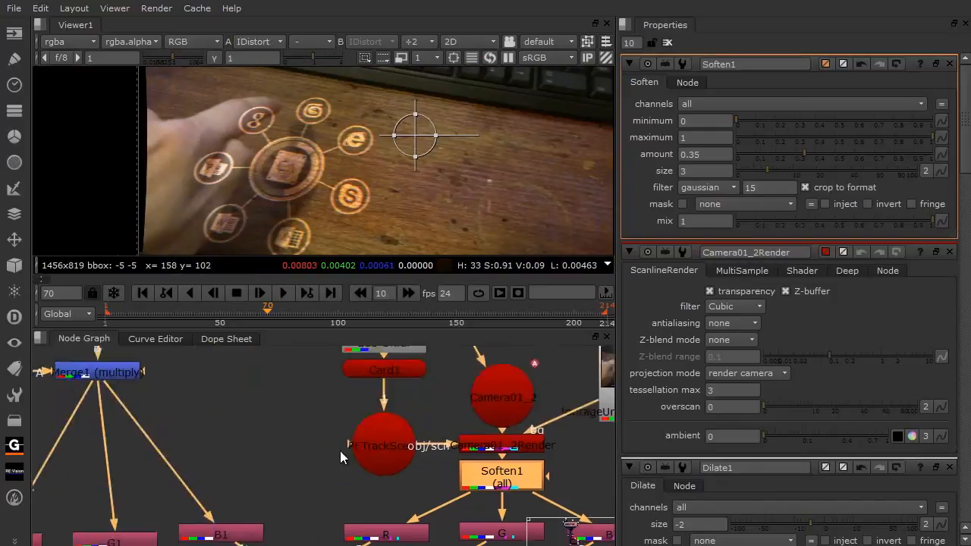
scroll(336, 484, "down", 3)
left_click_drag(339, 395, 324, 318)
left_click_drag(322, 437, 319, 354)
scroll(263, 441, "up", 3)
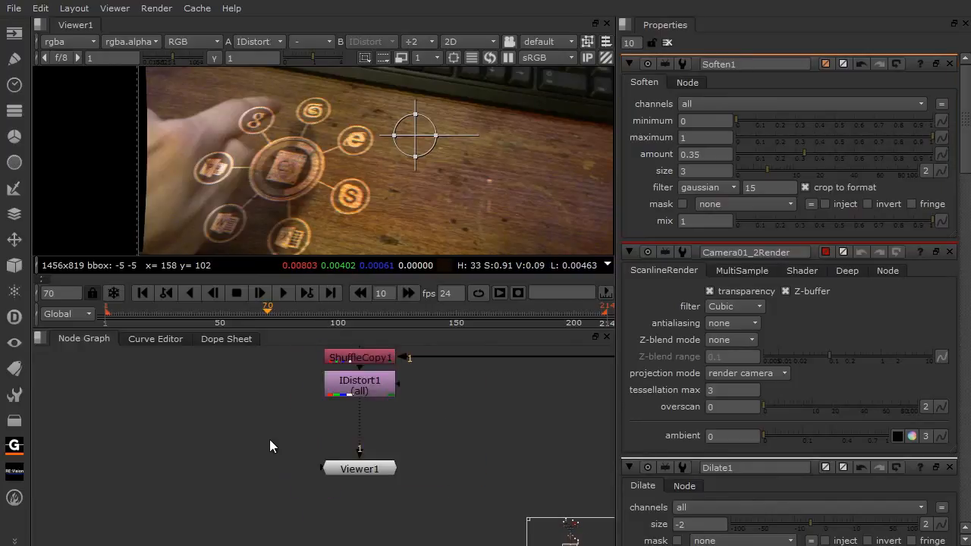
key("r")
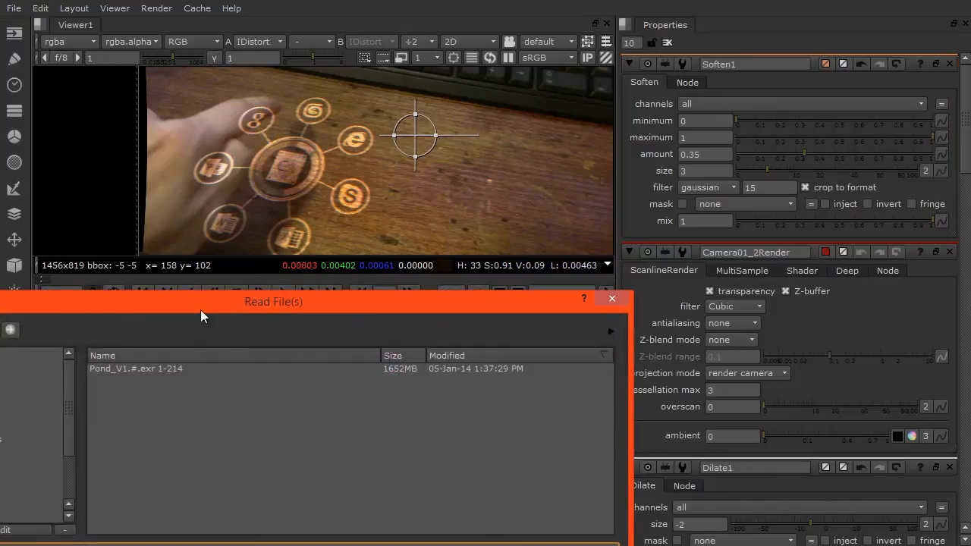
left_click(134, 335)
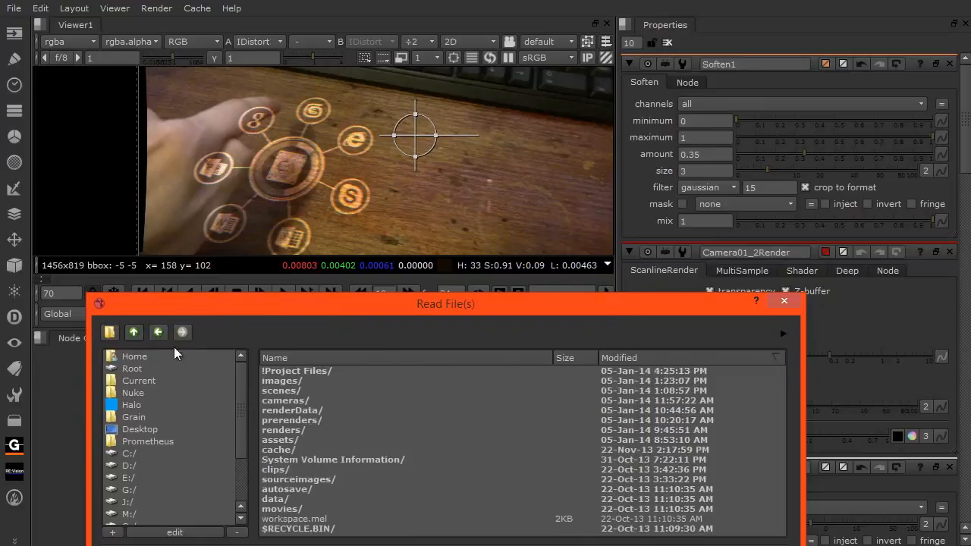
double_click(287, 441)
left_click(290, 371)
double_click(291, 372)
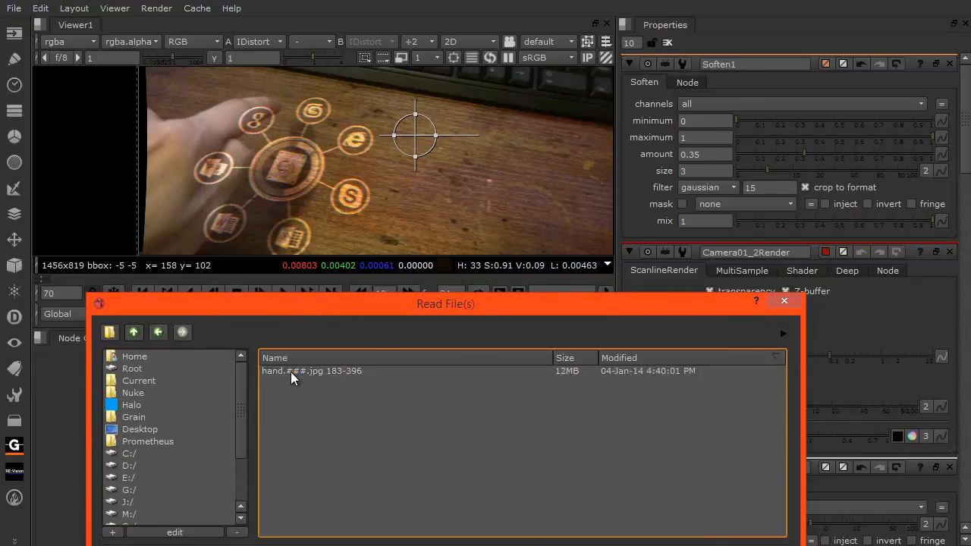
double_click(365, 369)
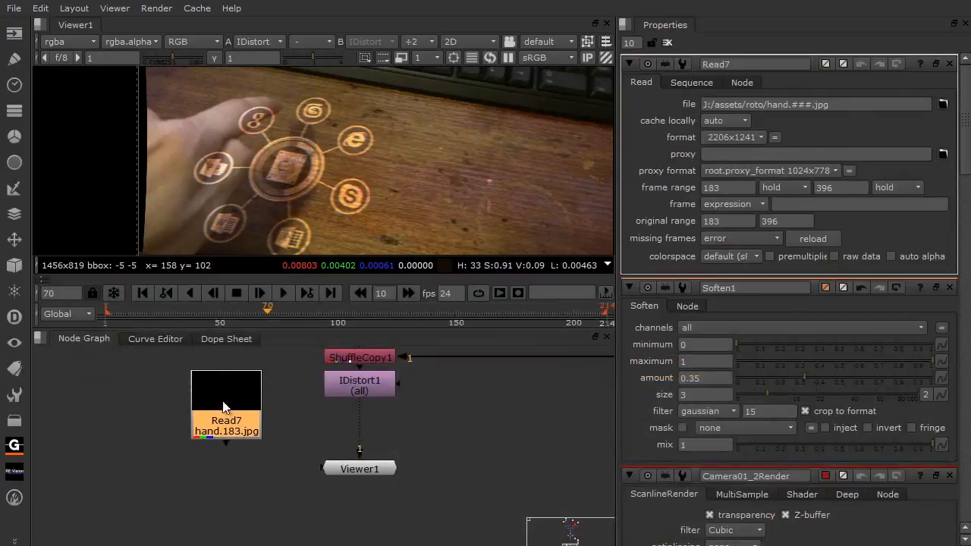
Step: Add a TimeOffset node below the hand roto's Read7 node
key("Tab")
type("TIM")
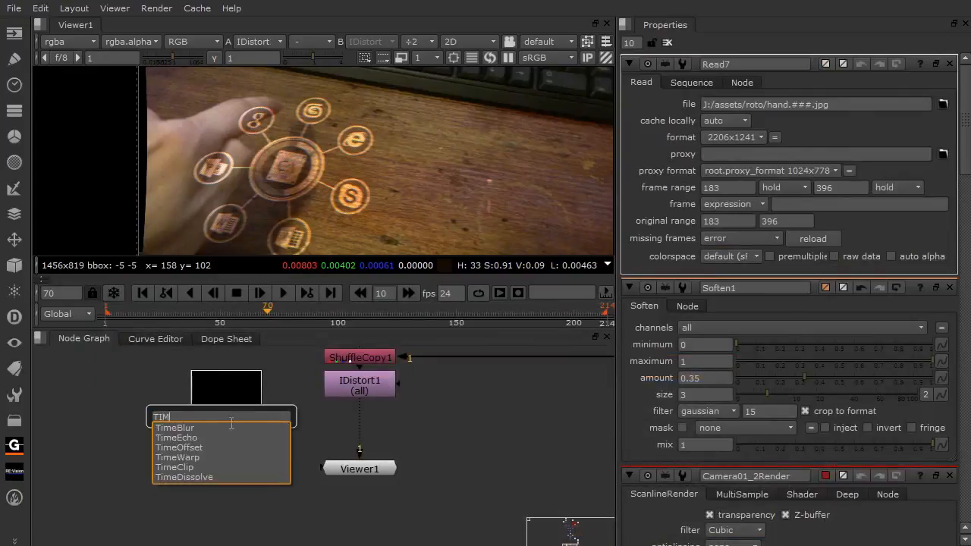
left_click(216, 448)
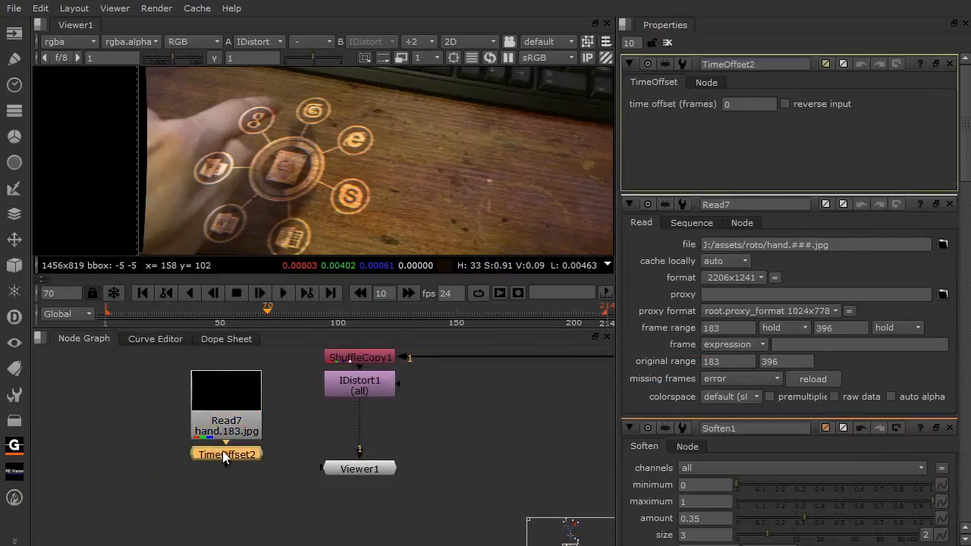
Step: Add a Merge below IDistort1 with TimeOffset2 as its A input, set it to plus and align it with TimeOffset2
left_click_drag(341, 470, 342, 543)
key("m")
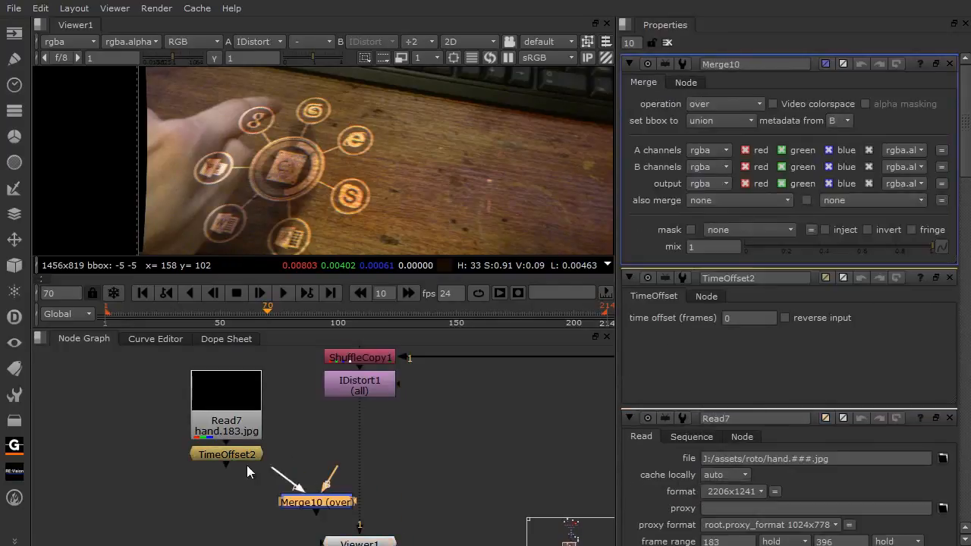
left_click_drag(349, 435, 358, 393)
left_click_drag(326, 507, 369, 487)
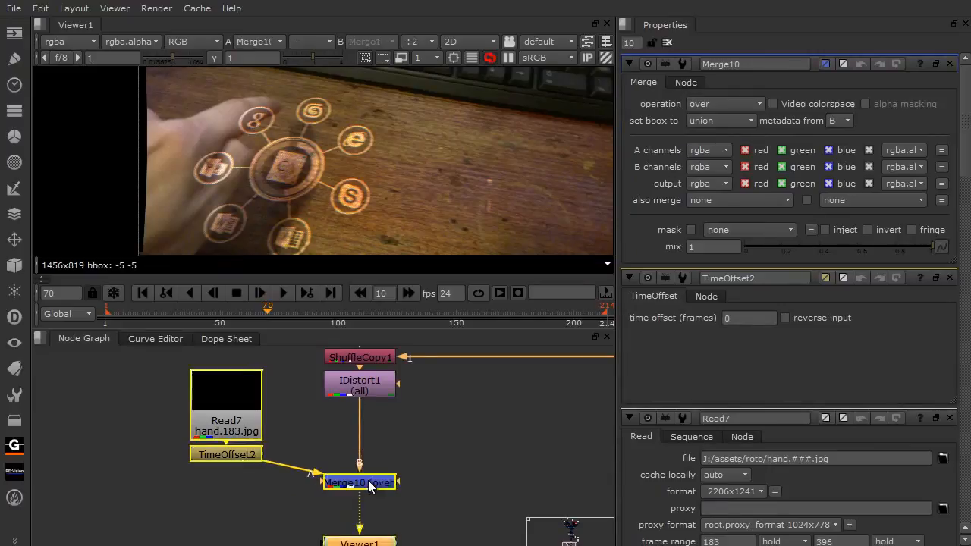
left_click(701, 107)
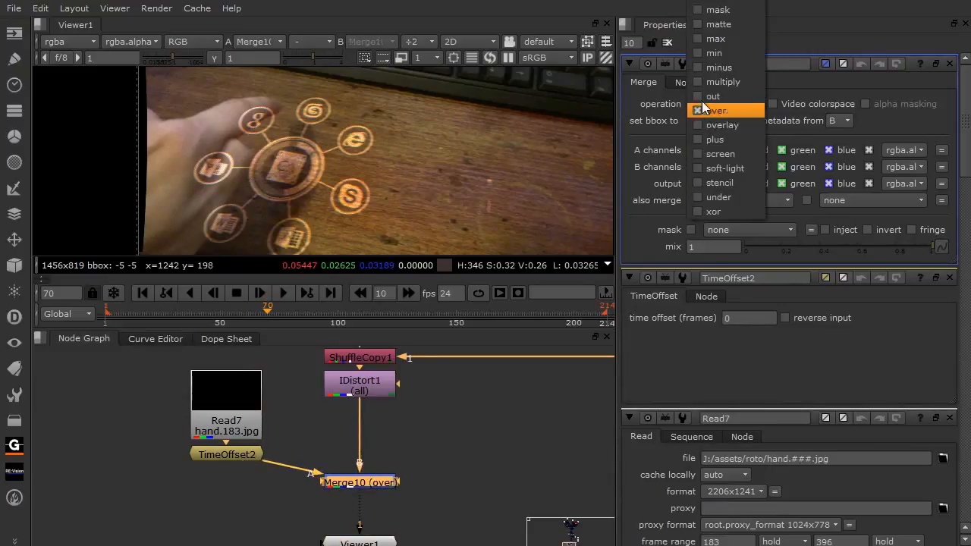
left_click(715, 140)
left_click_drag(362, 487, 365, 462)
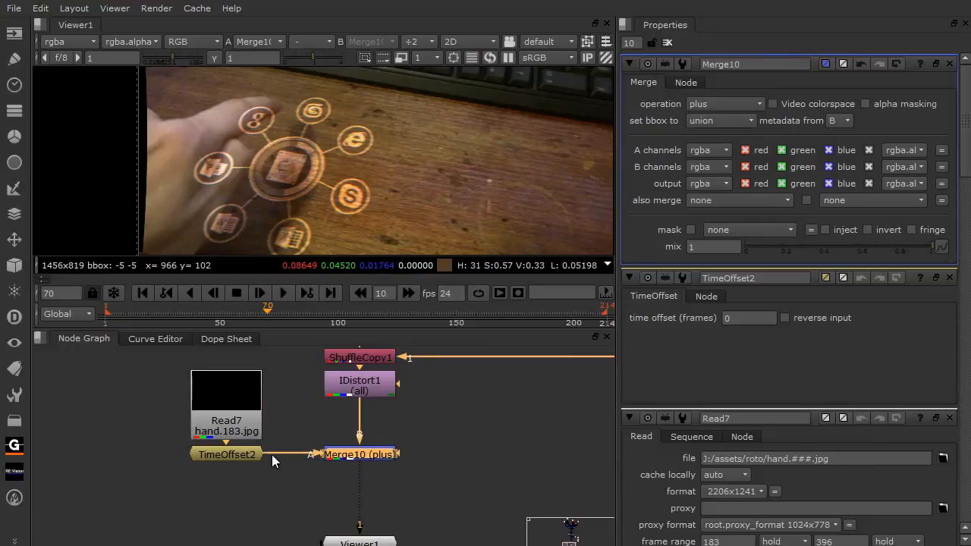
Step: Set TimeOffset2's time offset to -182 frames, based on Read7's frame range
left_click(259, 453)
left_click(253, 410)
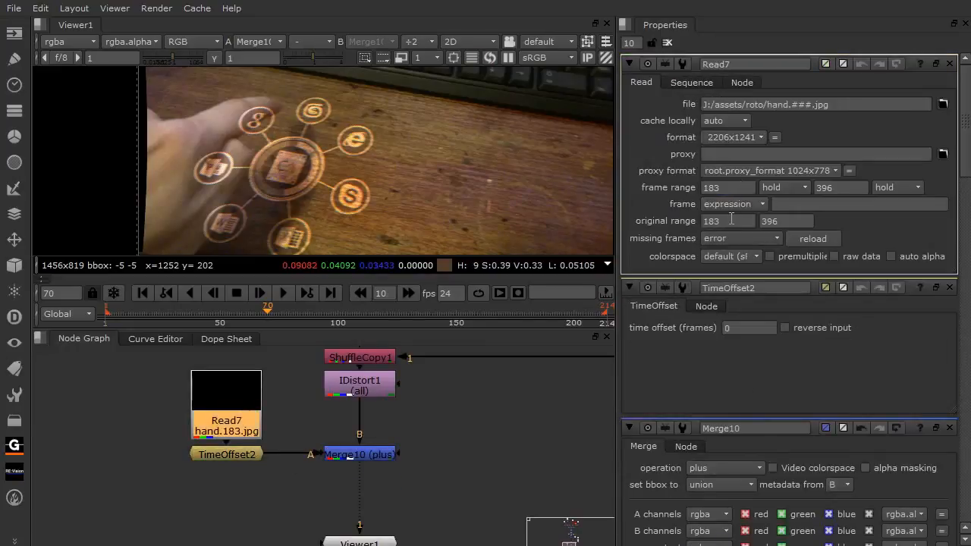
left_click(240, 456)
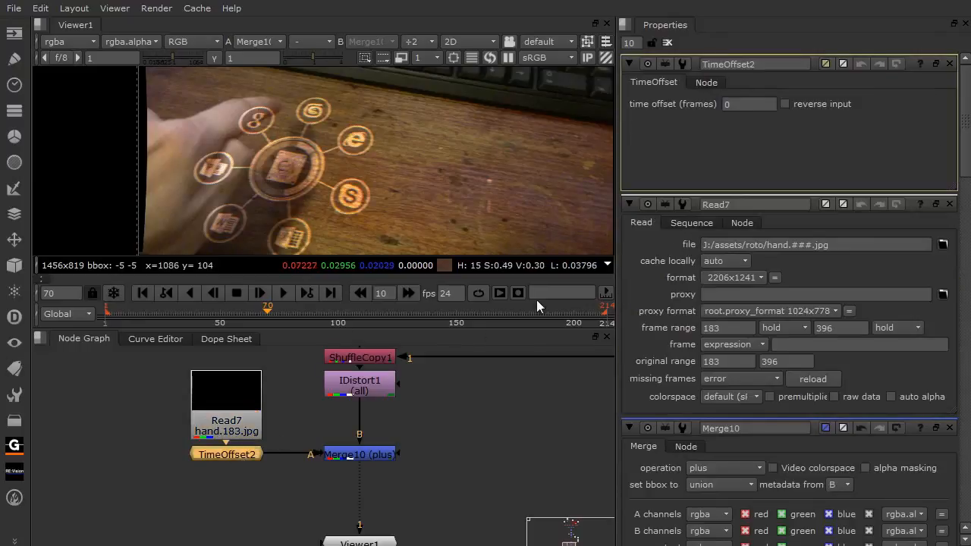
type("-182")
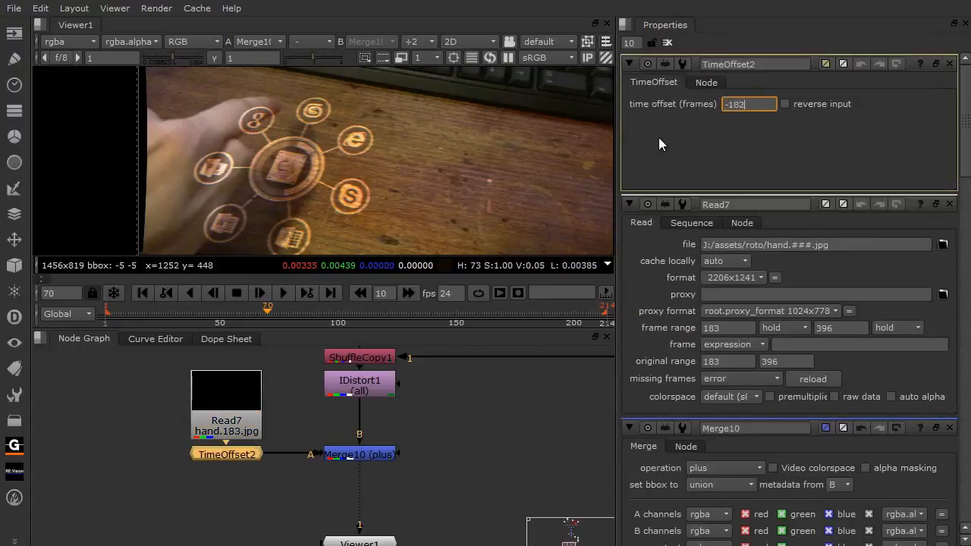
key("Return")
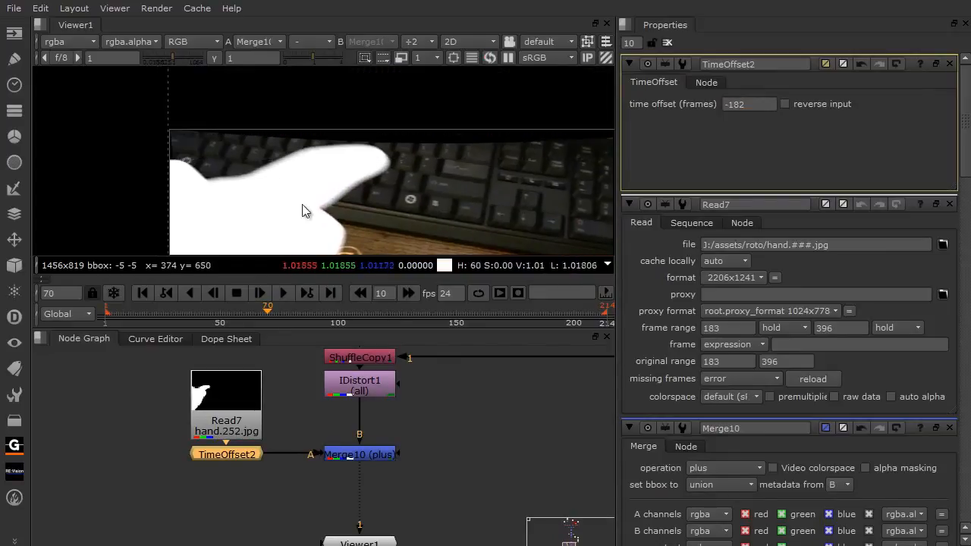
Step: Insert a Reformat node between Read7 and TimeOffset2
left_click_drag(227, 423, 228, 398)
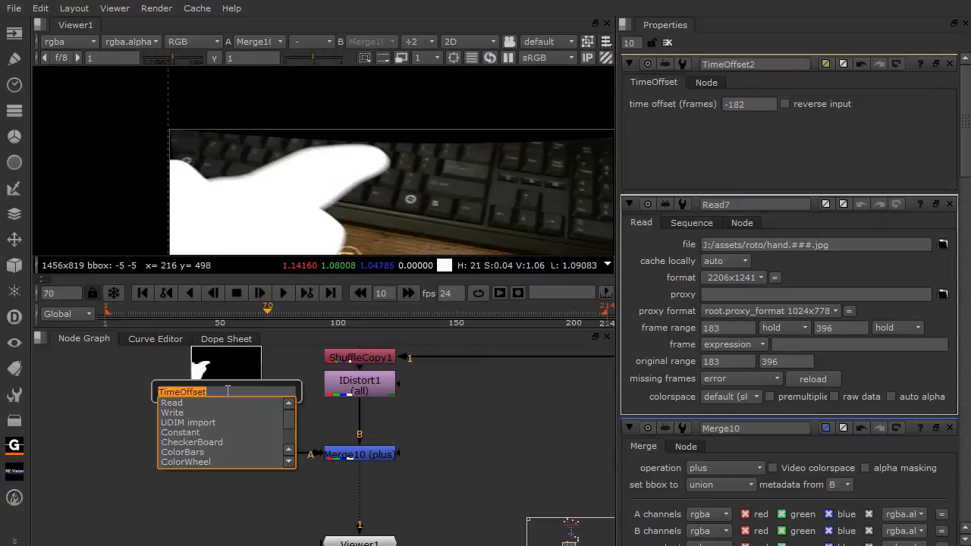
type("Reformat")
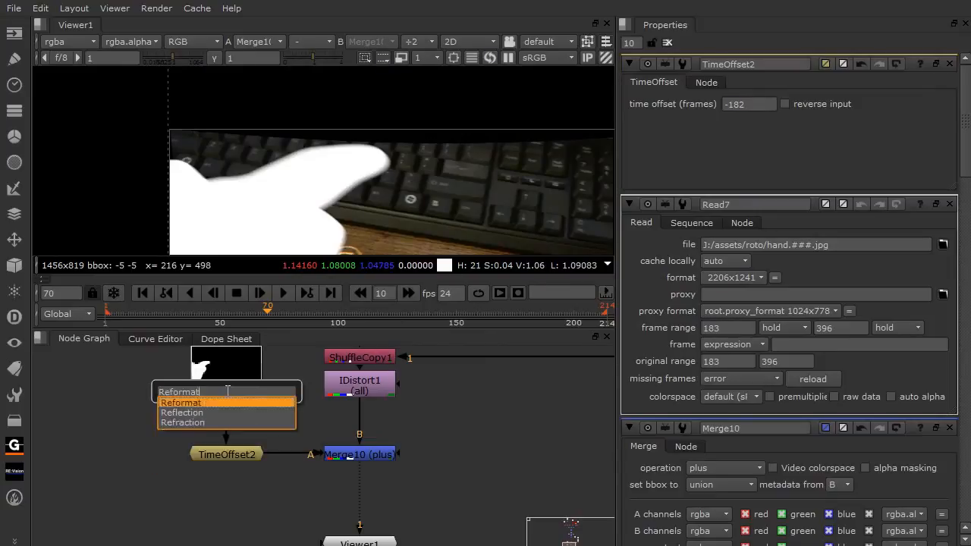
key("Return")
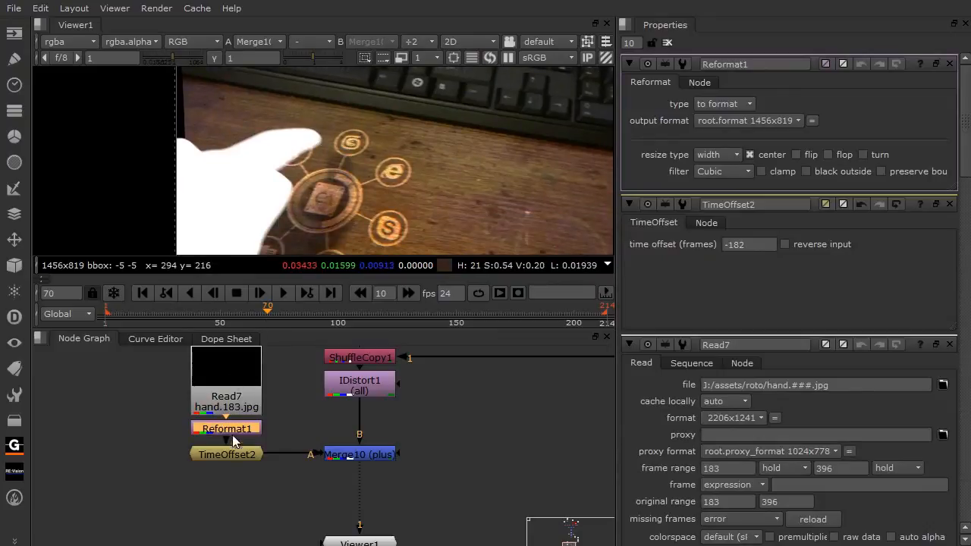
left_click_drag(234, 432, 234, 436)
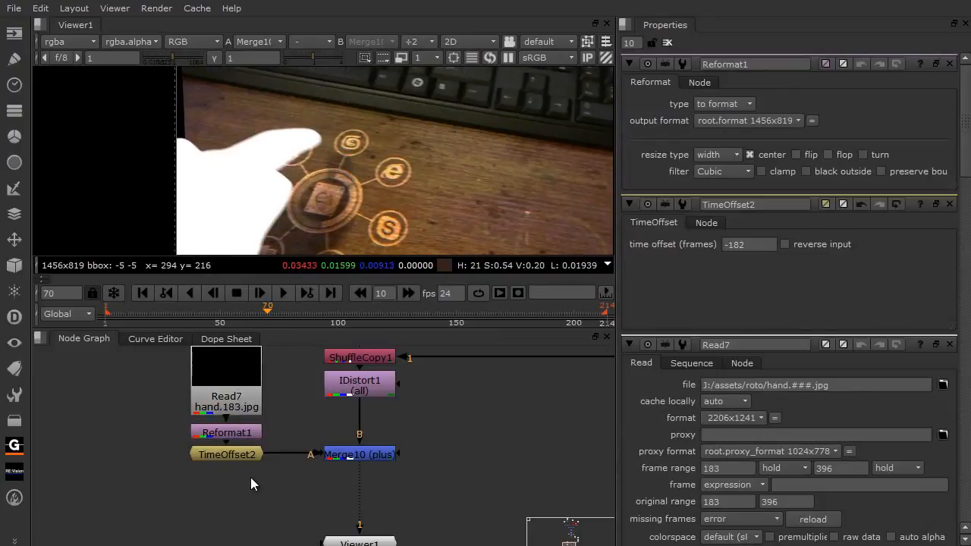
Step: Paste a copy of the undistorted footage Read node beside Read7
scroll(240, 479, "down", 3)
left_click_drag(334, 391, 389, 460)
left_click_drag(256, 461, 252, 317)
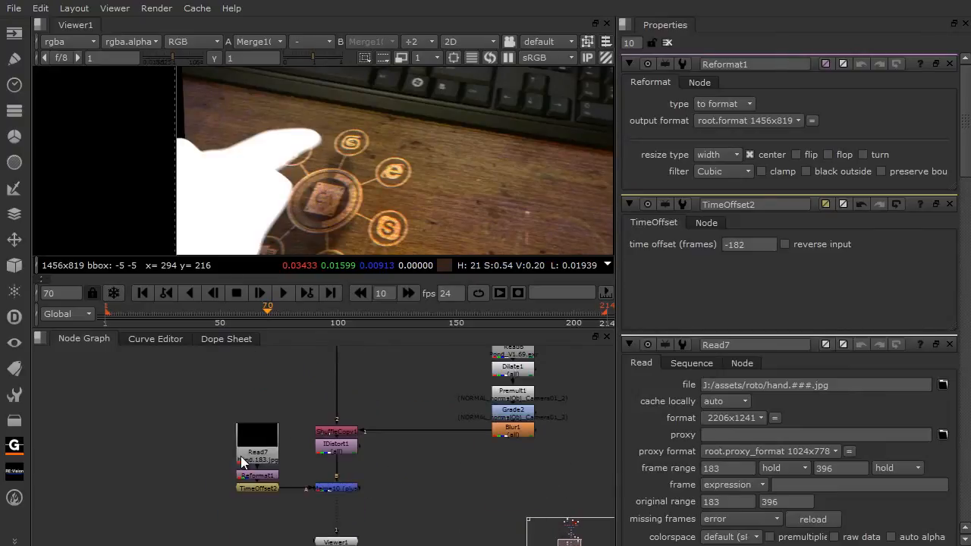
left_click_drag(203, 482, 149, 413)
key("ctrl+v")
Step: Detach TimeOffset2 from Merge10 and add a Merge below it that combines Read8 as A with TimeOffset2 as B
left_click(258, 440)
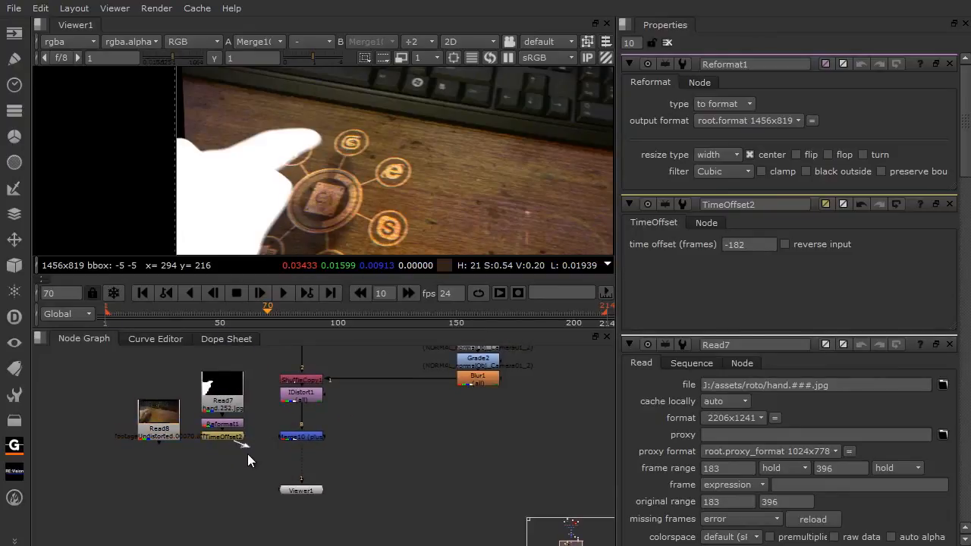
key("m")
left_click_drag(206, 474, 163, 437)
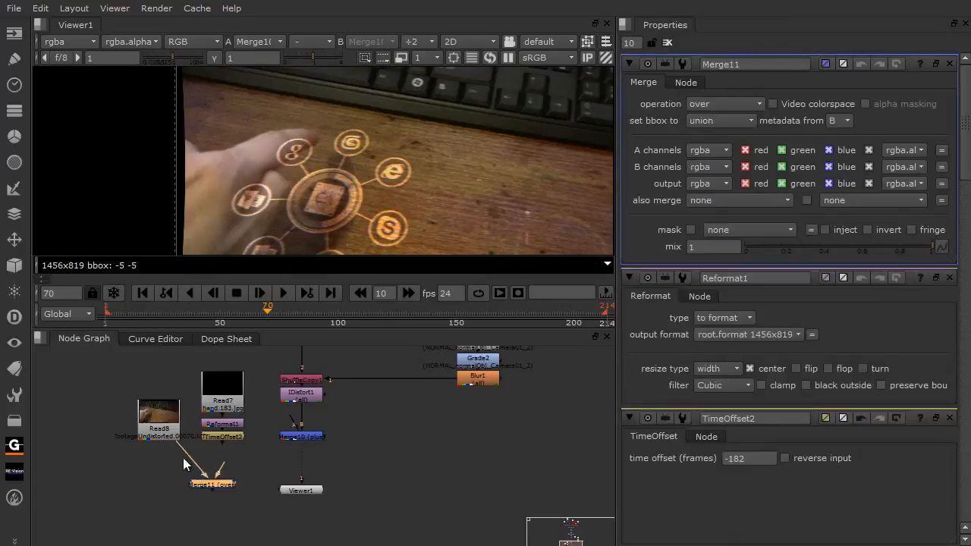
left_click_drag(220, 483, 226, 479)
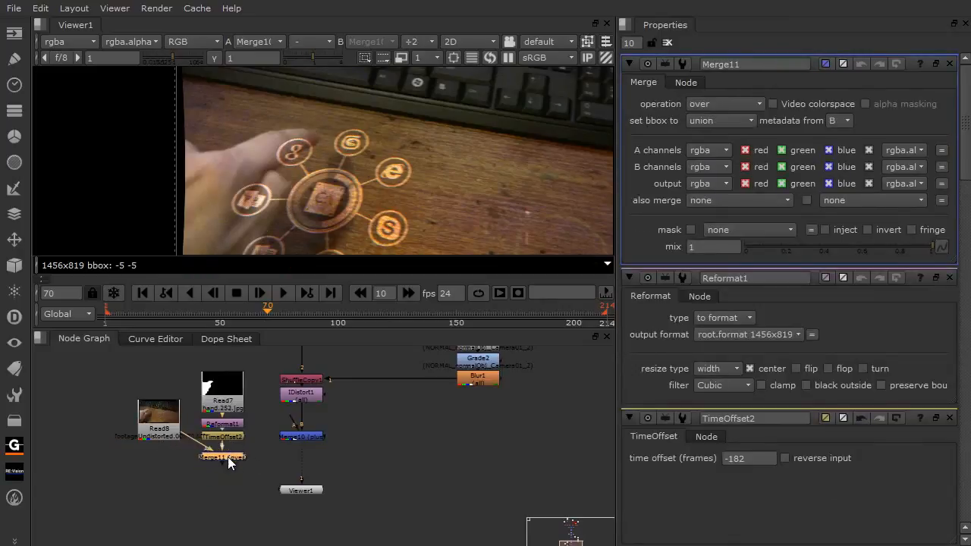
Step: View Merge11's output and set its operation to multiply
key("1")
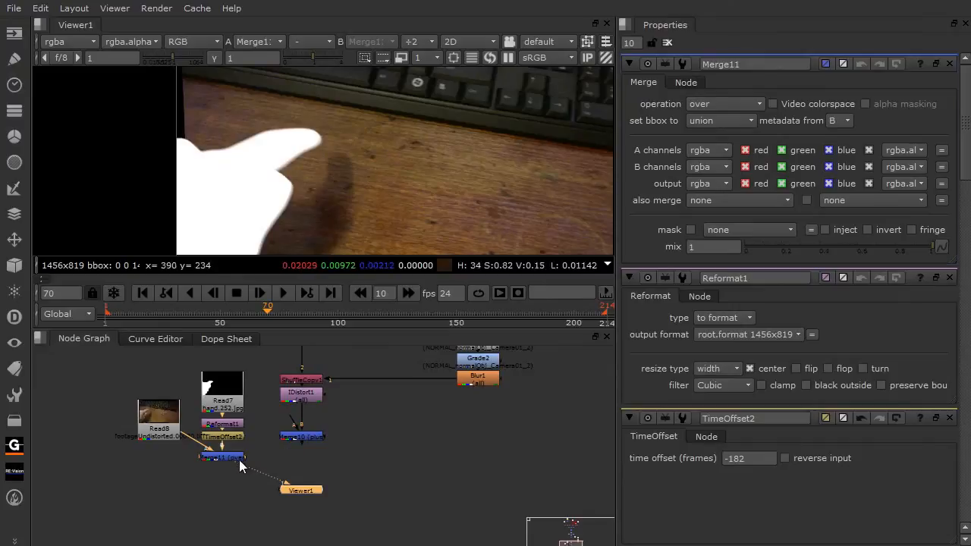
left_click(239, 459)
left_click(715, 106)
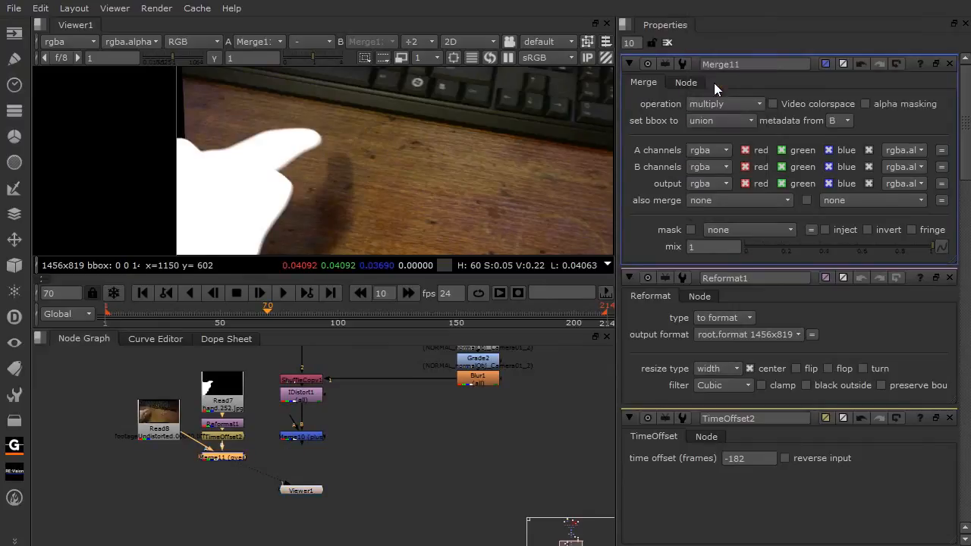
left_click(715, 82)
Step: Connect Merge11 to Merge10's A input, set Merge10's operation to over and view its output
left_click(295, 473)
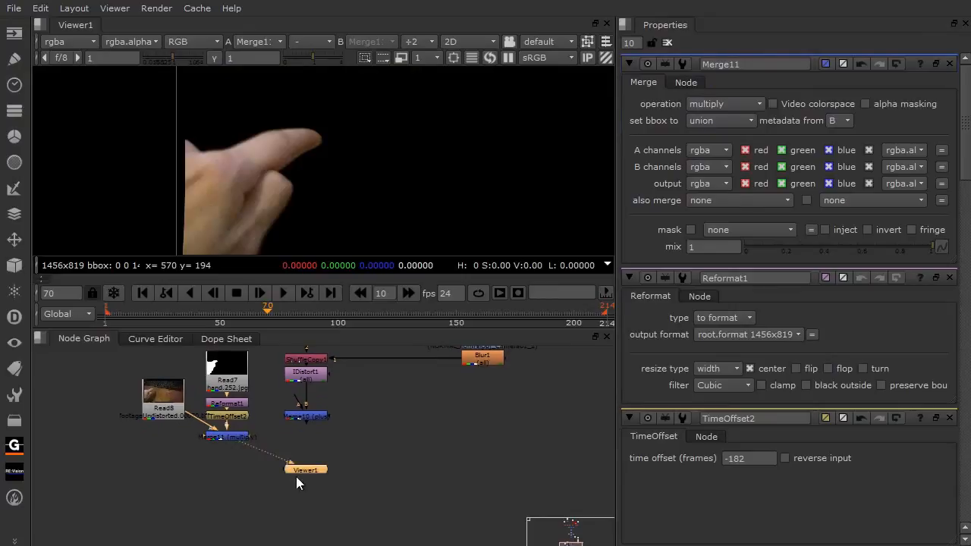
left_click_drag(308, 419, 308, 429)
left_click_drag(296, 431, 235, 439)
left_click_drag(294, 444, 293, 435)
double_click(294, 436)
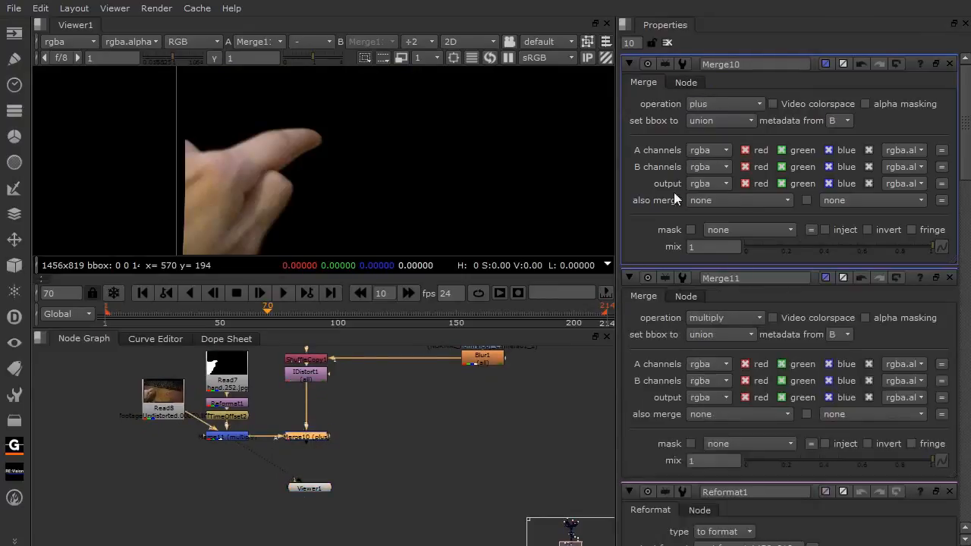
left_click(701, 105)
left_click(710, 114)
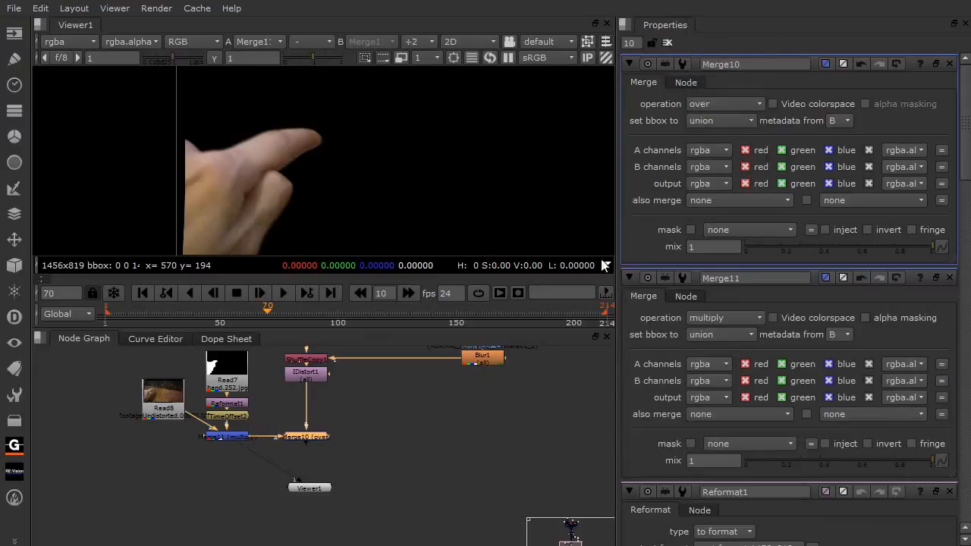
key("1")
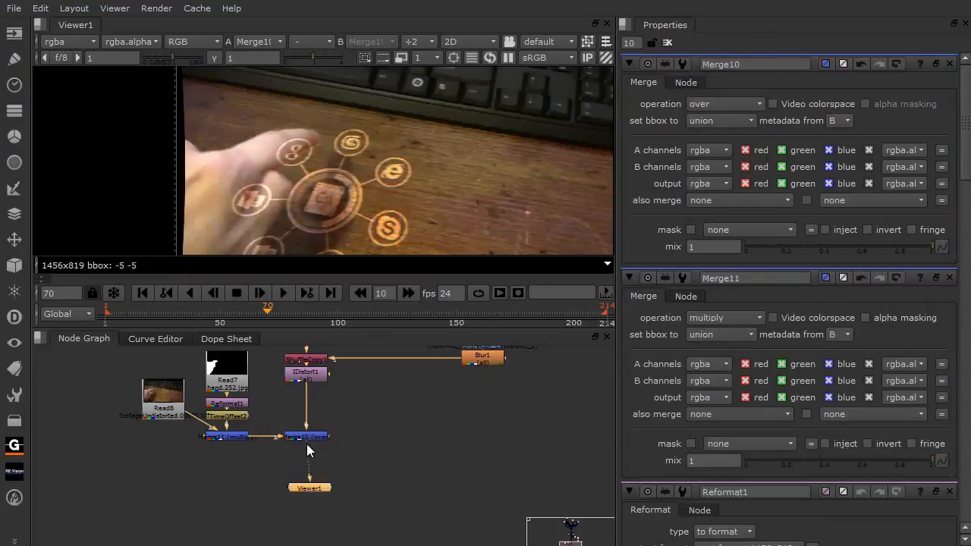
Step: Compare the outputs of Merge11 and Merge10 in the viewer and check Merge11's alpha channel
left_click(305, 436)
left_click(219, 438)
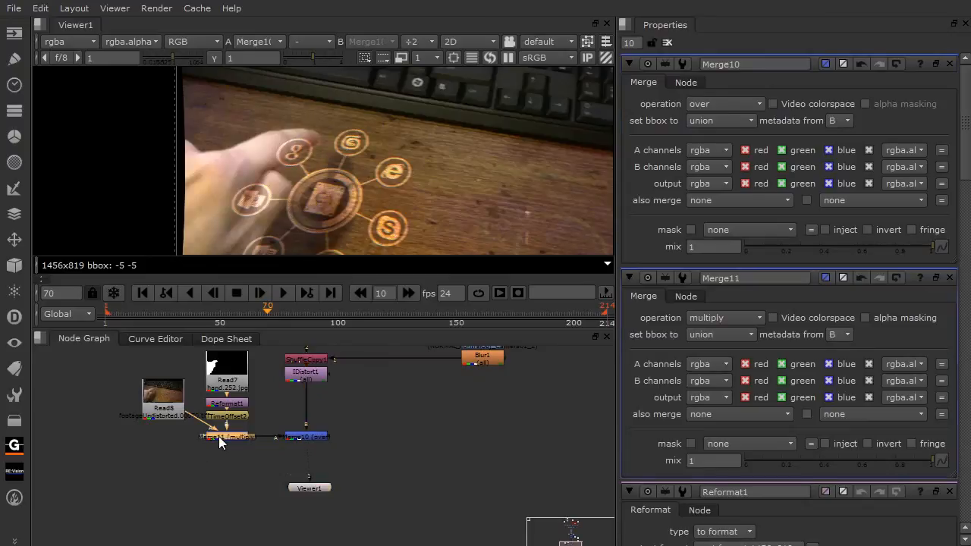
key("1")
left_click(319, 437)
key("1")
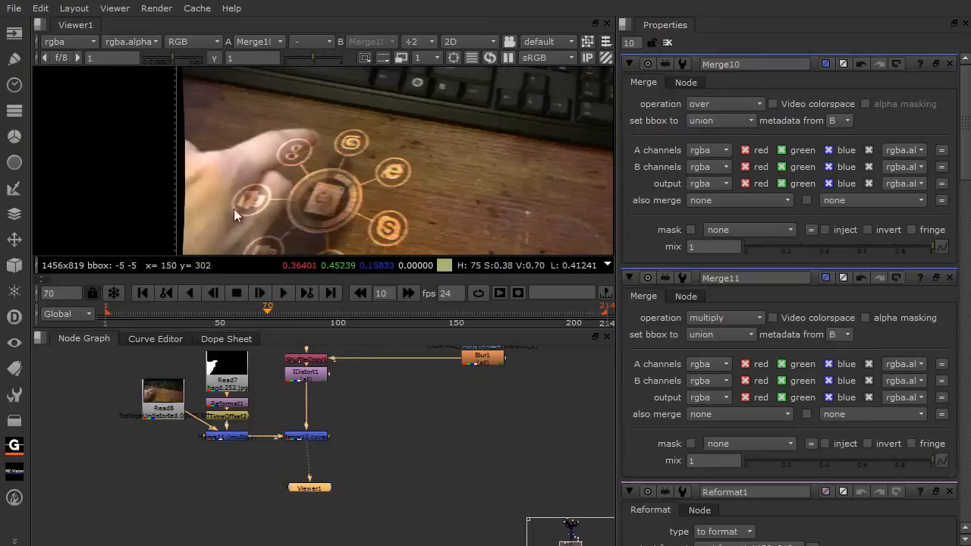
left_click(220, 437)
key("1")
key("a")
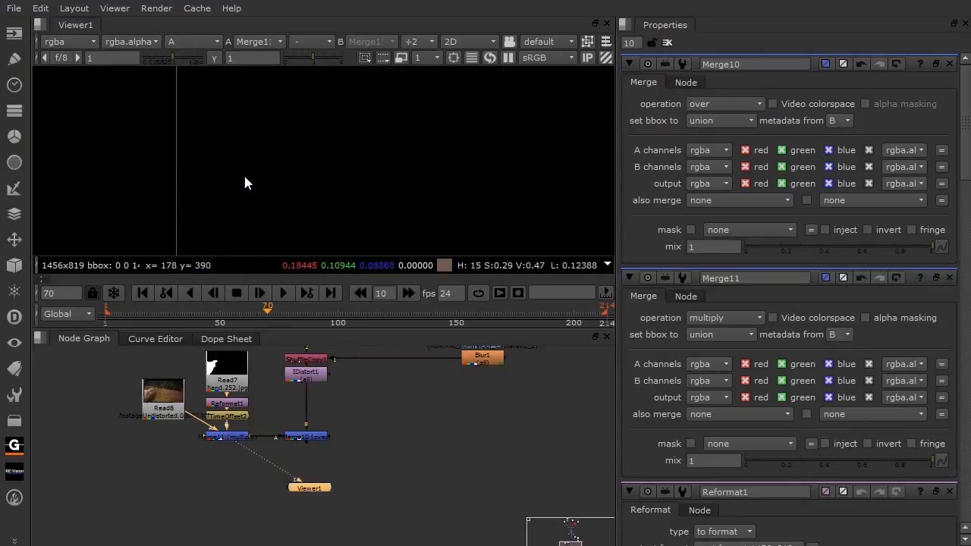
Step: Enable auto alpha on the Read8 footage and switch the viewer back from alpha to the RGB channels
left_click_drag(167, 414, 165, 446)
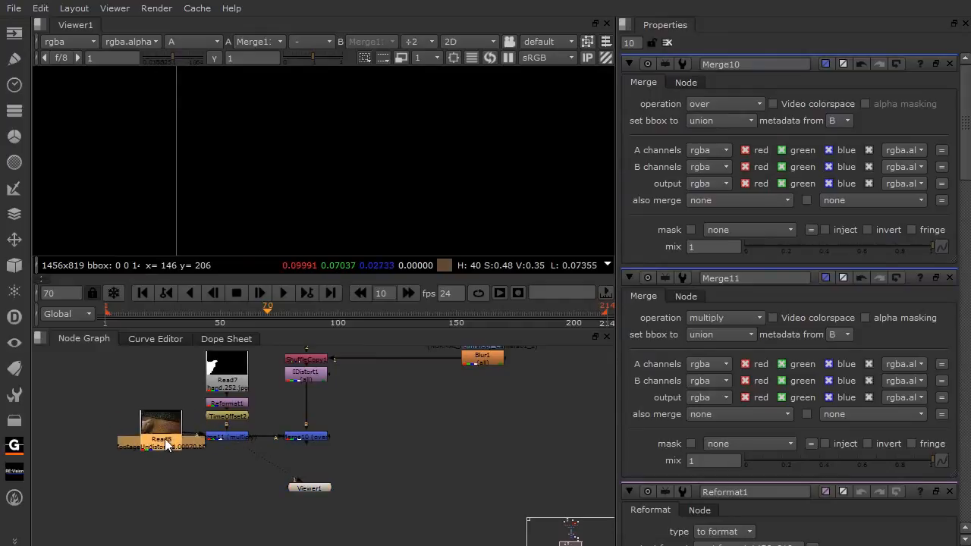
double_click(167, 446)
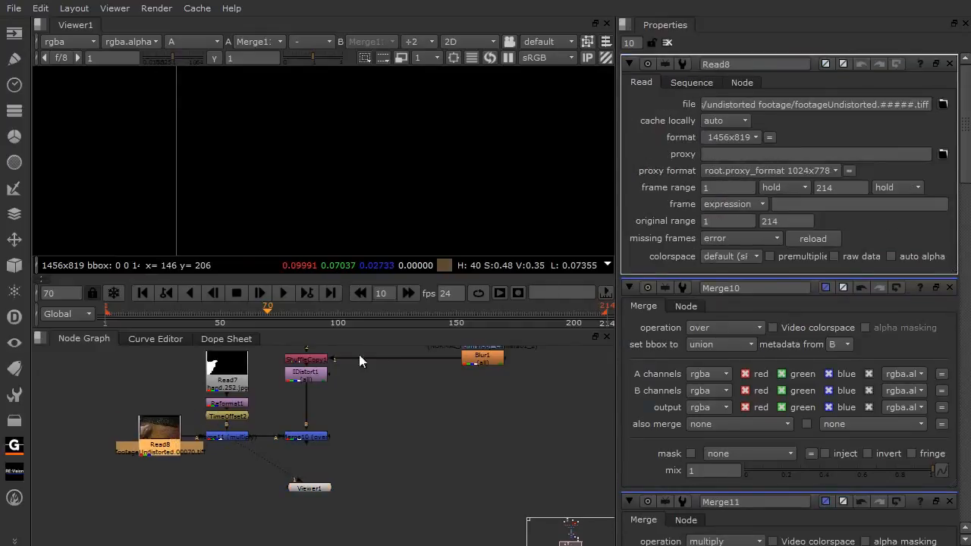
left_click(892, 257)
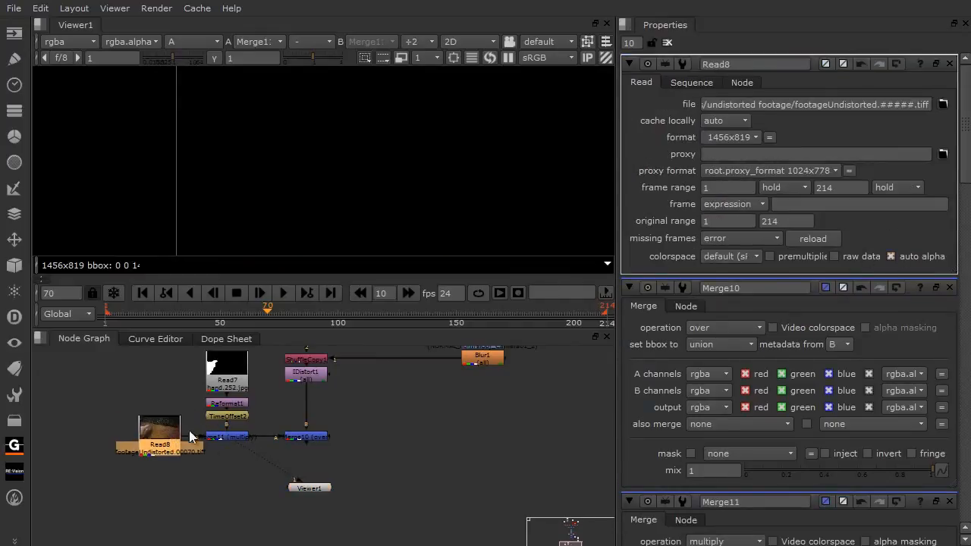
scroll(284, 186, "down", 3)
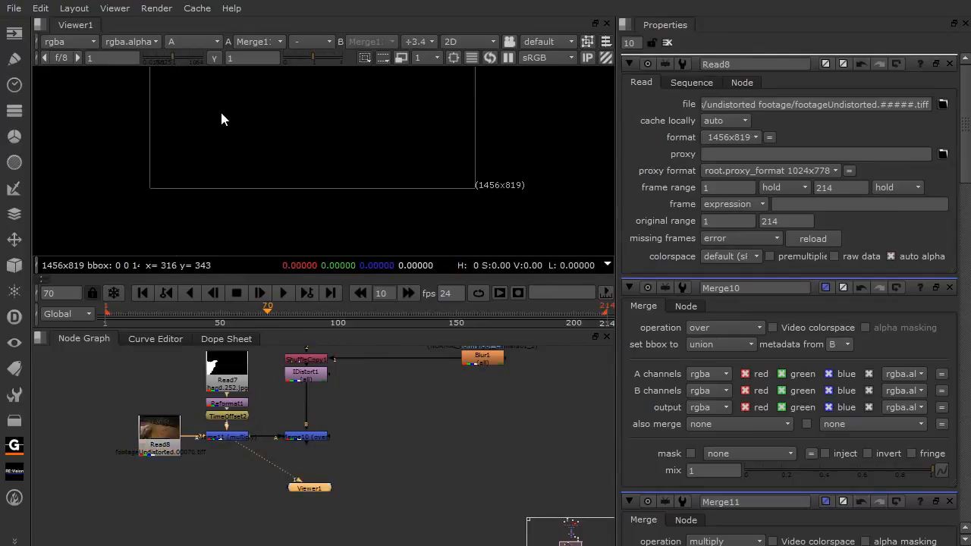
key("a")
left_click_drag(221, 119, 243, 173)
Step: Insert a Shuffle node directly after Read7 and route its red channel into alpha
left_click_drag(193, 388, 234, 384)
scroll(191, 421, "up", 2)
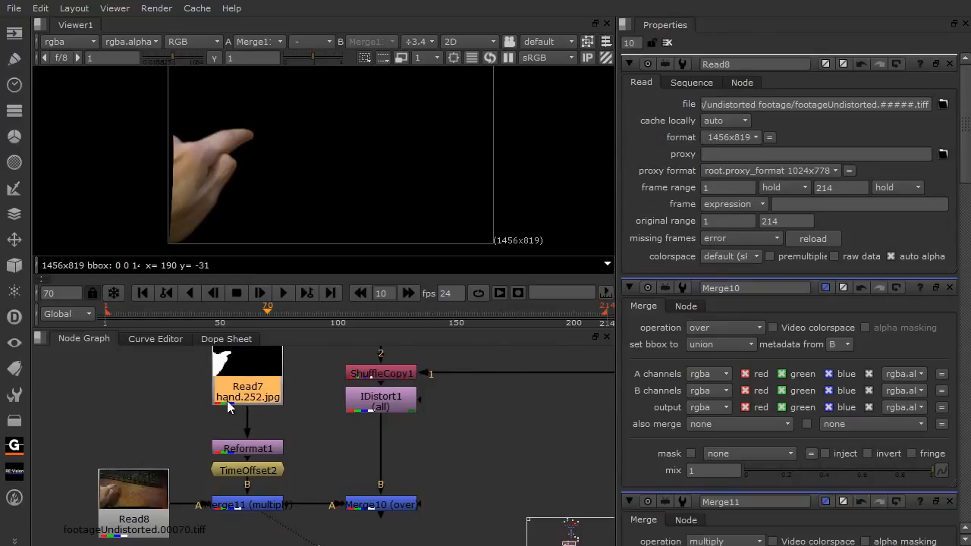
key("Tab")
type("SH")
key("Return")
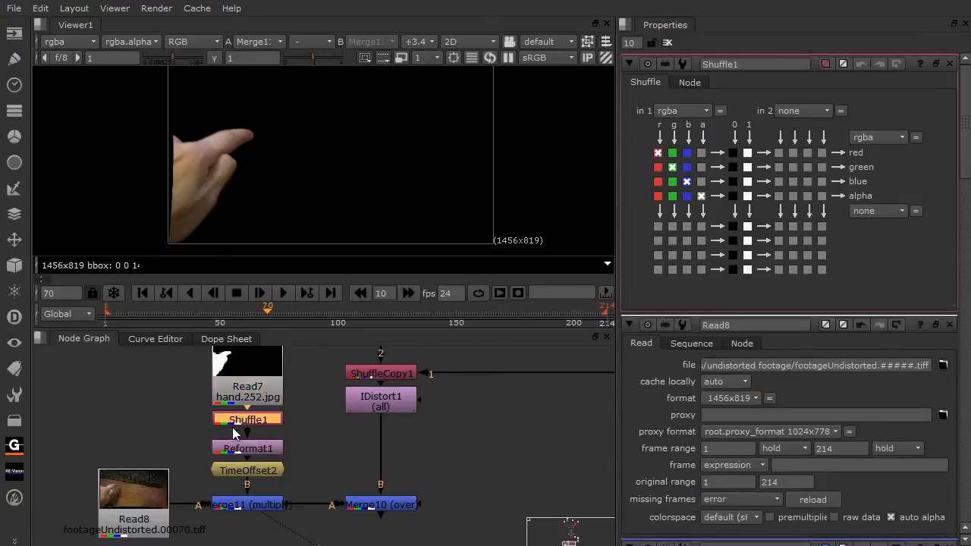
left_click(658, 196)
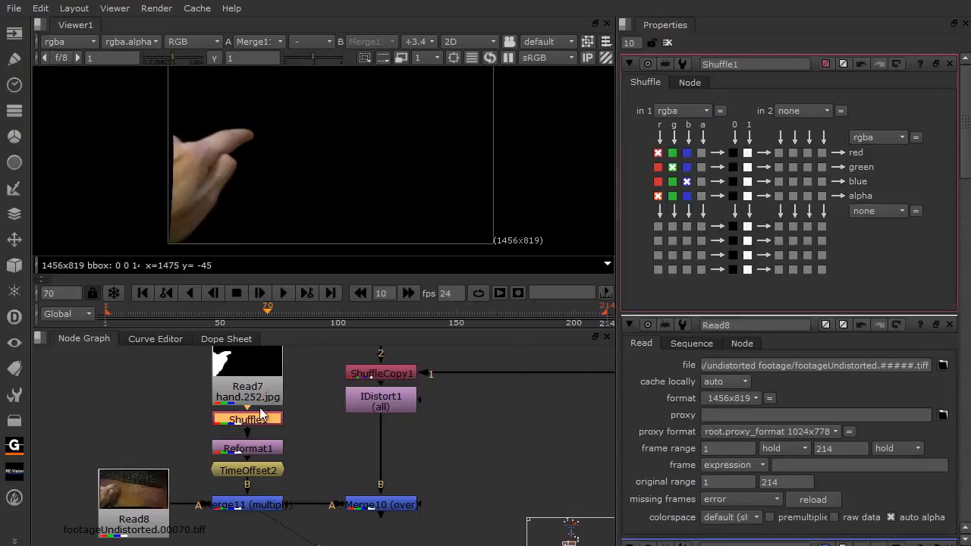
Step: View Merge10's output and check how the hand layers over the UI graphics
left_click_drag(272, 467, 246, 446)
left_click(243, 482)
left_click(360, 478)
key("1")
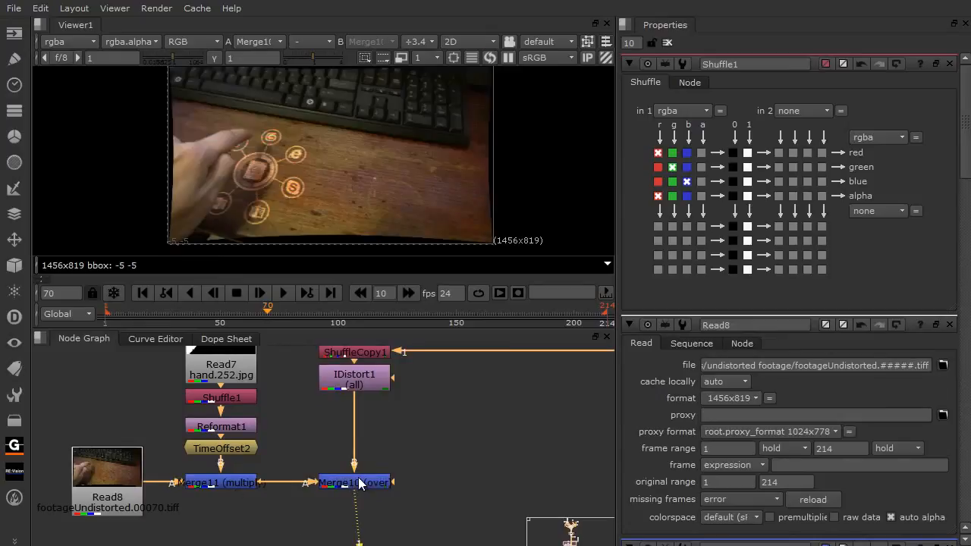
scroll(223, 165, "up", 2)
left_click_drag(223, 165, 251, 213)
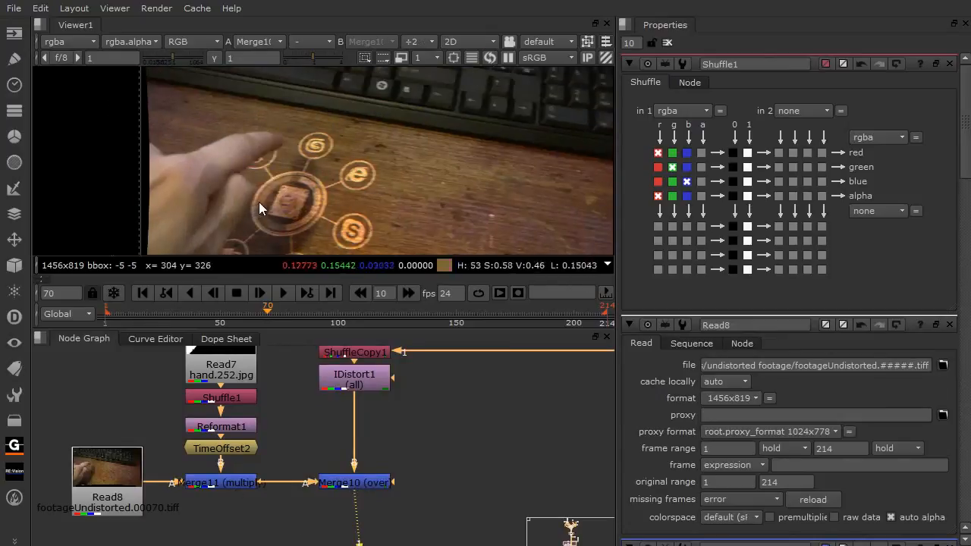
Step: Raise Grade1's gain to 70 and check the brighter UI in the composite
left_click_drag(391, 397, 264, 473)
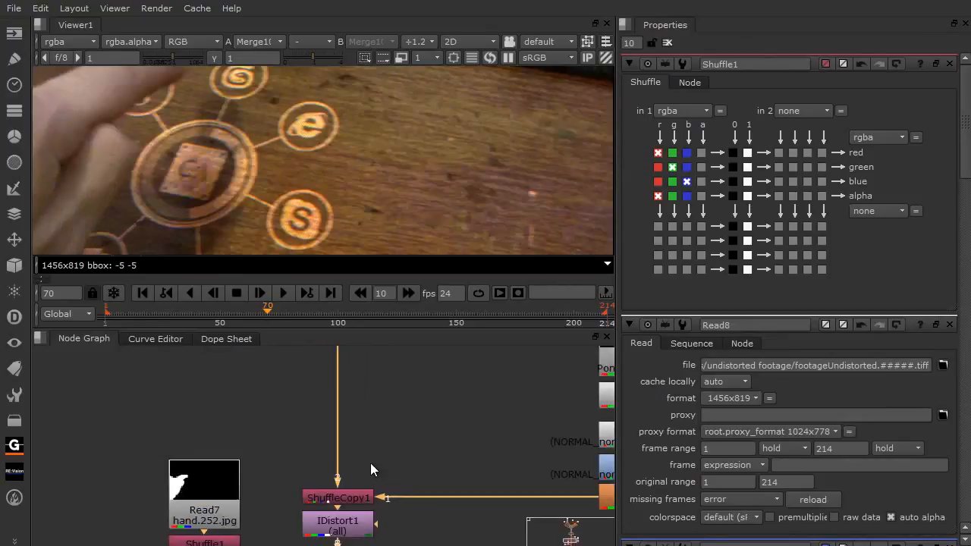
scroll(371, 463, "down", 3)
mouse_move(264, 427)
left_mouse_down()
mouse_move(271, 455)
mouse_move(266, 446)
left_mouse_up()
left_click(266, 440)
left_click_drag(717, 171, 683, 176)
type("55")
key("Return")
type("60")
key("Return")
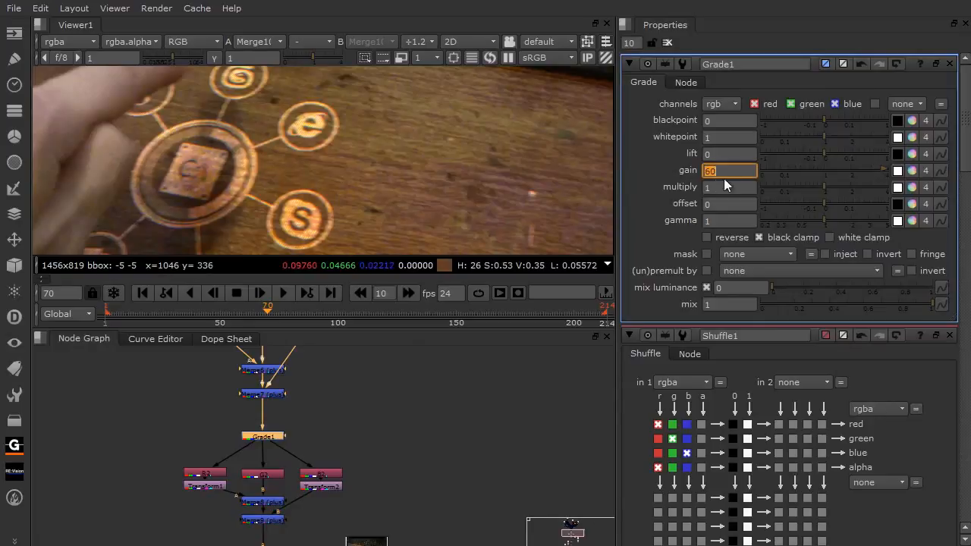
type("70")
key("Return")
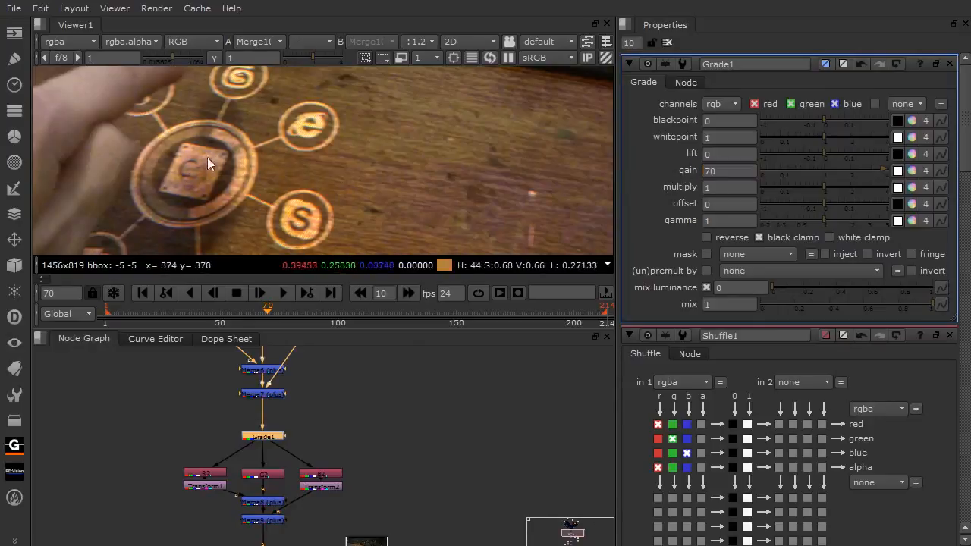
left_click_drag(222, 197, 274, 179)
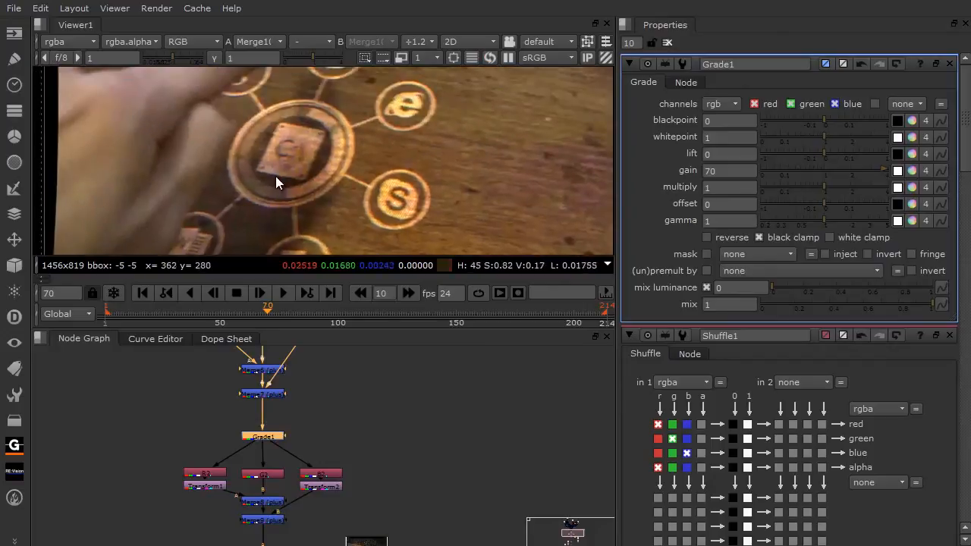
scroll(276, 176, "down", 3)
Step: Move the Viewer1 node further down to make room for more nodes below Merge10
scroll(275, 176, "down", 1)
left_click_drag(204, 527, 197, 384)
left_click_drag(221, 533, 220, 404)
left_click(256, 523)
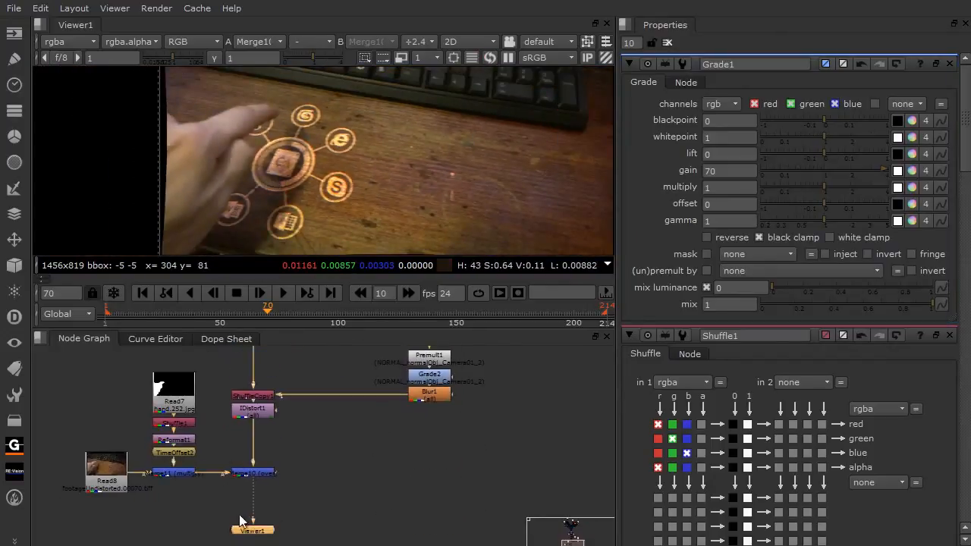
scroll(198, 455, "down", 2)
left_click_drag(203, 469, 195, 369)
left_click_drag(213, 403, 211, 463)
scroll(176, 472, "up", 2)
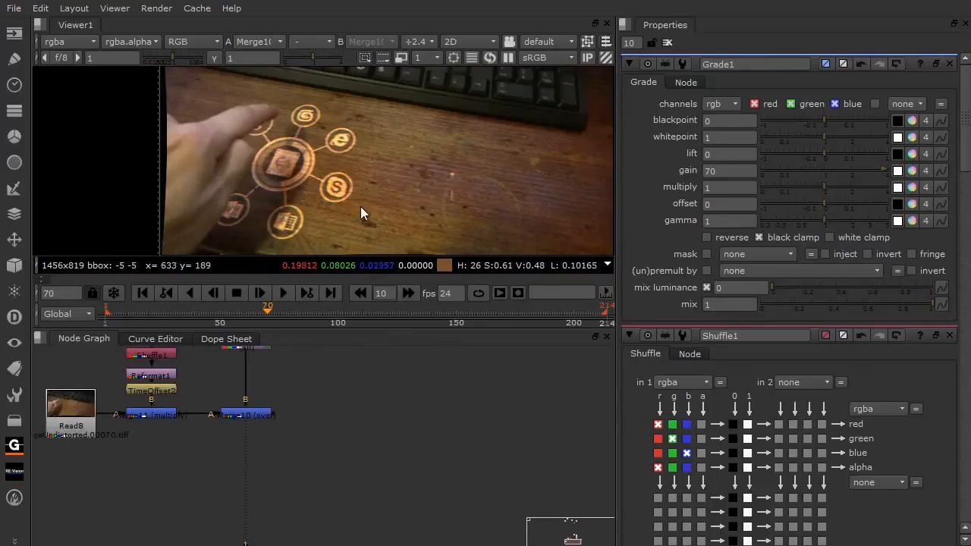
left_click_drag(330, 196, 271, 176)
left_click_drag(212, 409, 211, 361)
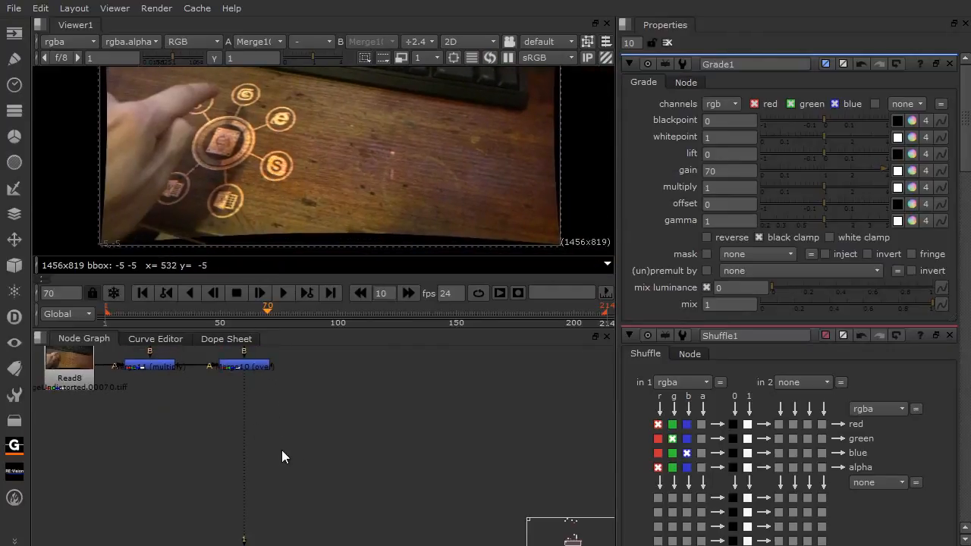
Step: Add a Glow node after Merge10 and place it just below the merge
left_click(245, 366)
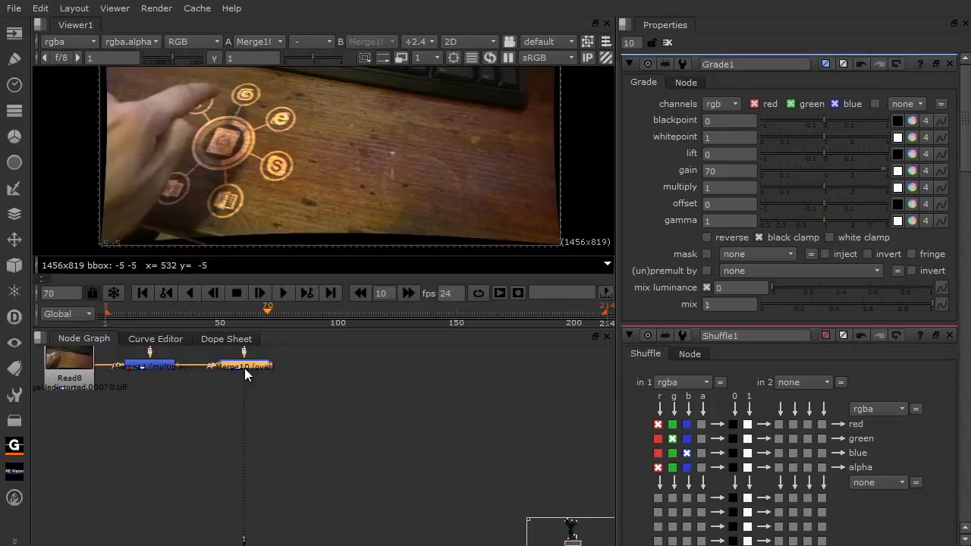
key("Tab")
type("glow")
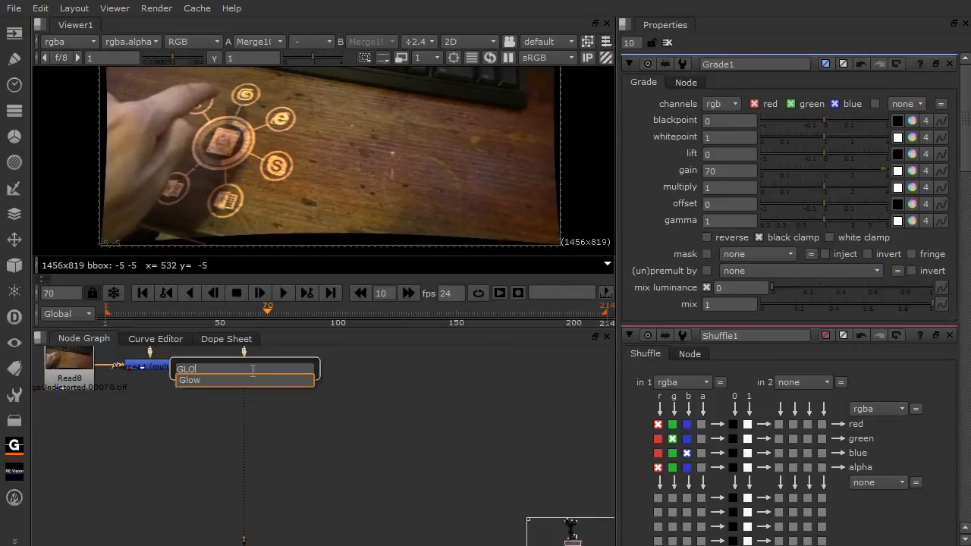
key("Return")
left_click_drag(250, 379, 255, 405)
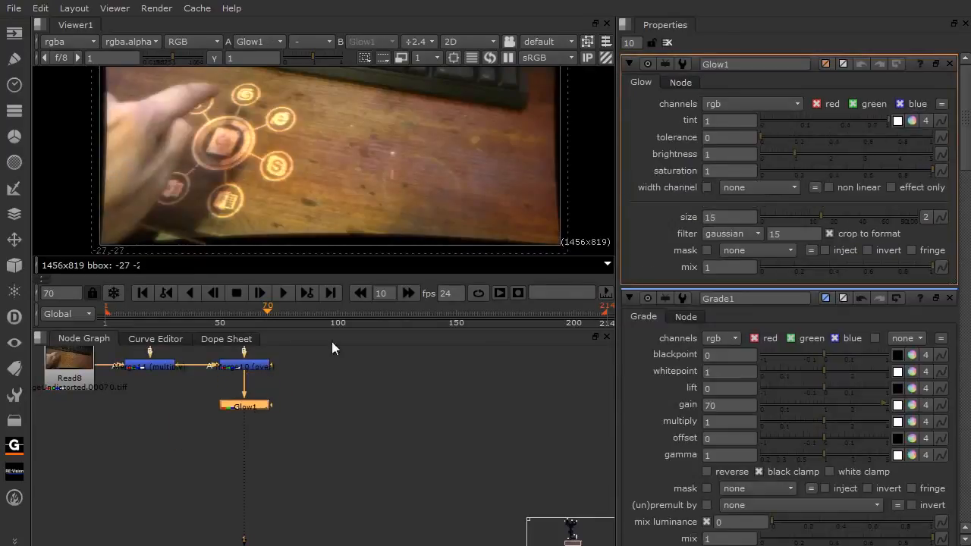
Step: Set Glow1's tolerance to 1, size to 1 and brightness to 0.1
left_click(721, 137)
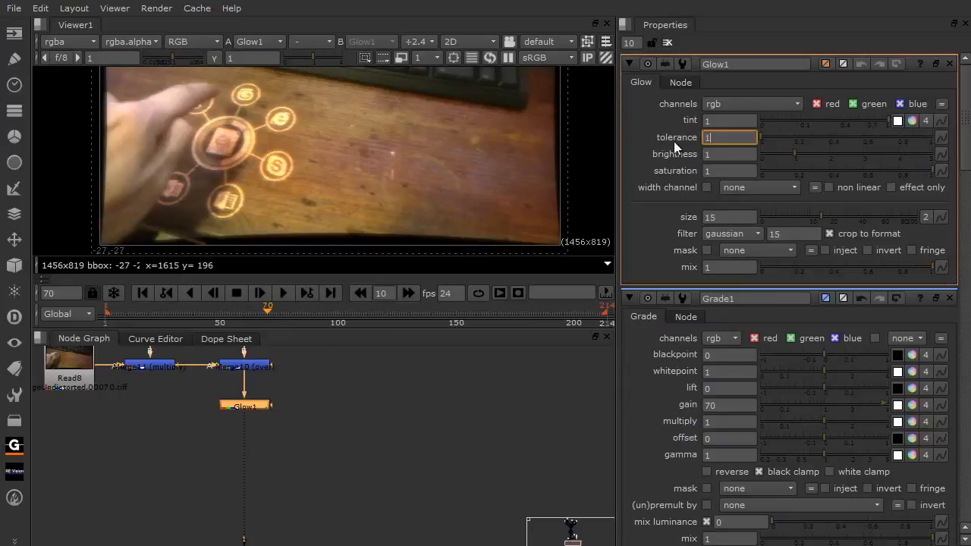
type("1")
key("Return")
scroll(200, 177, "up", 5)
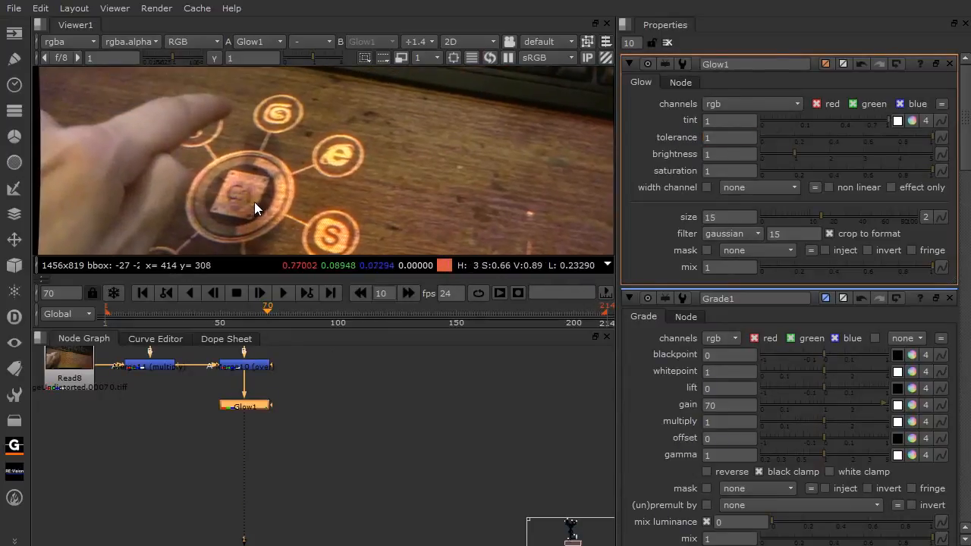
left_click_drag(255, 200, 189, 156)
mouse_move(176, 213)
left_mouse_down()
mouse_move(176, 195)
mouse_move(153, 182)
mouse_move(153, 215)
mouse_move(183, 225)
left_mouse_up()
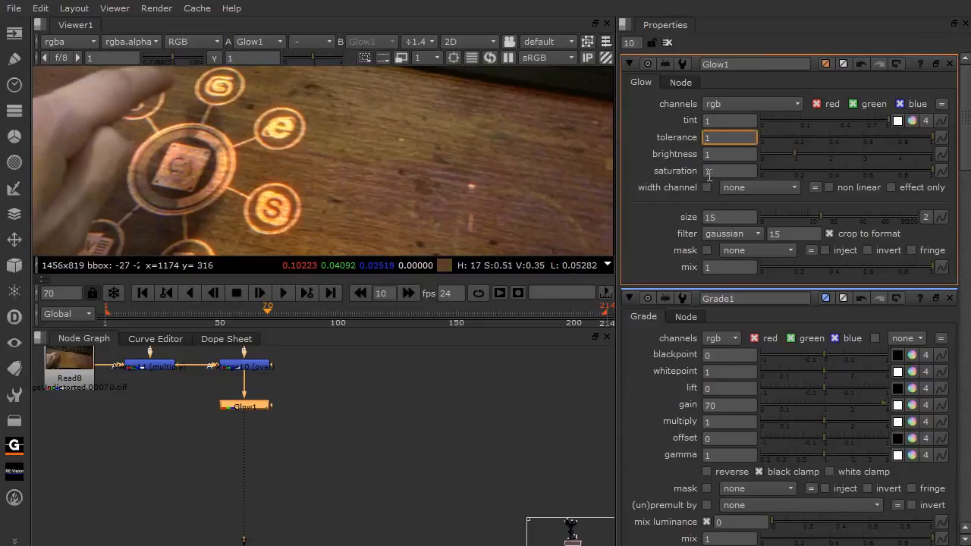
left_click(727, 217)
type("1")
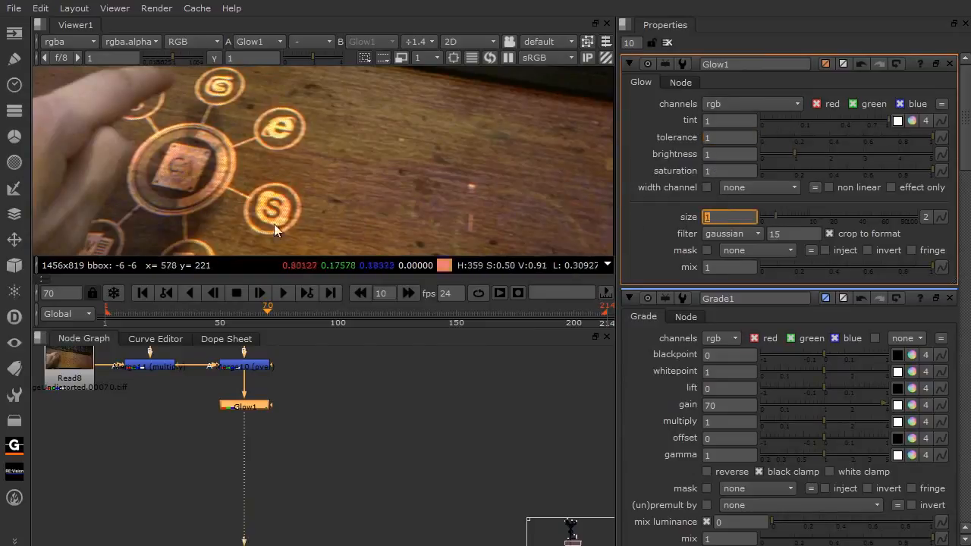
left_click_drag(283, 224, 351, 204)
left_click(725, 154)
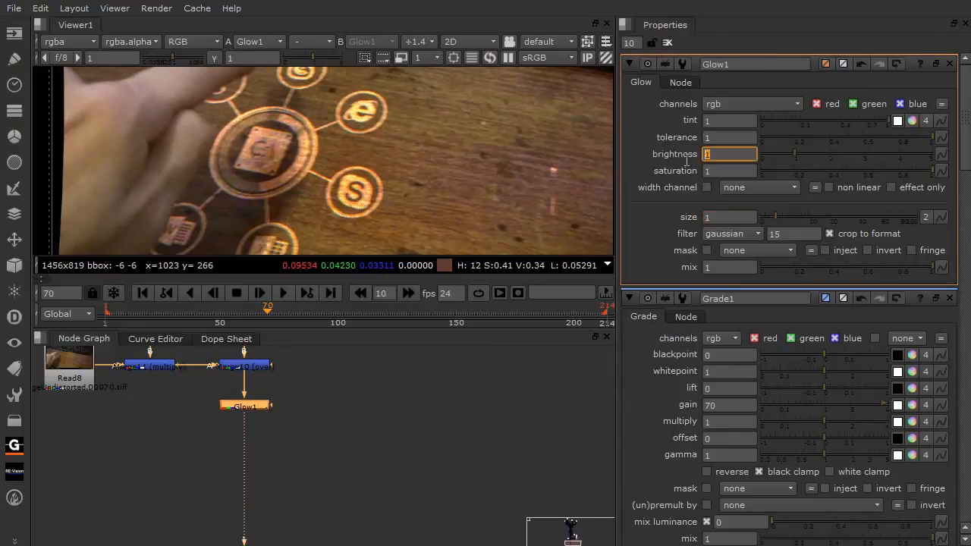
Step: Duplicate Glow1 below itself and set the copy's size to 2
left_click(230, 406)
key("ctrl+c")
key("ctrl+v")
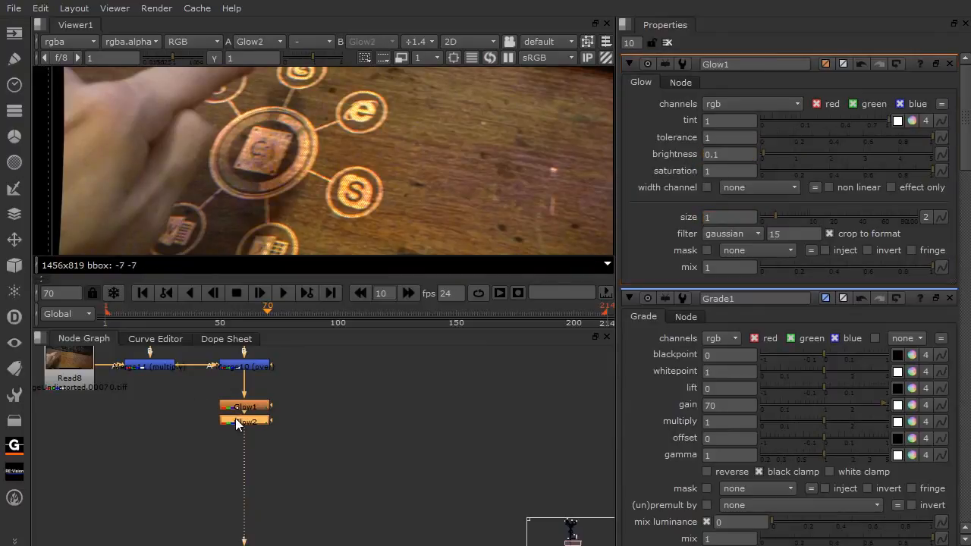
left_click(720, 155)
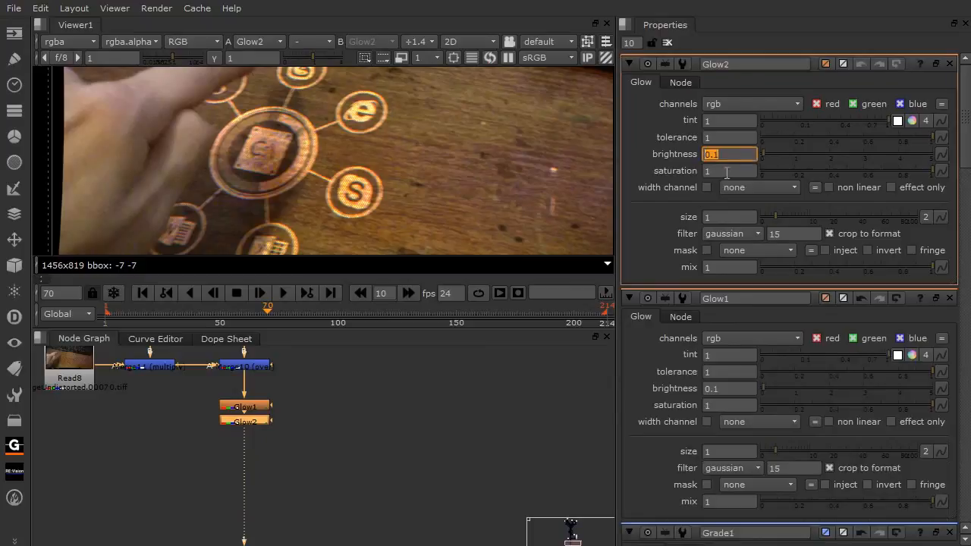
left_click(721, 217)
type("2")
Step: Paste another Glow copy below Glow2 and set its size to 4
left_click(229, 422)
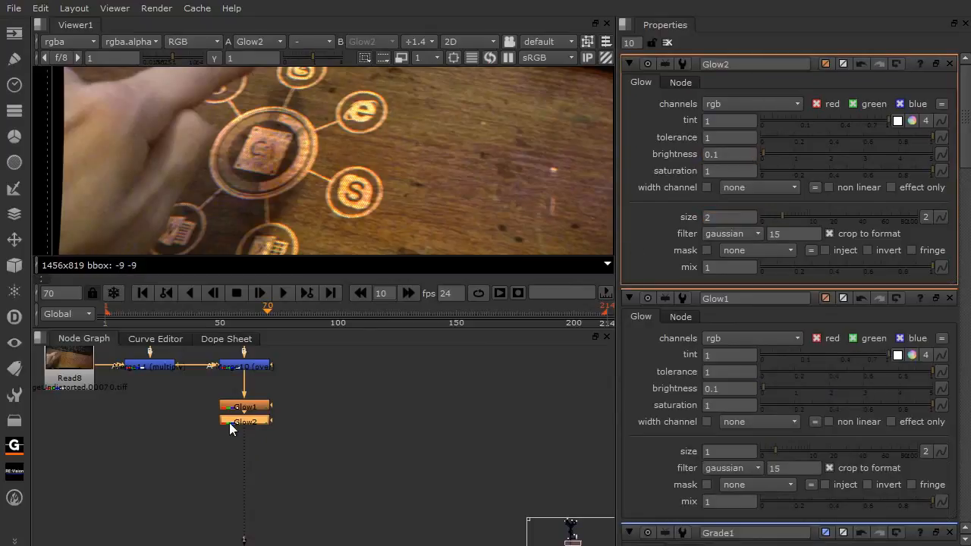
key("ctrl+v")
double_click(237, 436)
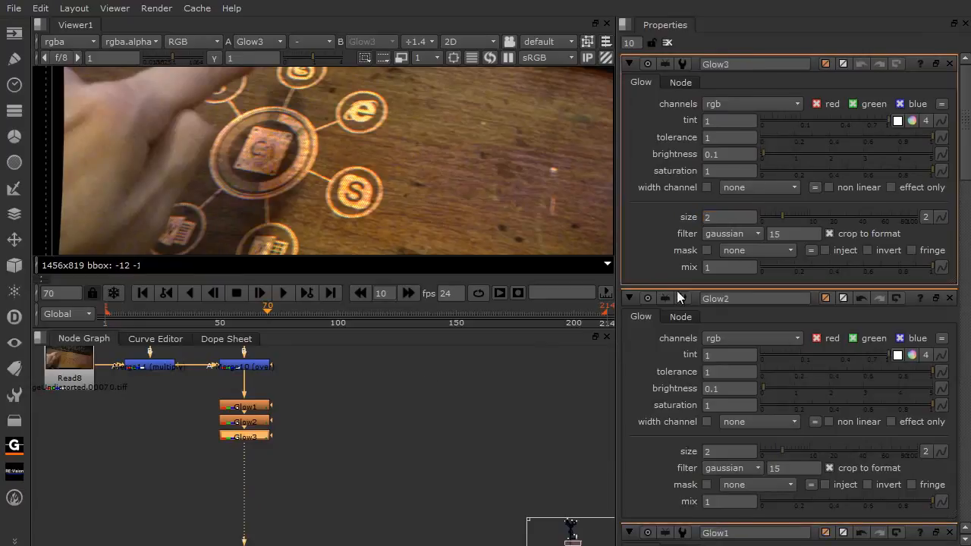
left_click(721, 217)
type("4")
Step: Paste another Glow copy below Glow3 and set its size to 8
left_click(230, 436)
key("ctrl+v")
double_click(239, 454)
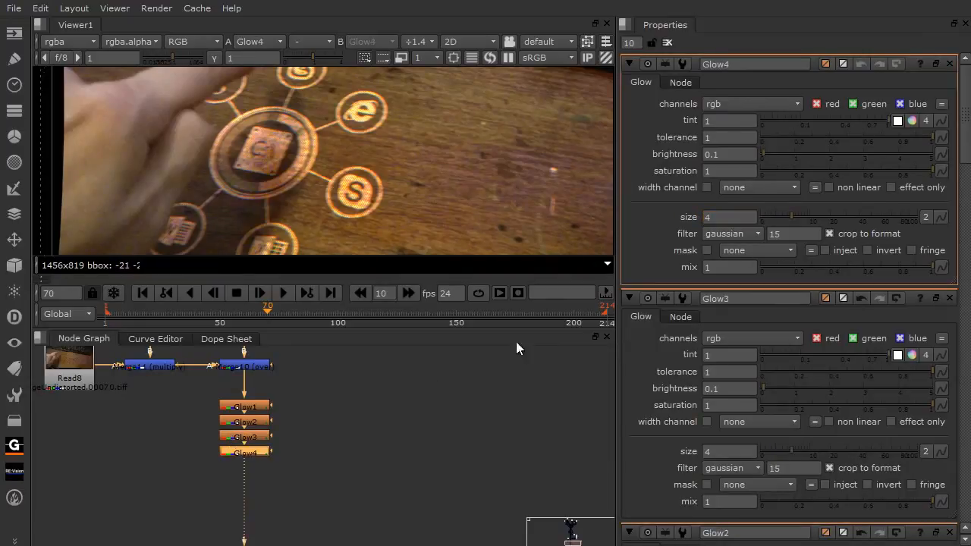
left_click(723, 219)
type("8")
Step: Paste another Glow copy below Glow4 and set its size to 16
key("ctrl+v")
double_click(243, 466)
type("16")
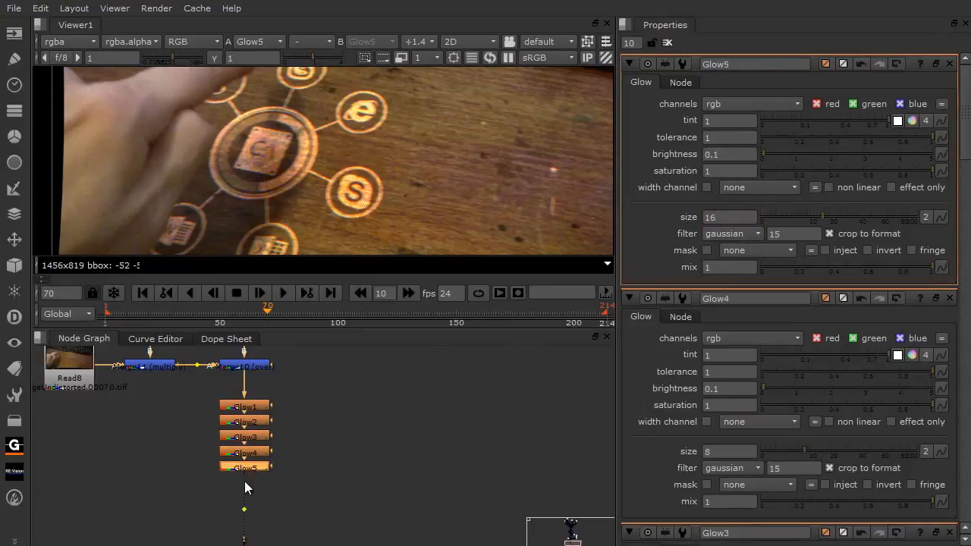
Step: Paste another Glow copy below Glow5 and set its size to 32
key("ctrl+v")
double_click(245, 481)
left_click_drag(719, 219, 655, 226)
type("32")
key("Return")
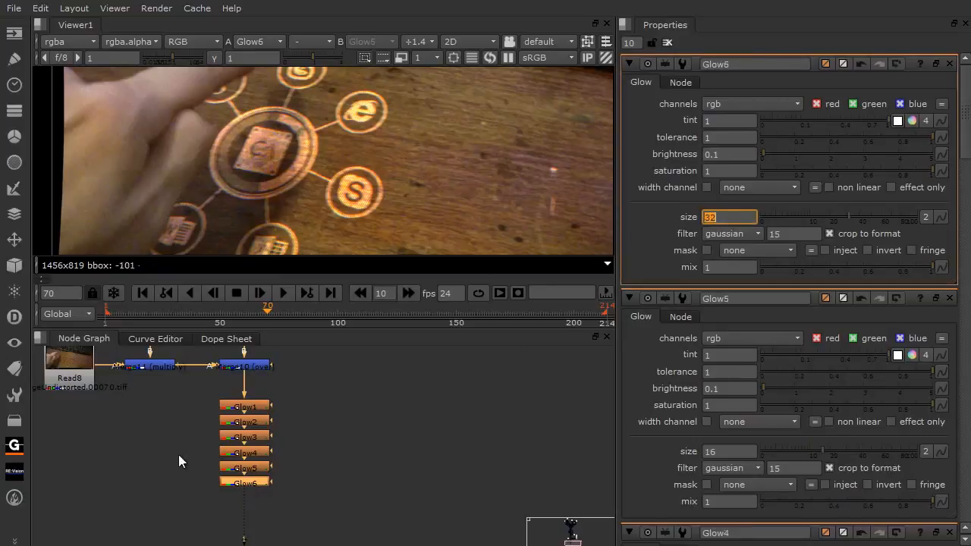
Step: Paste another Glow copy below Glow6 and set its size to 64
key("ctrl+v")
double_click(245, 498)
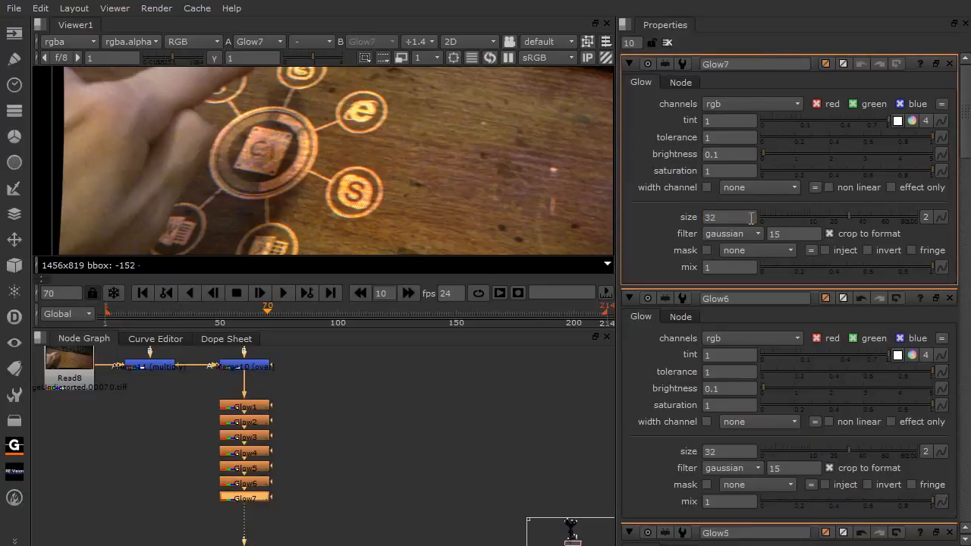
key("BackSpace")
key("BackSpace")
type("64")
key("Return")
Step: Paste another Glow copy below Glow7 and set its size to 128
key("ctrl+v")
double_click(245, 514)
left_click_drag(719, 218, 627, 231)
type("128")
key("Return")
Step: Paste another Glow copy below Glow8 and set its size to 256
left_click(248, 516)
key("ctrl+v")
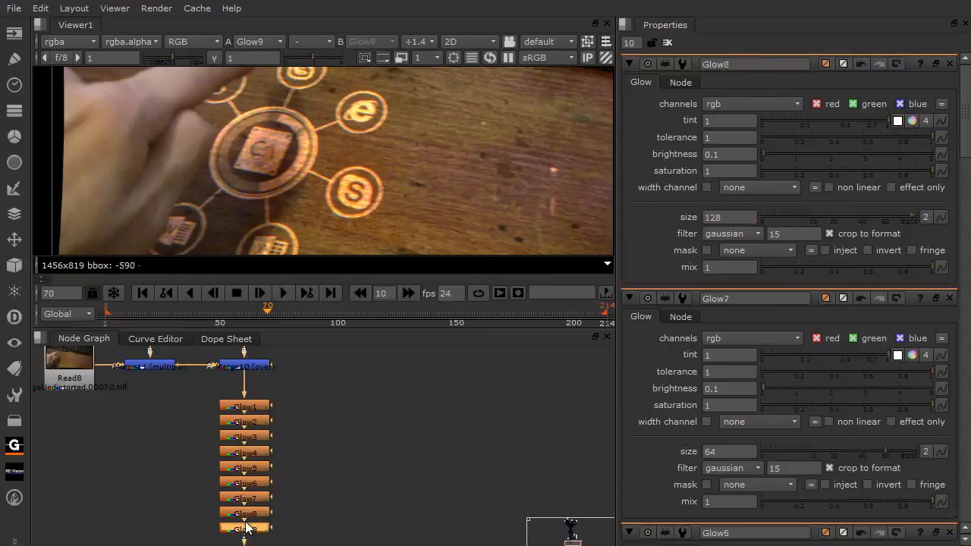
double_click(256, 529)
left_click_drag(719, 218, 625, 223)
type("256")
key("Return")
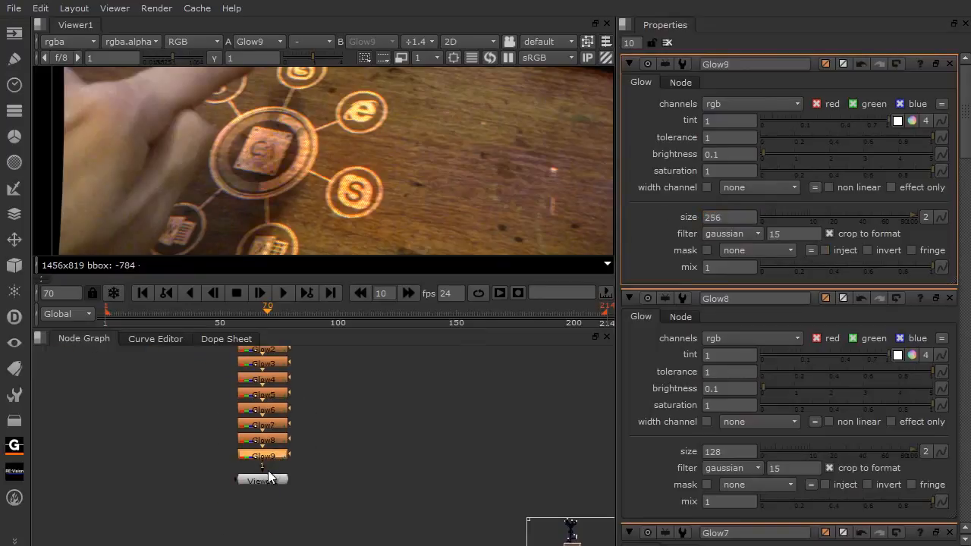
Step: Paste another Glow copy below Glow9 and set its size to 512
key("ctrl+v")
double_click(272, 476)
left_click_drag(730, 218, 673, 222)
type("512")
key("Return")
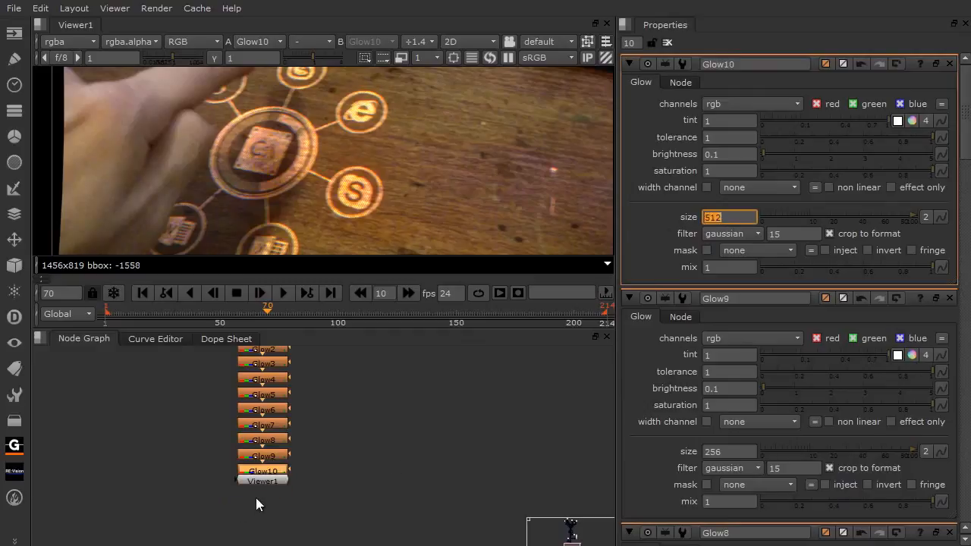
Step: Move the Viewer node below Glow10 and compare the composite before the glow stack with Glow10's output
left_click_drag(257, 484, 257, 518)
mouse_move(256, 208)
left_mouse_down()
mouse_move(336, 274)
mouse_move(250, 209)
left_mouse_up()
left_click_drag(197, 437, 191, 461)
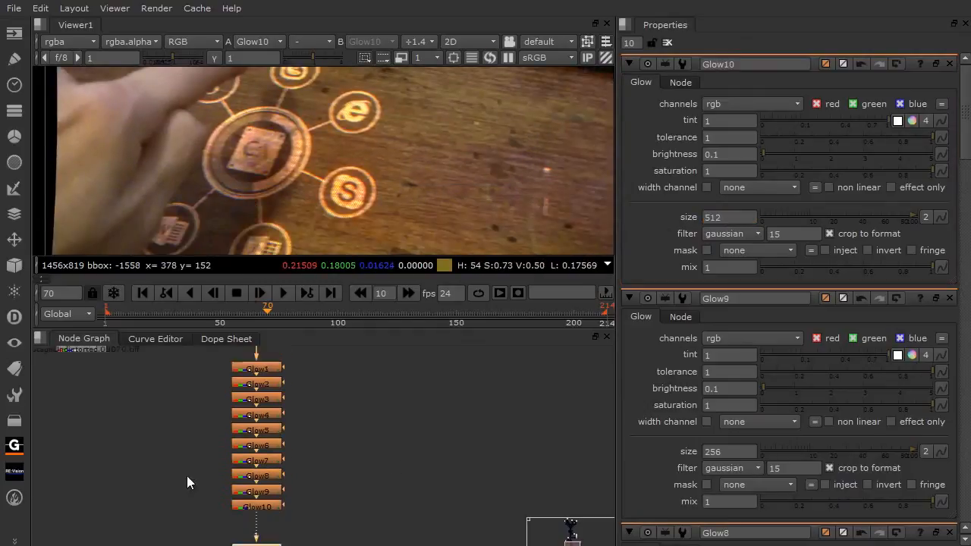
left_click_drag(206, 378, 197, 454)
left_click(255, 394)
key("1")
left_click_drag(237, 481, 237, 380)
left_click(255, 469)
key("1")
left_click_drag(271, 159, 240, 182)
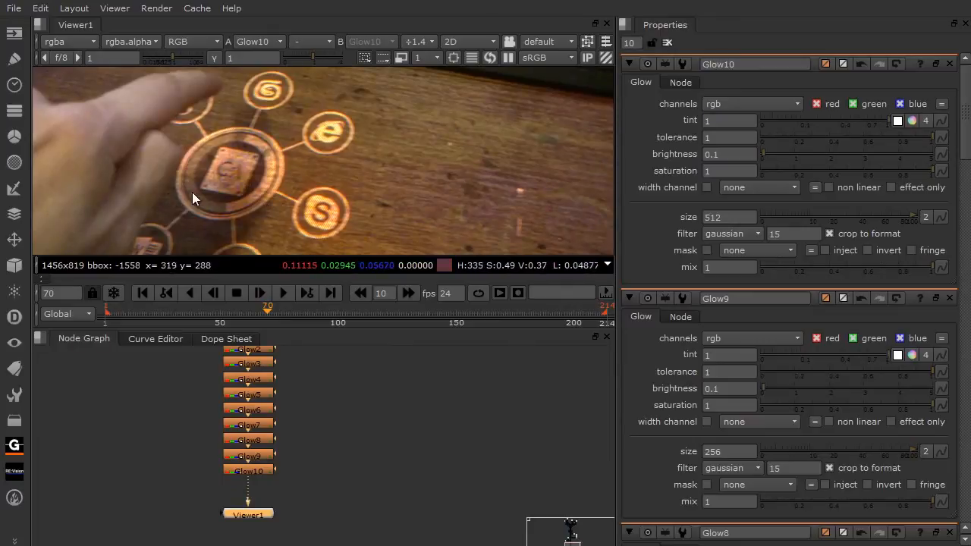
Step: Play back the glowing composite from frame 70 and stop at frame 76
key("l")
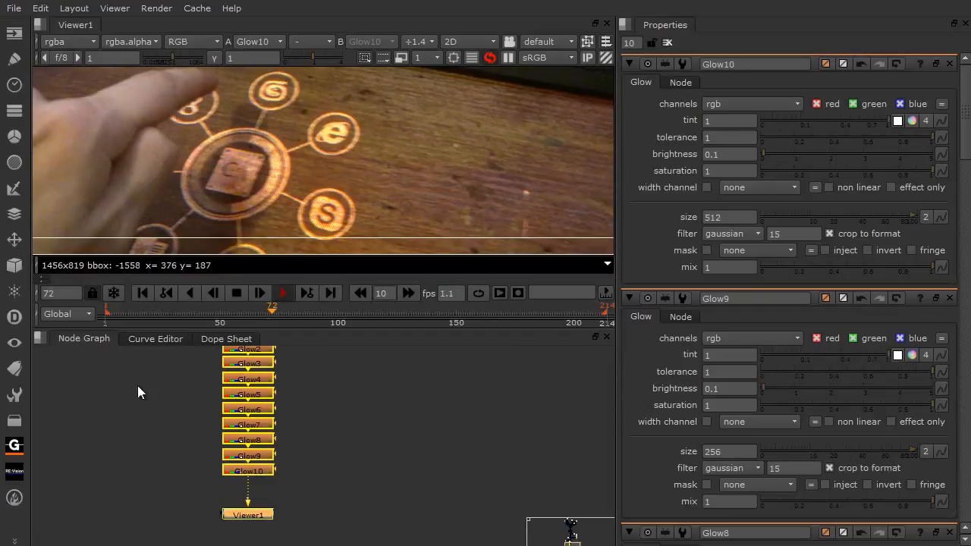
scroll(166, 480, "down", 3)
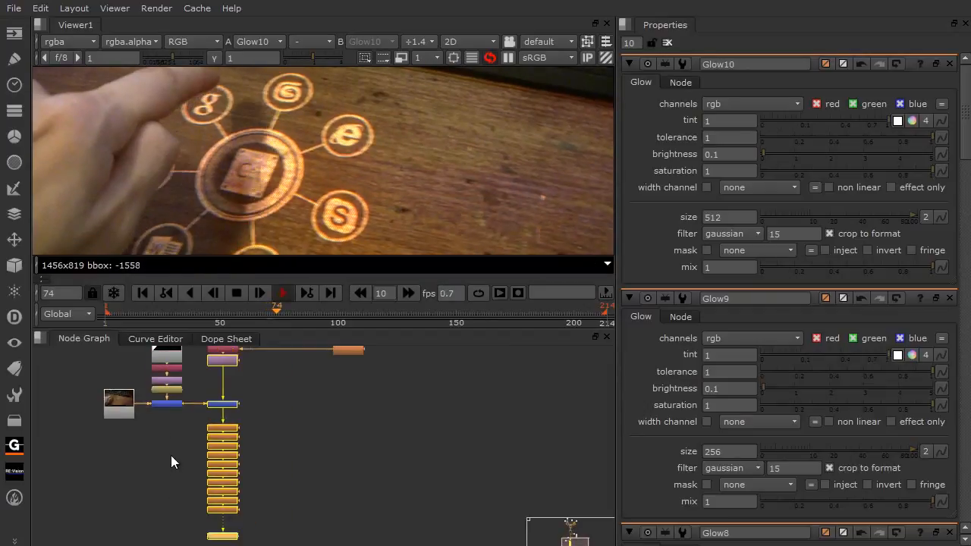
left_click(176, 179)
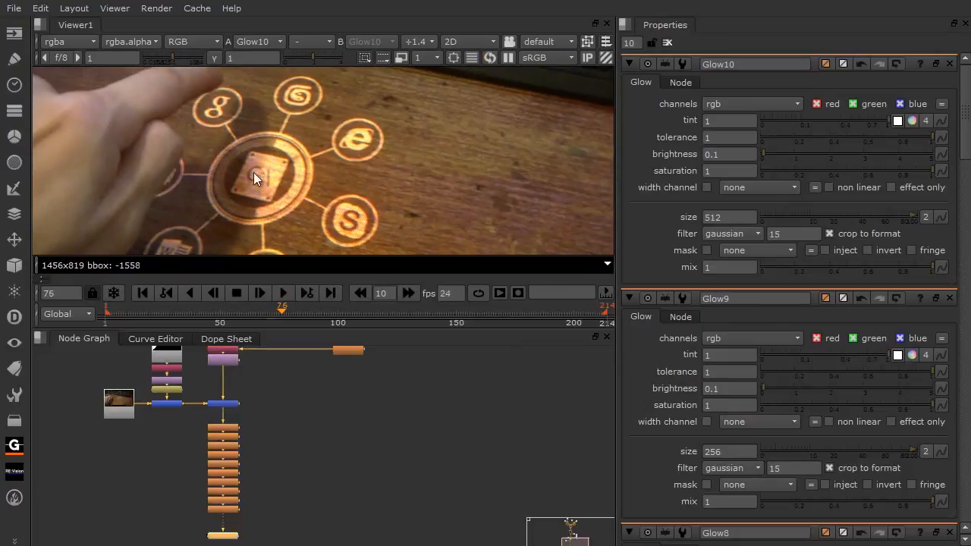
Step: Move the Viewer node further down and add a HueShift node directly below Glow10
left_click_drag(172, 479, 178, 514)
scroll(176, 510, "down", 5)
left_click_drag(165, 466, 174, 504)
scroll(185, 501, "up", 6)
left_click_drag(184, 462, 161, 430)
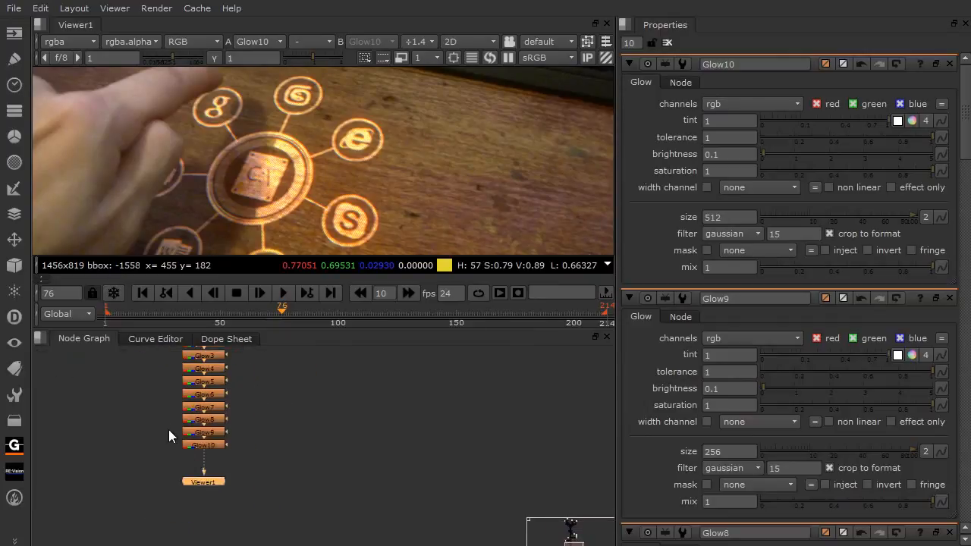
left_click_drag(200, 482, 200, 526)
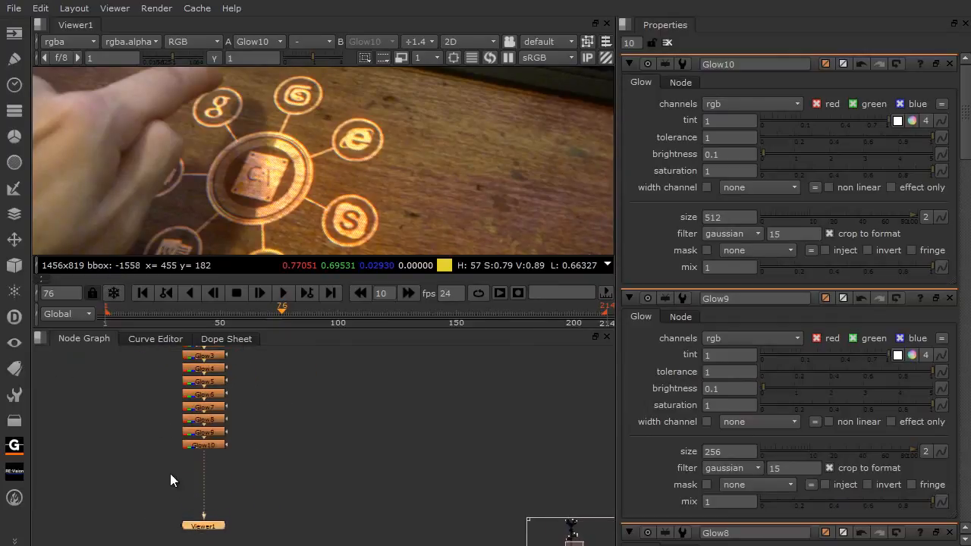
left_click(190, 448)
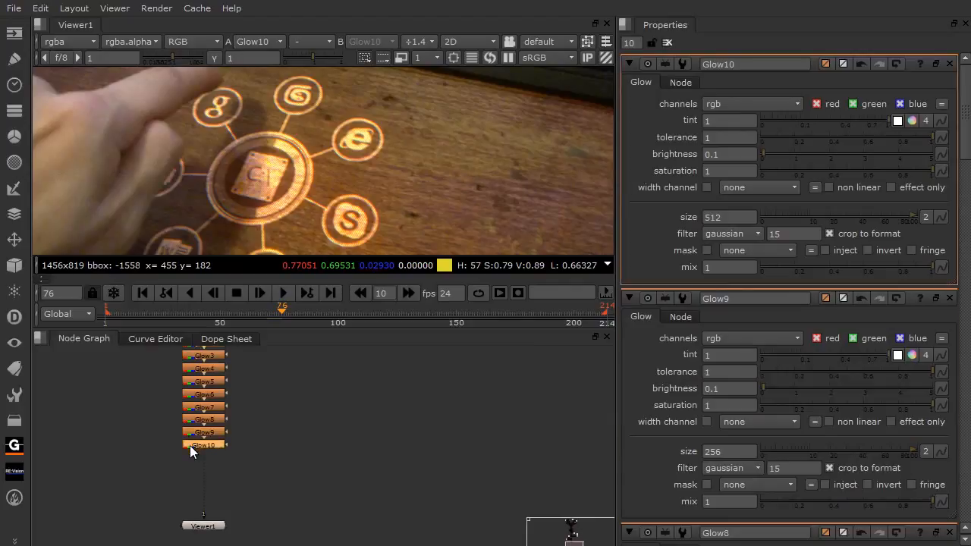
key("Tab")
type("HUE")
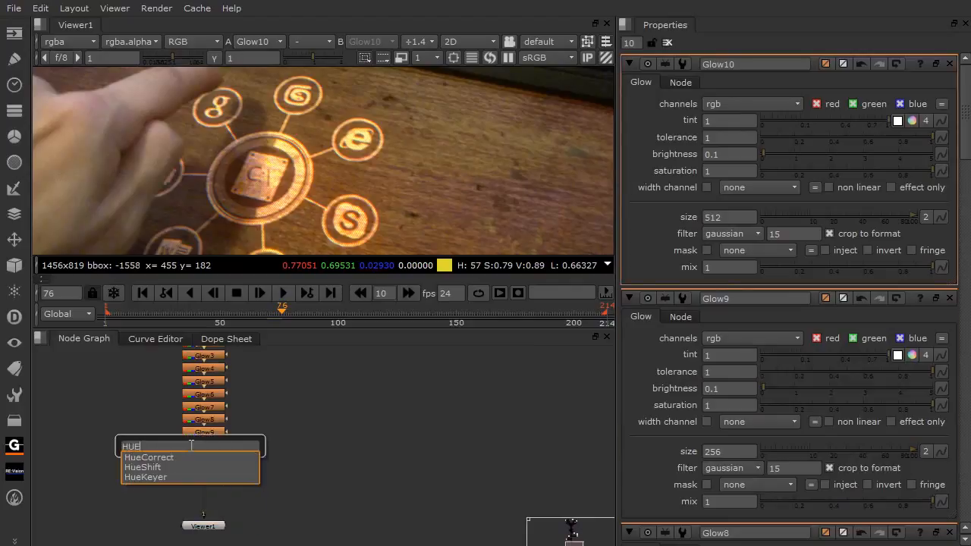
left_click(170, 466)
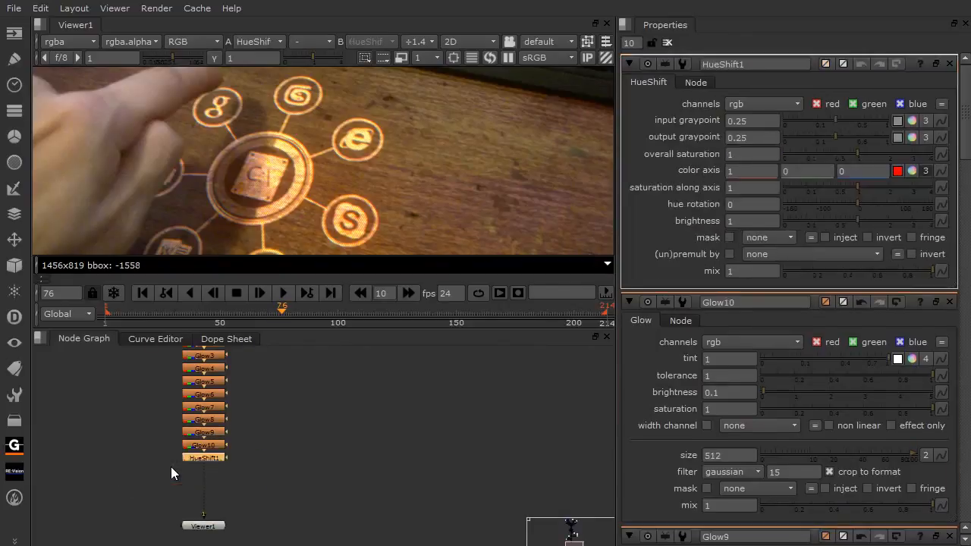
Step: Restrict HueShift1 to the red channel and set its hue rotation to -10
left_click(853, 104)
left_click(900, 104)
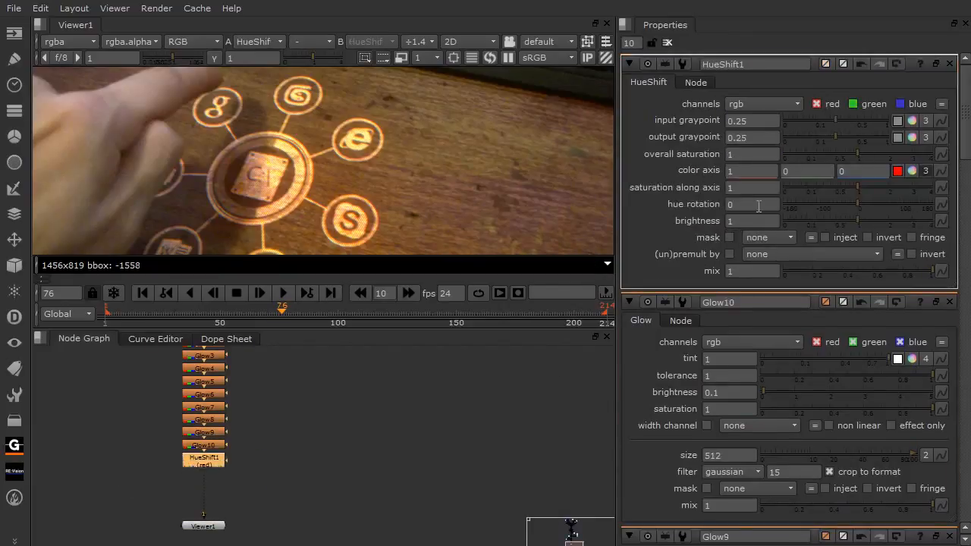
left_click(687, 205)
type("-10")
key("Return")
Step: Disable and re-enable HueShift1 to compare the desk's colours with and without the hue shift
scroll(325, 179, "down", 4)
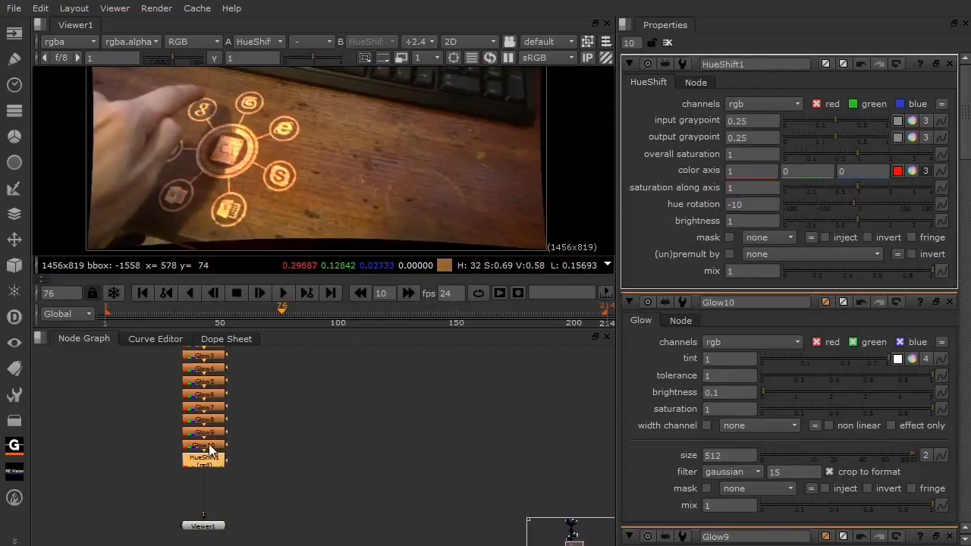
key("d")
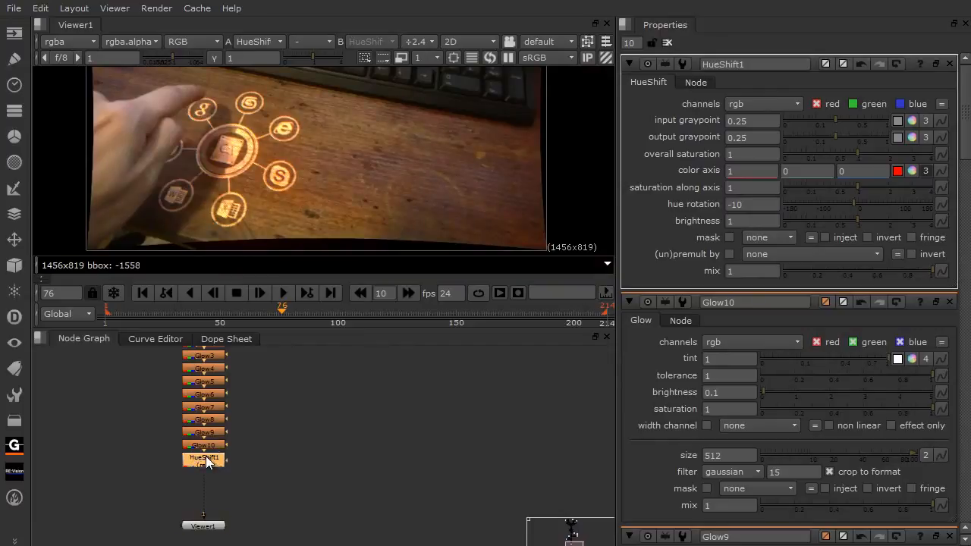
scroll(330, 209, "up", 3)
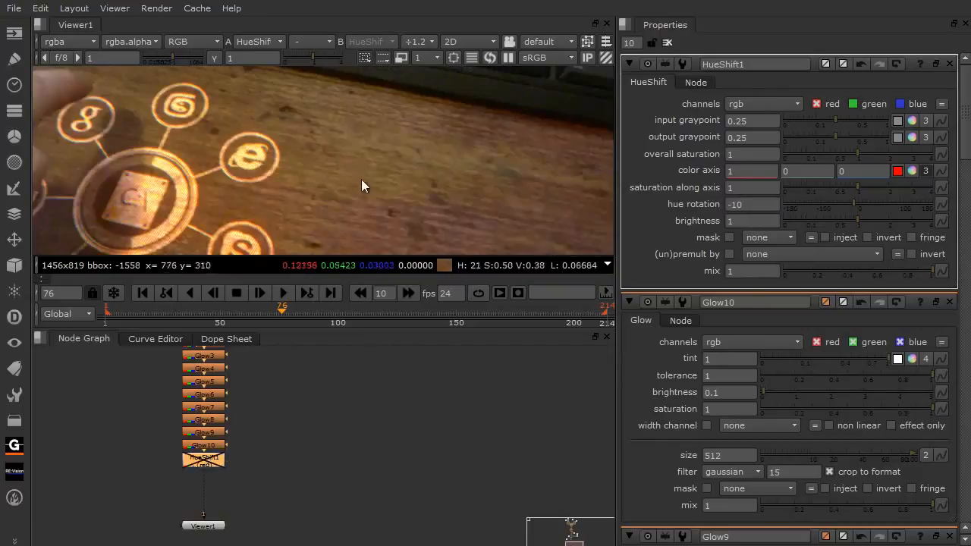
scroll(316, 199, "up", 3)
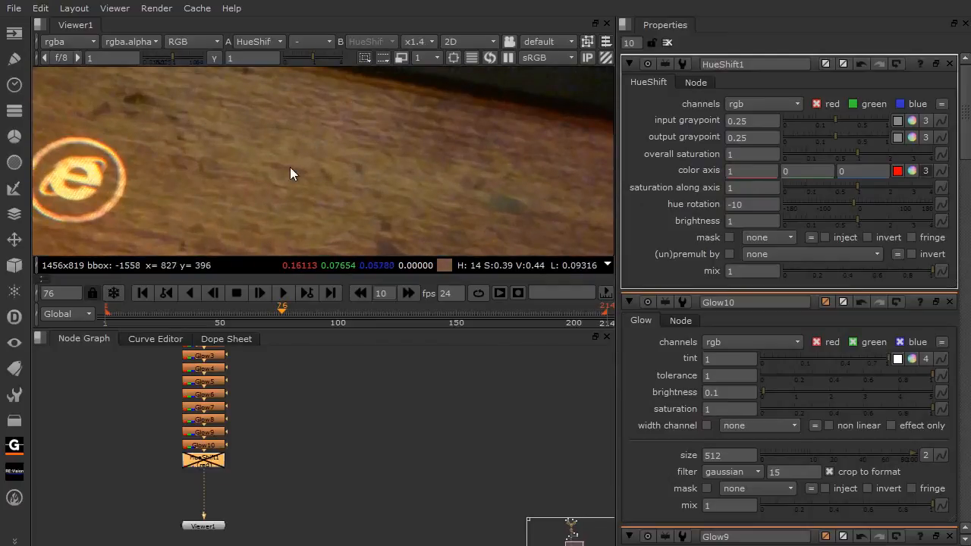
key("d")
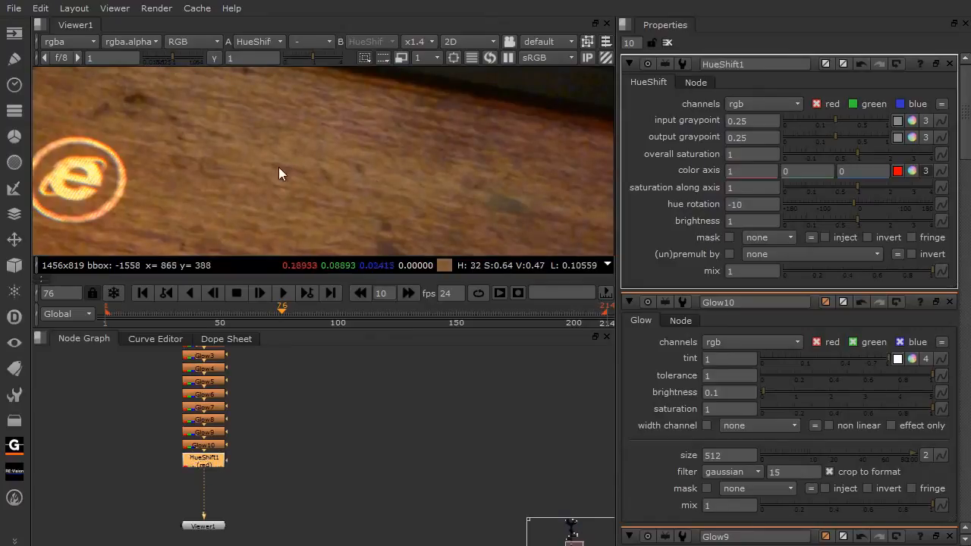
scroll(326, 190, "down", 8)
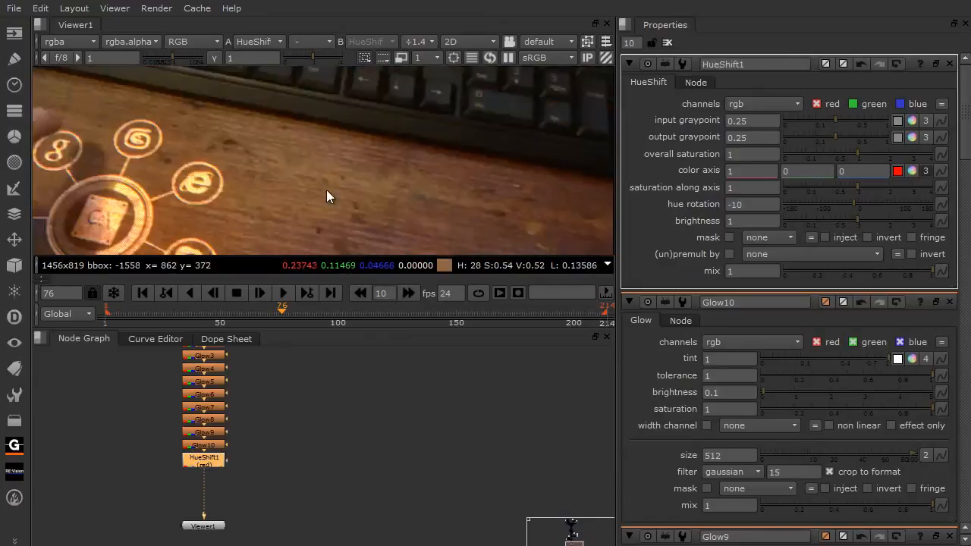
Step: Set HueShift1's hue rotation to -13 and check the hand and interface graphics
left_click_drag(336, 156, 328, 198)
scroll(249, 184, "up", 3)
left_click_drag(749, 202, 699, 207)
type("-13")
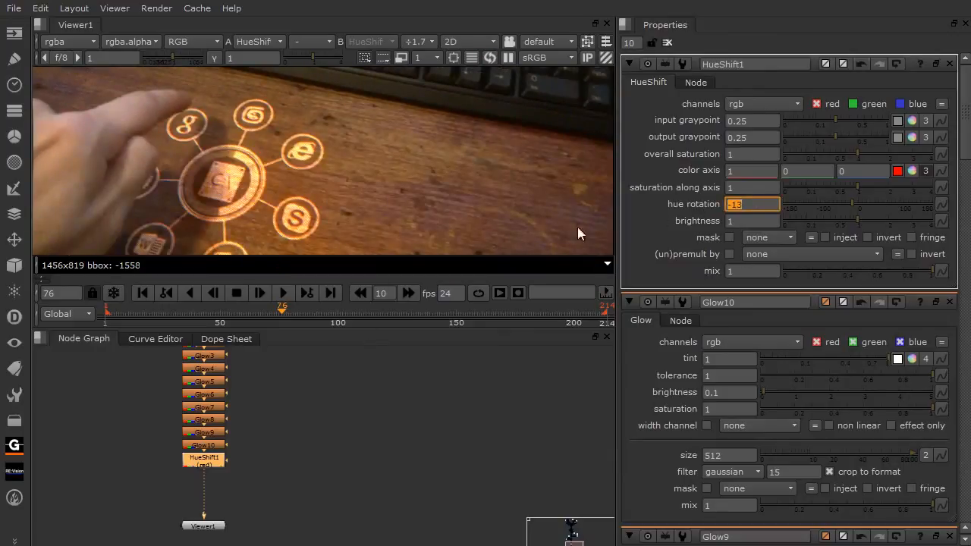
left_click_drag(260, 180, 330, 294)
left_click_drag(206, 226, 279, 135)
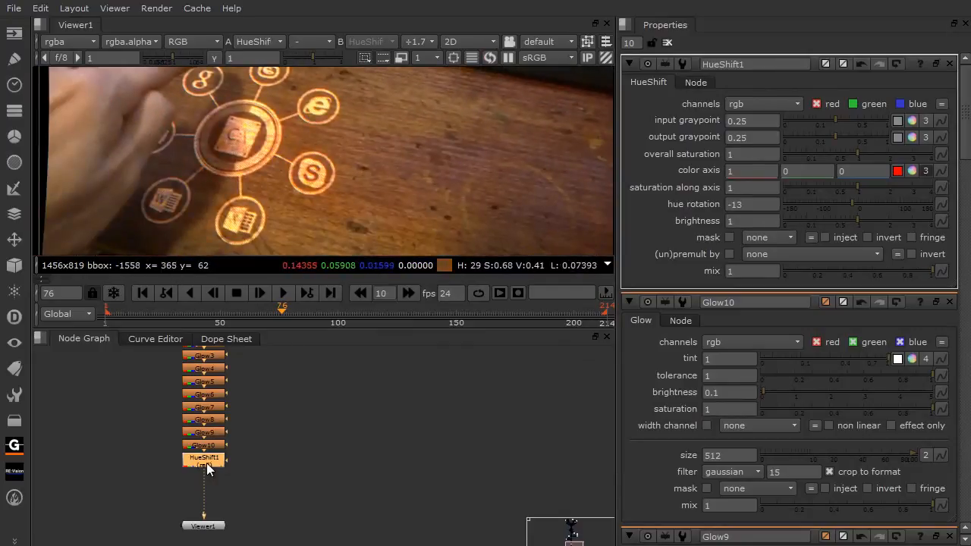
left_click(752, 205)
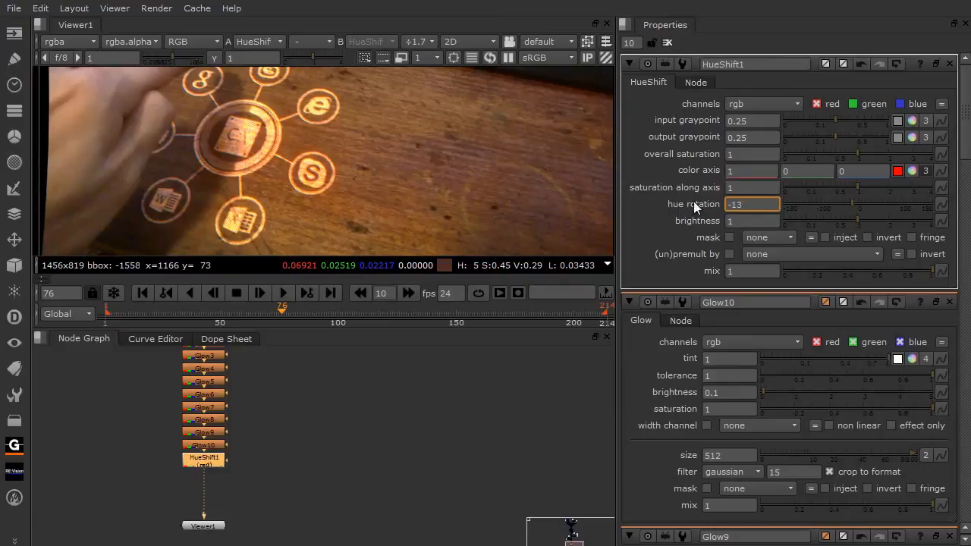
Step: Try an overall saturation of 0 on HueShift1 and reset it to 1
left_click_drag(801, 155, 760, 164)
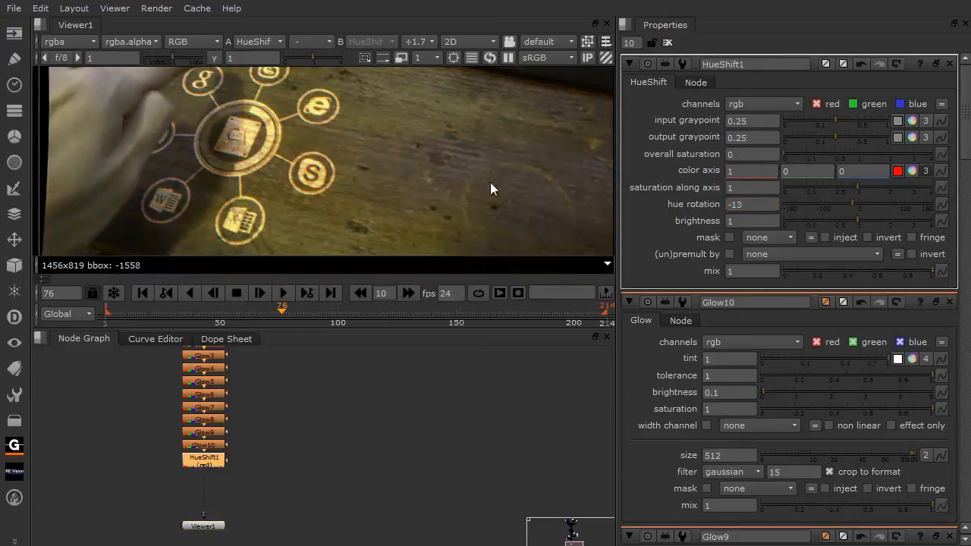
double_click(732, 154)
type("1")
key("Return")
Step: Add a second HueShift node below HueShift1 and set its overall saturation to 0.9
left_click(200, 462)
key("Tab")
key("Return")
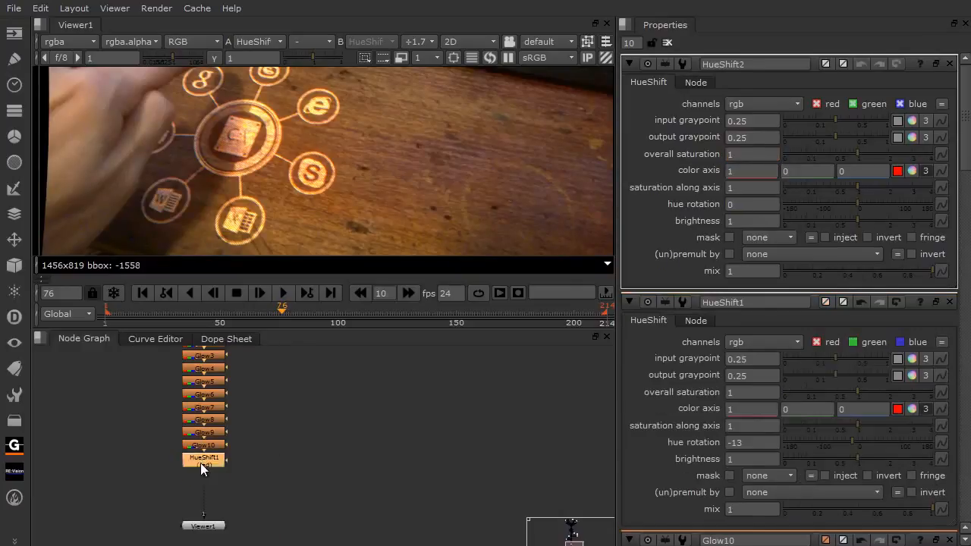
double_click(730, 155)
type("0.9")
key("Return")
Step: Compare Glow10's output with HueShift2's output in the viewer to judge the colour correction
left_click_drag(271, 230, 264, 262)
scroll(264, 262, "down", 2)
left_click(210, 447)
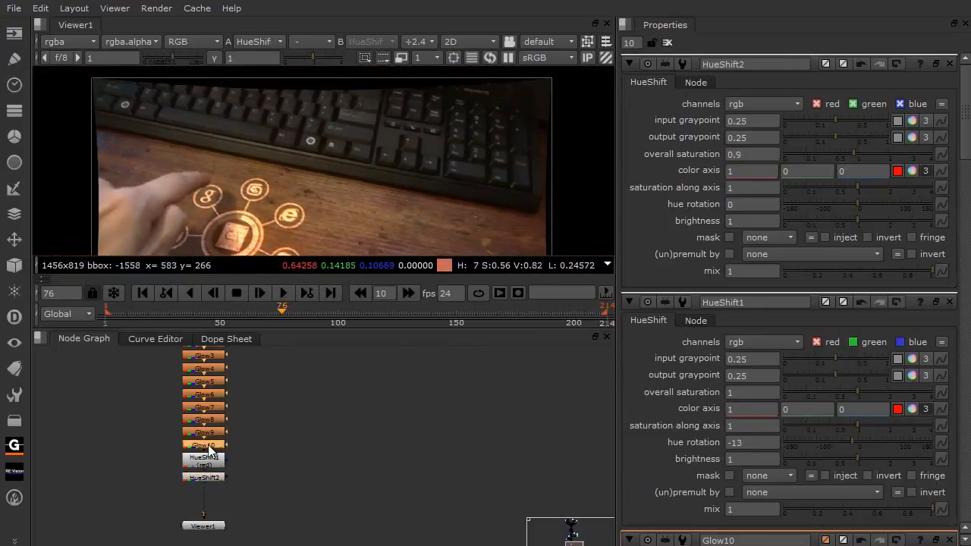
key("1")
left_click(209, 476)
key("1")
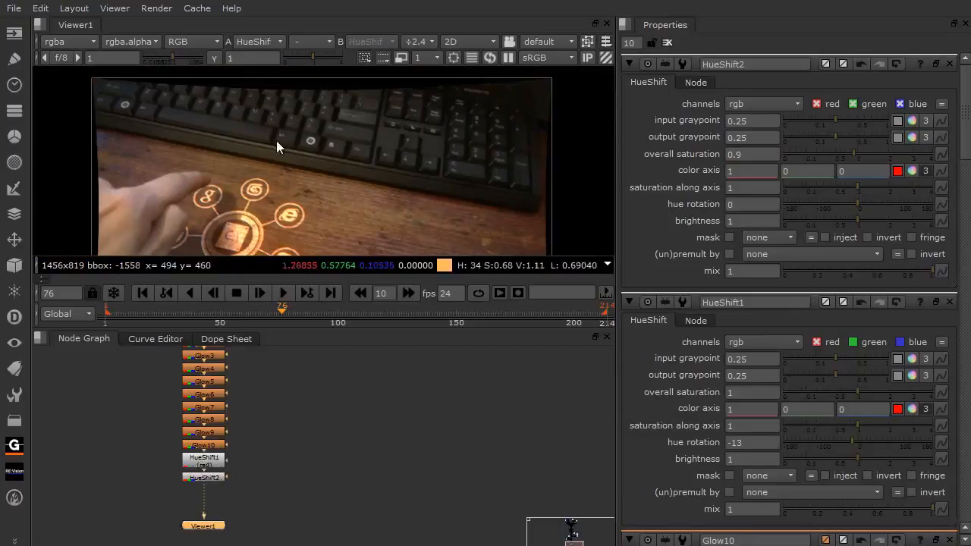
left_click_drag(271, 167, 290, 119)
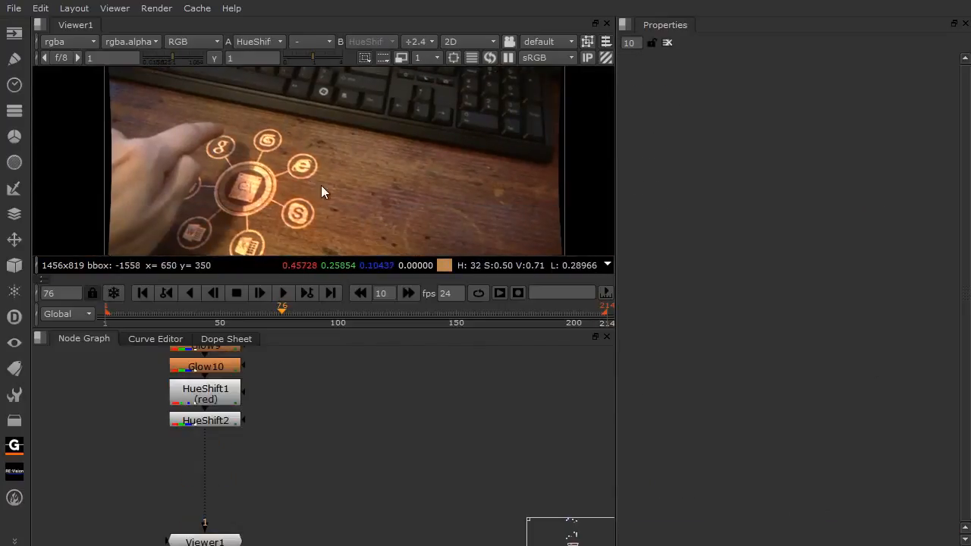
left_click_drag(349, 196, 352, 173)
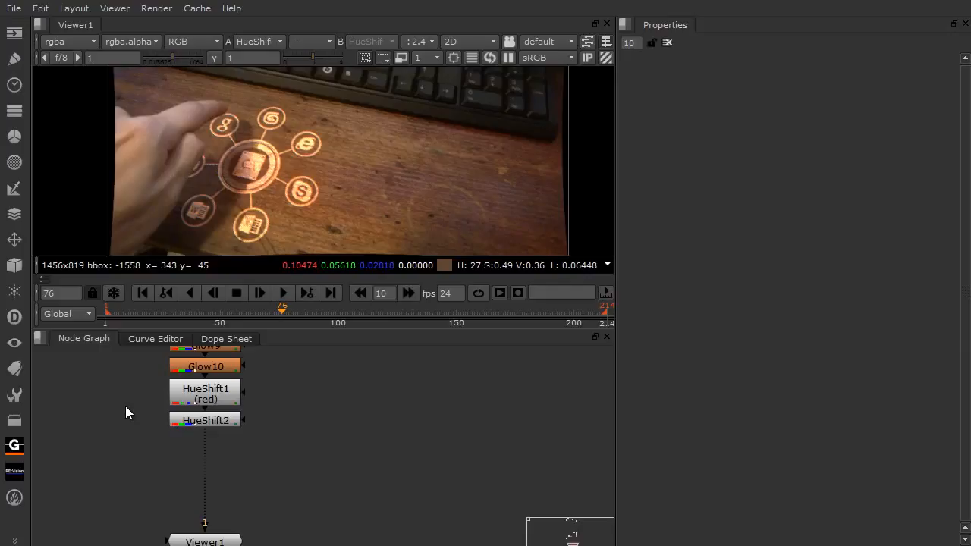
left_click(194, 423)
key("w")
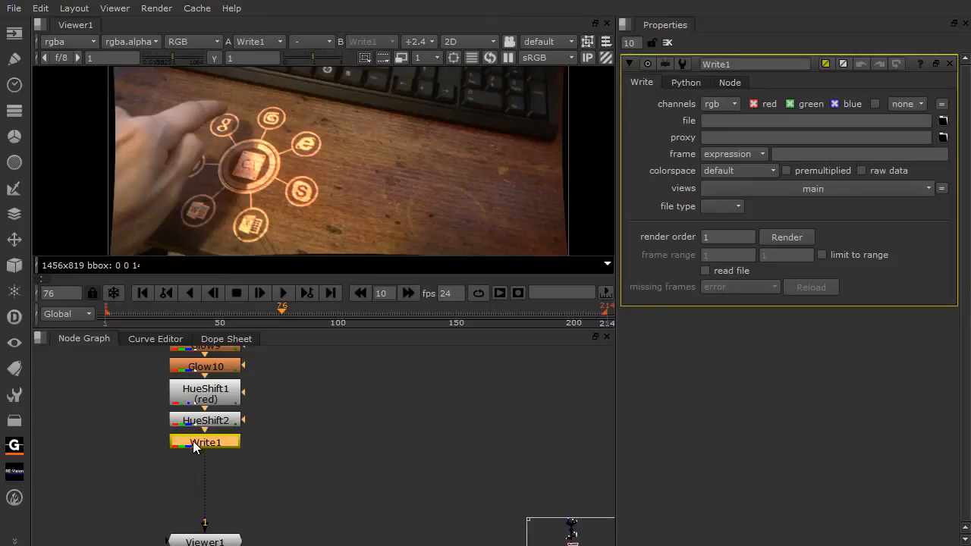
key("Tab")
type("LE")
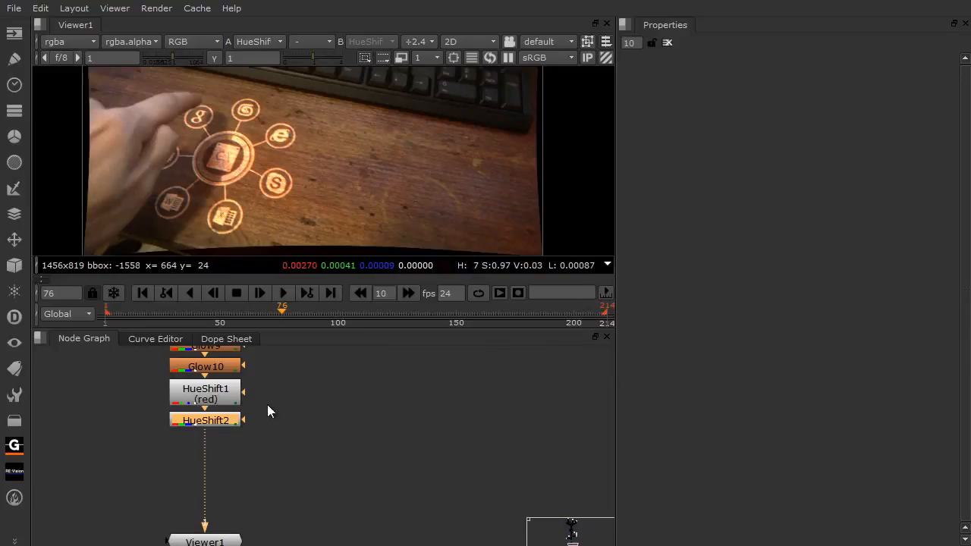
Step: Add a Write node after HueShift2 and render the composite to J:/renders/uiDistorted.tif
key("w")
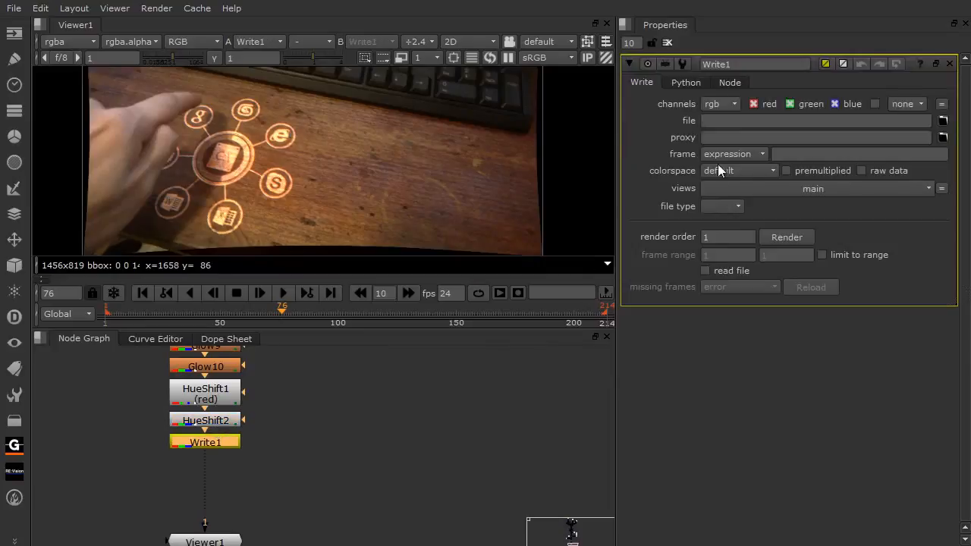
left_click(944, 122)
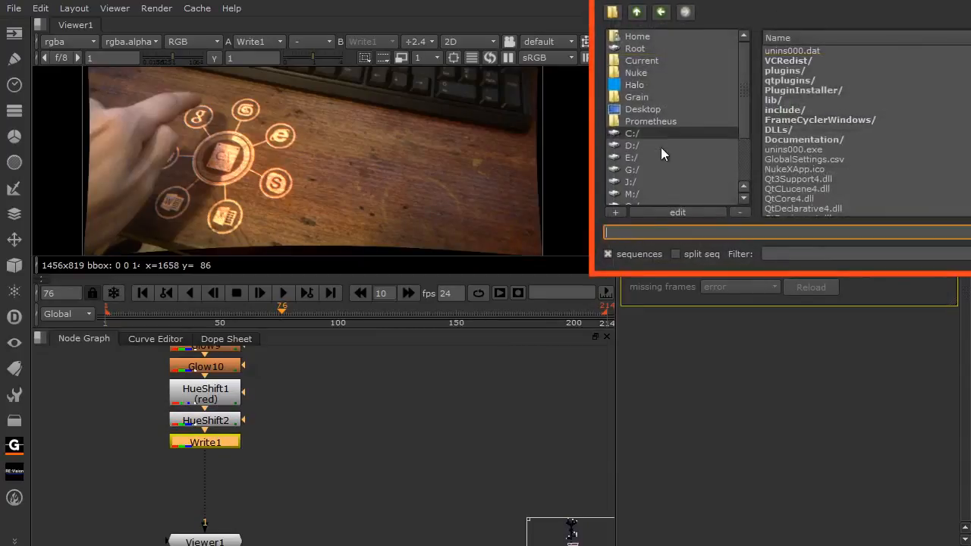
left_click(662, 182)
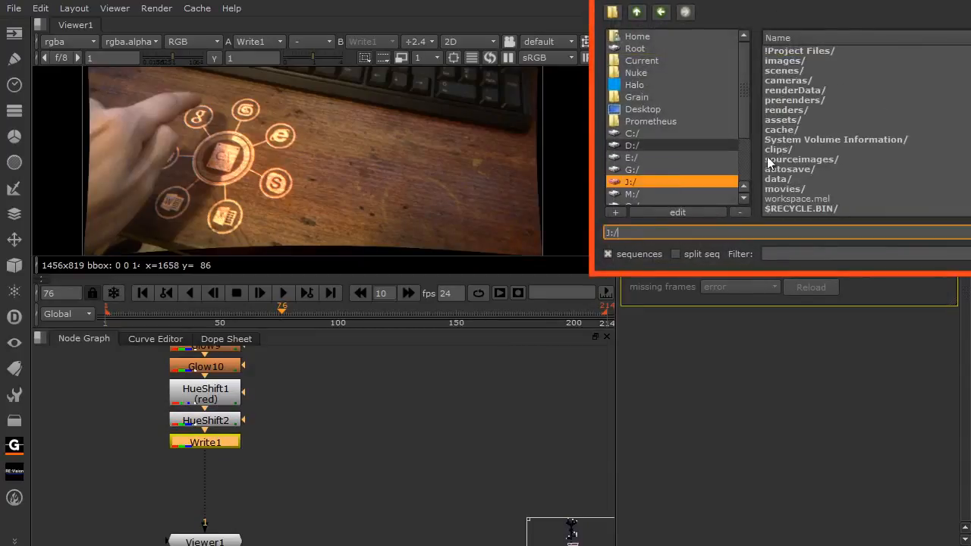
double_click(790, 110)
left_click(787, 230)
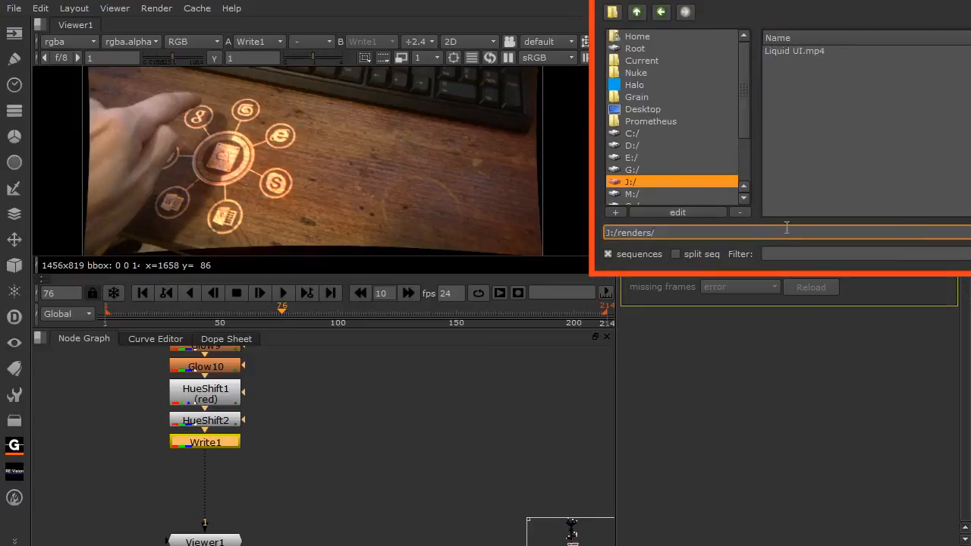
type("uiDistorted")
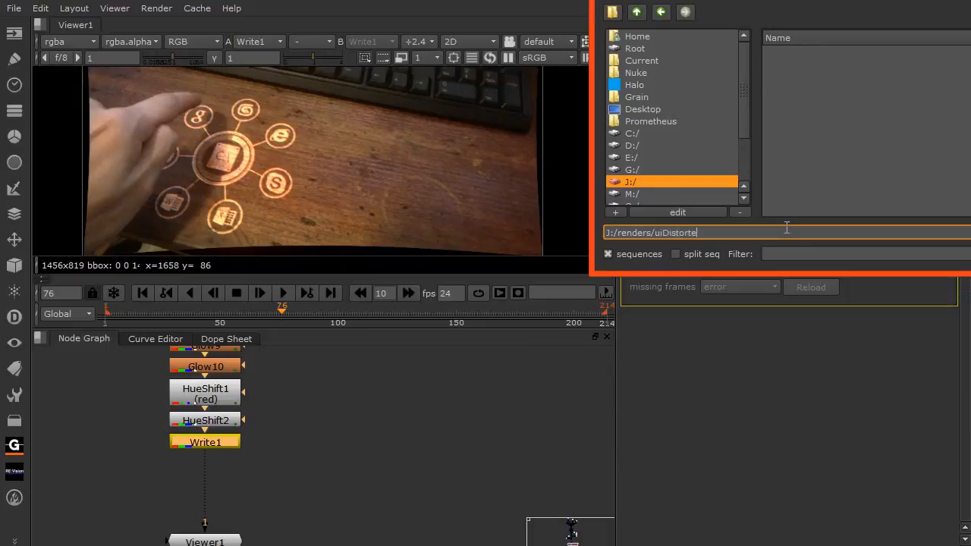
type(".tif")
key("Return")
left_click(751, 256)
left_click(706, 239)
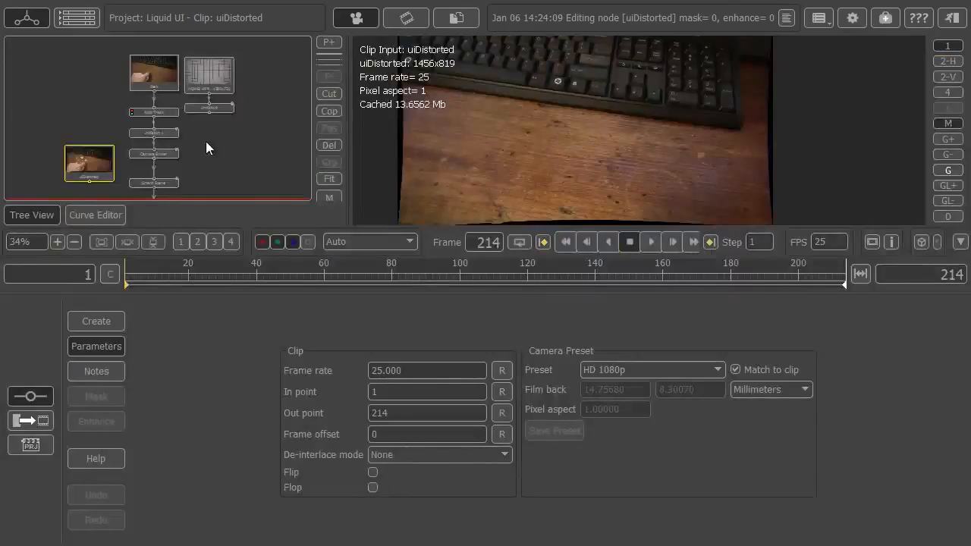
Step: Switch to PFTrack and position the uiDistorted clip node beside the camera-tracking node chain
right_click(98, 155)
left_click_drag(87, 151, 63, 140)
left_click_drag(273, 140, 233, 119)
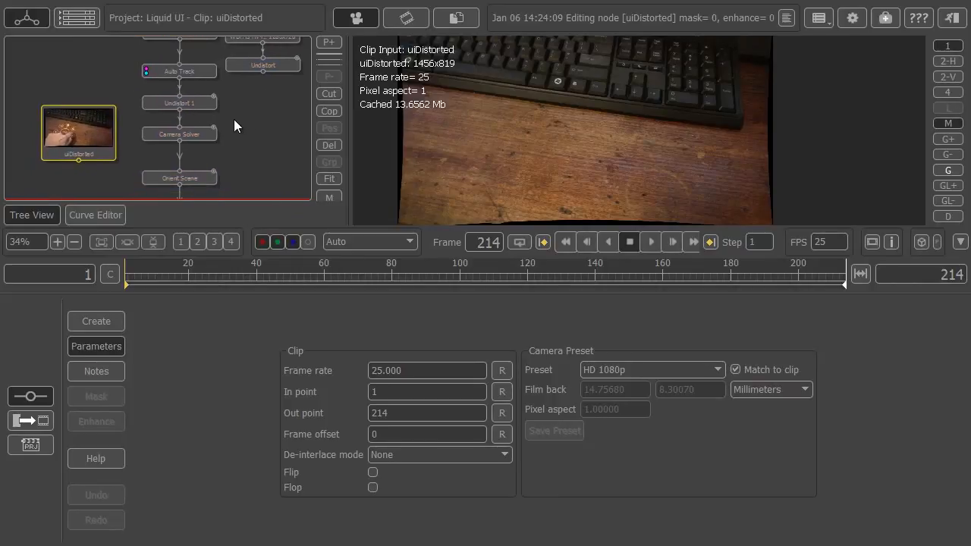
Step: Attach an Add Distortion node to uiDistorted and set its low order distortion to 0.251874, copied from the distortion grid's Undistort node
right_click(74, 138)
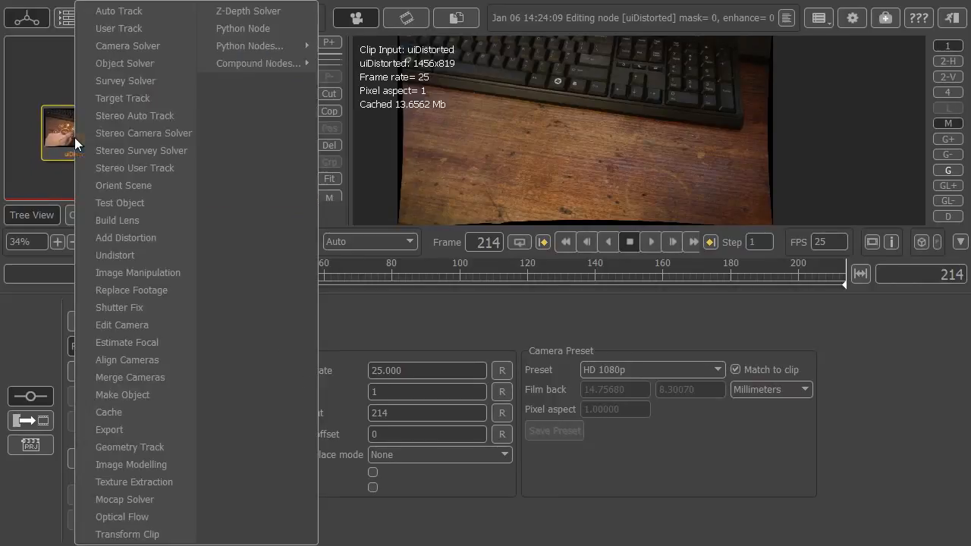
left_click(117, 237)
left_click(251, 59)
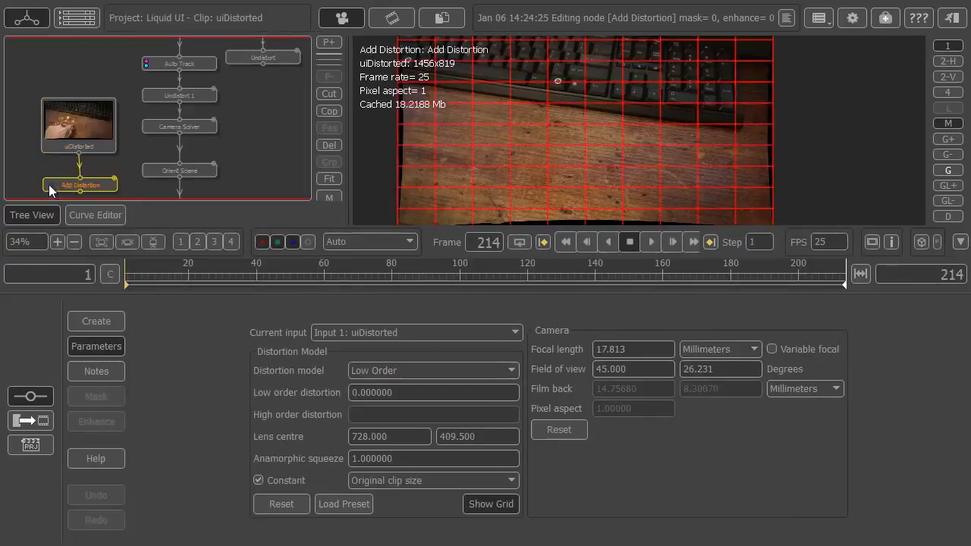
left_click_drag(238, 391, 226, 391)
key("ctrl+z")
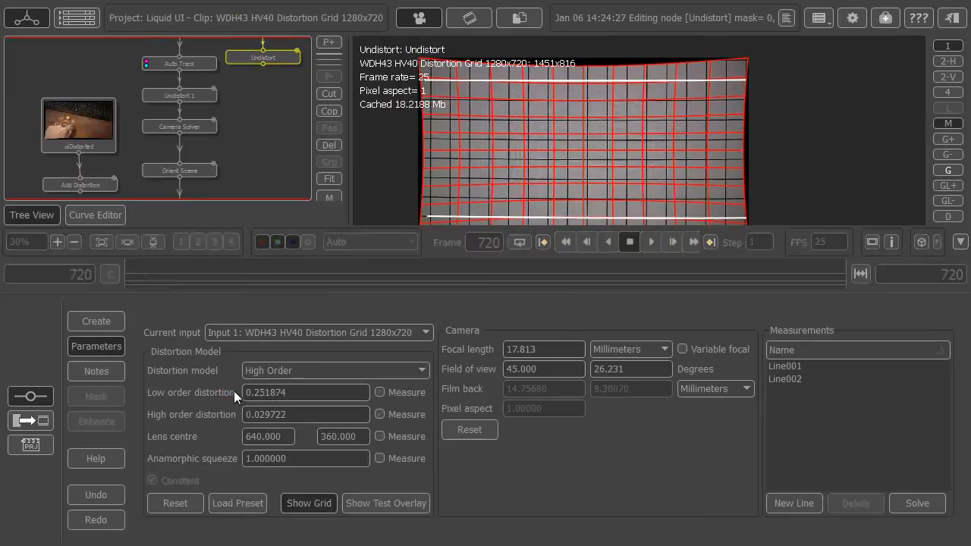
left_click(69, 180)
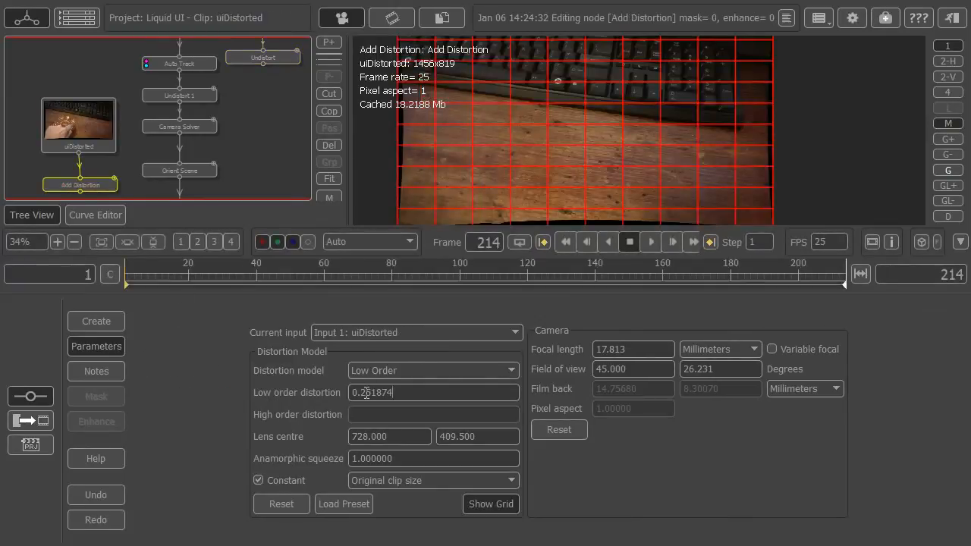
Step: Set the Add Distortion model to High Order and copy the high order distortion value 0.029722 from the grid's Undistort node for it
left_click(373, 372)
left_click(374, 399)
left_click(243, 56)
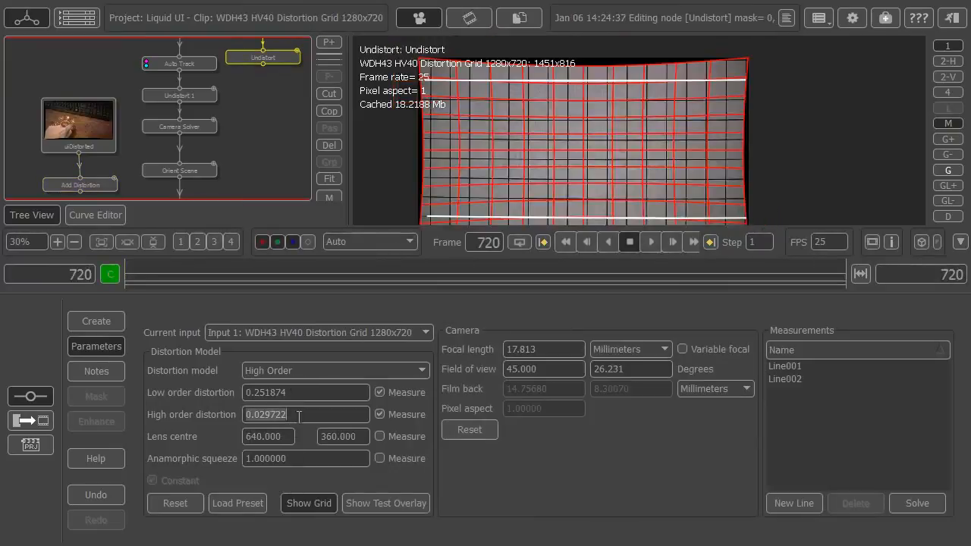
left_click(70, 187)
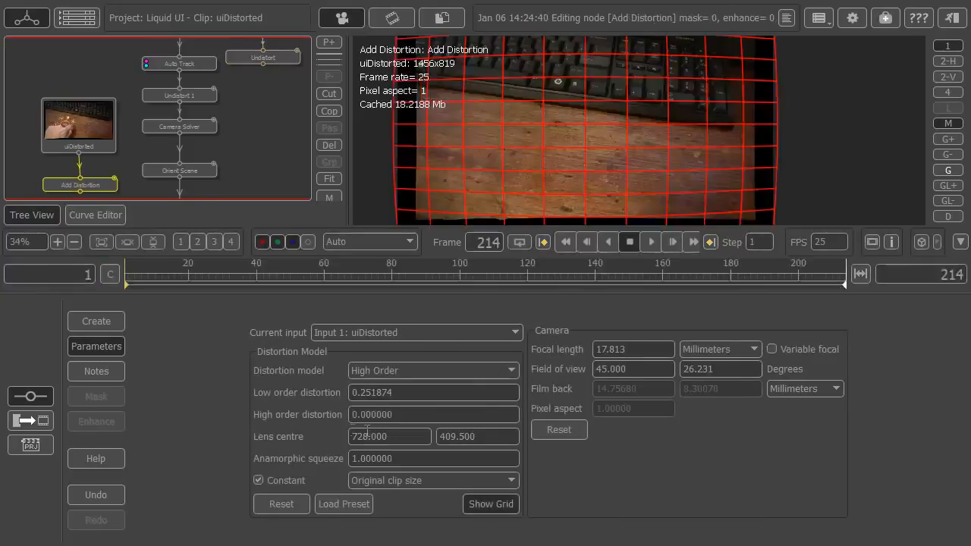